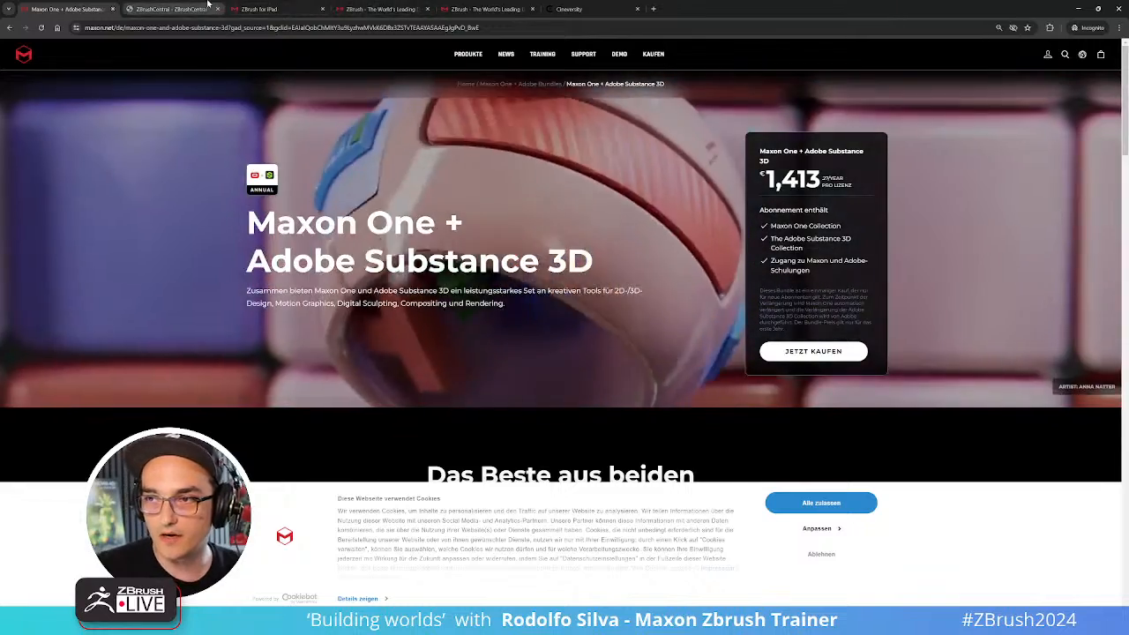
Open the ZBrushCentral site and look through the featured and latest artwork in its gallery
{"action": "left_click", "coordinate": [206, 7]}
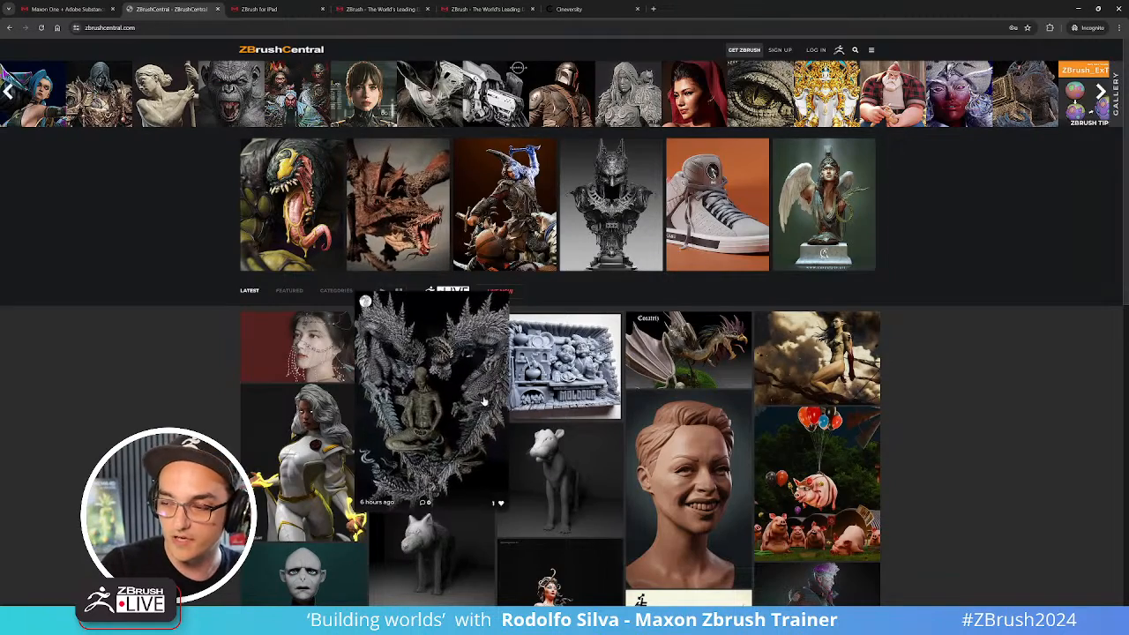
{"action": "scroll", "coordinate": [630, 346], "scroll_direction": "down", "scroll_amount": 3}
{"action": "scroll", "coordinate": [609, 326], "scroll_direction": "up", "scroll_amount": 2}
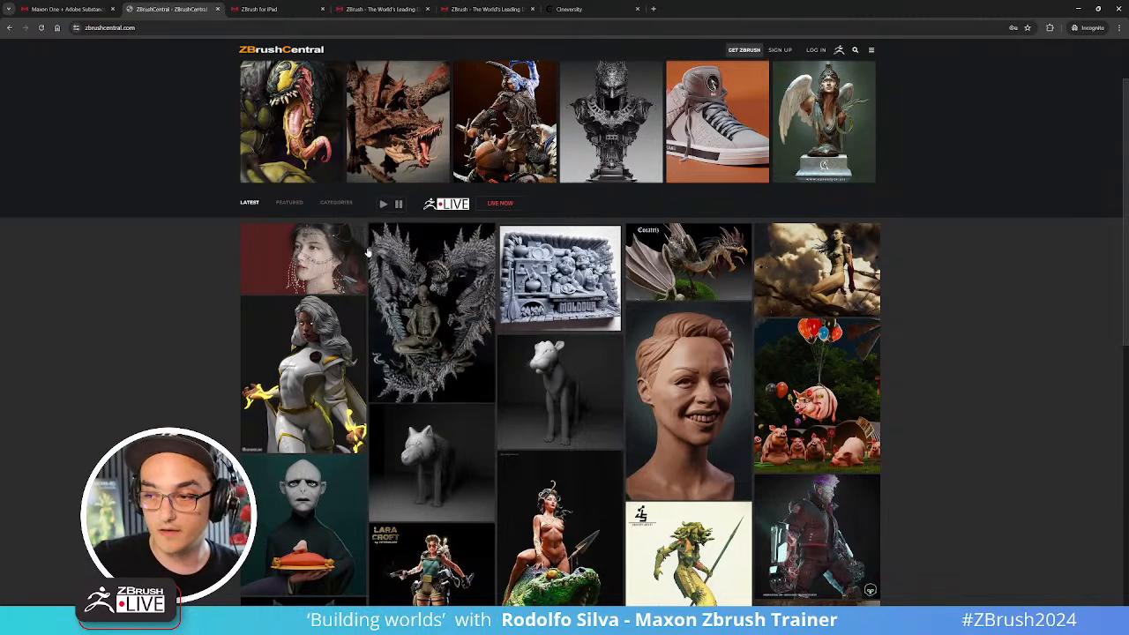
{"action": "scroll", "coordinate": [339, 220], "scroll_direction": "down", "scroll_amount": 1}
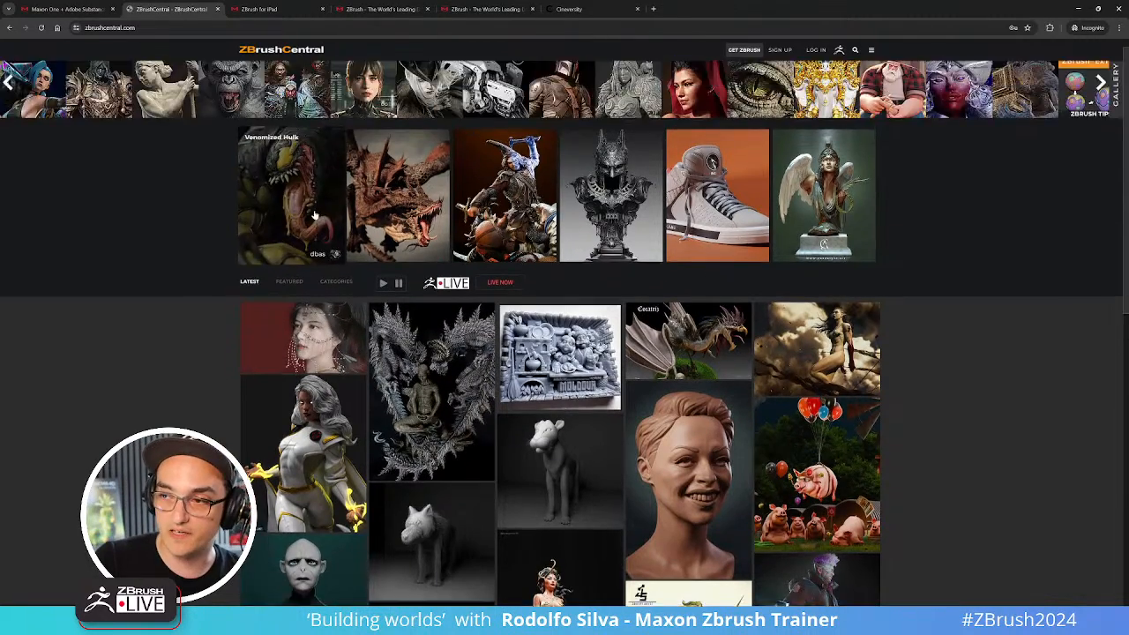
{"action": "scroll", "coordinate": [319, 228], "scroll_direction": "up", "scroll_amount": 3}
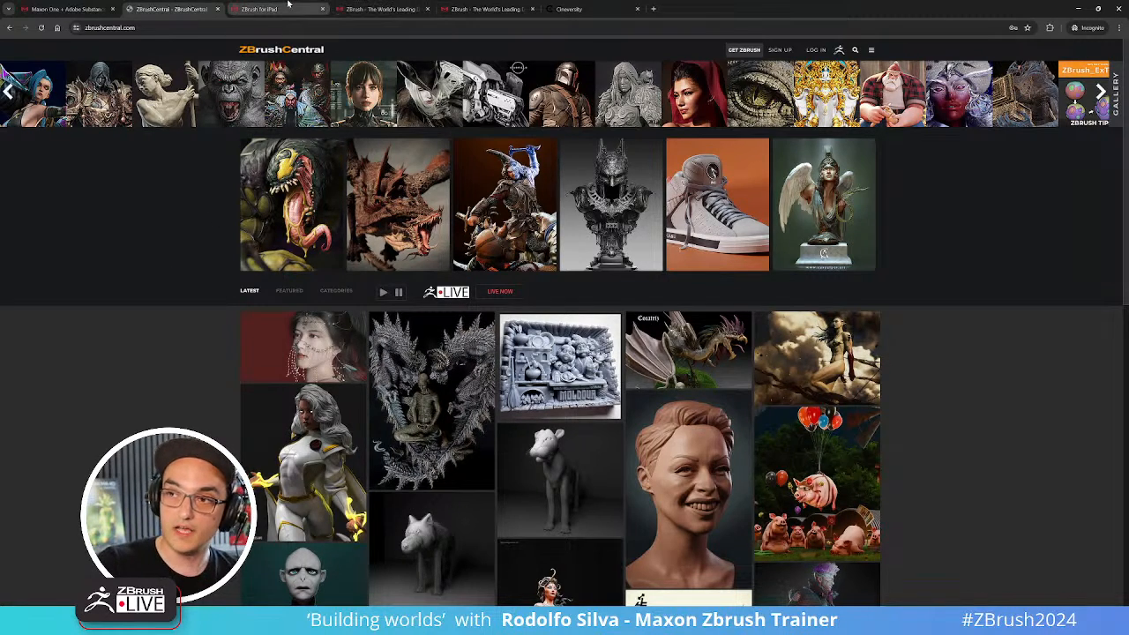
Open the ZBrush for iPad page and look through its sections, from the artwork showcase to Sculpt with Digital Clay
{"action": "left_click", "coordinate": [258, 8]}
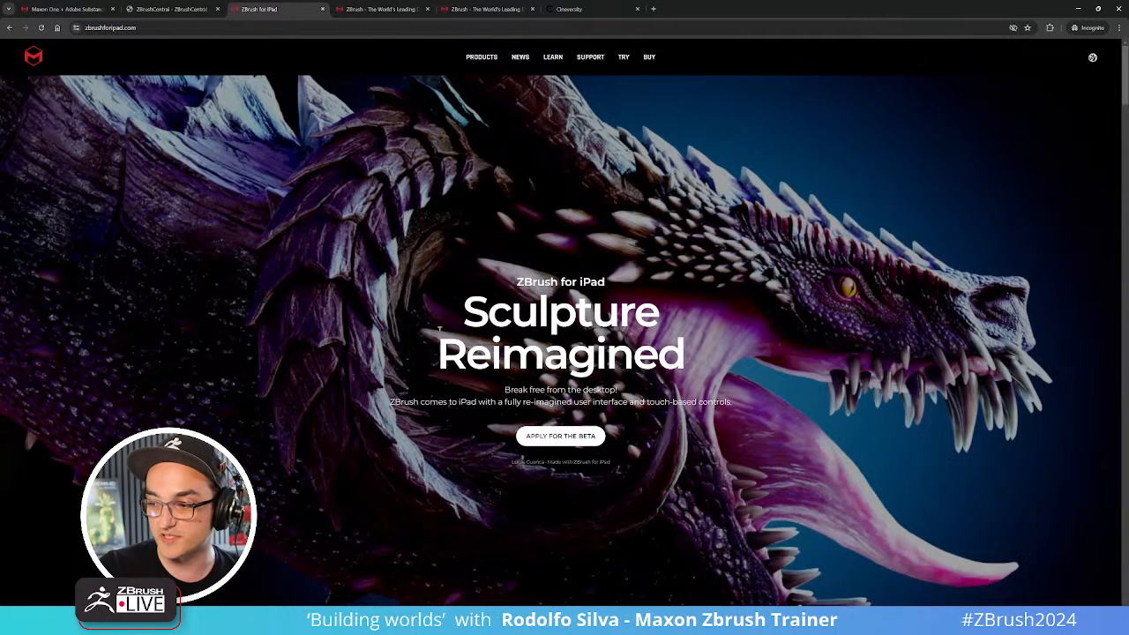
{"action": "scroll", "coordinate": [479, 403], "scroll_direction": "down", "scroll_amount": 5}
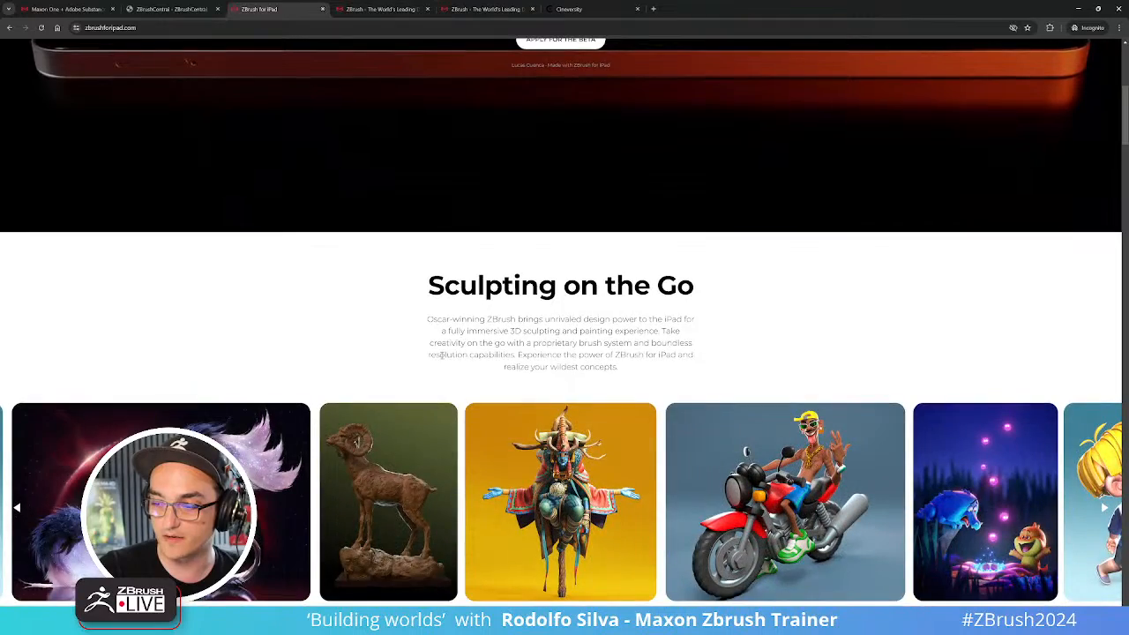
{"action": "scroll", "coordinate": [429, 375], "scroll_direction": "down", "scroll_amount": 4}
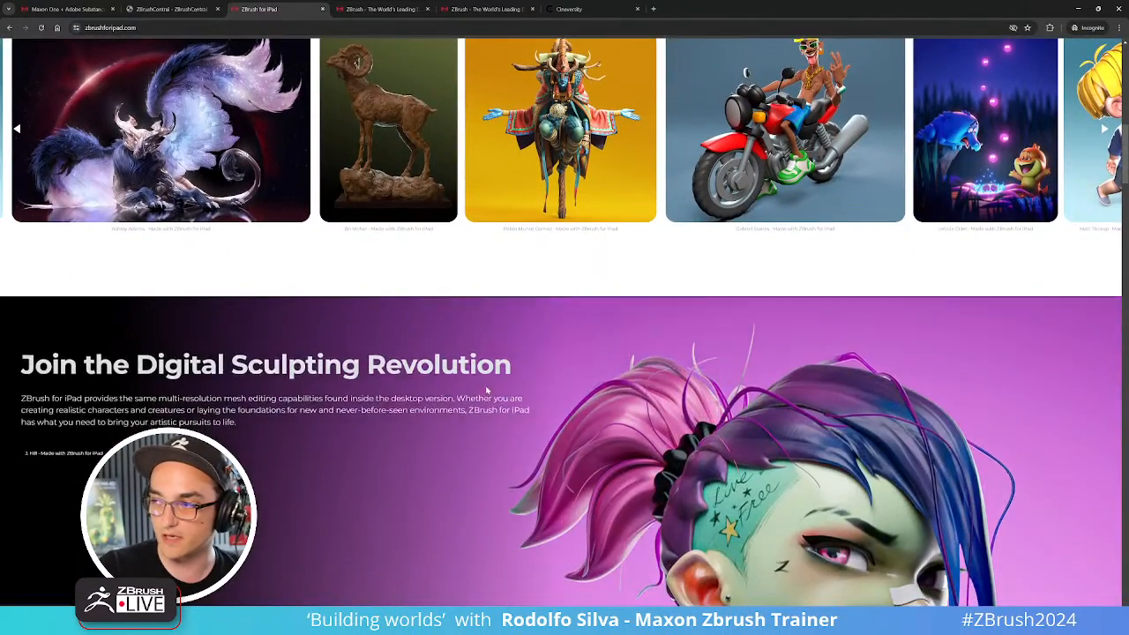
{"action": "scroll", "coordinate": [502, 407], "scroll_direction": "down", "scroll_amount": 5}
{"action": "left_click", "coordinate": [113, 29]}
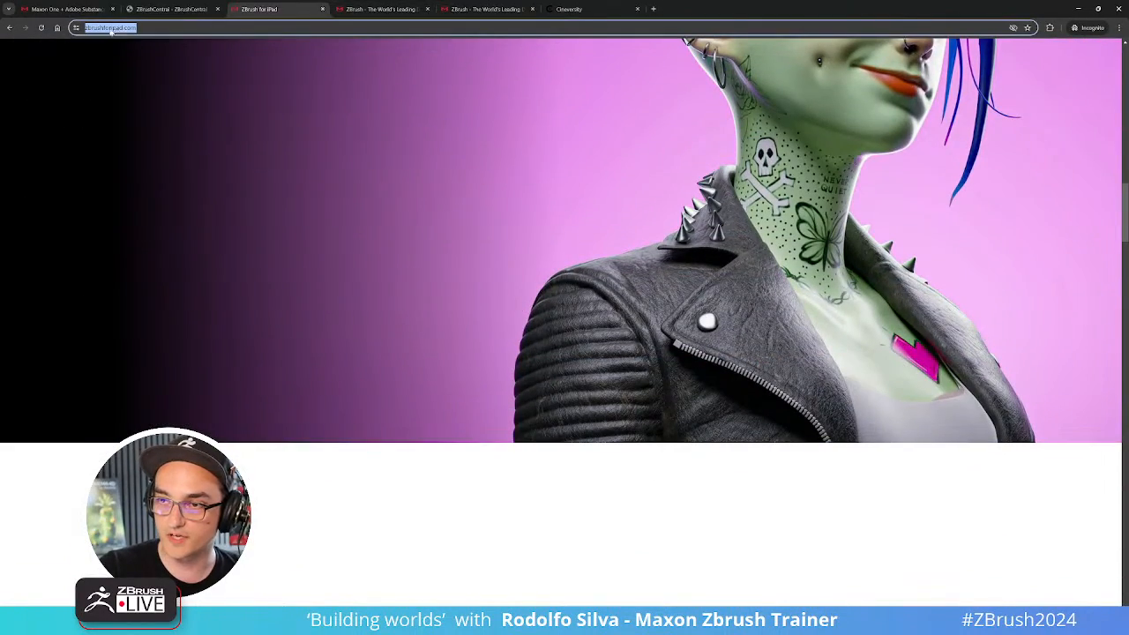
{"action": "left_click", "coordinate": [491, 494]}
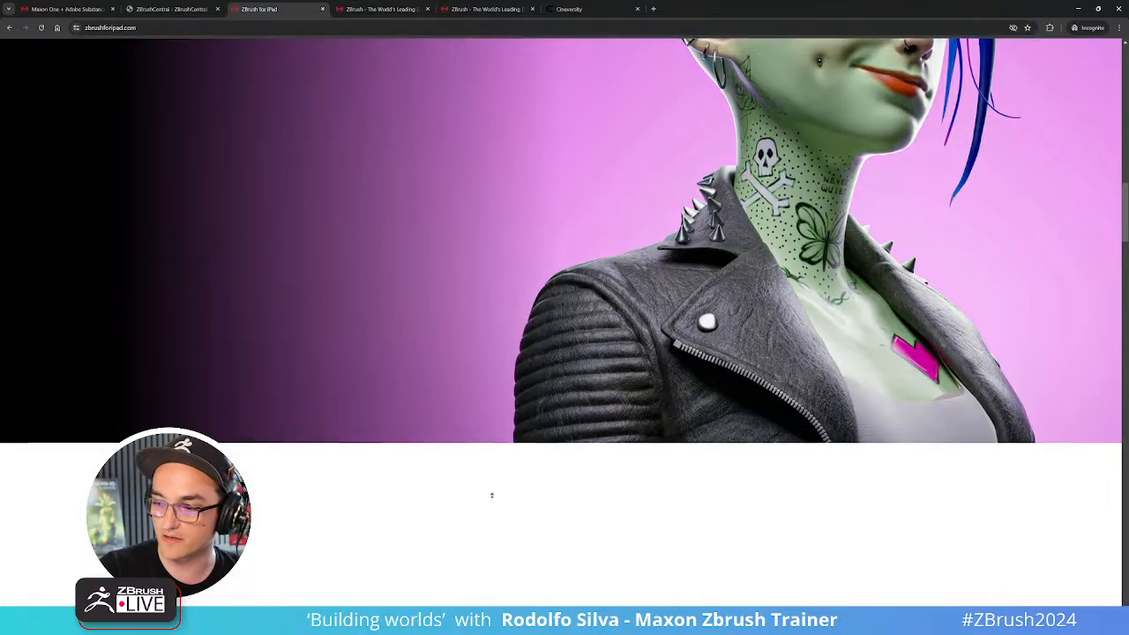
{"action": "scroll", "coordinate": [487, 507], "scroll_direction": "up", "scroll_amount": 15}
{"action": "scroll", "coordinate": [484, 521], "scroll_direction": "down", "scroll_amount": 10}
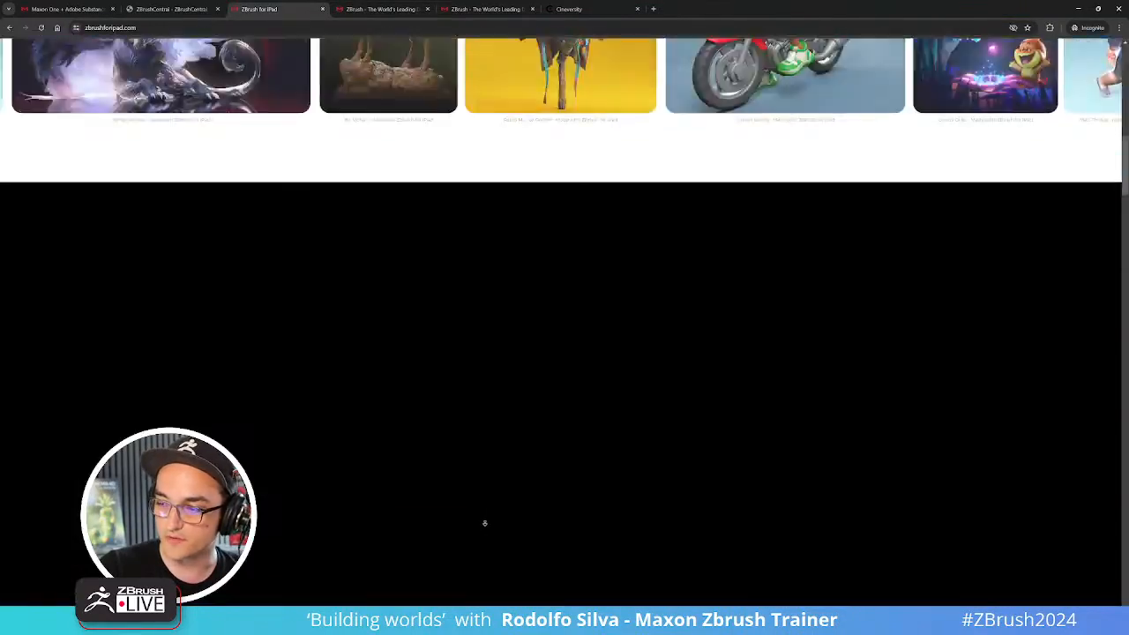
{"action": "scroll", "coordinate": [493, 440], "scroll_direction": "down", "scroll_amount": 1}
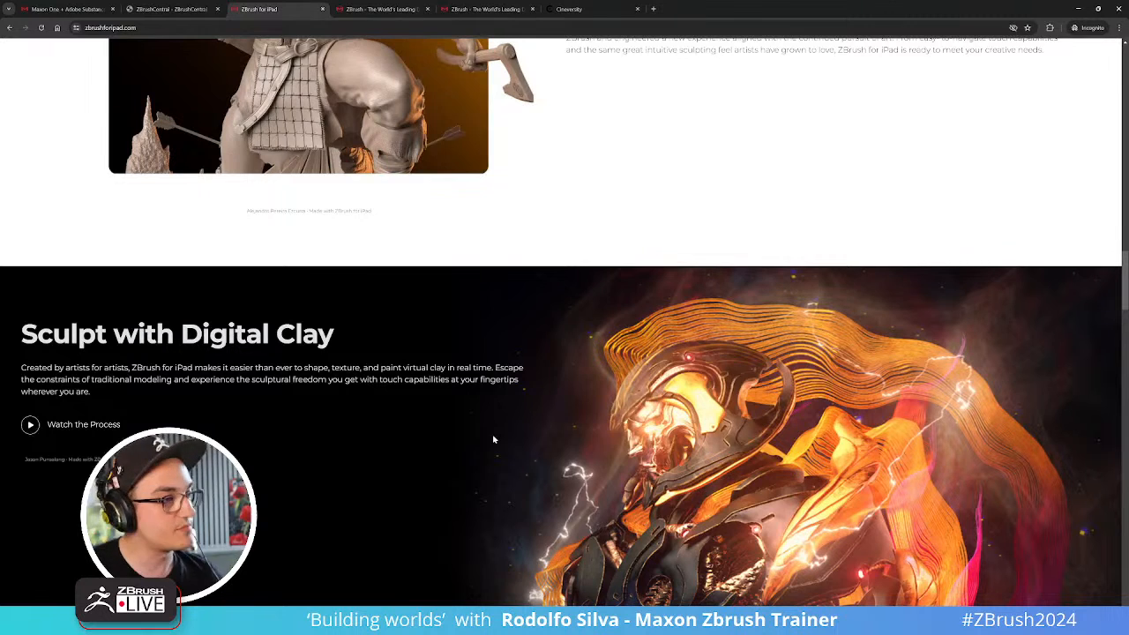
Open the ZClassroom page and look over its ZBrush course categories
{"action": "left_click", "coordinate": [412, 7]}
{"action": "scroll", "coordinate": [149, 196], "scroll_direction": "up", "scroll_amount": 2}
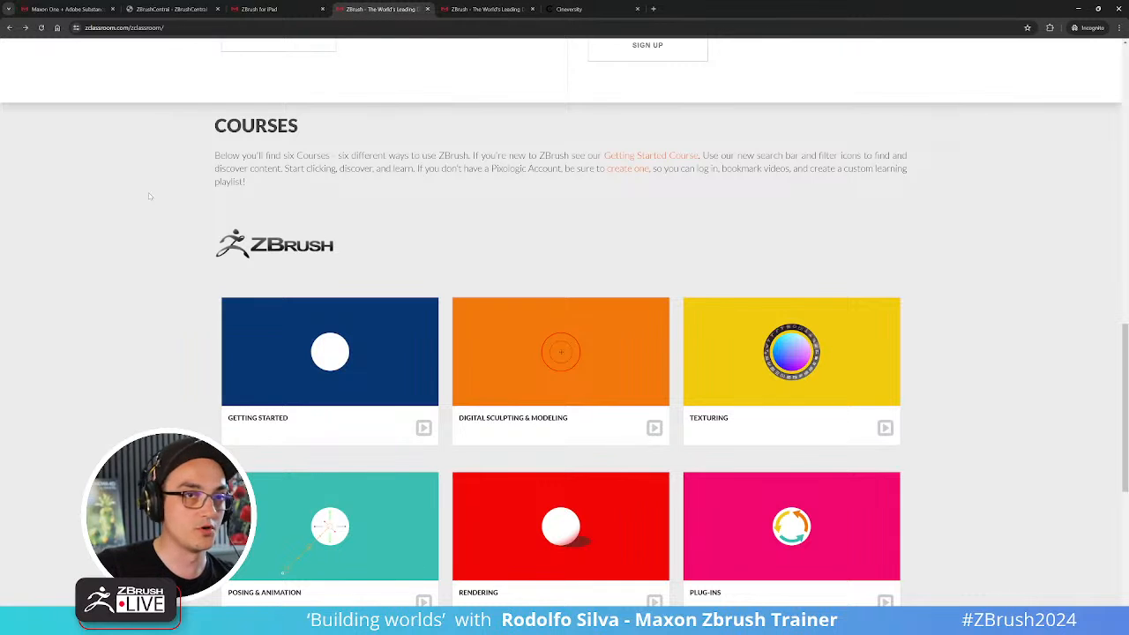
{"action": "scroll", "coordinate": [314, 284], "scroll_direction": "up", "scroll_amount": 2}
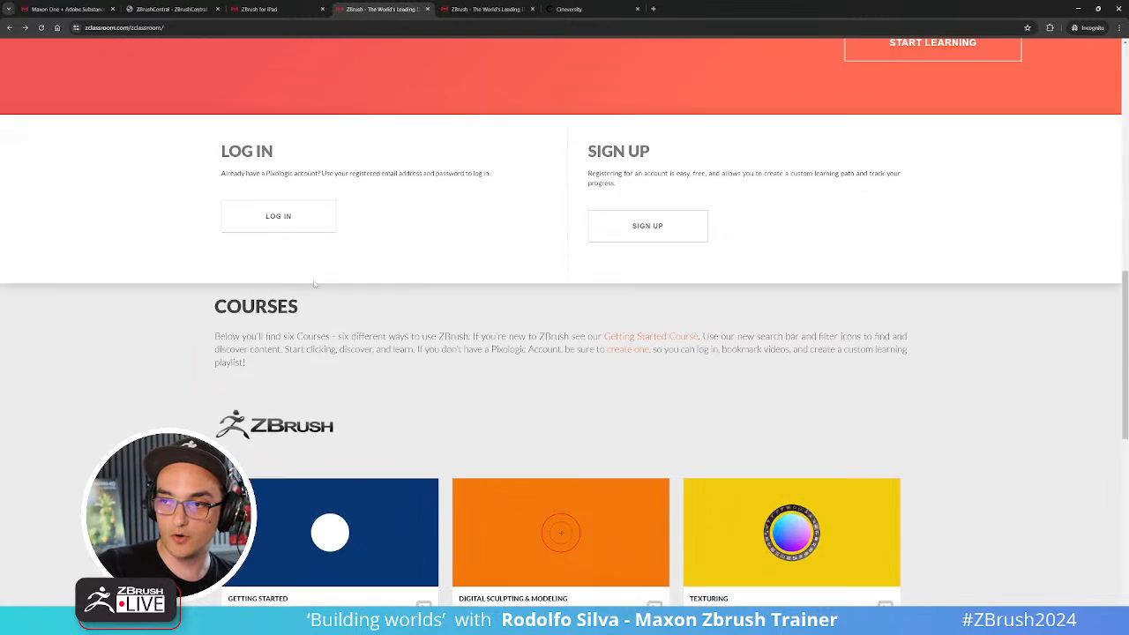
{"action": "scroll", "coordinate": [314, 284], "scroll_direction": "up", "scroll_amount": 1}
{"action": "scroll", "coordinate": [314, 292], "scroll_direction": "down", "scroll_amount": 4}
Open the Getting Started with Maxon ZBrush workshop and look through its lesson list
{"action": "left_click", "coordinate": [485, 8]}
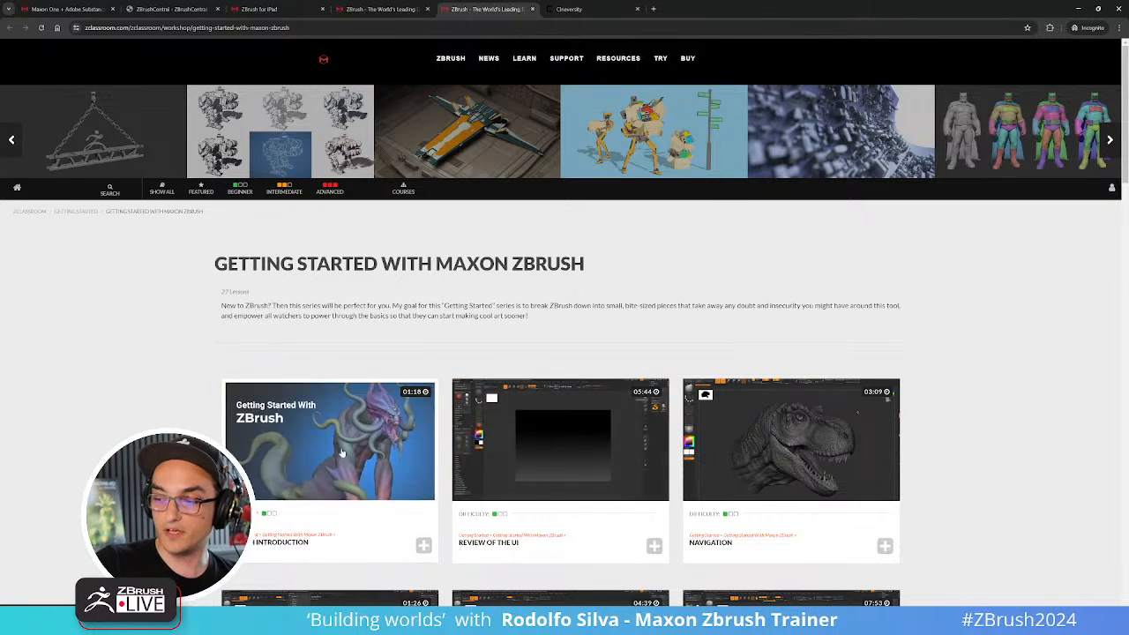
{"action": "scroll", "coordinate": [561, 465], "scroll_direction": "down", "scroll_amount": 2}
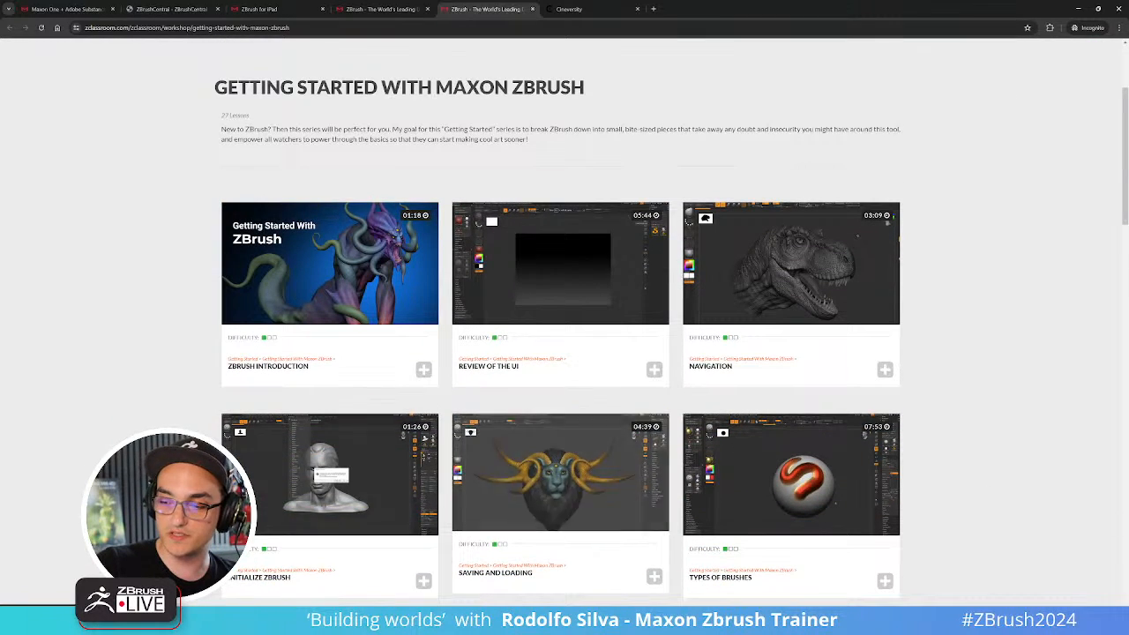
{"action": "scroll", "coordinate": [561, 353], "scroll_direction": "down", "scroll_amount": 2}
{"action": "scroll", "coordinate": [561, 353], "scroll_direction": "down", "scroll_amount": 5}
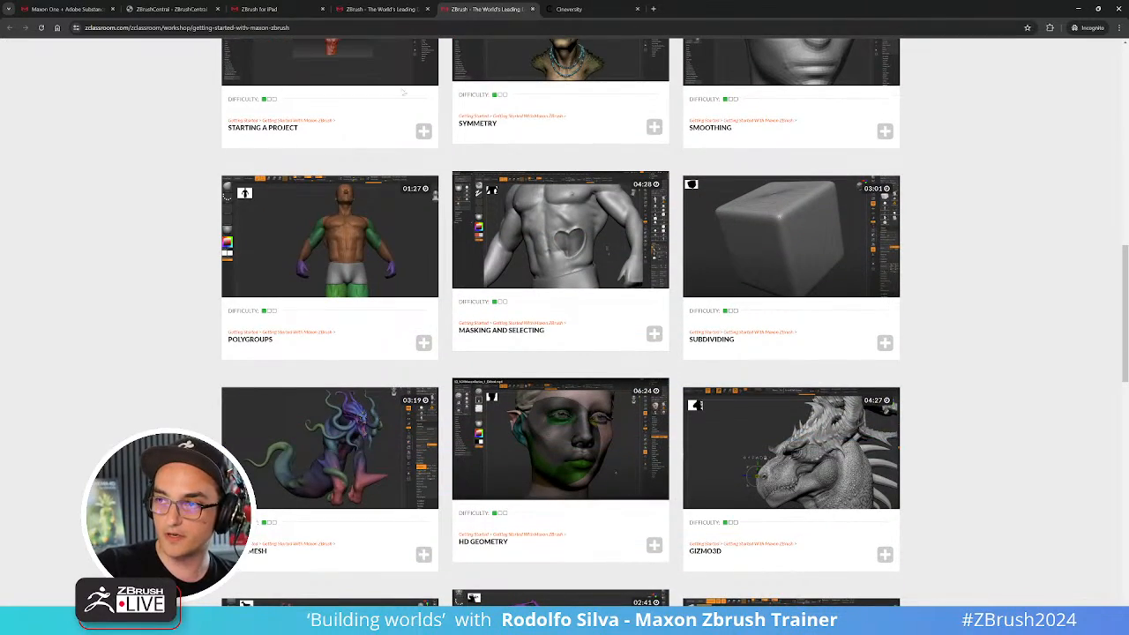
Open the Cineversity site and look over its Getting Started Series and the sections below it
{"action": "left_click", "coordinate": [587, 8]}
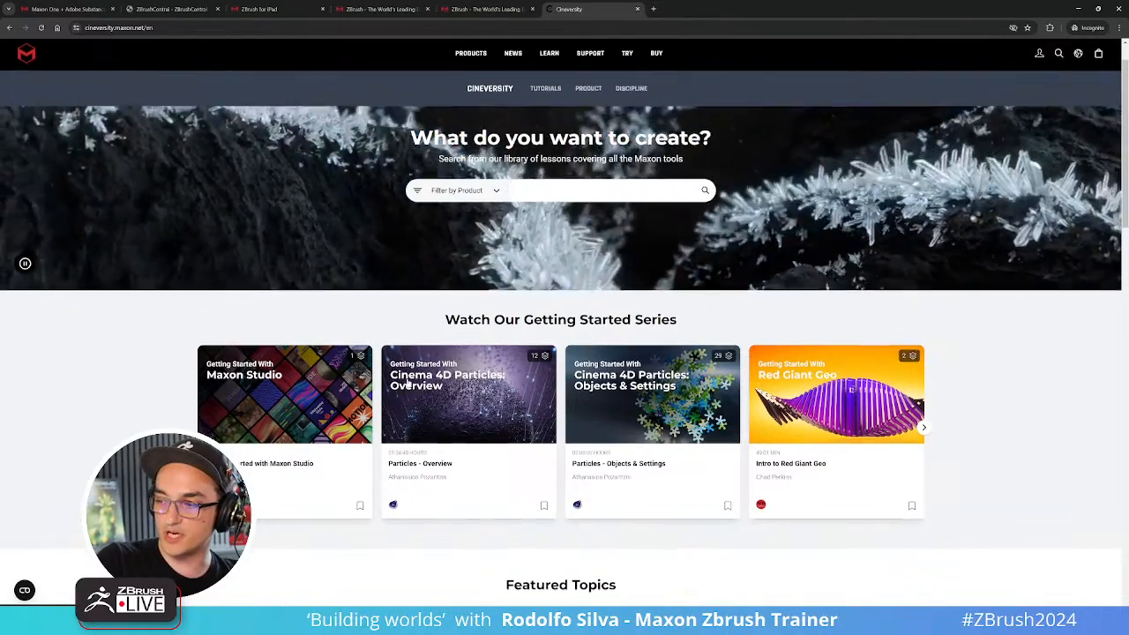
{"action": "scroll", "coordinate": [410, 375], "scroll_direction": "down", "scroll_amount": 3}
{"action": "scroll", "coordinate": [409, 374], "scroll_direction": "down", "scroll_amount": 2}
{"action": "scroll", "coordinate": [409, 375], "scroll_direction": "up", "scroll_amount": 5}
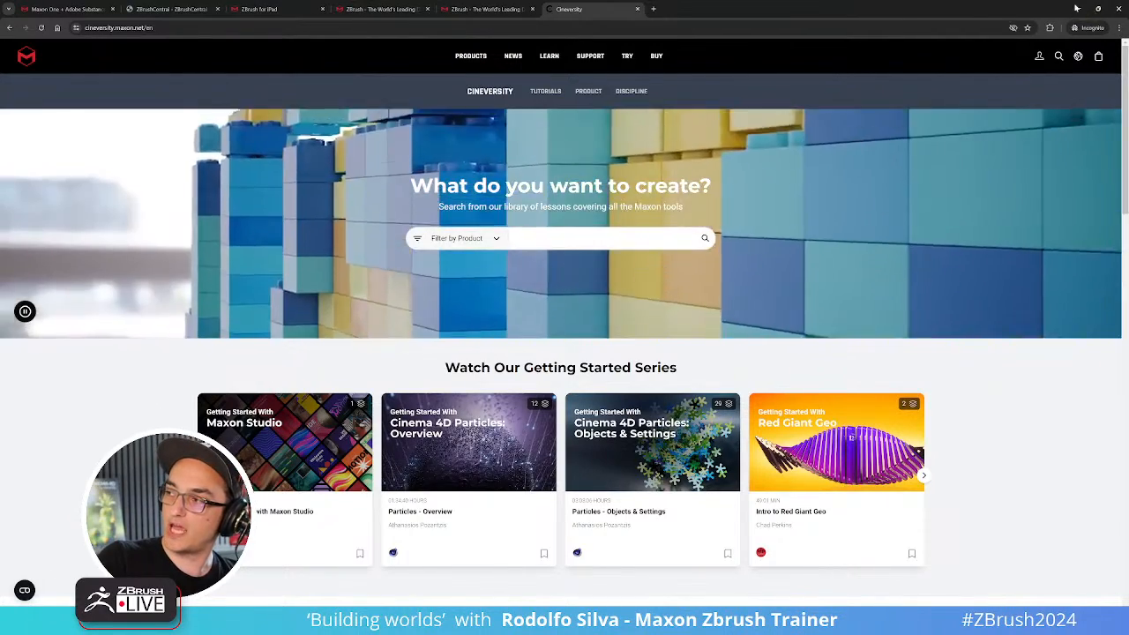
Return to the Maxon One + Adobe Substance 3D page and select its full web address
{"action": "left_click", "coordinate": [1076, 8]}
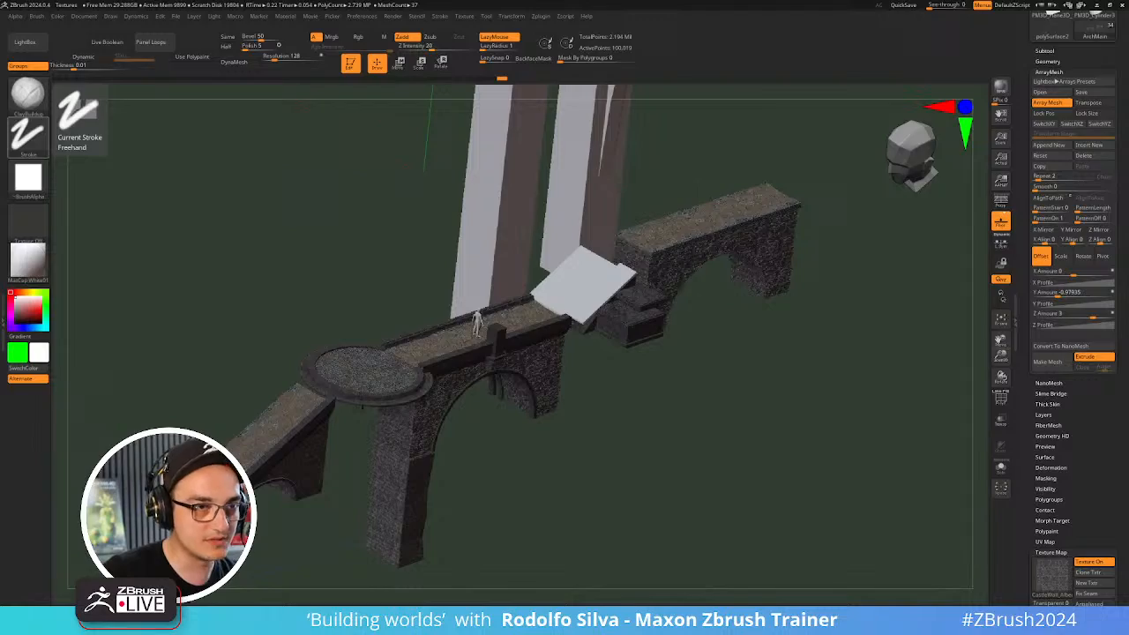
{"action": "key", "text": "alt+Tab"}
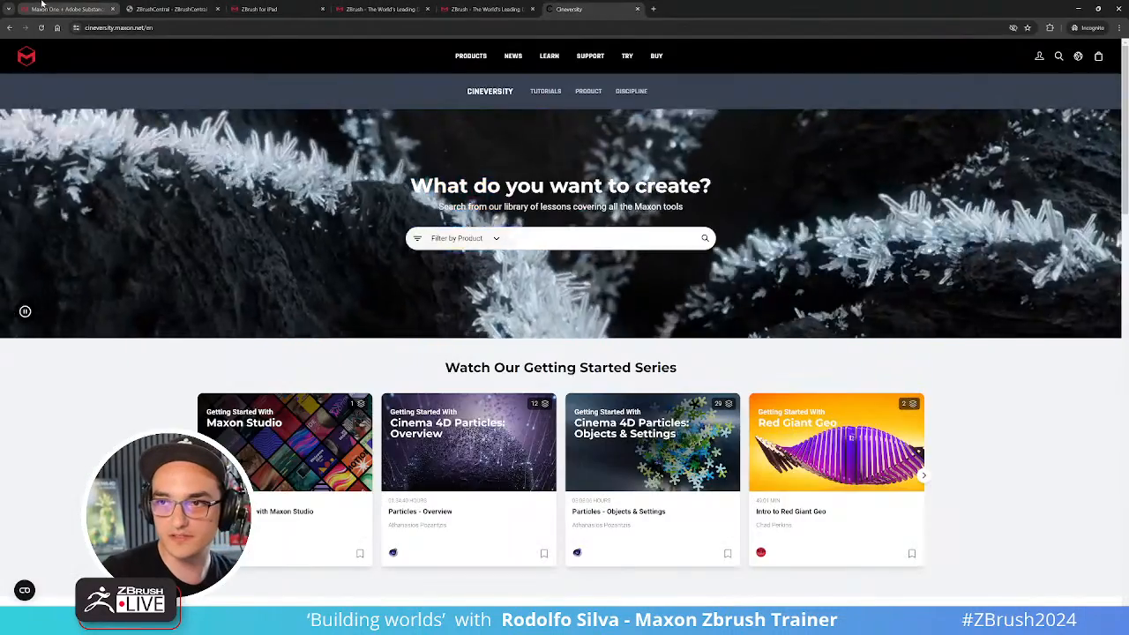
{"action": "left_click", "coordinate": [44, 7]}
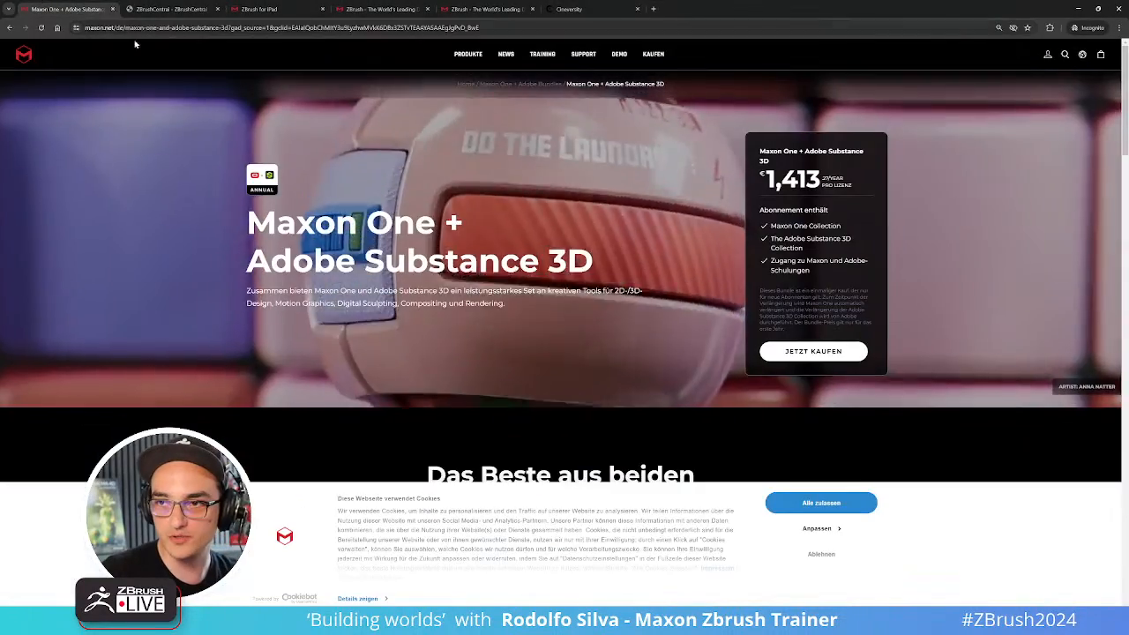
{"action": "key", "text": "ctrl+l"}
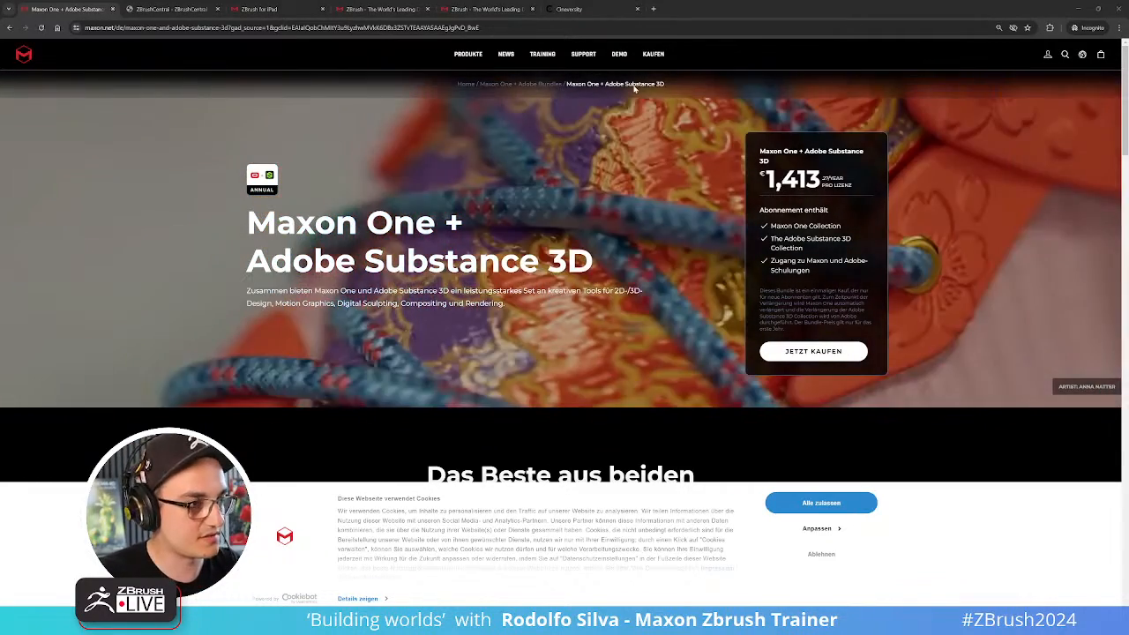
{"action": "left_click", "coordinate": [576, 27]}
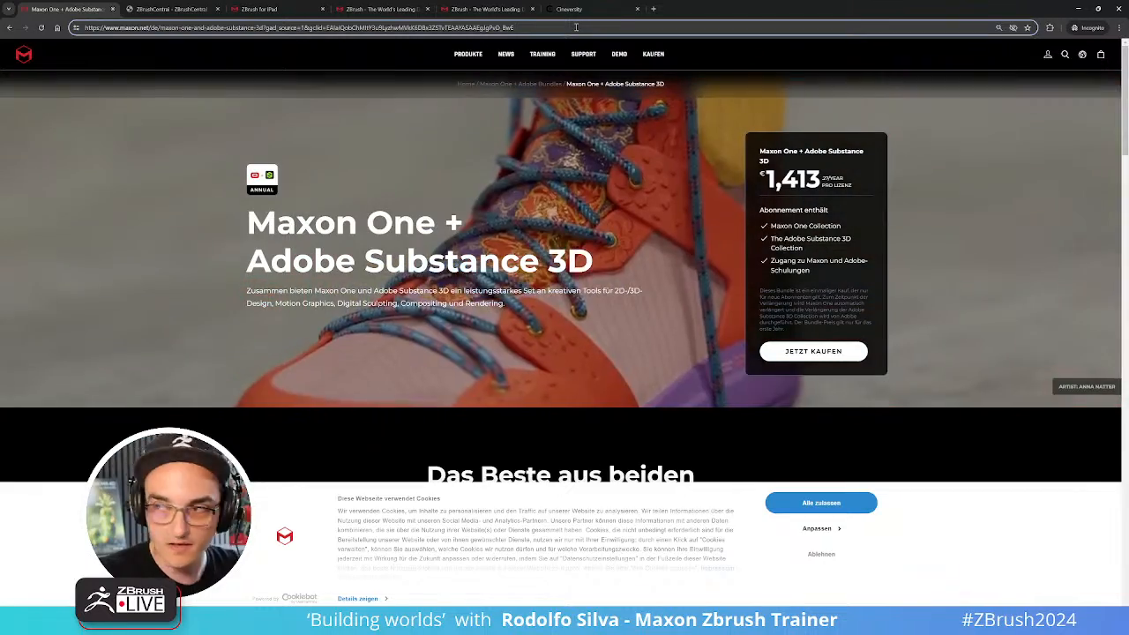
{"action": "triple_click", "coordinate": [576, 28]}
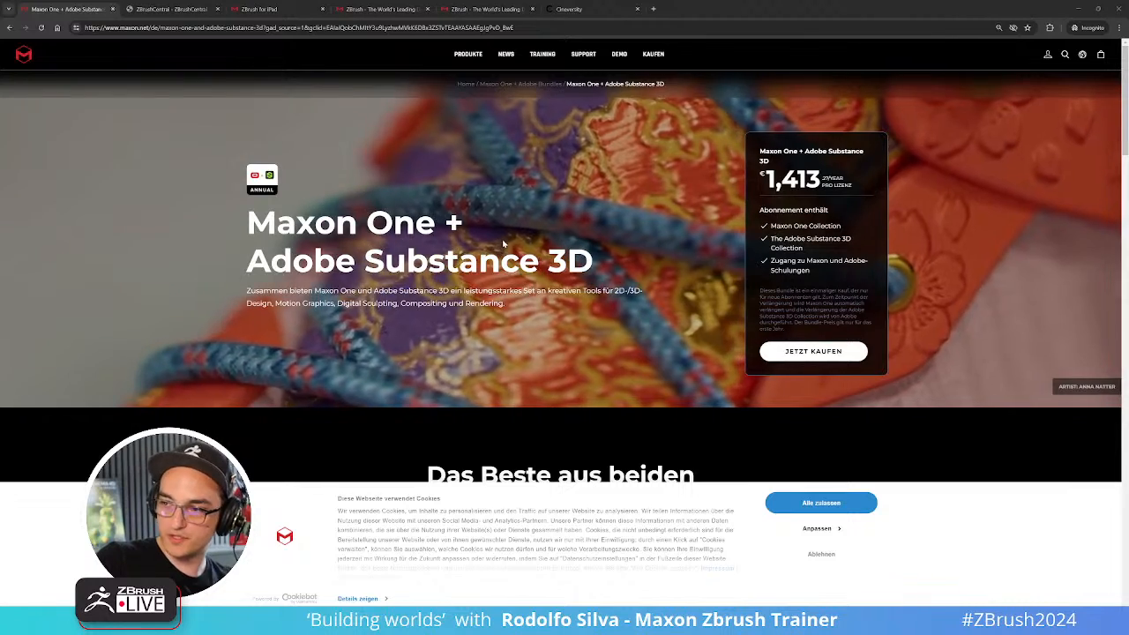
Allow only the preselected cookies on the Maxon One + Adobe Substance 3D page and look through to the other bundle options
{"action": "scroll", "coordinate": [504, 243], "scroll_direction": "down", "scroll_amount": 7}
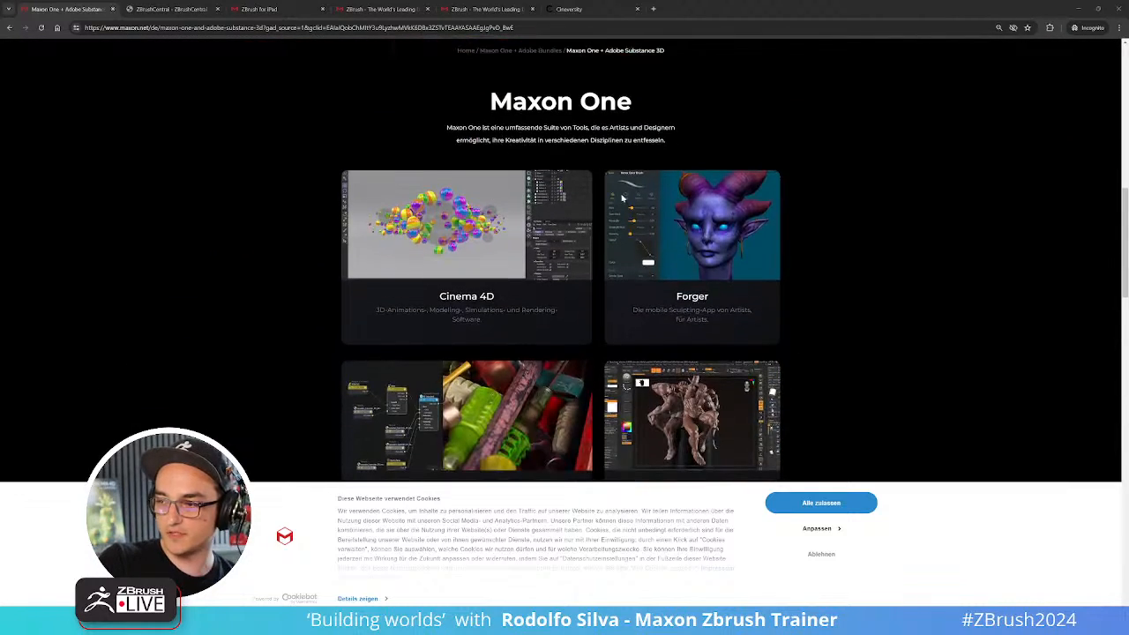
{"action": "left_click", "coordinate": [823, 528]}
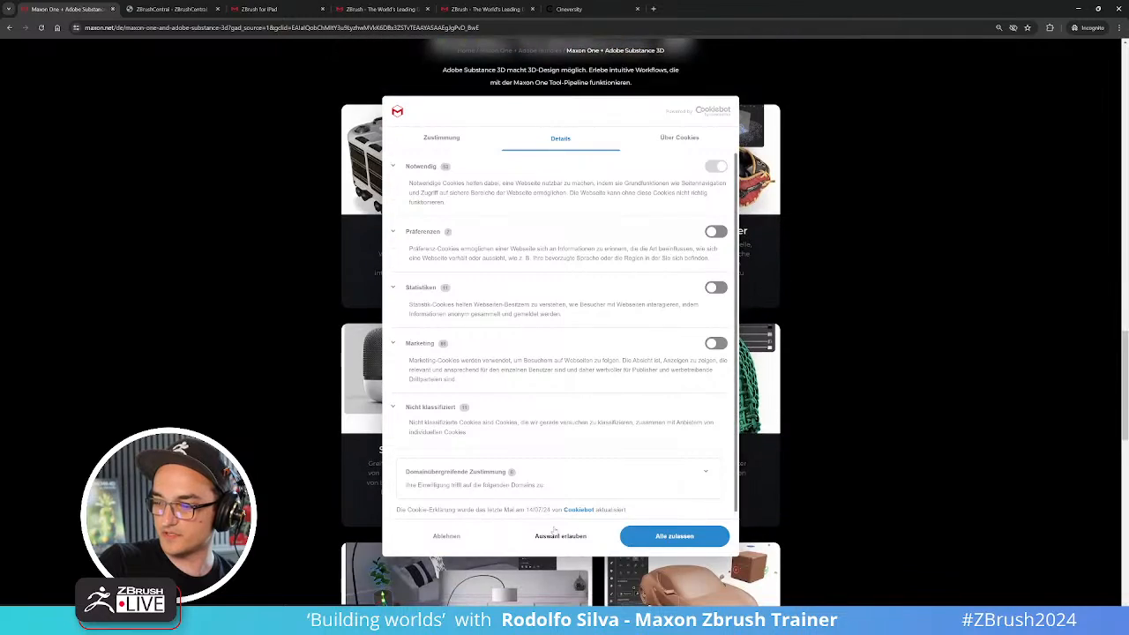
{"action": "left_click", "coordinate": [547, 538]}
{"action": "scroll", "coordinate": [841, 476], "scroll_direction": "down", "scroll_amount": 10}
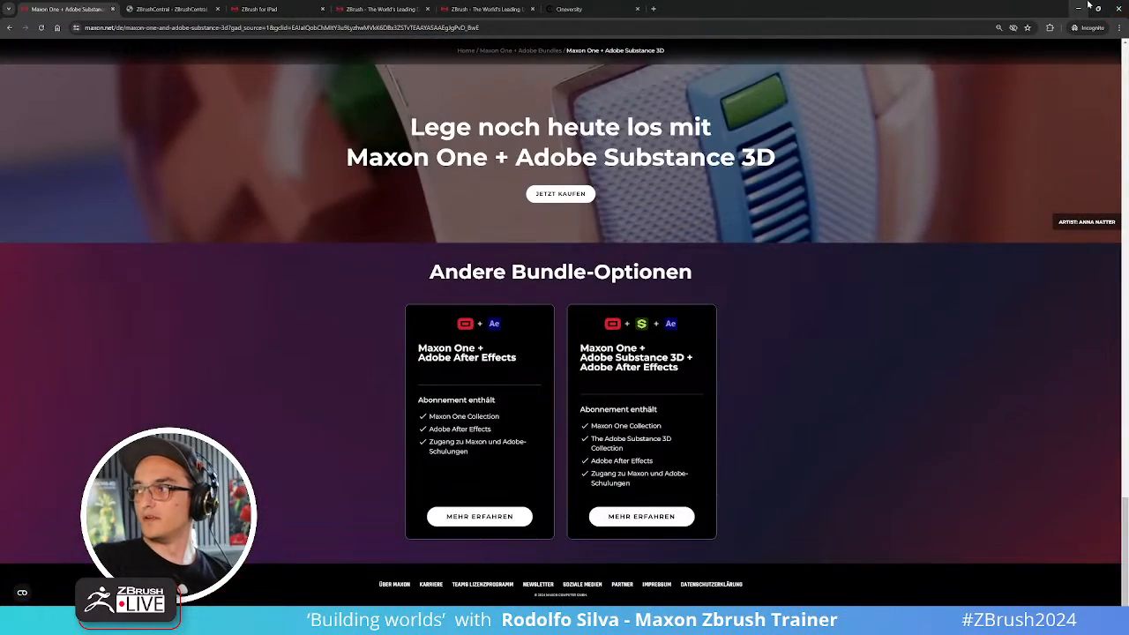
Switch to ZBrush, select the ArchSideTrim subtool along the side of the stone bridge and isolate it with Solo
{"action": "left_click", "coordinate": [1079, 8]}
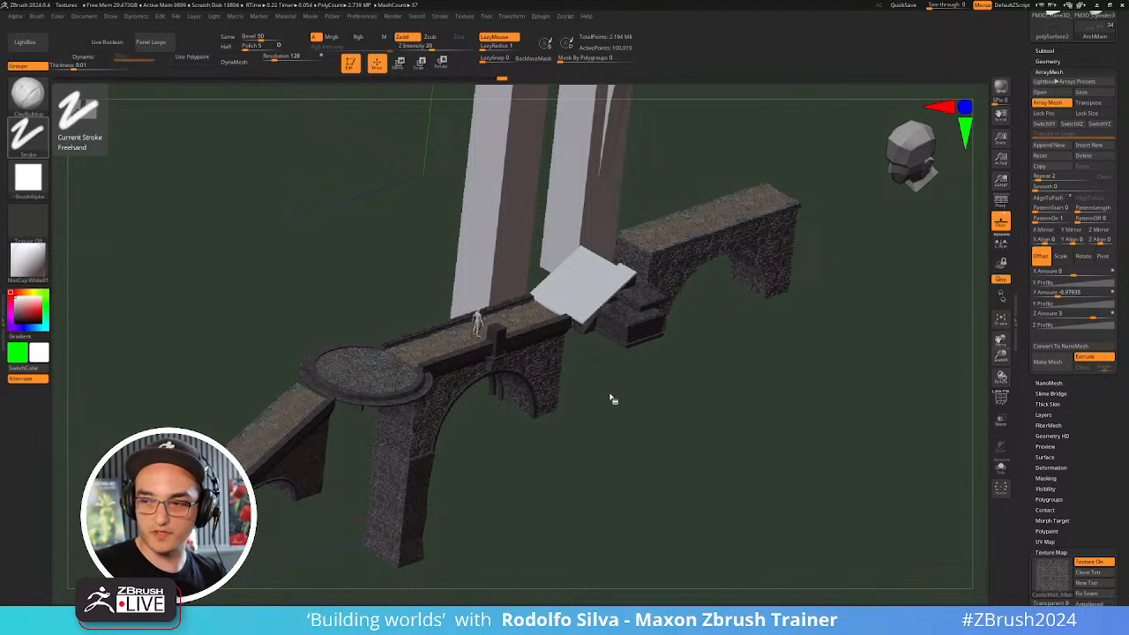
{"action": "left_click_drag", "start_coordinate": [612, 399], "coordinate": [605, 419]}
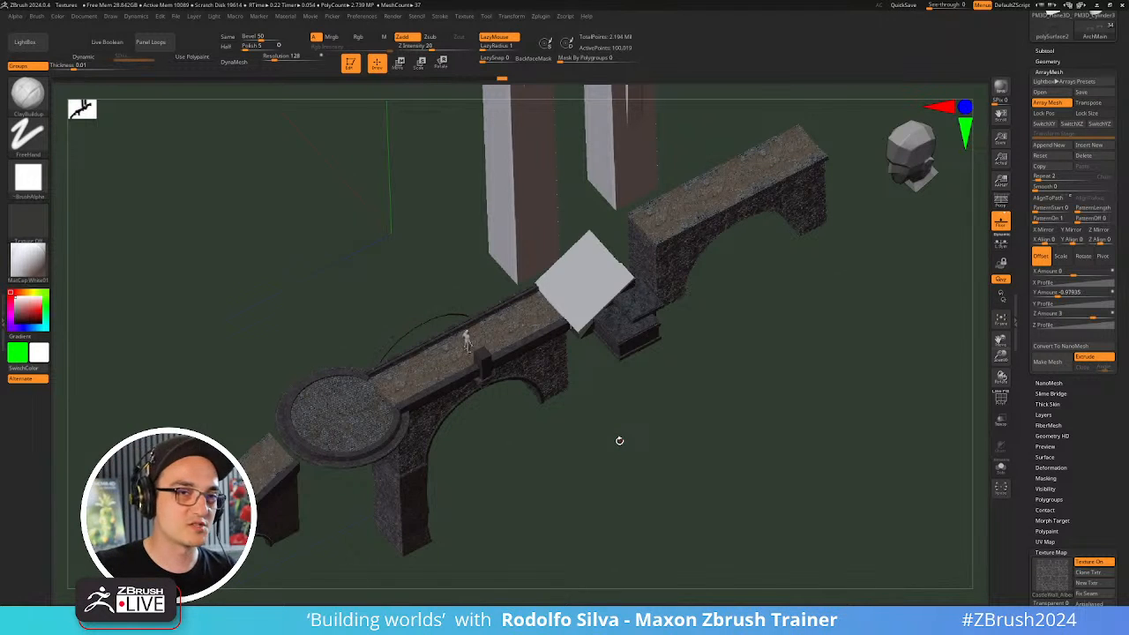
{"action": "left_click_drag", "start_coordinate": [622, 441], "coordinate": [619, 406]}
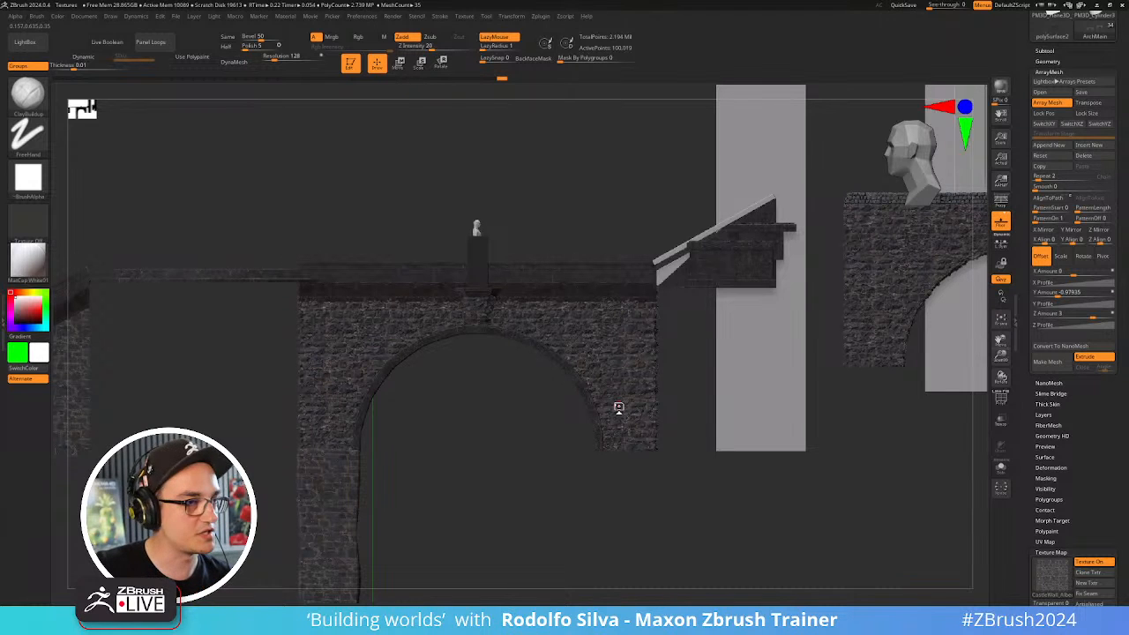
{"action": "left_click_drag", "start_coordinate": [542, 433], "coordinate": [506, 431]}
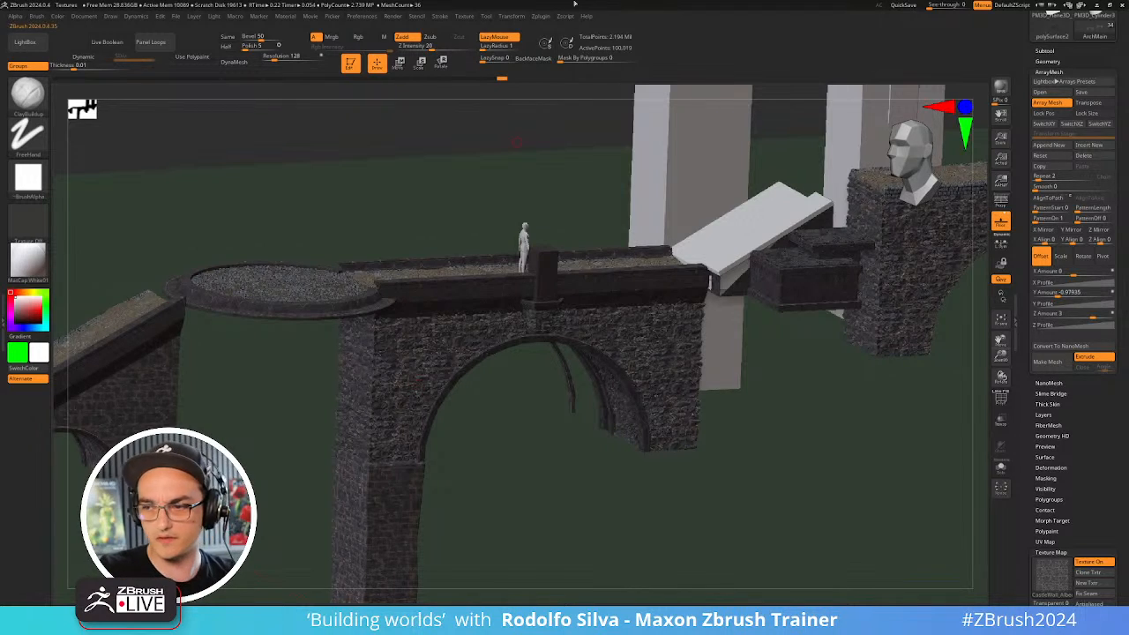
{"action": "right_click_drag", "start_coordinate": [594, 266], "coordinate": [501, 311]}
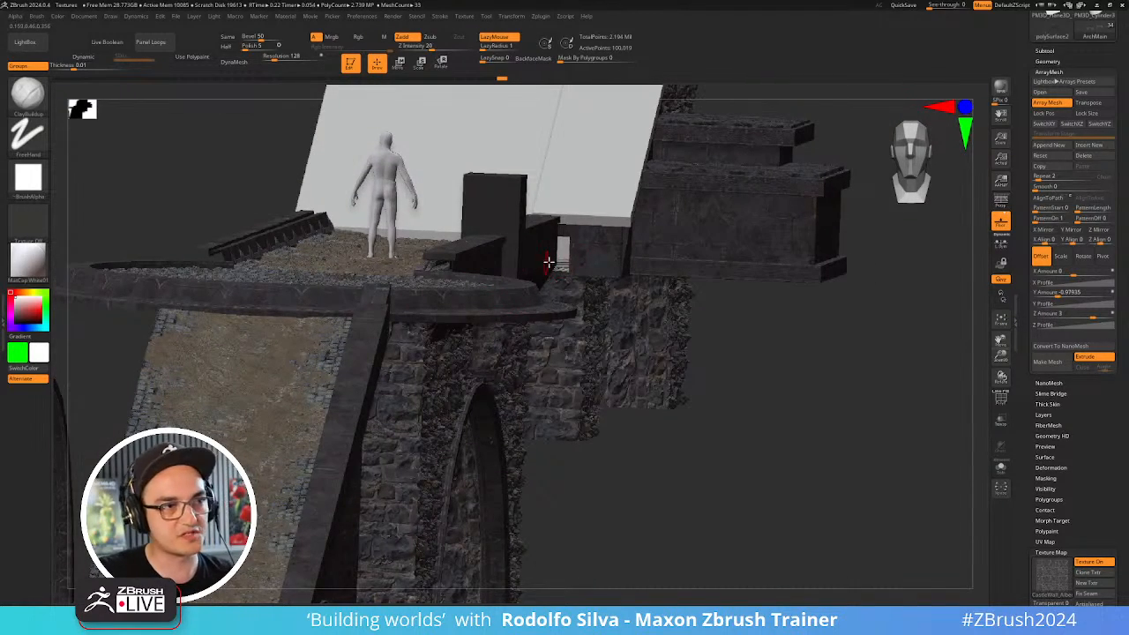
{"action": "right_click_drag", "start_coordinate": [550, 297], "coordinate": [587, 280]}
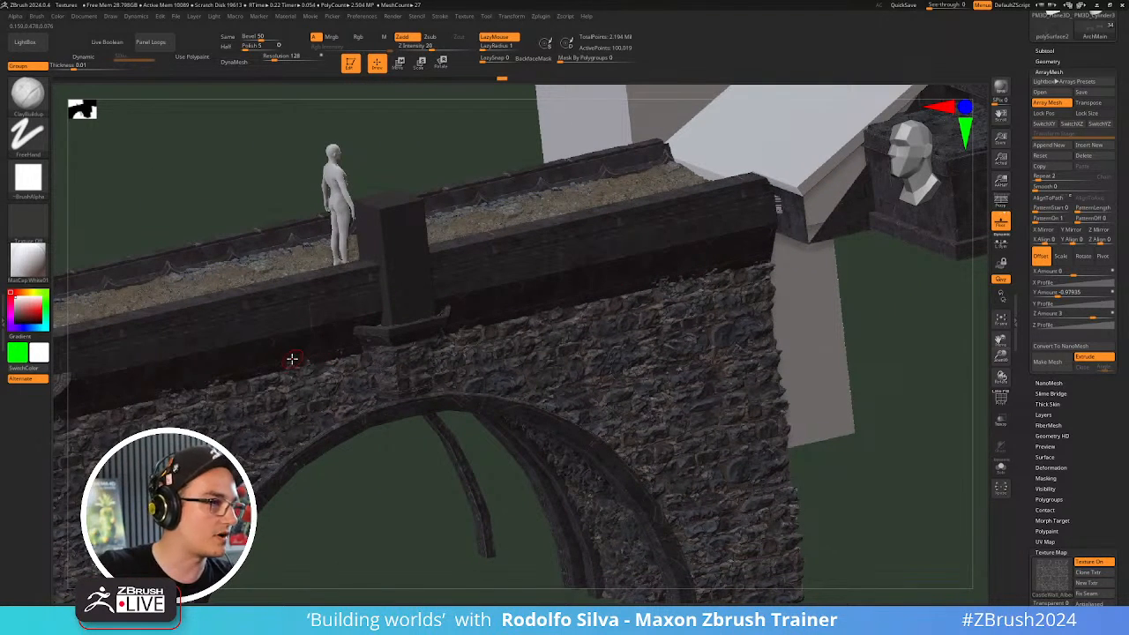
{"action": "left_click", "coordinate": [335, 330], "text": "alt"}
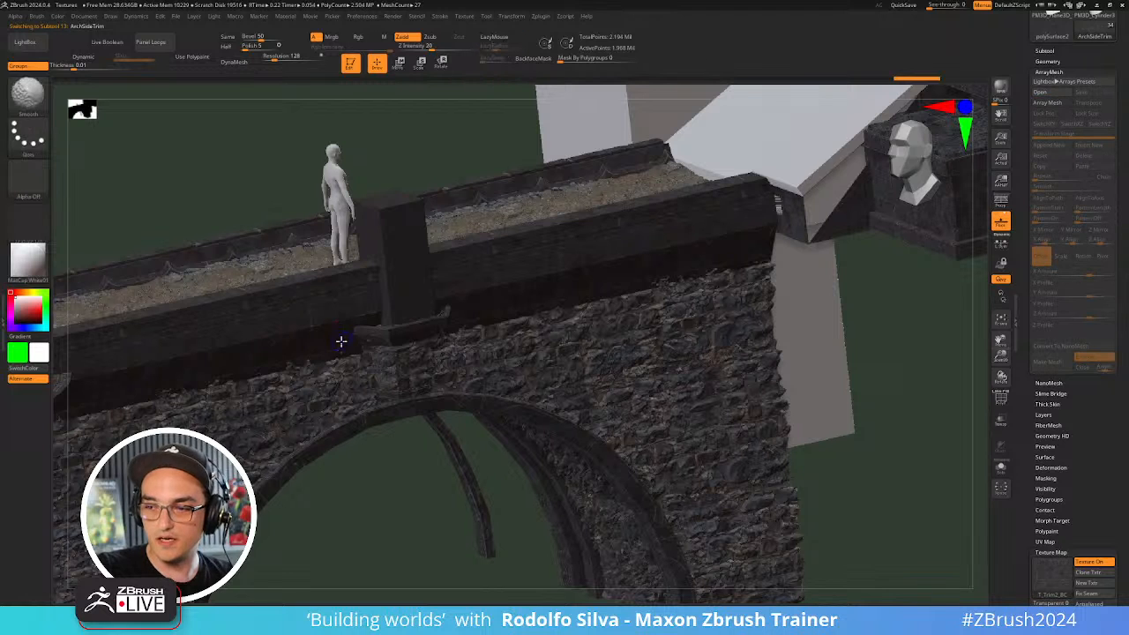
{"action": "key", "text": "alt+s"}
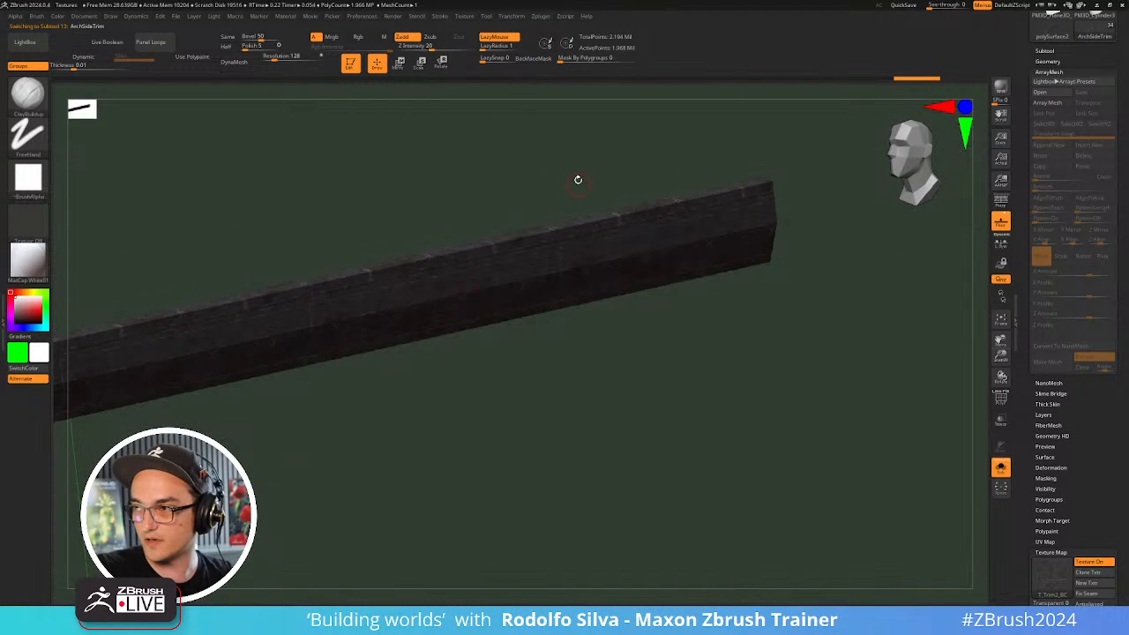
Undo the ArchSideTrim edits back to its lowest-resolution state and inspect the mesh with its polyframe shown
{"action": "mouse_move", "coordinate": [543, 342]}
{"action": "left_mouse_down"}
{"action": "mouse_move", "coordinate": [558, 304]}
{"action": "mouse_move", "coordinate": [527, 344]}
{"action": "mouse_move", "coordinate": [515, 336]}
{"action": "left_mouse_up"}
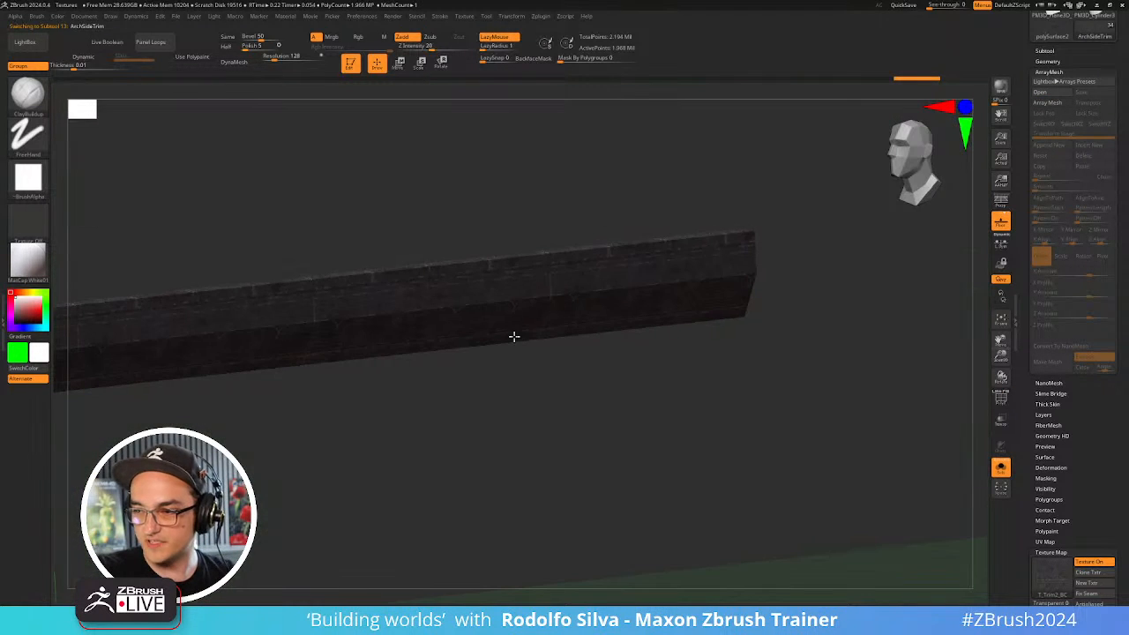
{"action": "key", "text": "ctrl+z"}
{"action": "key", "text": "ctrl+z"}
{"action": "key", "text": "ctrl+z"}
{"action": "key", "text": "ctrl+z"}
{"action": "key", "text": "ctrl+z"}
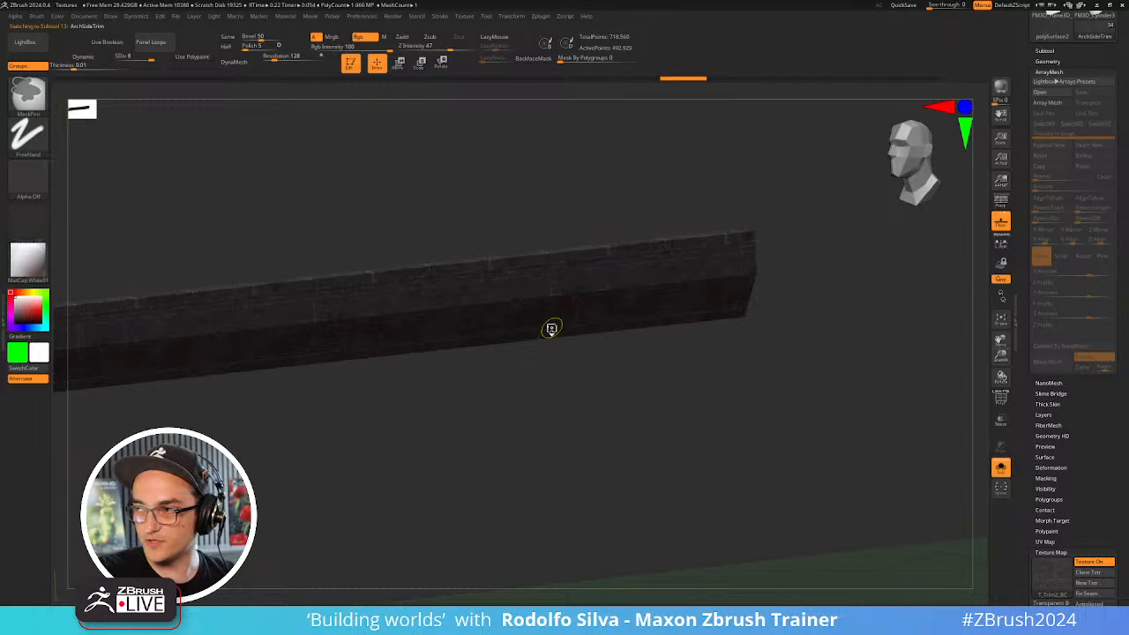
{"action": "key", "text": "ctrl+z"}
{"action": "key", "text": "ctrl+z"}
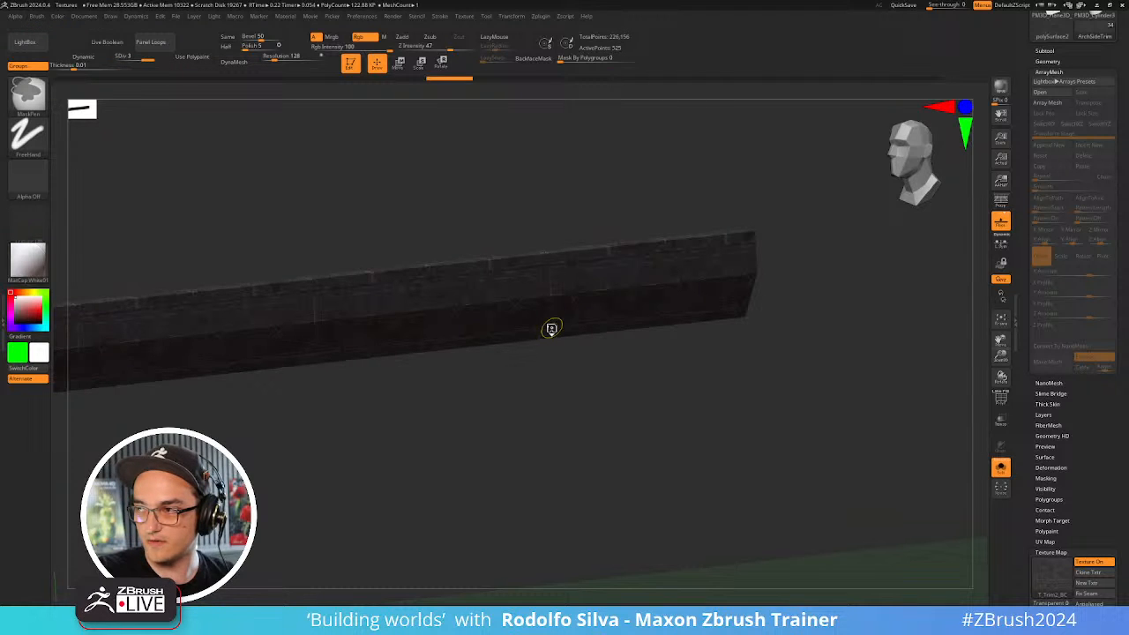
{"action": "key", "text": "ctrl+z"}
{"action": "key", "text": "ctrl+z"}
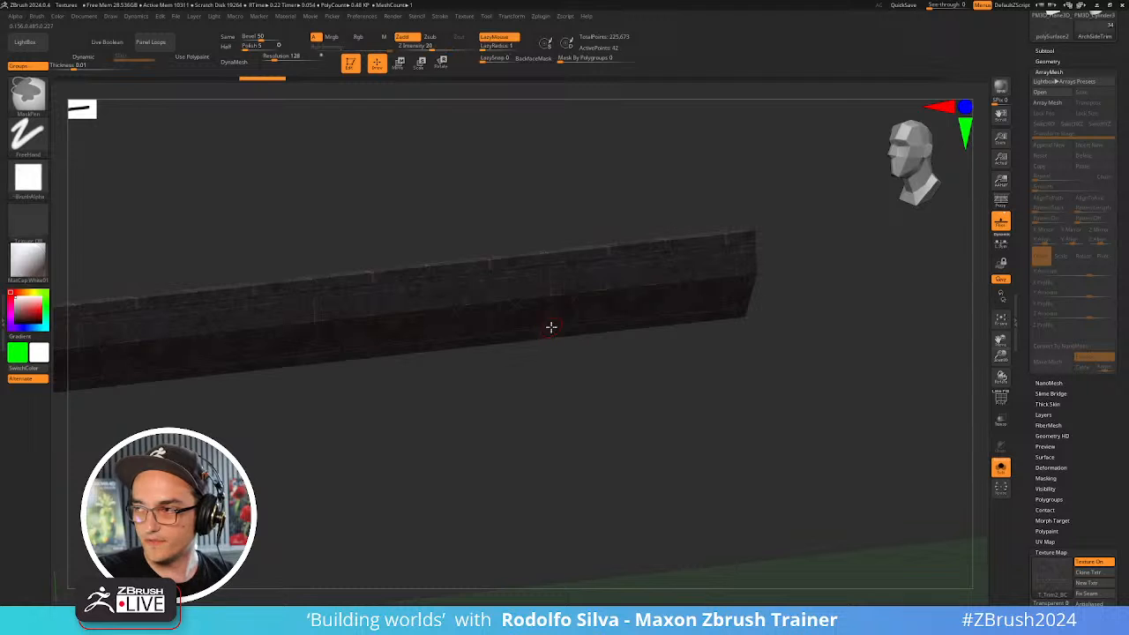
{"action": "key", "text": "shift+f"}
{"action": "left_click_drag", "start_coordinate": [377, 264], "coordinate": [500, 237]}
{"action": "left_click_drag", "start_coordinate": [511, 307], "coordinate": [575, 304]}
Switch to the PolySphere tool and examine its blocked-out trim layout from the front and side
{"action": "left_click_drag", "start_coordinate": [1039, 47], "coordinate": [1043, 148]}
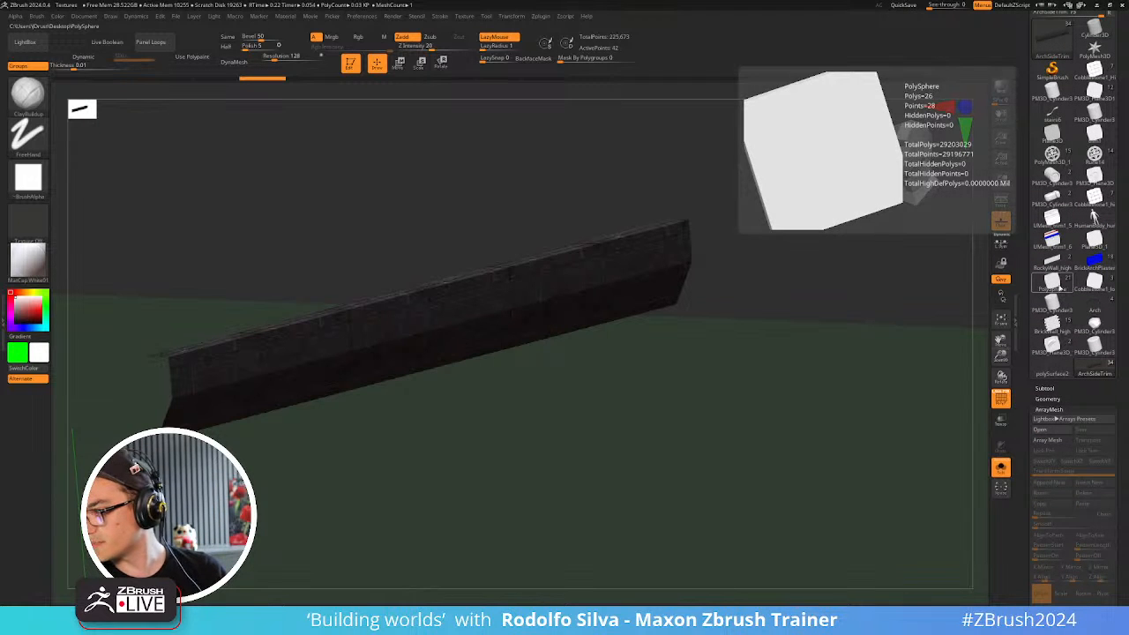
{"action": "left_click", "coordinate": [1061, 289]}
{"action": "key", "text": "f"}
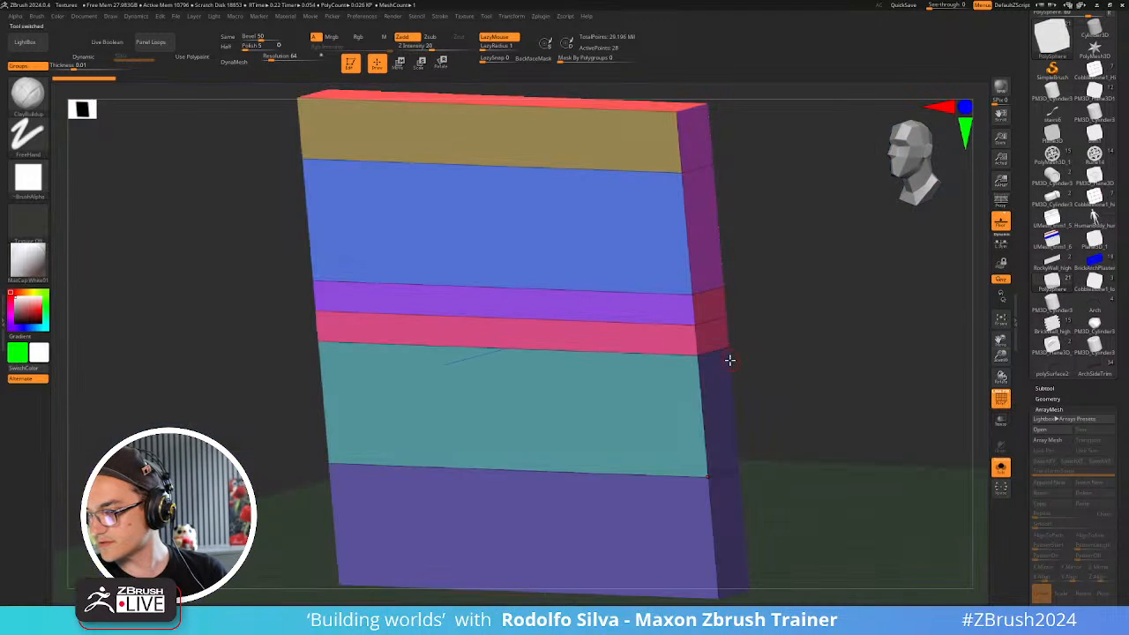
{"action": "right_click_drag", "start_coordinate": [729, 361], "coordinate": [663, 344]}
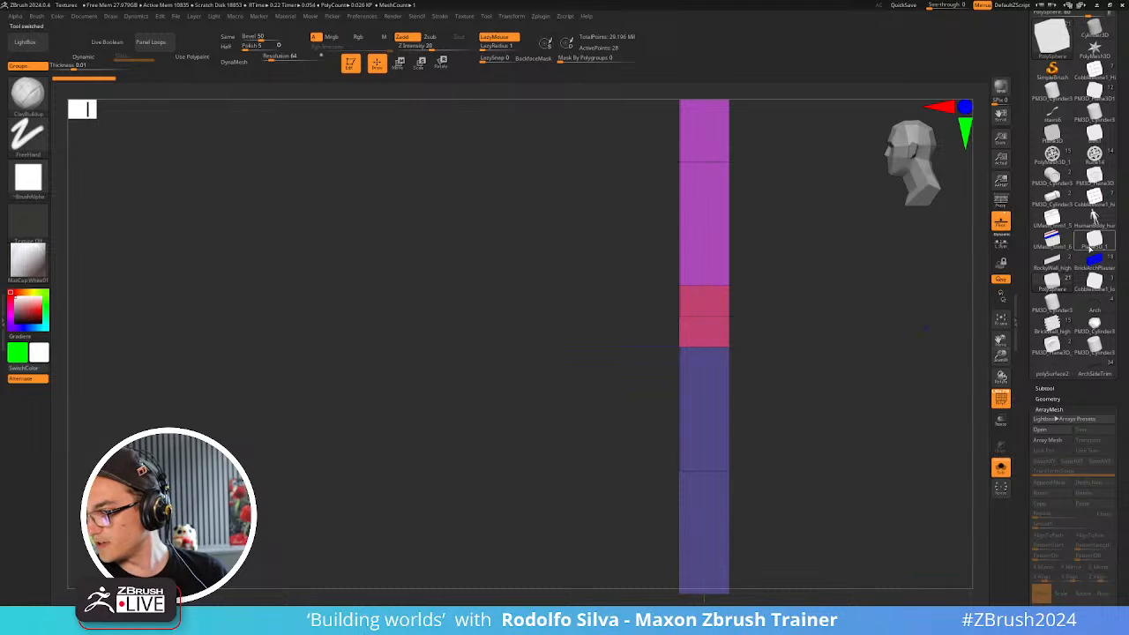
Switch to the sculpted trim tool with the red and blue bands and examine its stone detail from several angles
{"action": "left_click", "coordinate": [1065, 245]}
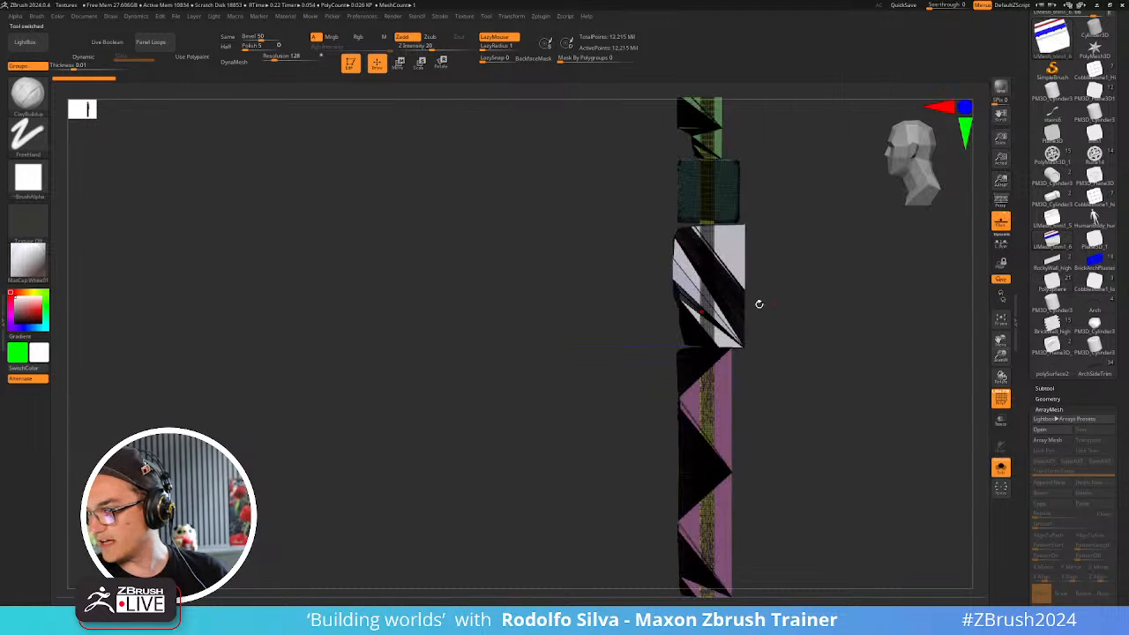
{"action": "right_click_drag", "start_coordinate": [756, 303], "coordinate": [667, 359]}
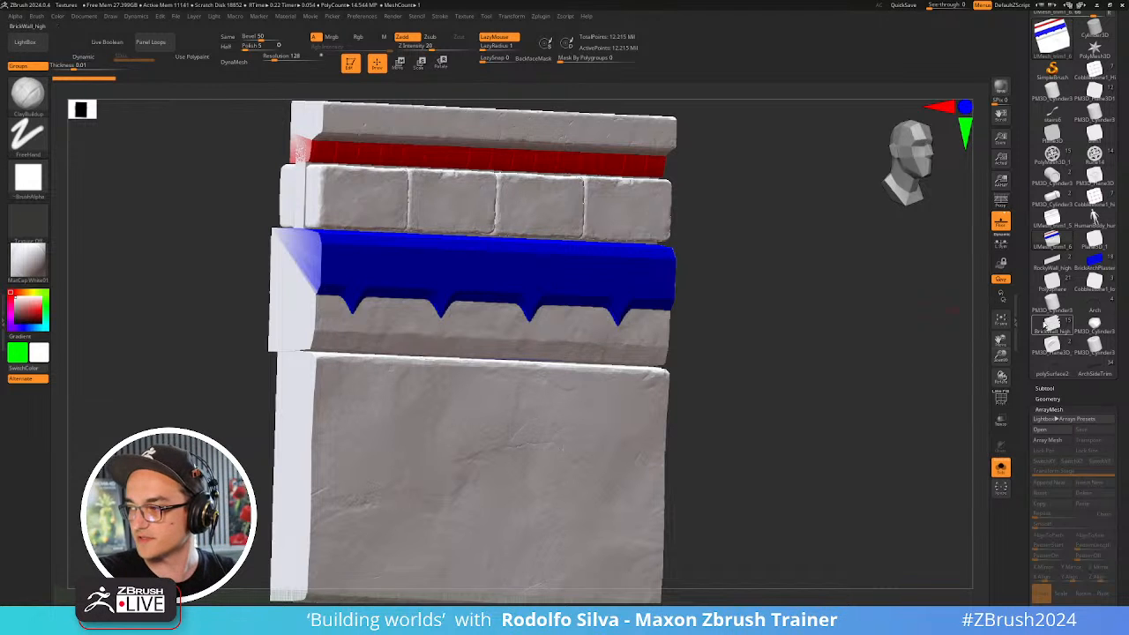
{"action": "right_click_drag", "start_coordinate": [653, 285], "coordinate": [587, 273]}
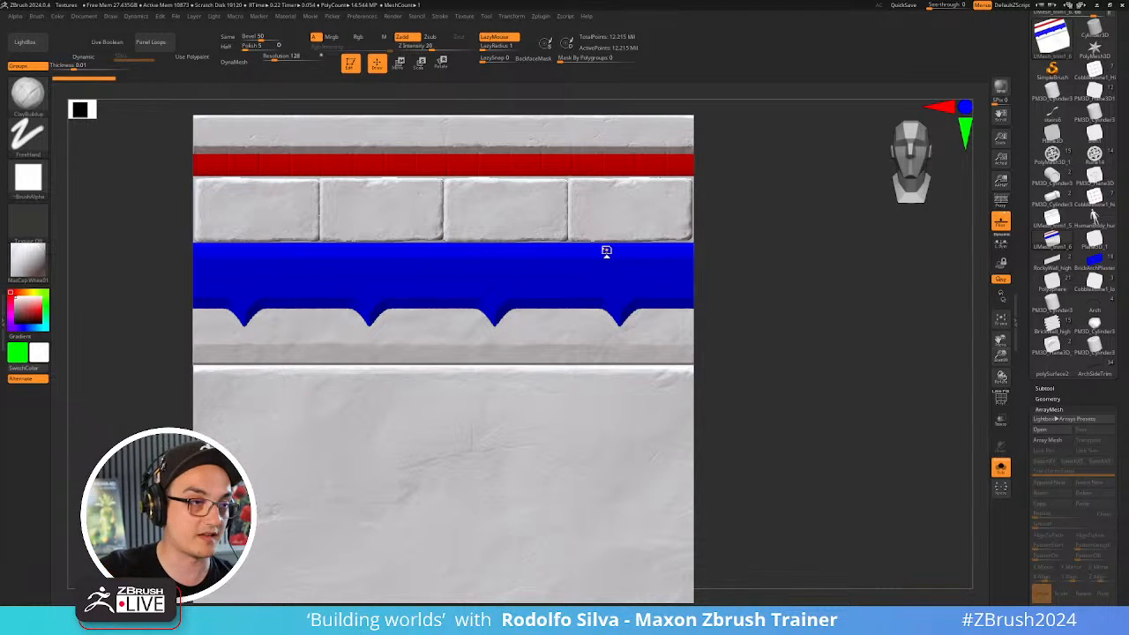
{"action": "right_click_drag", "start_coordinate": [653, 228], "coordinate": [676, 237]}
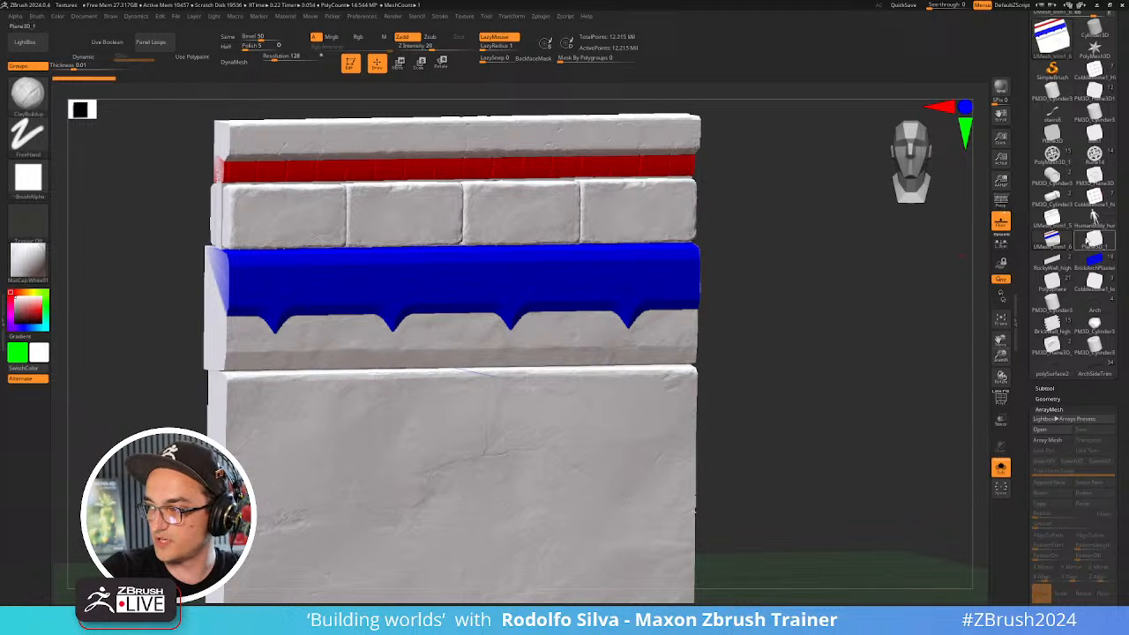
Switch to the BrickArchPlaster tool, turn on Live Boolean and select its BrickArch1 subtool
{"action": "mouse_move", "coordinate": [1073, 262]}
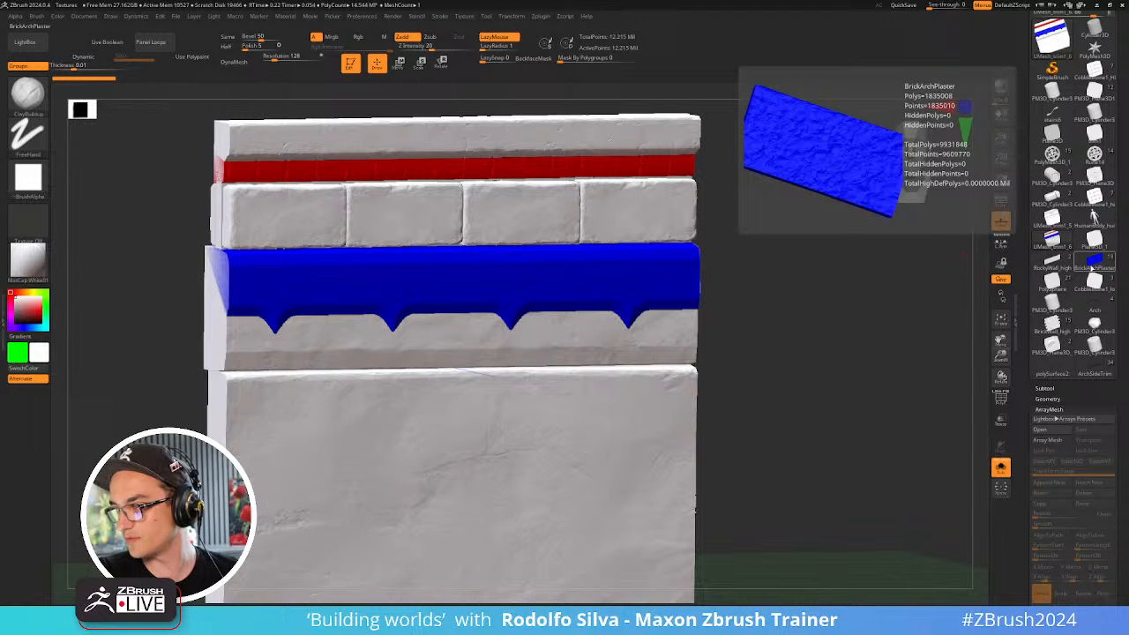
{"action": "left_click", "coordinate": [1092, 265]}
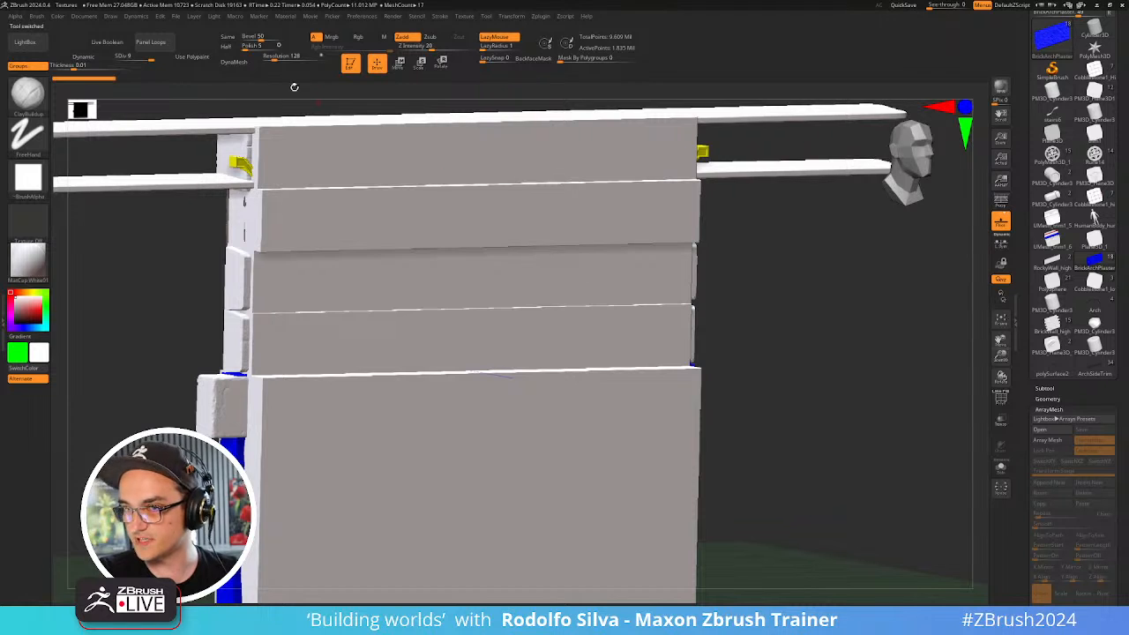
{"action": "left_click", "coordinate": [108, 42]}
{"action": "right_click_drag", "start_coordinate": [715, 357], "coordinate": [704, 317], "text": "ctrl"}
{"action": "left_click", "coordinate": [365, 394], "text": "alt"}
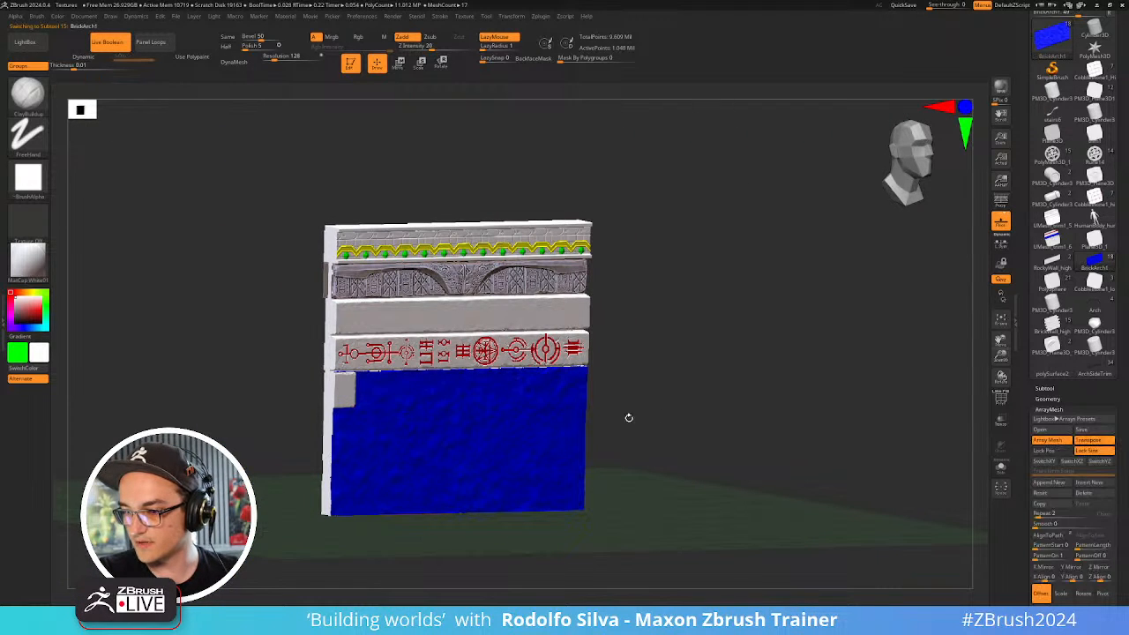
Turn Array Mesh off and back on for the BrickArch1 subtool and inspect the repeated trim pieces
{"action": "left_click", "coordinate": [1061, 441]}
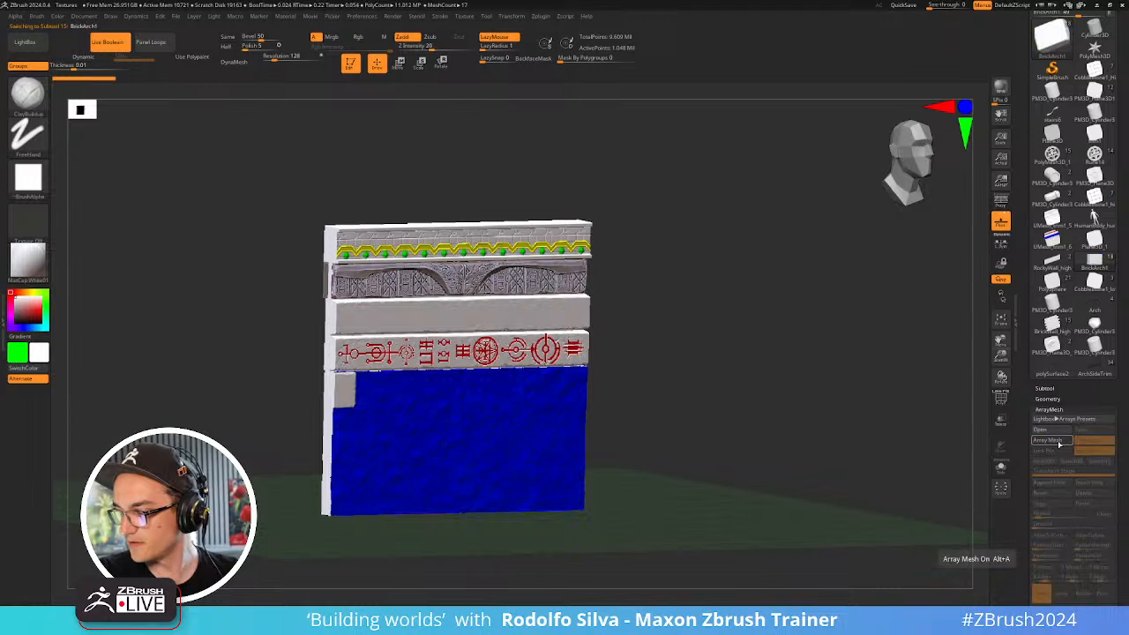
{"action": "right_click_drag", "start_coordinate": [744, 420], "coordinate": [711, 421]}
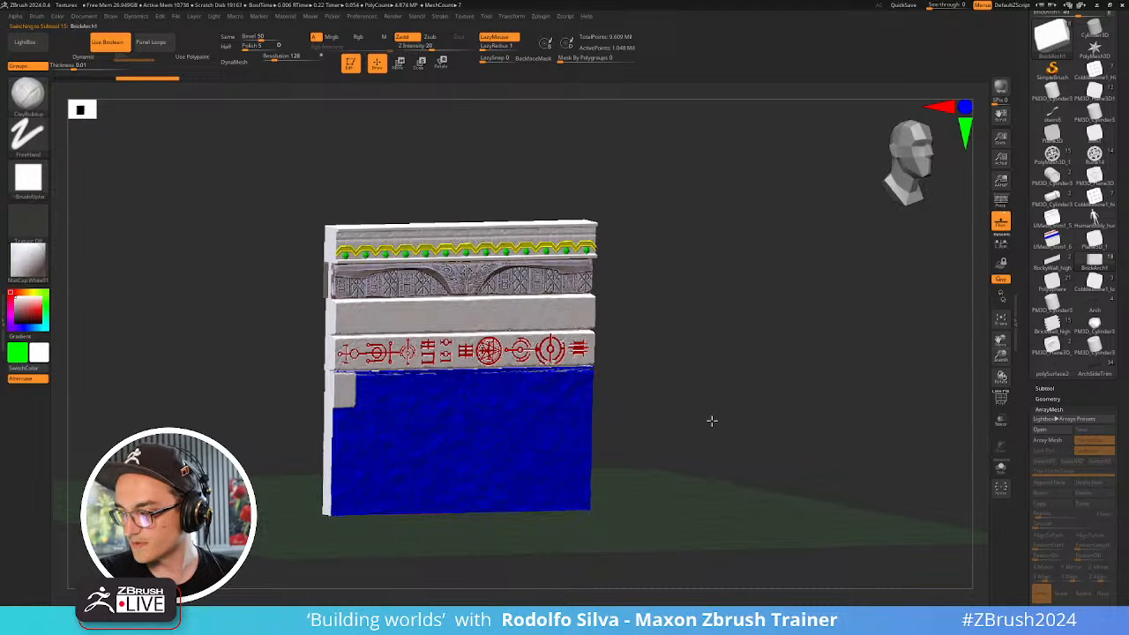
{"action": "right_click", "coordinate": [711, 421]}
{"action": "left_click", "coordinate": [1050, 440]}
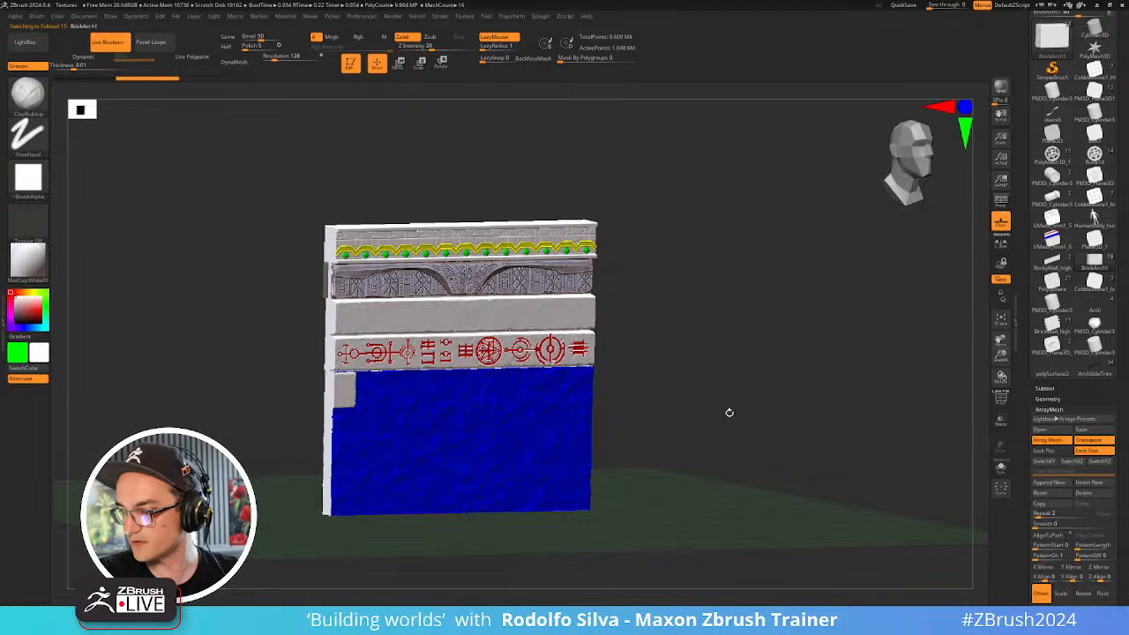
{"action": "key", "text": "shift+f"}
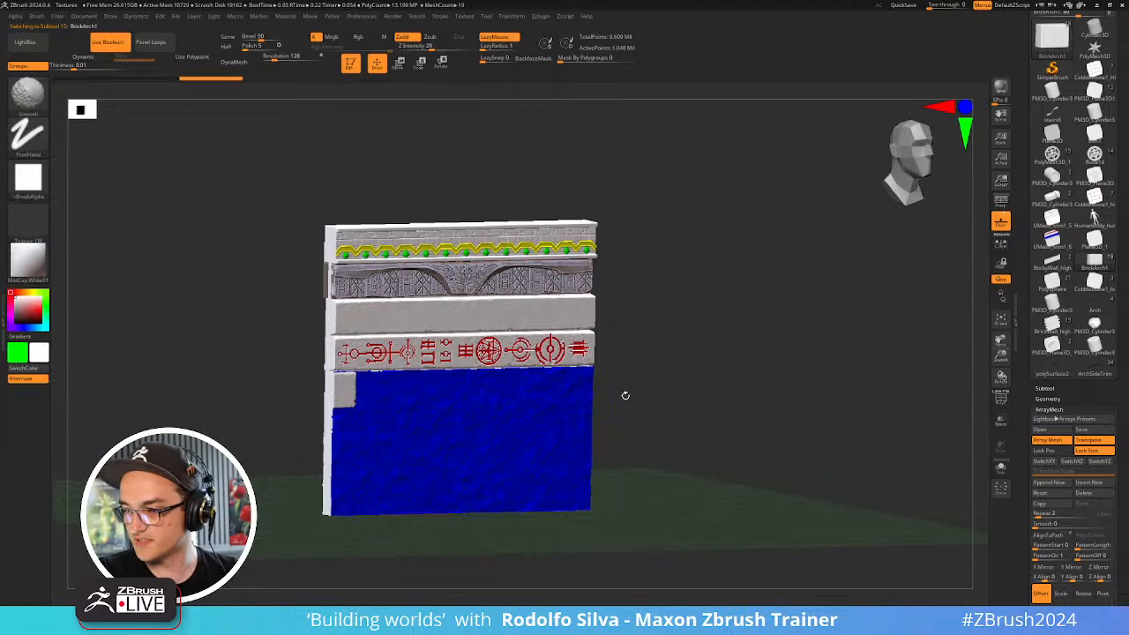
{"action": "mouse_move", "coordinate": [131, 82]}
{"action": "left_mouse_down"}
{"action": "mouse_move", "coordinate": [115, 83]}
{"action": "mouse_move", "coordinate": [202, 85]}
{"action": "left_mouse_up"}
{"action": "key", "text": "shift+f"}
{"action": "key", "text": "shift+f"}
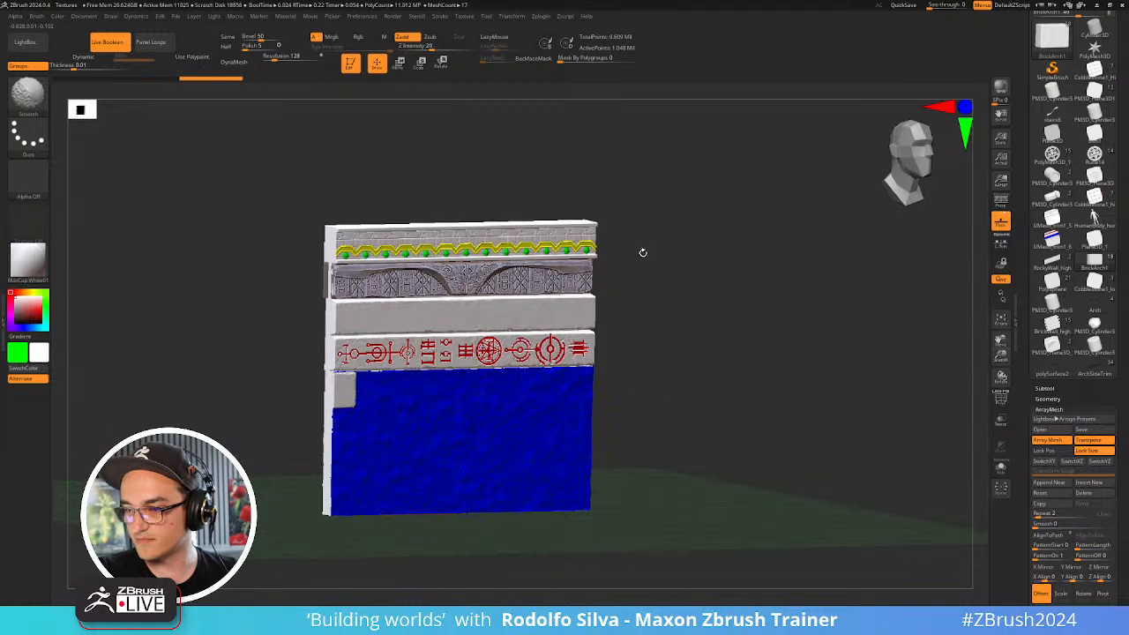
{"action": "right_click_drag", "start_coordinate": [566, 338], "coordinate": [456, 327]}
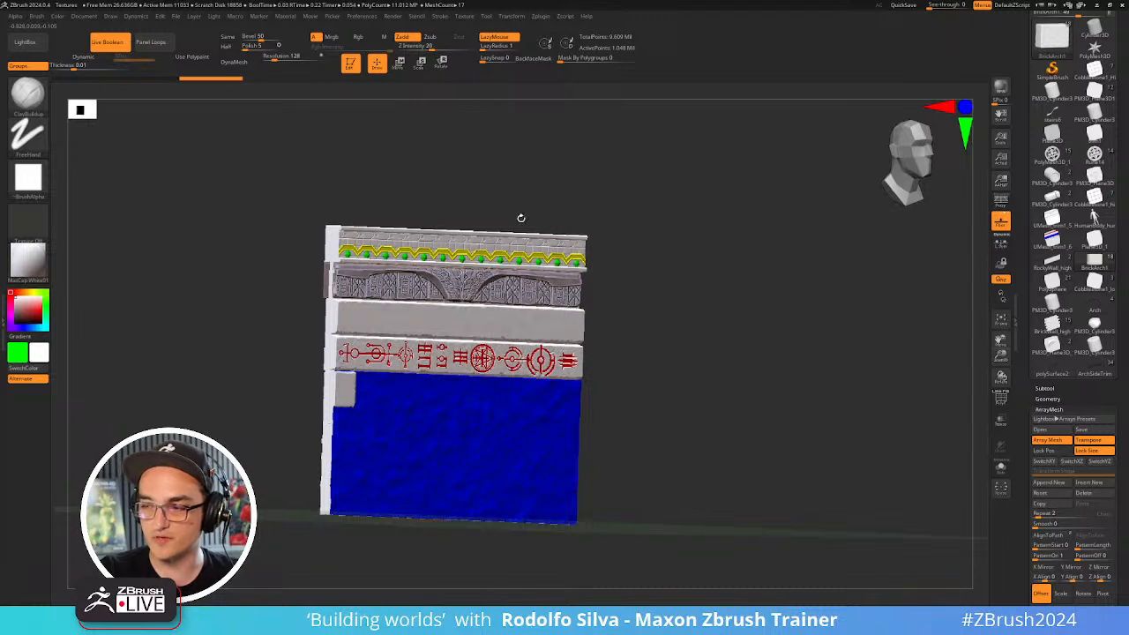
View the stairs6 tool, switch to the PM3D_Plane3D1 tool and select its long curved stair strip subtool
{"action": "mouse_move", "coordinate": [1067, 115]}
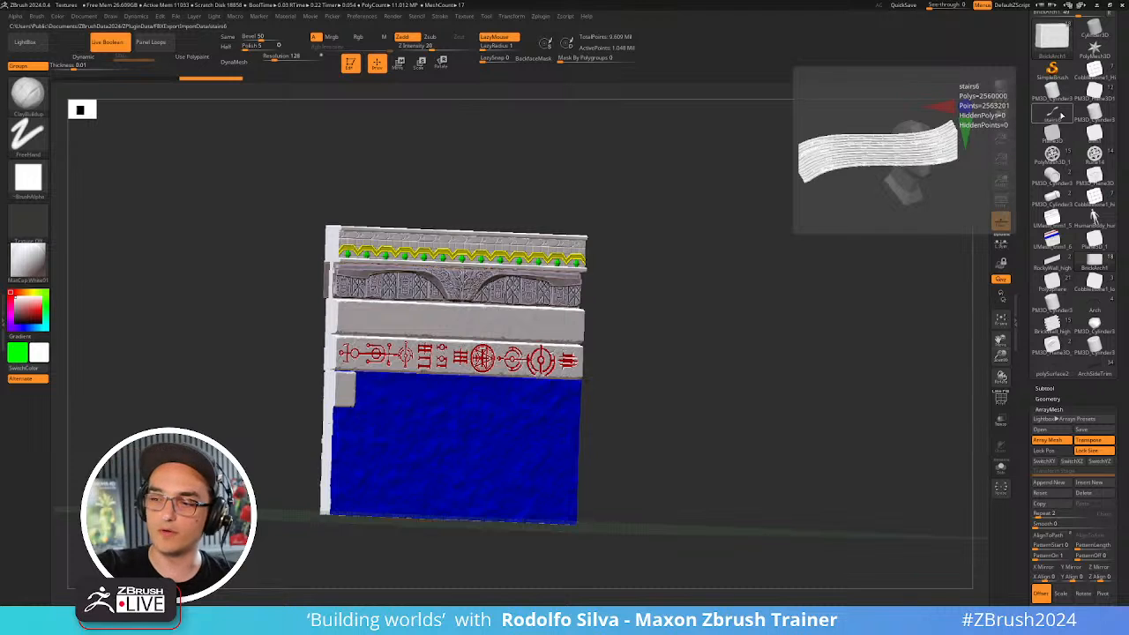
{"action": "left_click", "coordinate": [1062, 115]}
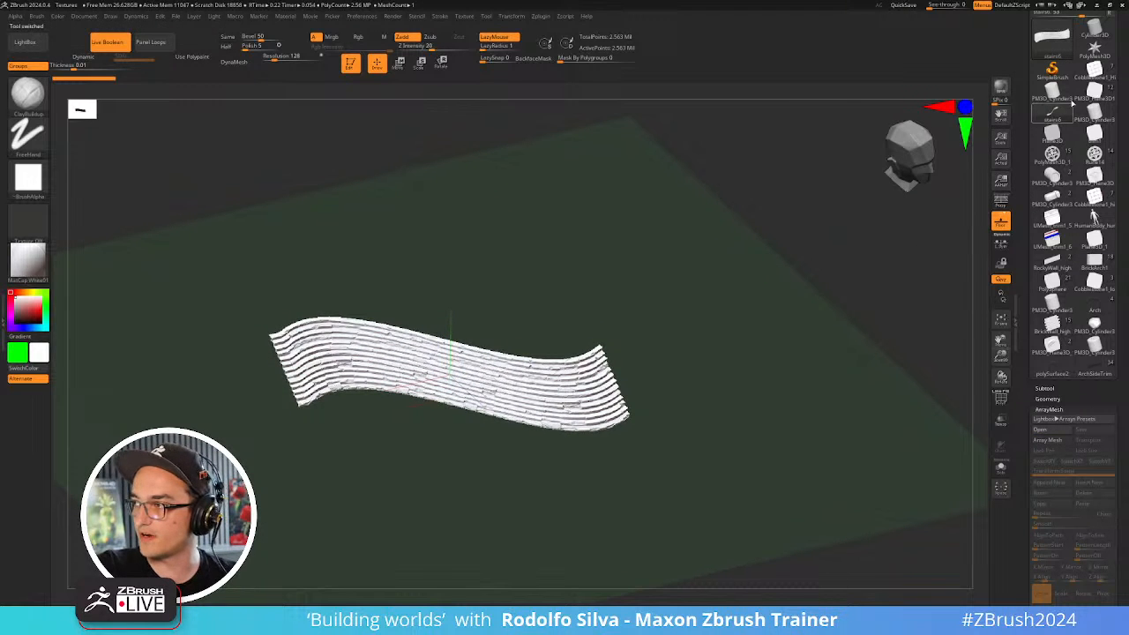
{"action": "mouse_move", "coordinate": [1098, 91]}
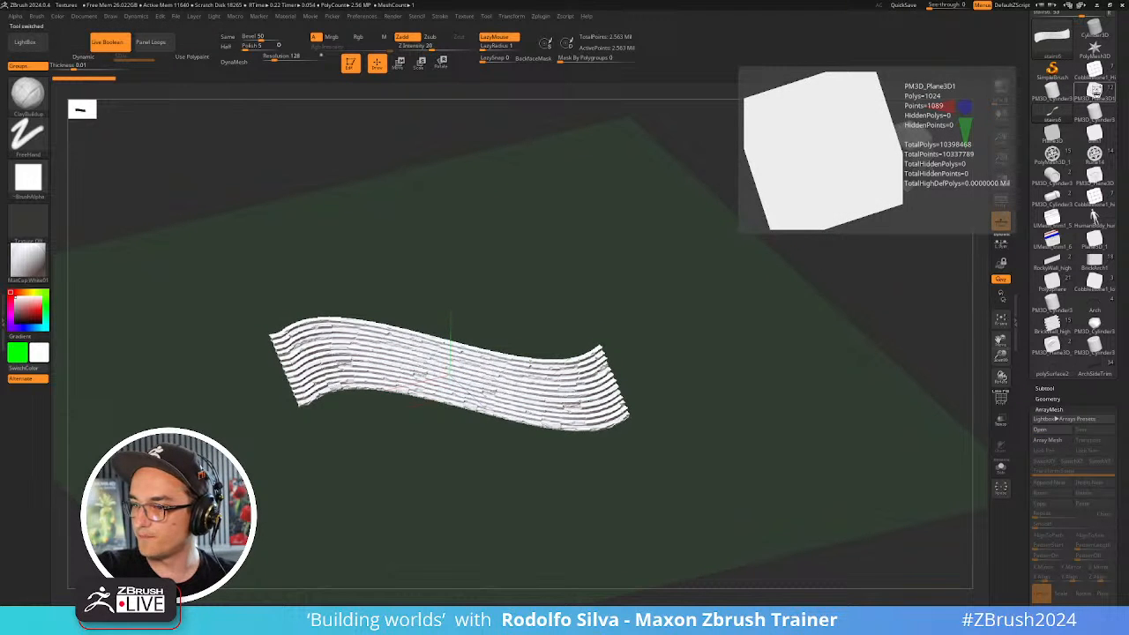
{"action": "left_click_drag", "start_coordinate": [621, 335], "coordinate": [561, 410]}
{"action": "right_click_drag", "start_coordinate": [560, 410], "coordinate": [599, 451], "text": "ctrl"}
{"action": "left_click", "coordinate": [627, 406], "text": "alt"}
{"action": "right_click_drag", "start_coordinate": [722, 418], "coordinate": [556, 388], "text": "alt"}
{"action": "key", "text": "shift+f"}
{"action": "key", "text": "shift+f"}
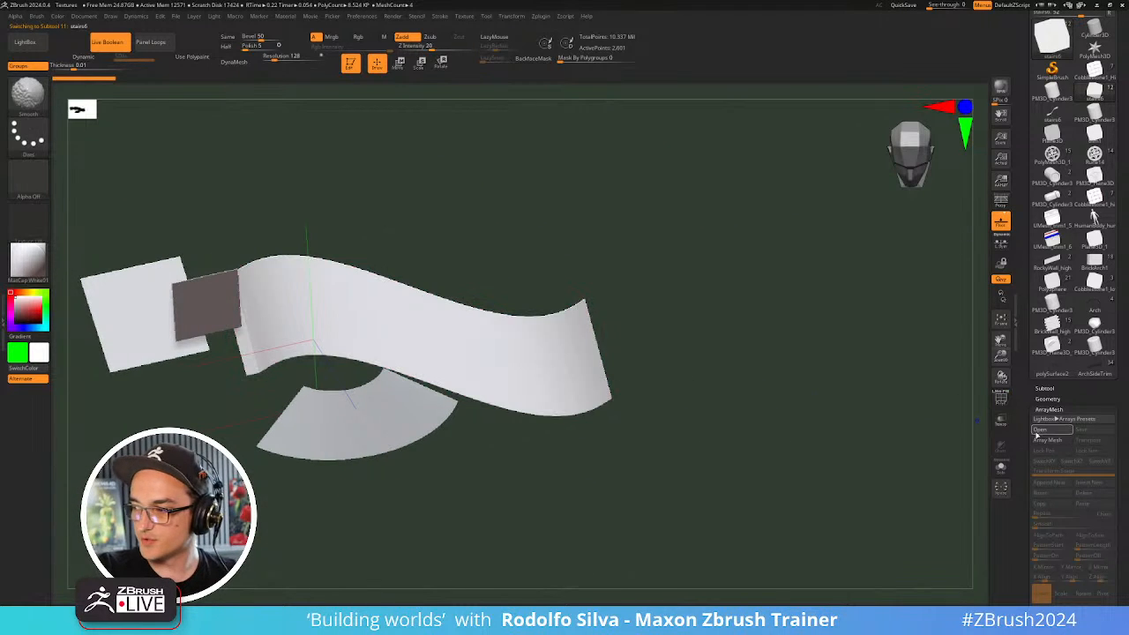
Apply the checkered Texture 03 as texture map on the curved stair strip and inspect how the squares follow its shape
{"action": "left_click_drag", "start_coordinate": [1022, 406], "coordinate": [1024, 271]}
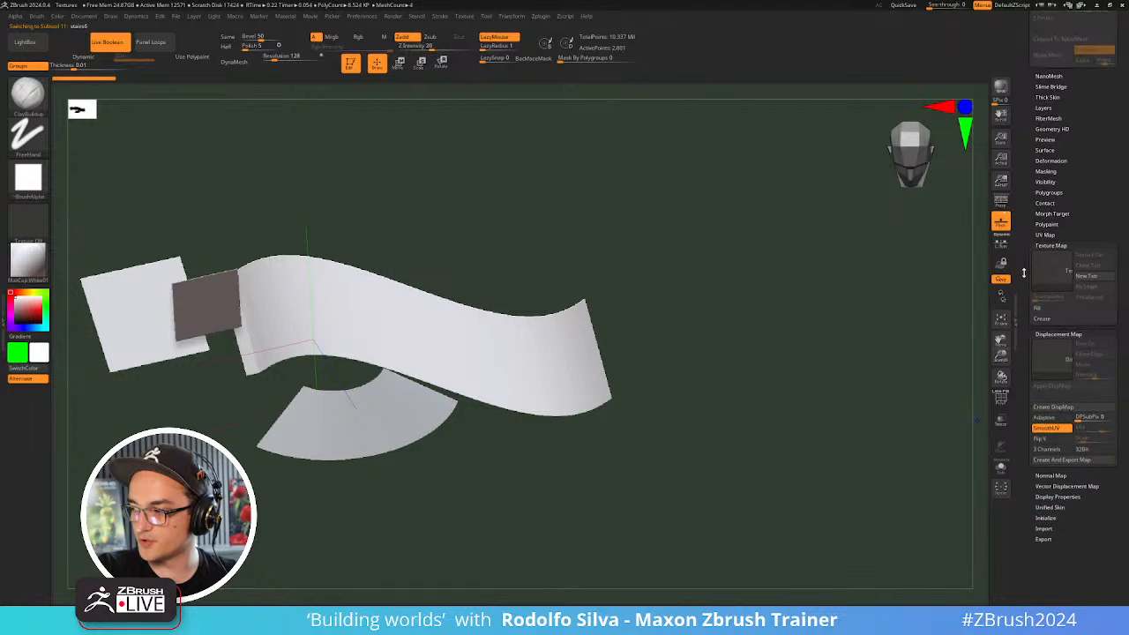
{"action": "left_click", "coordinate": [1063, 272]}
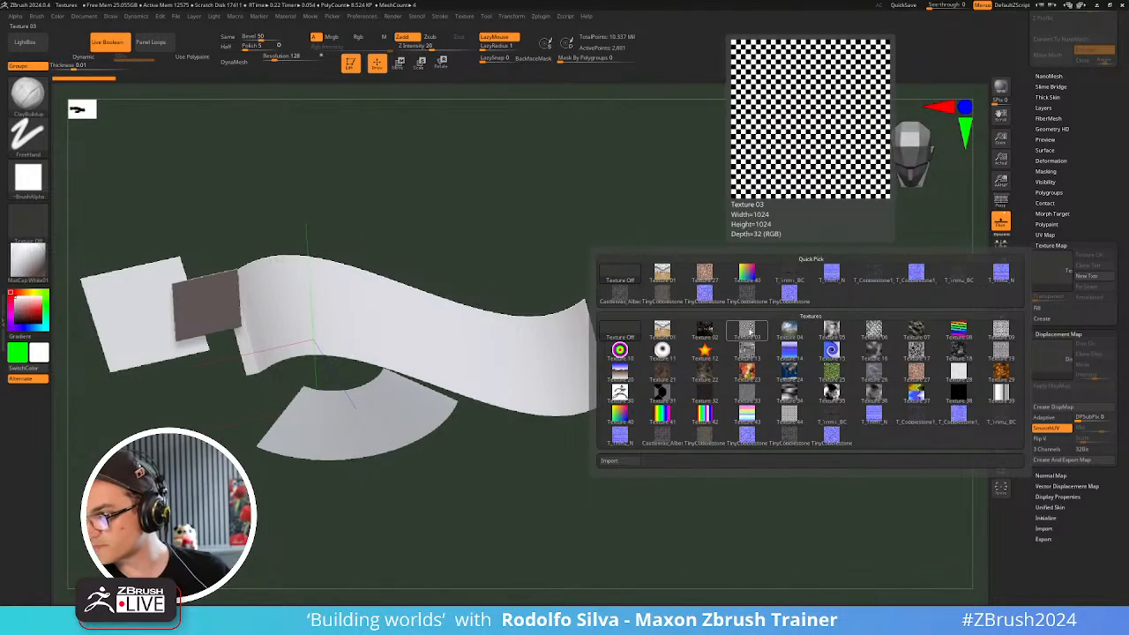
{"action": "left_click", "coordinate": [705, 328]}
{"action": "right_click_drag", "start_coordinate": [502, 379], "coordinate": [756, 424], "text": "ctrl"}
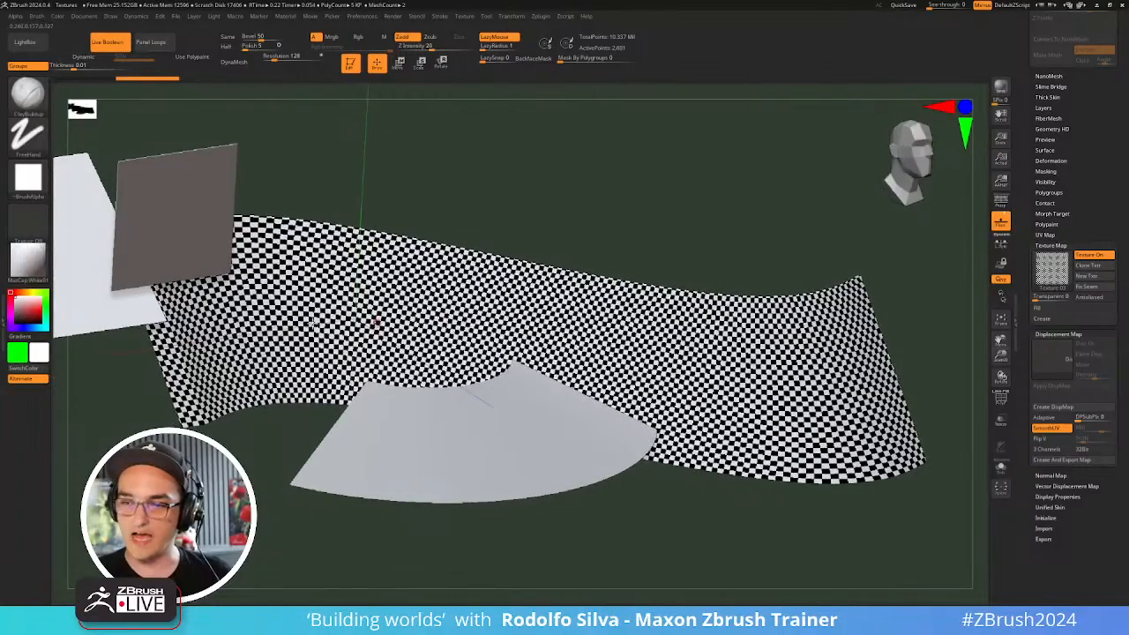
{"action": "right_click_drag", "start_coordinate": [305, 317], "coordinate": [244, 214]}
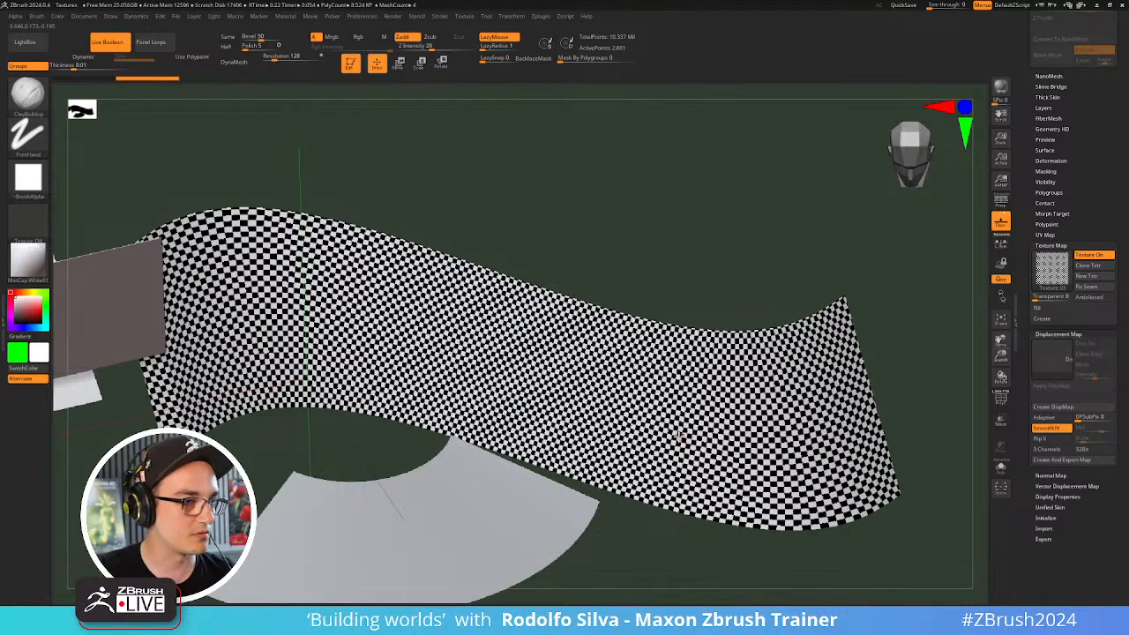
{"action": "right_click_drag", "start_coordinate": [653, 462], "coordinate": [663, 413], "text": "ctrl"}
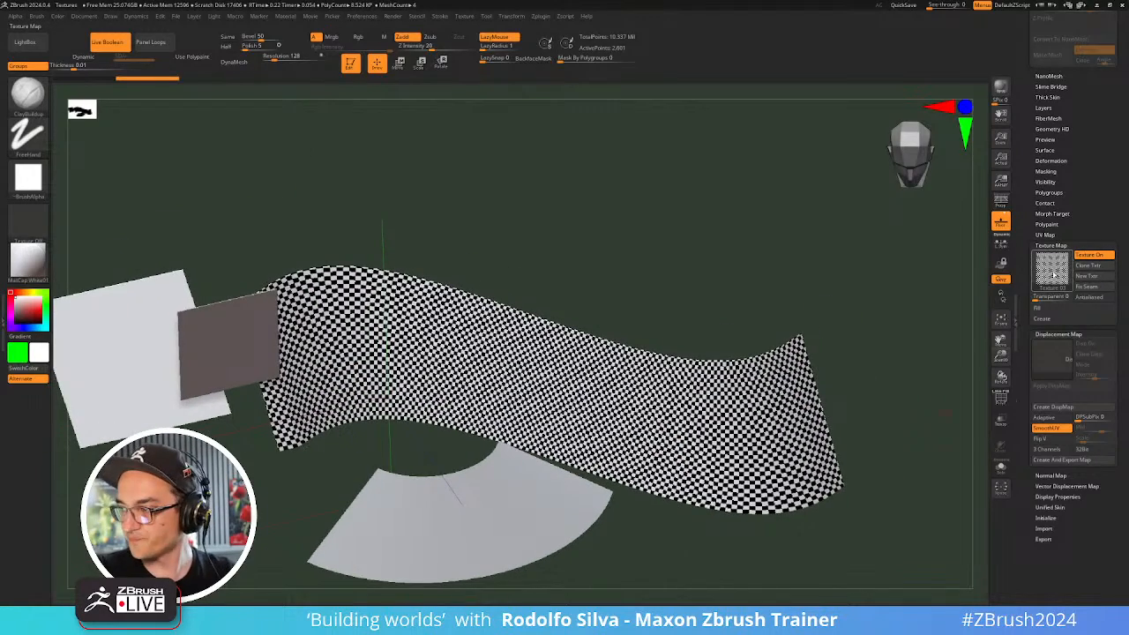
Replace the curved strip's checker with a new blank texture and check the strip's polyframe
{"action": "left_click", "coordinate": [1051, 269]}
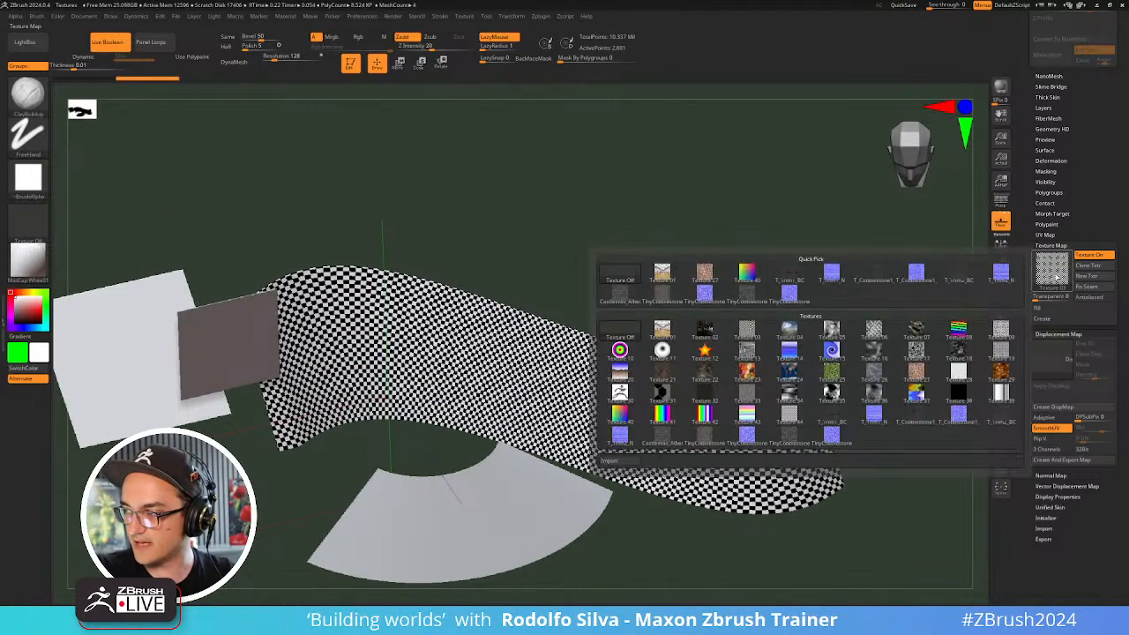
{"action": "left_click", "coordinate": [1099, 276]}
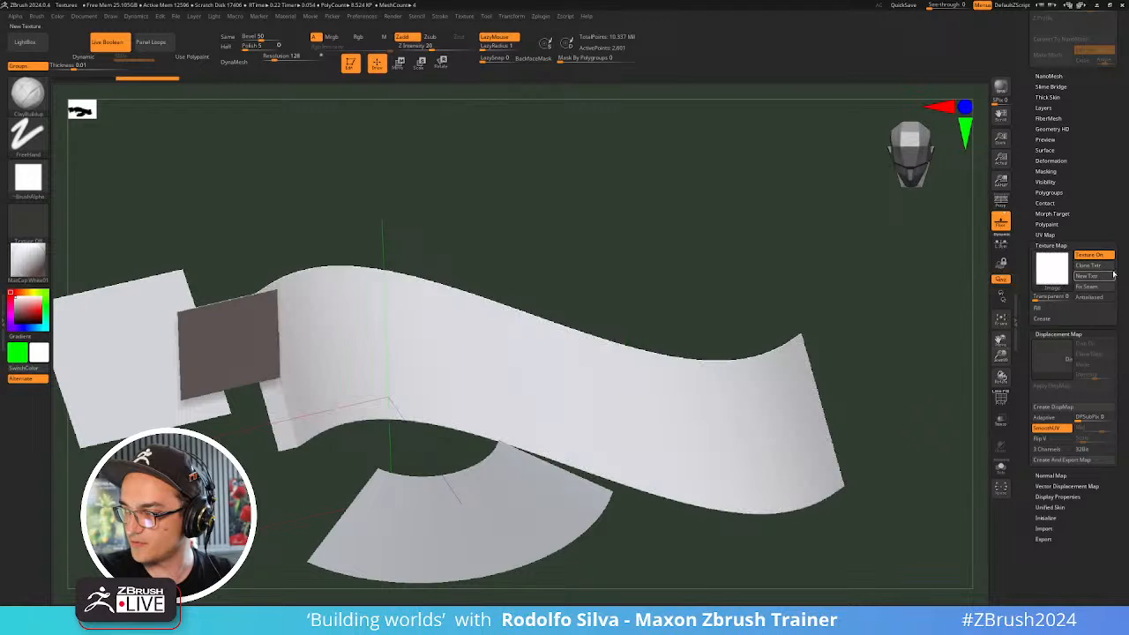
{"action": "right_click_drag", "start_coordinate": [769, 418], "coordinate": [789, 401]}
{"action": "key", "text": "shift+f"}
{"action": "key", "text": "shift+f"}
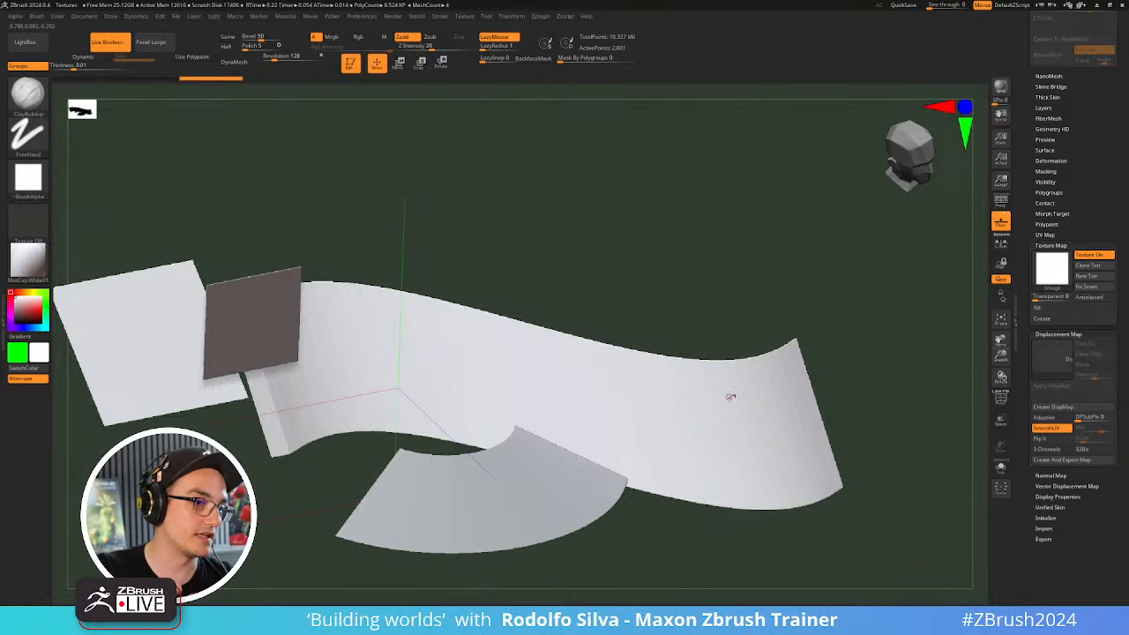
{"action": "key", "text": "shift+f"}
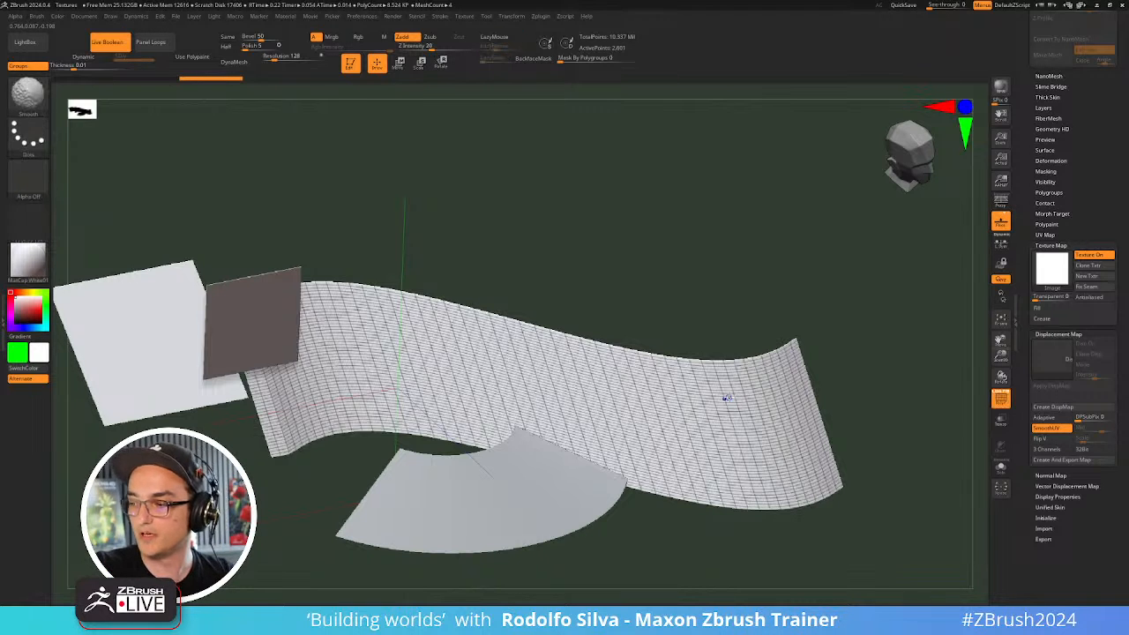
{"action": "key", "text": "shift+f"}
{"action": "scroll", "coordinate": [1043, 257], "scroll_direction": "up", "scroll_amount": 5}
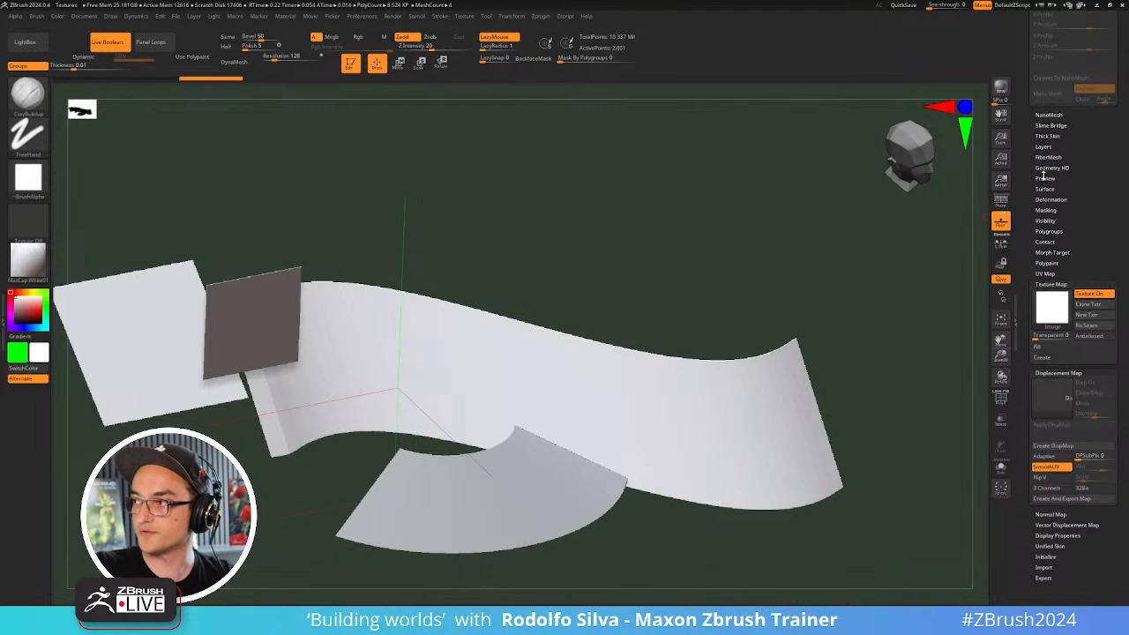
{"action": "scroll", "coordinate": [1043, 256], "scroll_direction": "up", "scroll_amount": 1}
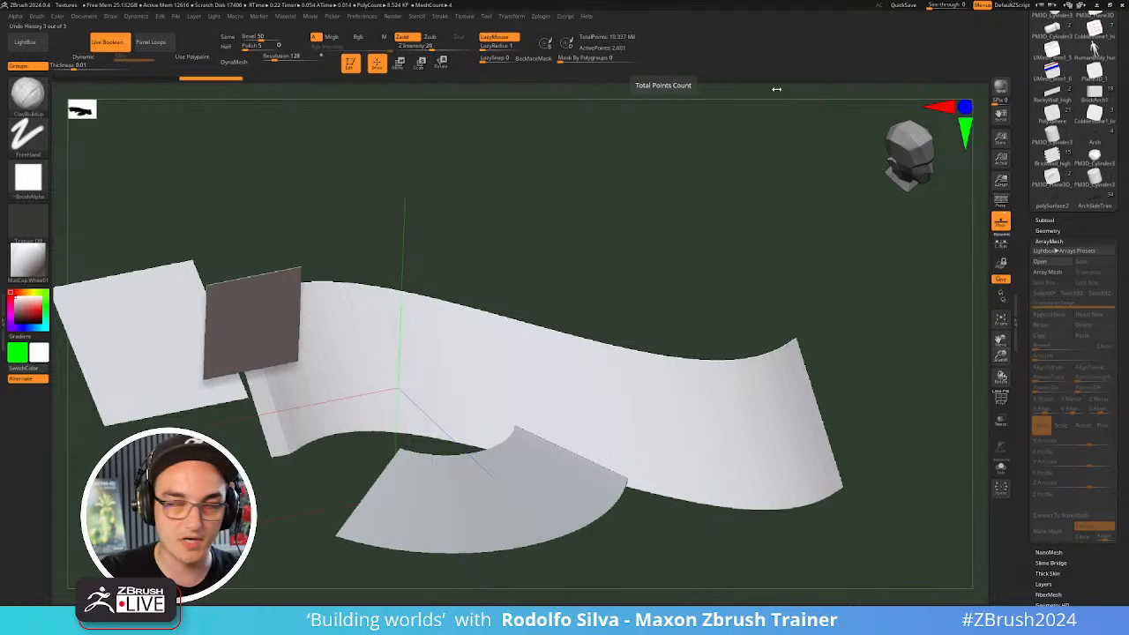
Subdivide the curved stair strip to level 4 without smoothing, and turn on the Smt subdivision modifier
{"action": "left_click", "coordinate": [1044, 230]}
{"action": "scroll", "coordinate": [1044, 230], "scroll_direction": "down", "scroll_amount": 3}
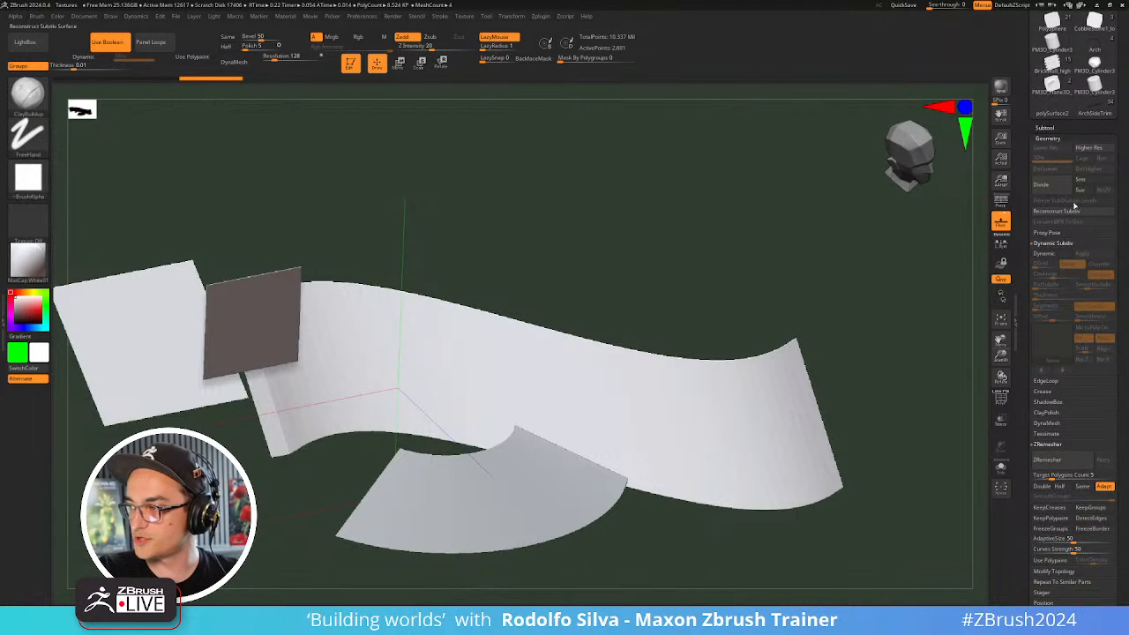
{"action": "left_click", "coordinate": [1064, 190]}
{"action": "left_click", "coordinate": [1063, 190]}
{"action": "left_click", "coordinate": [1063, 190]}
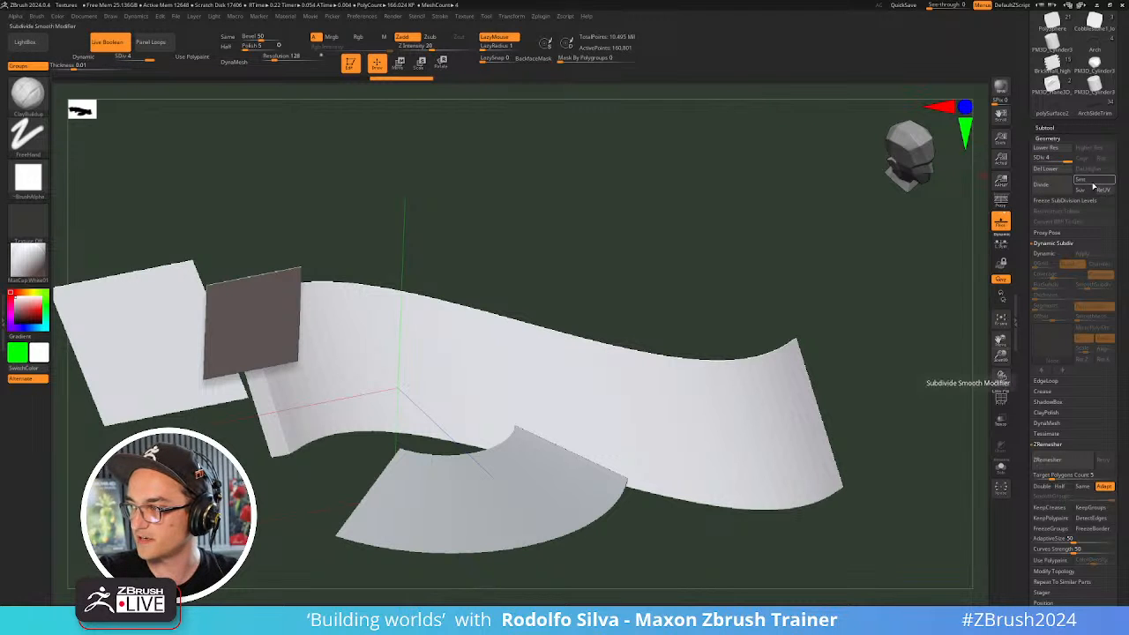
{"action": "left_click", "coordinate": [1092, 181]}
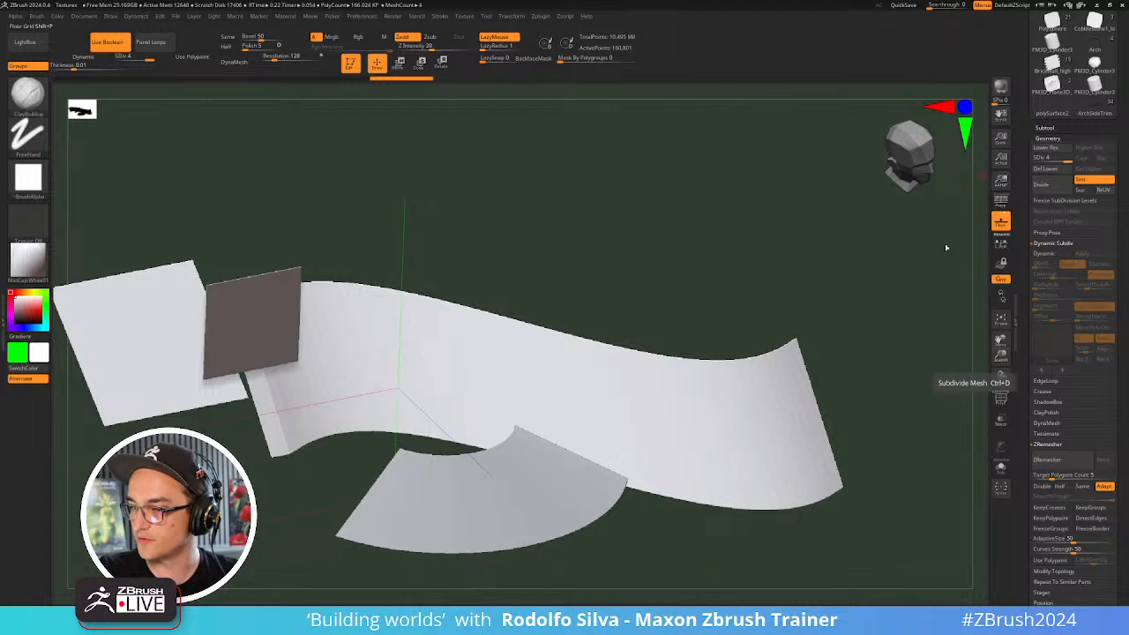
{"action": "left_click_drag", "start_coordinate": [945, 245], "coordinate": [615, 307]}
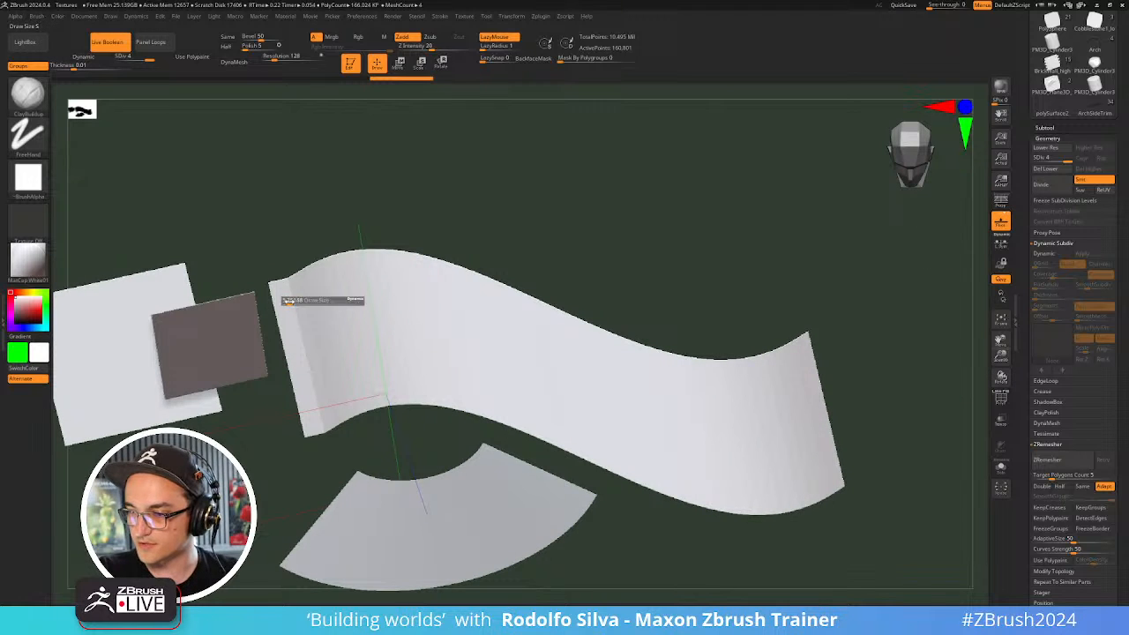
Subdivide the curved strip with smoothing up to level 6 and delete its lower subdivision levels
{"action": "key", "text": "shift"}
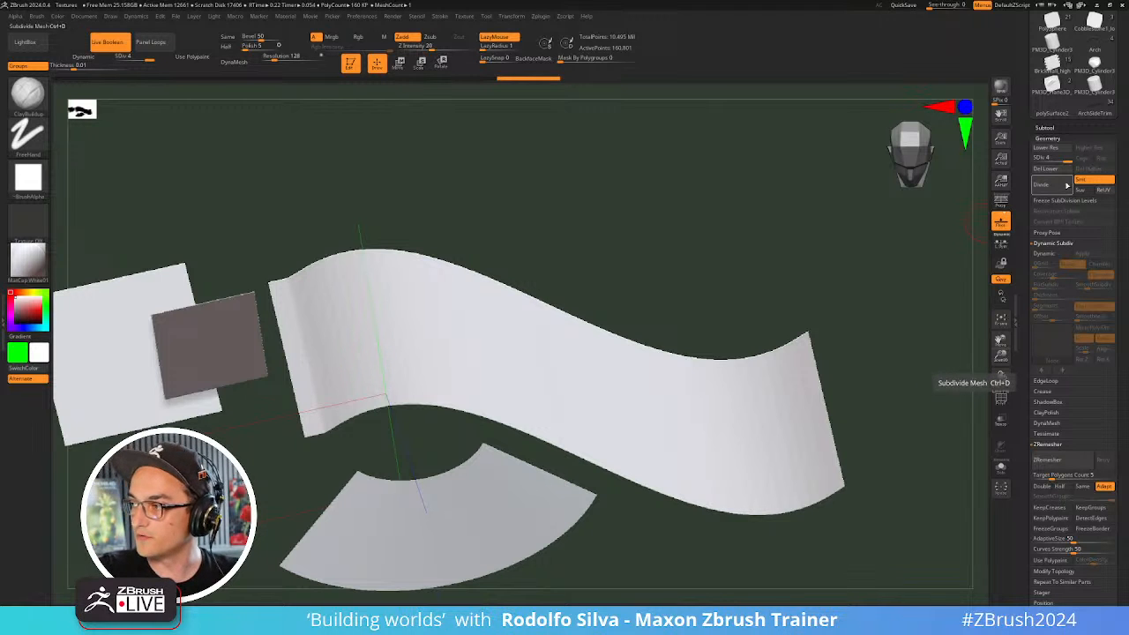
{"action": "left_click", "coordinate": [1062, 187]}
{"action": "left_click", "coordinate": [1061, 187]}
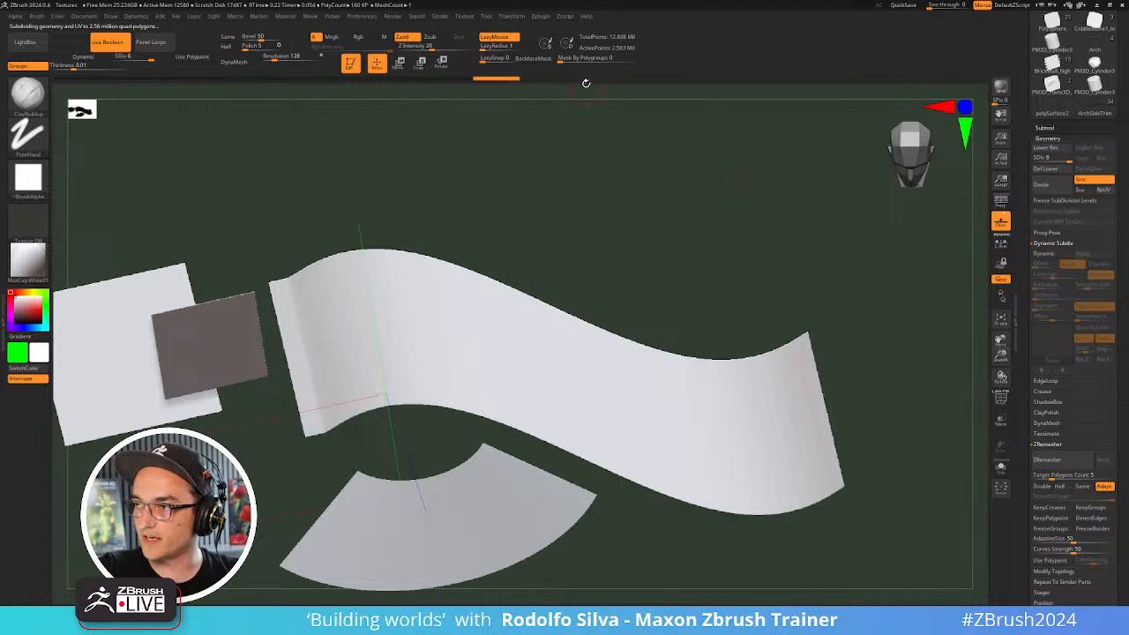
{"action": "key", "text": "shift"}
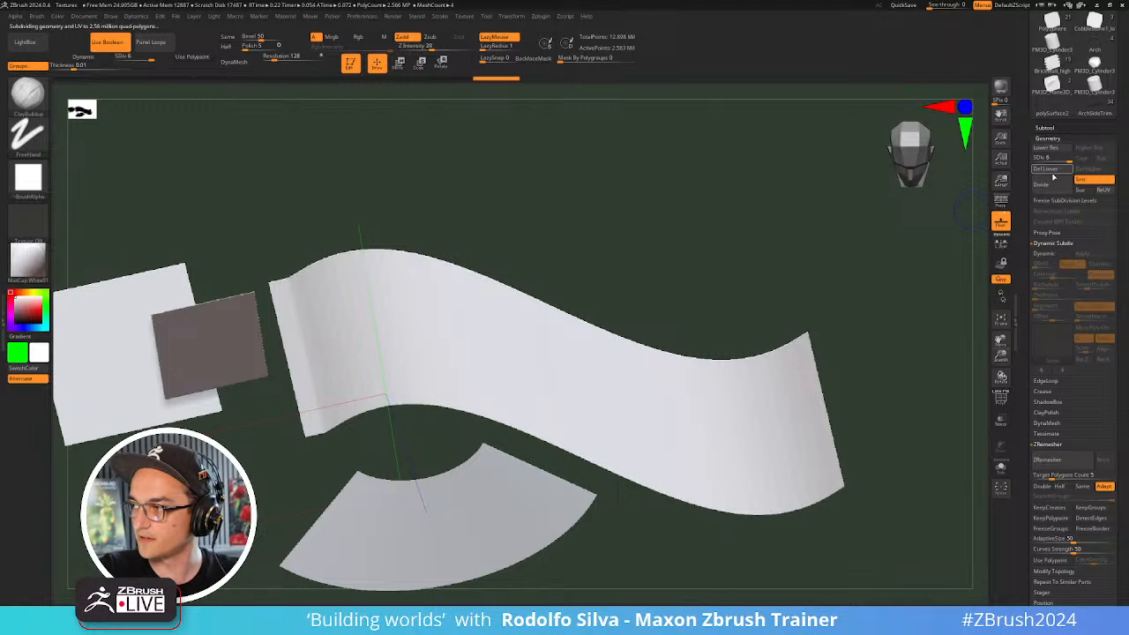
{"action": "left_click", "coordinate": [1047, 168]}
Start importing an image for the strip's displacement map and browse to the Asset_Production sourceimages tileables folder
{"action": "left_click_drag", "start_coordinate": [781, 297], "coordinate": [885, 383]}
{"action": "left_click_drag", "start_coordinate": [1026, 362], "coordinate": [1031, 219]}
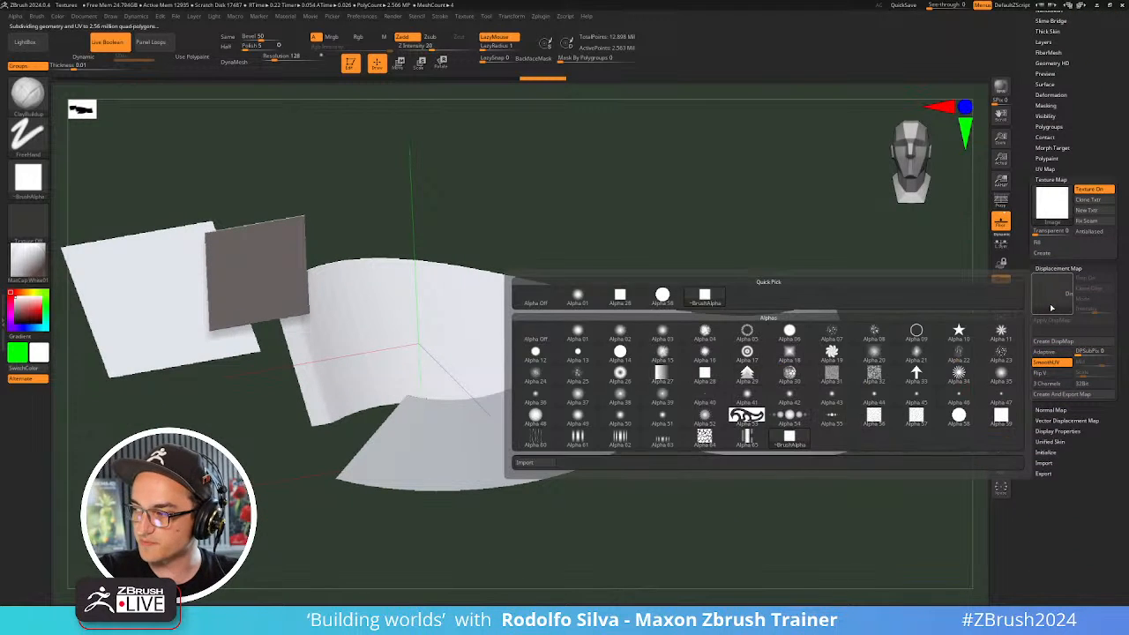
{"action": "left_click", "coordinate": [1052, 294]}
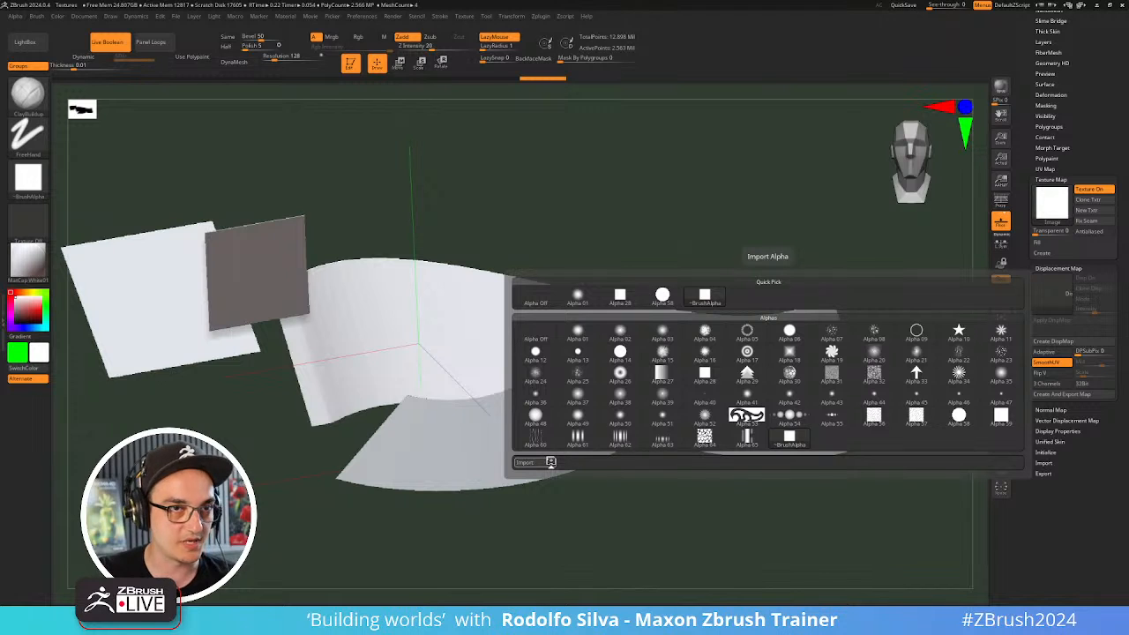
{"action": "left_click", "coordinate": [553, 463]}
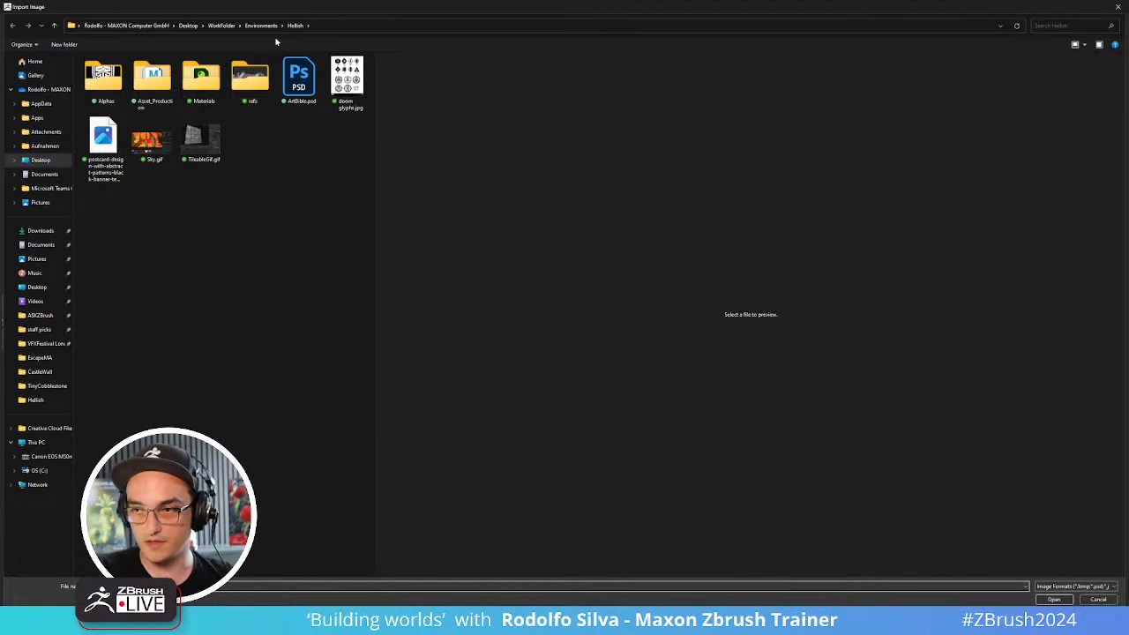
{"action": "double_click", "coordinate": [152, 79]}
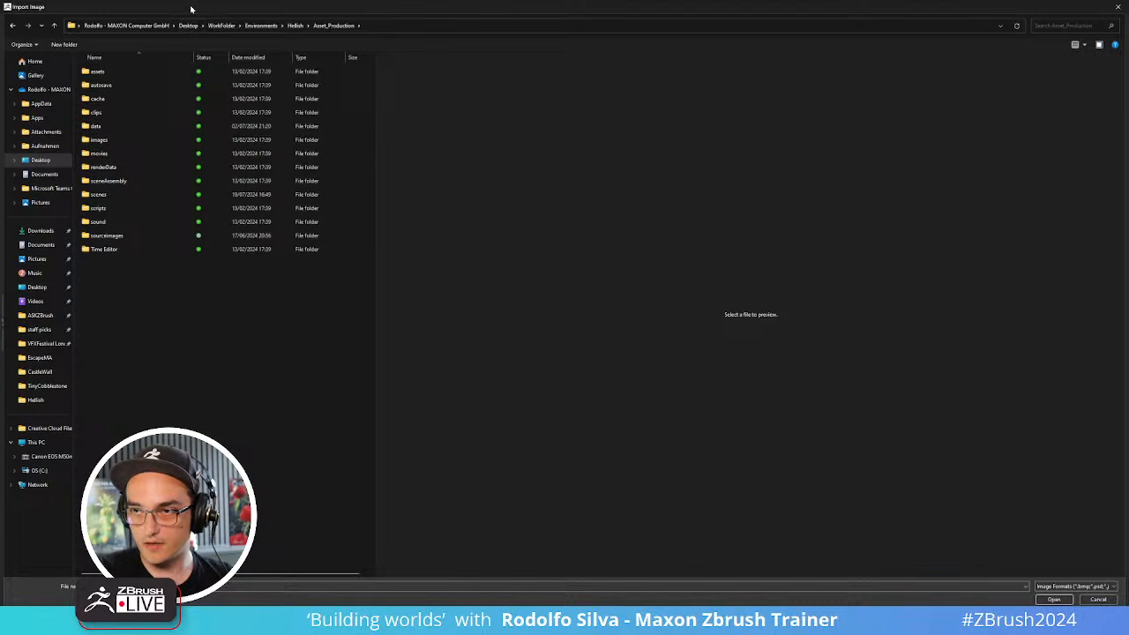
{"action": "left_click", "coordinate": [106, 235]}
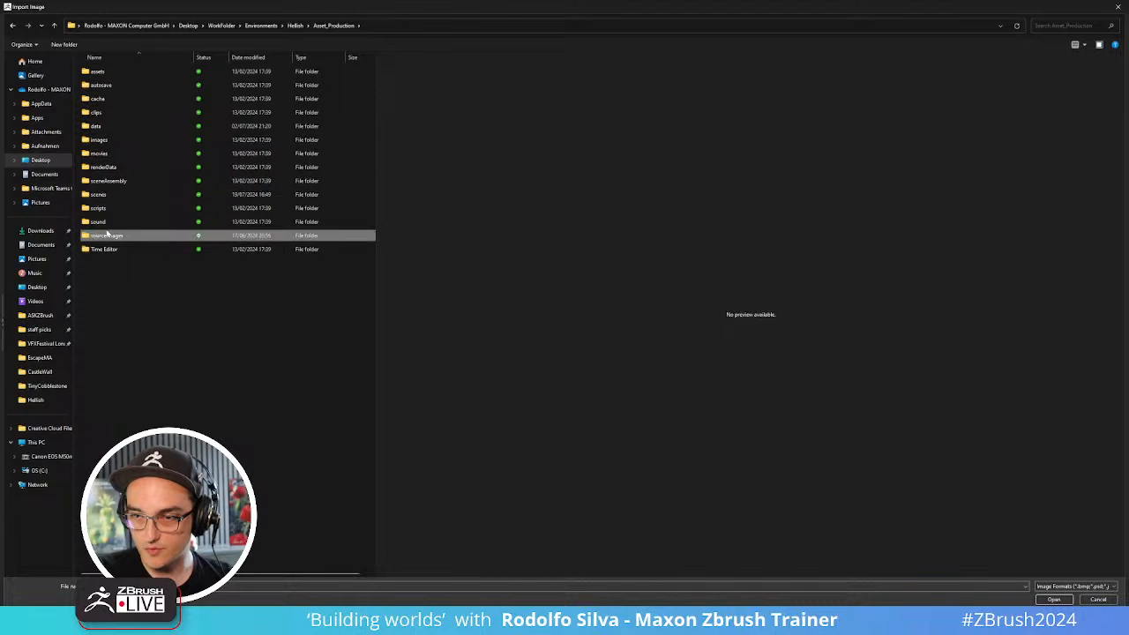
{"action": "double_click", "coordinate": [106, 234]}
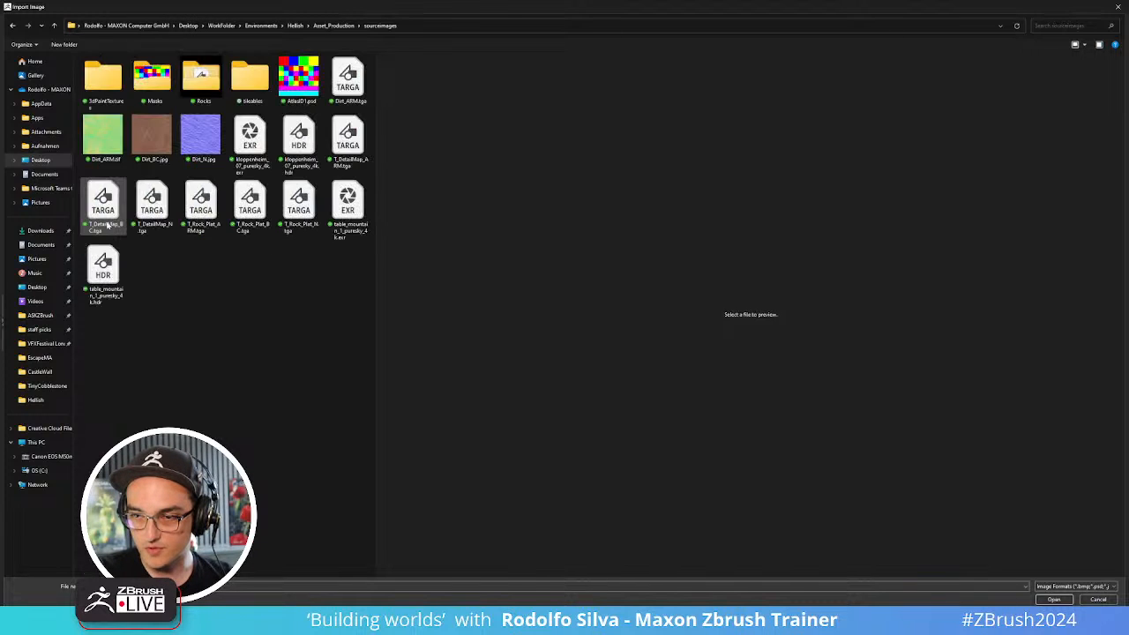
{"action": "double_click", "coordinate": [263, 74]}
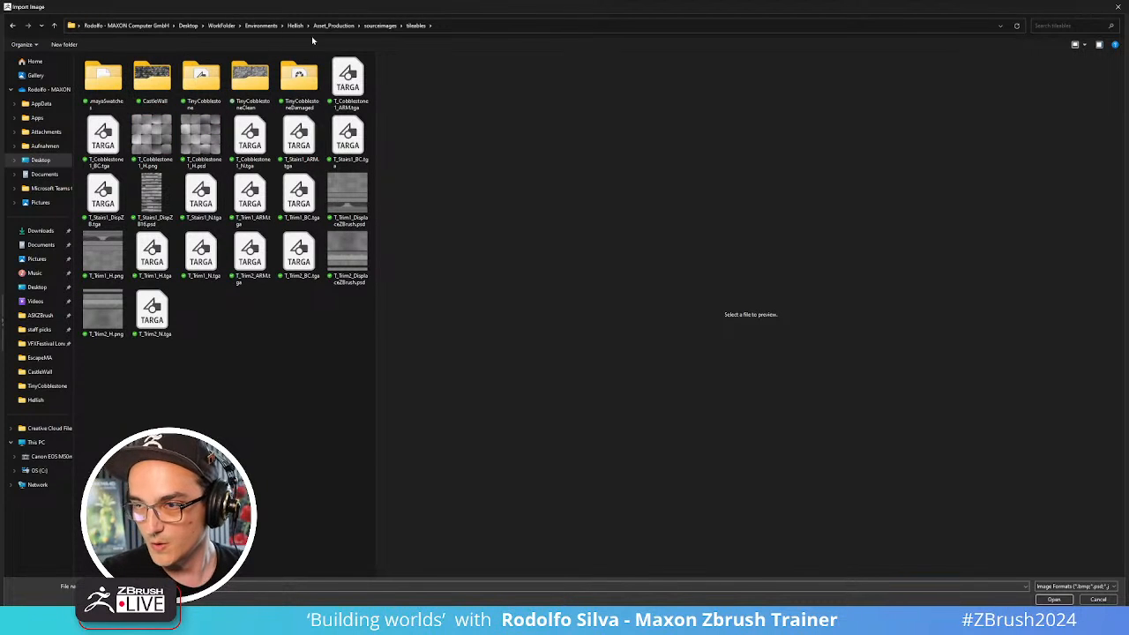
{"action": "left_click", "coordinate": [373, 25]}
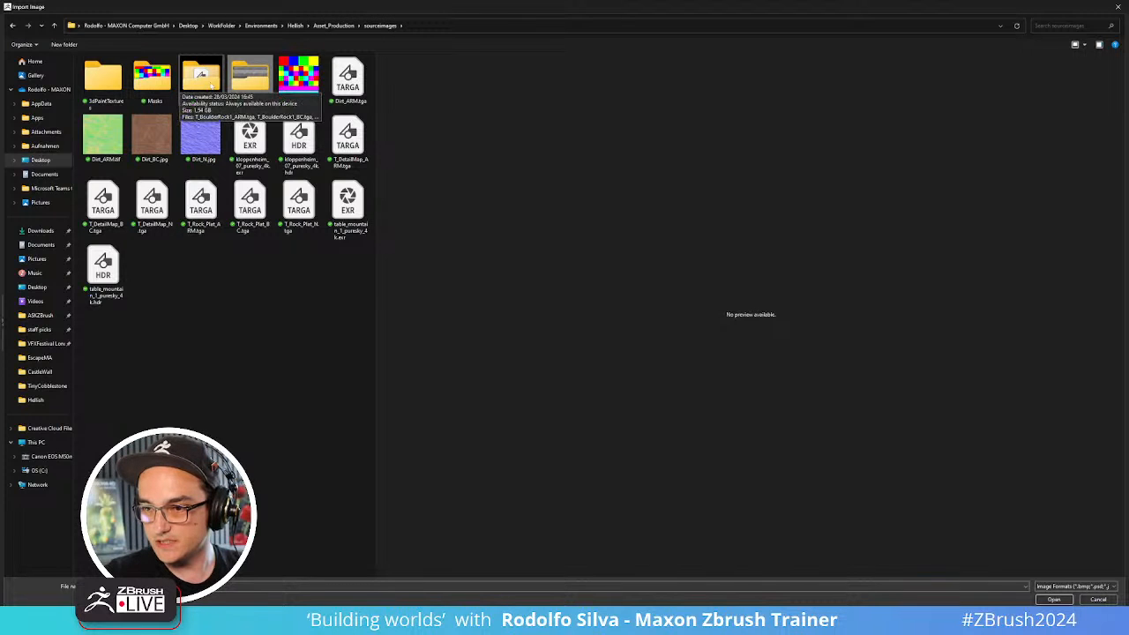
{"action": "left_click", "coordinate": [212, 85]}
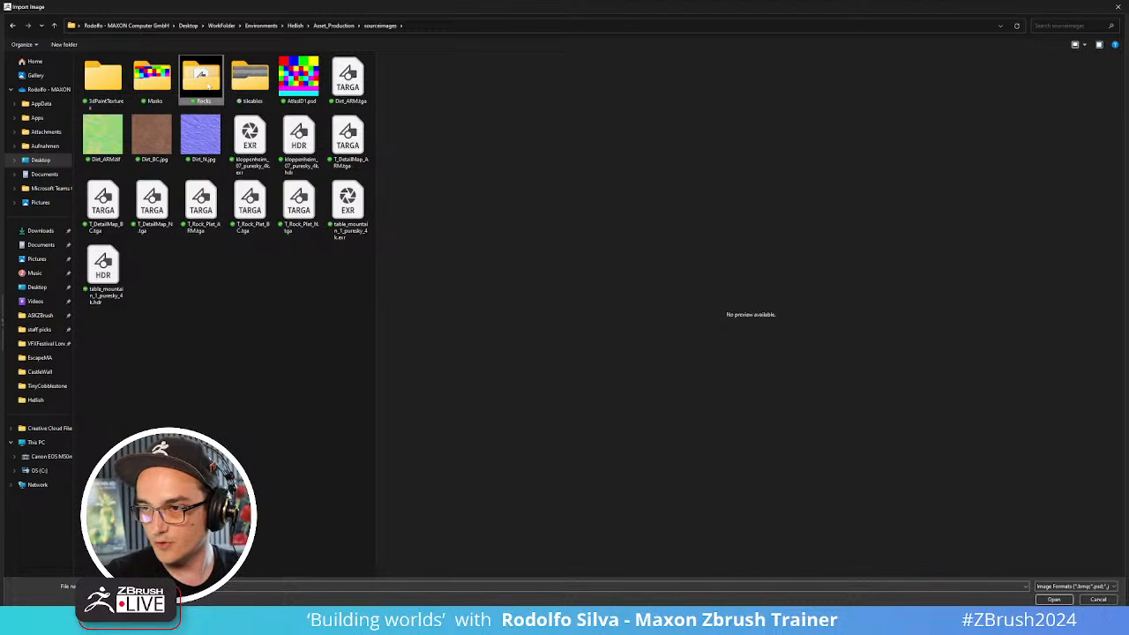
{"action": "double_click", "coordinate": [202, 79]}
{"action": "left_click", "coordinate": [381, 24]}
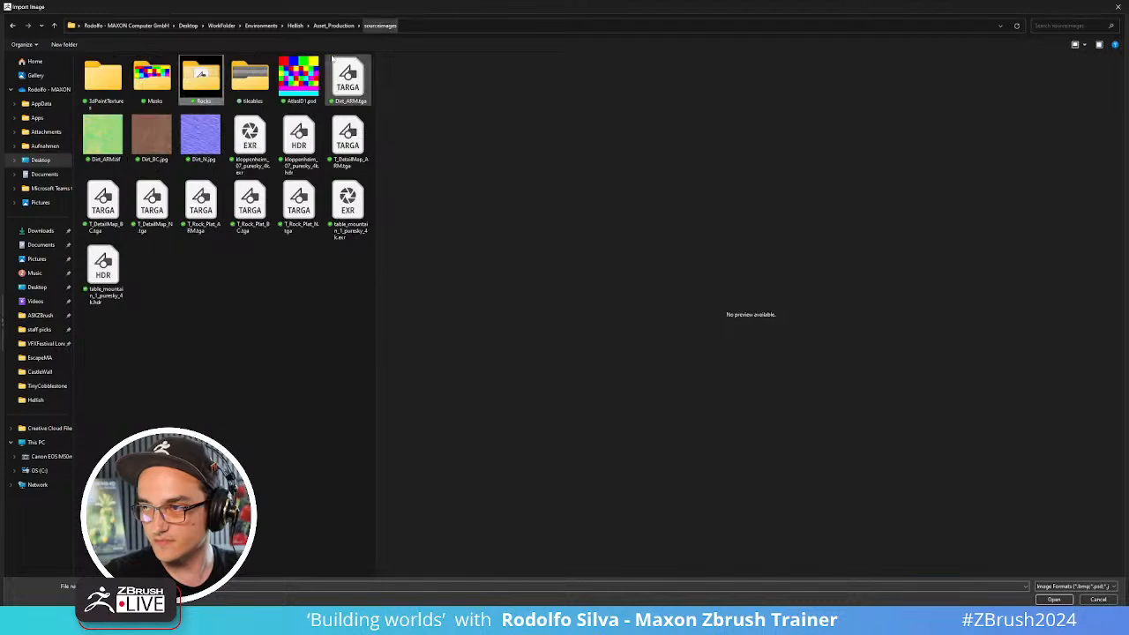
{"action": "double_click", "coordinate": [250, 78]}
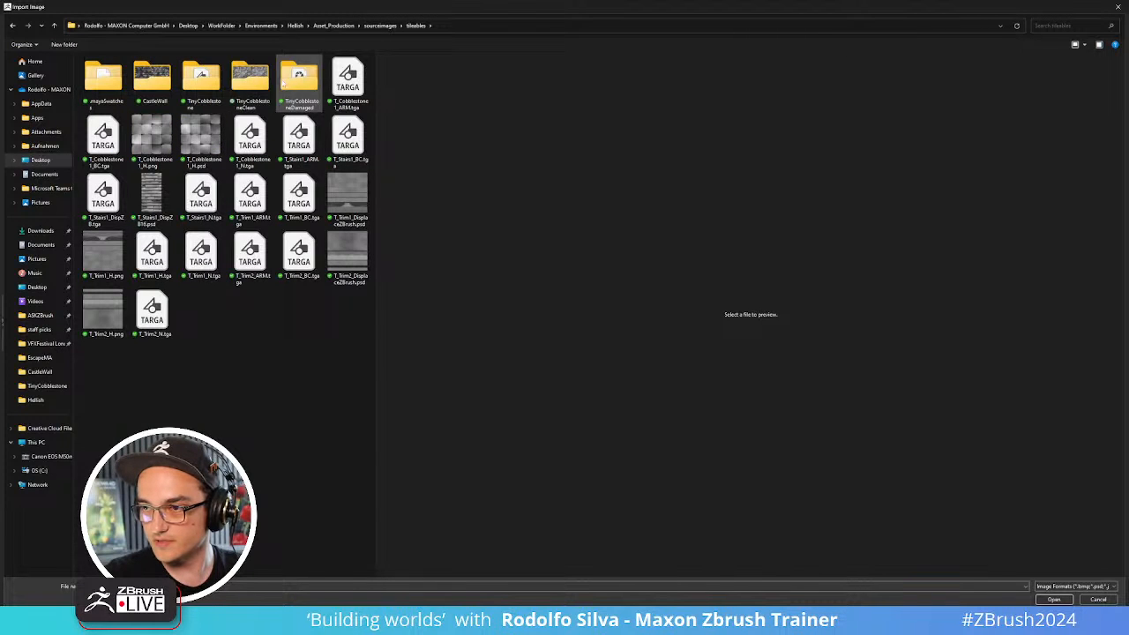
Load T_Stairs1_DispZB16.psd as the strip's displacement map, raise its intensity to about 0.055 and inspect the stair relief
{"action": "left_click", "coordinate": [150, 199]}
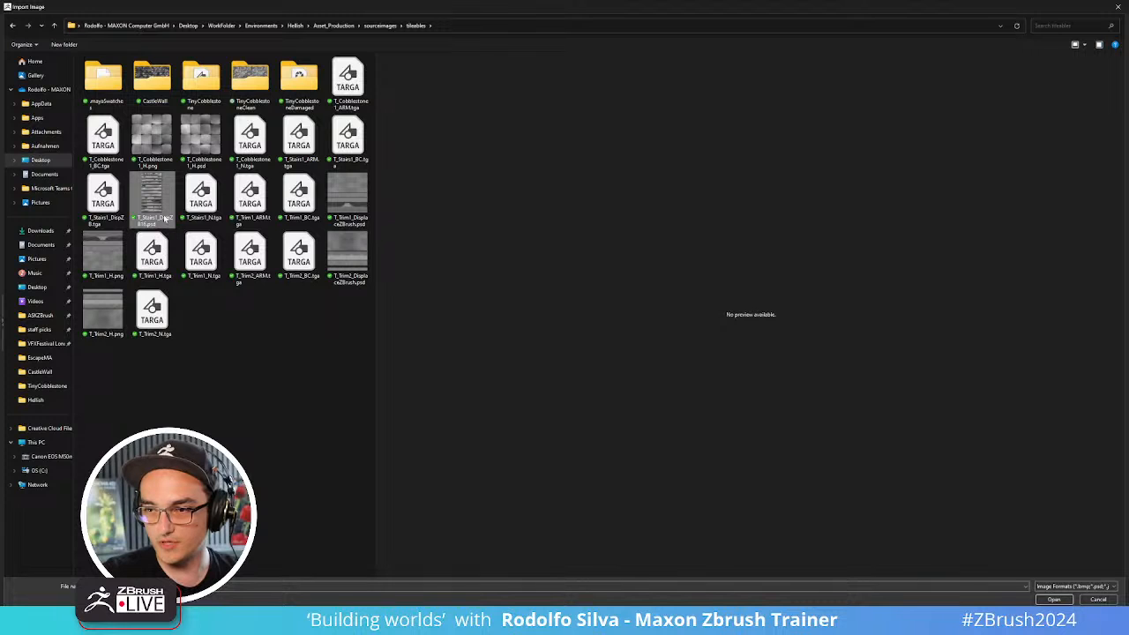
{"action": "double_click", "coordinate": [155, 206]}
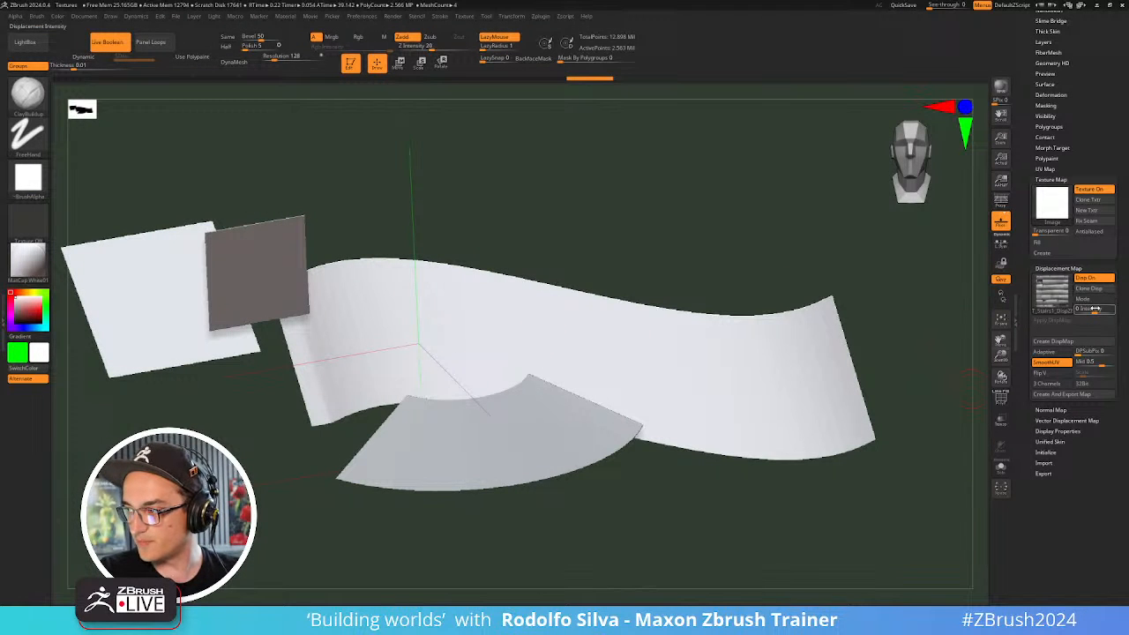
{"action": "left_click_drag", "start_coordinate": [1097, 310], "coordinate": [1101, 310]}
{"action": "left_click_drag", "start_coordinate": [935, 389], "coordinate": [798, 333]}
{"action": "right_click_drag", "start_coordinate": [798, 333], "coordinate": [534, 295], "text": "shift"}
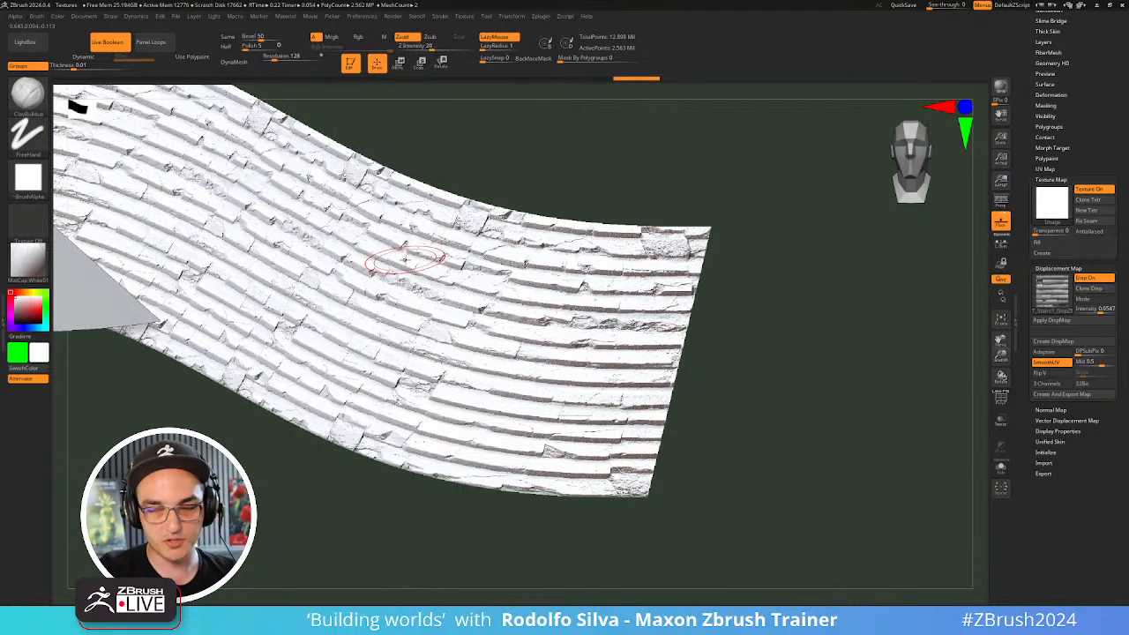
{"action": "mouse_move", "coordinate": [423, 292]}
{"action": "right_mouse_down"}
{"action": "mouse_move", "coordinate": [412, 287]}
{"action": "mouse_move", "coordinate": [429, 305]}
{"action": "right_mouse_up"}
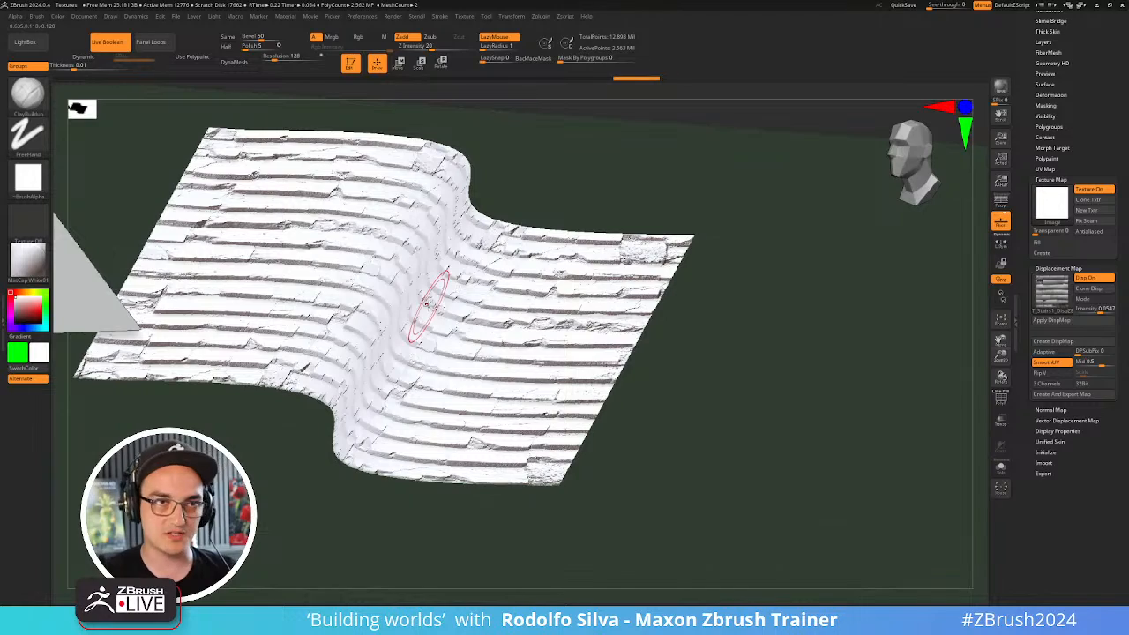
{"action": "mouse_move", "coordinate": [430, 306]}
{"action": "right_mouse_down"}
{"action": "mouse_move", "coordinate": [435, 329]}
{"action": "mouse_move", "coordinate": [482, 351]}
{"action": "mouse_move", "coordinate": [470, 329]}
{"action": "mouse_move", "coordinate": [462, 334]}
{"action": "right_mouse_up"}
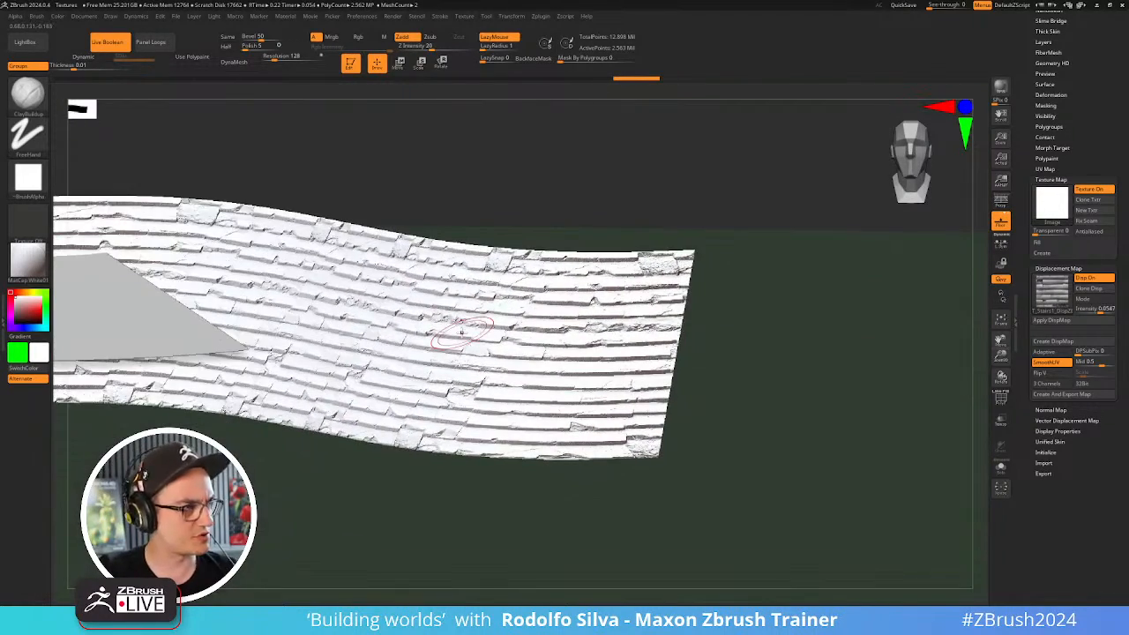
{"action": "right_click_drag", "start_coordinate": [628, 323], "coordinate": [631, 311]}
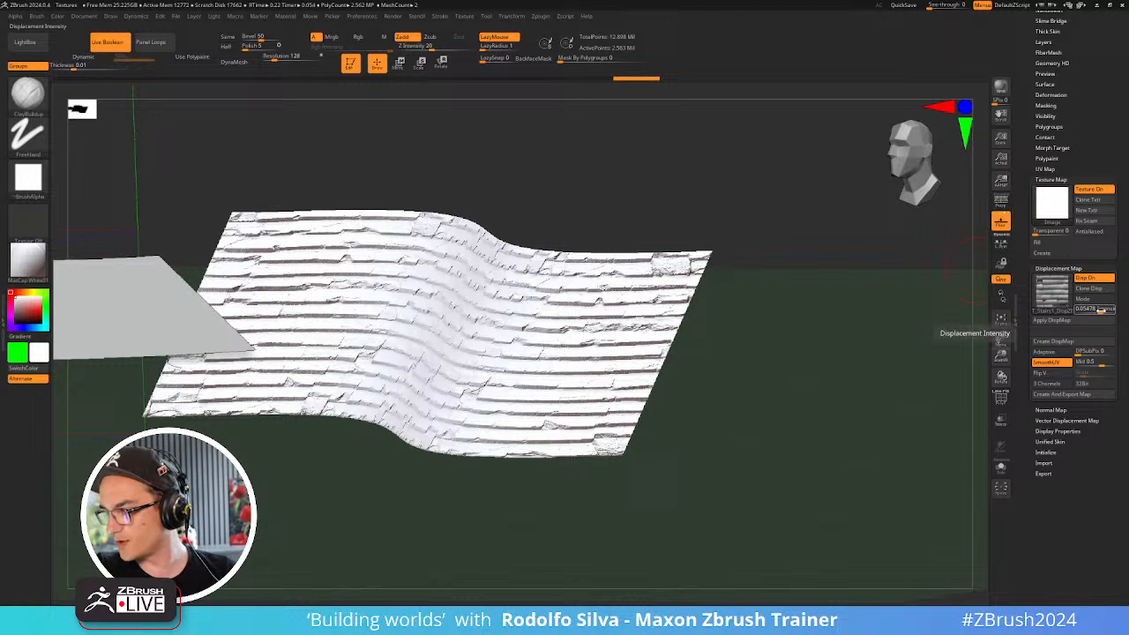
Try displacement intensities of 0.05 and 0.1 on the curved stair strip
{"action": "left_click", "coordinate": [1098, 309]}
{"action": "type", "text": "."}
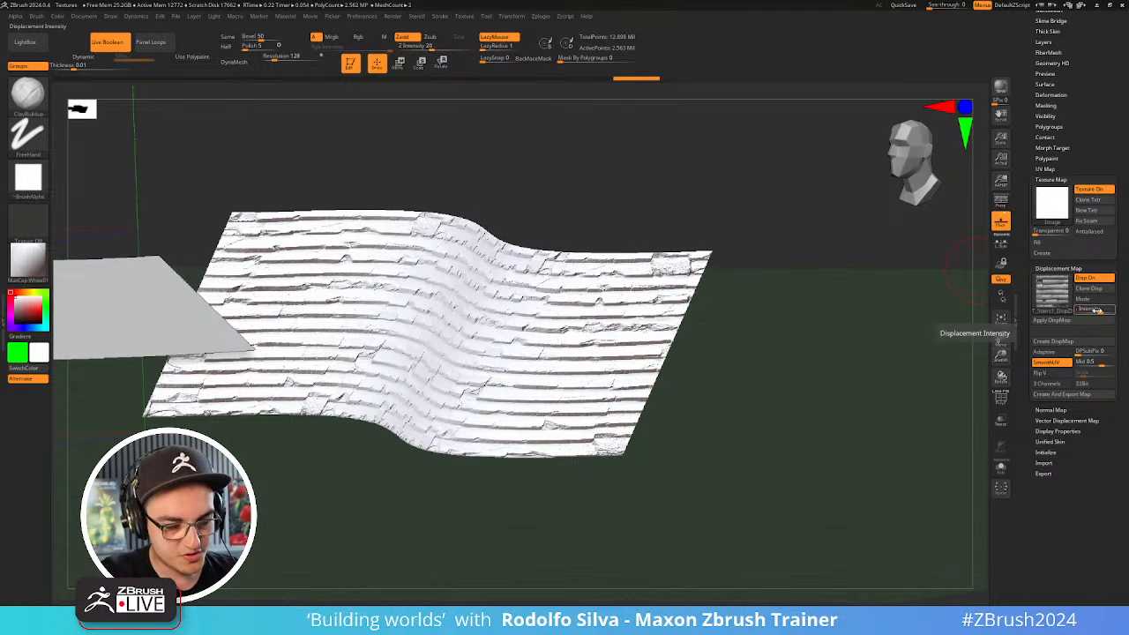
{"action": "type", "text": "0"}
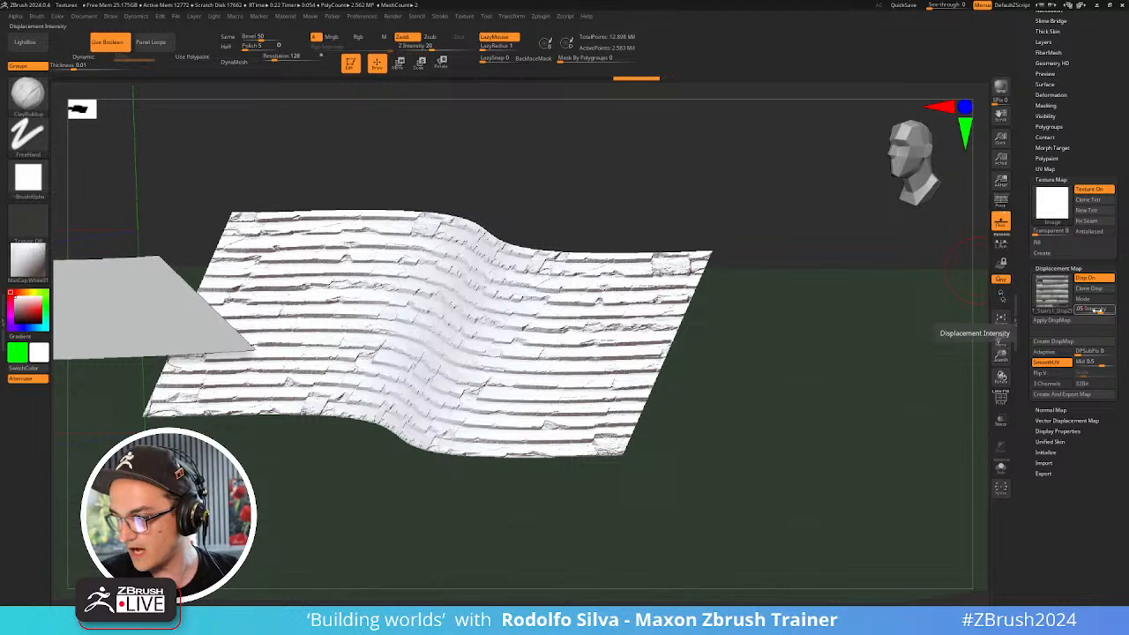
{"action": "key", "text": "Return"}
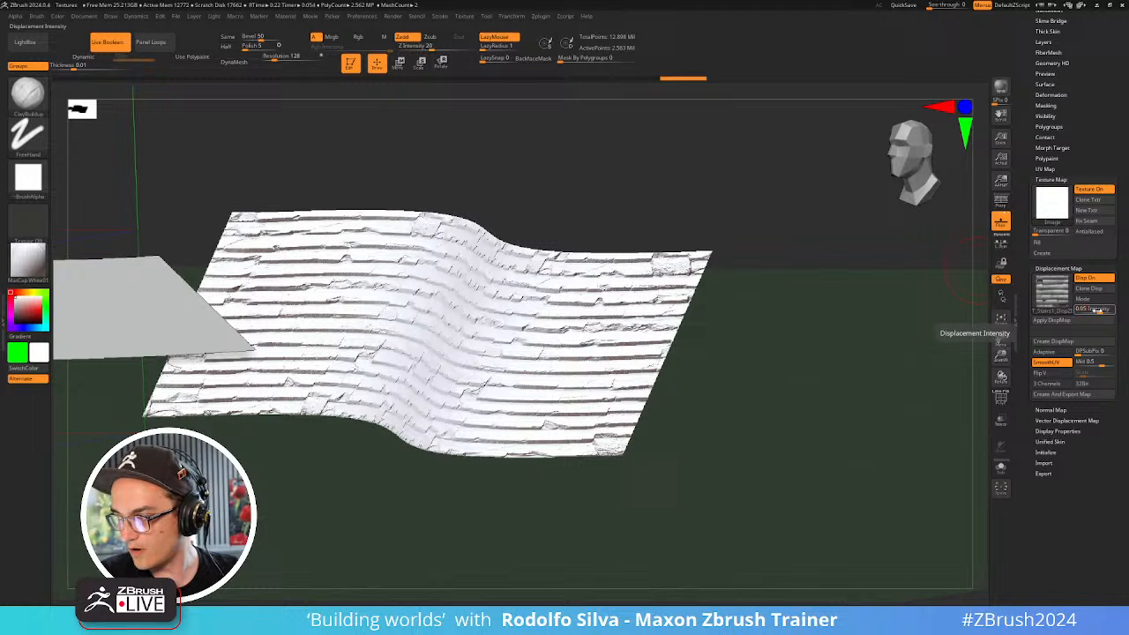
{"action": "left_click", "coordinate": [1098, 310]}
{"action": "type", "text": "0.1"}
{"action": "key", "text": "Return"}
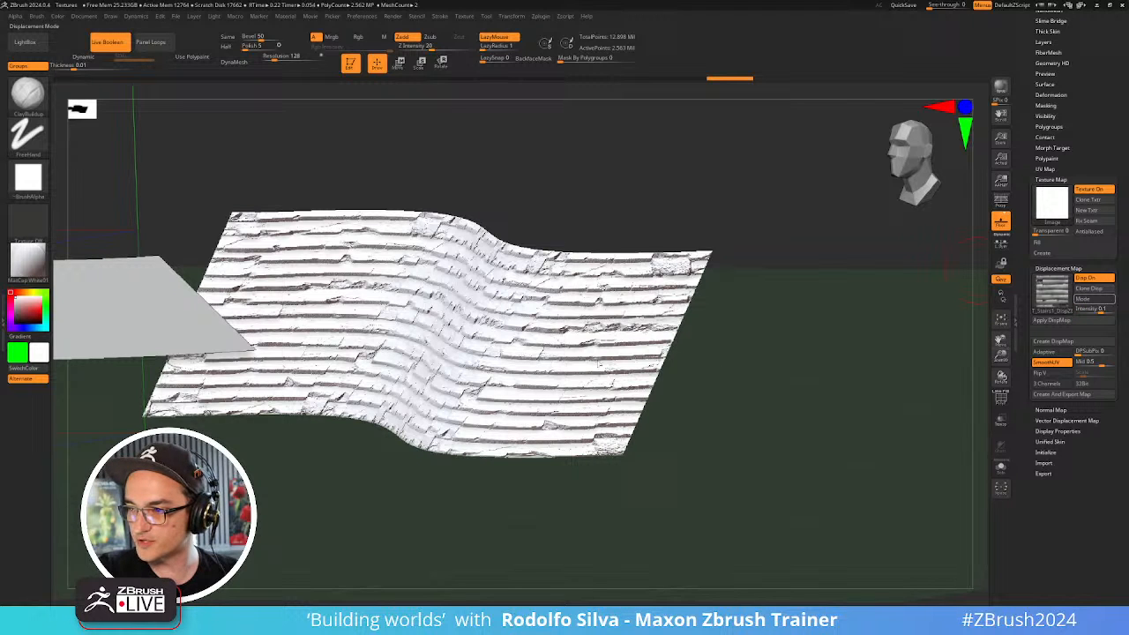
Enable the displacement map's Mode option for true geometry displacement and set the intensity to 0.05
{"action": "left_click", "coordinate": [1095, 300]}
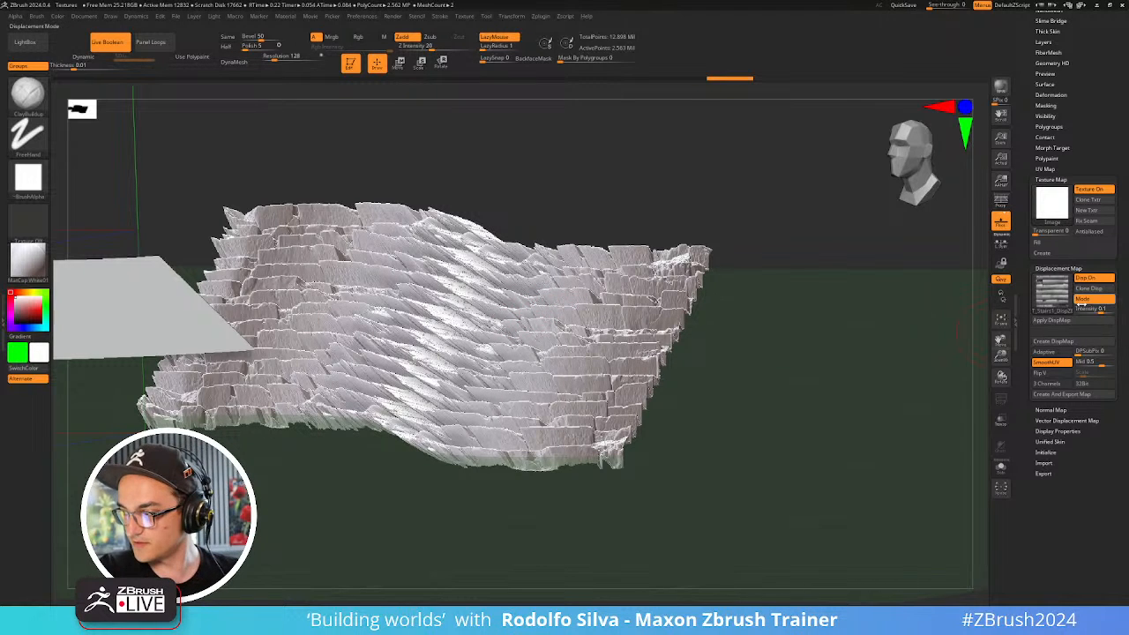
{"action": "left_click", "coordinate": [1092, 309]}
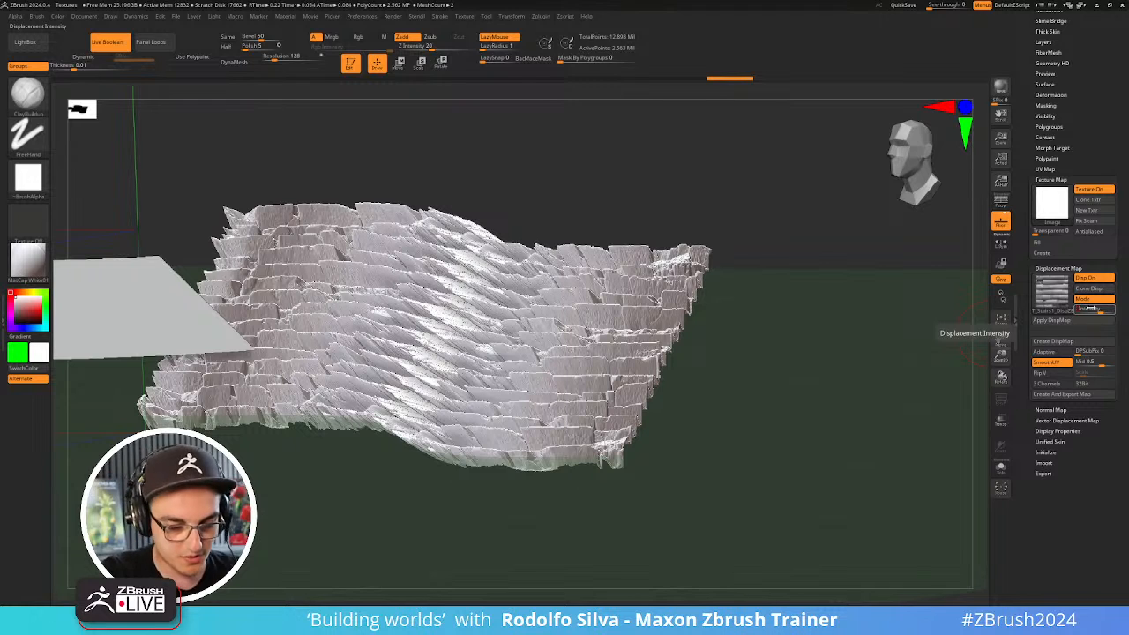
{"action": "type", "text": ".05"}
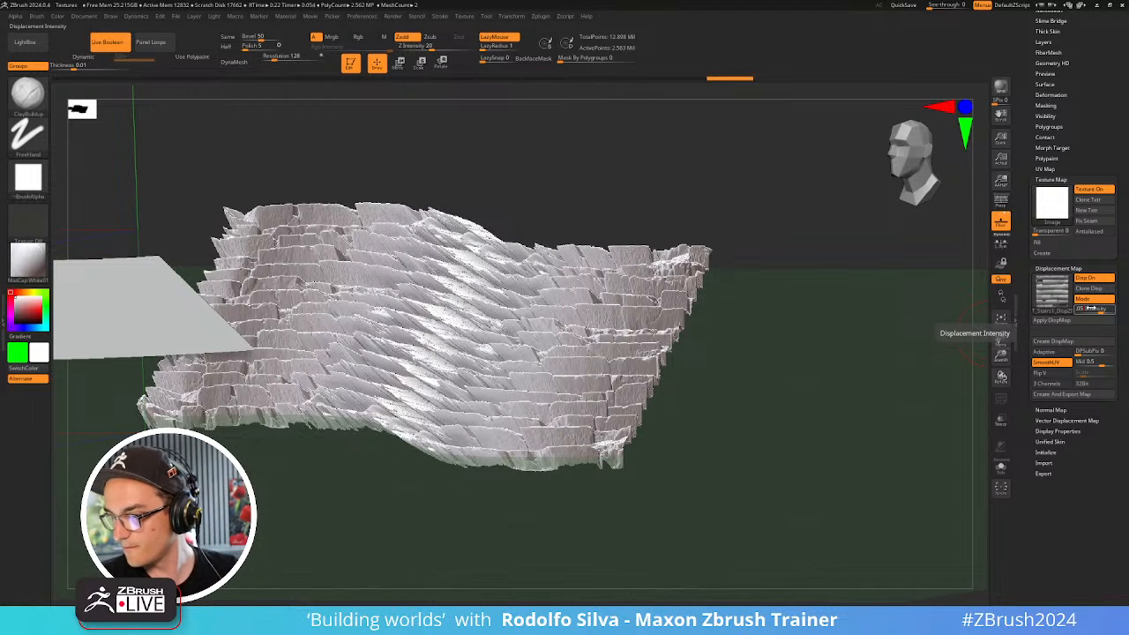
{"action": "key", "text": "Return"}
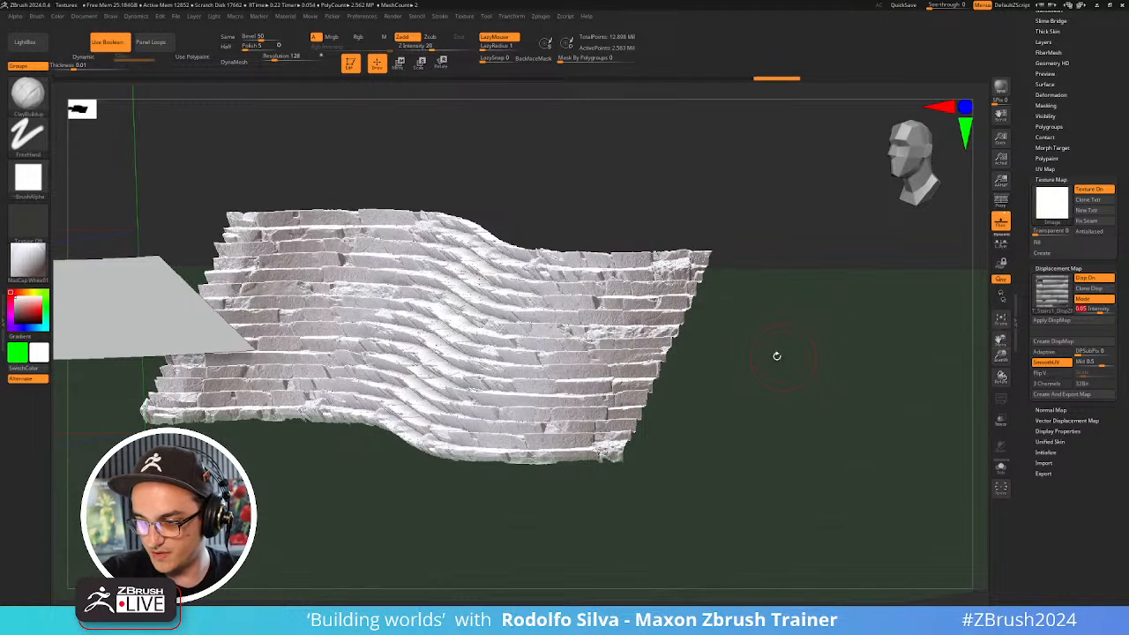
Set the displacement intensity to 0.01 and check the step profile of the strip from the side
{"action": "left_click", "coordinate": [1084, 309]}
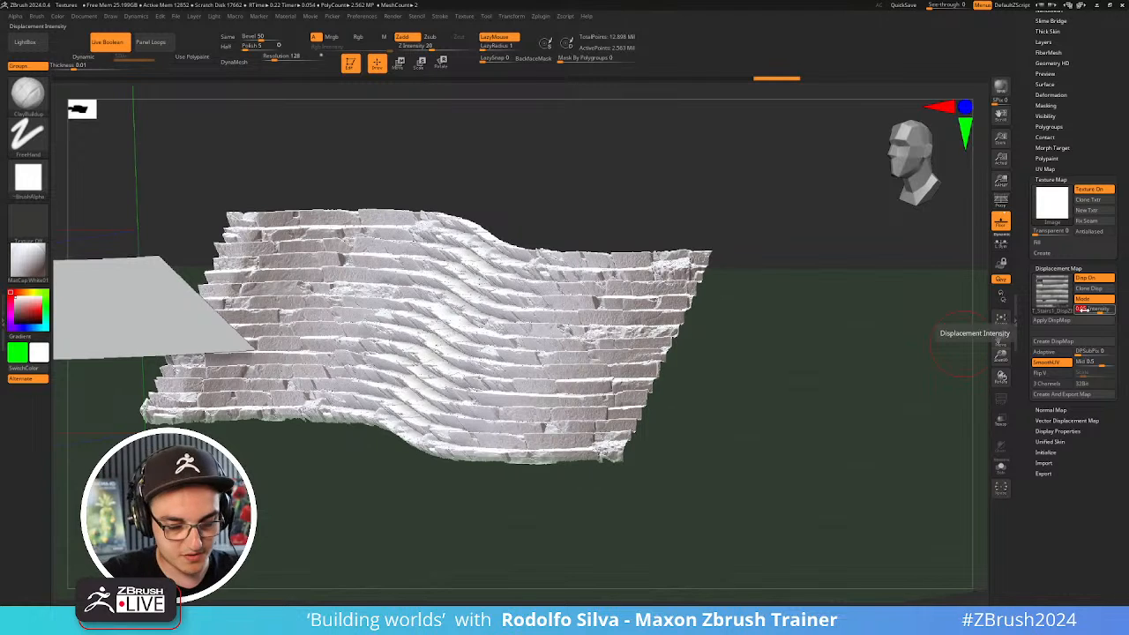
{"action": "type", "text": ".0"}
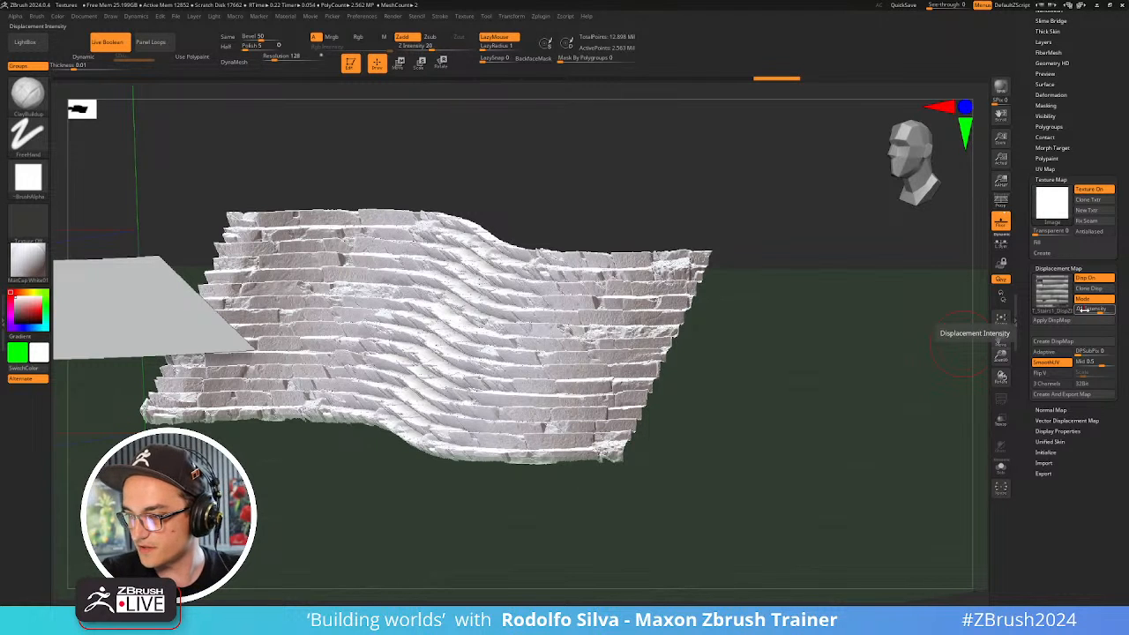
{"action": "key", "text": "Return"}
{"action": "left_click_drag", "start_coordinate": [748, 346], "coordinate": [739, 343]}
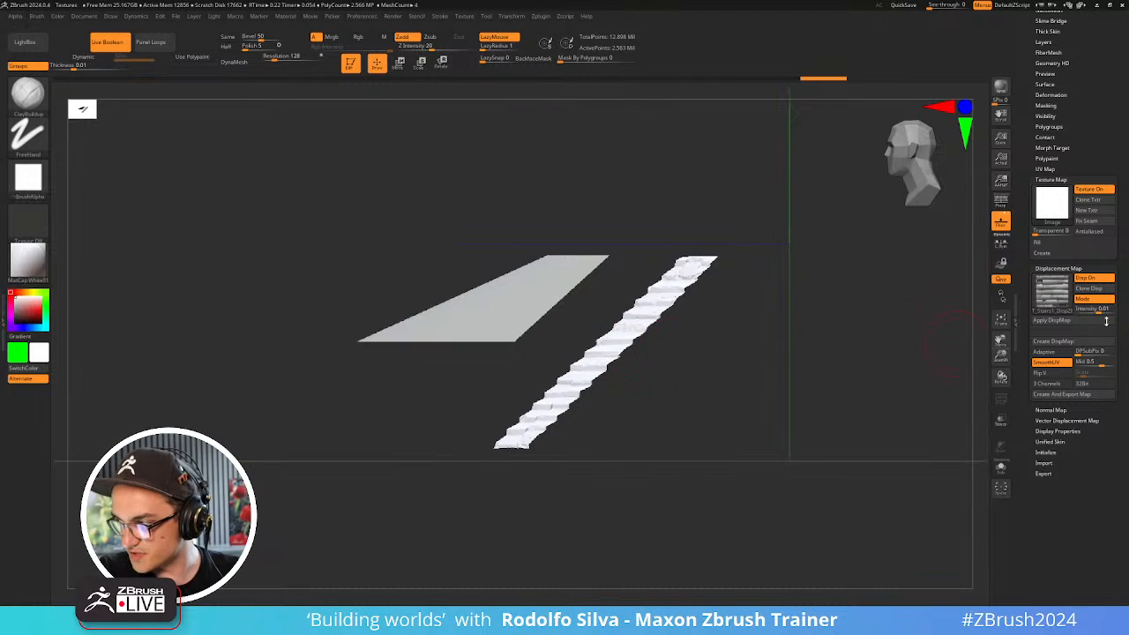
Try a displacement intensity of 0.025, raise it to 0.03 and apply the displacement map to the stair strip's geometry
{"action": "left_click", "coordinate": [1094, 309]}
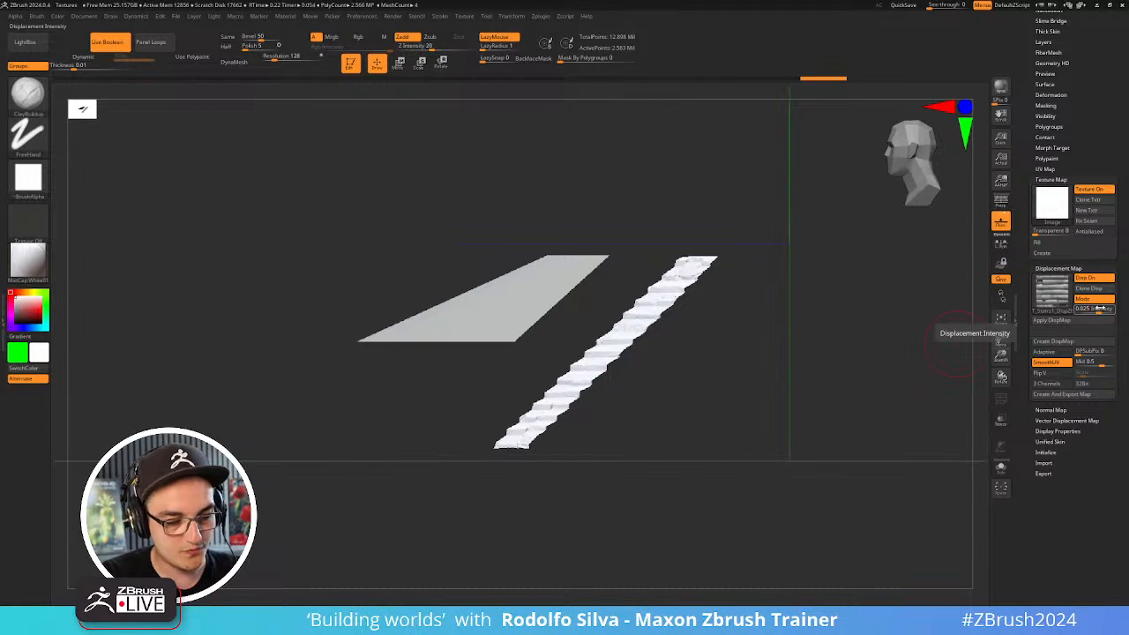
{"action": "left_click", "coordinate": [1100, 309]}
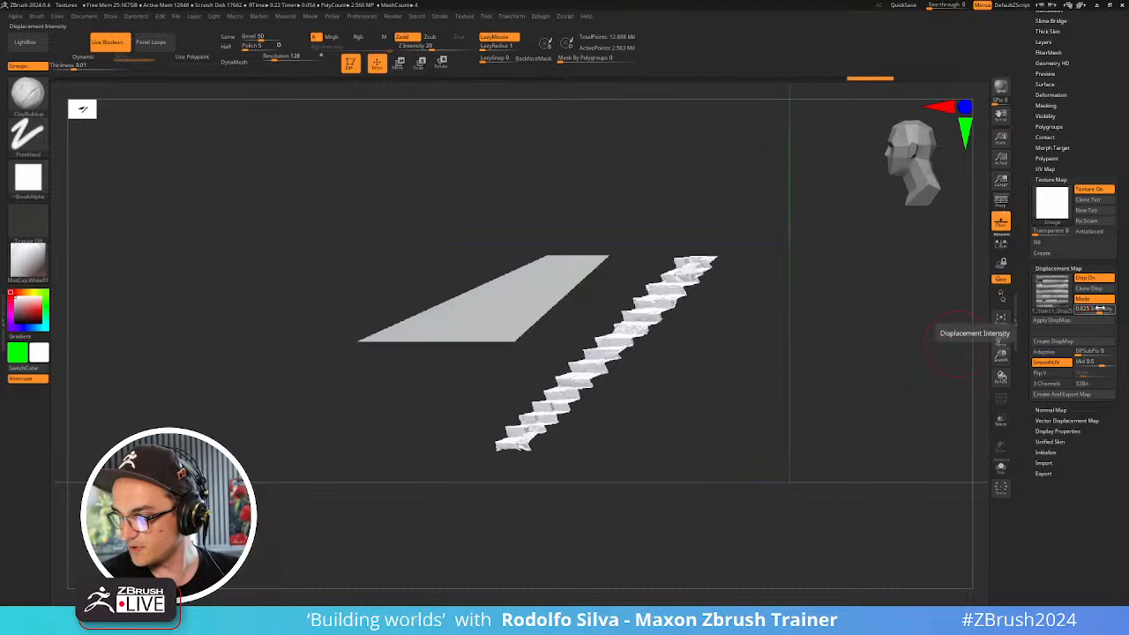
{"action": "left_click", "coordinate": [1100, 309]}
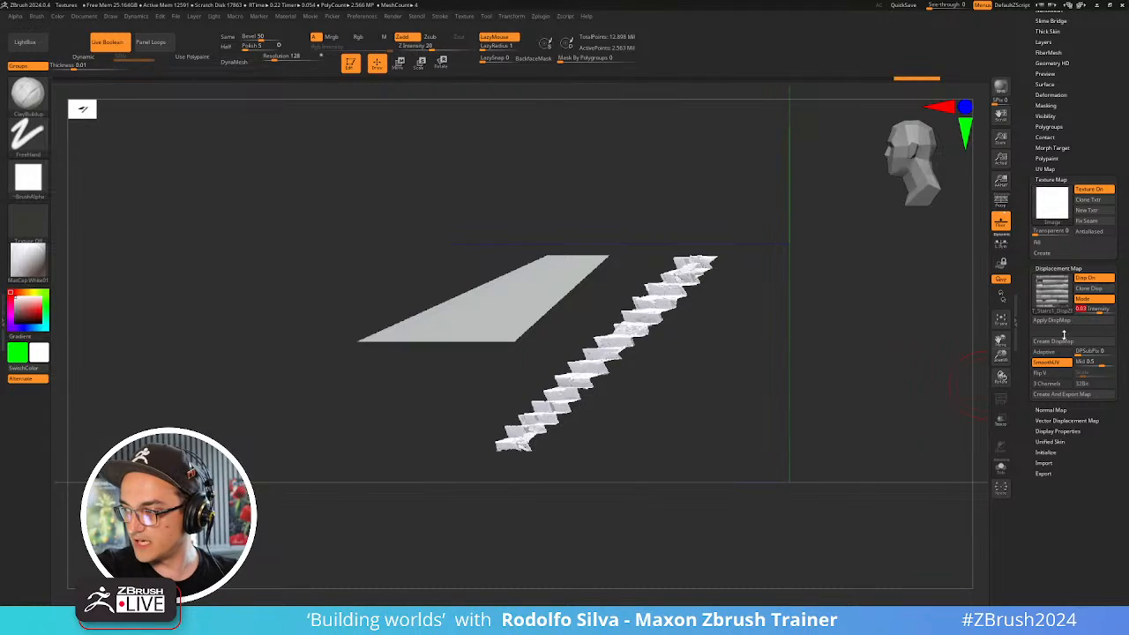
{"action": "left_click", "coordinate": [1063, 323]}
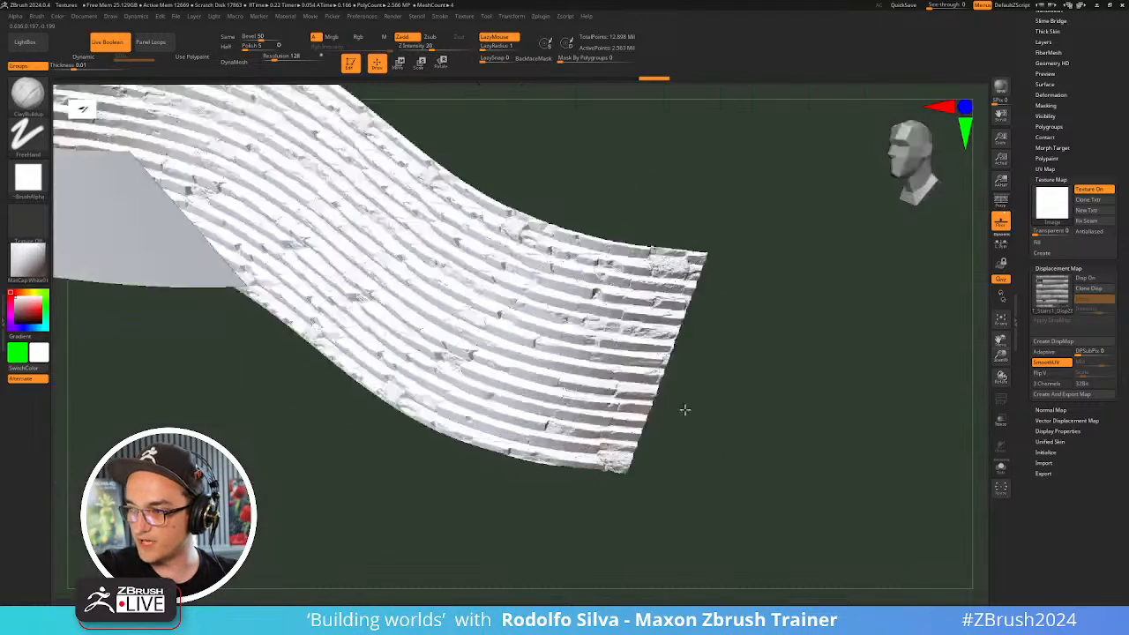
{"action": "left_click_drag", "start_coordinate": [685, 409], "coordinate": [613, 374]}
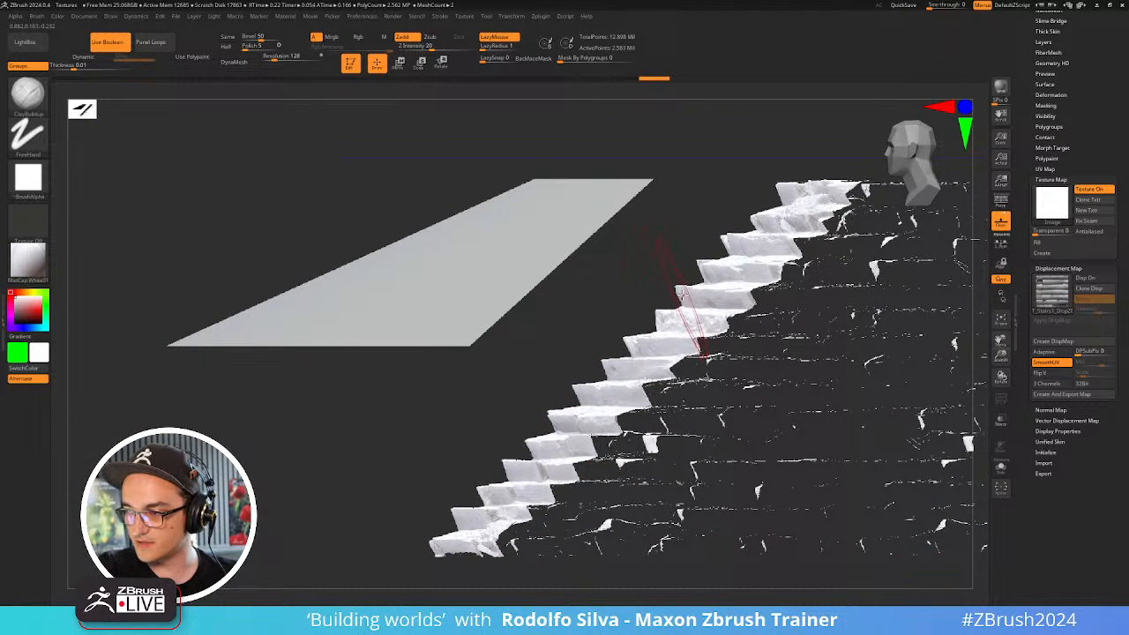
{"action": "right_click_drag", "start_coordinate": [729, 289], "coordinate": [768, 359]}
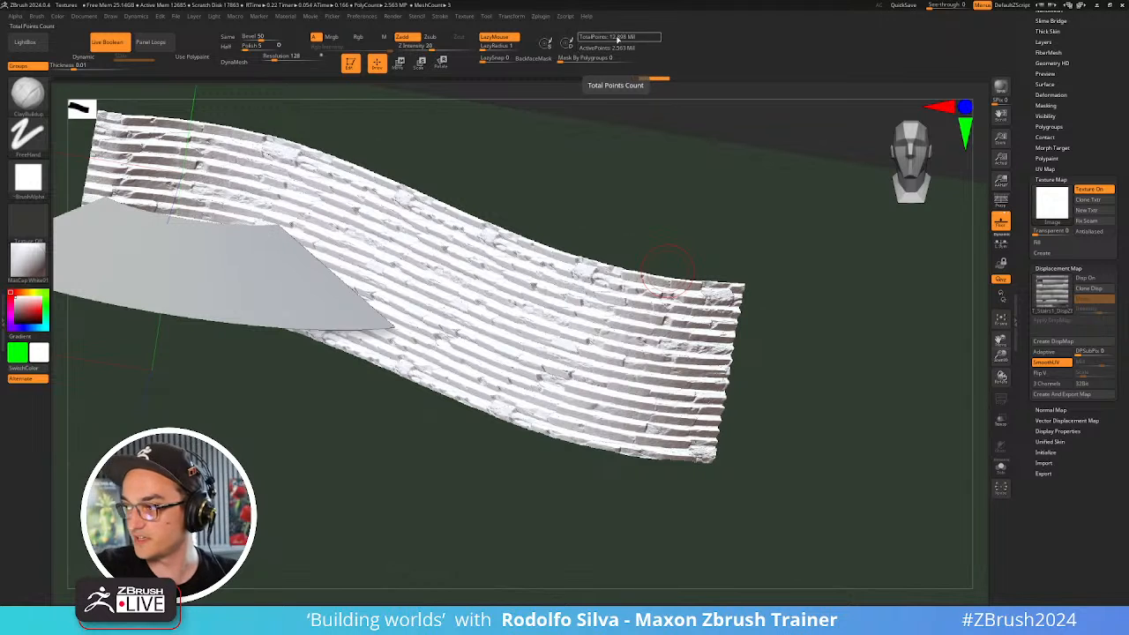
Import T_Stairs1_BC.tga as the stair strip's texture map
{"action": "left_click", "coordinate": [1054, 203]}
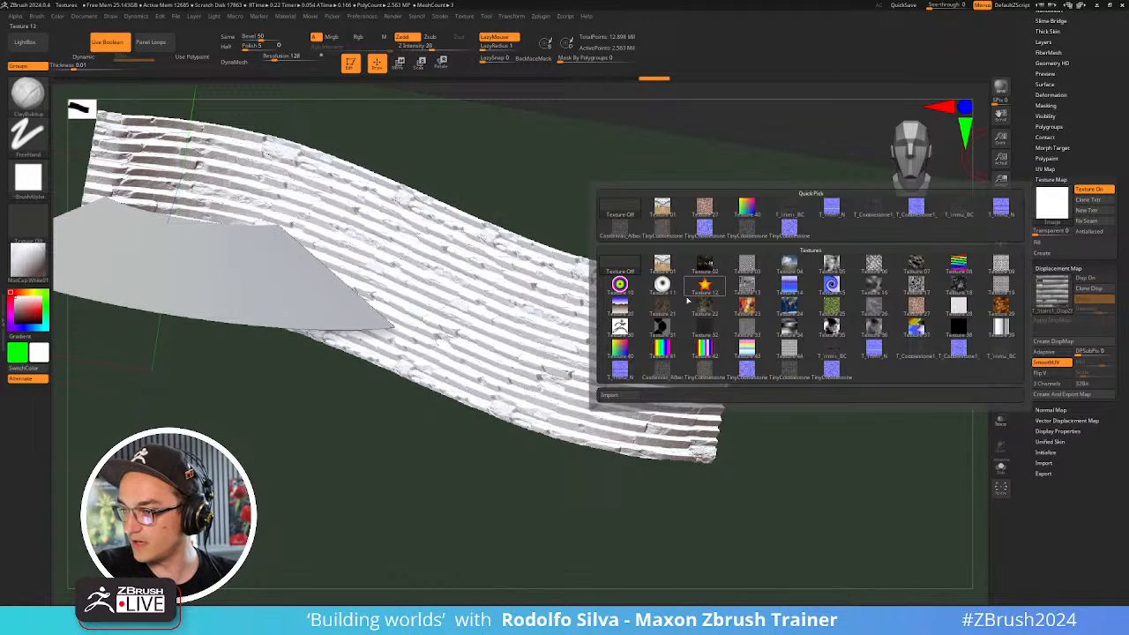
{"action": "left_click", "coordinate": [608, 394]}
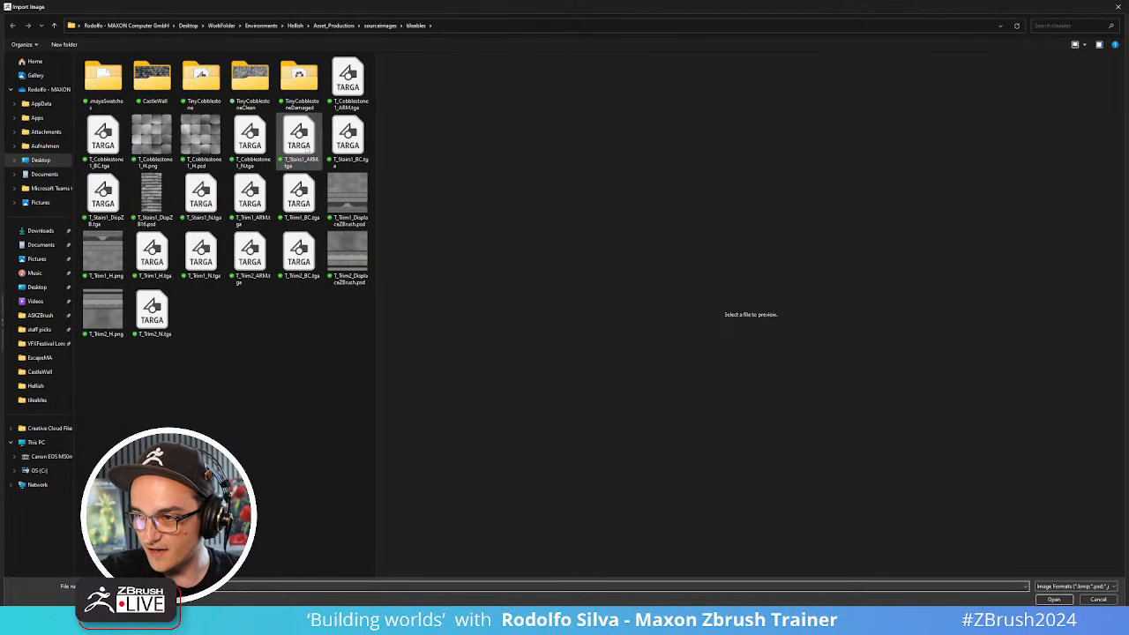
{"action": "double_click", "coordinate": [347, 141]}
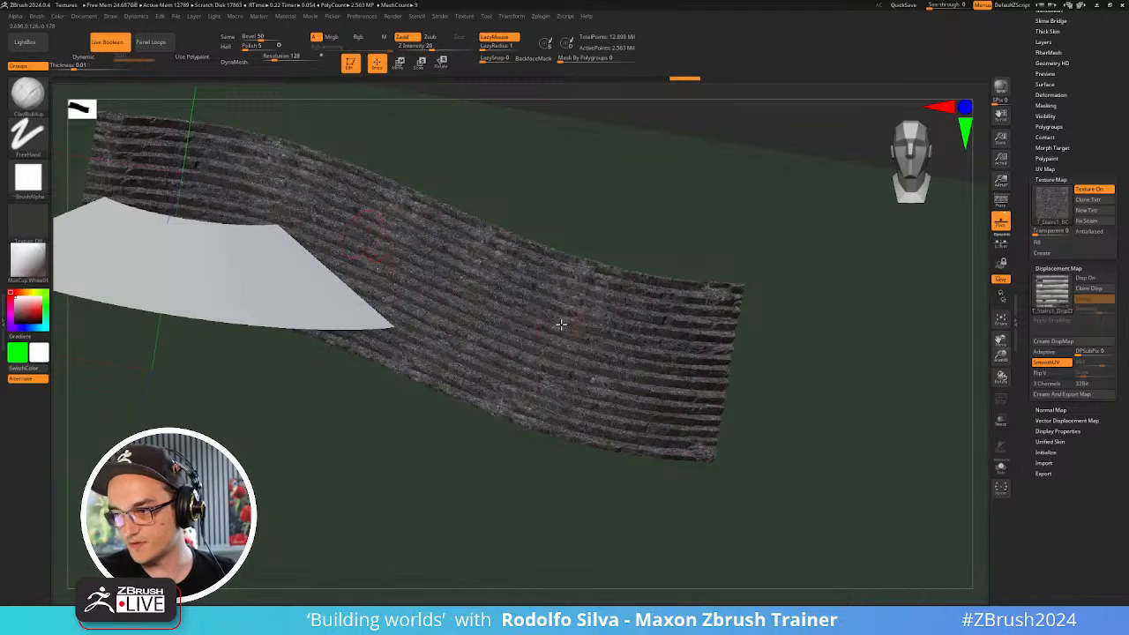
{"action": "right_click_drag", "start_coordinate": [562, 324], "coordinate": [631, 415]}
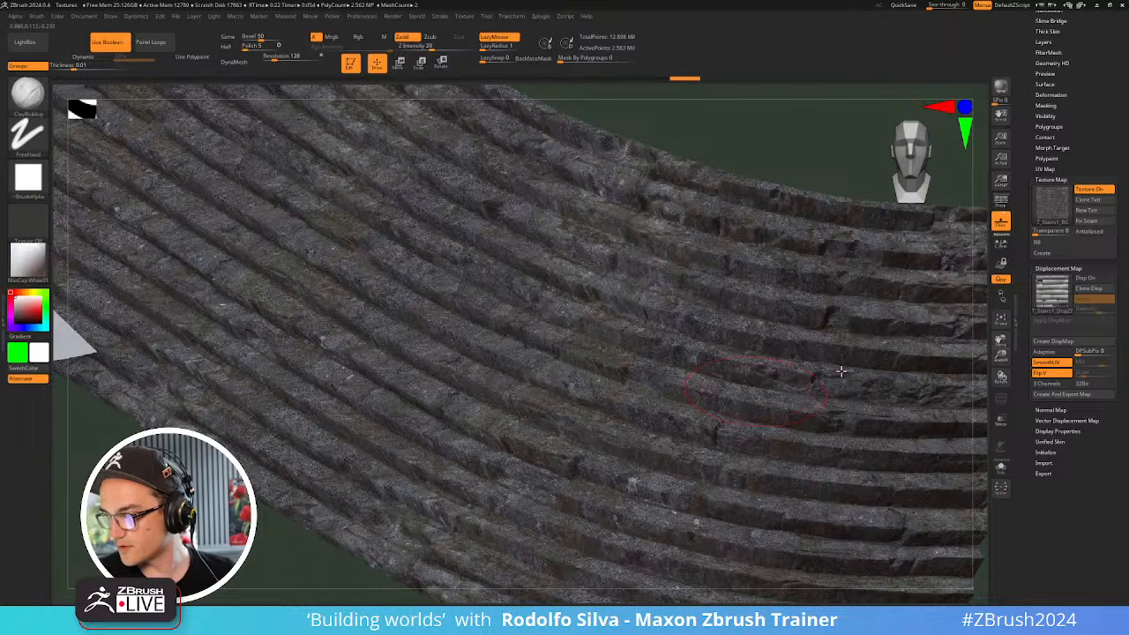
Undo the applied displacement on the stair strip
{"action": "key", "text": "ctrl"}
{"action": "key", "text": "ctrl+z"}
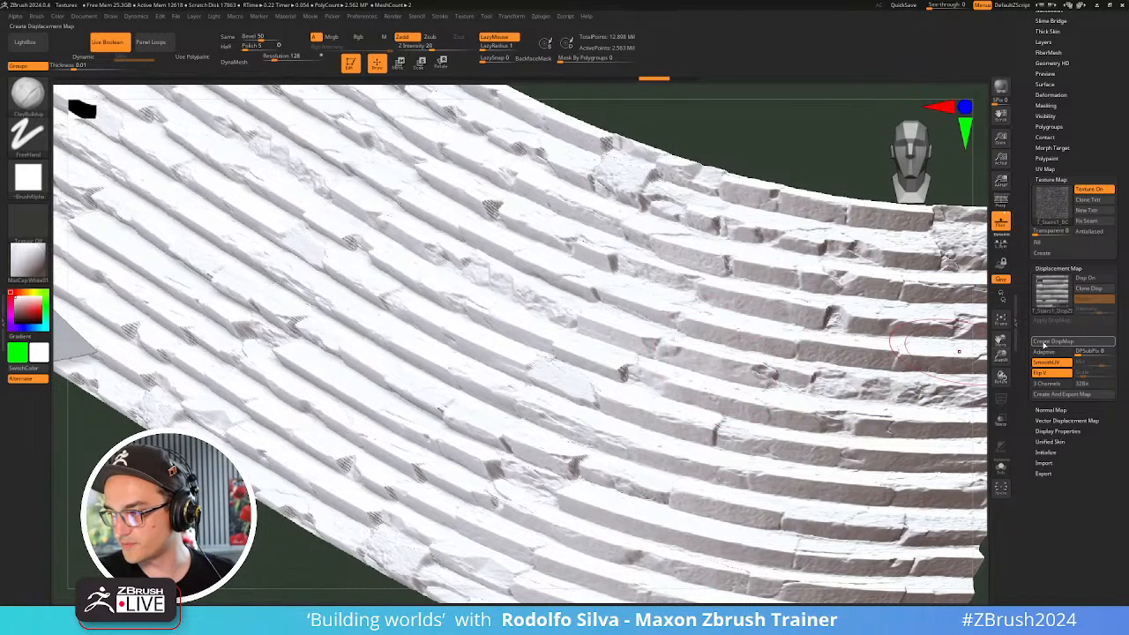
{"action": "key", "text": "ctrl"}
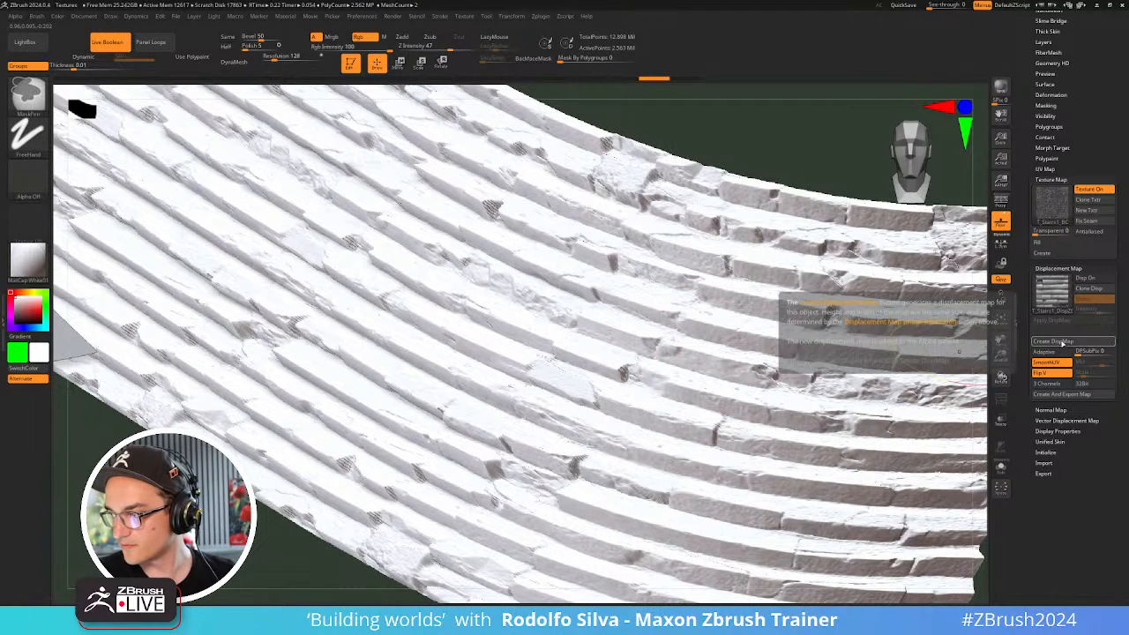
{"action": "left_click", "coordinate": [1058, 341]}
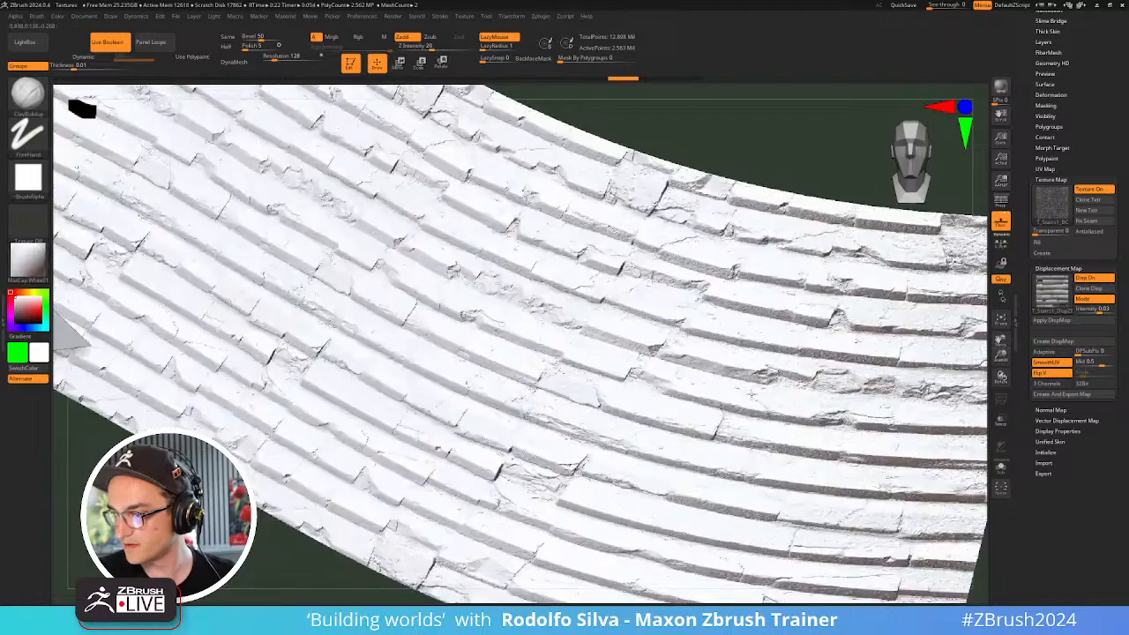
Set the displacement intensity to 0.025 and apply the displacement map to the strip's geometry
{"action": "mouse_move", "coordinate": [750, 371]}
{"action": "right_mouse_down", "text": "shift"}
{"action": "mouse_move", "coordinate": [749, 389]}
{"action": "mouse_move", "coordinate": [772, 393]}
{"action": "mouse_move", "coordinate": [884, 387]}
{"action": "right_mouse_up", "text": "shift"}
{"action": "left_click", "coordinate": [1093, 309]}
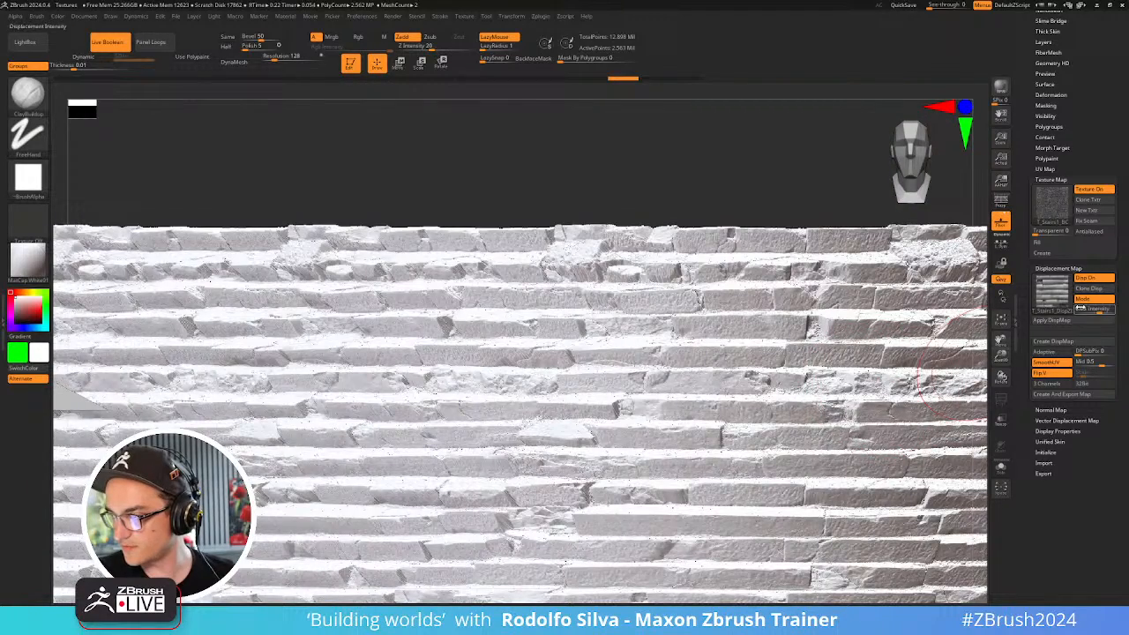
{"action": "type", "text": "0"}
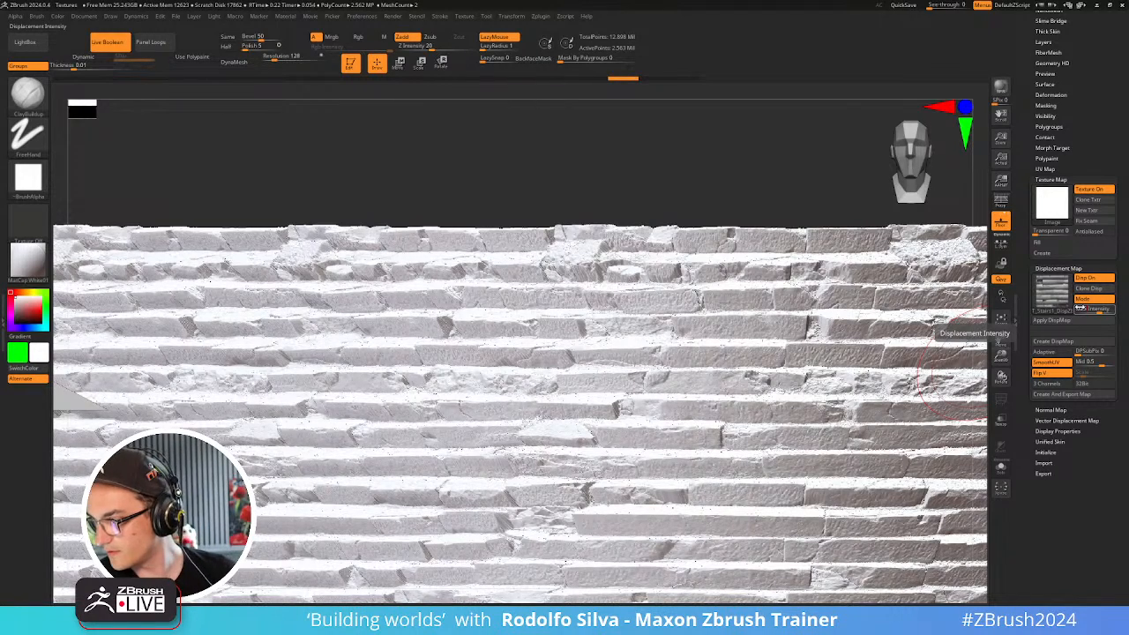
{"action": "key", "text": "Return"}
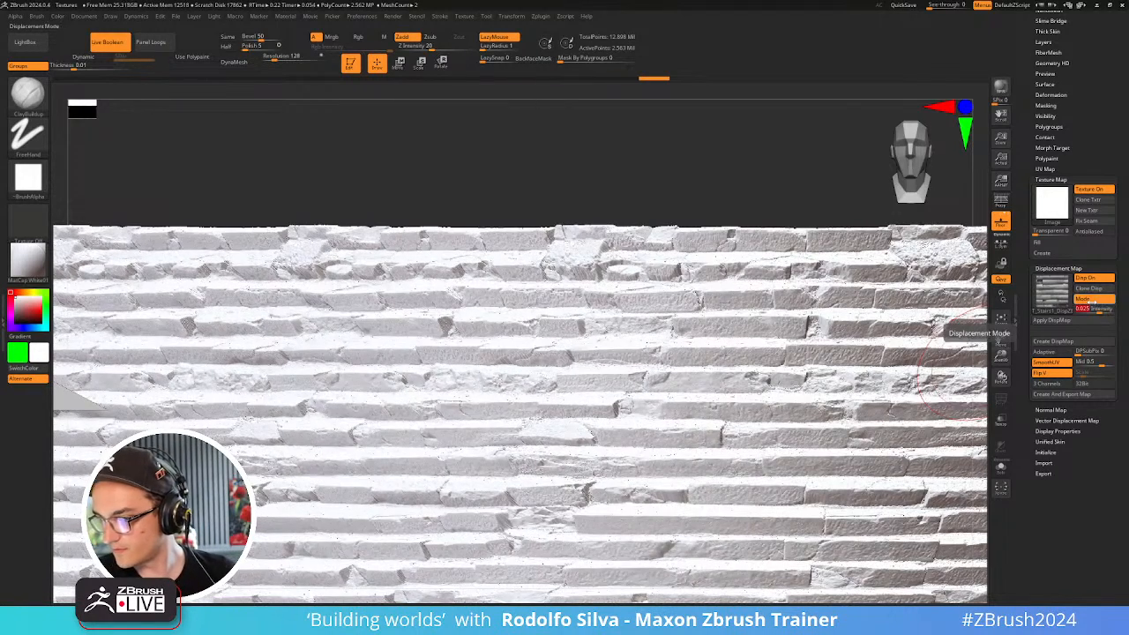
{"action": "left_click", "coordinate": [1041, 321]}
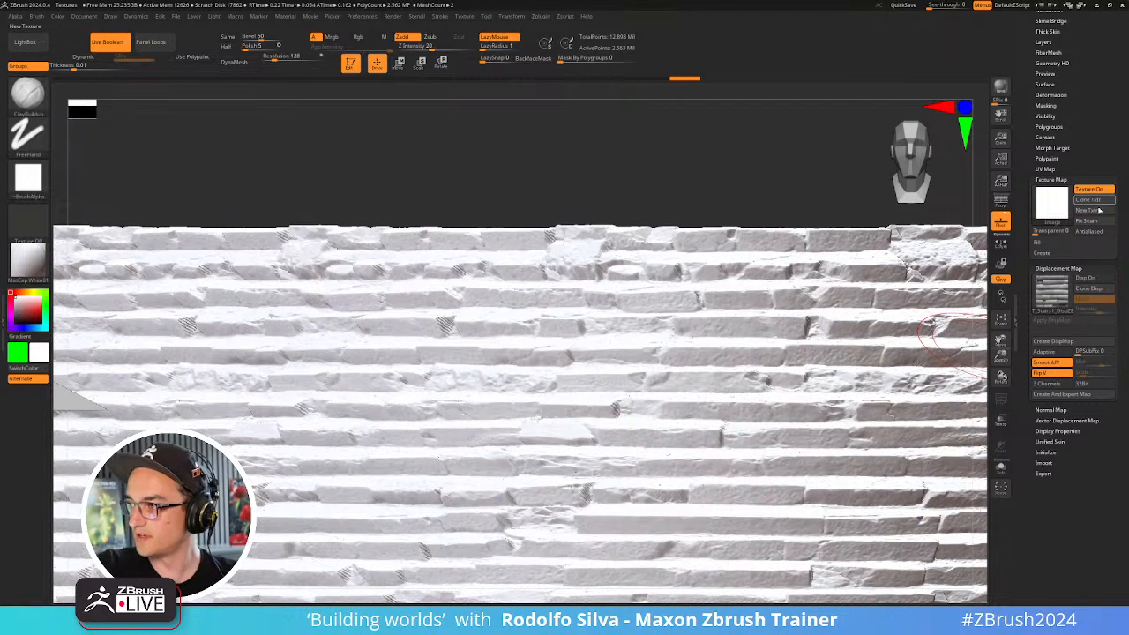
Load T_Stairs1_BC.tga as the texture map on the displaced stair strip and inspect its stone surface
{"action": "left_click", "coordinate": [1056, 208]}
{"action": "left_click", "coordinate": [821, 316]}
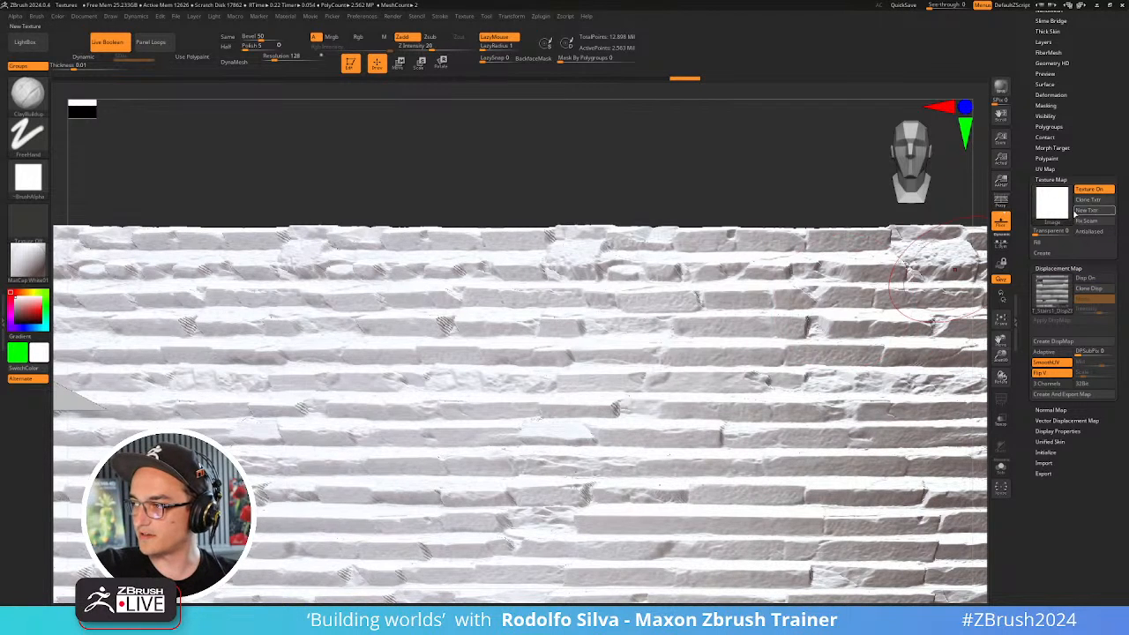
{"action": "left_click", "coordinate": [1053, 203]}
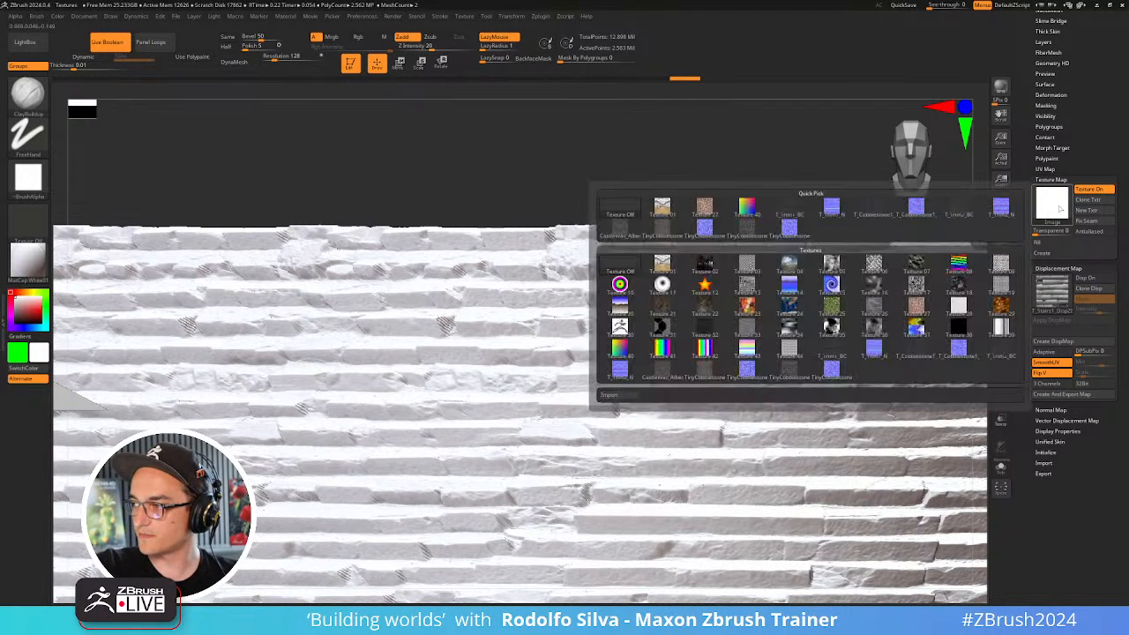
{"action": "left_click", "coordinate": [624, 397]}
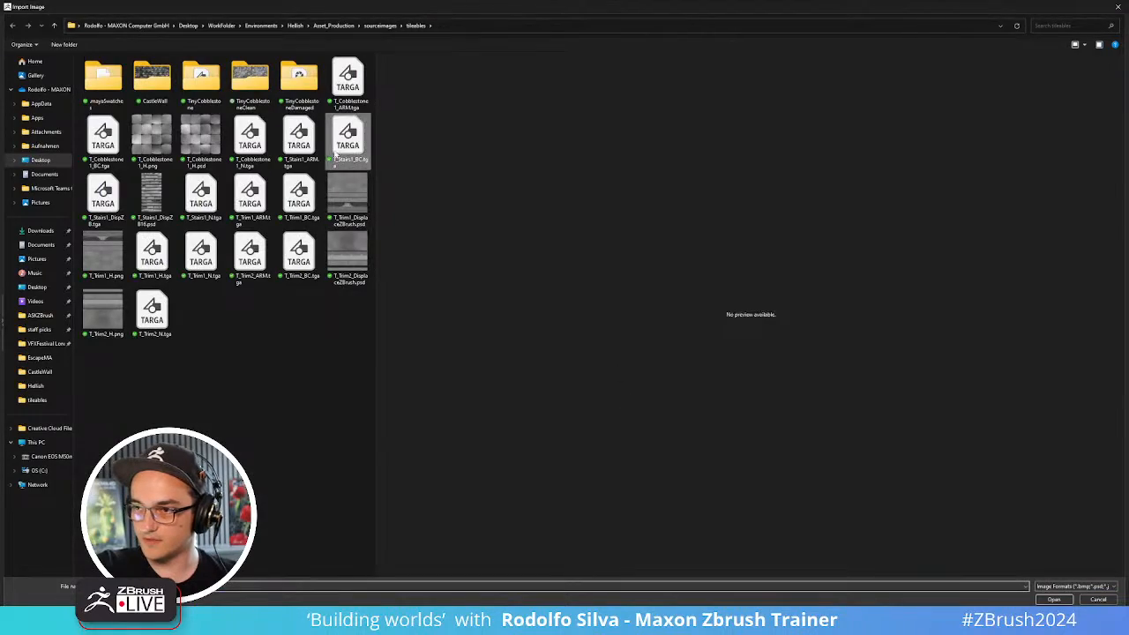
{"action": "double_click", "coordinate": [337, 152]}
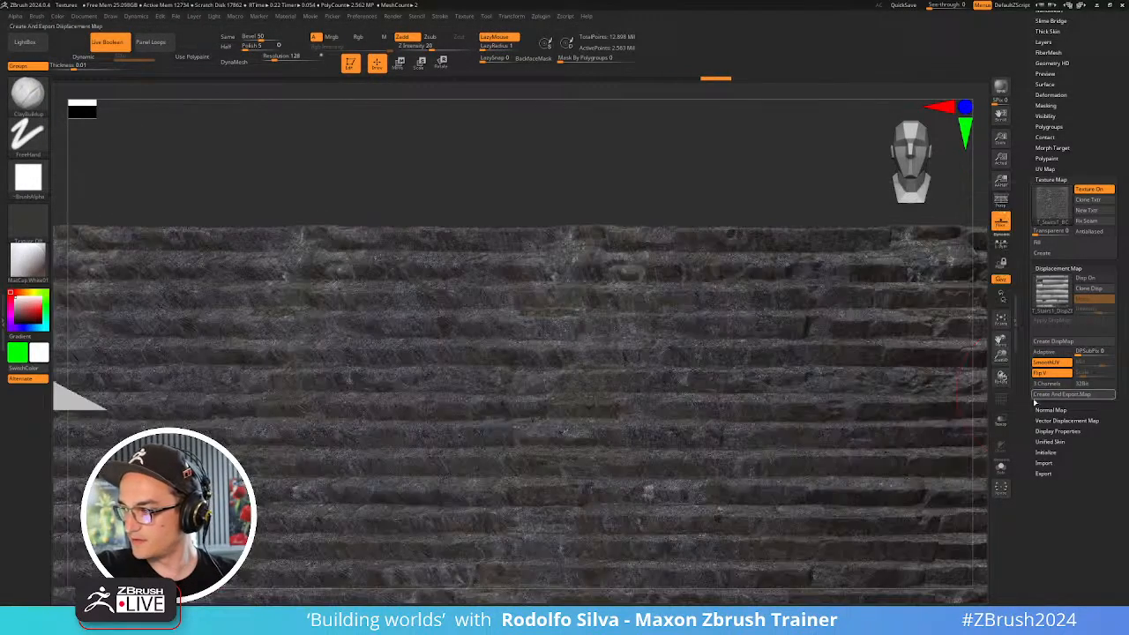
{"action": "right_click_drag", "start_coordinate": [774, 315], "coordinate": [752, 352]}
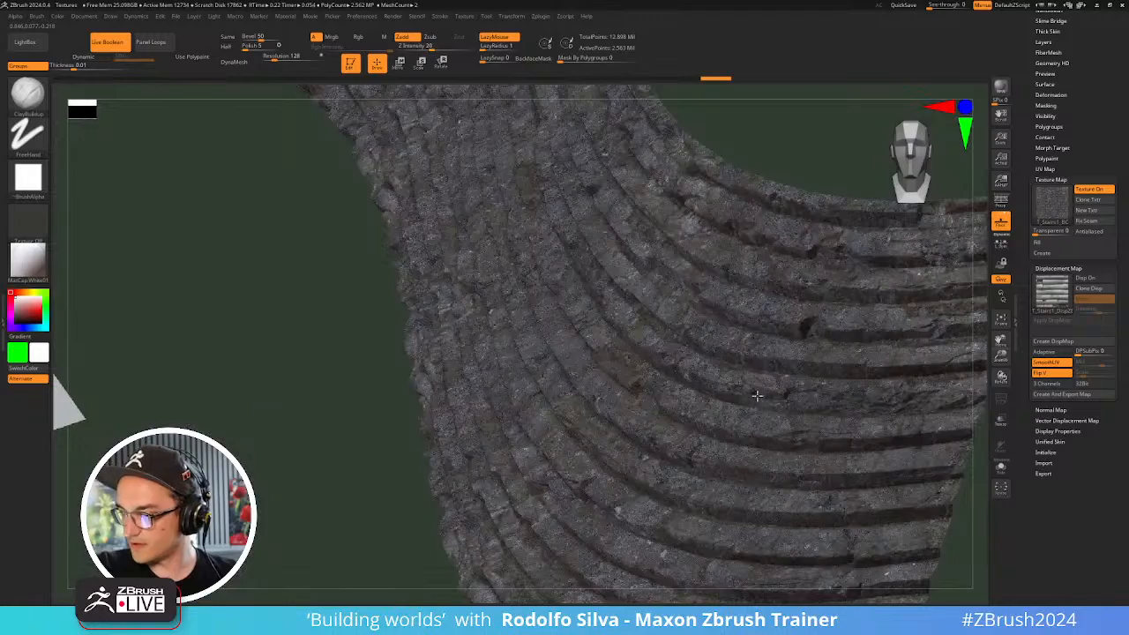
{"action": "right_click_drag", "start_coordinate": [757, 396], "coordinate": [730, 329], "text": "ctrl"}
{"action": "right_click_drag", "start_coordinate": [749, 380], "coordinate": [756, 451]}
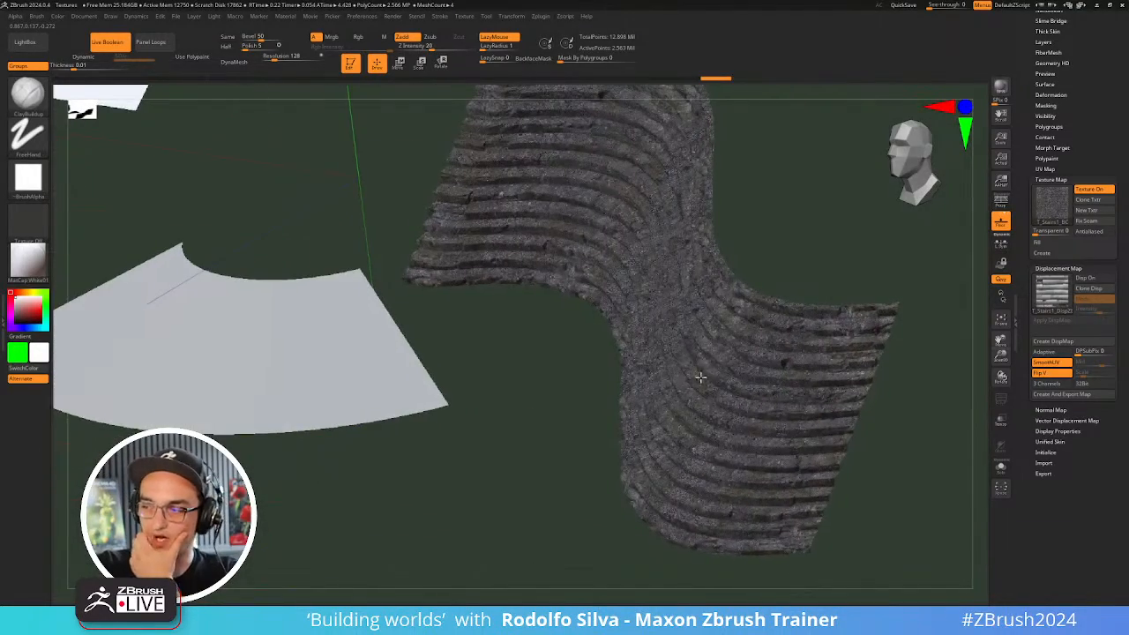
{"action": "right_click_drag", "start_coordinate": [665, 290], "coordinate": [685, 224]}
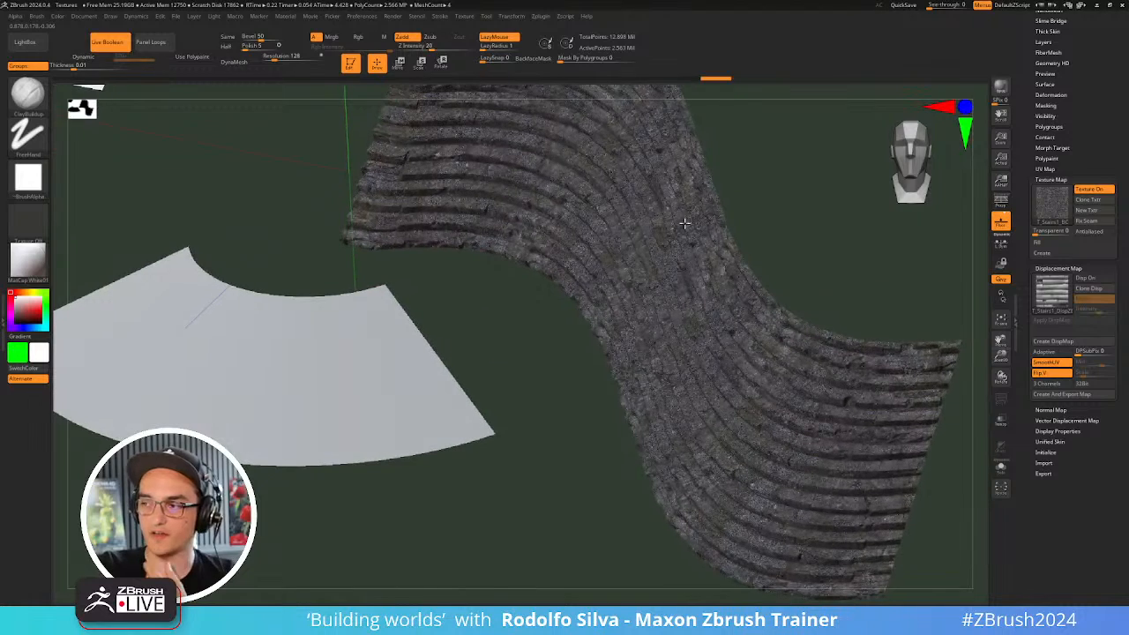
{"action": "right_click_drag", "start_coordinate": [678, 263], "coordinate": [686, 271]}
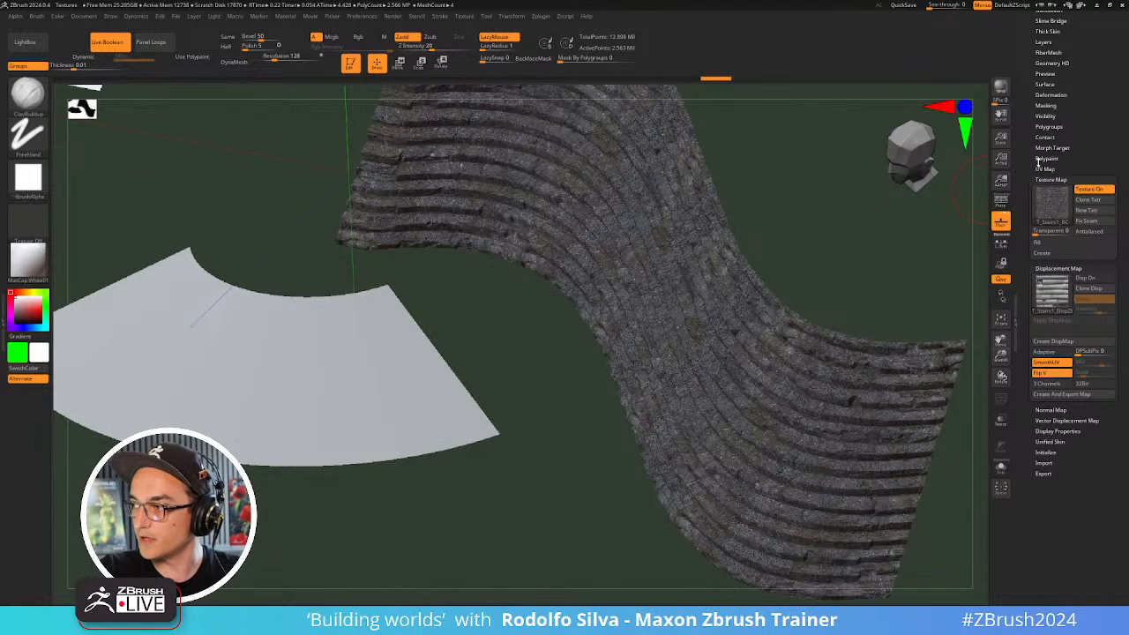
Pre-process the current stair strip in Decimation Master with Keep UVs enabled
{"action": "scroll", "coordinate": [1042, 183], "scroll_direction": "up", "scroll_amount": 1}
{"action": "scroll", "coordinate": [1043, 186], "scroll_direction": "up", "scroll_amount": 3}
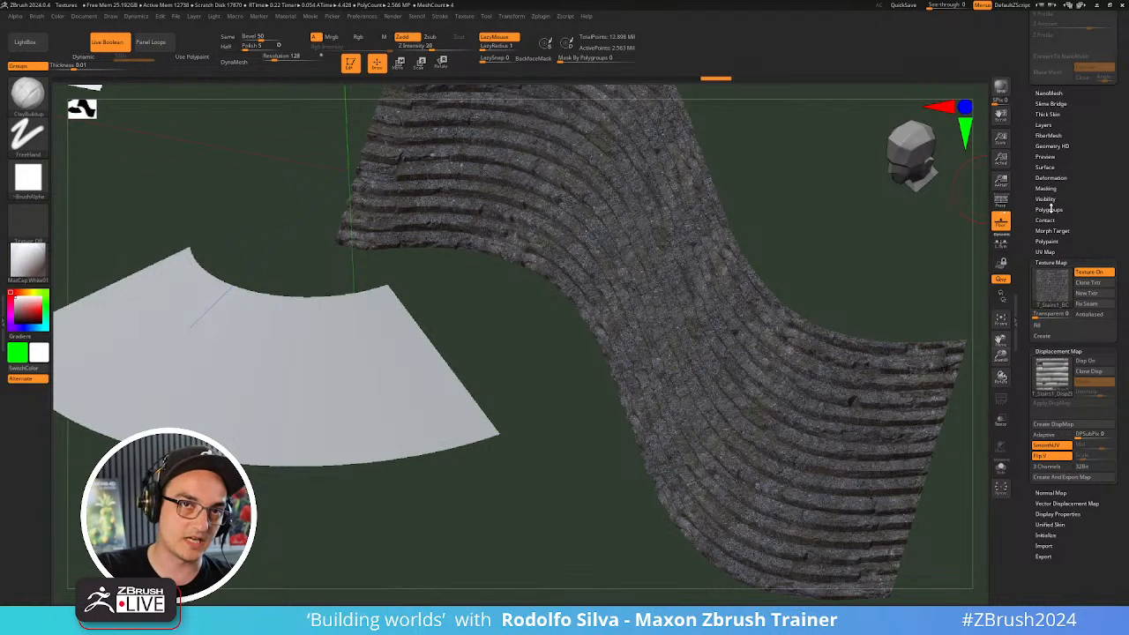
{"action": "left_click_drag", "start_coordinate": [1051, 208], "coordinate": [1051, 207]}
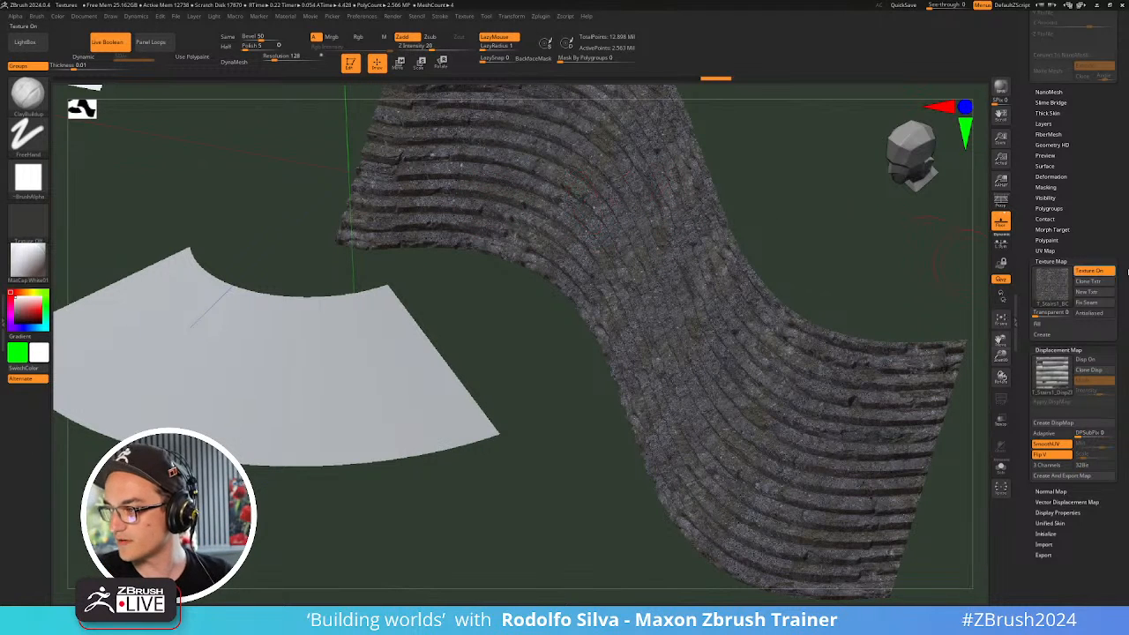
{"action": "left_click_drag", "start_coordinate": [1094, 242], "coordinate": [1096, 339]}
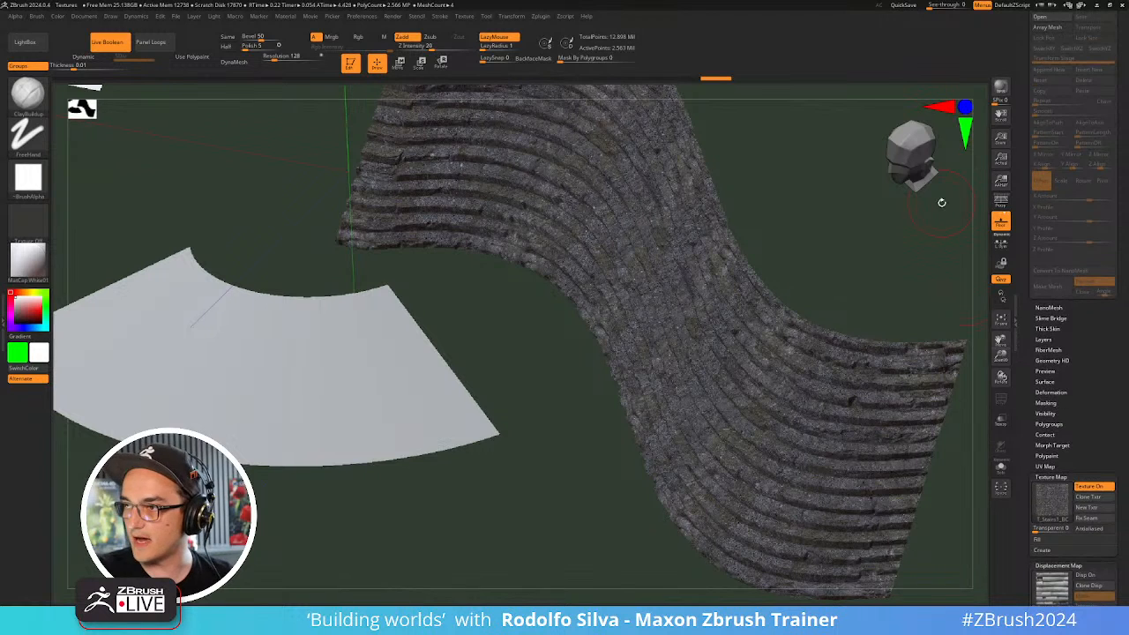
{"action": "left_click", "coordinate": [542, 18]}
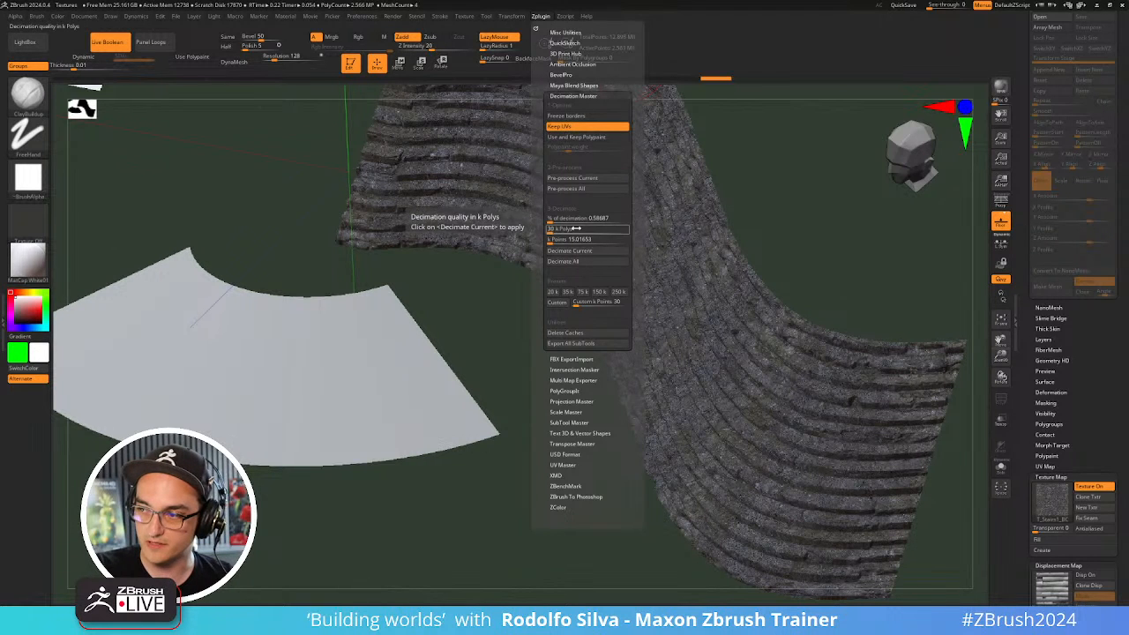
{"action": "left_click", "coordinate": [575, 180]}
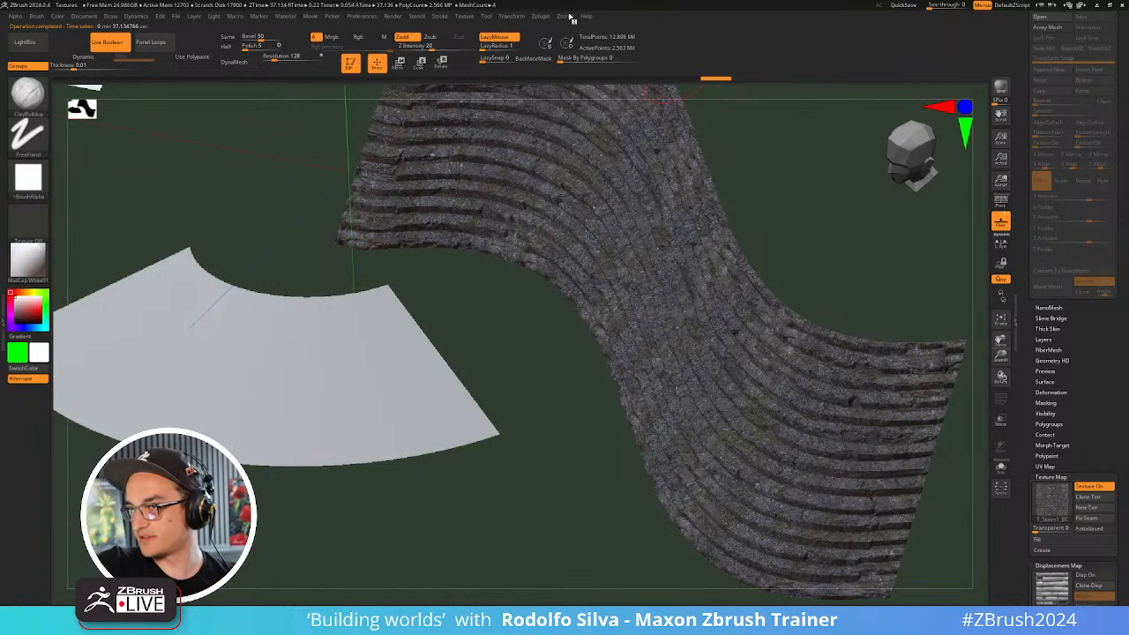
Change Decimation Master's target polygon count and decimate the current stair strip
{"action": "left_click", "coordinate": [542, 17]}
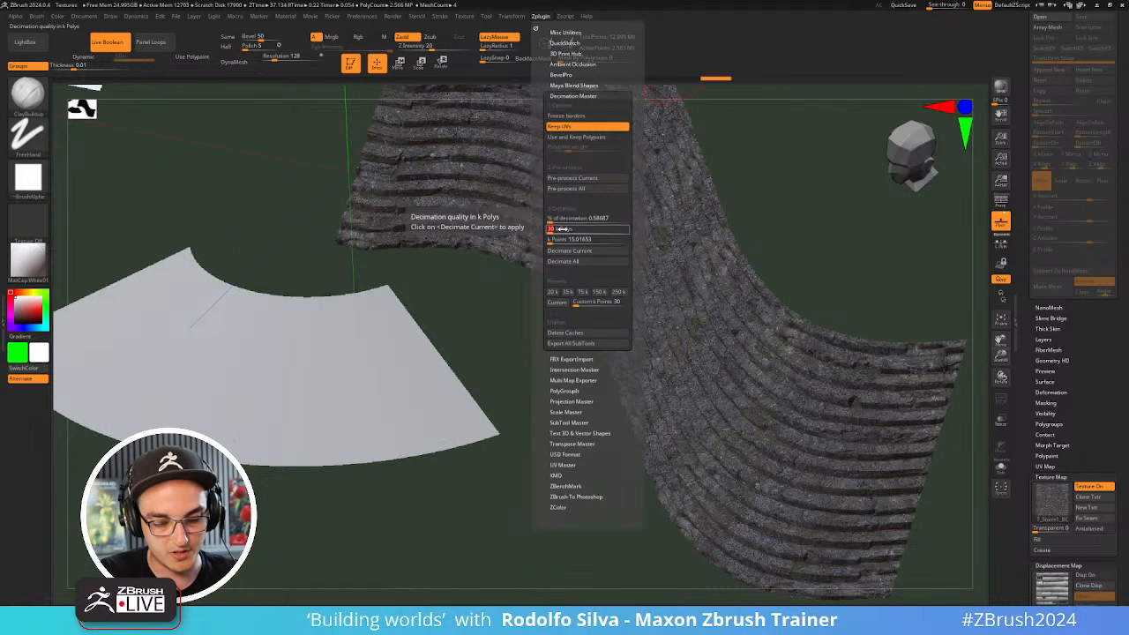
{"action": "left_click_drag", "start_coordinate": [562, 229], "coordinate": [569, 230]}
{"action": "left_click", "coordinate": [569, 251]}
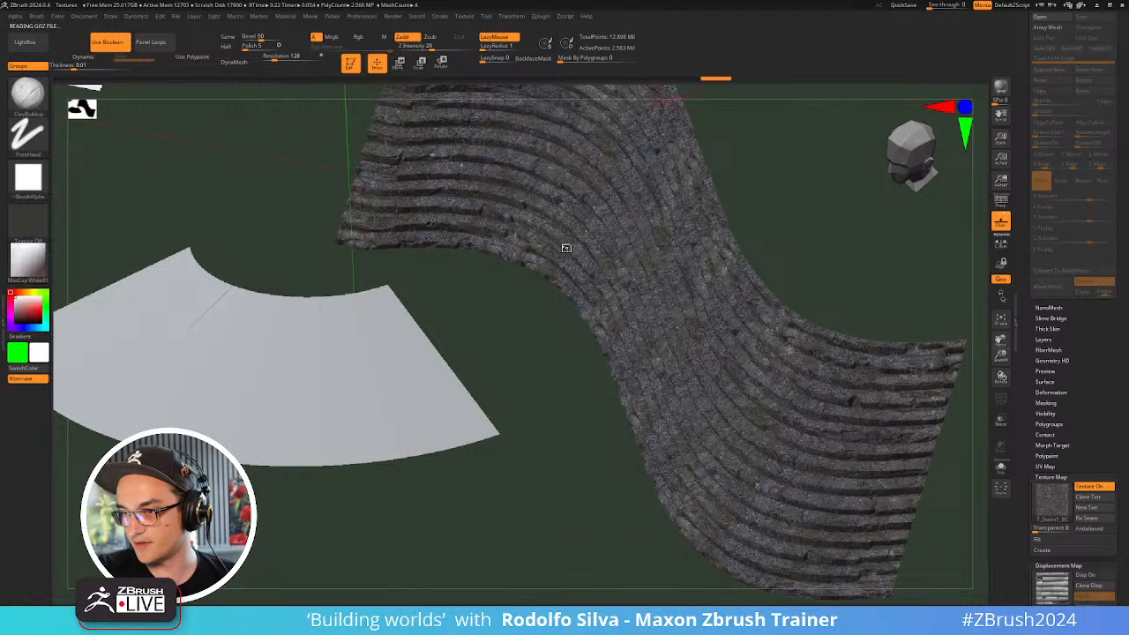
Examine the decimated stair strip's shape, texture and polygon wireframe from several angles
{"action": "left_click", "coordinate": [510, 17]}
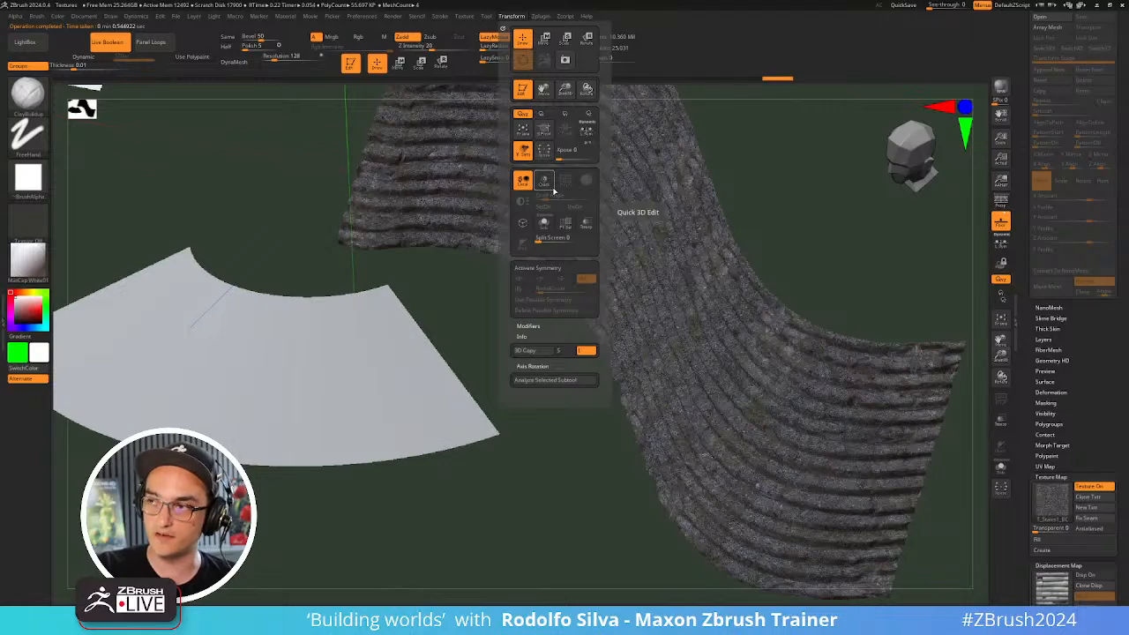
{"action": "left_click", "coordinate": [552, 186]}
{"action": "right_click_drag", "start_coordinate": [668, 337], "coordinate": [596, 395], "text": "alt"}
{"action": "right_click_drag", "start_coordinate": [596, 396], "coordinate": [706, 436]}
{"action": "key", "text": "shift+f"}
{"action": "right_click_drag", "start_coordinate": [535, 302], "coordinate": [522, 233], "text": "ctrl"}
{"action": "key", "text": "shift+f"}
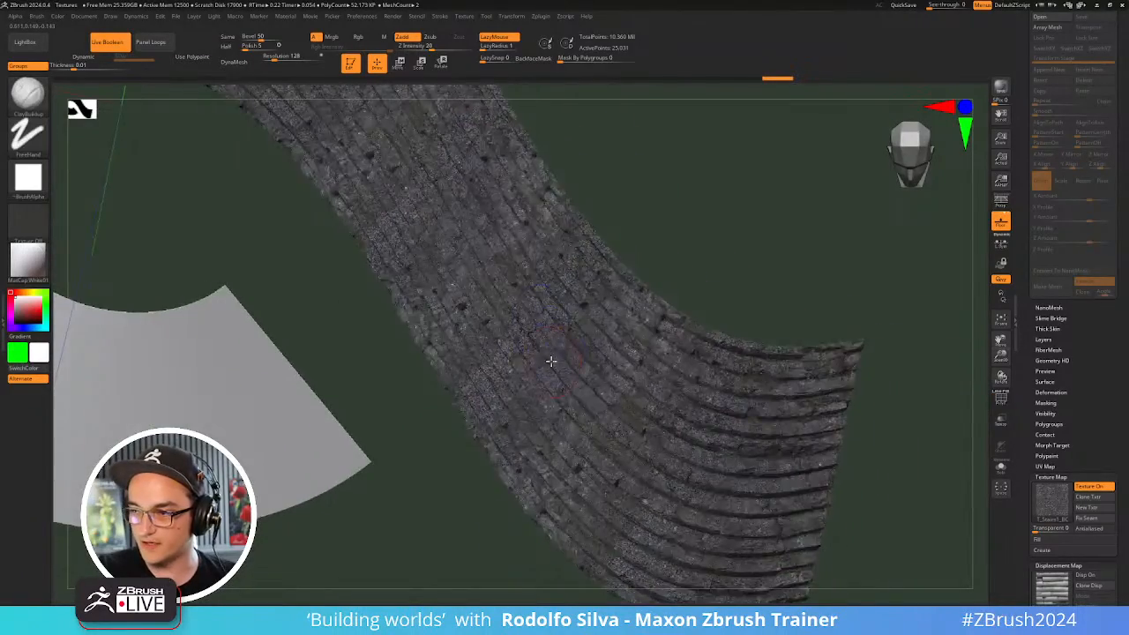
{"action": "right_click_drag", "start_coordinate": [551, 361], "coordinate": [568, 317]}
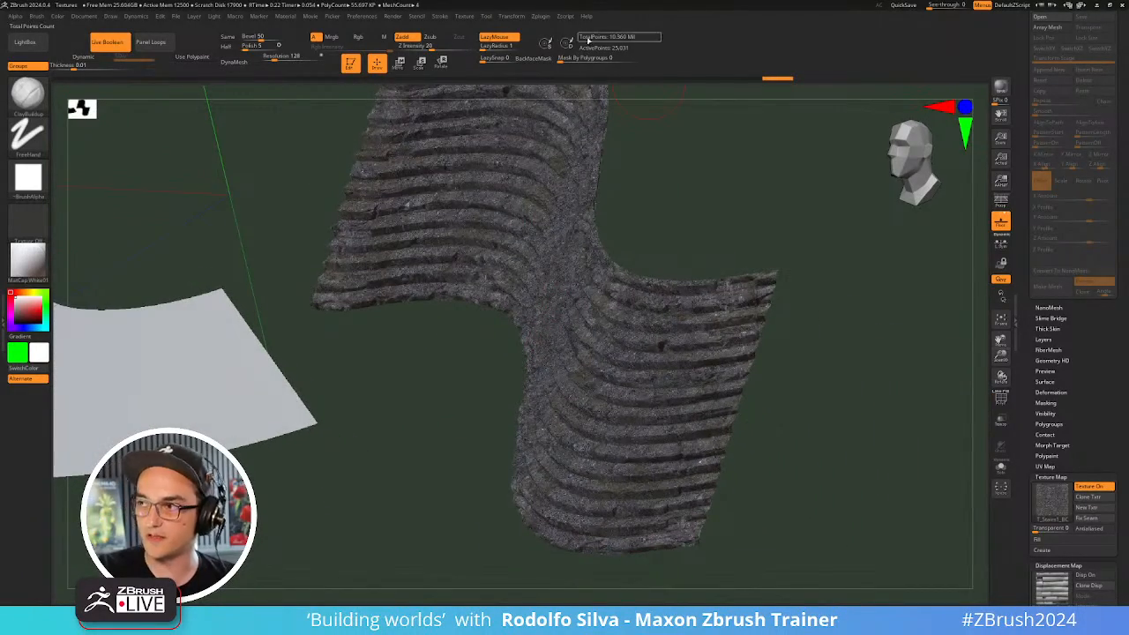
Set Decimation Master's target to 25 k polys and decimate the current stair strip again with Keep UVs enabled
{"action": "mouse_move", "coordinate": [1028, 173]}
{"action": "left_mouse_down"}
{"action": "mouse_move", "coordinate": [1023, 273]}
{"action": "mouse_move", "coordinate": [1036, 332]}
{"action": "left_mouse_up"}
{"action": "key", "text": "shift+d"}
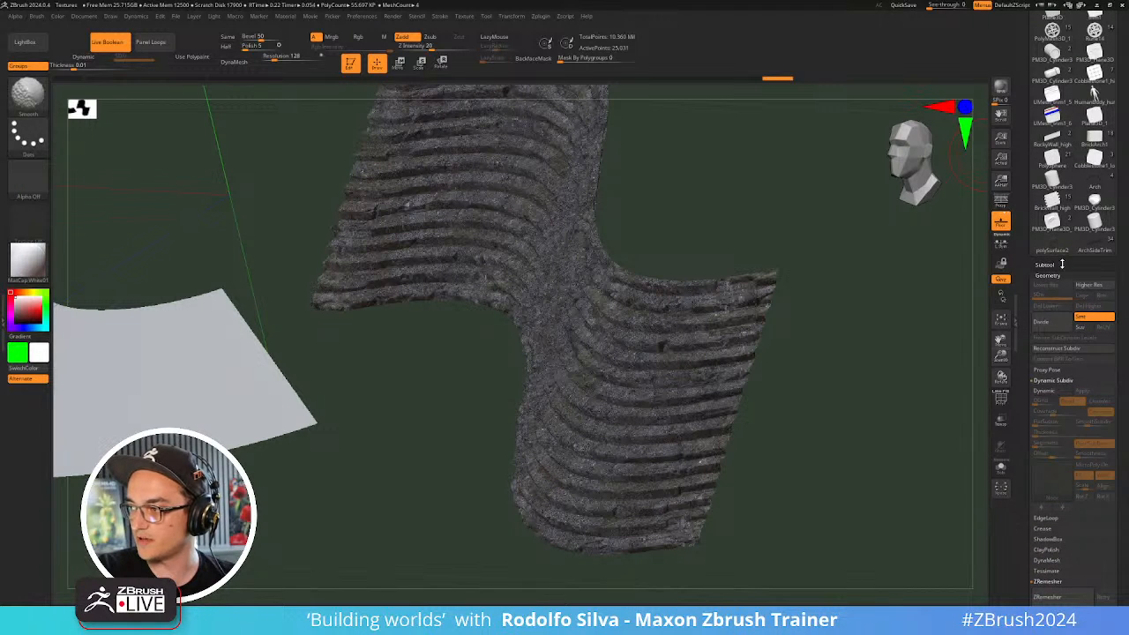
{"action": "left_click", "coordinate": [1062, 264]}
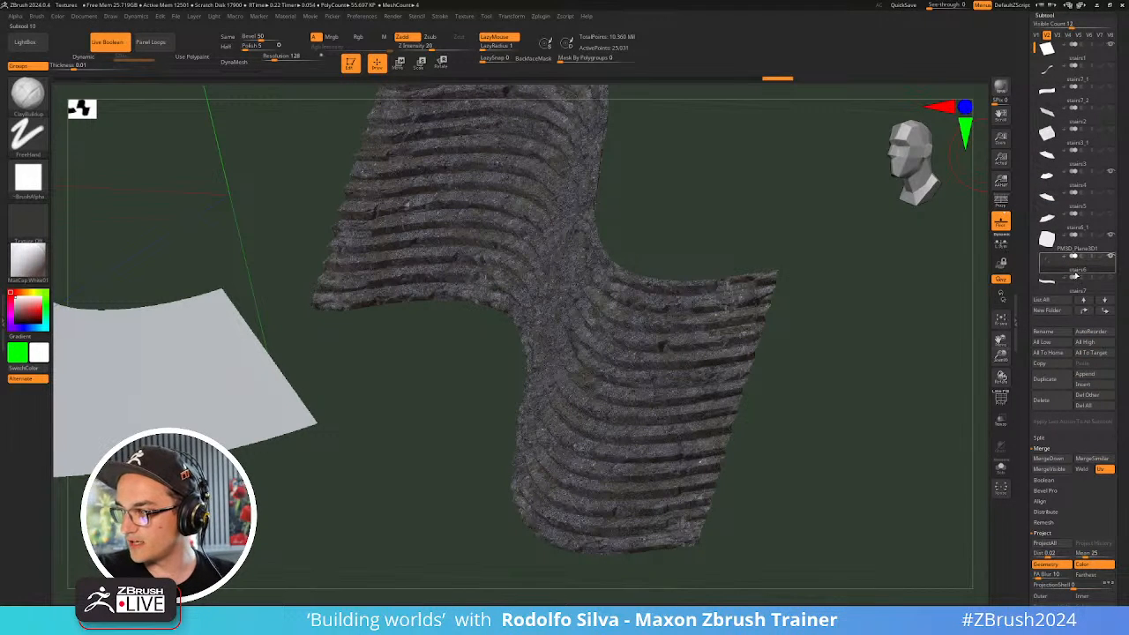
{"action": "mouse_move", "coordinate": [1075, 275]}
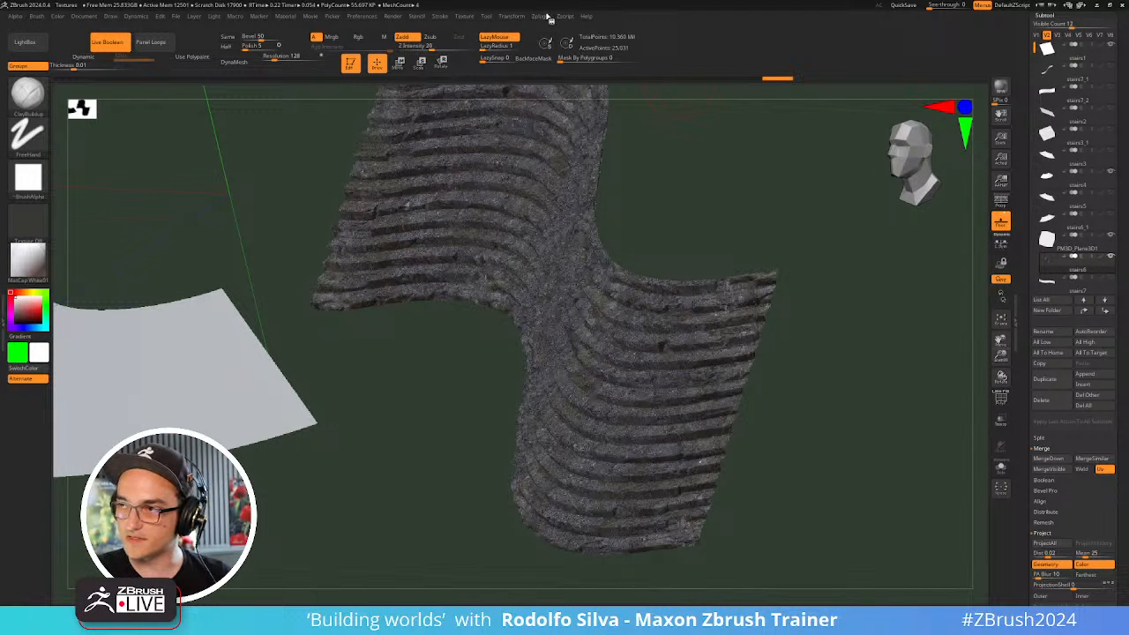
{"action": "left_click", "coordinate": [541, 16]}
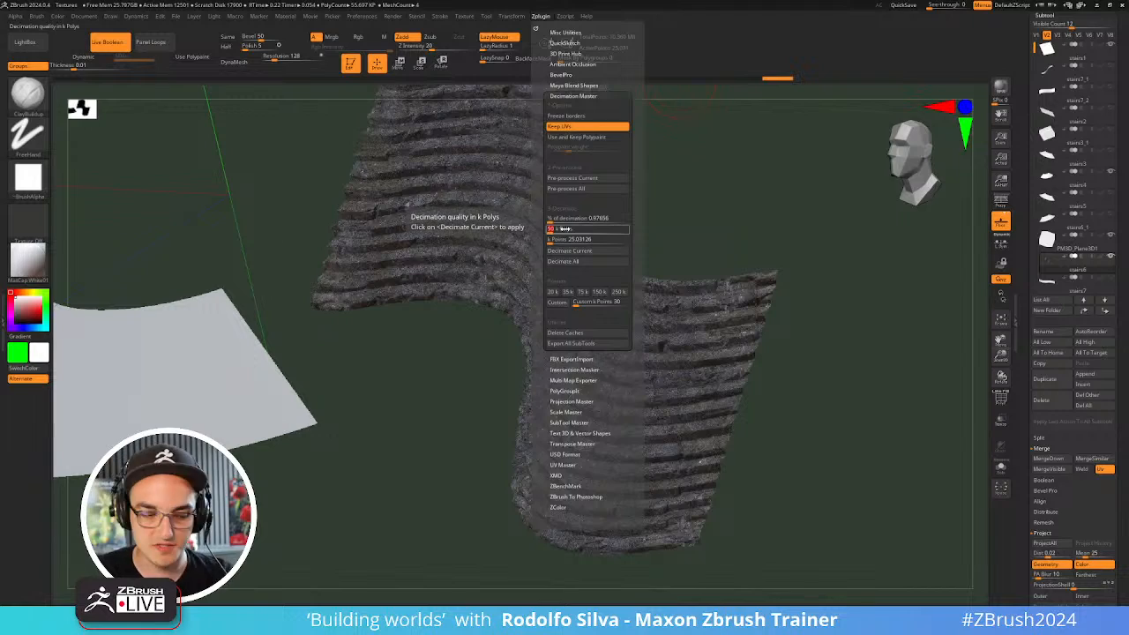
{"action": "type", "text": "25"}
{"action": "key", "text": "Return"}
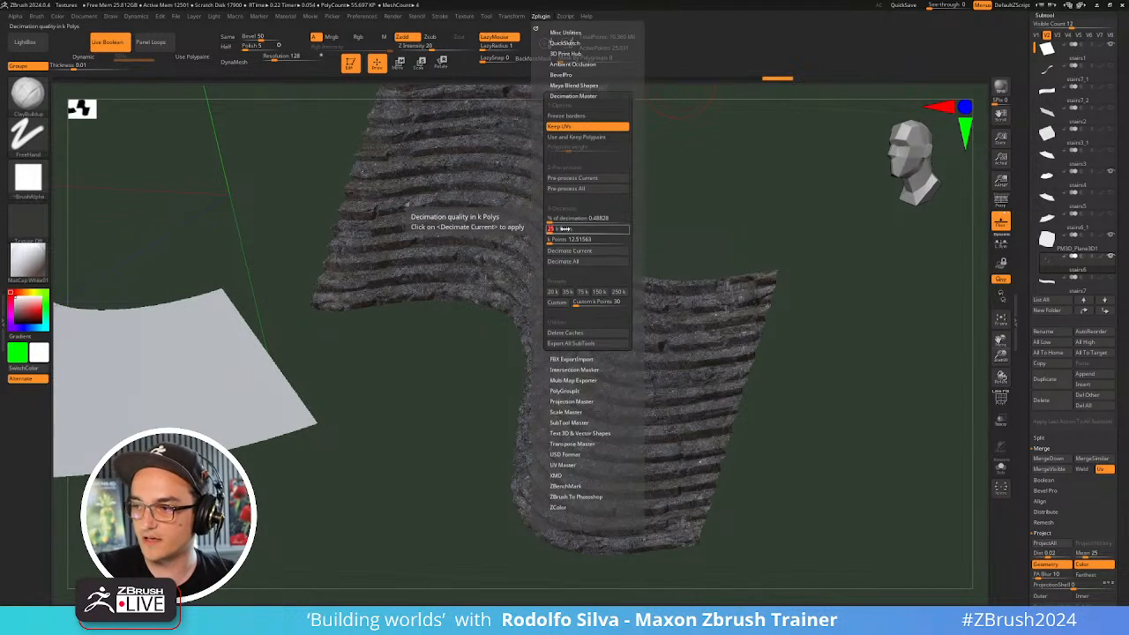
{"action": "left_click", "coordinate": [563, 254]}
Examine the re-decimated stair strip's texture, polygon wireframe and polygon count, comparing it with the surrounding pieces from several angles
{"action": "right_click_drag", "start_coordinate": [655, 348], "coordinate": [668, 351]}
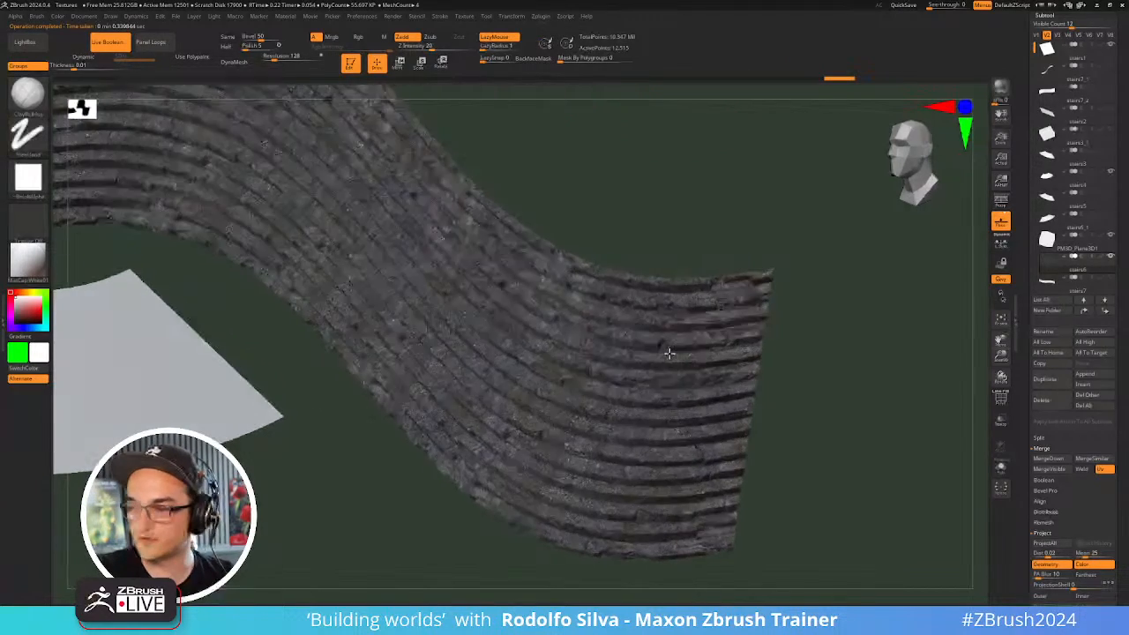
{"action": "key", "text": "shift+f"}
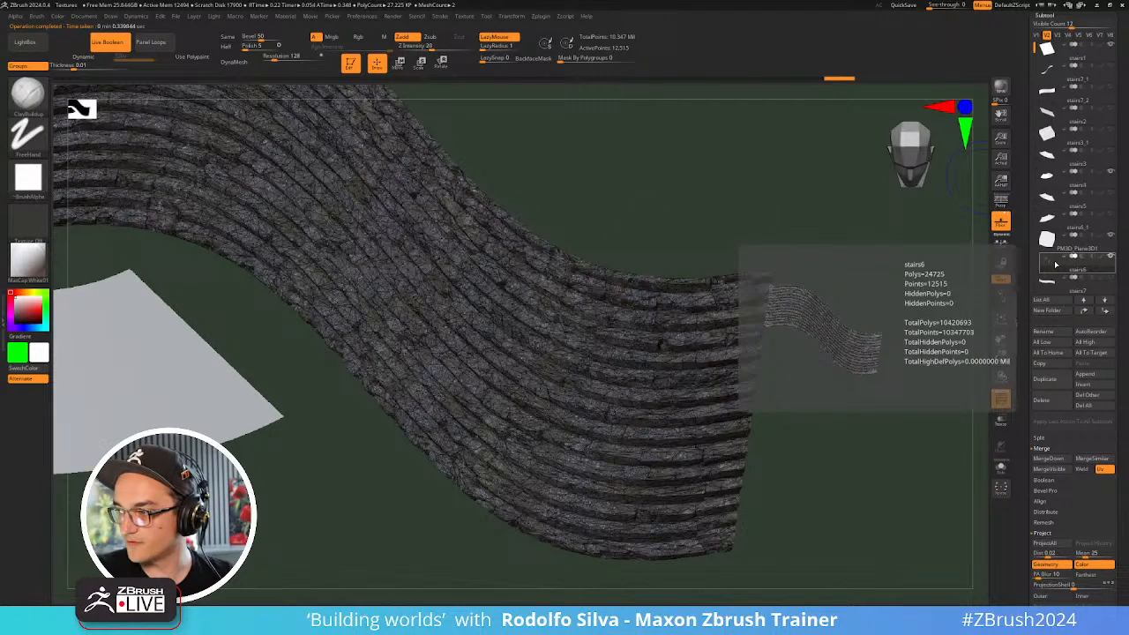
{"action": "key", "text": "shift"}
{"action": "key", "text": "shift+f"}
{"action": "mouse_move", "coordinate": [798, 432]}
{"action": "right_mouse_down"}
{"action": "mouse_move", "coordinate": [740, 394]}
{"action": "mouse_move", "coordinate": [720, 351]}
{"action": "mouse_move", "coordinate": [704, 420]}
{"action": "mouse_move", "coordinate": [721, 421]}
{"action": "mouse_move", "coordinate": [694, 423]}
{"action": "right_mouse_up"}
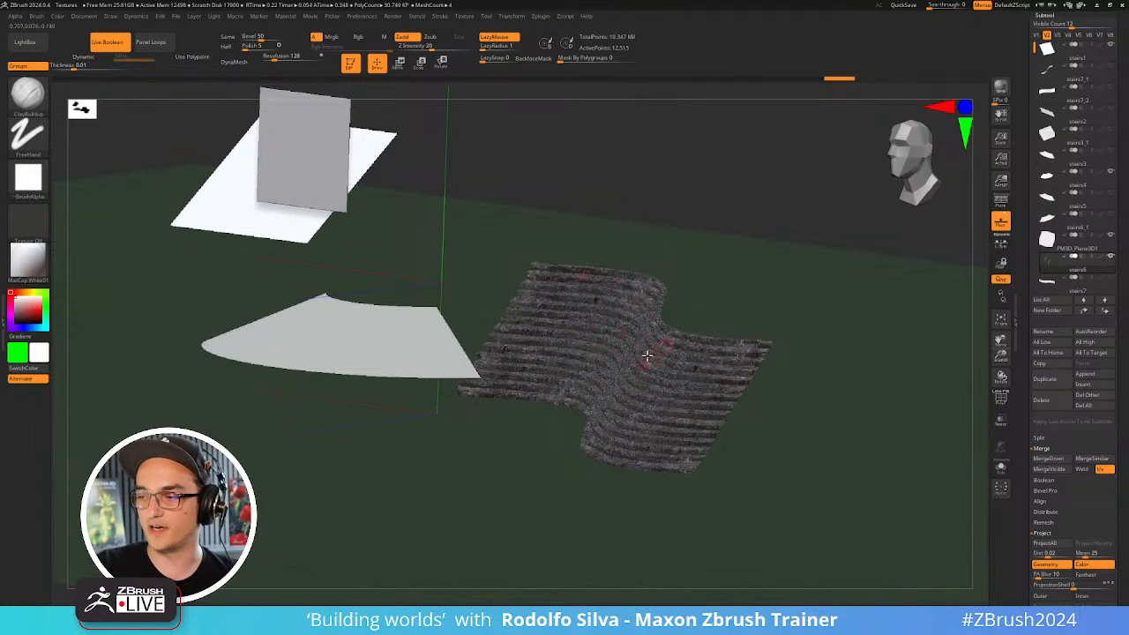
{"action": "right_click_drag", "start_coordinate": [649, 356], "coordinate": [533, 409]}
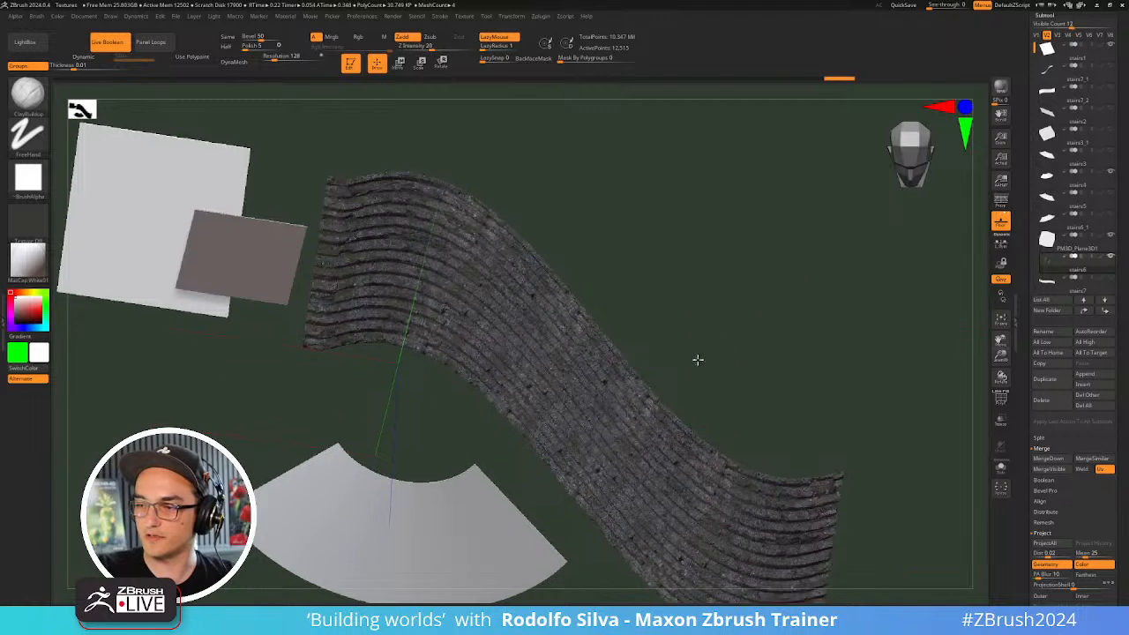
{"action": "right_click_drag", "start_coordinate": [698, 361], "coordinate": [650, 302], "text": "ctrl"}
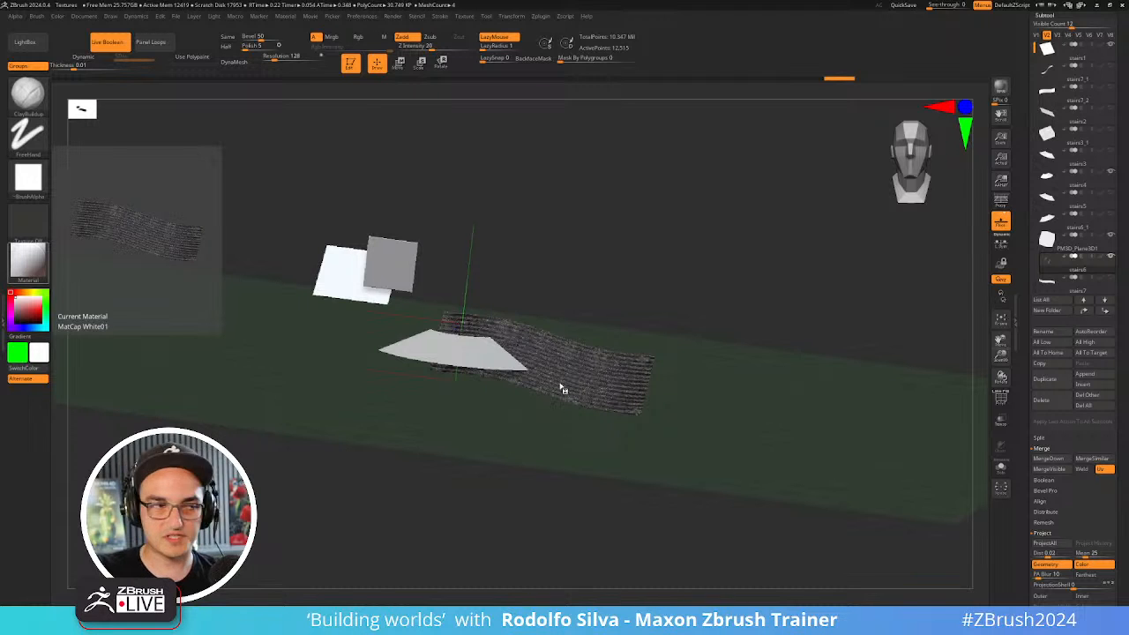
{"action": "mouse_move", "coordinate": [739, 318]}
{"action": "left_mouse_down"}
{"action": "mouse_move", "coordinate": [713, 474]}
{"action": "mouse_move", "coordinate": [732, 441]}
{"action": "left_mouse_up"}
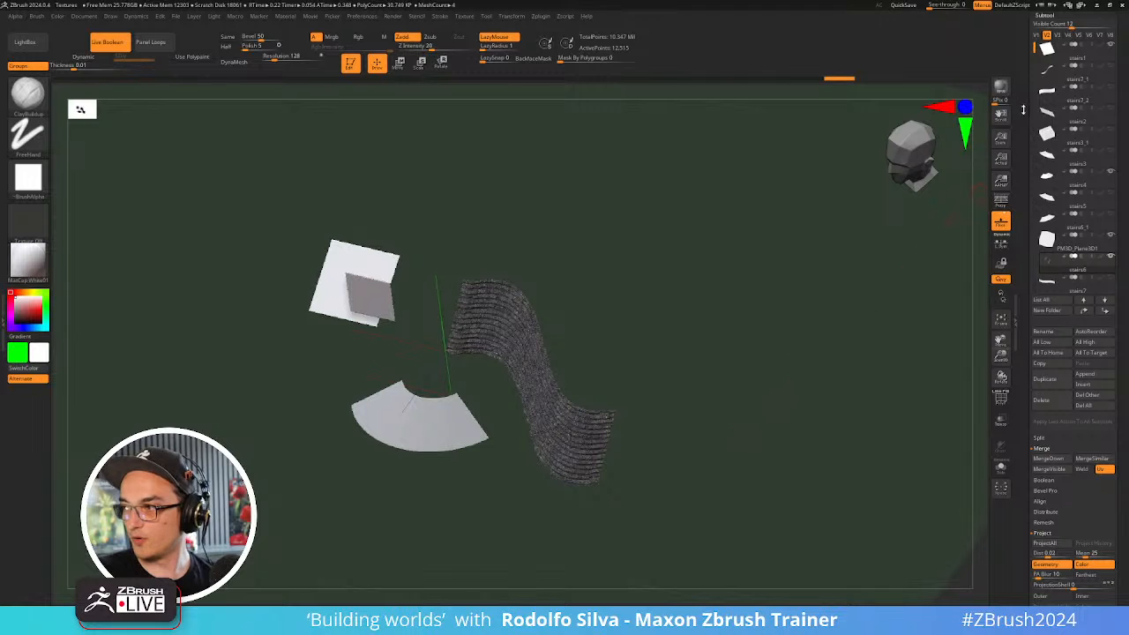
Switch the active tool to Arch and check its polygon wireframe
{"action": "left_click_drag", "start_coordinate": [1024, 94], "coordinate": [1020, 250]}
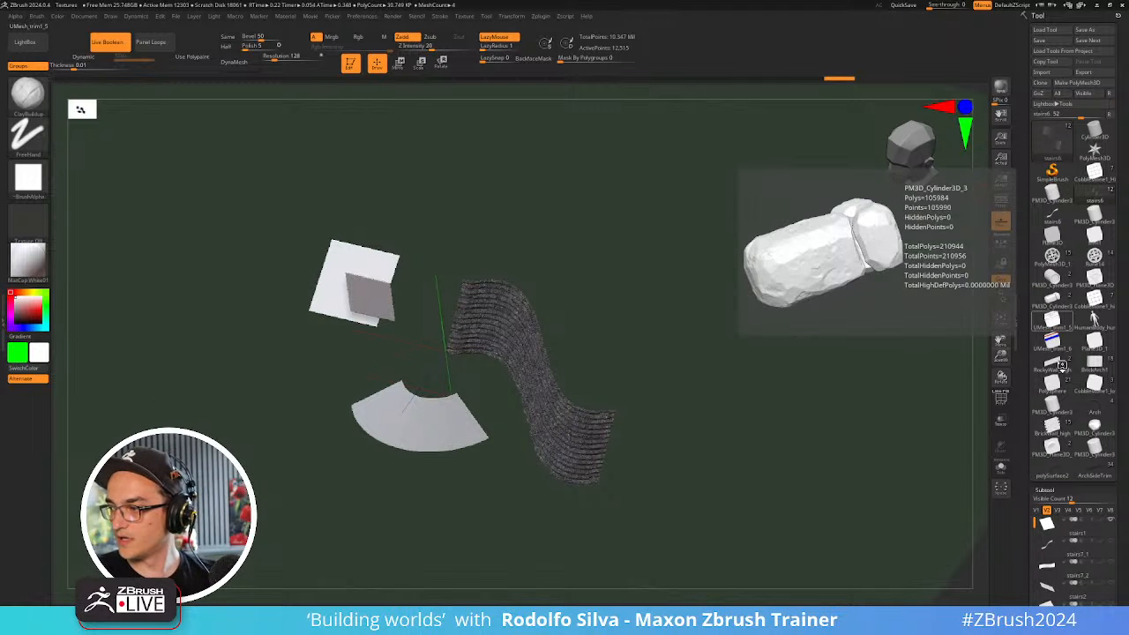
{"action": "left_click", "coordinate": [1101, 409]}
{"action": "mouse_move", "coordinate": [722, 476]}
{"action": "left_mouse_down"}
{"action": "mouse_move", "coordinate": [738, 415]}
{"action": "mouse_move", "coordinate": [742, 453]}
{"action": "mouse_move", "coordinate": [774, 449]}
{"action": "left_mouse_up"}
{"action": "key", "text": "shift+f"}
{"action": "key", "text": "shift+f"}
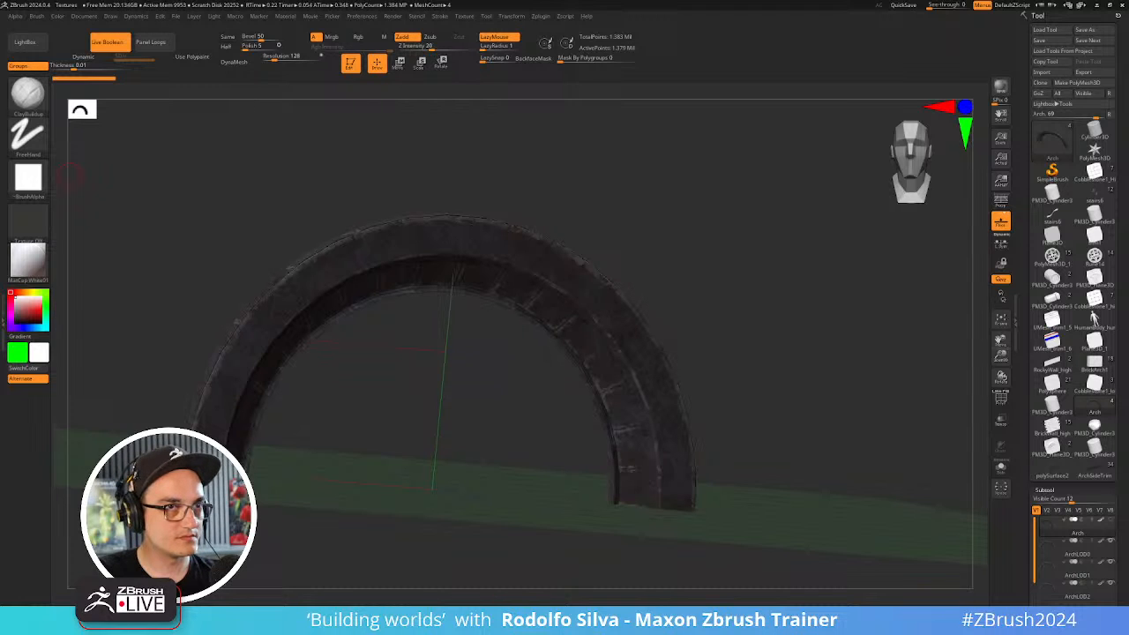
Switch to Adobe Substance 3D Painter, maximise its window and inspect the cobblestone and trim texture planes
{"action": "mouse_move", "coordinate": [0, 237]}
{"action": "left_mouse_down"}
{"action": "mouse_move", "coordinate": [378, 228]}
{"action": "mouse_move", "coordinate": [520, 199]}
{"action": "left_mouse_up"}
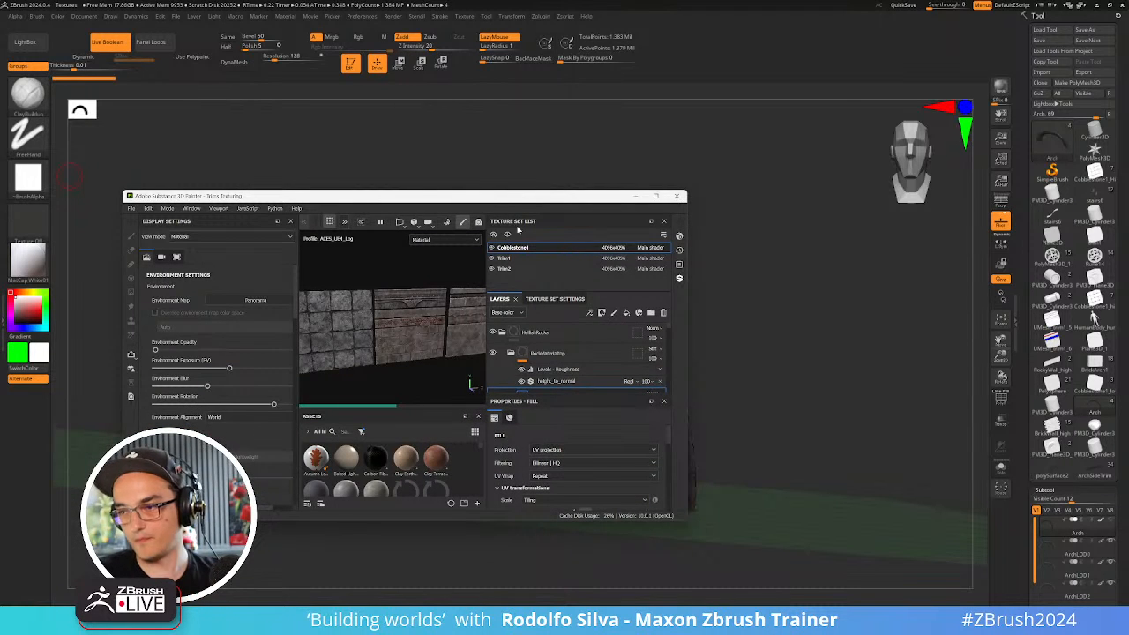
{"action": "double_click", "coordinate": [505, 201]}
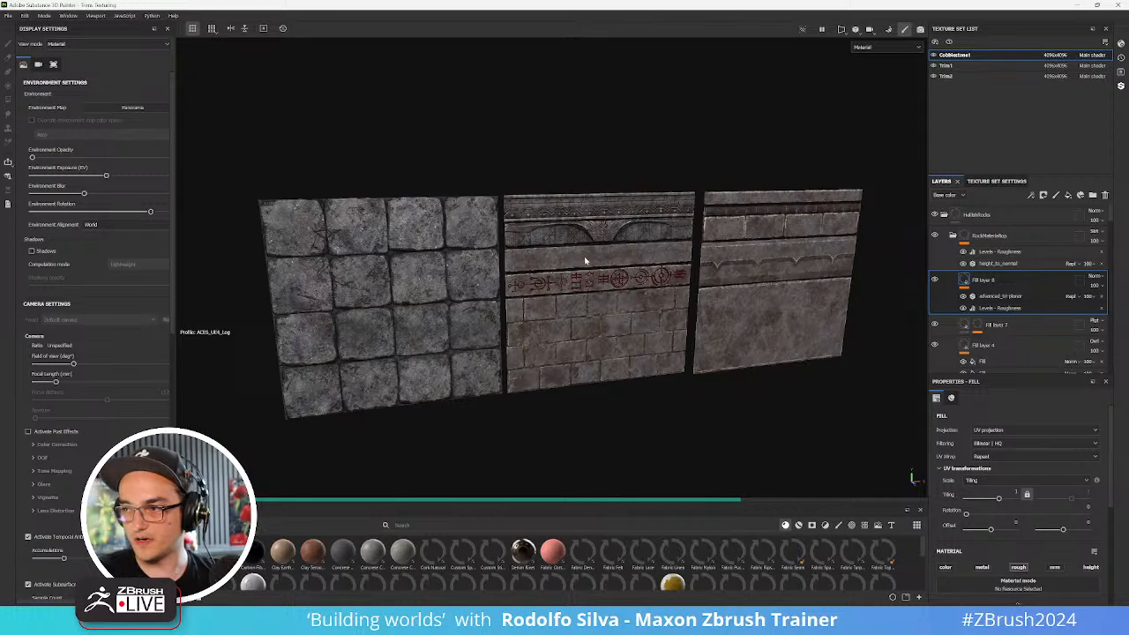
{"action": "left_click_drag", "start_coordinate": [588, 261], "coordinate": [612, 246], "text": "alt"}
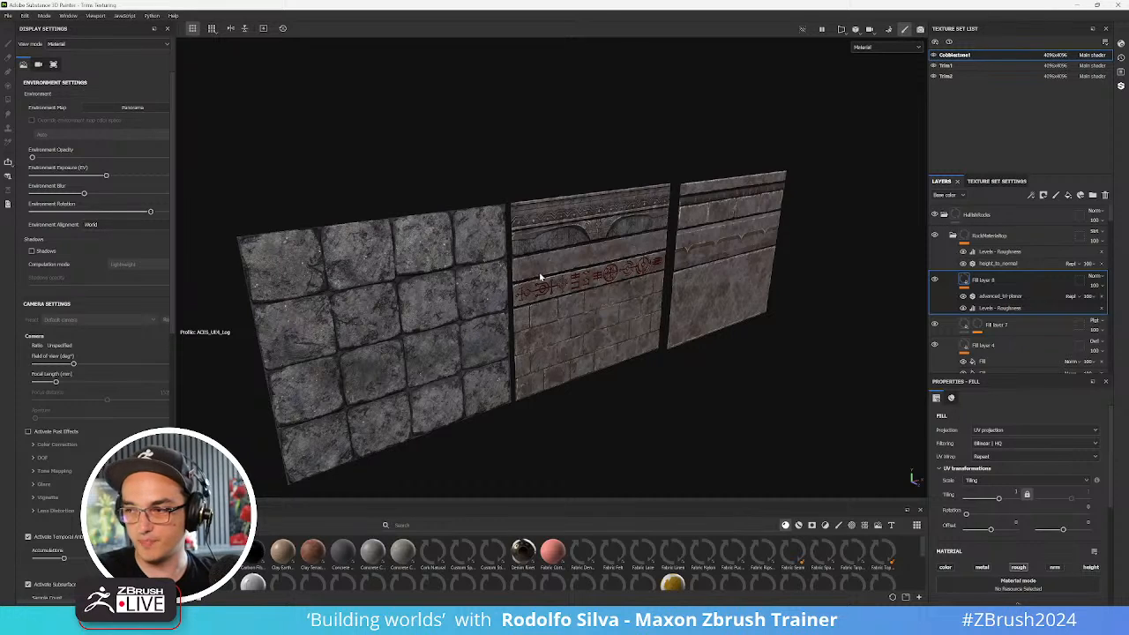
{"action": "left_click_drag", "start_coordinate": [572, 263], "coordinate": [528, 278], "text": "alt"}
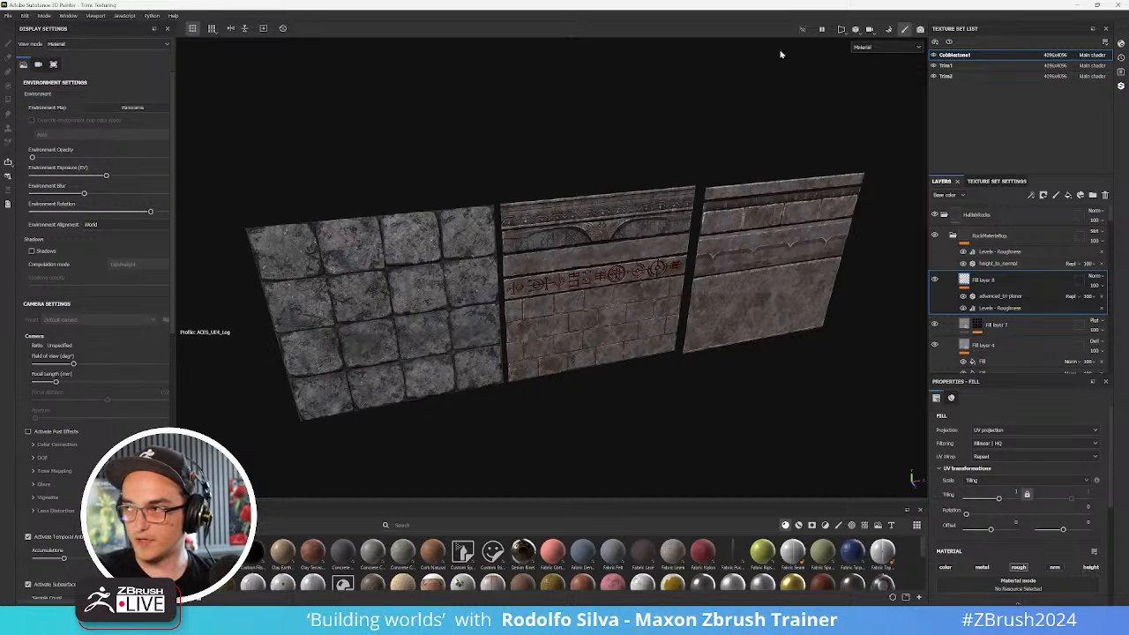
Display the Height channel and the baked Height mesh map on the three texture planes
{"action": "left_click", "coordinate": [881, 50]}
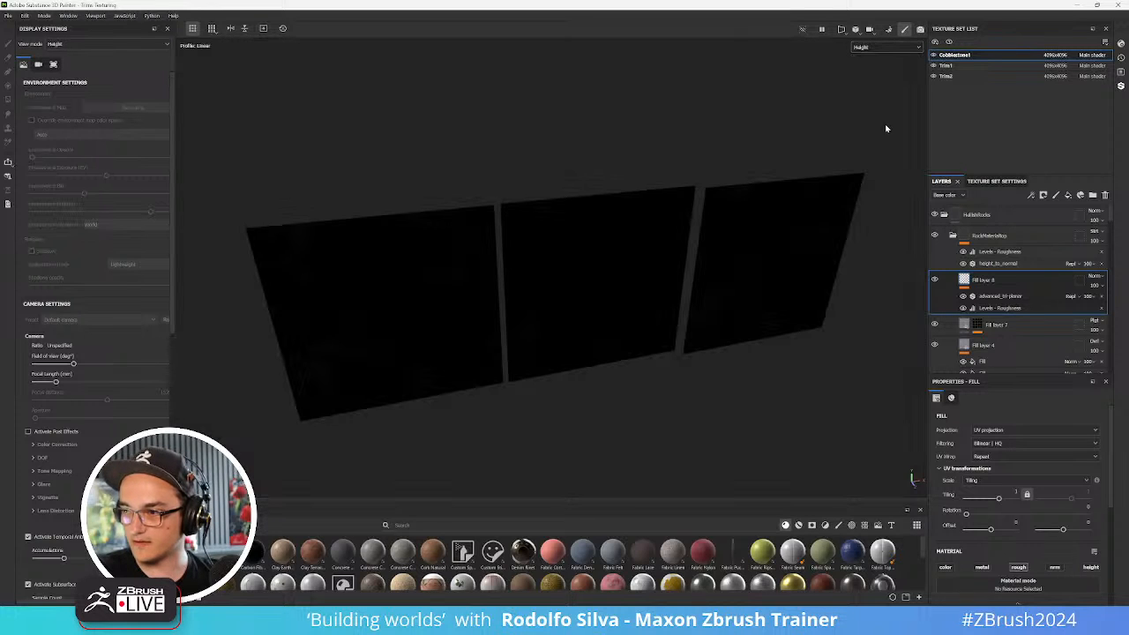
{"action": "left_click", "coordinate": [886, 121]}
{"action": "left_click", "coordinate": [877, 47]}
{"action": "scroll", "coordinate": [876, 120], "scroll_direction": "down", "scroll_amount": 2}
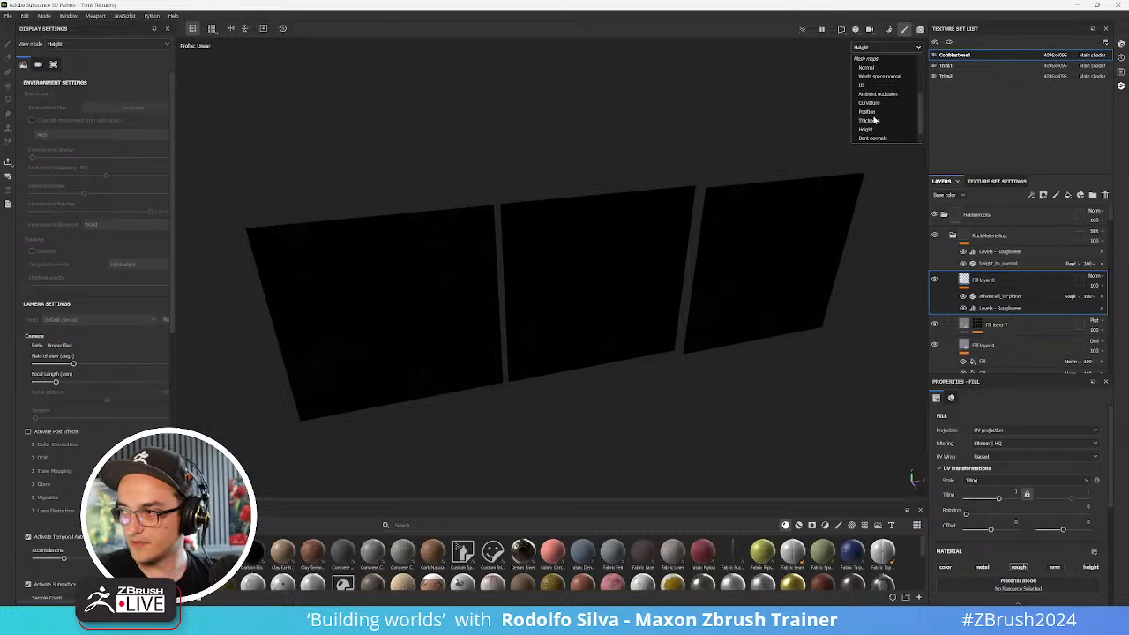
{"action": "left_click", "coordinate": [880, 129]}
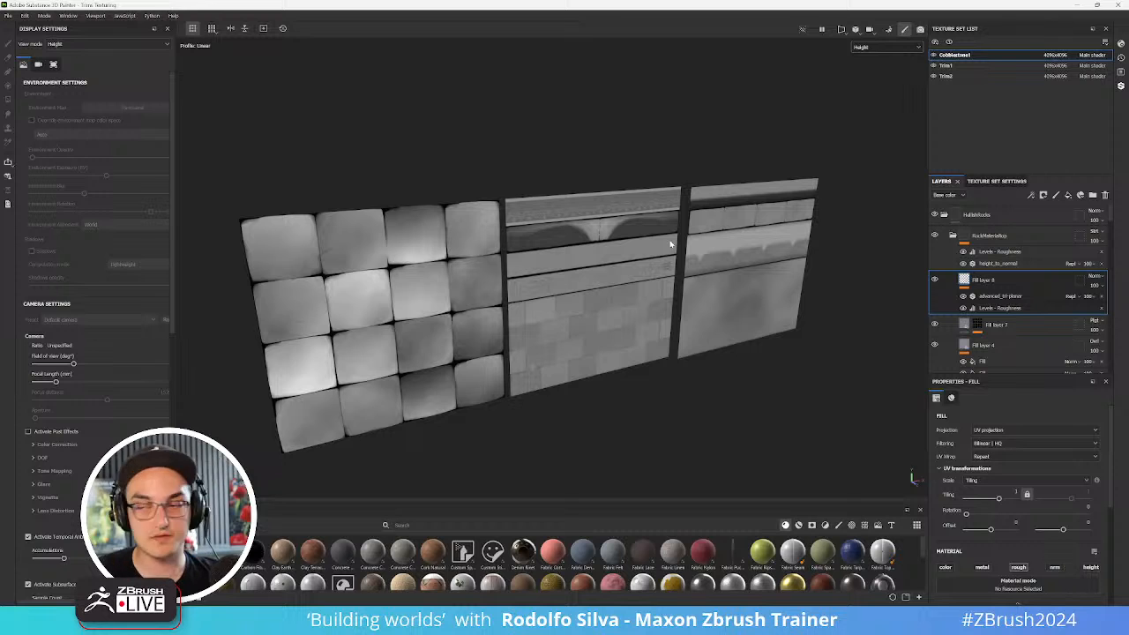
Restore the Material view and examine the carved details and stone surfaces of the two trim planes up close
{"action": "left_click", "coordinate": [862, 47]}
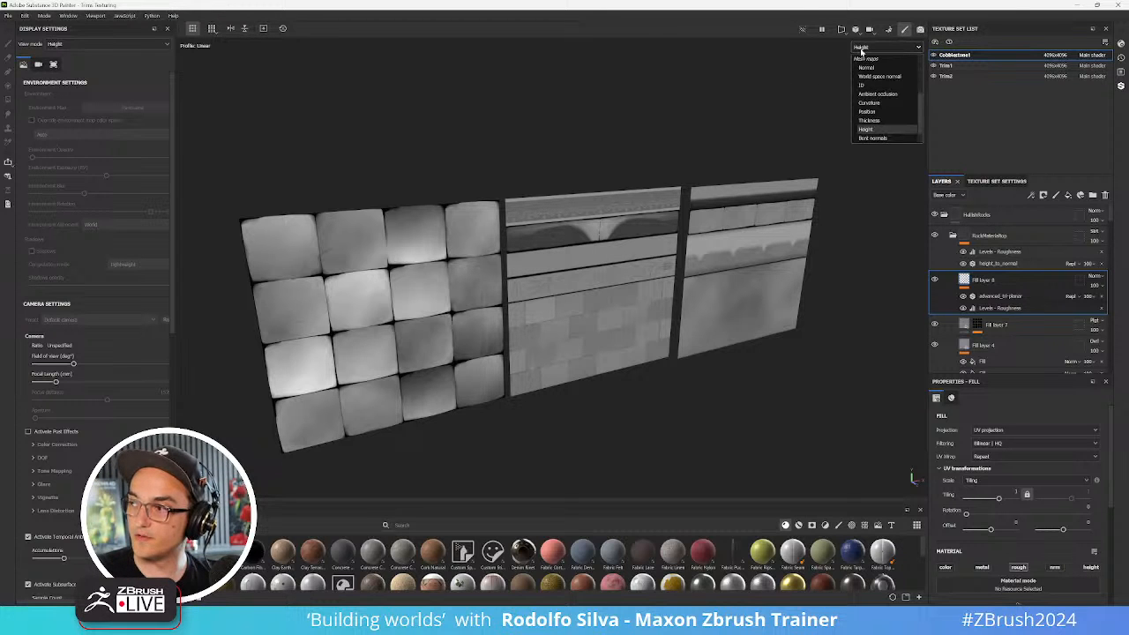
{"action": "scroll", "coordinate": [865, 59], "scroll_direction": "up", "scroll_amount": 4}
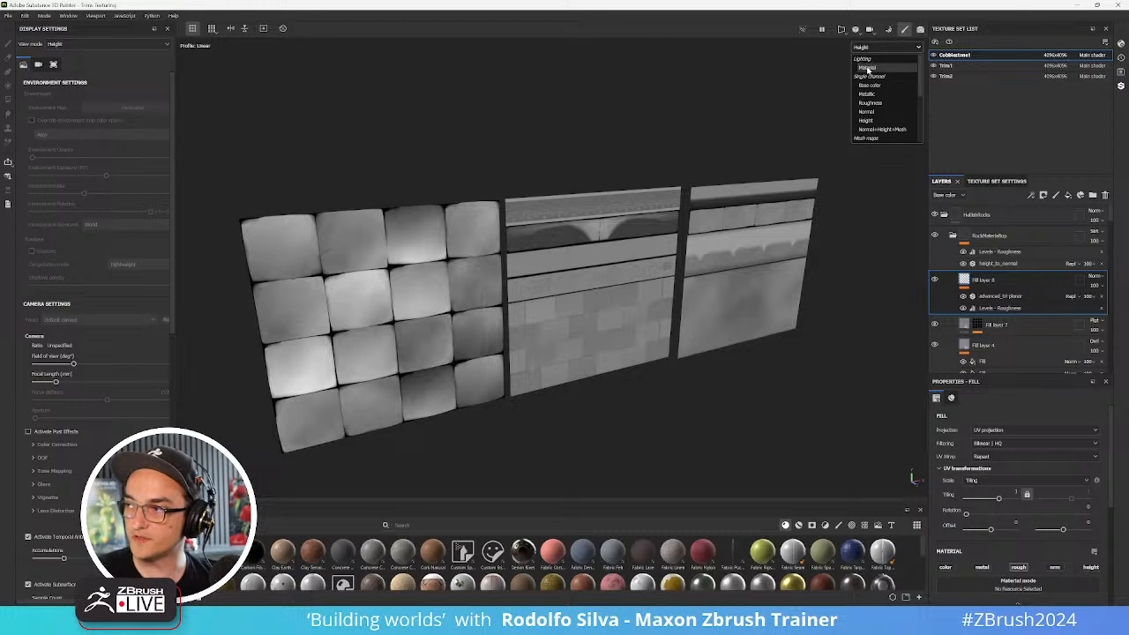
{"action": "left_click", "coordinate": [868, 68]}
{"action": "left_click_drag", "start_coordinate": [633, 269], "coordinate": [591, 300], "text": "alt"}
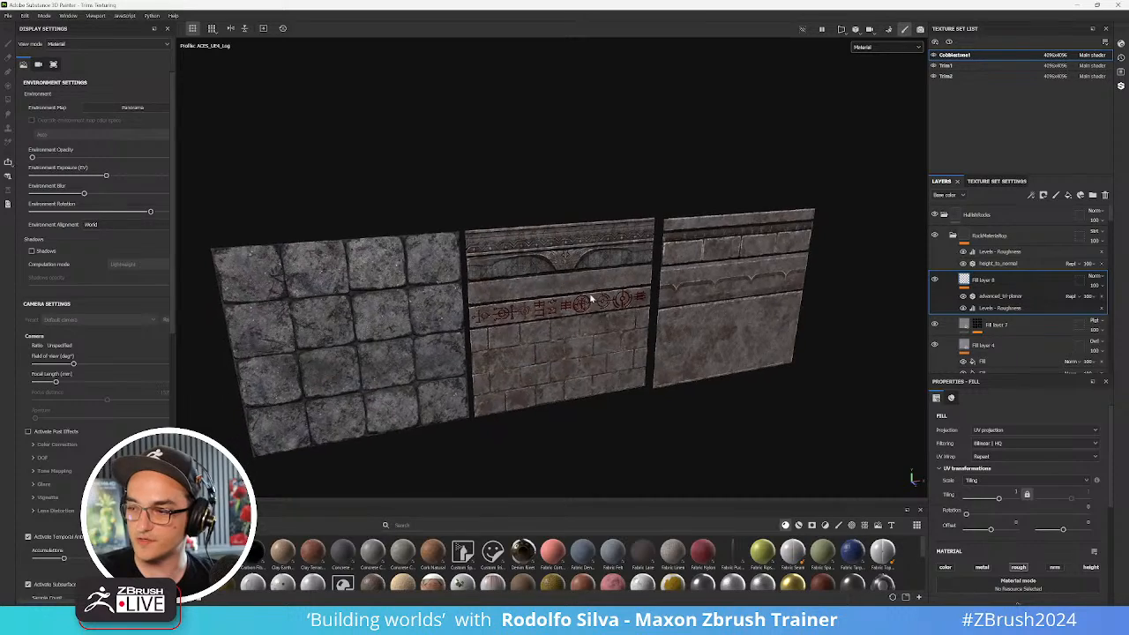
{"action": "scroll", "coordinate": [596, 301], "scroll_direction": "up", "scroll_amount": 2}
{"action": "left_click_drag", "start_coordinate": [520, 344], "coordinate": [297, 308], "text": "alt"}
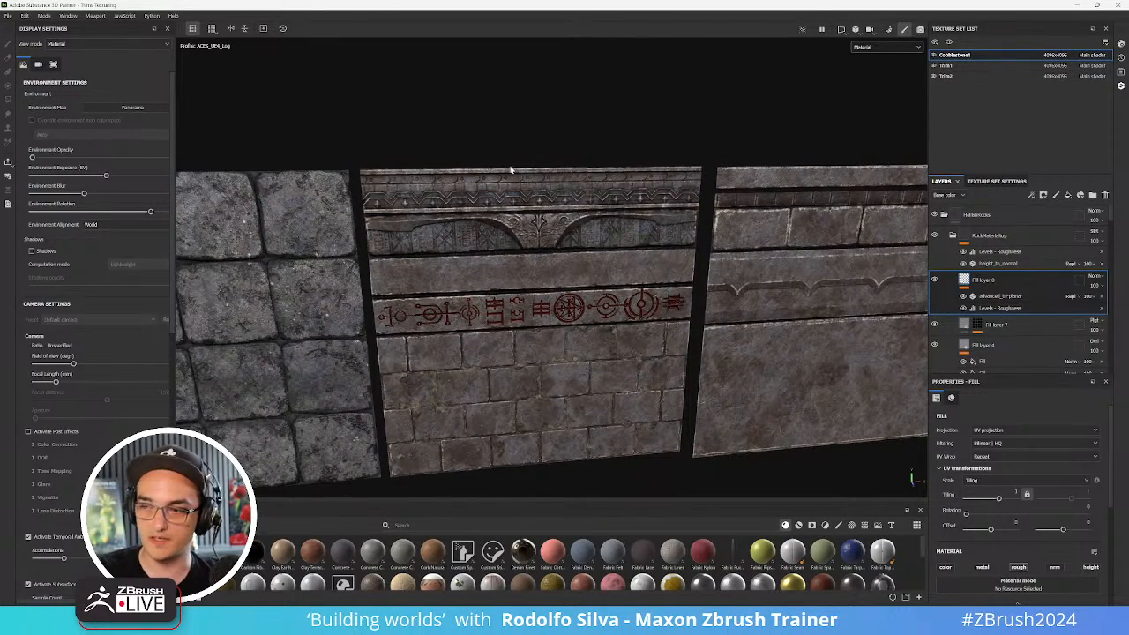
{"action": "left_click_drag", "start_coordinate": [693, 283], "coordinate": [620, 226], "text": "alt"}
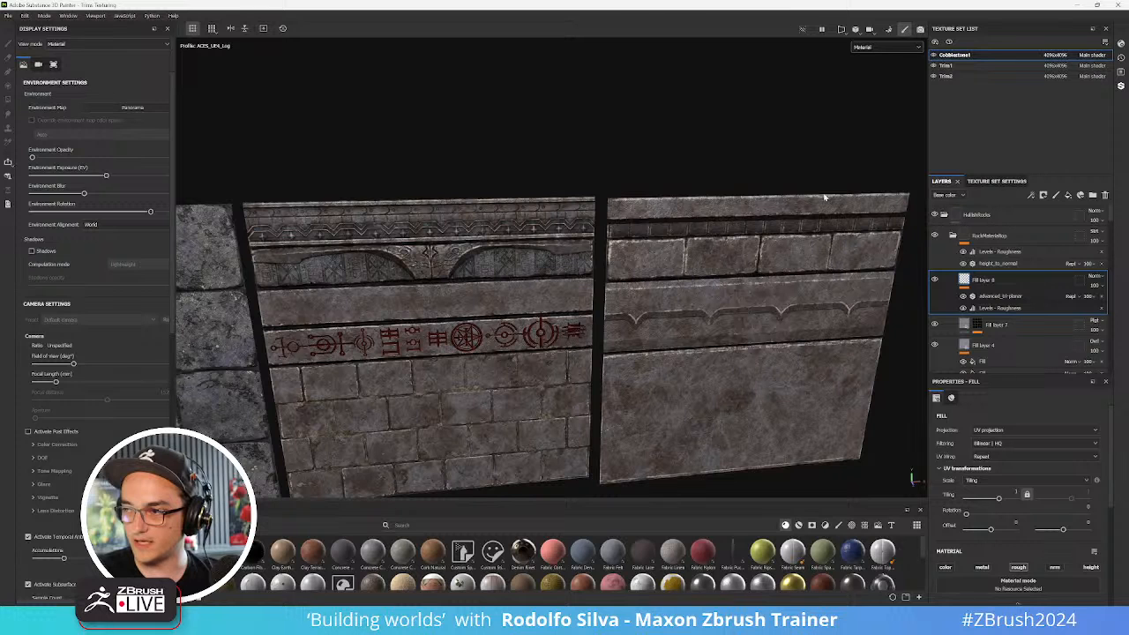
Switch back to ZBrush and examine the textured arch from several angles
{"action": "left_click", "coordinate": [1077, 7]}
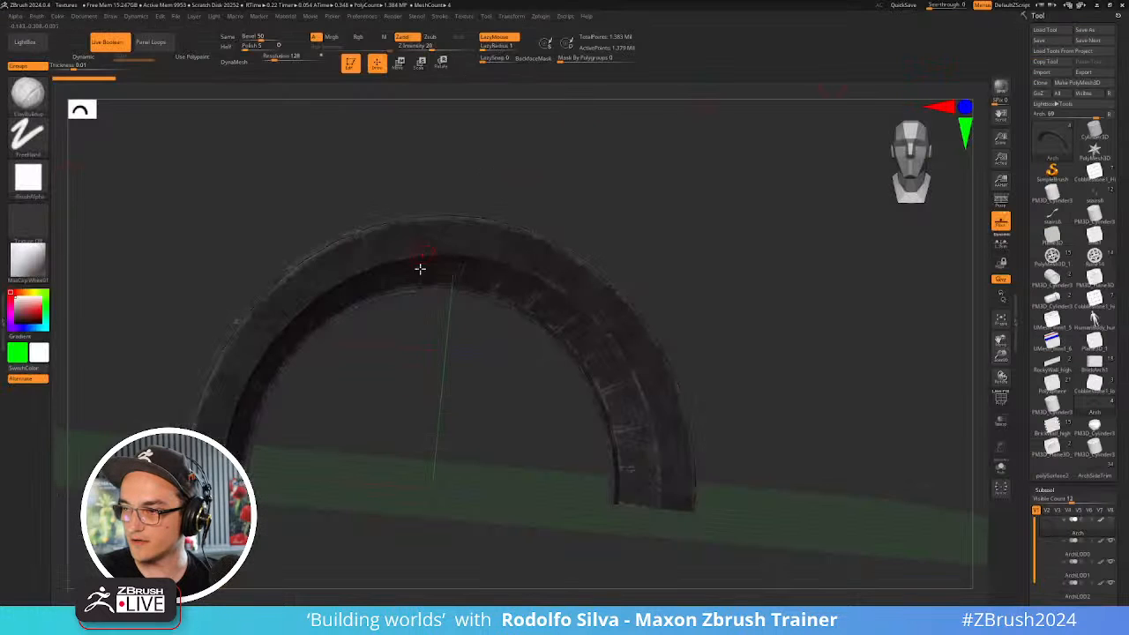
{"action": "mouse_move", "coordinate": [508, 313]}
{"action": "right_mouse_down"}
{"action": "mouse_move", "coordinate": [499, 262]}
{"action": "mouse_move", "coordinate": [477, 273]}
{"action": "mouse_move", "coordinate": [499, 300]}
{"action": "right_mouse_up"}
{"action": "mouse_move", "coordinate": [338, 229]}
{"action": "right_mouse_down"}
{"action": "mouse_move", "coordinate": [363, 262]}
{"action": "mouse_move", "coordinate": [347, 245]}
{"action": "right_mouse_up"}
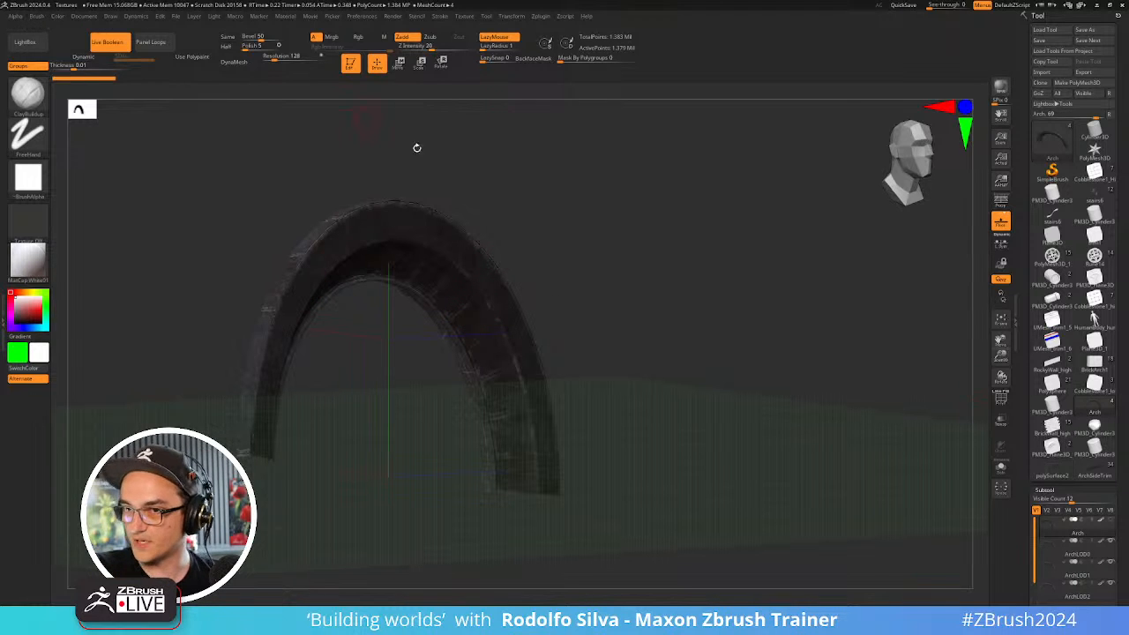
{"action": "mouse_move", "coordinate": [547, 300]}
{"action": "right_mouse_down"}
{"action": "mouse_move", "coordinate": [534, 309]}
{"action": "mouse_move", "coordinate": [542, 317]}
{"action": "mouse_move", "coordinate": [500, 315]}
{"action": "mouse_move", "coordinate": [484, 292]}
{"action": "mouse_move", "coordinate": [482, 304]}
{"action": "mouse_move", "coordinate": [542, 251]}
{"action": "right_mouse_up"}
{"action": "right_click_drag", "start_coordinate": [514, 291], "coordinate": [491, 174], "text": "ctrl"}
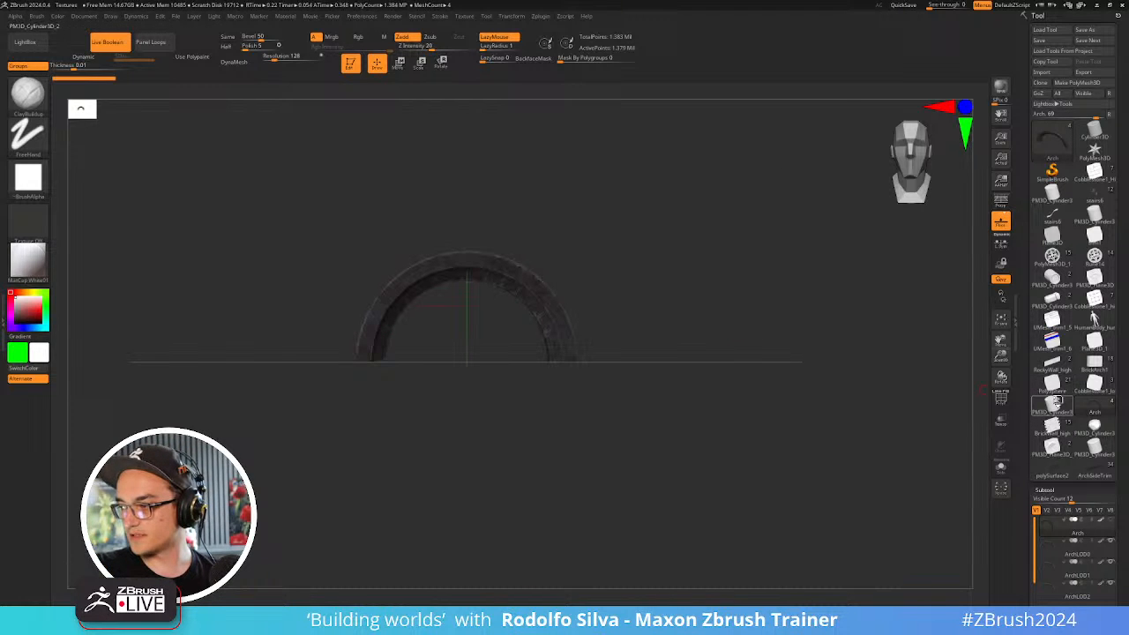
Switch the active tool to ArchSideTrim and make the human figure on the bridge the active subtool
{"action": "mouse_move", "coordinate": [1061, 389]}
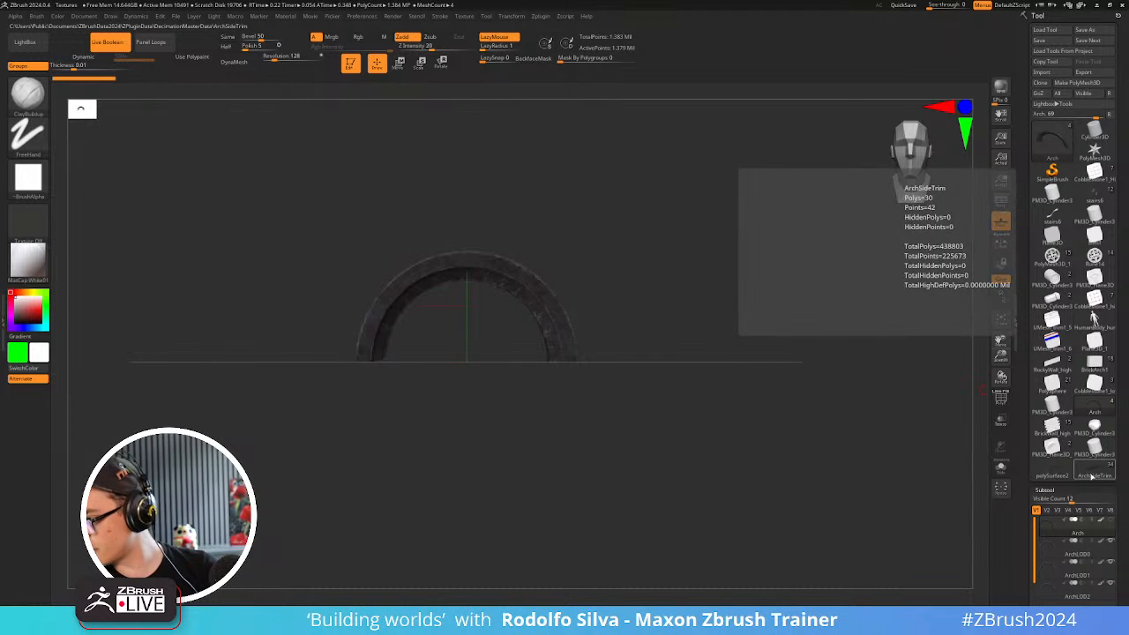
{"action": "left_click", "coordinate": [1095, 465]}
{"action": "left_click_drag", "start_coordinate": [628, 310], "coordinate": [591, 457]}
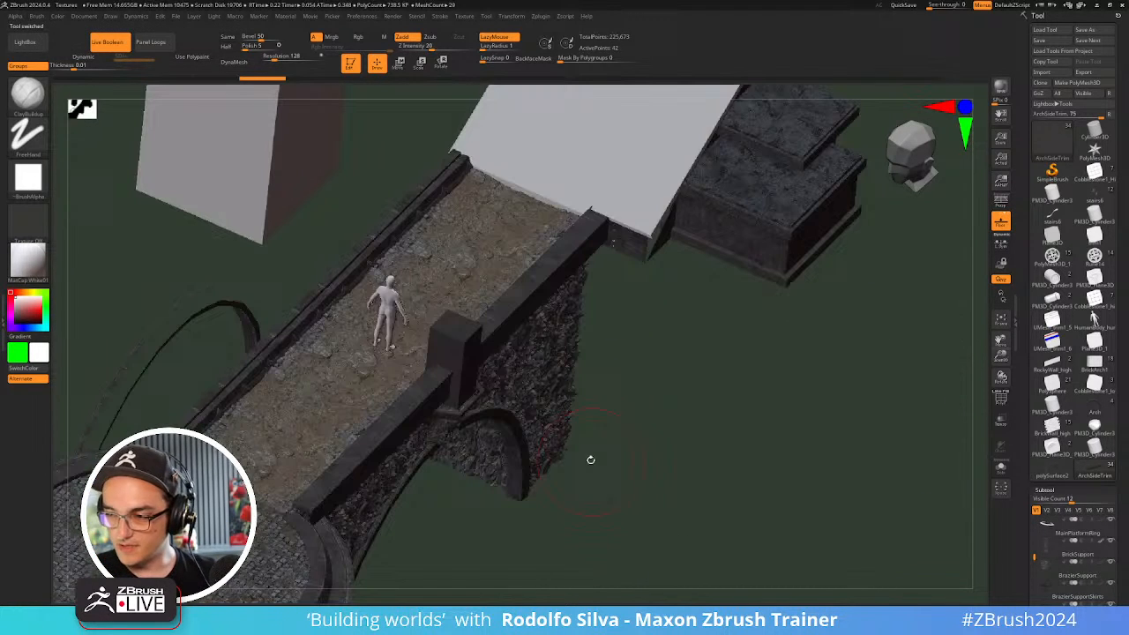
{"action": "left_click", "coordinate": [392, 304], "text": "alt"}
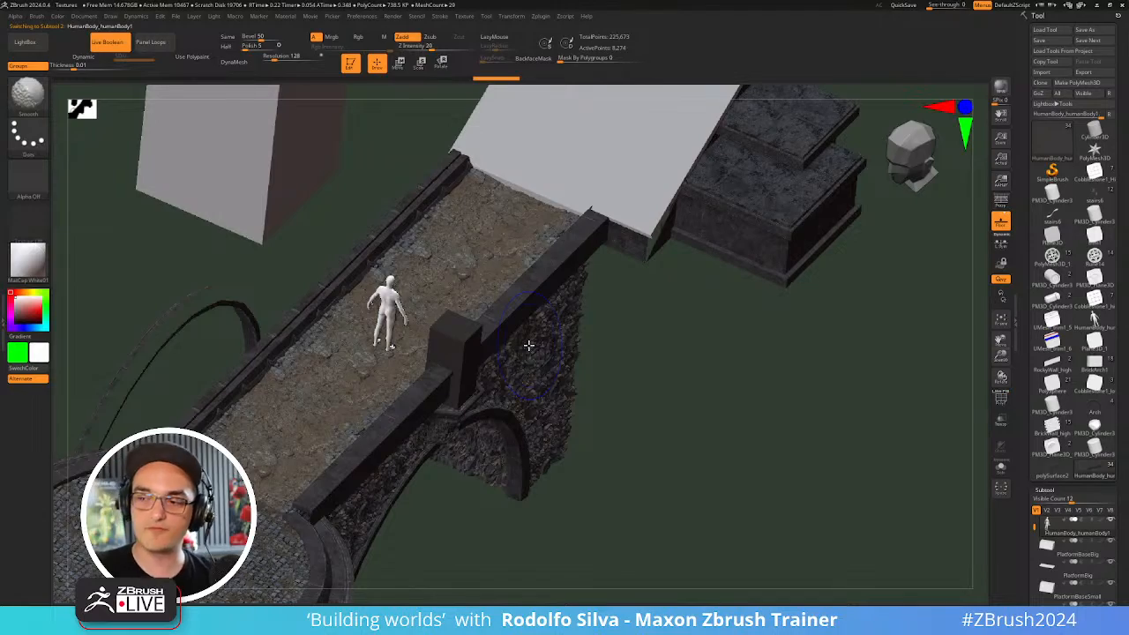
Inspect the modular bridge from several angles and make its main brick arch the active subtool
{"action": "left_click_drag", "start_coordinate": [529, 346], "coordinate": [565, 423], "text": "alt"}
{"action": "left_click_drag", "start_coordinate": [509, 324], "coordinate": [485, 326], "text": "alt"}
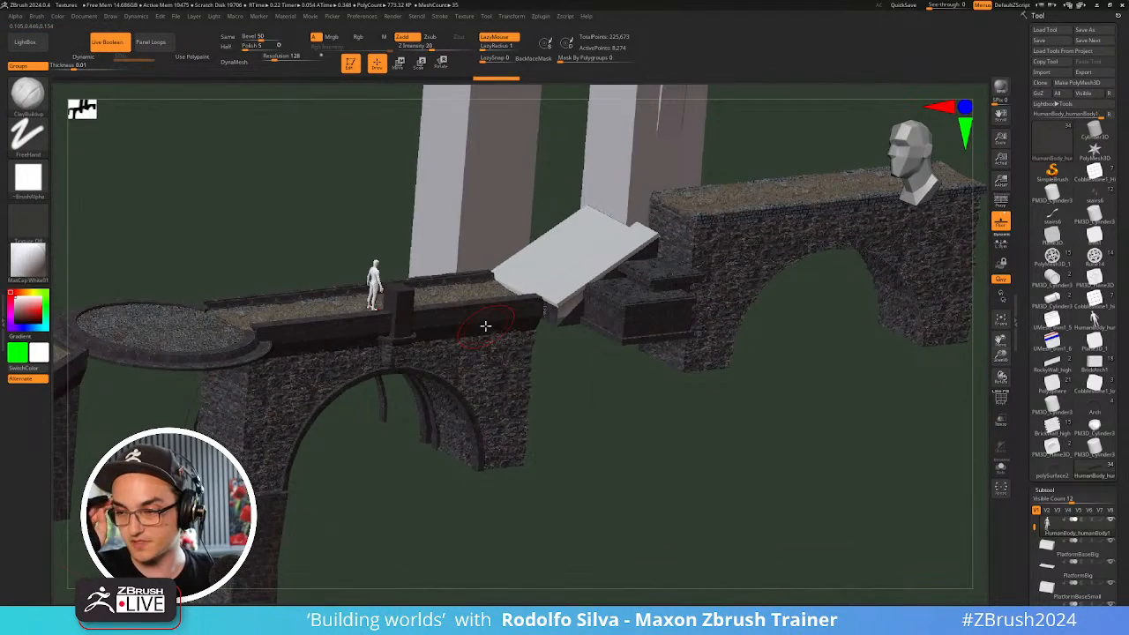
{"action": "left_click_drag", "start_coordinate": [491, 249], "coordinate": [537, 297], "text": "alt"}
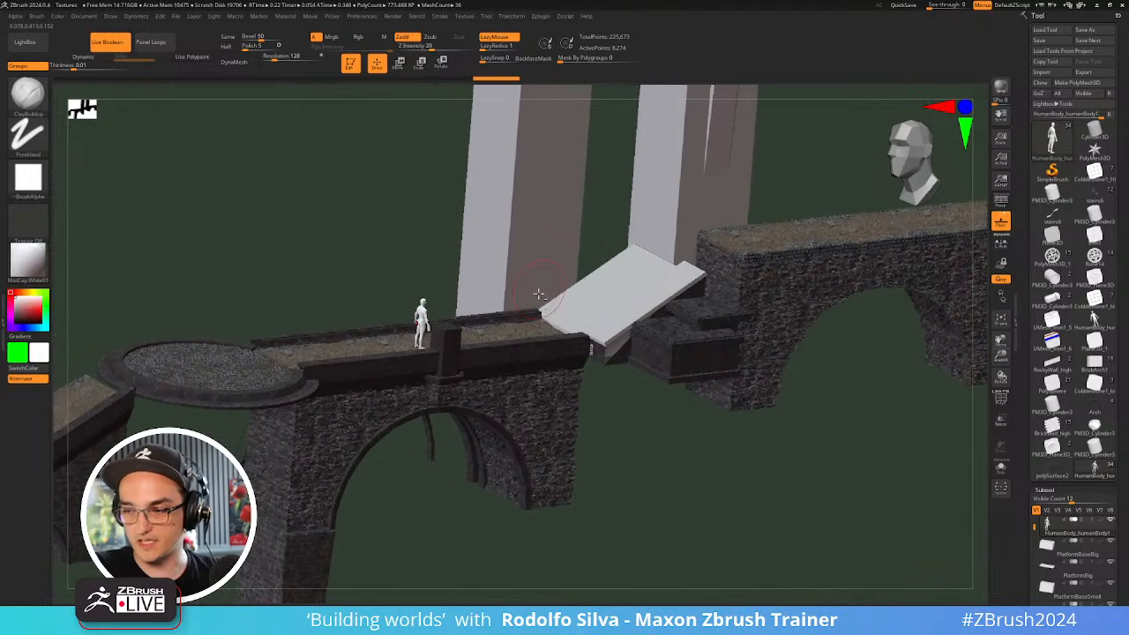
{"action": "left_click_drag", "start_coordinate": [499, 348], "coordinate": [650, 268], "text": "alt"}
{"action": "left_click_drag", "start_coordinate": [583, 278], "coordinate": [566, 305]}
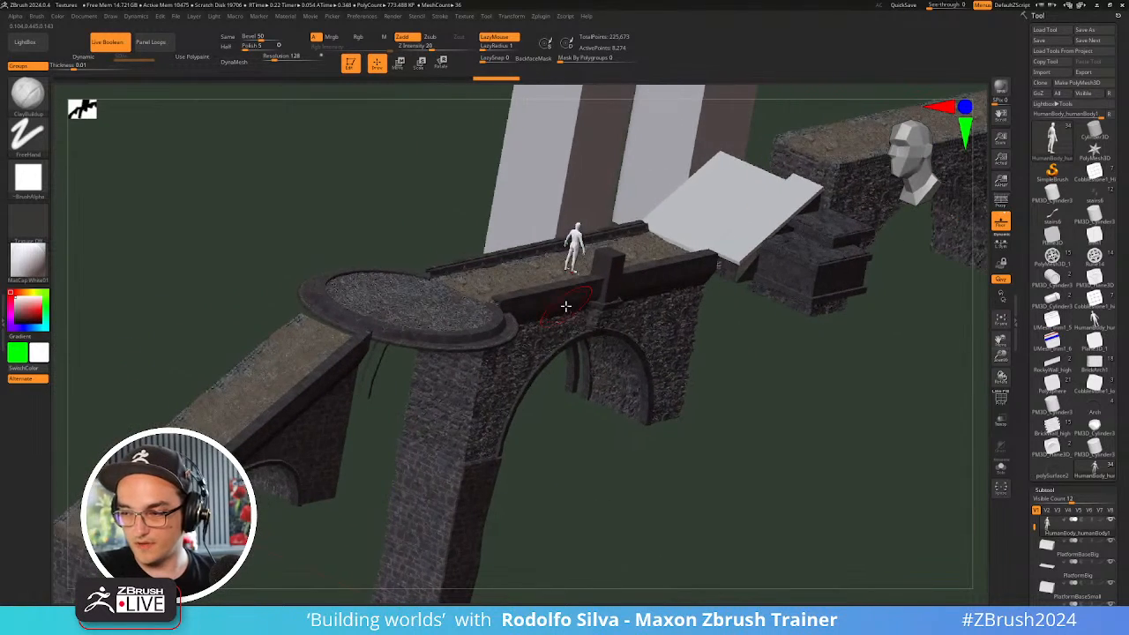
{"action": "left_click", "coordinate": [584, 386], "text": "alt"}
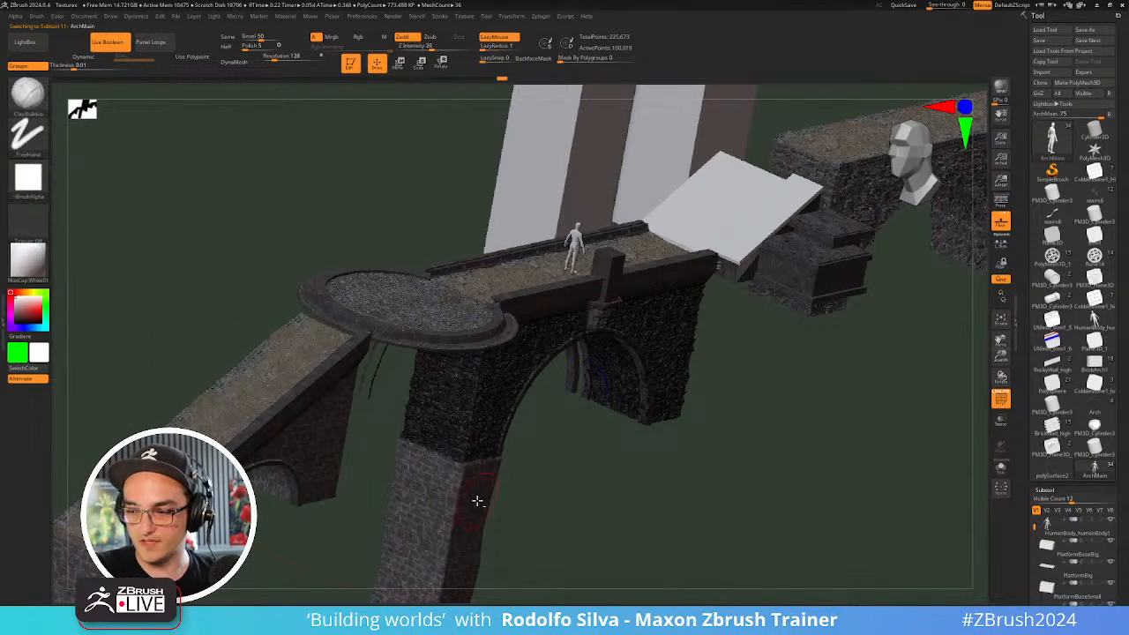
Make the brick support pillar the active subtool and examine how it meets the main arch of the bridge
{"action": "left_click_drag", "start_coordinate": [534, 505], "coordinate": [527, 182], "text": "alt"}
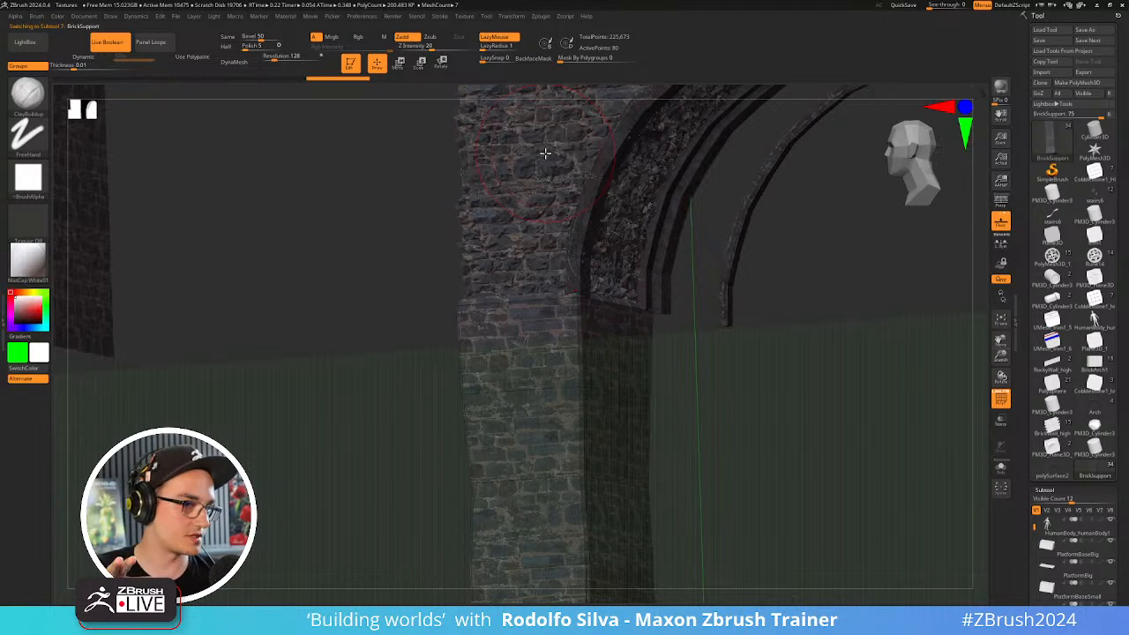
{"action": "left_click_drag", "start_coordinate": [545, 153], "coordinate": [460, 176]}
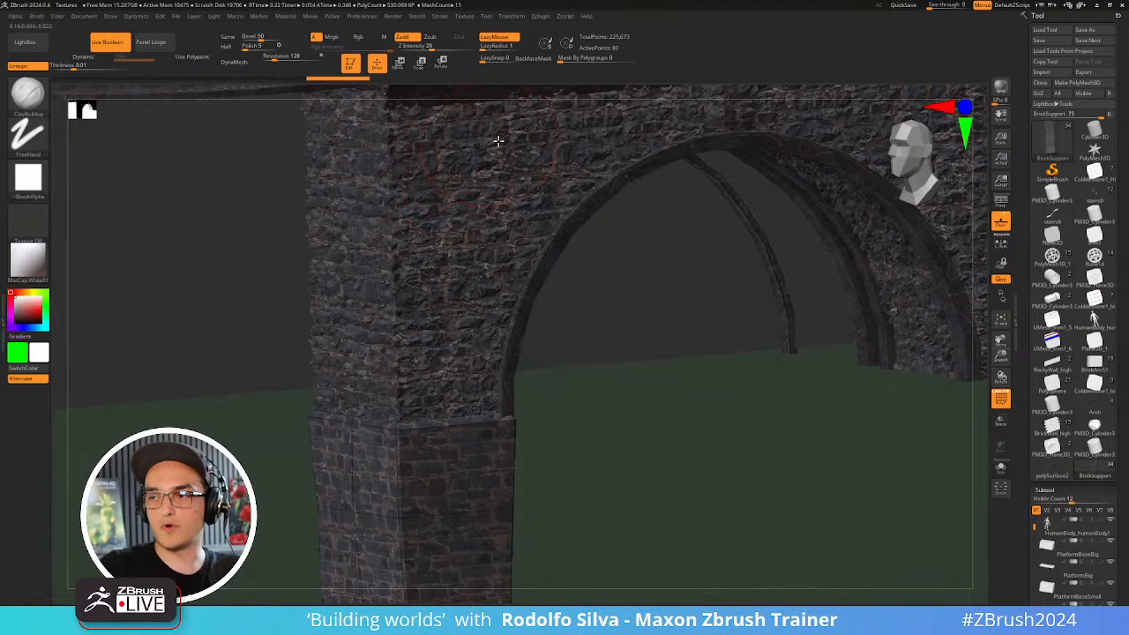
{"action": "right_click_drag", "start_coordinate": [472, 212], "coordinate": [508, 107], "text": "alt"}
{"action": "right_click_drag", "start_coordinate": [519, 324], "coordinate": [577, 290]}
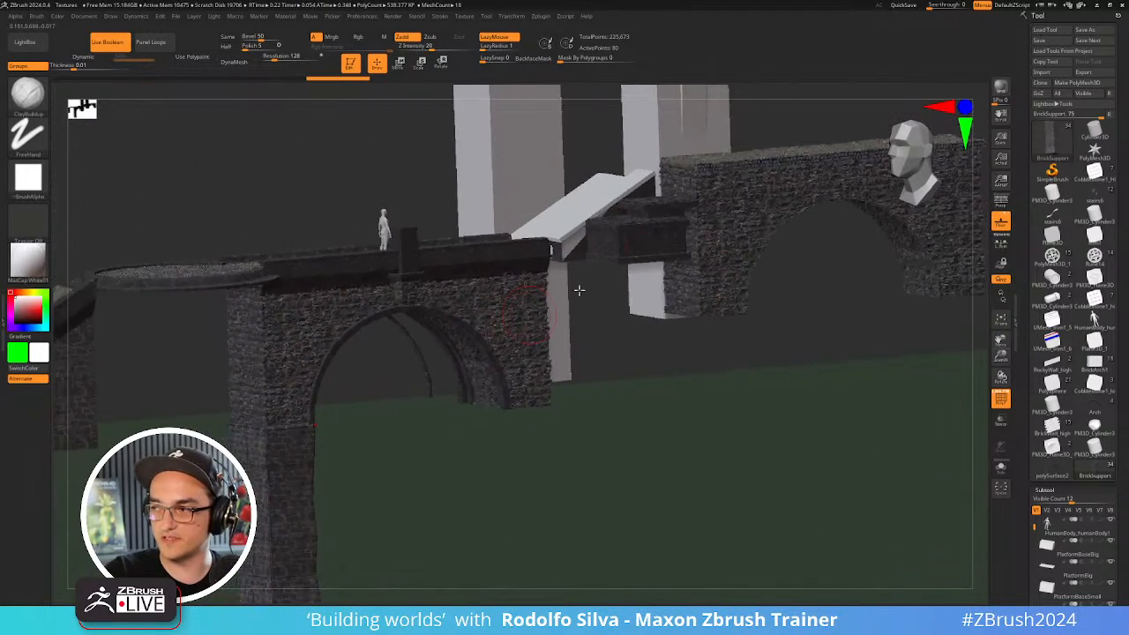
{"action": "right_click_drag", "start_coordinate": [733, 243], "coordinate": [562, 276]}
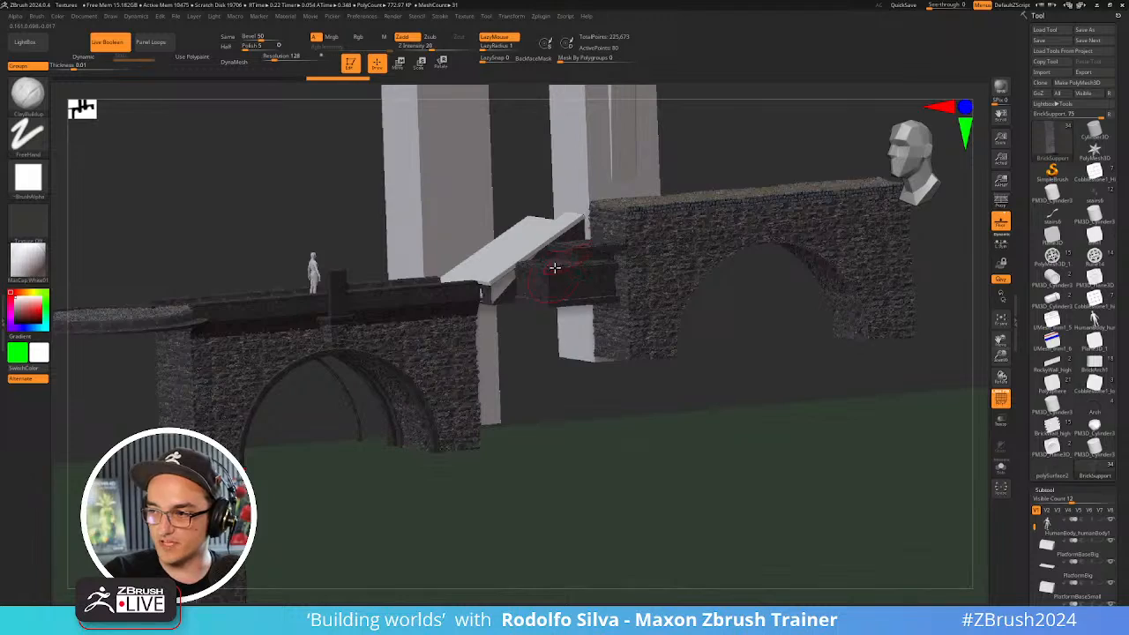
{"action": "right_click_drag", "start_coordinate": [486, 312], "coordinate": [464, 284]}
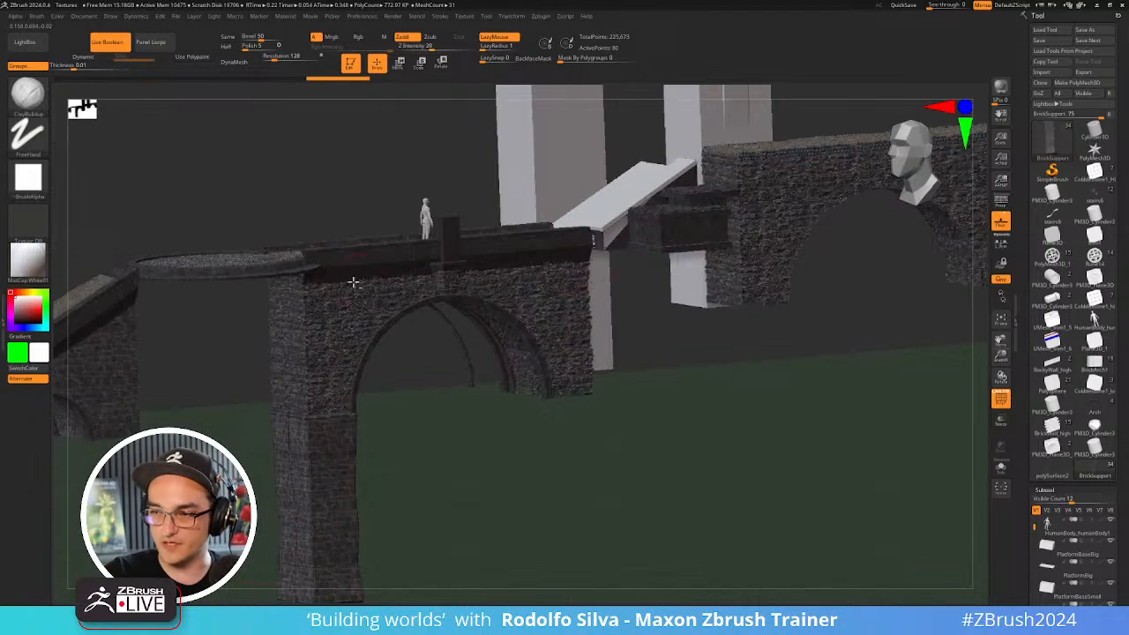
Examine the round cobblestone platform, its edge against the dirt walkway, and the stone trims of the arch up close
{"action": "right_click_drag", "start_coordinate": [353, 283], "coordinate": [421, 442]}
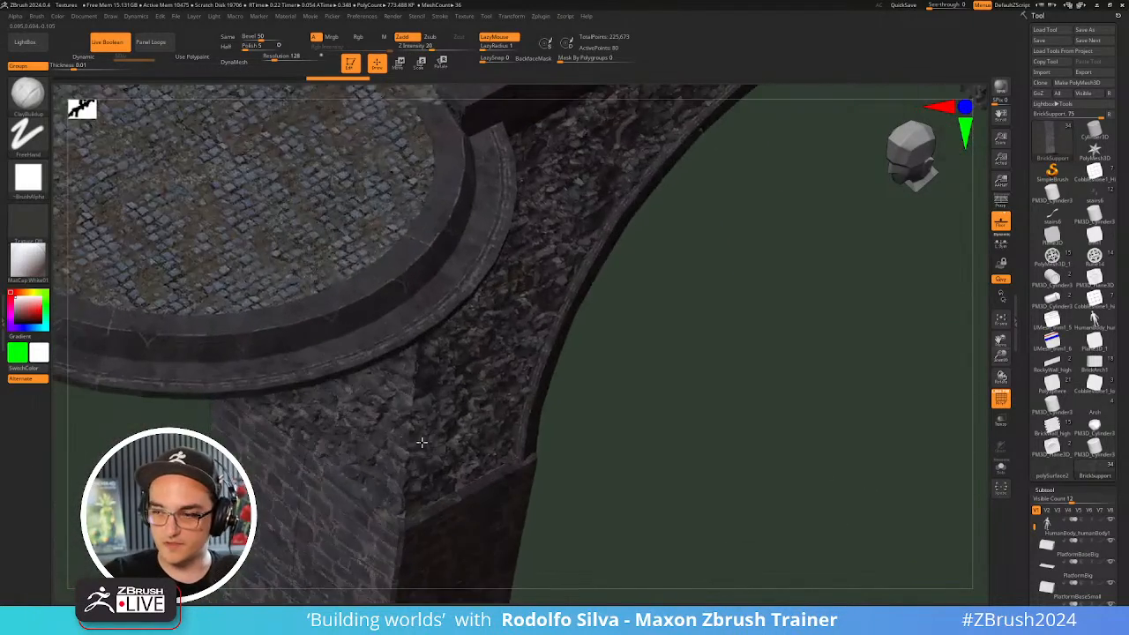
{"action": "right_click_drag", "start_coordinate": [286, 240], "coordinate": [366, 371], "text": "alt"}
{"action": "right_click_drag", "start_coordinate": [370, 220], "coordinate": [385, 424], "text": "alt"}
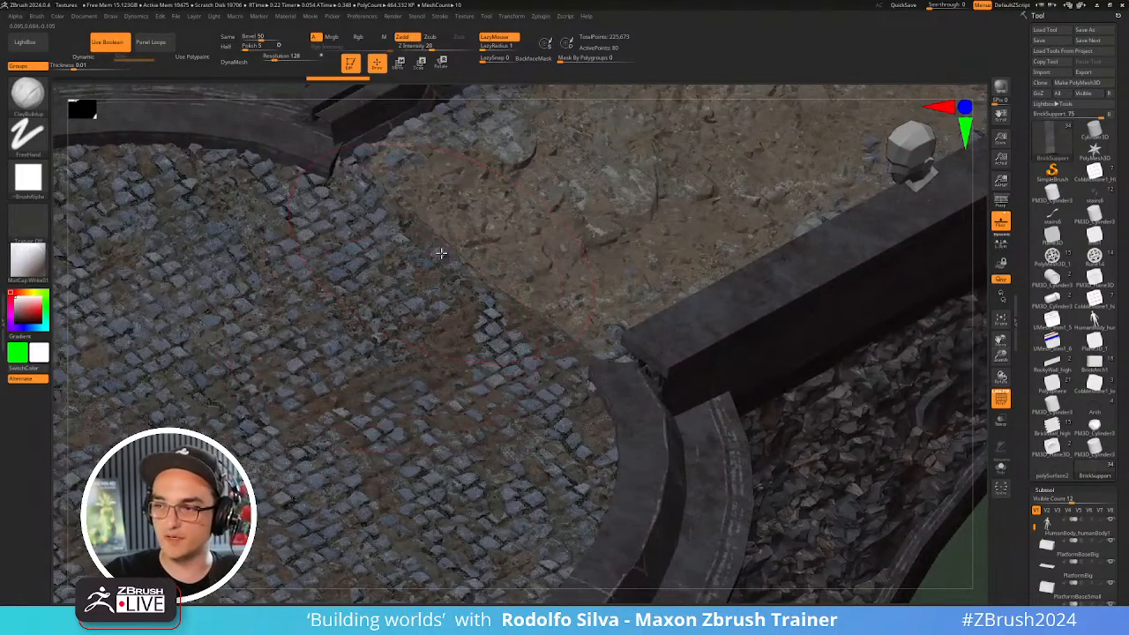
{"action": "right_click_drag", "start_coordinate": [442, 253], "coordinate": [404, 264]}
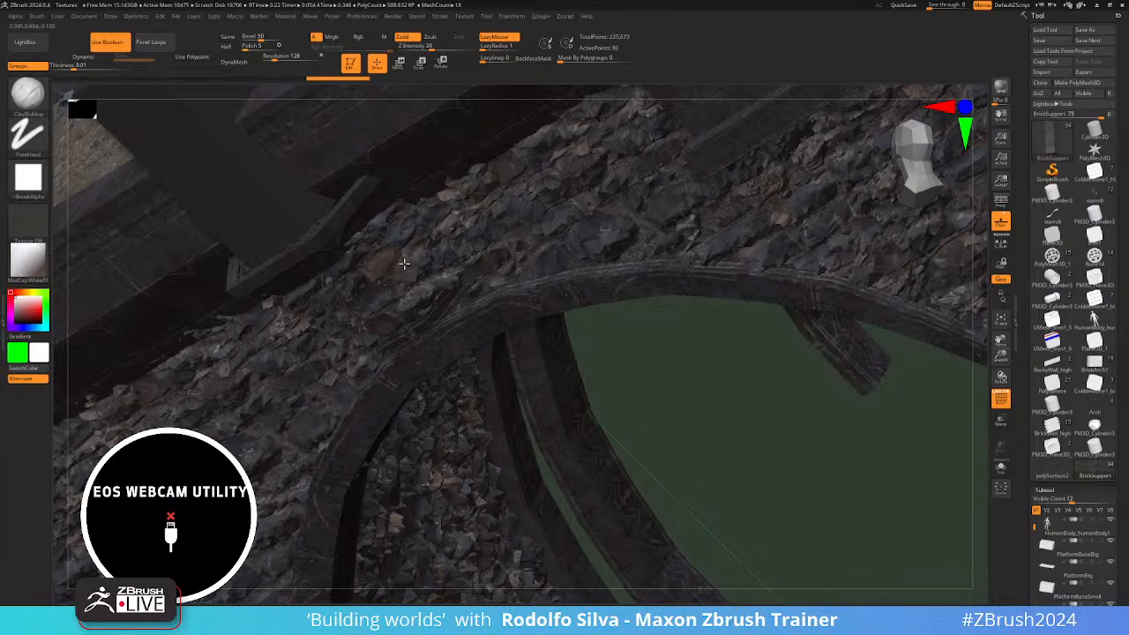
{"action": "right_click_drag", "start_coordinate": [404, 264], "coordinate": [484, 304]}
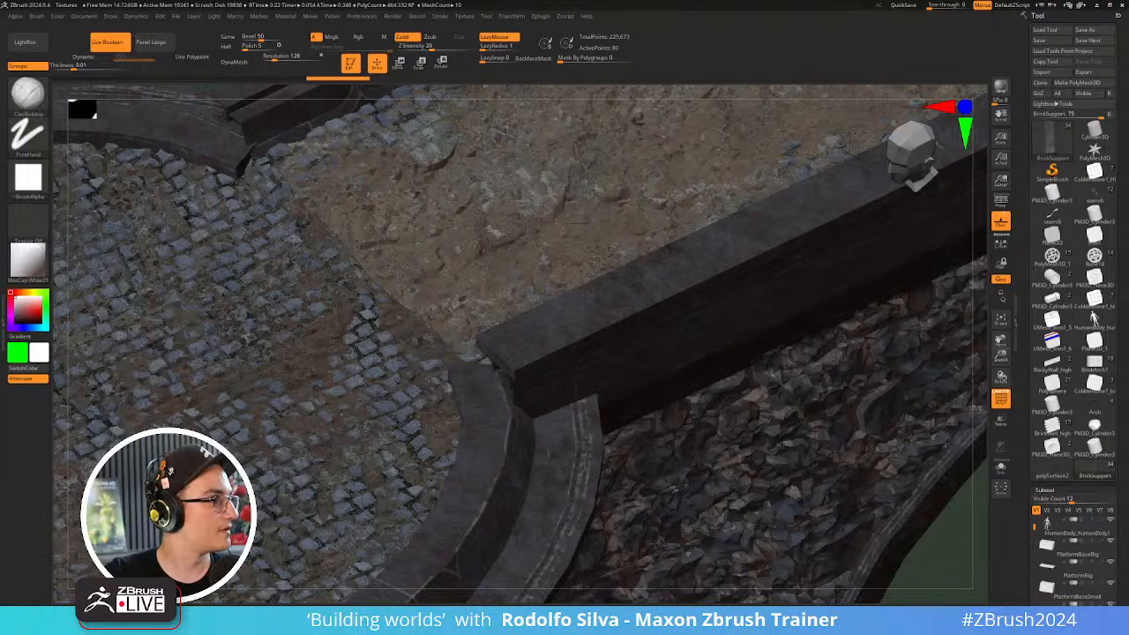
Save the open Maya scene through Save As in the project's scenes folder
{"action": "key", "text": "ctrl+shift+s"}
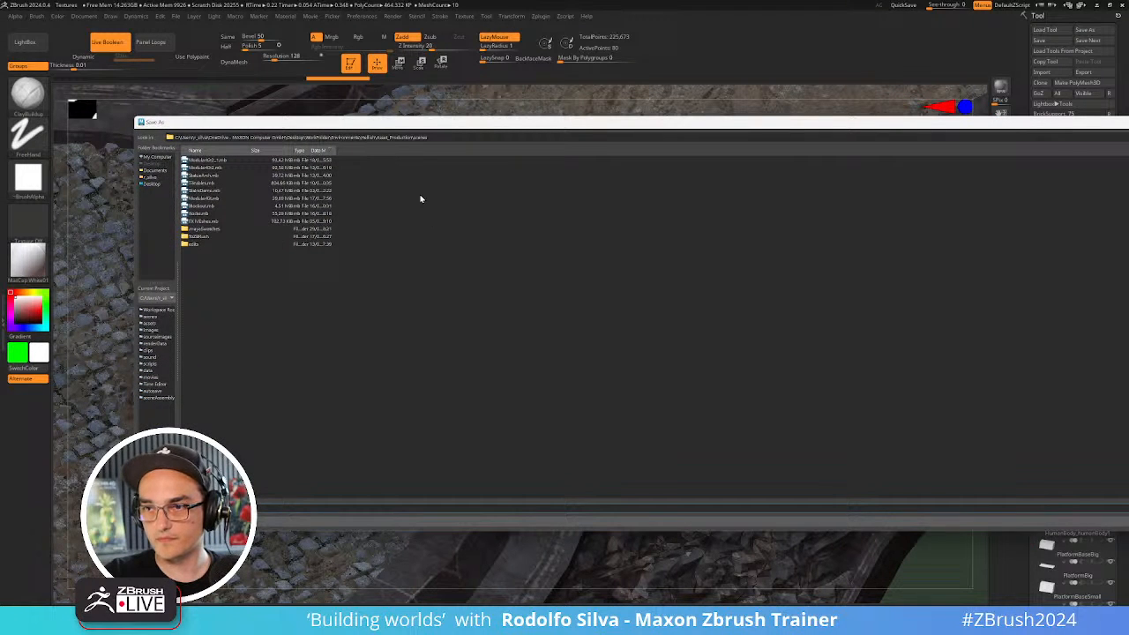
{"action": "left_click_drag", "start_coordinate": [387, 126], "coordinate": [0, 61]}
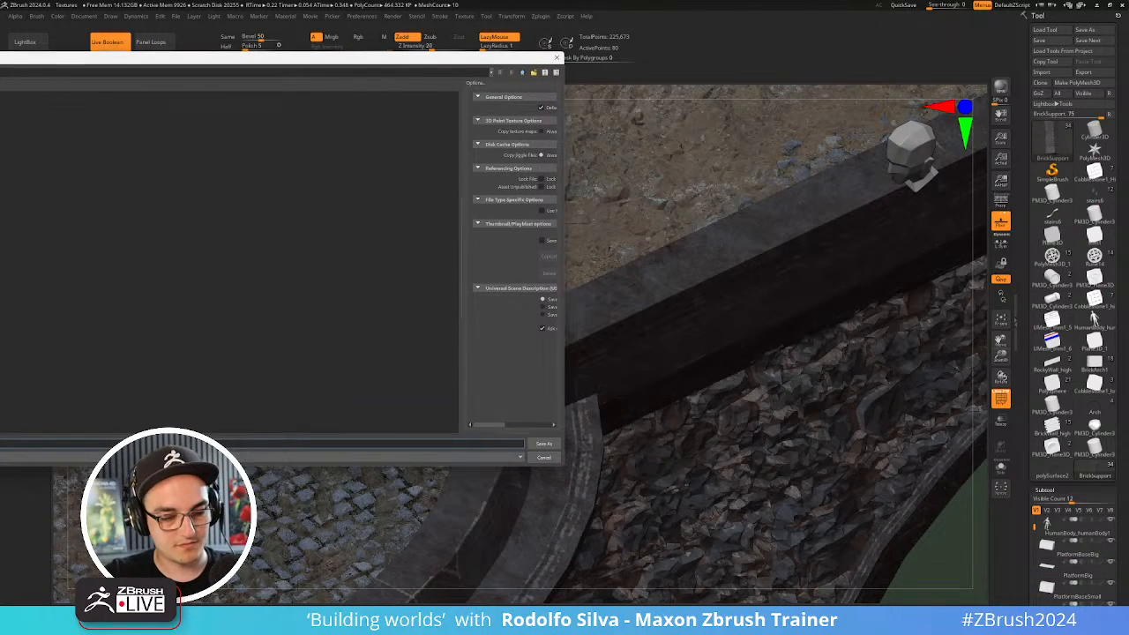
{"action": "key", "text": "Return"}
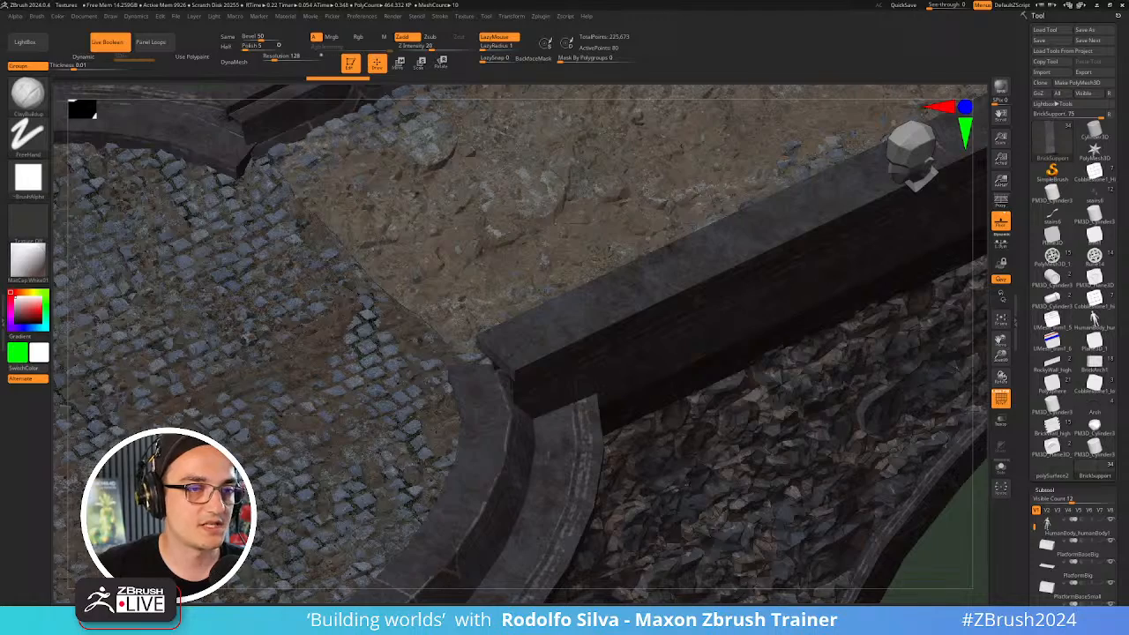
Switch to Substance 3D Painter and close the trim texturing project together with the program
{"action": "key", "text": "alt+Tab"}
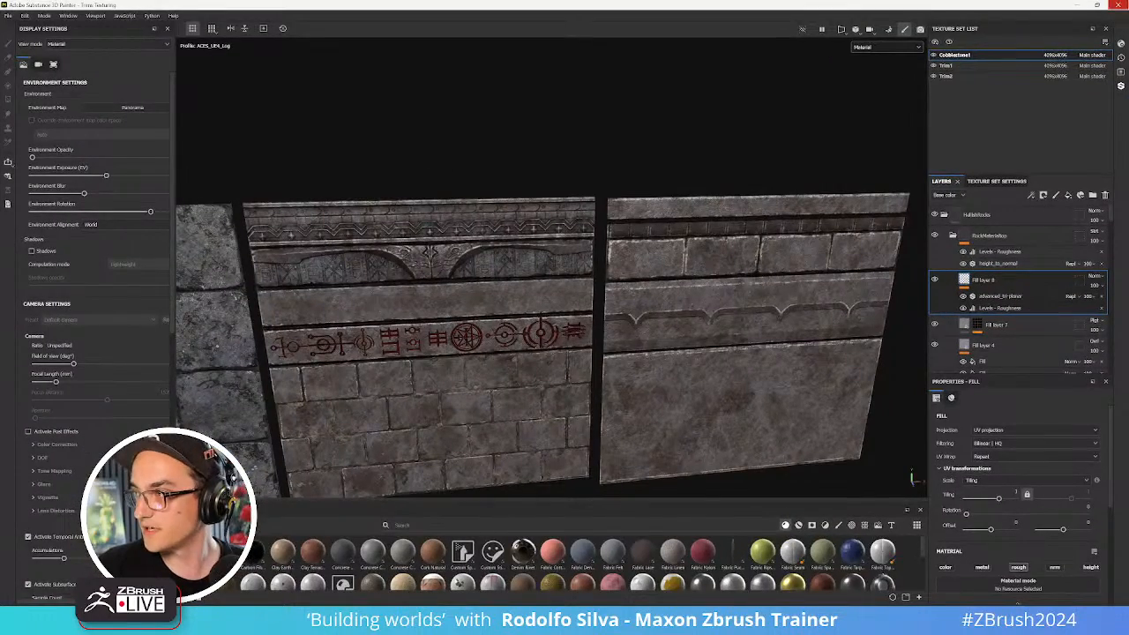
{"action": "left_click", "coordinate": [1119, 5]}
{"action": "left_click", "coordinate": [535, 324]}
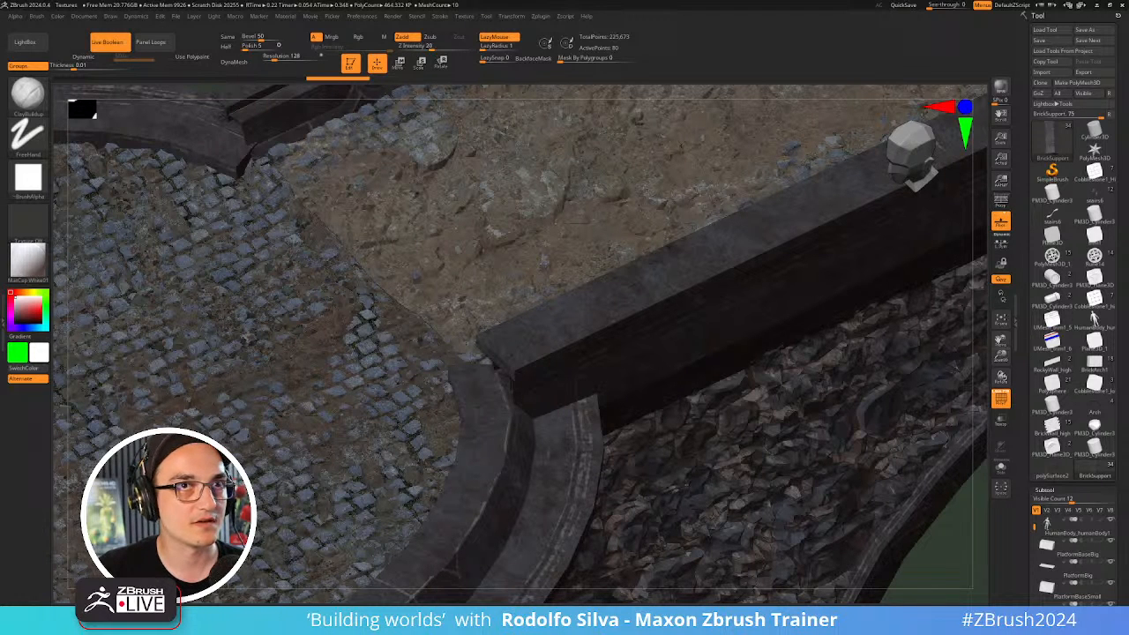
{"action": "left_click_drag", "start_coordinate": [0, 53], "coordinate": [0, 42]}
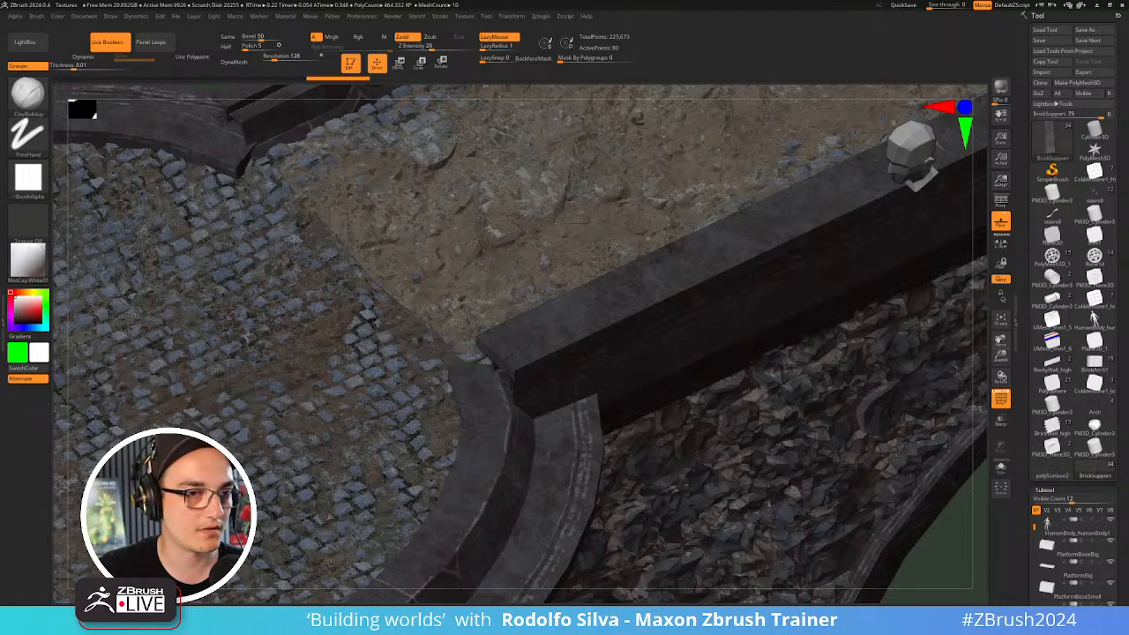
Switch to Photoshop, look through the open displacement maps and quit without saving changes to TinyCobblestone_Displacement.png
{"action": "key", "text": "alt+Tab"}
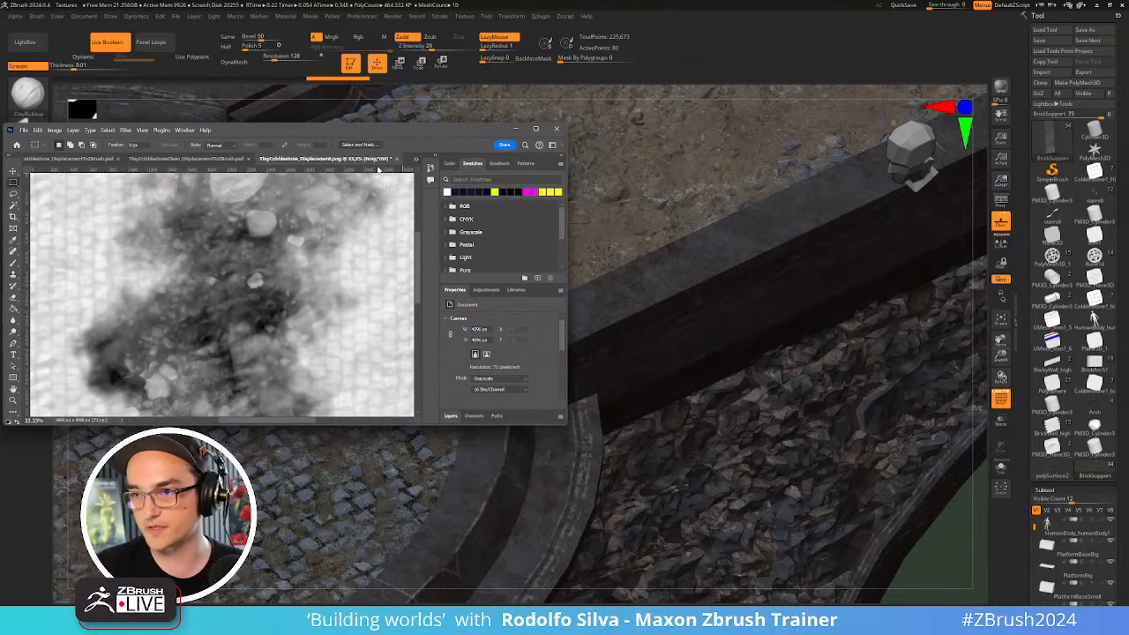
{"action": "double_click", "coordinate": [369, 130]}
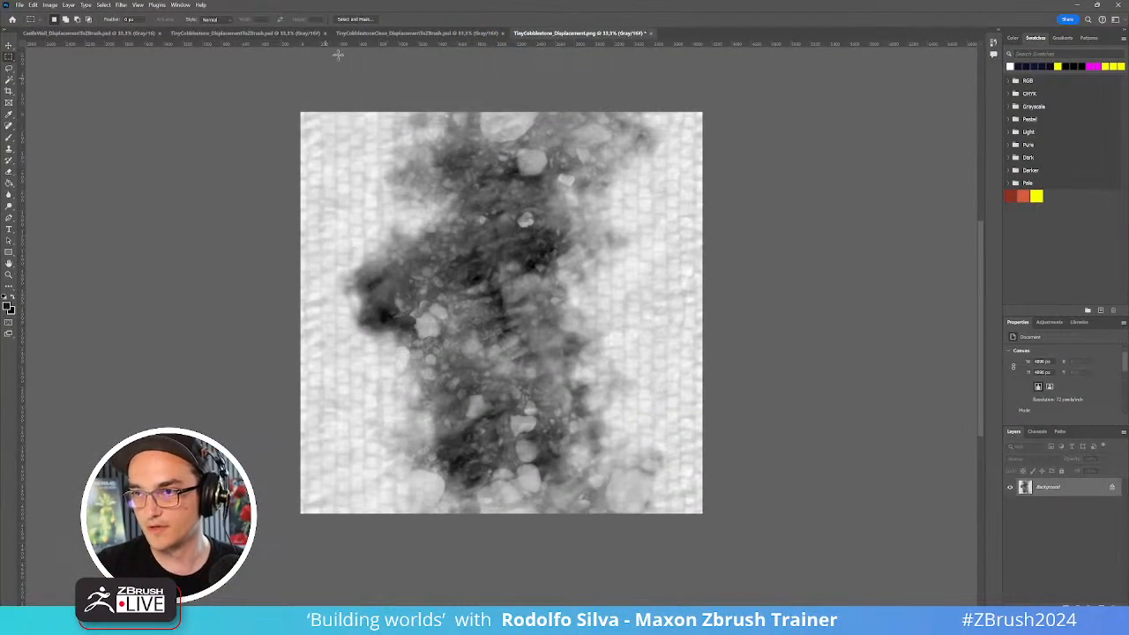
{"action": "left_click", "coordinate": [256, 36]}
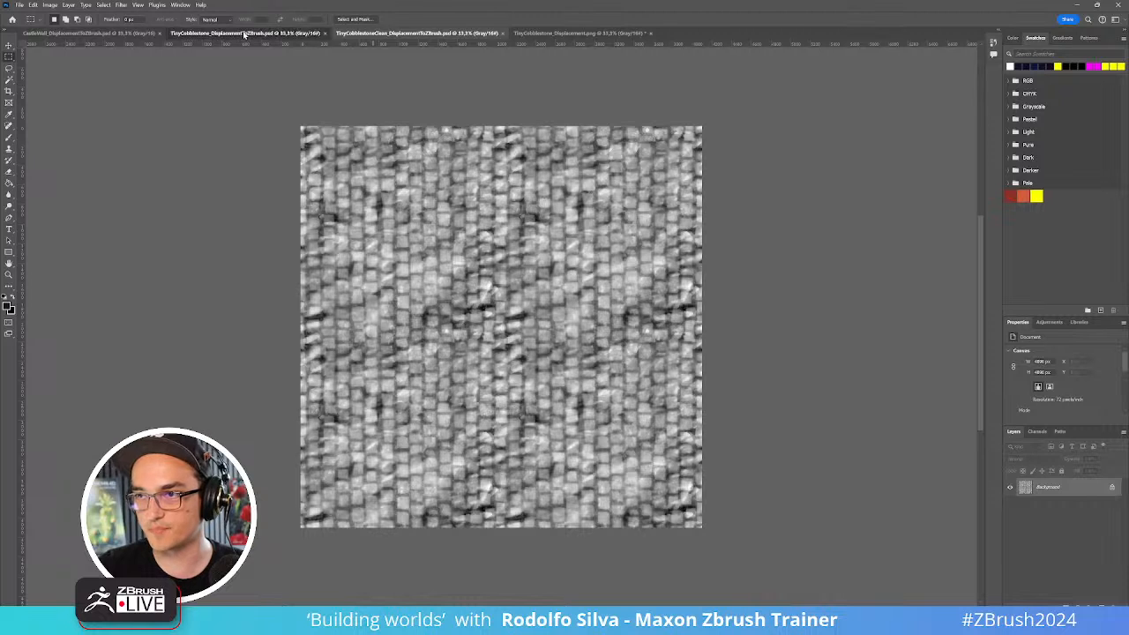
{"action": "left_click", "coordinate": [113, 33]}
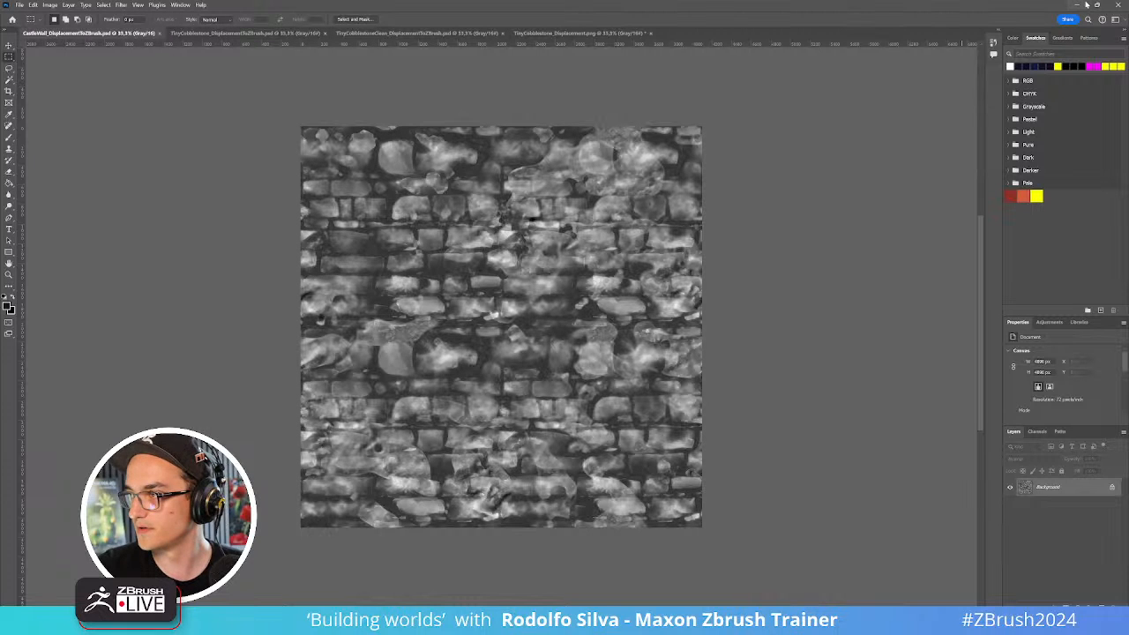
{"action": "left_click", "coordinate": [1122, 6]}
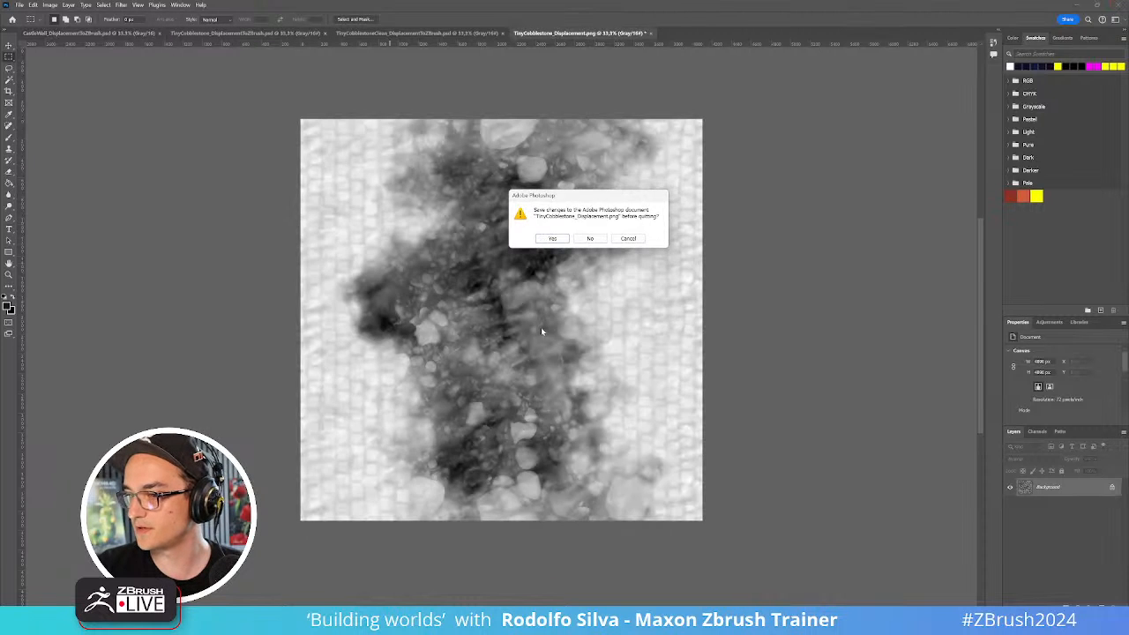
{"action": "left_click", "coordinate": [595, 236]}
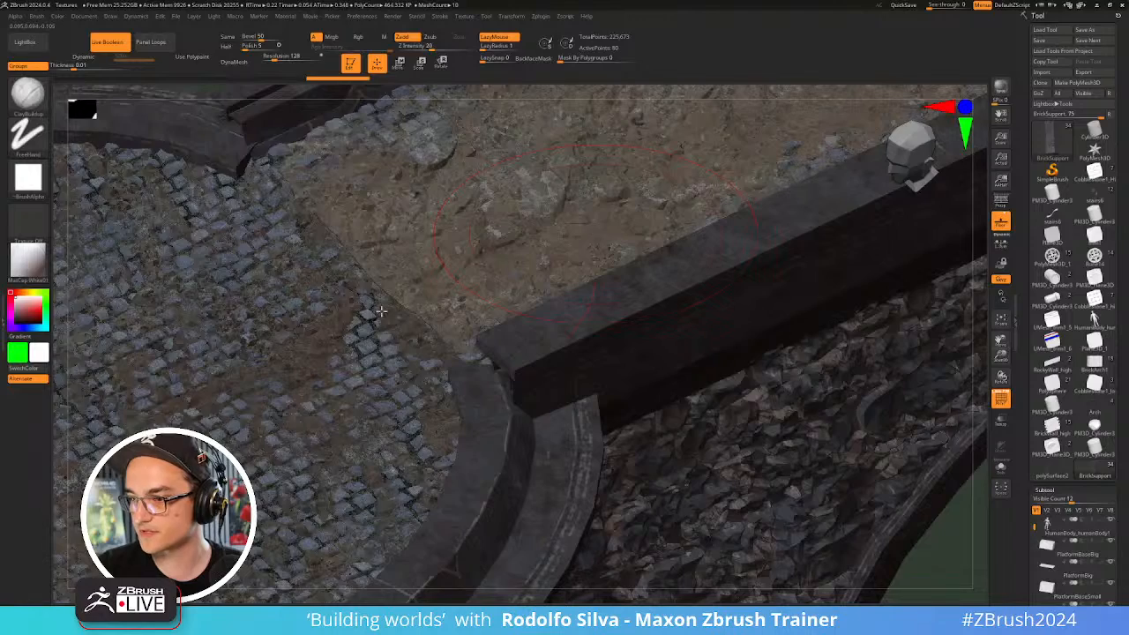
Back in ZBrush, make the block pillar on the bridge parapet the active subtool and show its polyframe up close
{"action": "left_click_drag", "start_coordinate": [434, 312], "coordinate": [381, 17], "text": "alt"}
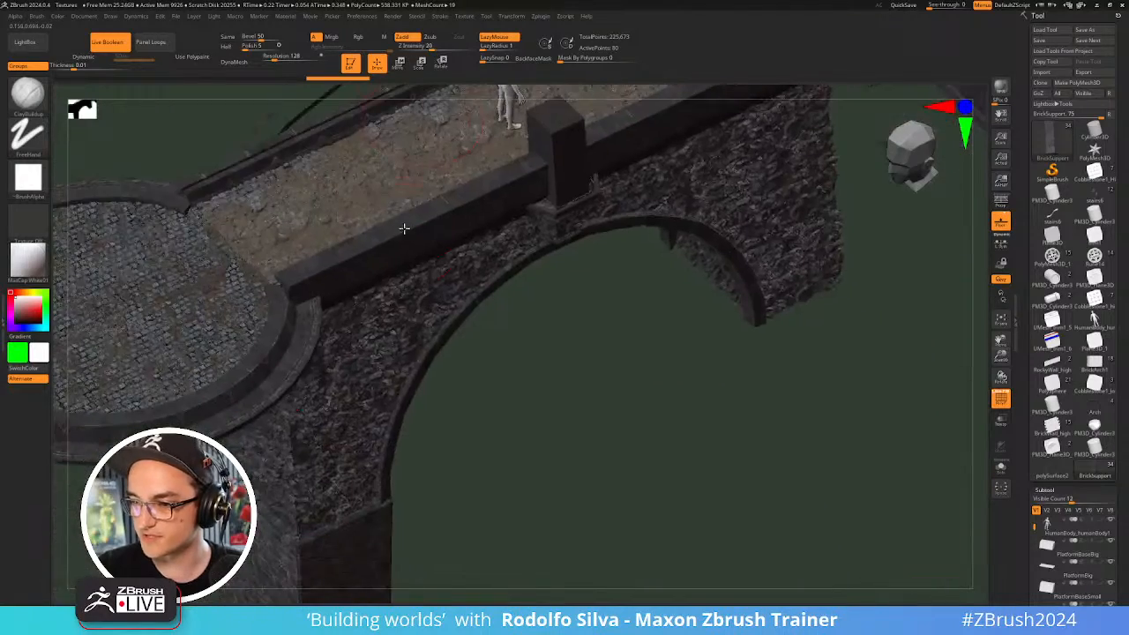
{"action": "left_click_drag", "start_coordinate": [404, 228], "coordinate": [599, 227], "text": "alt"}
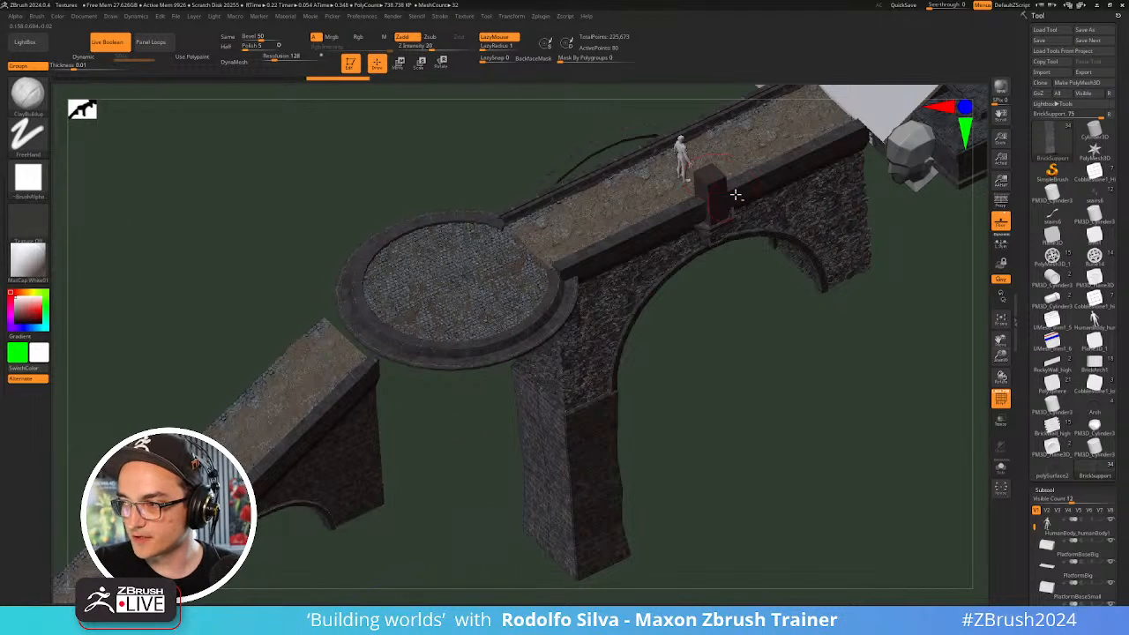
{"action": "right_click_drag", "start_coordinate": [737, 194], "coordinate": [357, 263], "text": "alt"}
{"action": "left_click", "coordinate": [420, 238], "text": "alt"}
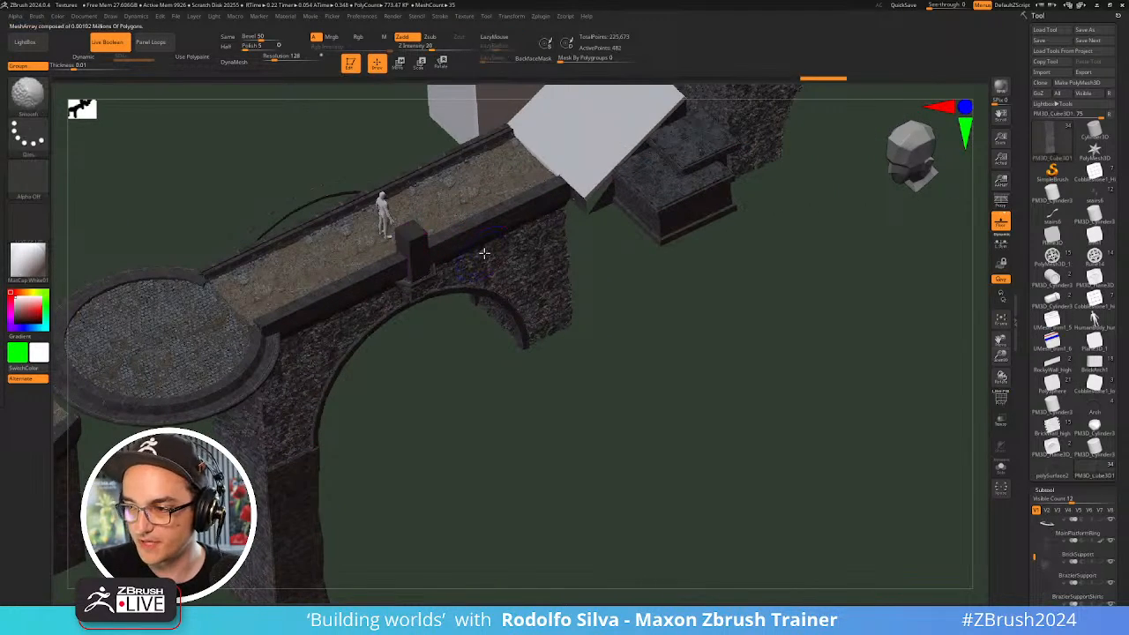
{"action": "key", "text": "shift+f"}
{"action": "mouse_move", "coordinate": [452, 260]}
{"action": "right_mouse_down", "text": "ctrl"}
{"action": "mouse_move", "coordinate": [466, 291]}
{"action": "mouse_move", "coordinate": [538, 332]}
{"action": "right_mouse_up", "text": "ctrl"}
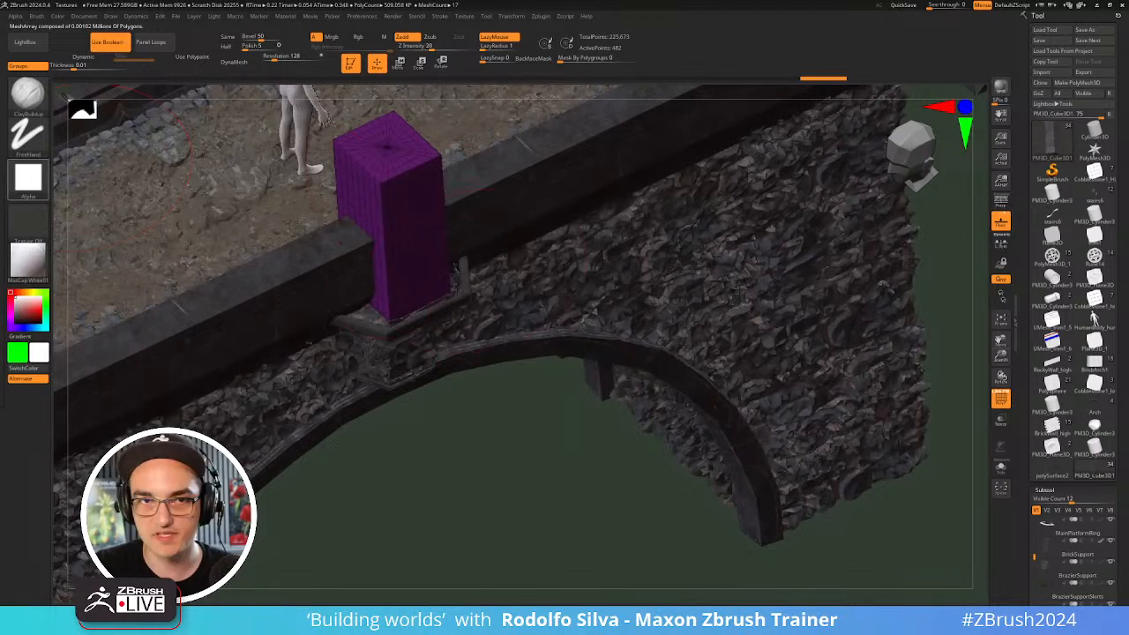
Bring the reference board over the viewport and examine the column, brazier and hall sketches in its Props section
{"action": "right_click_drag", "start_coordinate": [0, 215], "coordinate": [323, 204]}
{"action": "scroll", "coordinate": [392, 242], "scroll_direction": "up", "scroll_amount": 5}
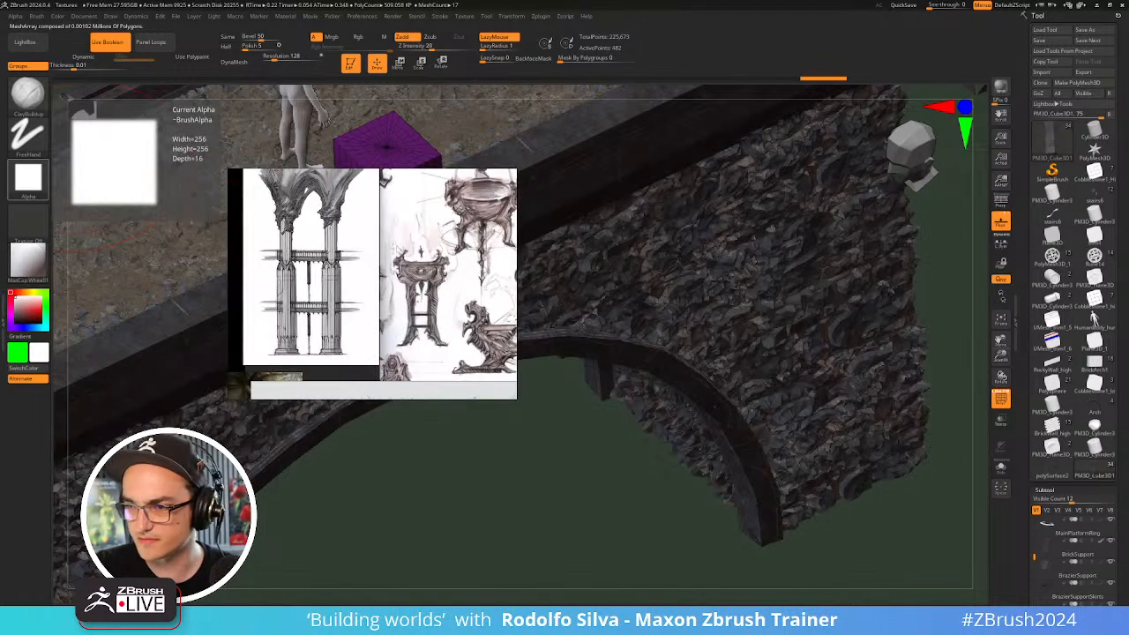
{"action": "right_click_drag", "start_coordinate": [486, 212], "coordinate": [444, 231]}
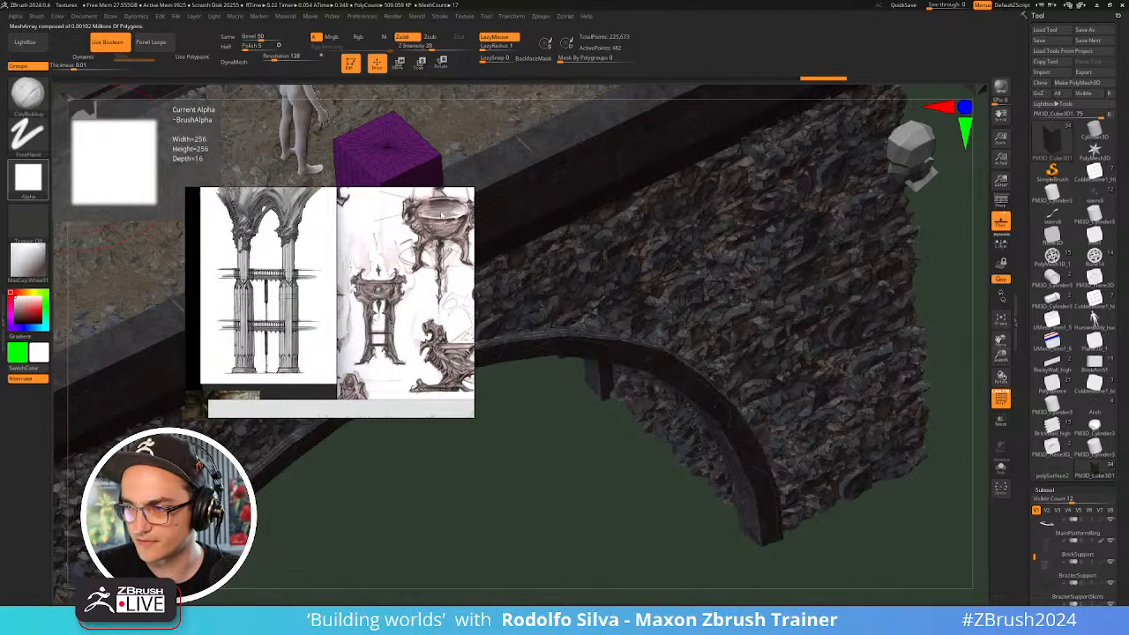
{"action": "middle_click_drag", "start_coordinate": [443, 217], "coordinate": [365, 266]}
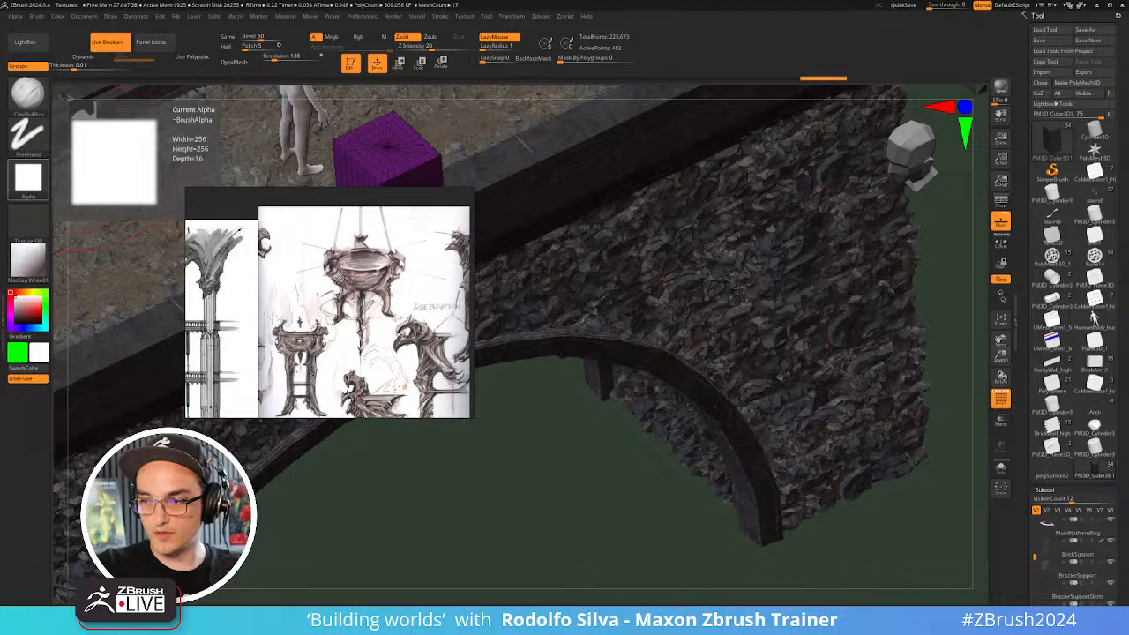
{"action": "right_click_drag", "start_coordinate": [388, 295], "coordinate": [439, 285]}
{"action": "scroll", "coordinate": [476, 282], "scroll_direction": "down", "scroll_amount": 10}
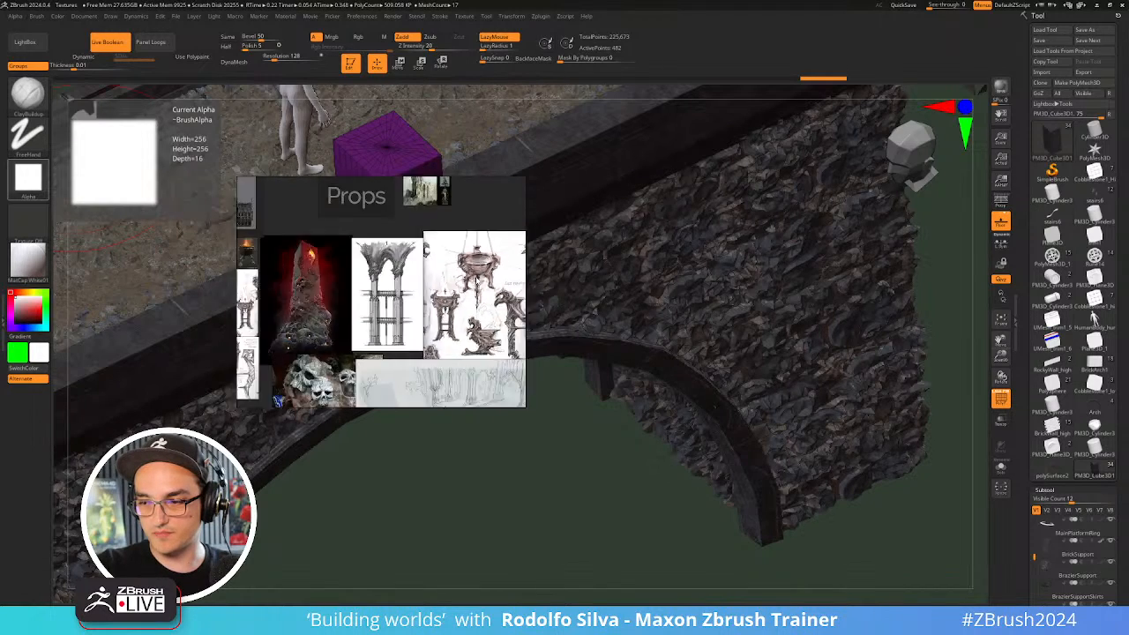
{"action": "scroll", "coordinate": [486, 319], "scroll_direction": "up", "scroll_amount": 8}
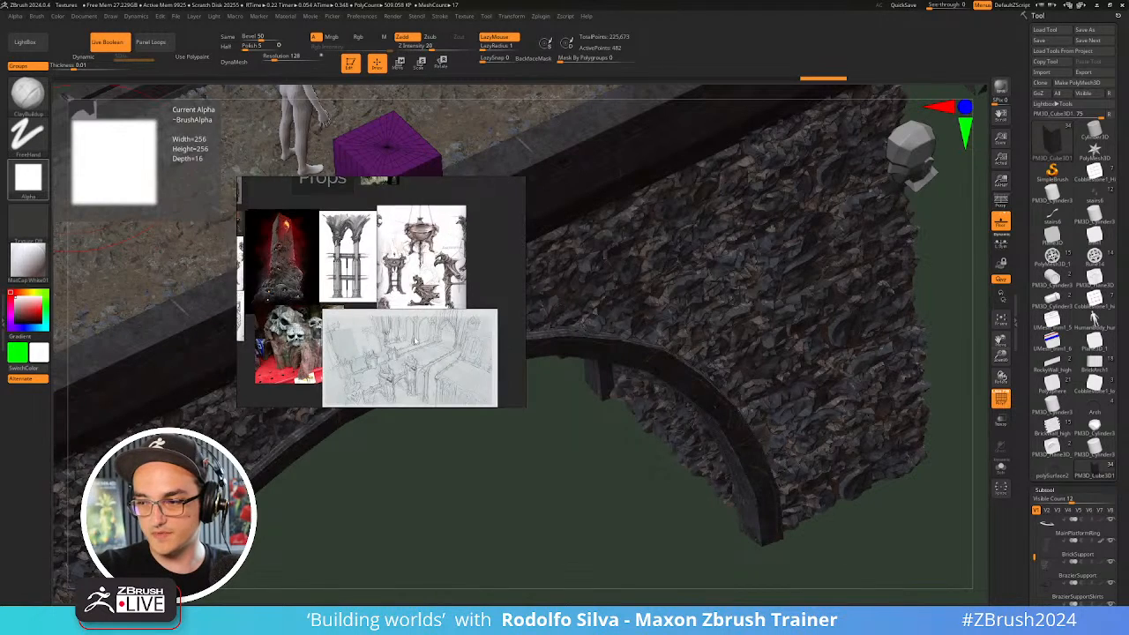
{"action": "middle_click_drag", "start_coordinate": [445, 276], "coordinate": [489, 377]}
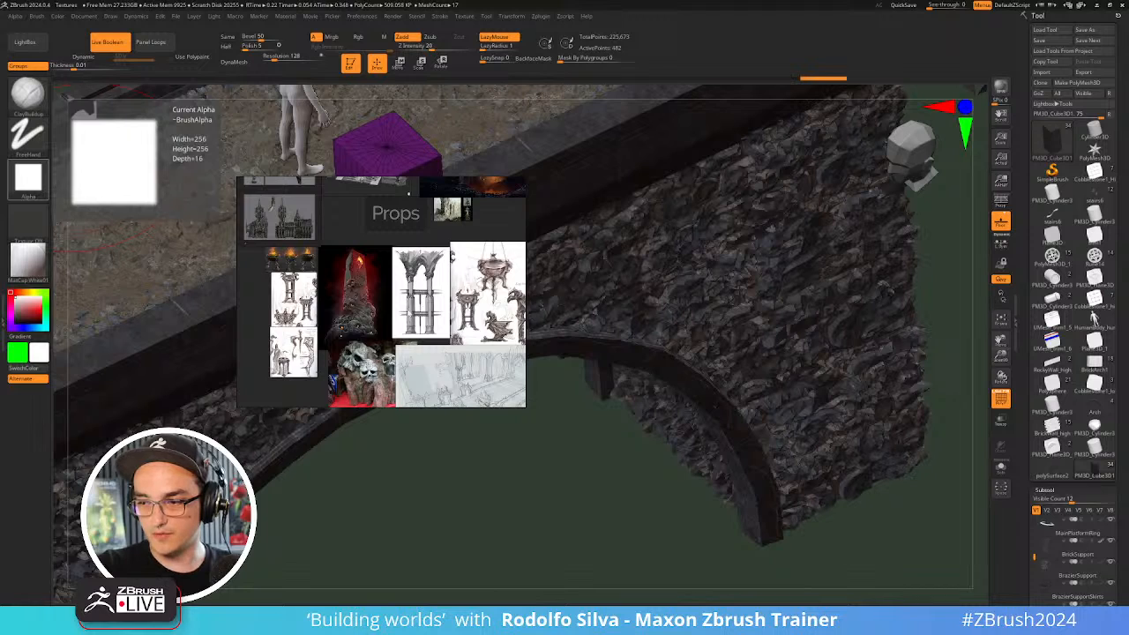
Look through the modular kits and Shapes sections of the reference board, including the ornament and symbol sheets
{"action": "middle_click_drag", "start_coordinate": [476, 183], "coordinate": [194, 297]}
{"action": "middle_click_drag", "start_coordinate": [285, 299], "coordinate": [479, 307]}
{"action": "scroll", "coordinate": [446, 295], "scroll_direction": "up", "scroll_amount": 2}
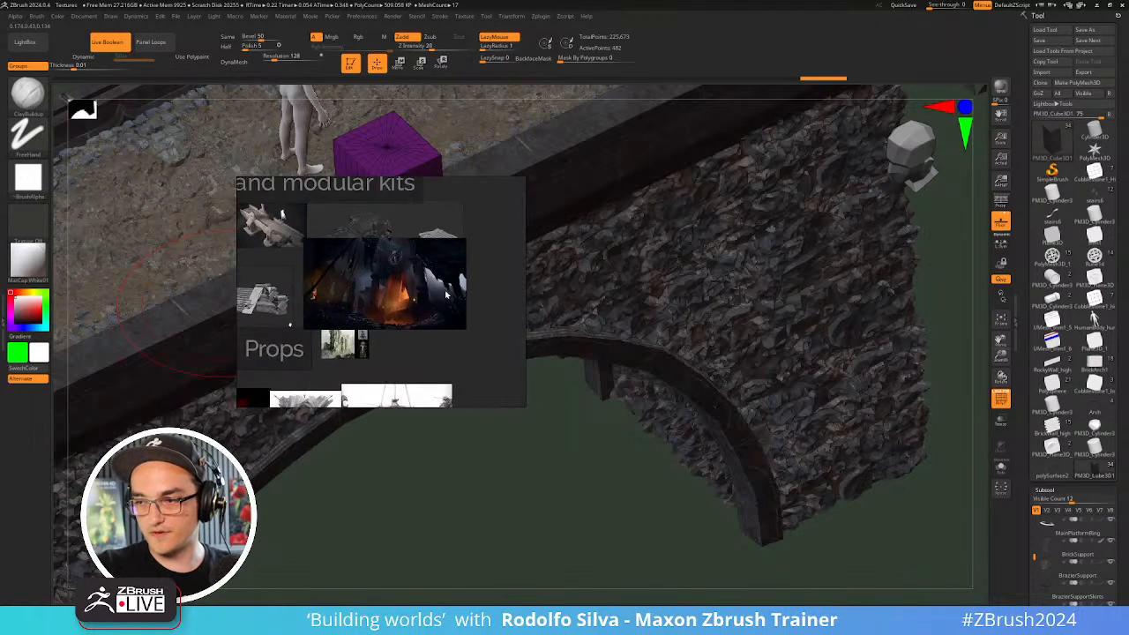
{"action": "scroll", "coordinate": [414, 287], "scroll_direction": "up", "scroll_amount": 6}
{"action": "scroll", "coordinate": [402, 280], "scroll_direction": "down", "scroll_amount": 2}
{"action": "middle_click_drag", "start_coordinate": [397, 278], "coordinate": [266, 291]}
{"action": "scroll", "coordinate": [431, 324], "scroll_direction": "down", "scroll_amount": 2}
{"action": "scroll", "coordinate": [413, 306], "scroll_direction": "down", "scroll_amount": 3}
{"action": "middle_click_drag", "start_coordinate": [377, 275], "coordinate": [455, 216]}
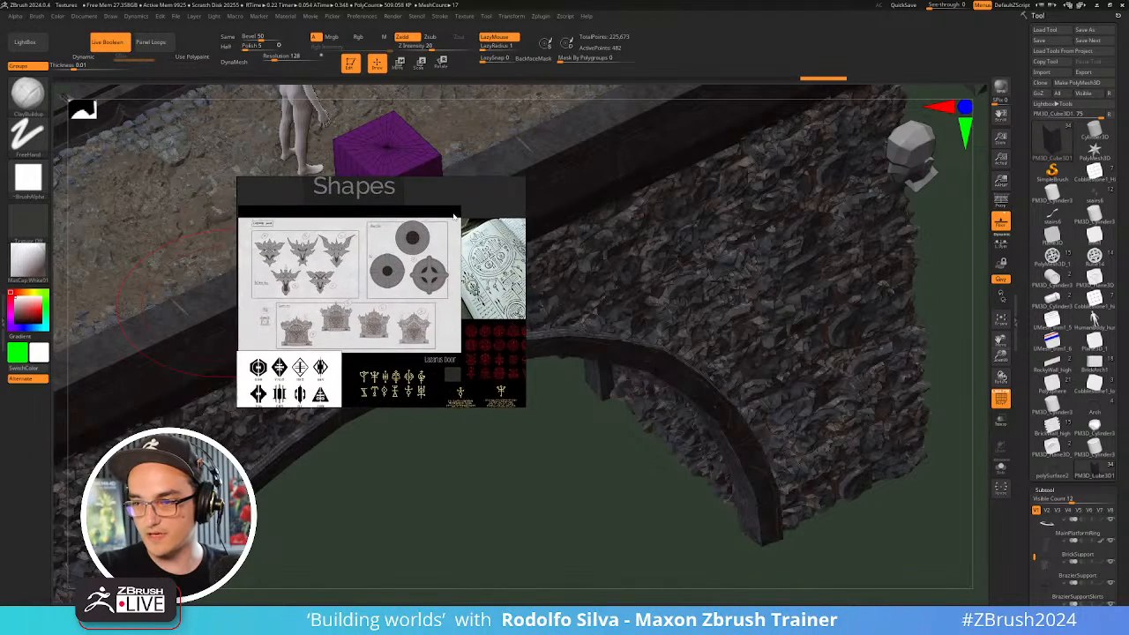
{"action": "scroll", "coordinate": [453, 217], "scroll_direction": "down", "scroll_amount": 2}
{"action": "mouse_move", "coordinate": [447, 285]}
{"action": "middle_mouse_down"}
{"action": "mouse_move", "coordinate": [398, 207]}
{"action": "mouse_move", "coordinate": [437, 270]}
{"action": "middle_mouse_up"}
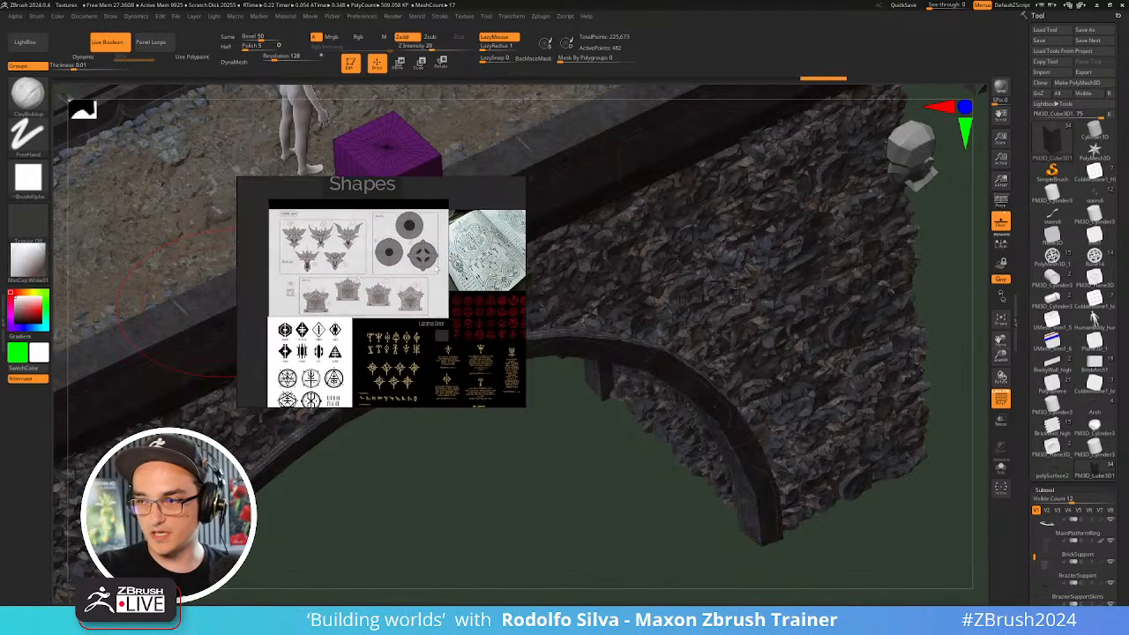
{"action": "scroll", "coordinate": [315, 286], "scroll_direction": "down", "scroll_amount": 4}
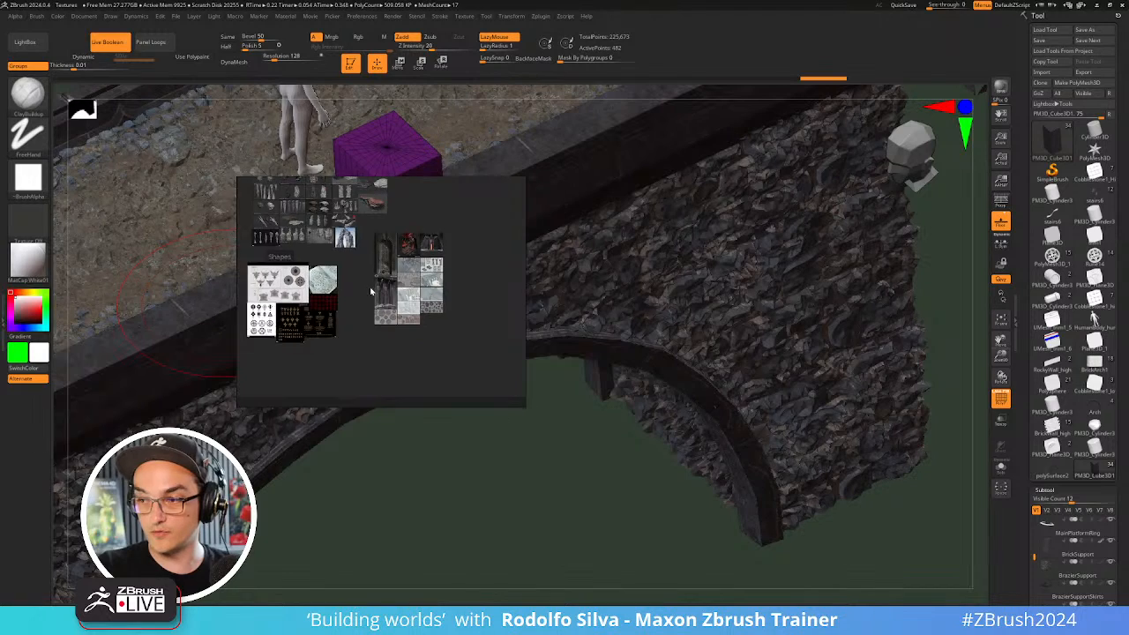
Examine the dark hall, throne and modular kit concept images beside the Shapes section of the reference board
{"action": "scroll", "coordinate": [370, 291], "scroll_direction": "up", "scroll_amount": 4}
{"action": "scroll", "coordinate": [363, 284], "scroll_direction": "up", "scroll_amount": 5}
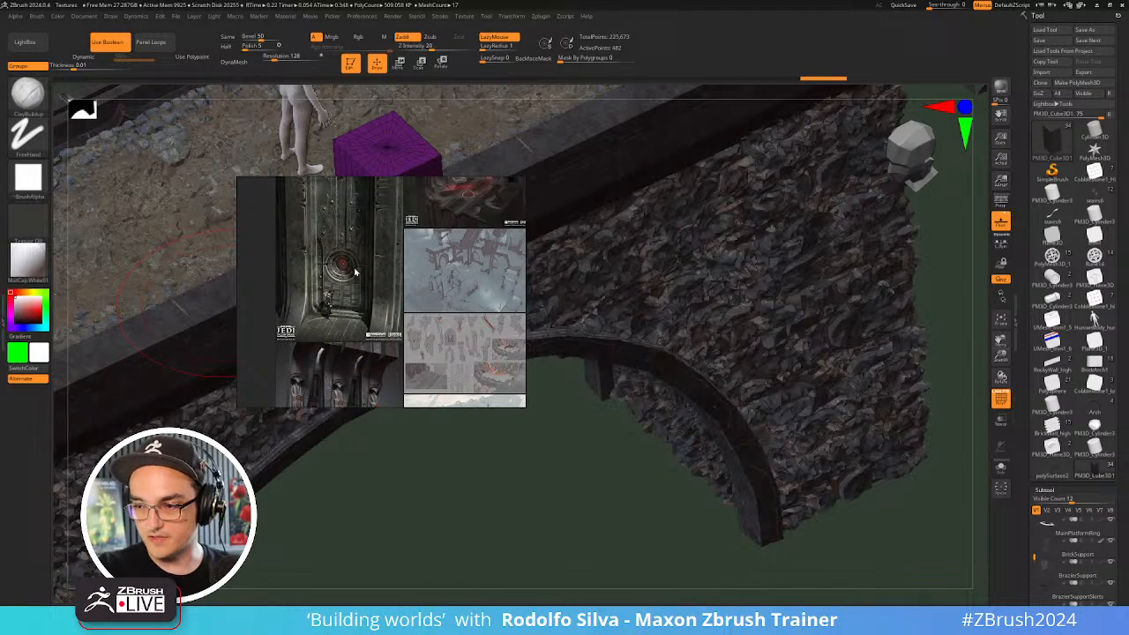
{"action": "middle_click_drag", "start_coordinate": [355, 272], "coordinate": [296, 381]}
{"action": "scroll", "coordinate": [348, 342], "scroll_direction": "up", "scroll_amount": 2}
{"action": "middle_click_drag", "start_coordinate": [402, 297], "coordinate": [291, 314]}
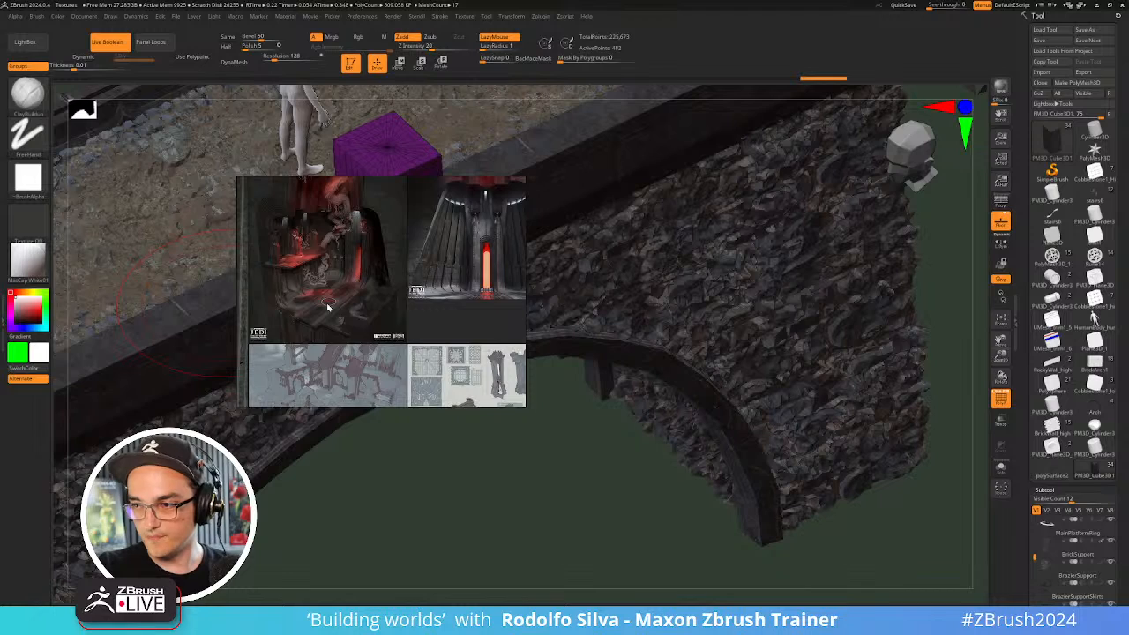
{"action": "scroll", "coordinate": [327, 307], "scroll_direction": "down", "scroll_amount": 2}
{"action": "middle_click_drag", "start_coordinate": [422, 301], "coordinate": [452, 212]}
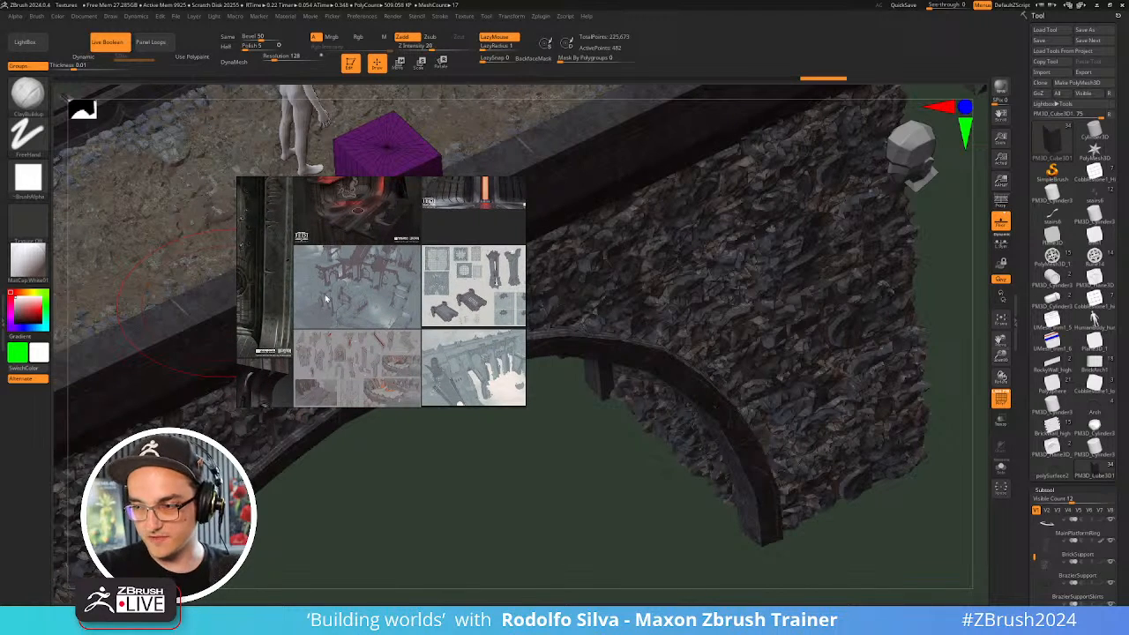
{"action": "scroll", "coordinate": [336, 301], "scroll_direction": "down", "scroll_amount": 2}
{"action": "middle_click_drag", "start_coordinate": [341, 302], "coordinate": [439, 350]}
{"action": "scroll", "coordinate": [396, 340], "scroll_direction": "up", "scroll_amount": 2}
{"action": "scroll", "coordinate": [378, 323], "scroll_direction": "down", "scroll_amount": 8}
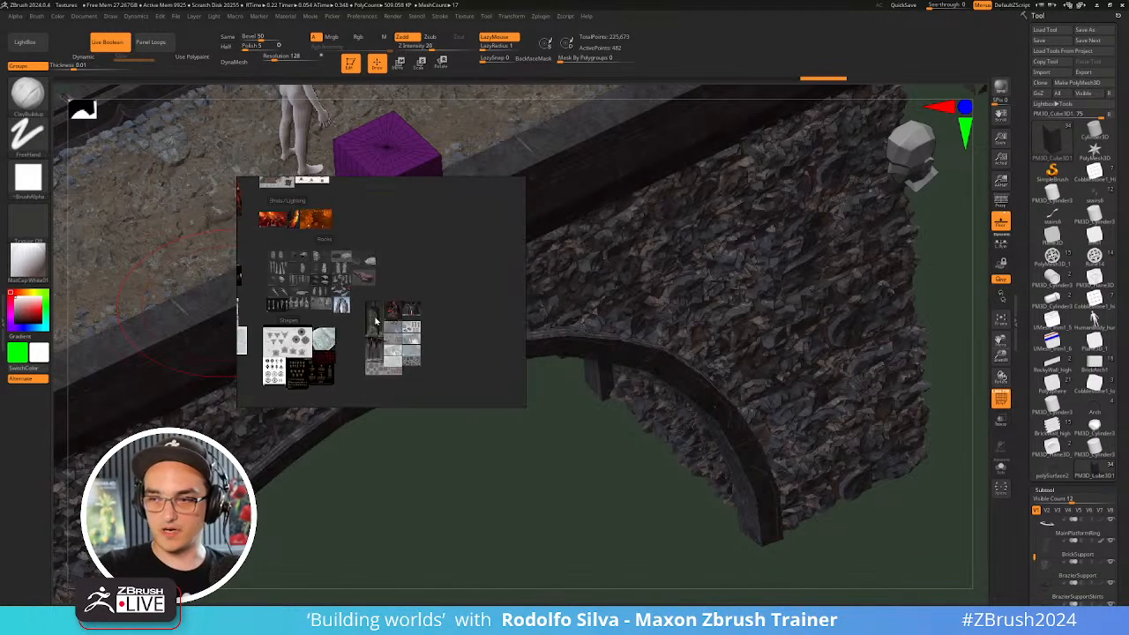
Find the obelisk design sheet on the reference board and study its carved statues and pedestals up close
{"action": "scroll", "coordinate": [375, 321], "scroll_direction": "down", "scroll_amount": 3}
{"action": "middle_click_drag", "start_coordinate": [353, 270], "coordinate": [440, 311]}
{"action": "scroll", "coordinate": [303, 271], "scroll_direction": "up", "scroll_amount": 5}
{"action": "middle_click_drag", "start_coordinate": [301, 269], "coordinate": [353, 316]}
{"action": "scroll", "coordinate": [354, 314], "scroll_direction": "up", "scroll_amount": 6}
{"action": "middle_click_drag", "start_coordinate": [336, 271], "coordinate": [360, 318]}
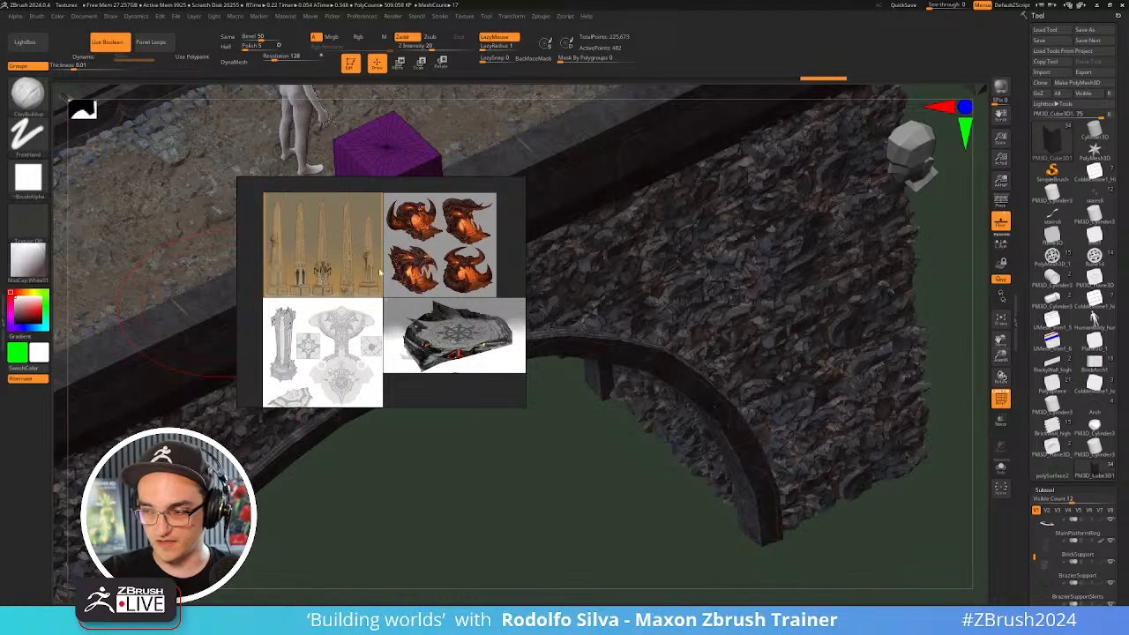
{"action": "scroll", "coordinate": [263, 251], "scroll_direction": "up", "scroll_amount": 6}
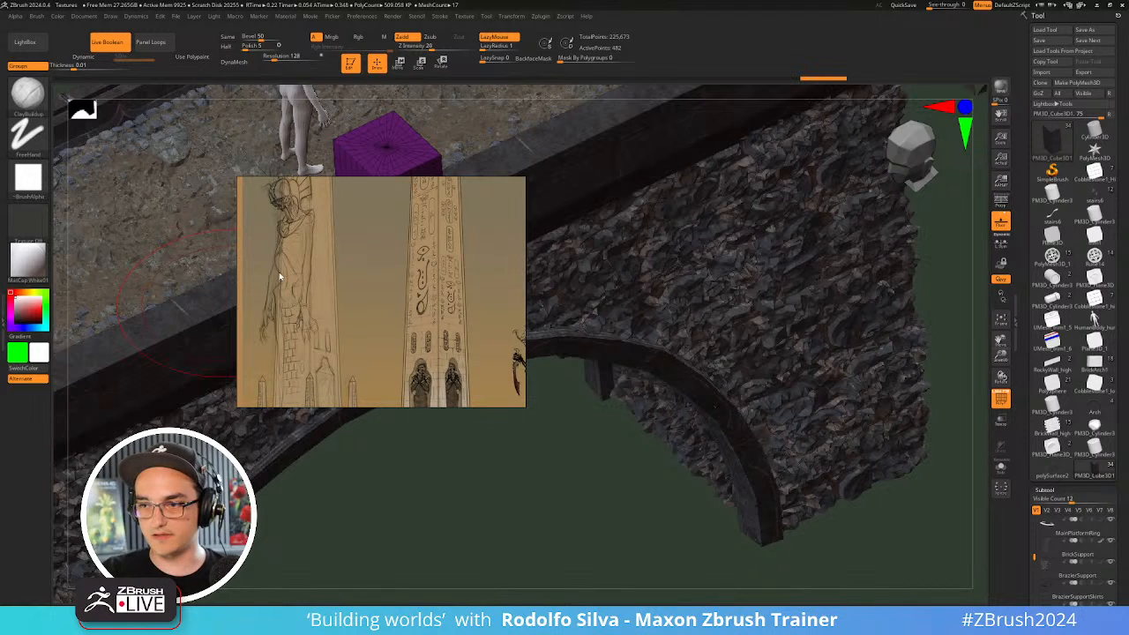
{"action": "scroll", "coordinate": [288, 256], "scroll_direction": "down", "scroll_amount": 2}
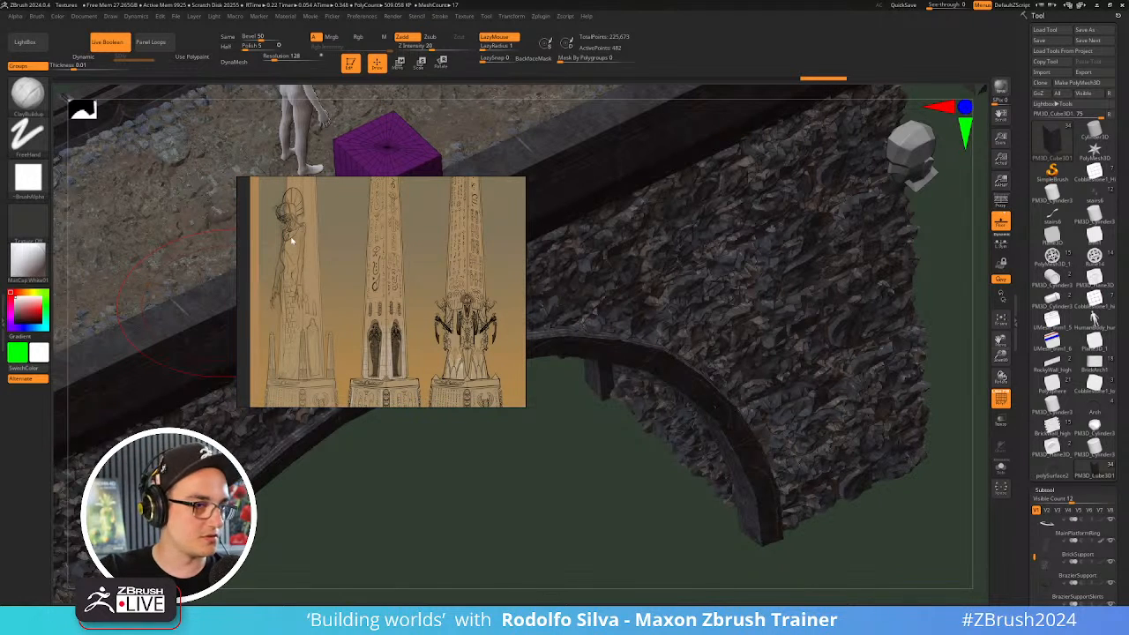
{"action": "scroll", "coordinate": [339, 273], "scroll_direction": "down", "scroll_amount": 7}
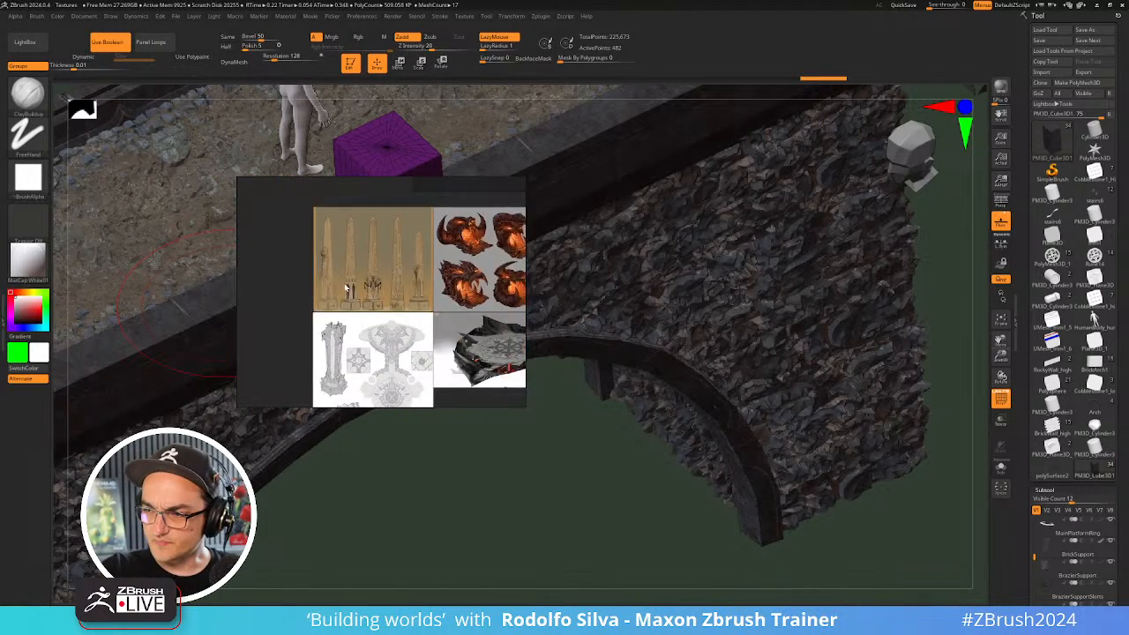
Look through the horned ornament, stone altar, lava scene, Trims and modular kits, Hard Surface and Props references
{"action": "middle_click_drag", "start_coordinate": [358, 298], "coordinate": [342, 245]}
{"action": "scroll", "coordinate": [418, 253], "scroll_direction": "up", "scroll_amount": 1}
{"action": "middle_click_drag", "start_coordinate": [418, 253], "coordinate": [358, 290]}
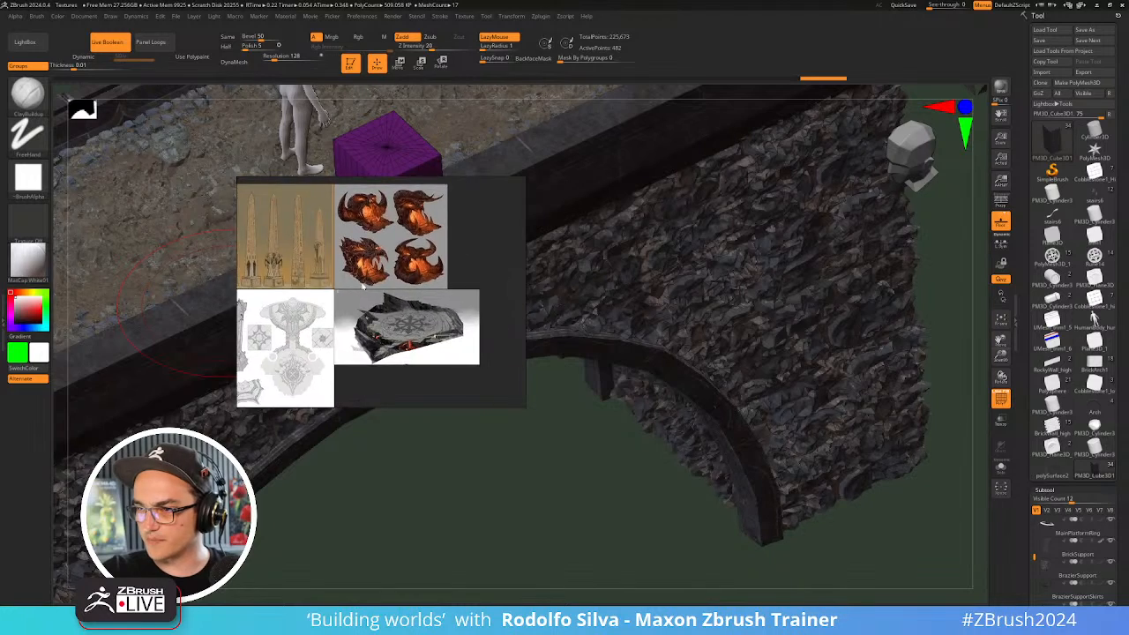
{"action": "scroll", "coordinate": [359, 288], "scroll_direction": "down", "scroll_amount": 4}
{"action": "middle_click_drag", "start_coordinate": [510, 393], "coordinate": [293, 200]}
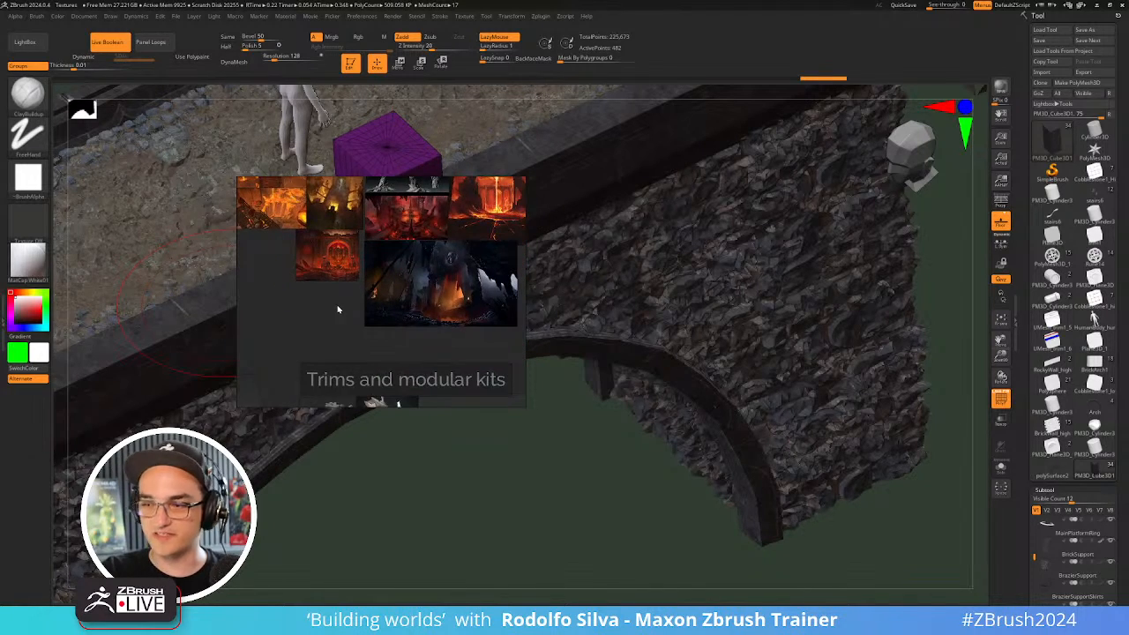
{"action": "middle_click_drag", "start_coordinate": [332, 331], "coordinate": [398, 252]}
{"action": "middle_click_drag", "start_coordinate": [364, 297], "coordinate": [424, 237]}
{"action": "scroll", "coordinate": [383, 277], "scroll_direction": "down", "scroll_amount": 2}
{"action": "middle_click_drag", "start_coordinate": [383, 278], "coordinate": [445, 235]}
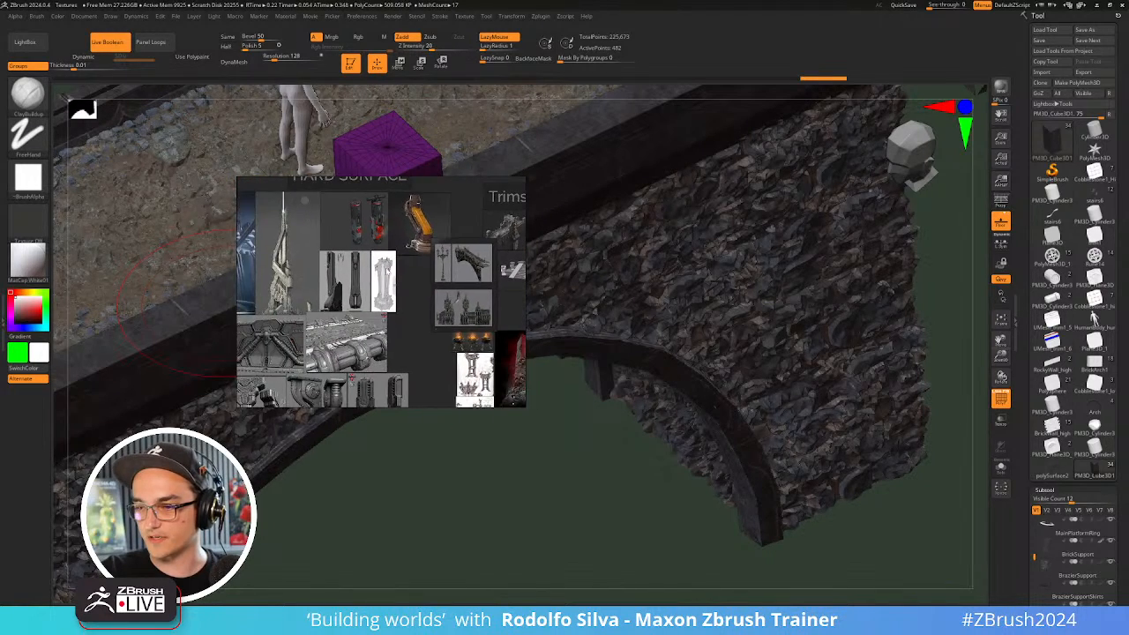
{"action": "middle_click_drag", "start_coordinate": [279, 345], "coordinate": [318, 300]}
{"action": "scroll", "coordinate": [387, 293], "scroll_direction": "up", "scroll_amount": 2}
{"action": "middle_click_drag", "start_coordinate": [438, 306], "coordinate": [320, 270]}
{"action": "middle_click_drag", "start_coordinate": [429, 277], "coordinate": [273, 319]}
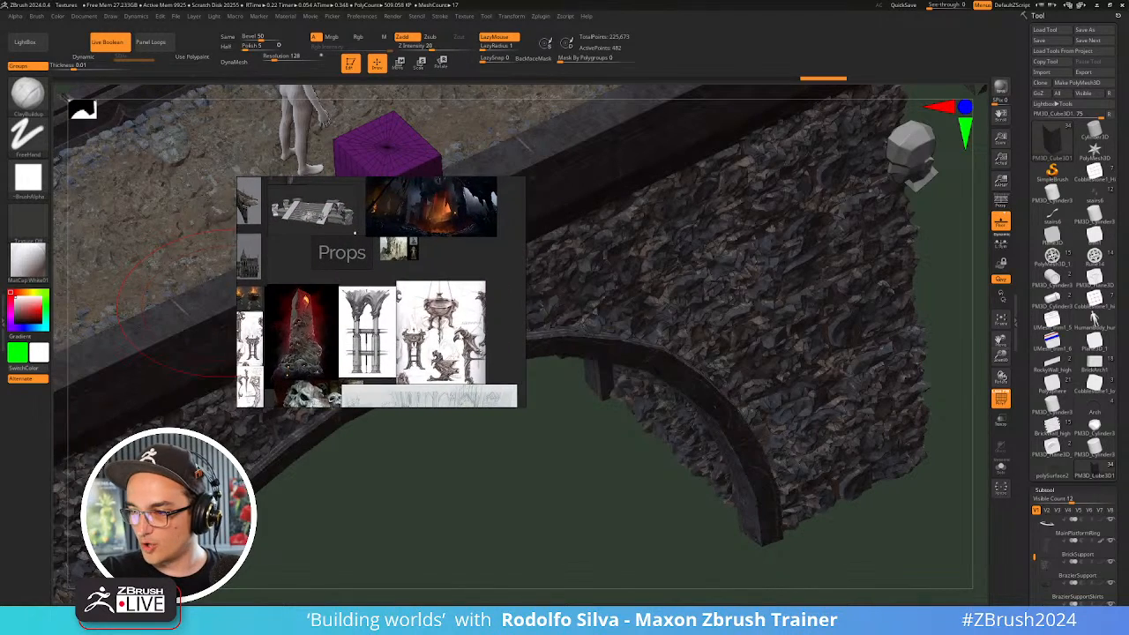
Study the brazier and stand sketches up close, and move the reference board off the viewport
{"action": "middle_click_drag", "start_coordinate": [458, 336], "coordinate": [529, 277]}
{"action": "scroll", "coordinate": [344, 319], "scroll_direction": "up", "scroll_amount": 4}
{"action": "mouse_move", "coordinate": [326, 317]}
{"action": "middle_mouse_down"}
{"action": "mouse_move", "coordinate": [472, 331]}
{"action": "mouse_move", "coordinate": [459, 353]}
{"action": "middle_mouse_up"}
{"action": "scroll", "coordinate": [459, 352], "scroll_direction": "up", "scroll_amount": 2}
{"action": "middle_click_drag", "start_coordinate": [390, 253], "coordinate": [389, 307]}
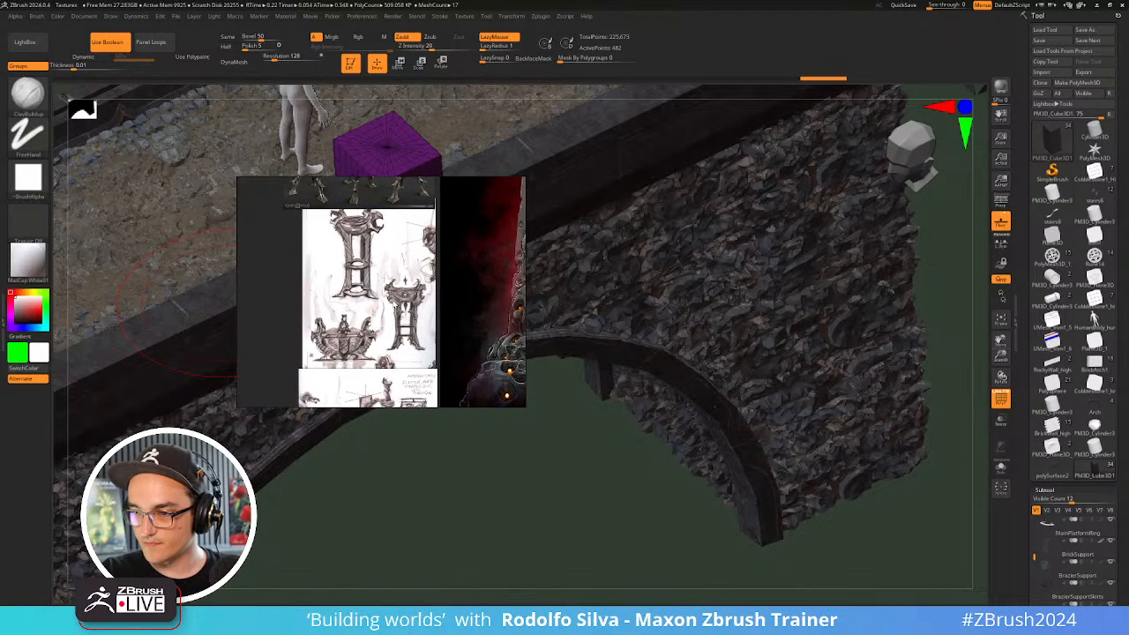
{"action": "right_click_drag", "start_coordinate": [415, 290], "coordinate": [397, 297]}
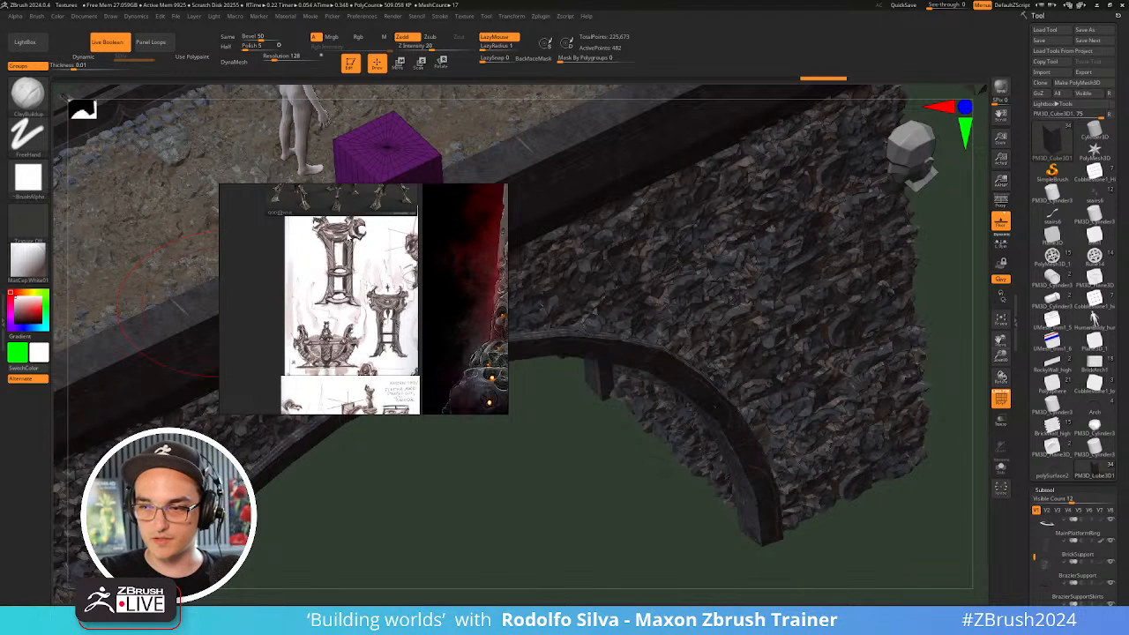
{"action": "right_click_drag", "start_coordinate": [386, 284], "coordinate": [0, 277]}
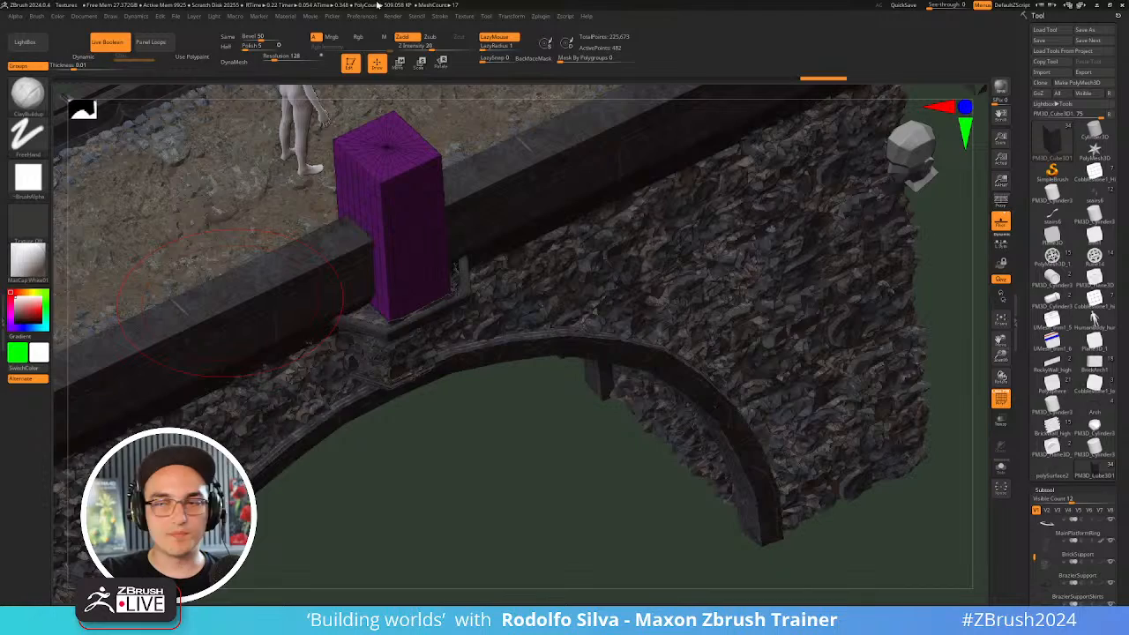
Enable ArrayMesh on the block pillar with Lock Pos and Transpose turned on
{"action": "right_click_drag", "start_coordinate": [477, 252], "coordinate": [480, 227]}
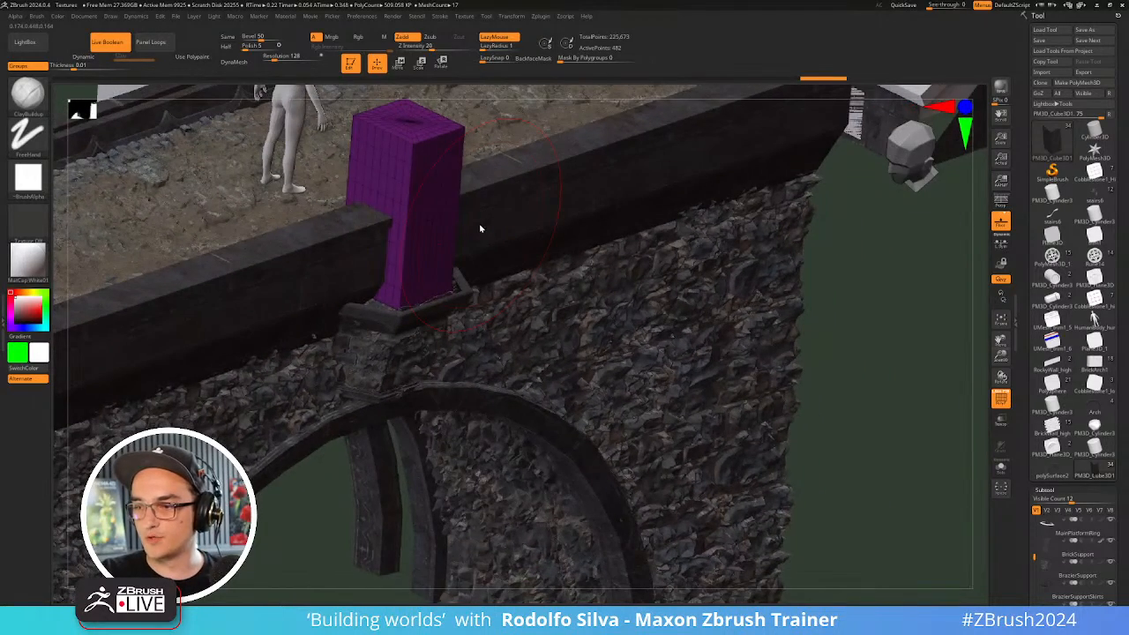
{"action": "key", "text": "w"}
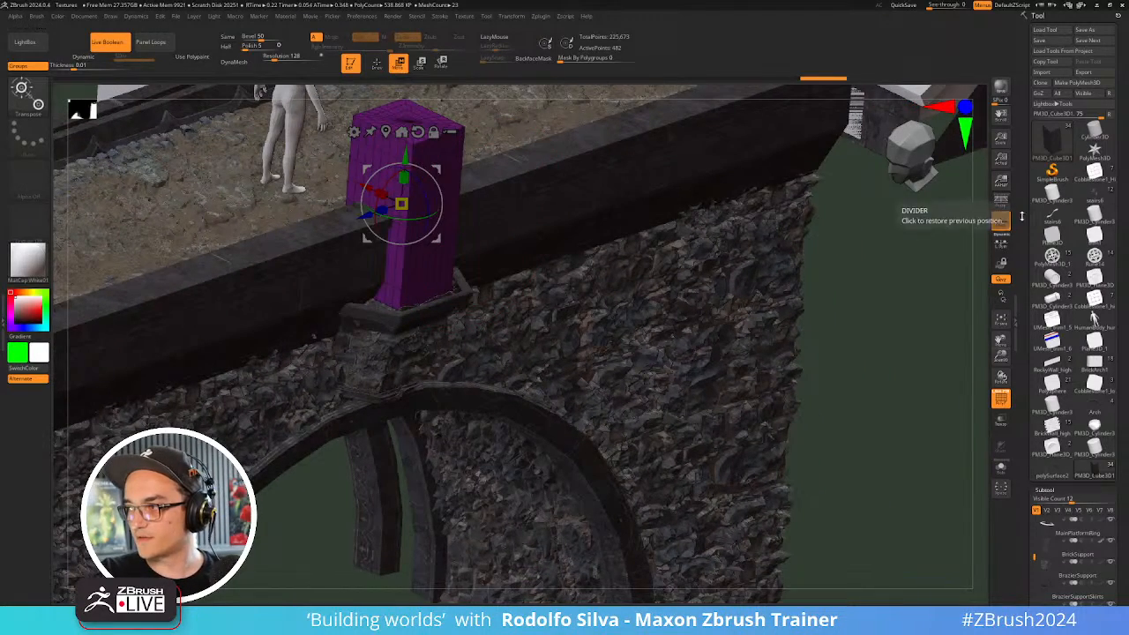
{"action": "left_click_drag", "start_coordinate": [1025, 214], "coordinate": [1036, 98]}
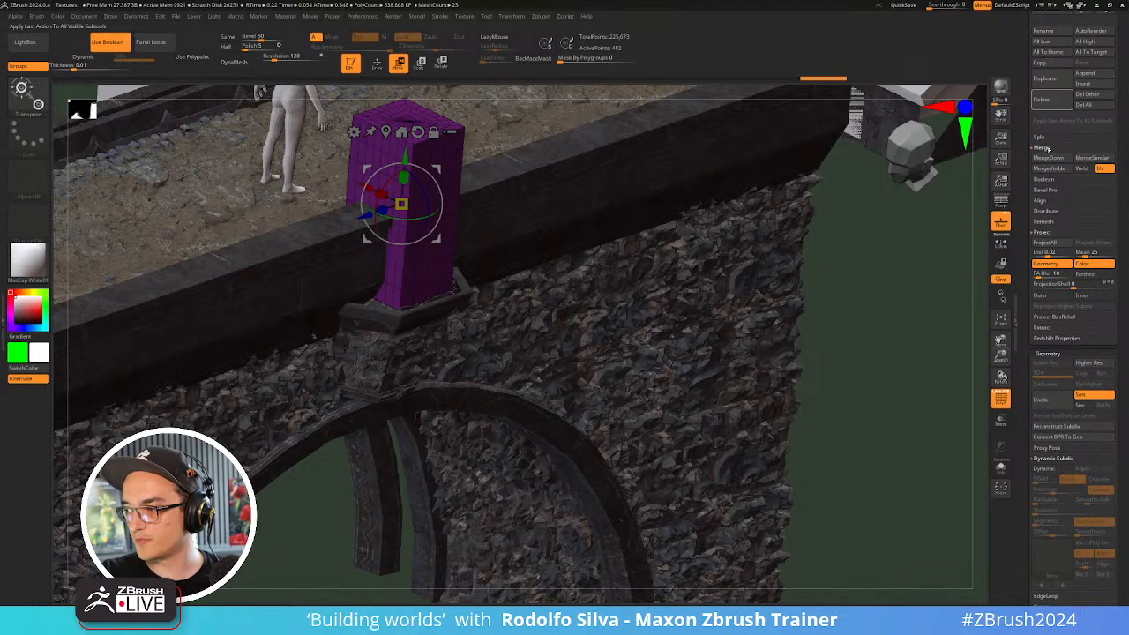
{"action": "left_click", "coordinate": [1063, 353]}
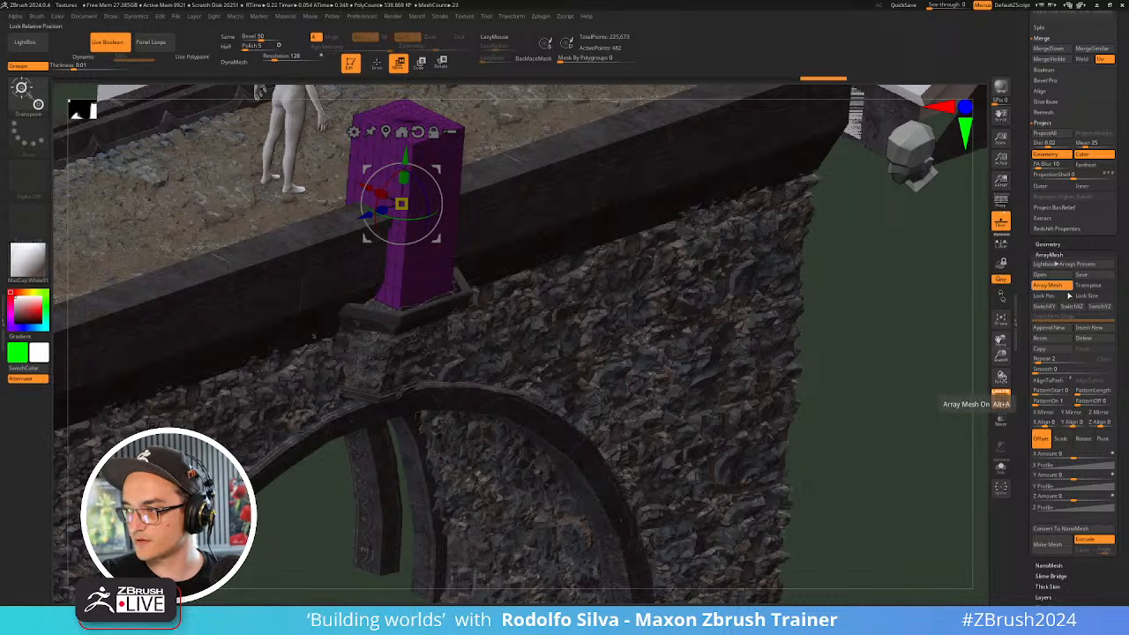
{"action": "left_click", "coordinate": [1046, 296]}
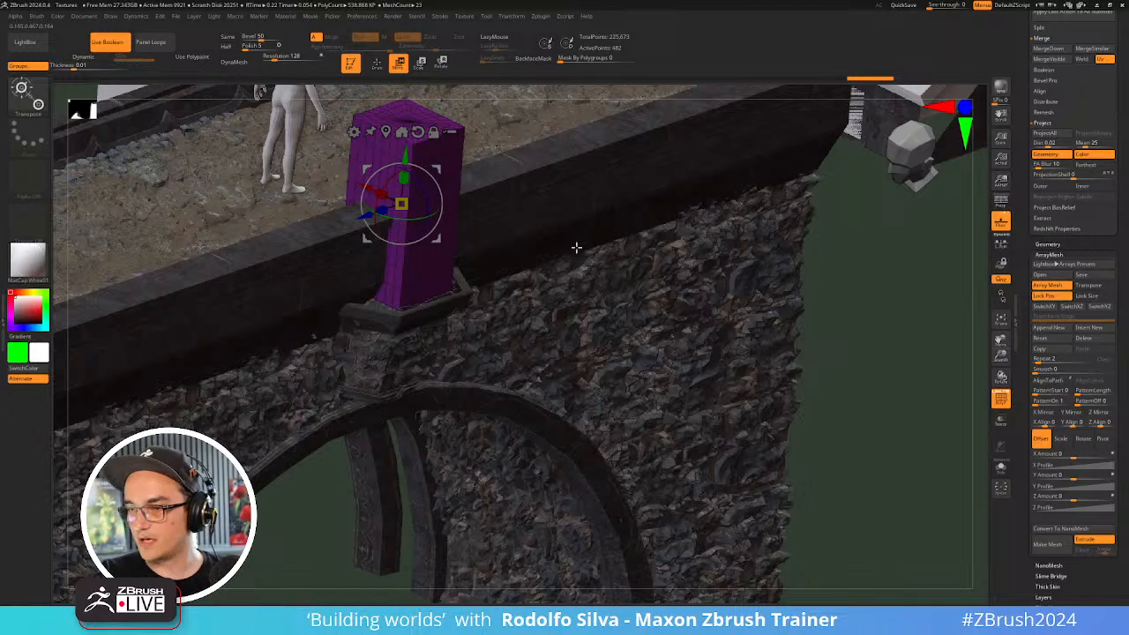
{"action": "left_click", "coordinate": [1090, 285]}
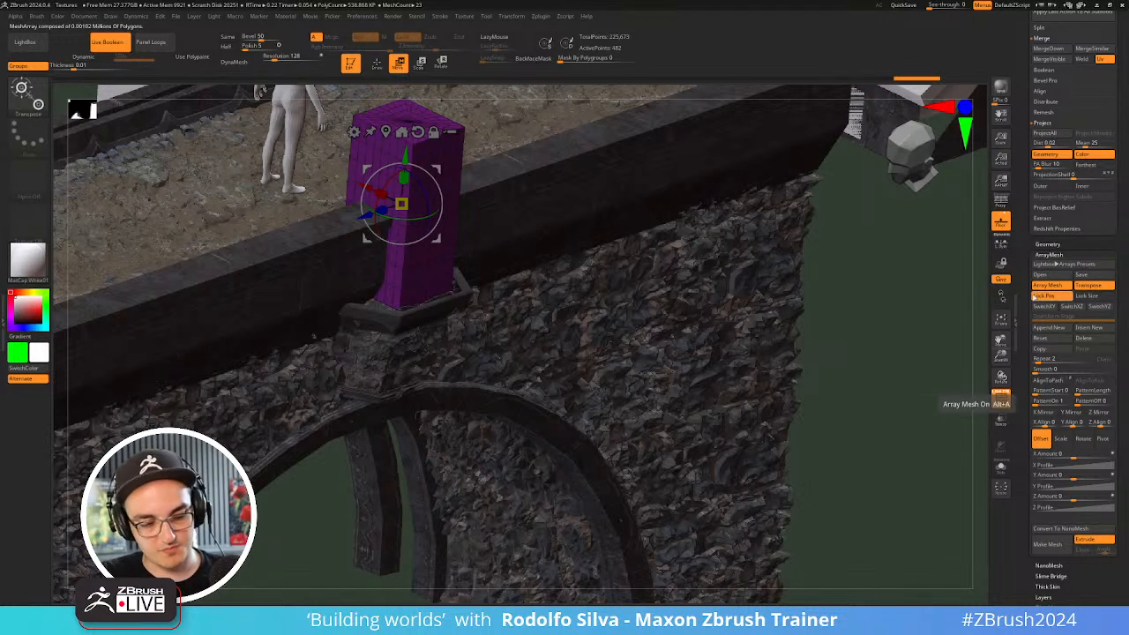
Try moving the source pillar off the parapet with the array position locked, and undo the move
{"action": "right_click_drag", "start_coordinate": [505, 262], "coordinate": [453, 303]}
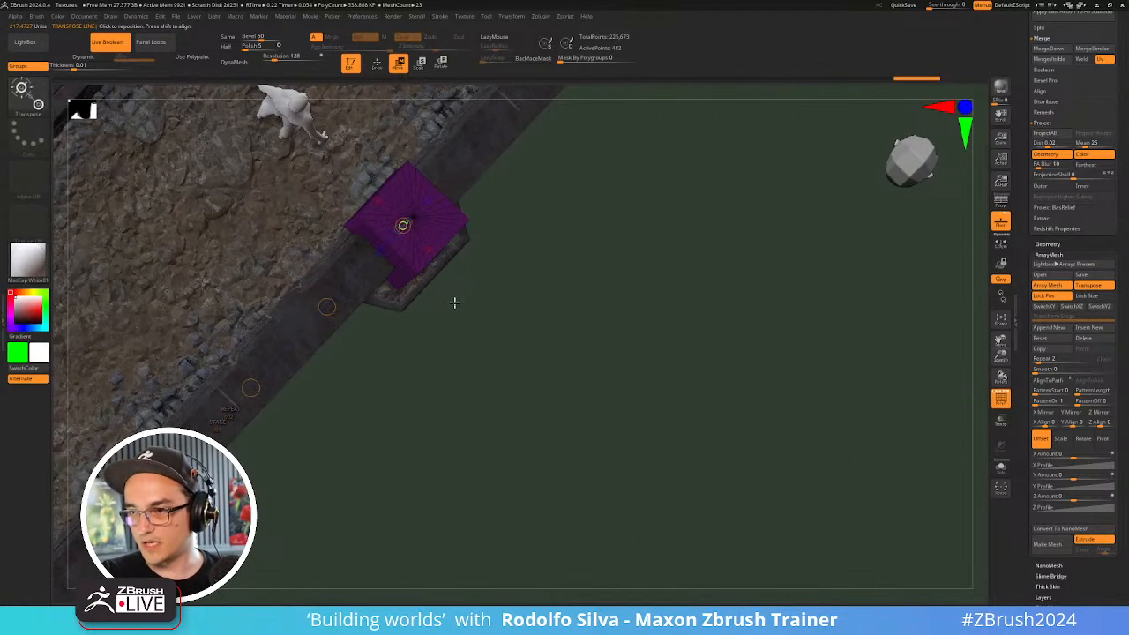
{"action": "key", "text": "y"}
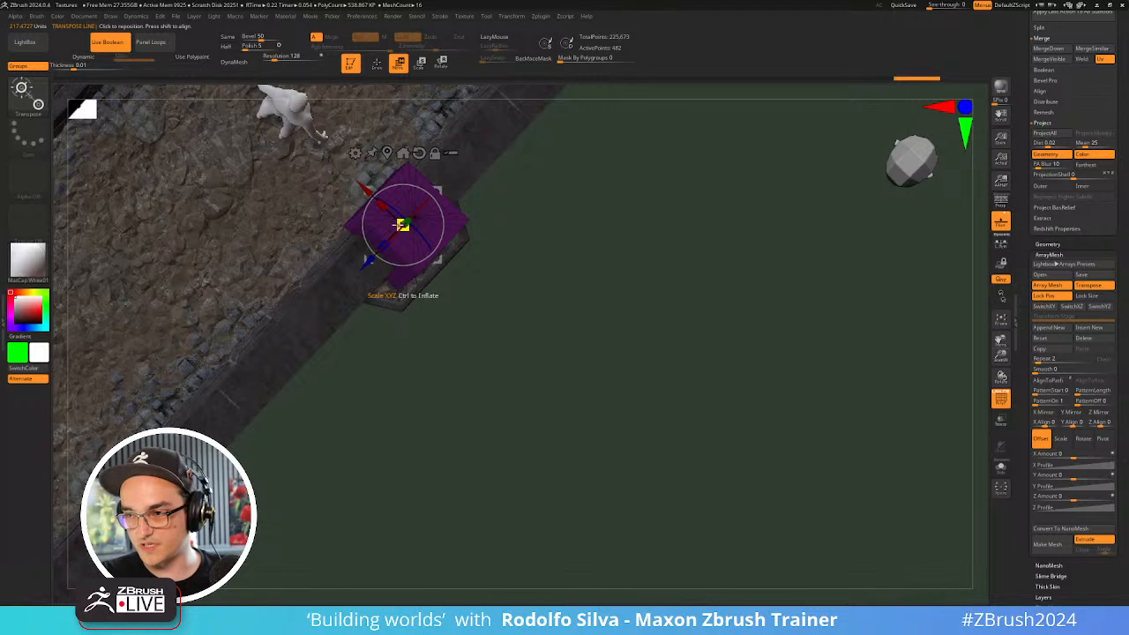
{"action": "left_click_drag", "start_coordinate": [368, 190], "coordinate": [433, 254]}
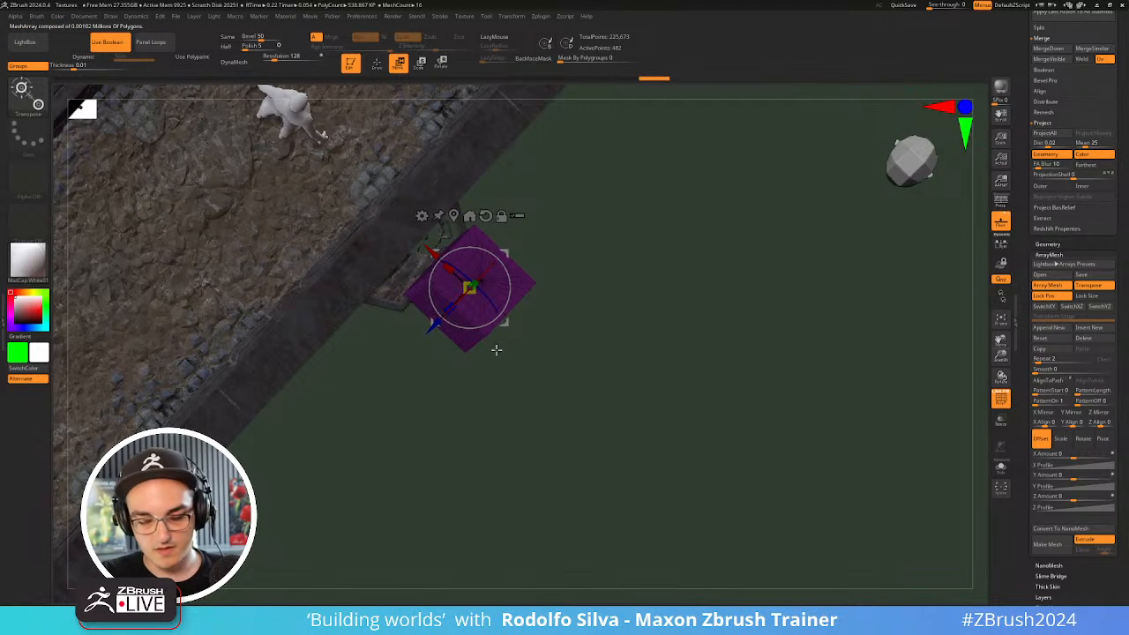
{"action": "key", "text": "y"}
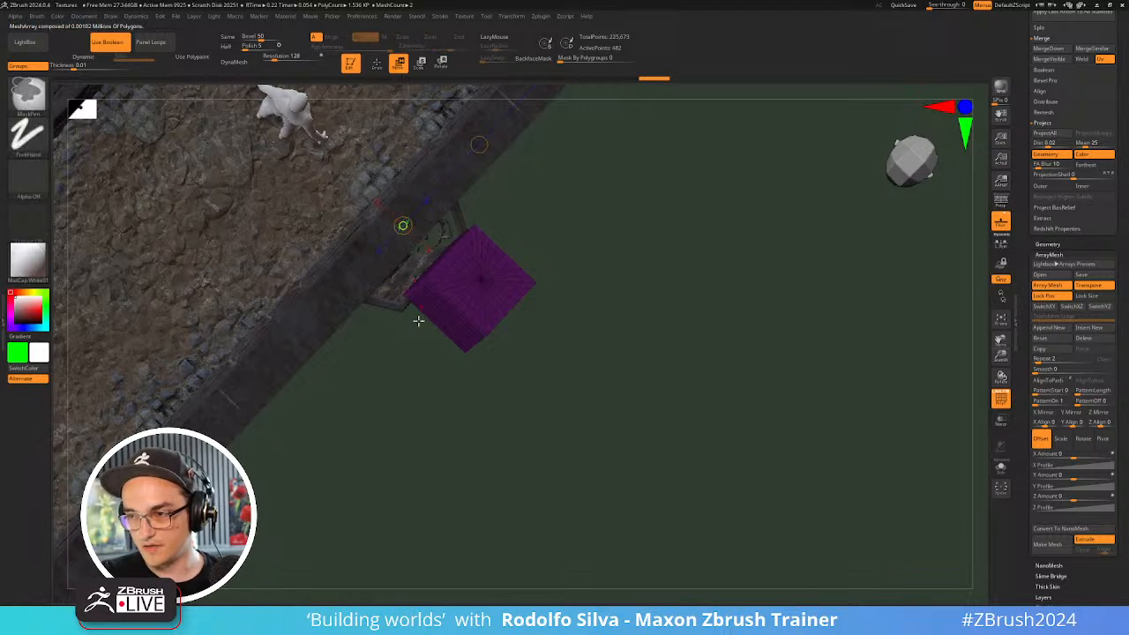
{"action": "key", "text": "ctrl+z"}
{"action": "key", "text": "y"}
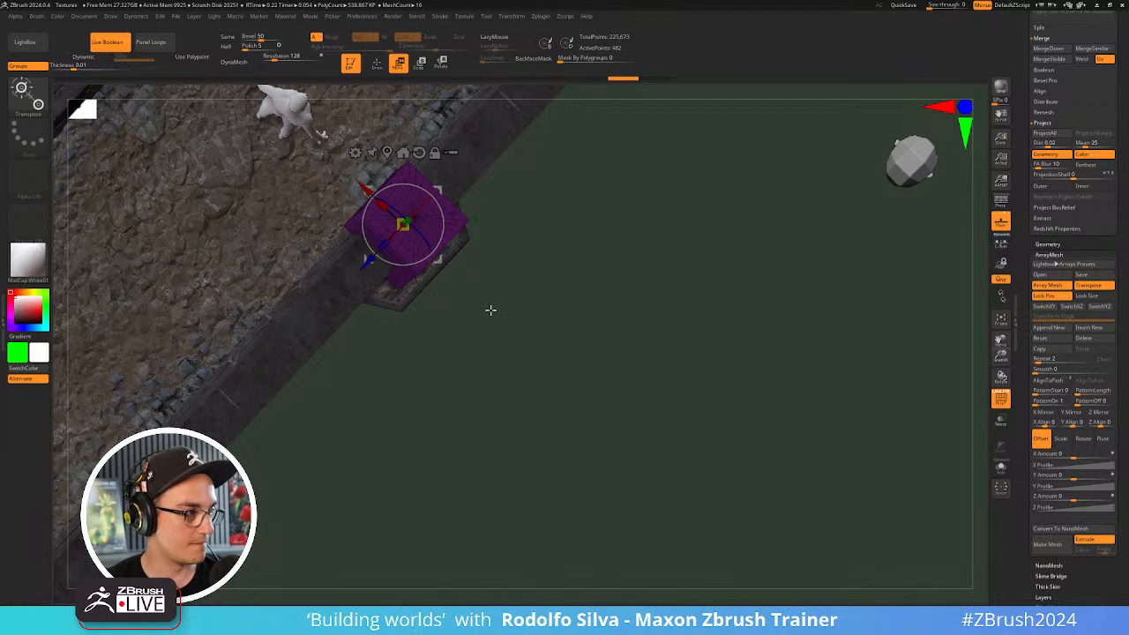
Isolate the block pillar and replace it with a Sphere 3D primitive cut to an open half-sphere bowl
{"action": "mouse_move", "coordinate": [509, 292]}
{"action": "left_mouse_down"}
{"action": "mouse_move", "coordinate": [498, 255]}
{"action": "mouse_move", "coordinate": [501, 322]}
{"action": "mouse_move", "coordinate": [510, 305]}
{"action": "left_mouse_up"}
{"action": "left_click_drag", "start_coordinate": [719, 294], "coordinate": [751, 344]}
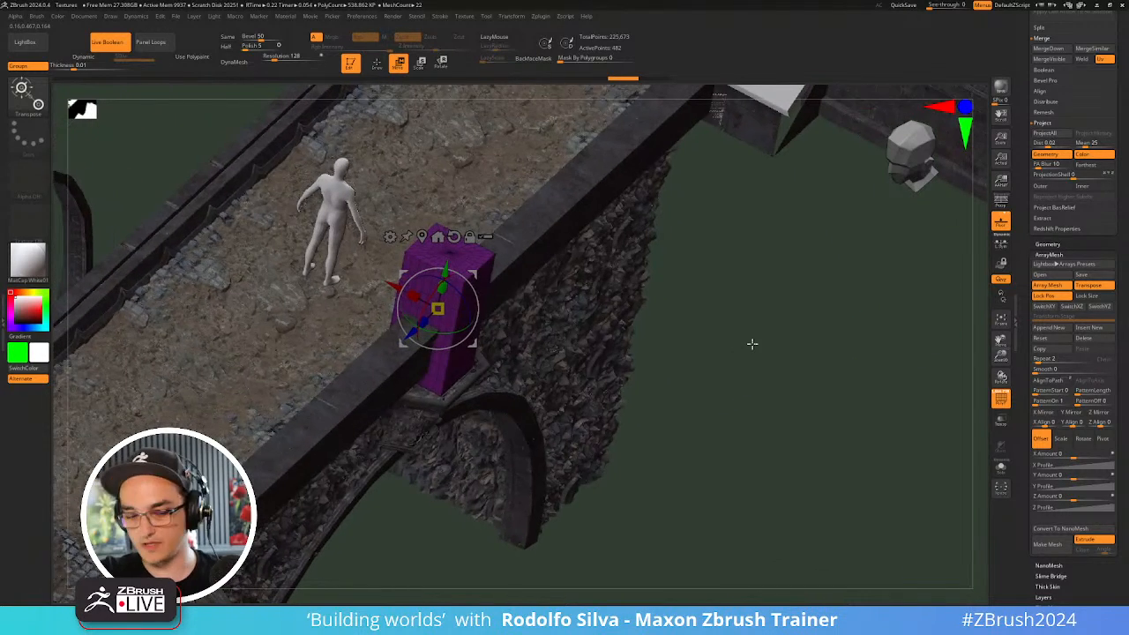
{"action": "key", "text": "alt+s"}
{"action": "left_click_drag", "start_coordinate": [687, 364], "coordinate": [620, 369]}
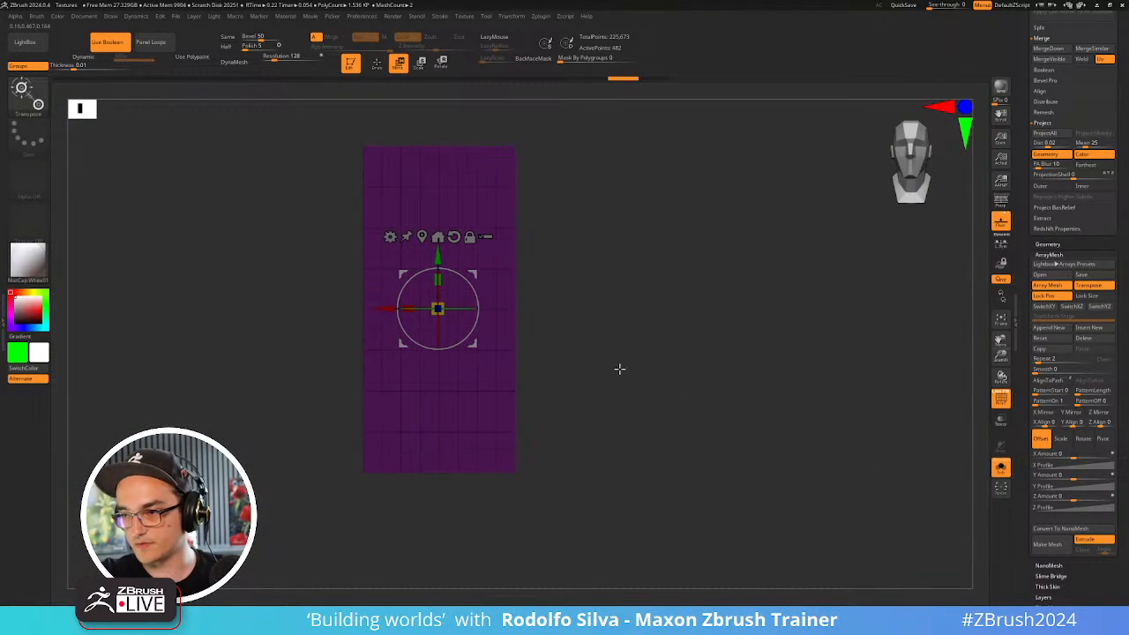
{"action": "left_click", "coordinate": [391, 236]}
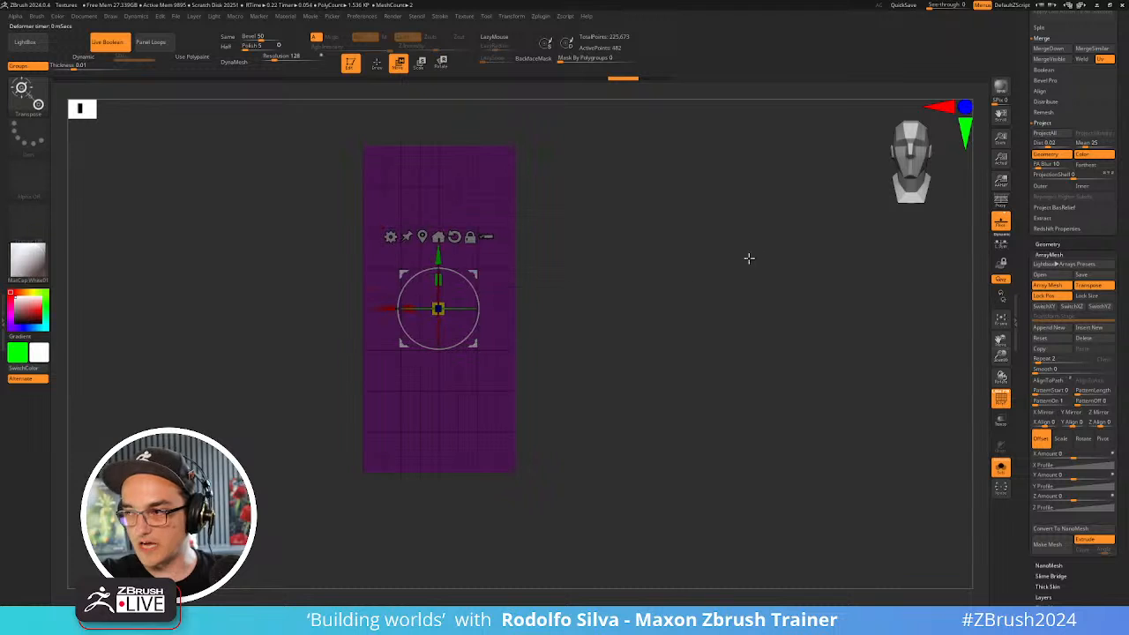
{"action": "left_click", "coordinate": [389, 238]}
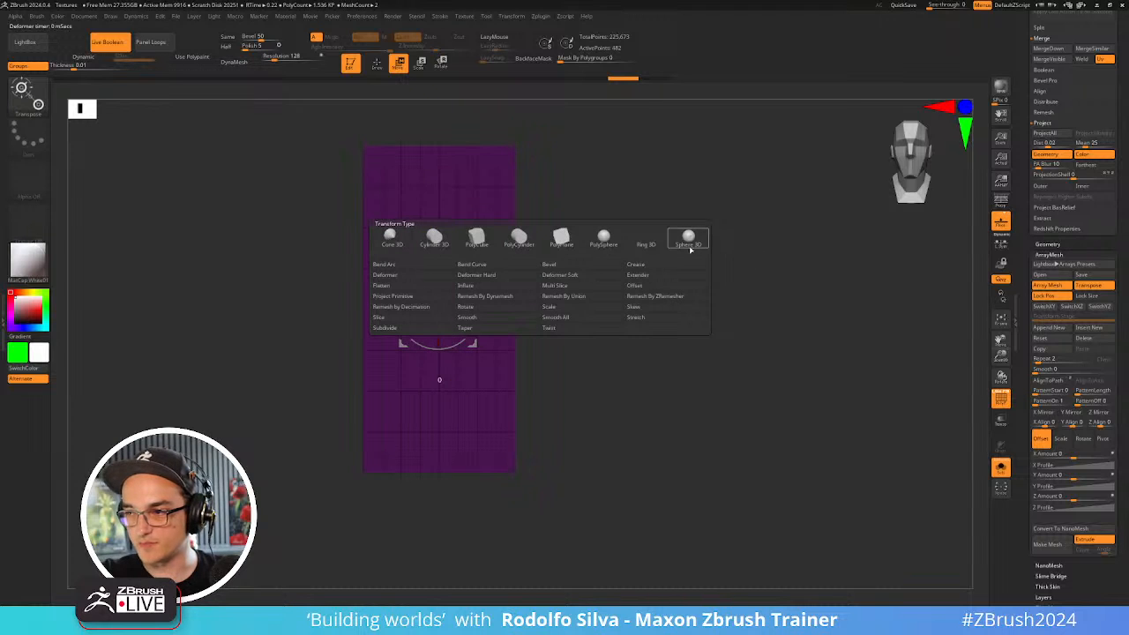
{"action": "left_click_drag", "start_coordinate": [717, 330], "coordinate": [711, 361]}
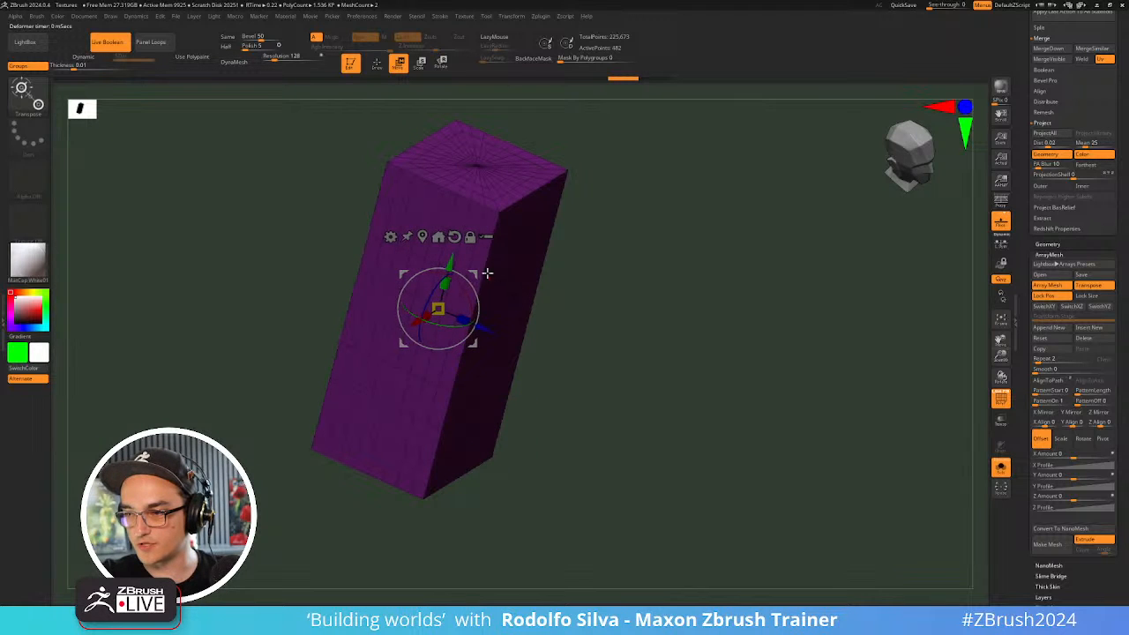
{"action": "left_click", "coordinate": [390, 236]}
{"action": "left_click", "coordinate": [703, 244]}
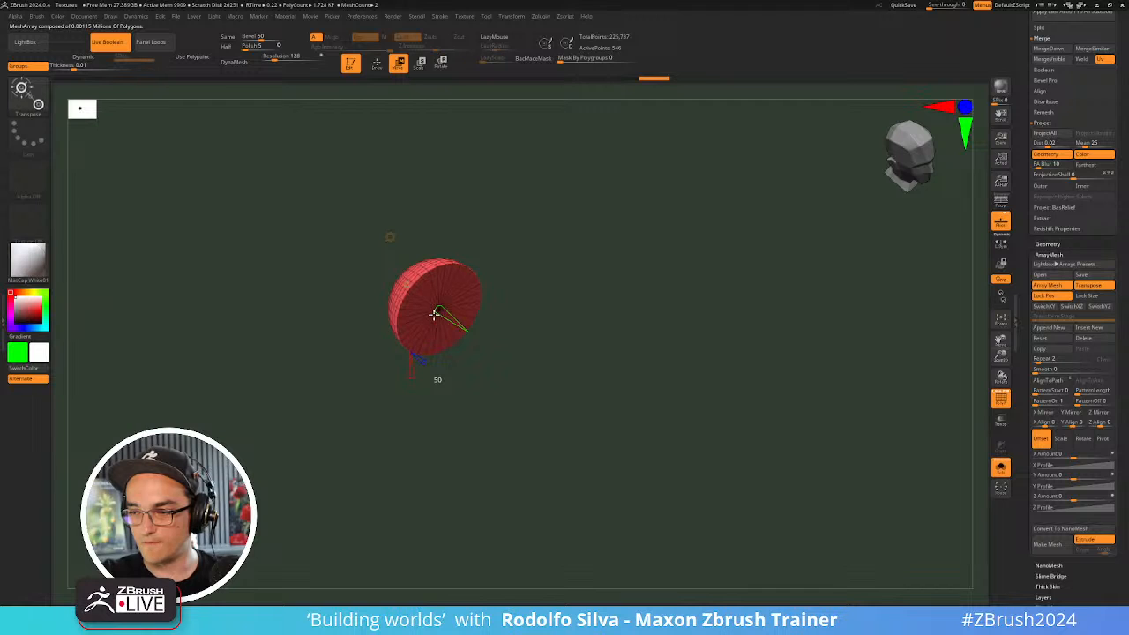
Show the rest of the bridge again and raise the half-sphere bowl above the parapet support
{"action": "left_click_drag", "start_coordinate": [523, 315], "coordinate": [523, 294]}
{"action": "mouse_move", "coordinate": [443, 302]}
{"action": "left_mouse_down"}
{"action": "mouse_move", "coordinate": [489, 286]}
{"action": "mouse_move", "coordinate": [406, 210]}
{"action": "left_mouse_up"}
{"action": "key", "text": "alt+shift+s"}
{"action": "mouse_move", "coordinate": [569, 263]}
{"action": "left_mouse_down"}
{"action": "mouse_move", "coordinate": [554, 284]}
{"action": "mouse_move", "coordinate": [539, 277]}
{"action": "mouse_move", "coordinate": [549, 281]}
{"action": "left_mouse_up"}
{"action": "left_click_drag", "start_coordinate": [414, 261], "coordinate": [377, 142]}
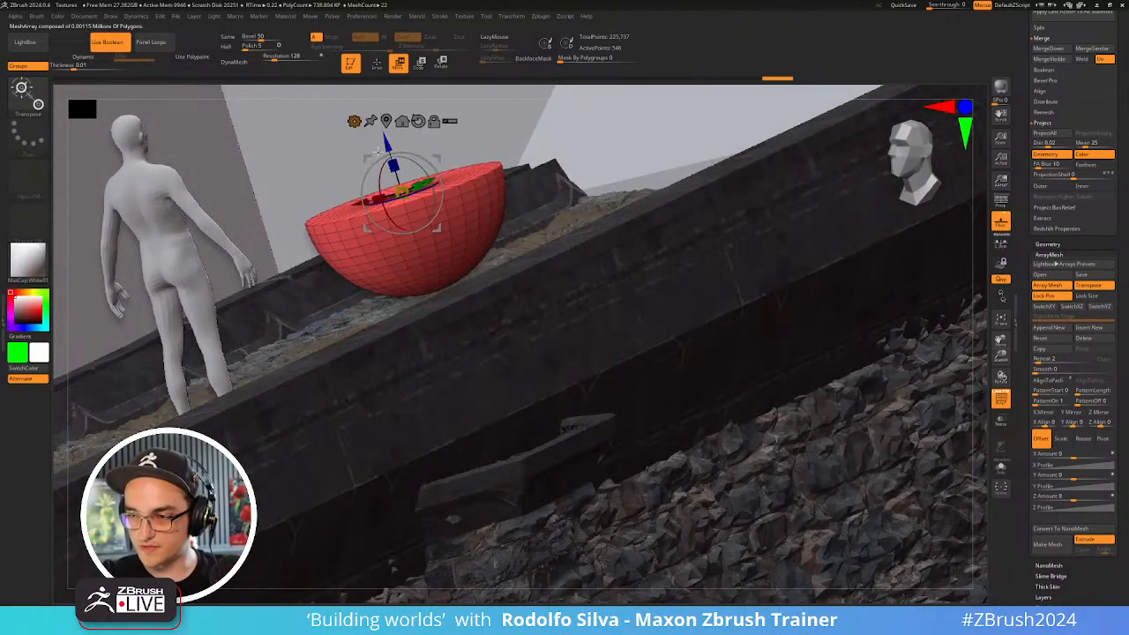
{"action": "left_click_drag", "start_coordinate": [529, 225], "coordinate": [610, 328]}
{"action": "left_click_drag", "start_coordinate": [611, 352], "coordinate": [528, 339]}
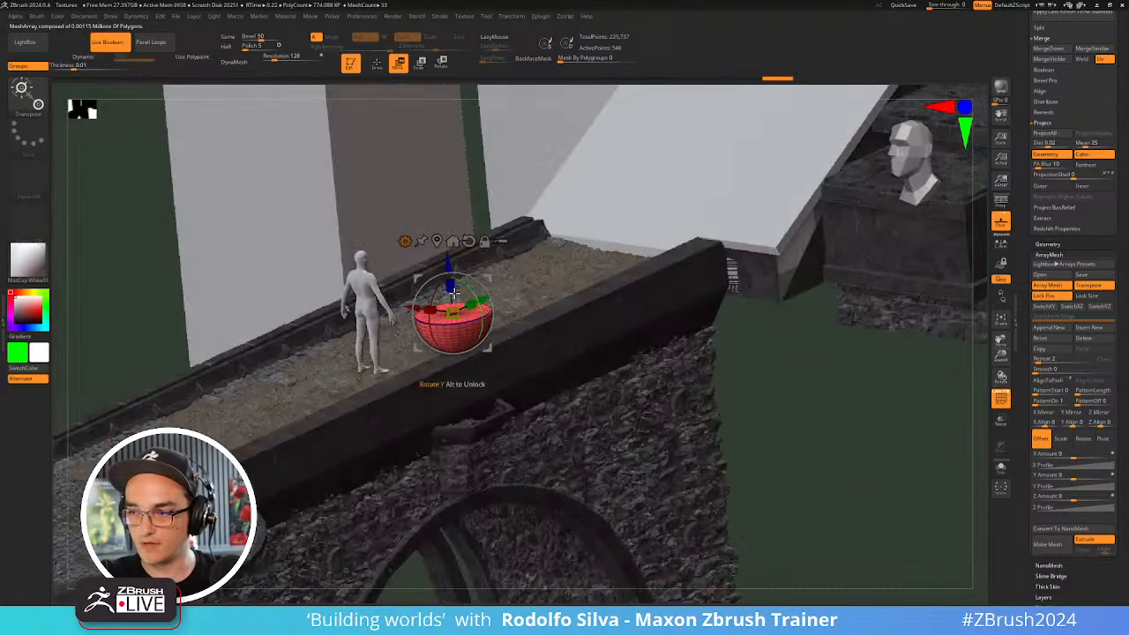
{"action": "left_click_drag", "start_coordinate": [444, 269], "coordinate": [448, 261]}
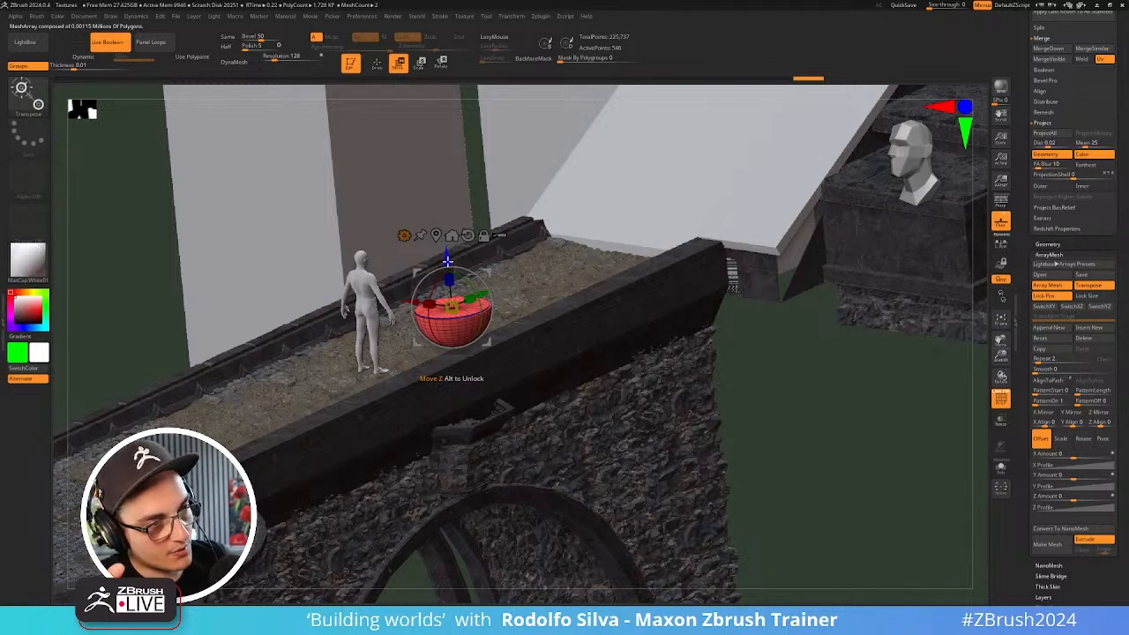
Examine the half-sphere bowl's placement beside the parapet from above and from the side
{"action": "right_click_drag", "start_coordinate": [554, 273], "coordinate": [572, 389]}
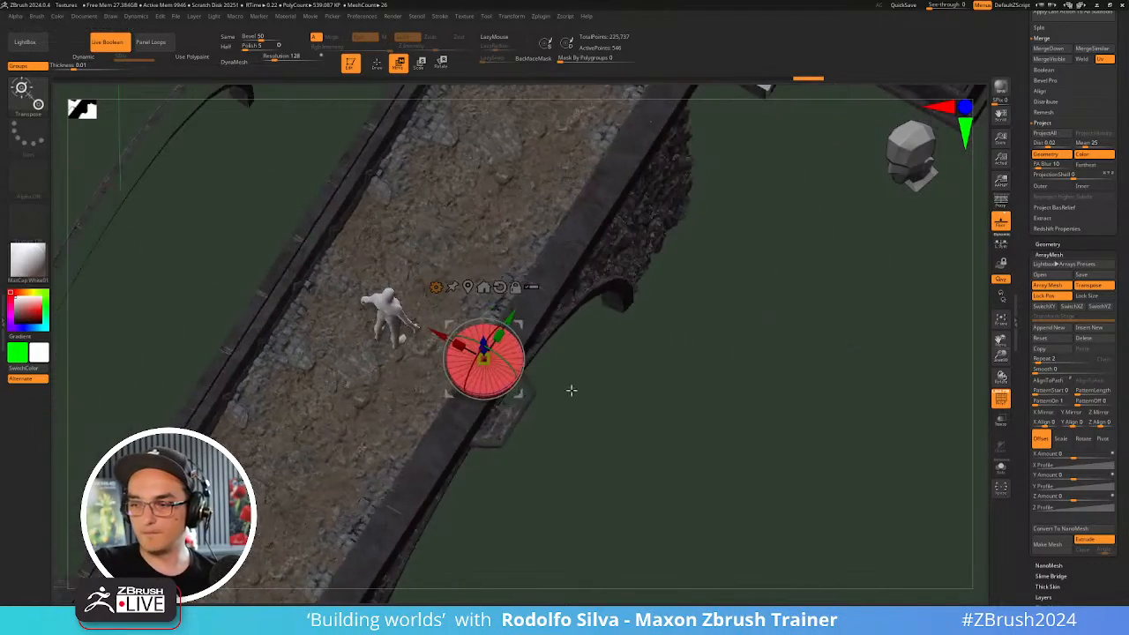
{"action": "right_click_drag", "start_coordinate": [458, 381], "coordinate": [459, 269]}
{"action": "right_click_drag", "start_coordinate": [568, 397], "coordinate": [577, 466], "text": "ctrl"}
{"action": "right_click_drag", "start_coordinate": [417, 351], "coordinate": [468, 350]}
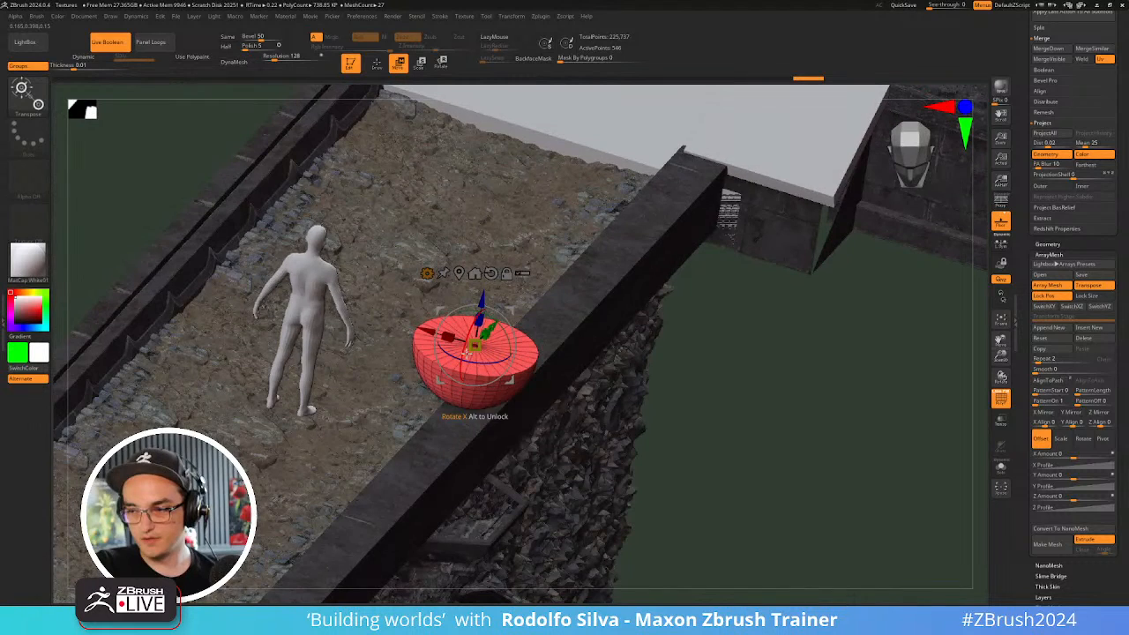
{"action": "left_click_drag", "start_coordinate": [475, 346], "coordinate": [483, 345]}
{"action": "right_click_drag", "start_coordinate": [427, 324], "coordinate": [527, 317]}
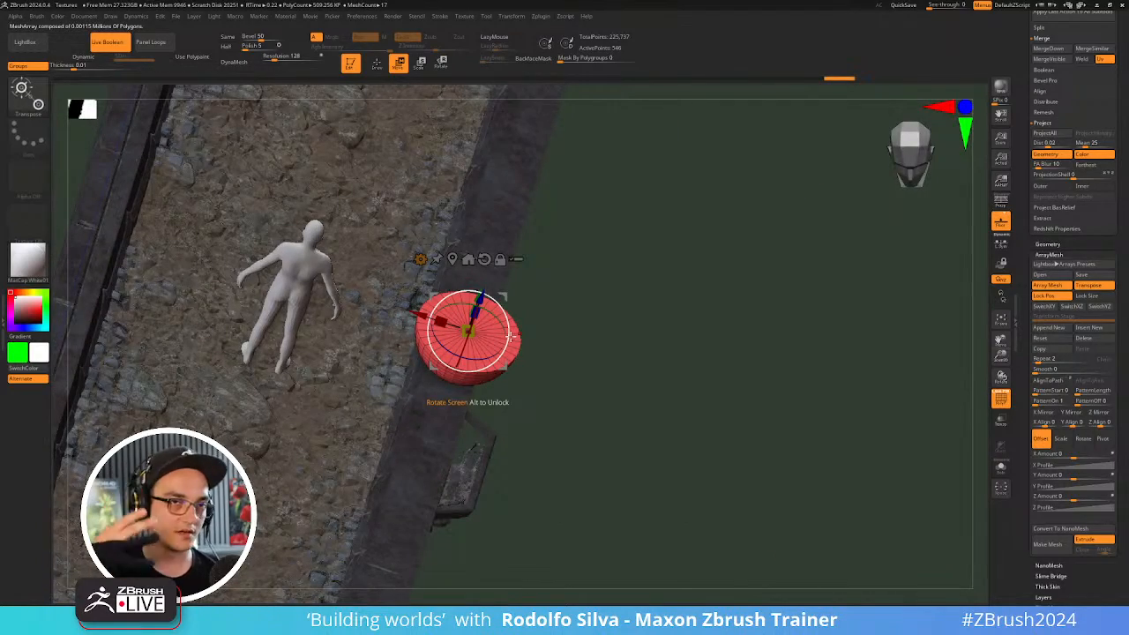
{"action": "right_click_drag", "start_coordinate": [536, 359], "coordinate": [562, 387]}
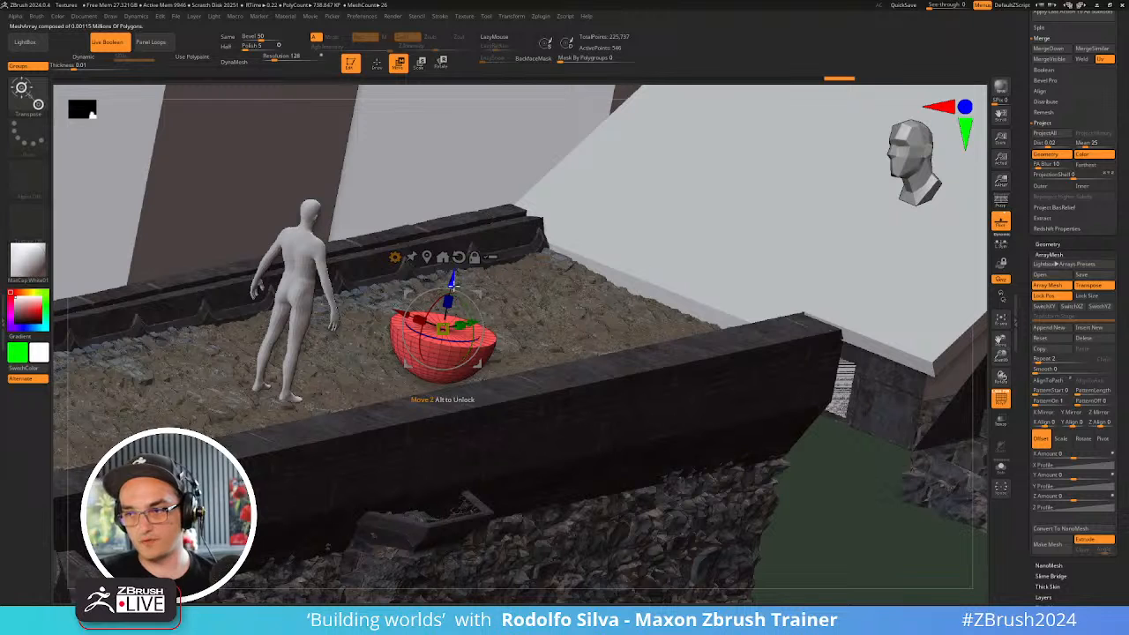
Add a PolyCube in place of a lowered duplicate of the bowl and thin it into a narrow upright bar beside the bowl
{"action": "left_click_drag", "start_coordinate": [452, 284], "coordinate": [441, 352]}
{"action": "left_click", "coordinate": [377, 326]}
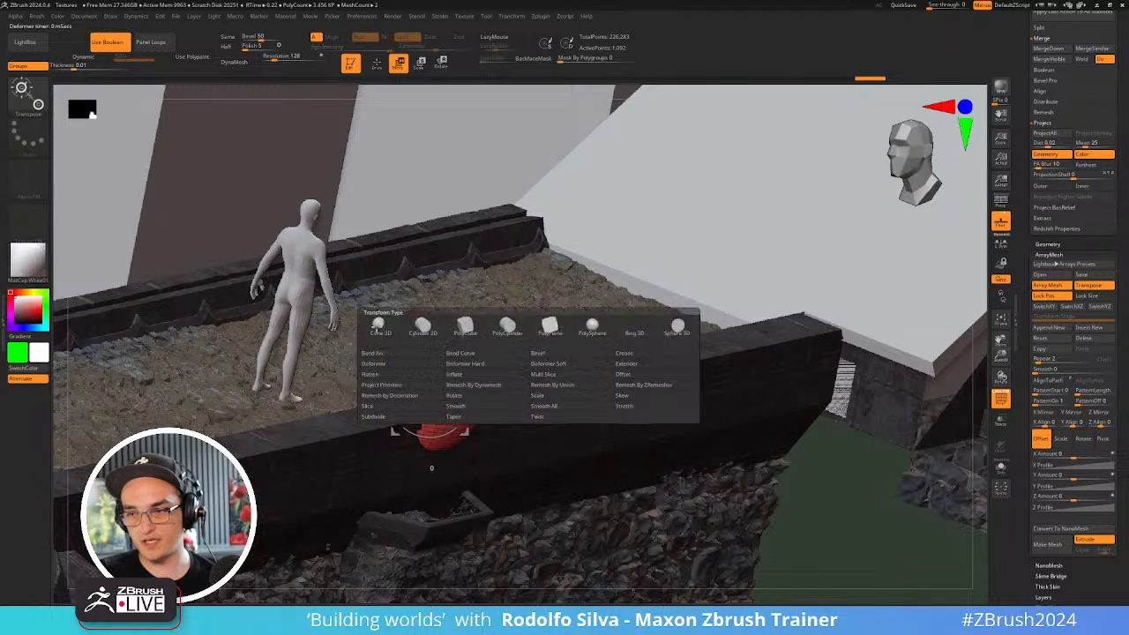
{"action": "left_click", "coordinate": [473, 329]}
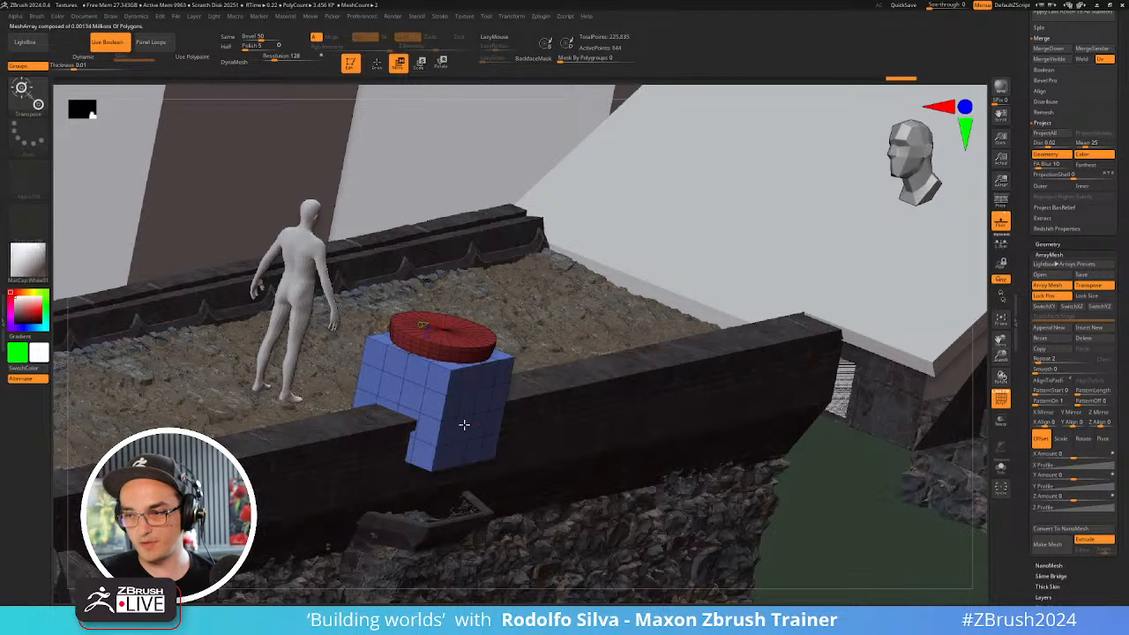
{"action": "left_click_drag", "start_coordinate": [430, 397], "coordinate": [304, 472]}
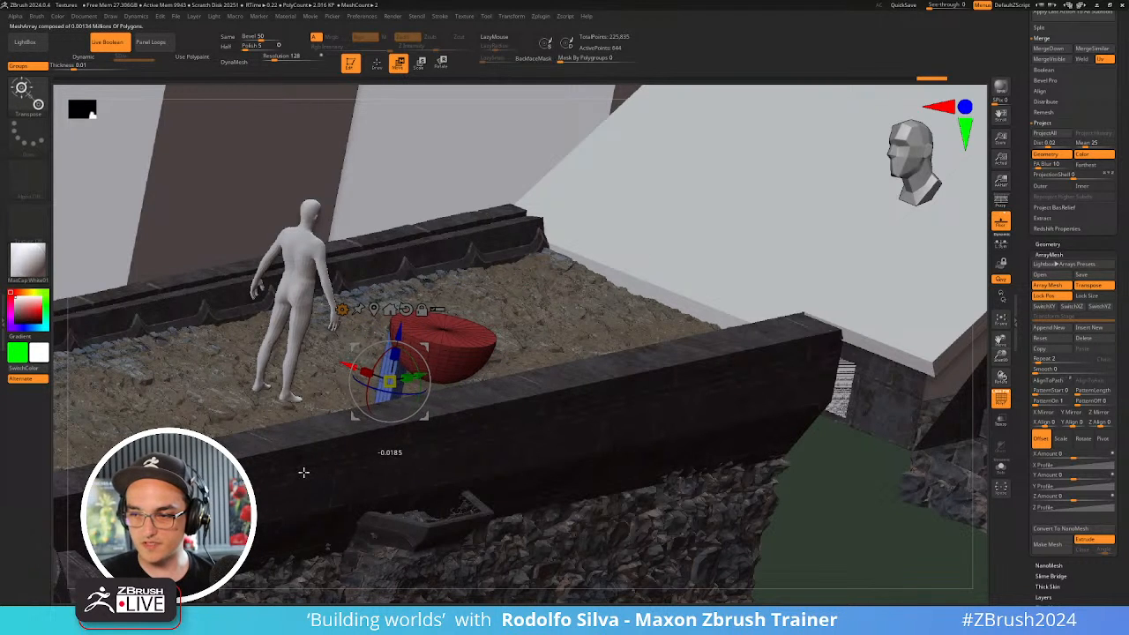
Try moving the bowl and bar together away from the parapet toward the human figure, and undo the move
{"action": "right_click_drag", "start_coordinate": [510, 438], "coordinate": [535, 451]}
{"action": "key", "text": "y"}
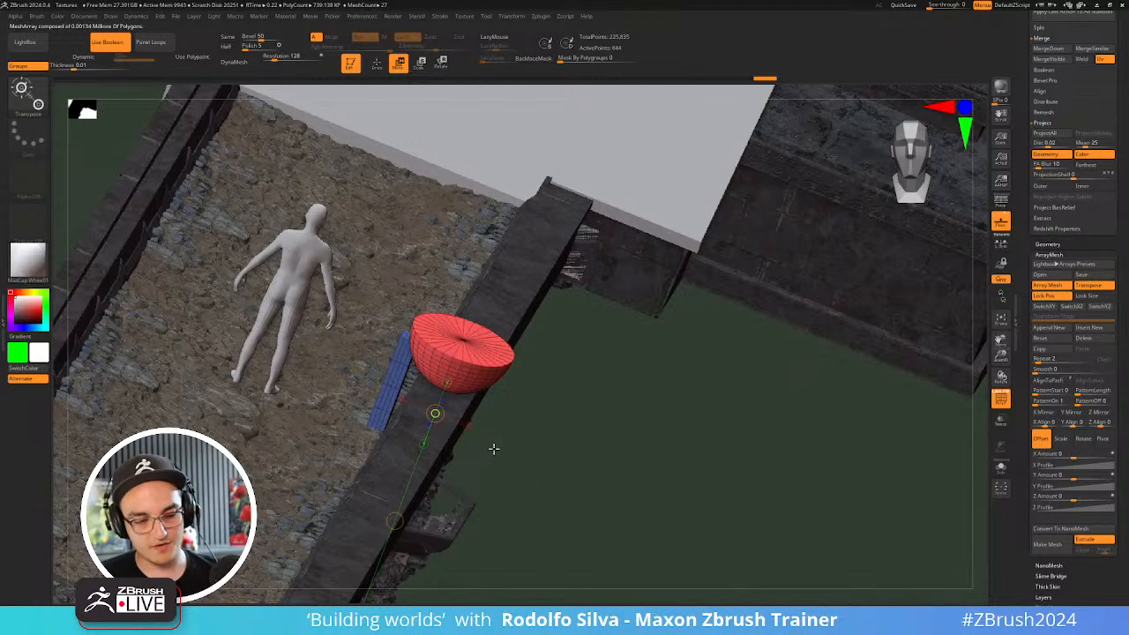
{"action": "key", "text": "y"}
{"action": "left_click_drag", "start_coordinate": [345, 366], "coordinate": [267, 498]}
{"action": "key", "text": "y"}
{"action": "key", "text": "y"}
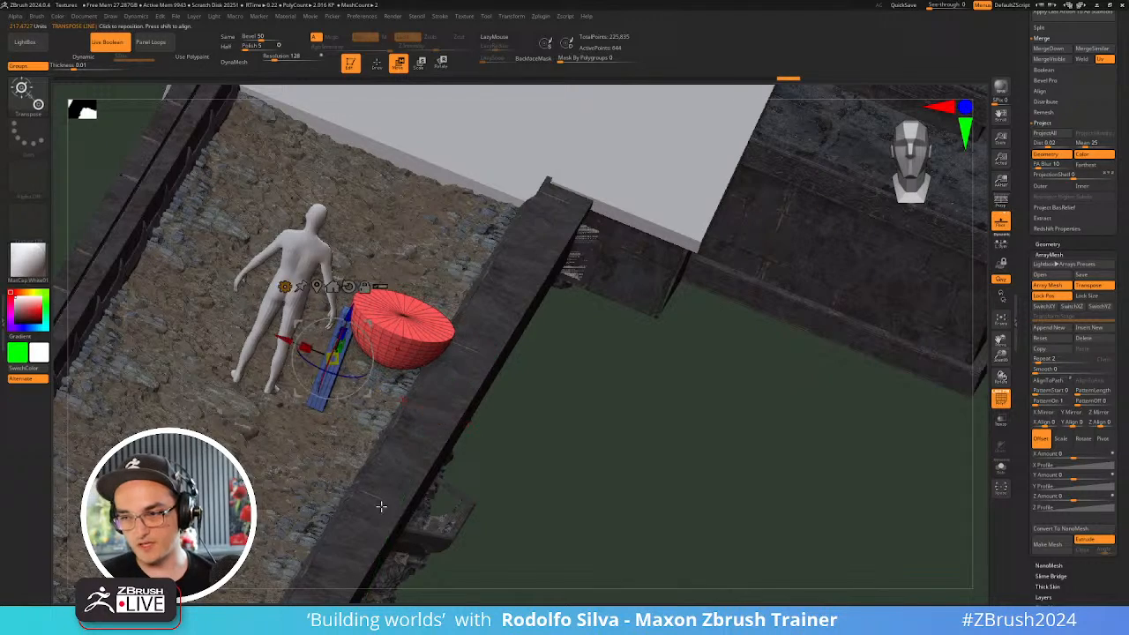
{"action": "key", "text": "ctrl+z"}
{"action": "left_click_drag", "start_coordinate": [567, 504], "coordinate": [610, 496]}
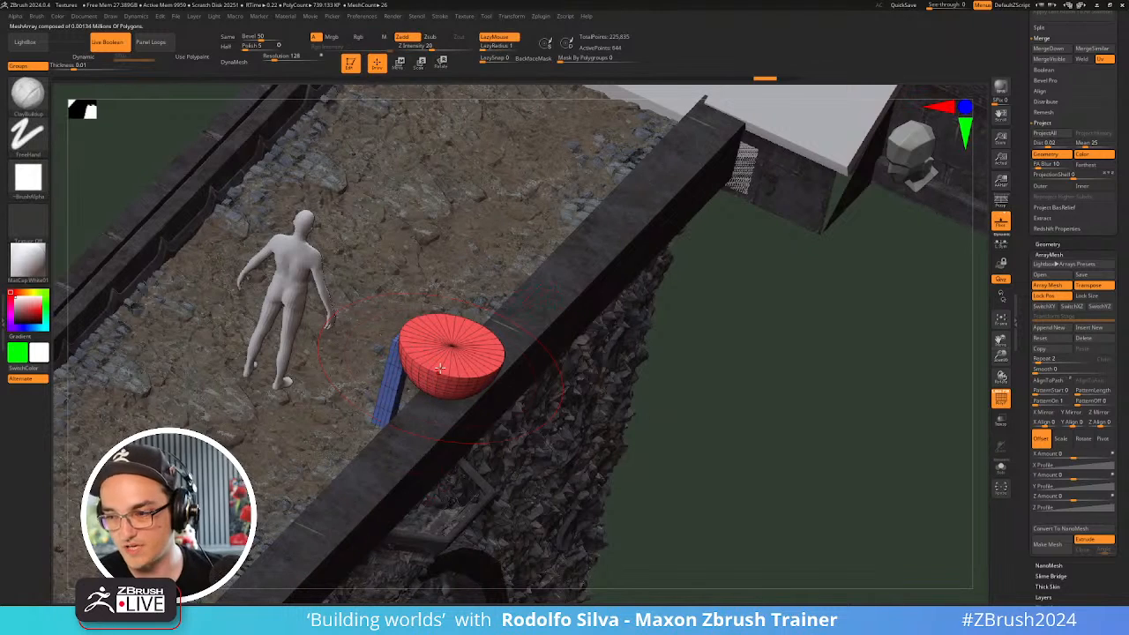
Add a sphere primitive in place of a duplicate of the bowl and bar, sized and positioned at the bar's upper end
{"action": "left_click_drag", "start_coordinate": [349, 361], "coordinate": [421, 431]}
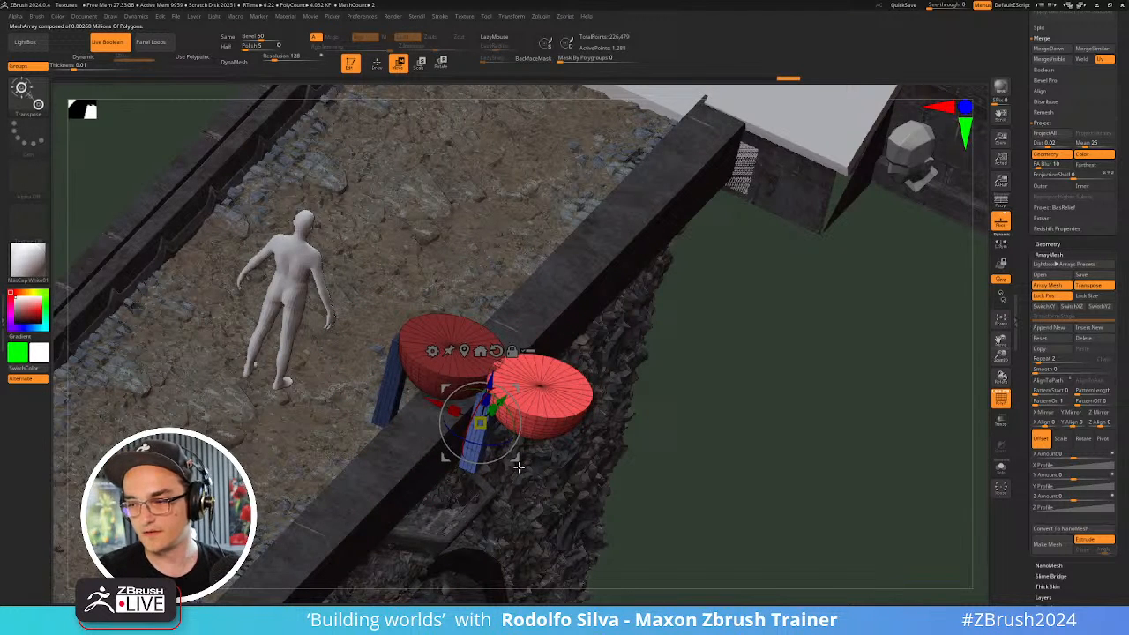
{"action": "left_click", "coordinate": [433, 351]}
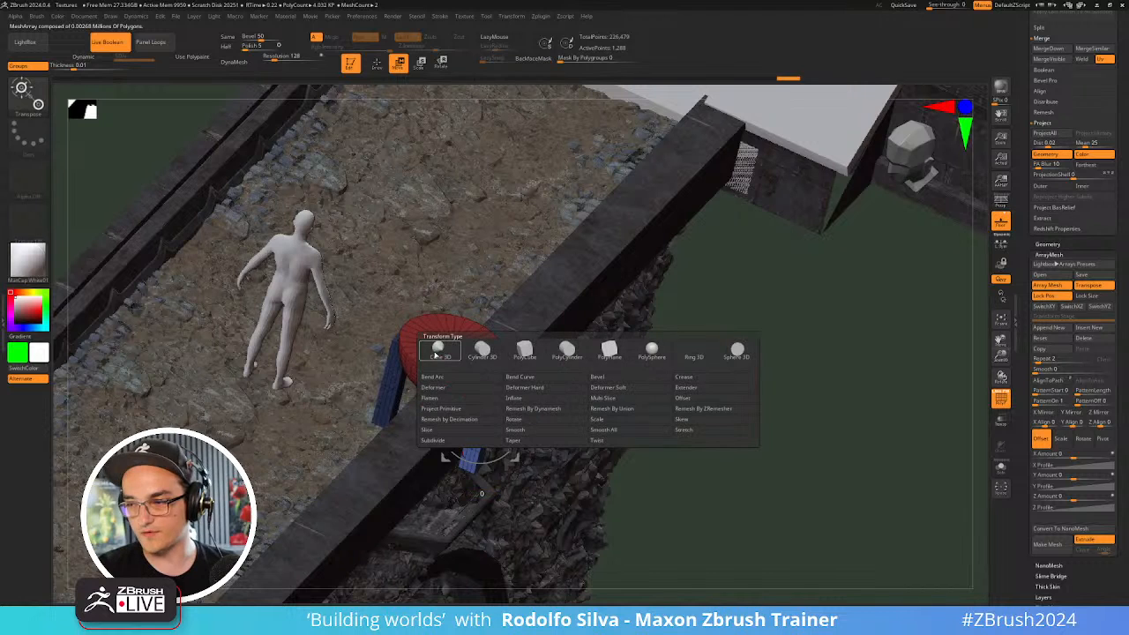
{"action": "left_click", "coordinate": [694, 352]}
{"action": "left_click_drag", "start_coordinate": [487, 409], "coordinate": [478, 432]}
{"action": "left_click_drag", "start_coordinate": [432, 404], "coordinate": [303, 428]}
{"action": "left_click_drag", "start_coordinate": [400, 338], "coordinate": [419, 250]}
{"action": "left_click_drag", "start_coordinate": [360, 303], "coordinate": [411, 310]}
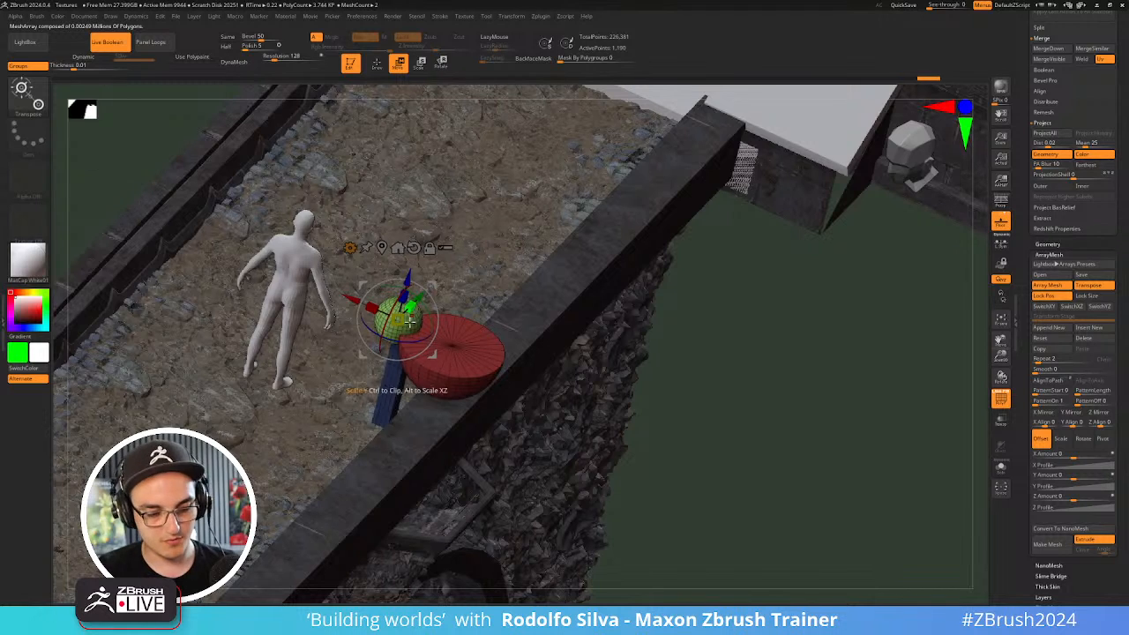
Isolate the subtool holding the bowl, bar and sphere, and view it straight on with the sphere in front of the bowl
{"action": "key", "text": "alt+shift+s"}
{"action": "right_click_drag", "start_coordinate": [553, 479], "coordinate": [621, 569], "text": "ctrl"}
{"action": "left_click_drag", "start_coordinate": [621, 569], "coordinate": [505, 386]}
{"action": "key", "text": "q"}
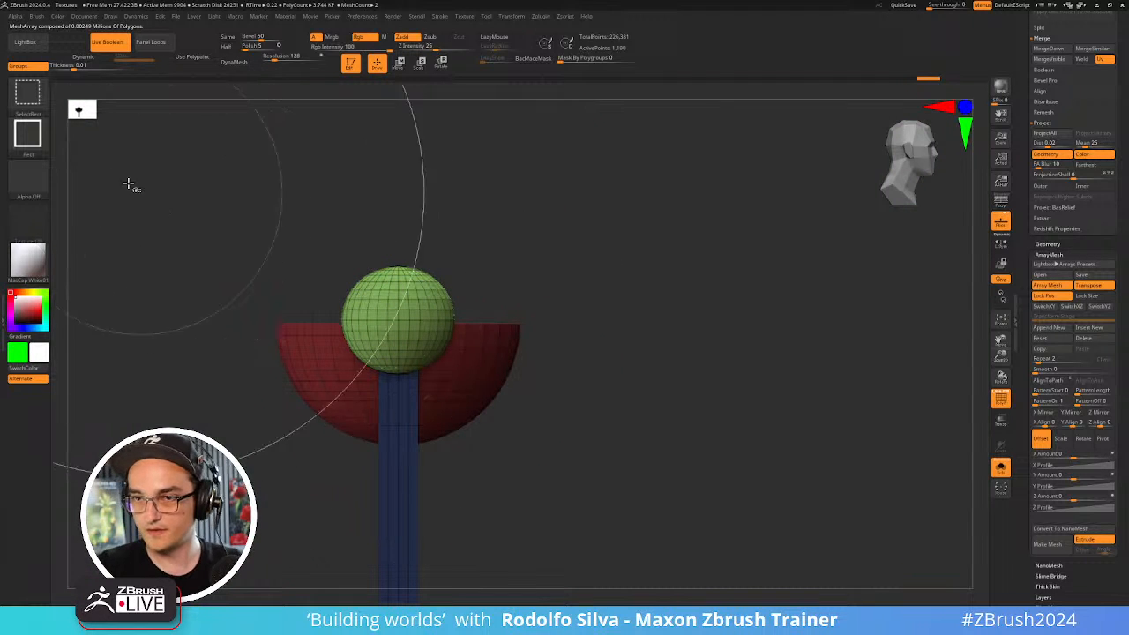
Save the project over the existing Textures.ZPR file
{"action": "key", "text": "ctrl+s"}
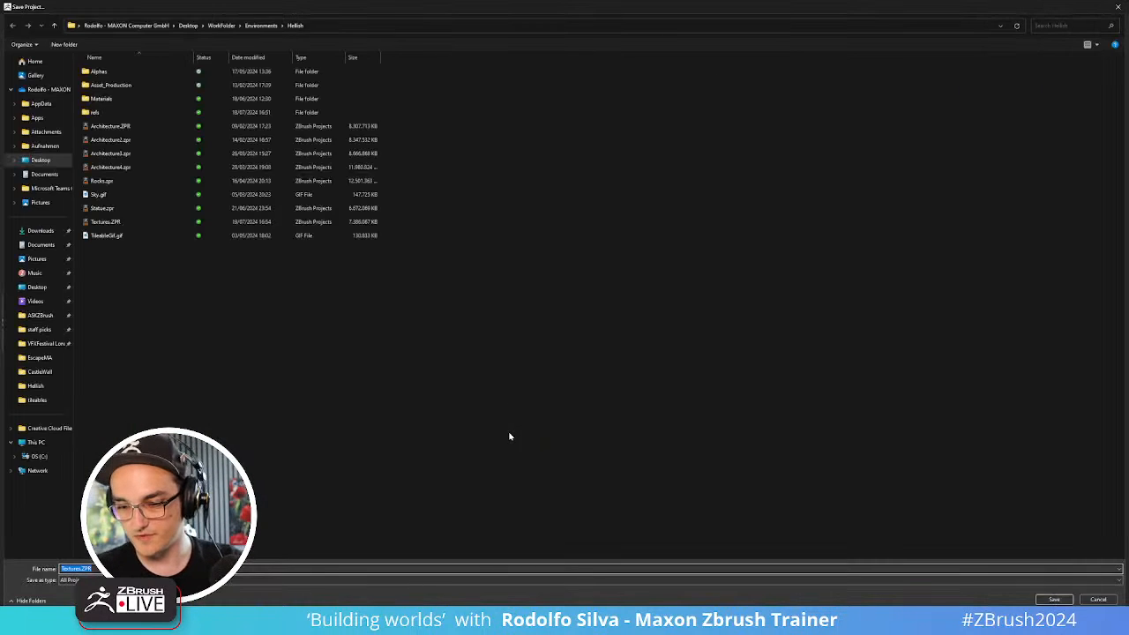
{"action": "key", "text": "Return"}
{"action": "key", "text": "Return"}
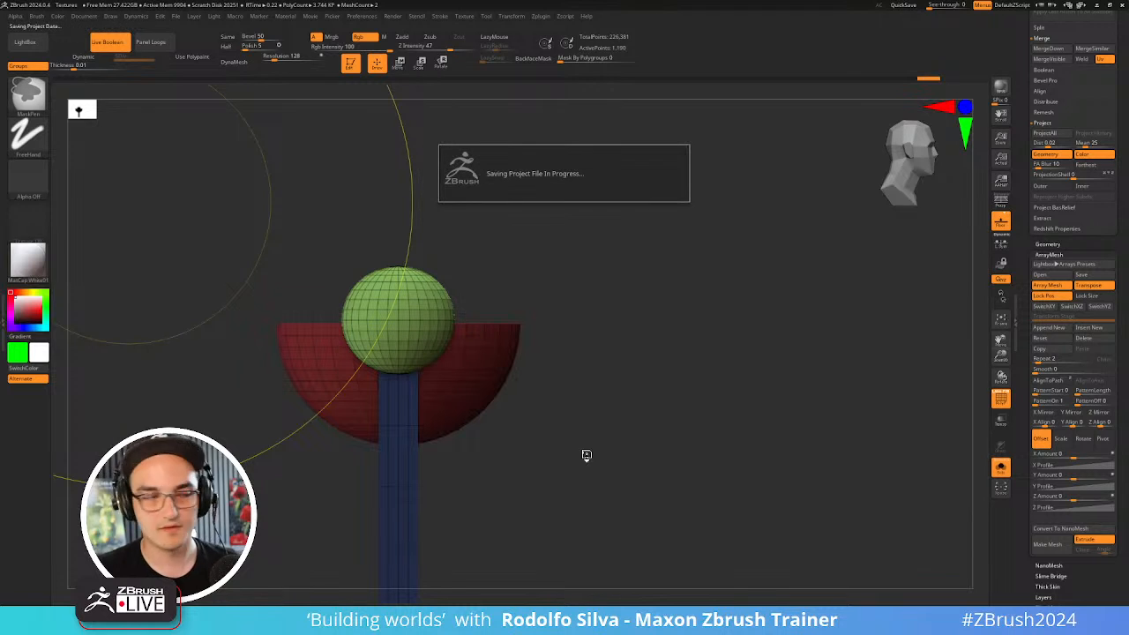
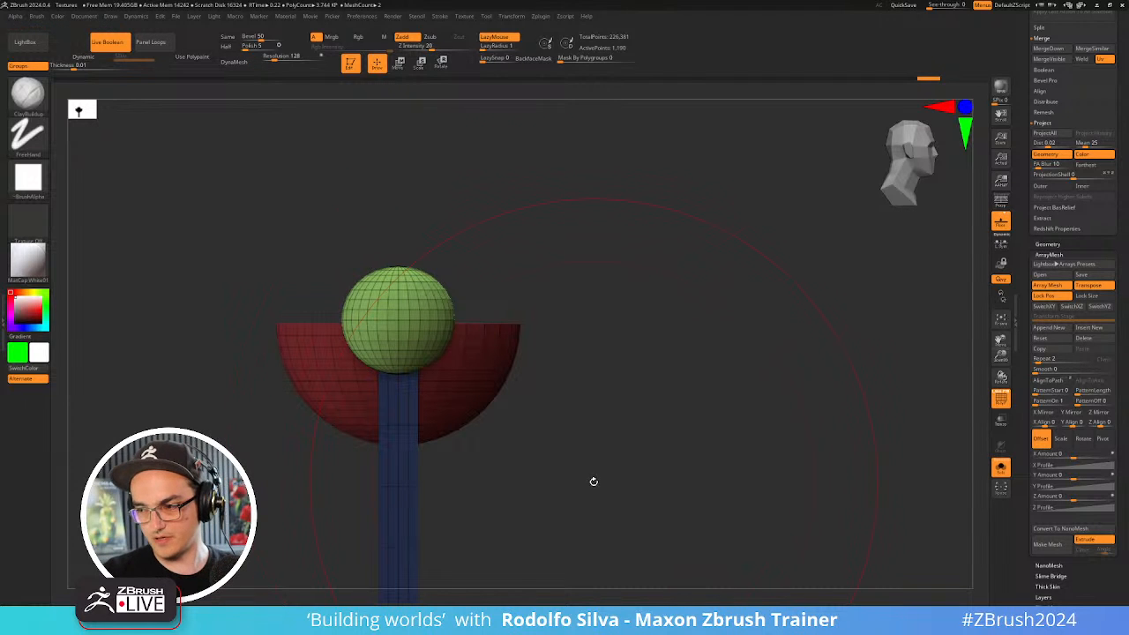
Slice the sphere's two opposite sides flat with vertical KnifeCurve cuts, using a reduced draw size
{"action": "mouse_move", "coordinate": [592, 480]}
{"action": "left_mouse_down"}
{"action": "mouse_move", "coordinate": [600, 465]}
{"action": "mouse_move", "coordinate": [577, 427]}
{"action": "mouse_move", "coordinate": [557, 316]}
{"action": "left_mouse_up"}
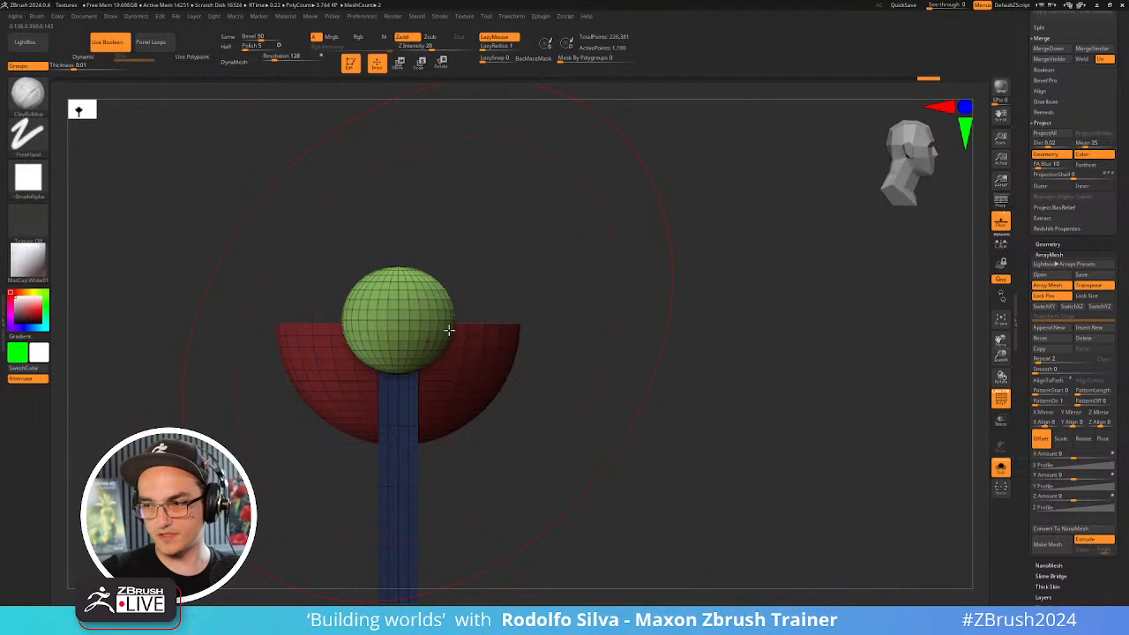
{"action": "left_click", "coordinate": [31, 101], "text": "ctrl+shift"}
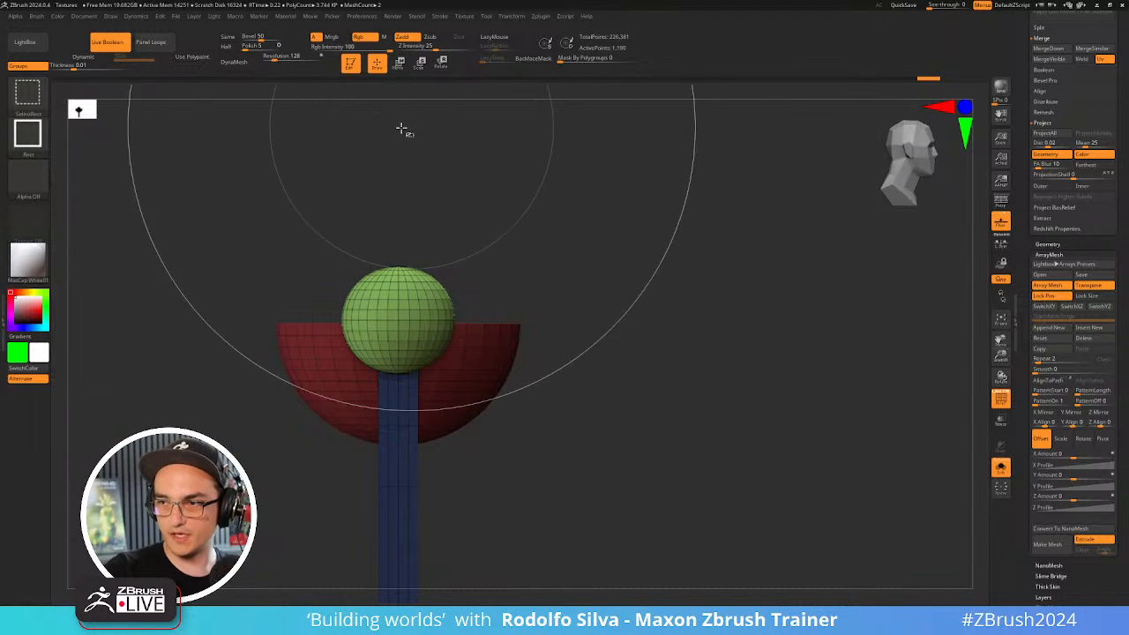
{"action": "left_click", "coordinate": [32, 102], "text": "ctrl+shift"}
{"action": "left_click", "coordinate": [36, 95], "text": "ctrl+shift"}
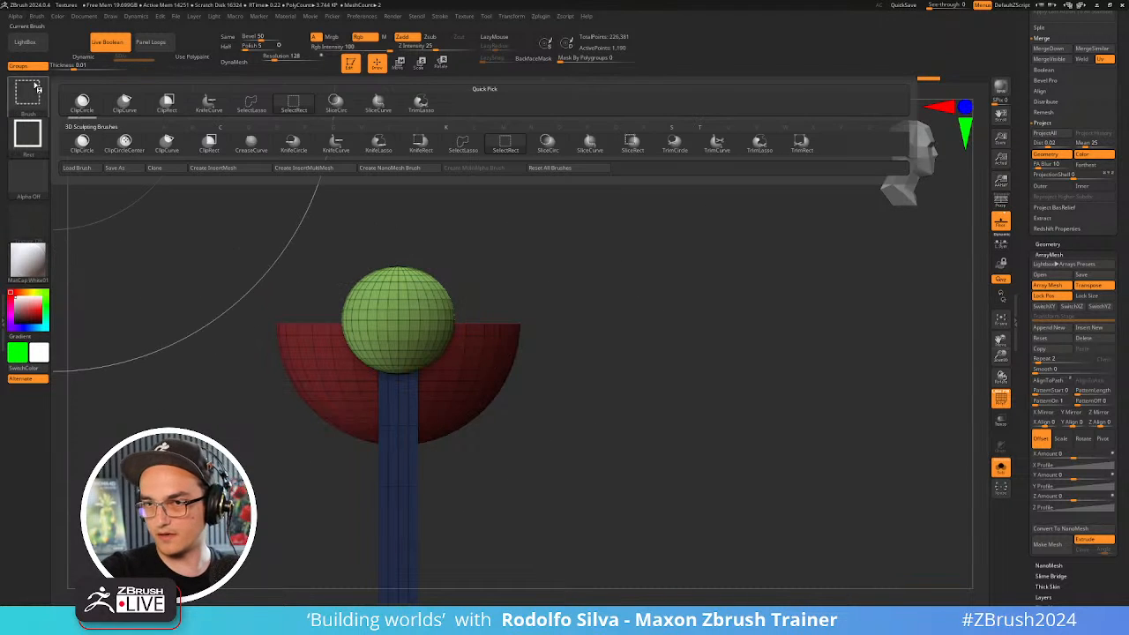
{"action": "left_click", "coordinate": [337, 146], "text": "ctrl+shift"}
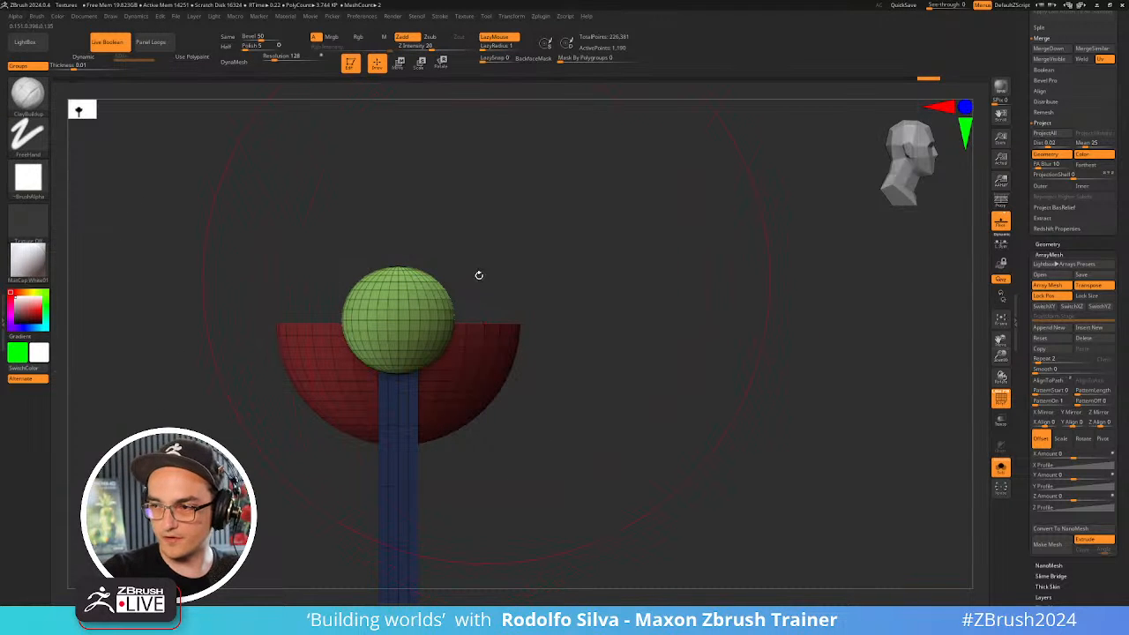
{"action": "key", "text": "s"}
{"action": "left_click_drag", "start_coordinate": [456, 253], "coordinate": [450, 255]}
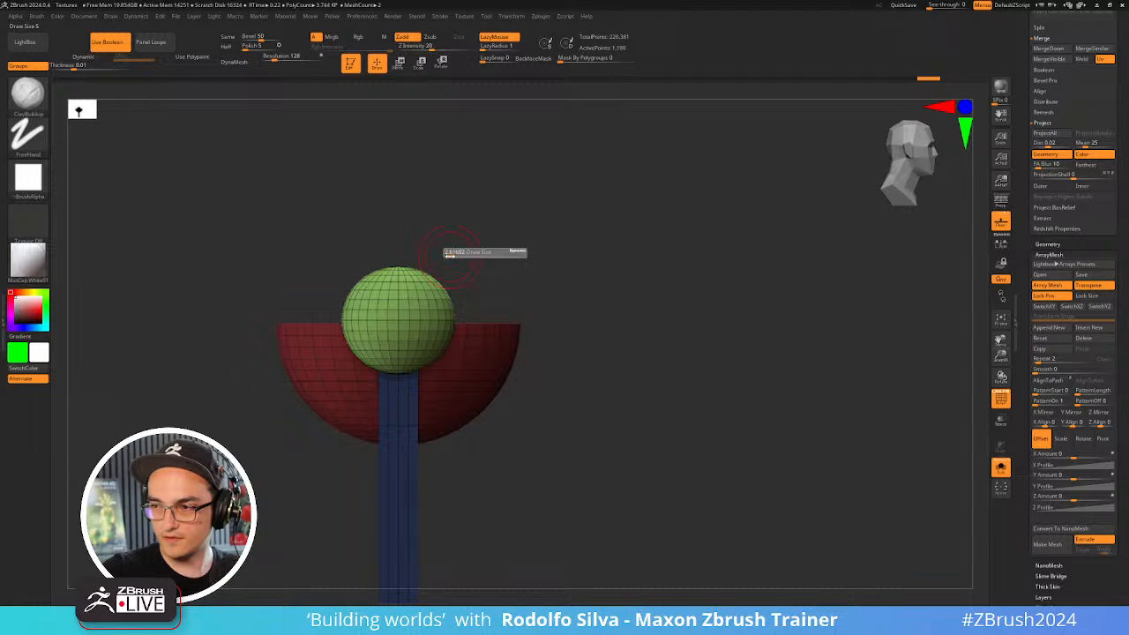
{"action": "left_click_drag", "start_coordinate": [437, 210], "coordinate": [444, 488], "text": "ctrl+shift"}
{"action": "left_click_drag", "start_coordinate": [358, 476], "coordinate": [352, 140], "text": "ctrl+shift"}
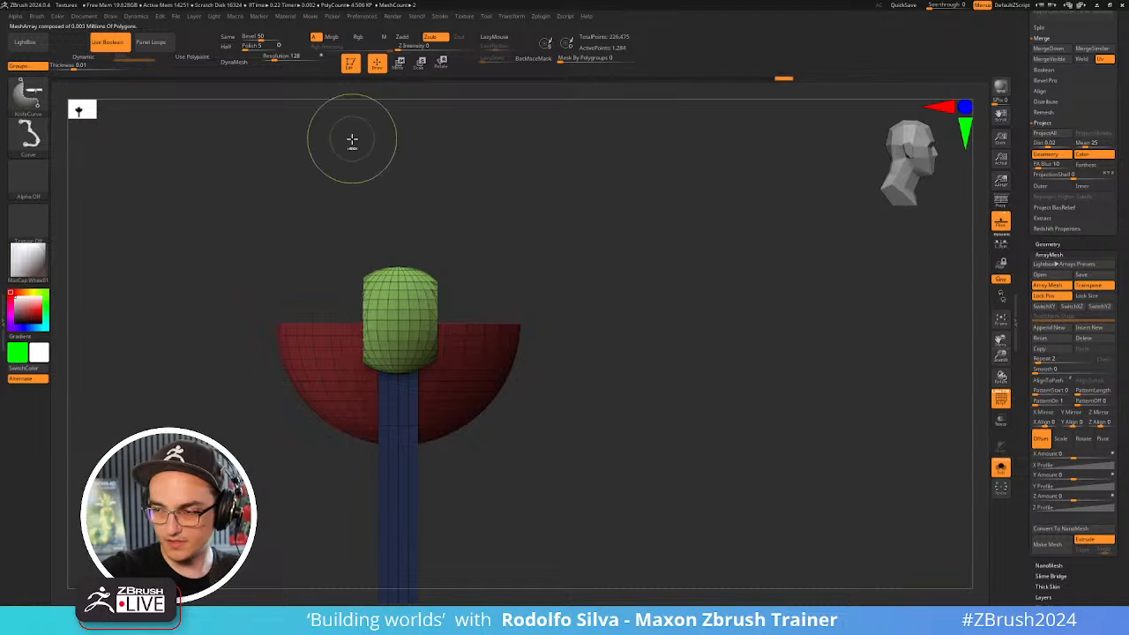
{"action": "mouse_move", "coordinate": [532, 468]}
{"action": "left_mouse_down"}
{"action": "mouse_move", "coordinate": [549, 506]}
{"action": "mouse_move", "coordinate": [530, 424]}
{"action": "mouse_move", "coordinate": [538, 394]}
{"action": "left_mouse_up"}
{"action": "left_click", "coordinate": [31, 104], "text": "ctrl+shift"}
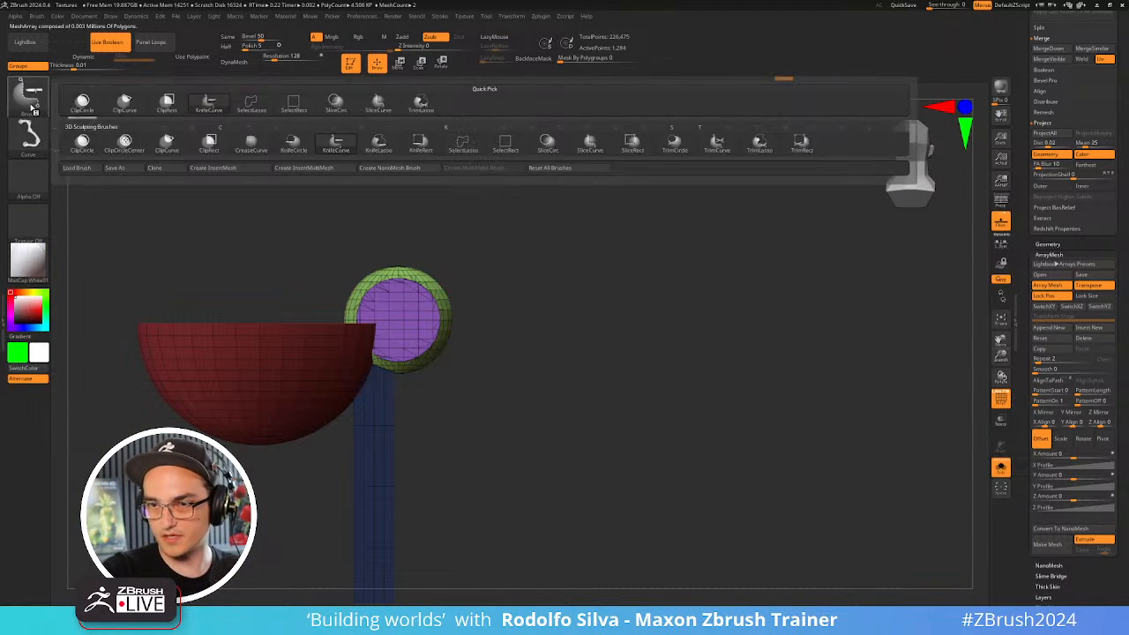
Switch to the ZModeler brush and show only the half-sphere bowl's polygroup
{"action": "left_click_drag", "start_coordinate": [583, 361], "coordinate": [498, 387]}
{"action": "left_click_drag", "start_coordinate": [564, 400], "coordinate": [499, 422]}
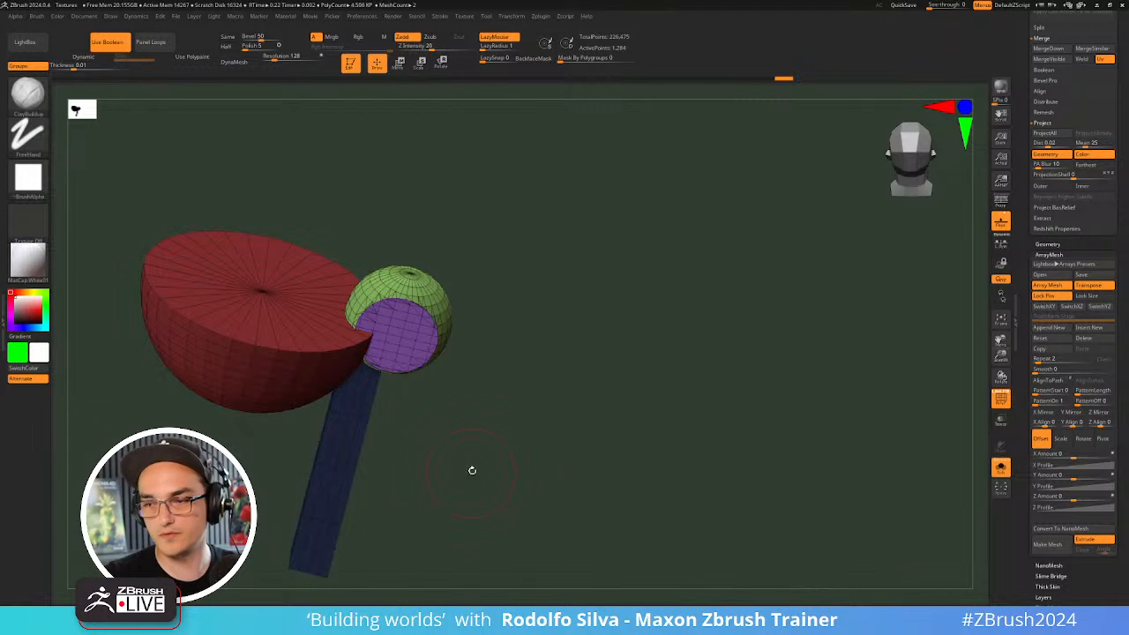
{"action": "left_click_drag", "start_coordinate": [472, 471], "coordinate": [500, 434], "text": "alt"}
{"action": "left_click", "coordinate": [443, 386], "text": "ctrl"}
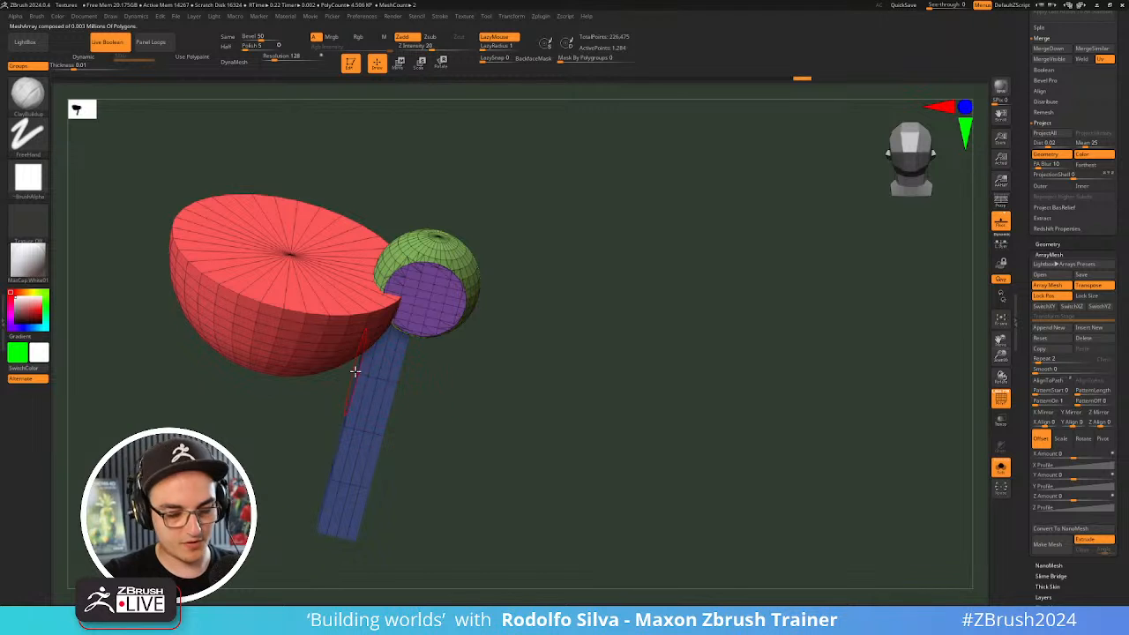
{"action": "key", "text": "b"}
{"action": "key", "text": "z"}
{"action": "key", "text": "m"}
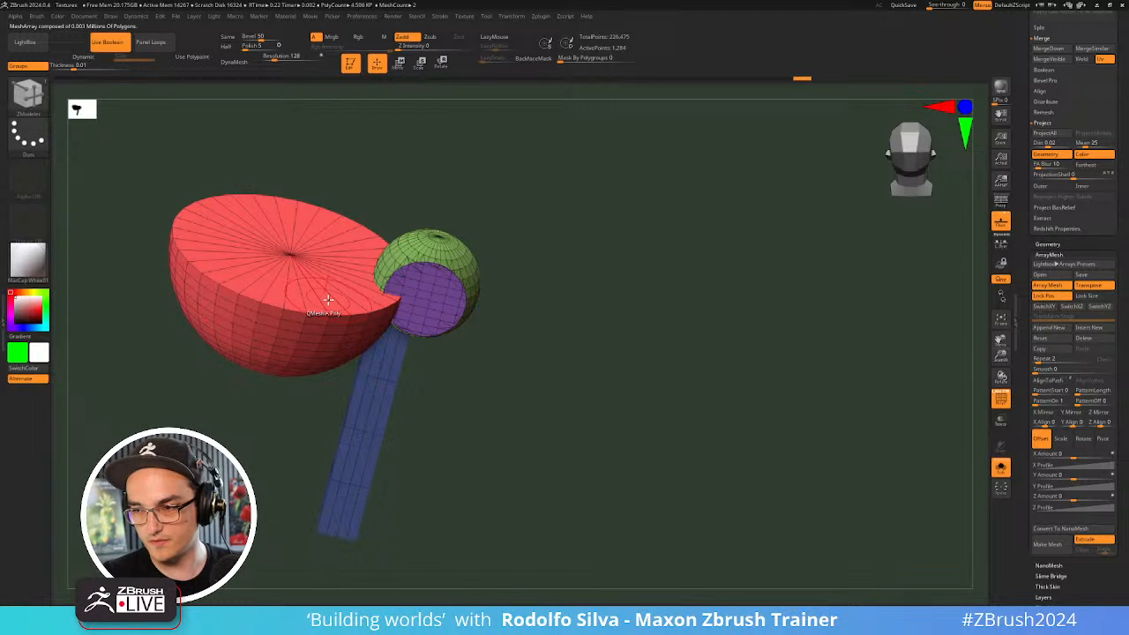
{"action": "left_click", "coordinate": [327, 300], "text": "ctrl+shift"}
Inset the bowl's flat top with the ZModeler Inset action targeting Flat Island, and show the other parts again
{"action": "key", "text": "space"}
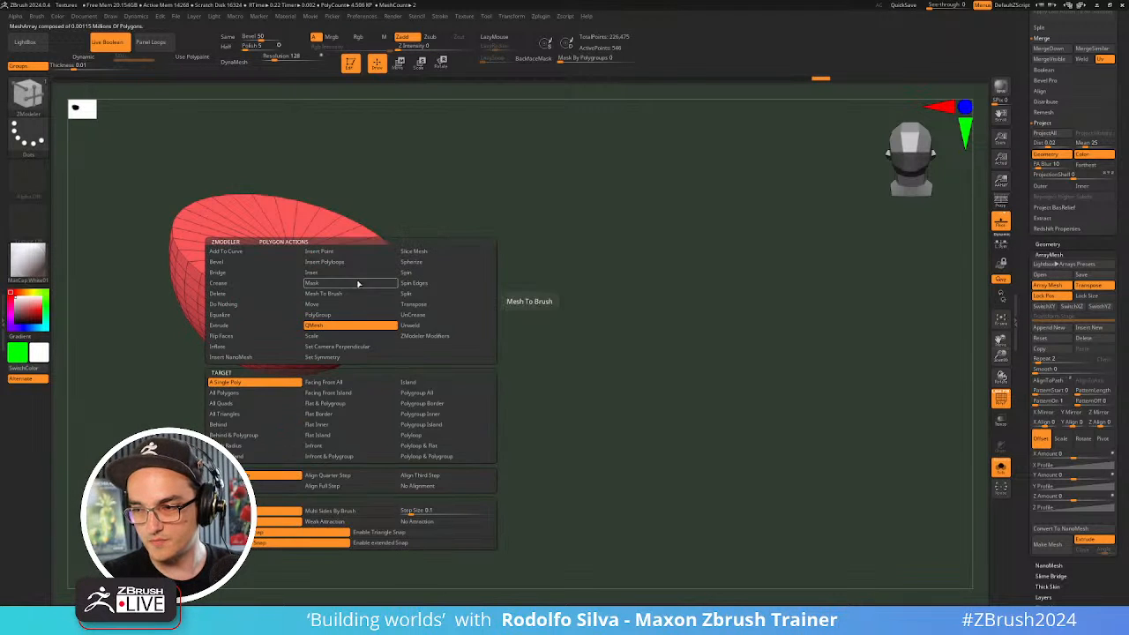
{"action": "left_click", "coordinate": [351, 273]}
{"action": "left_click", "coordinate": [366, 436]}
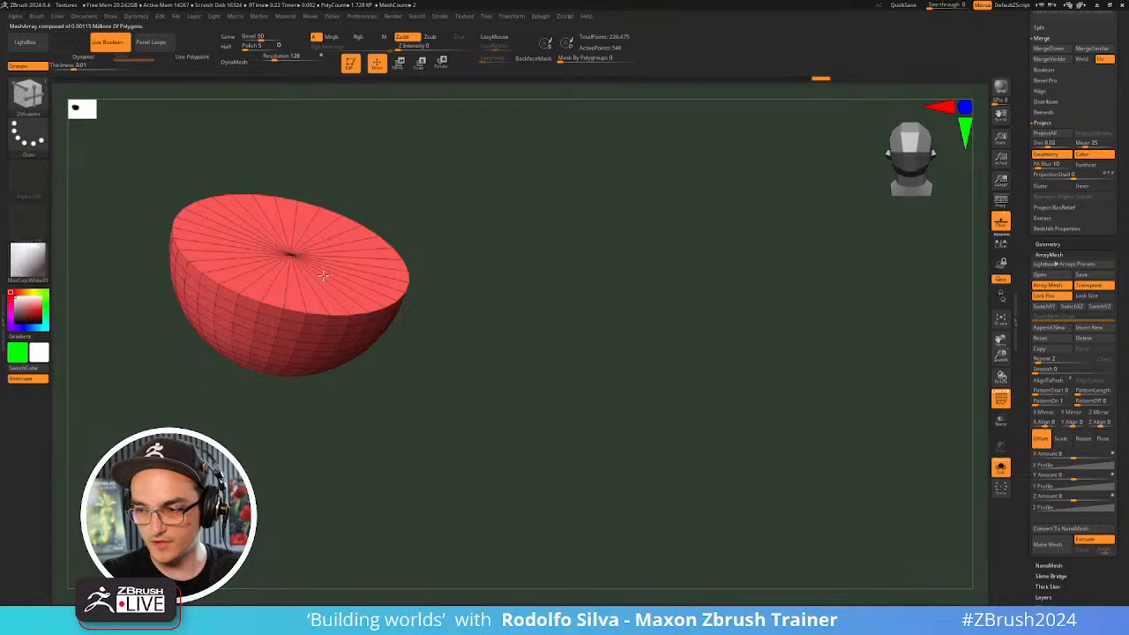
{"action": "left_click_drag", "start_coordinate": [409, 343], "coordinate": [464, 429]}
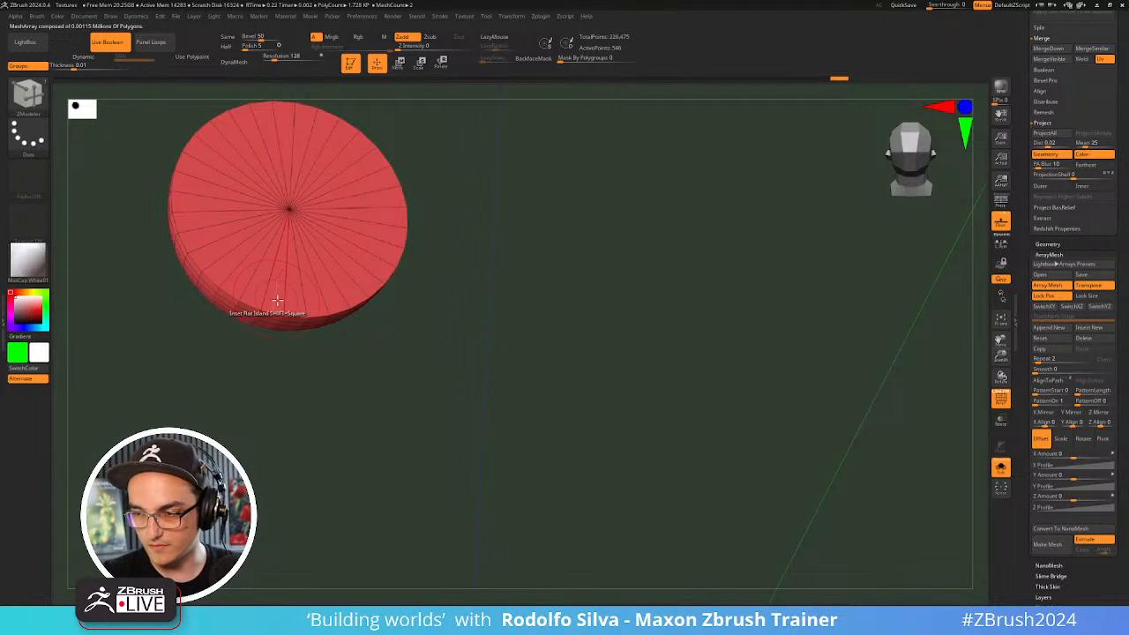
{"action": "left_click", "coordinate": [340, 378], "text": "ctrl+shift"}
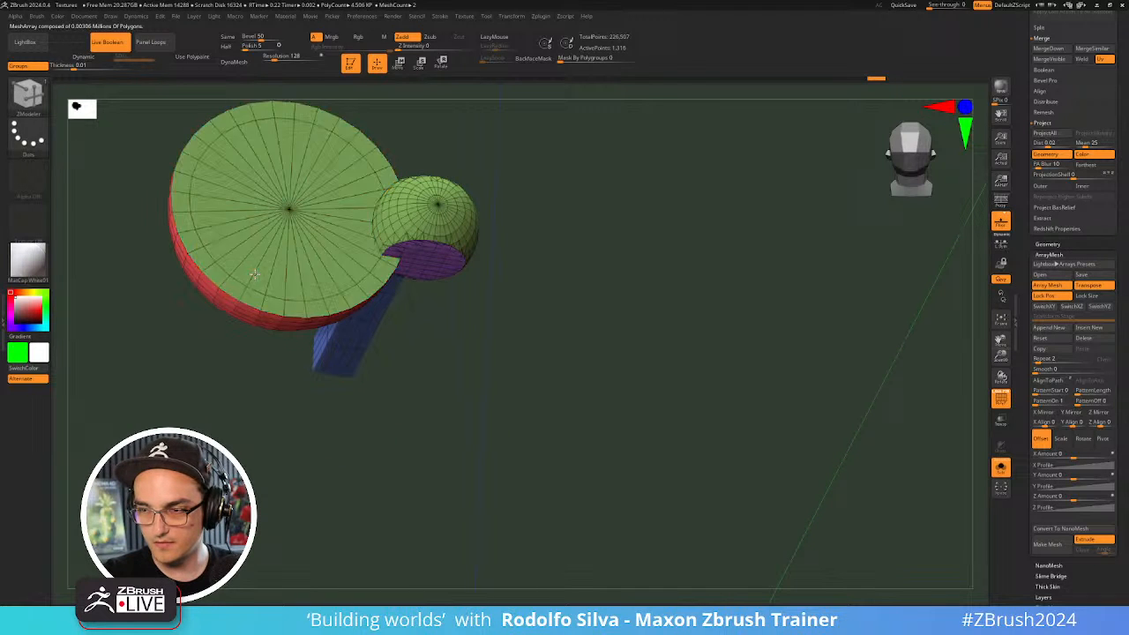
Give the inset ring around the bowl's flat top its own polygroup and isolate the ring with the inner top faces
{"action": "key", "text": "space"}
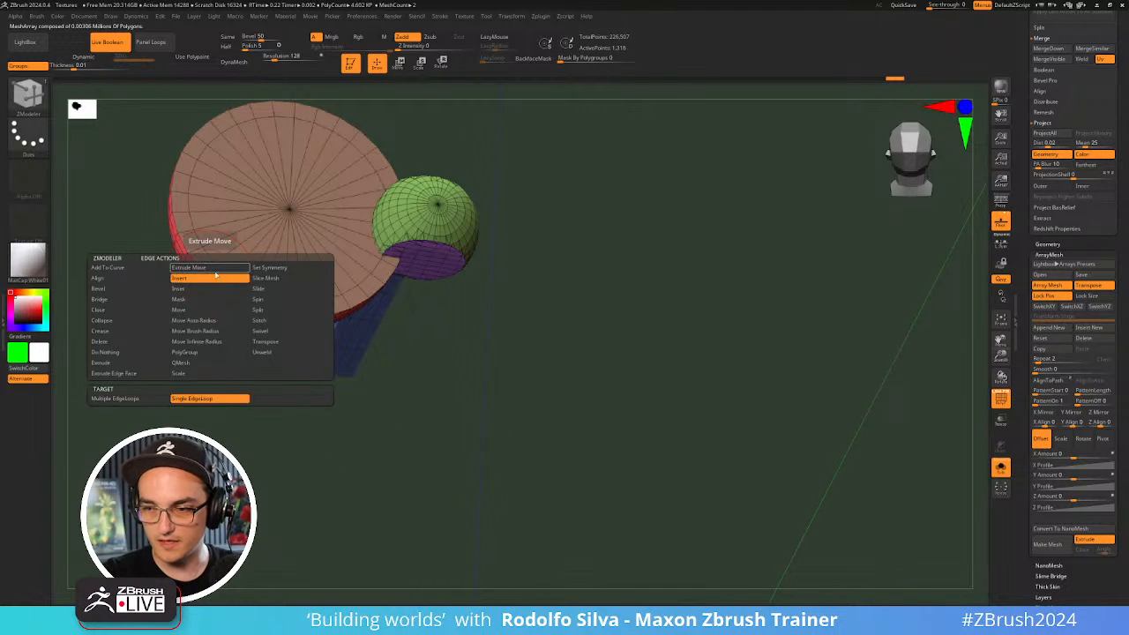
{"action": "left_click", "coordinate": [228, 353]}
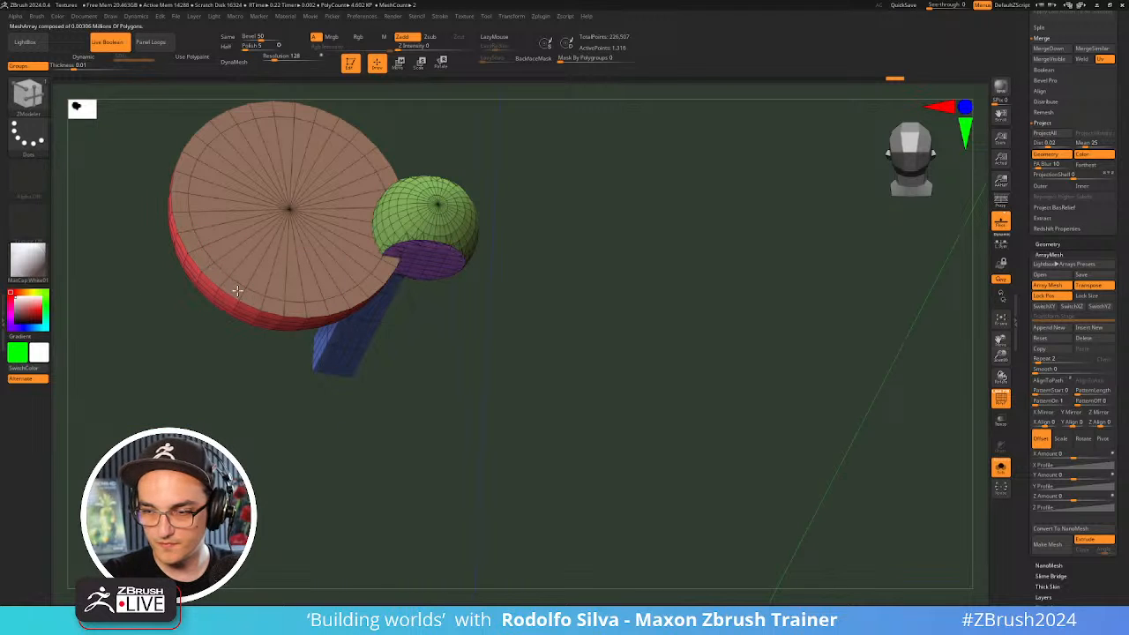
{"action": "left_click", "coordinate": [236, 290]}
{"action": "left_click_drag", "start_coordinate": [323, 449], "coordinate": [403, 454]}
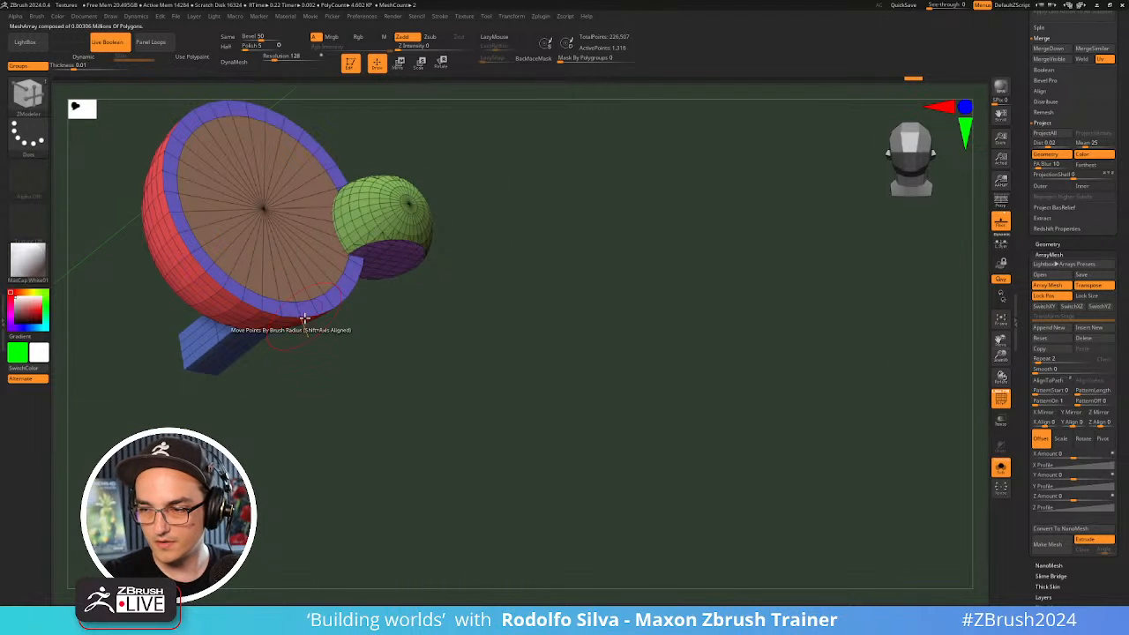
{"action": "left_click", "coordinate": [252, 280], "text": "ctrl+shift"}
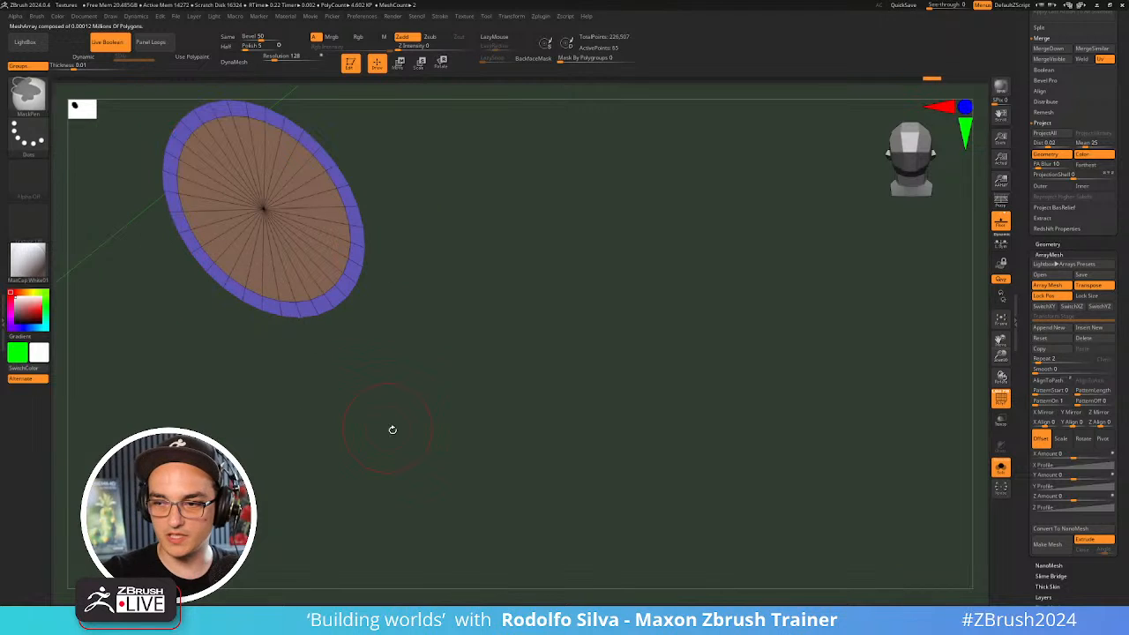
Set the selection brush to SelectRect and bring all hidden parts of the brazier mesh back into view
{"action": "left_click", "coordinate": [28, 97], "text": "ctrl+shift"}
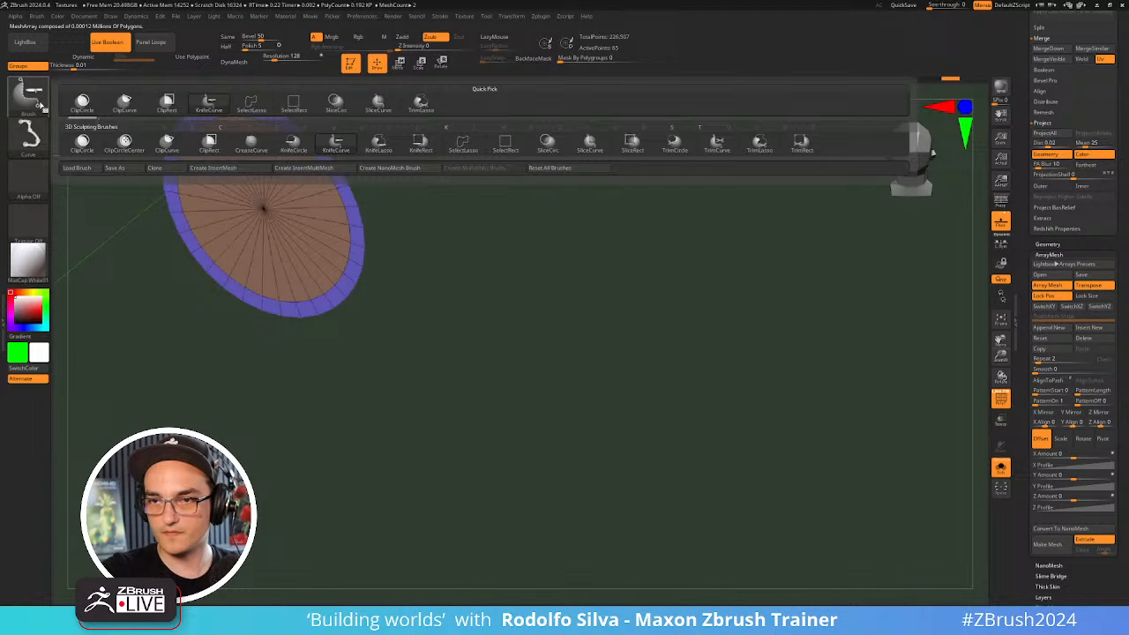
{"action": "left_click", "coordinate": [295, 107], "text": "ctrl+shift"}
{"action": "mouse_move", "coordinate": [500, 411]}
{"action": "left_mouse_down", "text": "ctrl+shift"}
{"action": "mouse_move", "coordinate": [464, 460]}
{"action": "mouse_move", "coordinate": [461, 434]}
{"action": "left_mouse_up", "text": "ctrl+shift"}
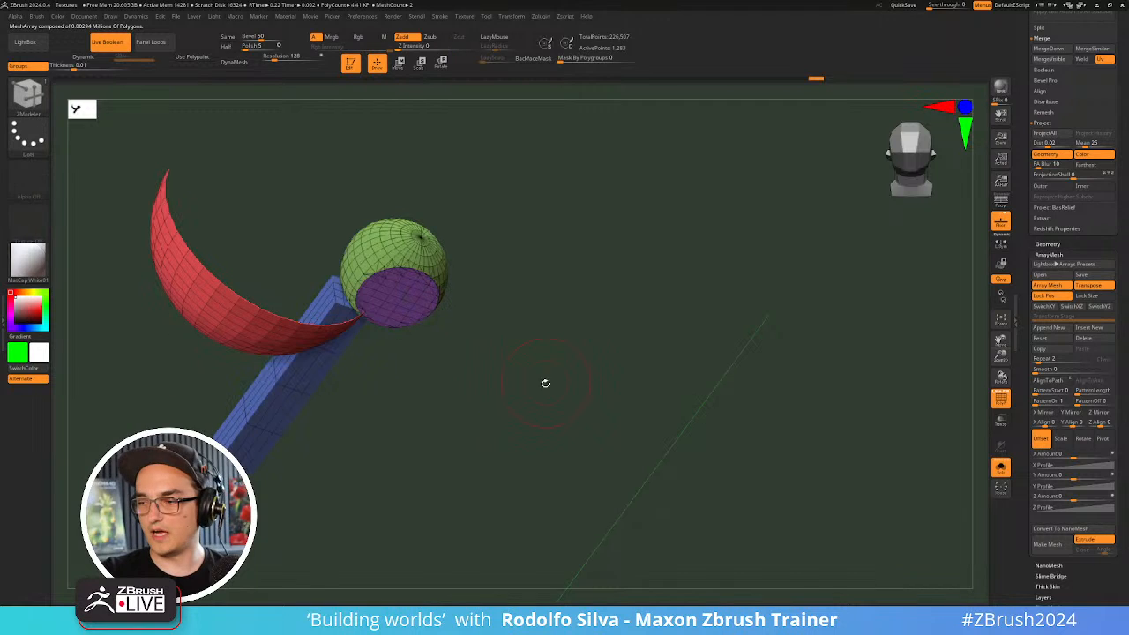
{"action": "left_click_drag", "start_coordinate": [544, 383], "coordinate": [527, 415]}
{"action": "left_click", "coordinate": [452, 386], "text": "ctrl+shift"}
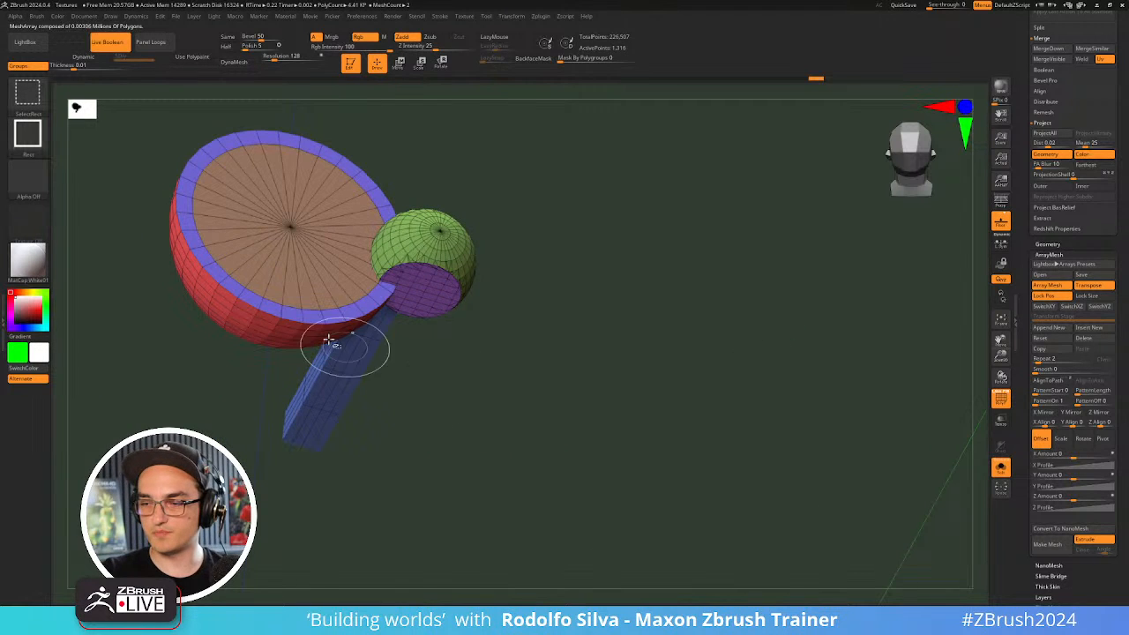
Hide the entire bowl, leaving only the post and sphere, and split the hidden bowl into its own subtool
{"action": "left_click", "coordinate": [282, 322], "text": "ctrl+shift"}
{"action": "key", "text": "ctrl+shift+a"}
{"action": "left_click_drag", "start_coordinate": [524, 415], "coordinate": [548, 432], "text": "ctrl+shift"}
{"action": "left_click_drag", "start_coordinate": [1029, 243], "coordinate": [1036, 248]}
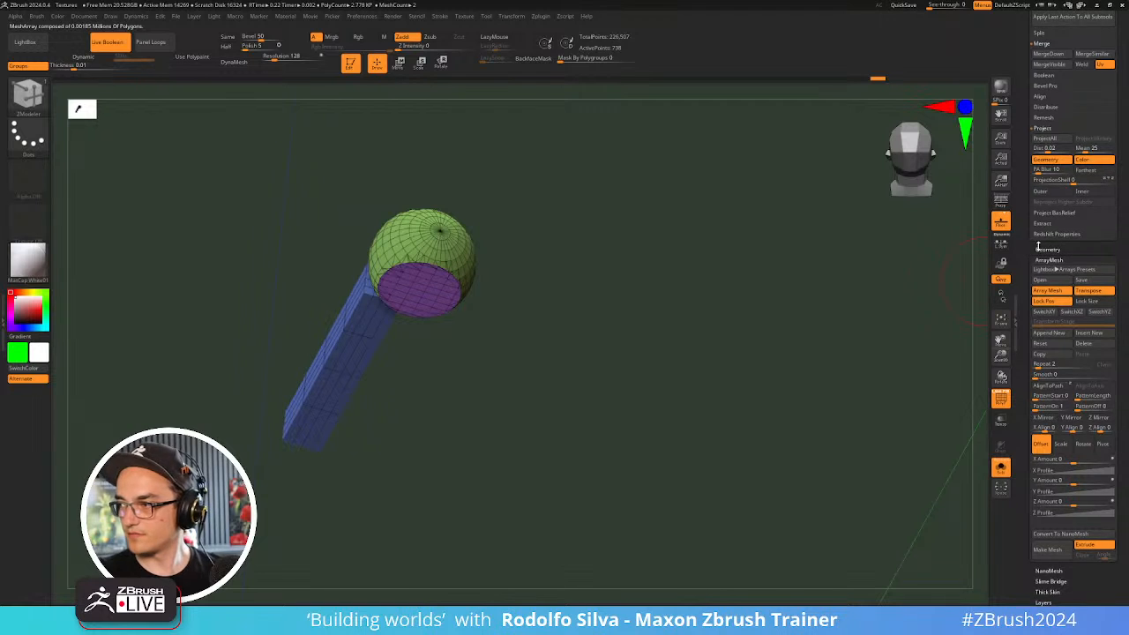
{"action": "left_click", "coordinate": [1050, 250]}
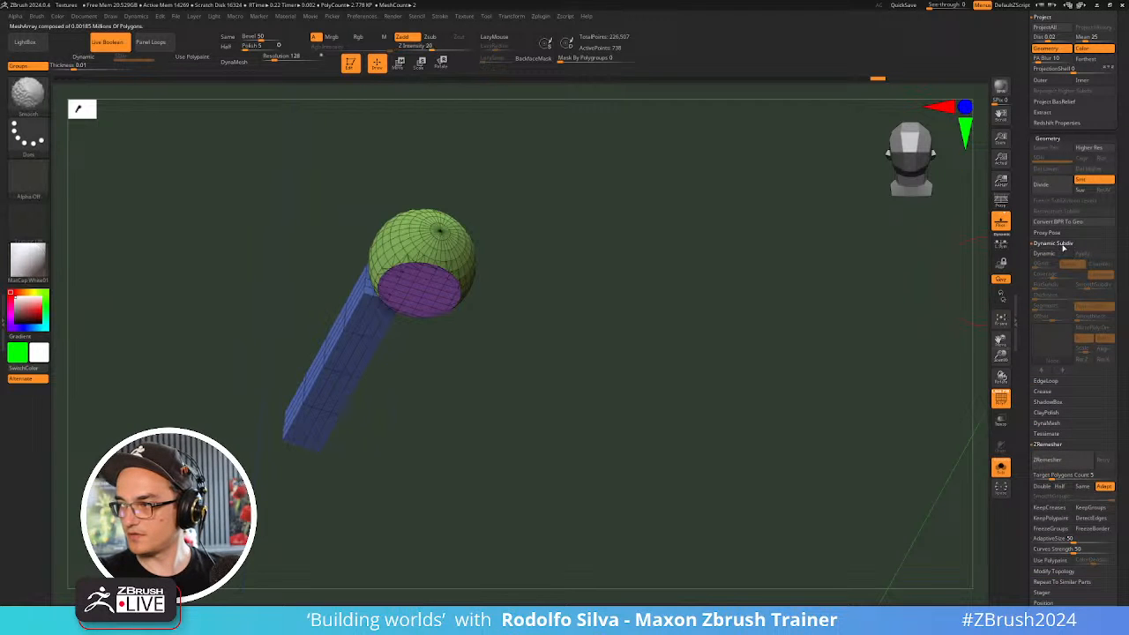
{"action": "left_click", "coordinate": [1057, 244], "text": "shift"}
{"action": "left_click", "coordinate": [1055, 444]}
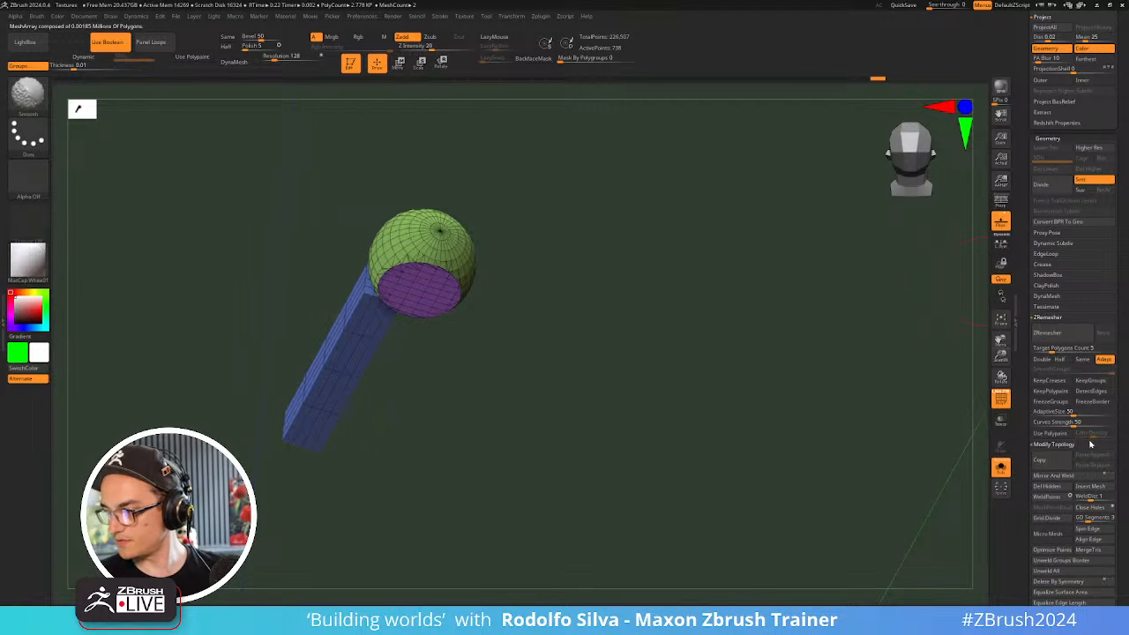
{"action": "scroll", "coordinate": [1048, 138], "scroll_direction": "up", "scroll_amount": 6}
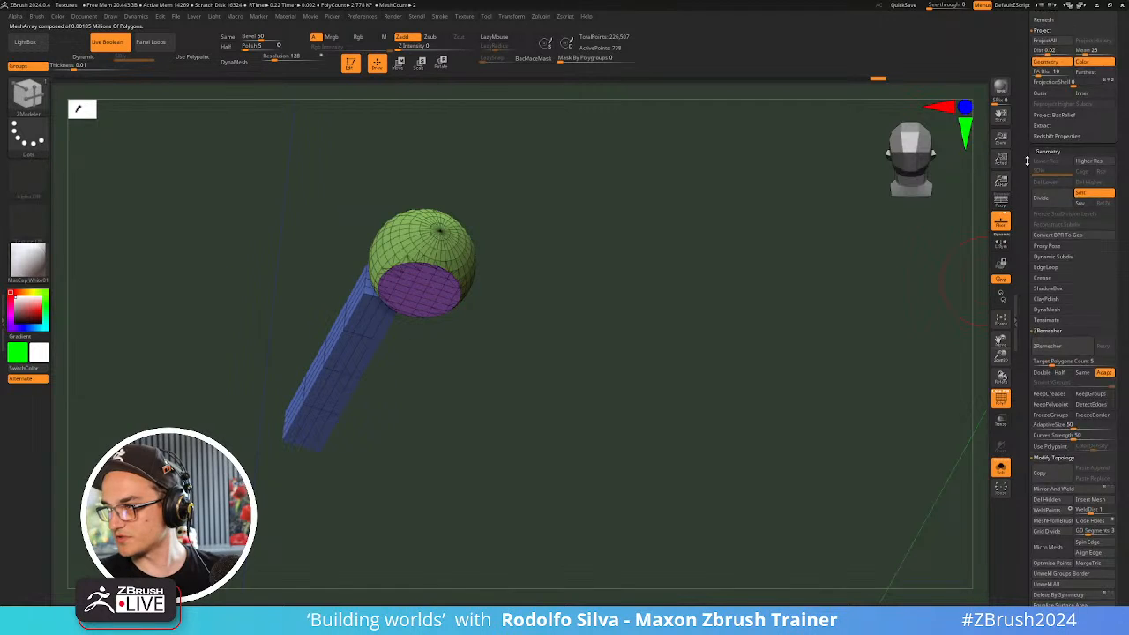
{"action": "left_click", "coordinate": [1041, 216]}
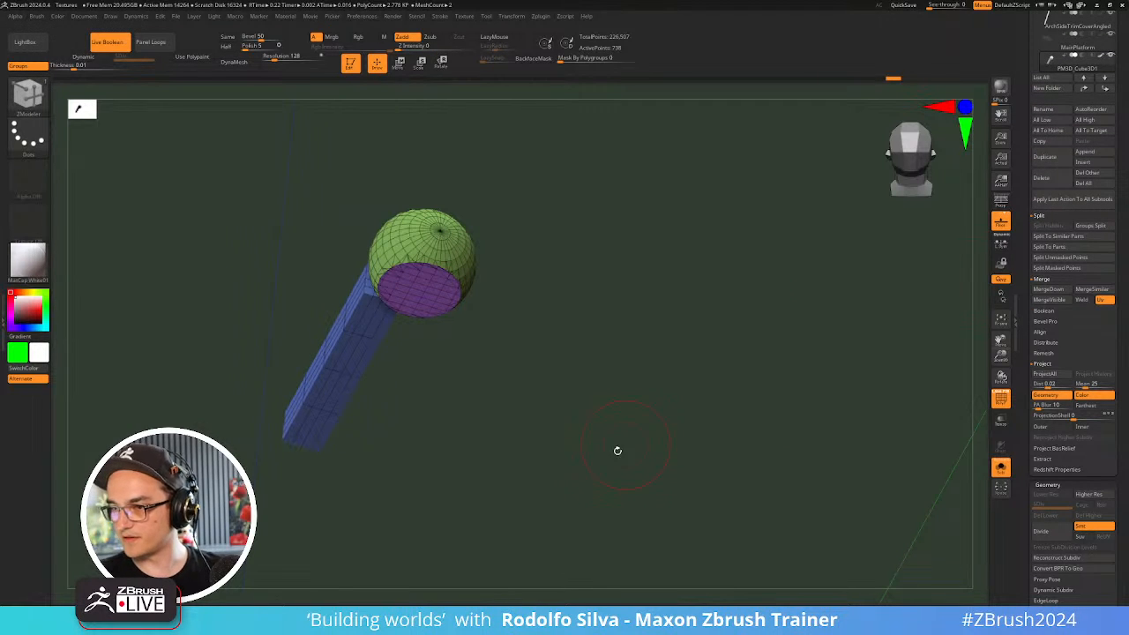
Leave solo view, select the bowl subtool and hide its flat top together with the inset ring
{"action": "key", "text": "alt+s"}
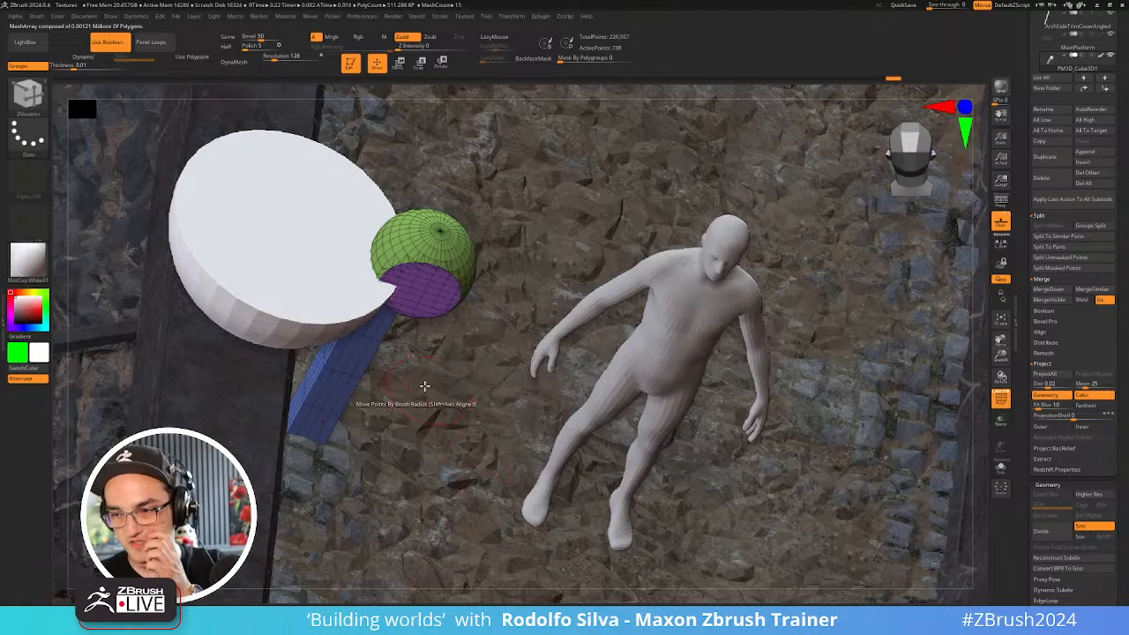
{"action": "left_click", "coordinate": [342, 316], "text": "alt"}
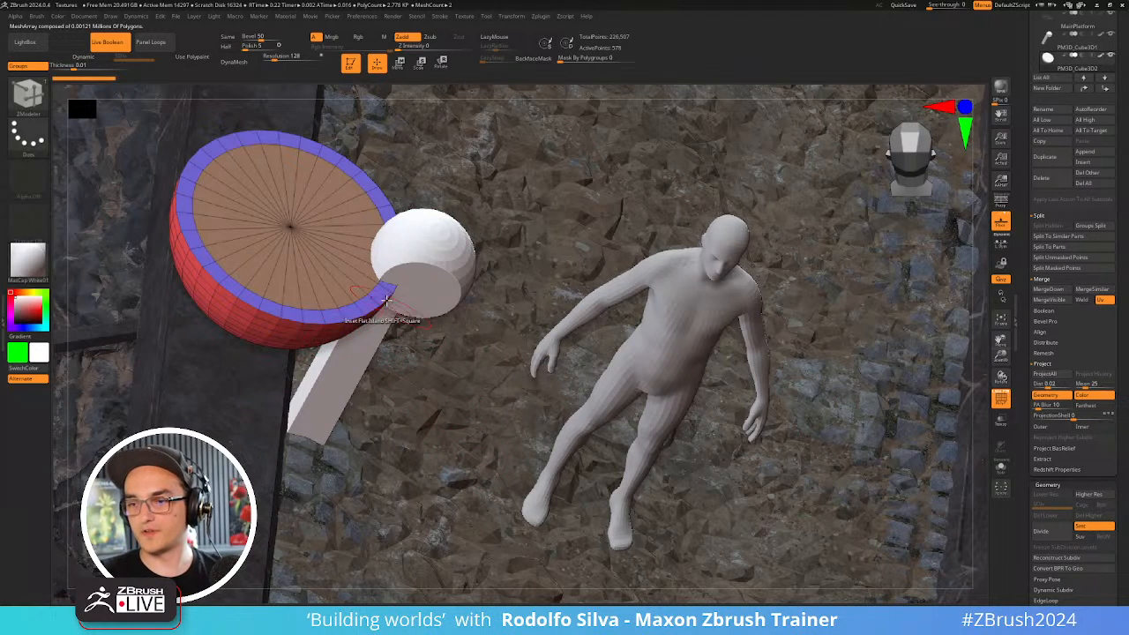
{"action": "left_click", "coordinate": [333, 308], "text": "ctrl+shift"}
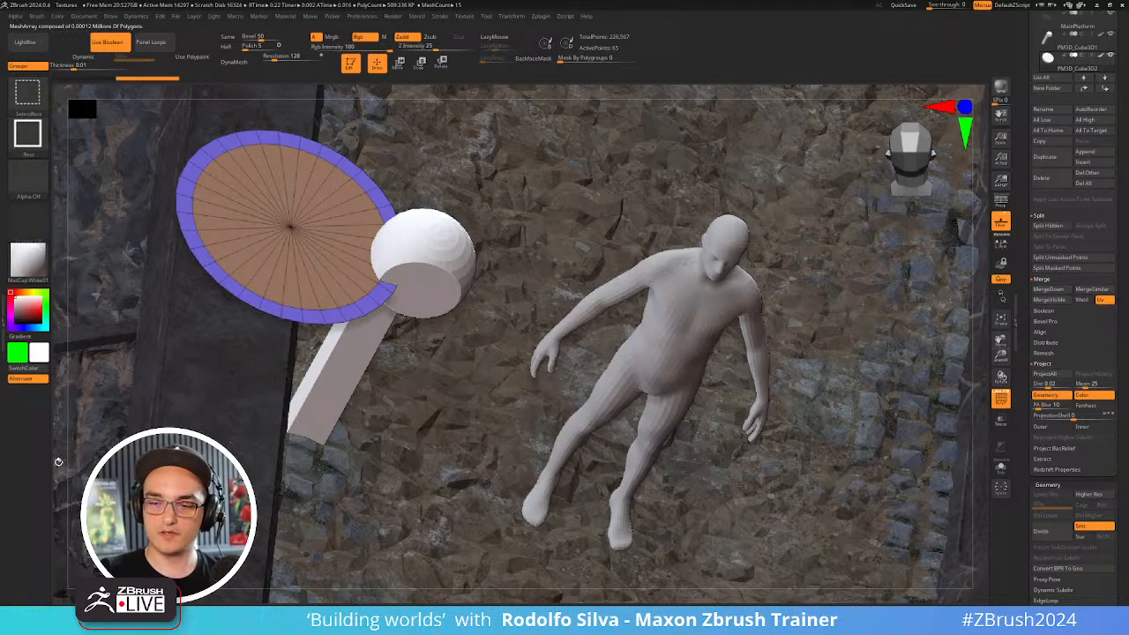
{"action": "left_click_drag", "start_coordinate": [150, 437], "coordinate": [168, 458], "text": "ctrl+shift"}
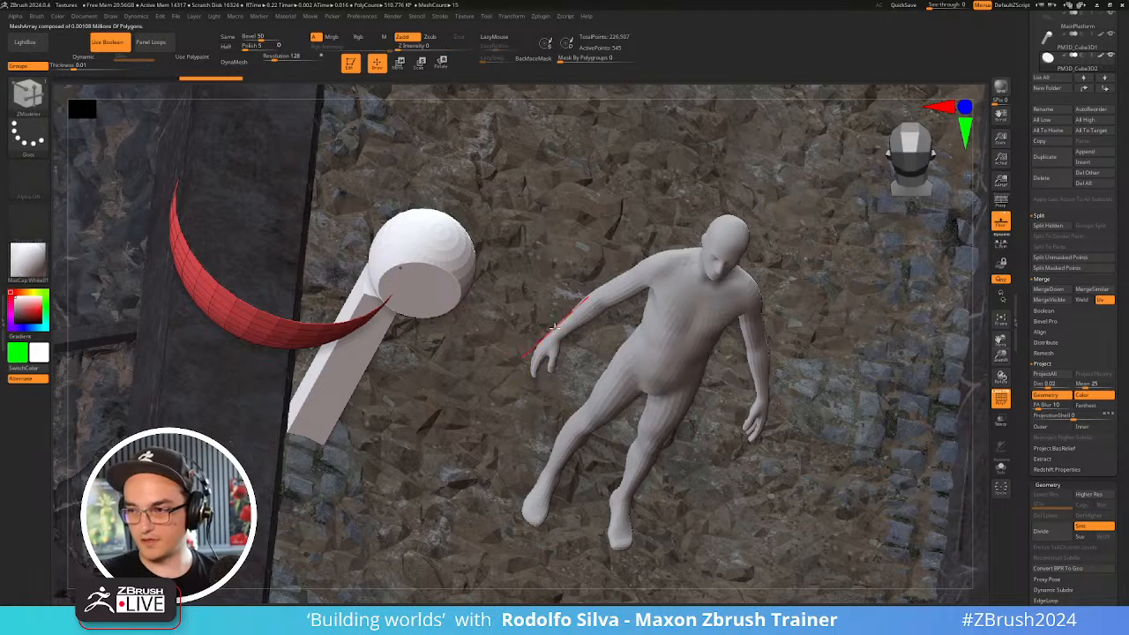
Restore the custom user interface from the configuration preferences
{"action": "left_click_drag", "start_coordinate": [1027, 233], "coordinate": [1029, 113]}
{"action": "left_click", "coordinate": [364, 17]}
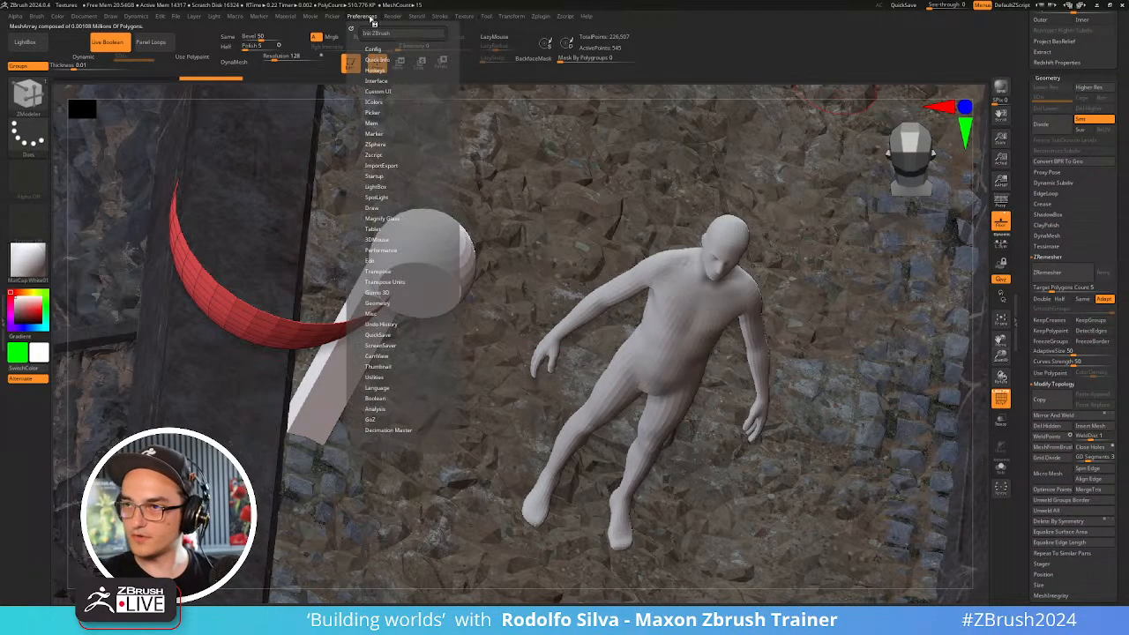
{"action": "left_click", "coordinate": [392, 49]}
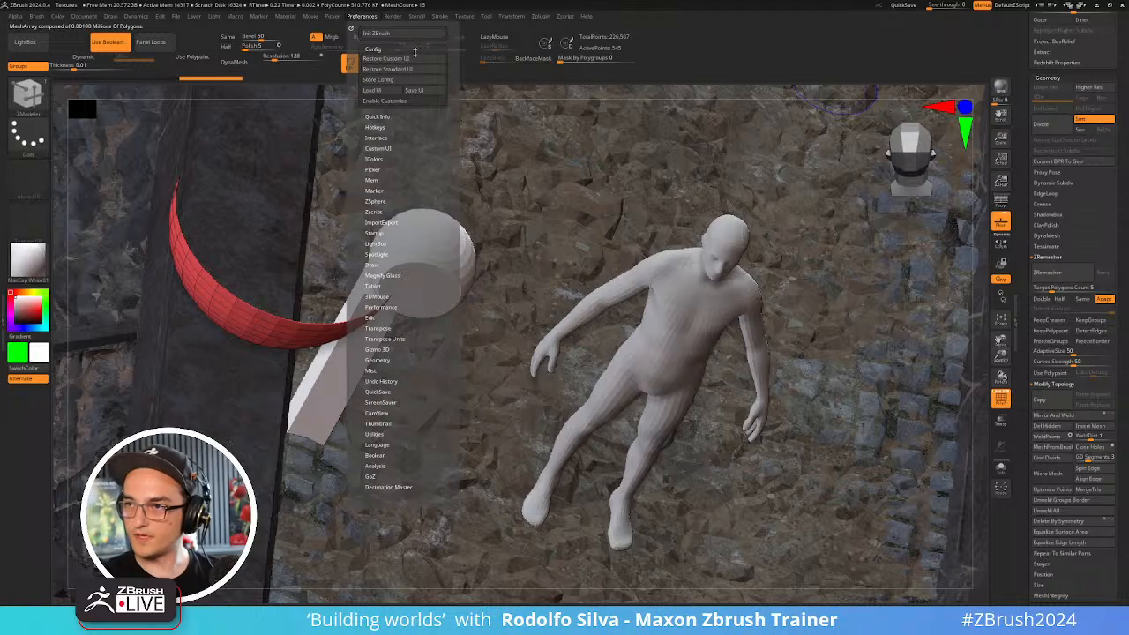
{"action": "left_click", "coordinate": [413, 59]}
Delete the bowl's hidden flat top faces so only the open outer shell is left
{"action": "mouse_move", "coordinate": [1025, 244]}
{"action": "left_mouse_down"}
{"action": "mouse_move", "coordinate": [1029, 222]}
{"action": "mouse_move", "coordinate": [997, 145]}
{"action": "left_mouse_up"}
{"action": "key", "text": "ctrl+space"}
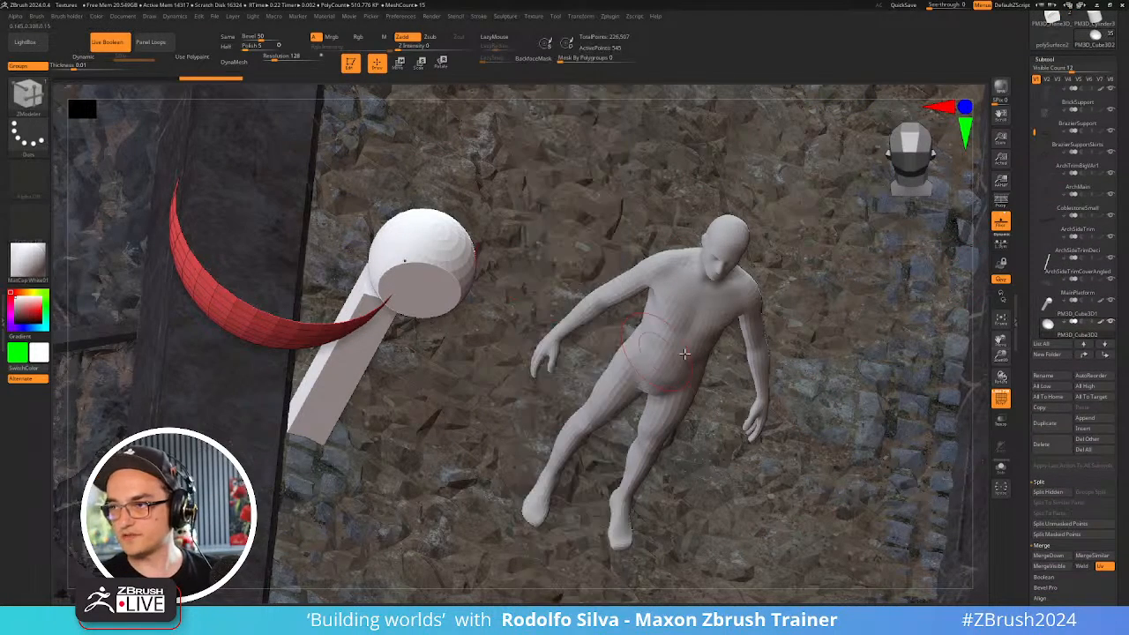
{"action": "left_click_drag", "start_coordinate": [1023, 303], "coordinate": [1022, 267]}
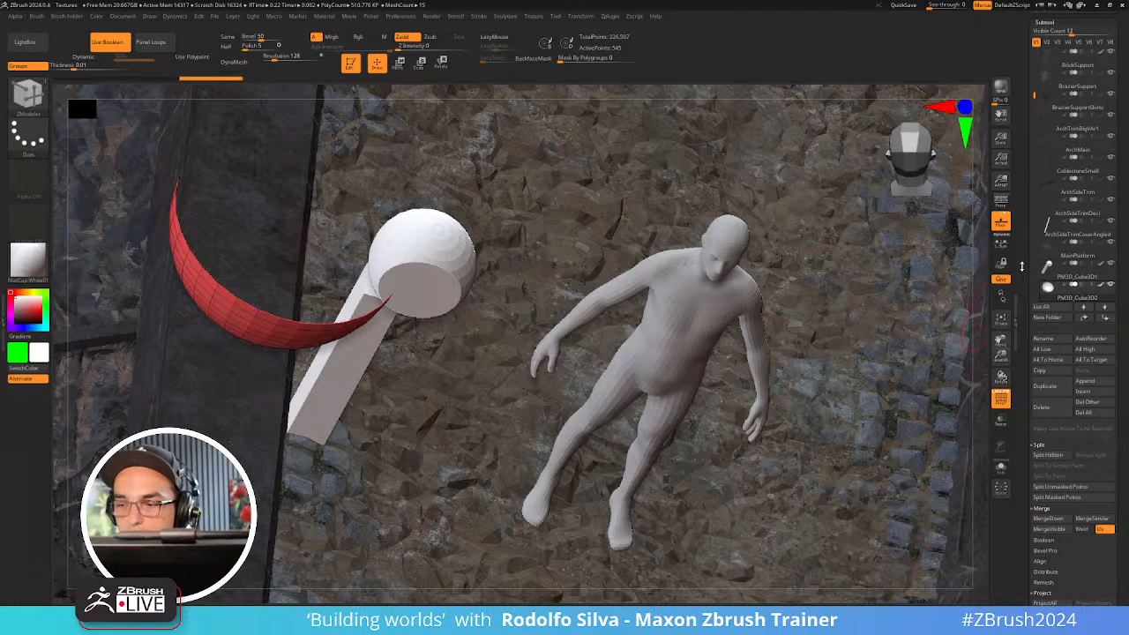
{"action": "left_click_drag", "start_coordinate": [1024, 455], "coordinate": [1024, 427]}
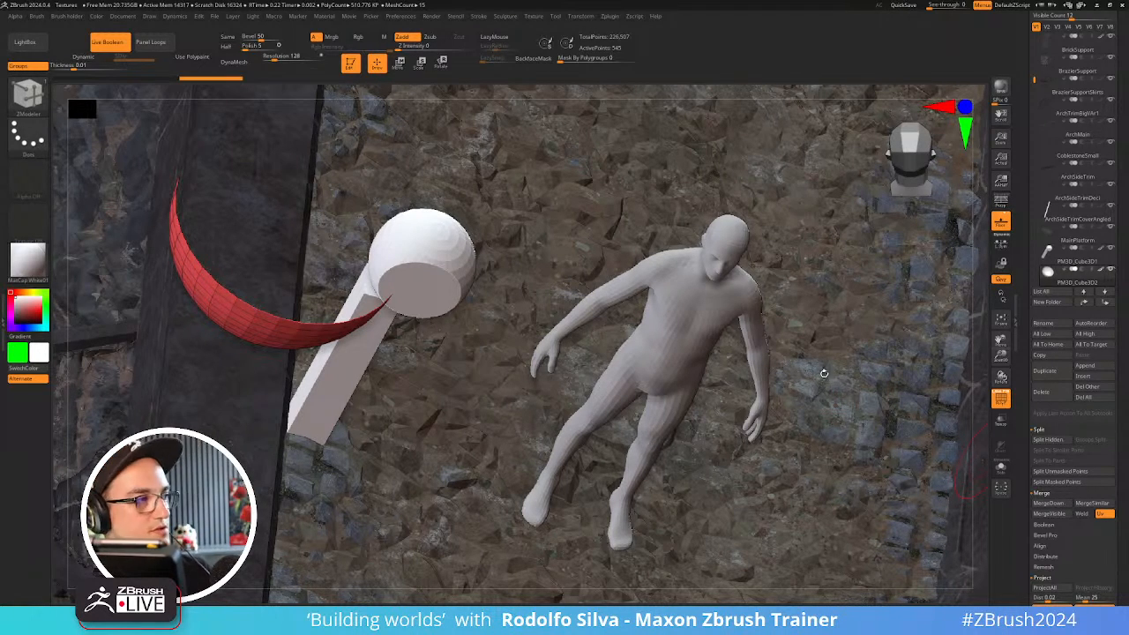
{"action": "left_click_drag", "start_coordinate": [1039, 366], "coordinate": [1055, 307]}
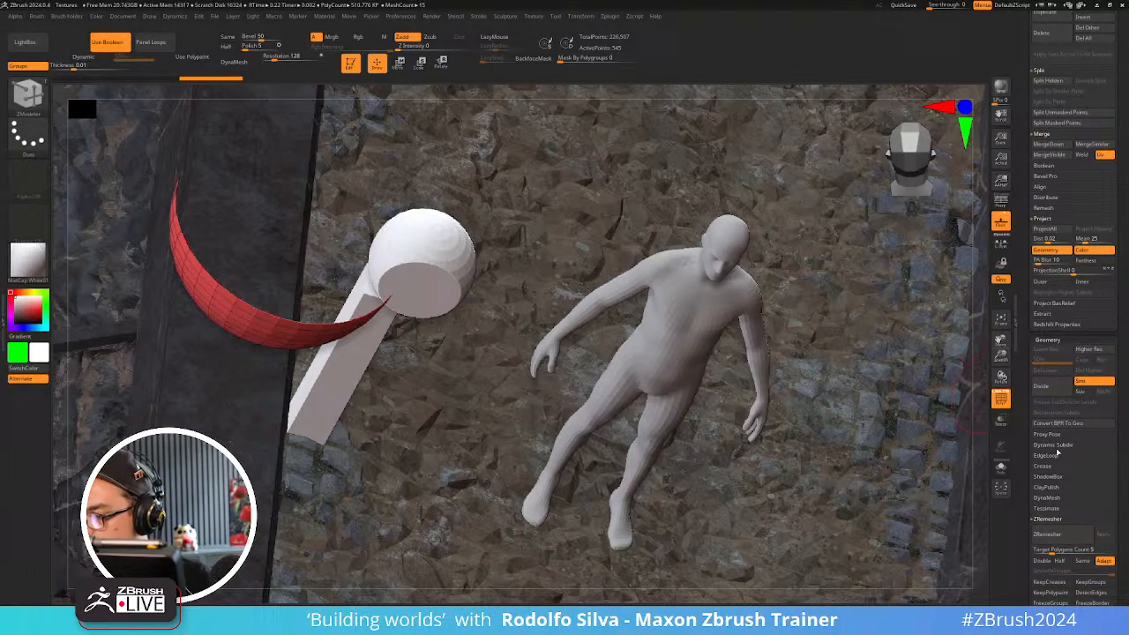
{"action": "key", "text": "ctrl+d"}
{"action": "key", "text": "shift+d"}
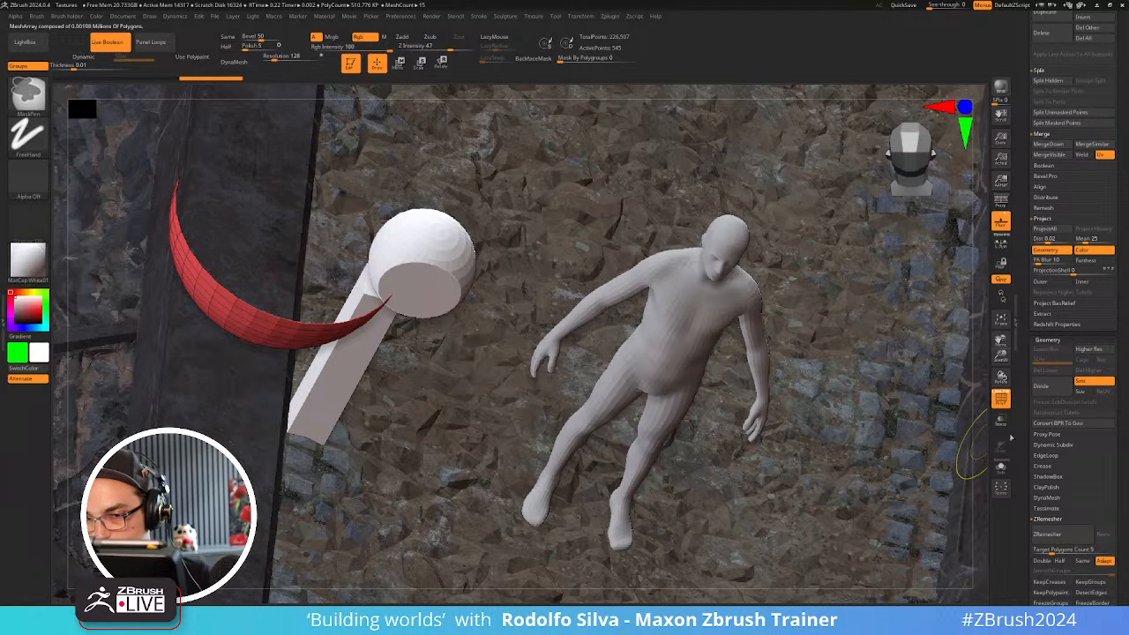
{"action": "scroll", "coordinate": [1035, 470], "scroll_direction": "down", "scroll_amount": 5}
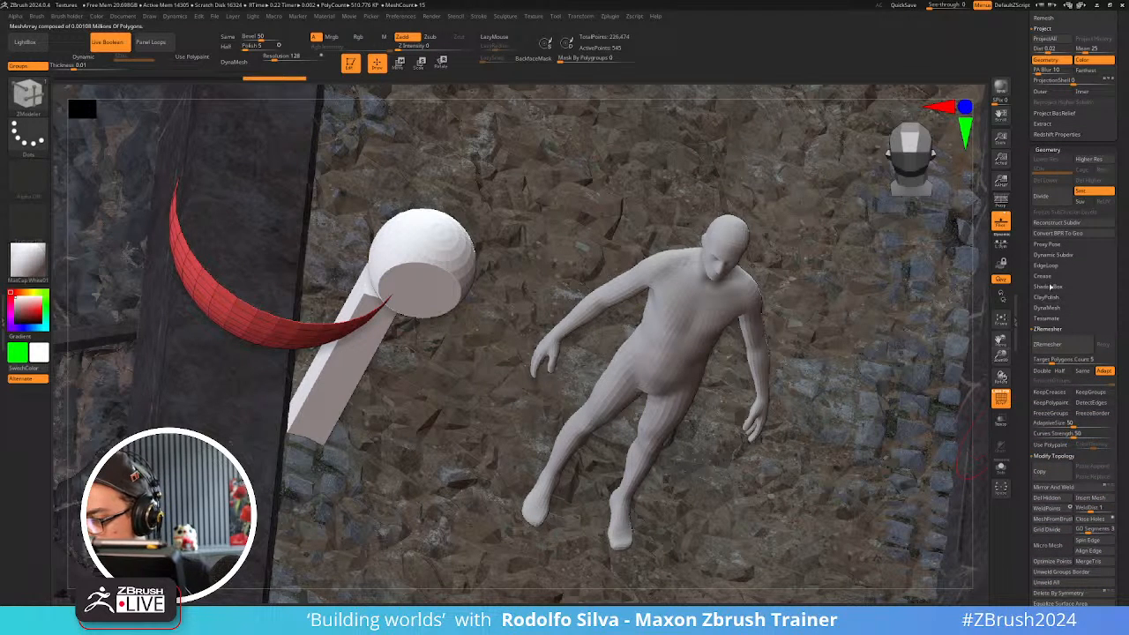
Enable Dynamic Subdiv on the open bowl shell and give it a thickness of 0.00067
{"action": "key", "text": "shift"}
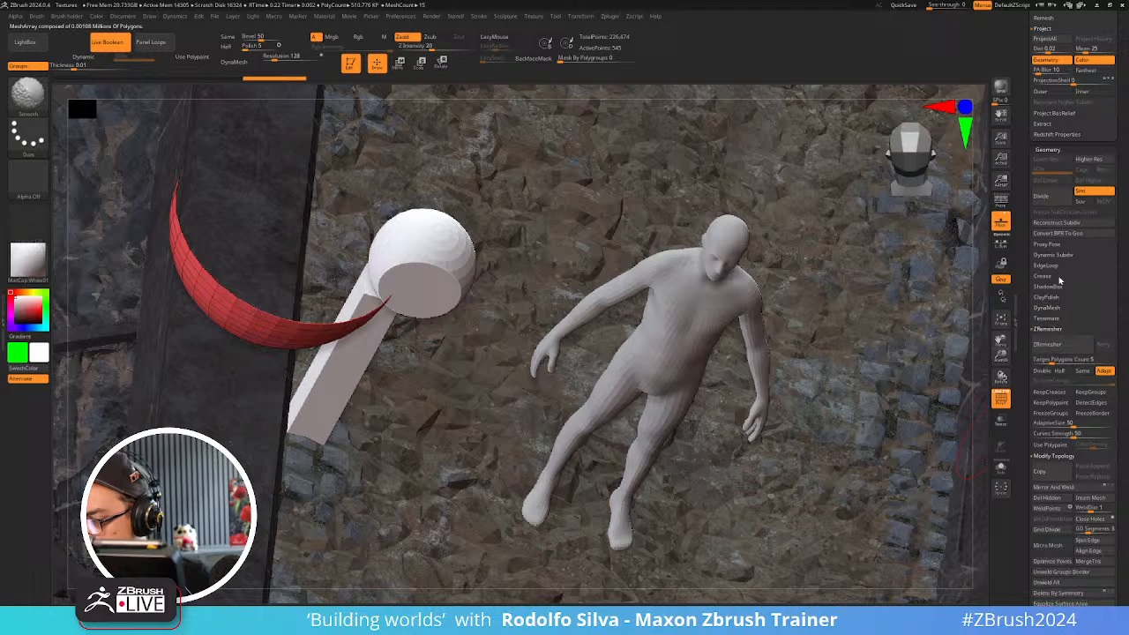
{"action": "left_click", "coordinate": [1077, 254]}
{"action": "left_click", "coordinate": [1044, 265]}
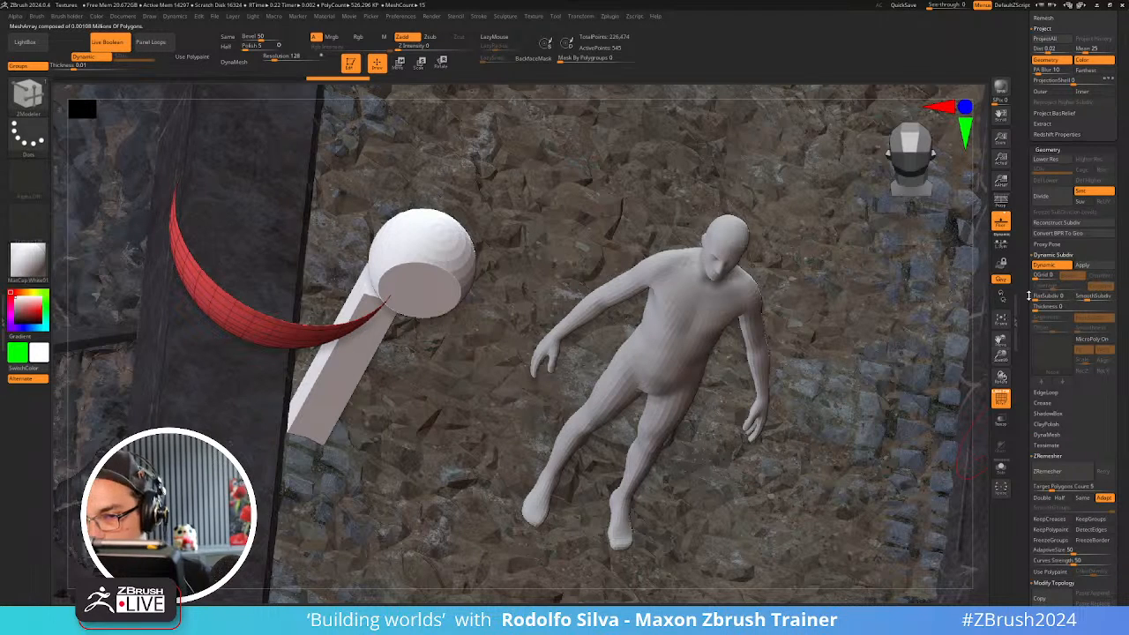
{"action": "left_click", "coordinate": [1056, 310]}
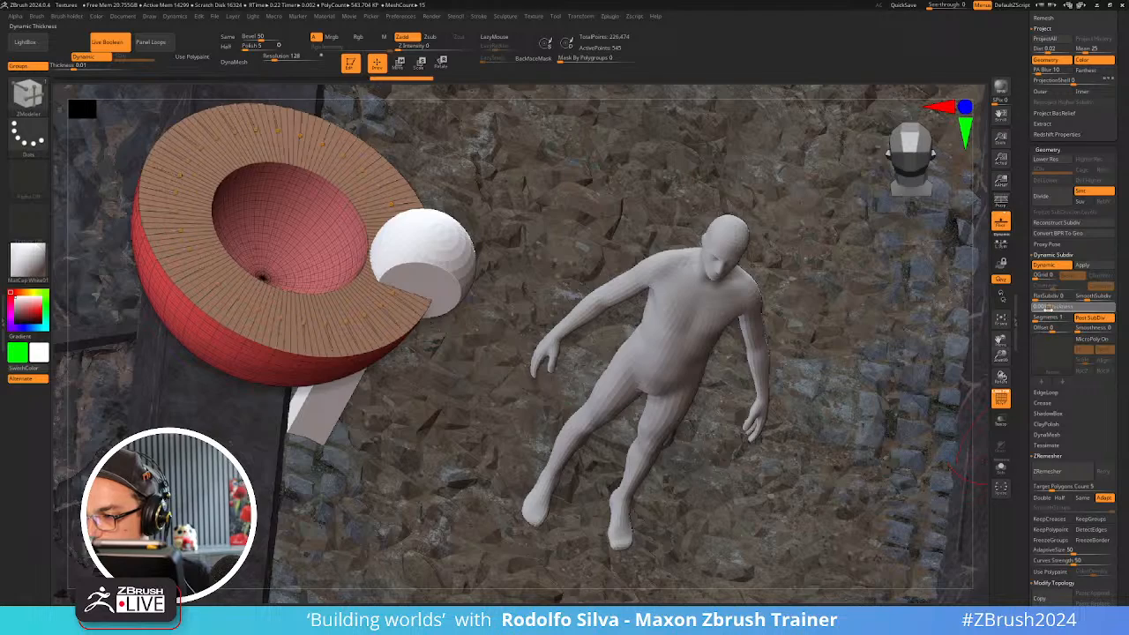
{"action": "left_click", "coordinate": [1048, 309]}
Turn off Post SubDiv for the bowl's dynamic thickness and hide the polygroup wireframe display
{"action": "mouse_move", "coordinate": [734, 333]}
{"action": "right_mouse_down"}
{"action": "mouse_move", "coordinate": [661, 273]}
{"action": "mouse_move", "coordinate": [680, 315]}
{"action": "mouse_move", "coordinate": [658, 319]}
{"action": "mouse_move", "coordinate": [637, 353]}
{"action": "mouse_move", "coordinate": [690, 243]}
{"action": "mouse_move", "coordinate": [660, 282]}
{"action": "mouse_move", "coordinate": [723, 295]}
{"action": "mouse_move", "coordinate": [734, 315]}
{"action": "mouse_move", "coordinate": [697, 343]}
{"action": "mouse_move", "coordinate": [649, 330]}
{"action": "mouse_move", "coordinate": [663, 332]}
{"action": "right_mouse_up"}
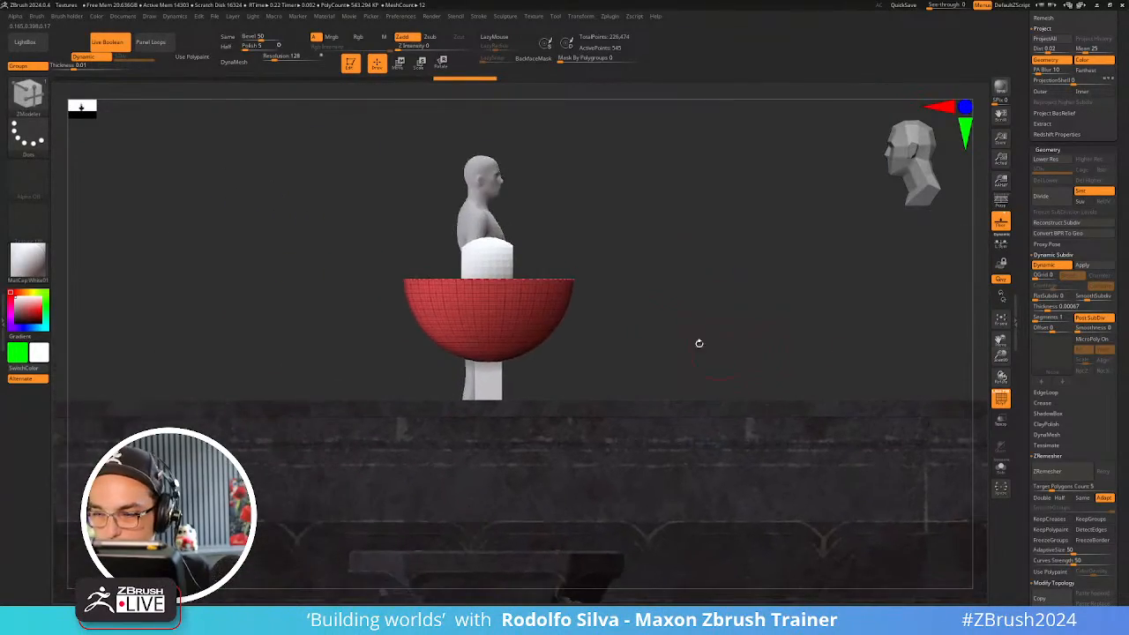
{"action": "key", "text": "s"}
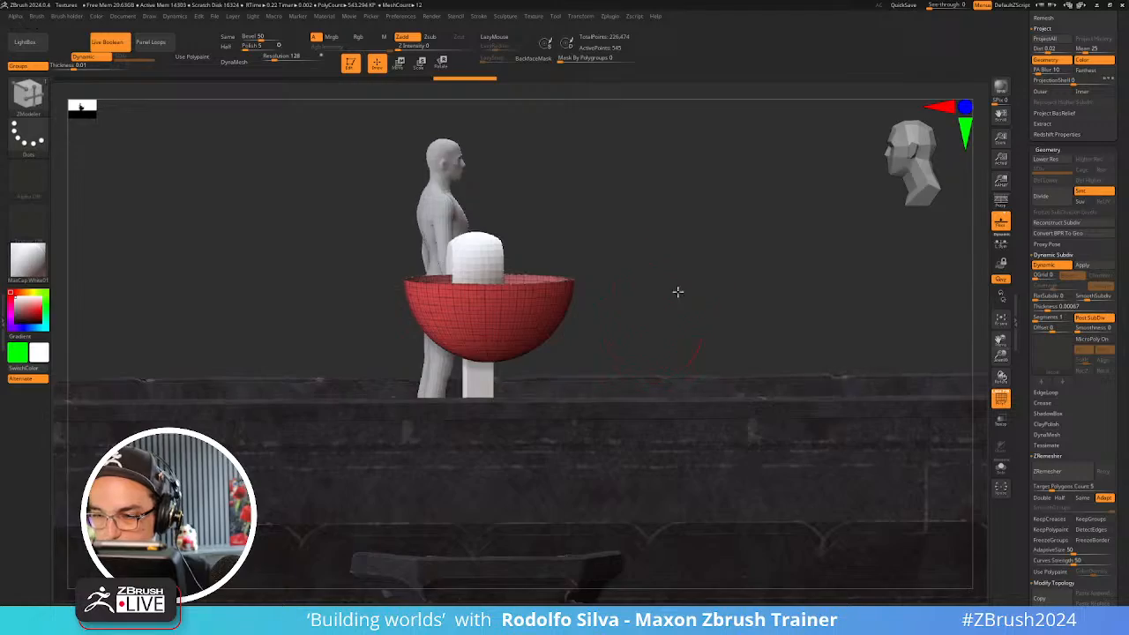
{"action": "mouse_move", "coordinate": [675, 290]}
{"action": "right_mouse_down"}
{"action": "mouse_move", "coordinate": [686, 323]}
{"action": "mouse_move", "coordinate": [632, 352]}
{"action": "right_mouse_up"}
{"action": "key", "text": "shift+f"}
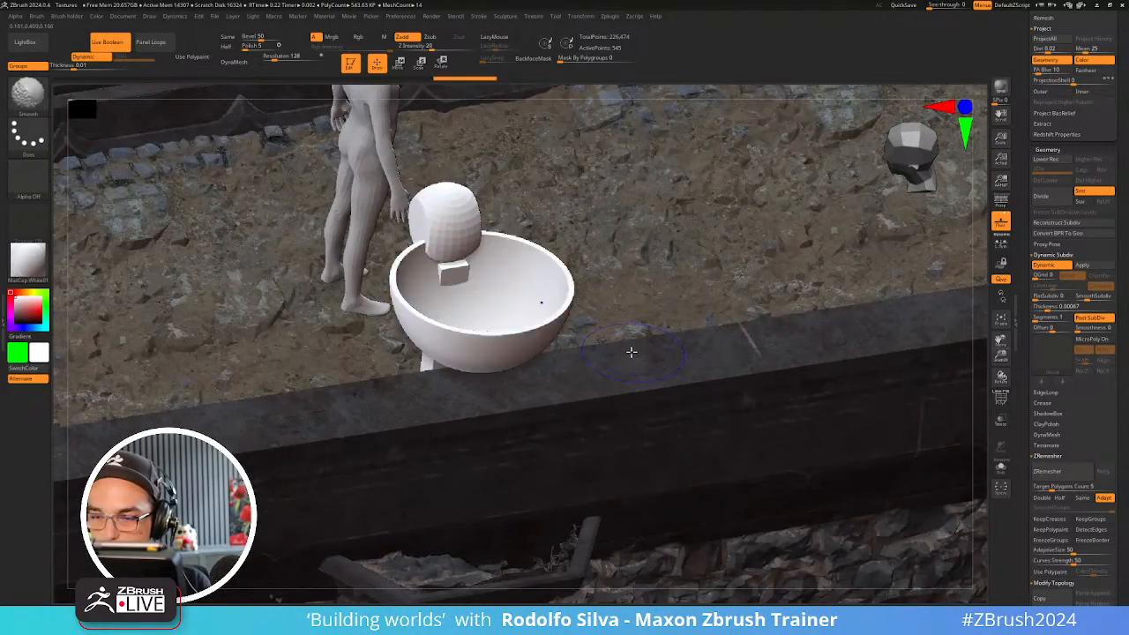
{"action": "mouse_move", "coordinate": [599, 316]}
{"action": "right_mouse_down"}
{"action": "mouse_move", "coordinate": [598, 371]}
{"action": "mouse_move", "coordinate": [610, 318]}
{"action": "right_mouse_up"}
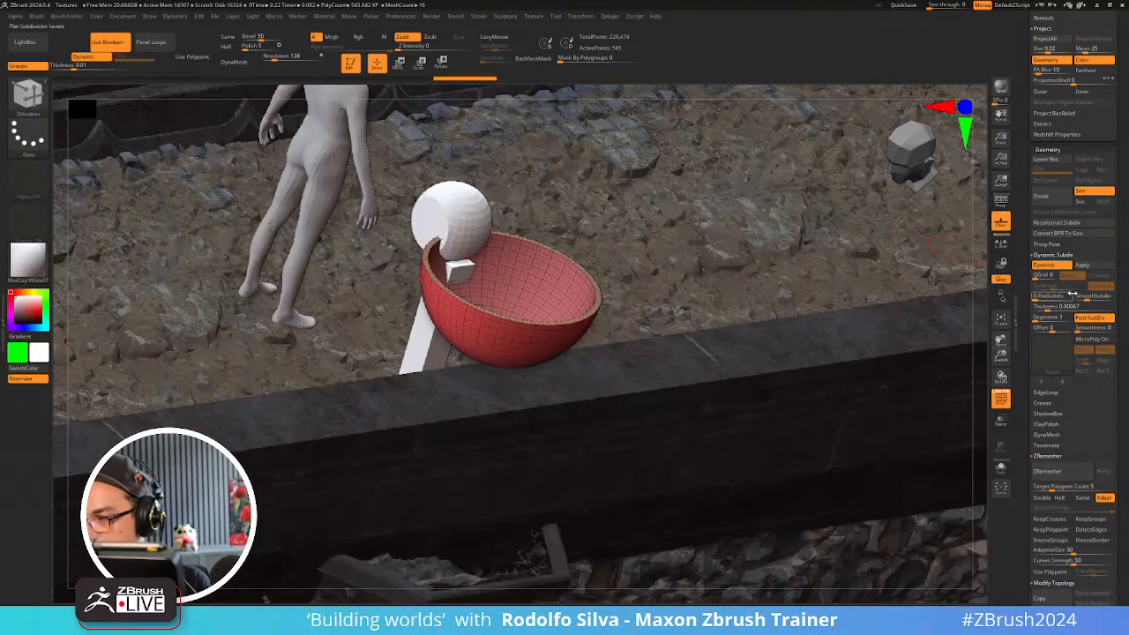
{"action": "left_click", "coordinate": [1091, 317]}
{"action": "key", "text": "shift+f"}
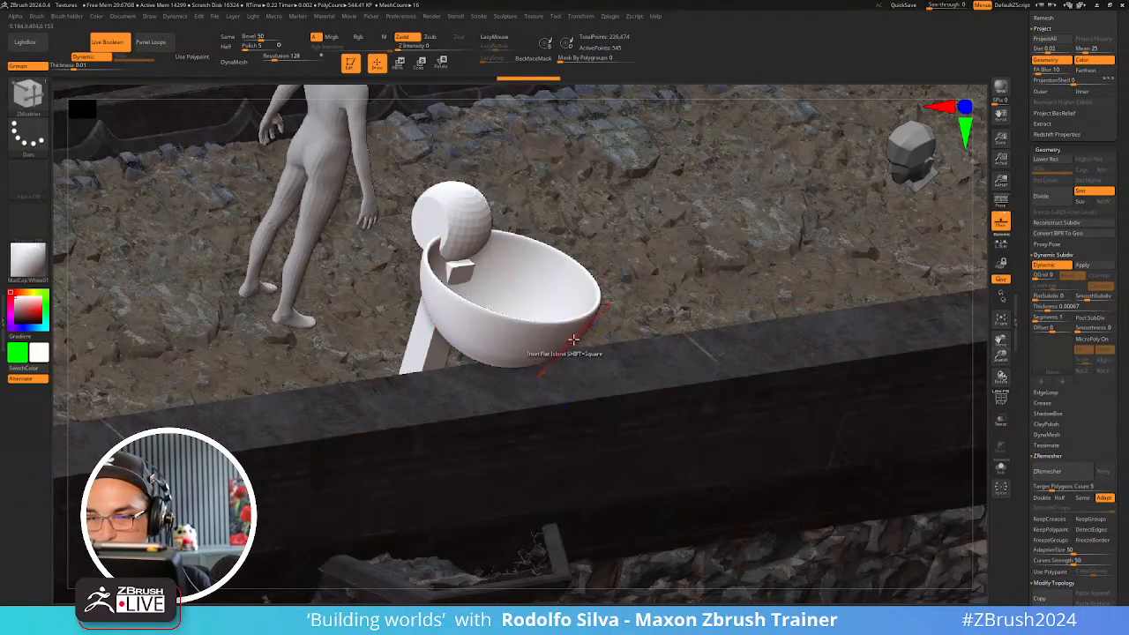
Set the bowl's dynamic thickness segments to 3 and its Thickness to 0.001
{"action": "mouse_move", "coordinate": [574, 340]}
{"action": "right_mouse_down"}
{"action": "mouse_move", "coordinate": [595, 351]}
{"action": "mouse_move", "coordinate": [592, 330]}
{"action": "mouse_move", "coordinate": [577, 330]}
{"action": "mouse_move", "coordinate": [540, 380]}
{"action": "mouse_move", "coordinate": [675, 341]}
{"action": "right_mouse_up"}
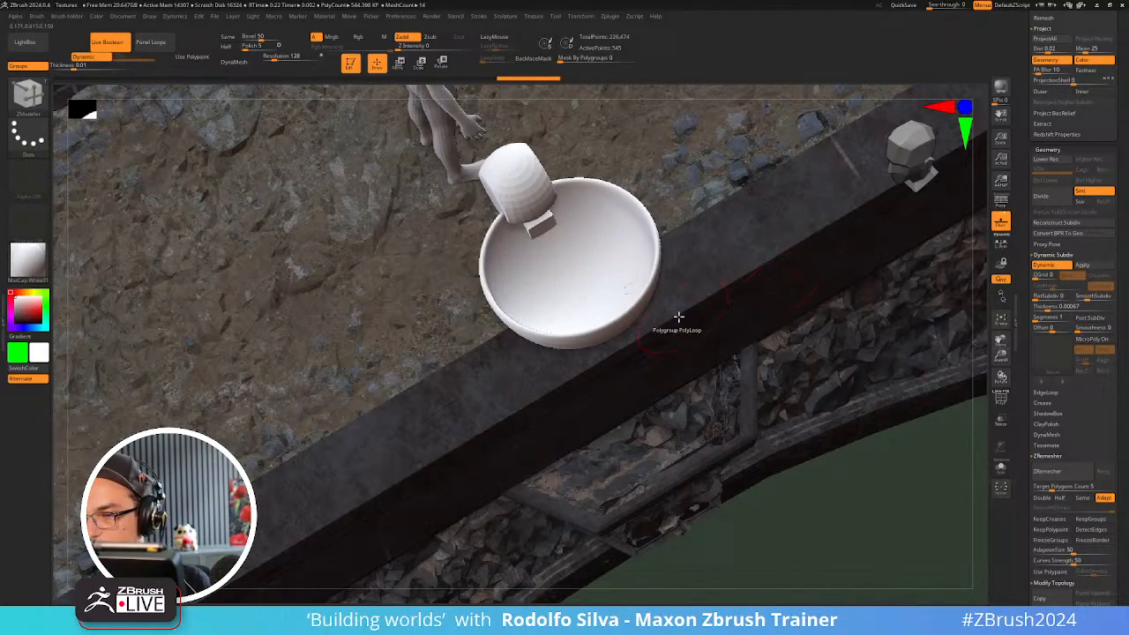
{"action": "right_click_drag", "start_coordinate": [677, 315], "coordinate": [713, 256]}
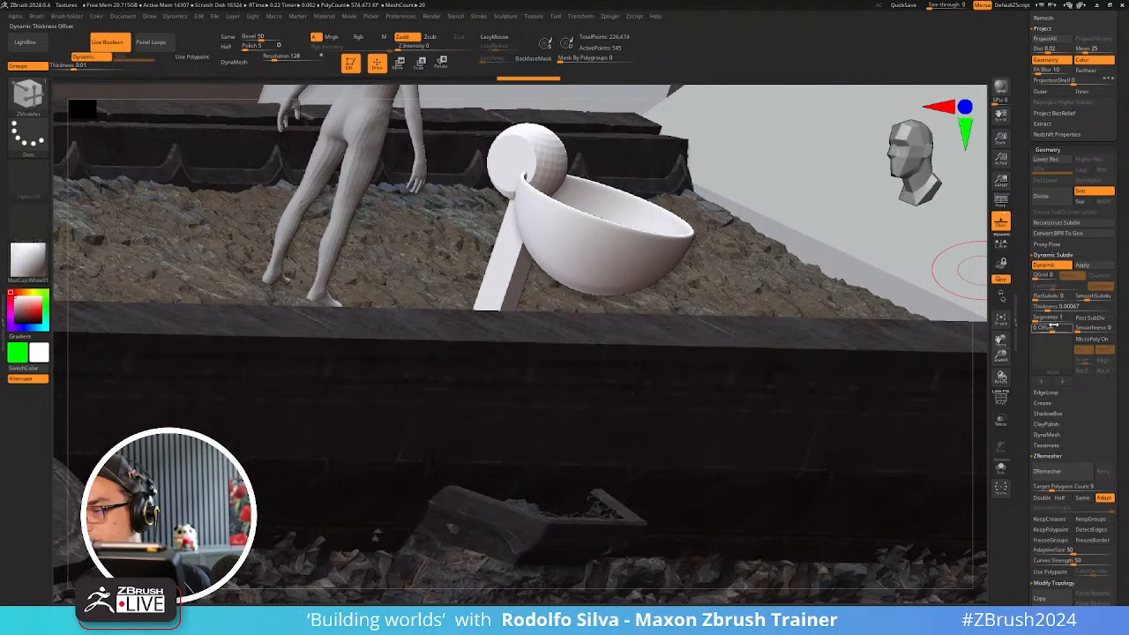
{"action": "left_click_drag", "start_coordinate": [1049, 308], "coordinate": [1055, 309]}
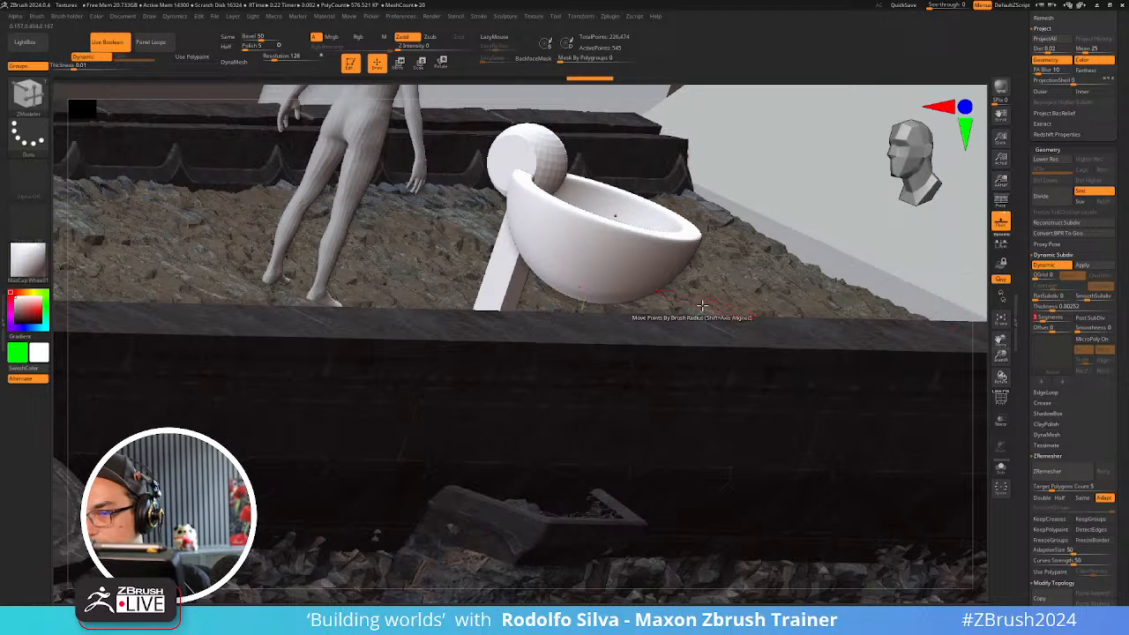
{"action": "left_click", "coordinate": [1049, 309]}
{"action": "key", "text": "Return"}
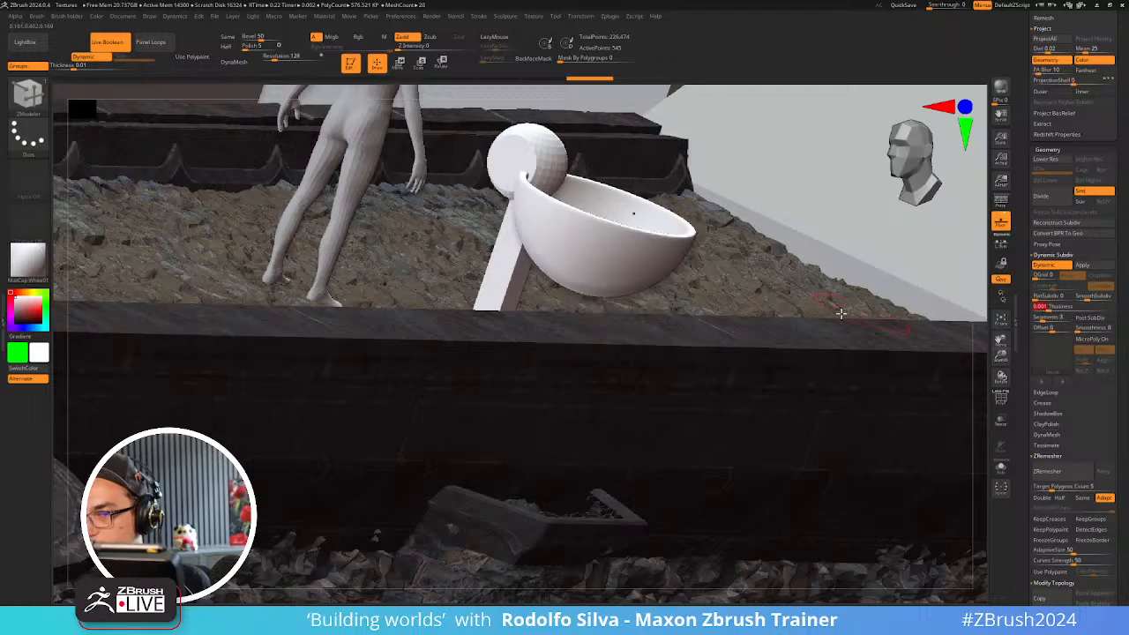
Select the brazier support subtool and mask everything on it except the leg's polygroup
{"action": "mouse_move", "coordinate": [758, 310]}
{"action": "left_mouse_down"}
{"action": "mouse_move", "coordinate": [749, 335]}
{"action": "mouse_move", "coordinate": [862, 330]}
{"action": "mouse_move", "coordinate": [838, 301]}
{"action": "mouse_move", "coordinate": [734, 293]}
{"action": "mouse_move", "coordinate": [711, 307]}
{"action": "left_mouse_up"}
{"action": "left_click", "coordinate": [567, 285], "text": "alt"}
{"action": "key", "text": "shift+f"}
{"action": "key", "text": "shift+f"}
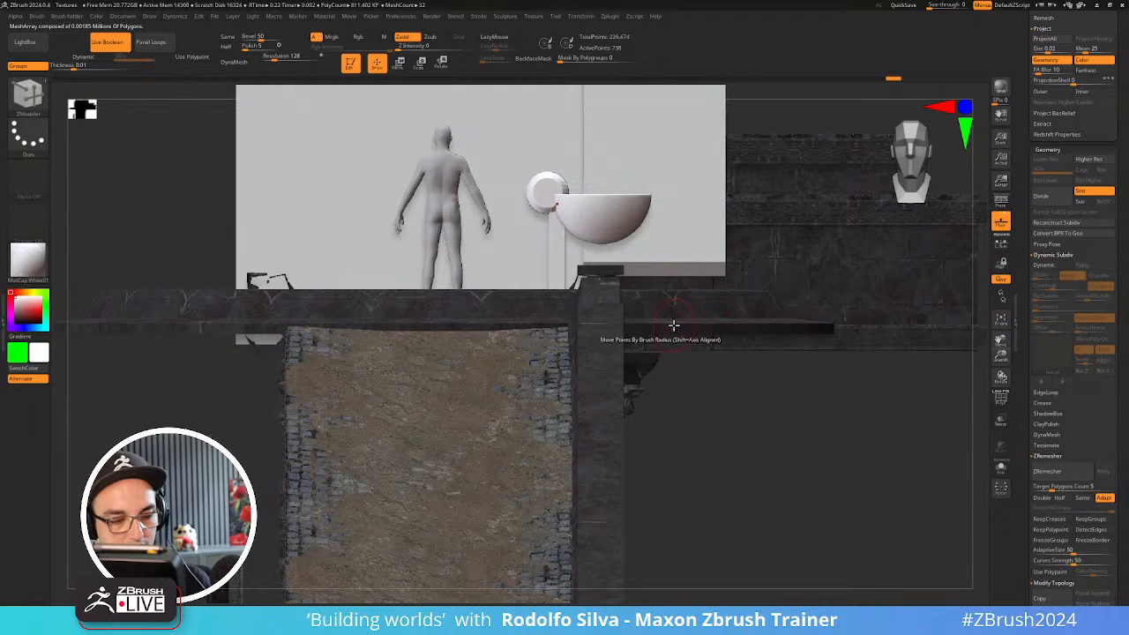
{"action": "key", "text": "ctrl+space"}
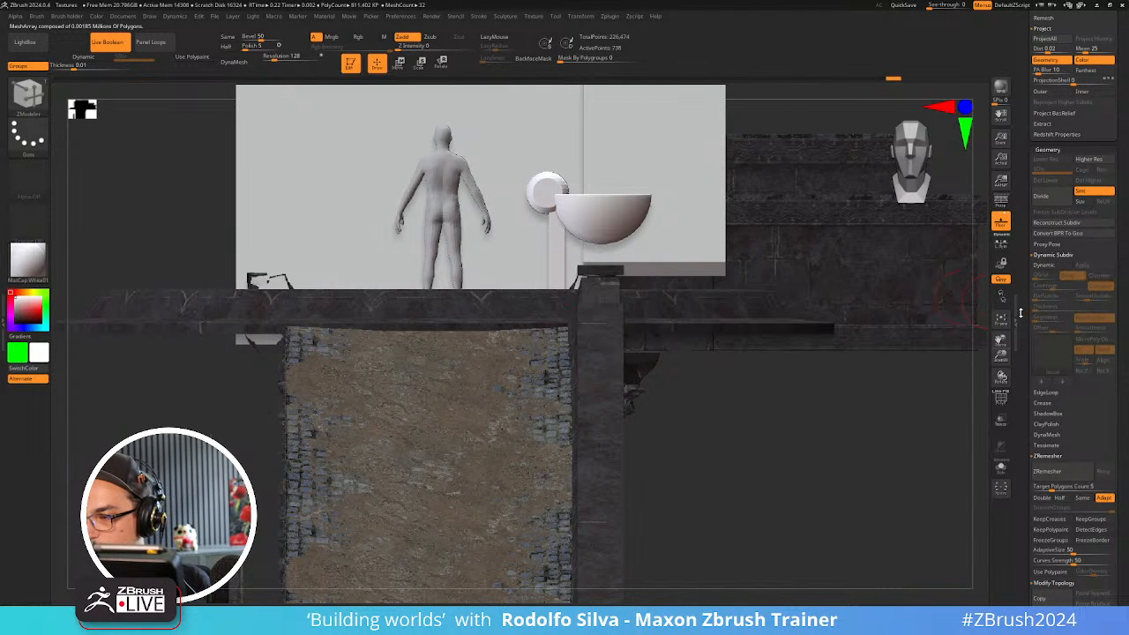
{"action": "mouse_move", "coordinate": [1020, 313]}
{"action": "left_mouse_down"}
{"action": "mouse_move", "coordinate": [1021, 87]}
{"action": "mouse_move", "coordinate": [1019, 121]}
{"action": "left_mouse_up"}
{"action": "key", "text": "ctrl+space"}
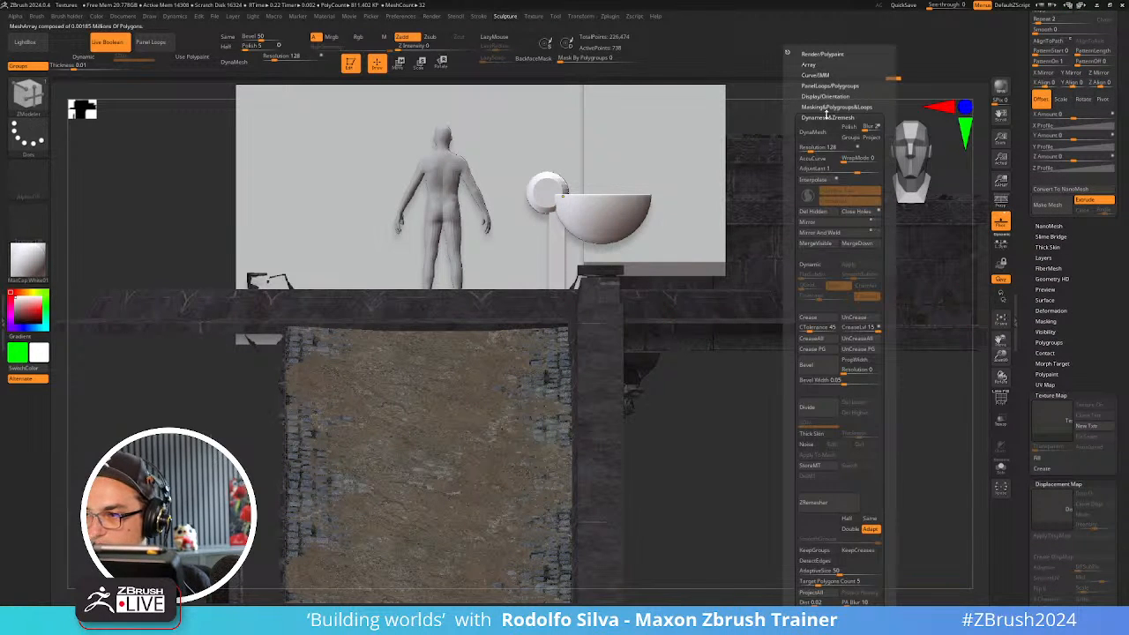
{"action": "left_click", "coordinate": [830, 107]}
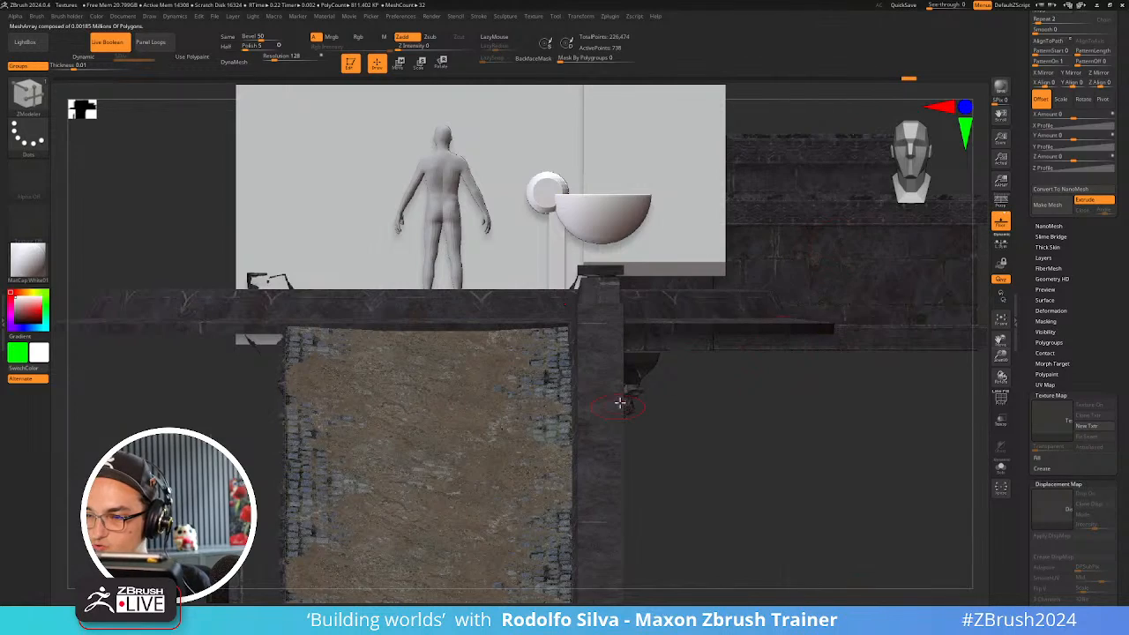
{"action": "left_click_drag", "start_coordinate": [683, 395], "coordinate": [637, 331]}
{"action": "key", "text": "w"}
{"action": "left_click", "coordinate": [562, 282], "text": "ctrl"}
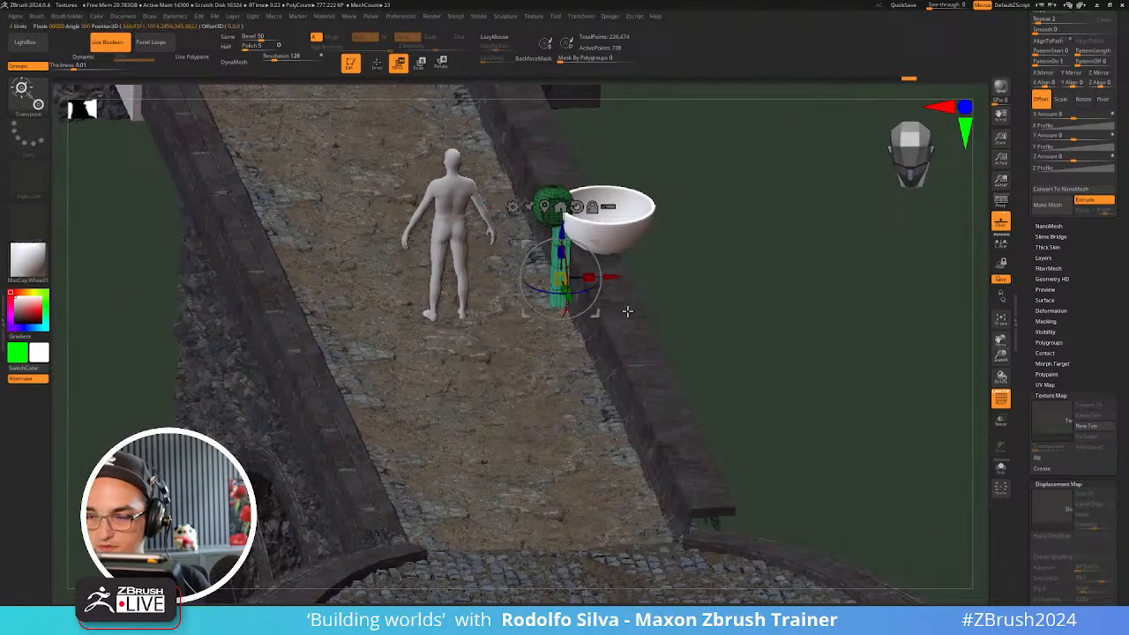
Reset the gizmo's orientation on the unmasked leg in the front view and apply the Bend Curve deformer
{"action": "left_click_drag", "start_coordinate": [706, 275], "coordinate": [715, 305], "text": "shift"}
{"action": "left_click", "coordinate": [576, 206]}
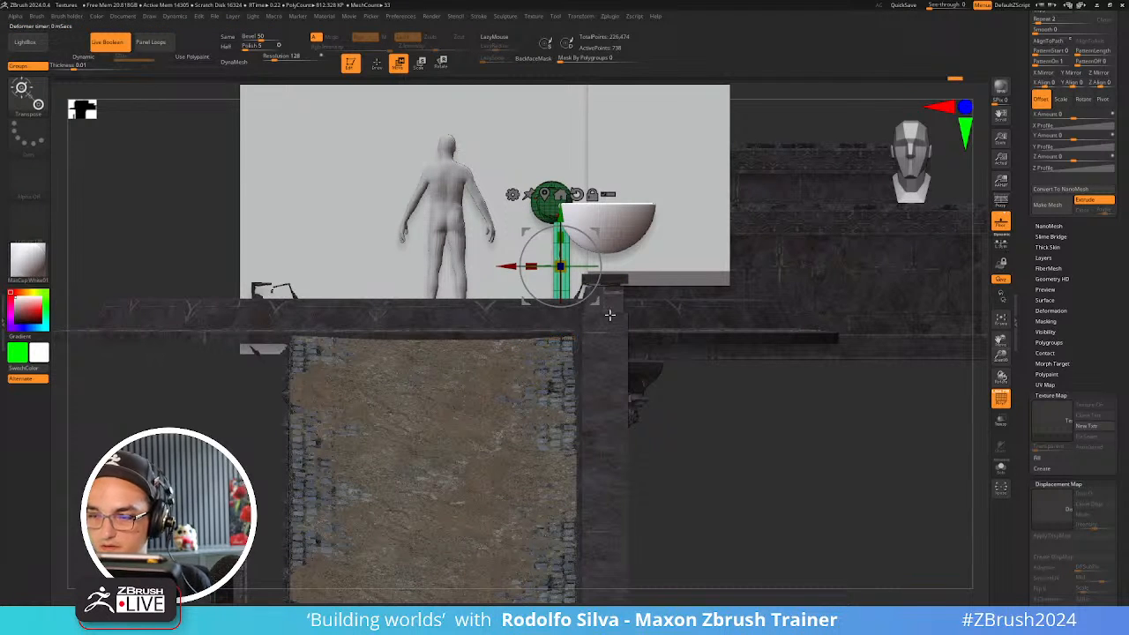
{"action": "left_click", "coordinate": [513, 196]}
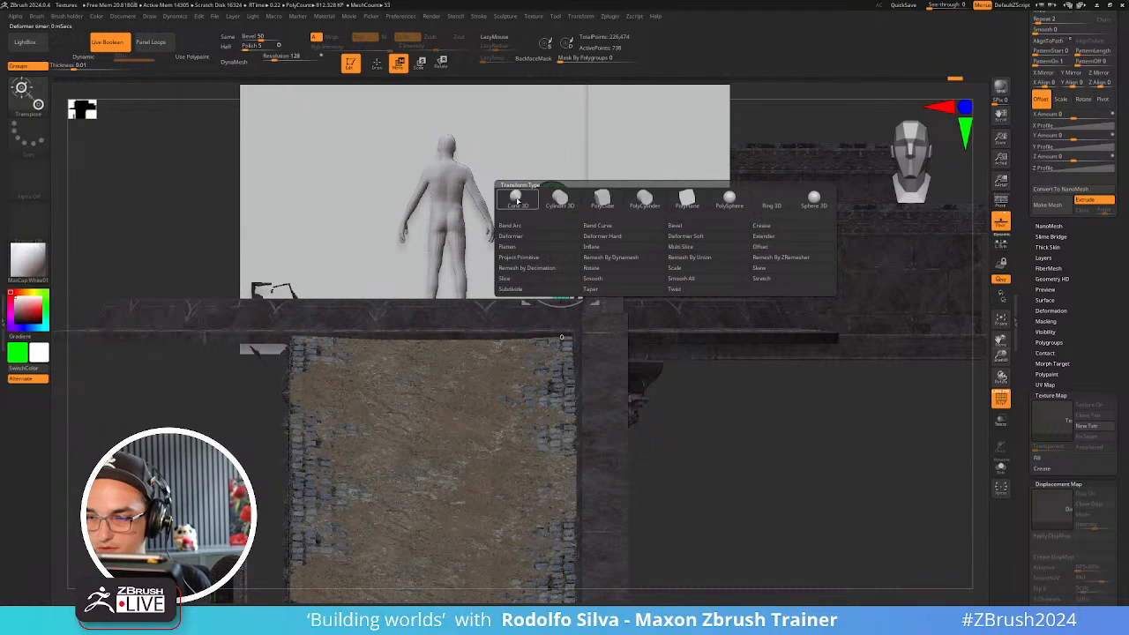
{"action": "left_click", "coordinate": [620, 226]}
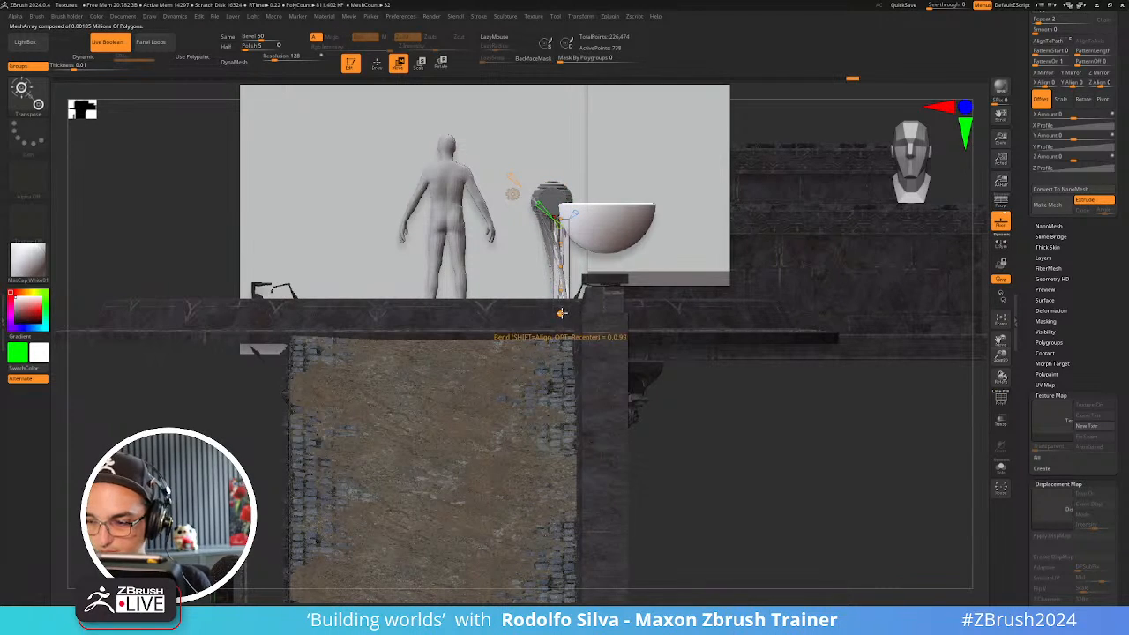
Try to bend the foot of the leg away from the bowl with the lowest Bend Curve point
{"action": "left_click_drag", "start_coordinate": [561, 314], "coordinate": [548, 320]}
{"action": "left_click_drag", "start_coordinate": [650, 379], "coordinate": [718, 378]}
{"action": "mouse_move", "coordinate": [766, 244]}
{"action": "left_mouse_down"}
{"action": "mouse_move", "coordinate": [752, 265]}
{"action": "mouse_move", "coordinate": [727, 250]}
{"action": "left_mouse_up"}
{"action": "left_click_drag", "start_coordinate": [561, 314], "coordinate": [546, 315]}
{"action": "left_click", "coordinate": [550, 353]}
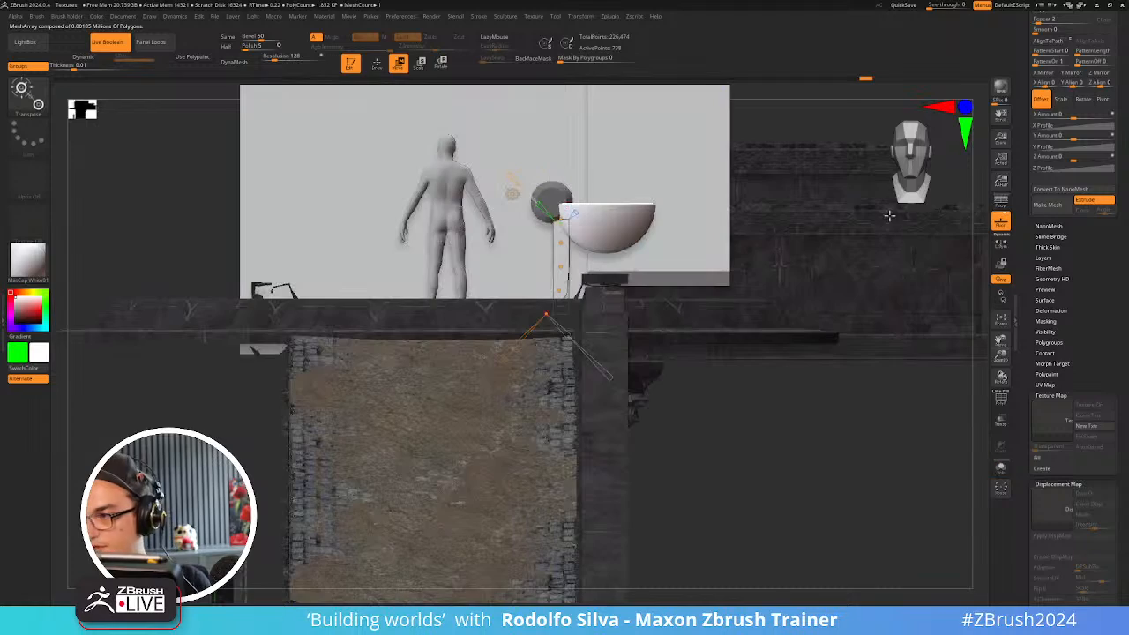
Switch the subtools to visibility set V2 and show the bowl subtool in it
{"action": "left_click_drag", "start_coordinate": [1060, 248], "coordinate": [1073, 341]}
{"action": "scroll", "coordinate": [1086, 405], "scroll_direction": "up", "scroll_amount": 10}
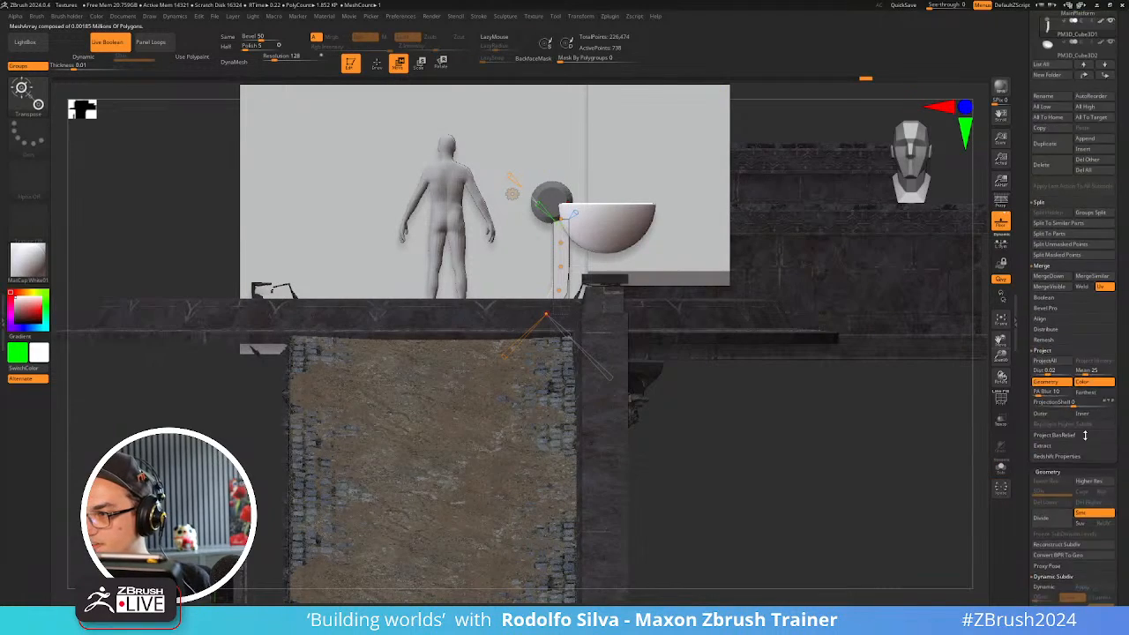
{"action": "scroll", "coordinate": [1091, 449], "scroll_direction": "up", "scroll_amount": 5}
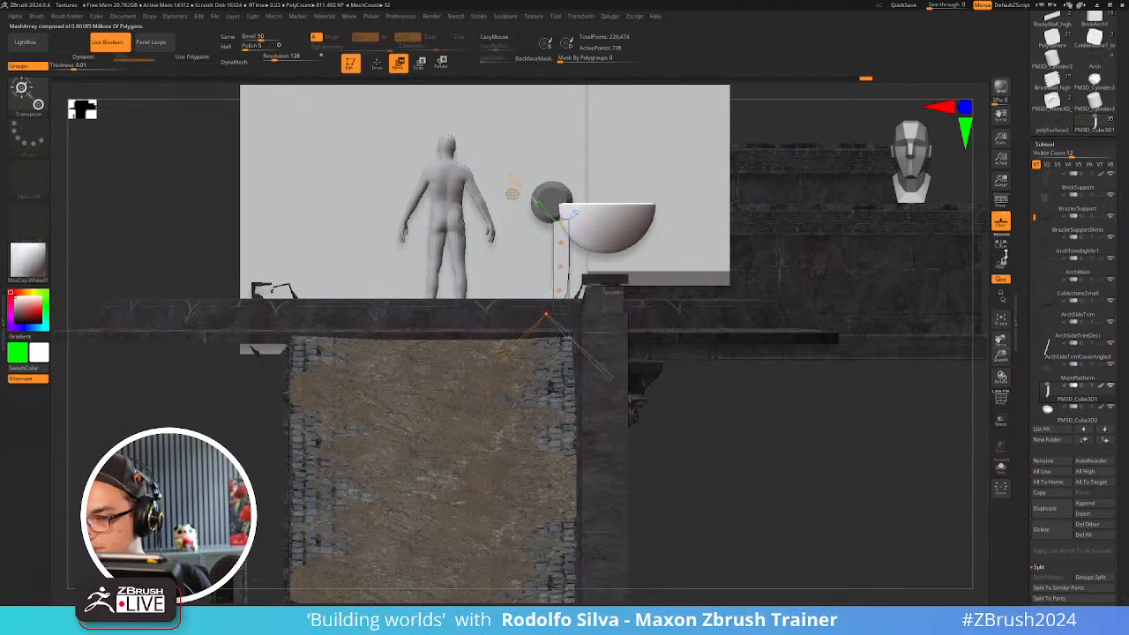
{"action": "mouse_move", "coordinate": [885, 412]}
{"action": "left_mouse_down"}
{"action": "mouse_move", "coordinate": [882, 438]}
{"action": "mouse_move", "coordinate": [879, 409]}
{"action": "left_mouse_up"}
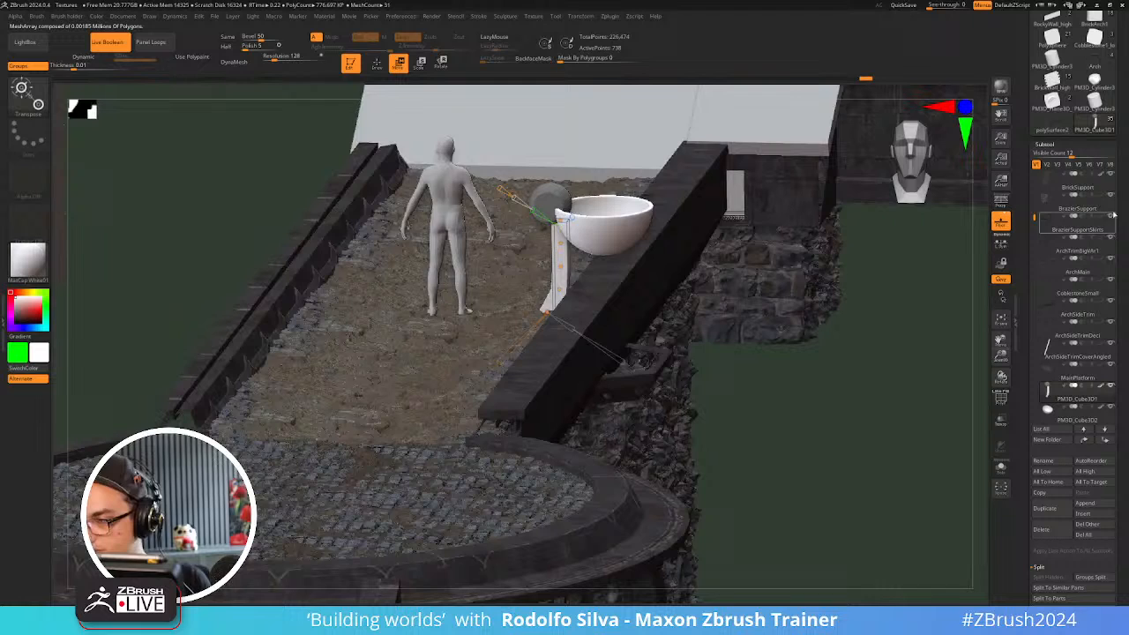
{"action": "left_click", "coordinate": [1057, 165]}
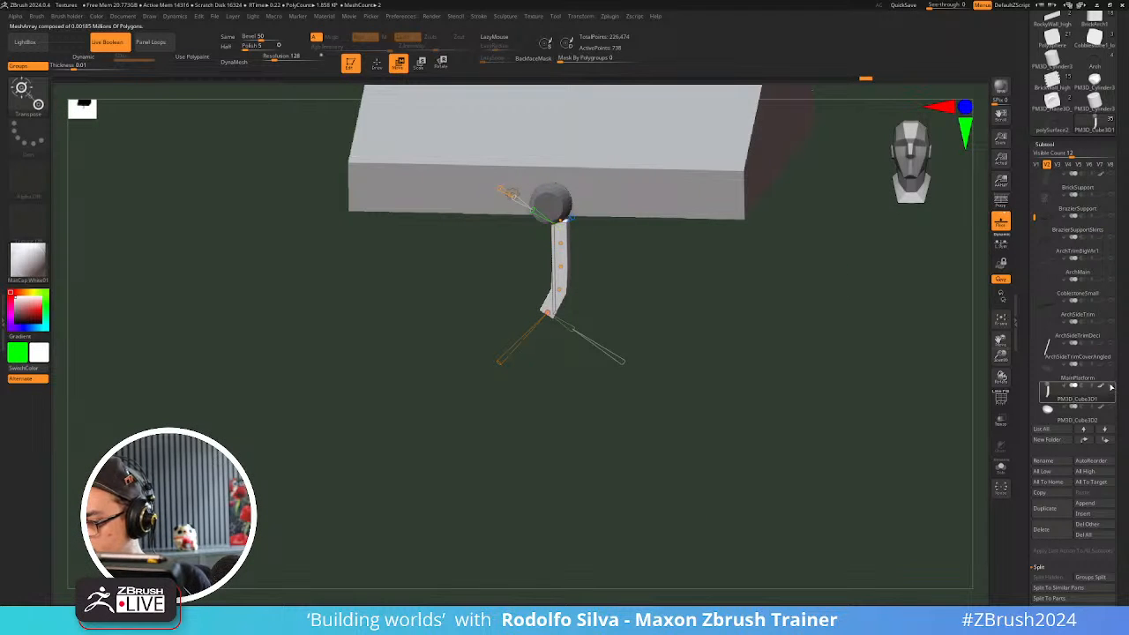
{"action": "left_click", "coordinate": [1112, 409]}
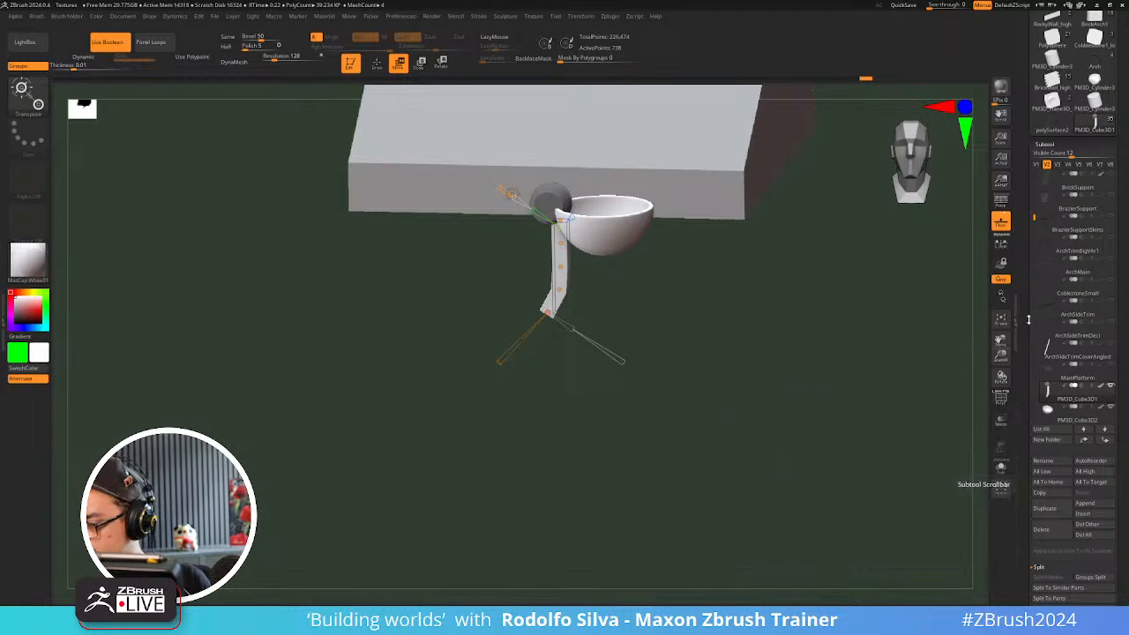
Show the human body subtool beside the brazier and align the view to the front
{"action": "scroll", "coordinate": [1033, 215], "scroll_direction": "down", "scroll_amount": 5}
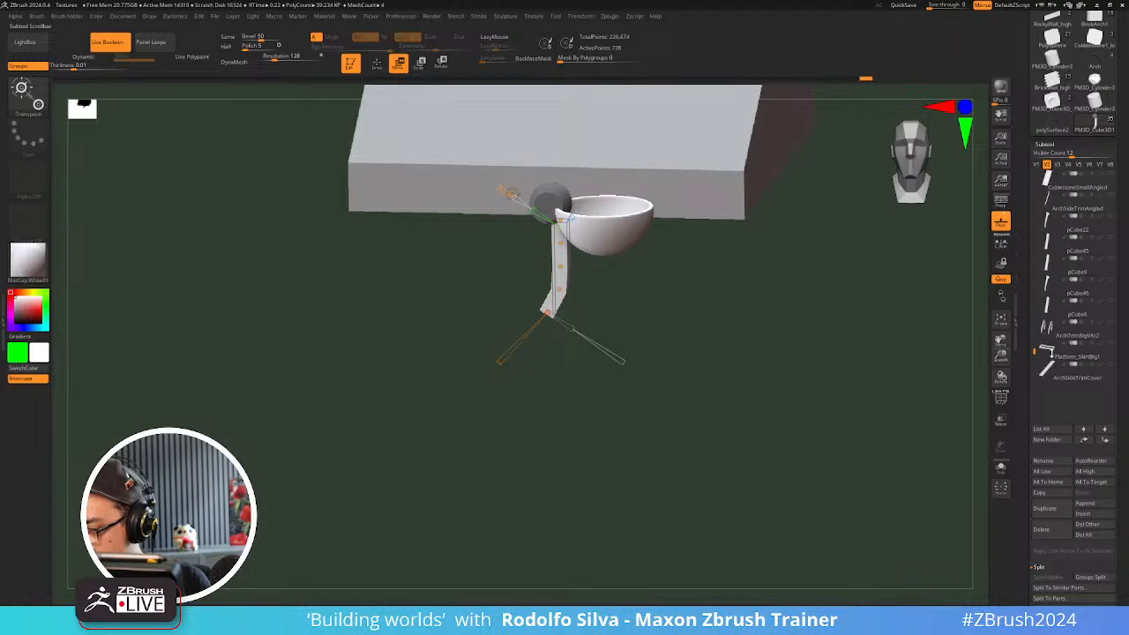
{"action": "scroll", "coordinate": [1045, 170], "scroll_direction": "up", "scroll_amount": 8}
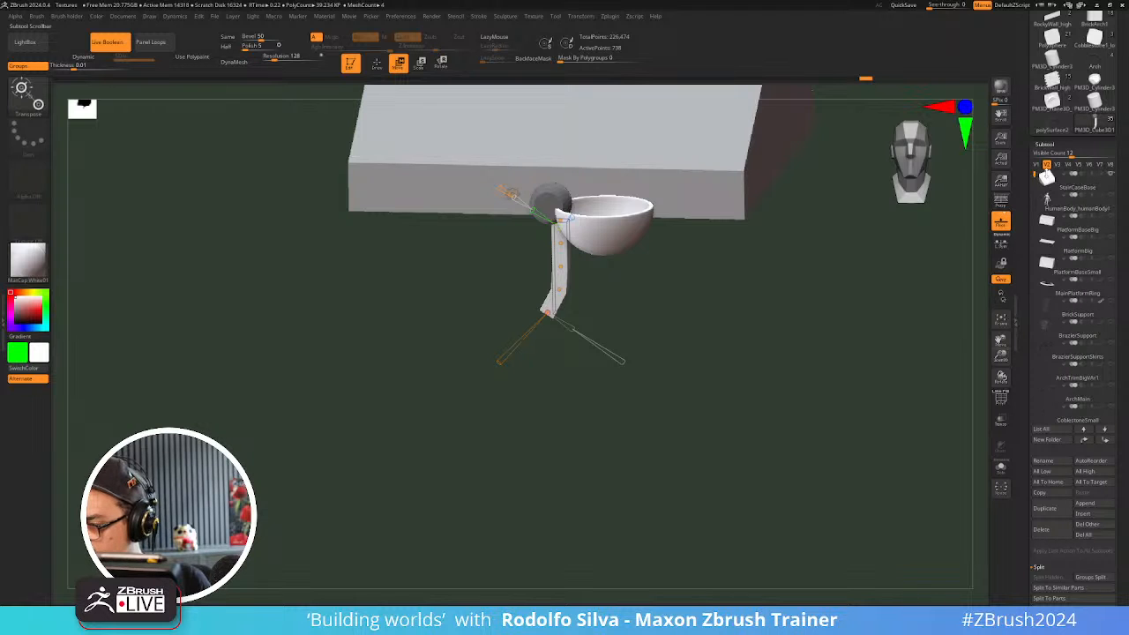
{"action": "left_click", "coordinate": [1110, 201]}
{"action": "left_click_drag", "start_coordinate": [882, 292], "coordinate": [651, 331]}
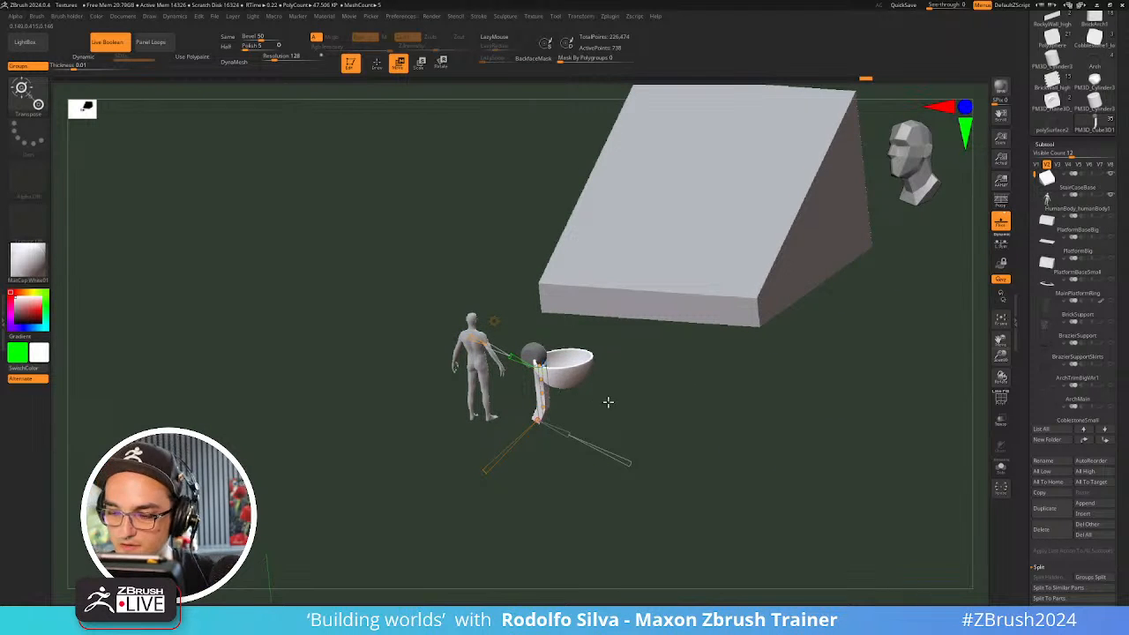
{"action": "left_click_drag", "start_coordinate": [608, 402], "coordinate": [670, 436], "text": "shift"}
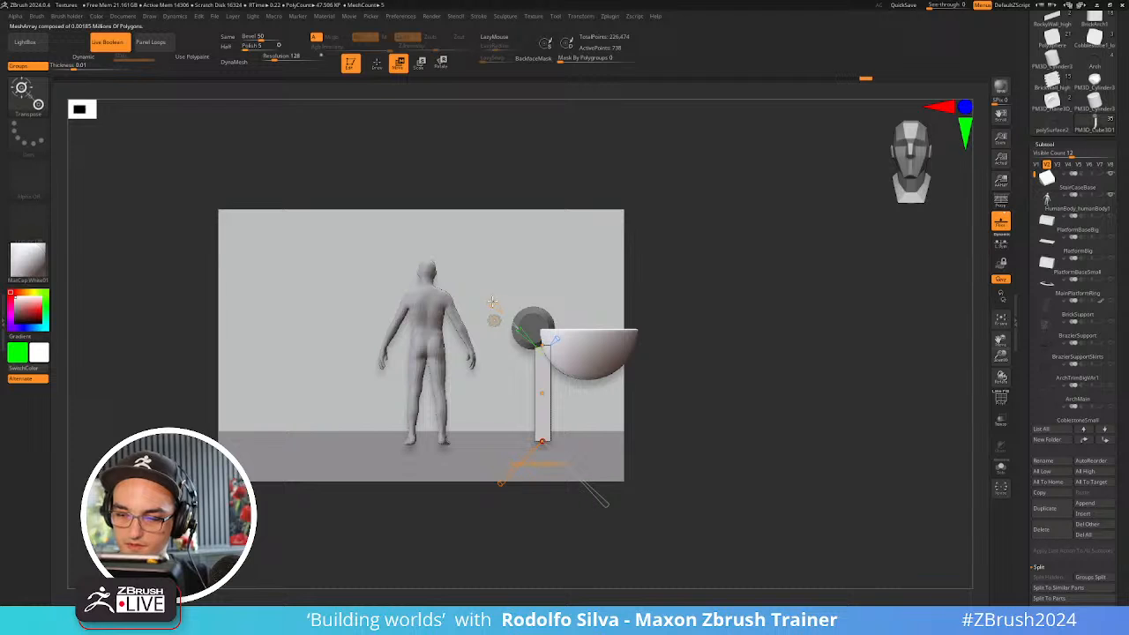
Bend the lower part of the leg away from the bowl into a gentle curve with the Bend Curve points
{"action": "left_click_drag", "start_coordinate": [541, 441], "coordinate": [578, 412]}
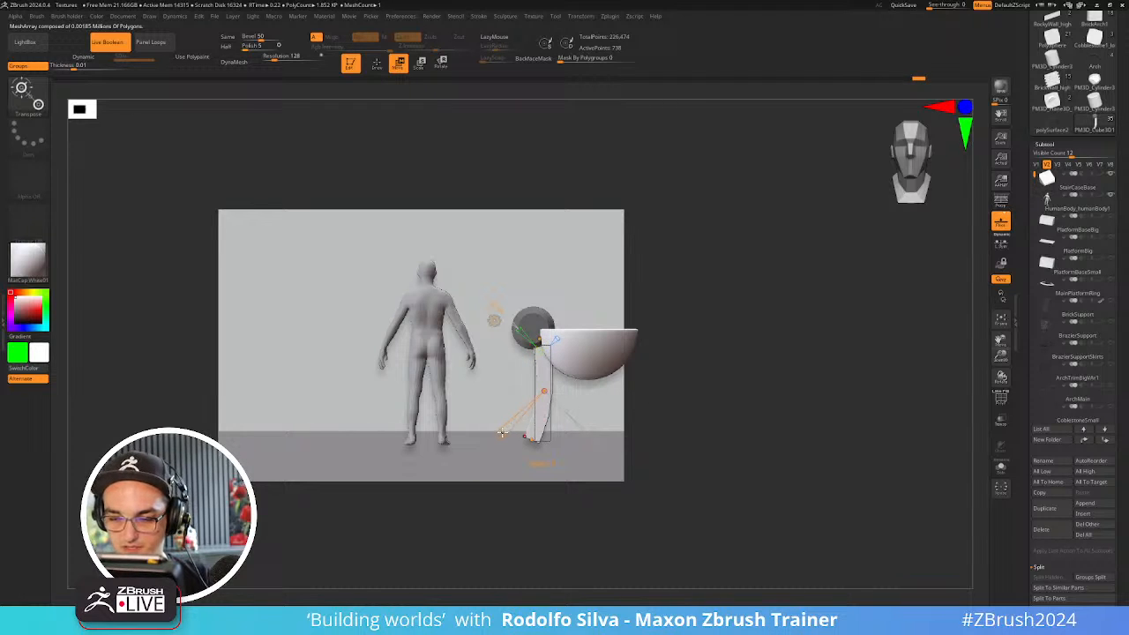
{"action": "left_click_drag", "start_coordinate": [502, 433], "coordinate": [509, 426]}
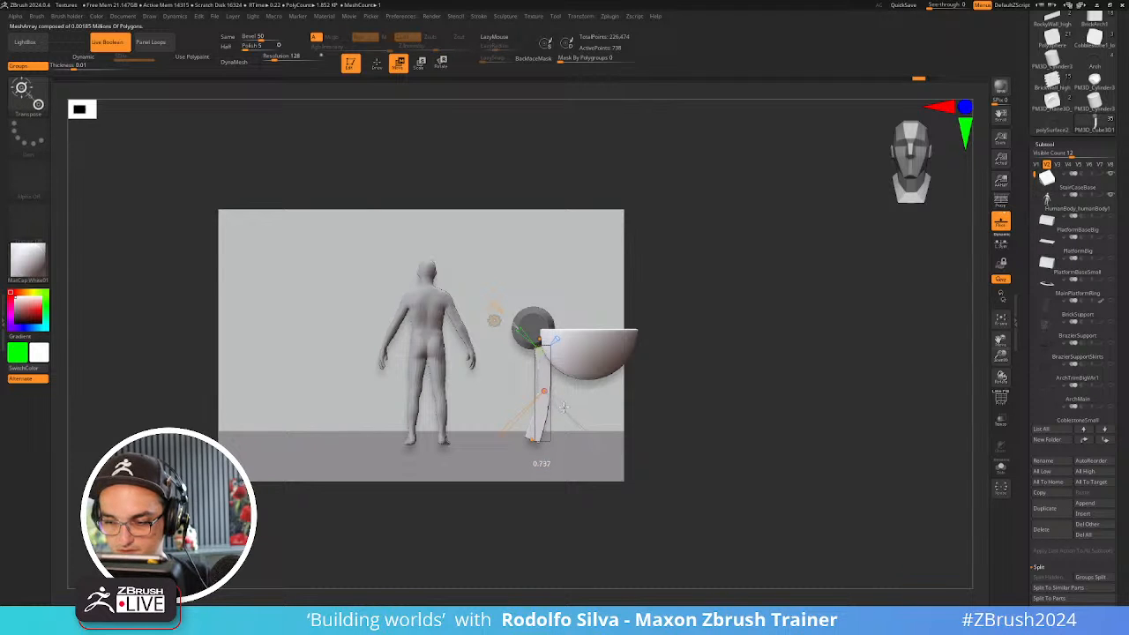
{"action": "mouse_move", "coordinate": [651, 426]}
{"action": "left_mouse_down"}
{"action": "mouse_move", "coordinate": [724, 431]}
{"action": "mouse_move", "coordinate": [665, 429]}
{"action": "left_mouse_up"}
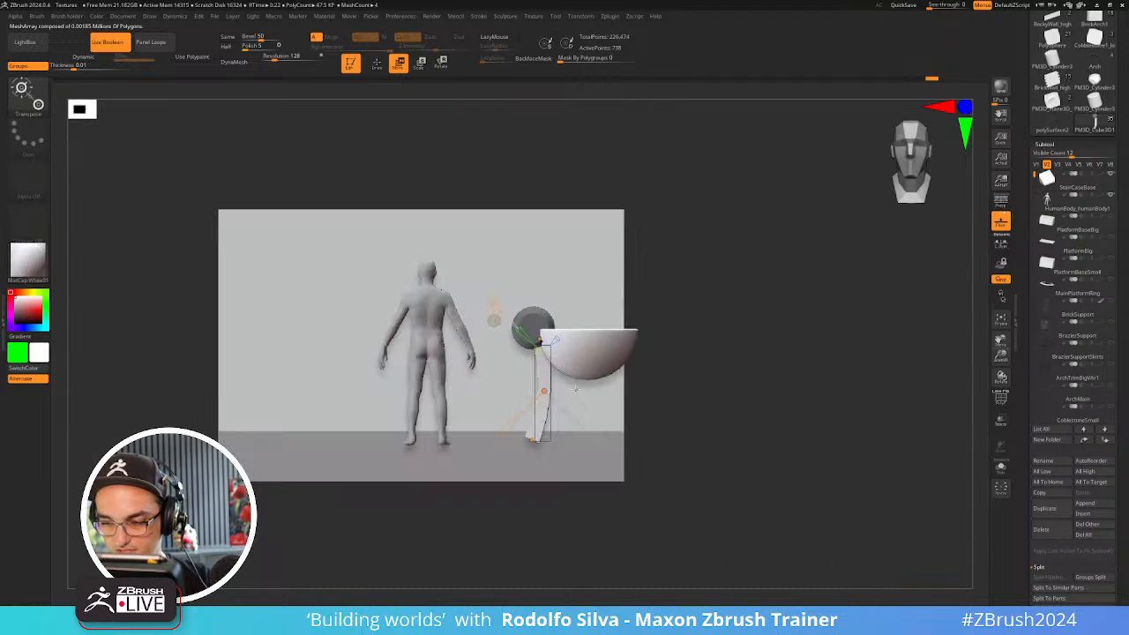
{"action": "left_click", "coordinate": [495, 301]}
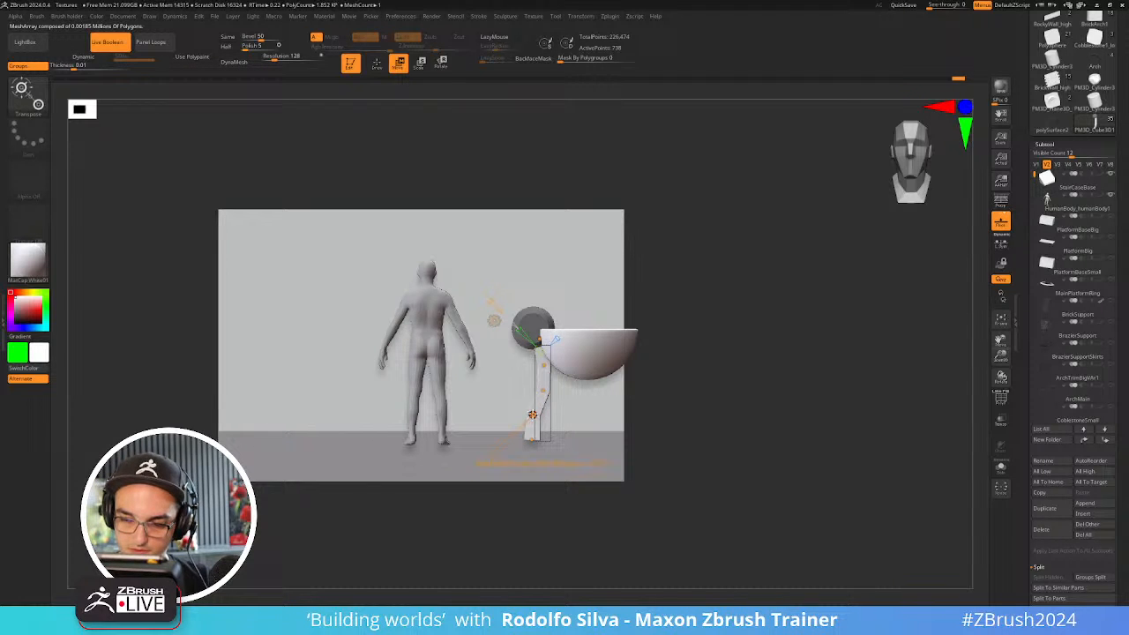
Turn on Dynamic Subdiv for the bent leg and accept the Bend Curve deformation
{"action": "key", "text": "d"}
{"action": "left_click", "coordinate": [592, 198]}
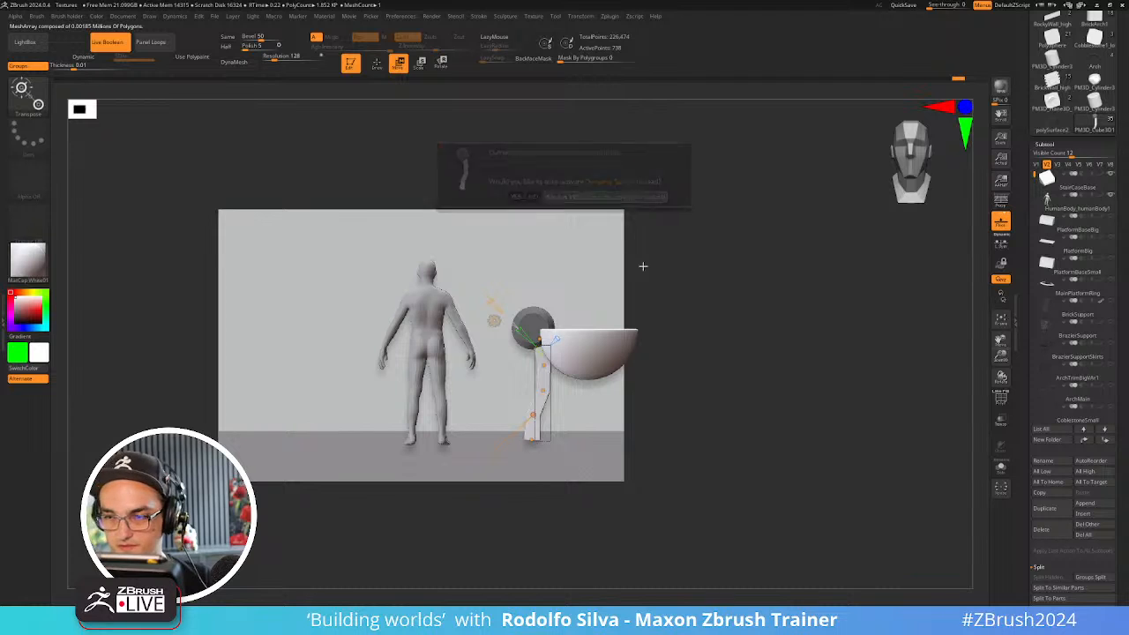
{"action": "left_click_drag", "start_coordinate": [713, 423], "coordinate": [742, 444]}
{"action": "key", "text": "shift+f"}
{"action": "key", "text": "shift+f"}
Apply the Taper deformer to the leg, isolate the subtool, and flare the leg toward the foot
{"action": "key", "text": "w"}
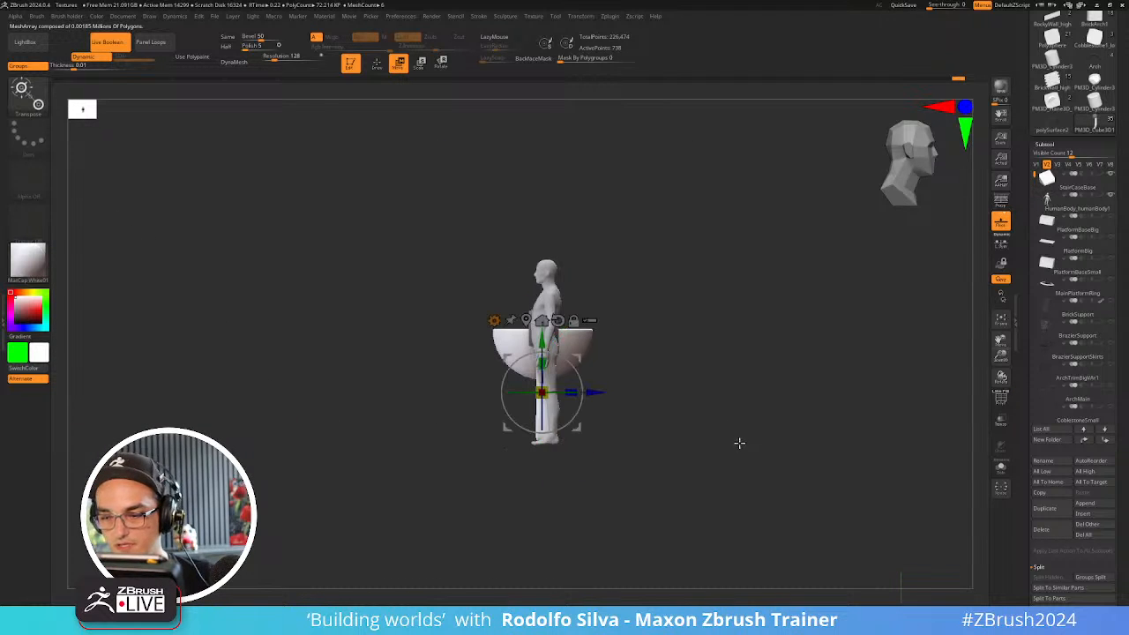
{"action": "left_click", "coordinate": [495, 321]}
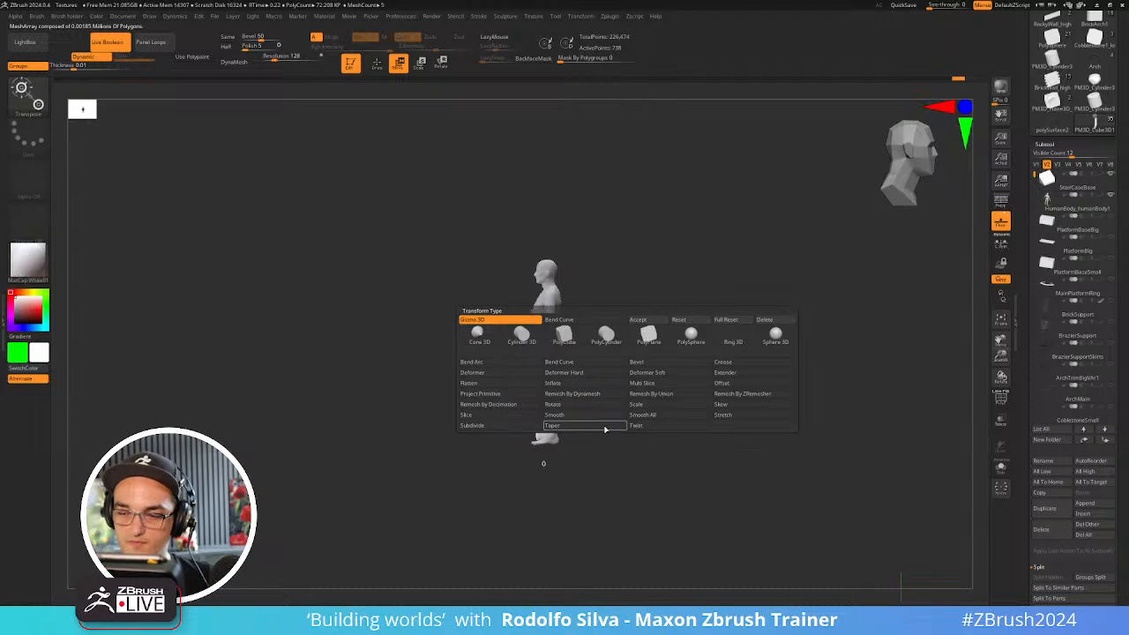
{"action": "left_click", "coordinate": [574, 427]}
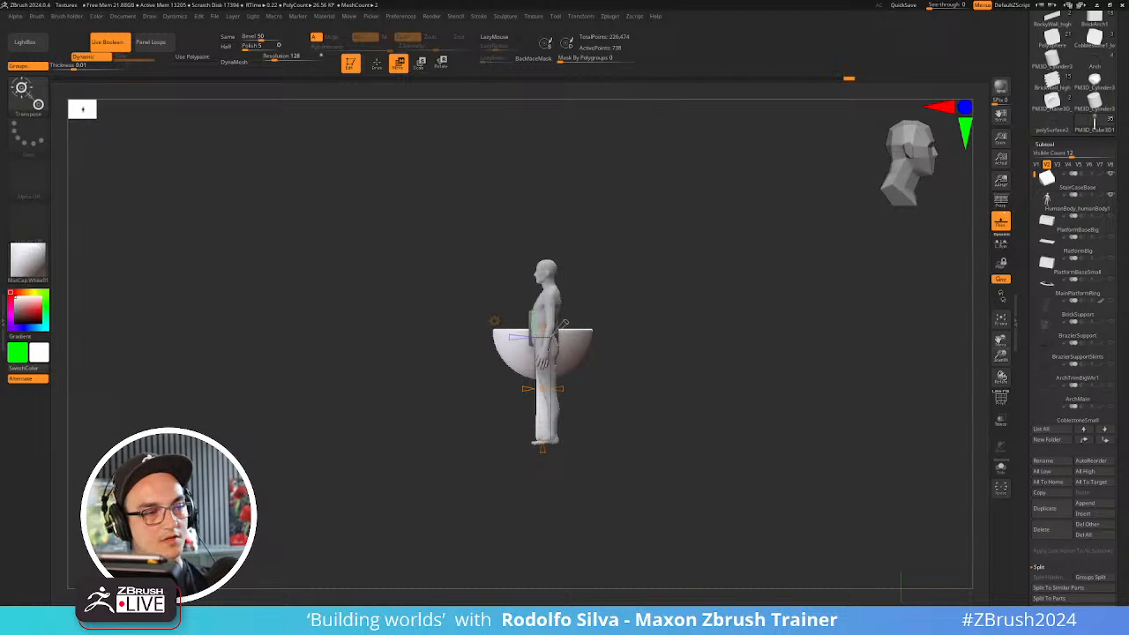
{"action": "left_click_drag", "start_coordinate": [304, 483], "coordinate": [318, 481]}
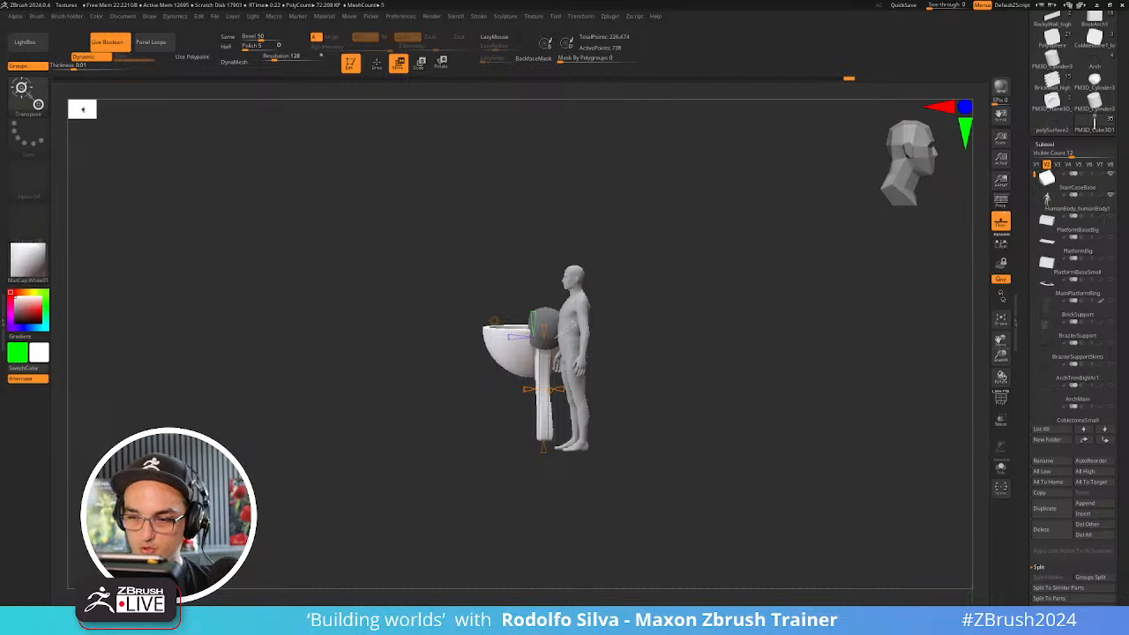
{"action": "left_click_drag", "start_coordinate": [660, 453], "coordinate": [692, 468]}
{"action": "key", "text": "alt+s"}
{"action": "left_click_drag", "start_coordinate": [542, 486], "coordinate": [543, 504]}
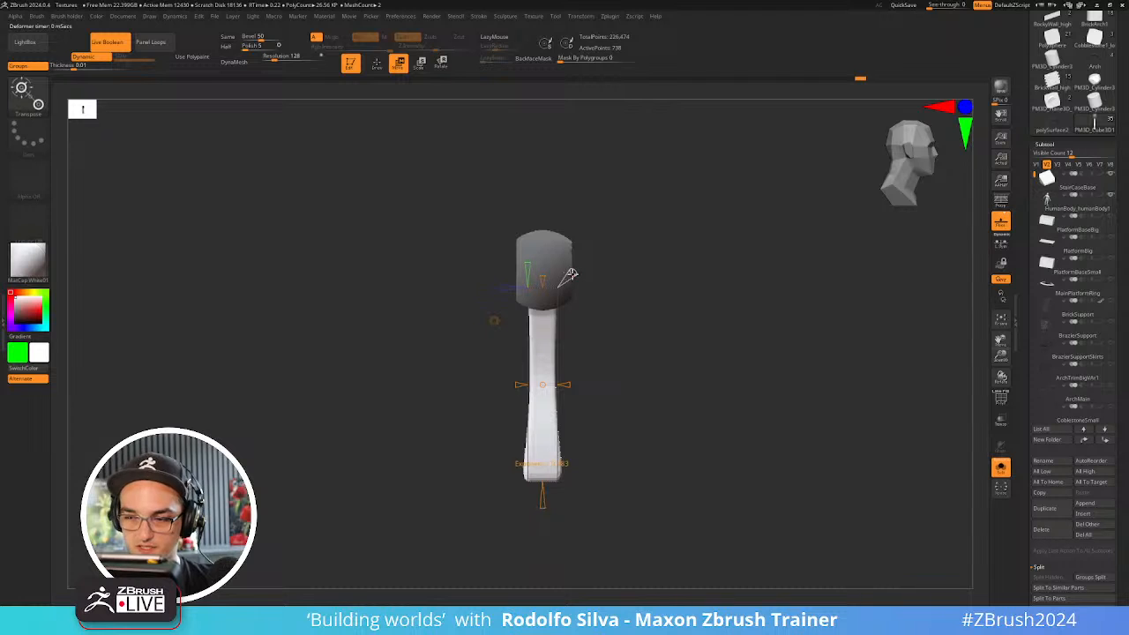
{"action": "left_click_drag", "start_coordinate": [572, 274], "coordinate": [589, 252]}
Crease the leg's edges with a crease tolerance of 45 to keep them sharp under Dynamic Subdiv
{"action": "left_click_drag", "start_coordinate": [637, 419], "coordinate": [617, 425]}
{"action": "key", "text": "space"}
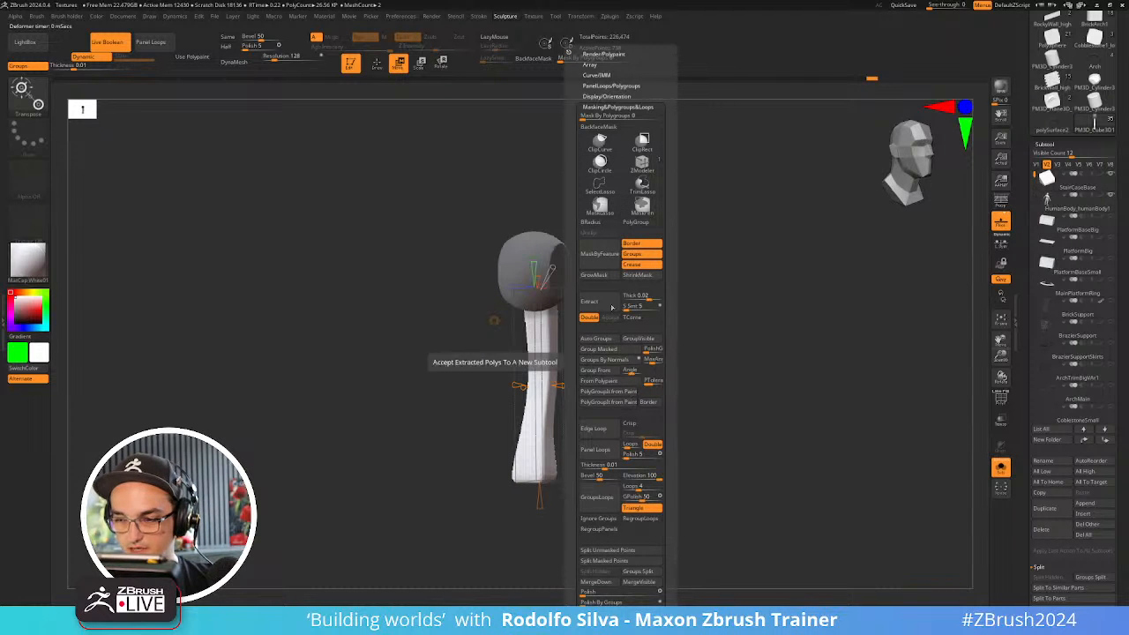
{"action": "left_click", "coordinate": [616, 107]}
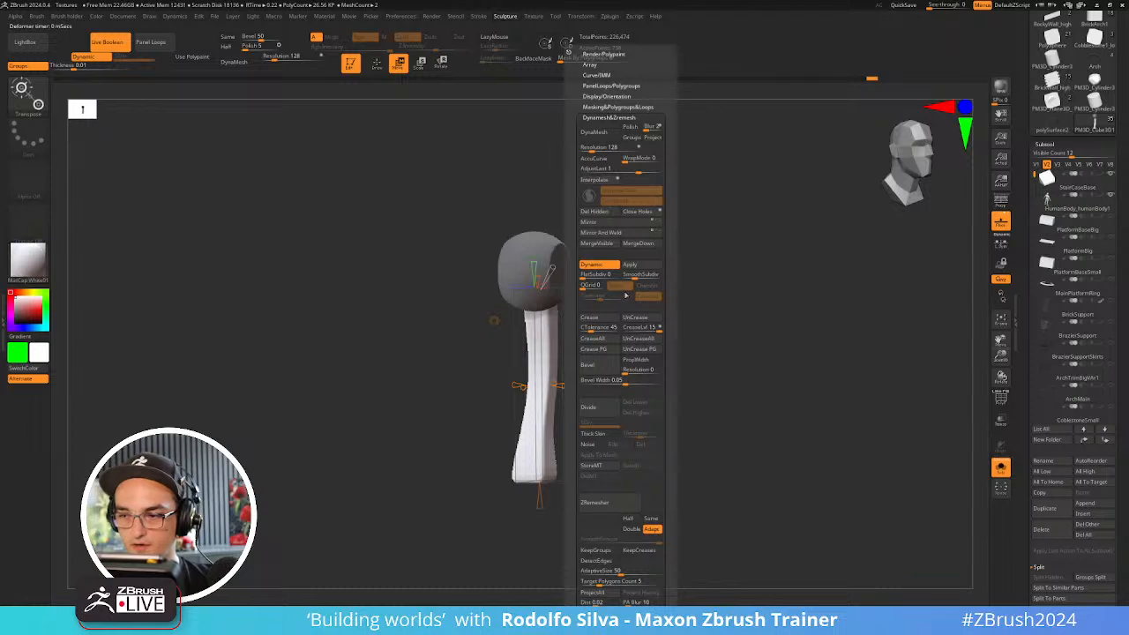
{"action": "key", "text": "space"}
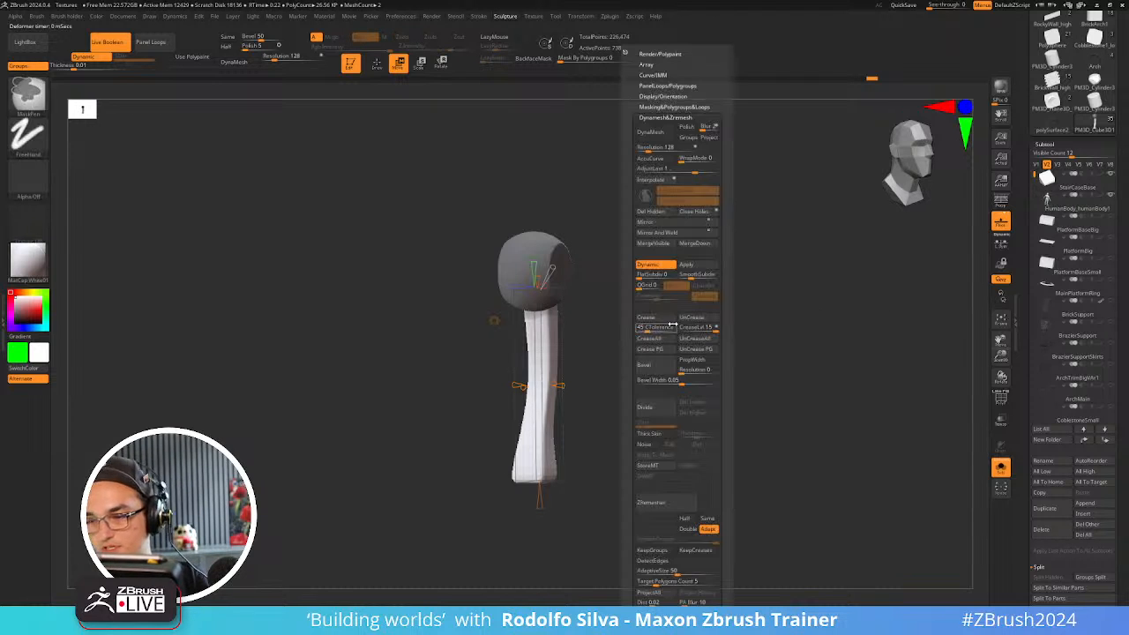
{"action": "left_click", "coordinate": [668, 320]}
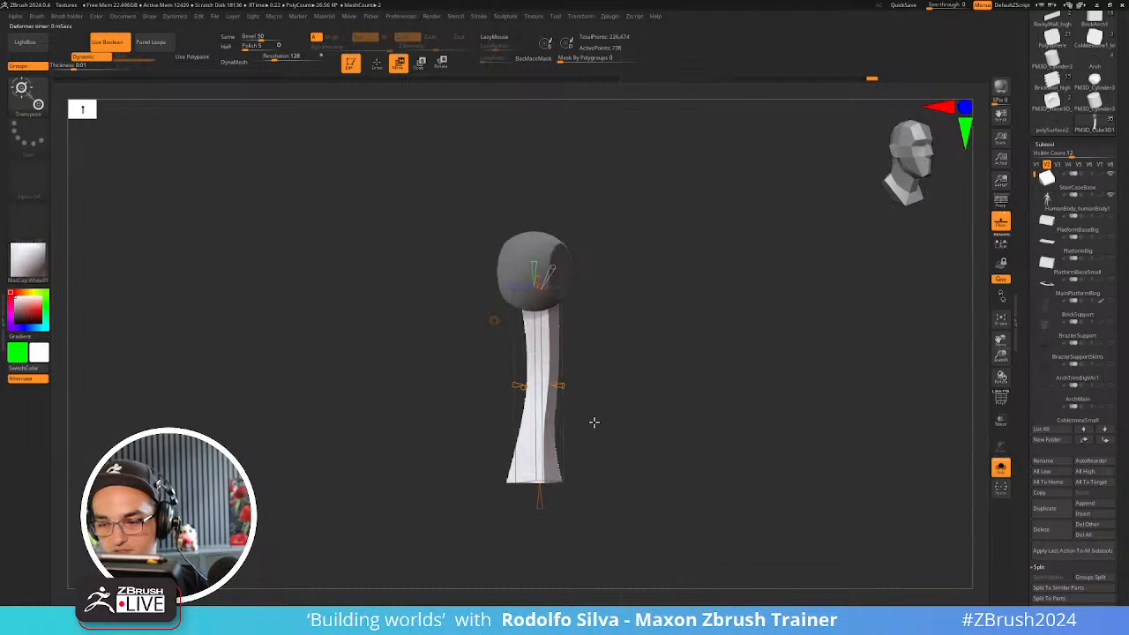
Lower the leg's crease level to soften its creased edges slightly
{"action": "key", "text": "space"}
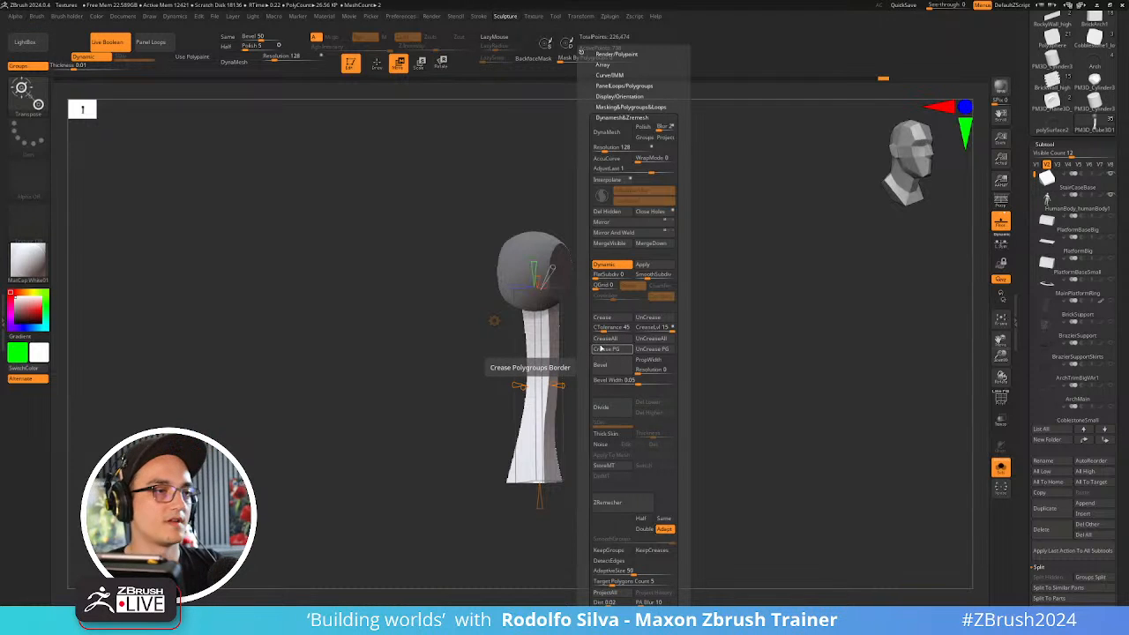
{"action": "key", "text": "space"}
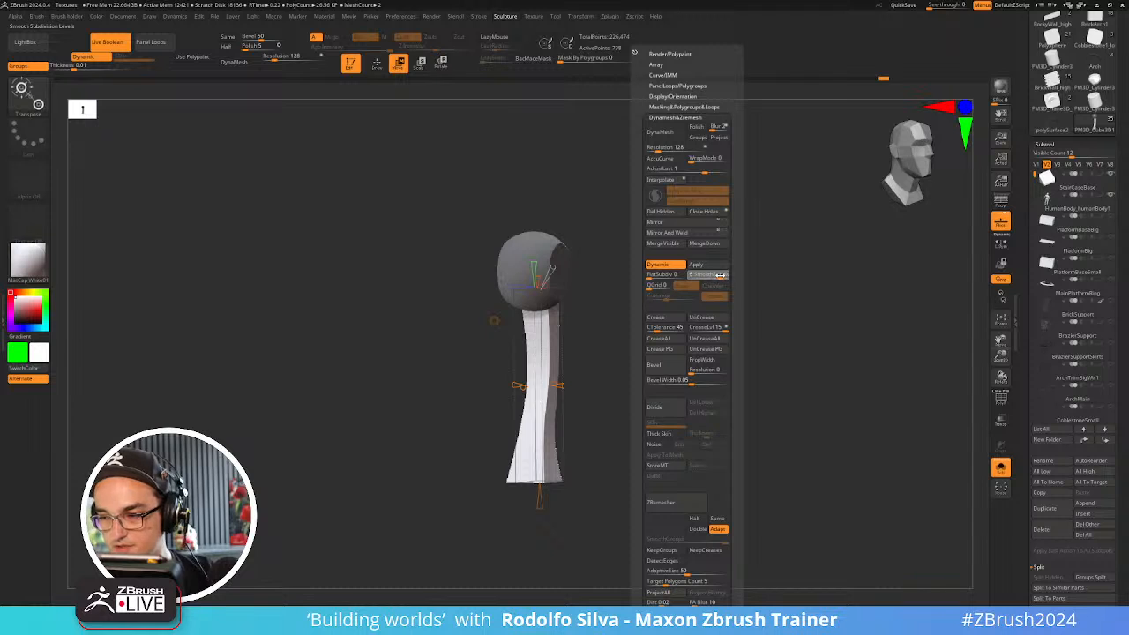
{"action": "left_click_drag", "start_coordinate": [713, 329], "coordinate": [699, 330]}
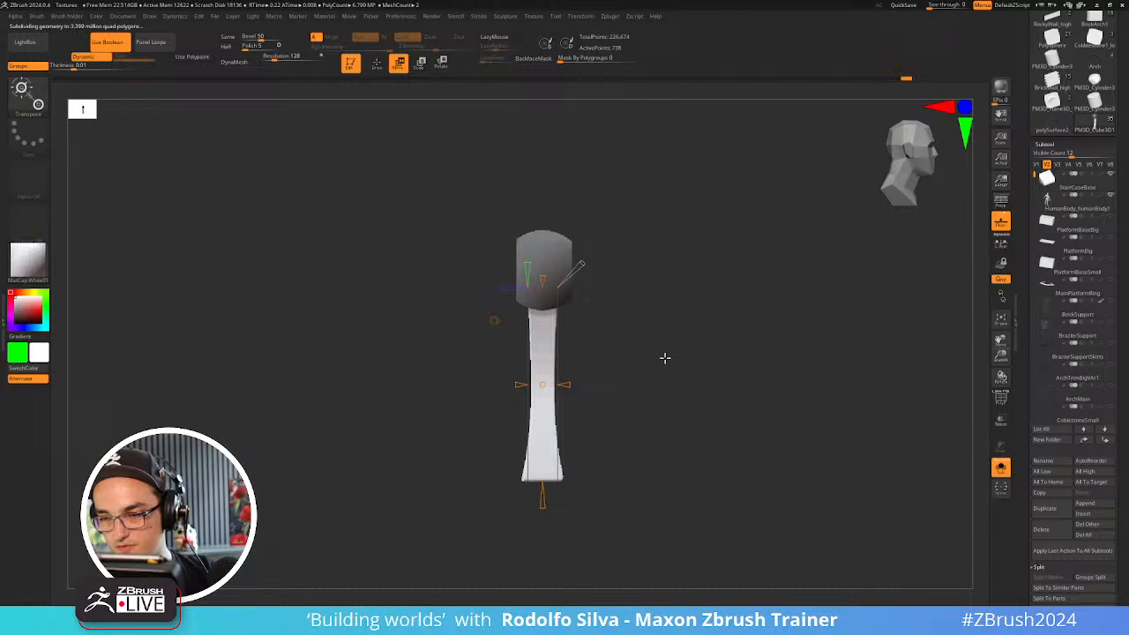
Adjust the leg's taper with the Taper deformer while the rounded cylinder above it is masked, and accept the deformation
{"action": "key", "text": "q"}
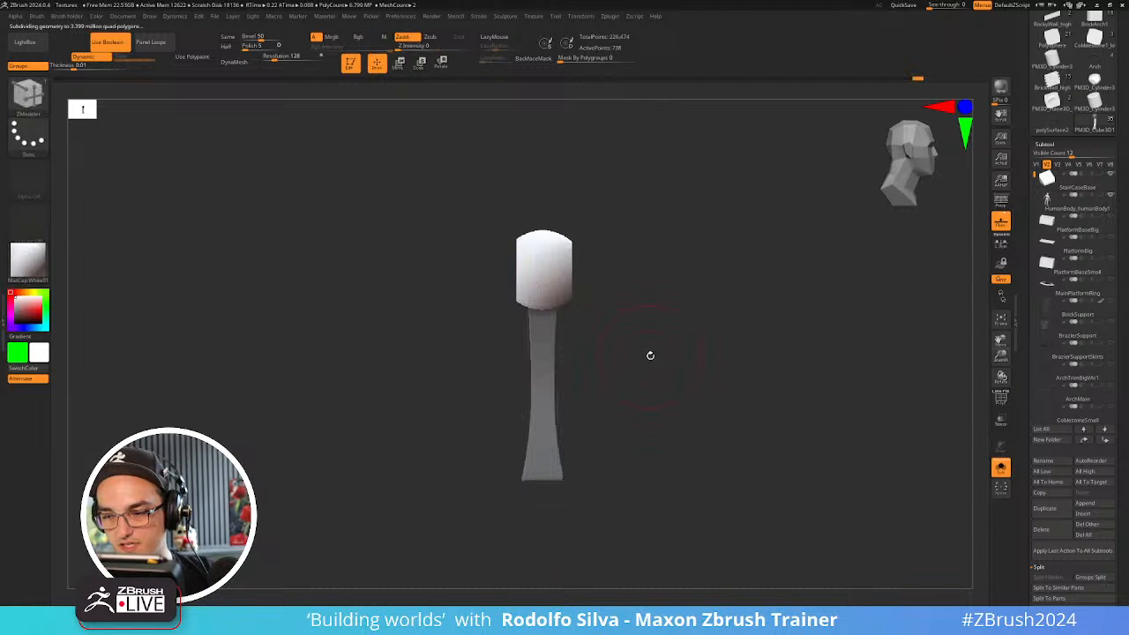
{"action": "key", "text": "w"}
{"action": "mouse_move", "coordinate": [648, 360]}
{"action": "left_mouse_down"}
{"action": "mouse_move", "coordinate": [686, 391]}
{"action": "mouse_move", "coordinate": [607, 370]}
{"action": "mouse_move", "coordinate": [648, 351]}
{"action": "left_mouse_up"}
{"action": "key", "text": "q"}
{"action": "key", "text": "w"}
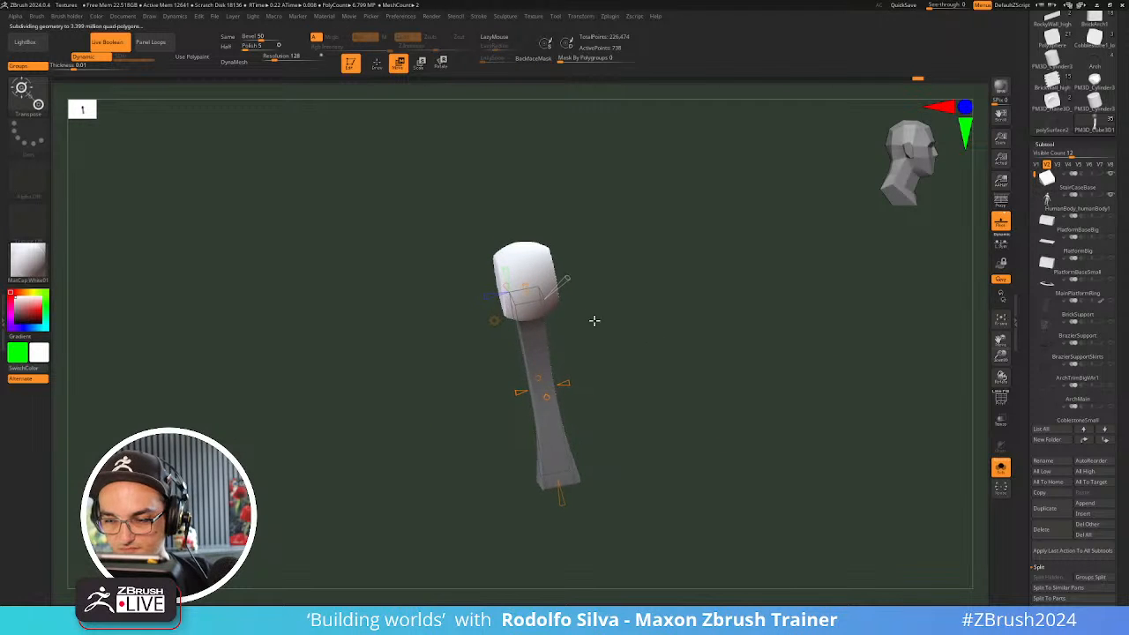
{"action": "left_click_drag", "start_coordinate": [487, 300], "coordinate": [512, 293]}
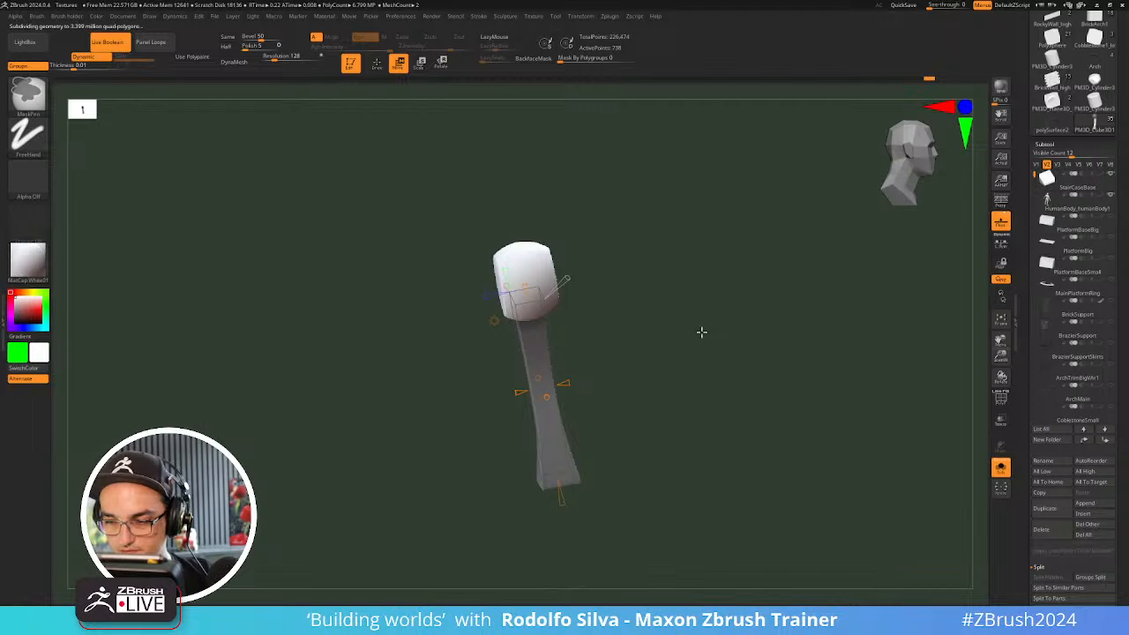
{"action": "key", "text": "ctrl+z"}
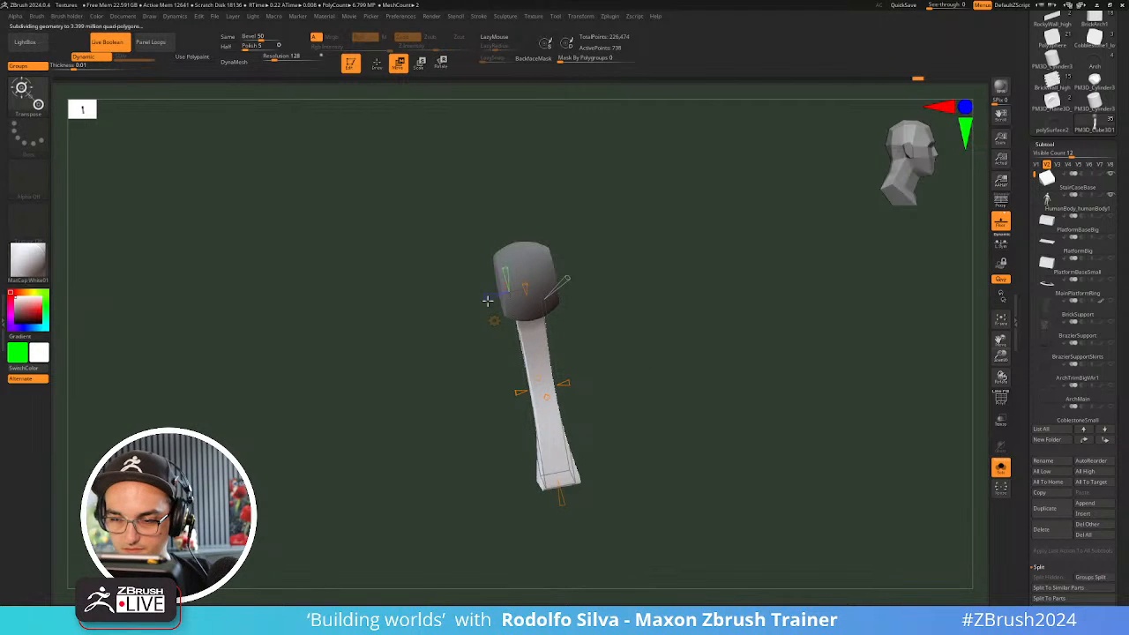
{"action": "key", "text": "ctrl+shift+z"}
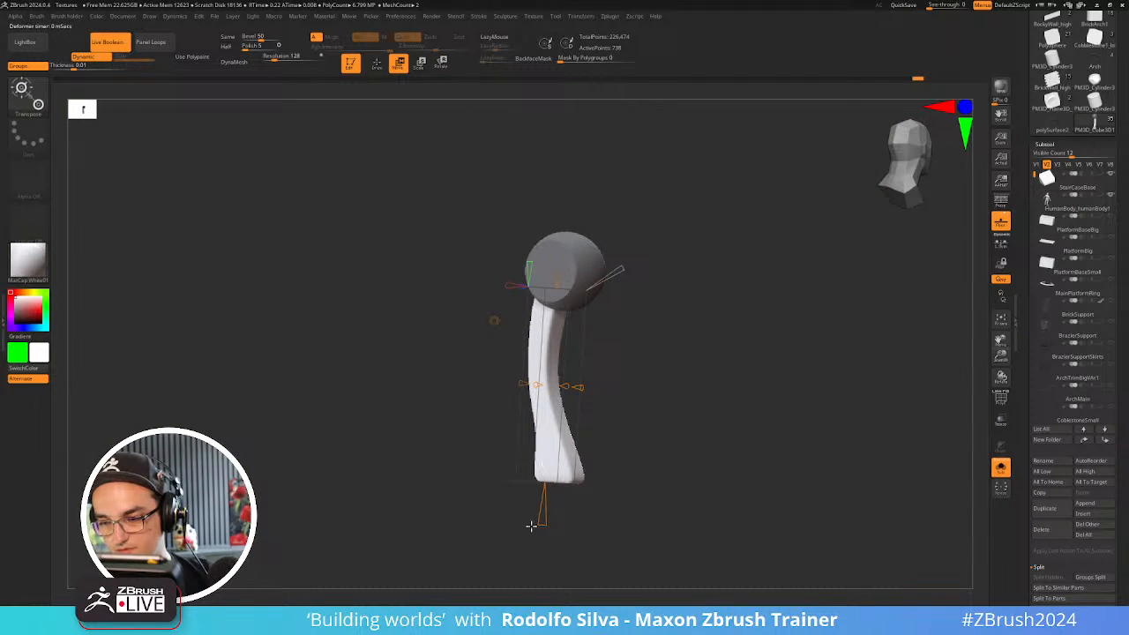
{"action": "left_click_drag", "start_coordinate": [559, 304], "coordinate": [560, 315]}
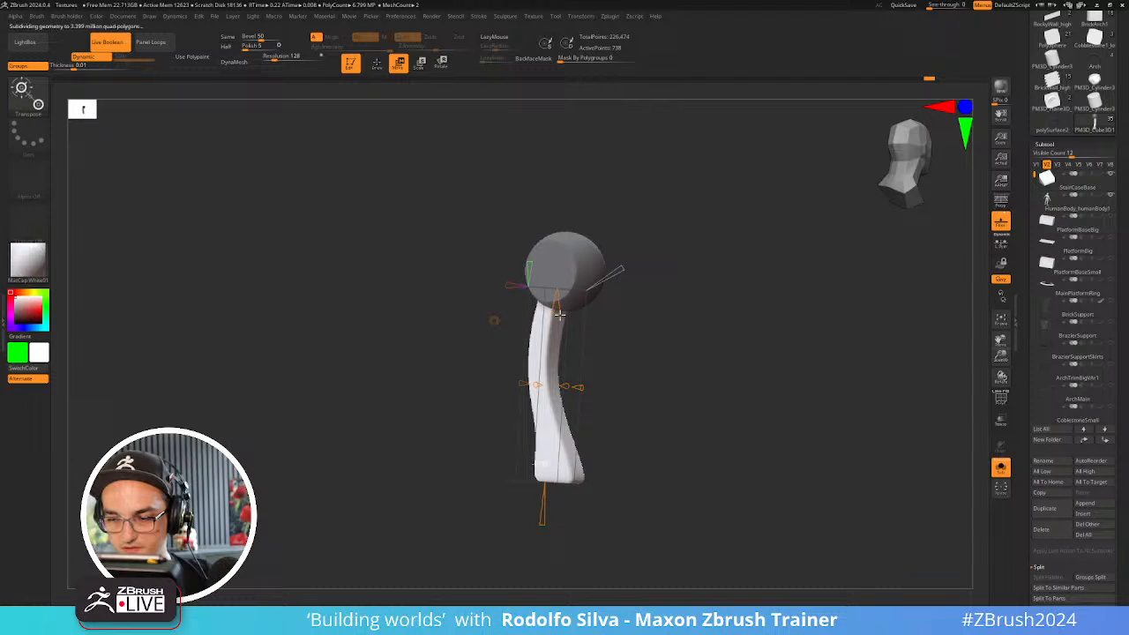
{"action": "key", "text": "q"}
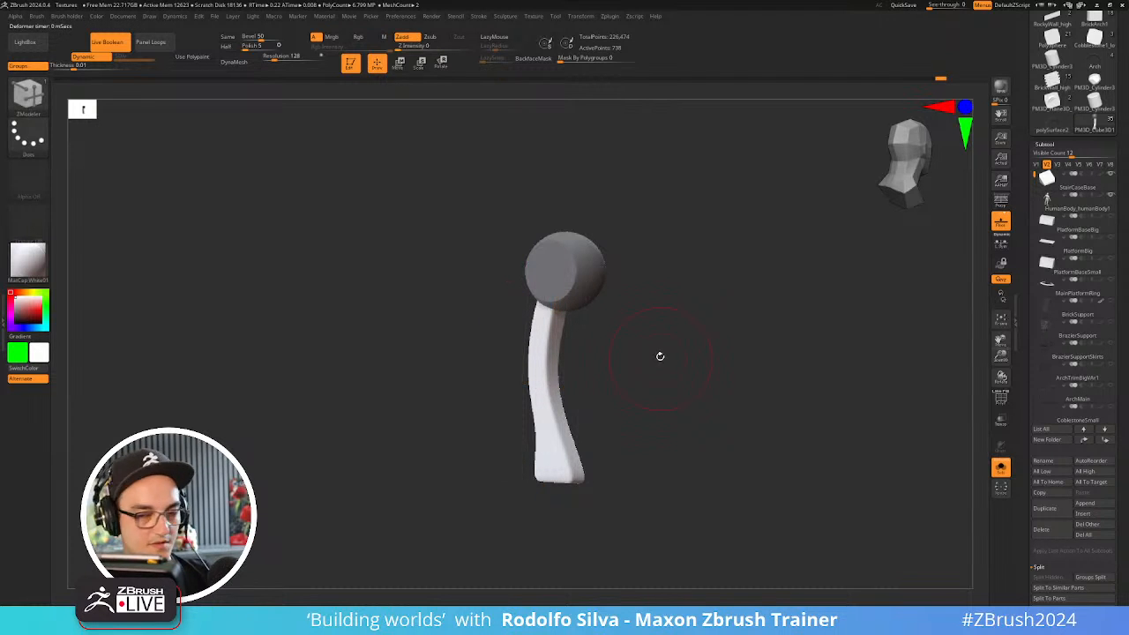
Invert the mask so the leg is protected, and pick the TrimDynamic brush with a small draw size
{"action": "left_click", "coordinate": [670, 347], "text": "ctrl"}
{"action": "left_click_drag", "start_coordinate": [676, 350], "coordinate": [691, 337]}
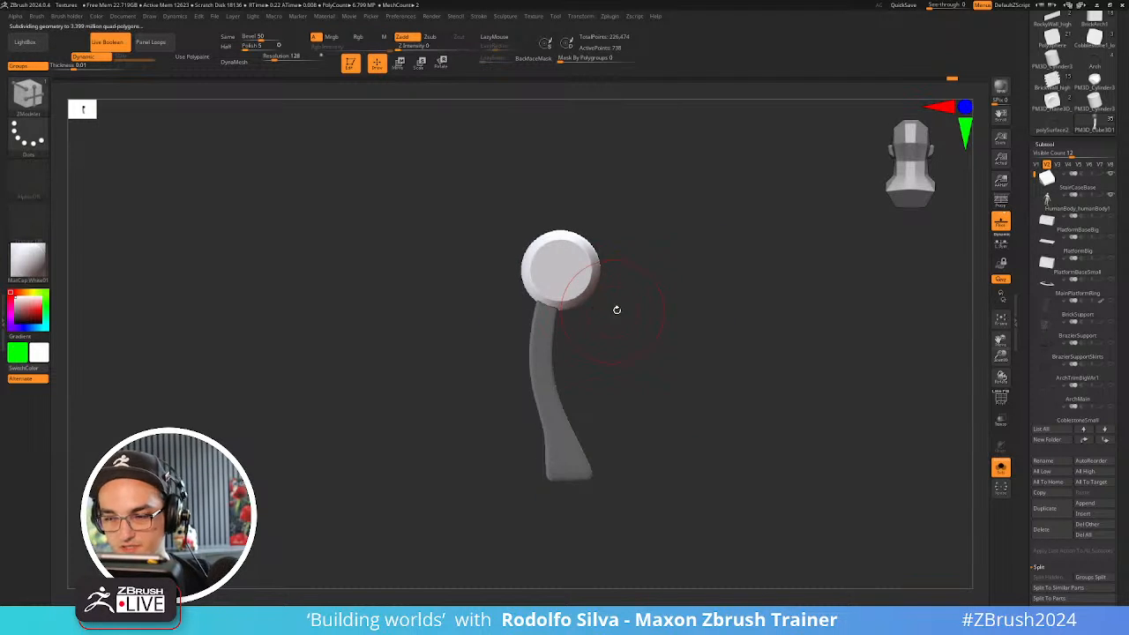
{"action": "key", "text": "b"}
{"action": "key", "text": "c"}
{"action": "key", "text": "s"}
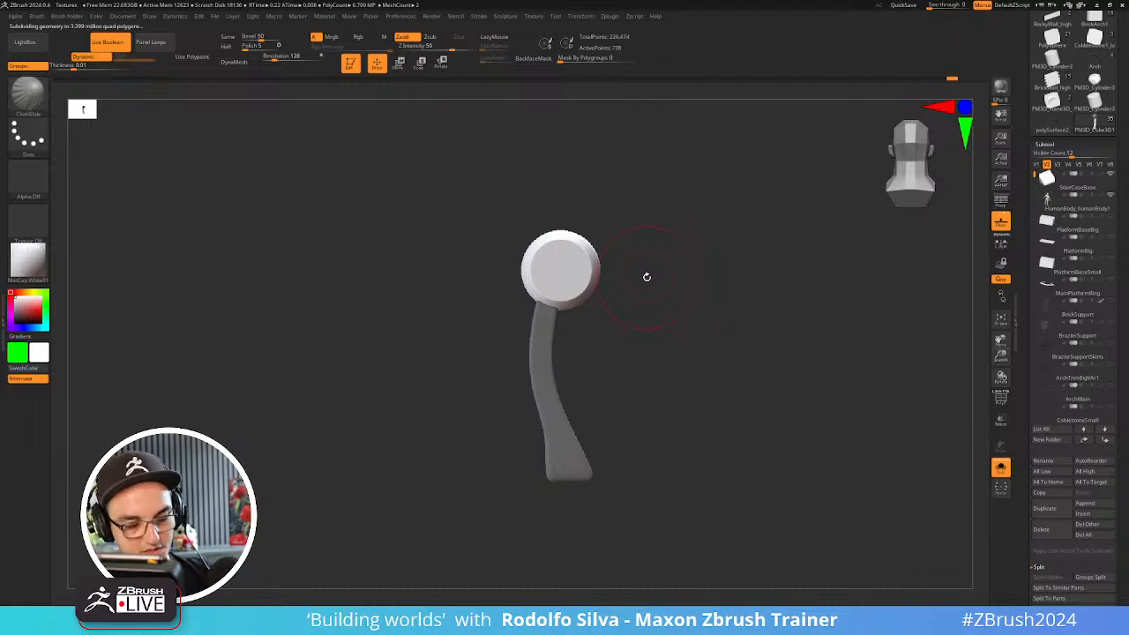
{"action": "key", "text": "b"}
{"action": "key", "text": "t"}
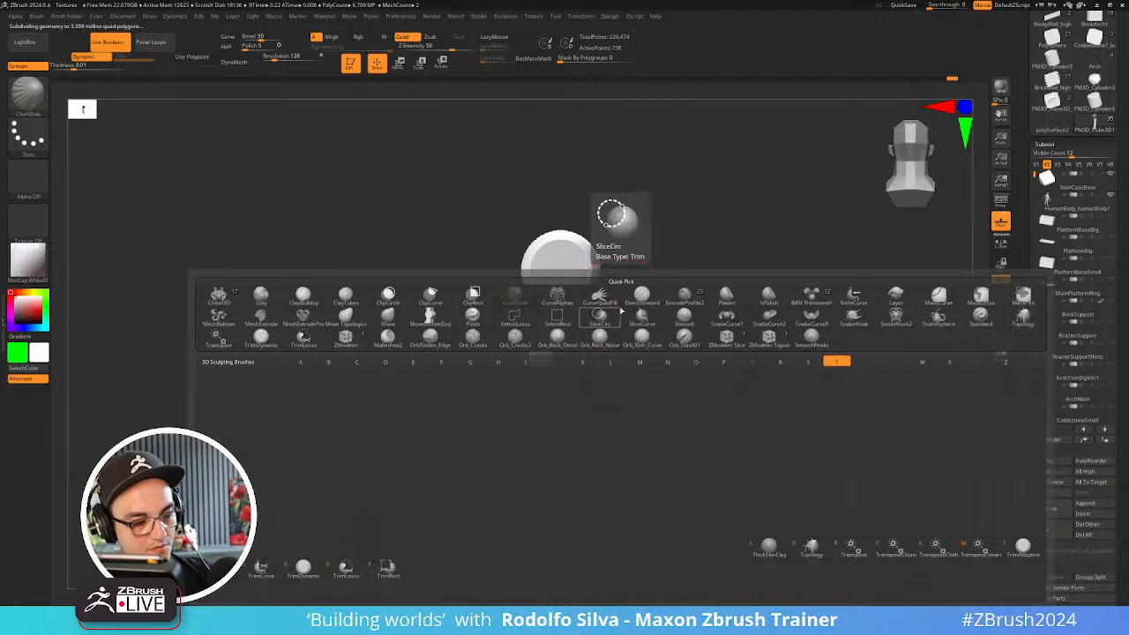
{"action": "key", "text": "d"}
{"action": "key", "text": "s"}
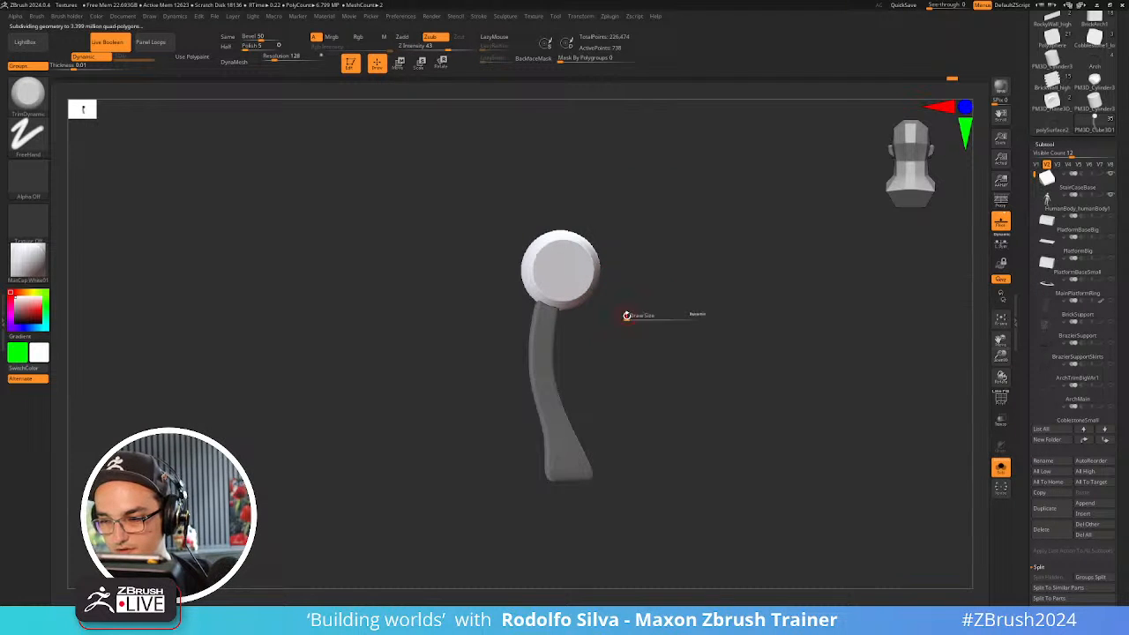
{"action": "left_click_drag", "start_coordinate": [638, 320], "coordinate": [595, 318]}
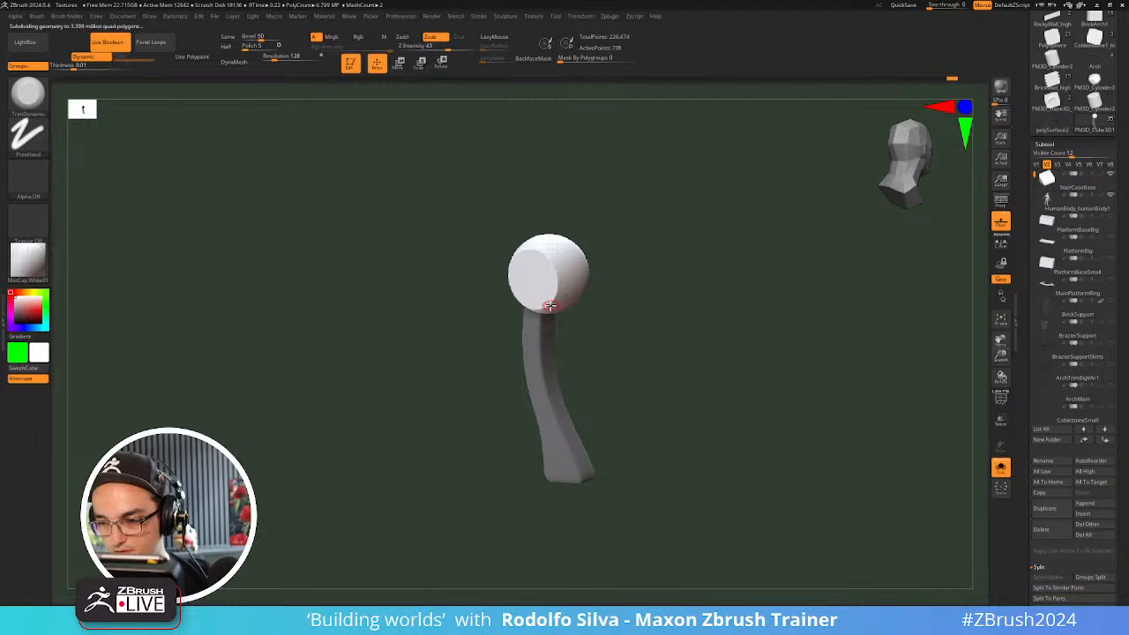
Turn on Local Symmetry and try a TrimDynamic stroke on the rim of the cylinder above the leg
{"action": "left_click", "coordinate": [1001, 242]}
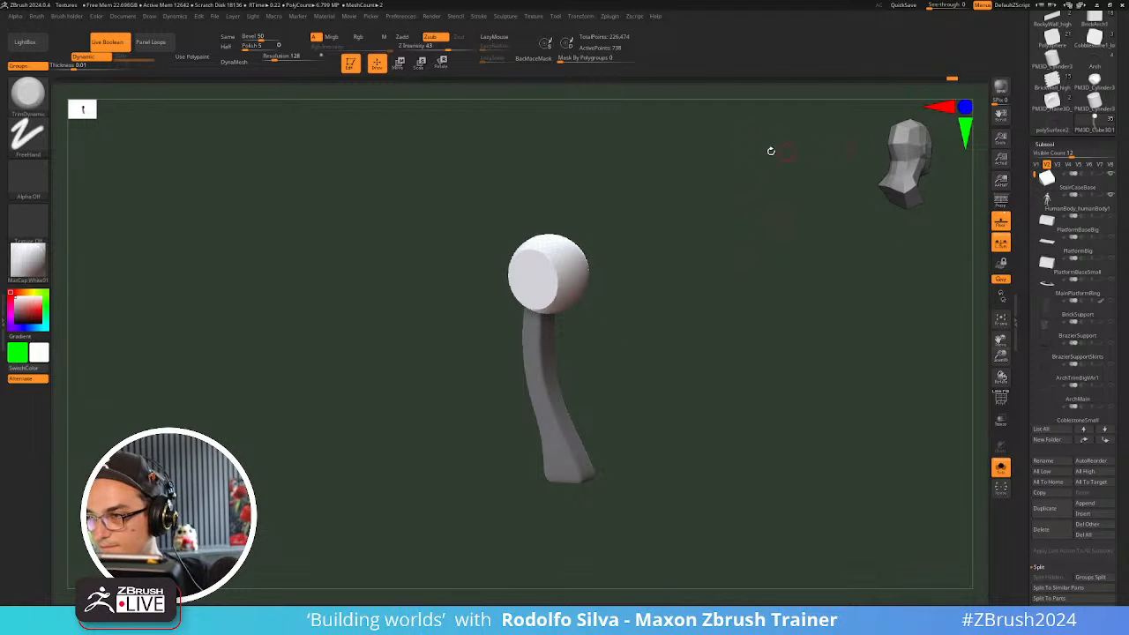
{"action": "left_click", "coordinate": [612, 17]}
{"action": "mouse_move", "coordinate": [581, 16]}
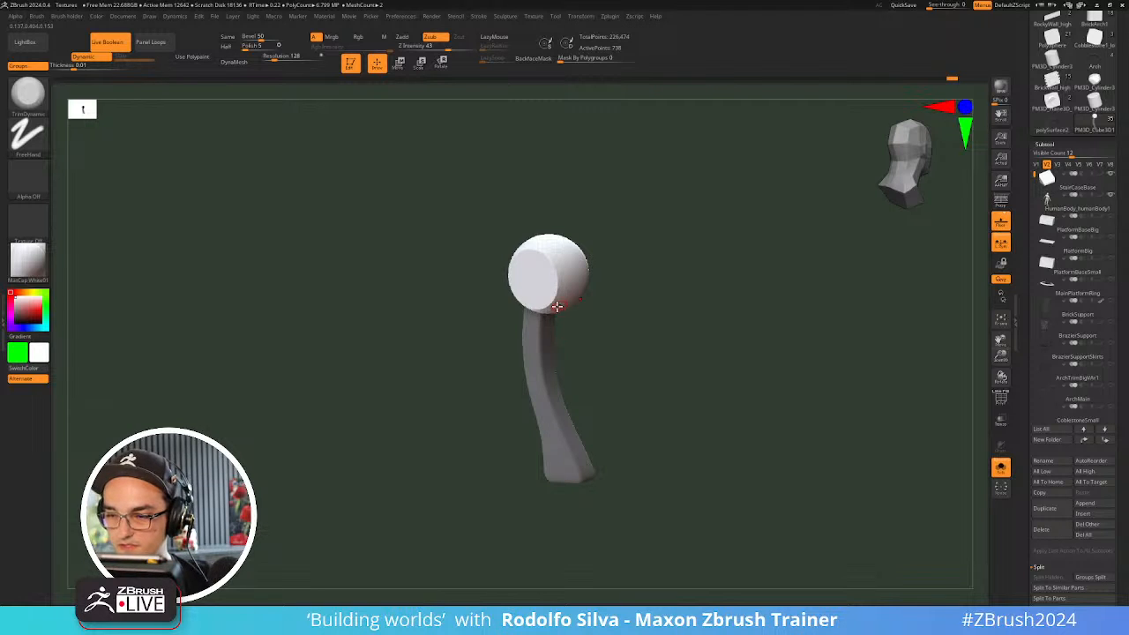
{"action": "key", "text": "s"}
{"action": "left_click_drag", "start_coordinate": [554, 302], "coordinate": [548, 311]}
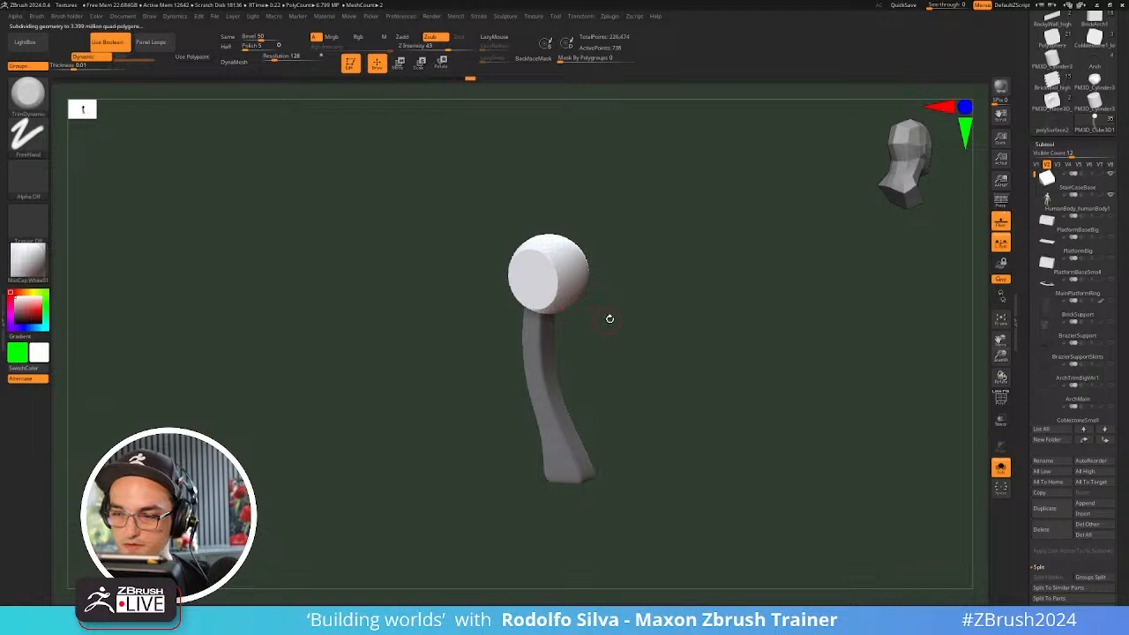
{"action": "left_click", "coordinate": [481, 17]}
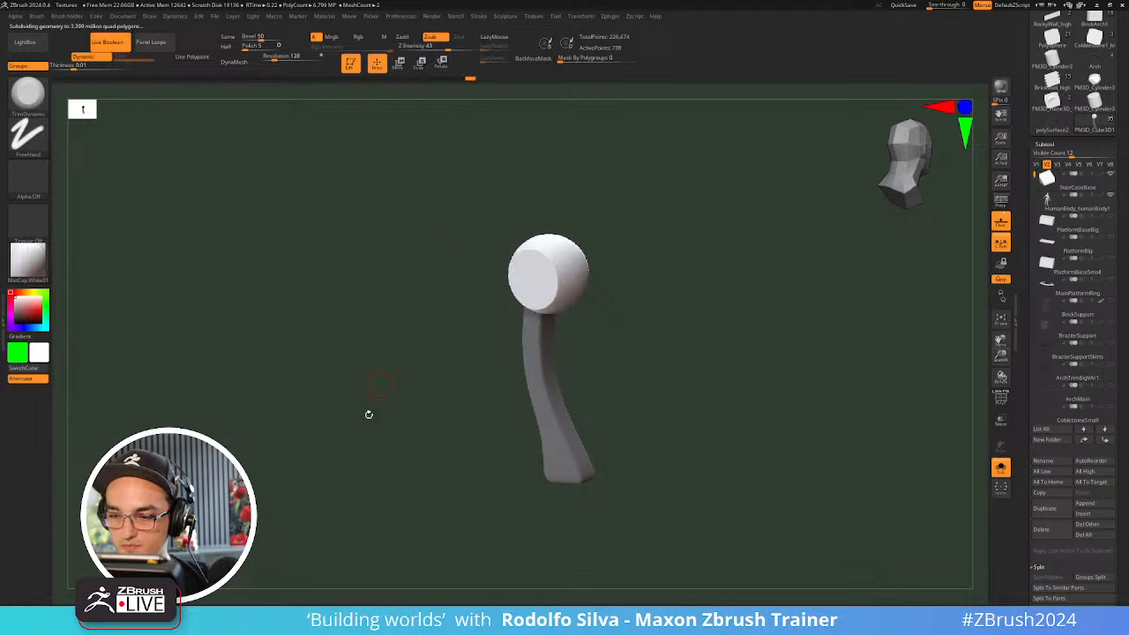
Apply Dynamic Subdiv to the subtool to turn its smoothing preview into real subdivision levels
{"action": "key", "text": "shift+f"}
{"action": "key", "text": "shift+f"}
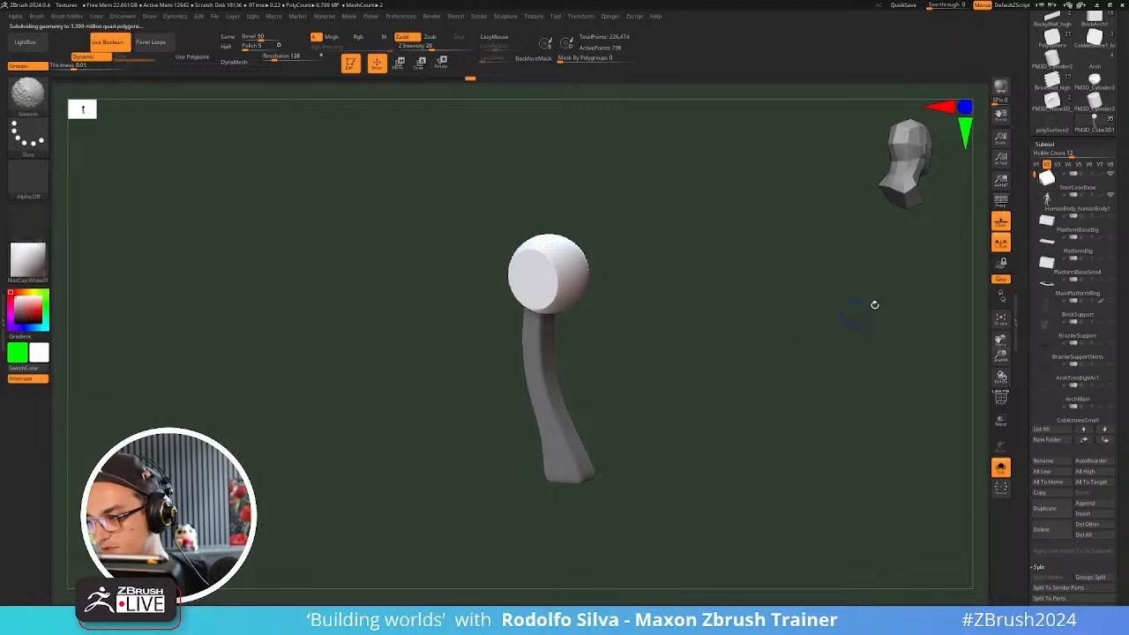
{"action": "key", "text": "shift+d"}
{"action": "key", "text": "d"}
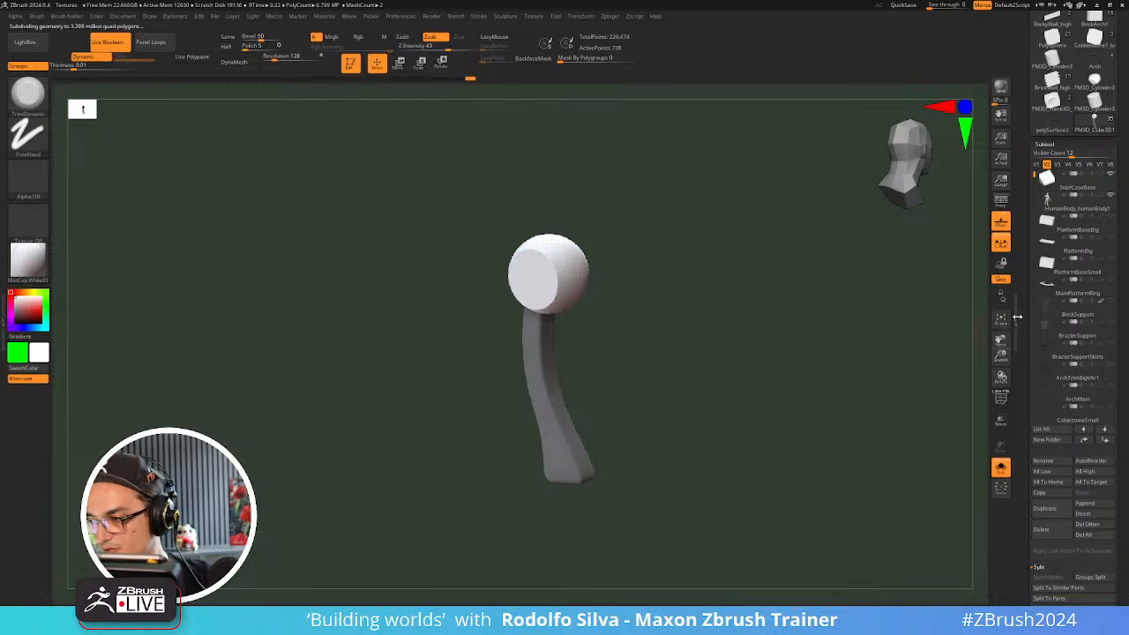
{"action": "left_click_drag", "start_coordinate": [1021, 310], "coordinate": [1014, 178]}
{"action": "left_click", "coordinate": [1082, 276]}
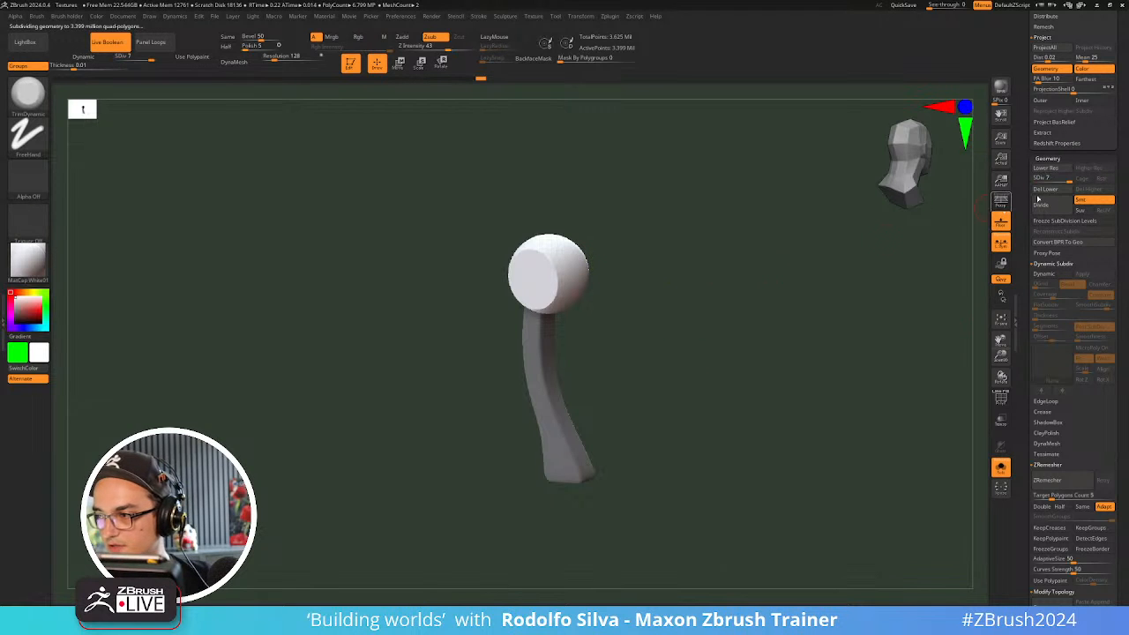
Go down to subdivision level 6, delete the remaining levels above and below it, and clear the mask
{"action": "left_click", "coordinate": [1064, 183]}
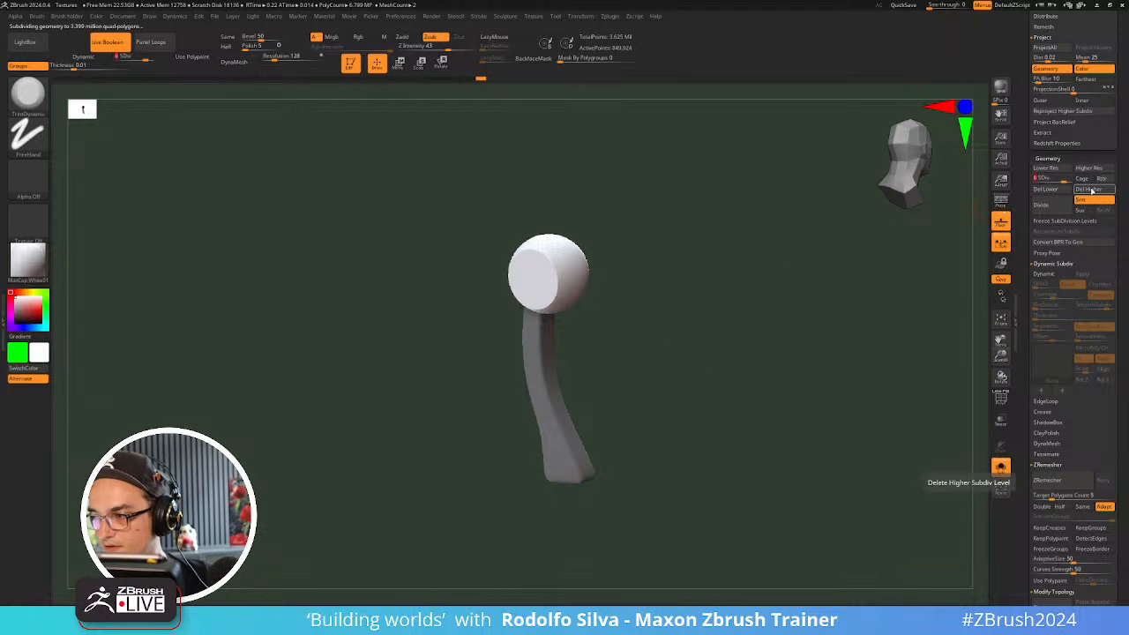
{"action": "left_click", "coordinate": [1061, 189]}
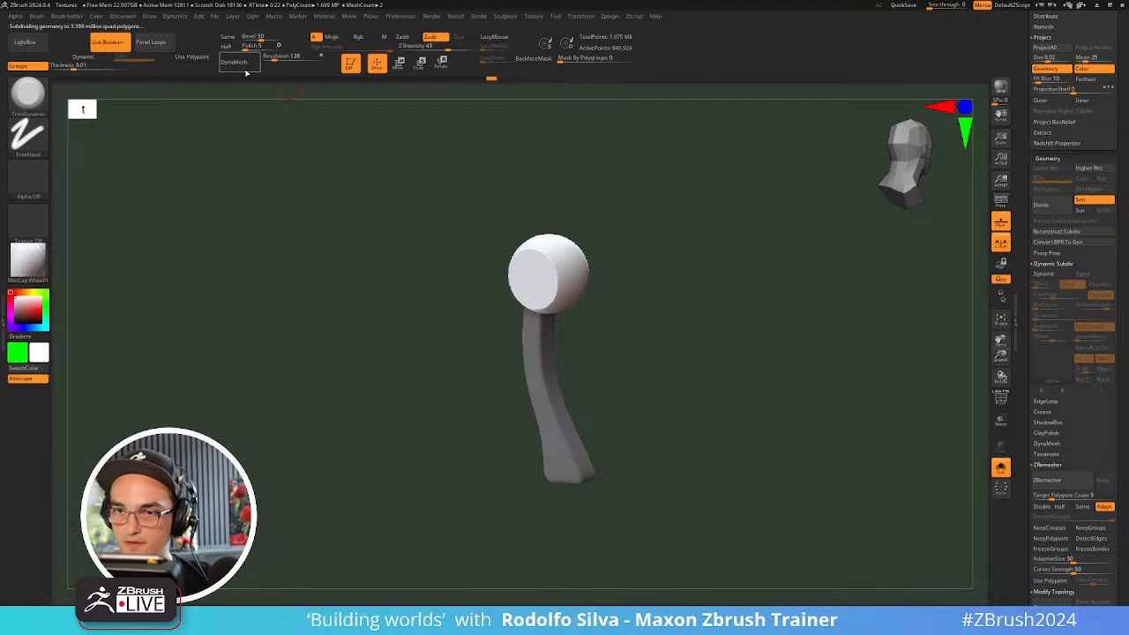
{"action": "left_click_drag", "start_coordinate": [242, 265], "coordinate": [254, 272], "text": "ctrl"}
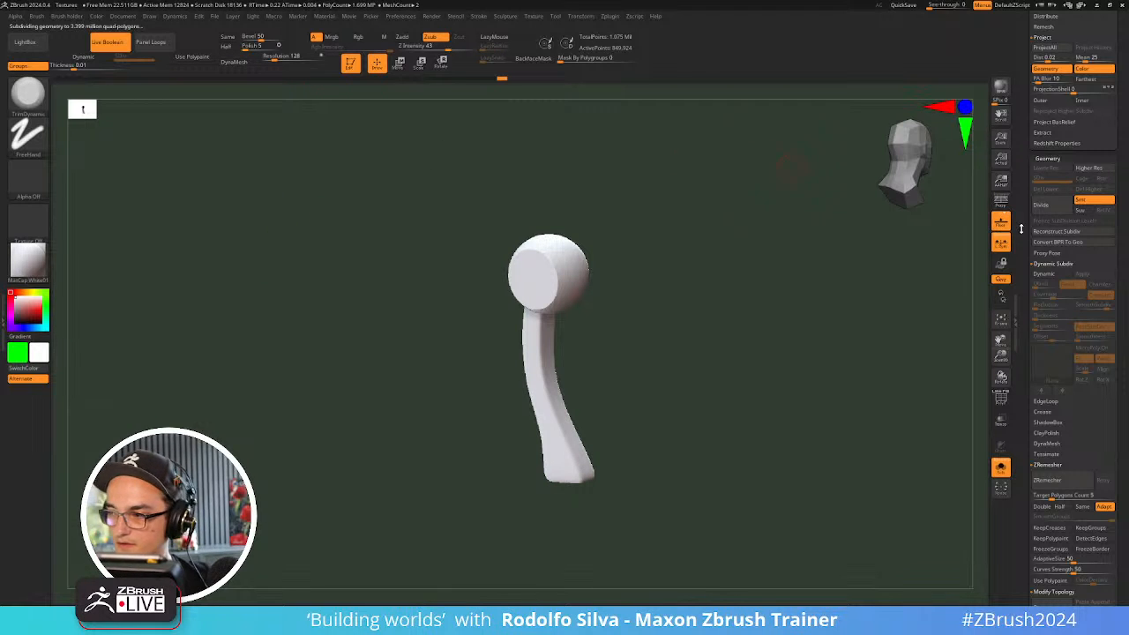
Open the DynaMesh settings, enable Groups and Project, and adjust the Blur value
{"action": "left_click", "coordinate": [1053, 264]}
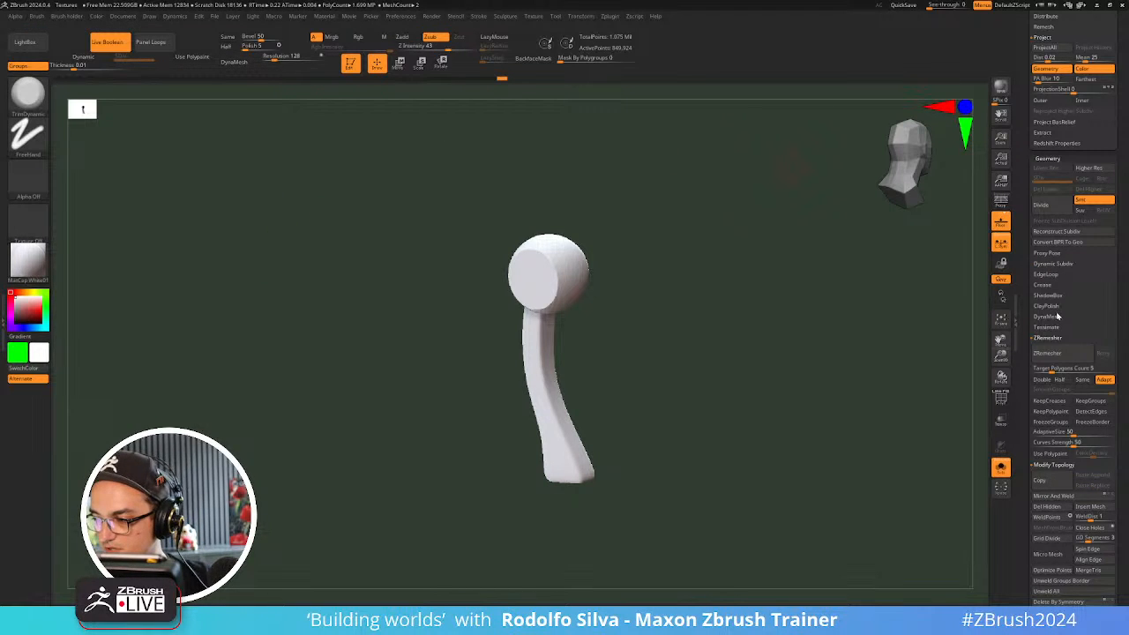
{"action": "left_click", "coordinate": [1048, 316]}
{"action": "left_click", "coordinate": [1087, 328]}
{"action": "left_click", "coordinate": [1104, 338]}
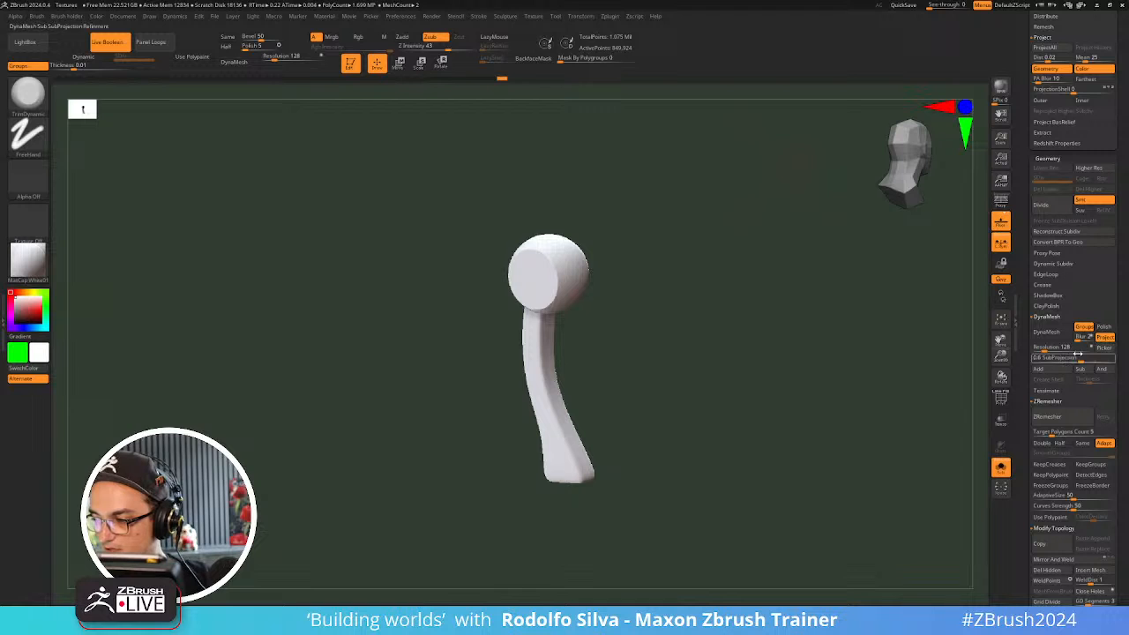
{"action": "left_click_drag", "start_coordinate": [1088, 338], "coordinate": [1070, 340]}
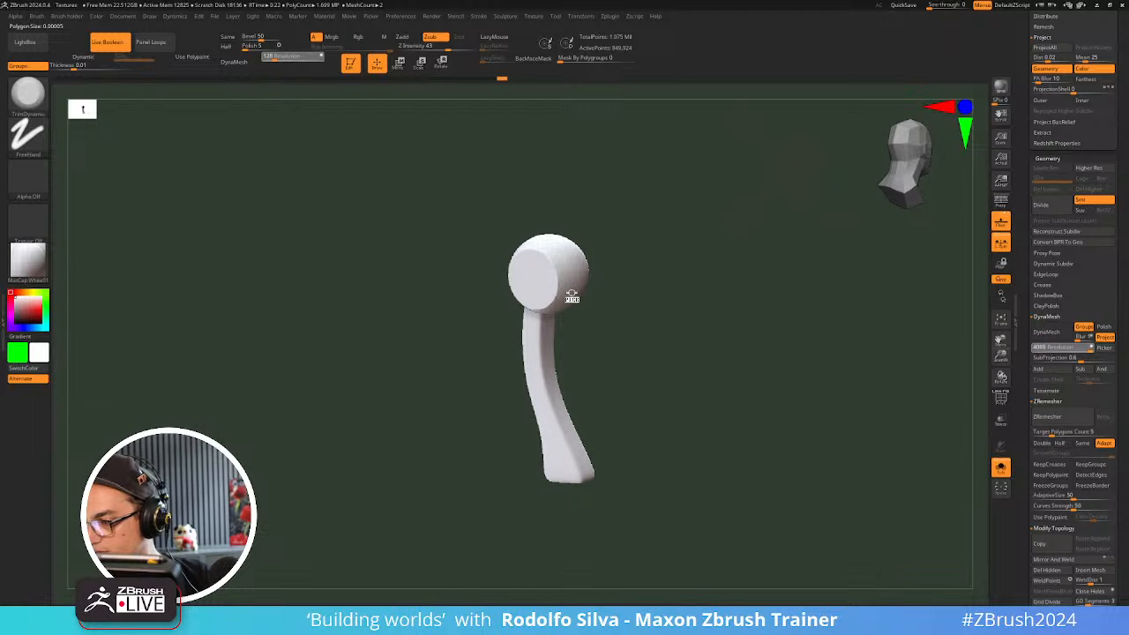
Try DynaMesh on the subtool at resolution 464 with Groups on, and undo the remesh
{"action": "left_click_drag", "start_coordinate": [550, 333], "coordinate": [549, 328]}
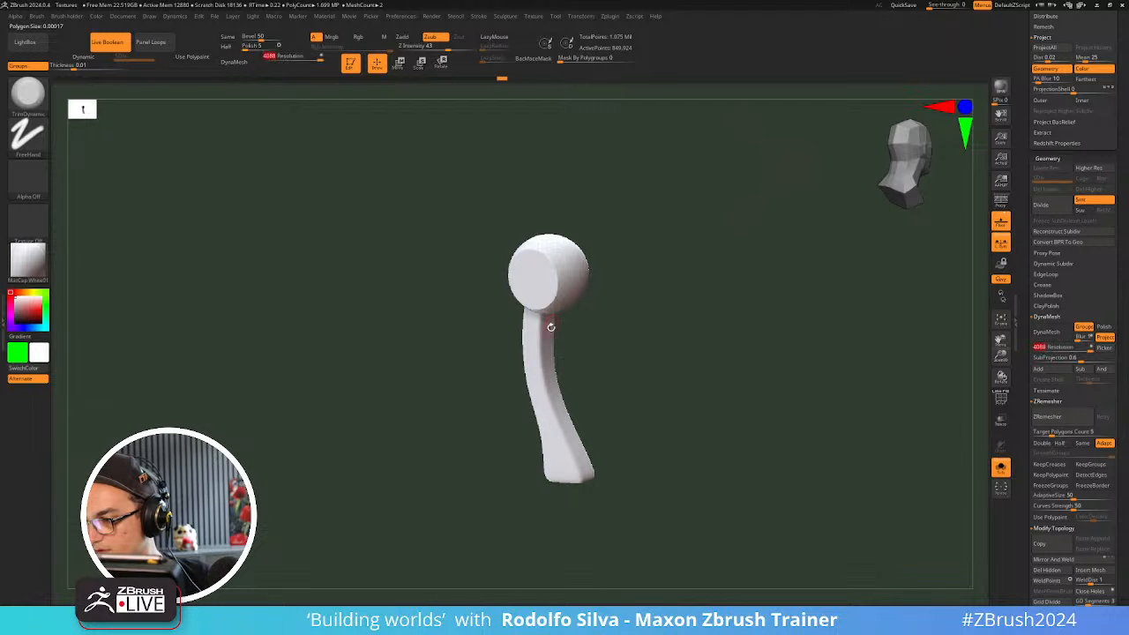
{"action": "left_click_drag", "start_coordinate": [1085, 352], "coordinate": [1079, 354]}
{"action": "left_click", "coordinate": [1047, 331]}
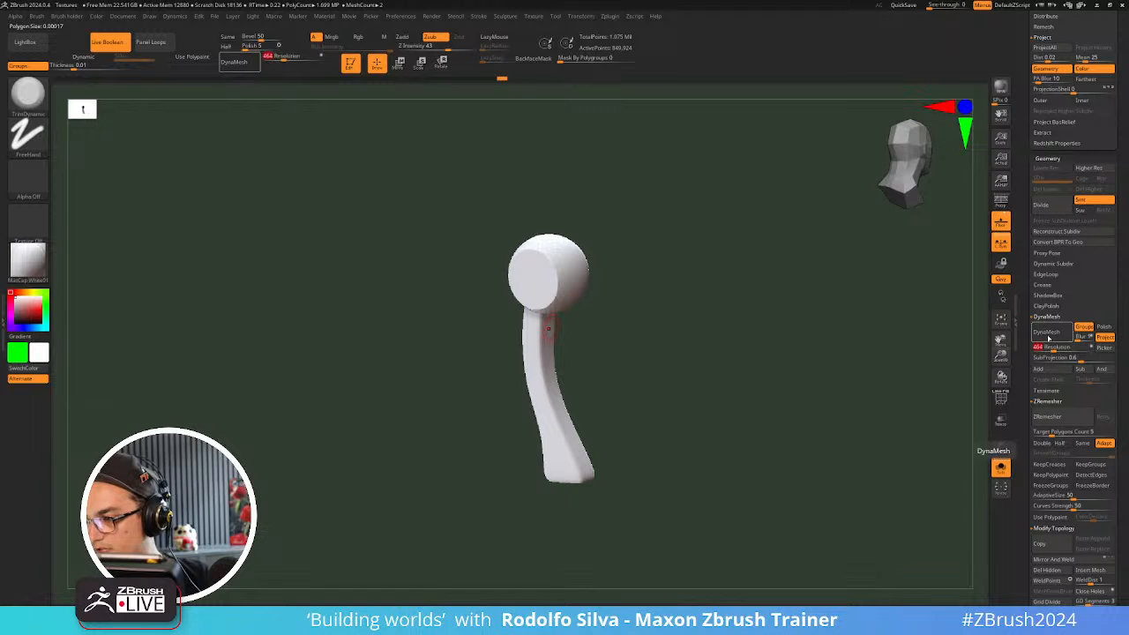
{"action": "key", "text": "ctrl+z"}
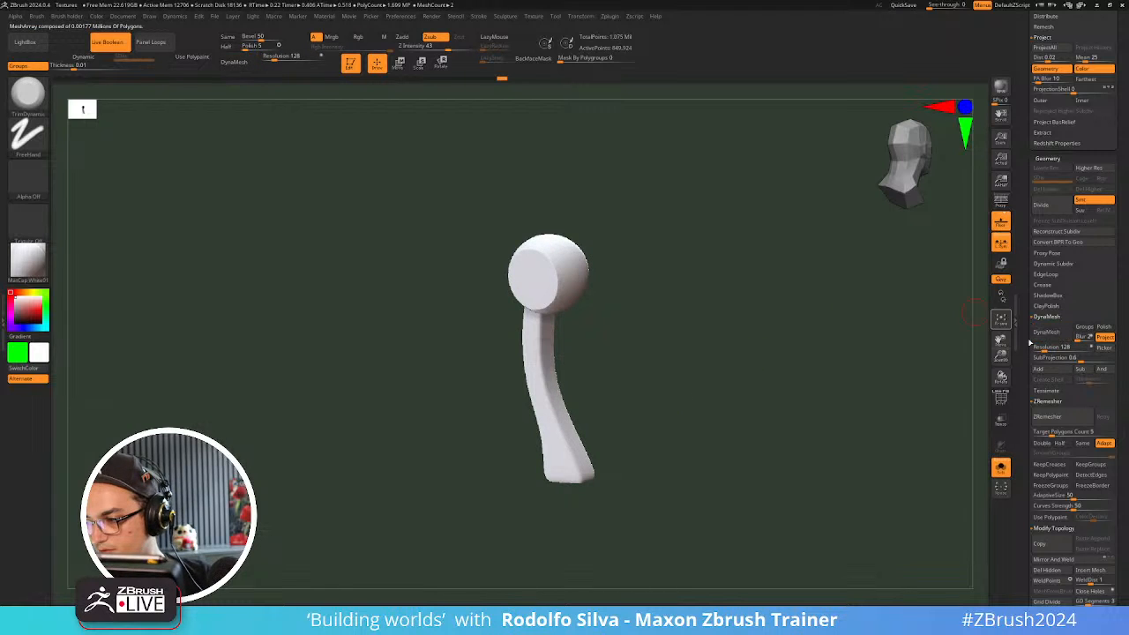
Try DynaMesh at resolution 488 without Groups, inspect the wireframe, test a stroke on the cylinder, and undo the remesh
{"action": "left_click_drag", "start_coordinate": [1052, 351], "coordinate": [1051, 350]}
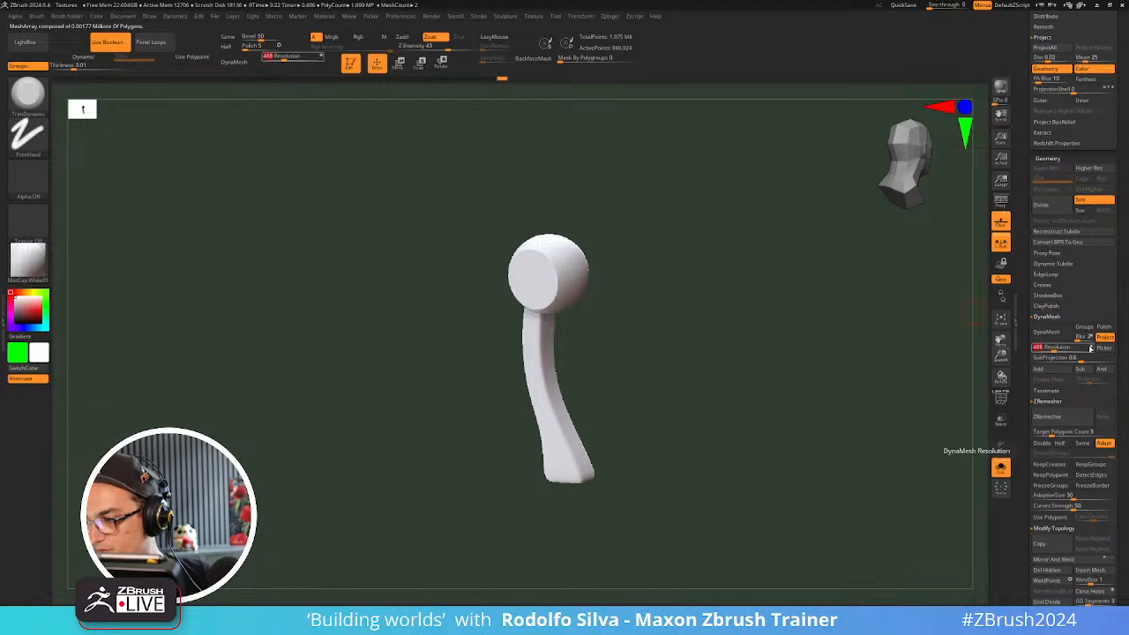
{"action": "left_click", "coordinate": [1052, 332]}
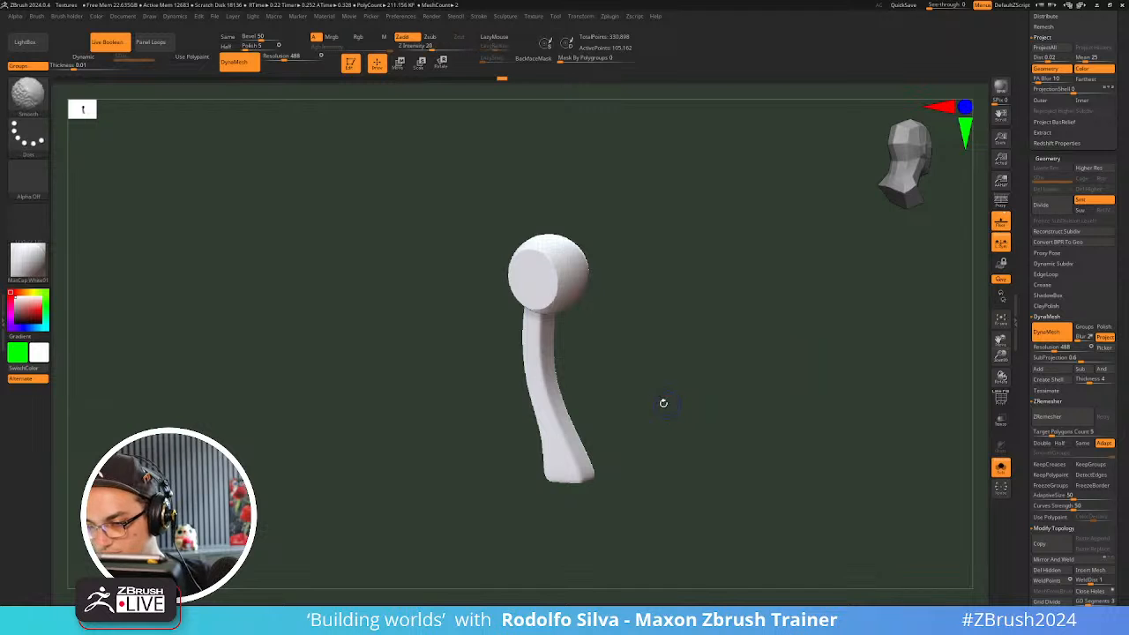
{"action": "key", "text": "shift+f"}
{"action": "key", "text": "shift+f"}
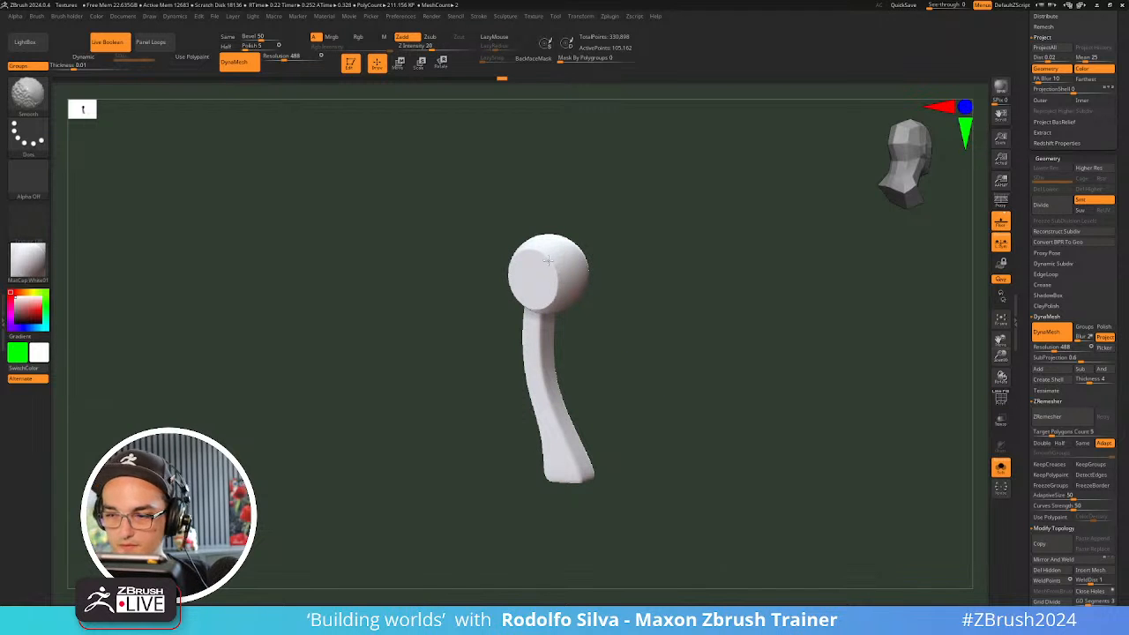
{"action": "left_click_drag", "start_coordinate": [534, 263], "coordinate": [568, 286], "text": "shift"}
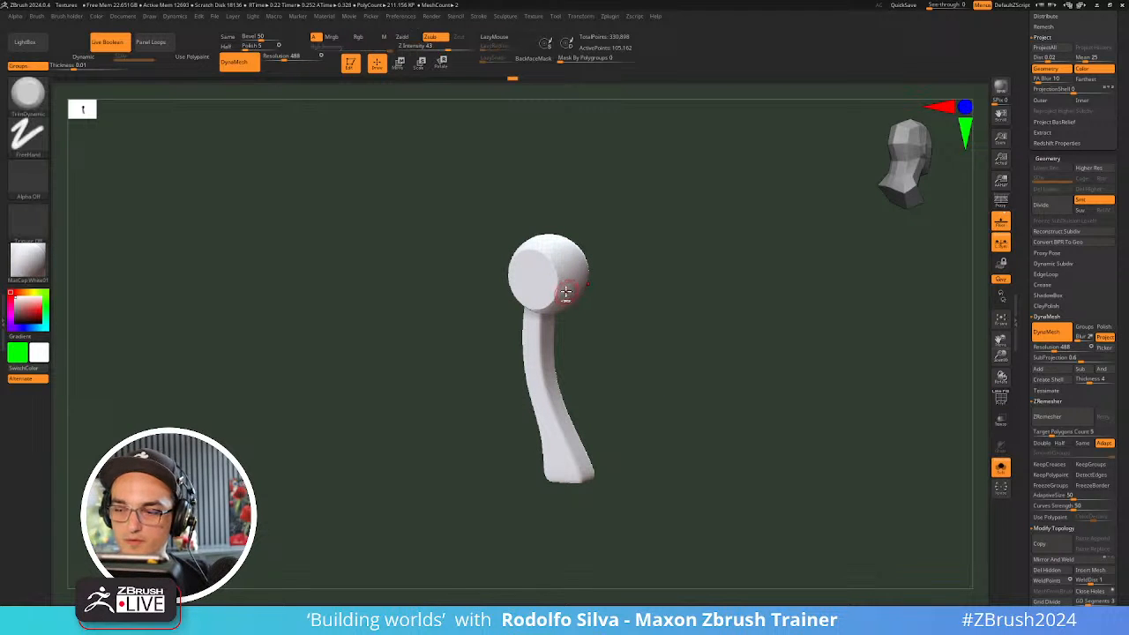
{"action": "key", "text": "shift+f"}
{"action": "key", "text": "ctrl+z"}
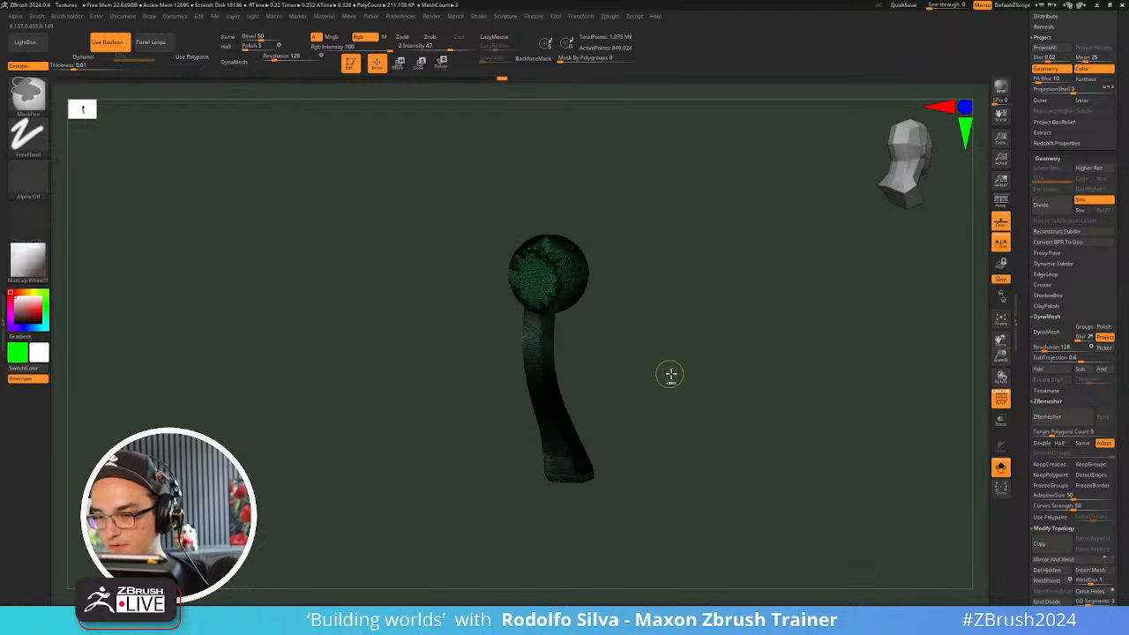
DynaMesh the subtool at resolution 680 with Groups and Project enabled
{"action": "left_click", "coordinate": [1085, 328]}
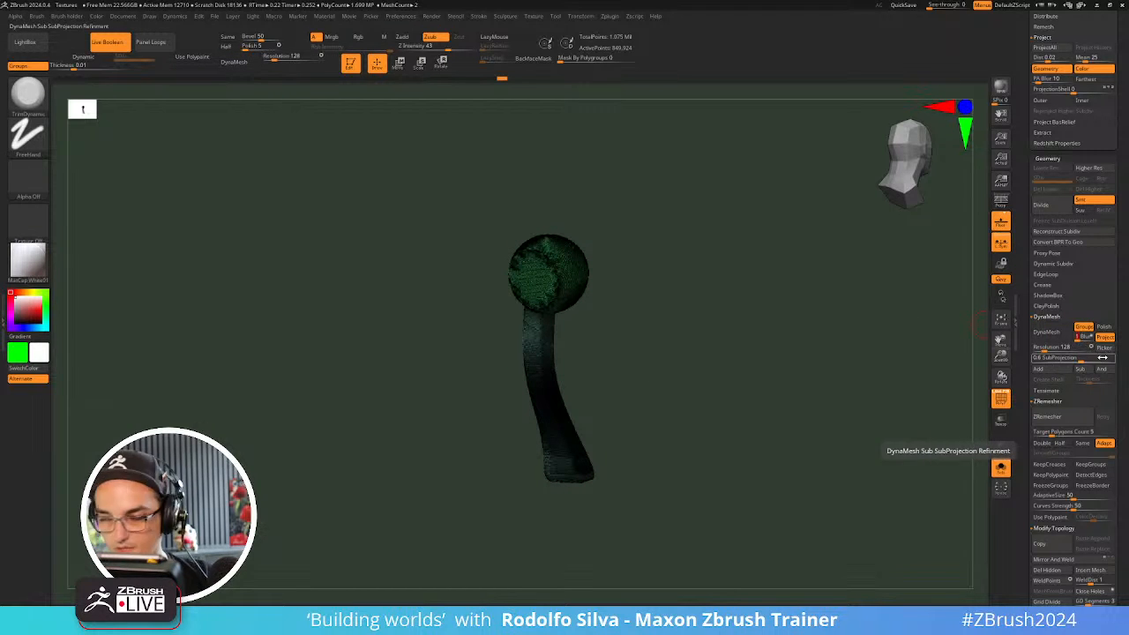
{"action": "left_click_drag", "start_coordinate": [1057, 350], "coordinate": [1056, 348]}
{"action": "left_click", "coordinate": [1050, 333]}
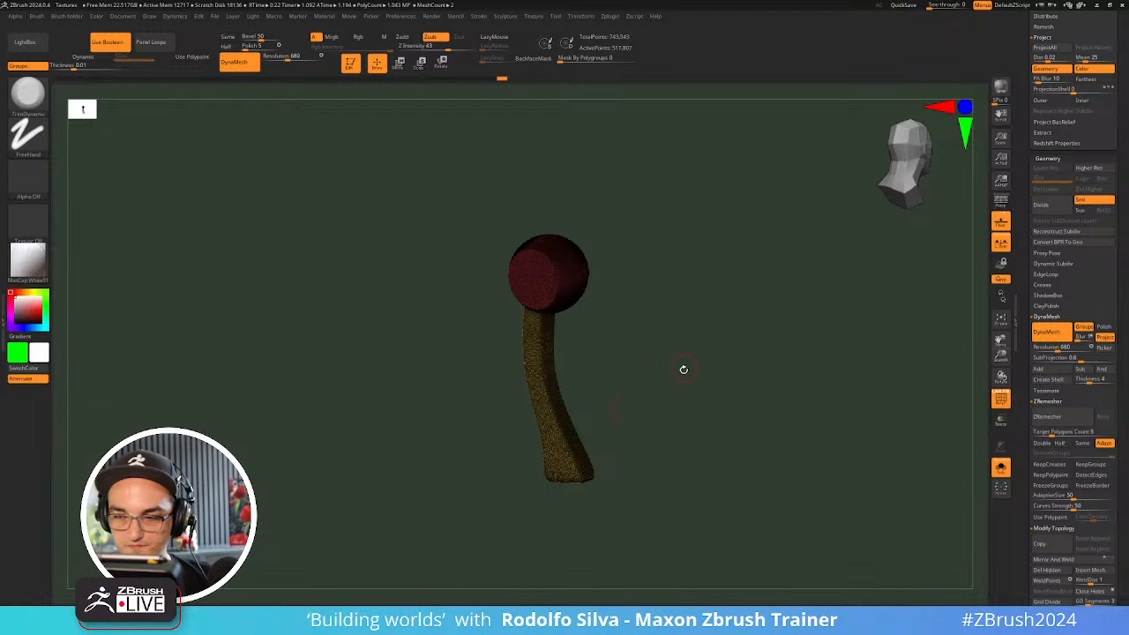
Isolate the cylinder's polygroup and flatten patches along its rim with TrimDynamic strokes
{"action": "left_click", "coordinate": [576, 300], "text": "ctrl+shift"}
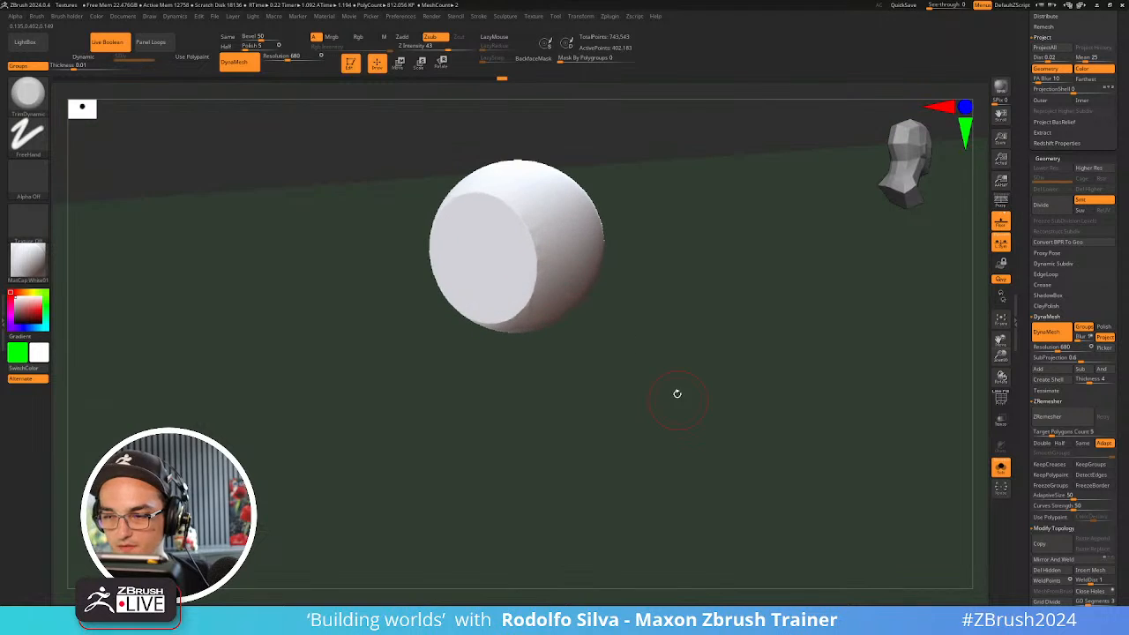
{"action": "key", "text": "f"}
{"action": "left_click_drag", "start_coordinate": [520, 212], "coordinate": [538, 287]}
{"action": "mouse_move", "coordinate": [540, 247]}
{"action": "left_mouse_down"}
{"action": "mouse_move", "coordinate": [528, 303]}
{"action": "mouse_move", "coordinate": [503, 319]}
{"action": "left_mouse_up"}
{"action": "left_click_drag", "start_coordinate": [609, 362], "coordinate": [659, 366]}
Select the ClipCurve brush and draw a diagonal clip line past the cylinder's lower edge
{"action": "left_click", "coordinate": [27, 94], "text": "ctrl+shift"}
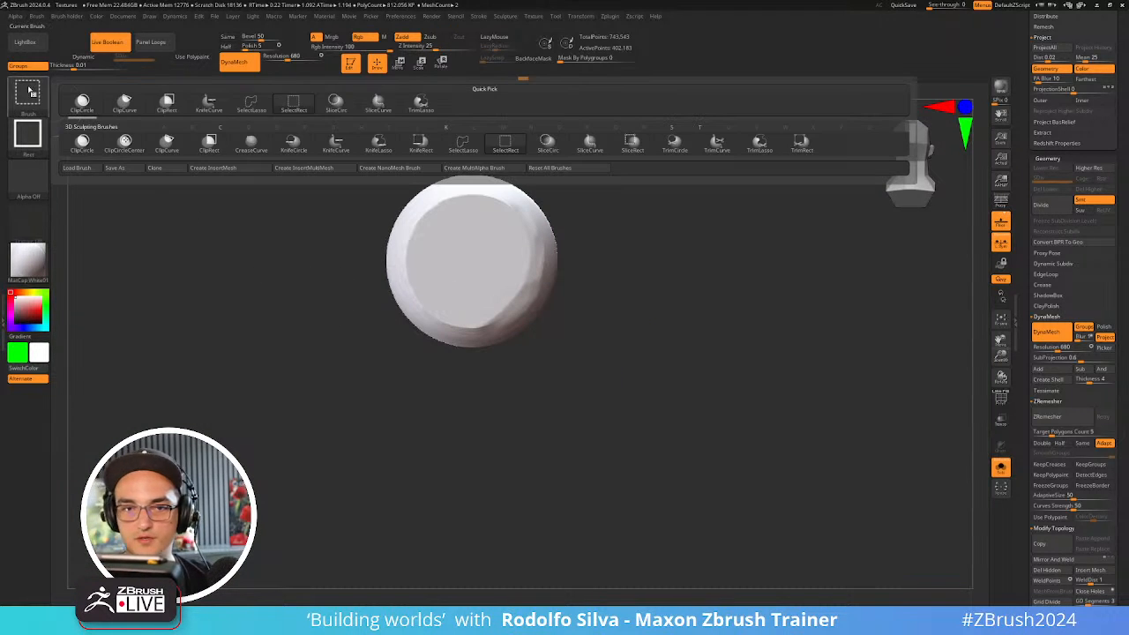
{"action": "left_click", "coordinate": [125, 103]}
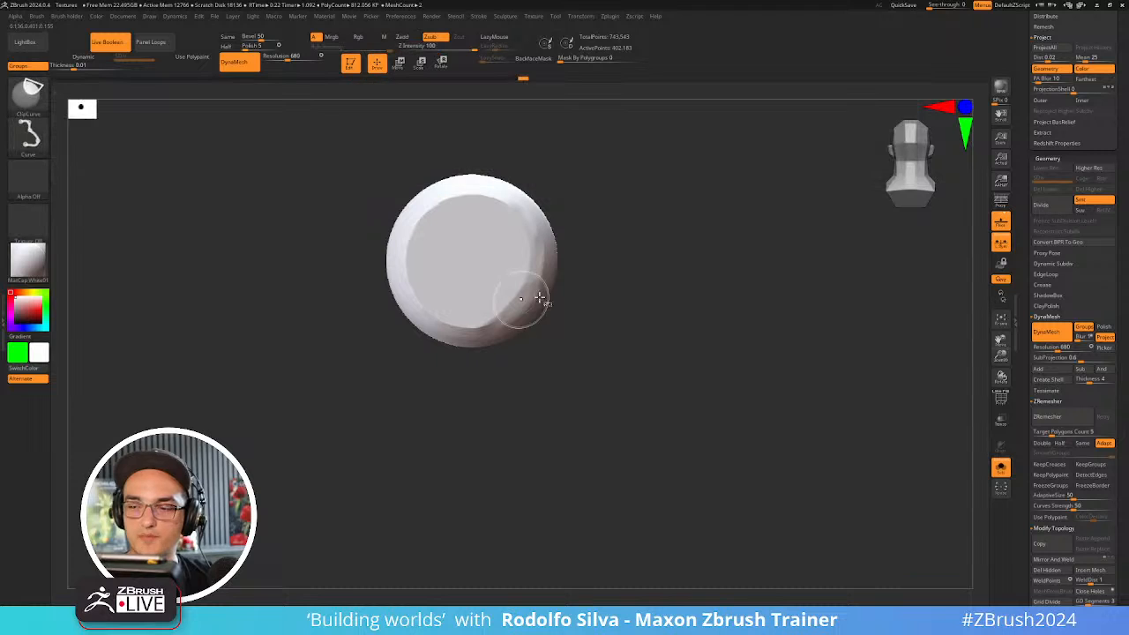
{"action": "mouse_move", "coordinate": [594, 269]}
{"action": "left_mouse_down", "text": "ctrl+shift"}
{"action": "mouse_move", "coordinate": [348, 451]}
{"action": "mouse_move", "coordinate": [423, 524]}
{"action": "left_mouse_up", "text": "ctrl+shift"}
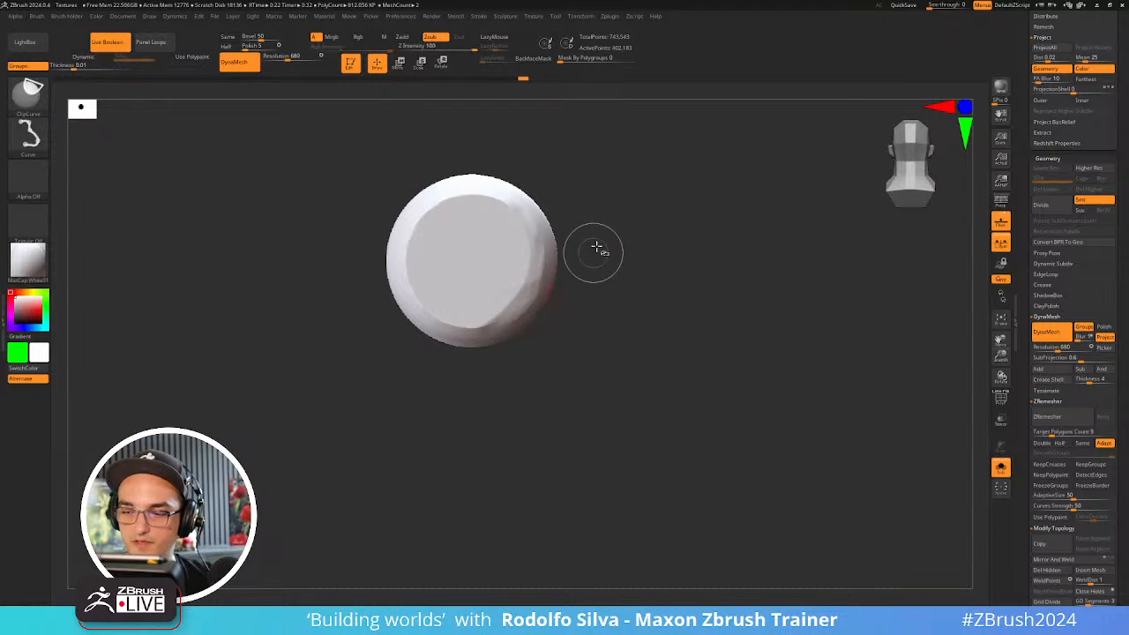
Clip the sphere's lower side diagonally and pull its lower edge outward with a resized Move brush
{"action": "mouse_move", "coordinate": [597, 246]}
{"action": "left_mouse_down", "text": "ctrl+shift"}
{"action": "mouse_move", "coordinate": [475, 383]}
{"action": "mouse_move", "coordinate": [457, 468]}
{"action": "left_mouse_up", "text": "ctrl+shift"}
{"action": "left_click_drag", "start_coordinate": [645, 318], "coordinate": [608, 380]}
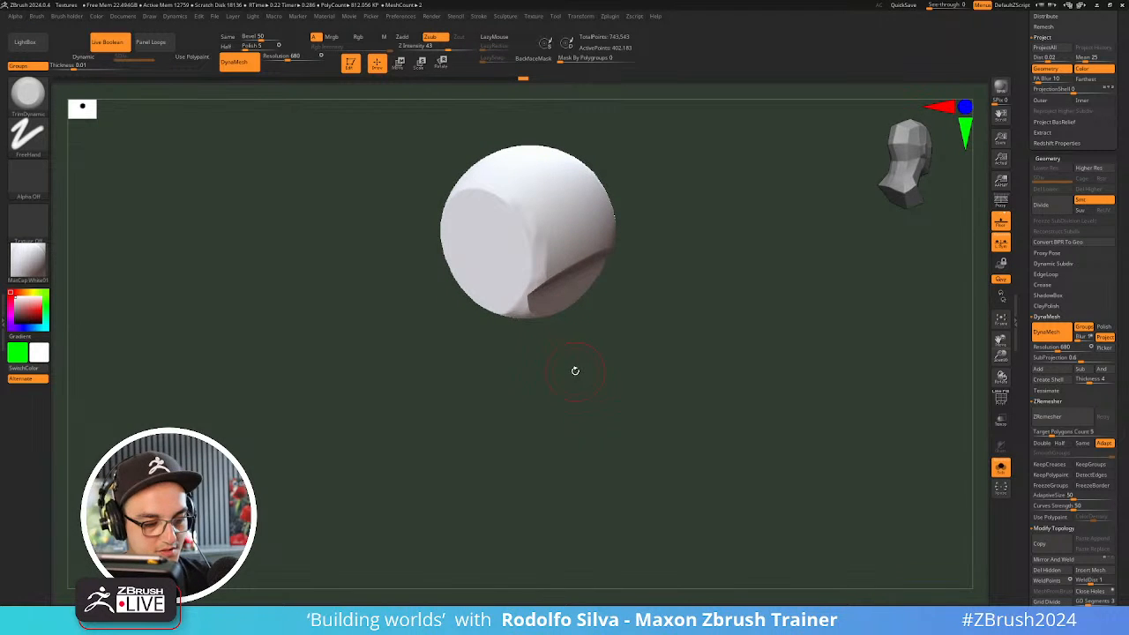
{"action": "key", "text": "b"}
{"action": "key", "text": "m"}
{"action": "key", "text": "v"}
{"action": "key", "text": "s"}
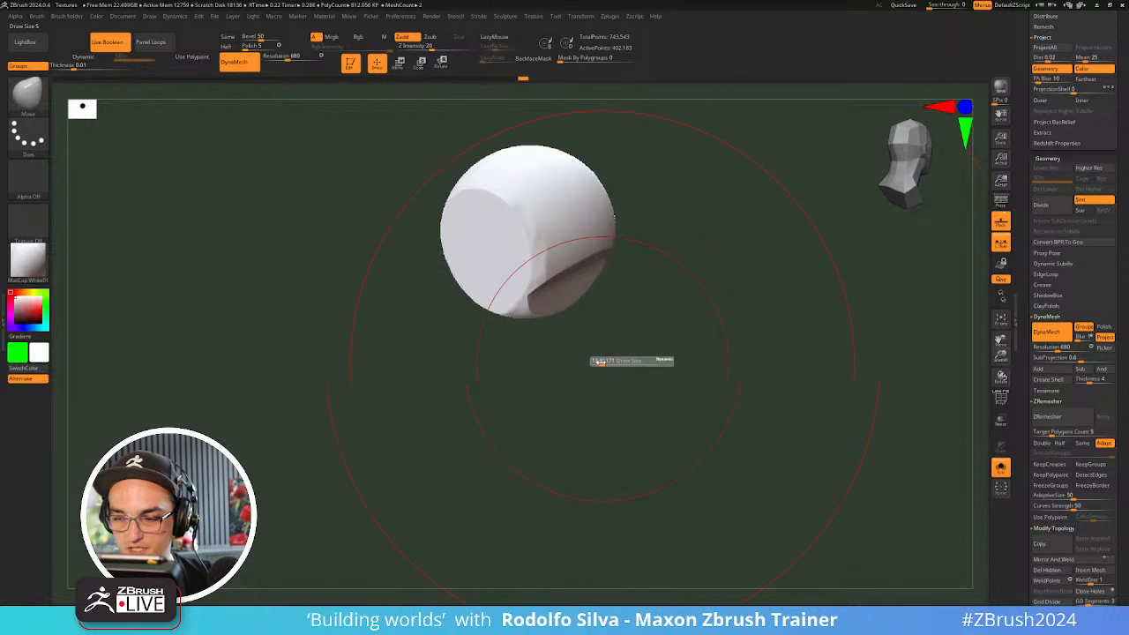
{"action": "left_click_drag", "start_coordinate": [601, 362], "coordinate": [597, 362]}
{"action": "key", "text": "s"}
{"action": "mouse_move", "coordinate": [546, 320]}
{"action": "left_mouse_down"}
{"action": "mouse_move", "coordinate": [562, 297]}
{"action": "mouse_move", "coordinate": [595, 323]}
{"action": "mouse_move", "coordinate": [604, 309]}
{"action": "left_mouse_up"}
{"action": "left_click_drag", "start_coordinate": [549, 383], "coordinate": [600, 390]}
{"action": "mouse_move", "coordinate": [598, 279]}
{"action": "left_mouse_down"}
{"action": "mouse_move", "coordinate": [615, 257]}
{"action": "mouse_move", "coordinate": [716, 272]}
{"action": "left_mouse_up"}
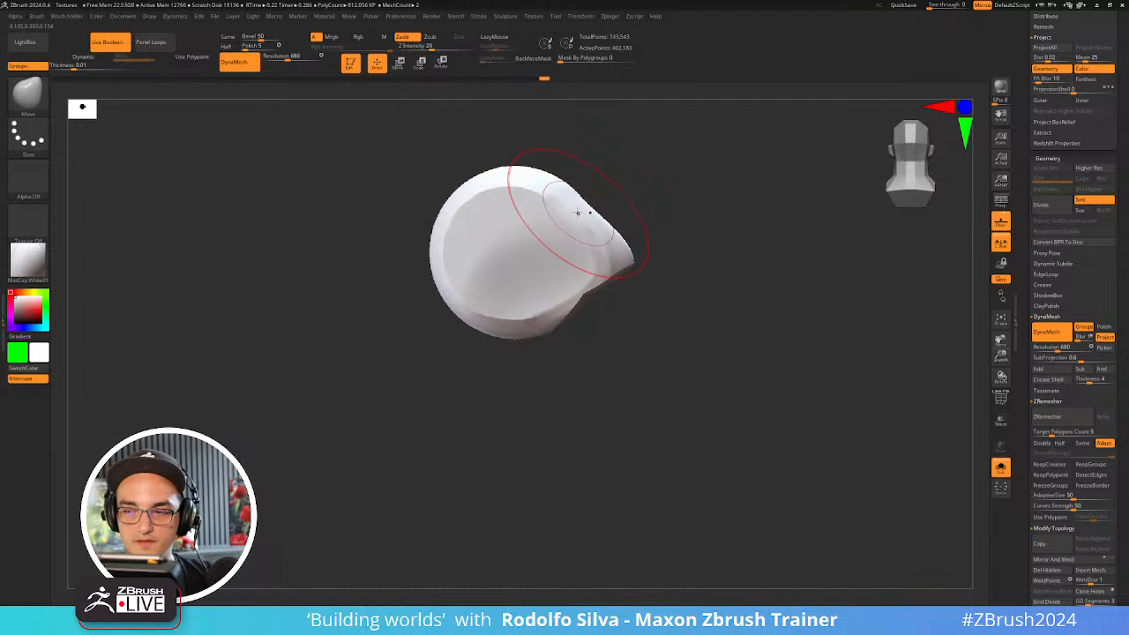
Try to pull the pointed side of the form up and outward with the Move brush
{"action": "key", "text": "s"}
{"action": "mouse_move", "coordinate": [616, 213]}
{"action": "left_mouse_down"}
{"action": "mouse_move", "coordinate": [698, 182]}
{"action": "mouse_move", "coordinate": [590, 217]}
{"action": "left_mouse_up"}
{"action": "key", "text": "space"}
{"action": "mouse_move", "coordinate": [626, 231]}
{"action": "left_mouse_down"}
{"action": "mouse_move", "coordinate": [593, 235]}
{"action": "mouse_move", "coordinate": [666, 212]}
{"action": "left_mouse_up"}
{"action": "key", "text": "ctrl+z"}
{"action": "key", "text": "space"}
{"action": "mouse_move", "coordinate": [616, 238]}
{"action": "left_mouse_down"}
{"action": "mouse_move", "coordinate": [661, 245]}
{"action": "mouse_move", "coordinate": [643, 202]}
{"action": "mouse_move", "coordinate": [675, 193]}
{"action": "left_mouse_up"}
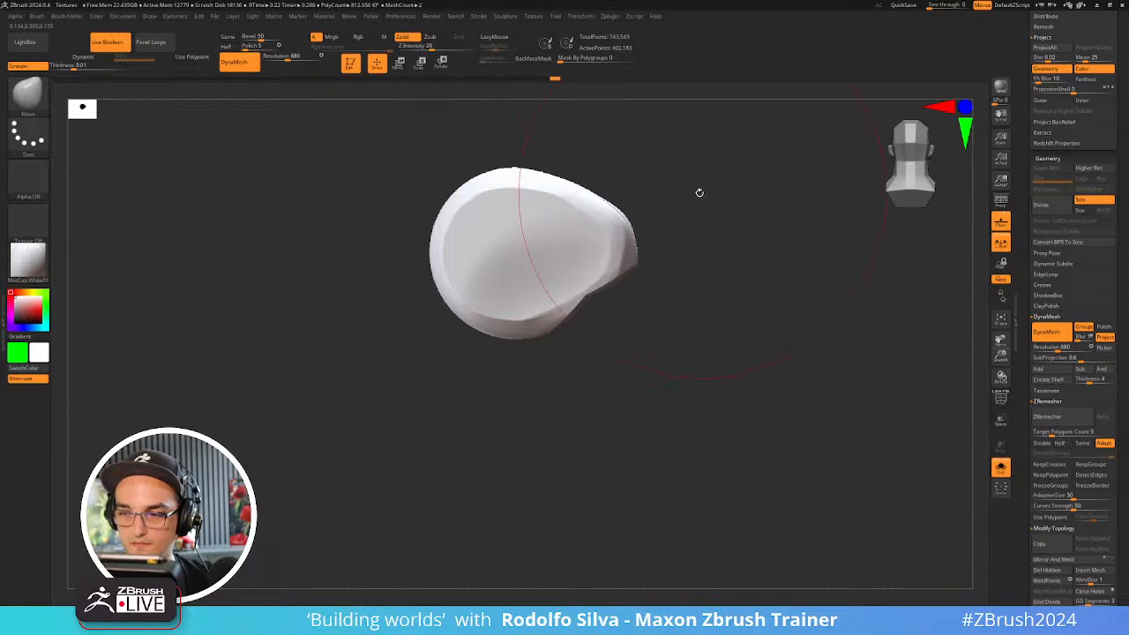
{"action": "key", "text": "ctrl+z"}
Set the Move brush's Z Intensity to 100 and stretch the form into a broad top with an elongated lower end
{"action": "key", "text": "space"}
{"action": "left_click_drag", "start_coordinate": [666, 234], "coordinate": [663, 234]}
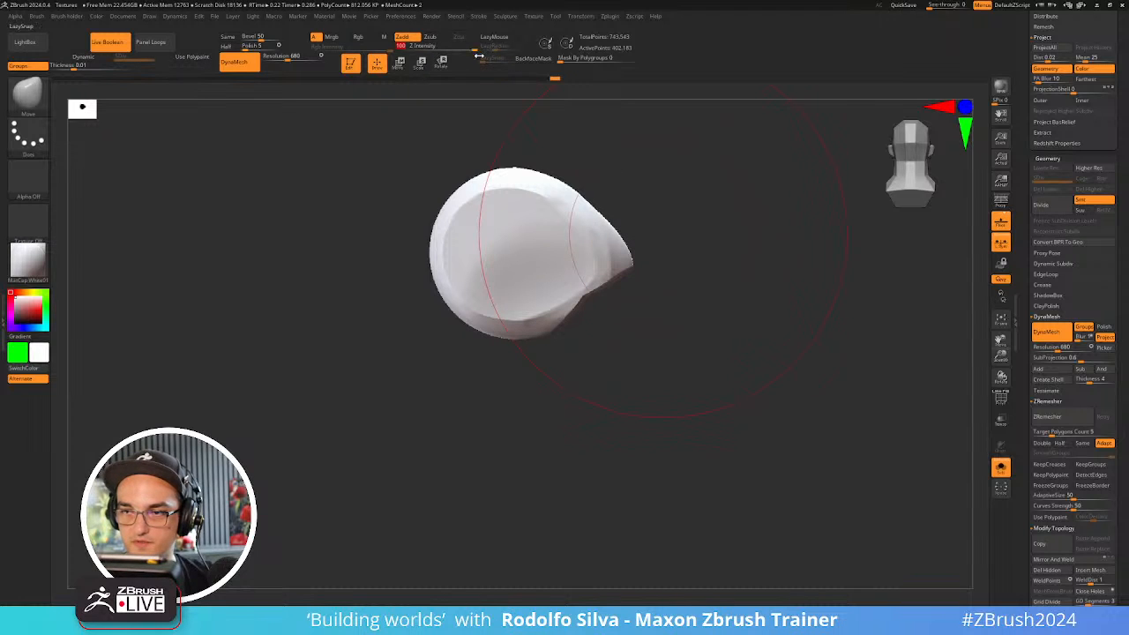
{"action": "key", "text": "s"}
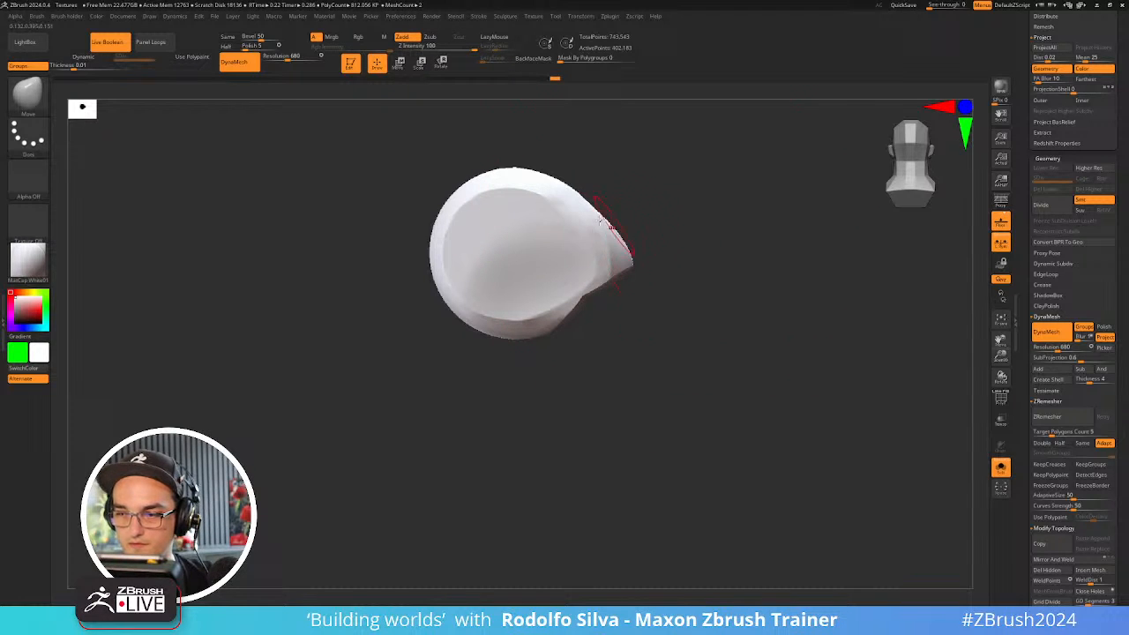
{"action": "mouse_move", "coordinate": [602, 218]}
{"action": "left_mouse_down"}
{"action": "mouse_move", "coordinate": [628, 202]}
{"action": "mouse_move", "coordinate": [607, 218]}
{"action": "mouse_move", "coordinate": [617, 215]}
{"action": "mouse_move", "coordinate": [582, 207]}
{"action": "mouse_move", "coordinate": [595, 200]}
{"action": "mouse_move", "coordinate": [512, 205]}
{"action": "left_mouse_up"}
{"action": "key", "text": "ctrl+z"}
{"action": "key", "text": "s"}
{"action": "left_click_drag", "start_coordinate": [478, 252], "coordinate": [465, 253]}
{"action": "mouse_move", "coordinate": [481, 294]}
{"action": "left_mouse_down"}
{"action": "mouse_move", "coordinate": [490, 346]}
{"action": "mouse_move", "coordinate": [493, 337]}
{"action": "left_mouse_up"}
Push the upper back edge of the form inward with the Move Infinite Depth brush
{"action": "key", "text": "b"}
{"action": "key", "text": "m"}
{"action": "key", "text": "i"}
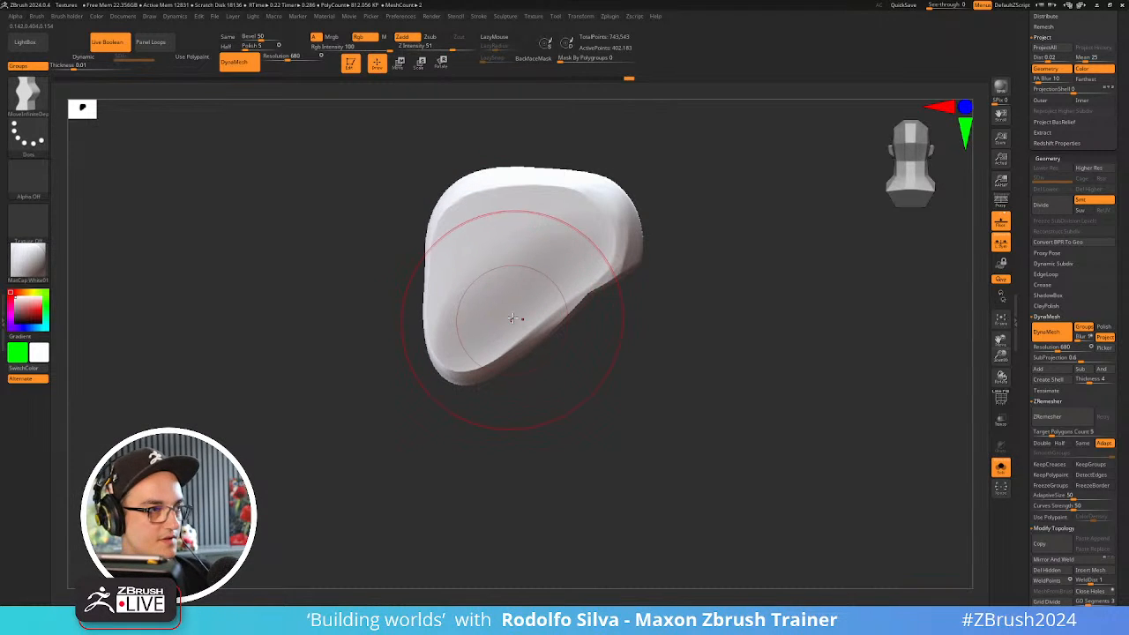
{"action": "left_click_drag", "start_coordinate": [432, 230], "coordinate": [481, 216]}
Clip the back of the form with an angled ClipCurve cut, leaving a notch between upper and lower parts
{"action": "mouse_move", "coordinate": [383, 351]}
{"action": "left_mouse_down", "text": "ctrl+shift"}
{"action": "mouse_move", "coordinate": [499, 241]}
{"action": "mouse_move", "coordinate": [540, 111]}
{"action": "left_mouse_up", "text": "ctrl+shift"}
{"action": "left_click_drag", "start_coordinate": [388, 340], "coordinate": [516, 249], "text": "ctrl+shift"}
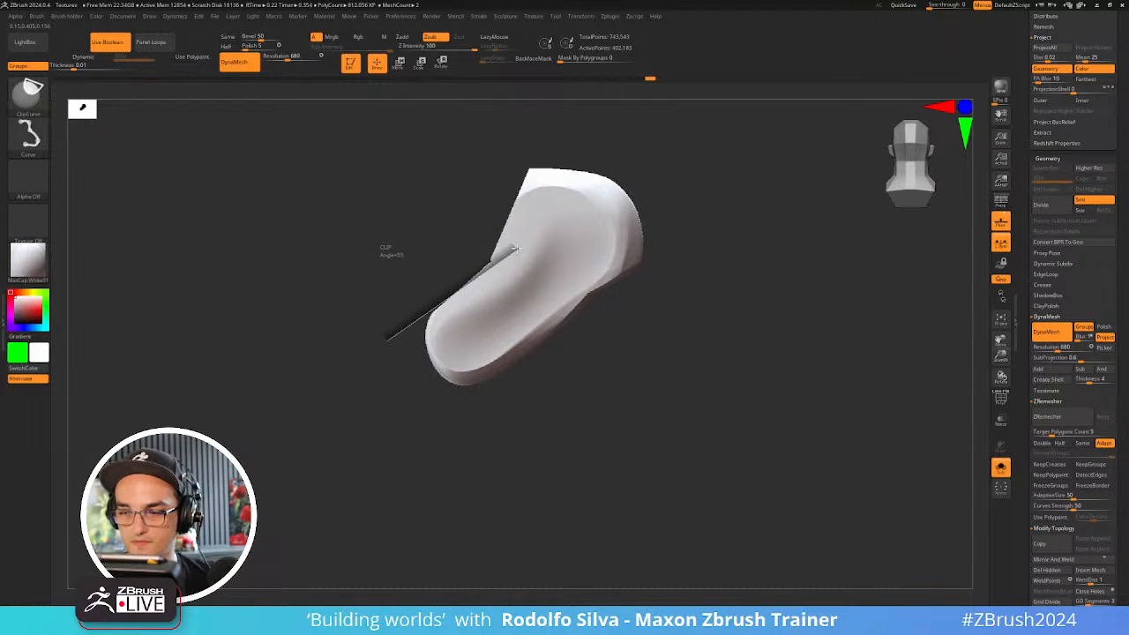
{"action": "left_click_drag", "start_coordinate": [529, 206], "coordinate": [551, 98], "text": "ctrl+shift"}
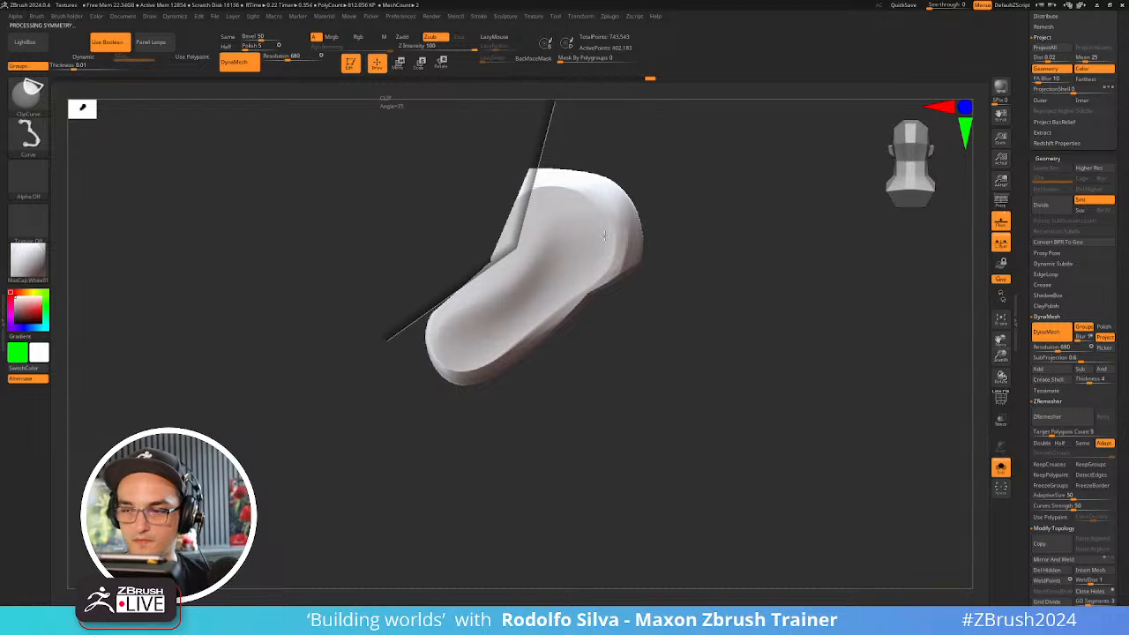
Refine the form's underside contour with the Move Infinite Depth brush and unhide the neck piece
{"action": "left_click_drag", "start_coordinate": [609, 294], "coordinate": [653, 348]}
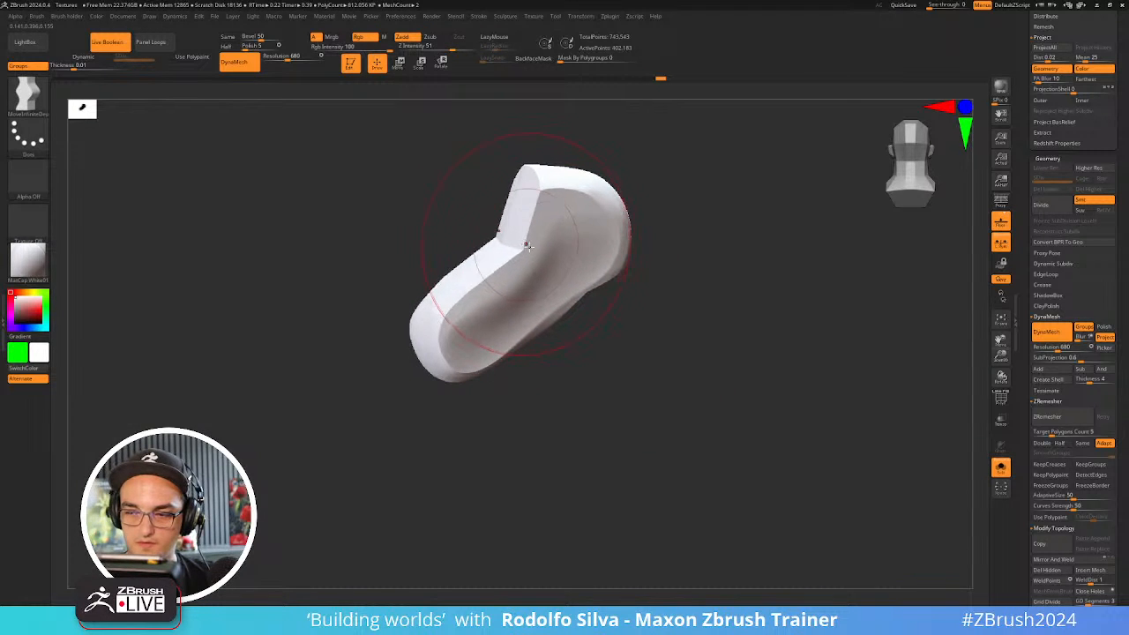
{"action": "left_click_drag", "start_coordinate": [599, 337], "coordinate": [588, 336]}
{"action": "left_click_drag", "start_coordinate": [620, 280], "coordinate": [608, 268]}
{"action": "left_click_drag", "start_coordinate": [561, 340], "coordinate": [537, 351]}
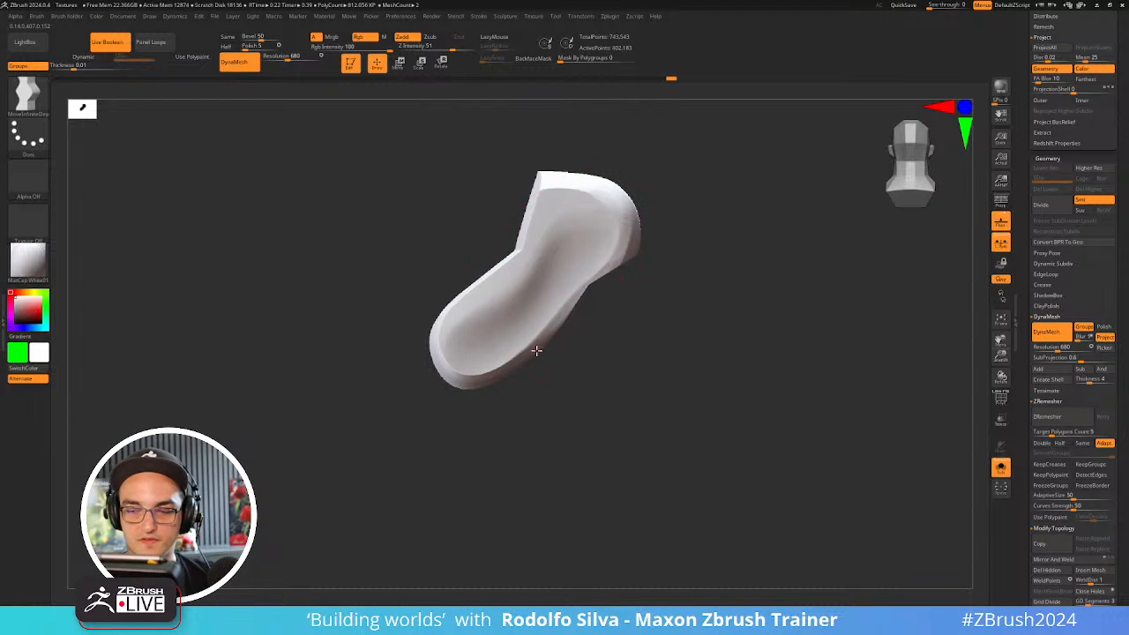
{"action": "left_click", "coordinate": [630, 377], "text": "ctrl+shift"}
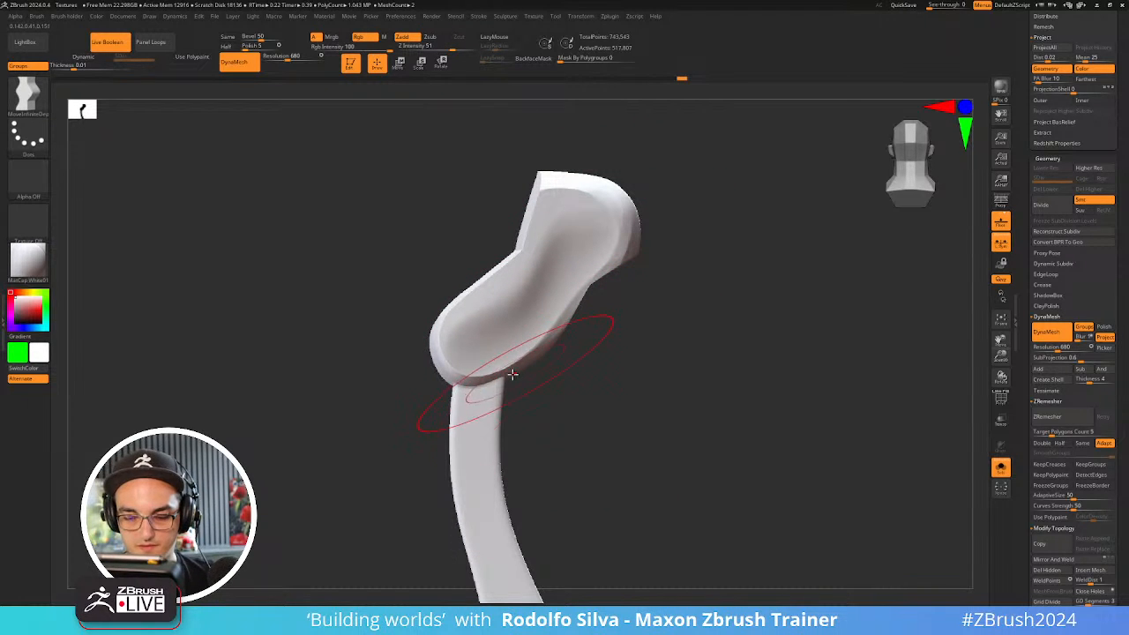
Fit the head's lower end around the top of the neck with the Move Topological brush
{"action": "key", "text": "b"}
{"action": "key", "text": "m"}
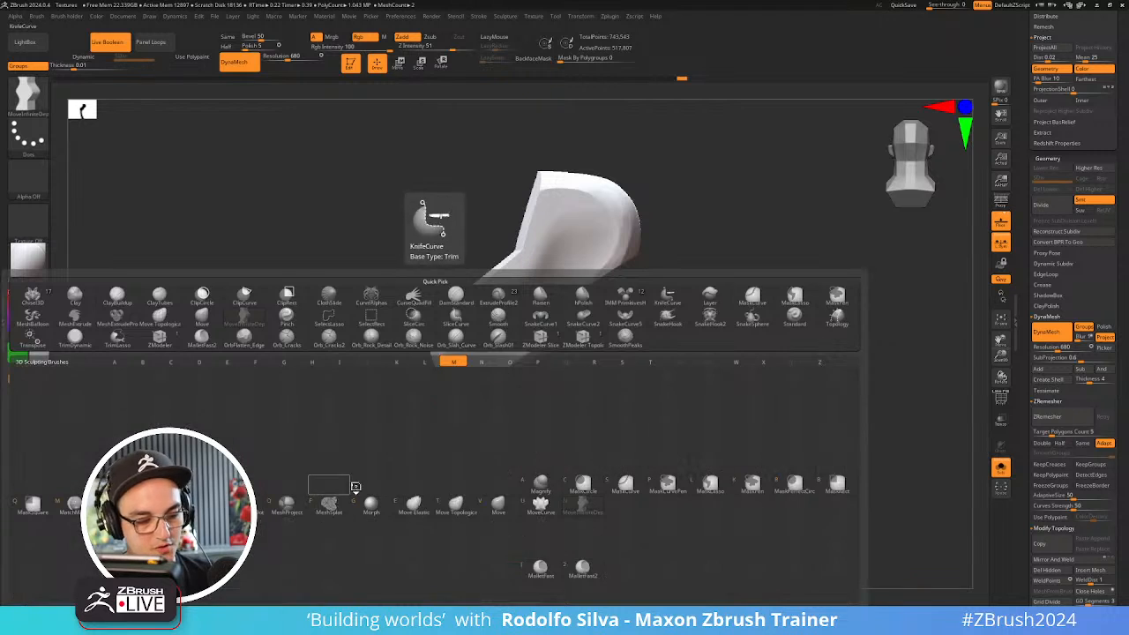
{"action": "key", "text": "t"}
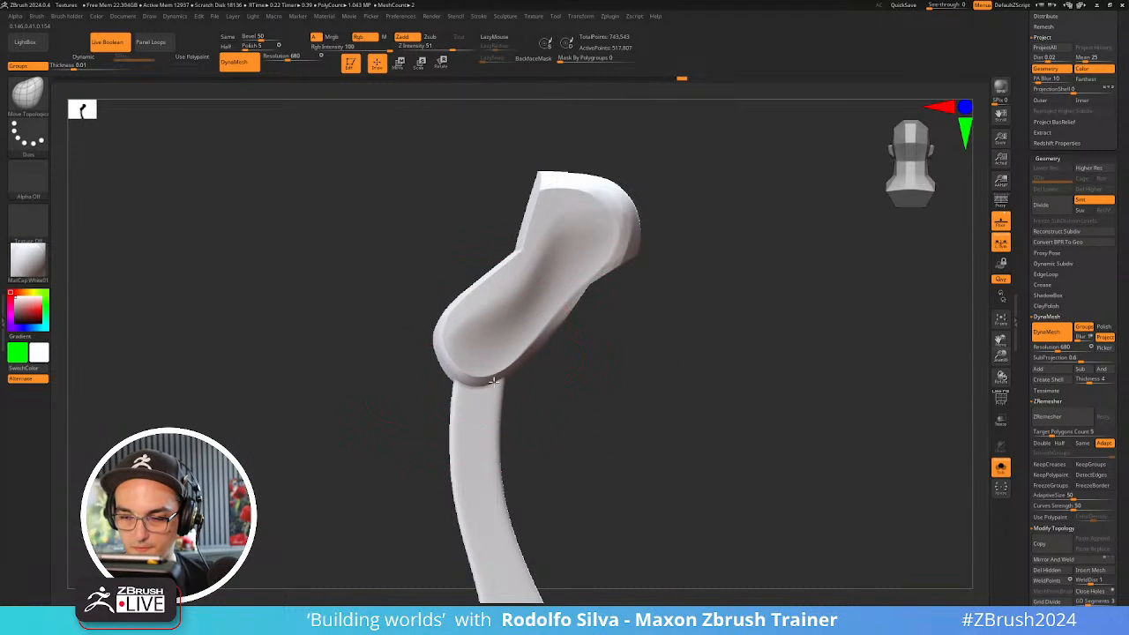
{"action": "left_click_drag", "start_coordinate": [600, 415], "coordinate": [502, 384]}
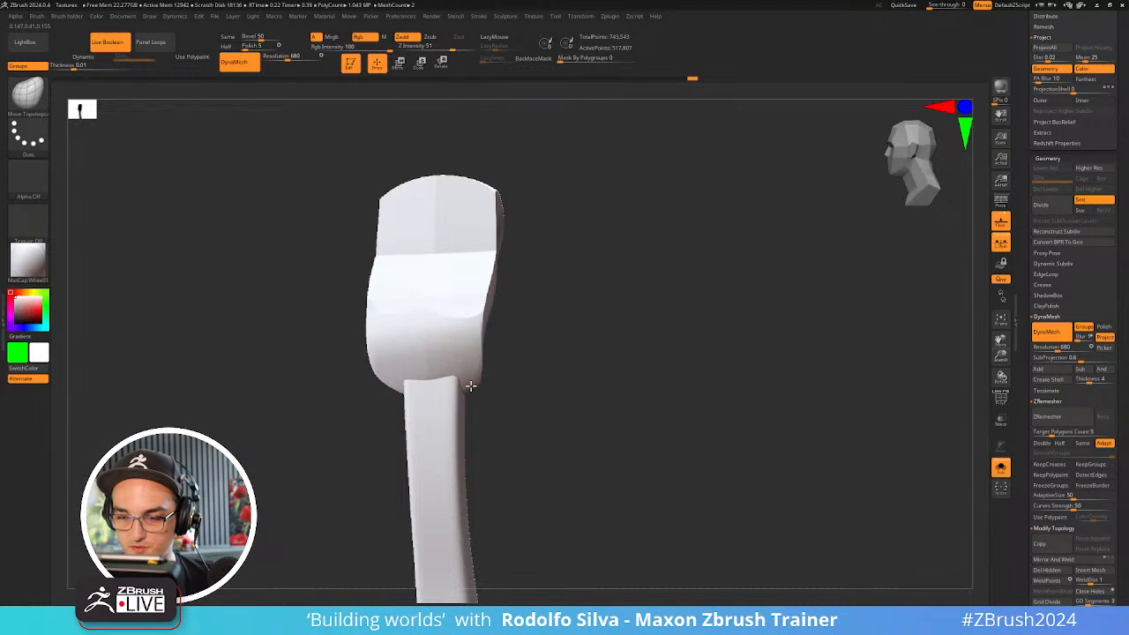
{"action": "left_click_drag", "start_coordinate": [434, 394], "coordinate": [441, 392]}
{"action": "mouse_move", "coordinate": [533, 424]}
{"action": "left_mouse_down"}
{"action": "mouse_move", "coordinate": [486, 415]}
{"action": "mouse_move", "coordinate": [545, 371]}
{"action": "mouse_move", "coordinate": [549, 353]}
{"action": "left_mouse_up"}
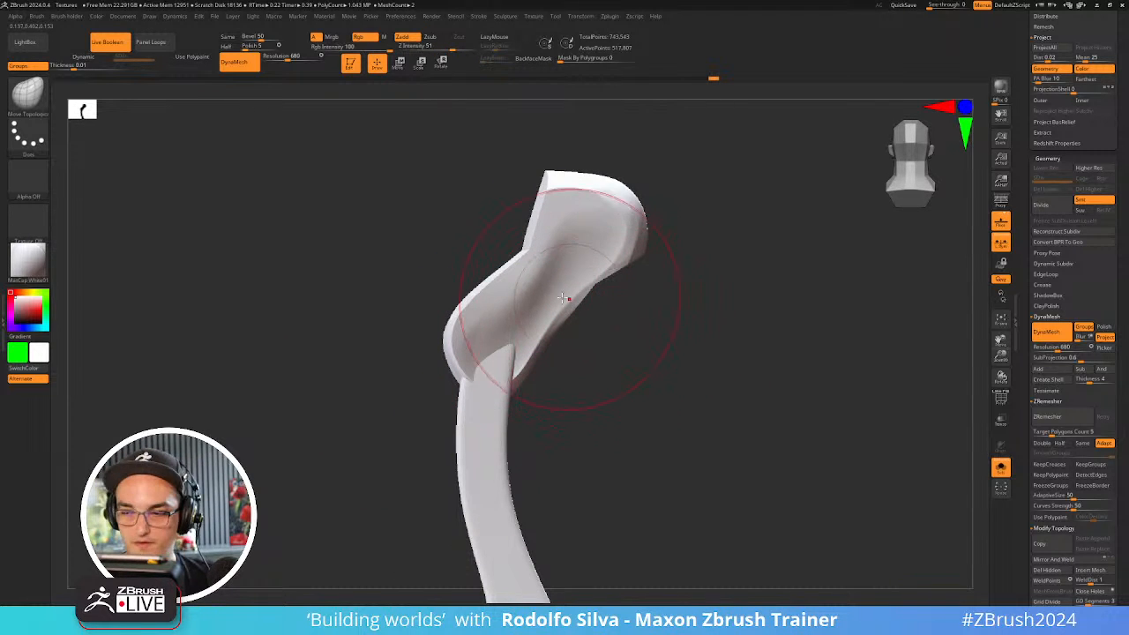
Pull the back of the head up and outward to round the cranium with the Move Topological brush
{"action": "left_click_drag", "start_coordinate": [563, 298], "coordinate": [489, 251]}
{"action": "left_click_drag", "start_coordinate": [393, 326], "coordinate": [443, 330]}
{"action": "left_click_drag", "start_coordinate": [443, 268], "coordinate": [468, 220]}
{"action": "left_click_drag", "start_coordinate": [549, 326], "coordinate": [572, 324]}
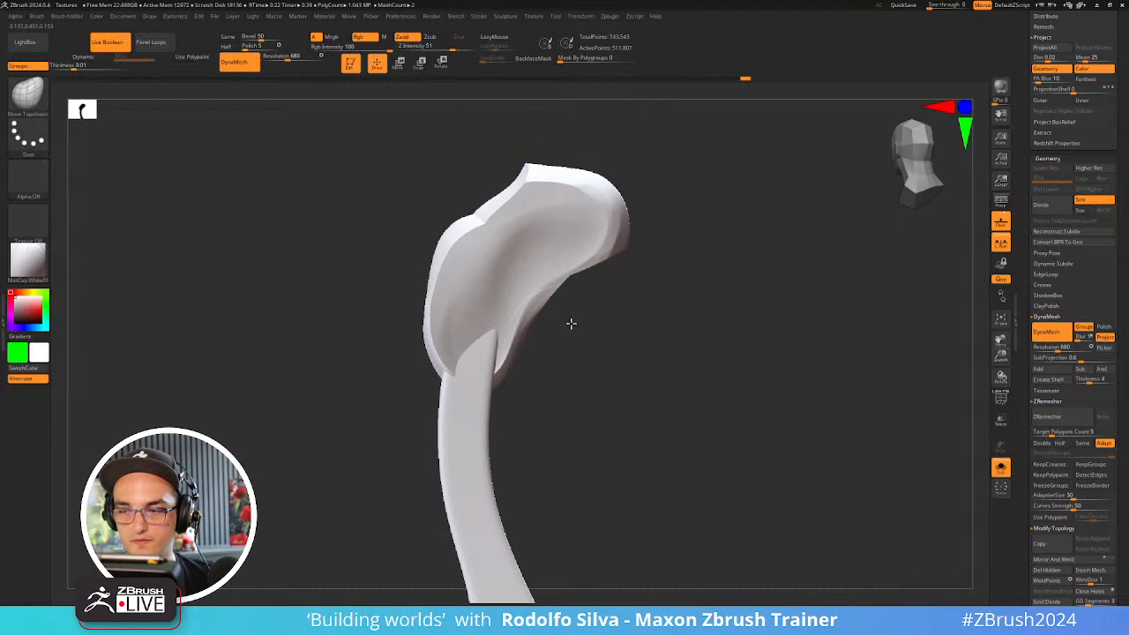
Choose the ClayBuildup brush, adjust its size and mask the neck piece to separate it from the head
{"action": "key", "text": "b"}
{"action": "key", "text": "c"}
{"action": "key", "text": "b"}
{"action": "key", "text": "s"}
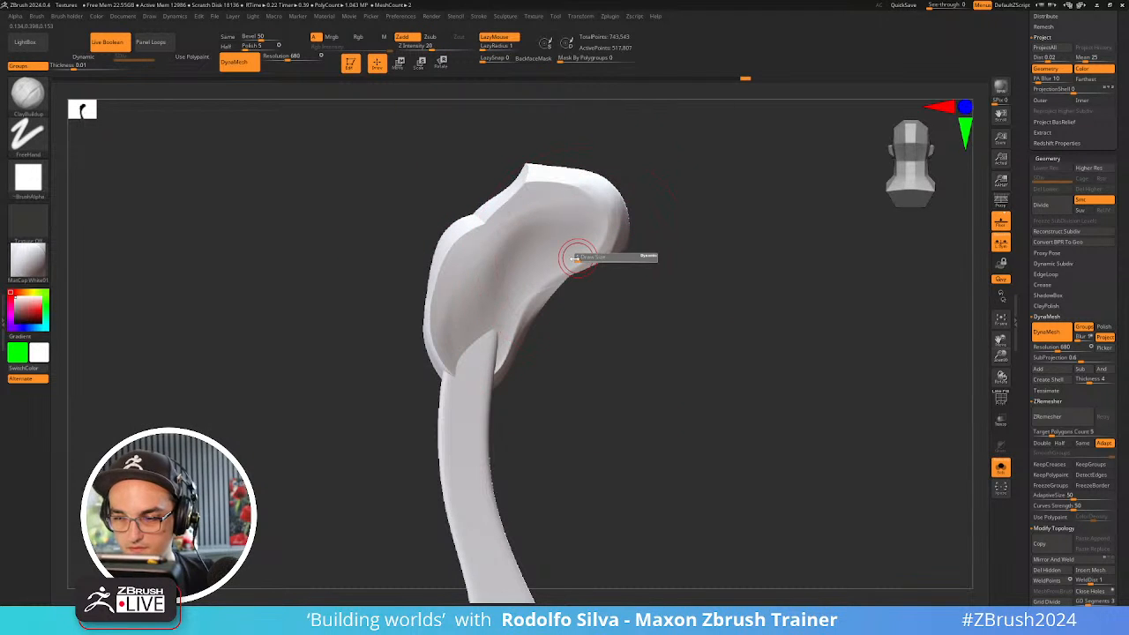
{"action": "left_click_drag", "start_coordinate": [575, 259], "coordinate": [578, 257]}
{"action": "key", "text": "w"}
{"action": "left_click", "coordinate": [563, 263], "text": "ctrl"}
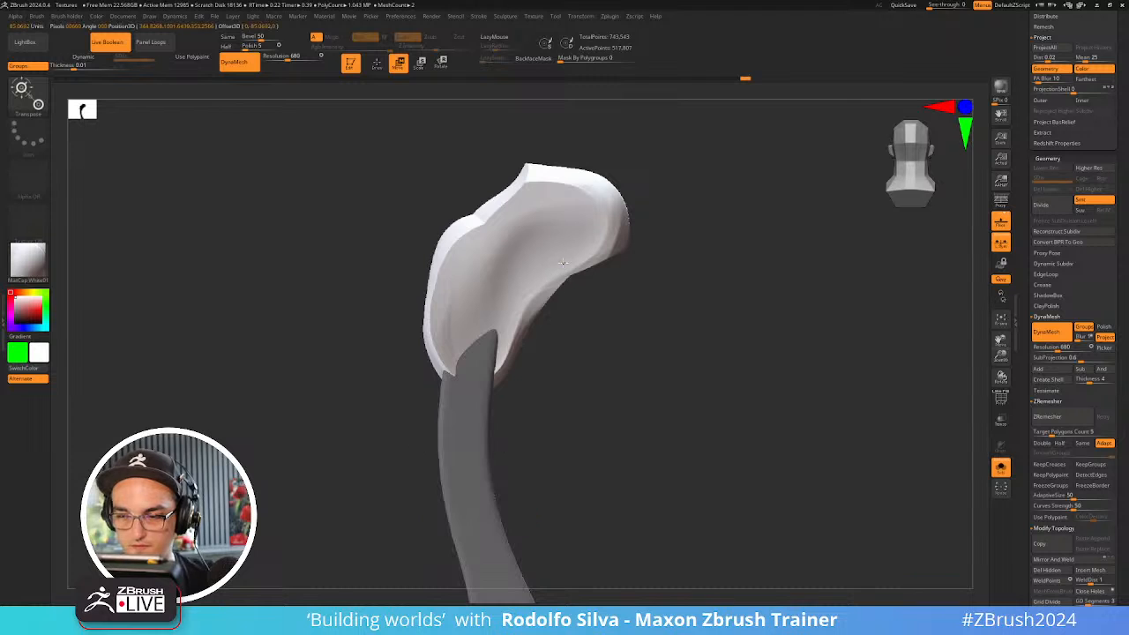
{"action": "key", "text": "q"}
{"action": "mouse_move", "coordinate": [604, 283]}
{"action": "left_mouse_down", "text": "ctrl"}
{"action": "mouse_move", "coordinate": [604, 261]}
{"action": "mouse_move", "coordinate": [564, 274]}
{"action": "mouse_move", "coordinate": [534, 305]}
{"action": "mouse_move", "coordinate": [523, 353]}
{"action": "left_mouse_up", "text": "ctrl"}
Sculpt the side and brow of the head with diagonal ClayBuildup strokes from crown to cheek
{"action": "mouse_move", "coordinate": [530, 179]}
{"action": "left_mouse_down"}
{"action": "mouse_move", "coordinate": [547, 179]}
{"action": "mouse_move", "coordinate": [471, 226]}
{"action": "mouse_move", "coordinate": [456, 335]}
{"action": "left_mouse_up"}
{"action": "mouse_move", "coordinate": [629, 348]}
{"action": "left_mouse_down", "text": "alt"}
{"action": "mouse_move", "coordinate": [625, 401]}
{"action": "mouse_move", "coordinate": [630, 338]}
{"action": "left_mouse_up", "text": "alt"}
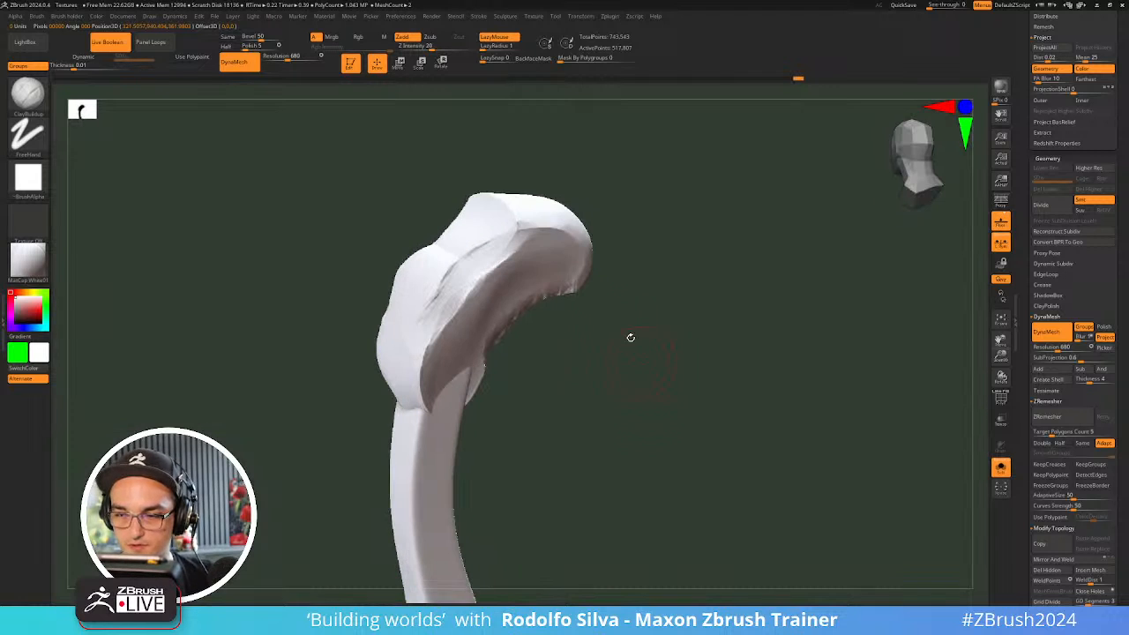
{"action": "left_click_drag", "start_coordinate": [536, 207], "coordinate": [439, 300]}
{"action": "left_click_drag", "start_coordinate": [506, 240], "coordinate": [455, 304]}
{"action": "left_click_drag", "start_coordinate": [484, 260], "coordinate": [420, 346]}
{"action": "mouse_move", "coordinate": [553, 229]}
{"action": "left_mouse_down"}
{"action": "mouse_move", "coordinate": [473, 286]}
{"action": "mouse_move", "coordinate": [529, 252]}
{"action": "left_mouse_up"}
{"action": "mouse_move", "coordinate": [609, 323]}
{"action": "left_mouse_down"}
{"action": "mouse_move", "coordinate": [644, 315]}
{"action": "mouse_move", "coordinate": [630, 313]}
{"action": "left_mouse_up"}
Build up a lower jaw below the mouth area with repeated ClayBuildup strokes
{"action": "left_click_drag", "start_coordinate": [580, 367], "coordinate": [552, 369]}
{"action": "mouse_move", "coordinate": [553, 319]}
{"action": "left_mouse_down"}
{"action": "mouse_move", "coordinate": [523, 367]}
{"action": "mouse_move", "coordinate": [557, 399]}
{"action": "left_mouse_up"}
{"action": "left_click_drag", "start_coordinate": [536, 350], "coordinate": [554, 410]}
{"action": "mouse_move", "coordinate": [535, 360]}
{"action": "left_mouse_down"}
{"action": "mouse_move", "coordinate": [564, 408]}
{"action": "mouse_move", "coordinate": [628, 417]}
{"action": "mouse_move", "coordinate": [610, 404]}
{"action": "mouse_move", "coordinate": [568, 408]}
{"action": "left_mouse_up"}
{"action": "left_click_drag", "start_coordinate": [551, 388], "coordinate": [573, 406]}
{"action": "mouse_move", "coordinate": [577, 379]}
{"action": "left_mouse_down"}
{"action": "mouse_move", "coordinate": [549, 404]}
{"action": "mouse_move", "coordinate": [557, 388]}
{"action": "left_mouse_up"}
{"action": "left_click_drag", "start_coordinate": [531, 342], "coordinate": [544, 374]}
{"action": "mouse_move", "coordinate": [608, 401]}
{"action": "left_mouse_down"}
{"action": "mouse_move", "coordinate": [683, 403]}
{"action": "mouse_move", "coordinate": [609, 380]}
{"action": "left_mouse_up"}
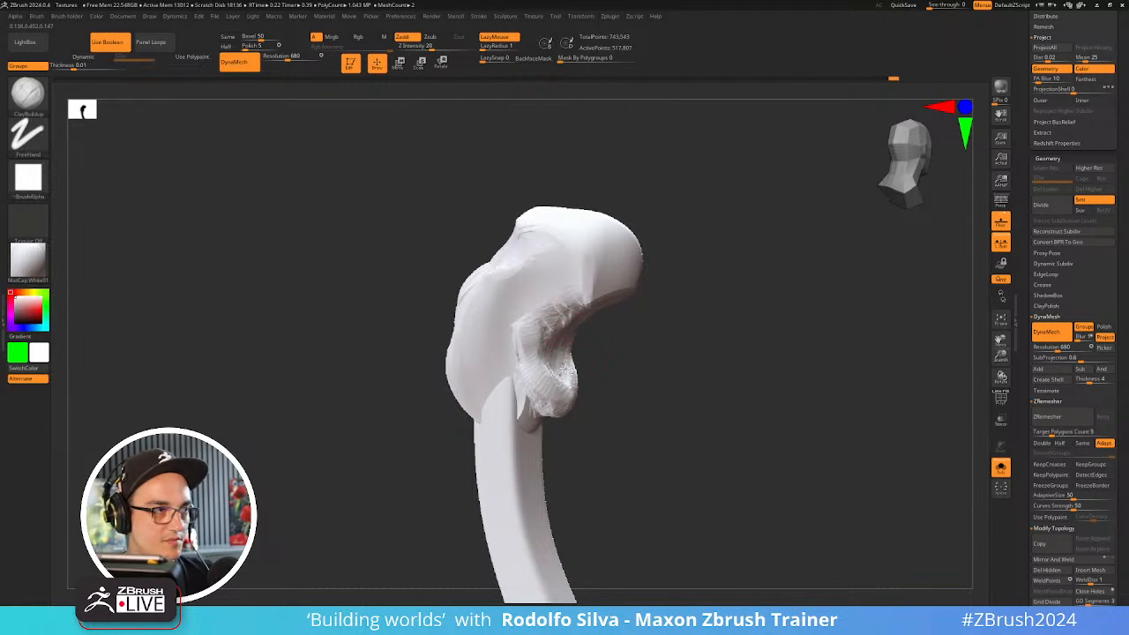
Pull the lower jaw forward and shape the corner of the mouth with the Move brush
{"action": "mouse_move", "coordinate": [626, 361]}
{"action": "left_mouse_down"}
{"action": "mouse_move", "coordinate": [660, 340]}
{"action": "mouse_move", "coordinate": [639, 377]}
{"action": "mouse_move", "coordinate": [653, 379]}
{"action": "left_mouse_up"}
{"action": "key", "text": "b"}
{"action": "key", "text": "m"}
{"action": "key", "text": "v"}
{"action": "key", "text": "s"}
{"action": "mouse_move", "coordinate": [554, 395]}
{"action": "left_mouse_down"}
{"action": "mouse_move", "coordinate": [678, 390]}
{"action": "mouse_move", "coordinate": [585, 402]}
{"action": "mouse_move", "coordinate": [578, 417]}
{"action": "left_mouse_up"}
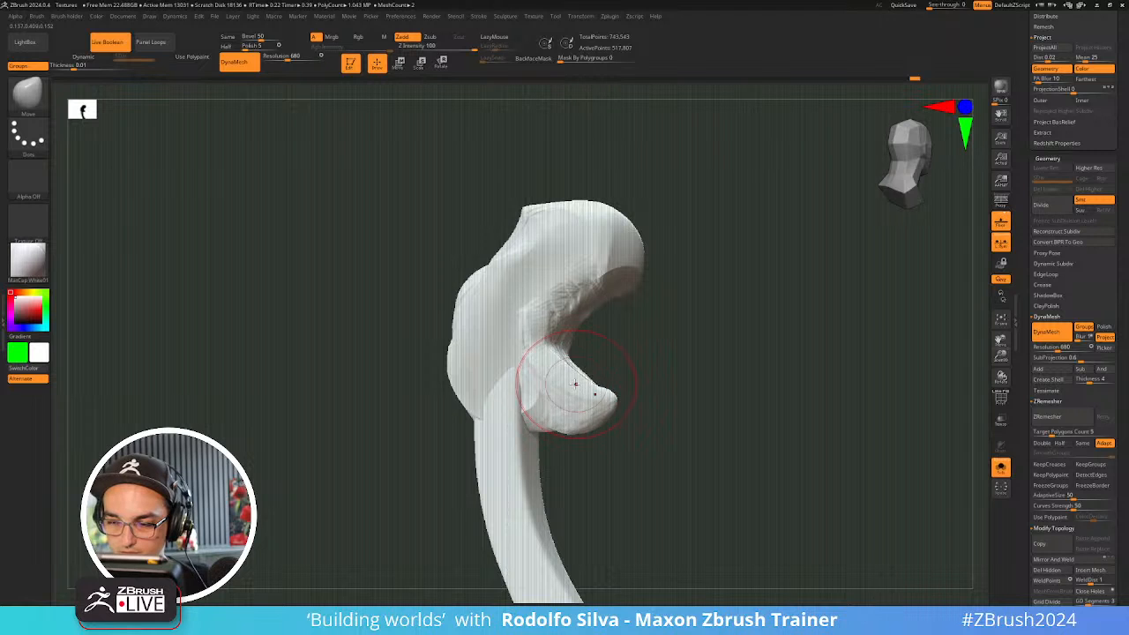
{"action": "mouse_move", "coordinate": [627, 365]}
{"action": "left_mouse_down"}
{"action": "mouse_move", "coordinate": [673, 401]}
{"action": "mouse_move", "coordinate": [574, 396]}
{"action": "left_mouse_up"}
{"action": "left_click_drag", "start_coordinate": [561, 358], "coordinate": [547, 349]}
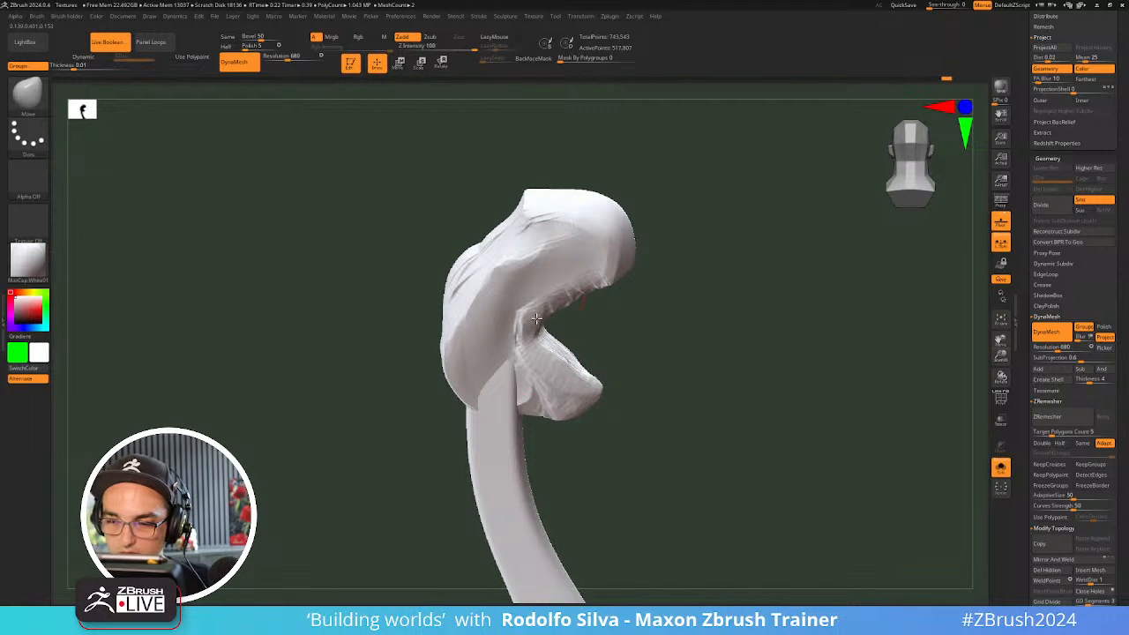
Reshape the crown, snout and cheek of the head with the Move brush
{"action": "mouse_move", "coordinate": [628, 337]}
{"action": "left_mouse_down"}
{"action": "mouse_move", "coordinate": [549, 339]}
{"action": "mouse_move", "coordinate": [533, 323]}
{"action": "mouse_move", "coordinate": [538, 283]}
{"action": "left_mouse_up"}
{"action": "left_click_drag", "start_coordinate": [464, 378], "coordinate": [498, 377]}
{"action": "left_click_drag", "start_coordinate": [526, 224], "coordinate": [541, 212]}
{"action": "left_click_drag", "start_coordinate": [639, 244], "coordinate": [706, 244]}
{"action": "left_click_drag", "start_coordinate": [565, 211], "coordinate": [569, 199]}
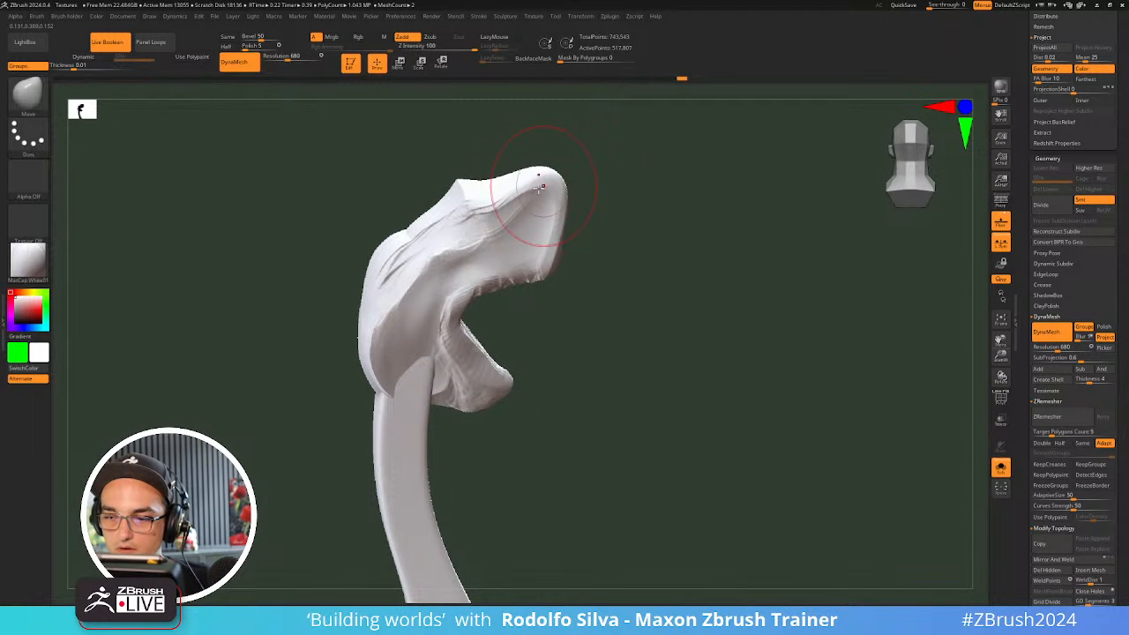
{"action": "mouse_move", "coordinate": [500, 202]}
{"action": "left_mouse_down"}
{"action": "mouse_move", "coordinate": [509, 190]}
{"action": "mouse_move", "coordinate": [560, 208]}
{"action": "mouse_move", "coordinate": [517, 202]}
{"action": "left_mouse_up"}
{"action": "left_click_drag", "start_coordinate": [433, 240], "coordinate": [416, 228]}
{"action": "left_click_drag", "start_coordinate": [432, 278], "coordinate": [455, 278]}
Extend the lower jaw forward and shape its tip into a thin upturned spike with a resized Move brush
{"action": "left_click_drag", "start_coordinate": [556, 353], "coordinate": [508, 333]}
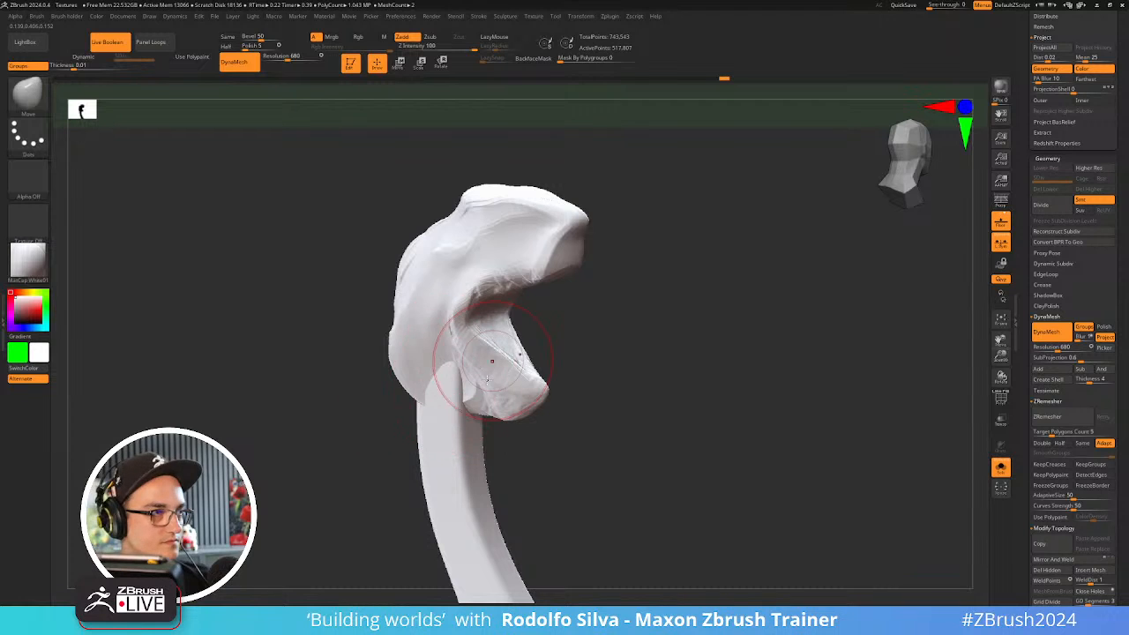
{"action": "mouse_move", "coordinate": [624, 363]}
{"action": "left_mouse_down"}
{"action": "mouse_move", "coordinate": [524, 396]}
{"action": "mouse_move", "coordinate": [604, 362]}
{"action": "left_mouse_up"}
{"action": "key", "text": "s"}
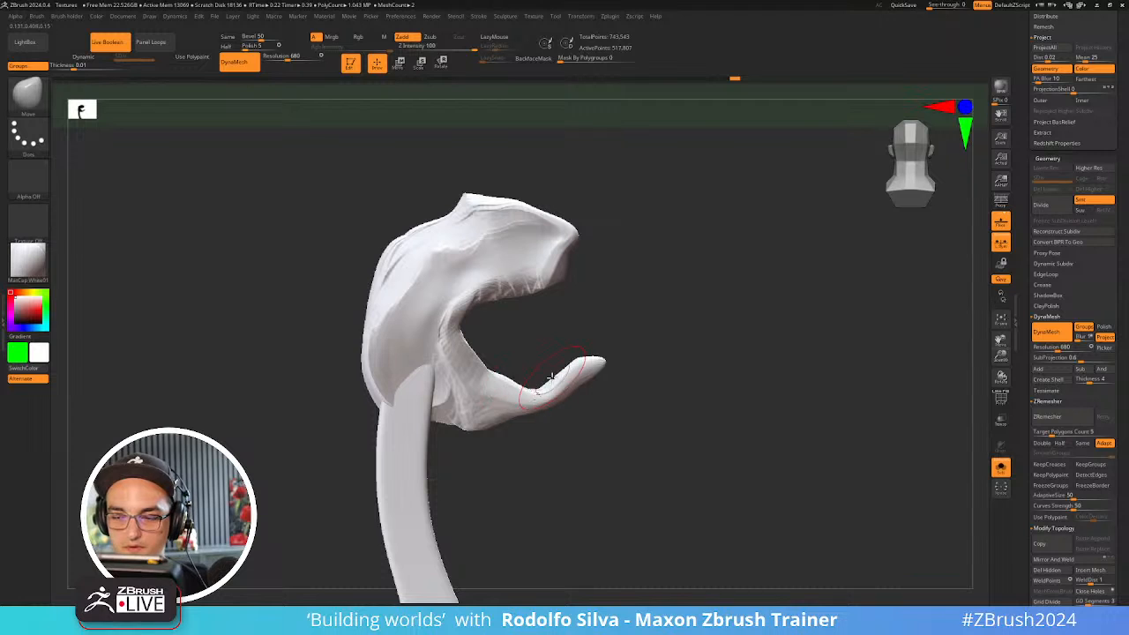
{"action": "mouse_move", "coordinate": [577, 373]}
{"action": "left_mouse_down"}
{"action": "mouse_move", "coordinate": [571, 358]}
{"action": "mouse_move", "coordinate": [555, 383]}
{"action": "left_mouse_up"}
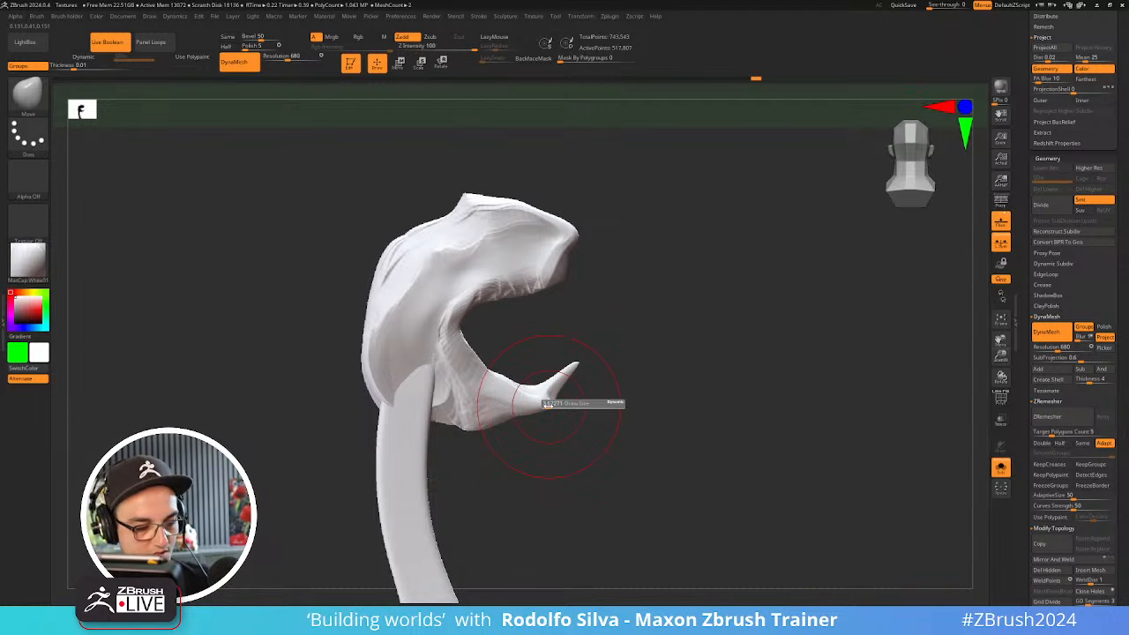
Refine the chin and underside of the lower jaw with Move brush adjustments
{"action": "key", "text": "ctrl+space"}
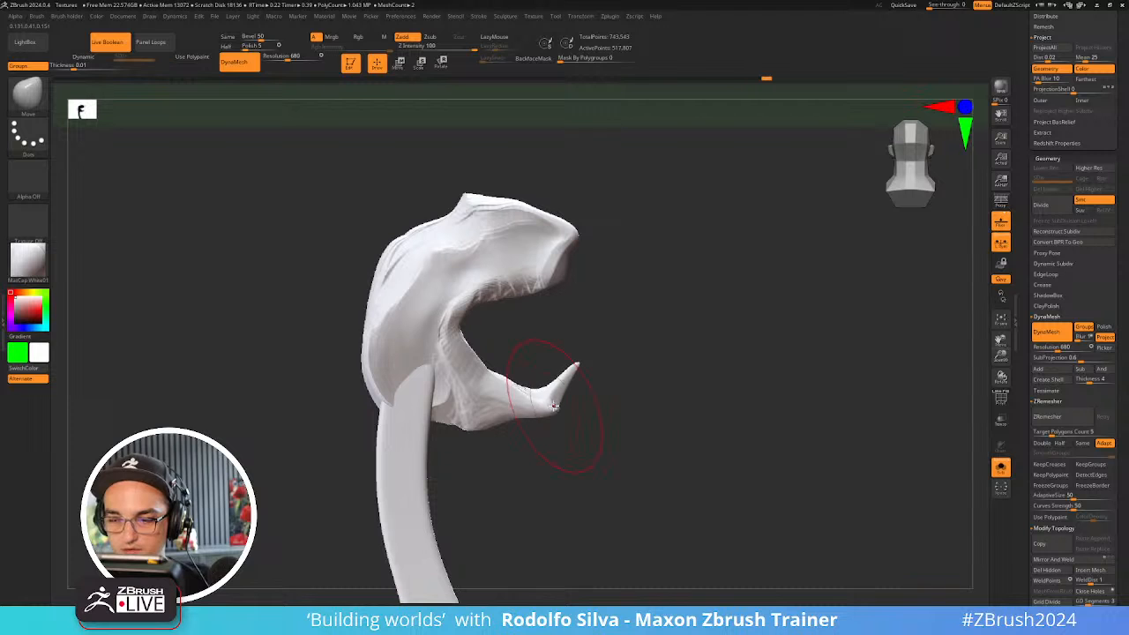
{"action": "left_click_drag", "start_coordinate": [555, 406], "coordinate": [559, 411]}
{"action": "left_click_drag", "start_coordinate": [509, 407], "coordinate": [488, 385]}
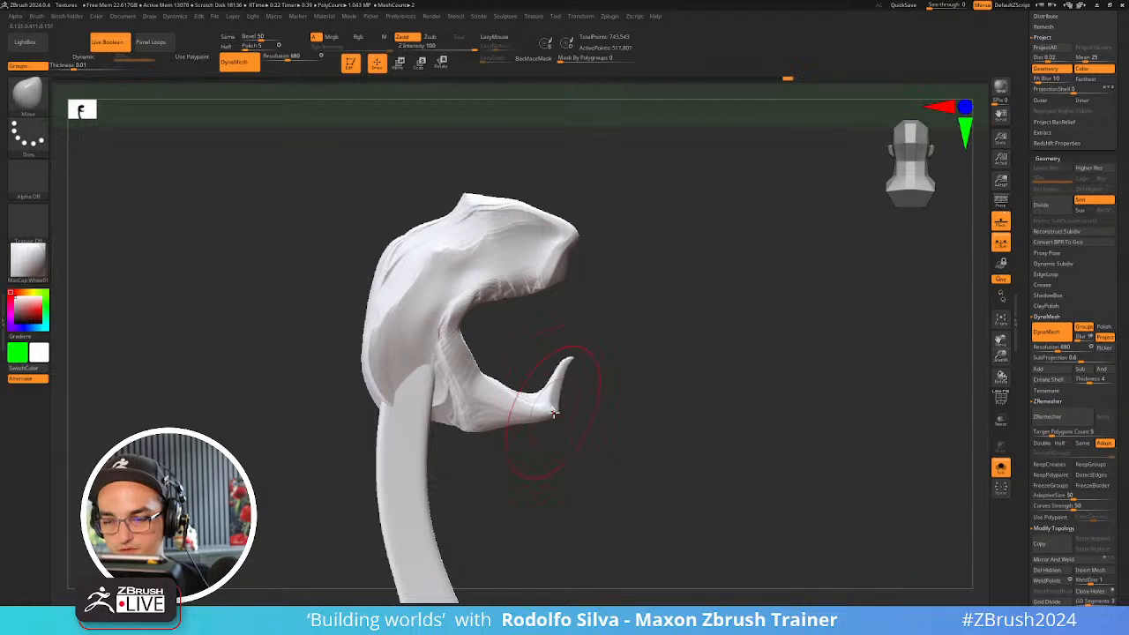
{"action": "mouse_move", "coordinate": [509, 422]}
{"action": "left_mouse_down"}
{"action": "mouse_move", "coordinate": [470, 430]}
{"action": "mouse_move", "coordinate": [535, 411]}
{"action": "left_mouse_up"}
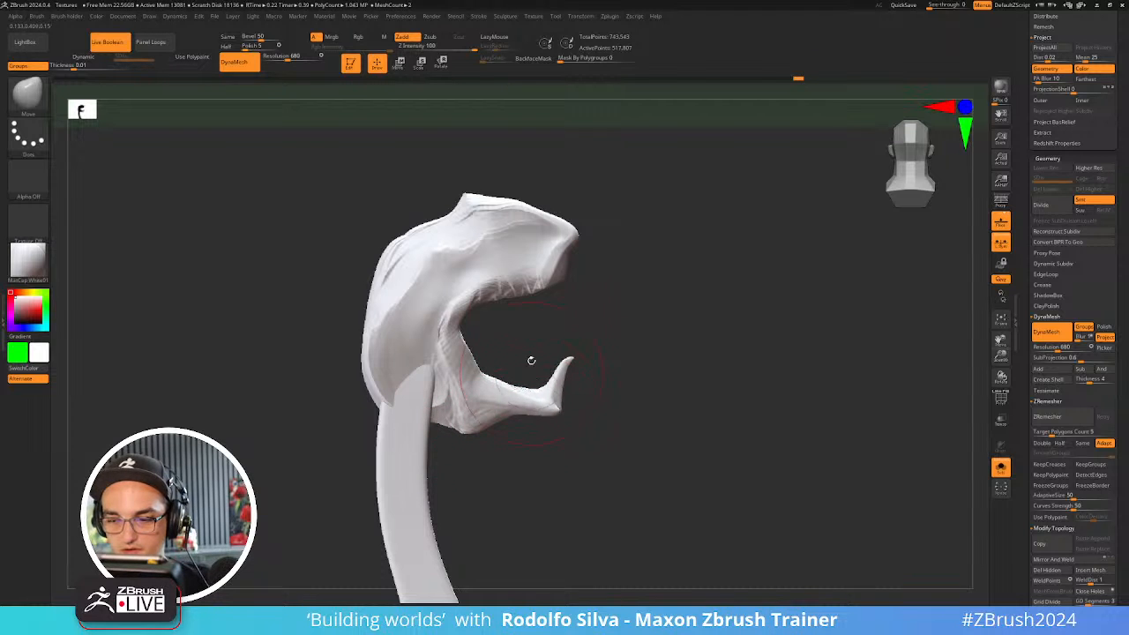
Shape the upper jaw and the front of the snout into a downward-hooked beak with the Move brush
{"action": "mouse_move", "coordinate": [549, 288]}
{"action": "left_mouse_down"}
{"action": "mouse_move", "coordinate": [572, 255]}
{"action": "mouse_move", "coordinate": [531, 283]}
{"action": "mouse_move", "coordinate": [484, 290]}
{"action": "mouse_move", "coordinate": [497, 268]}
{"action": "left_mouse_up"}
{"action": "mouse_move", "coordinate": [566, 277]}
{"action": "left_mouse_down"}
{"action": "mouse_move", "coordinate": [594, 320]}
{"action": "mouse_move", "coordinate": [571, 285]}
{"action": "left_mouse_up"}
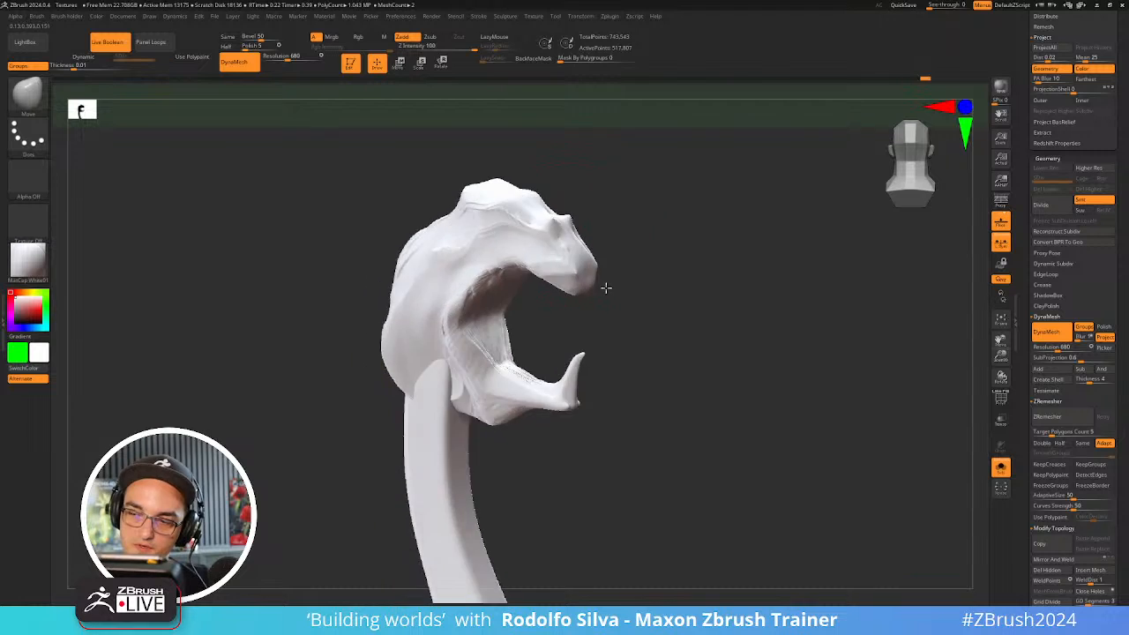
{"action": "mouse_move", "coordinate": [605, 285]}
{"action": "left_mouse_down"}
{"action": "mouse_move", "coordinate": [600, 323]}
{"action": "mouse_move", "coordinate": [618, 328]}
{"action": "mouse_move", "coordinate": [644, 286]}
{"action": "mouse_move", "coordinate": [611, 285]}
{"action": "left_mouse_up"}
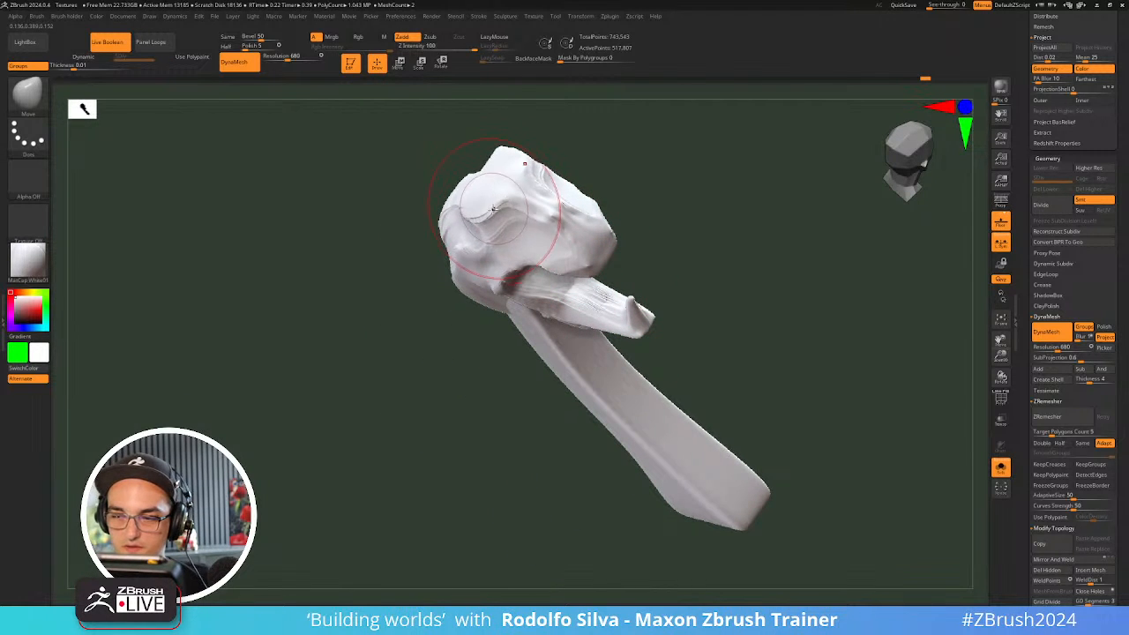
{"action": "mouse_move", "coordinate": [661, 243]}
{"action": "left_mouse_down"}
{"action": "mouse_move", "coordinate": [699, 210]}
{"action": "mouse_move", "coordinate": [625, 265]}
{"action": "left_mouse_up"}
Sculpt the side of the head and the tip of the snout with the ClayBuildup brush
{"action": "key", "text": "b"}
{"action": "key", "text": "c"}
{"action": "key", "text": "b"}
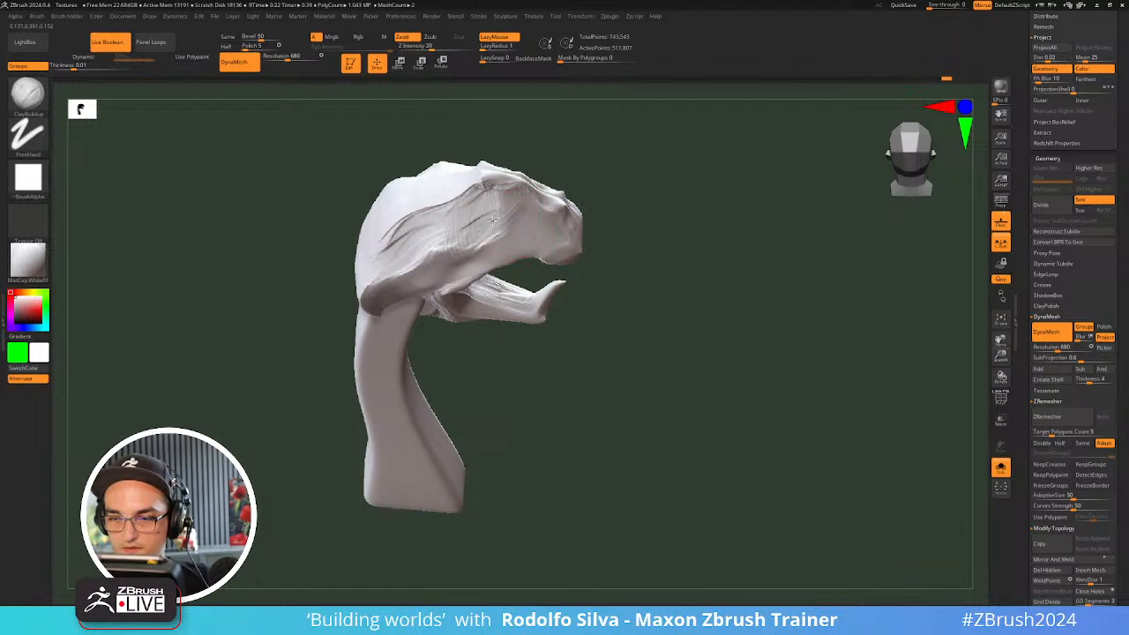
{"action": "left_click_drag", "start_coordinate": [641, 272], "coordinate": [592, 323]}
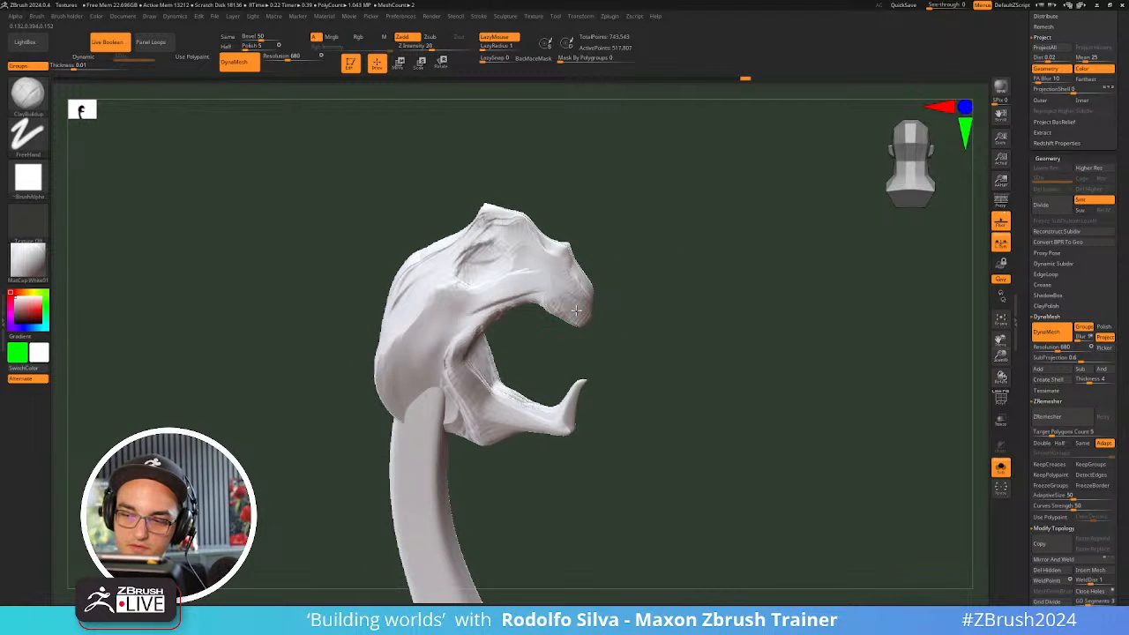
{"action": "left_click_drag", "start_coordinate": [589, 293], "coordinate": [590, 288]}
{"action": "mouse_move", "coordinate": [653, 284]}
{"action": "left_mouse_down"}
{"action": "mouse_move", "coordinate": [602, 283]}
{"action": "mouse_move", "coordinate": [587, 309]}
{"action": "mouse_move", "coordinate": [525, 292]}
{"action": "left_mouse_up"}
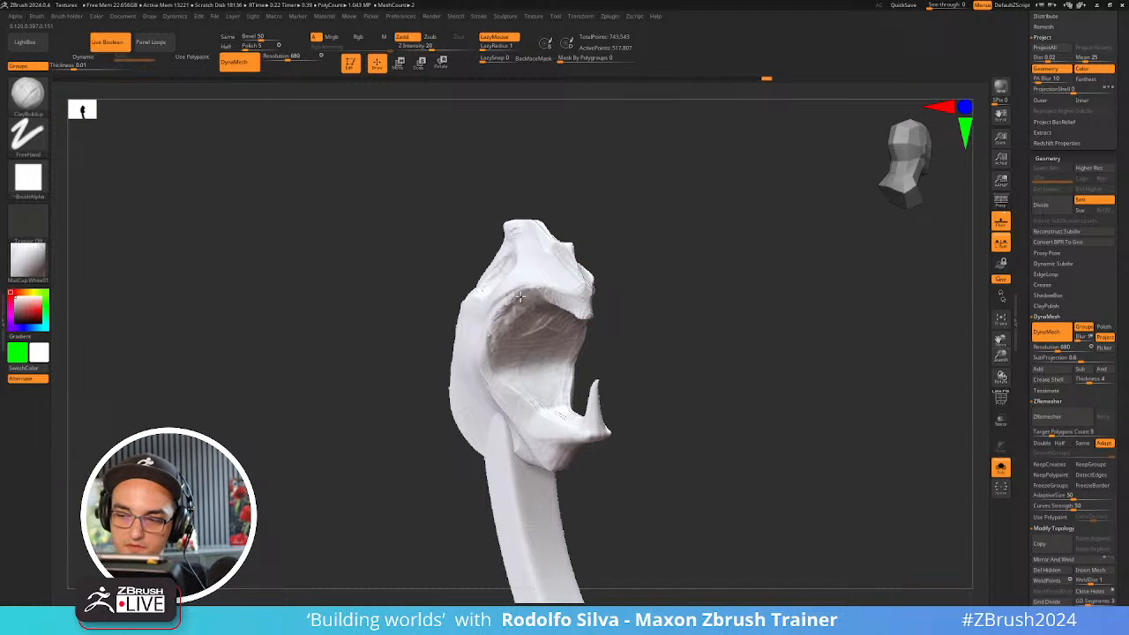
Build up the inside of the open mouth with the ClayBuildup brush and remesh the head with DynaMesh
{"action": "mouse_move", "coordinate": [530, 374]}
{"action": "left_mouse_down"}
{"action": "mouse_move", "coordinate": [569, 312]}
{"action": "mouse_move", "coordinate": [533, 376]}
{"action": "left_mouse_up"}
{"action": "mouse_move", "coordinate": [564, 321]}
{"action": "left_mouse_down"}
{"action": "mouse_move", "coordinate": [531, 380]}
{"action": "mouse_move", "coordinate": [529, 324]}
{"action": "mouse_move", "coordinate": [533, 380]}
{"action": "left_mouse_up"}
{"action": "mouse_move", "coordinate": [686, 405]}
{"action": "left_mouse_down"}
{"action": "mouse_move", "coordinate": [645, 407]}
{"action": "mouse_move", "coordinate": [705, 456]}
{"action": "left_mouse_up"}
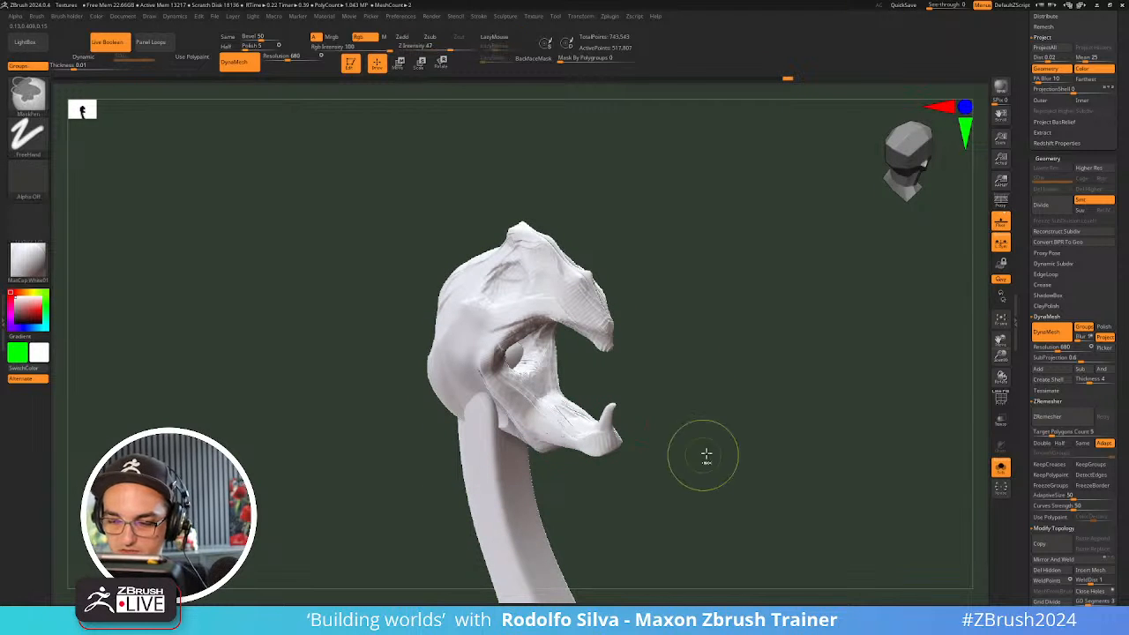
{"action": "left_click_drag", "start_coordinate": [718, 418], "coordinate": [703, 466], "text": "ctrl"}
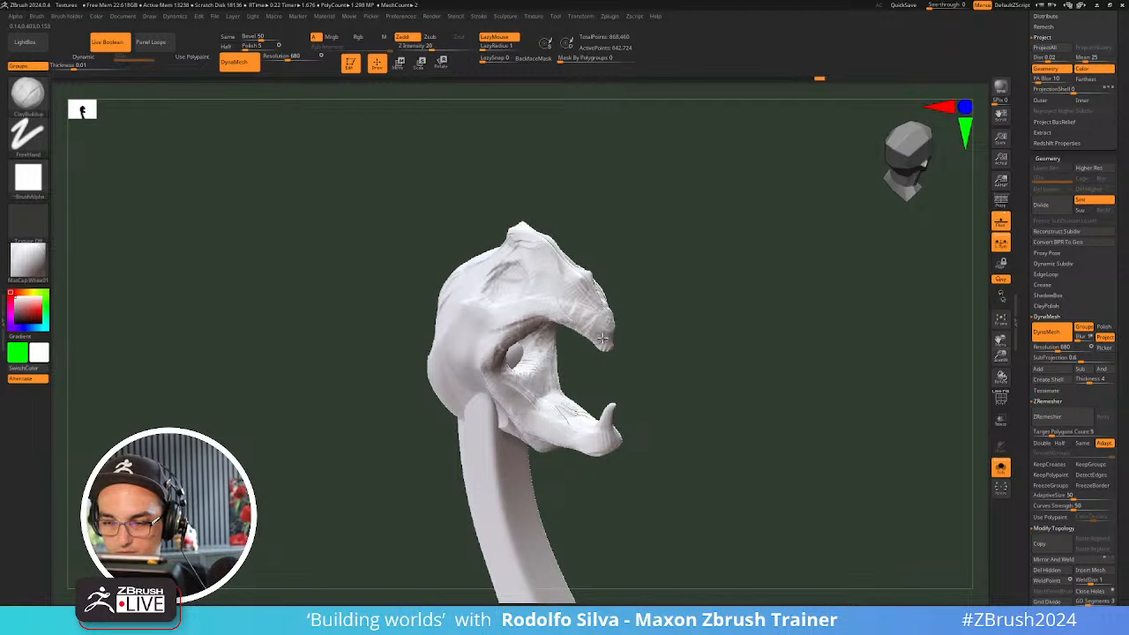
Add clay along the side of the head and flatten the cheek and back of the skull with the TrimDynamic brush
{"action": "mouse_move", "coordinate": [641, 324]}
{"action": "left_mouse_down"}
{"action": "mouse_move", "coordinate": [691, 348]}
{"action": "mouse_move", "coordinate": [694, 394]}
{"action": "left_mouse_up"}
{"action": "mouse_move", "coordinate": [551, 298]}
{"action": "left_mouse_down"}
{"action": "mouse_move", "coordinate": [512, 308]}
{"action": "mouse_move", "coordinate": [545, 331]}
{"action": "mouse_move", "coordinate": [565, 309]}
{"action": "mouse_move", "coordinate": [534, 323]}
{"action": "mouse_move", "coordinate": [545, 336]}
{"action": "mouse_move", "coordinate": [492, 363]}
{"action": "mouse_move", "coordinate": [490, 340]}
{"action": "left_mouse_up"}
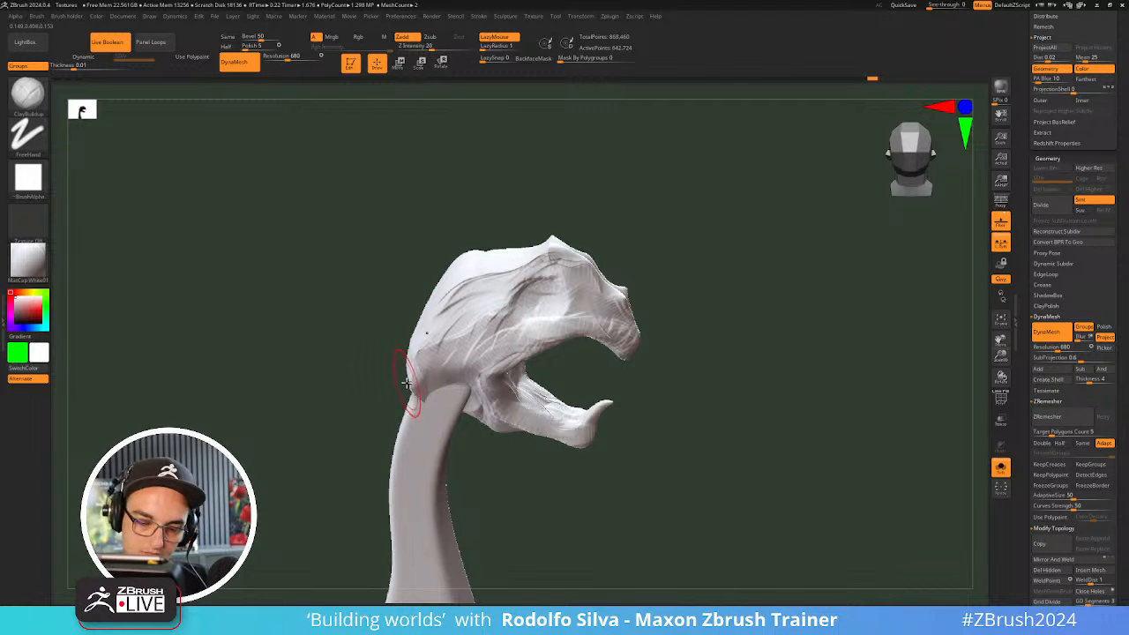
{"action": "key", "text": "b"}
{"action": "key", "text": "t"}
{"action": "key", "text": "d"}
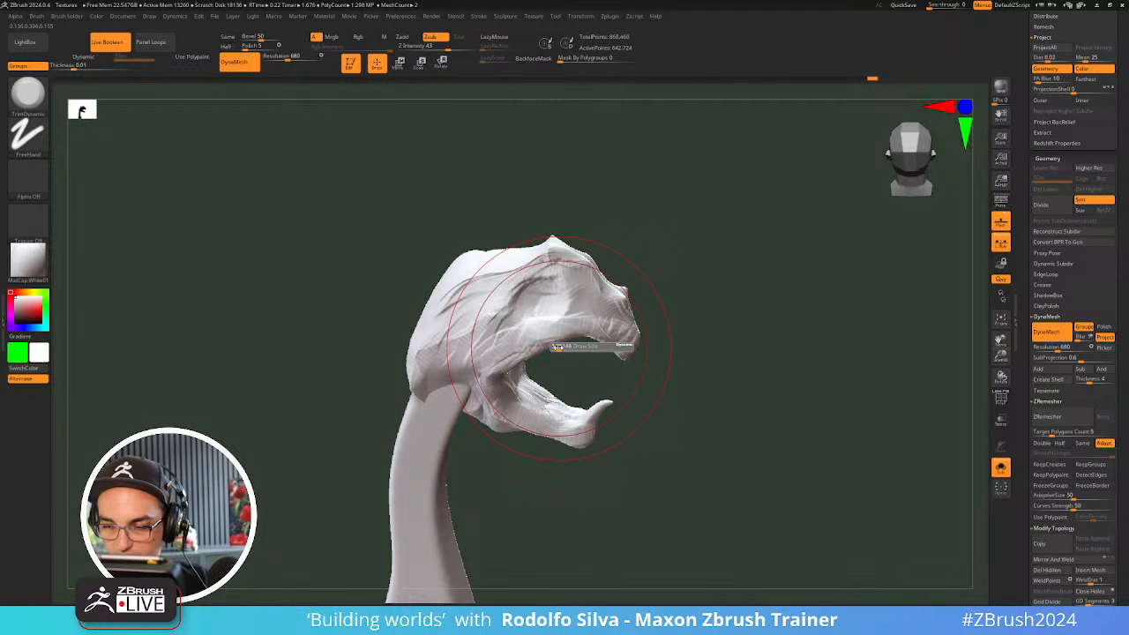
{"action": "mouse_move", "coordinate": [510, 291]}
{"action": "left_mouse_down"}
{"action": "mouse_move", "coordinate": [446, 345]}
{"action": "mouse_move", "coordinate": [425, 389]}
{"action": "left_mouse_up"}
{"action": "right_click_drag", "start_coordinate": [432, 388], "coordinate": [489, 348]}
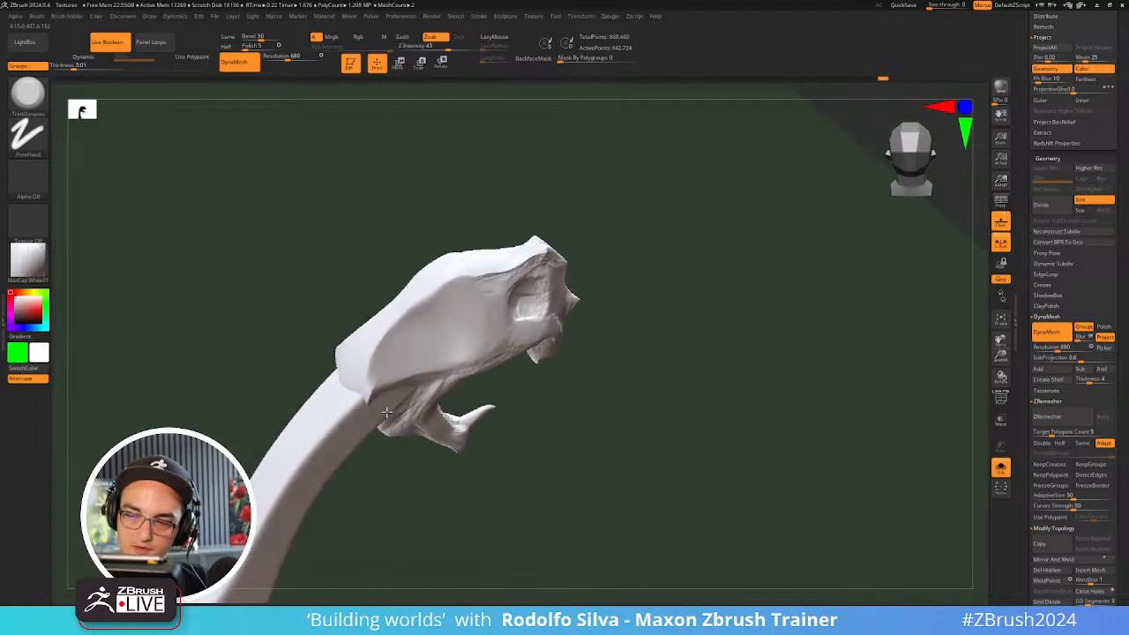
{"action": "mouse_move", "coordinate": [420, 298]}
{"action": "left_mouse_down"}
{"action": "mouse_move", "coordinate": [397, 368]}
{"action": "mouse_move", "coordinate": [369, 374]}
{"action": "mouse_move", "coordinate": [406, 316]}
{"action": "mouse_move", "coordinate": [446, 289]}
{"action": "mouse_move", "coordinate": [516, 277]}
{"action": "left_mouse_up"}
{"action": "right_click_drag", "start_coordinate": [516, 277], "coordinate": [502, 342]}
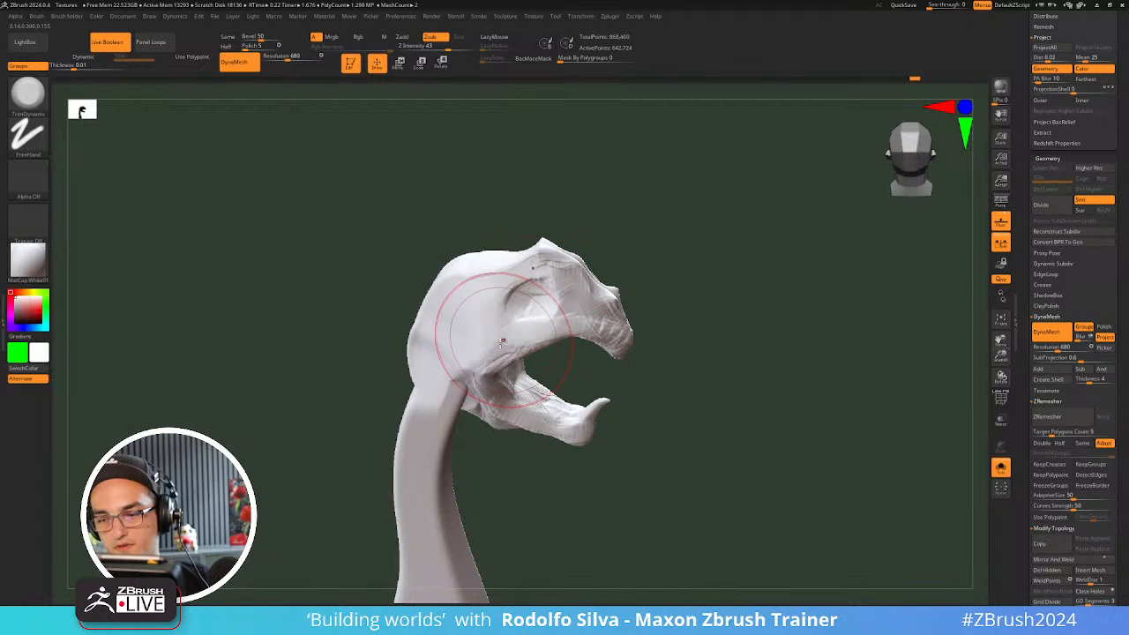
{"action": "left_click_drag", "start_coordinate": [473, 335], "coordinate": [468, 340]}
{"action": "key", "text": "s"}
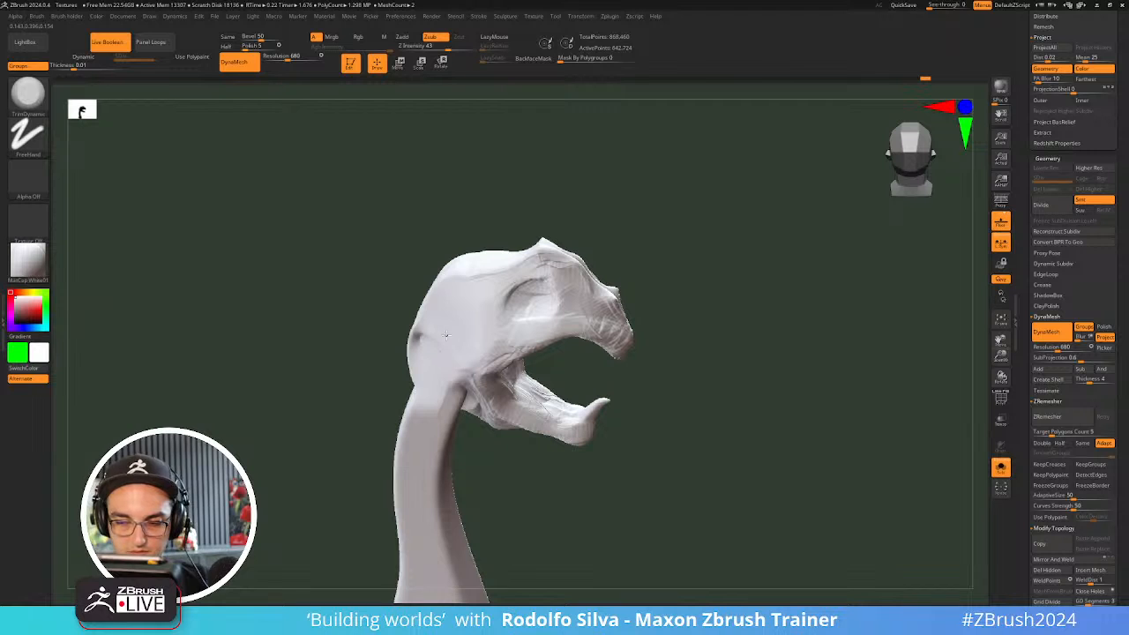
Choose the Move Topological brush and show all subtools to check the head against the bowl and human figure
{"action": "key", "text": "b"}
{"action": "key", "text": "m"}
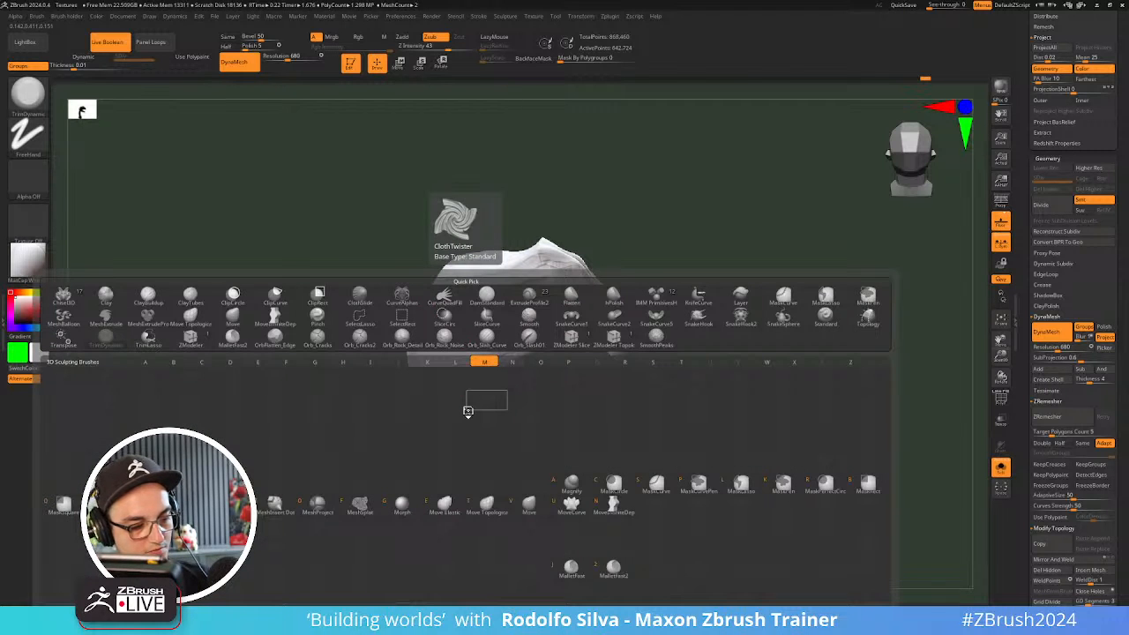
{"action": "key", "text": "t"}
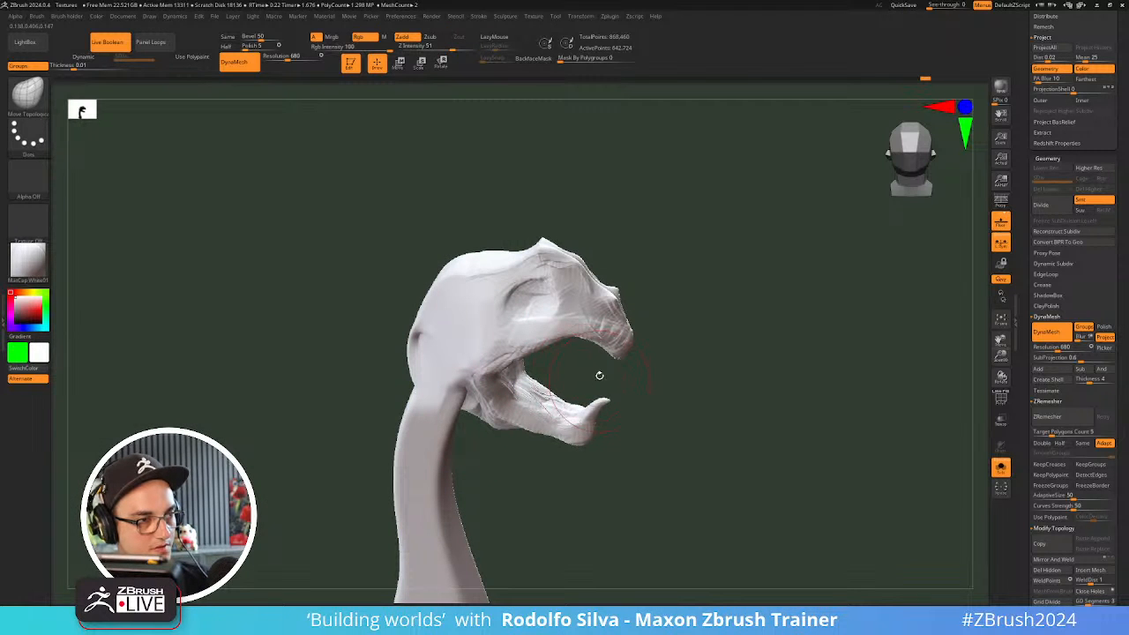
{"action": "mouse_move", "coordinate": [627, 368]}
{"action": "left_mouse_down"}
{"action": "mouse_move", "coordinate": [726, 338]}
{"action": "mouse_move", "coordinate": [716, 360]}
{"action": "mouse_move", "coordinate": [734, 366]}
{"action": "left_mouse_up"}
{"action": "key", "text": "shift"}
{"action": "key", "text": "alt+shift+s"}
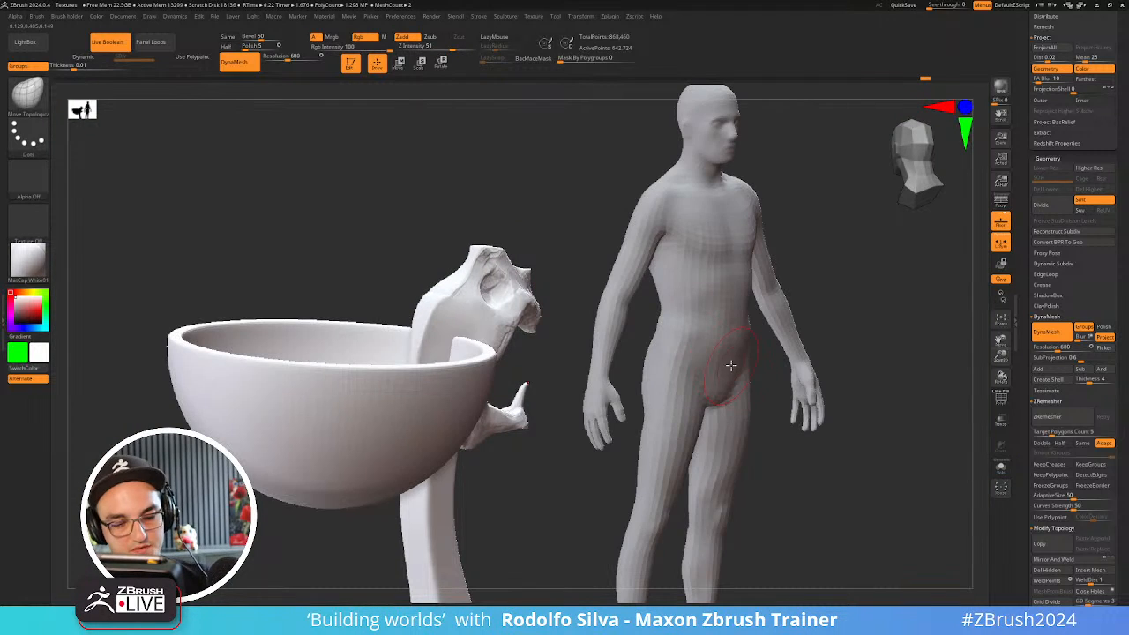
{"action": "left_click_drag", "start_coordinate": [559, 492], "coordinate": [675, 407], "text": "alt"}
Try to turn the head and neck around with the transform gizmo after resetting its orientation, and undo the changes
{"action": "key", "text": "w"}
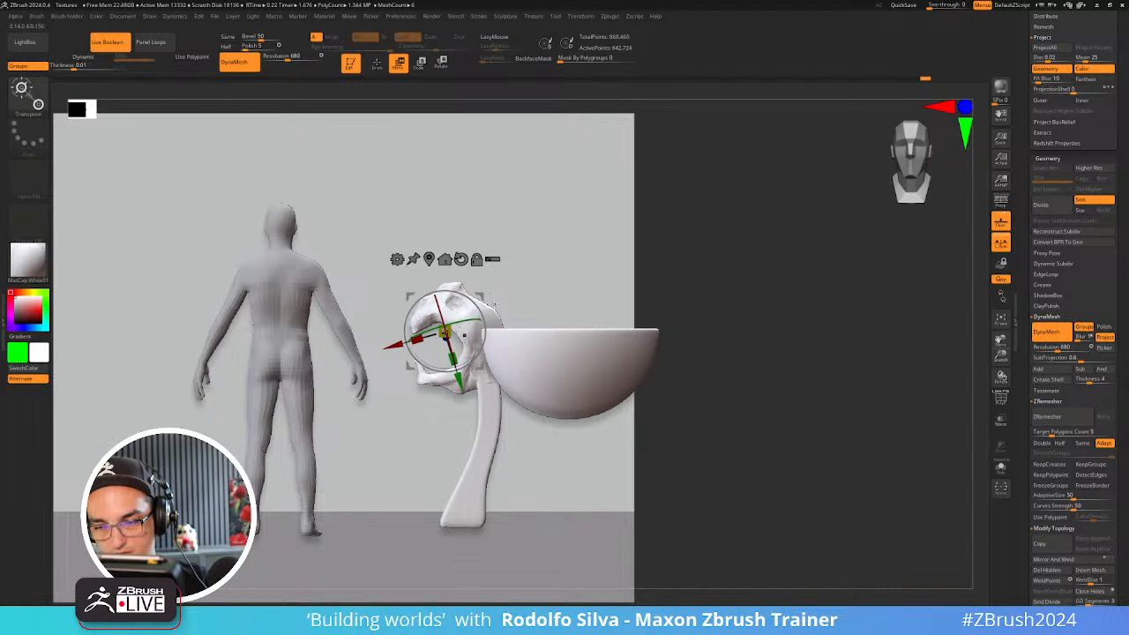
{"action": "left_click", "coordinate": [461, 260], "text": "alt"}
{"action": "left_click_drag", "start_coordinate": [466, 333], "coordinate": [528, 342]}
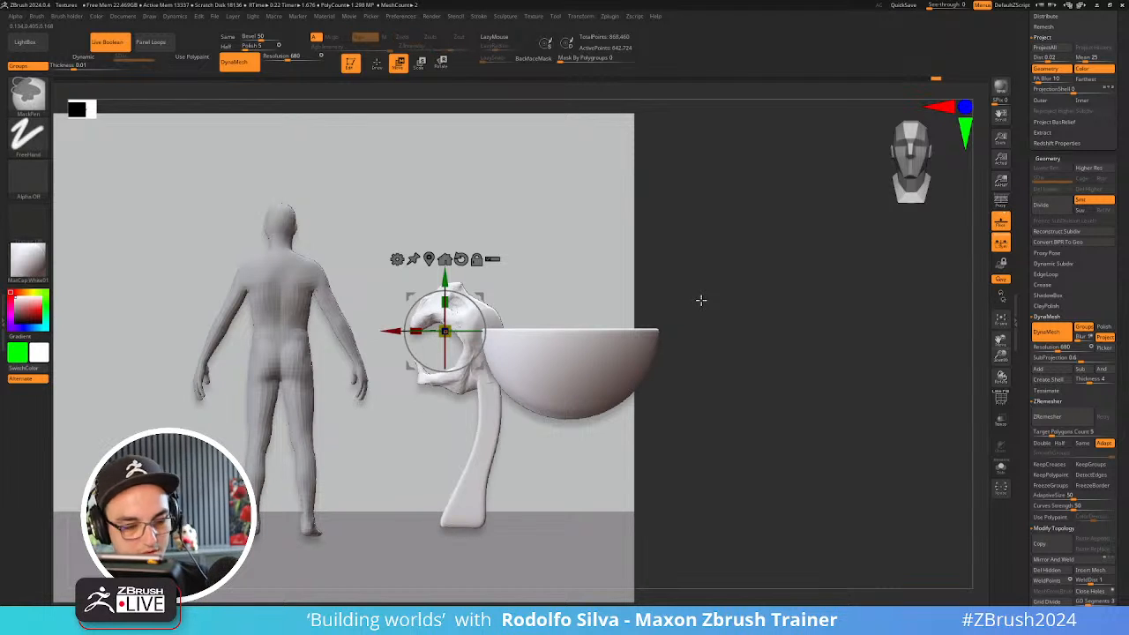
{"action": "left_click_drag", "start_coordinate": [701, 300], "coordinate": [692, 328]}
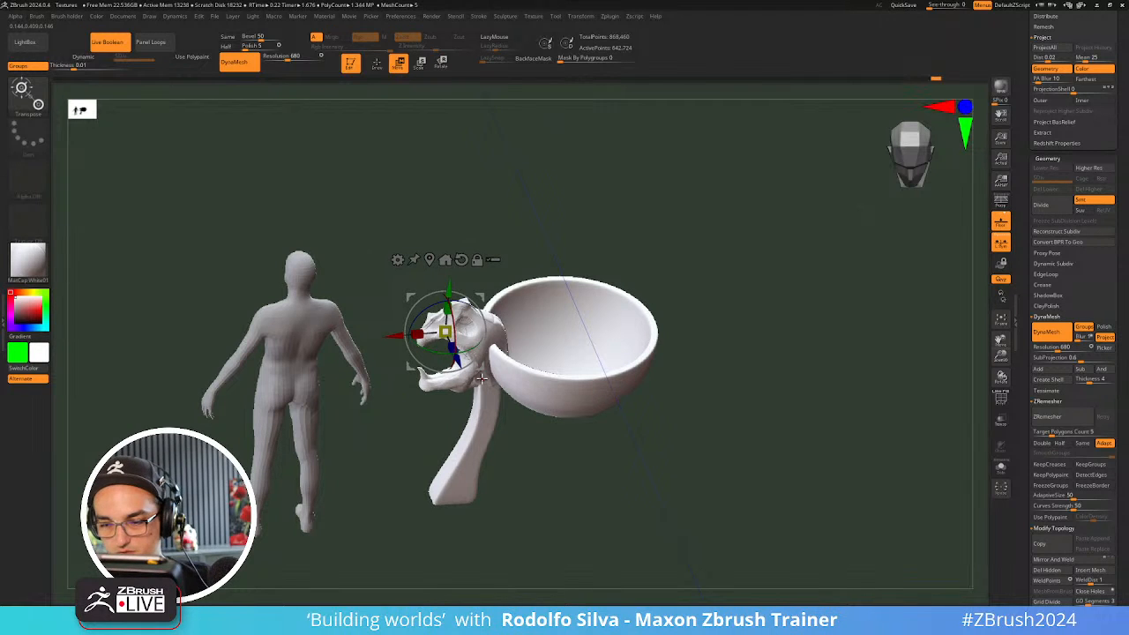
{"action": "left_click", "coordinate": [435, 256]}
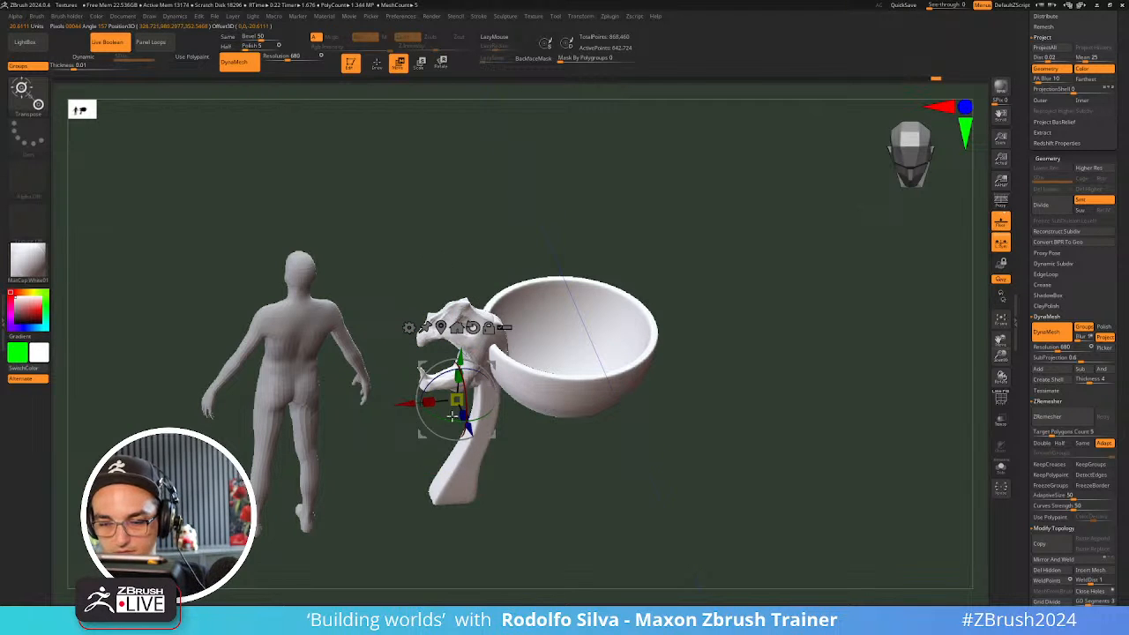
{"action": "left_click_drag", "start_coordinate": [464, 425], "coordinate": [713, 307]}
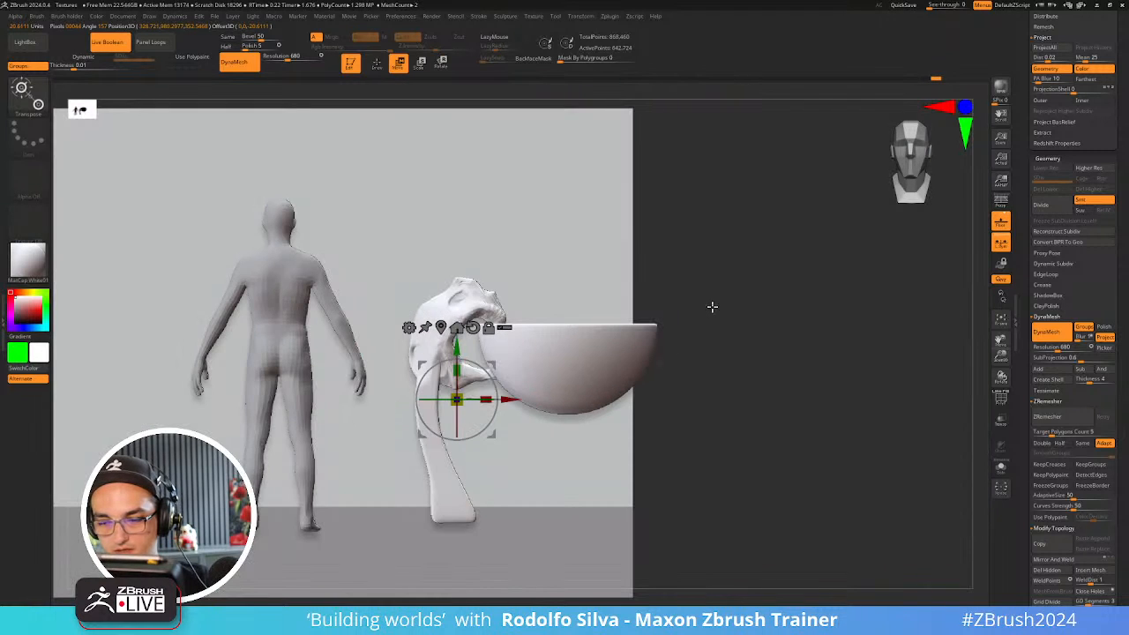
{"action": "key", "text": "ctrl+z"}
{"action": "key", "text": "ctrl+z"}
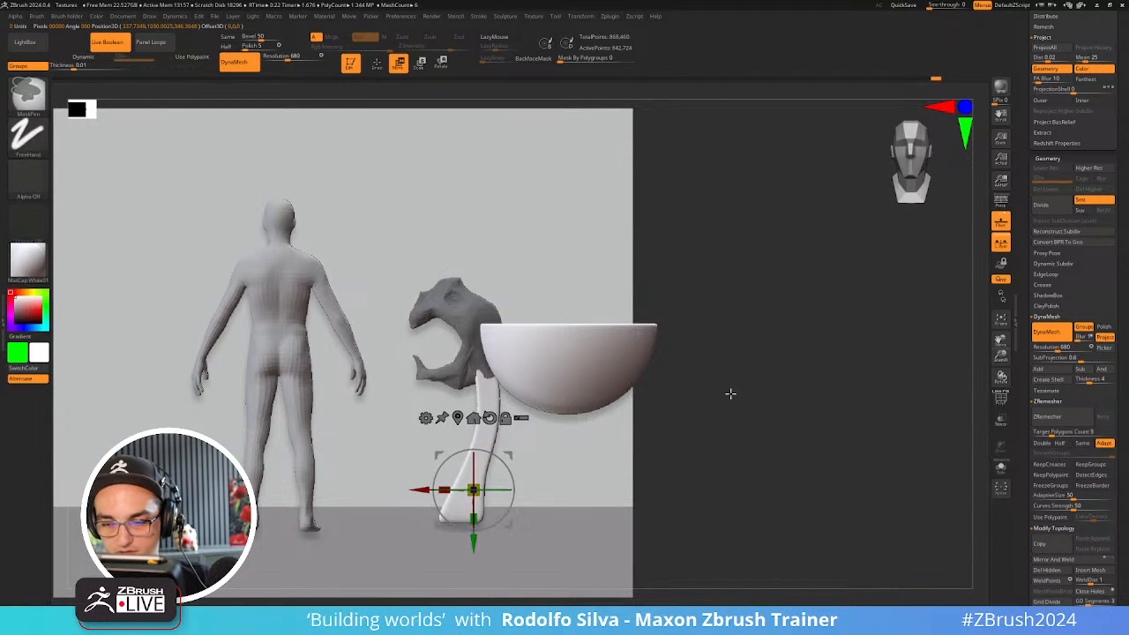
{"action": "key", "text": "ctrl+z"}
{"action": "key", "text": "ctrl+z"}
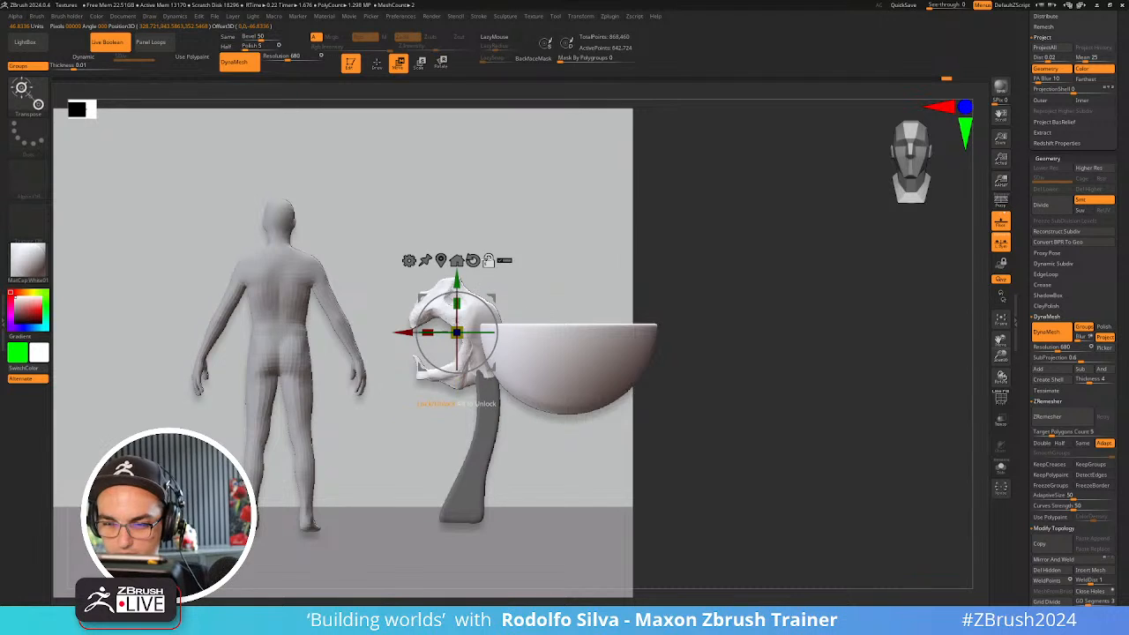
Try to rotate the head 180 degrees towards the bowl and reposition it, and undo the transforms
{"action": "left_click_drag", "start_coordinate": [737, 316], "coordinate": [785, 381]}
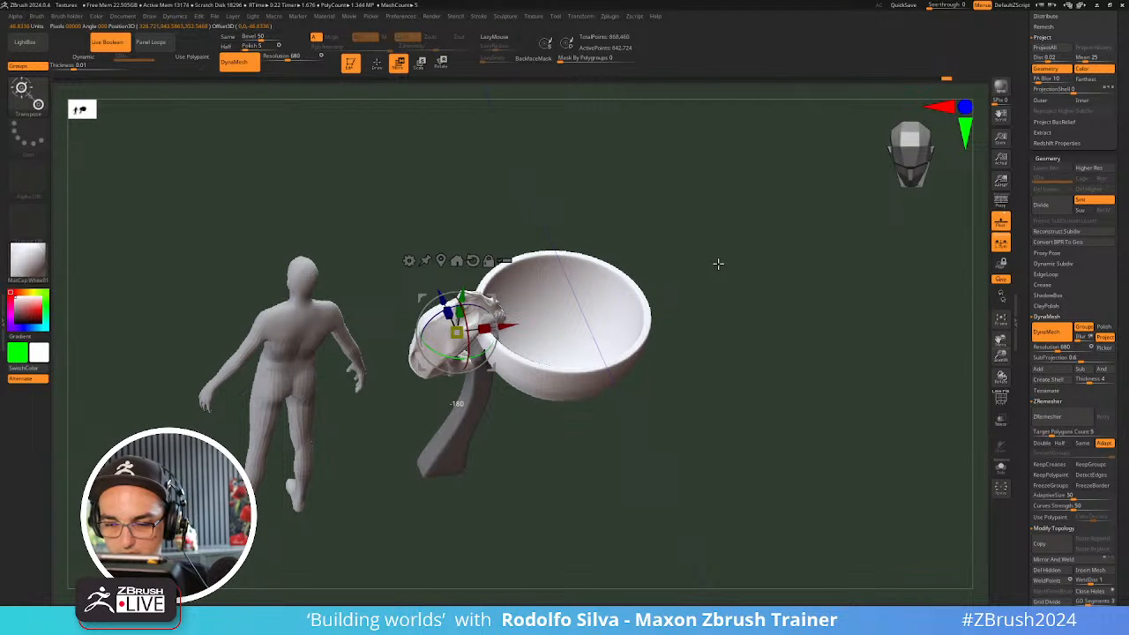
{"action": "mouse_move", "coordinate": [545, 319]}
{"action": "left_mouse_down"}
{"action": "mouse_move", "coordinate": [566, 310]}
{"action": "mouse_move", "coordinate": [533, 329]}
{"action": "left_mouse_up"}
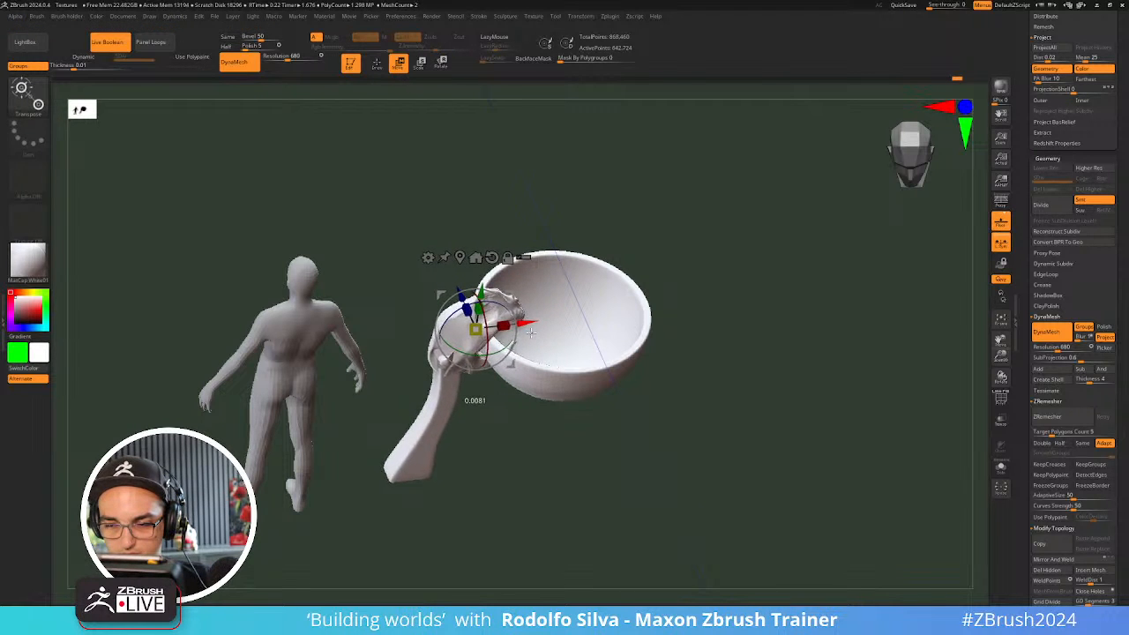
{"action": "mouse_move", "coordinate": [732, 300]}
{"action": "left_mouse_down"}
{"action": "mouse_move", "coordinate": [682, 318]}
{"action": "mouse_move", "coordinate": [711, 290]}
{"action": "mouse_move", "coordinate": [714, 348]}
{"action": "mouse_move", "coordinate": [720, 341]}
{"action": "mouse_move", "coordinate": [709, 421]}
{"action": "mouse_move", "coordinate": [751, 325]}
{"action": "mouse_move", "coordinate": [721, 285]}
{"action": "mouse_move", "coordinate": [709, 303]}
{"action": "mouse_move", "coordinate": [726, 327]}
{"action": "left_mouse_up"}
{"action": "key", "text": "q"}
{"action": "key", "text": "ctrl+z"}
{"action": "key", "text": "ctrl+z"}
{"action": "key", "text": "ctrl+z"}
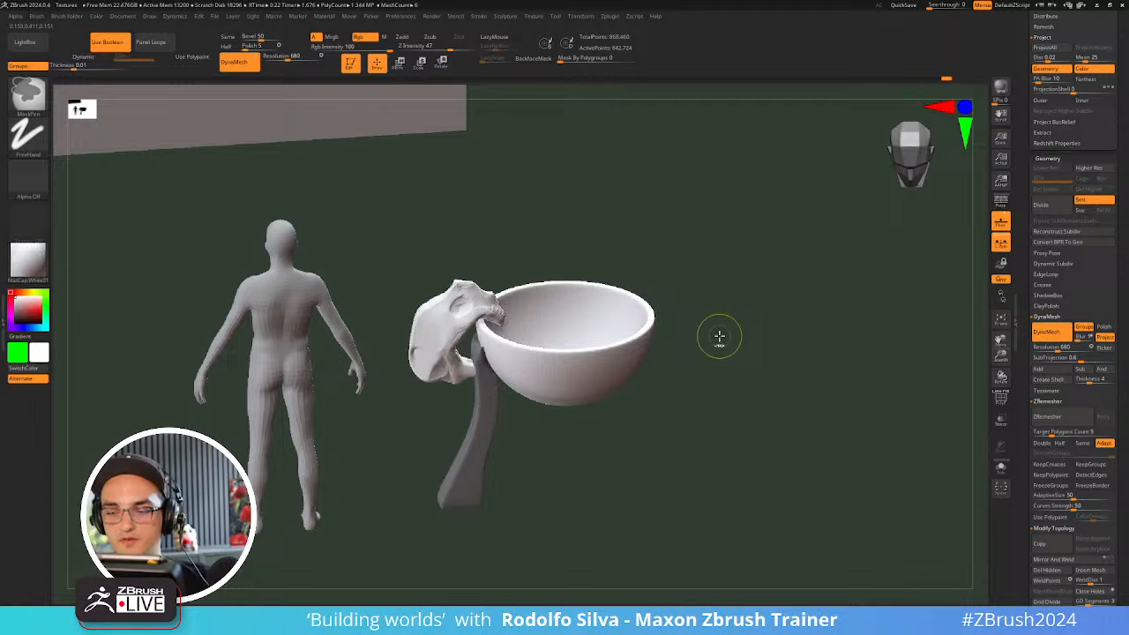
{"action": "left_click_drag", "start_coordinate": [712, 331], "coordinate": [618, 338]}
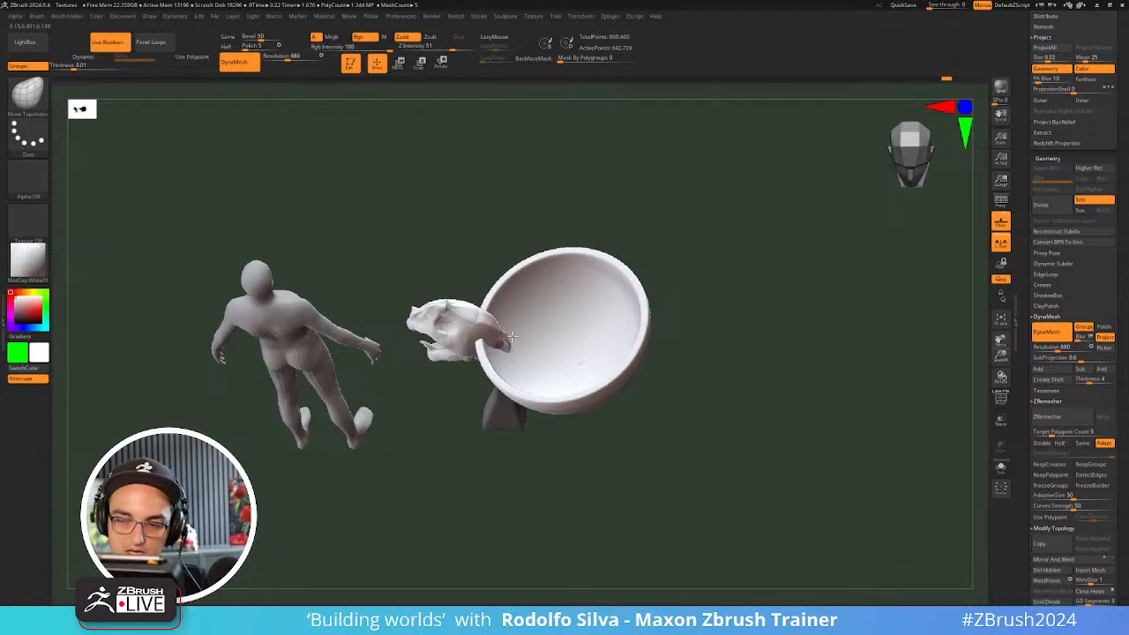
Flatten the back of the skull beside the bowl and the jaw hinge with a resized TrimDynamic brush
{"action": "key", "text": "b"}
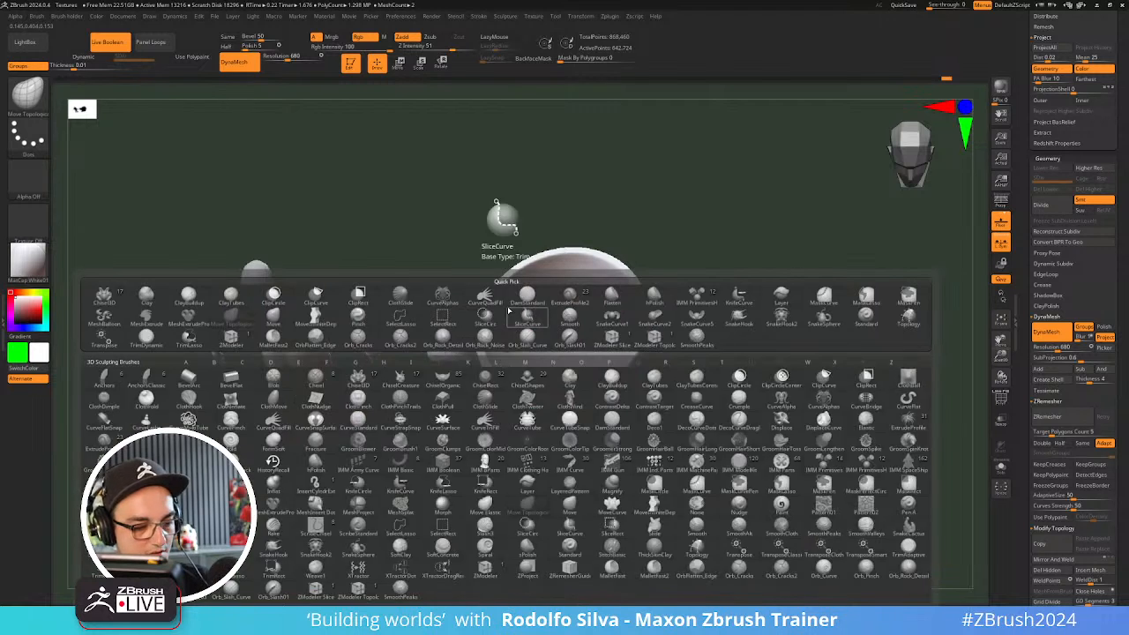
{"action": "key", "text": "t"}
{"action": "key", "text": "d"}
{"action": "key", "text": "s"}
{"action": "left_click_drag", "start_coordinate": [526, 330], "coordinate": [500, 333]}
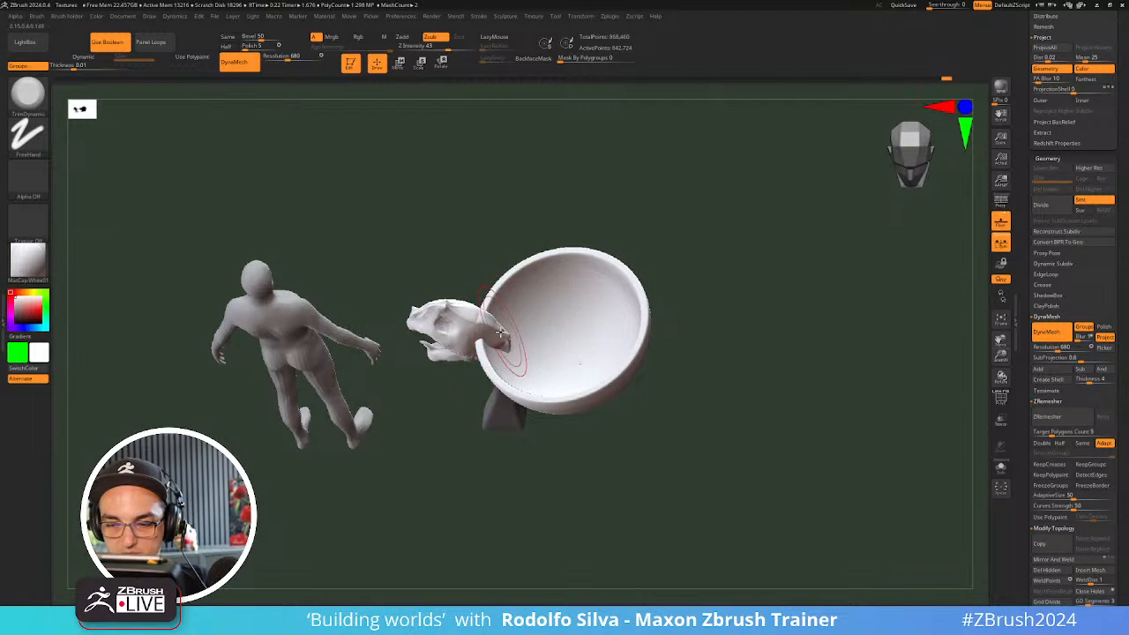
{"action": "left_click_drag", "start_coordinate": [700, 291], "coordinate": [661, 245]}
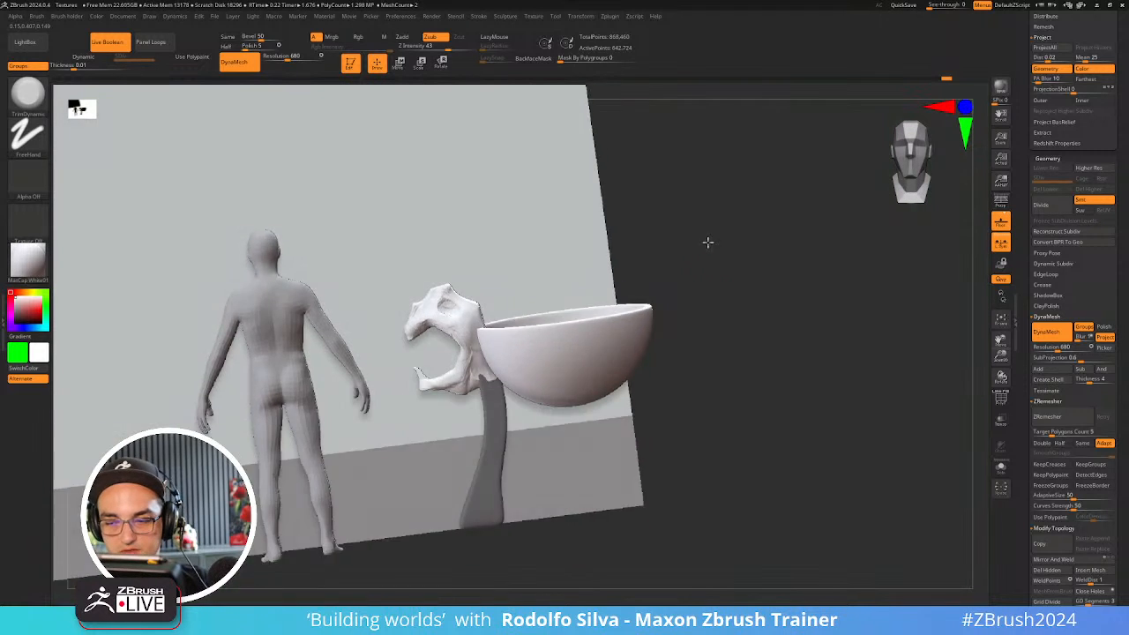
{"action": "key", "text": "s"}
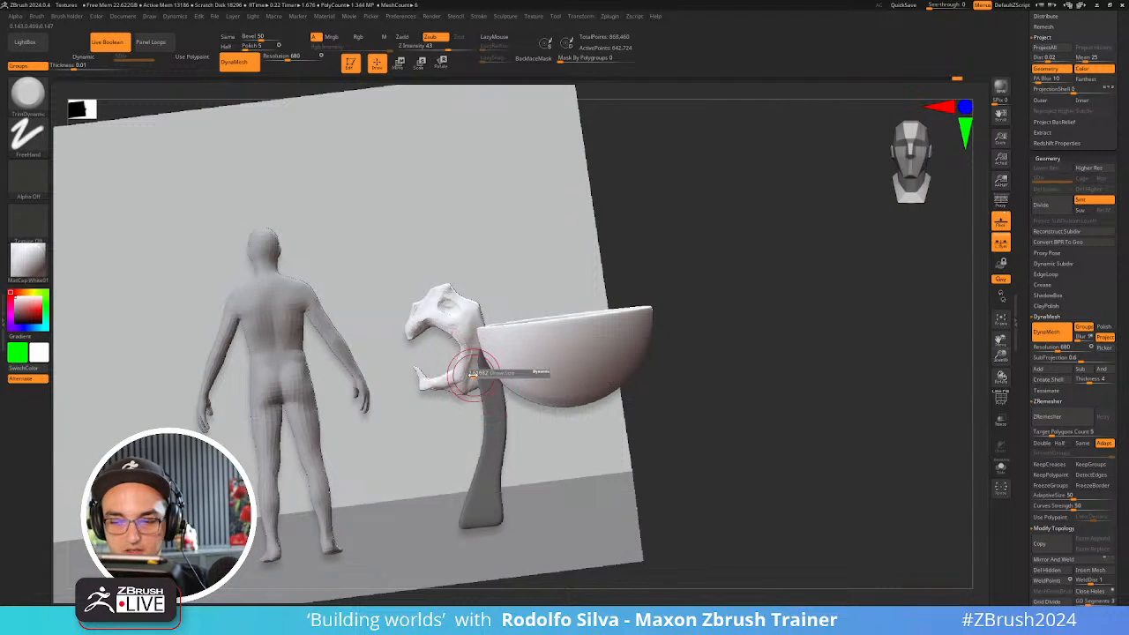
{"action": "left_click_drag", "start_coordinate": [474, 375], "coordinate": [468, 371]}
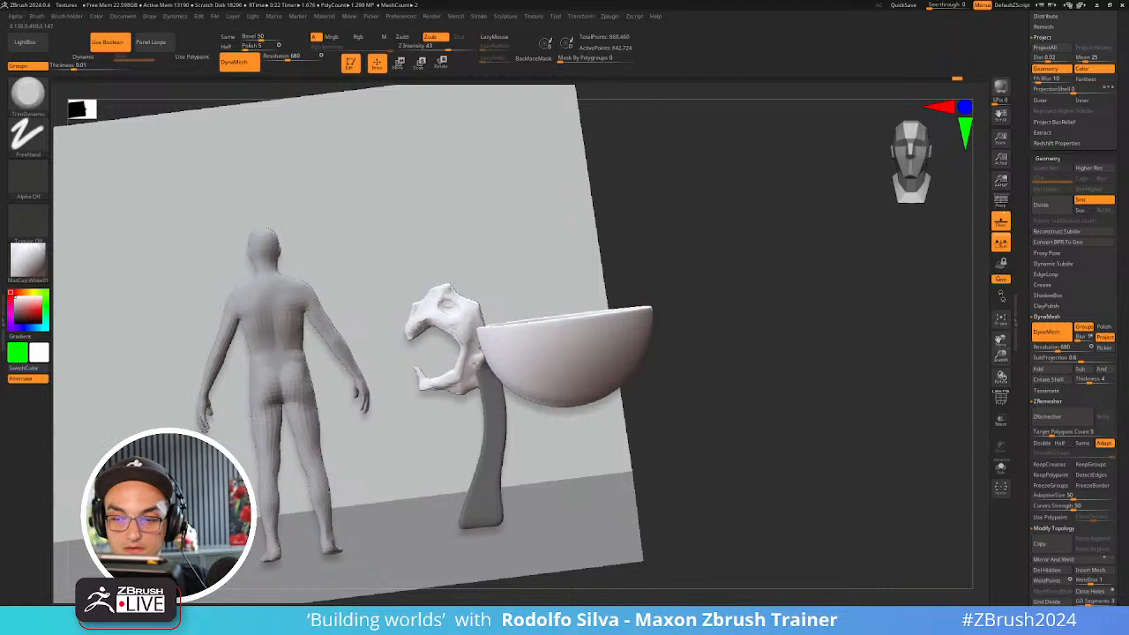
Switch to the ClayBuildup brush and clear the mask from the neck
{"action": "left_click_drag", "start_coordinate": [671, 291], "coordinate": [716, 285]}
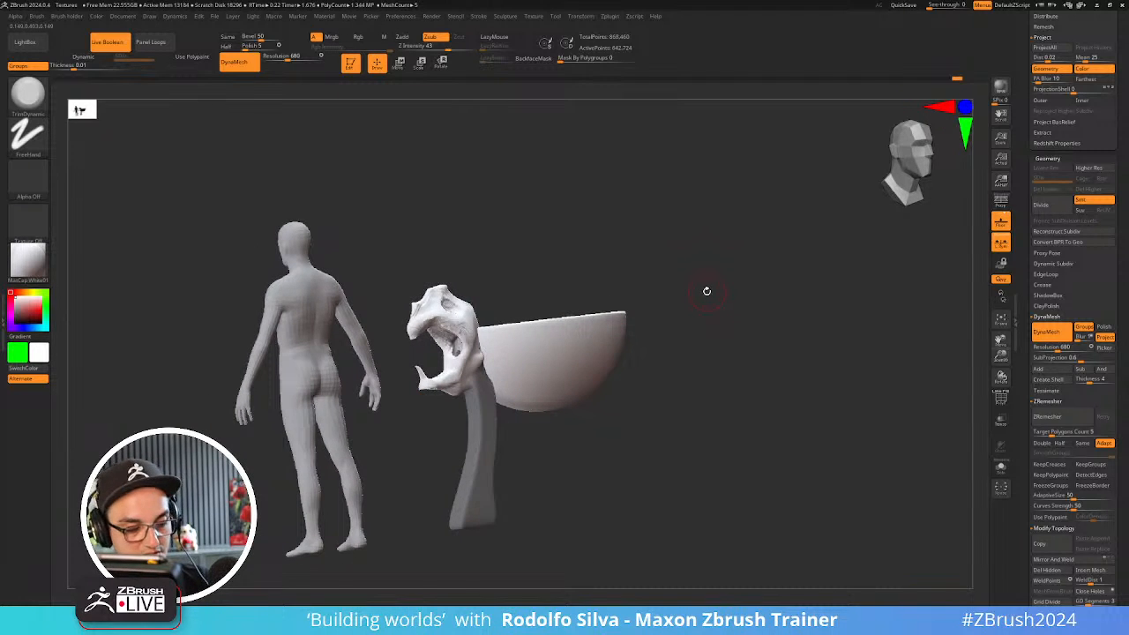
{"action": "key", "text": "b"}
{"action": "key", "text": "c"}
{"action": "key", "text": "b"}
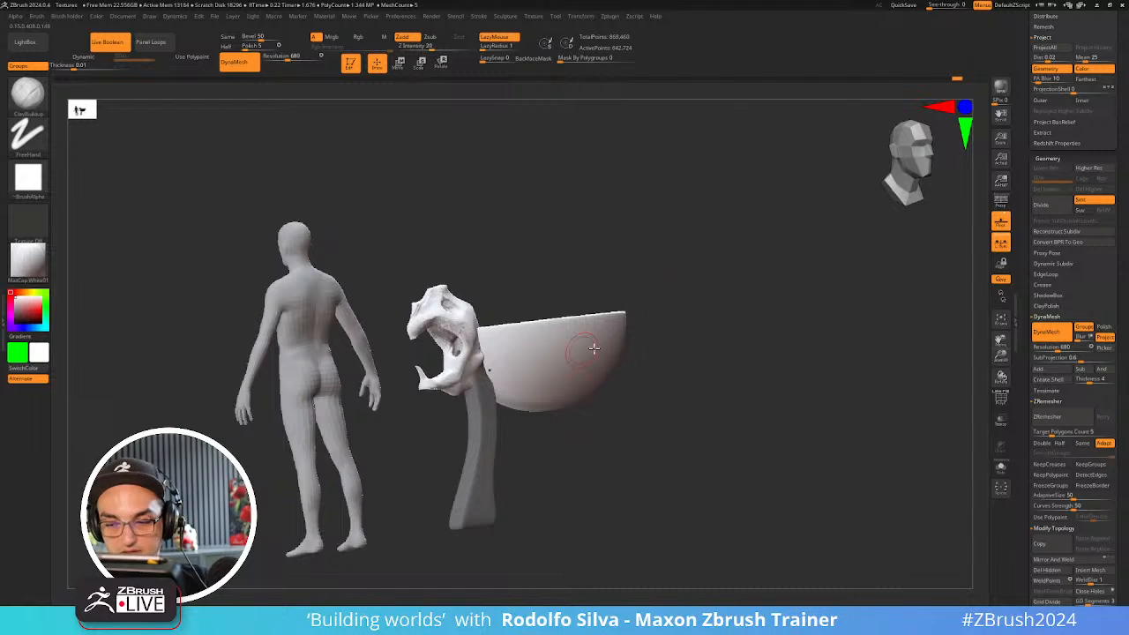
{"action": "mouse_move", "coordinate": [681, 336]}
{"action": "left_mouse_down", "text": "alt"}
{"action": "mouse_move", "coordinate": [710, 382]}
{"action": "mouse_move", "coordinate": [692, 384]}
{"action": "left_mouse_up", "text": "alt"}
{"action": "key", "text": "alt+s"}
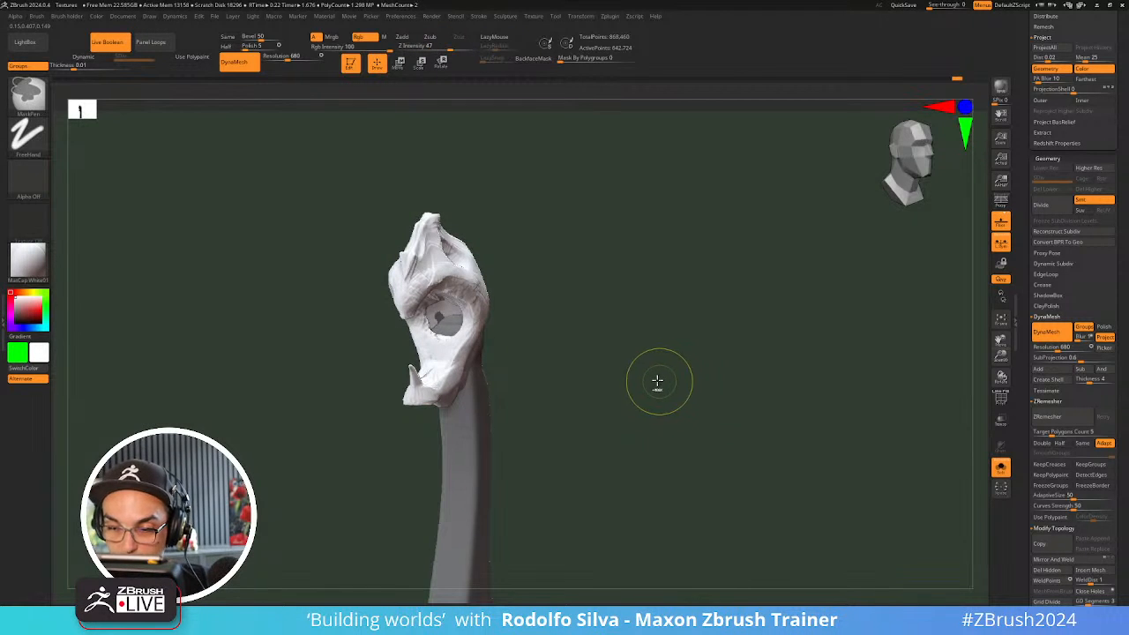
{"action": "key", "text": "alt+s"}
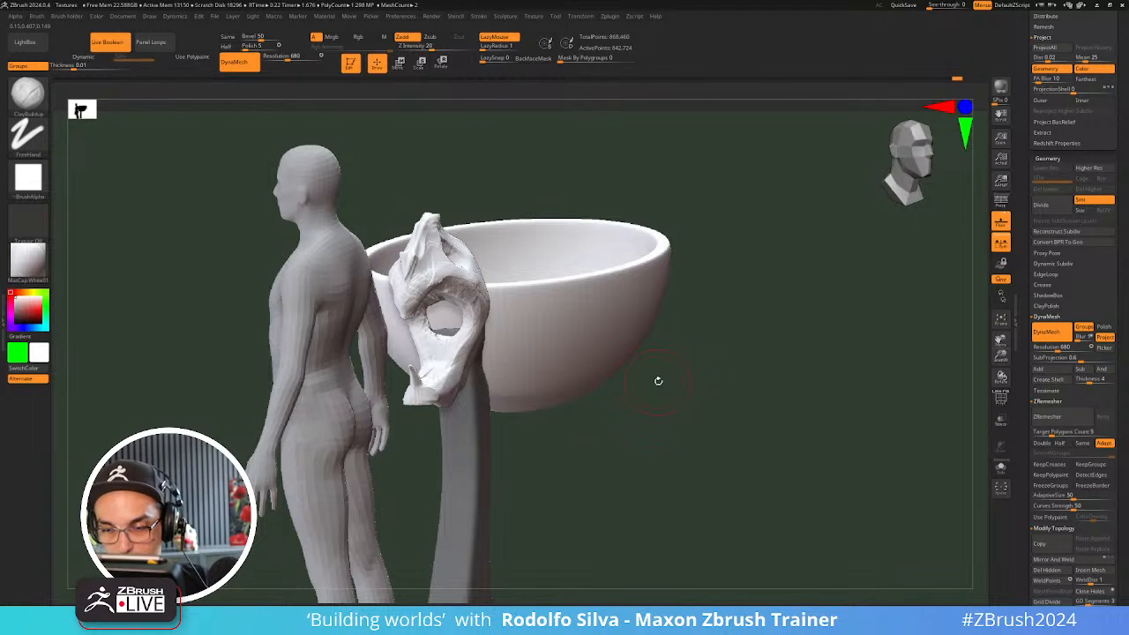
{"action": "key", "text": "ctrl+shift"}
{"action": "key", "text": "ctrl"}
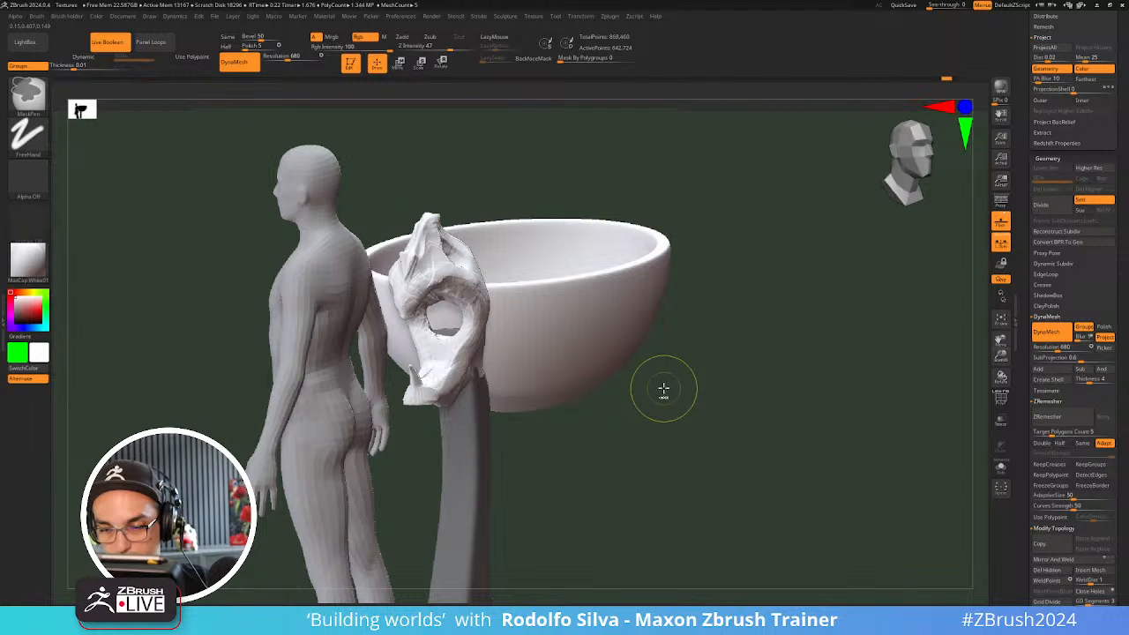
{"action": "left_click_drag", "start_coordinate": [664, 388], "coordinate": [665, 390], "text": "ctrl"}
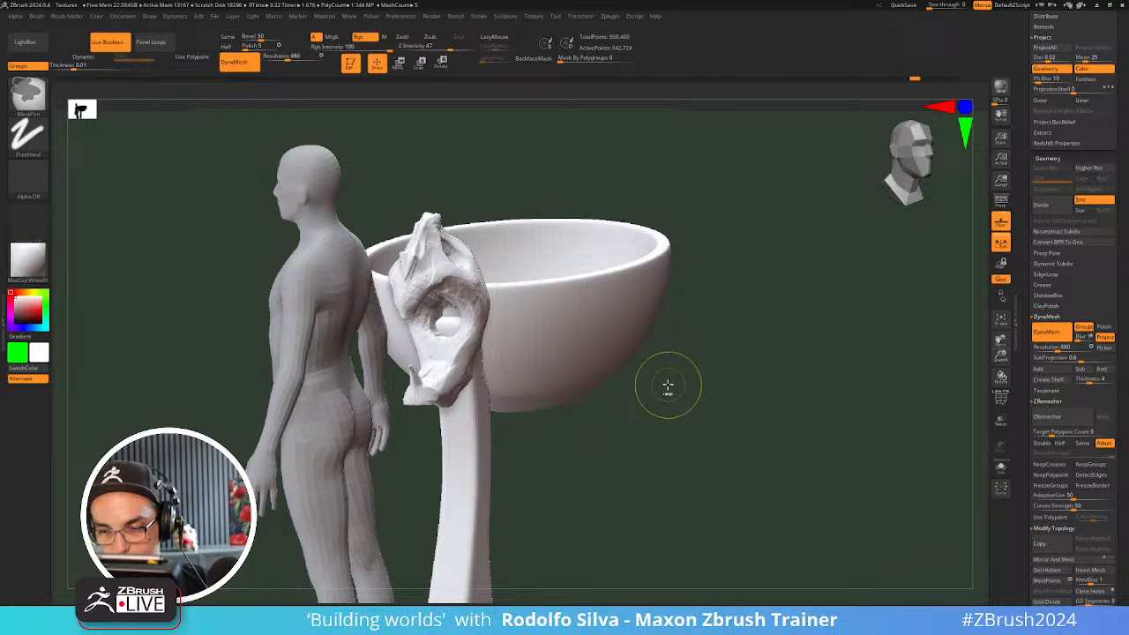
Isolate the head and sculpt the throat, cheek and edge of the upper jaw with the ClayBuildup brush
{"action": "left_click_drag", "start_coordinate": [669, 384], "coordinate": [650, 315]}
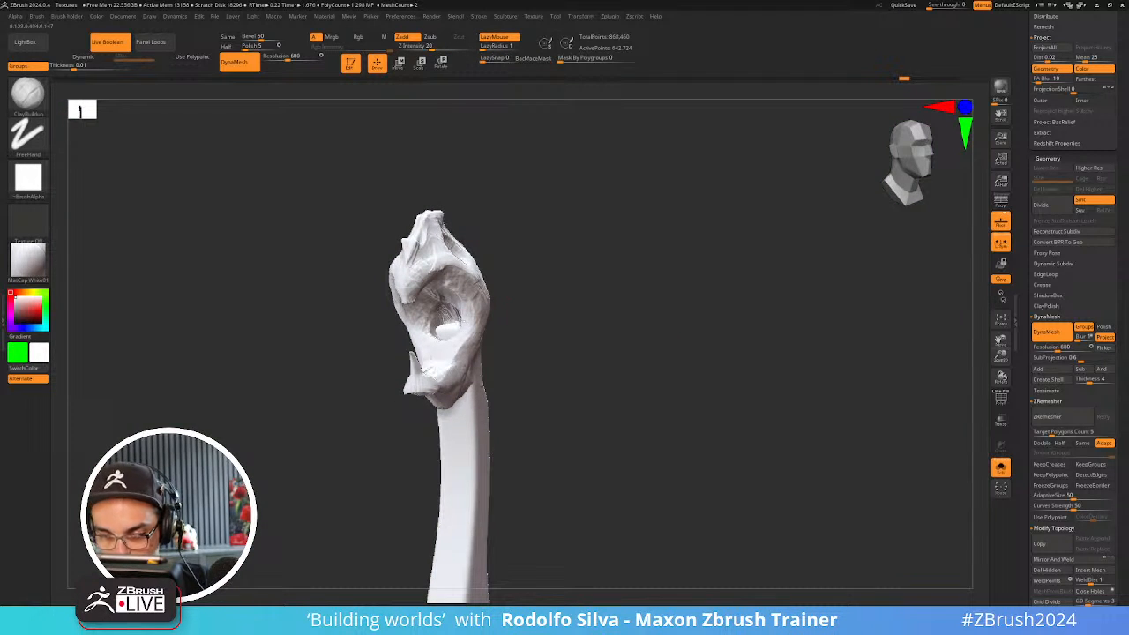
{"action": "left_click_drag", "start_coordinate": [461, 319], "coordinate": [449, 320]}
{"action": "mouse_move", "coordinate": [684, 357]}
{"action": "left_mouse_down"}
{"action": "mouse_move", "coordinate": [613, 382]}
{"action": "mouse_move", "coordinate": [605, 359]}
{"action": "mouse_move", "coordinate": [665, 330]}
{"action": "left_mouse_up"}
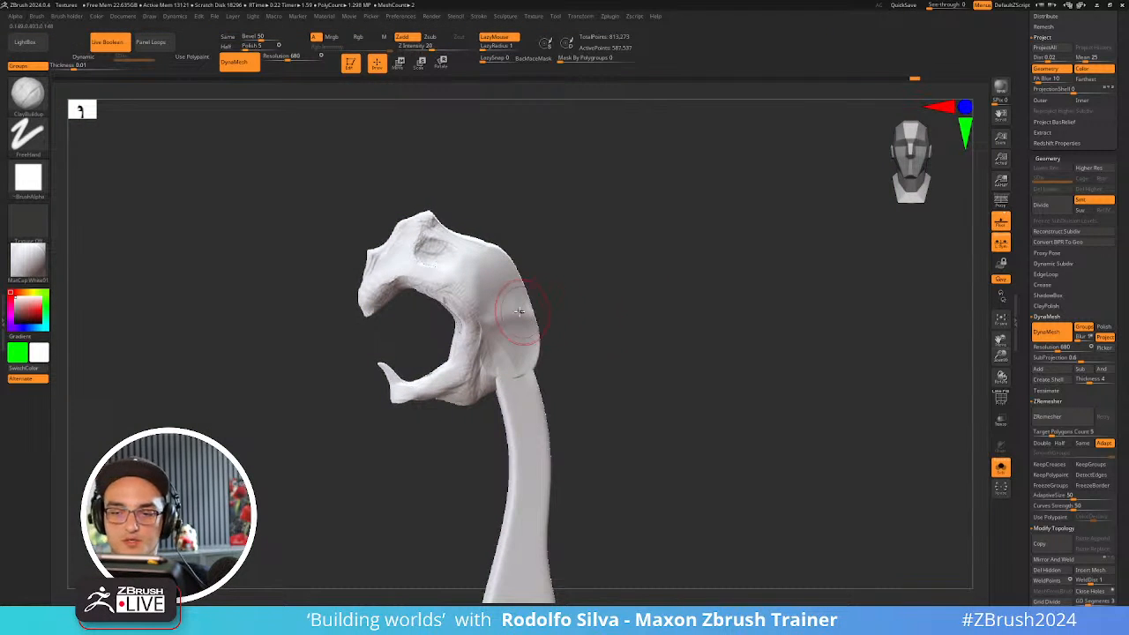
{"action": "mouse_move", "coordinate": [496, 312]}
{"action": "left_mouse_down"}
{"action": "mouse_move", "coordinate": [481, 322]}
{"action": "mouse_move", "coordinate": [440, 285]}
{"action": "mouse_move", "coordinate": [378, 298]}
{"action": "mouse_move", "coordinate": [383, 278]}
{"action": "left_mouse_up"}
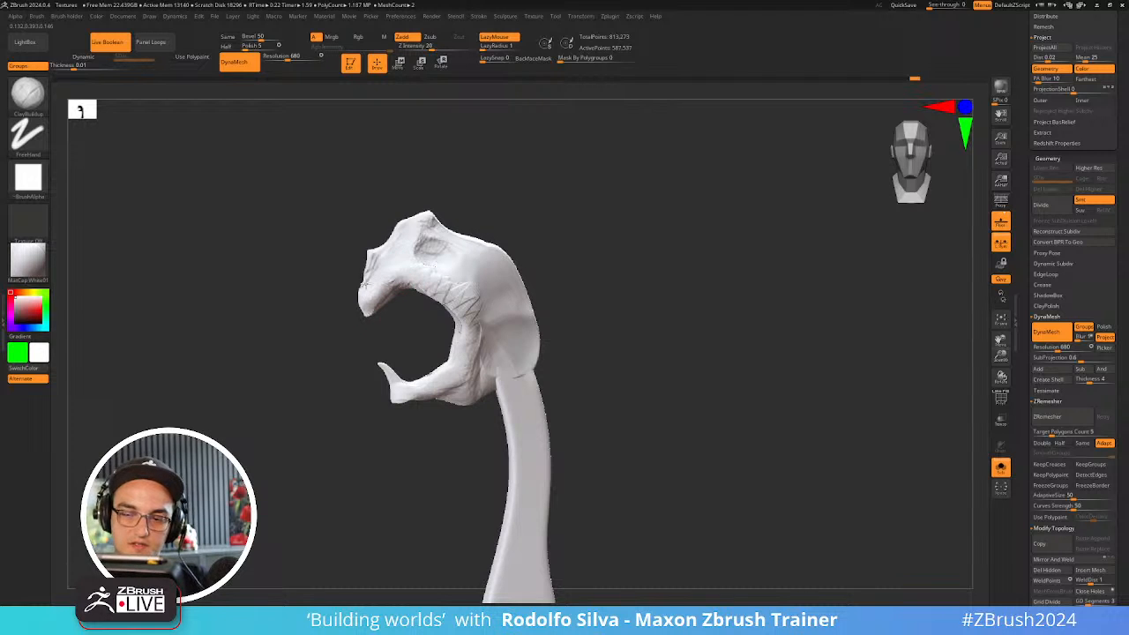
Build up the brow and the cheek above the open mouth with the ClayBuildup brush
{"action": "left_click_drag", "start_coordinate": [570, 236], "coordinate": [630, 306]}
{"action": "mouse_move", "coordinate": [399, 228]}
{"action": "left_mouse_down"}
{"action": "mouse_move", "coordinate": [373, 269]}
{"action": "mouse_move", "coordinate": [391, 240]}
{"action": "left_mouse_up"}
{"action": "mouse_move", "coordinate": [503, 205]}
{"action": "left_mouse_down"}
{"action": "mouse_move", "coordinate": [433, 209]}
{"action": "mouse_move", "coordinate": [450, 231]}
{"action": "mouse_move", "coordinate": [418, 238]}
{"action": "mouse_move", "coordinate": [433, 236]}
{"action": "left_mouse_up"}
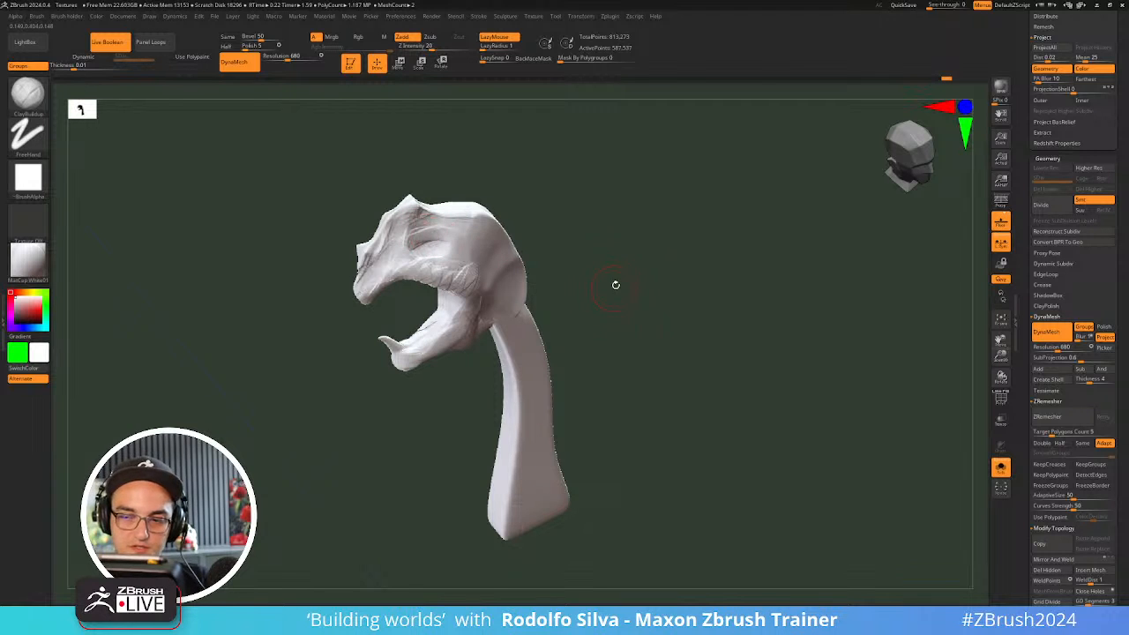
{"action": "left_click_drag", "start_coordinate": [616, 285], "coordinate": [592, 349]}
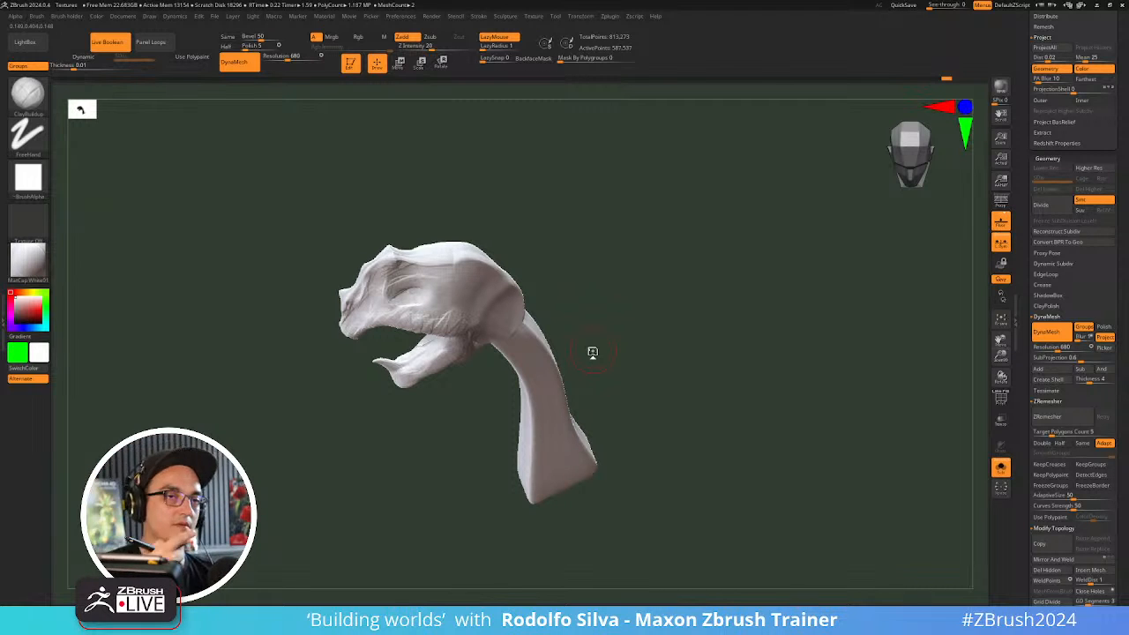
{"action": "mouse_move", "coordinate": [593, 352]}
{"action": "left_mouse_down"}
{"action": "mouse_move", "coordinate": [665, 327]}
{"action": "mouse_move", "coordinate": [635, 333]}
{"action": "left_mouse_up"}
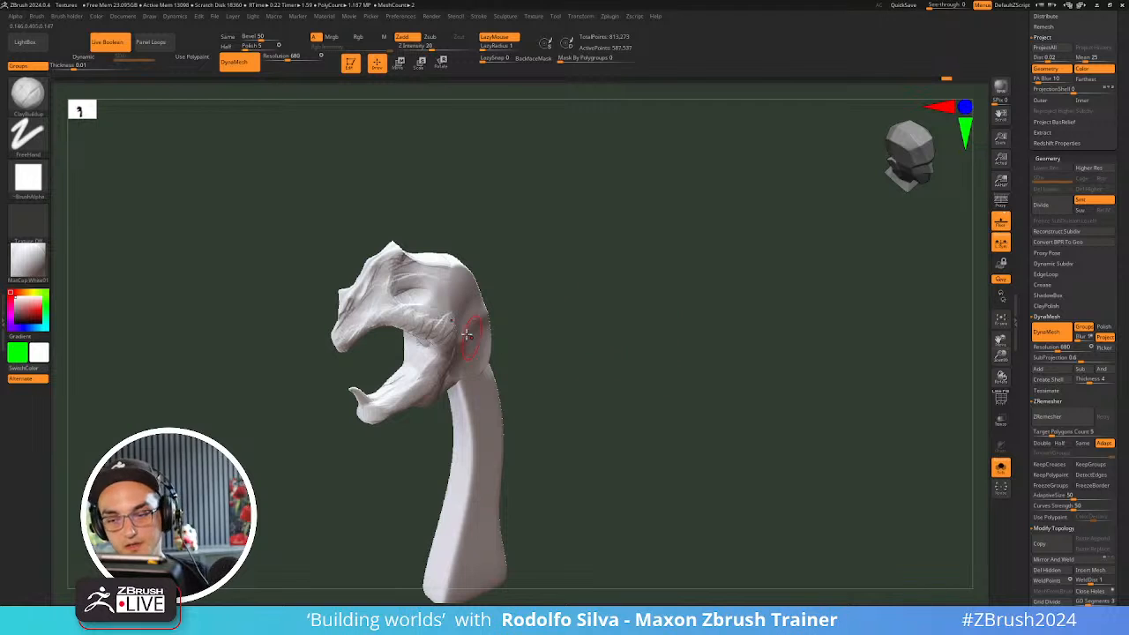
{"action": "mouse_move", "coordinate": [448, 319]}
{"action": "left_mouse_down"}
{"action": "mouse_move", "coordinate": [432, 298]}
{"action": "mouse_move", "coordinate": [444, 323]}
{"action": "mouse_move", "coordinate": [430, 304]}
{"action": "mouse_move", "coordinate": [416, 315]}
{"action": "mouse_move", "coordinate": [432, 304]}
{"action": "mouse_move", "coordinate": [375, 304]}
{"action": "mouse_move", "coordinate": [385, 315]}
{"action": "left_mouse_up"}
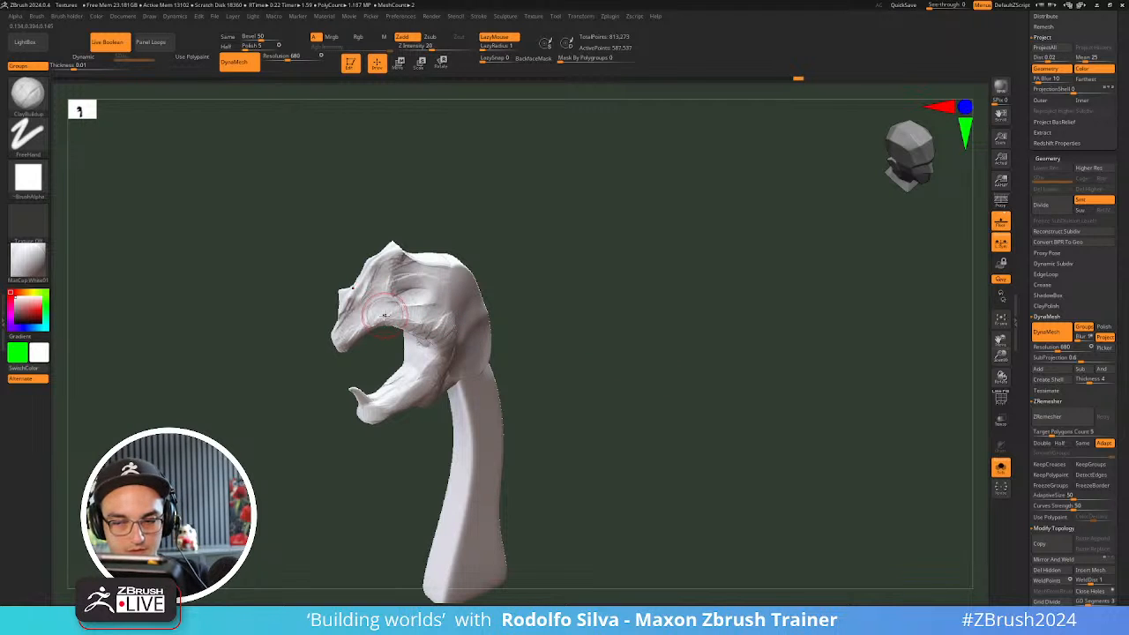
Resize the ClayBuildup brush and sculpt folds around the eye socket and along the cheek
{"action": "key", "text": "s"}
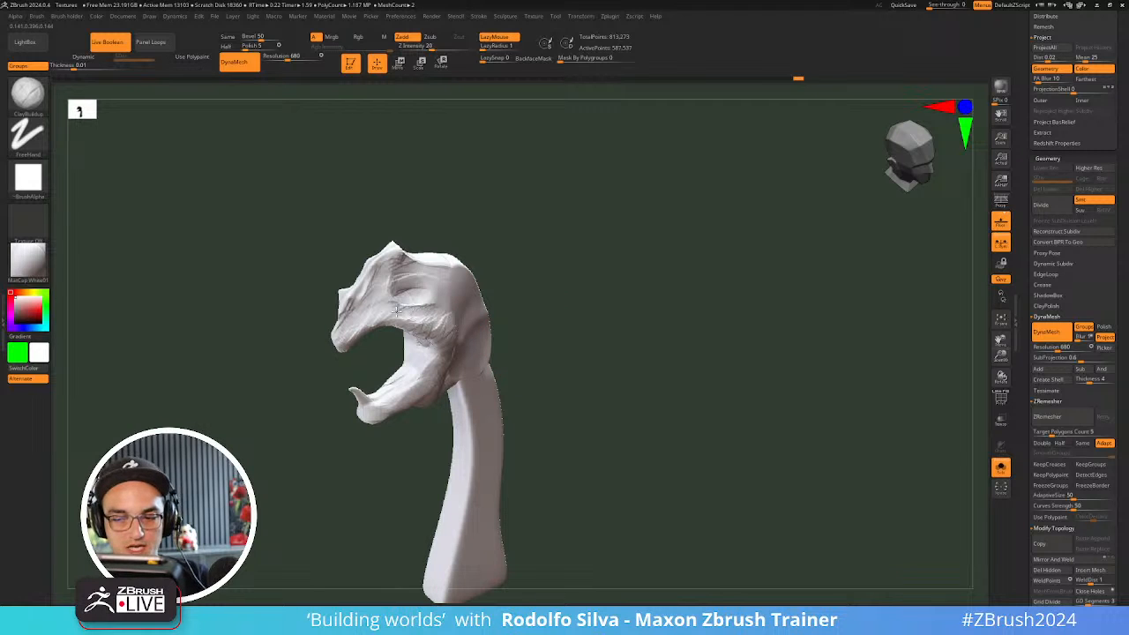
{"action": "mouse_move", "coordinate": [430, 300]}
{"action": "left_mouse_down"}
{"action": "mouse_move", "coordinate": [421, 304]}
{"action": "mouse_move", "coordinate": [447, 294]}
{"action": "mouse_move", "coordinate": [436, 282]}
{"action": "left_mouse_up"}
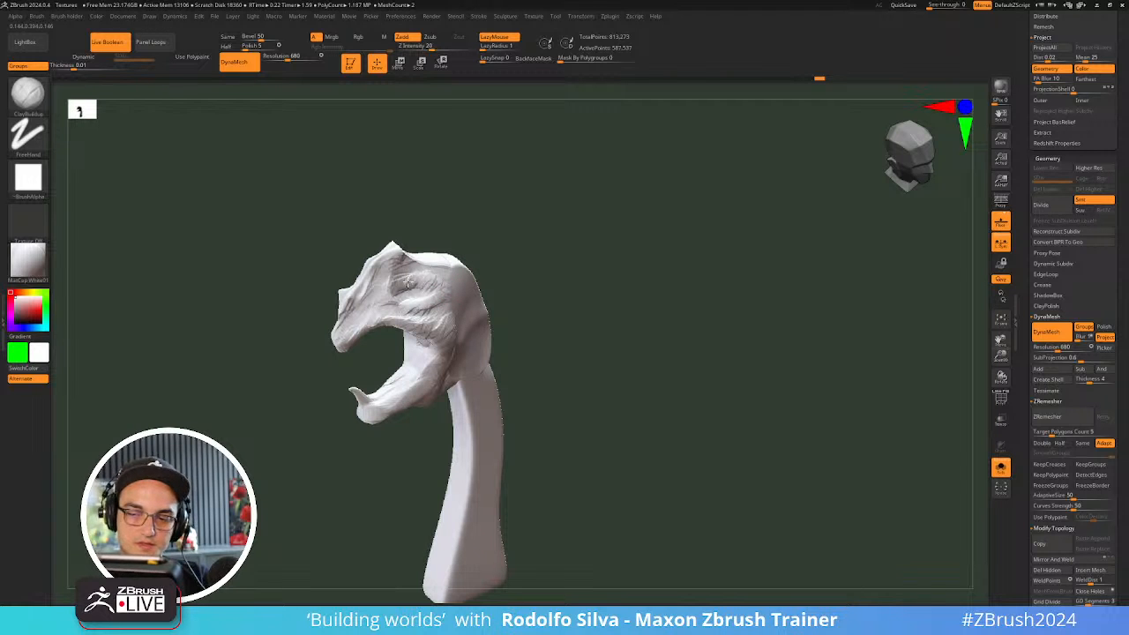
{"action": "mouse_move", "coordinate": [575, 317]}
{"action": "left_mouse_down"}
{"action": "mouse_move", "coordinate": [577, 335]}
{"action": "mouse_move", "coordinate": [553, 335]}
{"action": "mouse_move", "coordinate": [572, 320]}
{"action": "left_mouse_up"}
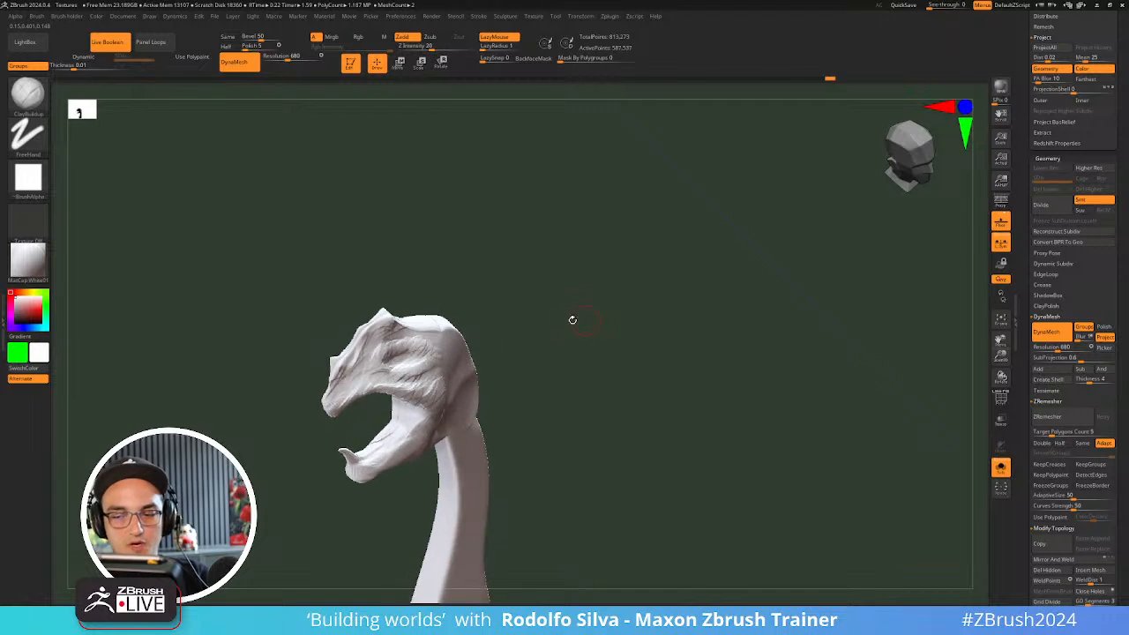
{"action": "left_click_drag", "start_coordinate": [389, 356], "coordinate": [414, 337]}
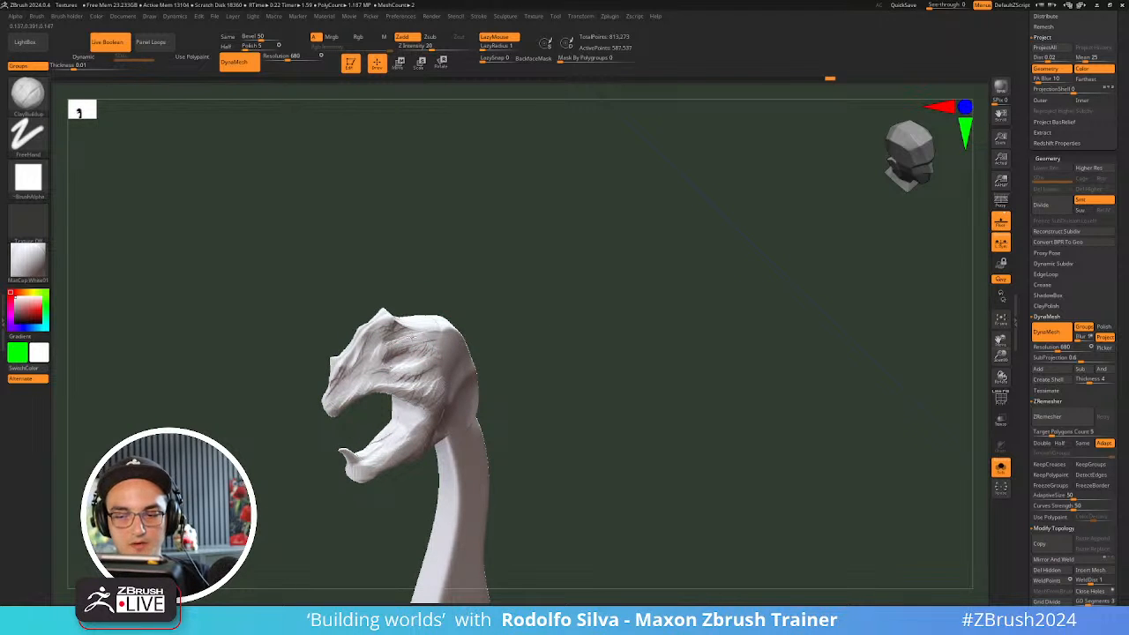
Add long ClayBuildup strokes over the top of the skull, running back towards the neck
{"action": "left_click_drag", "start_coordinate": [571, 337], "coordinate": [448, 335]}
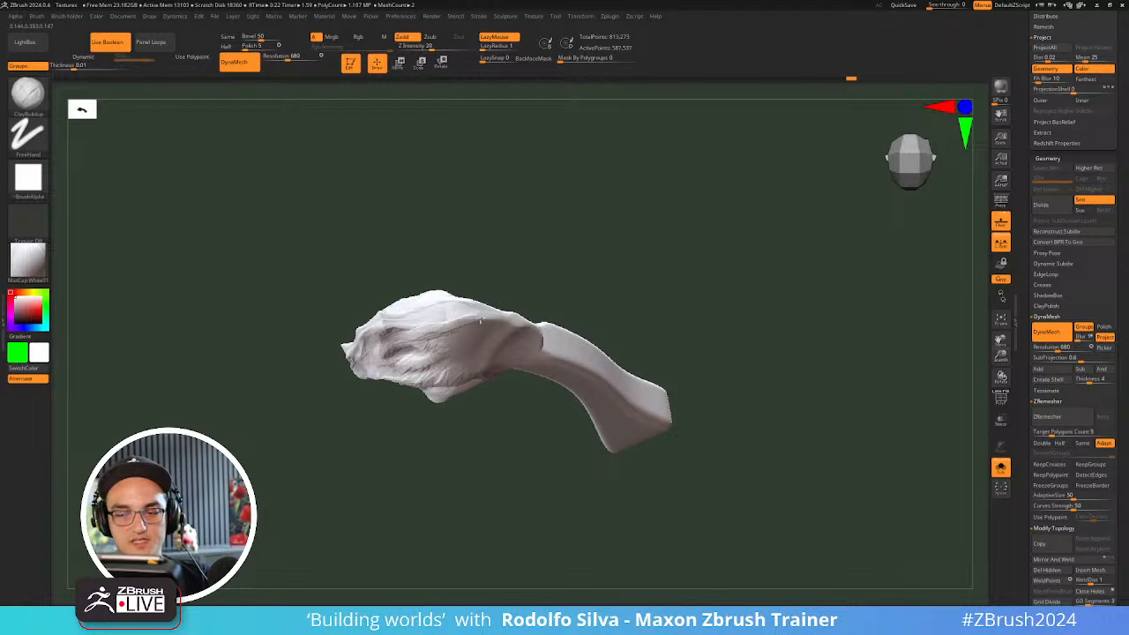
{"action": "mouse_move", "coordinate": [467, 326]}
{"action": "left_mouse_down"}
{"action": "mouse_move", "coordinate": [613, 285]}
{"action": "mouse_move", "coordinate": [481, 320]}
{"action": "left_mouse_up"}
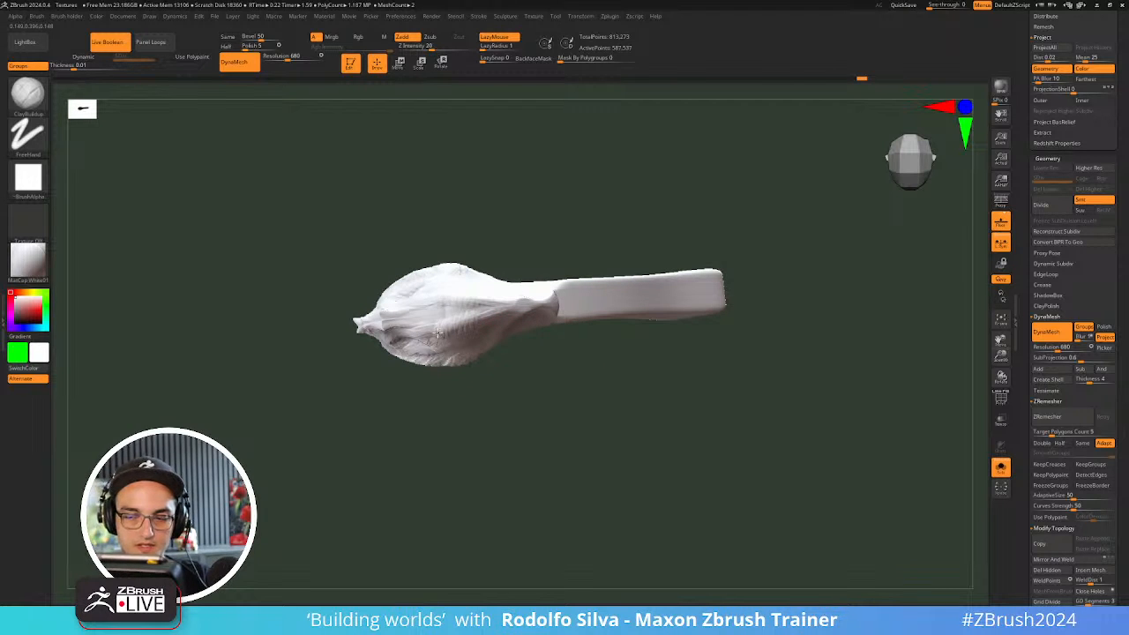
{"action": "mouse_move", "coordinate": [621, 287]}
{"action": "left_mouse_down"}
{"action": "mouse_move", "coordinate": [693, 219]}
{"action": "mouse_move", "coordinate": [643, 260]}
{"action": "mouse_move", "coordinate": [632, 242]}
{"action": "mouse_move", "coordinate": [497, 295]}
{"action": "left_mouse_up"}
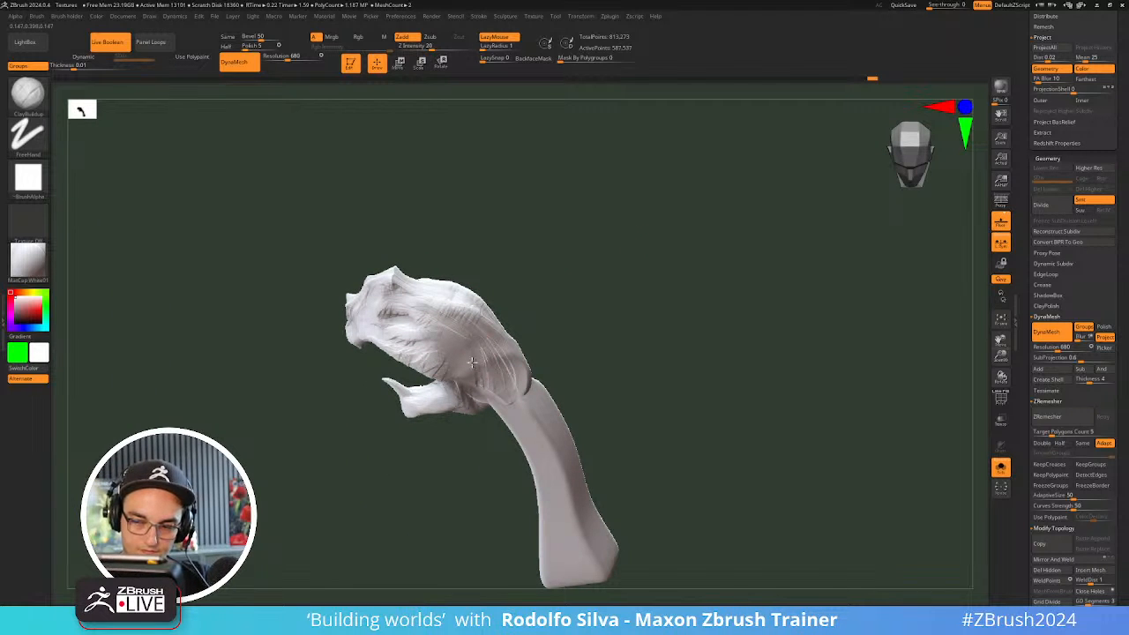
{"action": "left_click_drag", "start_coordinate": [609, 322], "coordinate": [641, 307]}
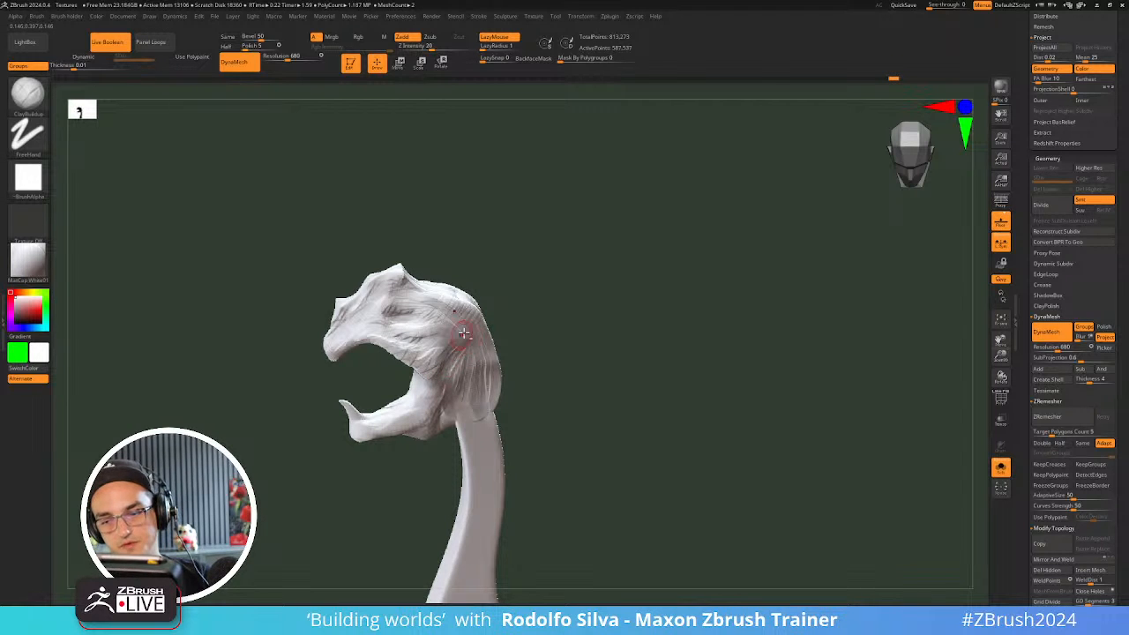
Enlarge the ClayBuildup brush and layer strokes over the jaw hinge and the back of the head
{"action": "key", "text": "s"}
{"action": "left_click_drag", "start_coordinate": [519, 360], "coordinate": [530, 361]}
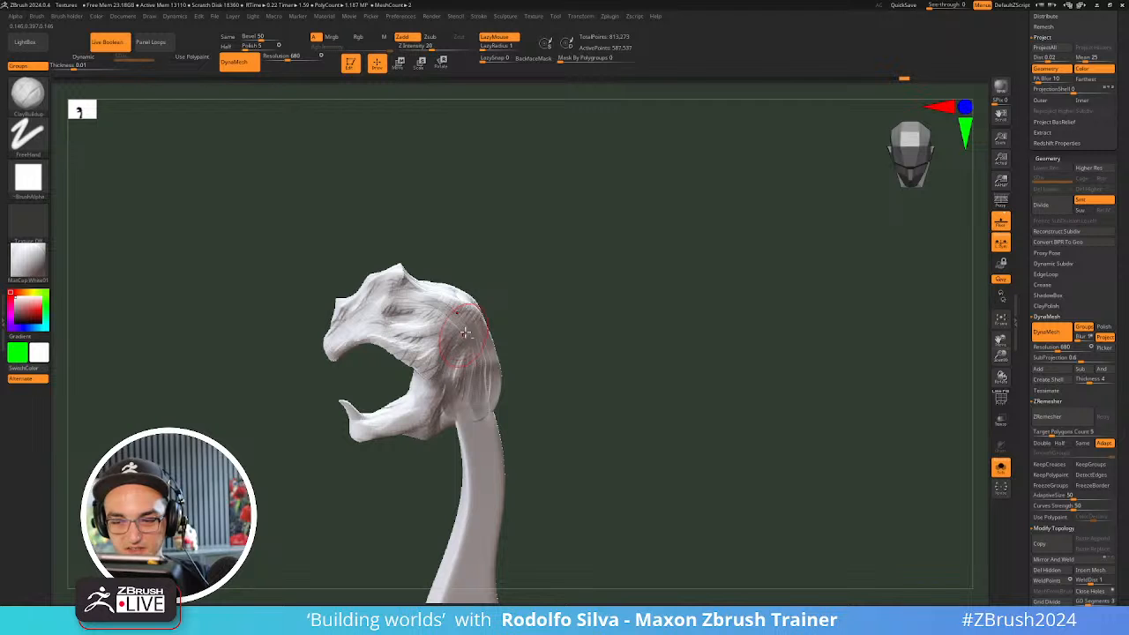
{"action": "mouse_move", "coordinate": [606, 333]}
{"action": "left_mouse_down"}
{"action": "mouse_move", "coordinate": [588, 344]}
{"action": "mouse_move", "coordinate": [562, 294]}
{"action": "left_mouse_up"}
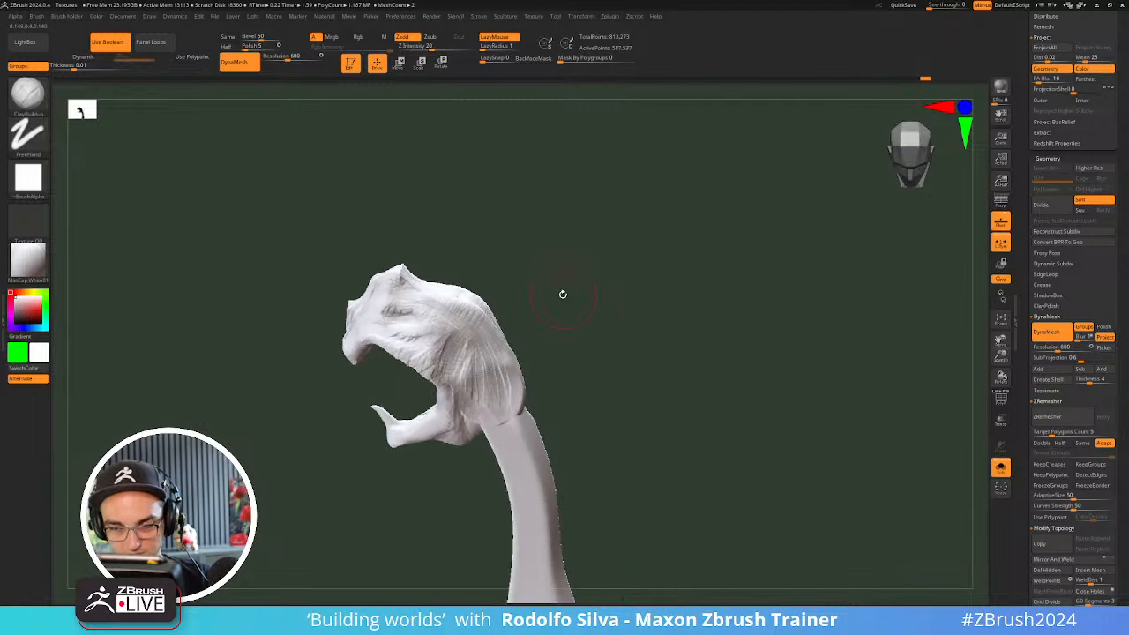
{"action": "mouse_move", "coordinate": [481, 350]}
{"action": "left_mouse_down"}
{"action": "mouse_move", "coordinate": [451, 380]}
{"action": "mouse_move", "coordinate": [491, 377]}
{"action": "left_mouse_up"}
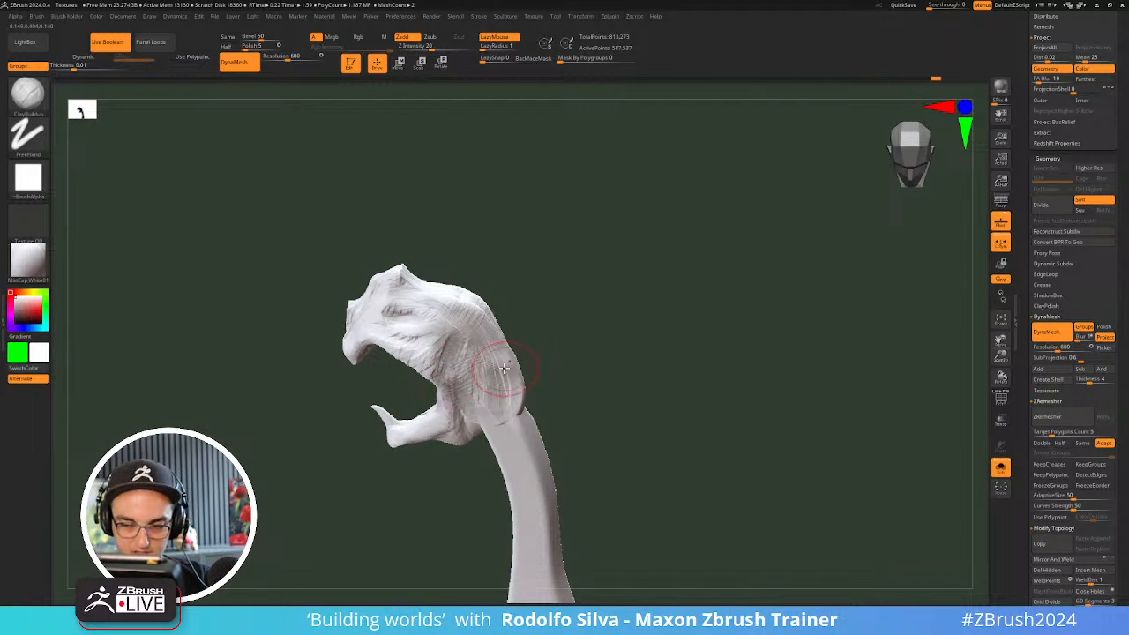
Sculpt the underside and side of the lower jaw with a resized ClayBuildup brush
{"action": "mouse_move", "coordinate": [639, 354]}
{"action": "left_mouse_down"}
{"action": "mouse_move", "coordinate": [630, 342]}
{"action": "mouse_move", "coordinate": [564, 374]}
{"action": "left_mouse_up"}
{"action": "left_click_drag", "start_coordinate": [453, 431], "coordinate": [411, 439]}
{"action": "left_click_drag", "start_coordinate": [590, 415], "coordinate": [621, 416]}
{"action": "key", "text": "s"}
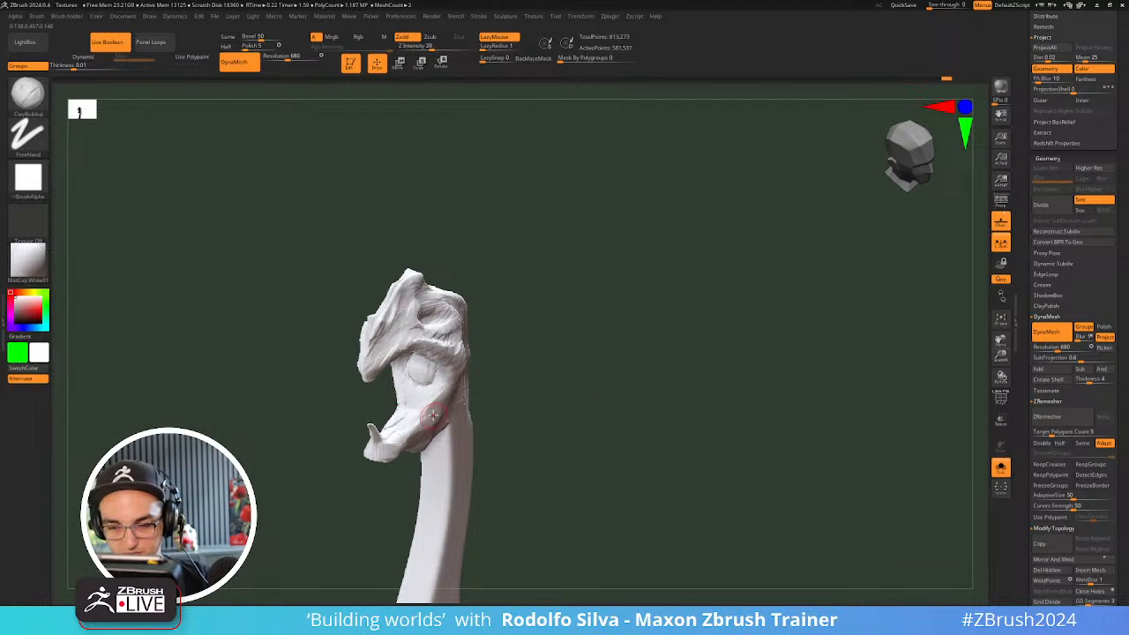
{"action": "mouse_move", "coordinate": [432, 415]}
{"action": "left_mouse_down"}
{"action": "mouse_move", "coordinate": [384, 450]}
{"action": "mouse_move", "coordinate": [379, 433]}
{"action": "left_mouse_up"}
{"action": "left_click_drag", "start_coordinate": [593, 409], "coordinate": [566, 429]}
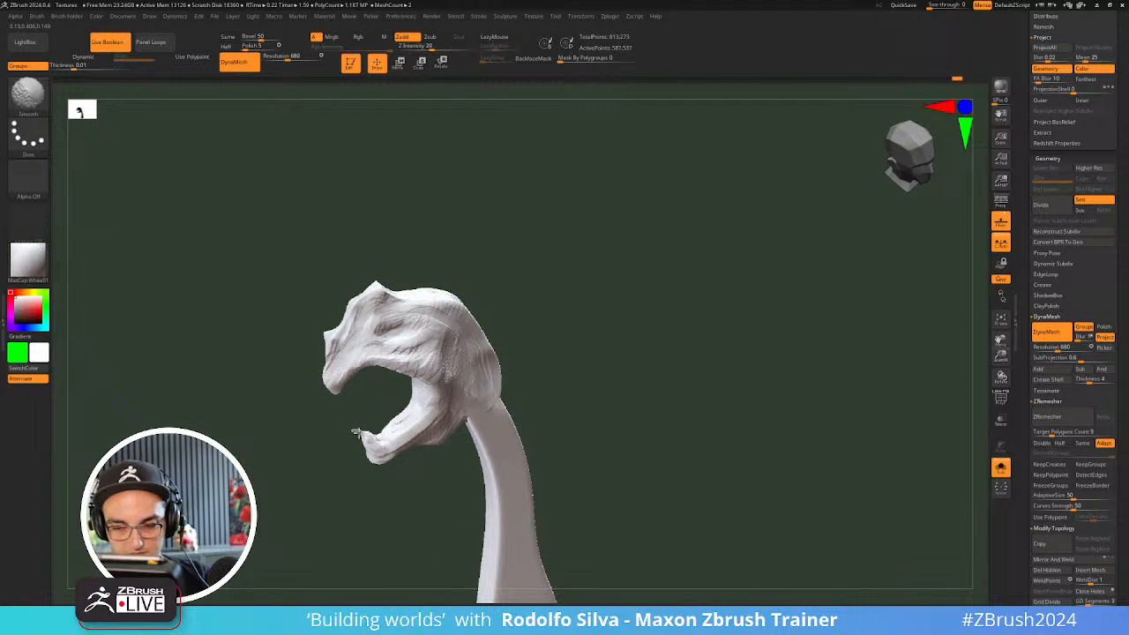
Remesh the head with DynaMesh and smooth the tip of the lower beak
{"action": "left_click_drag", "start_coordinate": [328, 476], "coordinate": [328, 512], "text": "ctrl"}
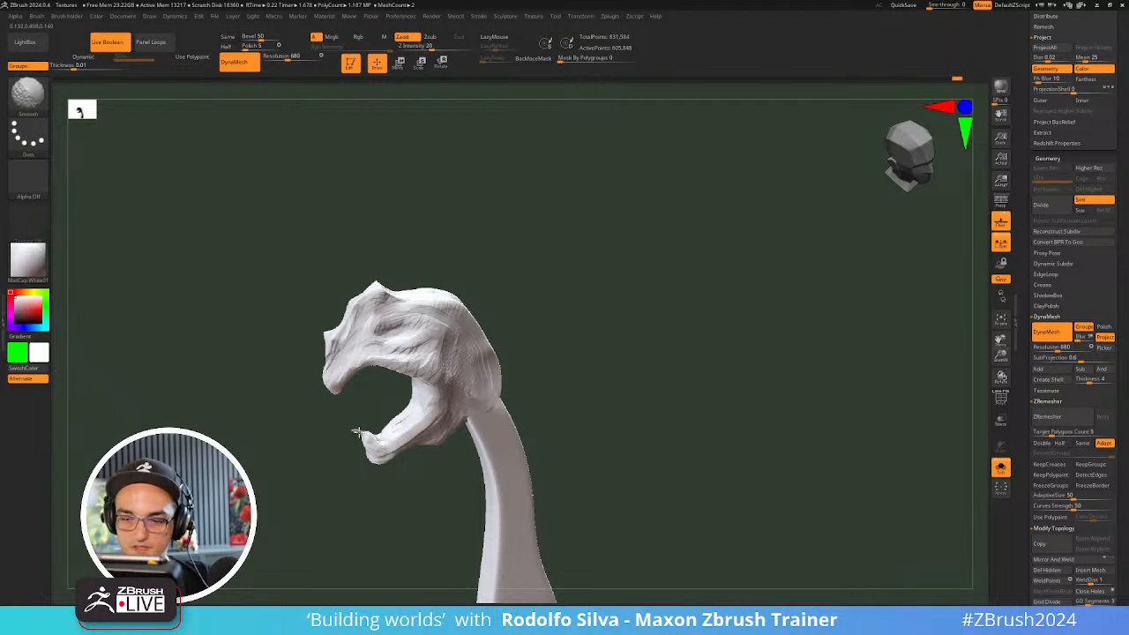
{"action": "left_click_drag", "start_coordinate": [354, 429], "coordinate": [356, 423], "text": "shift"}
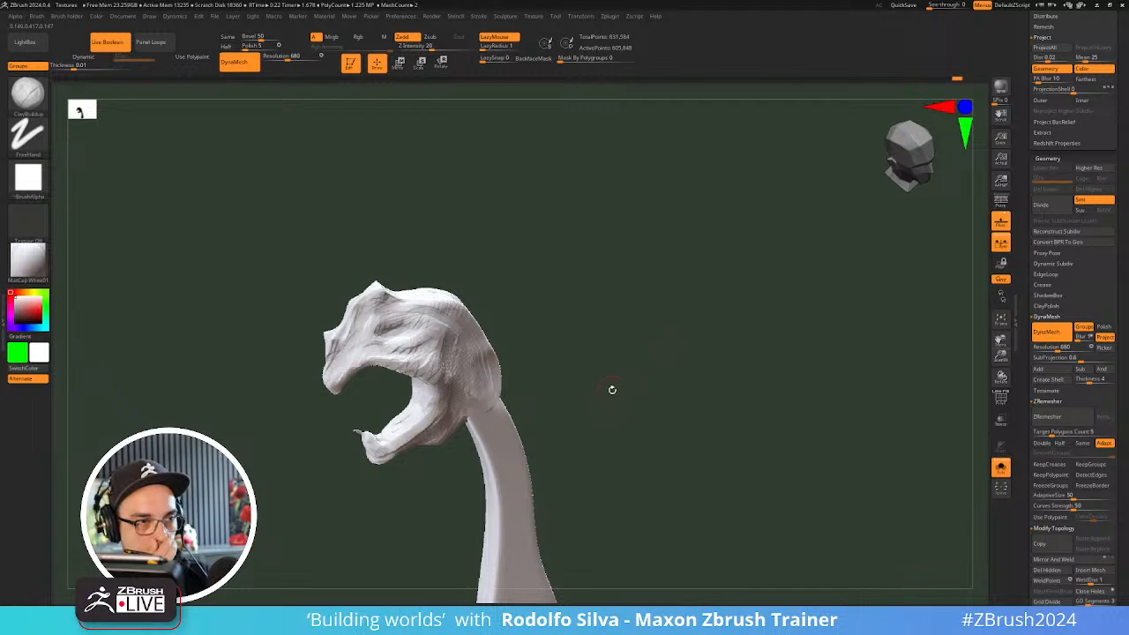
Show all objects again and move the head and neck slightly away from the bowl with the gizmo's orientation reset
{"action": "left_click", "coordinate": [612, 389]}
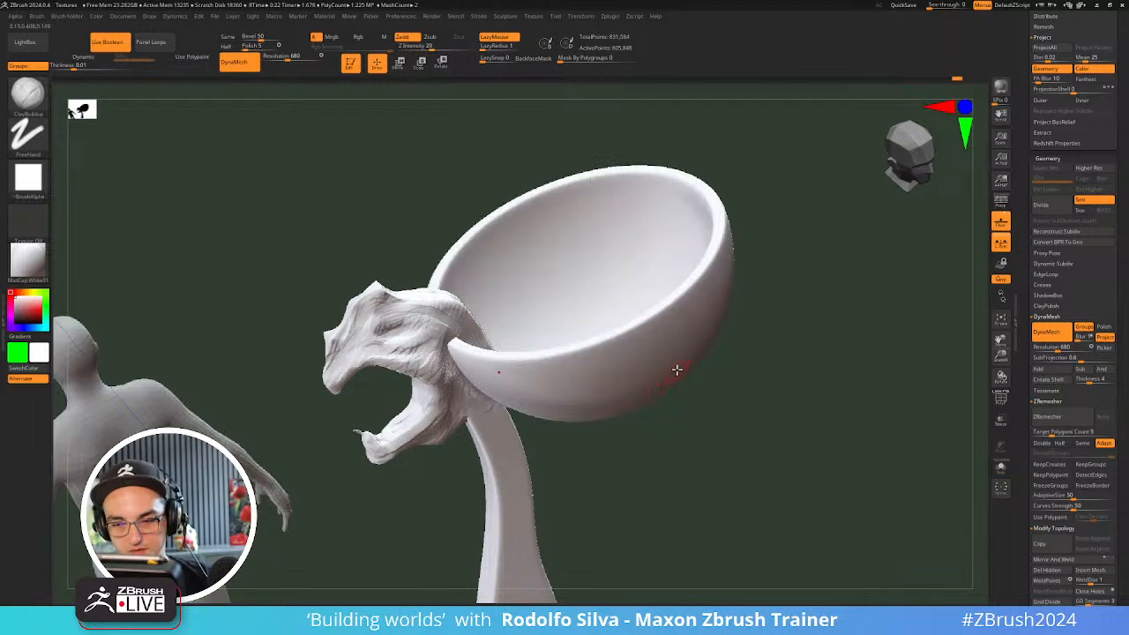
{"action": "left_click_drag", "start_coordinate": [775, 380], "coordinate": [689, 360]}
{"action": "key", "text": "w"}
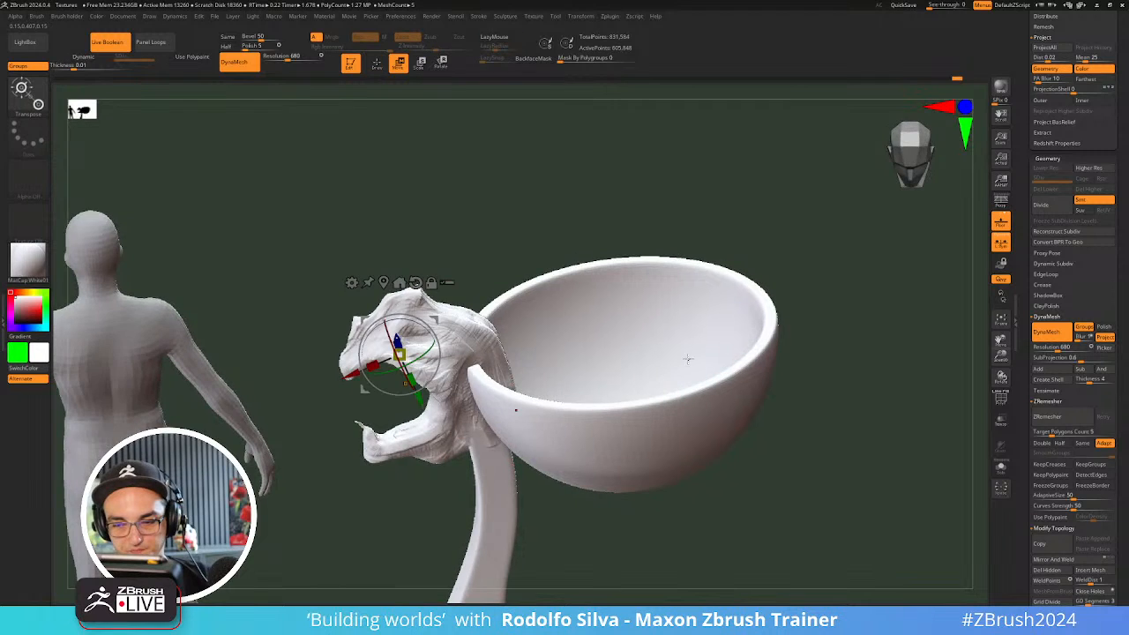
{"action": "left_click_drag", "start_coordinate": [820, 382], "coordinate": [782, 336], "text": "alt"}
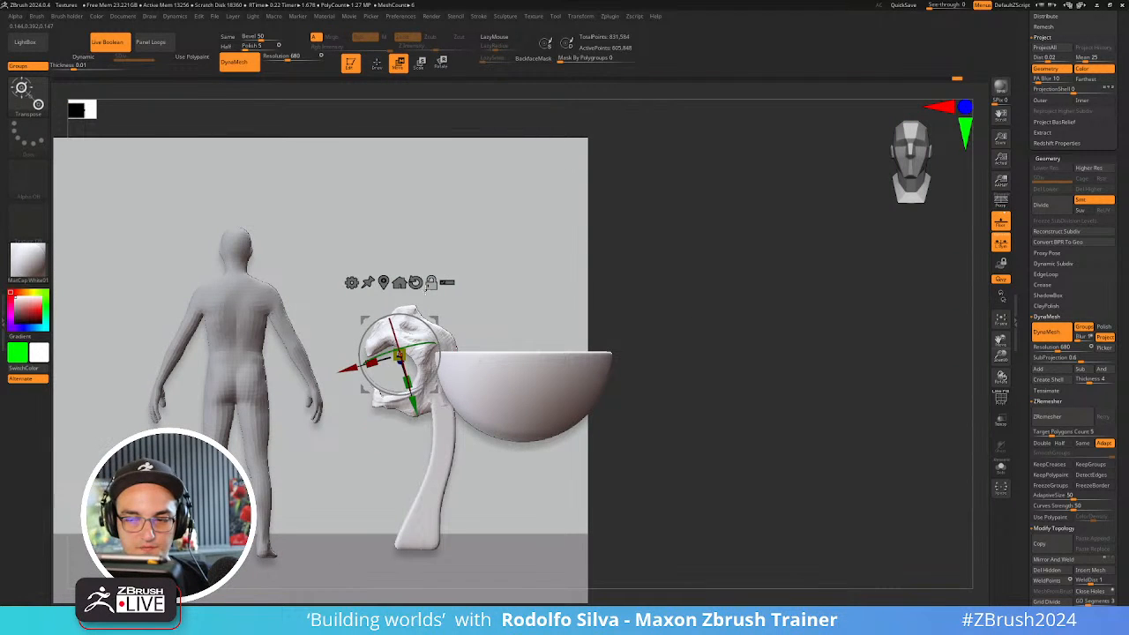
{"action": "left_click", "coordinate": [415, 283]}
{"action": "left_click_drag", "start_coordinate": [351, 356], "coordinate": [344, 358]}
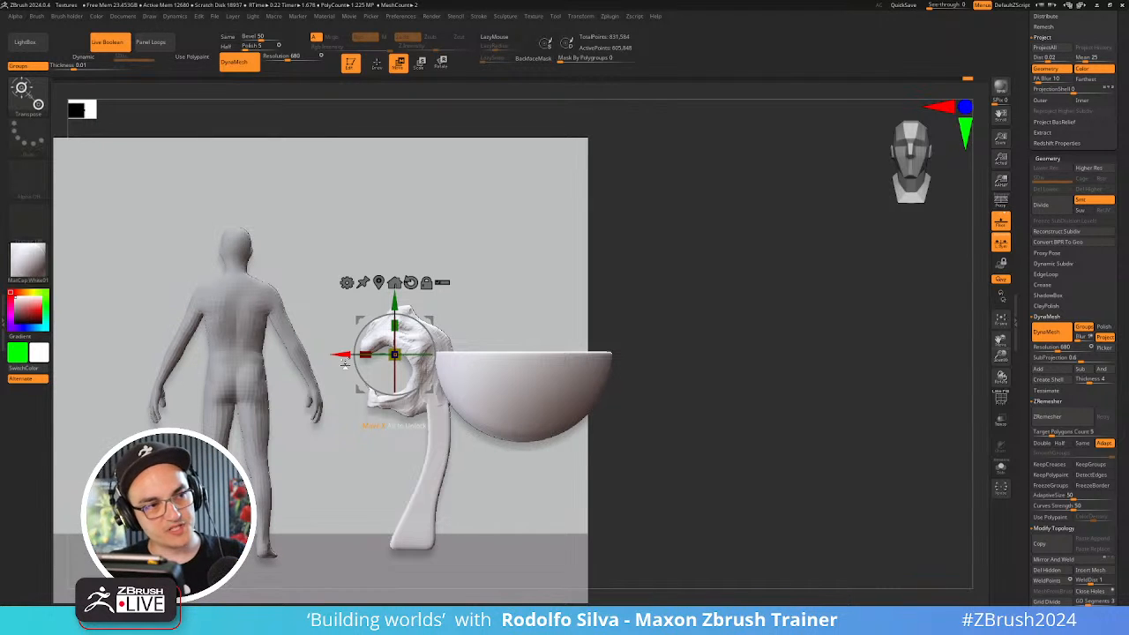
{"action": "left_click_drag", "start_coordinate": [689, 402], "coordinate": [686, 425]}
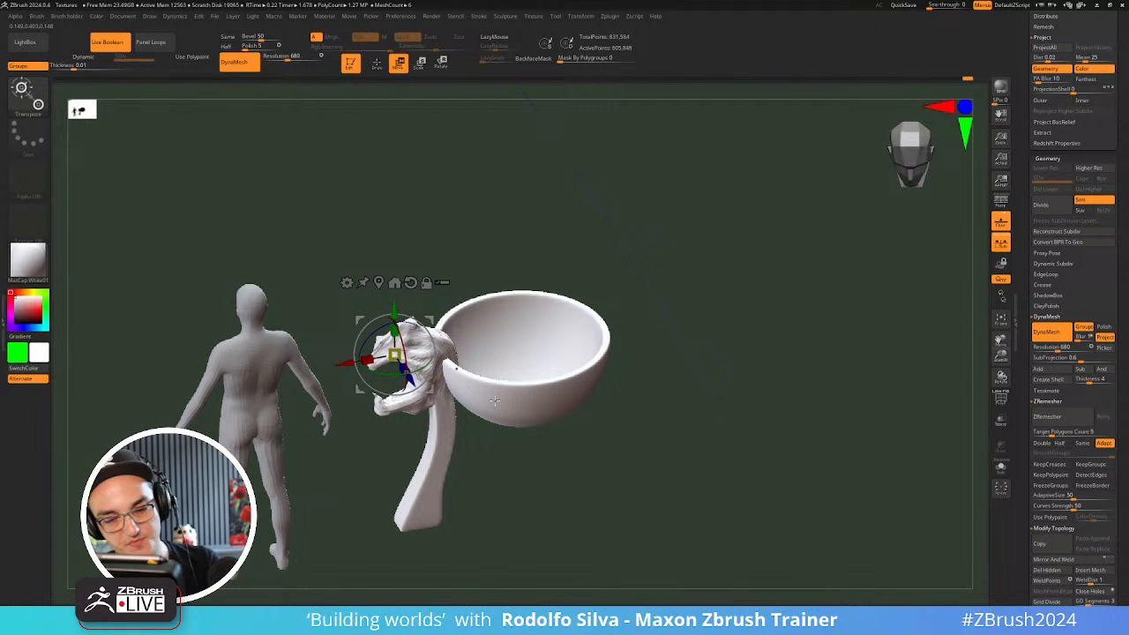
Centre the gizmo on the unmasked head mesh and inspect the array's transpose line and wireframe from above
{"action": "left_click", "coordinate": [380, 283]}
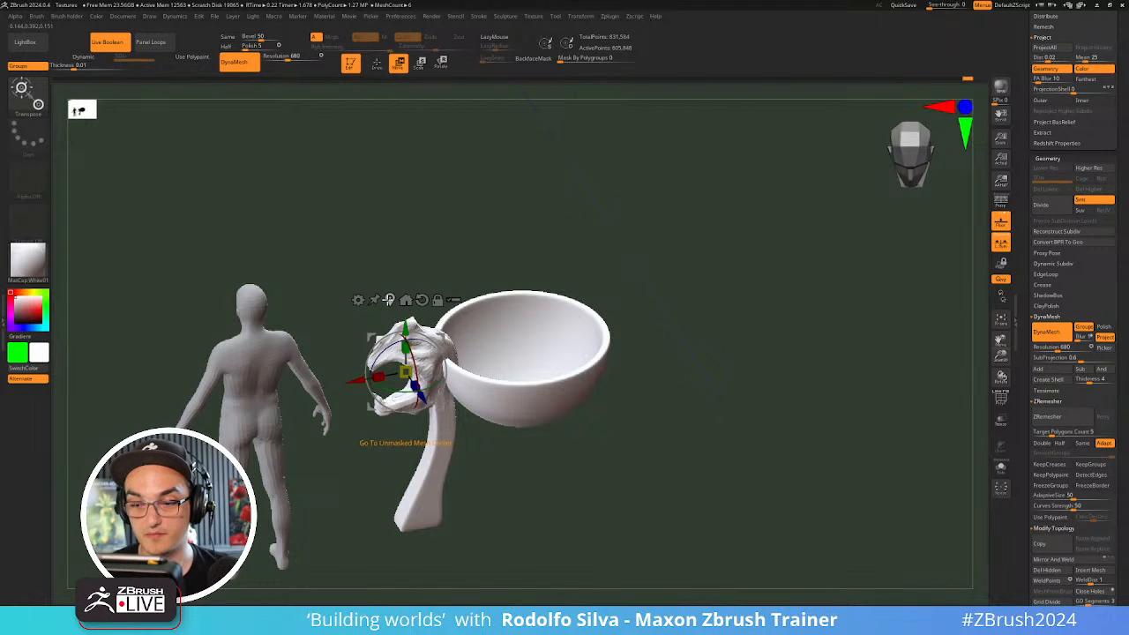
{"action": "left_click", "coordinate": [390, 300]}
{"action": "left_click_drag", "start_coordinate": [606, 426], "coordinate": [668, 475]}
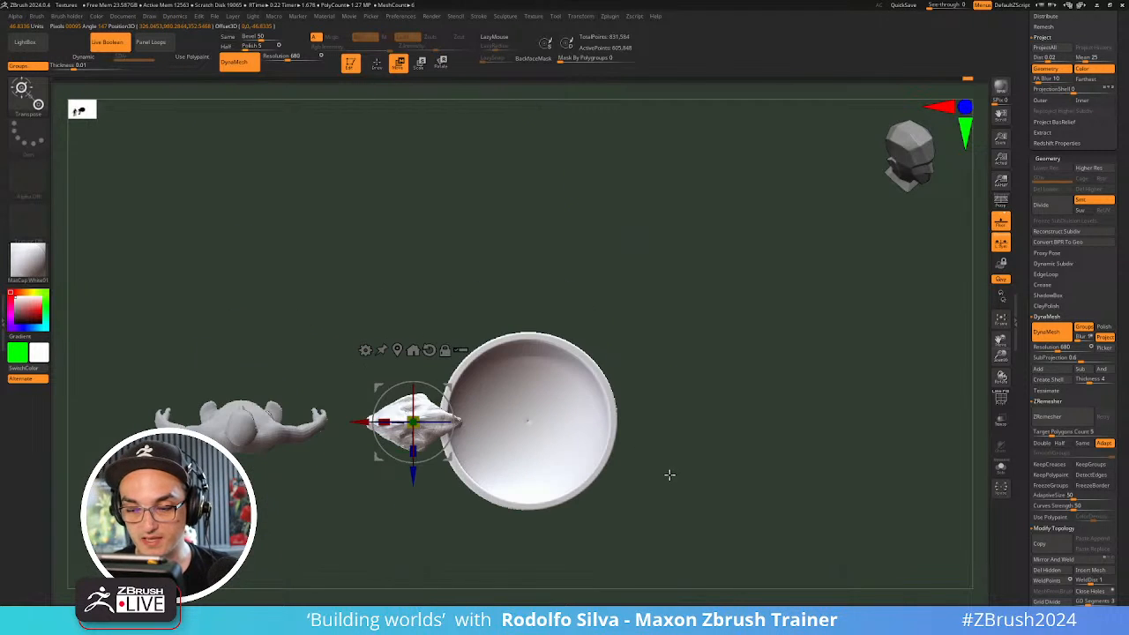
{"action": "key", "text": "y"}
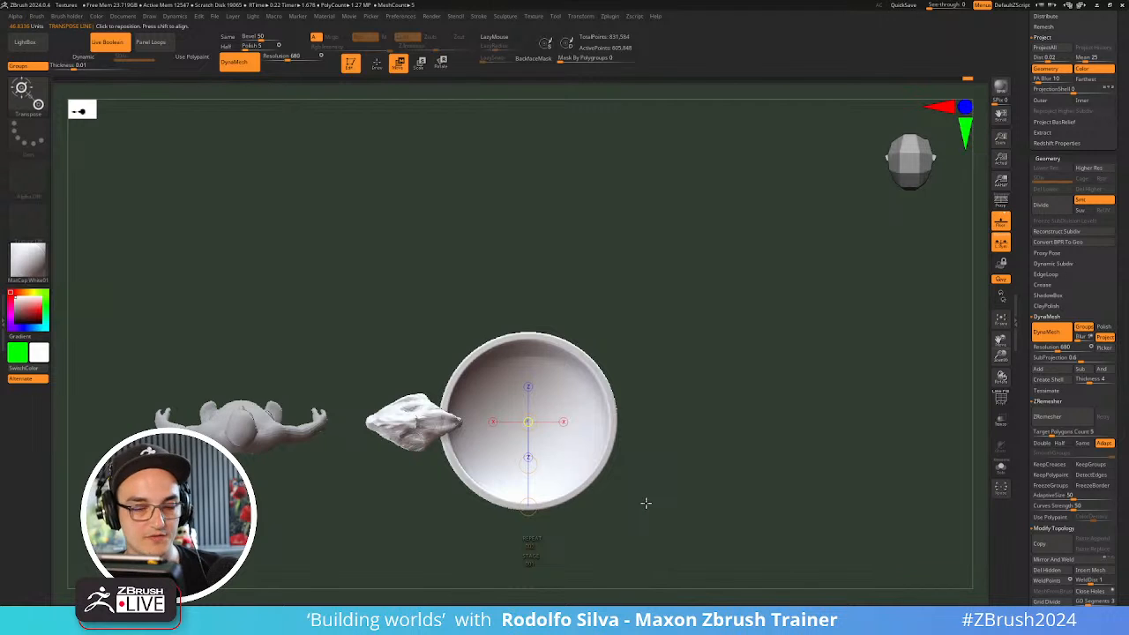
{"action": "key", "text": "shift+f"}
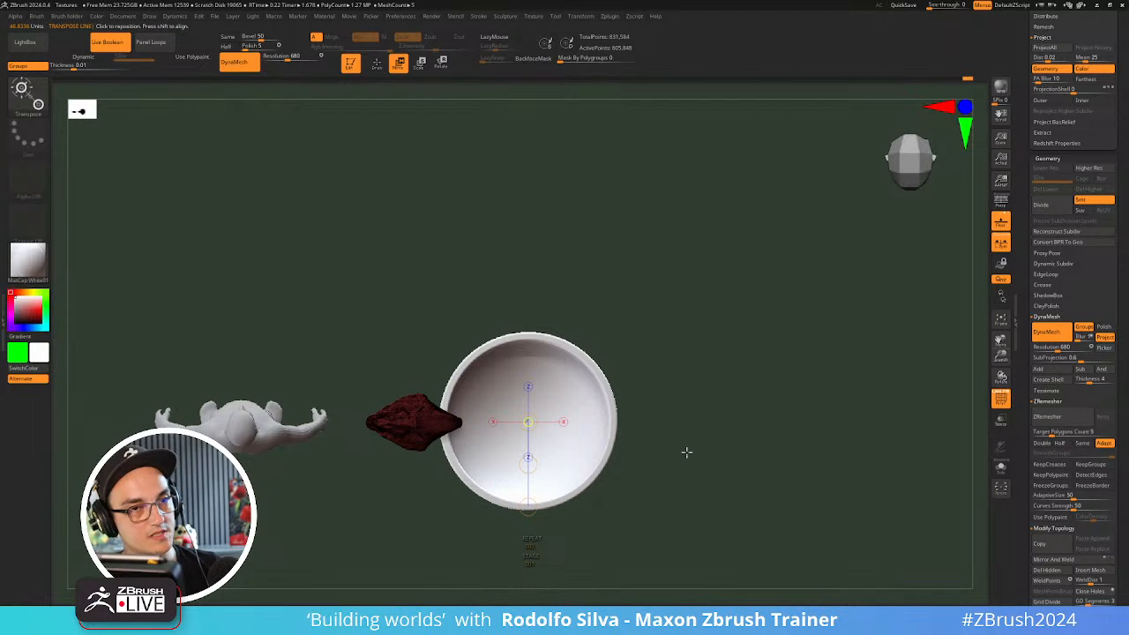
{"action": "key", "text": "shift+f"}
{"action": "left_click_drag", "start_coordinate": [726, 444], "coordinate": [750, 373]}
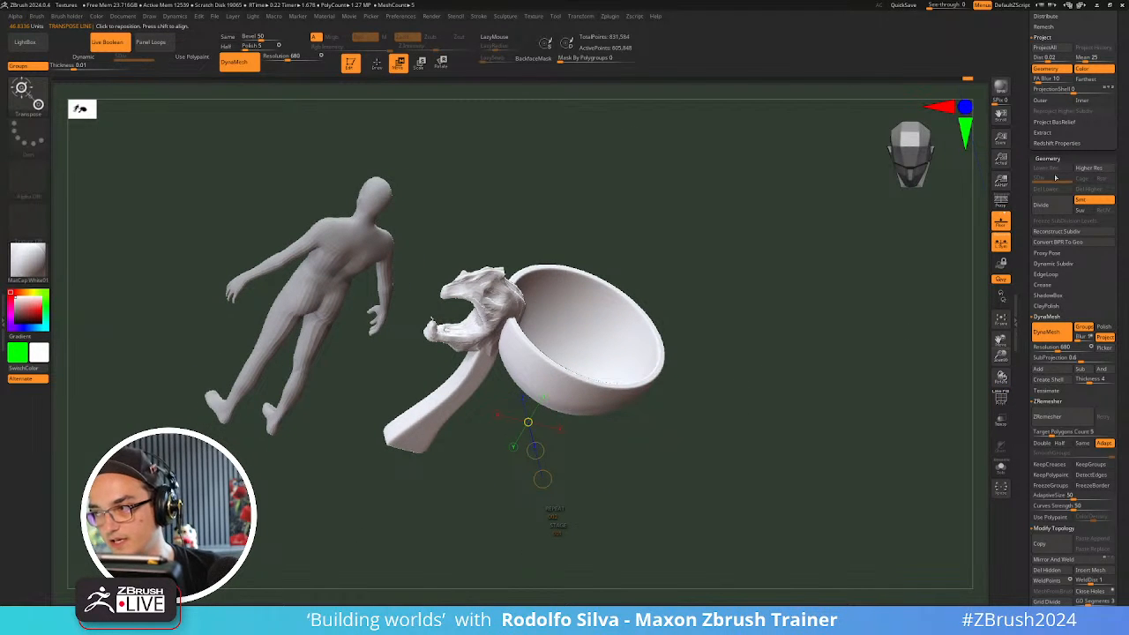
Set the head's ArrayMesh to repeat 3 times and rotate by a Y amount of 360 around the bowl
{"action": "scroll", "coordinate": [1055, 178], "scroll_direction": "up", "scroll_amount": 5}
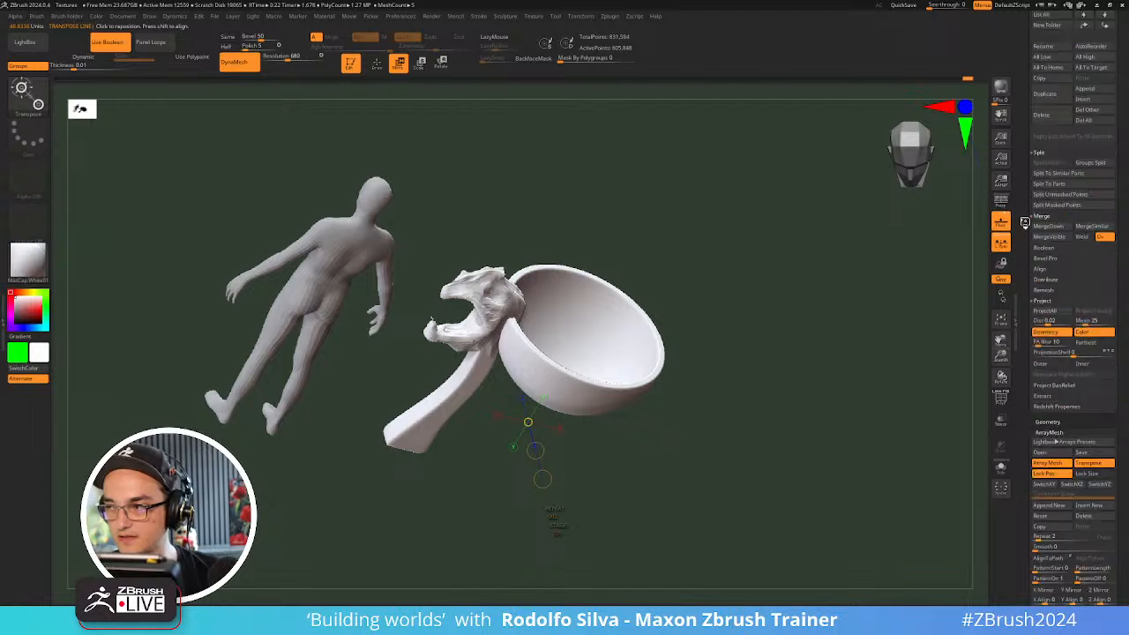
{"action": "scroll", "coordinate": [1025, 223], "scroll_direction": "down", "scroll_amount": 8}
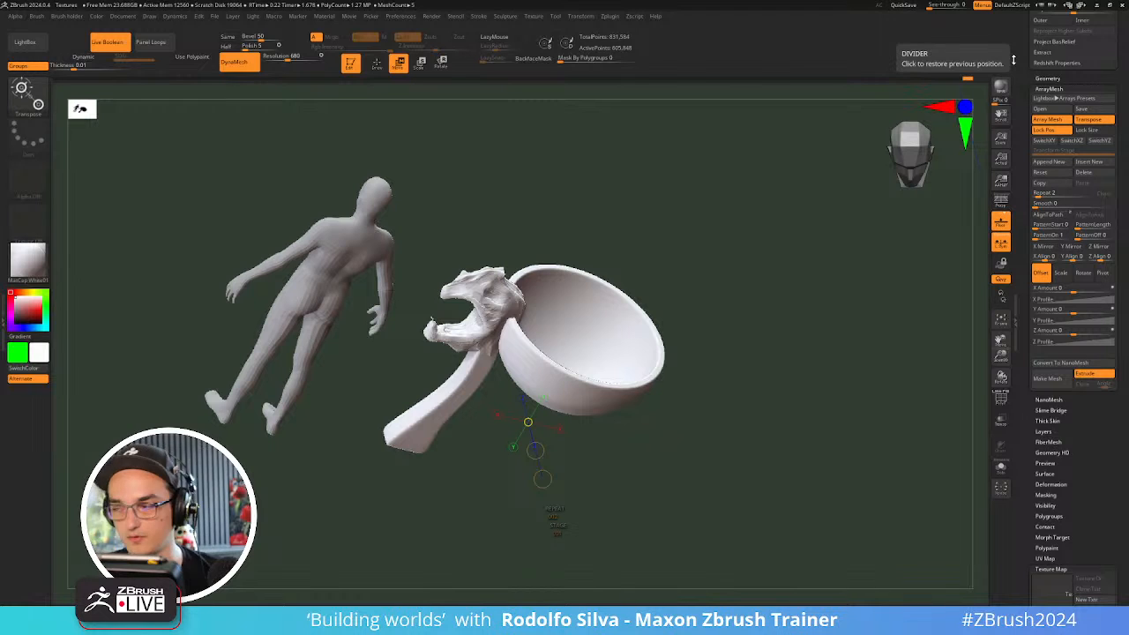
{"action": "key", "text": "y"}
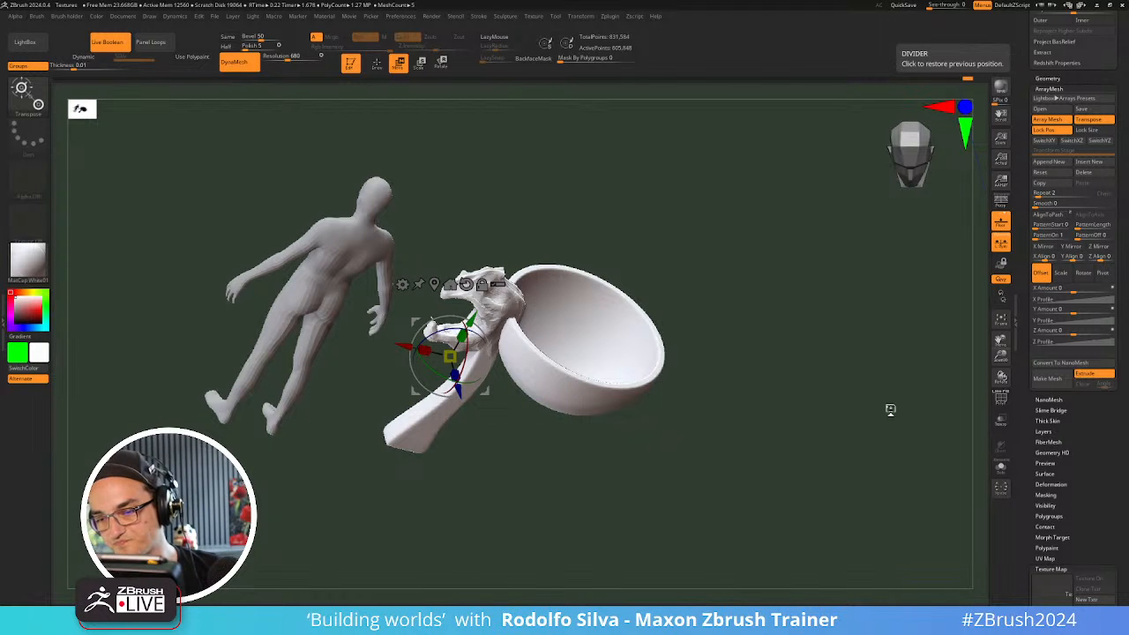
{"action": "left_click_drag", "start_coordinate": [891, 410], "coordinate": [926, 382]}
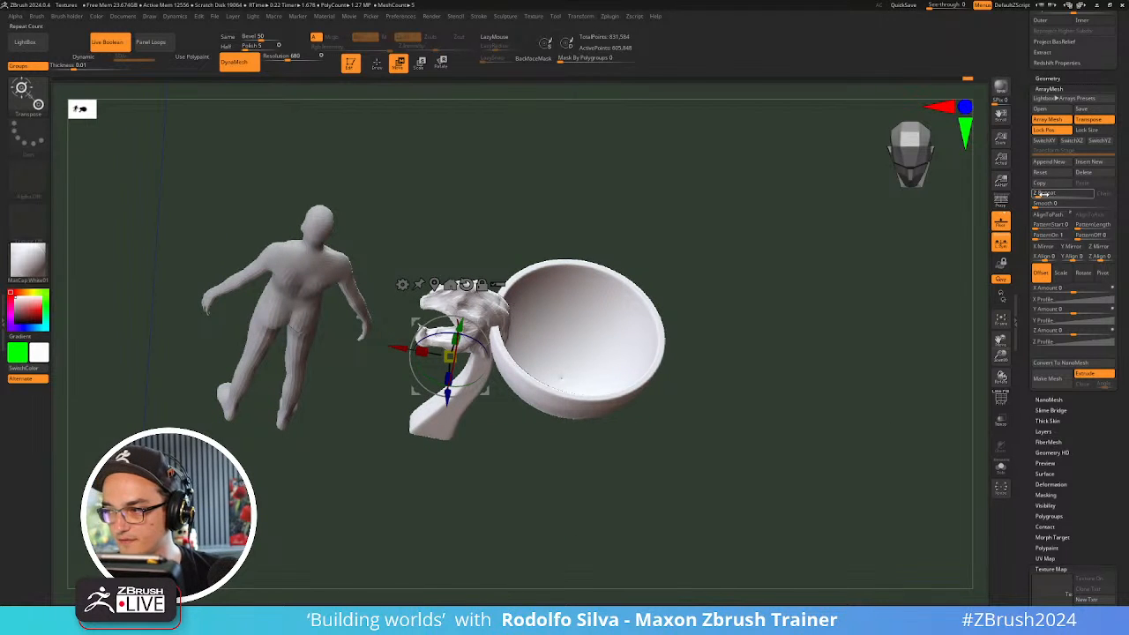
{"action": "left_click_drag", "start_coordinate": [1044, 194], "coordinate": [1045, 194]}
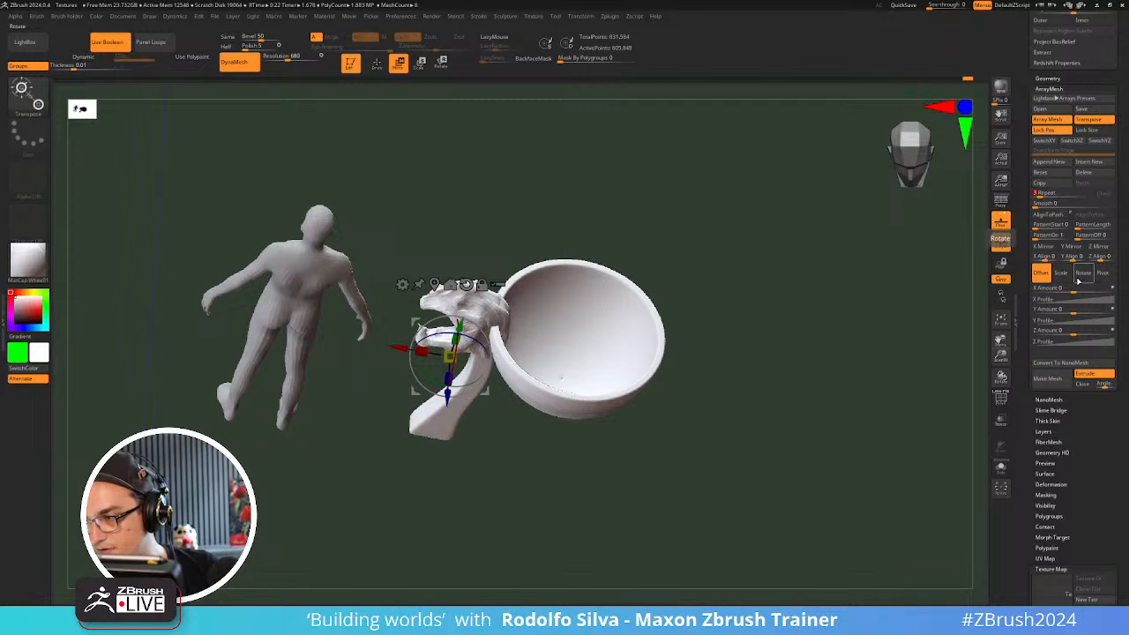
{"action": "left_click", "coordinate": [1082, 274]}
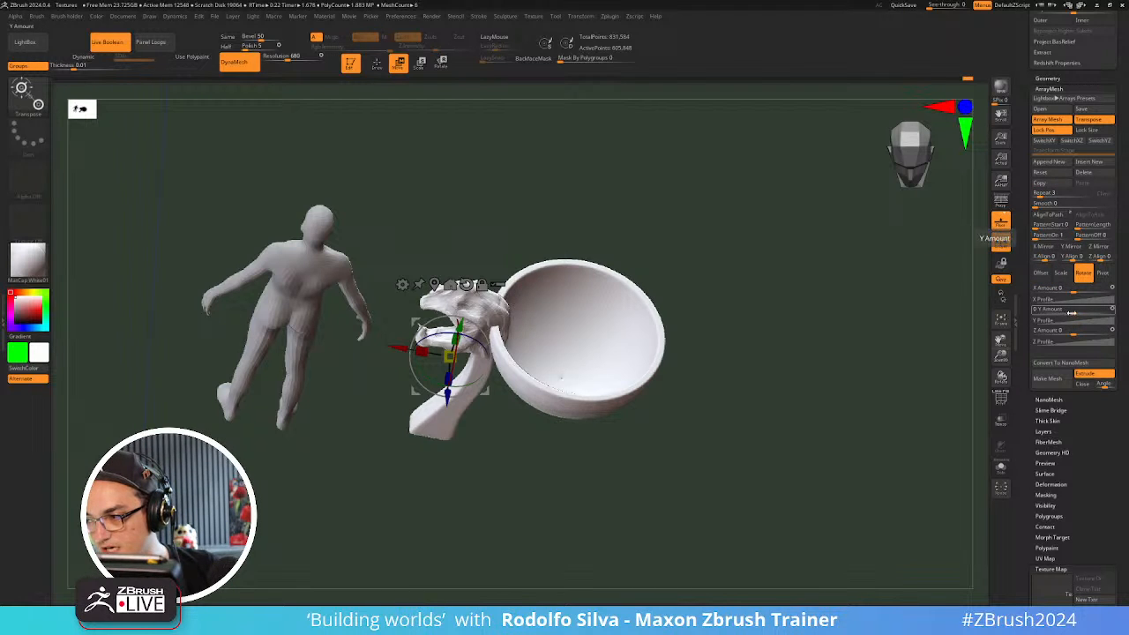
{"action": "left_click_drag", "start_coordinate": [1072, 311], "coordinate": [1083, 312]}
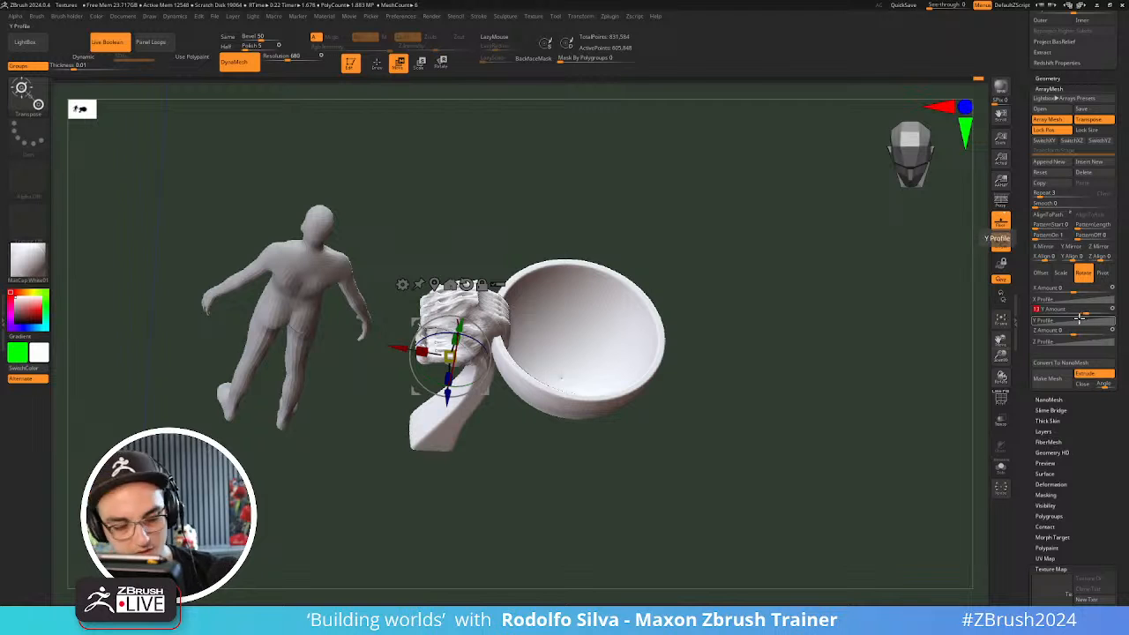
{"action": "type", "text": "360"}
{"action": "key", "text": "Return"}
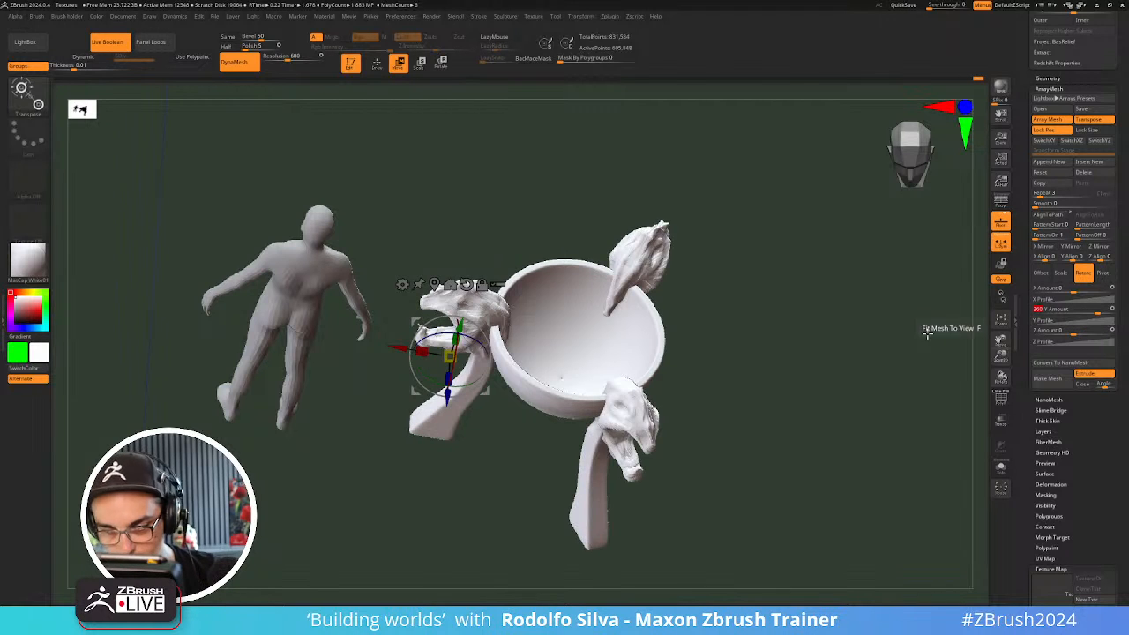
Switch the array off and on to compare the single support with the three rotated copies
{"action": "left_click_drag", "start_coordinate": [776, 393], "coordinate": [756, 411]}
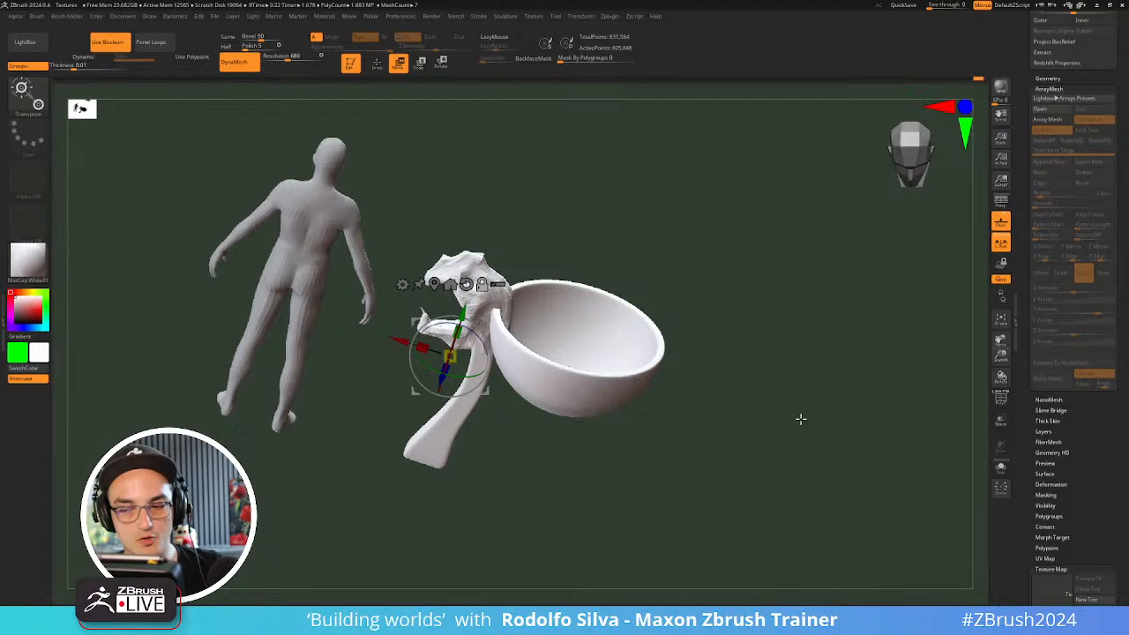
{"action": "left_click_drag", "start_coordinate": [782, 421], "coordinate": [796, 439]}
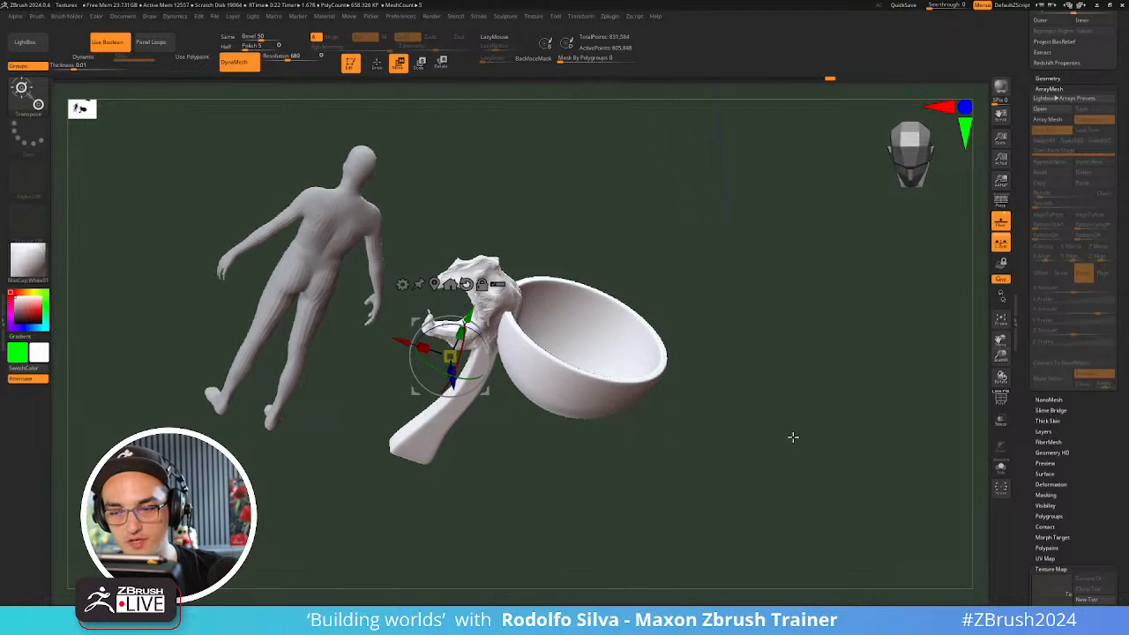
{"action": "key", "text": "q"}
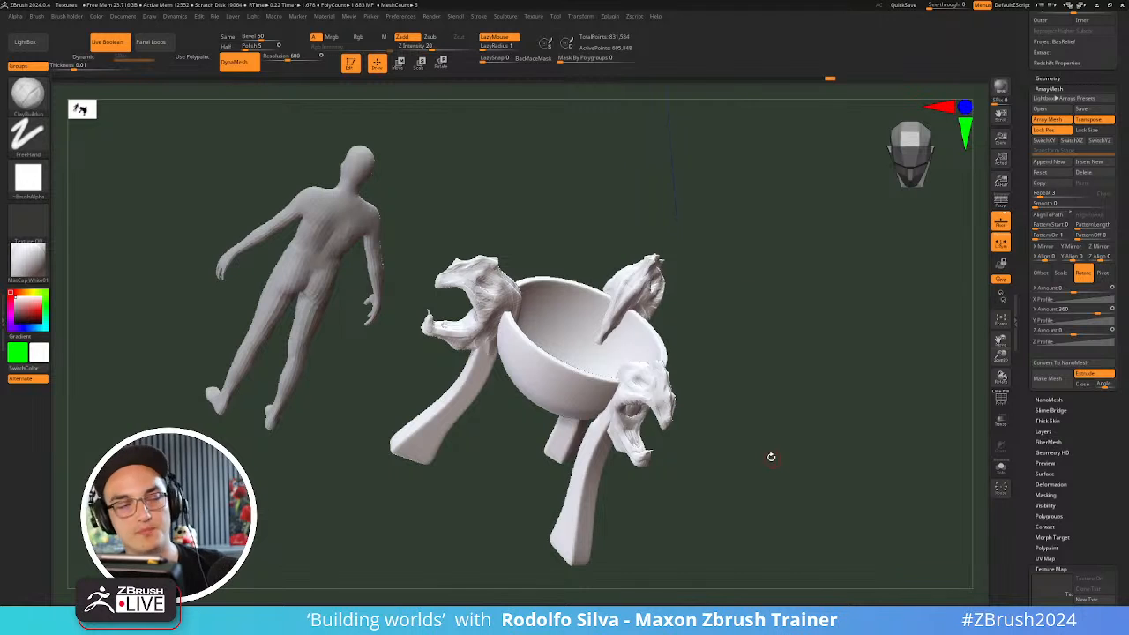
{"action": "key", "text": "ctrl+z"}
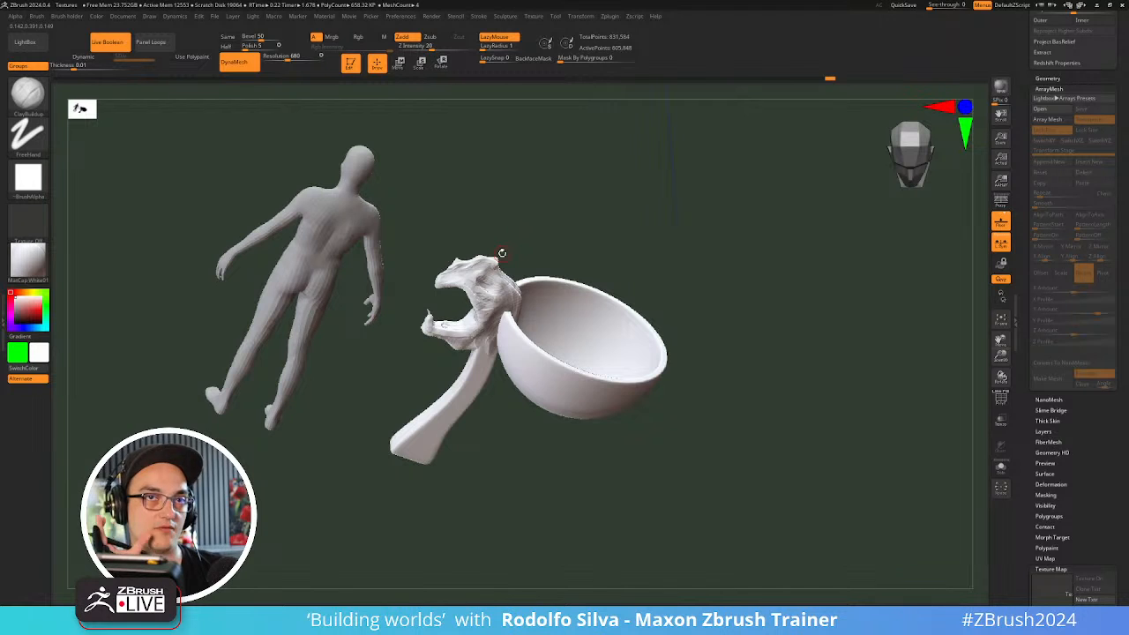
{"action": "key", "text": "ctrl+shift+z"}
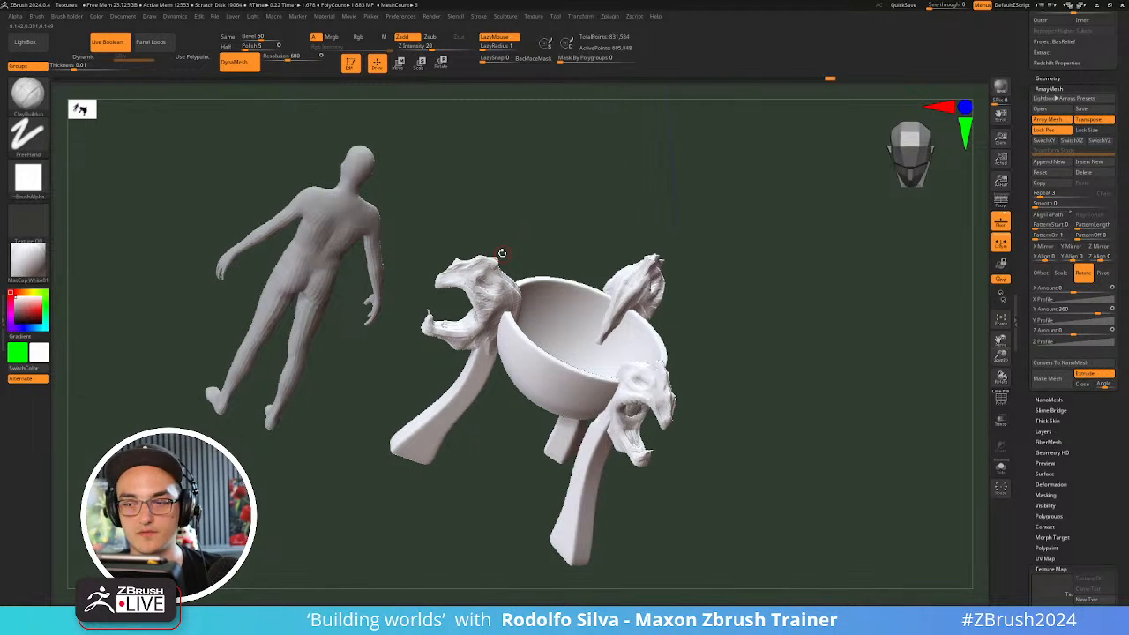
Set the head array's repeat count to 8 around the bowl
{"action": "left_click", "coordinate": [1058, 194]}
{"action": "left_click_drag", "start_coordinate": [759, 454], "coordinate": [948, 252]}
{"action": "left_click", "coordinate": [1050, 194]}
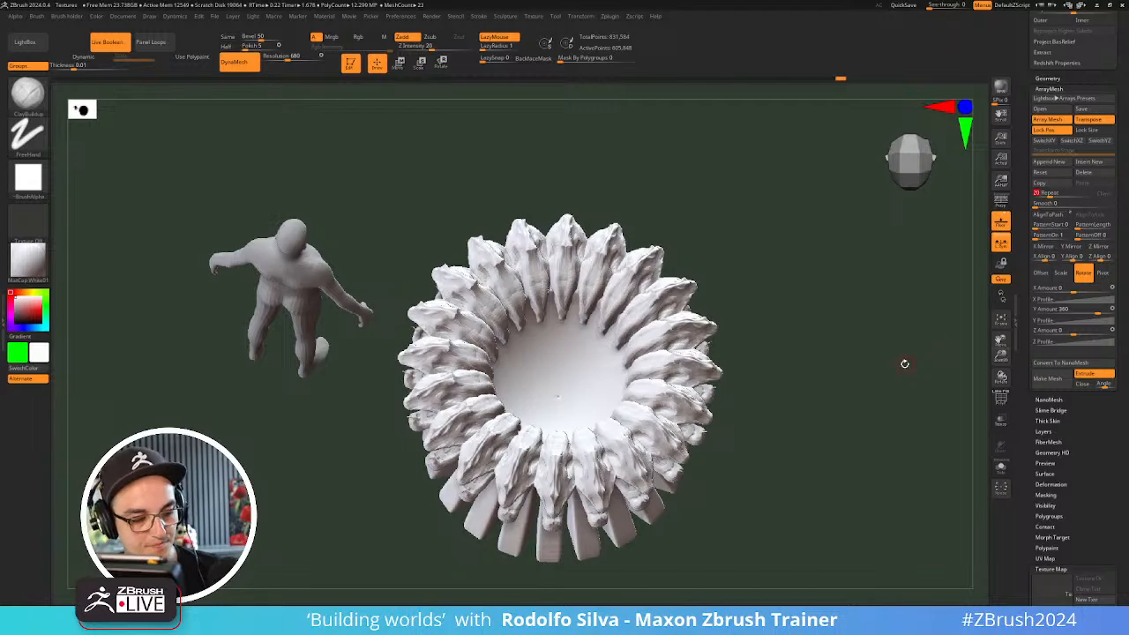
{"action": "type", "text": "8"}
{"action": "key", "text": "Return"}
{"action": "left_click_drag", "start_coordinate": [817, 449], "coordinate": [774, 474]}
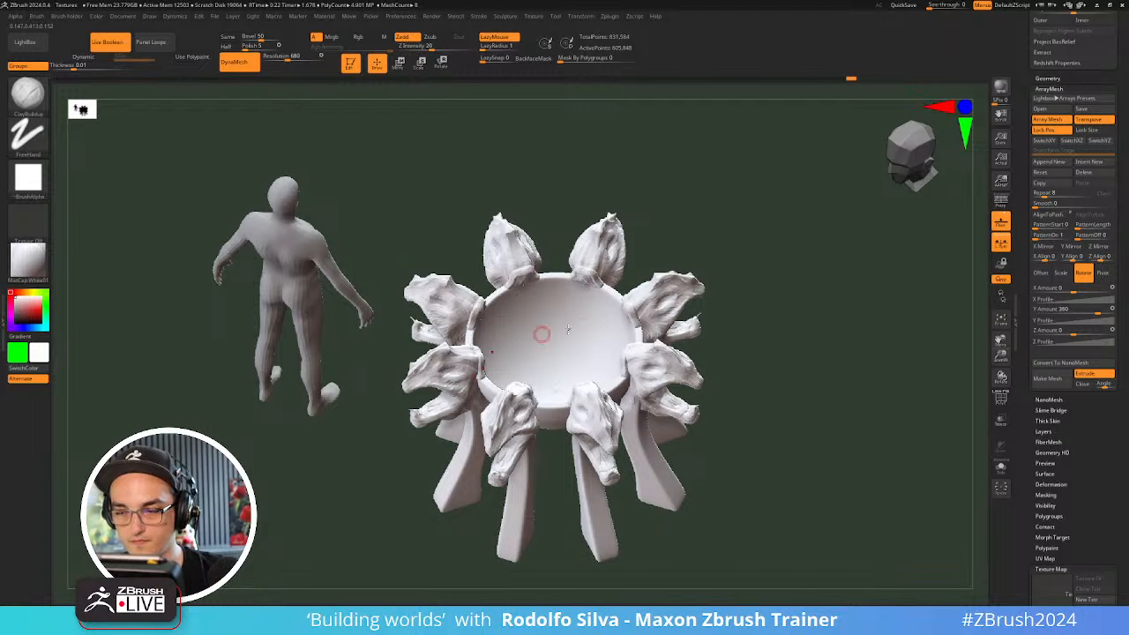
Compare the single head with the eight arrayed supports by undoing and redoing the array
{"action": "mouse_move", "coordinate": [794, 424]}
{"action": "left_mouse_down"}
{"action": "mouse_move", "coordinate": [810, 439]}
{"action": "mouse_move", "coordinate": [779, 471]}
{"action": "mouse_move", "coordinate": [812, 441]}
{"action": "mouse_move", "coordinate": [801, 491]}
{"action": "mouse_move", "coordinate": [704, 403]}
{"action": "left_mouse_up"}
{"action": "key", "text": "ctrl+z"}
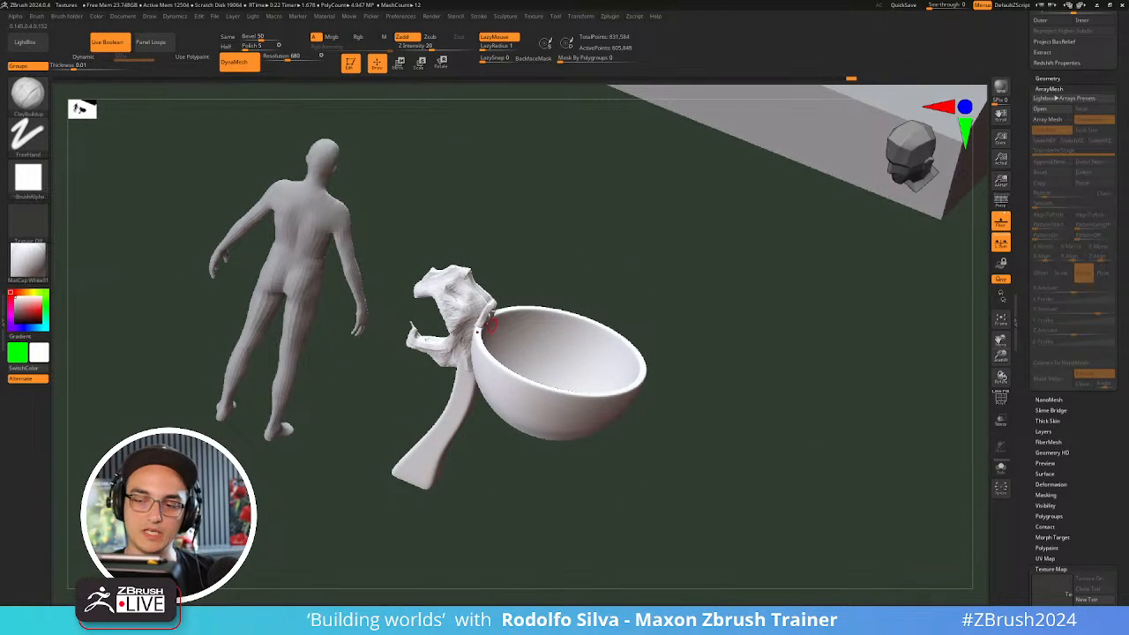
{"action": "key", "text": "ctrl+shift+z"}
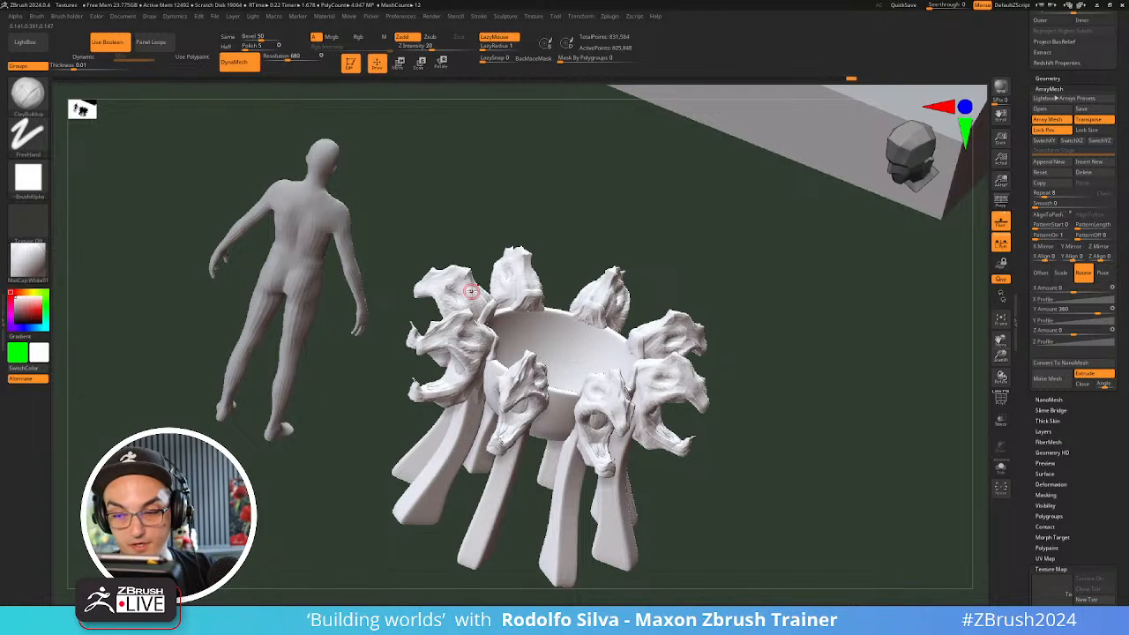
{"action": "right_click_drag", "start_coordinate": [471, 292], "coordinate": [665, 323]}
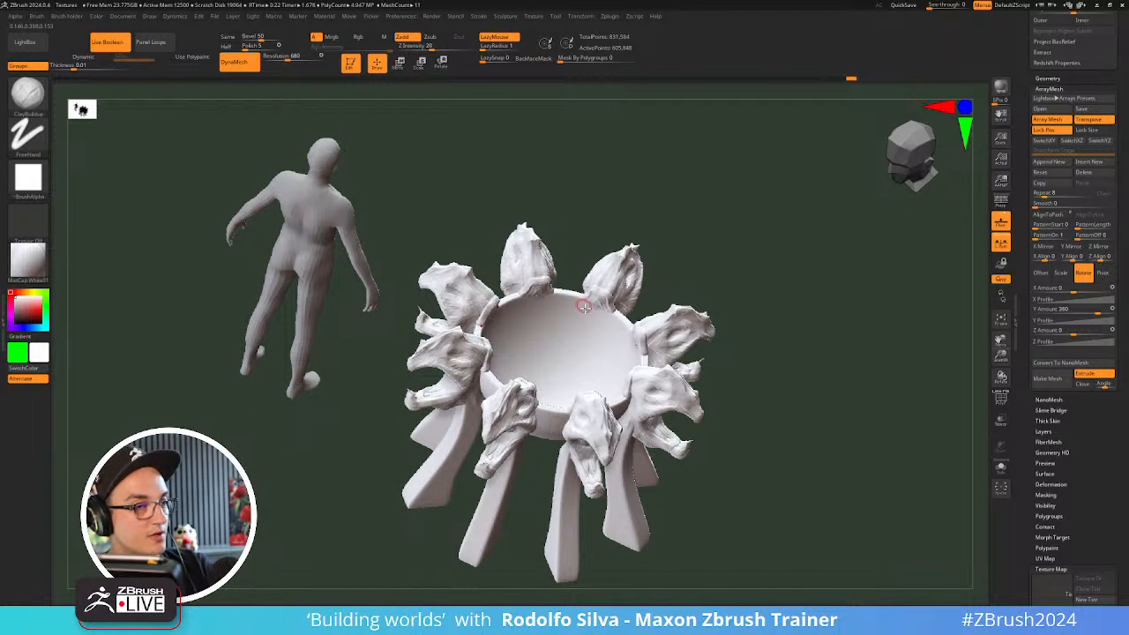
Make the bowl the active subtool and inspect the arrayed supports from above and from the side
{"action": "left_click", "coordinate": [578, 340], "text": "alt"}
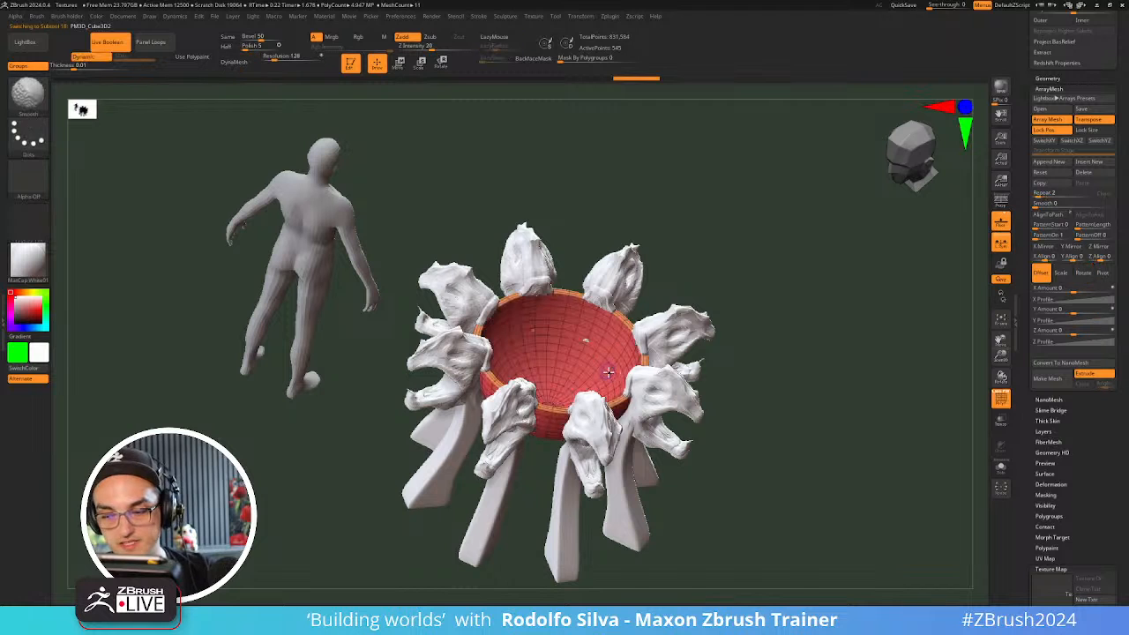
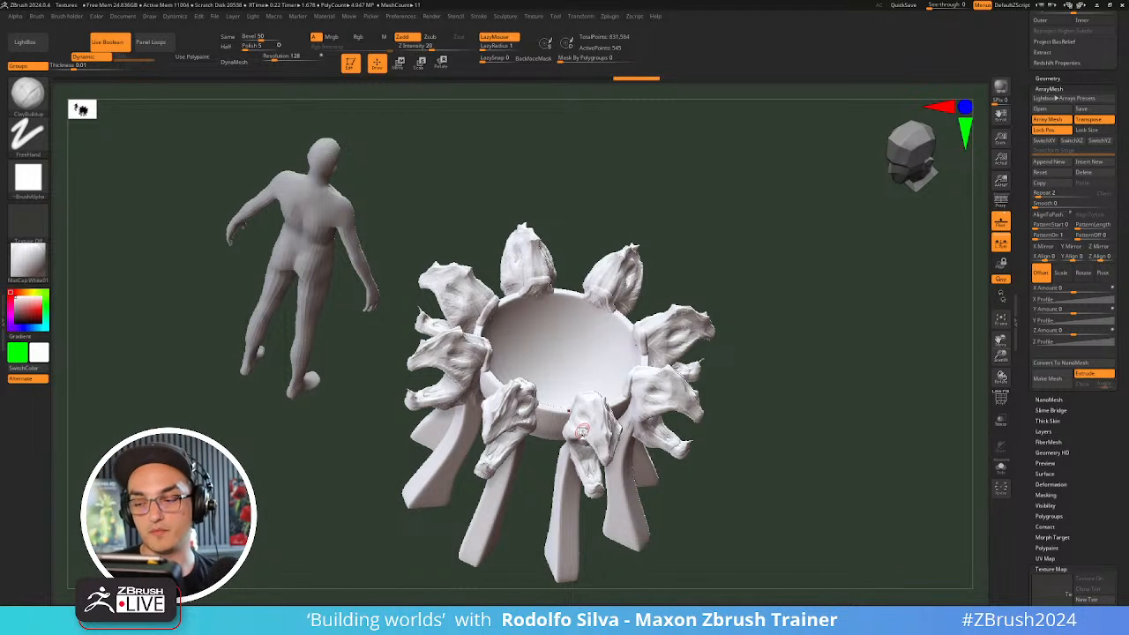
{"action": "mouse_move", "coordinate": [763, 399]}
{"action": "left_mouse_down"}
{"action": "mouse_move", "coordinate": [756, 409]}
{"action": "mouse_move", "coordinate": [772, 409]}
{"action": "left_mouse_up"}
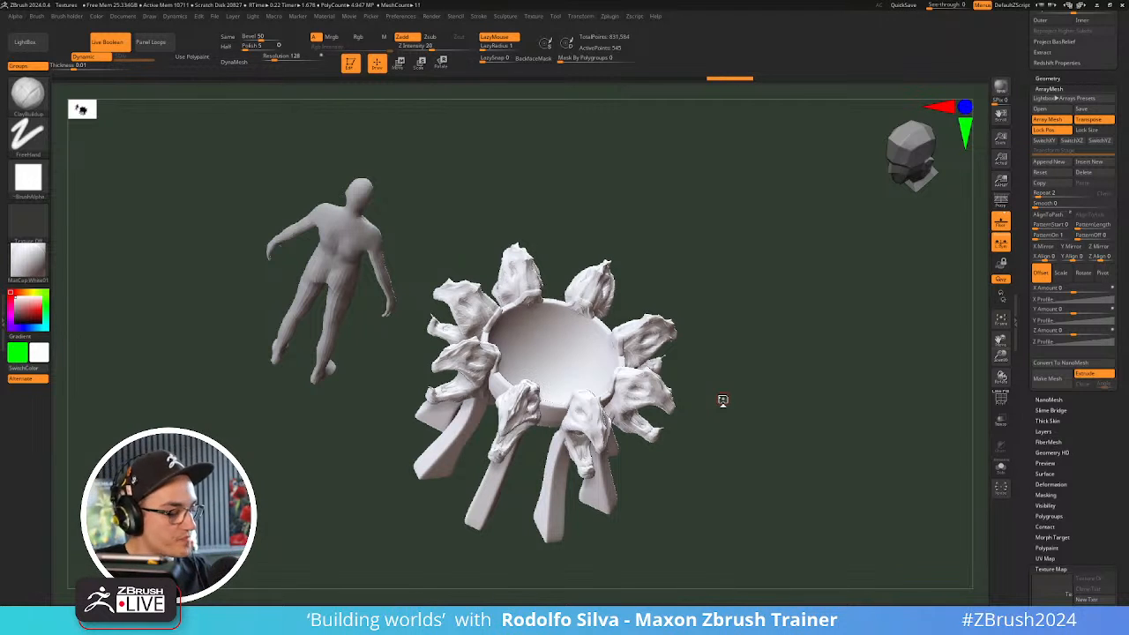
{"action": "left_click_drag", "start_coordinate": [756, 433], "coordinate": [721, 427]}
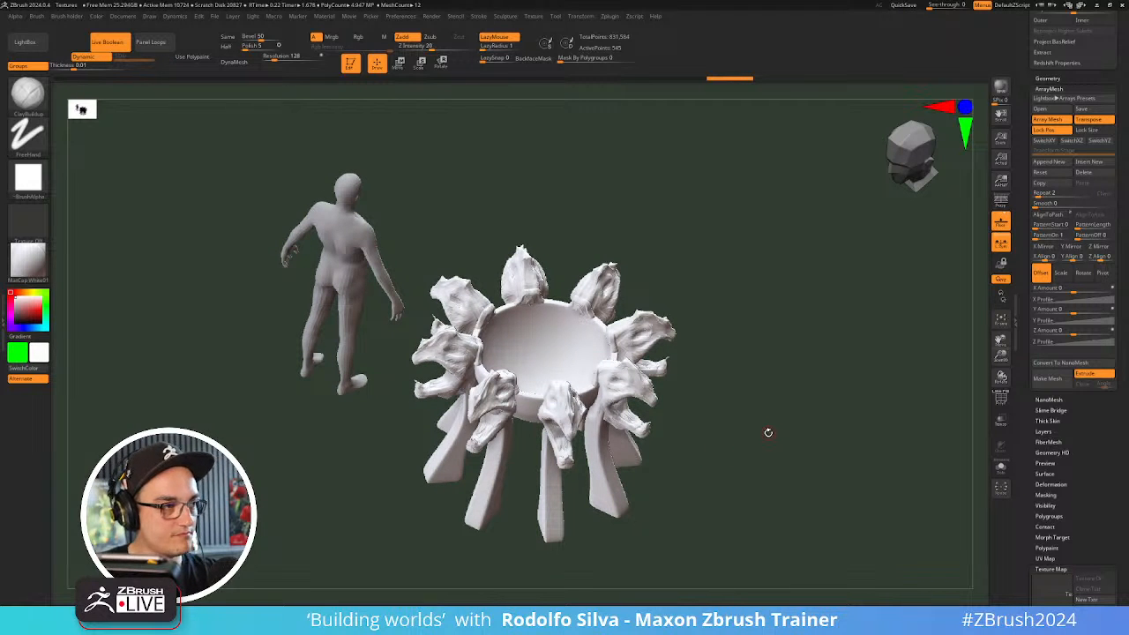
{"action": "mouse_move", "coordinate": [753, 429]}
{"action": "left_mouse_down"}
{"action": "mouse_move", "coordinate": [698, 447]}
{"action": "mouse_move", "coordinate": [709, 436]}
{"action": "left_mouse_up"}
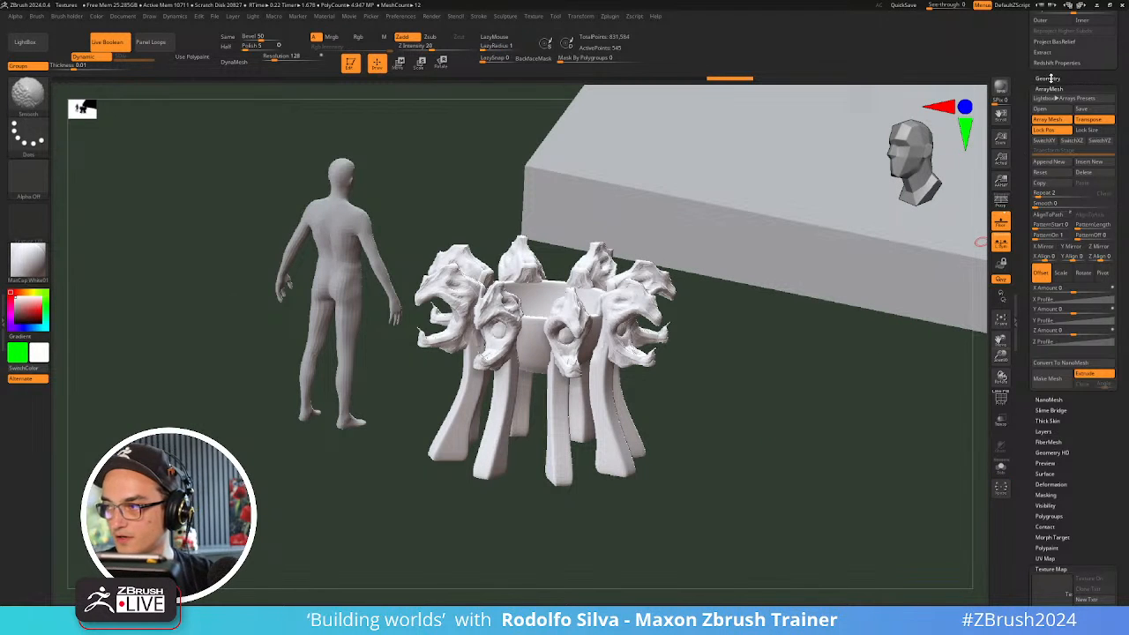
Show visibility set V1 to check the bowl in the full scene and return to set V2
{"action": "left_click_drag", "start_coordinate": [1044, 52], "coordinate": [1039, 275]}
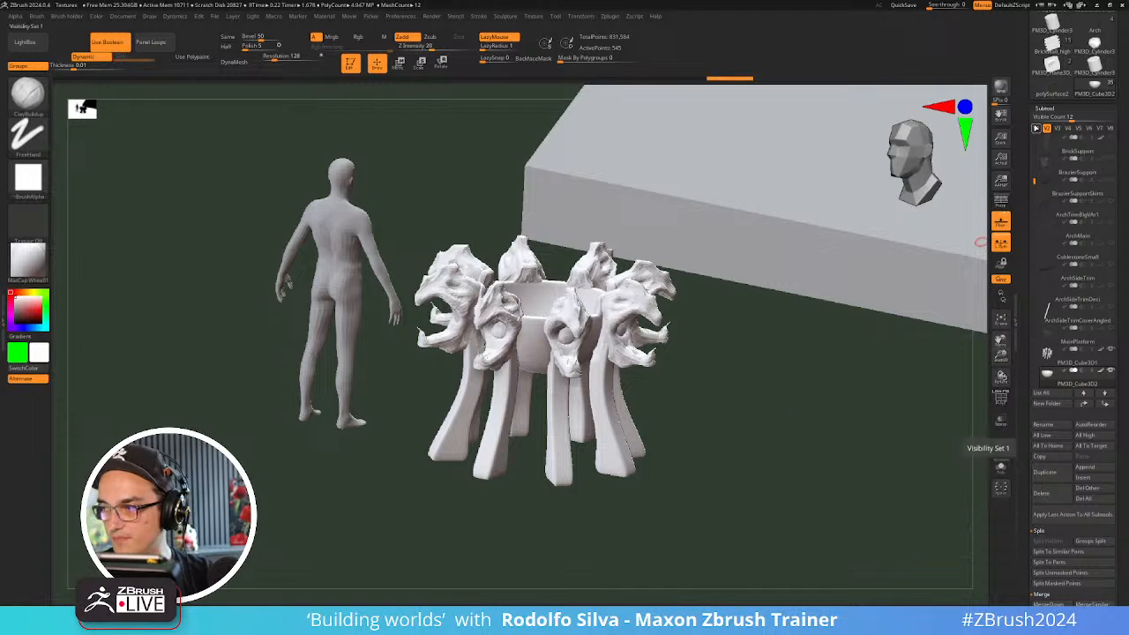
{"action": "left_click", "coordinate": [1036, 130]}
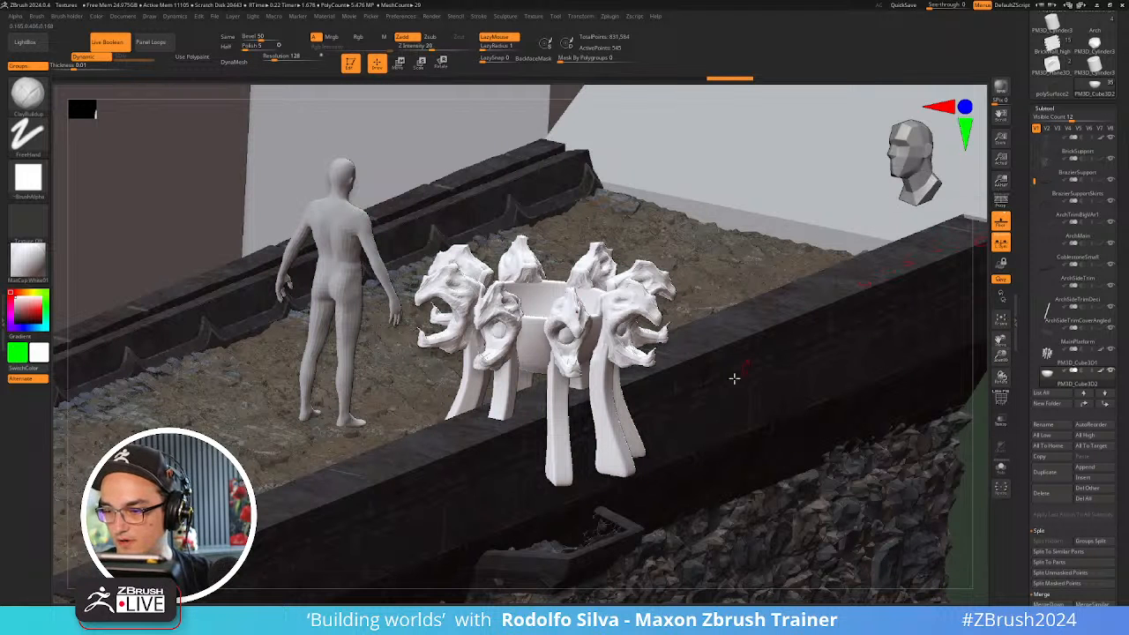
{"action": "left_click", "coordinate": [1047, 128]}
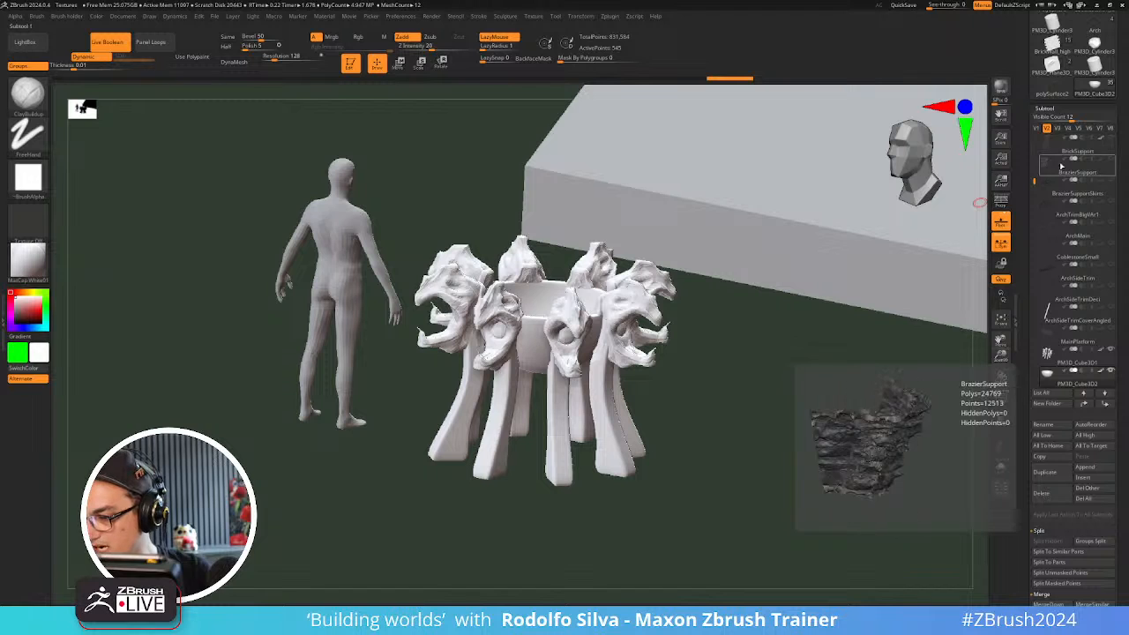
Make the BrazierSupport and BrazierSupportSkirts subtools visible beneath the bowl
{"action": "left_click", "coordinate": [1112, 159]}
{"action": "left_click", "coordinate": [1110, 181]}
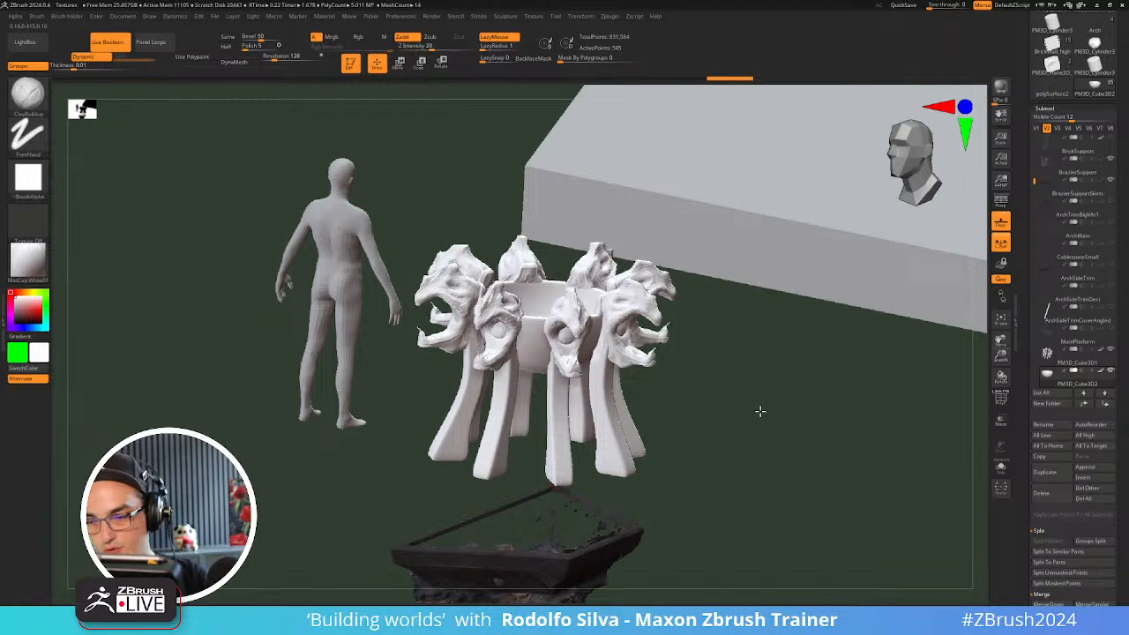
{"action": "left_click_drag", "start_coordinate": [760, 411], "coordinate": [924, 311]}
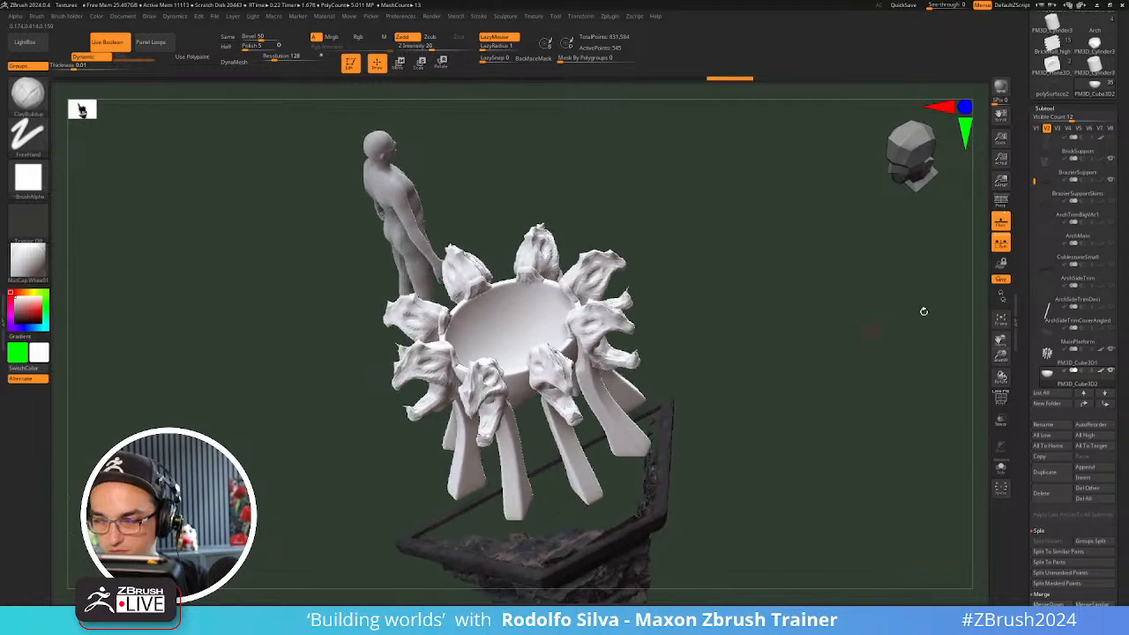
Examine how the arrayed bowl sits above the brazier support and look through the subtool list
{"action": "left_click_drag", "start_coordinate": [1027, 210], "coordinate": [1030, 118]}
{"action": "left_click_drag", "start_coordinate": [755, 456], "coordinate": [749, 396]}
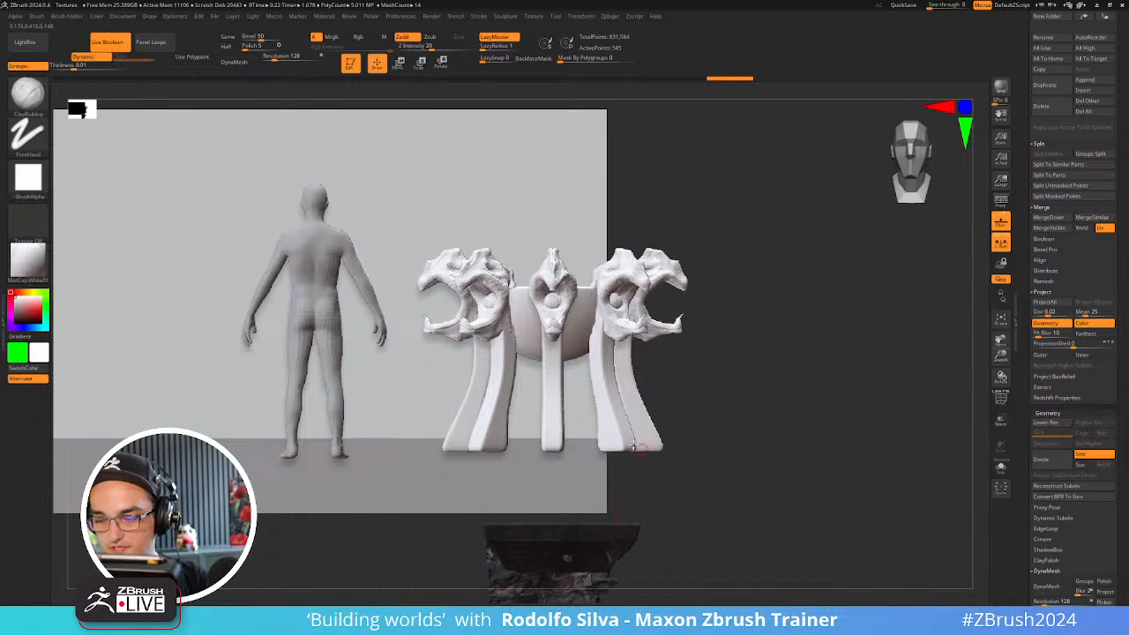
{"action": "left_click_drag", "start_coordinate": [730, 385], "coordinate": [789, 381]}
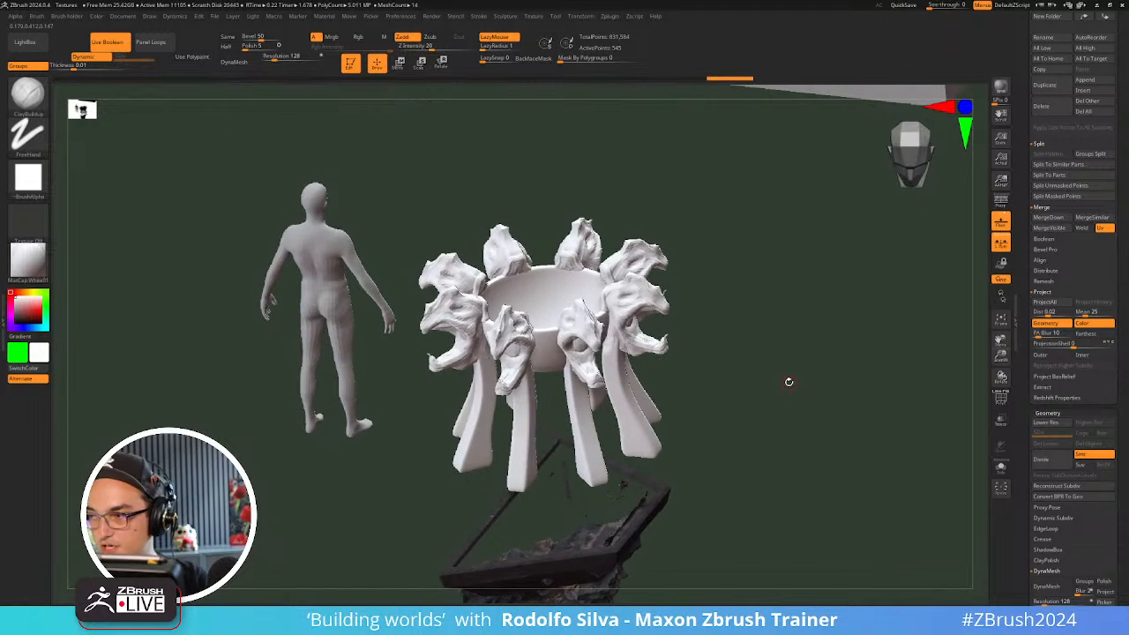
{"action": "scroll", "coordinate": [1056, 106], "scroll_direction": "up", "scroll_amount": 10}
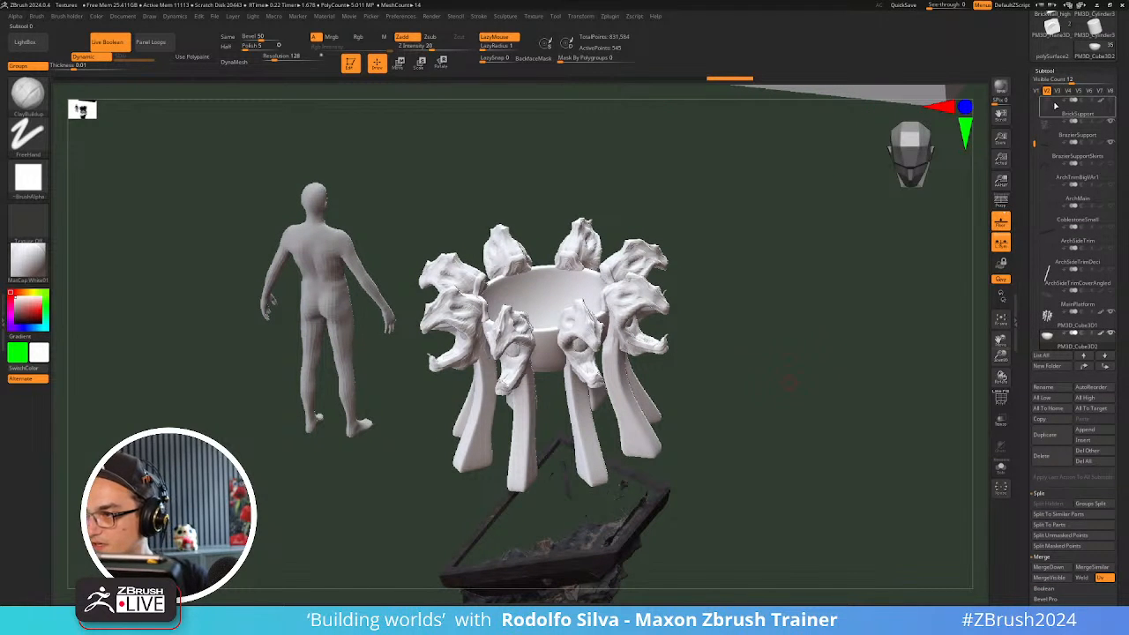
{"action": "scroll", "coordinate": [1056, 106], "scroll_direction": "up", "scroll_amount": 5}
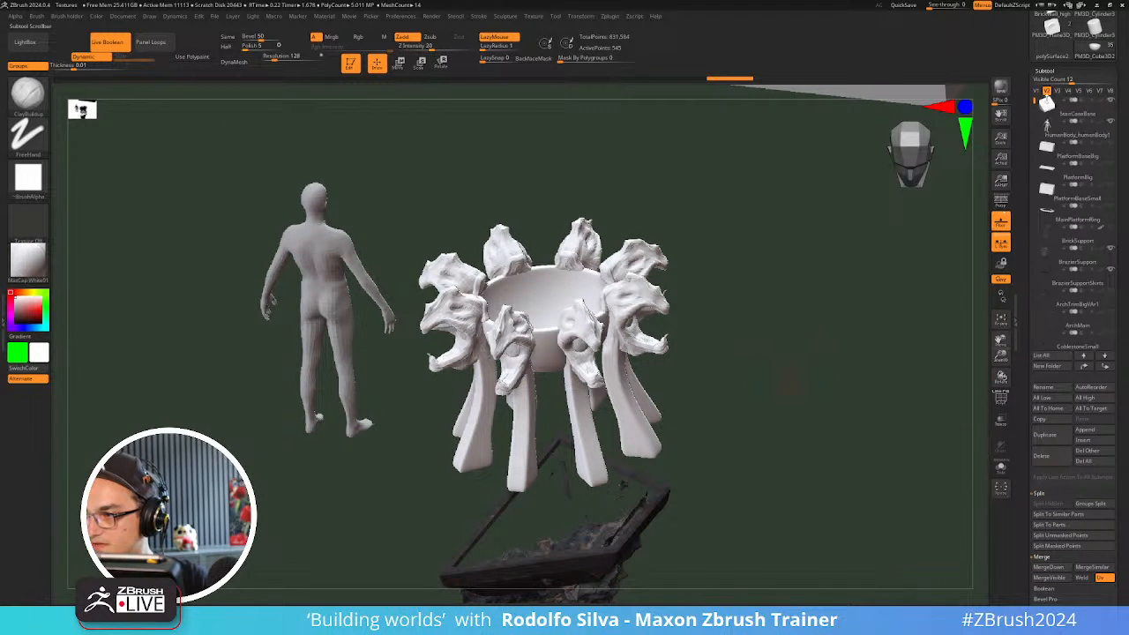
{"action": "scroll", "coordinate": [1048, 123], "scroll_direction": "down", "scroll_amount": 6}
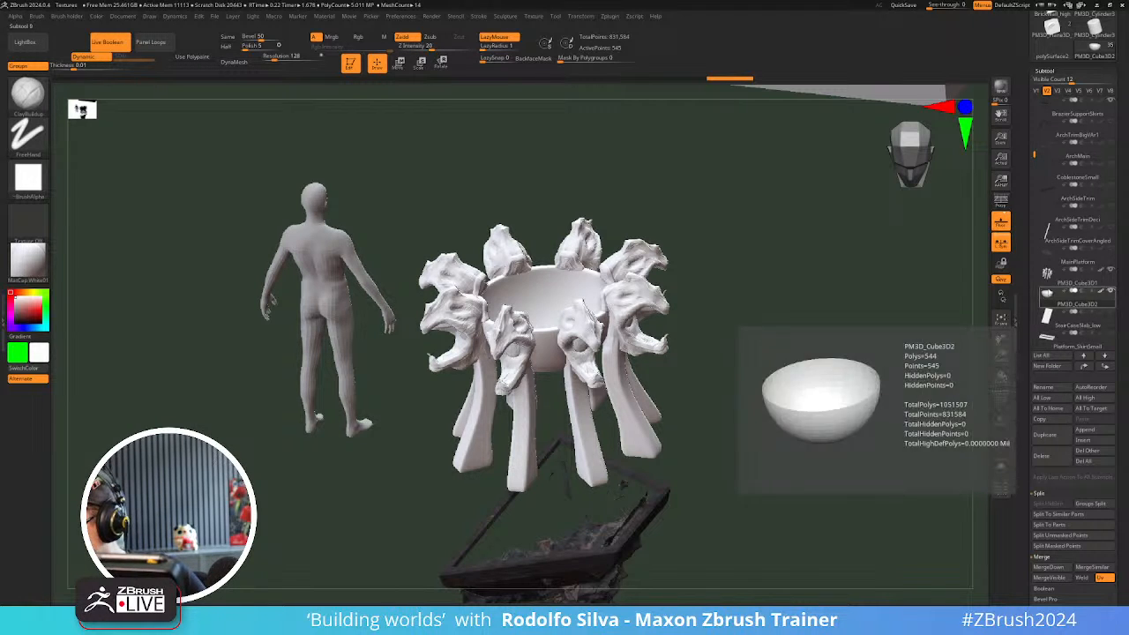
{"action": "mouse_move", "coordinate": [1048, 275]}
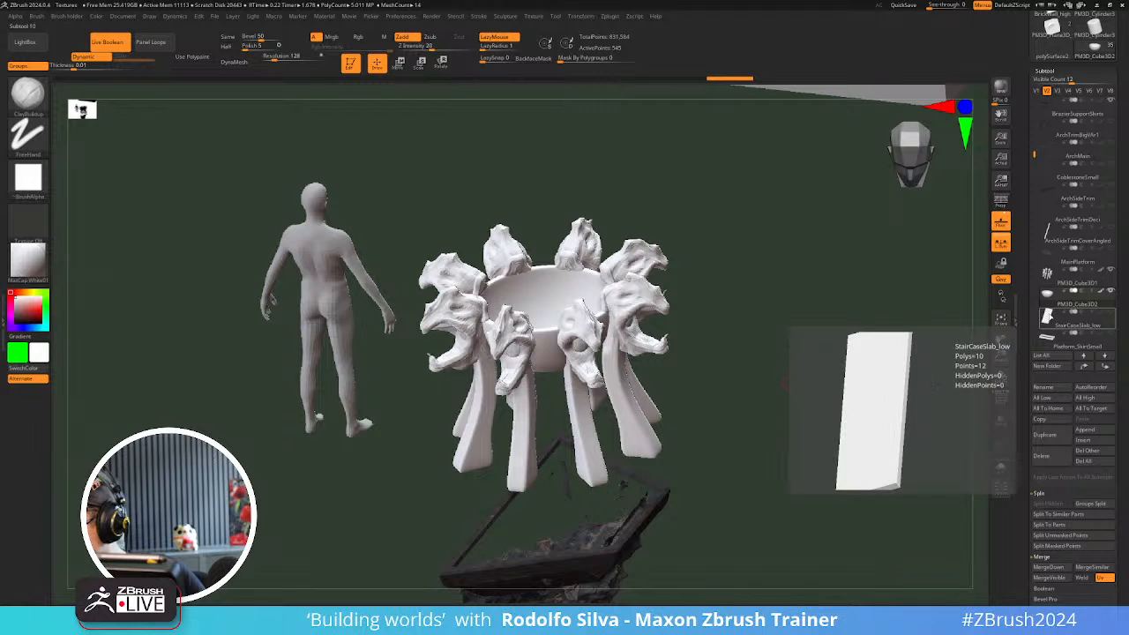
{"action": "left_click_drag", "start_coordinate": [1034, 242], "coordinate": [1058, 194]}
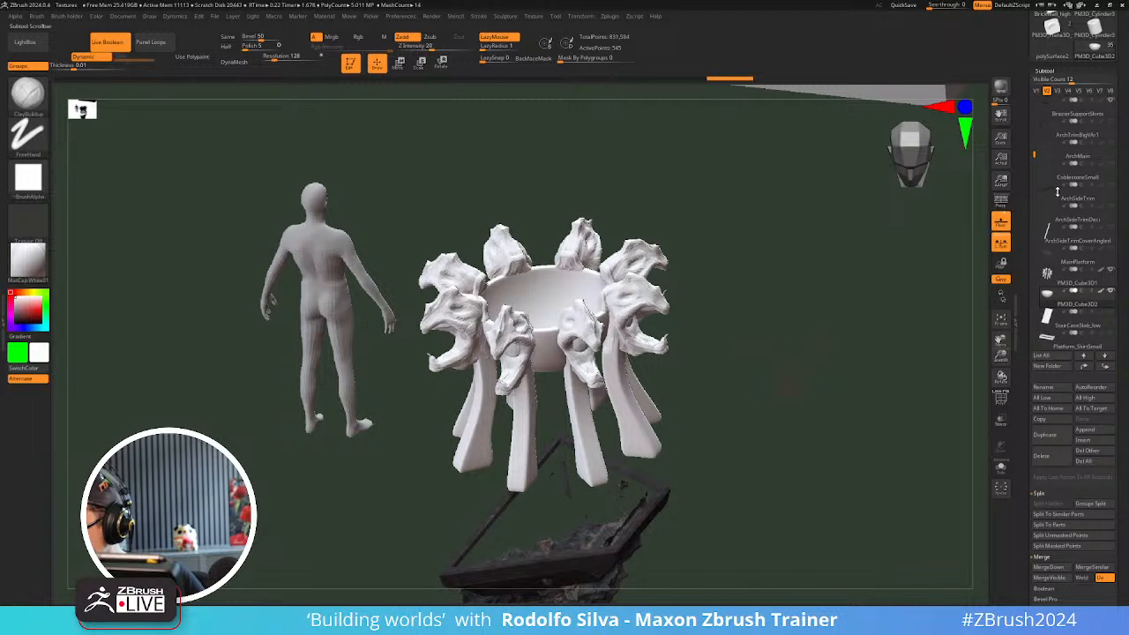
Make the ArchMain and CoblestoneSmall subtools visible and inspect the brazier beside the cobbled walkway from several angles
{"action": "left_click", "coordinate": [1111, 143]}
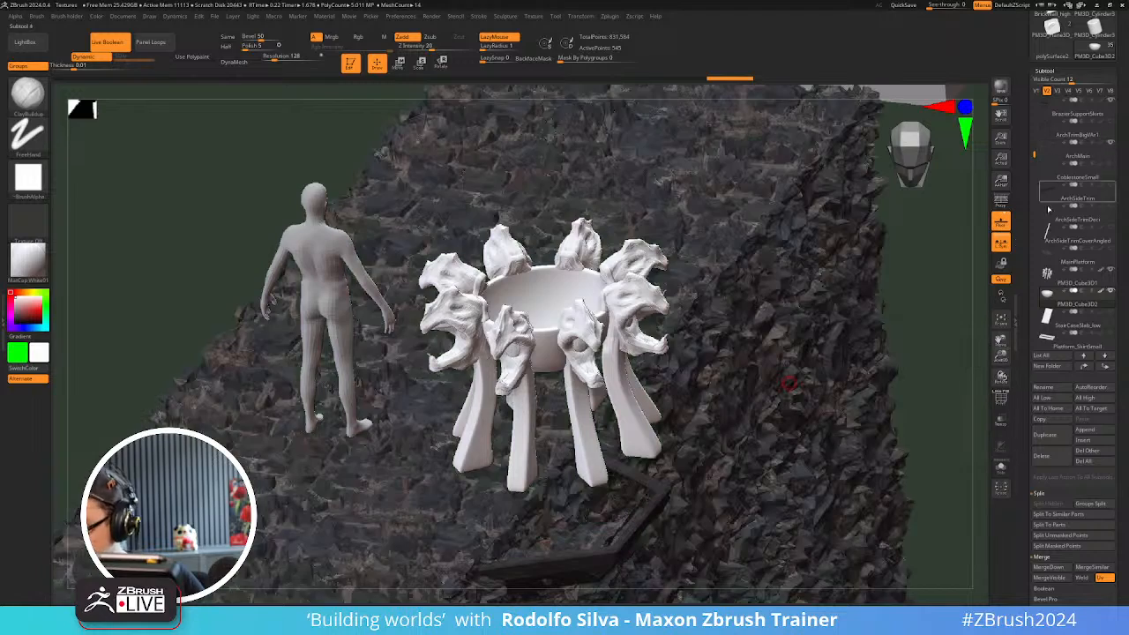
{"action": "mouse_move", "coordinate": [1103, 173]}
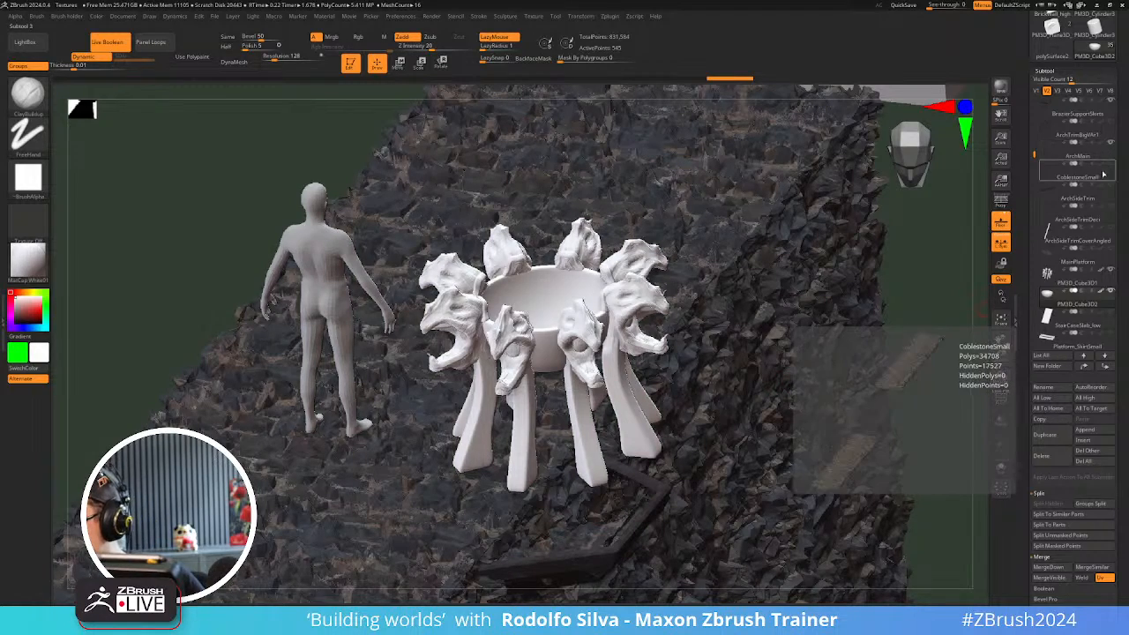
{"action": "left_click", "coordinate": [1112, 164]}
{"action": "left_click_drag", "start_coordinate": [938, 369], "coordinate": [746, 428], "text": "alt"}
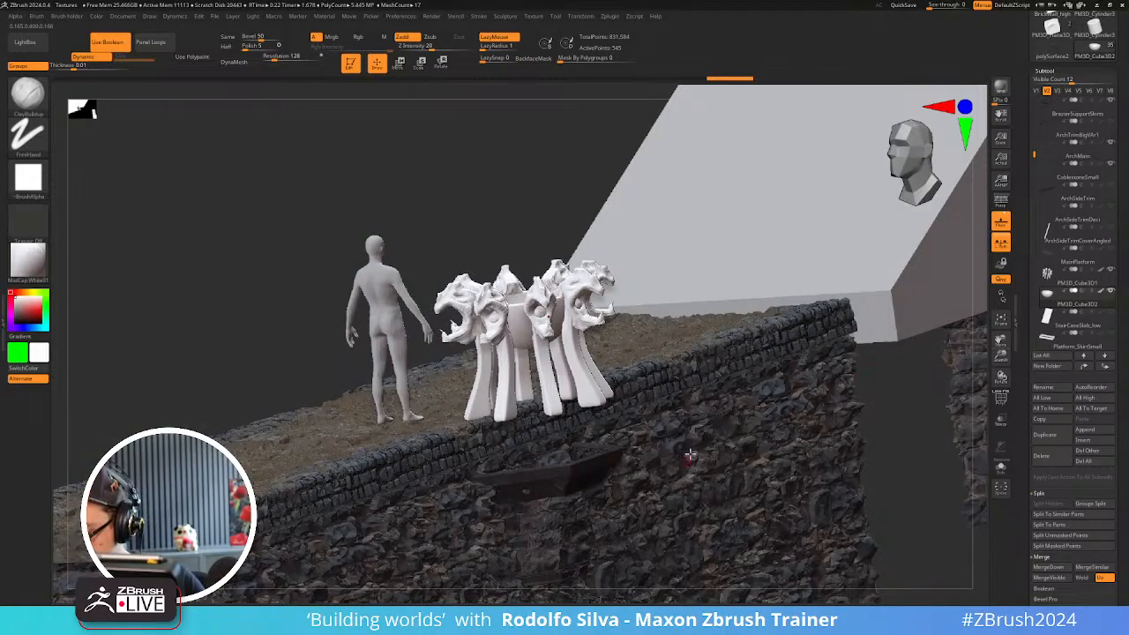
{"action": "left_click_drag", "start_coordinate": [882, 456], "coordinate": [804, 447]}
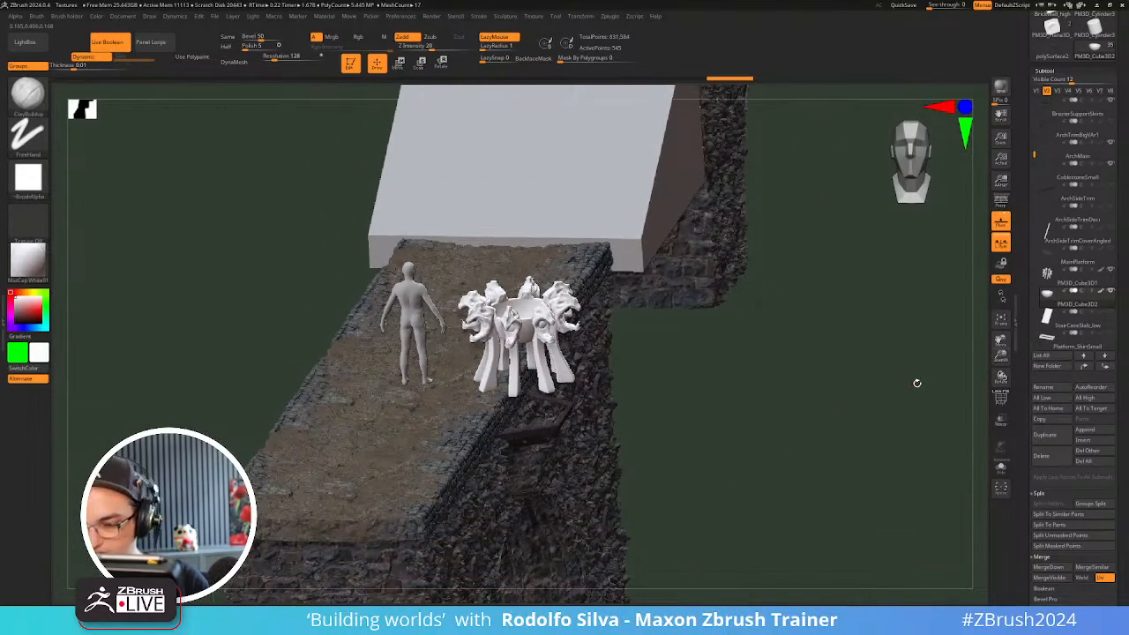
{"action": "left_click_drag", "start_coordinate": [865, 347], "coordinate": [905, 420]}
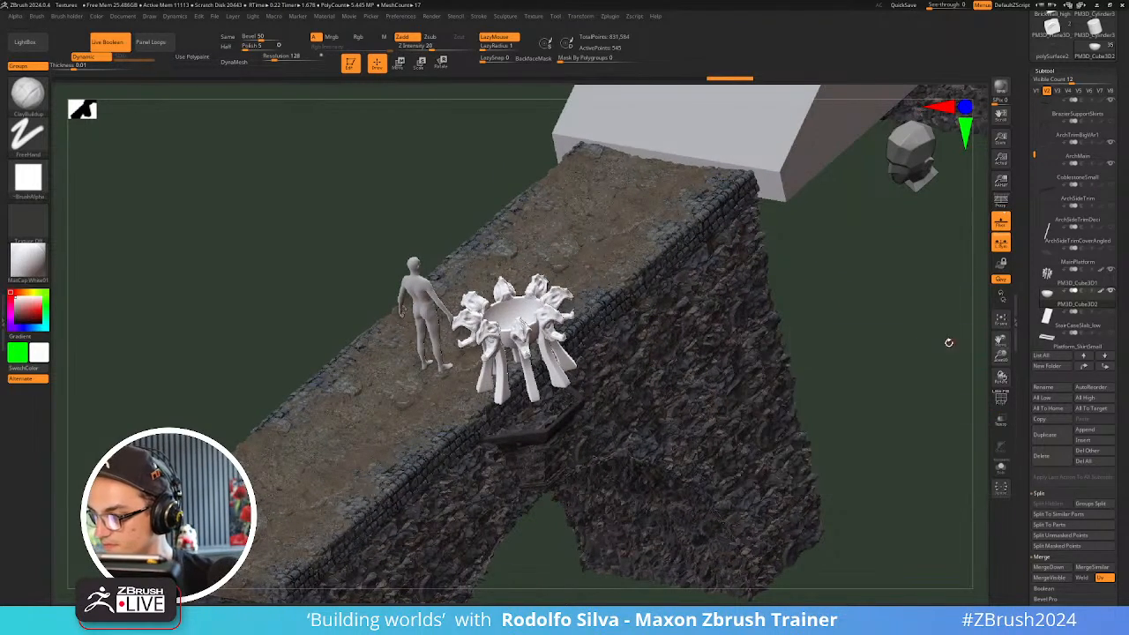
Make the ArchSideTrim and ArchSideTrimDeci subtools visible along the walkway edges
{"action": "left_click", "coordinate": [1113, 187]}
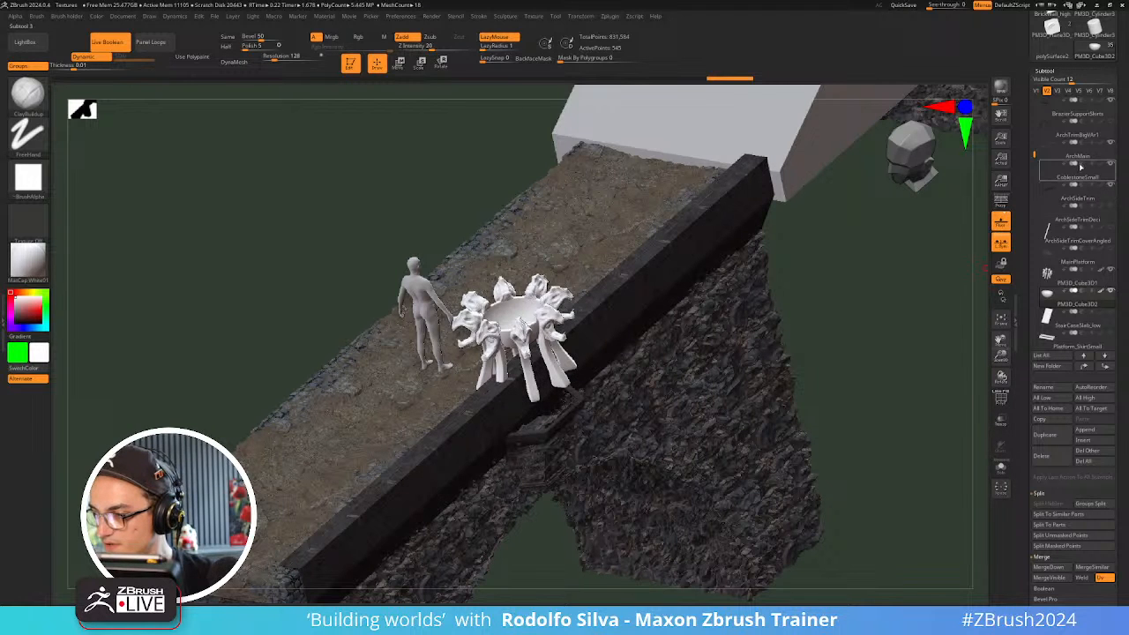
{"action": "mouse_move", "coordinate": [1088, 168]}
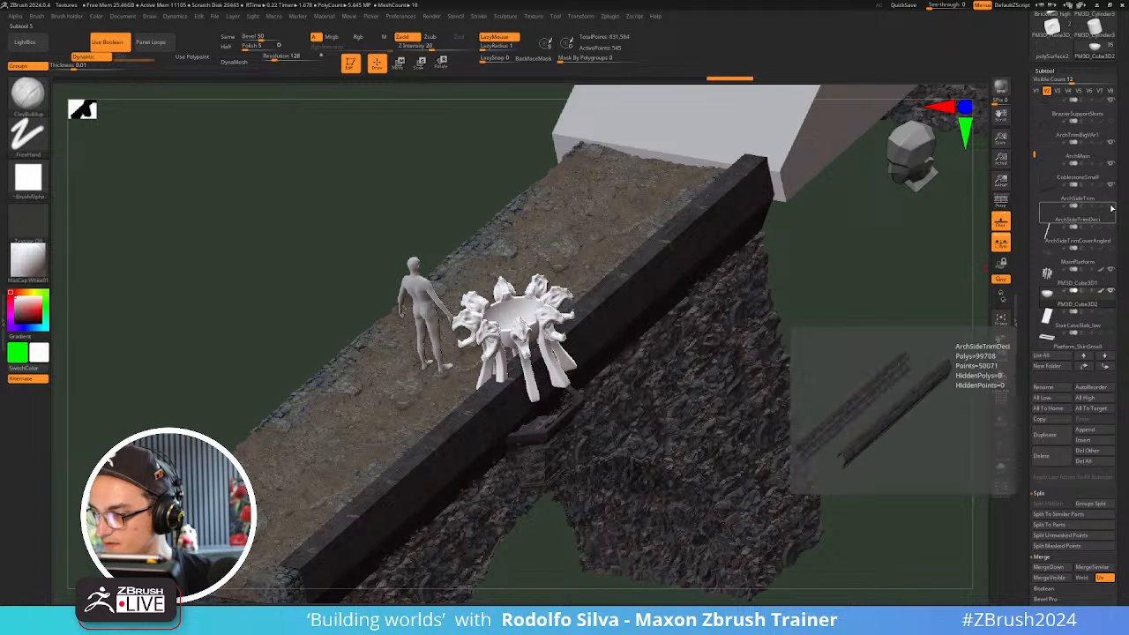
{"action": "left_click", "coordinate": [1113, 209]}
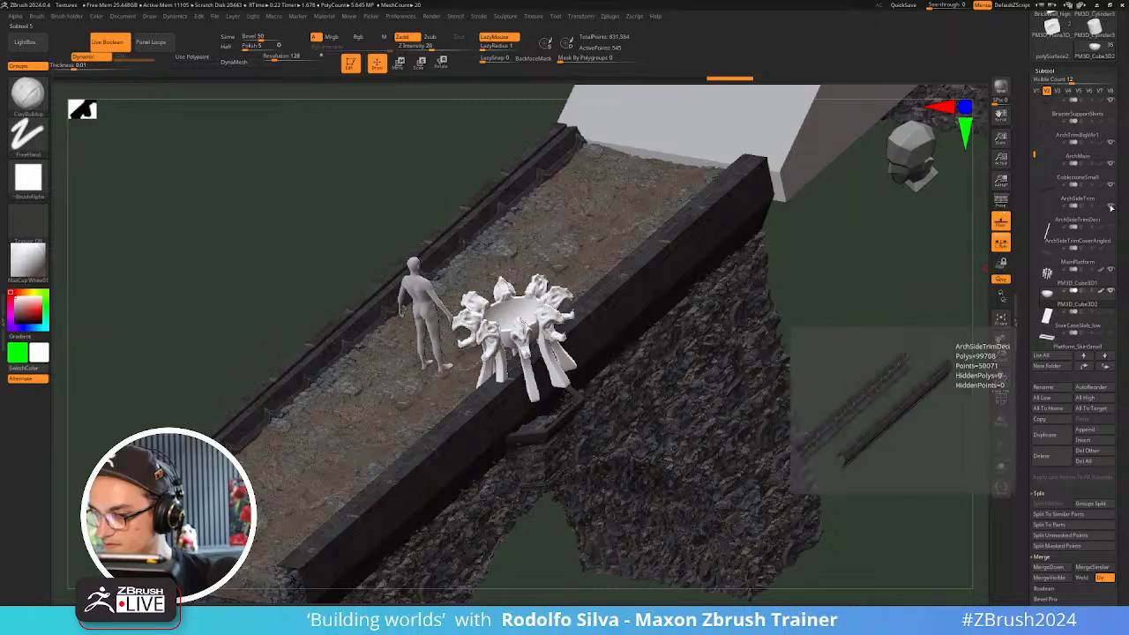
{"action": "left_click_drag", "start_coordinate": [934, 320], "coordinate": [944, 289]}
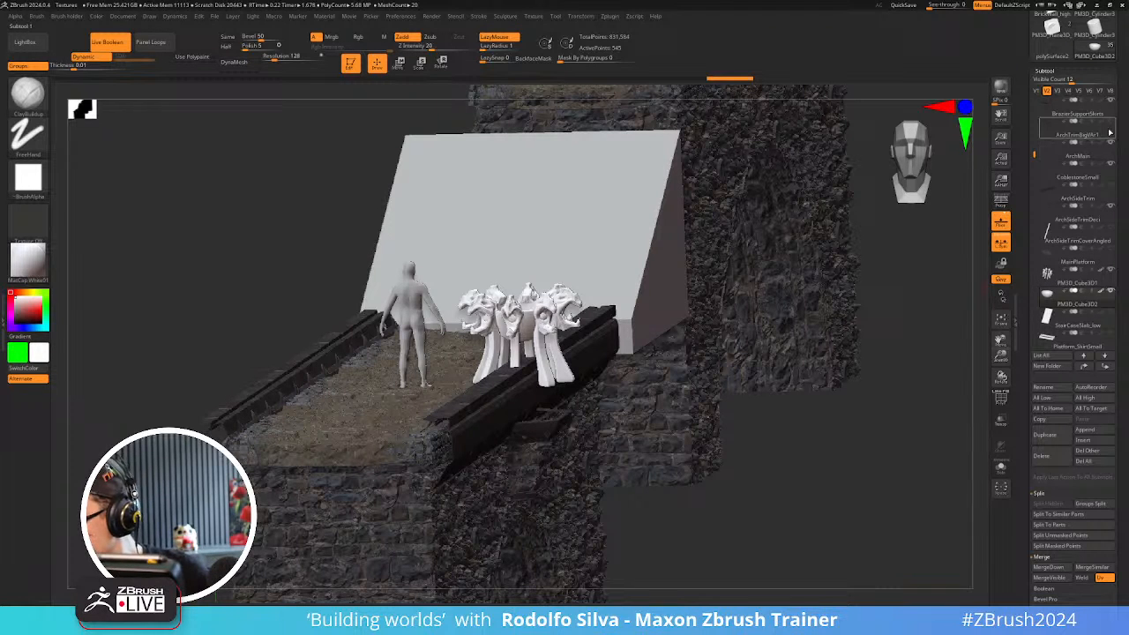
Make the ArchSideTrimCover subtool visible and check how the brazier legs meet the trimmed walkway edge
{"action": "left_click_drag", "start_coordinate": [1034, 153], "coordinate": [1042, 281]}
{"action": "mouse_move", "coordinate": [1089, 296]}
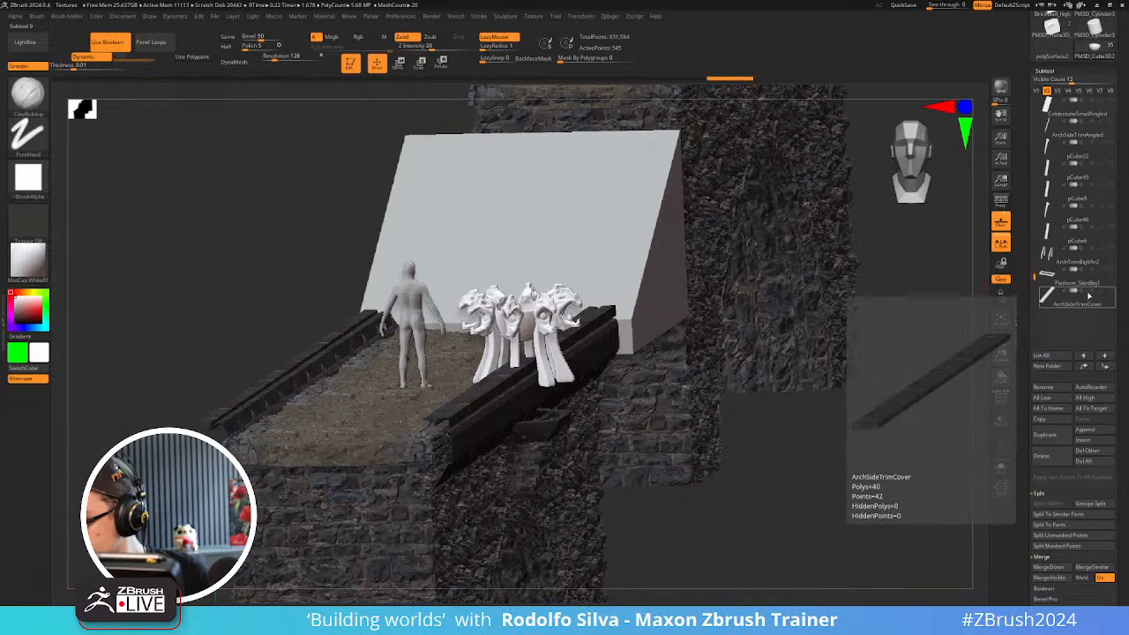
{"action": "left_click_drag", "start_coordinate": [815, 475], "coordinate": [869, 466]}
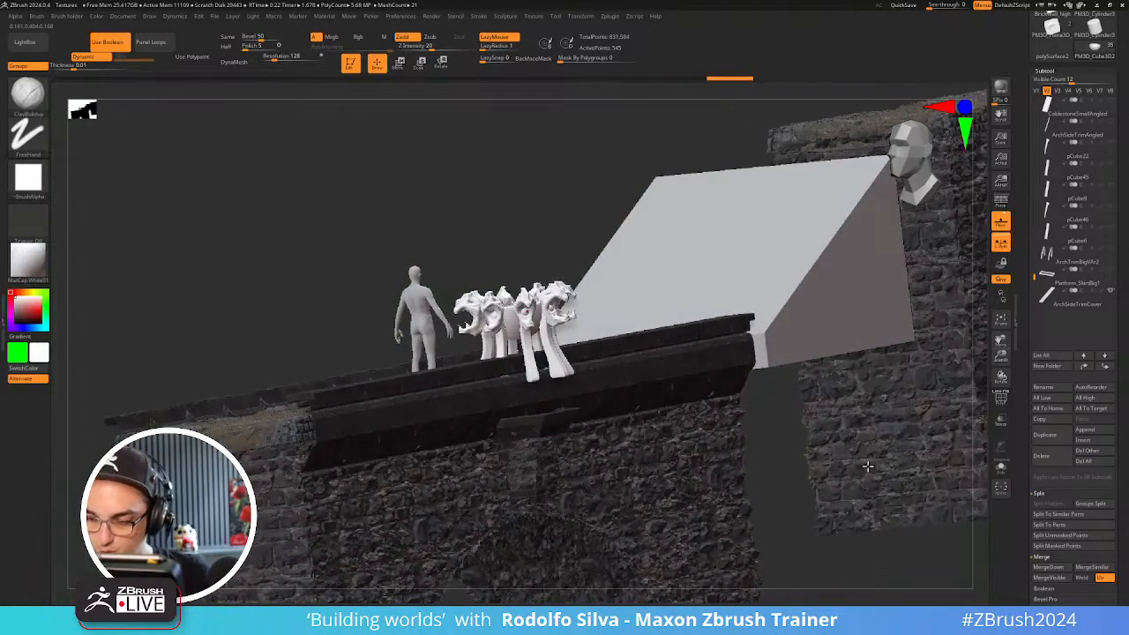
{"action": "left_click_drag", "start_coordinate": [791, 487], "coordinate": [814, 485], "text": "alt"}
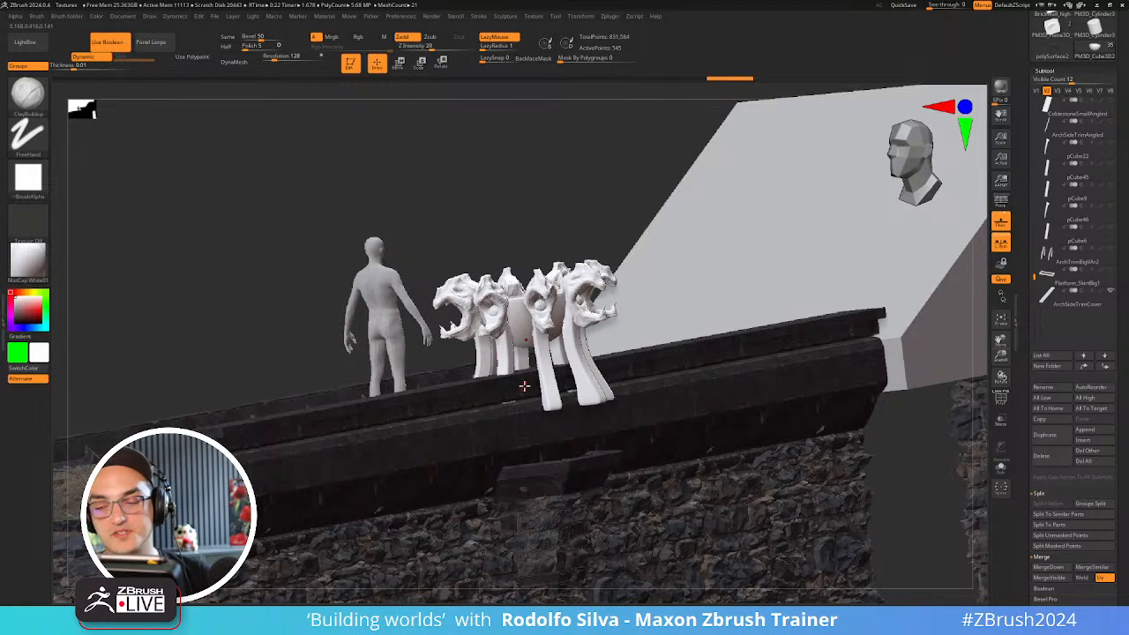
{"action": "left_click_drag", "start_coordinate": [524, 386], "coordinate": [685, 368]}
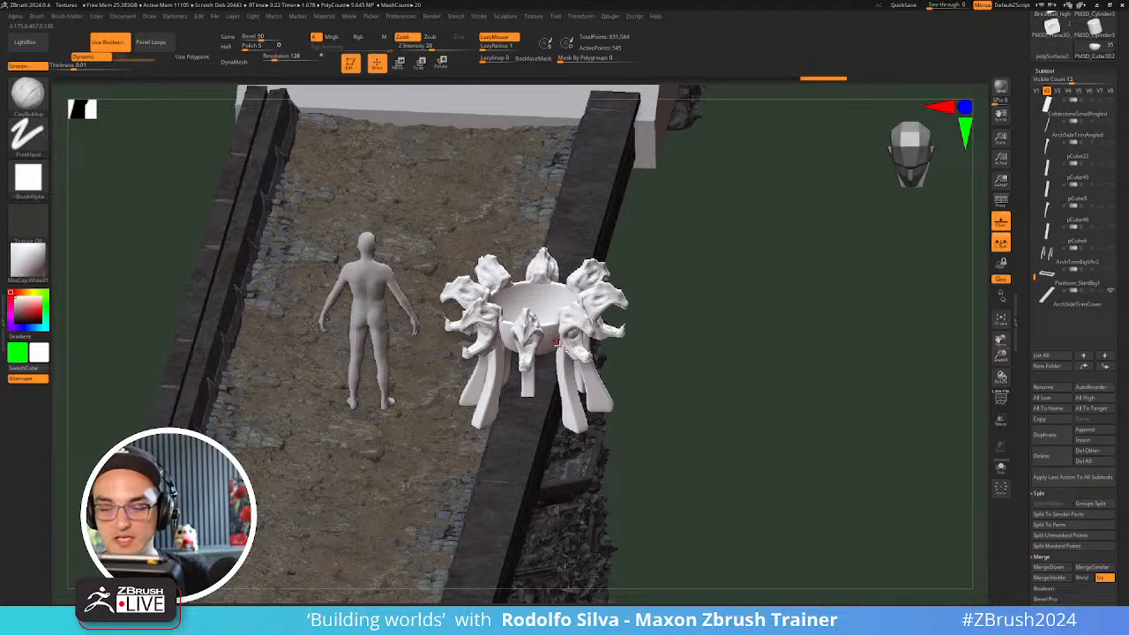
Make the creature-head support the active subtool and display only its single original beside the bowl
{"action": "left_click", "coordinate": [581, 334], "text": "alt"}
{"action": "left_click", "coordinate": [584, 335], "text": "ctrl+shift"}
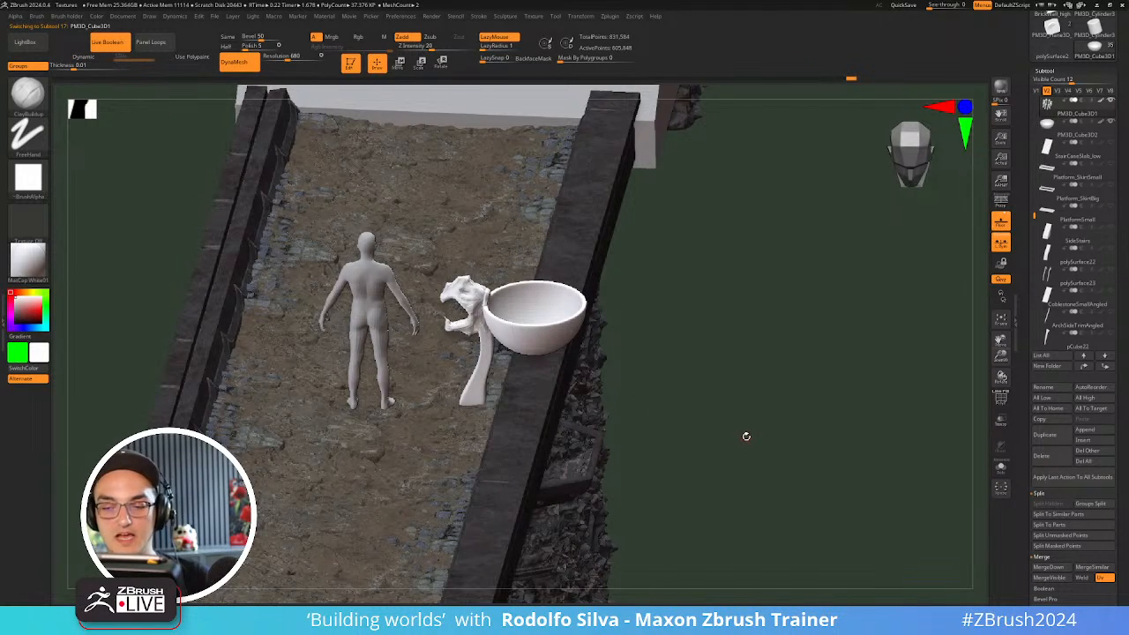
{"action": "left_click_drag", "start_coordinate": [747, 436], "coordinate": [600, 388]}
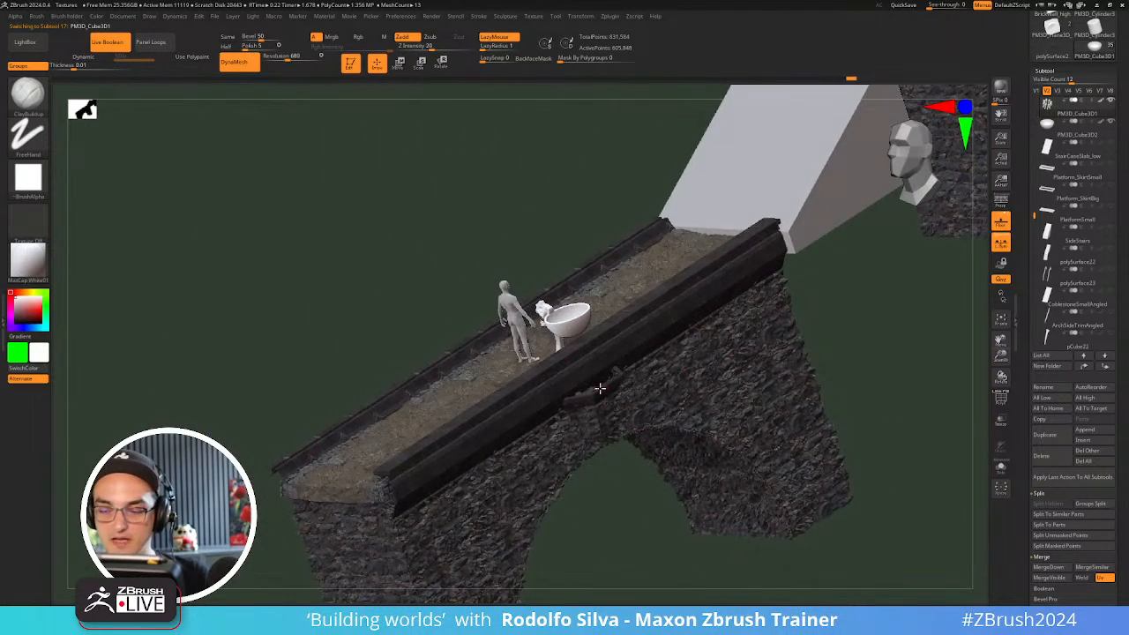
{"action": "left_click_drag", "start_coordinate": [664, 541], "coordinate": [662, 458], "text": "alt"}
{"action": "left_click_drag", "start_coordinate": [819, 441], "coordinate": [427, 353], "text": "shift"}
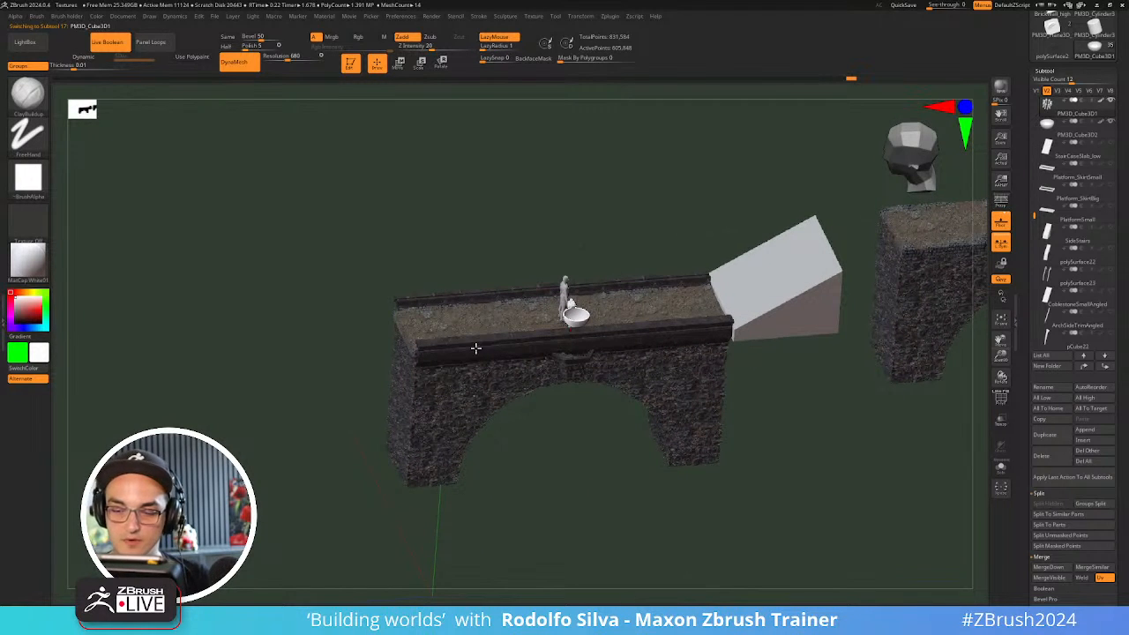
Show visibility set V1, examine the single support and bowl against the whole bridge, and return to set V2
{"action": "left_click_drag", "start_coordinate": [732, 447], "coordinate": [548, 569], "text": "alt"}
{"action": "left_click_drag", "start_coordinate": [673, 521], "coordinate": [701, 503], "text": "alt"}
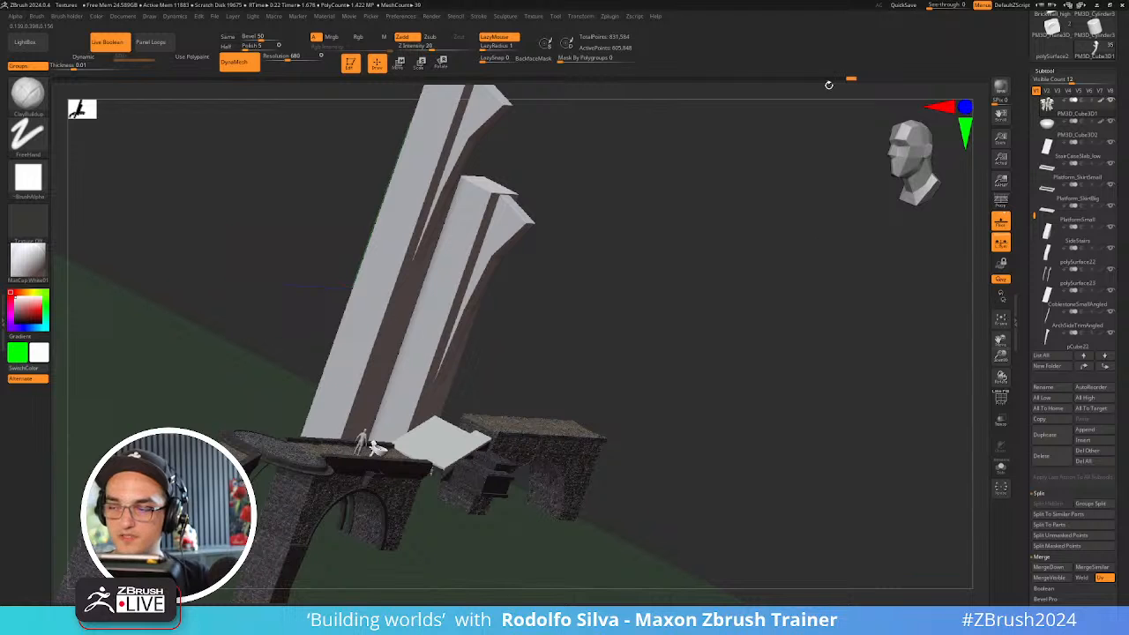
{"action": "left_click_drag", "start_coordinate": [933, 235], "coordinate": [830, 377], "text": "shift"}
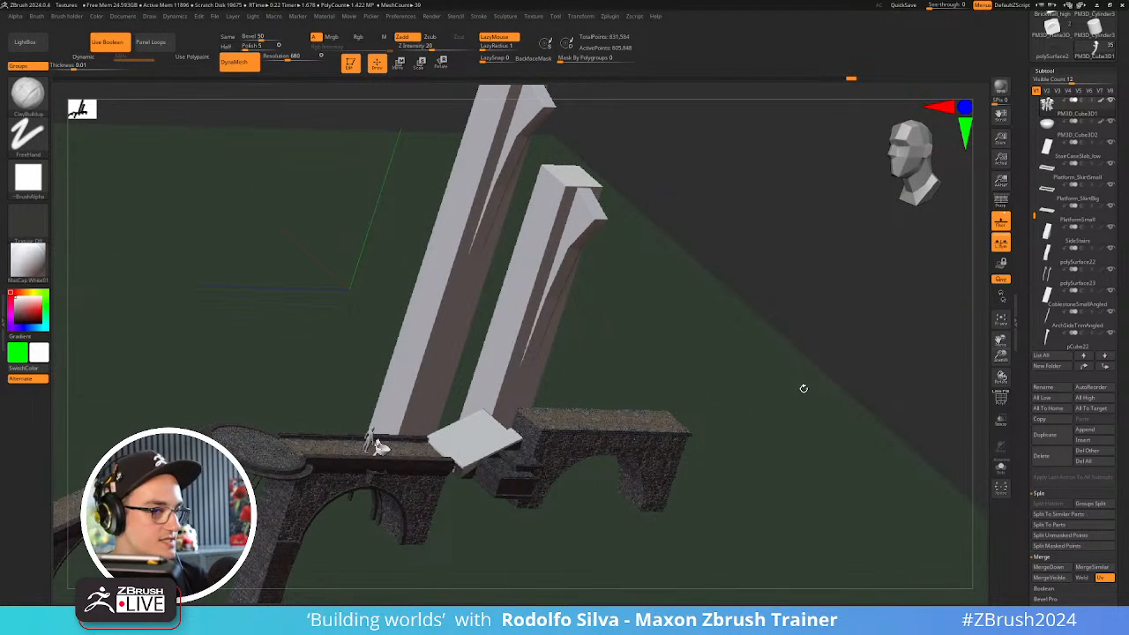
{"action": "left_click_drag", "start_coordinate": [802, 393], "coordinate": [730, 368]}
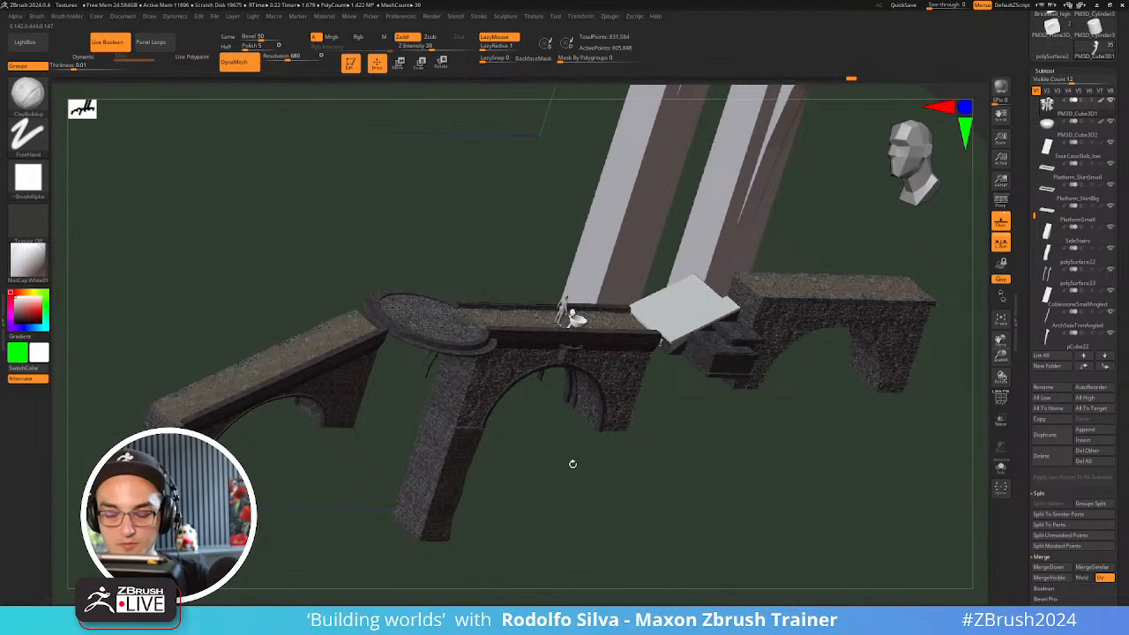
{"action": "left_click_drag", "start_coordinate": [573, 462], "coordinate": [594, 471]}
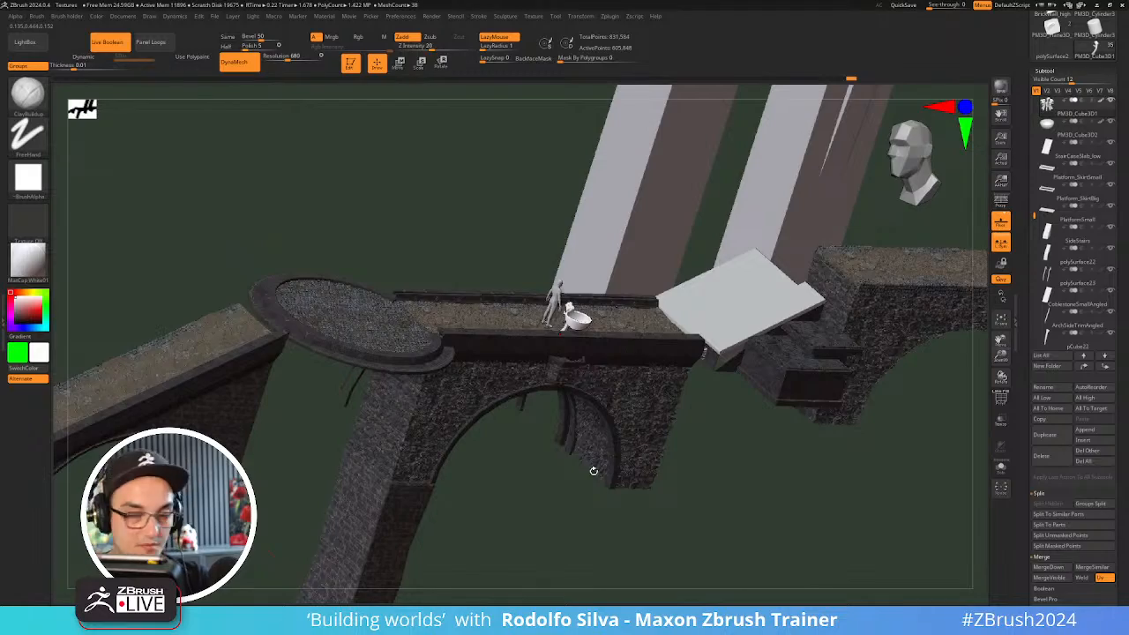
{"action": "left_click_drag", "start_coordinate": [731, 456], "coordinate": [736, 400]}
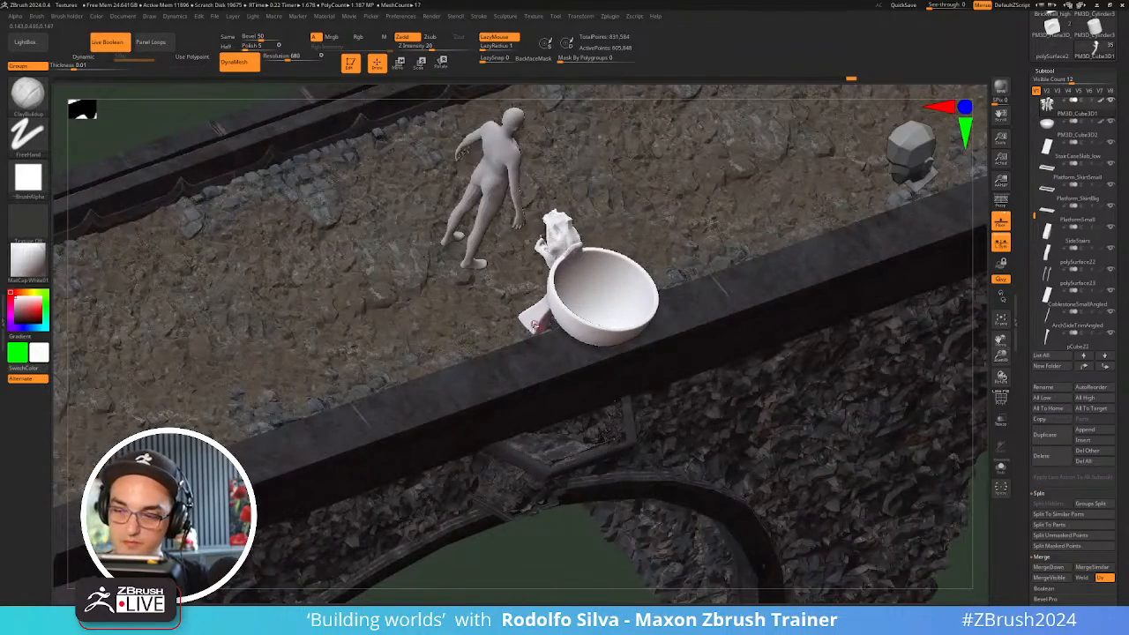
{"action": "left_click_drag", "start_coordinate": [588, 553], "coordinate": [606, 402]}
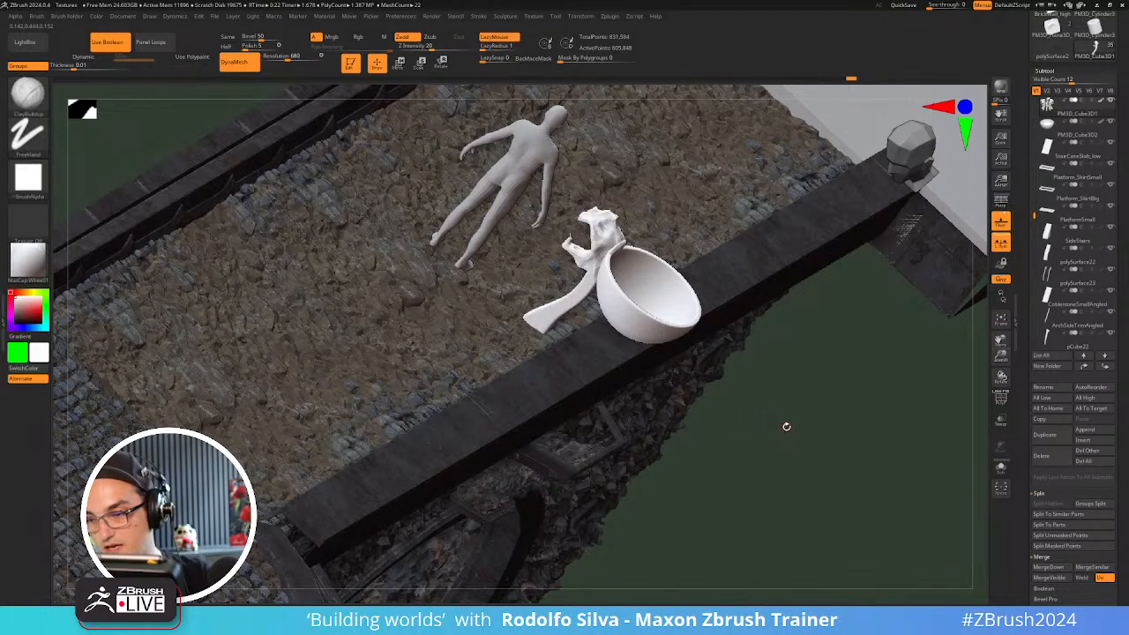
{"action": "left_click_drag", "start_coordinate": [784, 423], "coordinate": [800, 414]}
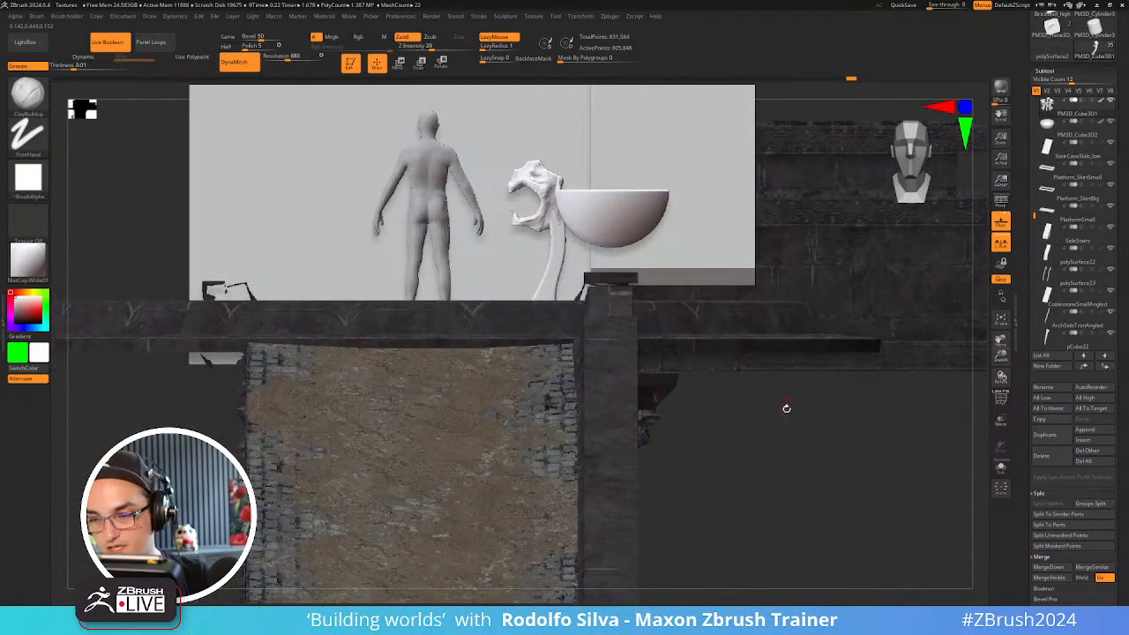
{"action": "left_click_drag", "start_coordinate": [786, 409], "coordinate": [787, 435]}
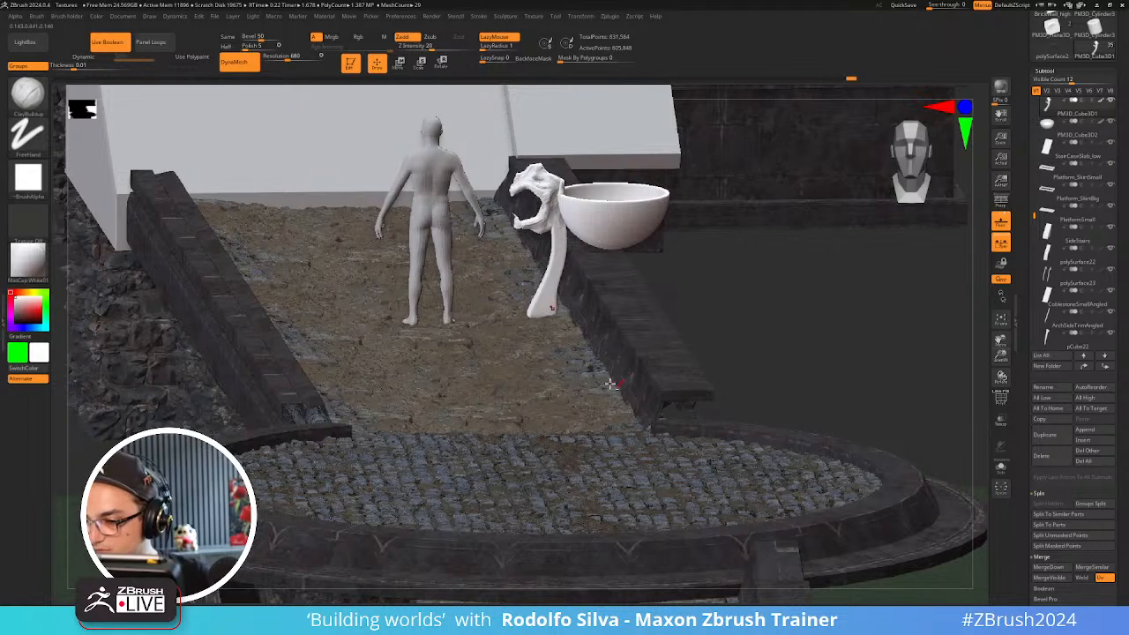
{"action": "left_click_drag", "start_coordinate": [847, 291], "coordinate": [817, 444]}
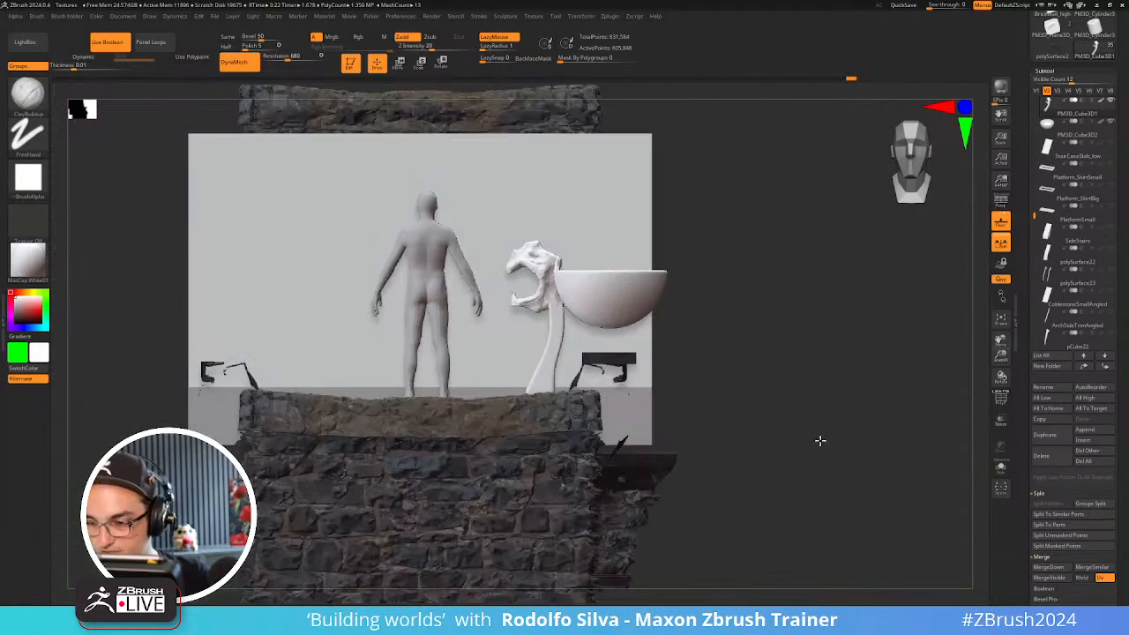
Widen the neck support's foot in profile with the Move Infinite Depth brush, isolating the subtool with Solo
{"action": "key", "text": "b"}
{"action": "key", "text": "m"}
{"action": "key", "text": "i"}
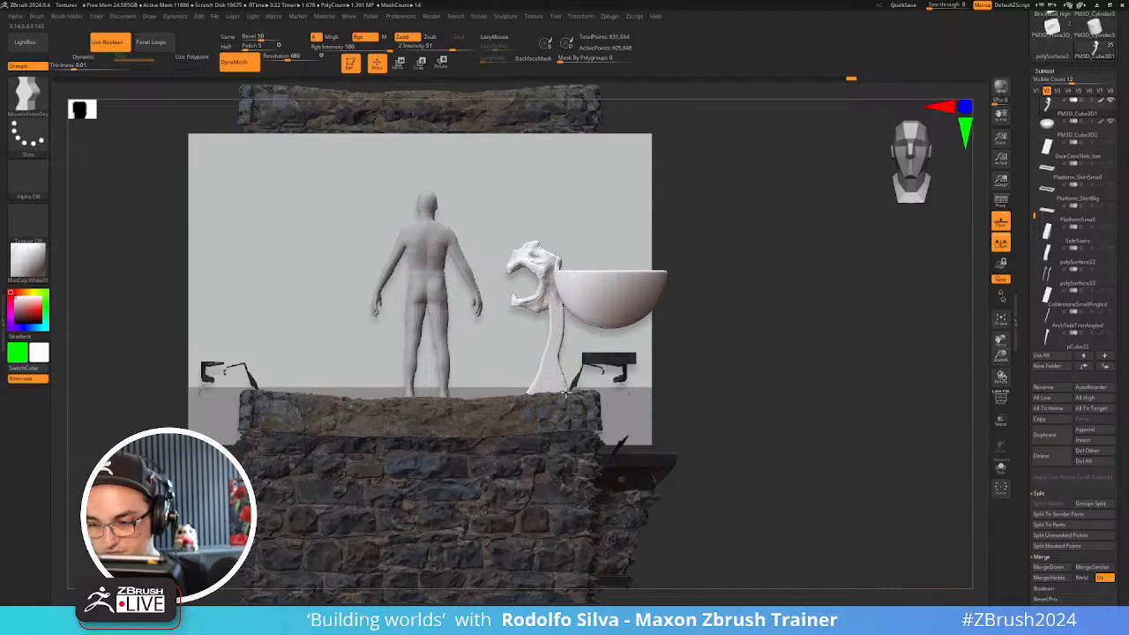
{"action": "left_click_drag", "start_coordinate": [685, 396], "coordinate": [552, 377]}
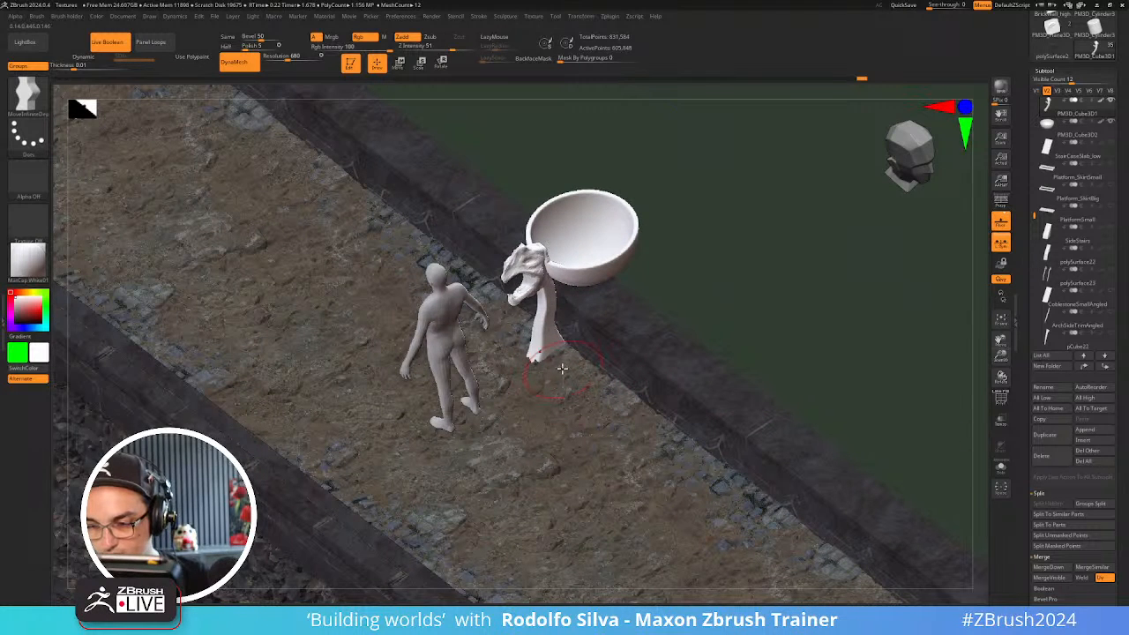
{"action": "key", "text": "alt+s"}
{"action": "left_click_drag", "start_coordinate": [667, 359], "coordinate": [671, 338], "text": "shift"}
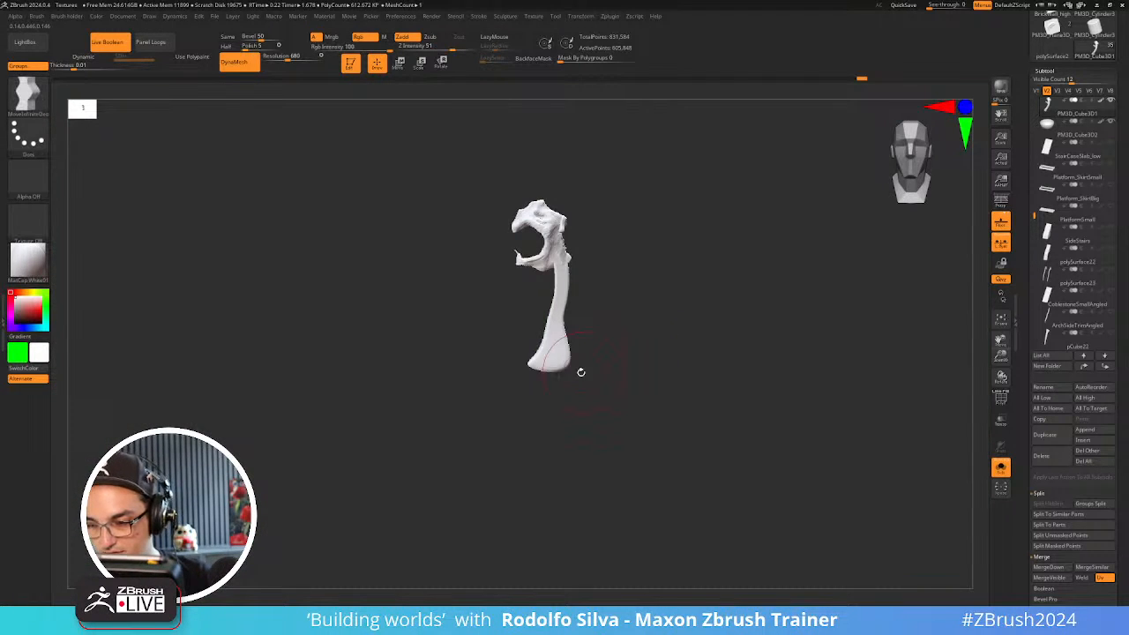
{"action": "left_click_drag", "start_coordinate": [584, 372], "coordinate": [600, 391]}
Adjust the draw size and flare the support's foot outward on both sides as seen from the front
{"action": "key", "text": "s"}
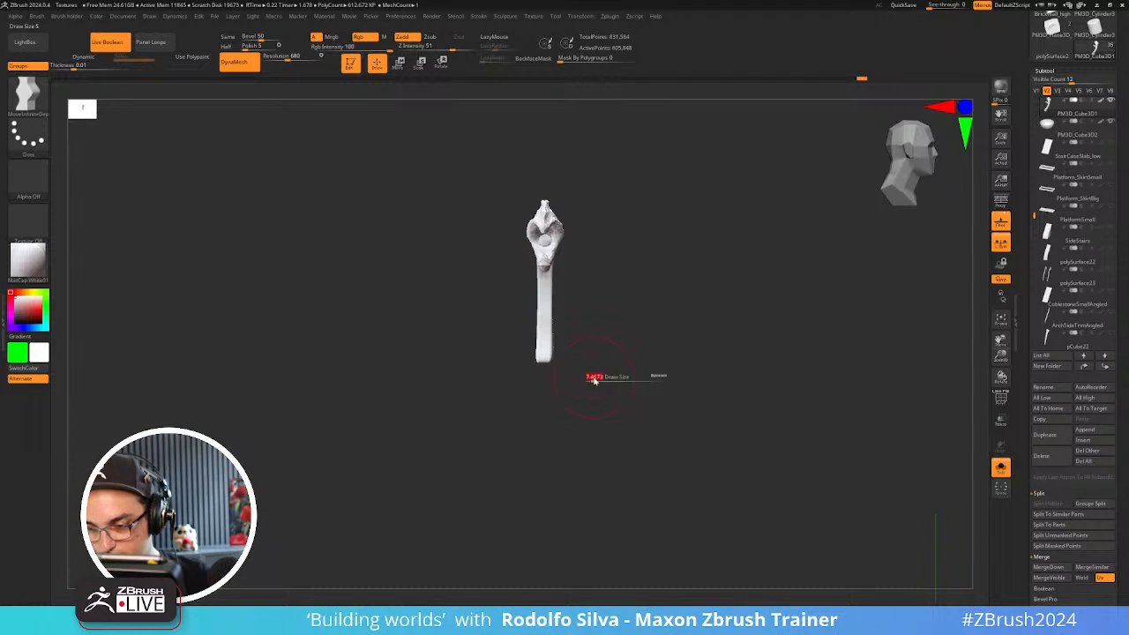
{"action": "key", "text": "shift+f"}
{"action": "key", "text": "shift+f"}
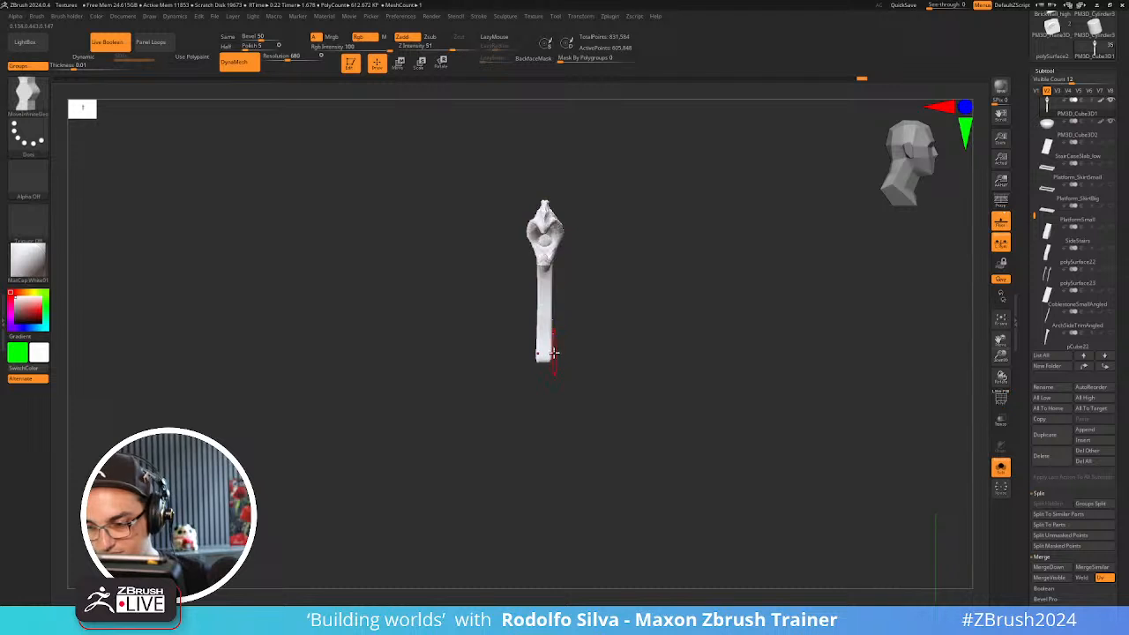
{"action": "left_click_drag", "start_coordinate": [577, 360], "coordinate": [566, 369]}
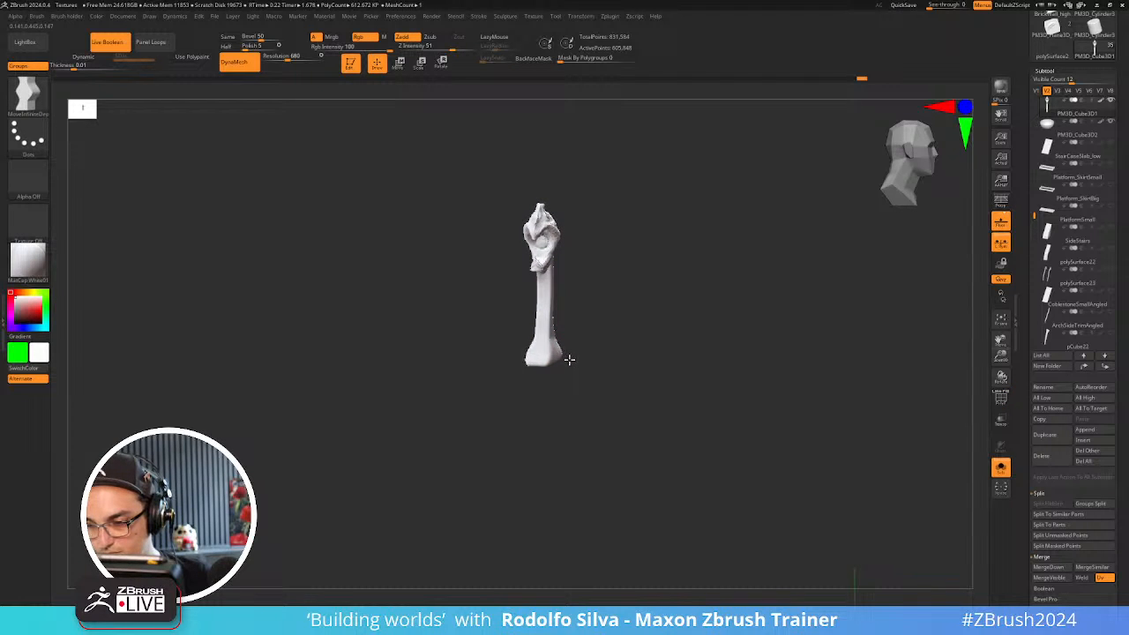
{"action": "mouse_move", "coordinate": [571, 360]}
{"action": "left_mouse_down"}
{"action": "mouse_move", "coordinate": [594, 365]}
{"action": "mouse_move", "coordinate": [600, 326]}
{"action": "mouse_move", "coordinate": [540, 337]}
{"action": "mouse_move", "coordinate": [617, 319]}
{"action": "mouse_move", "coordinate": [583, 325]}
{"action": "left_mouse_up"}
{"action": "key", "text": "ctrl"}
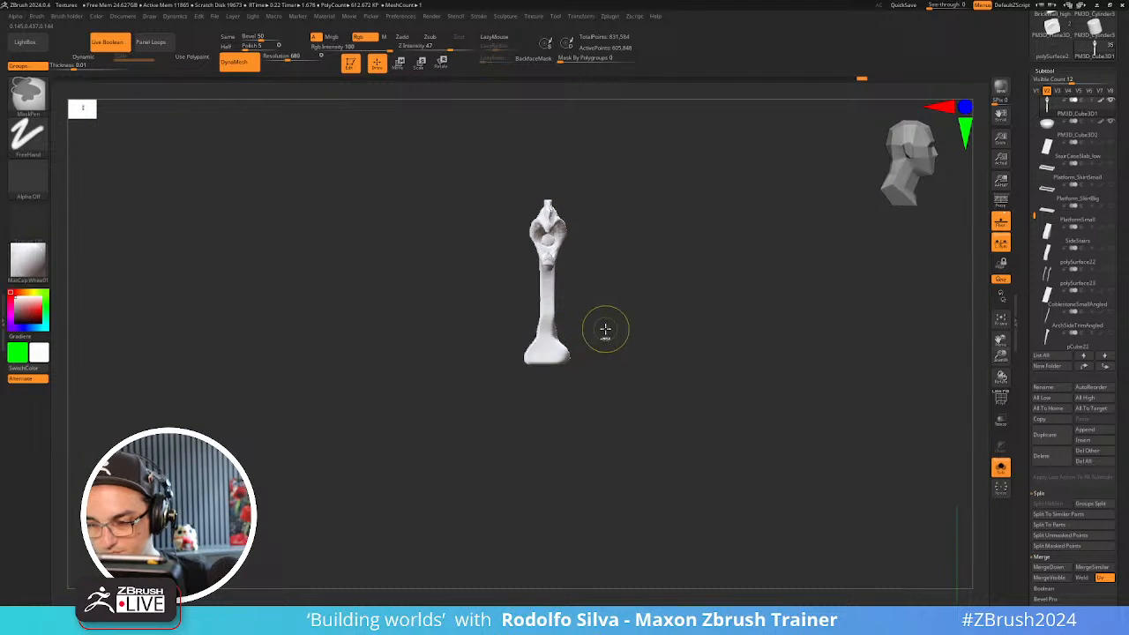
Refine the flare above the support's foot from the front with the Move brush
{"action": "key", "text": "b"}
{"action": "key", "text": "m"}
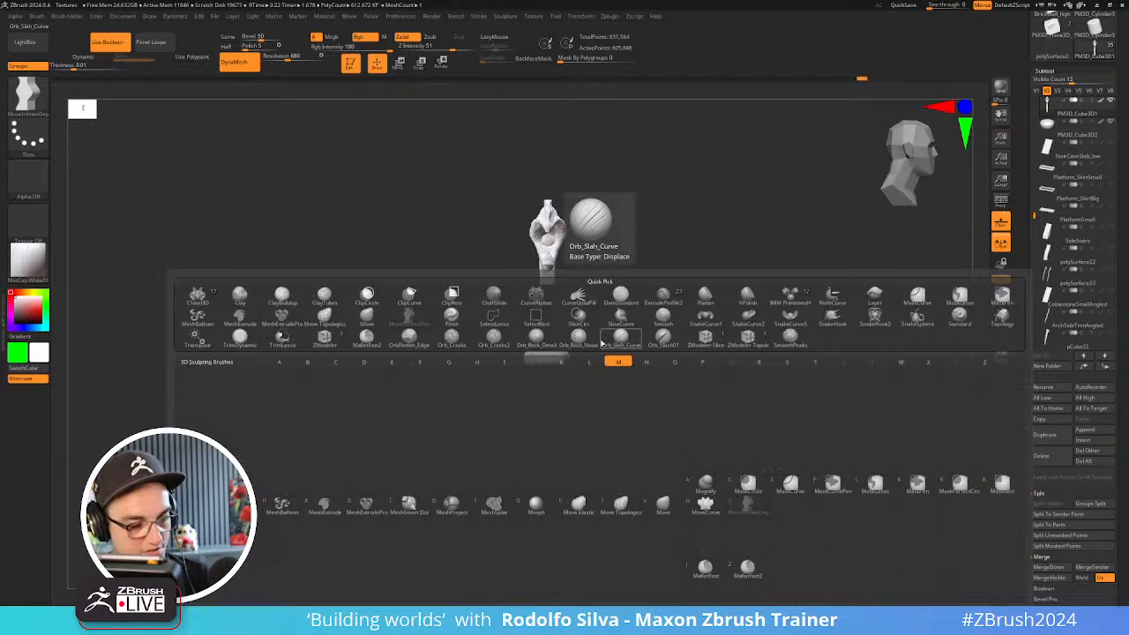
{"action": "key", "text": "v"}
{"action": "key", "text": "s"}
{"action": "left_click_drag", "start_coordinate": [607, 330], "coordinate": [605, 330]}
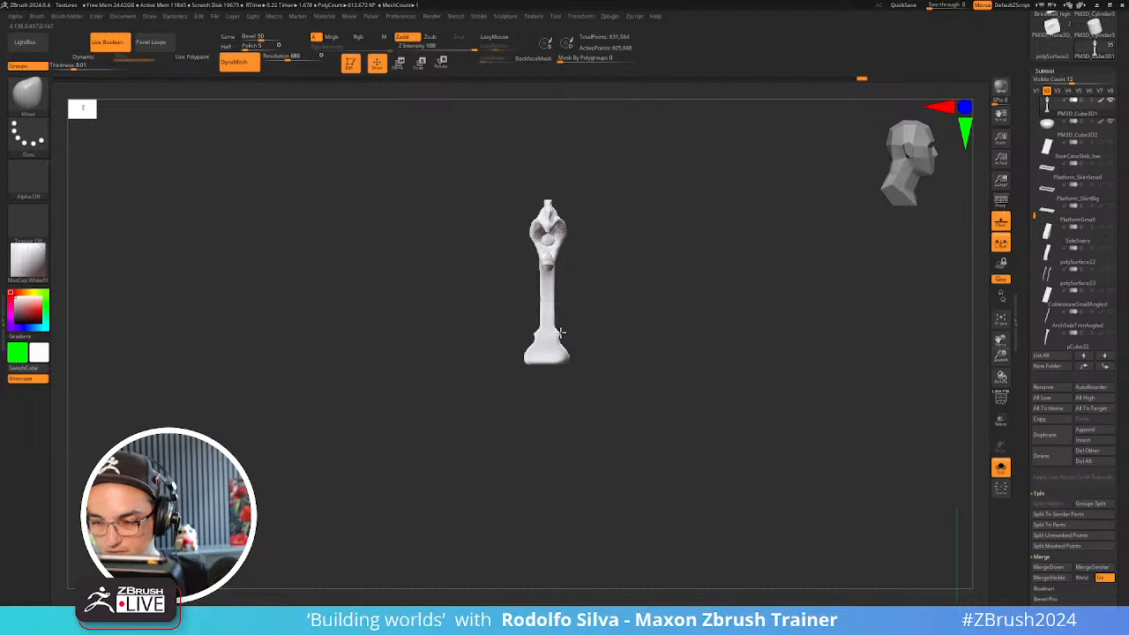
{"action": "key", "text": "shift+g"}
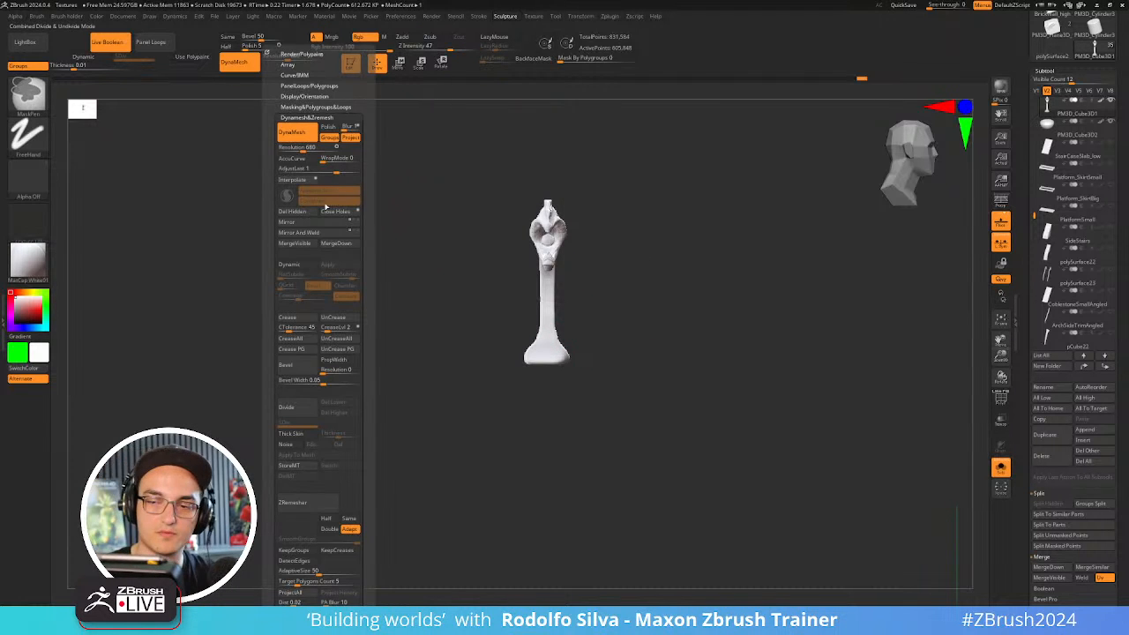
{"action": "mouse_move", "coordinate": [594, 329]}
{"action": "left_mouse_down", "text": "alt"}
{"action": "mouse_move", "coordinate": [613, 360]}
{"action": "mouse_move", "coordinate": [580, 375]}
{"action": "mouse_move", "coordinate": [662, 365]}
{"action": "left_mouse_up", "text": "alt"}
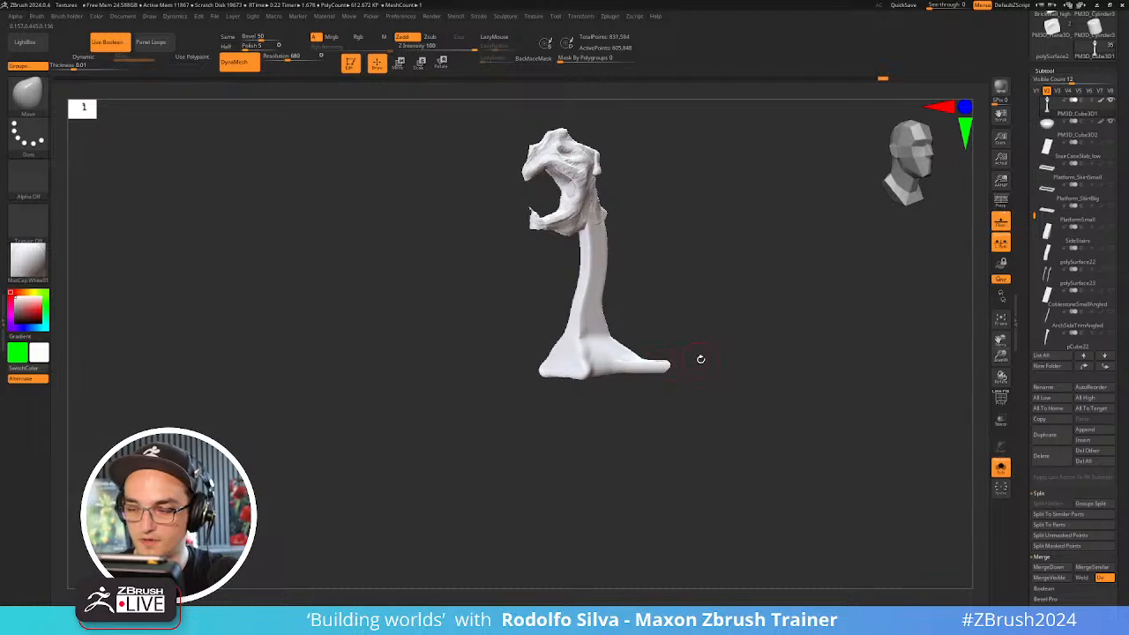
Switch to visibility set V3 and display the bowl together with the single support
{"action": "mouse_move", "coordinate": [774, 277]}
{"action": "left_mouse_down"}
{"action": "mouse_move", "coordinate": [787, 292]}
{"action": "mouse_move", "coordinate": [770, 320]}
{"action": "left_mouse_up"}
{"action": "left_click_drag", "start_coordinate": [844, 301], "coordinate": [774, 421], "text": "alt"}
{"action": "left_click", "coordinate": [1058, 91]}
{"action": "left_click", "coordinate": [1112, 122]}
Pull the foot's edge out into separate claw-like toes with the Move brush and remesh the support with DynaMesh
{"action": "mouse_move", "coordinate": [602, 467]}
{"action": "left_mouse_down"}
{"action": "mouse_move", "coordinate": [638, 466]}
{"action": "mouse_move", "coordinate": [617, 456]}
{"action": "left_mouse_up"}
{"action": "left_click_drag", "start_coordinate": [691, 411], "coordinate": [678, 328]}
{"action": "left_click_drag", "start_coordinate": [581, 462], "coordinate": [623, 439]}
{"action": "left_click_drag", "start_coordinate": [685, 418], "coordinate": [741, 485], "text": "shift"}
{"action": "left_click_drag", "start_coordinate": [758, 455], "coordinate": [735, 477], "text": "ctrl"}
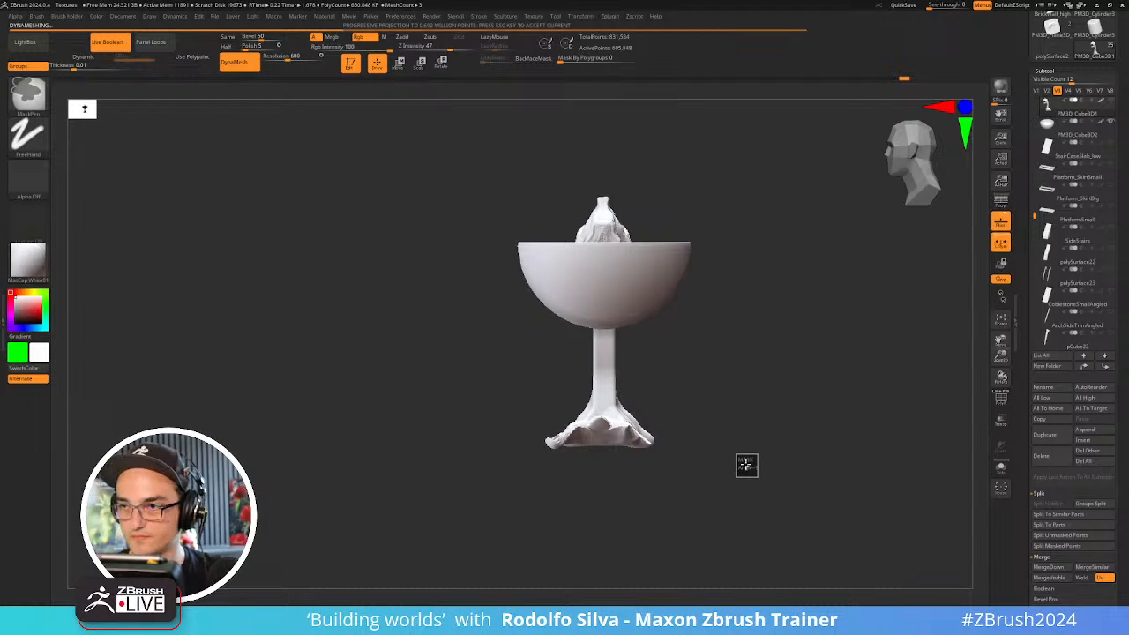
Thicken the foot's thin toes and underside with the Inflate brush and remesh the support with DynaMesh
{"action": "left_click_drag", "start_coordinate": [748, 459], "coordinate": [782, 484]}
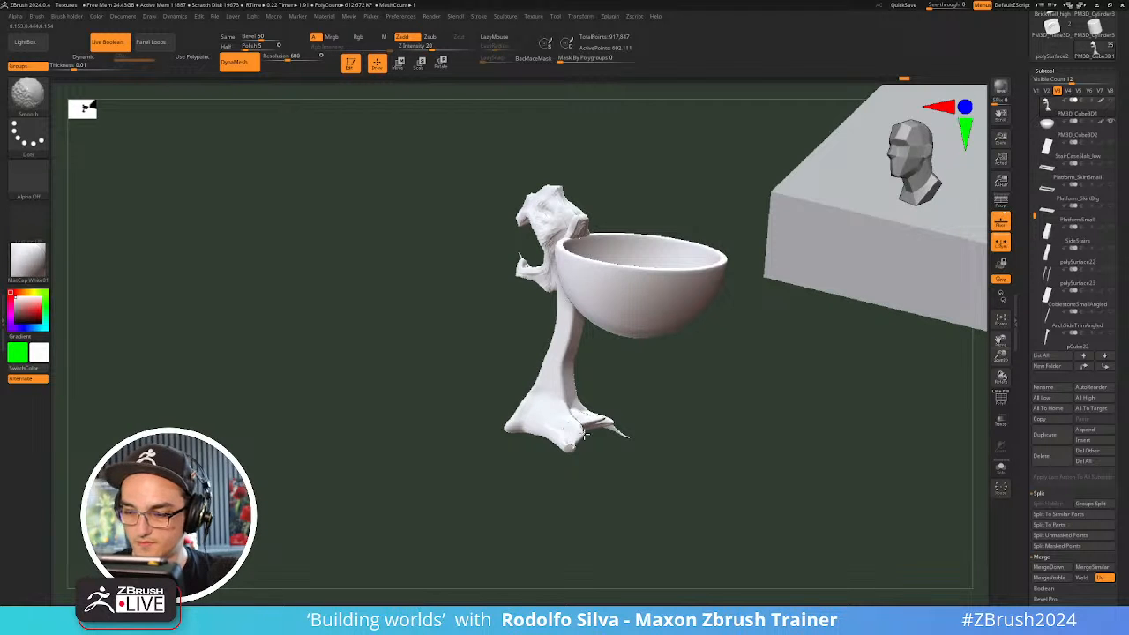
{"action": "key", "text": "b"}
{"action": "key", "text": "i"}
{"action": "key", "text": "n"}
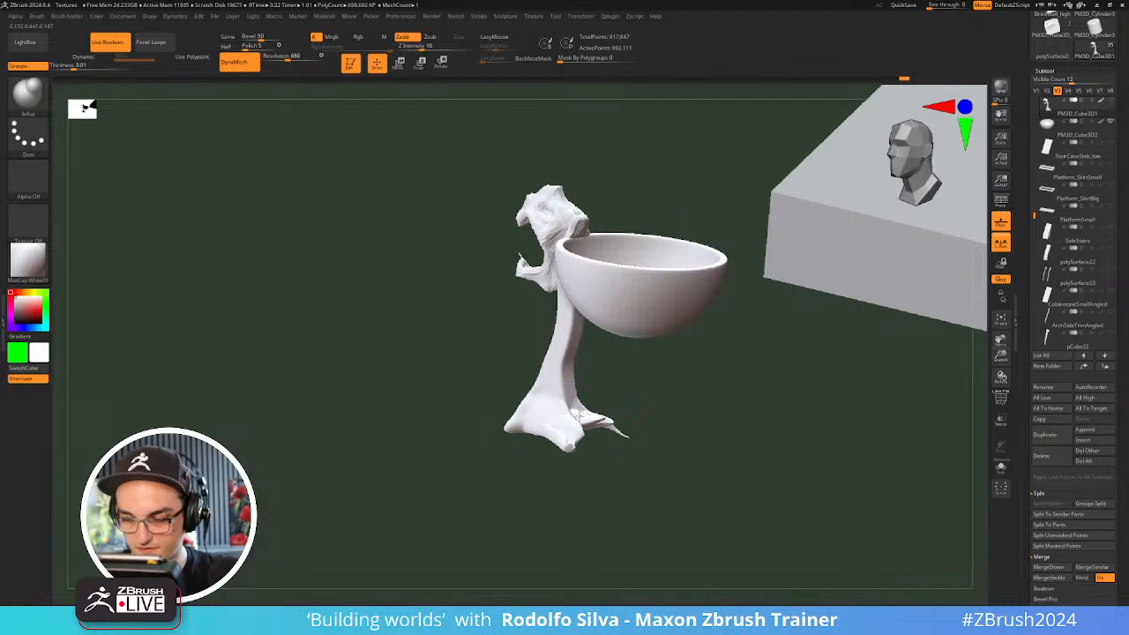
{"action": "left_click_drag", "start_coordinate": [573, 404], "coordinate": [623, 433]}
{"action": "mouse_move", "coordinate": [618, 472]}
{"action": "left_mouse_down"}
{"action": "mouse_move", "coordinate": [590, 413]}
{"action": "mouse_move", "coordinate": [564, 431]}
{"action": "left_mouse_up"}
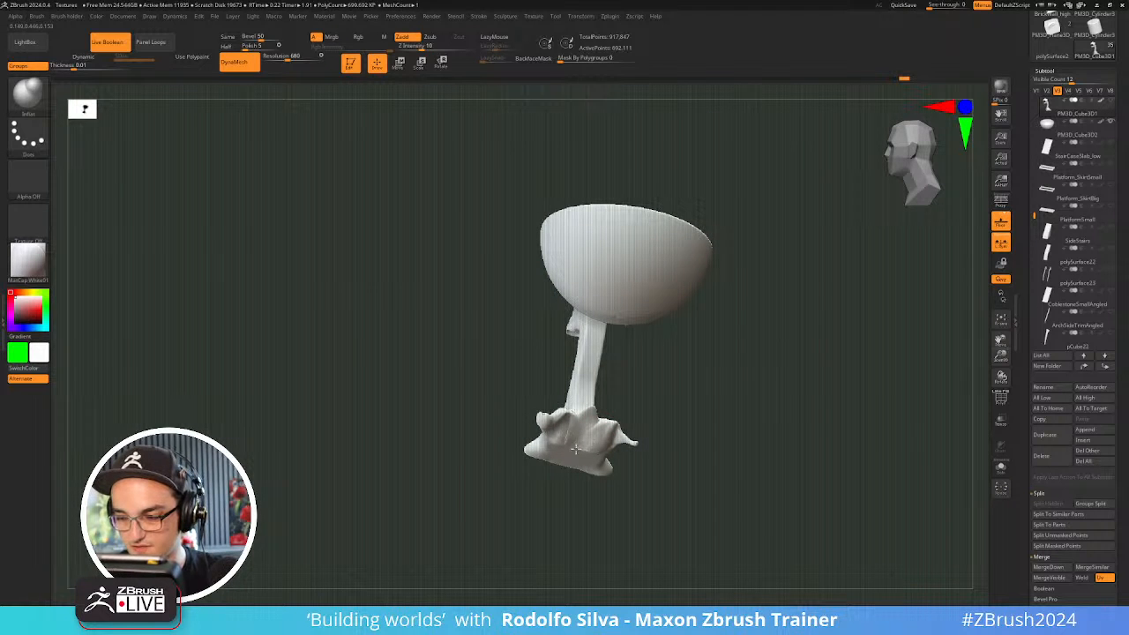
{"action": "left_click_drag", "start_coordinate": [742, 483], "coordinate": [720, 448], "text": "ctrl"}
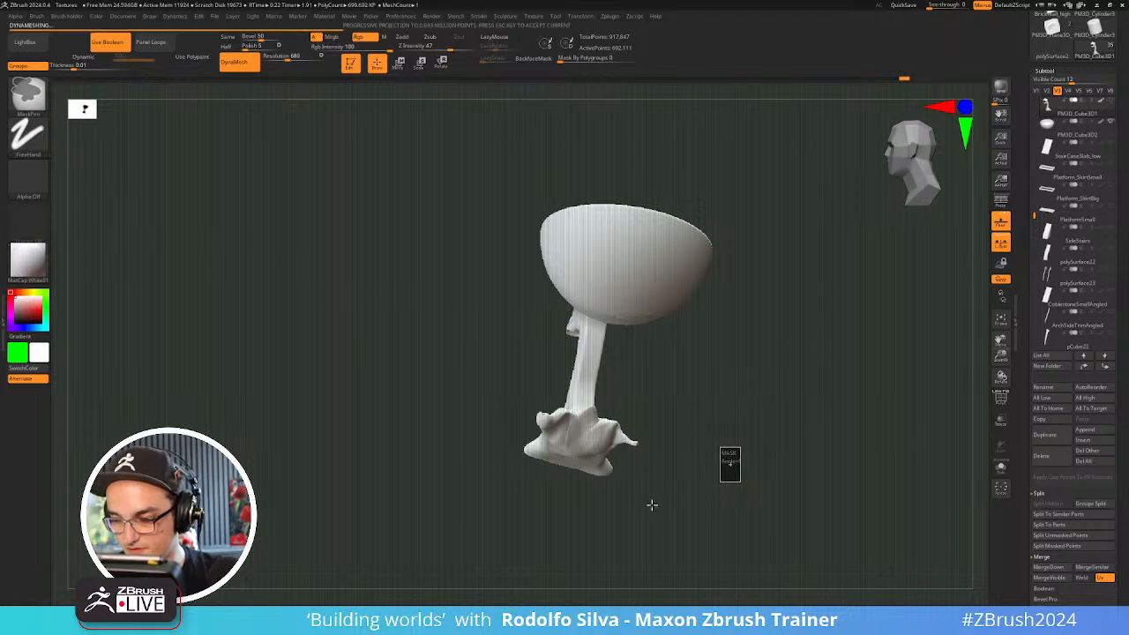
Toggle LazyMouse for the Inflate brush, then round off and smooth the foot's toes
{"action": "left_click", "coordinate": [489, 18]}
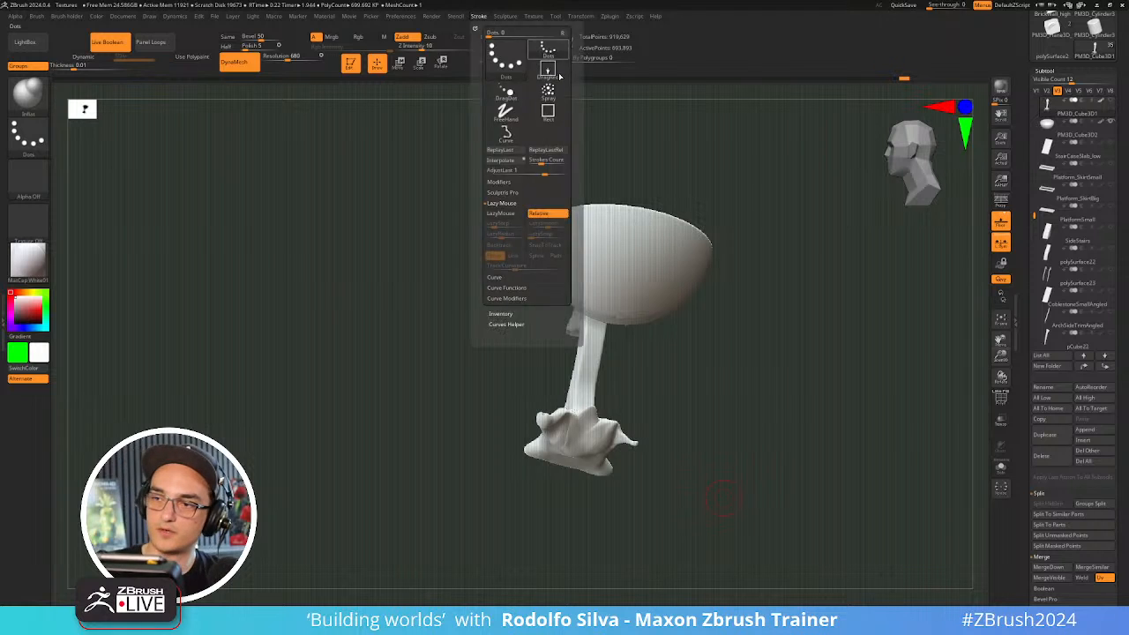
{"action": "left_click", "coordinate": [481, 17]}
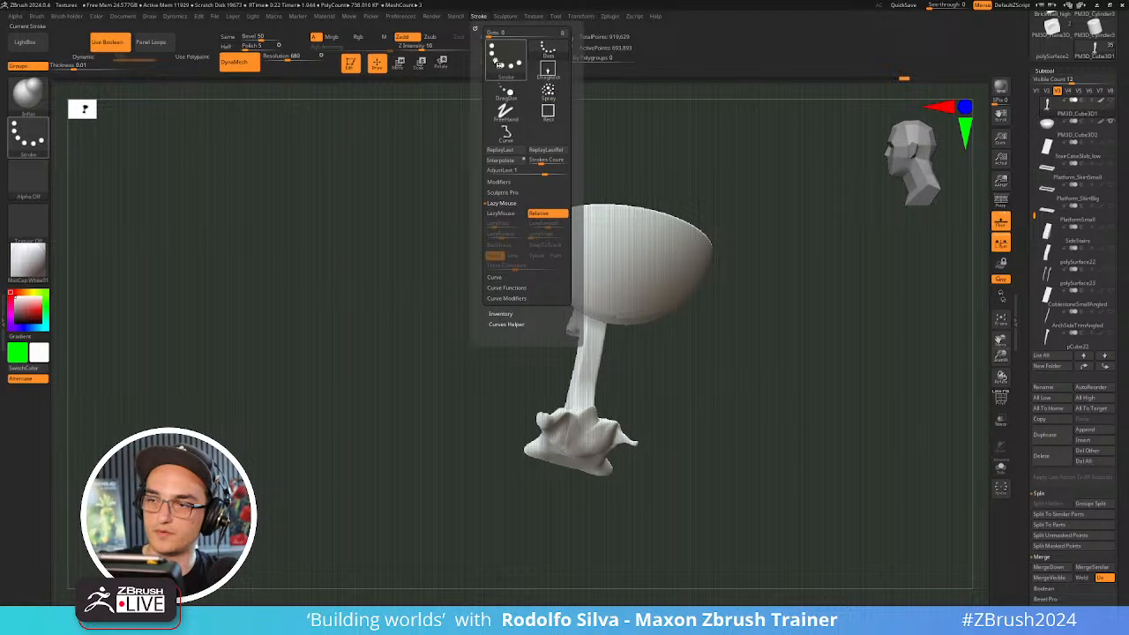
{"action": "left_click", "coordinate": [501, 212]}
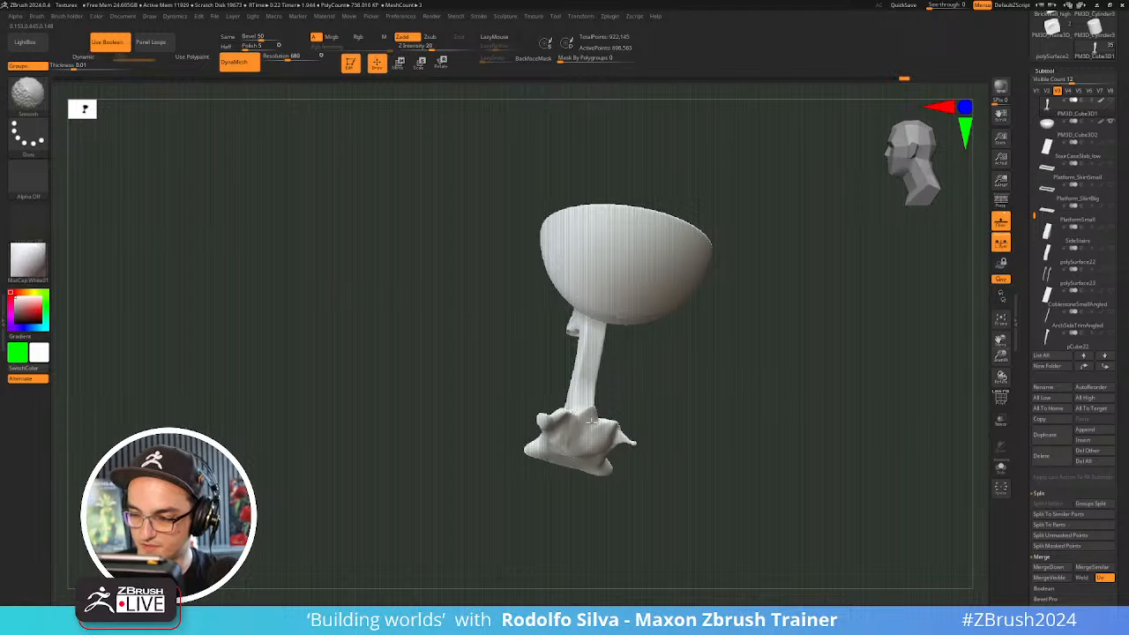
{"action": "left_click_drag", "start_coordinate": [633, 432], "coordinate": [587, 427]}
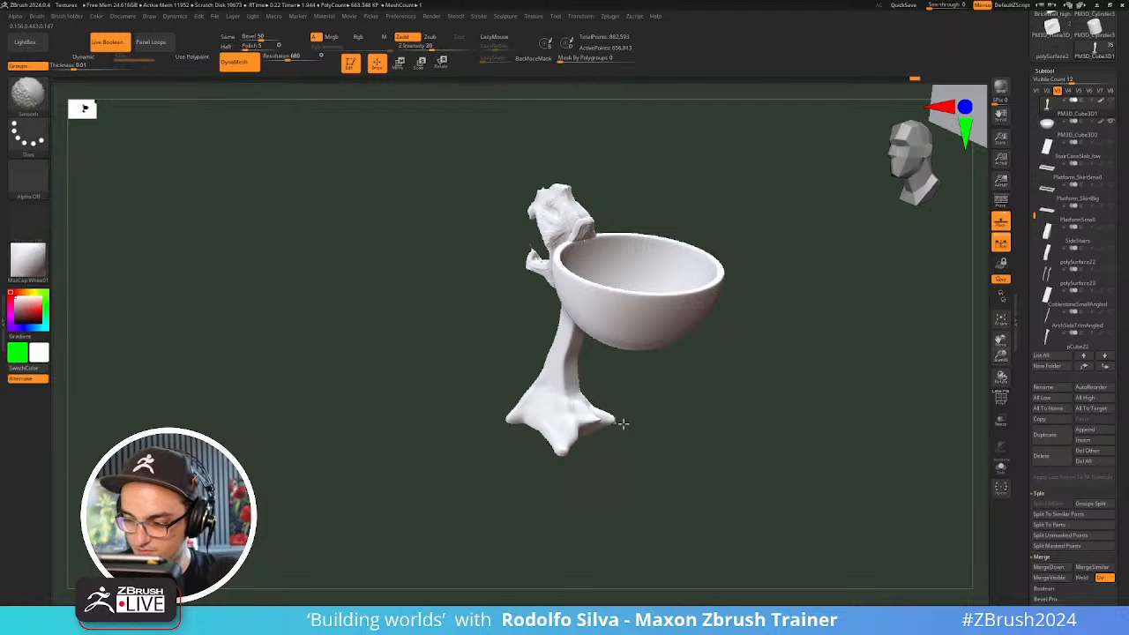
{"action": "left_click_drag", "start_coordinate": [620, 439], "coordinate": [647, 467], "text": "shift"}
{"action": "key", "text": "space"}
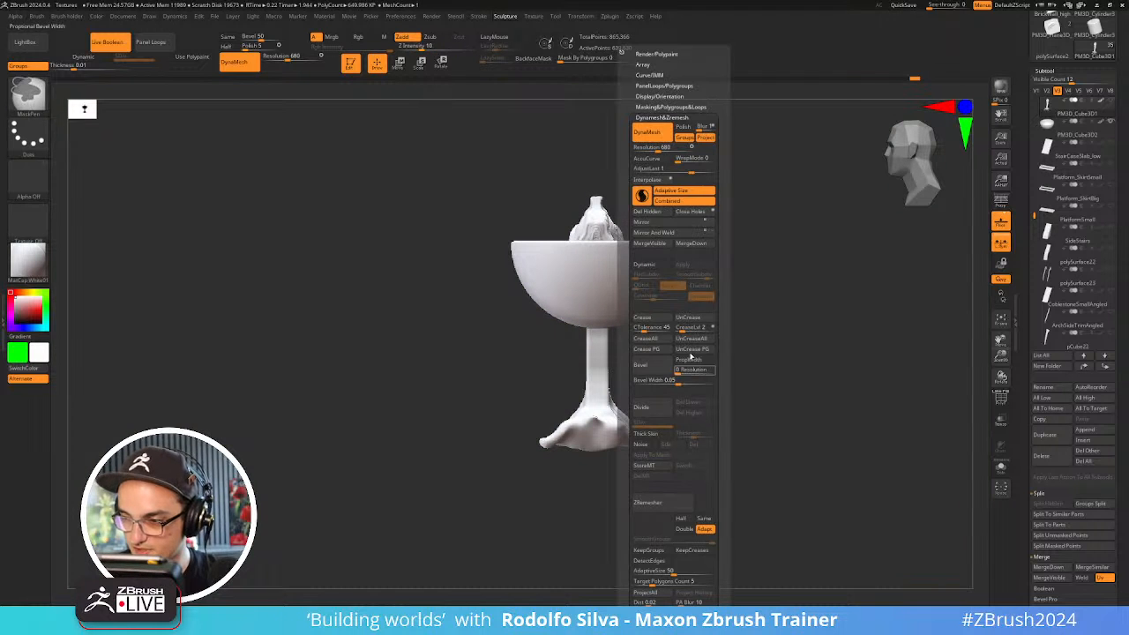
{"action": "left_click", "coordinate": [689, 212]}
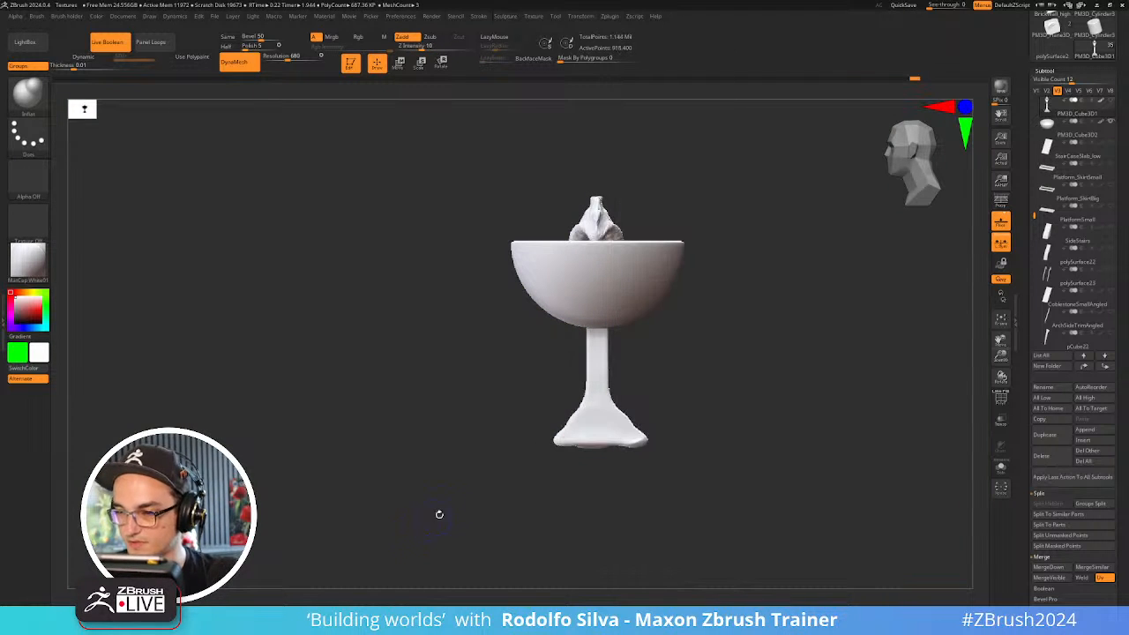
{"action": "key", "text": "space"}
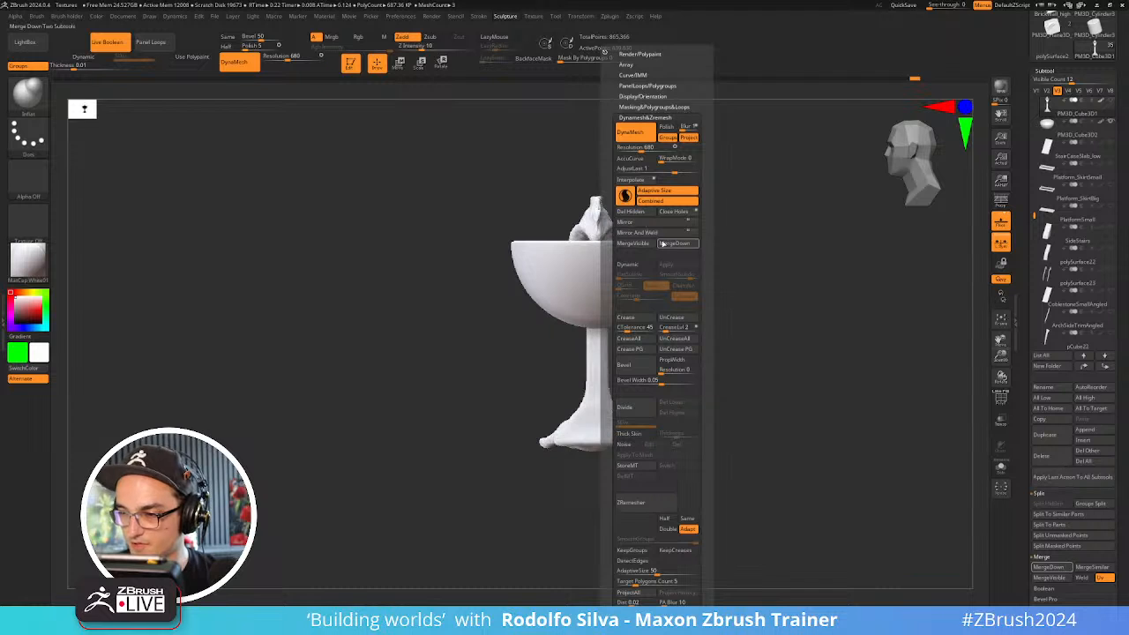
{"action": "mouse_move", "coordinate": [678, 448]}
{"action": "left_mouse_down"}
{"action": "mouse_move", "coordinate": [736, 457]}
{"action": "mouse_move", "coordinate": [707, 463]}
{"action": "left_mouse_up"}
{"action": "left_click", "coordinate": [711, 464], "text": "ctrl+shift"}
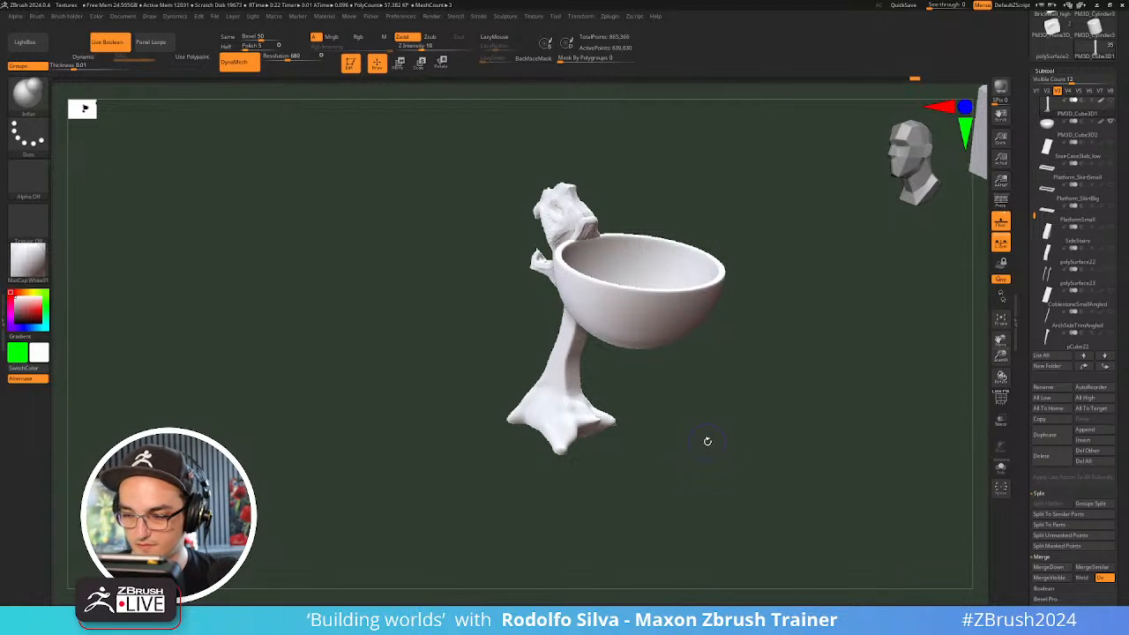
{"action": "key", "text": "space"}
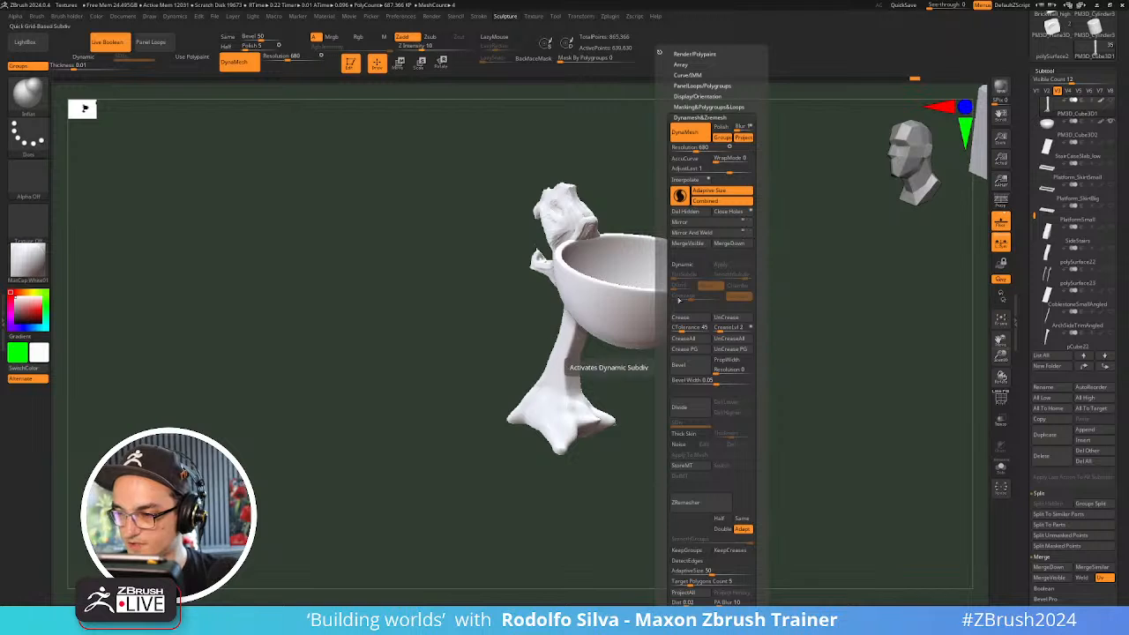
Mirror and weld the support, seen straight from the back, so both sides of its foot match
{"action": "left_click_drag", "start_coordinate": [642, 389], "coordinate": [623, 398], "text": "shift"}
{"action": "key", "text": "w"}
{"action": "key", "text": "space"}
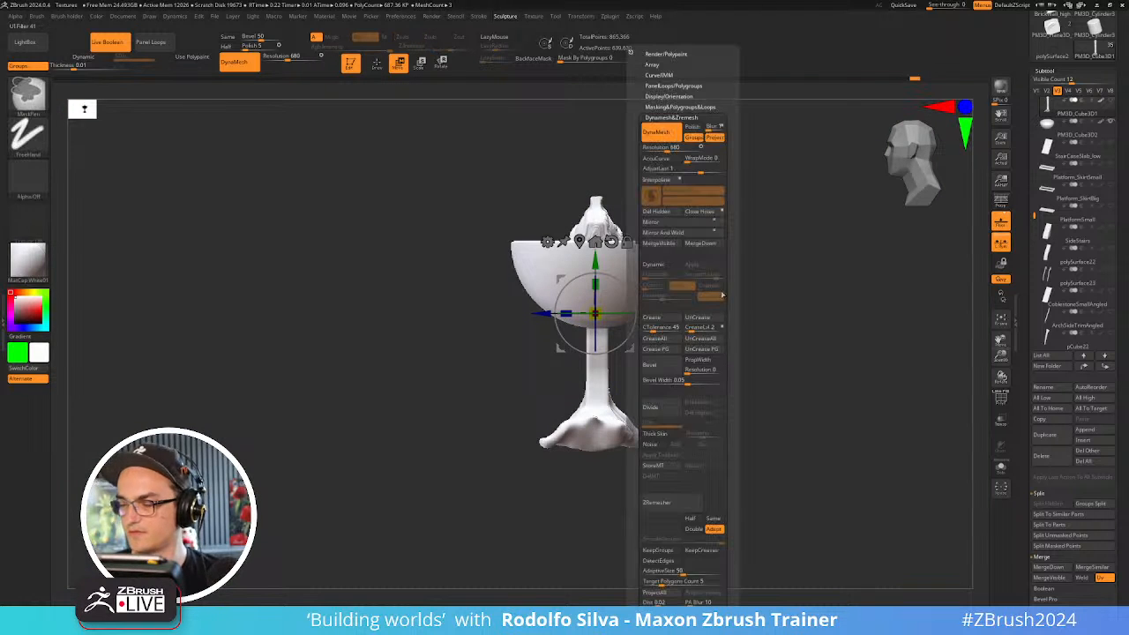
{"action": "left_click", "coordinate": [713, 233]}
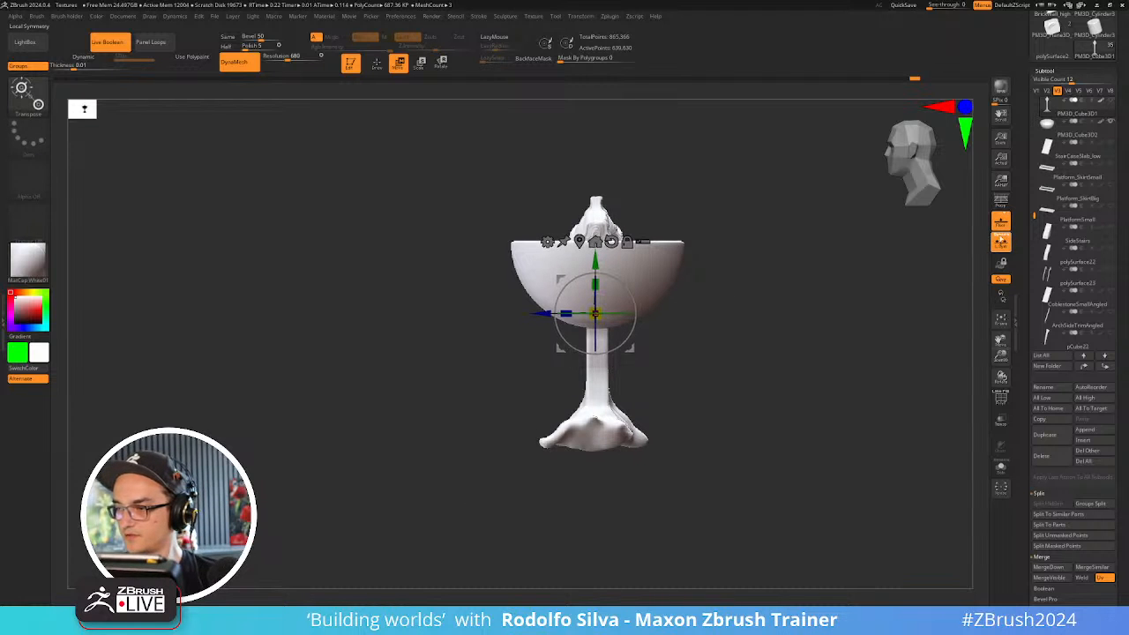
{"action": "key", "text": "space"}
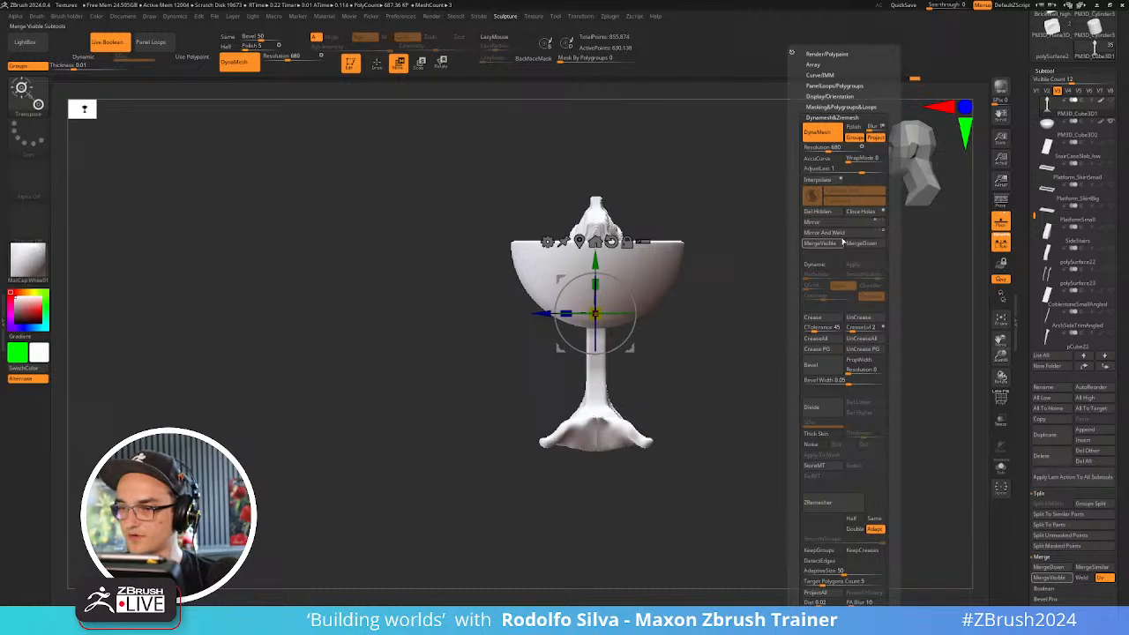
{"action": "left_click_drag", "start_coordinate": [701, 363], "coordinate": [720, 374]}
{"action": "key", "text": "q"}
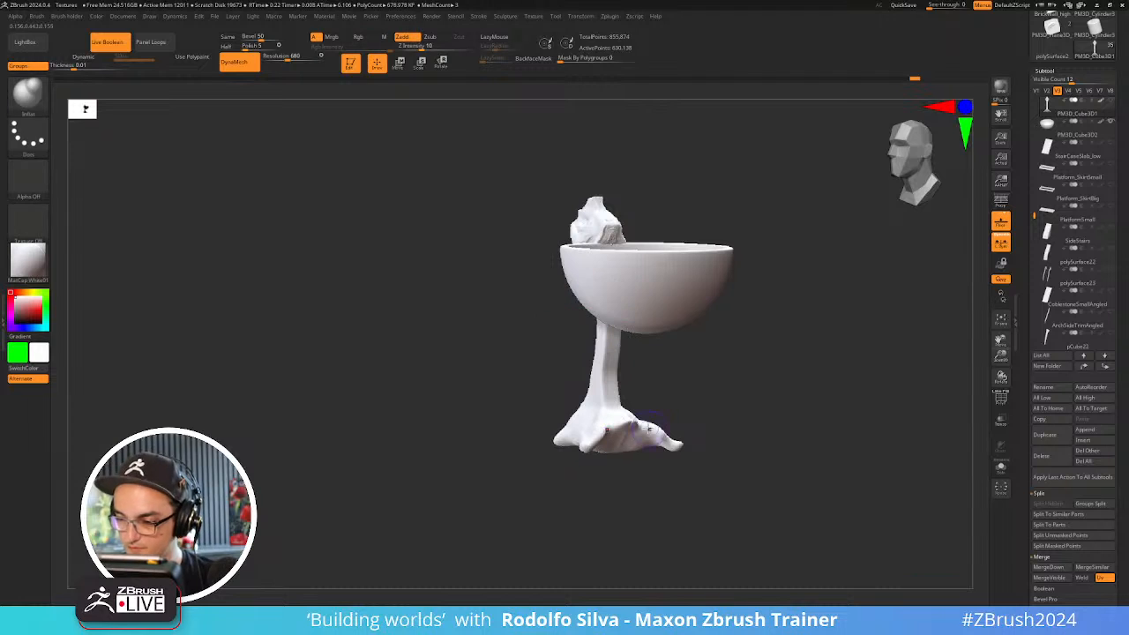
Smooth the mirrored foot and flatten its underside with a straight horizontal ClipCurve cut in side view
{"action": "key", "text": "shift"}
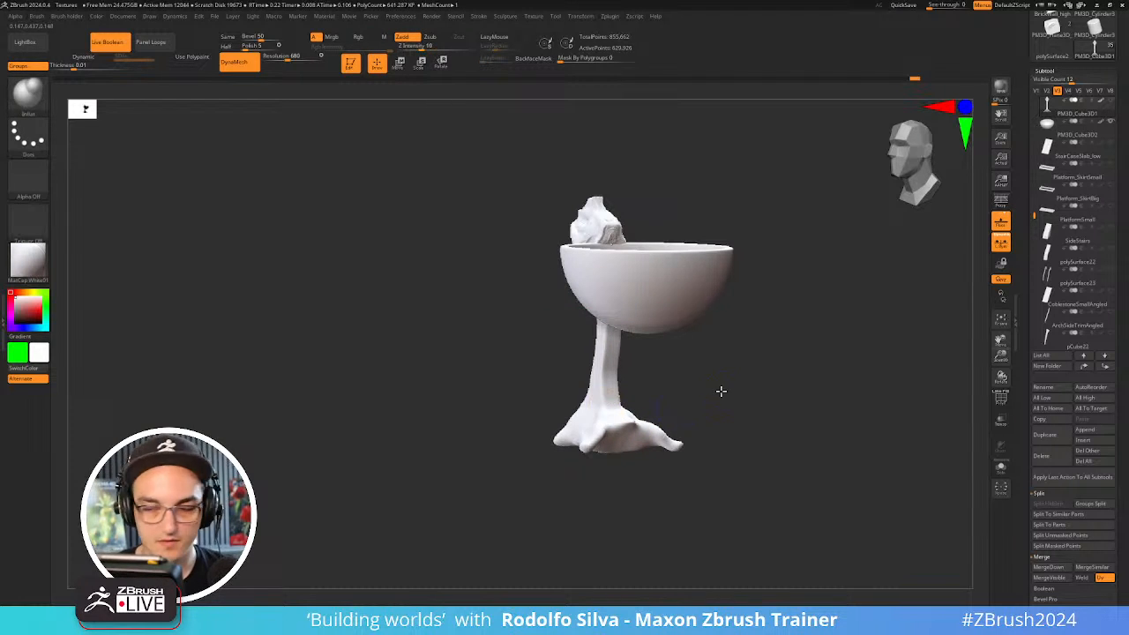
{"action": "left_click_drag", "start_coordinate": [720, 391], "coordinate": [757, 398], "text": "shift"}
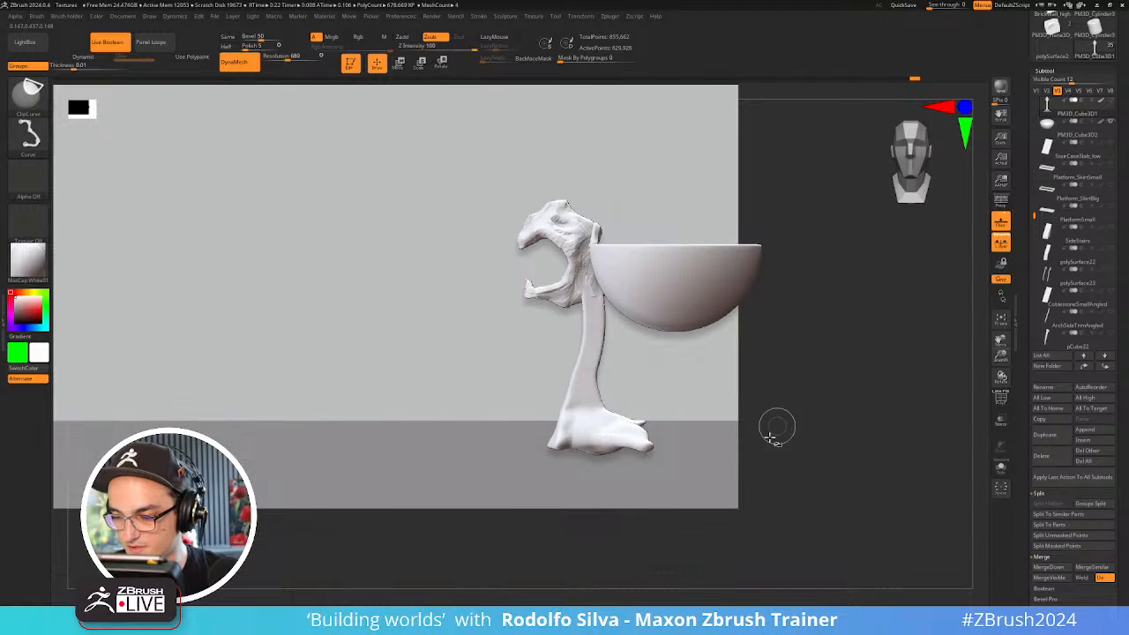
{"action": "left_click_drag", "start_coordinate": [791, 450], "coordinate": [453, 448], "text": "ctrl+shift"}
{"action": "mouse_move", "coordinate": [832, 471]}
{"action": "left_mouse_down"}
{"action": "mouse_move", "coordinate": [837, 482]}
{"action": "mouse_move", "coordinate": [816, 505]}
{"action": "mouse_move", "coordinate": [768, 526]}
{"action": "left_mouse_up"}
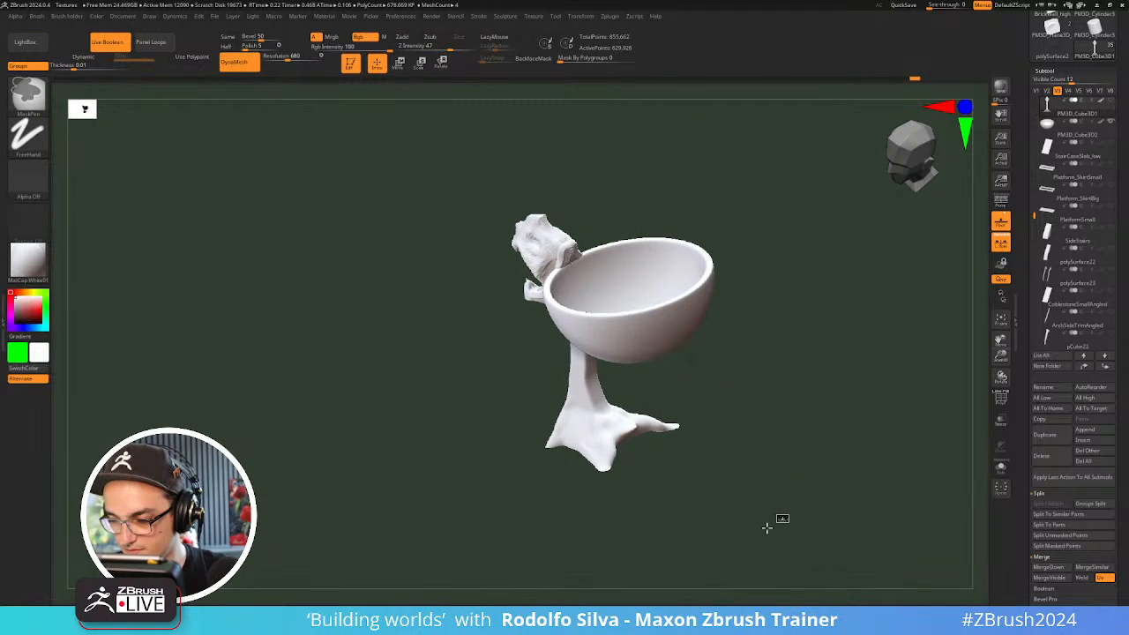
Smooth the flattened foot's toes and flatten their upper surfaces with the hPolish brush
{"action": "left_click_drag", "start_coordinate": [680, 440], "coordinate": [628, 419]}
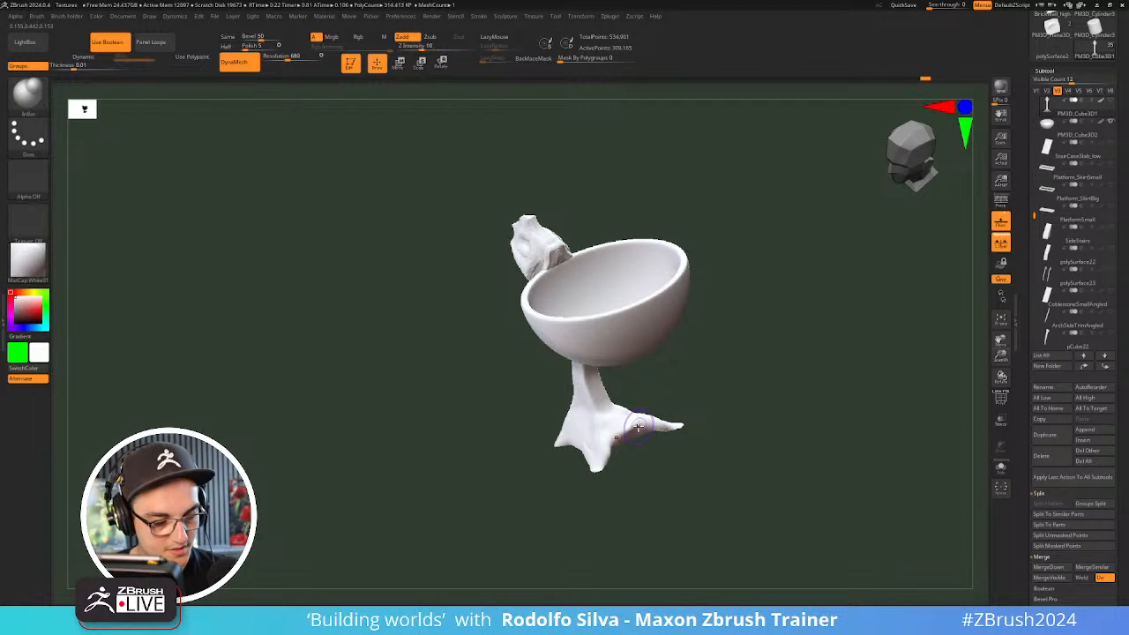
{"action": "key", "text": "b"}
{"action": "key", "text": "h"}
{"action": "key", "text": "p"}
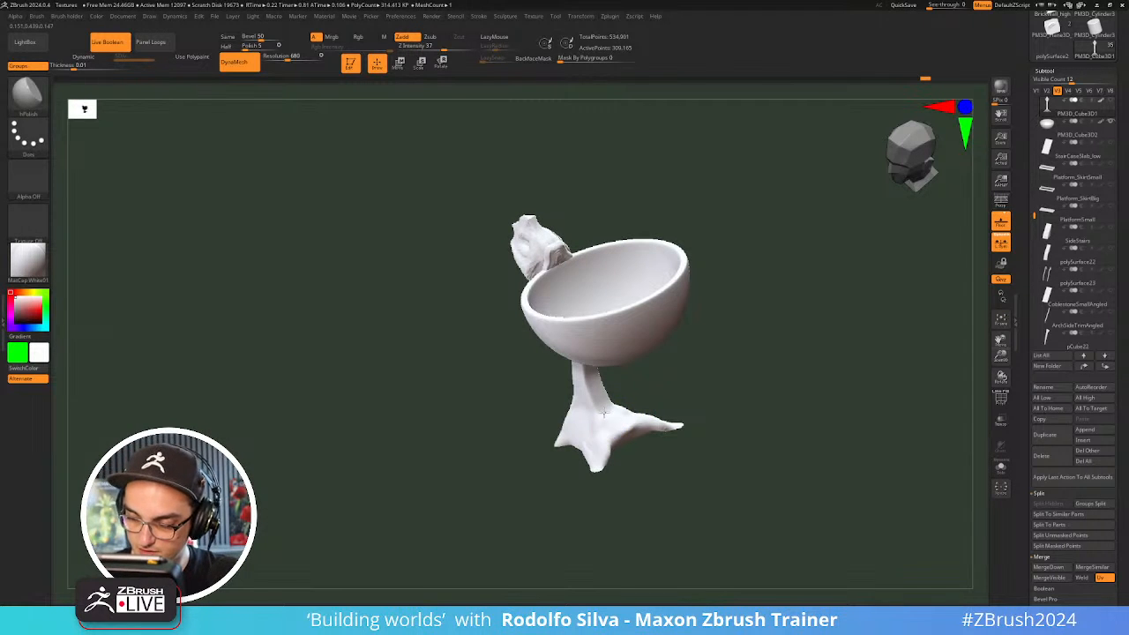
{"action": "left_click_drag", "start_coordinate": [604, 413], "coordinate": [608, 407]}
{"action": "left_click_drag", "start_coordinate": [645, 477], "coordinate": [729, 469]}
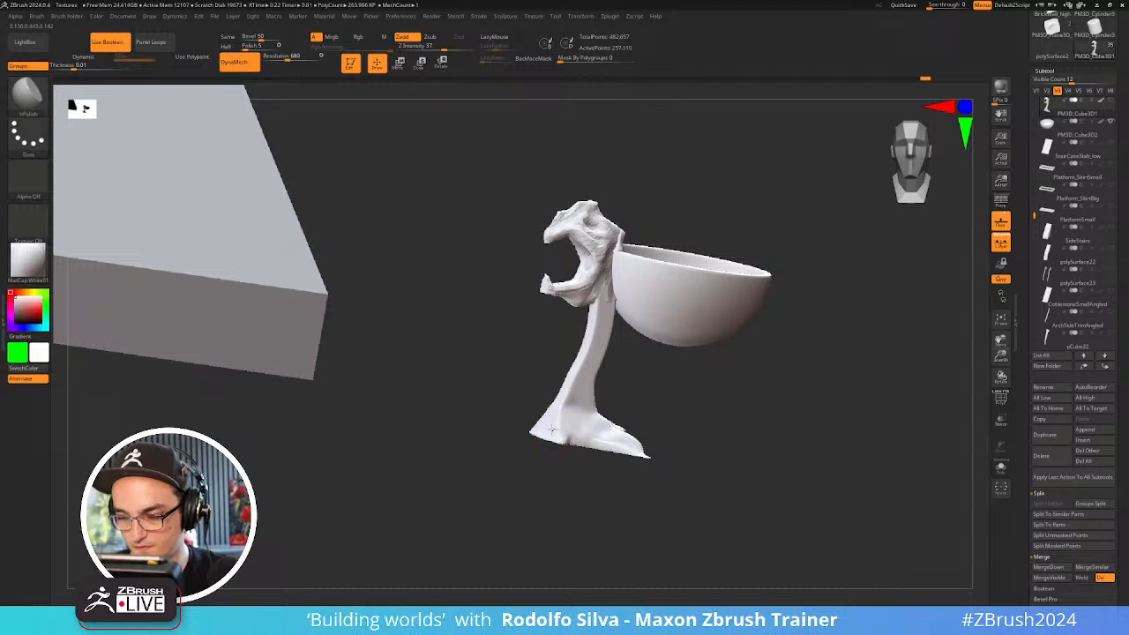
Stretch the foot's front and rear toes outward in side view with the Move brush
{"action": "key", "text": "b"}
{"action": "key", "text": "m"}
{"action": "key", "text": "v"}
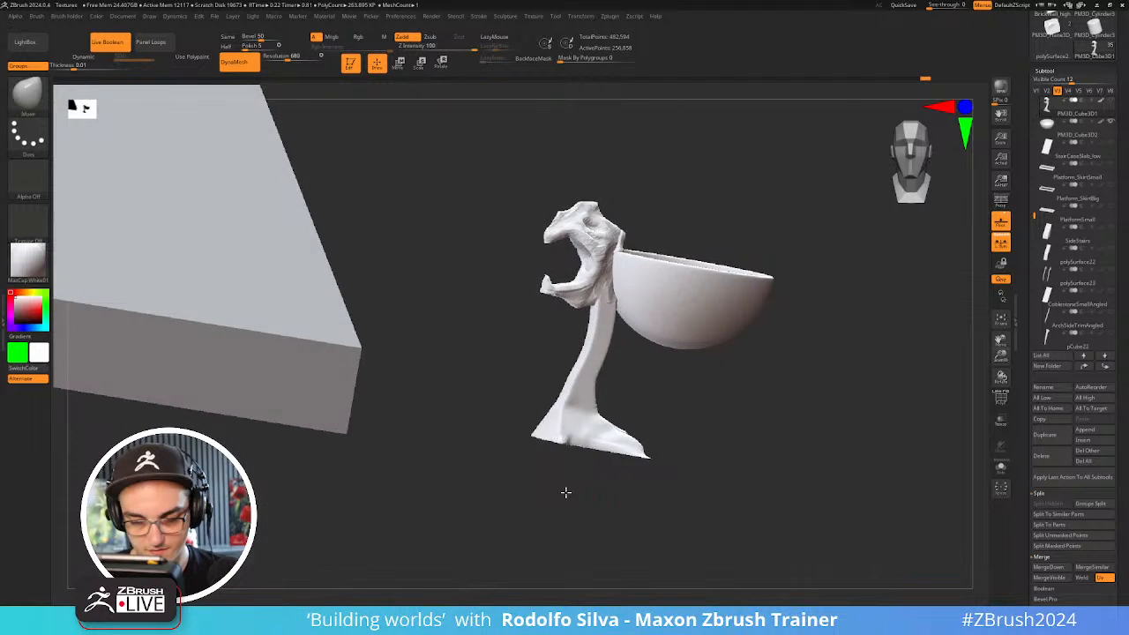
{"action": "left_click_drag", "start_coordinate": [565, 492], "coordinate": [567, 490], "text": "shift"}
{"action": "left_click_drag", "start_coordinate": [550, 442], "coordinate": [549, 440]}
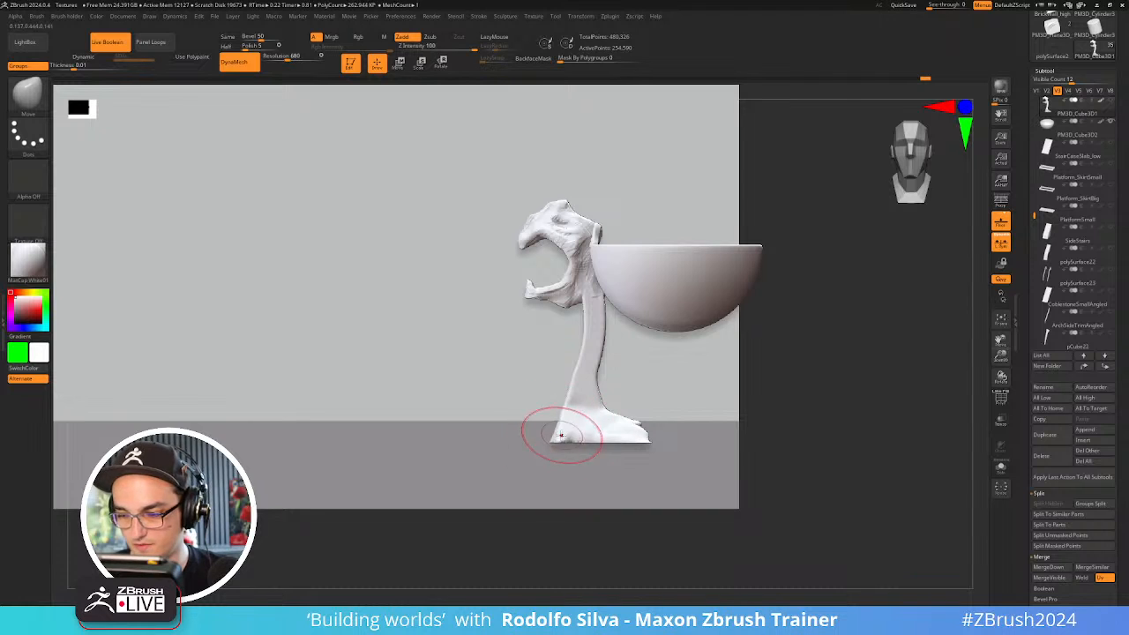
{"action": "left_click_drag", "start_coordinate": [537, 438], "coordinate": [524, 439]}
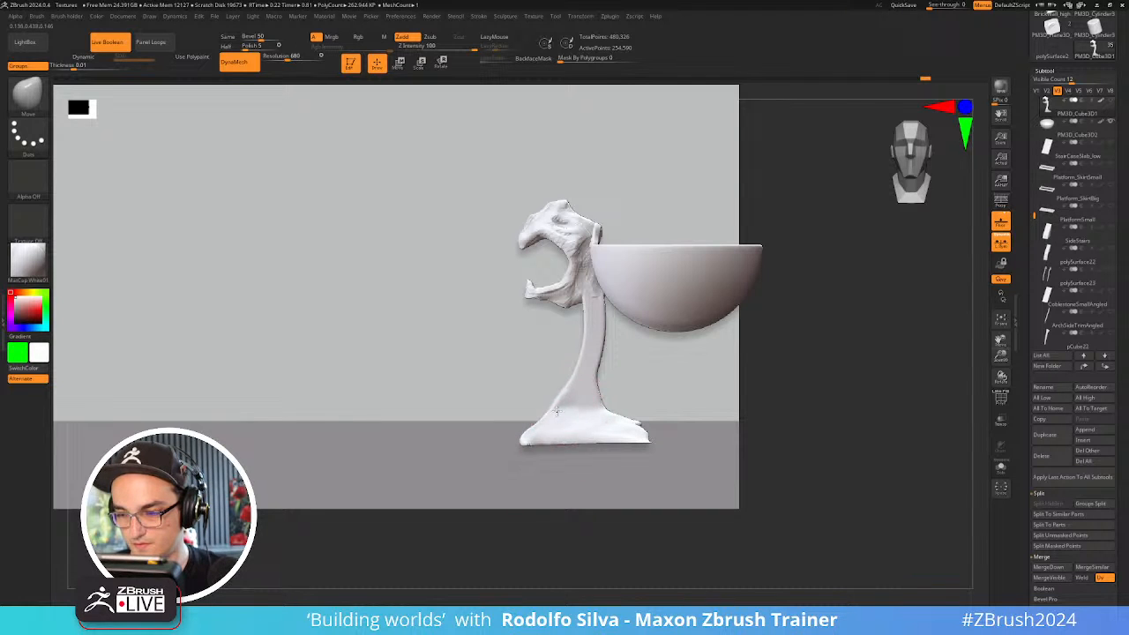
{"action": "mouse_move", "coordinate": [608, 409]}
{"action": "left_mouse_down"}
{"action": "mouse_move", "coordinate": [663, 435]}
{"action": "mouse_move", "coordinate": [601, 403]}
{"action": "left_mouse_up"}
Pull a curved branch from the back of the support's neck up to the bowl's underside and inspect it from below
{"action": "mouse_move", "coordinate": [596, 357]}
{"action": "right_mouse_down"}
{"action": "mouse_move", "coordinate": [611, 341]}
{"action": "mouse_move", "coordinate": [633, 348]}
{"action": "right_mouse_up"}
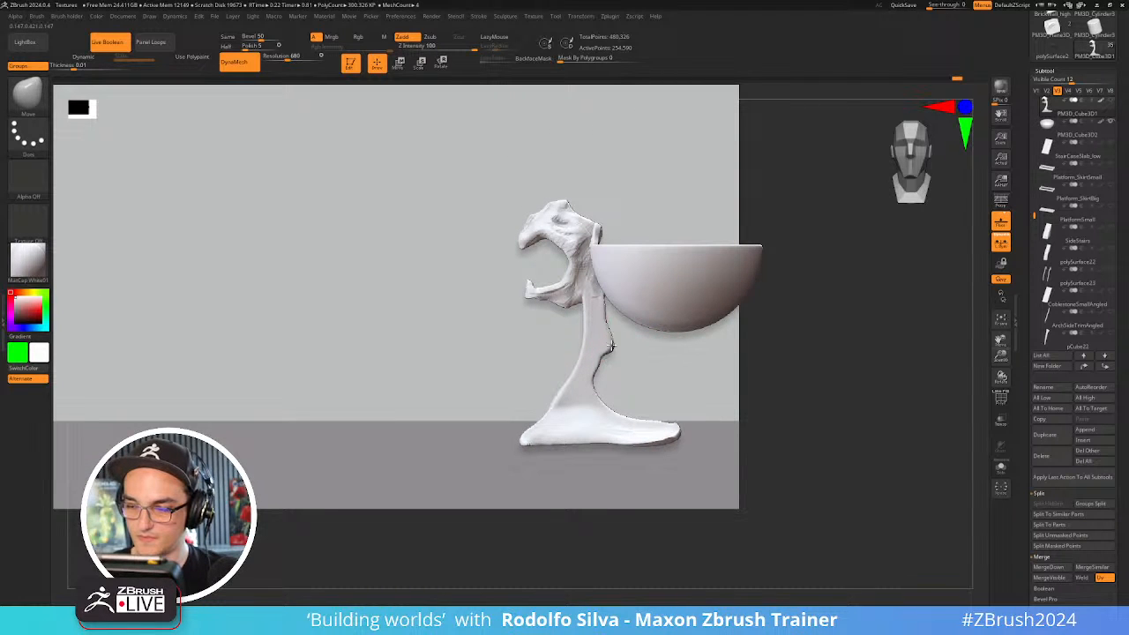
{"action": "left_click_drag", "start_coordinate": [611, 347], "coordinate": [656, 340]}
{"action": "mouse_move", "coordinate": [625, 332]}
{"action": "right_mouse_down"}
{"action": "mouse_move", "coordinate": [619, 351]}
{"action": "mouse_move", "coordinate": [621, 336]}
{"action": "mouse_move", "coordinate": [611, 337]}
{"action": "right_mouse_up"}
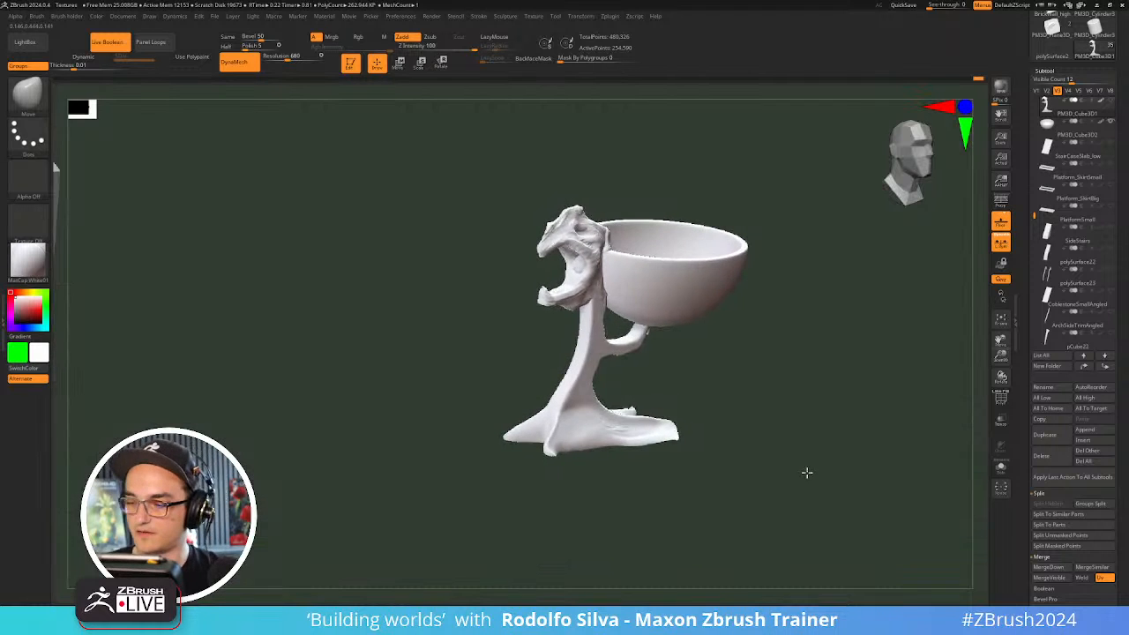
{"action": "right_click_drag", "start_coordinate": [756, 464], "coordinate": [763, 479]}
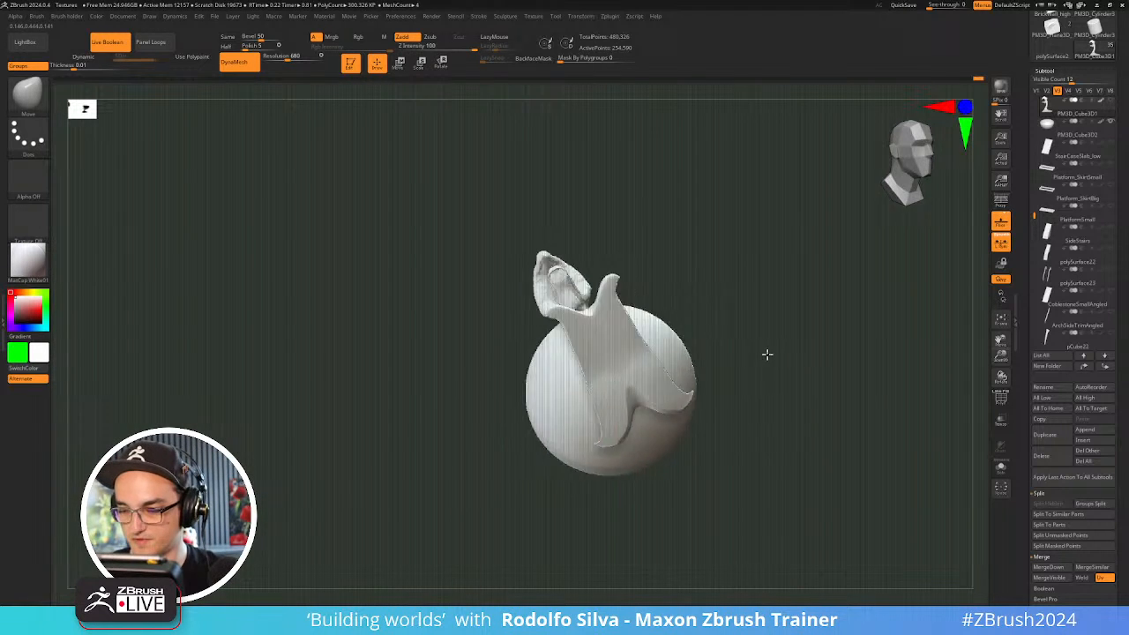
{"action": "right_click_drag", "start_coordinate": [766, 353], "coordinate": [652, 255]}
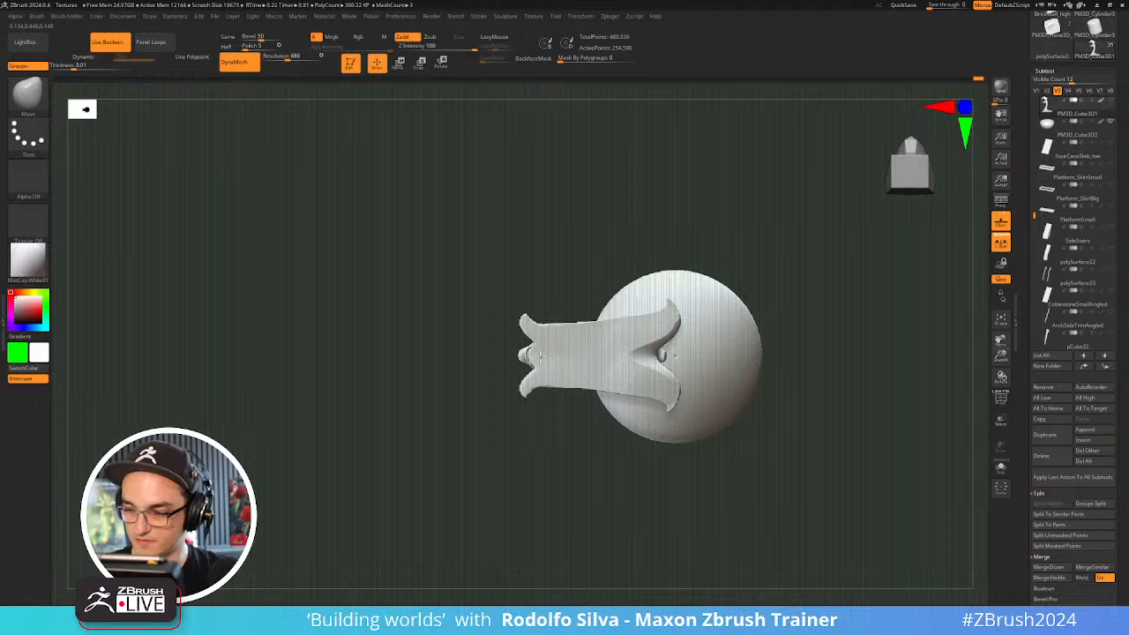
Pull out the middle of the foot's front edge between the claws with the Move brush and re-DynaMesh the support
{"action": "left_click_drag", "start_coordinate": [536, 356], "coordinate": [535, 344]}
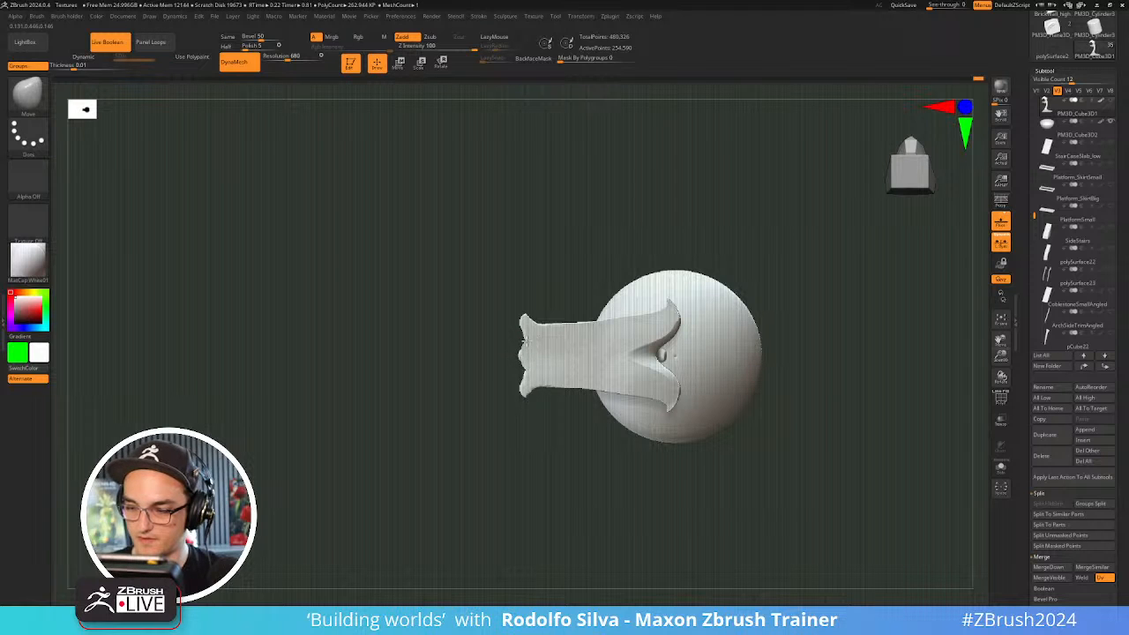
{"action": "left_click_drag", "start_coordinate": [579, 246], "coordinate": [578, 254], "text": "ctrl"}
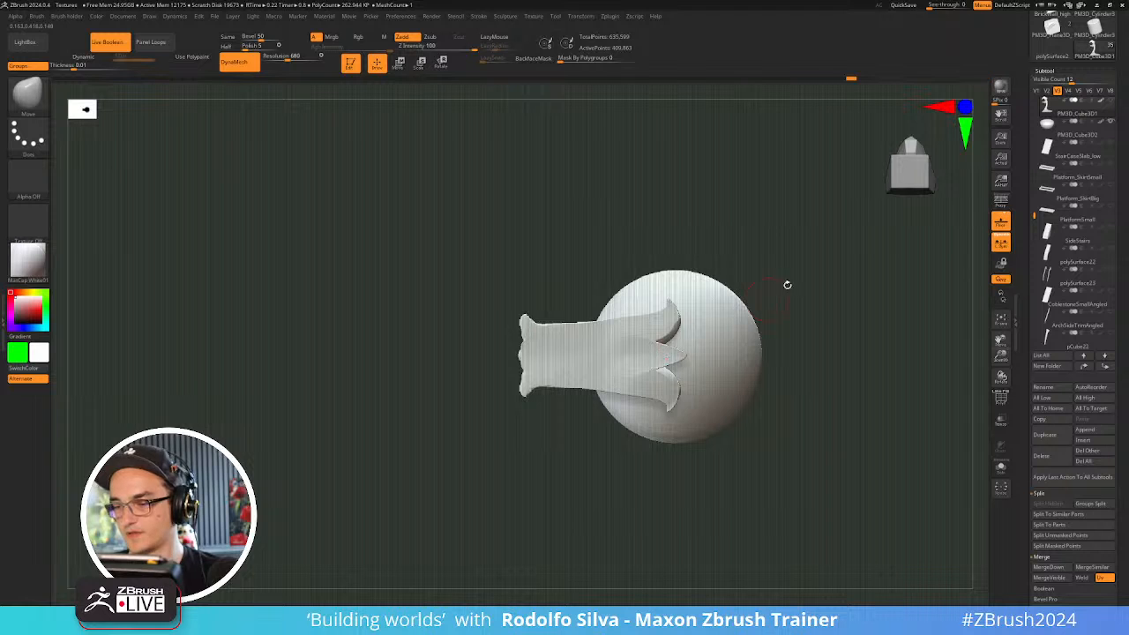
{"action": "mouse_move", "coordinate": [788, 285]}
{"action": "left_mouse_down"}
{"action": "mouse_move", "coordinate": [829, 391]}
{"action": "mouse_move", "coordinate": [822, 427]}
{"action": "left_mouse_up"}
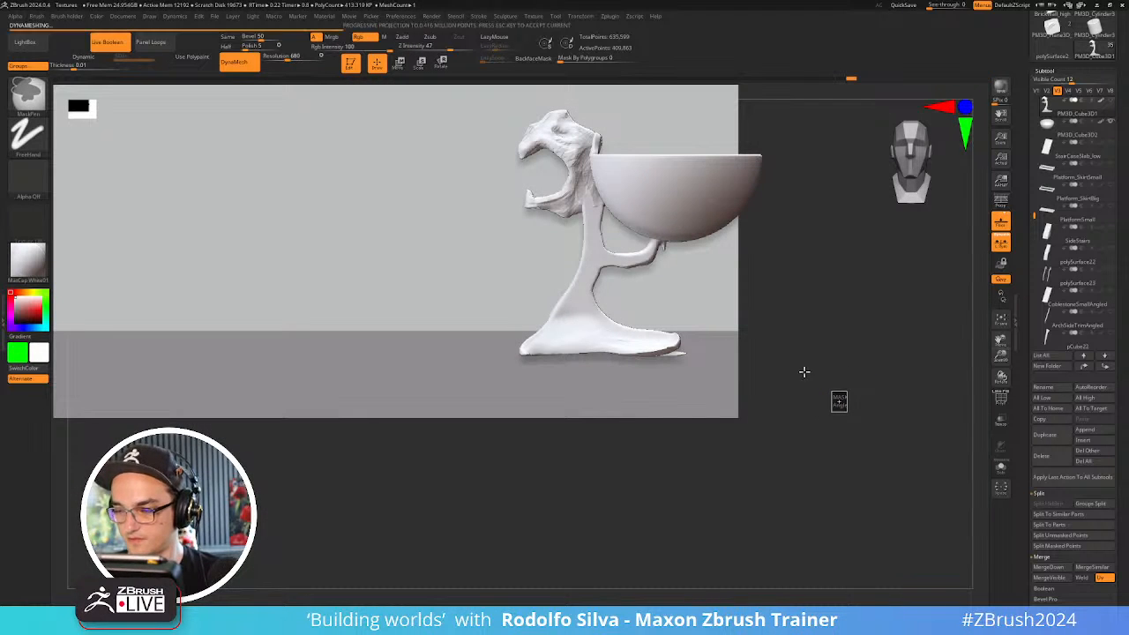
{"action": "left_click_drag", "start_coordinate": [782, 378], "coordinate": [693, 361]}
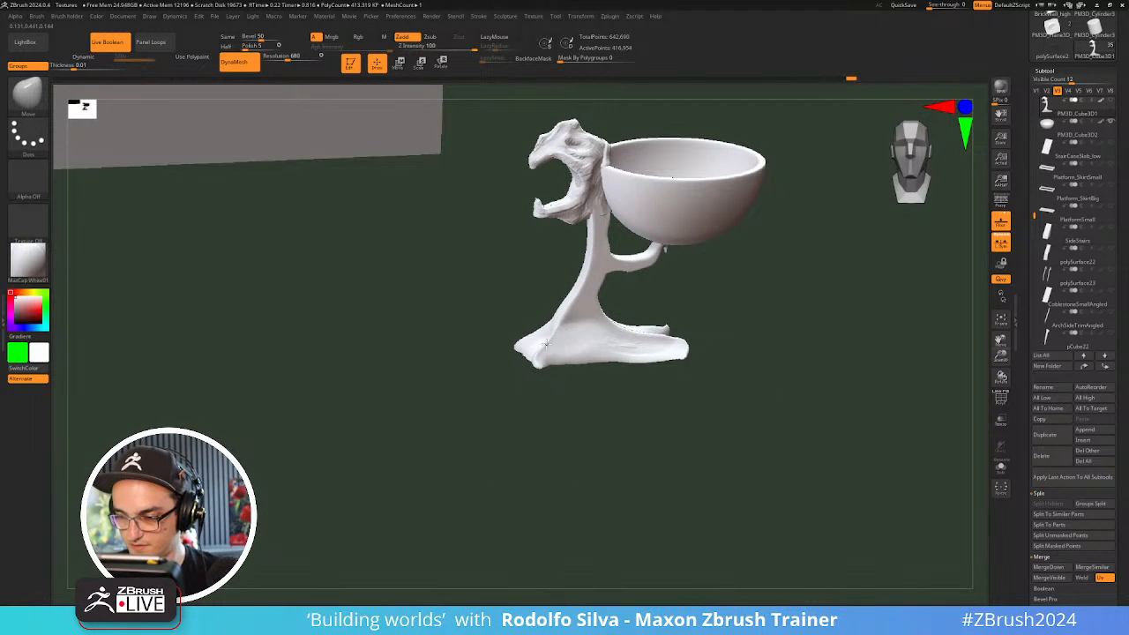
Flatten the front of the foot around the ankle with the TrimDynamic brush
{"action": "key", "text": "b"}
{"action": "key", "text": "h"}
{"action": "key", "text": "p"}
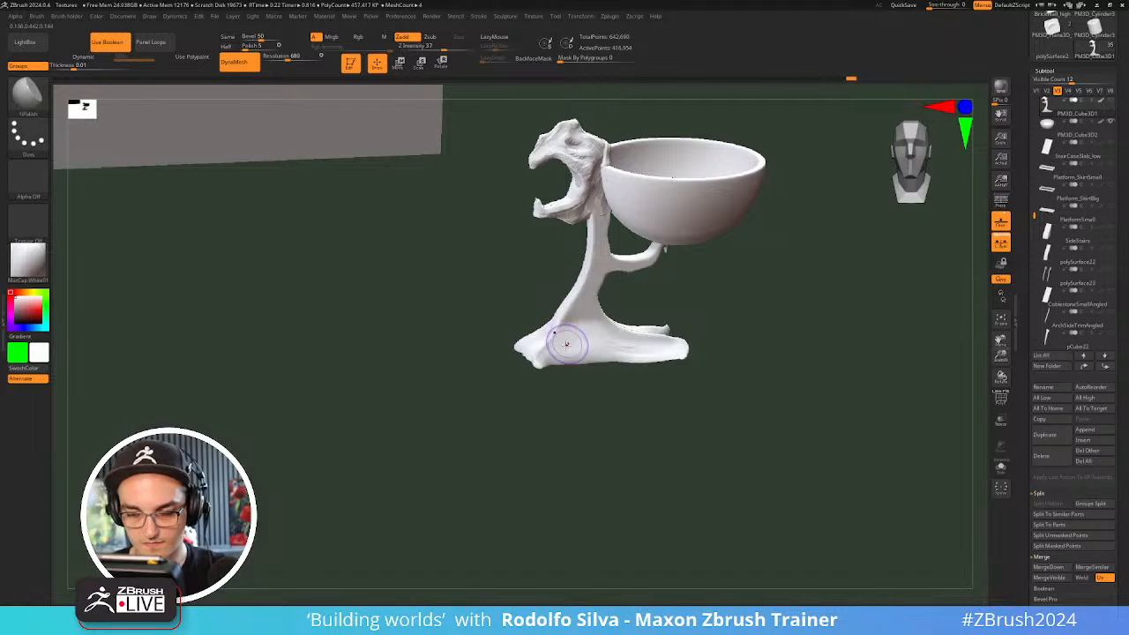
{"action": "key", "text": "b"}
{"action": "key", "text": "t"}
{"action": "key", "text": "d"}
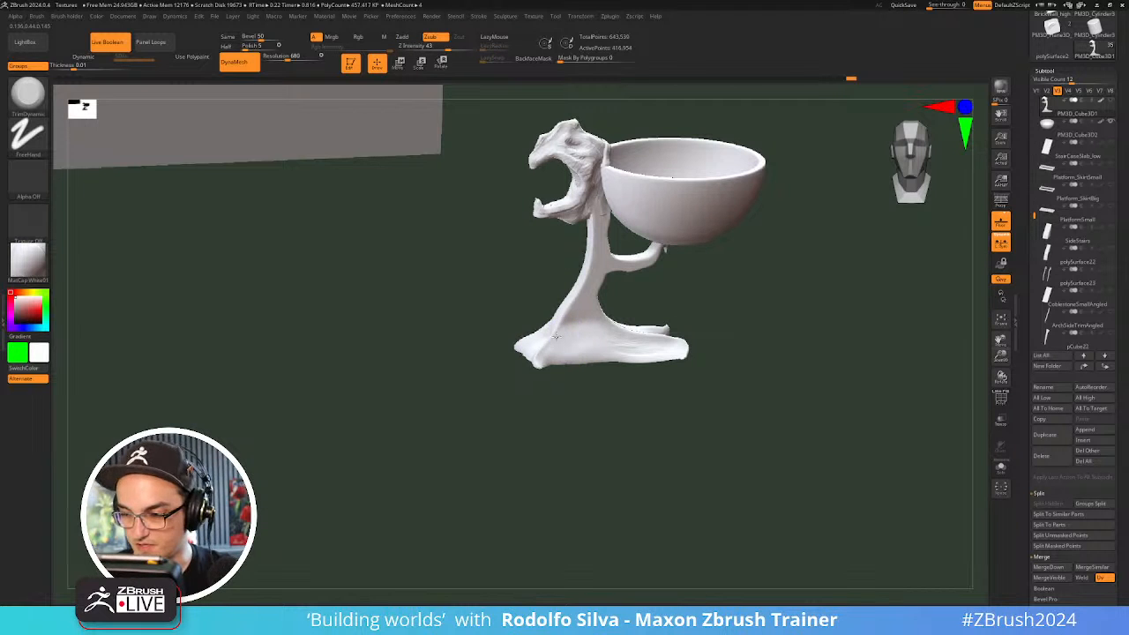
{"action": "left_click_drag", "start_coordinate": [553, 343], "coordinate": [565, 328]}
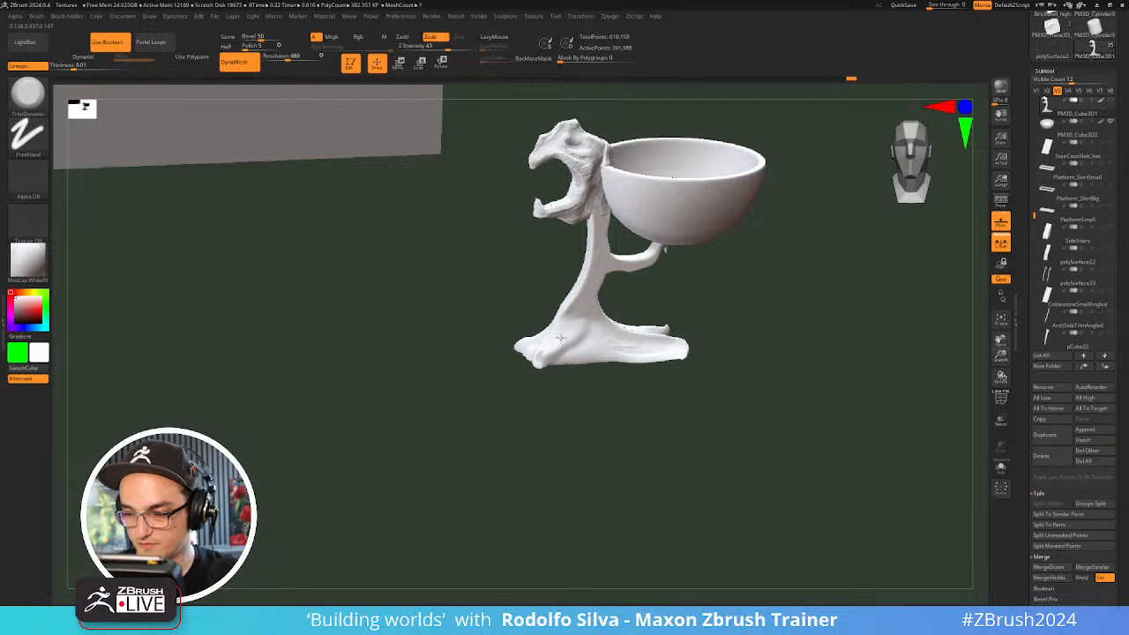
{"action": "left_click_drag", "start_coordinate": [621, 458], "coordinate": [562, 421]}
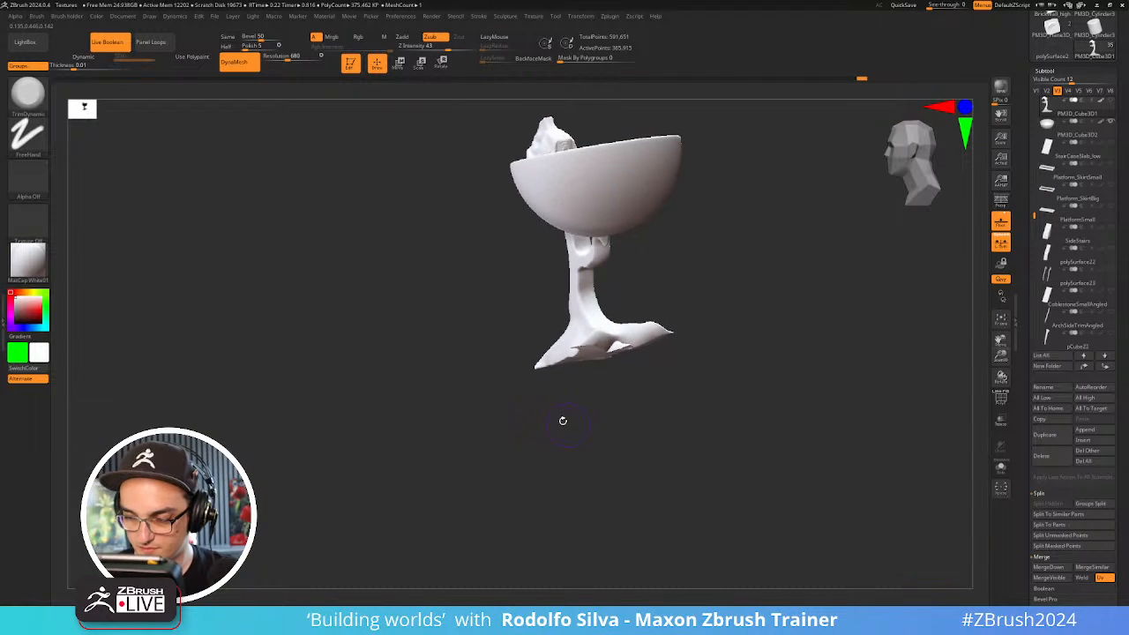
{"action": "left_click_drag", "start_coordinate": [568, 327], "coordinate": [568, 264], "text": "ctrl+shift"}
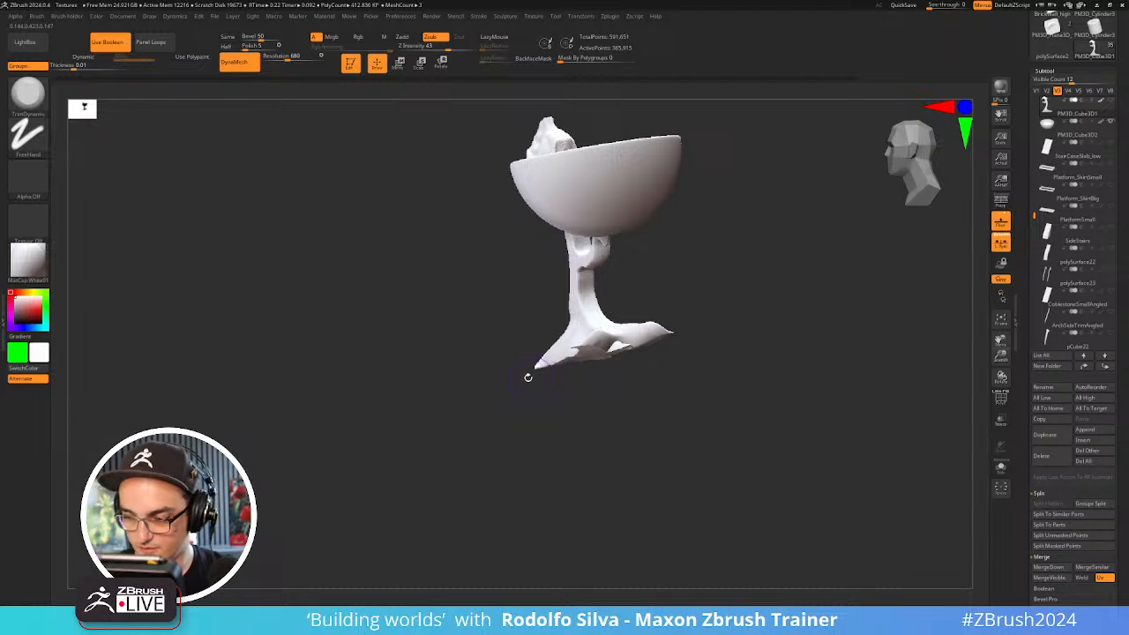
{"action": "mouse_move", "coordinate": [509, 384]}
{"action": "left_mouse_down", "text": "ctrl+shift"}
{"action": "mouse_move", "coordinate": [569, 331]}
{"action": "mouse_move", "coordinate": [565, 262]}
{"action": "left_mouse_up", "text": "ctrl+shift"}
{"action": "mouse_move", "coordinate": [727, 433]}
{"action": "left_mouse_down"}
{"action": "mouse_move", "coordinate": [759, 467]}
{"action": "mouse_move", "coordinate": [706, 441]}
{"action": "left_mouse_up"}
{"action": "key", "text": "ctrl+z"}
Cut the foot's underside flat with a horizontal clip in side view, and smooth and remesh its rear toe tips
{"action": "mouse_move", "coordinate": [569, 402]}
{"action": "left_mouse_down"}
{"action": "mouse_move", "coordinate": [557, 424]}
{"action": "mouse_move", "coordinate": [540, 392]}
{"action": "left_mouse_up"}
{"action": "mouse_move", "coordinate": [760, 362]}
{"action": "left_mouse_down", "text": "ctrl+shift"}
{"action": "mouse_move", "coordinate": [448, 367]}
{"action": "mouse_move", "coordinate": [447, 351]}
{"action": "left_mouse_up", "text": "ctrl+shift"}
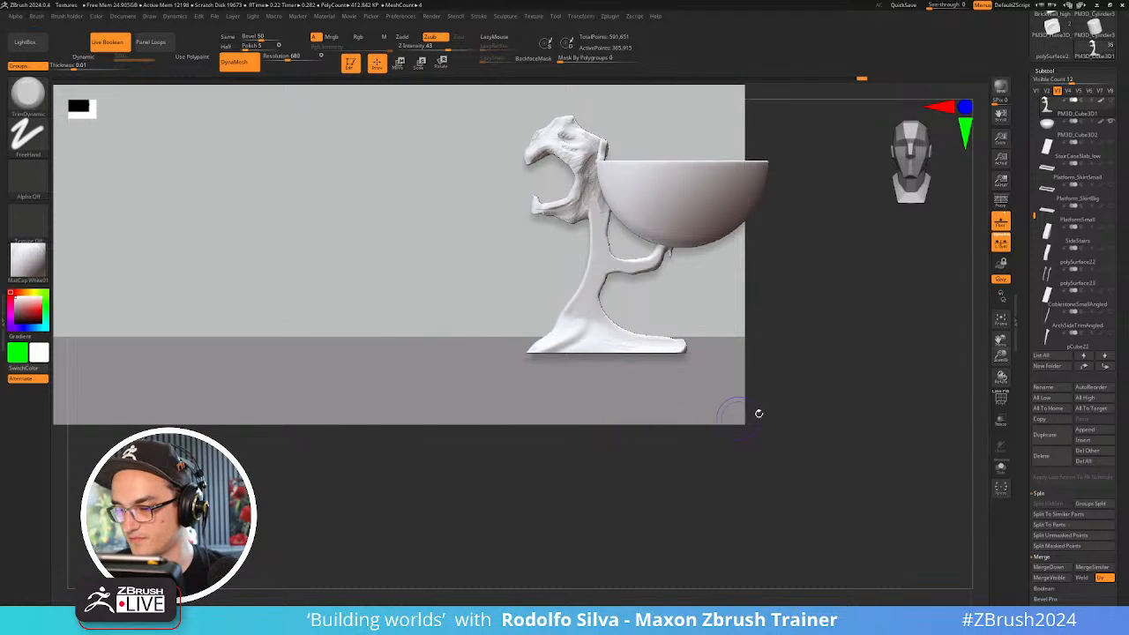
{"action": "mouse_move", "coordinate": [756, 409]}
{"action": "left_mouse_down"}
{"action": "mouse_move", "coordinate": [796, 385]}
{"action": "mouse_move", "coordinate": [784, 415]}
{"action": "mouse_move", "coordinate": [749, 422]}
{"action": "left_mouse_up"}
{"action": "key", "text": "shift"}
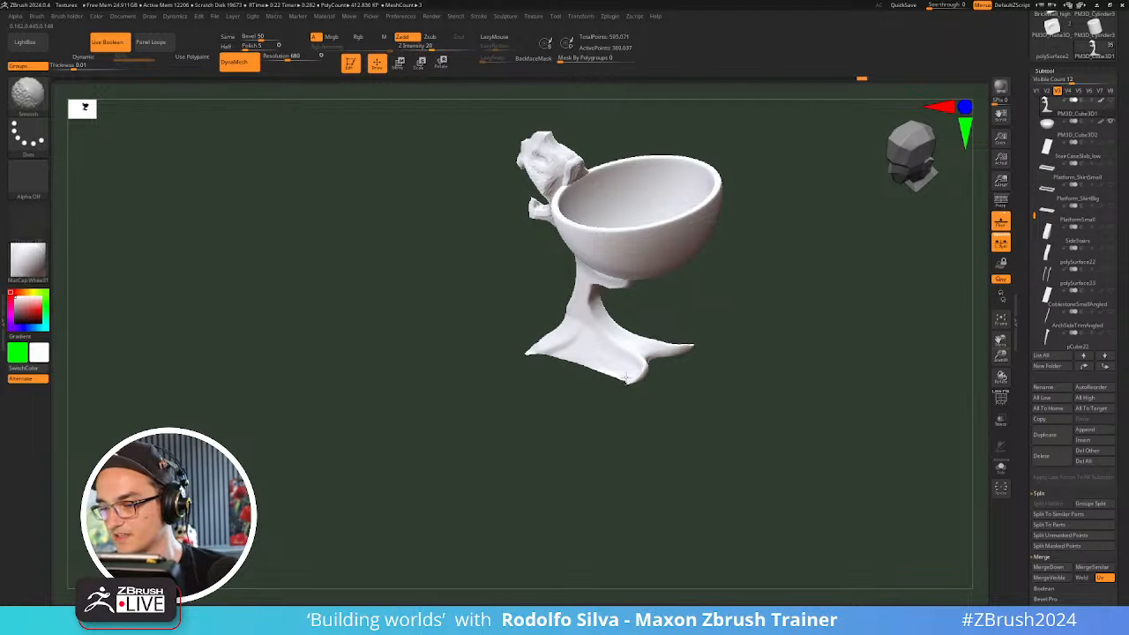
{"action": "left_click_drag", "start_coordinate": [627, 379], "coordinate": [615, 376], "text": "shift"}
{"action": "left_click_drag", "start_coordinate": [660, 397], "coordinate": [673, 403], "text": "ctrl"}
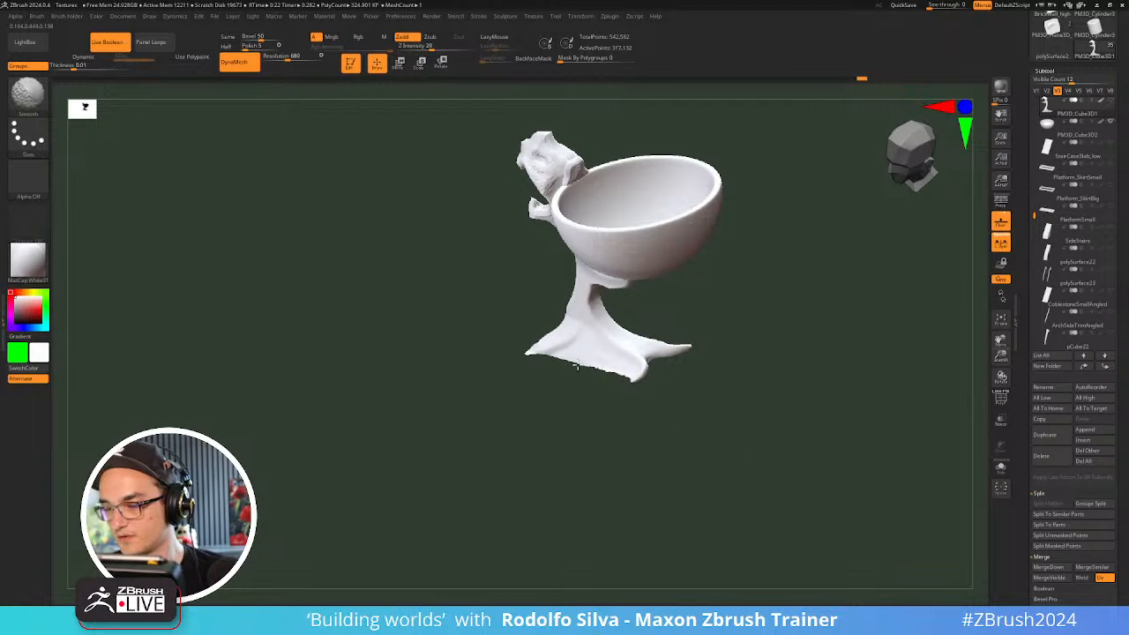
Trim the flank of the foot, smooth its front toe corners, and re-DynaMesh the support
{"action": "left_click_drag", "start_coordinate": [554, 365], "coordinate": [620, 361]}
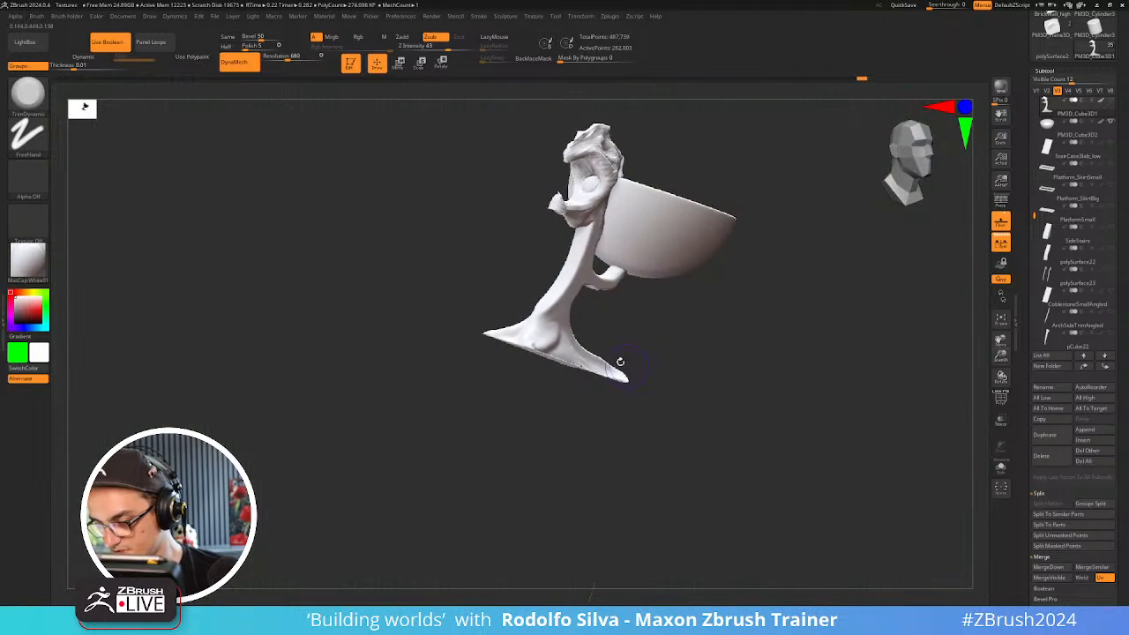
{"action": "mouse_move", "coordinate": [593, 411]}
{"action": "left_mouse_down"}
{"action": "mouse_move", "coordinate": [573, 452]}
{"action": "mouse_move", "coordinate": [556, 415]}
{"action": "left_mouse_up"}
{"action": "key", "text": "shift"}
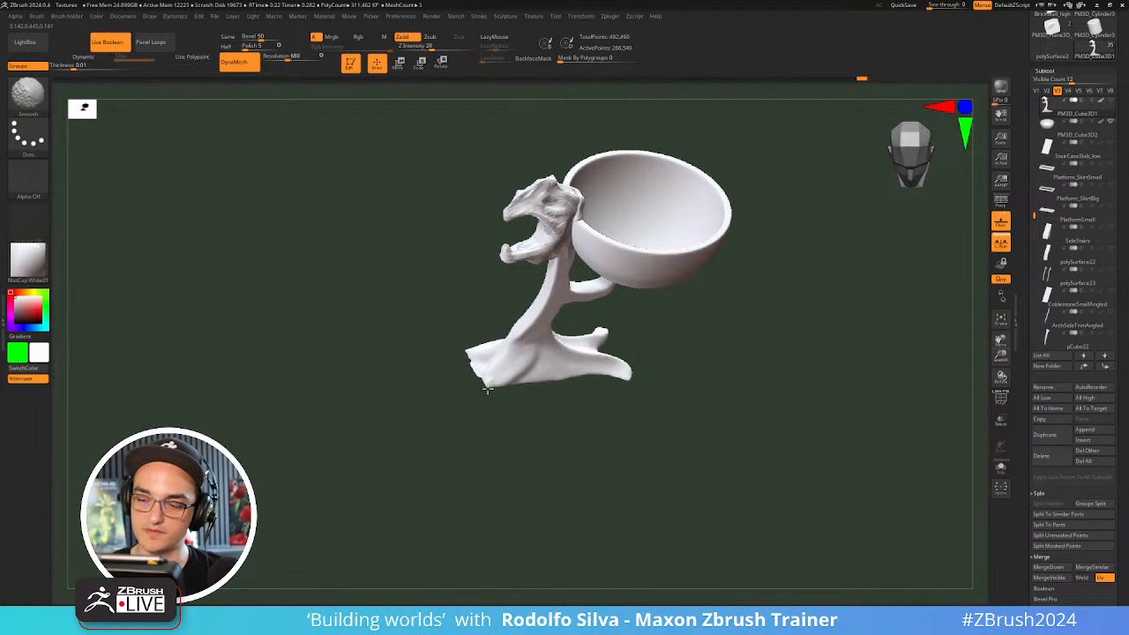
{"action": "left_click_drag", "start_coordinate": [483, 378], "coordinate": [488, 386], "text": "shift"}
{"action": "mouse_move", "coordinate": [499, 399]}
{"action": "left_mouse_down", "text": "ctrl"}
{"action": "mouse_move", "coordinate": [529, 416]}
{"action": "mouse_move", "coordinate": [527, 427]}
{"action": "left_mouse_up", "text": "ctrl"}
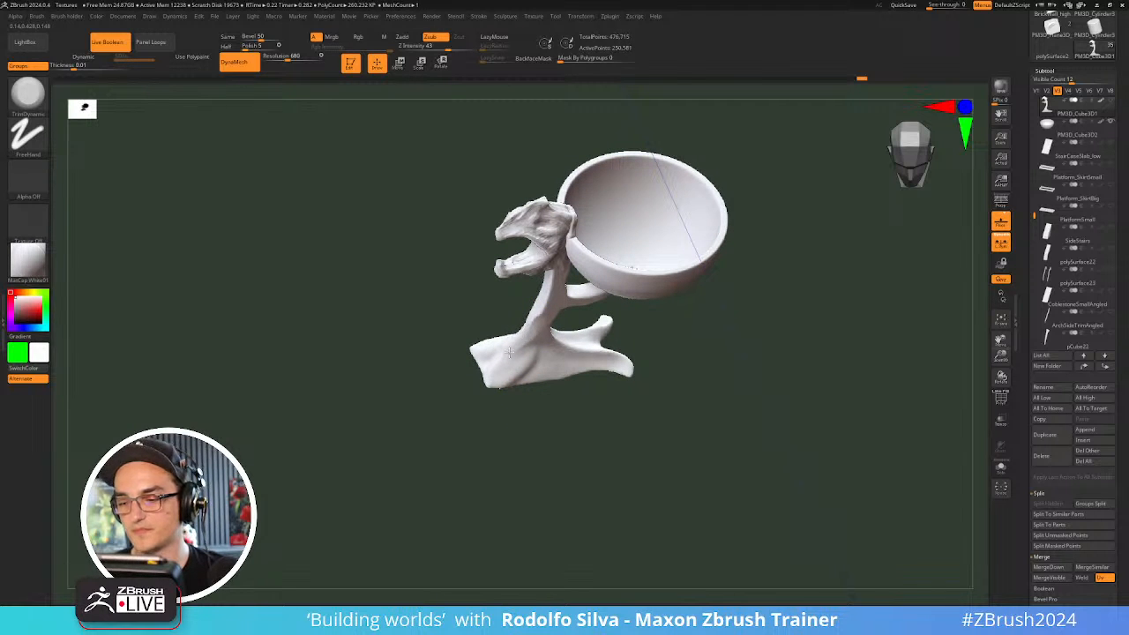
Plane the foot's upper surfaces and the slope up to the ankle with the TrimDynamic brush
{"action": "left_click_drag", "start_coordinate": [541, 328], "coordinate": [531, 360]}
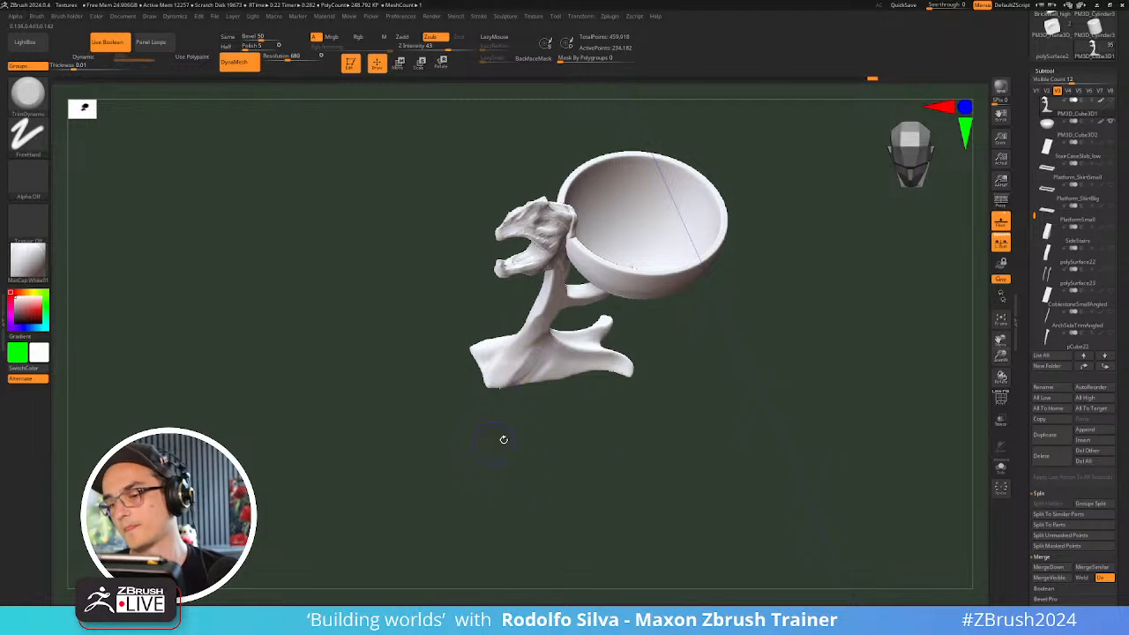
{"action": "left_click_drag", "start_coordinate": [502, 439], "coordinate": [536, 456]}
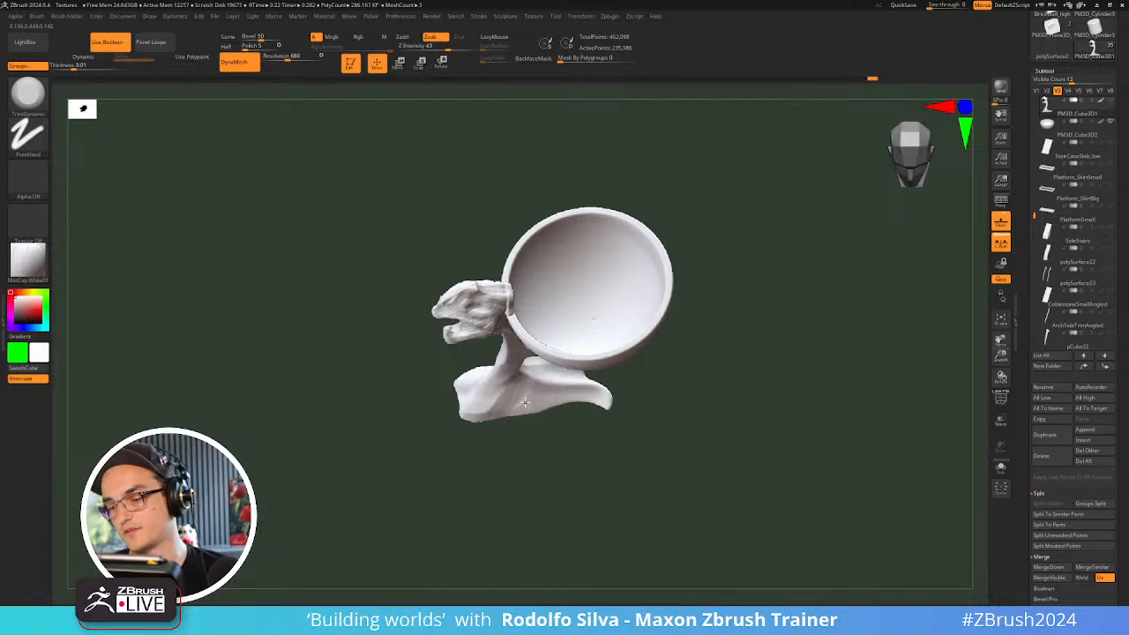
{"action": "left_click_drag", "start_coordinate": [490, 401], "coordinate": [506, 409]}
{"action": "mouse_move", "coordinate": [500, 428]}
{"action": "left_mouse_down"}
{"action": "mouse_move", "coordinate": [517, 496]}
{"action": "mouse_move", "coordinate": [537, 461]}
{"action": "mouse_move", "coordinate": [495, 438]}
{"action": "left_mouse_up"}
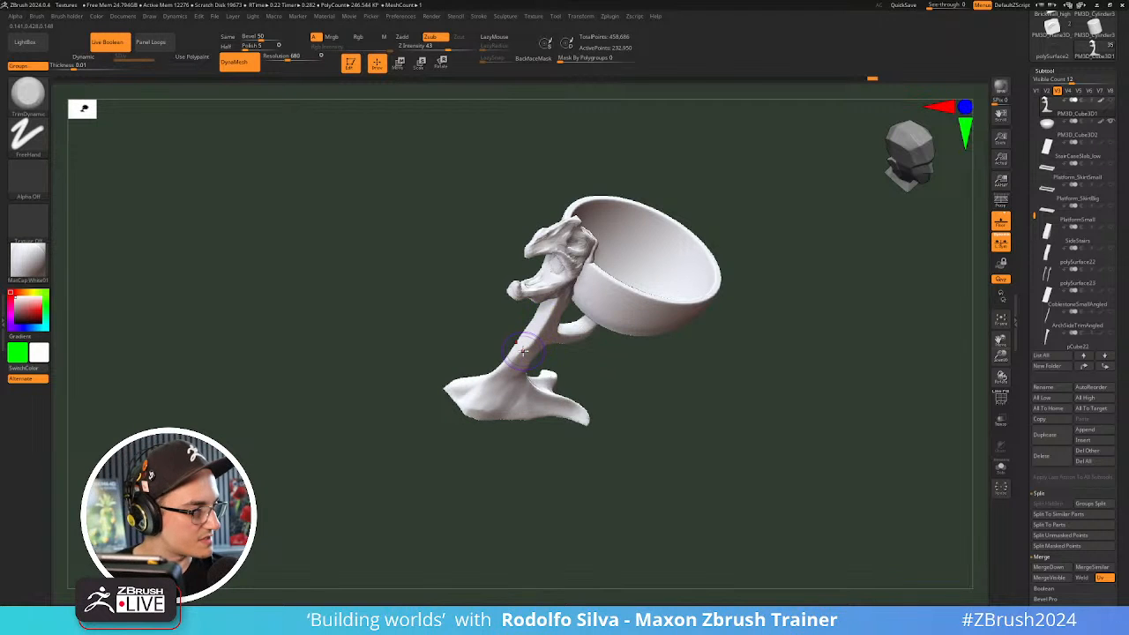
{"action": "left_click_drag", "start_coordinate": [584, 442], "coordinate": [588, 448], "text": "shift"}
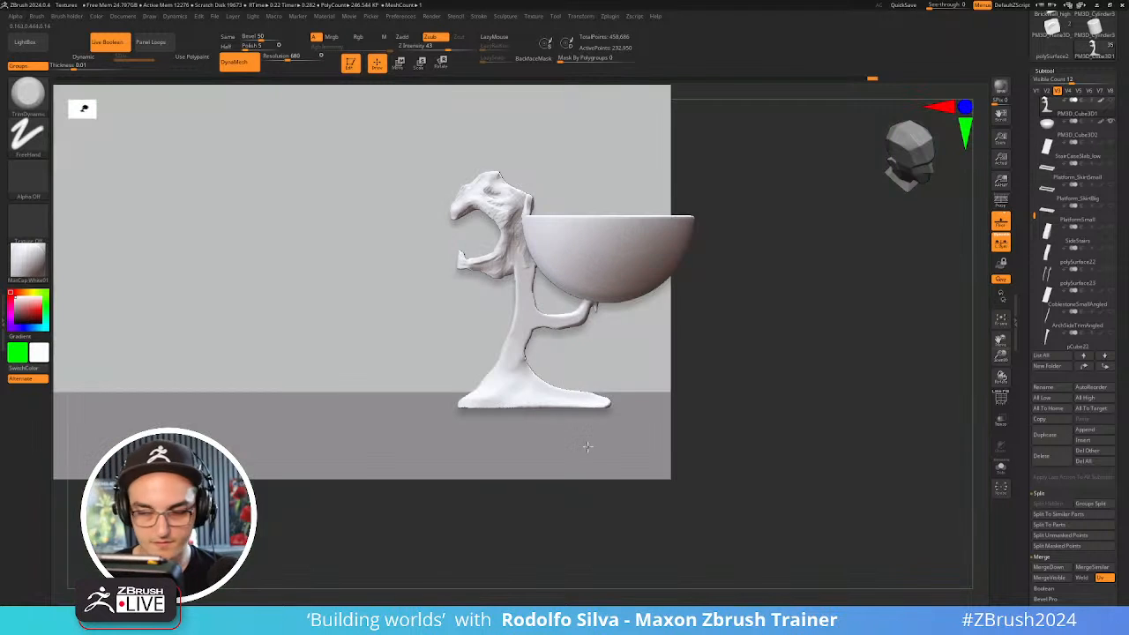
{"action": "mouse_move", "coordinate": [532, 380]}
{"action": "left_mouse_down"}
{"action": "mouse_move", "coordinate": [522, 367]}
{"action": "mouse_move", "coordinate": [529, 377]}
{"action": "left_mouse_up"}
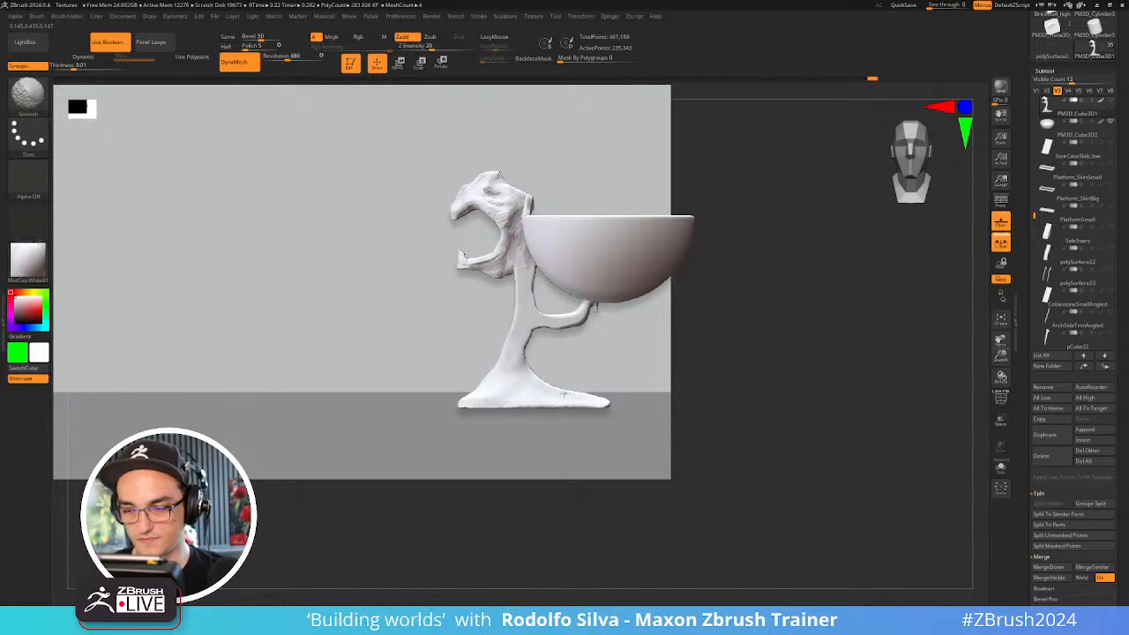
Smooth the support's stem from the neck down past the junction with the bowl-holding branch
{"action": "left_click_drag", "start_coordinate": [729, 411], "coordinate": [693, 426]}
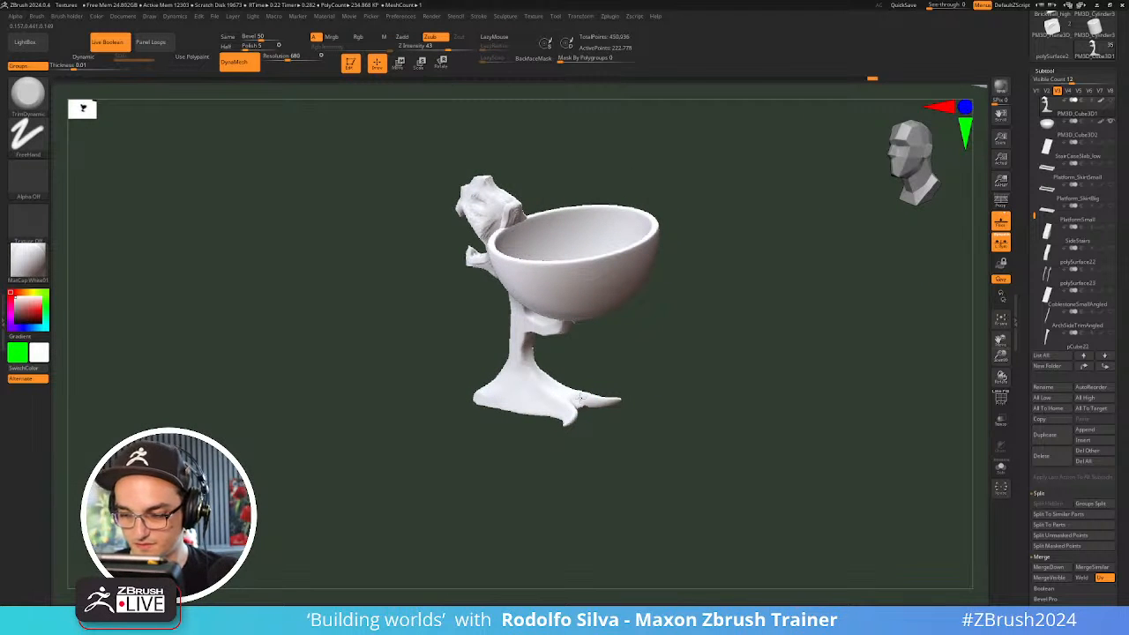
{"action": "left_click_drag", "start_coordinate": [619, 429], "coordinate": [674, 456]}
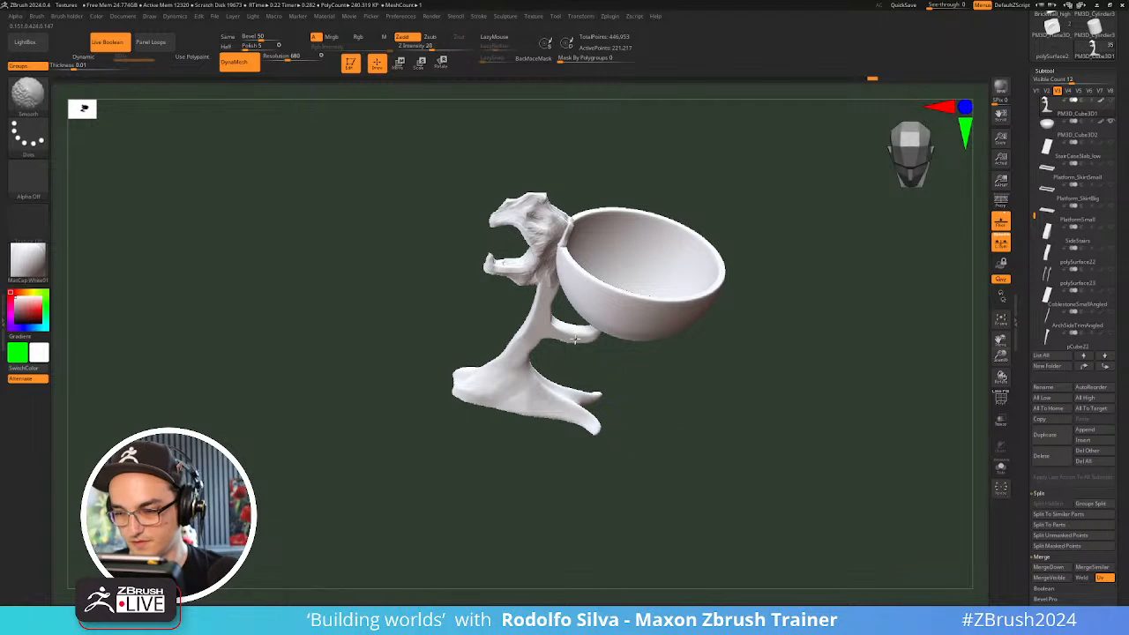
{"action": "left_click_drag", "start_coordinate": [563, 280], "coordinate": [537, 374], "text": "shift"}
{"action": "left_click_drag", "start_coordinate": [677, 484], "coordinate": [672, 406]}
{"action": "left_click_drag", "start_coordinate": [527, 364], "coordinate": [533, 344], "text": "shift"}
Carve flat planes along the neck, stem and ankle of the support with the TrimDynamic brush
{"action": "key", "text": "shift+f"}
{"action": "left_click_drag", "start_coordinate": [655, 432], "coordinate": [719, 511], "text": "alt"}
{"action": "key", "text": "shift+f"}
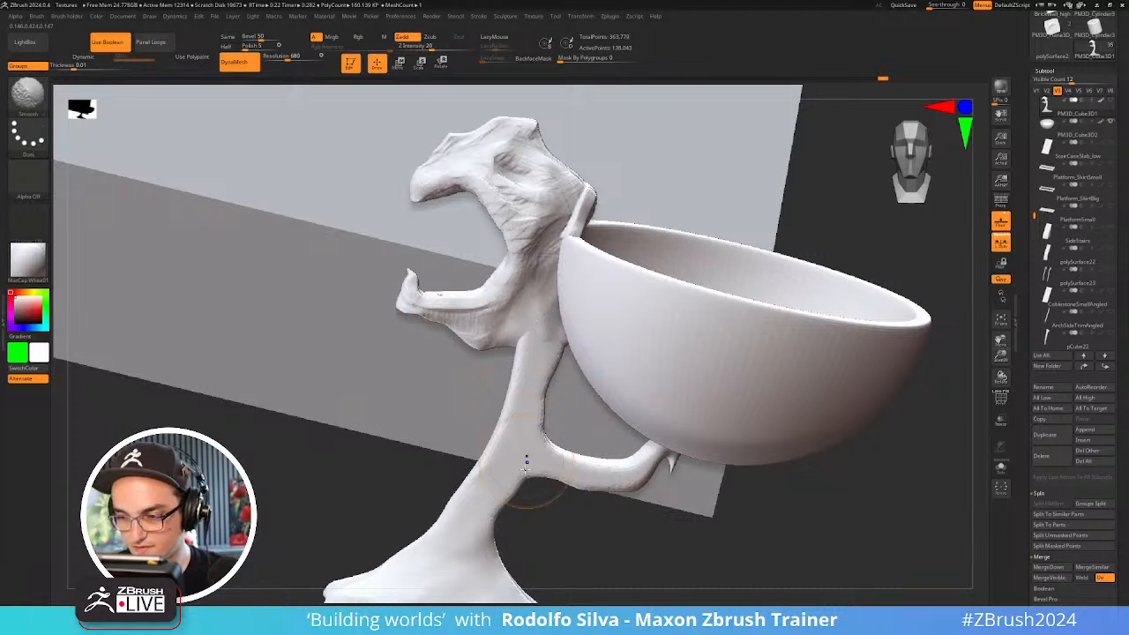
{"action": "left_click_drag", "start_coordinate": [720, 560], "coordinate": [713, 503], "text": "alt"}
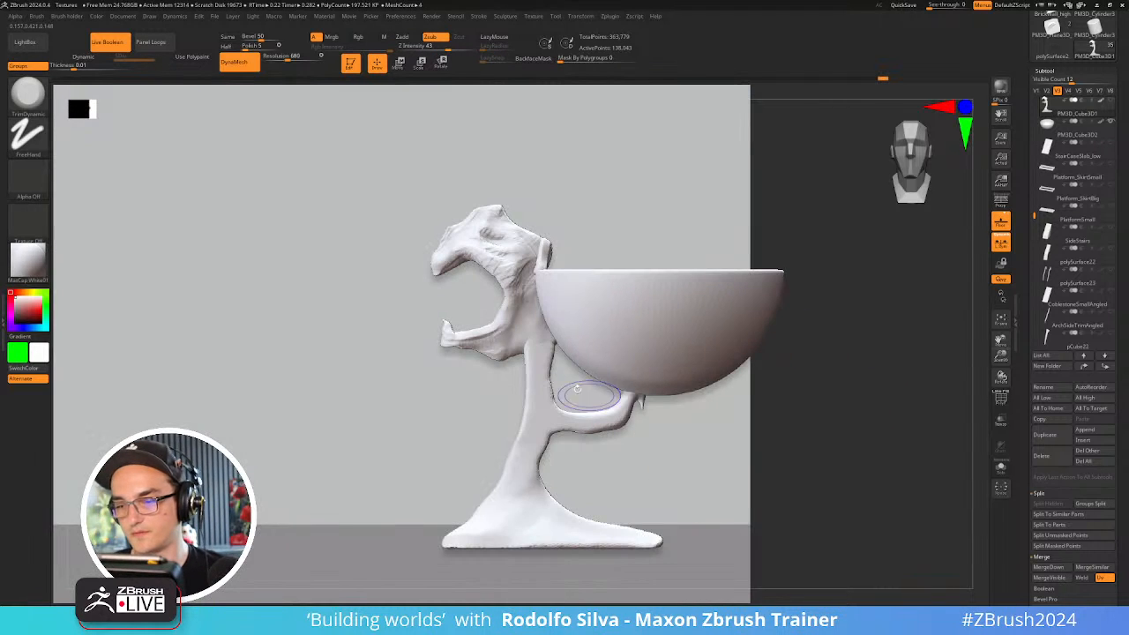
{"action": "right_click_drag", "start_coordinate": [524, 353], "coordinate": [533, 342]}
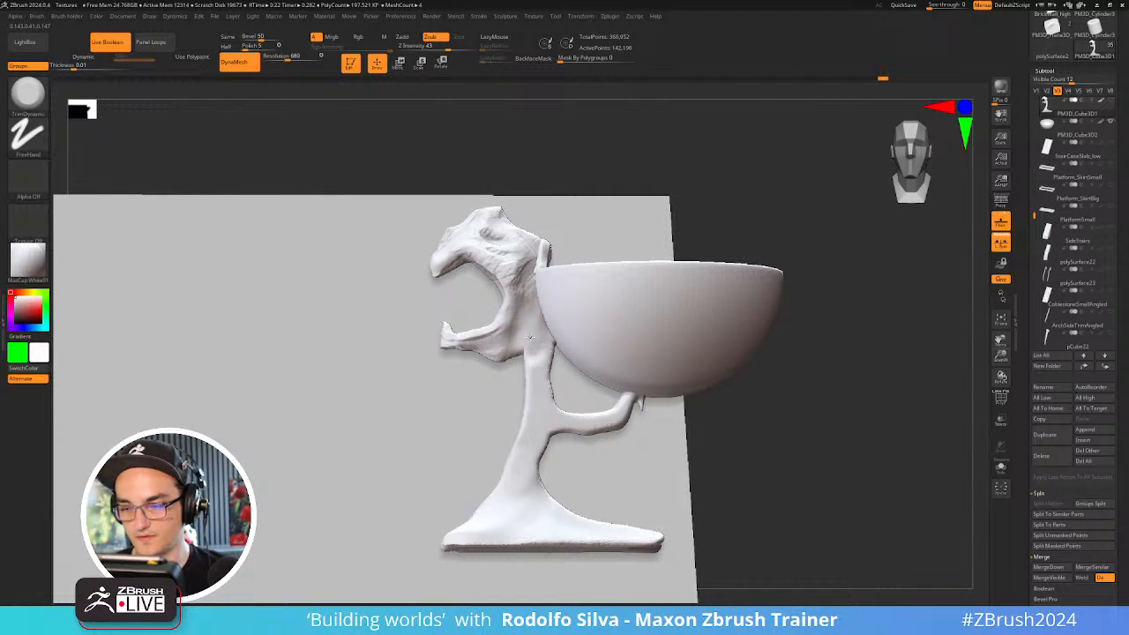
{"action": "key", "text": "s"}
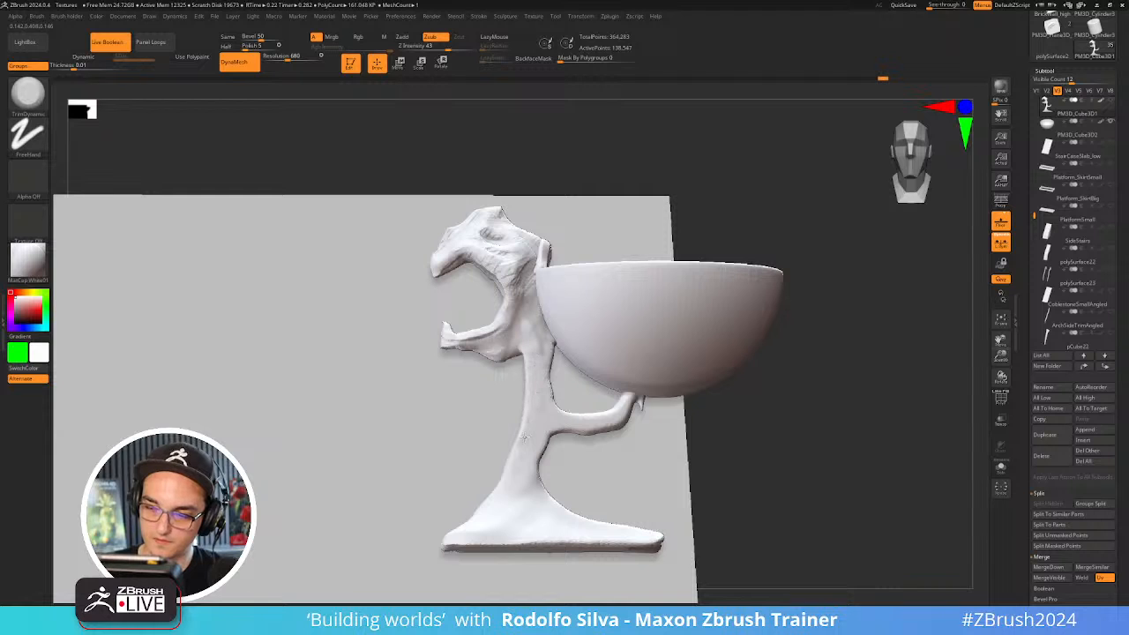
{"action": "left_click_drag", "start_coordinate": [746, 443], "coordinate": [785, 432]}
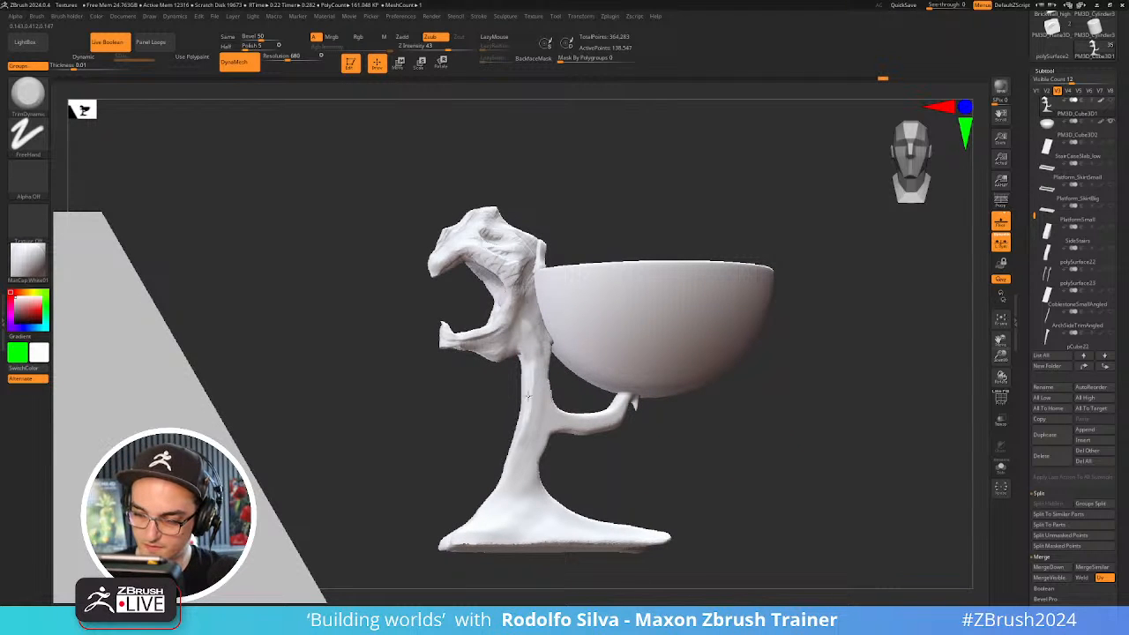
{"action": "left_click_drag", "start_coordinate": [724, 464], "coordinate": [743, 464]}
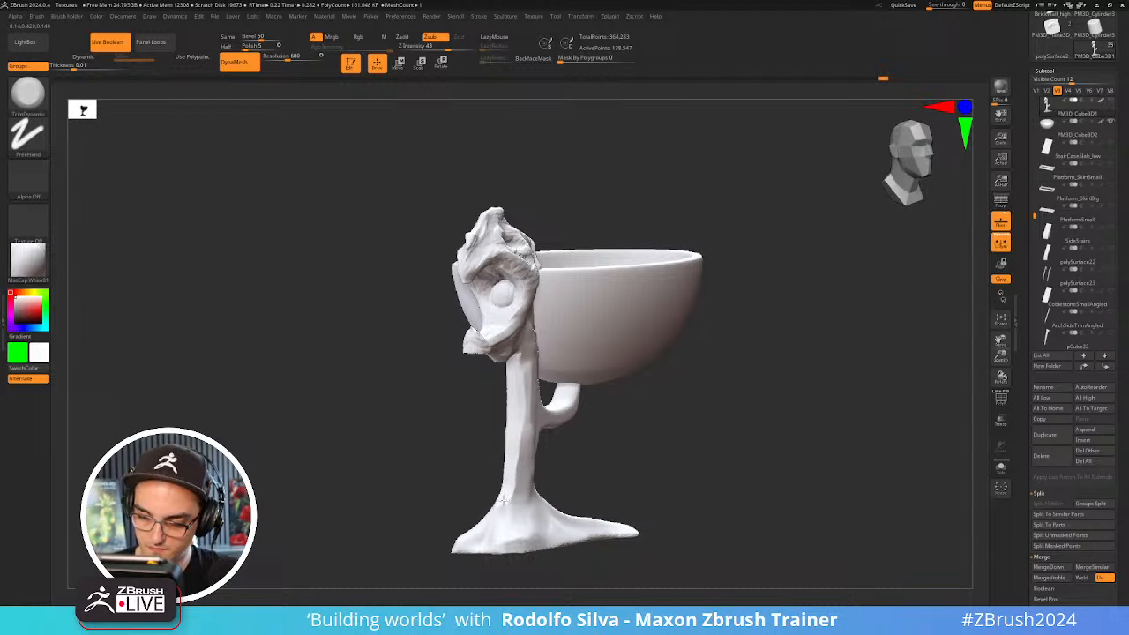
{"action": "left_click_drag", "start_coordinate": [678, 449], "coordinate": [621, 478]}
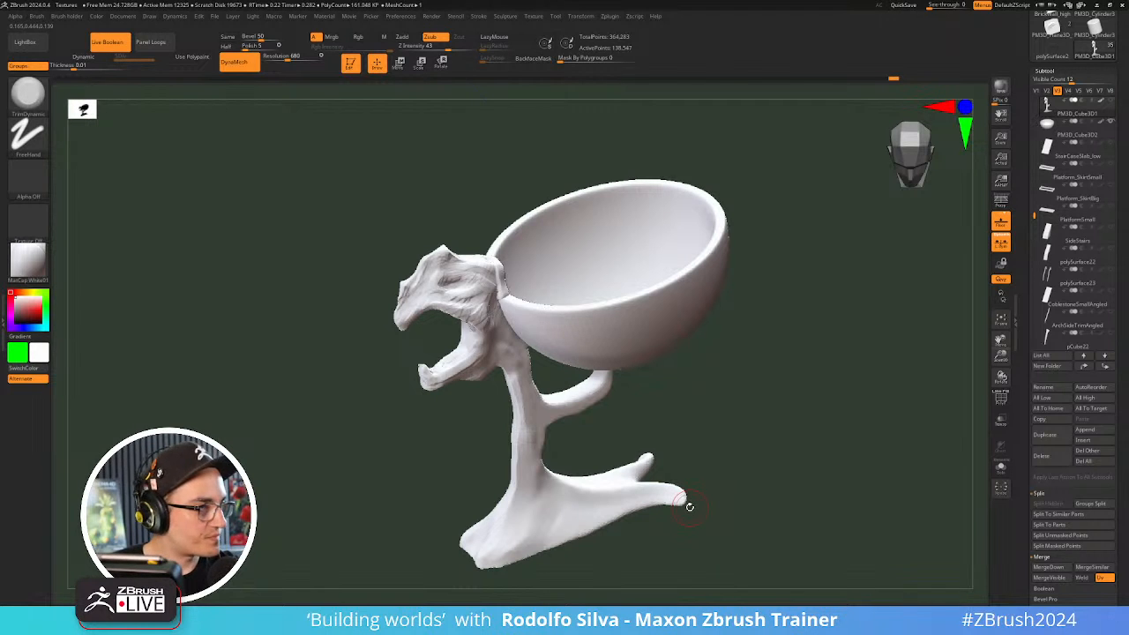
Duplicate the creature-head support and replace the copy with a cube primitive
{"action": "mouse_move", "coordinate": [778, 430]}
{"action": "left_mouse_down"}
{"action": "mouse_move", "coordinate": [774, 446]}
{"action": "mouse_move", "coordinate": [744, 400]}
{"action": "mouse_move", "coordinate": [663, 447]}
{"action": "mouse_move", "coordinate": [691, 491]}
{"action": "mouse_move", "coordinate": [599, 554]}
{"action": "left_mouse_up"}
{"action": "right_click", "coordinate": [691, 491]}
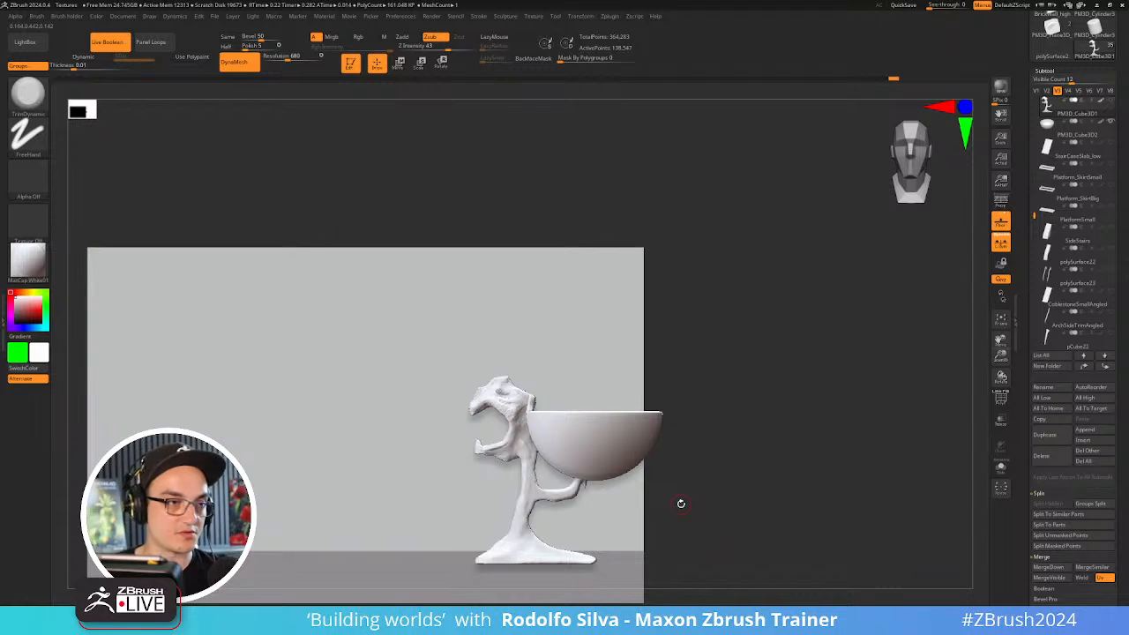
{"action": "left_click_drag", "start_coordinate": [800, 389], "coordinate": [799, 456]}
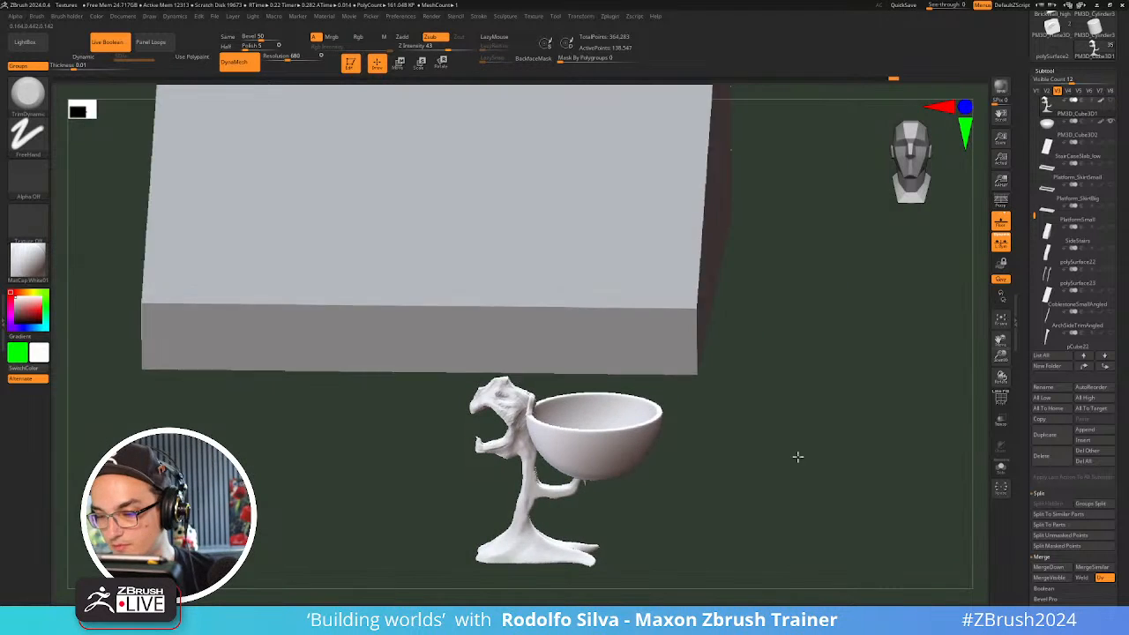
{"action": "key", "text": "w"}
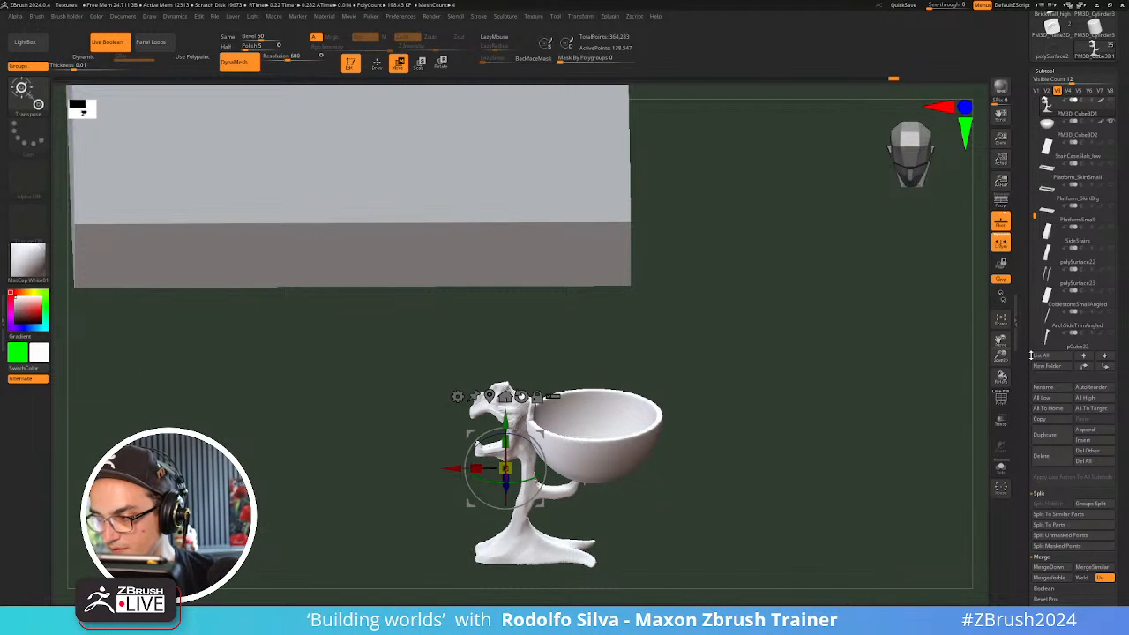
{"action": "left_click", "coordinate": [1044, 435]}
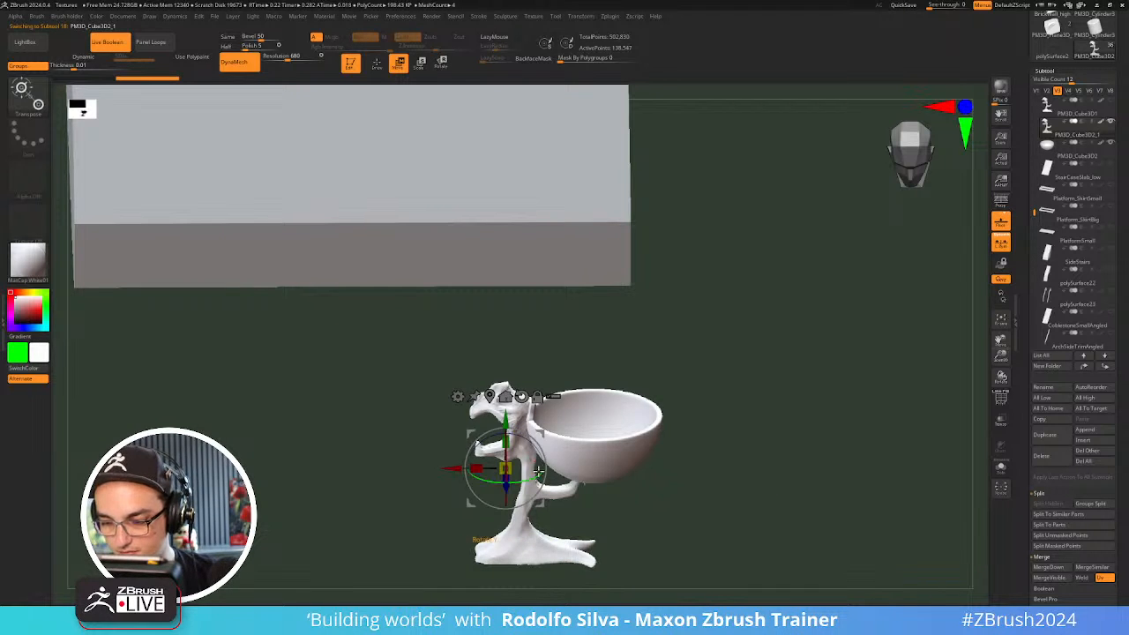
{"action": "left_click", "coordinate": [457, 396]}
{"action": "left_click", "coordinate": [544, 394]}
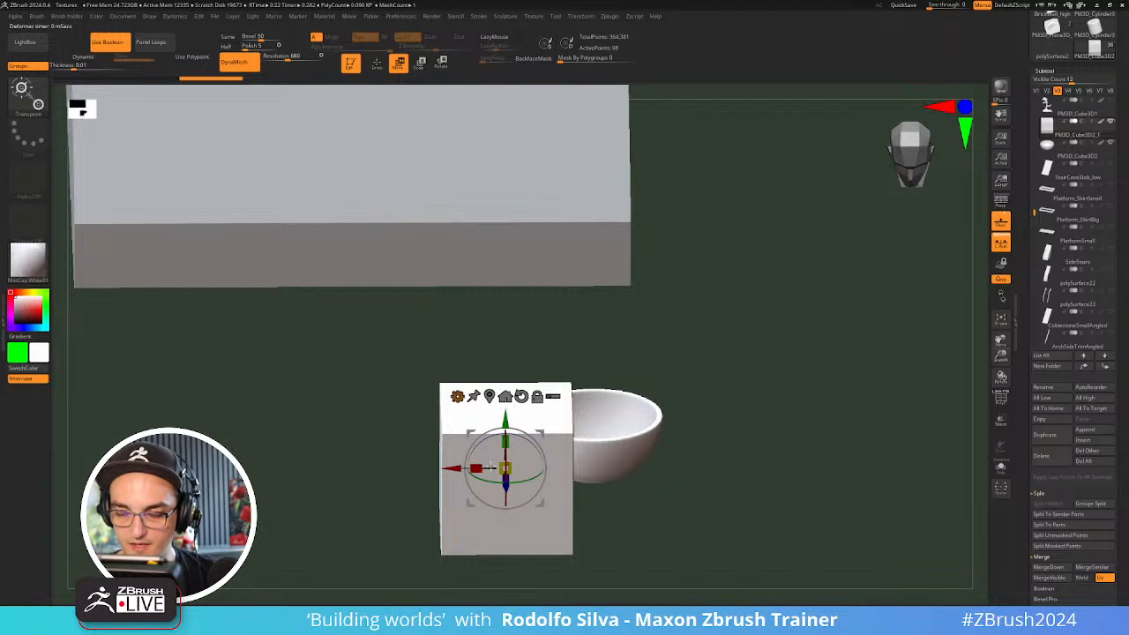
Reduce the cube to a single segment per side and scale it into a thin, narrow slat
{"action": "key", "text": "grave"}
{"action": "mouse_move", "coordinate": [451, 435]}
{"action": "left_mouse_down"}
{"action": "mouse_move", "coordinate": [442, 437]}
{"action": "mouse_move", "coordinate": [443, 427]}
{"action": "left_mouse_up"}
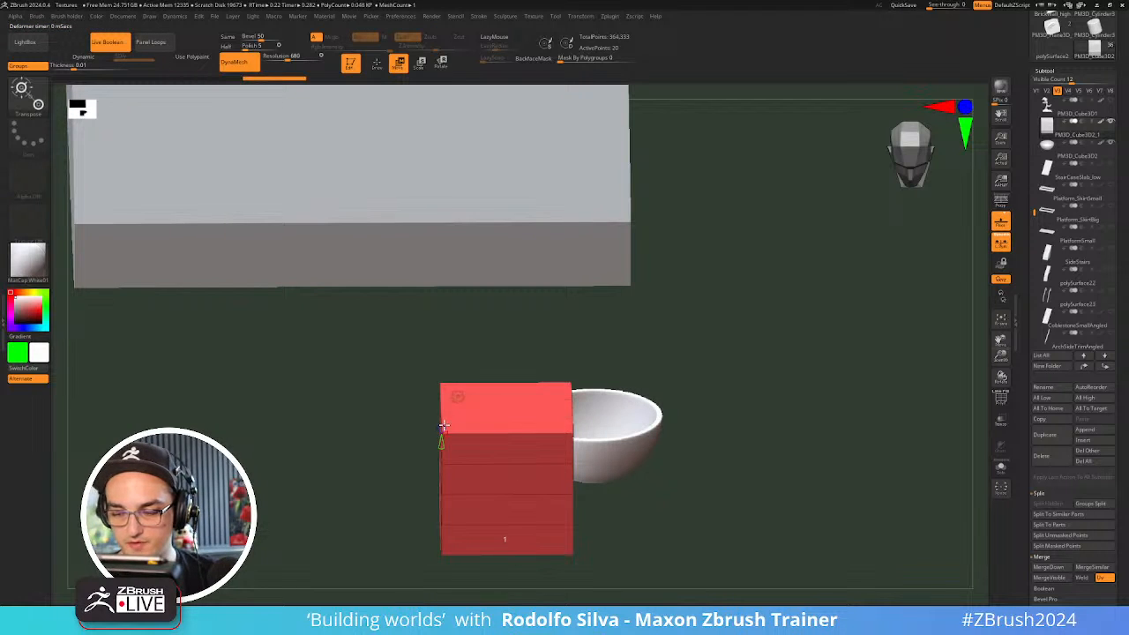
{"action": "key", "text": "grave"}
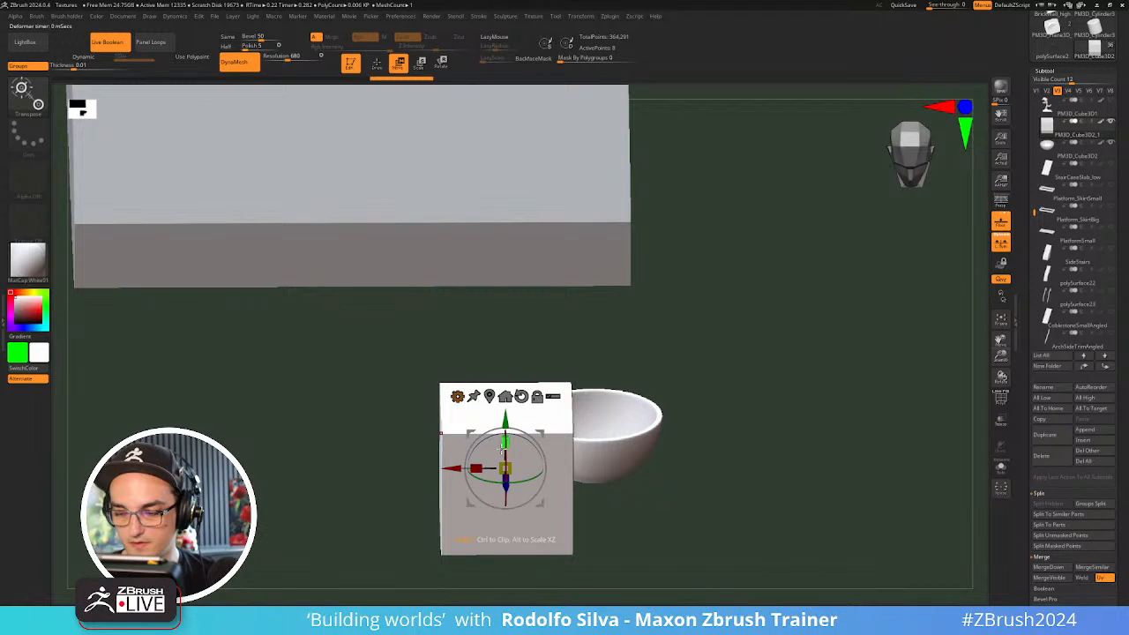
{"action": "left_click_drag", "start_coordinate": [482, 468], "coordinate": [665, 486], "text": "alt"}
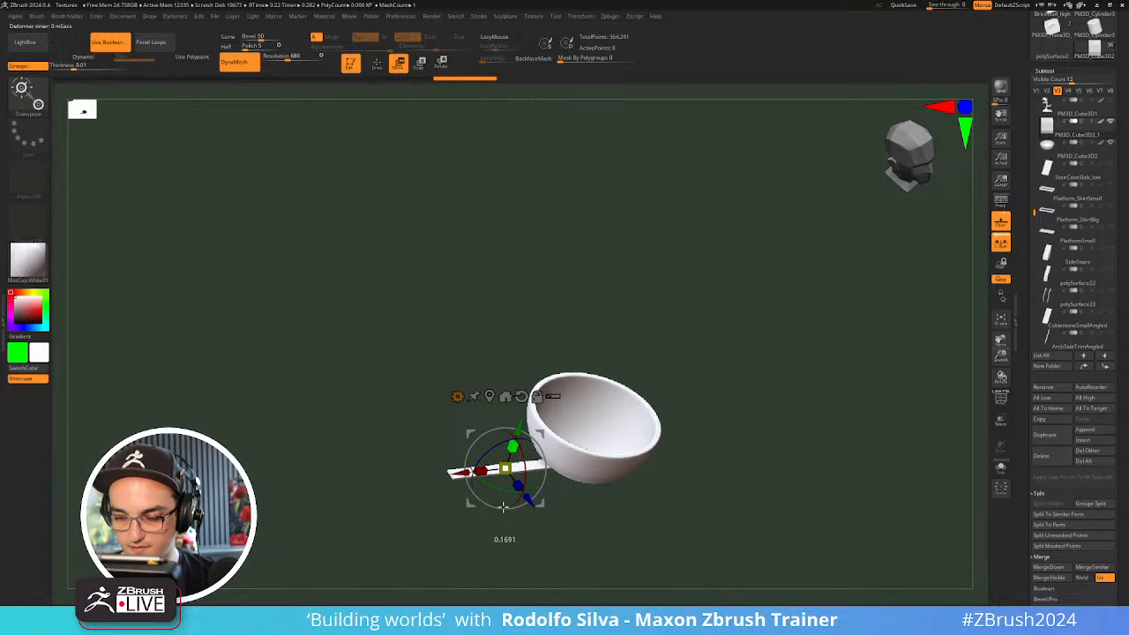
Raise the slat above the bowl, rotate it 90 degrees upright and move it onto the edge of the rim
{"action": "left_click_drag", "start_coordinate": [520, 483], "coordinate": [546, 367]}
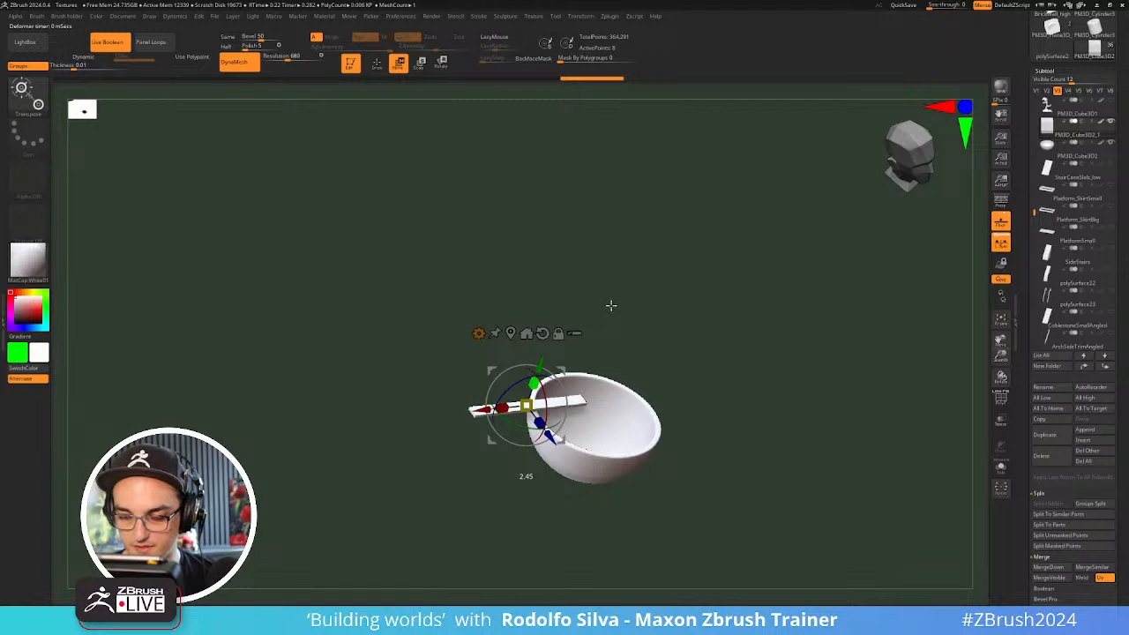
{"action": "left_click_drag", "start_coordinate": [715, 386], "coordinate": [647, 374], "text": "shift"}
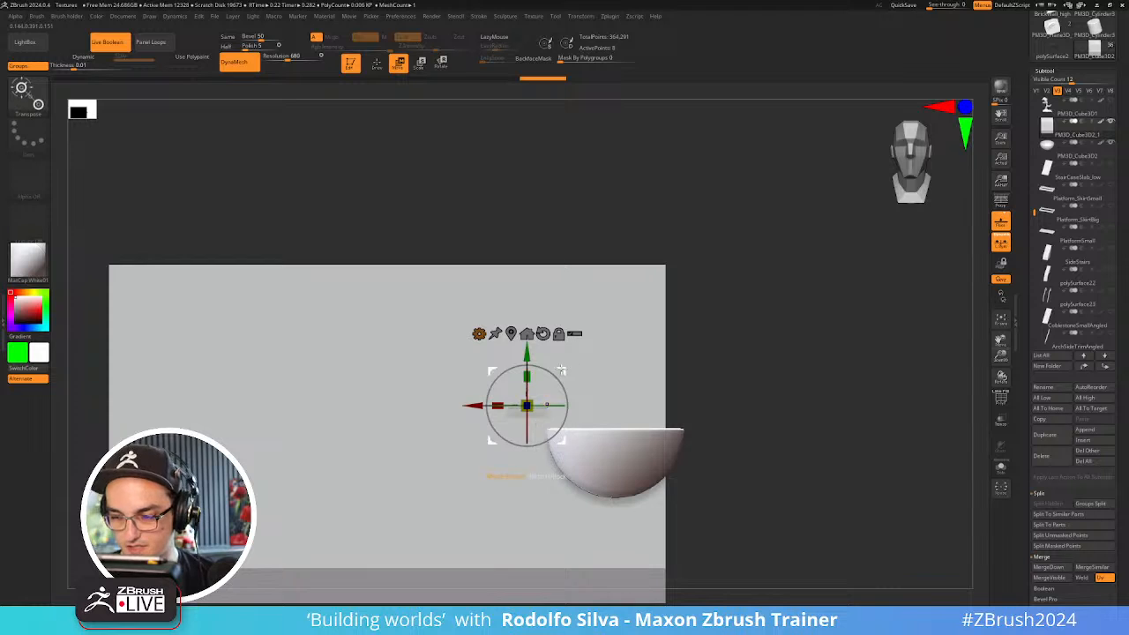
{"action": "left_click_drag", "start_coordinate": [557, 379], "coordinate": [562, 449], "text": "shift"}
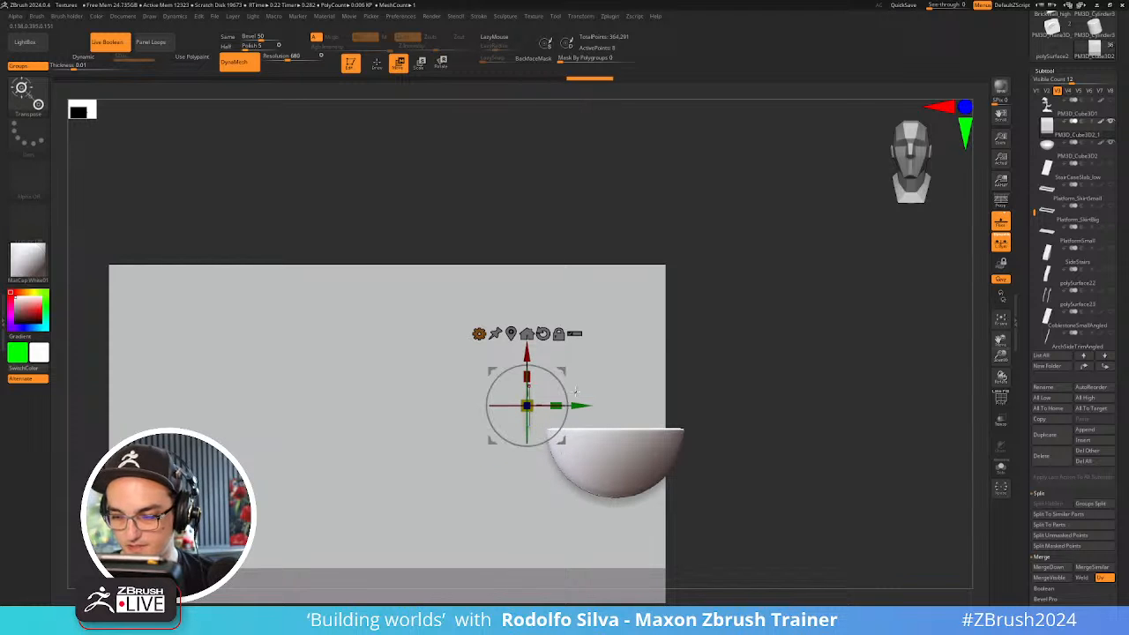
{"action": "left_click_drag", "start_coordinate": [580, 406], "coordinate": [605, 406]}
Array the slat in a full ring around the bowl's rim with ArrayMesh and show the creature-head support again
{"action": "left_click", "coordinate": [1001, 378]}
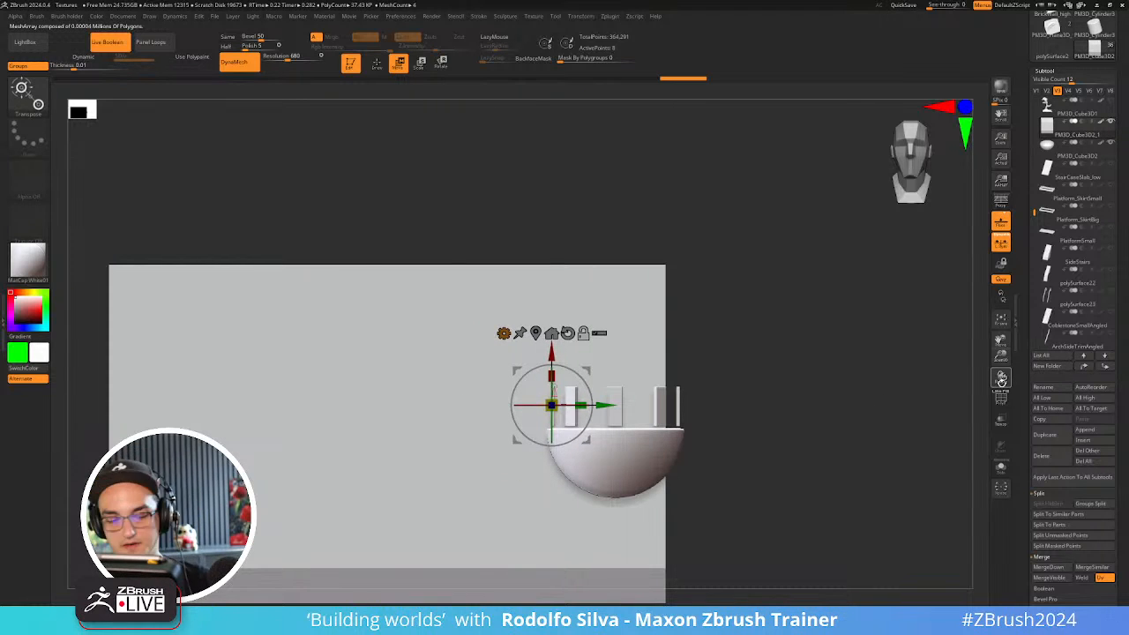
{"action": "key", "text": "y"}
{"action": "left_click_drag", "start_coordinate": [857, 470], "coordinate": [809, 537]}
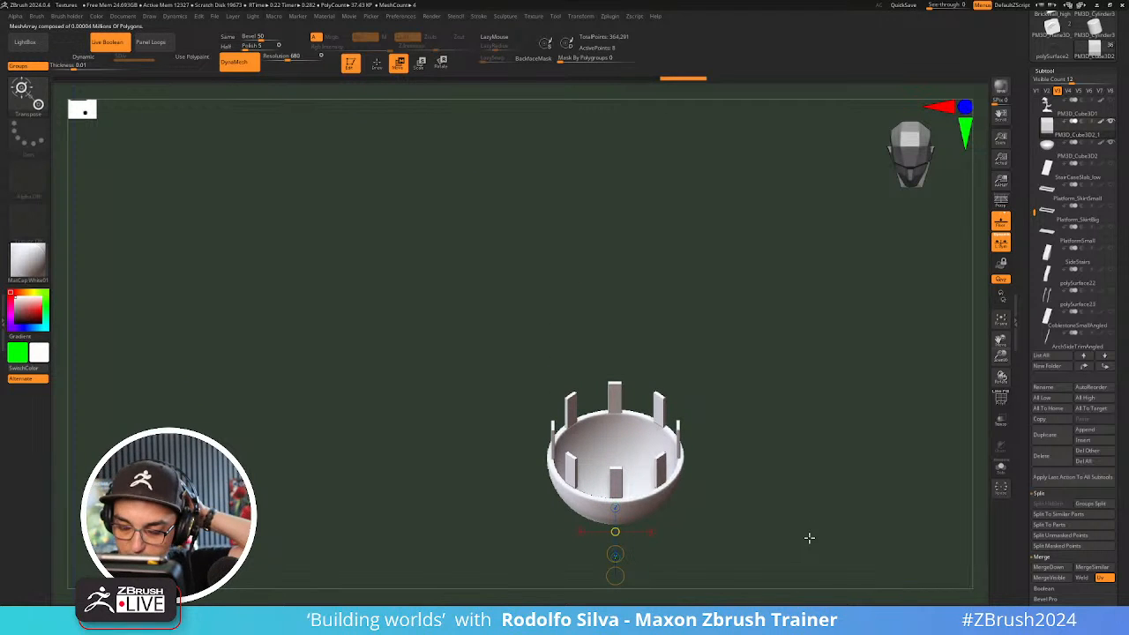
{"action": "mouse_move", "coordinate": [776, 433]}
{"action": "left_mouse_down"}
{"action": "mouse_move", "coordinate": [797, 428]}
{"action": "mouse_move", "coordinate": [782, 434]}
{"action": "left_mouse_up"}
{"action": "left_click", "coordinate": [1111, 101]}
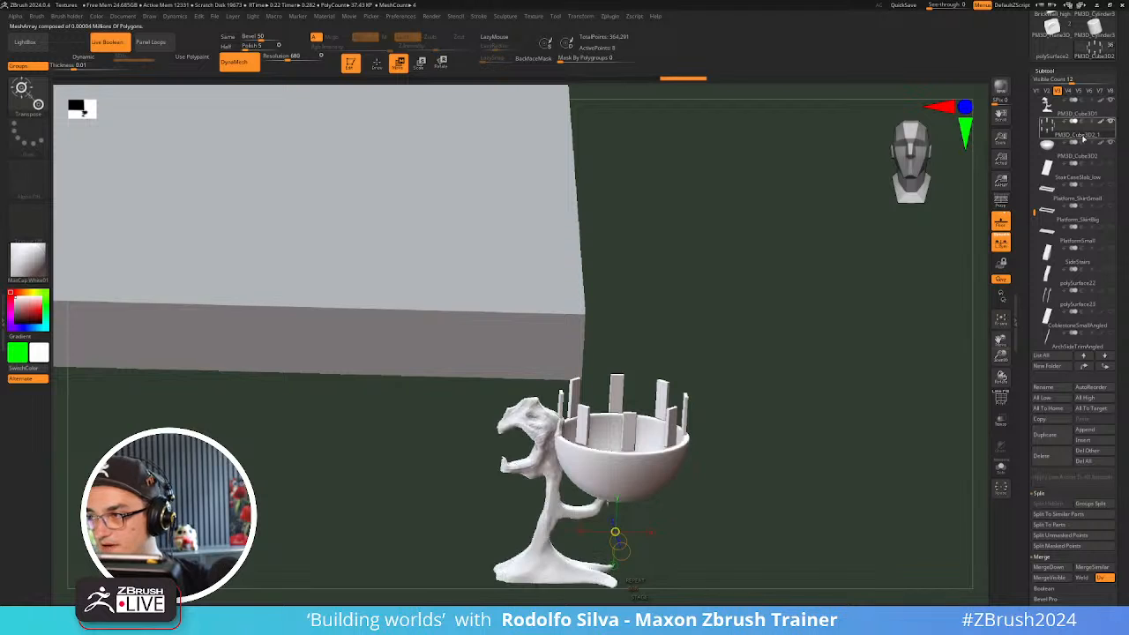
Set the slat array's repeat count to 12
{"action": "mouse_move", "coordinate": [873, 375]}
{"action": "left_mouse_down"}
{"action": "mouse_move", "coordinate": [821, 461]}
{"action": "mouse_move", "coordinate": [829, 468]}
{"action": "left_mouse_up"}
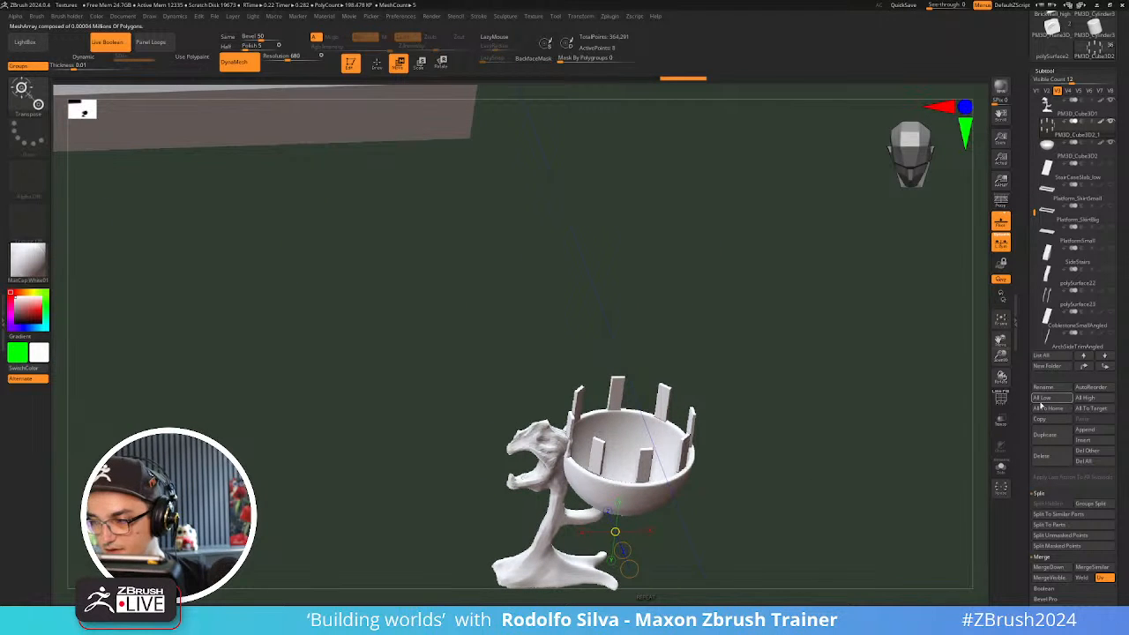
{"action": "scroll", "coordinate": [1040, 406], "scroll_direction": "down", "scroll_amount": 10}
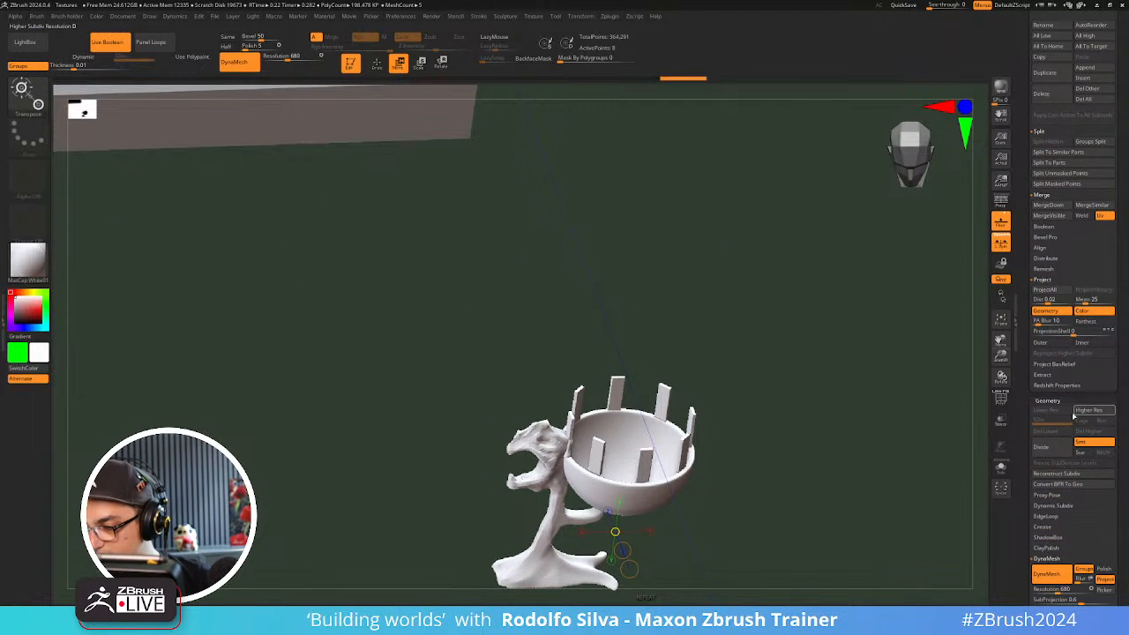
{"action": "scroll", "coordinate": [1073, 406], "scroll_direction": "down", "scroll_amount": 8}
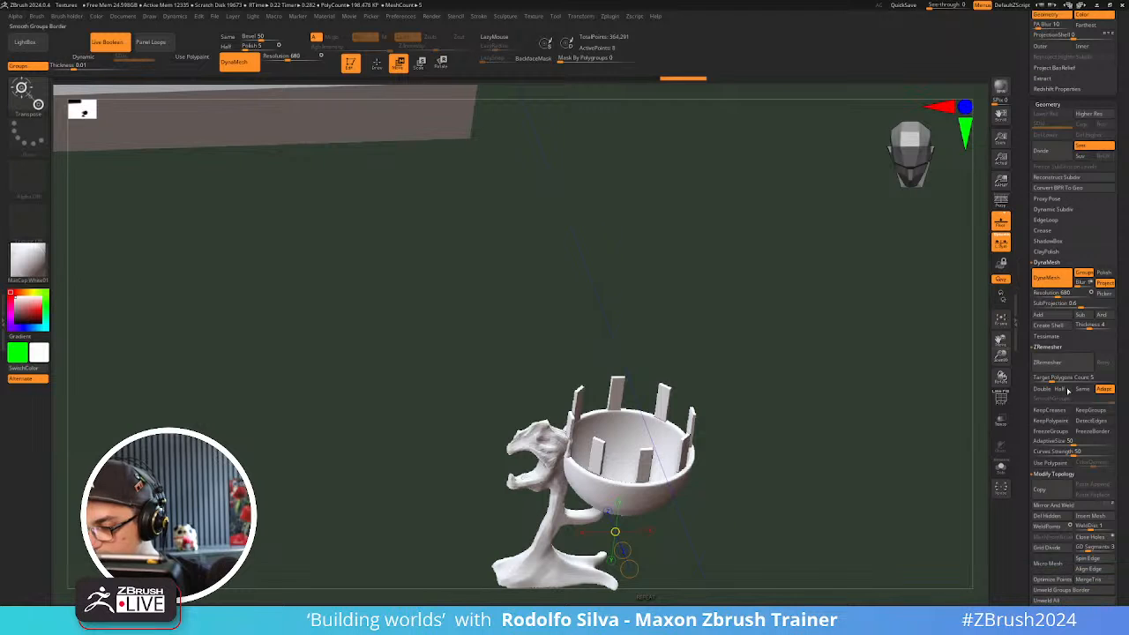
{"action": "scroll", "coordinate": [1067, 390], "scroll_direction": "down", "scroll_amount": 10}
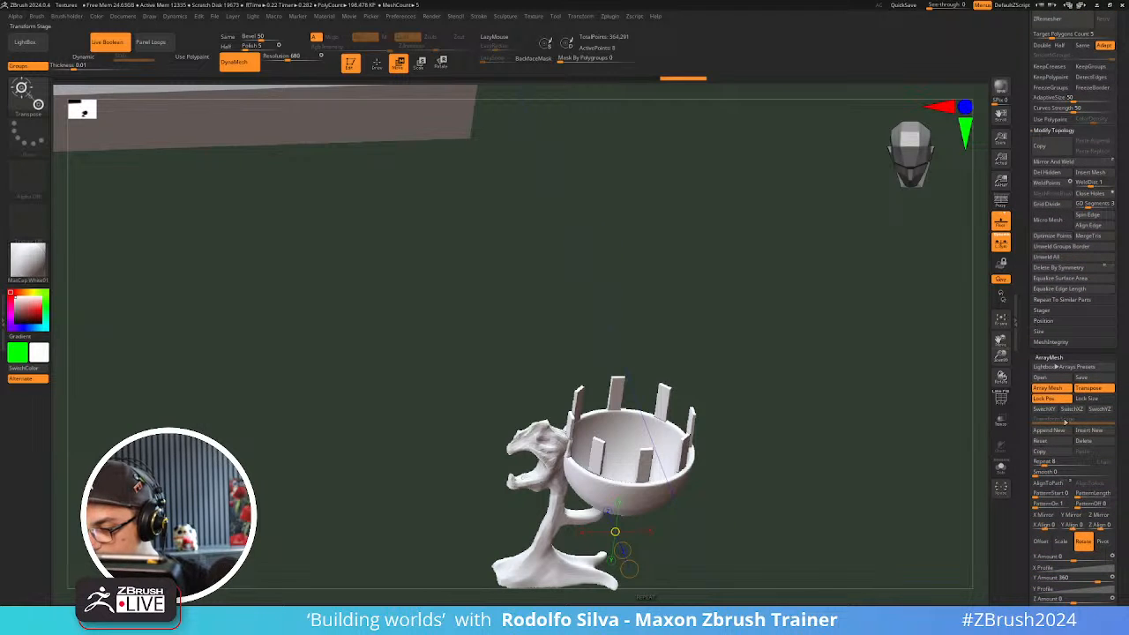
{"action": "scroll", "coordinate": [1066, 415], "scroll_direction": "down", "scroll_amount": 2}
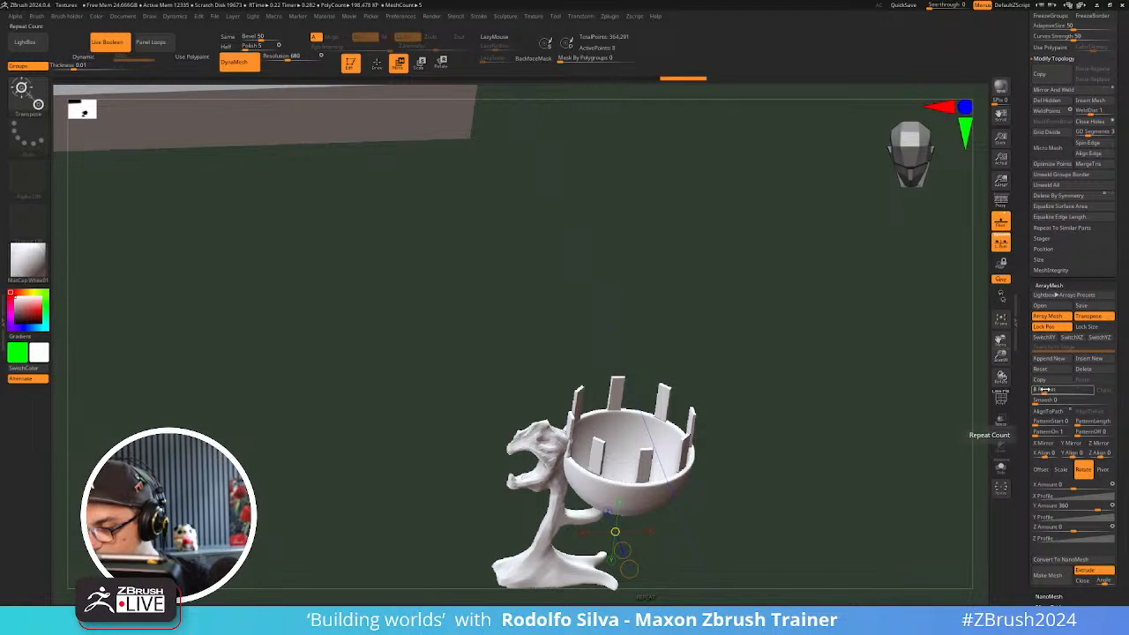
{"action": "left_click", "coordinate": [1046, 389]}
{"action": "type", "text": "12"}
{"action": "key", "text": "Return"}
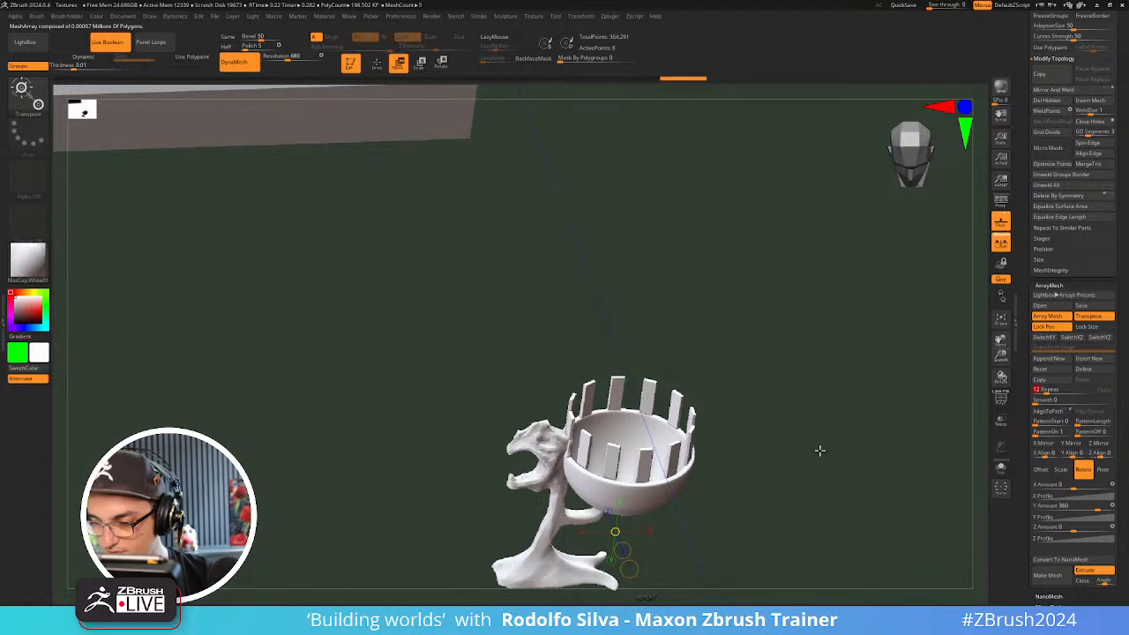
Insert two evenly spaced edge loops across the slat's height with the ZModeler brush, with the polyframe shown
{"action": "mouse_move", "coordinate": [820, 450]}
{"action": "left_mouse_down"}
{"action": "mouse_move", "coordinate": [820, 494]}
{"action": "mouse_move", "coordinate": [821, 455]}
{"action": "left_mouse_up"}
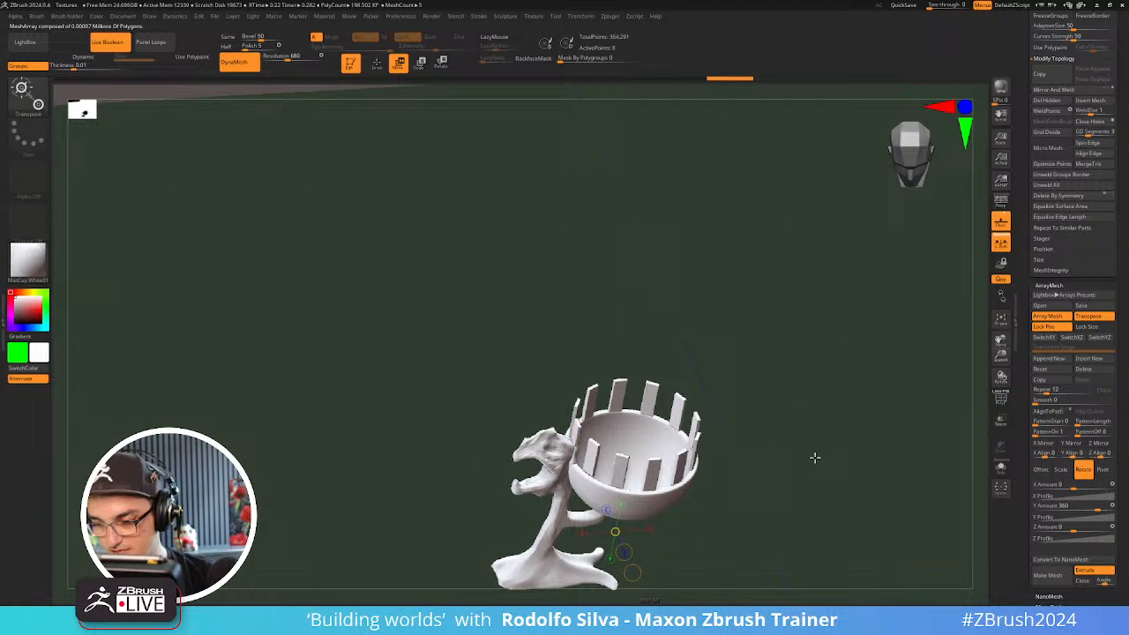
{"action": "key", "text": "b"}
{"action": "key", "text": "z"}
{"action": "key", "text": "m"}
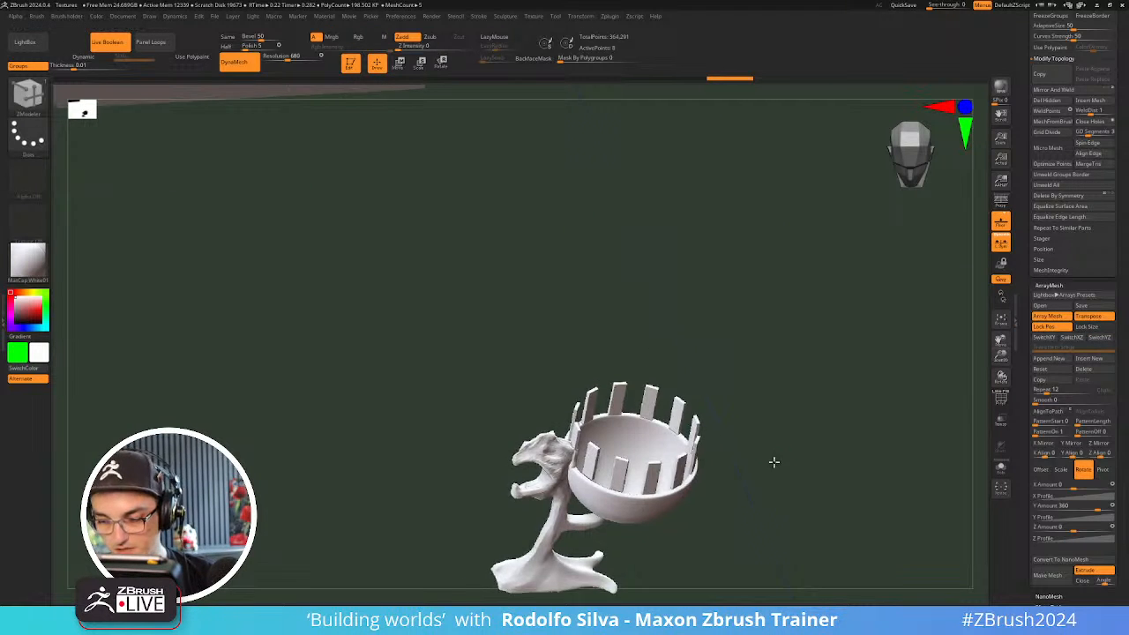
{"action": "key", "text": "space"}
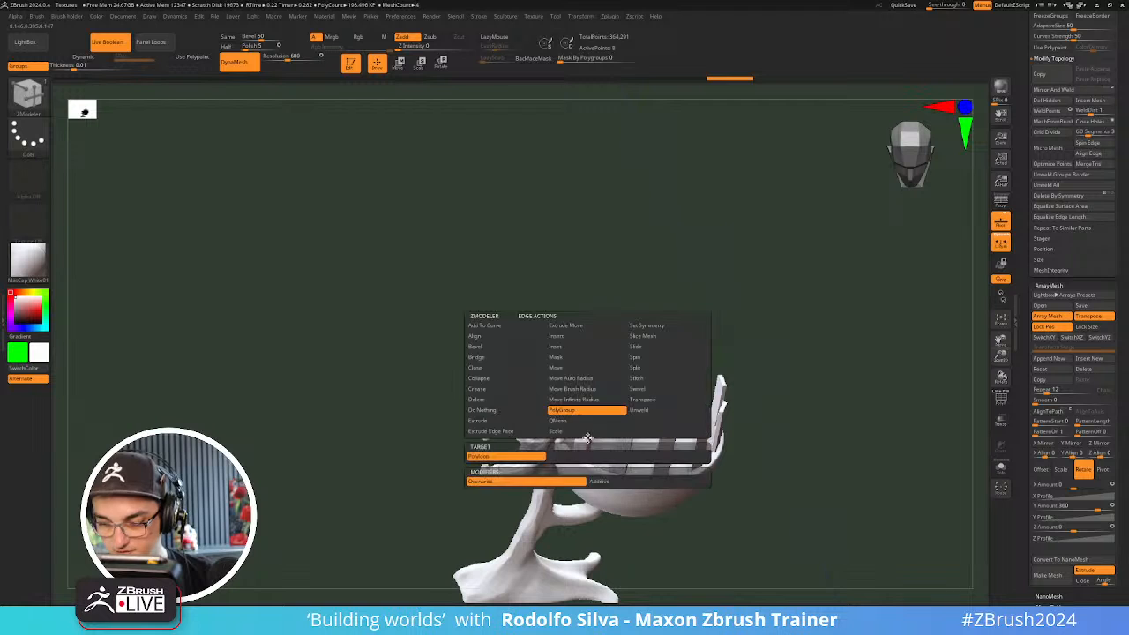
{"action": "left_click", "coordinate": [564, 336]}
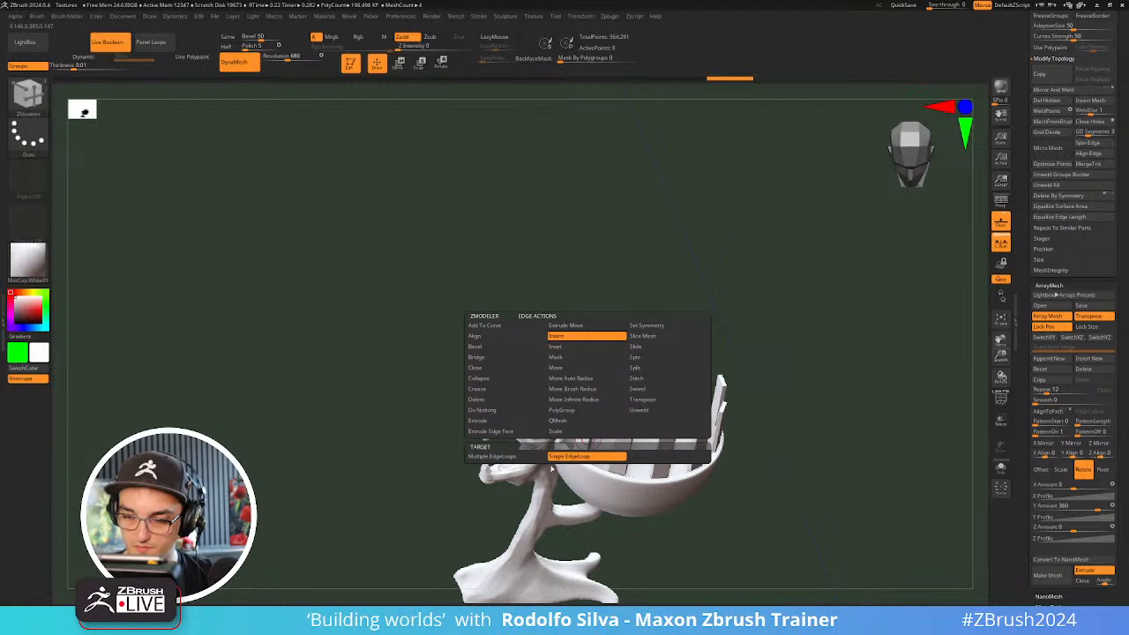
{"action": "left_click", "coordinate": [648, 524]}
{"action": "left_click_drag", "start_coordinate": [653, 524], "coordinate": [759, 491]}
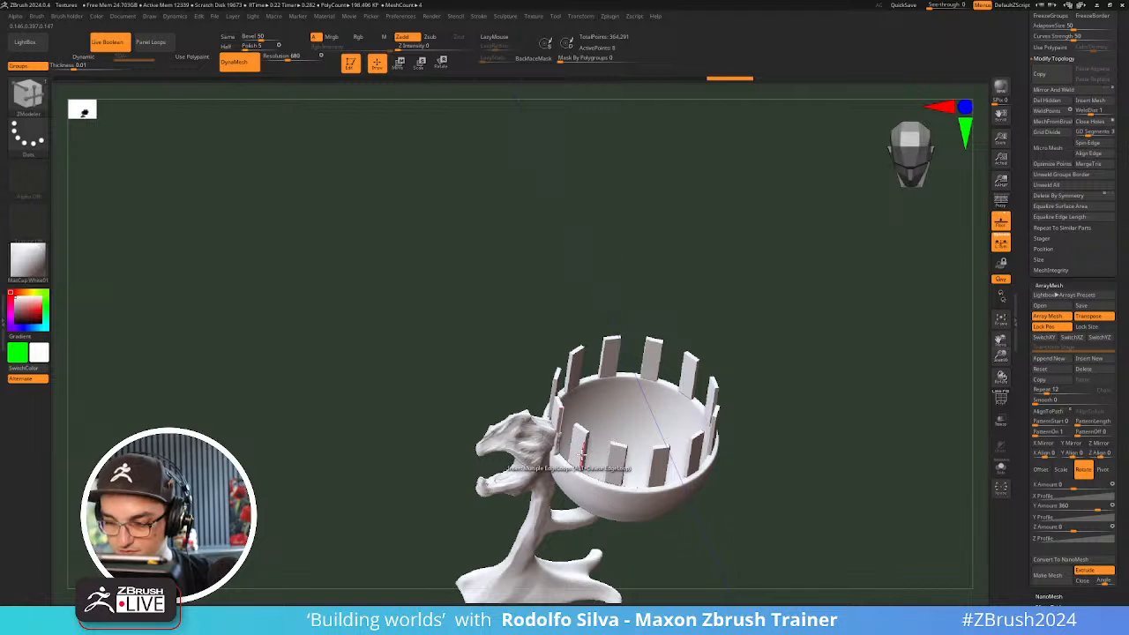
{"action": "key", "text": "shift+f"}
{"action": "left_click_drag", "start_coordinate": [791, 490], "coordinate": [797, 577], "text": "alt"}
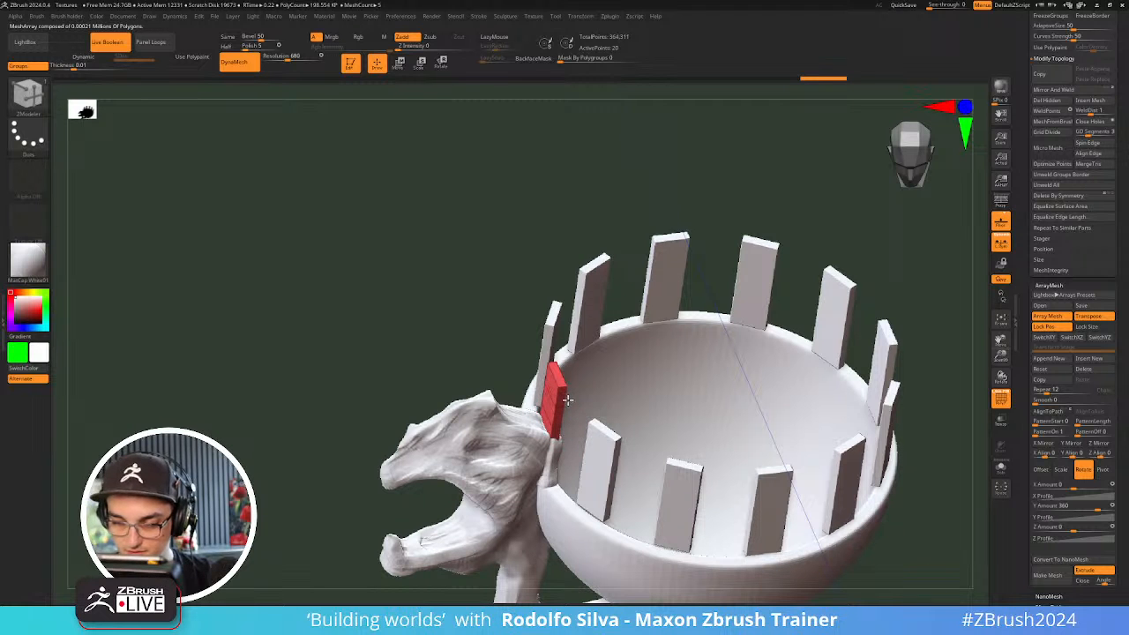
Stretch the arrayed slats vertically in side view so their lower ends meet the bowl's rim
{"action": "left_click_drag", "start_coordinate": [325, 483], "coordinate": [330, 452]}
{"action": "key", "text": "w"}
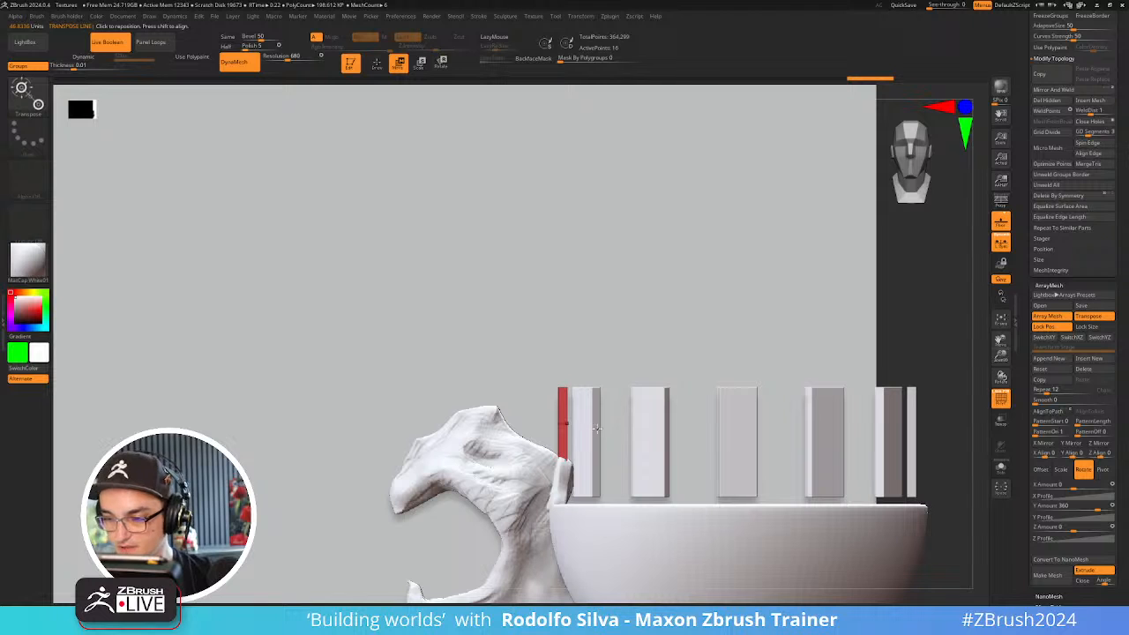
{"action": "key", "text": "y"}
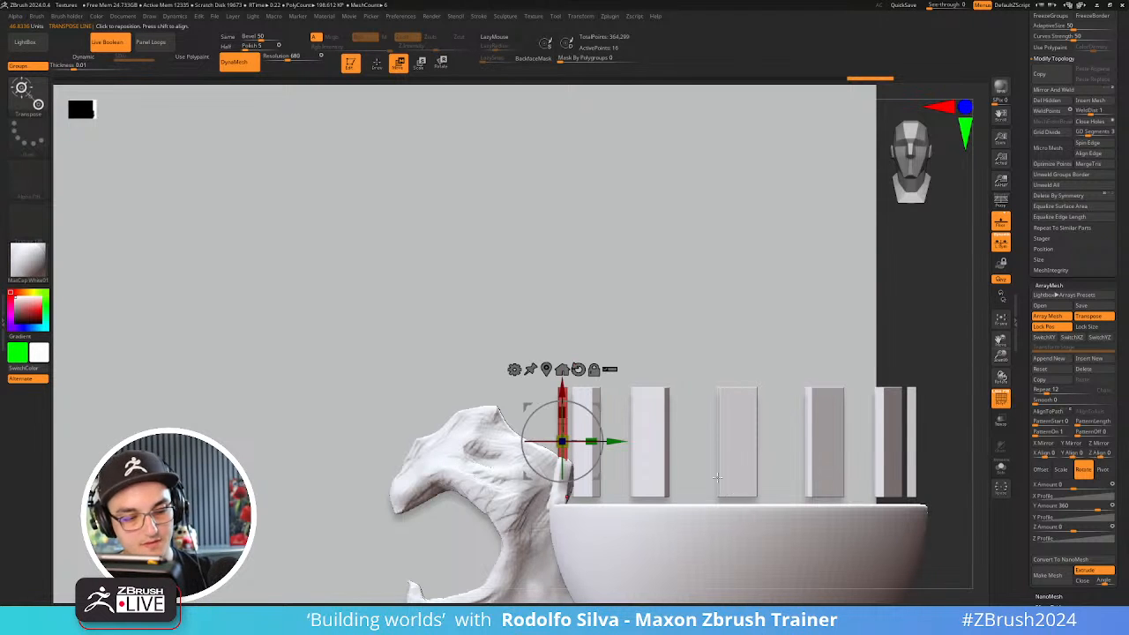
{"action": "left_click_drag", "start_coordinate": [565, 410], "coordinate": [566, 399]}
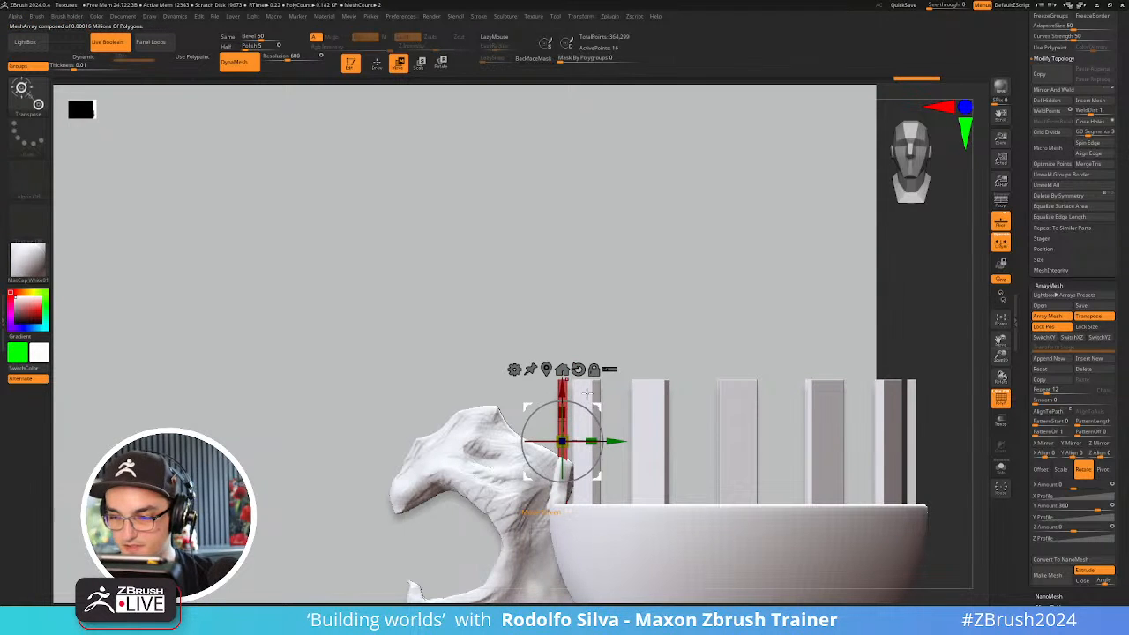
Try to bend the arrayed slats with a gizmo deformer and undo the attempt
{"action": "left_click", "coordinate": [515, 369]}
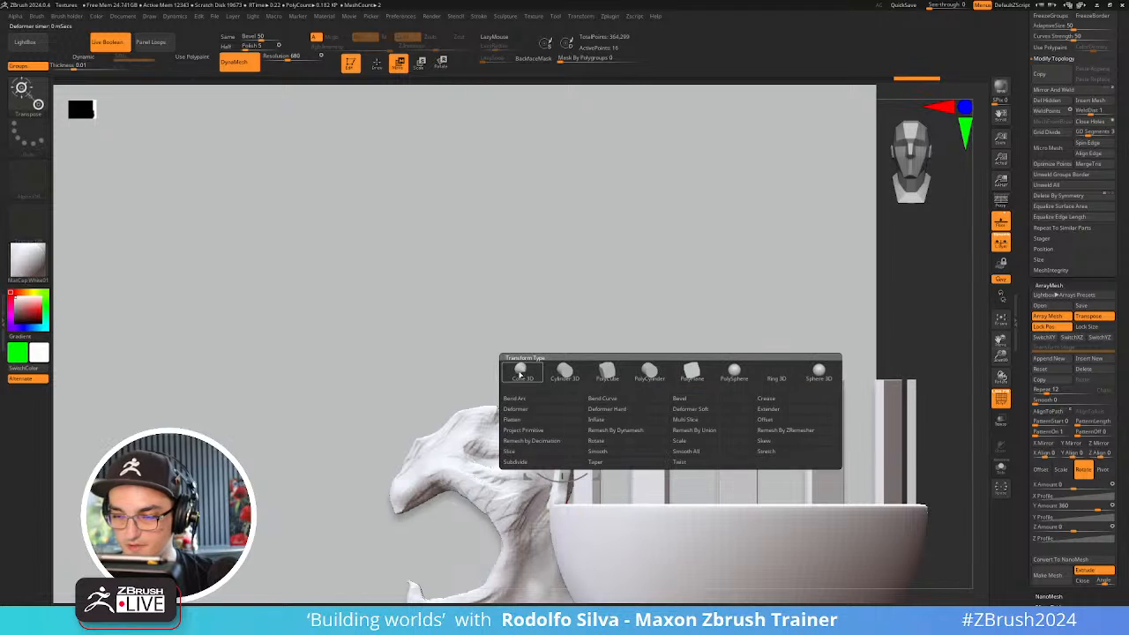
{"action": "left_click", "coordinate": [662, 441]}
{"action": "left_click_drag", "start_coordinate": [556, 372], "coordinate": [558, 412]}
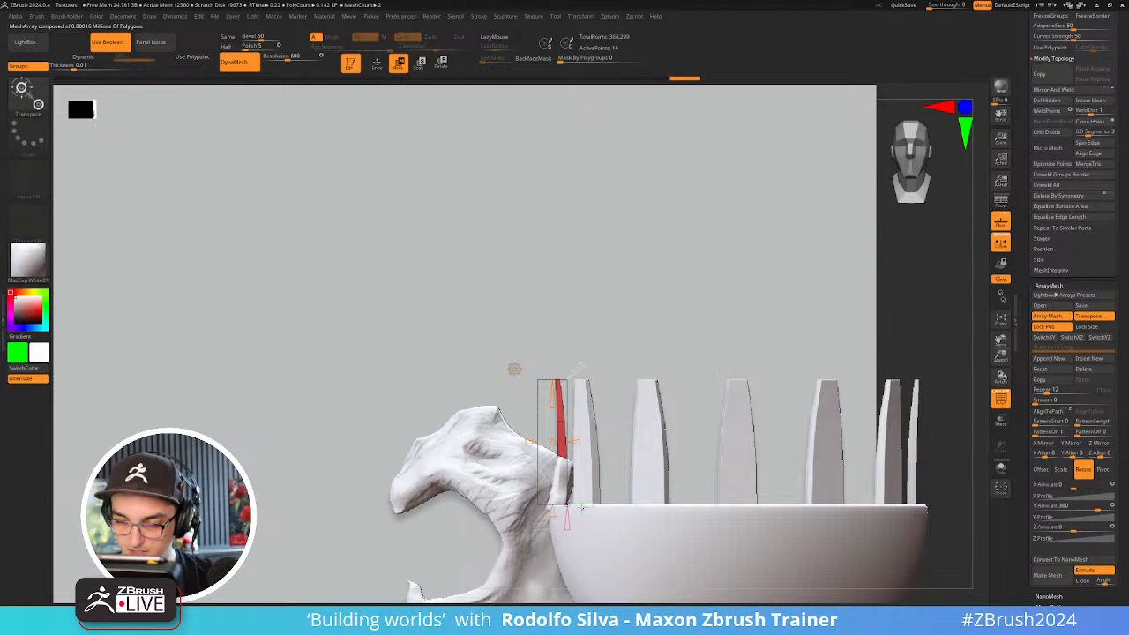
{"action": "key", "text": "ctrl+z"}
{"action": "key", "text": "ctrl+z"}
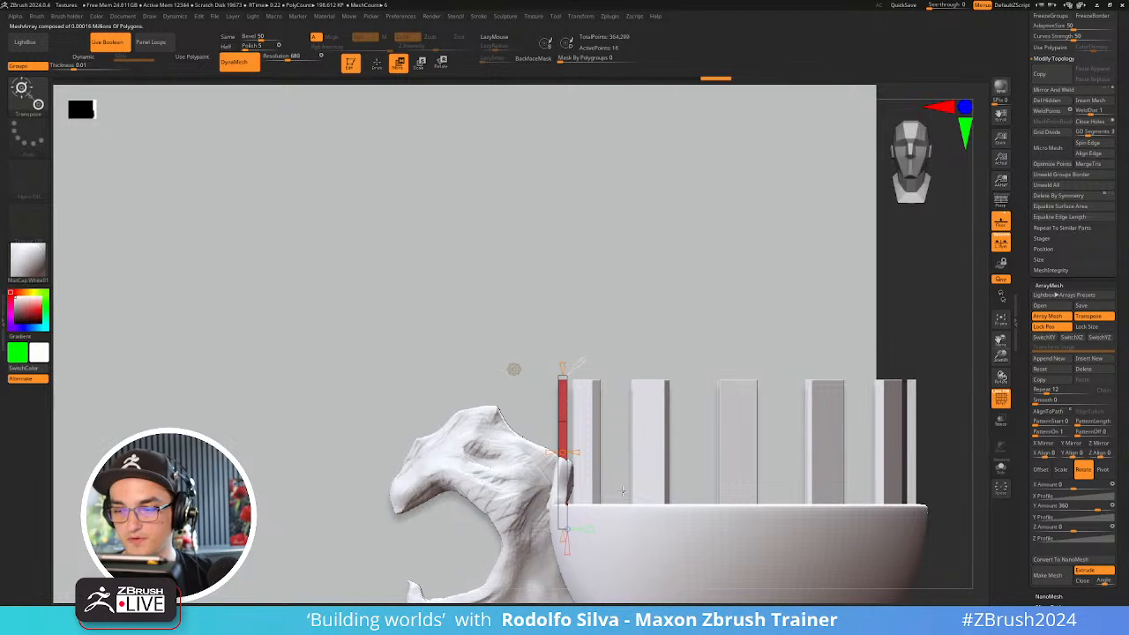
{"action": "key", "text": "ctrl+z"}
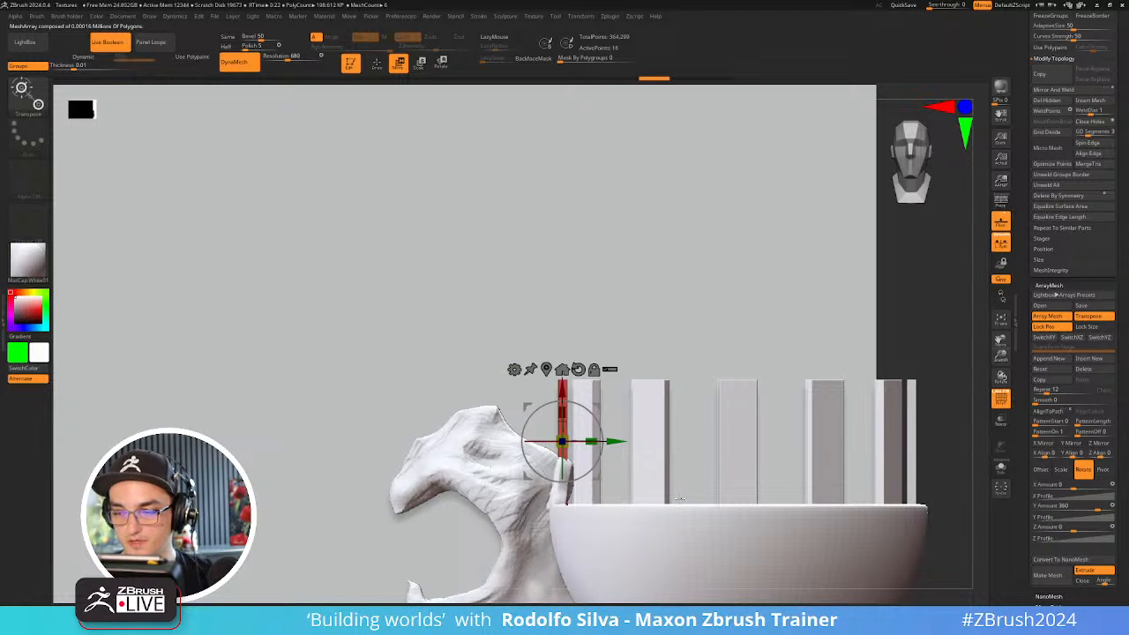
Undo the last deformation and apply the Taper deformer to the arrayed slats, narrowing their upper ends and leaving the bases wider
{"action": "key", "text": "ctrl+z"}
{"action": "left_click_drag", "start_coordinate": [854, 403], "coordinate": [915, 439]}
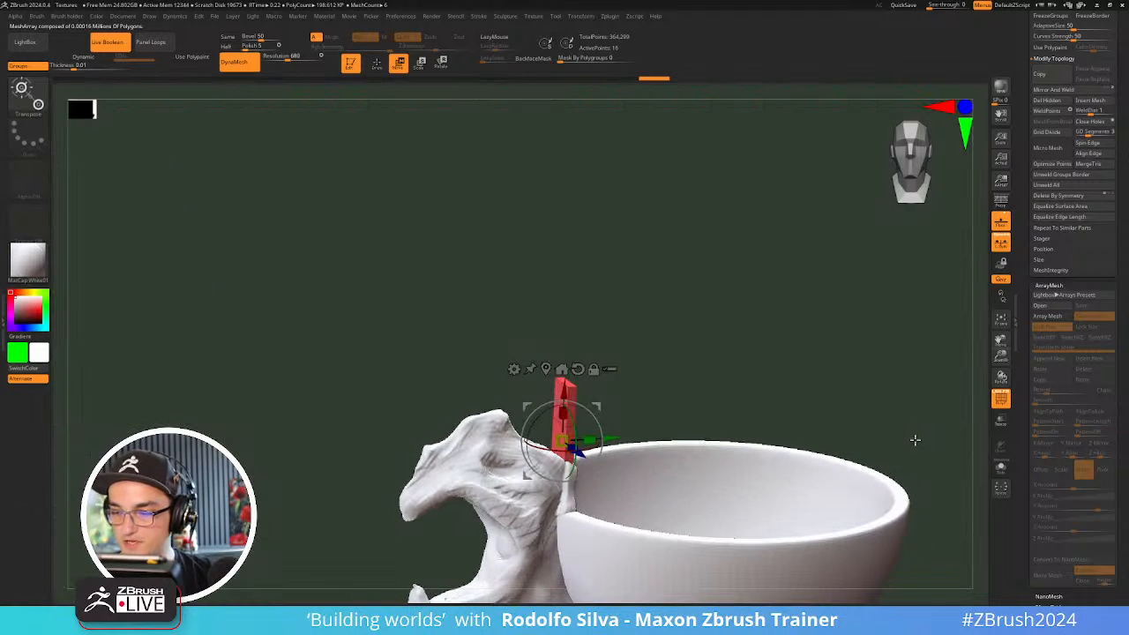
{"action": "left_click", "coordinate": [515, 368]}
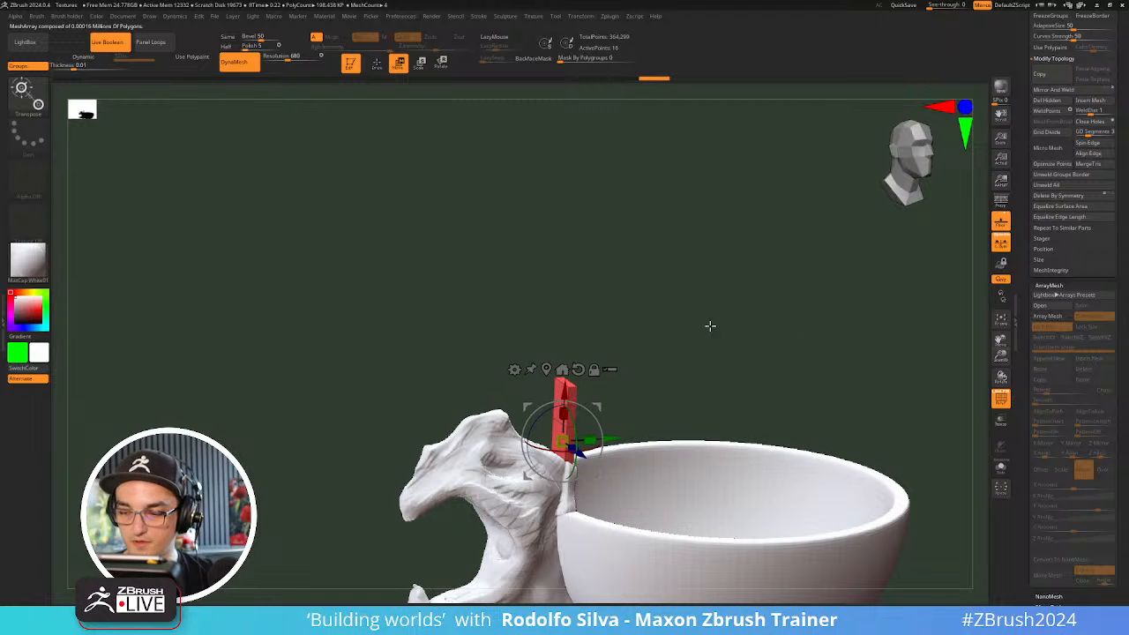
{"action": "left_click", "coordinate": [515, 367]}
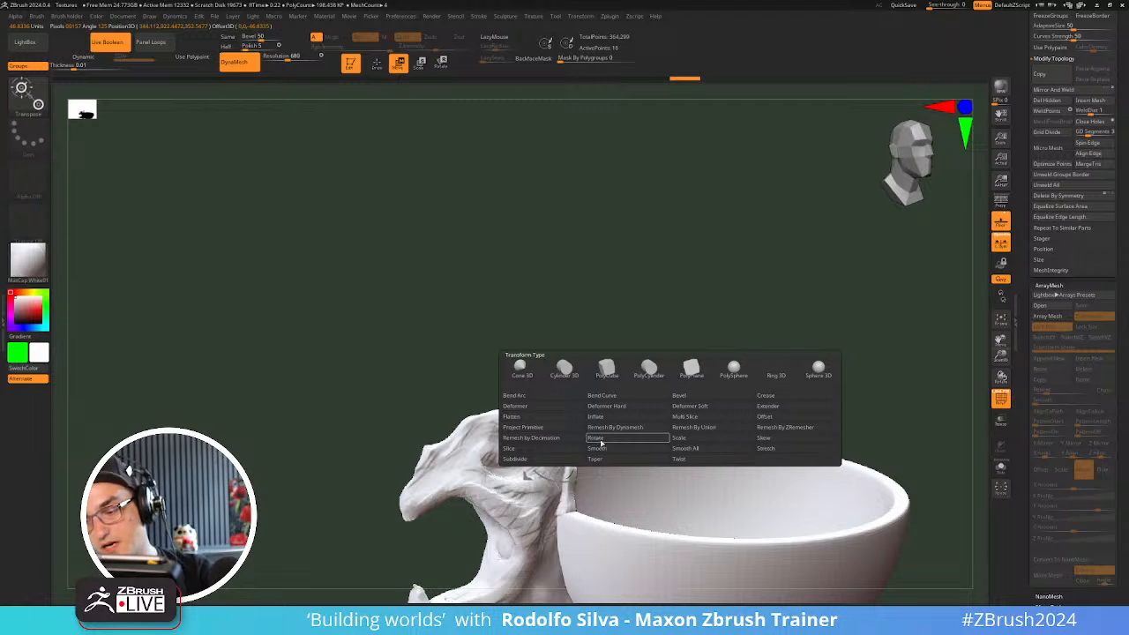
{"action": "left_click", "coordinate": [619, 459]}
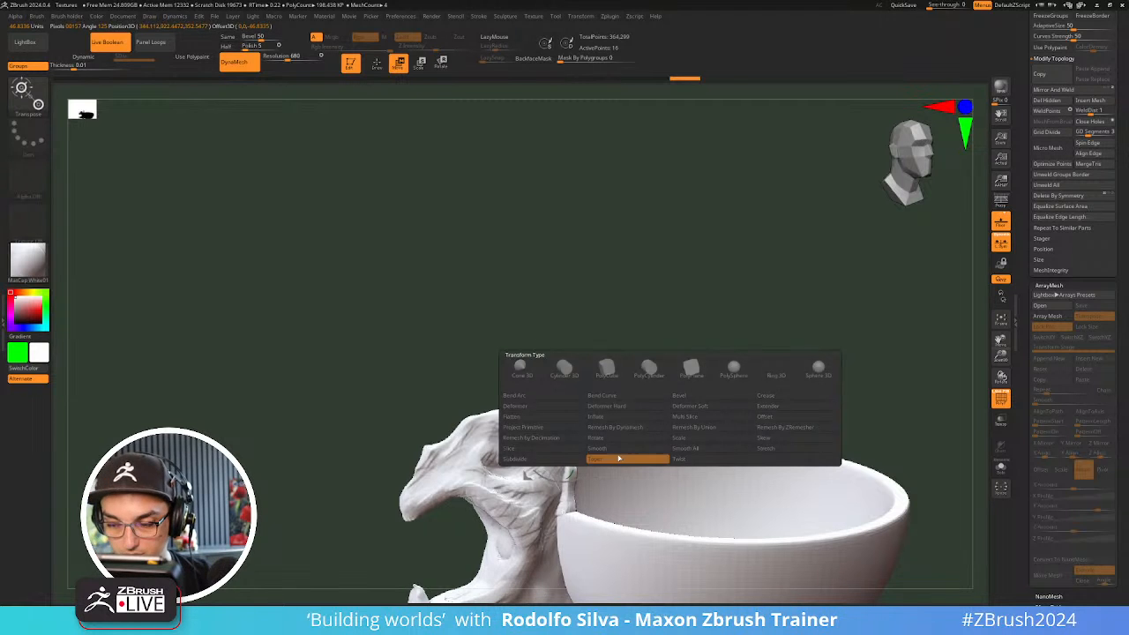
{"action": "left_click_drag", "start_coordinate": [771, 382], "coordinate": [766, 378]}
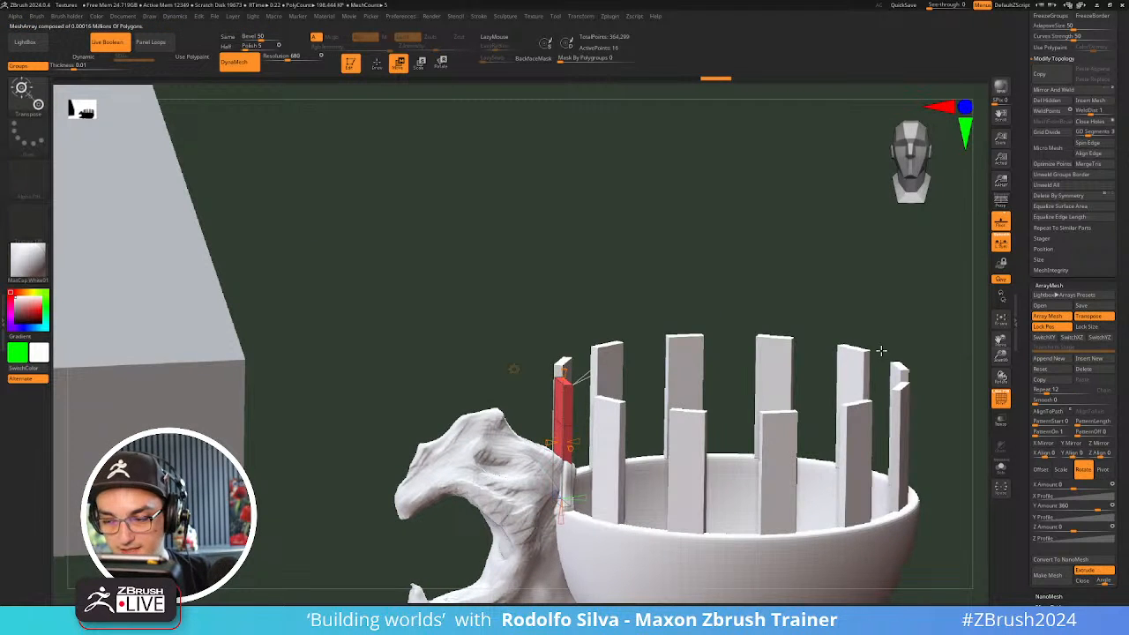
{"action": "left_click_drag", "start_coordinate": [860, 306], "coordinate": [791, 285]}
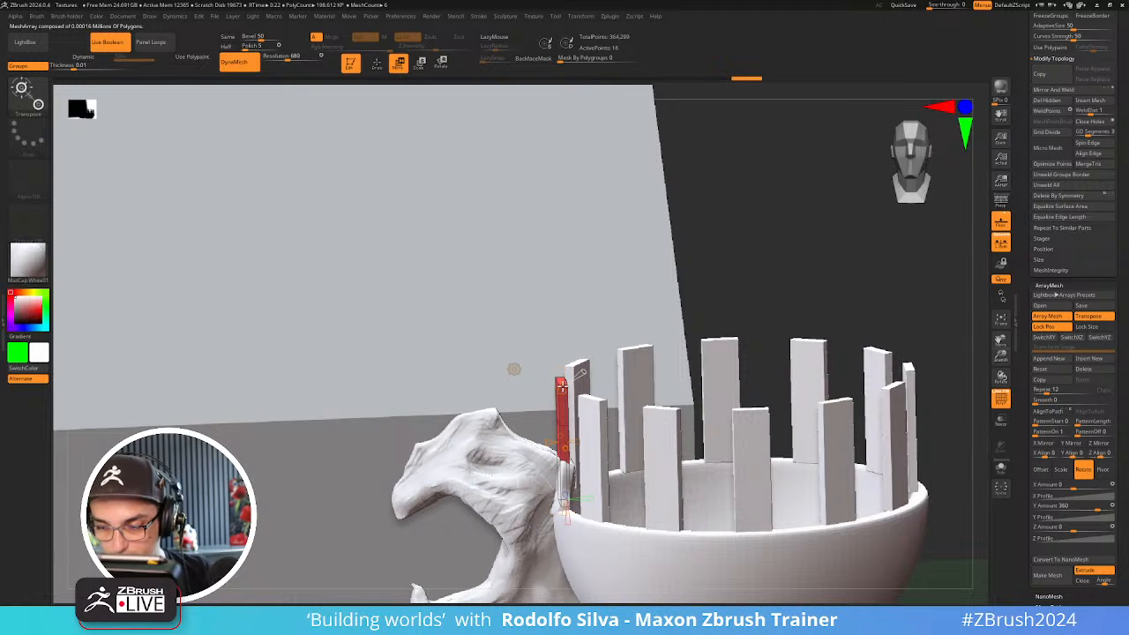
{"action": "left_click_drag", "start_coordinate": [563, 386], "coordinate": [562, 407]}
{"action": "left_click_drag", "start_coordinate": [736, 284], "coordinate": [598, 456]}
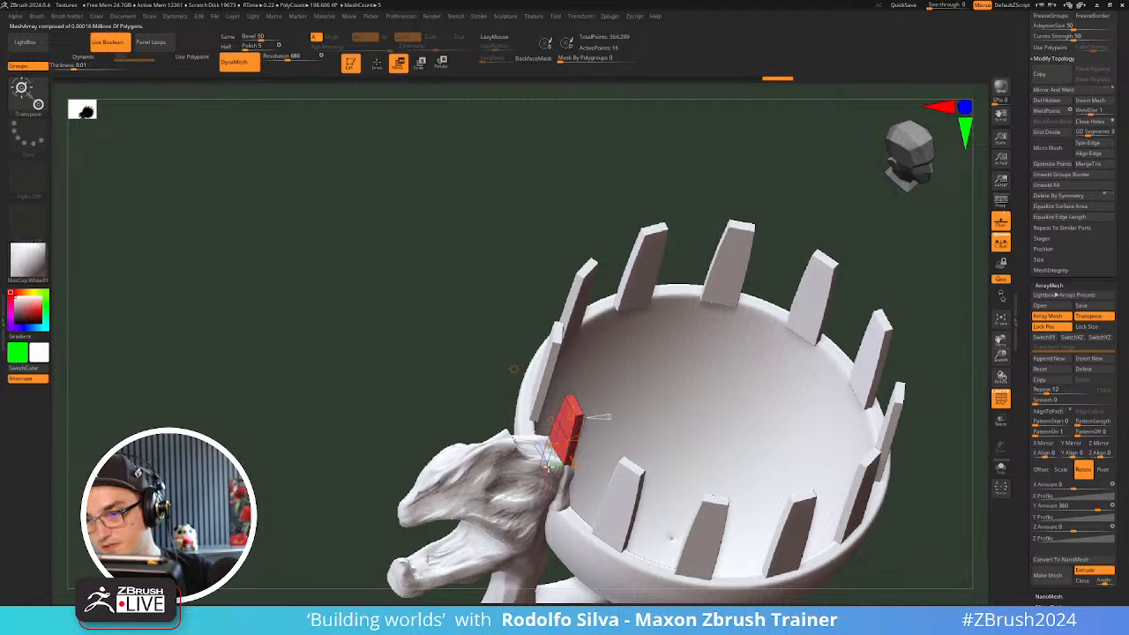
{"action": "left_click_drag", "start_coordinate": [933, 401], "coordinate": [789, 383]}
{"action": "mouse_move", "coordinate": [584, 419]}
{"action": "left_mouse_down"}
{"action": "mouse_move", "coordinate": [637, 421]}
{"action": "mouse_move", "coordinate": [579, 431]}
{"action": "left_mouse_up"}
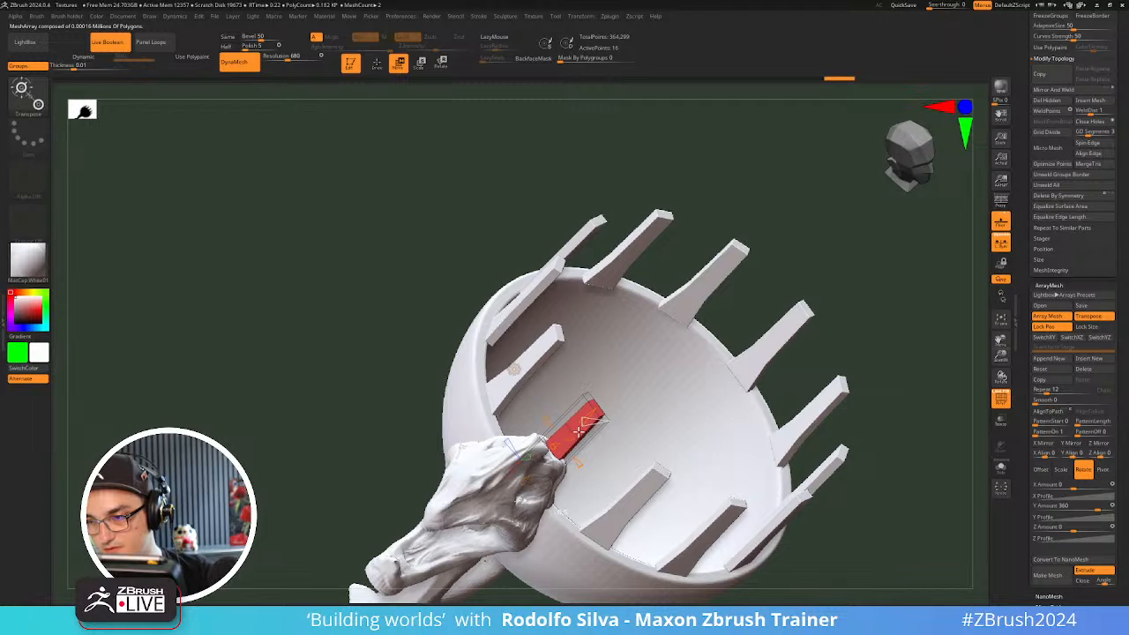
Turn on Dynamic Subdivision for the slats and crease their edges
{"action": "key", "text": "d"}
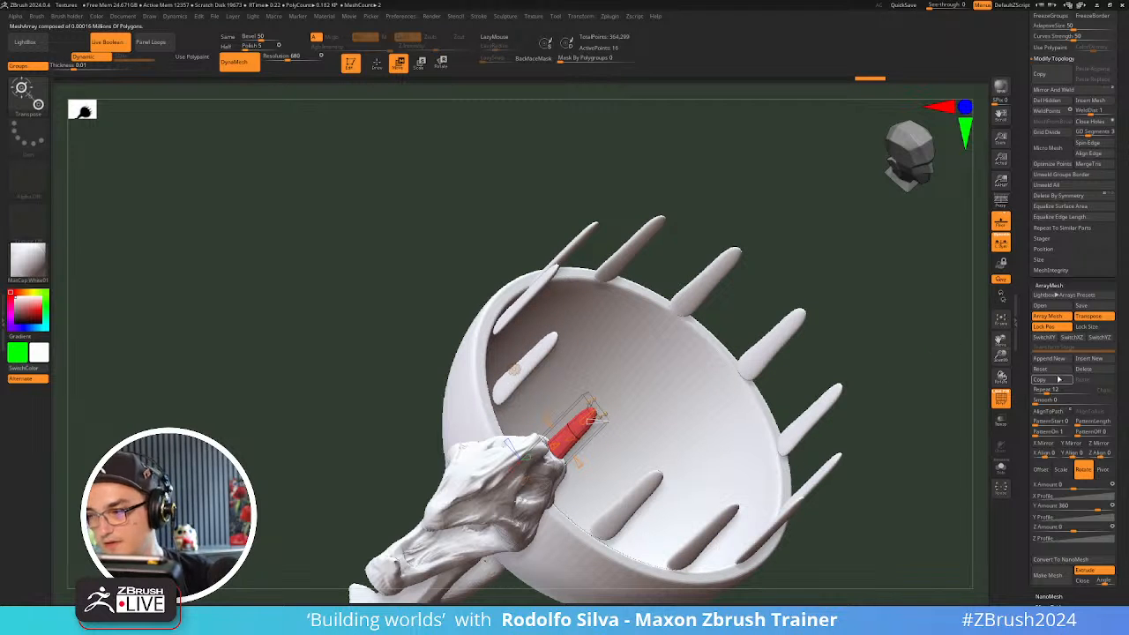
{"action": "scroll", "coordinate": [1036, 93], "scroll_direction": "up", "scroll_amount": 6}
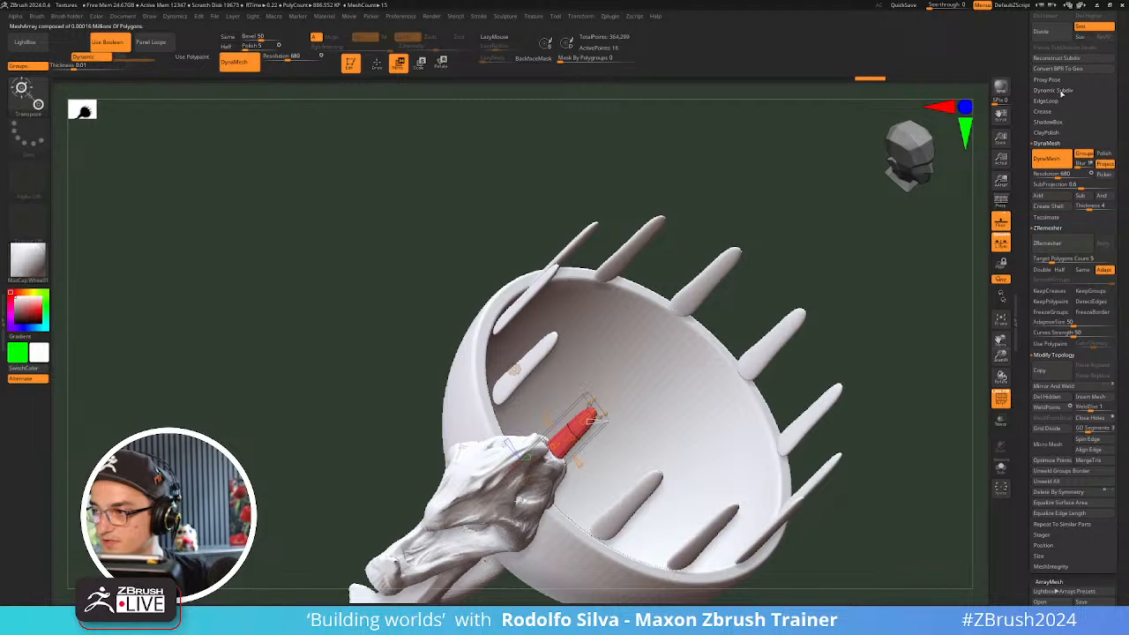
{"action": "left_click", "coordinate": [1055, 90]}
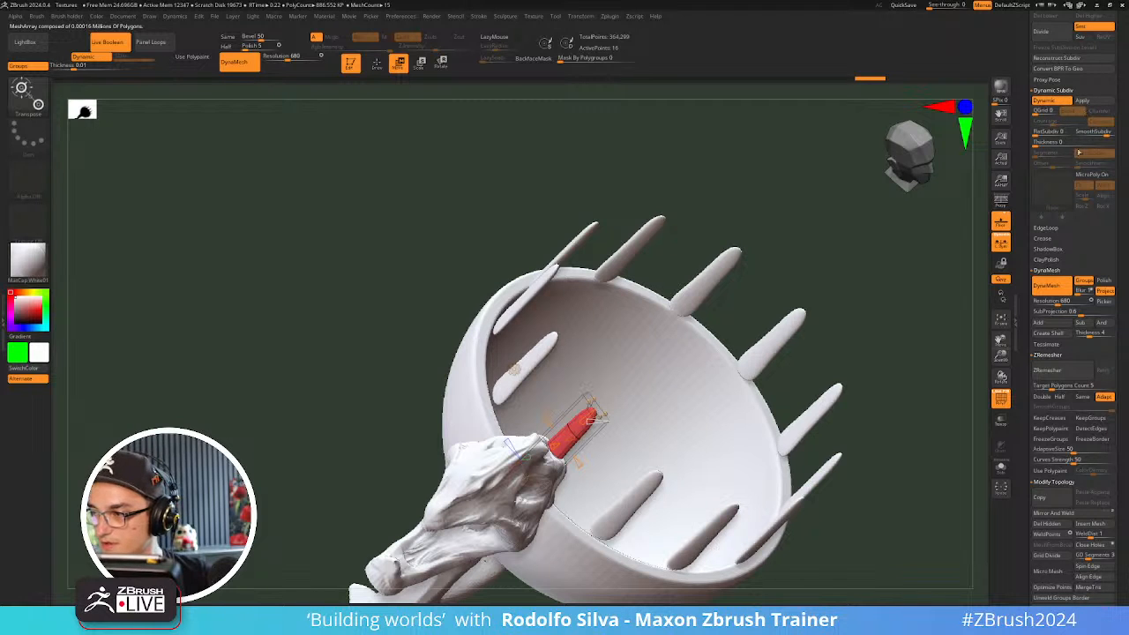
{"action": "left_click", "coordinate": [1053, 239]}
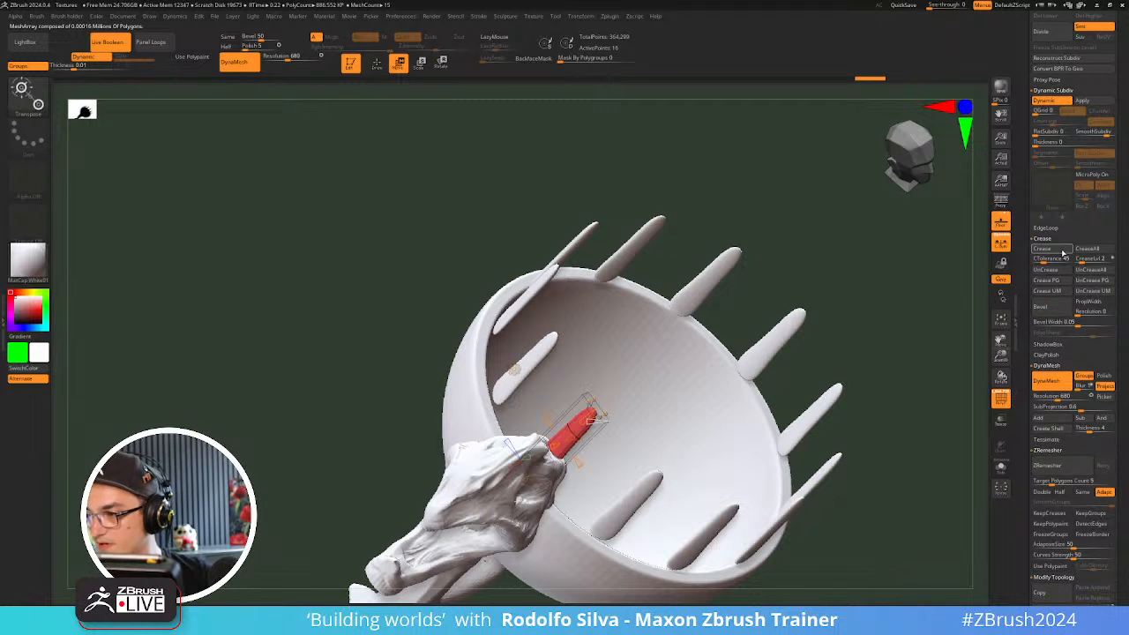
{"action": "left_click", "coordinate": [1056, 253]}
{"action": "left_click_drag", "start_coordinate": [930, 387], "coordinate": [889, 337]}
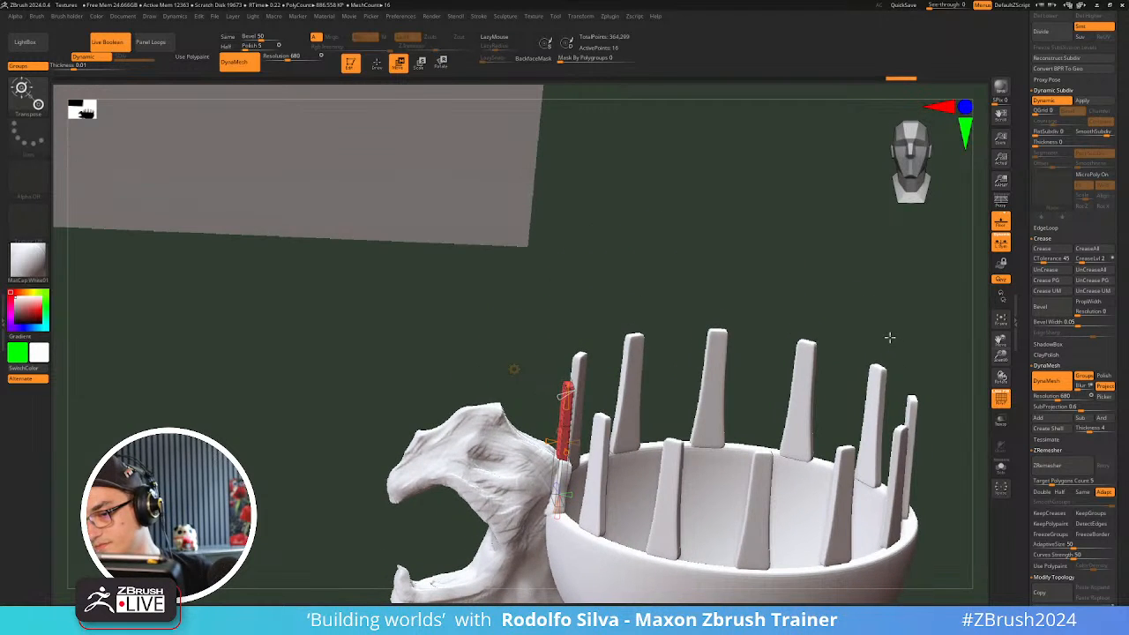
{"action": "left_click", "coordinate": [517, 369]}
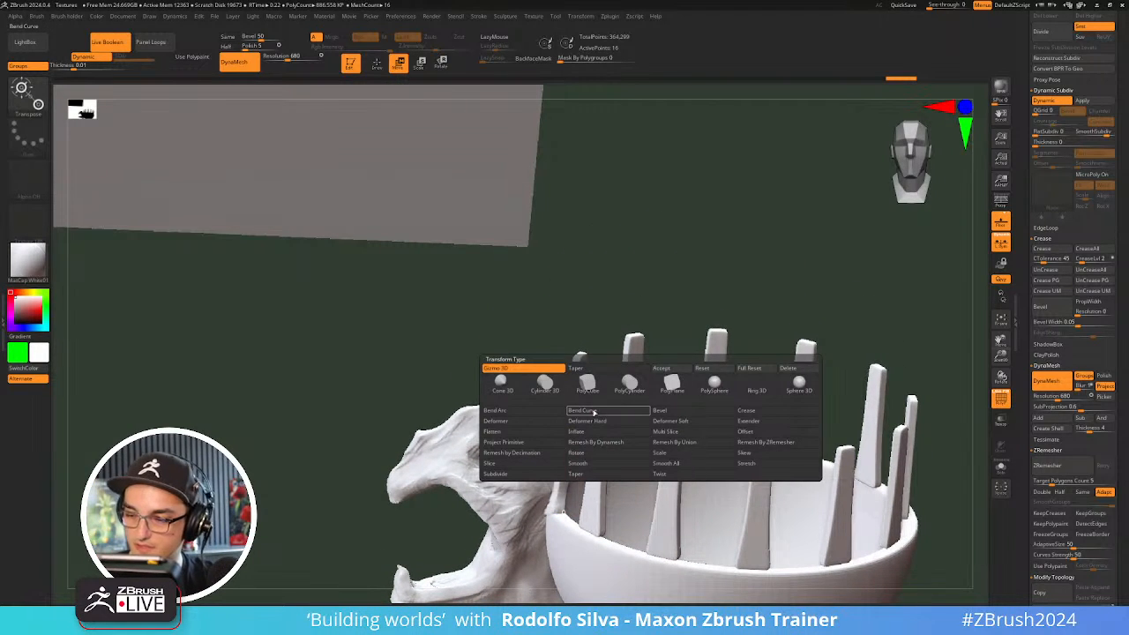
{"action": "left_click", "coordinate": [595, 412]}
{"action": "mouse_move", "coordinate": [651, 295]}
{"action": "left_mouse_down"}
{"action": "mouse_move", "coordinate": [661, 276]}
{"action": "mouse_move", "coordinate": [685, 294]}
{"action": "left_mouse_up"}
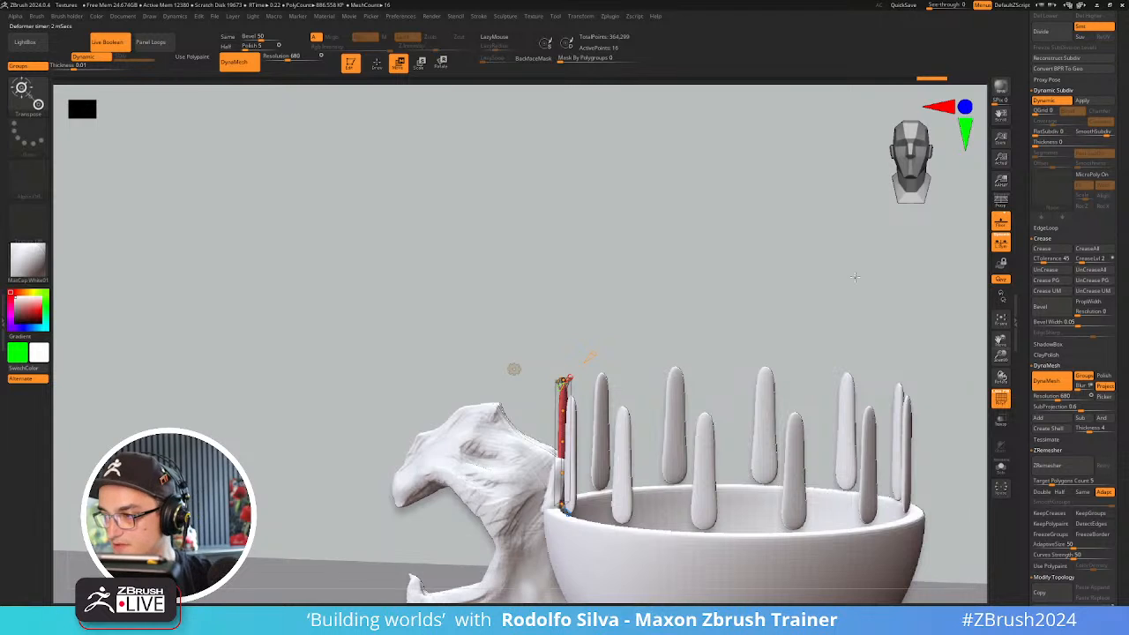
{"action": "key", "text": "ctrl+z"}
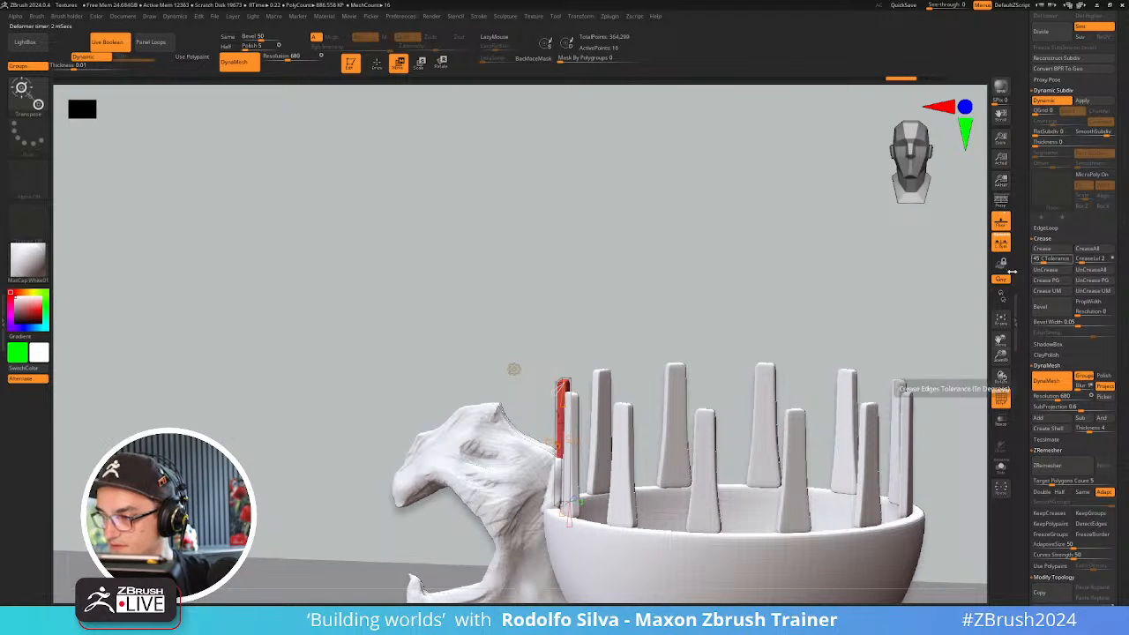
Accept the Taper deformation on the slats and return to the standard gizmo
{"action": "left_click", "coordinate": [608, 403]}
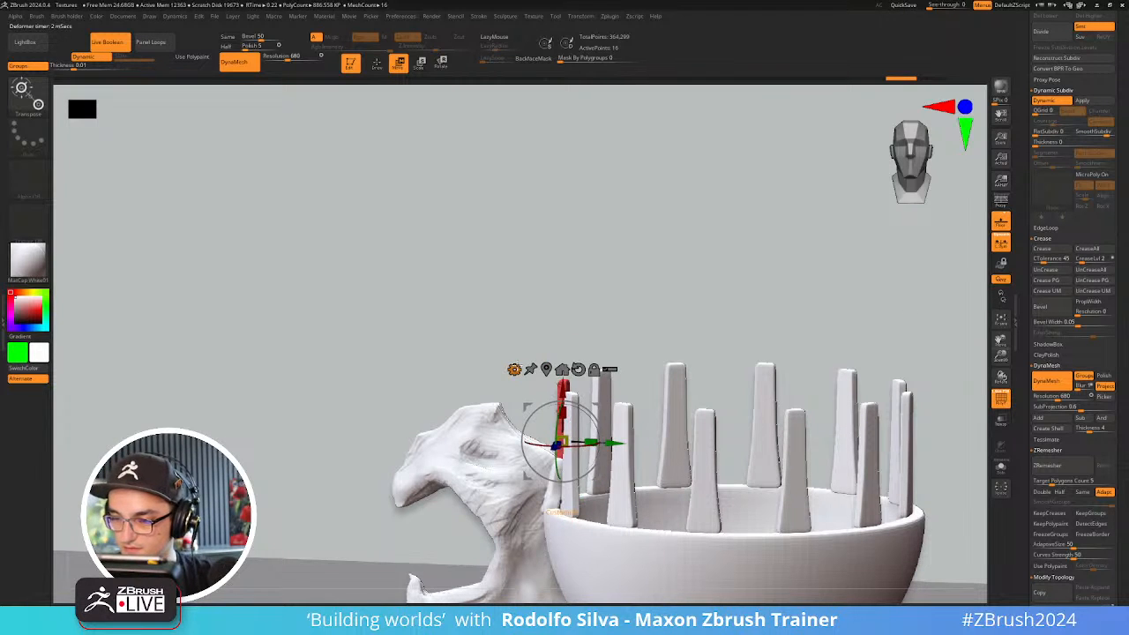
{"action": "left_click", "coordinate": [515, 369]}
{"action": "left_click", "coordinate": [514, 370]}
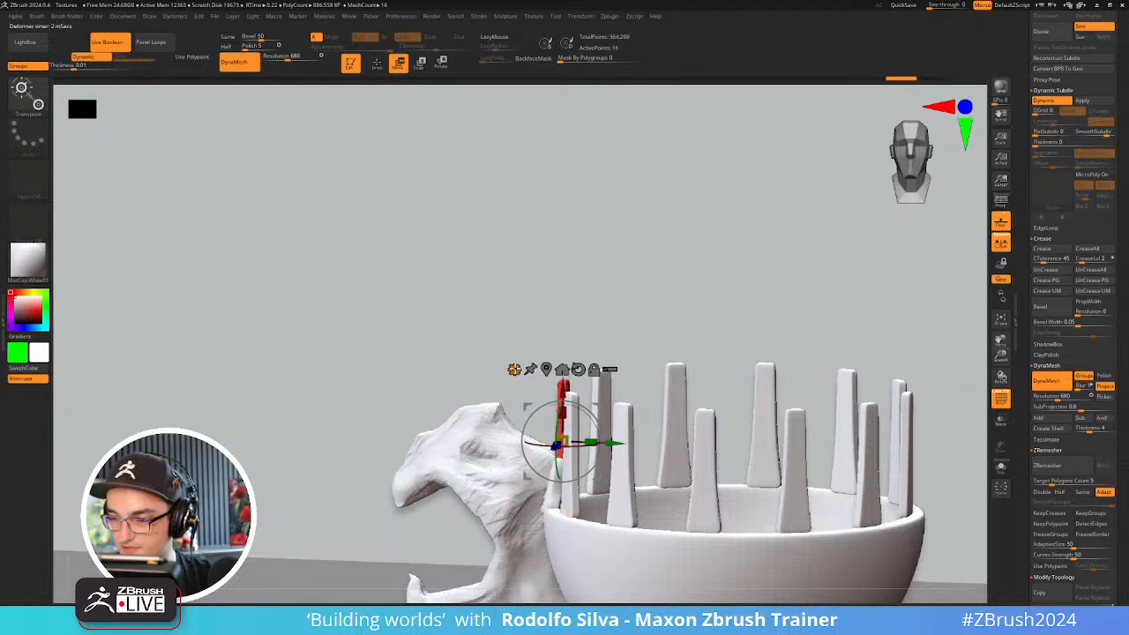
{"action": "left_click", "coordinate": [514, 369]}
{"action": "left_click", "coordinate": [676, 370]}
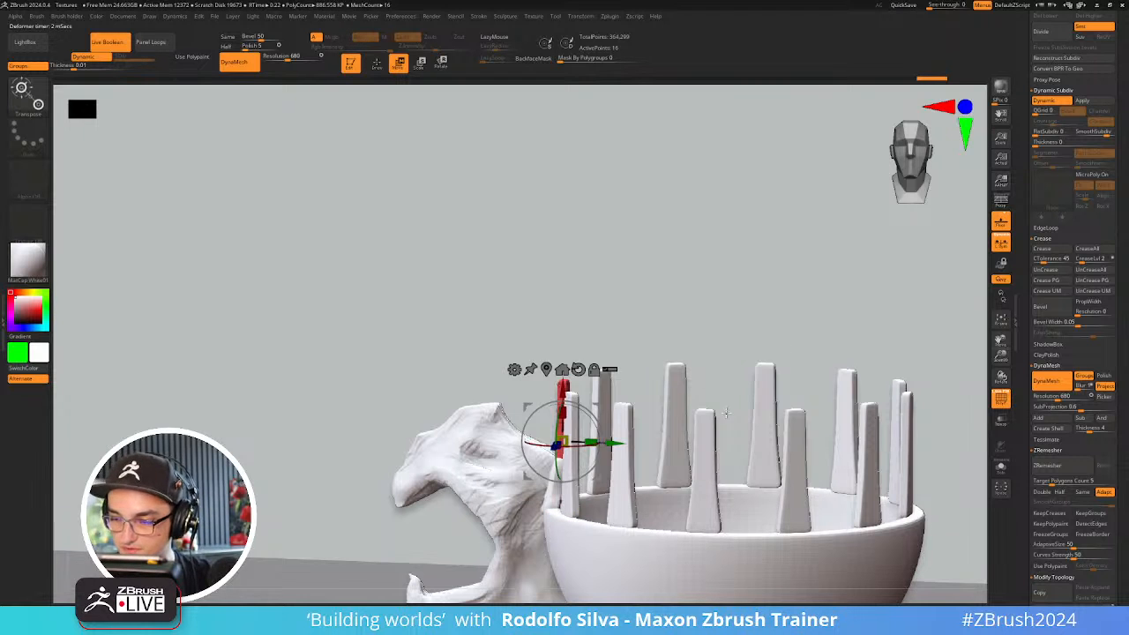
{"action": "left_click_drag", "start_coordinate": [729, 413], "coordinate": [857, 382]}
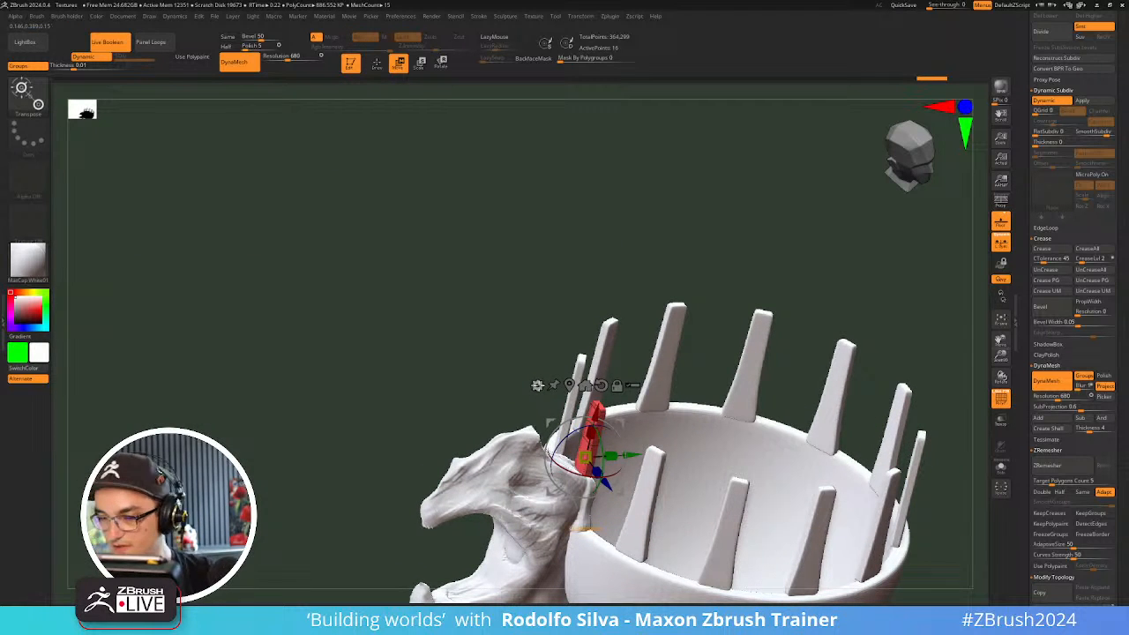
Bend the slats with the Bend Curve deformer in side view so their upper ends curve inward over the bowl
{"action": "left_click", "coordinate": [537, 385]}
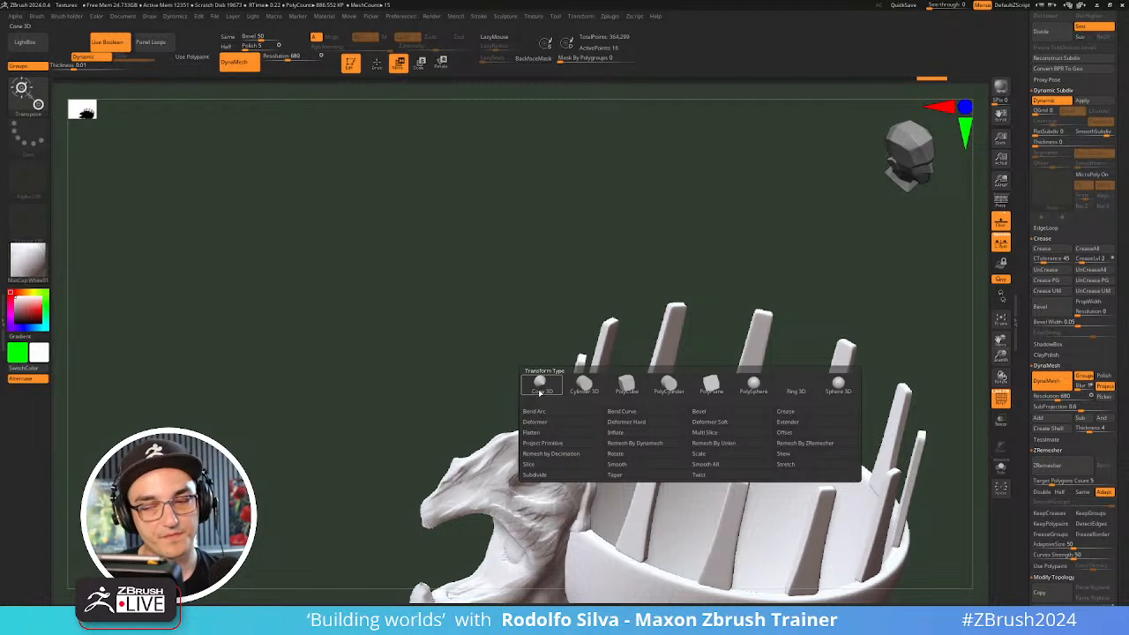
{"action": "left_click", "coordinate": [641, 411]}
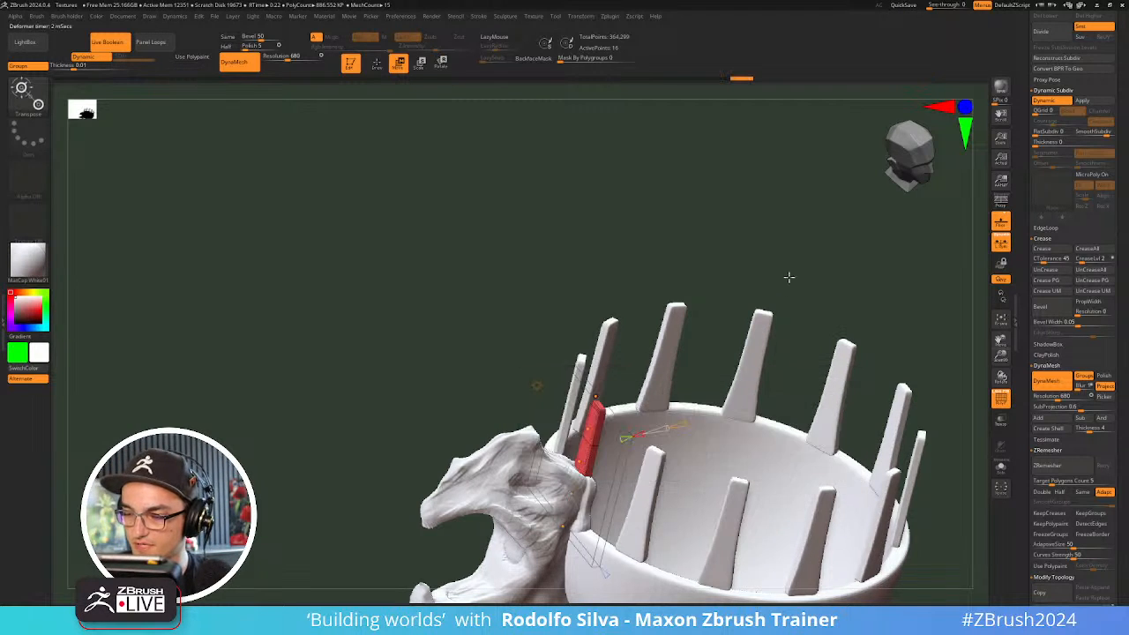
{"action": "left_click_drag", "start_coordinate": [787, 277], "coordinate": [775, 245], "text": "shift"}
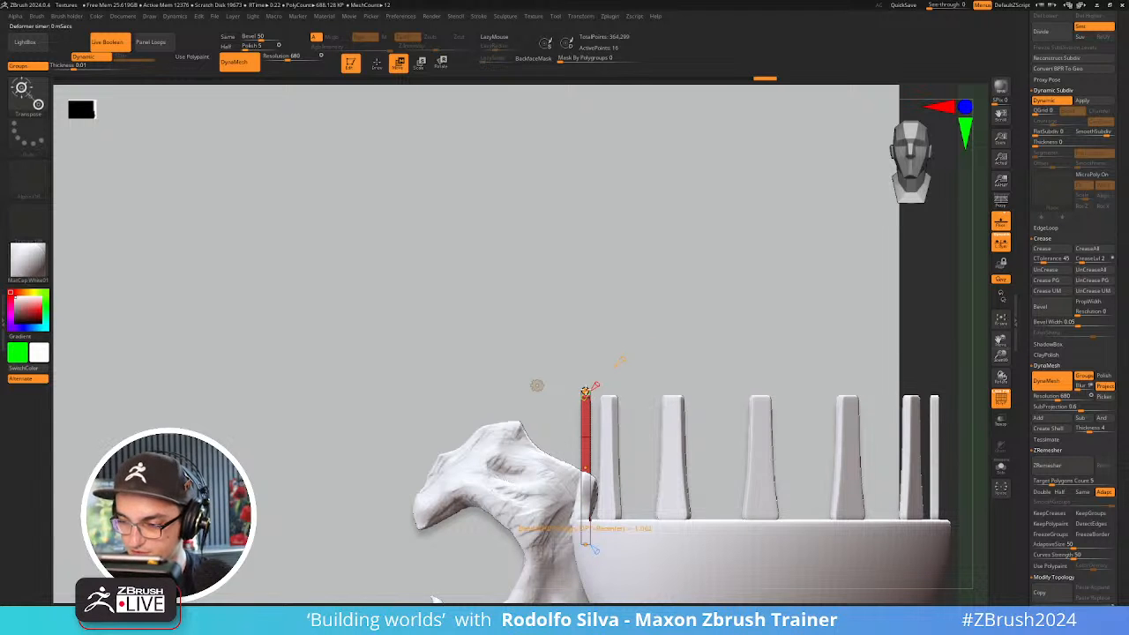
{"action": "left_click_drag", "start_coordinate": [585, 391], "coordinate": [623, 398]}
{"action": "left_click_drag", "start_coordinate": [596, 467], "coordinate": [585, 462]}
{"action": "left_click_drag", "start_coordinate": [586, 527], "coordinate": [587, 560]}
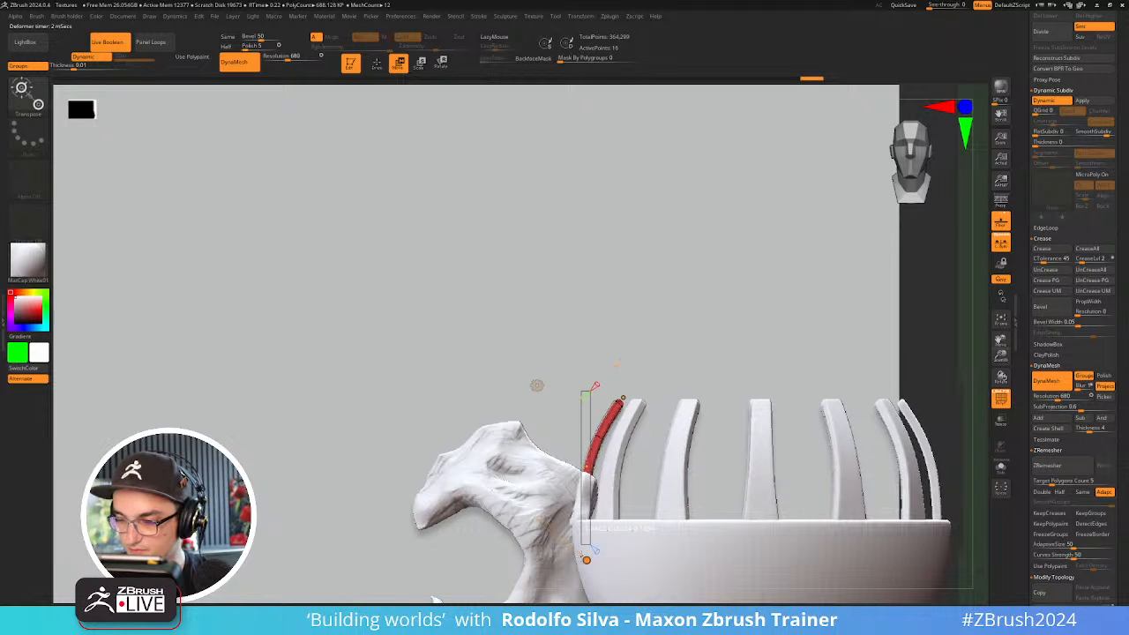
{"action": "mouse_move", "coordinate": [936, 404]}
{"action": "left_mouse_down"}
{"action": "mouse_move", "coordinate": [956, 431]}
{"action": "mouse_move", "coordinate": [973, 426]}
{"action": "mouse_move", "coordinate": [947, 430]}
{"action": "mouse_move", "coordinate": [915, 351]}
{"action": "mouse_move", "coordinate": [847, 383]}
{"action": "mouse_move", "coordinate": [601, 443]}
{"action": "left_mouse_up"}
{"action": "left_click_drag", "start_coordinate": [840, 420], "coordinate": [752, 513]}
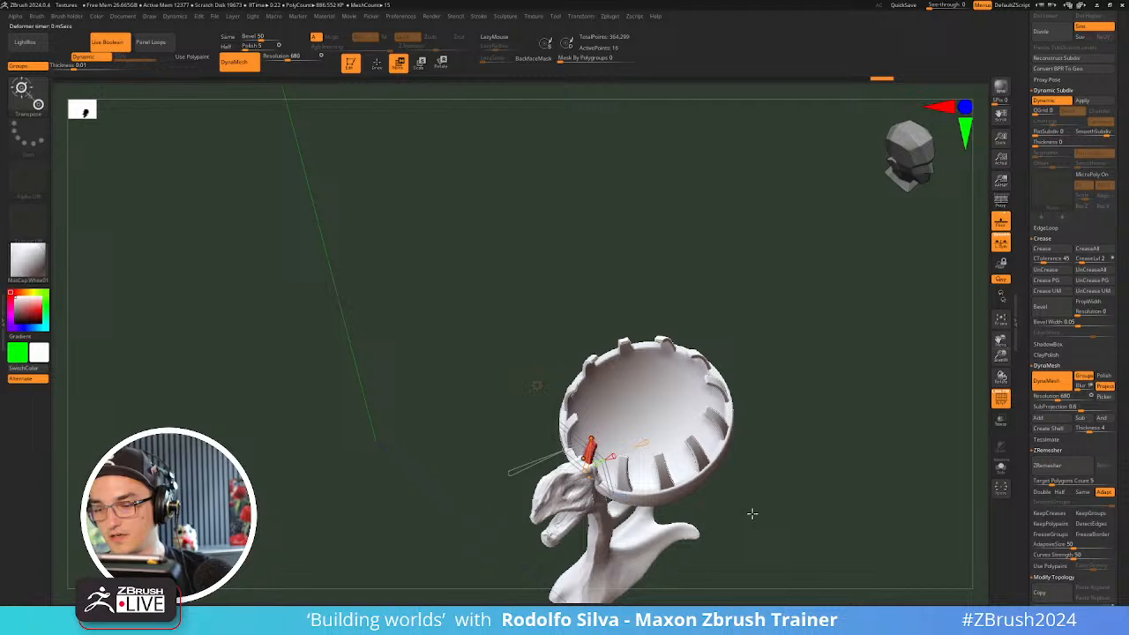
Select the creature-head support and set its array repeat count to 3 around the bowl
{"action": "left_click", "coordinate": [609, 555], "text": "alt"}
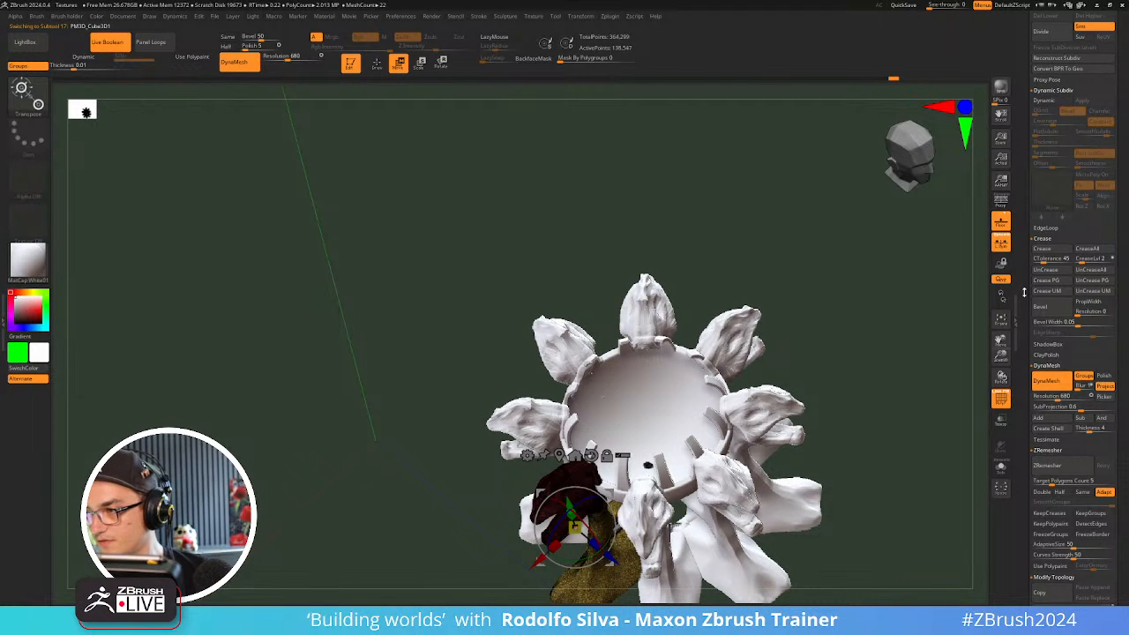
{"action": "left_click_drag", "start_coordinate": [1025, 293], "coordinate": [1039, 188]}
{"action": "scroll", "coordinate": [1061, 336], "scroll_direction": "down", "scroll_amount": 3}
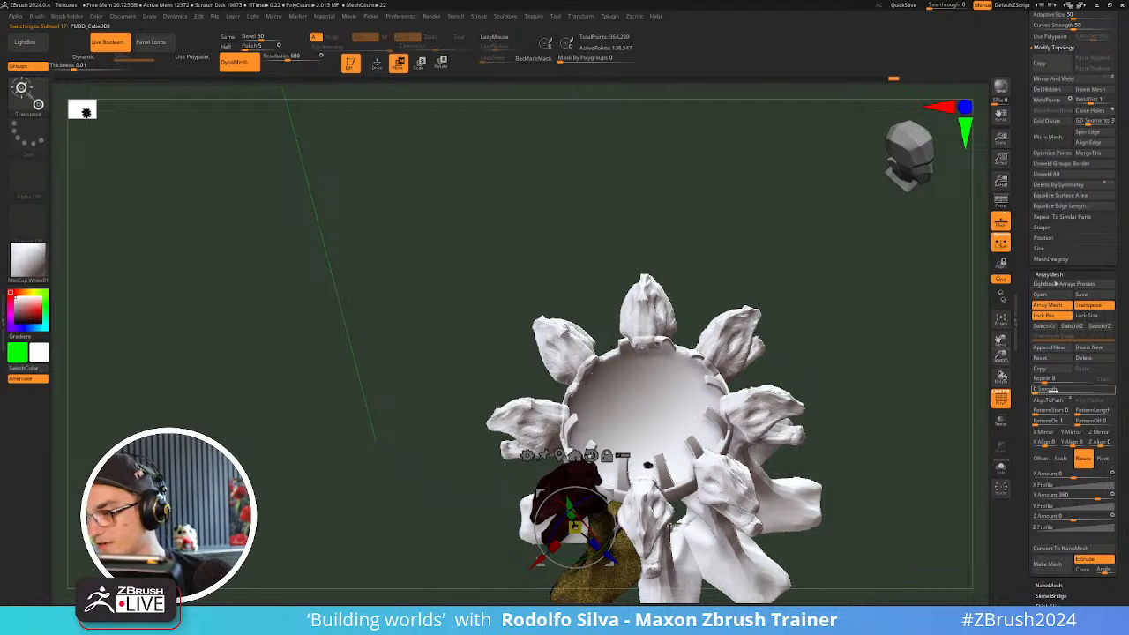
{"action": "left_click_drag", "start_coordinate": [1054, 381], "coordinate": [1055, 382]}
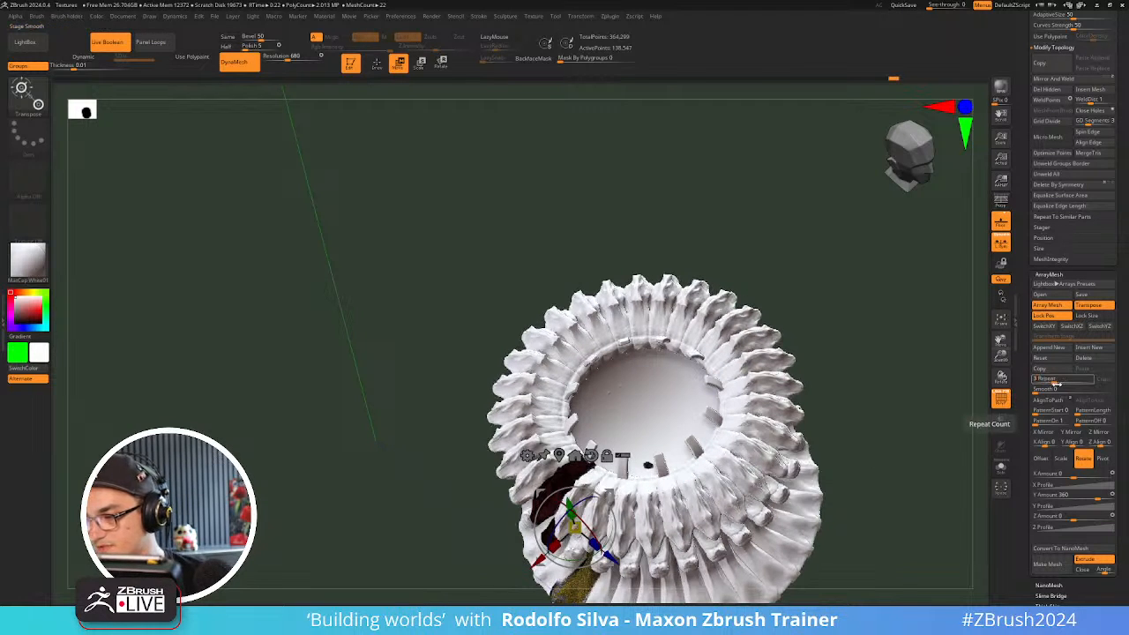
{"action": "key", "text": "Return"}
{"action": "mouse_move", "coordinate": [859, 451]}
{"action": "left_mouse_down"}
{"action": "mouse_move", "coordinate": [876, 400]}
{"action": "mouse_move", "coordinate": [856, 396]}
{"action": "mouse_move", "coordinate": [855, 421]}
{"action": "mouse_move", "coordinate": [847, 389]}
{"action": "mouse_move", "coordinate": [841, 440]}
{"action": "mouse_move", "coordinate": [860, 479]}
{"action": "mouse_move", "coordinate": [877, 461]}
{"action": "mouse_move", "coordinate": [718, 371]}
{"action": "left_mouse_up"}
{"action": "key", "text": "shift+f"}
{"action": "key", "text": "q"}
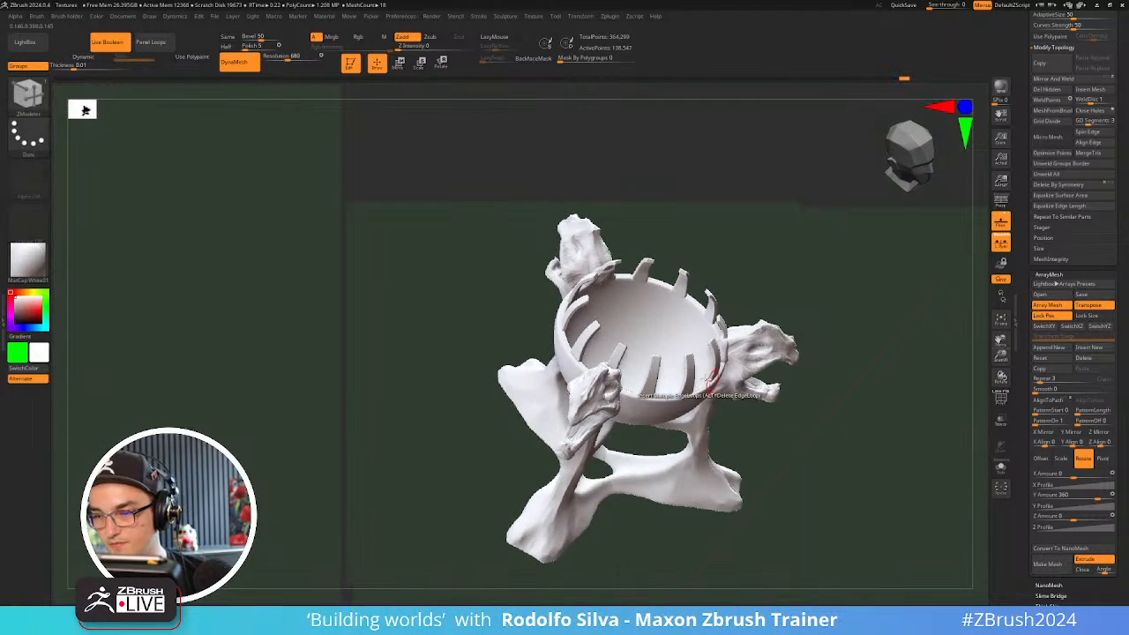
Select the bowl and apply its Dynamic Subdivision settings to the mesh
{"action": "left_click", "coordinate": [655, 375], "text": "alt"}
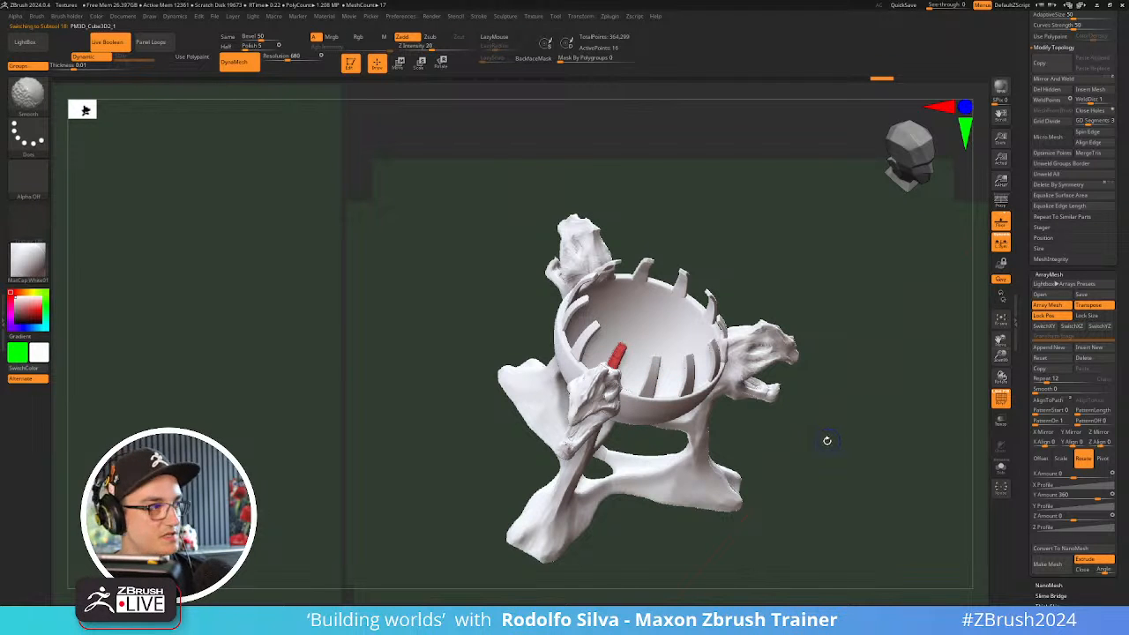
{"action": "left_click_drag", "start_coordinate": [832, 456], "coordinate": [835, 402]}
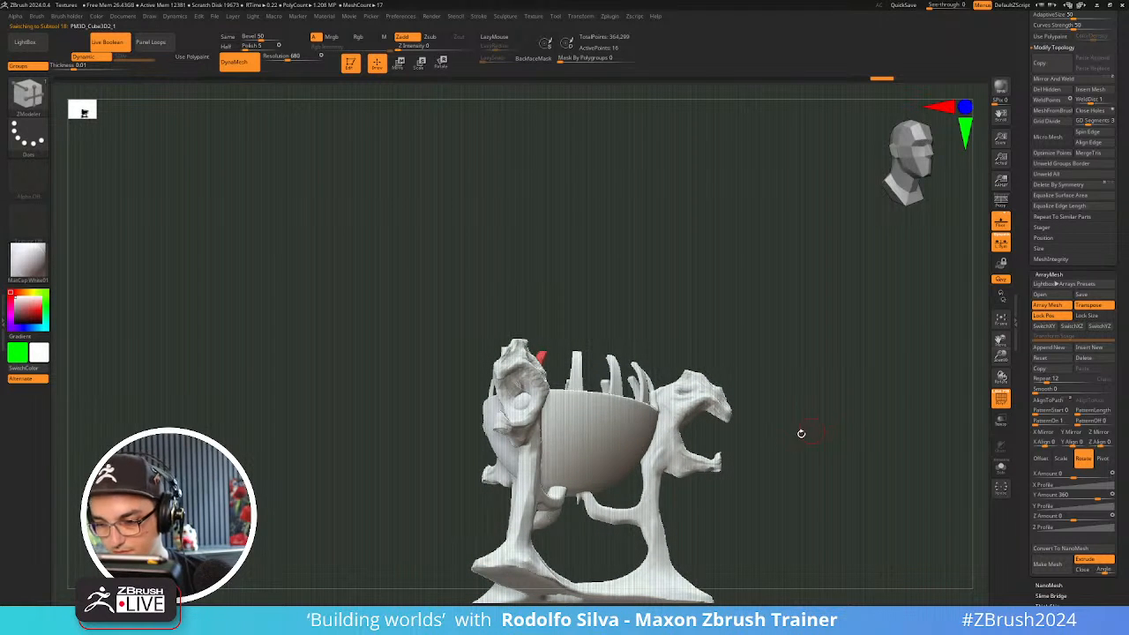
{"action": "left_click_drag", "start_coordinate": [706, 475], "coordinate": [659, 459]}
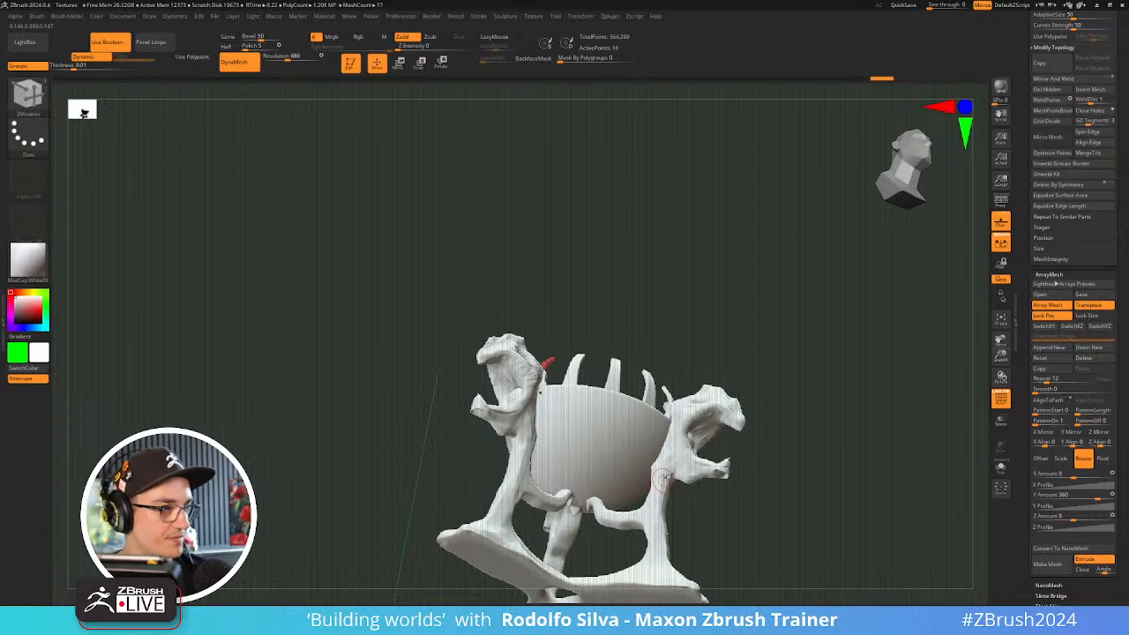
{"action": "left_click", "coordinate": [627, 478], "text": "alt"}
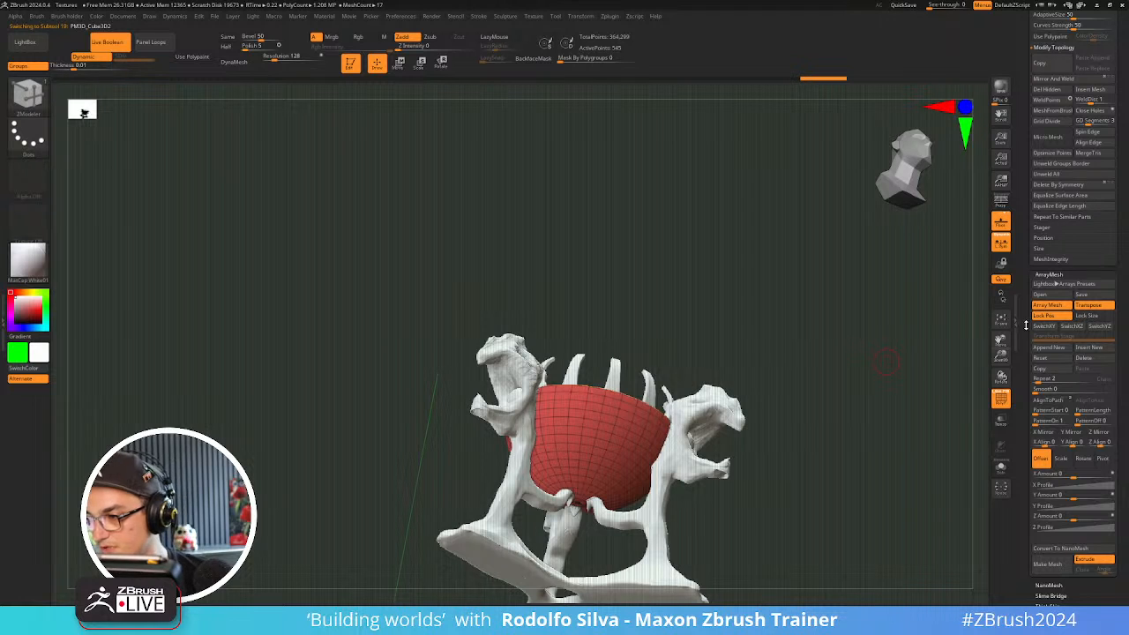
{"action": "left_click_drag", "start_coordinate": [1026, 326], "coordinate": [1029, 510]}
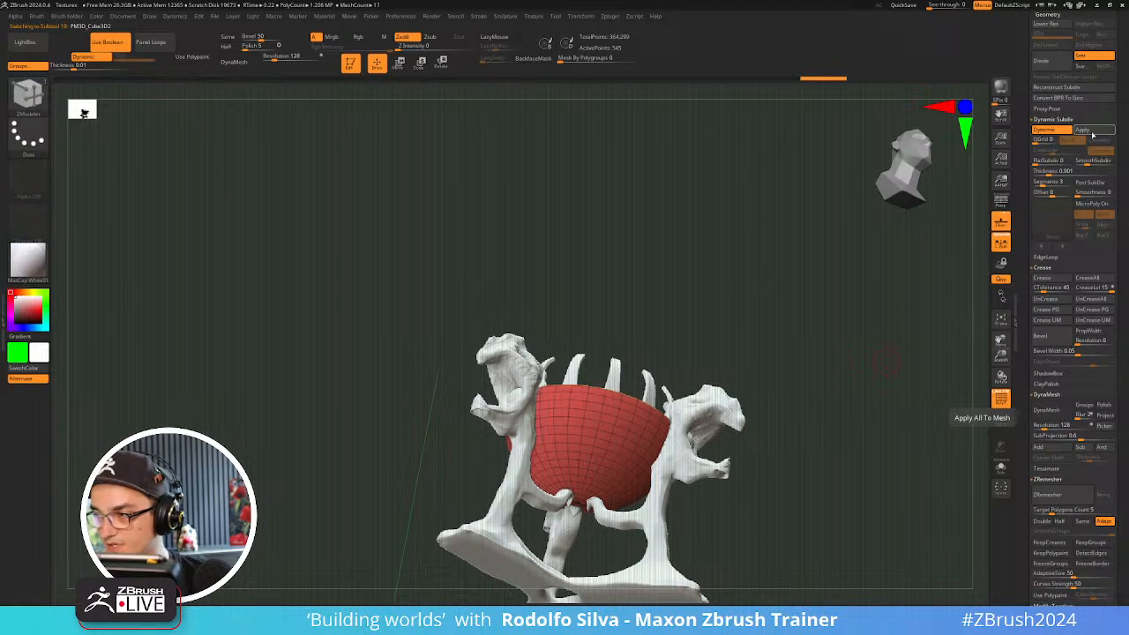
{"action": "left_click", "coordinate": [1085, 129]}
{"action": "left_click_drag", "start_coordinate": [809, 436], "coordinate": [813, 487]}
{"action": "key", "text": "b"}
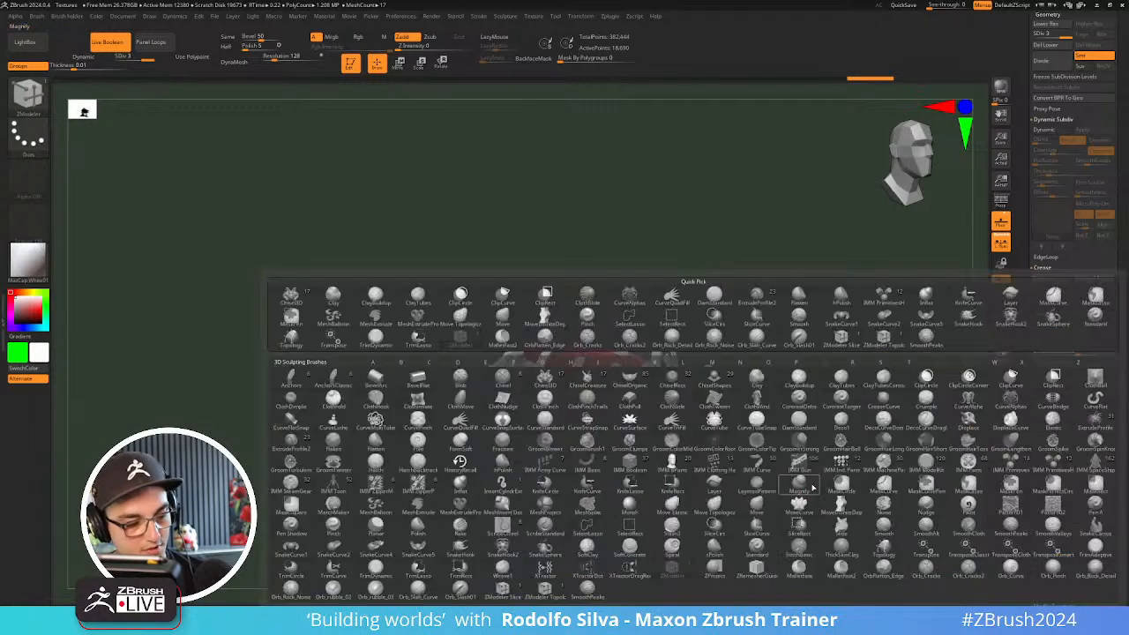
{"action": "key", "text": "t"}
{"action": "key", "text": "o"}
{"action": "left_click_drag", "start_coordinate": [780, 444], "coordinate": [814, 454]}
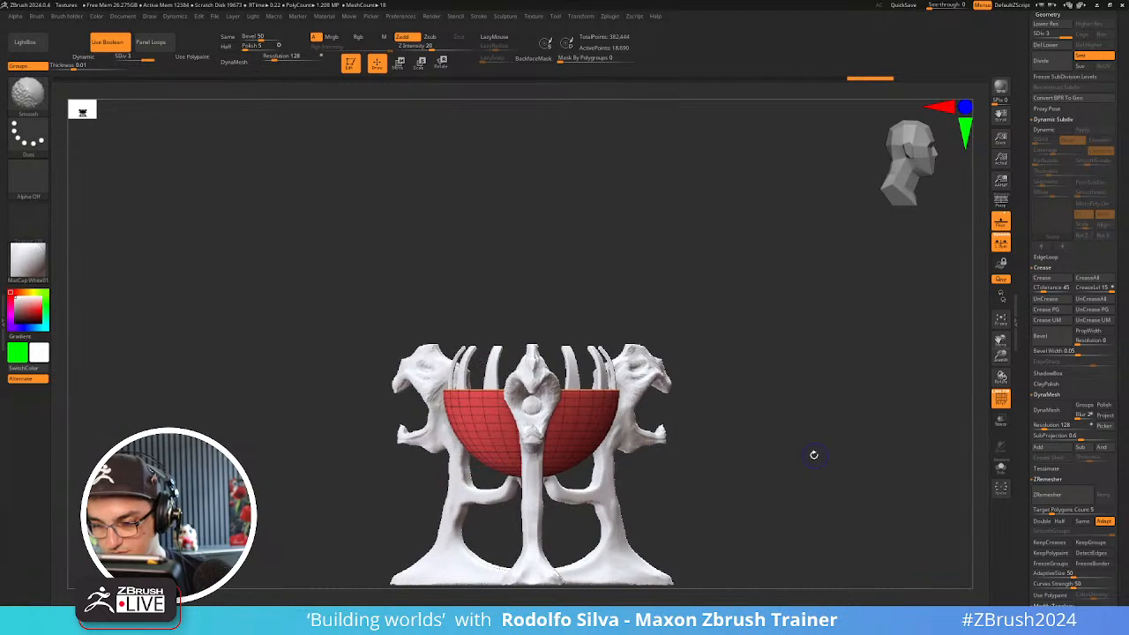
Isolate the bowl from the rest of the brazier and activate the ZModeler brush
{"action": "key", "text": "alt+s"}
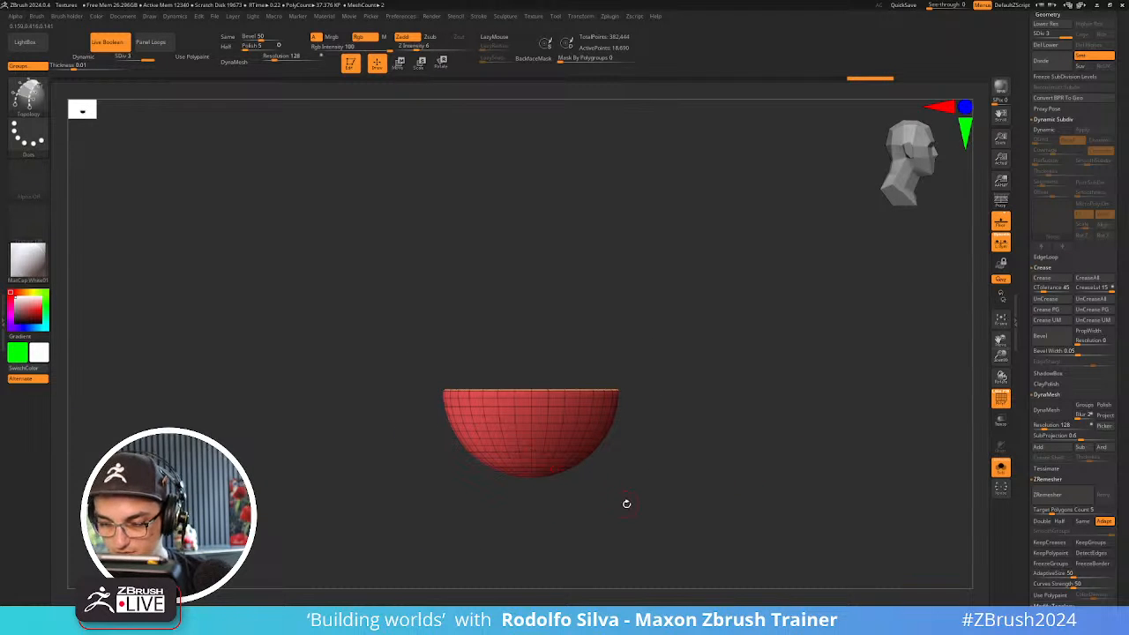
{"action": "key", "text": "b"}
{"action": "key", "text": "z"}
{"action": "key", "text": "m"}
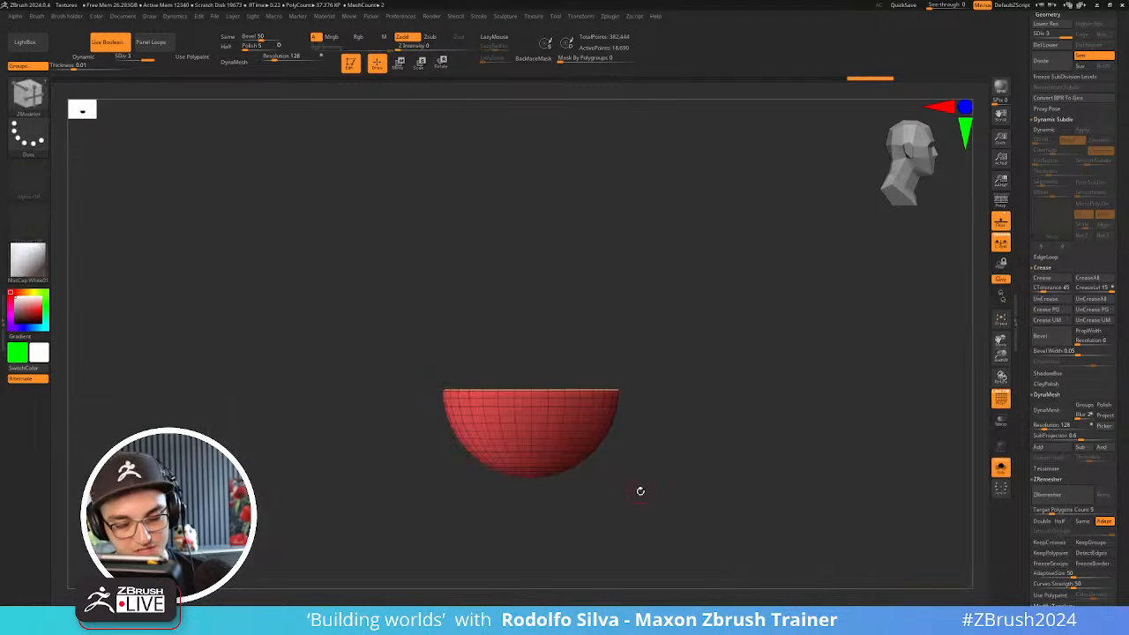
{"action": "mouse_move", "coordinate": [647, 491]}
{"action": "left_mouse_down", "text": "alt"}
{"action": "mouse_move", "coordinate": [661, 519]}
{"action": "mouse_move", "coordinate": [702, 488]}
{"action": "mouse_move", "coordinate": [706, 423]}
{"action": "mouse_move", "coordinate": [696, 420]}
{"action": "mouse_move", "coordinate": [741, 447]}
{"action": "mouse_move", "coordinate": [756, 471]}
{"action": "mouse_move", "coordinate": [755, 446]}
{"action": "mouse_move", "coordinate": [594, 345]}
{"action": "left_mouse_up", "text": "alt"}
{"action": "key", "text": "alt+s"}
{"action": "key", "text": "alt+s"}
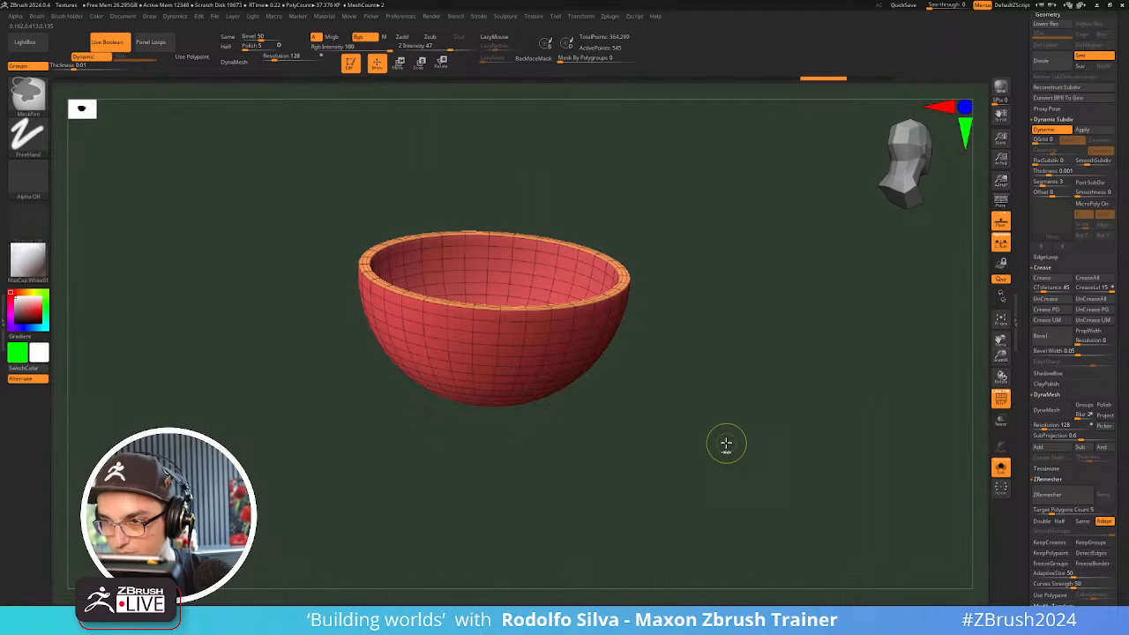
Try a ZModeler edge Inset with the EdgeLoop Partial target on the front of the bowl, with the Dynamic Subdivision preview off
{"action": "key", "text": "b"}
{"action": "key", "text": "z"}
{"action": "key", "text": "m"}
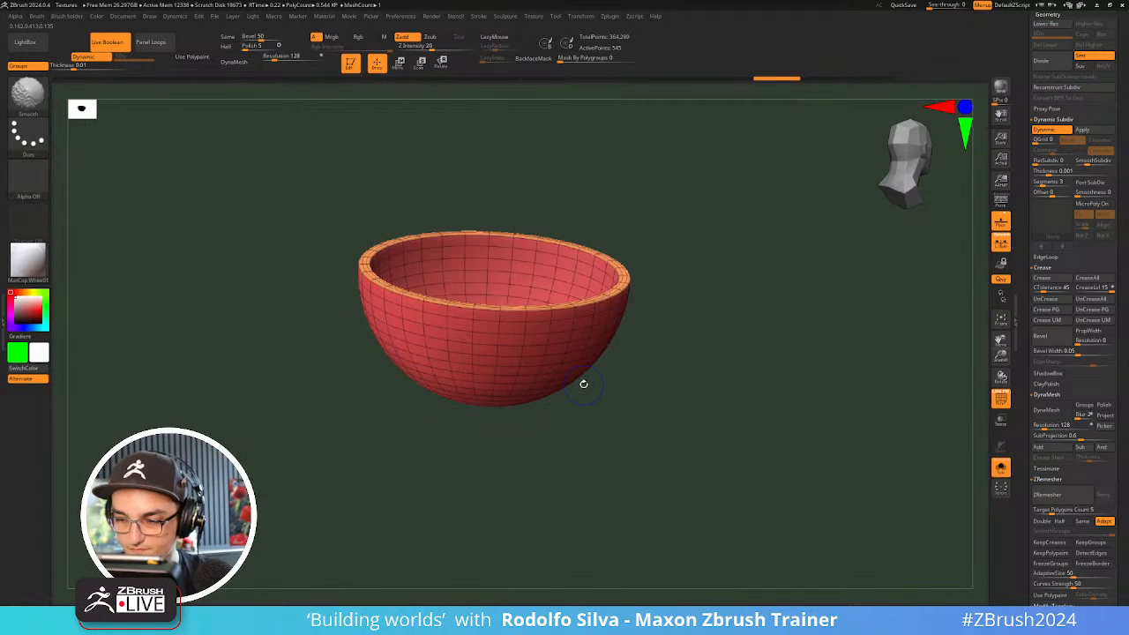
{"action": "key", "text": "shift+d"}
{"action": "left_click_drag", "start_coordinate": [609, 441], "coordinate": [592, 393]}
{"action": "key", "text": "space"}
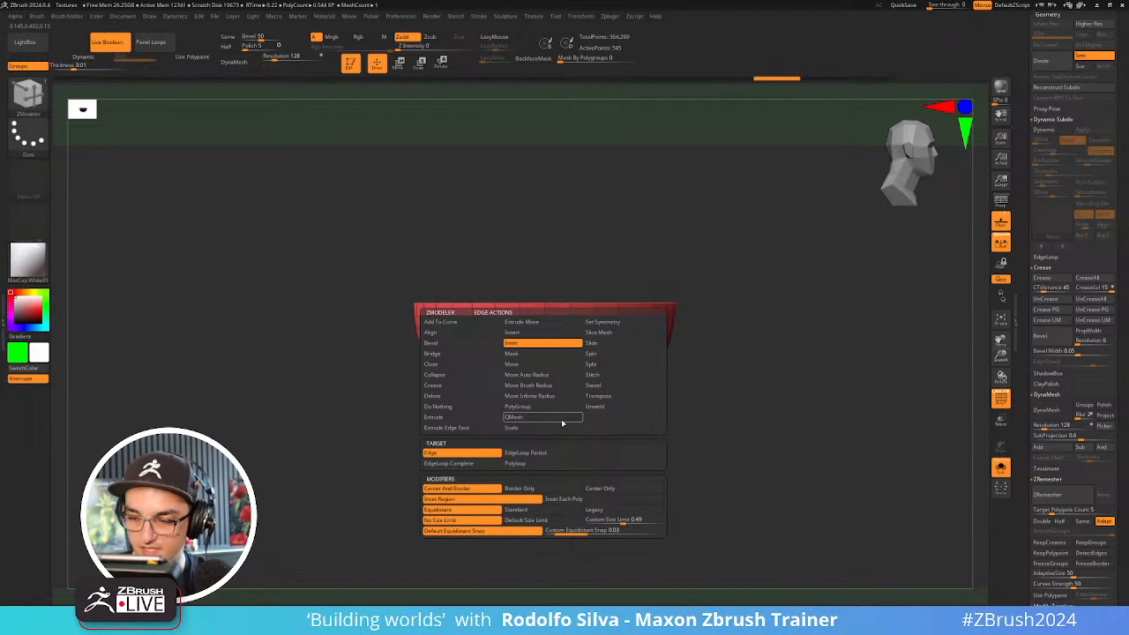
{"action": "left_click", "coordinate": [527, 452]}
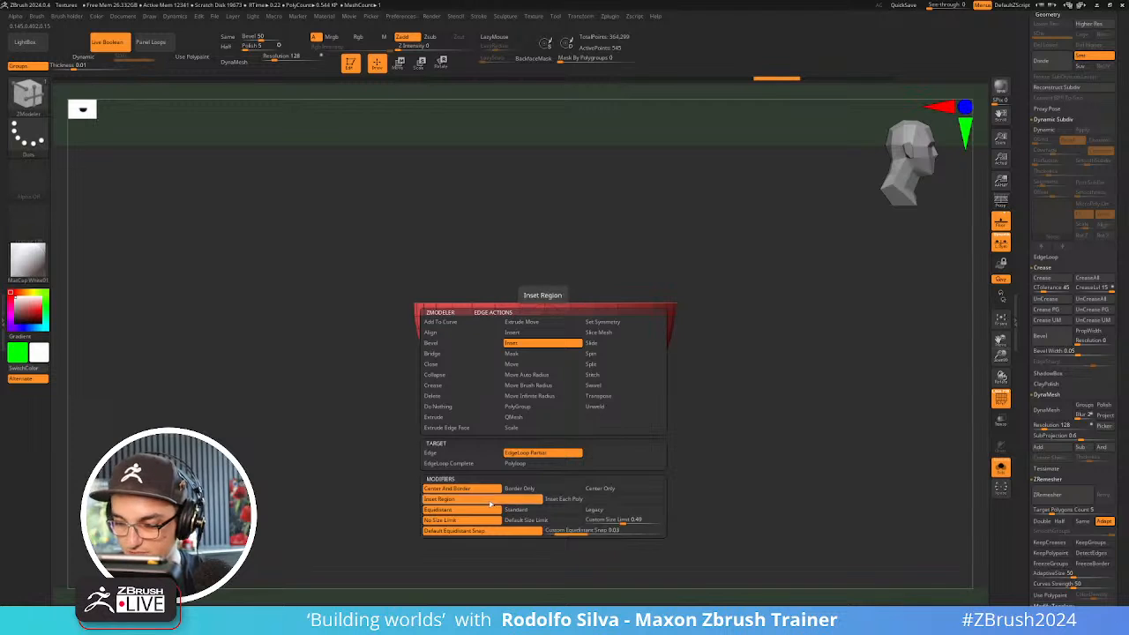
{"action": "left_click", "coordinate": [529, 384]}
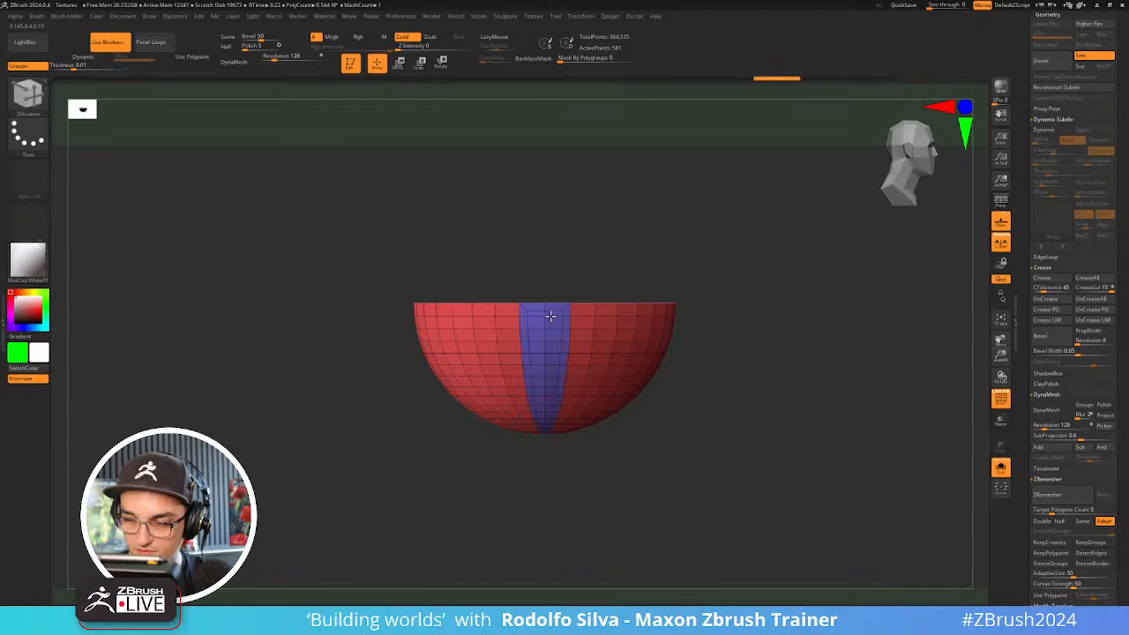
{"action": "left_click_drag", "start_coordinate": [551, 319], "coordinate": [547, 321]}
{"action": "key", "text": "ctrl+z"}
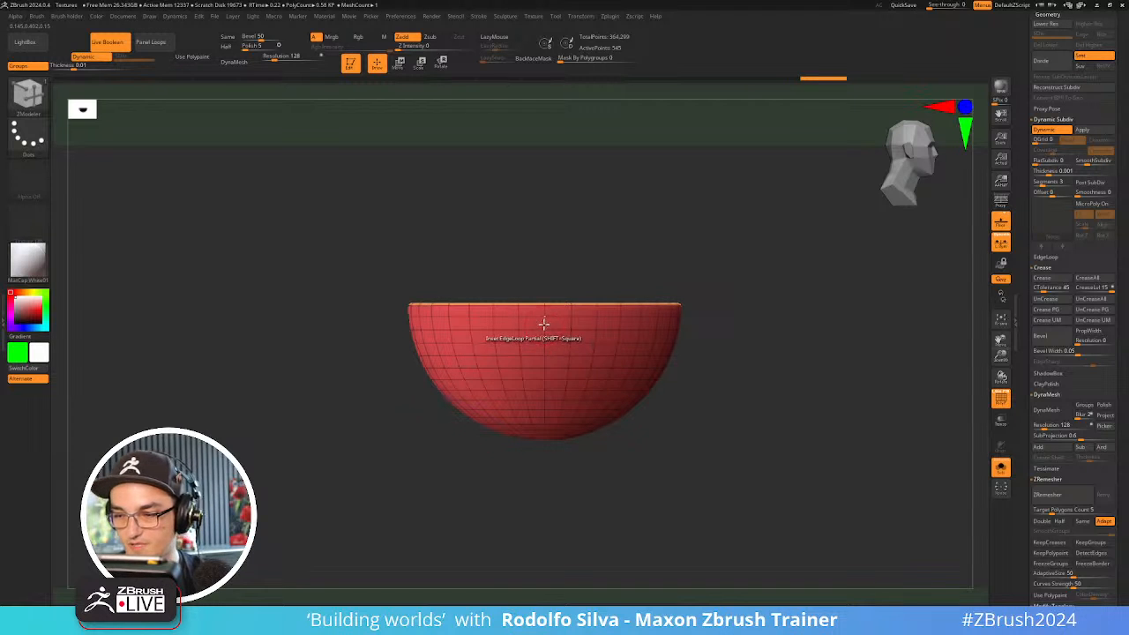
Try the ZModeler Inset with the Legacy modifier on the bowl's front panel
{"action": "key", "text": "space"}
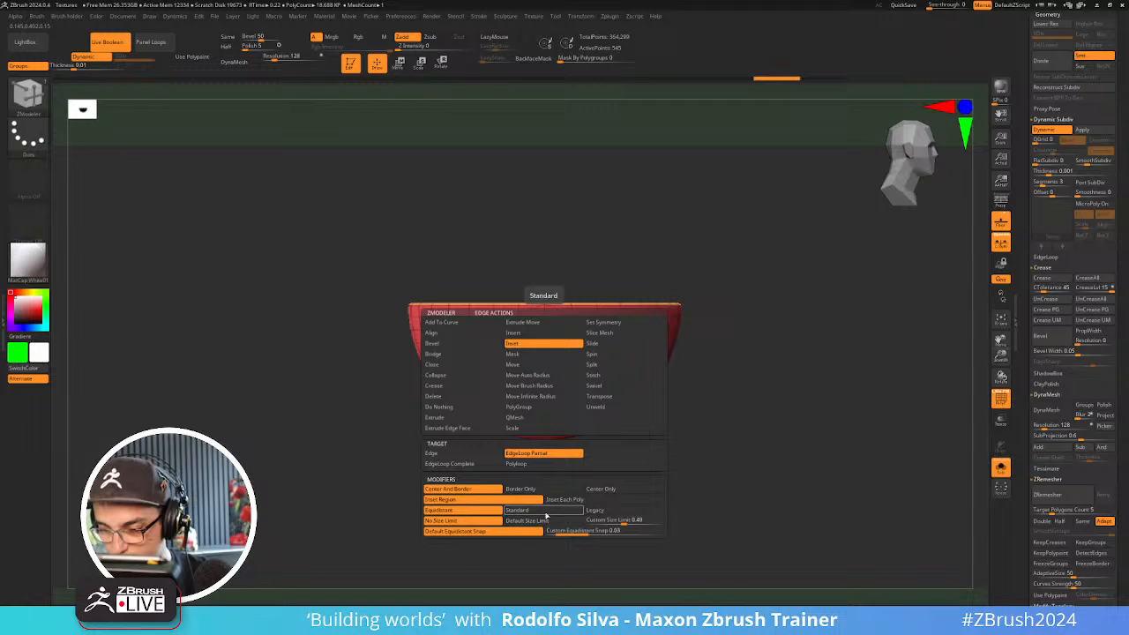
{"action": "left_click", "coordinate": [603, 513]}
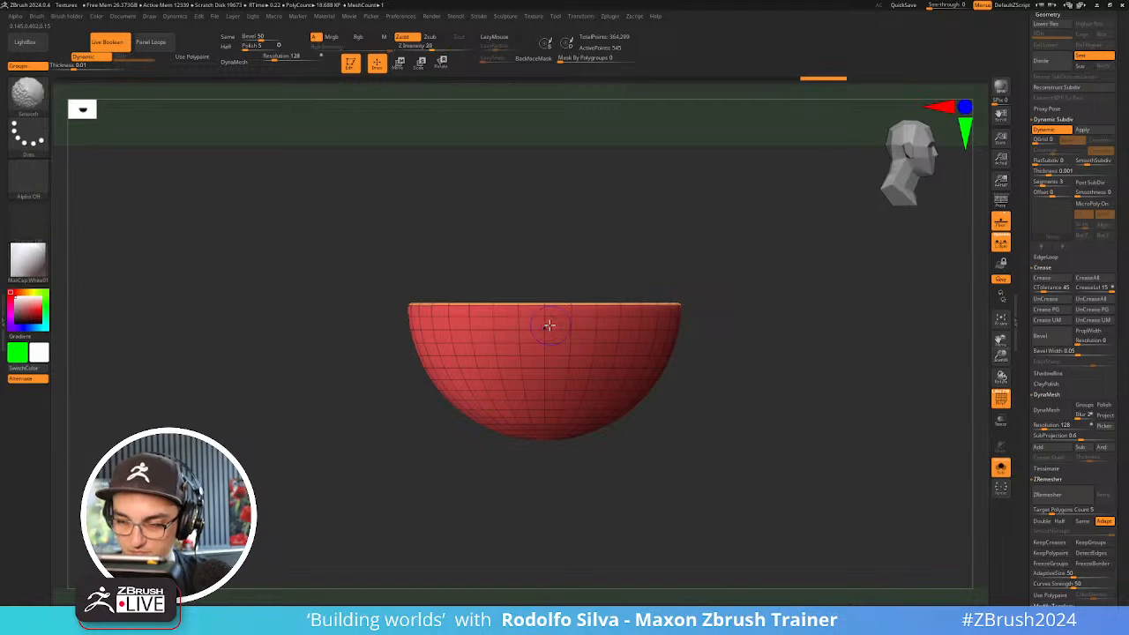
{"action": "key", "text": "shift+d"}
{"action": "key", "text": "shift+f"}
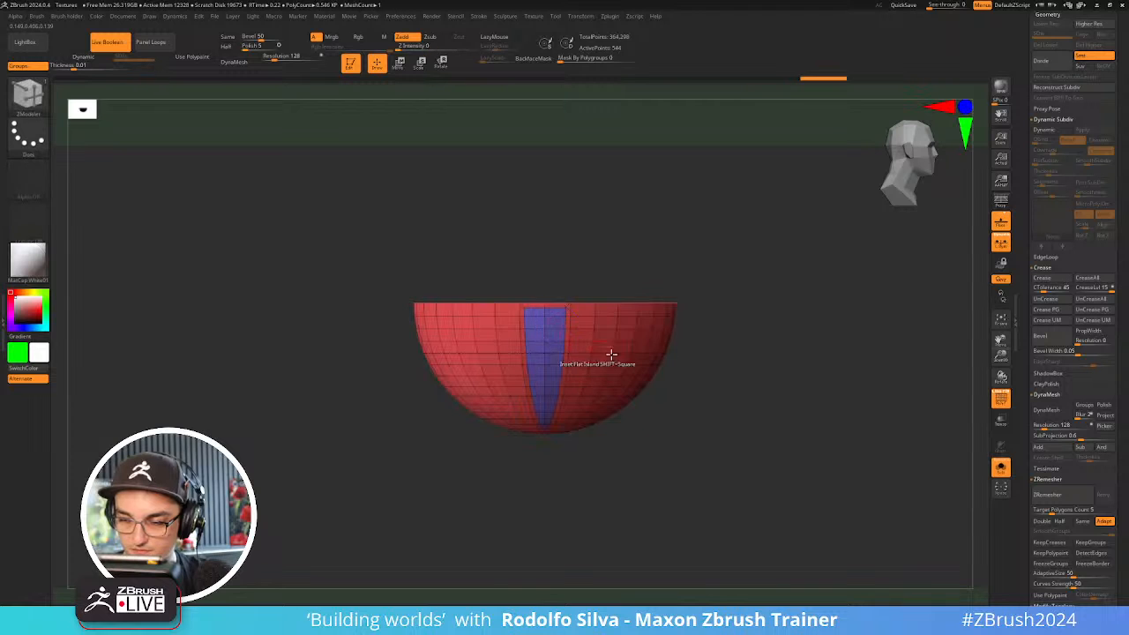
{"action": "left_click_drag", "start_coordinate": [700, 444], "coordinate": [718, 462]}
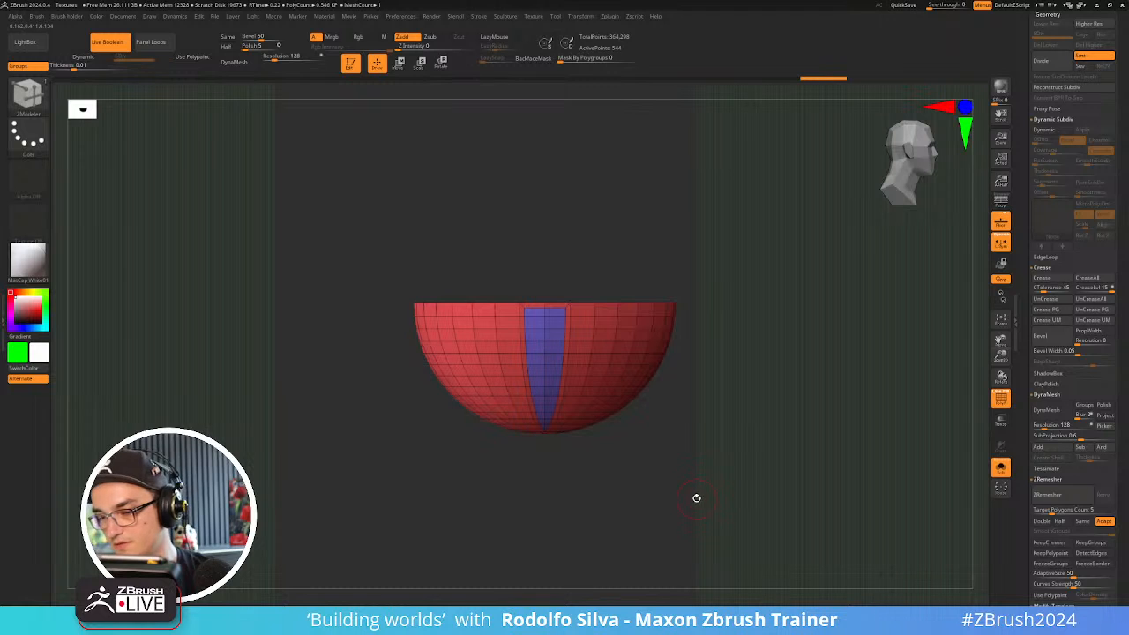
Apply Dynamic Subdivision to the bowl's original mesh and delete the lower subdivision levels
{"action": "key", "text": "d"}
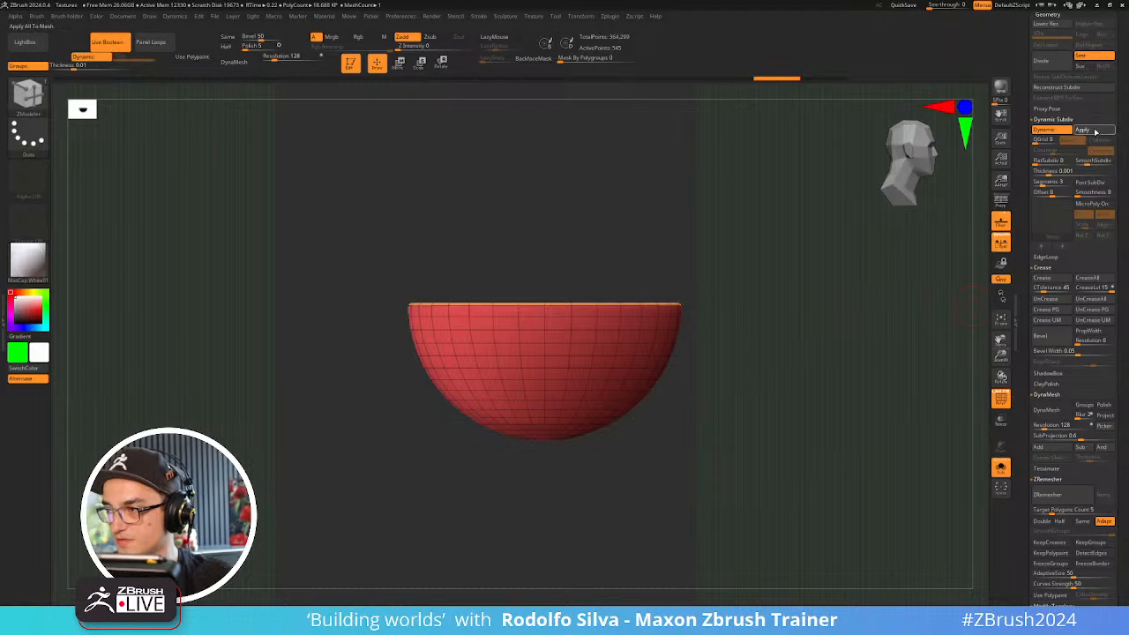
{"action": "left_click", "coordinate": [1085, 130]}
{"action": "left_click", "coordinate": [1045, 46]}
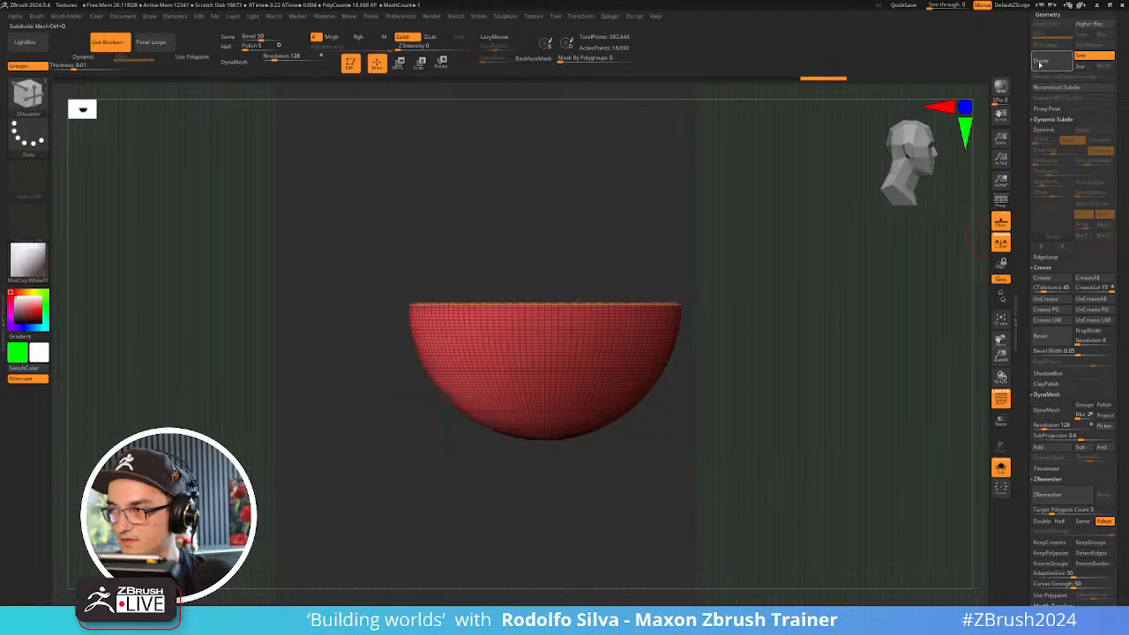
Choose the SliceCurve brush and enable its BRadius option so the cut follows the brush width
{"action": "left_click", "coordinate": [28, 96], "text": "ctrl+shift"}
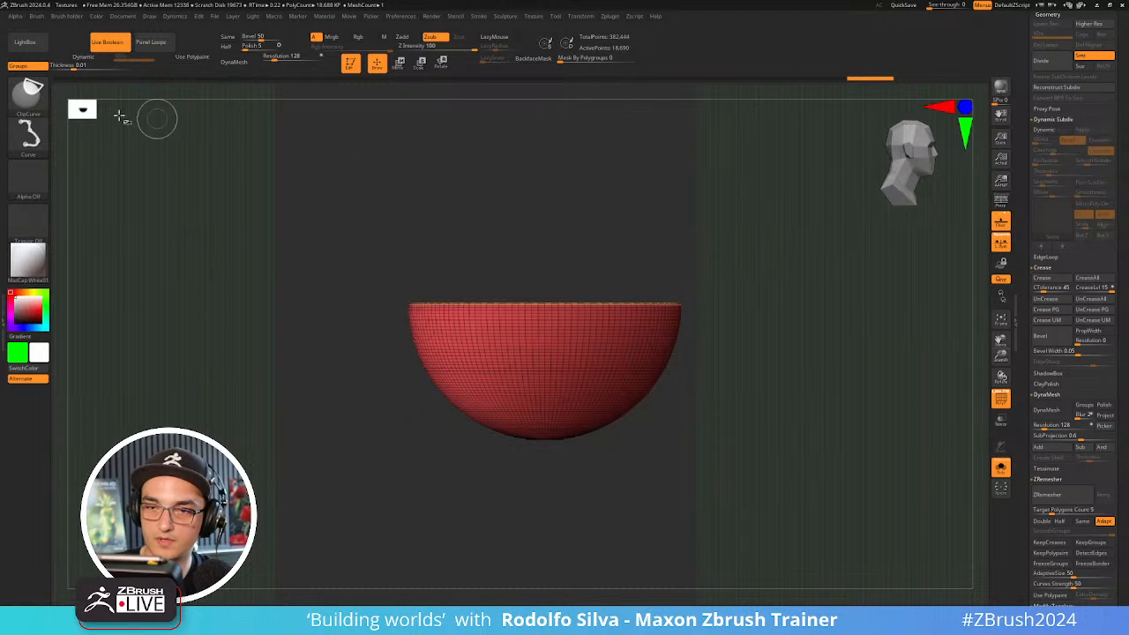
{"action": "left_click", "coordinate": [30, 90]}
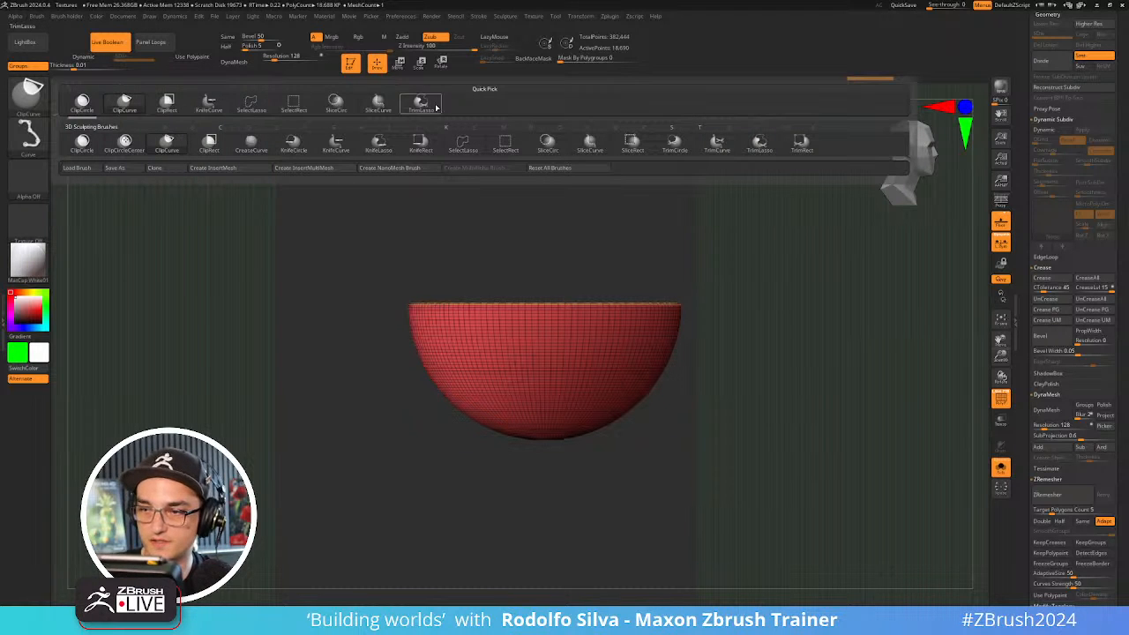
{"action": "left_click", "coordinate": [381, 107]}
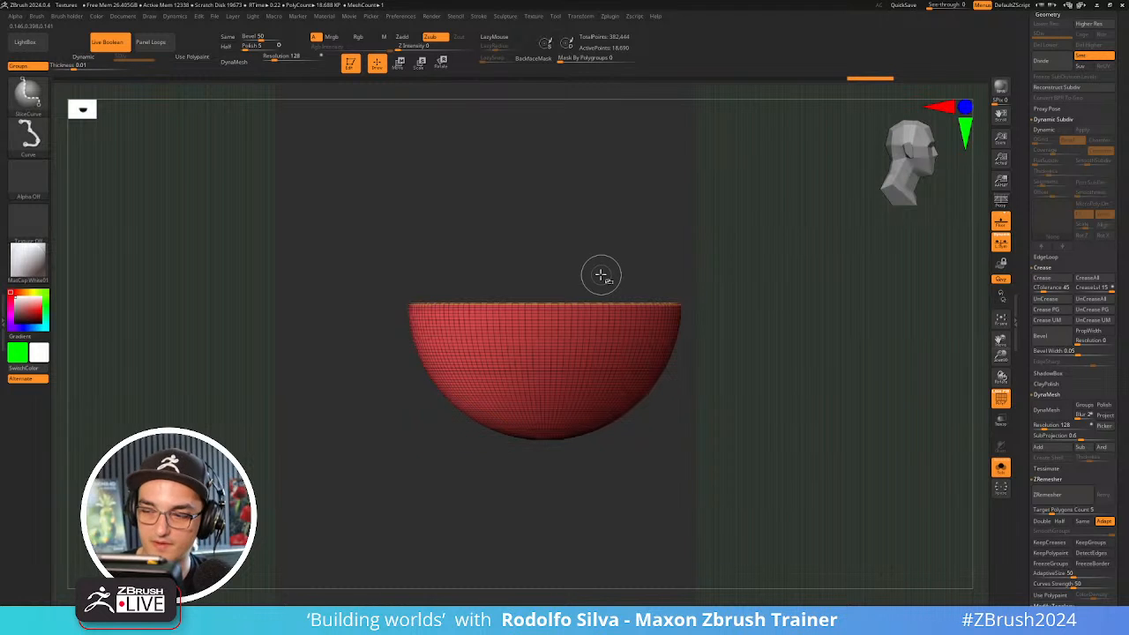
{"action": "right_click", "coordinate": [601, 276]}
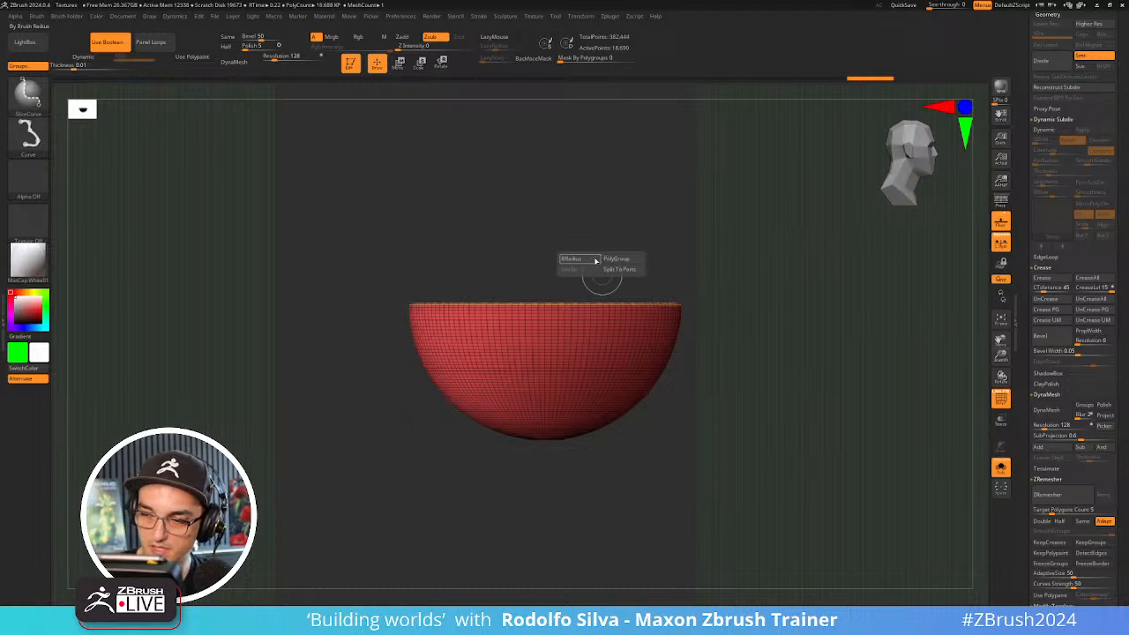
{"action": "left_click", "coordinate": [582, 259]}
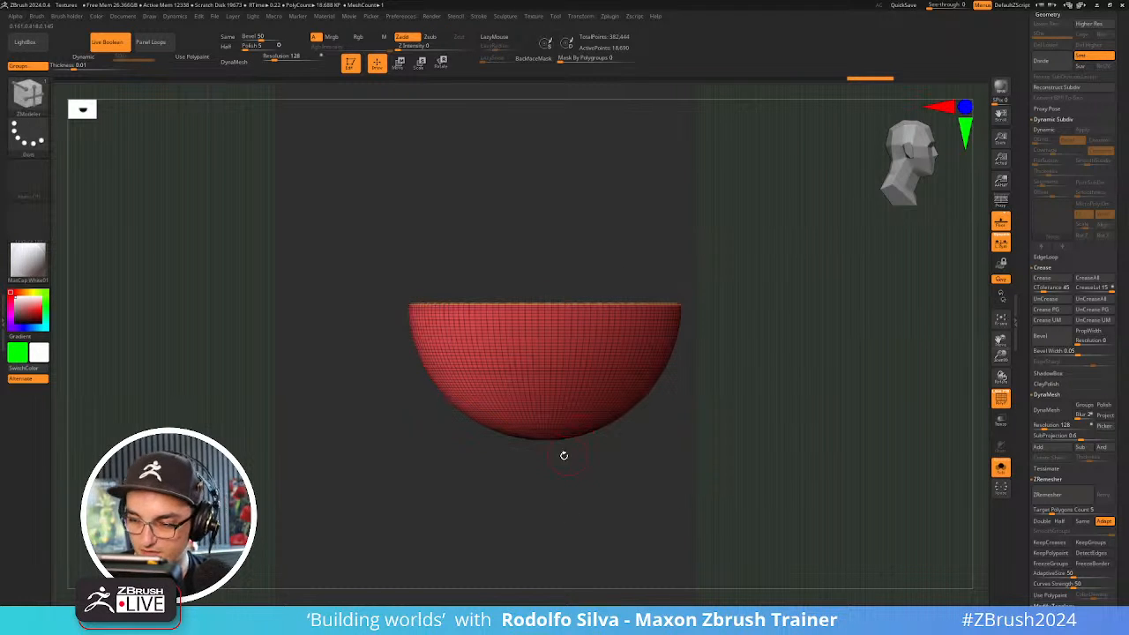
Try slicing a vertical band through the middle of the bowl at the current draw size
{"action": "key", "text": "ctrl+shift"}
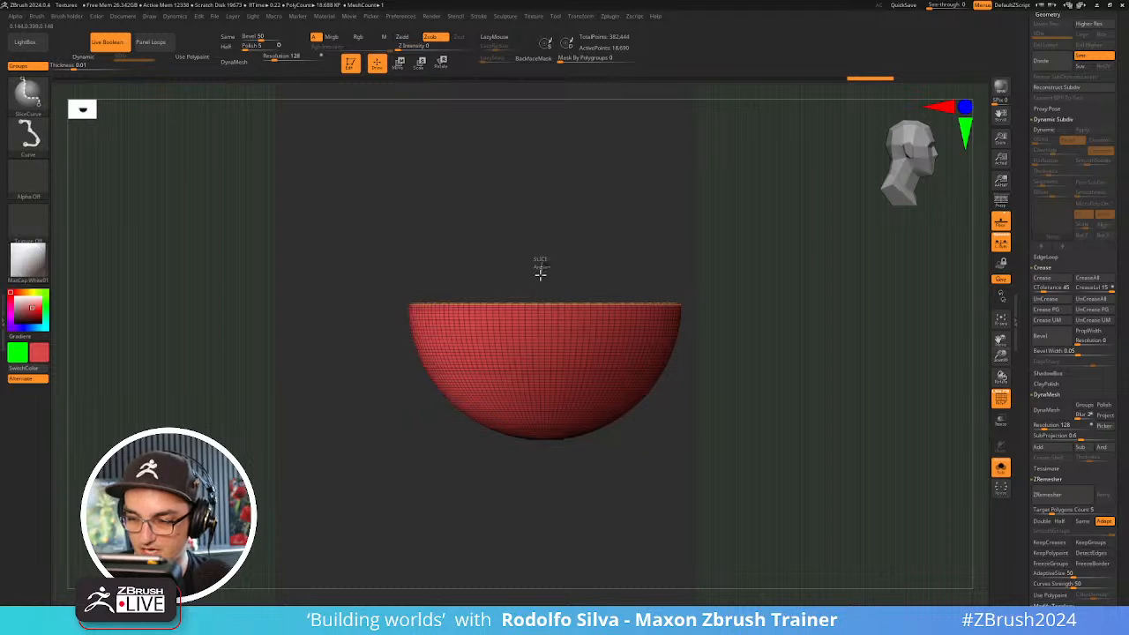
{"action": "left_click_drag", "start_coordinate": [541, 267], "coordinate": [542, 540], "text": "ctrl+shift"}
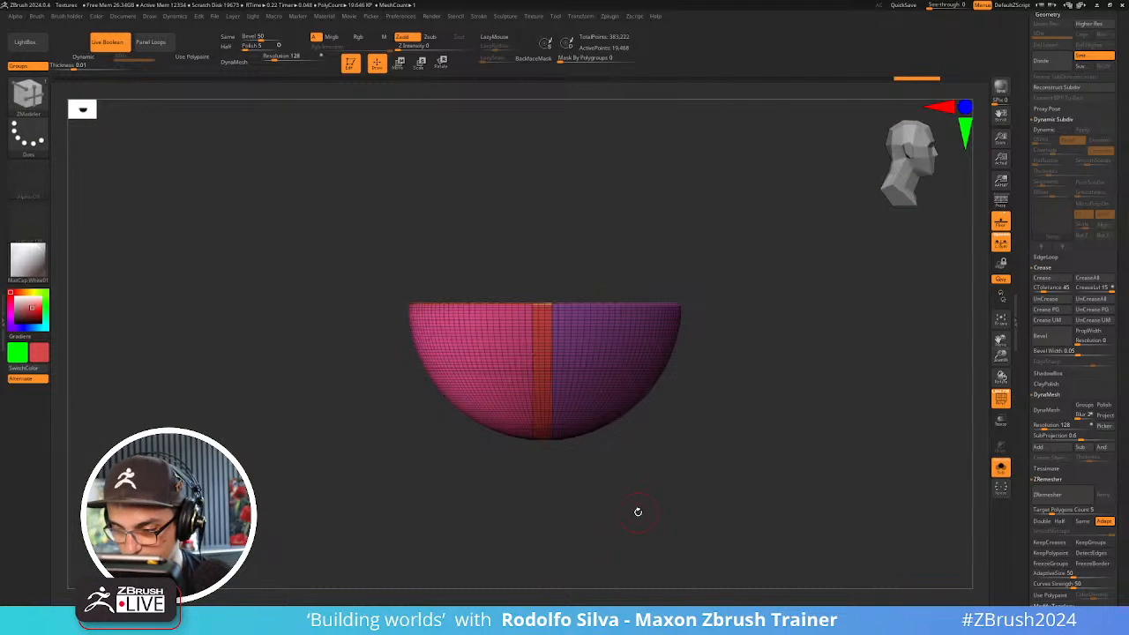
{"action": "key", "text": "ctrl+z"}
Reduce the draw size and slice a narrower vertical band through the middle of the bowl
{"action": "key", "text": "s"}
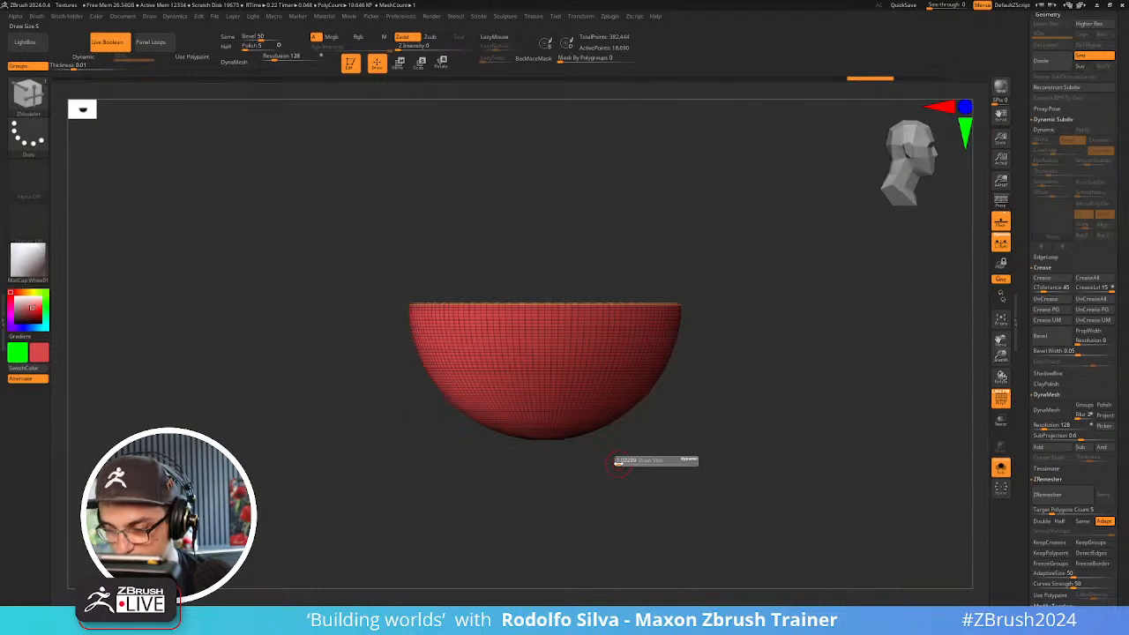
{"action": "key", "text": "ctrl+shift"}
{"action": "mouse_move", "coordinate": [541, 240]}
{"action": "left_mouse_down", "text": "ctrl+shift"}
{"action": "mouse_move", "coordinate": [557, 494]}
{"action": "mouse_move", "coordinate": [548, 522]}
{"action": "left_mouse_up", "text": "ctrl+shift"}
{"action": "left_click_drag", "start_coordinate": [678, 494], "coordinate": [629, 435]}
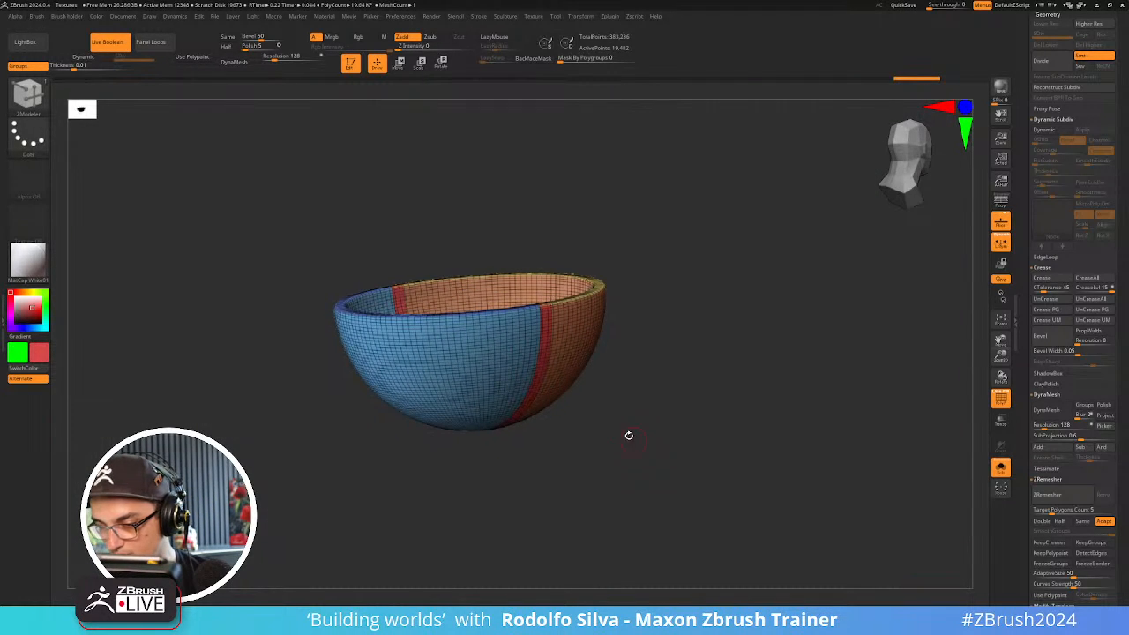
Isolate the front band, choose the SelectRect brush and invert the visibility so only that band is hidden
{"action": "left_click", "coordinate": [543, 366], "text": "ctrl+shift"}
{"action": "left_click", "coordinate": [34, 95]}
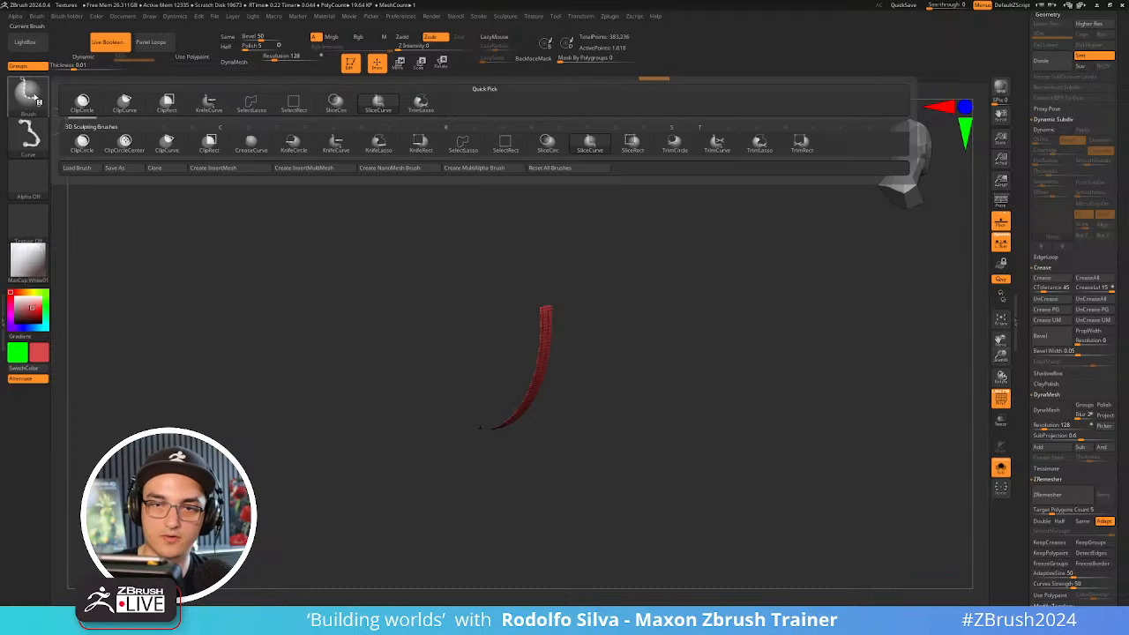
{"action": "left_click", "coordinate": [297, 106], "text": "ctrl+shift"}
{"action": "left_click_drag", "start_coordinate": [631, 360], "coordinate": [633, 408]}
{"action": "left_click", "coordinate": [651, 452], "text": "ctrl+shift"}
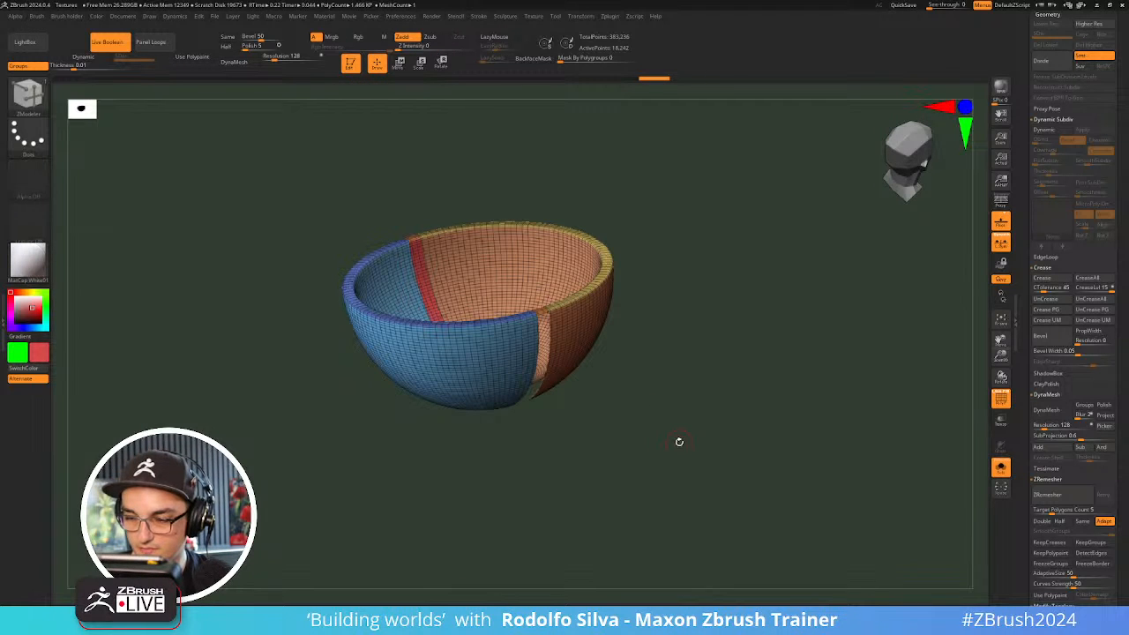
Split the bowl's hidden front band off into its own subtool with Split Hidden
{"action": "mouse_move", "coordinate": [678, 441]}
{"action": "left_mouse_down"}
{"action": "mouse_move", "coordinate": [668, 449]}
{"action": "mouse_move", "coordinate": [676, 461]}
{"action": "mouse_move", "coordinate": [694, 435]}
{"action": "left_mouse_up"}
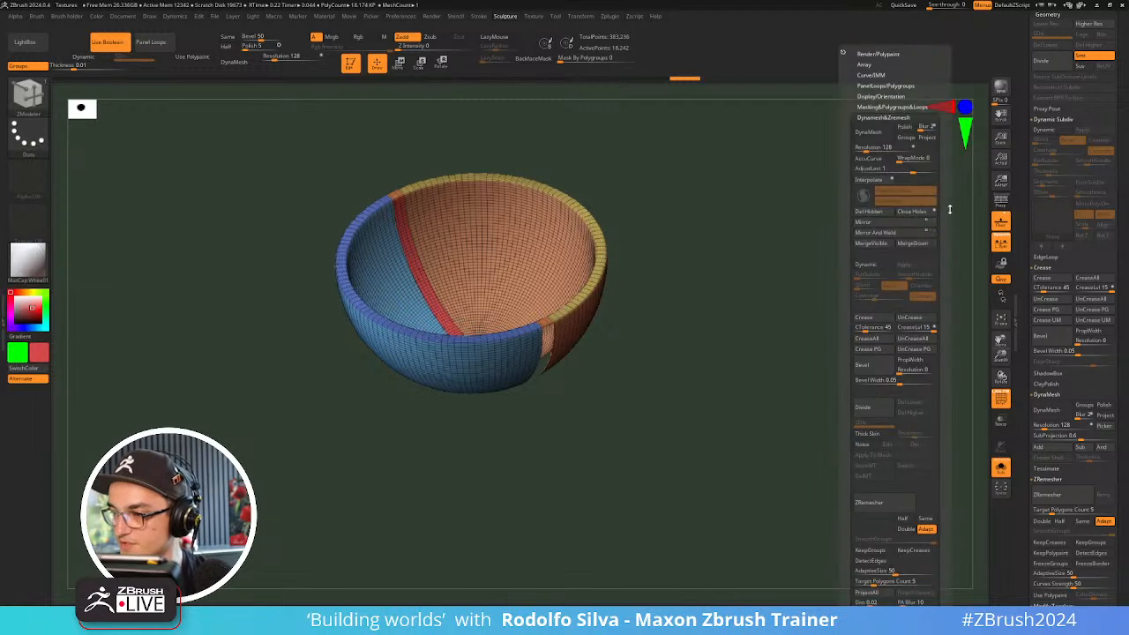
{"action": "key", "text": "shift+s"}
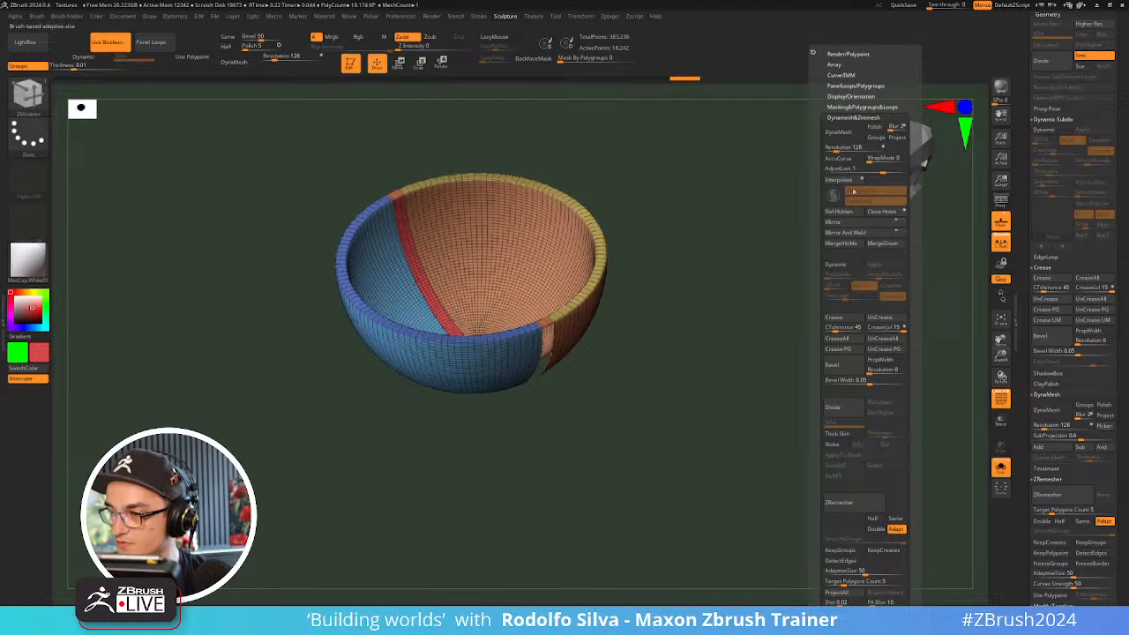
{"action": "left_click", "coordinate": [872, 107]}
{"action": "scroll", "coordinate": [878, 309], "scroll_direction": "down", "scroll_amount": 5}
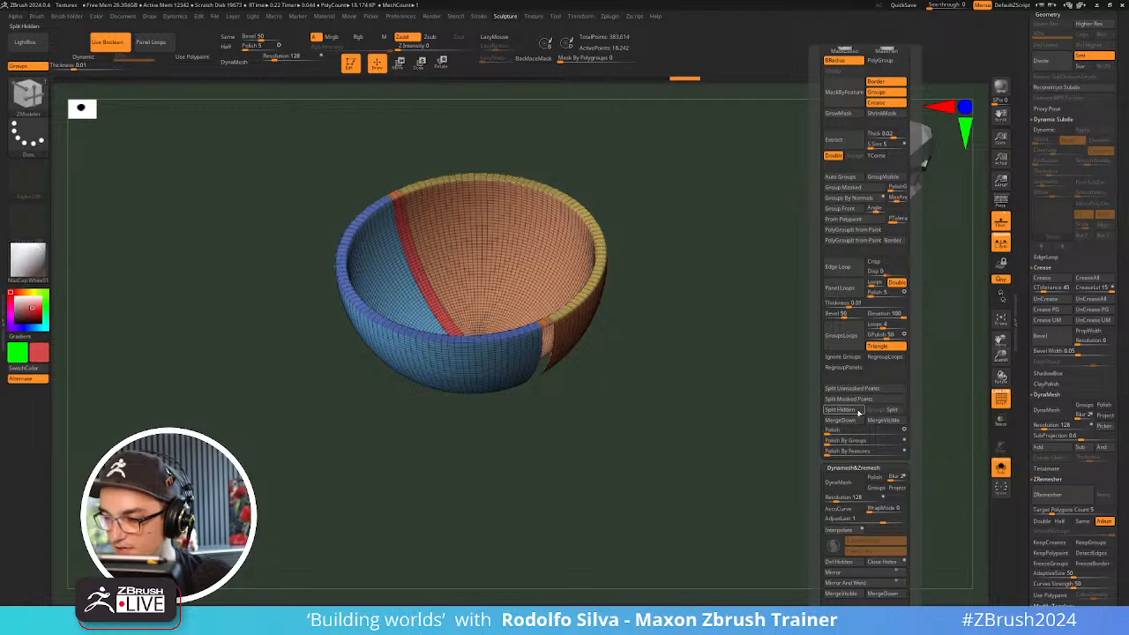
{"action": "left_click", "coordinate": [857, 410]}
Undo the slicing and level deletion on the bowl to restore it whole, and show all brazier parts again
{"action": "key", "text": "ctrl+z"}
{"action": "key", "text": "ctrl+z"}
{"action": "key", "text": "ctrl+z"}
{"action": "key", "text": "ctrl+z"}
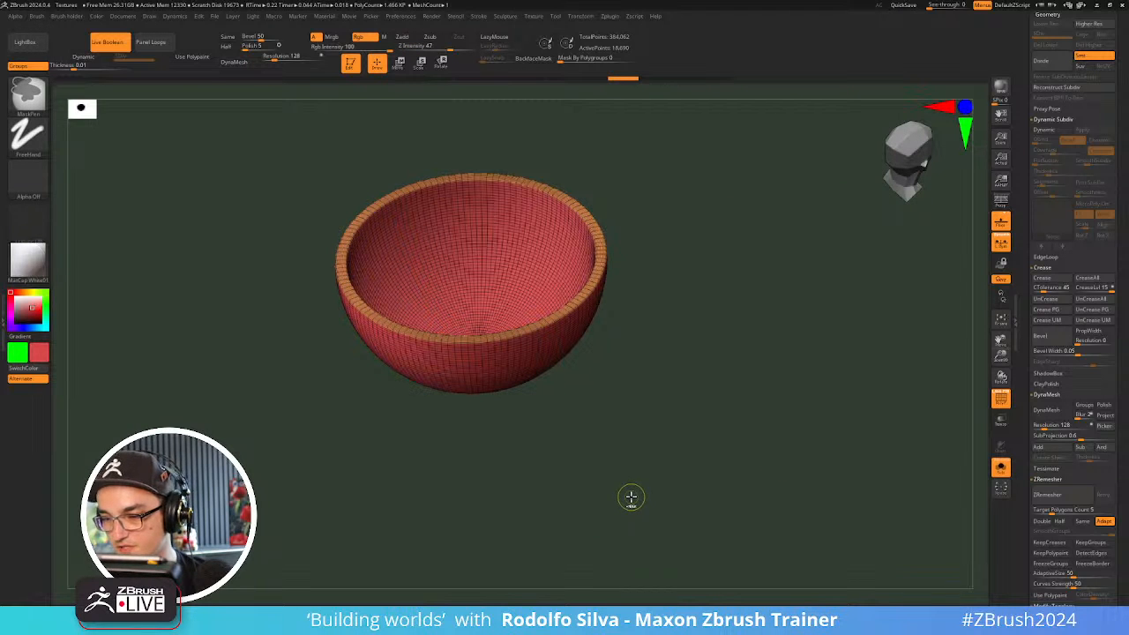
{"action": "key", "text": "ctrl+z"}
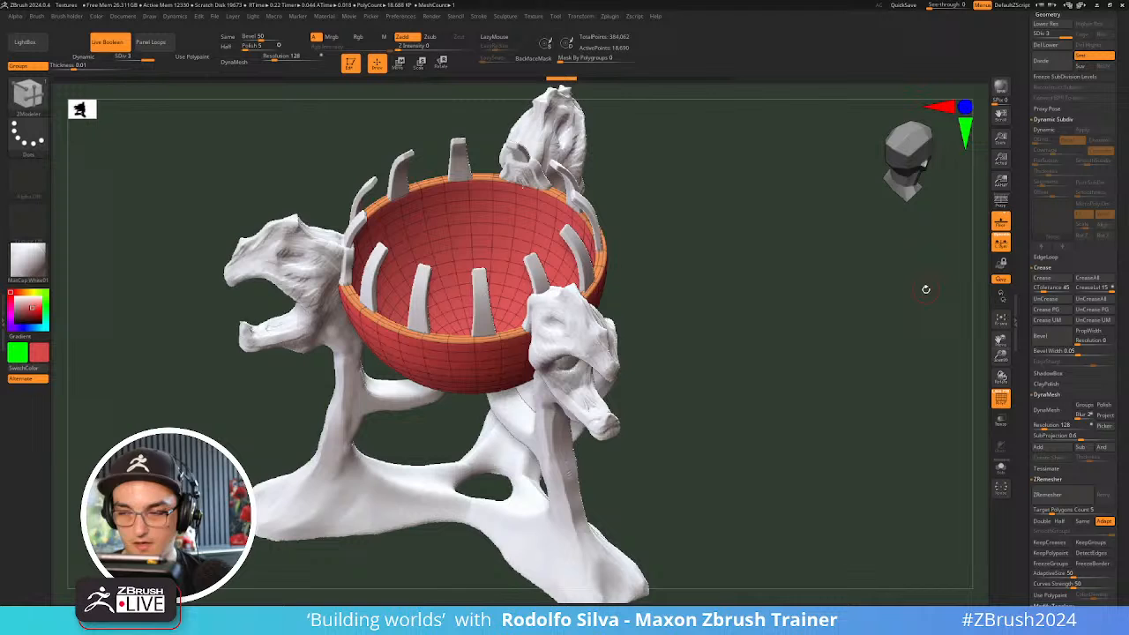
Select the split-off curved band subtool under the bowl and view it from below with its wireframe shown
{"action": "mouse_move", "coordinate": [926, 285]}
{"action": "left_mouse_down"}
{"action": "mouse_move", "coordinate": [845, 379]}
{"action": "mouse_move", "coordinate": [880, 328]}
{"action": "left_mouse_up"}
{"action": "scroll", "coordinate": [1085, 141], "scroll_direction": "up", "scroll_amount": 15}
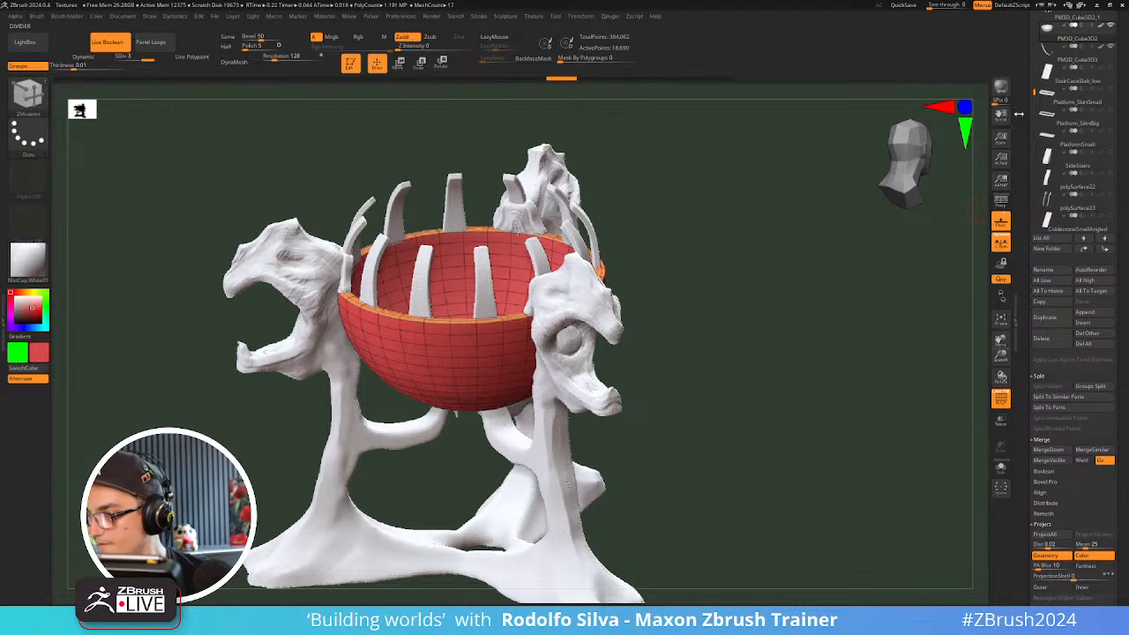
{"action": "left_click_drag", "start_coordinate": [1022, 114], "coordinate": [1021, 168]}
{"action": "left_click", "coordinate": [1062, 108]}
{"action": "key", "text": "shift+f"}
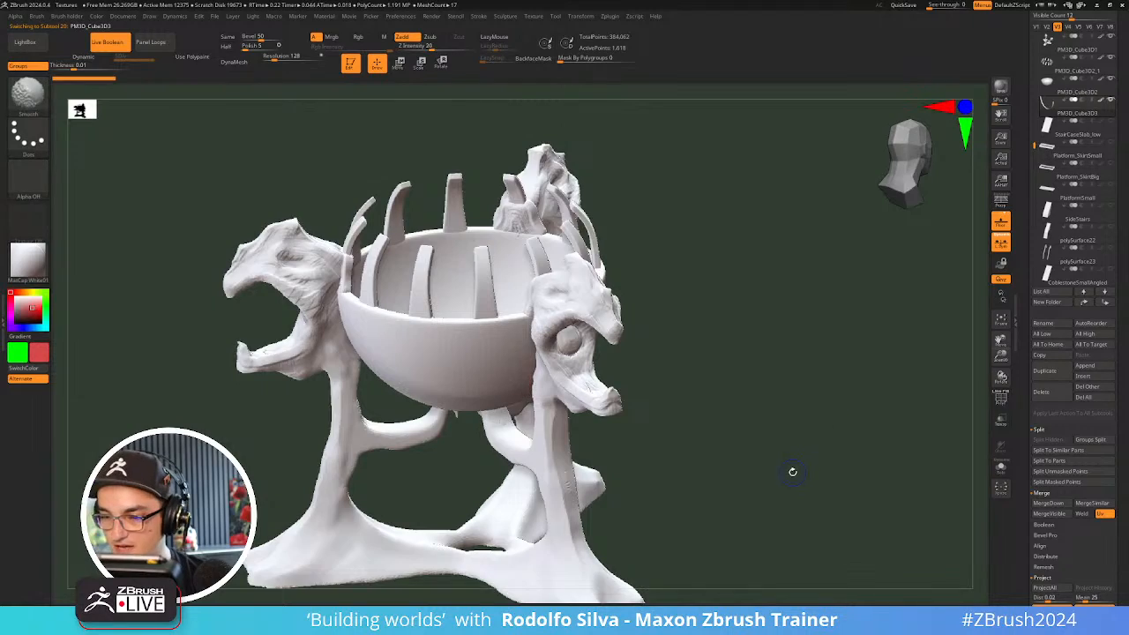
{"action": "key", "text": "shift+f"}
{"action": "left_click_drag", "start_coordinate": [793, 472], "coordinate": [802, 398]}
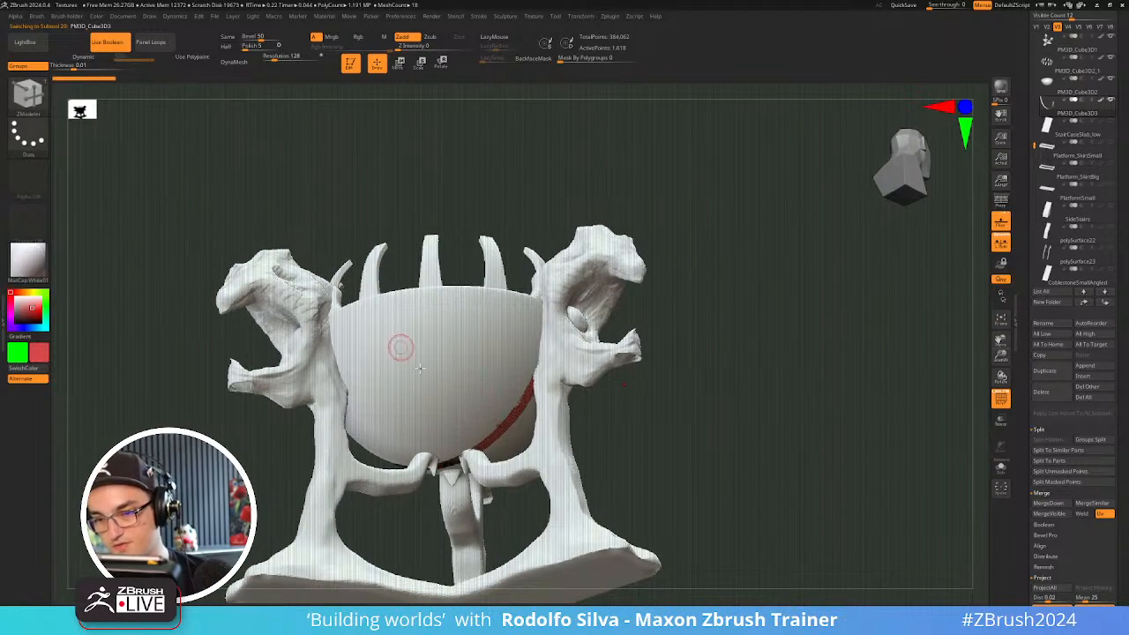
Isolate the curved band under the bowl in Solo mode and view it straight from the side of its narrow width
{"action": "left_click_drag", "start_coordinate": [734, 437], "coordinate": [740, 494]}
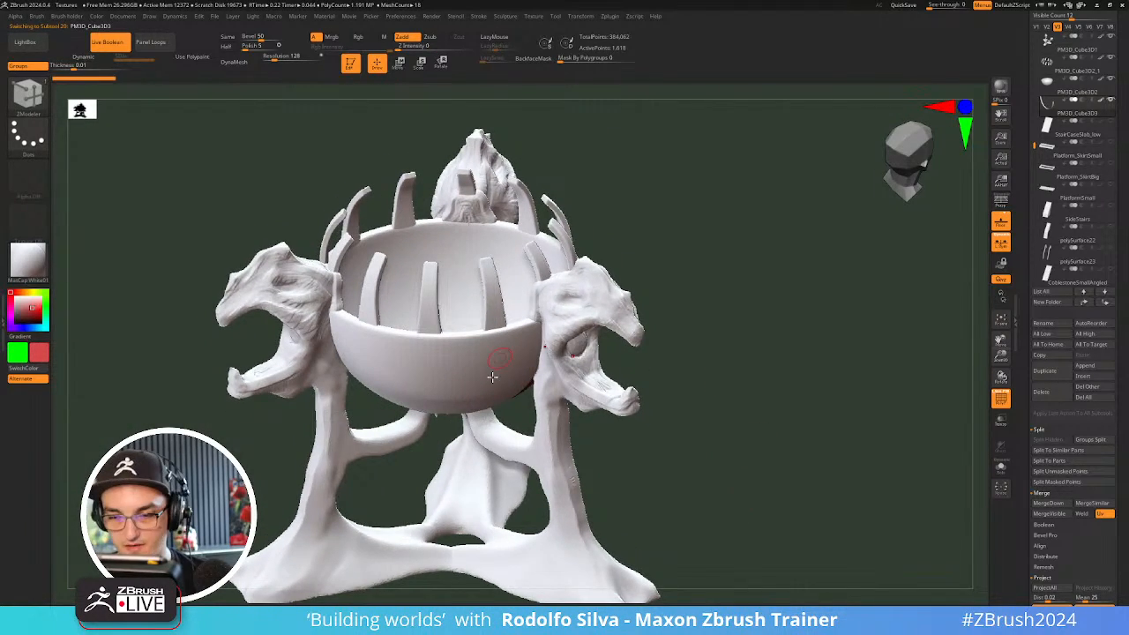
{"action": "left_click_drag", "start_coordinate": [752, 428], "coordinate": [750, 376]}
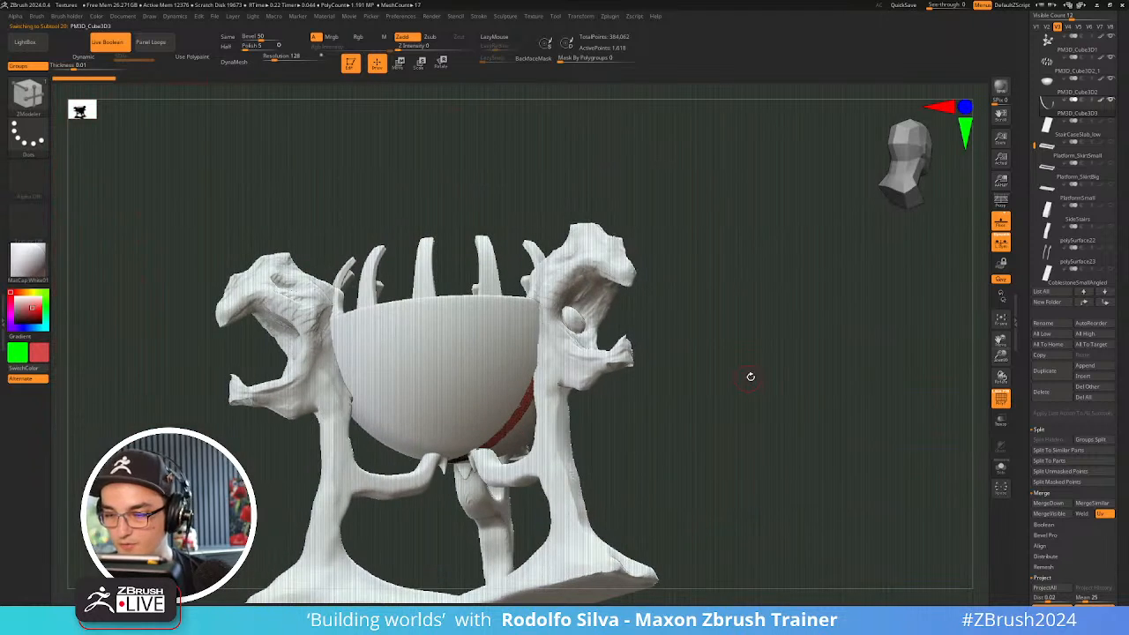
{"action": "key", "text": "ctrl+shift+s"}
{"action": "mouse_move", "coordinate": [866, 455]}
{"action": "left_mouse_down"}
{"action": "mouse_move", "coordinate": [893, 442]}
{"action": "mouse_move", "coordinate": [806, 532]}
{"action": "mouse_move", "coordinate": [779, 492]}
{"action": "mouse_move", "coordinate": [799, 431]}
{"action": "mouse_move", "coordinate": [790, 425]}
{"action": "left_mouse_up"}
{"action": "left_click_drag", "start_coordinate": [688, 500], "coordinate": [656, 488], "text": "shift"}
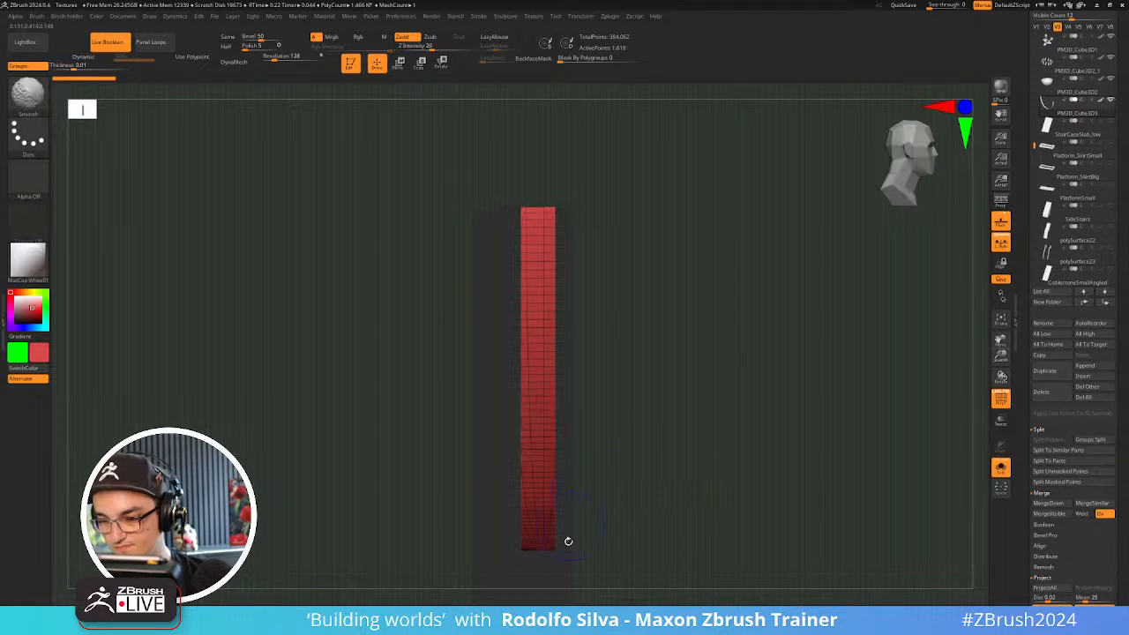
ZRemesh the band with the Same polygon count, KeepGroups on, SmoothGroups 0 and AdaptiveSize 10
{"action": "left_click_drag", "start_coordinate": [1012, 427], "coordinate": [1033, 312]}
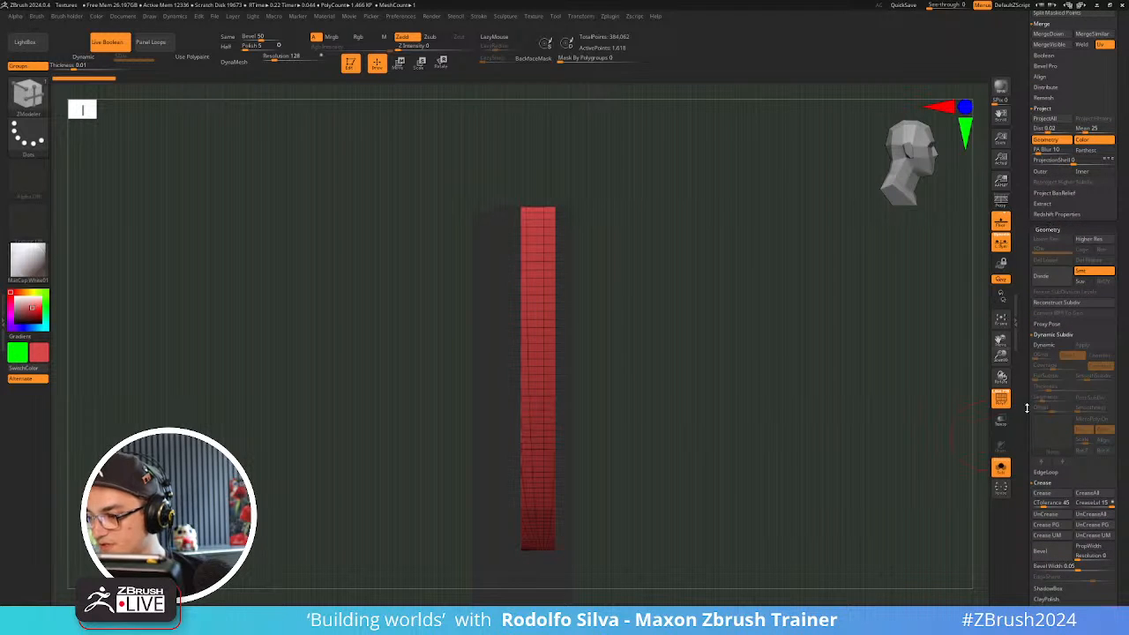
{"action": "left_click_drag", "start_coordinate": [1027, 409], "coordinate": [1027, 319]}
{"action": "left_click", "coordinate": [1049, 334], "text": "shift"}
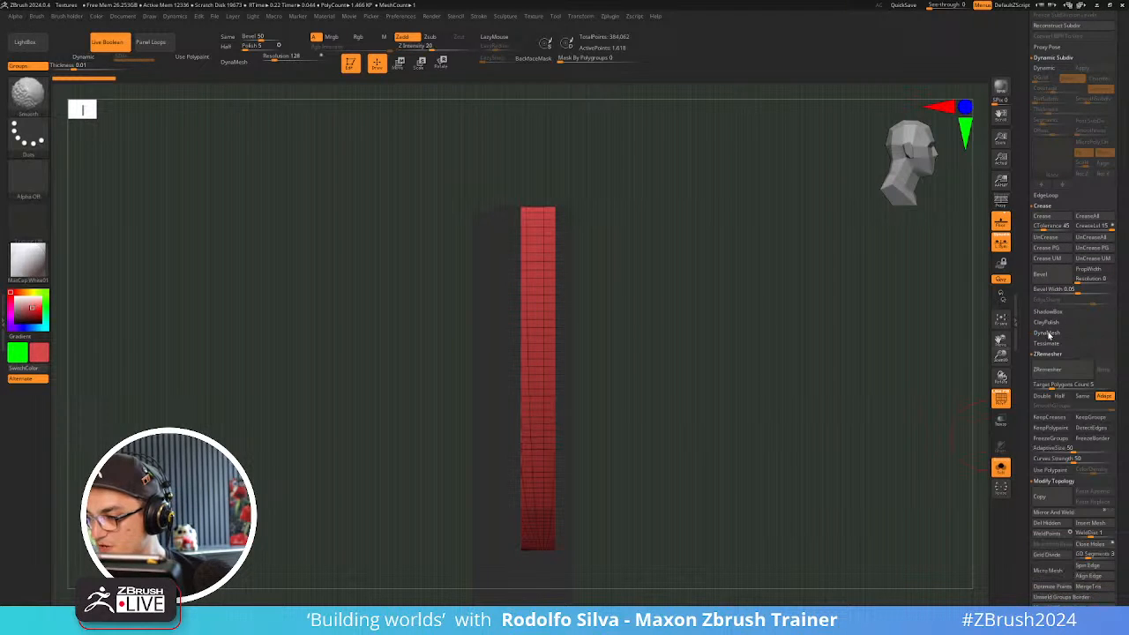
{"action": "left_click", "coordinate": [1083, 395]}
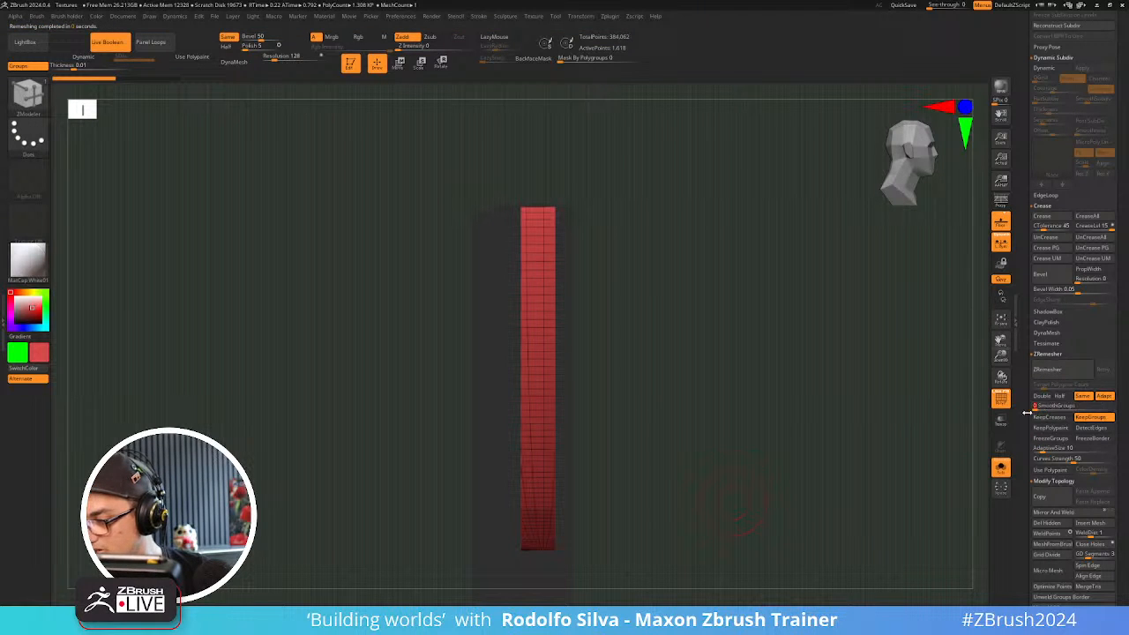
{"action": "left_click_drag", "start_coordinate": [805, 477], "coordinate": [835, 427]}
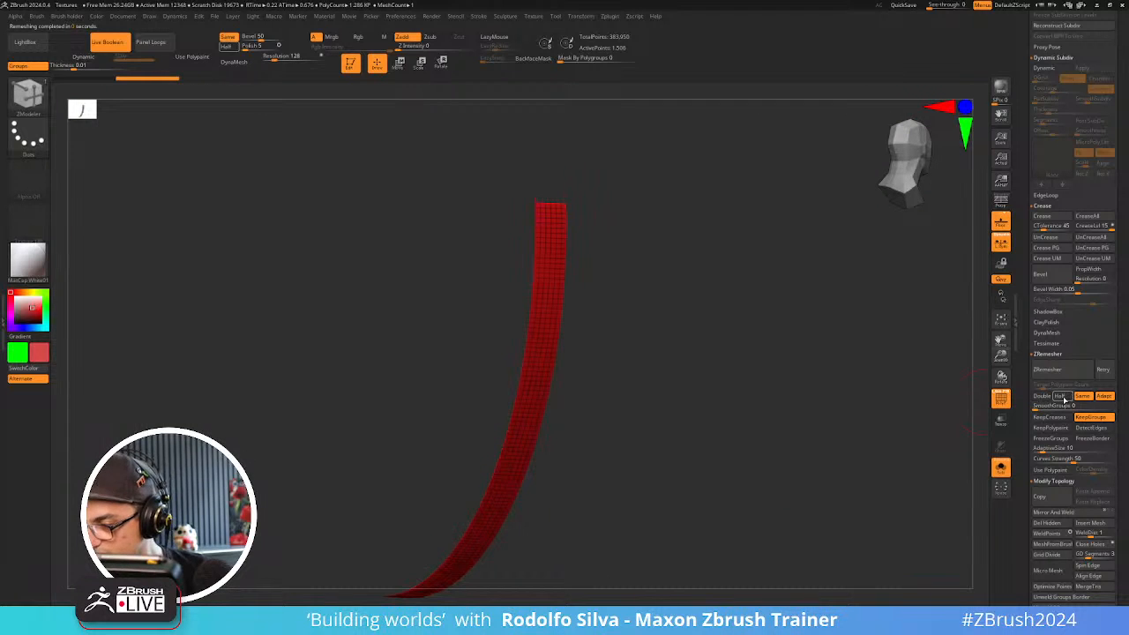
ZRemesh the band three more times with Half enabled and AdaptiveSize 0 to reduce its polygon density
{"action": "left_click", "coordinate": [1063, 396]}
{"action": "left_click_drag", "start_coordinate": [1043, 448], "coordinate": [1033, 448]}
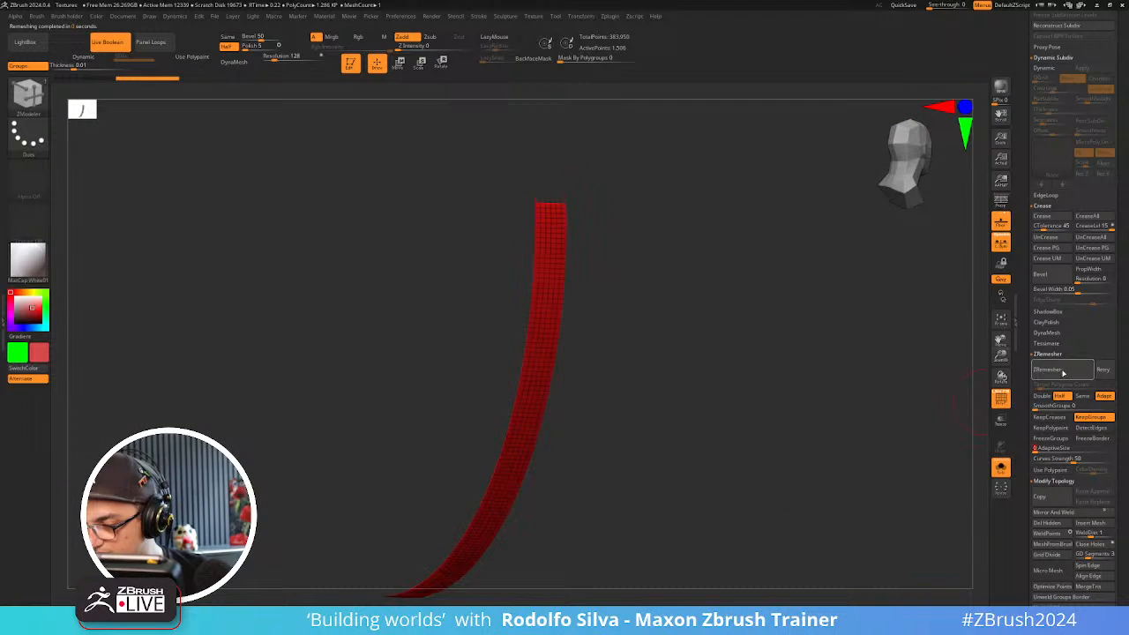
{"action": "left_click", "coordinate": [1063, 374]}
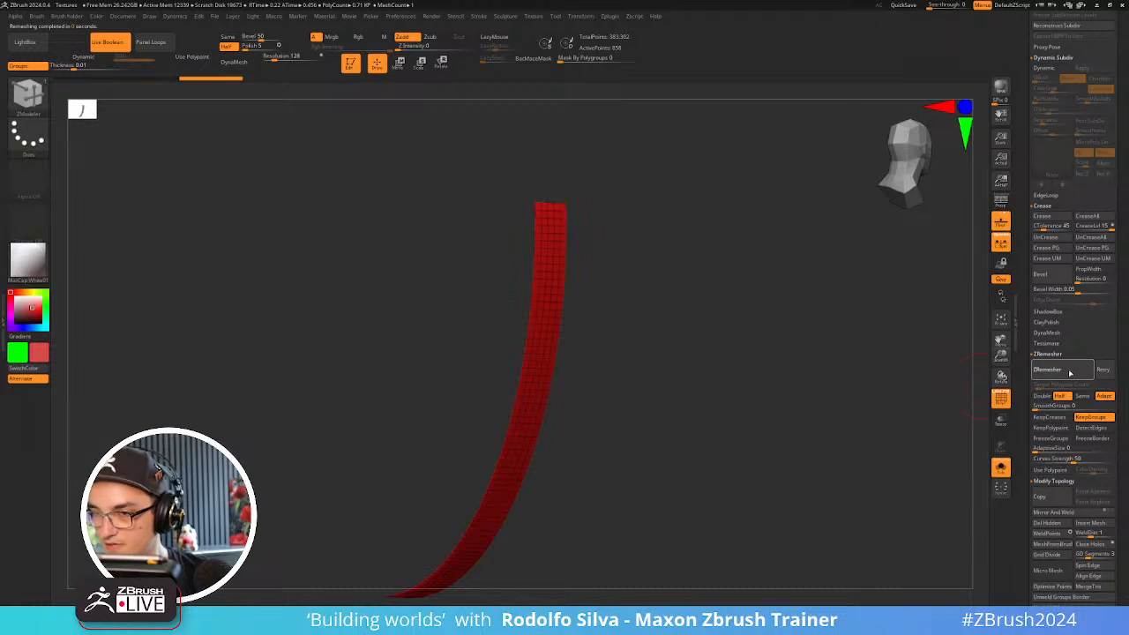
{"action": "left_click", "coordinate": [1066, 374]}
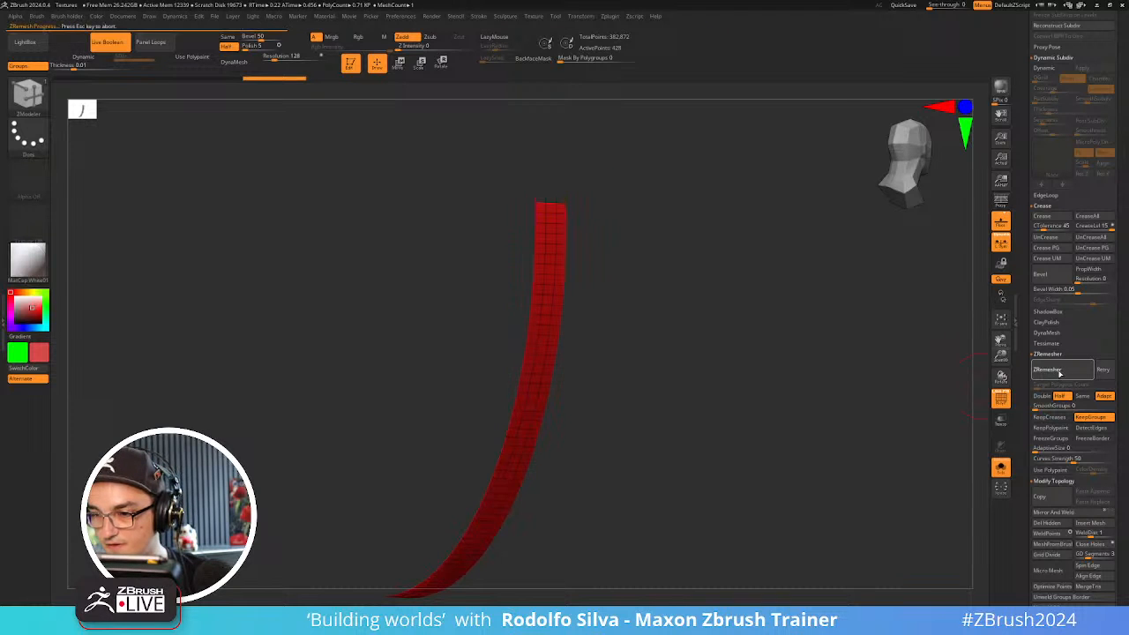
{"action": "left_click_drag", "start_coordinate": [917, 397], "coordinate": [801, 443]}
Compare the remeshed band with the full brazier, isolate it again and set ZModeler's polygon action to QMesh with the All Polygons target
{"action": "left_click", "coordinate": [784, 457]}
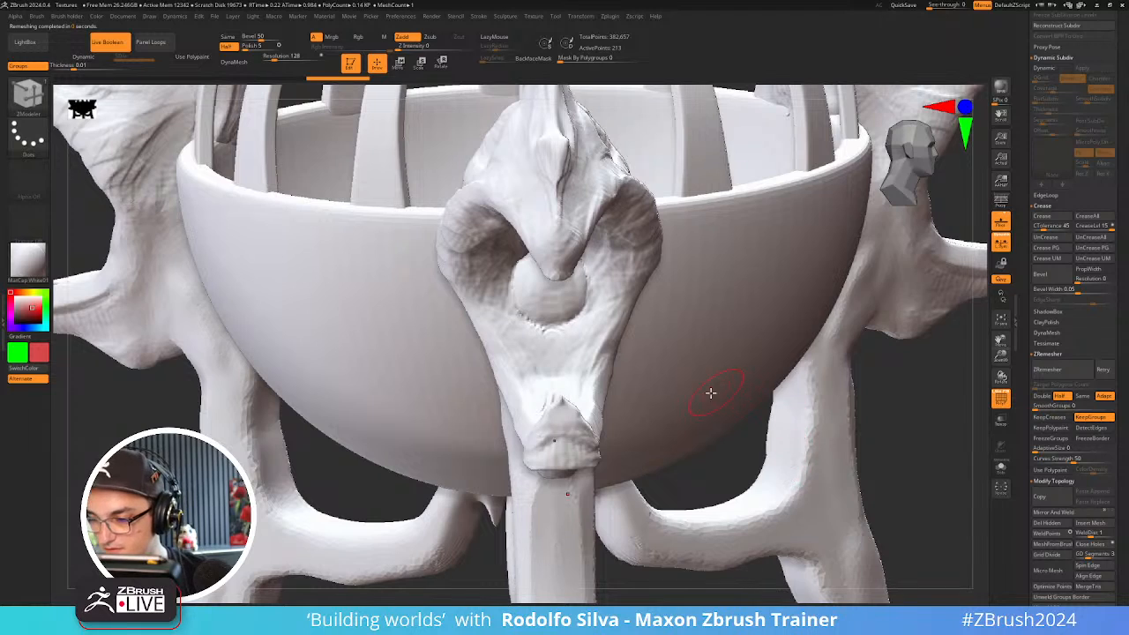
{"action": "mouse_move", "coordinate": [720, 405]}
{"action": "left_mouse_down"}
{"action": "mouse_move", "coordinate": [752, 353]}
{"action": "mouse_move", "coordinate": [729, 396]}
{"action": "left_mouse_up"}
{"action": "left_click", "coordinate": [753, 363]}
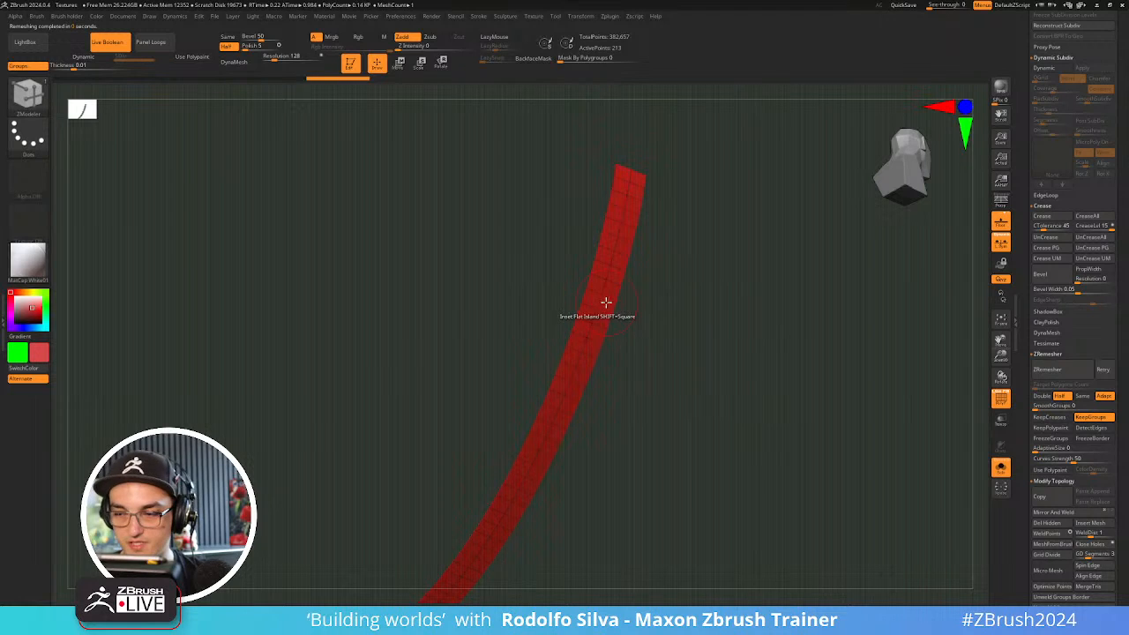
{"action": "left_click_drag", "start_coordinate": [606, 303], "coordinate": [630, 368]}
{"action": "key", "text": "space"}
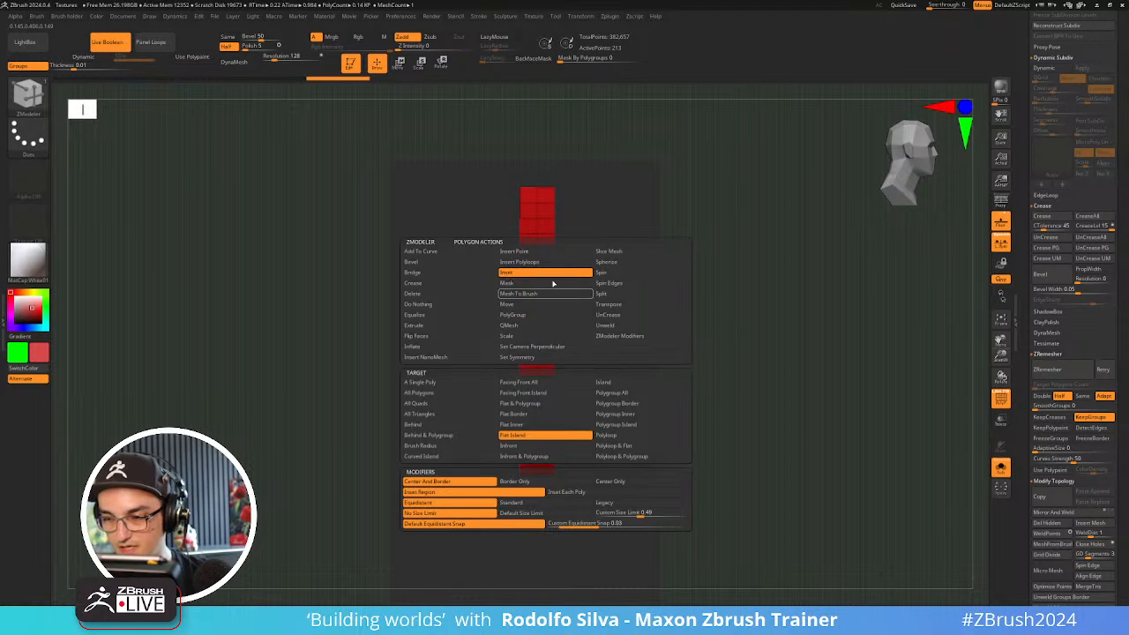
{"action": "left_click", "coordinate": [540, 325]}
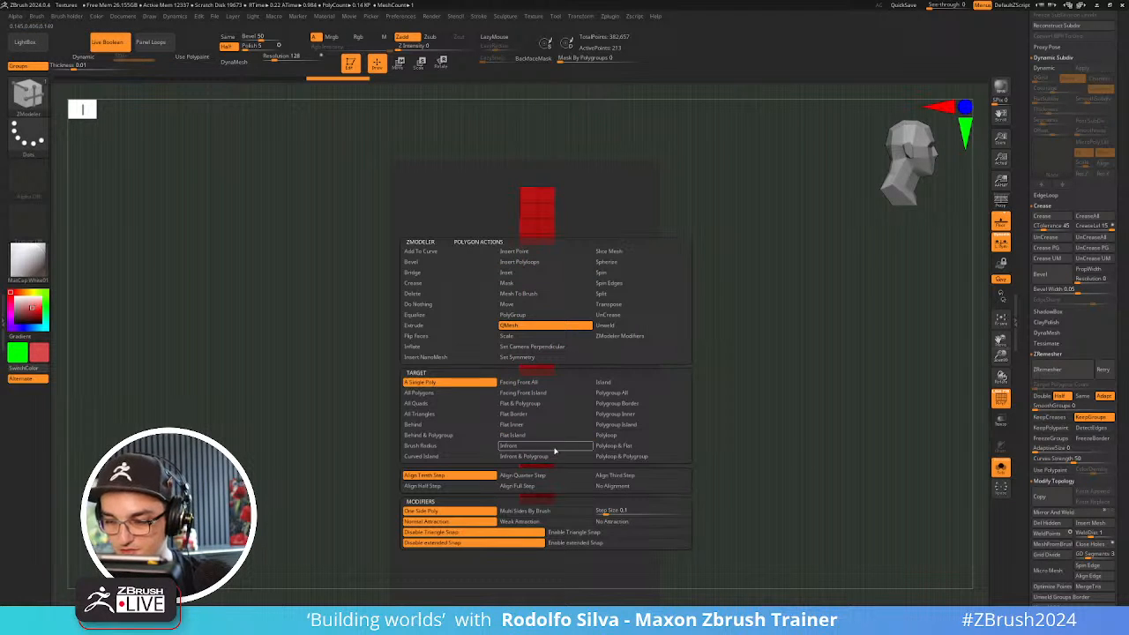
{"action": "left_click", "coordinate": [620, 395]}
{"action": "left_click", "coordinate": [448, 384]}
{"action": "left_click", "coordinate": [438, 393]}
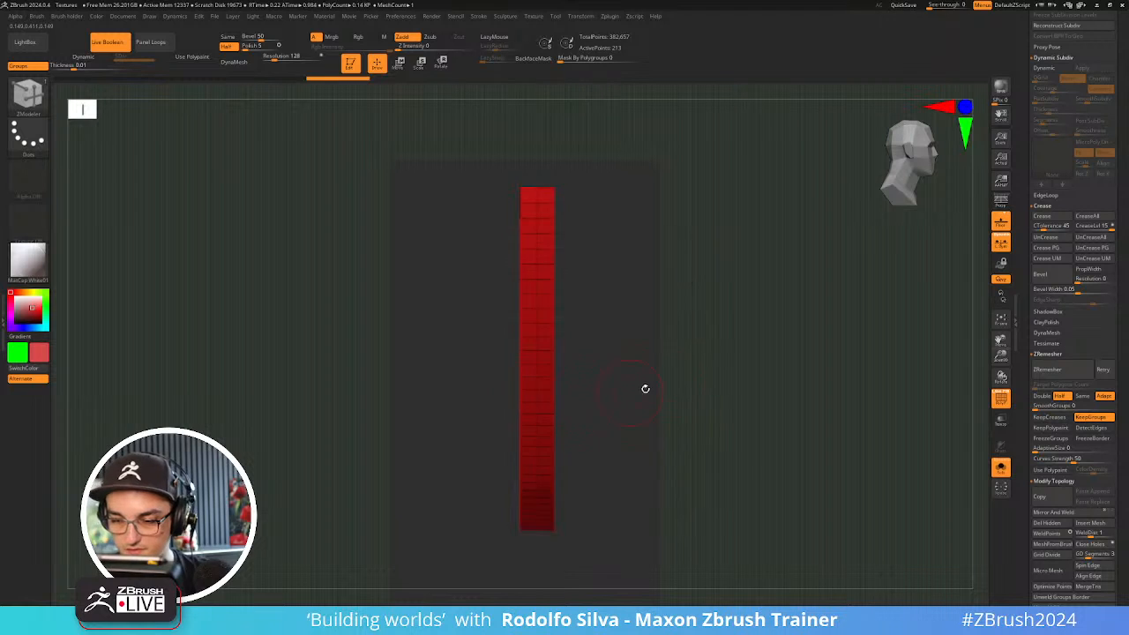
Try a QMesh extrusion on the band and undo it
{"action": "left_click_drag", "start_coordinate": [645, 388], "coordinate": [698, 379]}
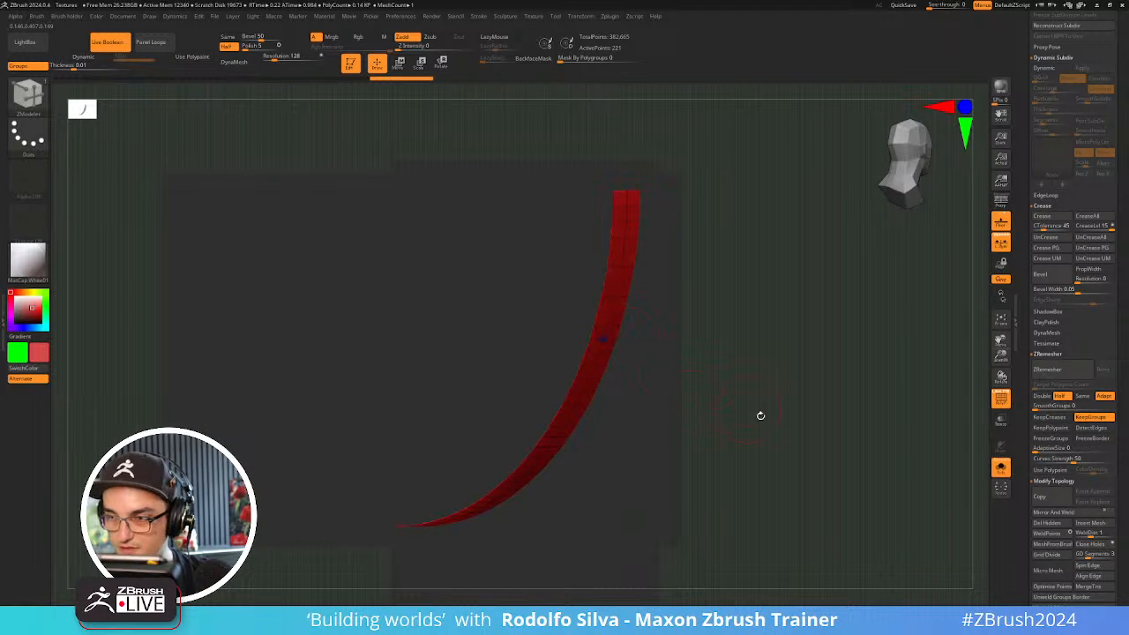
{"action": "left_click_drag", "start_coordinate": [761, 415], "coordinate": [750, 363], "text": "alt"}
{"action": "key", "text": "ctrl+z"}
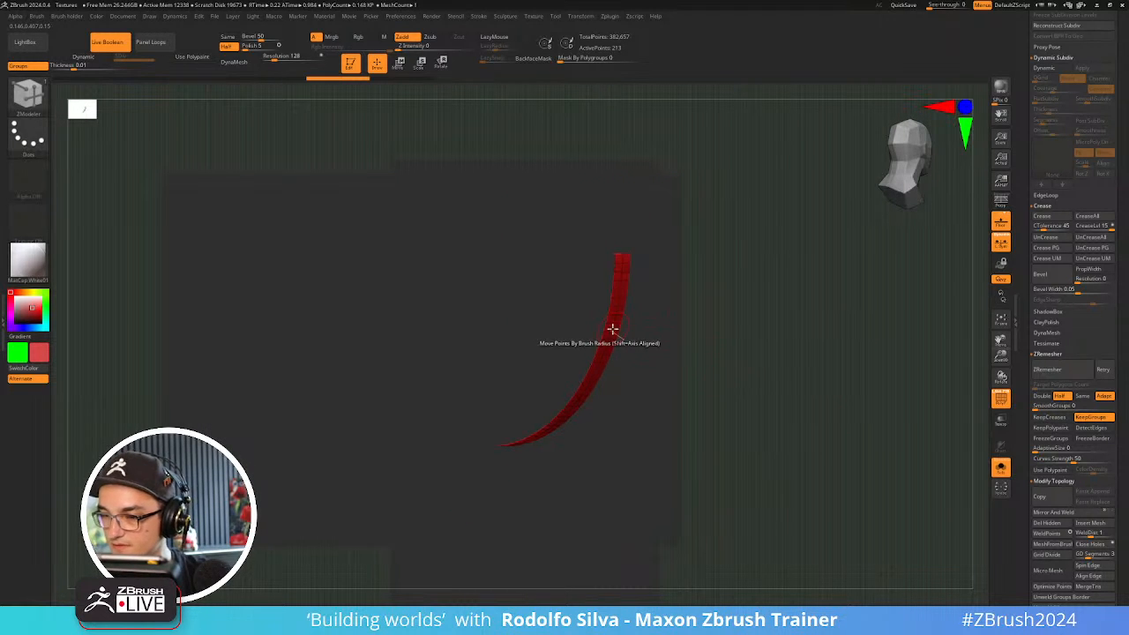
Turn off perspective and thicken the isolated band by extruding all its polygons with QMesh
{"action": "left_click_drag", "start_coordinate": [732, 374], "coordinate": [691, 182]}
{"action": "key", "text": "shift+p"}
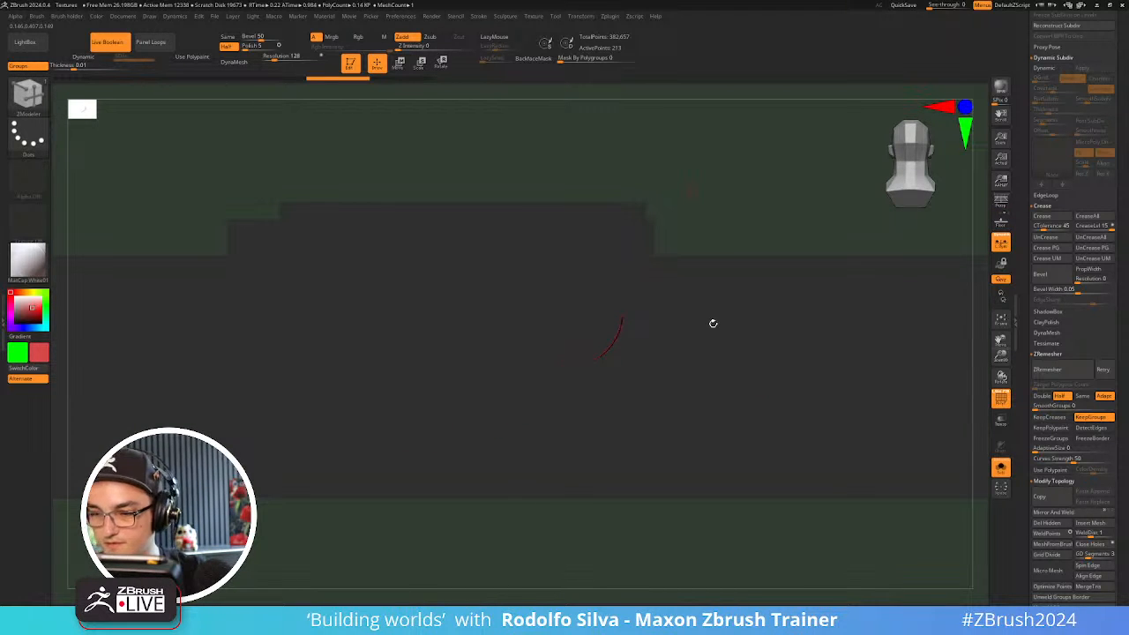
{"action": "left_click_drag", "start_coordinate": [726, 393], "coordinate": [772, 399], "text": "alt"}
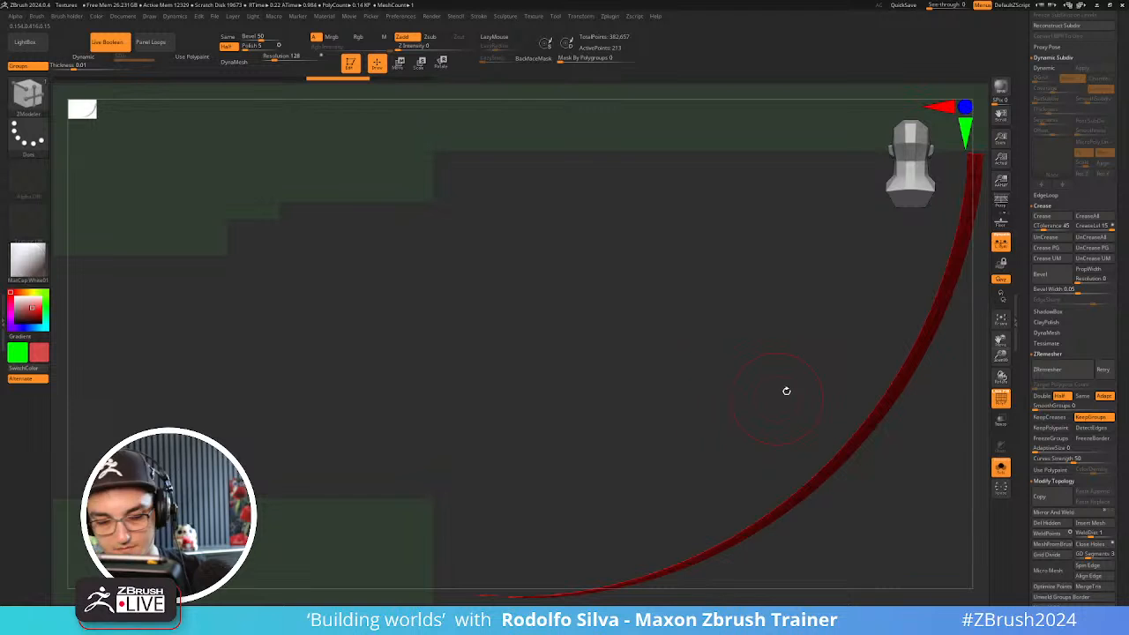
{"action": "left_click", "coordinate": [998, 470]}
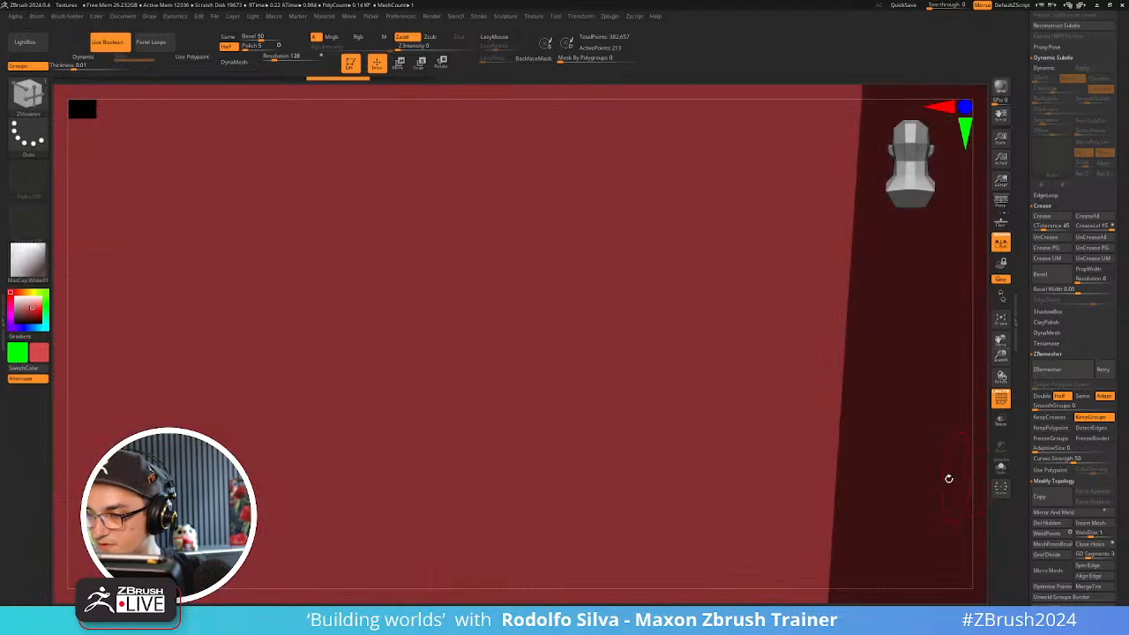
{"action": "left_click", "coordinate": [1001, 469]}
{"action": "left_click_drag", "start_coordinate": [908, 468], "coordinate": [739, 401], "text": "alt"}
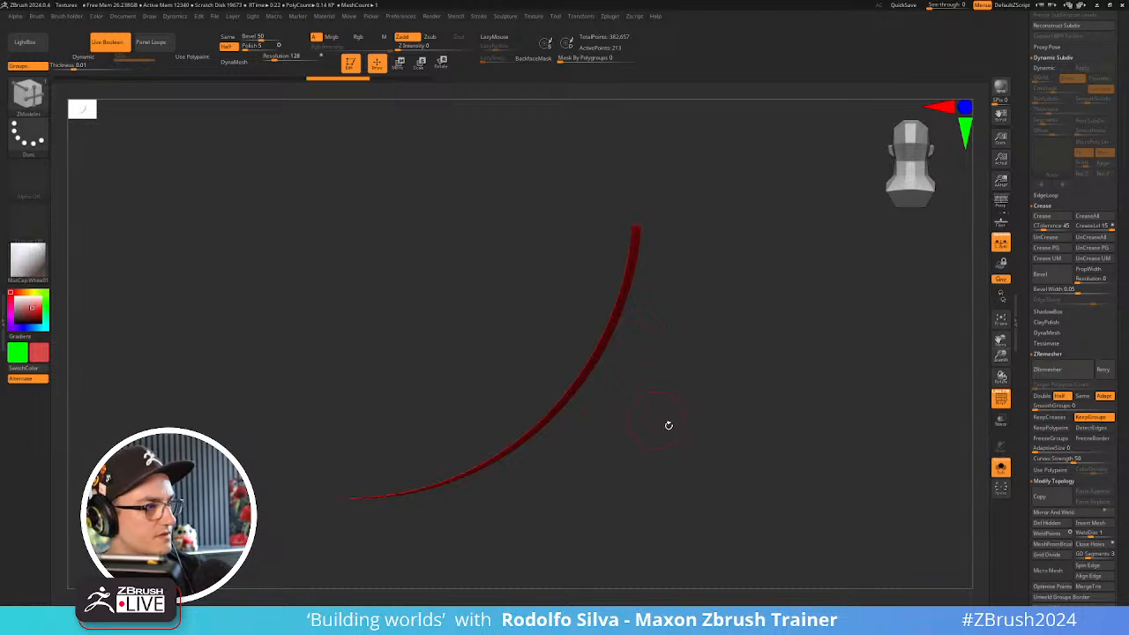
{"action": "mouse_move", "coordinate": [668, 425]}
{"action": "left_mouse_down"}
{"action": "mouse_move", "coordinate": [678, 432]}
{"action": "mouse_move", "coordinate": [649, 425]}
{"action": "left_mouse_up"}
{"action": "left_click_drag", "start_coordinate": [536, 281], "coordinate": [571, 336]}
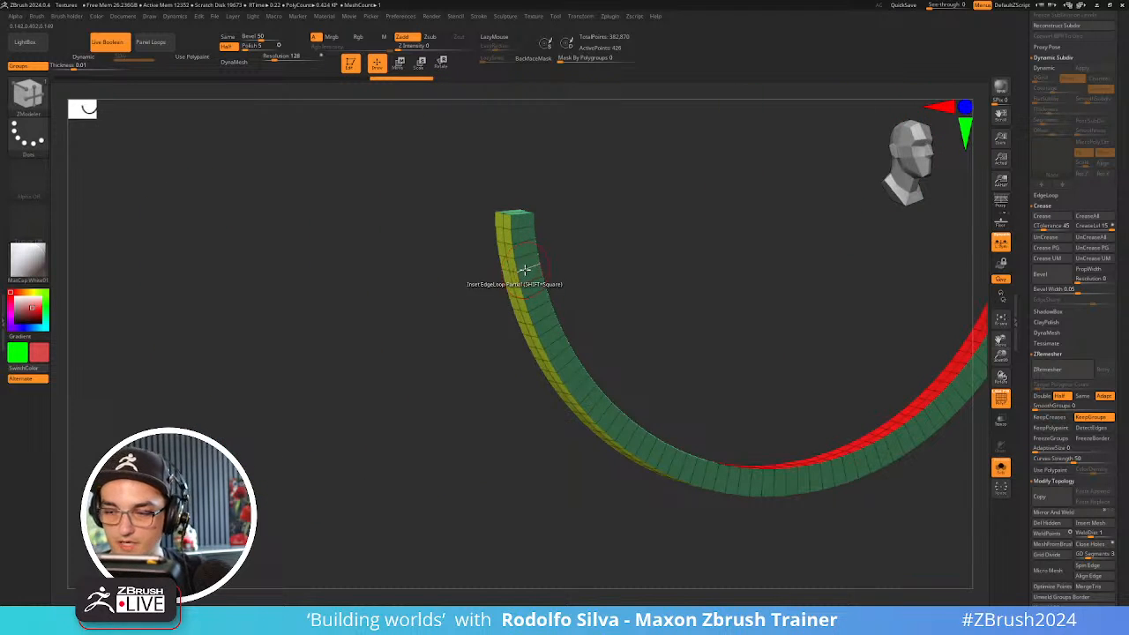
Insert a lengthwise edge loop around the band's side faces with ZModeler's Insert edge action
{"action": "key", "text": "space"}
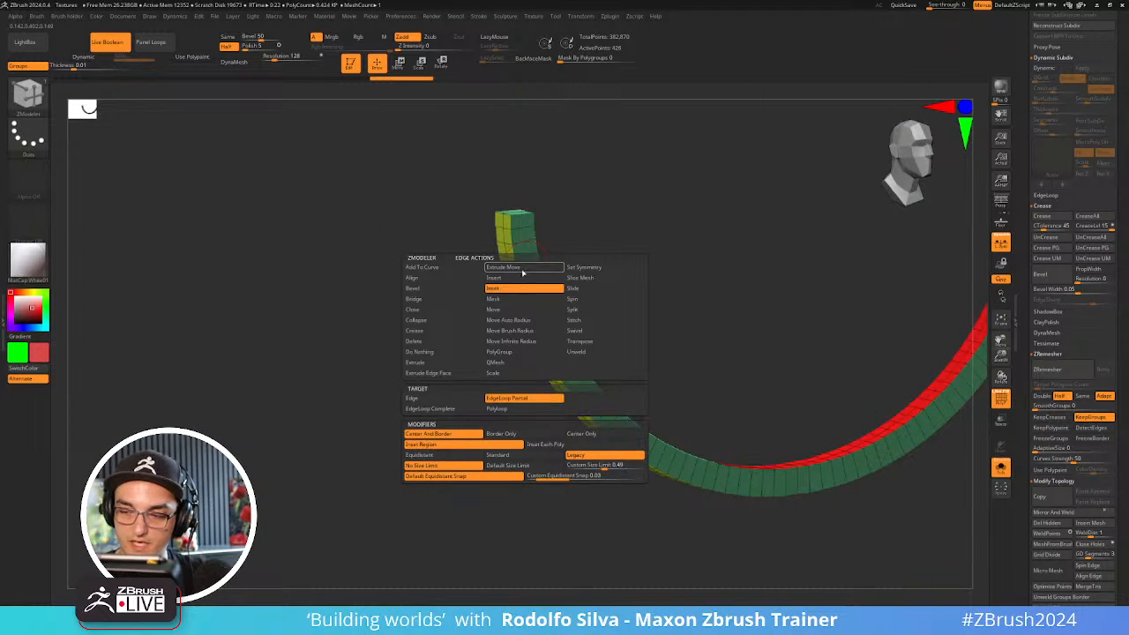
{"action": "left_click", "coordinate": [523, 279]}
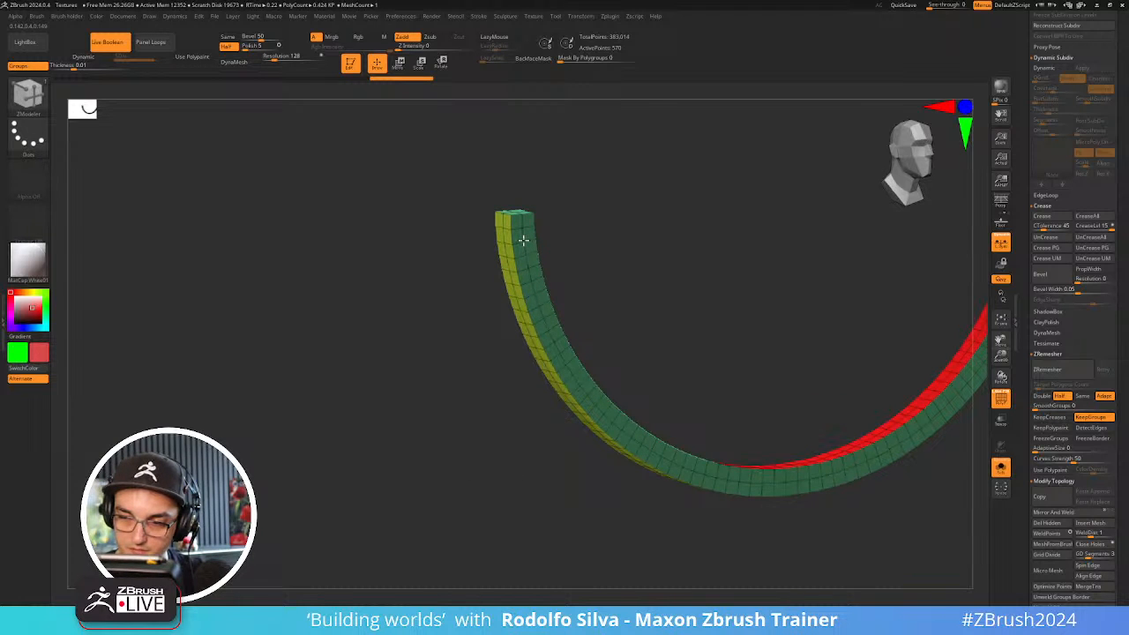
{"action": "left_click_drag", "start_coordinate": [507, 456], "coordinate": [521, 452]}
Inset the band's outer face with the Polygroup Island target and delete its outer corner edge loop to form a bevelled profile
{"action": "key", "text": "space"}
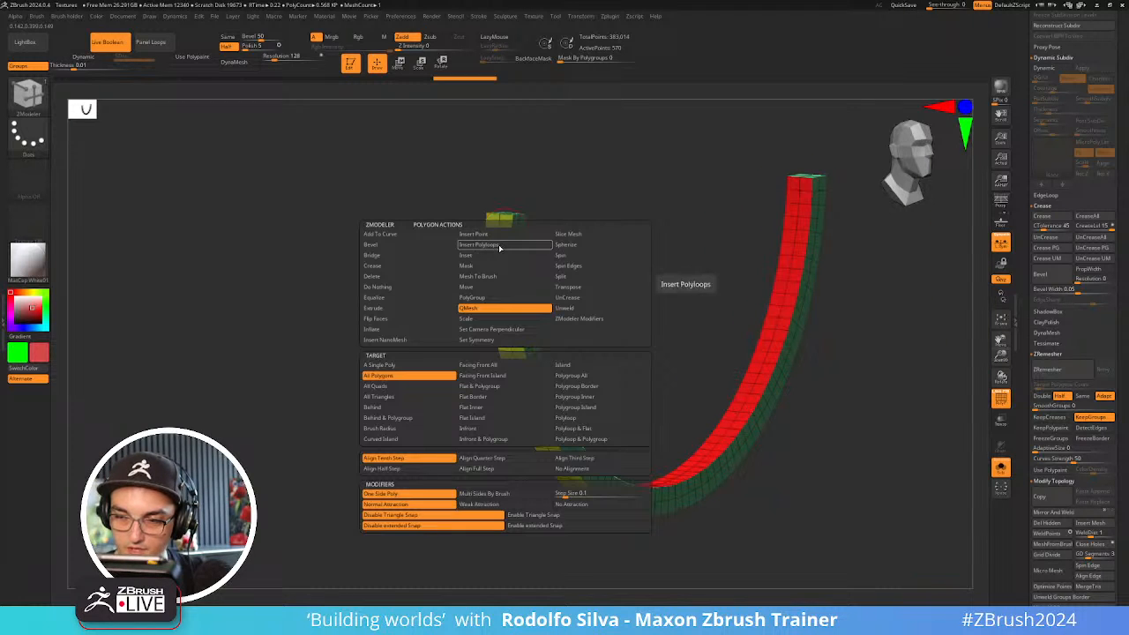
{"action": "left_click", "coordinate": [495, 256]}
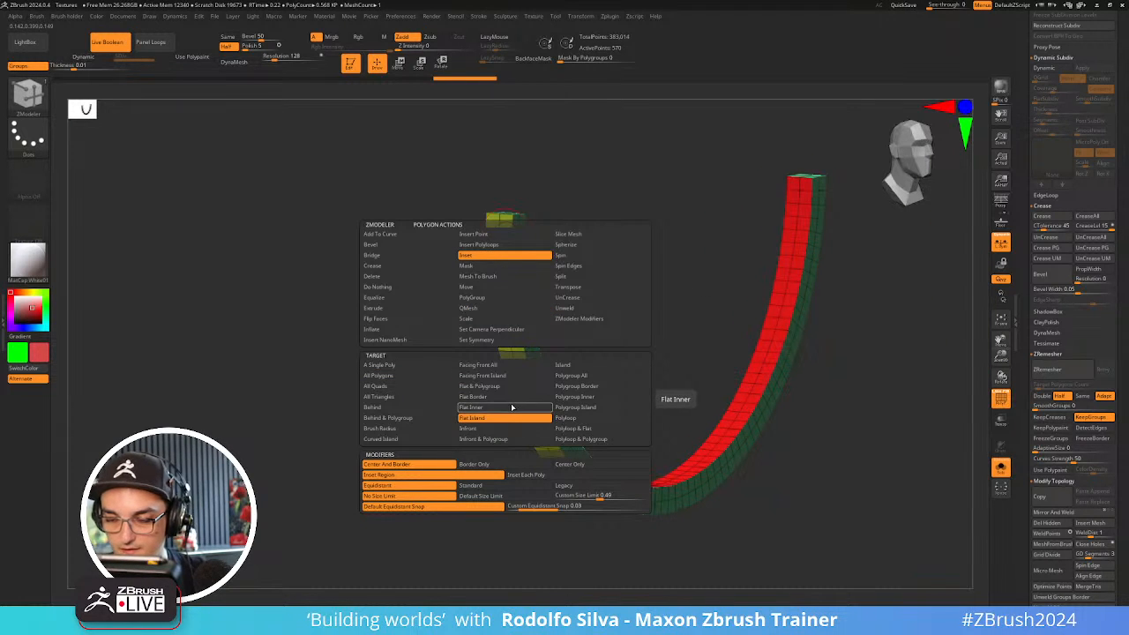
{"action": "left_click", "coordinate": [593, 409]}
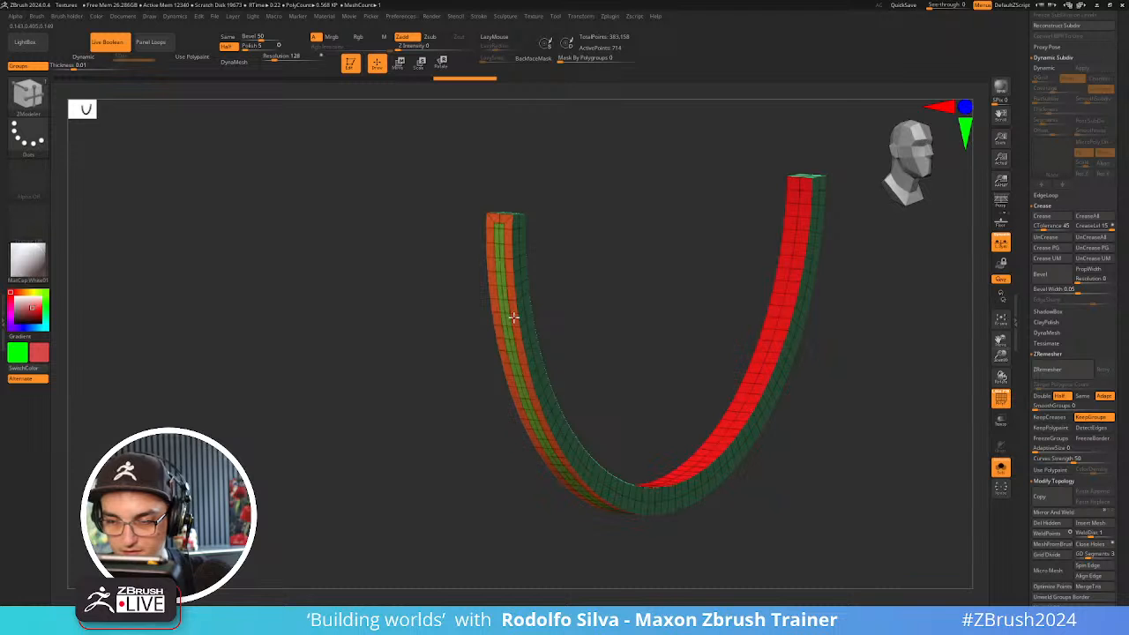
{"action": "left_click_drag", "start_coordinate": [509, 315], "coordinate": [511, 316]}
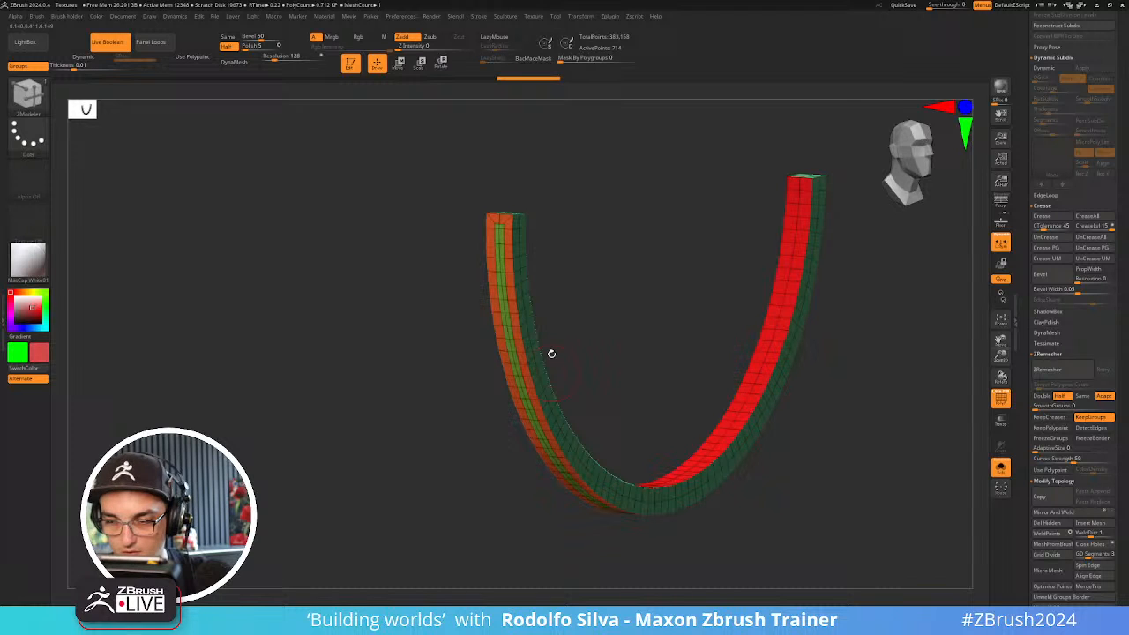
{"action": "left_click", "coordinate": [512, 235], "text": "alt"}
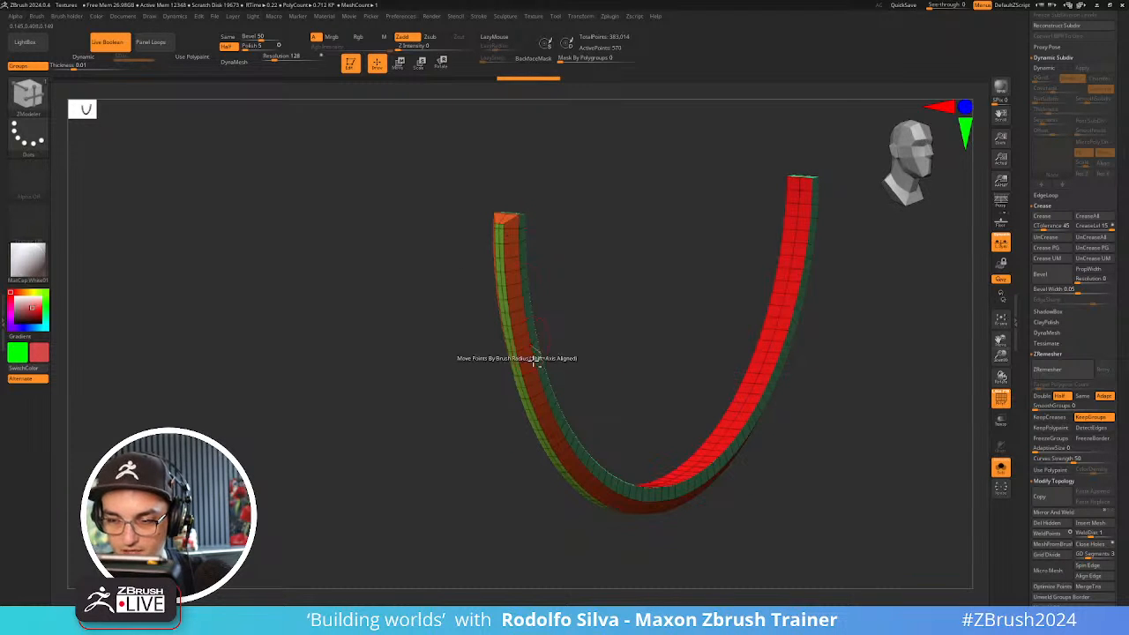
Open the quick menu's crease and bevel options for the band and turn on dynamic subdivision
{"action": "key", "text": "shift+f"}
{"action": "left_click_drag", "start_coordinate": [795, 482], "coordinate": [831, 467]}
{"action": "key", "text": "ctrl+space"}
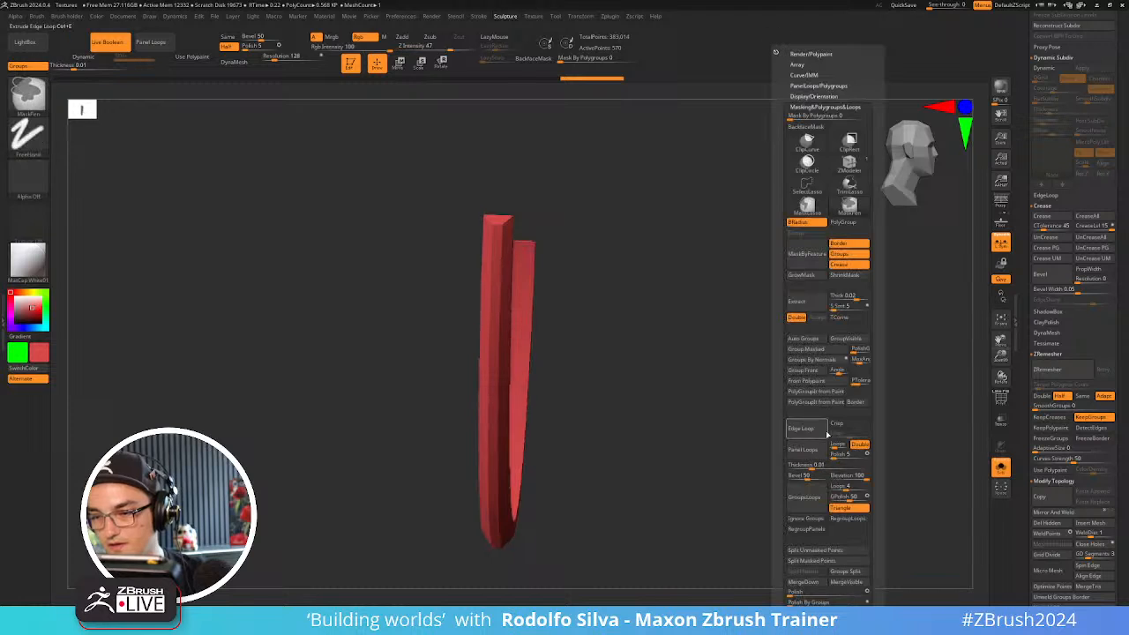
{"action": "left_click", "coordinate": [842, 105], "text": "shift"}
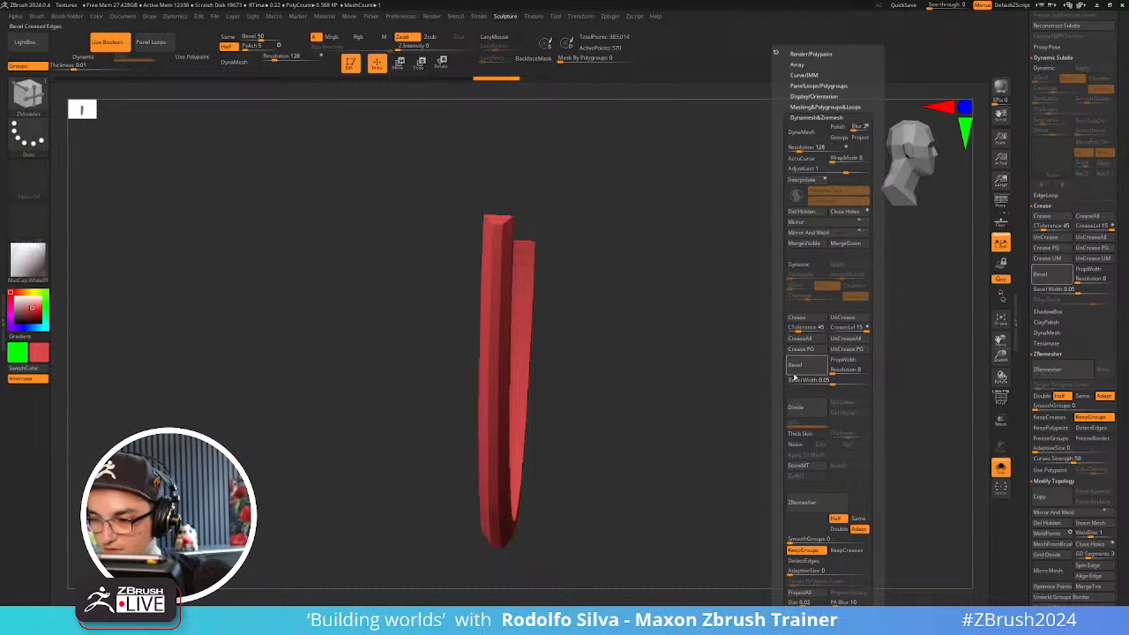
{"action": "key", "text": "shift+f"}
{"action": "left_click_drag", "start_coordinate": [673, 441], "coordinate": [647, 444]}
{"action": "key", "text": "d"}
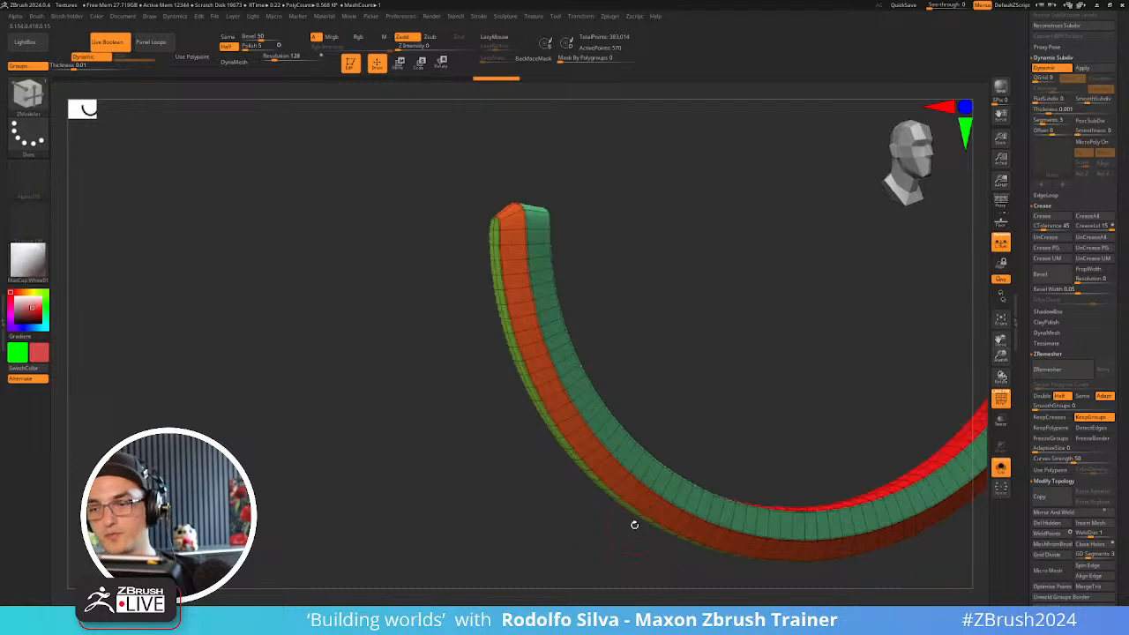
Set the band's Dynamic Subdiv thickness to 0
{"action": "key", "text": "shift+f"}
{"action": "mouse_move", "coordinate": [1024, 310]}
{"action": "left_mouse_down"}
{"action": "mouse_move", "coordinate": [1027, 180]}
{"action": "mouse_move", "coordinate": [1044, 314]}
{"action": "left_mouse_up"}
{"action": "left_click_drag", "start_coordinate": [1043, 113], "coordinate": [1030, 119]}
{"action": "key", "text": "shift+f"}
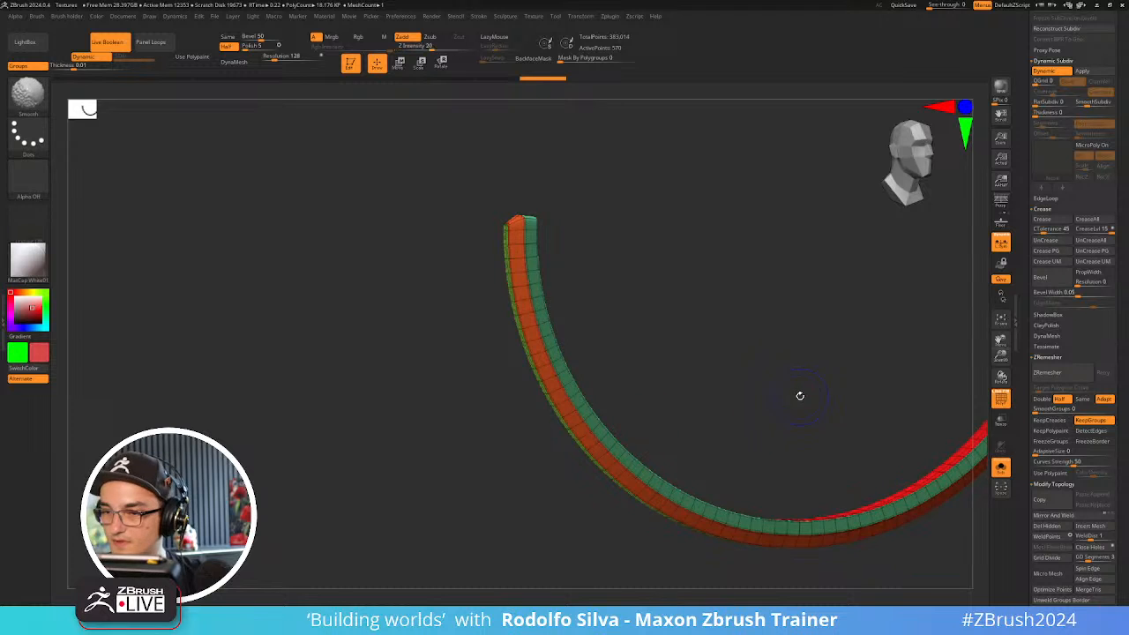
Show all brazier parts again without the wireframe and choose white as the current color
{"action": "left_click_drag", "start_coordinate": [800, 395], "coordinate": [868, 436]}
{"action": "key", "text": "shift+f"}
{"action": "key", "text": "alt+s"}
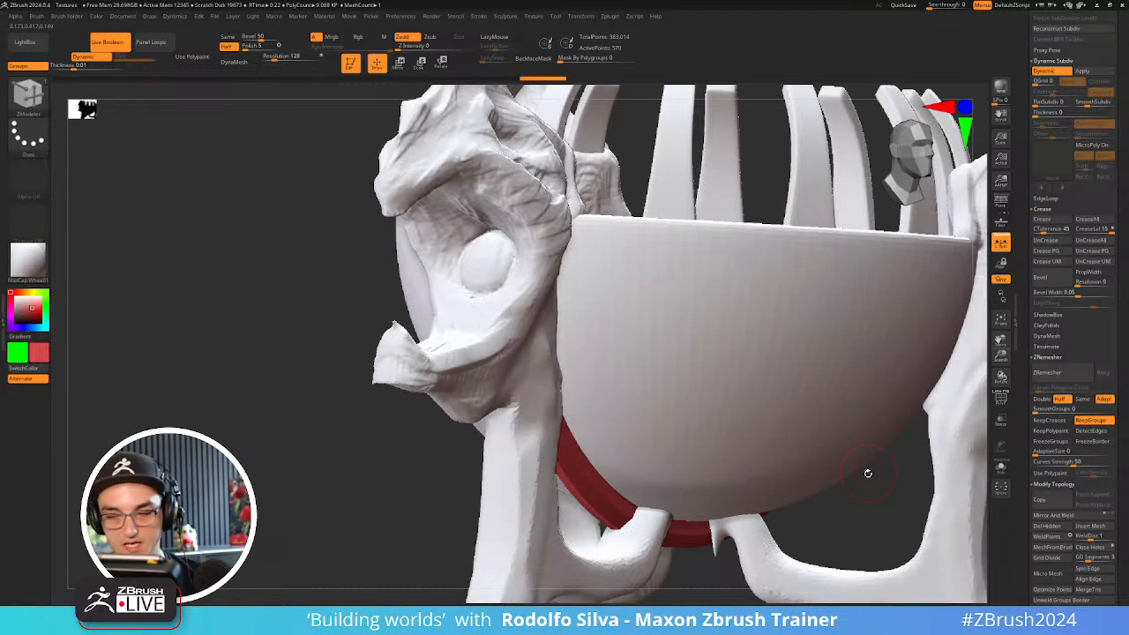
{"action": "left_click_drag", "start_coordinate": [447, 506], "coordinate": [388, 459], "text": "alt"}
{"action": "left_click_drag", "start_coordinate": [24, 300], "coordinate": [13, 285]}
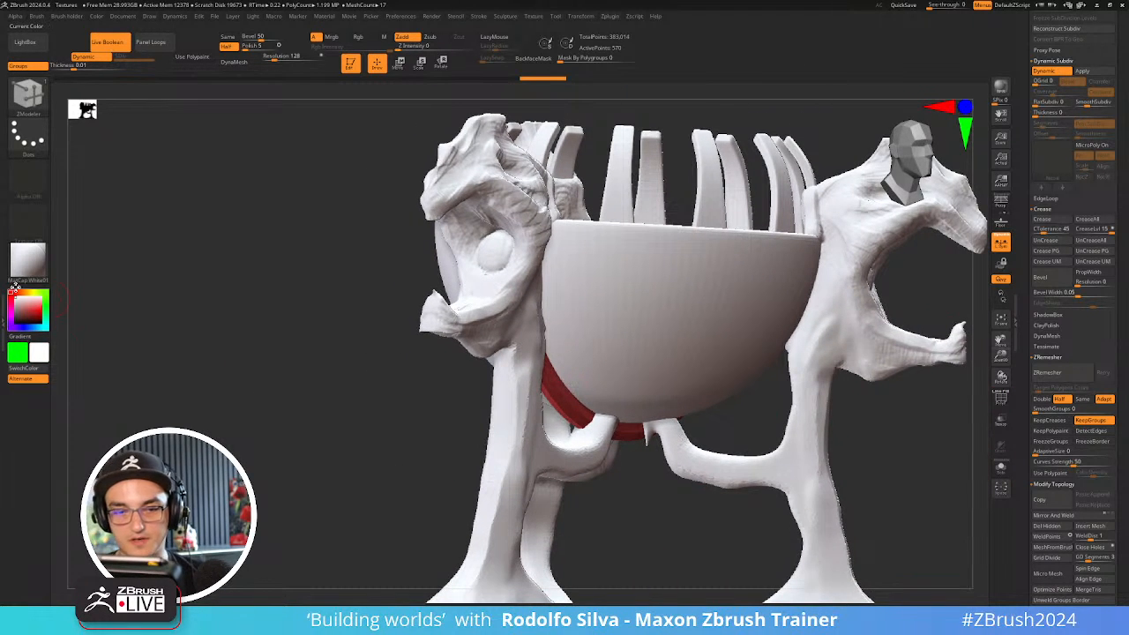
Select the brazier's sculpted legs and check the repeat count in their ArrayMesh settings
{"action": "left_click_drag", "start_coordinate": [330, 463], "coordinate": [680, 364], "text": "alt"}
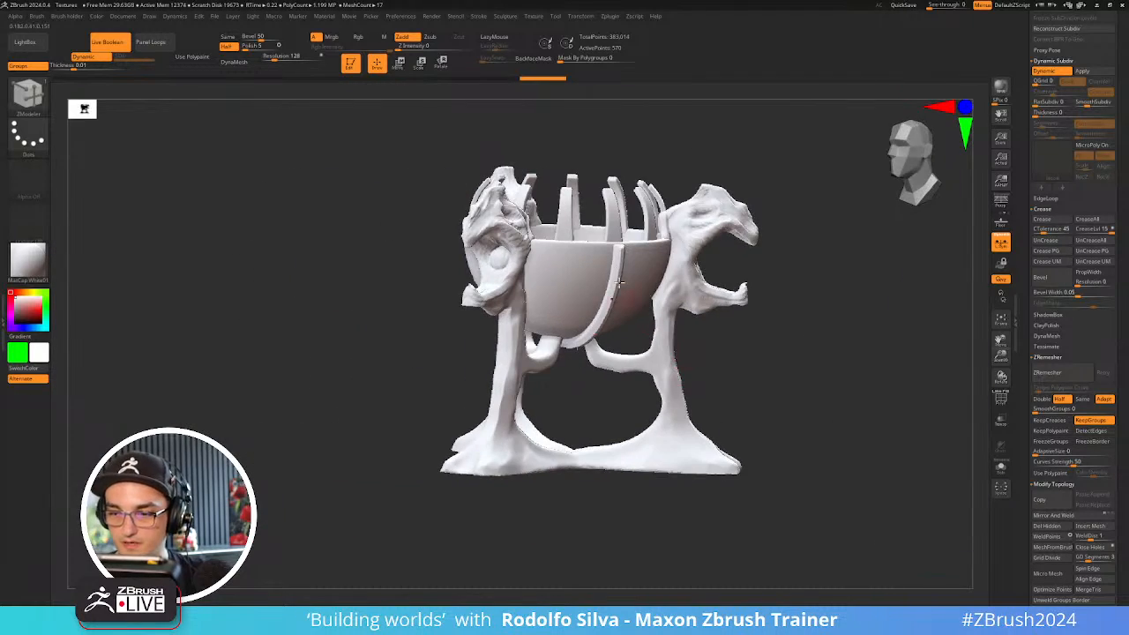
{"action": "left_click_drag", "start_coordinate": [766, 384], "coordinate": [809, 365]}
{"action": "left_click_drag", "start_coordinate": [818, 360], "coordinate": [712, 427]}
{"action": "left_click", "coordinate": [712, 427], "text": "alt"}
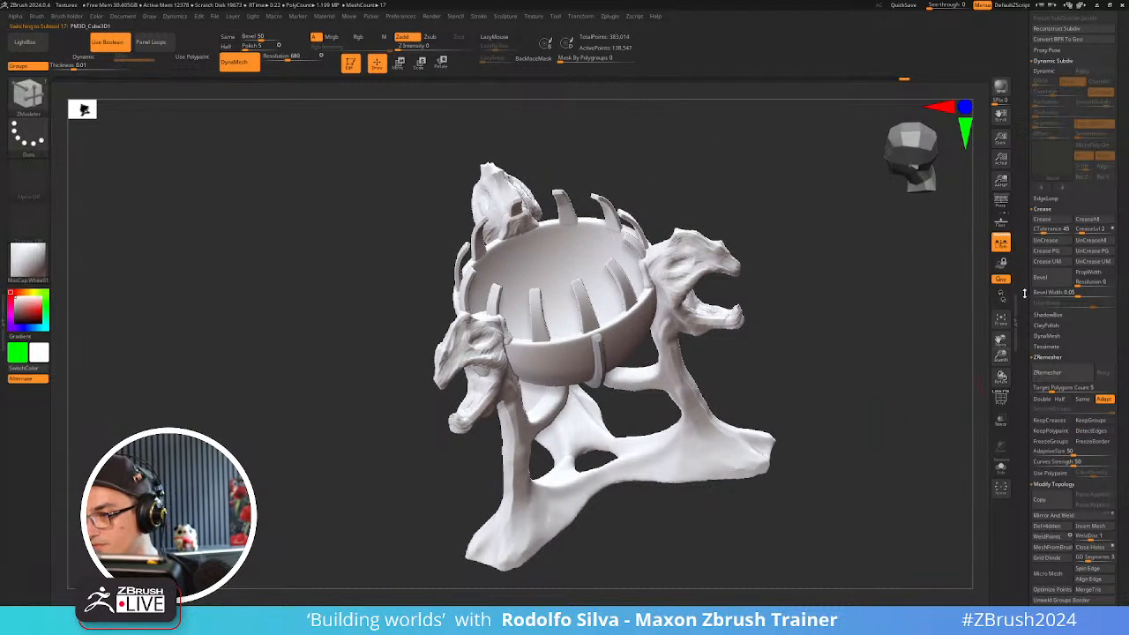
{"action": "scroll", "coordinate": [1036, 212], "scroll_direction": "down", "scroll_amount": 5}
{"action": "scroll", "coordinate": [1041, 265], "scroll_direction": "down", "scroll_amount": 5}
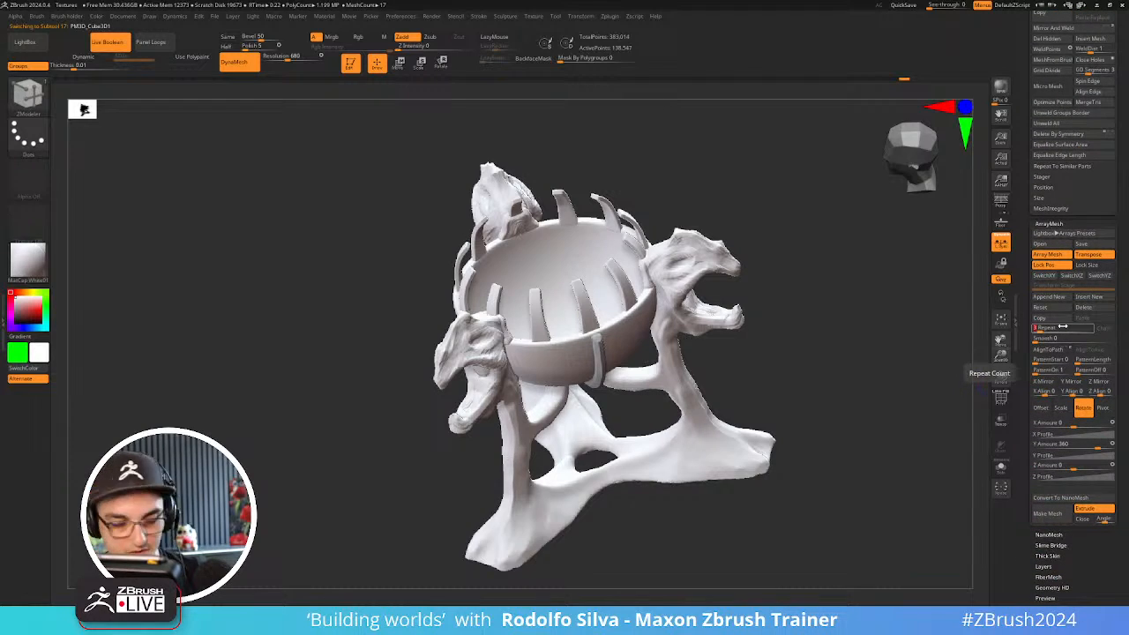
{"action": "key", "text": "Return"}
Turn on Array Mesh for the curved band under the bowl and switch its transform mode to Rotate
{"action": "left_click_drag", "start_coordinate": [863, 425], "coordinate": [869, 386]}
{"action": "left_click", "coordinate": [1050, 254]}
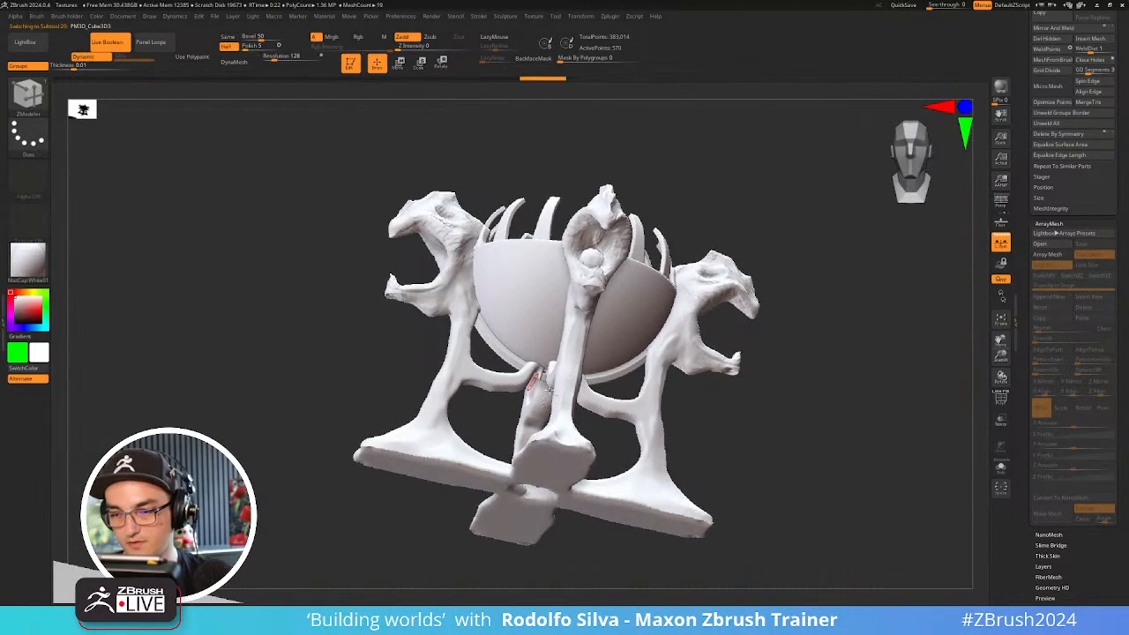
{"action": "left_click", "coordinate": [1055, 256]}
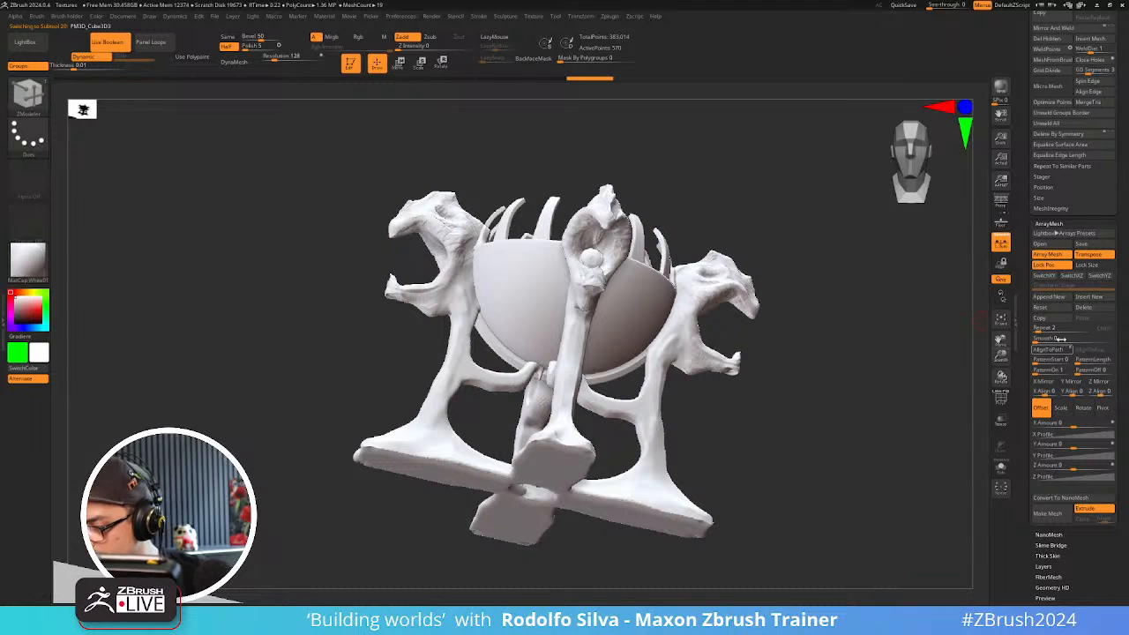
{"action": "left_click", "coordinate": [1085, 408]}
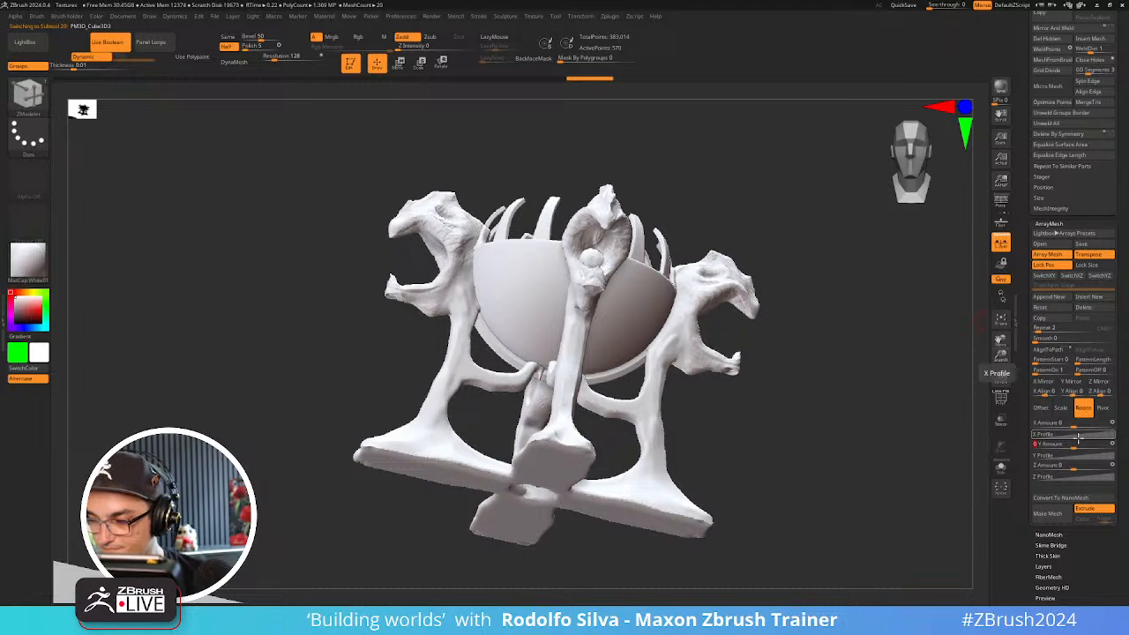
Set the band array's Y rotation amount to 360
{"action": "left_click", "coordinate": [1077, 441]}
{"action": "type", "text": "36"}
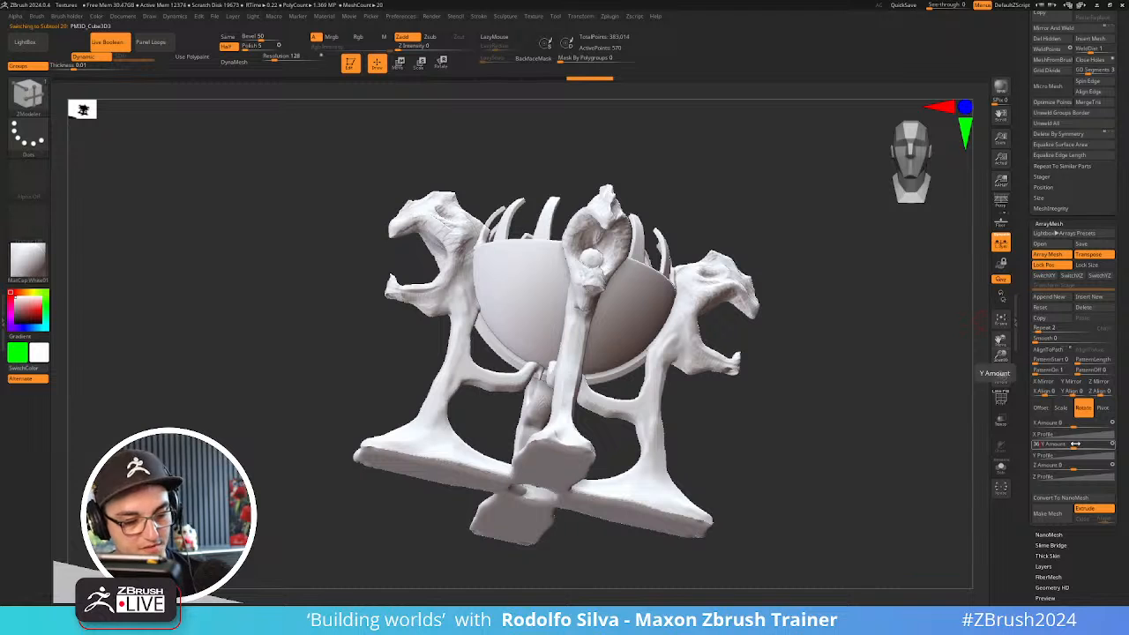
{"action": "type", "text": "0"}
{"action": "key", "text": "Return"}
View the brazier from above and set the band array's Y rotation amount to 180
{"action": "mouse_move", "coordinate": [832, 465]}
{"action": "left_mouse_down"}
{"action": "mouse_move", "coordinate": [859, 441]}
{"action": "mouse_move", "coordinate": [834, 462]}
{"action": "left_mouse_up"}
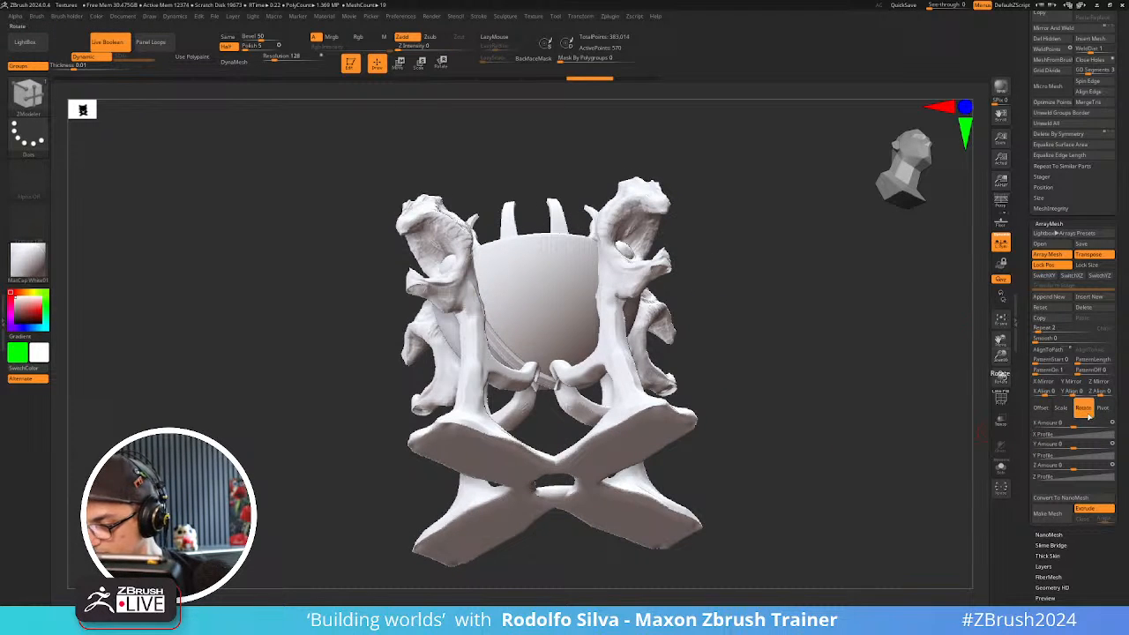
{"action": "key", "text": "w"}
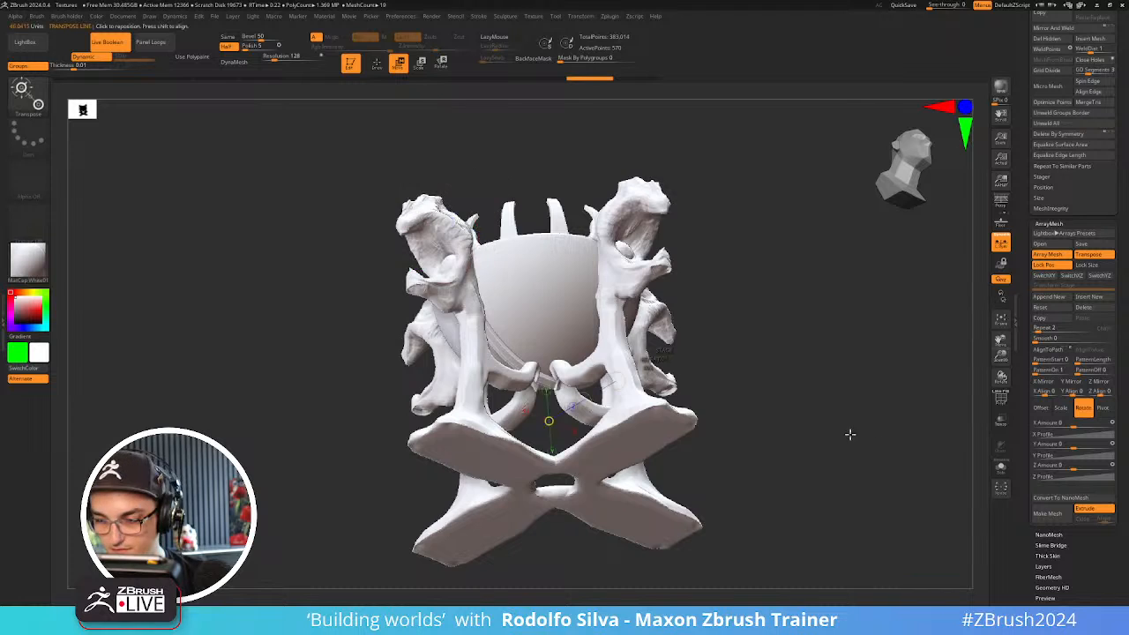
{"action": "left_click_drag", "start_coordinate": [850, 434], "coordinate": [837, 562], "text": "shift"}
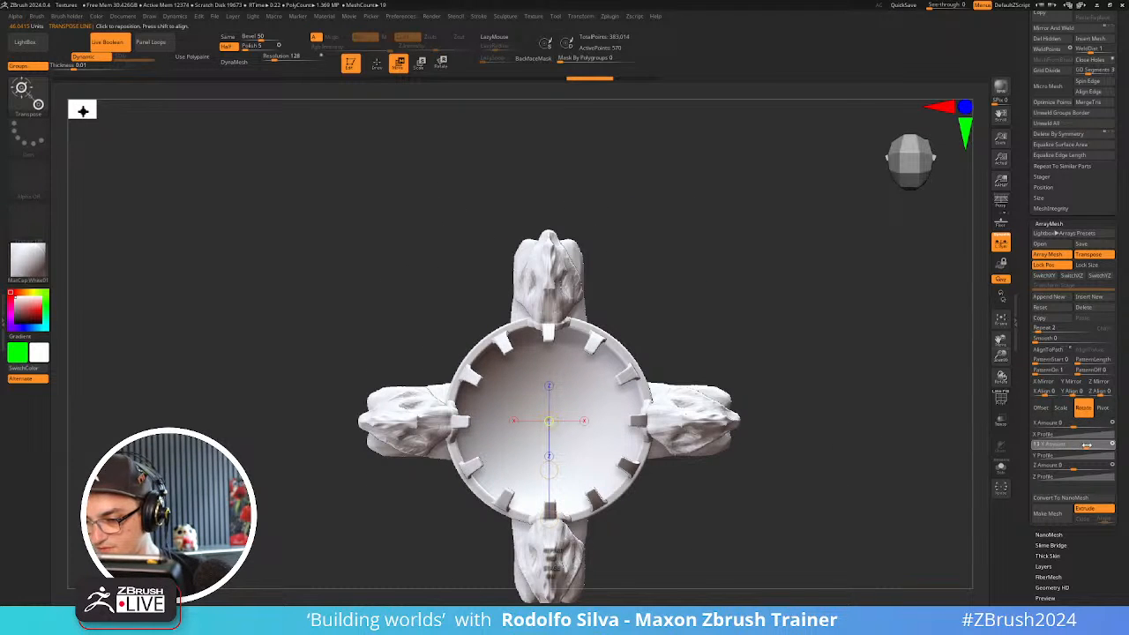
{"action": "left_click_drag", "start_coordinate": [1087, 446], "coordinate": [1086, 447]}
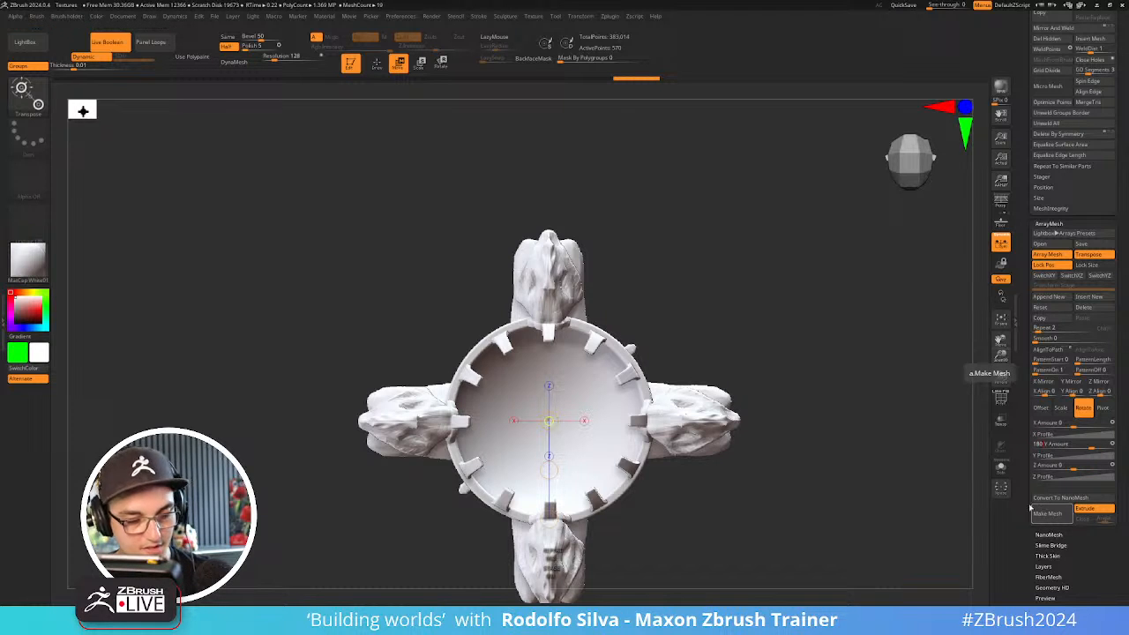
Return to Draw mode and examine from below where the arrayed bands cross under the bowl
{"action": "mouse_move", "coordinate": [825, 508]}
{"action": "left_mouse_down"}
{"action": "mouse_move", "coordinate": [832, 409]}
{"action": "mouse_move", "coordinate": [853, 411]}
{"action": "mouse_move", "coordinate": [845, 447]}
{"action": "mouse_move", "coordinate": [870, 517]}
{"action": "mouse_move", "coordinate": [891, 530]}
{"action": "mouse_move", "coordinate": [834, 456]}
{"action": "mouse_move", "coordinate": [829, 476]}
{"action": "mouse_move", "coordinate": [820, 453]}
{"action": "mouse_move", "coordinate": [778, 469]}
{"action": "mouse_move", "coordinate": [814, 456]}
{"action": "mouse_move", "coordinate": [788, 479]}
{"action": "mouse_move", "coordinate": [797, 524]}
{"action": "mouse_move", "coordinate": [771, 426]}
{"action": "mouse_move", "coordinate": [756, 456]}
{"action": "mouse_move", "coordinate": [516, 346]}
{"action": "left_mouse_up"}
{"action": "key", "text": "q"}
{"action": "left_click_drag", "start_coordinate": [608, 294], "coordinate": [574, 315], "text": "alt"}
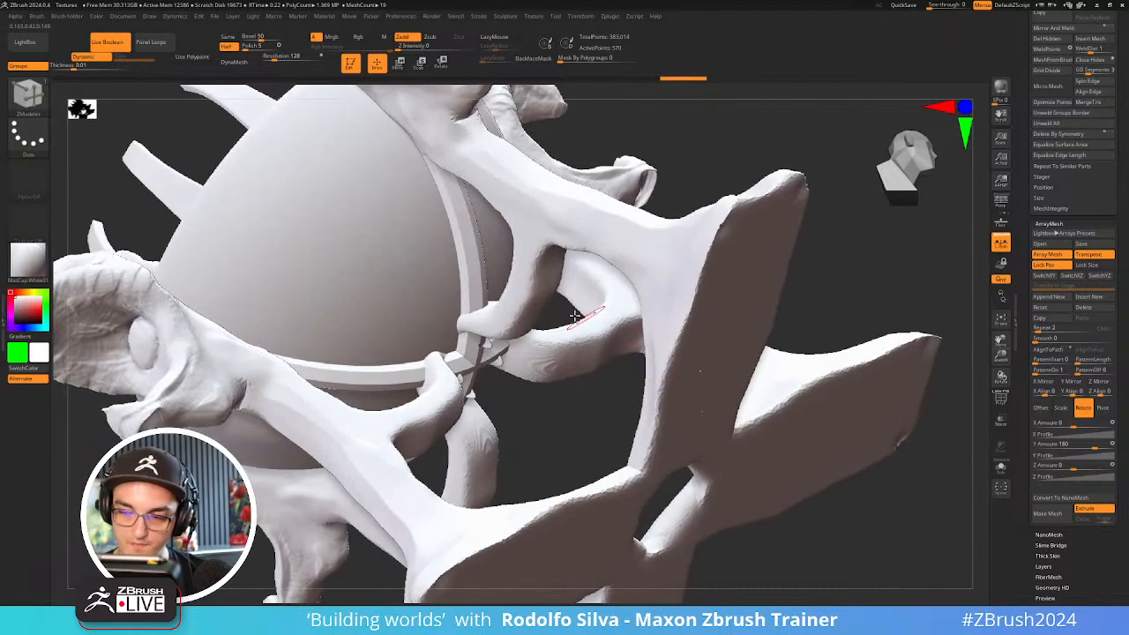
Try deleting an edge loop across the band with its wireframe shown and dynamic subdivision off, and undo the edit
{"action": "left_click", "coordinate": [470, 264], "text": "alt"}
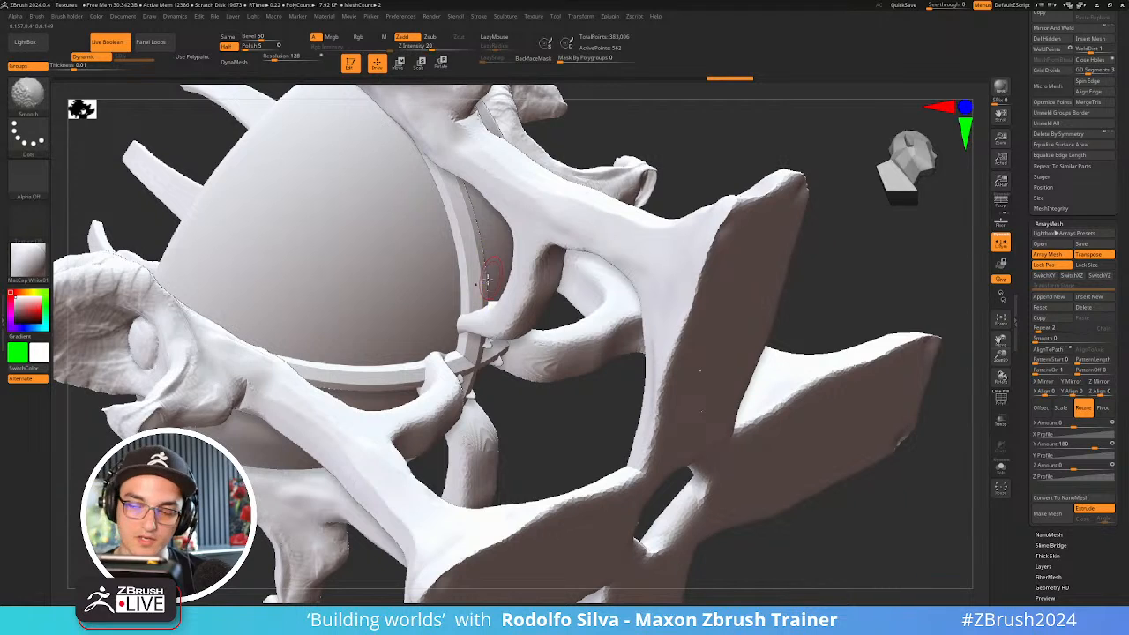
{"action": "key", "text": "shift+f"}
{"action": "key", "text": "shift+d"}
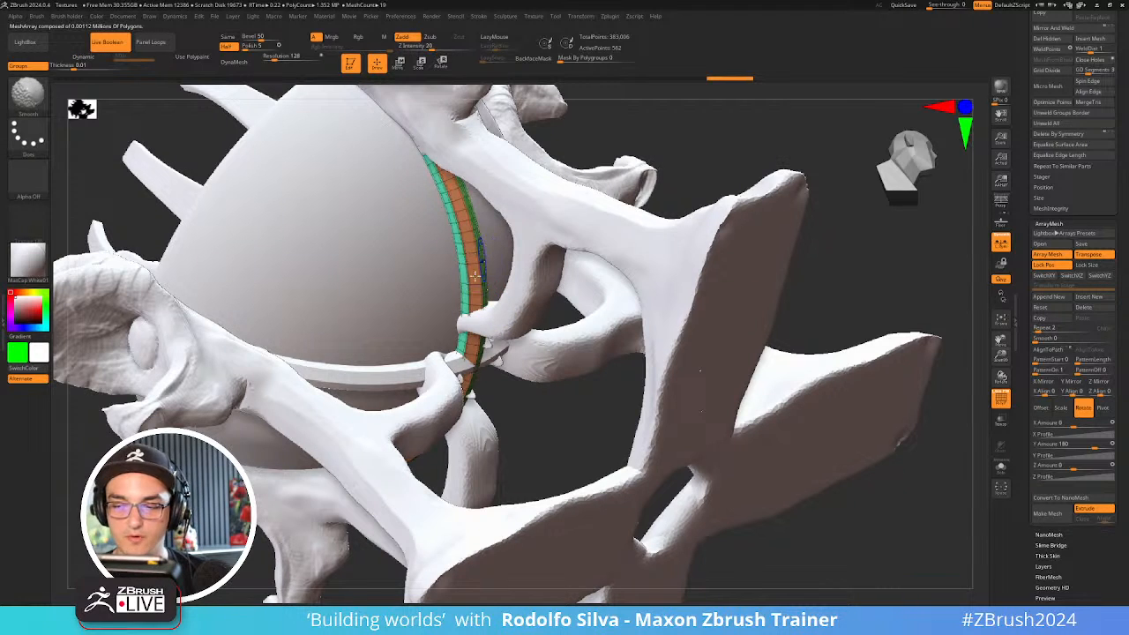
{"action": "key", "text": "shift+d"}
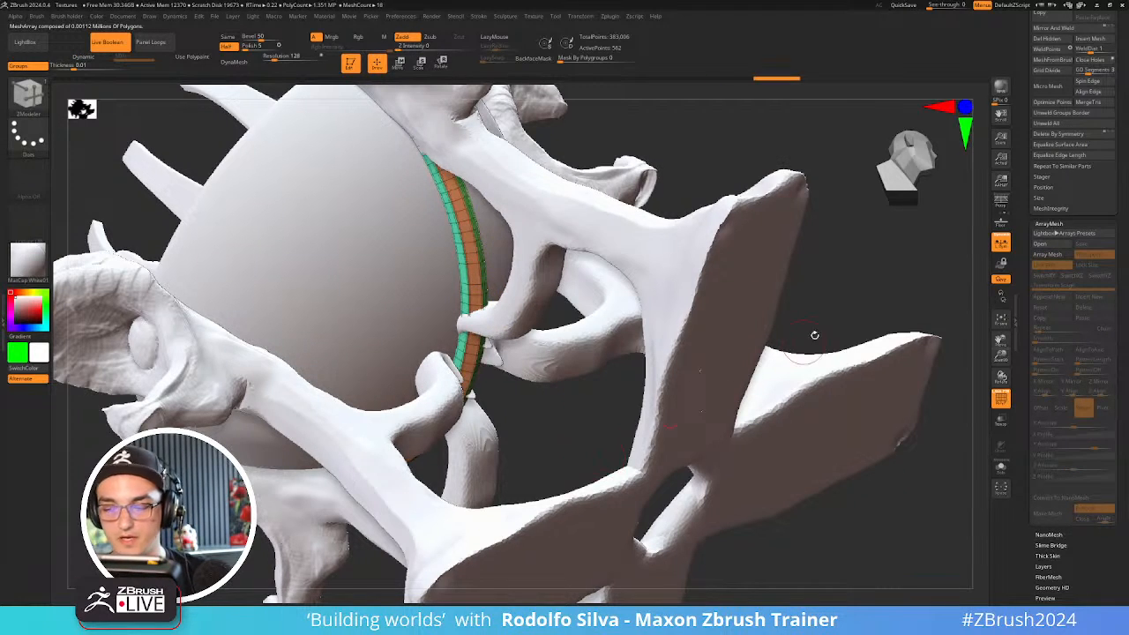
{"action": "left_click_drag", "start_coordinate": [812, 330], "coordinate": [775, 409]}
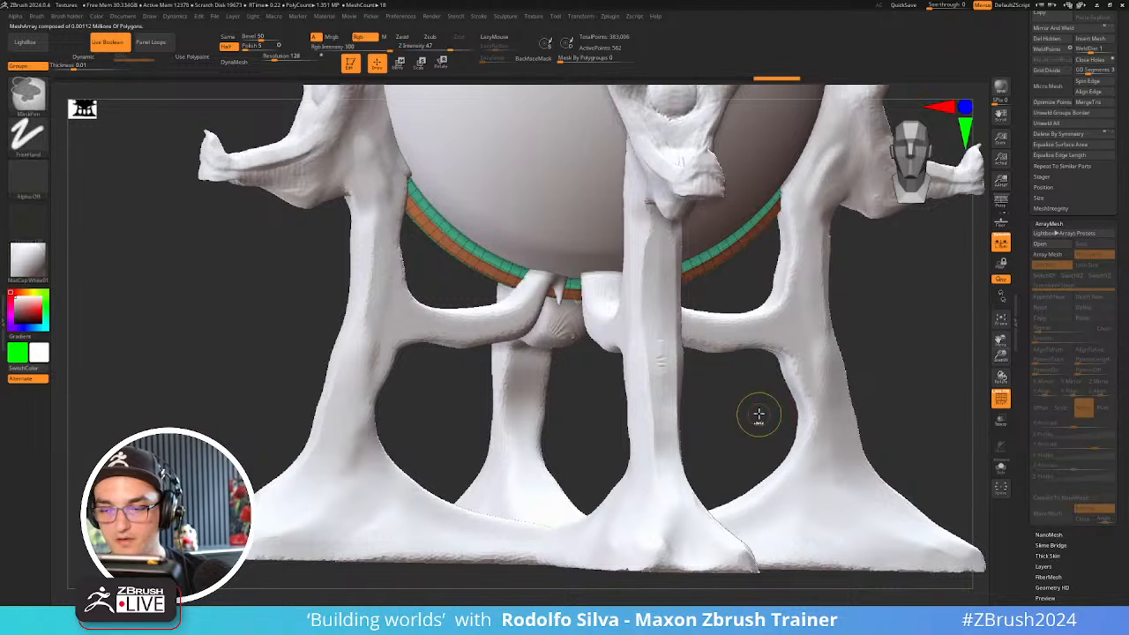
{"action": "key", "text": "ctrl+z"}
{"action": "key", "text": "ctrl+z"}
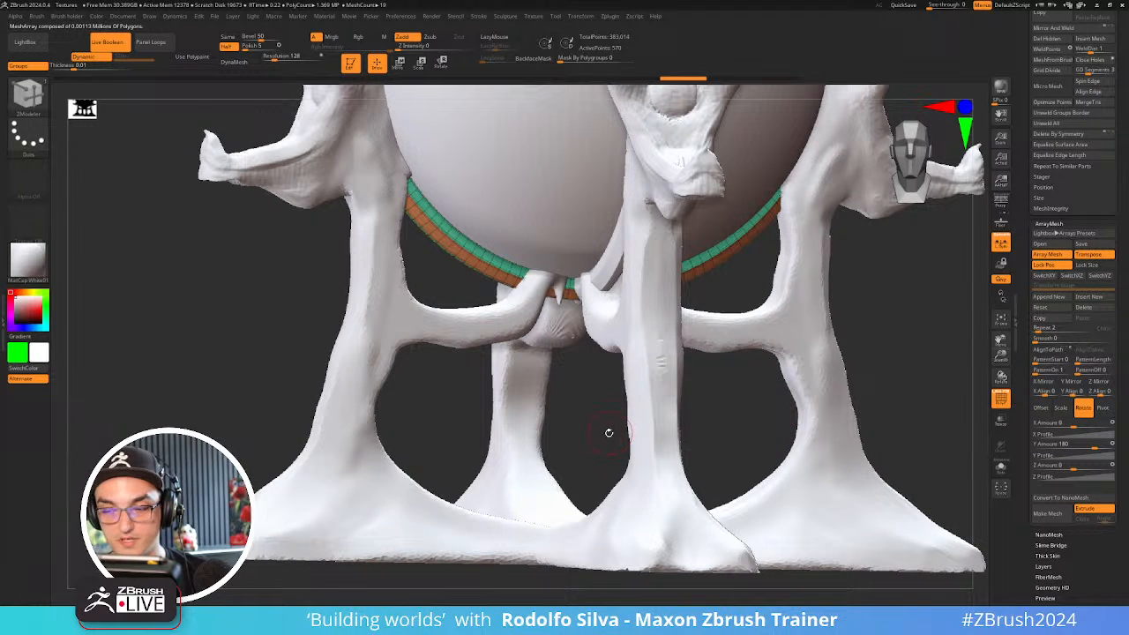
Turn off the band's dynamic subdivision and wireframe display, and frame the brazier's bowl and legs
{"action": "key", "text": "shift+d"}
{"action": "key", "text": "shift+f"}
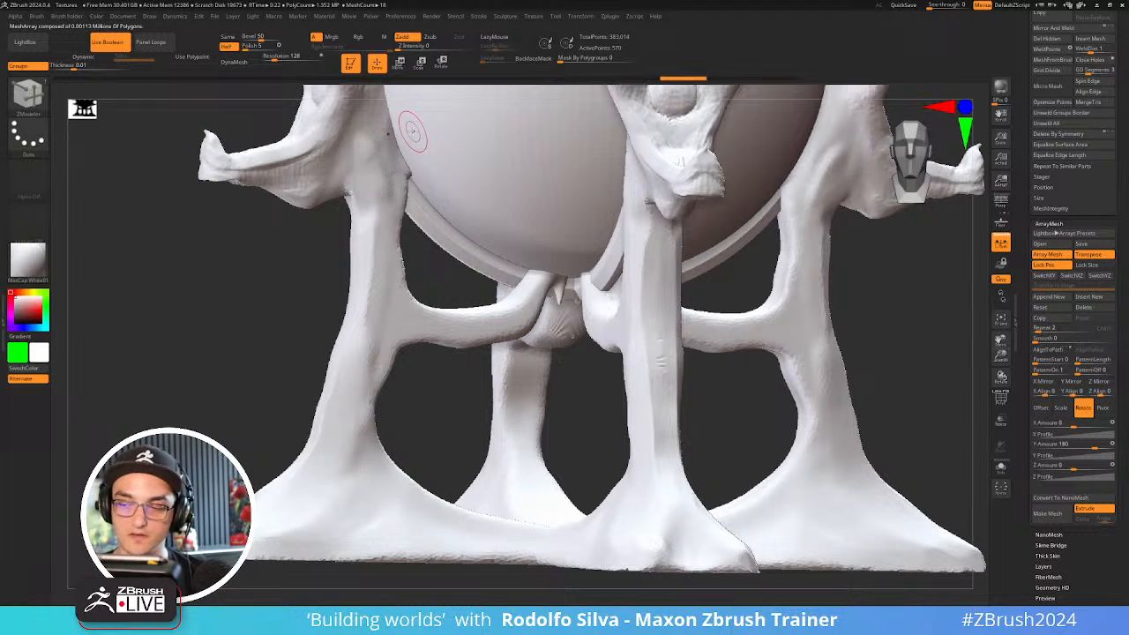
{"action": "left_click_drag", "start_coordinate": [741, 418], "coordinate": [722, 359], "text": "alt"}
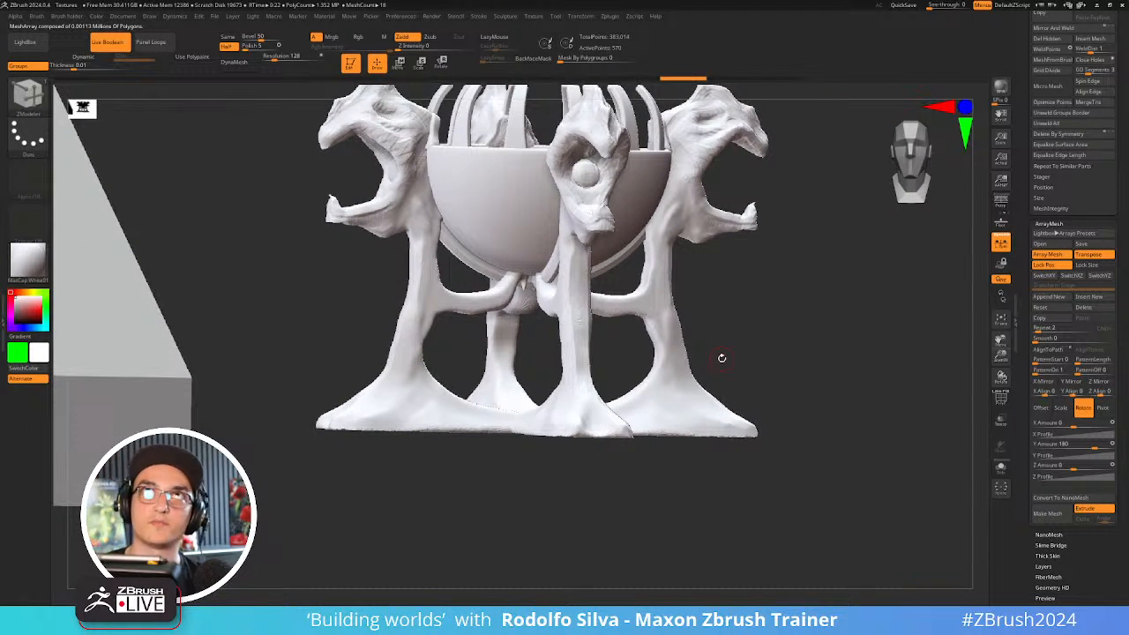
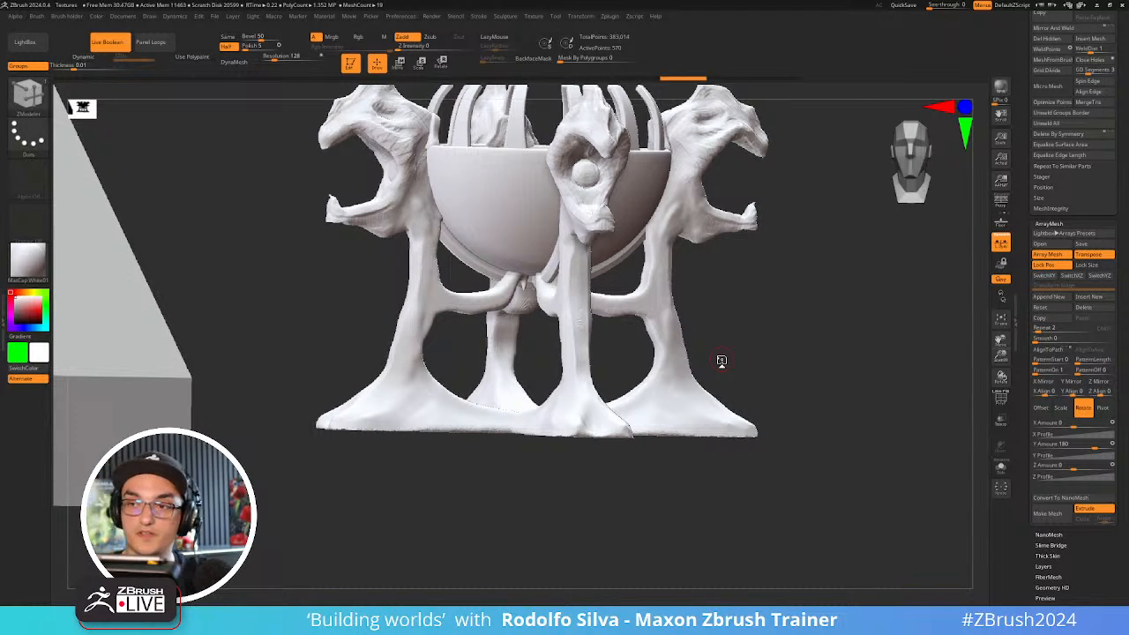
Review the Mem and Undo History preferences, switching Enable Saving for the undo history off and back on
{"action": "left_click", "coordinate": [404, 16]}
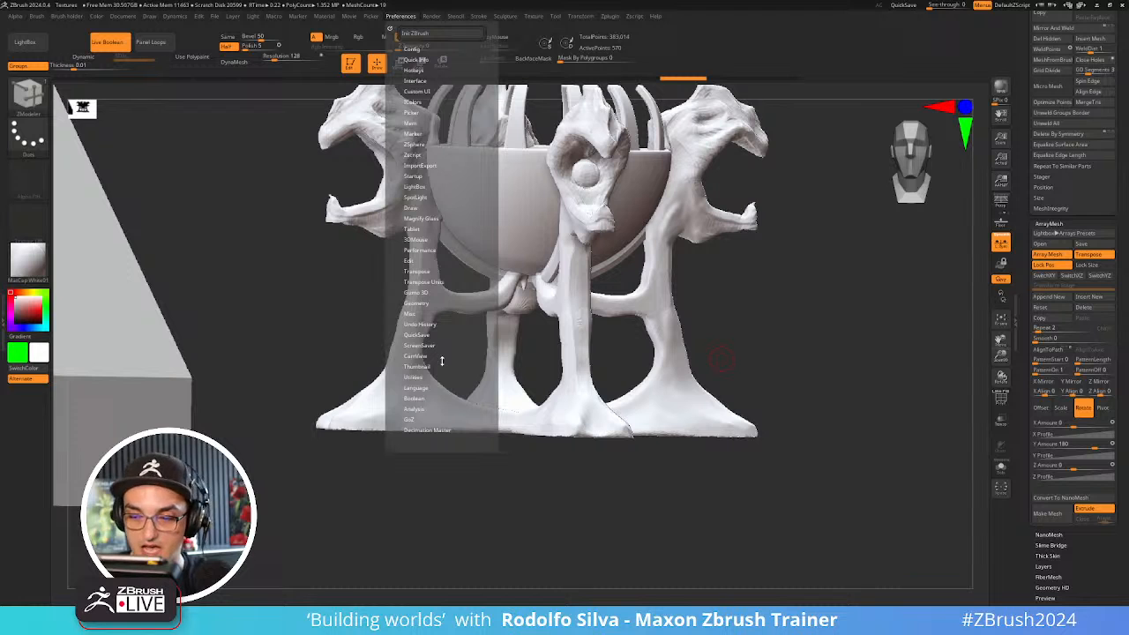
{"action": "left_click", "coordinate": [445, 123]}
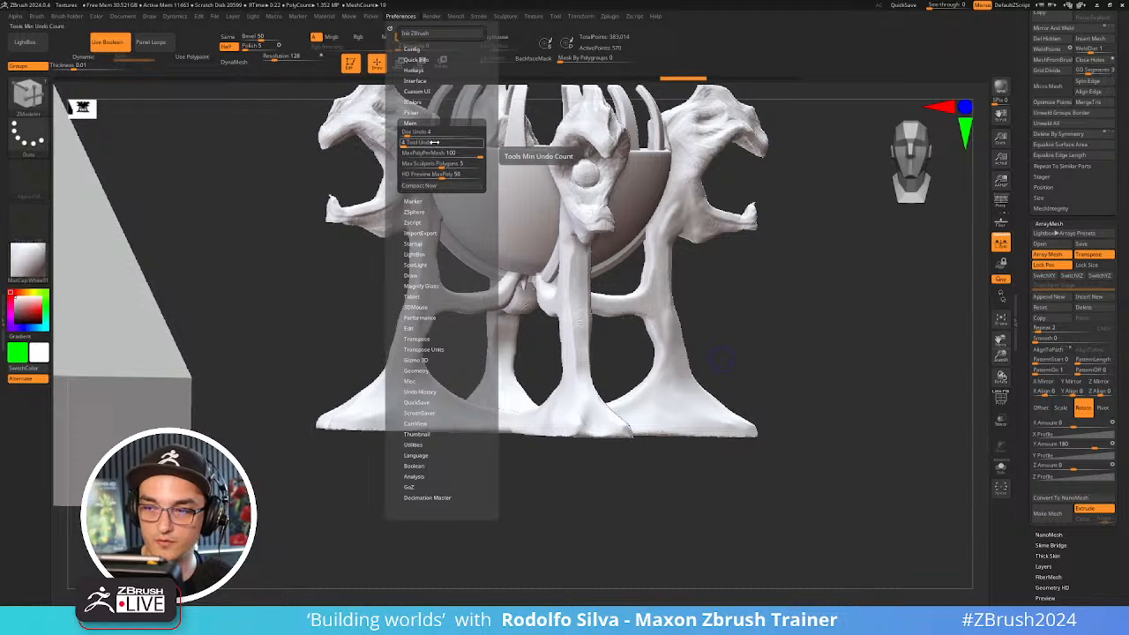
{"action": "key", "text": "ctrl"}
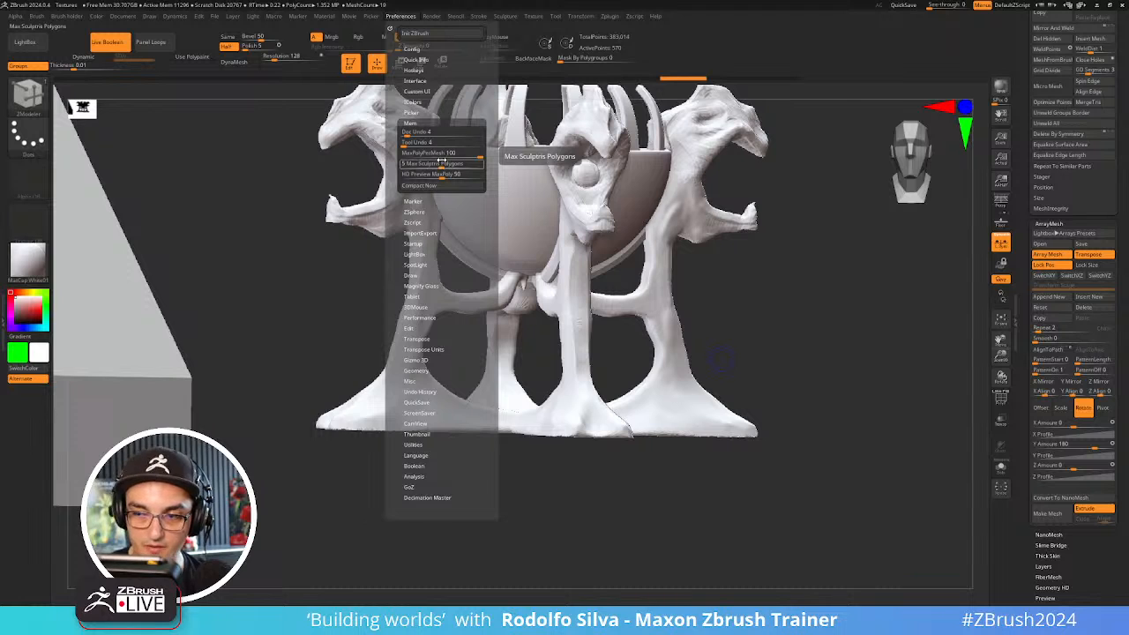
{"action": "key", "text": "shift"}
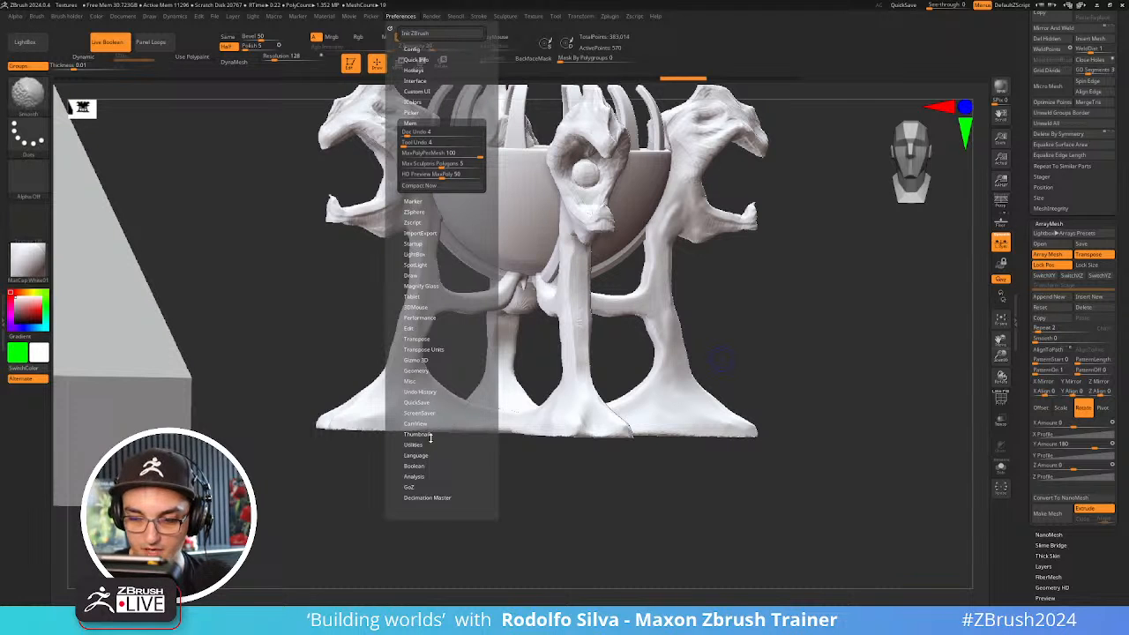
{"action": "left_click", "coordinate": [420, 391]}
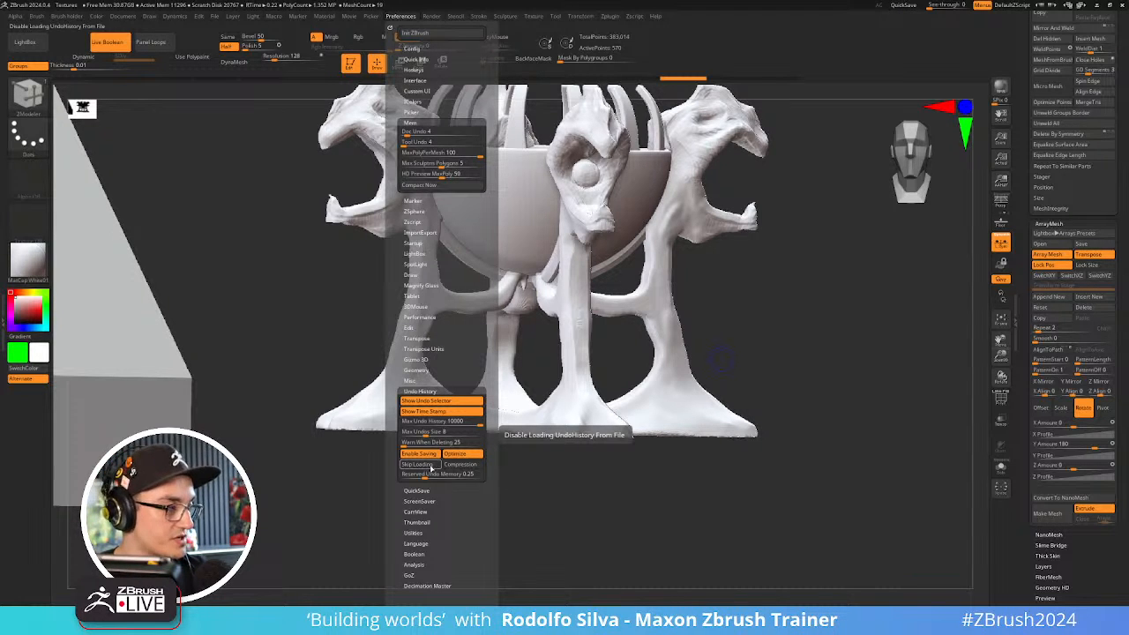
{"action": "left_click", "coordinate": [431, 454]}
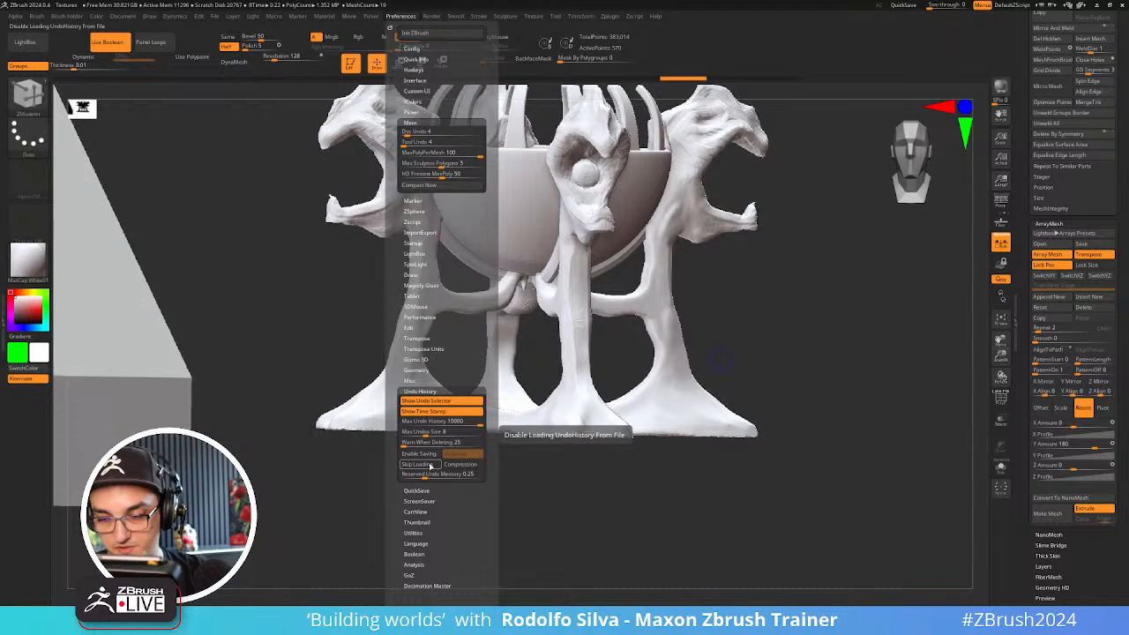
{"action": "left_click", "coordinate": [430, 455]}
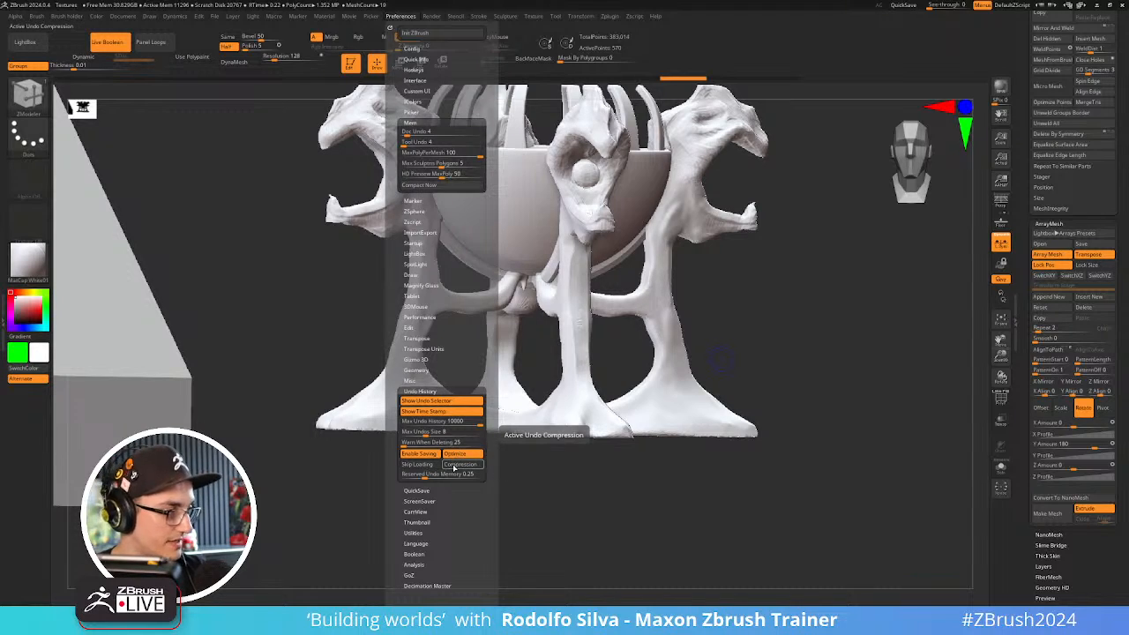
Examine the skull-legged brazier from above, below and the sides, briefly isolating the curved bands under the bowl
{"action": "left_click_drag", "start_coordinate": [635, 485], "coordinate": [750, 412]}
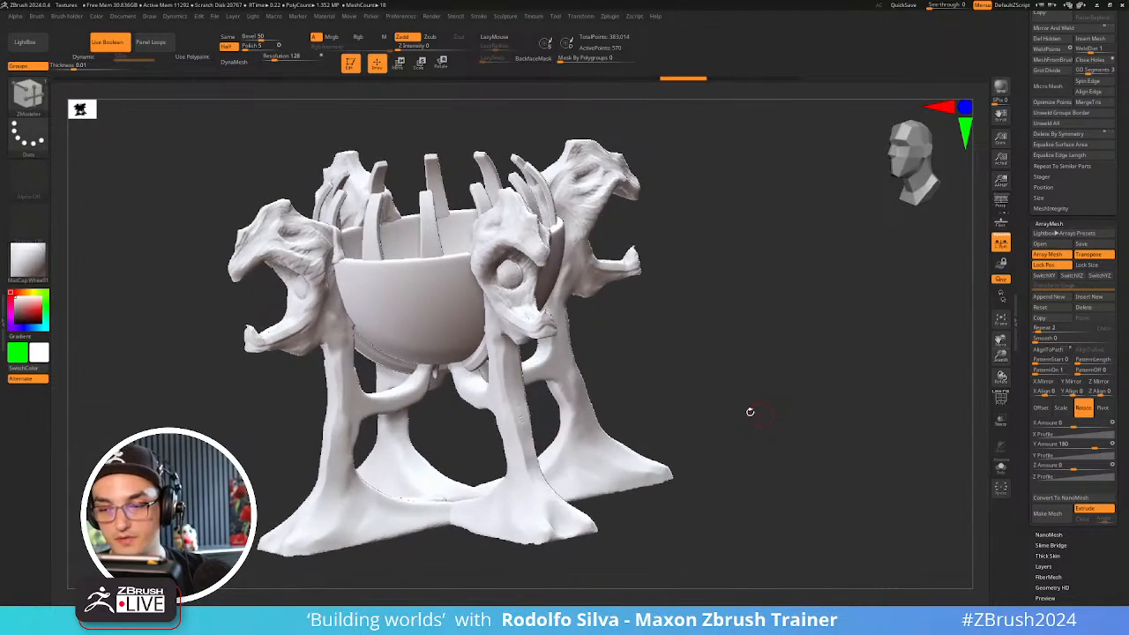
{"action": "left_click_drag", "start_coordinate": [645, 371], "coordinate": [590, 330]}
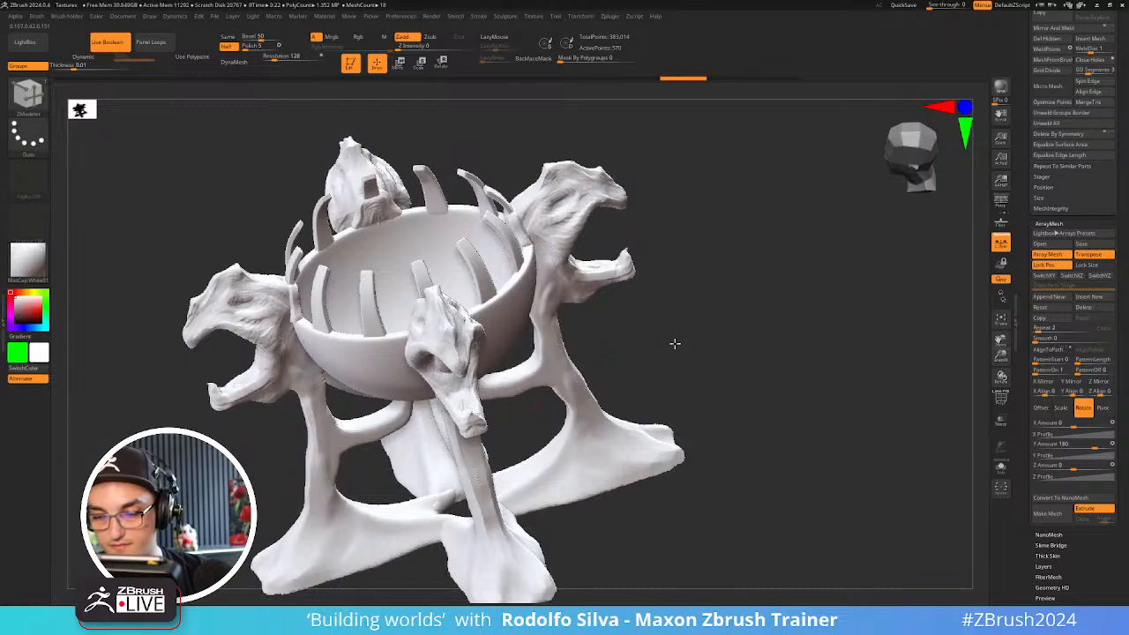
{"action": "left_click_drag", "start_coordinate": [675, 343], "coordinate": [477, 347]}
{"action": "left_click_drag", "start_coordinate": [620, 315], "coordinate": [583, 316]}
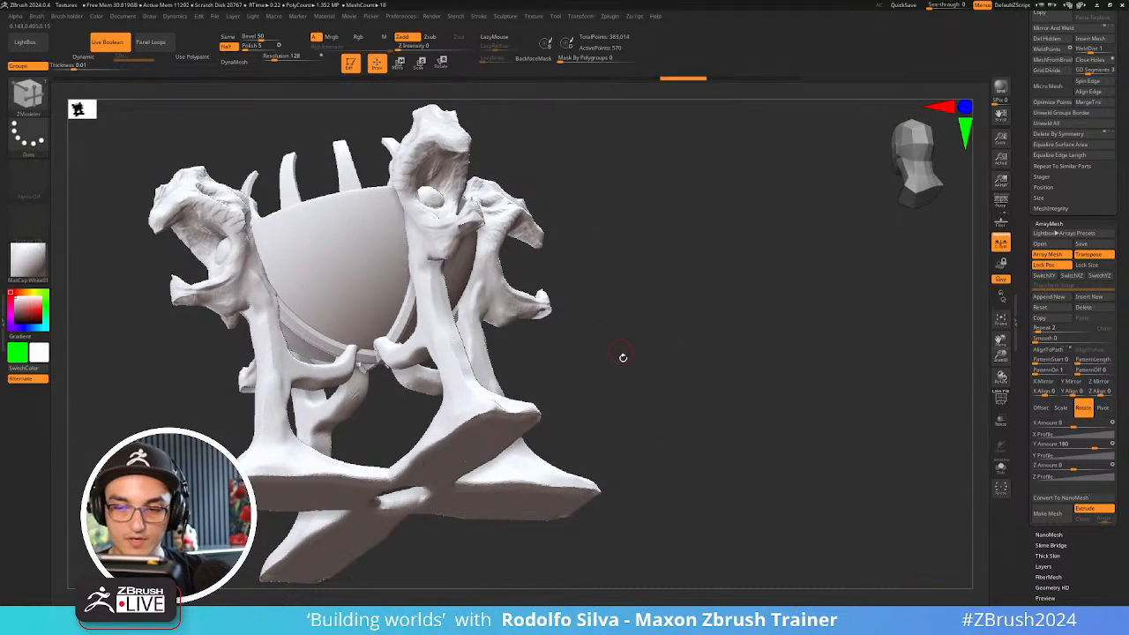
{"action": "left_click_drag", "start_coordinate": [622, 357], "coordinate": [615, 321]}
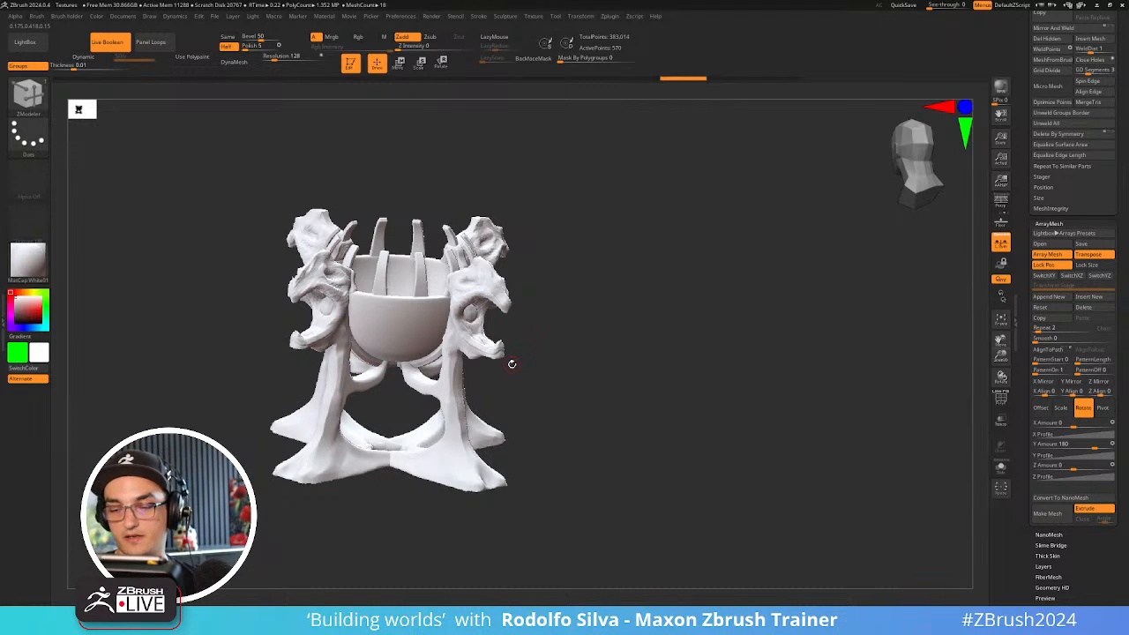
{"action": "key", "text": "alt+s"}
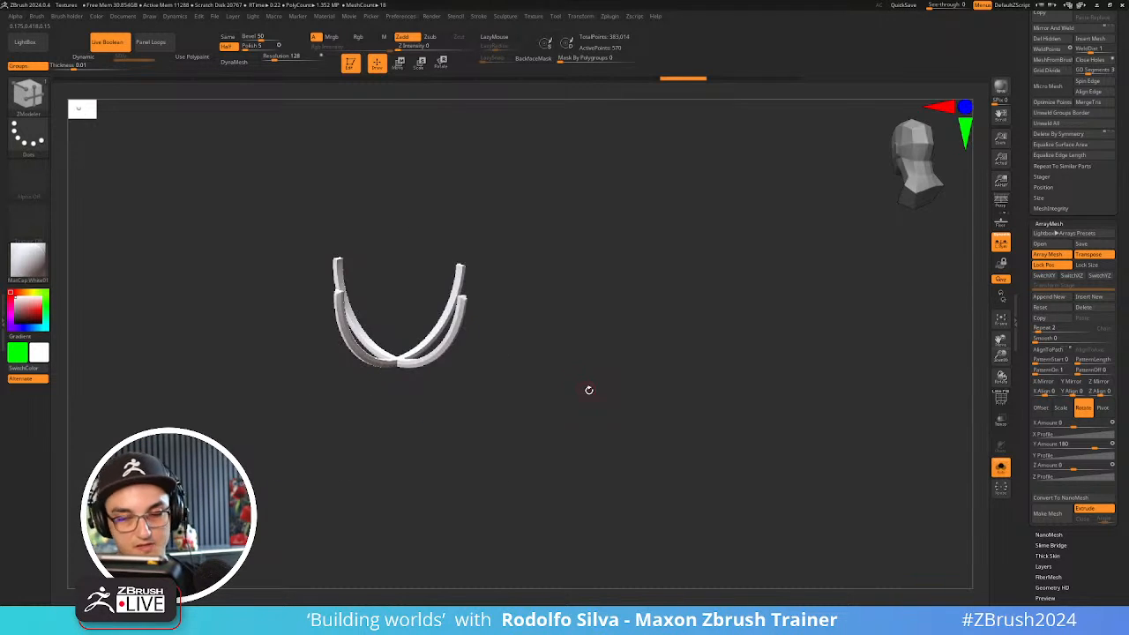
{"action": "key", "text": "alt+s"}
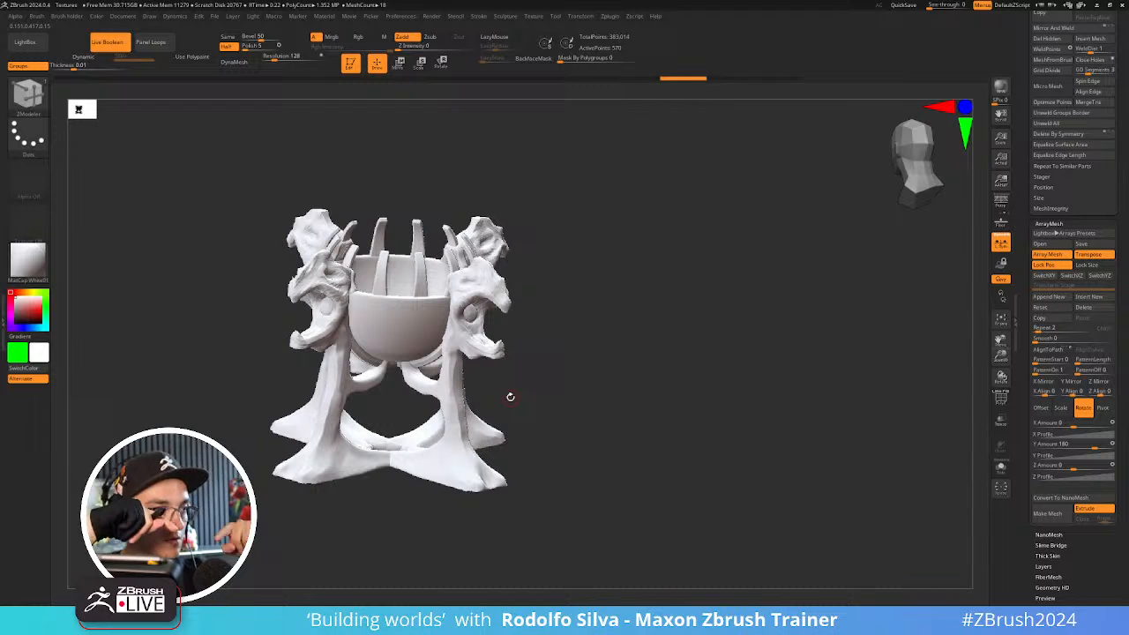
{"action": "mouse_move", "coordinate": [608, 390]}
{"action": "left_mouse_down"}
{"action": "mouse_move", "coordinate": [614, 408]}
{"action": "mouse_move", "coordinate": [619, 386]}
{"action": "left_mouse_up"}
Switch the subtools to visibility set V2 and inspect the brazier beside the human figure on the street
{"action": "scroll", "coordinate": [1029, 360], "scroll_direction": "up", "scroll_amount": 10}
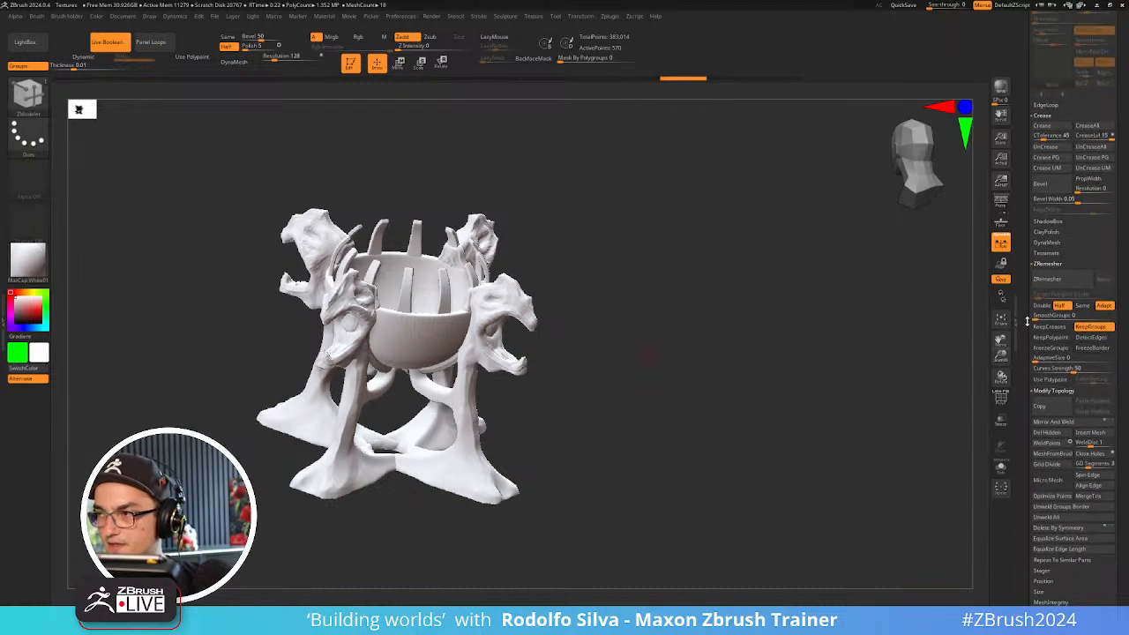
{"action": "scroll", "coordinate": [1028, 360], "scroll_direction": "up", "scroll_amount": 10}
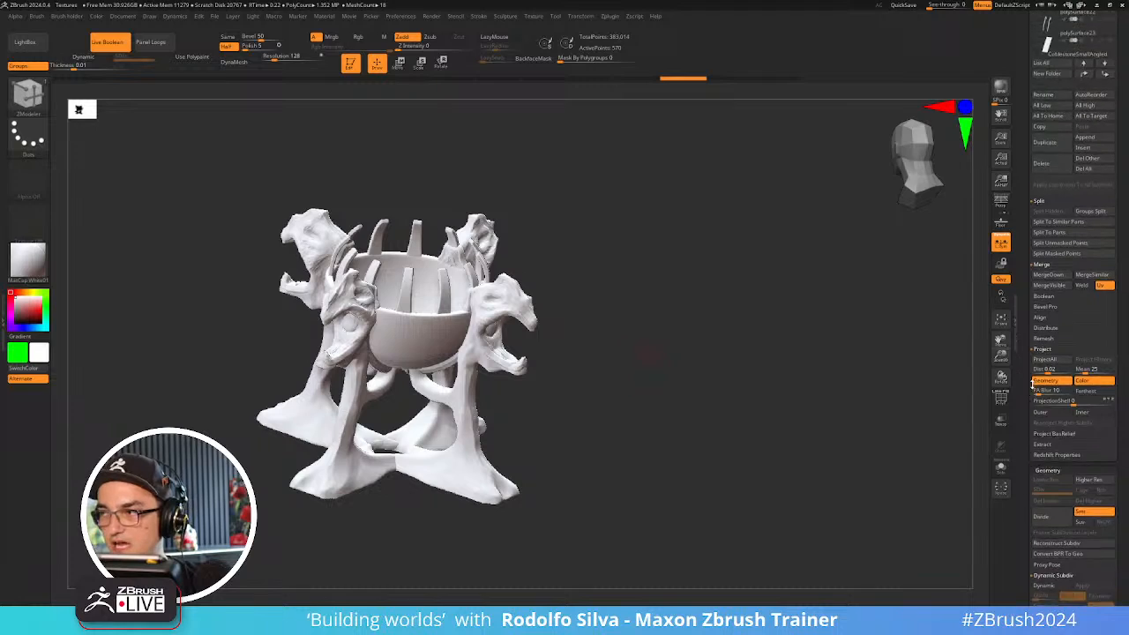
{"action": "scroll", "coordinate": [1038, 407], "scroll_direction": "down", "scroll_amount": 2}
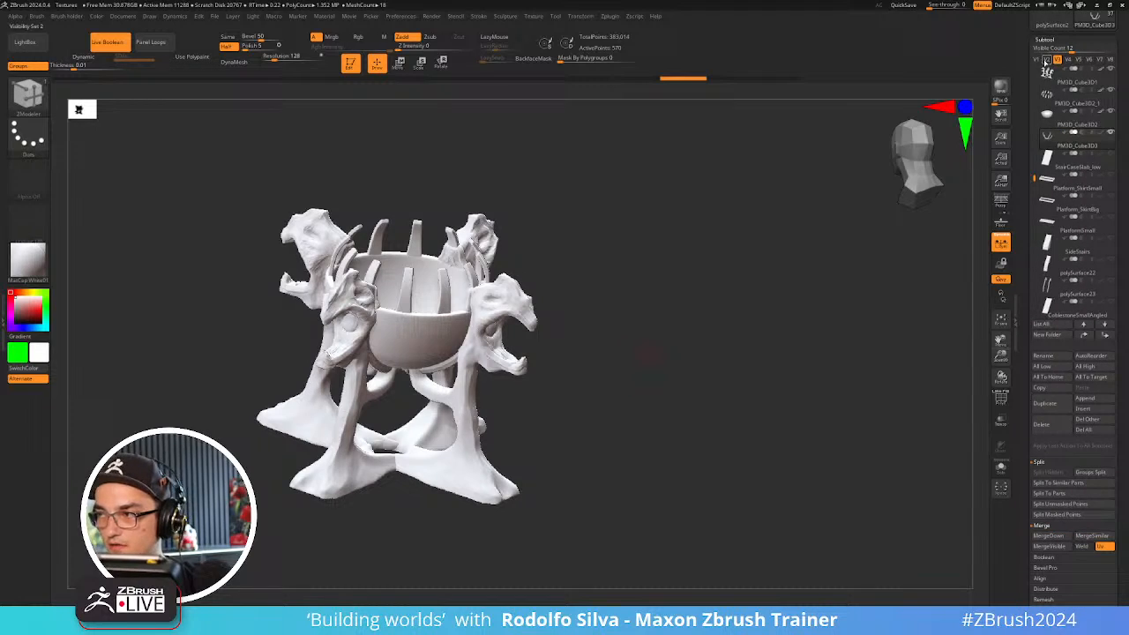
{"action": "left_click", "coordinate": [1047, 60]}
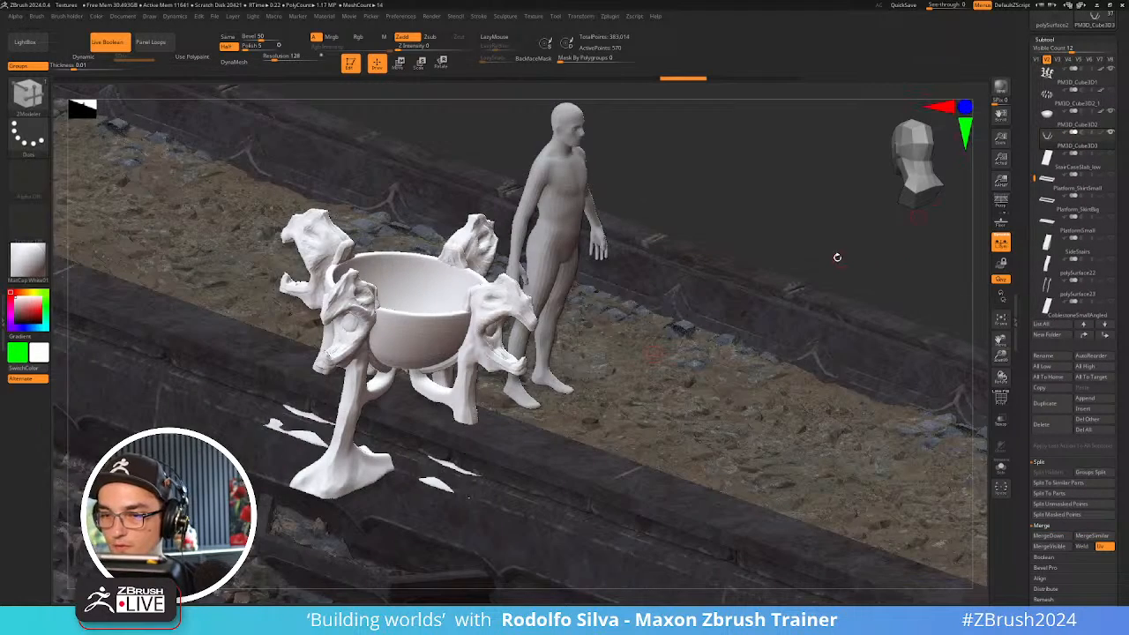
{"action": "left_click_drag", "start_coordinate": [838, 257], "coordinate": [805, 277]}
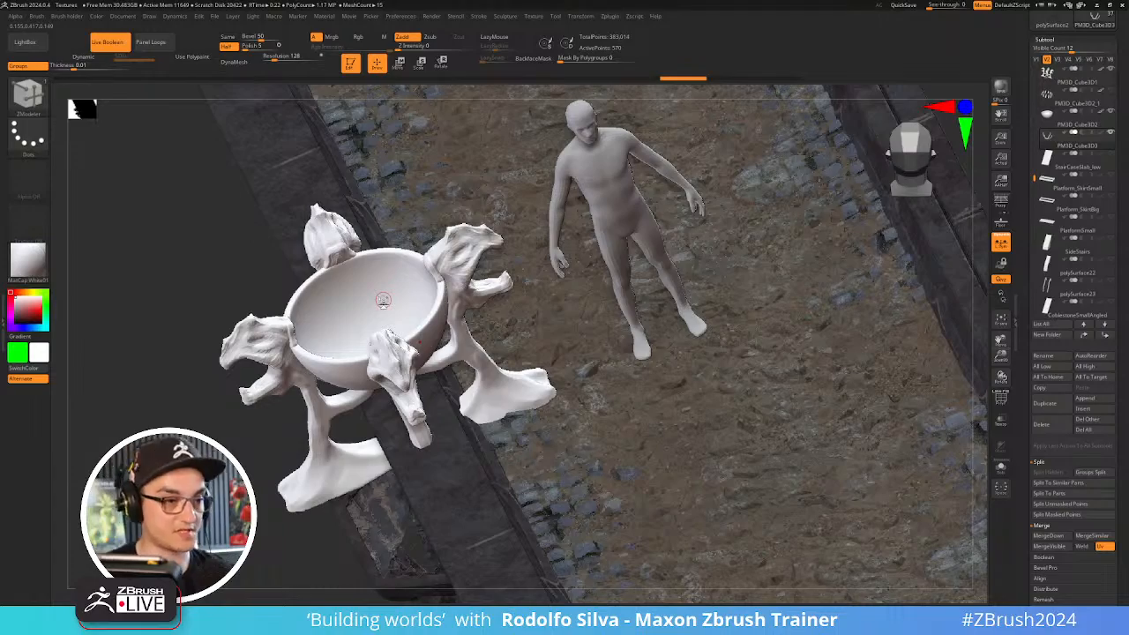
{"action": "left_click_drag", "start_coordinate": [423, 394], "coordinate": [502, 355]}
{"action": "left_click_drag", "start_coordinate": [478, 413], "coordinate": [476, 357]}
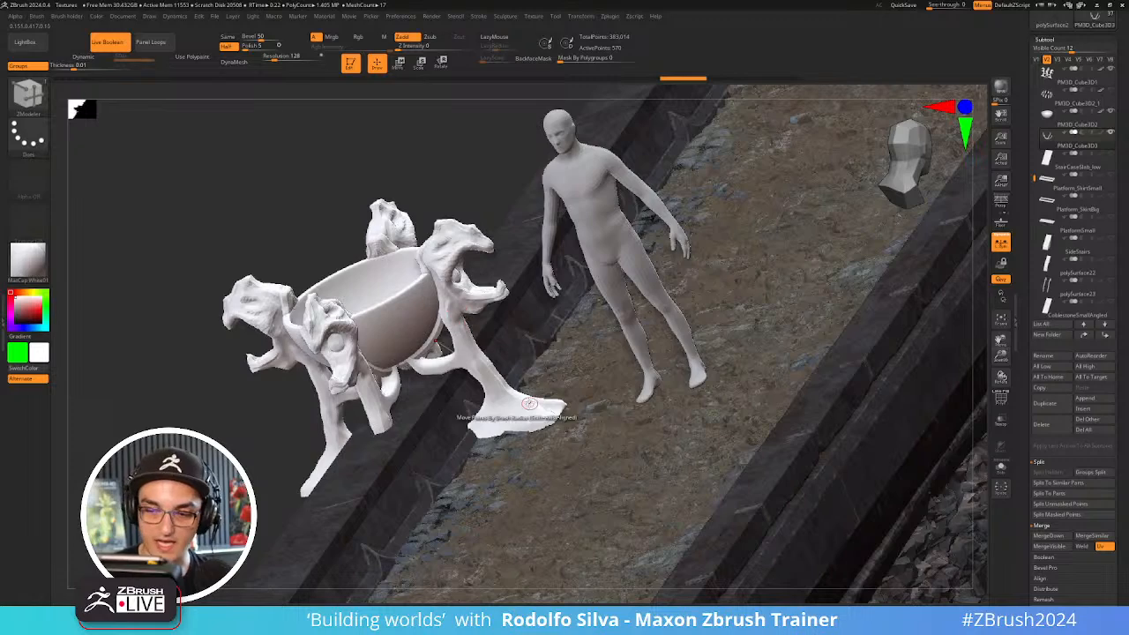
{"action": "left_click_drag", "start_coordinate": [527, 404], "coordinate": [547, 353]}
Make the skull-and-leg subtool PM3D_Cube3D1 active with the Move gizmo, check its polygroups and place the gizmo beside the skull
{"action": "left_click", "coordinate": [295, 340], "text": "alt"}
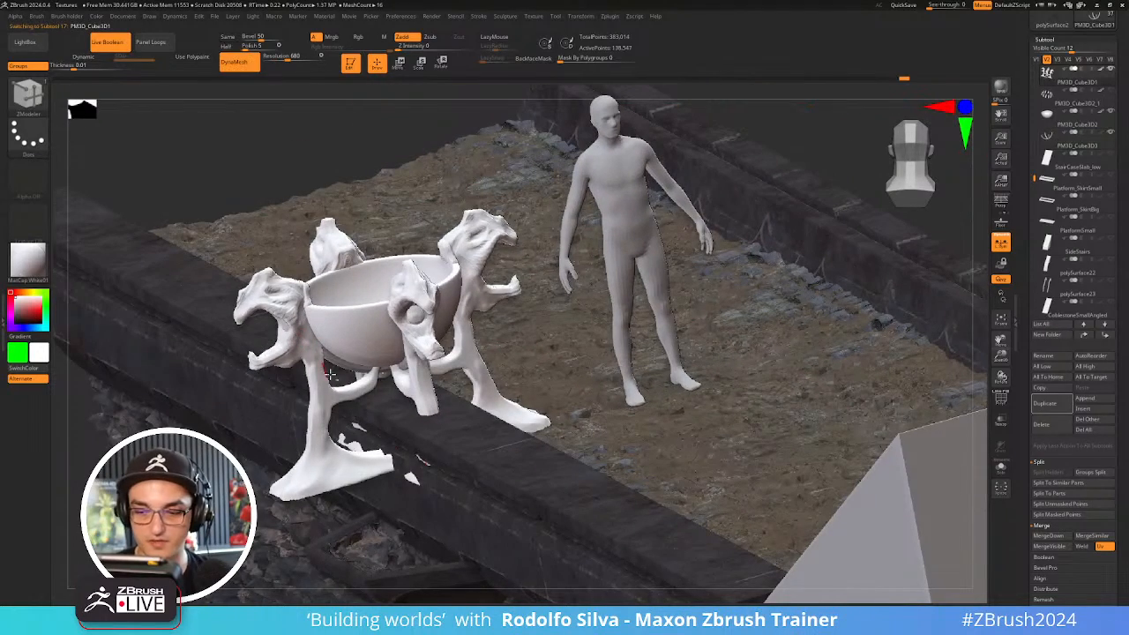
{"action": "key", "text": "shift+f"}
{"action": "key", "text": "w"}
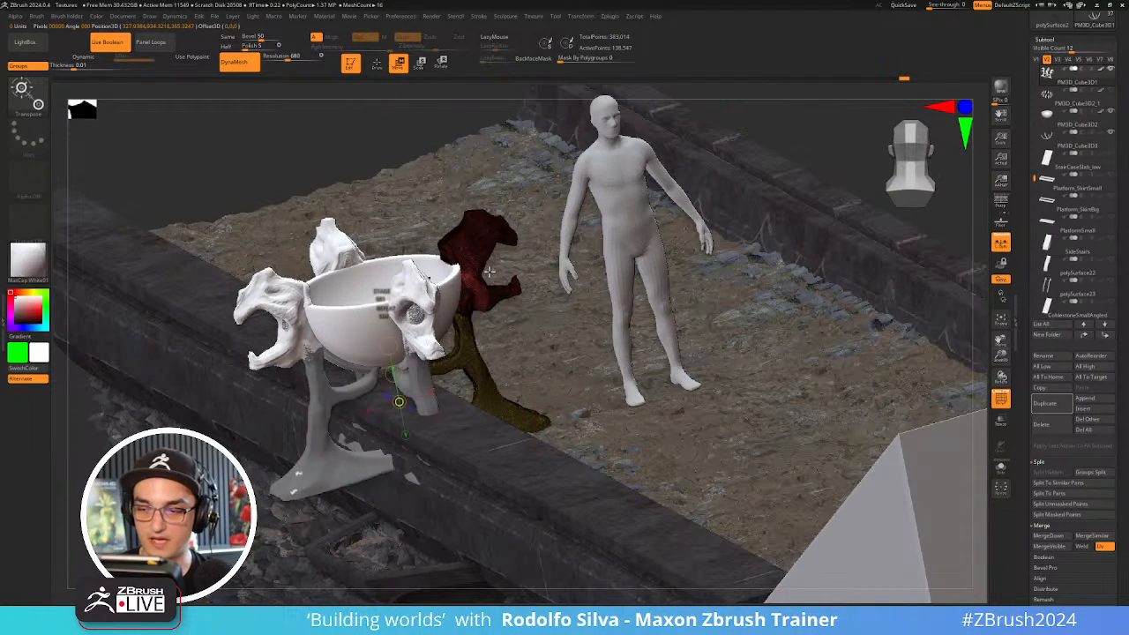
{"action": "left_click", "coordinate": [536, 314]}
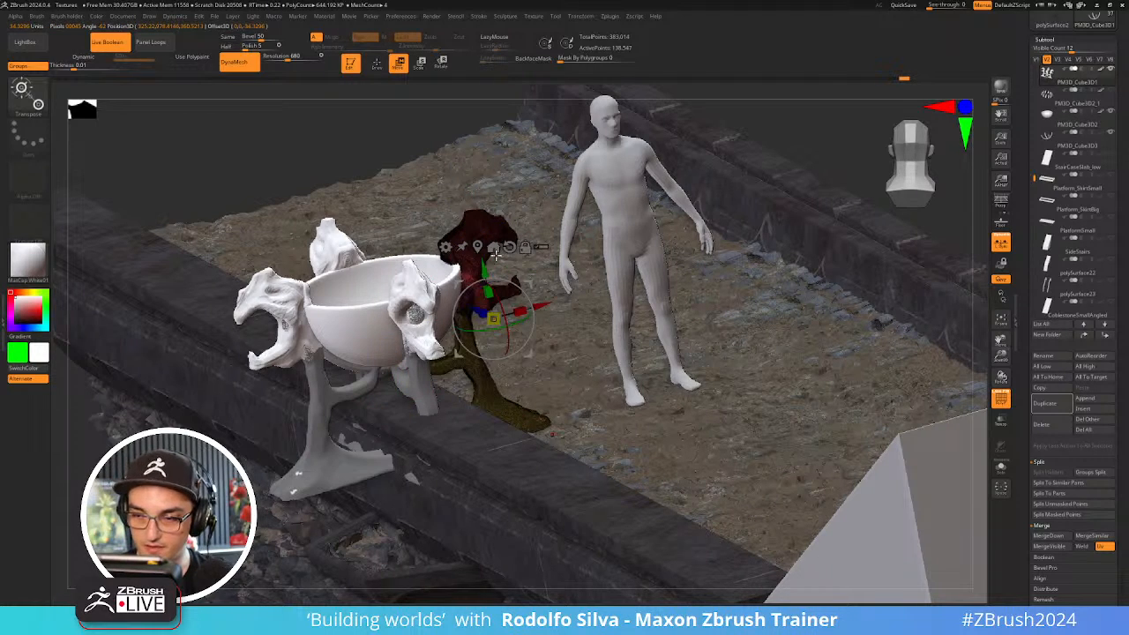
{"action": "key", "text": "shift+f"}
{"action": "left_click_drag", "start_coordinate": [643, 366], "coordinate": [587, 402]}
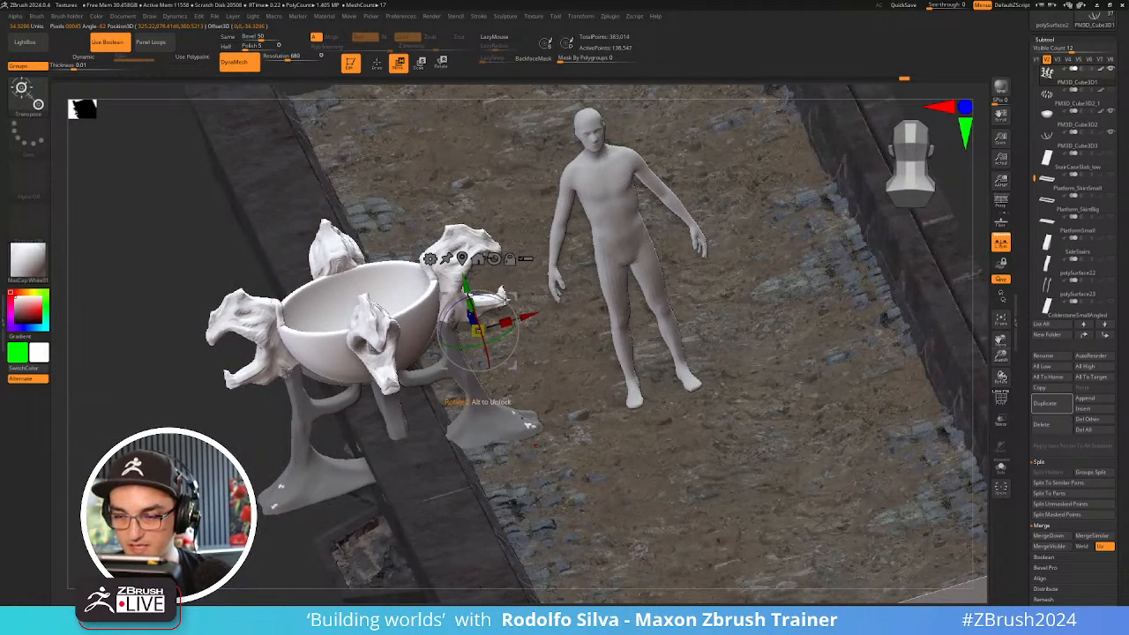
Isolate the skull-and-leg subtool, hide its array copies so only one leg remains, and clear its mask
{"action": "key", "text": "alt+s"}
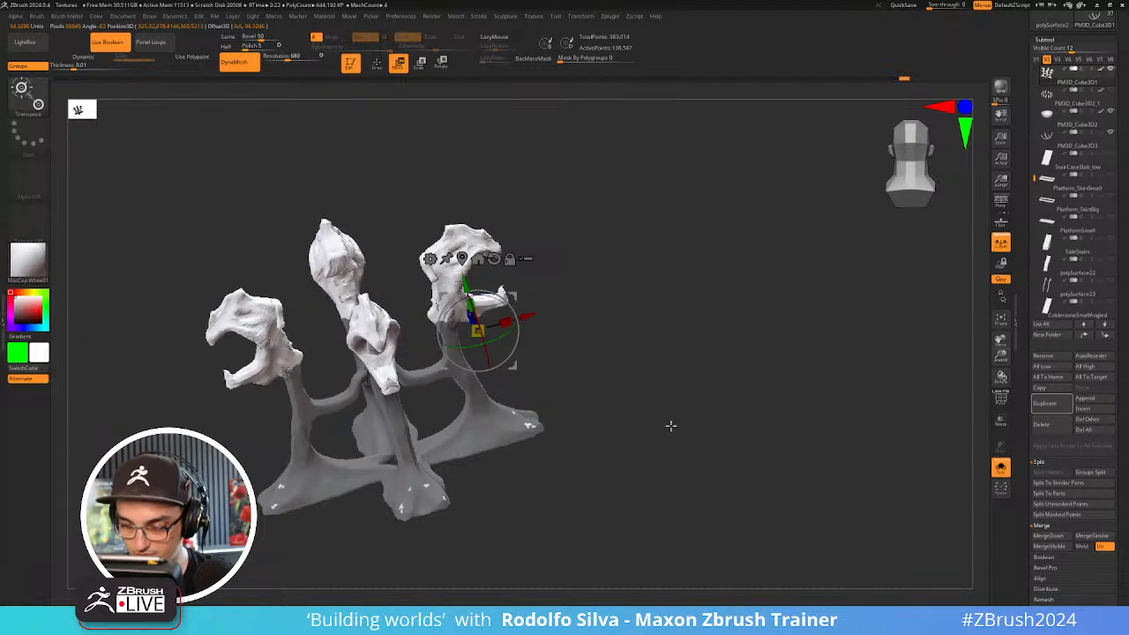
{"action": "key", "text": "shift+d"}
{"action": "mouse_move", "coordinate": [671, 425]}
{"action": "left_mouse_down"}
{"action": "mouse_move", "coordinate": [662, 445]}
{"action": "mouse_move", "coordinate": [736, 517]}
{"action": "left_mouse_up"}
{"action": "key", "text": "shift+f"}
{"action": "key", "text": "ctrl"}
{"action": "mouse_move", "coordinate": [763, 455]}
{"action": "left_mouse_down", "text": "ctrl"}
{"action": "mouse_move", "coordinate": [555, 527]}
{"action": "mouse_move", "coordinate": [553, 605]}
{"action": "left_mouse_up", "text": "ctrl"}
{"action": "mouse_move", "coordinate": [776, 540]}
{"action": "left_mouse_down", "text": "alt"}
{"action": "mouse_move", "coordinate": [755, 484]}
{"action": "mouse_move", "coordinate": [587, 305]}
{"action": "left_mouse_up", "text": "alt"}
{"action": "left_click", "coordinate": [748, 491], "text": "ctrl"}
{"action": "left_click", "coordinate": [749, 493], "text": "ctrl"}
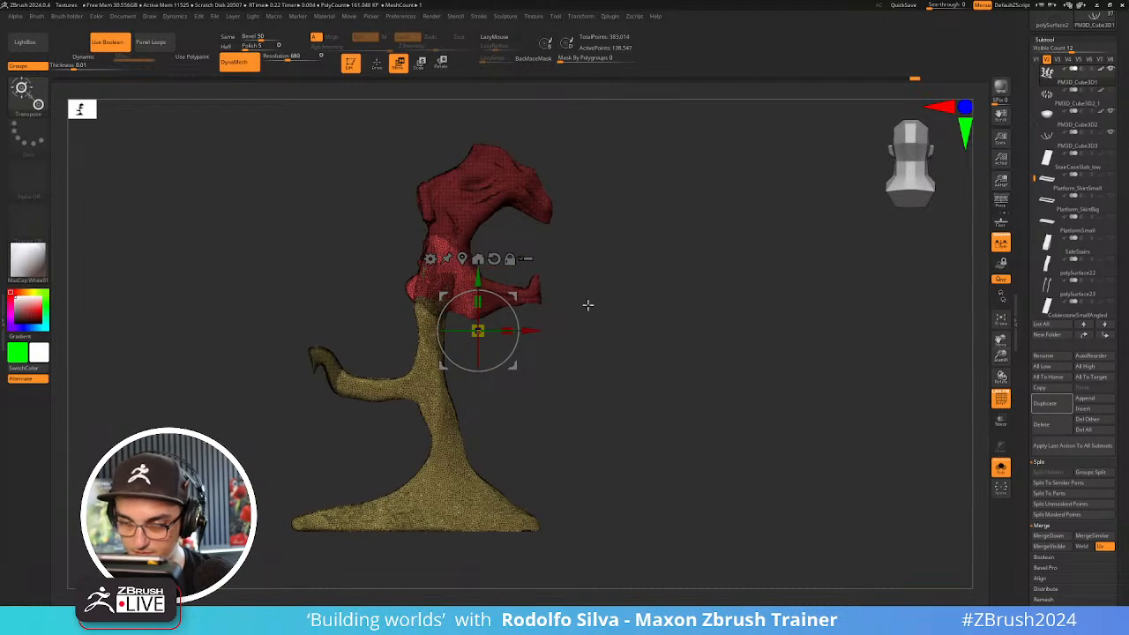
Mask everything except the skull, reset the gizmo's orientation and centre it on the skull, then show the other subtools again
{"action": "left_click", "coordinate": [474, 189], "text": "ctrl"}
{"action": "key", "text": "shift+f"}
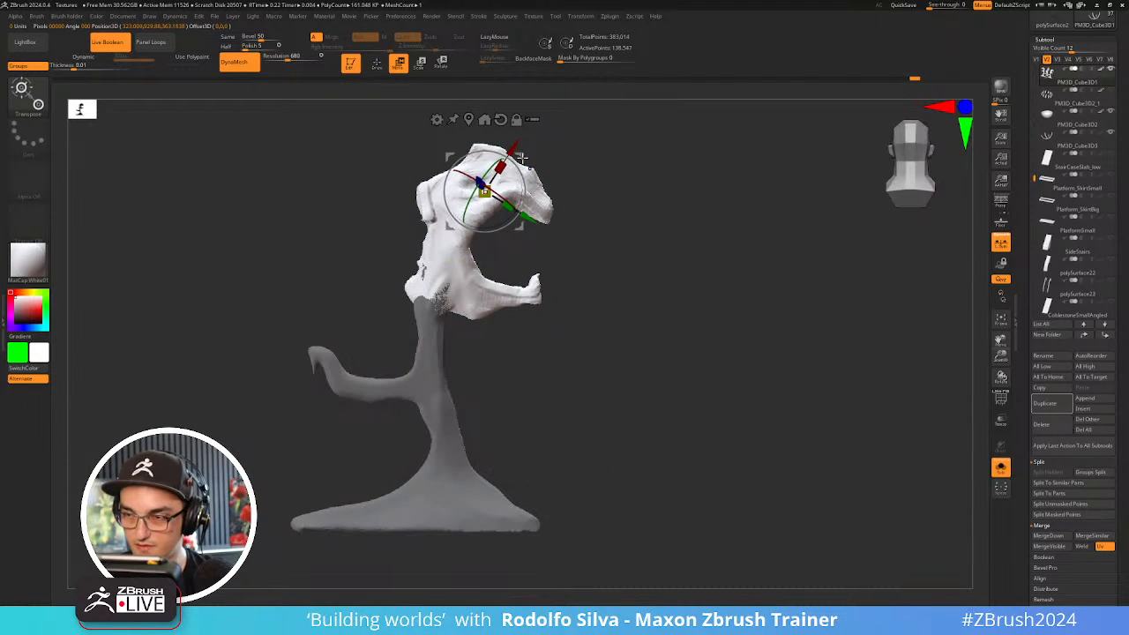
{"action": "left_click", "coordinate": [501, 120]}
{"action": "left_click_drag", "start_coordinate": [668, 374], "coordinate": [667, 371], "text": "alt"}
{"action": "key", "text": "shift+f"}
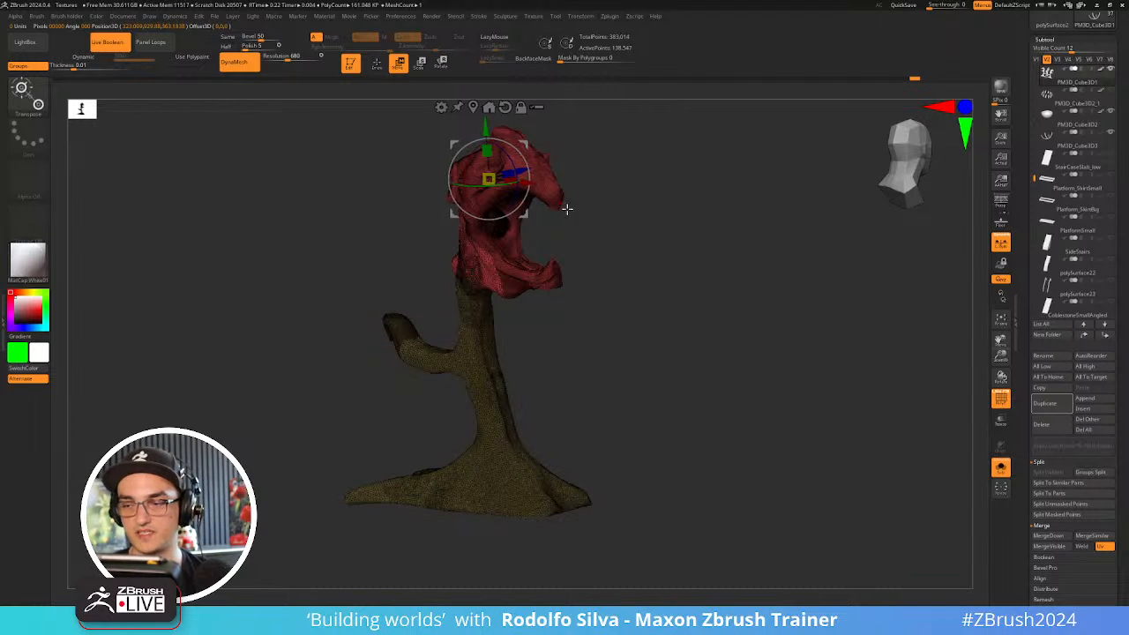
{"action": "left_click", "coordinate": [472, 104]}
{"action": "left_click_drag", "start_coordinate": [643, 243], "coordinate": [673, 364], "text": "alt"}
{"action": "key", "text": "shift+f"}
{"action": "key", "text": "shift+s"}
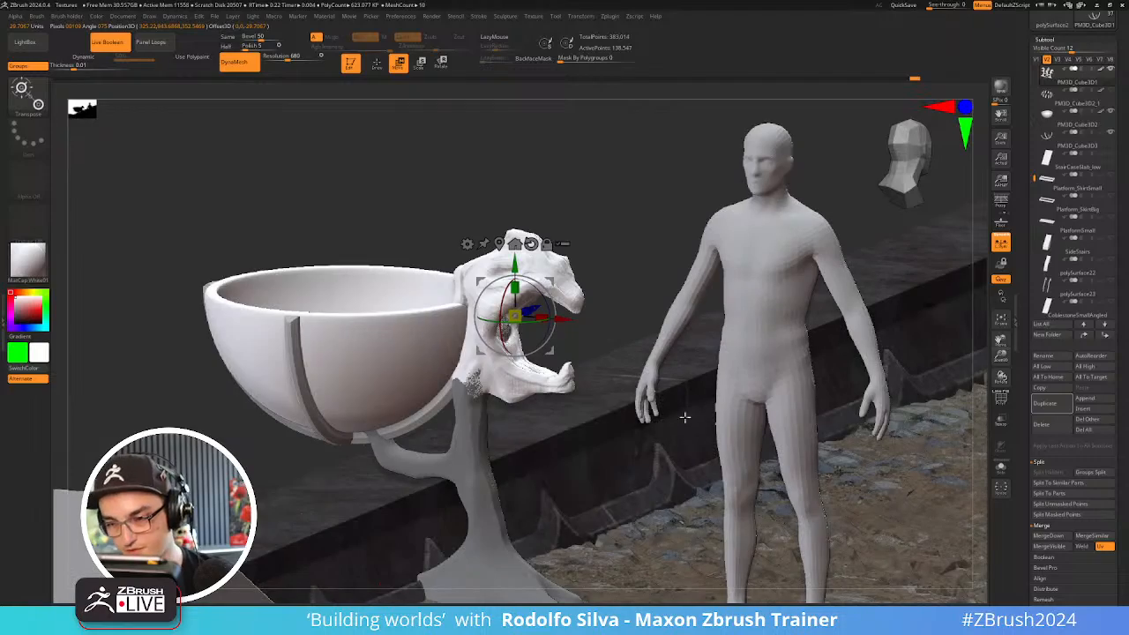
Try scaling the unmasked skull down uniformly, then undo the change
{"action": "left_click_drag", "start_coordinate": [518, 312], "coordinate": [507, 339]}
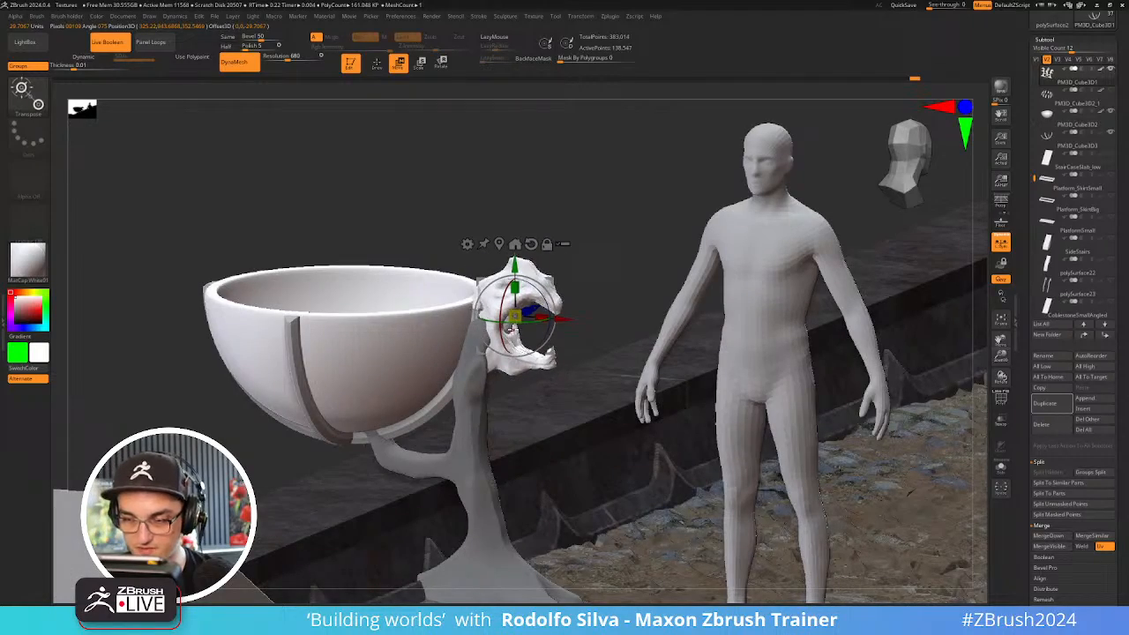
{"action": "left_click_drag", "start_coordinate": [633, 365], "coordinate": [647, 384]}
{"action": "key", "text": "ctrl+z"}
Bring back the array copies with polyframe display on, and try moving the skull outward along the gizmo's red axis
{"action": "key", "text": "shift+f"}
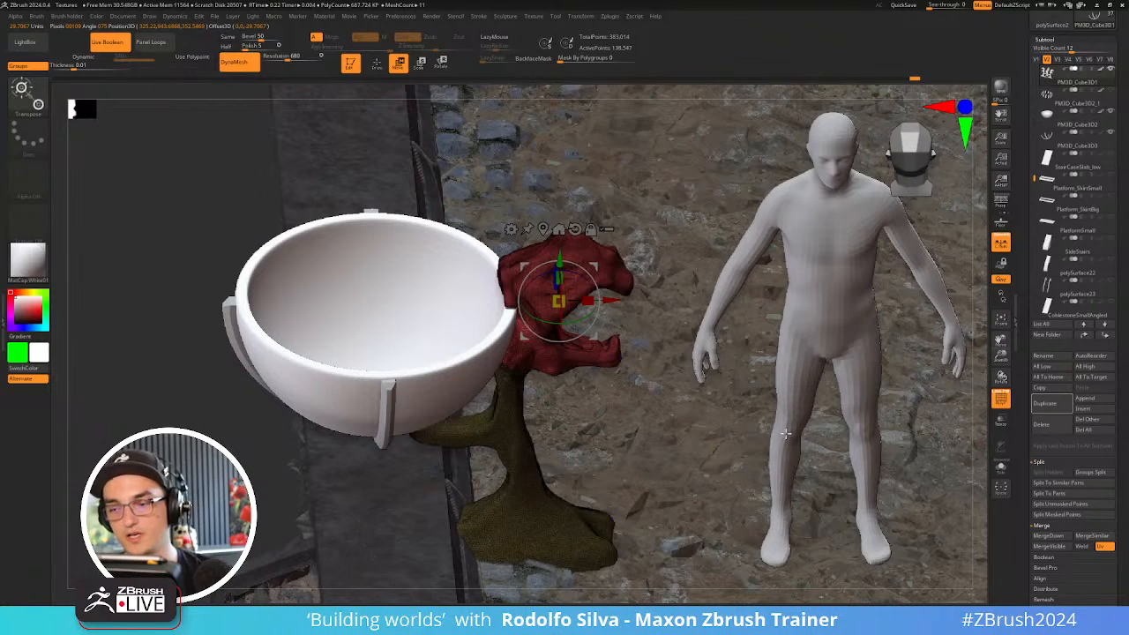
{"action": "key", "text": "ctrl+z"}
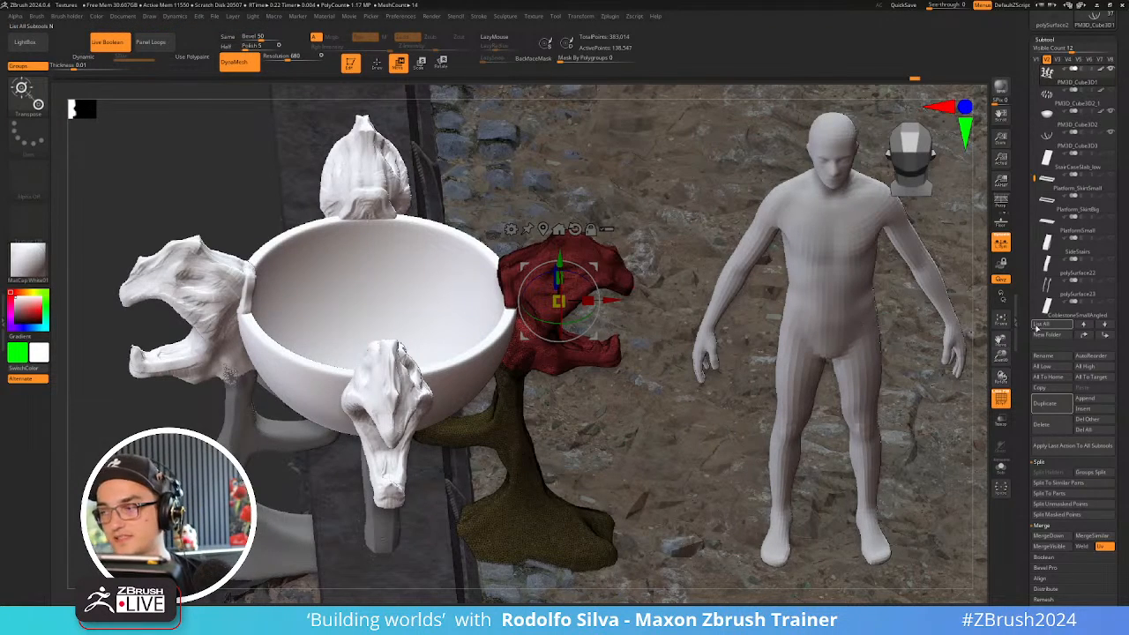
{"action": "left_click_drag", "start_coordinate": [1031, 330], "coordinate": [1031, 218]}
{"action": "left_click_drag", "start_coordinate": [588, 301], "coordinate": [723, 311]}
{"action": "key", "text": "ctrl+z"}
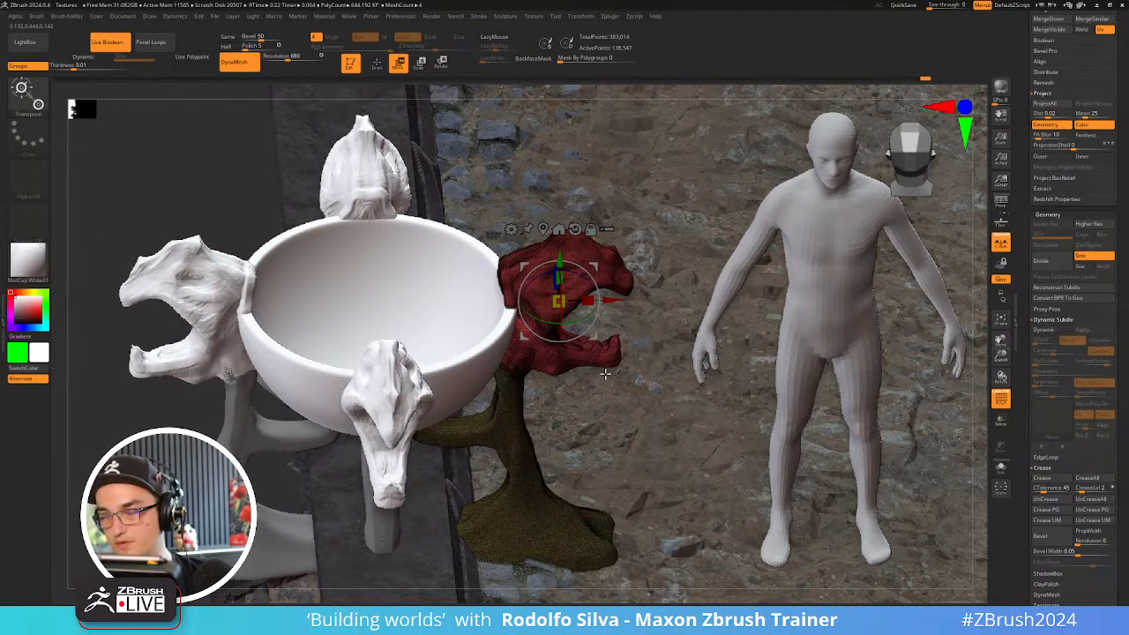
Enable Lock Size in the leg's ArrayMesh settings and test it by moving the skull outward, undoing the move
{"action": "left_click", "coordinate": [1042, 259]}
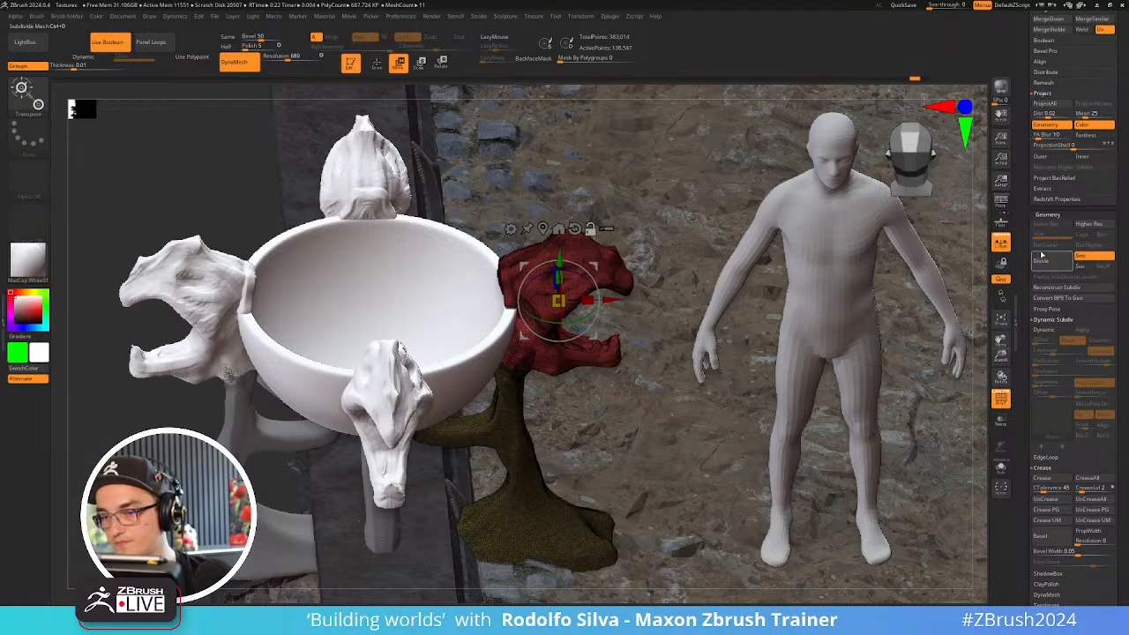
{"action": "left_click_drag", "start_coordinate": [1032, 264], "coordinate": [1053, 71]}
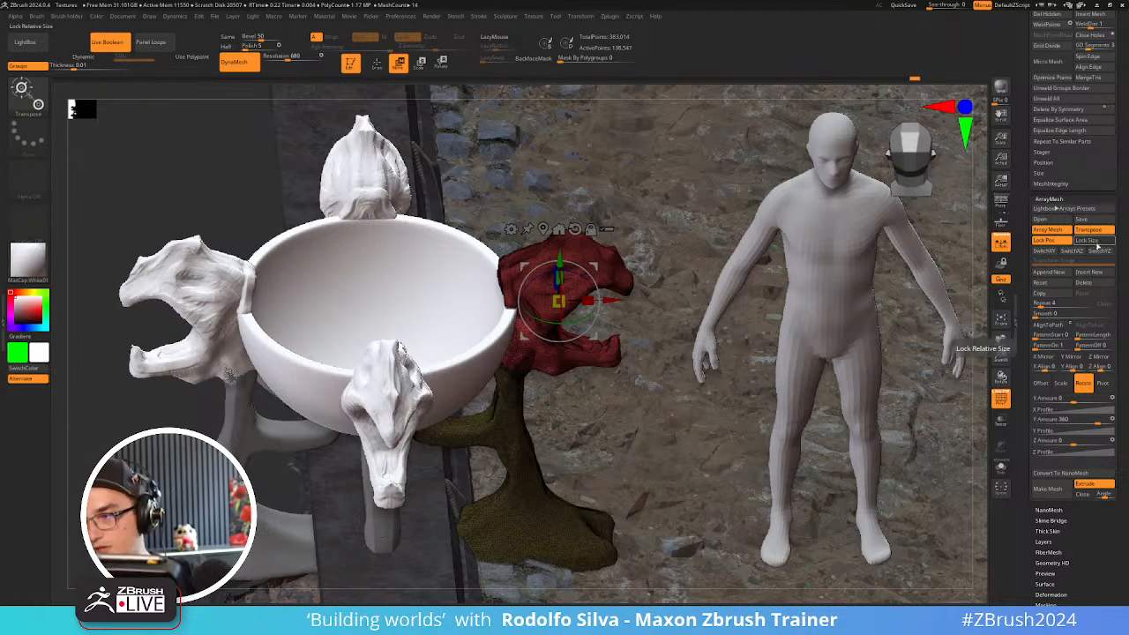
{"action": "left_click", "coordinate": [1092, 241]}
{"action": "left_click_drag", "start_coordinate": [588, 301], "coordinate": [838, 298]}
{"action": "key", "text": "ctrl+z"}
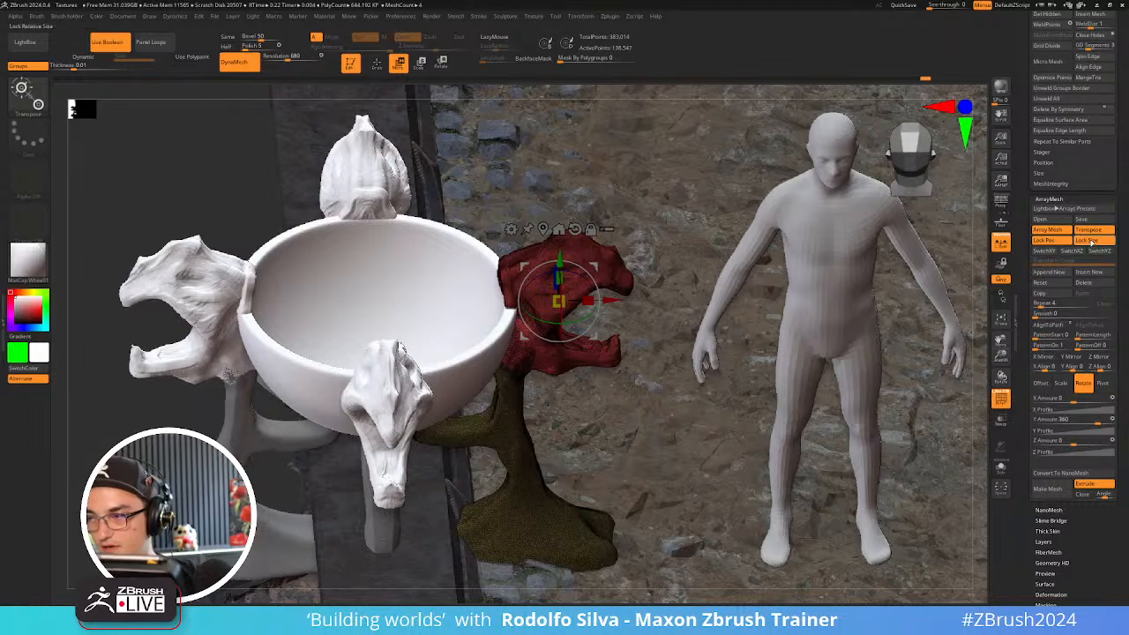
Try moving the skull outward with Lock Size turned off, undo the move, and re-enable Lock Size
{"action": "left_click", "coordinate": [1092, 241]}
{"action": "mouse_move", "coordinate": [588, 301]}
{"action": "left_mouse_down"}
{"action": "mouse_move", "coordinate": [691, 300]}
{"action": "mouse_move", "coordinate": [681, 300]}
{"action": "left_mouse_up"}
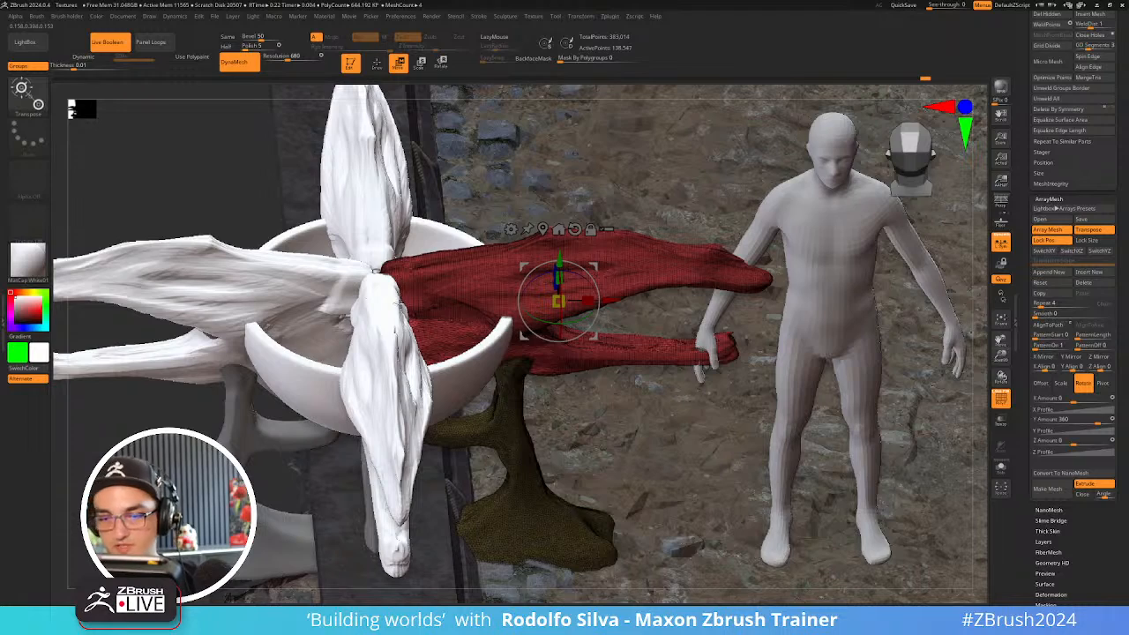
{"action": "key", "text": "ctrl+z"}
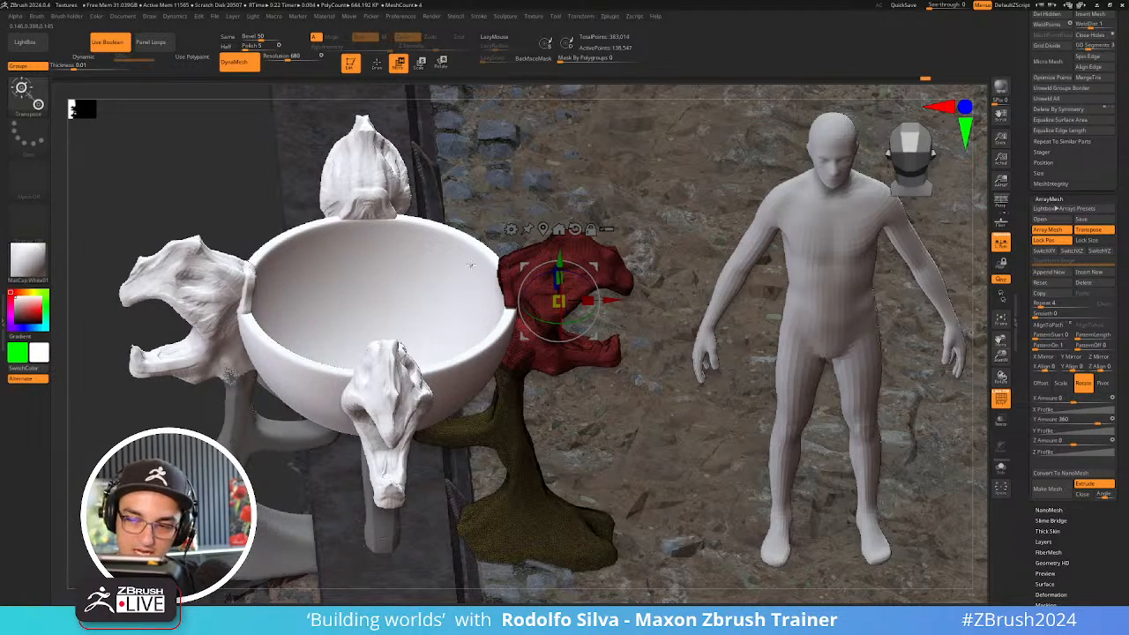
{"action": "left_click", "coordinate": [1091, 241]}
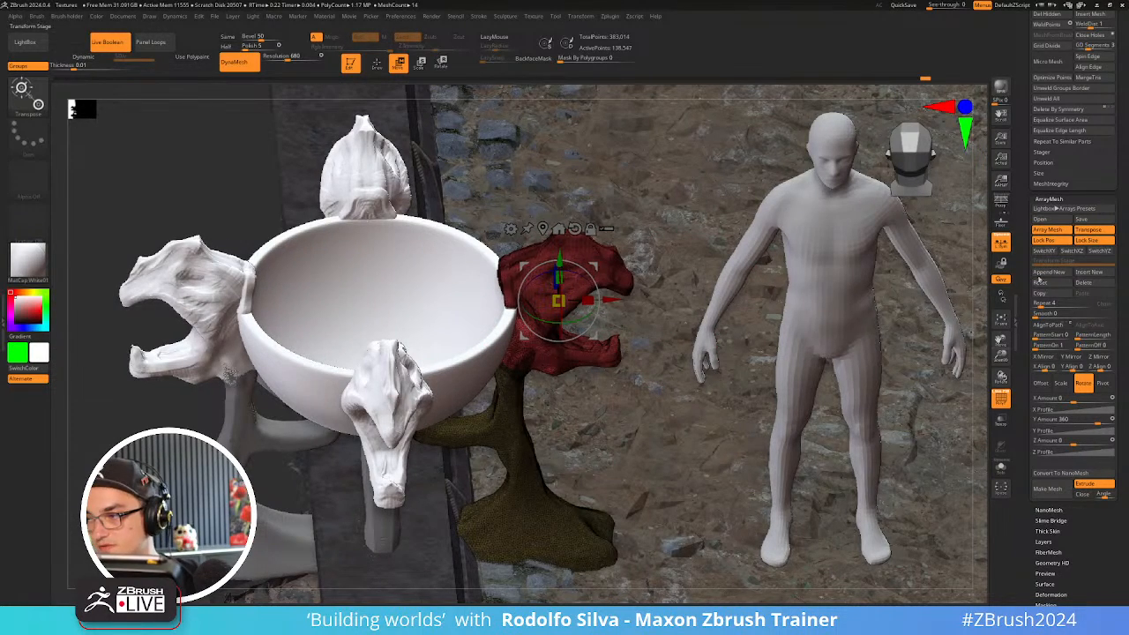
Scale the unmasked skull down uniformly and shift it slightly inward along the gizmo's red axis
{"action": "right_click_drag", "start_coordinate": [606, 366], "coordinate": [699, 378], "text": "ctrl"}
{"action": "mouse_move", "coordinate": [697, 378]}
{"action": "left_mouse_down"}
{"action": "mouse_move", "coordinate": [723, 379]}
{"action": "mouse_move", "coordinate": [696, 379]}
{"action": "mouse_move", "coordinate": [712, 375]}
{"action": "left_mouse_up"}
{"action": "right_click_drag", "start_coordinate": [713, 375], "coordinate": [712, 306]}
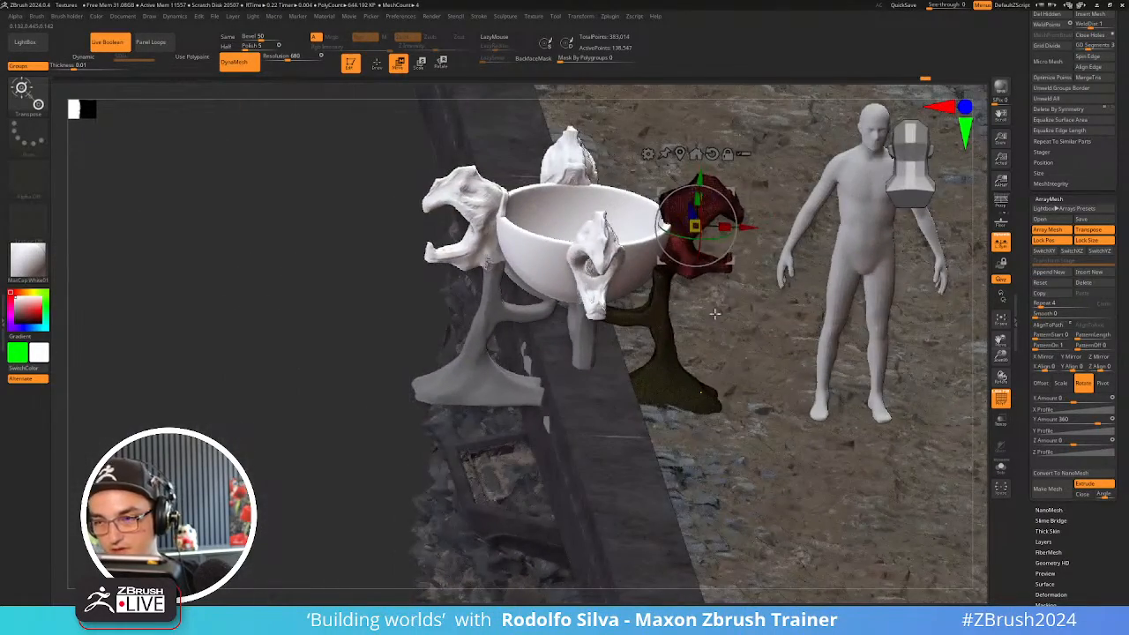
{"action": "left_click_drag", "start_coordinate": [696, 226], "coordinate": [685, 243]}
{"action": "left_click_drag", "start_coordinate": [750, 229], "coordinate": [739, 229]}
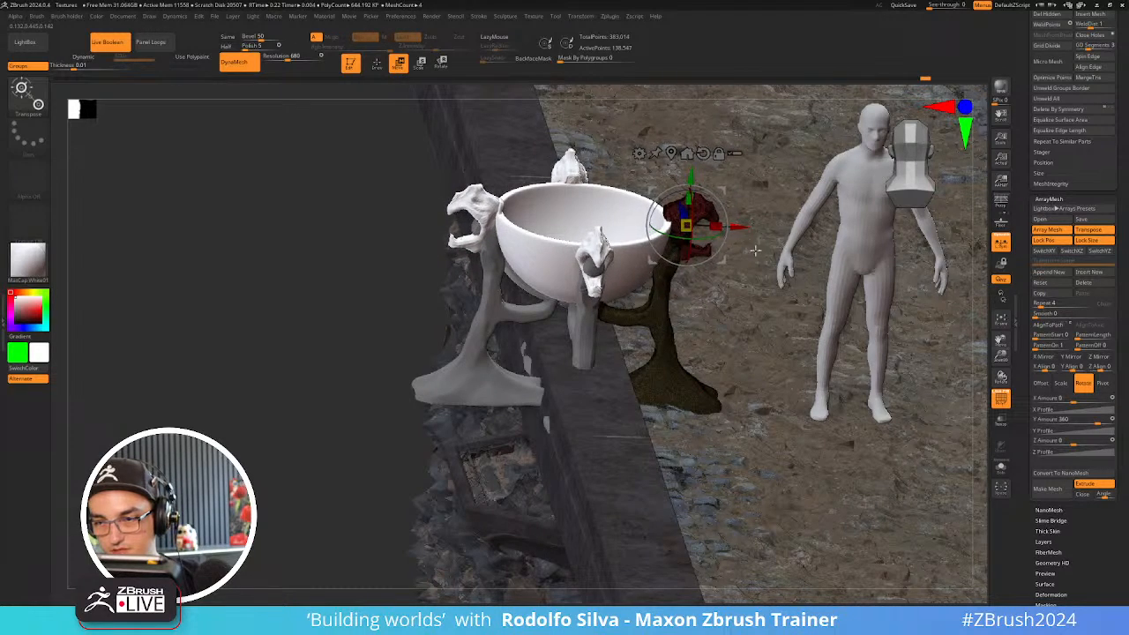
{"action": "right_click_drag", "start_coordinate": [746, 240], "coordinate": [670, 280]}
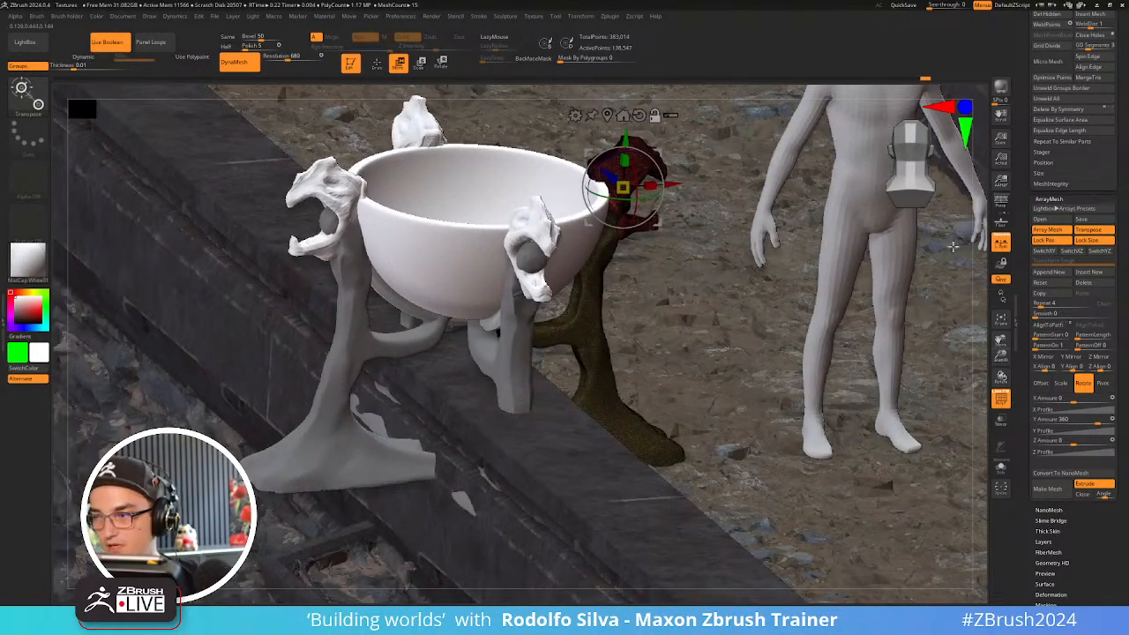
Make the ring of curved prongs around the bowl visible, reselect the skull-leg subtool and turn polyframe display off
{"action": "key", "text": "Down"}
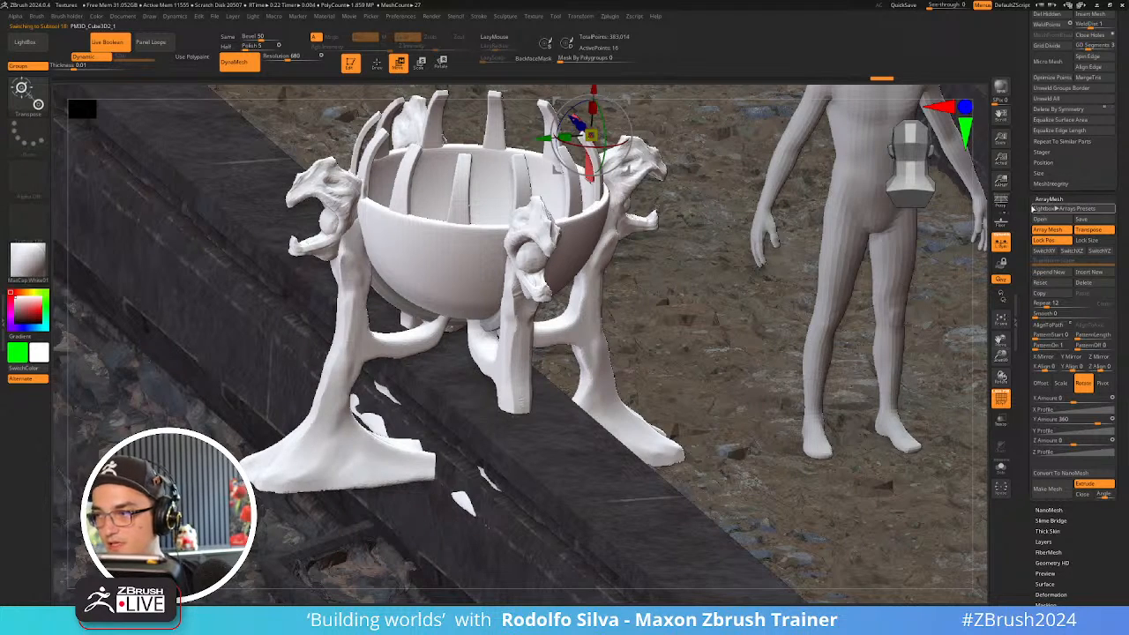
{"action": "left_click_drag", "start_coordinate": [1030, 209], "coordinate": [1036, 409]}
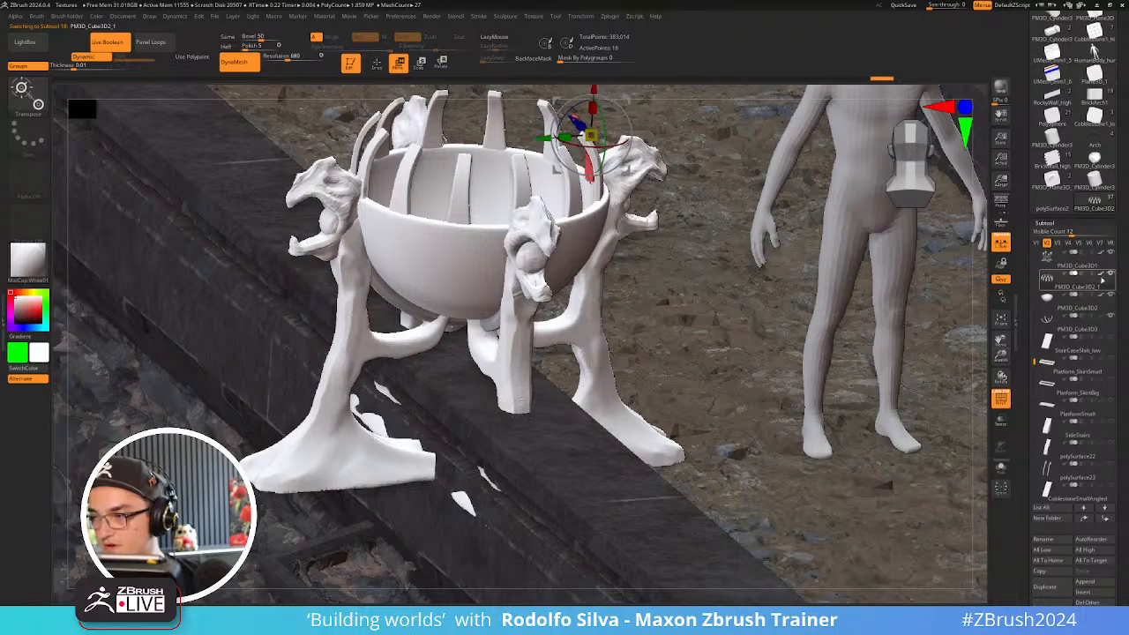
{"action": "left_click", "coordinate": [649, 274], "text": "alt"}
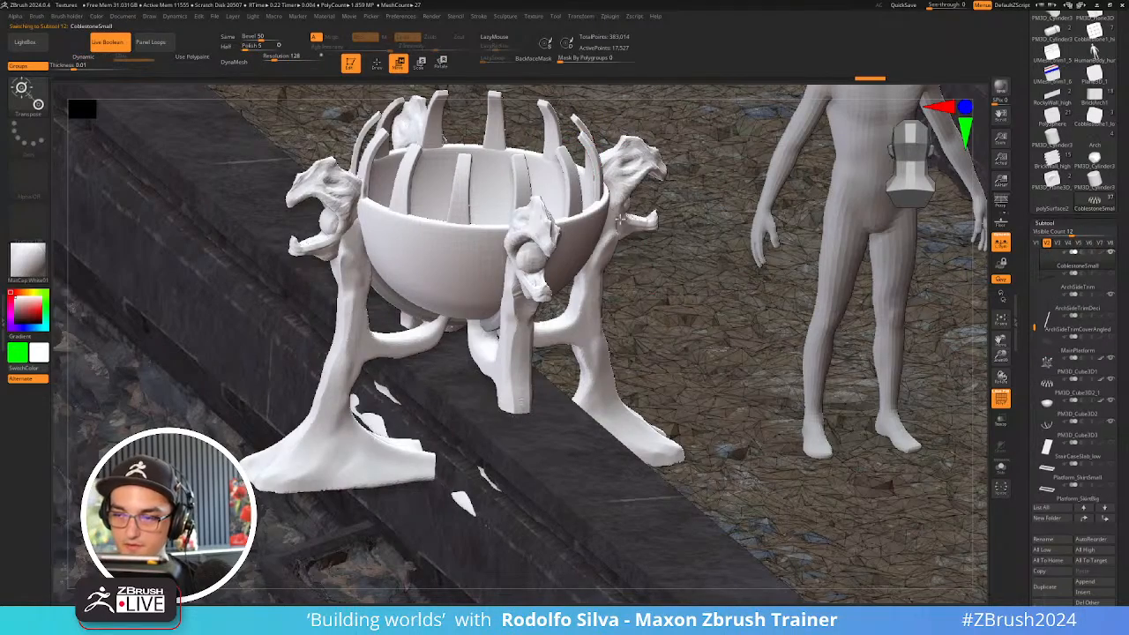
{"action": "left_click", "coordinate": [621, 219], "text": "alt"}
{"action": "left_click_drag", "start_coordinate": [674, 298], "coordinate": [657, 426], "text": "alt"}
{"action": "left_click_drag", "start_coordinate": [719, 397], "coordinate": [660, 388]}
{"action": "key", "text": "shift+f"}
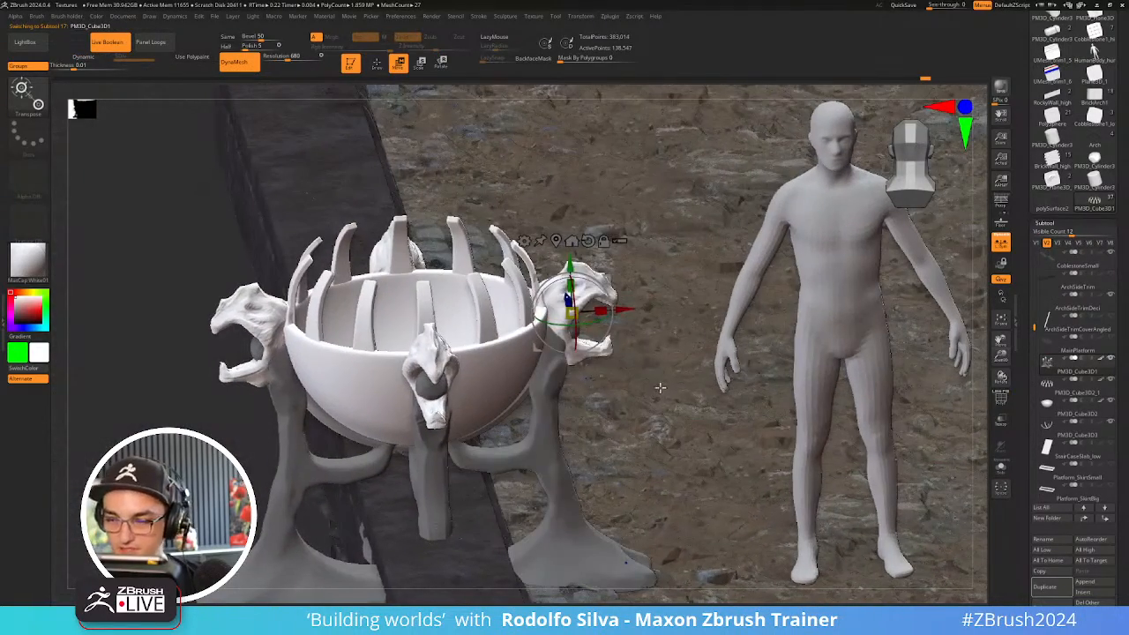
Return to Draw mode, try the hPolish brush on the skull, and settle on the DamStandard brush
{"action": "key", "text": "q"}
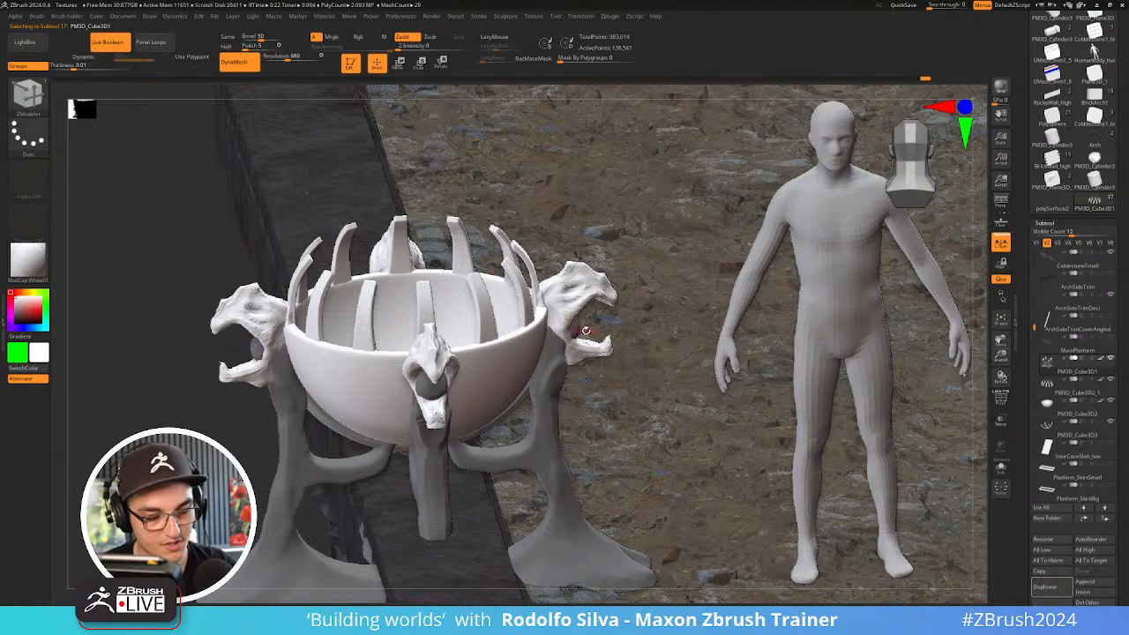
{"action": "key", "text": "b"}
{"action": "key", "text": "h"}
{"action": "key", "text": "p"}
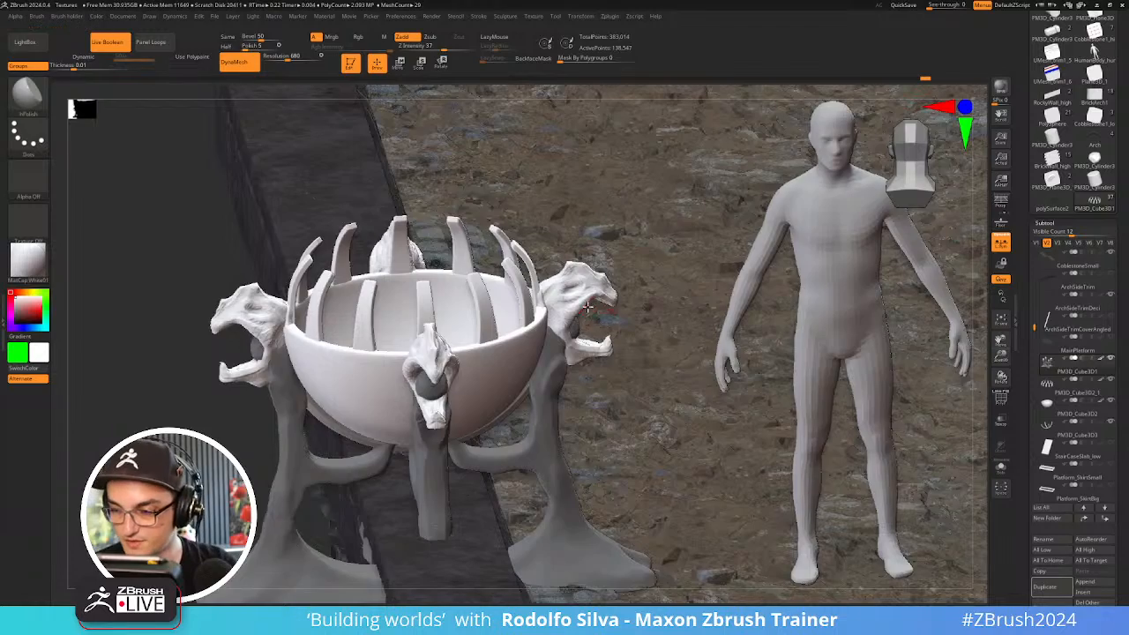
{"action": "right_click_drag", "start_coordinate": [588, 307], "coordinate": [623, 337], "text": "ctrl"}
{"action": "mouse_move", "coordinate": [567, 303]}
{"action": "right_mouse_down"}
{"action": "mouse_move", "coordinate": [553, 345]}
{"action": "mouse_move", "coordinate": [561, 304]}
{"action": "right_mouse_up"}
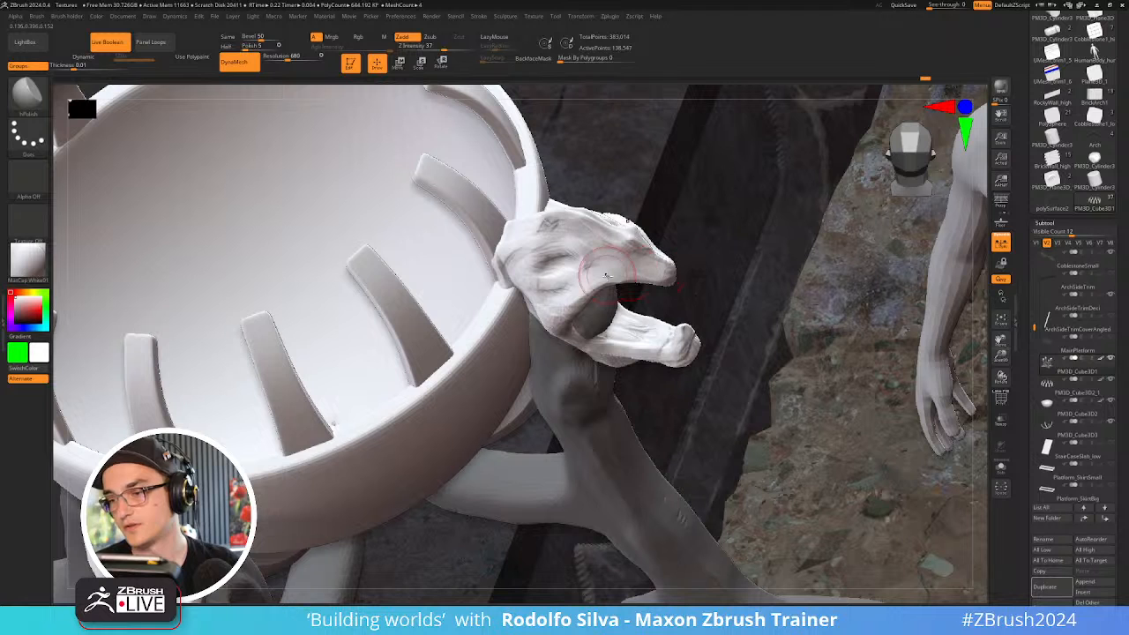
{"action": "key", "text": "b"}
{"action": "key", "text": "d"}
{"action": "key", "text": "s"}
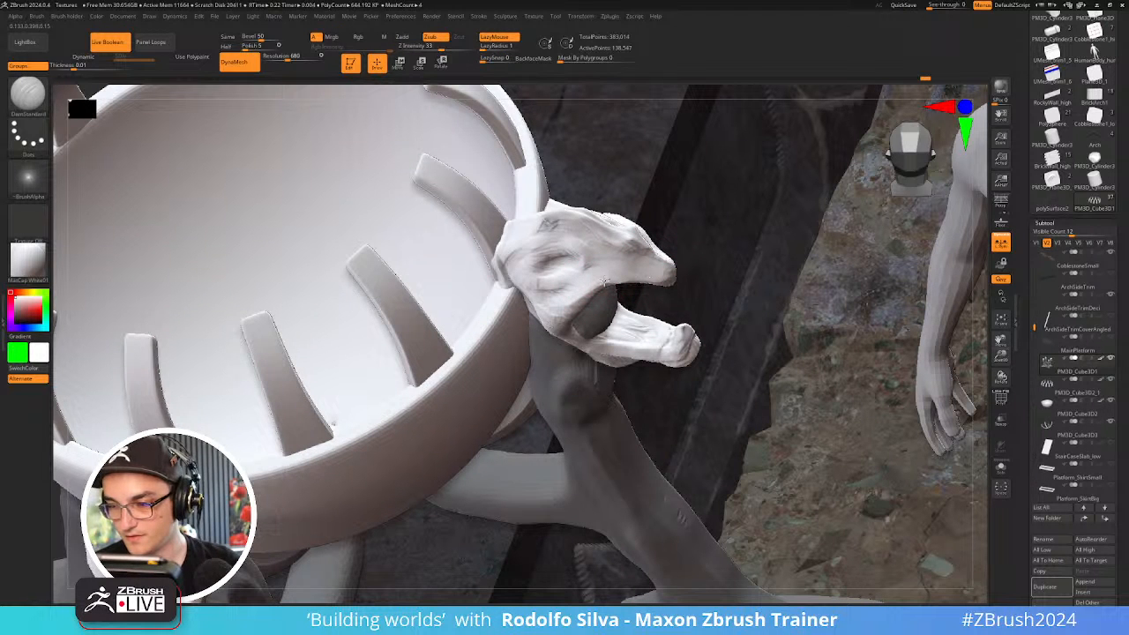
Refine the side and upper snout tip of the skull with DamStandard creases and light smoothing
{"action": "right_click_drag", "start_coordinate": [584, 424], "coordinate": [658, 268]}
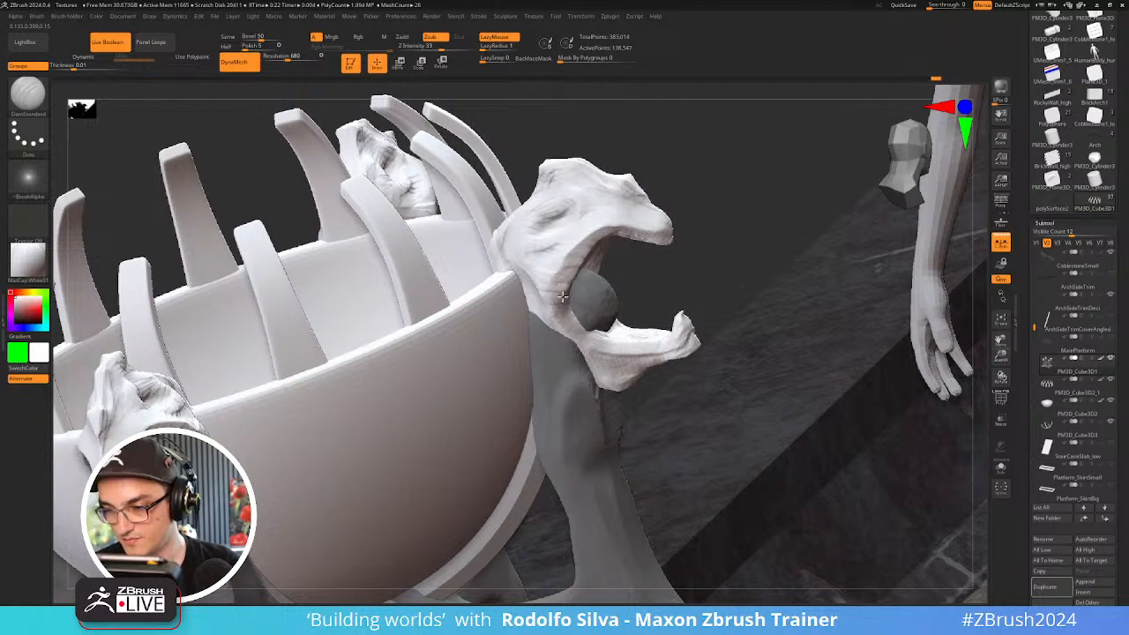
{"action": "mouse_move", "coordinate": [711, 424]}
{"action": "right_mouse_down"}
{"action": "mouse_move", "coordinate": [646, 336]}
{"action": "mouse_move", "coordinate": [641, 305]}
{"action": "right_mouse_up"}
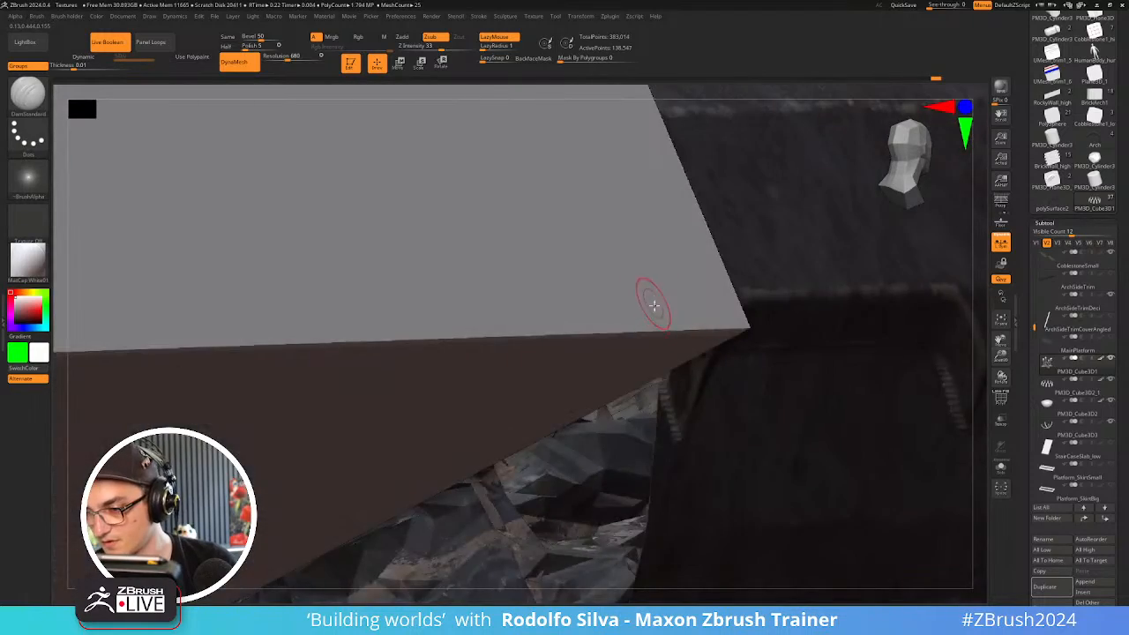
{"action": "key", "text": "space"}
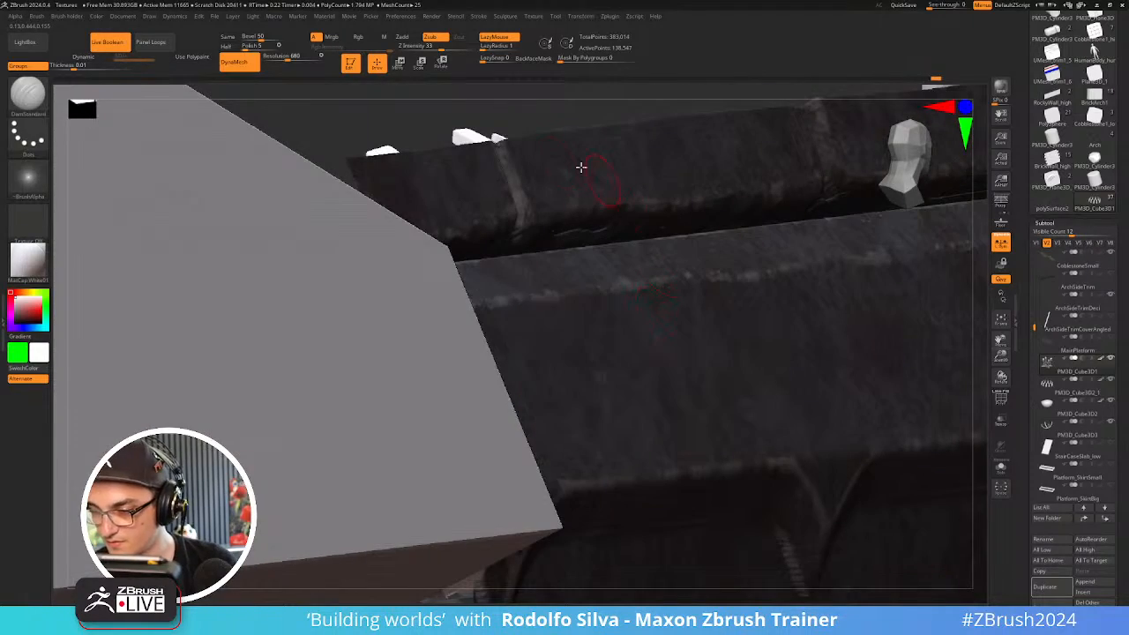
{"action": "mouse_move", "coordinate": [602, 224]}
{"action": "right_mouse_down", "text": "alt"}
{"action": "mouse_move", "coordinate": [723, 420]}
{"action": "mouse_move", "coordinate": [635, 300]}
{"action": "mouse_move", "coordinate": [619, 228]}
{"action": "right_mouse_up", "text": "alt"}
{"action": "right_click_drag", "start_coordinate": [672, 183], "coordinate": [622, 262], "text": "alt"}
{"action": "mouse_move", "coordinate": [611, 244]}
{"action": "left_mouse_down", "text": "shift"}
{"action": "mouse_move", "coordinate": [605, 251]}
{"action": "mouse_move", "coordinate": [629, 253]}
{"action": "left_mouse_up", "text": "shift"}
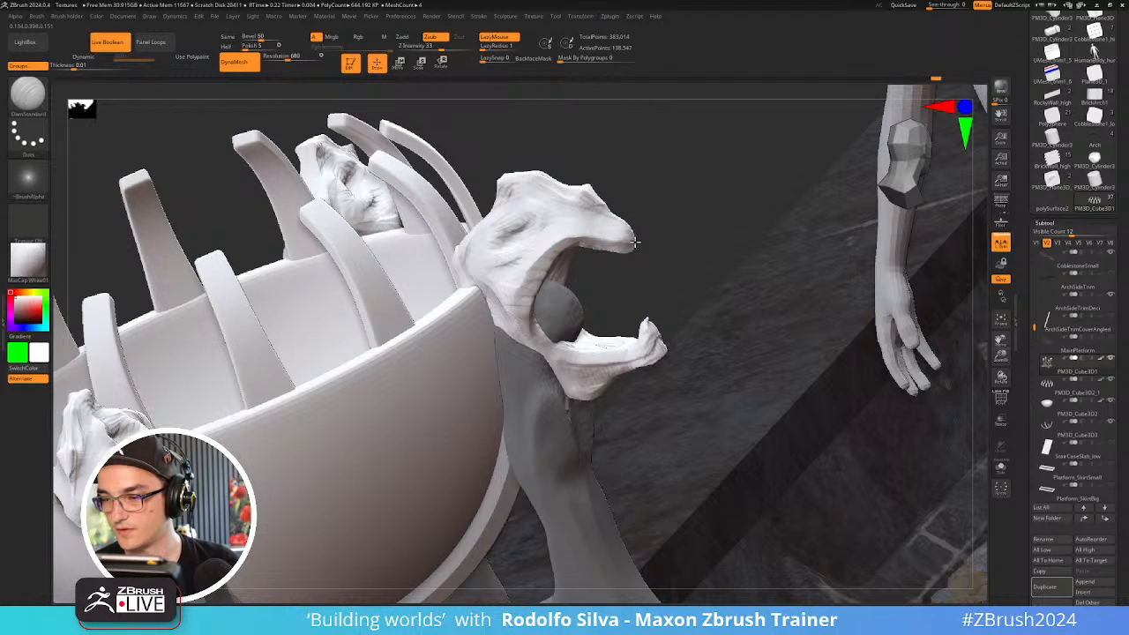
{"action": "right_click_drag", "start_coordinate": [658, 265], "coordinate": [620, 242]}
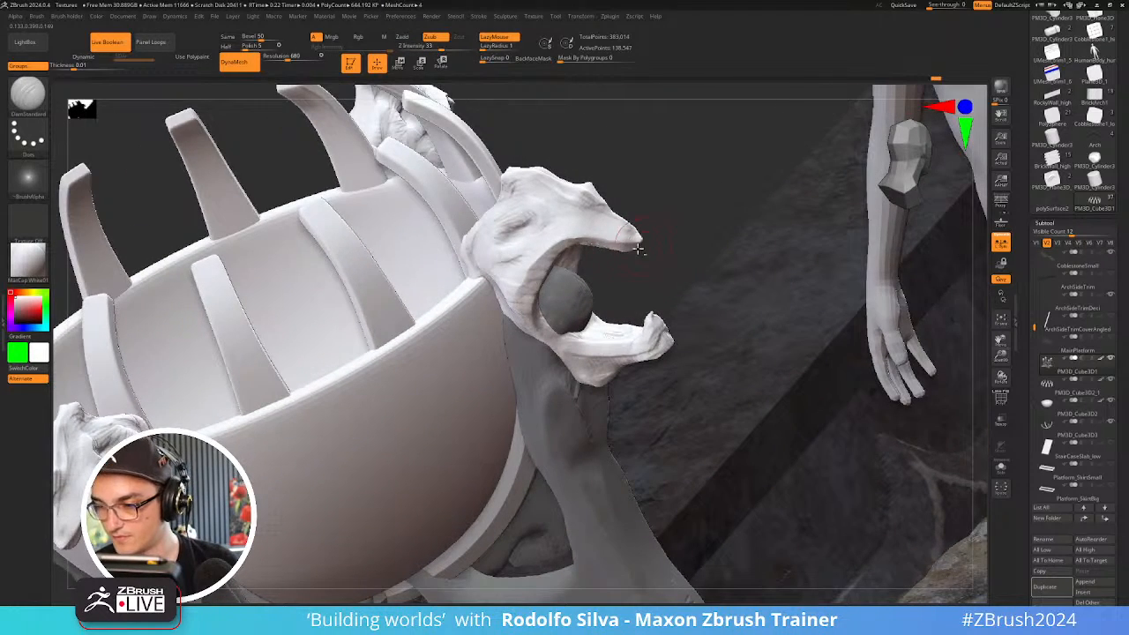
{"action": "mouse_move", "coordinate": [676, 291]}
{"action": "right_mouse_down"}
{"action": "mouse_move", "coordinate": [677, 269]}
{"action": "mouse_move", "coordinate": [675, 291]}
{"action": "right_mouse_up"}
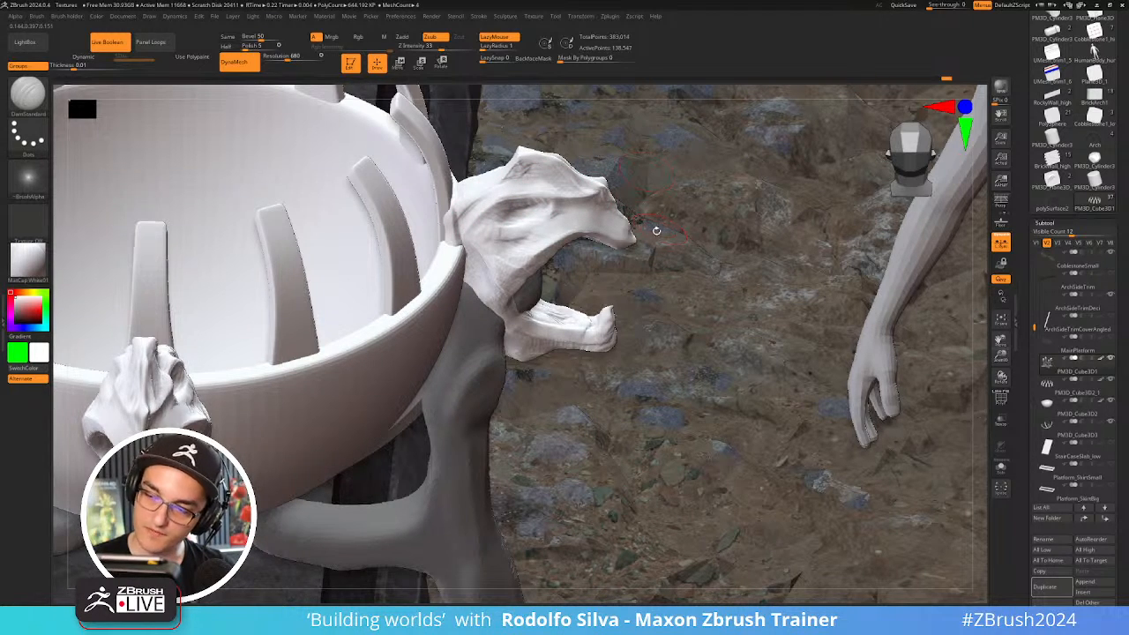
Carve creases along the back of the skull and around its eye socket, isolating the legs temporarily with Solo
{"action": "mouse_move", "coordinate": [657, 232]}
{"action": "left_mouse_down"}
{"action": "mouse_move", "coordinate": [638, 259]}
{"action": "mouse_move", "coordinate": [642, 247]}
{"action": "left_mouse_up"}
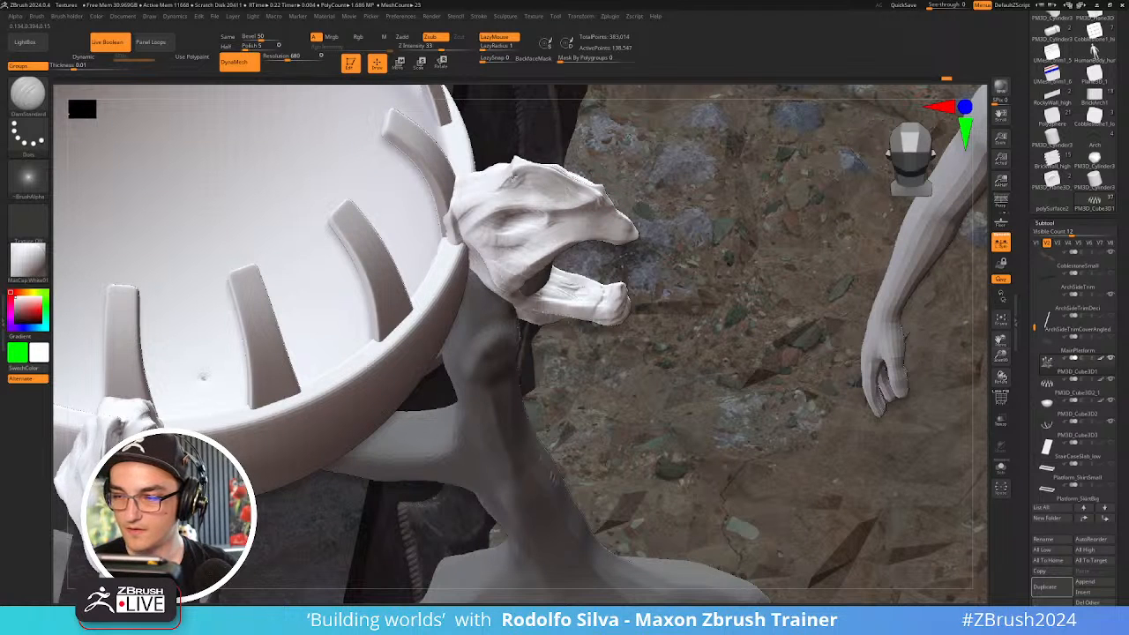
{"action": "left_click_drag", "start_coordinate": [481, 197], "coordinate": [460, 204]}
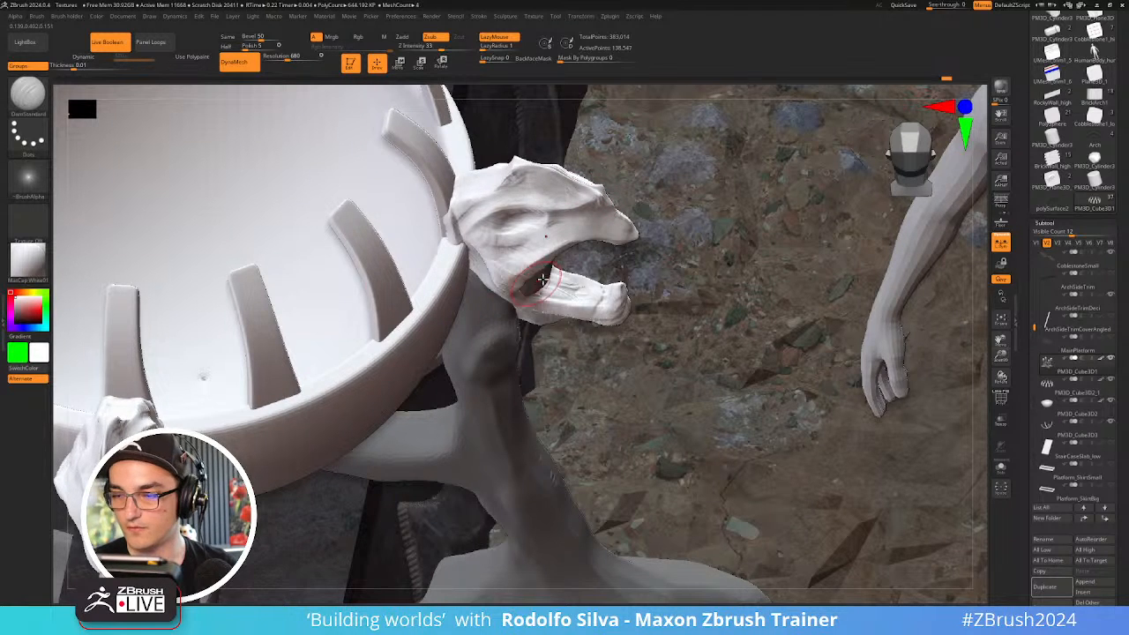
{"action": "mouse_move", "coordinate": [536, 277]}
{"action": "right_mouse_down"}
{"action": "mouse_move", "coordinate": [575, 286]}
{"action": "mouse_move", "coordinate": [557, 266]}
{"action": "right_mouse_up"}
{"action": "key", "text": "alt+s"}
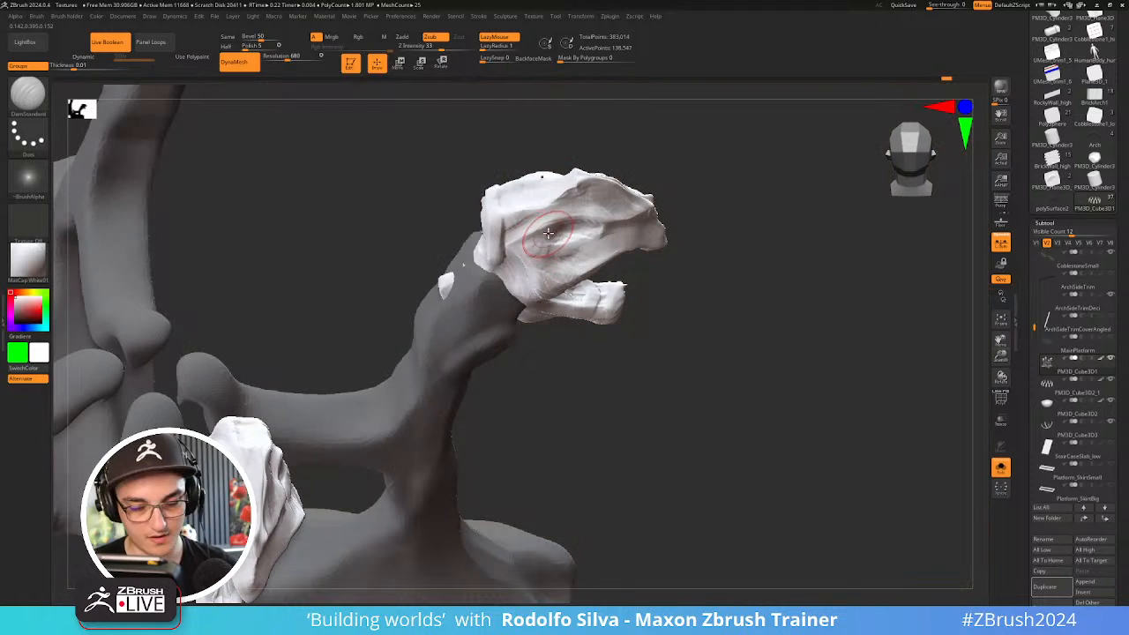
{"action": "mouse_move", "coordinate": [536, 221]}
{"action": "right_mouse_down"}
{"action": "mouse_move", "coordinate": [539, 241]}
{"action": "mouse_move", "coordinate": [533, 223]}
{"action": "right_mouse_up"}
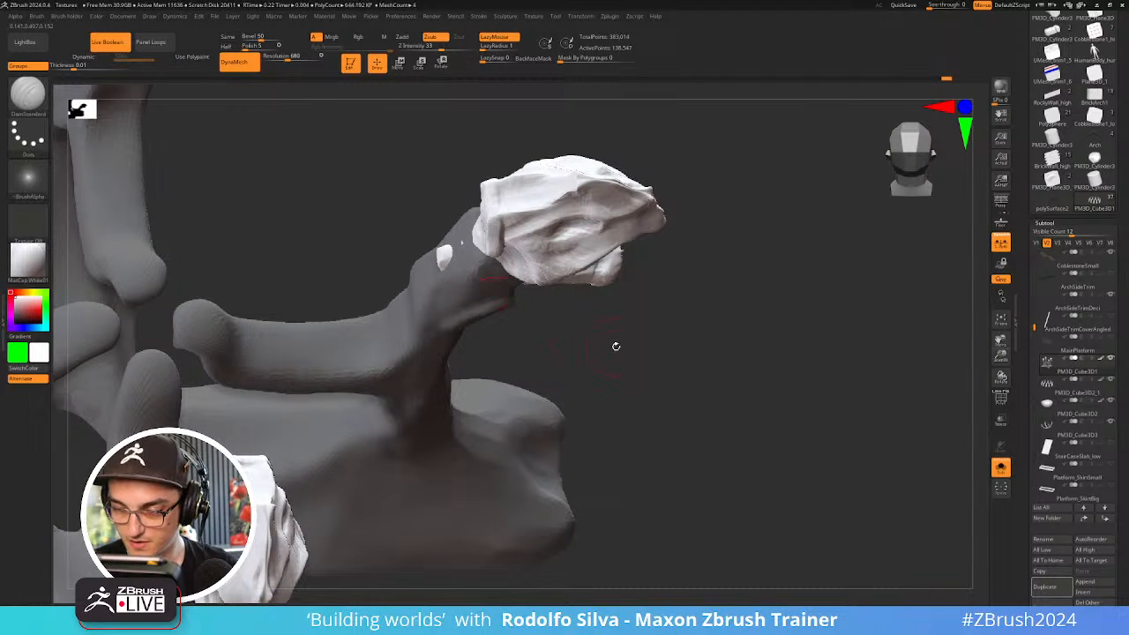
{"action": "key", "text": "alt+s"}
Isolate the legs with Solo again, smooth the rear of the skull's jaw, and bring the other subtools back
{"action": "right_click_drag", "start_coordinate": [611, 278], "coordinate": [572, 220]}
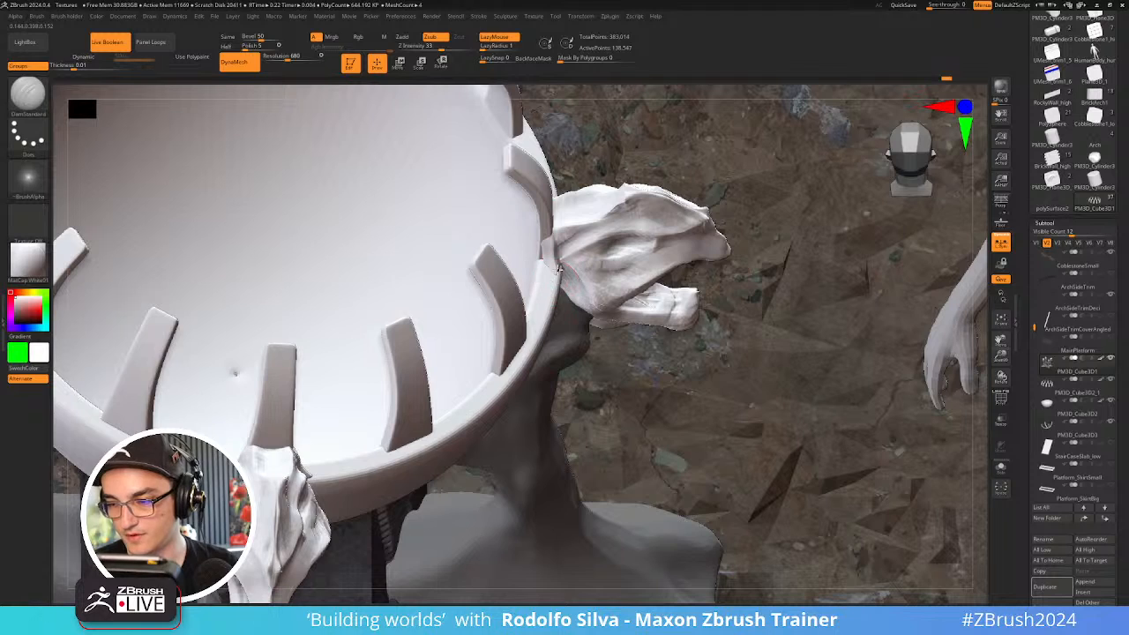
{"action": "right_click_drag", "start_coordinate": [662, 323], "coordinate": [646, 320]}
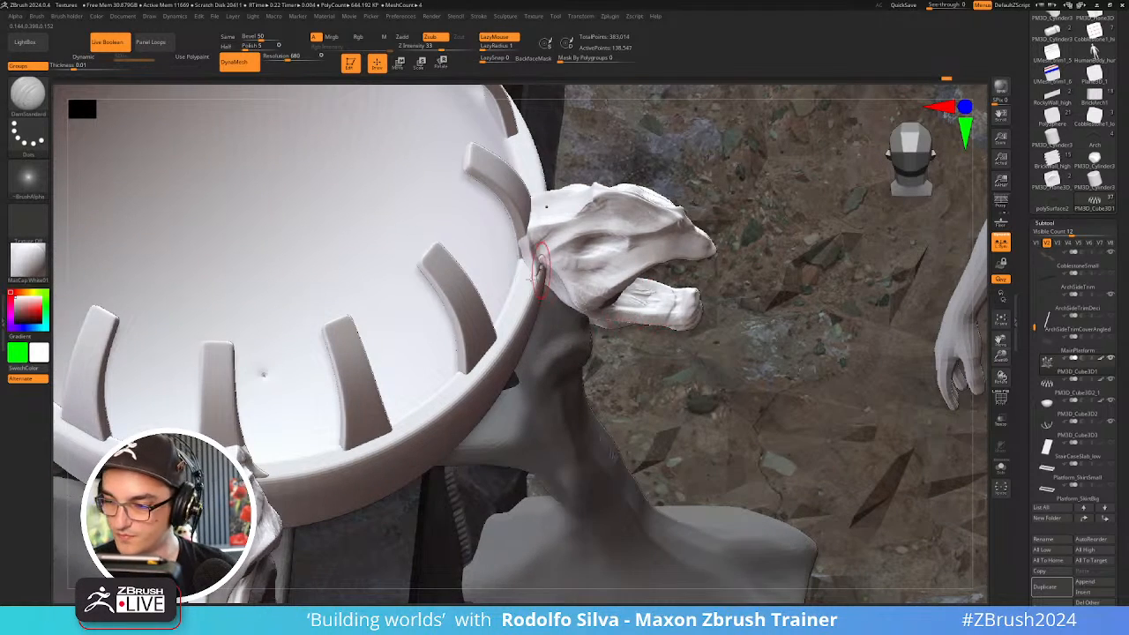
{"action": "mouse_move", "coordinate": [566, 272]}
{"action": "right_mouse_down"}
{"action": "mouse_move", "coordinate": [586, 267]}
{"action": "mouse_move", "coordinate": [551, 264]}
{"action": "right_mouse_up"}
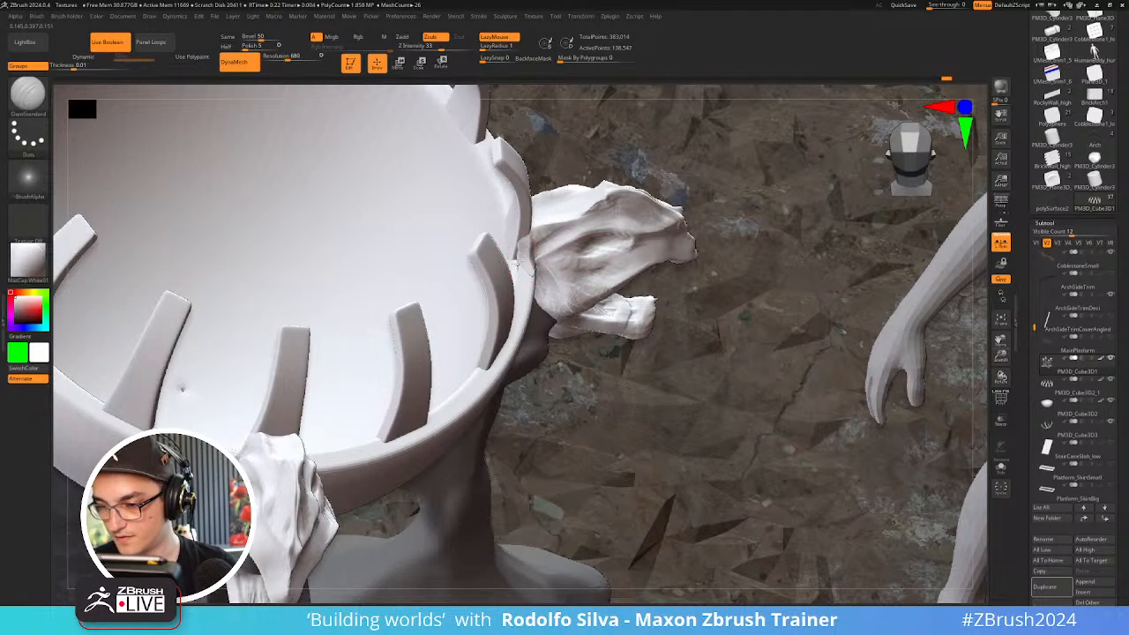
{"action": "key", "text": "alt+s"}
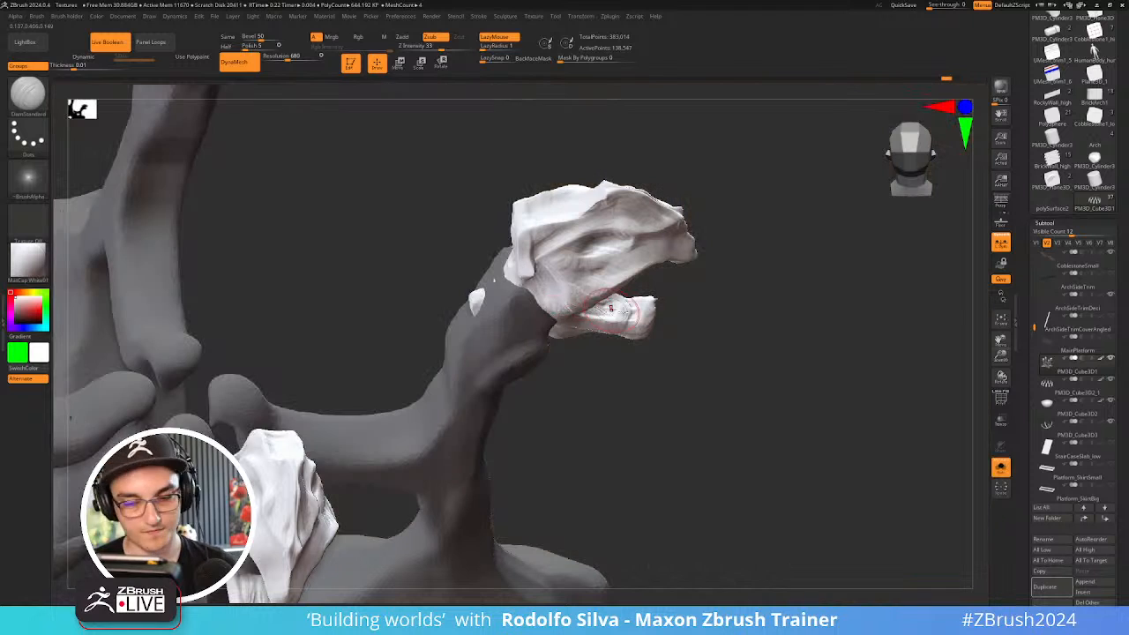
{"action": "key", "text": "shift"}
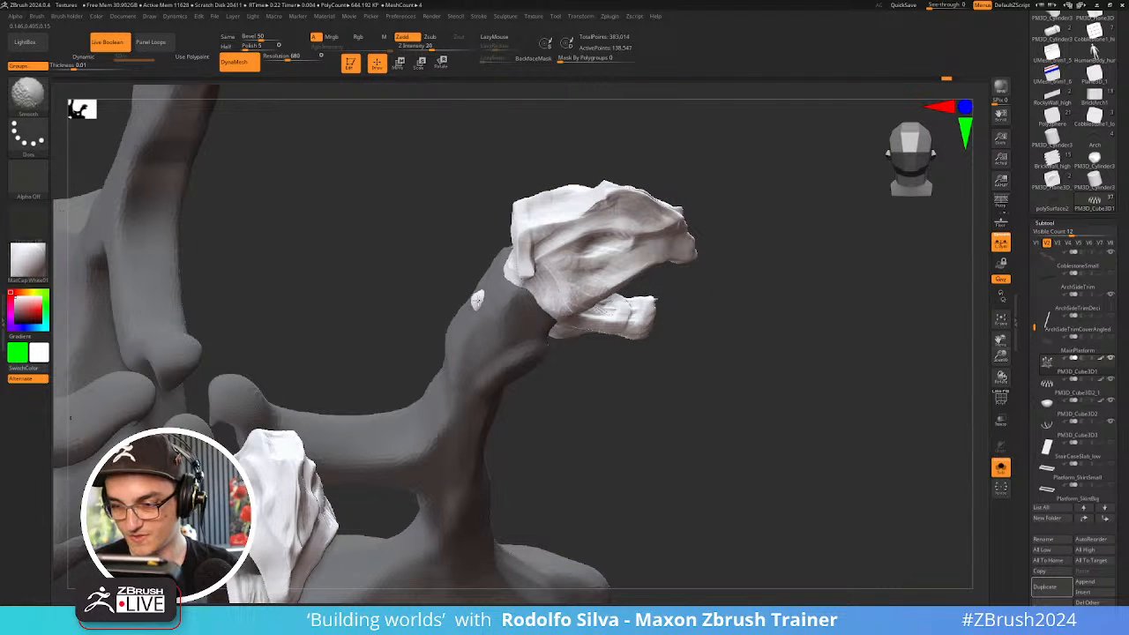
{"action": "mouse_move", "coordinate": [723, 353]}
{"action": "right_mouse_down"}
{"action": "mouse_move", "coordinate": [746, 368]}
{"action": "mouse_move", "coordinate": [744, 348]}
{"action": "mouse_move", "coordinate": [746, 365]}
{"action": "right_mouse_up"}
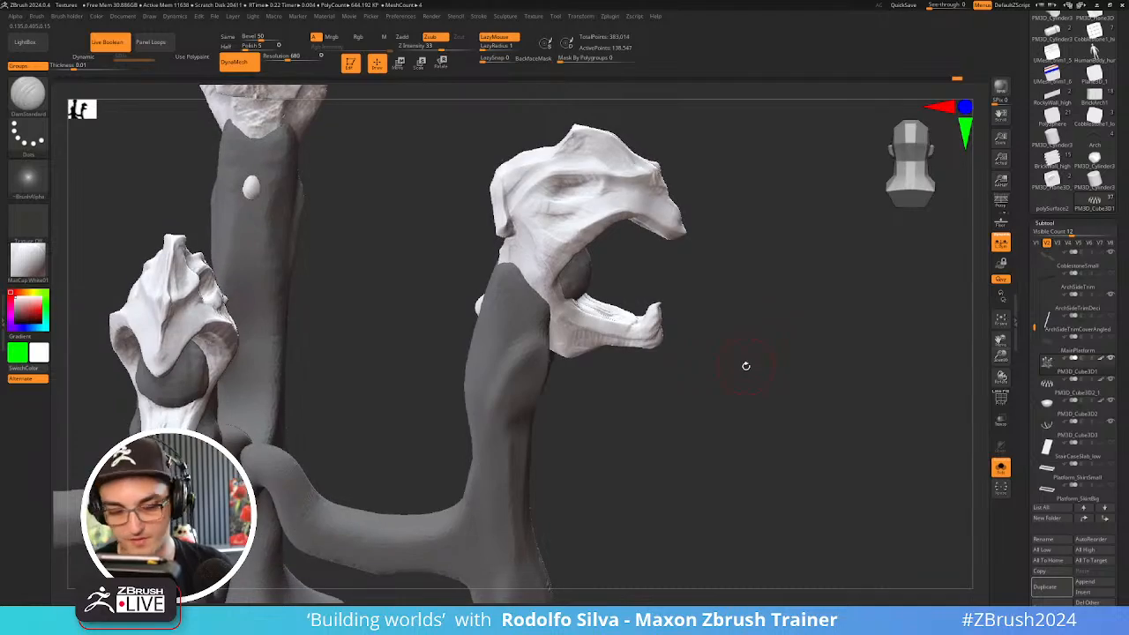
{"action": "key", "text": "alt+s"}
Check the skull's jaw where it meets the leg and clear the mask from the whole leg subtool
{"action": "mouse_move", "coordinate": [610, 318]}
{"action": "right_mouse_down"}
{"action": "mouse_move", "coordinate": [580, 236]}
{"action": "mouse_move", "coordinate": [599, 253]}
{"action": "right_mouse_up"}
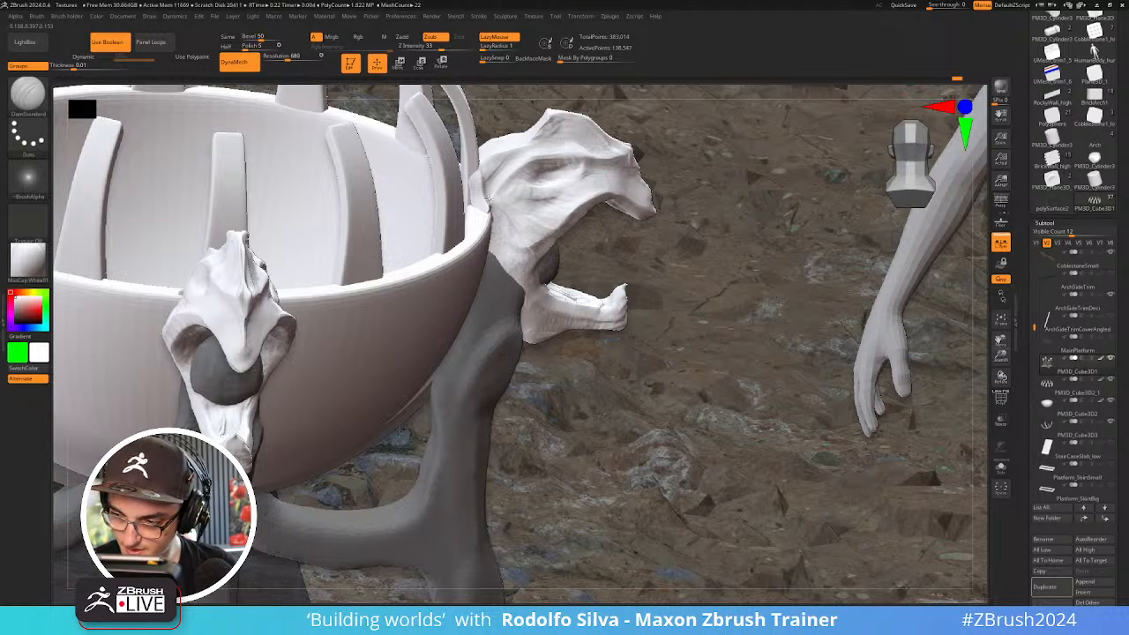
{"action": "right_click_drag", "start_coordinate": [572, 316], "coordinate": [542, 285]}
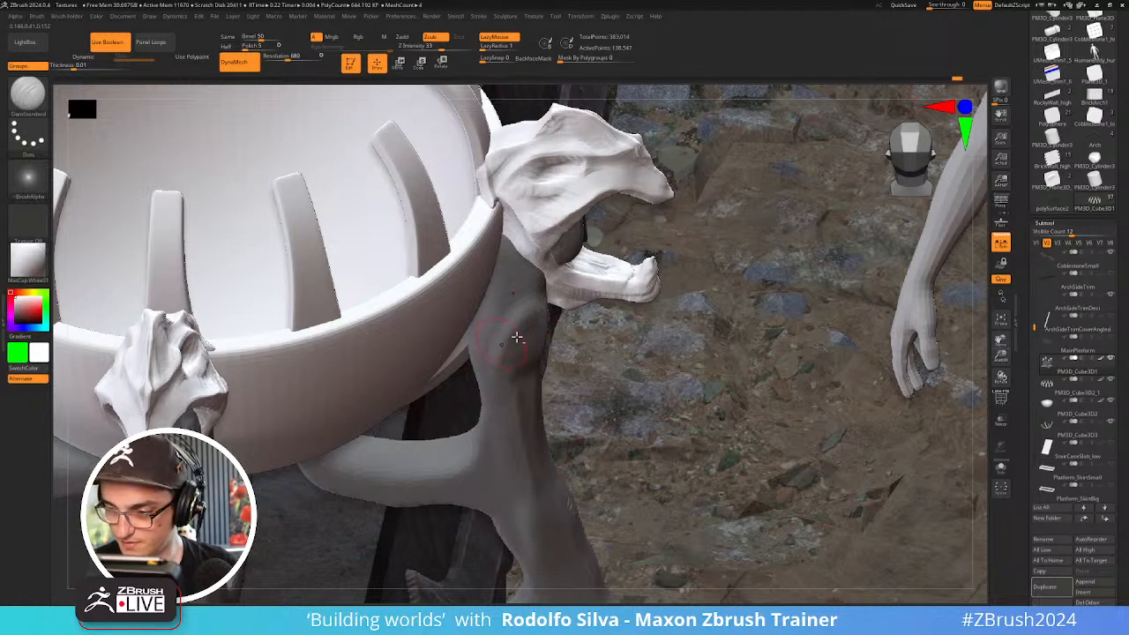
{"action": "mouse_move", "coordinate": [595, 267]}
{"action": "right_mouse_down"}
{"action": "mouse_move", "coordinate": [609, 220]}
{"action": "mouse_move", "coordinate": [597, 205]}
{"action": "mouse_move", "coordinate": [604, 225]}
{"action": "right_mouse_up"}
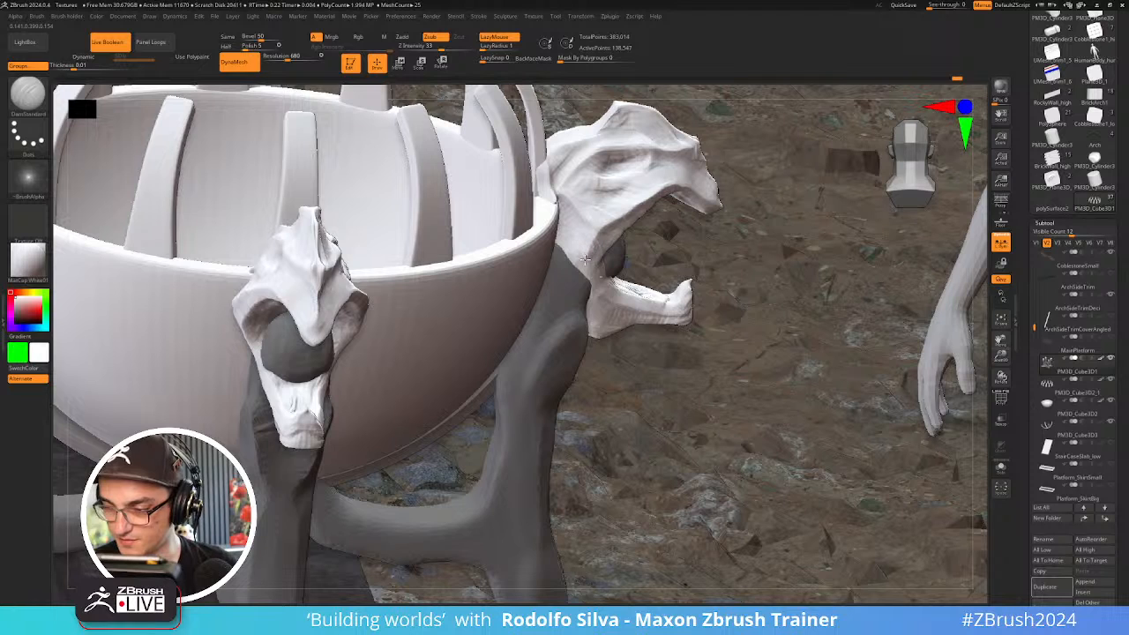
{"action": "right_click_drag", "start_coordinate": [688, 331], "coordinate": [666, 311]}
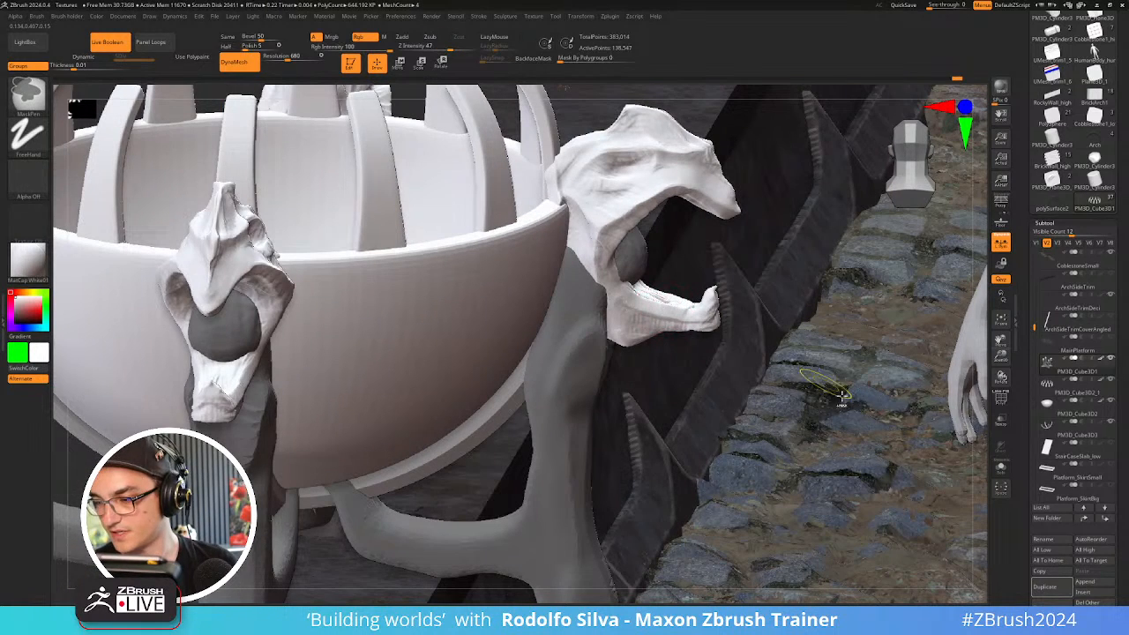
{"action": "left_click_drag", "start_coordinate": [983, 433], "coordinate": [960, 418], "text": "ctrl"}
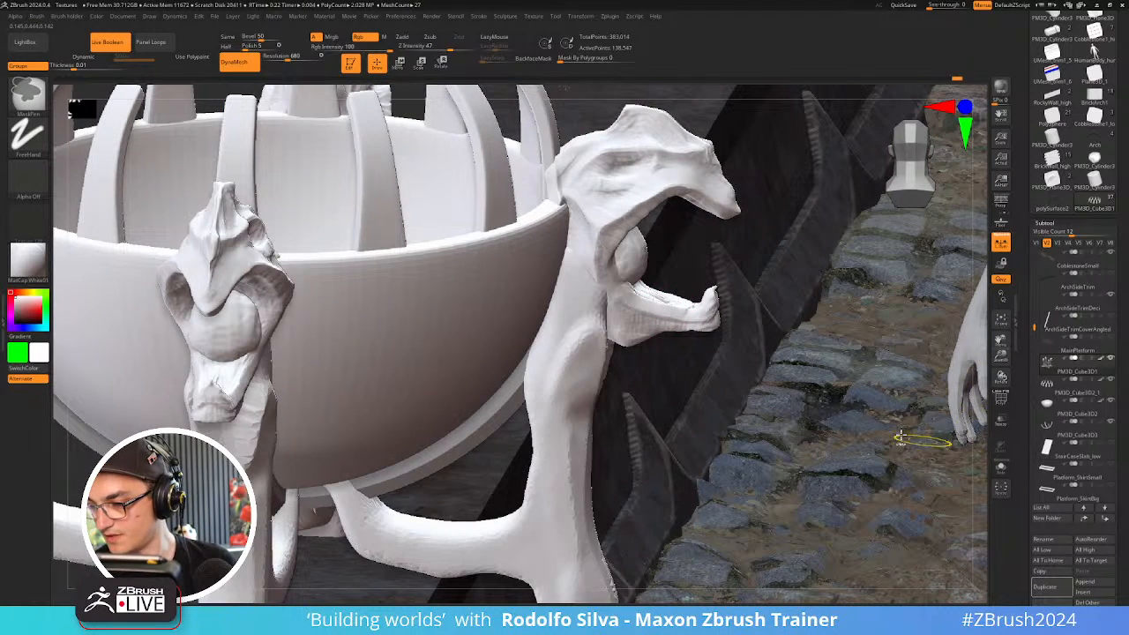
Carve into the ball inside the skull's open mouth with the ClayBuildup brush to hollow it out
{"action": "right_click_drag", "start_coordinate": [640, 257], "coordinate": [565, 255]}
{"action": "key", "text": "b"}
{"action": "key", "text": "c"}
{"action": "key", "text": "b"}
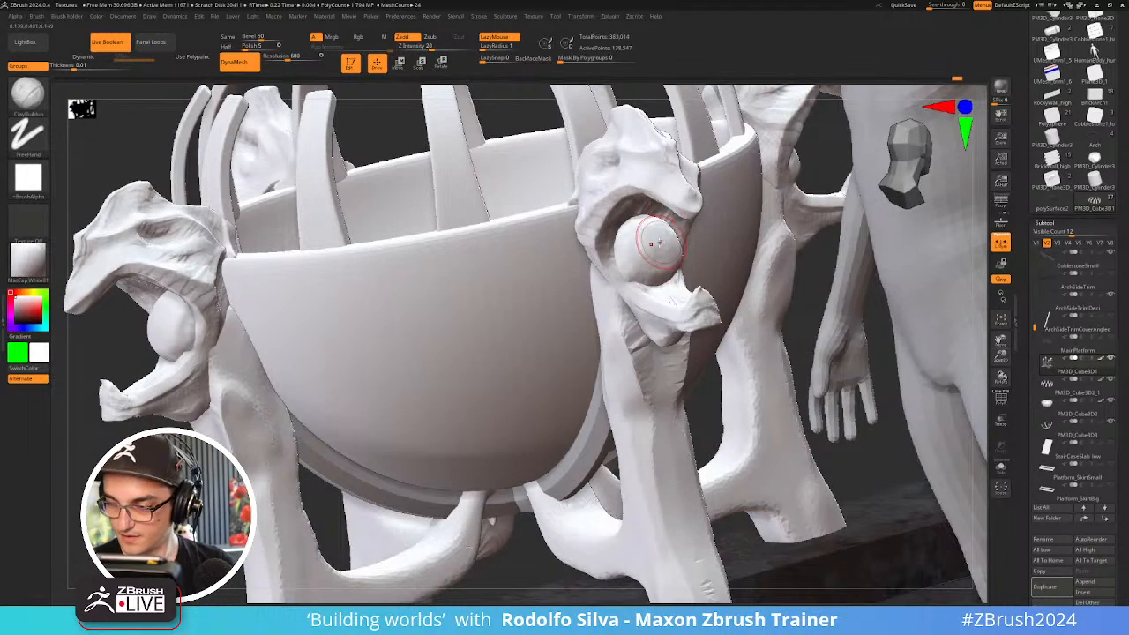
{"action": "mouse_move", "coordinate": [656, 240]}
{"action": "left_mouse_down", "text": "alt"}
{"action": "mouse_move", "coordinate": [650, 251]}
{"action": "mouse_move", "coordinate": [626, 240]}
{"action": "left_mouse_up", "text": "alt"}
{"action": "left_click_drag", "start_coordinate": [711, 333], "coordinate": [545, 391], "text": "ctrl"}
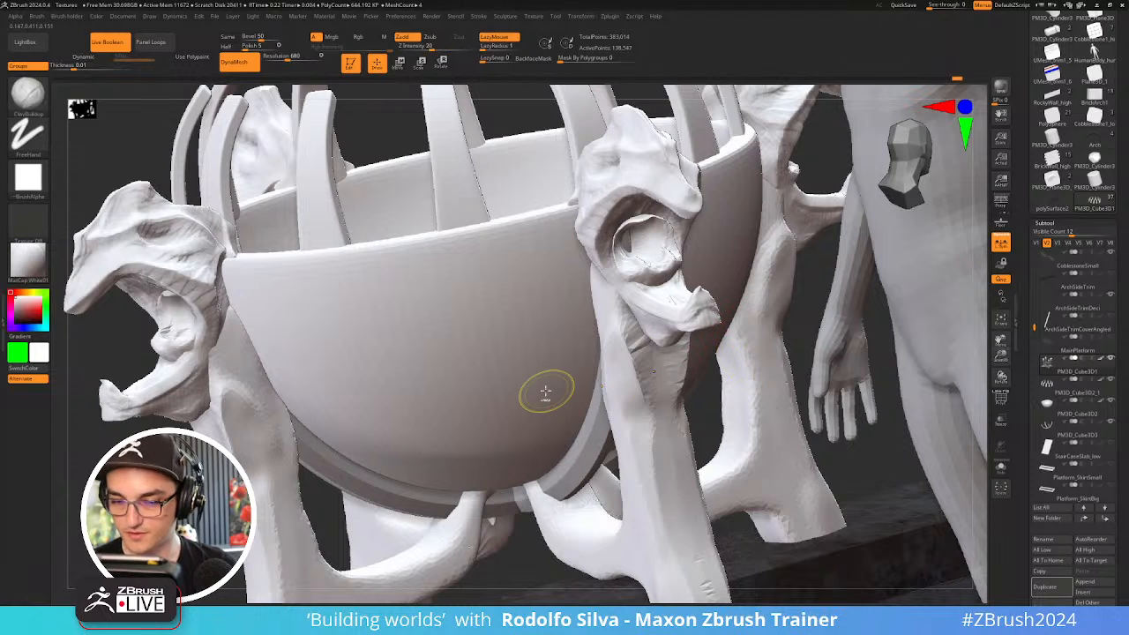
{"action": "left_click_drag", "start_coordinate": [649, 240], "coordinate": [641, 224], "text": "shift"}
{"action": "key", "text": "ctrl+z"}
{"action": "key", "text": "ctrl+z"}
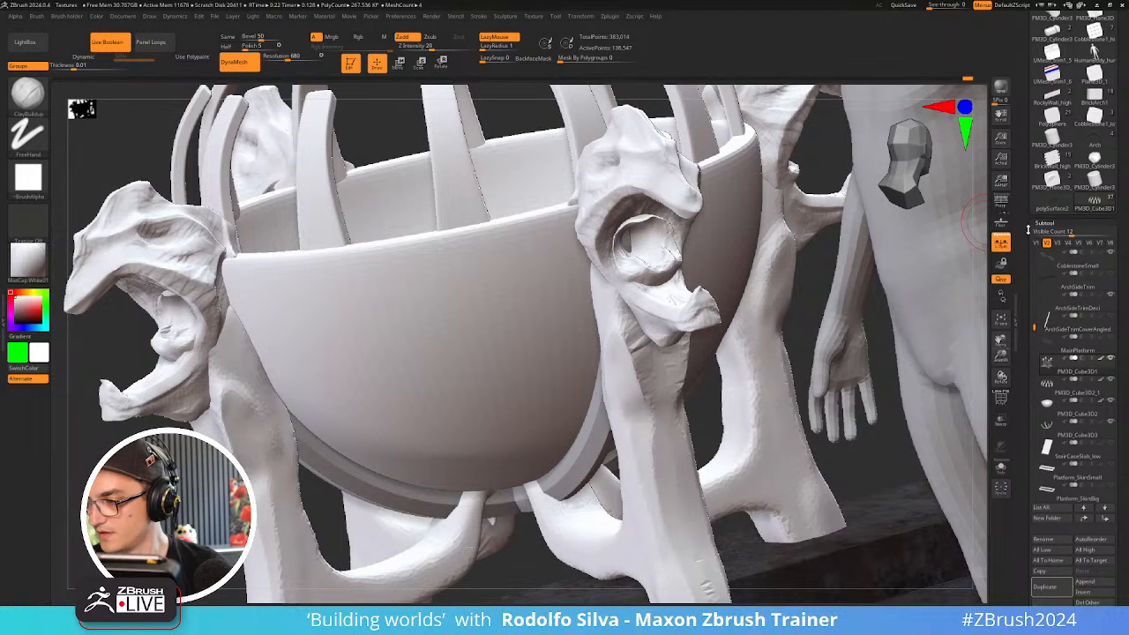
Collapse the Crease and Dynamic Subdiv sections, expand the DynaMesh settings, and remesh the skull leg at resolution 680
{"action": "left_click", "coordinate": [1055, 224], "text": "shift"}
{"action": "key", "text": "shift+d"}
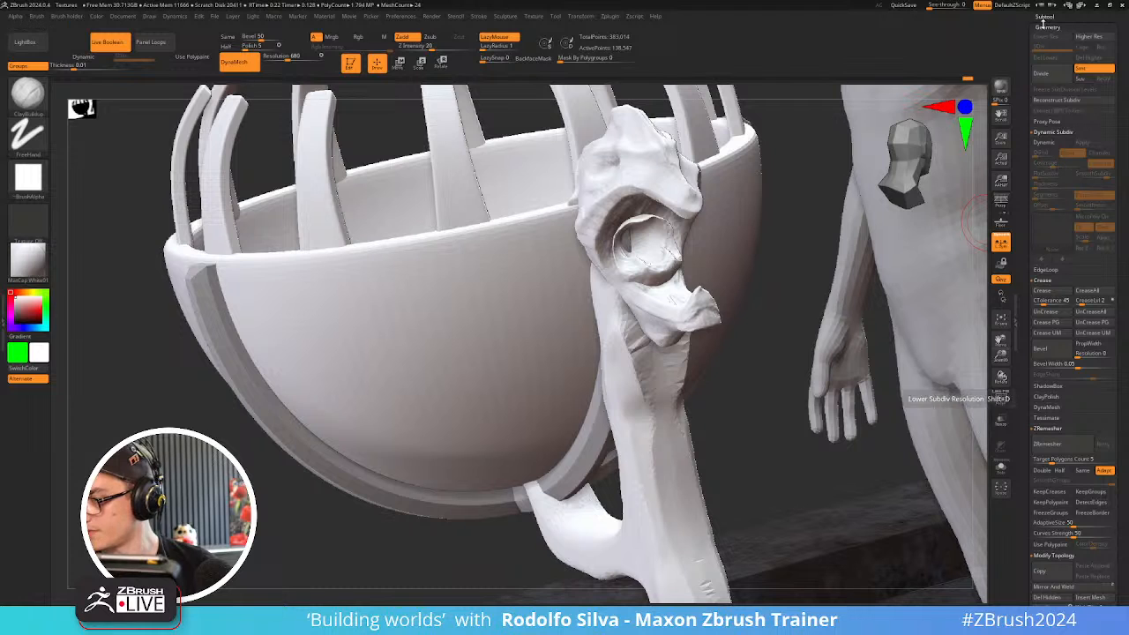
{"action": "left_click_drag", "start_coordinate": [1070, 225], "coordinate": [1072, 268]}
{"action": "left_click", "coordinate": [1059, 322], "text": "shift"}
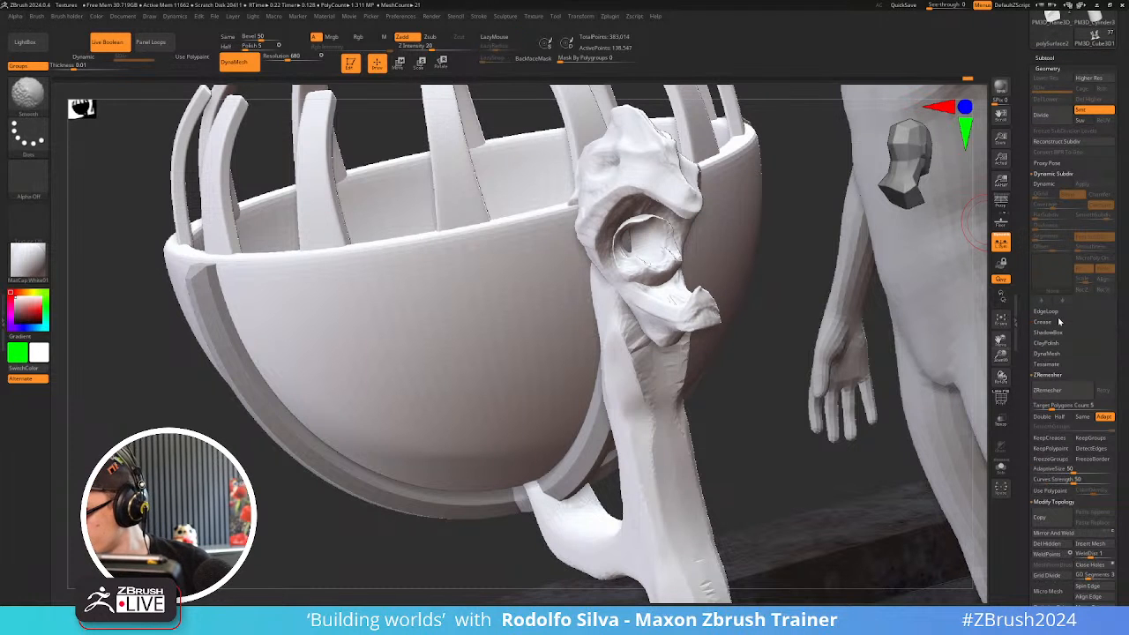
{"action": "left_click", "coordinate": [1055, 173], "text": "shift"}
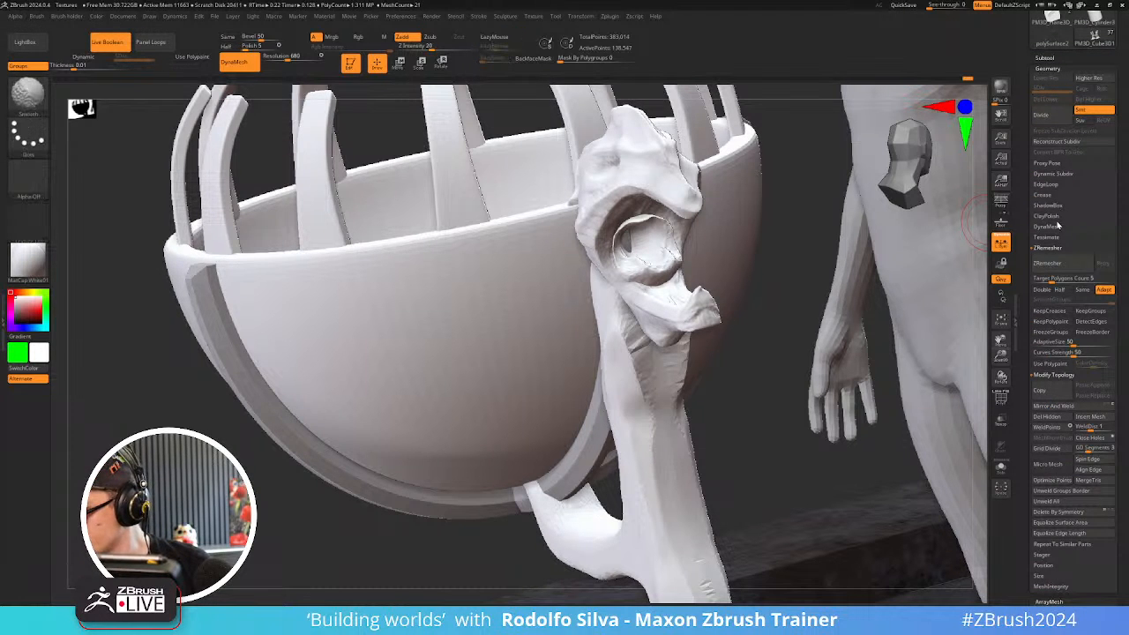
{"action": "left_click", "coordinate": [1056, 226], "text": "shift"}
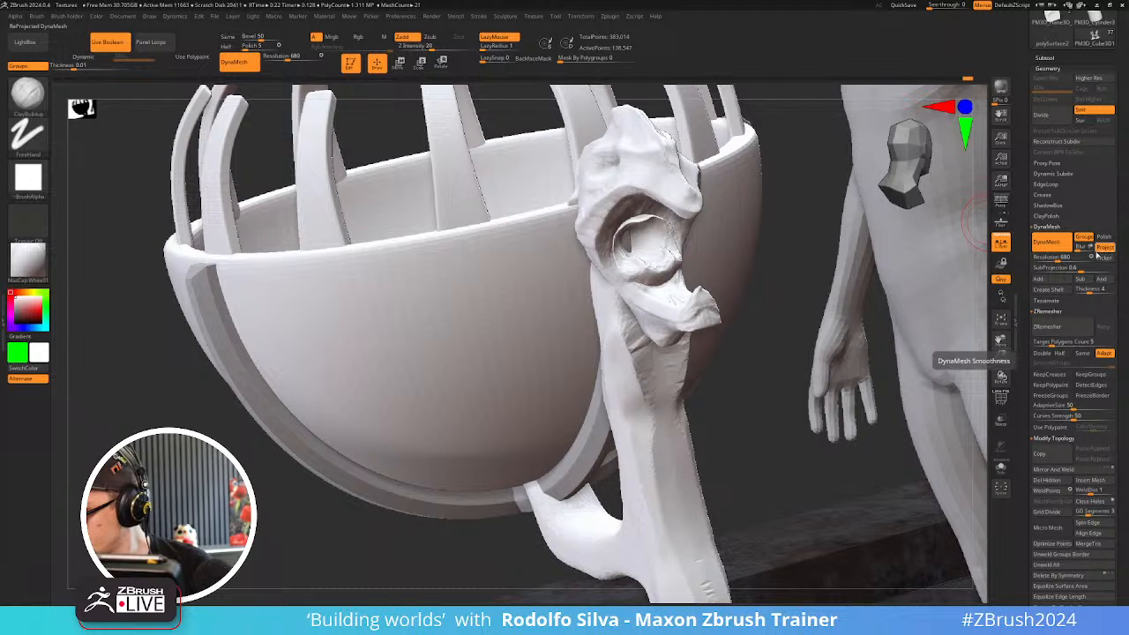
{"action": "left_click_drag", "start_coordinate": [763, 383], "coordinate": [753, 407], "text": "ctrl"}
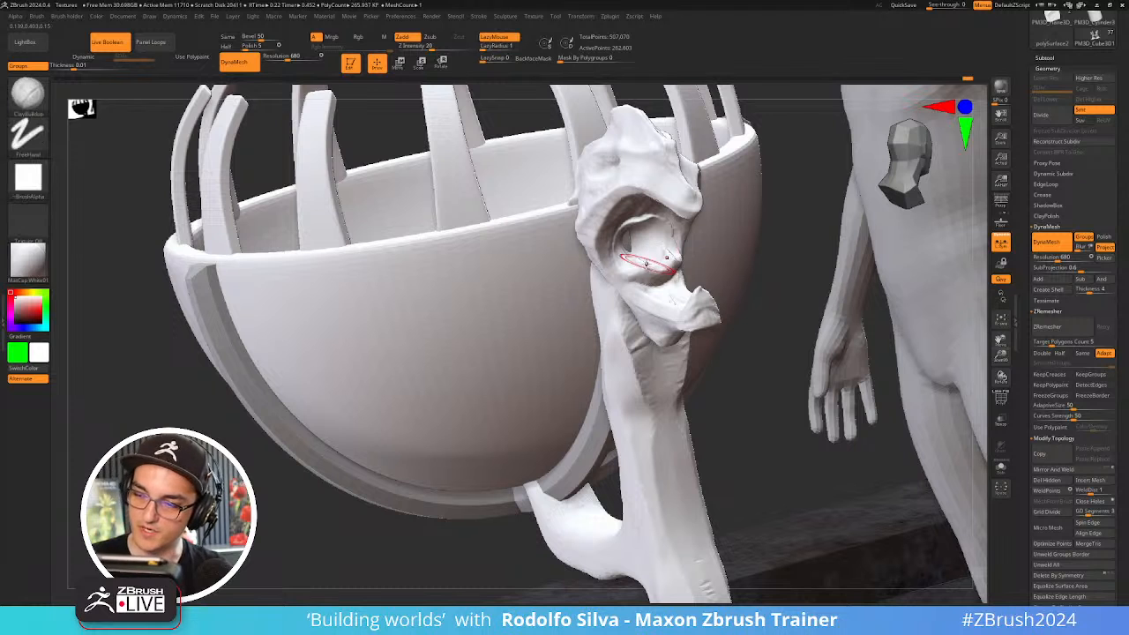
Sculpt the hollow inside the skull's mouth with ClayBuildup strokes along its lower edge and inner wall
{"action": "mouse_move", "coordinate": [671, 263]}
{"action": "left_mouse_down"}
{"action": "mouse_move", "coordinate": [644, 271]}
{"action": "mouse_move", "coordinate": [624, 235]}
{"action": "mouse_move", "coordinate": [657, 240]}
{"action": "mouse_move", "coordinate": [631, 247]}
{"action": "mouse_move", "coordinate": [640, 229]}
{"action": "mouse_move", "coordinate": [628, 227]}
{"action": "mouse_move", "coordinate": [637, 258]}
{"action": "left_mouse_up"}
{"action": "mouse_move", "coordinate": [638, 261]}
{"action": "right_mouse_down"}
{"action": "mouse_move", "coordinate": [679, 219]}
{"action": "mouse_move", "coordinate": [660, 231]}
{"action": "right_mouse_up"}
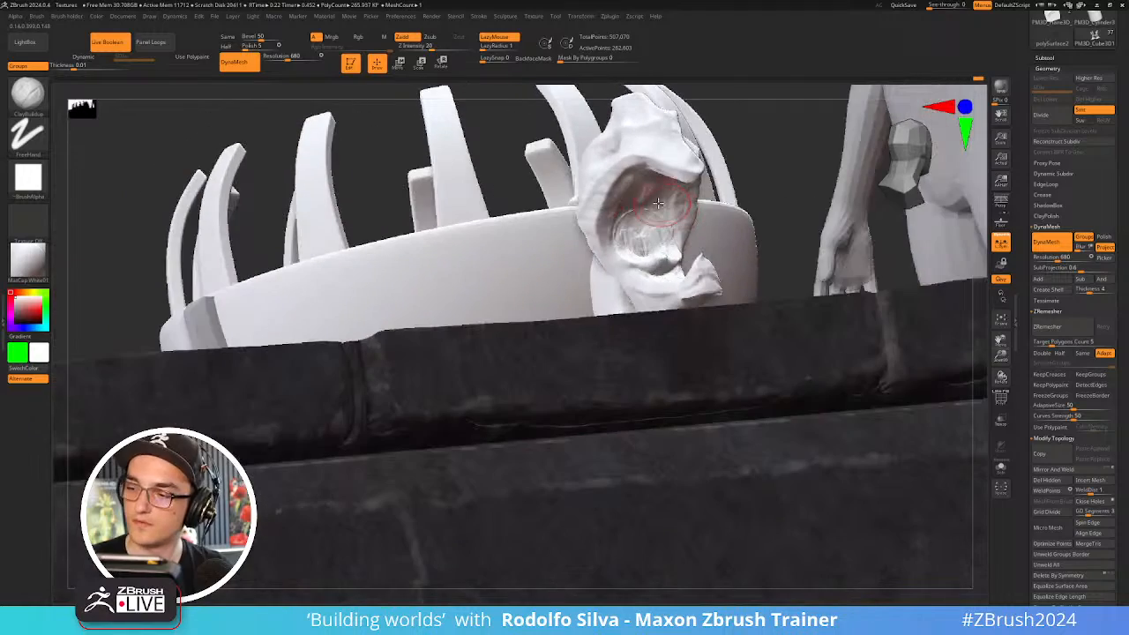
{"action": "mouse_move", "coordinate": [660, 220]}
{"action": "left_mouse_down"}
{"action": "mouse_move", "coordinate": [646, 196]}
{"action": "mouse_move", "coordinate": [630, 227]}
{"action": "left_mouse_up"}
{"action": "right_click_drag", "start_coordinate": [630, 228], "coordinate": [665, 249]}
Isolate the leg with Solo and reshape the back and crest of the skull with the Move brush
{"action": "key", "text": "b"}
{"action": "key", "text": "m"}
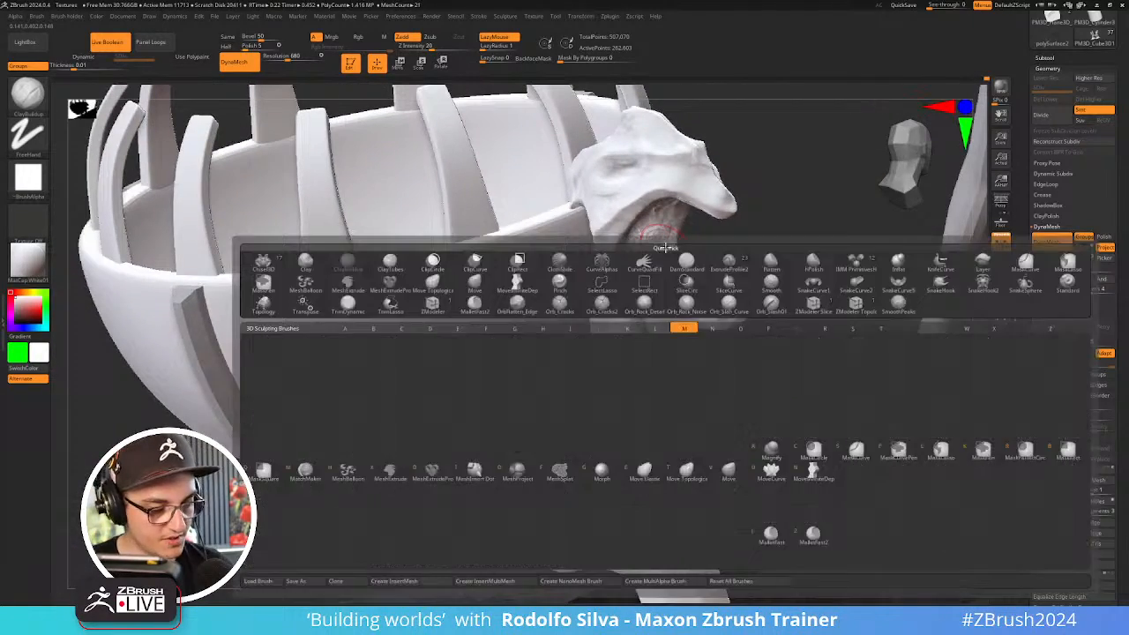
{"action": "key", "text": "v"}
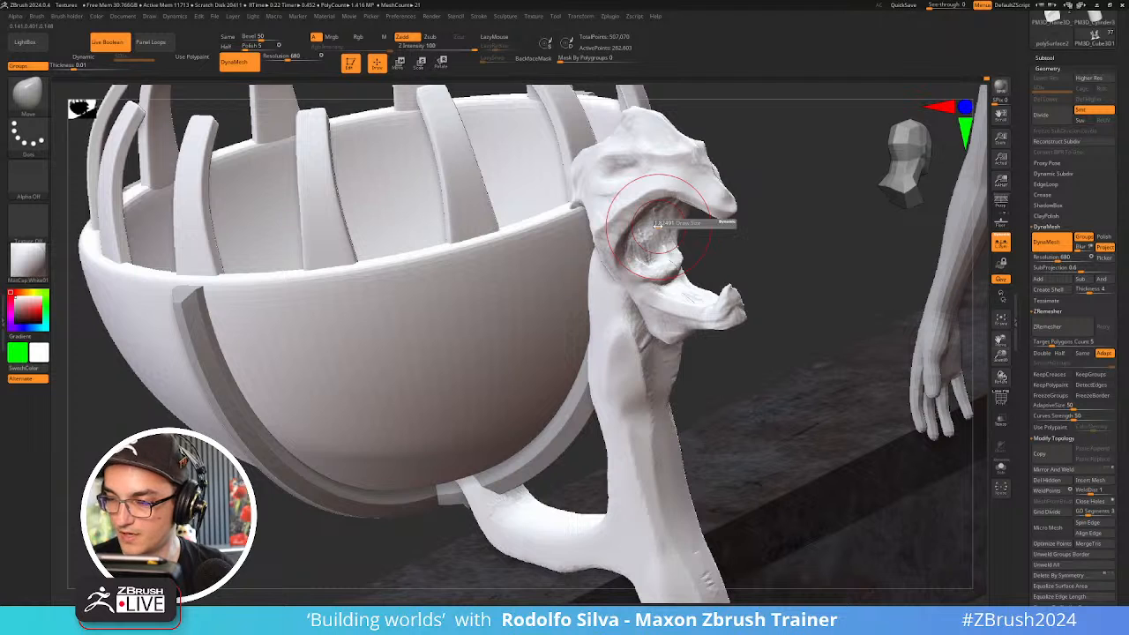
{"action": "mouse_move", "coordinate": [657, 226]}
{"action": "right_mouse_down"}
{"action": "mouse_move", "coordinate": [634, 220]}
{"action": "mouse_move", "coordinate": [653, 226]}
{"action": "right_mouse_up"}
{"action": "key", "text": "alt+s"}
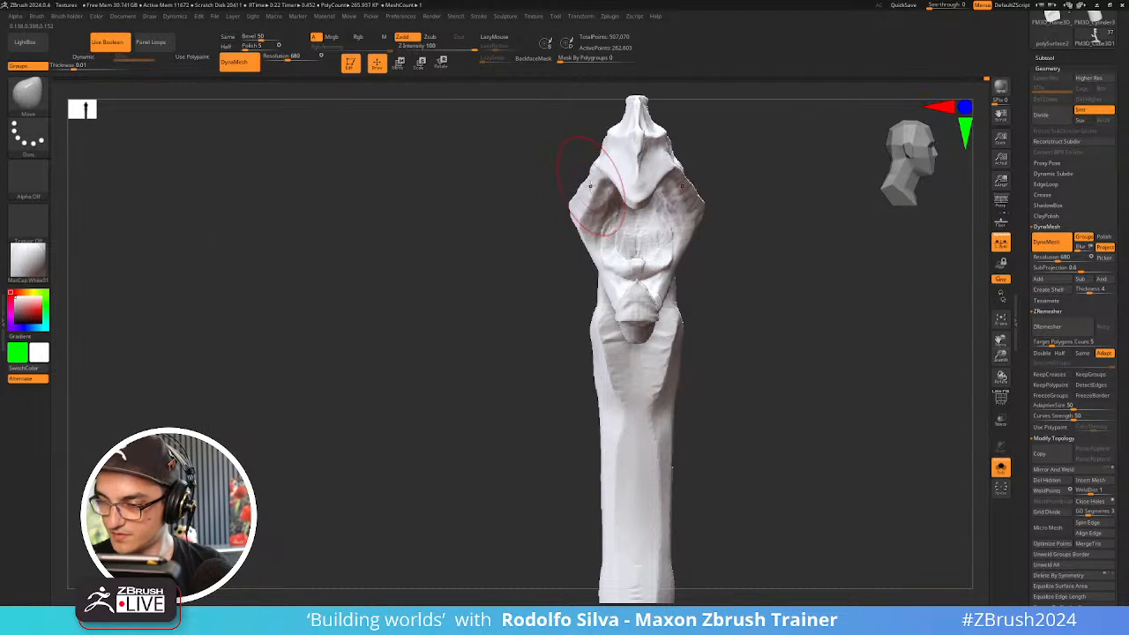
{"action": "right_click_drag", "start_coordinate": [550, 287], "coordinate": [569, 253]}
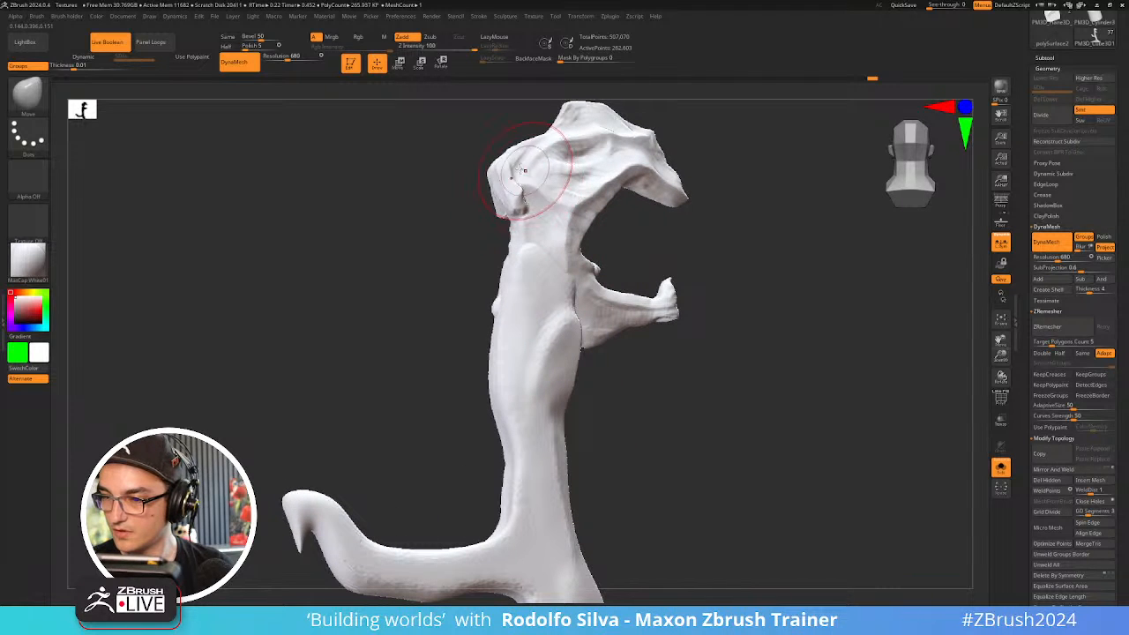
{"action": "mouse_move", "coordinate": [528, 168]}
{"action": "left_mouse_down"}
{"action": "mouse_move", "coordinate": [508, 143]}
{"action": "mouse_move", "coordinate": [584, 117]}
{"action": "left_mouse_up"}
{"action": "right_click_drag", "start_coordinate": [719, 170], "coordinate": [656, 232]}
{"action": "key", "text": "ctrl+z"}
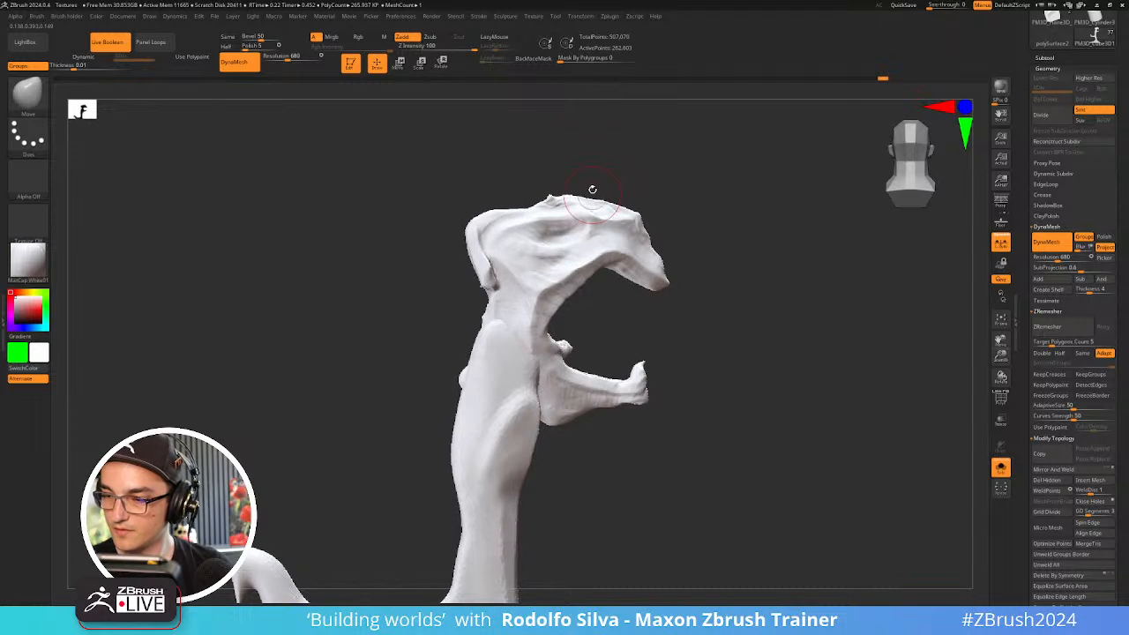
Adjust the skull's brow, hooked upper snout and lower jaw tip with the Move brush
{"action": "right_click_drag", "start_coordinate": [694, 230], "coordinate": [594, 224]}
{"action": "left_click_drag", "start_coordinate": [594, 224], "coordinate": [596, 217]}
{"action": "left_click_drag", "start_coordinate": [595, 217], "coordinate": [584, 213]}
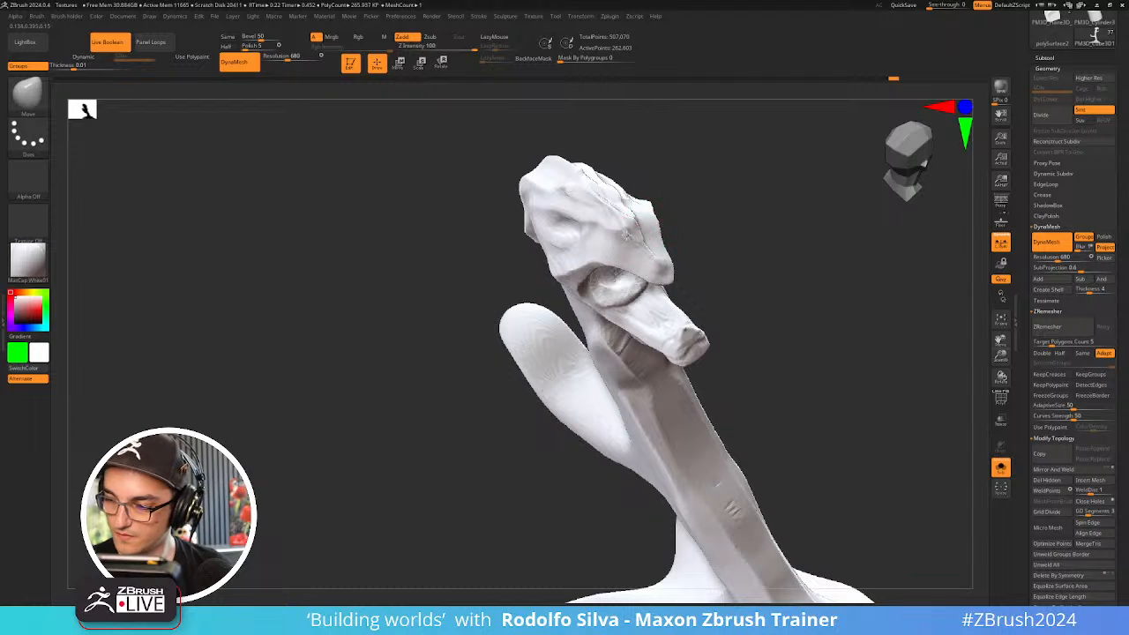
{"action": "right_click_drag", "start_coordinate": [694, 244], "coordinate": [698, 235]}
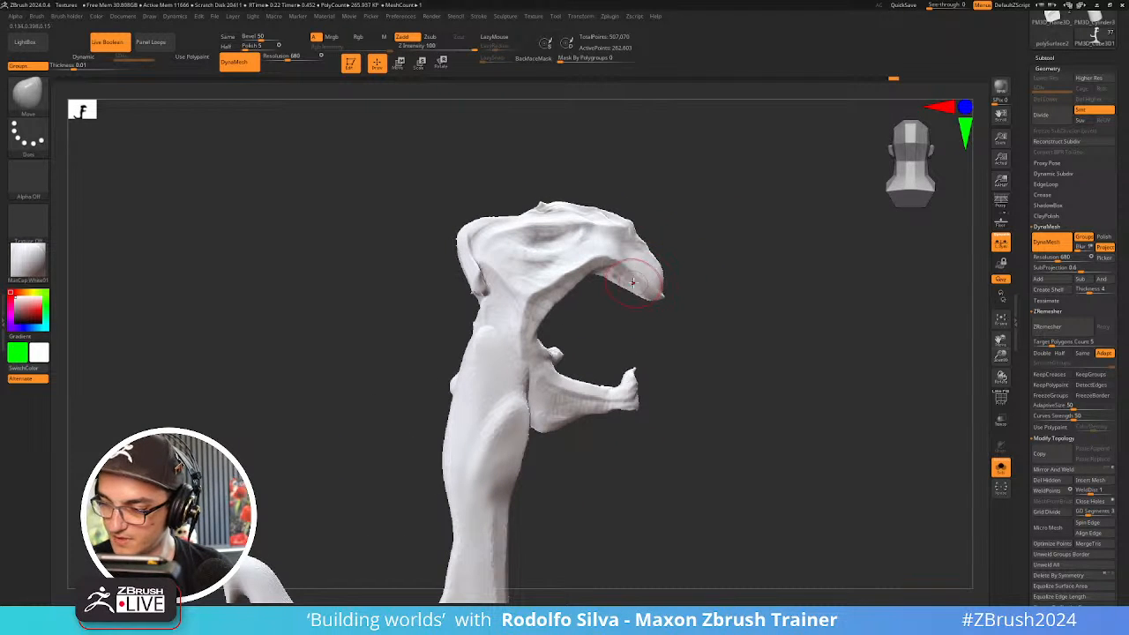
{"action": "left_click_drag", "start_coordinate": [634, 284], "coordinate": [611, 272]}
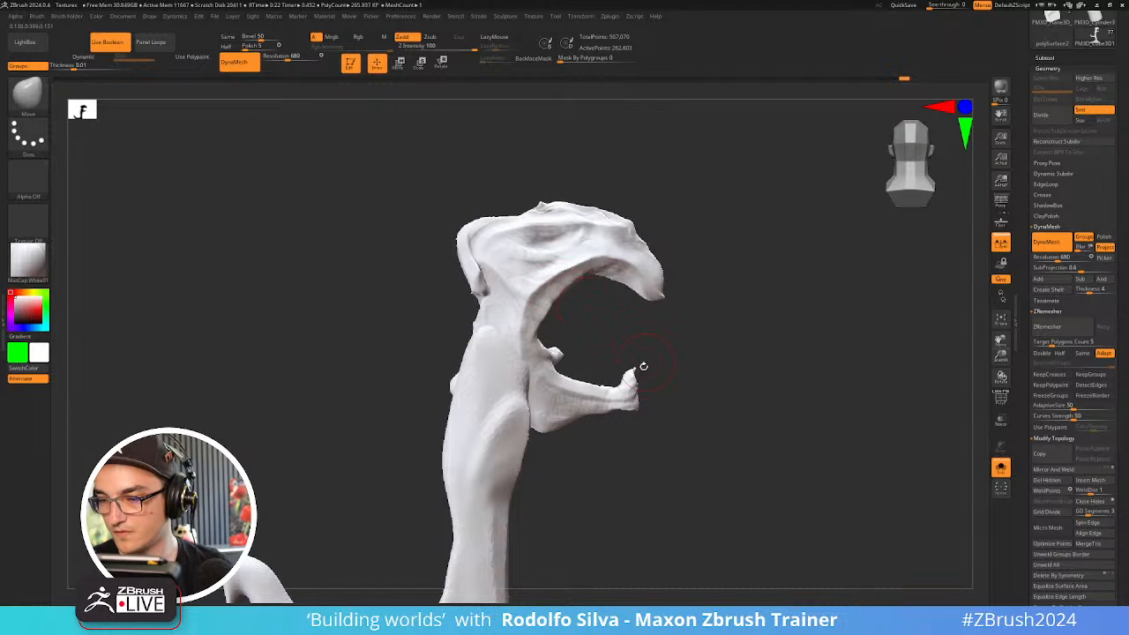
{"action": "key", "text": "s"}
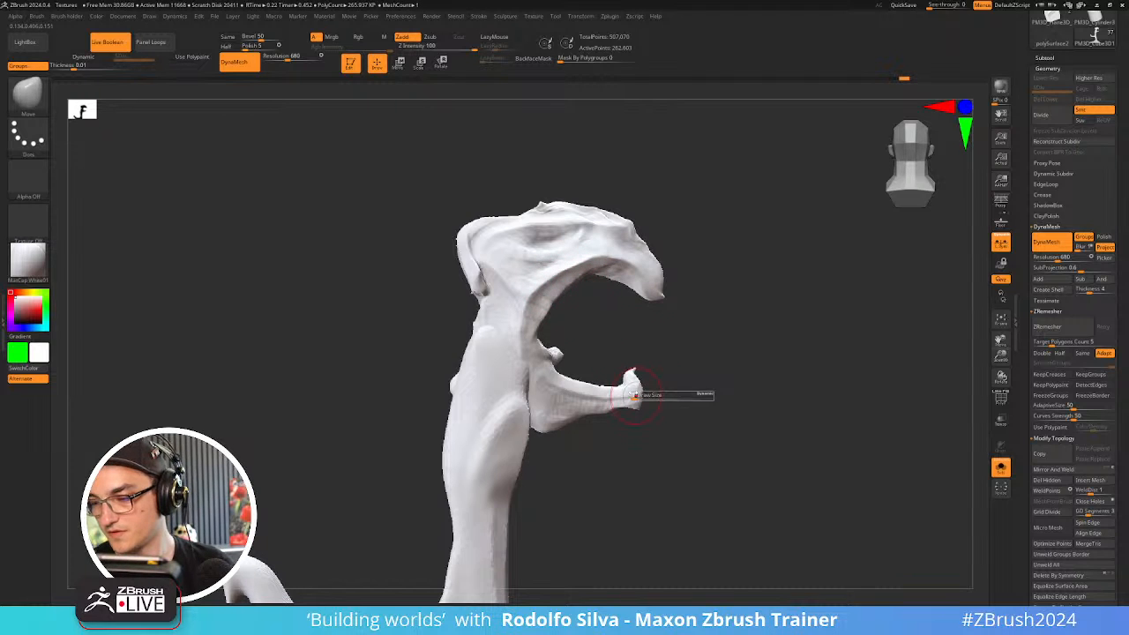
{"action": "mouse_move", "coordinate": [635, 396]}
{"action": "left_mouse_down"}
{"action": "mouse_move", "coordinate": [656, 393]}
{"action": "mouse_move", "coordinate": [609, 404]}
{"action": "mouse_move", "coordinate": [661, 403]}
{"action": "mouse_move", "coordinate": [646, 397]}
{"action": "left_mouse_up"}
{"action": "mouse_move", "coordinate": [646, 397]}
{"action": "right_mouse_down"}
{"action": "mouse_move", "coordinate": [700, 398]}
{"action": "mouse_move", "coordinate": [693, 421]}
{"action": "mouse_move", "coordinate": [725, 383]}
{"action": "right_mouse_up"}
Load the Skulls.ztl tool from the Hellish folder and frame its horned skull in the view
{"action": "left_click_drag", "start_coordinate": [1023, 112], "coordinate": [1021, 224]}
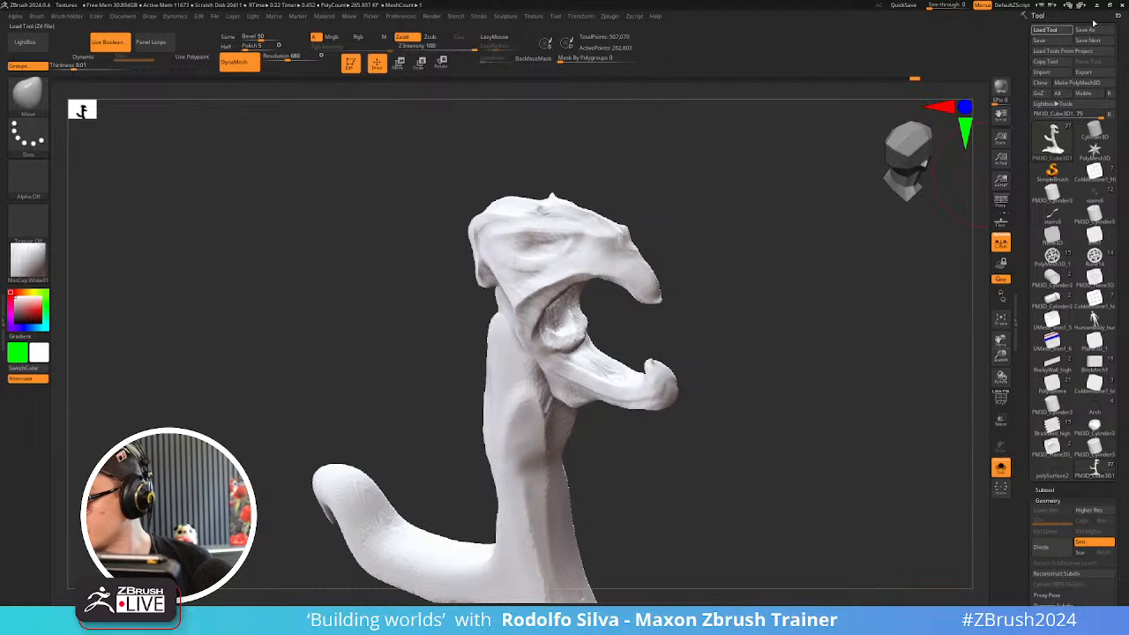
{"action": "left_click", "coordinate": [1046, 29]}
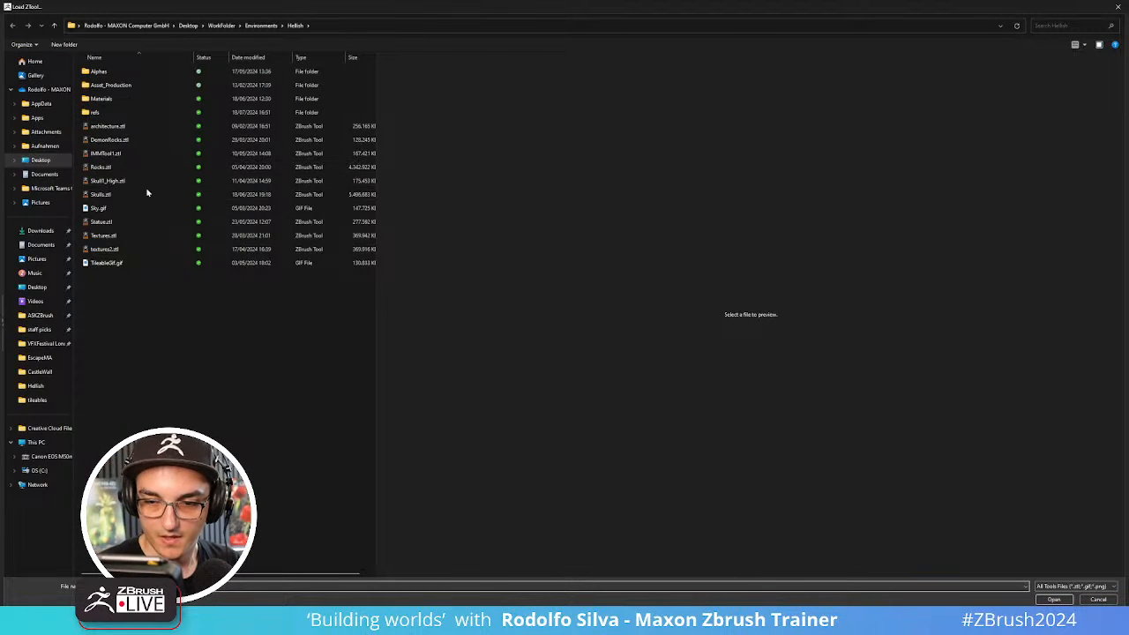
{"action": "double_click", "coordinate": [149, 195]}
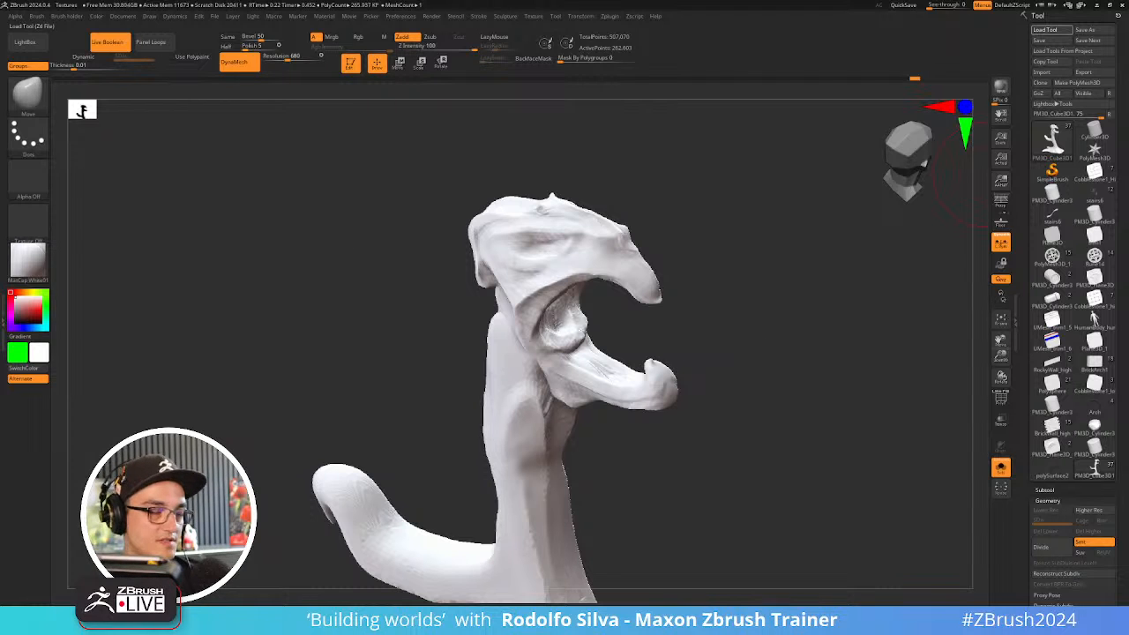
{"action": "left_click", "coordinate": [1096, 5]}
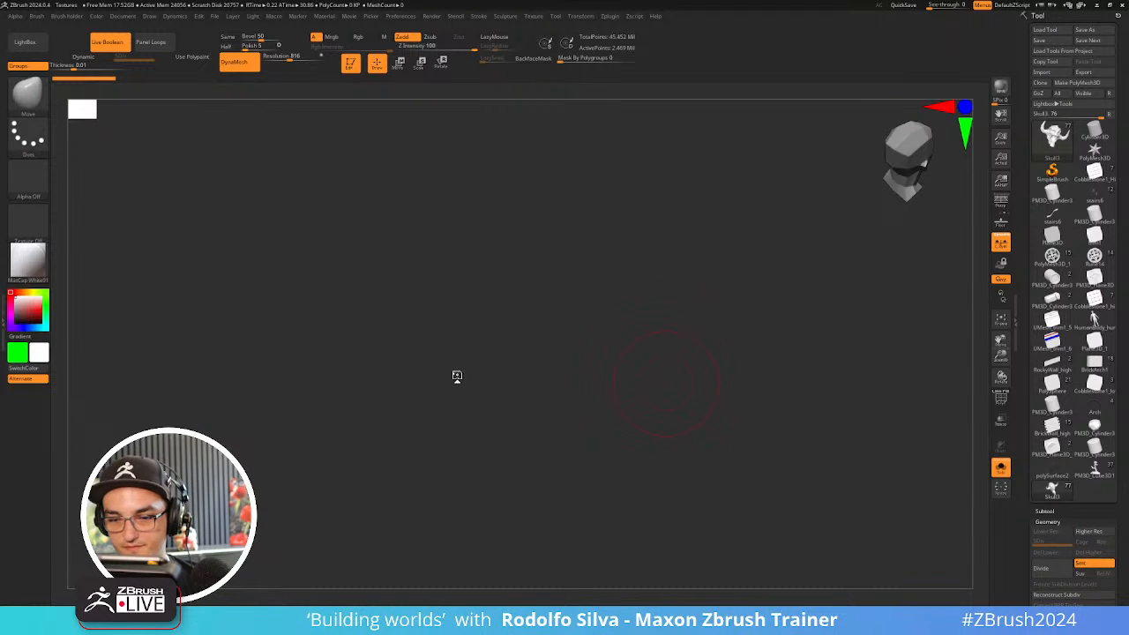
{"action": "key", "text": "ctrl+d"}
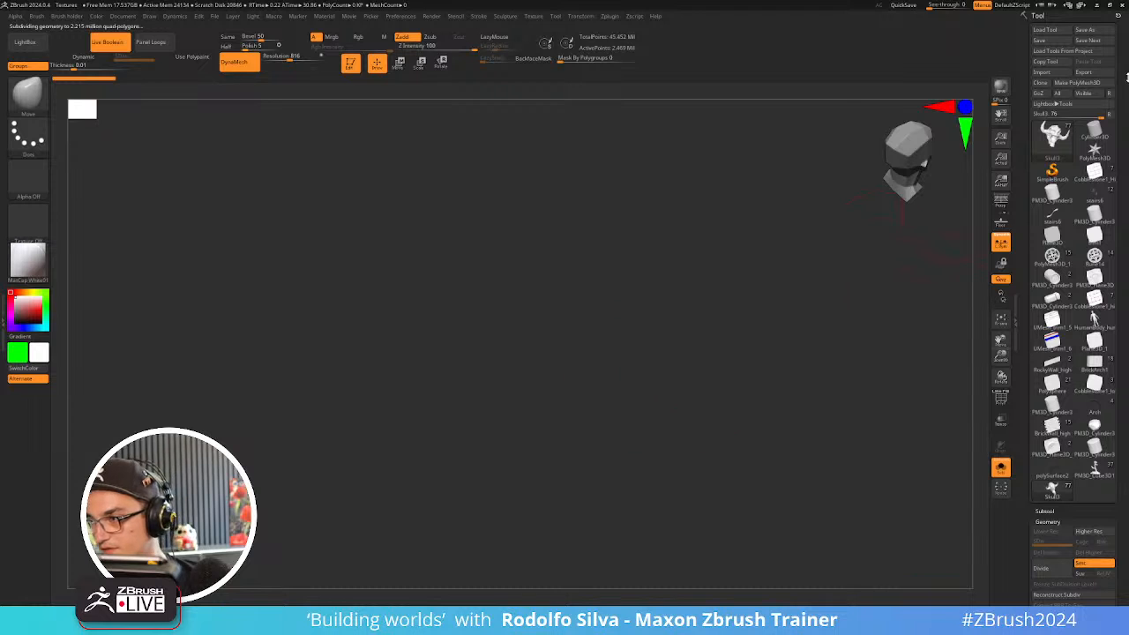
{"action": "key", "text": "f"}
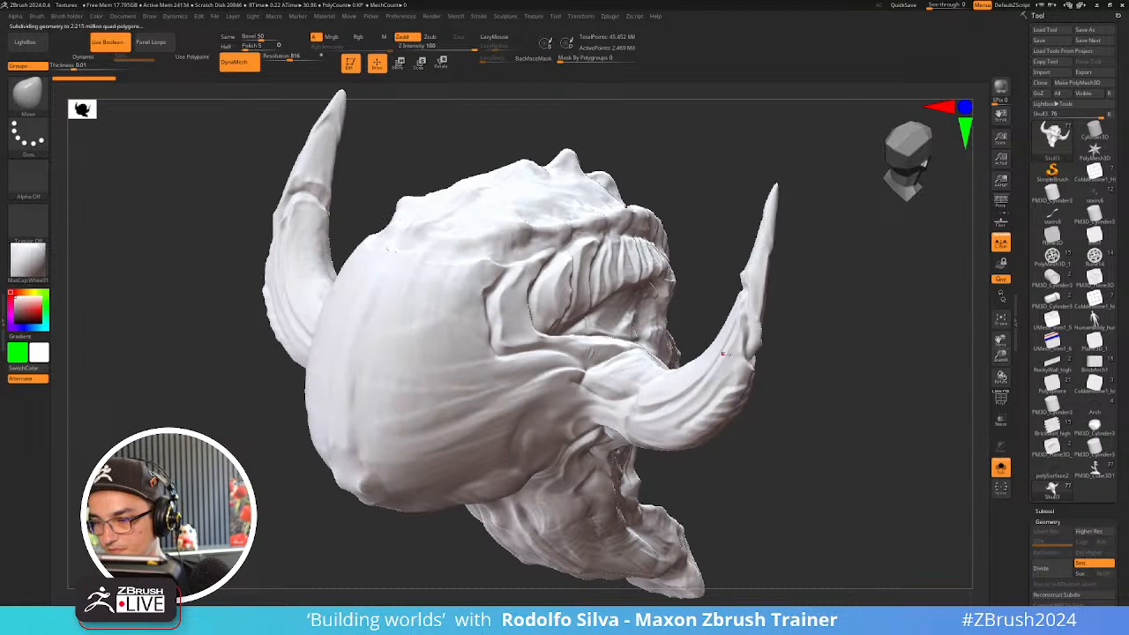
Examine the horned skull and the neighbouring skull sculpts from several angles with all subtools shown
{"action": "left_click_drag", "start_coordinate": [918, 353], "coordinate": [900, 367]}
{"action": "left_click_drag", "start_coordinate": [900, 367], "coordinate": [591, 329], "text": "alt"}
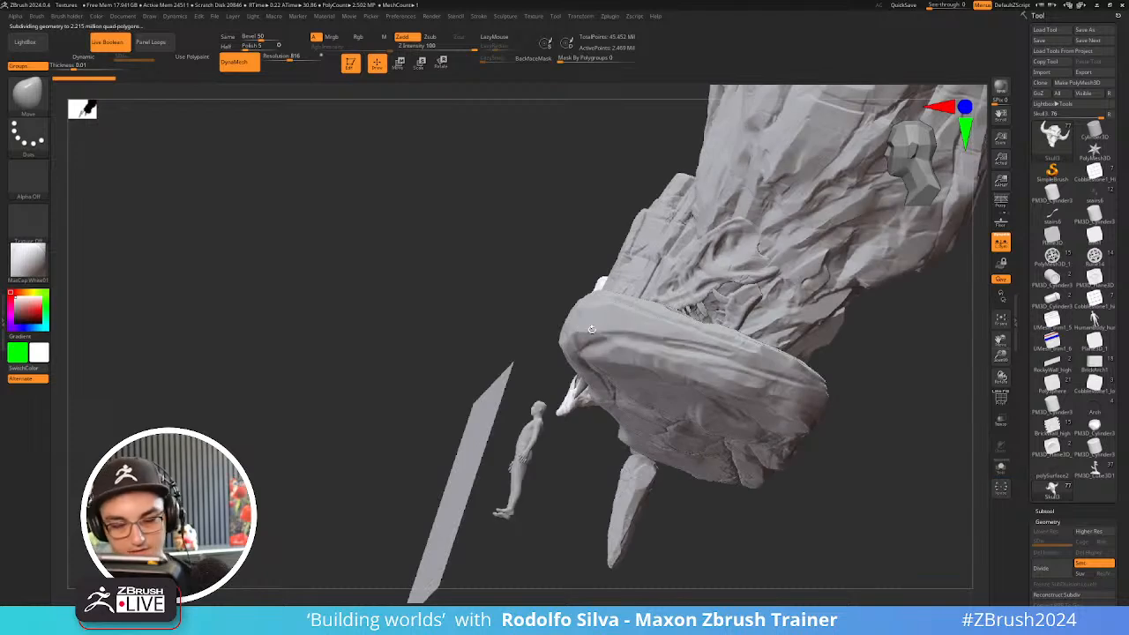
{"action": "left_click_drag", "start_coordinate": [696, 332], "coordinate": [589, 344]}
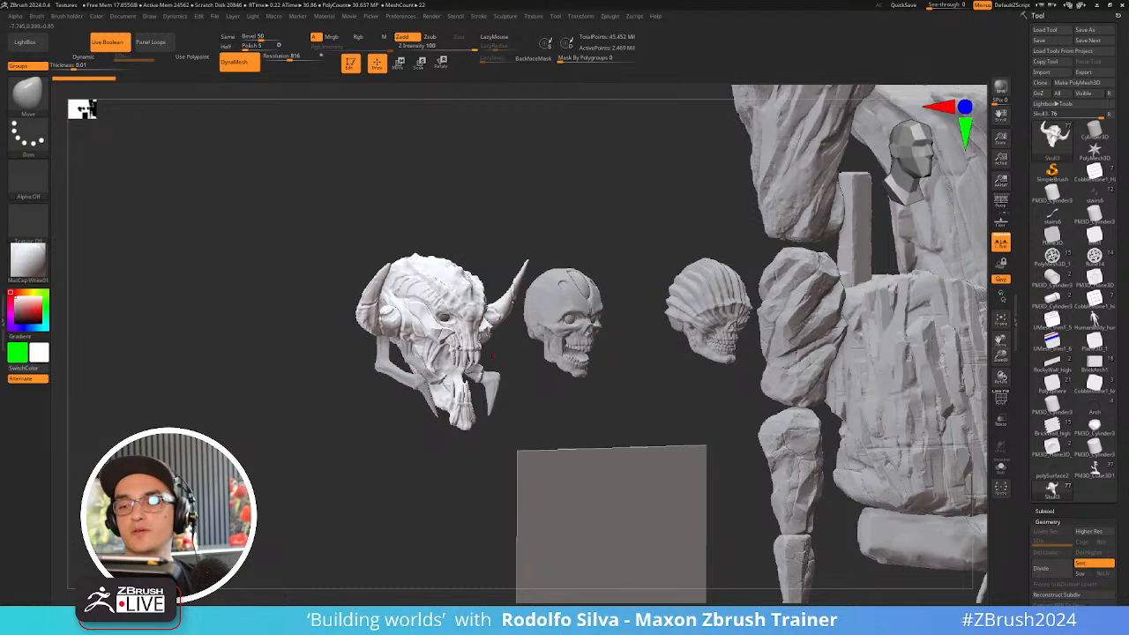
{"action": "right_click_drag", "start_coordinate": [459, 354], "coordinate": [435, 341]}
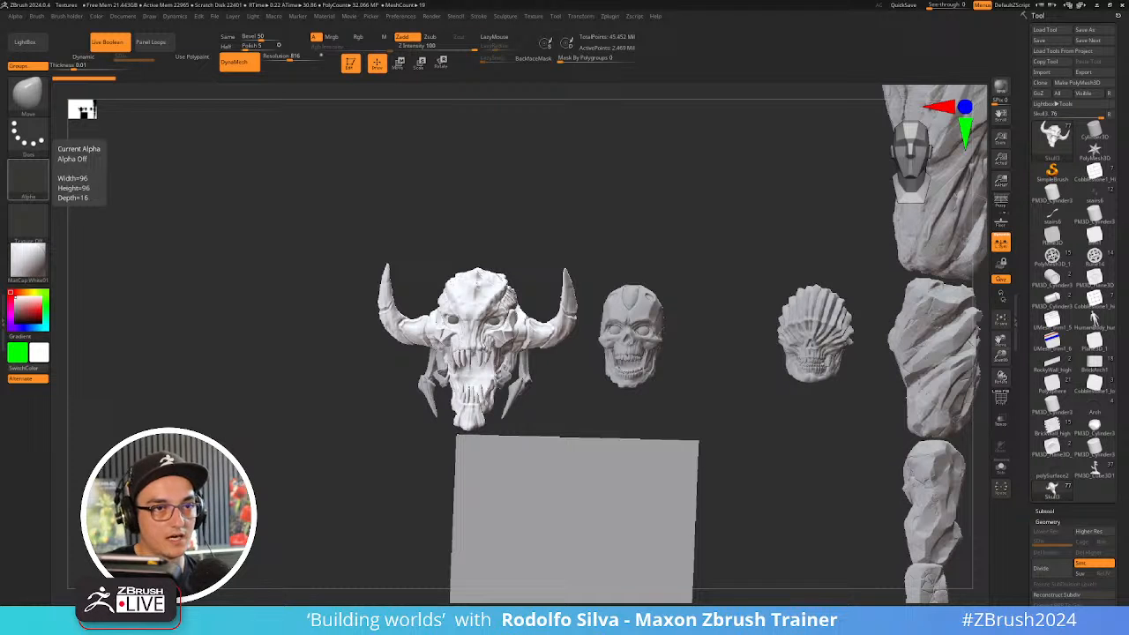
{"action": "left_click_drag", "start_coordinate": [265, 353], "coordinate": [327, 353]}
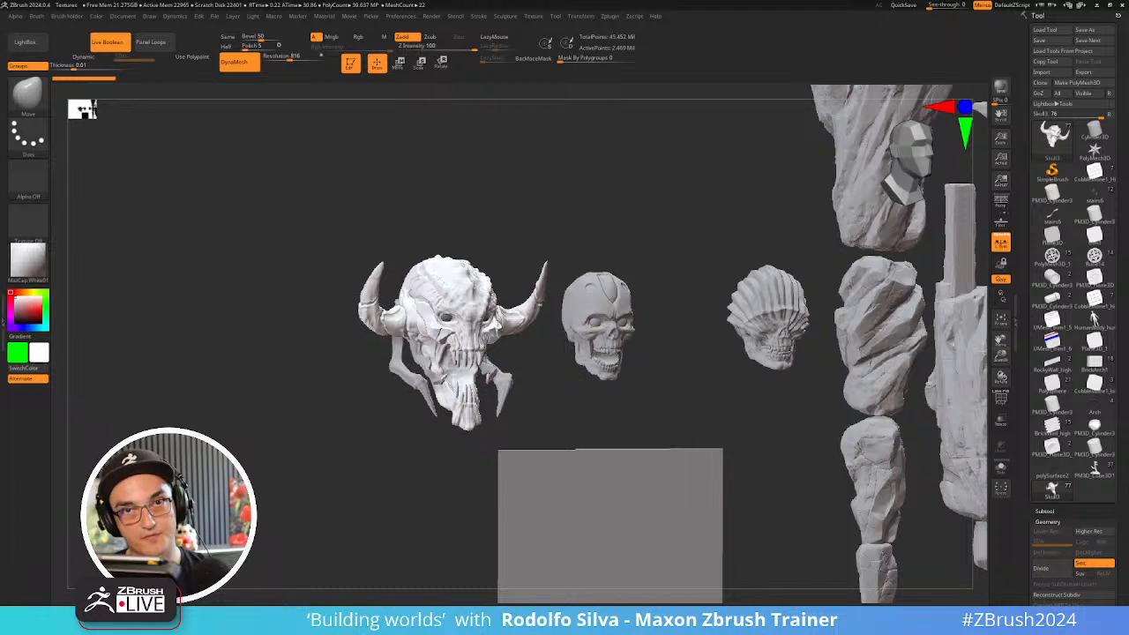
{"action": "left_click_drag", "start_coordinate": [552, 418], "coordinate": [621, 421]}
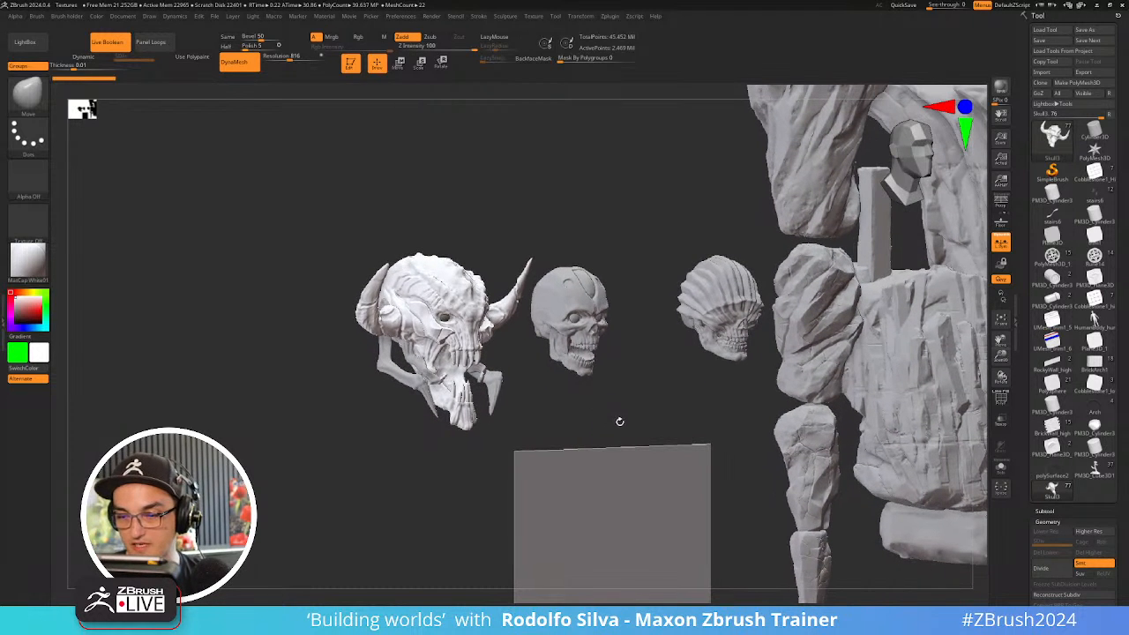
{"action": "key", "text": "shift+f"}
{"action": "key", "text": "shift+f"}
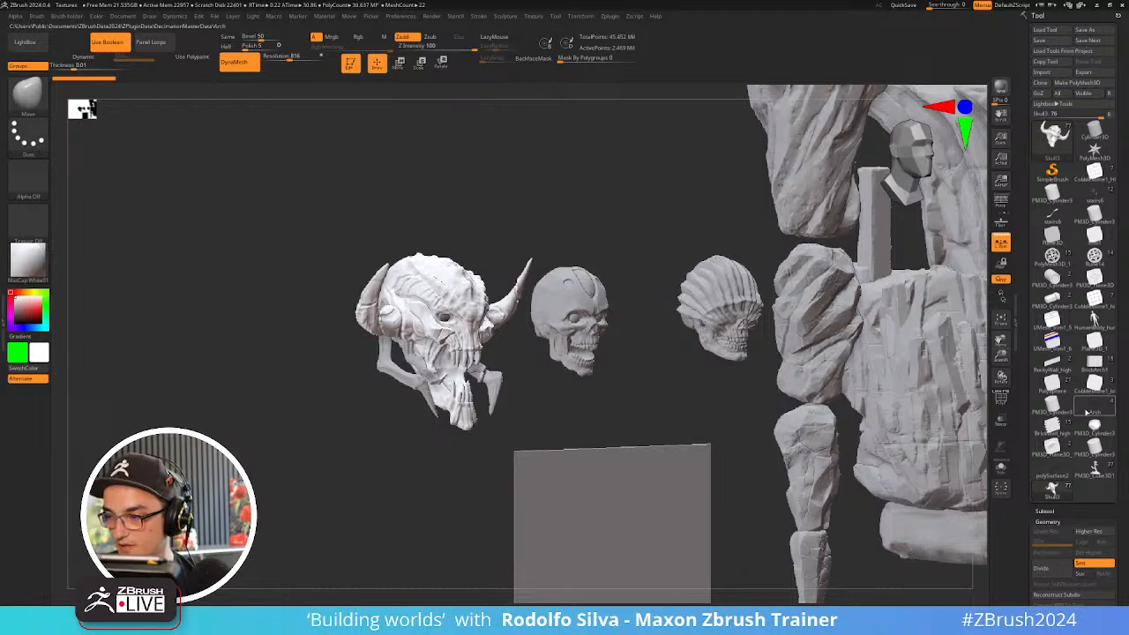
Switch back to the bridge scene tool containing the brazier and expand its subtool list
{"action": "left_click", "coordinate": [1095, 469]}
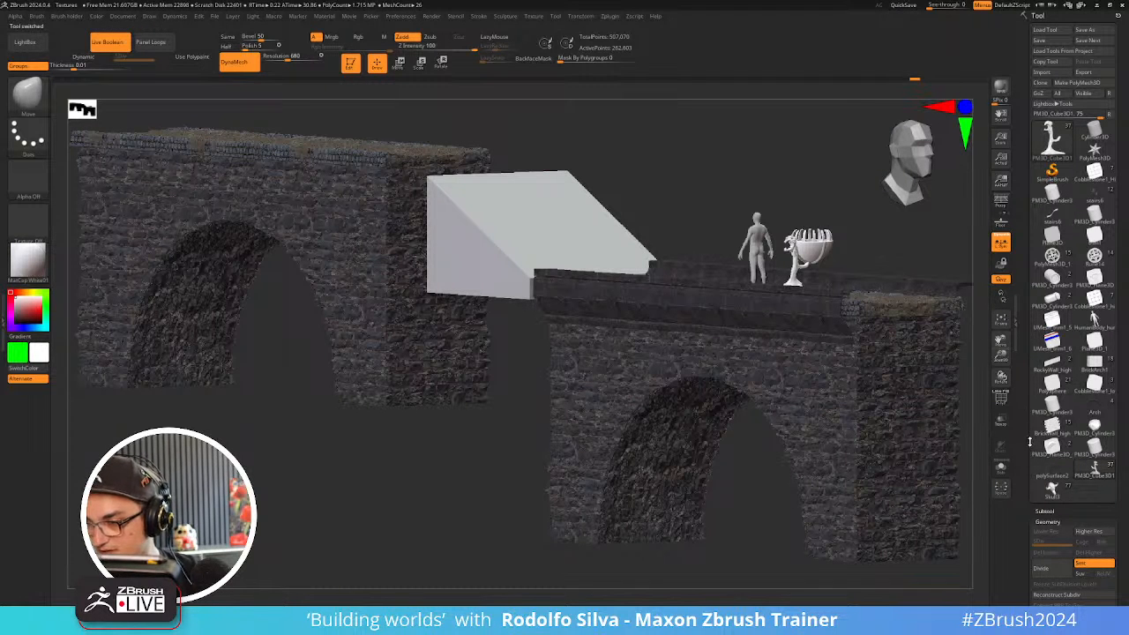
{"action": "scroll", "coordinate": [1024, 435], "scroll_direction": "down", "scroll_amount": 5}
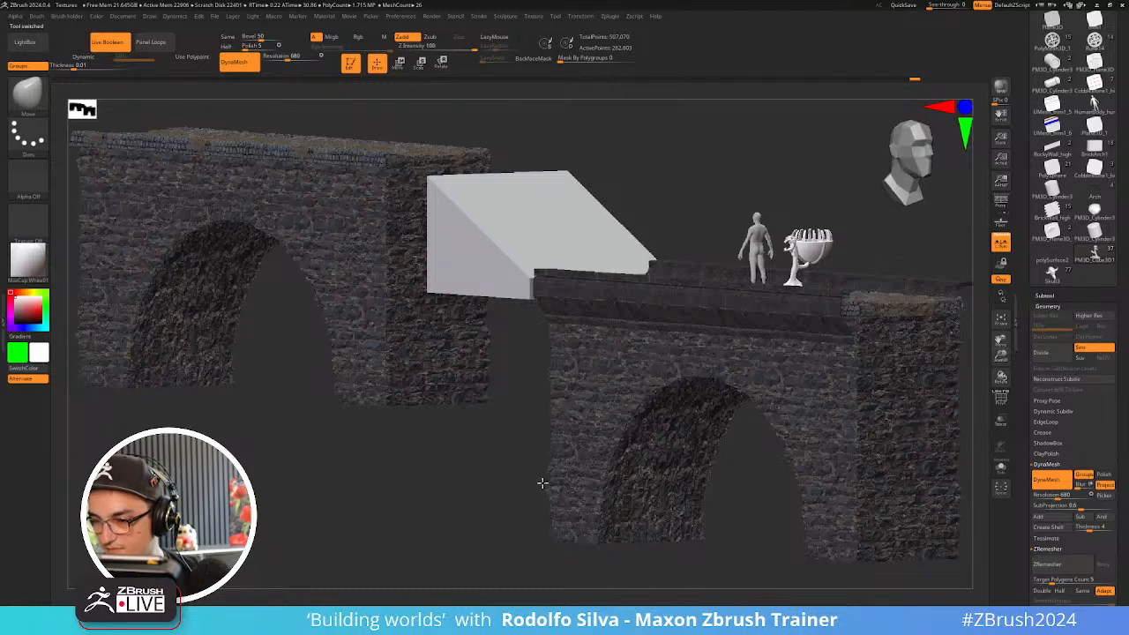
{"action": "left_click_drag", "start_coordinate": [490, 521], "coordinate": [823, 414]}
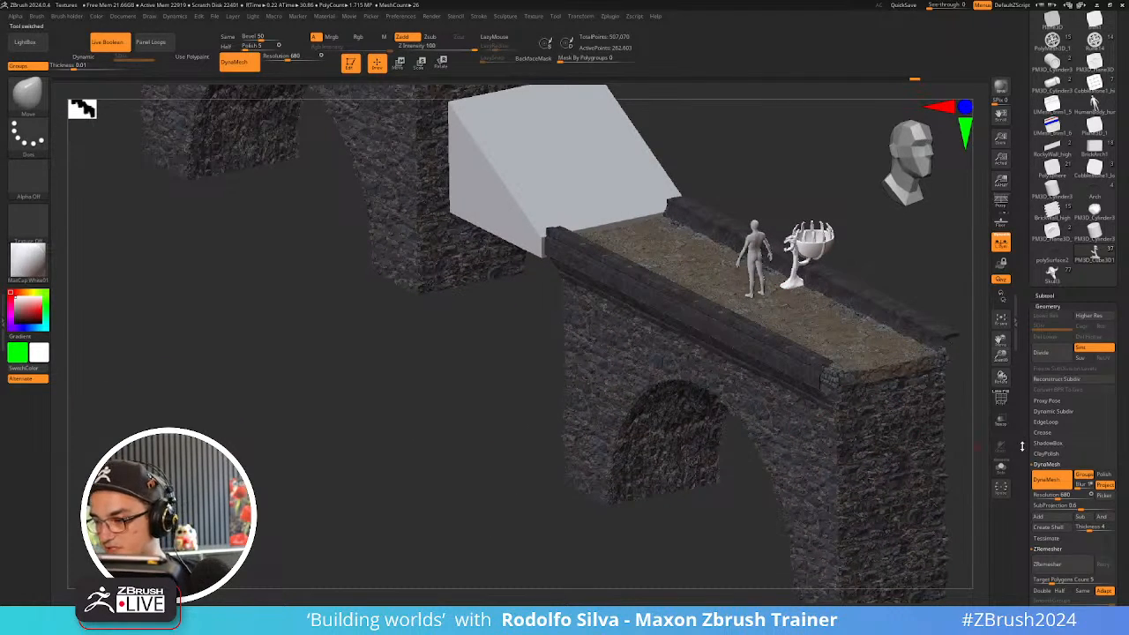
{"action": "scroll", "coordinate": [1023, 446], "scroll_direction": "down", "scroll_amount": 1}
{"action": "scroll", "coordinate": [1028, 443], "scroll_direction": "down", "scroll_amount": 1}
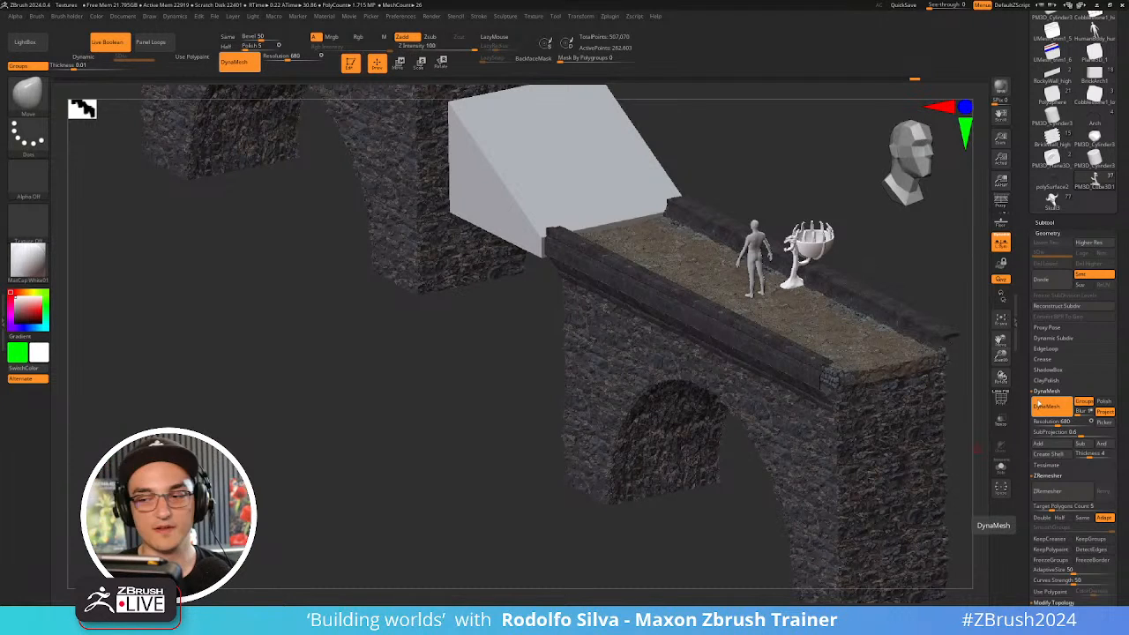
{"action": "left_click_drag", "start_coordinate": [729, 478], "coordinate": [695, 490], "text": "alt"}
{"action": "left_click_drag", "start_coordinate": [894, 311], "coordinate": [848, 353], "text": "alt"}
{"action": "left_click", "coordinate": [1046, 223], "text": "shift"}
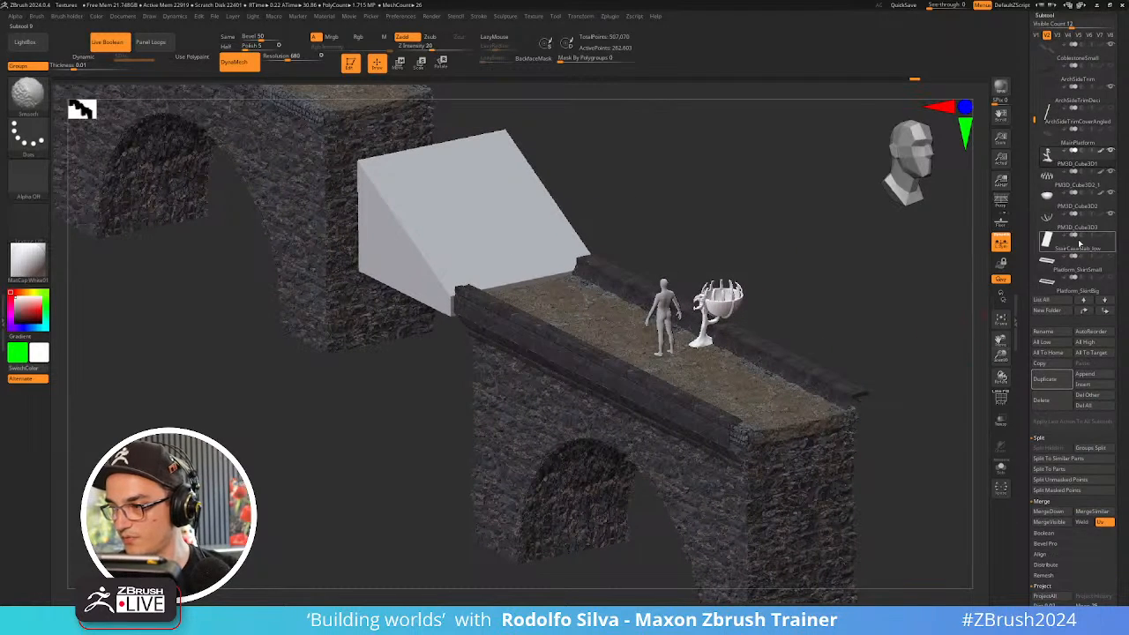
Insert the horned skull as a new subtool in the bridge scene and centre the transform gizmo on it
{"action": "left_click", "coordinate": [1083, 385]}
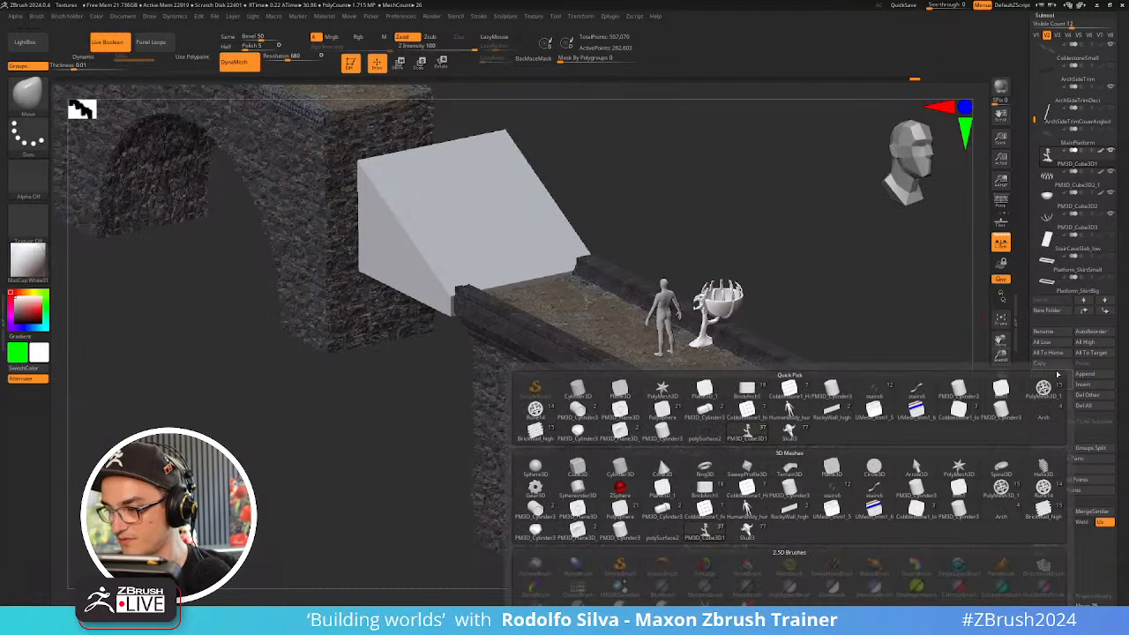
{"action": "left_click", "coordinate": [704, 449]}
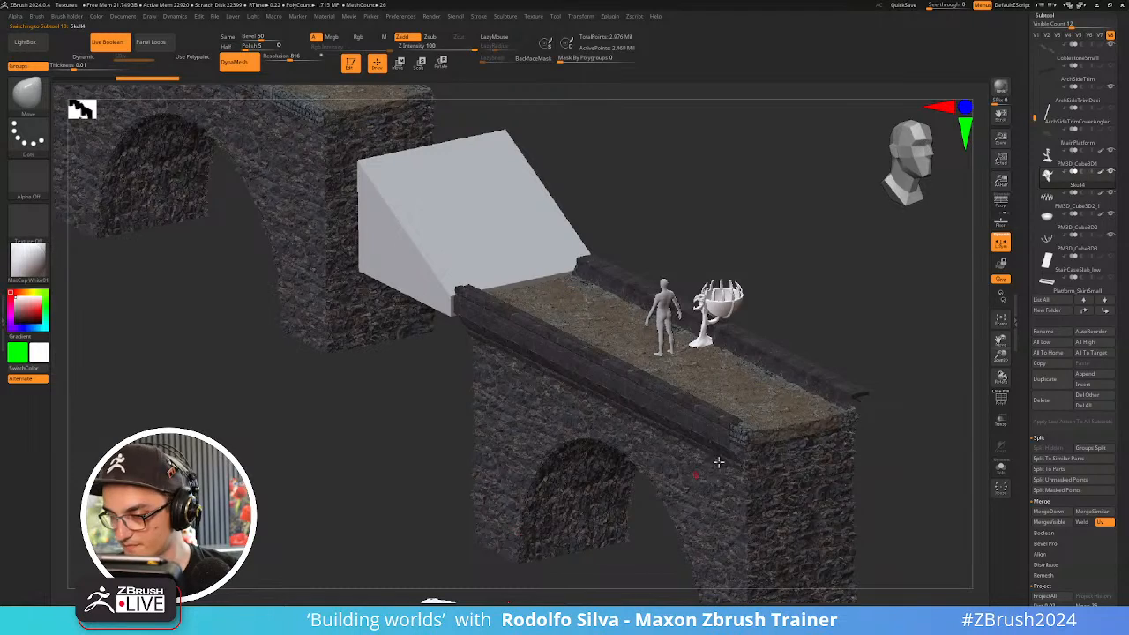
{"action": "left_click_drag", "start_coordinate": [855, 334], "coordinate": [613, 463]}
{"action": "key", "text": "f"}
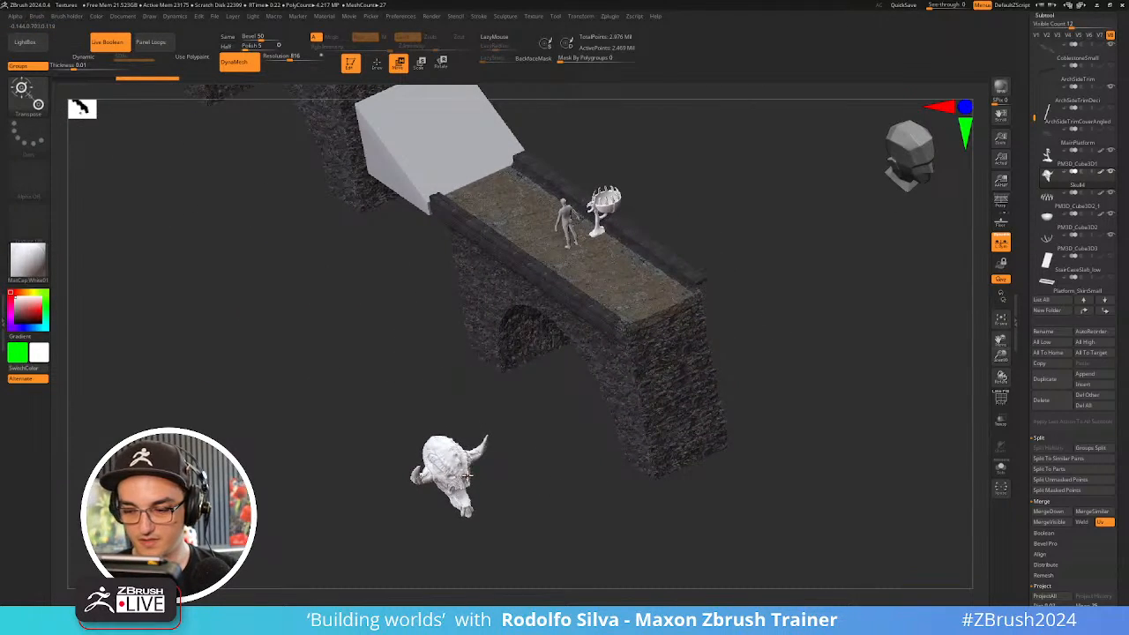
{"action": "key", "text": "s"}
{"action": "mouse_move", "coordinate": [459, 477]}
{"action": "left_mouse_down"}
{"action": "mouse_move", "coordinate": [476, 476]}
{"action": "mouse_move", "coordinate": [496, 504]}
{"action": "left_mouse_up"}
{"action": "key", "text": "w"}
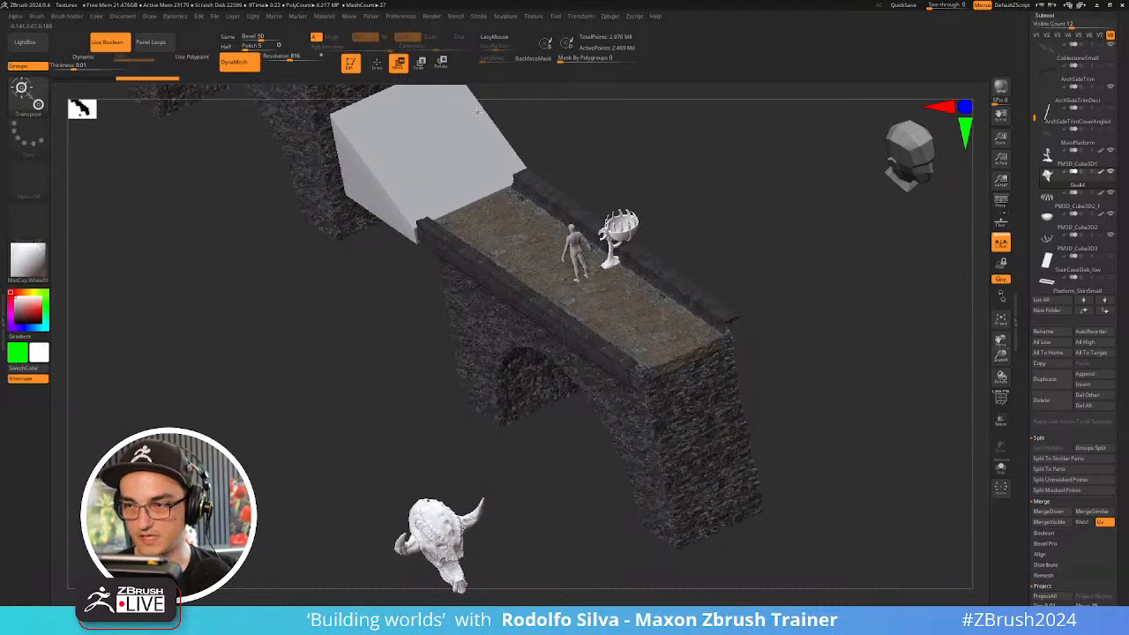
{"action": "left_click", "coordinate": [441, 540], "text": "alt"}
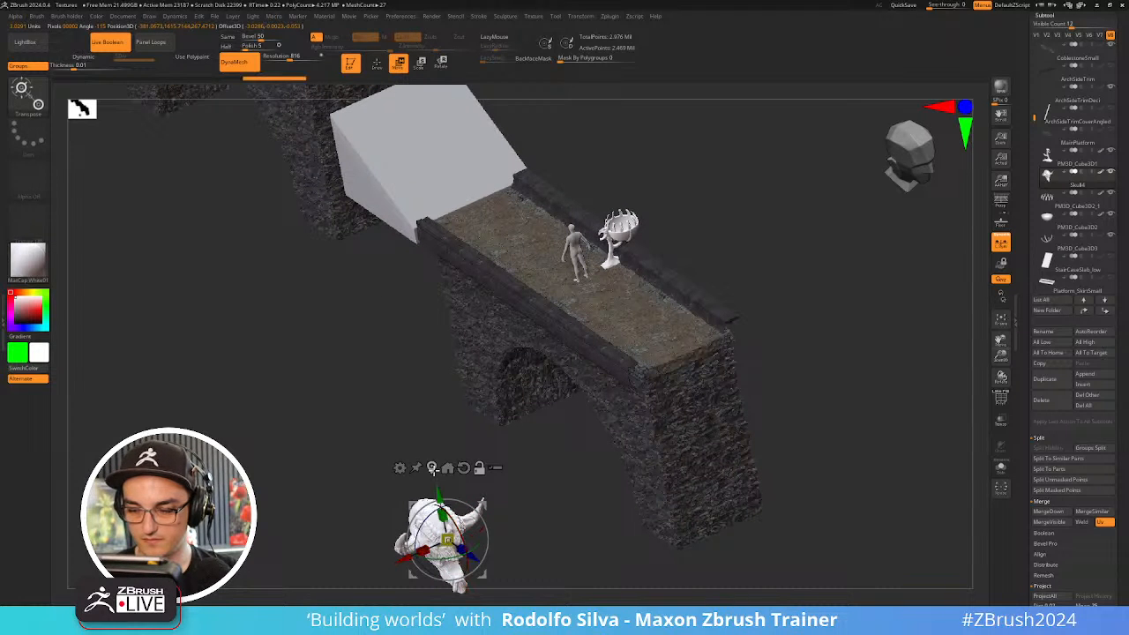
Scale the inserted horned skull down to roughly match the size of the skull on the brazier's leg
{"action": "mouse_move", "coordinate": [523, 525]}
{"action": "left_mouse_down", "text": "alt"}
{"action": "mouse_move", "coordinate": [494, 454]}
{"action": "mouse_move", "coordinate": [694, 234]}
{"action": "mouse_move", "coordinate": [710, 231]}
{"action": "left_mouse_up", "text": "alt"}
{"action": "left_click", "coordinate": [392, 453]}
{"action": "key", "text": "f"}
{"action": "key", "text": "f"}
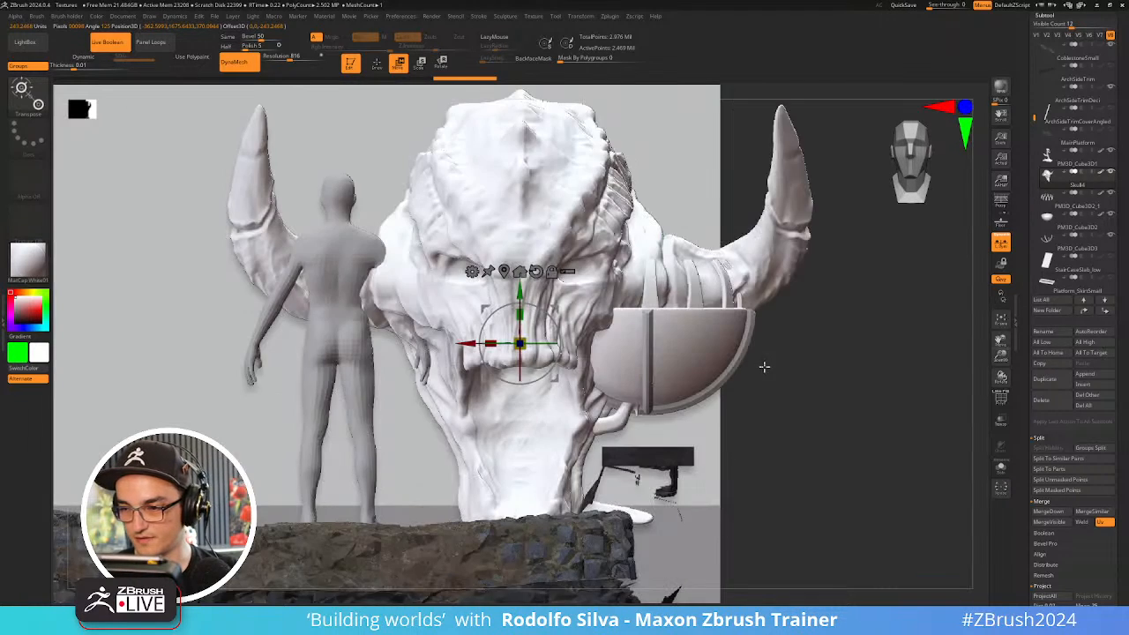
{"action": "left_click_drag", "start_coordinate": [777, 378], "coordinate": [808, 404]}
{"action": "left_click_drag", "start_coordinate": [520, 344], "coordinate": [362, 505]}
{"action": "left_click_drag", "start_coordinate": [760, 394], "coordinate": [794, 426]}
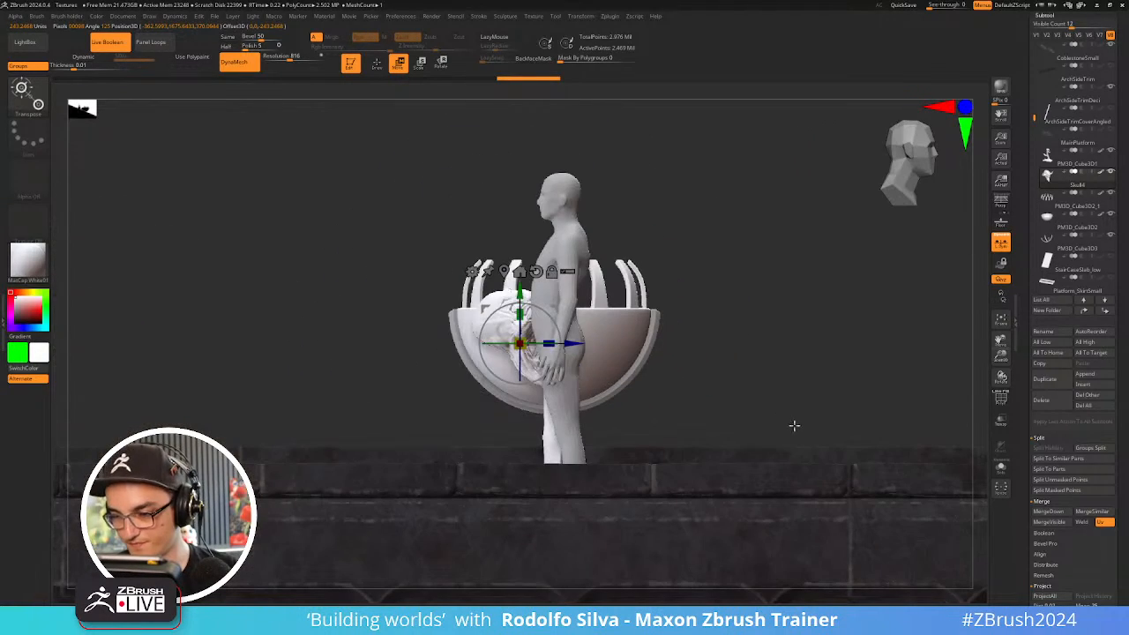
Turn the horned skull to face outward like the leg's skull and move it against the brazier's stem
{"action": "left_click_drag", "start_coordinate": [557, 310], "coordinate": [596, 299]}
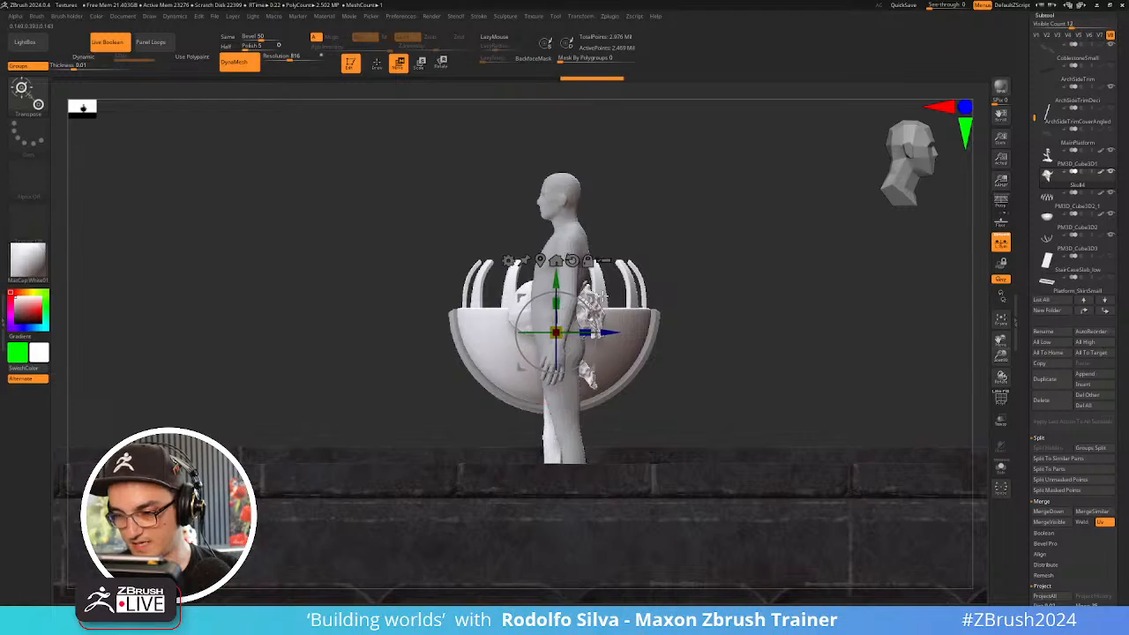
{"action": "left_click_drag", "start_coordinate": [749, 336], "coordinate": [694, 360]}
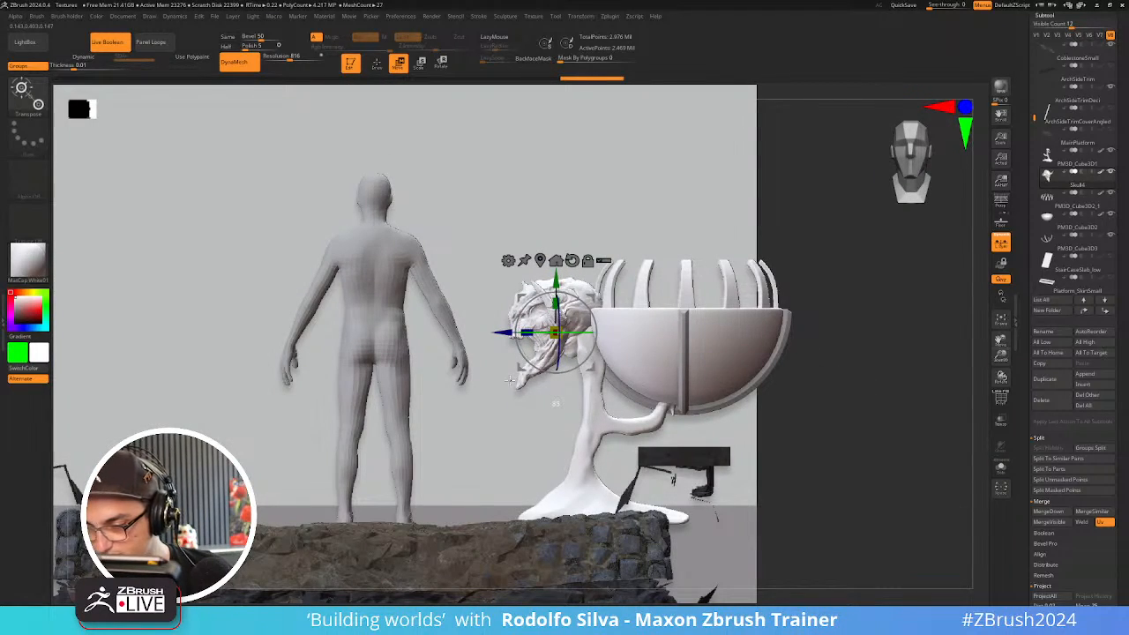
{"action": "left_click_drag", "start_coordinate": [506, 382], "coordinate": [512, 388]}
{"action": "left_click_drag", "start_coordinate": [872, 285], "coordinate": [879, 328]}
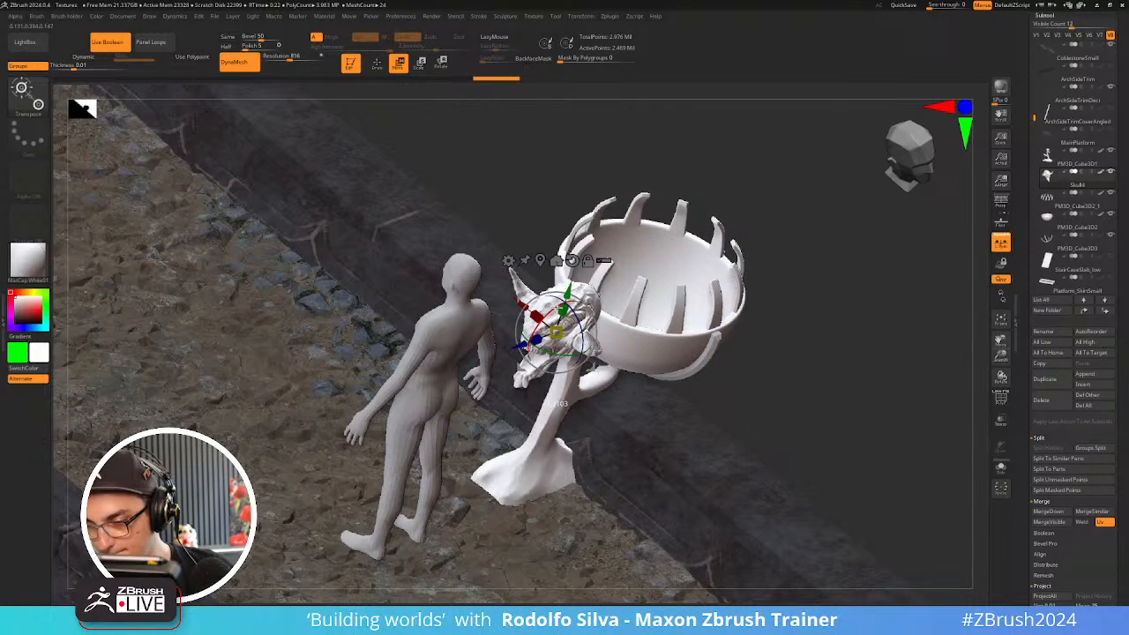
{"action": "left_click_drag", "start_coordinate": [567, 301], "coordinate": [569, 302]}
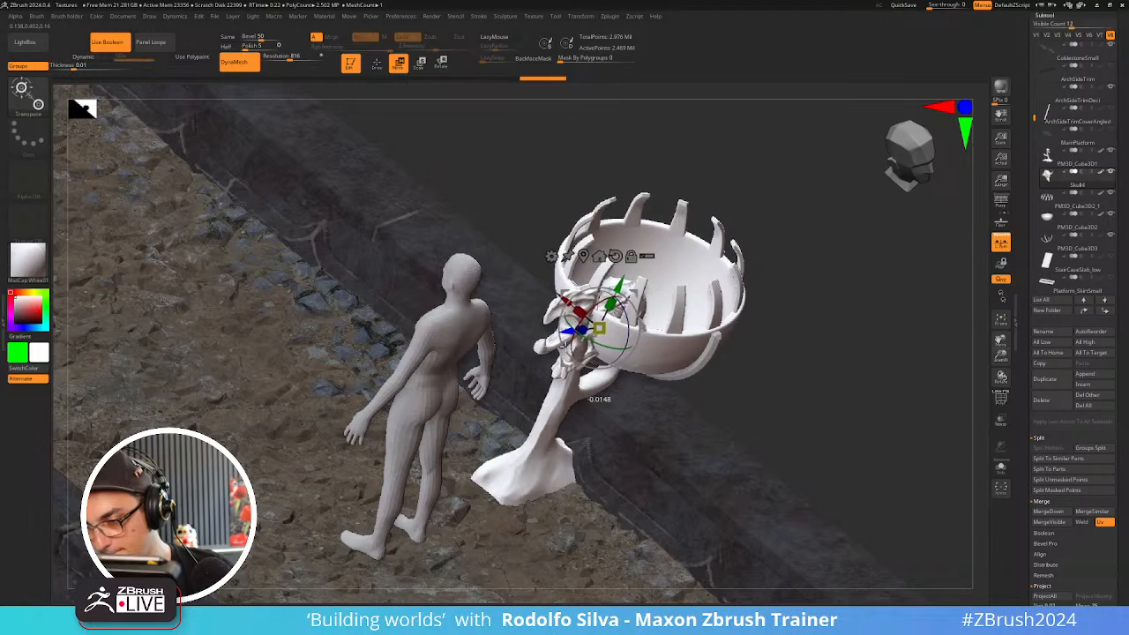
Check the horned skull against the brazier and shift it outward from the bowl, over the leg's skull
{"action": "key", "text": "q"}
{"action": "mouse_move", "coordinate": [781, 358]}
{"action": "left_mouse_down"}
{"action": "mouse_move", "coordinate": [759, 314]}
{"action": "mouse_move", "coordinate": [739, 308]}
{"action": "left_mouse_up"}
{"action": "left_click_drag", "start_coordinate": [826, 369], "coordinate": [845, 429], "text": "alt"}
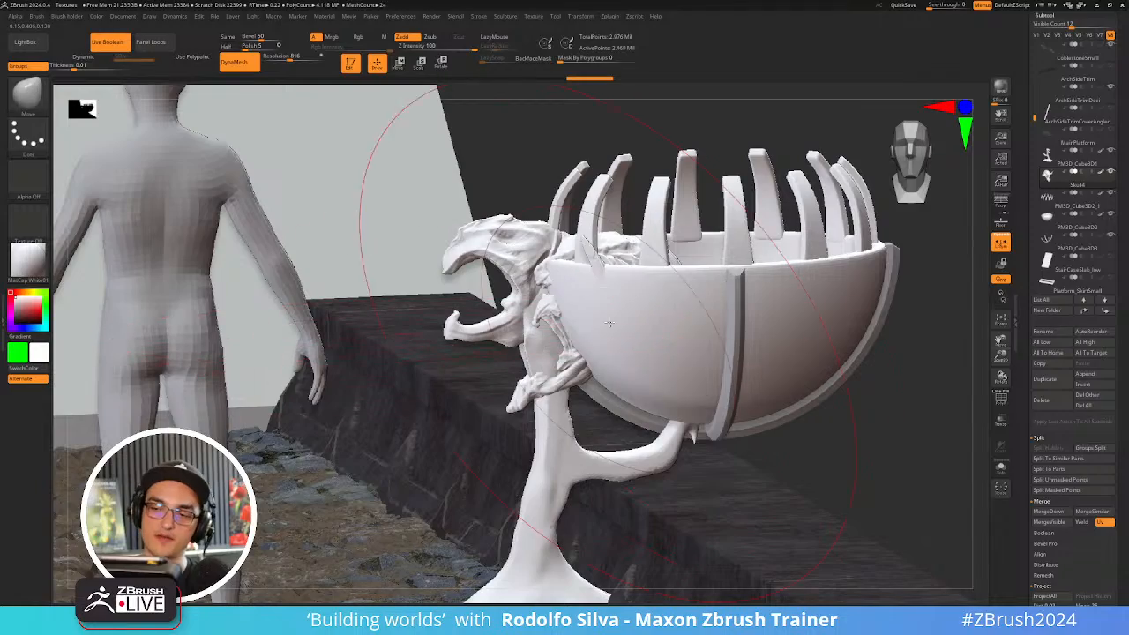
{"action": "left_click_drag", "start_coordinate": [741, 147], "coordinate": [628, 231]}
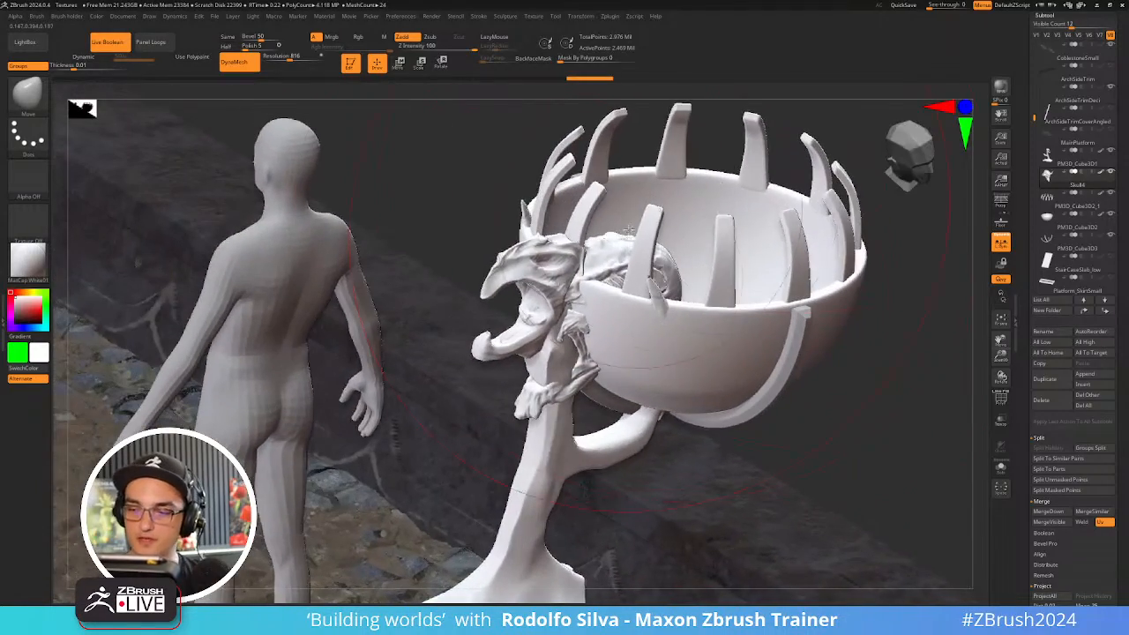
{"action": "left_click_drag", "start_coordinate": [845, 415], "coordinate": [851, 432]}
{"action": "key", "text": "w"}
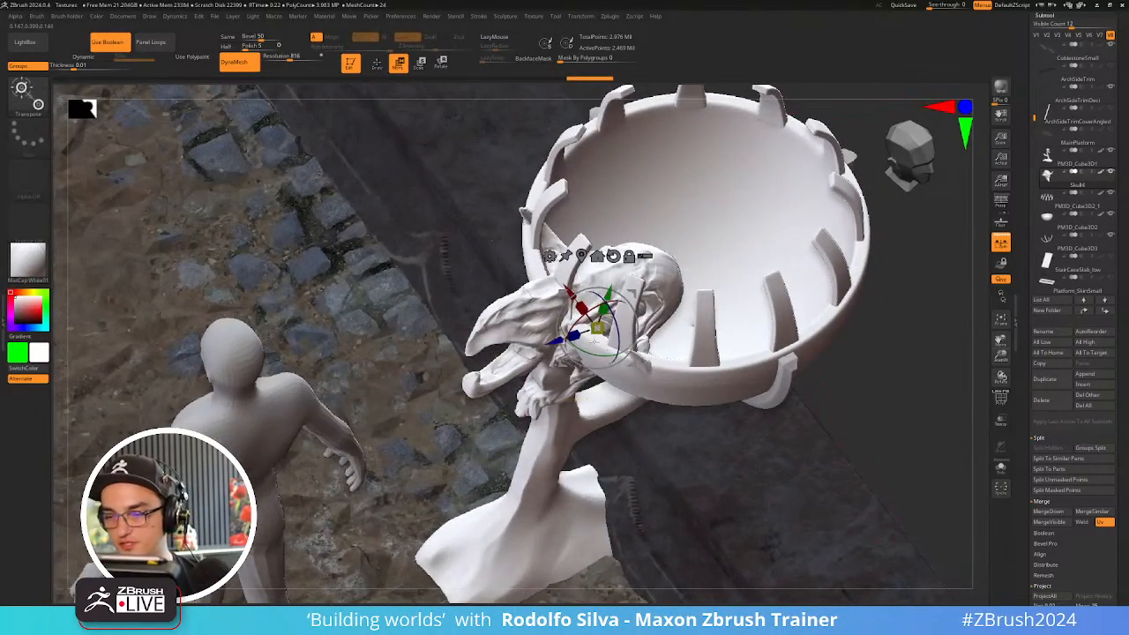
{"action": "left_click_drag", "start_coordinate": [556, 342], "coordinate": [514, 354]}
{"action": "key", "text": "q"}
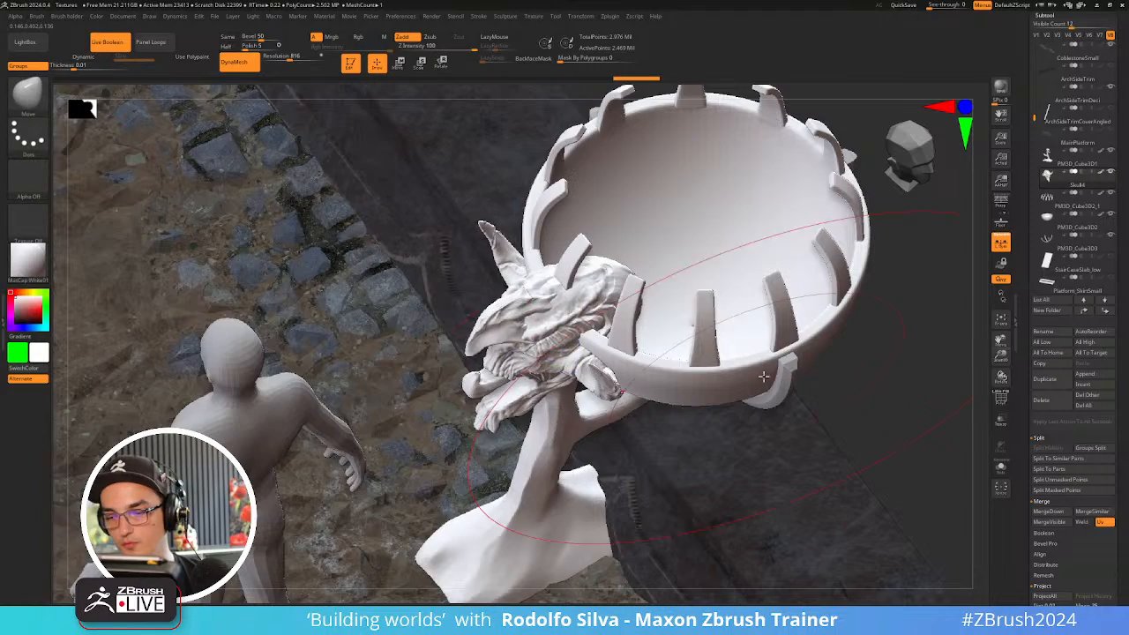
Raise the horned skull above the brazier, clear of the bowl's prongs and the leg's own skull
{"action": "mouse_move", "coordinate": [838, 420]}
{"action": "left_mouse_down"}
{"action": "mouse_move", "coordinate": [857, 314]}
{"action": "mouse_move", "coordinate": [781, 318]}
{"action": "left_mouse_up"}
{"action": "key", "text": "w"}
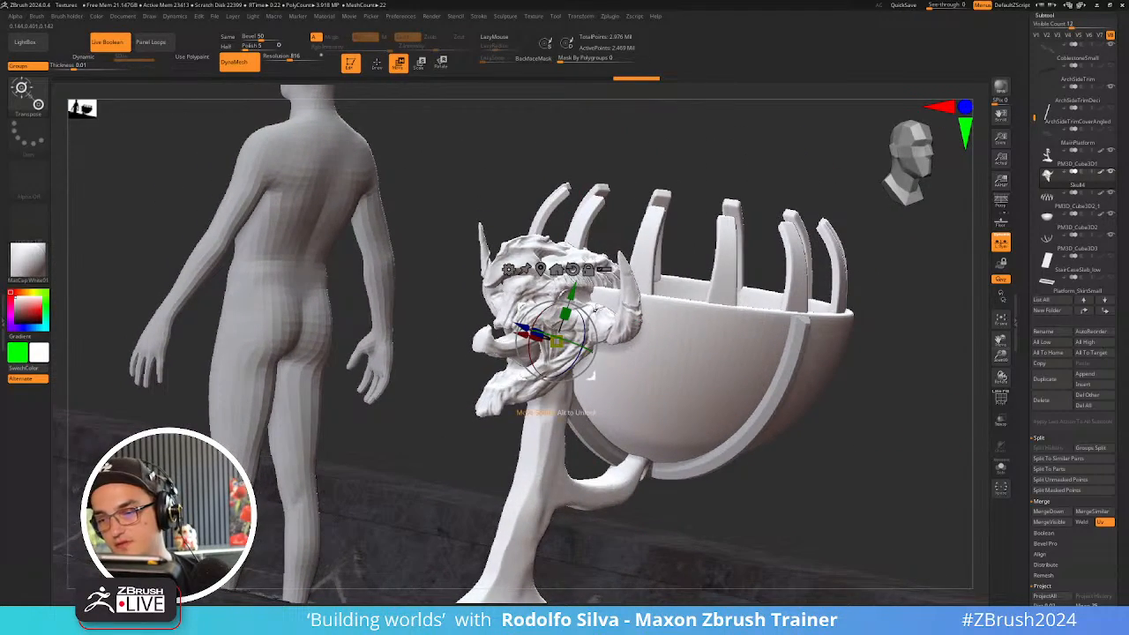
{"action": "left_click_drag", "start_coordinate": [594, 309], "coordinate": [824, 121]}
{"action": "left_click_drag", "start_coordinate": [863, 323], "coordinate": [908, 331]}
{"action": "key", "text": "ctrl+z"}
{"action": "left_click_drag", "start_coordinate": [657, 317], "coordinate": [668, 50]}
{"action": "key", "text": "q"}
{"action": "mouse_move", "coordinate": [888, 350]}
{"action": "left_mouse_down"}
{"action": "mouse_move", "coordinate": [864, 353]}
{"action": "mouse_move", "coordinate": [916, 380]}
{"action": "left_mouse_up"}
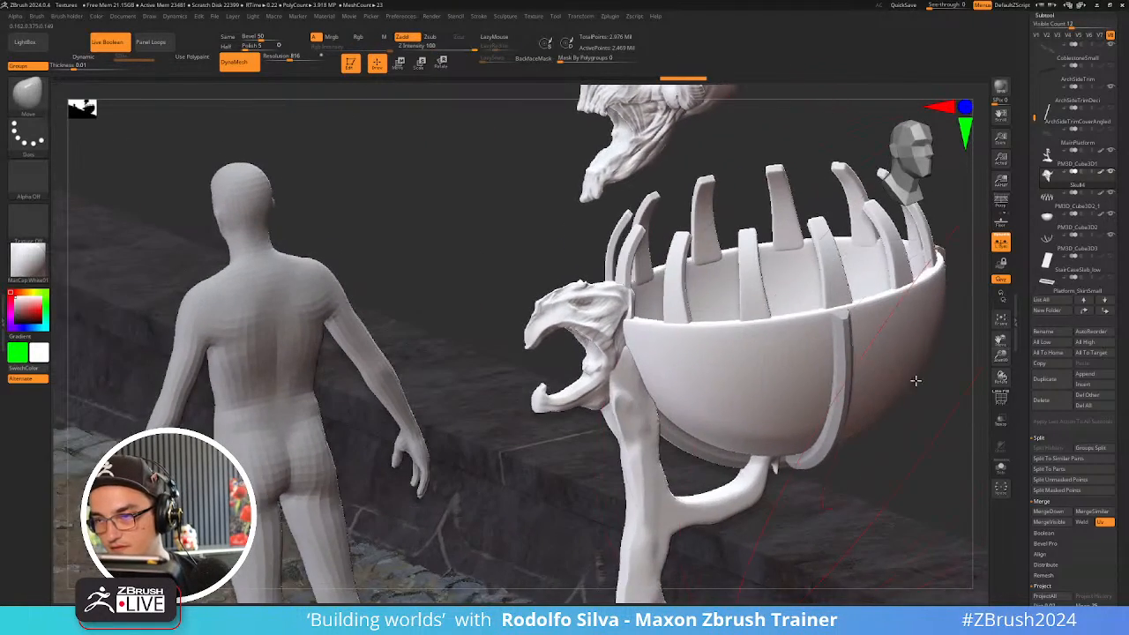
{"action": "left_click_drag", "start_coordinate": [923, 442], "coordinate": [847, 454], "text": "alt"}
{"action": "key", "text": "w"}
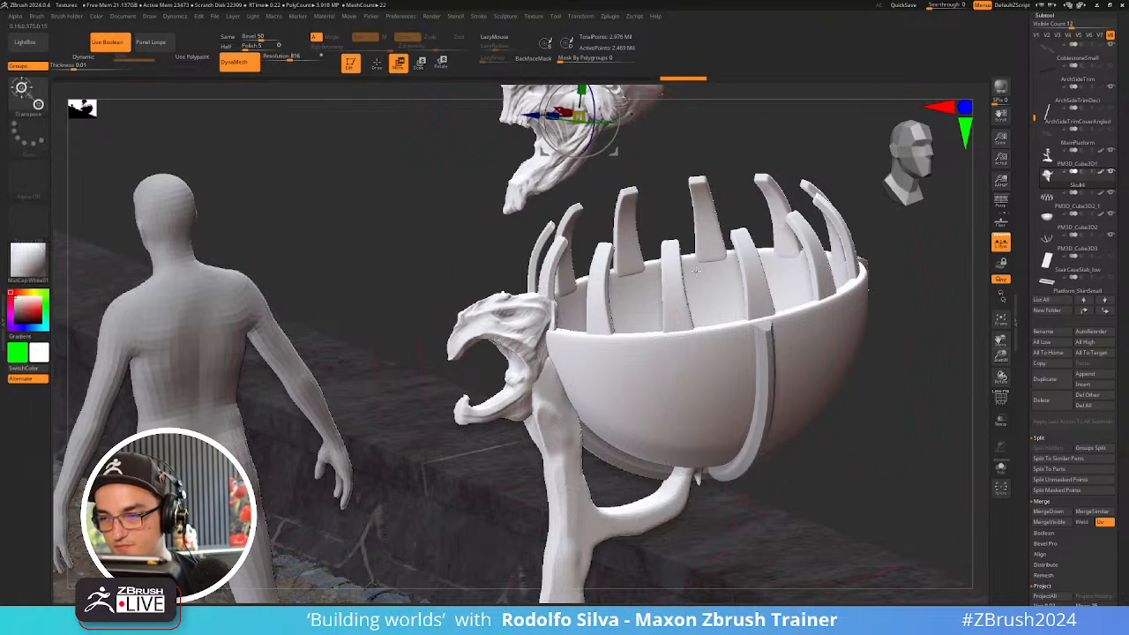
{"action": "left_click_drag", "start_coordinate": [625, 176], "coordinate": [614, 286], "text": "alt"}
{"action": "left_click_drag", "start_coordinate": [572, 176], "coordinate": [586, 39]}
Select the brazier's leg subtool, display its polyframe and adjust the Move brush's draw size
{"action": "left_click", "coordinate": [522, 425], "text": "alt"}
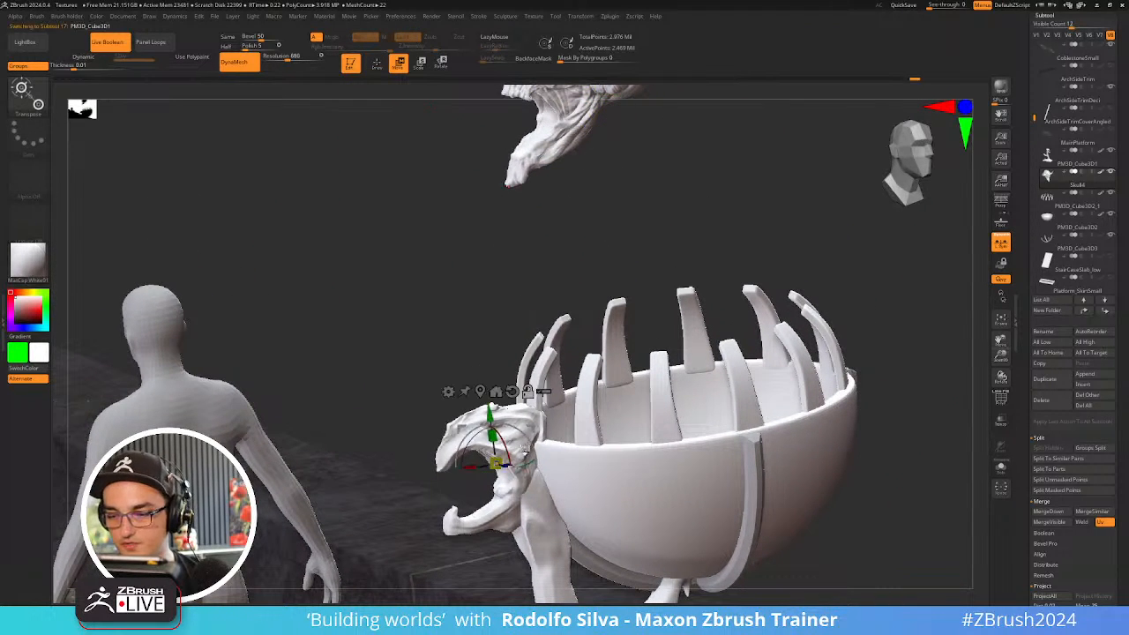
{"action": "key", "text": "shift+f"}
{"action": "left_click_drag", "start_coordinate": [636, 285], "coordinate": [675, 194], "text": "alt"}
{"action": "key", "text": "q"}
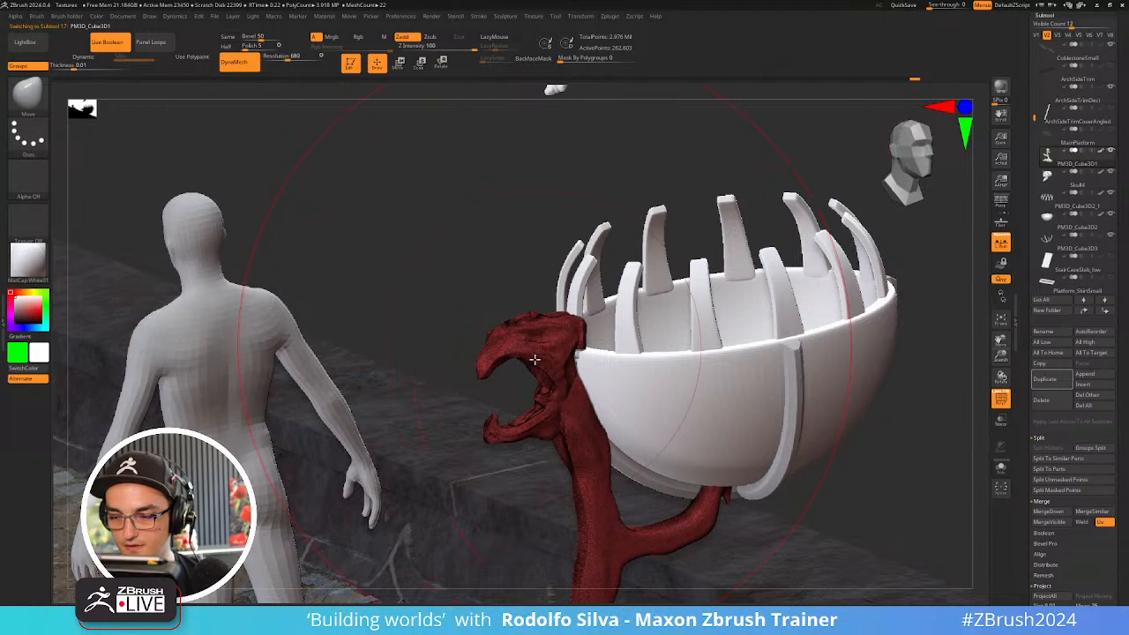
{"action": "key", "text": "s"}
{"action": "left_click_drag", "start_coordinate": [533, 361], "coordinate": [528, 362]}
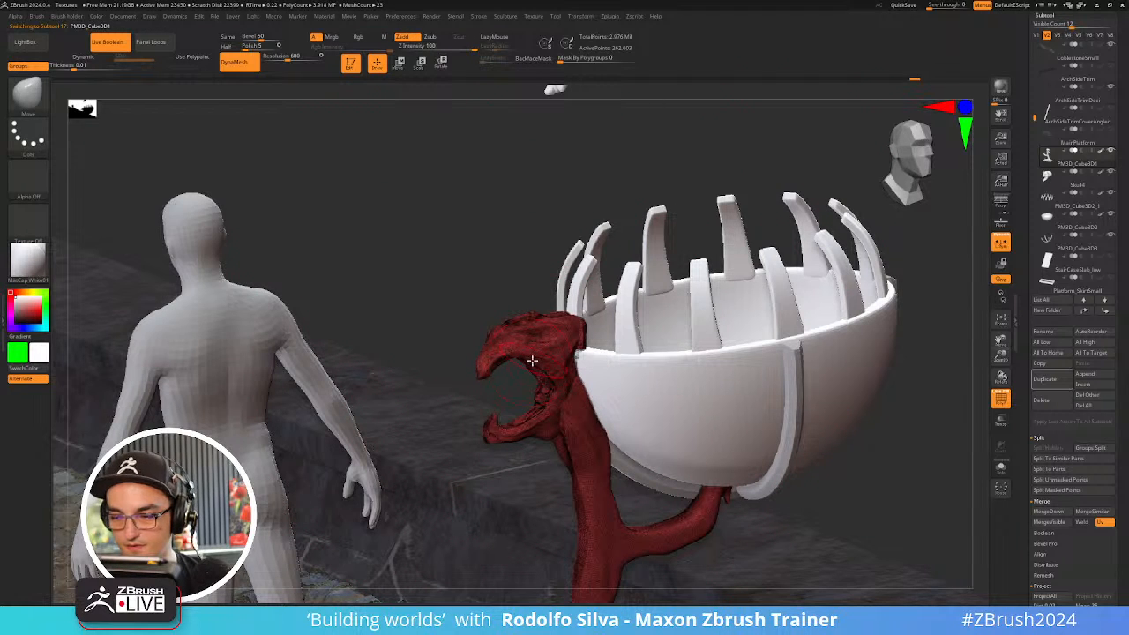
{"action": "key", "text": "s"}
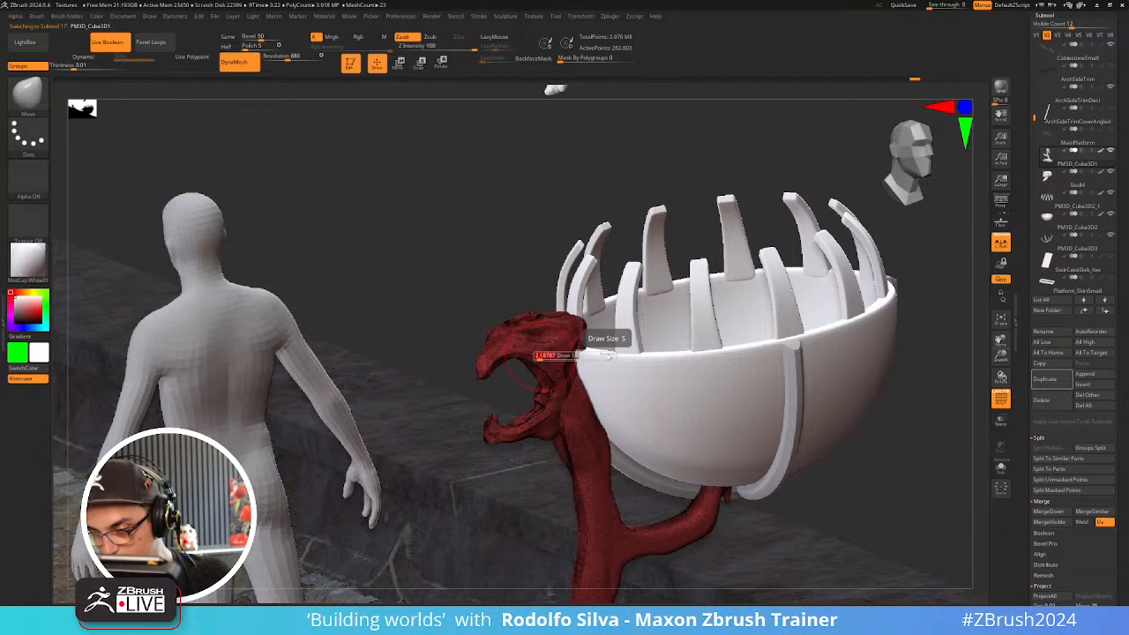
{"action": "left_click", "coordinate": [609, 356]}
{"action": "key", "text": "s"}
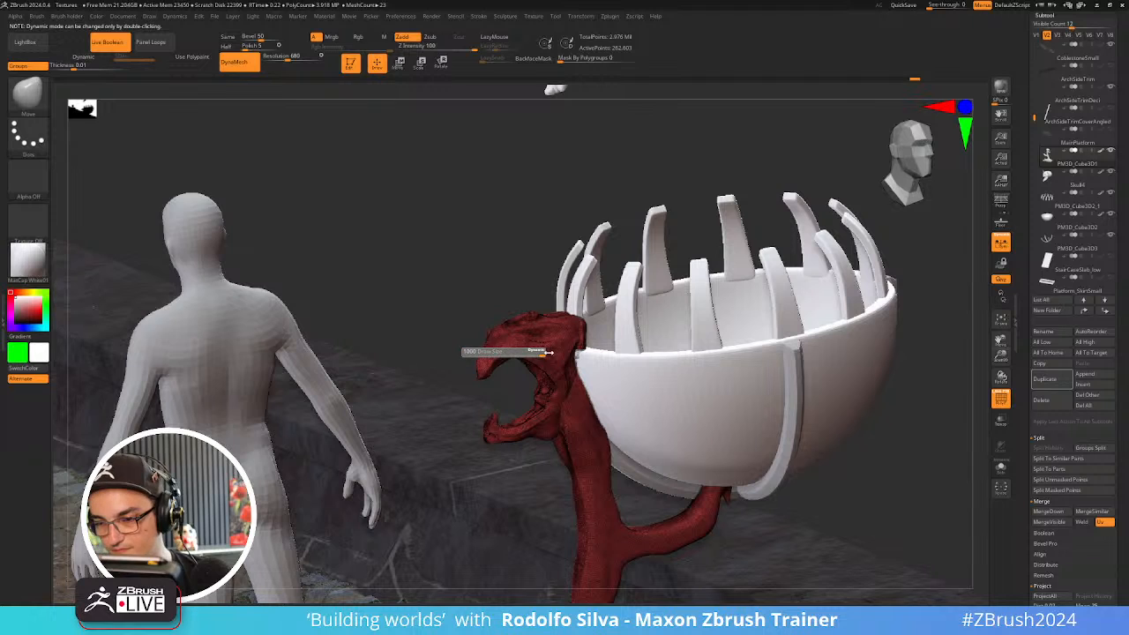
{"action": "left_click_drag", "start_coordinate": [504, 356], "coordinate": [529, 357]}
Try to pull the cheek of the leg's skull forward with a resized Move brush, with the polyframe hidden
{"action": "right_click_drag", "start_coordinate": [553, 363], "coordinate": [608, 444], "text": "ctrl"}
{"action": "key", "text": "s"}
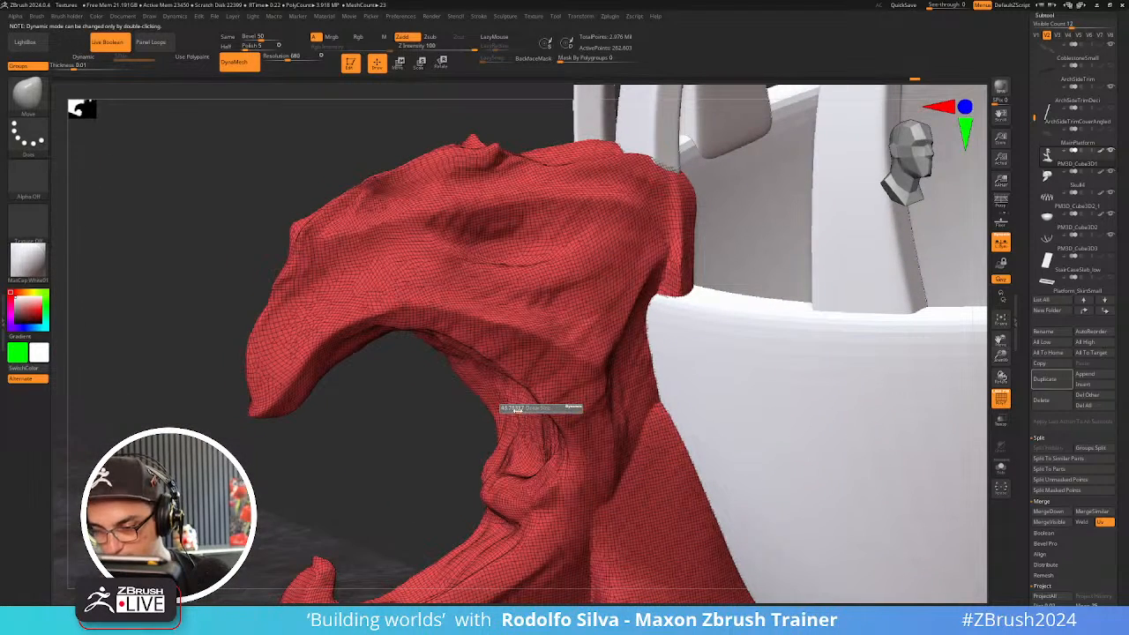
{"action": "mouse_move", "coordinate": [518, 410]}
{"action": "left_mouse_down"}
{"action": "mouse_move", "coordinate": [569, 408]}
{"action": "mouse_move", "coordinate": [547, 408]}
{"action": "left_mouse_up"}
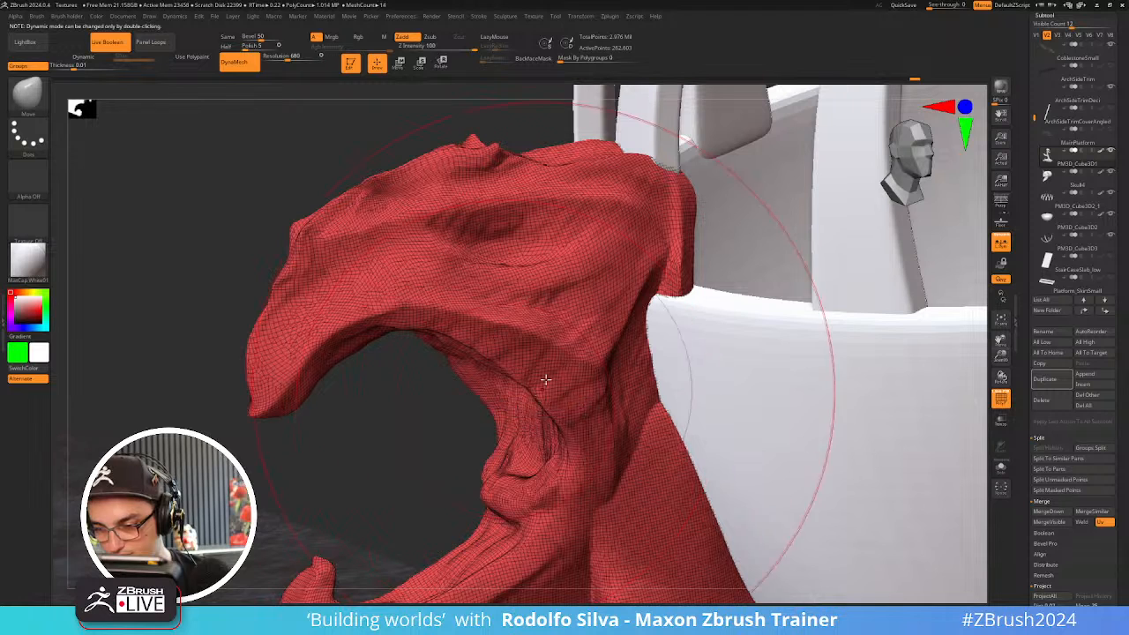
{"action": "key", "text": "s"}
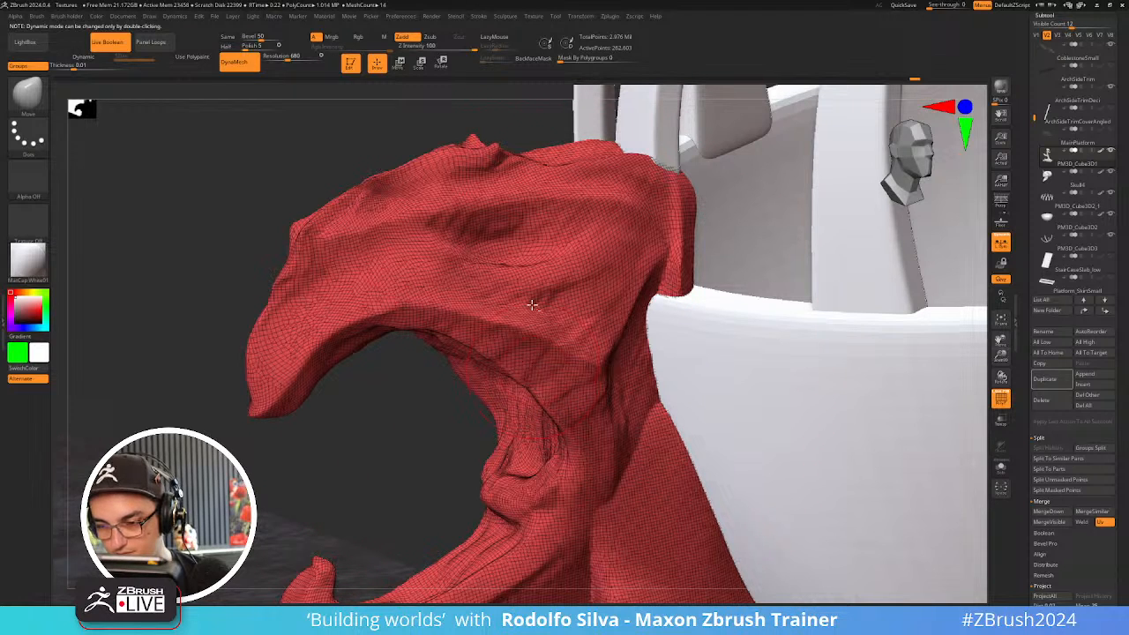
{"action": "right_click_drag", "start_coordinate": [532, 309], "coordinate": [478, 365], "text": "alt"}
{"action": "key", "text": "shift+f"}
{"action": "left_click_drag", "start_coordinate": [505, 361], "coordinate": [464, 356]}
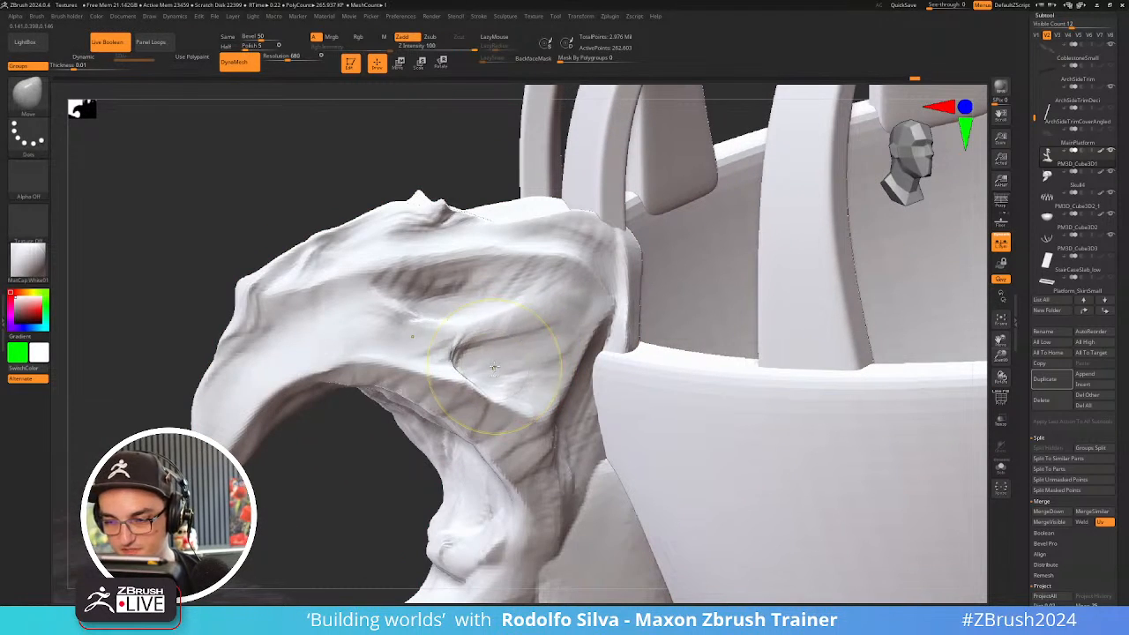
Select the hPolish brush for the leg's skull
{"action": "key", "text": "b"}
{"action": "key", "text": "h"}
{"action": "key", "text": "p"}
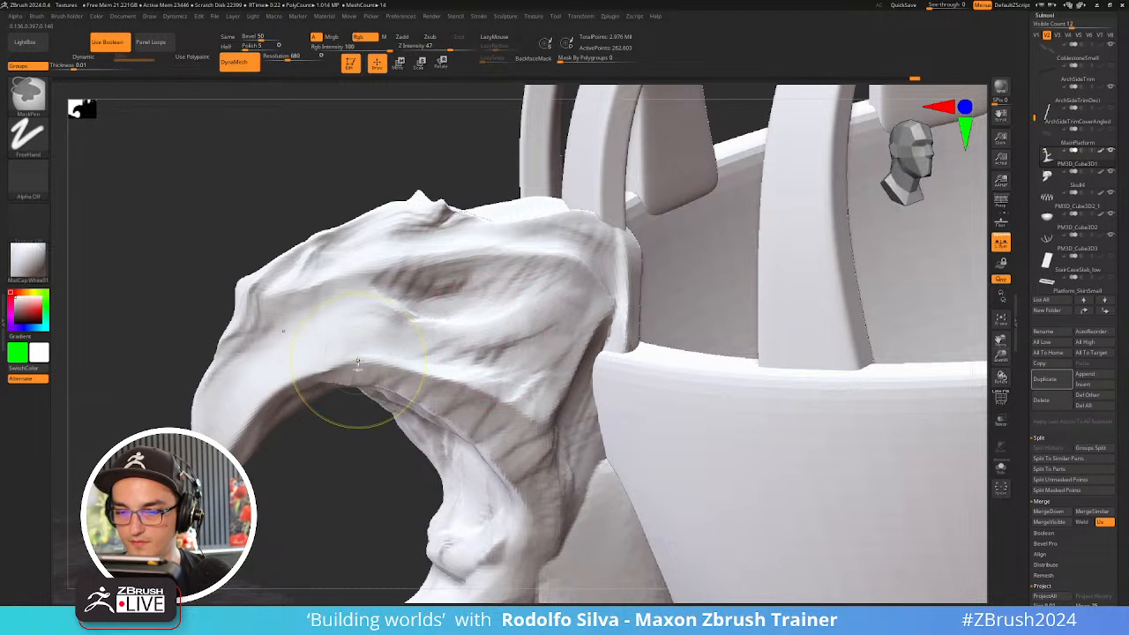
Try remeshing the brazier's leg at DynaMesh resolution 704, check its polyframe and undo the remesh
{"action": "key", "text": "ctrl+d"}
{"action": "key", "text": "ctrl+d"}
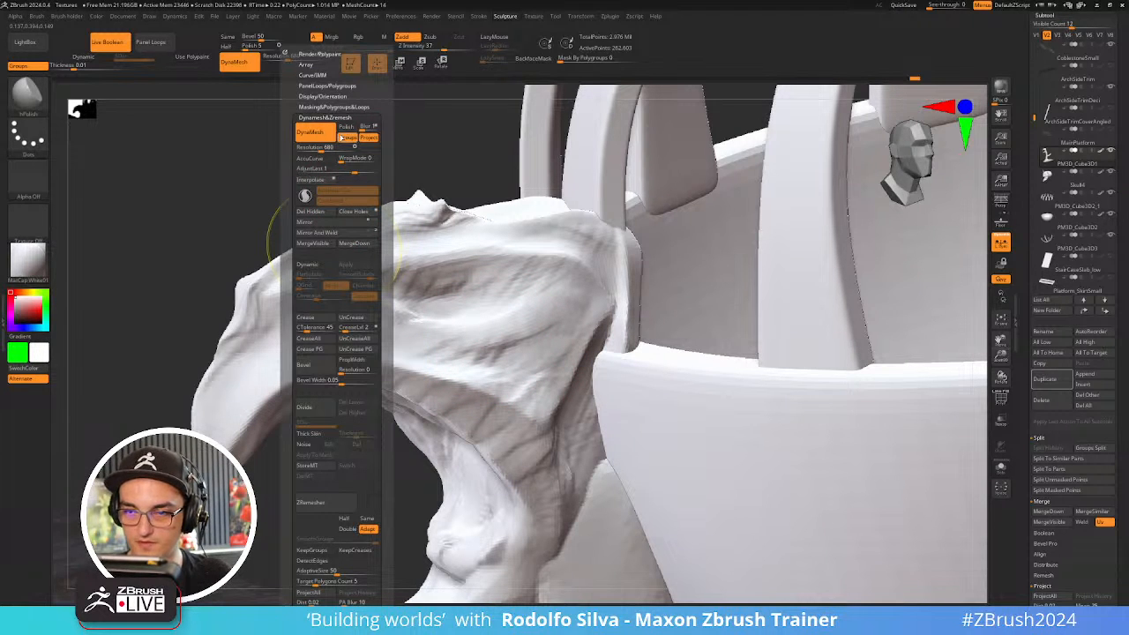
{"action": "left_click", "coordinate": [319, 149]}
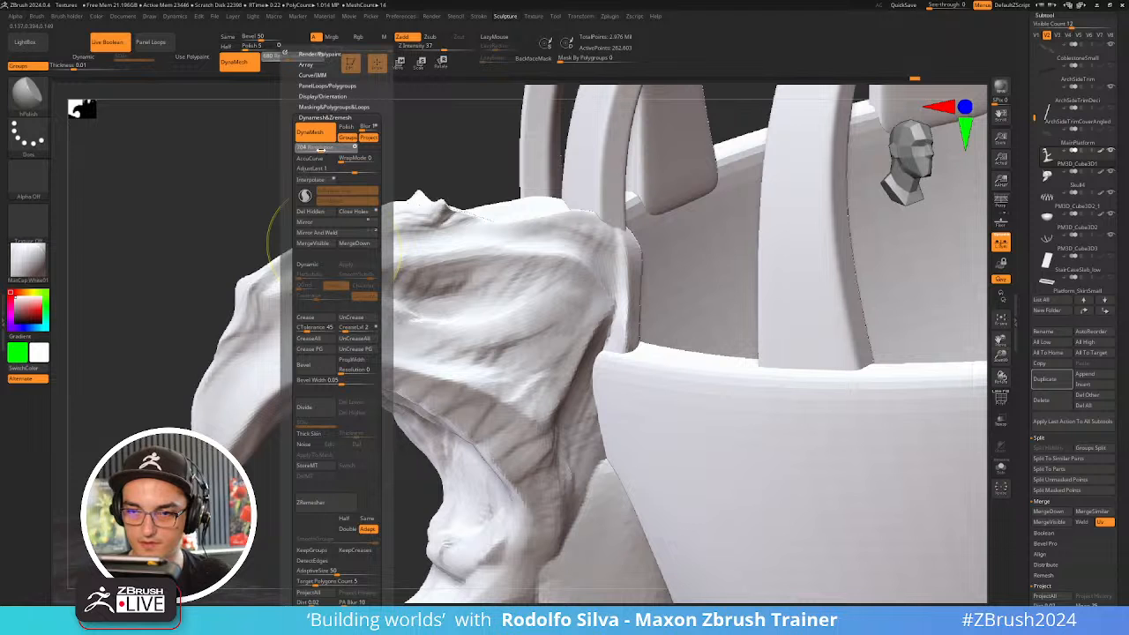
{"action": "left_click_drag", "start_coordinate": [180, 219], "coordinate": [198, 249], "text": "ctrl"}
{"action": "key", "text": "shift+f"}
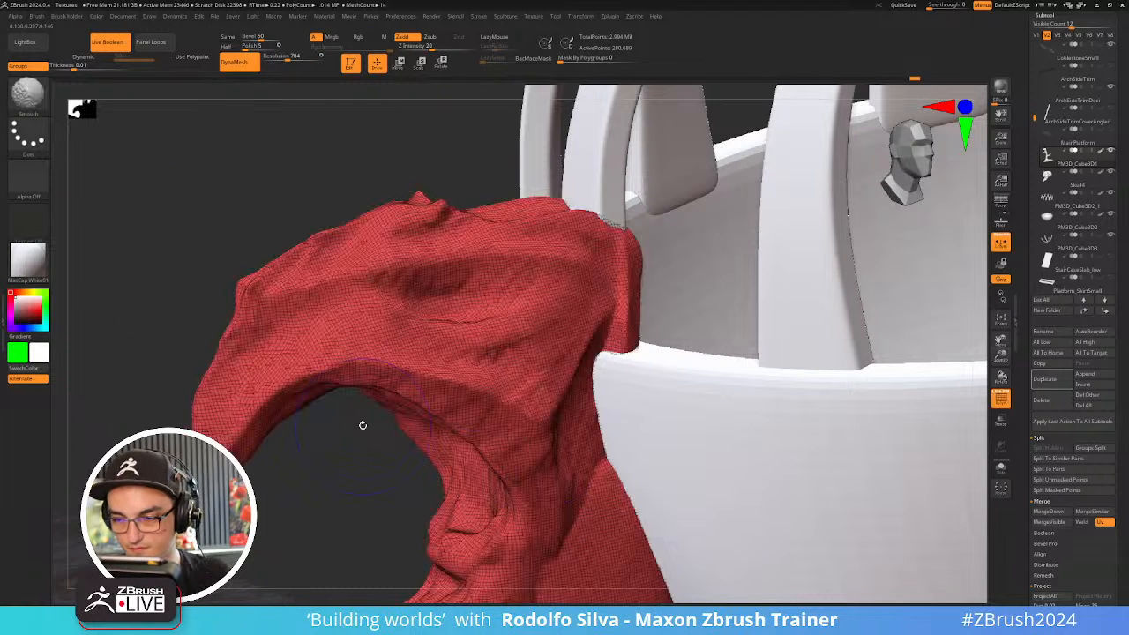
{"action": "key", "text": "shift+f"}
{"action": "key", "text": "ctrl+z"}
Remesh the brazier's leg with DynaMesh at resolution 1032
{"action": "key", "text": "ctrl+d"}
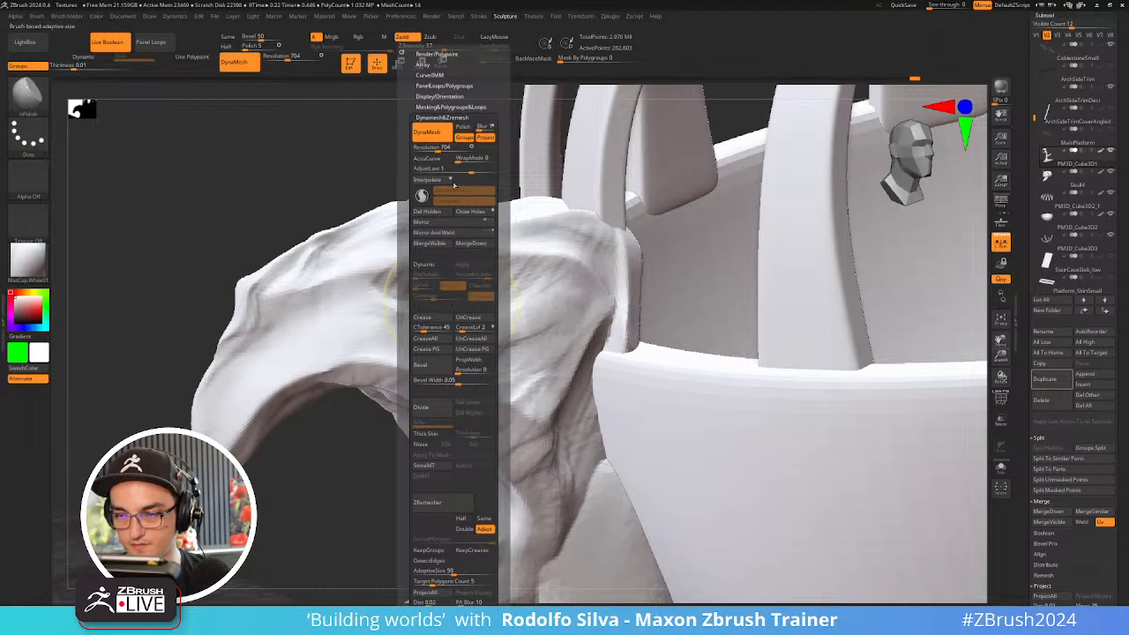
{"action": "left_click", "coordinate": [439, 148]}
{"action": "left_click_drag", "start_coordinate": [260, 210], "coordinate": [239, 239], "text": "ctrl"}
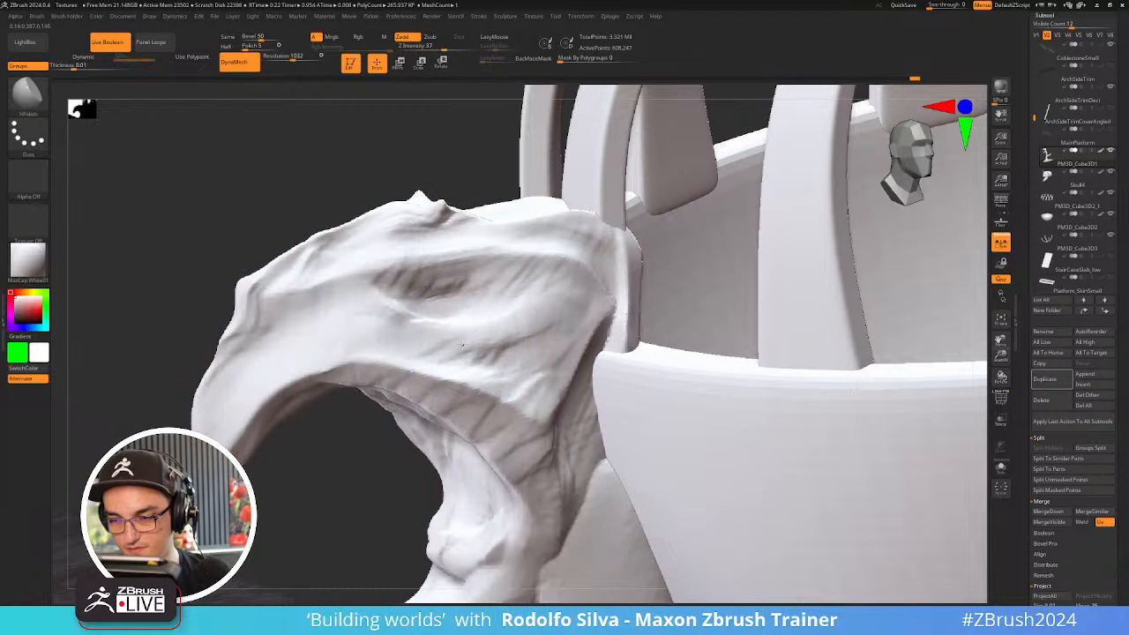
Flatten the side of the skull's snout and the area around the eye socket with a resized hPolish brush
{"action": "mouse_move", "coordinate": [489, 356]}
{"action": "left_mouse_down"}
{"action": "mouse_move", "coordinate": [439, 369]}
{"action": "mouse_move", "coordinate": [459, 379]}
{"action": "left_mouse_up"}
{"action": "left_click_drag", "start_coordinate": [300, 302], "coordinate": [226, 367]}
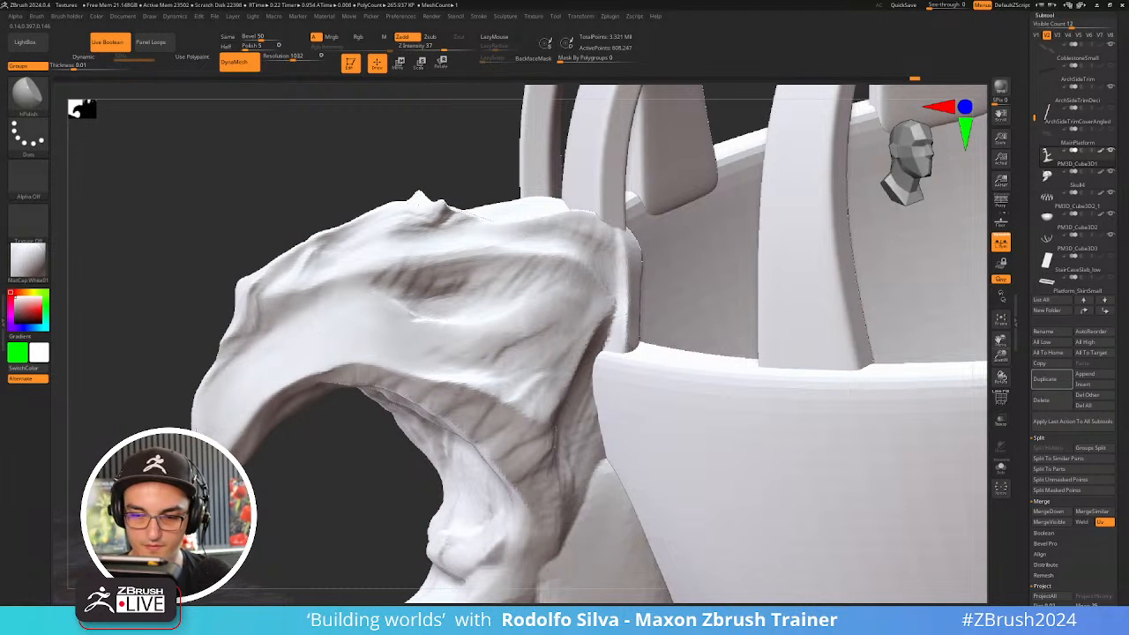
{"action": "mouse_move", "coordinate": [259, 479]}
{"action": "left_mouse_down"}
{"action": "mouse_move", "coordinate": [287, 482]}
{"action": "mouse_move", "coordinate": [291, 471]}
{"action": "left_mouse_up"}
{"action": "key", "text": "s"}
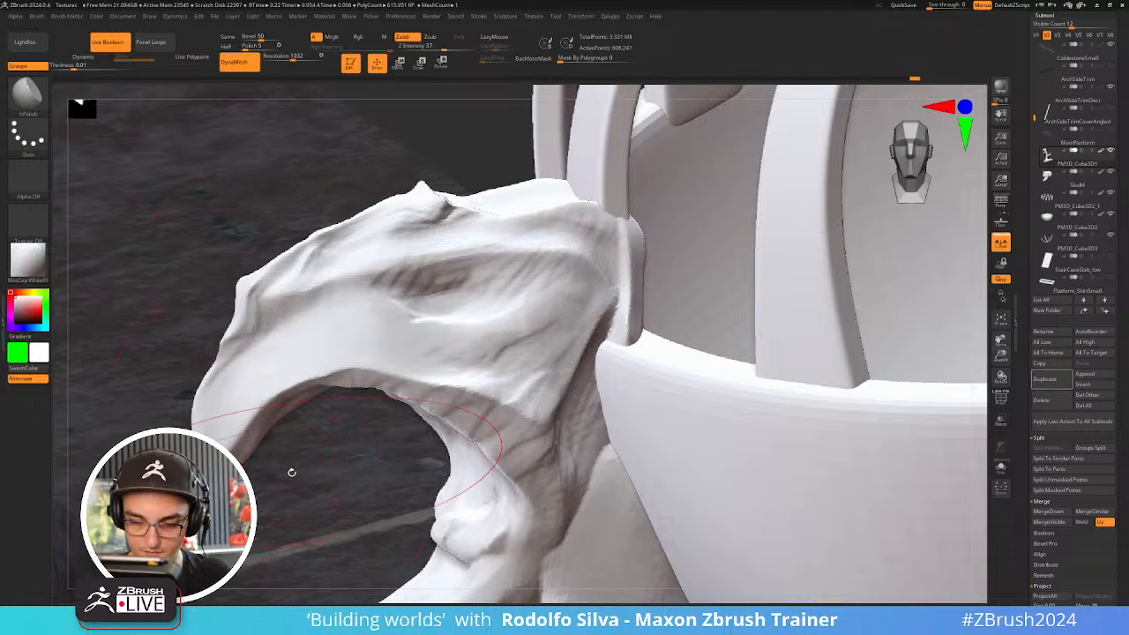
{"action": "key", "text": "s"}
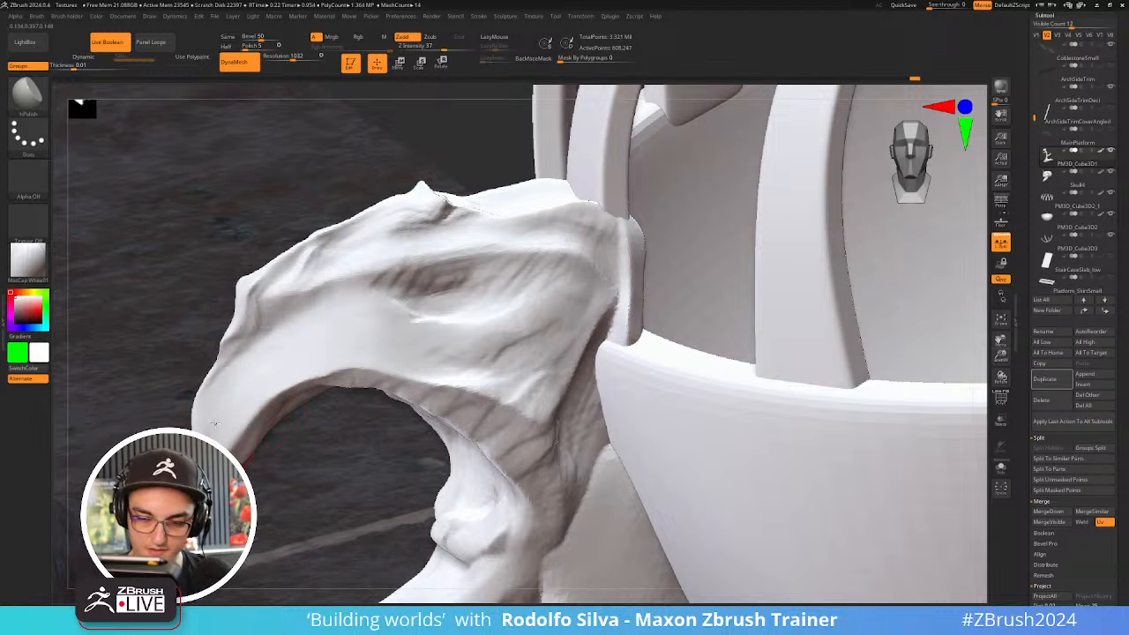
{"action": "left_click_drag", "start_coordinate": [331, 344], "coordinate": [261, 355]}
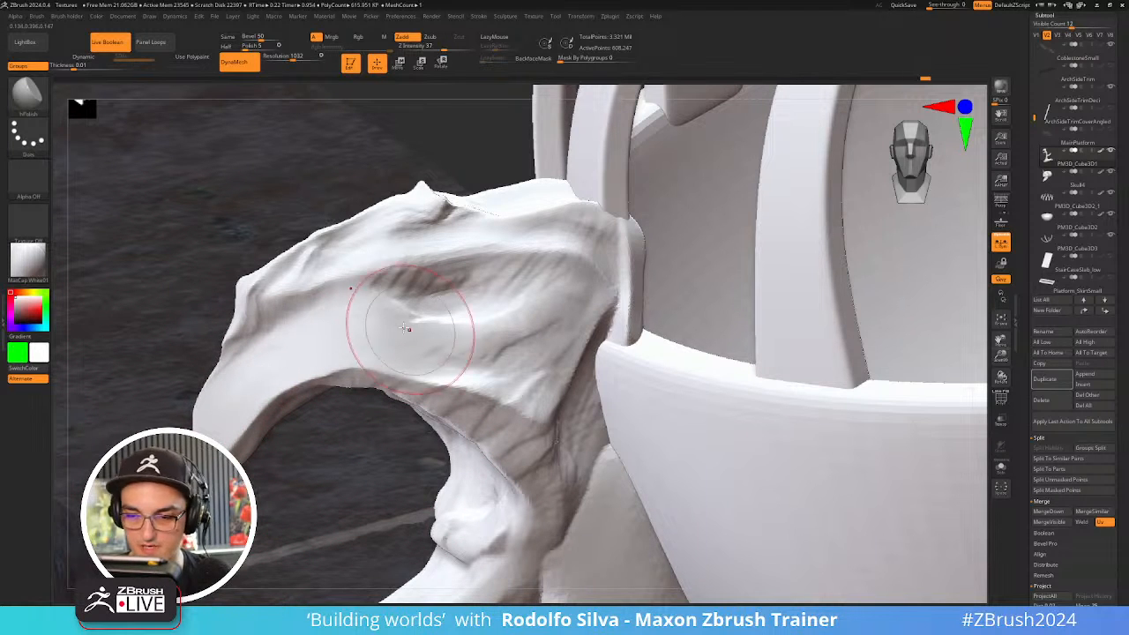
{"action": "left_click_drag", "start_coordinate": [331, 311], "coordinate": [320, 286]}
{"action": "left_click_drag", "start_coordinate": [360, 252], "coordinate": [291, 283]}
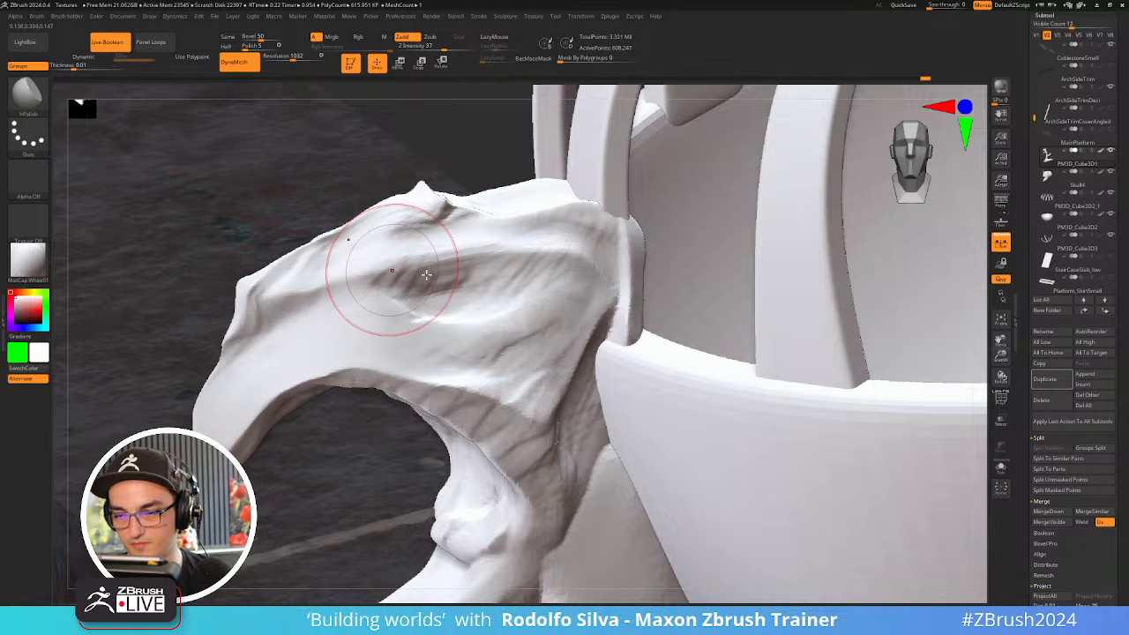
{"action": "scroll", "coordinate": [1032, 255], "scroll_direction": "down", "scroll_amount": 5}
{"action": "scroll", "coordinate": [1032, 254], "scroll_direction": "down", "scroll_amount": 10}
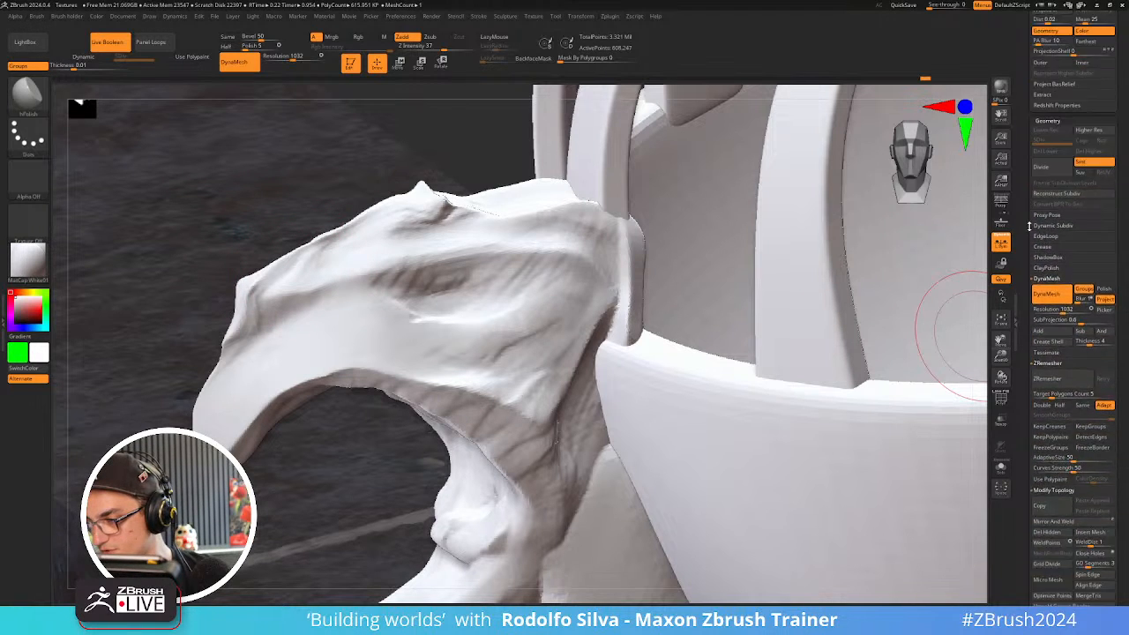
{"action": "scroll", "coordinate": [1026, 154], "scroll_direction": "down", "scroll_amount": 3}
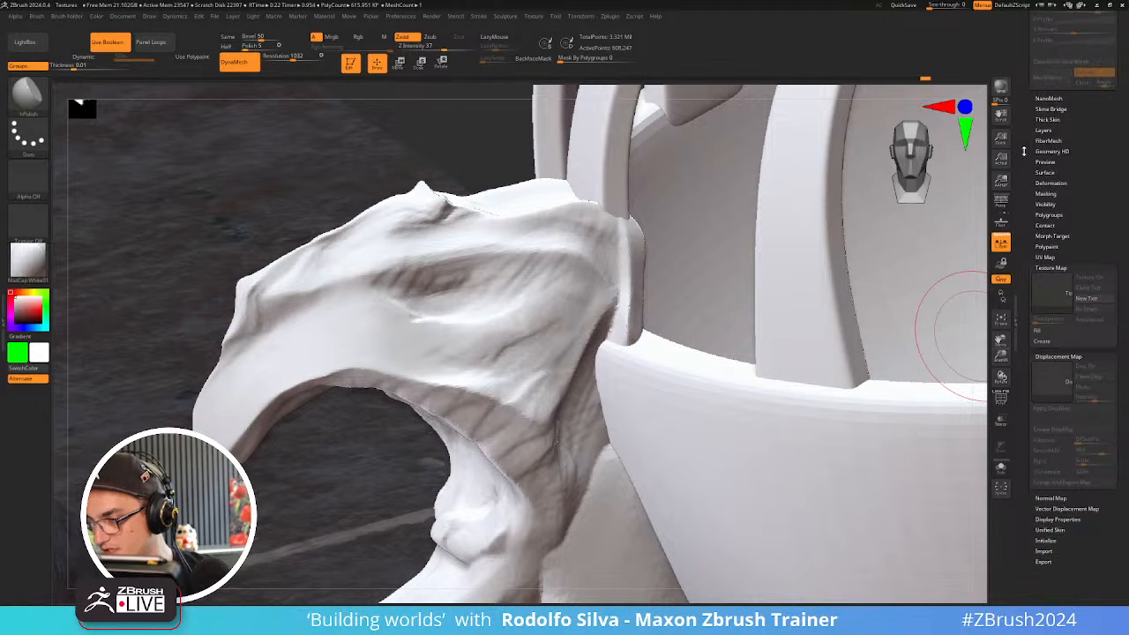
Polish the upper ridge of the skull's snout with hPolish and smooth its surface
{"action": "mouse_move", "coordinate": [495, 270]}
{"action": "right_mouse_down"}
{"action": "mouse_move", "coordinate": [471, 232]}
{"action": "mouse_move", "coordinate": [486, 282]}
{"action": "mouse_move", "coordinate": [527, 312]}
{"action": "mouse_move", "coordinate": [491, 244]}
{"action": "right_mouse_up"}
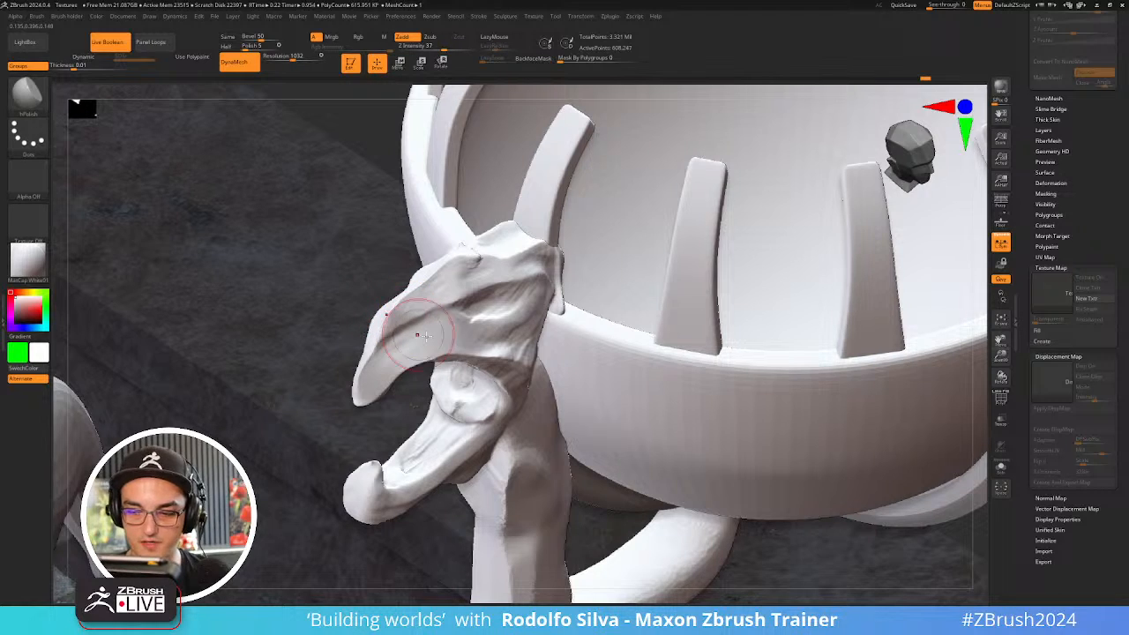
{"action": "right_click_drag", "start_coordinate": [426, 335], "coordinate": [397, 340]}
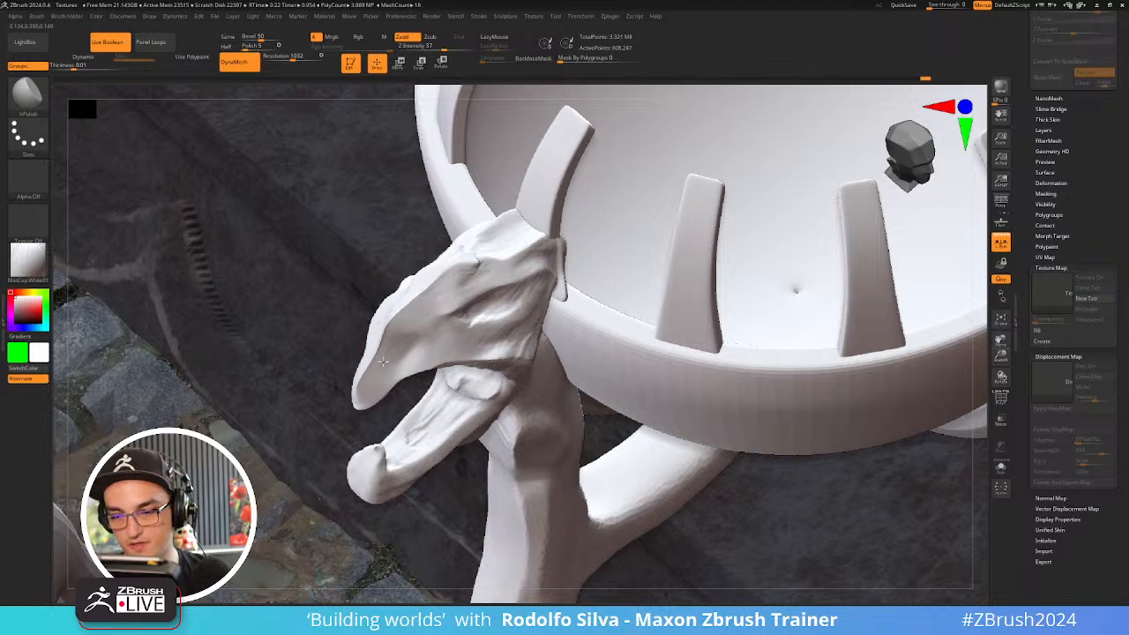
{"action": "left_click_drag", "start_coordinate": [429, 294], "coordinate": [392, 320]}
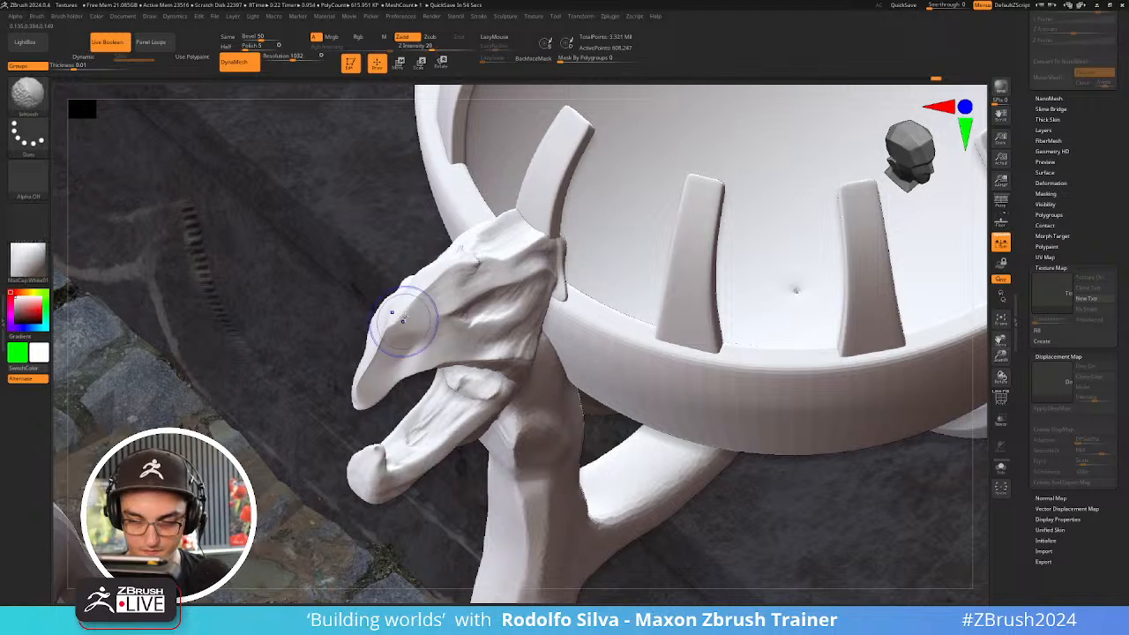
{"action": "left_click_drag", "start_coordinate": [407, 321], "coordinate": [393, 330], "text": "shift"}
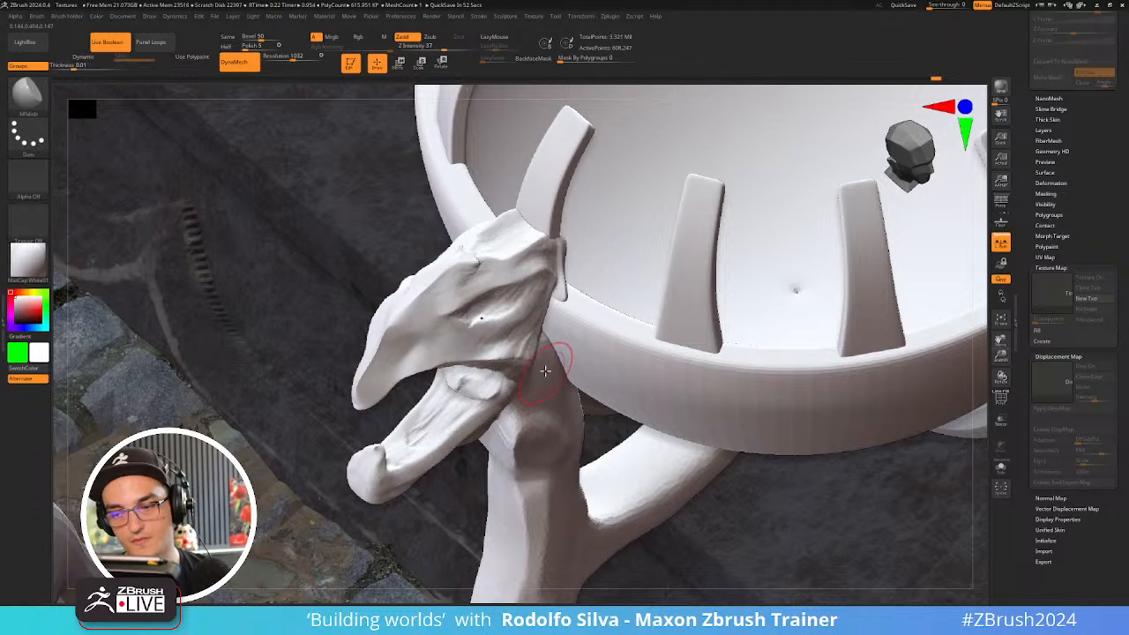
{"action": "right_click_drag", "start_coordinate": [545, 370], "coordinate": [532, 337]}
{"action": "left_click_drag", "start_coordinate": [424, 287], "coordinate": [385, 308]}
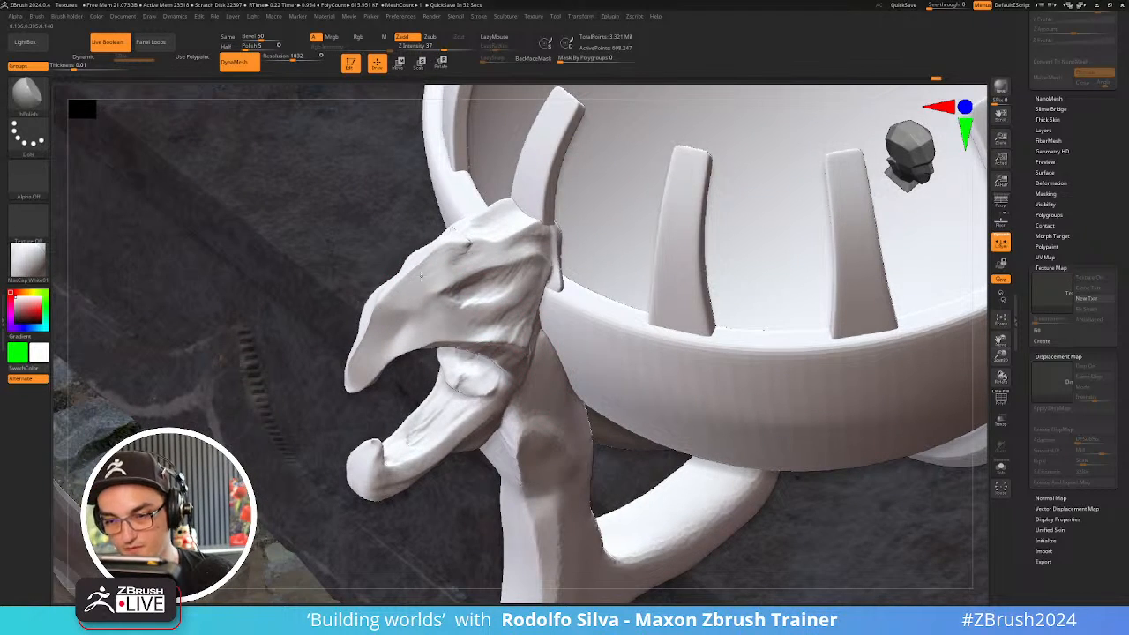
{"action": "right_click_drag", "start_coordinate": [422, 276], "coordinate": [460, 251]}
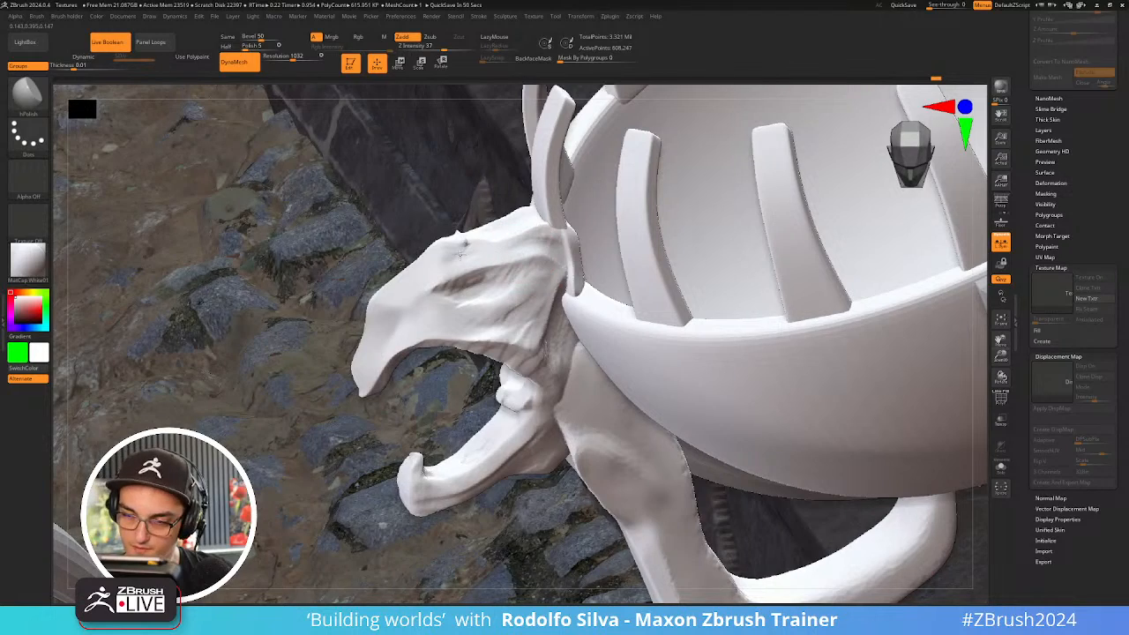
Select the DamStandard brush, try a crease behind the skull's brow and undo the stroke
{"action": "key", "text": "b"}
{"action": "key", "text": "d"}
{"action": "key", "text": "s"}
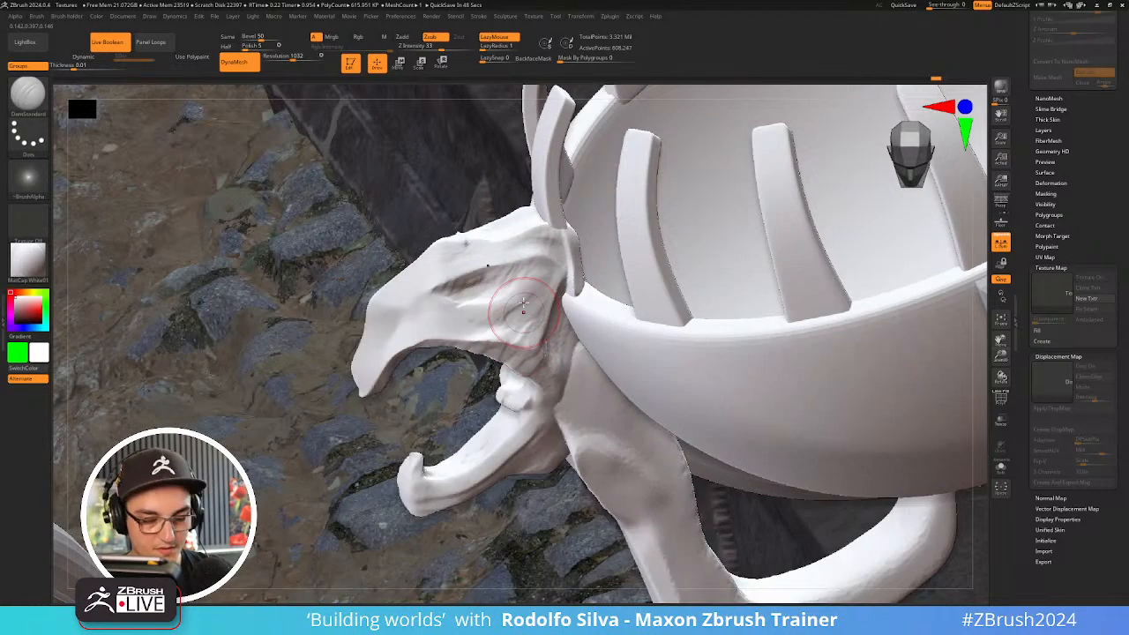
{"action": "right_click_drag", "start_coordinate": [512, 257], "coordinate": [550, 258]}
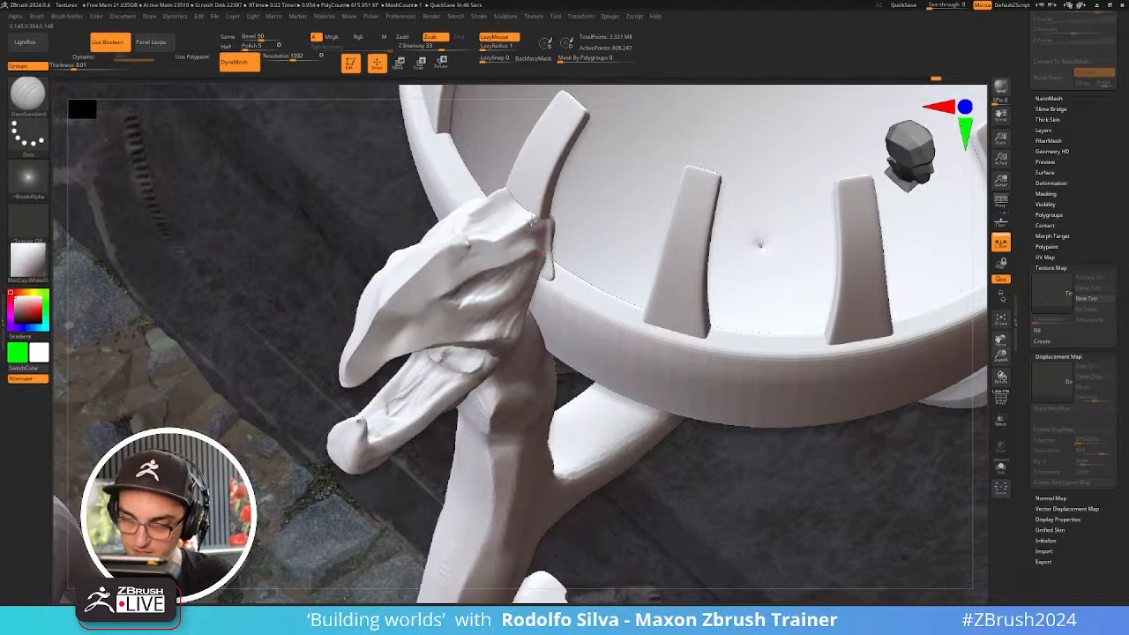
{"action": "left_click_drag", "start_coordinate": [513, 232], "coordinate": [502, 239]}
{"action": "key", "text": "ctrl+z"}
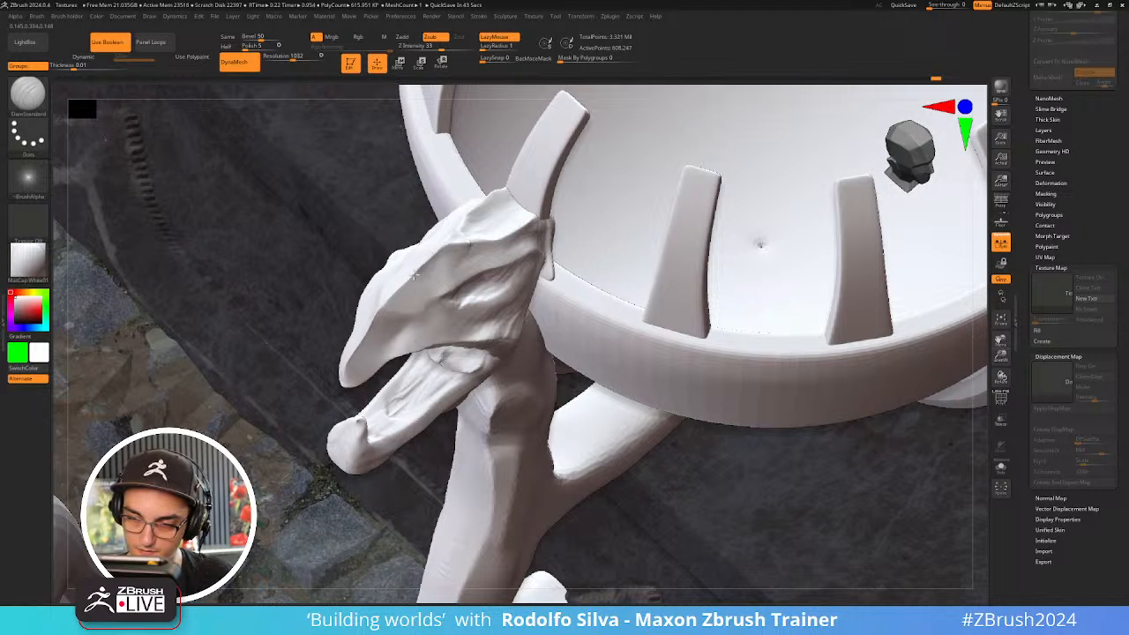
Set the DamStandard brush's LazyRadius to 14 and carve creases around the skull's eye socket and snout
{"action": "right_click_drag", "start_coordinate": [390, 411], "coordinate": [529, 279]}
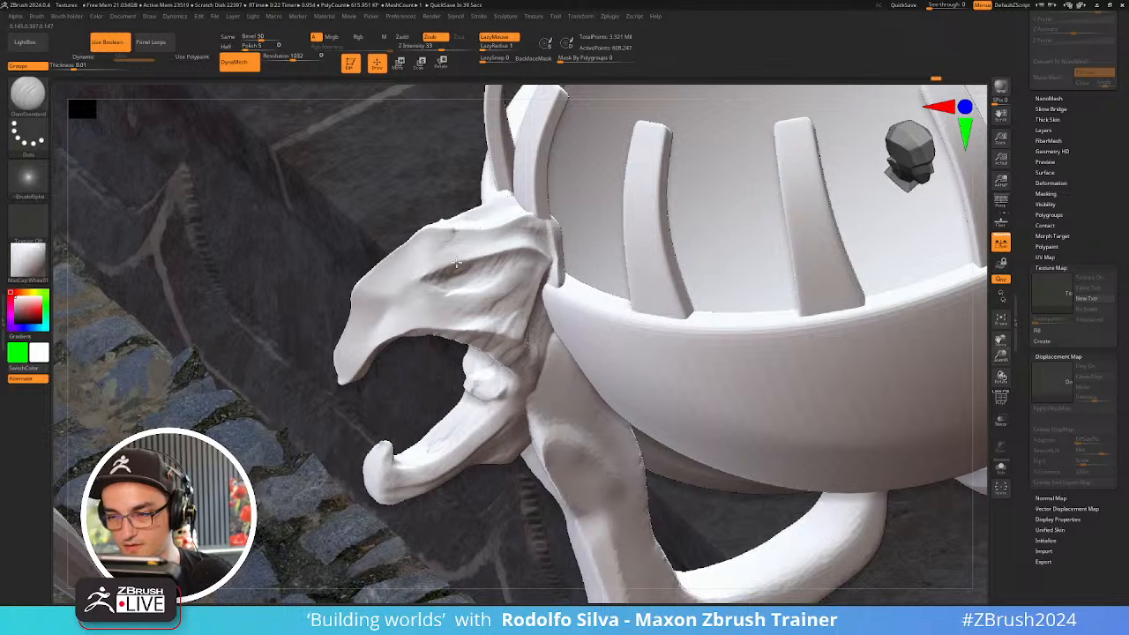
{"action": "left_click_drag", "start_coordinate": [458, 263], "coordinate": [402, 277]}
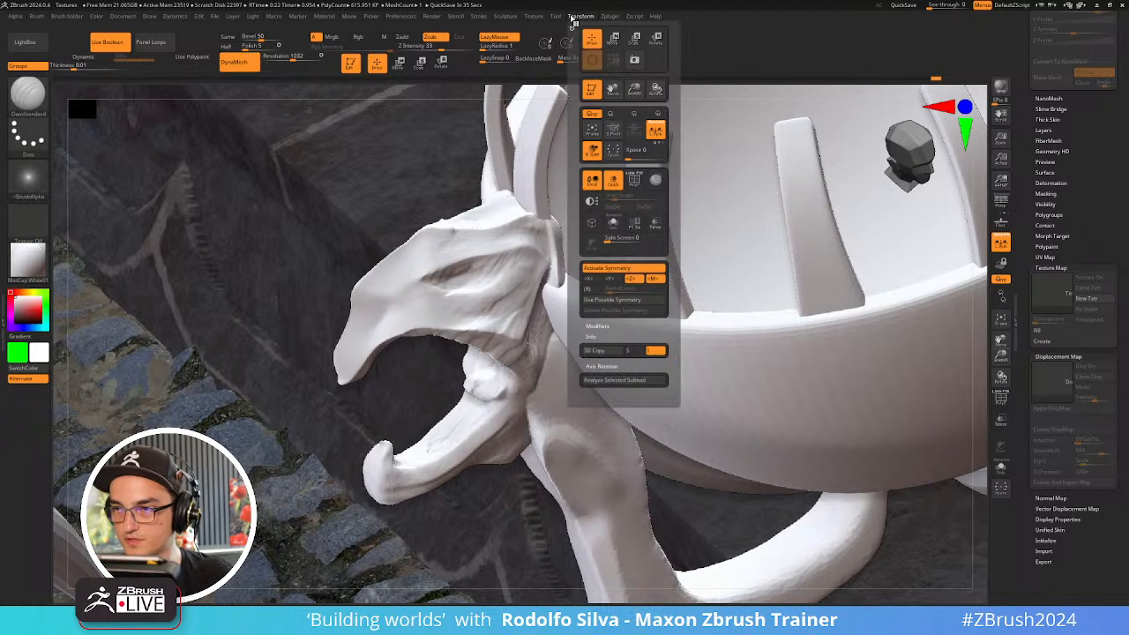
{"action": "mouse_move", "coordinate": [619, 18]}
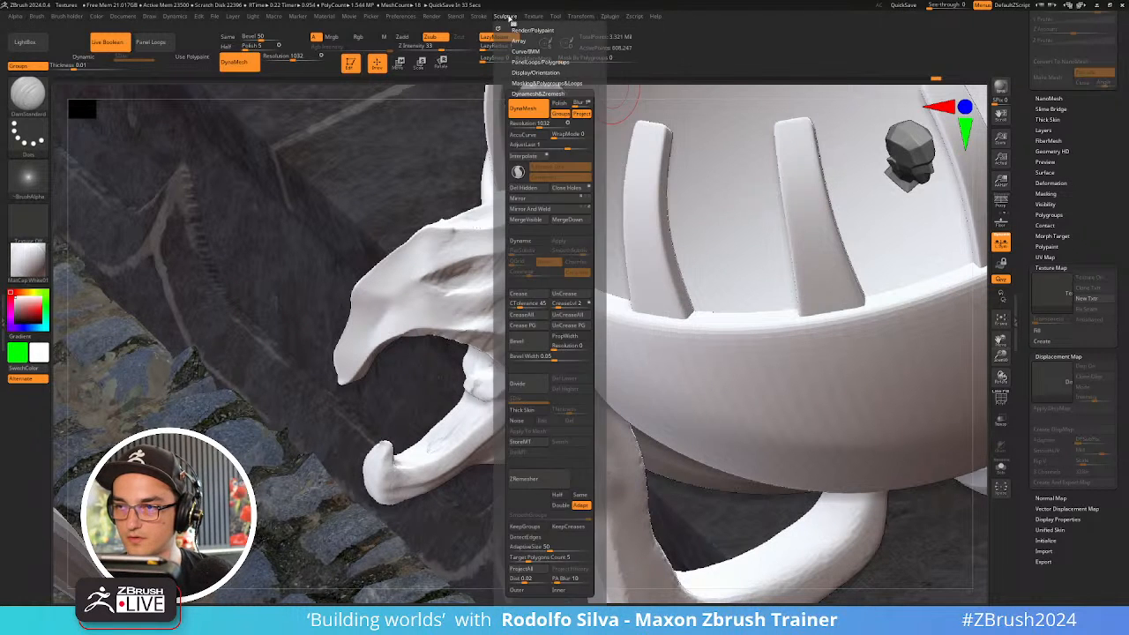
{"action": "mouse_move", "coordinate": [478, 16]}
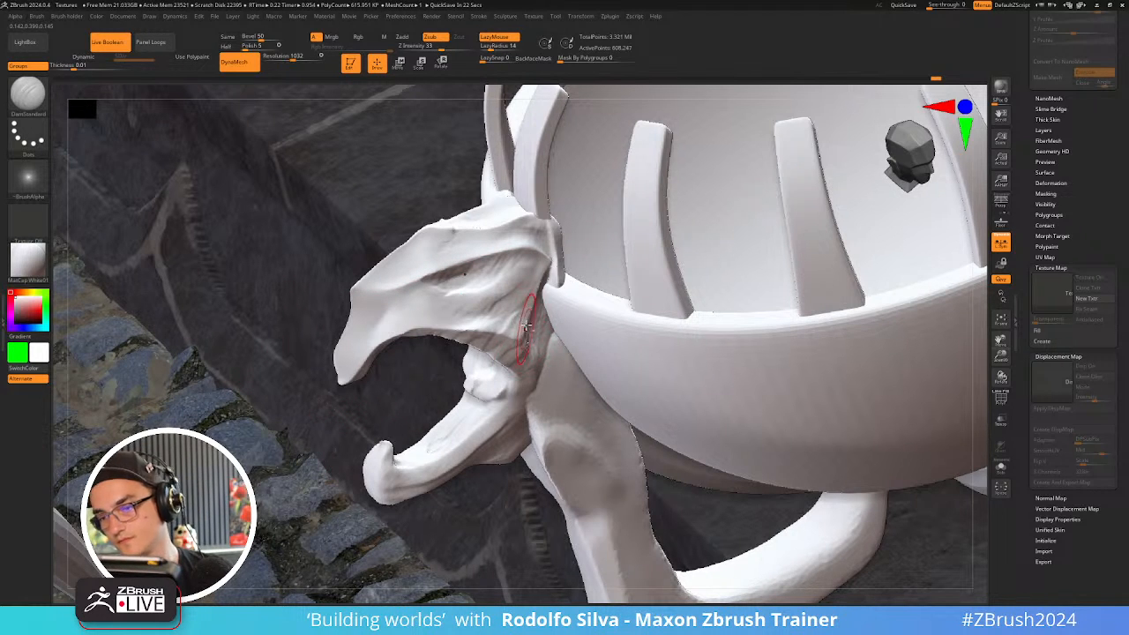
{"action": "left_click_drag", "start_coordinate": [546, 266], "coordinate": [546, 262]}
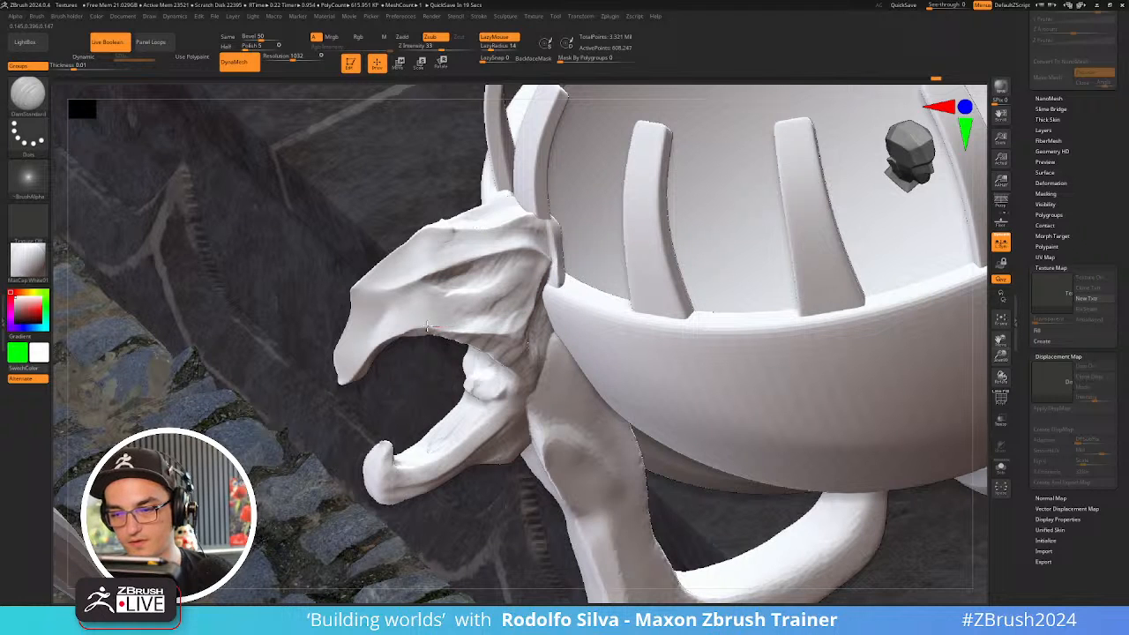
{"action": "left_click_drag", "start_coordinate": [362, 356], "coordinate": [332, 385]}
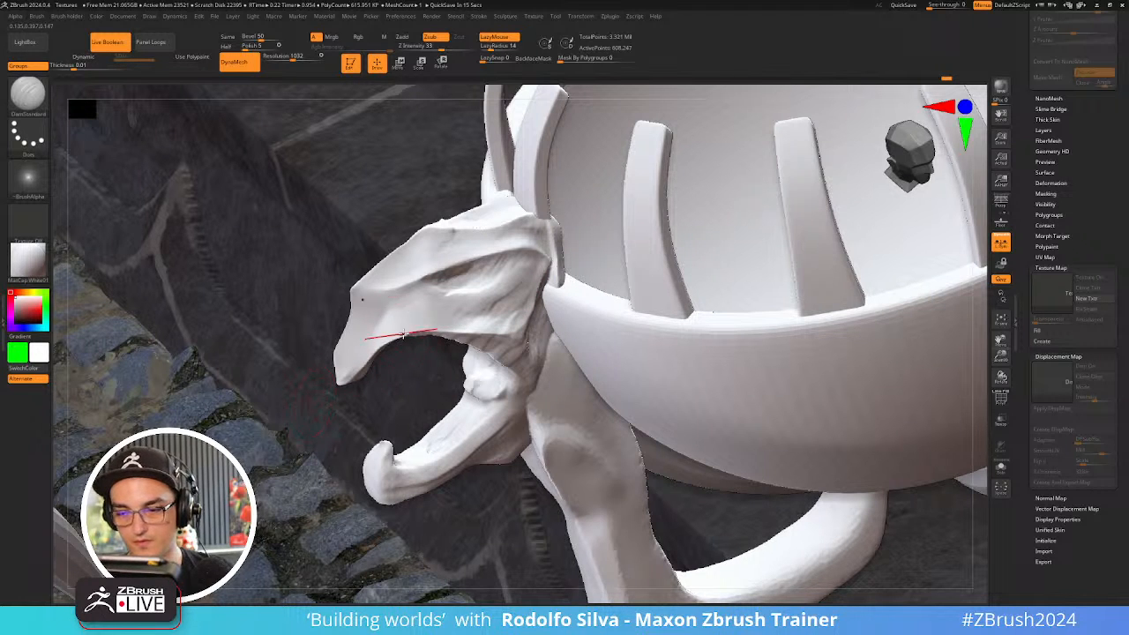
{"action": "left_click_drag", "start_coordinate": [427, 279], "coordinate": [422, 280]}
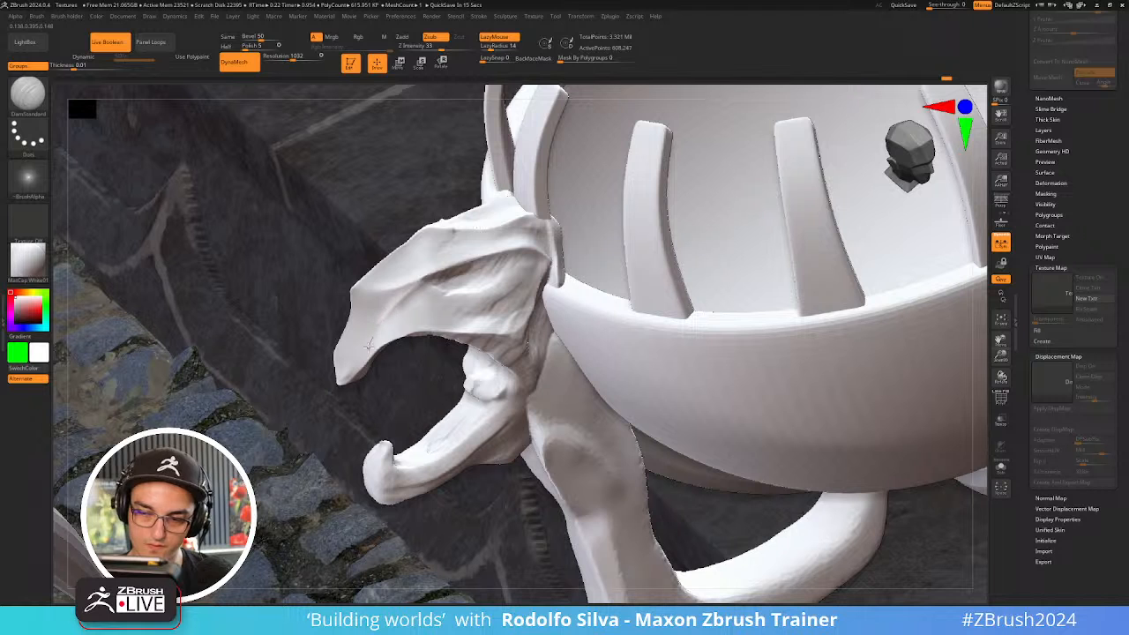
Smooth the side of the snout and carve a long DamStandard groove from the eye socket toward the beak tip, redoing the first stroke
{"action": "left_click_drag", "start_coordinate": [425, 378], "coordinate": [525, 374]}
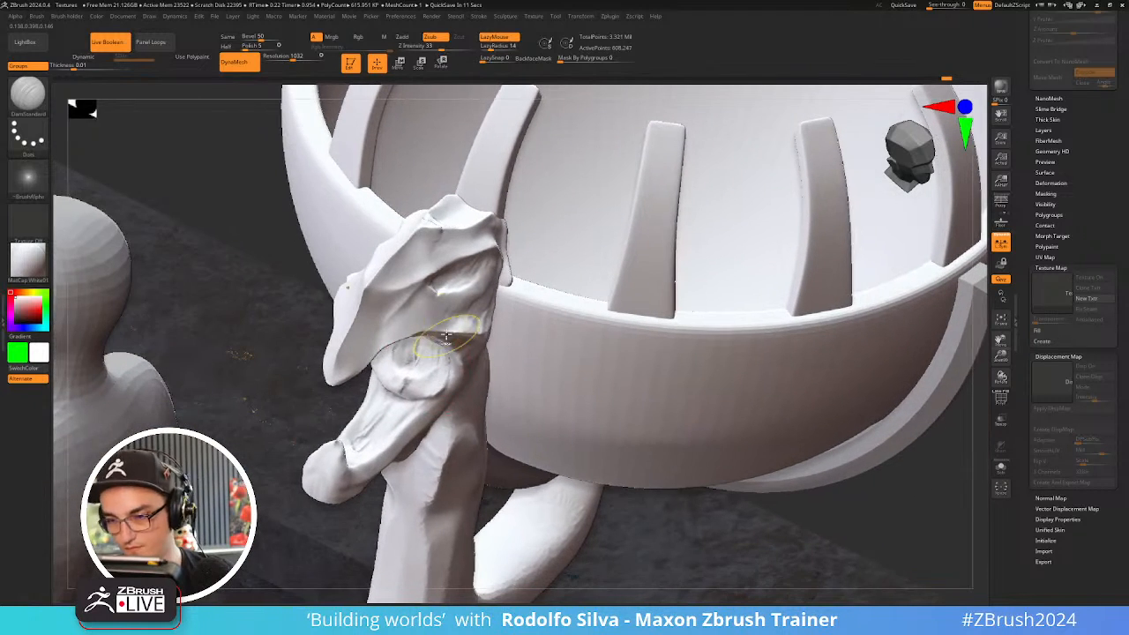
{"action": "left_click_drag", "start_coordinate": [413, 293], "coordinate": [394, 316], "text": "shift"}
{"action": "left_click_drag", "start_coordinate": [427, 271], "coordinate": [379, 329]}
{"action": "key", "text": "ctrl+z"}
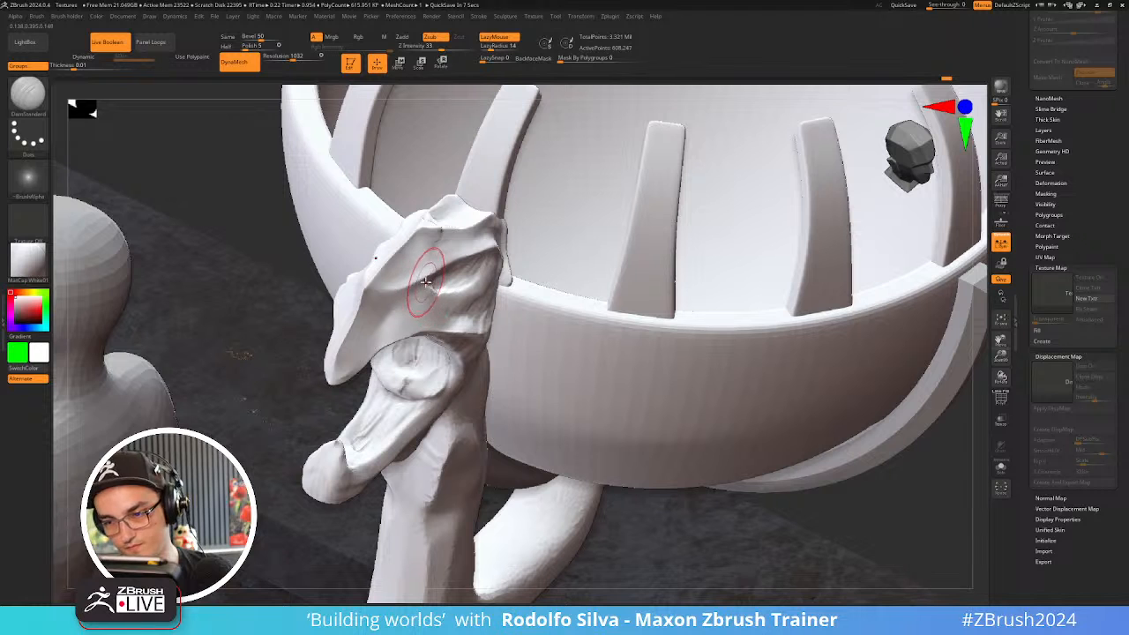
{"action": "left_click_drag", "start_coordinate": [427, 280], "coordinate": [362, 364]}
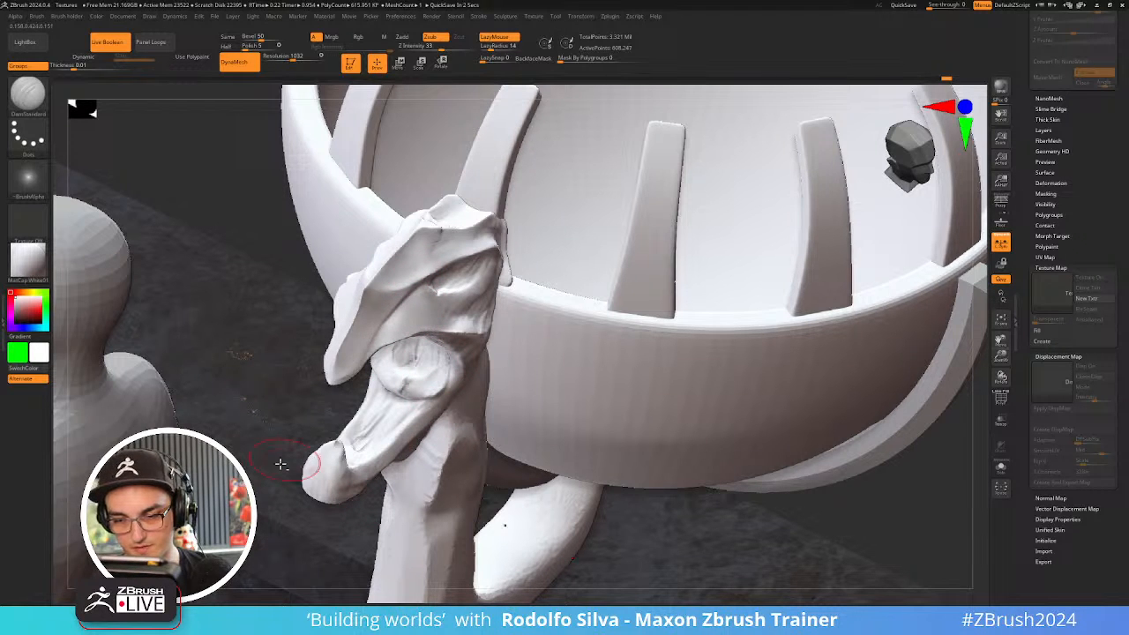
Carve a second DamStandard groove along the skull's cheek below the eye socket with a resized brush
{"action": "right_click_drag", "start_coordinate": [404, 340], "coordinate": [340, 392]}
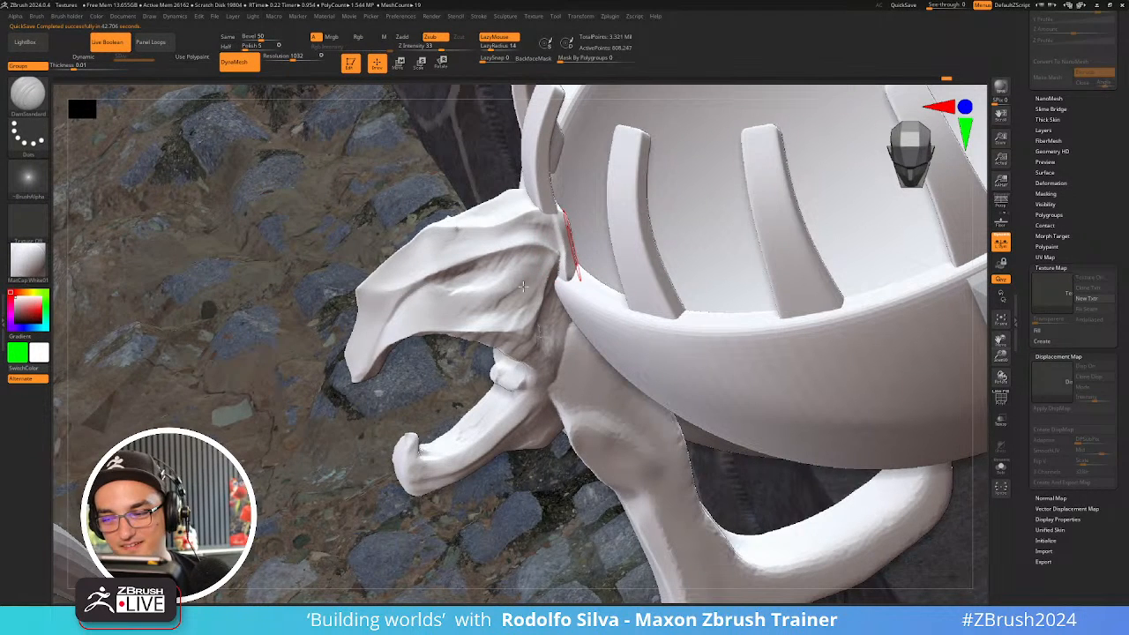
{"action": "key", "text": "space"}
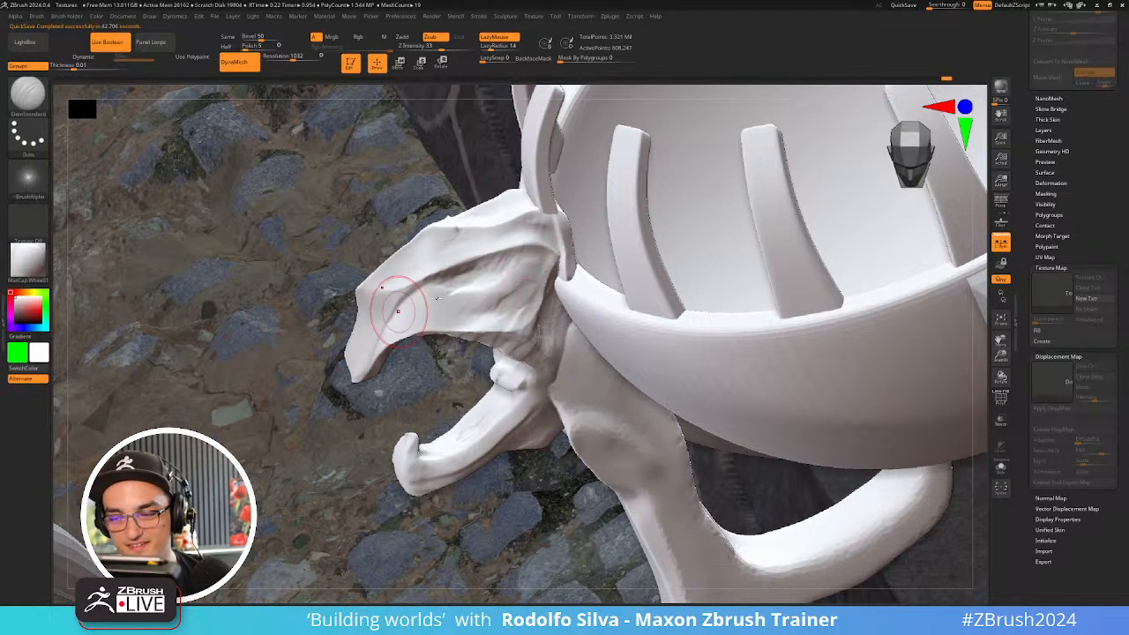
{"action": "key", "text": "s"}
{"action": "mouse_move", "coordinate": [492, 284]}
{"action": "right_mouse_down"}
{"action": "mouse_move", "coordinate": [502, 298]}
{"action": "mouse_move", "coordinate": [486, 231]}
{"action": "right_mouse_up"}
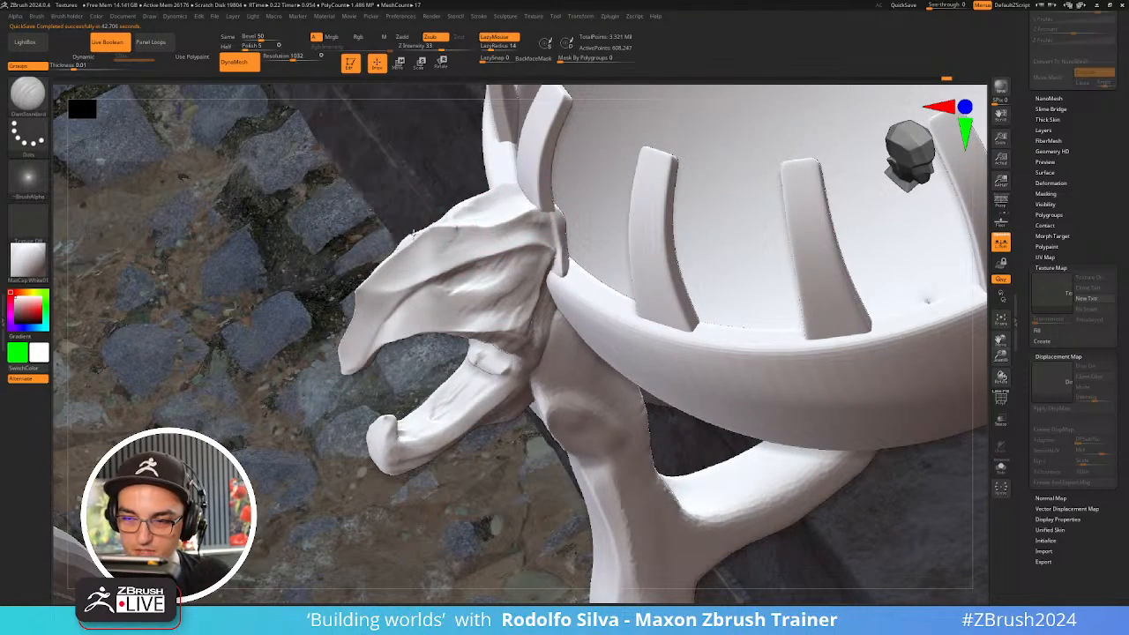
{"action": "right_click_drag", "start_coordinate": [420, 294], "coordinate": [490, 232]}
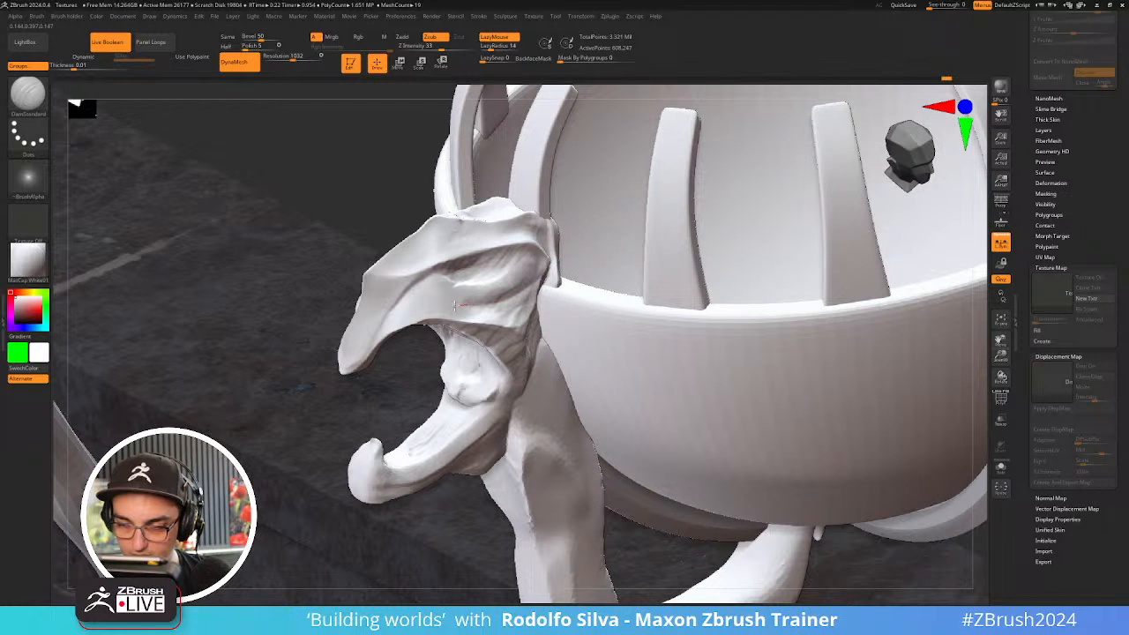
{"action": "left_click_drag", "start_coordinate": [539, 278], "coordinate": [539, 274]}
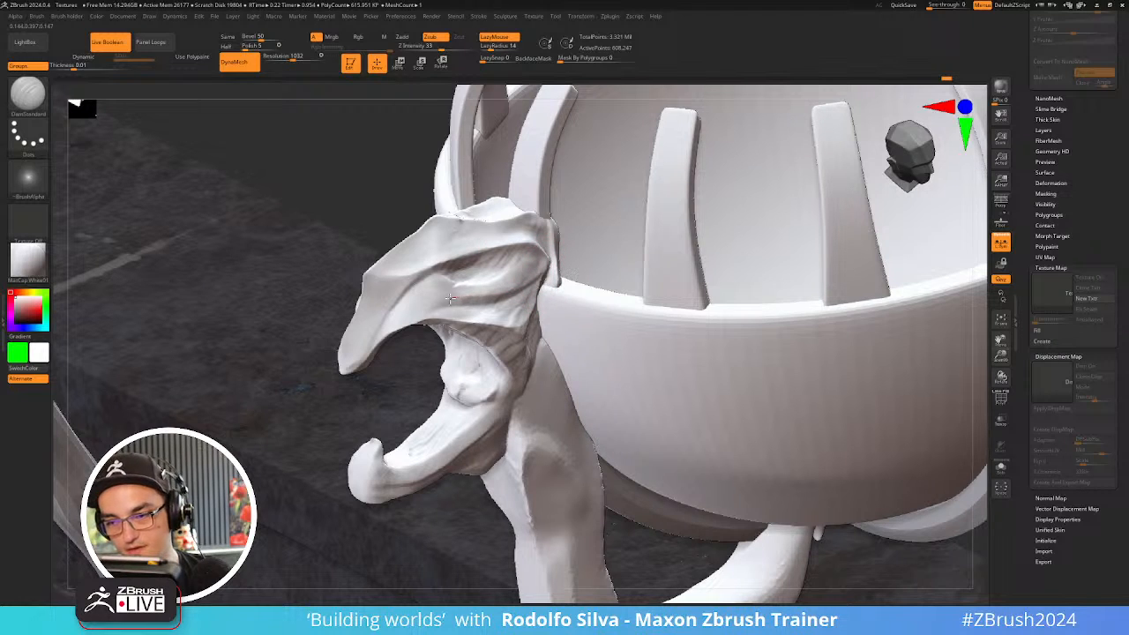
Select the hPolish brush, isolate the skull's leg piece with Solo mode and reduce the brush's draw size
{"action": "mouse_move", "coordinate": [461, 382]}
{"action": "right_mouse_down"}
{"action": "mouse_move", "coordinate": [460, 419]}
{"action": "mouse_move", "coordinate": [433, 441]}
{"action": "mouse_move", "coordinate": [495, 355]}
{"action": "right_mouse_up"}
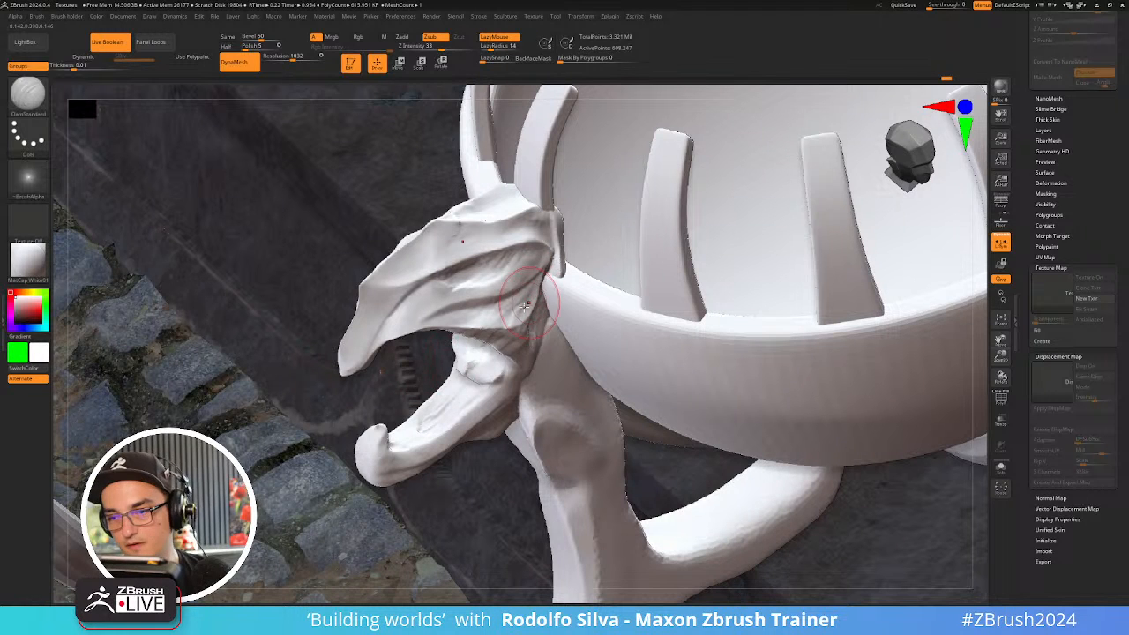
{"action": "key", "text": "b"}
{"action": "key", "text": "h"}
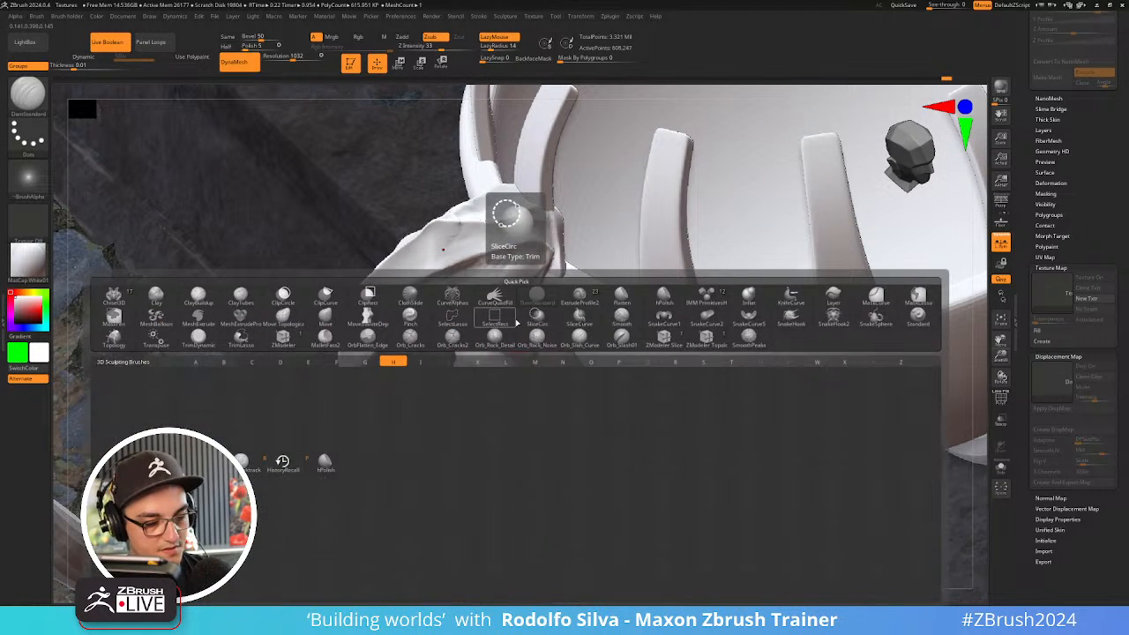
{"action": "key", "text": "p"}
{"action": "key", "text": "s"}
{"action": "left_click_drag", "start_coordinate": [514, 313], "coordinate": [510, 314]}
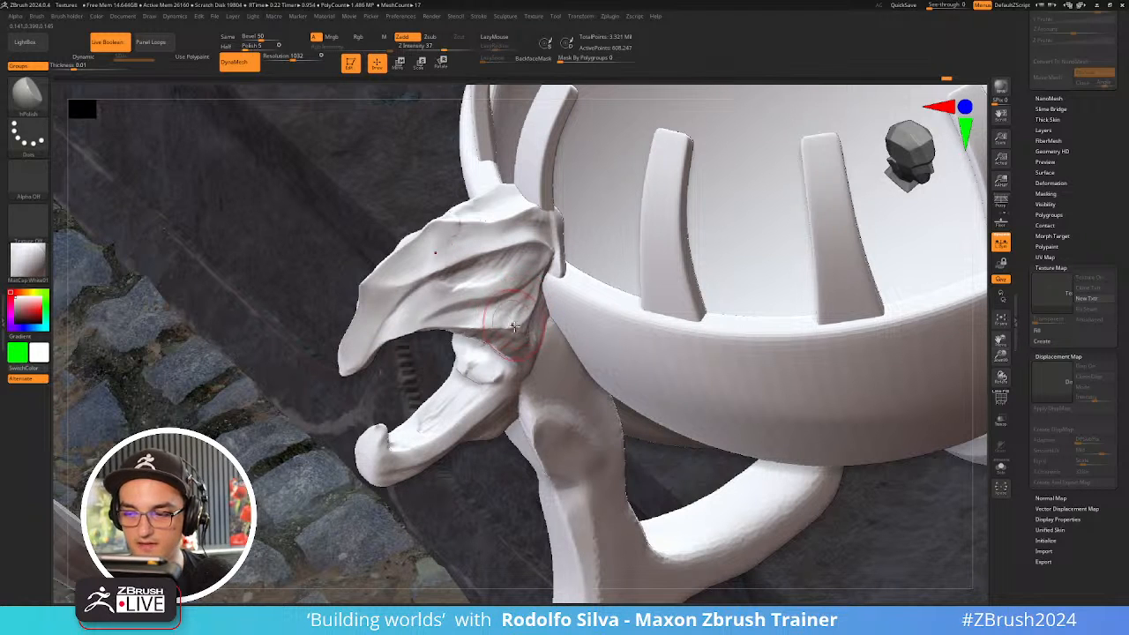
{"action": "key", "text": "alt+s"}
{"action": "key", "text": "space"}
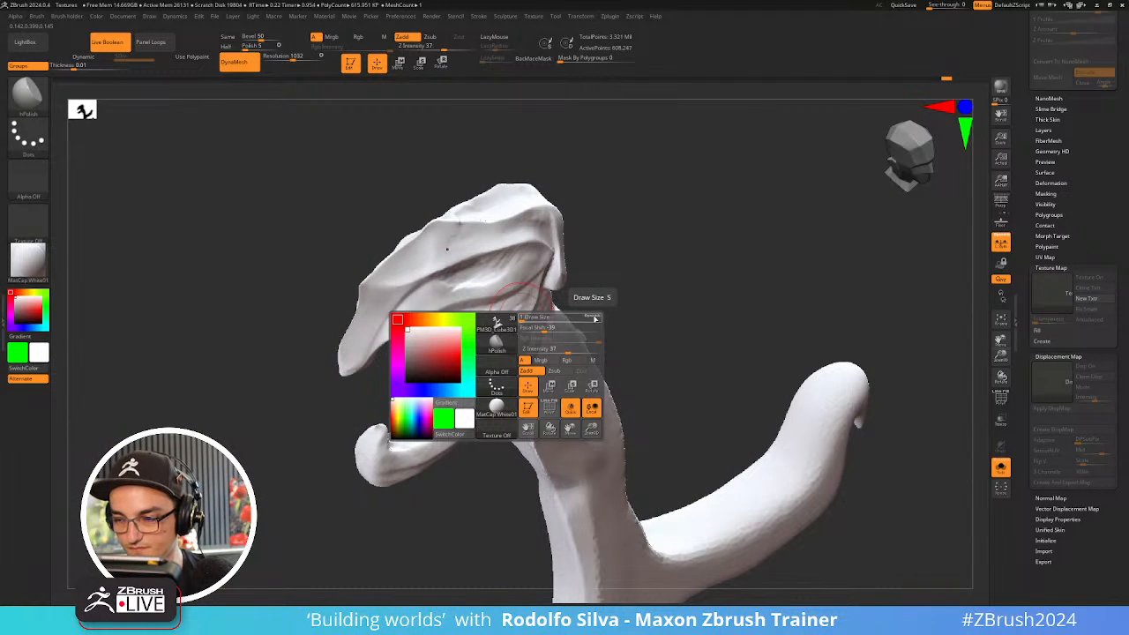
{"action": "left_click_drag", "start_coordinate": [596, 320], "coordinate": [536, 323]}
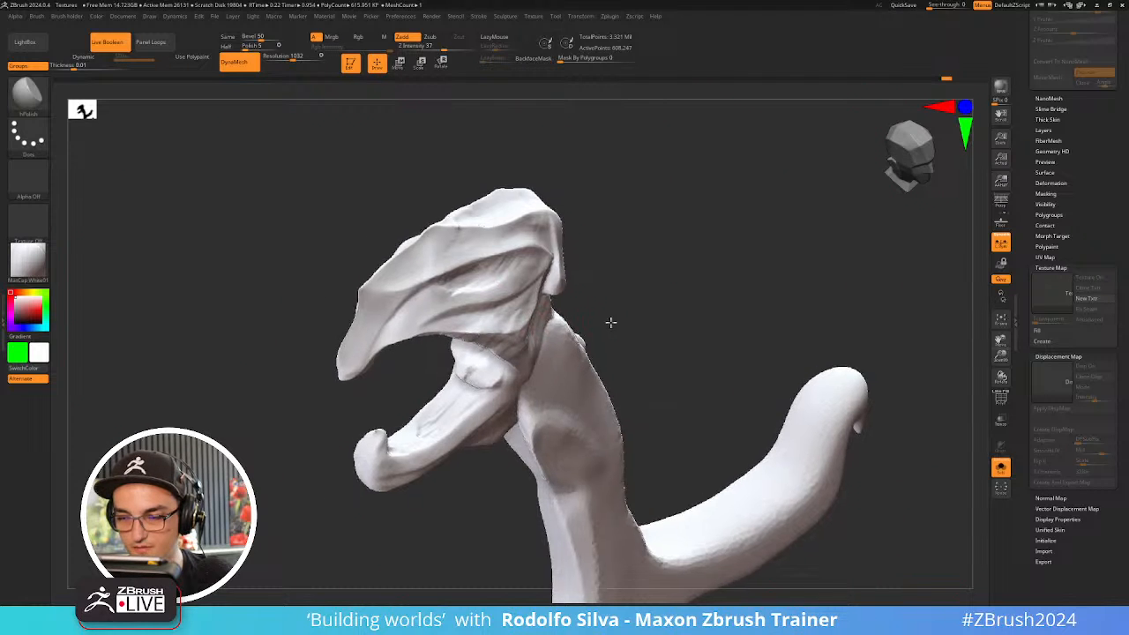
Polish the plane beneath the skull's cheekbone with hPolish and smooth along the cheekbone's lower edge toward the beak
{"action": "right_click_drag", "start_coordinate": [610, 320], "coordinate": [622, 343], "text": "ctrl"}
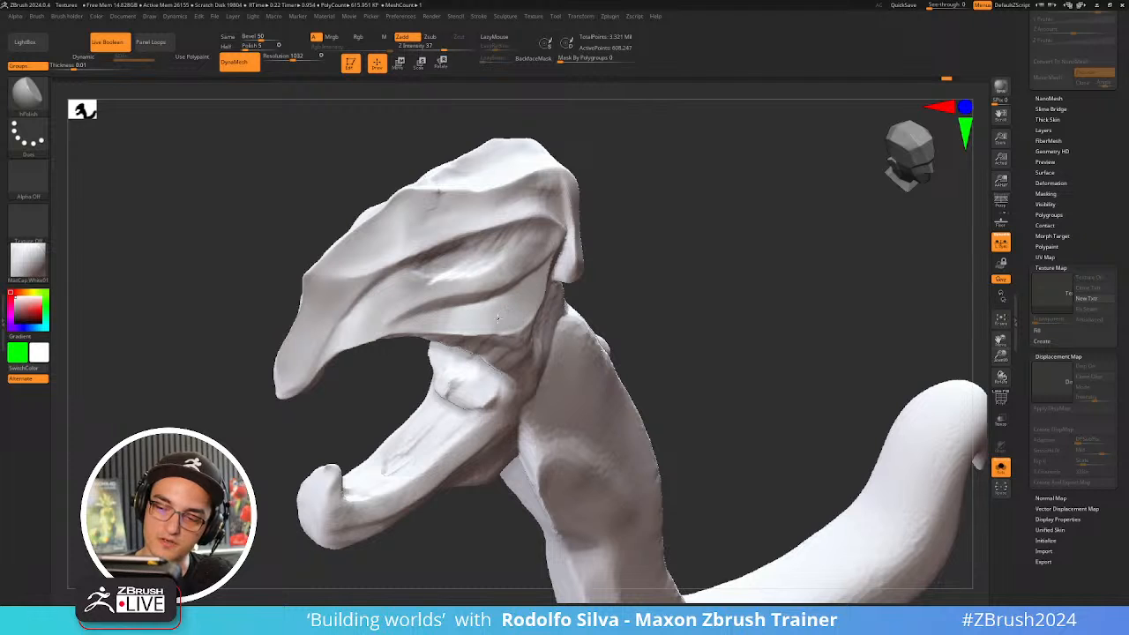
{"action": "right_click_drag", "start_coordinate": [561, 358], "coordinate": [505, 300]}
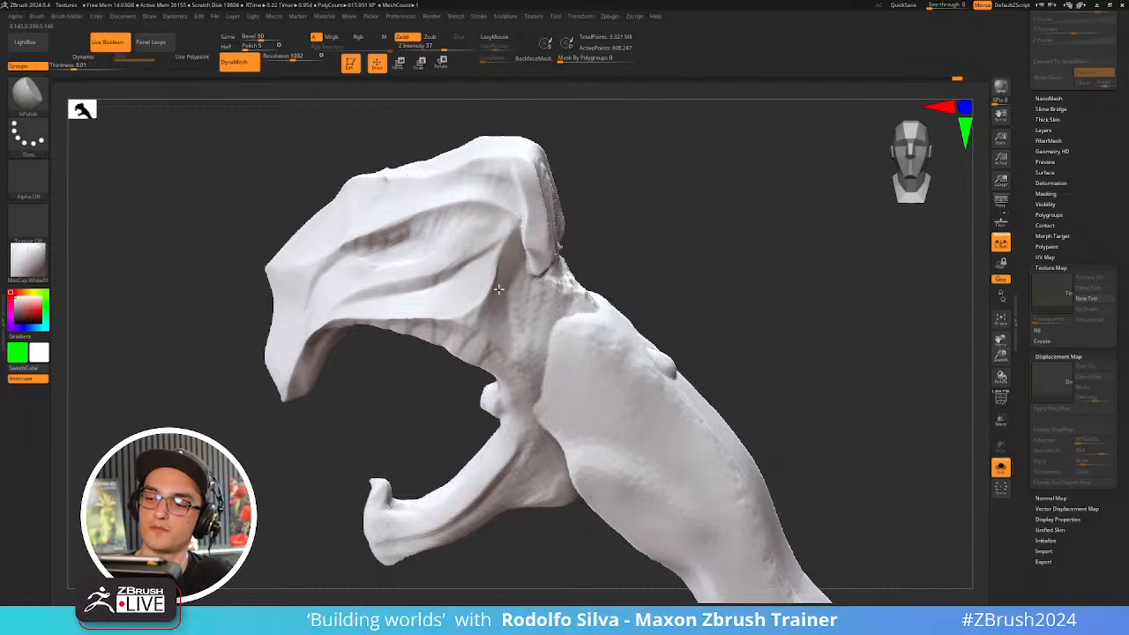
{"action": "right_click_drag", "start_coordinate": [512, 319], "coordinate": [533, 272]}
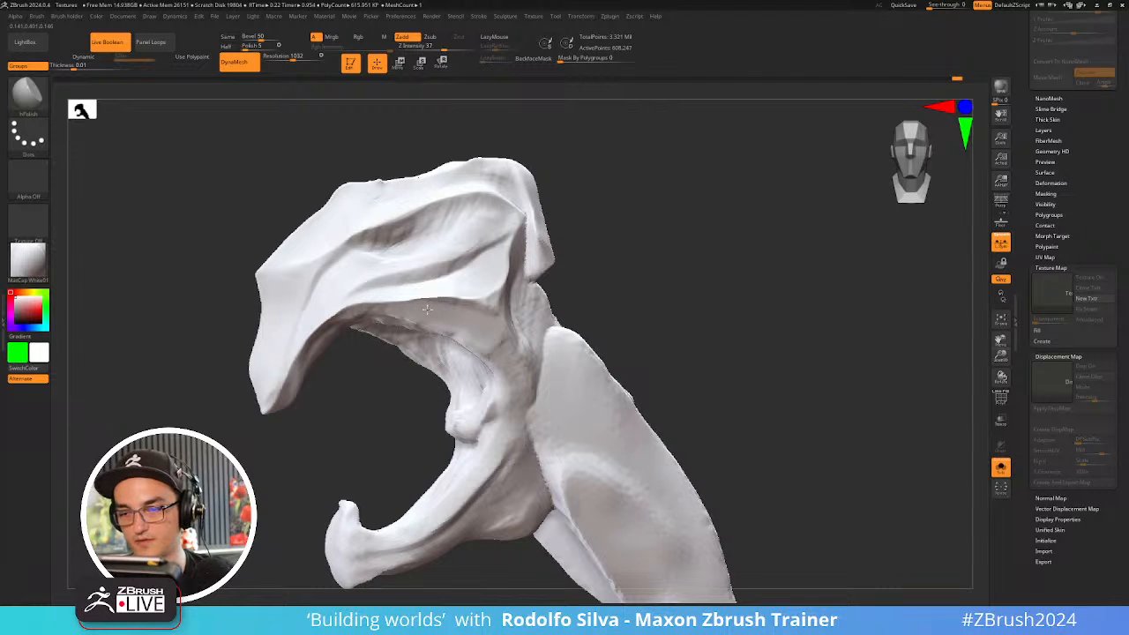
{"action": "left_click_drag", "start_coordinate": [483, 313], "coordinate": [457, 310]}
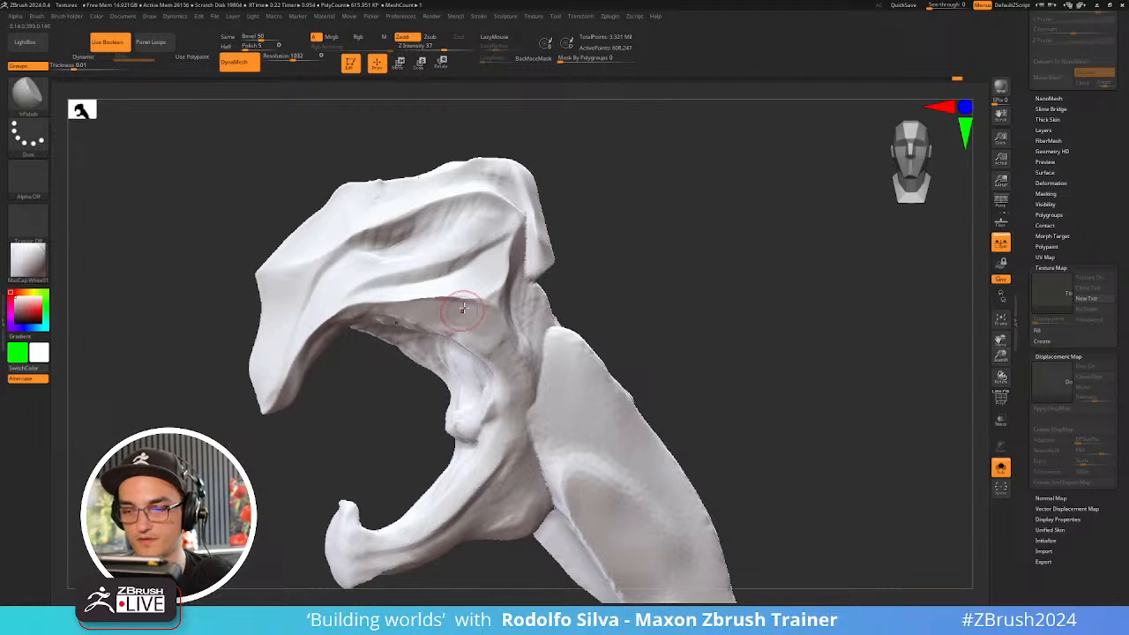
{"action": "right_click_drag", "start_coordinate": [474, 299], "coordinate": [512, 319]}
{"action": "left_click_drag", "start_coordinate": [473, 294], "coordinate": [433, 307]}
{"action": "key", "text": "shift"}
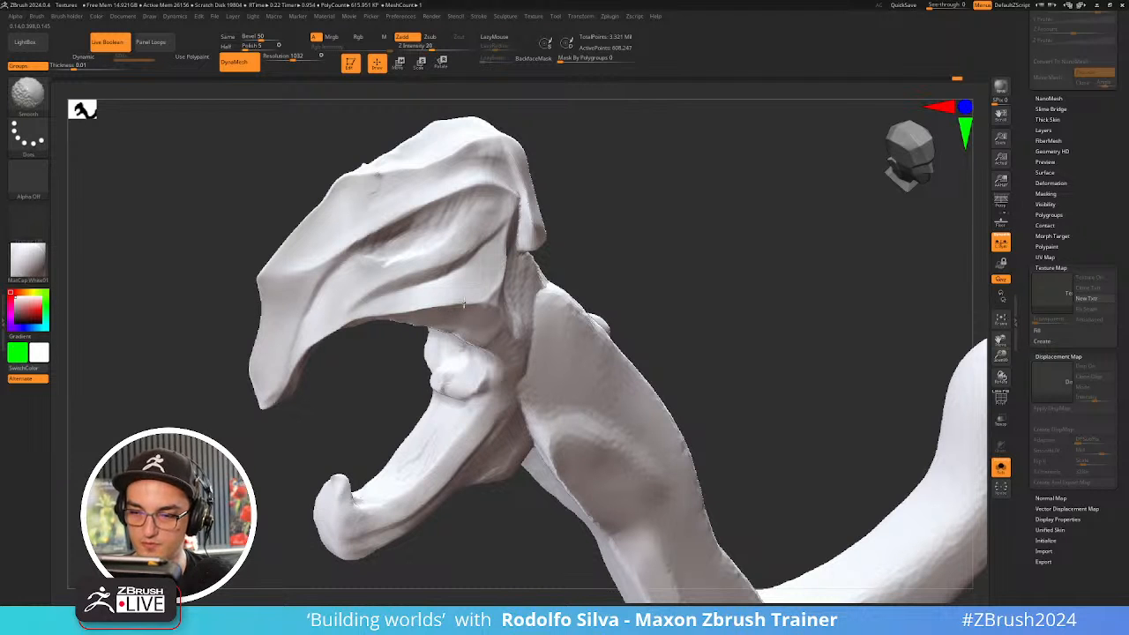
{"action": "left_click_drag", "start_coordinate": [489, 298], "coordinate": [361, 319], "text": "shift"}
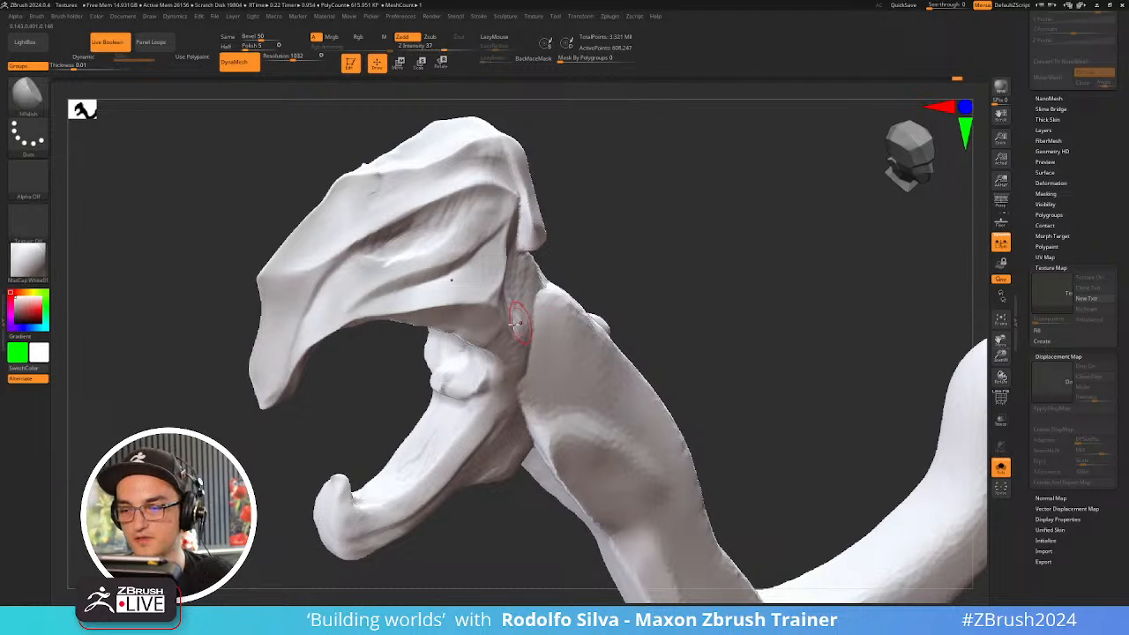
Select the Move brush, resize it and nudge the tip of the upper beak forward
{"action": "mouse_move", "coordinate": [539, 316]}
{"action": "right_mouse_down"}
{"action": "mouse_move", "coordinate": [520, 292]}
{"action": "mouse_move", "coordinate": [528, 271]}
{"action": "right_mouse_up"}
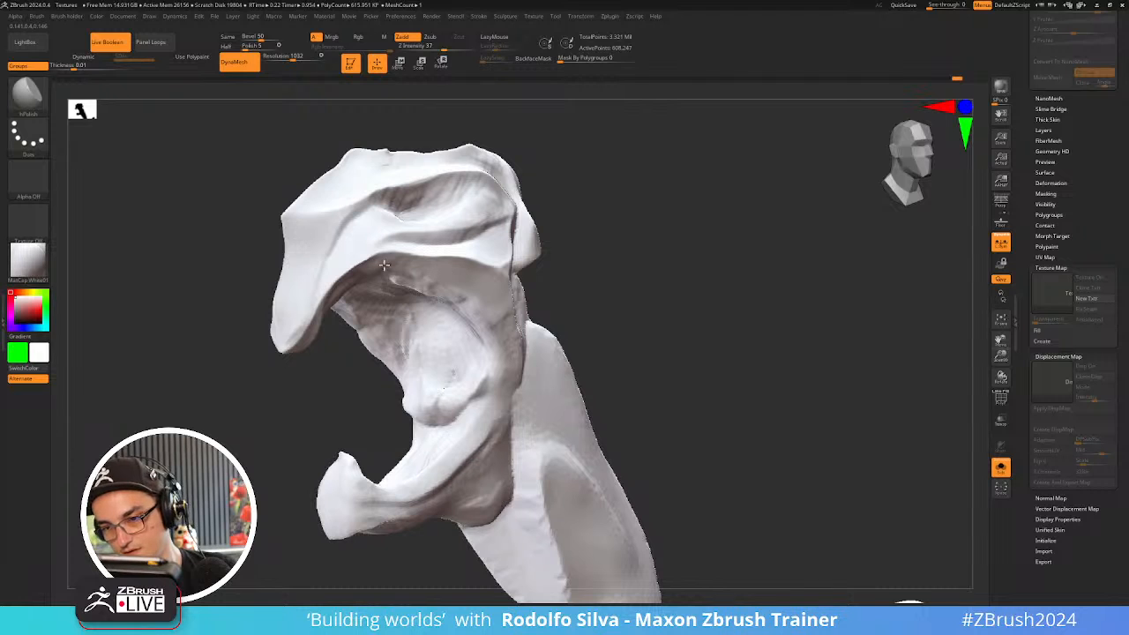
{"action": "right_click_drag", "start_coordinate": [425, 269], "coordinate": [429, 252]}
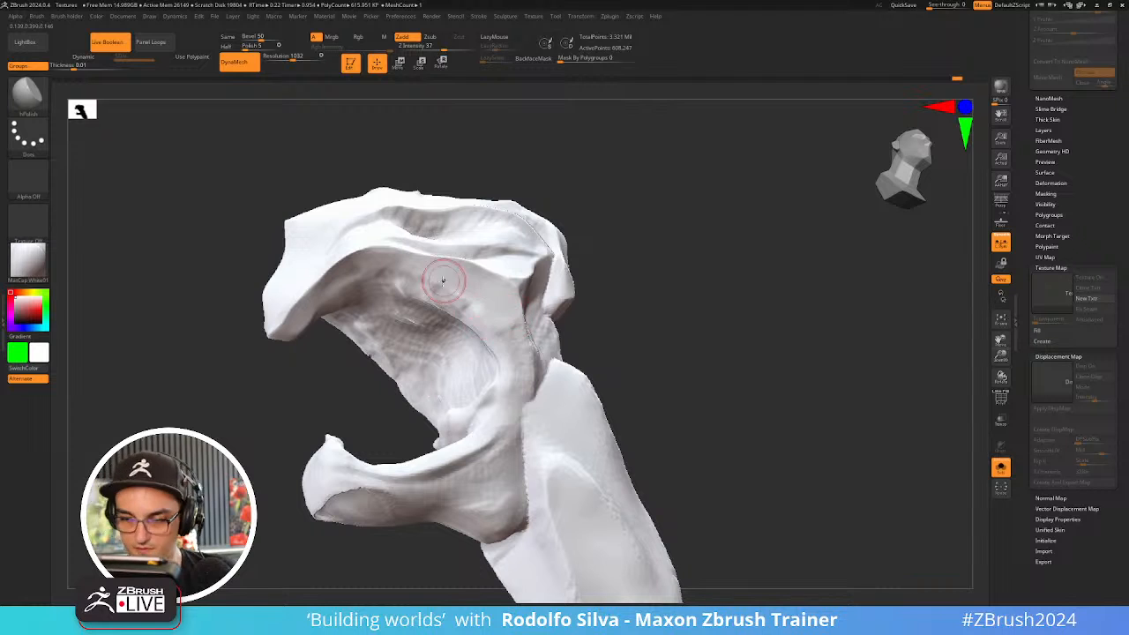
{"action": "right_click_drag", "start_coordinate": [536, 330], "coordinate": [467, 303]}
{"action": "mouse_move", "coordinate": [506, 352]}
{"action": "right_mouse_down"}
{"action": "mouse_move", "coordinate": [544, 355]}
{"action": "mouse_move", "coordinate": [526, 359]}
{"action": "right_mouse_up"}
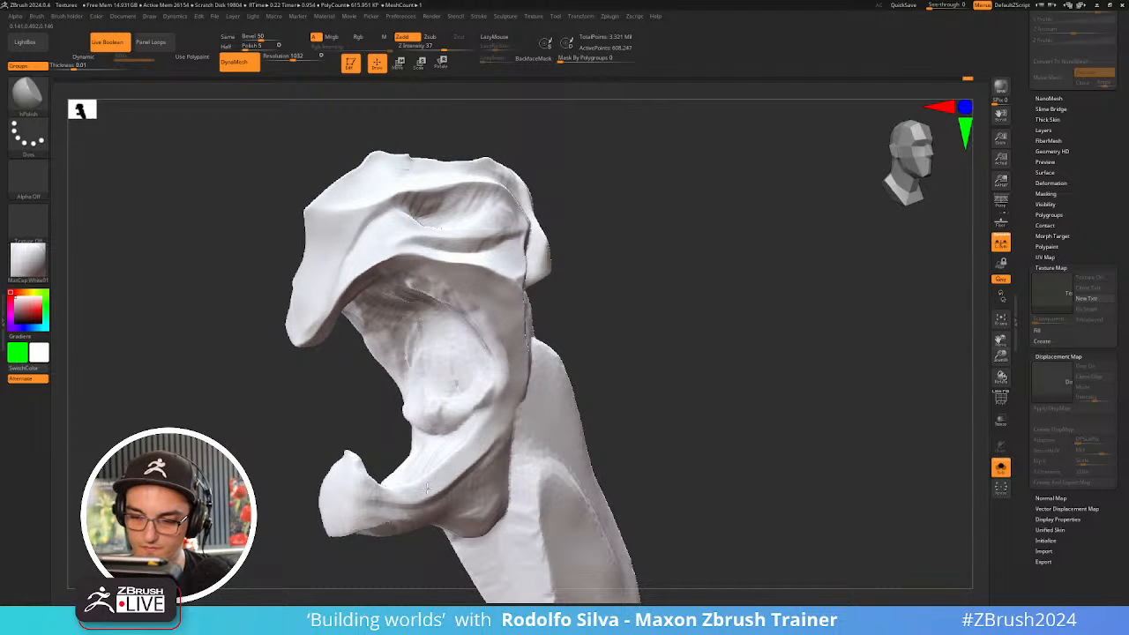
{"action": "mouse_move", "coordinate": [461, 471]}
{"action": "right_mouse_down"}
{"action": "mouse_move", "coordinate": [453, 533]}
{"action": "mouse_move", "coordinate": [447, 489]}
{"action": "mouse_move", "coordinate": [461, 454]}
{"action": "mouse_move", "coordinate": [471, 474]}
{"action": "right_mouse_up"}
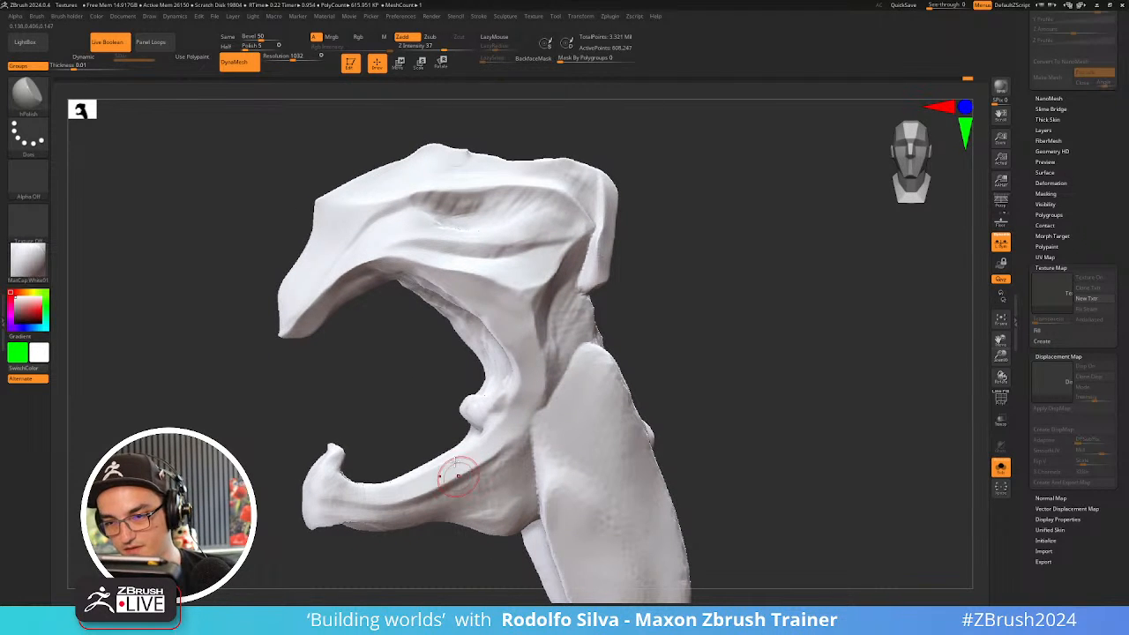
{"action": "key", "text": "b"}
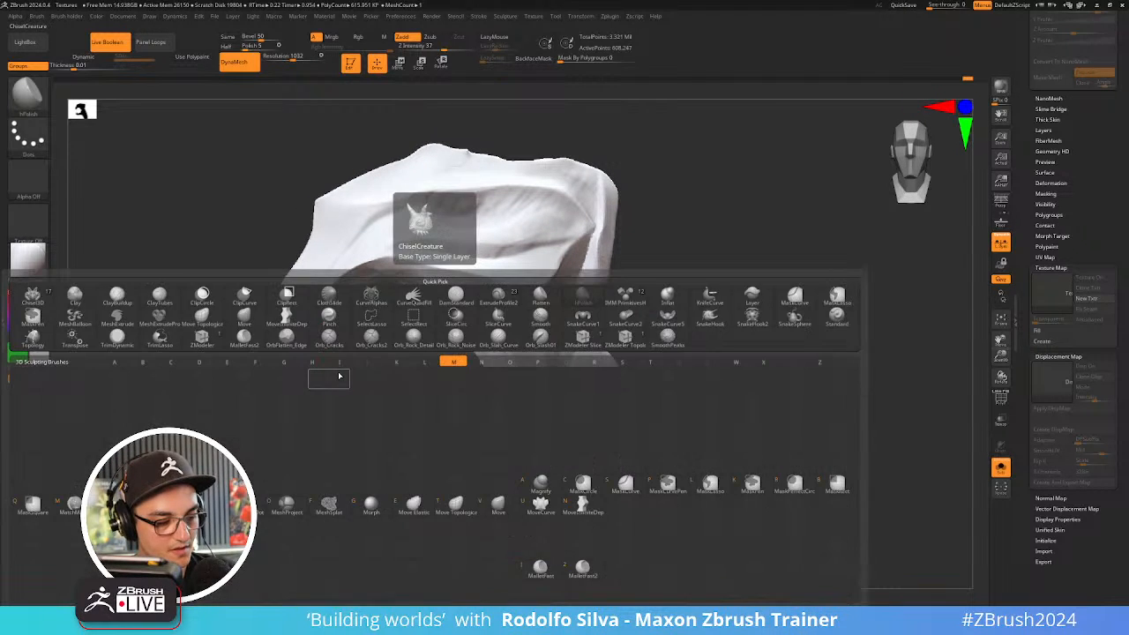
{"action": "key", "text": "m"}
{"action": "key", "text": "v"}
{"action": "key", "text": "s"}
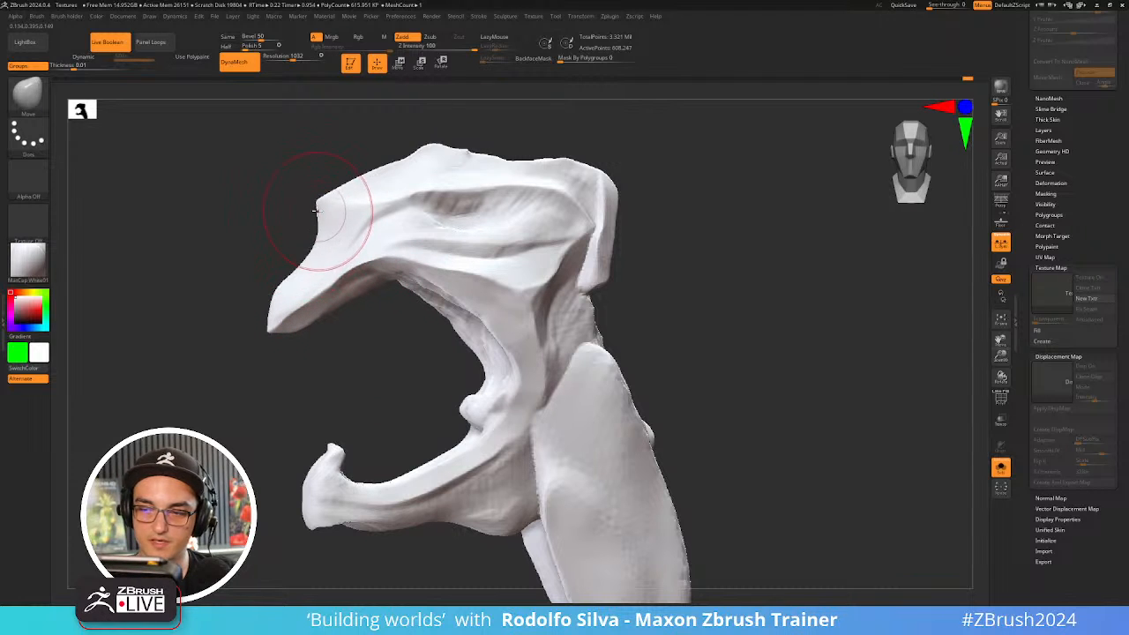
Pull the corner above the beak notch outward and stretch the upper beak's tip downward with the Move brush
{"action": "key", "text": "ctrl"}
{"action": "key", "text": "ctrl+1"}
{"action": "key", "text": "ctrl+2"}
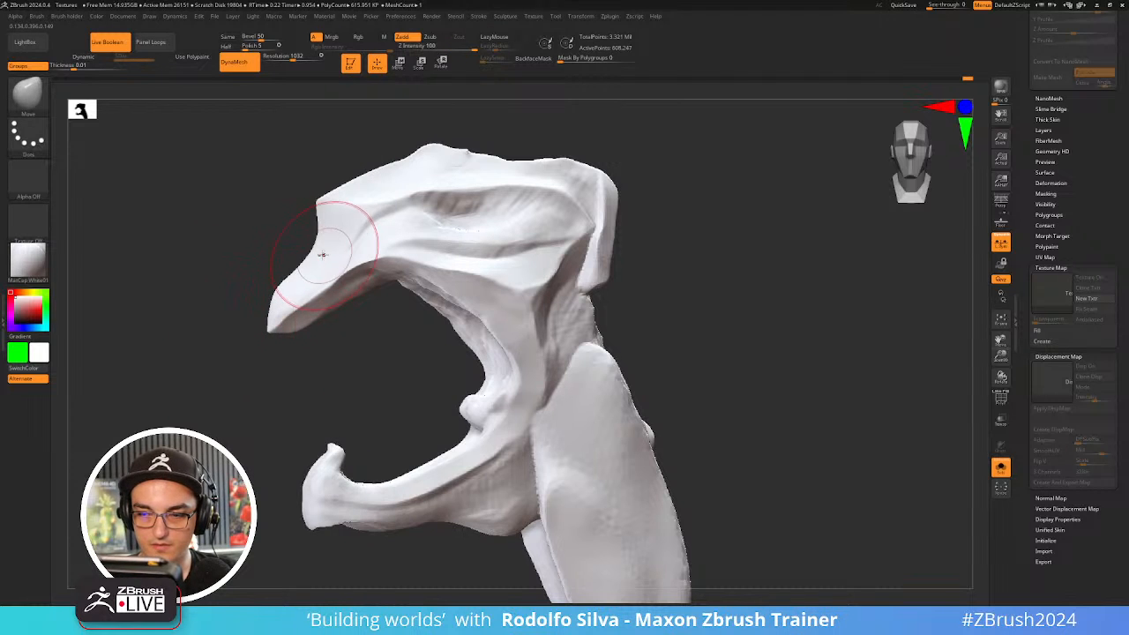
{"action": "left_click_drag", "start_coordinate": [313, 205], "coordinate": [300, 214]}
{"action": "mouse_move", "coordinate": [282, 281]}
{"action": "left_mouse_down"}
{"action": "mouse_move", "coordinate": [268, 285]}
{"action": "mouse_move", "coordinate": [260, 335]}
{"action": "left_mouse_up"}
Try to subdivide the mesh, and extend the upper beak's tip further outward with a resized Move brush
{"action": "left_click_drag", "start_coordinate": [372, 378], "coordinate": [375, 394], "text": "alt"}
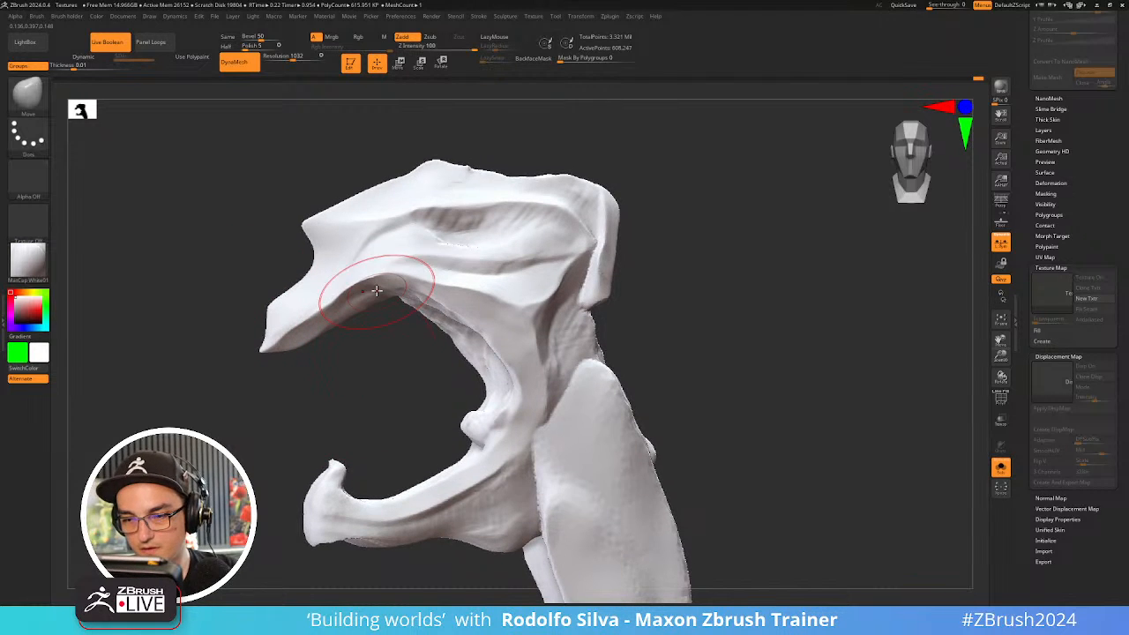
{"action": "key", "text": "ctrl+d"}
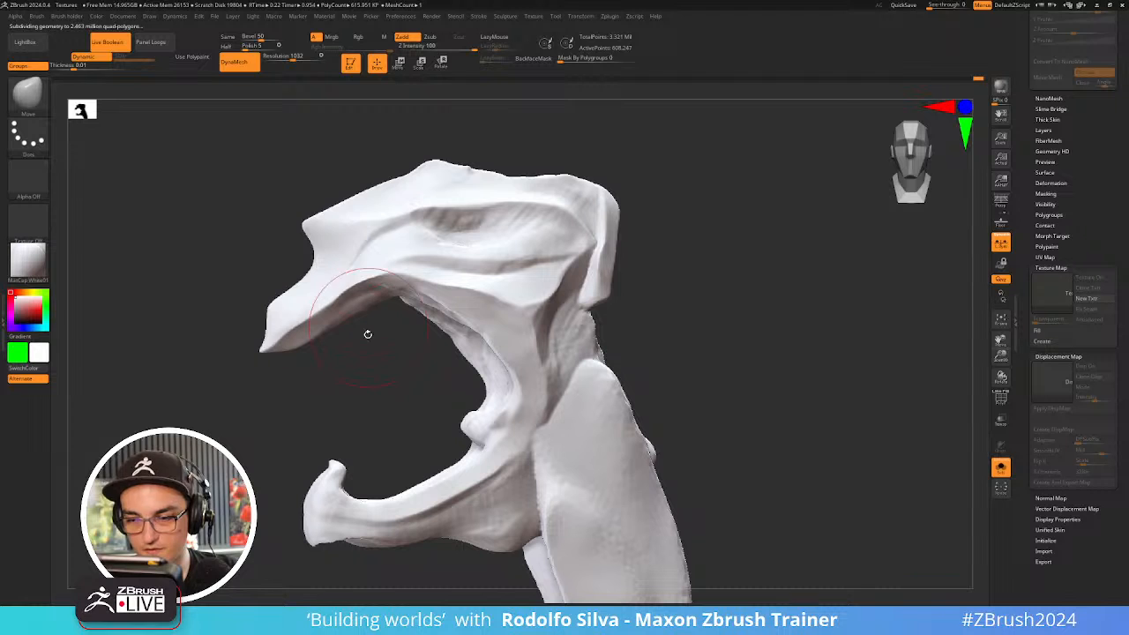
{"action": "key", "text": "s"}
{"action": "left_click_drag", "start_coordinate": [381, 322], "coordinate": [383, 323]}
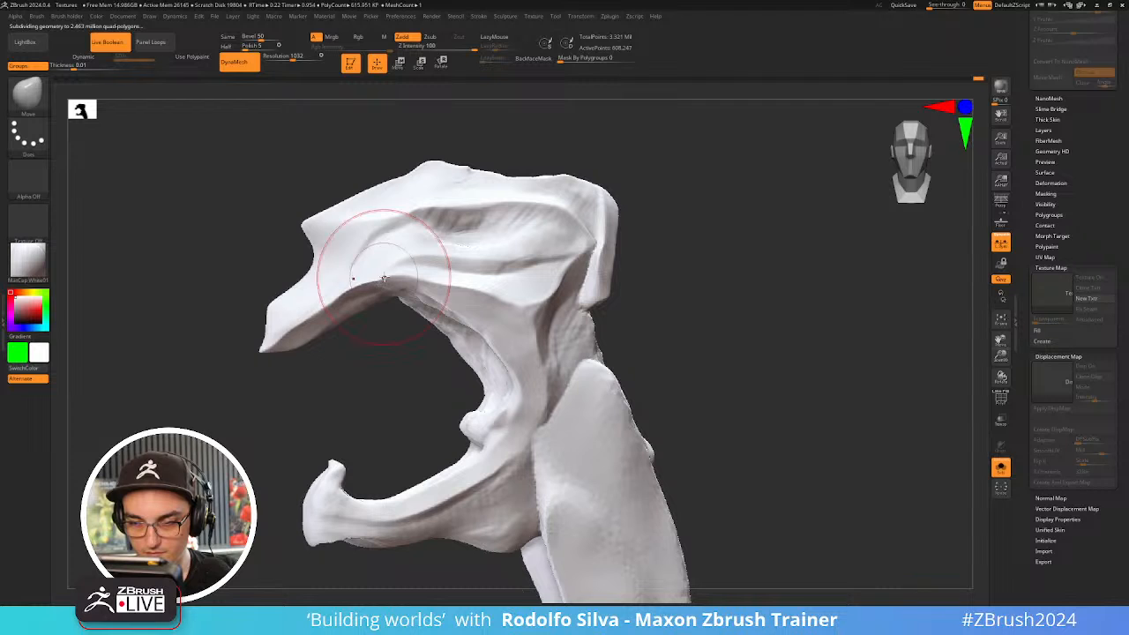
{"action": "key", "text": "s"}
{"action": "mouse_move", "coordinate": [325, 320]}
{"action": "left_mouse_down"}
{"action": "mouse_move", "coordinate": [341, 321]}
{"action": "mouse_move", "coordinate": [269, 321]}
{"action": "left_mouse_up"}
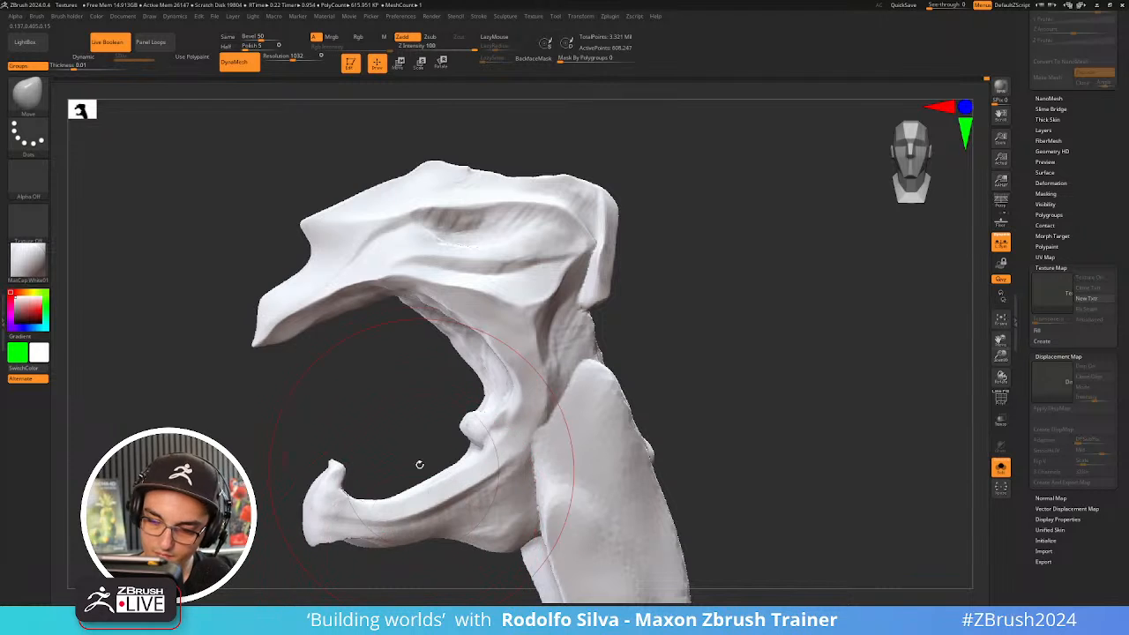
Pull the underside of the lower jaw's tip down into a chin spur with the Move brush, undoing the longer stroke
{"action": "left_click_drag", "start_coordinate": [416, 461], "coordinate": [386, 308], "text": "alt"}
{"action": "mouse_move", "coordinate": [358, 401]}
{"action": "left_mouse_down"}
{"action": "mouse_move", "coordinate": [344, 444]}
{"action": "mouse_move", "coordinate": [321, 403]}
{"action": "mouse_move", "coordinate": [357, 438]}
{"action": "mouse_move", "coordinate": [348, 459]}
{"action": "mouse_move", "coordinate": [346, 444]}
{"action": "mouse_move", "coordinate": [393, 419]}
{"action": "mouse_move", "coordinate": [463, 432]}
{"action": "mouse_move", "coordinate": [479, 424]}
{"action": "mouse_move", "coordinate": [452, 437]}
{"action": "mouse_move", "coordinate": [467, 427]}
{"action": "mouse_move", "coordinate": [449, 412]}
{"action": "left_mouse_up"}
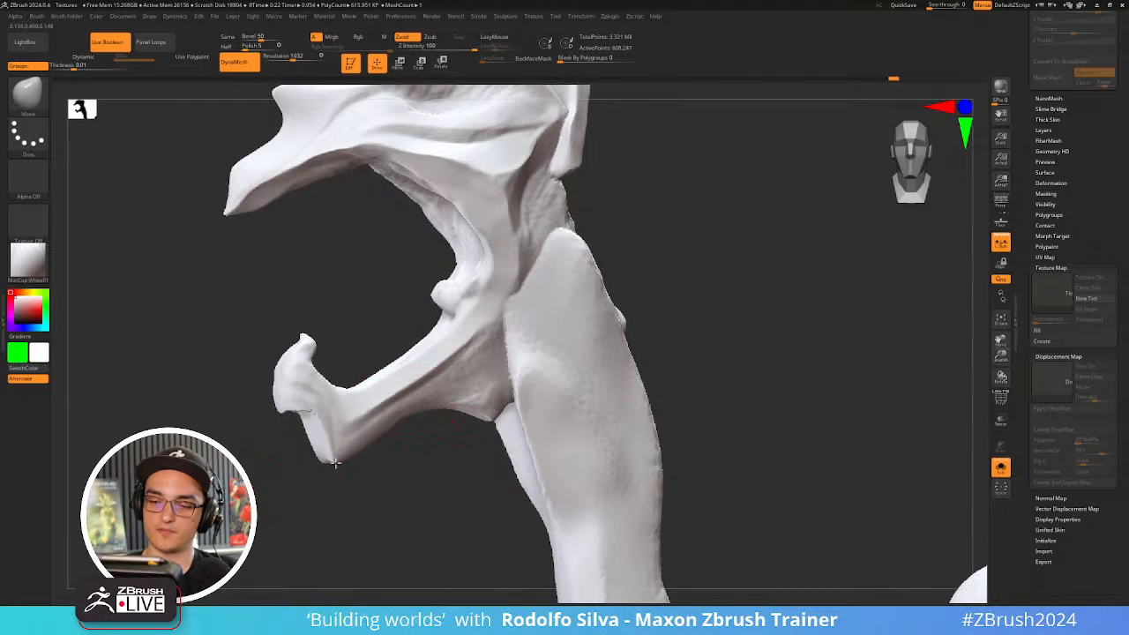
{"action": "left_click_drag", "start_coordinate": [335, 463], "coordinate": [320, 507]}
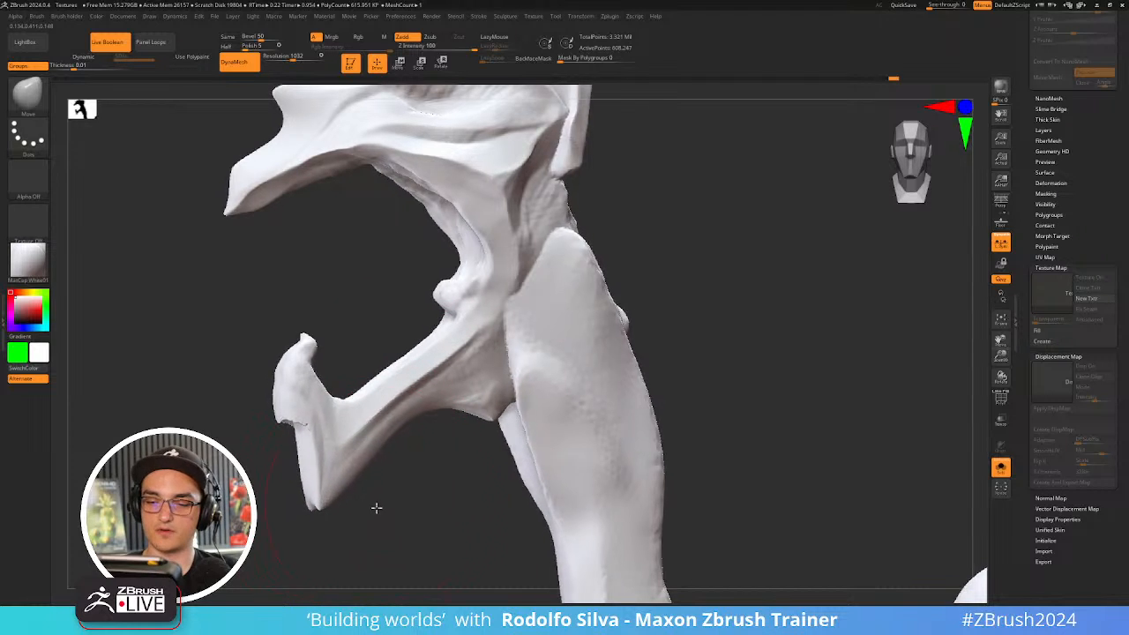
{"action": "key", "text": "ctrl+z"}
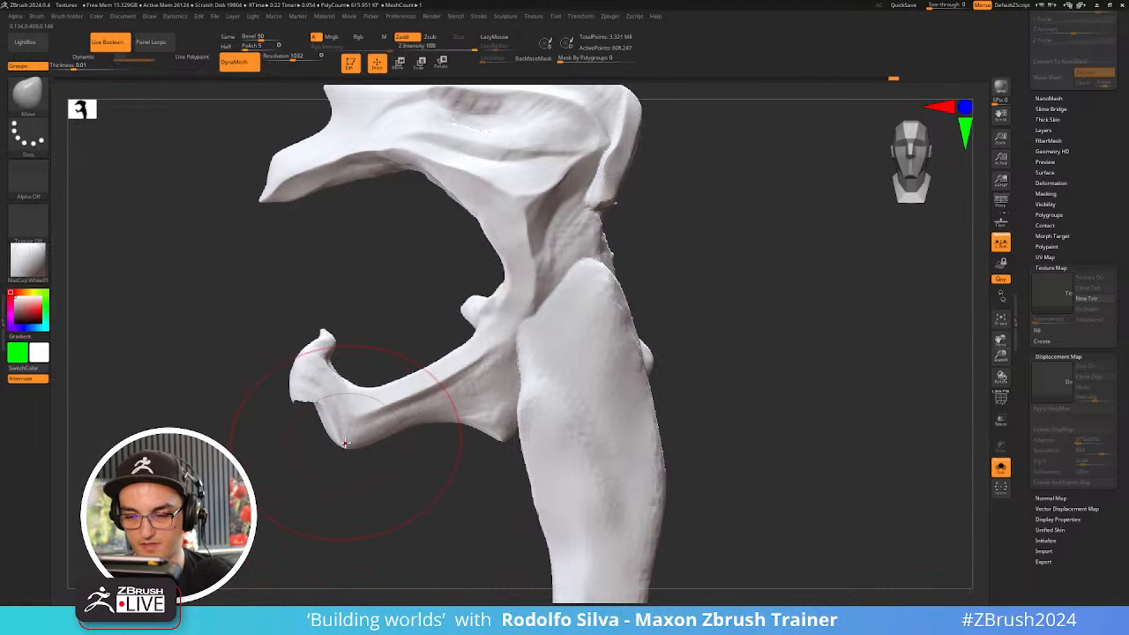
{"action": "mouse_move", "coordinate": [340, 415]}
{"action": "left_mouse_down"}
{"action": "mouse_move", "coordinate": [322, 446]}
{"action": "mouse_move", "coordinate": [323, 417]}
{"action": "left_mouse_up"}
{"action": "mouse_move", "coordinate": [408, 475]}
{"action": "left_mouse_down", "text": "alt"}
{"action": "mouse_move", "coordinate": [421, 542]}
{"action": "mouse_move", "coordinate": [468, 541]}
{"action": "left_mouse_up", "text": "alt"}
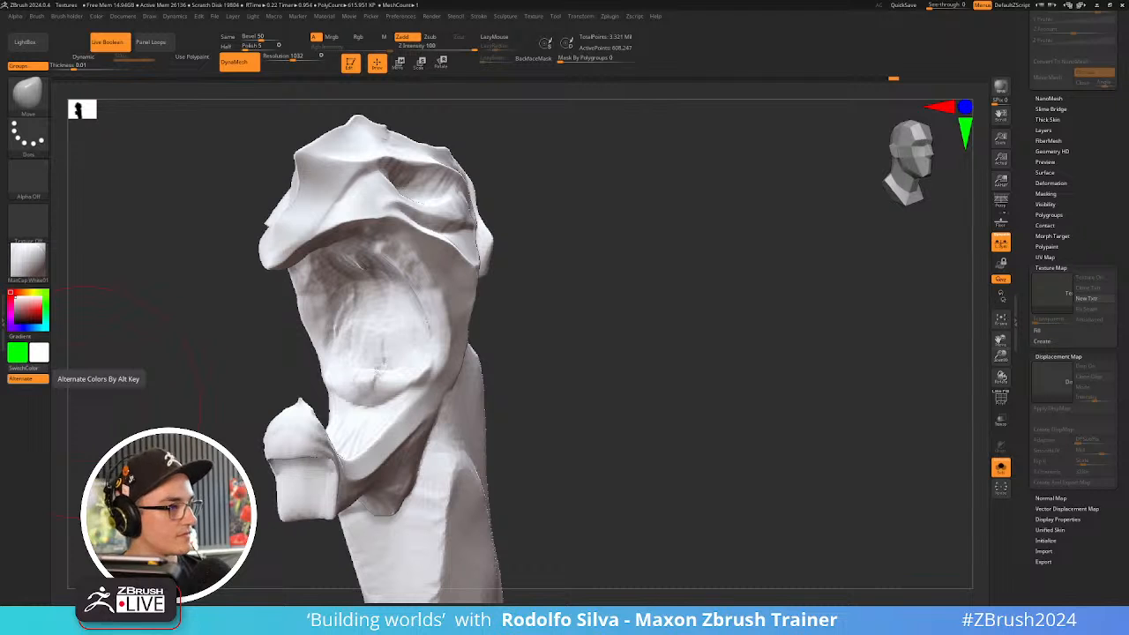
Select the TrimDynamic brush, reduce its size and flatten the jaw bone's surface beside the open mouth
{"action": "mouse_move", "coordinate": [671, 494]}
{"action": "left_mouse_down"}
{"action": "mouse_move", "coordinate": [627, 471]}
{"action": "mouse_move", "coordinate": [612, 418]}
{"action": "mouse_move", "coordinate": [467, 353]}
{"action": "left_mouse_up"}
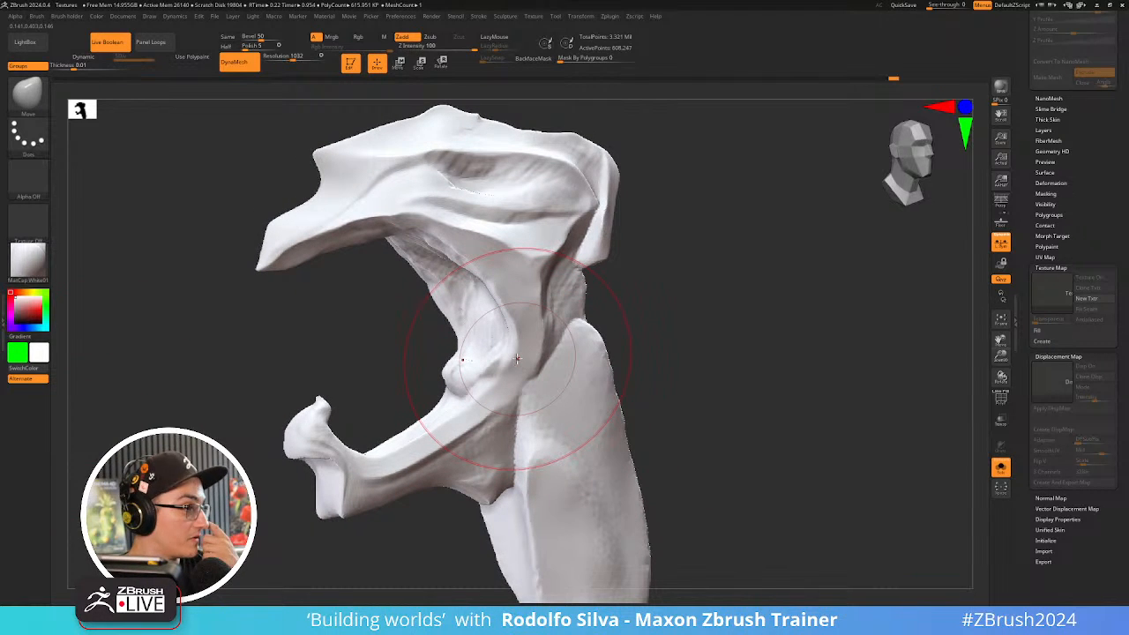
{"action": "left_click_drag", "start_coordinate": [703, 320], "coordinate": [720, 318]}
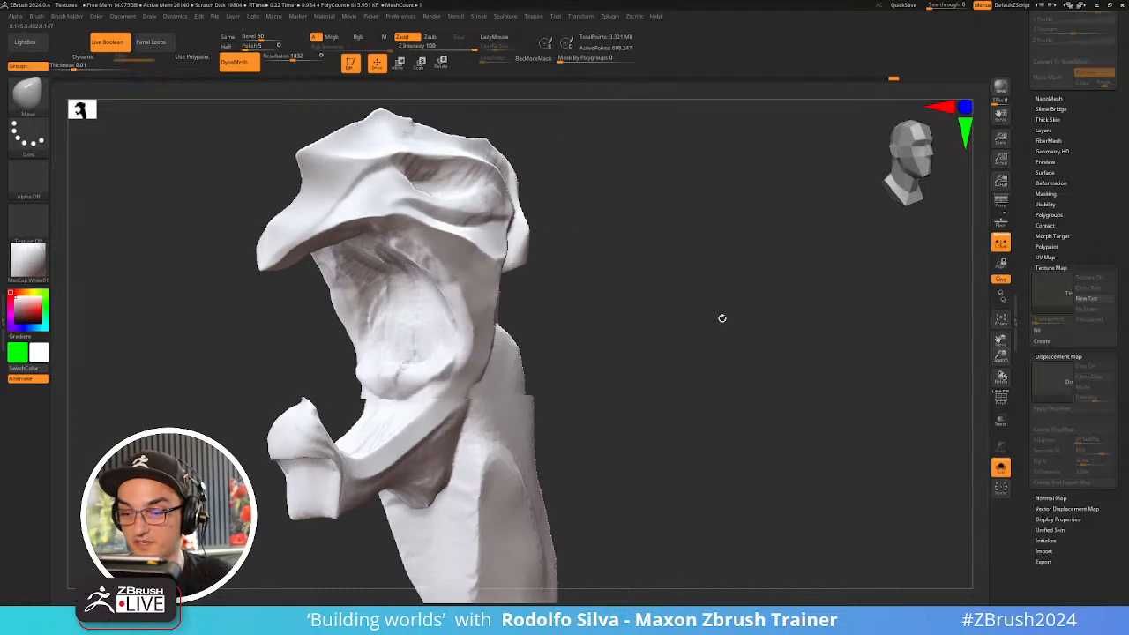
{"action": "left_click_drag", "start_coordinate": [593, 337], "coordinate": [587, 343]}
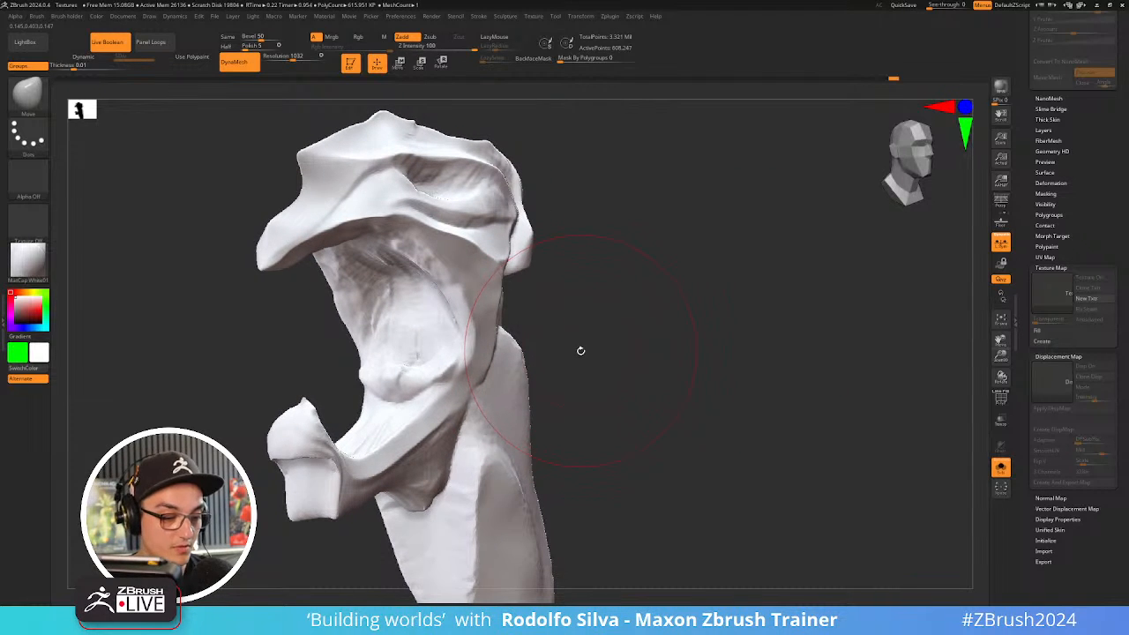
{"action": "key", "text": "b"}
{"action": "key", "text": "t"}
{"action": "key", "text": "d"}
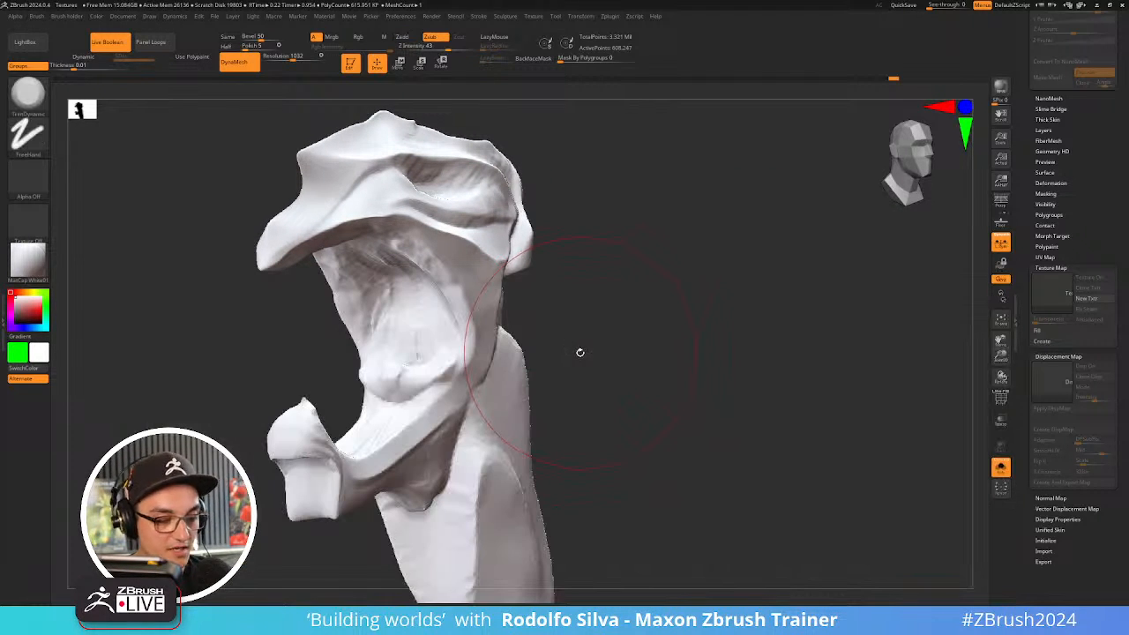
{"action": "key", "text": "s"}
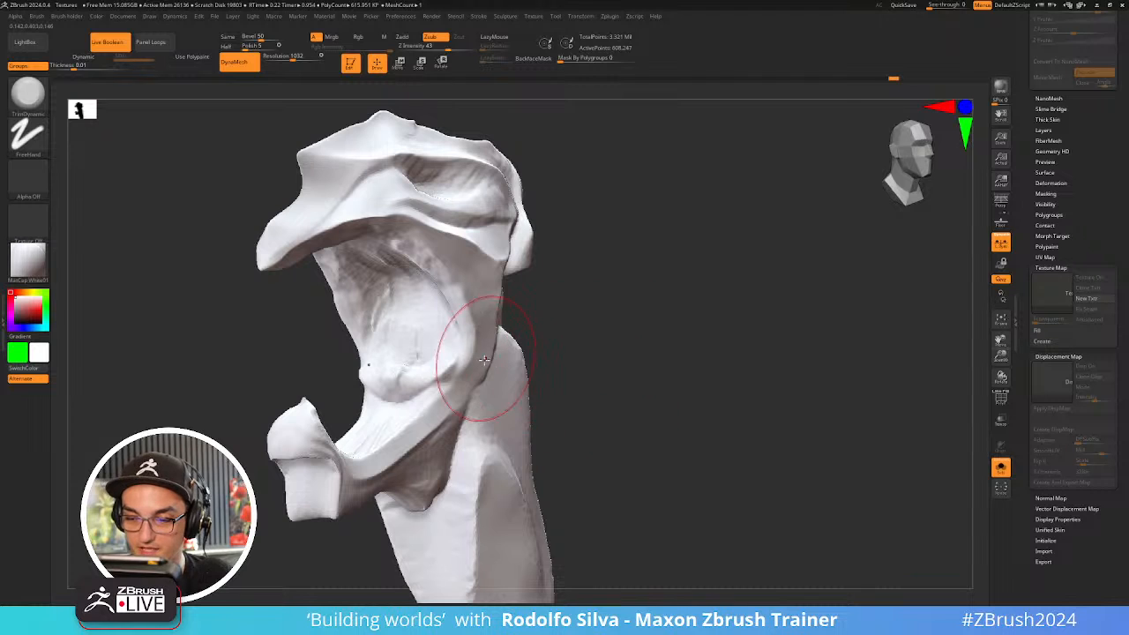
{"action": "mouse_move", "coordinate": [496, 362]}
{"action": "left_mouse_down"}
{"action": "mouse_move", "coordinate": [480, 345]}
{"action": "mouse_move", "coordinate": [477, 360]}
{"action": "left_mouse_up"}
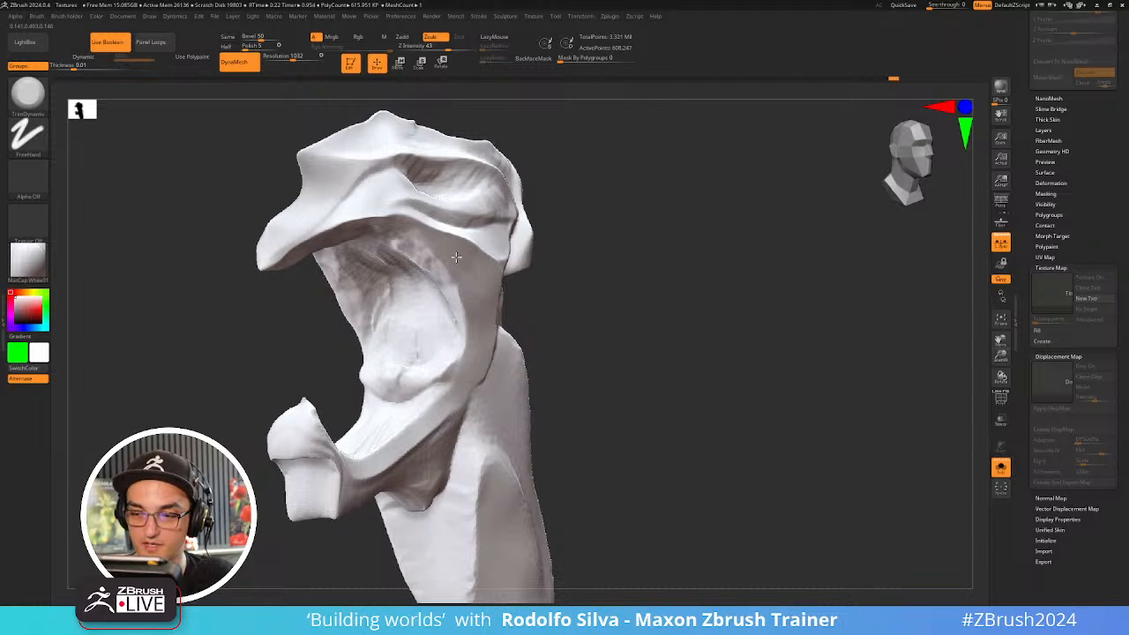
Flatten the raised lump at the base of the mouth and the throat surface above it with TrimDynamic
{"action": "left_click_drag", "start_coordinate": [580, 326], "coordinate": [610, 328]}
{"action": "left_click_drag", "start_coordinate": [441, 379], "coordinate": [395, 379]}
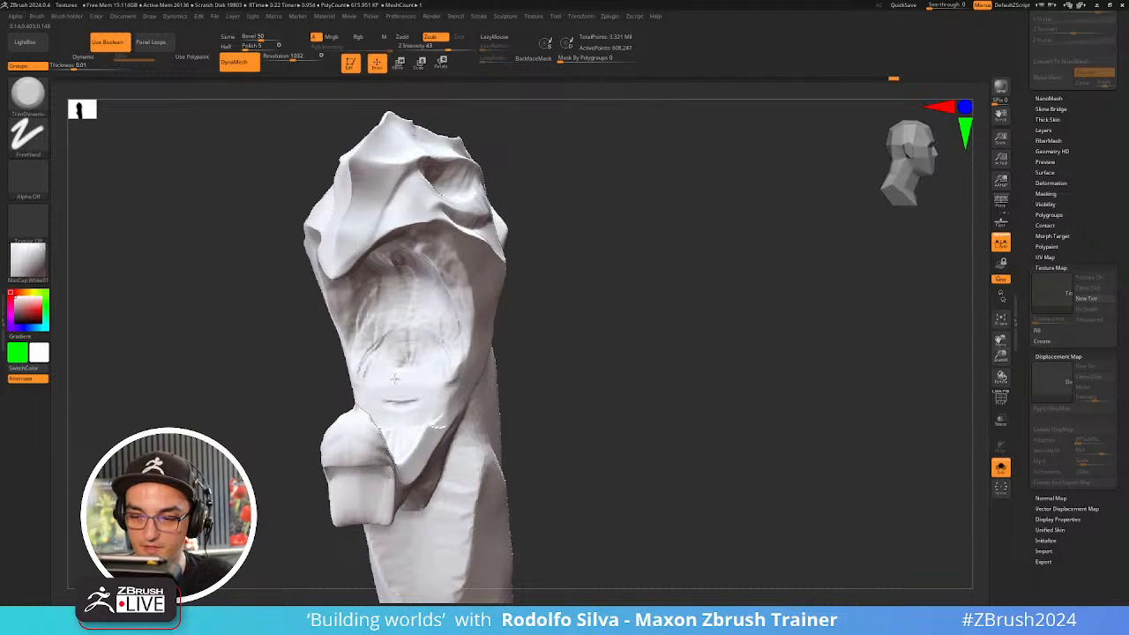
{"action": "left_click_drag", "start_coordinate": [572, 355], "coordinate": [577, 380]}
{"action": "key", "text": "space"}
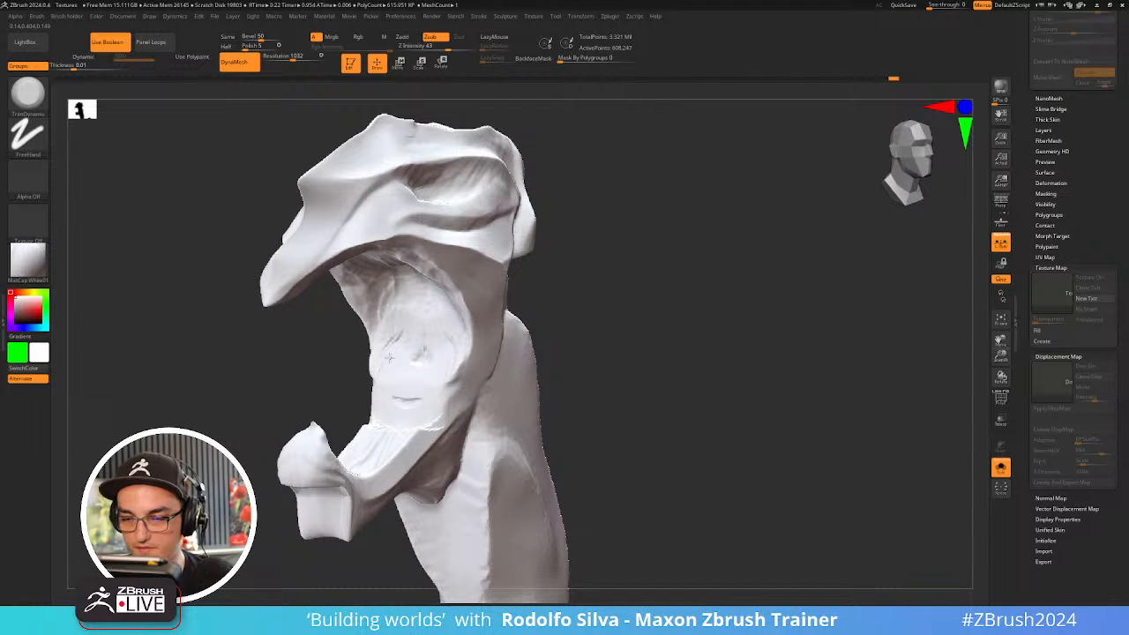
{"action": "left_click_drag", "start_coordinate": [389, 357], "coordinate": [397, 316]}
{"action": "mouse_move", "coordinate": [586, 360]}
{"action": "left_mouse_down"}
{"action": "mouse_move", "coordinate": [630, 364]}
{"action": "mouse_move", "coordinate": [603, 366]}
{"action": "left_mouse_up"}
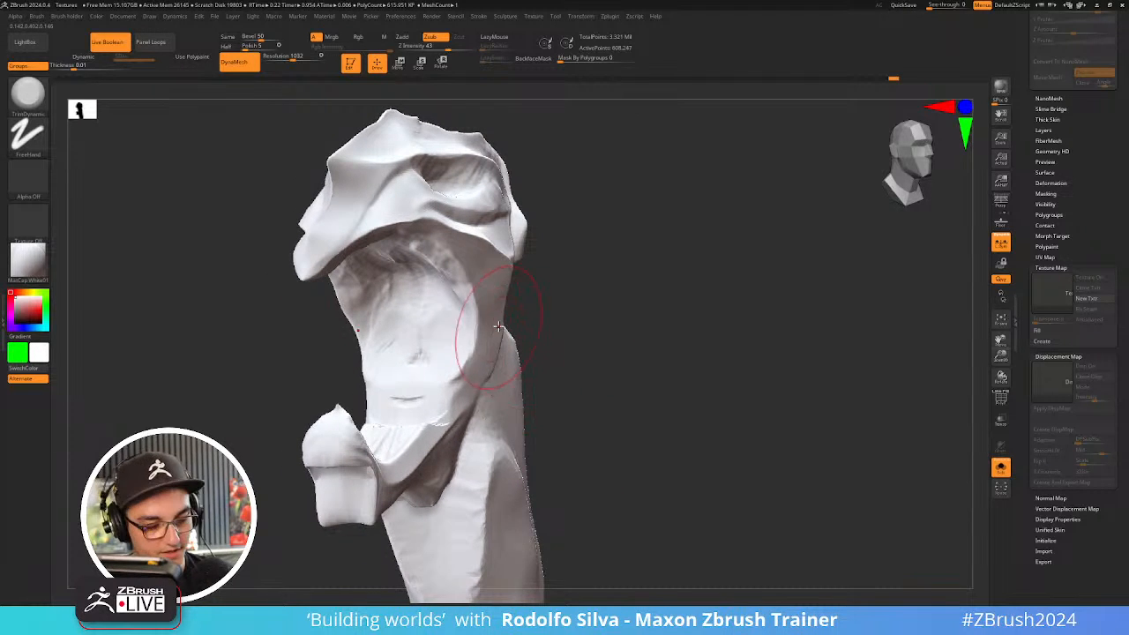
Select the ClayBuildup brush, resize it and build up the lower jaw's surfaces, carving in at the jaw's rear lower corner
{"action": "key", "text": "b"}
{"action": "key", "text": "c"}
{"action": "key", "text": "b"}
{"action": "key", "text": "s"}
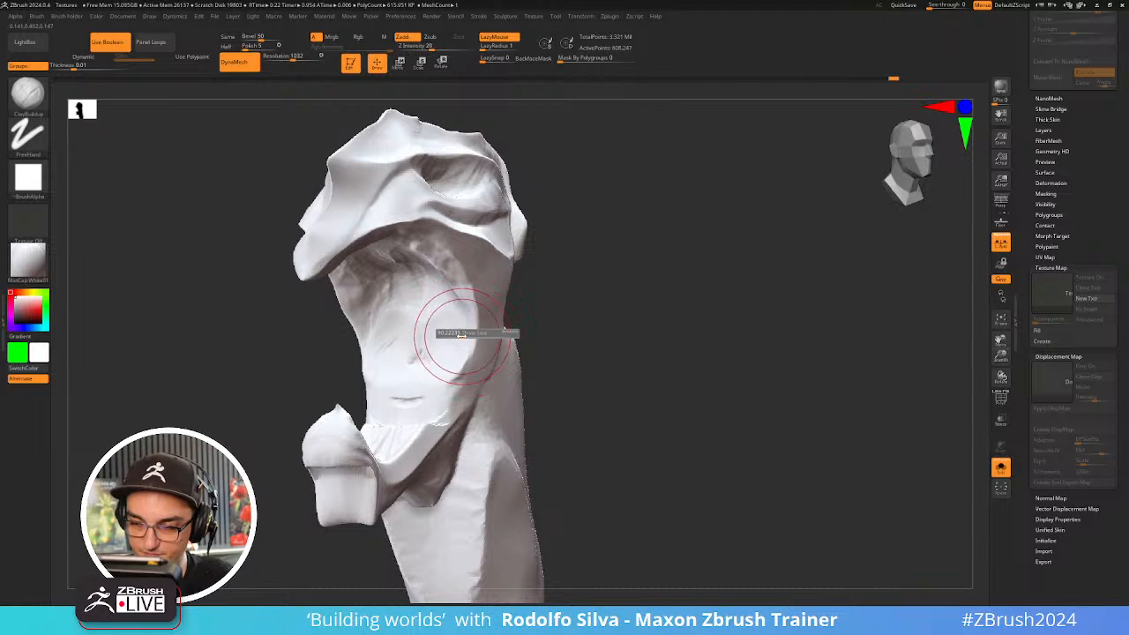
{"action": "mouse_move", "coordinate": [585, 371]}
{"action": "left_mouse_down"}
{"action": "mouse_move", "coordinate": [603, 408]}
{"action": "mouse_move", "coordinate": [593, 393]}
{"action": "left_mouse_up"}
{"action": "left_click_drag", "start_coordinate": [374, 457], "coordinate": [388, 409]}
{"action": "left_click_drag", "start_coordinate": [565, 375], "coordinate": [630, 428]}
{"action": "mouse_move", "coordinate": [439, 427]}
{"action": "left_mouse_down"}
{"action": "mouse_move", "coordinate": [454, 400]}
{"action": "mouse_move", "coordinate": [437, 451]}
{"action": "left_mouse_up"}
{"action": "left_click_drag", "start_coordinate": [519, 411], "coordinate": [455, 363]}
{"action": "mouse_move", "coordinate": [470, 419]}
{"action": "left_mouse_down"}
{"action": "mouse_move", "coordinate": [429, 463]}
{"action": "mouse_move", "coordinate": [441, 450]}
{"action": "left_mouse_up"}
{"action": "mouse_move", "coordinate": [477, 527]}
{"action": "left_mouse_down", "text": "alt"}
{"action": "mouse_move", "coordinate": [488, 469]}
{"action": "mouse_move", "coordinate": [413, 459]}
{"action": "mouse_move", "coordinate": [452, 416]}
{"action": "mouse_move", "coordinate": [411, 453]}
{"action": "mouse_move", "coordinate": [521, 390]}
{"action": "mouse_move", "coordinate": [487, 424]}
{"action": "mouse_move", "coordinate": [516, 434]}
{"action": "left_mouse_up", "text": "alt"}
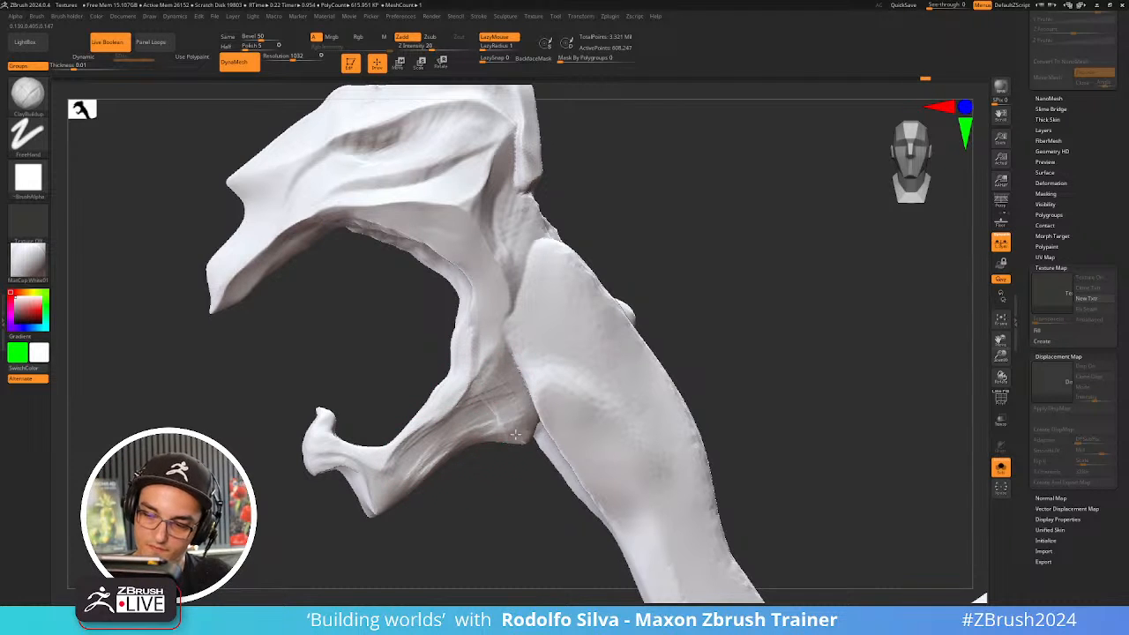
Build up the jaw hinge and the bone ridge rising behind the open mouth with ClayBuildup strokes
{"action": "mouse_move", "coordinate": [480, 394]}
{"action": "left_mouse_down"}
{"action": "mouse_move", "coordinate": [497, 340]}
{"action": "mouse_move", "coordinate": [486, 326]}
{"action": "mouse_move", "coordinate": [463, 396]}
{"action": "mouse_move", "coordinate": [509, 446]}
{"action": "mouse_move", "coordinate": [498, 421]}
{"action": "mouse_move", "coordinate": [527, 419]}
{"action": "left_mouse_up"}
{"action": "left_click_drag", "start_coordinate": [621, 406], "coordinate": [565, 427]}
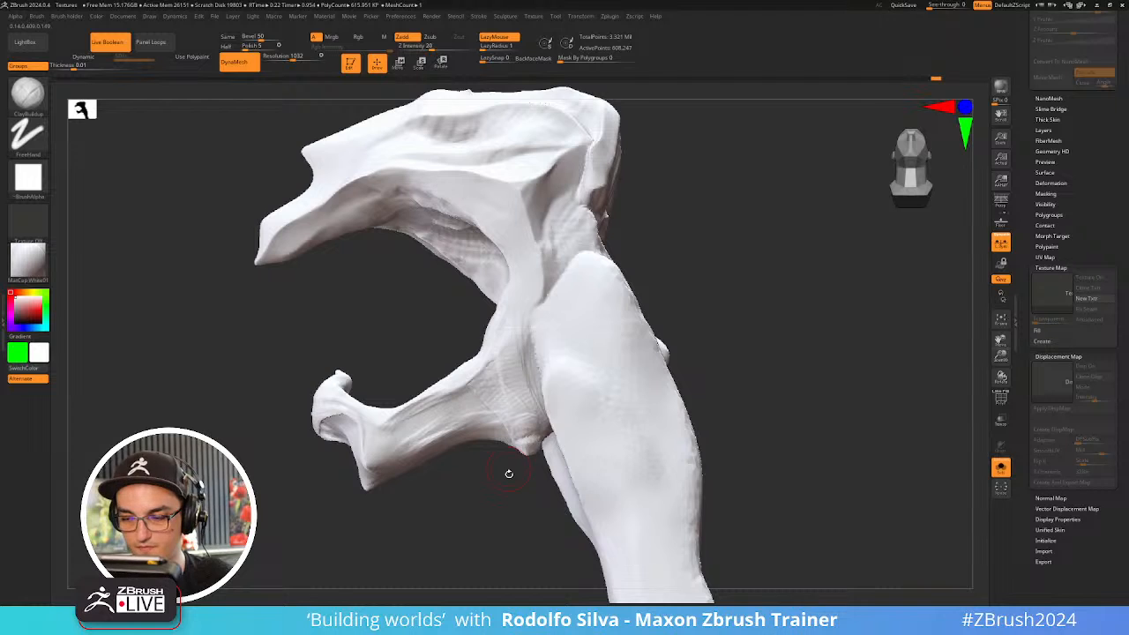
{"action": "left_click_drag", "start_coordinate": [510, 474], "coordinate": [527, 426]}
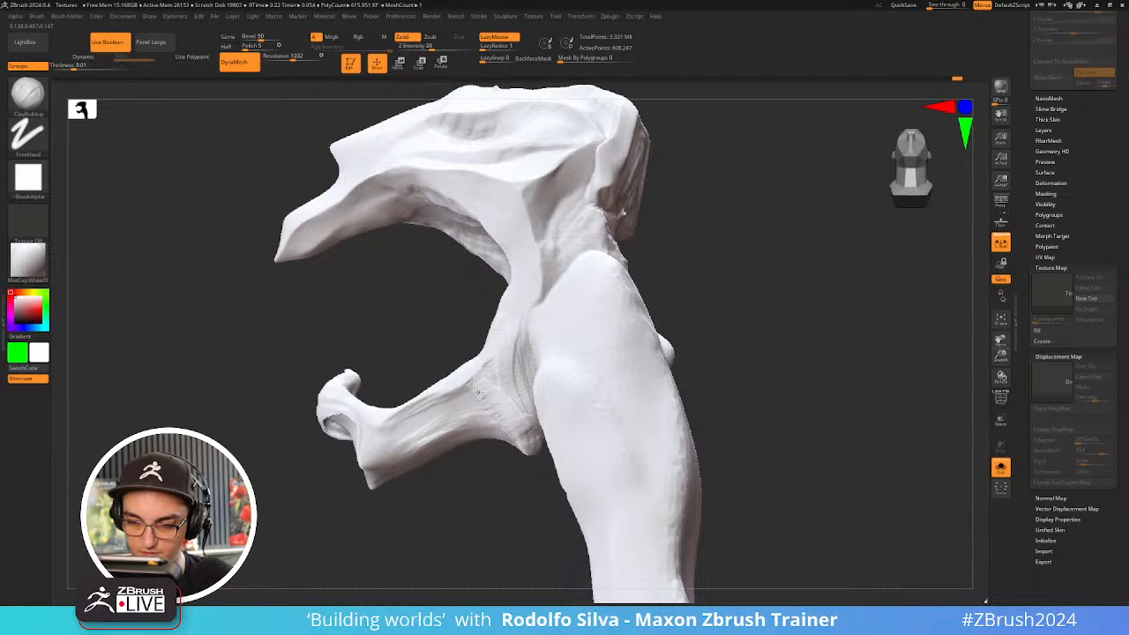
{"action": "mouse_move", "coordinate": [705, 368]}
{"action": "left_mouse_down"}
{"action": "mouse_move", "coordinate": [771, 362]}
{"action": "mouse_move", "coordinate": [800, 379]}
{"action": "mouse_move", "coordinate": [761, 385]}
{"action": "left_mouse_up"}
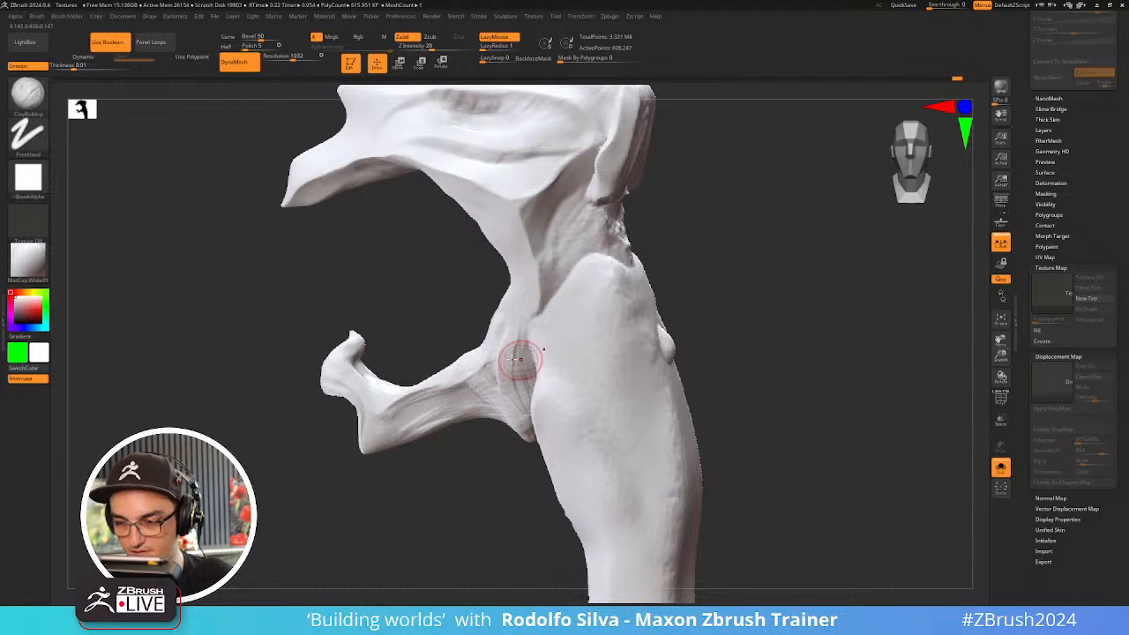
{"action": "mouse_move", "coordinate": [741, 344]}
{"action": "left_mouse_down"}
{"action": "mouse_move", "coordinate": [800, 358]}
{"action": "mouse_move", "coordinate": [509, 385]}
{"action": "left_mouse_up"}
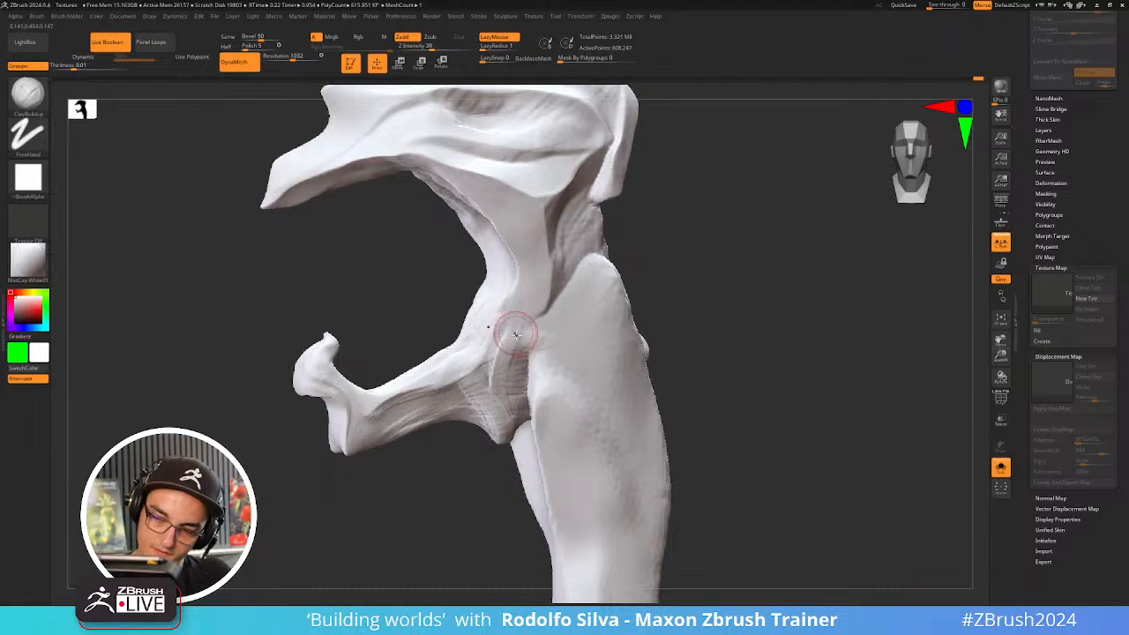
{"action": "left_click_drag", "start_coordinate": [516, 333], "coordinate": [510, 379]}
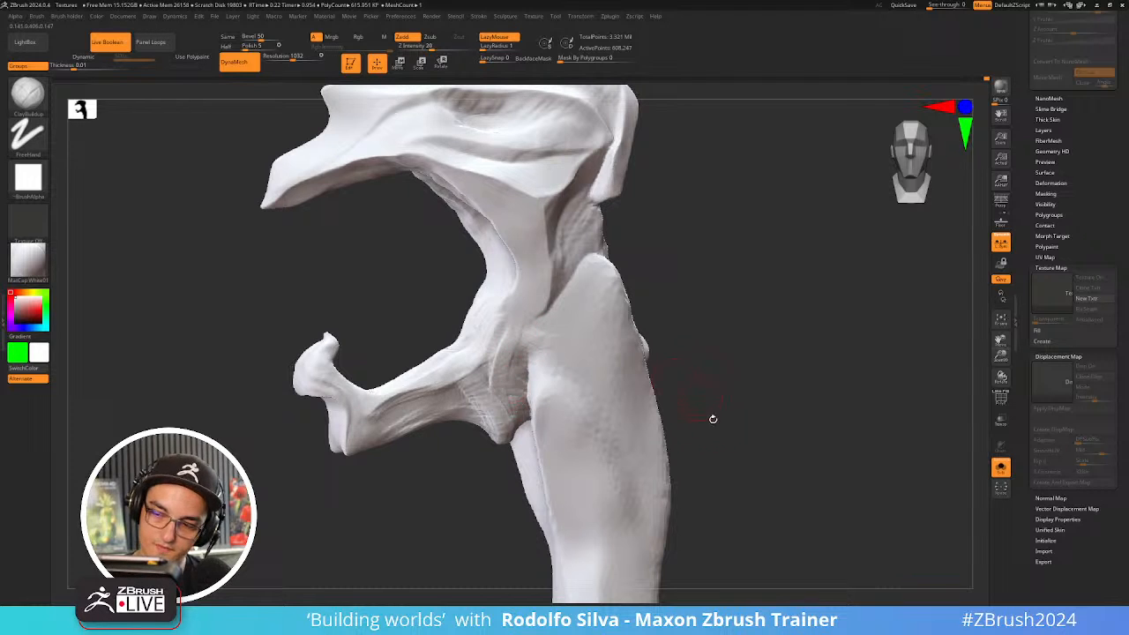
{"action": "left_click_drag", "start_coordinate": [713, 418], "coordinate": [712, 403]}
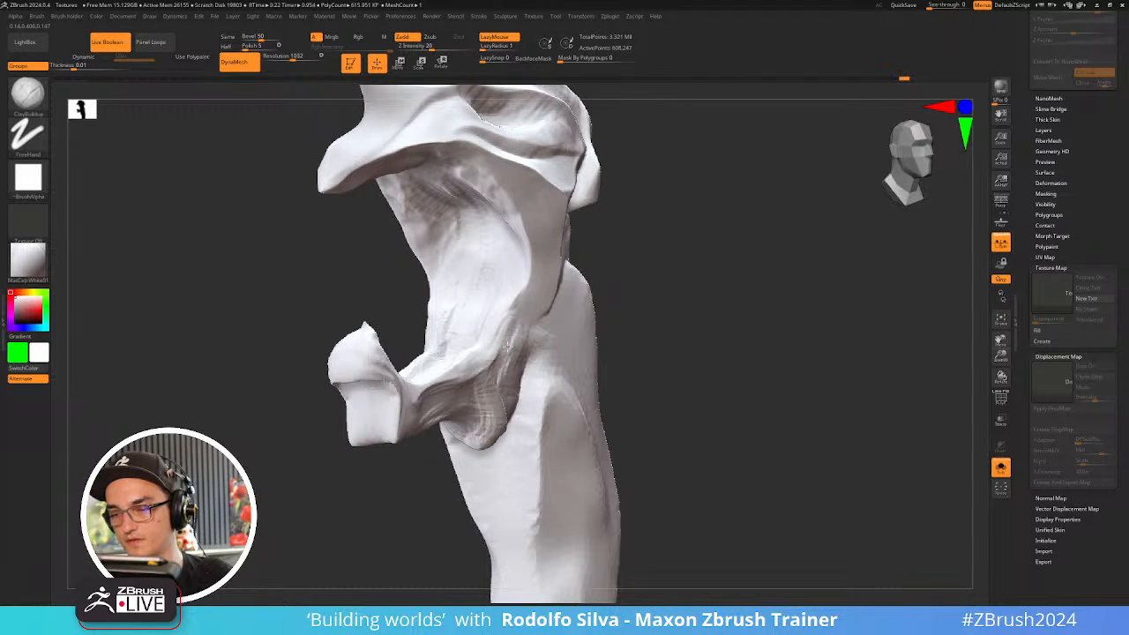
{"action": "left_click_drag", "start_coordinate": [693, 327], "coordinate": [529, 283]}
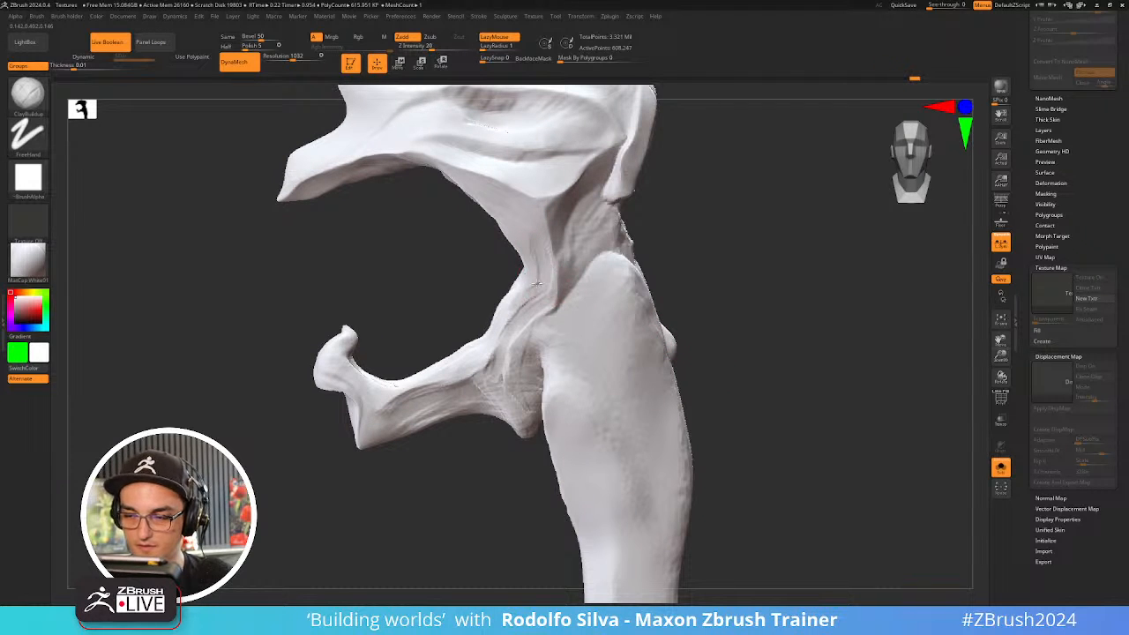
{"action": "mouse_move", "coordinate": [724, 264]}
{"action": "left_mouse_down"}
{"action": "mouse_move", "coordinate": [751, 310]}
{"action": "mouse_move", "coordinate": [536, 268]}
{"action": "left_mouse_up"}
{"action": "mouse_move", "coordinate": [720, 362]}
{"action": "left_mouse_down"}
{"action": "mouse_move", "coordinate": [734, 368]}
{"action": "mouse_move", "coordinate": [753, 318]}
{"action": "left_mouse_up"}
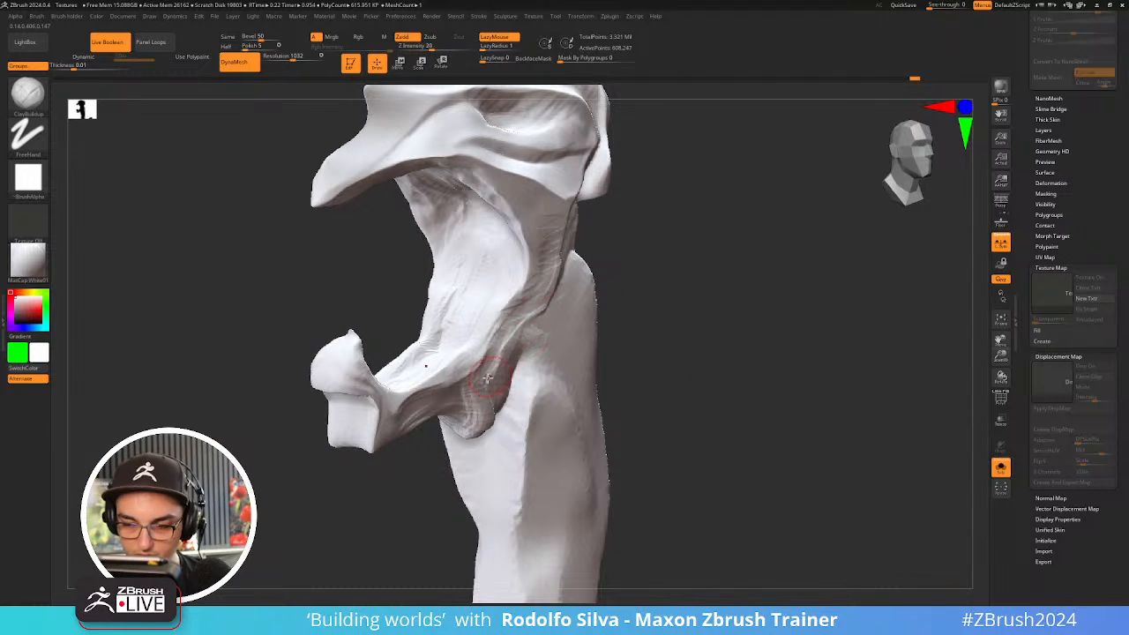
Select the Move brush, resize it and reshape the rear of the lower jaw, the throat edge and the jaw's front tip
{"action": "key", "text": "b"}
{"action": "key", "text": "m"}
{"action": "key", "text": "v"}
{"action": "key", "text": "s"}
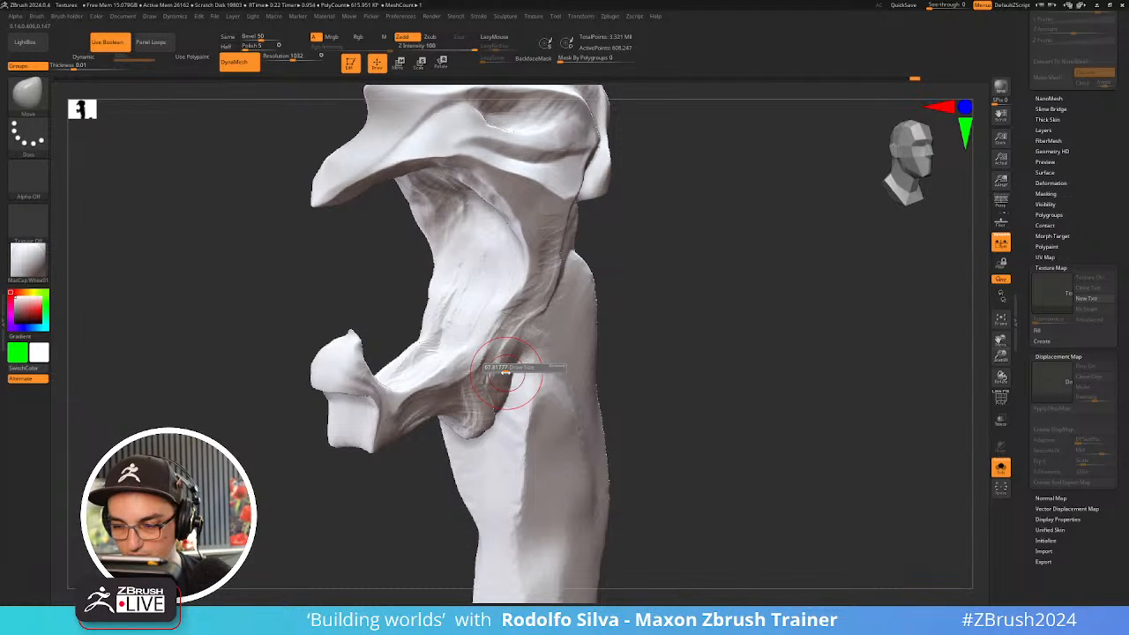
{"action": "mouse_move", "coordinate": [505, 374]}
{"action": "left_mouse_down"}
{"action": "mouse_move", "coordinate": [521, 373]}
{"action": "mouse_move", "coordinate": [481, 364]}
{"action": "left_mouse_up"}
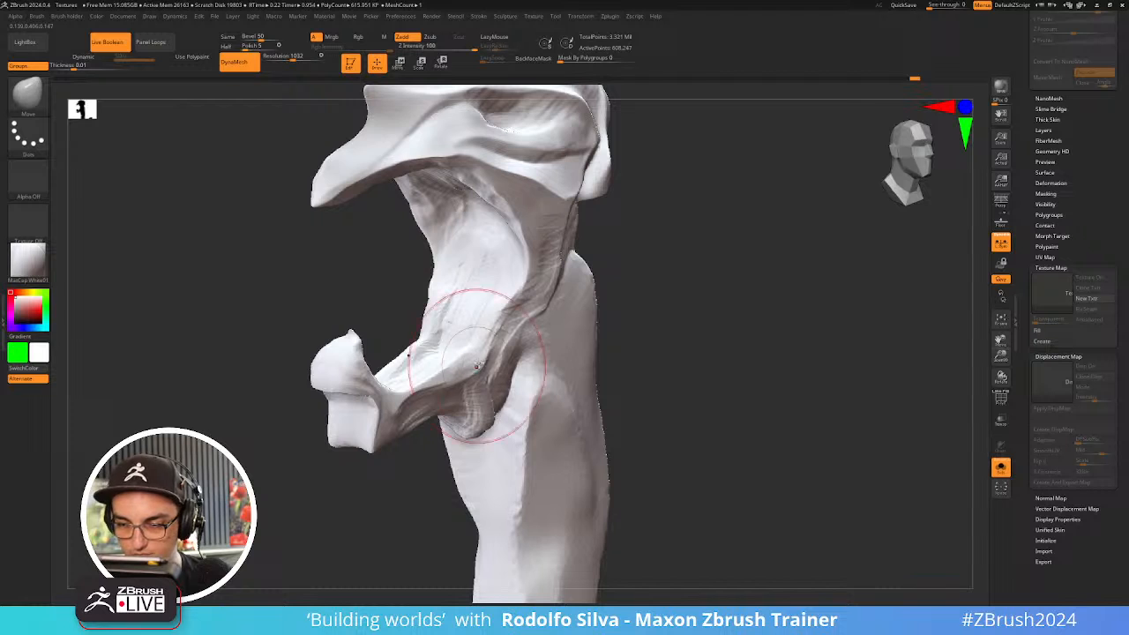
{"action": "left_click_drag", "start_coordinate": [664, 377], "coordinate": [716, 374]}
{"action": "left_click_drag", "start_coordinate": [491, 310], "coordinate": [507, 314]}
{"action": "mouse_move", "coordinate": [457, 400]}
{"action": "left_mouse_down"}
{"action": "mouse_move", "coordinate": [415, 423]}
{"action": "mouse_move", "coordinate": [394, 470]}
{"action": "left_mouse_up"}
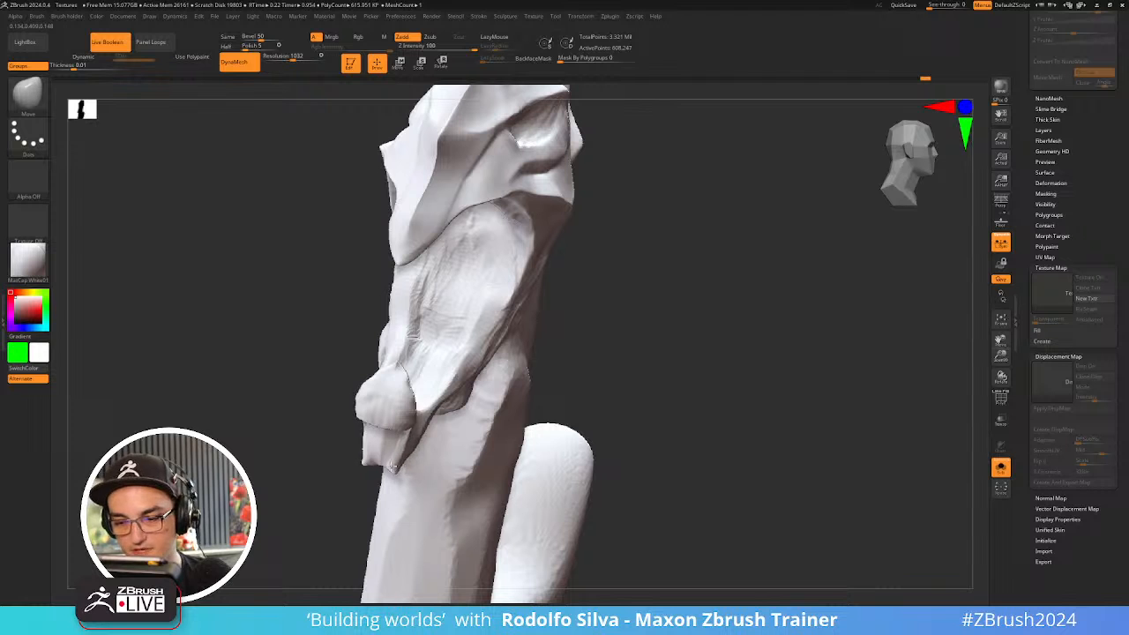
{"action": "left_click_drag", "start_coordinate": [412, 418], "coordinate": [397, 414]}
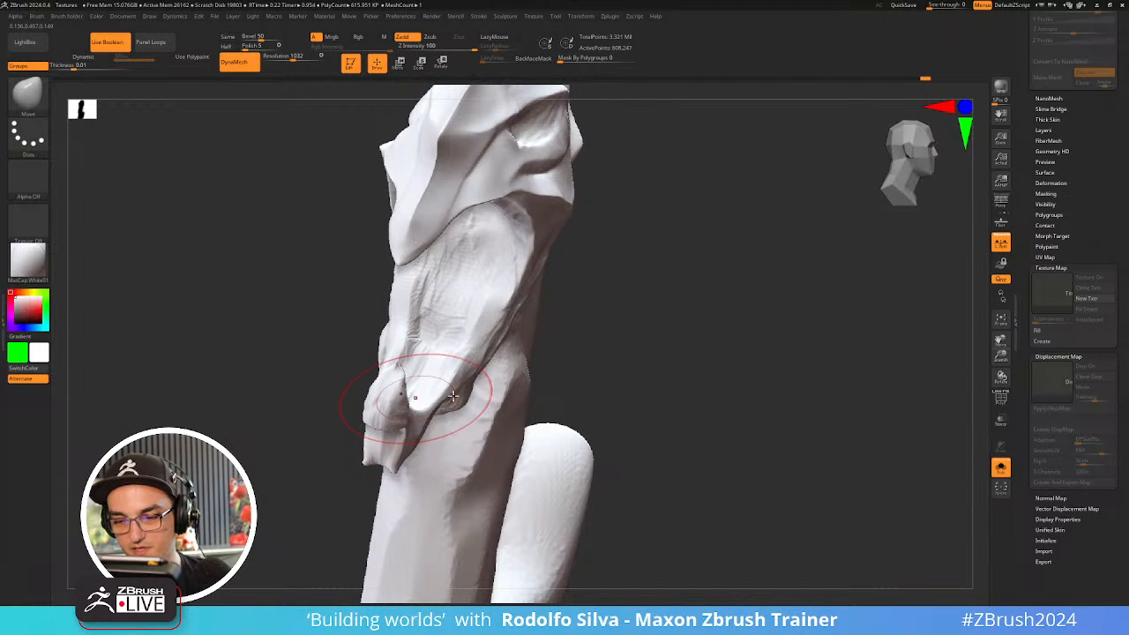
{"action": "mouse_move", "coordinate": [403, 391]}
{"action": "right_mouse_down"}
{"action": "mouse_move", "coordinate": [447, 397]}
{"action": "mouse_move", "coordinate": [454, 353]}
{"action": "right_mouse_up"}
{"action": "key", "text": "ctrl+shift"}
{"action": "left_click_drag", "start_coordinate": [443, 394], "coordinate": [445, 396], "text": "ctrl+shift"}
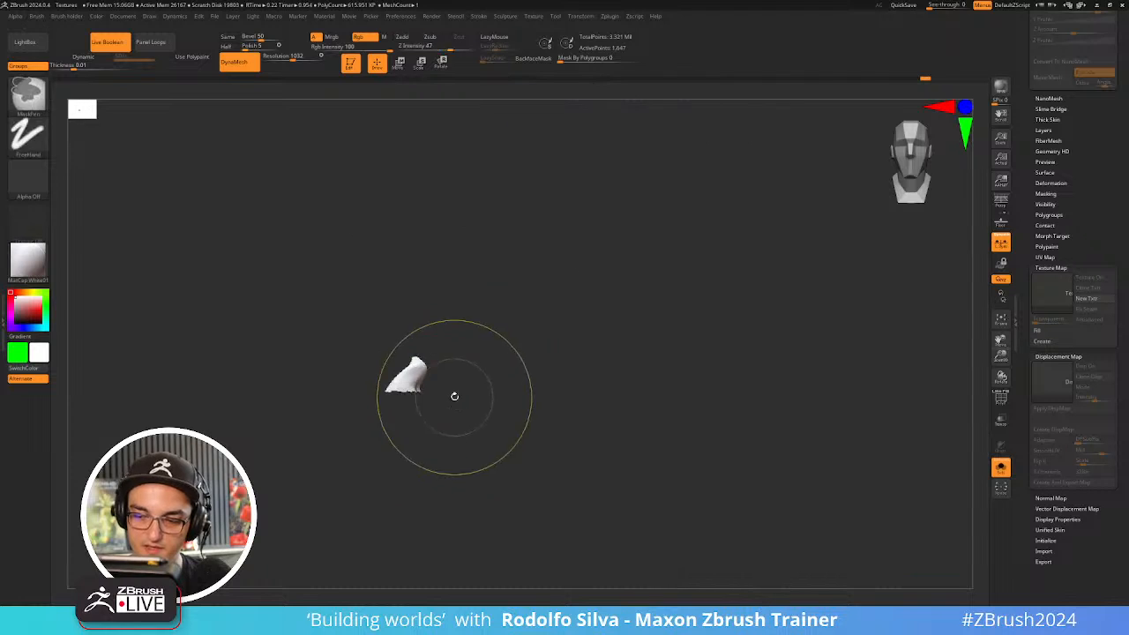
{"action": "key", "text": "ctrl+z"}
Choose the ClipCurve brush, undo a first clip across the lower jaw's tip, and mask everything except the jaw's front end
{"action": "left_click", "coordinate": [48, 105], "text": "ctrl+shift"}
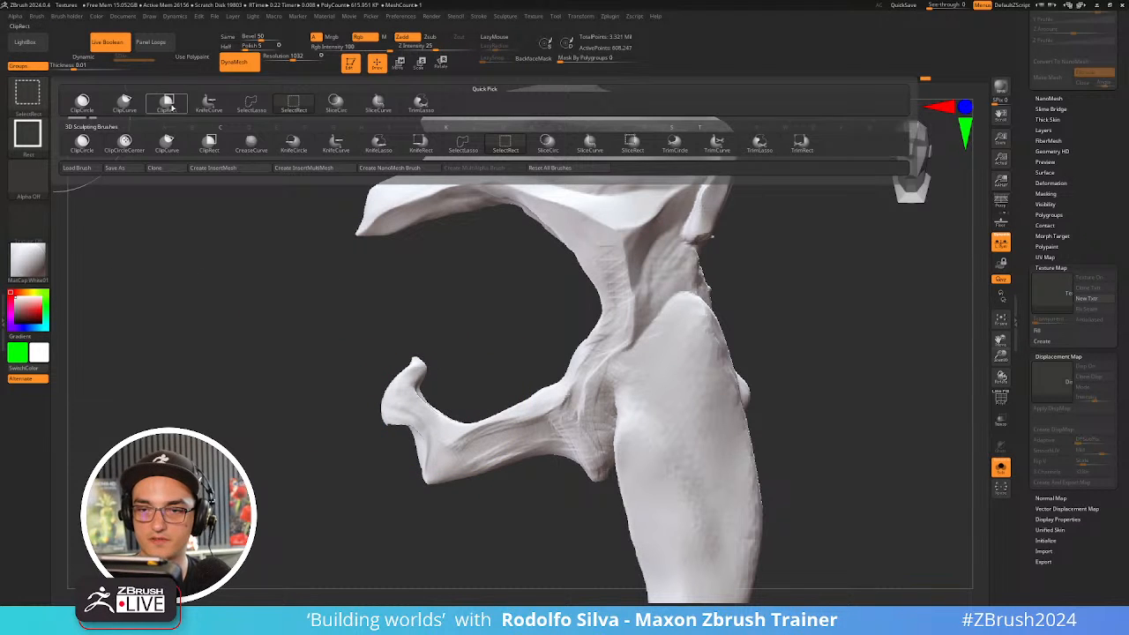
{"action": "left_click", "coordinate": [124, 104]}
{"action": "left_click_drag", "start_coordinate": [357, 373], "coordinate": [452, 397], "text": "ctrl+shift"}
{"action": "key", "text": "ctrl+z"}
{"action": "left_click_drag", "start_coordinate": [471, 333], "coordinate": [309, 479], "text": "ctrl"}
{"action": "left_click", "coordinate": [309, 479], "text": "ctrl"}
Clip off the upward point of the lower jaw's tip with ClipCurve, clear the mask and remesh with DynaMesh
{"action": "left_click_drag", "start_coordinate": [375, 371], "coordinate": [465, 387], "text": "ctrl+shift"}
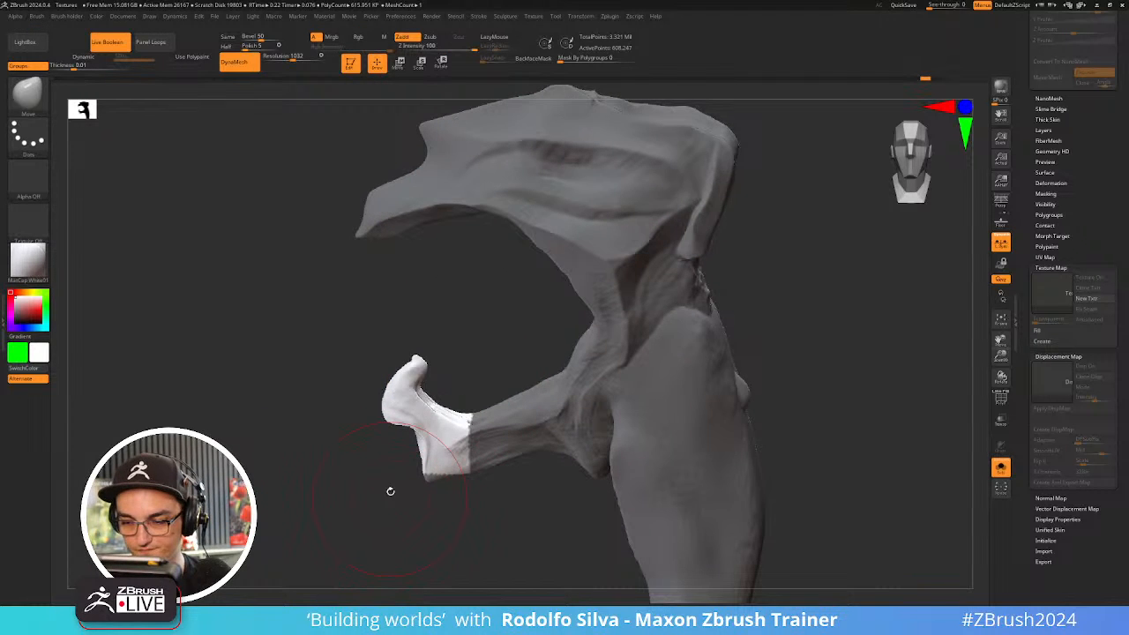
{"action": "left_click_drag", "start_coordinate": [388, 488], "coordinate": [449, 488]}
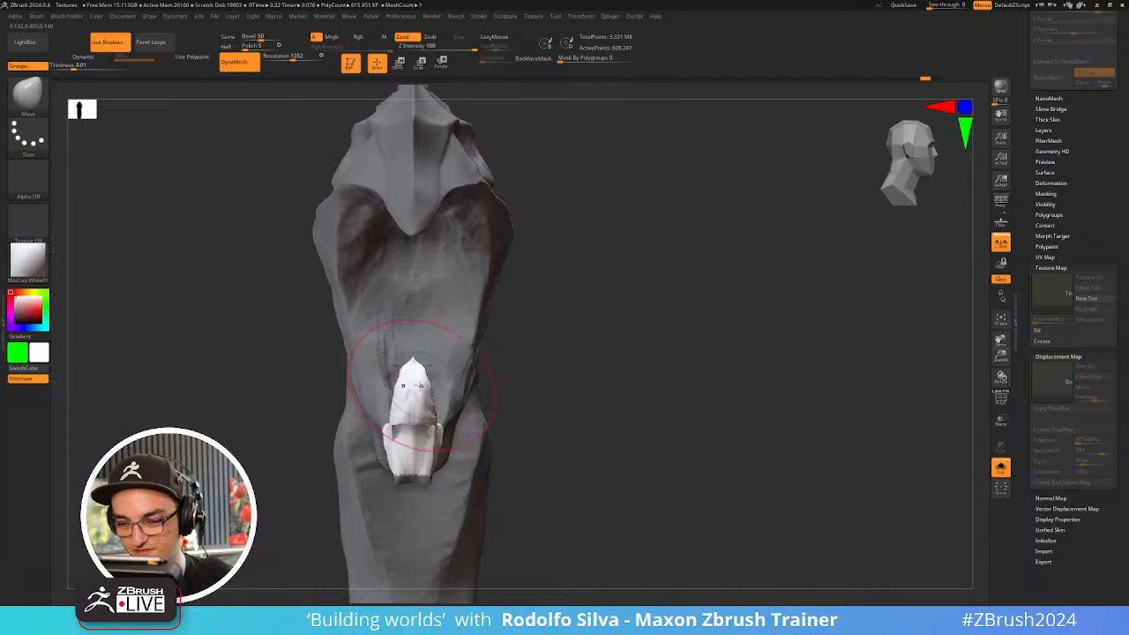
{"action": "left_click_drag", "start_coordinate": [279, 375], "coordinate": [530, 414], "text": "ctrl+shift"}
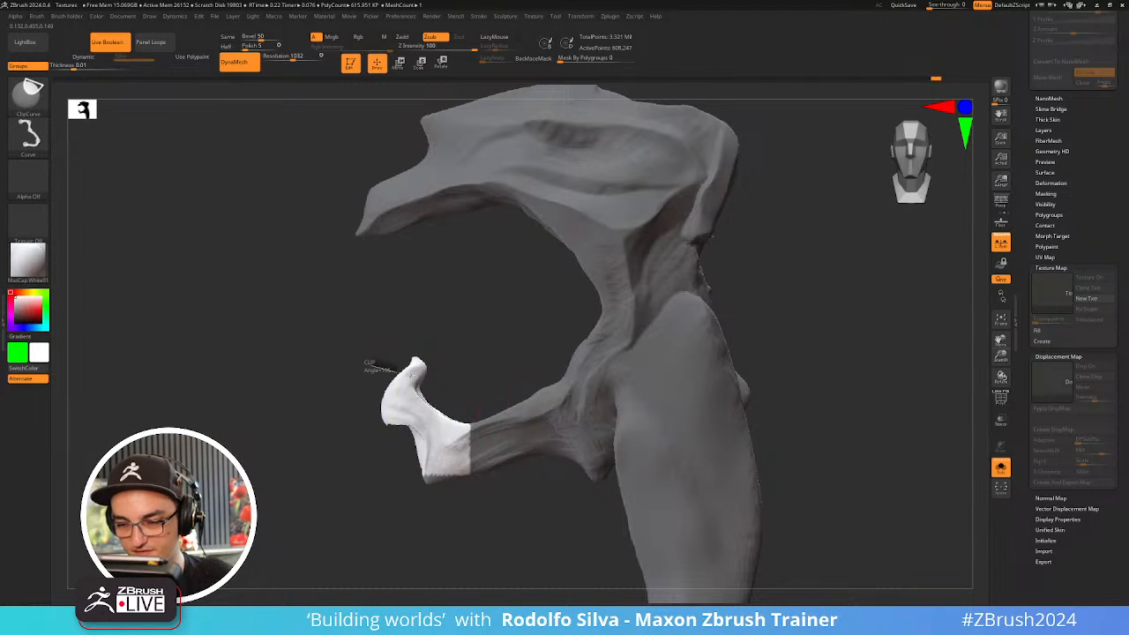
{"action": "left_click_drag", "start_coordinate": [379, 365], "coordinate": [449, 412], "text": "ctrl+shift"}
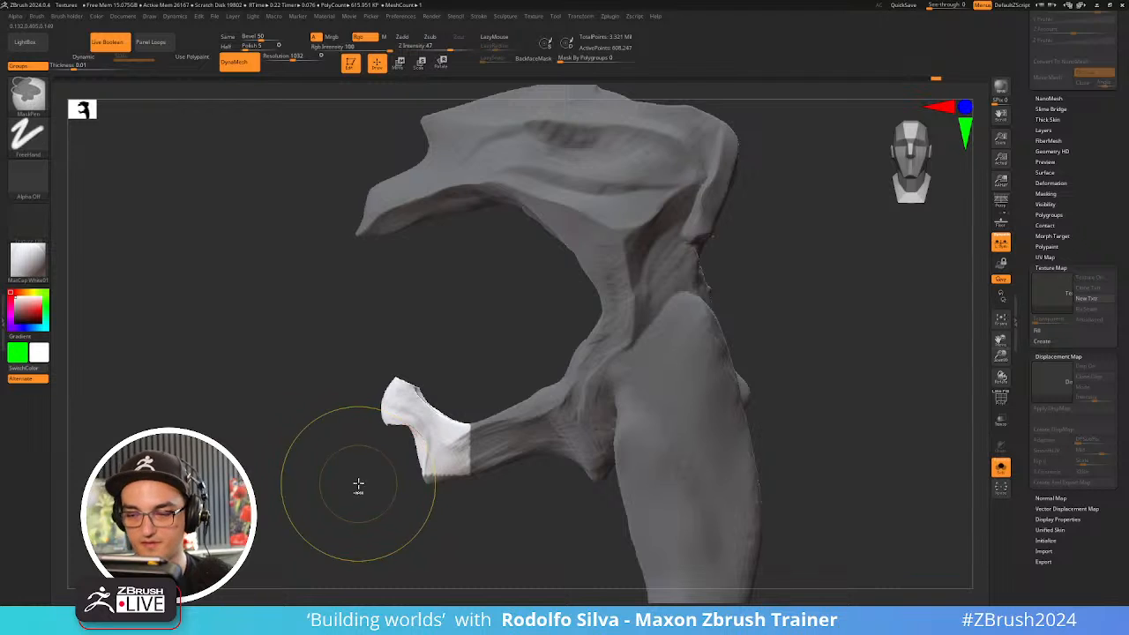
{"action": "mouse_move", "coordinate": [358, 484]}
{"action": "left_mouse_down", "text": "ctrl"}
{"action": "mouse_move", "coordinate": [343, 518]}
{"action": "mouse_move", "coordinate": [361, 550]}
{"action": "mouse_move", "coordinate": [345, 496]}
{"action": "left_mouse_up", "text": "ctrl"}
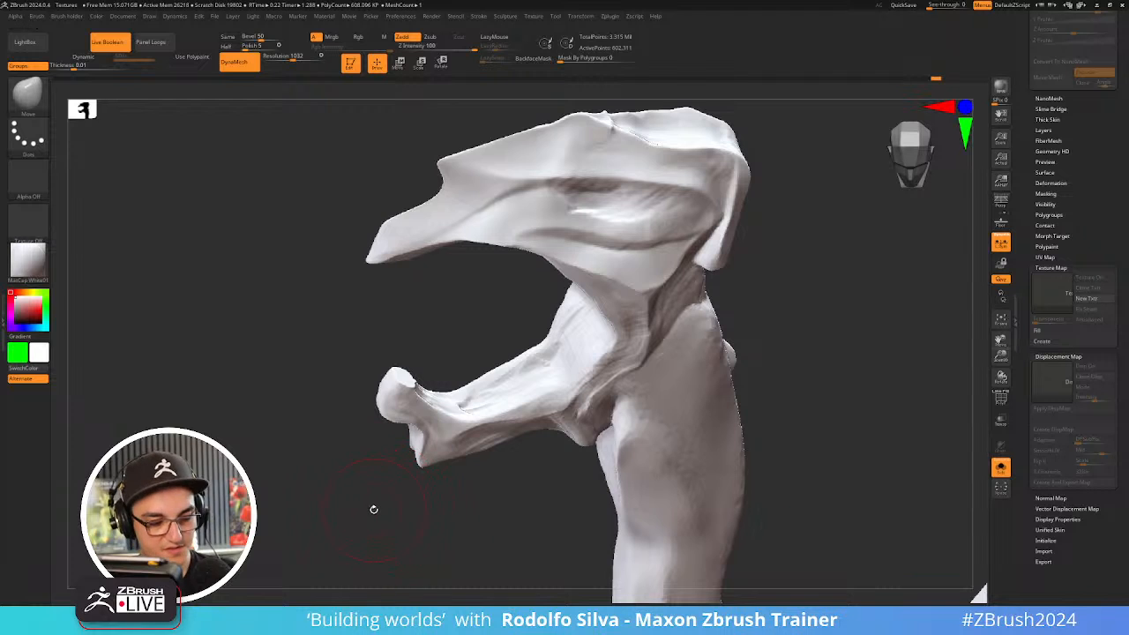
Select the SnakeHook brush and pull the lower jaw's clipped tip up and outward into a long pointed spike, adjusting the brush size
{"action": "key", "text": "b"}
{"action": "key", "text": "s"}
{"action": "left_click", "coordinate": [371, 516]}
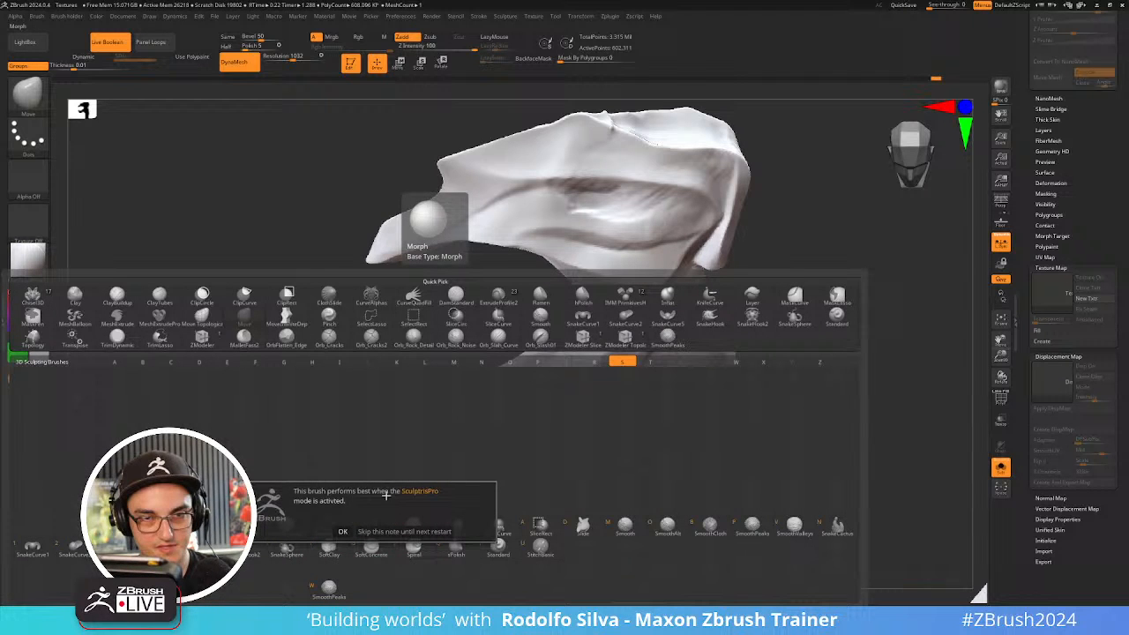
{"action": "left_click", "coordinate": [344, 531]}
{"action": "mouse_move", "coordinate": [385, 513]}
{"action": "left_mouse_down"}
{"action": "mouse_move", "coordinate": [441, 371]}
{"action": "mouse_move", "coordinate": [424, 346]}
{"action": "mouse_move", "coordinate": [423, 383]}
{"action": "mouse_move", "coordinate": [443, 330]}
{"action": "mouse_move", "coordinate": [433, 338]}
{"action": "left_mouse_up"}
{"action": "key", "text": "s"}
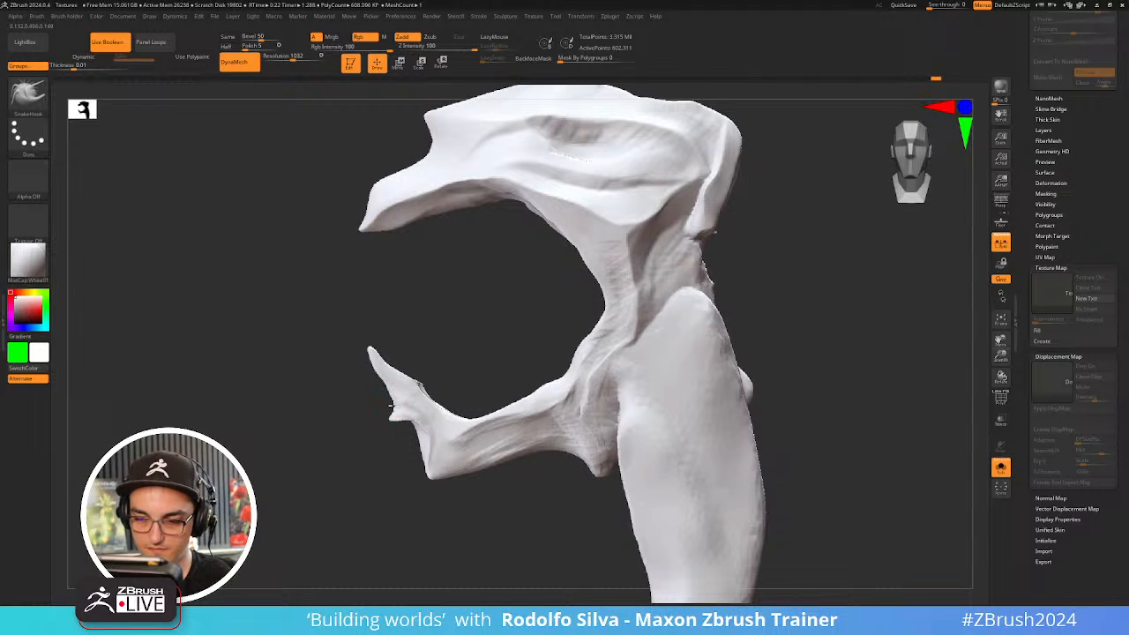
{"action": "key", "text": "s"}
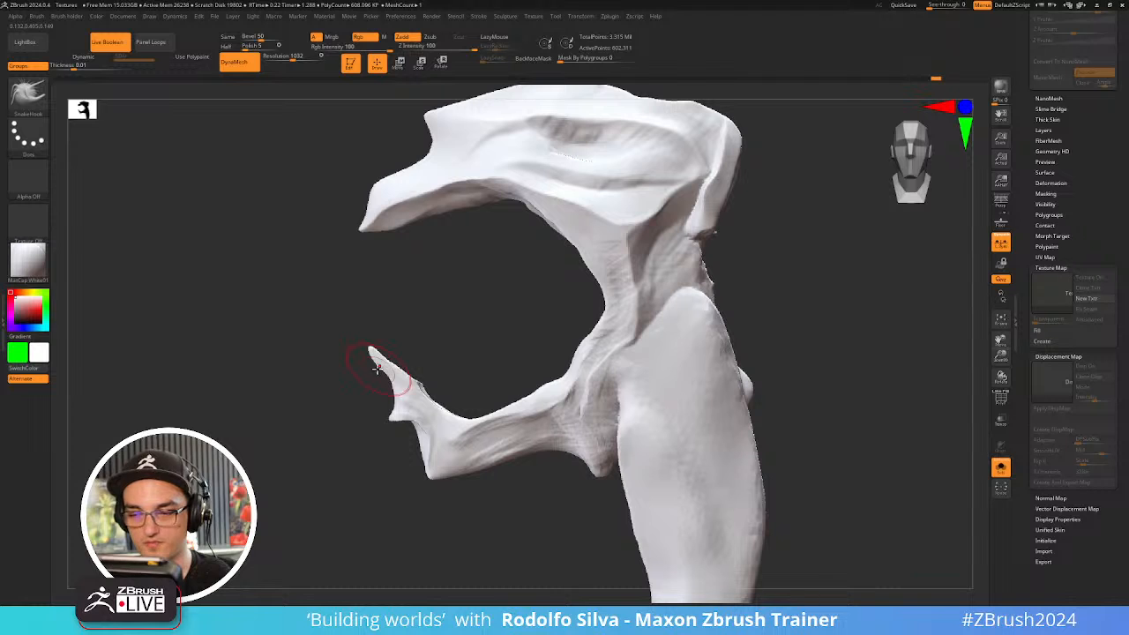
Smooth the twin points of the lower jaw's spike together and extend the merged tip upward
{"action": "mouse_move", "coordinate": [311, 509]}
{"action": "left_mouse_down"}
{"action": "mouse_move", "coordinate": [353, 537]}
{"action": "mouse_move", "coordinate": [403, 534]}
{"action": "mouse_move", "coordinate": [399, 439]}
{"action": "left_mouse_up"}
{"action": "key", "text": "shift"}
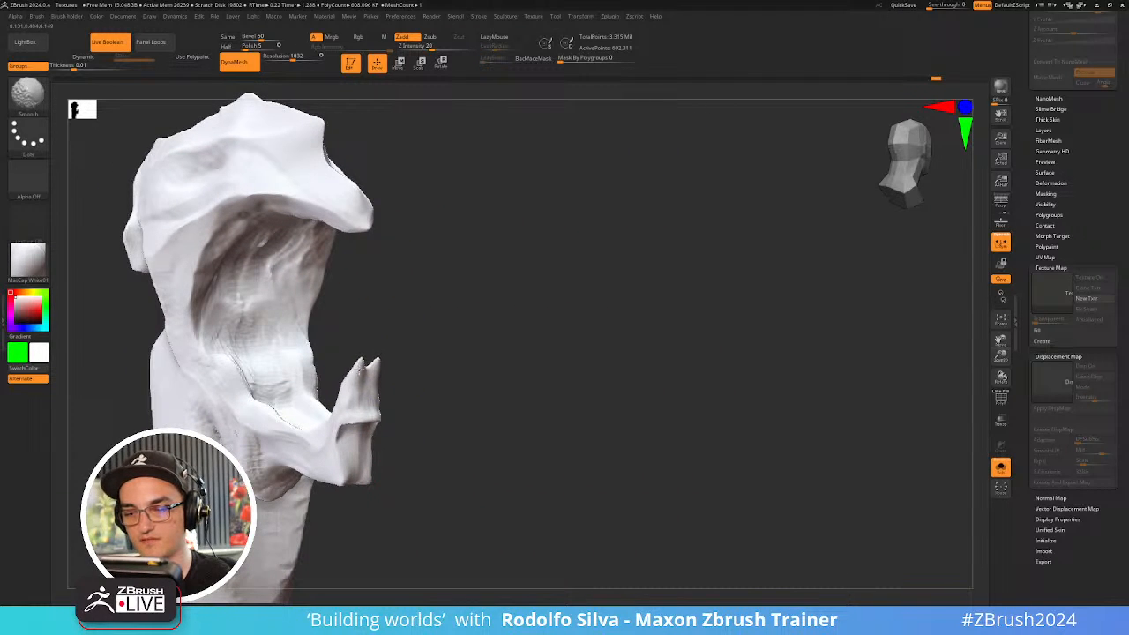
{"action": "left_click_drag", "start_coordinate": [360, 370], "coordinate": [377, 344], "text": "shift"}
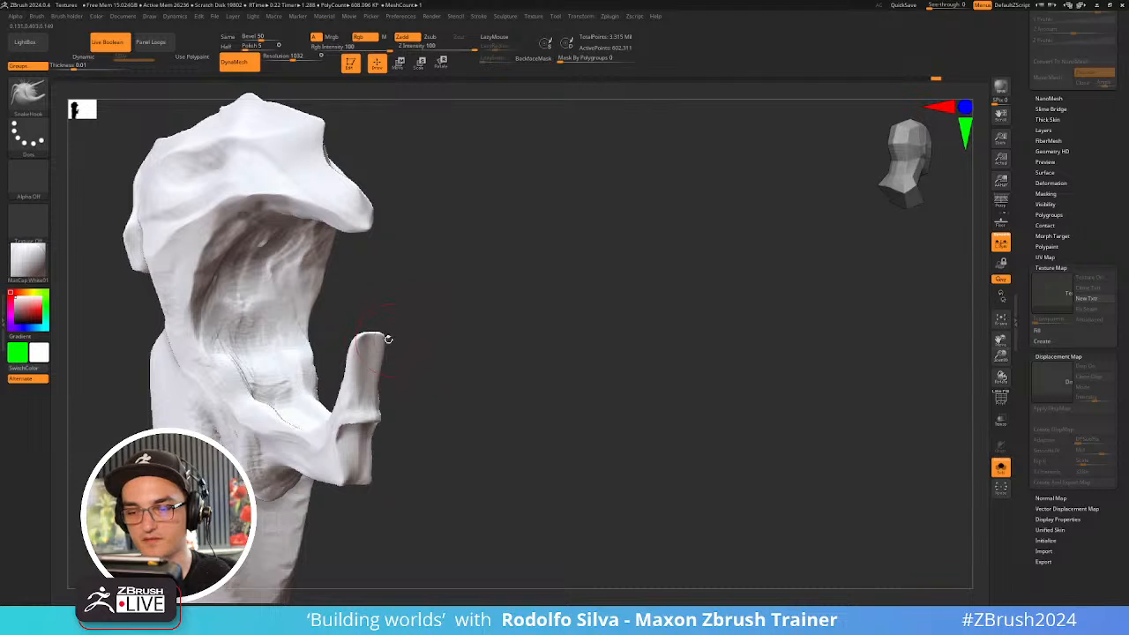
{"action": "key", "text": "shift"}
{"action": "left_click_drag", "start_coordinate": [441, 375], "coordinate": [265, 369]}
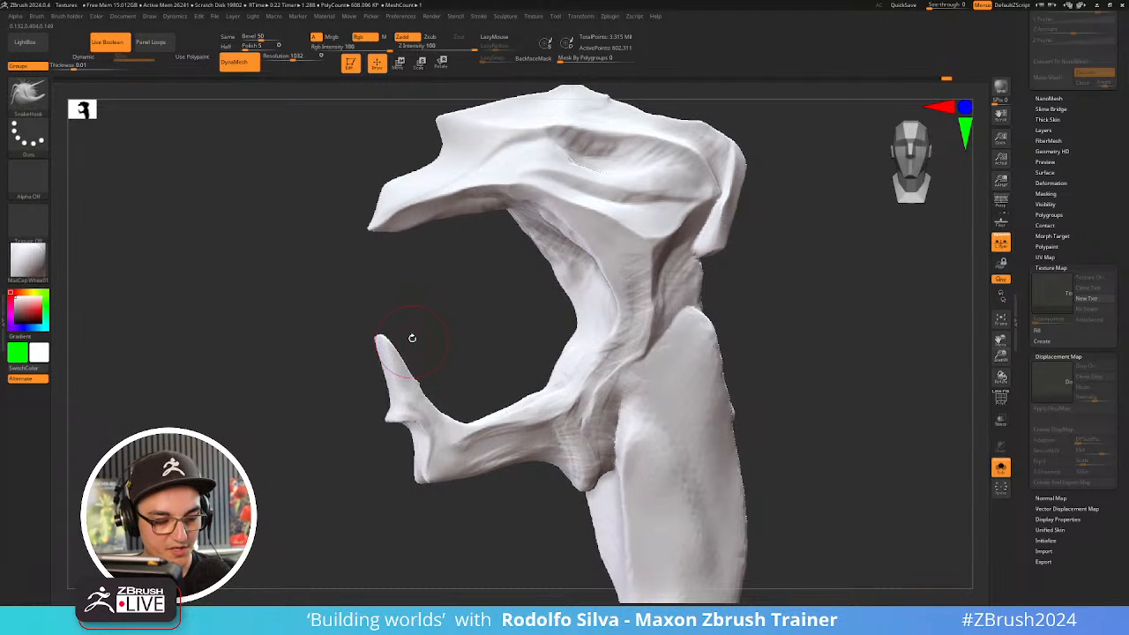
Select the DamStandard brush, adjust its size and carve creases along the lower jaw's upper edge and down the jaw hinge
{"action": "key", "text": "b"}
{"action": "key", "text": "d"}
{"action": "key", "text": "s"}
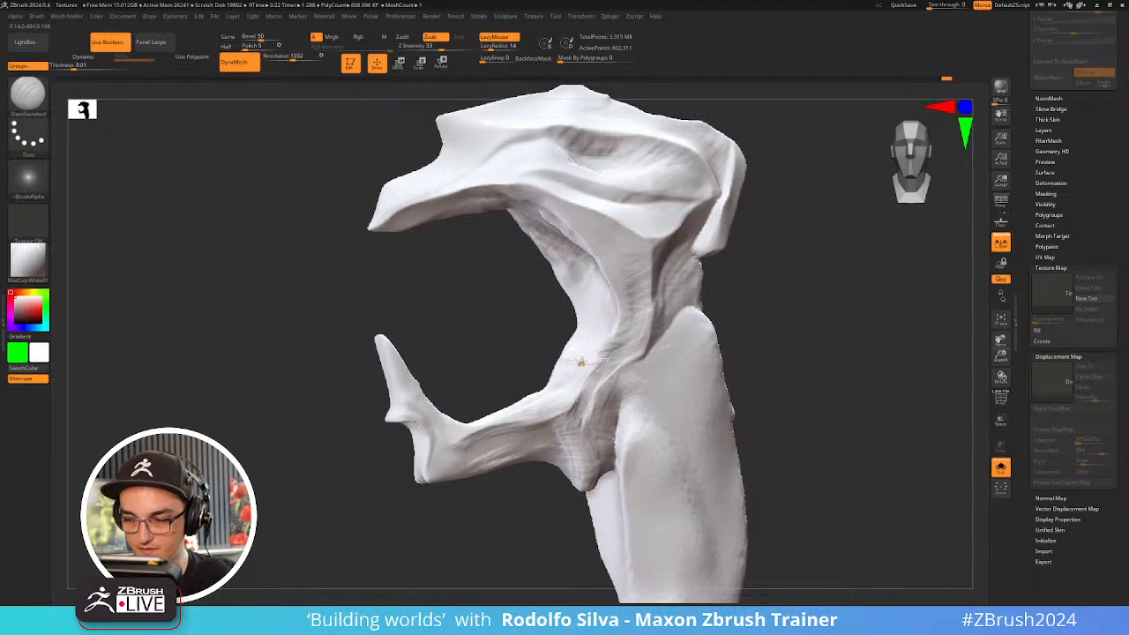
{"action": "key", "text": "s"}
{"action": "left_click_drag", "start_coordinate": [729, 337], "coordinate": [777, 339]}
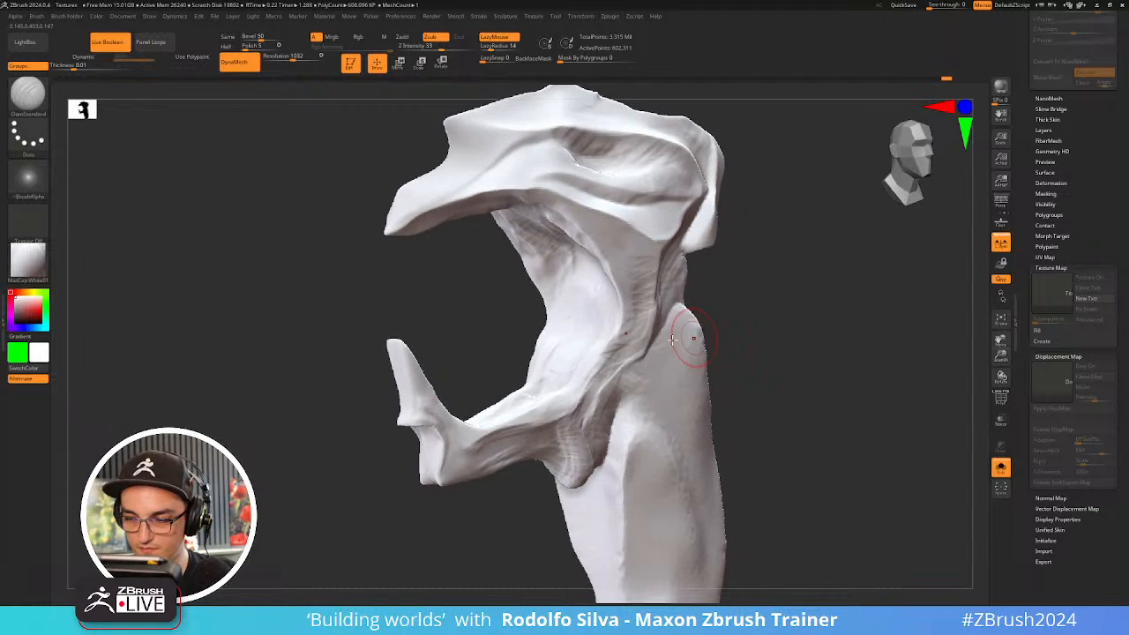
{"action": "left_click_drag", "start_coordinate": [545, 409], "coordinate": [467, 433]}
{"action": "left_click_drag", "start_coordinate": [739, 427], "coordinate": [716, 402]}
{"action": "left_click_drag", "start_coordinate": [604, 345], "coordinate": [579, 406]}
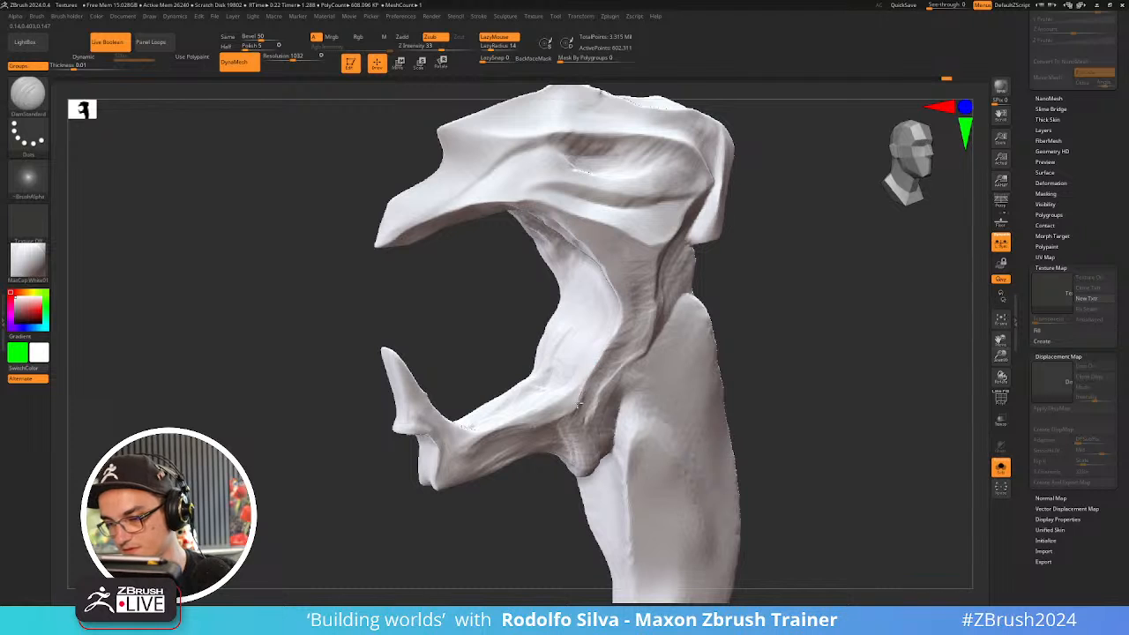
Carve further DamStandard creases along the side of the lower jaw and around the rear jaw corner
{"action": "left_click_drag", "start_coordinate": [774, 438], "coordinate": [708, 410]}
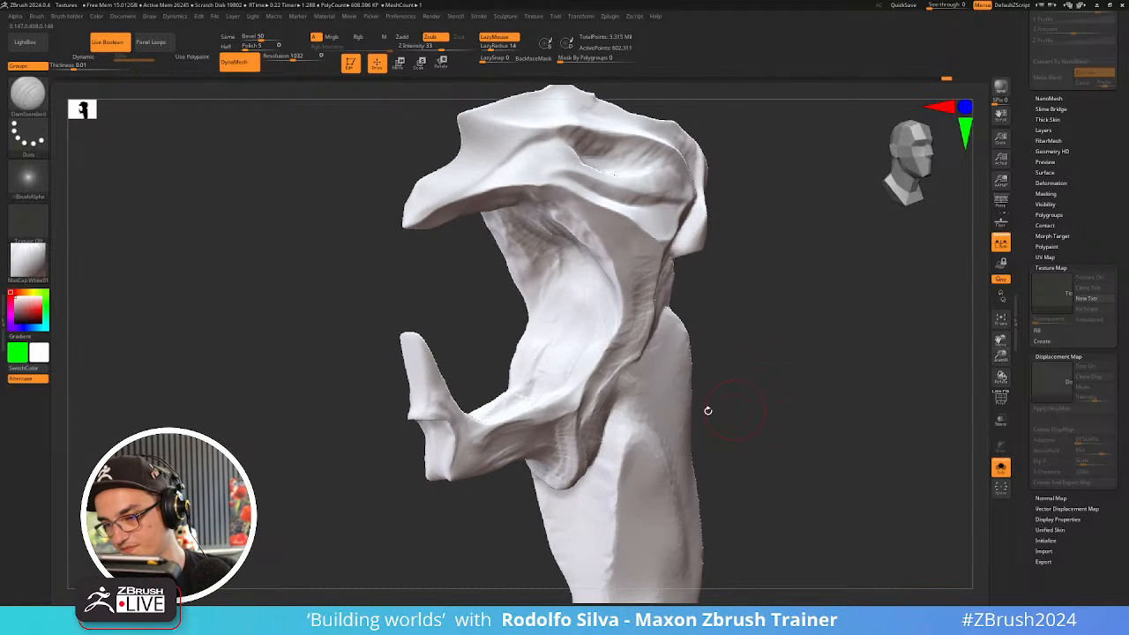
{"action": "mouse_move", "coordinate": [562, 424]}
{"action": "left_mouse_down"}
{"action": "mouse_move", "coordinate": [458, 472]}
{"action": "mouse_move", "coordinate": [562, 430]}
{"action": "left_mouse_up"}
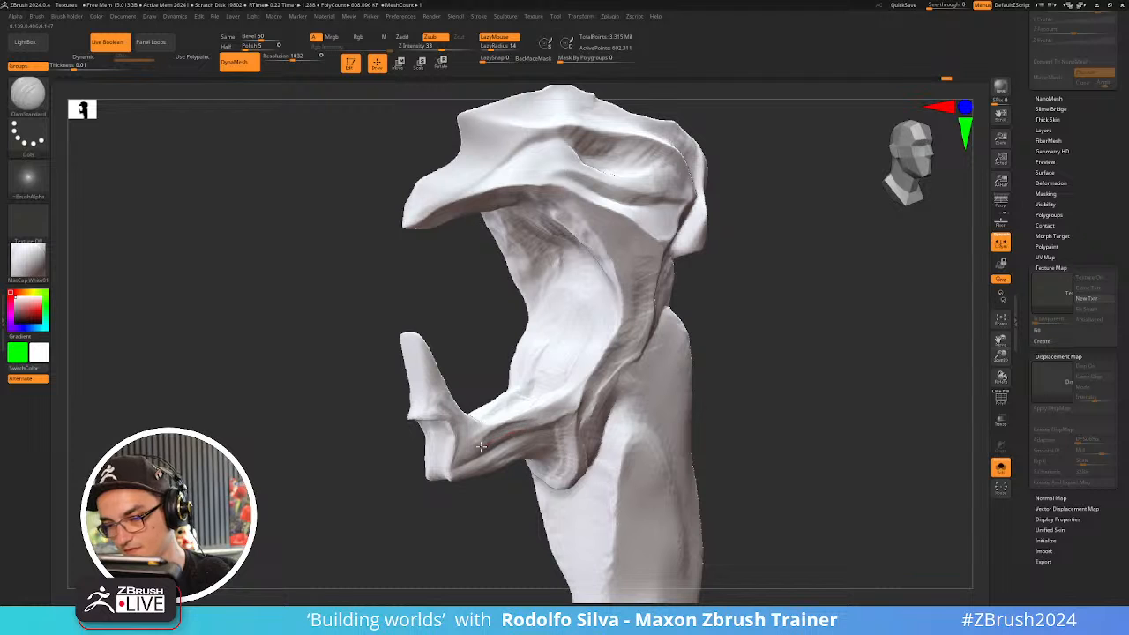
{"action": "left_click_drag", "start_coordinate": [481, 447], "coordinate": [455, 464]}
{"action": "left_click_drag", "start_coordinate": [782, 456], "coordinate": [758, 449]}
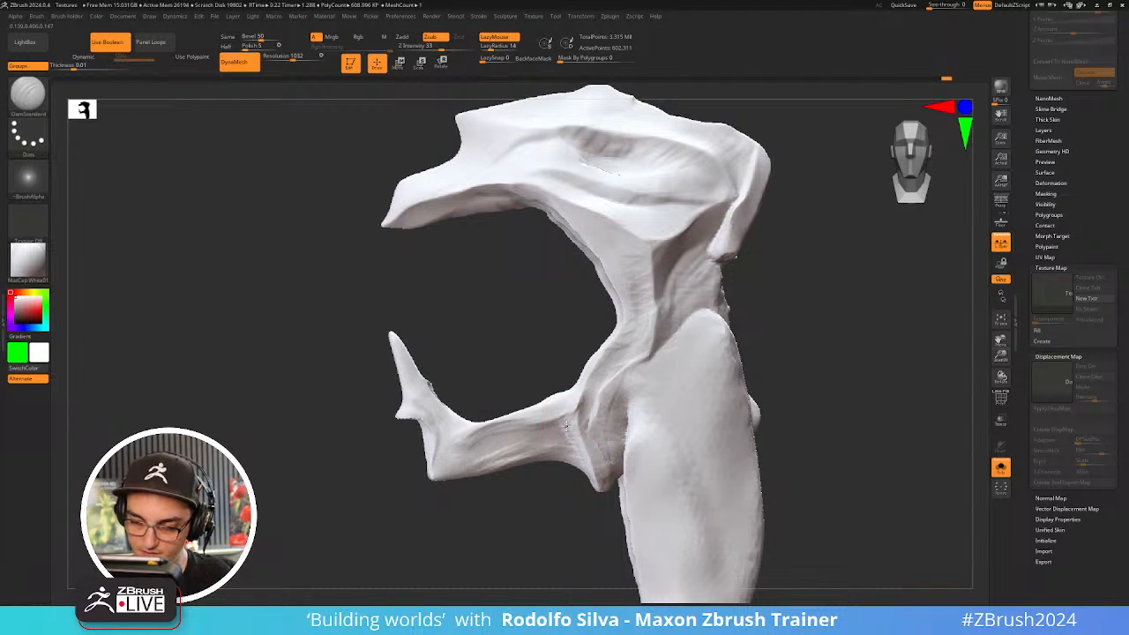
{"action": "mouse_move", "coordinate": [555, 475]}
{"action": "left_mouse_down"}
{"action": "mouse_move", "coordinate": [561, 495]}
{"action": "mouse_move", "coordinate": [570, 450]}
{"action": "left_mouse_up"}
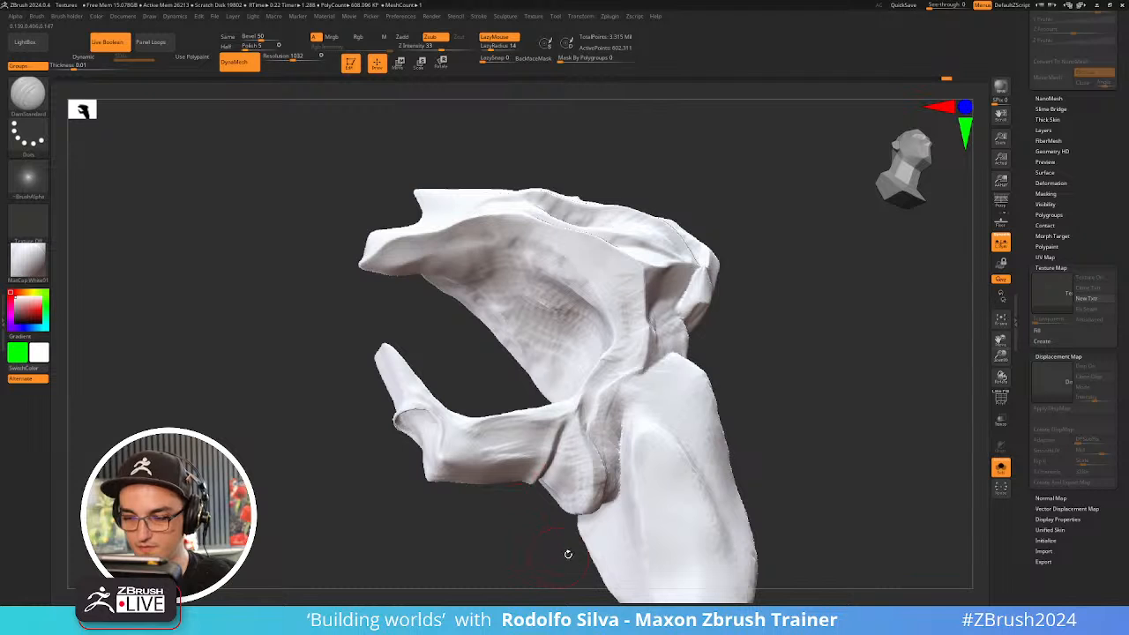
{"action": "mouse_move", "coordinate": [761, 398]}
{"action": "left_mouse_down"}
{"action": "mouse_move", "coordinate": [567, 439]}
{"action": "mouse_move", "coordinate": [549, 425]}
{"action": "left_mouse_up"}
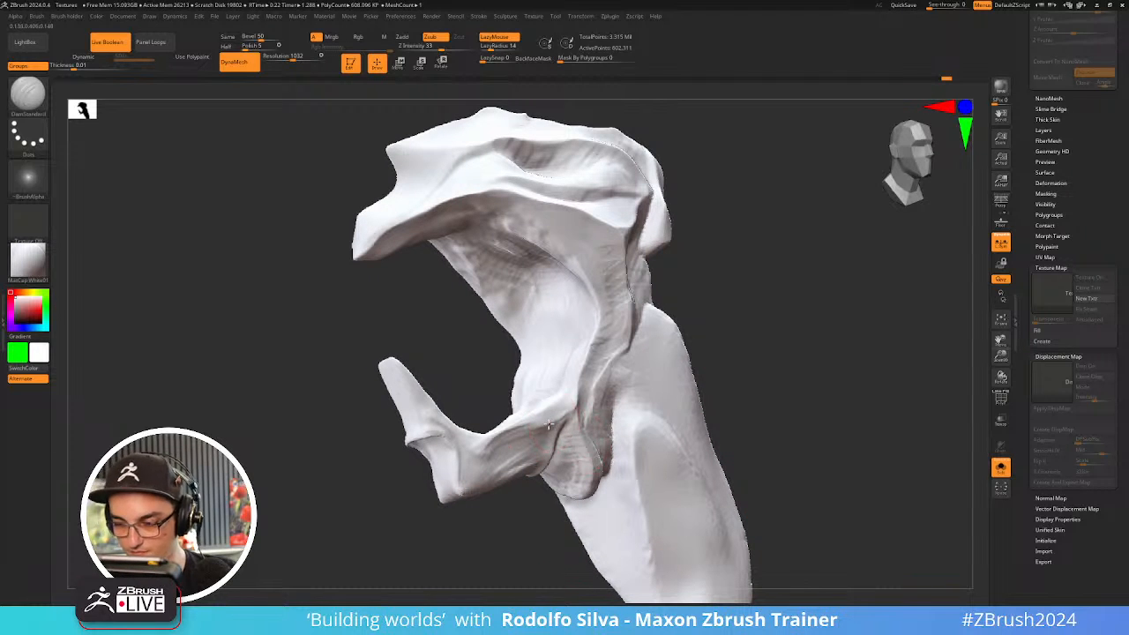
Carve another DamStandard crease down the jaw hinge to where it meets the lower jaw
{"action": "left_click_drag", "start_coordinate": [644, 466], "coordinate": [797, 474]}
{"action": "left_click_drag", "start_coordinate": [569, 372], "coordinate": [549, 430]}
{"action": "mouse_move", "coordinate": [788, 358]}
{"action": "left_mouse_down", "text": "alt"}
{"action": "mouse_move", "coordinate": [729, 189]}
{"action": "mouse_move", "coordinate": [713, 353]}
{"action": "left_mouse_up", "text": "alt"}
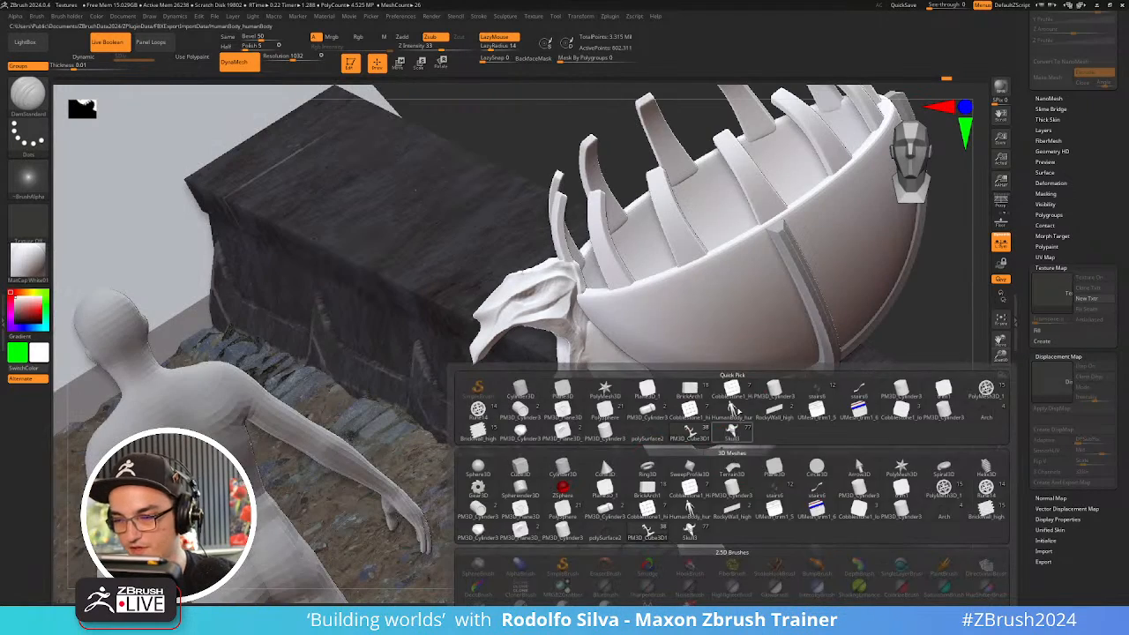
Switch from the bridge scene to the Skull3 tool and fit its rock, statue and skull pieces in view
{"action": "left_click_drag", "start_coordinate": [928, 341], "coordinate": [837, 275], "text": "alt"}
{"action": "left_click_drag", "start_coordinate": [822, 342], "coordinate": [672, 401]}
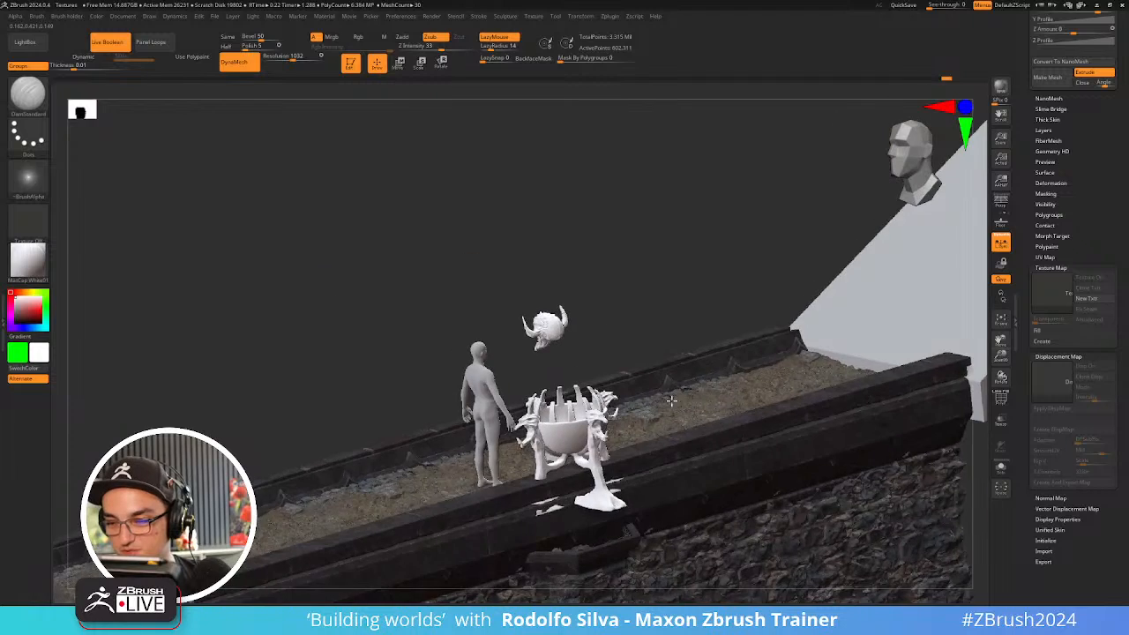
{"action": "left_click_drag", "start_coordinate": [636, 326], "coordinate": [417, 289]}
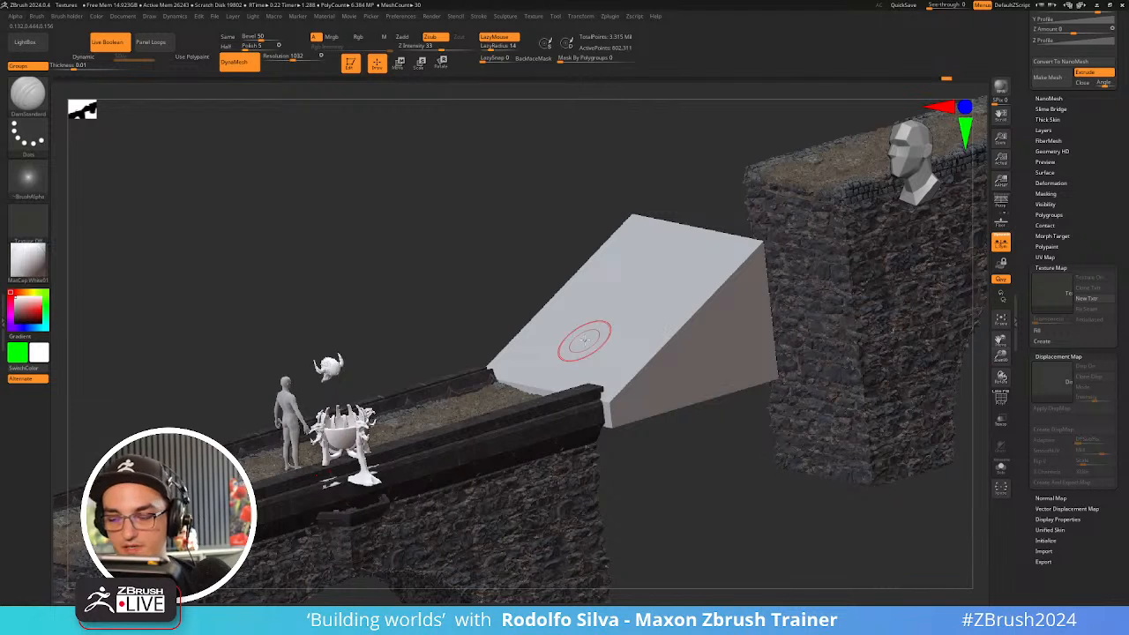
{"action": "mouse_move", "coordinate": [1021, 196]}
{"action": "left_mouse_down"}
{"action": "mouse_move", "coordinate": [1016, 373]}
{"action": "mouse_move", "coordinate": [1024, 204]}
{"action": "left_mouse_up"}
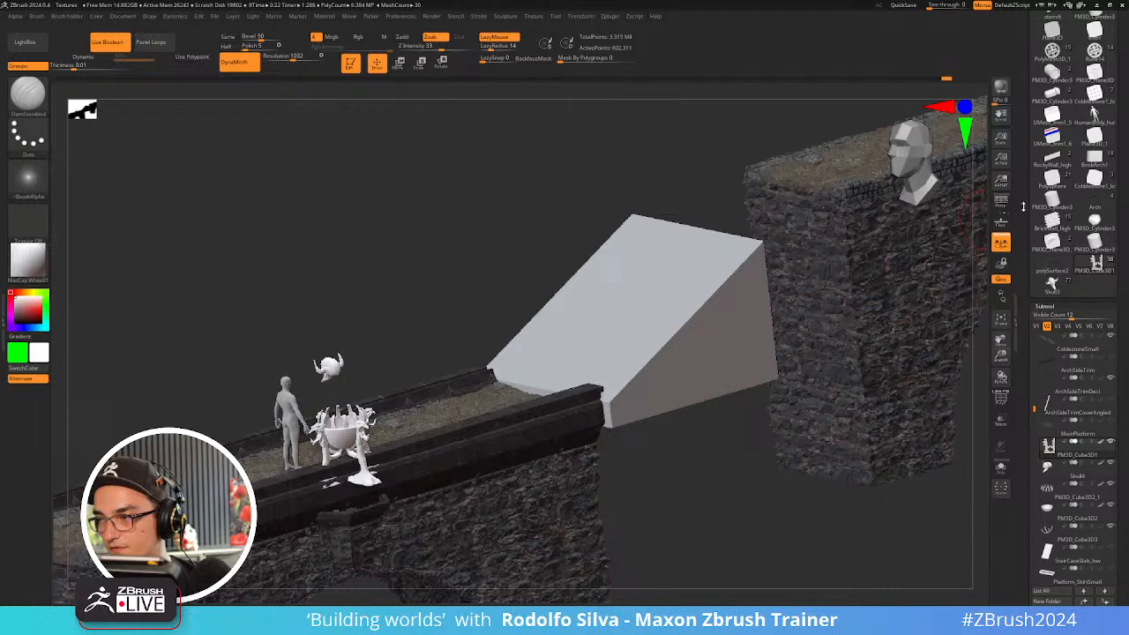
{"action": "left_click", "coordinate": [1053, 283]}
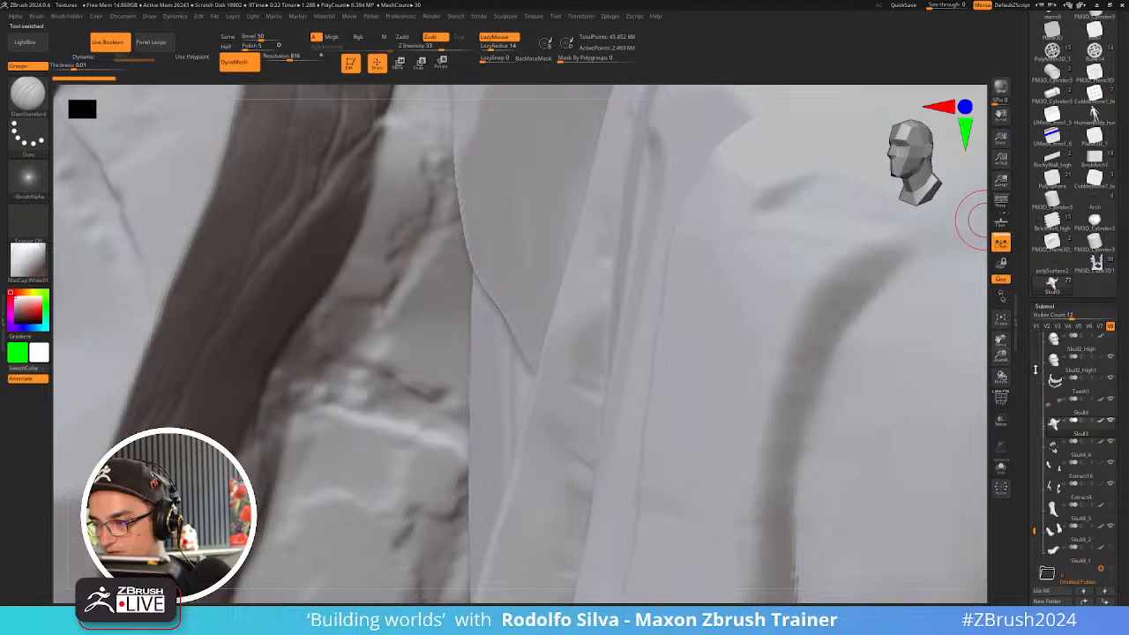
{"action": "left_click", "coordinate": [1001, 356]}
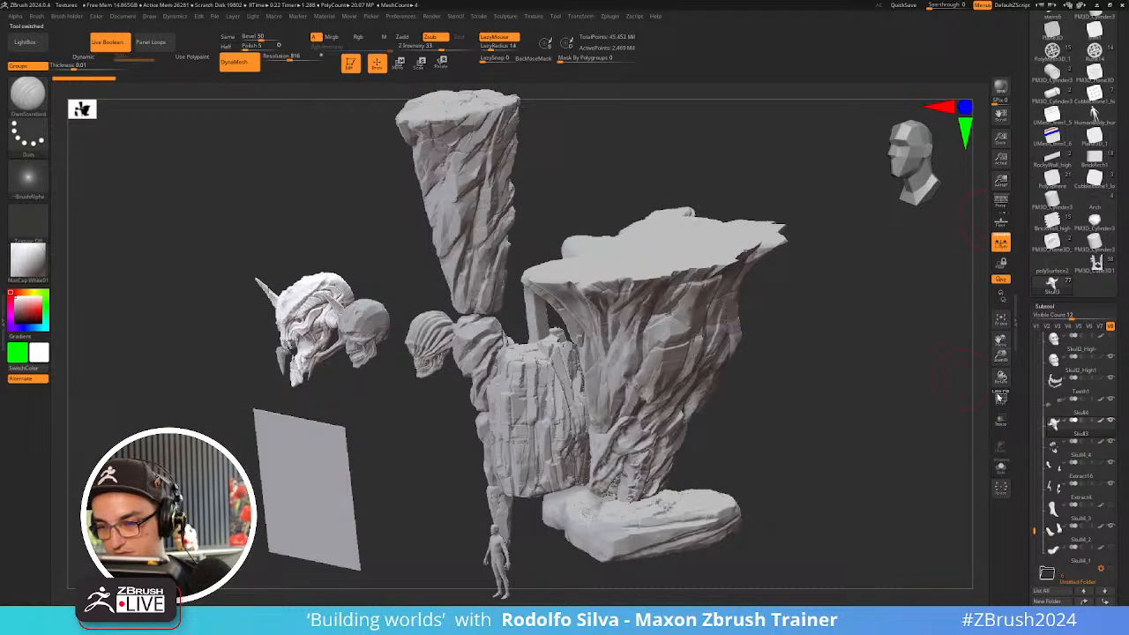
Compare the geometry size values of the Skull3 and PM3D_Cube3D1 tools
{"action": "left_click", "coordinate": [1073, 307], "text": "shift"}
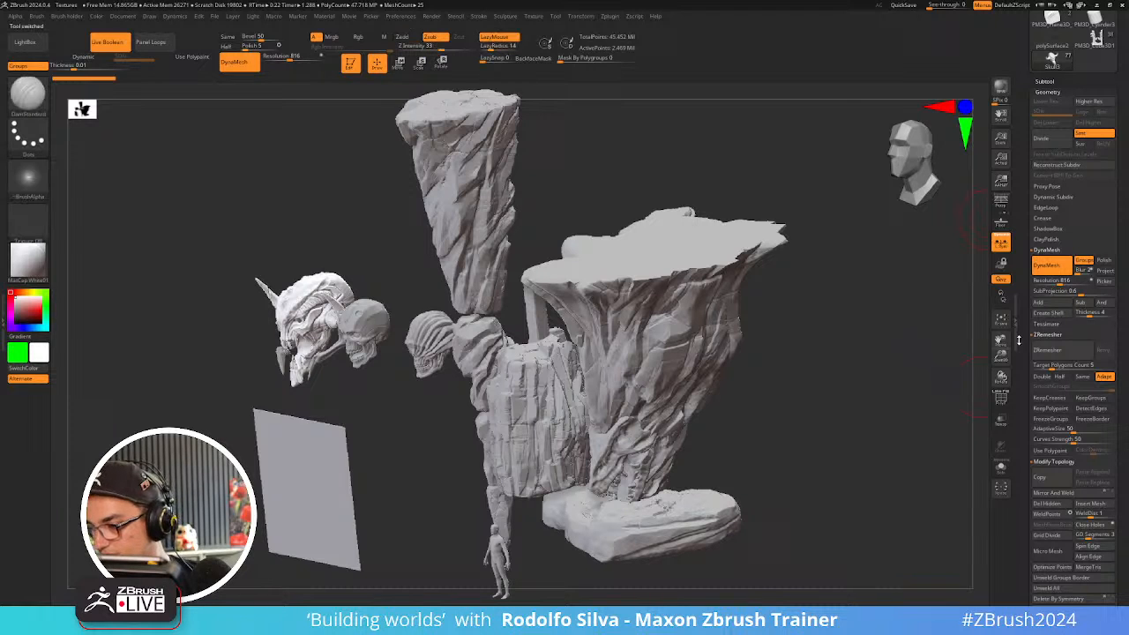
{"action": "scroll", "coordinate": [1023, 351], "scroll_direction": "down", "scroll_amount": 3}
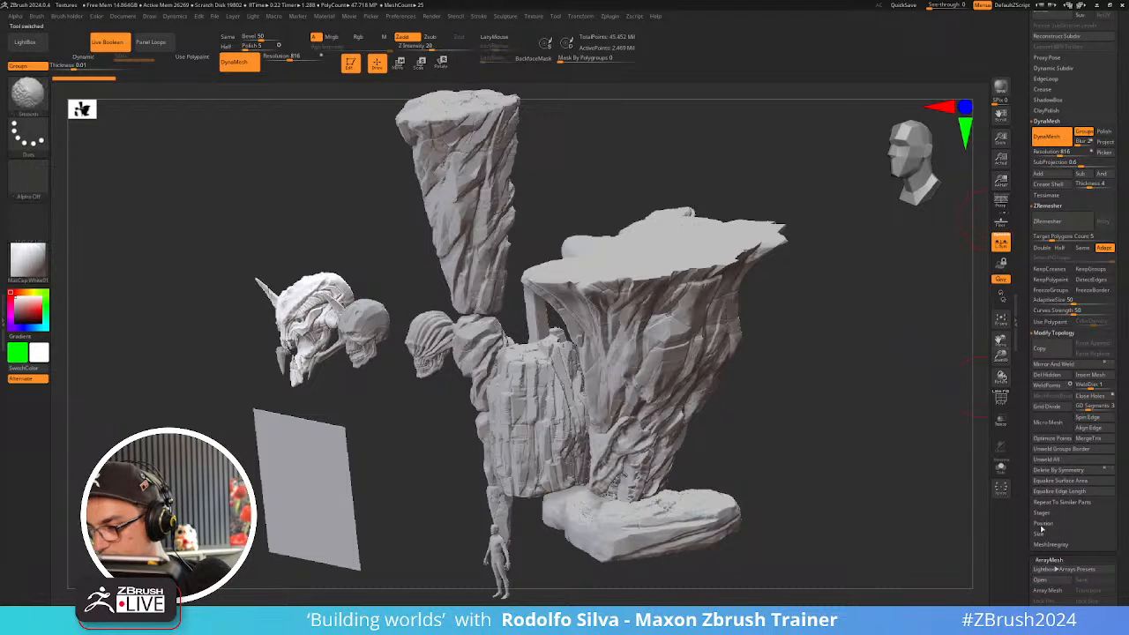
{"action": "left_click", "coordinate": [1042, 535], "text": "shift"}
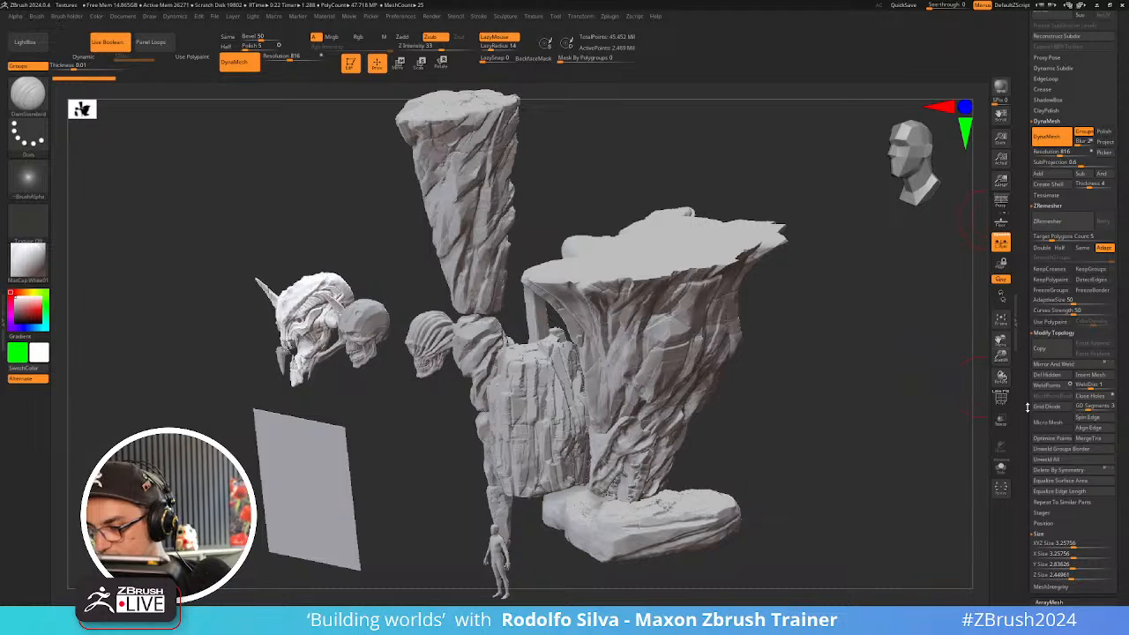
{"action": "scroll", "coordinate": [1025, 404], "scroll_direction": "up", "scroll_amount": 8}
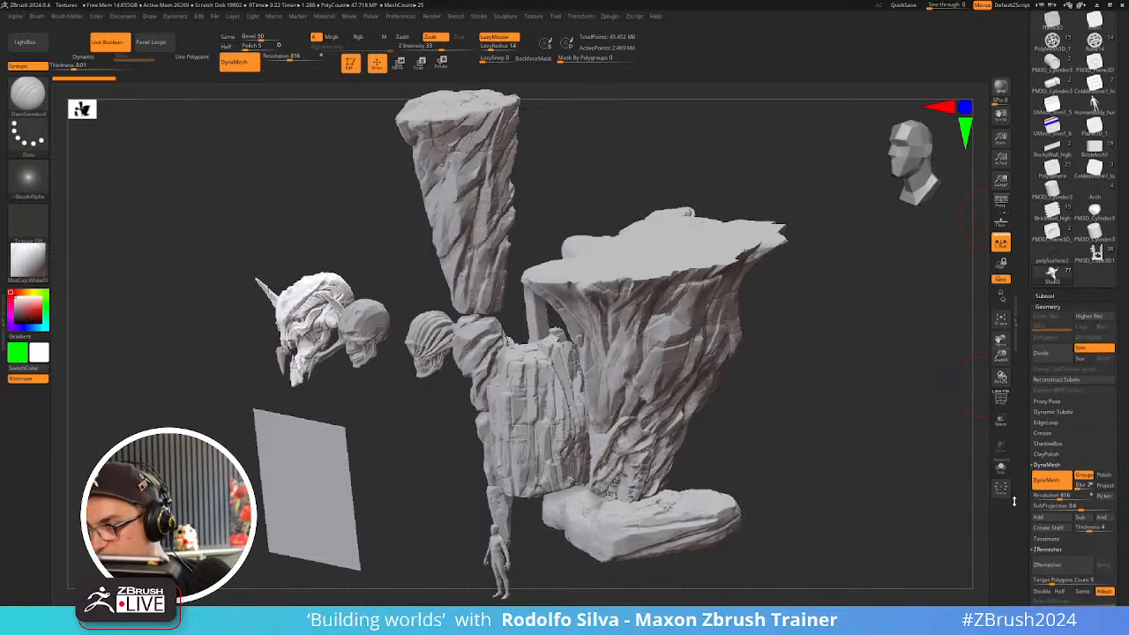
{"action": "left_click", "coordinate": [1096, 257]}
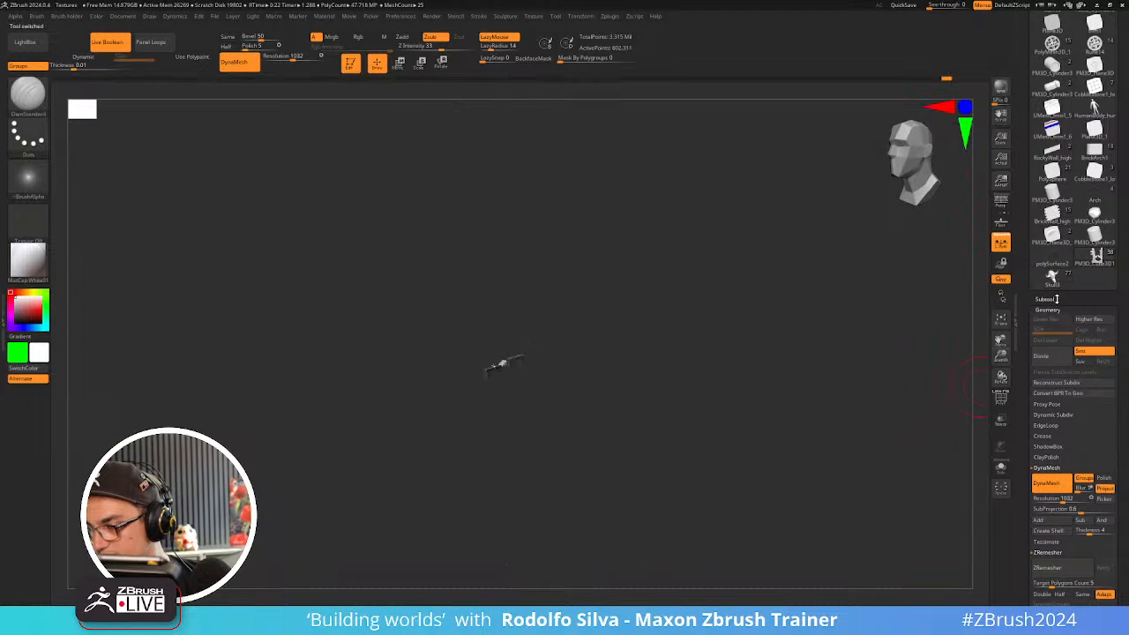
{"action": "scroll", "coordinate": [1029, 320], "scroll_direction": "down", "scroll_amount": 10}
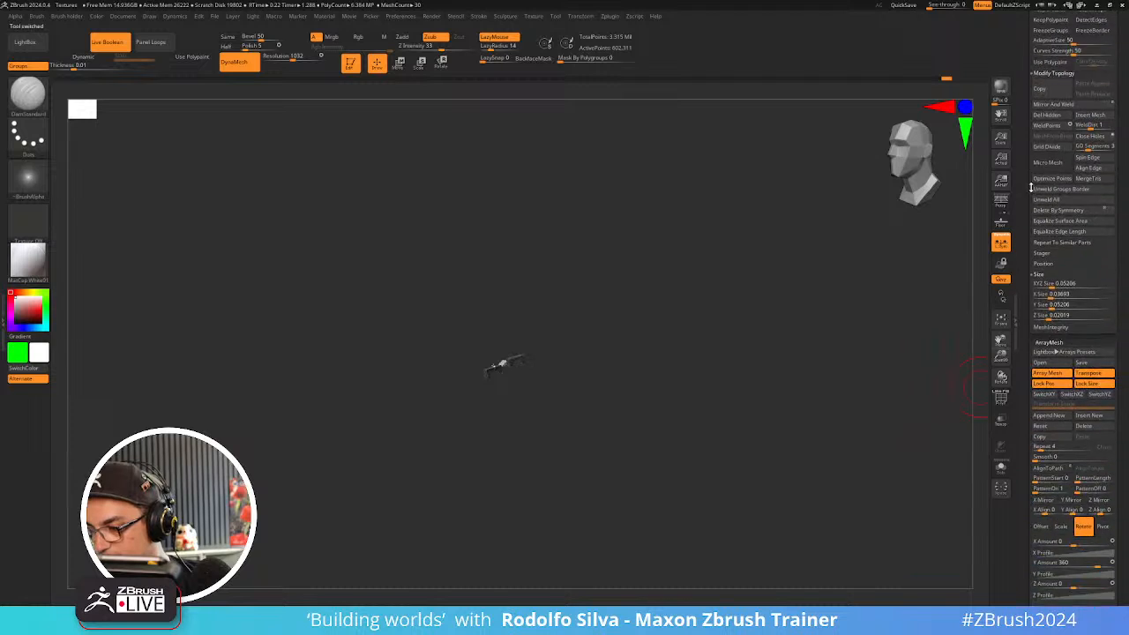
{"action": "scroll", "coordinate": [1033, 167], "scroll_direction": "up", "scroll_amount": 8}
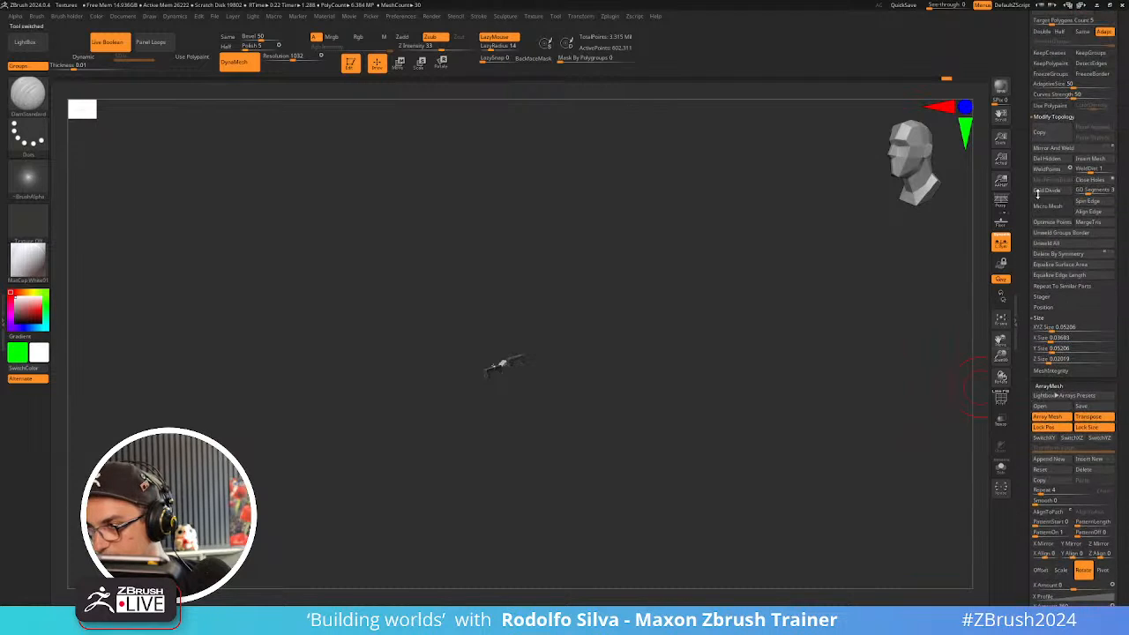
{"action": "scroll", "coordinate": [1041, 220], "scroll_direction": "up", "scroll_amount": 10}
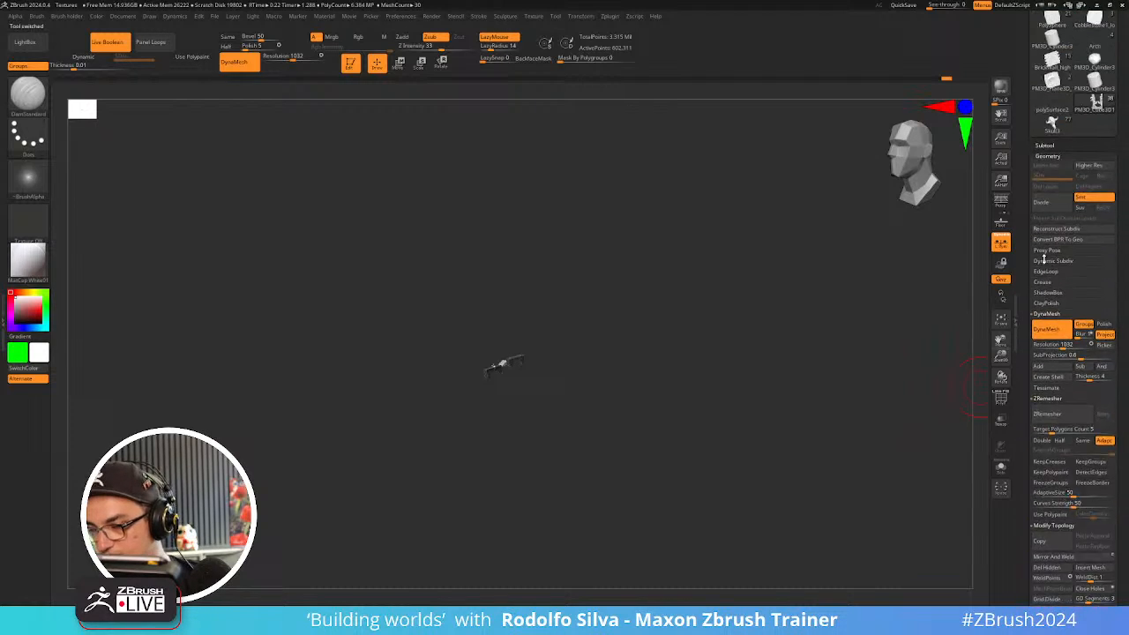
Reselect the Skull3 tool and delete all of its subtools, accepting the non-undoable operation
{"action": "left_click", "coordinate": [1052, 279]}
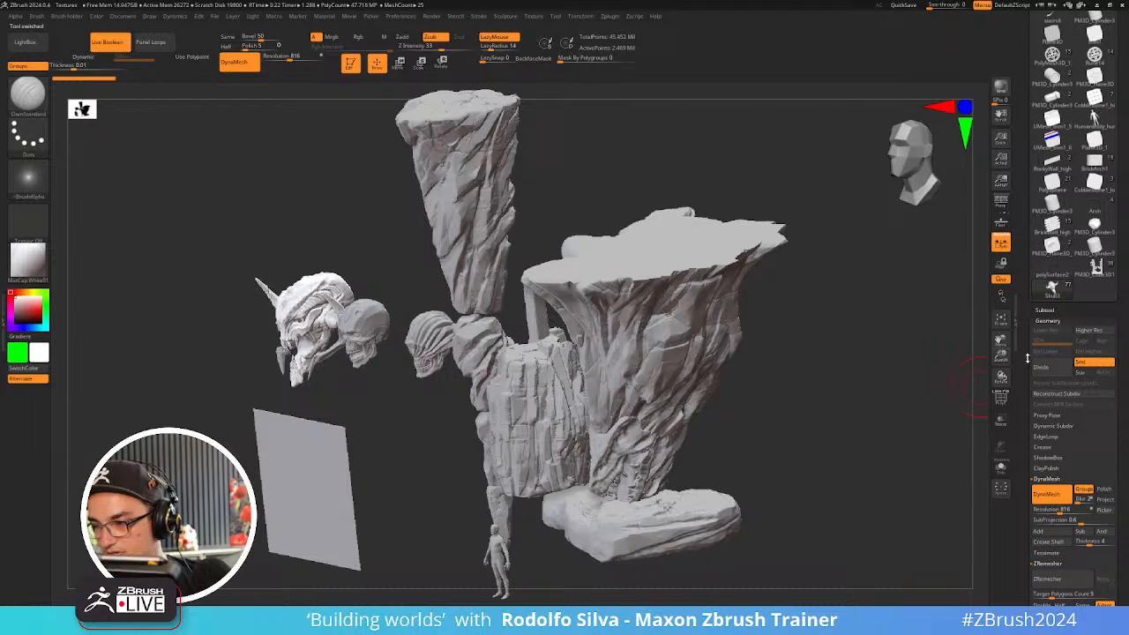
{"action": "left_click", "coordinate": [1044, 310]}
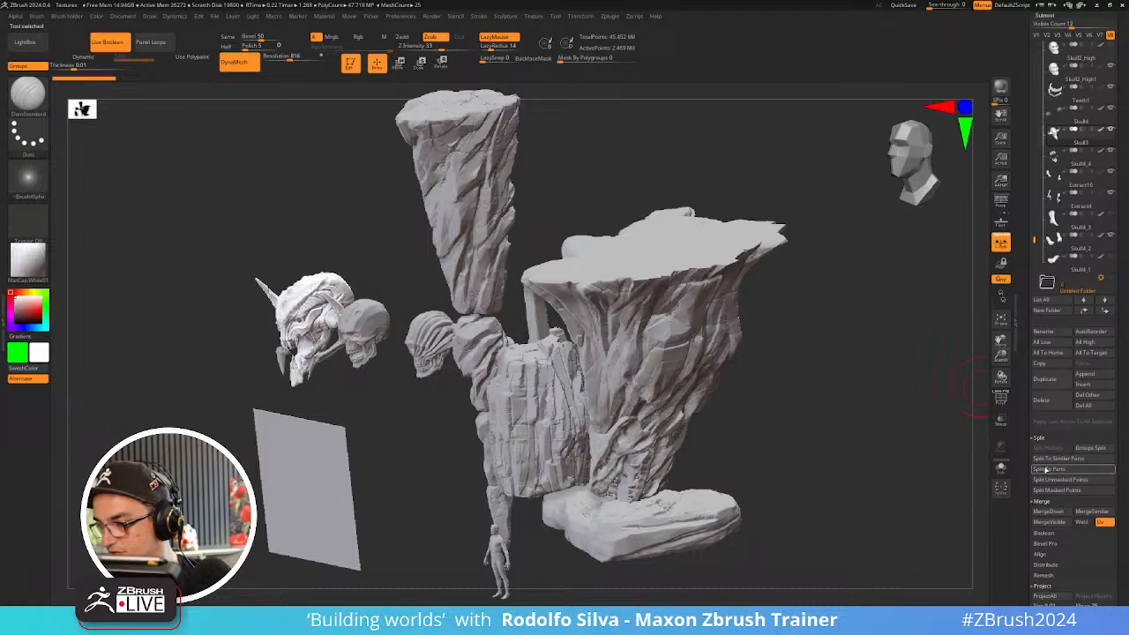
{"action": "left_click", "coordinate": [1088, 406]}
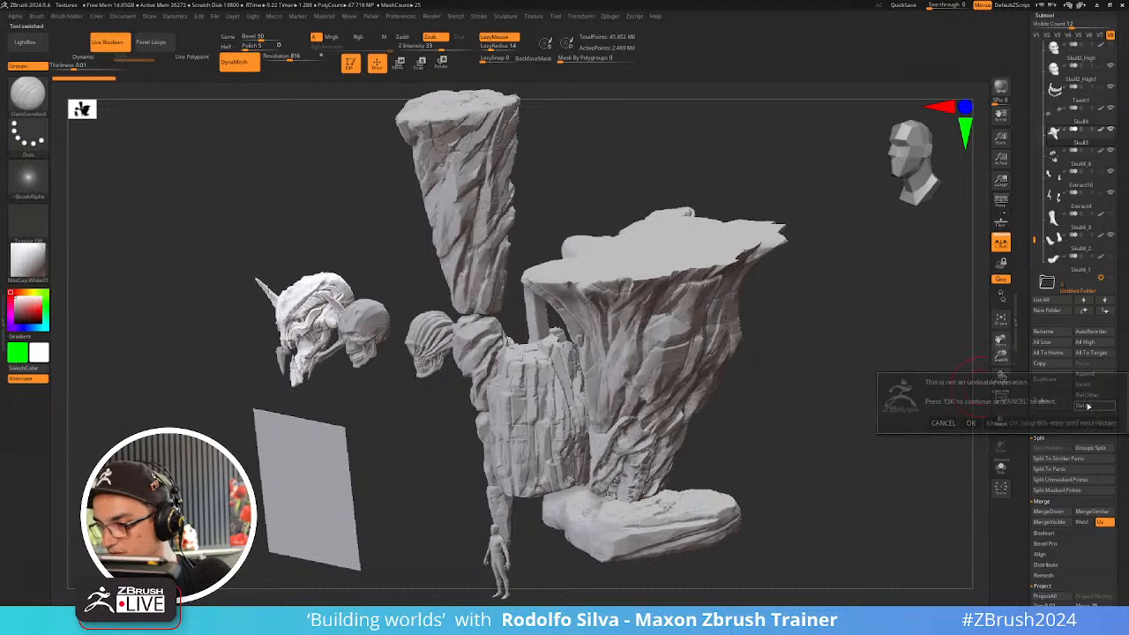
{"action": "left_click", "coordinate": [972, 422]}
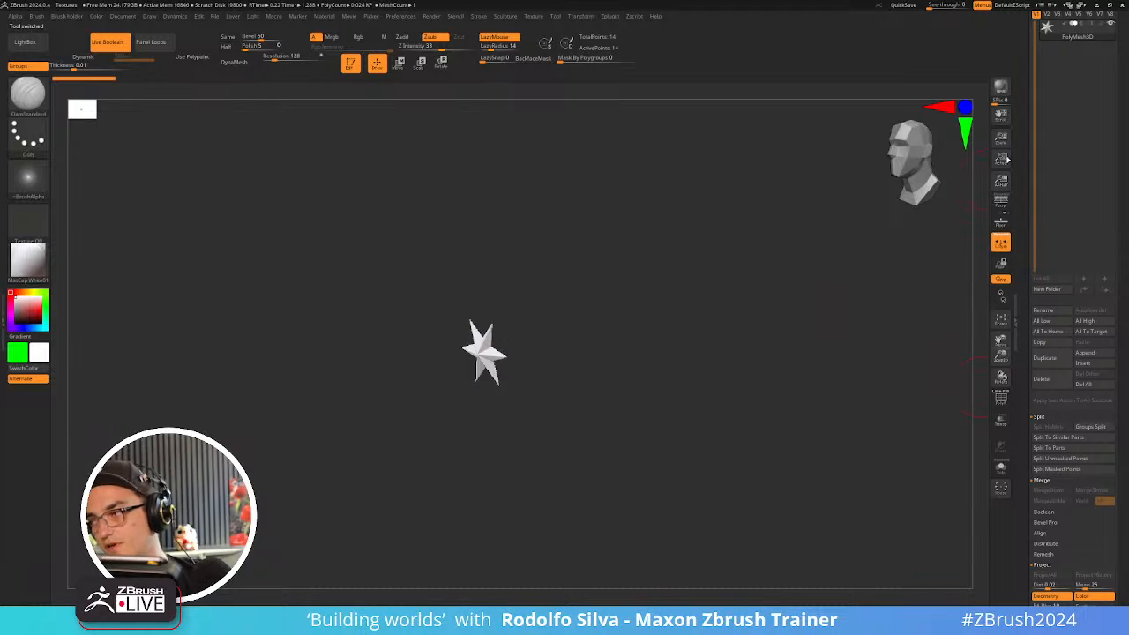
Return to the PM3D_Cube3D1 tool and frame the brazier with the bridge around it
{"action": "left_click_drag", "start_coordinate": [1026, 142], "coordinate": [1028, 354]}
{"action": "left_click", "coordinate": [1085, 187]}
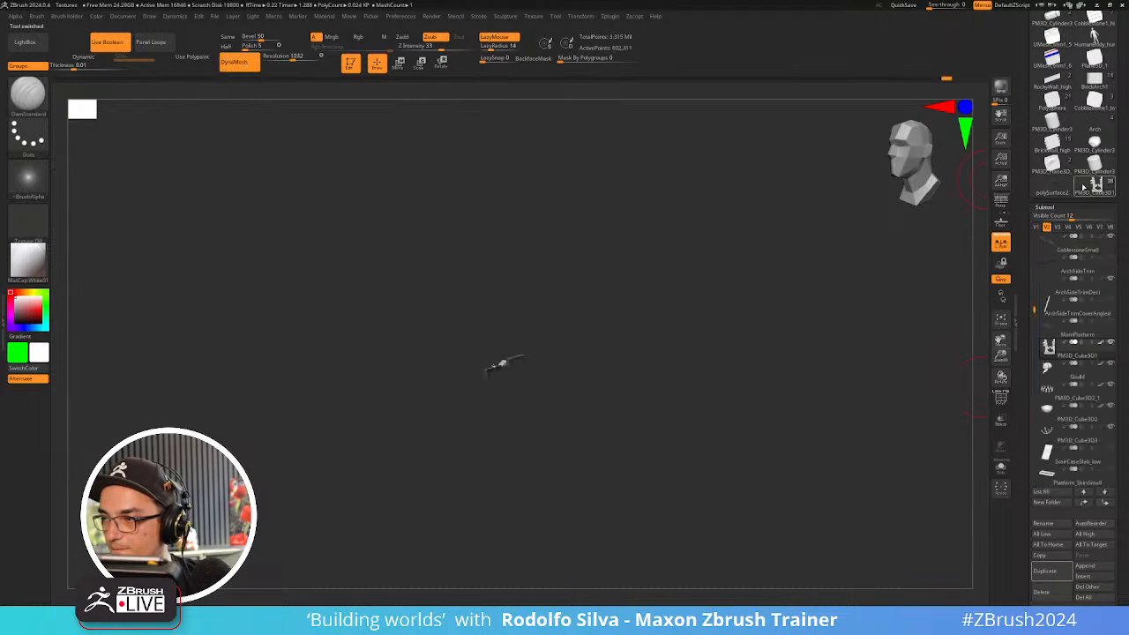
{"action": "key", "text": "f"}
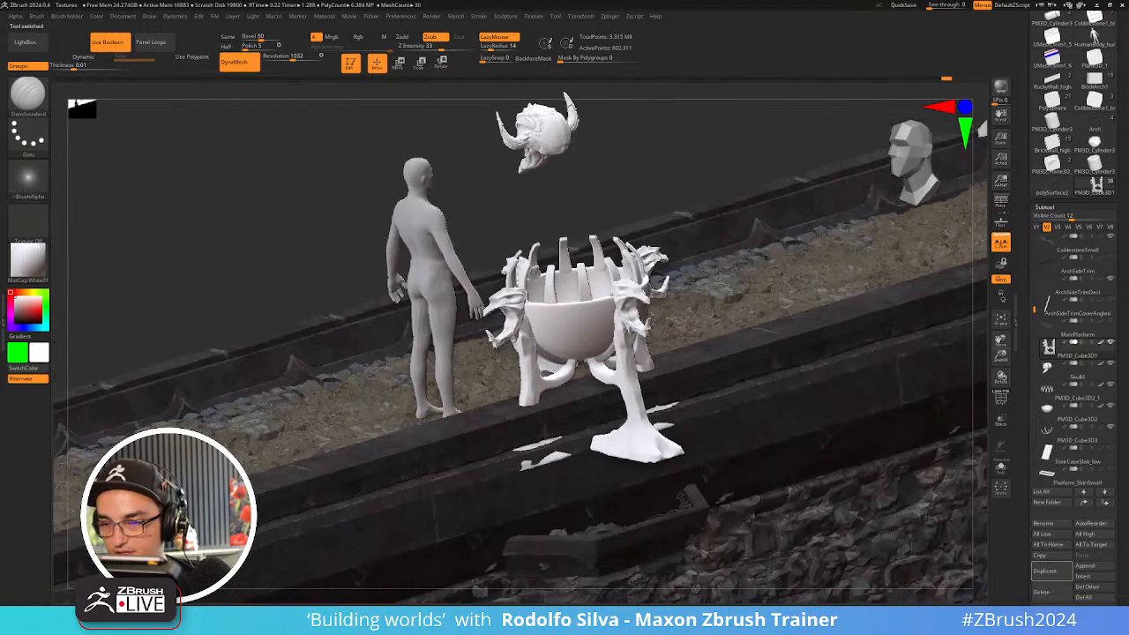
{"action": "right_click_drag", "start_coordinate": [654, 257], "coordinate": [670, 159], "text": "ctrl"}
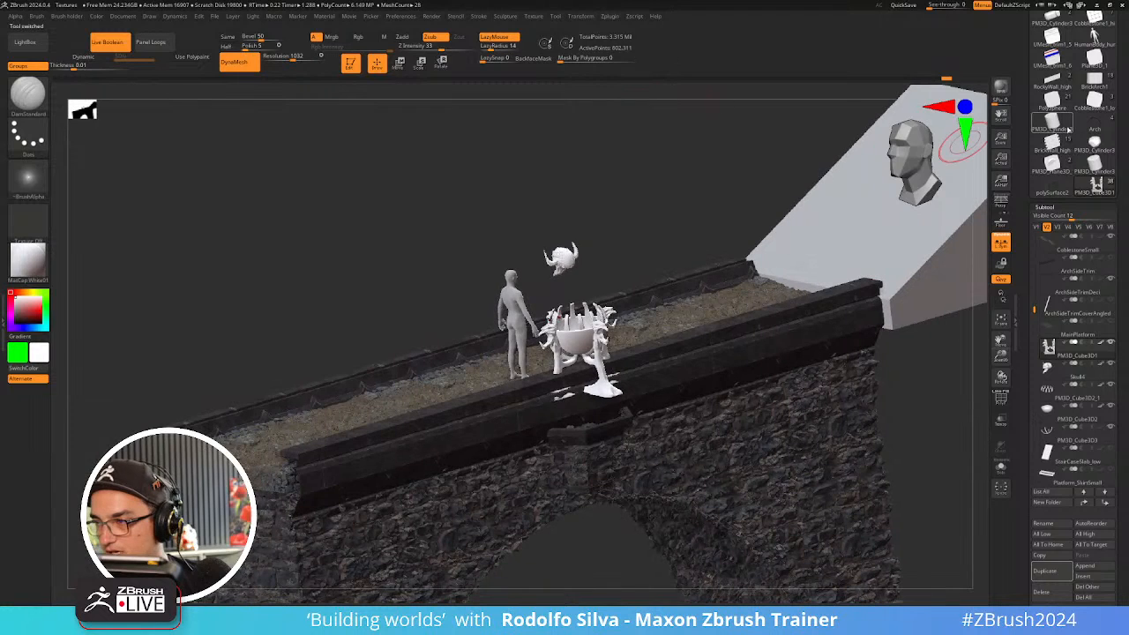
{"action": "left_click_drag", "start_coordinate": [1028, 85], "coordinate": [1025, 174]}
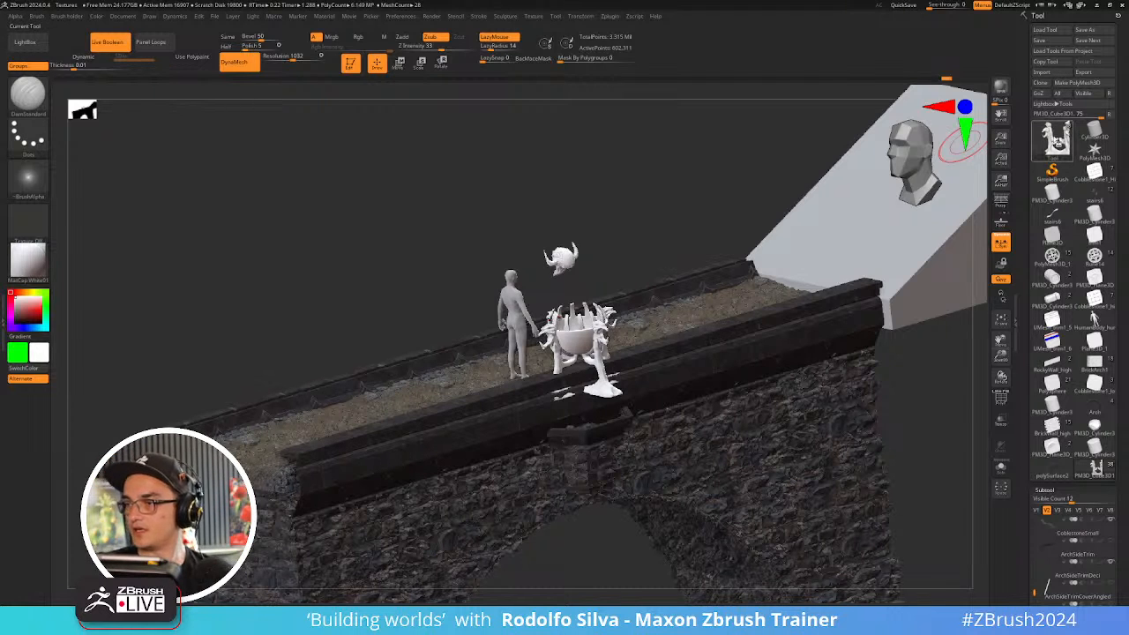
Start a 3D mesh import and open the Asset_Production folder inside Hellish
{"action": "left_click", "coordinate": [1056, 138]}
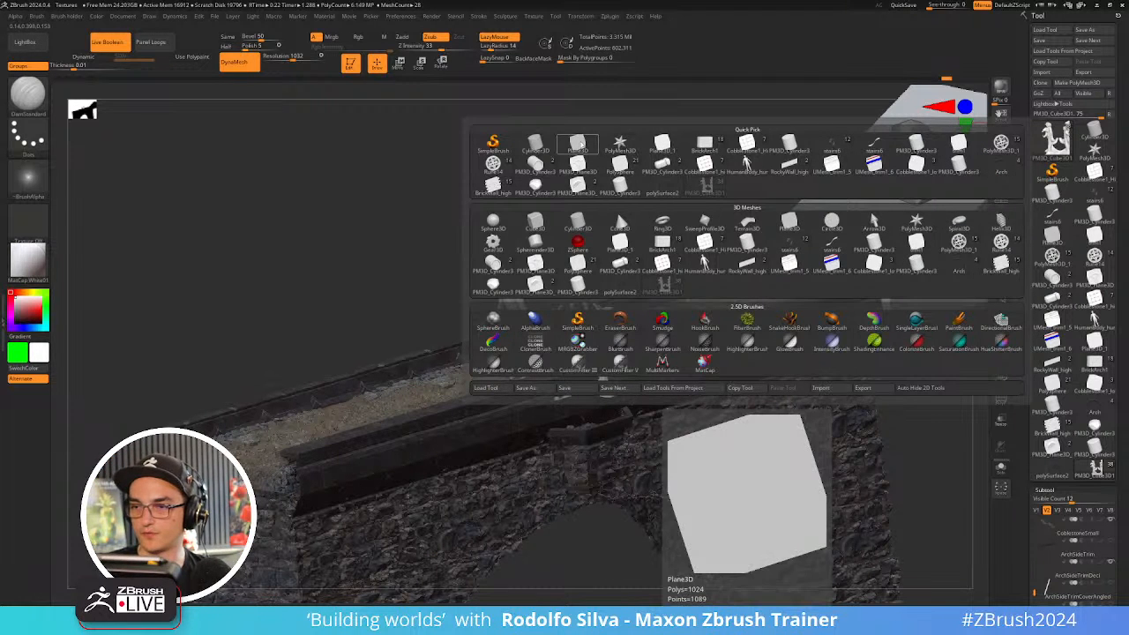
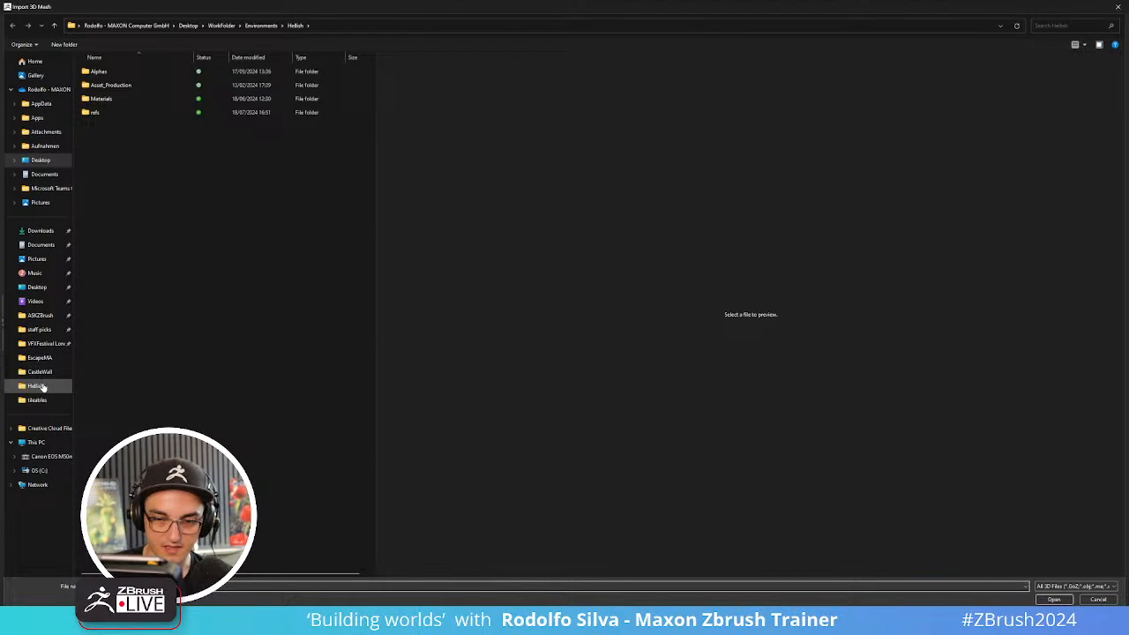
{"action": "left_click", "coordinate": [42, 387]}
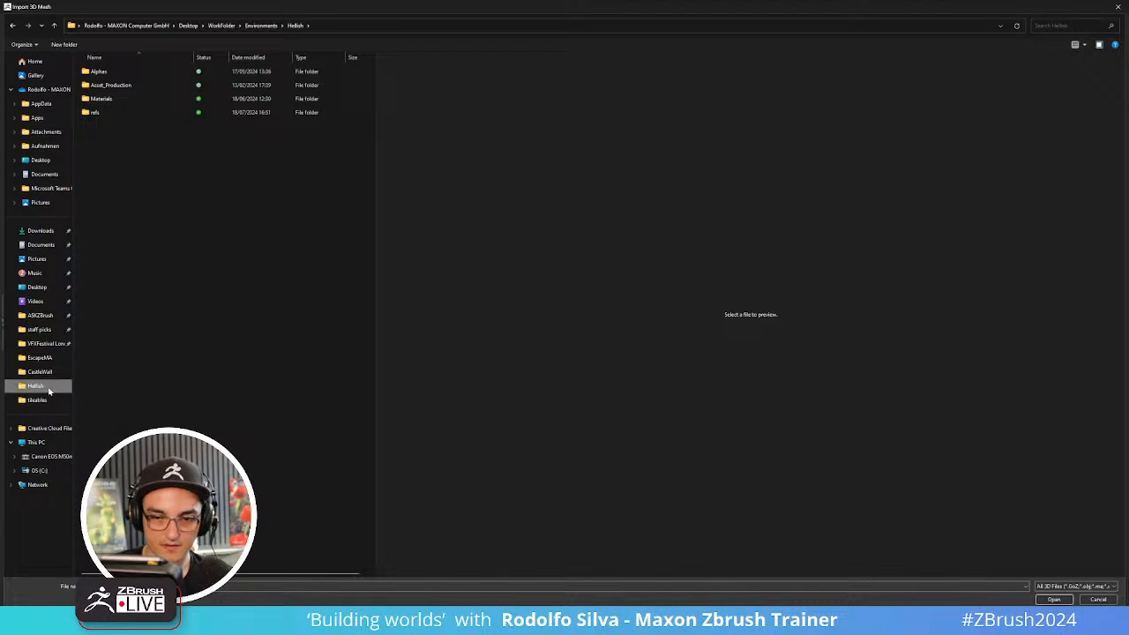
{"action": "double_click", "coordinate": [111, 87]}
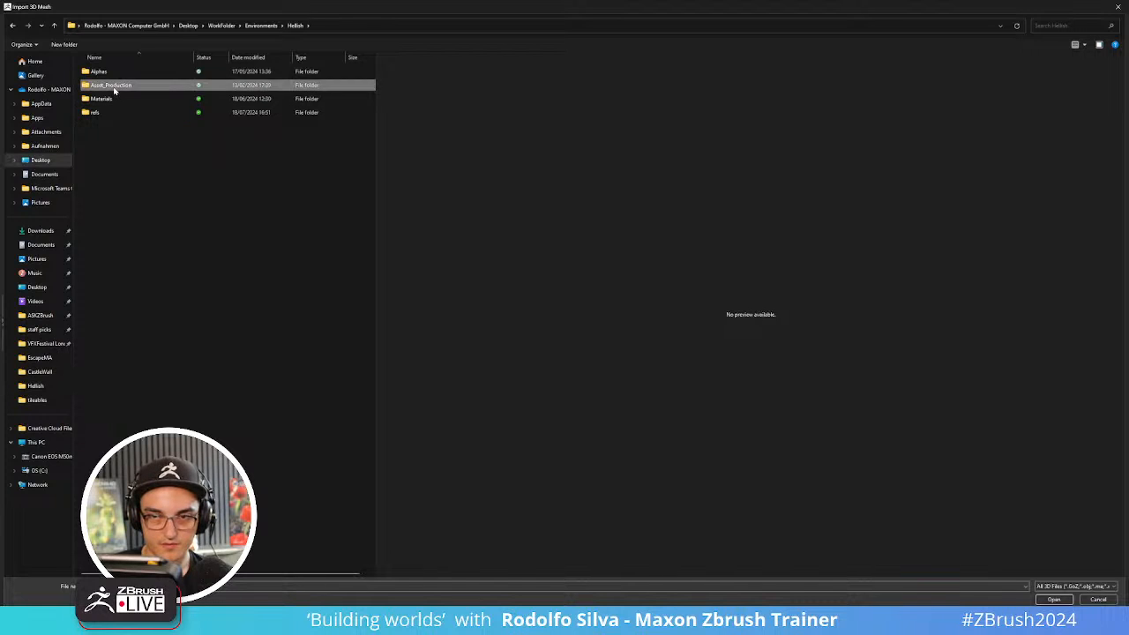
{"action": "double_click", "coordinate": [100, 236]}
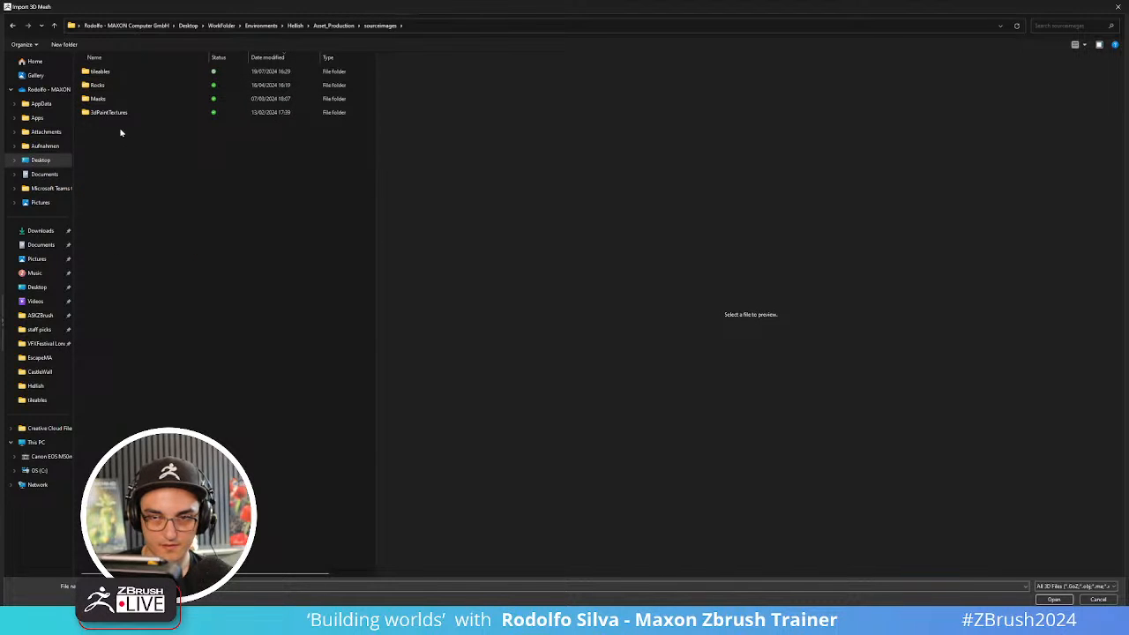
{"action": "double_click", "coordinate": [112, 70]}
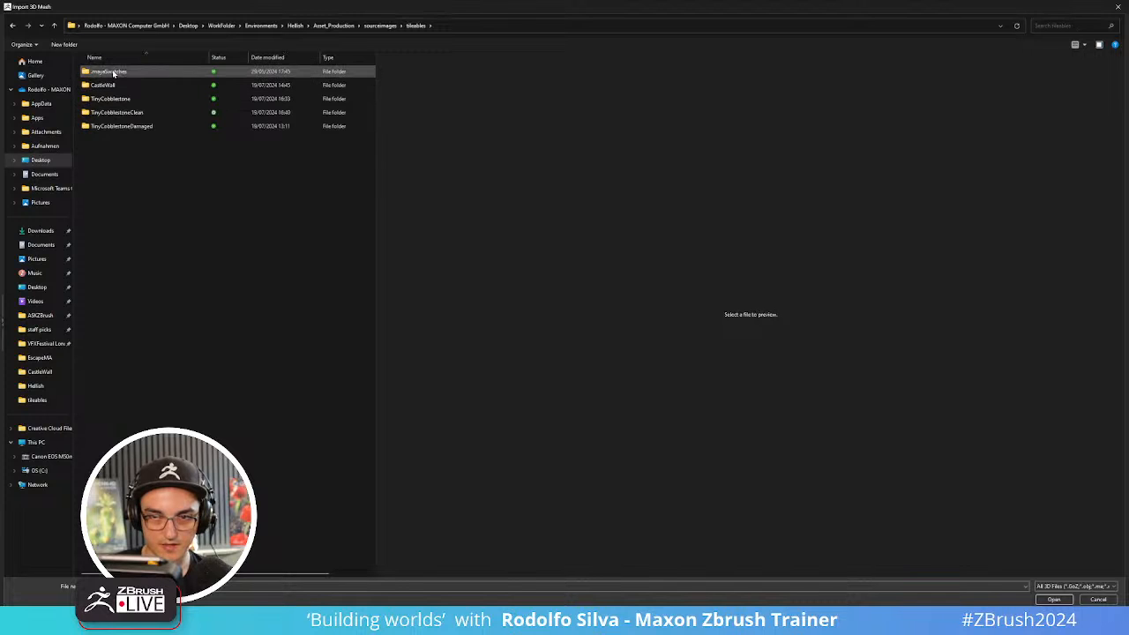
{"action": "left_click", "coordinate": [380, 26]}
{"action": "left_click", "coordinate": [340, 25]}
Import Kit_CaveElements.fbx from the scenes folder and accept the import options
{"action": "double_click", "coordinate": [111, 193]}
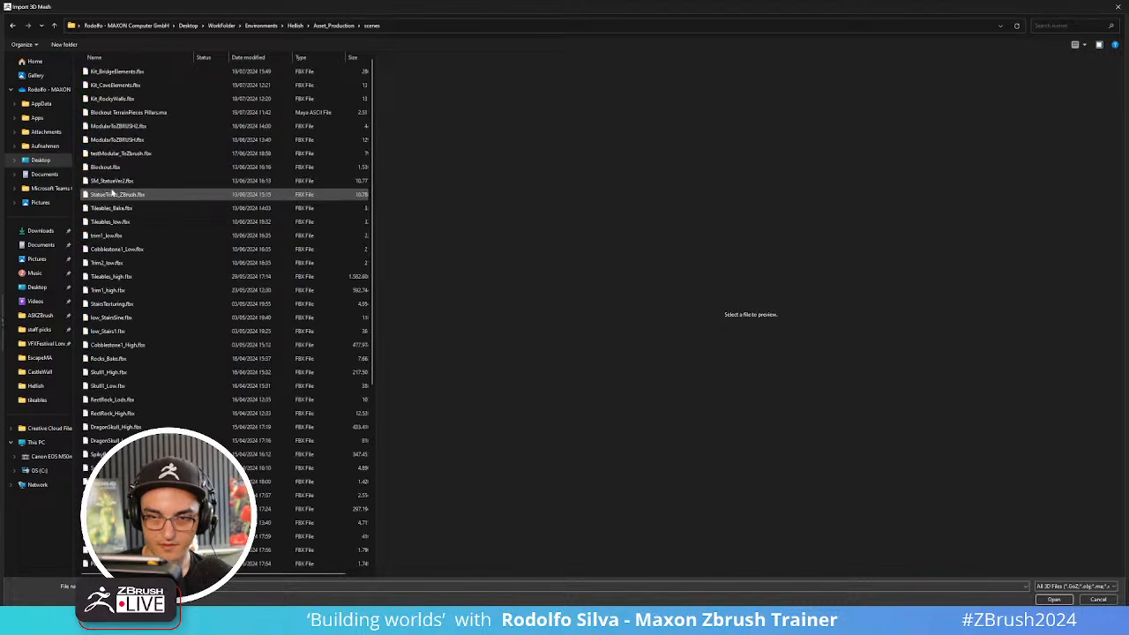
{"action": "double_click", "coordinate": [116, 84]}
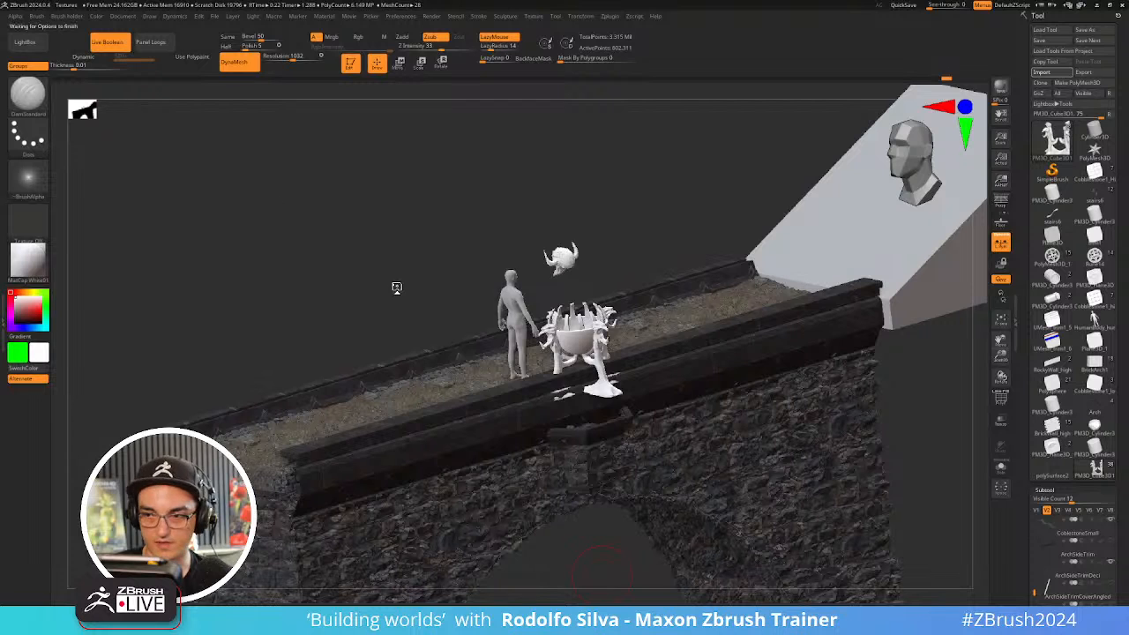
{"action": "left_click", "coordinate": [540, 410]}
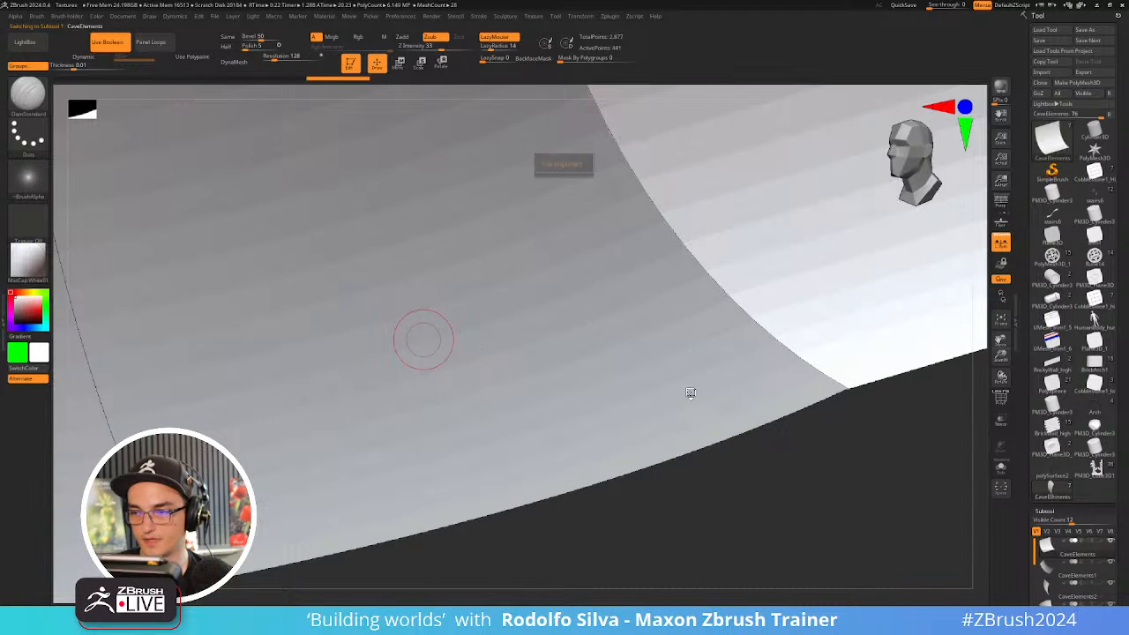
Frame the imported cave pieces and view them from a slightly turned angle
{"action": "left_click_drag", "start_coordinate": [765, 447], "coordinate": [703, 280], "text": "alt"}
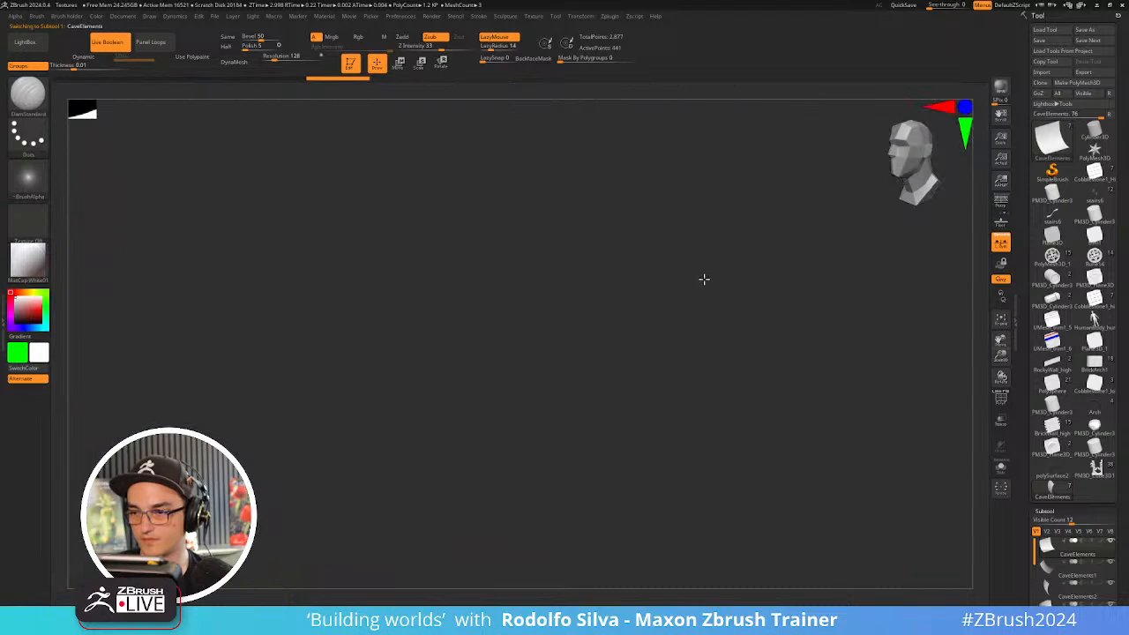
{"action": "key", "text": "f"}
{"action": "left_click_drag", "start_coordinate": [773, 361], "coordinate": [852, 372]}
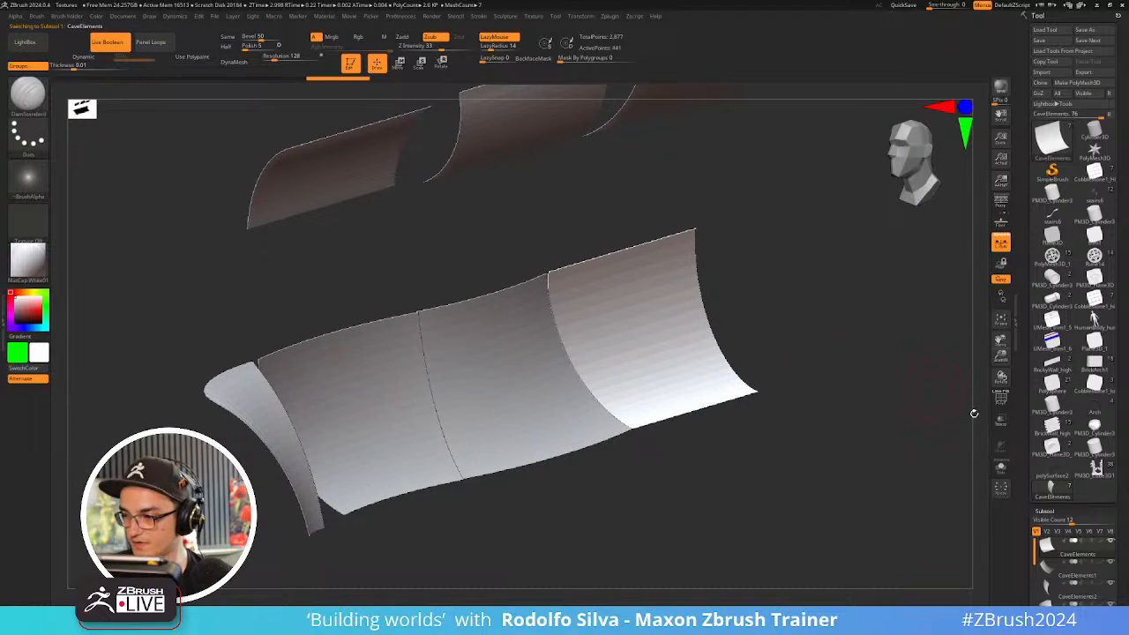
Check the bridge scene tool briefly, return to the CaveElements tool and turn on its polyframe display
{"action": "left_click", "coordinate": [1092, 467]}
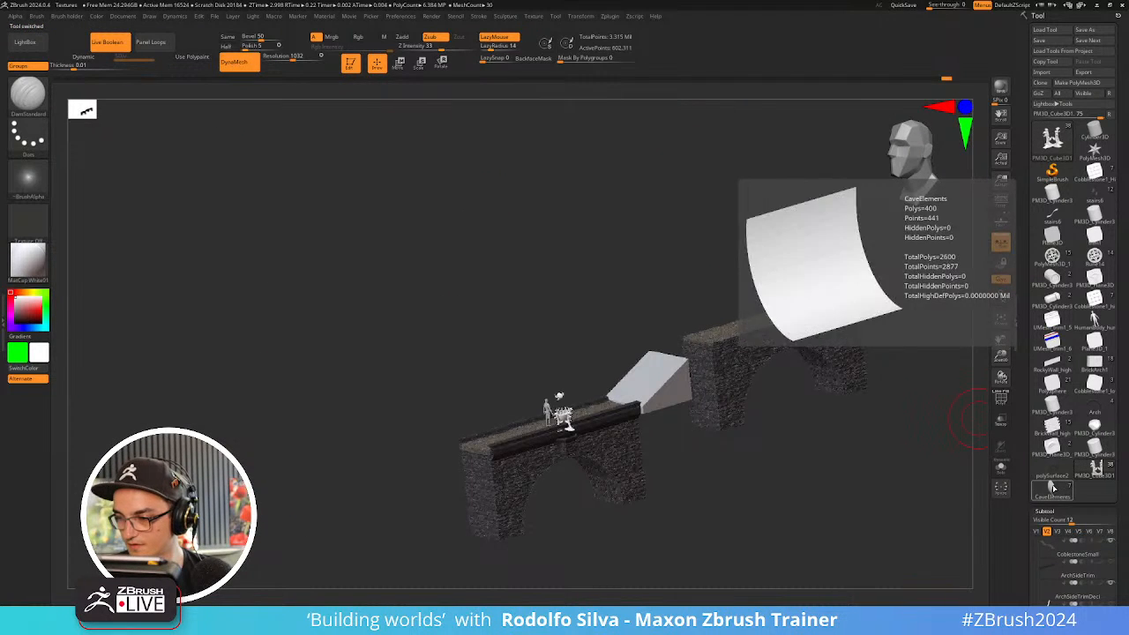
{"action": "left_click", "coordinate": [1053, 486]}
{"action": "left_click_drag", "start_coordinate": [707, 357], "coordinate": [691, 358]}
{"action": "key", "text": "shift+f"}
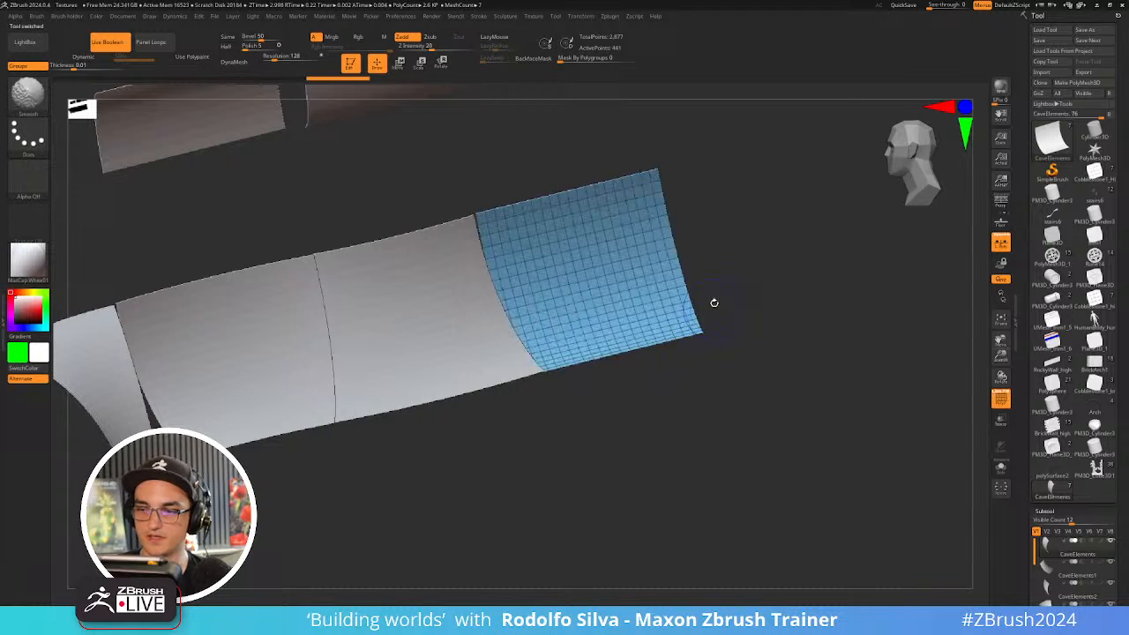
Turn off the polyframe display and examine the run of curved cave wall pieces from several angles
{"action": "left_click_drag", "start_coordinate": [714, 302], "coordinate": [713, 391]}
{"action": "key", "text": "shift+f"}
{"action": "left_click_drag", "start_coordinate": [671, 341], "coordinate": [600, 379]}
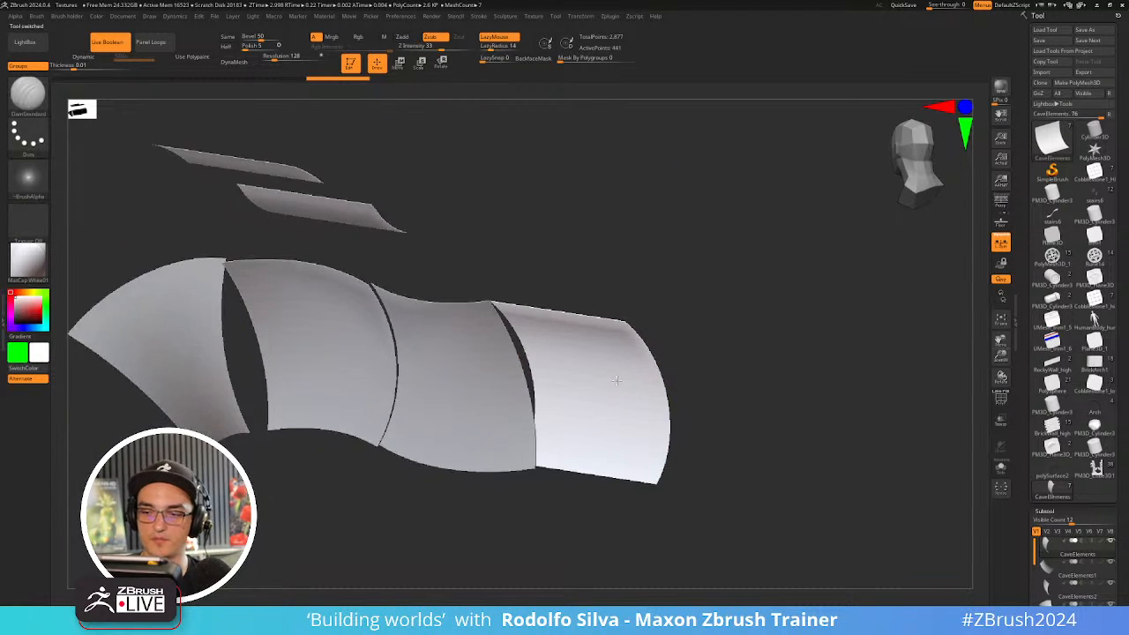
{"action": "left_click_drag", "start_coordinate": [459, 361], "coordinate": [612, 336]}
{"action": "mouse_move", "coordinate": [612, 336]}
{"action": "right_mouse_down"}
{"action": "mouse_move", "coordinate": [605, 366]}
{"action": "mouse_move", "coordinate": [606, 335]}
{"action": "right_mouse_up"}
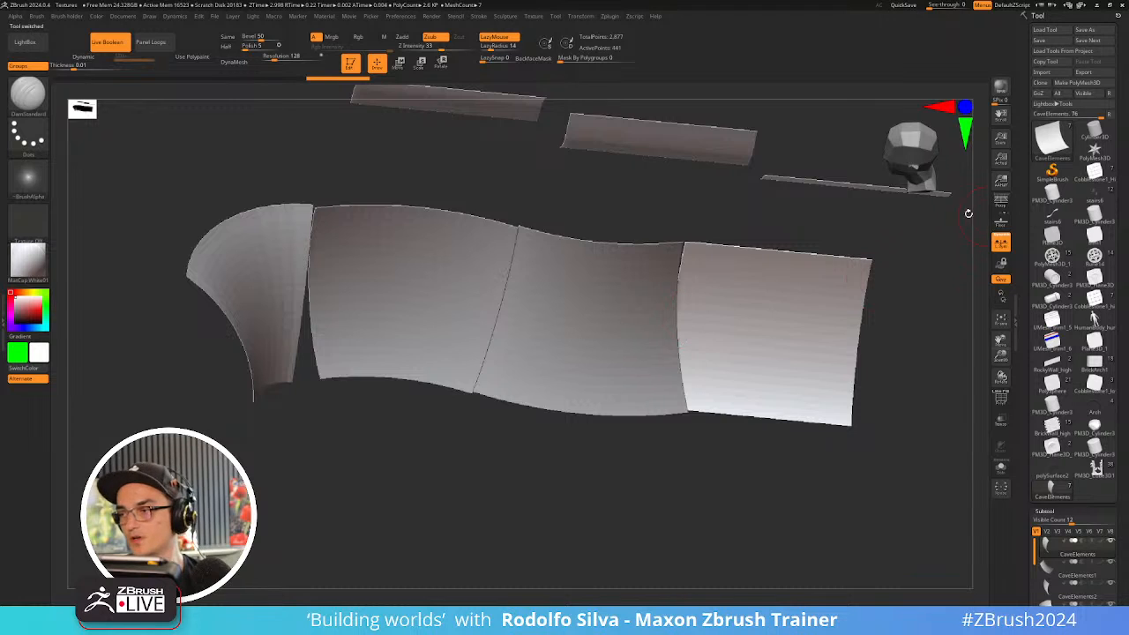
{"action": "right_click_drag", "start_coordinate": [798, 386], "coordinate": [738, 416], "text": "alt"}
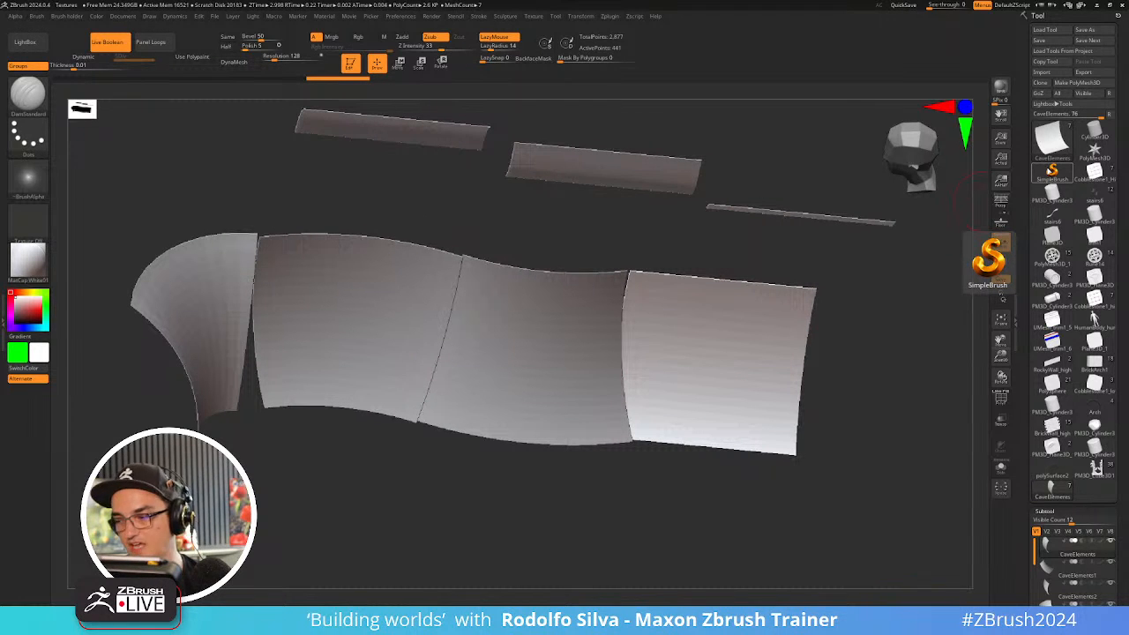
Make the CaveElements1 wall piece the active subtool within the cave elements tool
{"action": "left_click", "coordinate": [576, 369], "text": "alt"}
{"action": "right_click_drag", "start_coordinate": [577, 369], "coordinate": [650, 379]}
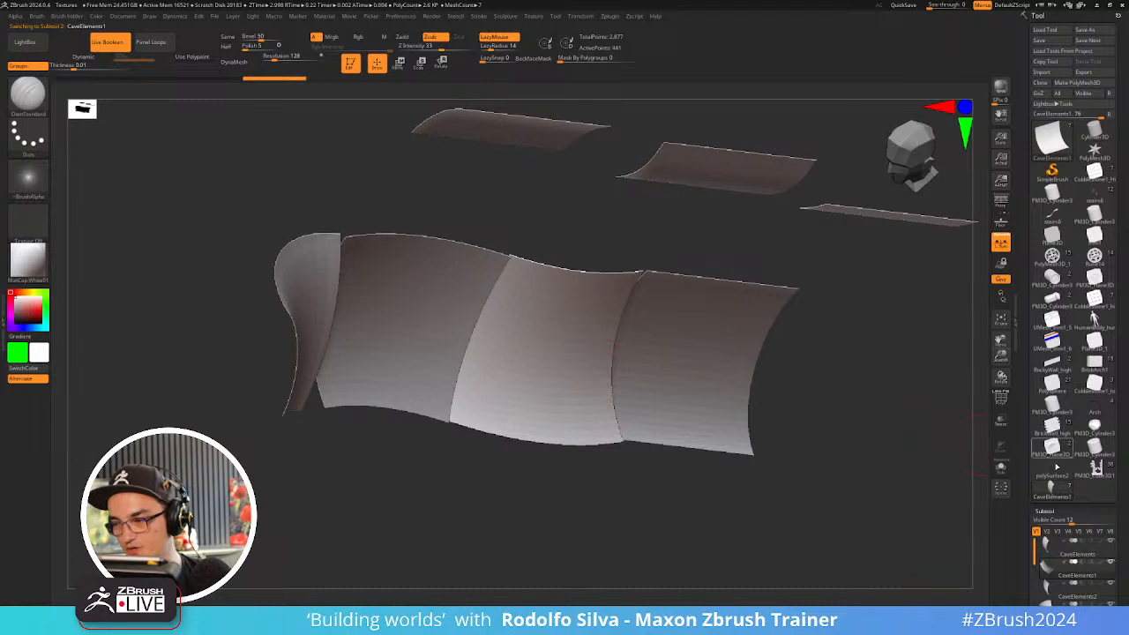
{"action": "left_click", "coordinate": [1061, 486]}
{"action": "right_click_drag", "start_coordinate": [877, 452], "coordinate": [568, 385], "text": "alt"}
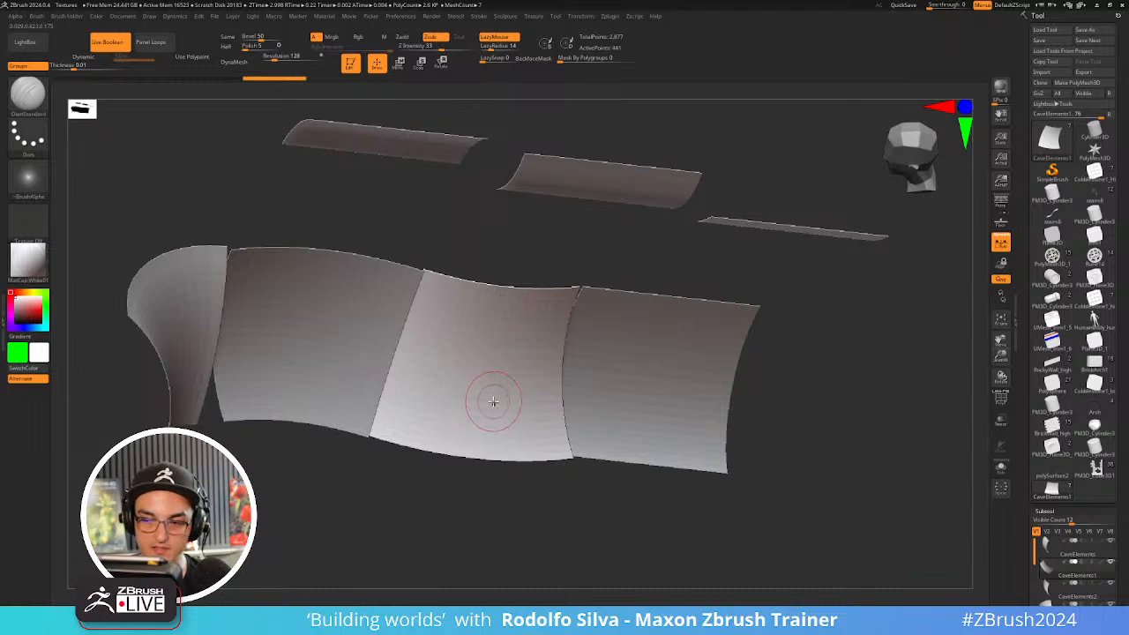
{"action": "key", "text": "alt+s"}
{"action": "key", "text": "alt+s"}
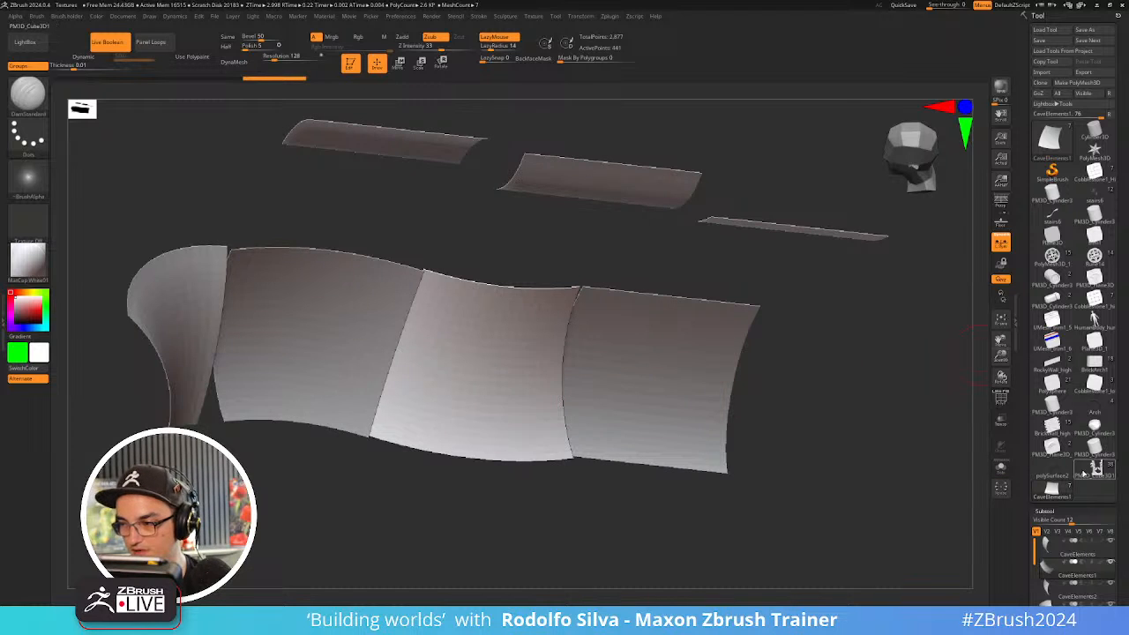
Check the bridge scene tool once more, return to the CaveElements1 tool and inspect how its wall segments join
{"action": "left_click", "coordinate": [1095, 471]}
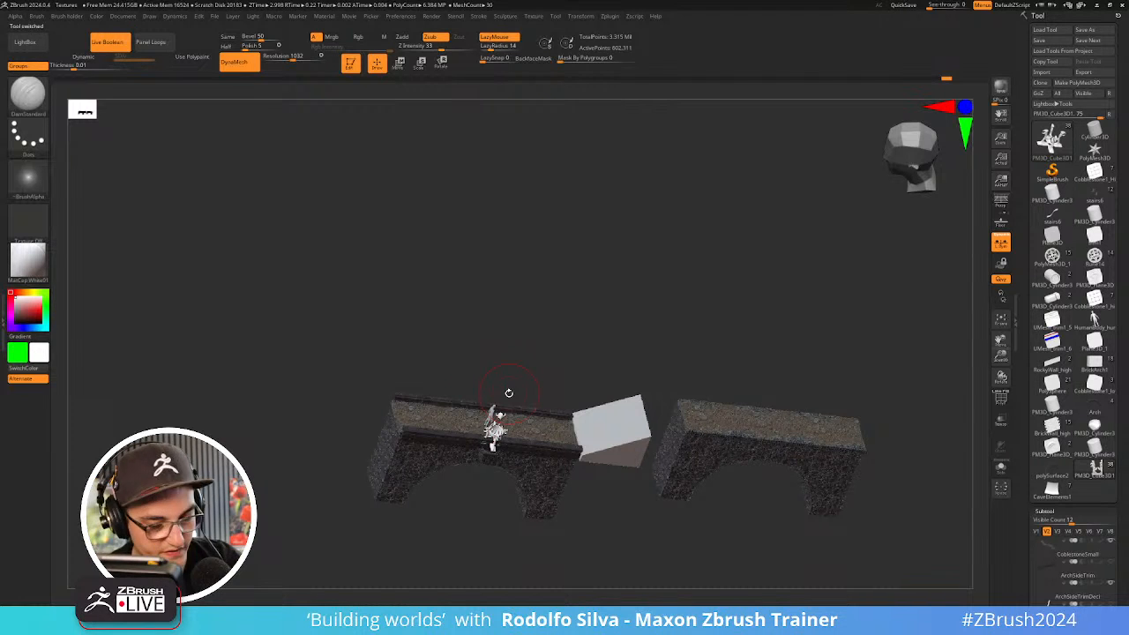
{"action": "left_click", "coordinate": [1052, 491]}
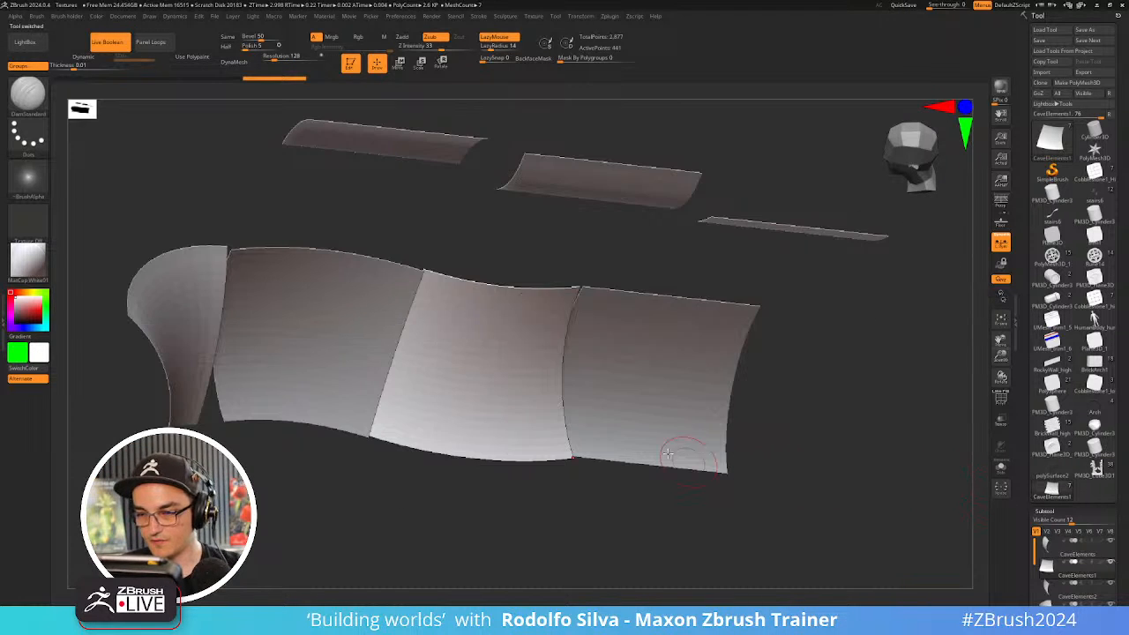
{"action": "mouse_move", "coordinate": [584, 417]}
{"action": "right_mouse_down"}
{"action": "mouse_move", "coordinate": [604, 402]}
{"action": "mouse_move", "coordinate": [541, 412]}
{"action": "mouse_move", "coordinate": [569, 428]}
{"action": "right_mouse_up"}
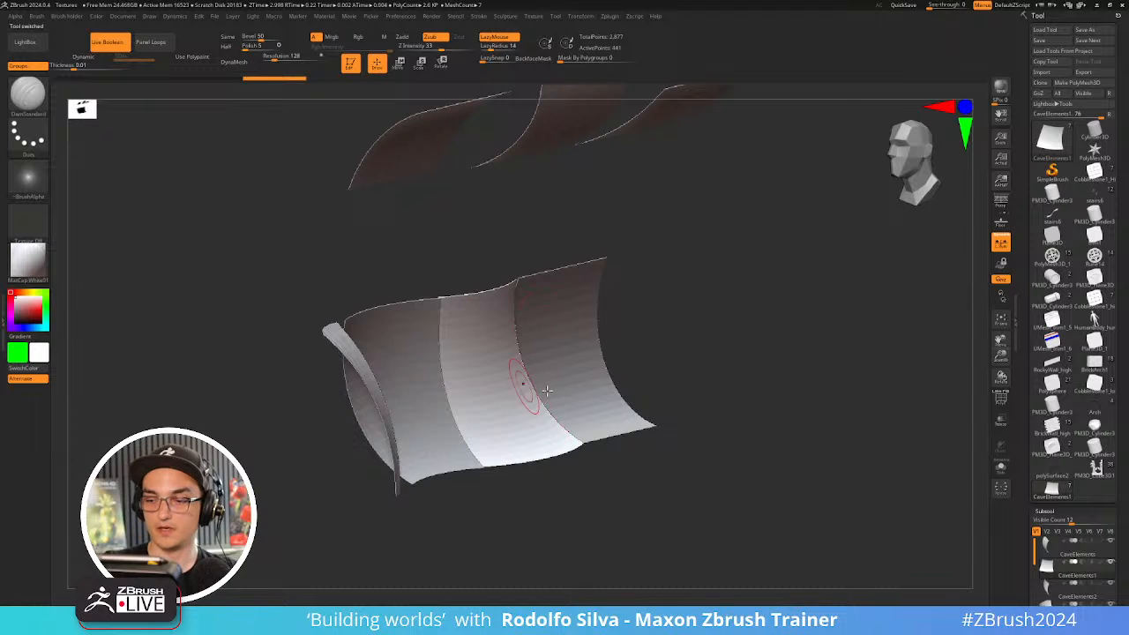
{"action": "right_click_drag", "start_coordinate": [547, 388], "coordinate": [512, 374]}
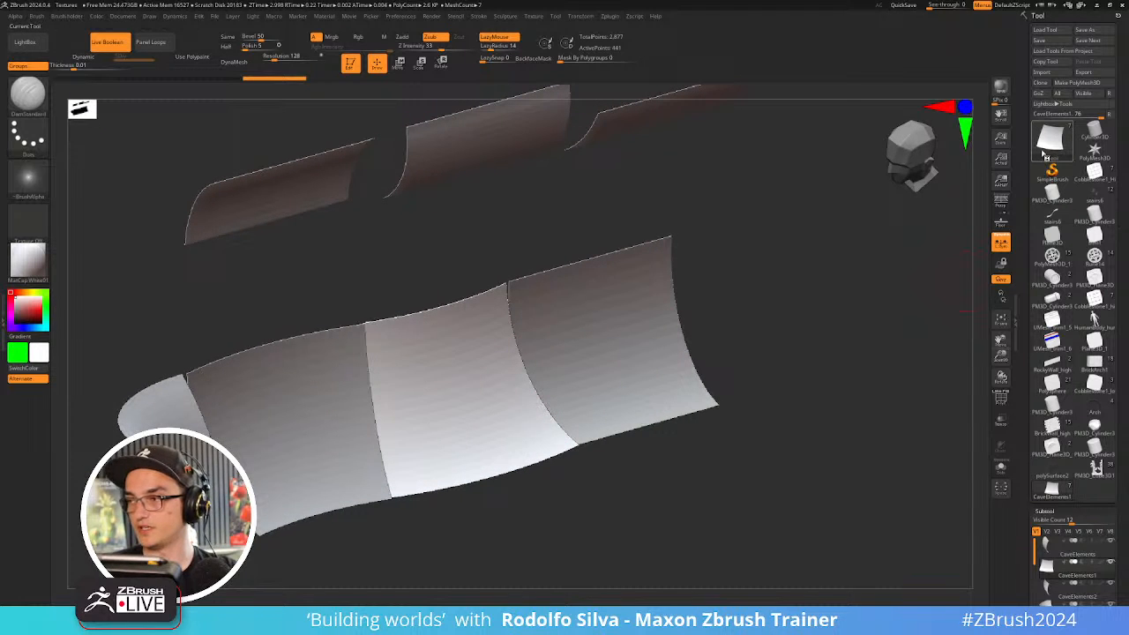
Switch to the Plane3D primitive and show the floor grid with the plane seen straight on
{"action": "left_click", "coordinate": [1051, 144]}
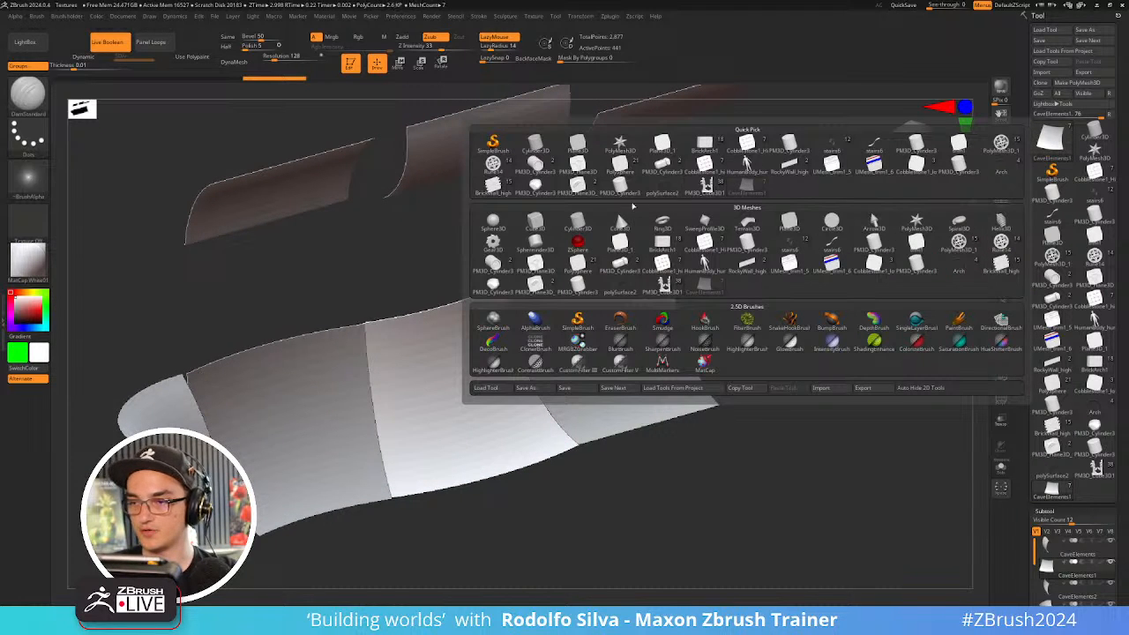
{"action": "mouse_move", "coordinate": [586, 154]}
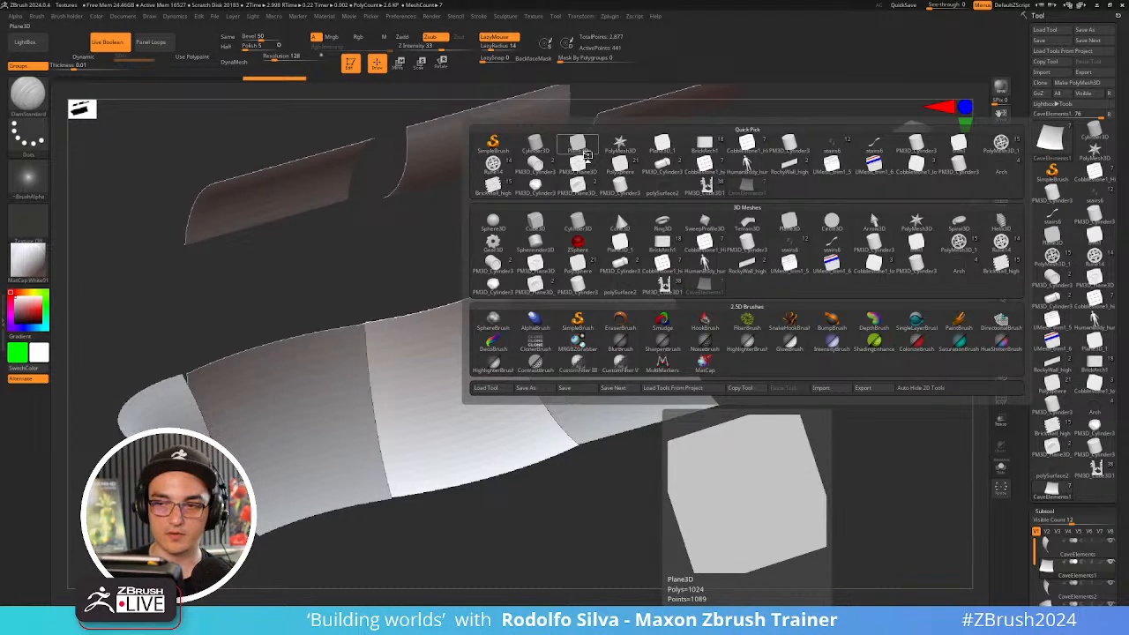
{"action": "left_click", "coordinate": [586, 152]}
{"action": "right_click_drag", "start_coordinate": [651, 272], "coordinate": [694, 277]}
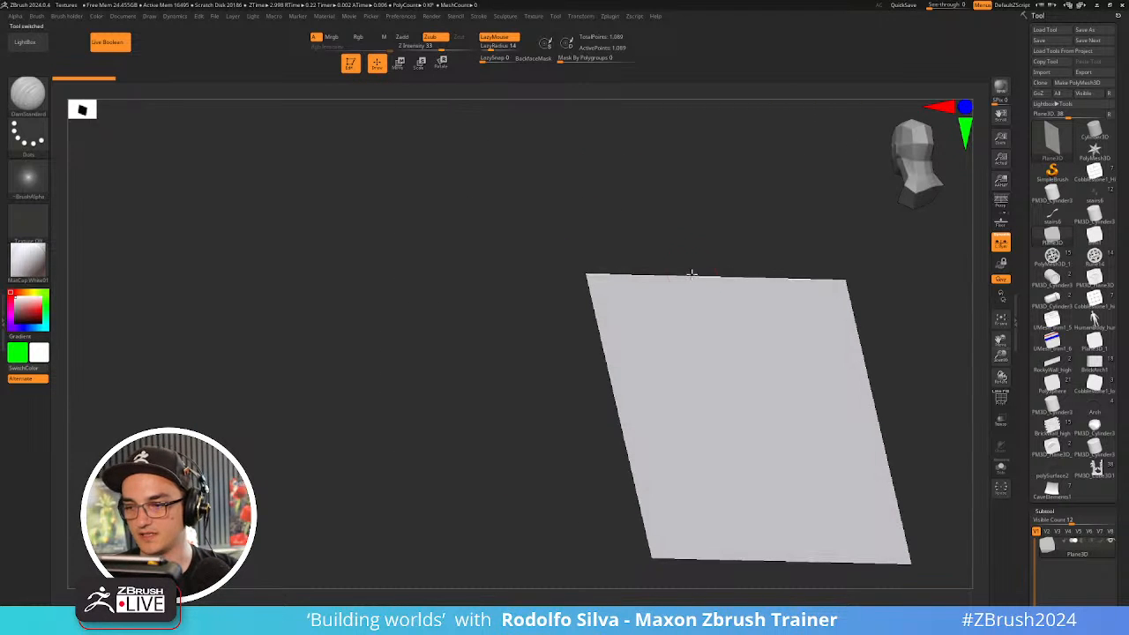
{"action": "key", "text": "shift+p"}
{"action": "right_click_drag", "start_coordinate": [750, 323], "coordinate": [661, 313]}
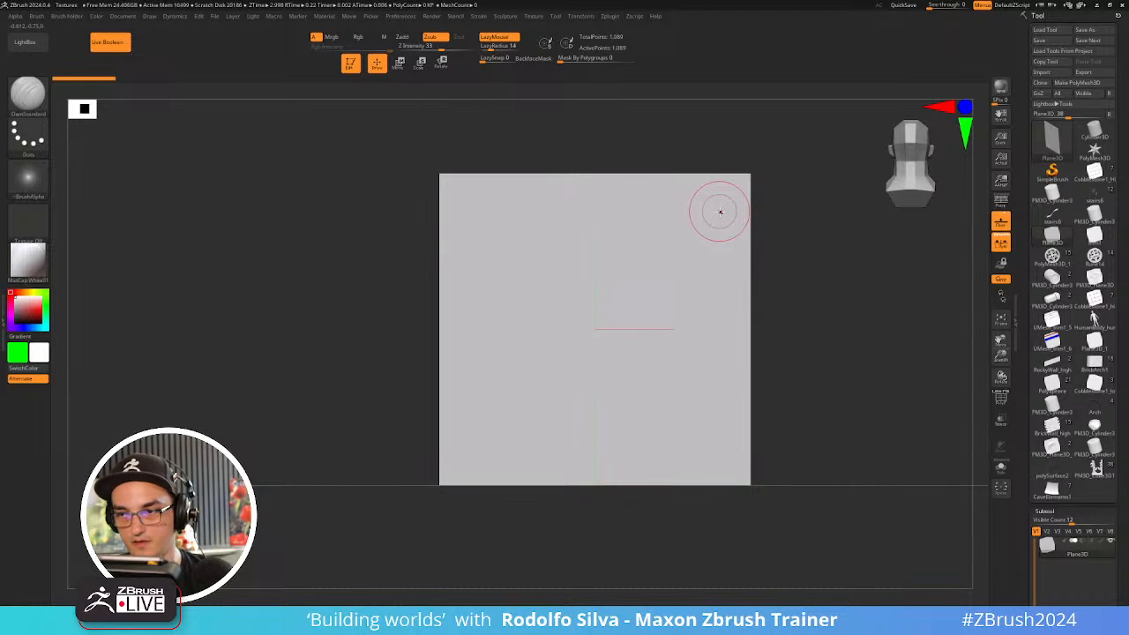
Convert the Plane3D primitive into an editable PolyMesh3D with its polyframe hidden
{"action": "left_click", "coordinate": [1102, 83]}
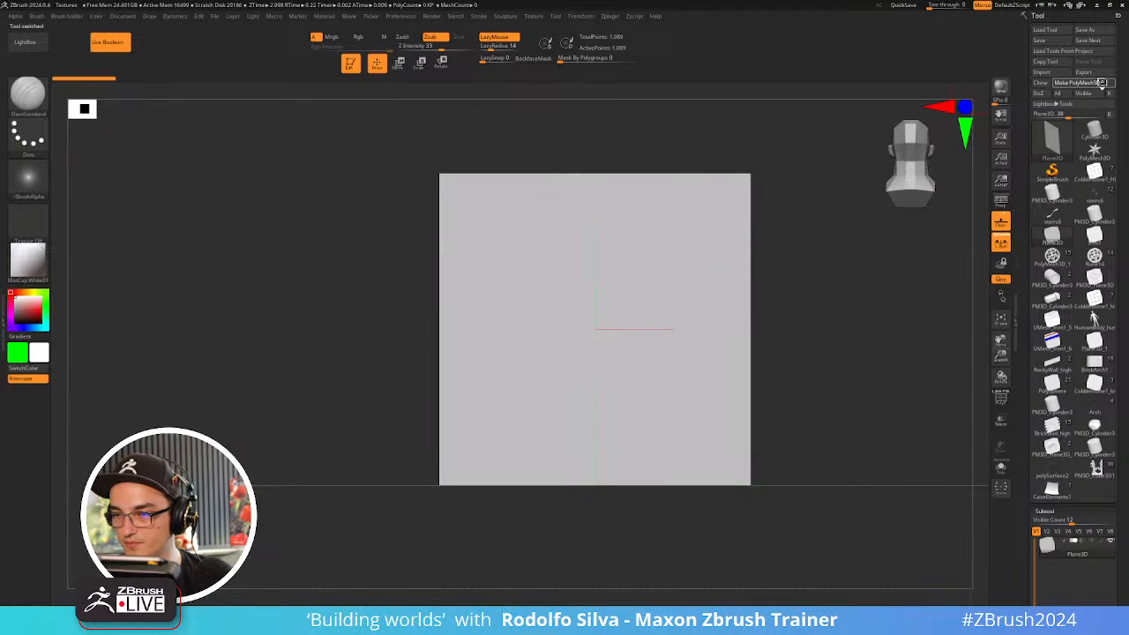
{"action": "left_click_drag", "start_coordinate": [818, 302], "coordinate": [847, 304]}
{"action": "key", "text": "shift+f"}
{"action": "left_click_drag", "start_coordinate": [714, 328], "coordinate": [725, 352]}
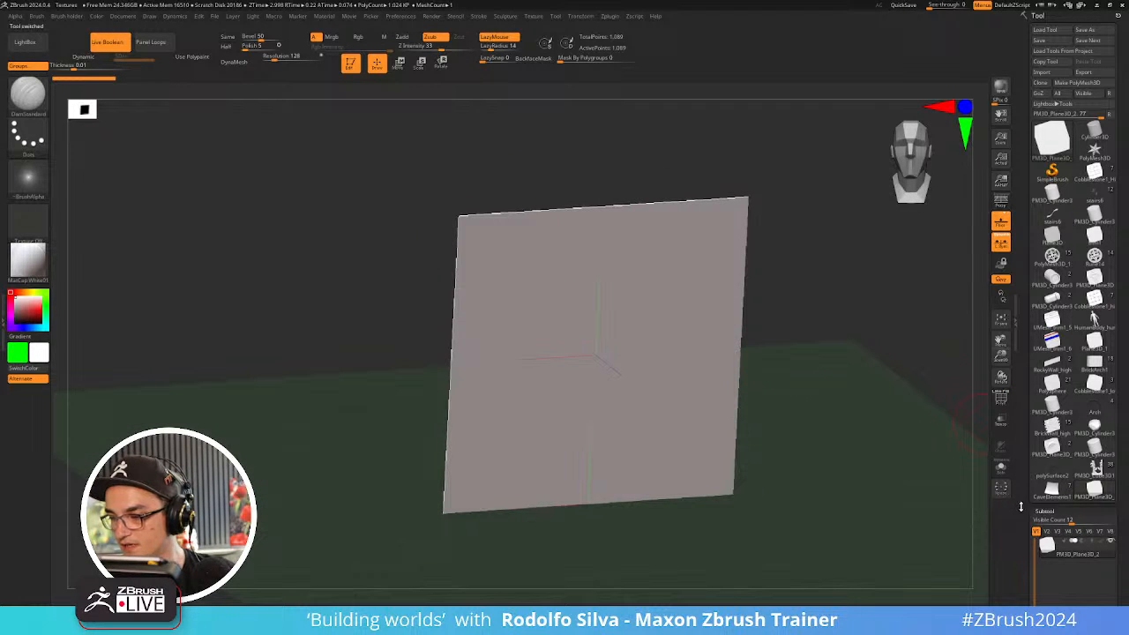
Rename the plane subtool as CaveWall_High
{"action": "scroll", "coordinate": [1039, 401], "scroll_direction": "down", "scroll_amount": 5}
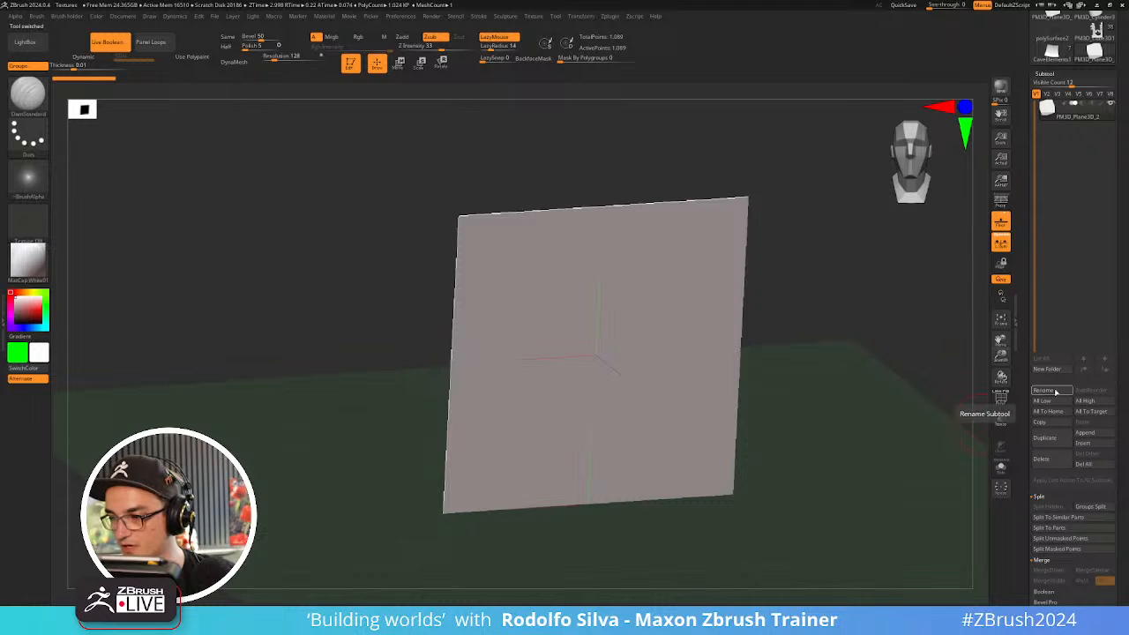
{"action": "left_click", "coordinate": [1056, 391]}
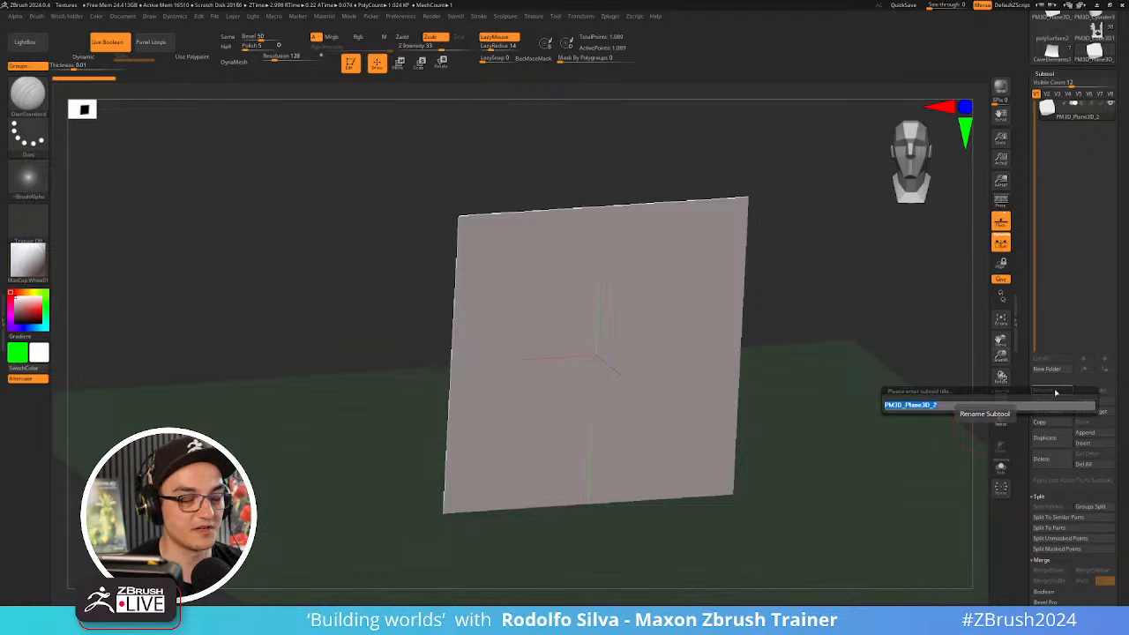
{"action": "key", "text": "BackSpace"}
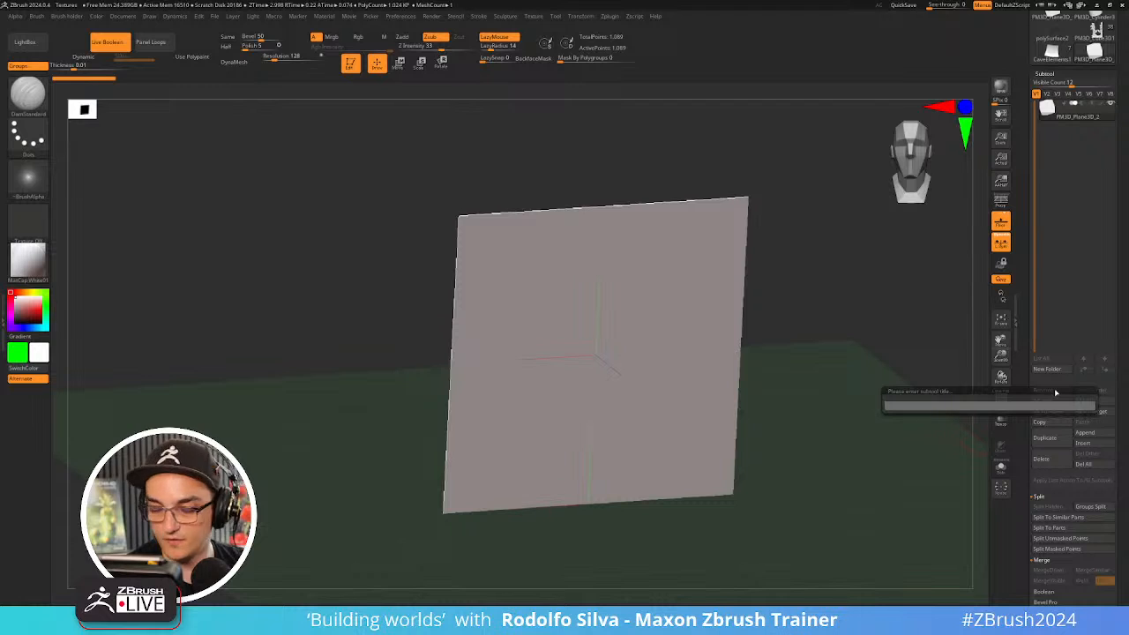
{"action": "type", "text": "CaveWall"}
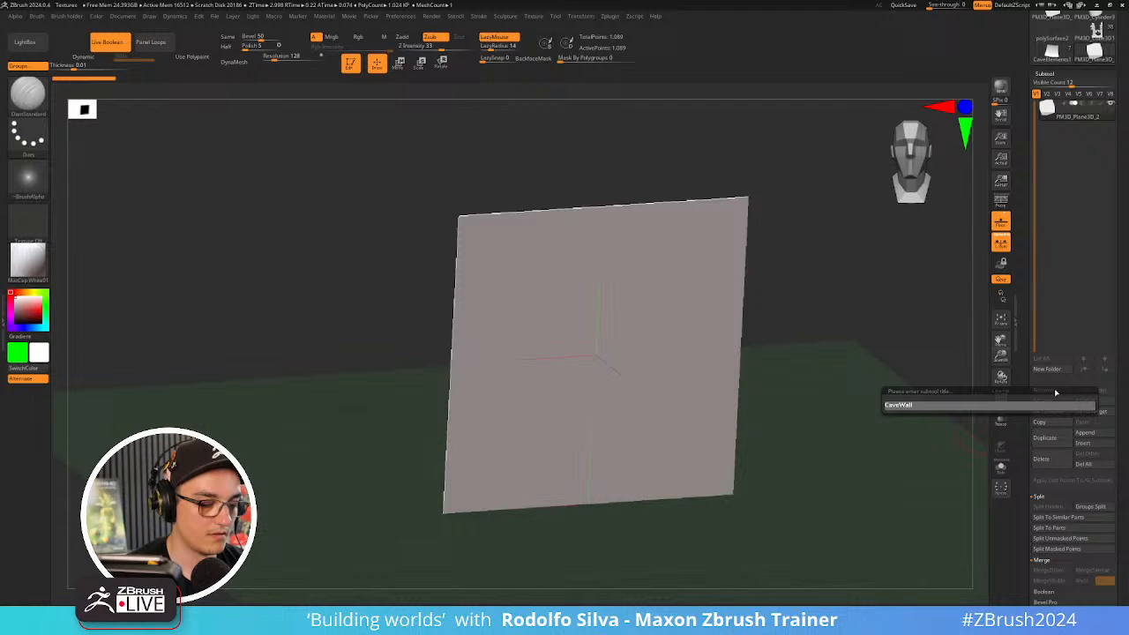
{"action": "key", "text": "shift"}
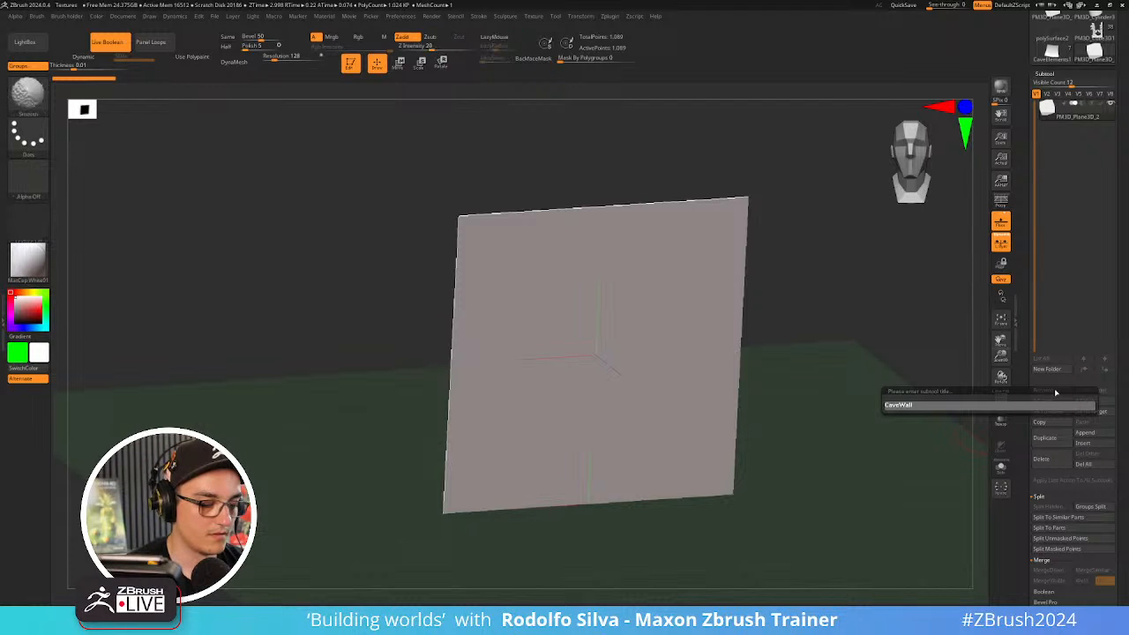
{"action": "type", "text": "l_High"}
{"action": "key", "text": "Return"}
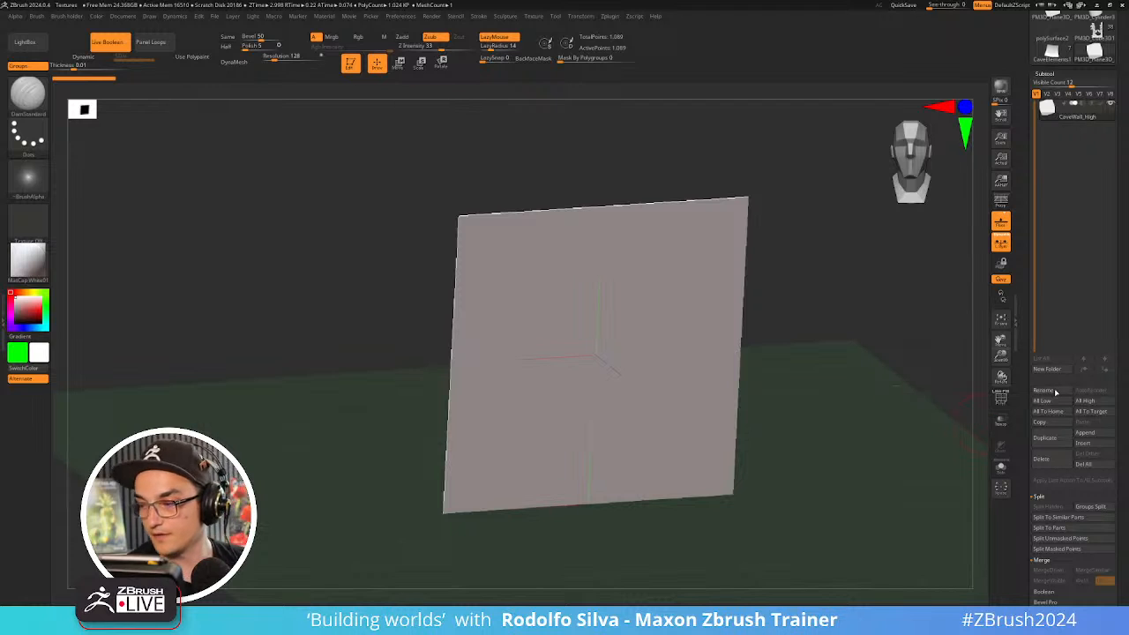
Duplicate the CaveWall_High subtool and rename the copy as CaveWall_low
{"action": "left_click", "coordinate": [1059, 438]}
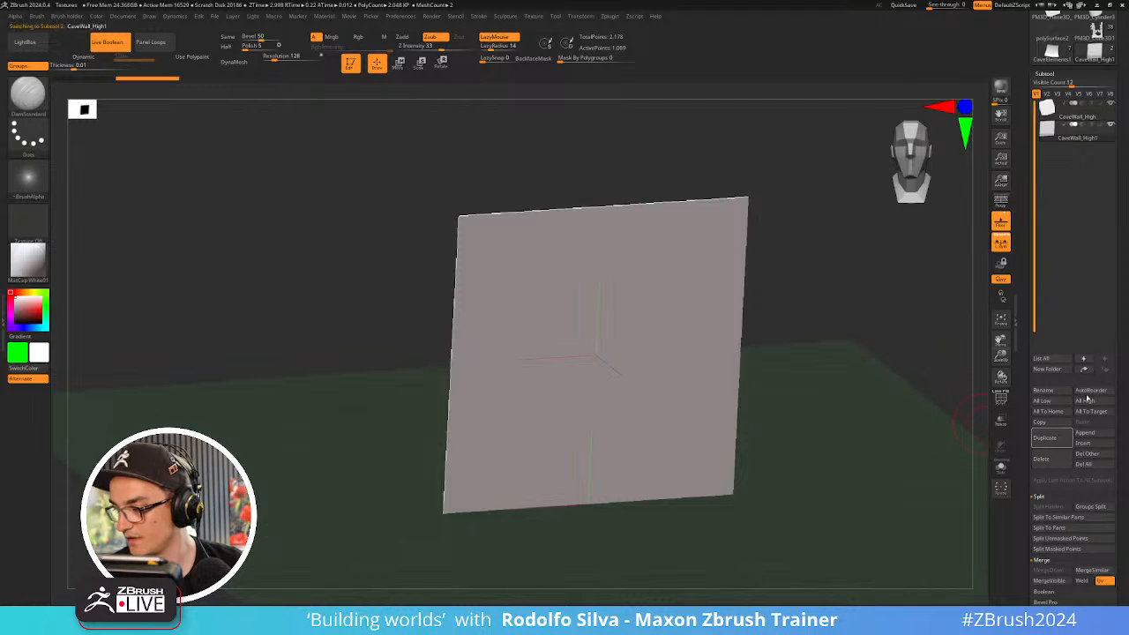
{"action": "left_click", "coordinate": [1062, 393]}
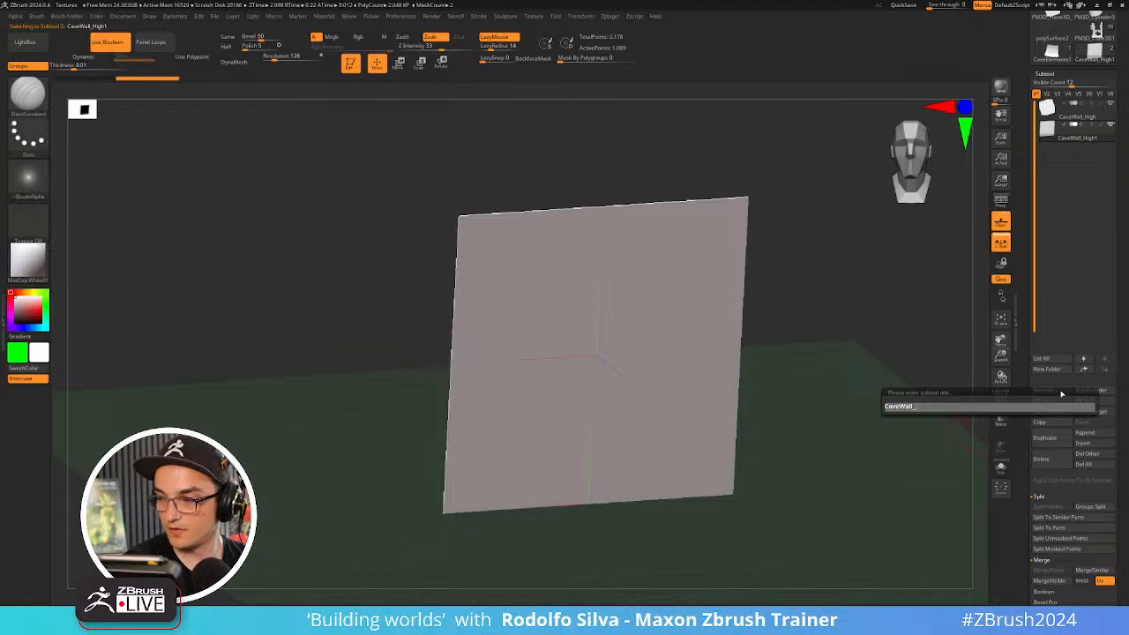
{"action": "type", "text": "Lo"}
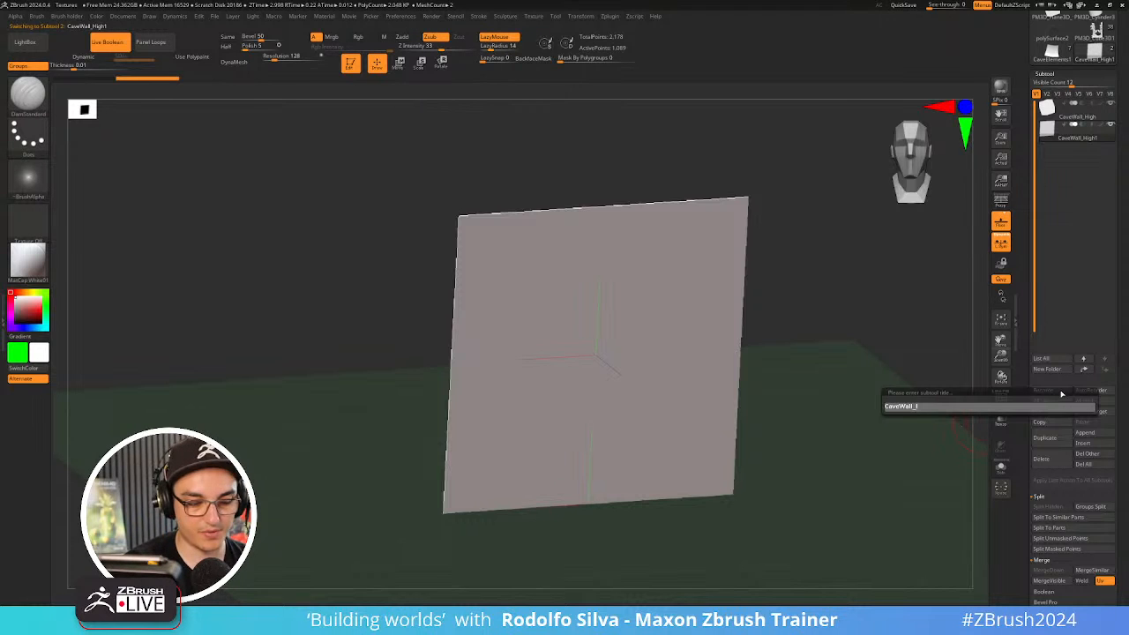
{"action": "type", "text": "w"}
{"action": "key", "text": "Return"}
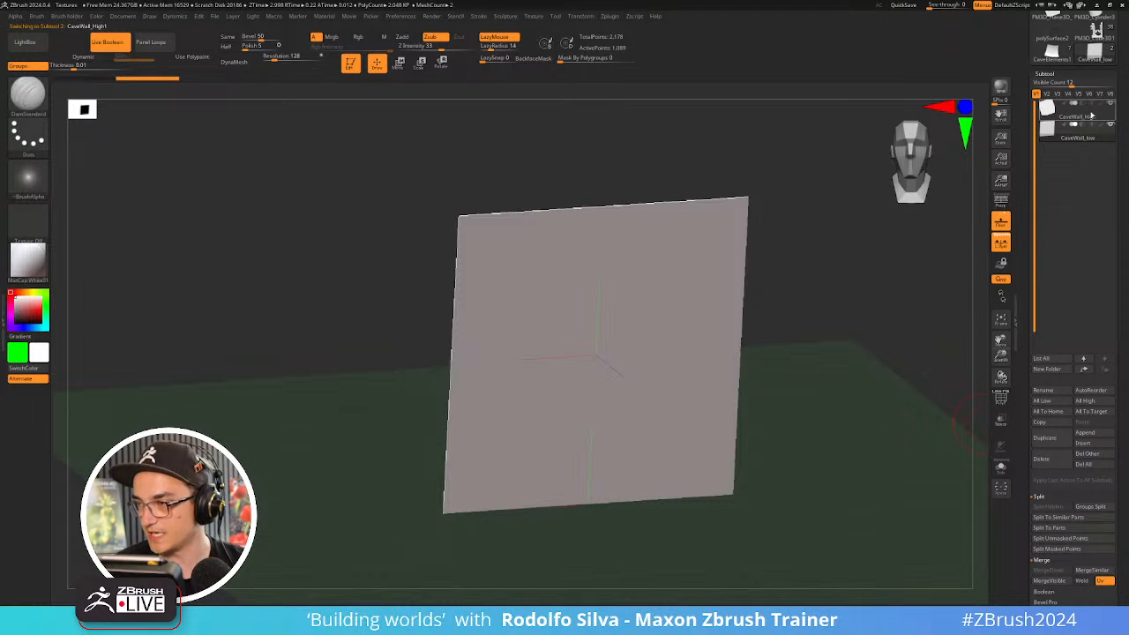
Try enlarging the CaveWall_High plane slightly and shifting it along its depth axis, and undo both changes
{"action": "key", "text": "w"}
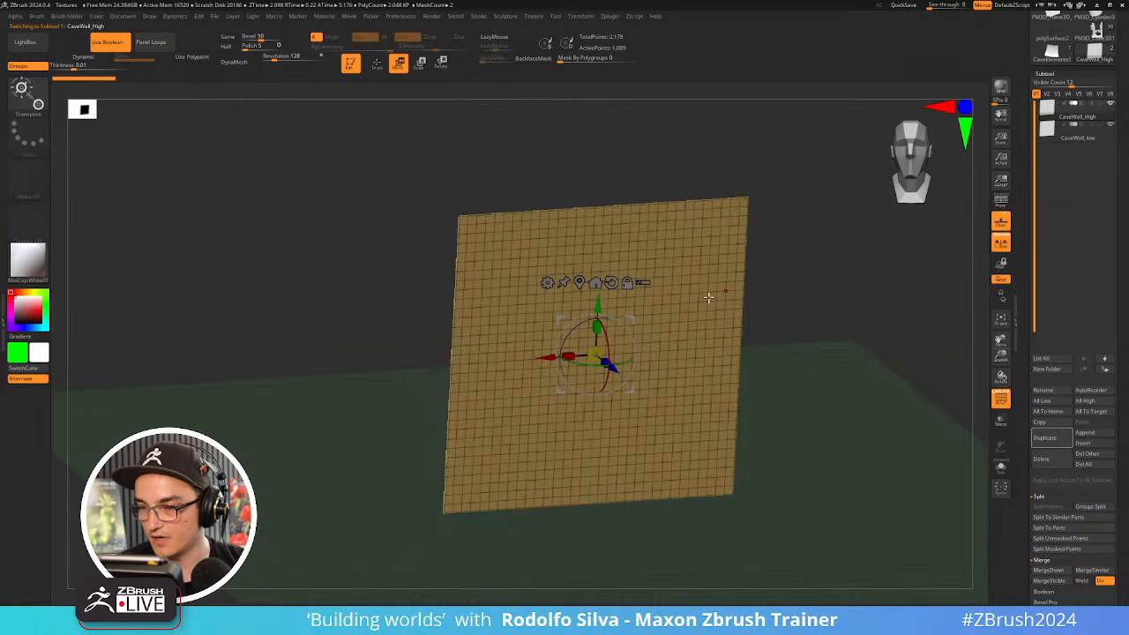
{"action": "left_click_drag", "start_coordinate": [596, 354], "coordinate": [608, 349]}
{"action": "key", "text": "q"}
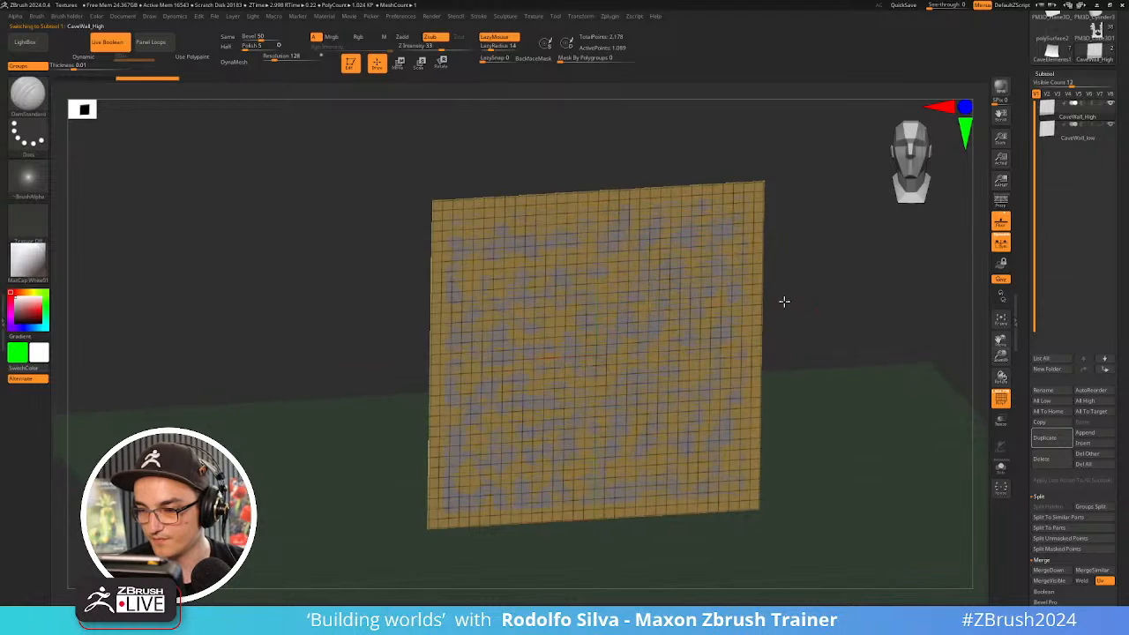
{"action": "left_click_drag", "start_coordinate": [784, 302], "coordinate": [741, 340]}
{"action": "key", "text": "w"}
{"action": "left_click_drag", "start_coordinate": [639, 372], "coordinate": [650, 367]}
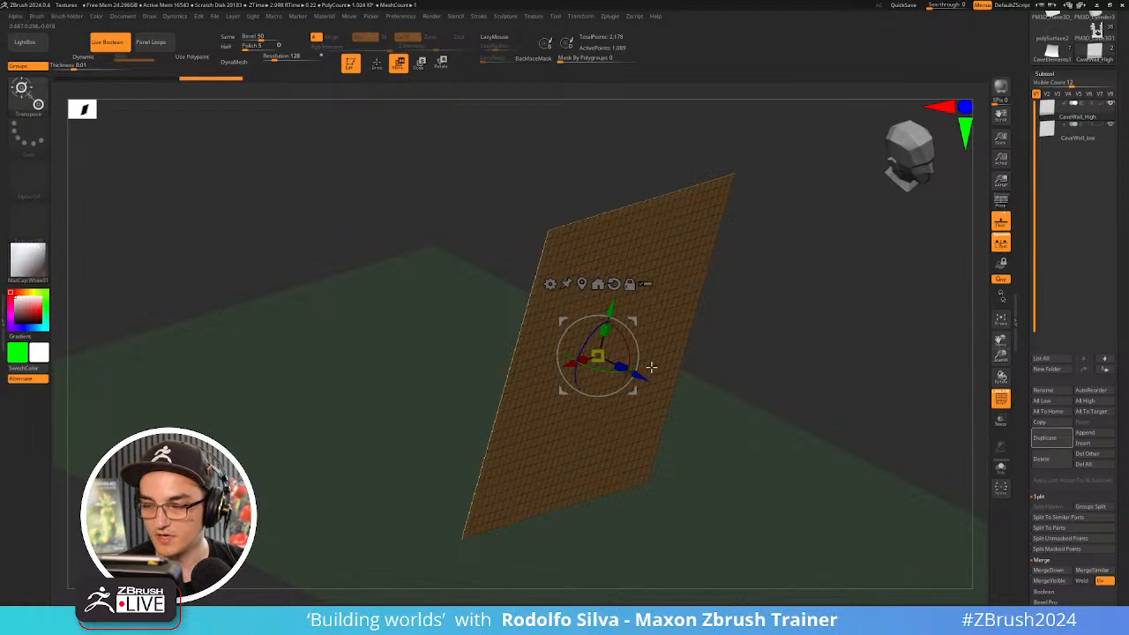
{"action": "key", "text": "q"}
{"action": "left_click_drag", "start_coordinate": [789, 327], "coordinate": [748, 318]}
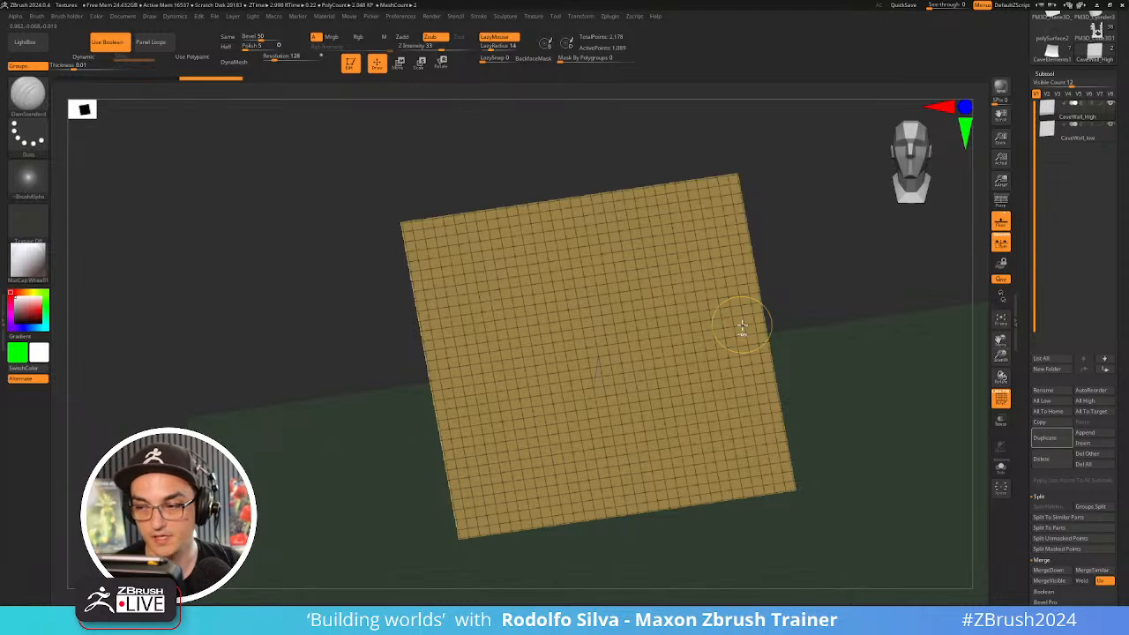
{"action": "key", "text": "ctrl+z"}
{"action": "key", "text": "ctrl+z"}
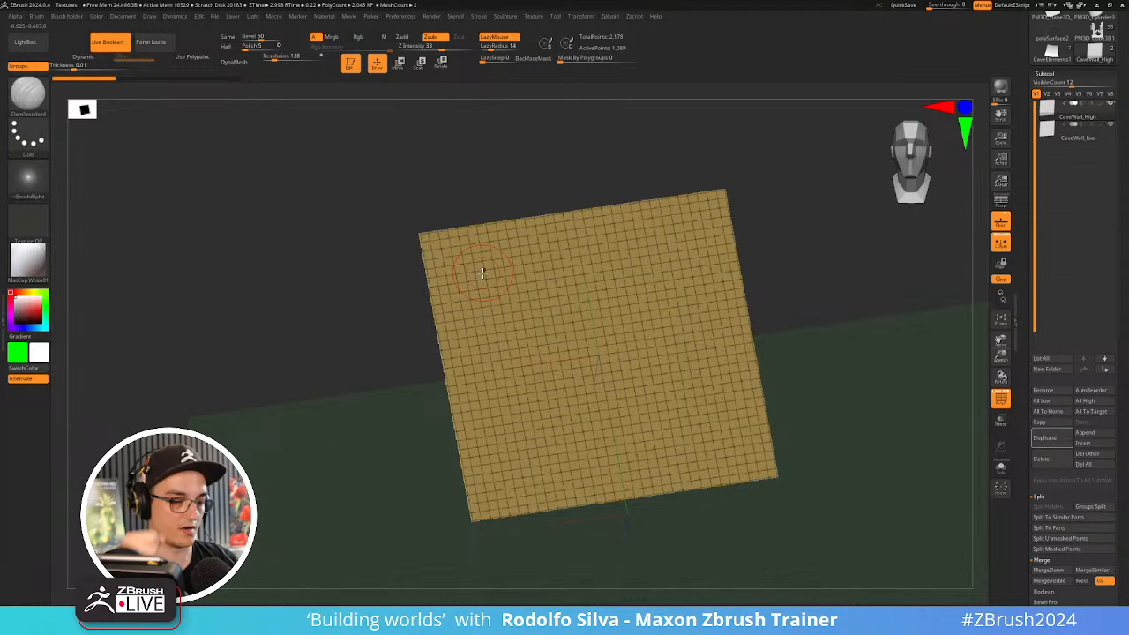
Snap to the front view of the CaveWall_High plane and choose the Standard brush for sculpting it
{"action": "right_click_drag", "start_coordinate": [667, 264], "coordinate": [573, 252], "text": "shift"}
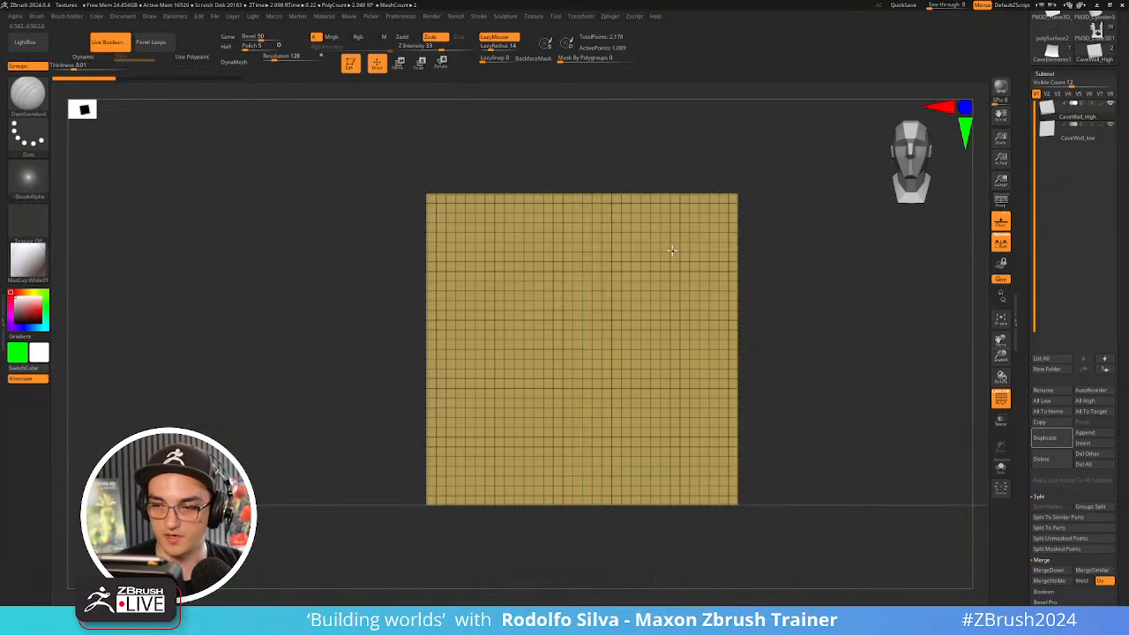
{"action": "left_click", "coordinate": [436, 252], "text": "alt"}
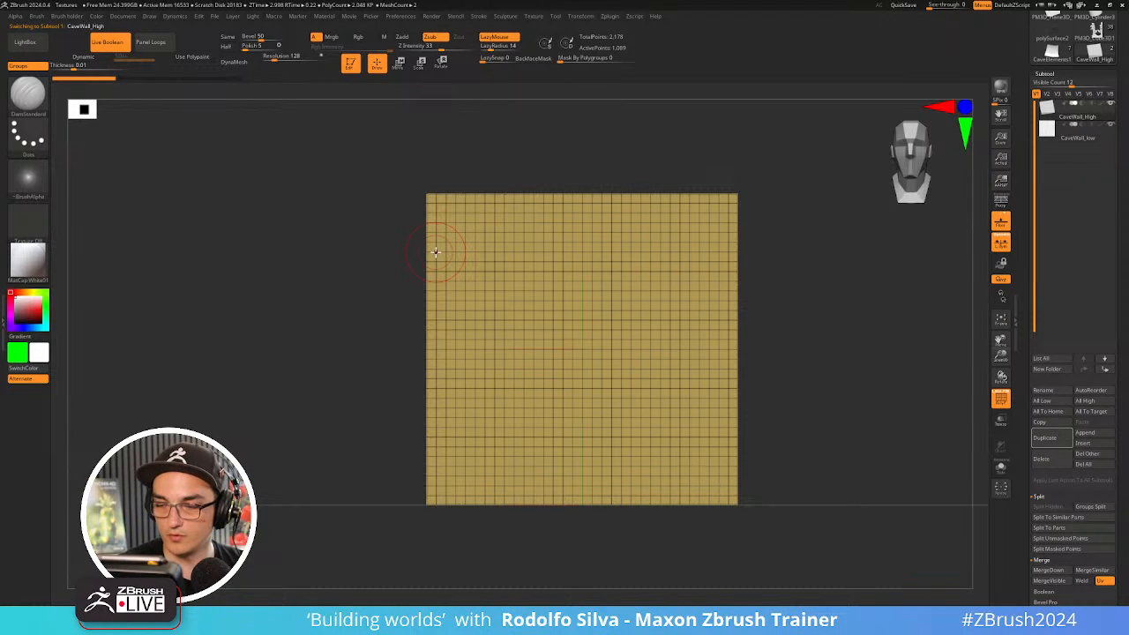
{"action": "key", "text": "b"}
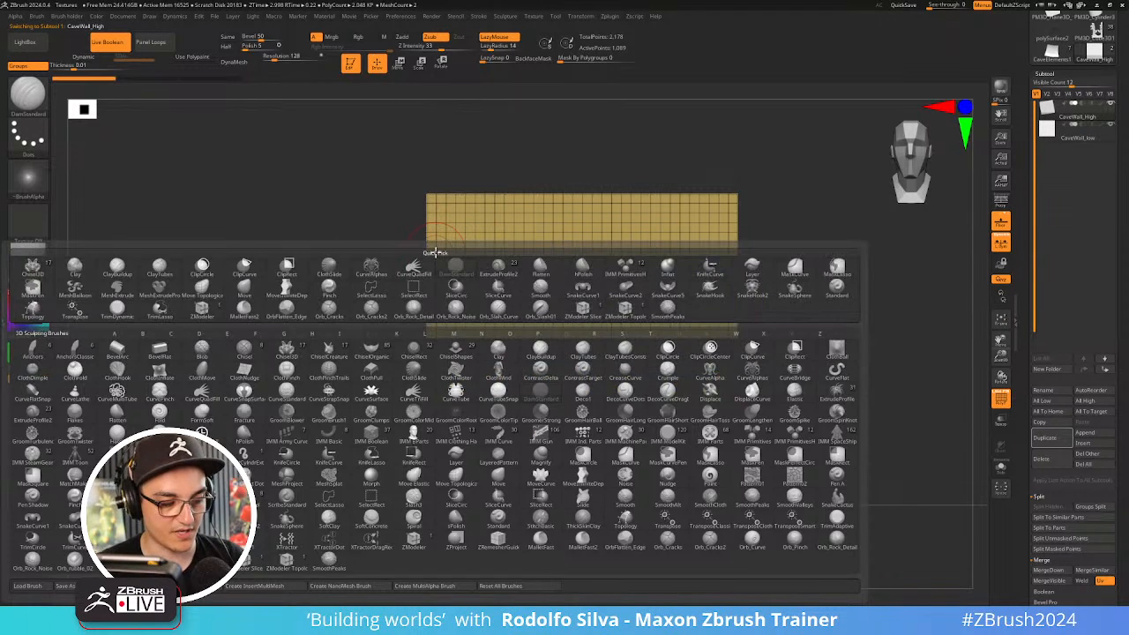
{"action": "key", "text": "s"}
{"action": "key", "text": "t"}
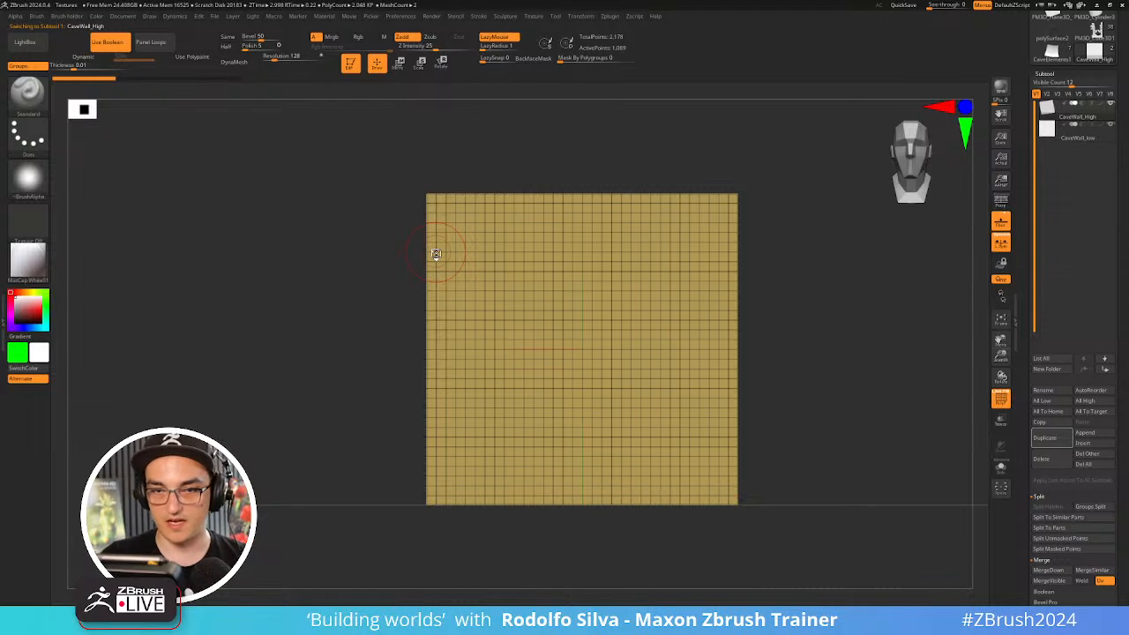
Turn on wrap mode in the Standard brush's modifiers so strokes continue across the plane's opposite edges
{"action": "left_click", "coordinate": [38, 17]}
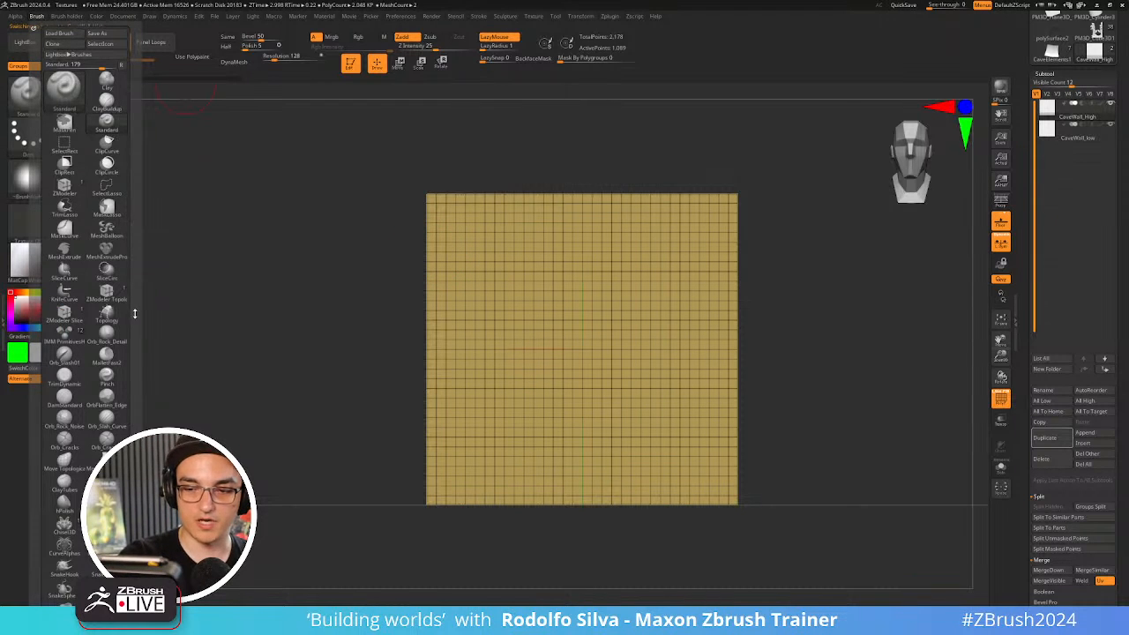
{"action": "scroll", "coordinate": [91, 261], "scroll_direction": "down", "scroll_amount": 5}
{"action": "left_click", "coordinate": [92, 271]}
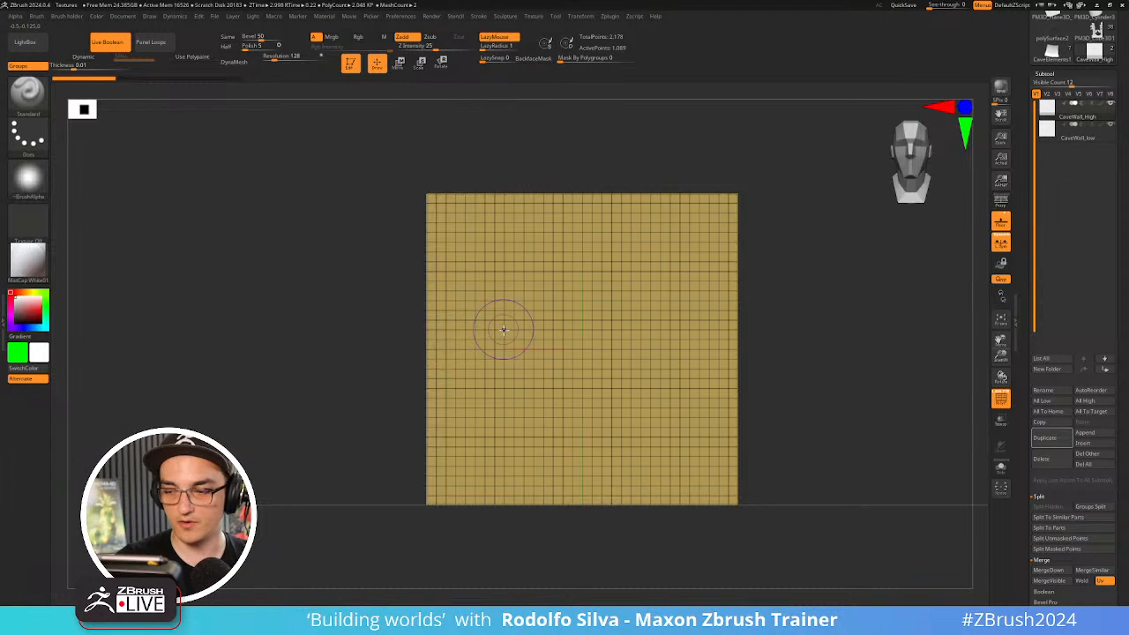
Hide the polyframe and subdivide the CaveWall_High plane three times to subdivision level 4
{"action": "key", "text": "shift+f"}
{"action": "scroll", "coordinate": [1029, 45], "scroll_direction": "down", "scroll_amount": 10}
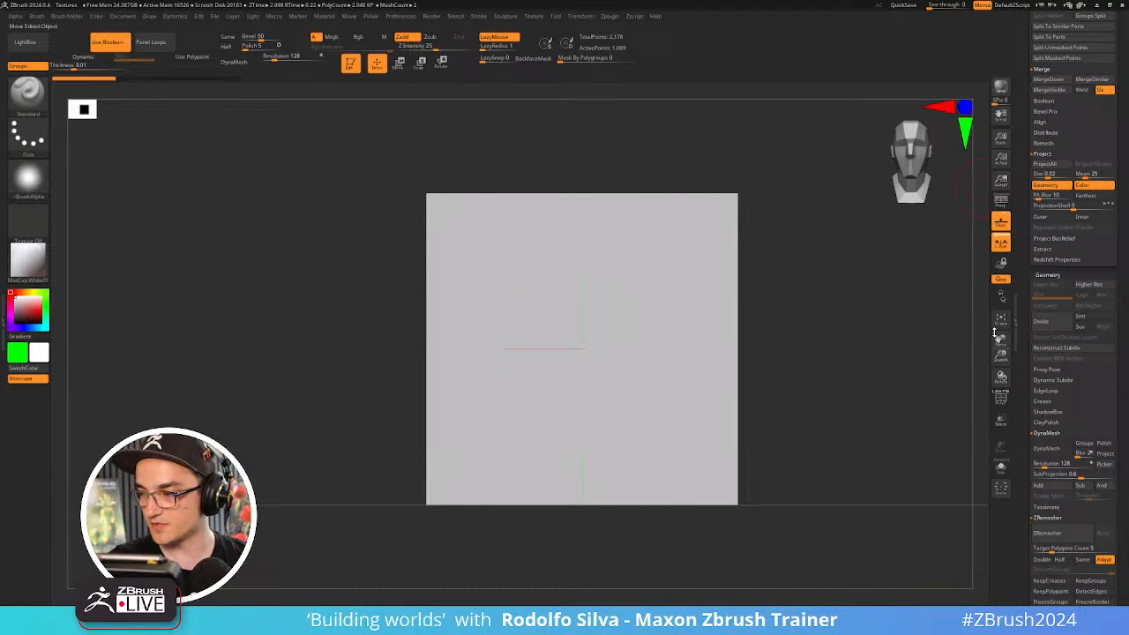
{"action": "left_click", "coordinate": [1046, 323]}
{"action": "left_click", "coordinate": [1047, 323]}
{"action": "left_click", "coordinate": [1047, 323]}
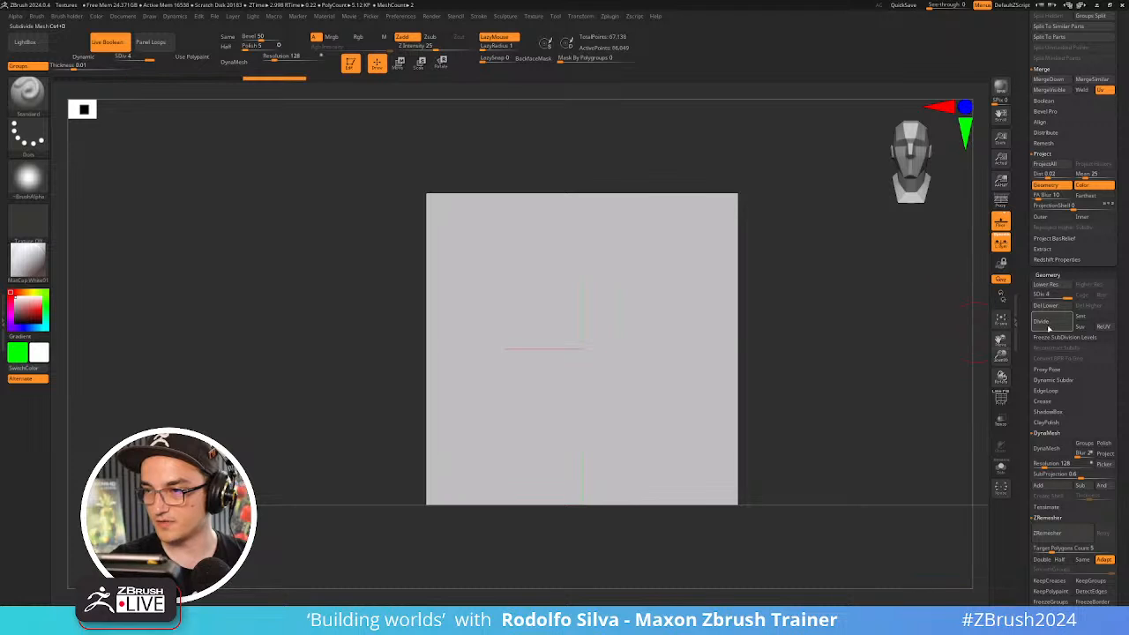
Try Standard brush strokes that wrap across the plane's side edges, and undo them all
{"action": "mouse_move", "coordinate": [682, 292]}
{"action": "left_mouse_down"}
{"action": "mouse_move", "coordinate": [522, 434]}
{"action": "mouse_move", "coordinate": [657, 315]}
{"action": "mouse_move", "coordinate": [874, 262]}
{"action": "mouse_move", "coordinate": [801, 285]}
{"action": "mouse_move", "coordinate": [674, 378]}
{"action": "mouse_move", "coordinate": [753, 323]}
{"action": "left_mouse_up"}
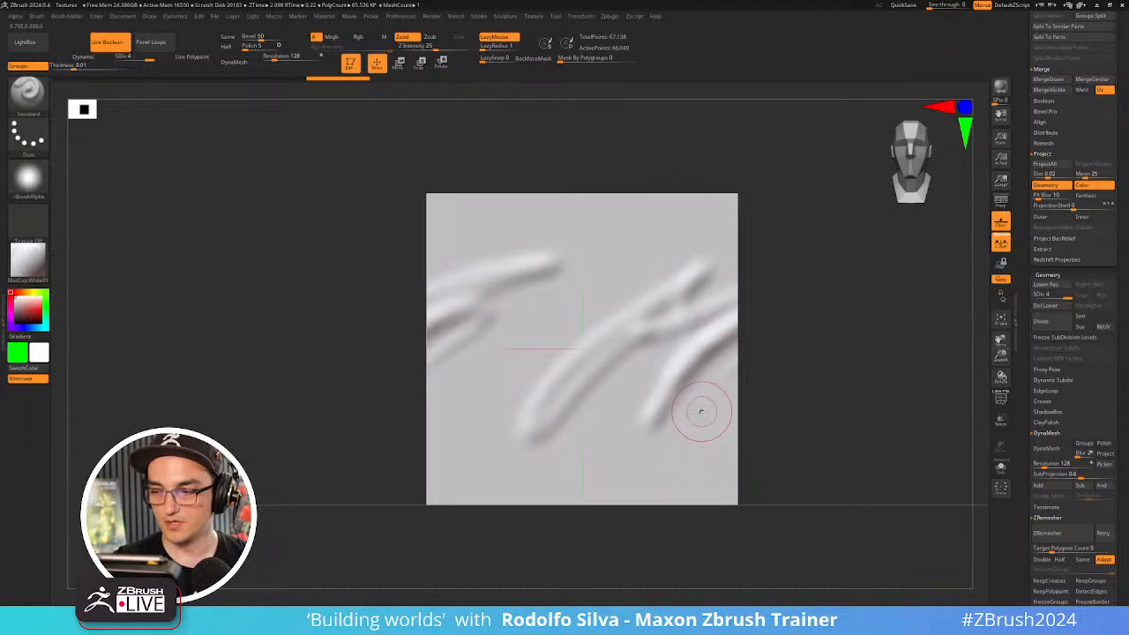
{"action": "mouse_move", "coordinate": [702, 393]}
{"action": "left_mouse_down"}
{"action": "mouse_move", "coordinate": [720, 363]}
{"action": "mouse_move", "coordinate": [713, 349]}
{"action": "mouse_move", "coordinate": [756, 329]}
{"action": "mouse_move", "coordinate": [738, 336]}
{"action": "left_mouse_up"}
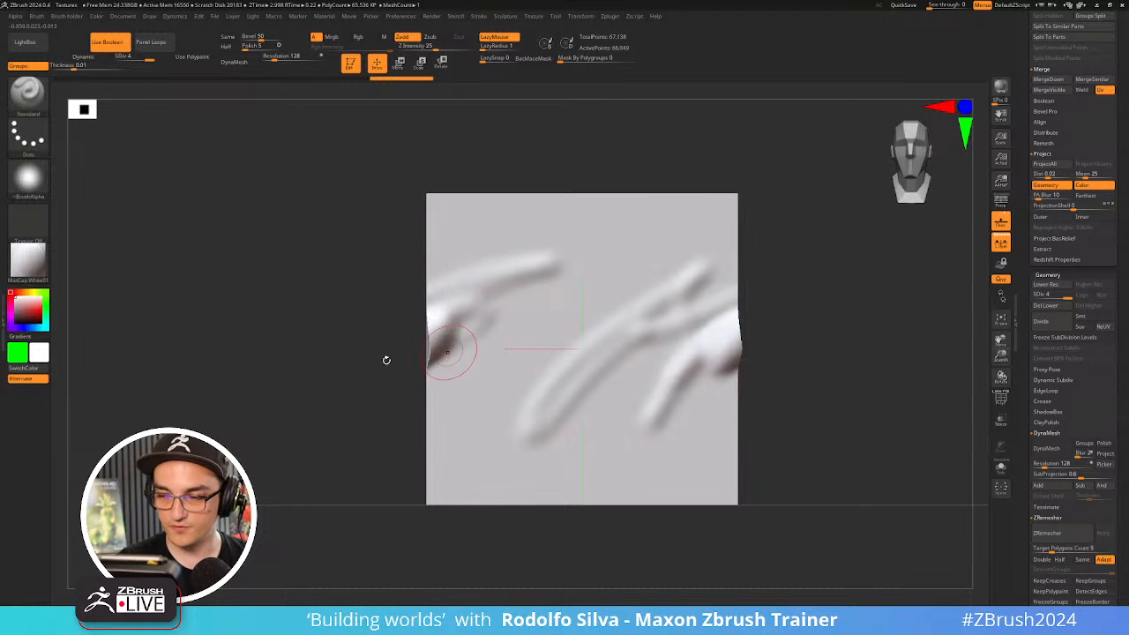
{"action": "key", "text": "ctrl+z"}
{"action": "key", "text": "ctrl+z"}
{"action": "key", "text": "ctrl+z"}
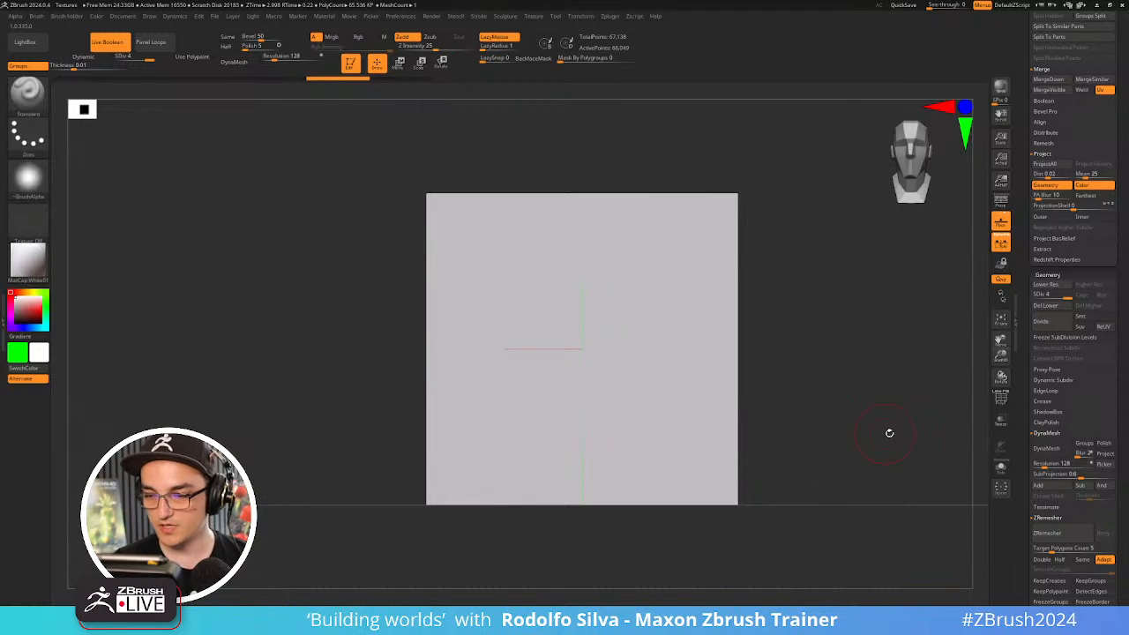
Enable Array Mesh on the CaveWall_High plane with Lock Pos and Lock Size turned on
{"action": "left_click", "coordinate": [1050, 275], "text": "shift"}
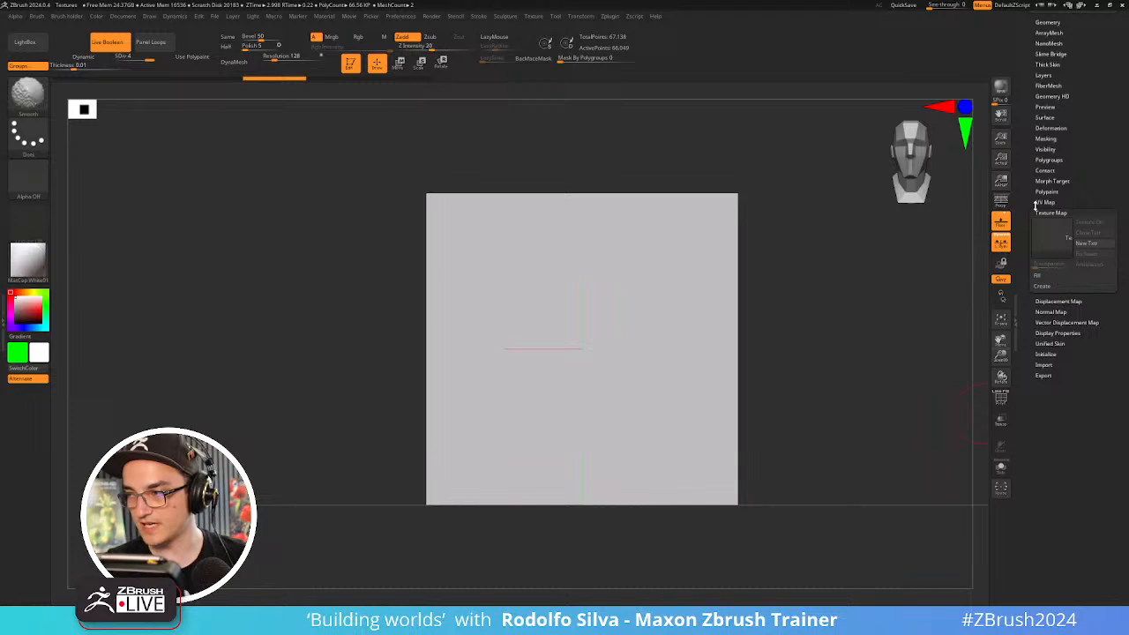
{"action": "scroll", "coordinate": [1059, 185], "scroll_direction": "up", "scroll_amount": 3}
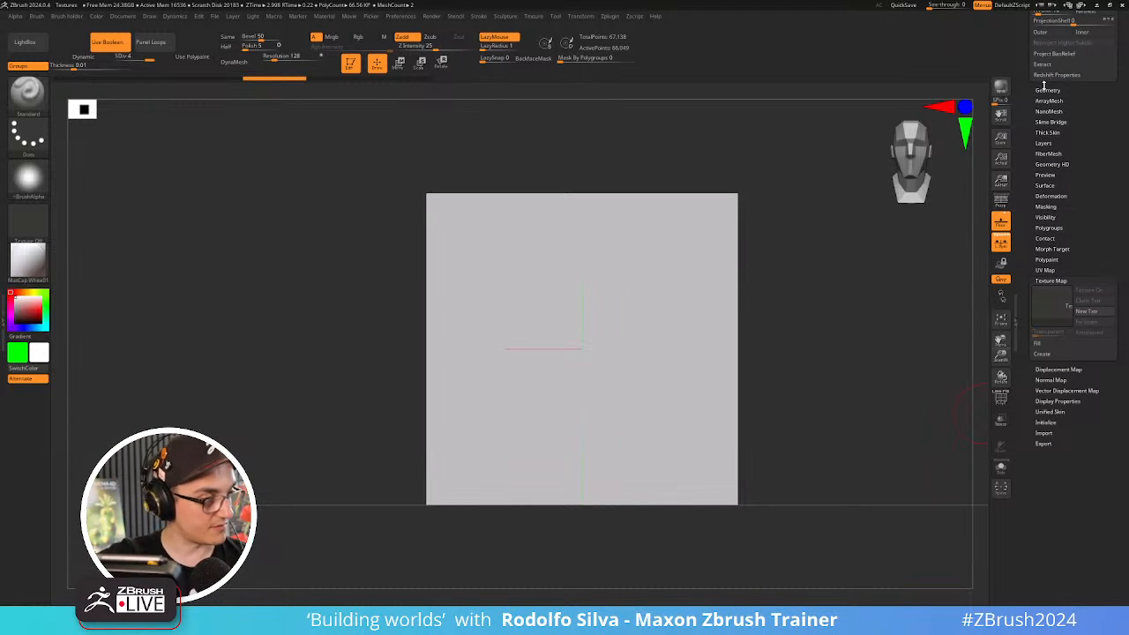
{"action": "left_click", "coordinate": [1050, 100]}
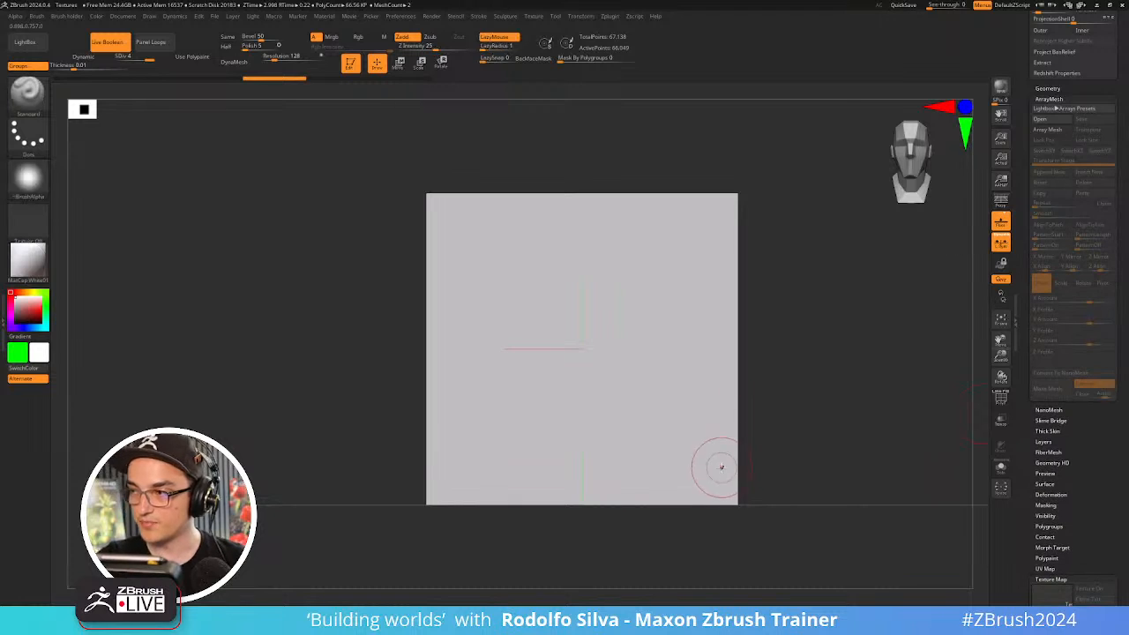
{"action": "key", "text": "shift+f"}
{"action": "key", "text": "shift+f"}
{"action": "key", "text": "alt+a"}
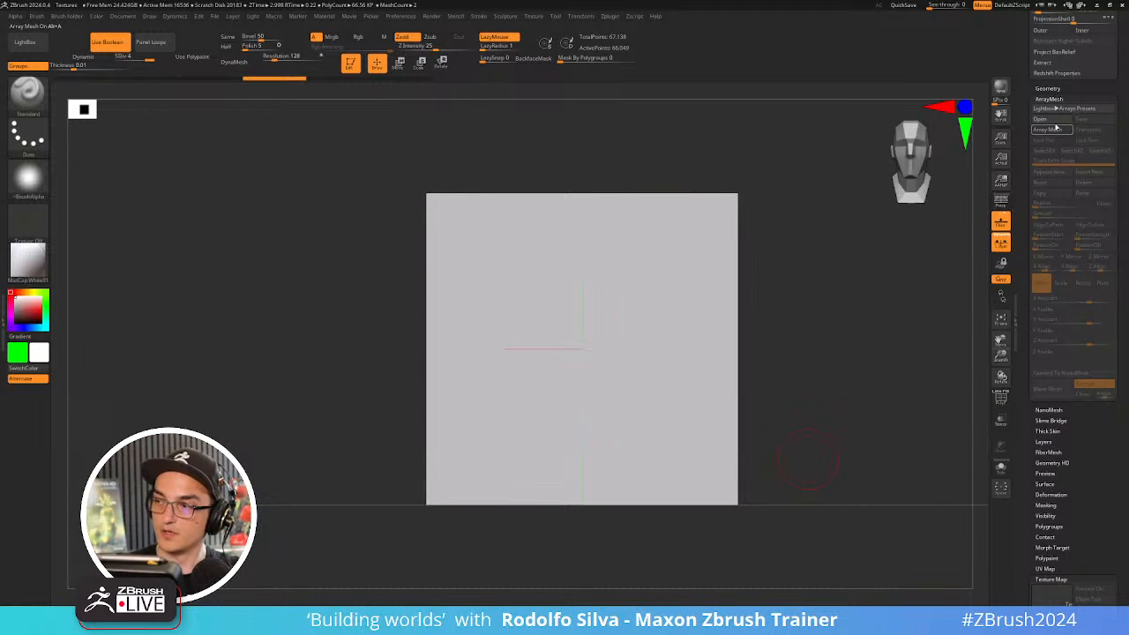
{"action": "left_click", "coordinate": [1061, 141]}
{"action": "left_click", "coordinate": [1091, 143]}
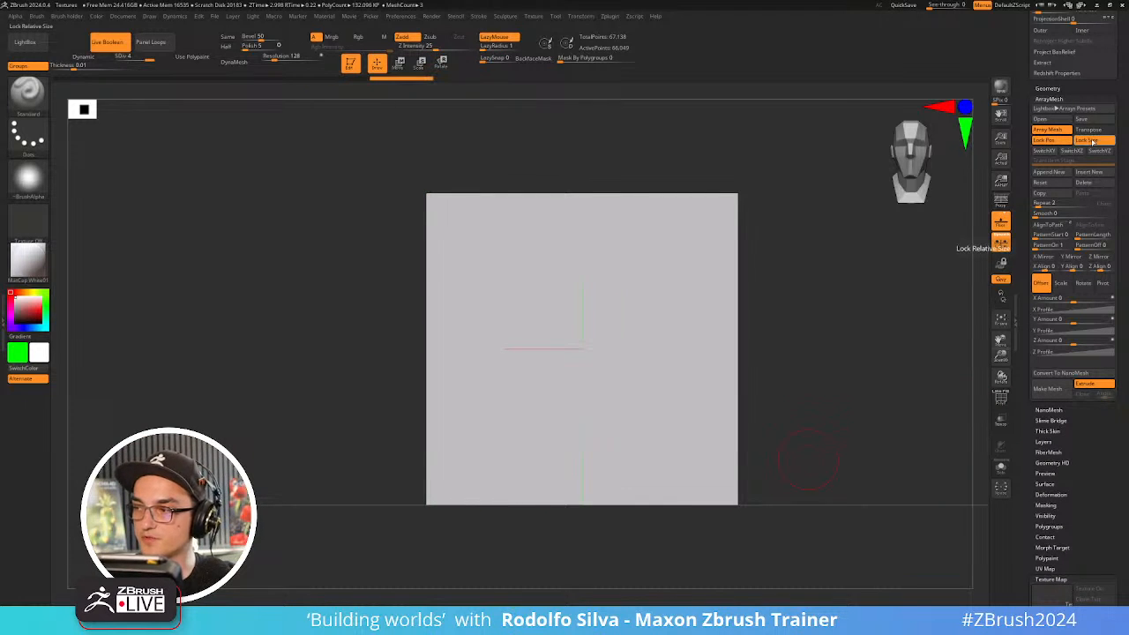
{"action": "key", "text": "w"}
{"action": "key", "text": "y"}
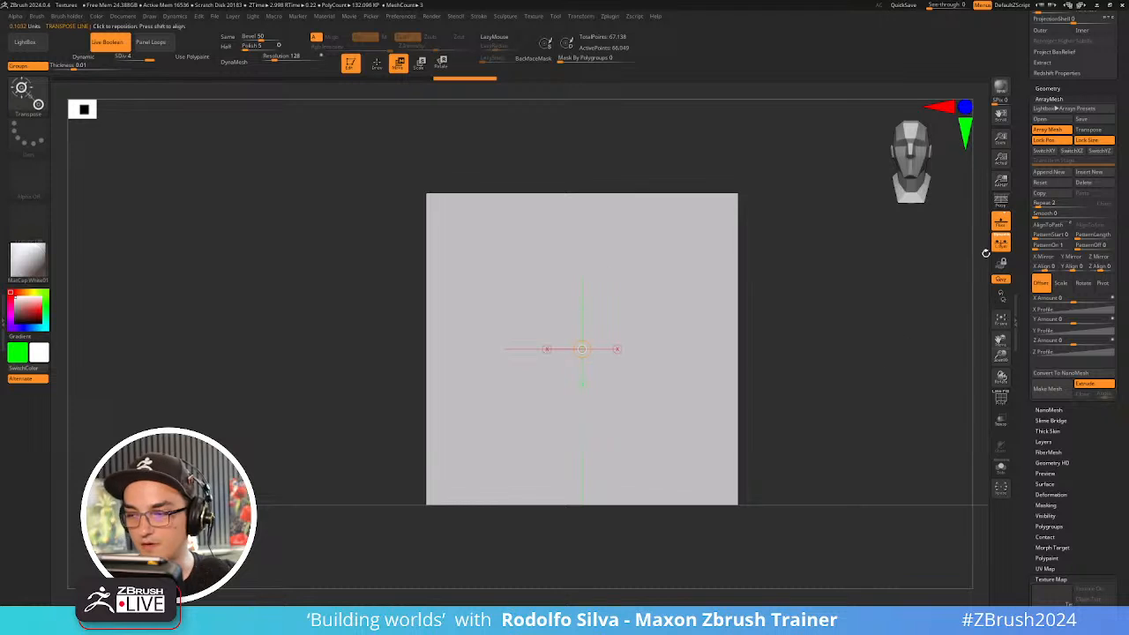
{"action": "left_click", "coordinate": [1098, 130]}
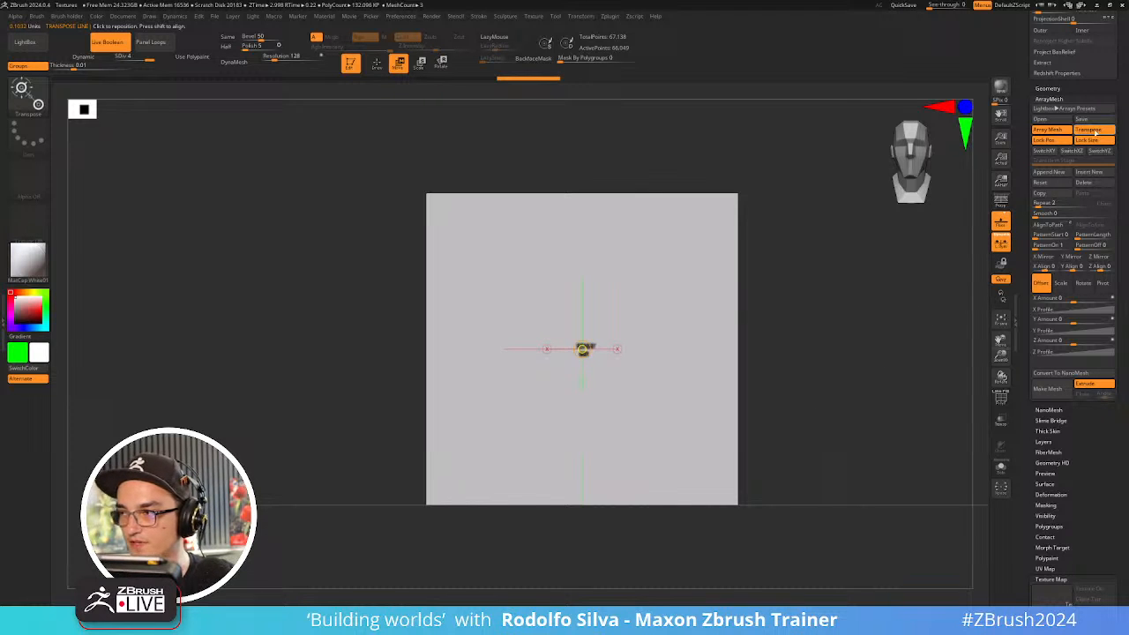
{"action": "left_click", "coordinate": [1095, 132]}
Set the array's X offset amount to 2 to place a copy beside the plane, and view it from the front
{"action": "left_click_drag", "start_coordinate": [823, 370], "coordinate": [849, 387]}
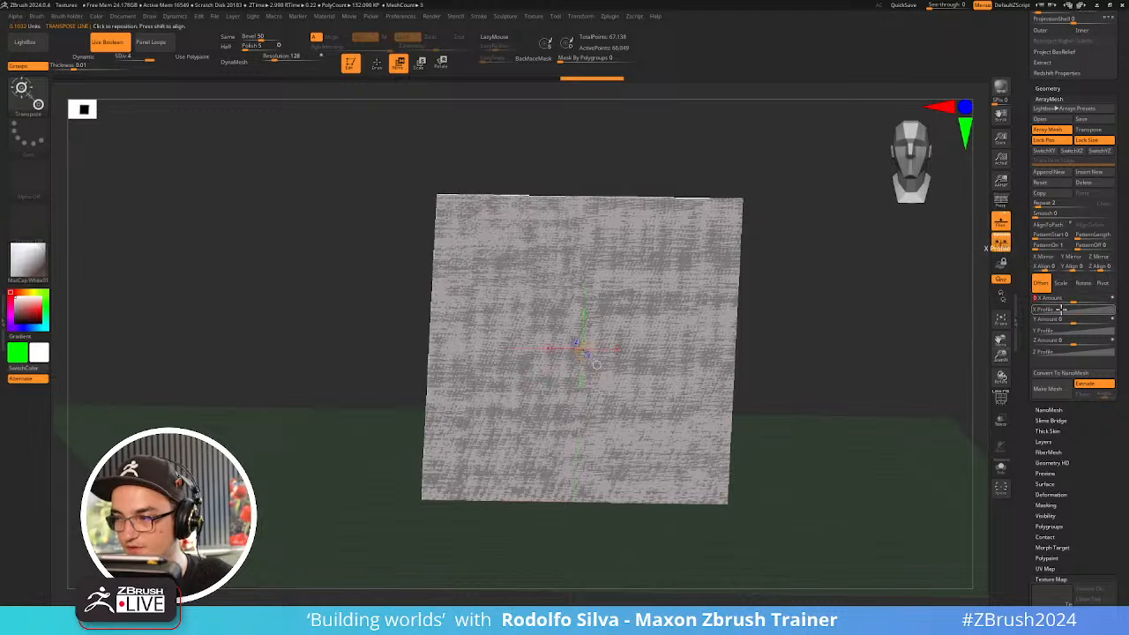
{"action": "type", "text": "2"}
{"action": "key", "text": "Return"}
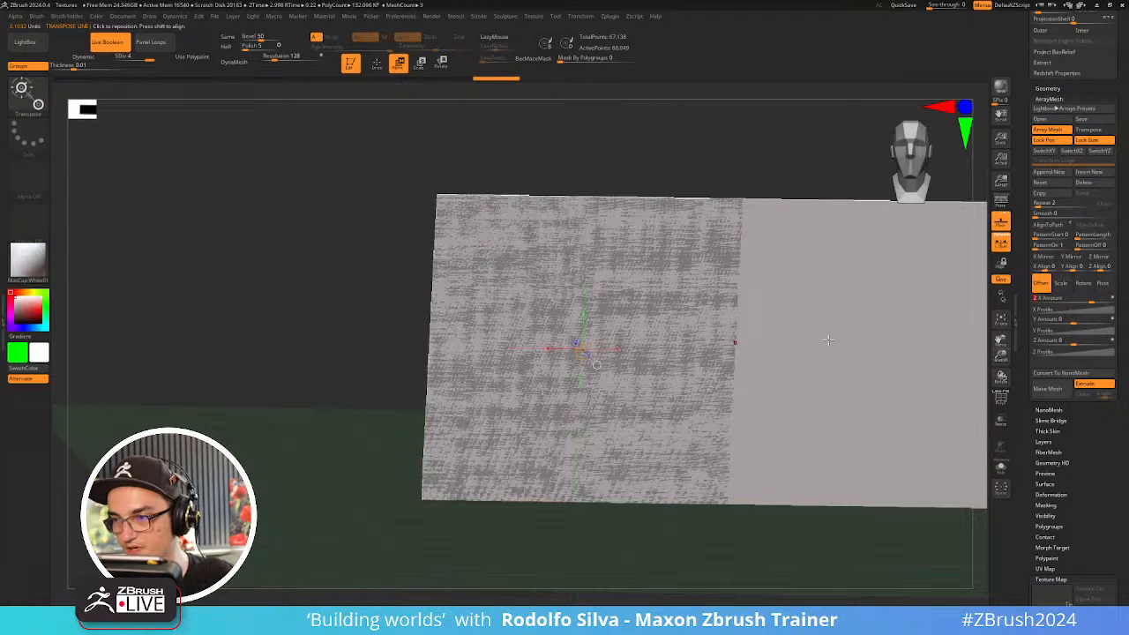
{"action": "left_click_drag", "start_coordinate": [853, 540], "coordinate": [689, 536], "text": "alt"}
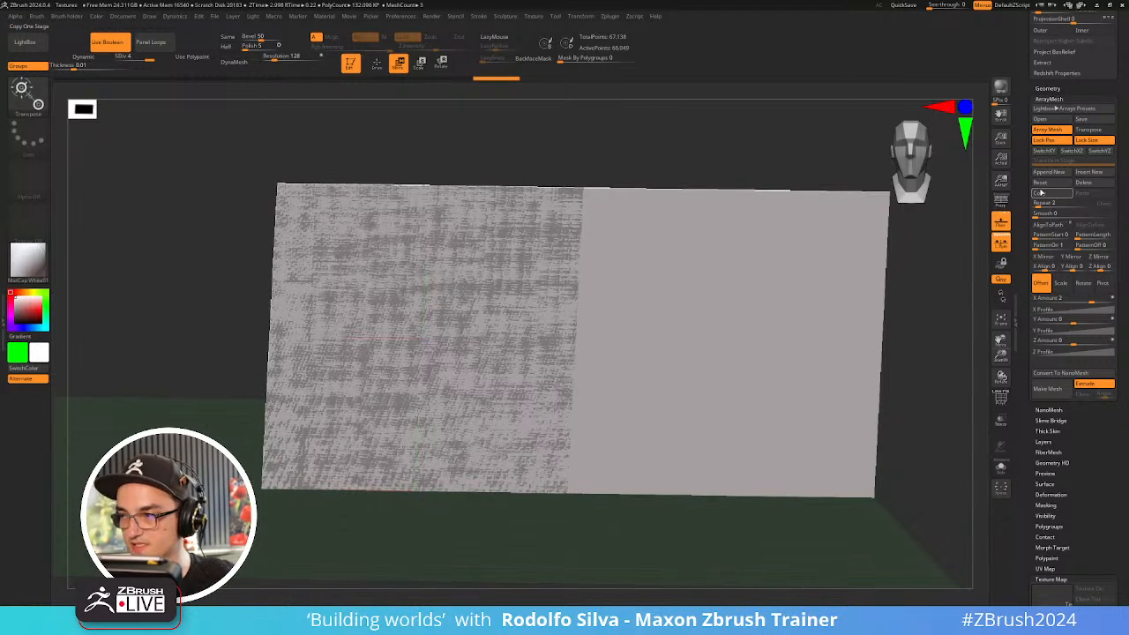
{"action": "left_click", "coordinate": [1050, 131]}
{"action": "left_click", "coordinate": [1050, 130]}
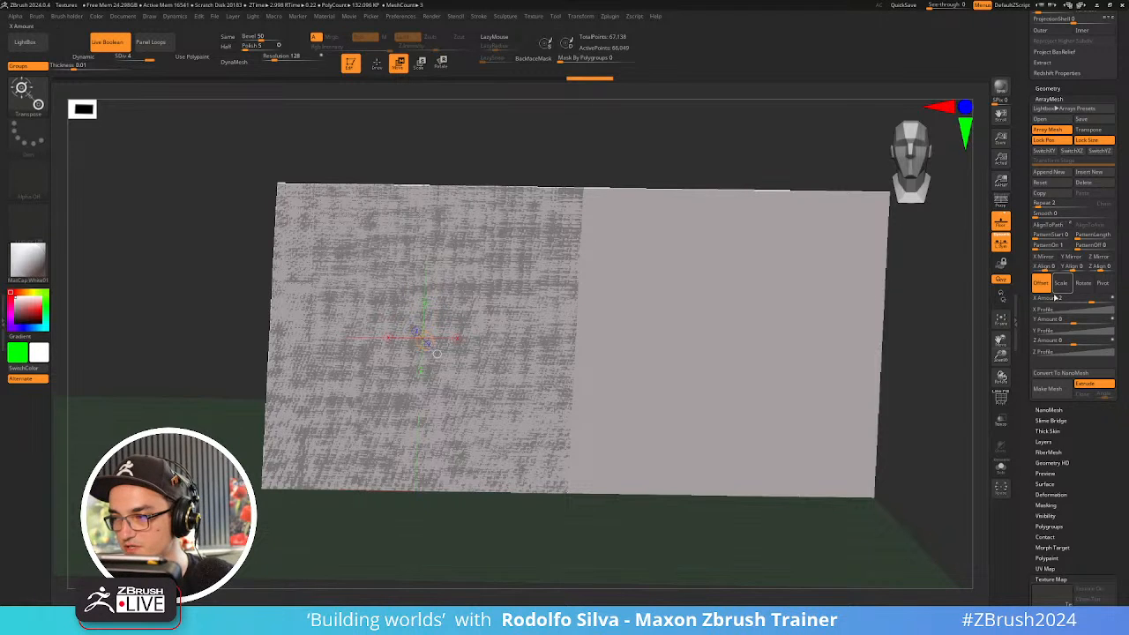
{"action": "left_click_drag", "start_coordinate": [618, 510], "coordinate": [603, 513], "text": "shift"}
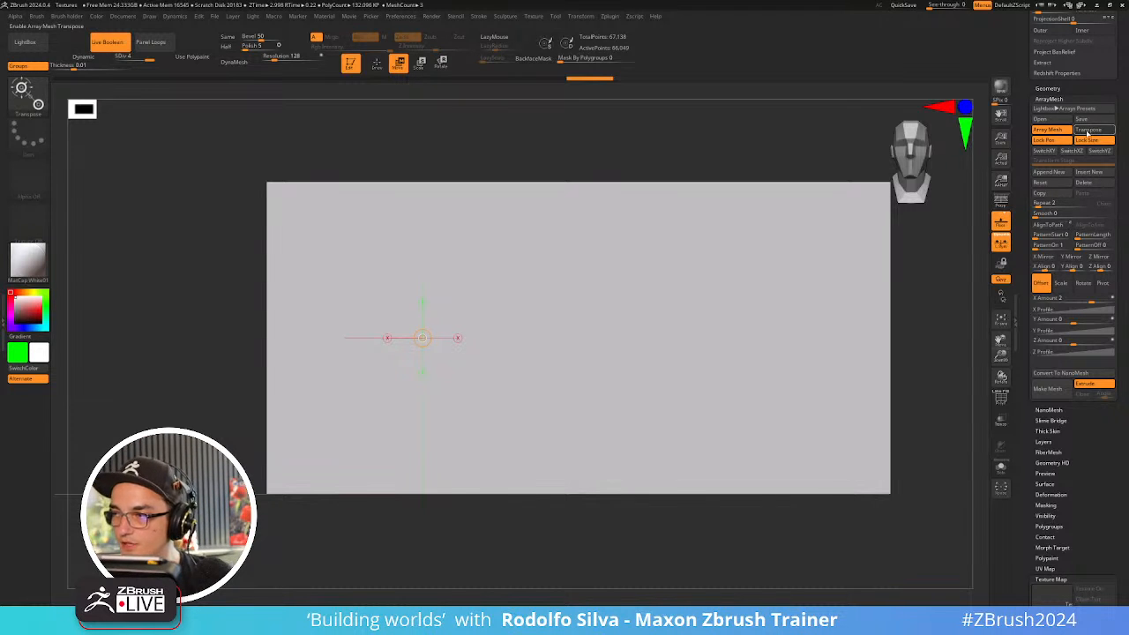
Append a second array stage and set its X offset amount to -8 to extend the row of planes in the opposite direction
{"action": "left_click", "coordinate": [1060, 174]}
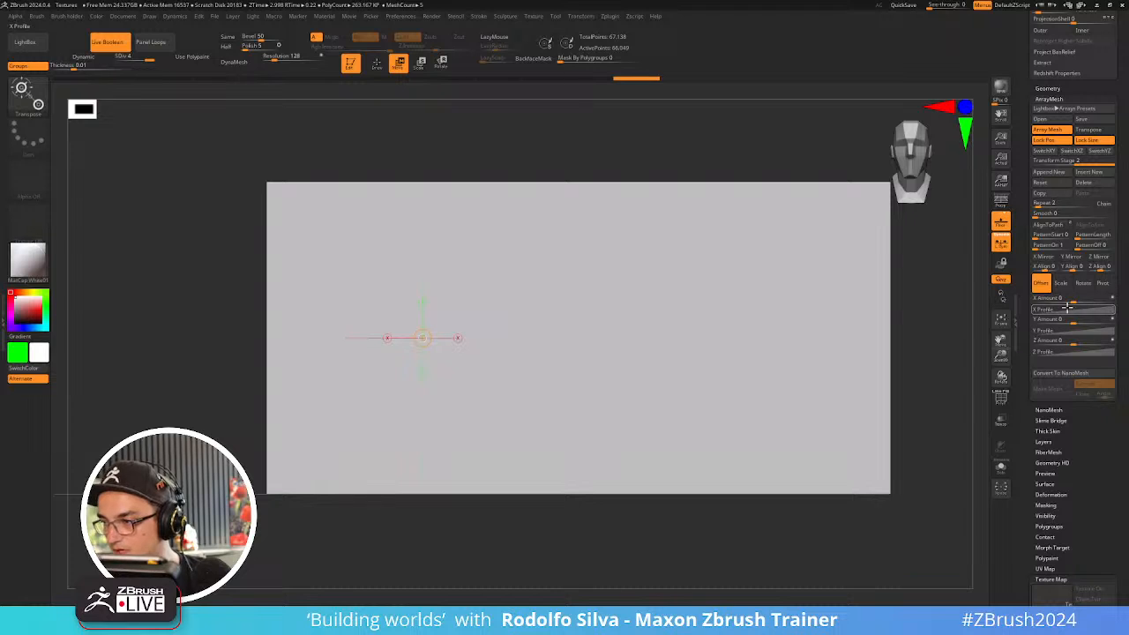
{"action": "left_click_drag", "start_coordinate": [1070, 301], "coordinate": [1044, 305]}
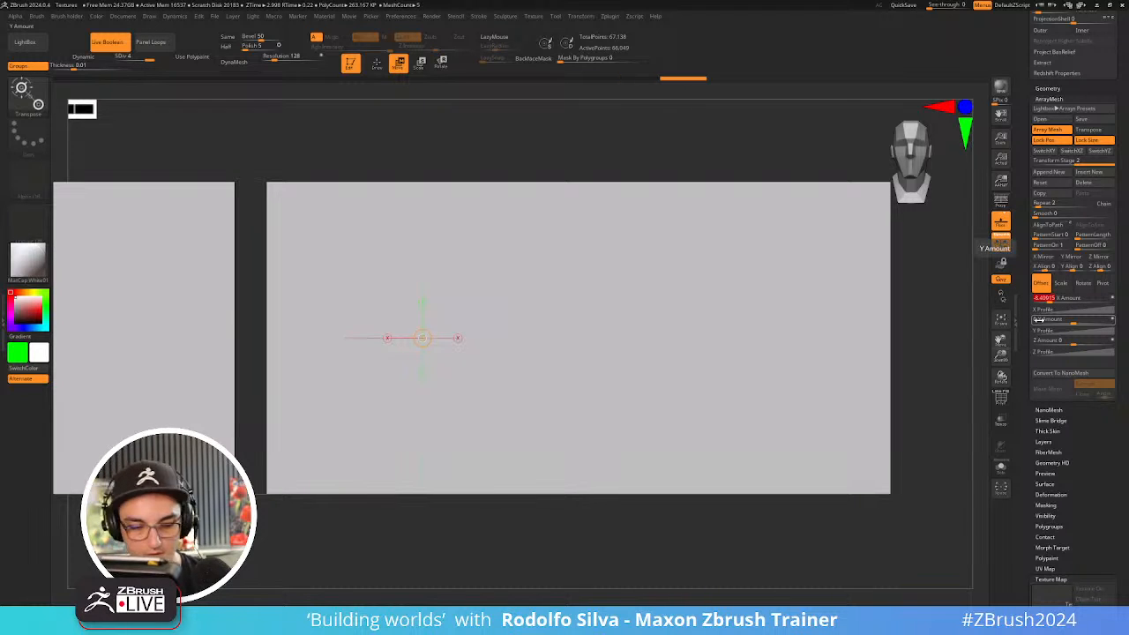
{"action": "type", "text": "-"}
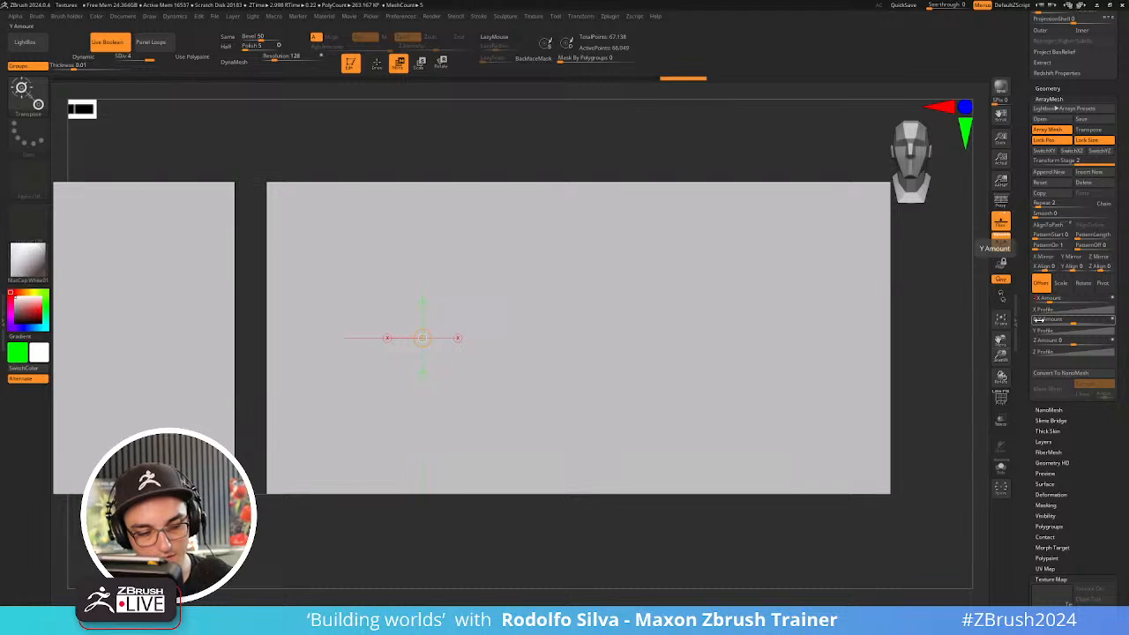
{"action": "type", "text": "8"}
{"action": "key", "text": "Return"}
{"action": "left_click_drag", "start_coordinate": [621, 529], "coordinate": [664, 520]}
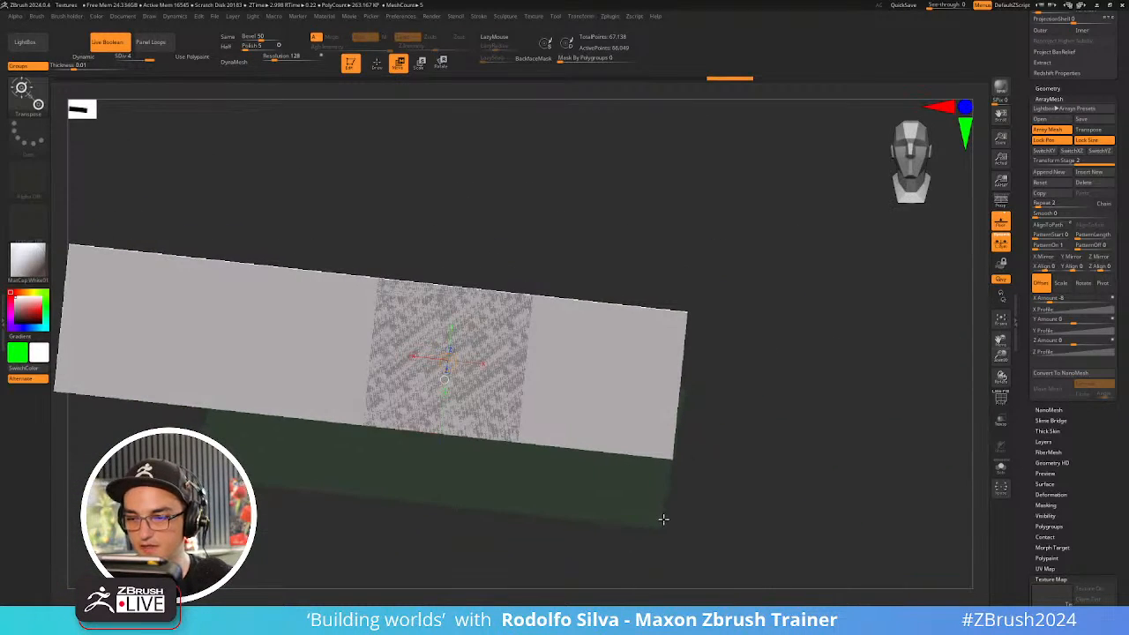
Return to sculpting in the front view and build up wrapping bulges on the plane's side edge with the Standard brush
{"action": "key", "text": "q"}
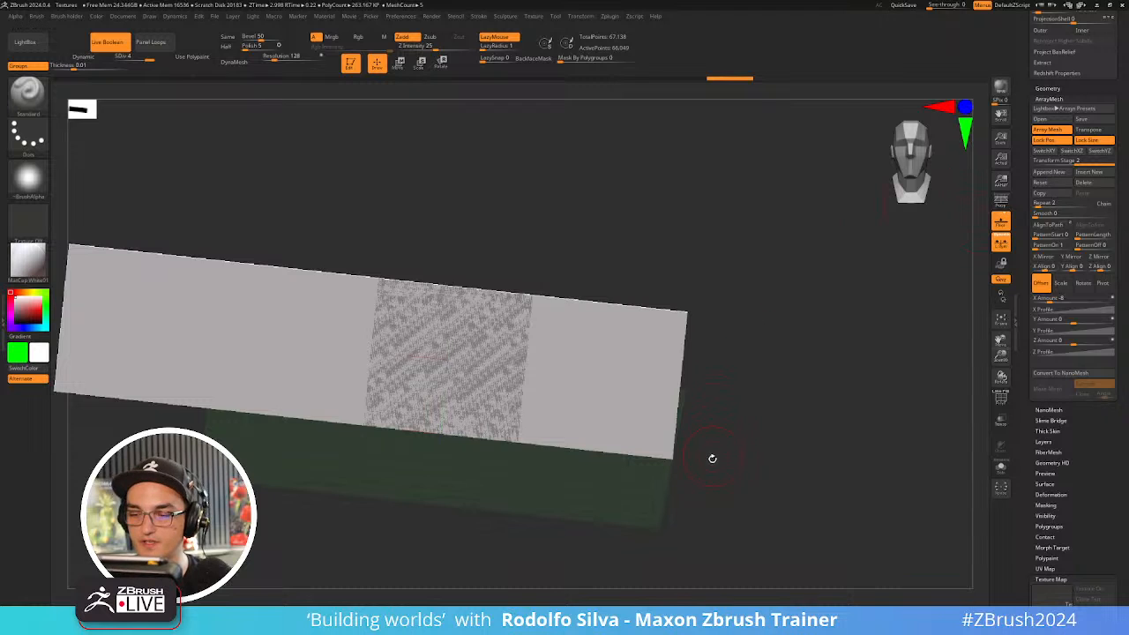
{"action": "mouse_move", "coordinate": [711, 456]}
{"action": "left_mouse_down"}
{"action": "mouse_move", "coordinate": [565, 520]}
{"action": "mouse_move", "coordinate": [541, 479]}
{"action": "mouse_move", "coordinate": [557, 479]}
{"action": "mouse_move", "coordinate": [565, 505]}
{"action": "left_mouse_up"}
{"action": "key", "text": "ctrl+z"}
{"action": "mouse_move", "coordinate": [561, 357]}
{"action": "left_mouse_down"}
{"action": "mouse_move", "coordinate": [602, 341]}
{"action": "mouse_move", "coordinate": [565, 388]}
{"action": "mouse_move", "coordinate": [578, 428]}
{"action": "mouse_move", "coordinate": [569, 422]}
{"action": "mouse_move", "coordinate": [601, 399]}
{"action": "mouse_move", "coordinate": [577, 358]}
{"action": "mouse_move", "coordinate": [584, 348]}
{"action": "left_mouse_up"}
Try smoothing and adding to the bulges at the plane's side edge, and undo both changes
{"action": "mouse_move", "coordinate": [601, 420]}
{"action": "left_mouse_down", "text": "shift"}
{"action": "mouse_move", "coordinate": [656, 394]}
{"action": "mouse_move", "coordinate": [645, 349]}
{"action": "left_mouse_up", "text": "shift"}
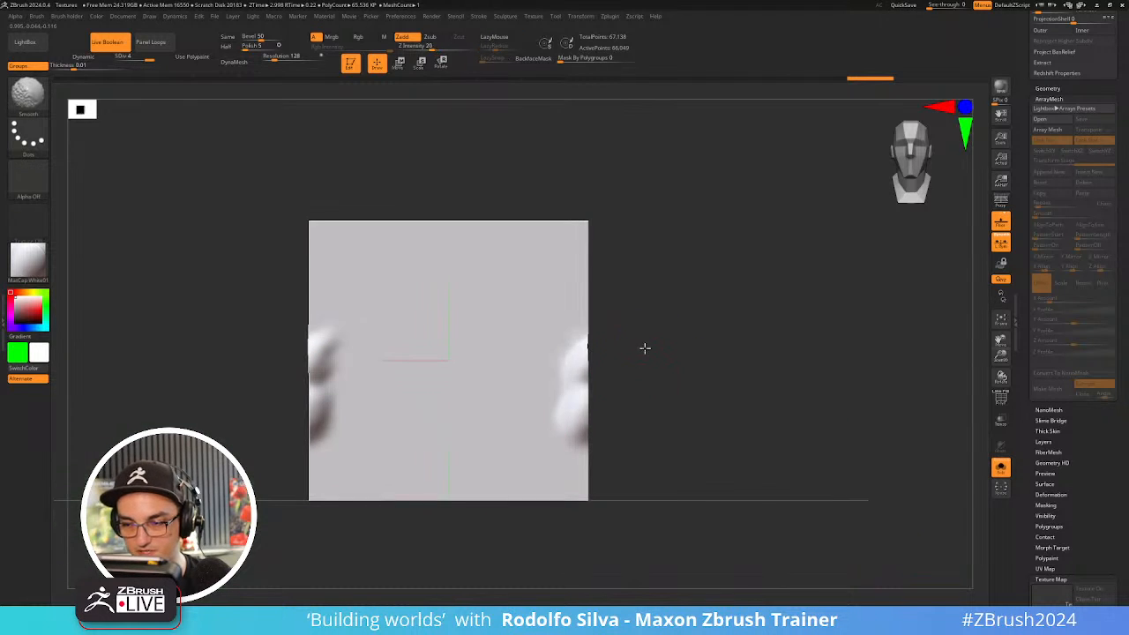
{"action": "key", "text": "ctrl+z"}
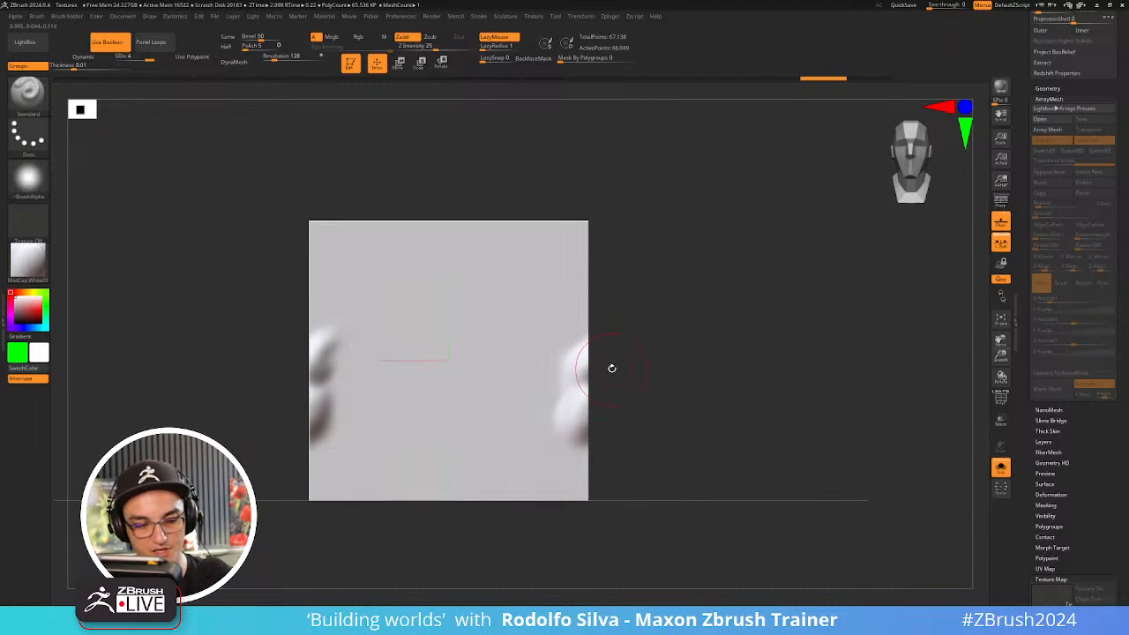
{"action": "mouse_move", "coordinate": [583, 351]}
{"action": "left_mouse_down"}
{"action": "mouse_move", "coordinate": [584, 367]}
{"action": "mouse_move", "coordinate": [586, 341]}
{"action": "mouse_move", "coordinate": [606, 319]}
{"action": "mouse_move", "coordinate": [596, 350]}
{"action": "left_mouse_up"}
{"action": "key", "text": "ctrl+z"}
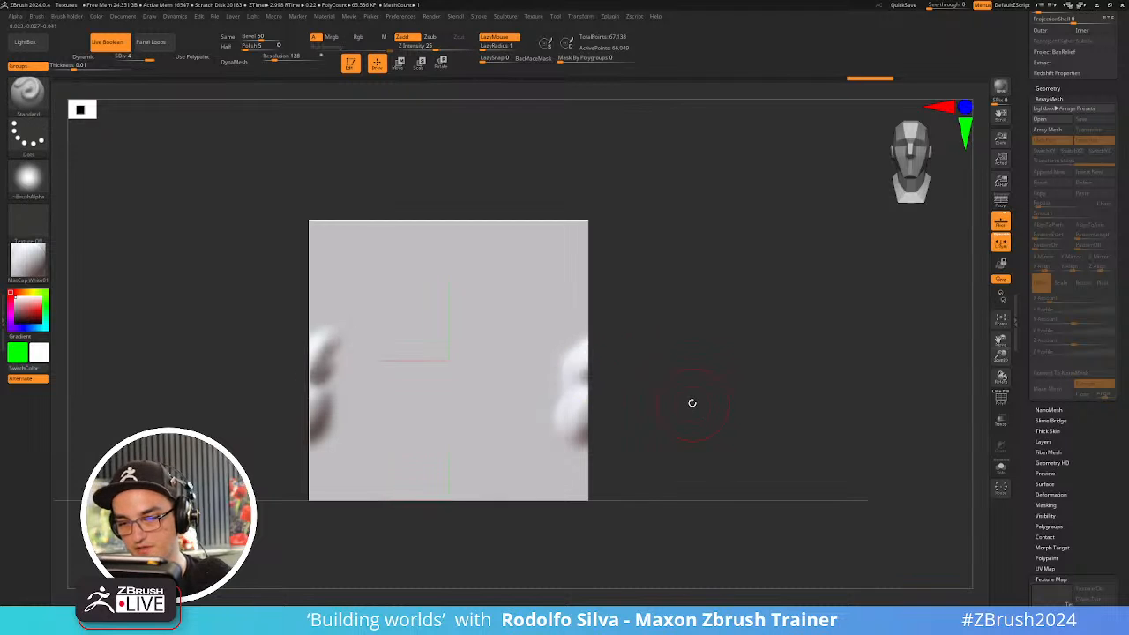
Reshape the upper bulge along the plane's side edges and turn Array Mesh back on to check the tiling
{"action": "left_click", "coordinate": [611, 440]}
{"action": "mouse_move", "coordinate": [589, 356]}
{"action": "left_mouse_down"}
{"action": "mouse_move", "coordinate": [584, 346]}
{"action": "mouse_move", "coordinate": [589, 360]}
{"action": "left_mouse_up"}
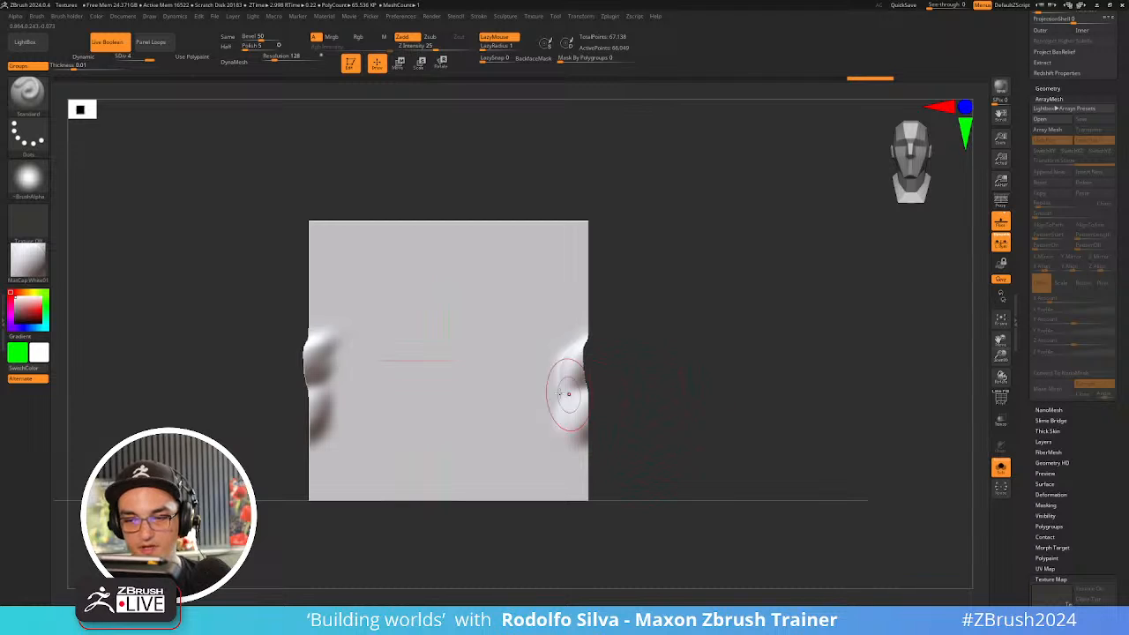
{"action": "mouse_move", "coordinate": [304, 346]}
{"action": "left_mouse_down"}
{"action": "mouse_move", "coordinate": [308, 386]}
{"action": "mouse_move", "coordinate": [307, 346]}
{"action": "left_mouse_up"}
{"action": "key", "text": "a"}
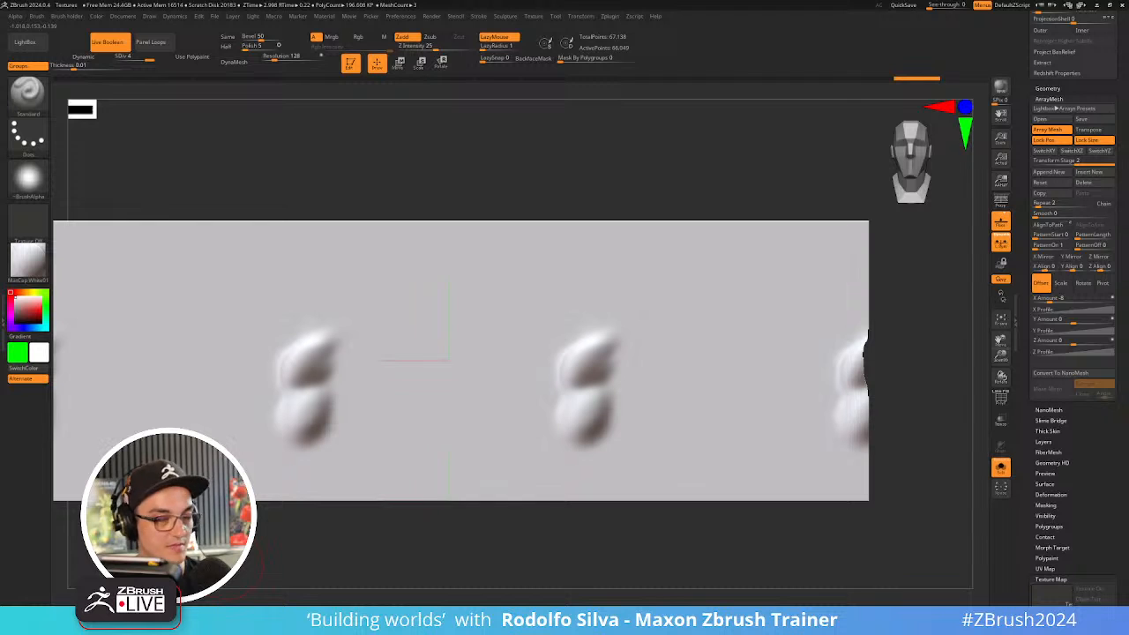
Sculpt diagonal rock ridges across the middle of the wall plane with long Standard brush strokes
{"action": "mouse_move", "coordinate": [379, 433]}
{"action": "left_mouse_down"}
{"action": "mouse_move", "coordinate": [567, 322]}
{"action": "mouse_move", "coordinate": [662, 290]}
{"action": "mouse_move", "coordinate": [524, 382]}
{"action": "mouse_move", "coordinate": [719, 328]}
{"action": "left_mouse_up"}
{"action": "left_click_drag", "start_coordinate": [464, 473], "coordinate": [697, 381]}
{"action": "left_click_drag", "start_coordinate": [471, 432], "coordinate": [697, 353]}
{"action": "left_click_drag", "start_coordinate": [459, 327], "coordinate": [607, 284]}
{"action": "mouse_move", "coordinate": [362, 431]}
{"action": "left_mouse_down"}
{"action": "mouse_move", "coordinate": [528, 280]}
{"action": "mouse_move", "coordinate": [327, 304]}
{"action": "mouse_move", "coordinate": [349, 387]}
{"action": "mouse_move", "coordinate": [381, 340]}
{"action": "mouse_move", "coordinate": [312, 266]}
{"action": "mouse_move", "coordinate": [358, 327]}
{"action": "mouse_move", "coordinate": [569, 274]}
{"action": "mouse_move", "coordinate": [569, 322]}
{"action": "mouse_move", "coordinate": [544, 380]}
{"action": "mouse_move", "coordinate": [564, 355]}
{"action": "mouse_move", "coordinate": [504, 396]}
{"action": "left_mouse_up"}
{"action": "left_click_drag", "start_coordinate": [582, 353], "coordinate": [409, 451]}
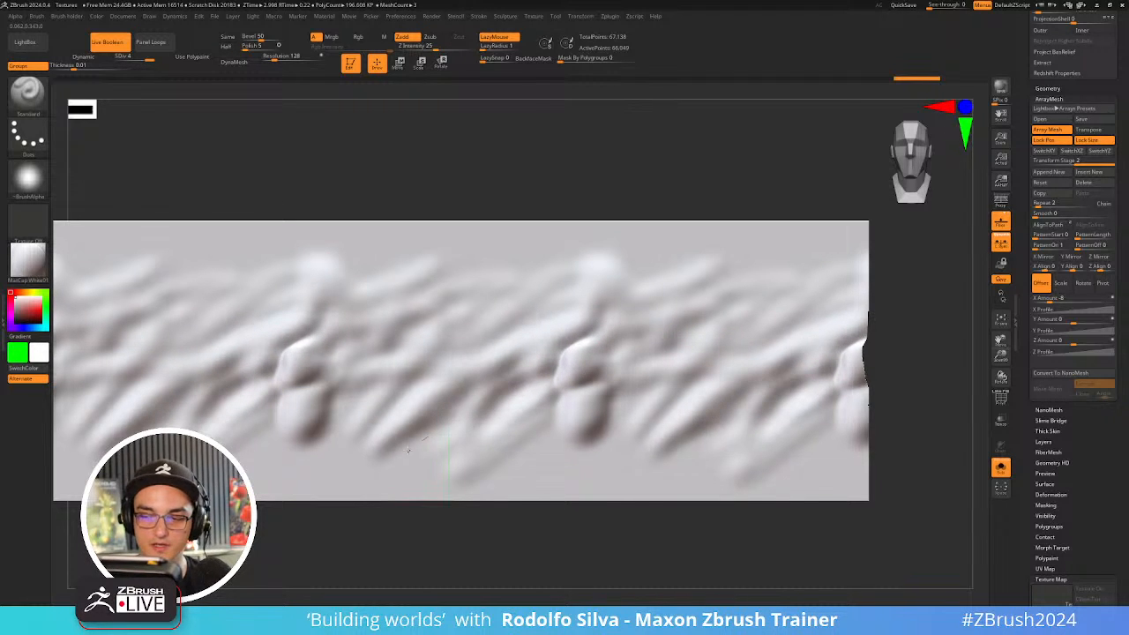
{"action": "left_click_drag", "start_coordinate": [512, 346], "coordinate": [388, 375]}
{"action": "left_click_drag", "start_coordinate": [353, 415], "coordinate": [310, 448]}
{"action": "mouse_move", "coordinate": [557, 281]}
{"action": "left_mouse_down"}
{"action": "mouse_move", "coordinate": [360, 413]}
{"action": "mouse_move", "coordinate": [441, 357]}
{"action": "left_mouse_up"}
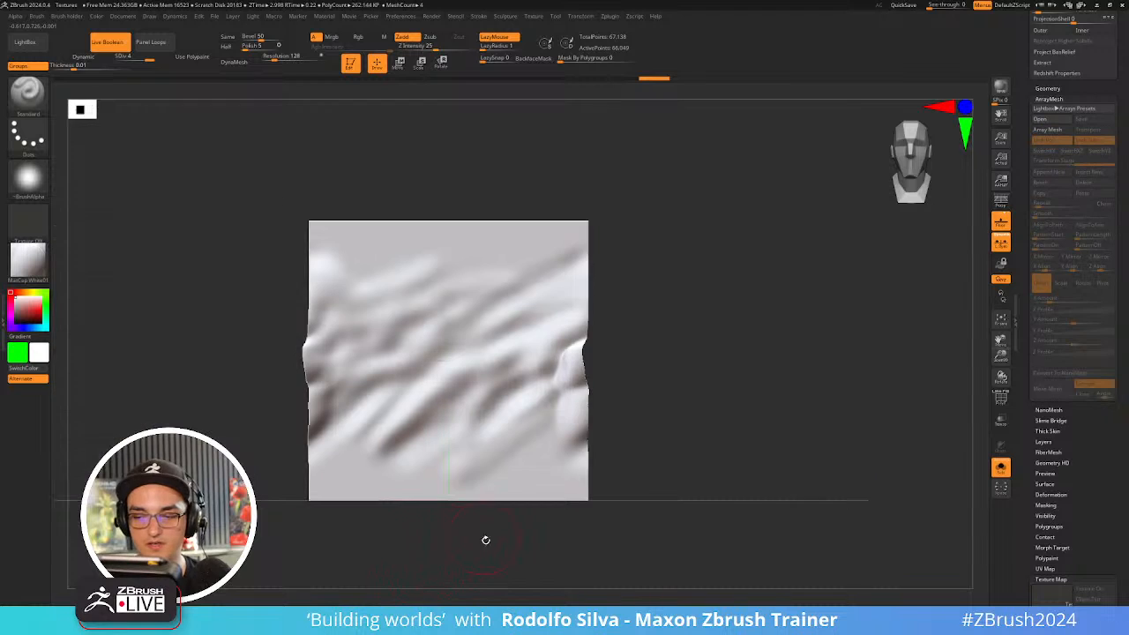
Turn Array Mesh back on to preview the repeating wall and subdivide the plane to level 5
{"action": "mouse_move", "coordinate": [486, 540]}
{"action": "left_mouse_down"}
{"action": "mouse_move", "coordinate": [491, 547]}
{"action": "mouse_move", "coordinate": [481, 540]}
{"action": "left_mouse_up"}
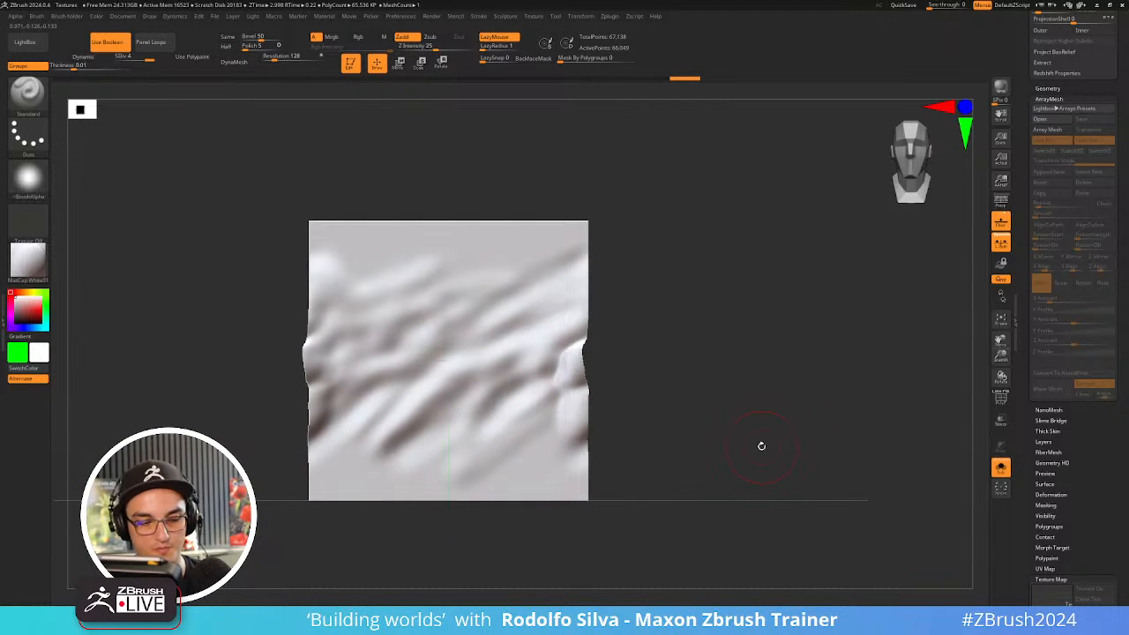
{"action": "key", "text": "alt+s"}
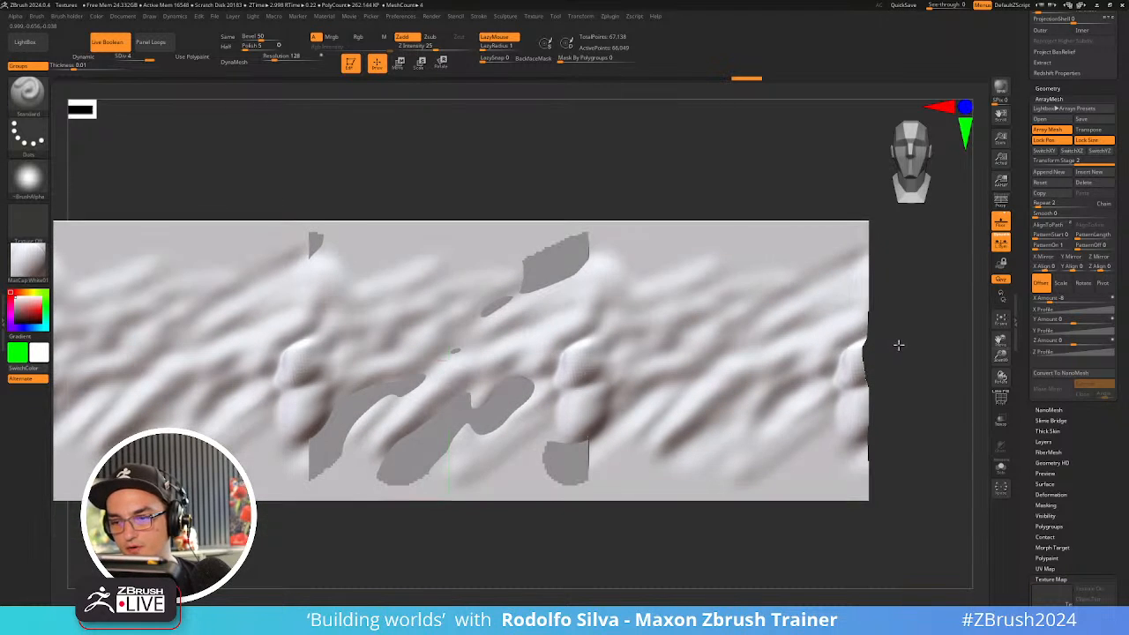
{"action": "key", "text": "ctrl"}
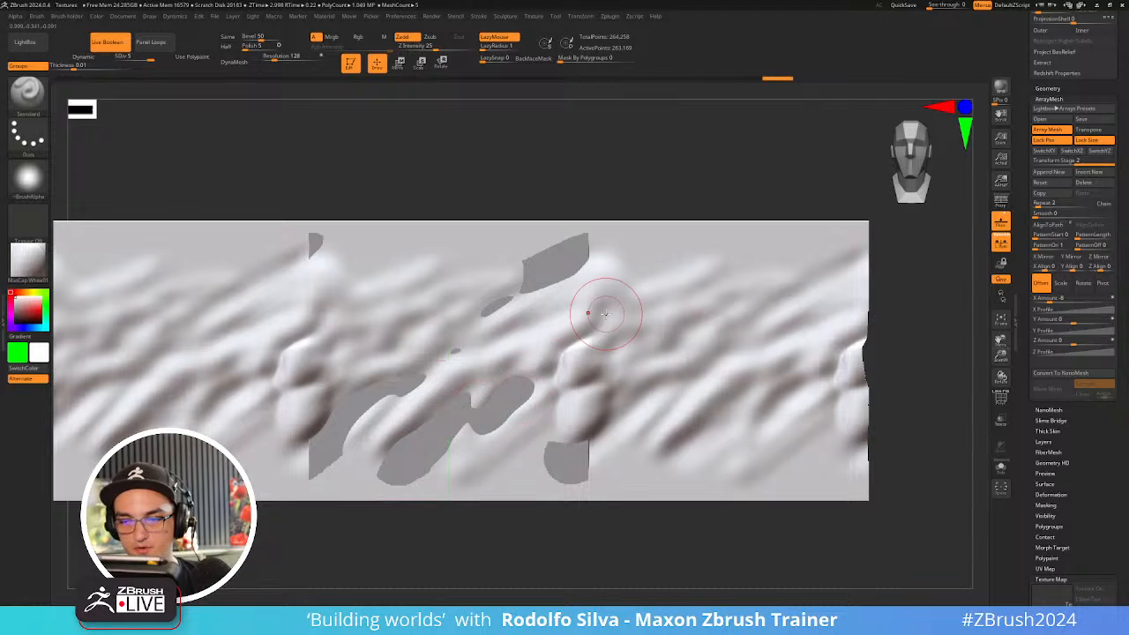
{"action": "key", "text": "ctrl"}
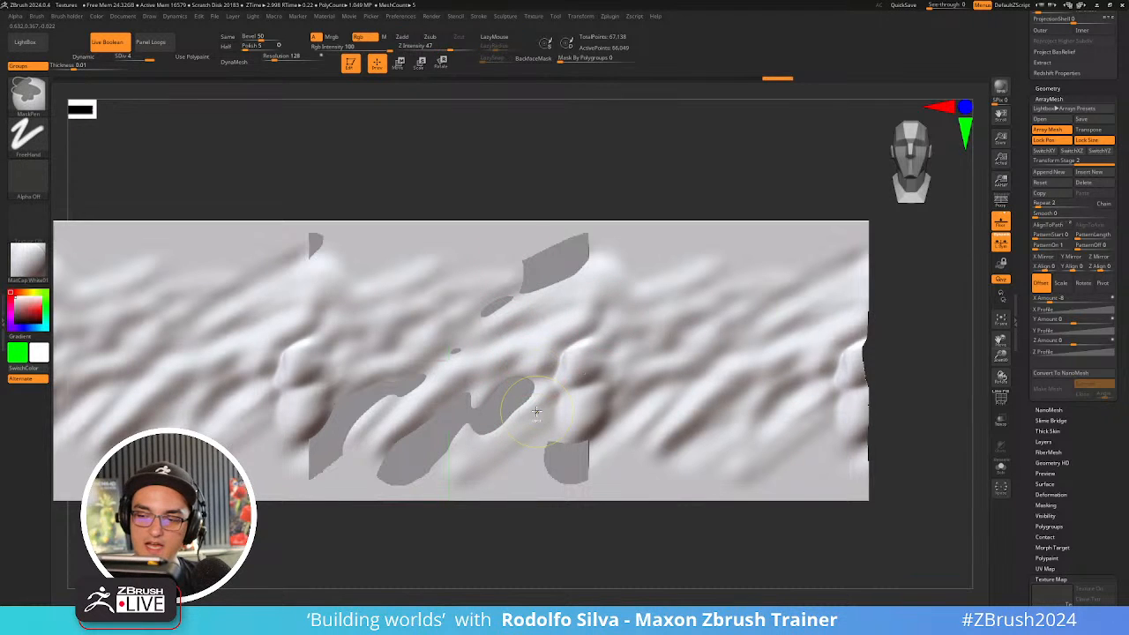
Undo the Array Mesh preview, the diagonal ridges and the edge bulges back to a flat wall plane
{"action": "key", "text": "ctrl+z"}
{"action": "key", "text": "ctrl+z"}
{"action": "key", "text": "ctrl+z"}
{"action": "key", "text": "ctrl+z"}
{"action": "key", "text": "ctrl+z"}
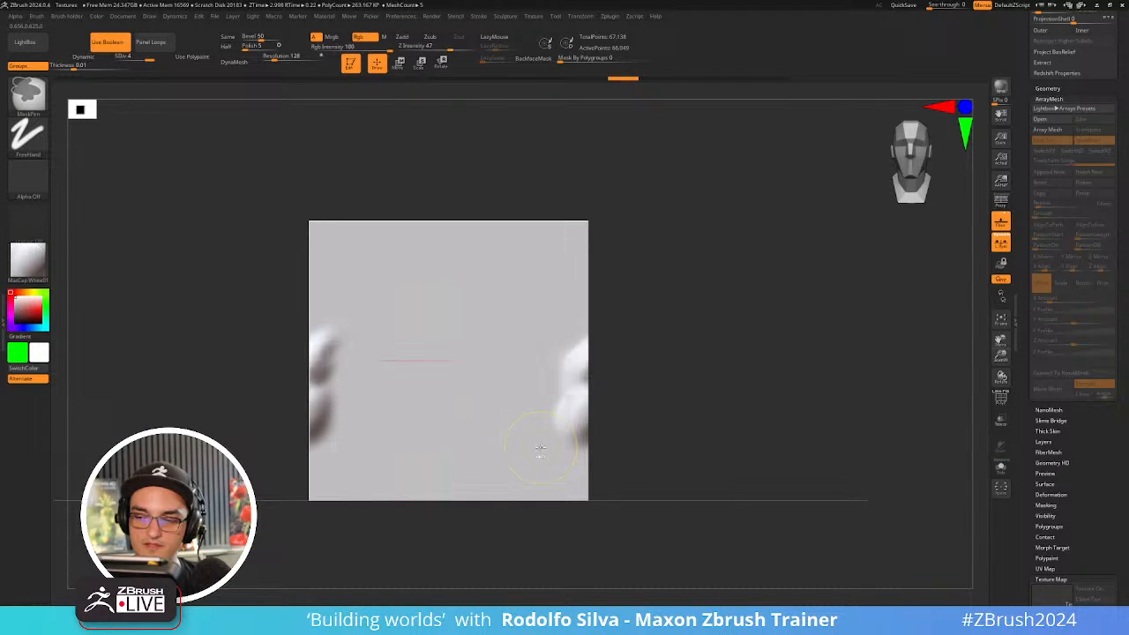
{"action": "key", "text": "ctrl+z"}
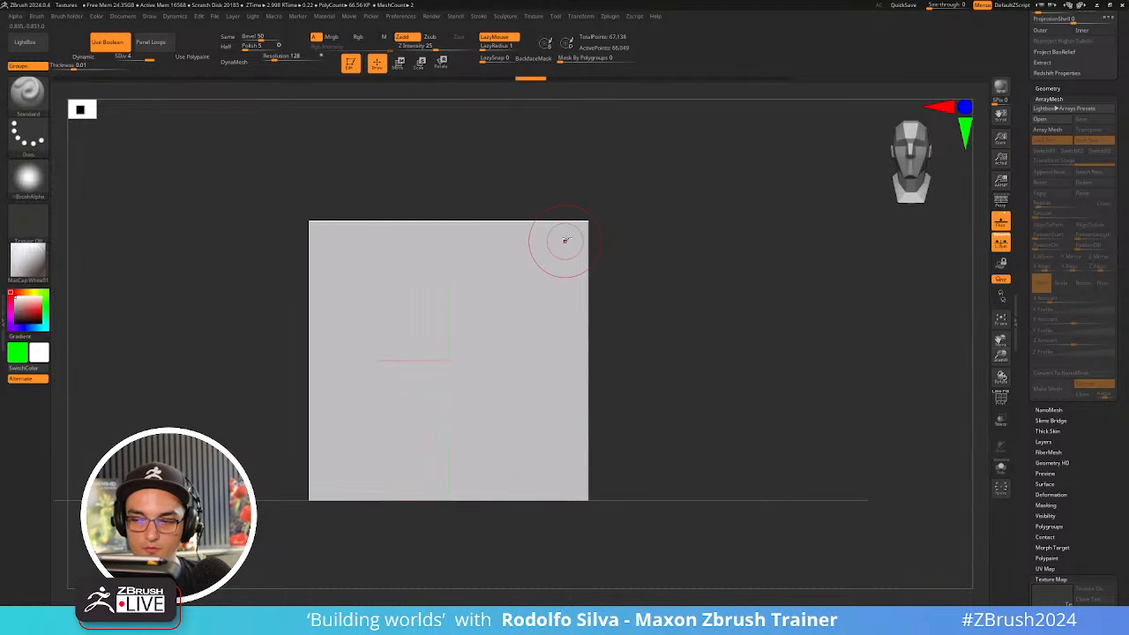
Sculpt long vertical rock ridges from the upper to the lower edge of the wall plane with the Standard brush
{"action": "left_click_drag", "start_coordinate": [530, 231], "coordinate": [522, 494]}
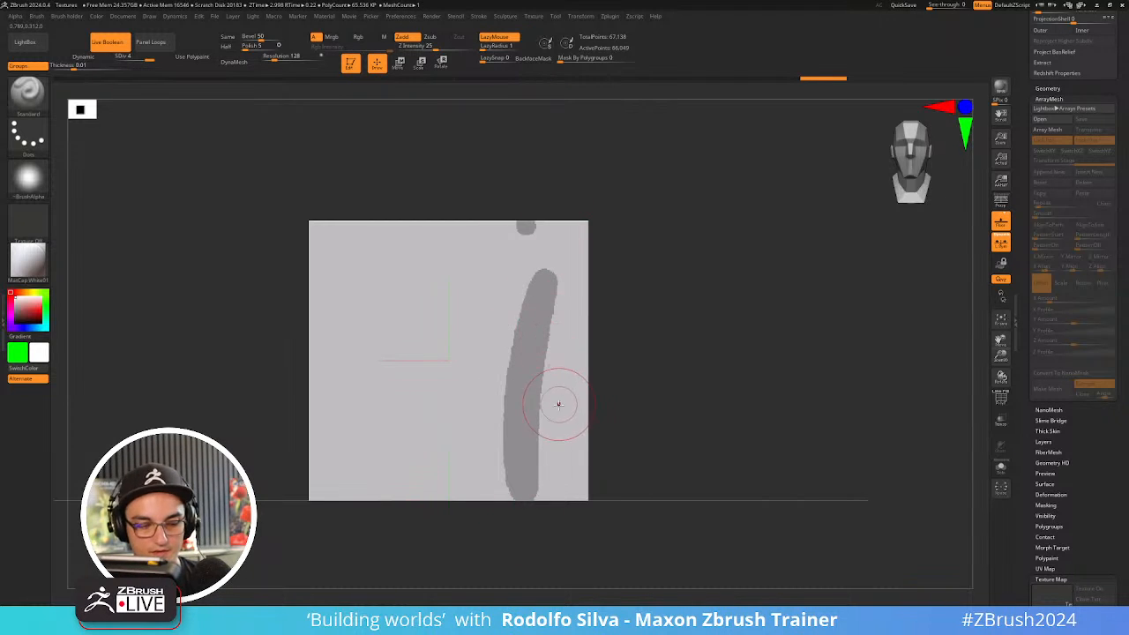
{"action": "left_click_drag", "start_coordinate": [514, 207], "coordinate": [578, 148], "text": "alt"}
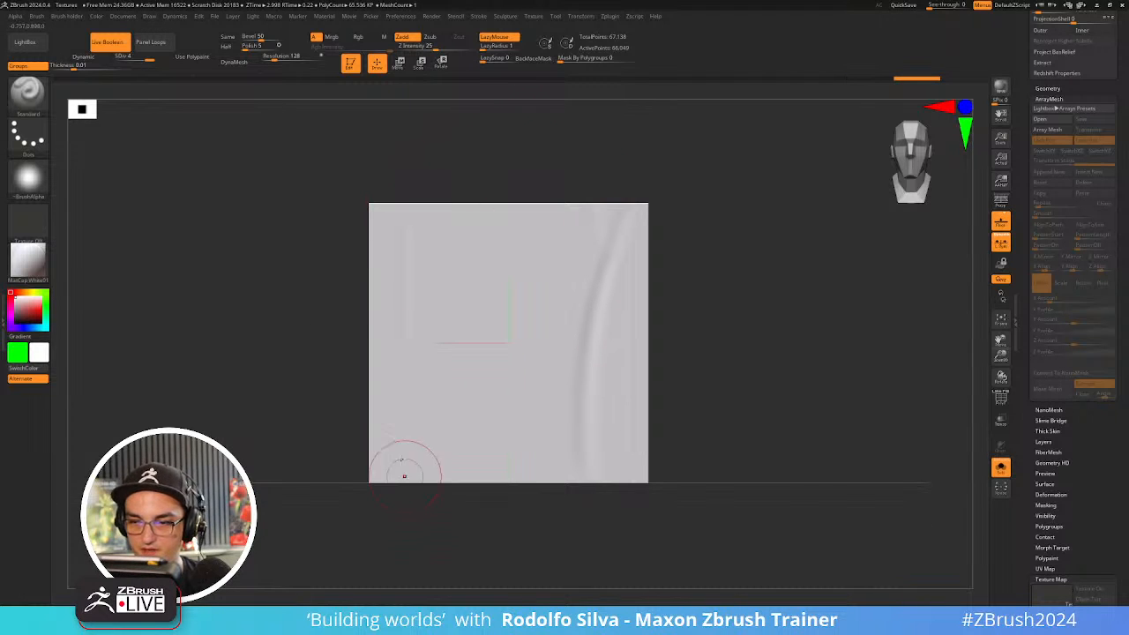
{"action": "left_click_drag", "start_coordinate": [366, 235], "coordinate": [411, 556], "text": "alt"}
{"action": "left_click_drag", "start_coordinate": [464, 363], "coordinate": [437, 92], "text": "alt"}
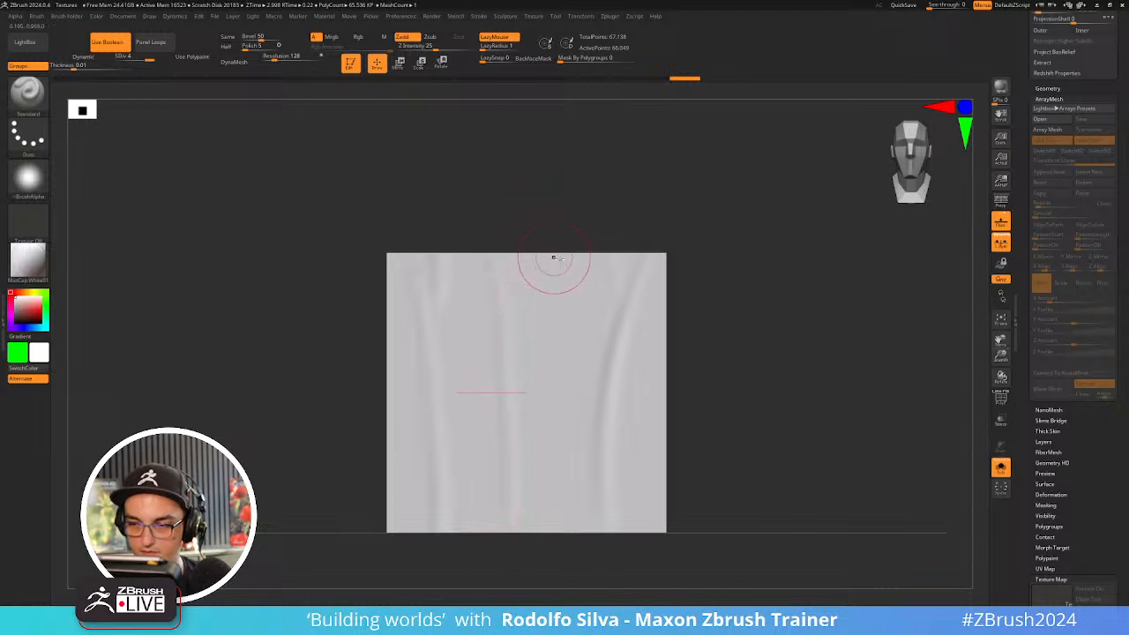
{"action": "mouse_move", "coordinate": [613, 251]}
{"action": "left_mouse_down", "text": "alt"}
{"action": "mouse_move", "coordinate": [562, 423]}
{"action": "mouse_move", "coordinate": [588, 217]}
{"action": "left_mouse_up", "text": "alt"}
{"action": "mouse_move", "coordinate": [583, 238]}
{"action": "left_mouse_down"}
{"action": "mouse_move", "coordinate": [560, 290]}
{"action": "mouse_move", "coordinate": [573, 242]}
{"action": "left_mouse_up"}
{"action": "mouse_move", "coordinate": [537, 429]}
{"action": "left_mouse_down"}
{"action": "mouse_move", "coordinate": [550, 507]}
{"action": "mouse_move", "coordinate": [585, 243]}
{"action": "mouse_move", "coordinate": [545, 459]}
{"action": "left_mouse_up"}
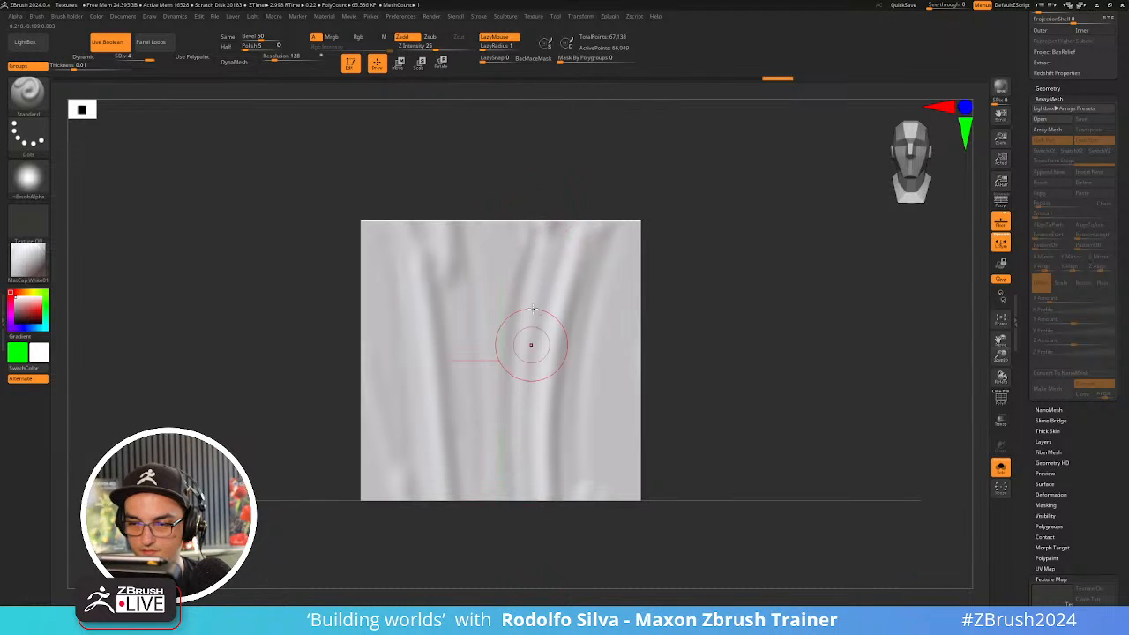
Fill the gaps between the vertical ridges and the plane's side areas with more long Standard brush strokes
{"action": "left_click_drag", "start_coordinate": [582, 249], "coordinate": [565, 514]}
{"action": "left_click_drag", "start_coordinate": [609, 305], "coordinate": [591, 463]}
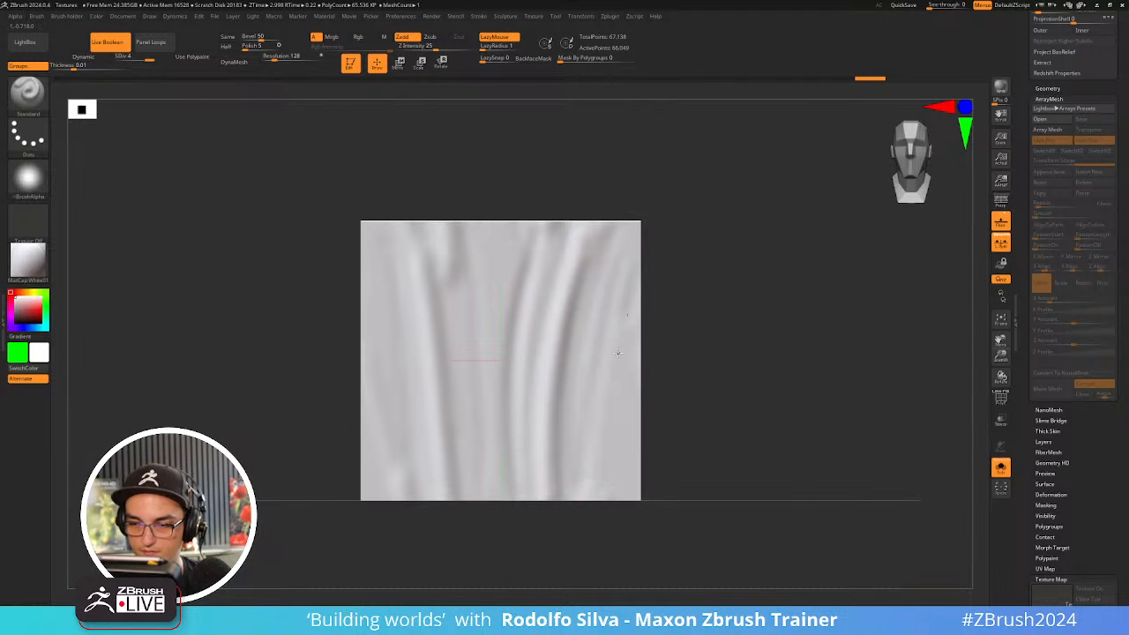
{"action": "mouse_move", "coordinate": [625, 328]}
{"action": "left_mouse_down"}
{"action": "mouse_move", "coordinate": [565, 446]}
{"action": "mouse_move", "coordinate": [570, 212]}
{"action": "left_mouse_up"}
{"action": "left_click_drag", "start_coordinate": [537, 265], "coordinate": [532, 246]}
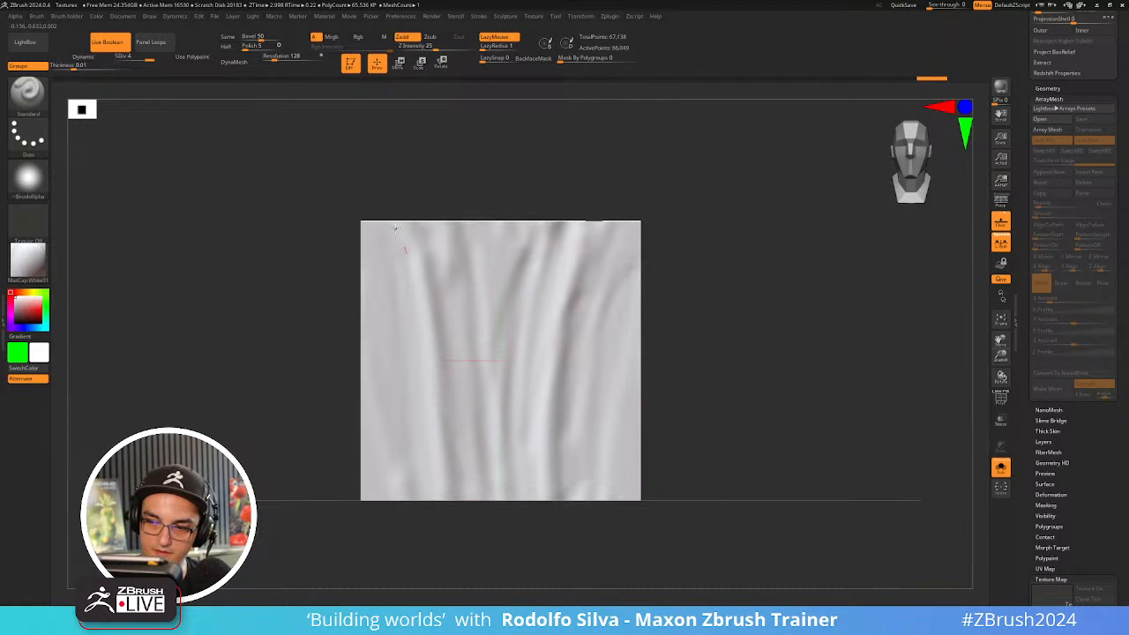
{"action": "left_click_drag", "start_coordinate": [402, 287], "coordinate": [392, 364]}
{"action": "mouse_move", "coordinate": [375, 438]}
{"action": "left_mouse_down"}
{"action": "mouse_move", "coordinate": [361, 515]}
{"action": "mouse_move", "coordinate": [374, 305]}
{"action": "left_mouse_up"}
{"action": "mouse_move", "coordinate": [607, 313]}
{"action": "left_mouse_down"}
{"action": "mouse_move", "coordinate": [616, 388]}
{"action": "mouse_move", "coordinate": [629, 298]}
{"action": "left_mouse_up"}
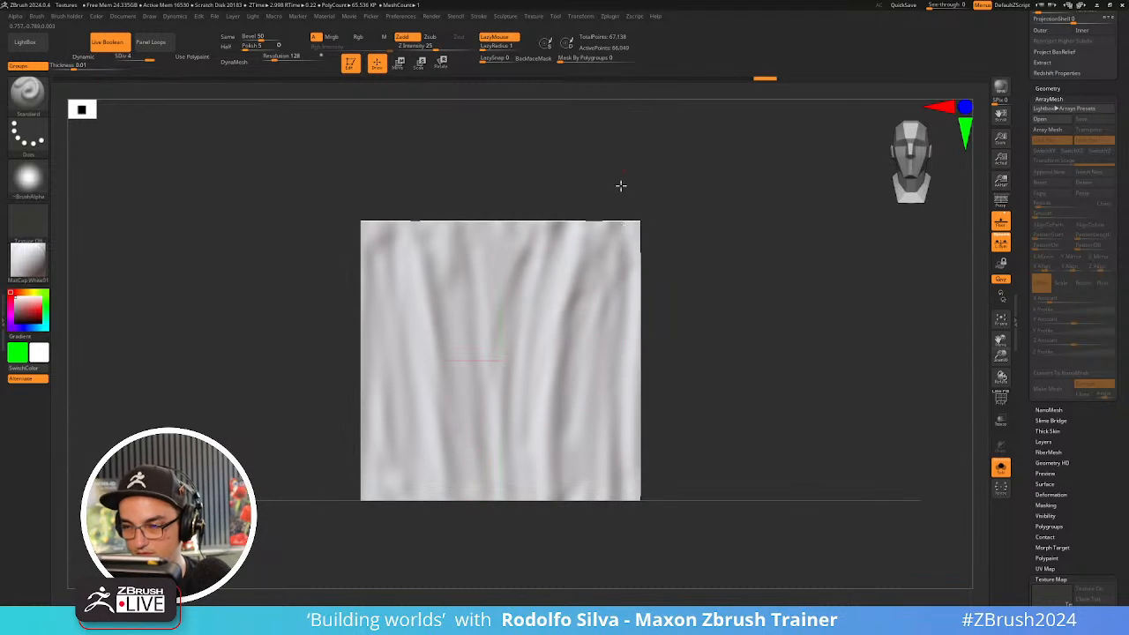
{"action": "left_click_drag", "start_coordinate": [621, 185], "coordinate": [618, 184]}
{"action": "mouse_move", "coordinate": [559, 224]}
{"action": "left_mouse_down"}
{"action": "mouse_move", "coordinate": [552, 510]}
{"action": "mouse_move", "coordinate": [543, 350]}
{"action": "left_mouse_up"}
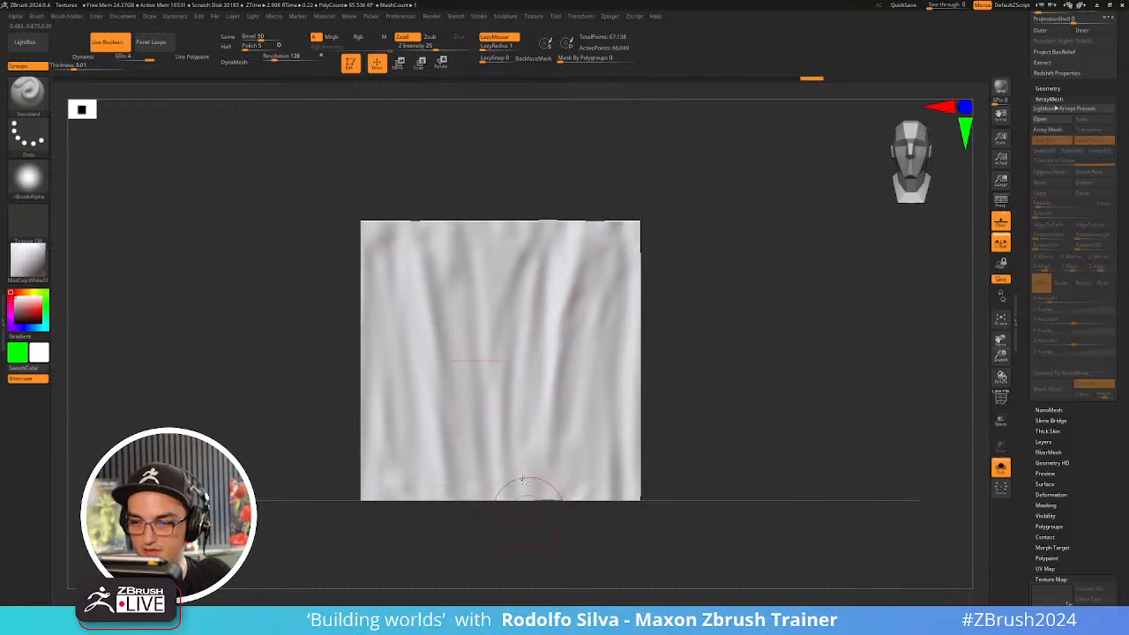
{"action": "mouse_move", "coordinate": [504, 214]}
{"action": "left_mouse_down", "text": "alt"}
{"action": "mouse_move", "coordinate": [497, 453]}
{"action": "mouse_move", "coordinate": [492, 194]}
{"action": "mouse_move", "coordinate": [479, 446]}
{"action": "mouse_move", "coordinate": [484, 417]}
{"action": "left_mouse_up", "text": "alt"}
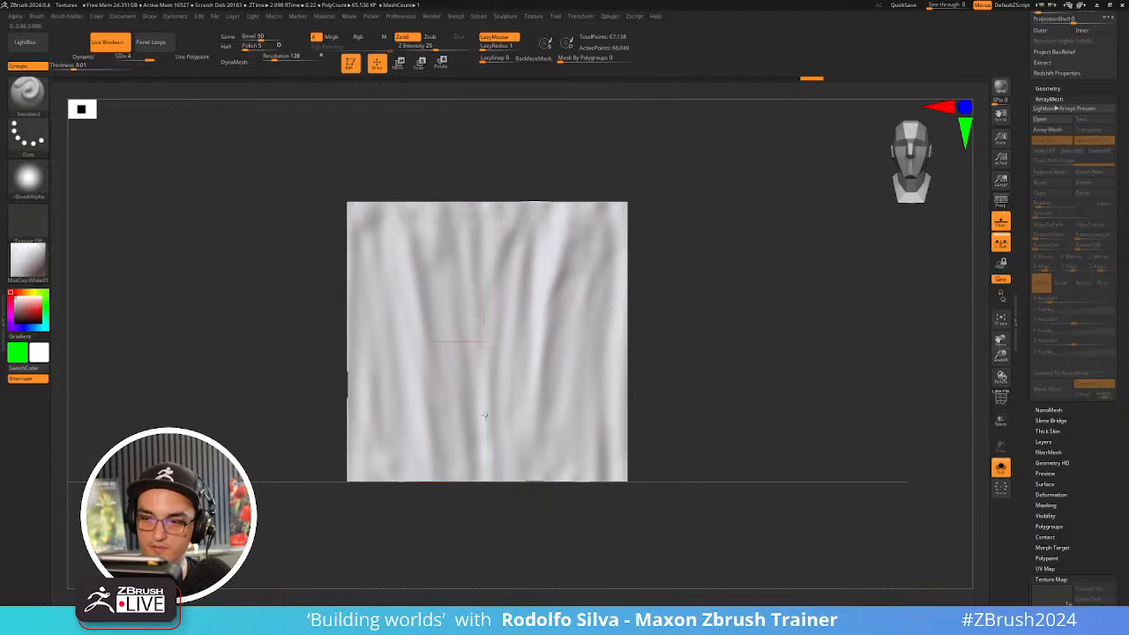
{"action": "mouse_move", "coordinate": [451, 224]}
{"action": "left_mouse_down"}
{"action": "mouse_move", "coordinate": [454, 524]}
{"action": "mouse_move", "coordinate": [424, 291]}
{"action": "mouse_move", "coordinate": [432, 494]}
{"action": "left_mouse_up"}
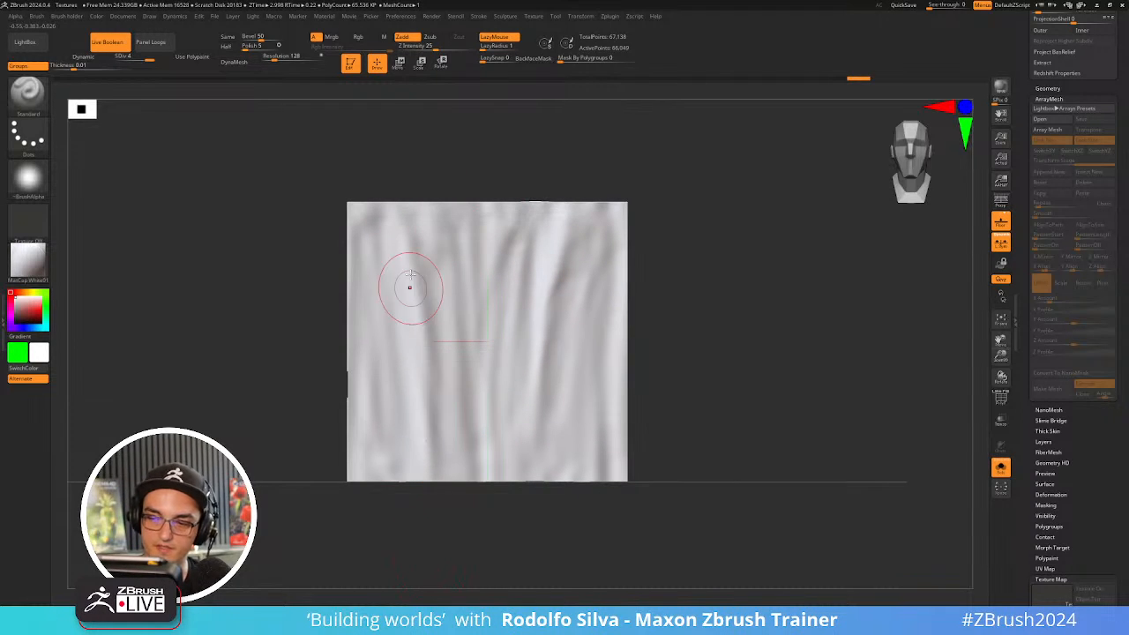
{"action": "mouse_move", "coordinate": [656, 432]}
{"action": "left_mouse_down"}
{"action": "mouse_move", "coordinate": [691, 436]}
{"action": "mouse_move", "coordinate": [697, 458]}
{"action": "mouse_move", "coordinate": [698, 409]}
{"action": "mouse_move", "coordinate": [662, 349]}
{"action": "left_mouse_up"}
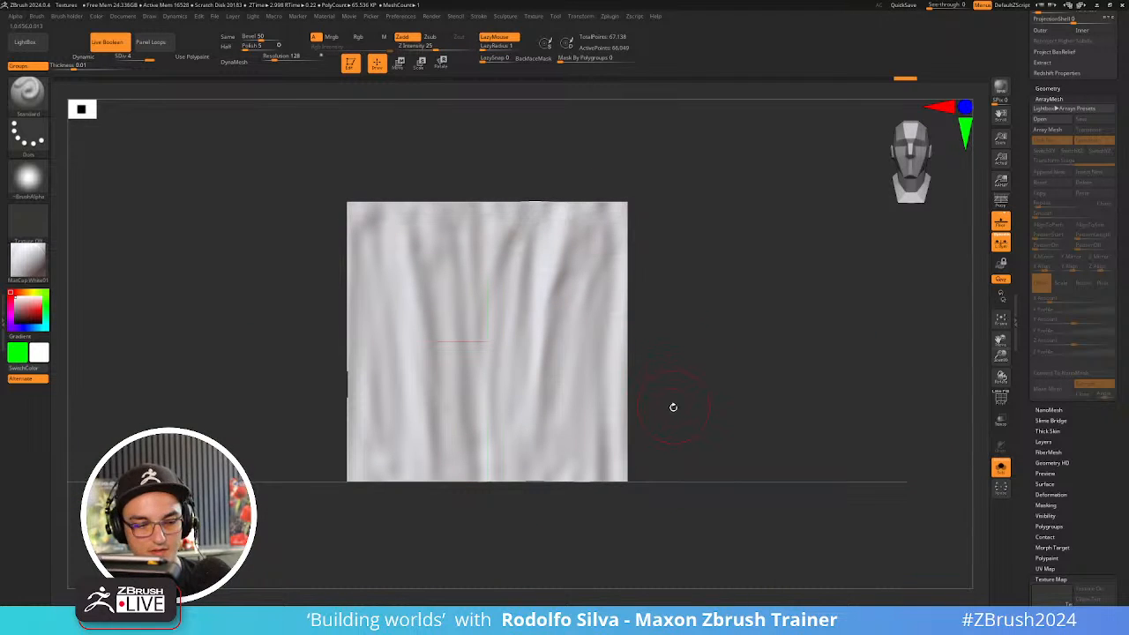
Turn Array Mesh back on, append a new transform stage with a Y offset of 4, and hide the floor grid
{"action": "key", "text": "ctrl+shift+z"}
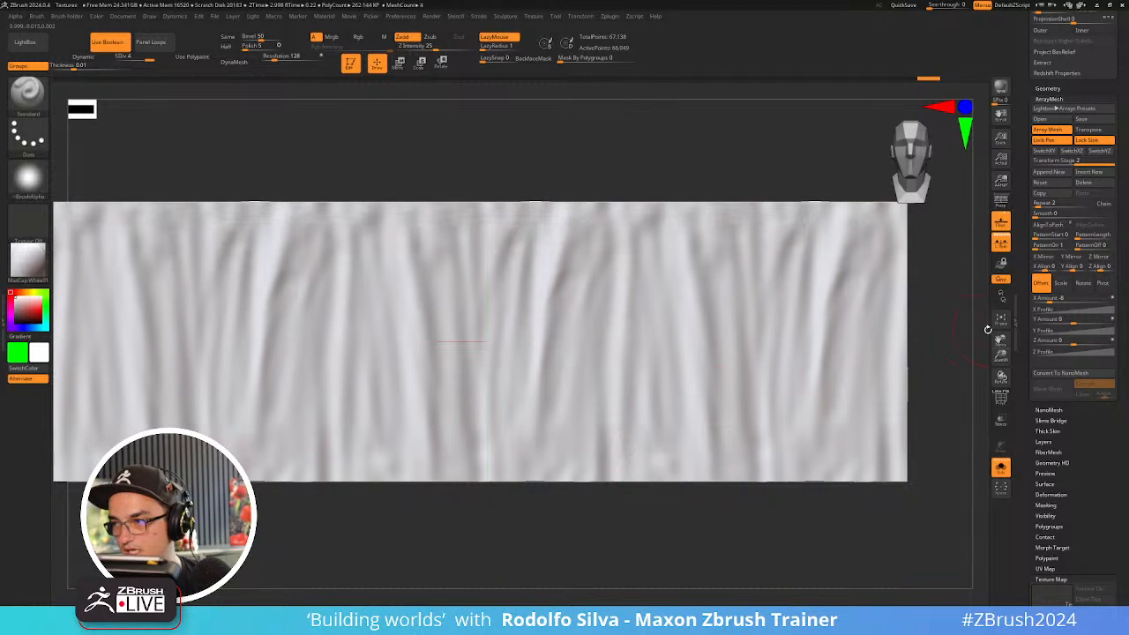
{"action": "left_click", "coordinate": [1059, 172]}
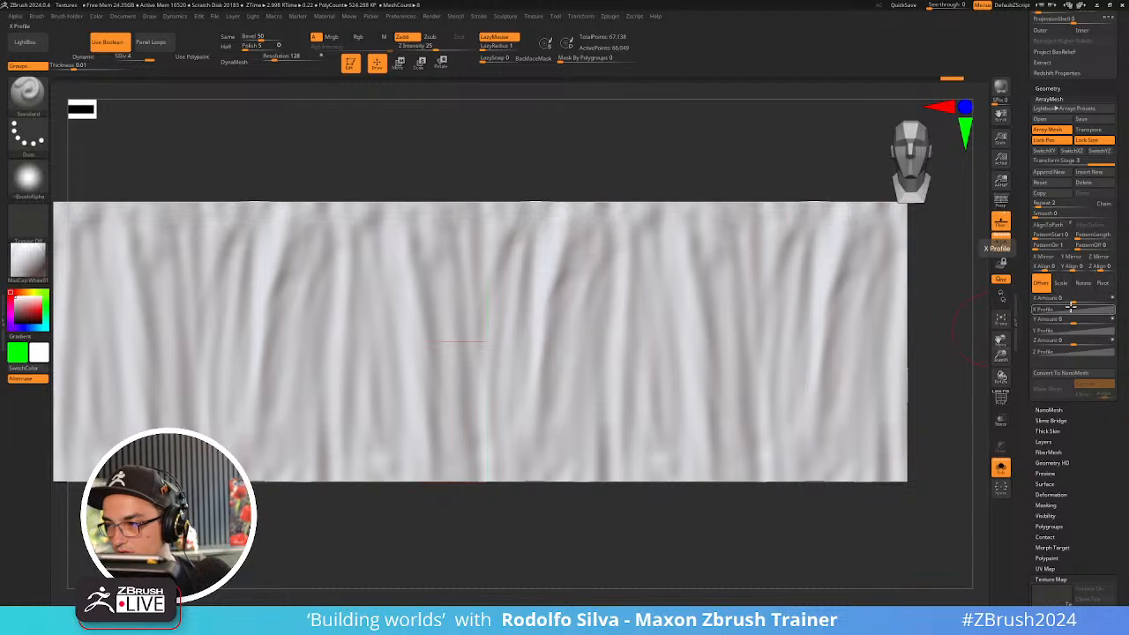
{"action": "left_click_drag", "start_coordinate": [1072, 323], "coordinate": [1039, 319]}
{"action": "key", "text": "Return"}
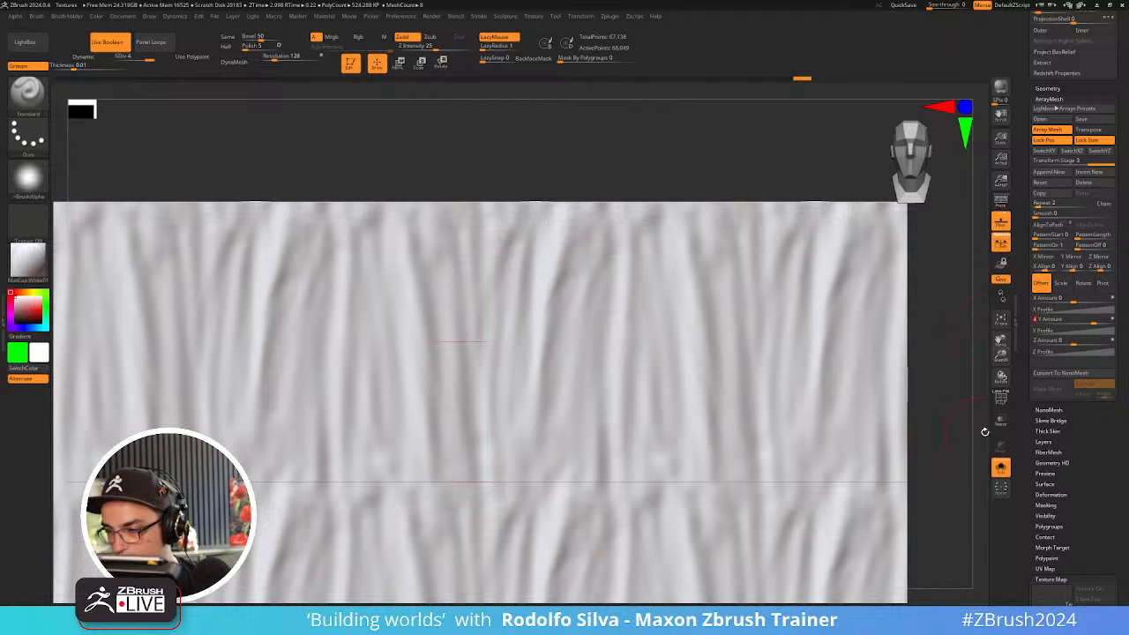
{"action": "key", "text": "shift+p"}
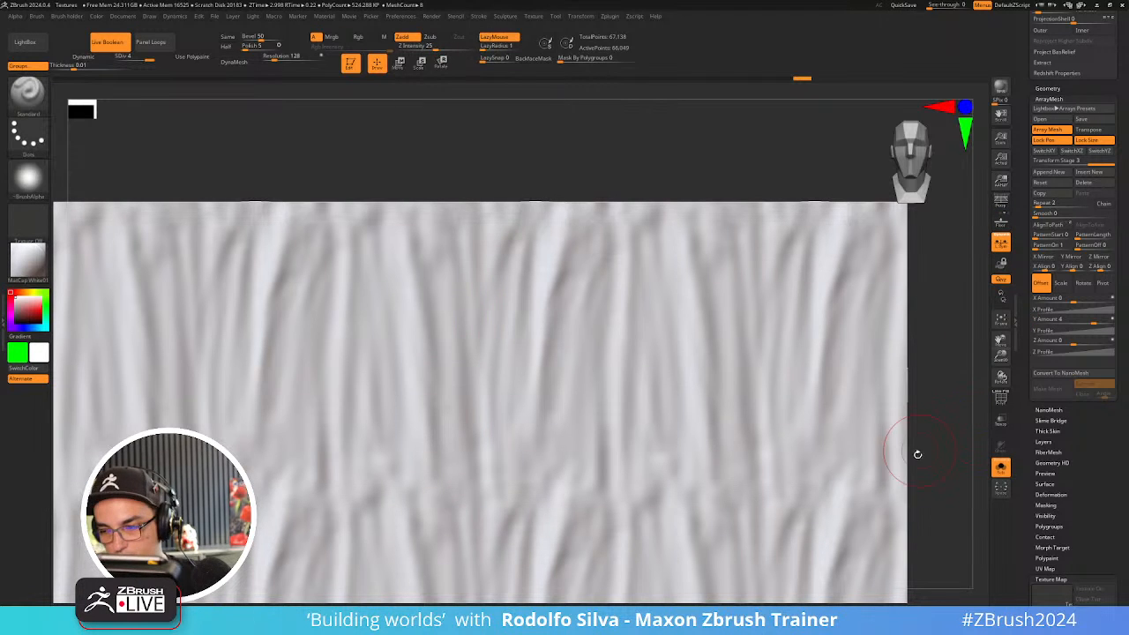
{"action": "mouse_move", "coordinate": [918, 452]}
{"action": "left_mouse_down", "text": "alt"}
{"action": "mouse_move", "coordinate": [920, 403]}
{"action": "mouse_move", "coordinate": [937, 419]}
{"action": "mouse_move", "coordinate": [923, 441]}
{"action": "mouse_move", "coordinate": [917, 424]}
{"action": "left_mouse_up", "text": "alt"}
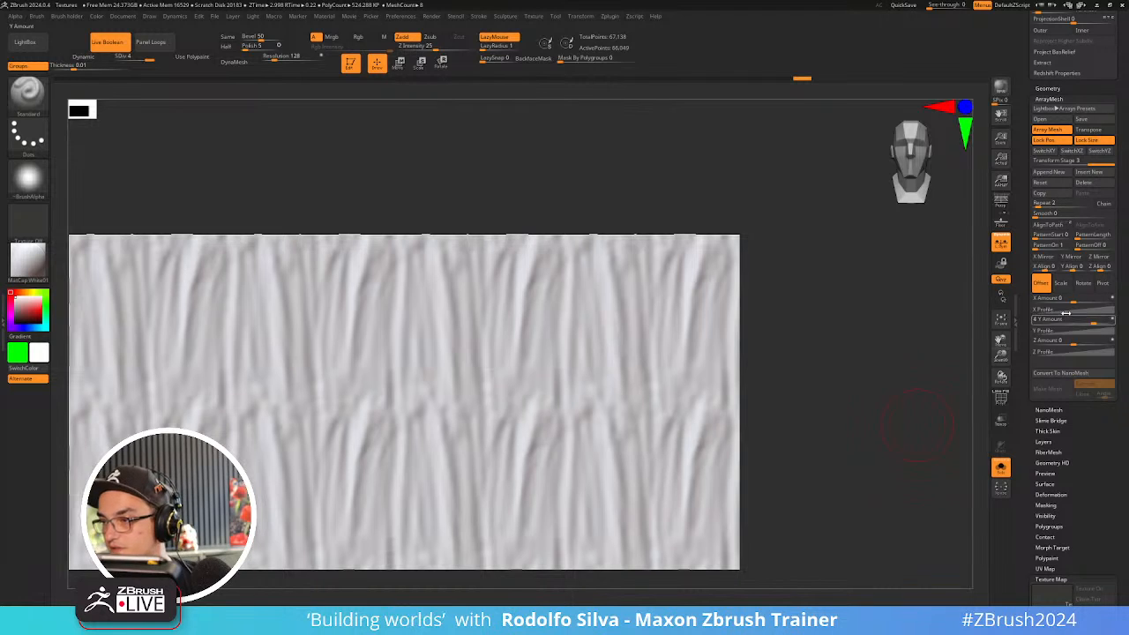
Append another Array Mesh transform stage with a Y offset of -8 to repeat the wall vertically in the other direction
{"action": "left_click", "coordinate": [1066, 172]}
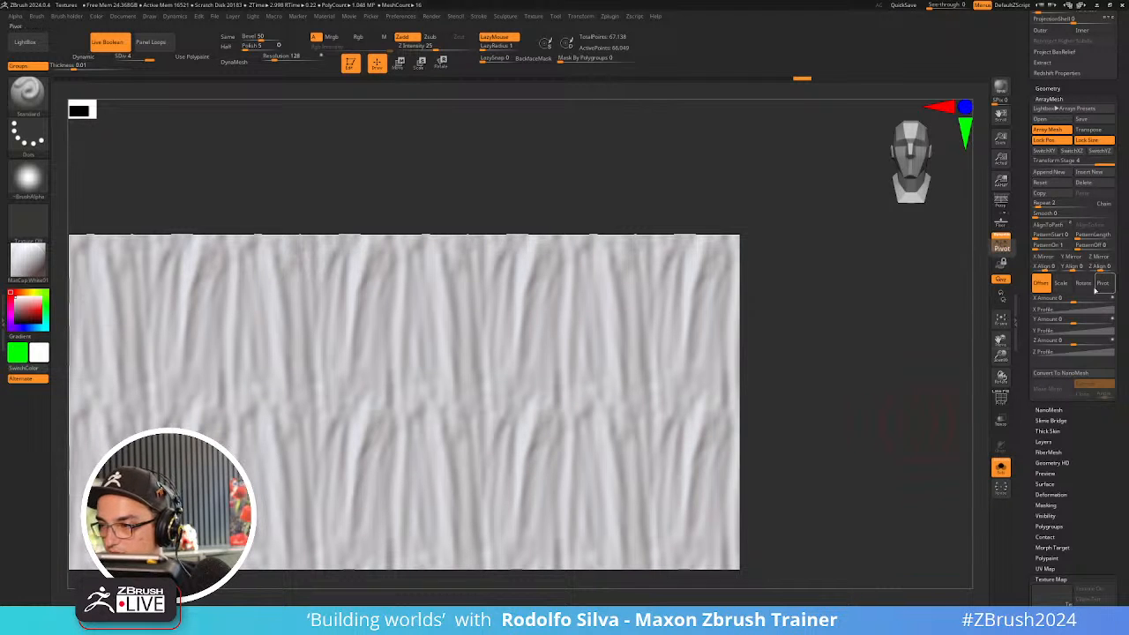
{"action": "left_click_drag", "start_coordinate": [1070, 323], "coordinate": [1045, 323]}
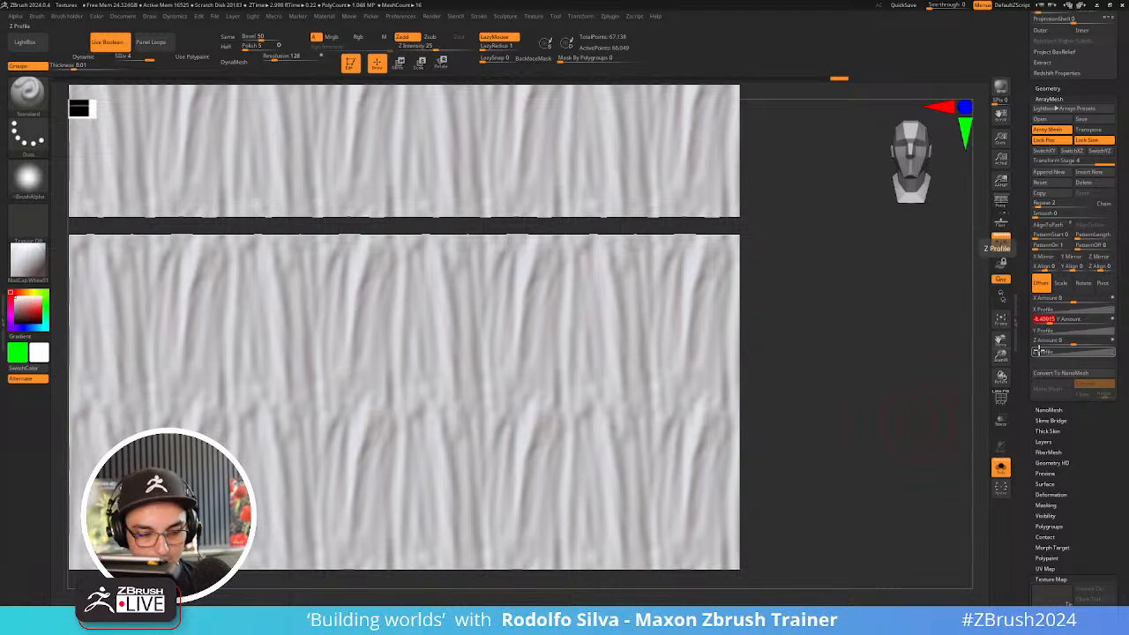
{"action": "type", "text": "-8"}
{"action": "key", "text": "Return"}
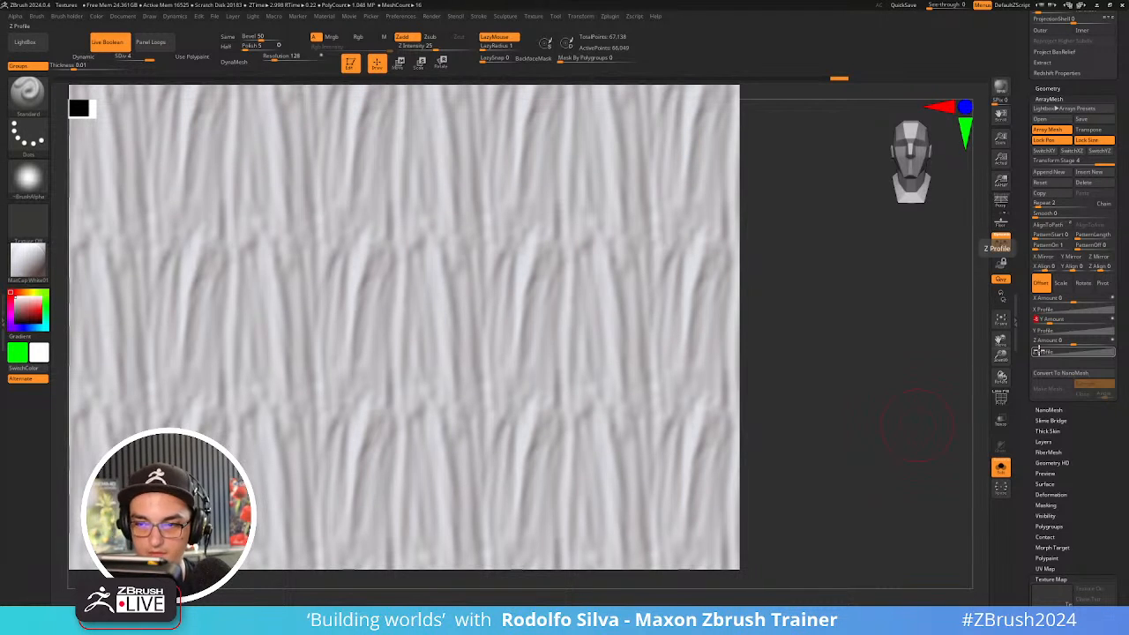
{"action": "left_click_drag", "start_coordinate": [820, 418], "coordinate": [846, 415], "text": "alt"}
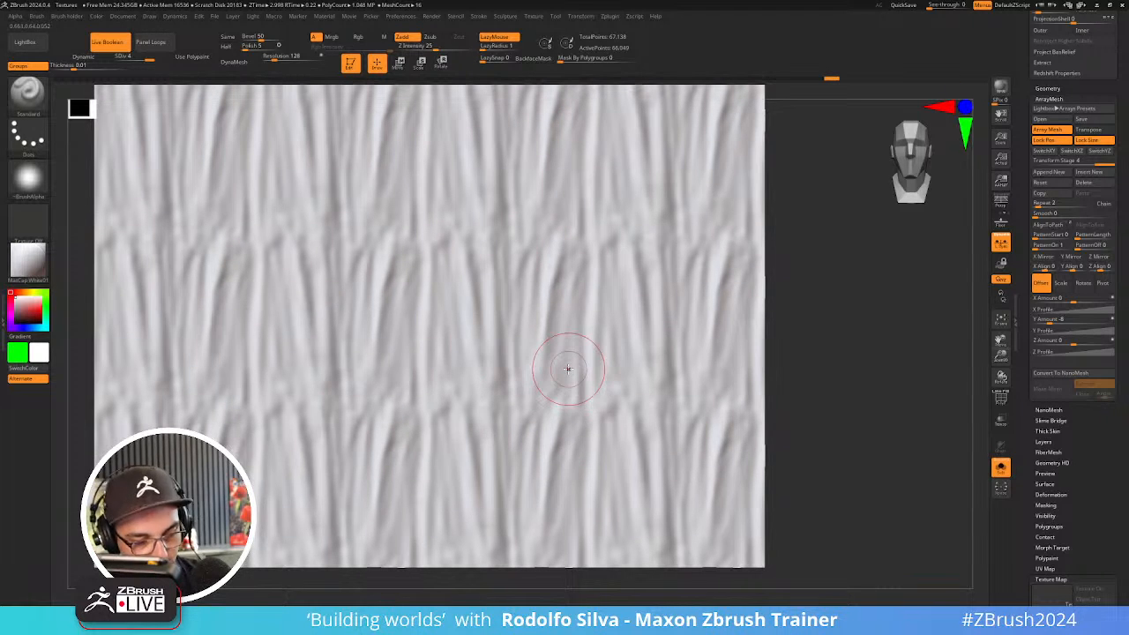
Try vertical ClayBuildup strokes across the repeating wall tiles, and undo them
{"action": "key", "text": "b"}
{"action": "key", "text": "c"}
{"action": "key", "text": "b"}
{"action": "mouse_move", "coordinate": [571, 255]}
{"action": "left_mouse_down"}
{"action": "mouse_move", "coordinate": [568, 426]}
{"action": "mouse_move", "coordinate": [560, 410]}
{"action": "left_mouse_up"}
{"action": "mouse_move", "coordinate": [548, 198]}
{"action": "left_mouse_down"}
{"action": "mouse_move", "coordinate": [567, 397]}
{"action": "mouse_move", "coordinate": [578, 392]}
{"action": "left_mouse_up"}
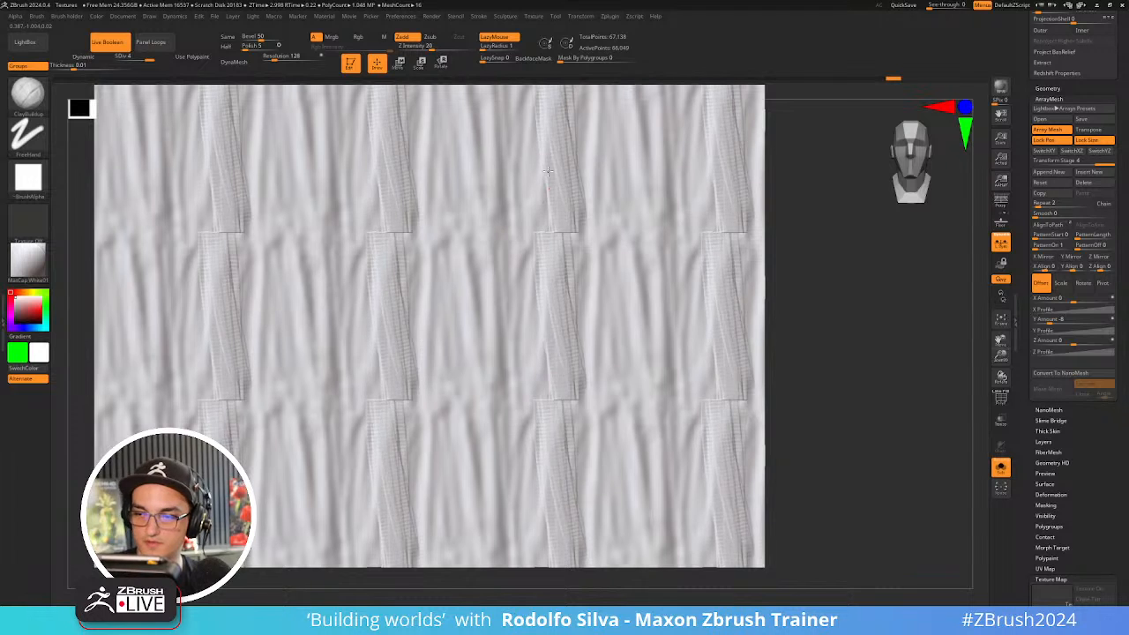
{"action": "key", "text": "ctrl+z"}
{"action": "key", "text": "ctrl+z"}
{"action": "key", "text": "ctrl+z"}
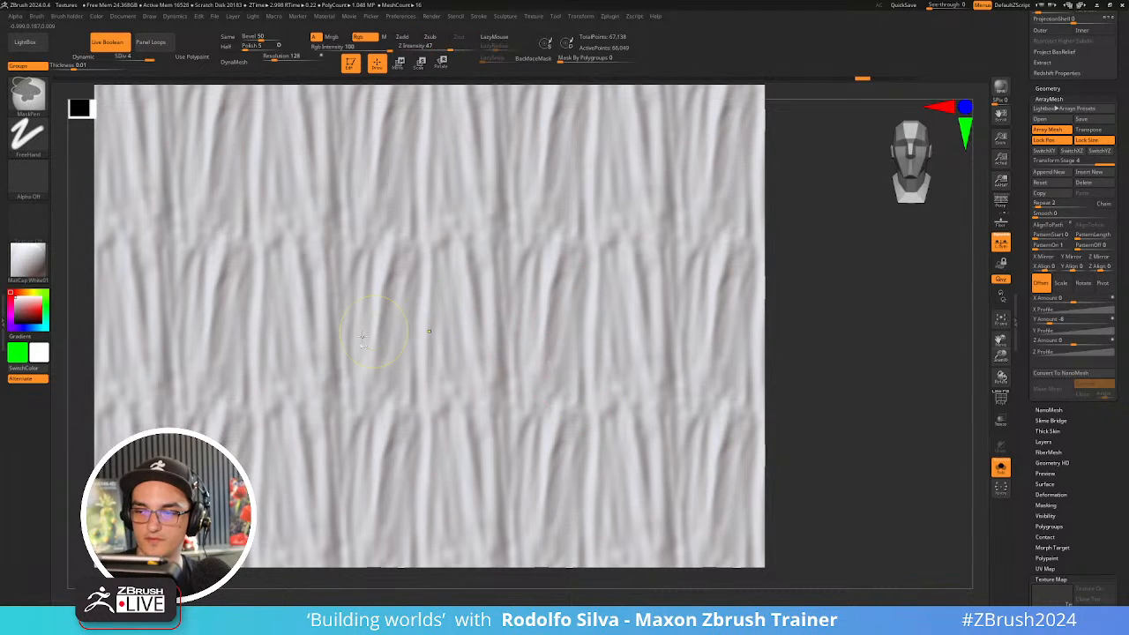
Enable WrapMode for the ClayBuildup brush and lay a vertical clay strip running across the tile edges
{"action": "left_click", "coordinate": [37, 17]}
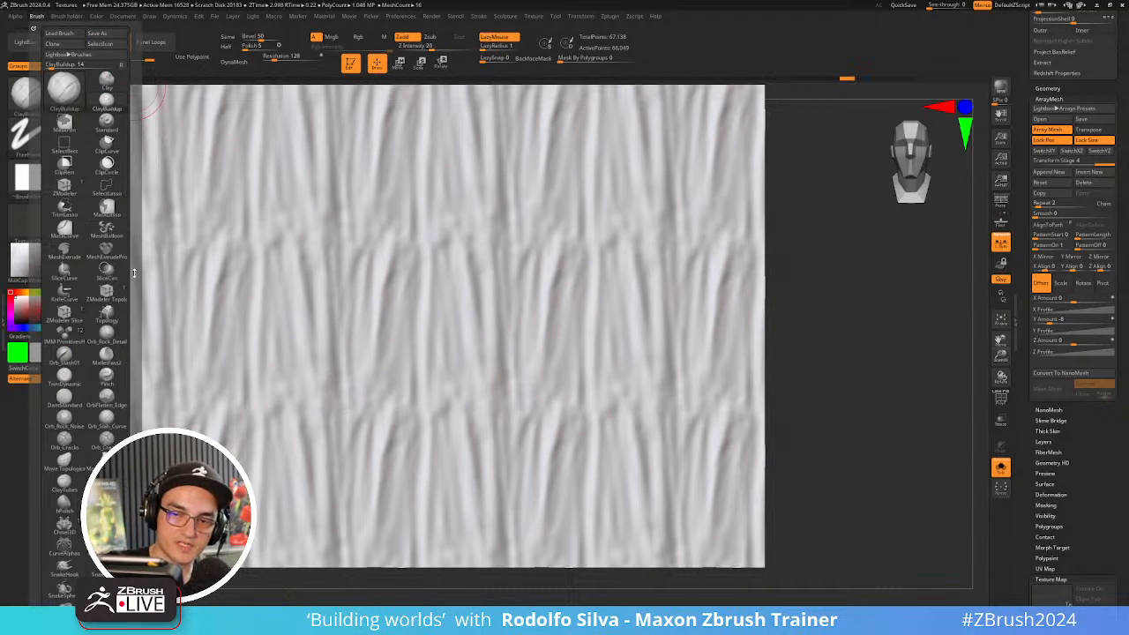
{"action": "scroll", "coordinate": [134, 273], "scroll_direction": "down", "scroll_amount": 10}
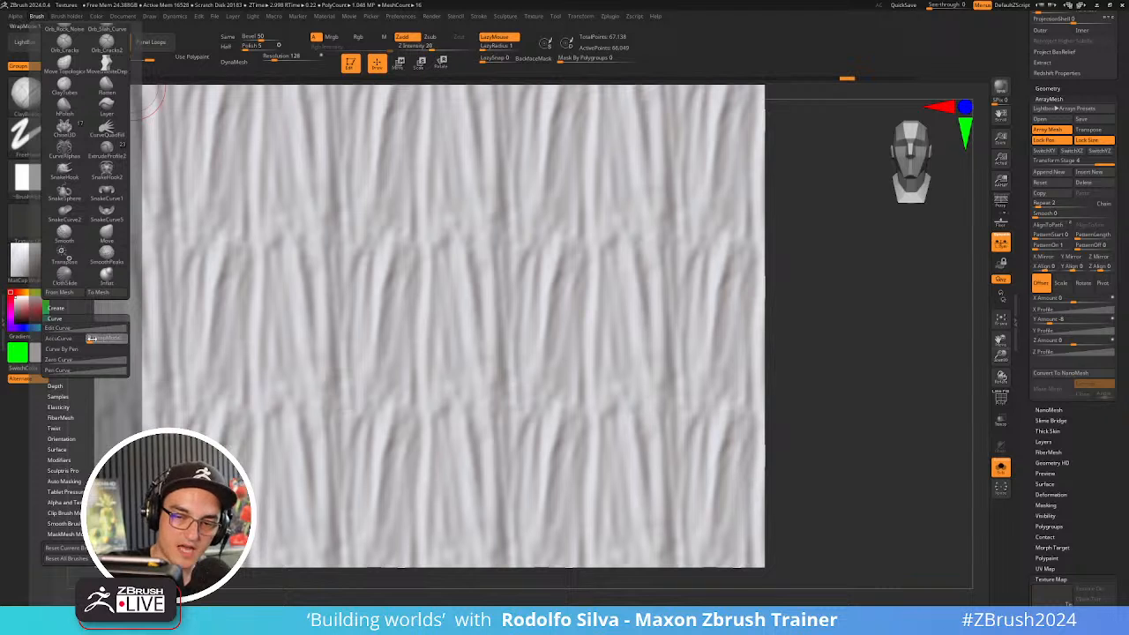
{"action": "key", "text": "ctrl+shift+z"}
{"action": "key", "text": "ctrl+shift+z"}
{"action": "key", "text": "ctrl+shift+z"}
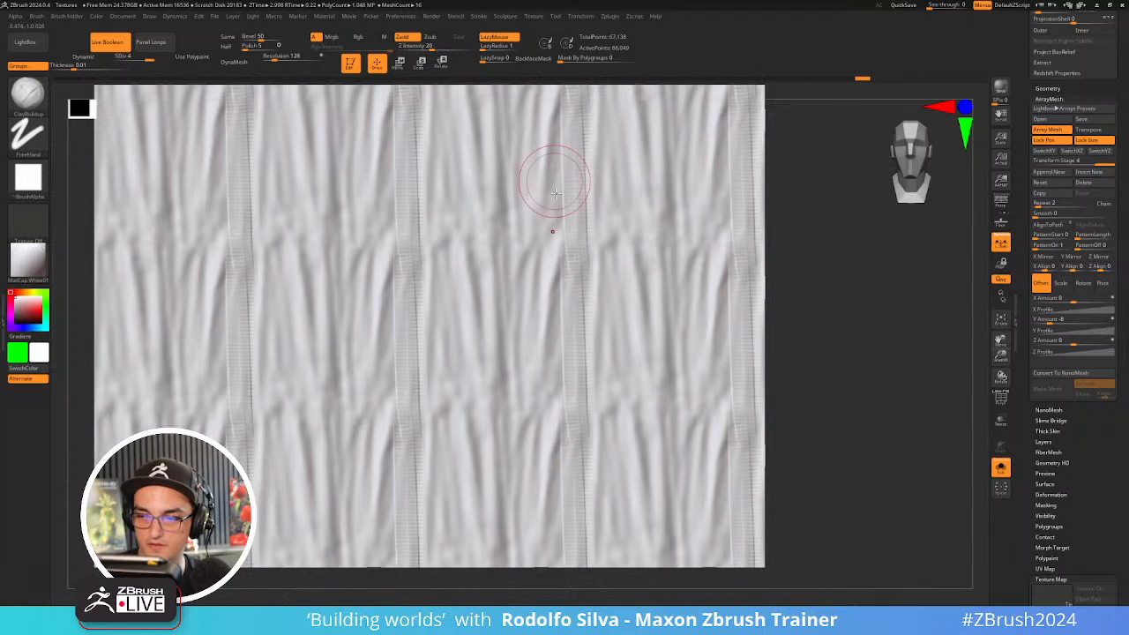
Cover the tiled wall with long, overlapping vertical ClayBuildup strokes that run across the tile borders
{"action": "mouse_move", "coordinate": [553, 176]}
{"action": "left_mouse_down"}
{"action": "mouse_move", "coordinate": [584, 505]}
{"action": "mouse_move", "coordinate": [601, 459]}
{"action": "left_mouse_up"}
{"action": "mouse_move", "coordinate": [591, 181]}
{"action": "left_mouse_down"}
{"action": "mouse_move", "coordinate": [610, 483]}
{"action": "mouse_move", "coordinate": [643, 465]}
{"action": "left_mouse_up"}
{"action": "mouse_move", "coordinate": [616, 213]}
{"action": "left_mouse_down"}
{"action": "mouse_move", "coordinate": [652, 479]}
{"action": "mouse_move", "coordinate": [633, 459]}
{"action": "mouse_move", "coordinate": [605, 467]}
{"action": "left_mouse_up"}
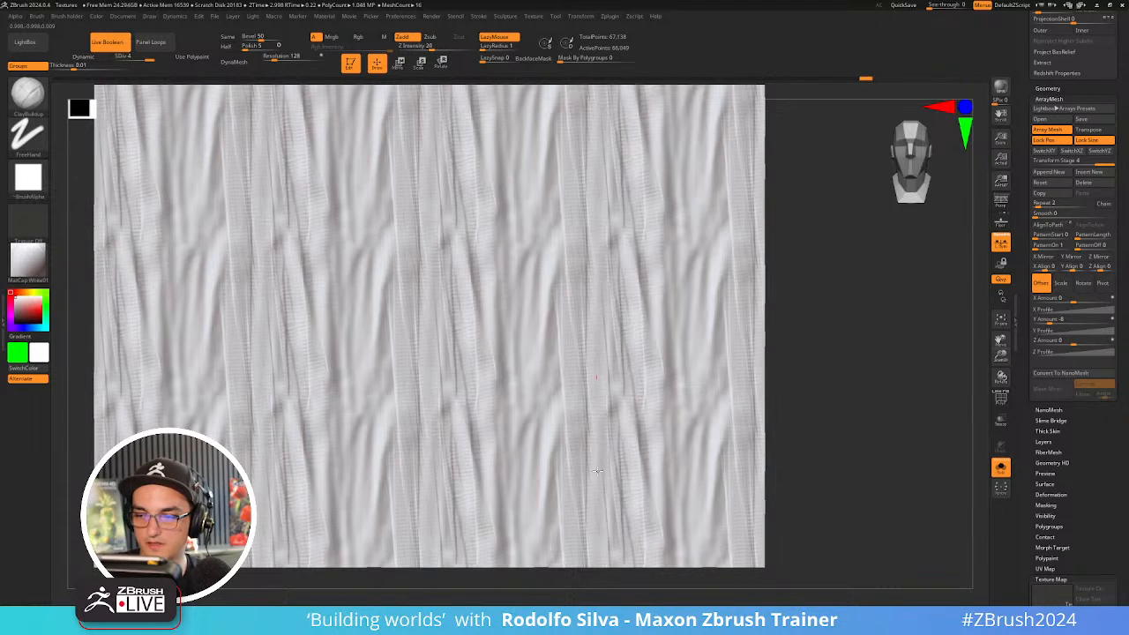
{"action": "mouse_move", "coordinate": [567, 203]}
{"action": "left_mouse_down"}
{"action": "mouse_move", "coordinate": [559, 454]}
{"action": "mouse_move", "coordinate": [527, 282]}
{"action": "mouse_move", "coordinate": [531, 420]}
{"action": "left_mouse_up"}
{"action": "mouse_move", "coordinate": [525, 212]}
{"action": "left_mouse_down"}
{"action": "mouse_move", "coordinate": [529, 448]}
{"action": "mouse_move", "coordinate": [495, 406]}
{"action": "mouse_move", "coordinate": [486, 297]}
{"action": "mouse_move", "coordinate": [488, 423]}
{"action": "left_mouse_up"}
{"action": "left_click_drag", "start_coordinate": [476, 221], "coordinate": [471, 428]}
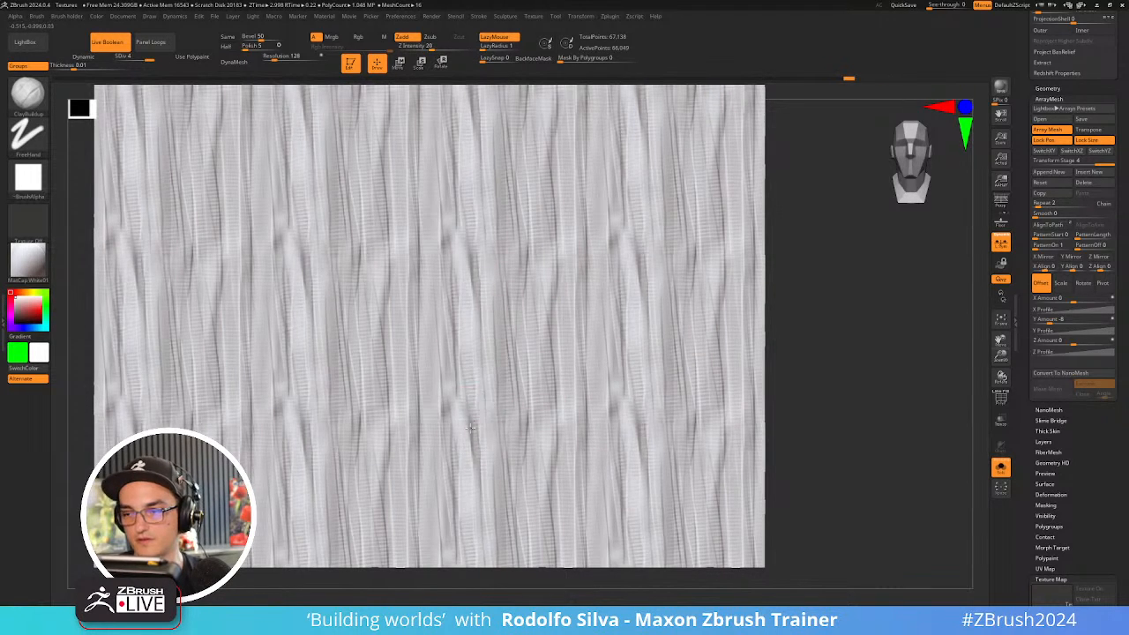
{"action": "mouse_move", "coordinate": [499, 211]}
{"action": "left_mouse_down"}
{"action": "mouse_move", "coordinate": [506, 421]}
{"action": "mouse_move", "coordinate": [533, 423]}
{"action": "left_mouse_up"}
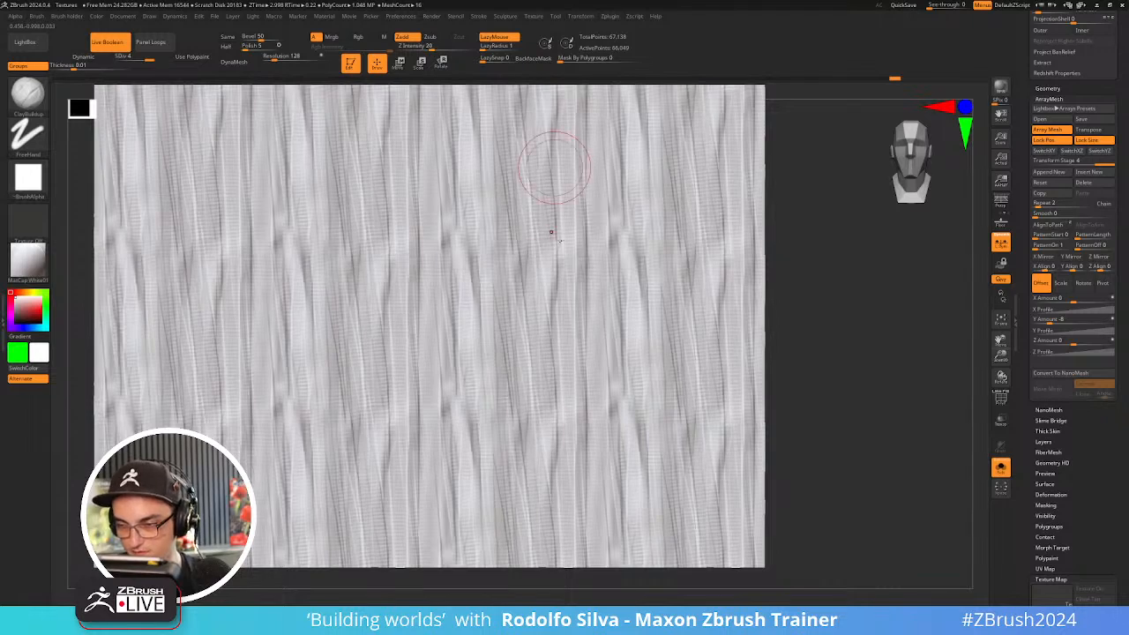
{"action": "left_click_drag", "start_coordinate": [554, 181], "coordinate": [575, 441]}
{"action": "left_click_drag", "start_coordinate": [587, 212], "coordinate": [603, 461]}
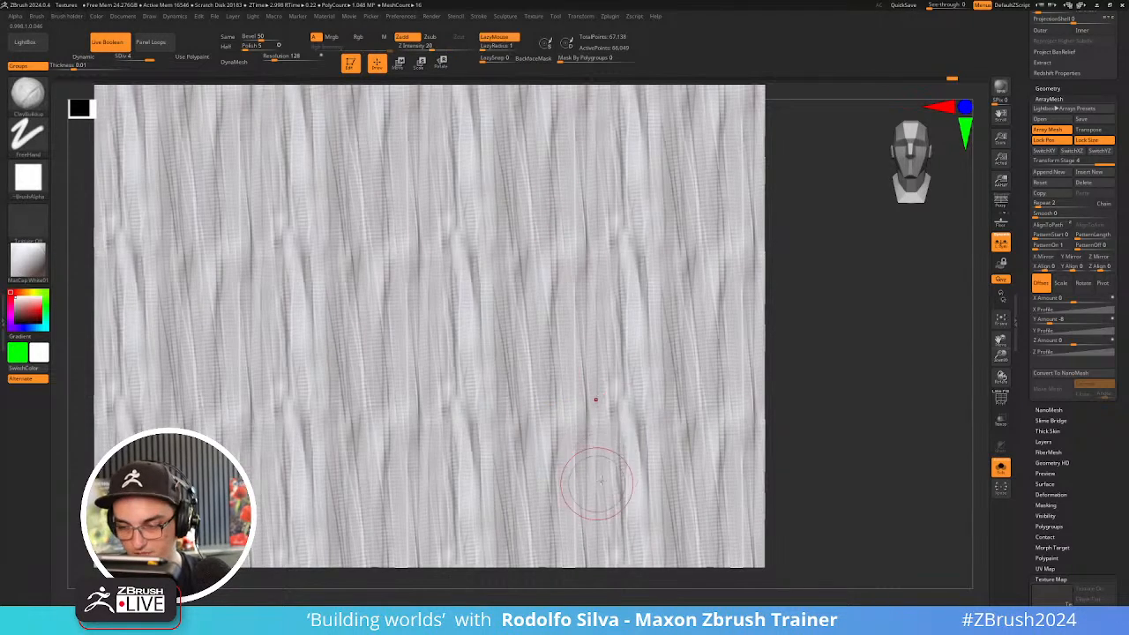
Switch to the Orb_Cracks brush and carve a vertical crack down the wall across the tile border
{"action": "key", "text": "b"}
{"action": "key", "text": "ctrl+b"}
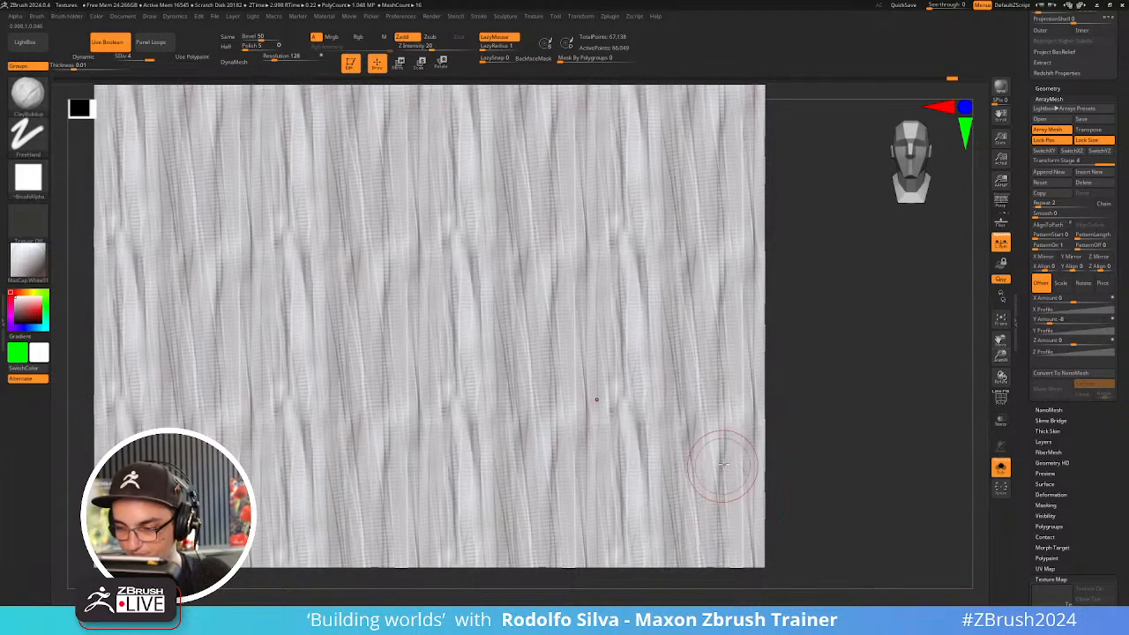
{"action": "key", "text": "b"}
{"action": "key", "text": "ctrl+b"}
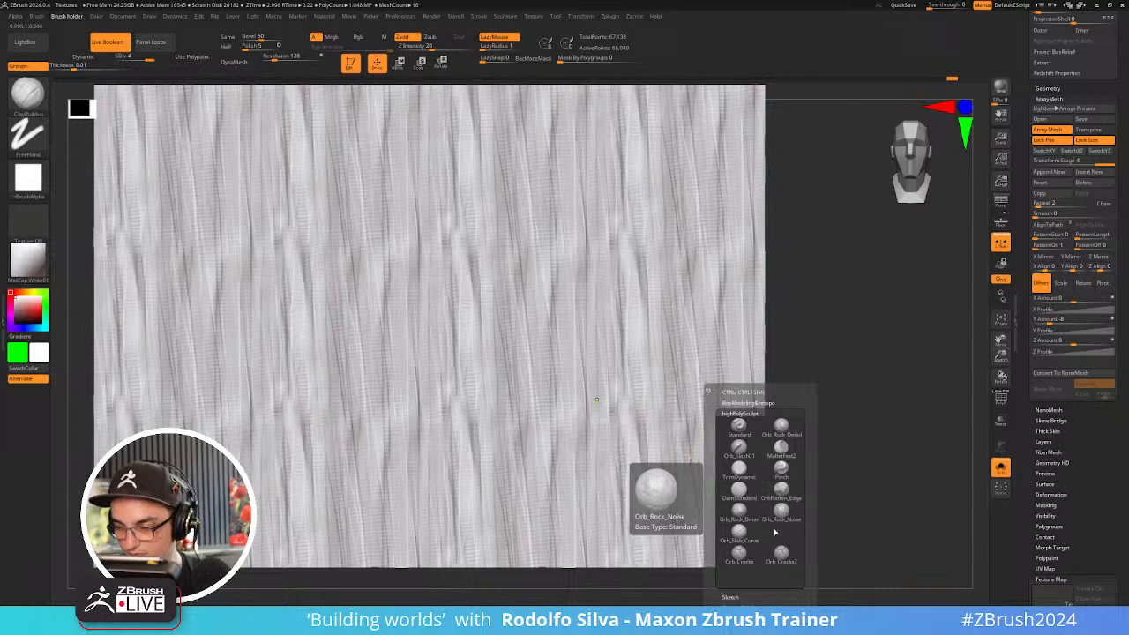
{"action": "left_click", "coordinate": [738, 552]}
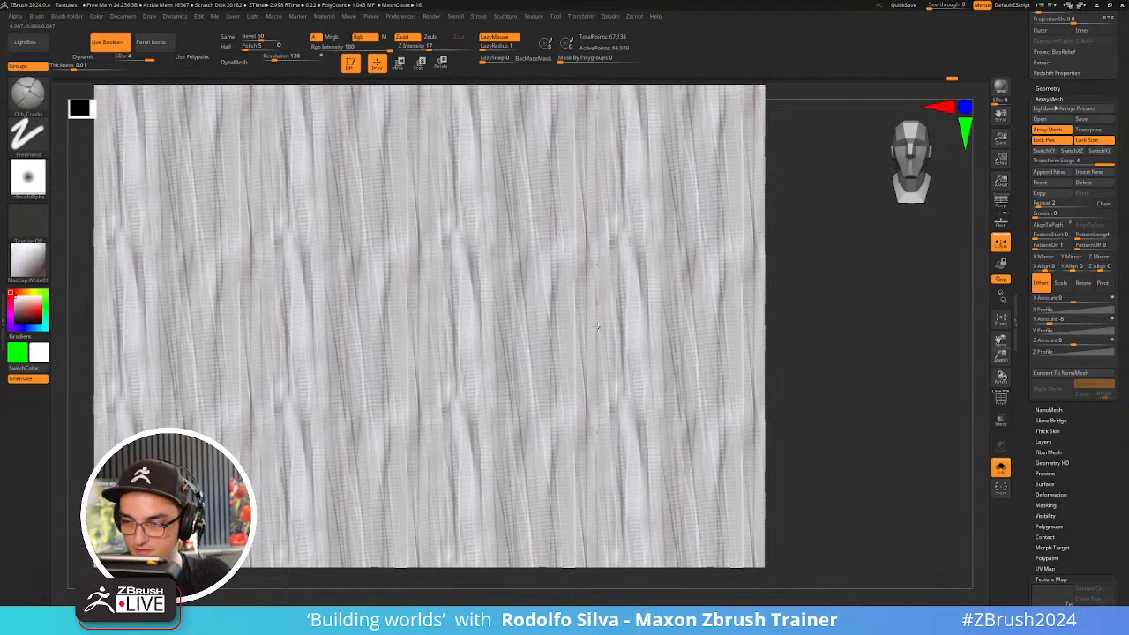
{"action": "left_click_drag", "start_coordinate": [594, 351], "coordinate": [587, 495]}
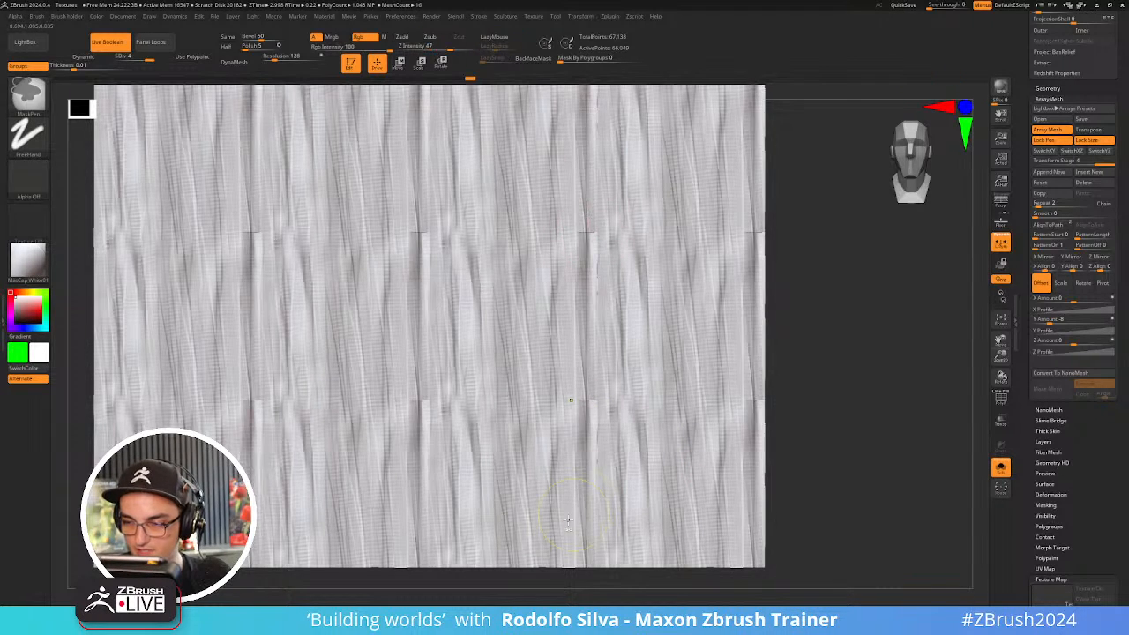
Undo the latest Orb_Cracks strokes on the tiled wall, restoring one of the undone history states
{"action": "key", "text": "ctrl+z"}
{"action": "key", "text": "ctrl+s"}
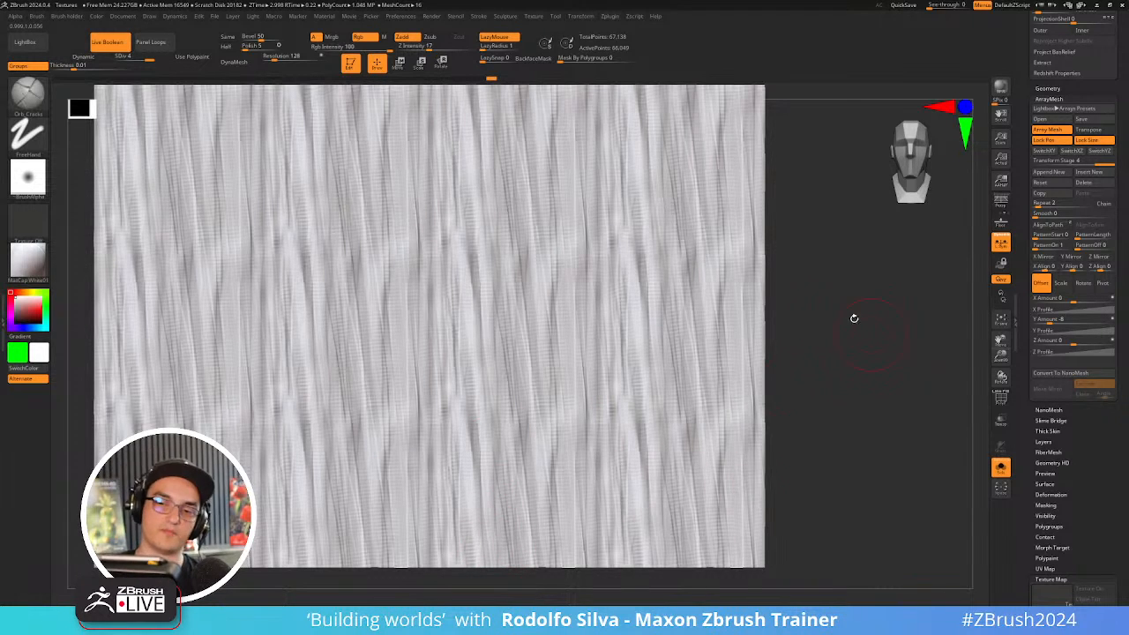
{"action": "key", "text": "ctrl+z"}
{"action": "key", "text": "ctrl+z"}
{"action": "key", "text": "ctrl+z"}
{"action": "key", "text": "ctrl+shift+z"}
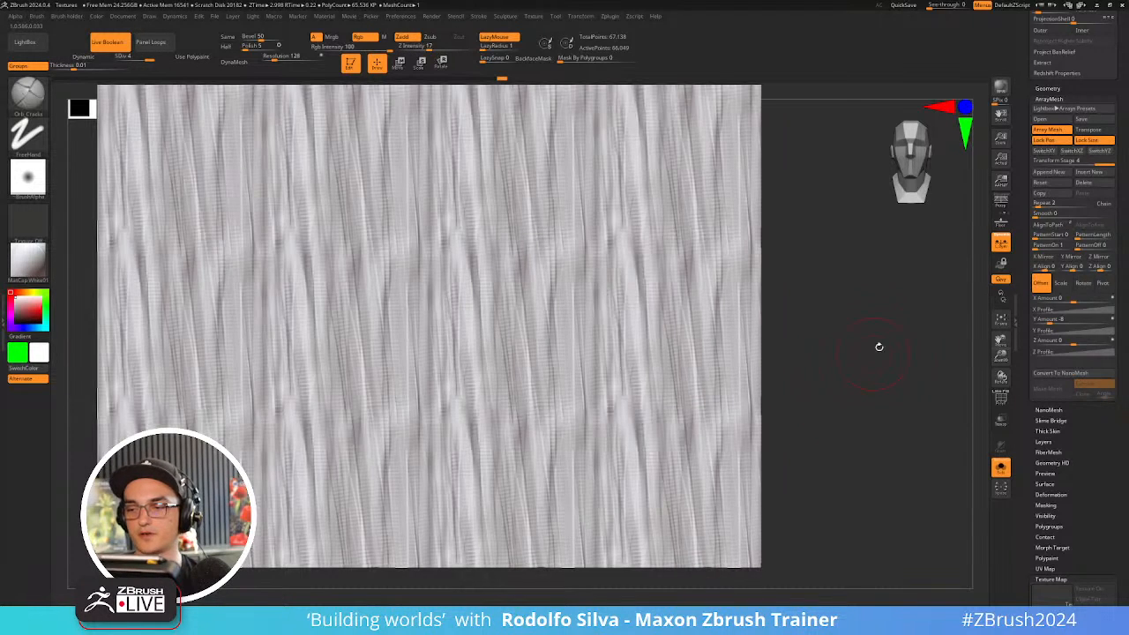
Open the NoiseMaker for the wall's surface and start importing an image as the noise alpha
{"action": "left_click_drag", "start_coordinate": [1031, 324], "coordinate": [1035, 295]}
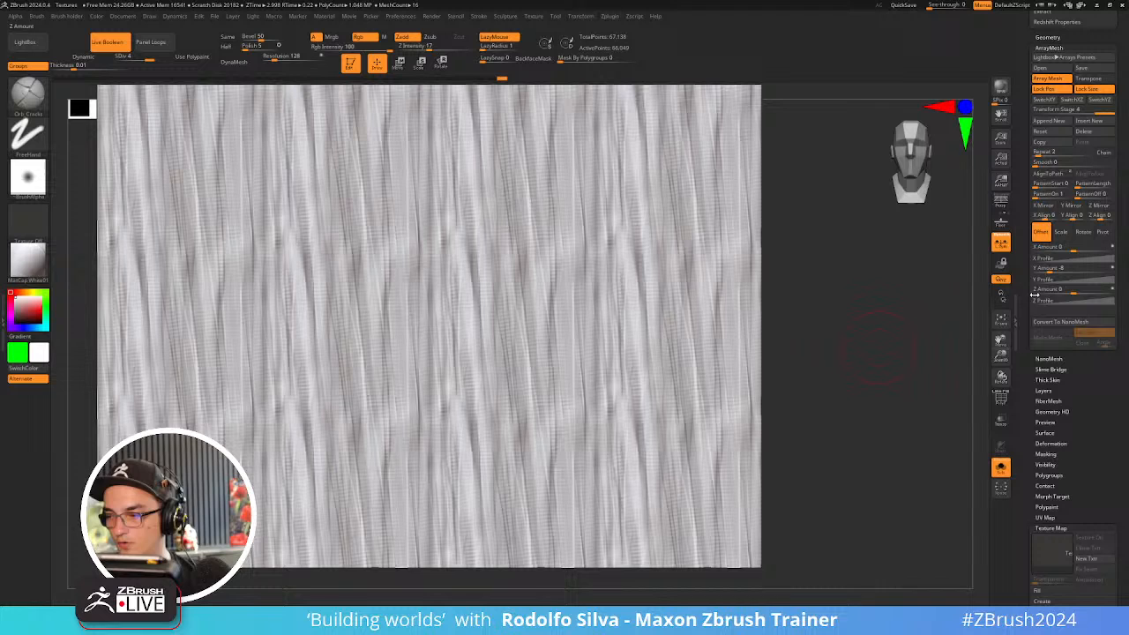
{"action": "left_click", "coordinate": [1060, 432], "text": "shift"}
{"action": "left_click", "coordinate": [1044, 443]}
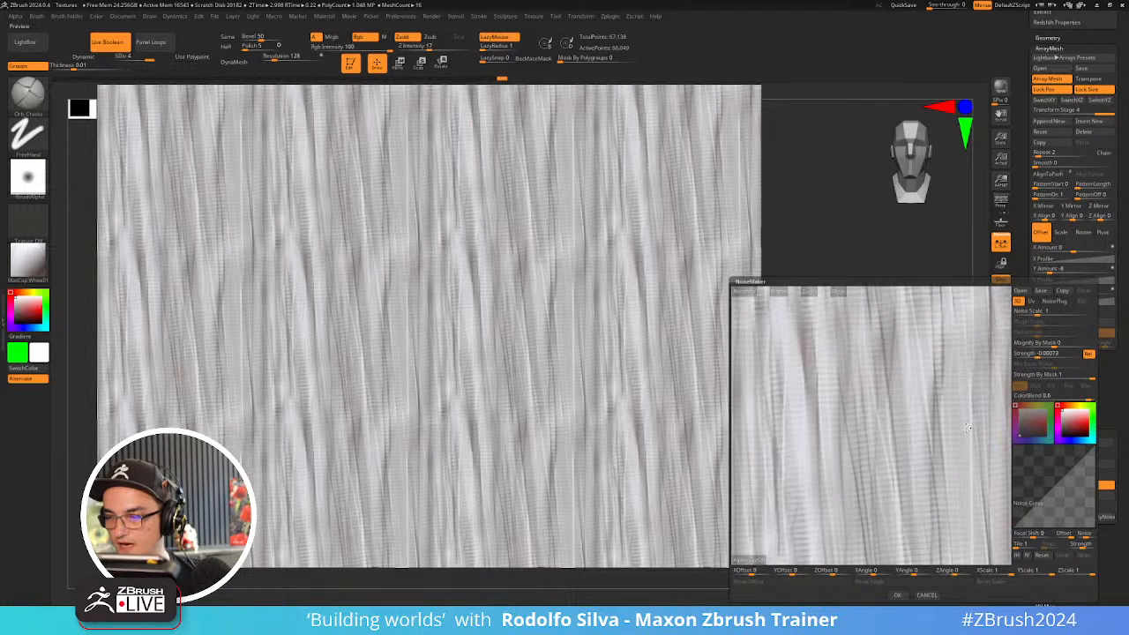
{"action": "left_click", "coordinate": [757, 560]}
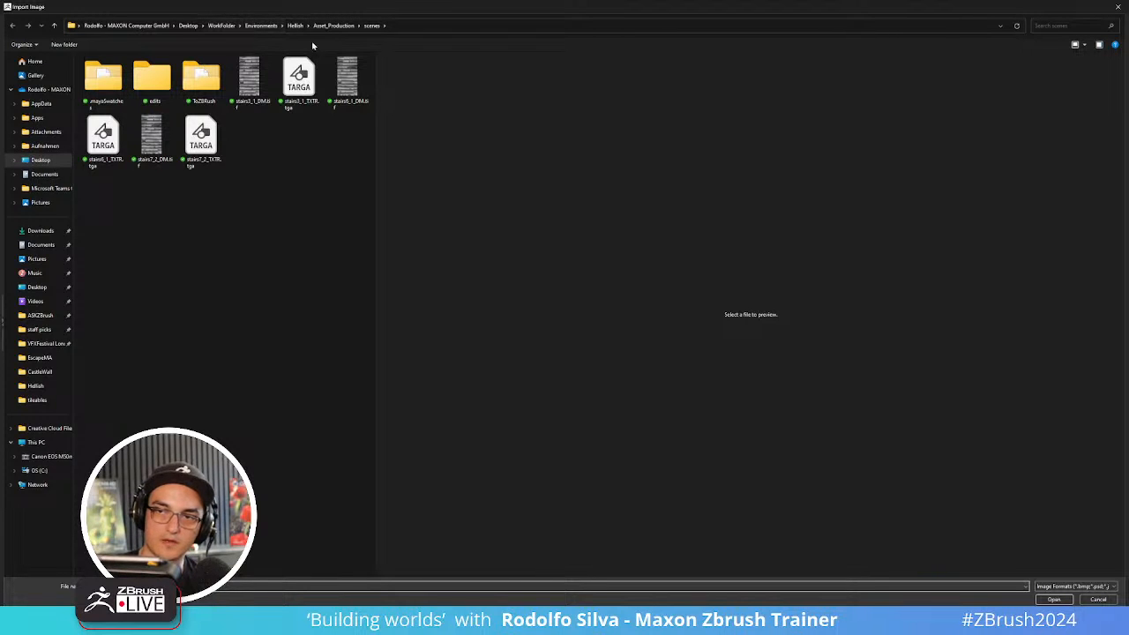
Browse for the noise alpha image in the Downloaded folder of the Megascans Library under Documents
{"action": "left_click", "coordinate": [44, 245]}
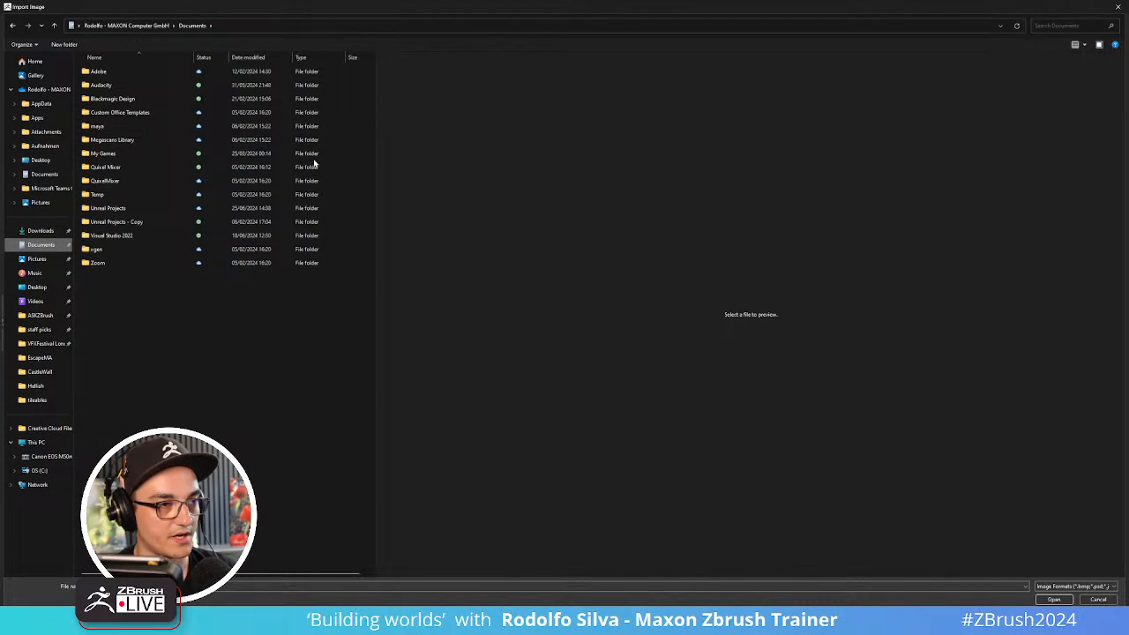
{"action": "double_click", "coordinate": [133, 143]}
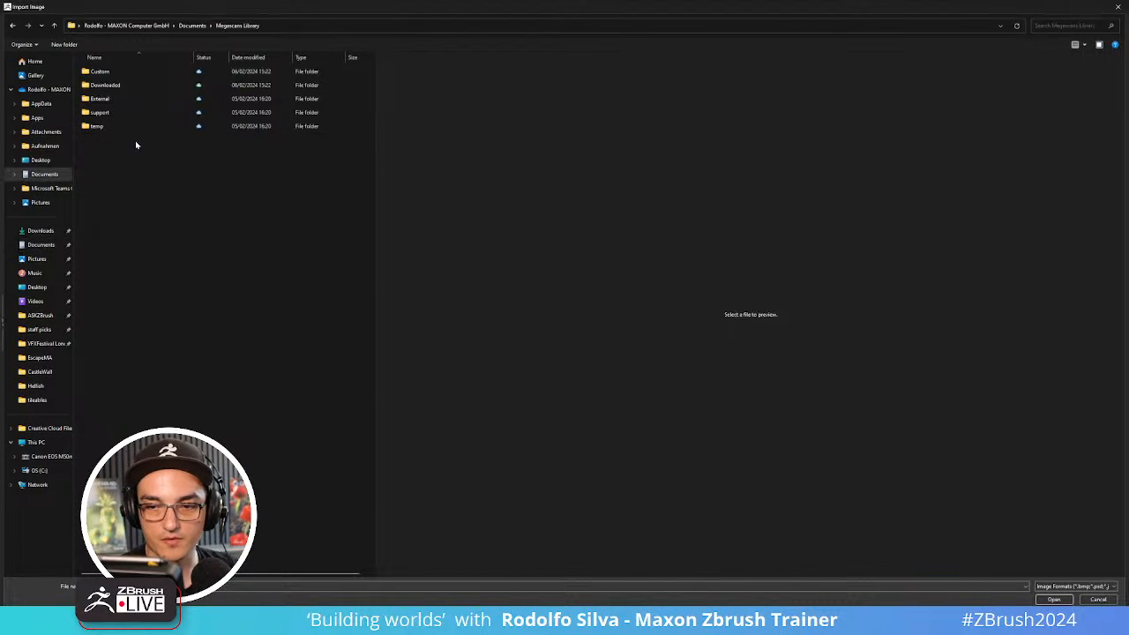
{"action": "double_click", "coordinate": [139, 85]}
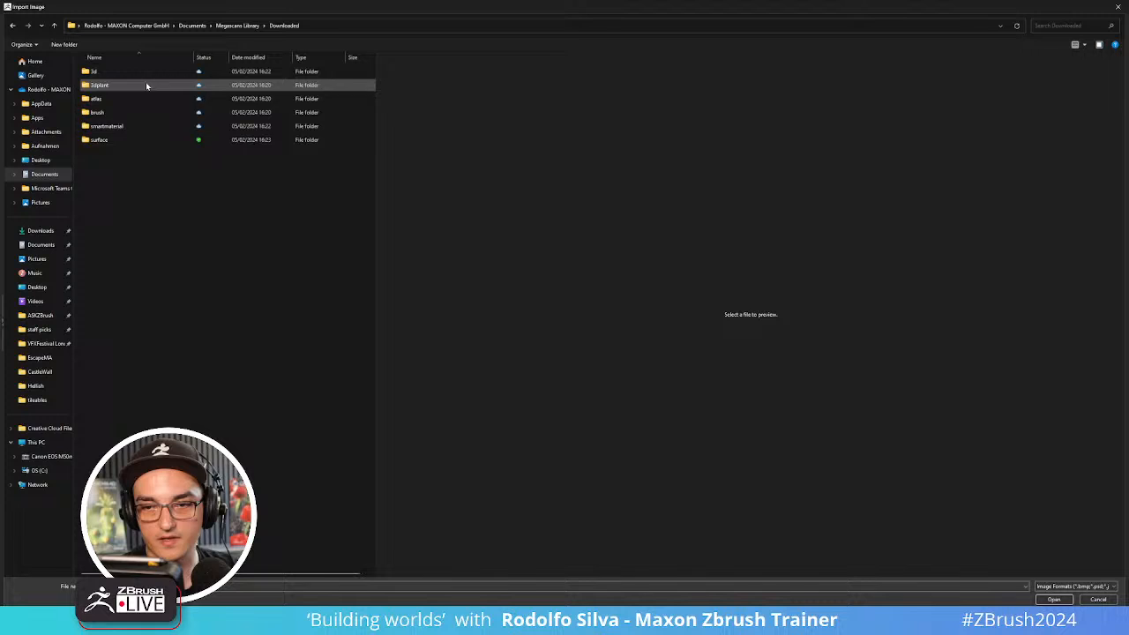
Open the surface folder of the Megascans downloads and check the texture files in rock_cliff_xccibbi
{"action": "left_click", "coordinate": [124, 141]}
{"action": "double_click", "coordinate": [124, 142]}
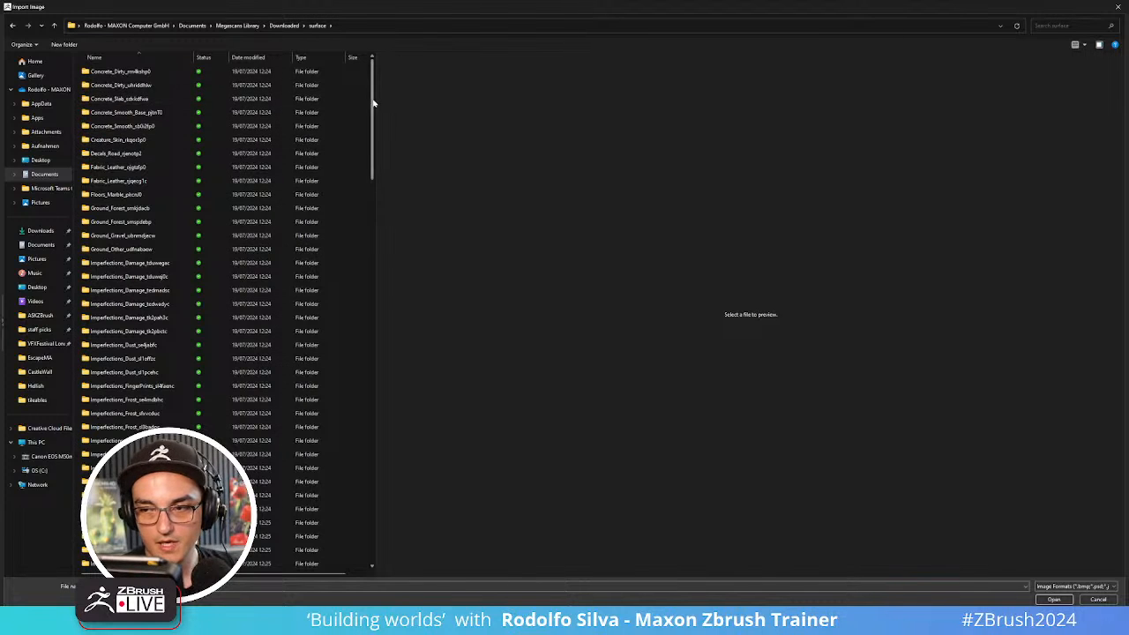
{"action": "left_click_drag", "start_coordinate": [373, 100], "coordinate": [343, 414]}
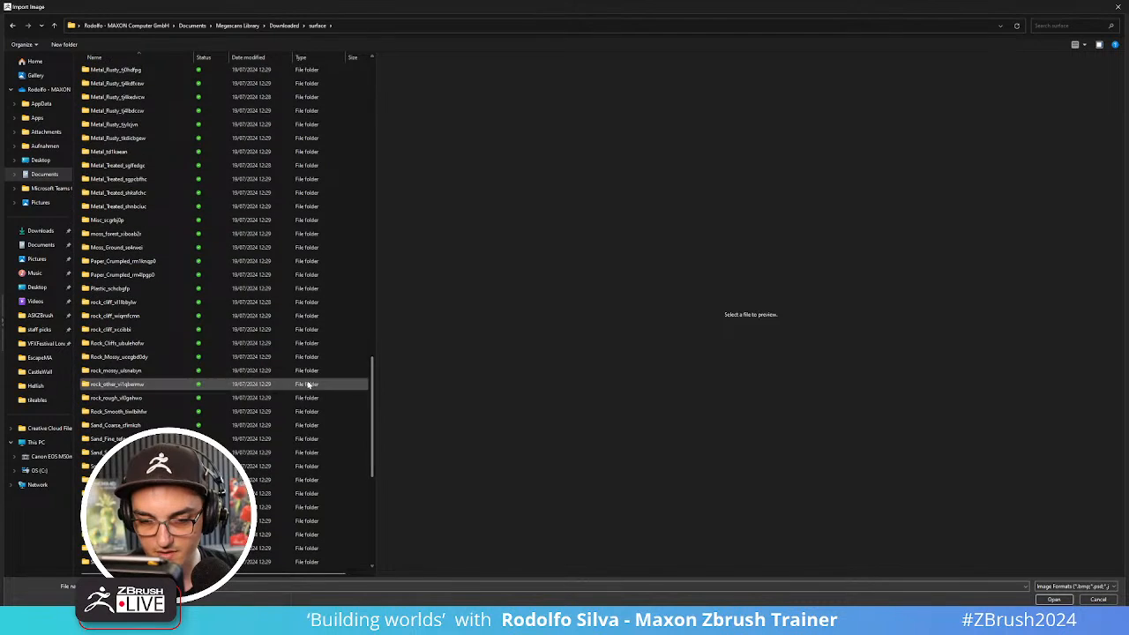
{"action": "left_click", "coordinate": [138, 329]}
{"action": "double_click", "coordinate": [134, 329]}
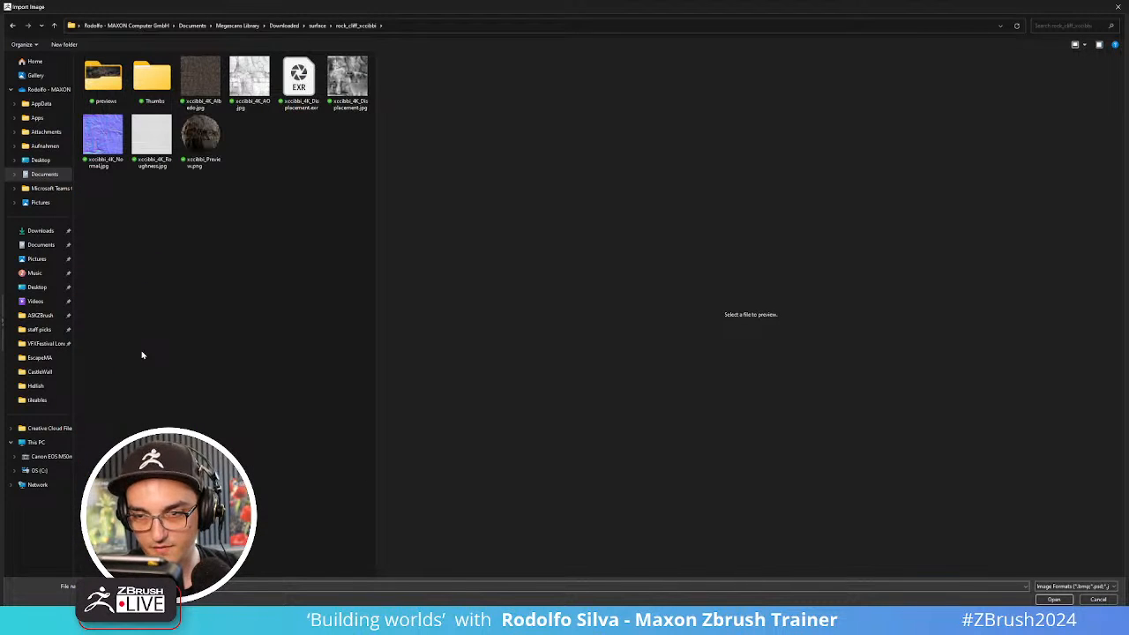
{"action": "key", "text": "BackSpace"}
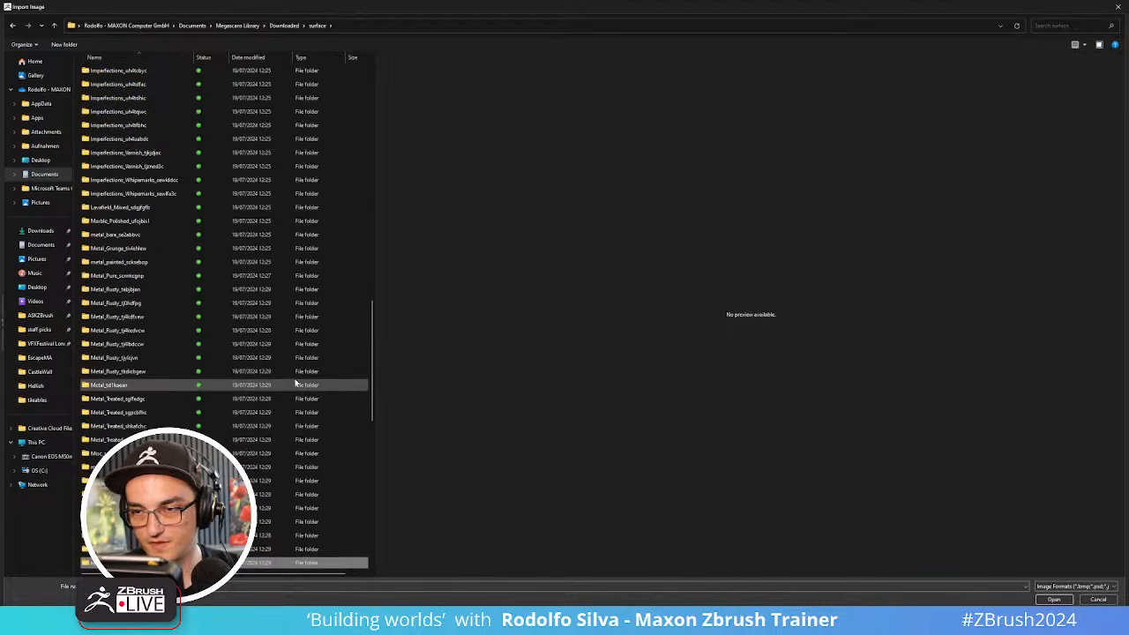
Show the surface folders as extra large icons and check the texture files in Rock_Mossy_ucegbd0dy
{"action": "left_click", "coordinate": [1086, 45]}
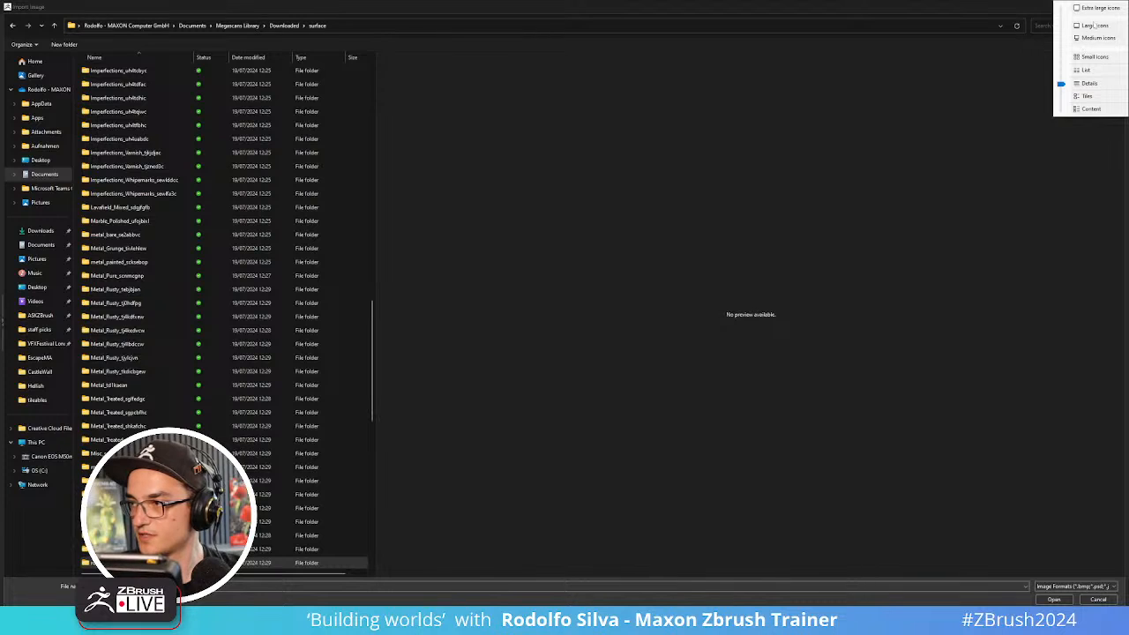
{"action": "left_click", "coordinate": [1098, 8]}
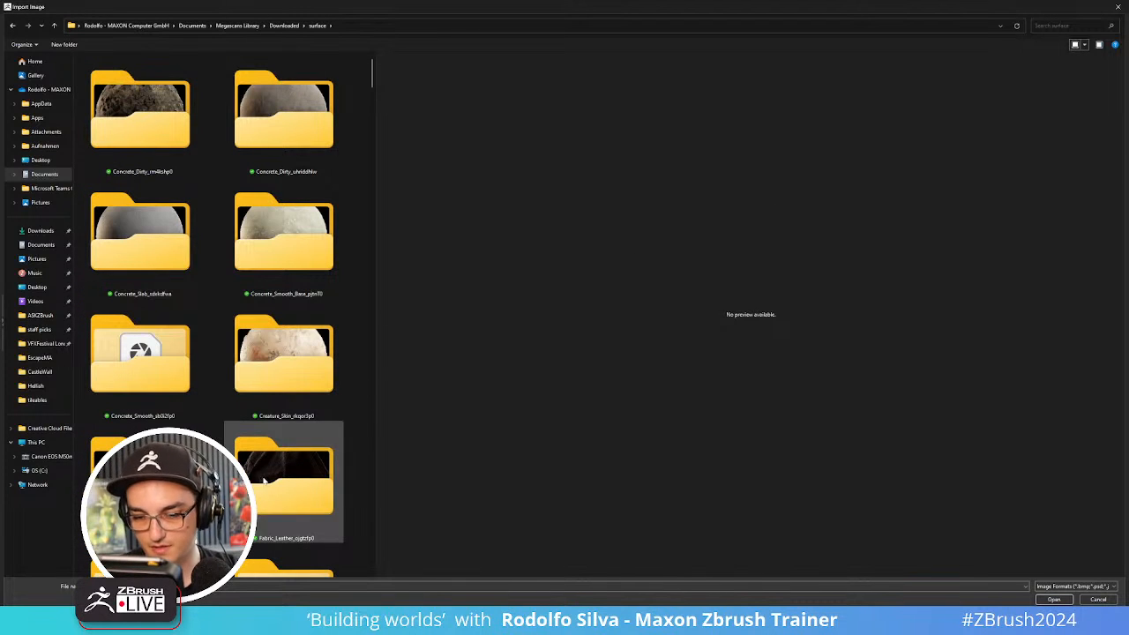
{"action": "key", "text": "r"}
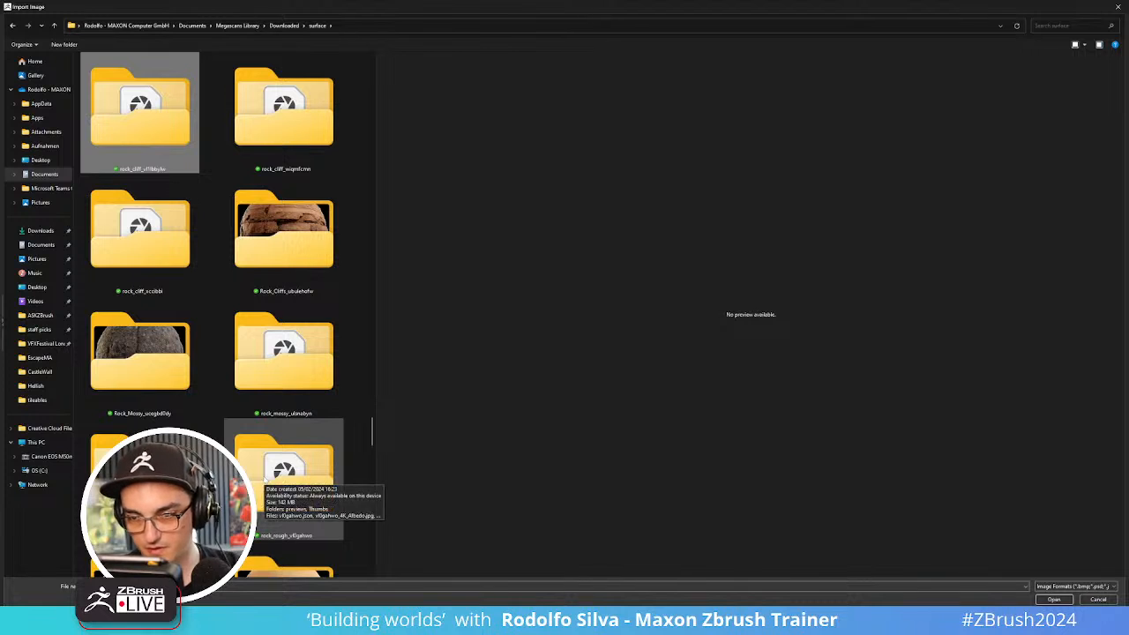
{"action": "key", "text": "Down"}
{"action": "key", "text": "Down"}
{"action": "key", "text": "Return"}
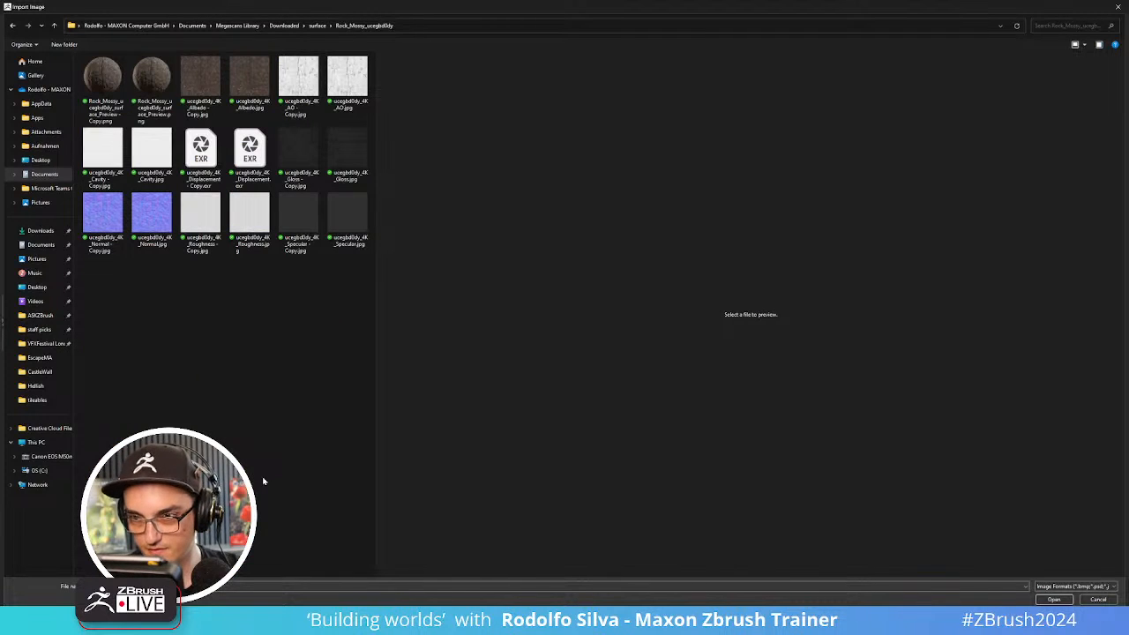
{"action": "key", "text": "BackSpace"}
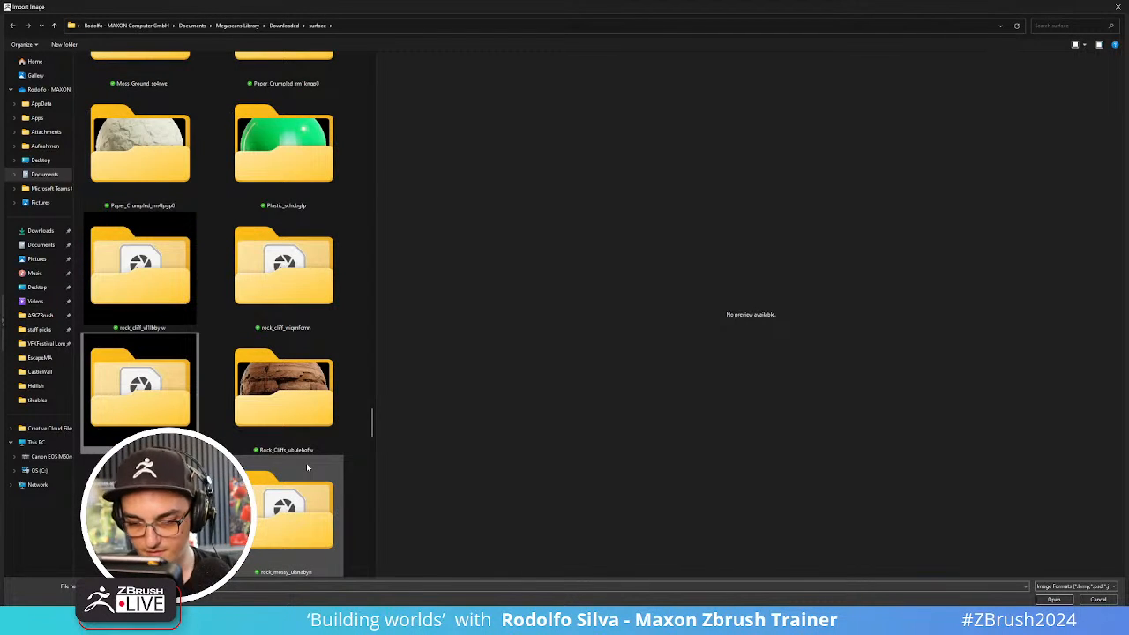
Compare the texture files in the first rock_cliff folder and in Rock_Cliffs_ubulehofw
{"action": "key", "text": "Up"}
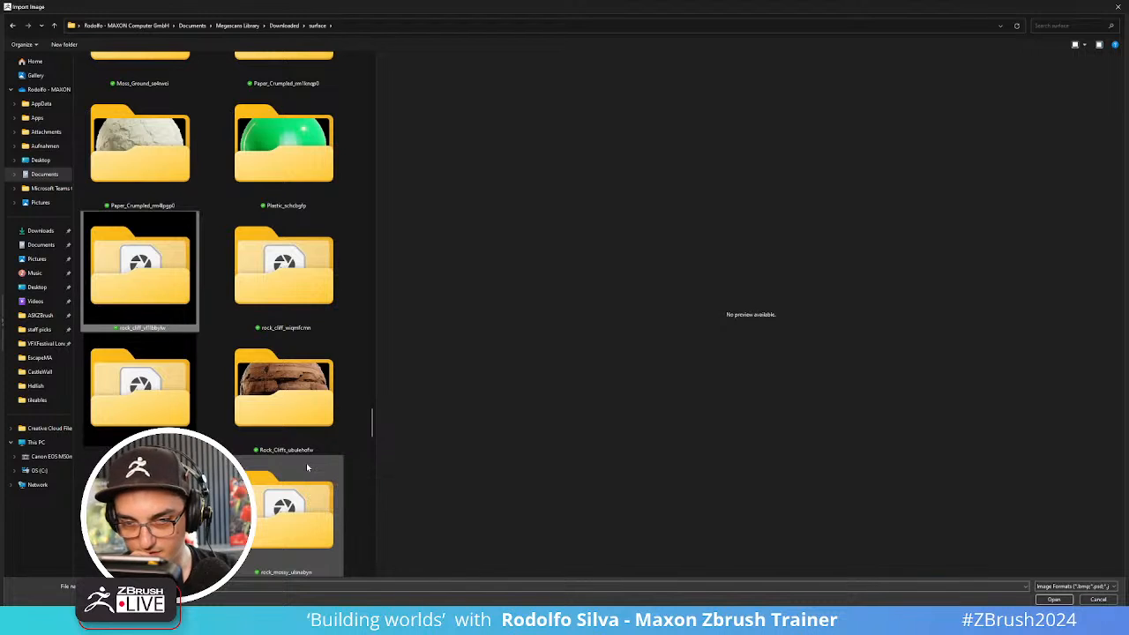
{"action": "key", "text": "Return"}
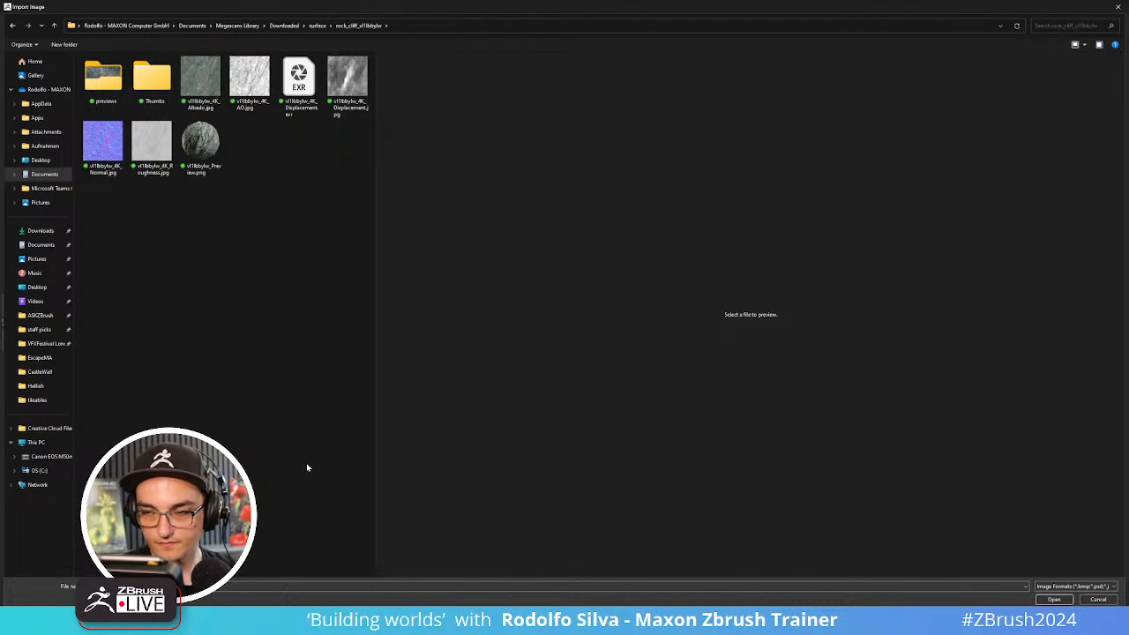
{"action": "key", "text": "BackSpace"}
{"action": "key", "text": "Down"}
{"action": "key", "text": "Down"}
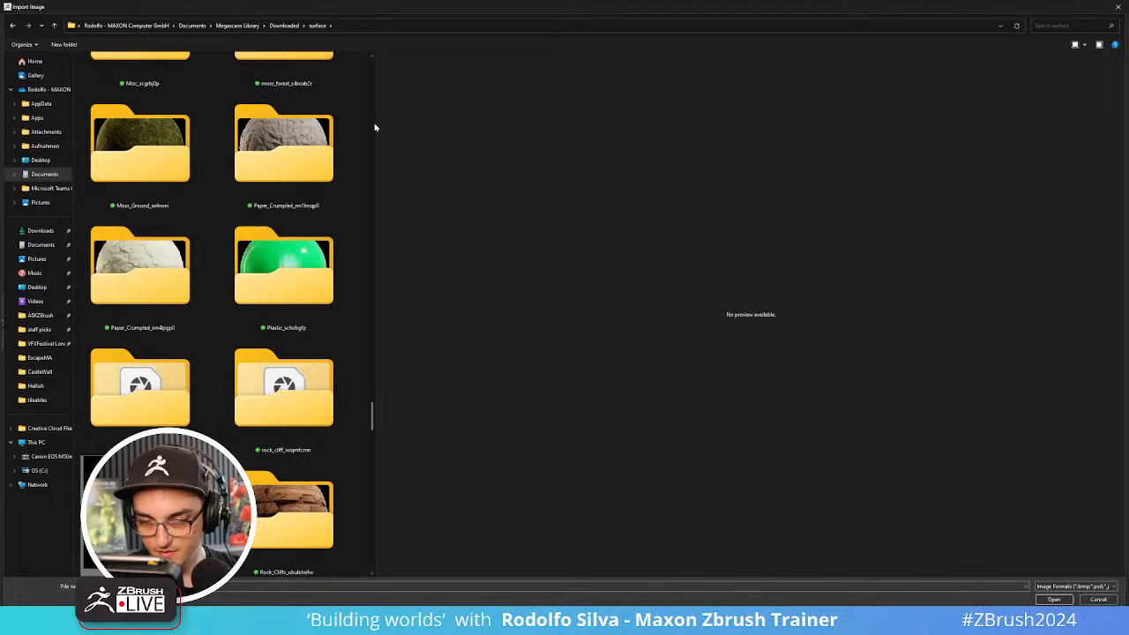
{"action": "scroll", "coordinate": [369, 132], "scroll_direction": "down", "scroll_amount": 1}
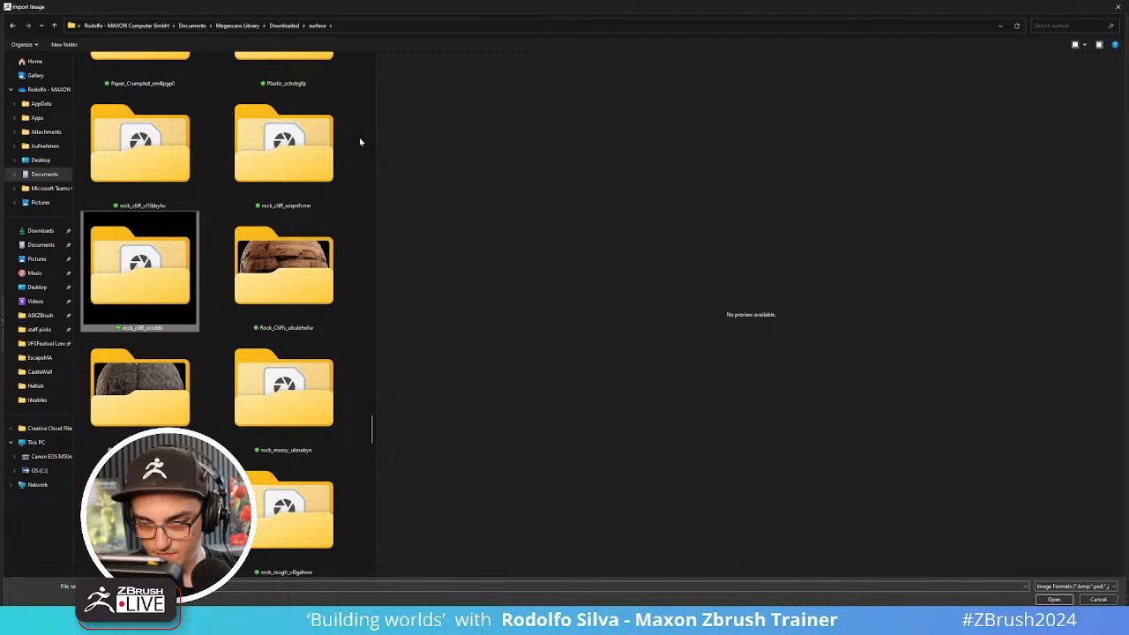
{"action": "key", "text": "Right"}
{"action": "key", "text": "Return"}
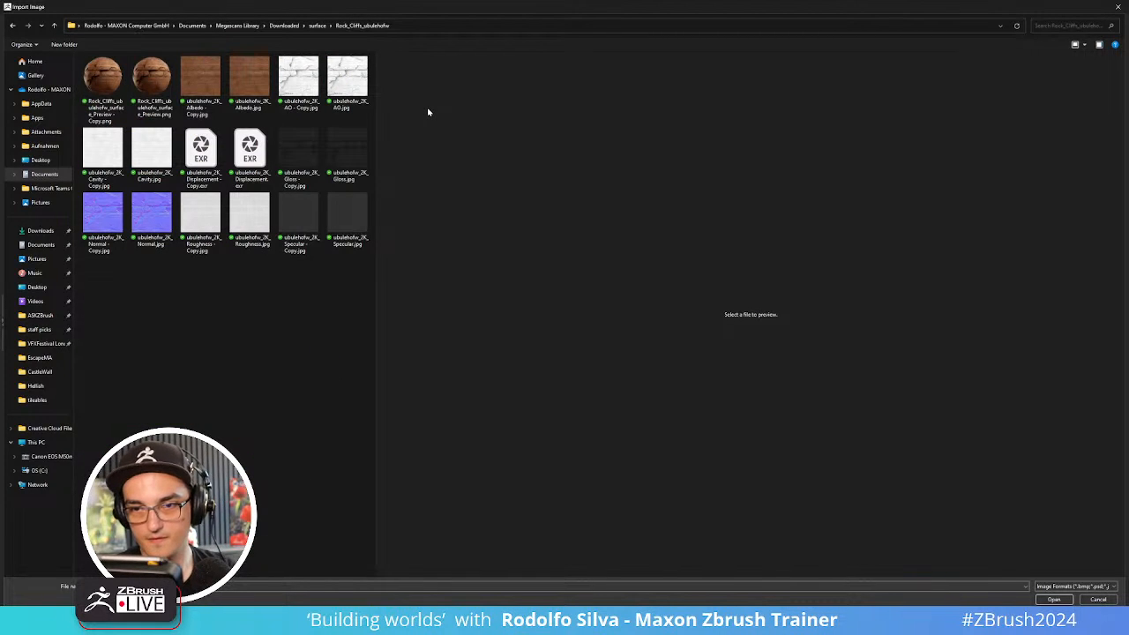
{"action": "key", "text": "BackSpace"}
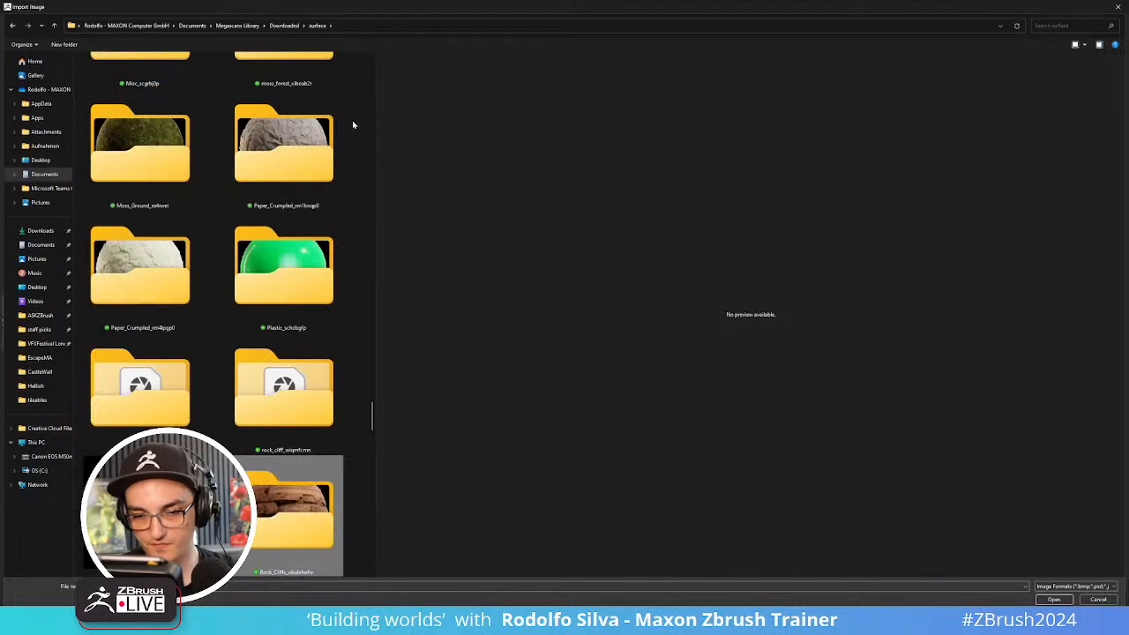
Load the original ucegbd0dy_4K_Displacement EXR from Rock_Mossy_ucegbd0dy as the noise alpha and accept the NoiseMaker settings
{"action": "key", "text": "Return"}
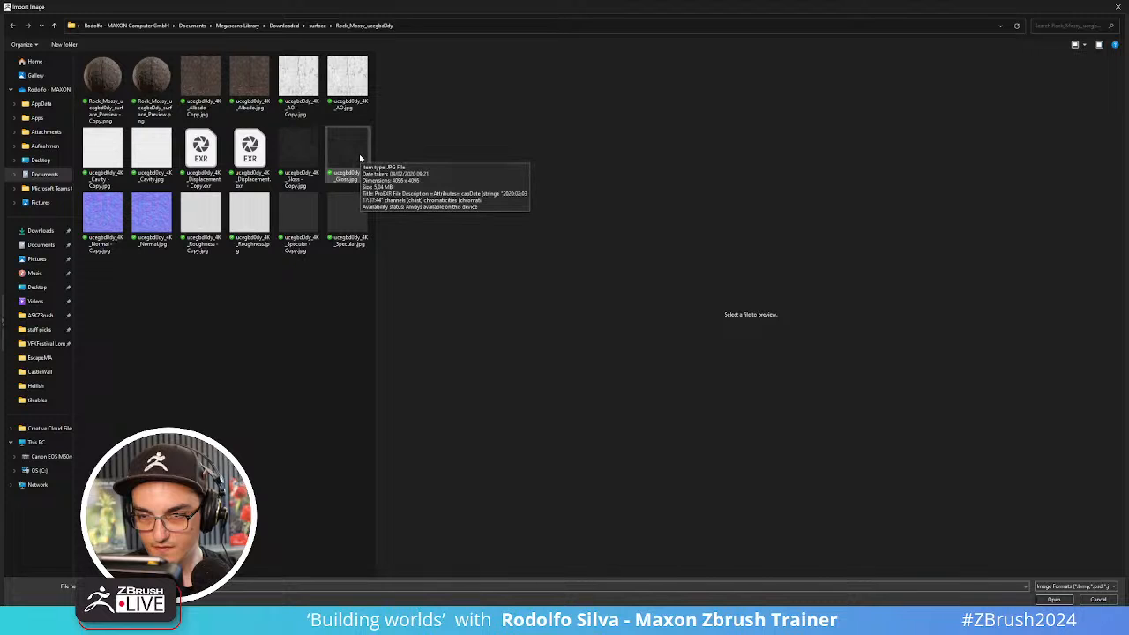
{"action": "left_click", "coordinate": [248, 156]}
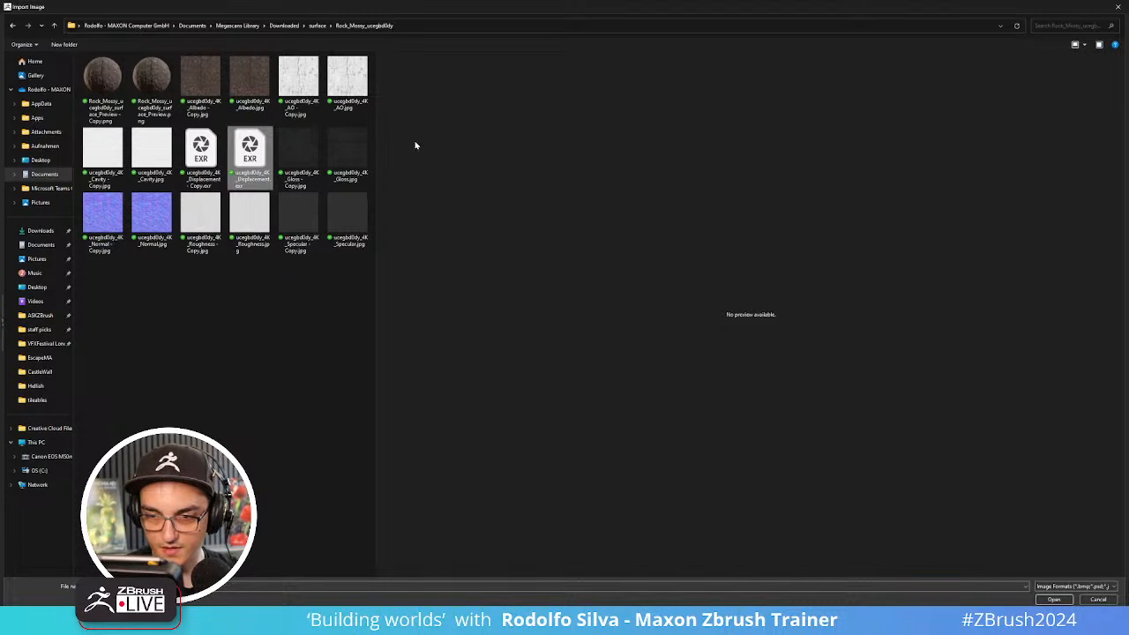
{"action": "key", "text": "Return"}
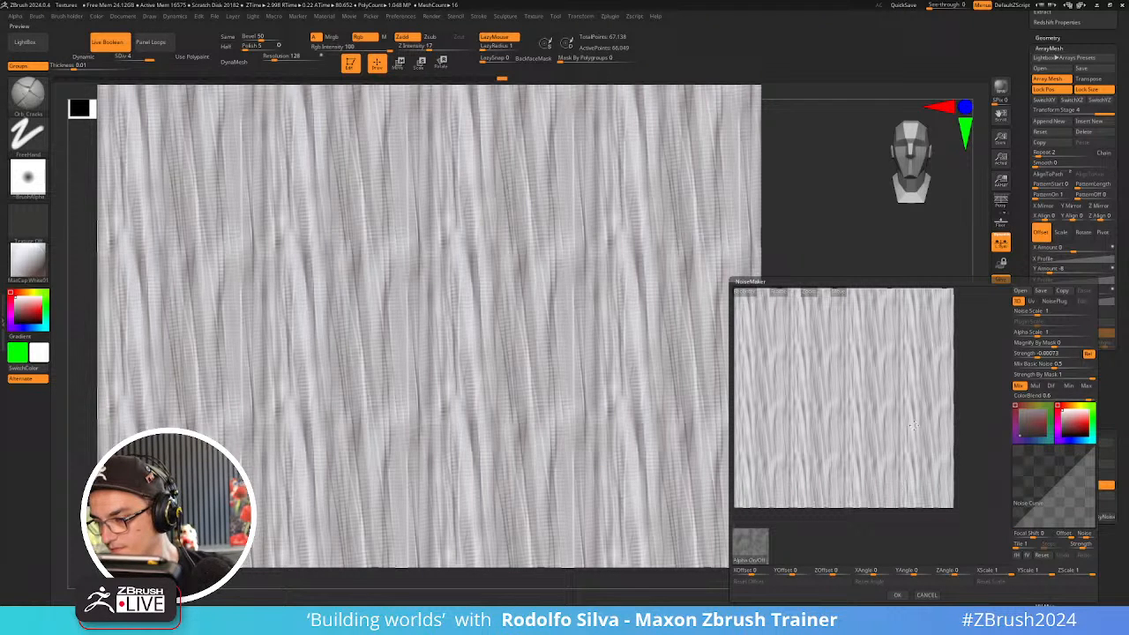
{"action": "left_click", "coordinate": [897, 595]}
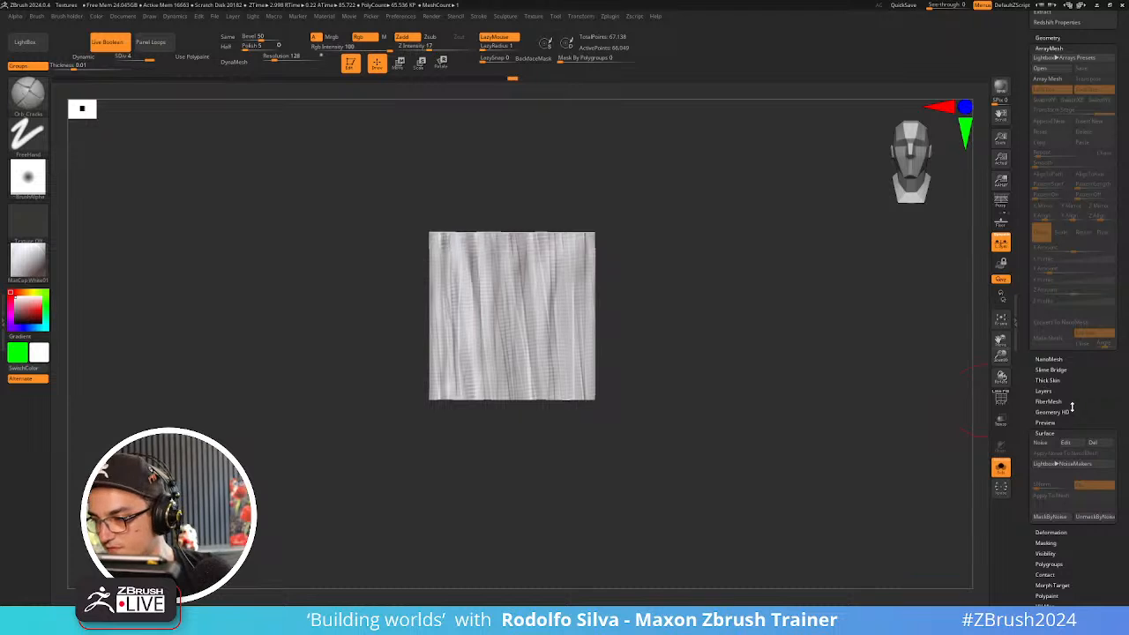
Reopen NoiseMaker for the single plane and set Noise Scale to about 2.94, Mix Basic Noise to 0 and Strength to about -0.43
{"action": "left_click", "coordinate": [1041, 442]}
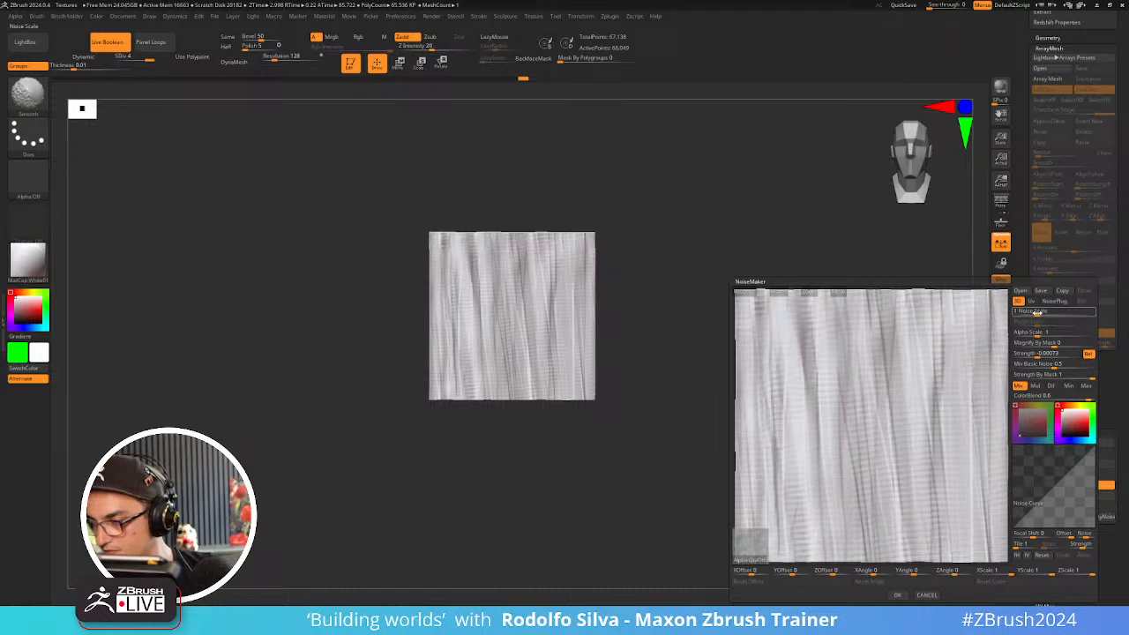
{"action": "mouse_move", "coordinate": [1048, 332]}
{"action": "left_mouse_down"}
{"action": "mouse_move", "coordinate": [1030, 355]}
{"action": "mouse_move", "coordinate": [1038, 333]}
{"action": "left_mouse_up"}
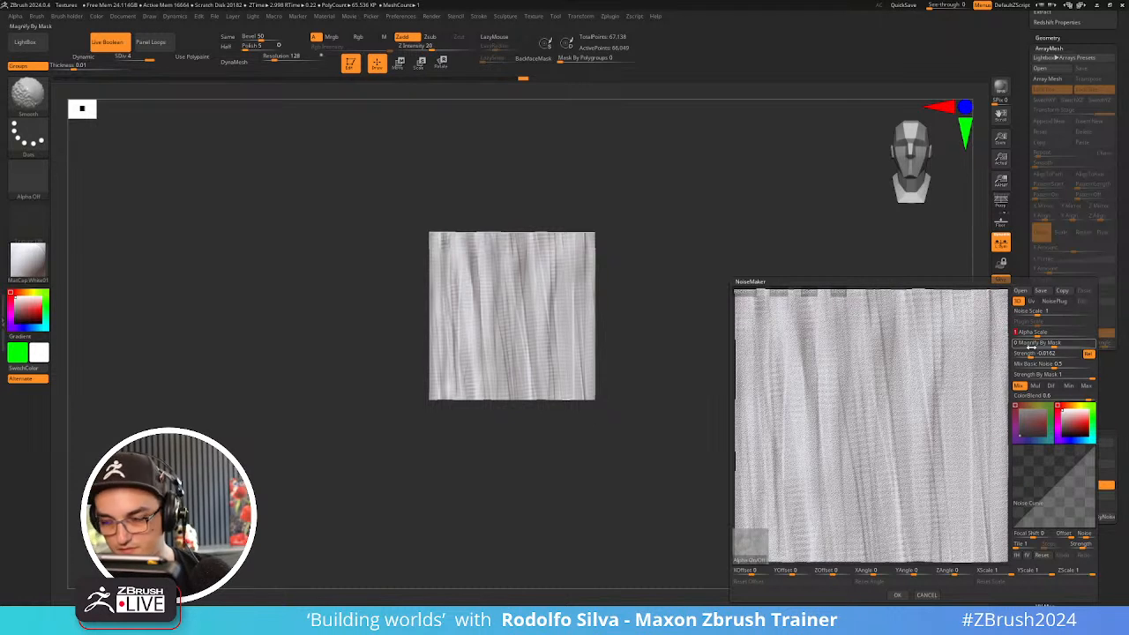
{"action": "left_click_drag", "start_coordinate": [1037, 313], "coordinate": [1043, 313]}
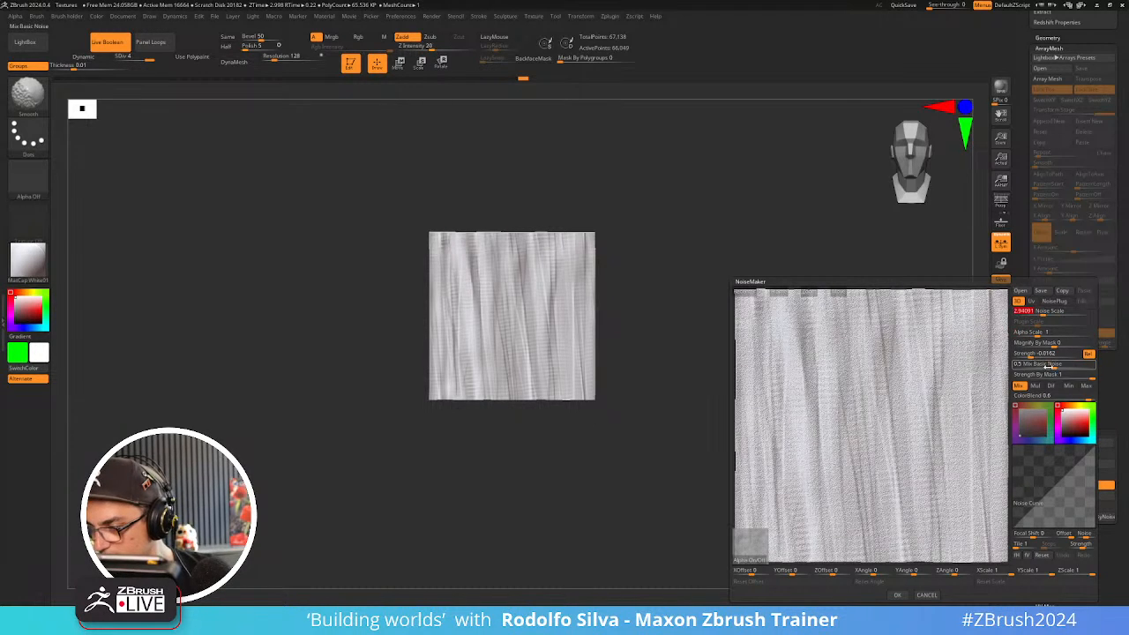
{"action": "mouse_move", "coordinate": [1046, 364]}
{"action": "left_mouse_down"}
{"action": "mouse_move", "coordinate": [1010, 365]}
{"action": "mouse_move", "coordinate": [1049, 353]}
{"action": "left_mouse_up"}
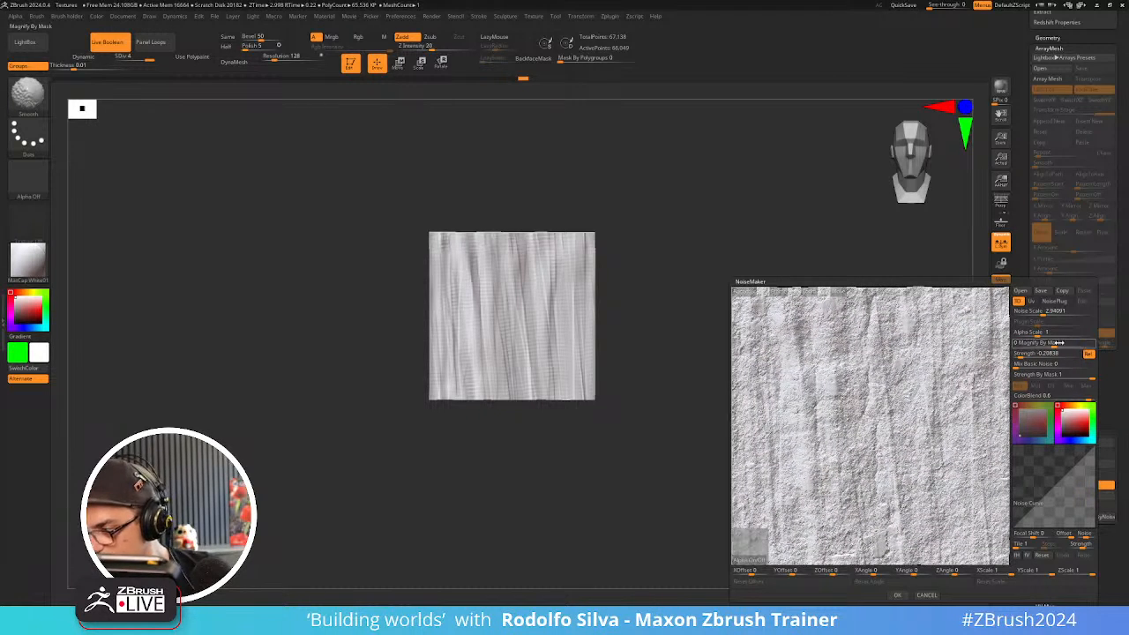
{"action": "left_click_drag", "start_coordinate": [1022, 358], "coordinate": [1012, 358]}
{"action": "right_click_drag", "start_coordinate": [954, 443], "coordinate": [953, 425], "text": "ctrl"}
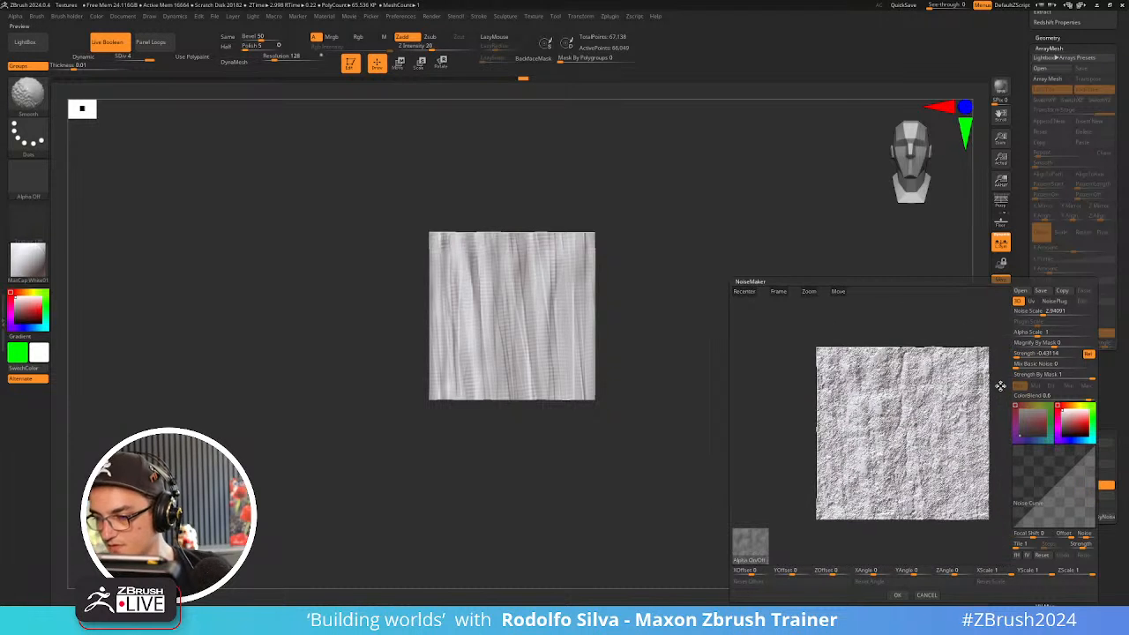
Turn off relative strength, set Noise Scale to 3 and Strength to -0.5, and return Alpha Scale to 1 after trying about 0.33
{"action": "left_click_drag", "start_coordinate": [1043, 315], "coordinate": [1050, 323]}
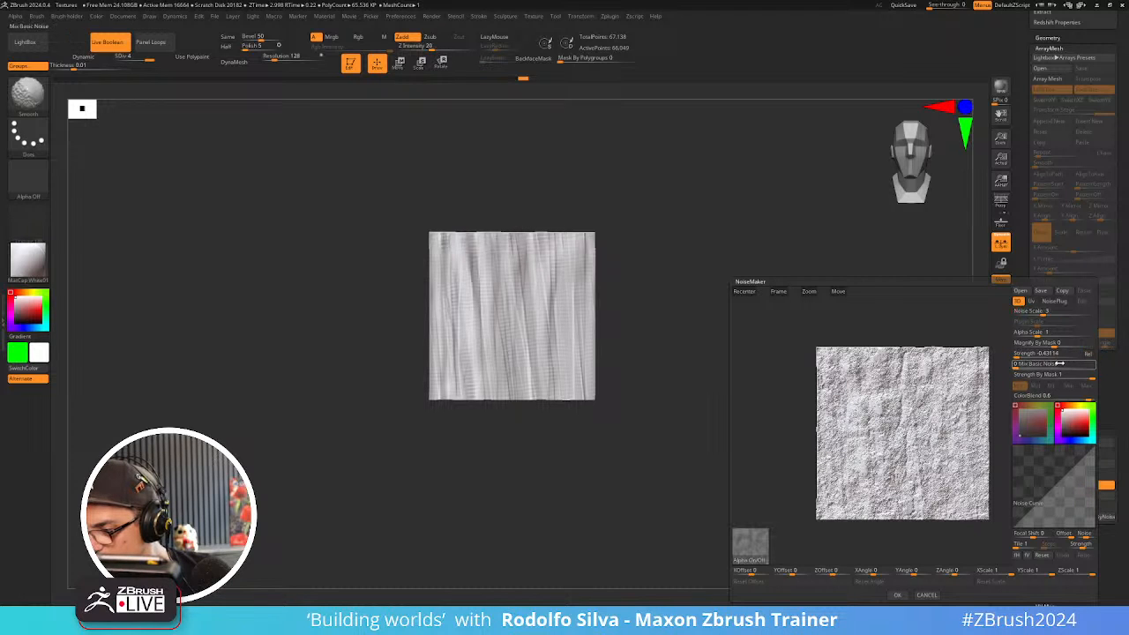
{"action": "left_click_drag", "start_coordinate": [1043, 354], "coordinate": [1031, 333]}
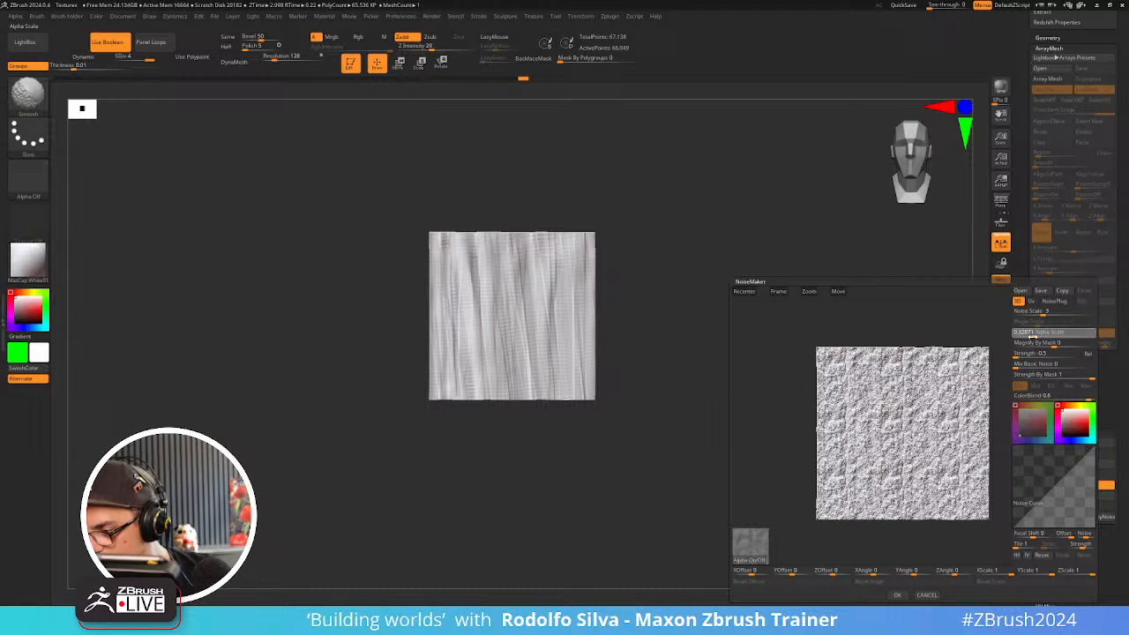
{"action": "left_click", "coordinate": [1033, 336]}
{"action": "left_click", "coordinate": [1034, 354]}
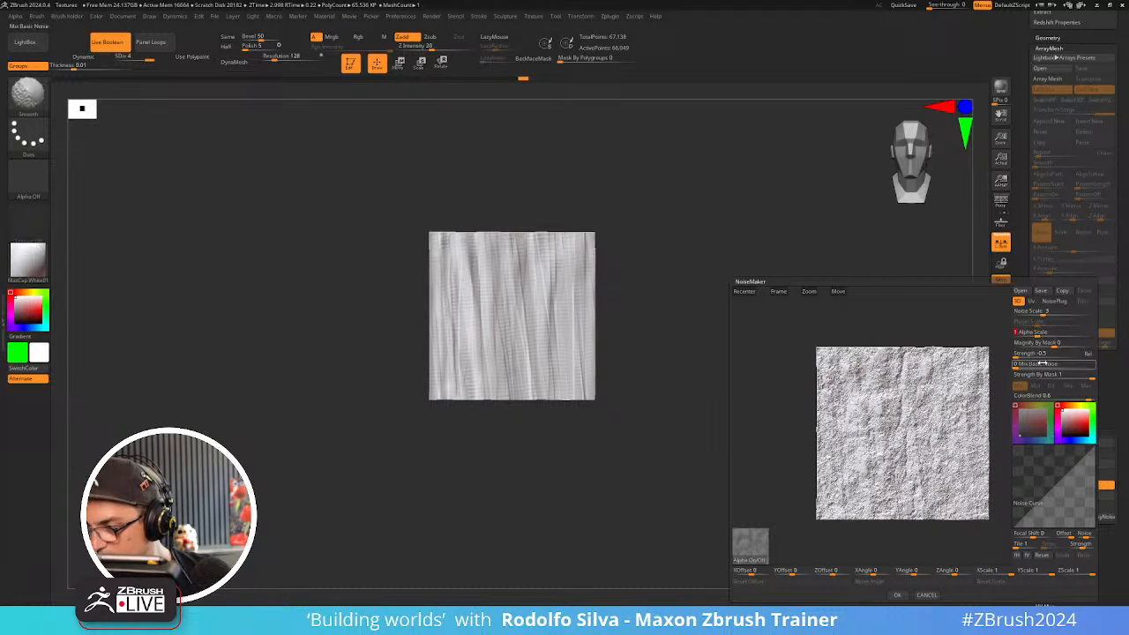
Blend in basic noise using Min mode, with Mix Basic Noise at about 0.24 and Noise Scale at about 73.4
{"action": "left_click_drag", "start_coordinate": [1029, 364], "coordinate": [1041, 364]}
{"action": "left_click_drag", "start_coordinate": [1023, 311], "coordinate": [1065, 310]}
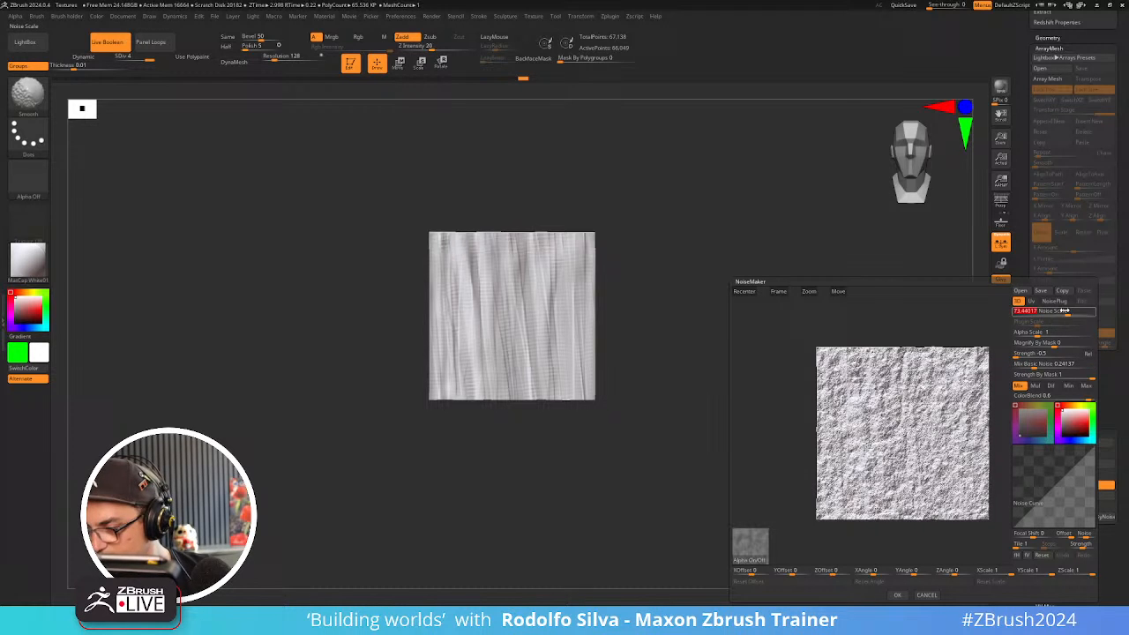
{"action": "left_click", "coordinate": [1070, 386]}
Reshape the noise curve with raised points in its lower and middle parts, and increase Noise Scale to slightly above 100
{"action": "left_click_drag", "start_coordinate": [1046, 486], "coordinate": [1066, 465]}
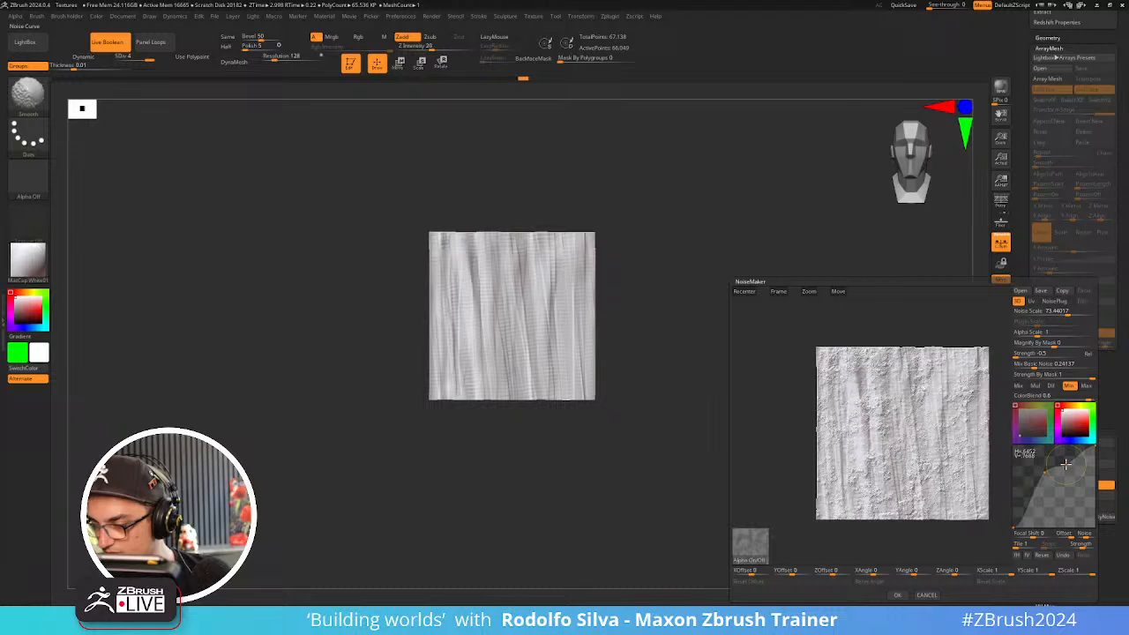
{"action": "left_click_drag", "start_coordinate": [1024, 503], "coordinate": [1055, 475]}
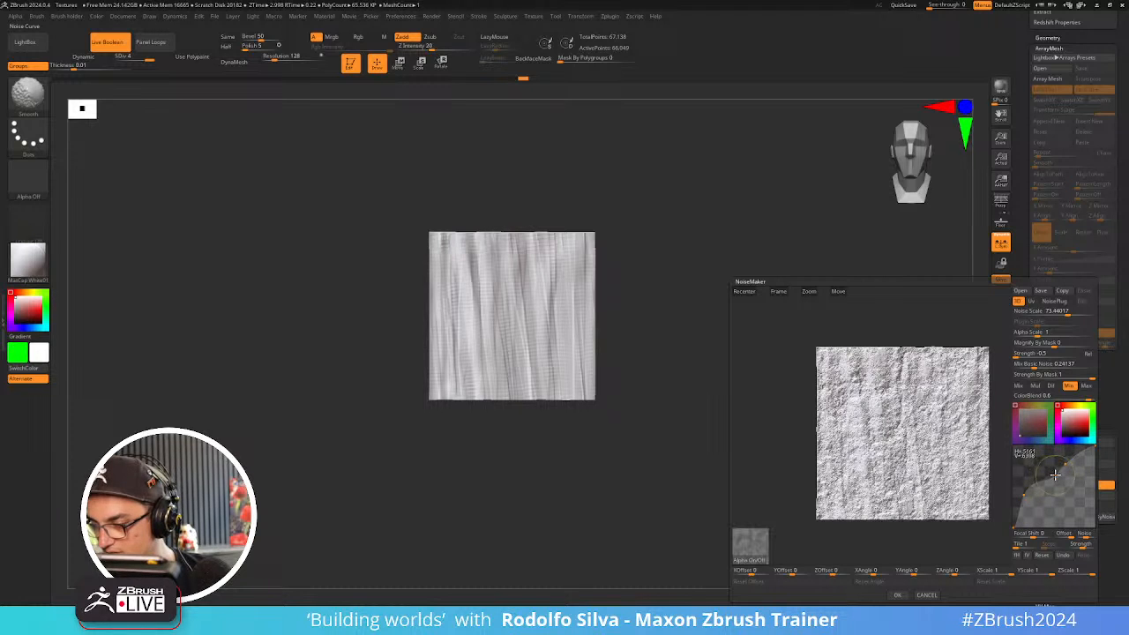
{"action": "left_click_drag", "start_coordinate": [1065, 312], "coordinate": [1065, 312]}
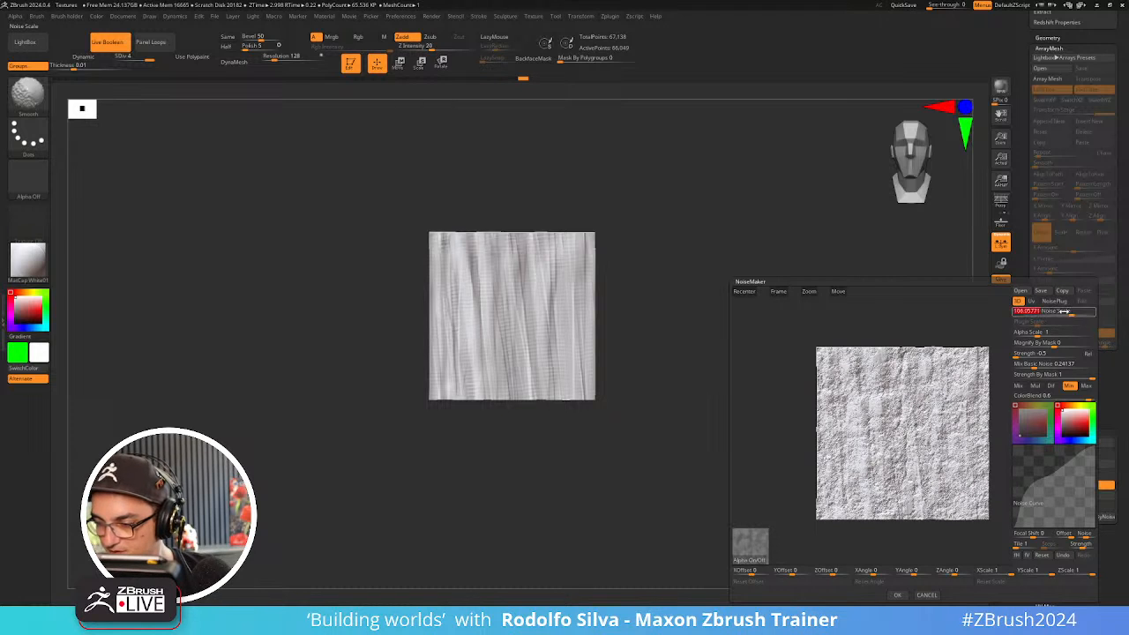
Try the Max noise blend, switch it to Mul, and accept the surface noise on the plane
{"action": "left_click", "coordinate": [1087, 386]}
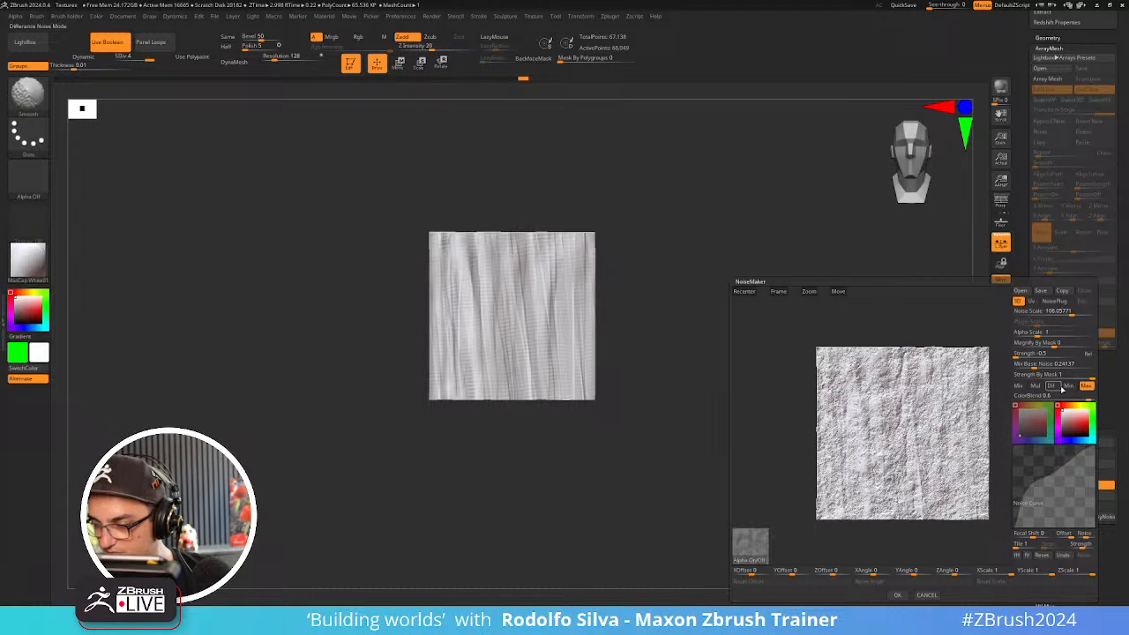
{"action": "left_click", "coordinate": [1038, 386]}
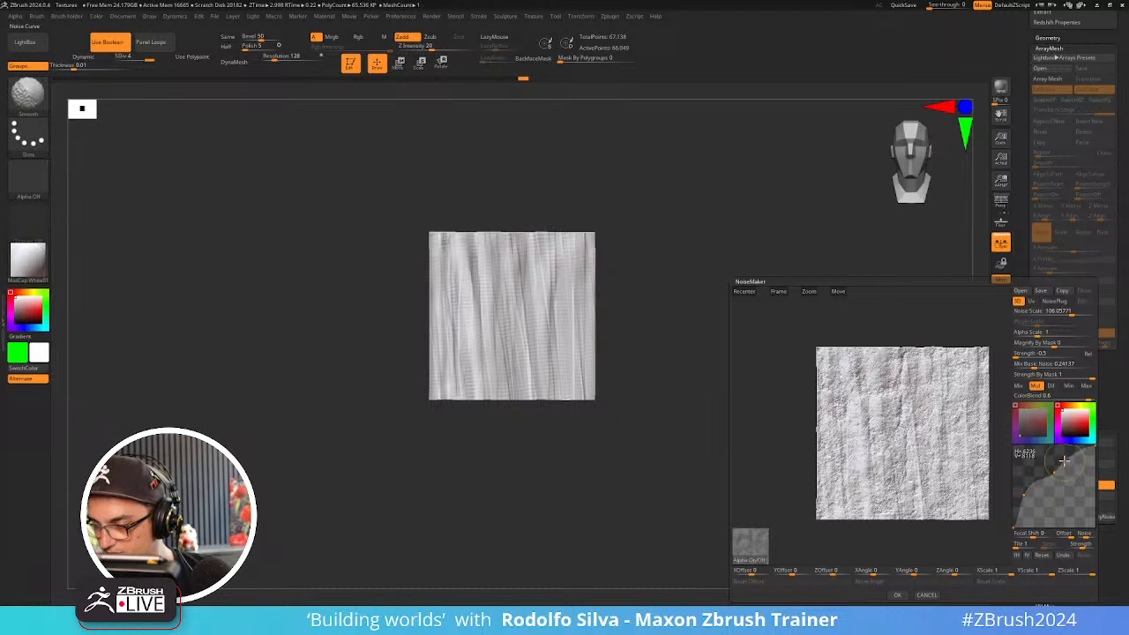
{"action": "left_click", "coordinate": [897, 594]}
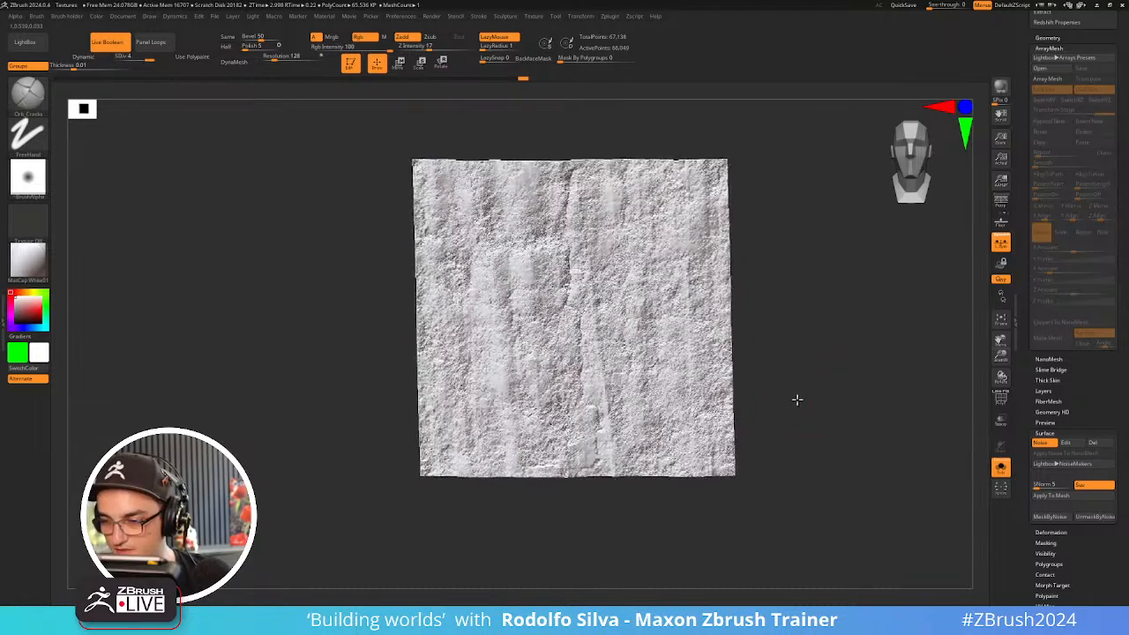
{"action": "left_click_drag", "start_coordinate": [798, 398], "coordinate": [809, 388]}
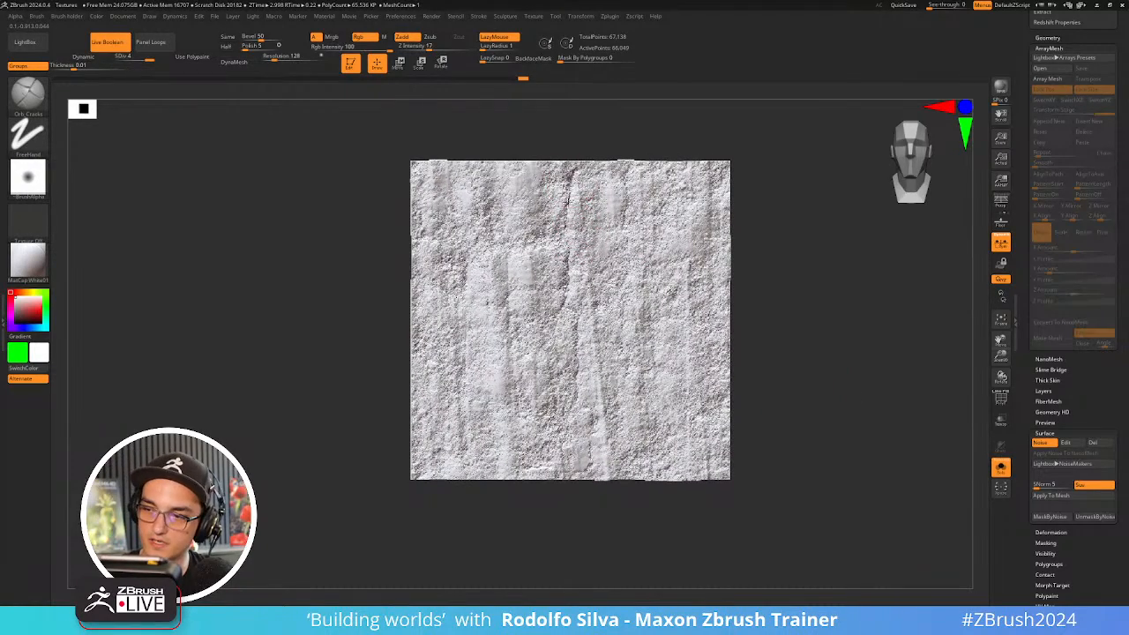
Carve short vertical Orb_Cracks strokes down the middle of the noise-covered plane
{"action": "left_click_drag", "start_coordinate": [565, 235], "coordinate": [561, 253]}
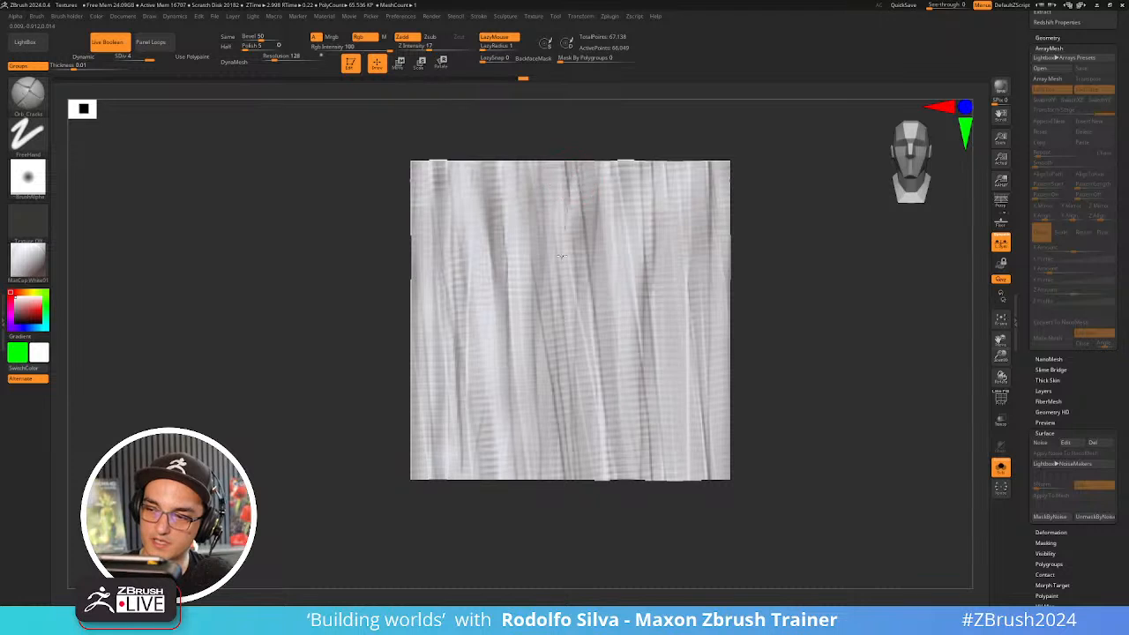
{"action": "left_click_drag", "start_coordinate": [598, 470], "coordinate": [596, 475]}
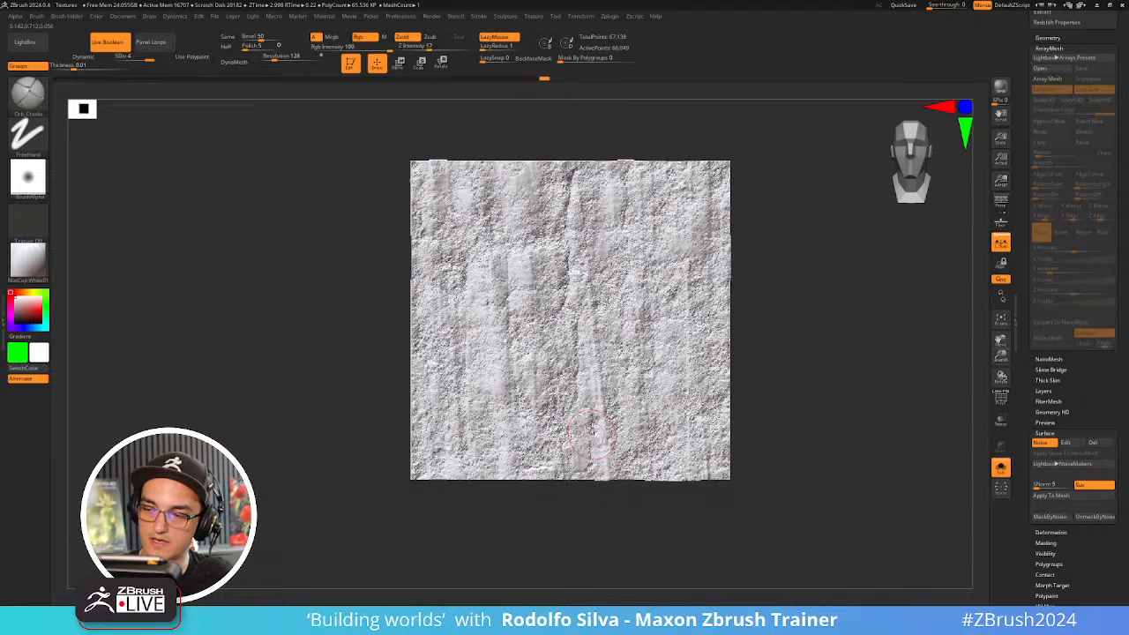
{"action": "left_click_drag", "start_coordinate": [579, 320], "coordinate": [585, 380]}
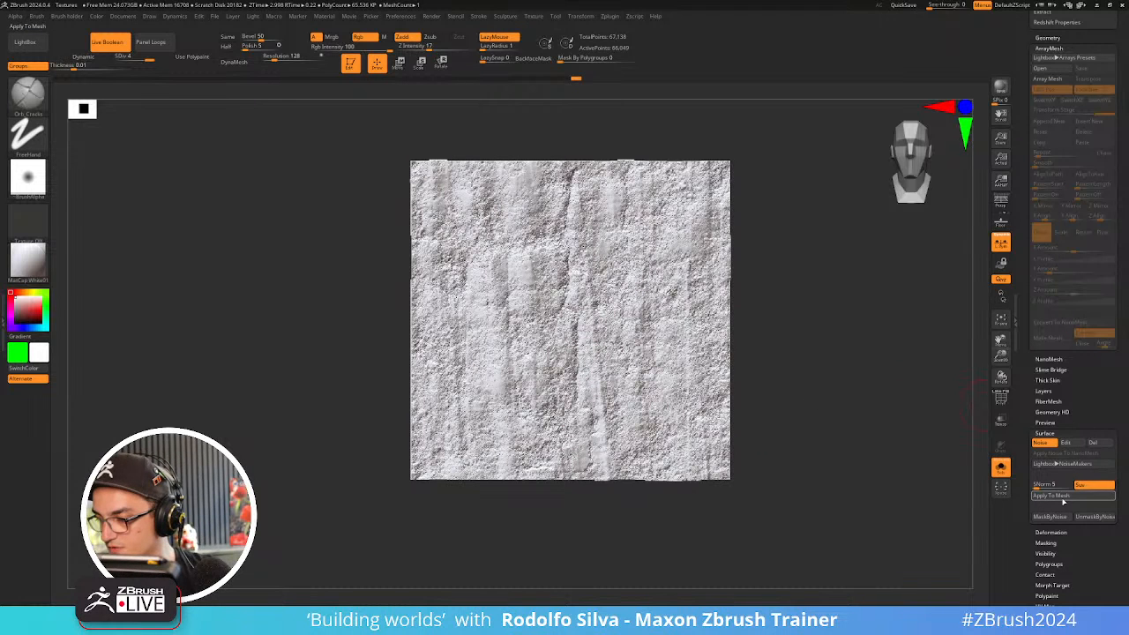
Mask the plane by its surface noise and switch to the Standard brush
{"action": "left_click", "coordinate": [1063, 518]}
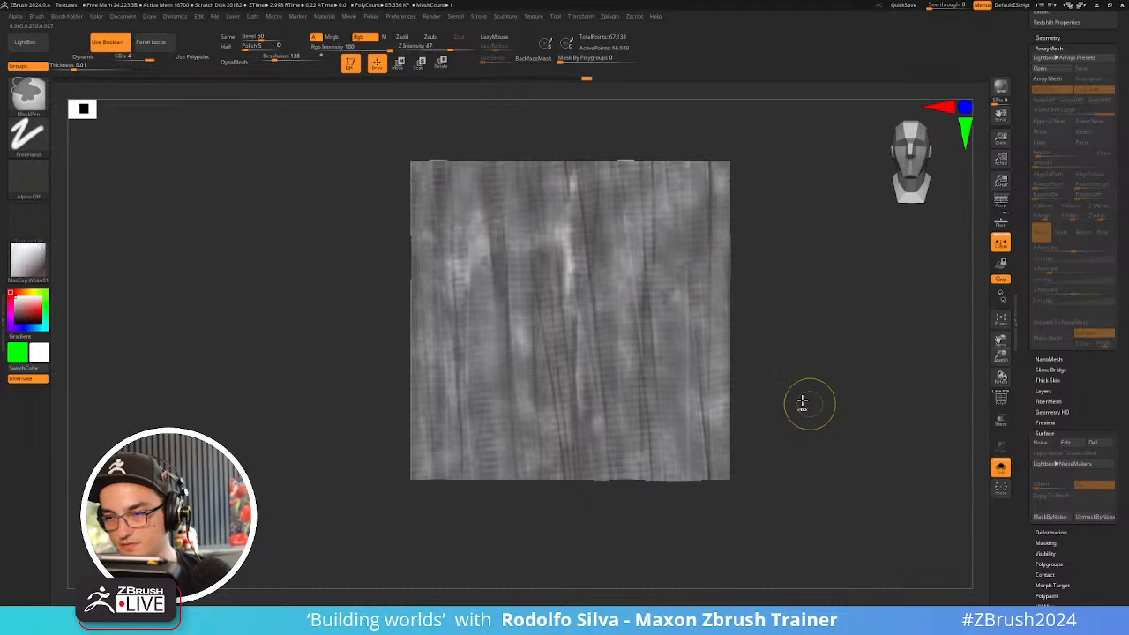
{"action": "key", "text": "b"}
{"action": "key", "text": "s"}
{"action": "key", "text": "t"}
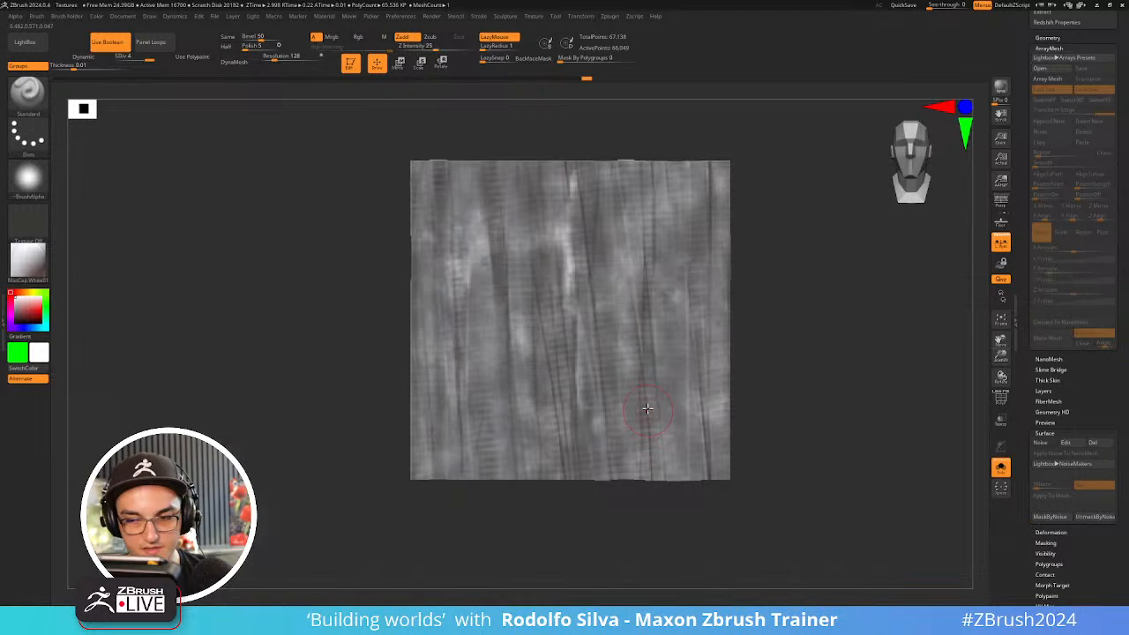
{"action": "key", "text": "space"}
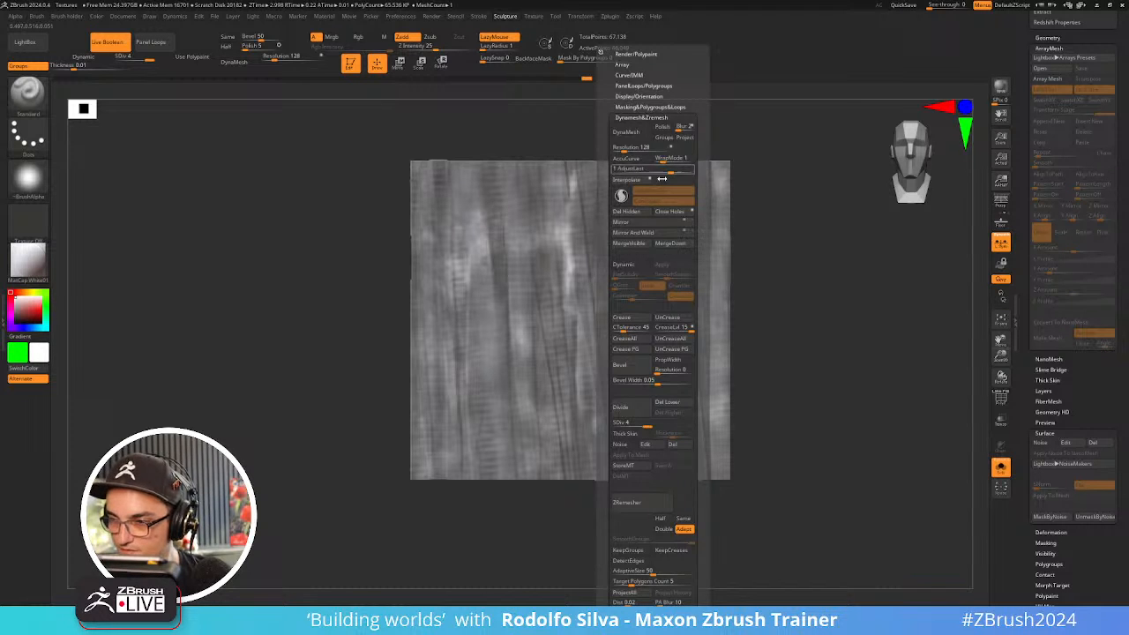
{"action": "left_click_drag", "start_coordinate": [584, 298], "coordinate": [600, 298]}
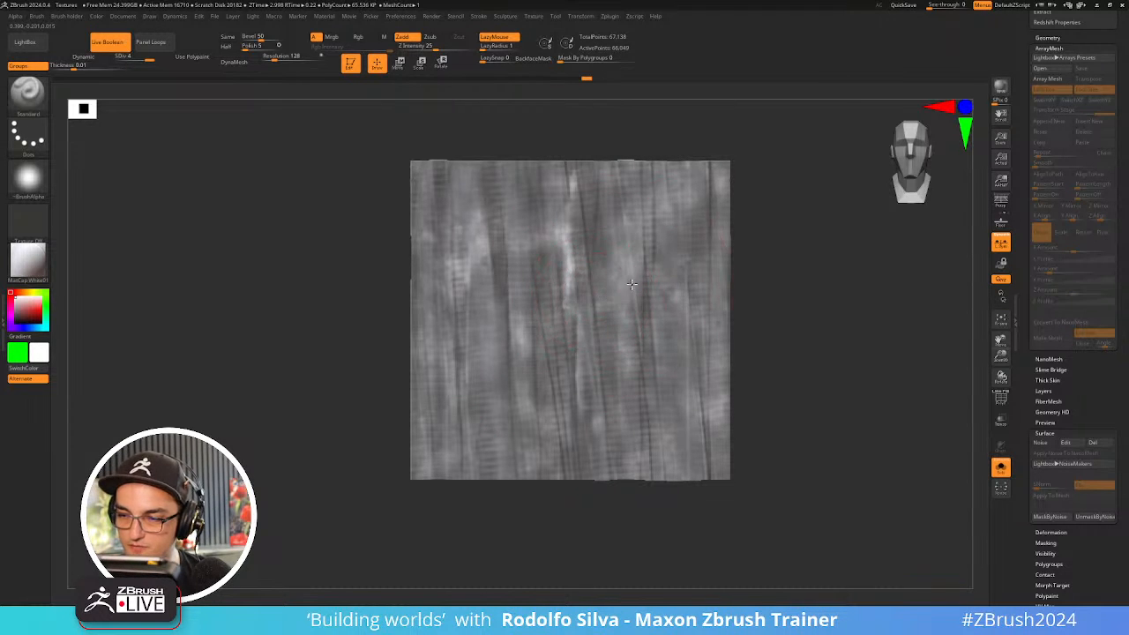
{"action": "left_click_drag", "start_coordinate": [569, 216], "coordinate": [522, 375]}
{"action": "key", "text": "ctrl+z"}
{"action": "mouse_move", "coordinate": [589, 276]}
{"action": "left_mouse_down"}
{"action": "mouse_move", "coordinate": [549, 415]}
{"action": "mouse_move", "coordinate": [538, 197]}
{"action": "left_mouse_up"}
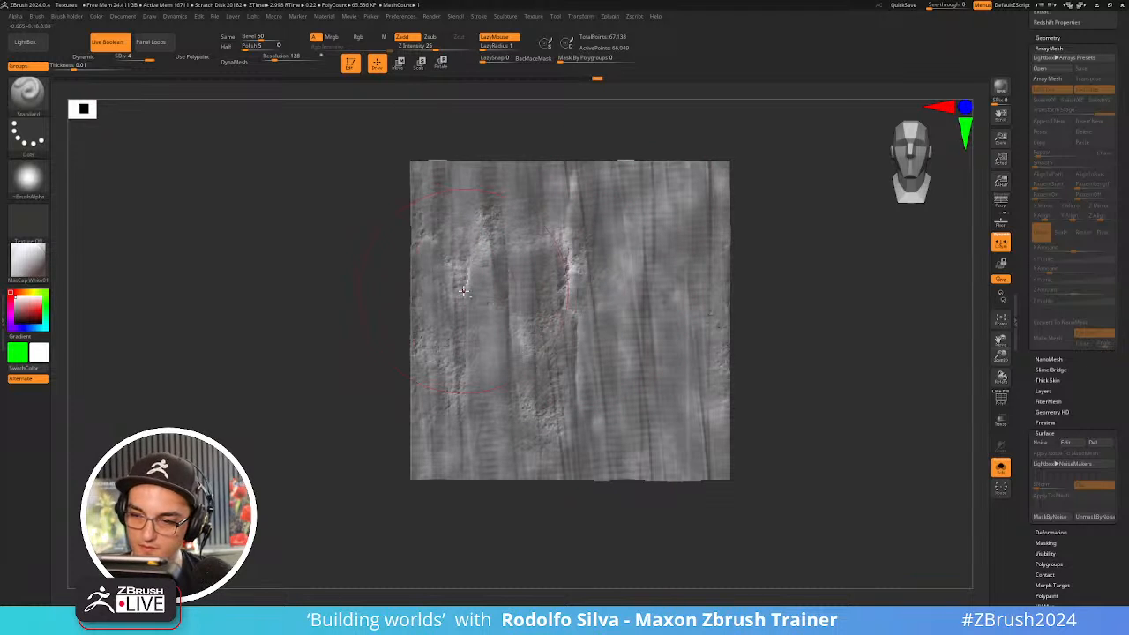
{"action": "key", "text": "ctrl+z"}
{"action": "key", "text": "ctrl+z"}
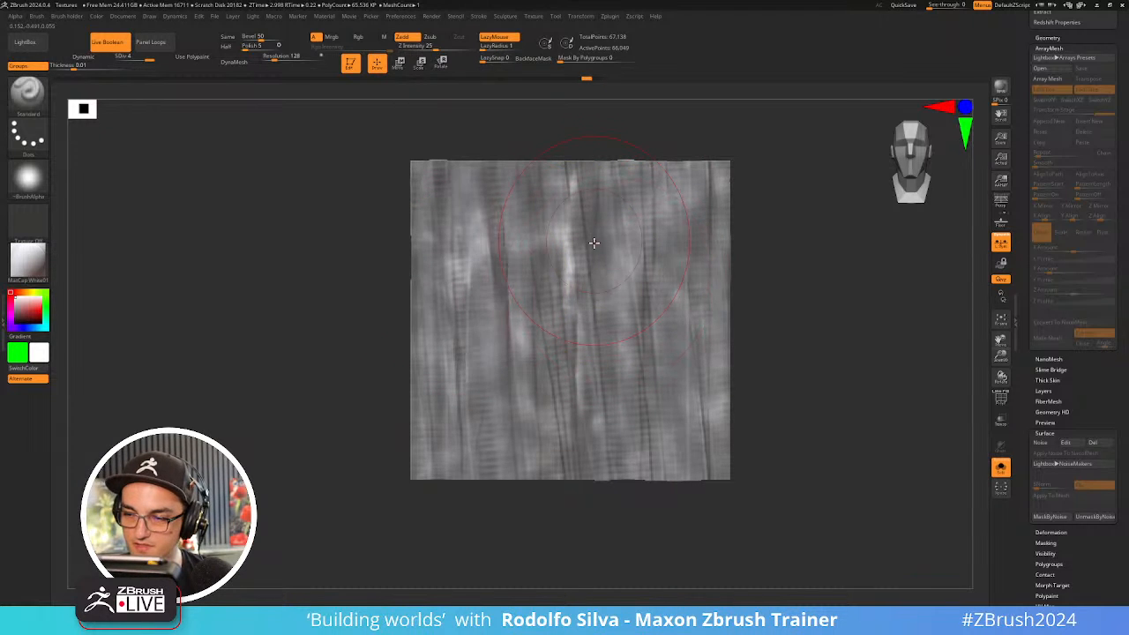
Raise the masked plane unevenly with broad Standard brush strokes through its middle, and clear the mask
{"action": "left_click_drag", "start_coordinate": [594, 243], "coordinate": [587, 231]}
{"action": "mouse_move", "coordinate": [573, 276]}
{"action": "left_mouse_down"}
{"action": "mouse_move", "coordinate": [552, 331]}
{"action": "mouse_move", "coordinate": [537, 240]}
{"action": "mouse_move", "coordinate": [462, 470]}
{"action": "left_mouse_up"}
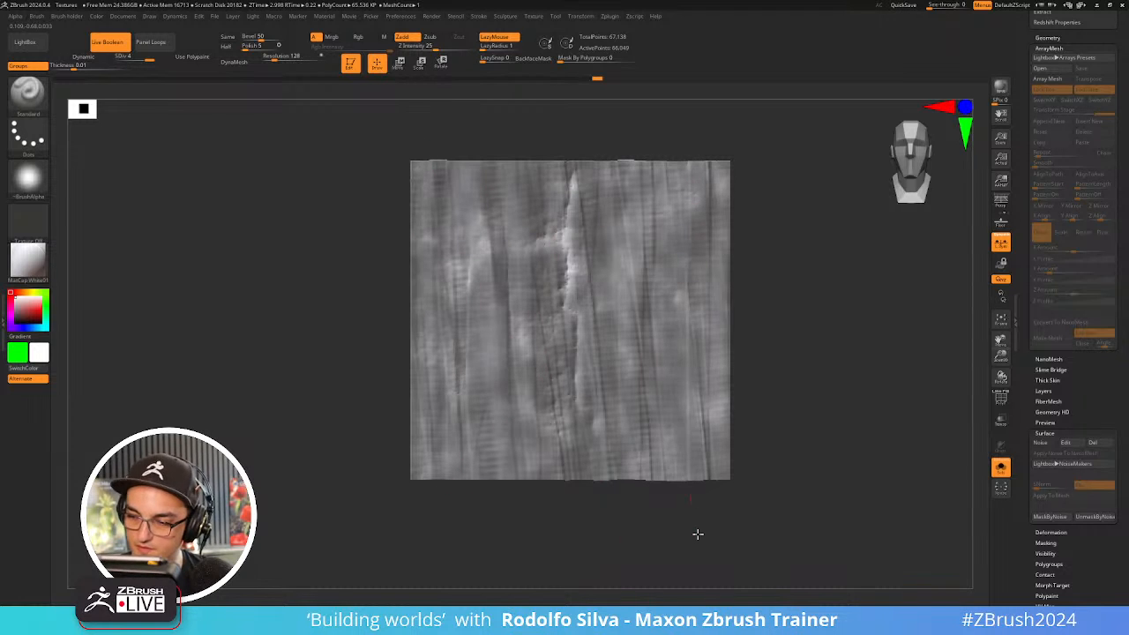
{"action": "left_click_drag", "start_coordinate": [777, 391], "coordinate": [773, 423], "text": "ctrl"}
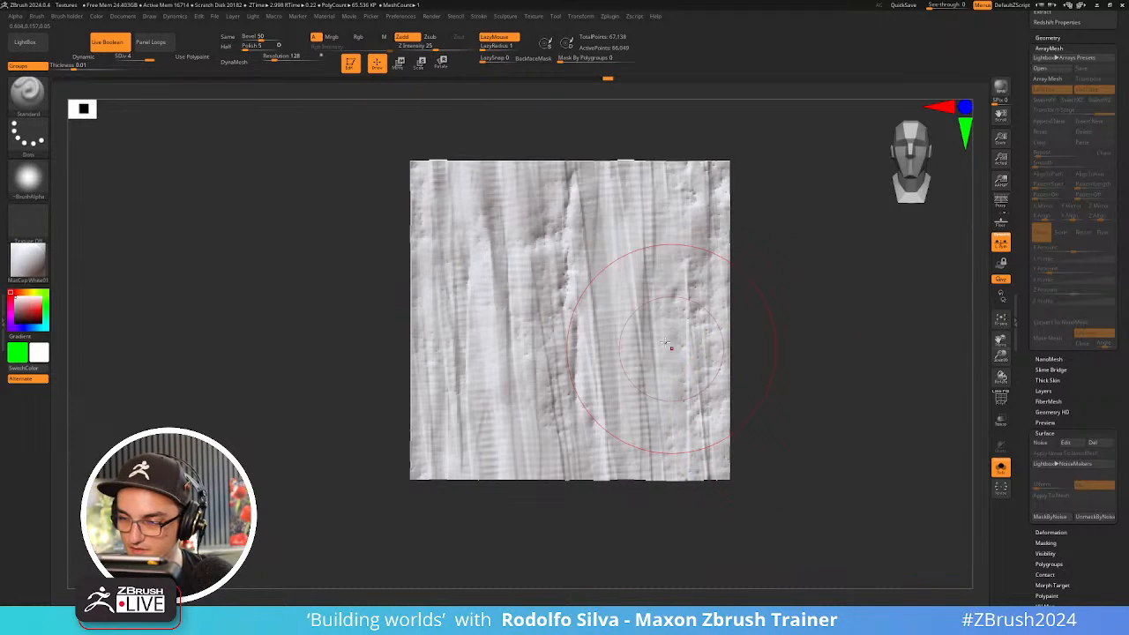
Switch to the Orb_Cracks brush and reduce its draw size for narrower strokes
{"action": "key", "text": "b"}
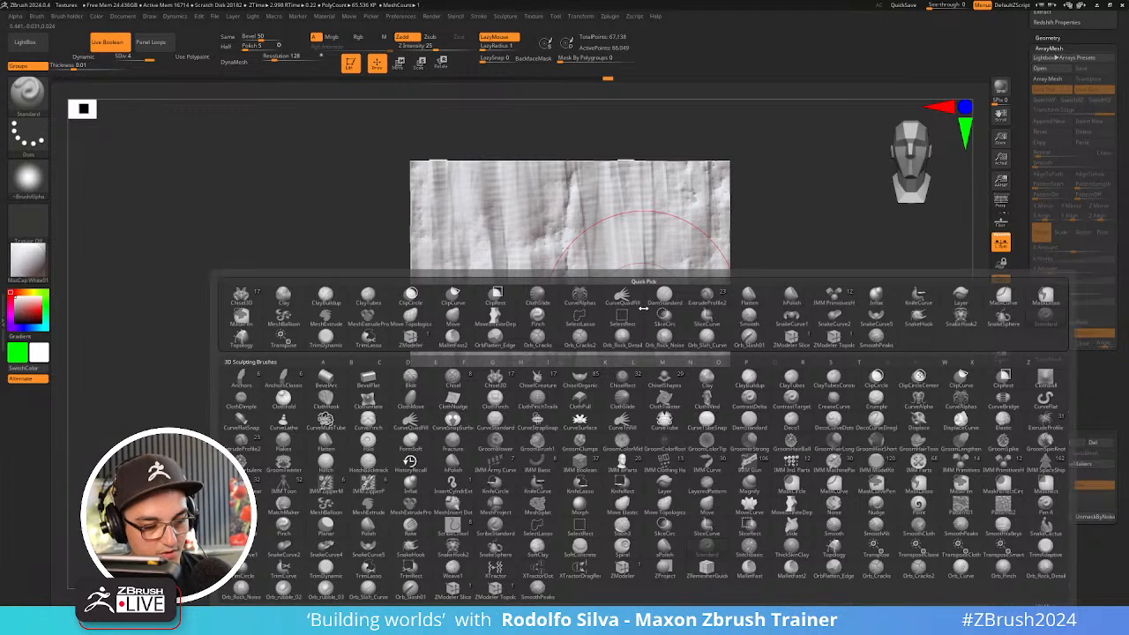
{"action": "key", "text": "c"}
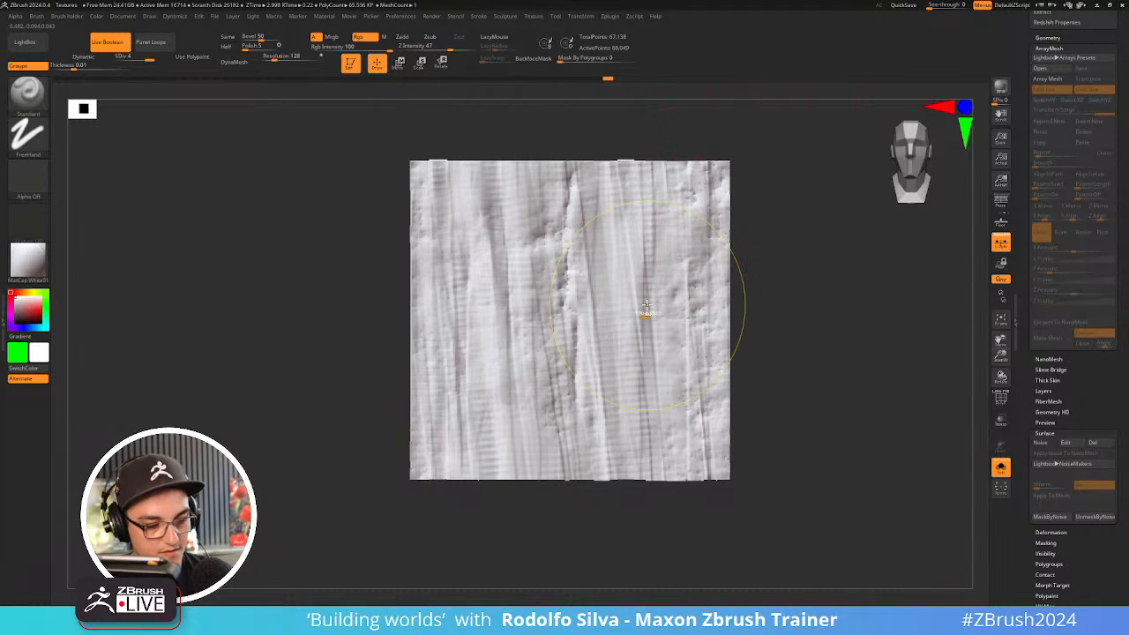
{"action": "key", "text": "ctrl+2"}
{"action": "key", "text": "ctrl+1"}
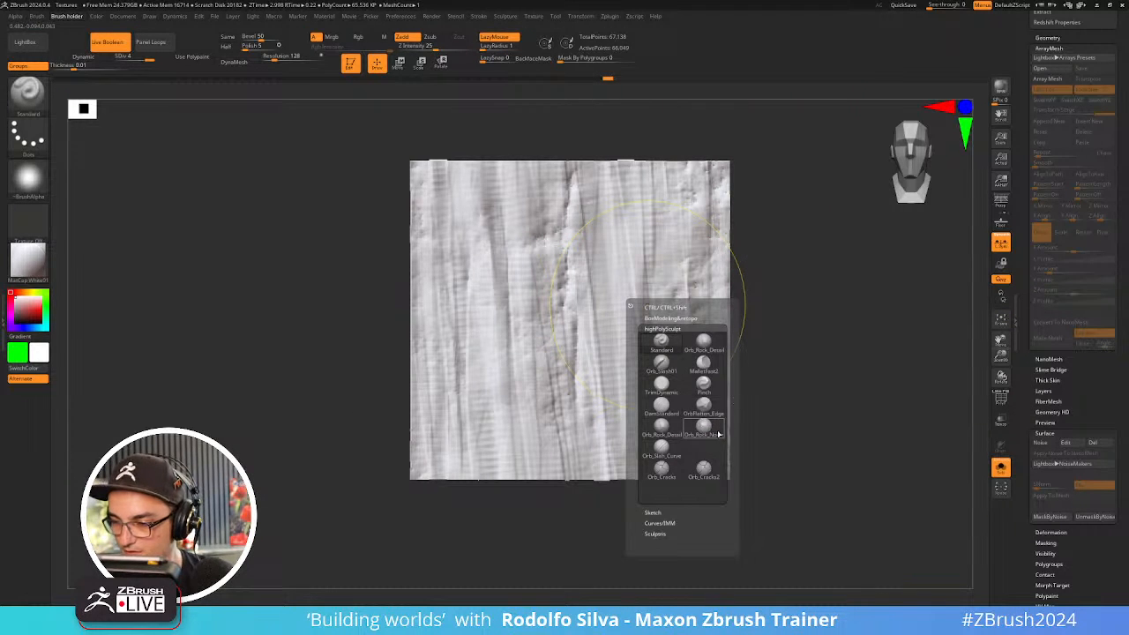
{"action": "left_click", "coordinate": [703, 470]}
{"action": "key", "text": "s"}
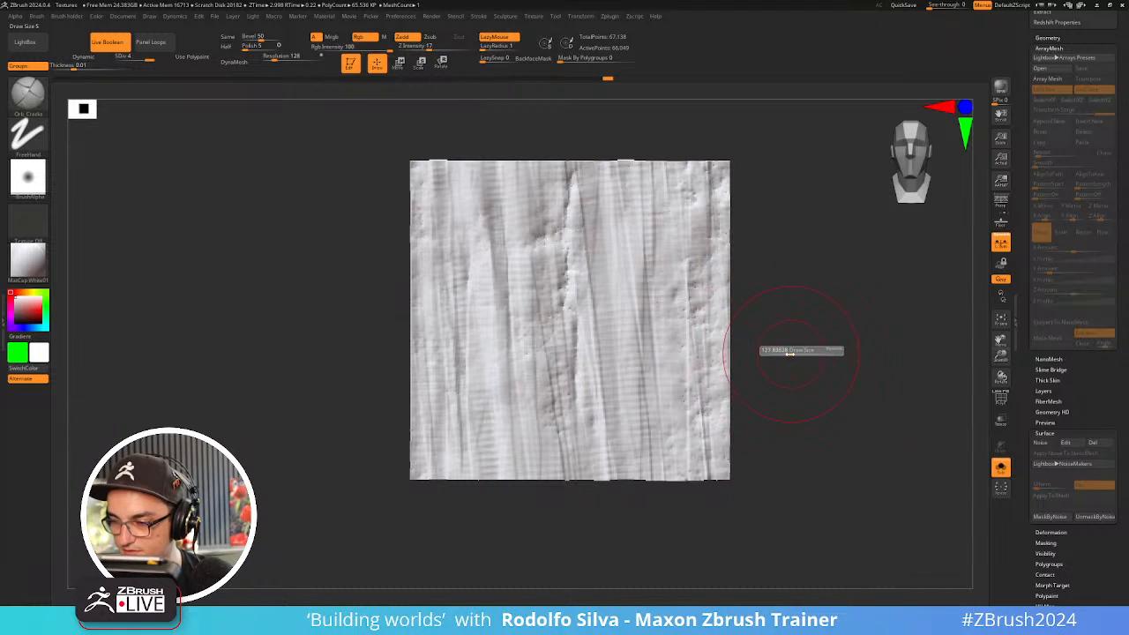
Carve a vertical crack along the plane's central ridge, from the upper edge down to the lower edge, using a small brush
{"action": "left_click_drag", "start_coordinate": [574, 174], "coordinate": [567, 202]}
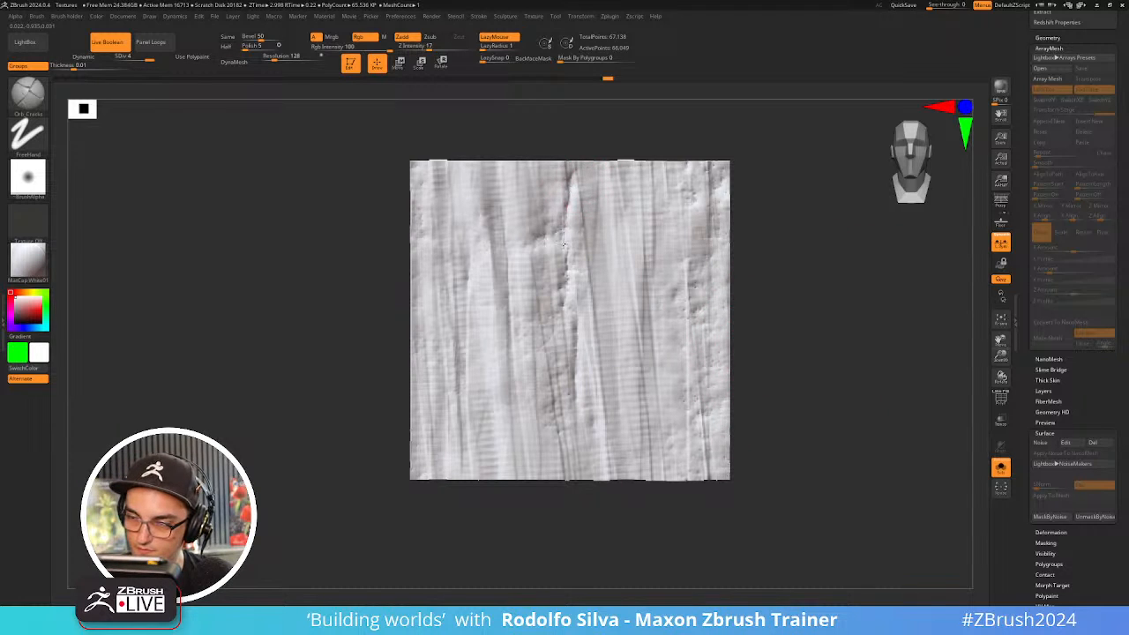
{"action": "left_click_drag", "start_coordinate": [565, 244], "coordinate": [565, 250]}
{"action": "mouse_move", "coordinate": [567, 210]}
{"action": "left_mouse_down"}
{"action": "mouse_move", "coordinate": [567, 301]}
{"action": "mouse_move", "coordinate": [578, 304]}
{"action": "left_mouse_up"}
{"action": "key", "text": "s"}
{"action": "left_click_drag", "start_coordinate": [576, 423], "coordinate": [575, 416]}
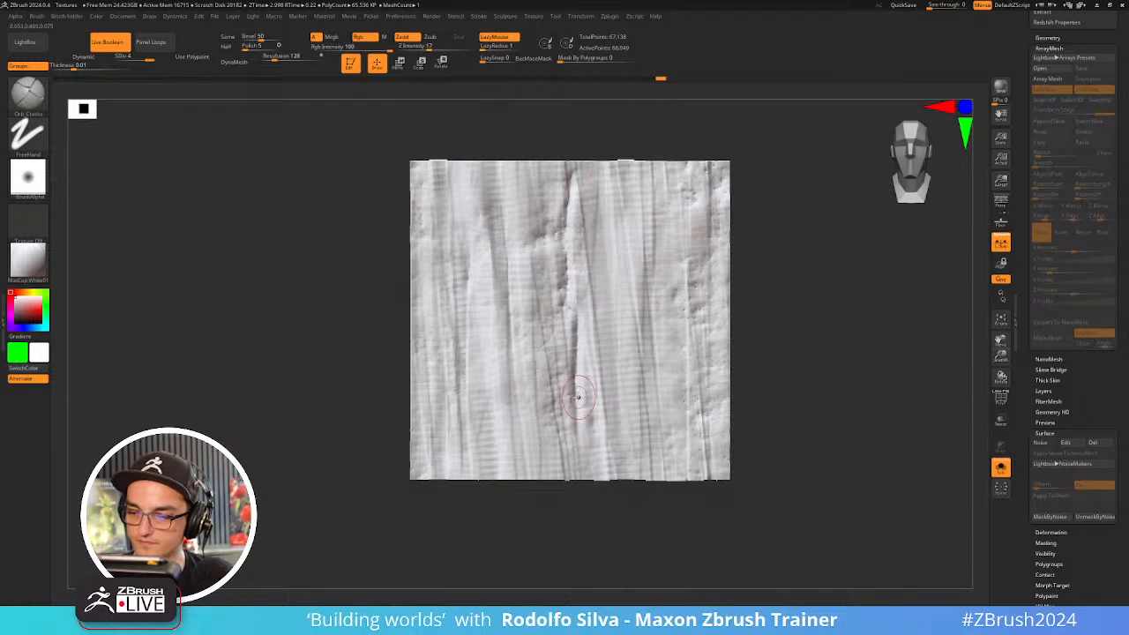
{"action": "key", "text": "shift+s"}
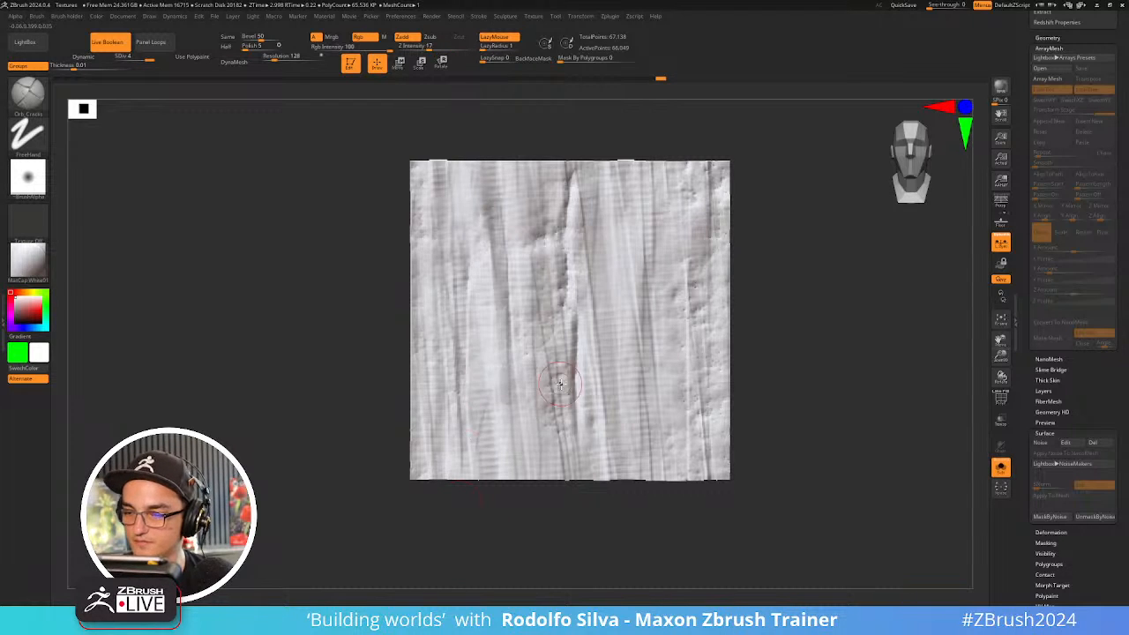
{"action": "left_click_drag", "start_coordinate": [574, 406], "coordinate": [577, 533]}
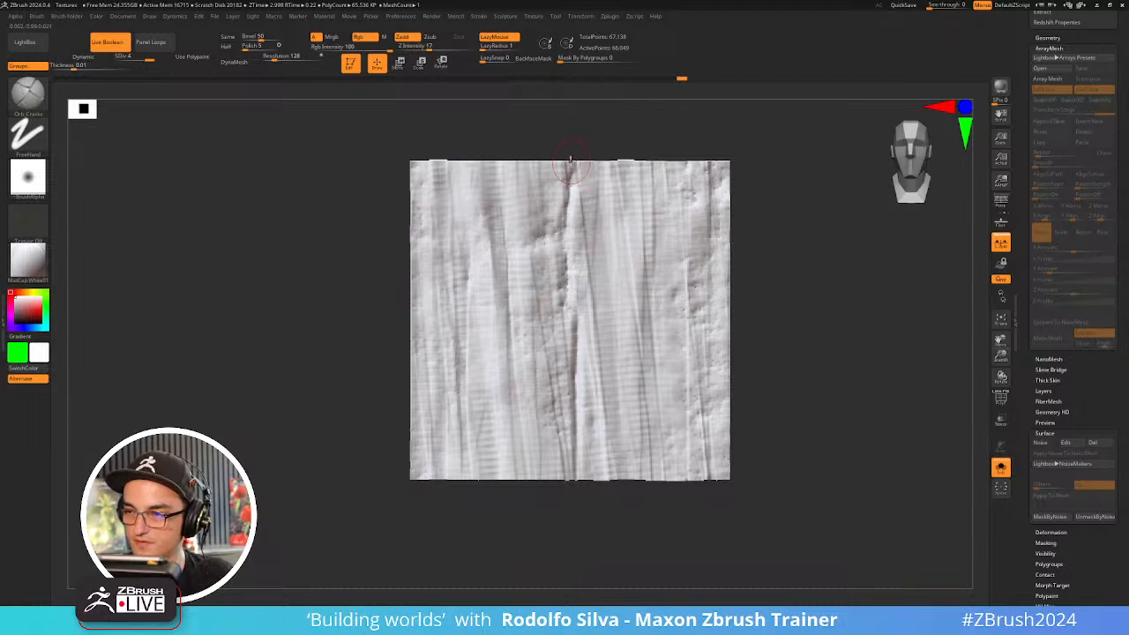
{"action": "left_click_drag", "start_coordinate": [576, 166], "coordinate": [563, 278]}
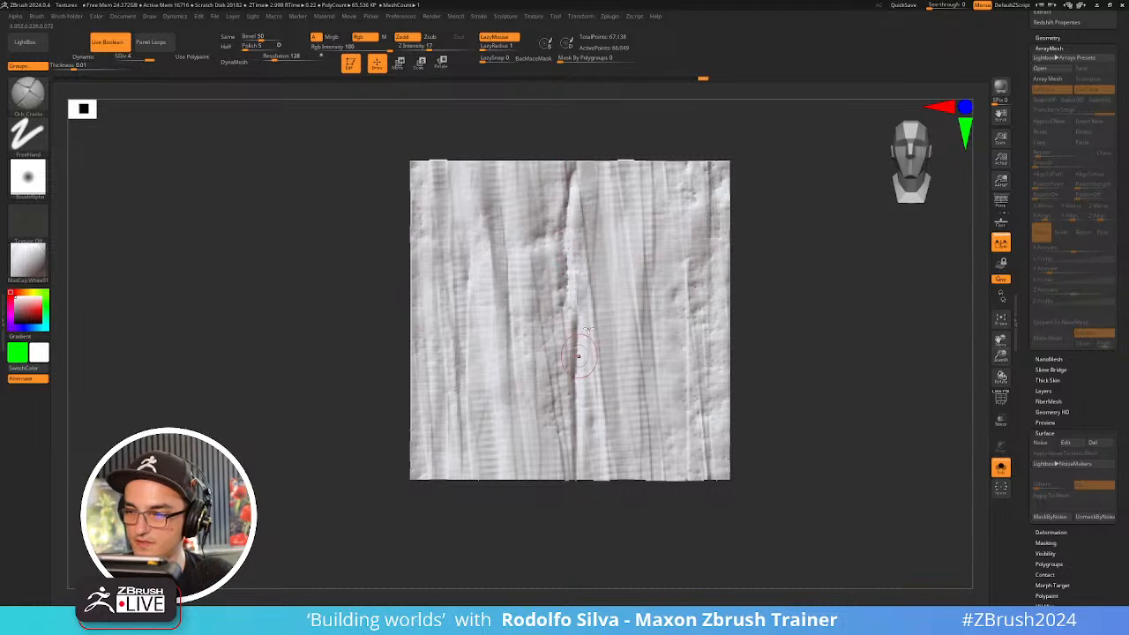
Carve several near-vertical cracks to the right of the central crack, from the upper area to near the lower edge
{"action": "left_click_drag", "start_coordinate": [614, 196], "coordinate": [609, 291]}
{"action": "left_click_drag", "start_coordinate": [612, 203], "coordinate": [612, 321]}
{"action": "left_click_drag", "start_coordinate": [629, 385], "coordinate": [628, 417]}
{"action": "mouse_move", "coordinate": [629, 333]}
{"action": "left_mouse_down"}
{"action": "mouse_move", "coordinate": [627, 482]}
{"action": "mouse_move", "coordinate": [618, 466]}
{"action": "left_mouse_up"}
{"action": "left_click_drag", "start_coordinate": [642, 340], "coordinate": [602, 418]}
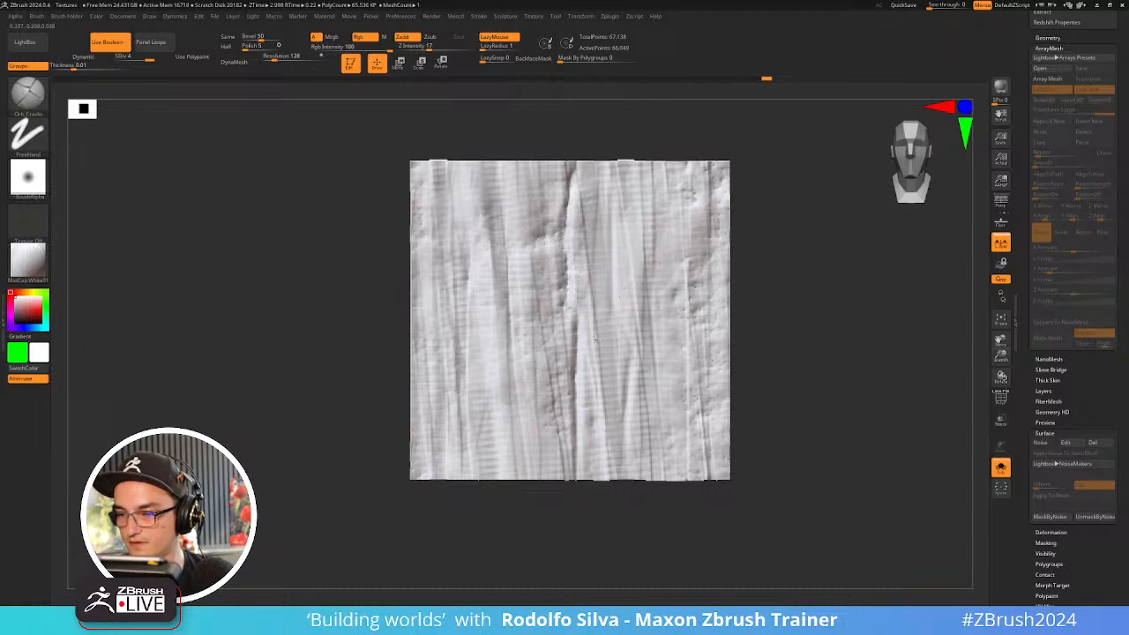
Carve a long diagonal crack from the upper right of the central ridge down into the central crack, and touch up the ridge's upper part
{"action": "left_click_drag", "start_coordinate": [617, 265], "coordinate": [571, 424]}
{"action": "left_click_drag", "start_coordinate": [616, 271], "coordinate": [581, 369]}
{"action": "left_click_drag", "start_coordinate": [607, 302], "coordinate": [569, 432]}
{"action": "mouse_move", "coordinate": [619, 275]}
{"action": "left_mouse_down"}
{"action": "mouse_move", "coordinate": [574, 406]}
{"action": "mouse_move", "coordinate": [567, 477]}
{"action": "left_mouse_up"}
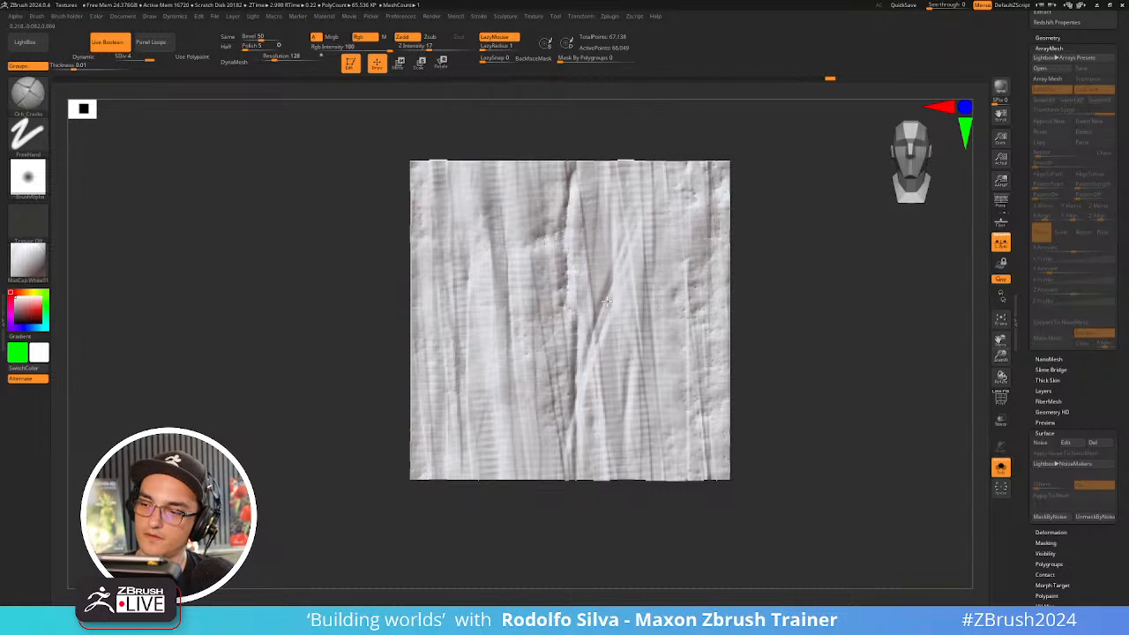
{"action": "left_click_drag", "start_coordinate": [607, 302], "coordinate": [647, 141]}
{"action": "left_click_drag", "start_coordinate": [575, 196], "coordinate": [561, 229]}
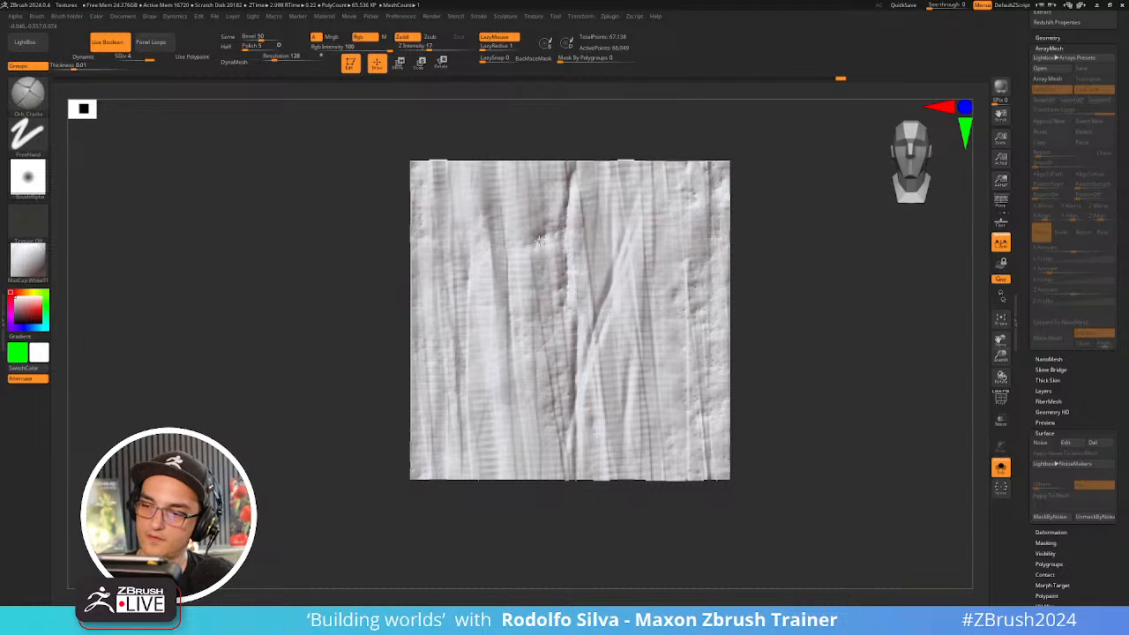
Switch to the DamStandard brush and carve the ledge left of the central crack and a winding groove down to the lower edge
{"action": "key", "text": "b"}
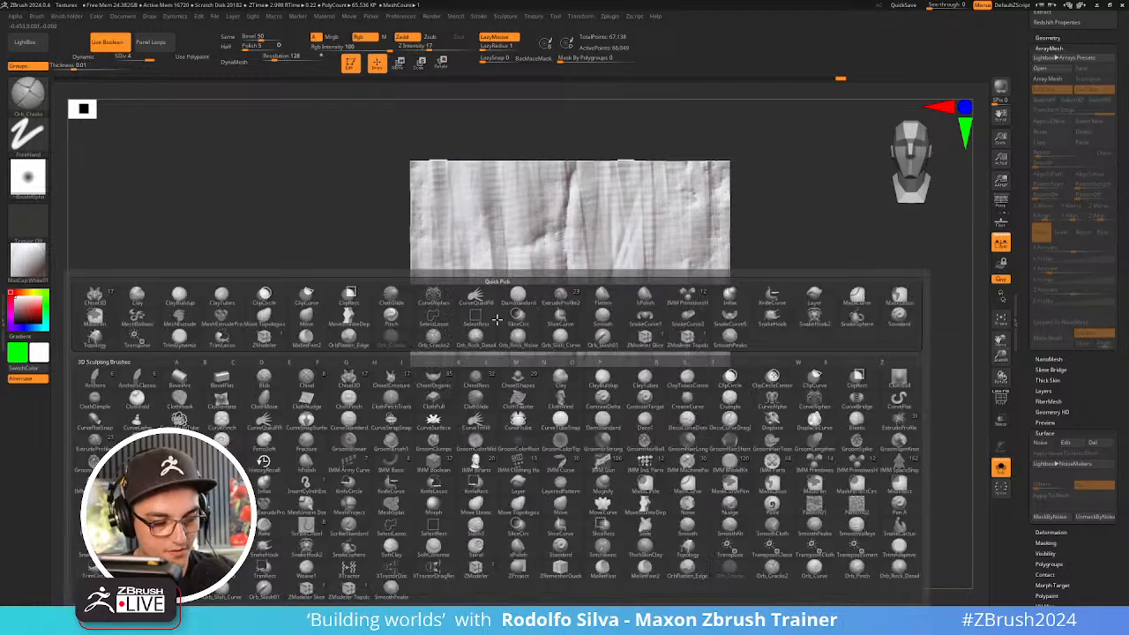
{"action": "key", "text": "d"}
{"action": "key", "text": "s"}
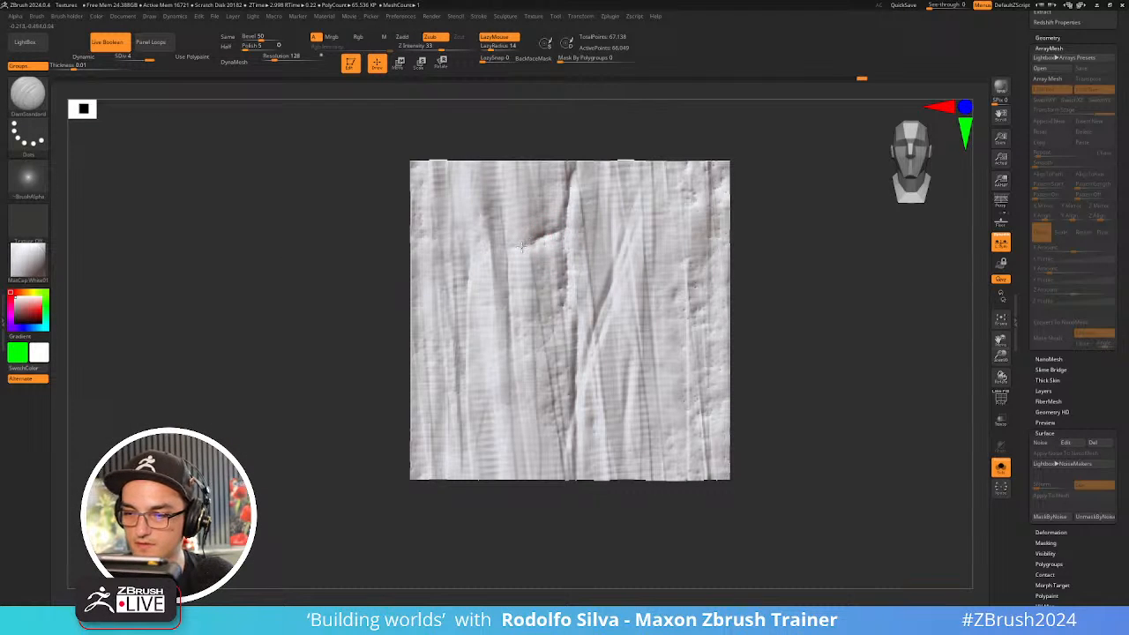
{"action": "mouse_move", "coordinate": [510, 247]}
{"action": "left_mouse_down"}
{"action": "mouse_move", "coordinate": [533, 252]}
{"action": "mouse_move", "coordinate": [508, 231]}
{"action": "mouse_move", "coordinate": [534, 340]}
{"action": "left_mouse_up"}
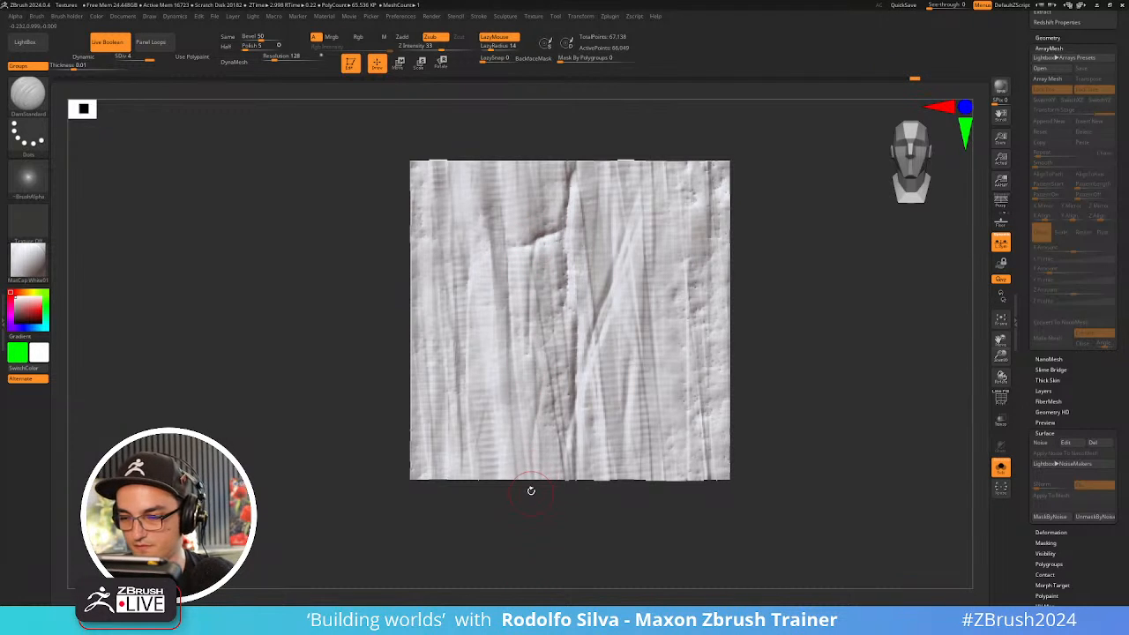
{"action": "left_click_drag", "start_coordinate": [531, 491], "coordinate": [527, 522]}
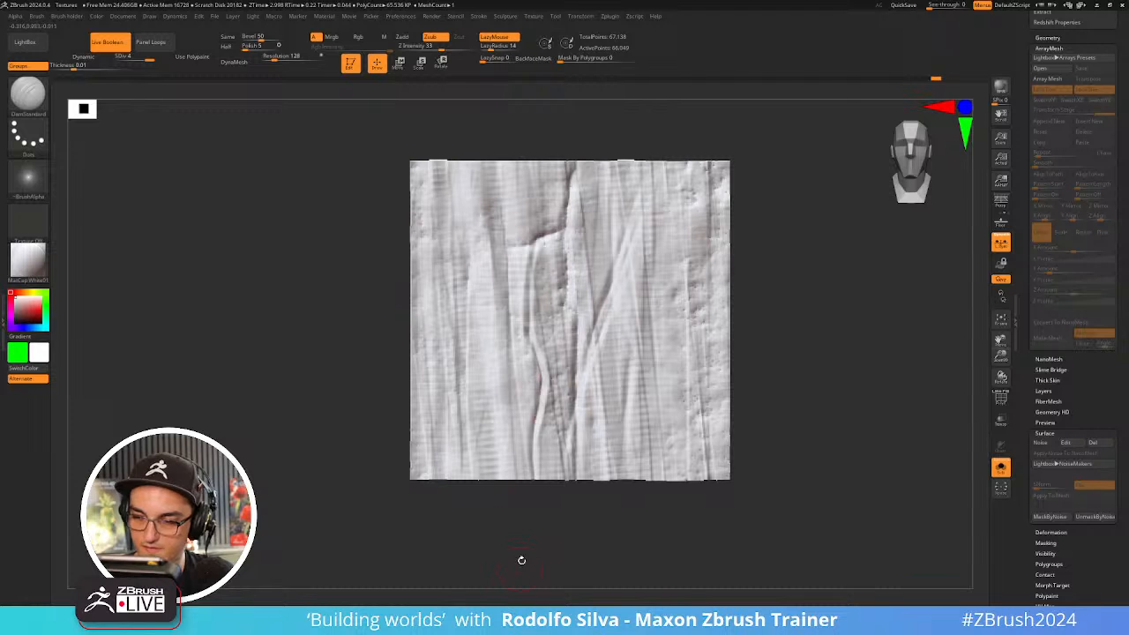
Carve a long vertical groove just left of the winding groove
{"action": "mouse_move", "coordinate": [770, 400]}
{"action": "left_mouse_down"}
{"action": "mouse_move", "coordinate": [797, 401]}
{"action": "mouse_move", "coordinate": [733, 378]}
{"action": "left_mouse_up"}
{"action": "left_click_drag", "start_coordinate": [507, 249], "coordinate": [510, 366]}
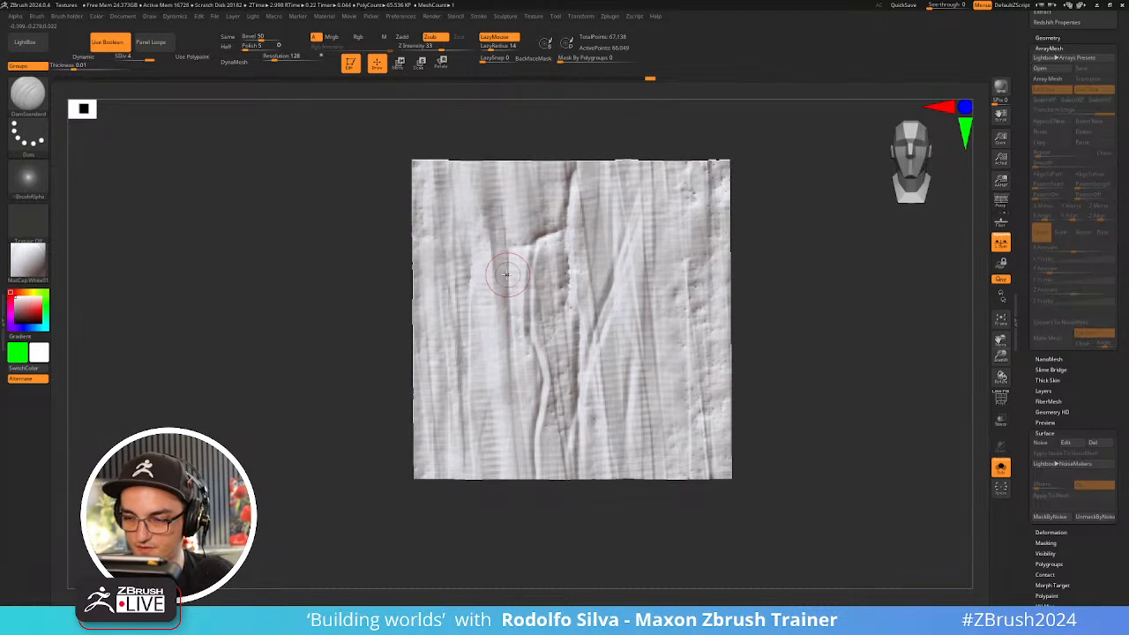
{"action": "left_click_drag", "start_coordinate": [508, 274], "coordinate": [513, 433]}
Deepen the near-vertical grooves right of the diagonal crack, from near the lower edge up to the crack's upper end
{"action": "mouse_move", "coordinate": [869, 388]}
{"action": "left_mouse_down"}
{"action": "mouse_move", "coordinate": [799, 412]}
{"action": "mouse_move", "coordinate": [859, 363]}
{"action": "left_mouse_up"}
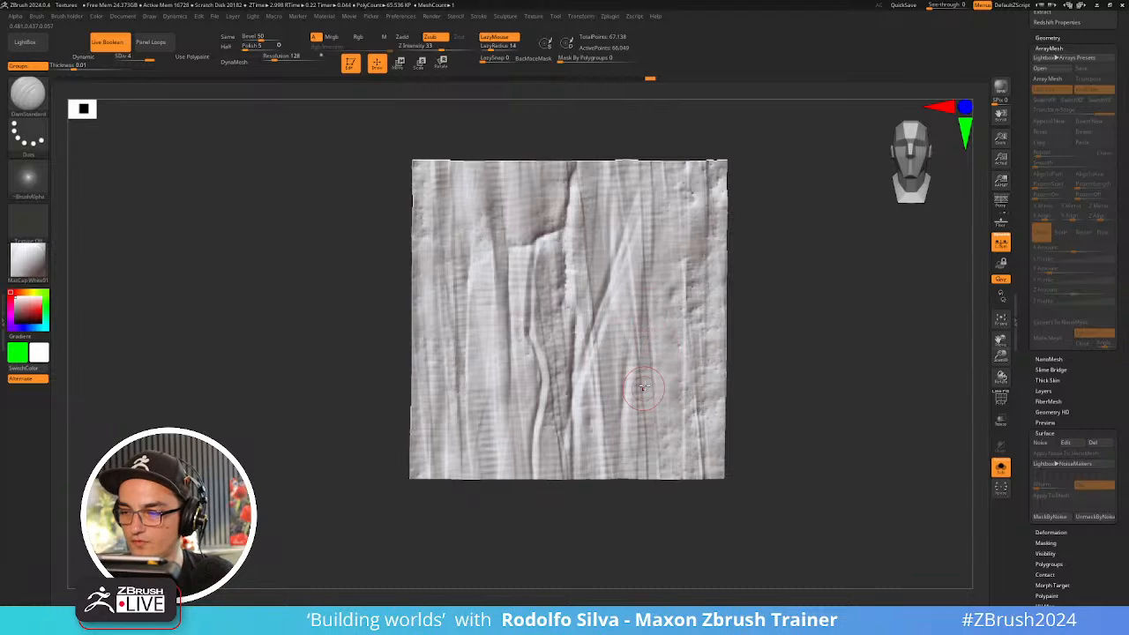
{"action": "left_click_drag", "start_coordinate": [644, 387], "coordinate": [652, 448]}
{"action": "left_click_drag", "start_coordinate": [635, 369], "coordinate": [623, 393]}
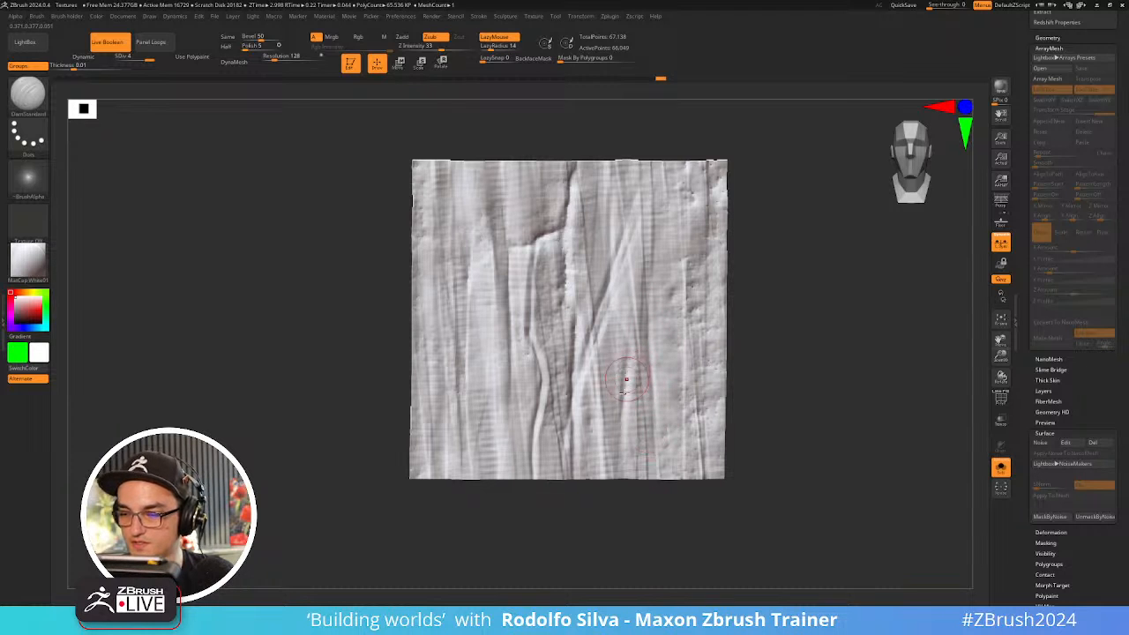
{"action": "left_click_drag", "start_coordinate": [620, 447], "coordinate": [635, 280]}
{"action": "left_click_drag", "start_coordinate": [624, 396], "coordinate": [634, 256]}
{"action": "left_click_drag", "start_coordinate": [630, 340], "coordinate": [637, 242]}
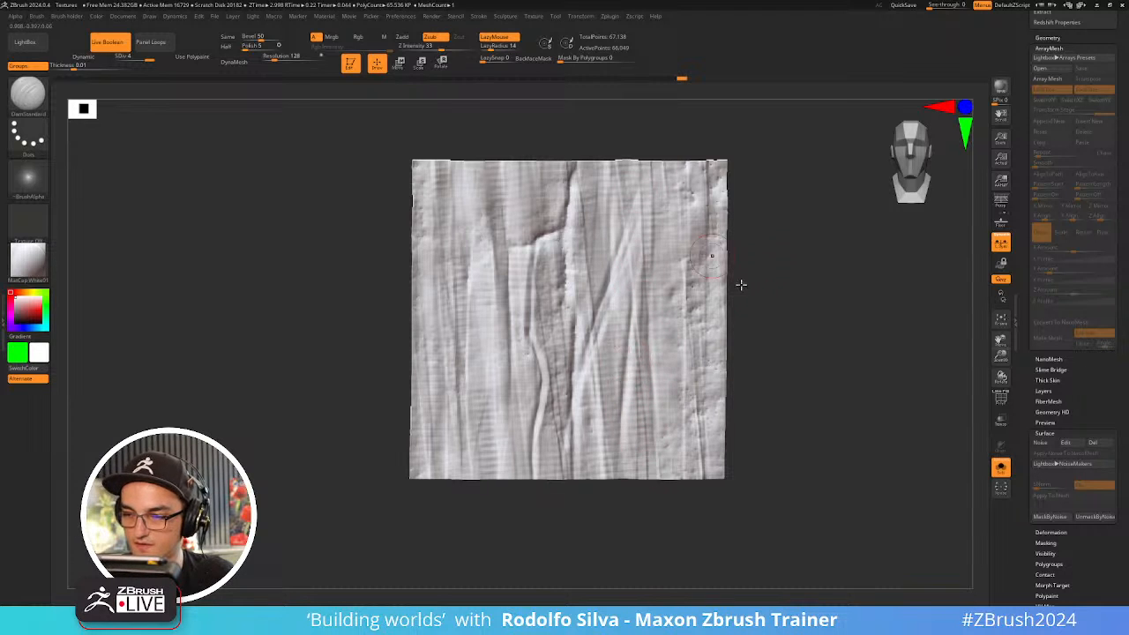
Carve a vertical crack along the plane's right side and return to the straight front view
{"action": "left_click_drag", "start_coordinate": [741, 284], "coordinate": [776, 366]}
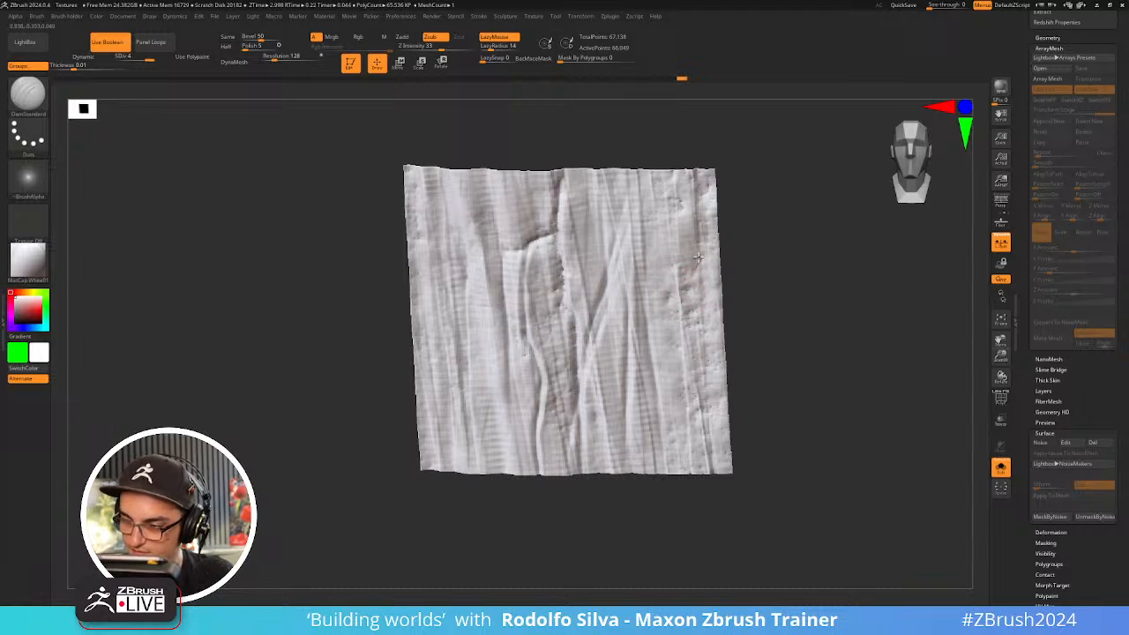
{"action": "left_click_drag", "start_coordinate": [698, 253], "coordinate": [688, 365]}
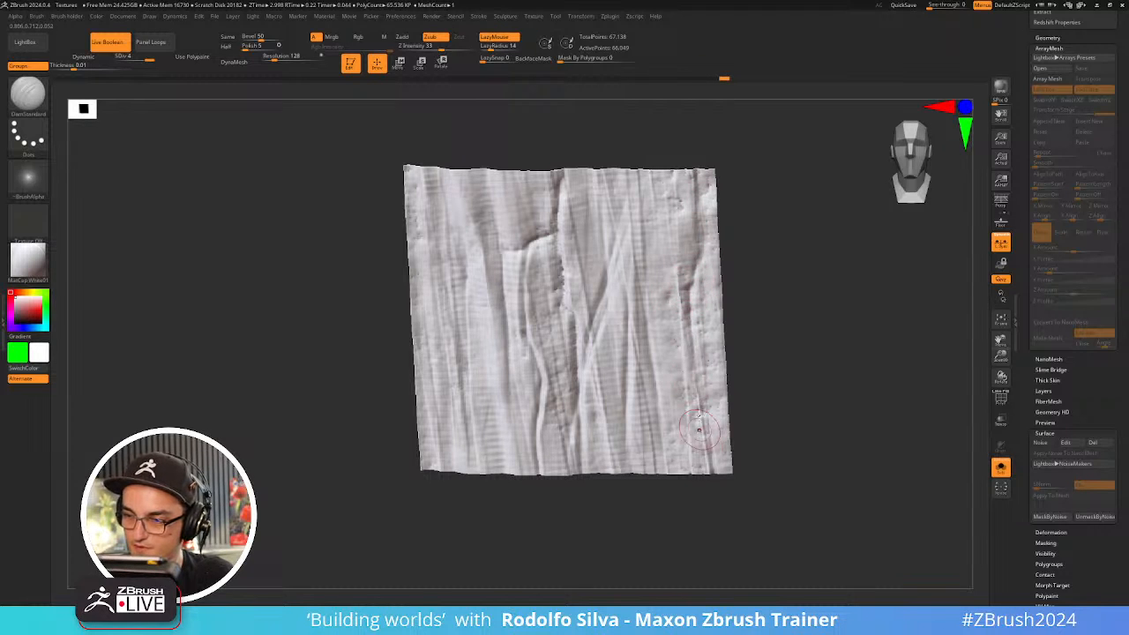
{"action": "left_click_drag", "start_coordinate": [788, 378], "coordinate": [799, 361], "text": "shift"}
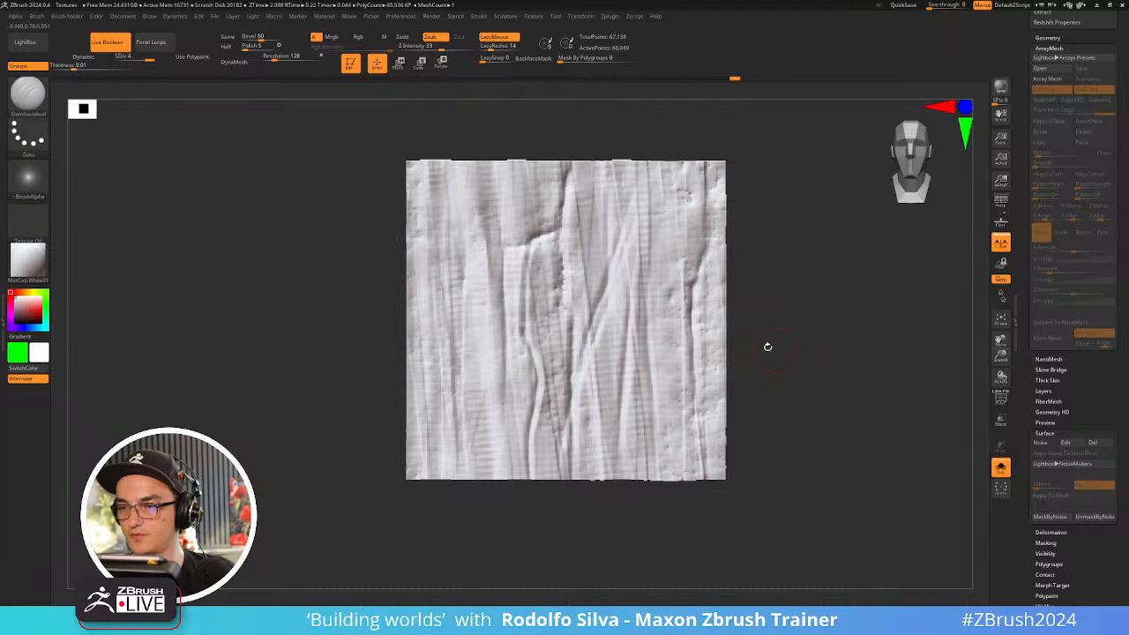
{"action": "key", "text": "b"}
{"action": "key", "text": "t"}
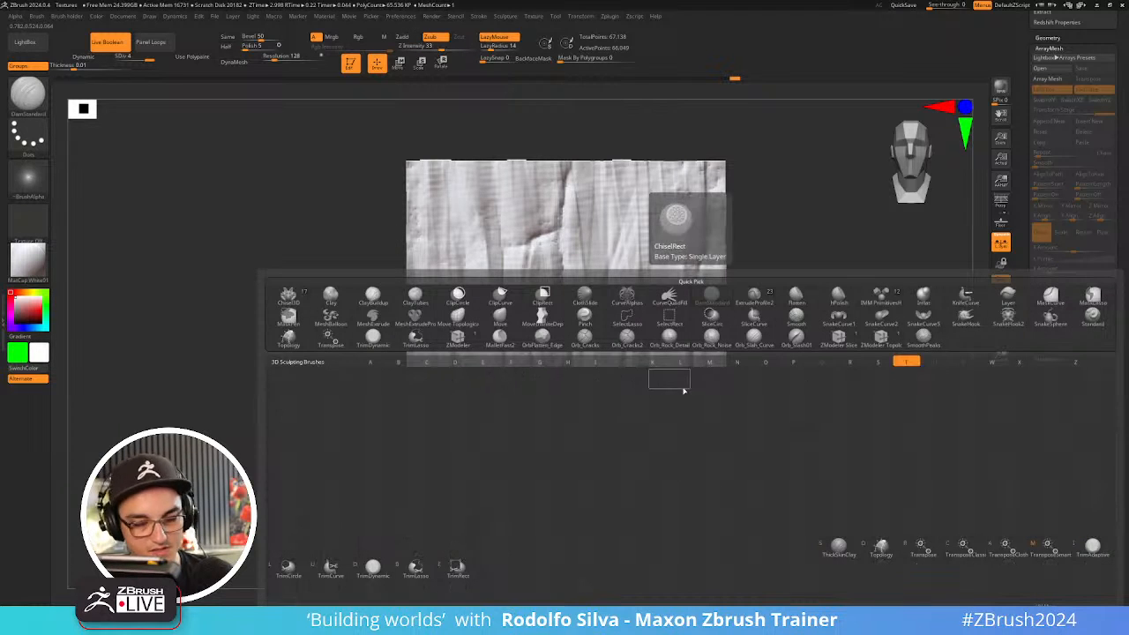
{"action": "key", "text": "d"}
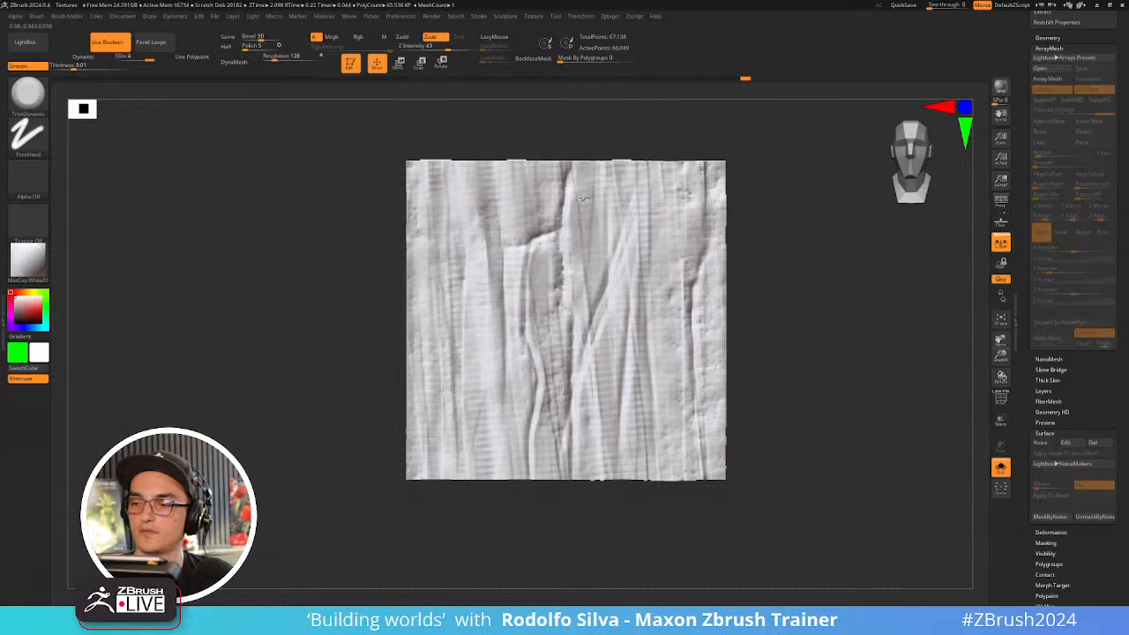
Carve a groove with the DamStandard brush just right of the central crack, from near the upper edge down to the middle
{"action": "key", "text": "b"}
{"action": "key", "text": "d"}
{"action": "key", "text": "s"}
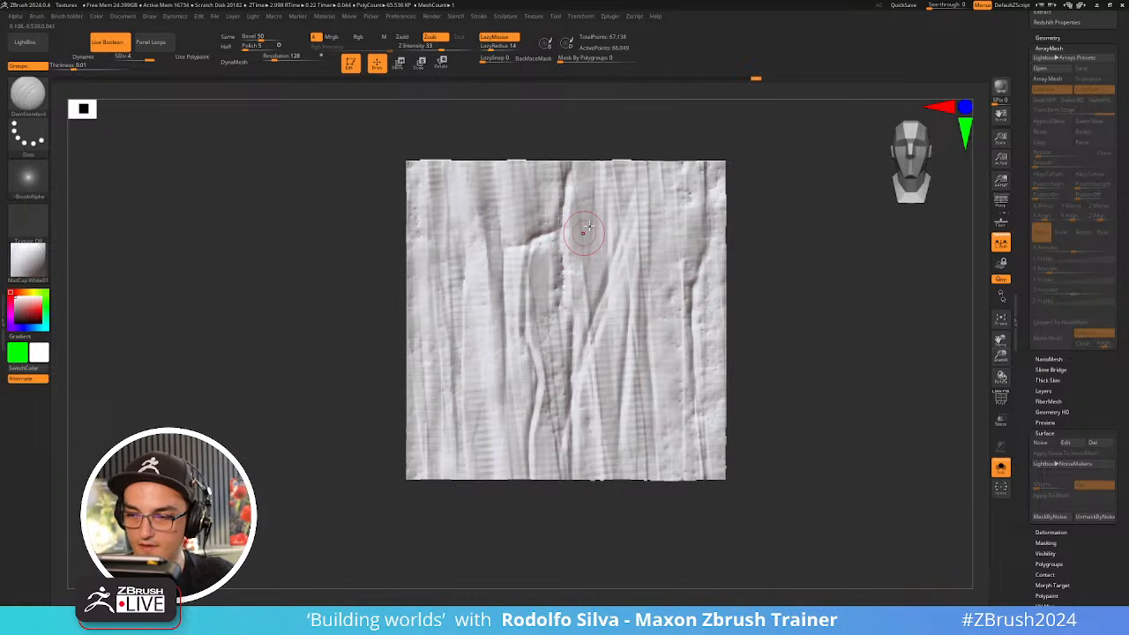
{"action": "left_click_drag", "start_coordinate": [579, 183], "coordinate": [593, 355]}
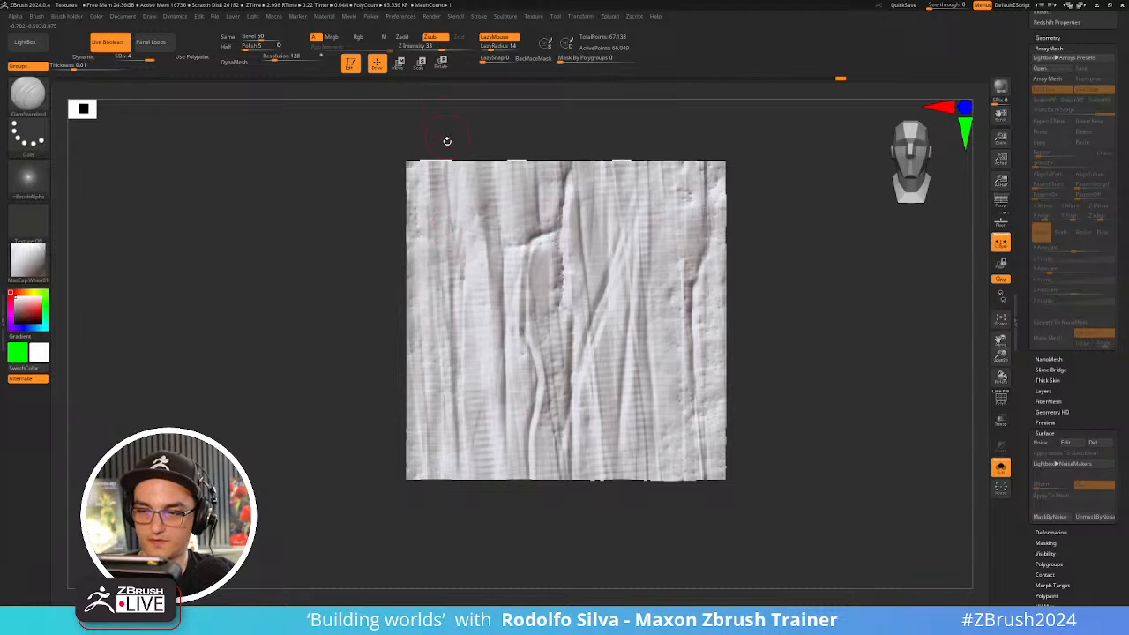
Adjust the DynaMesh WrapMode modifier and turn on the array mesh to preview the tiled surface
{"action": "left_click_drag", "start_coordinate": [782, 404], "coordinate": [809, 382], "text": "alt"}
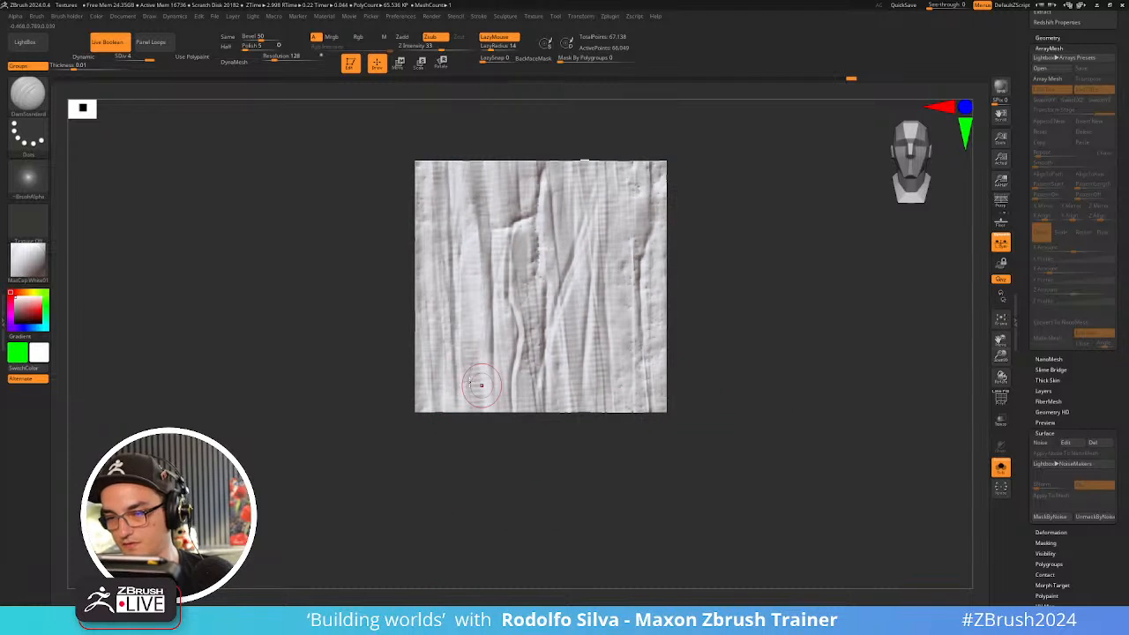
{"action": "key", "text": "ctrl"}
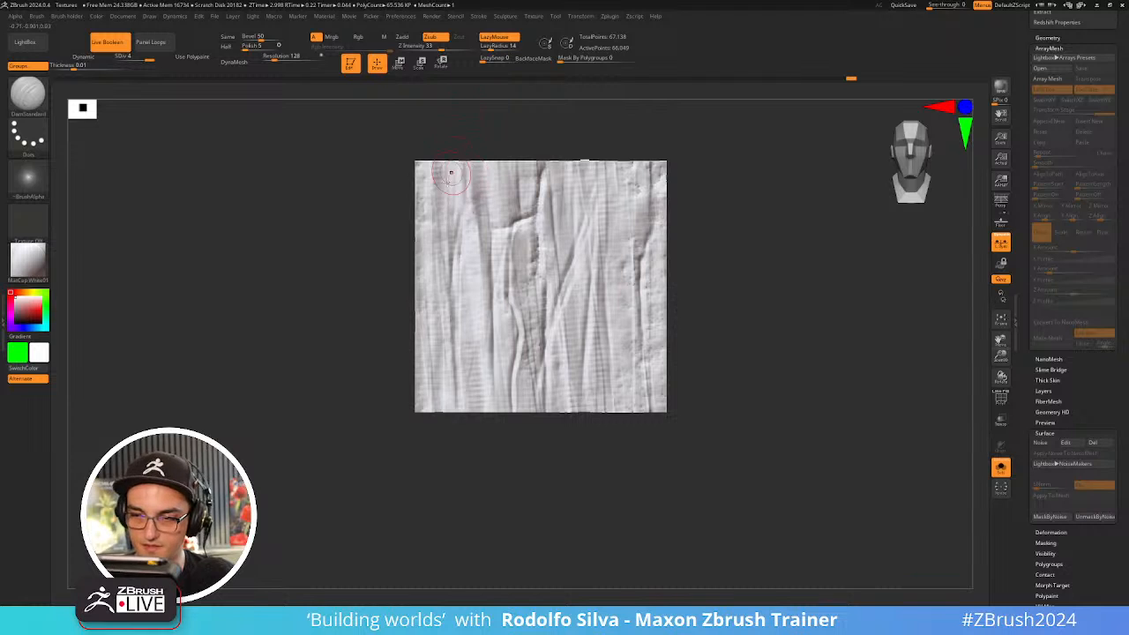
{"action": "mouse_move", "coordinate": [442, 437]}
{"action": "left_mouse_down"}
{"action": "mouse_move", "coordinate": [468, 257]}
{"action": "mouse_move", "coordinate": [713, 415]}
{"action": "mouse_move", "coordinate": [719, 438]}
{"action": "left_mouse_up"}
{"action": "key", "text": "ctrl+q"}
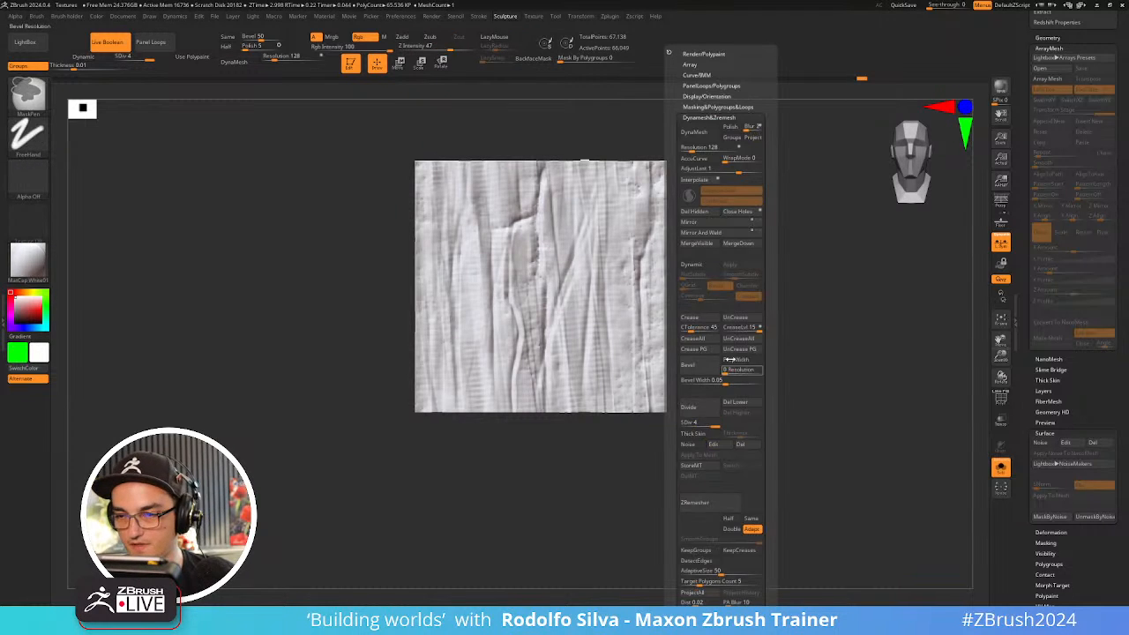
{"action": "key", "text": "ctrl+q"}
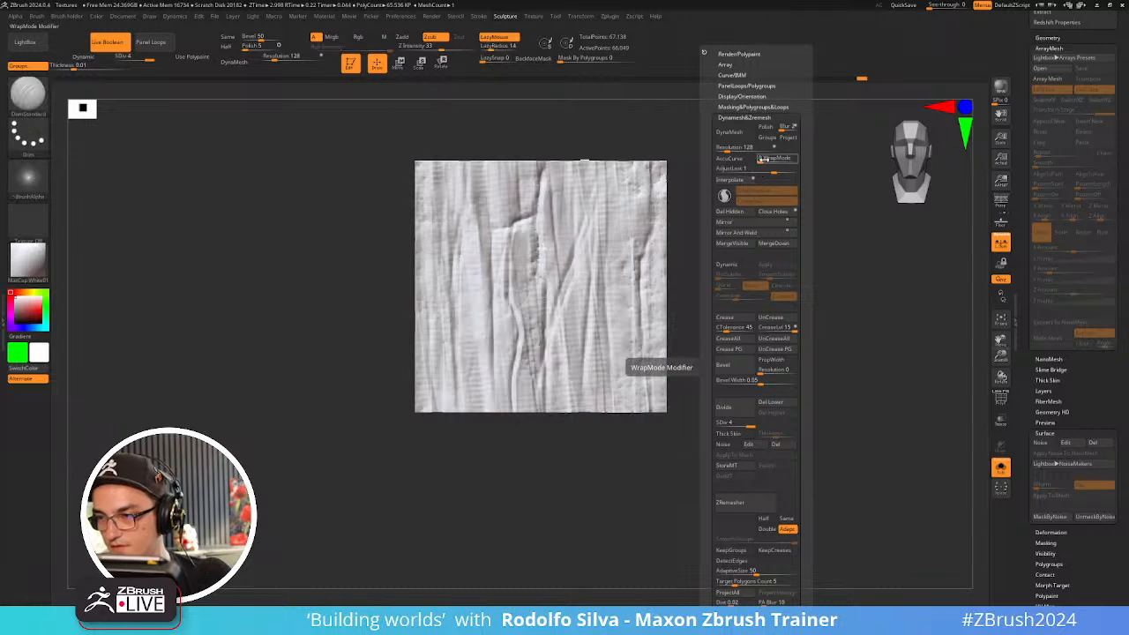
{"action": "left_click_drag", "start_coordinate": [763, 160], "coordinate": [768, 160]}
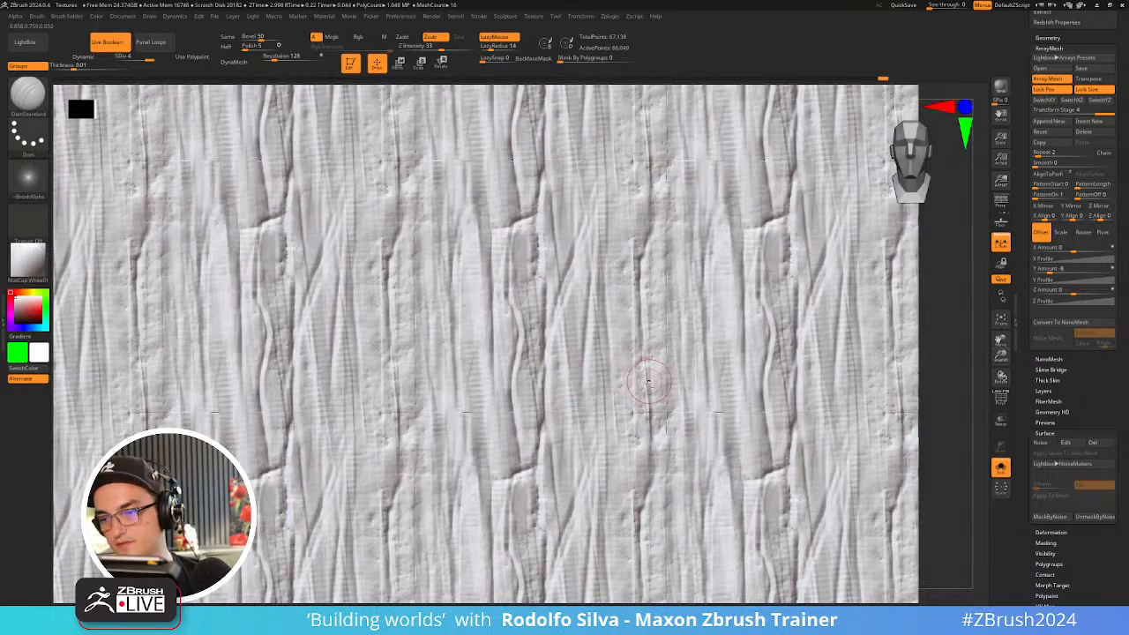
Examine how the cracks repeat across the tiled array, and return to the single plane
{"action": "right_click_drag", "start_coordinate": [649, 382], "coordinate": [575, 375], "text": "alt"}
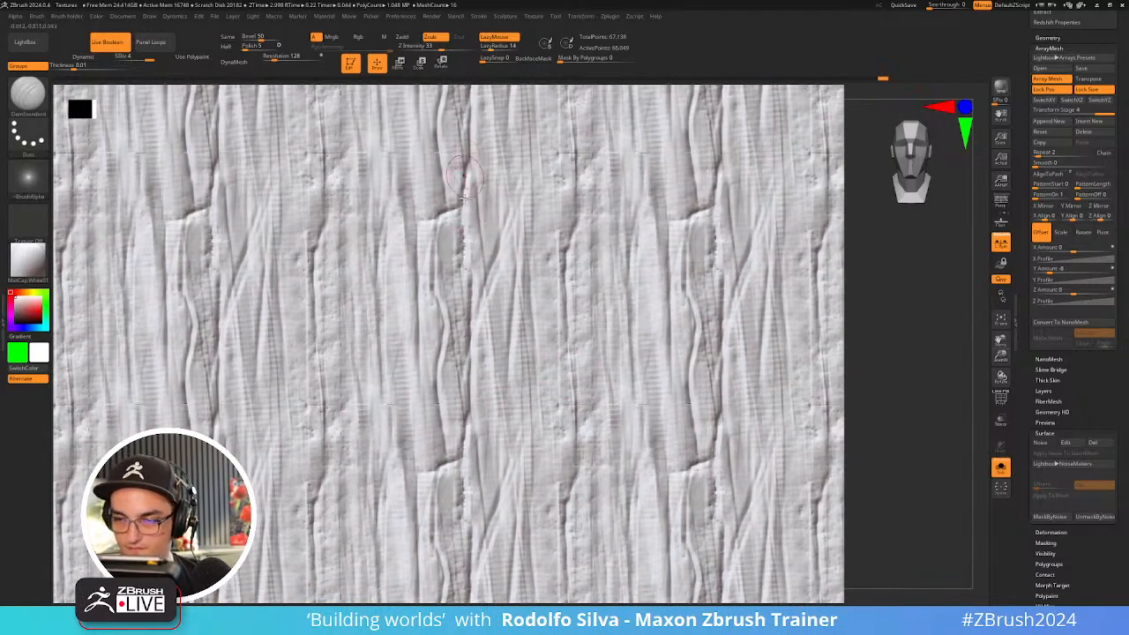
{"action": "right_click_drag", "start_coordinate": [585, 321], "coordinate": [575, 305], "text": "ctrl"}
{"action": "right_click_drag", "start_coordinate": [600, 351], "coordinate": [609, 378]}
{"action": "key", "text": "ctrl+z"}
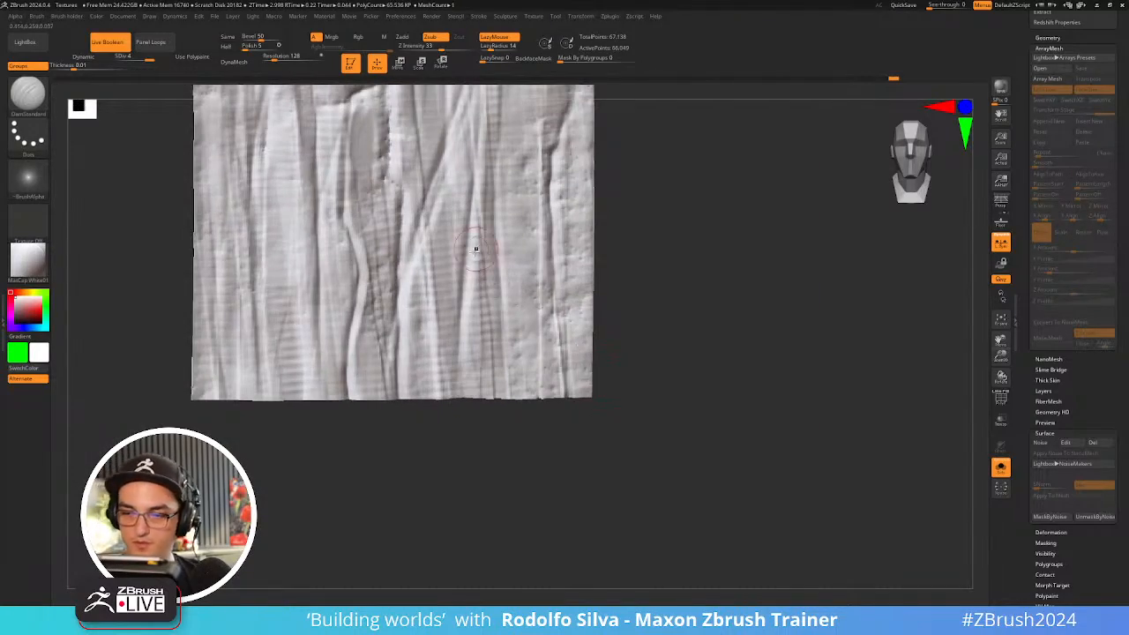
{"action": "right_click_drag", "start_coordinate": [658, 434], "coordinate": [669, 475], "text": "ctrl"}
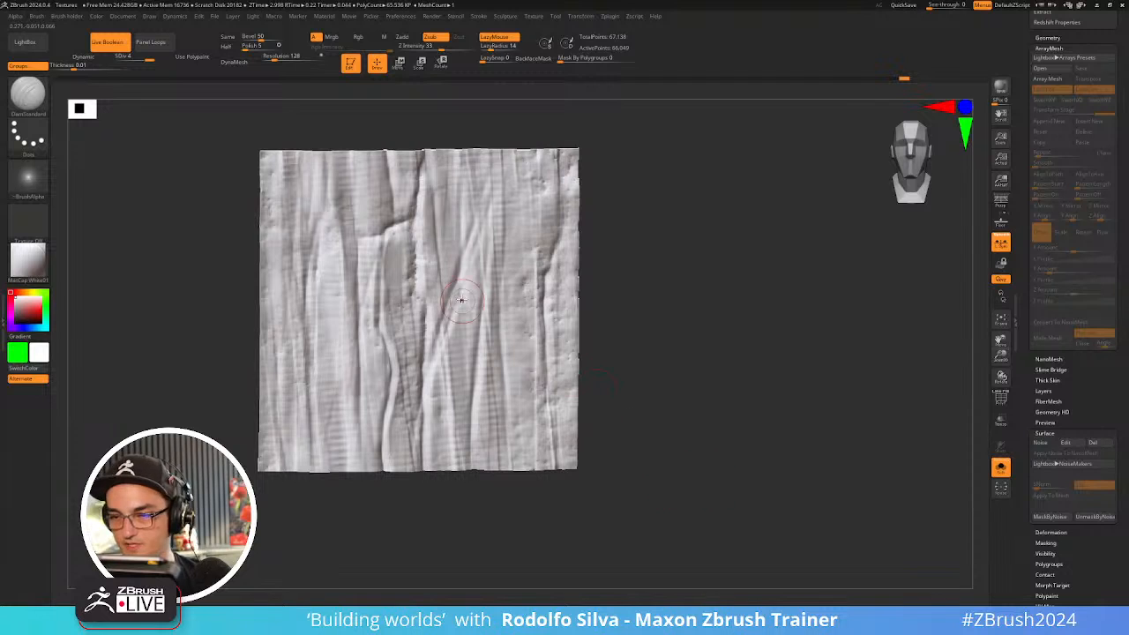
Switch to the Orb_Cracks brush and carve a vertical crack right of the crossing grooves down to the lower edge
{"action": "key", "text": "ctrl+b"}
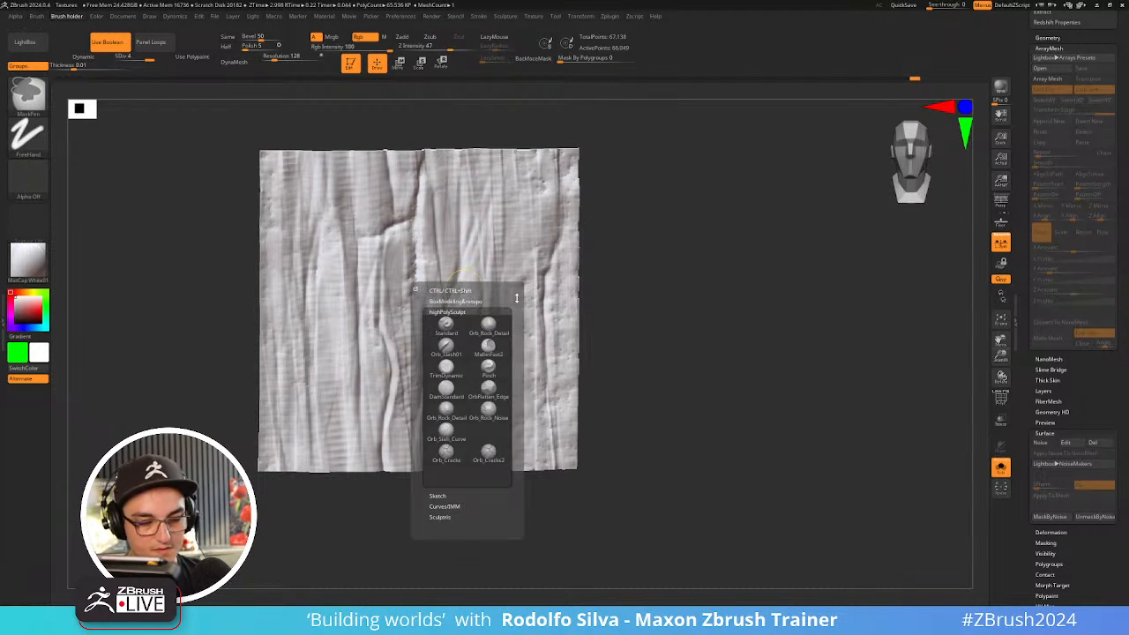
{"action": "key", "text": "ctrl+b"}
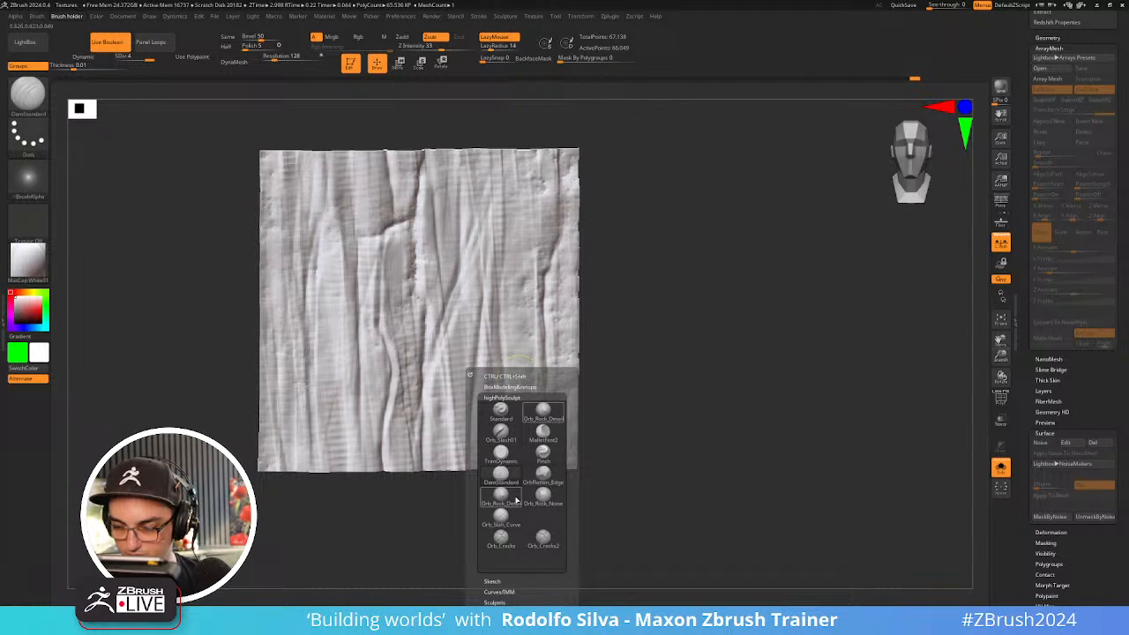
{"action": "mouse_move", "coordinate": [544, 474]}
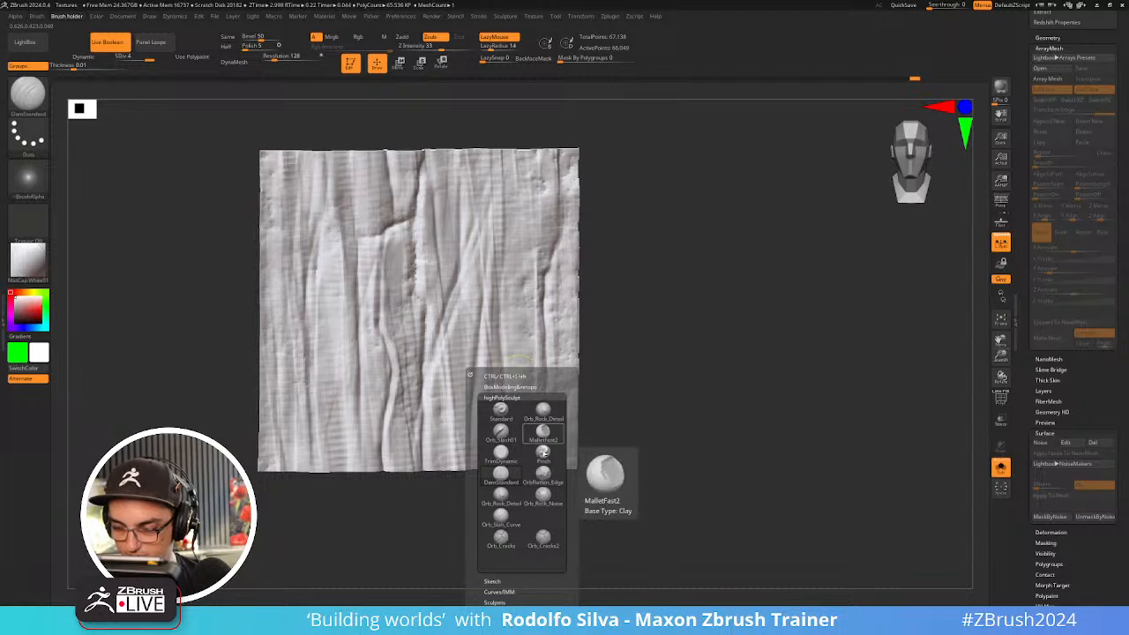
{"action": "left_click", "coordinate": [515, 545]}
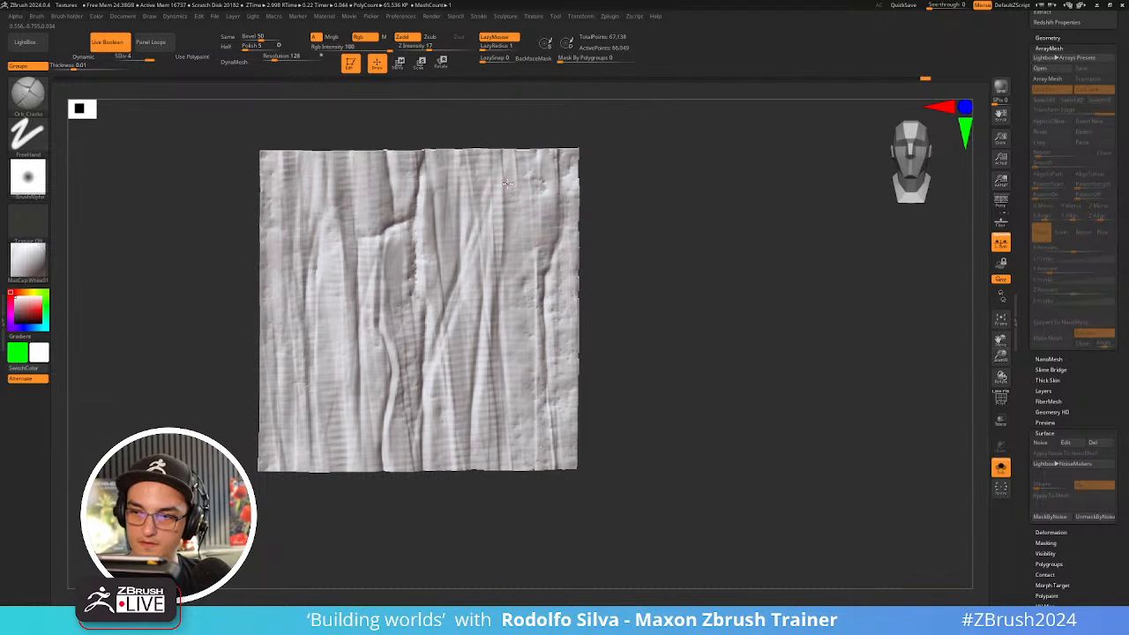
{"action": "left_click_drag", "start_coordinate": [510, 234], "coordinate": [522, 482]}
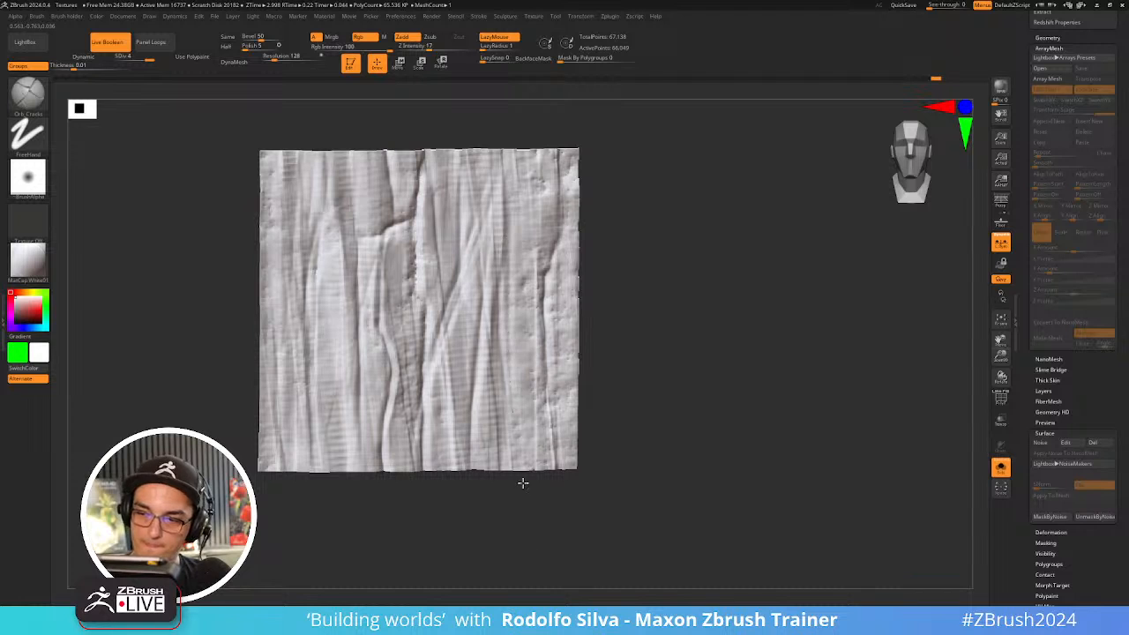
Carve a short crack beside the vertical crack near the plane's right side and tilt the plane to check its depth
{"action": "left_click_drag", "start_coordinate": [598, 397], "coordinate": [616, 378]}
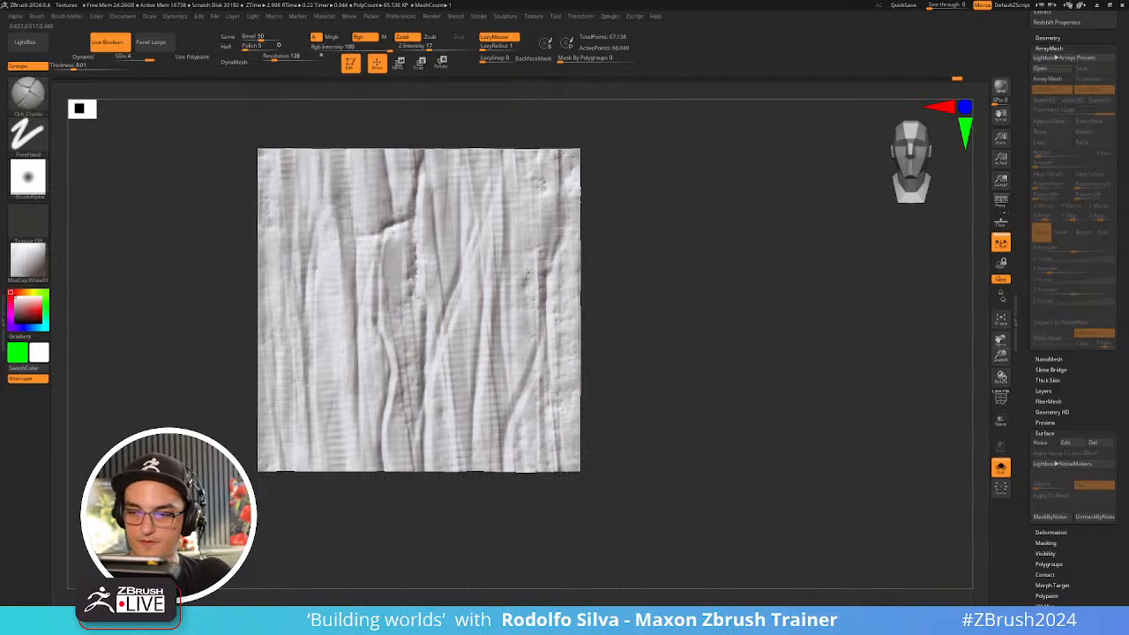
{"action": "left_click_drag", "start_coordinate": [541, 253], "coordinate": [532, 328]}
{"action": "mouse_move", "coordinate": [647, 360]}
{"action": "left_mouse_down"}
{"action": "mouse_move", "coordinate": [663, 371]}
{"action": "mouse_move", "coordinate": [590, 373]}
{"action": "left_mouse_up"}
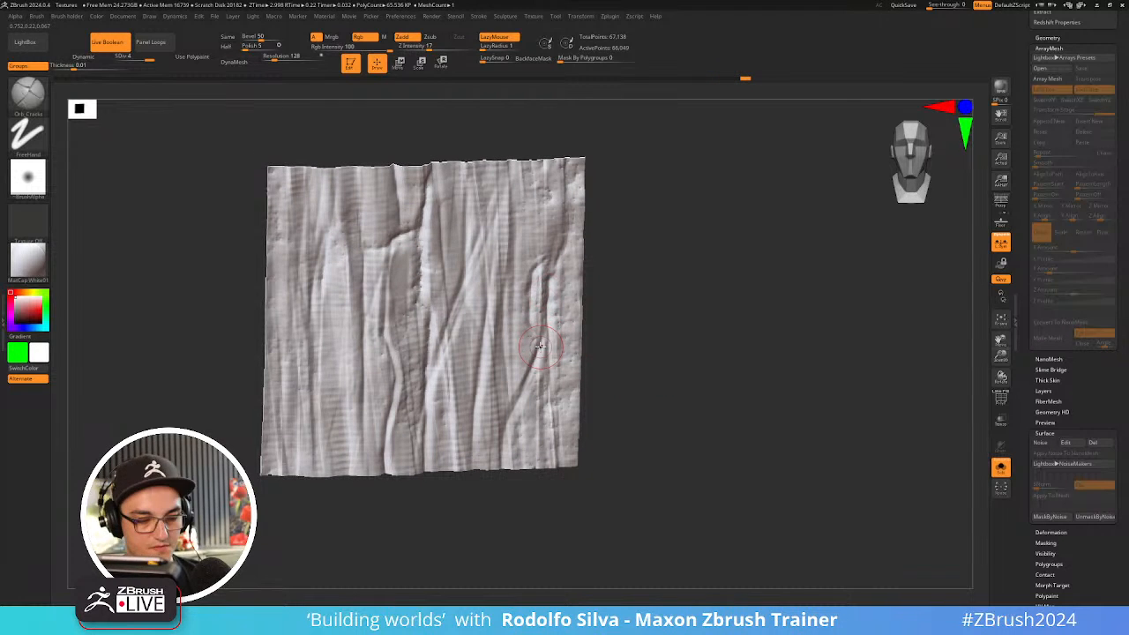
Try to polish the whole surface with ClayPolish and check the seams on the tiled array
{"action": "left_click_drag", "start_coordinate": [1022, 235], "coordinate": [1019, 291]}
{"action": "left_click", "coordinate": [1055, 127]}
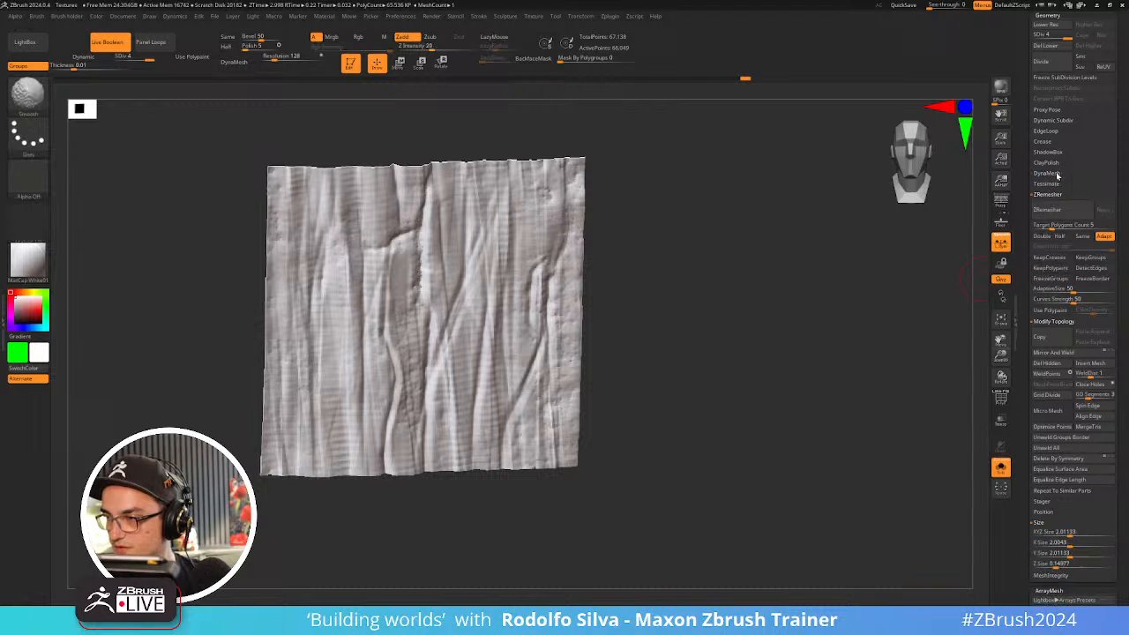
{"action": "left_click", "coordinate": [1050, 162]}
{"action": "left_click", "coordinate": [1064, 198]}
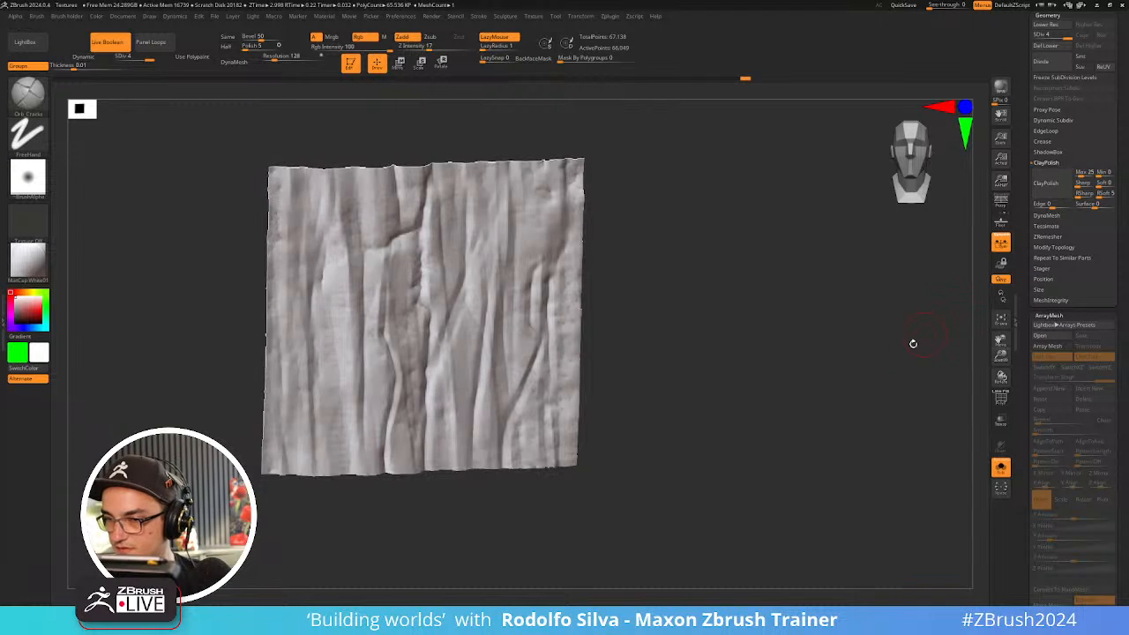
{"action": "mouse_move", "coordinate": [871, 369]}
{"action": "left_mouse_down"}
{"action": "mouse_move", "coordinate": [862, 376]}
{"action": "mouse_move", "coordinate": [859, 355]}
{"action": "left_mouse_up"}
{"action": "key", "text": "a"}
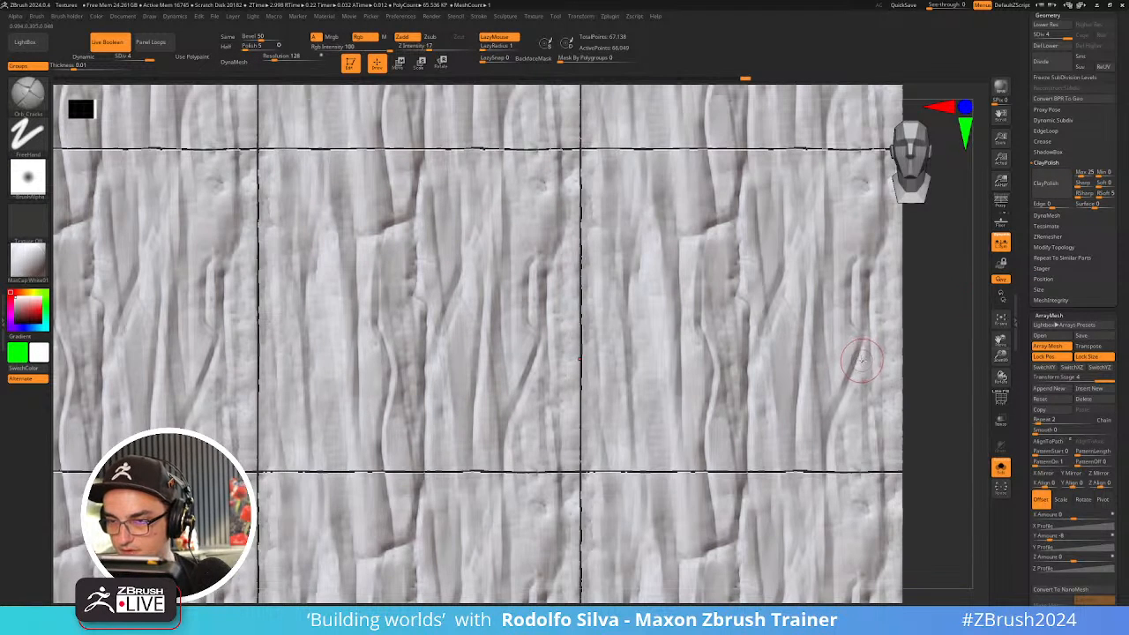
{"action": "key", "text": "a"}
With the wireframe and tiled array shown, mask the plane's borders by feature using only the Border option, and grow the mask
{"action": "key", "text": "shift+f"}
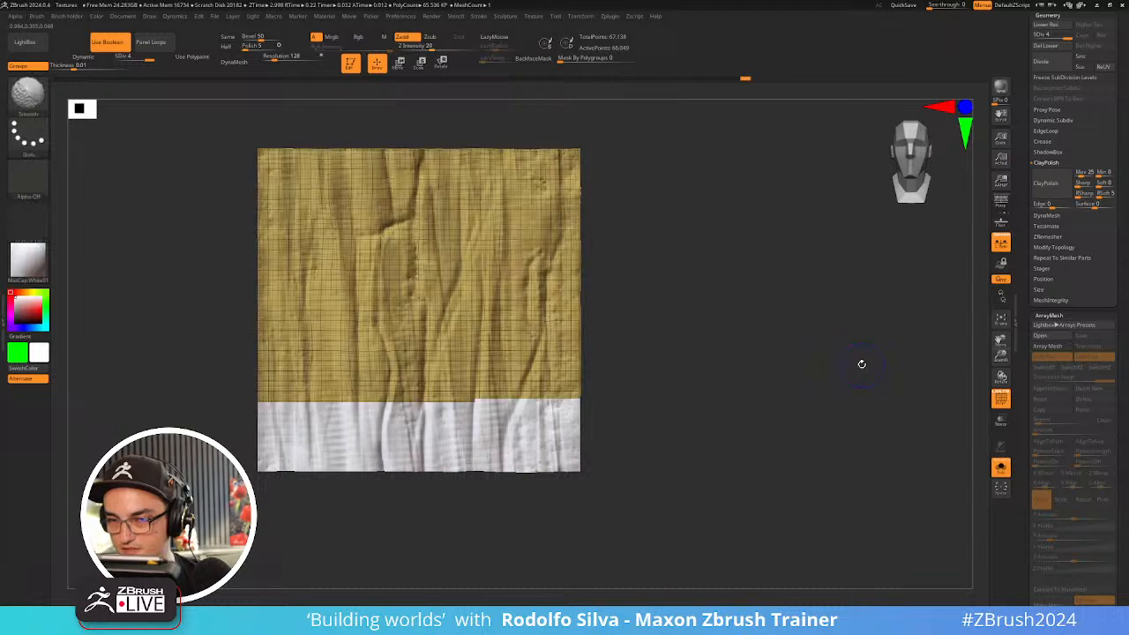
{"action": "key", "text": "a"}
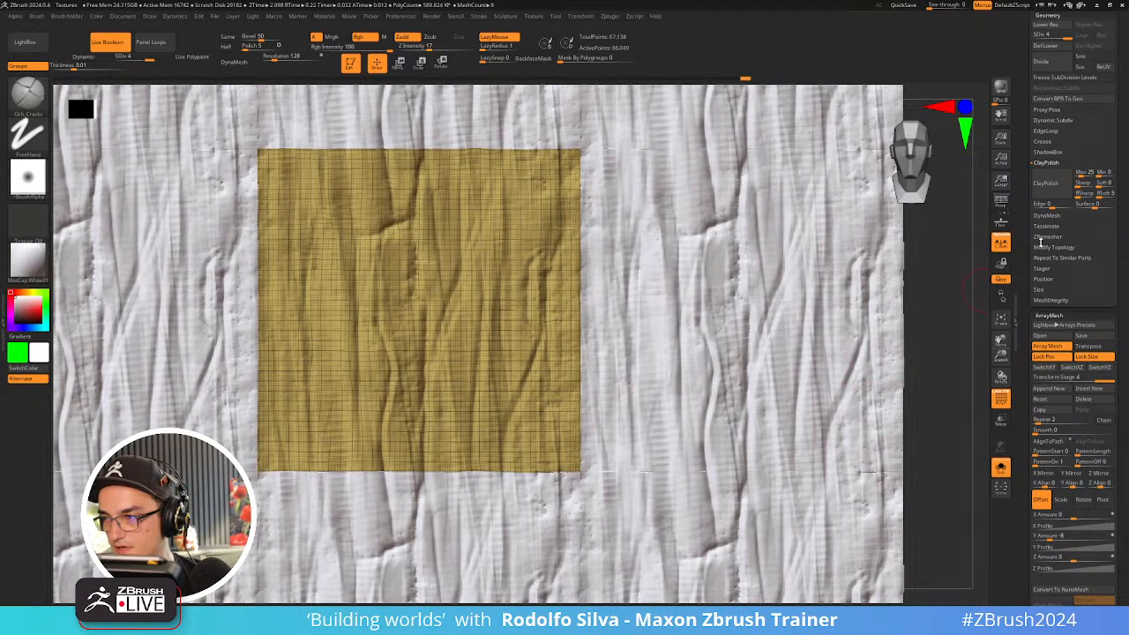
{"action": "left_click_drag", "start_coordinate": [1026, 246], "coordinate": [1020, 109]}
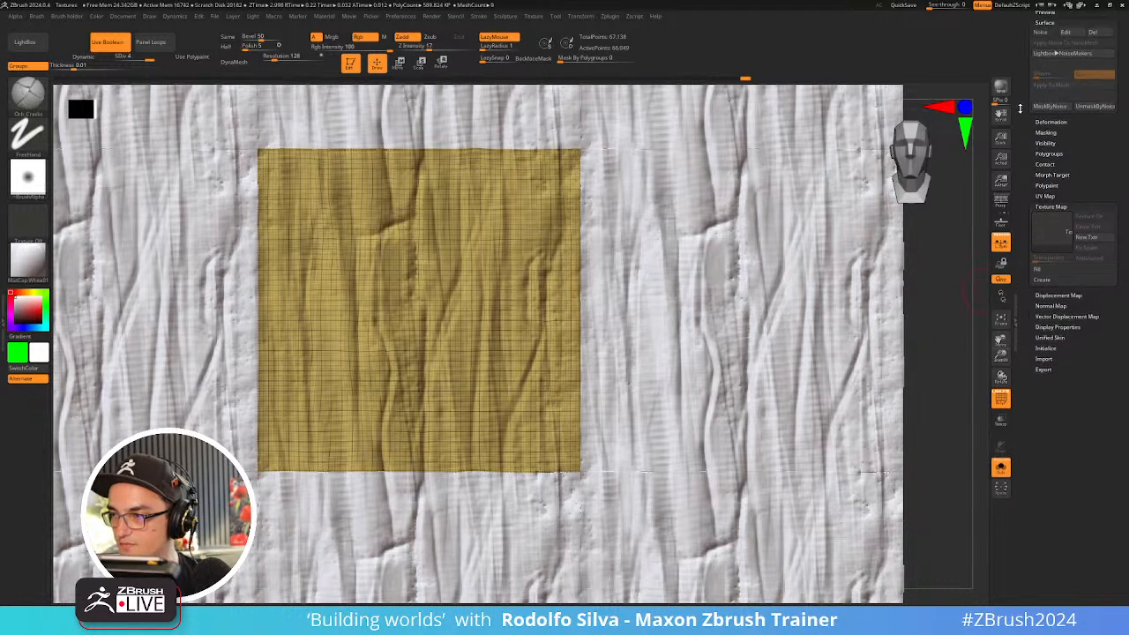
{"action": "left_click_drag", "start_coordinate": [1077, 177], "coordinate": [1076, 196]}
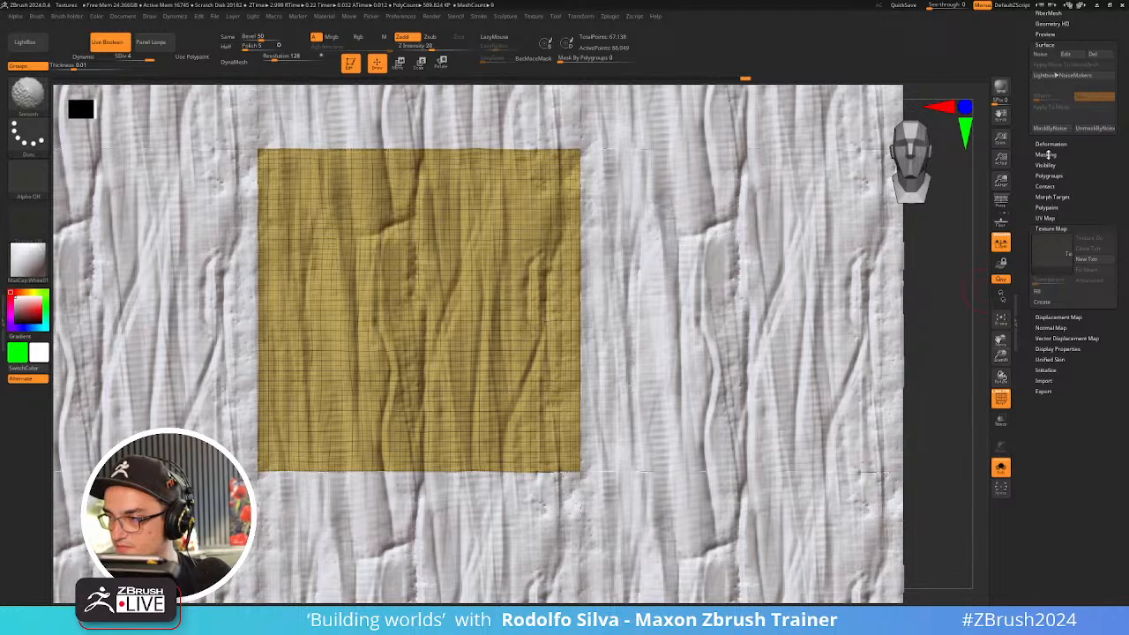
{"action": "left_click", "coordinate": [1046, 155]}
{"action": "left_click", "coordinate": [1092, 302]}
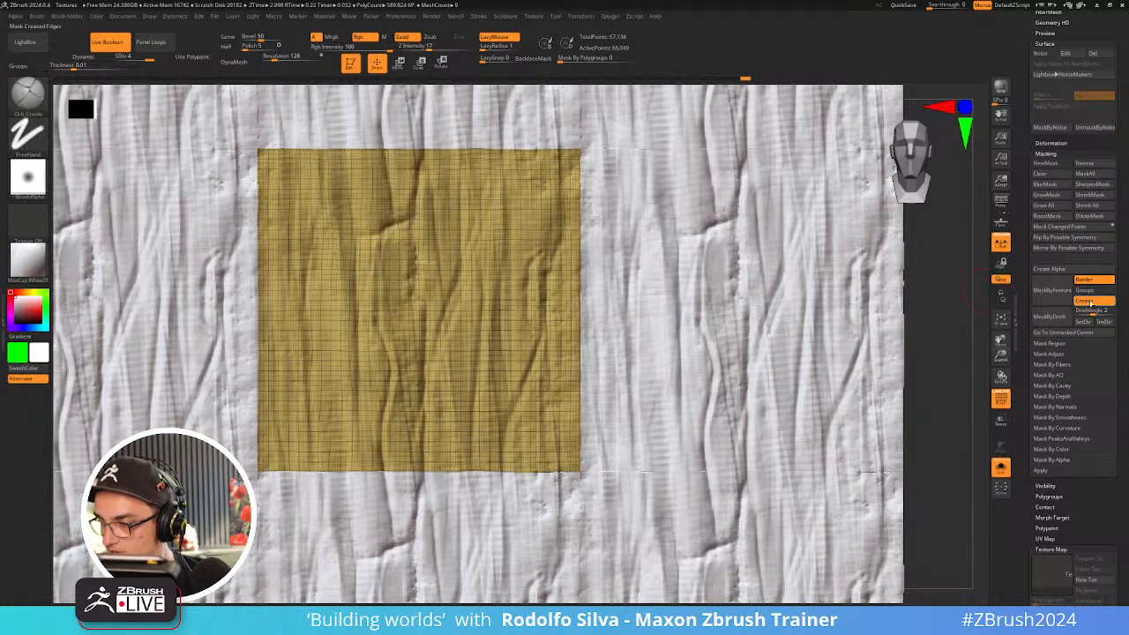
{"action": "left_click", "coordinate": [1092, 303]}
{"action": "left_click", "coordinate": [1053, 293]}
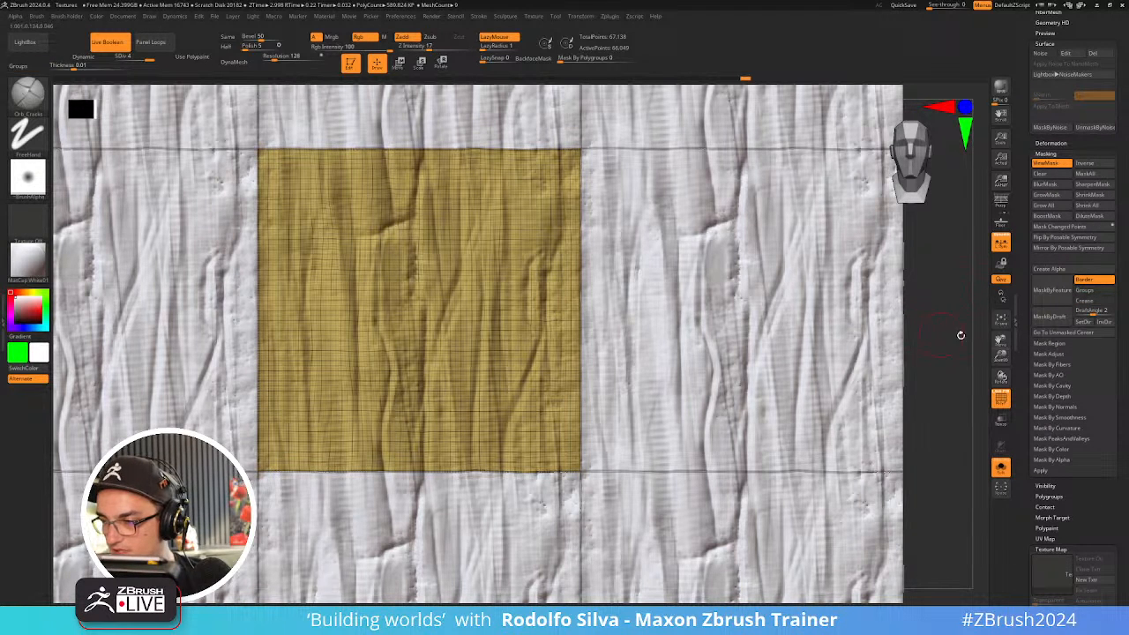
{"action": "left_click", "coordinate": [1071, 195]}
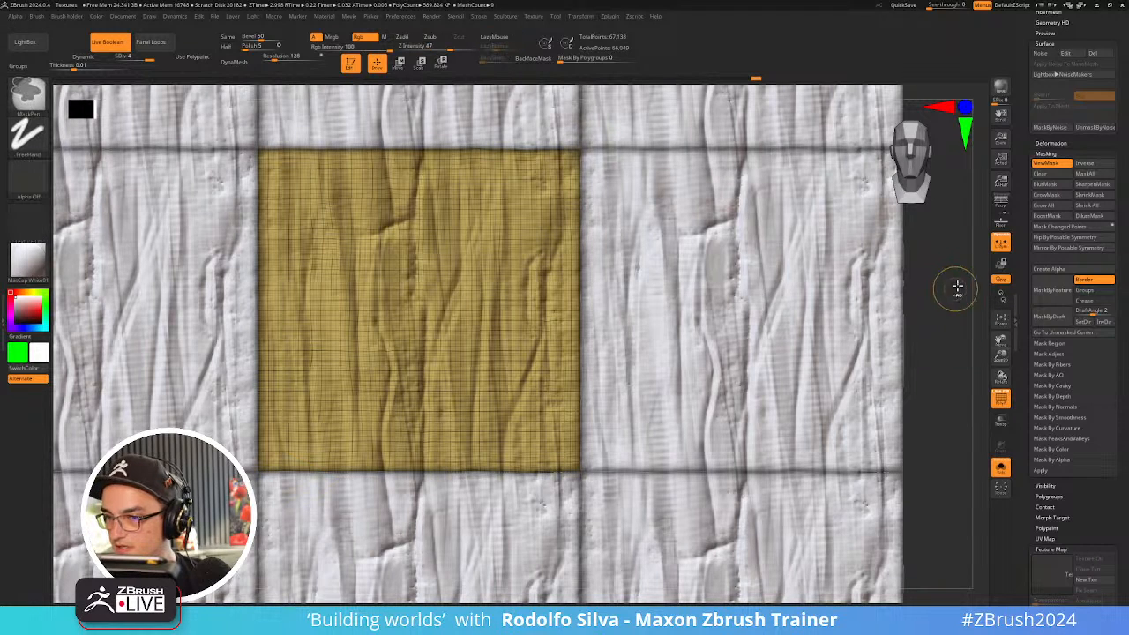
Apply ClayPolish to the unmasked surface with the tile borders protected, and invert the mask
{"action": "scroll", "coordinate": [1042, 264], "scroll_direction": "up", "scroll_amount": 5}
{"action": "scroll", "coordinate": [1044, 264], "scroll_direction": "up", "scroll_amount": 3}
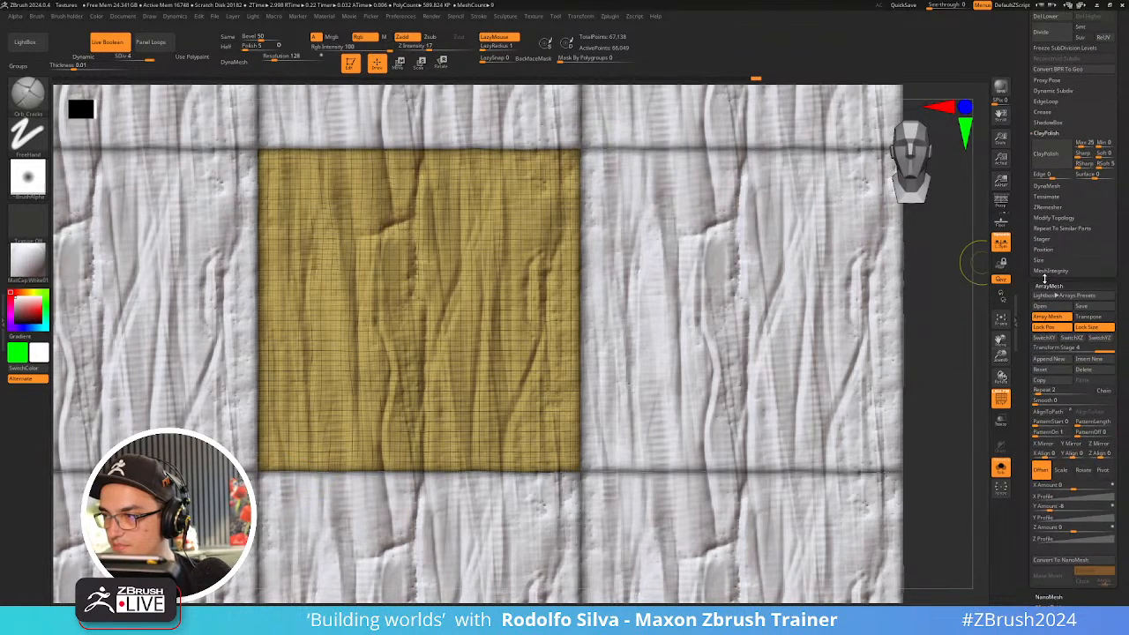
{"action": "left_click", "coordinate": [1048, 141]}
{"action": "key", "text": "shift+f"}
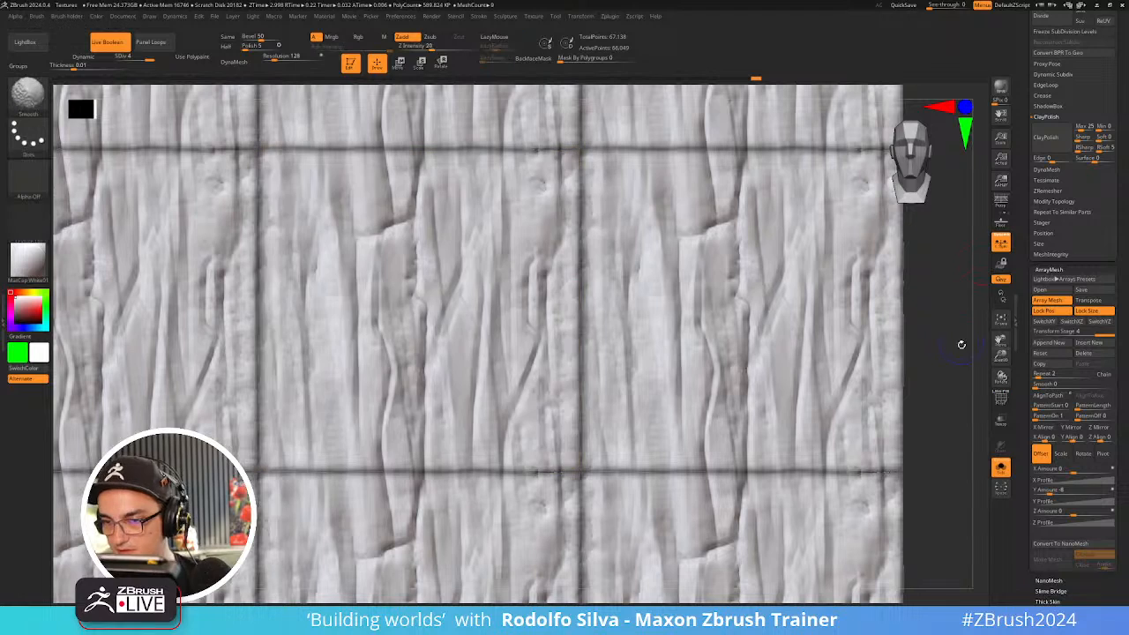
{"action": "left_click_drag", "start_coordinate": [942, 379], "coordinate": [945, 388]}
{"action": "left_click", "coordinate": [946, 389], "text": "ctrl"}
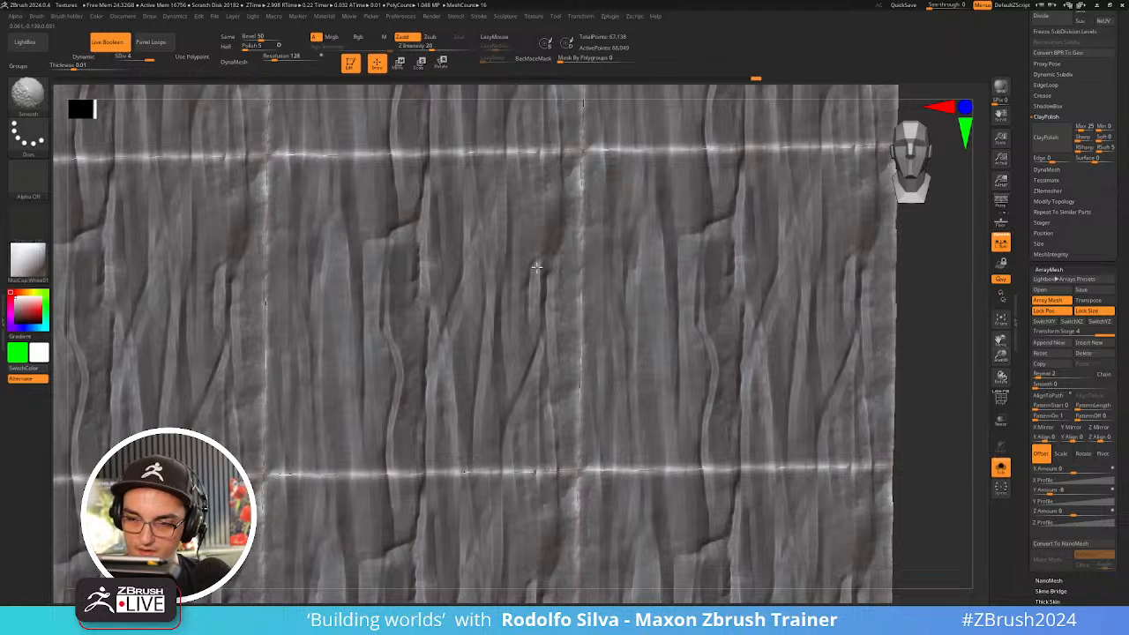
Switch to the Standard brush and add rough raised detail along the central crack and the neighbouring grooves
{"action": "key", "text": "b"}
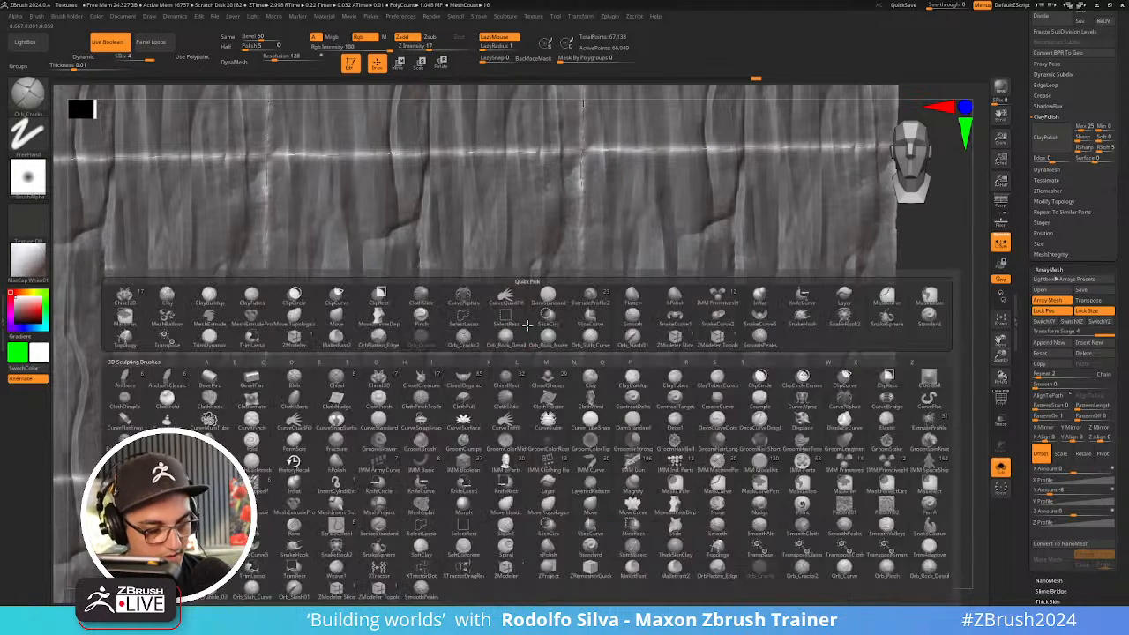
{"action": "key", "text": "s"}
{"action": "key", "text": "t"}
{"action": "left_click_drag", "start_coordinate": [422, 204], "coordinate": [438, 358]}
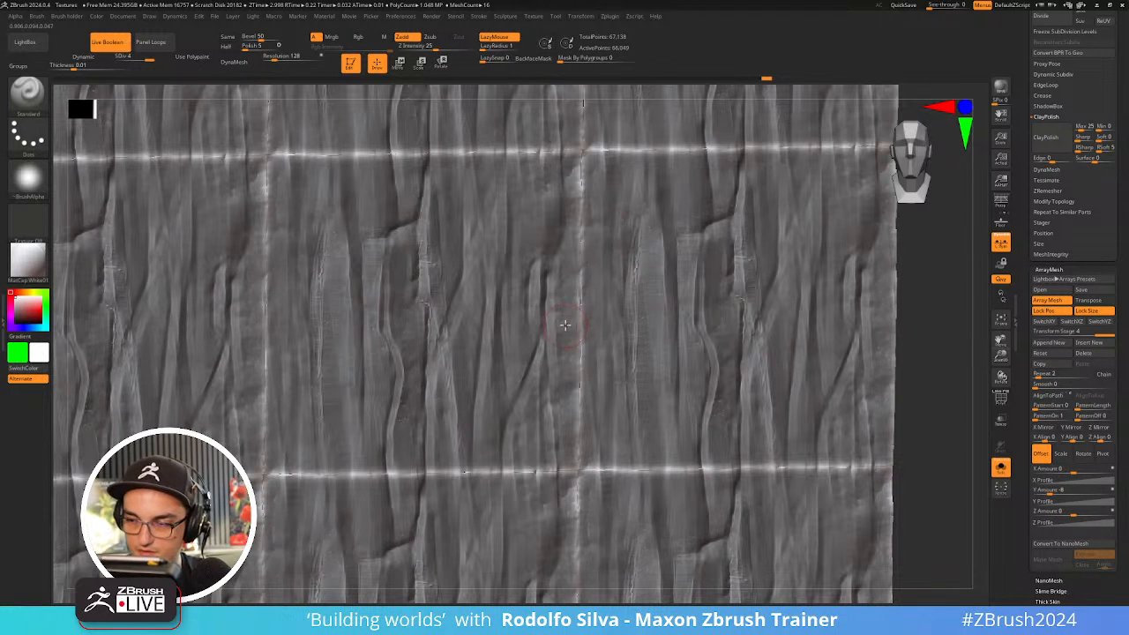
{"action": "key", "text": "ctrl+space"}
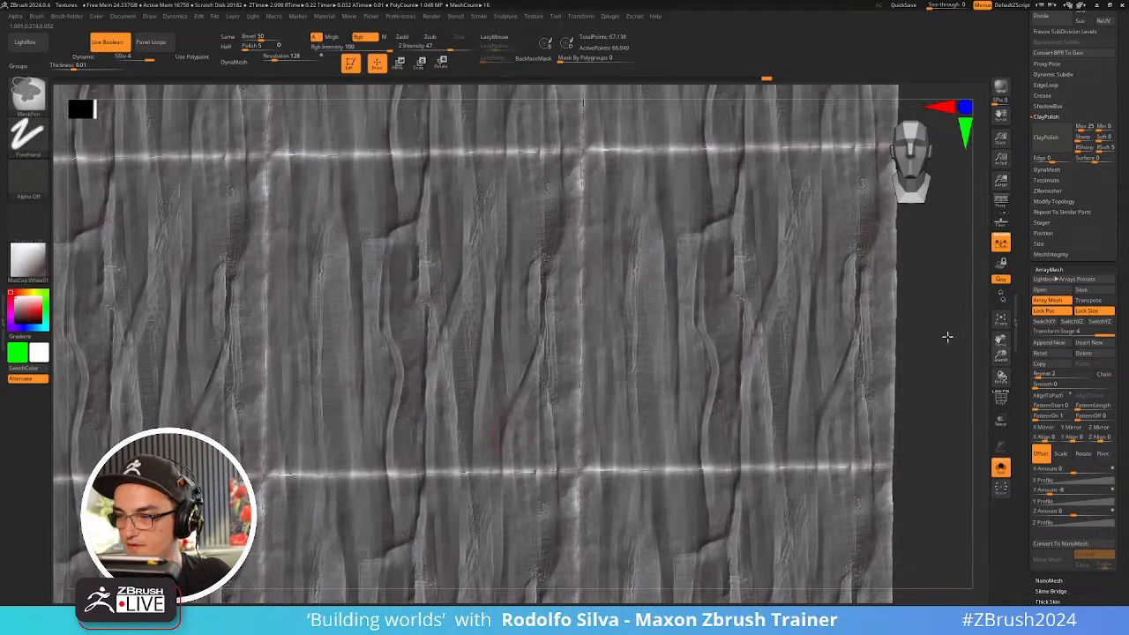
Clear the border mask and check how the rock pattern repeats, comparing the tiled array with the single tile
{"action": "mouse_move", "coordinate": [947, 336]}
{"action": "left_mouse_down", "text": "ctrl"}
{"action": "mouse_move", "coordinate": [945, 367]}
{"action": "mouse_move", "coordinate": [902, 340]}
{"action": "left_mouse_up", "text": "ctrl"}
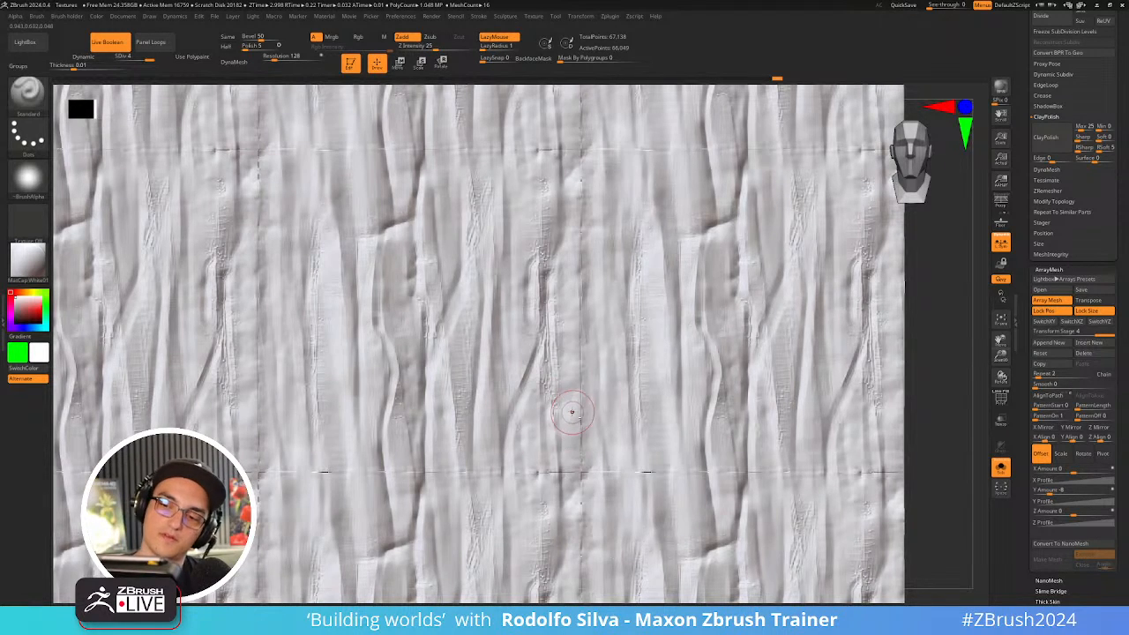
{"action": "right_click_drag", "start_coordinate": [573, 412], "coordinate": [555, 376], "text": "ctrl"}
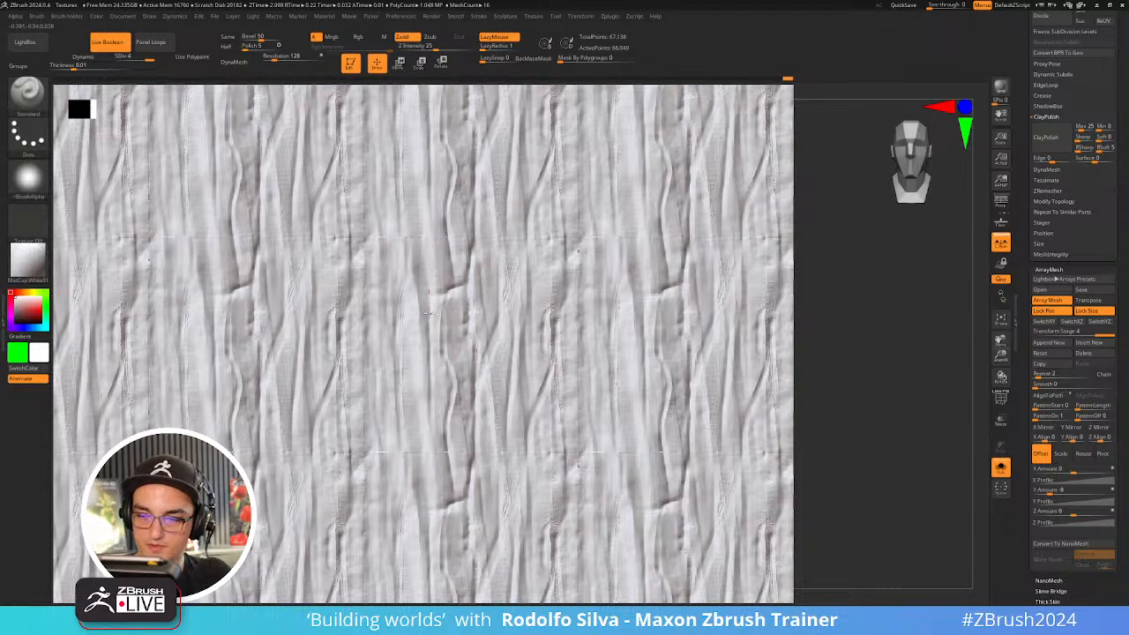
{"action": "right_click_drag", "start_coordinate": [577, 436], "coordinate": [576, 413]}
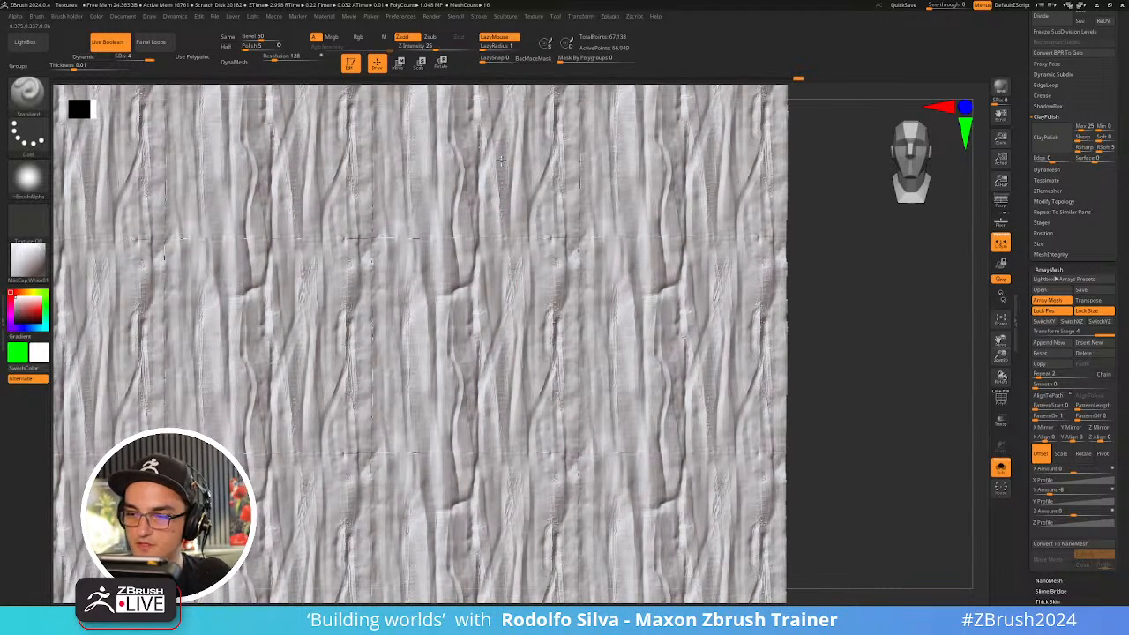
{"action": "right_click_drag", "start_coordinate": [556, 384], "coordinate": [530, 369], "text": "ctrl"}
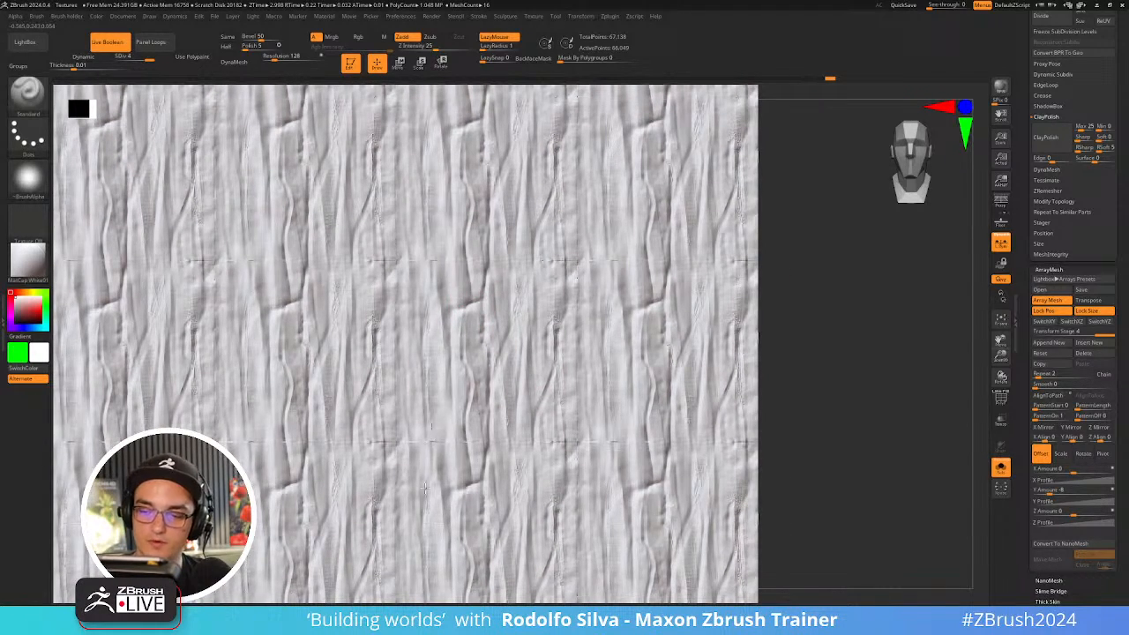
{"action": "key", "text": "s"}
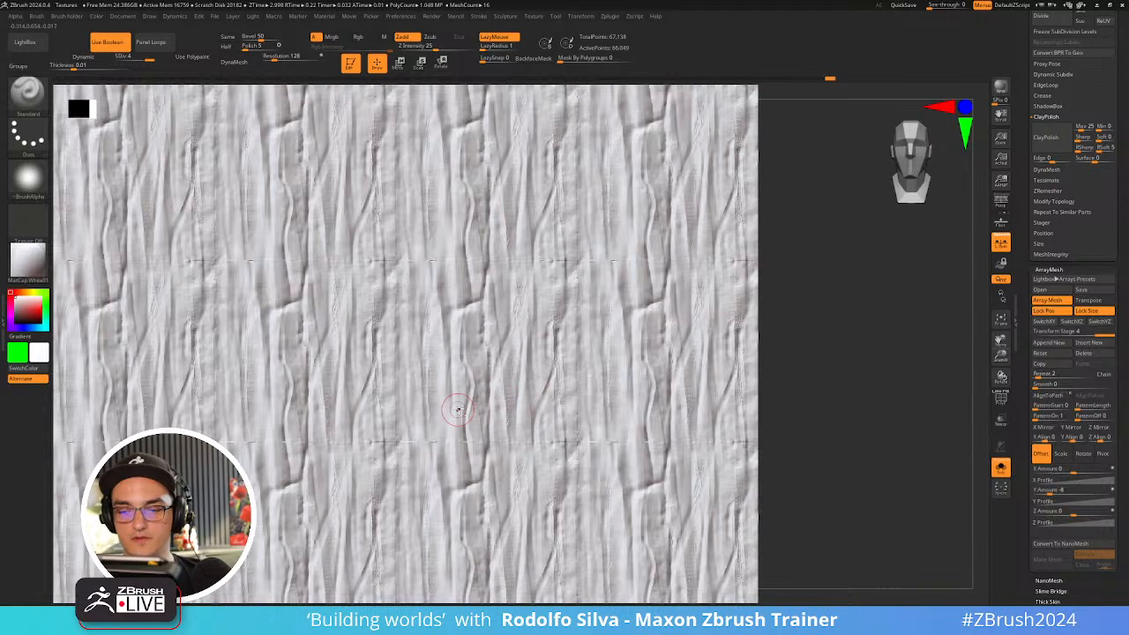
{"action": "key", "text": "a"}
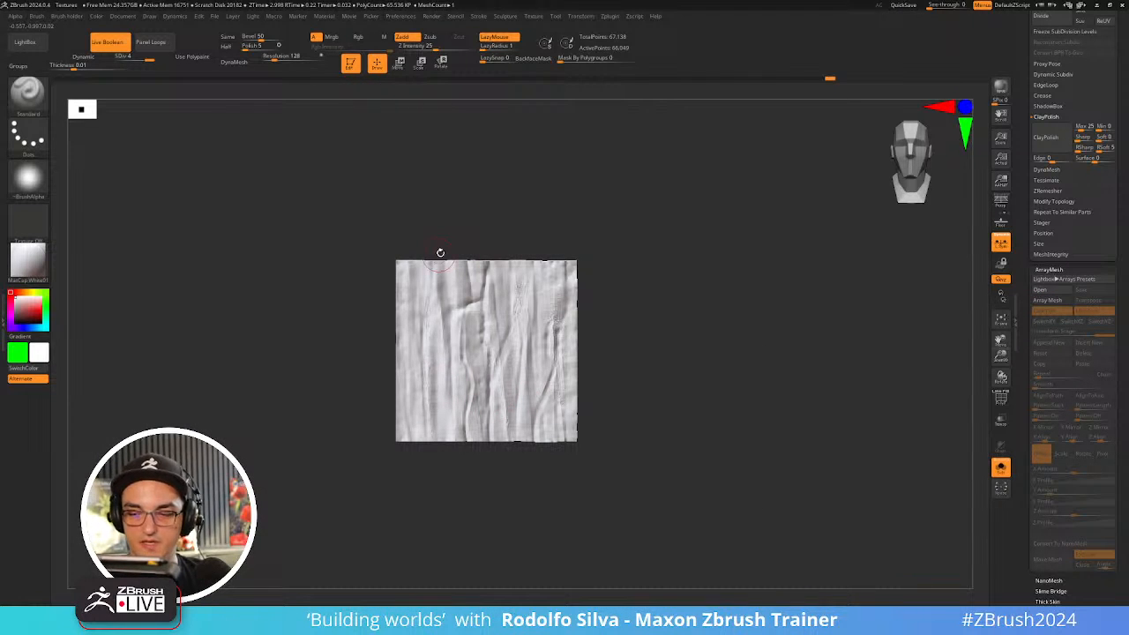
{"action": "left_click_drag", "start_coordinate": [632, 373], "coordinate": [668, 398]}
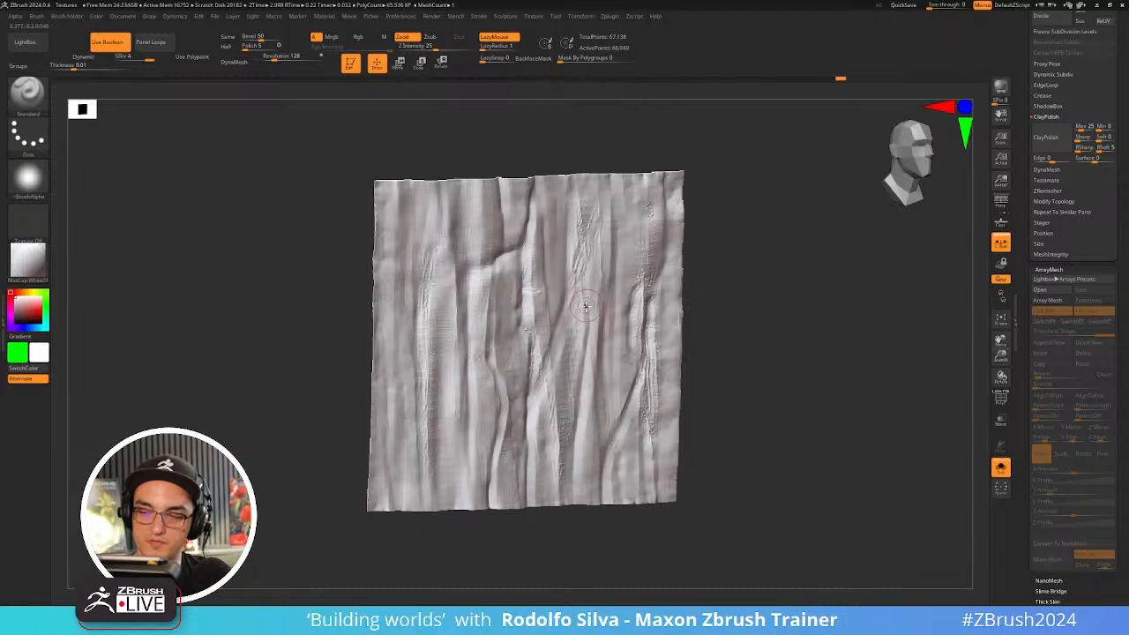
{"action": "key", "text": "a"}
{"action": "right_click_drag", "start_coordinate": [787, 380], "coordinate": [701, 279], "text": "alt"}
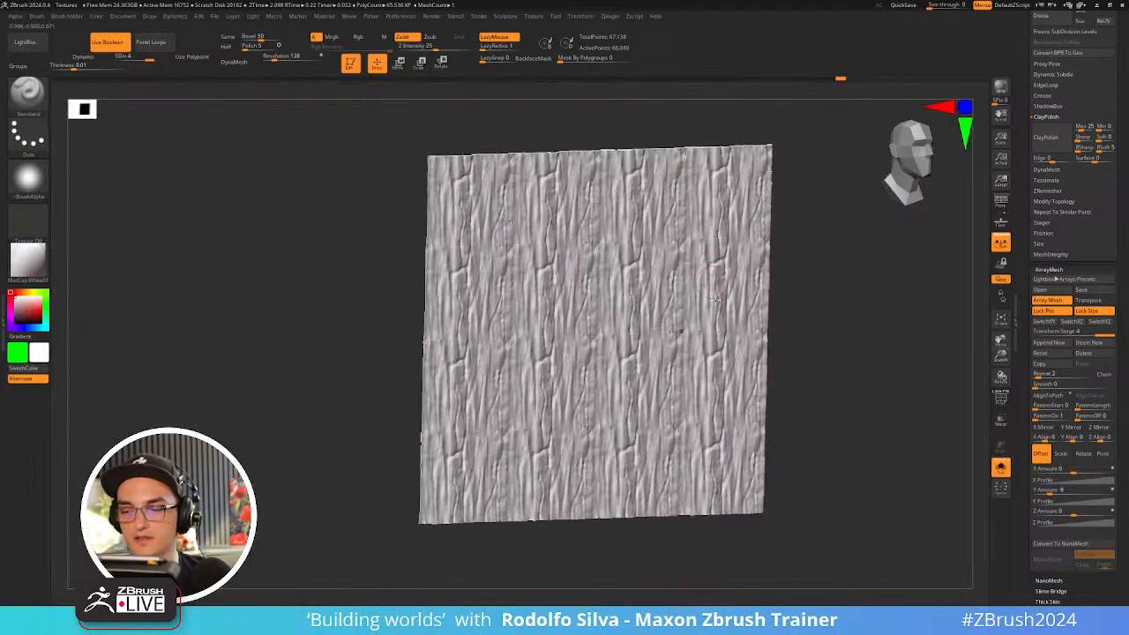
{"action": "right_click_drag", "start_coordinate": [747, 367], "coordinate": [727, 398]}
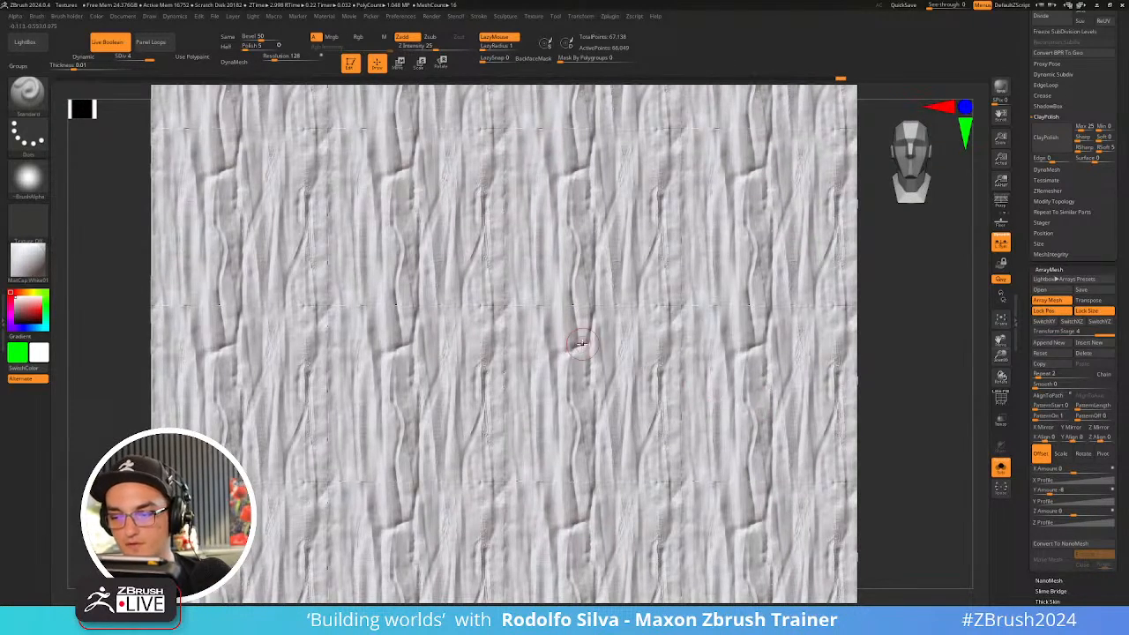
Switch to the ClayBuildup brush and build up clay strokes over the horizontal crack and the vertical ridge beside it
{"action": "key", "text": "b"}
{"action": "key", "text": "c"}
{"action": "key", "text": "b"}
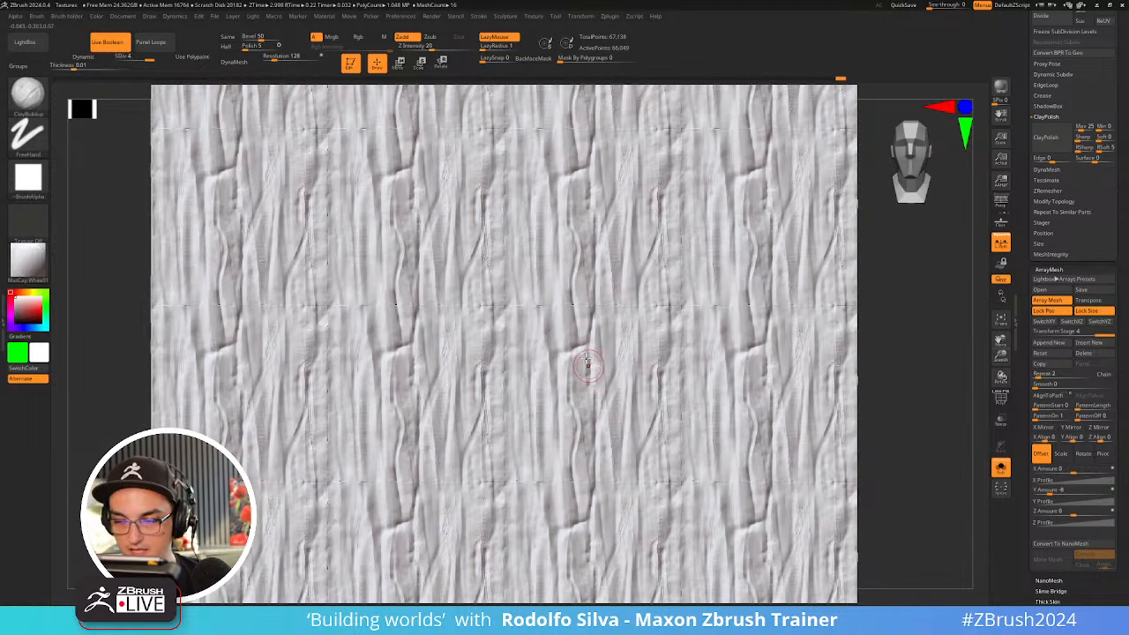
{"action": "left_click_drag", "start_coordinate": [583, 337], "coordinate": [575, 348]}
{"action": "mouse_move", "coordinate": [572, 367]}
{"action": "right_mouse_down", "text": "alt"}
{"action": "mouse_move", "coordinate": [598, 324]}
{"action": "mouse_move", "coordinate": [623, 381]}
{"action": "right_mouse_up", "text": "alt"}
{"action": "mouse_move", "coordinate": [585, 337]}
{"action": "left_mouse_down"}
{"action": "mouse_move", "coordinate": [568, 351]}
{"action": "mouse_move", "coordinate": [582, 372]}
{"action": "mouse_move", "coordinate": [582, 358]}
{"action": "mouse_move", "coordinate": [557, 353]}
{"action": "mouse_move", "coordinate": [538, 385]}
{"action": "mouse_move", "coordinate": [547, 371]}
{"action": "mouse_move", "coordinate": [545, 420]}
{"action": "left_mouse_up"}
{"action": "key", "text": "s"}
{"action": "mouse_move", "coordinate": [542, 357]}
{"action": "left_mouse_down"}
{"action": "mouse_move", "coordinate": [545, 488]}
{"action": "mouse_move", "coordinate": [521, 341]}
{"action": "mouse_move", "coordinate": [532, 415]}
{"action": "left_mouse_up"}
{"action": "mouse_move", "coordinate": [588, 337]}
{"action": "left_mouse_down"}
{"action": "mouse_move", "coordinate": [586, 377]}
{"action": "mouse_move", "coordinate": [598, 342]}
{"action": "mouse_move", "coordinate": [582, 382]}
{"action": "mouse_move", "coordinate": [608, 281]}
{"action": "mouse_move", "coordinate": [578, 366]}
{"action": "mouse_move", "coordinate": [573, 306]}
{"action": "mouse_move", "coordinate": [579, 357]}
{"action": "left_mouse_up"}
Check the built-up ridges across the tiled array, and inspect the single tile from an angle with the array off
{"action": "mouse_move", "coordinate": [661, 429]}
{"action": "right_mouse_down"}
{"action": "mouse_move", "coordinate": [713, 424]}
{"action": "mouse_move", "coordinate": [662, 460]}
{"action": "mouse_move", "coordinate": [685, 415]}
{"action": "right_mouse_up"}
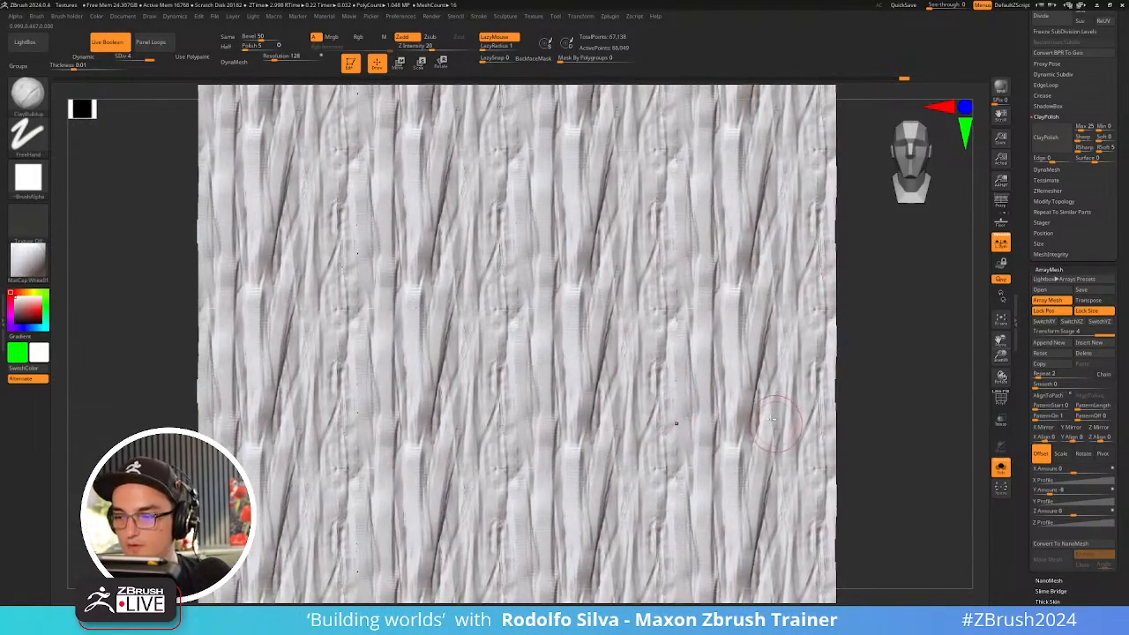
{"action": "right_click_drag", "start_coordinate": [773, 420], "coordinate": [764, 396], "text": "alt"}
{"action": "key", "text": "ctrl+z"}
{"action": "left_click_drag", "start_coordinate": [833, 426], "coordinate": [698, 413]}
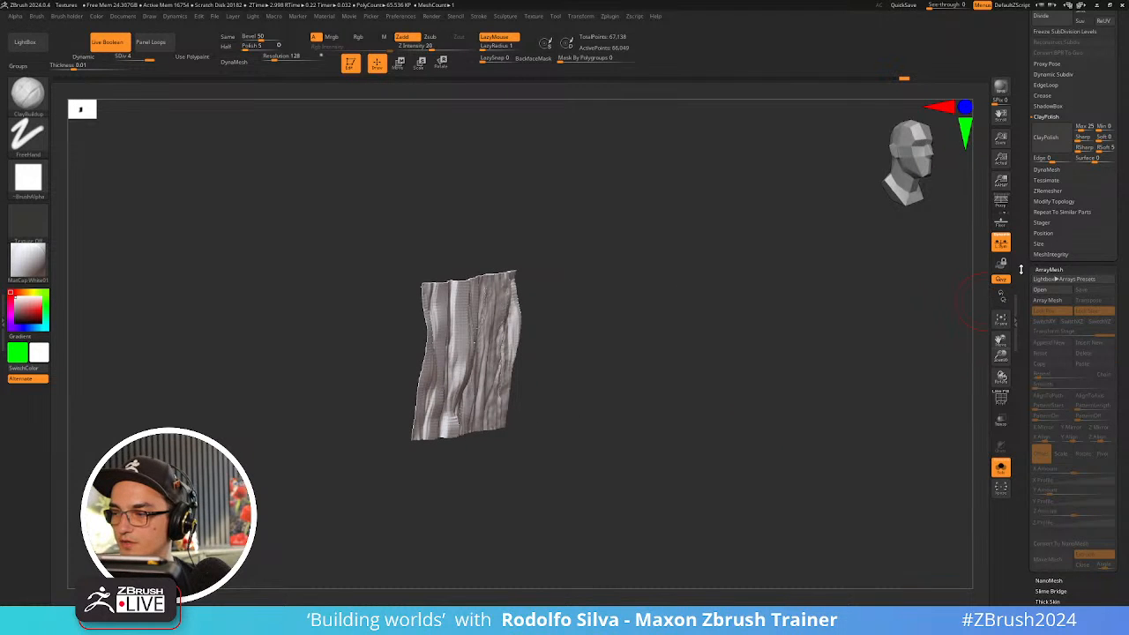
Append a Cube3D as a new subtool, check the CaveWall_low wireframe, and make the cube the active subtool
{"action": "left_click_drag", "start_coordinate": [1026, 266], "coordinate": [1037, 391]}
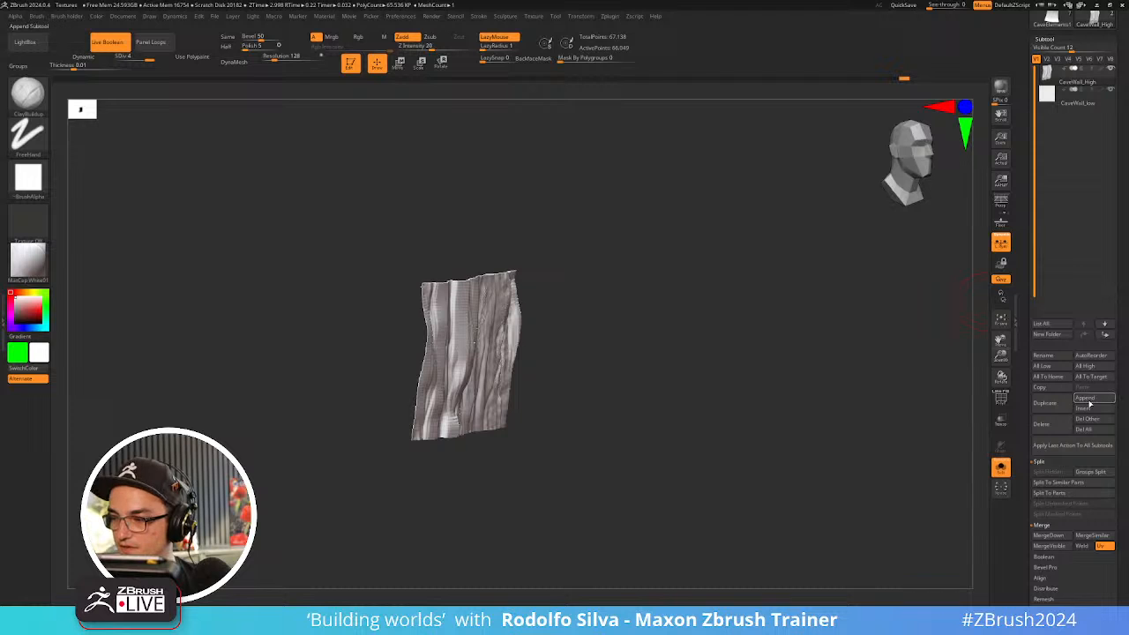
{"action": "left_click", "coordinate": [1083, 398]}
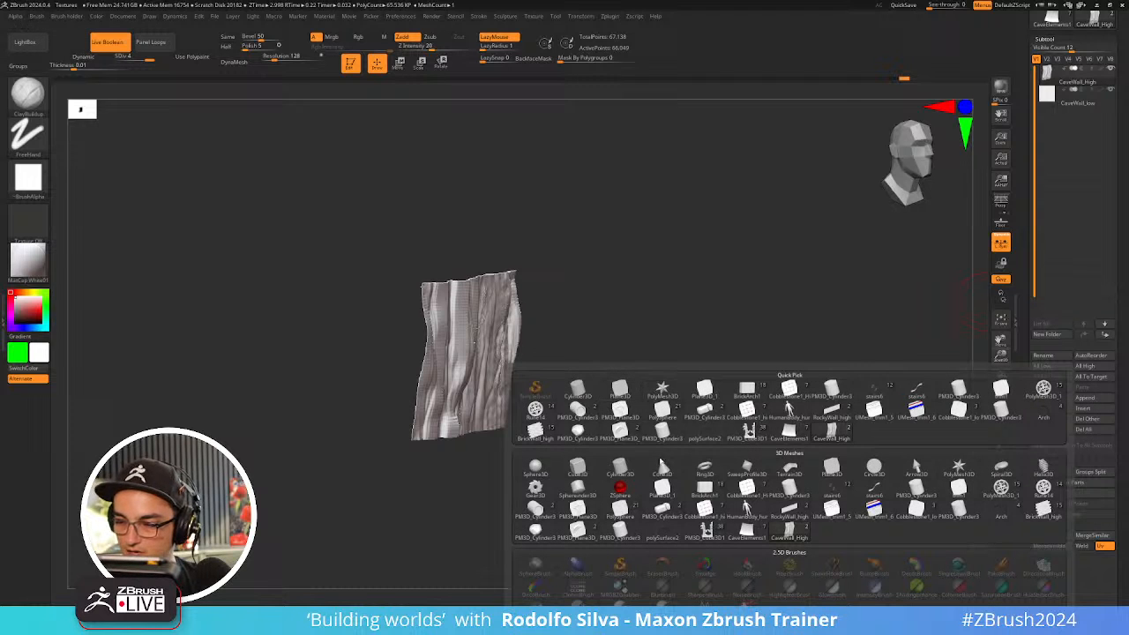
{"action": "left_click", "coordinate": [621, 467]}
{"action": "key", "text": "w"}
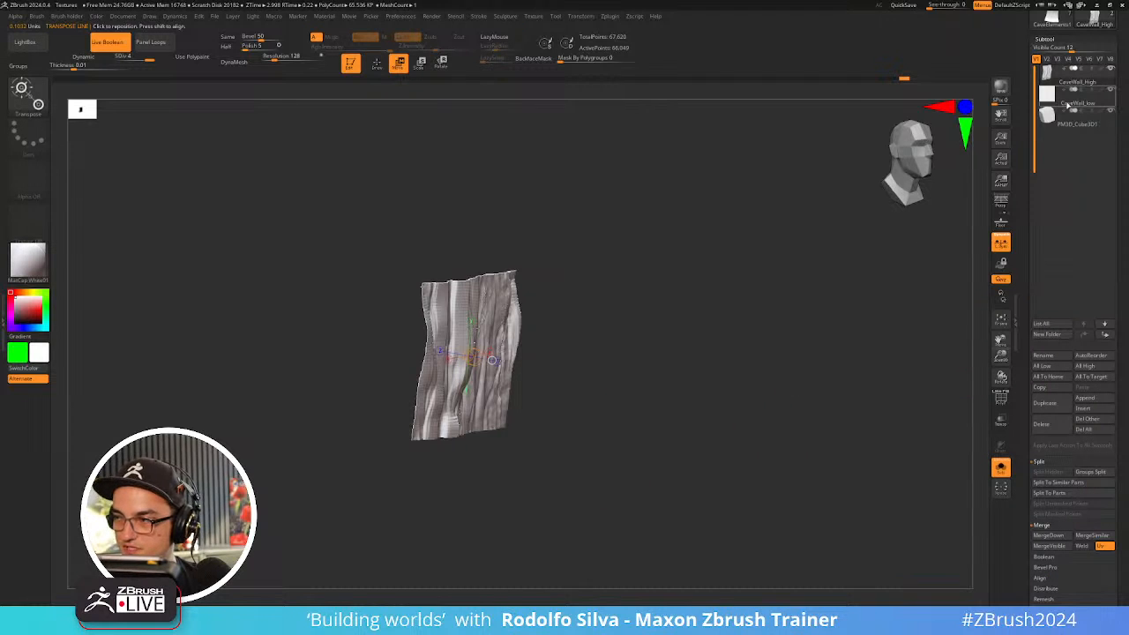
{"action": "left_click", "coordinate": [1067, 104]}
{"action": "key", "text": "shift+f"}
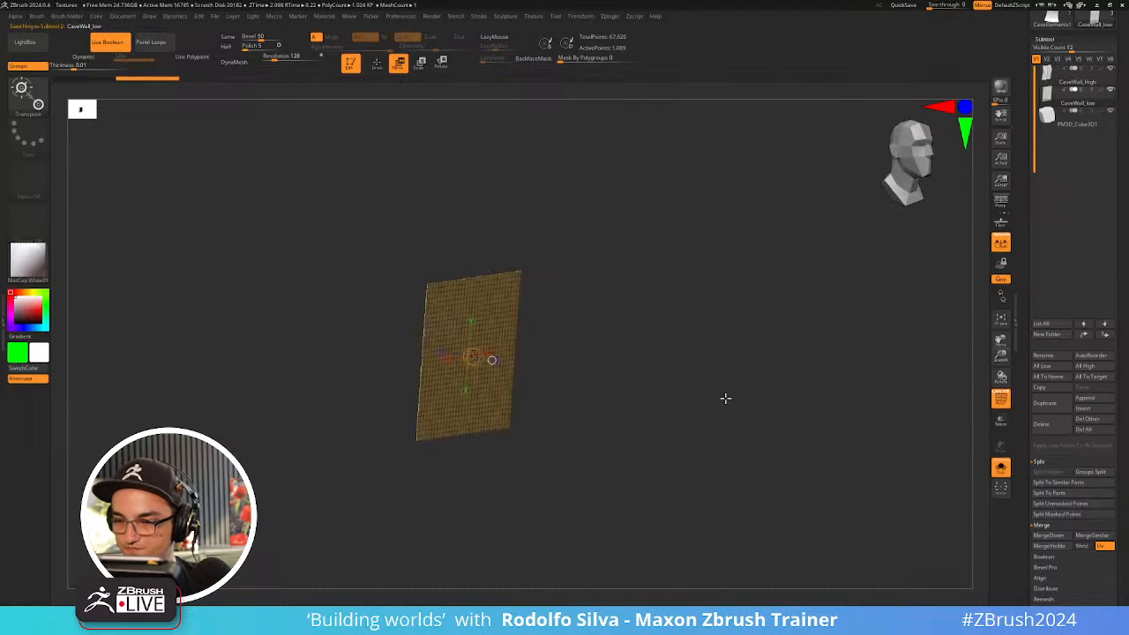
{"action": "left_click", "coordinate": [1063, 126]}
{"action": "key", "text": "shift+f"}
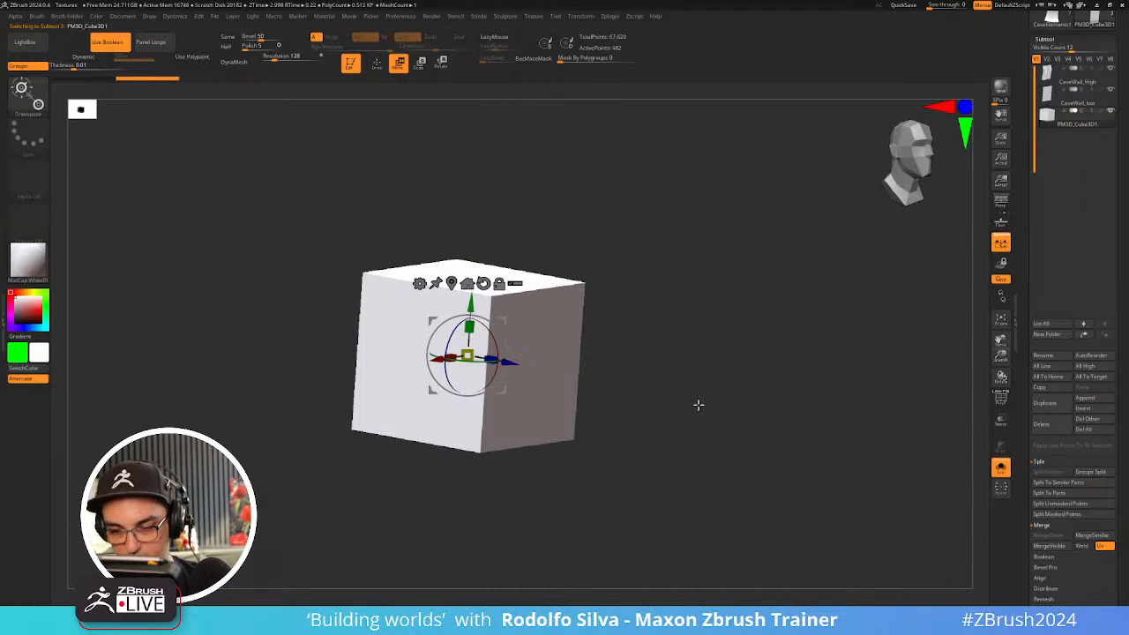
Move the cube out in front of the wall and scale it down in height and width into a thin horizontal bar
{"action": "left_click_drag", "start_coordinate": [683, 396], "coordinate": [582, 408]}
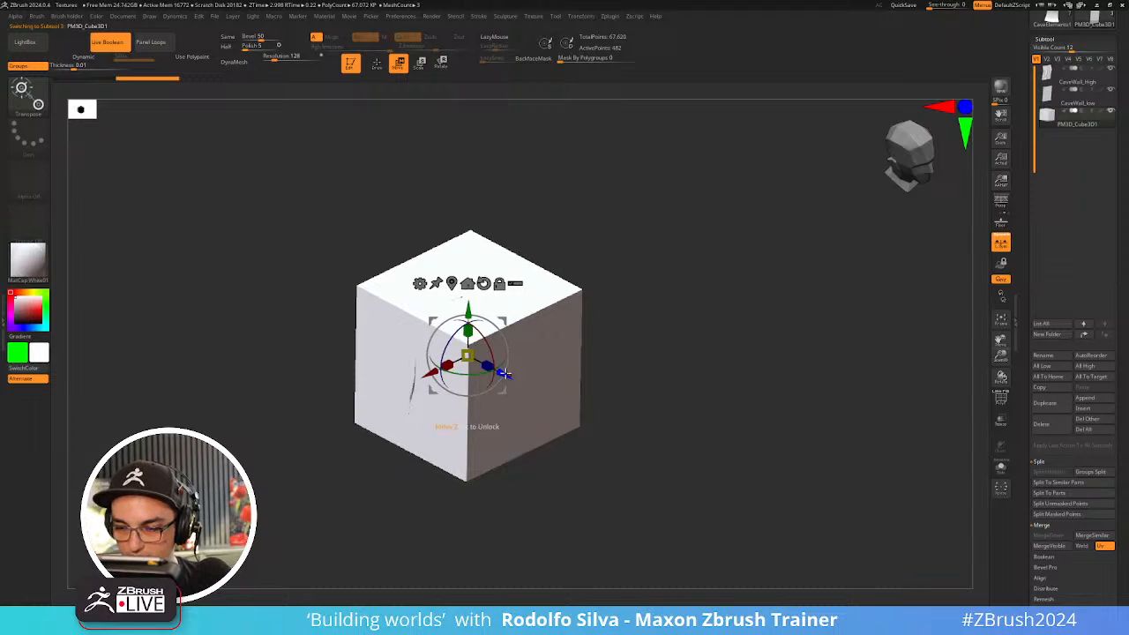
{"action": "left_click_drag", "start_coordinate": [504, 380], "coordinate": [615, 432]}
{"action": "left_click_drag", "start_coordinate": [578, 389], "coordinate": [580, 546]}
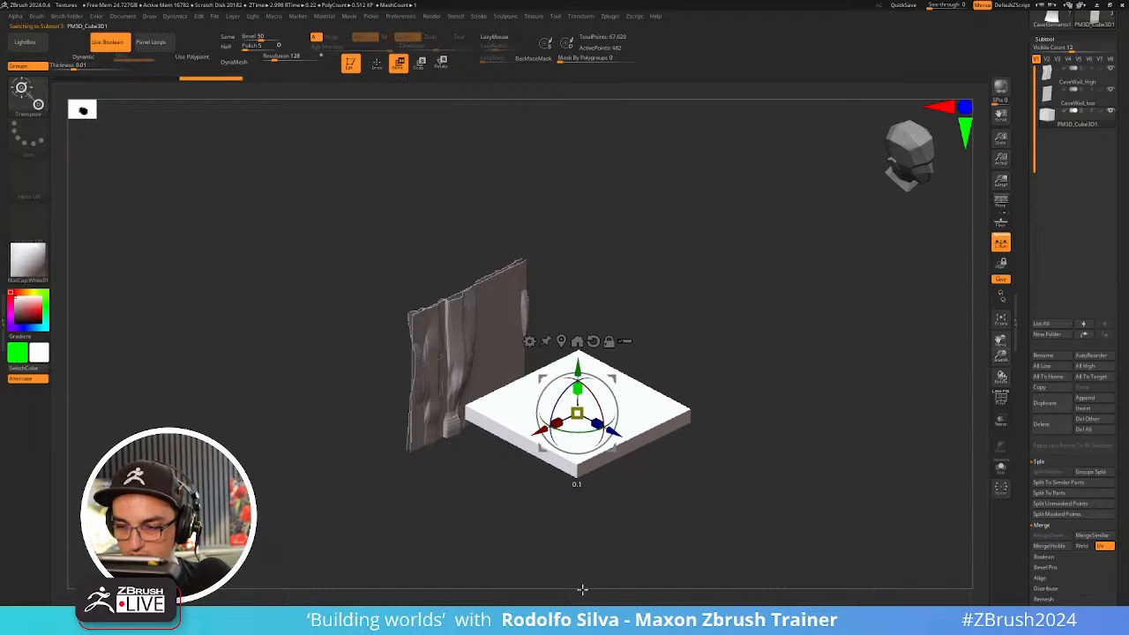
{"action": "left_click_drag", "start_coordinate": [597, 423], "coordinate": [544, 424]}
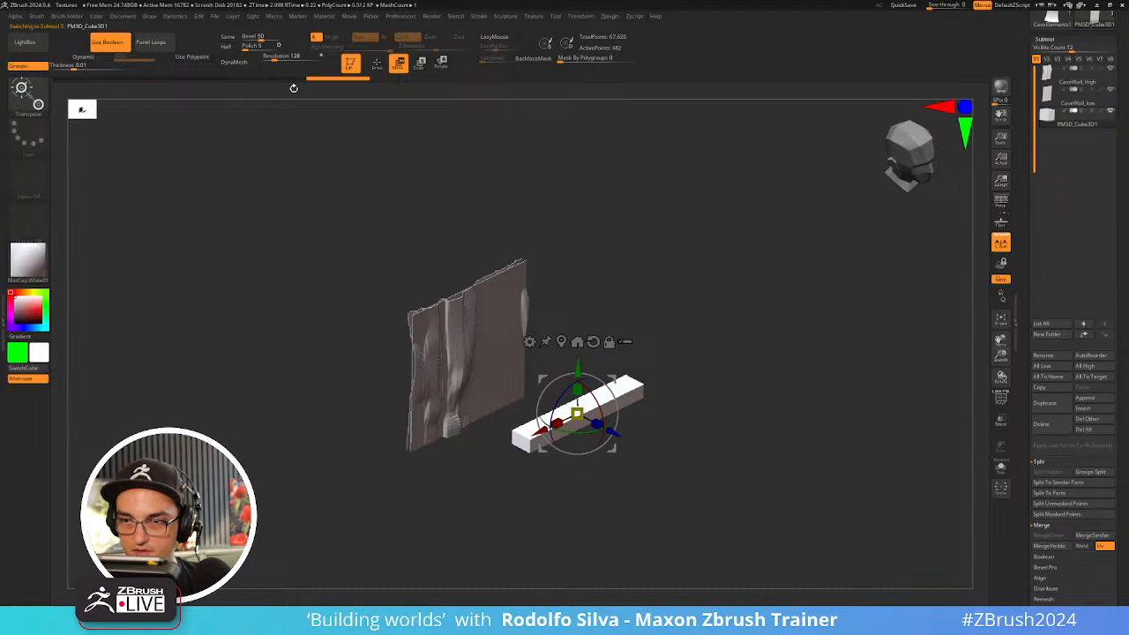
Convert the bar to DynaMesh at resolution 128, duplicate it down to the wall's lower edge, and shift the copy in depth
{"action": "left_click", "coordinate": [240, 61]}
{"action": "left_click_drag", "start_coordinate": [731, 311], "coordinate": [760, 357]}
{"action": "left_click_drag", "start_coordinate": [577, 366], "coordinate": [584, 464]}
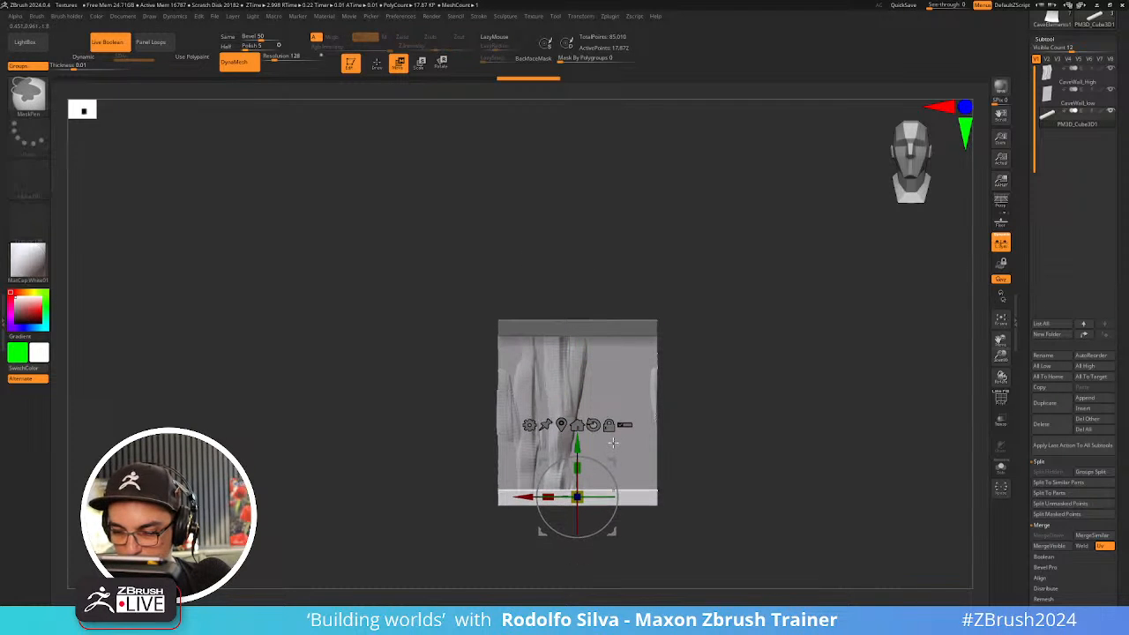
{"action": "mouse_move", "coordinate": [746, 484]}
{"action": "left_mouse_down"}
{"action": "mouse_move", "coordinate": [782, 467]}
{"action": "mouse_move", "coordinate": [769, 400]}
{"action": "mouse_move", "coordinate": [727, 459]}
{"action": "left_mouse_up"}
{"action": "left_click_drag", "start_coordinate": [630, 486], "coordinate": [550, 505]}
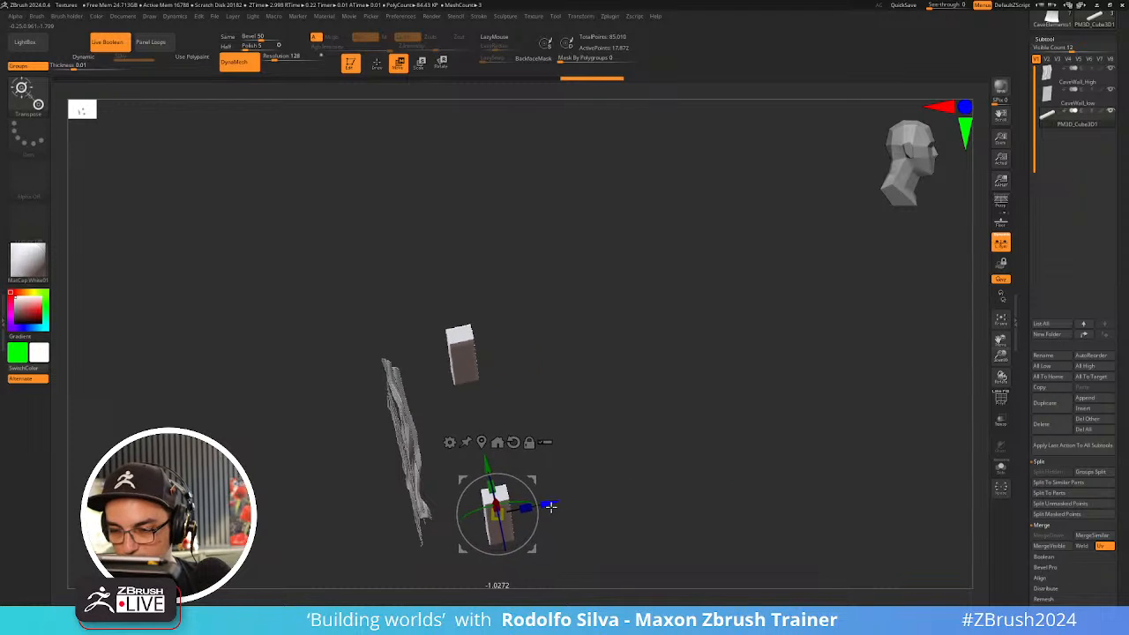
Return to Draw mode, hide the CaveWall_low subtool, and check both bars against the sculpted wall
{"action": "key", "text": "q"}
{"action": "left_click_drag", "start_coordinate": [643, 458], "coordinate": [469, 458]}
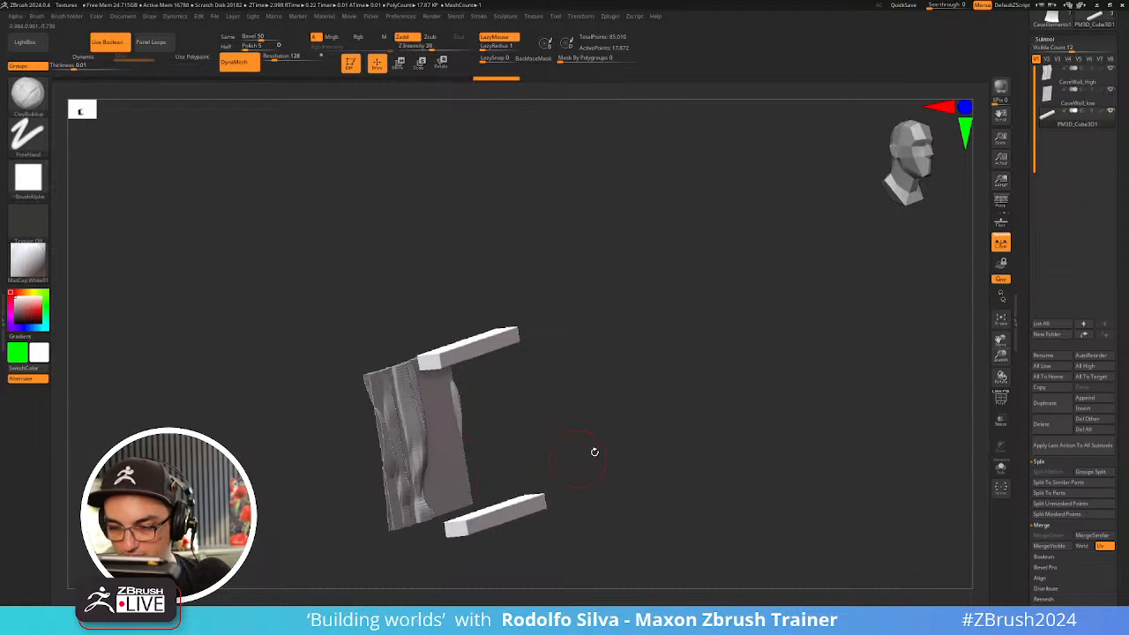
{"action": "left_click", "coordinate": [1112, 90]}
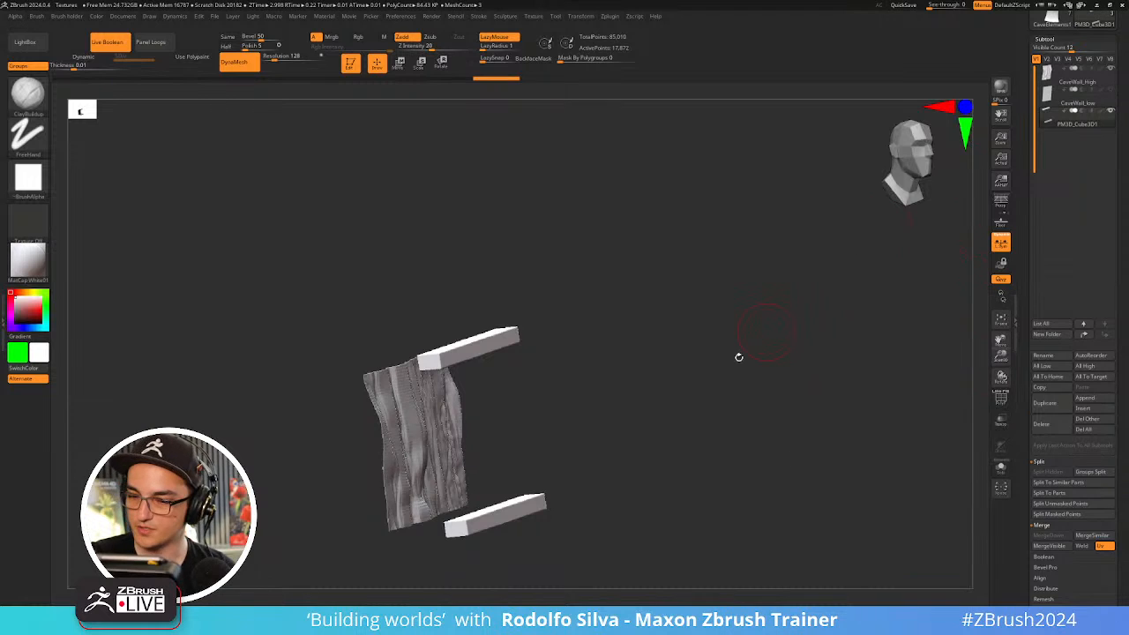
{"action": "left_click_drag", "start_coordinate": [739, 357], "coordinate": [603, 315]}
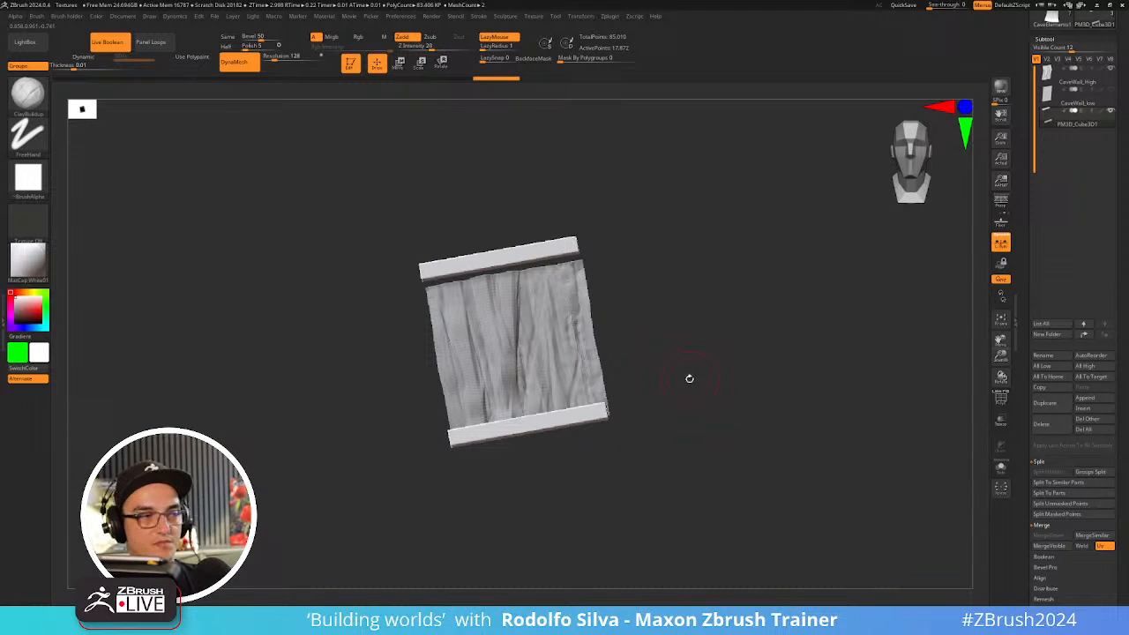
{"action": "left_click_drag", "start_coordinate": [739, 363], "coordinate": [668, 362]}
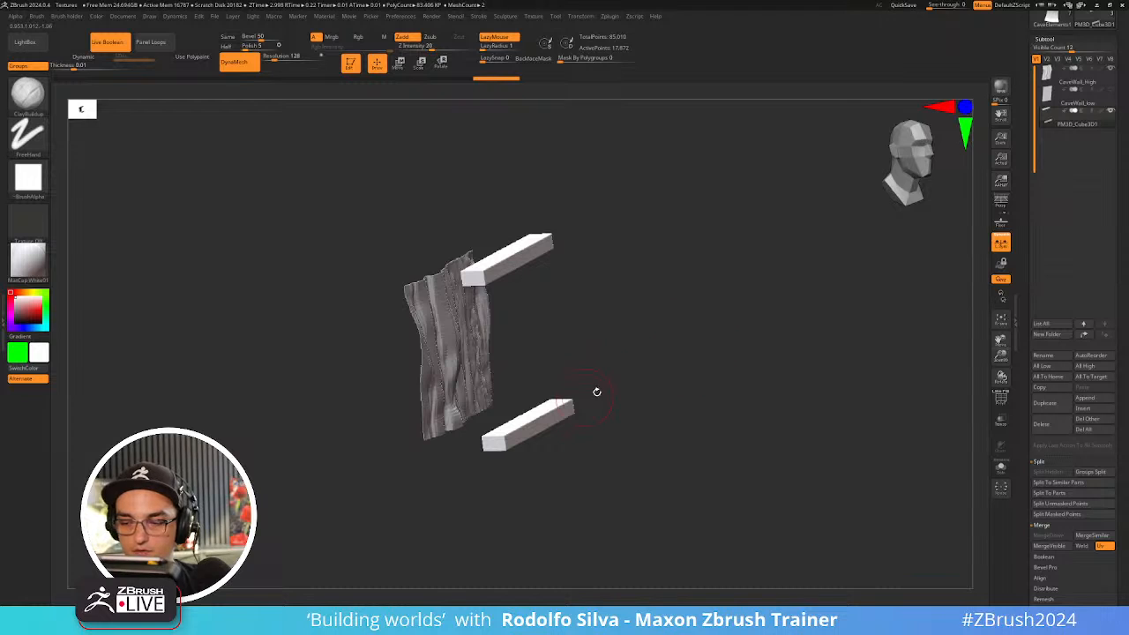
Paint masks on the facing sides of the bars: the lower bar's top face and the upper bar's underside
{"action": "mouse_move", "coordinate": [597, 391]}
{"action": "left_mouse_down"}
{"action": "mouse_move", "coordinate": [597, 449]}
{"action": "mouse_move", "coordinate": [573, 452]}
{"action": "left_mouse_up"}
{"action": "key", "text": "s"}
{"action": "left_click_drag", "start_coordinate": [559, 380], "coordinate": [487, 474], "text": "ctrl"}
{"action": "left_click", "coordinate": [562, 377], "text": "ctrl"}
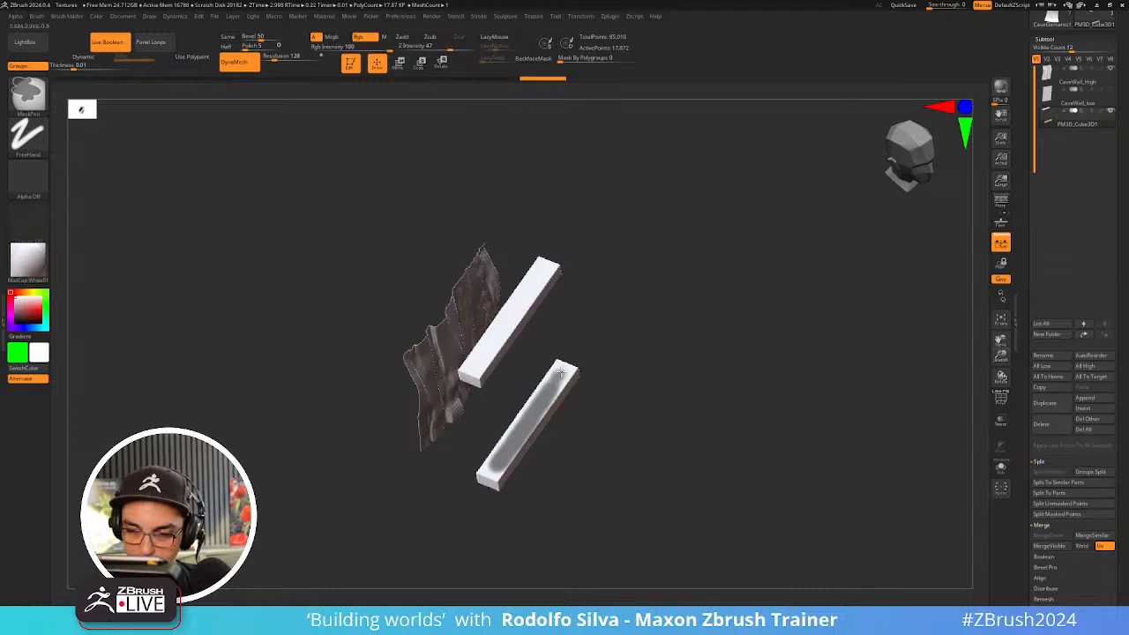
{"action": "left_click_drag", "start_coordinate": [550, 388], "coordinate": [577, 215]}
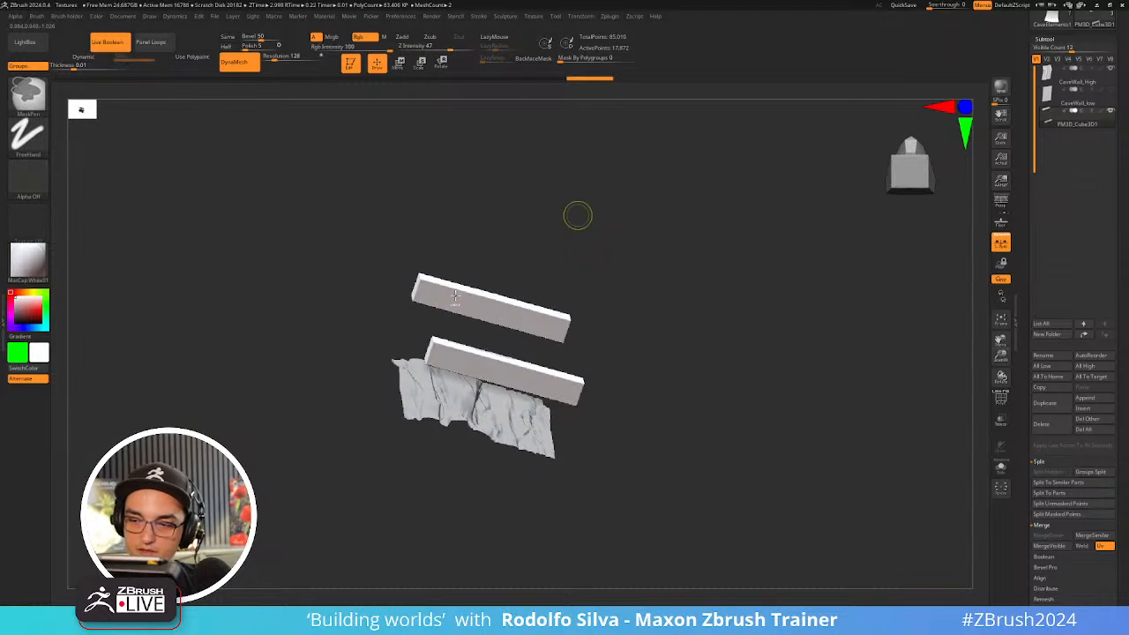
{"action": "left_click_drag", "start_coordinate": [436, 293], "coordinate": [550, 324], "text": "ctrl"}
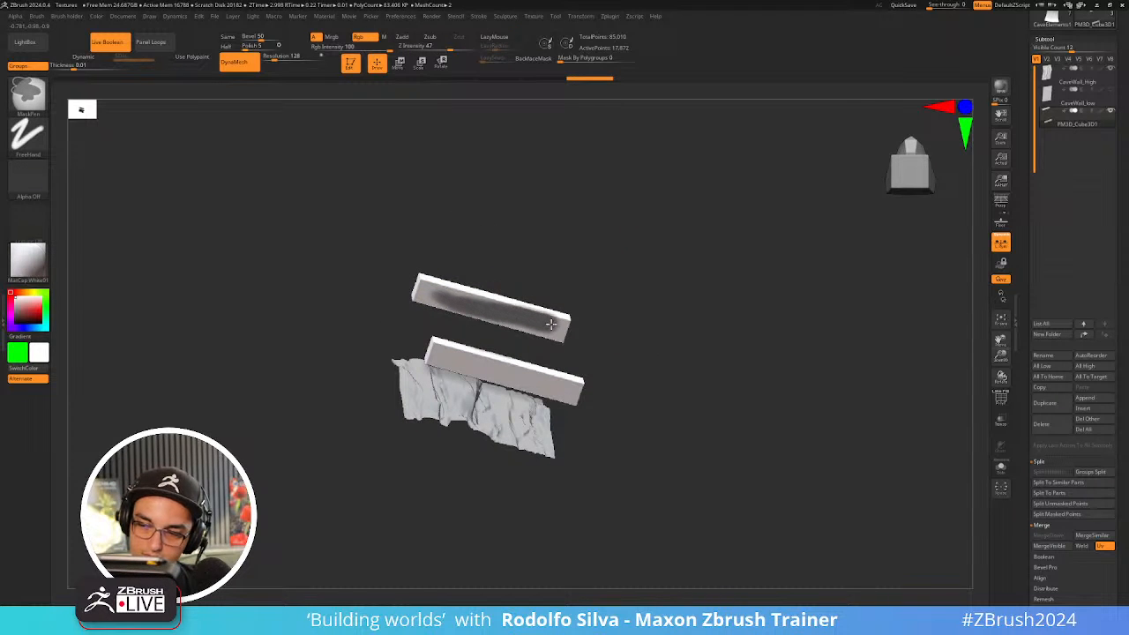
{"action": "left_click_drag", "start_coordinate": [442, 295], "coordinate": [427, 292], "text": "ctrl"}
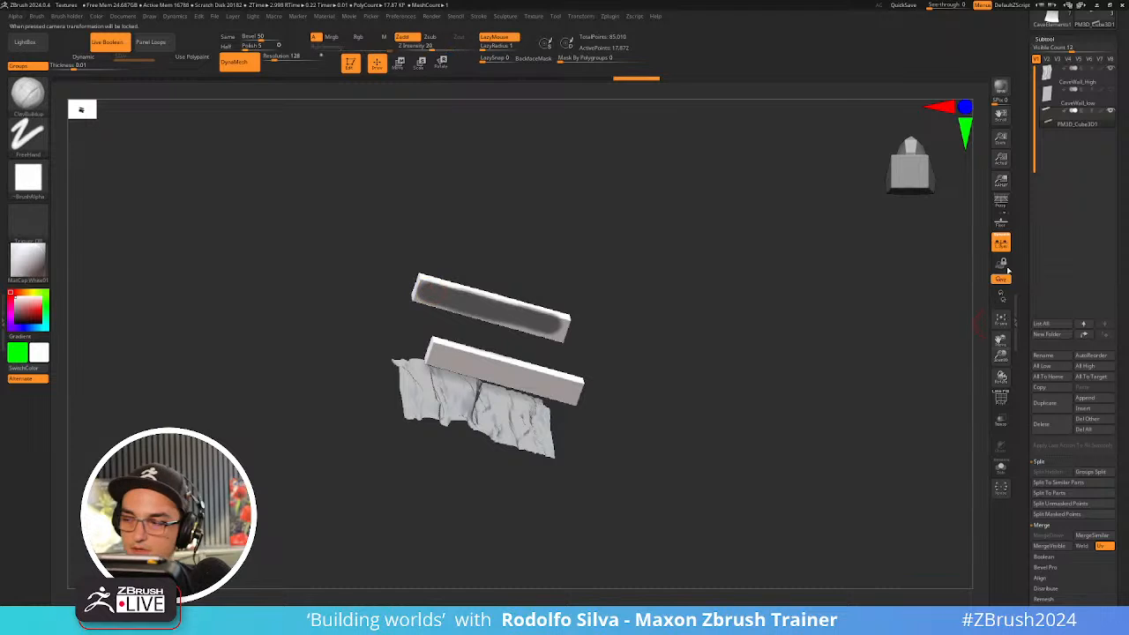
Generate a Slime Bridge between the masked faces of the two bars with Tension 0, Bridges 20, Branches 10 and Capillaries 20
{"action": "left_click_drag", "start_coordinate": [1018, 240], "coordinate": [1016, 166]}
{"action": "scroll", "coordinate": [1055, 250], "scroll_direction": "down", "scroll_amount": 5}
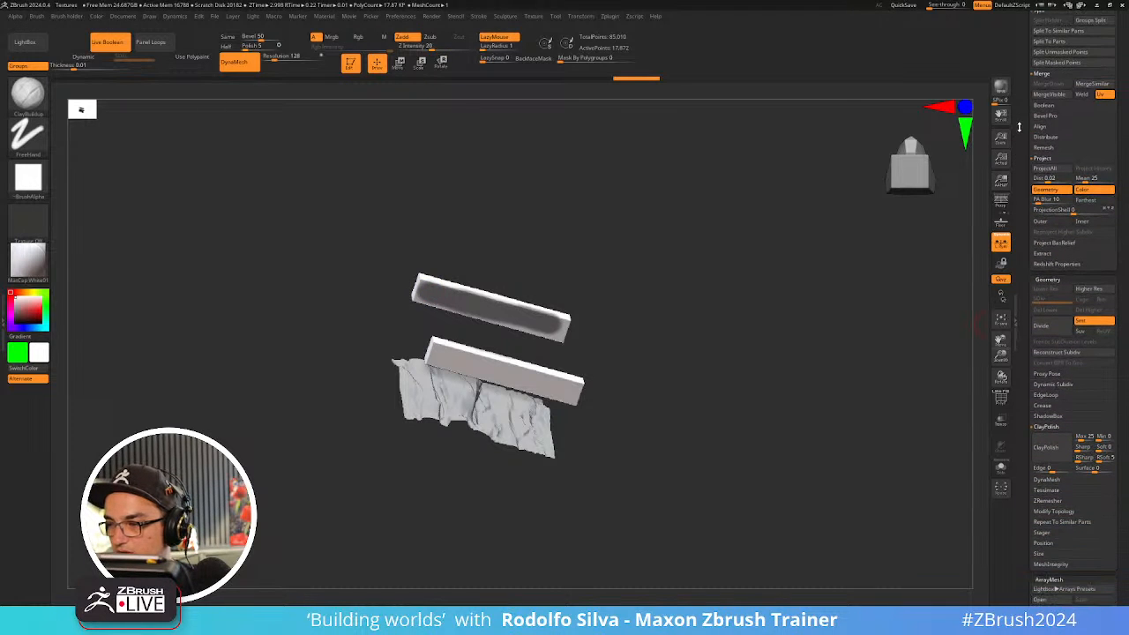
{"action": "key", "text": "shift"}
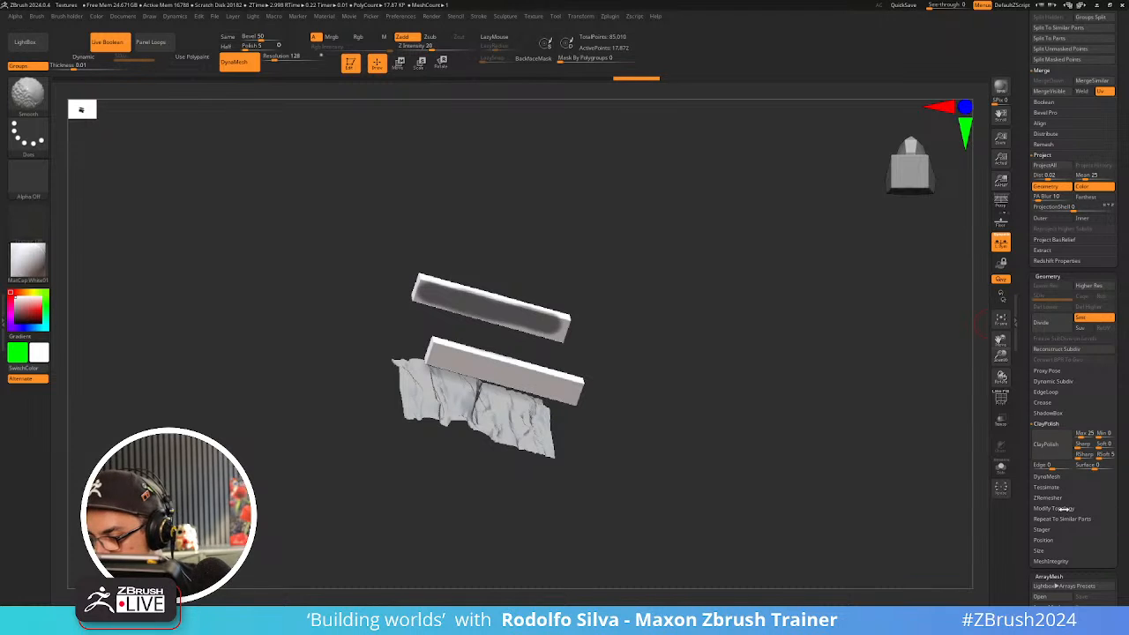
{"action": "scroll", "coordinate": [1063, 494], "scroll_direction": "down", "scroll_amount": 9}
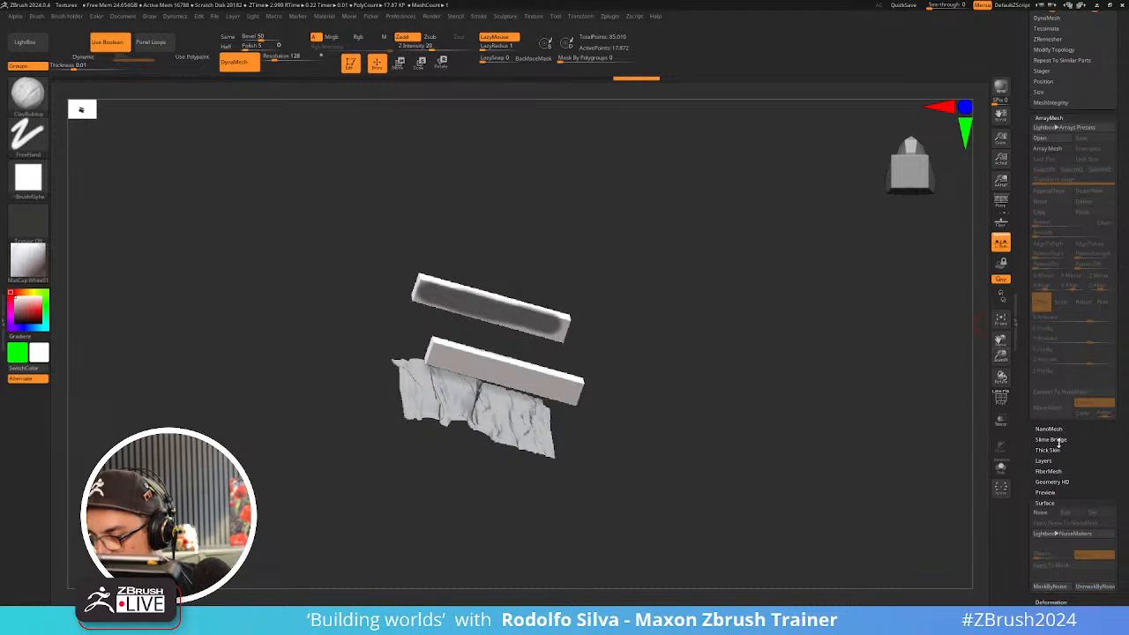
{"action": "left_click", "coordinate": [1061, 441]}
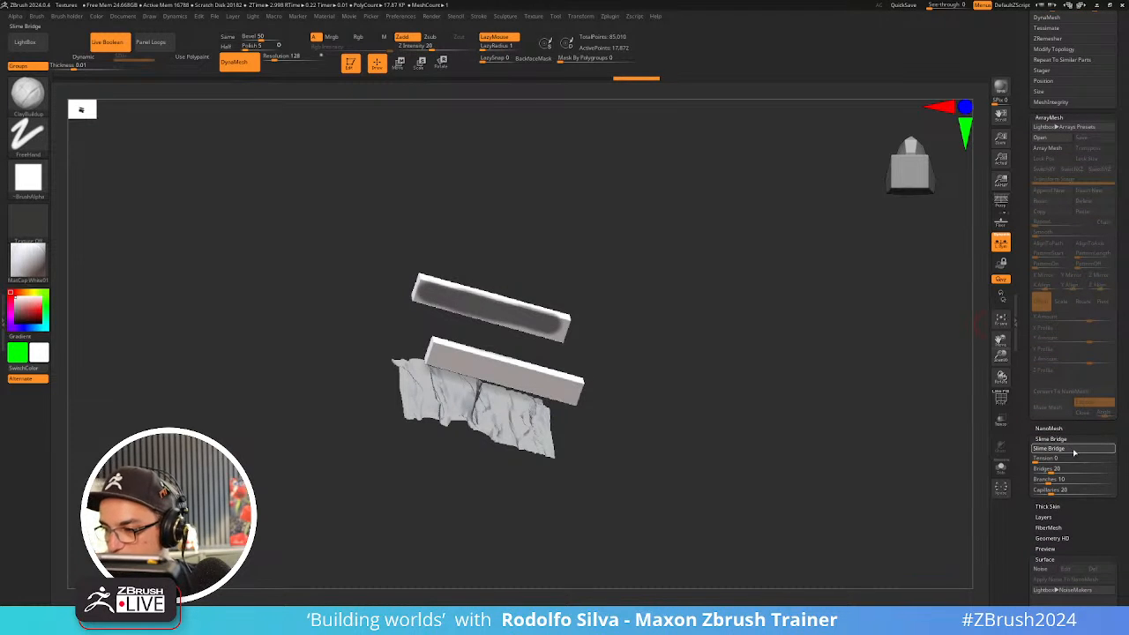
{"action": "left_click_drag", "start_coordinate": [748, 471], "coordinate": [777, 449]}
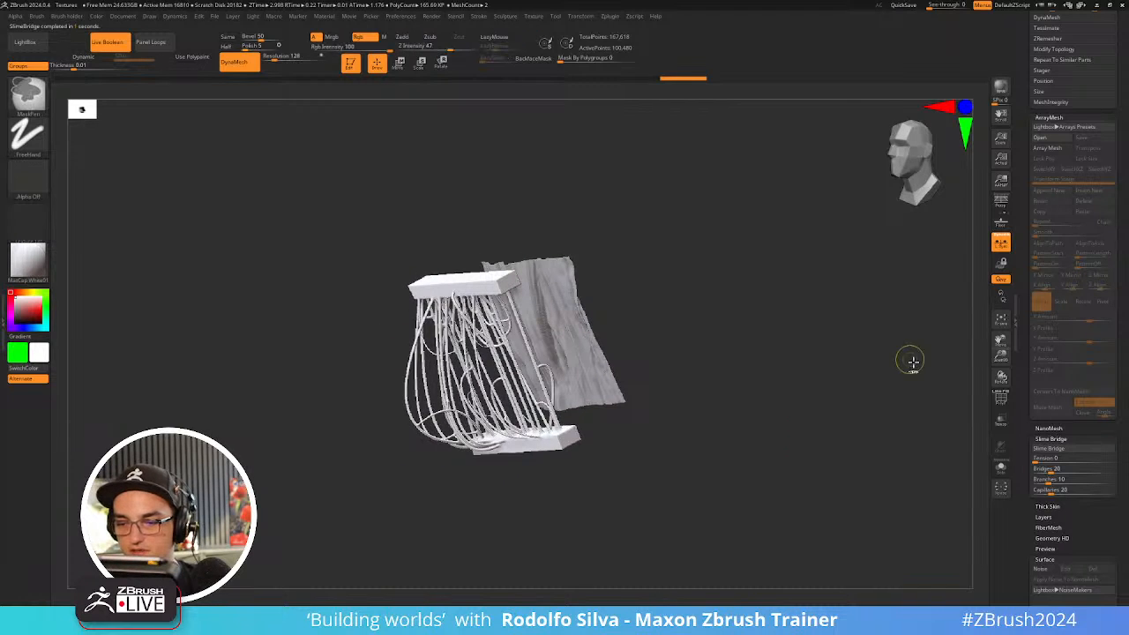
Try replacing the loose Slime Bridge with one at Tension 100, inspect it from the front, and undo it
{"action": "key", "text": "ctrl+z"}
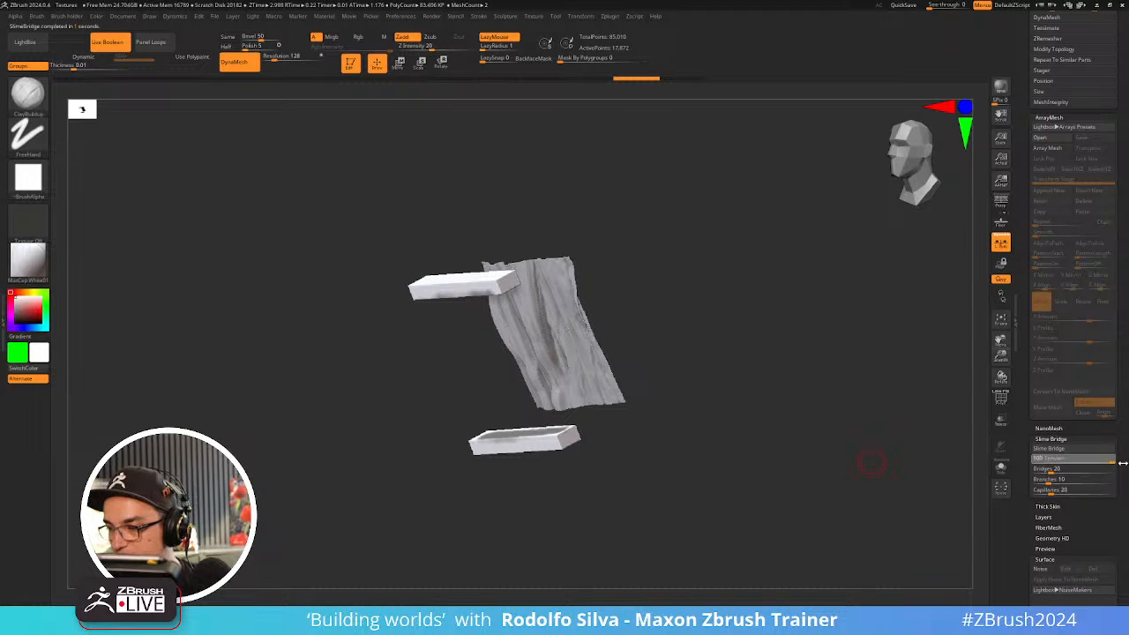
{"action": "left_click_drag", "start_coordinate": [716, 529], "coordinate": [783, 439]}
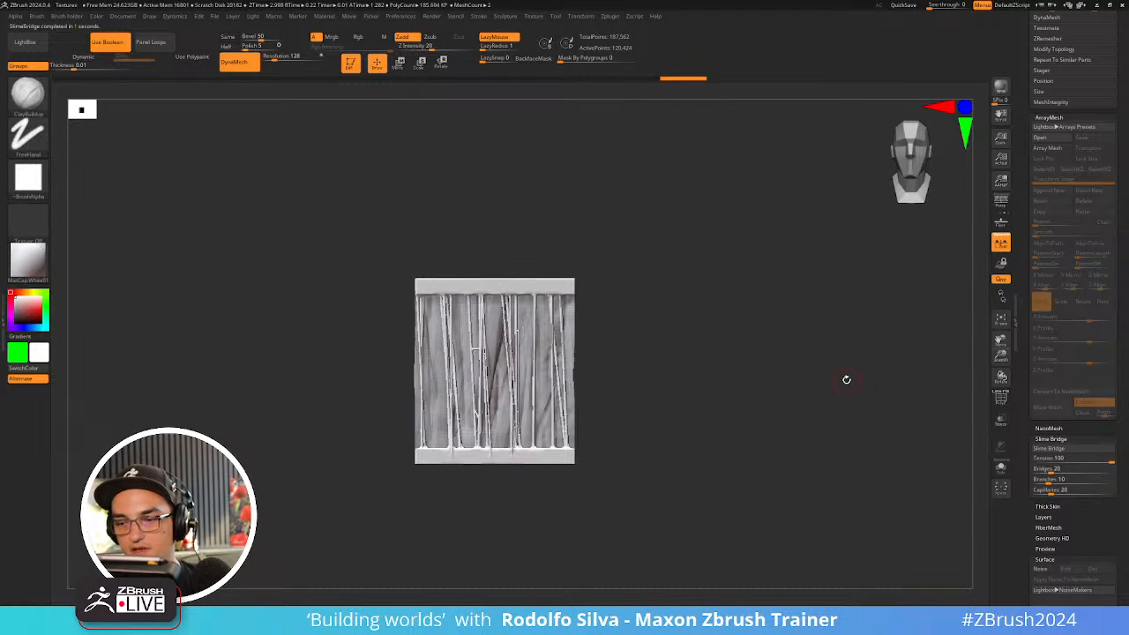
{"action": "key", "text": "ctrl+z"}
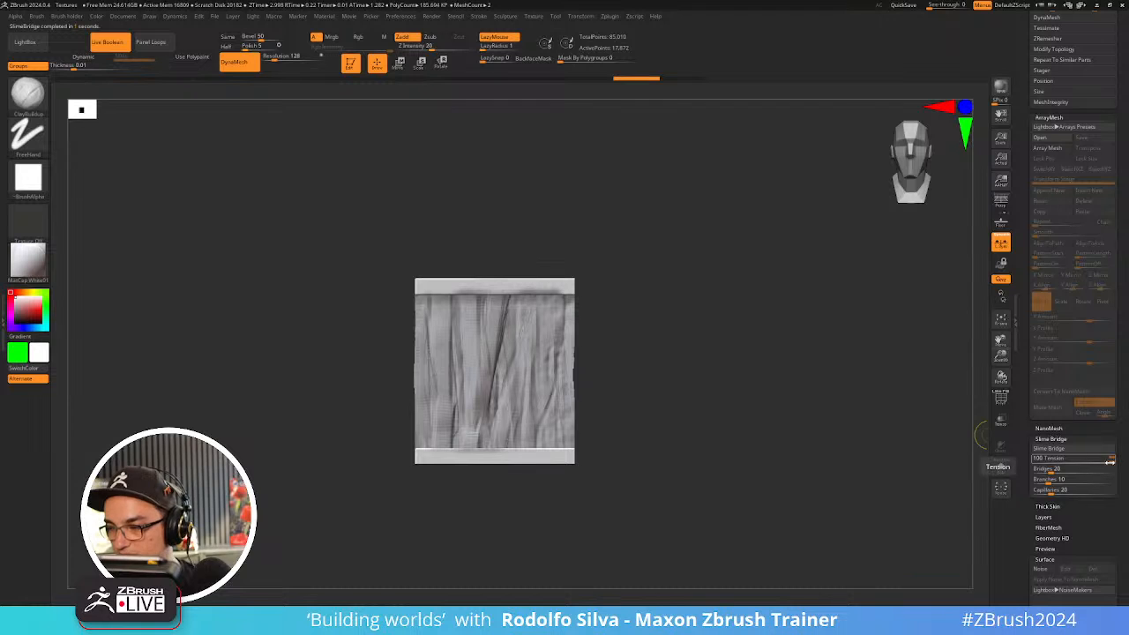
Test Slime Bridges at Tension 90 with 20 Bridges and with Bridges and Capillaries at 8, undoing each result
{"action": "left_click_drag", "start_coordinate": [1111, 462], "coordinate": [1102, 464]}
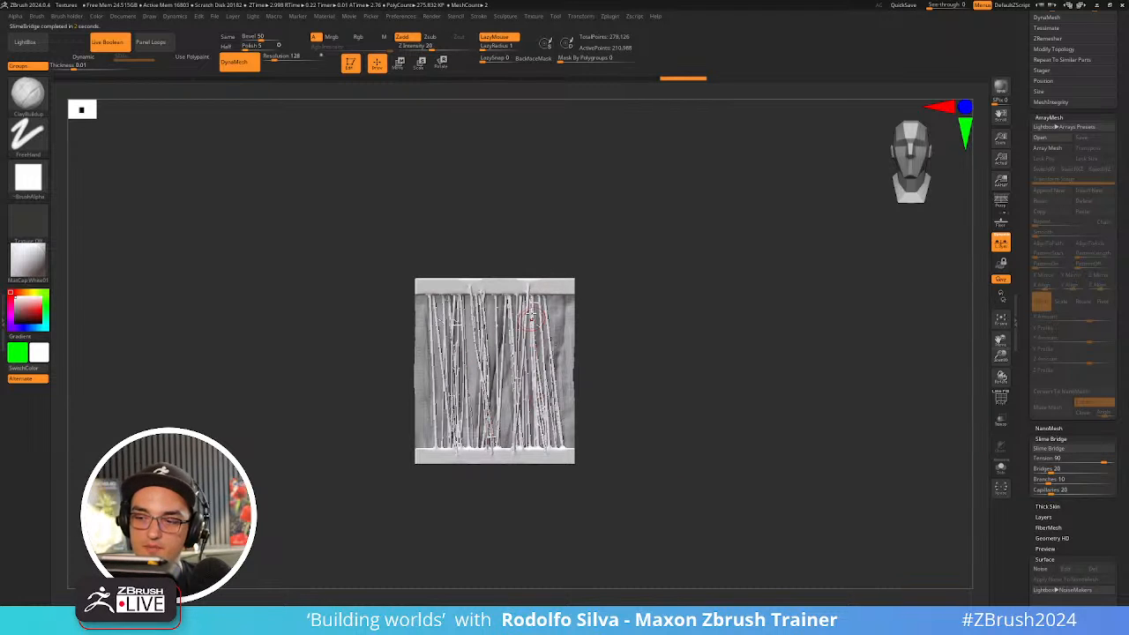
{"action": "left_click_drag", "start_coordinate": [616, 382], "coordinate": [694, 451]}
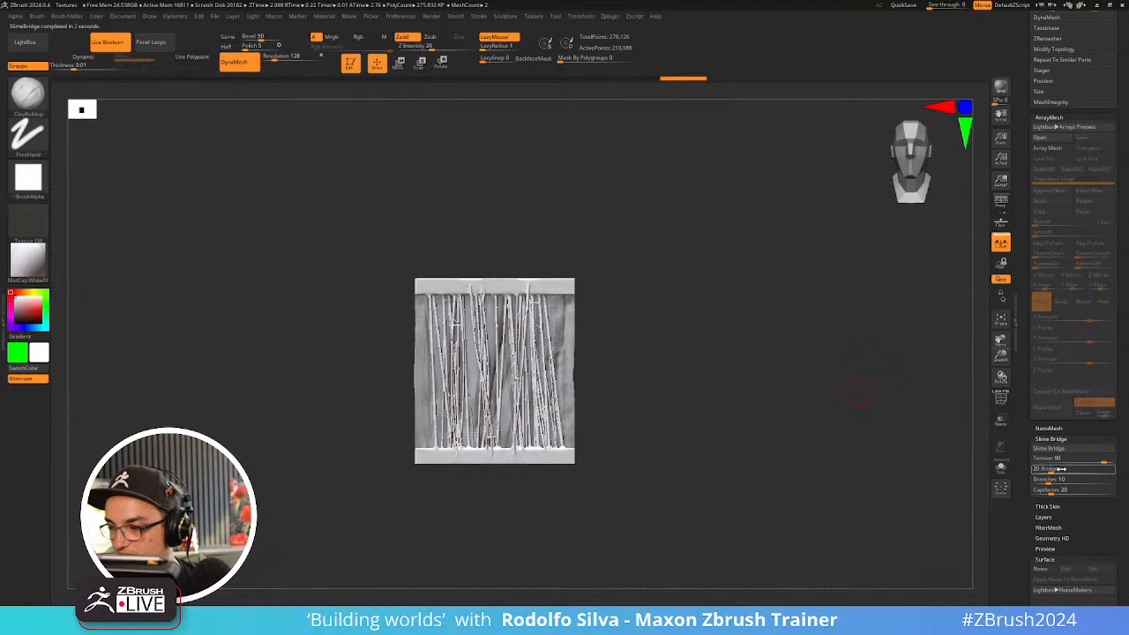
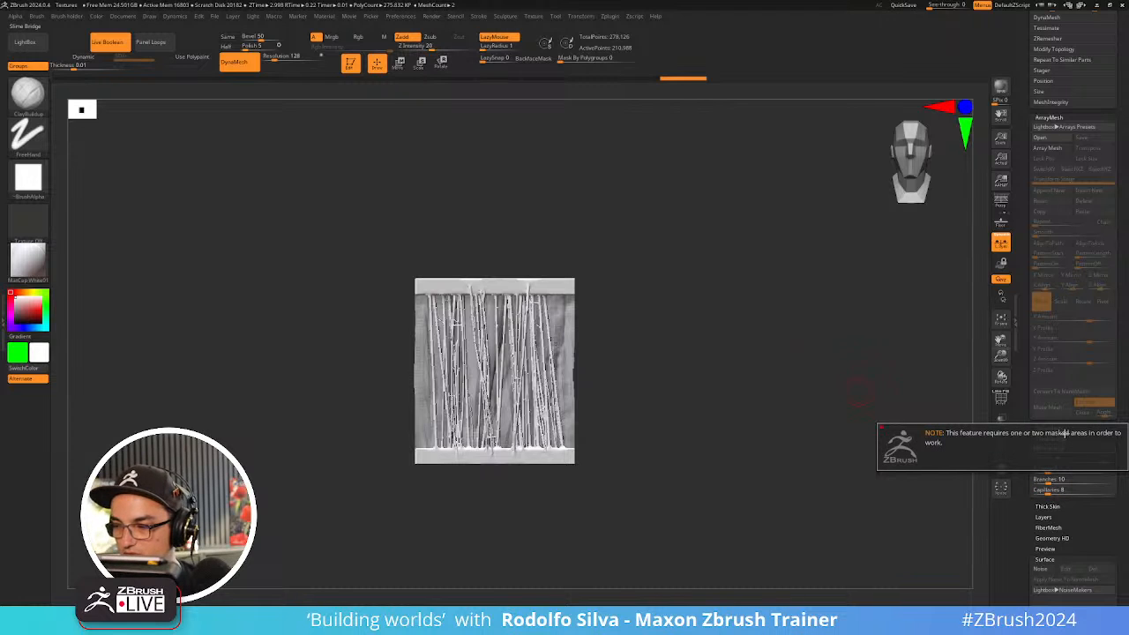
{"action": "key", "text": "ctrl+z"}
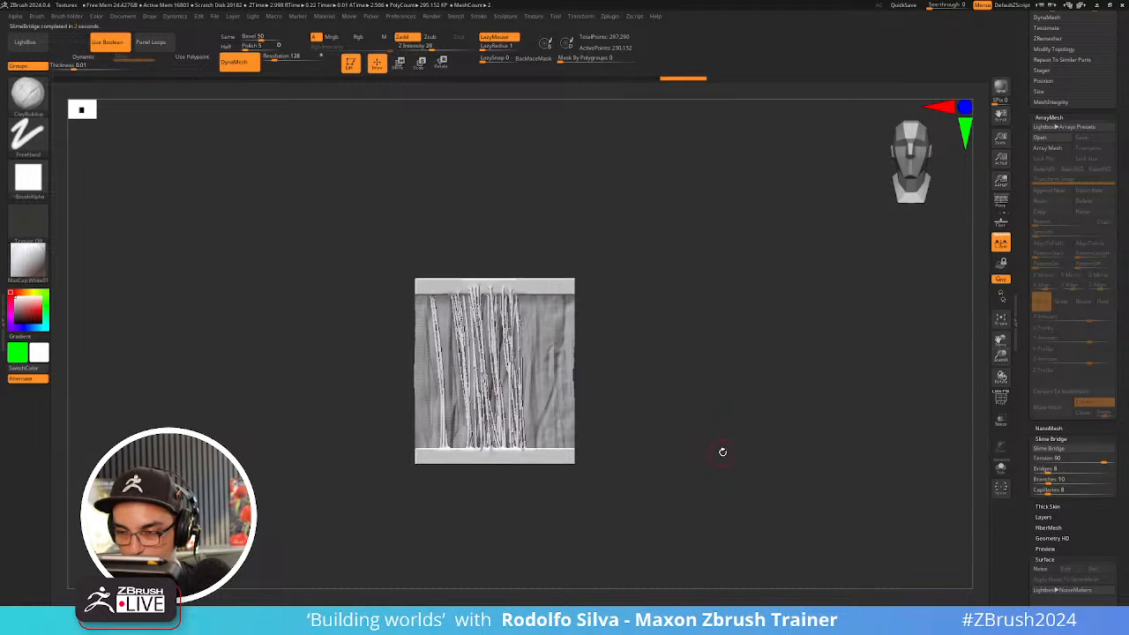
{"action": "left_click_drag", "start_coordinate": [821, 447], "coordinate": [826, 403]}
{"action": "key", "text": "ctrl+z"}
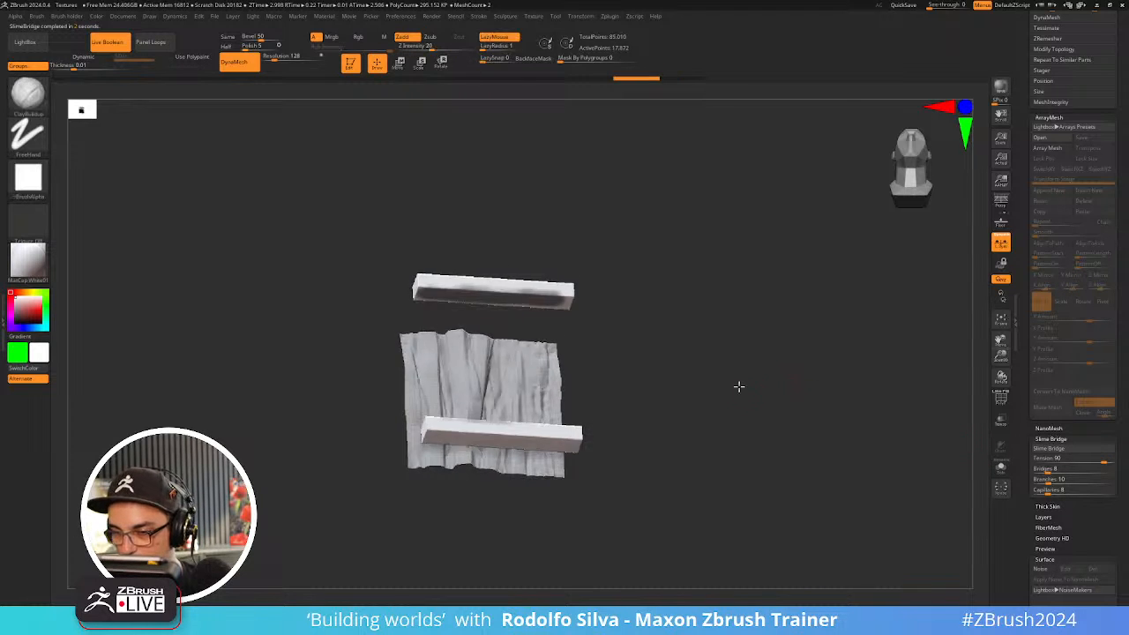
Refine the mask on the upper bar's underside and generate a Slime Bridge with Tension 90, Bridges 8, Branches 10 and Capillaries 8
{"action": "left_click_drag", "start_coordinate": [738, 386], "coordinate": [703, 341]}
{"action": "left_click_drag", "start_coordinate": [554, 308], "coordinate": [547, 306], "text": "ctrl"}
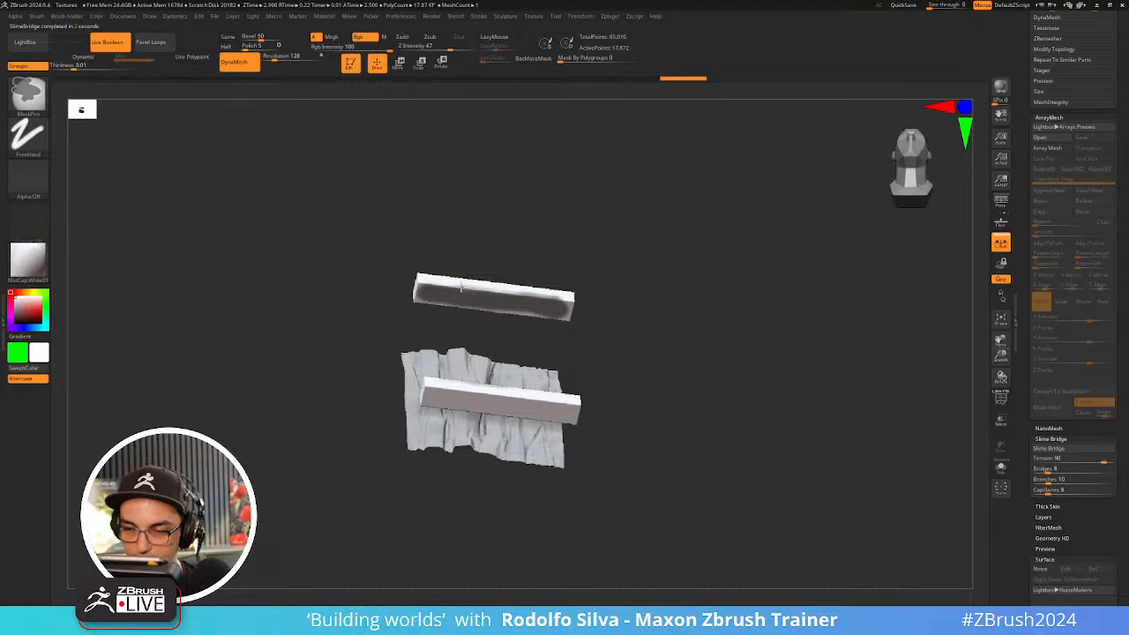
{"action": "mouse_move", "coordinate": [462, 286]}
{"action": "left_mouse_down", "text": "ctrl+alt"}
{"action": "mouse_move", "coordinate": [541, 297]}
{"action": "mouse_move", "coordinate": [391, 295]}
{"action": "left_mouse_up", "text": "ctrl+alt"}
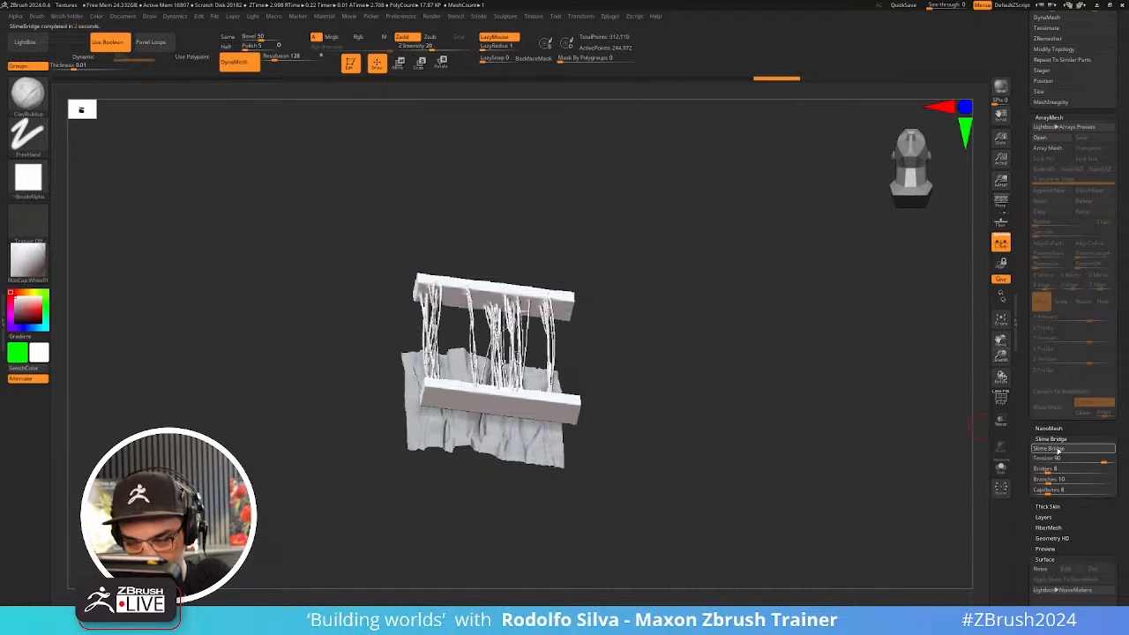
{"action": "mouse_move", "coordinate": [849, 446]}
{"action": "left_mouse_down", "text": "shift"}
{"action": "mouse_move", "coordinate": [846, 516]}
{"action": "mouse_move", "coordinate": [842, 487]}
{"action": "left_mouse_up", "text": "shift"}
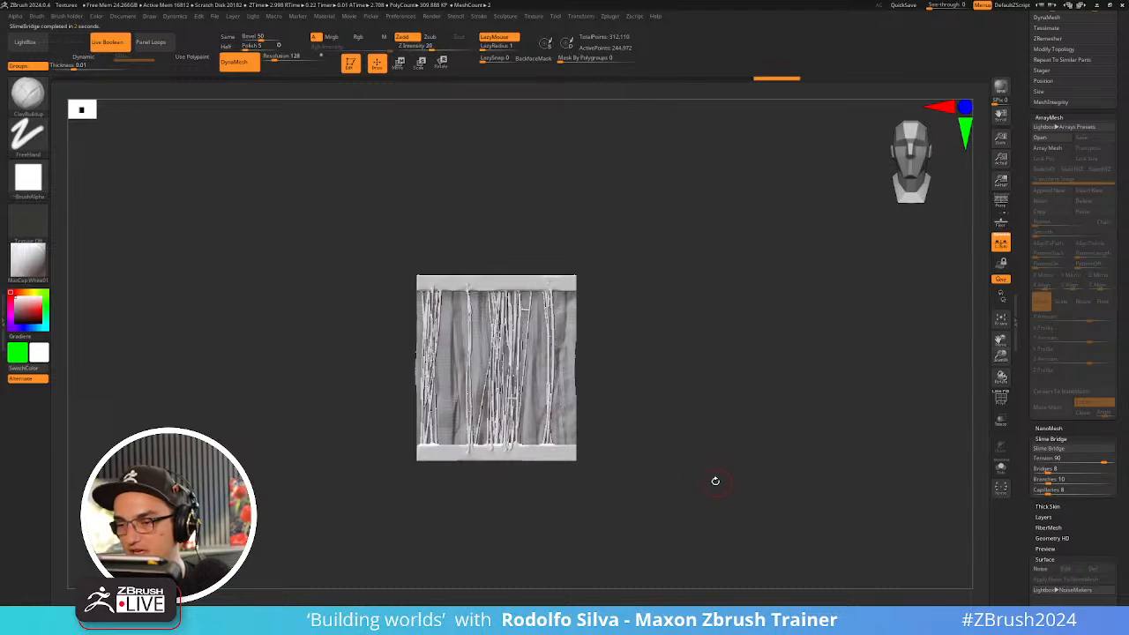
Try to transform the bridged bars and strands in Move mode, and undo the change
{"action": "key", "text": "w"}
{"action": "left_click_drag", "start_coordinate": [529, 429], "coordinate": [536, 452]}
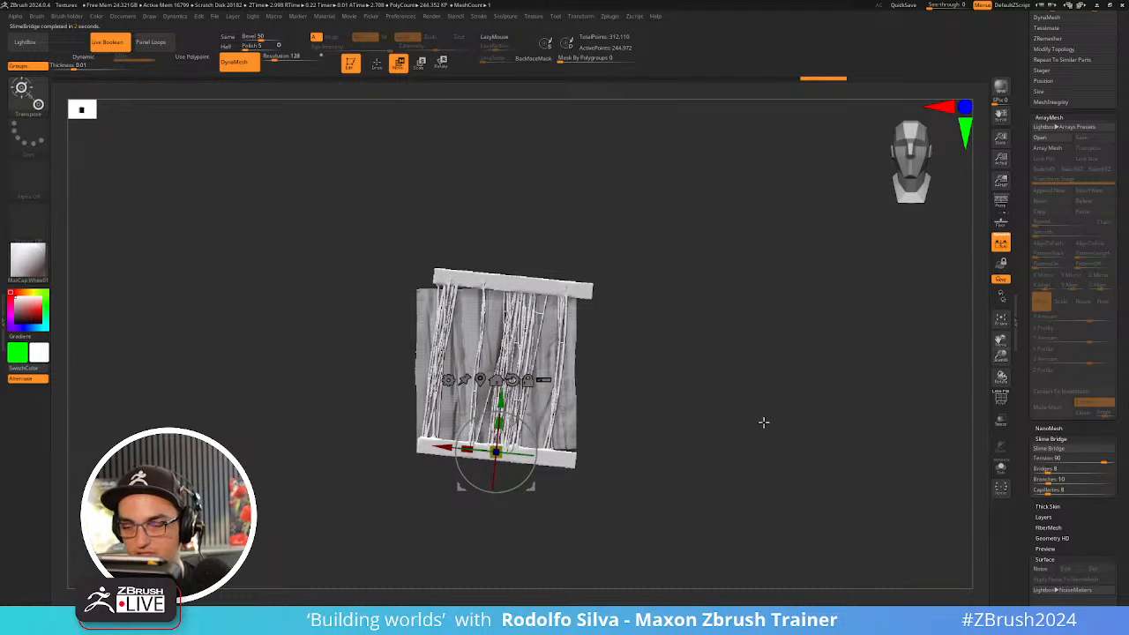
{"action": "key", "text": "q"}
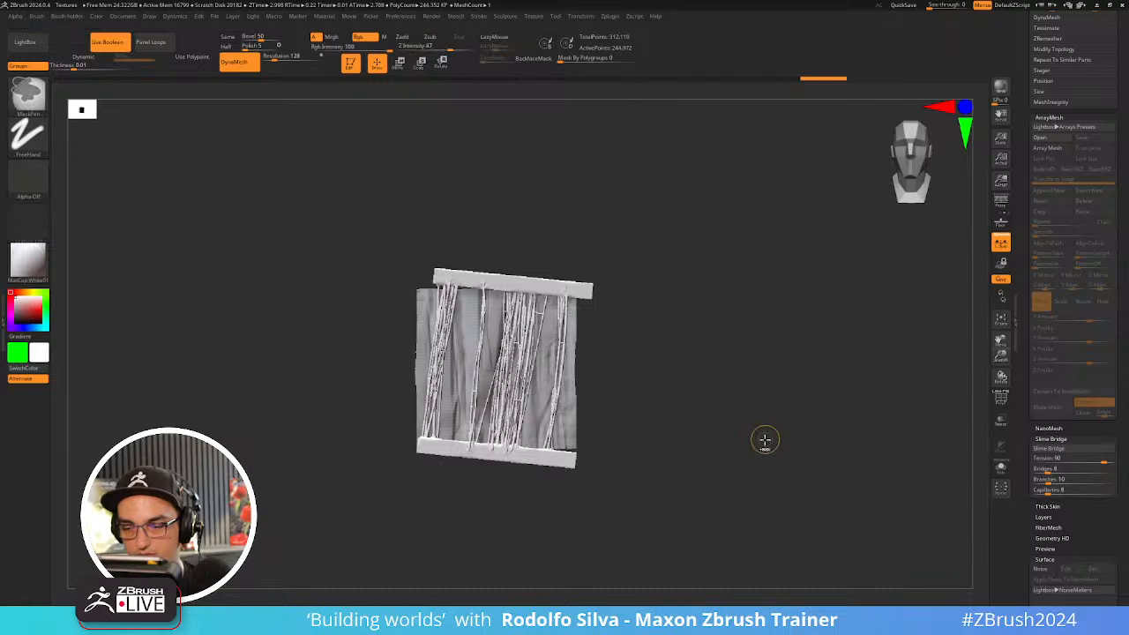
{"action": "key", "text": "ctrl+z"}
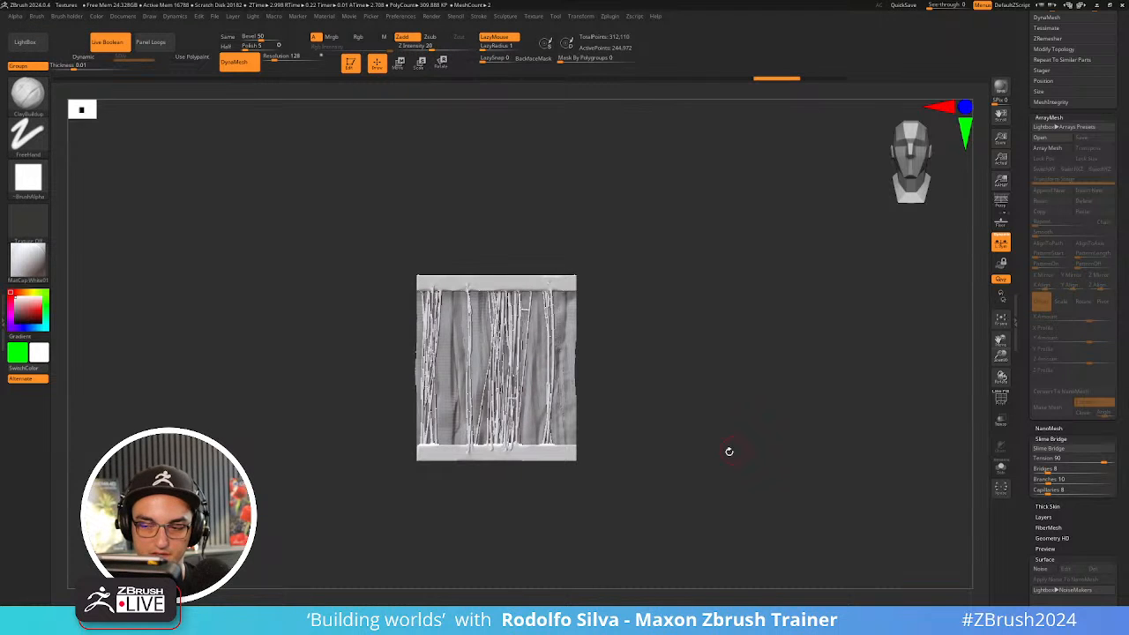
Isolate the bridge strands from both bars in side view using a SelectRect selection
{"action": "mouse_move", "coordinate": [729, 451]}
{"action": "left_mouse_down"}
{"action": "mouse_move", "coordinate": [753, 455]}
{"action": "mouse_move", "coordinate": [680, 416]}
{"action": "left_mouse_up"}
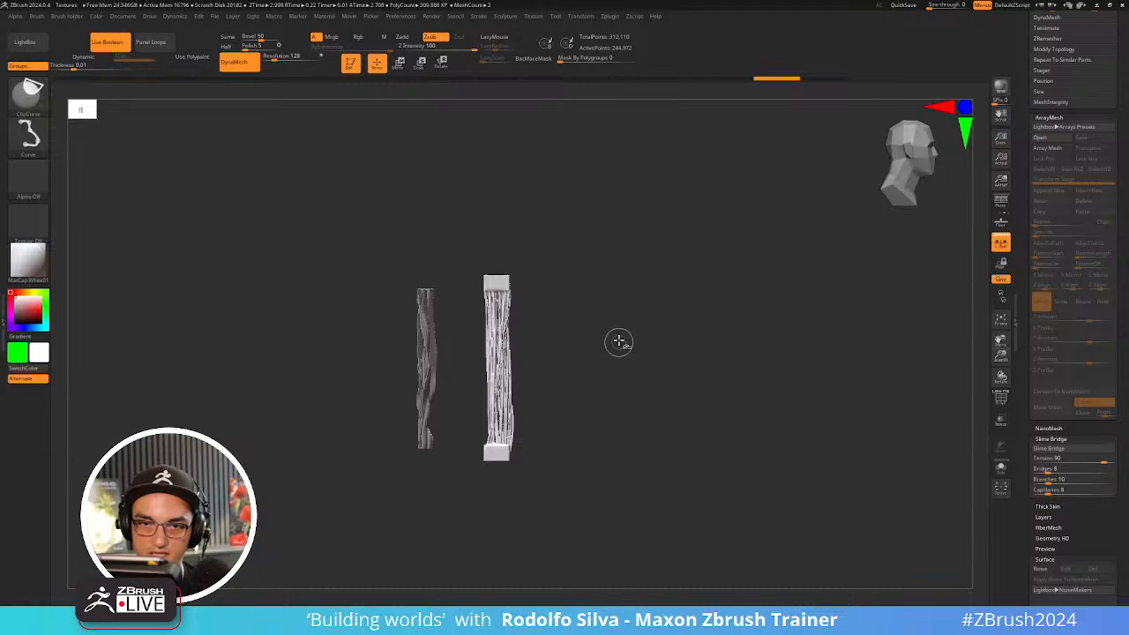
{"action": "left_click", "coordinate": [28, 95], "text": "ctrl+shift"}
{"action": "left_click", "coordinate": [295, 106], "text": "ctrl+shift"}
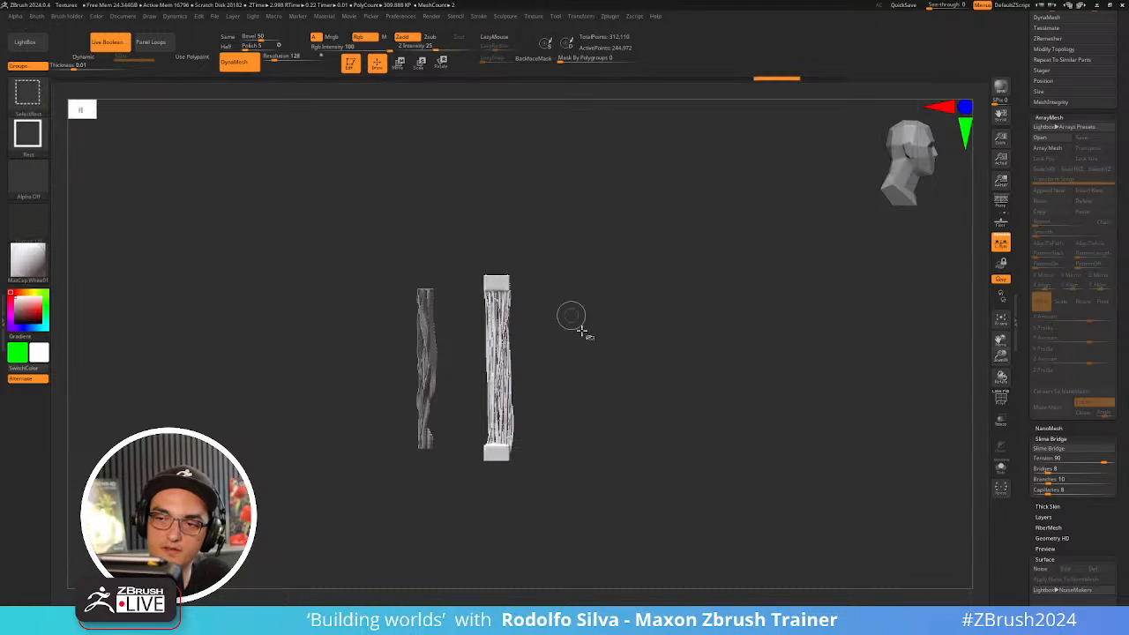
{"action": "left_click_drag", "start_coordinate": [575, 353], "coordinate": [471, 403], "text": "ctrl+shift"}
{"action": "left_click", "coordinate": [683, 457], "text": "ctrl+shift"}
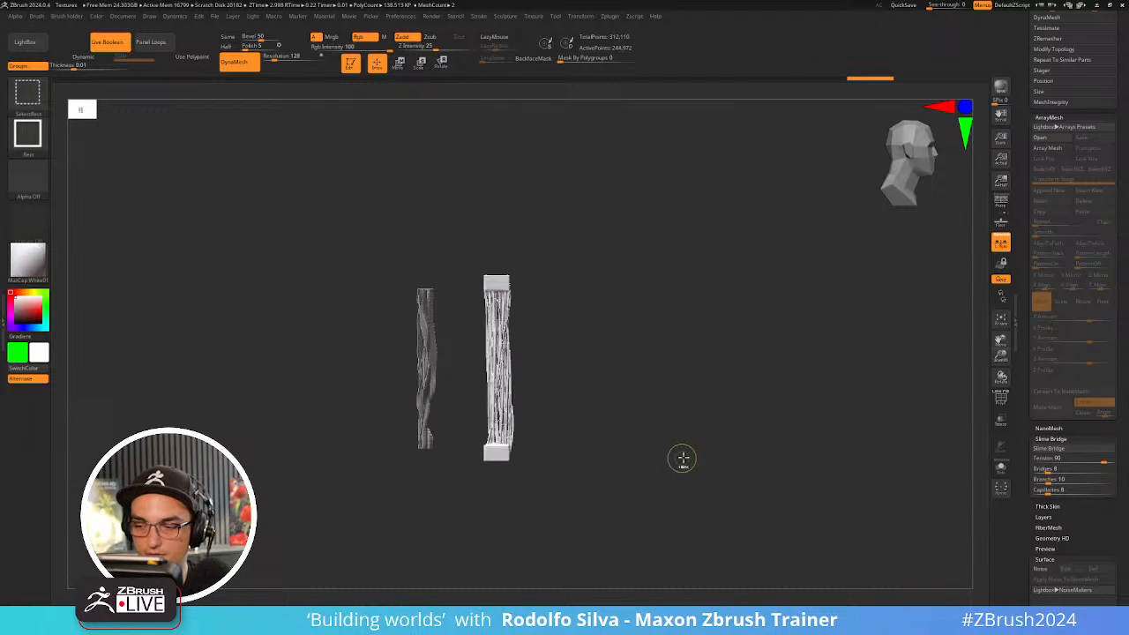
{"action": "key", "text": "ctrl+z"}
{"action": "left_click", "coordinate": [690, 448], "text": "ctrl+shift"}
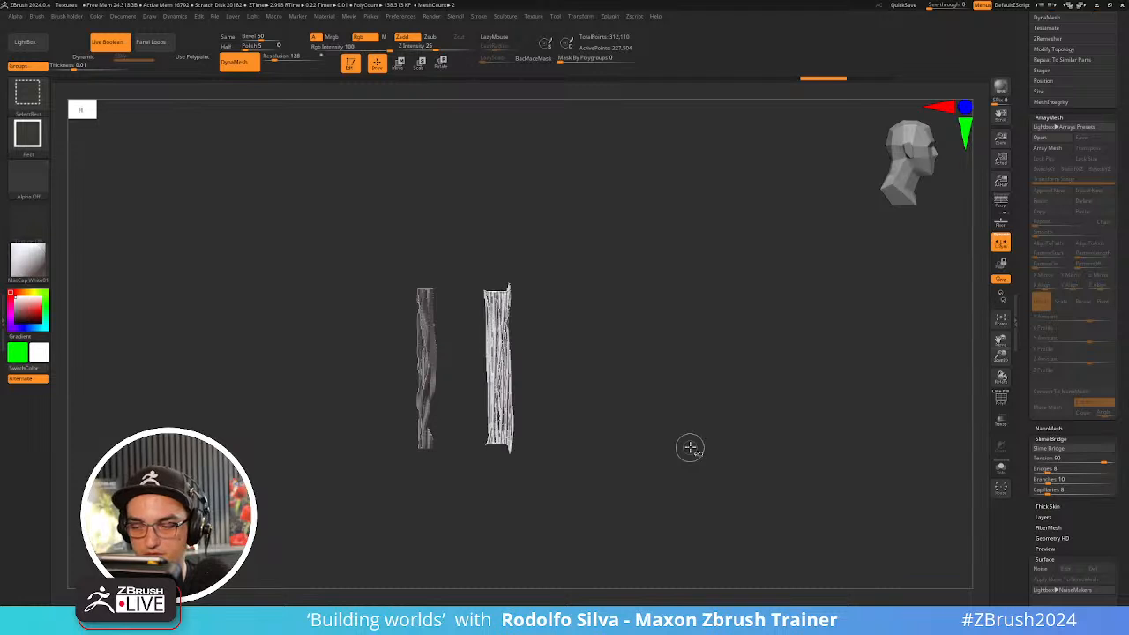
Invert the visibility to show only the bars and split the hidden strands into a separate subtool
{"action": "mouse_move", "coordinate": [700, 423]}
{"action": "left_mouse_down"}
{"action": "mouse_move", "coordinate": [686, 474]}
{"action": "mouse_move", "coordinate": [696, 426]}
{"action": "mouse_move", "coordinate": [684, 457]}
{"action": "mouse_move", "coordinate": [681, 435]}
{"action": "left_mouse_up"}
{"action": "key", "text": "1"}
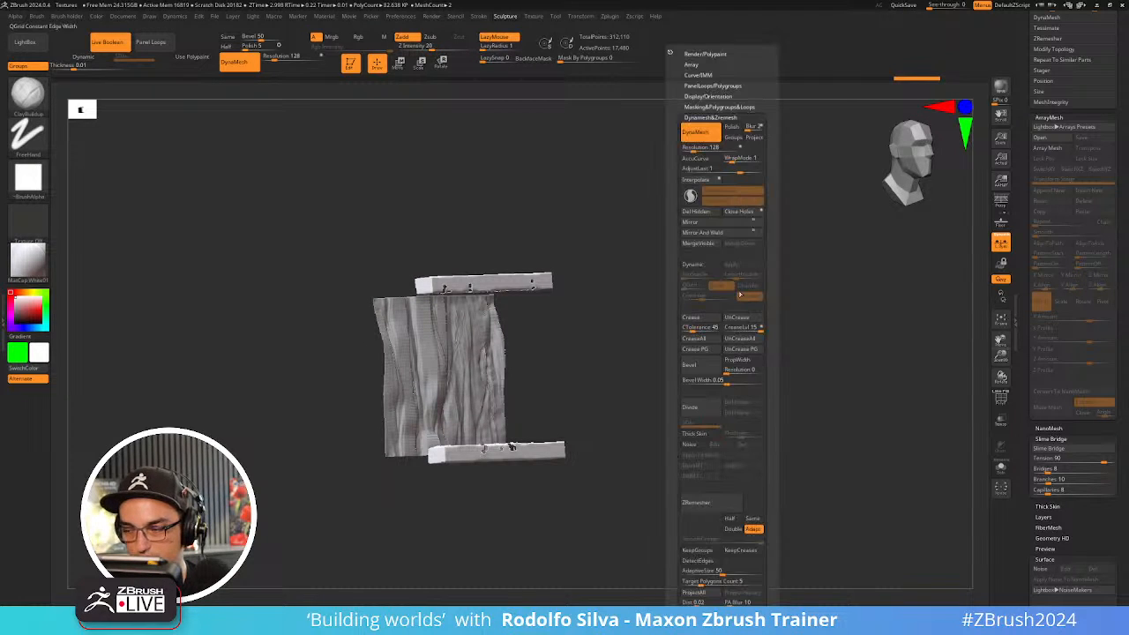
{"action": "left_click", "coordinate": [721, 106], "text": "shift"}
{"action": "left_click", "coordinate": [722, 107], "text": "shift"}
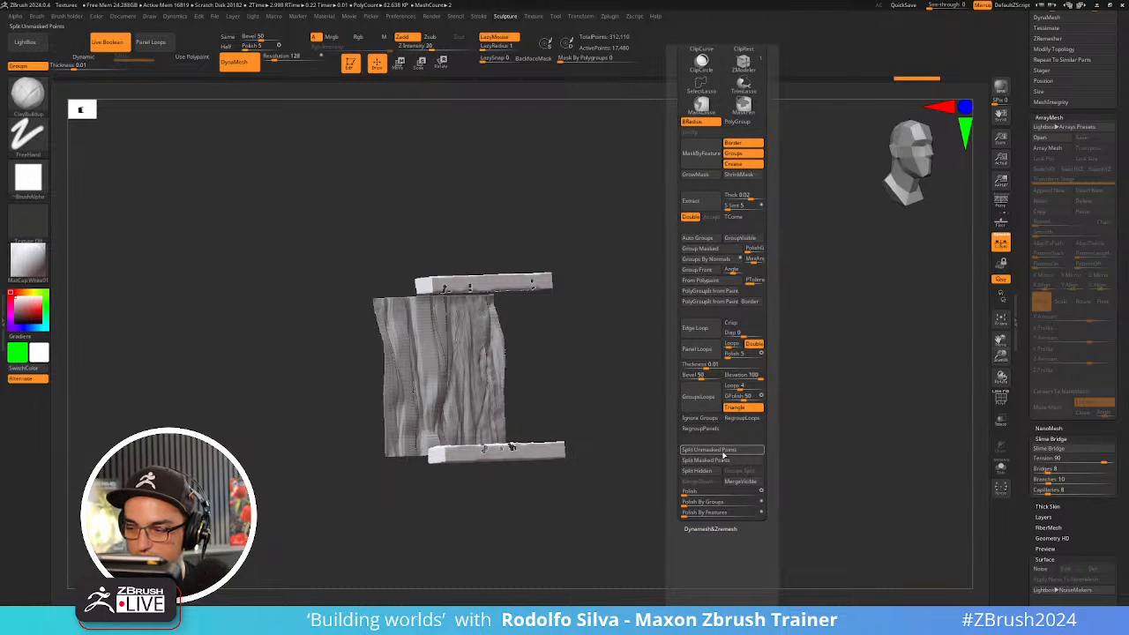
{"action": "left_click", "coordinate": [621, 509], "text": "ctrl+shift"}
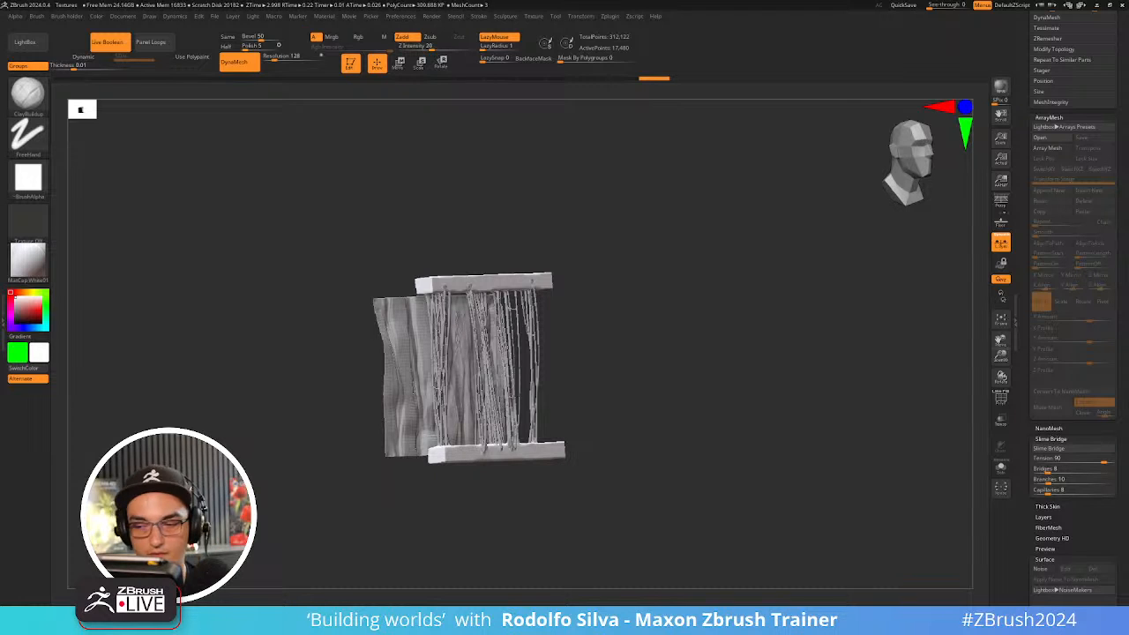
Show the polyframe, make the strands the active subtool, and close the holes at their cut ends
{"action": "left_click_drag", "start_coordinate": [723, 447], "coordinate": [722, 457]}
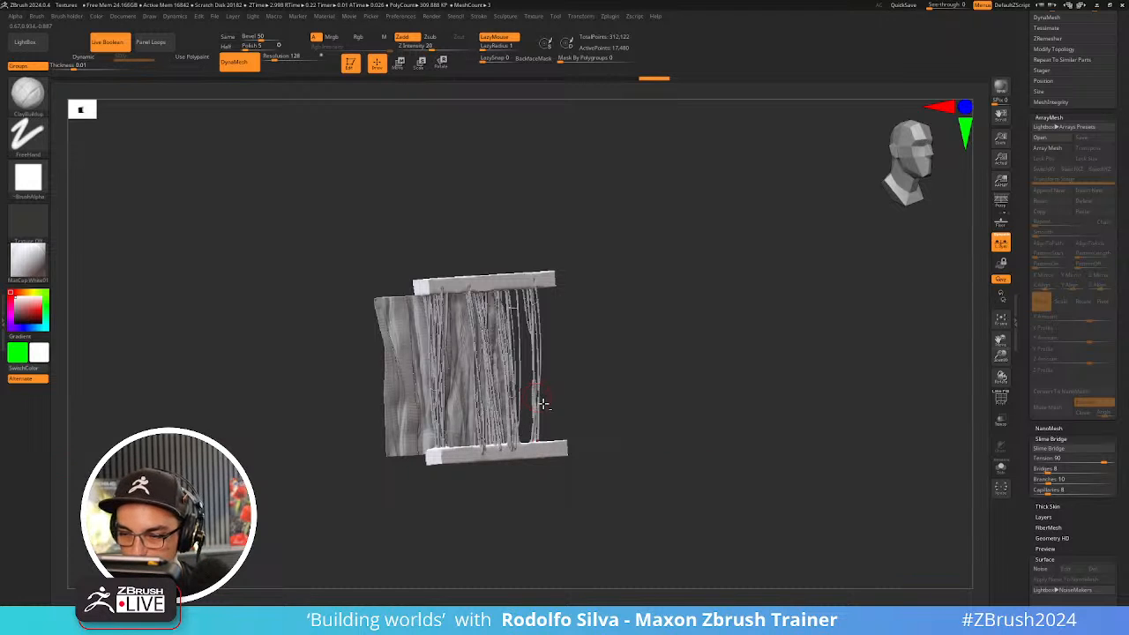
{"action": "key", "text": "shift+f"}
{"action": "key", "text": "Down"}
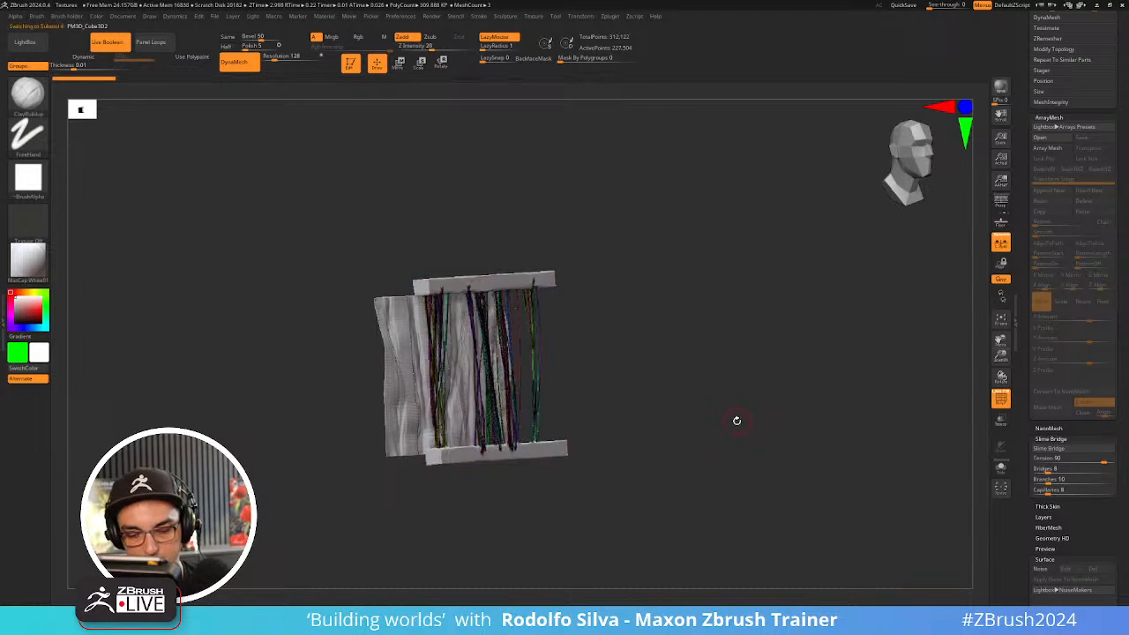
{"action": "left_click_drag", "start_coordinate": [737, 421], "coordinate": [749, 436]}
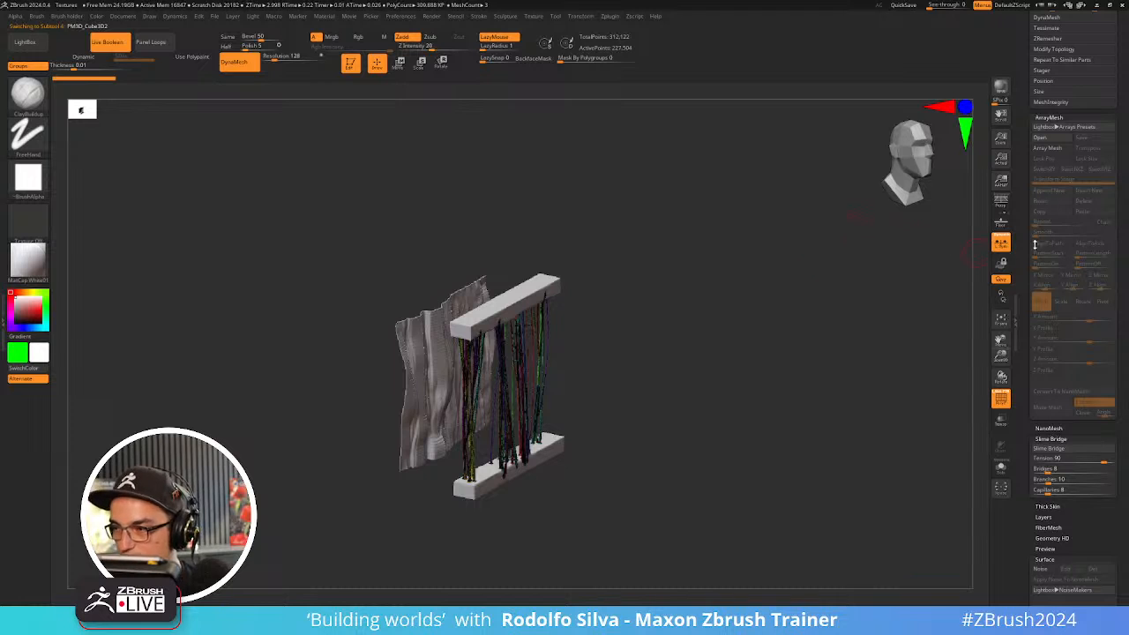
{"action": "scroll", "coordinate": [1034, 240], "scroll_direction": "up", "scroll_amount": 5}
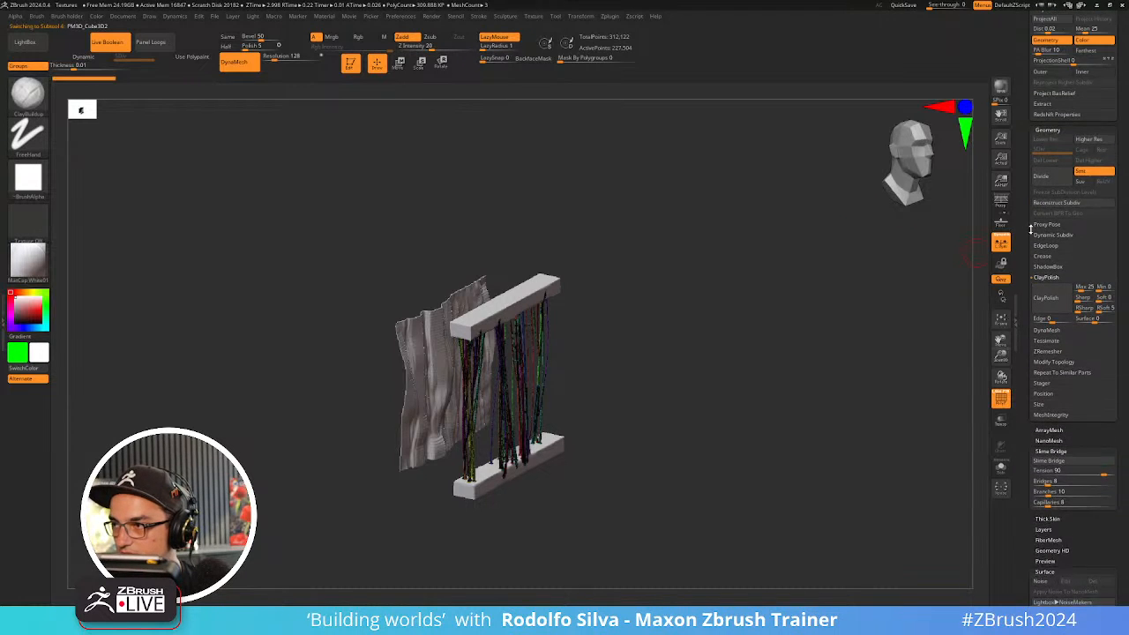
{"action": "scroll", "coordinate": [1030, 229], "scroll_direction": "up", "scroll_amount": 2}
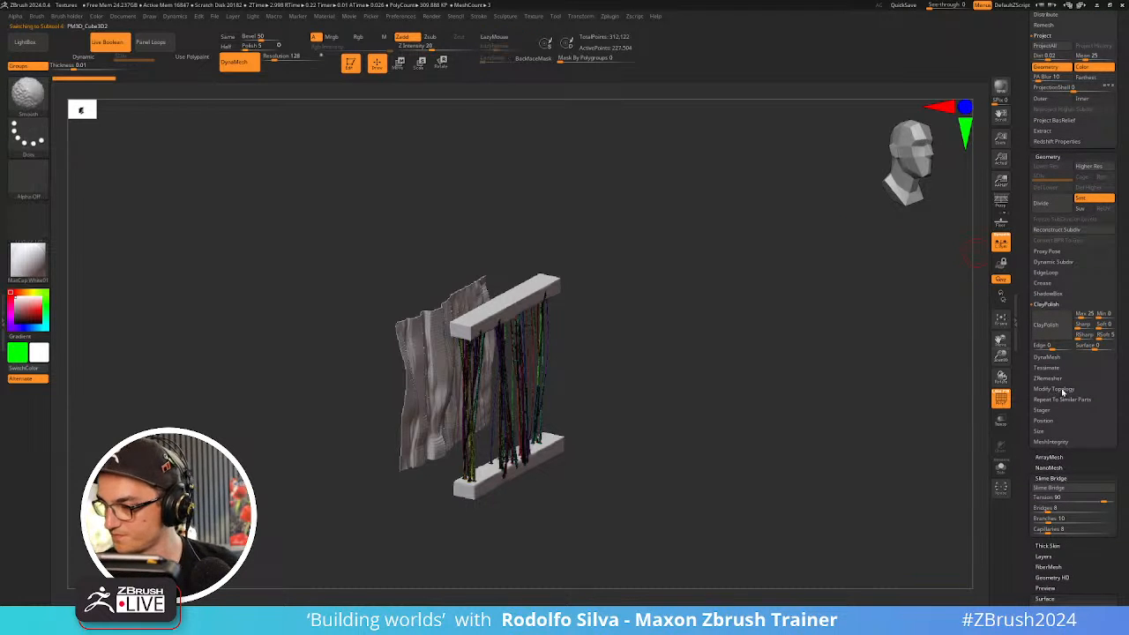
{"action": "left_click", "coordinate": [1057, 389]}
{"action": "left_click", "coordinate": [1098, 453]}
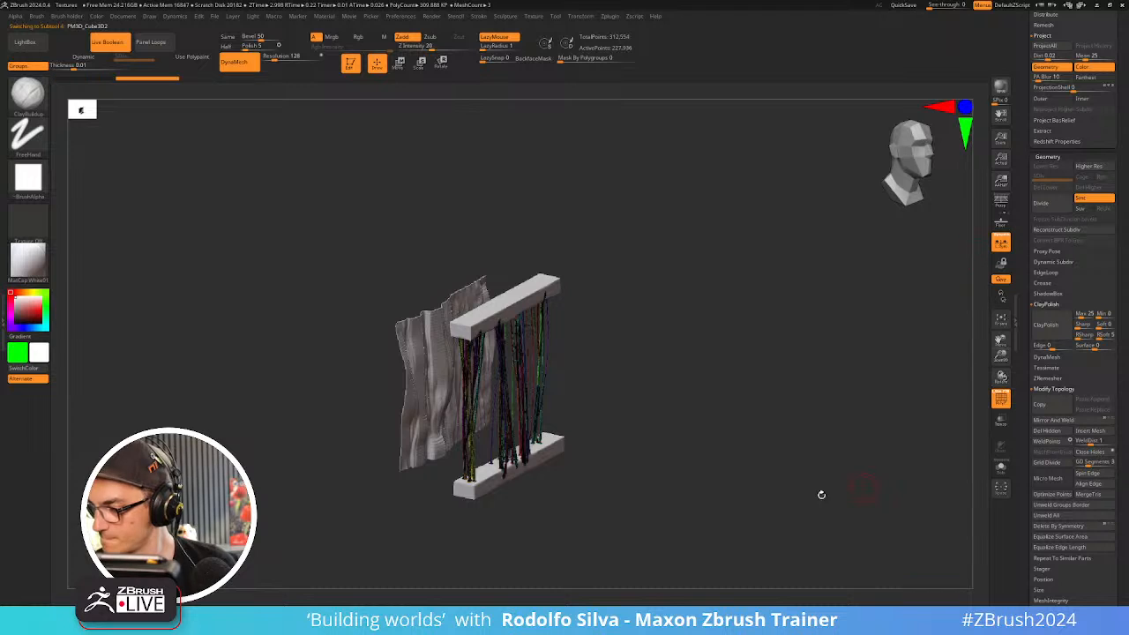
Switch to Move mode on the strands and choose the TransposeCloth brush
{"action": "key", "text": "alt+s"}
{"action": "left_click_drag", "start_coordinate": [682, 408], "coordinate": [765, 378], "text": "alt"}
{"action": "key", "text": "alt+s"}
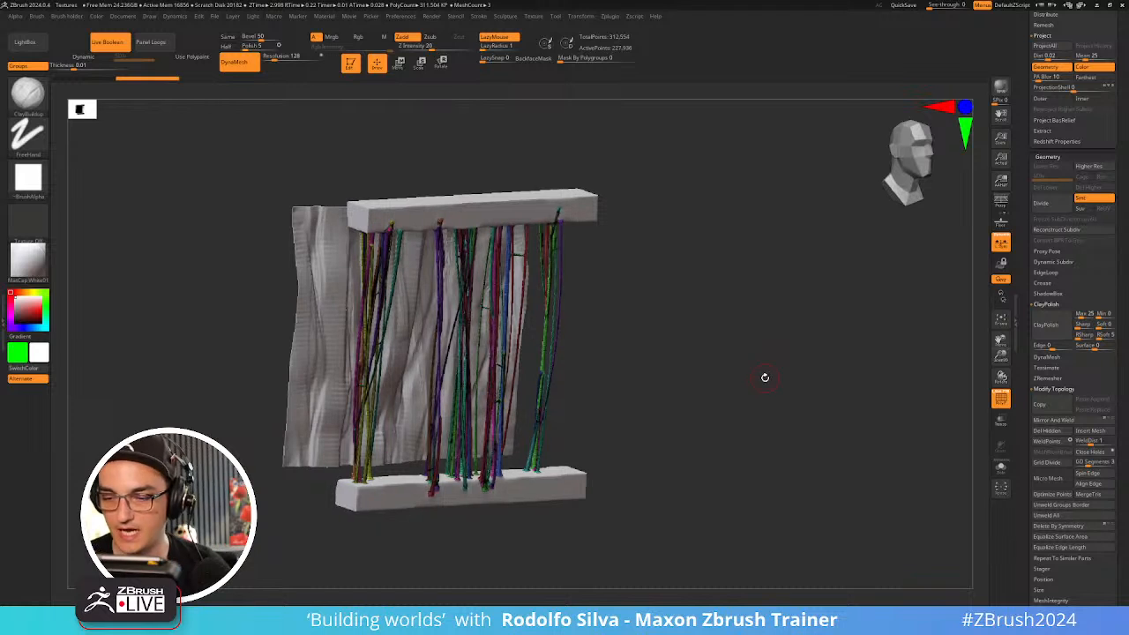
{"action": "key", "text": "w"}
{"action": "left_click_drag", "start_coordinate": [685, 338], "coordinate": [716, 364]}
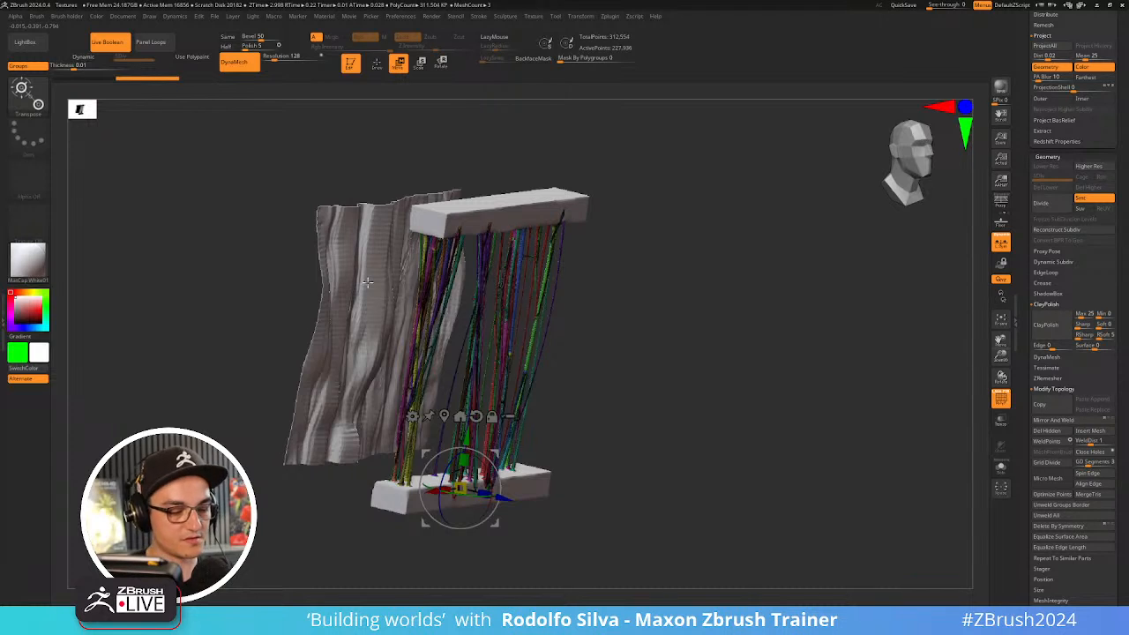
{"action": "key", "text": "b"}
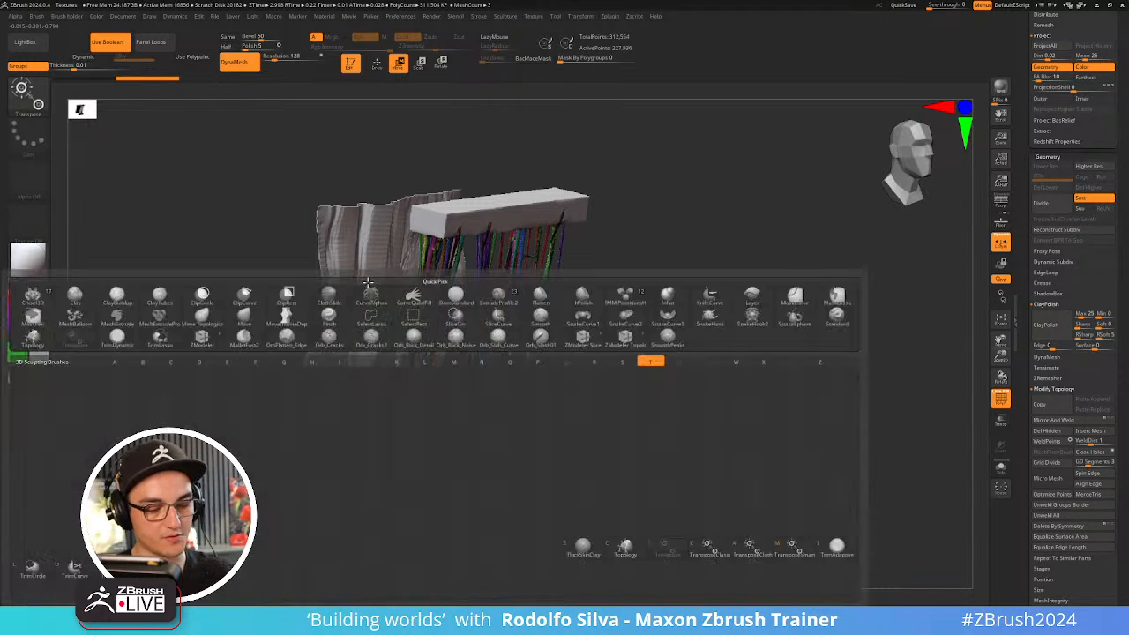
{"action": "left_click", "coordinate": [714, 556]}
{"action": "left_click_drag", "start_coordinate": [739, 434], "coordinate": [680, 482]}
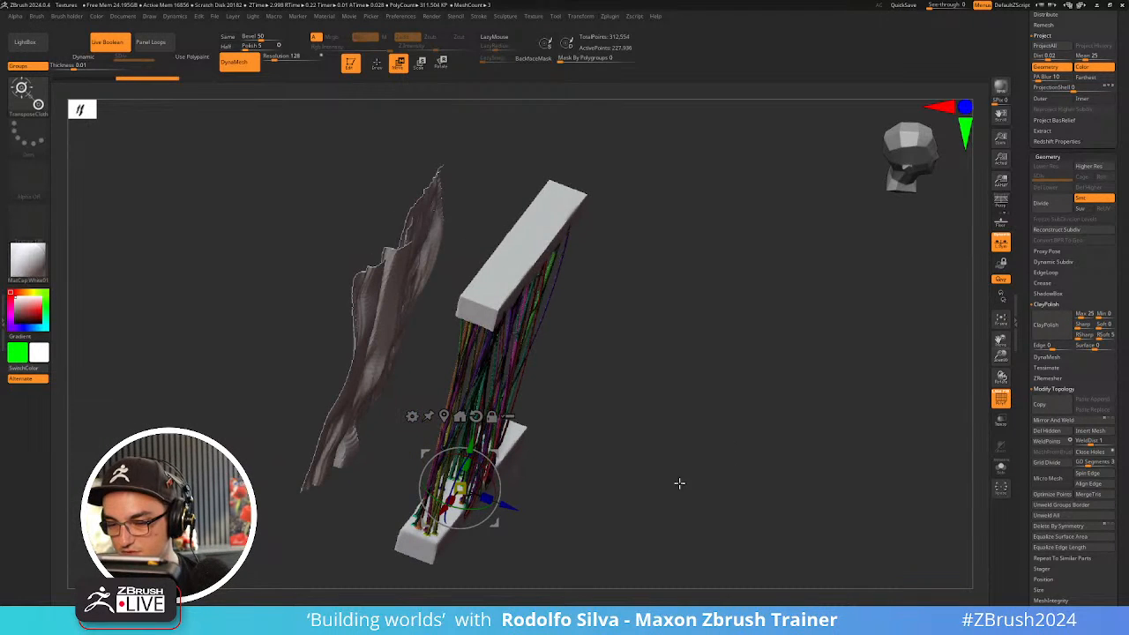
Dock the Dynamics palette in the side tray and keep only its settings expanded
{"action": "left_click", "coordinate": [175, 17]}
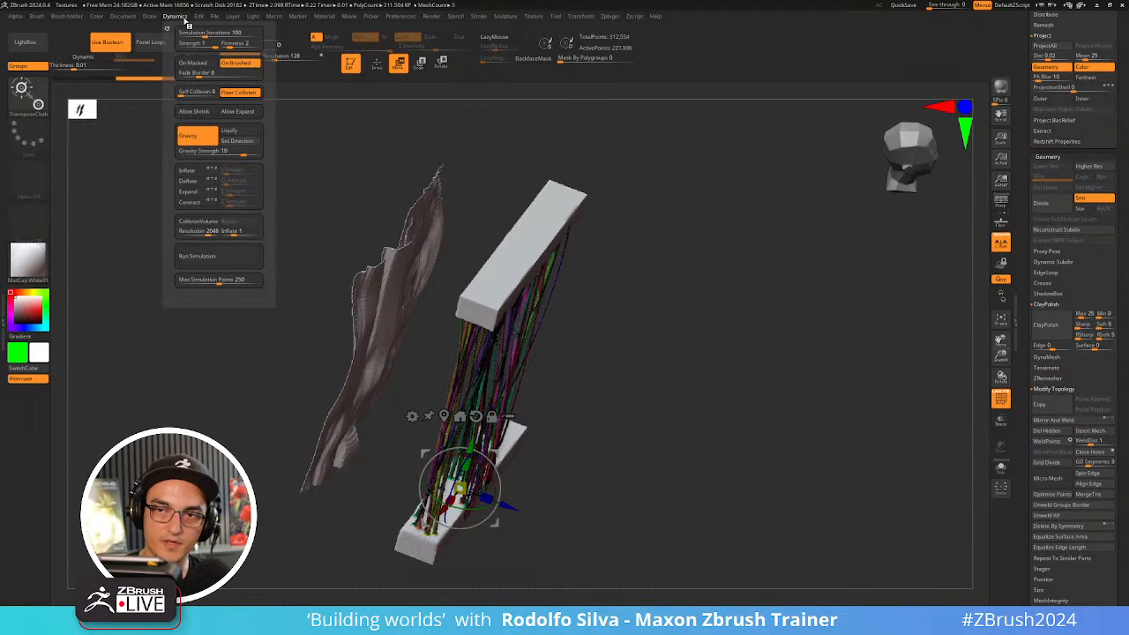
{"action": "left_click", "coordinate": [168, 29]}
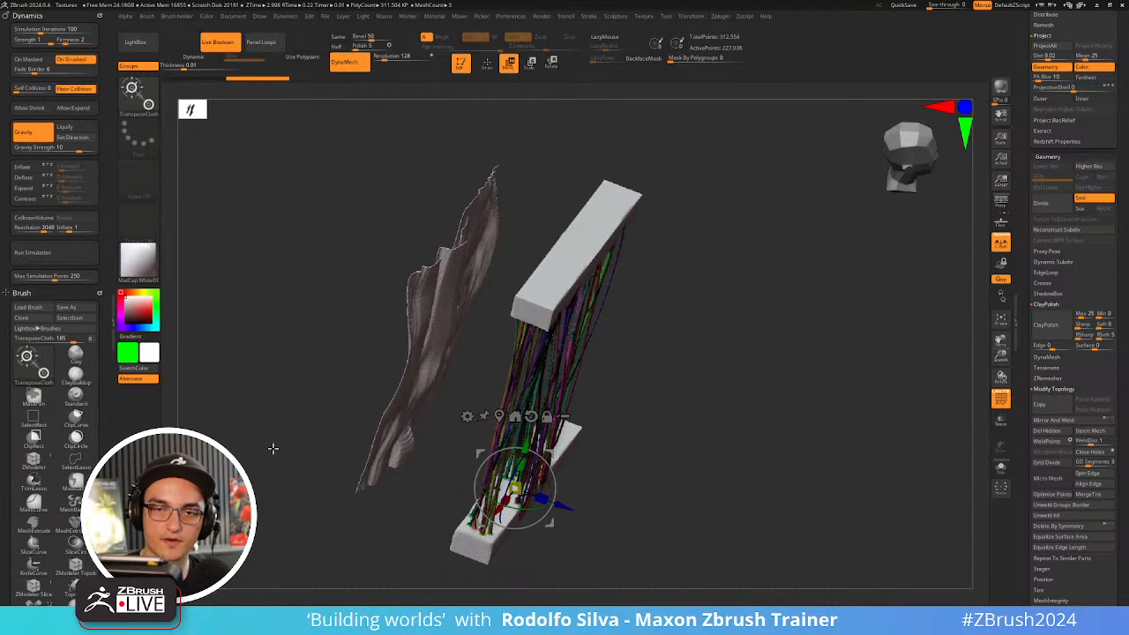
{"action": "left_click", "coordinate": [74, 292], "text": "shift"}
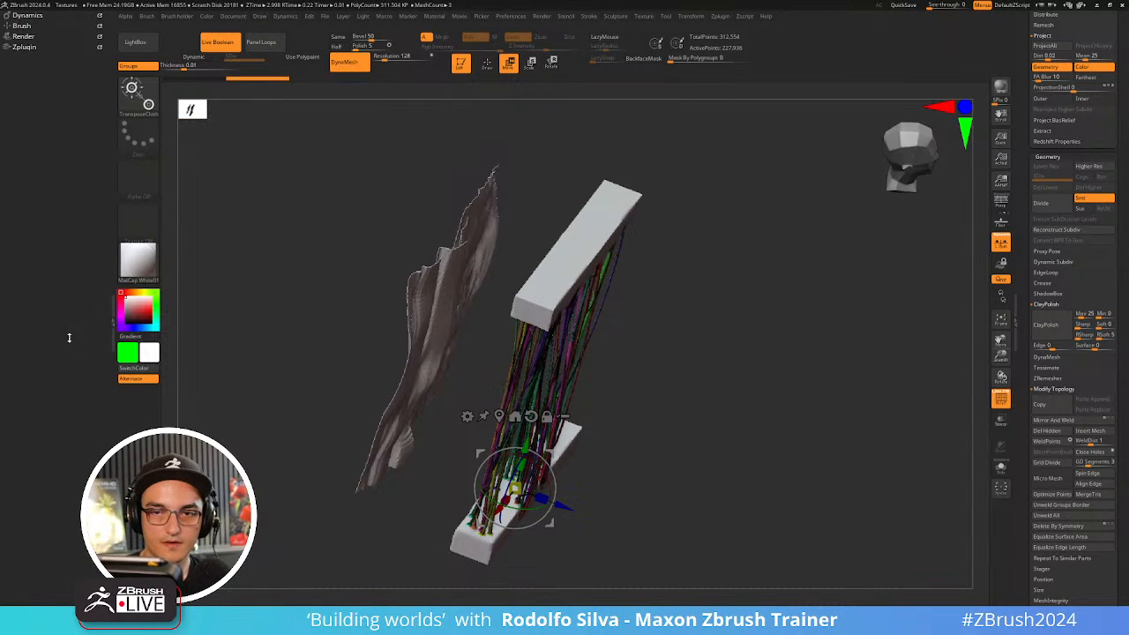
{"action": "left_click", "coordinate": [29, 15]}
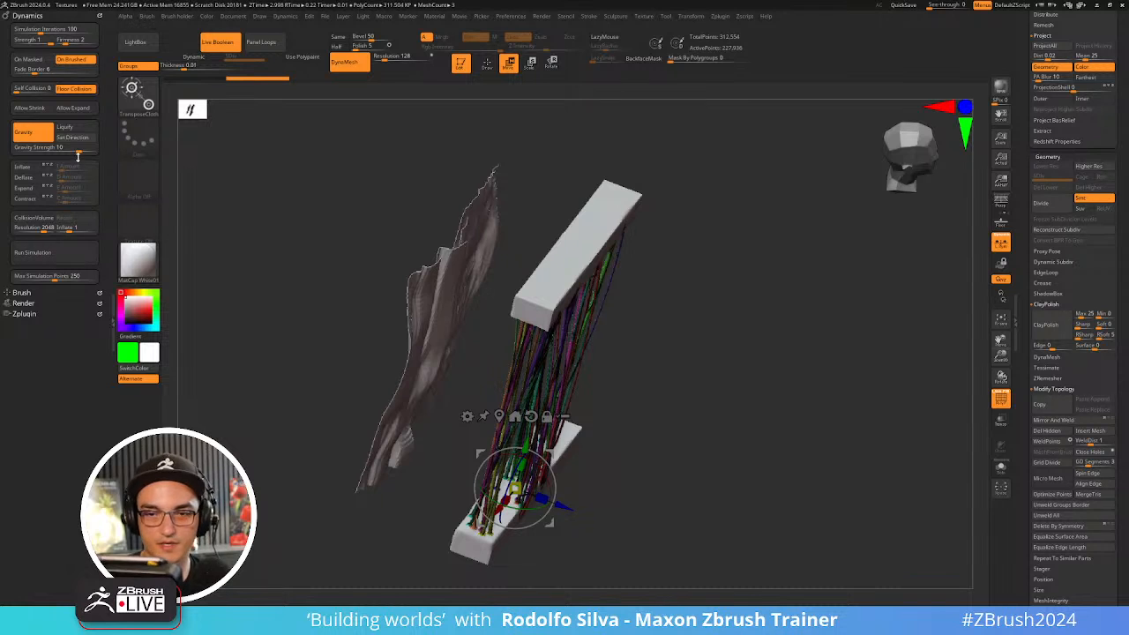
Turn off gravity and enable the collision volume for the cloth simulation
{"action": "left_click", "coordinate": [32, 131]}
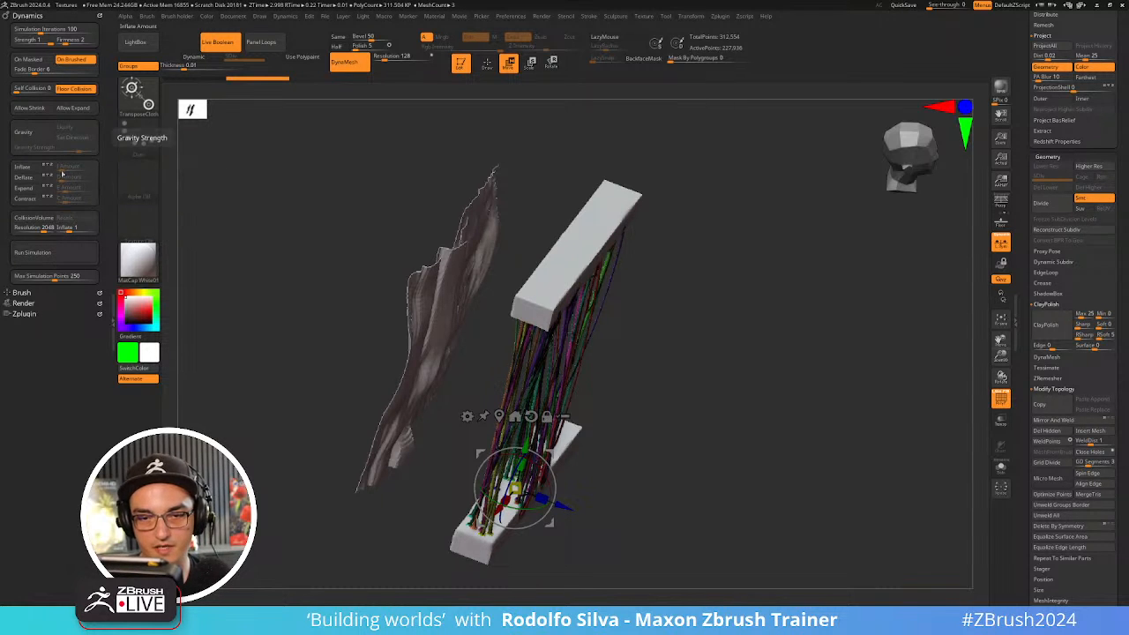
{"action": "left_click", "coordinate": [51, 216]}
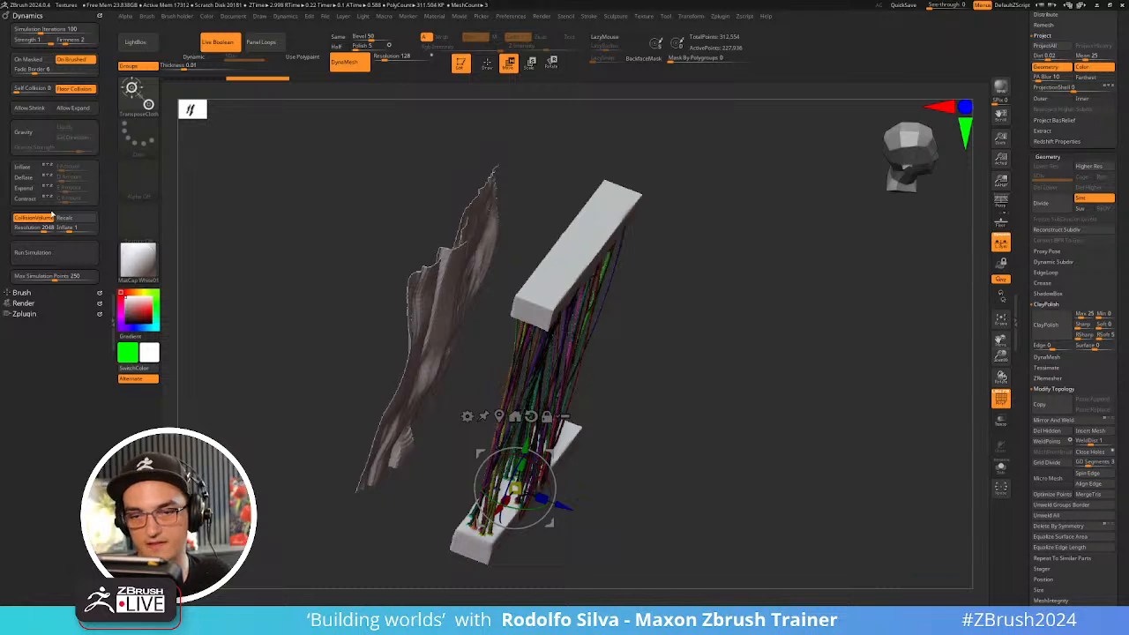
Hide the bars subtool and recalculate the collision volume with its inflate set to 0.1
{"action": "scroll", "coordinate": [1024, 196], "scroll_direction": "up", "scroll_amount": 5}
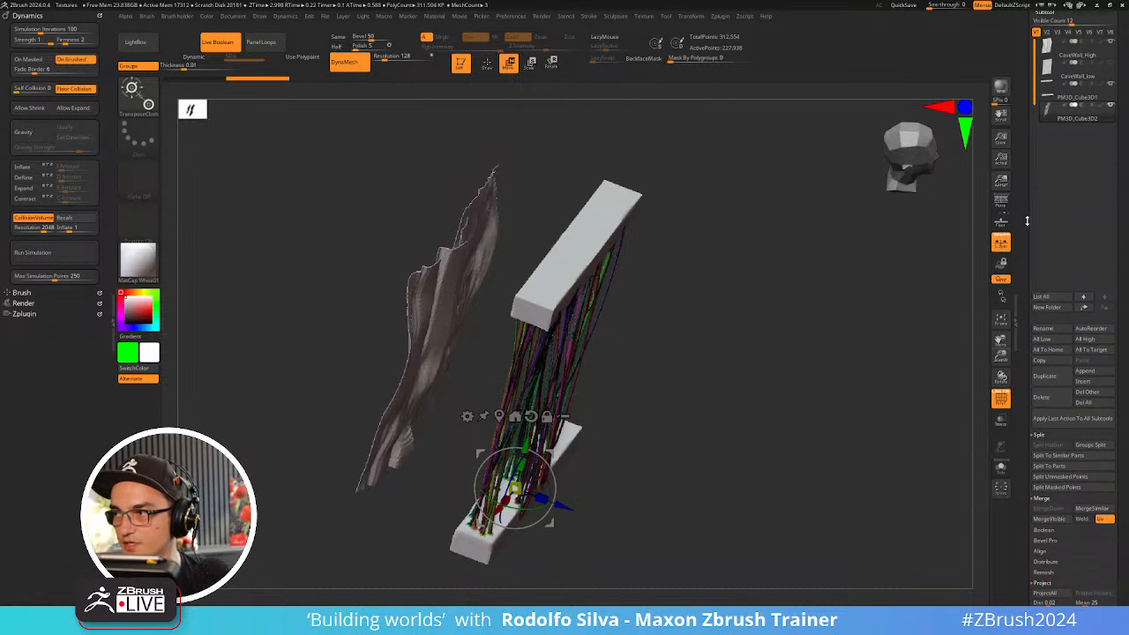
{"action": "left_click", "coordinate": [1112, 93]}
{"action": "left_click_drag", "start_coordinate": [764, 361], "coordinate": [742, 333]}
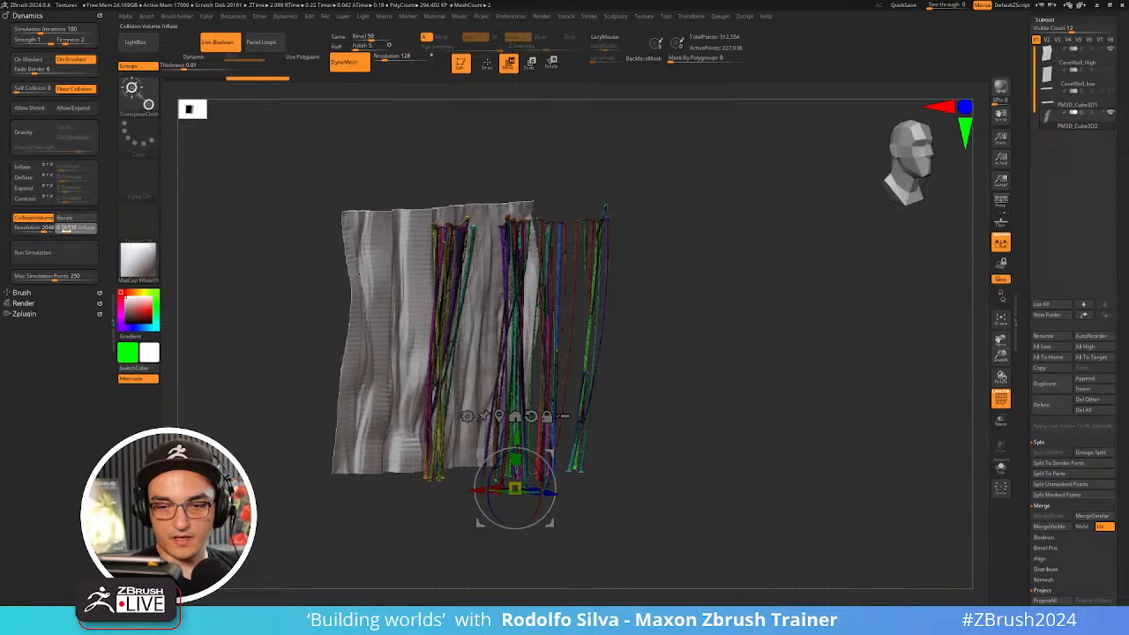
{"action": "left_click", "coordinate": [66, 229]}
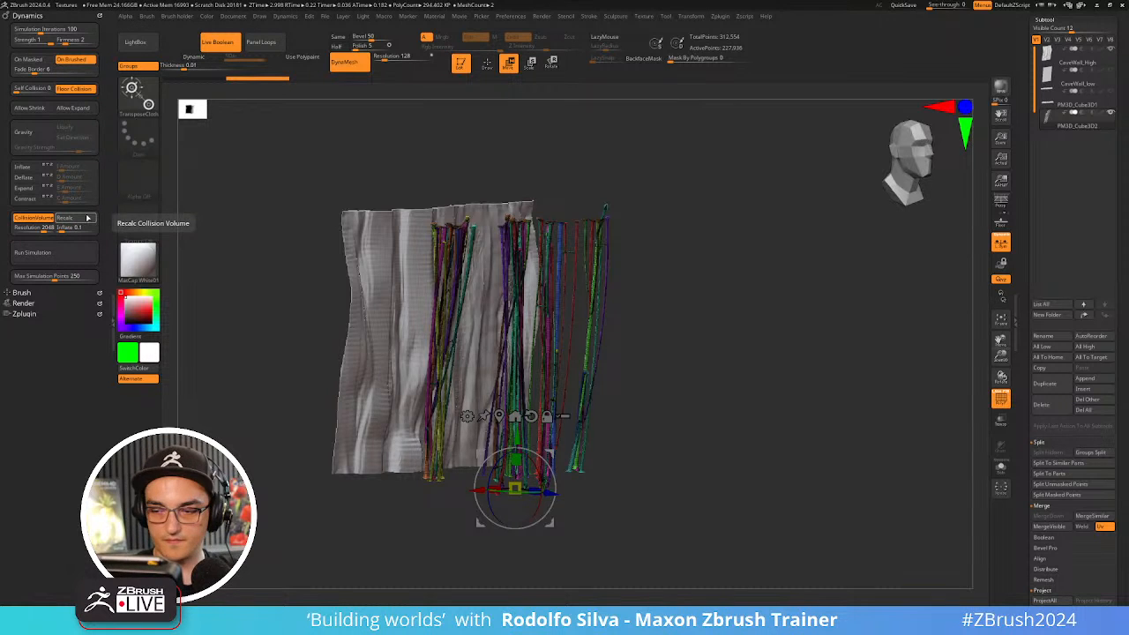
{"action": "left_click", "coordinate": [88, 217]}
Try to pull the strands against the cave wall with the TransposeCloth brush, undoing each attempt
{"action": "left_click_drag", "start_coordinate": [675, 405], "coordinate": [636, 467]}
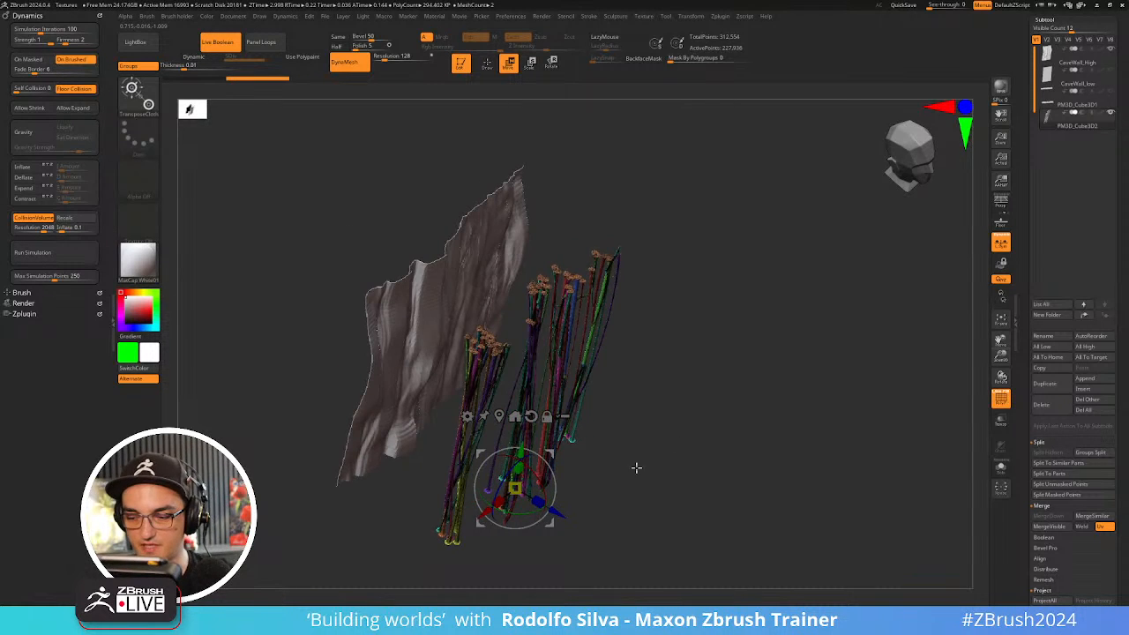
{"action": "left_click_drag", "start_coordinate": [561, 517], "coordinate": [434, 483]}
{"action": "key", "text": "ctrl+z"}
{"action": "key", "text": "ctrl+z"}
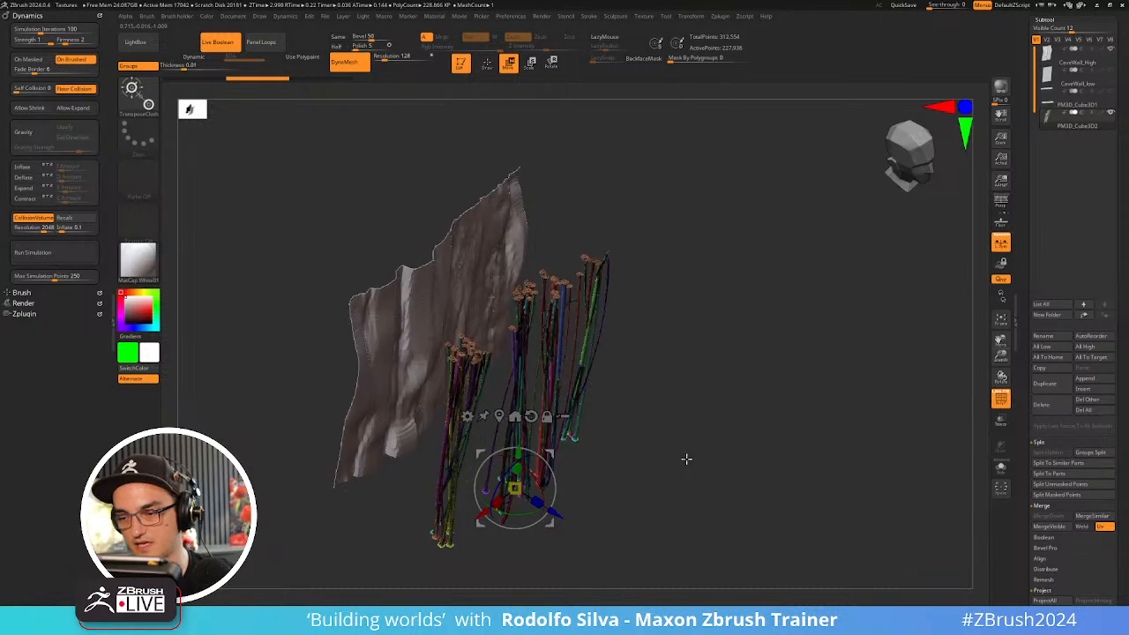
{"action": "left_click_drag", "start_coordinate": [686, 459], "coordinate": [710, 418]}
{"action": "left_click_drag", "start_coordinate": [548, 465], "coordinate": [452, 555]}
{"action": "key", "text": "ctrl+z"}
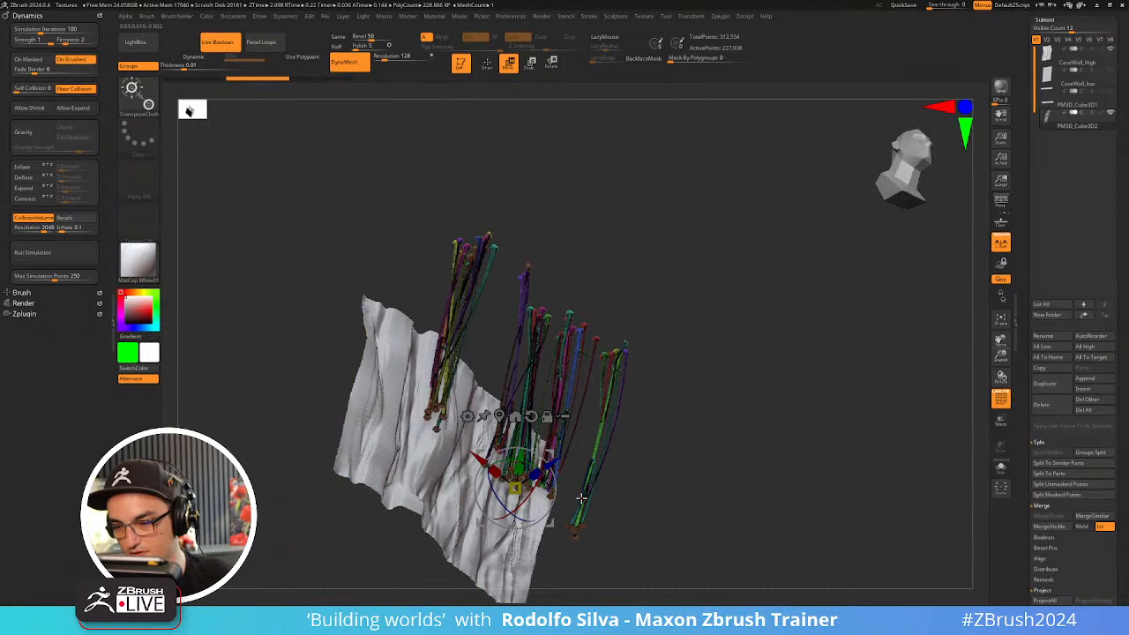
Remesh the strands with ZRemesher using Same, Keep Groups and a SmoothGroups value of about 0.56
{"action": "left_click_drag", "start_coordinate": [645, 480], "coordinate": [764, 509]}
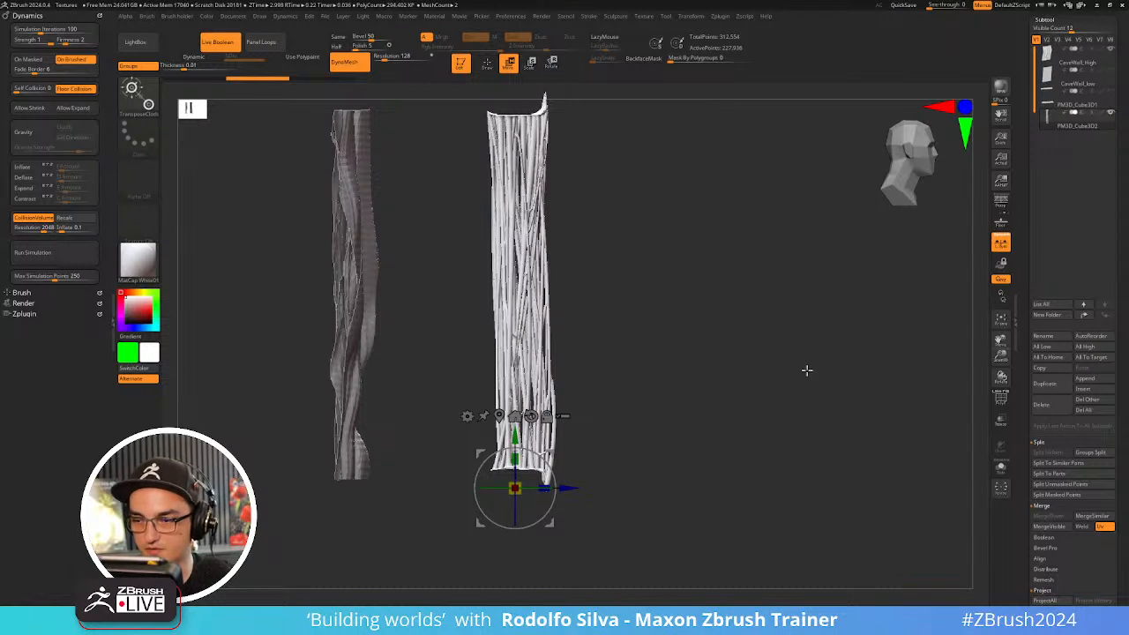
{"action": "scroll", "coordinate": [1028, 305], "scroll_direction": "down", "scroll_amount": 10}
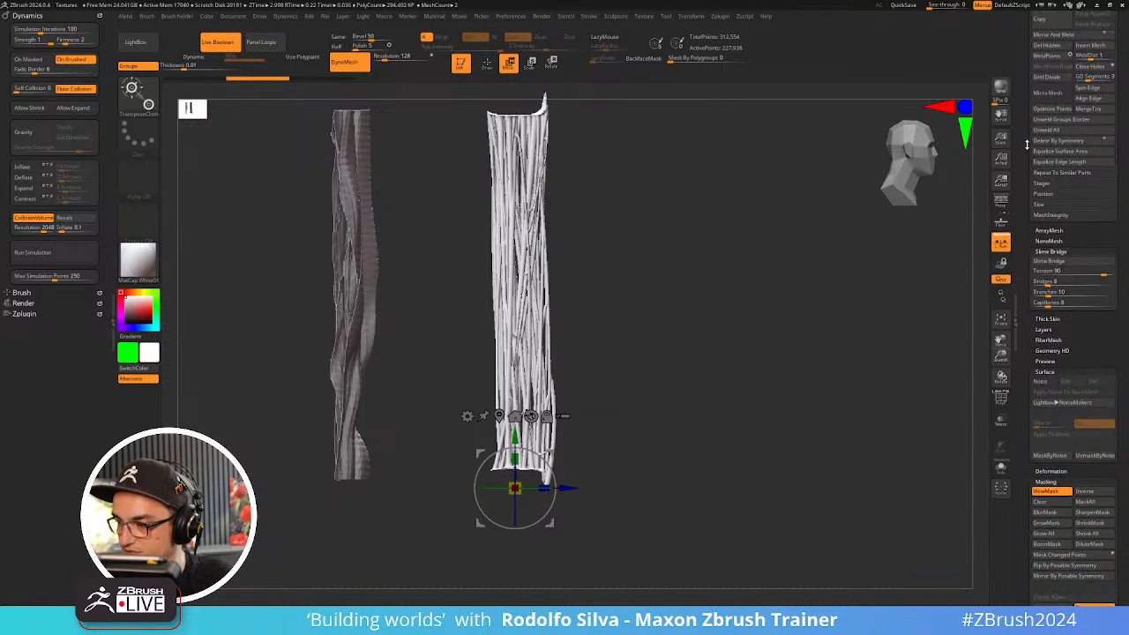
{"action": "scroll", "coordinate": [1029, 189], "scroll_direction": "down", "scroll_amount": 5}
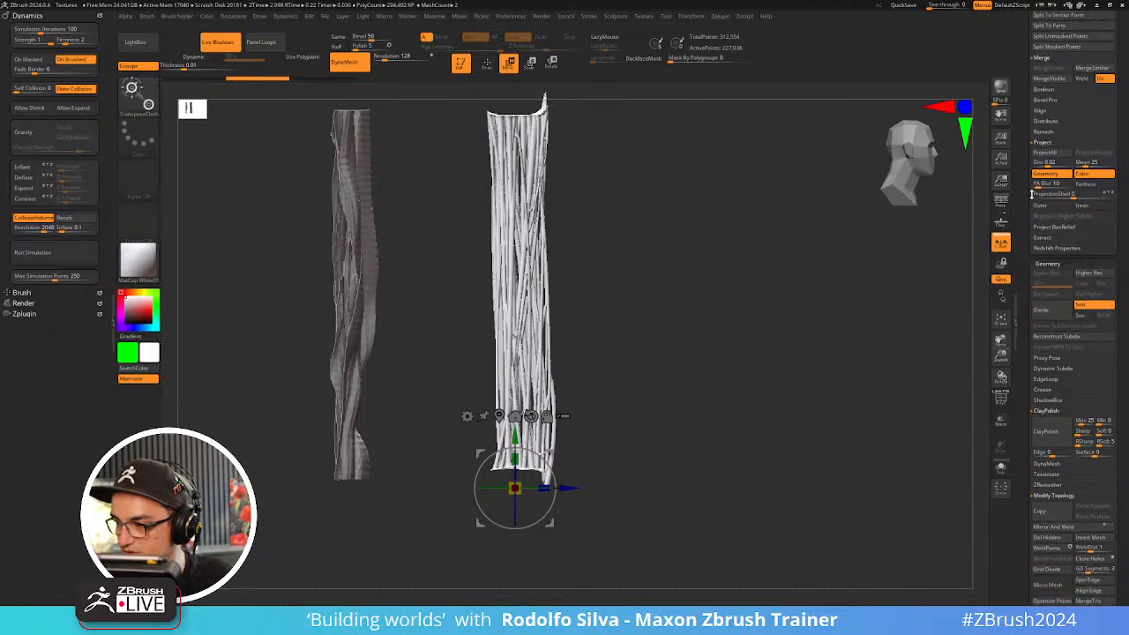
{"action": "scroll", "coordinate": [1041, 230], "scroll_direction": "down", "scroll_amount": 1}
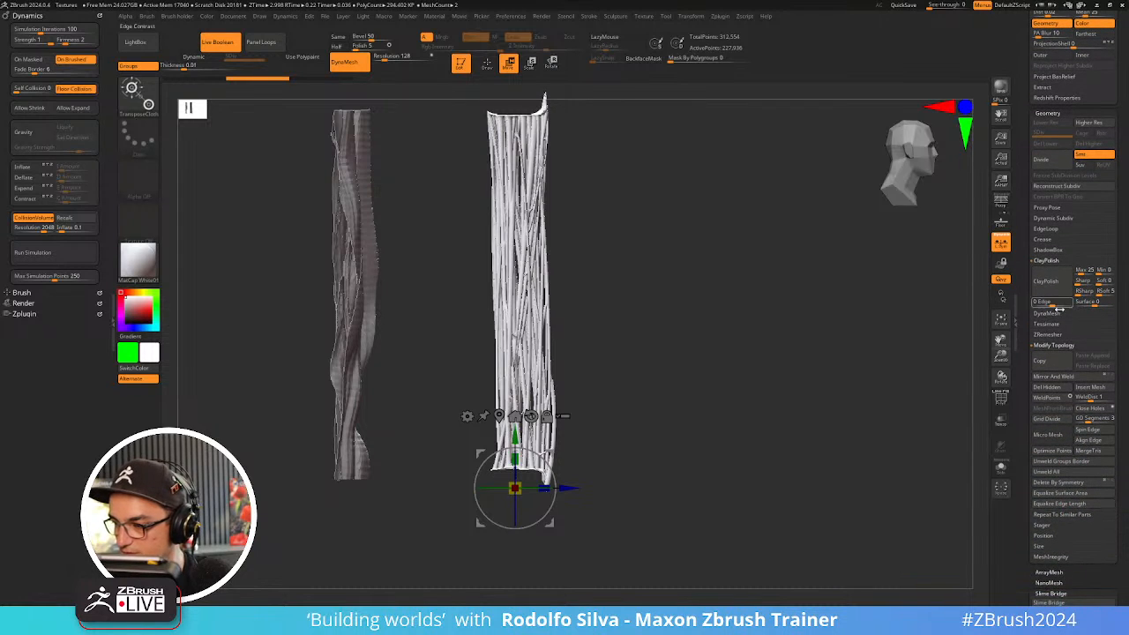
{"action": "left_click", "coordinate": [1049, 261]}
{"action": "left_click", "coordinate": [1053, 294]}
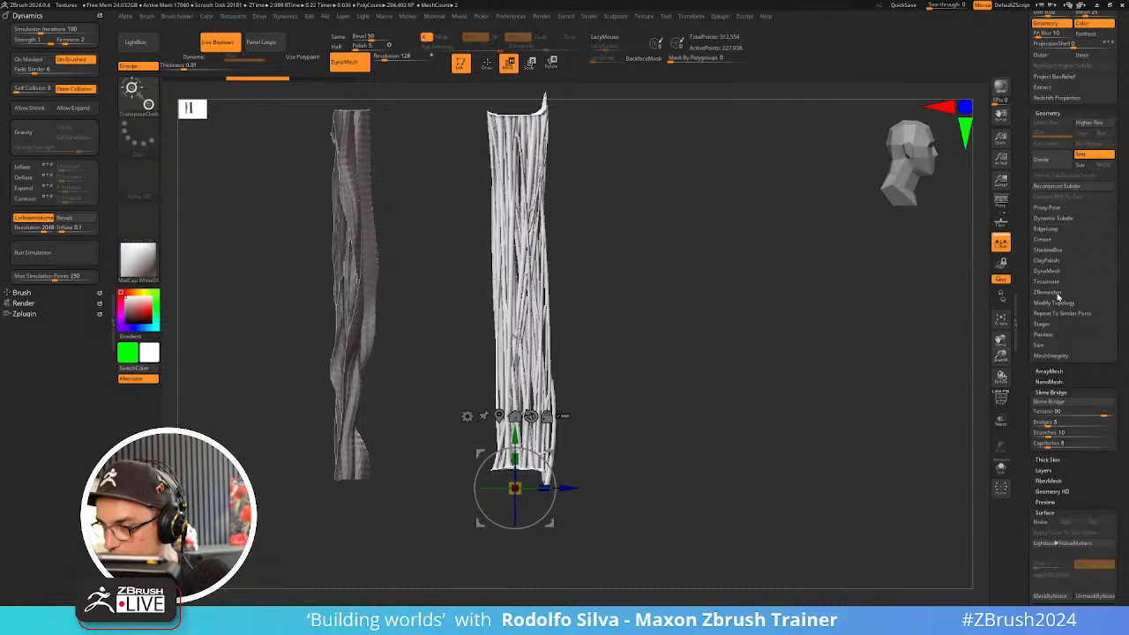
{"action": "left_click", "coordinate": [1094, 355]}
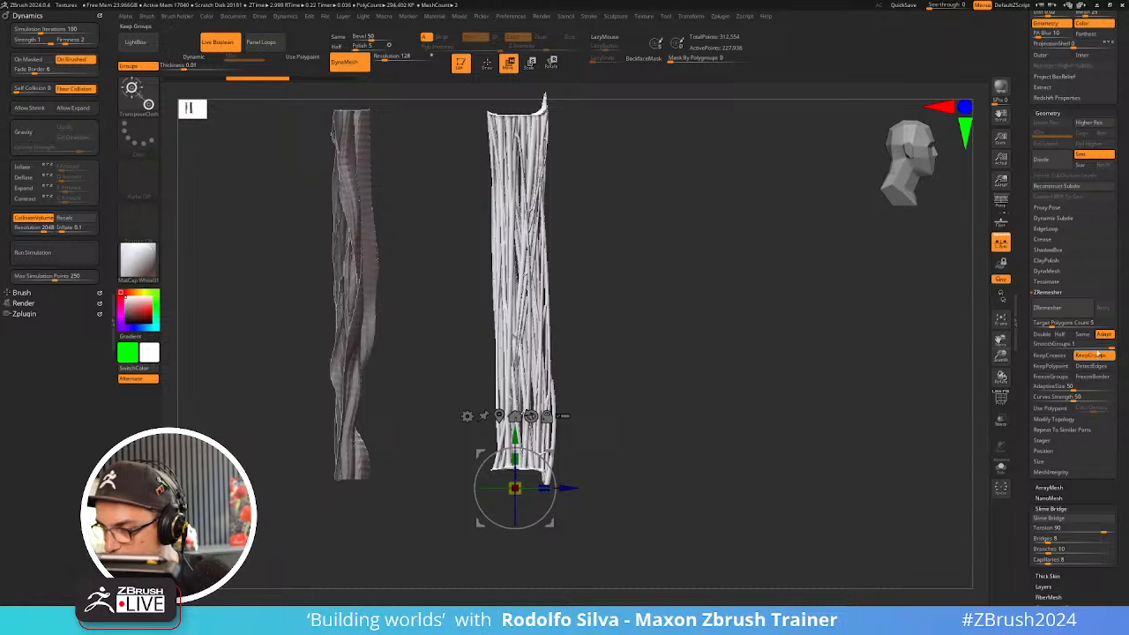
{"action": "left_click", "coordinate": [1084, 336]}
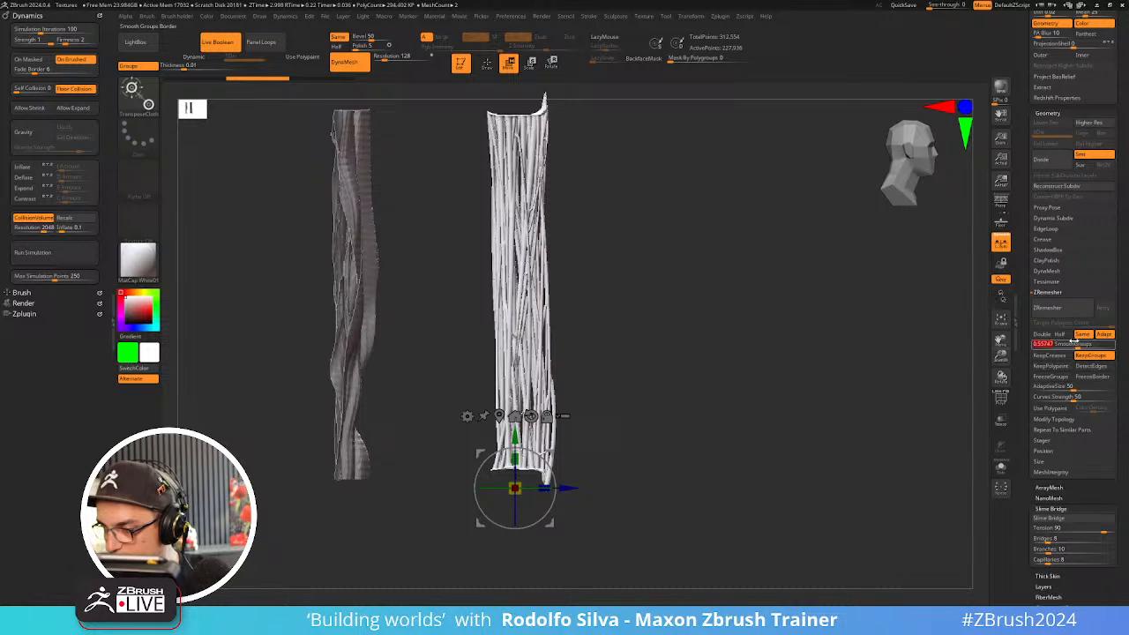
{"action": "left_click", "coordinate": [1063, 307]}
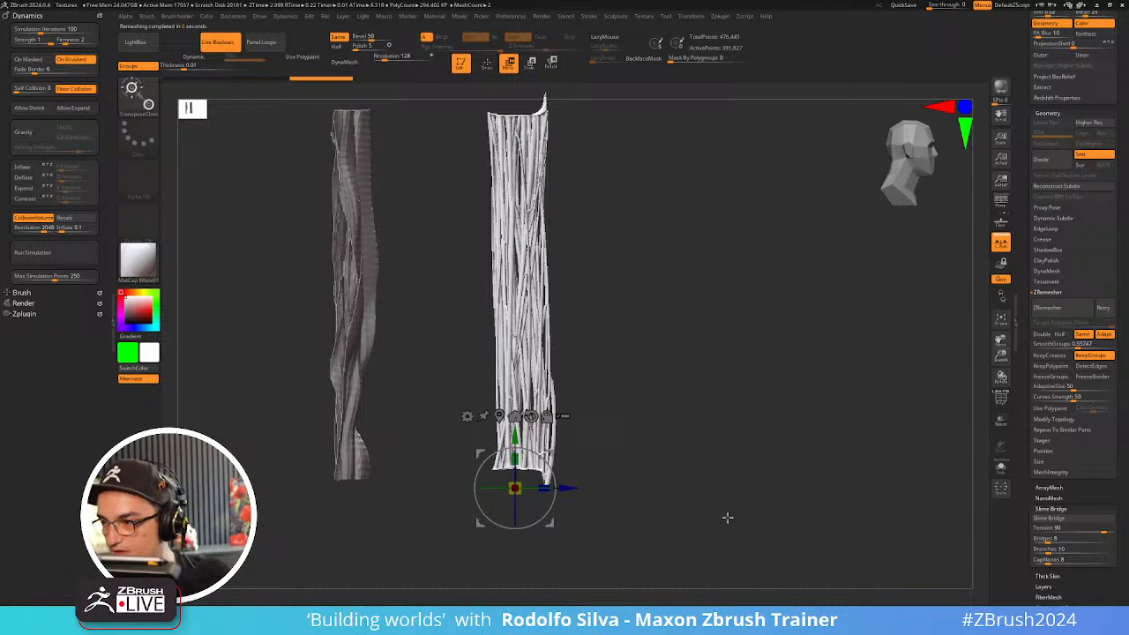
Remesh the strands with ZRemesher at Half density, with SmoothGroups and AdaptiveSize set to 0
{"action": "left_click", "coordinate": [1061, 334]}
{"action": "left_click", "coordinate": [1063, 307]}
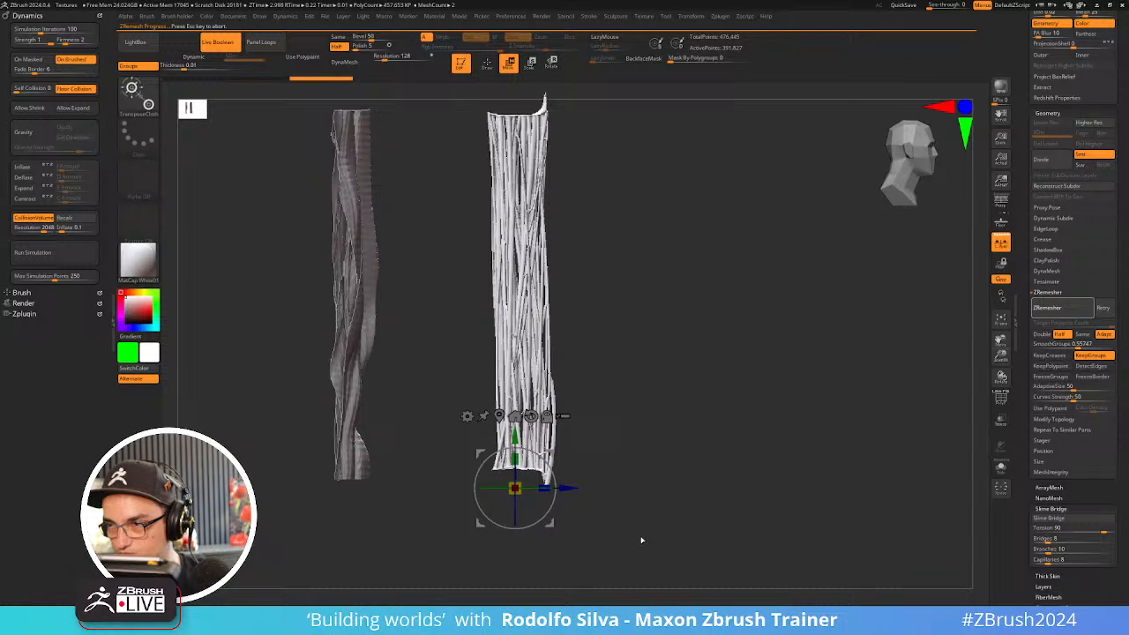
{"action": "left_click", "coordinate": [1068, 309]}
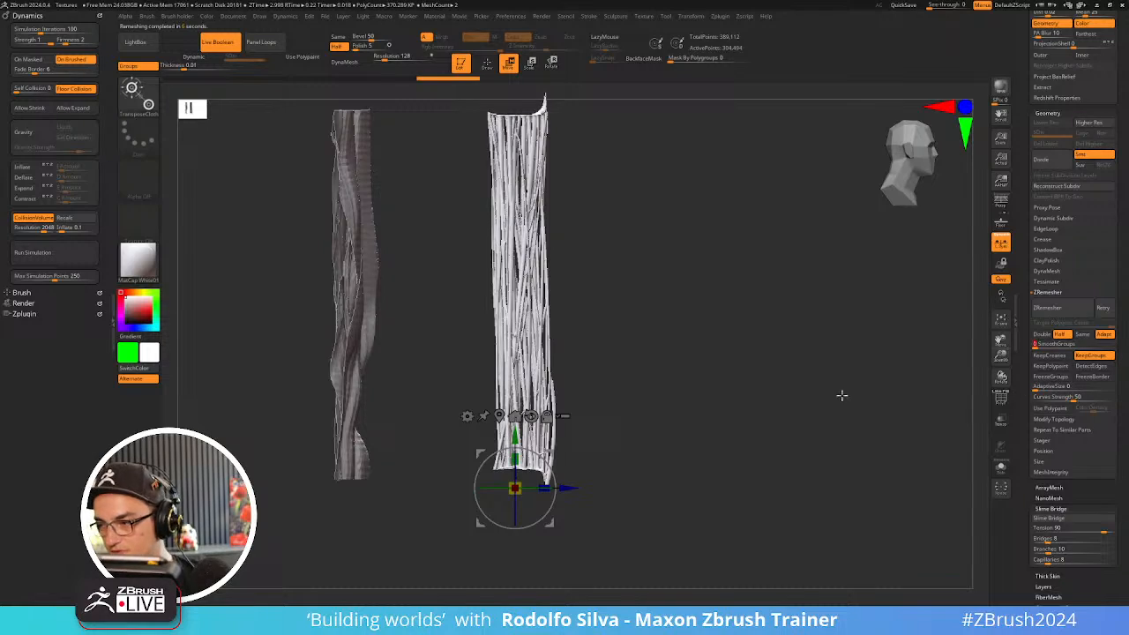
Show the polyframe and regroup the strands into polygroups with Auto Groups
{"action": "mouse_move", "coordinate": [842, 396]}
{"action": "left_mouse_down"}
{"action": "mouse_move", "coordinate": [771, 432]}
{"action": "mouse_move", "coordinate": [774, 396]}
{"action": "mouse_move", "coordinate": [804, 421]}
{"action": "mouse_move", "coordinate": [809, 494]}
{"action": "mouse_move", "coordinate": [809, 474]}
{"action": "left_mouse_up"}
{"action": "key", "text": "shift+f"}
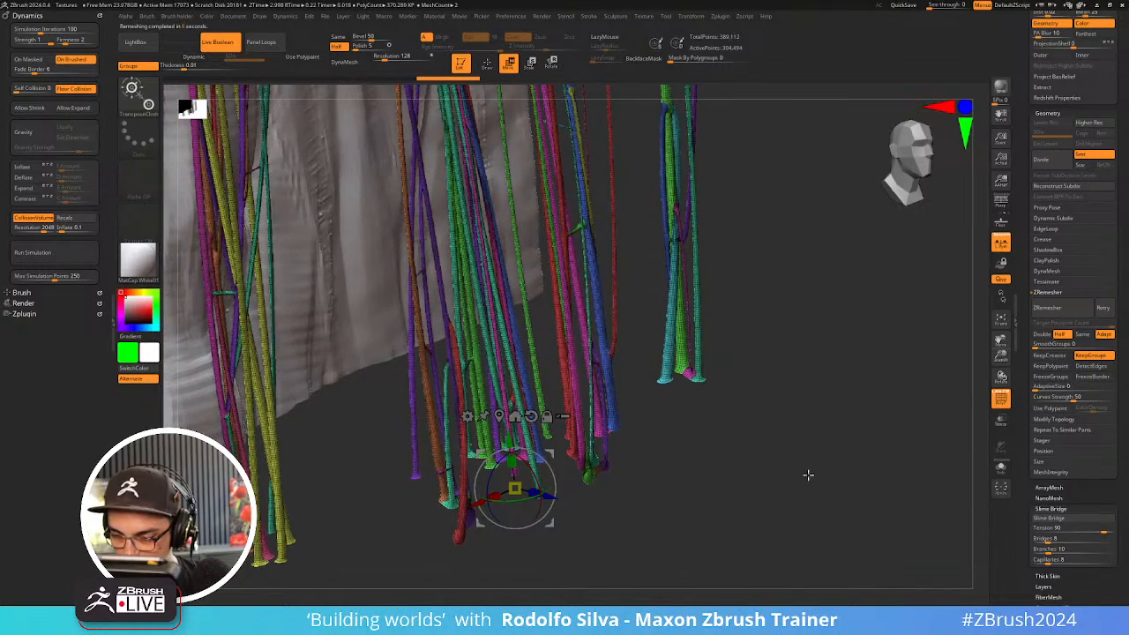
{"action": "key", "text": "ctrl+space"}
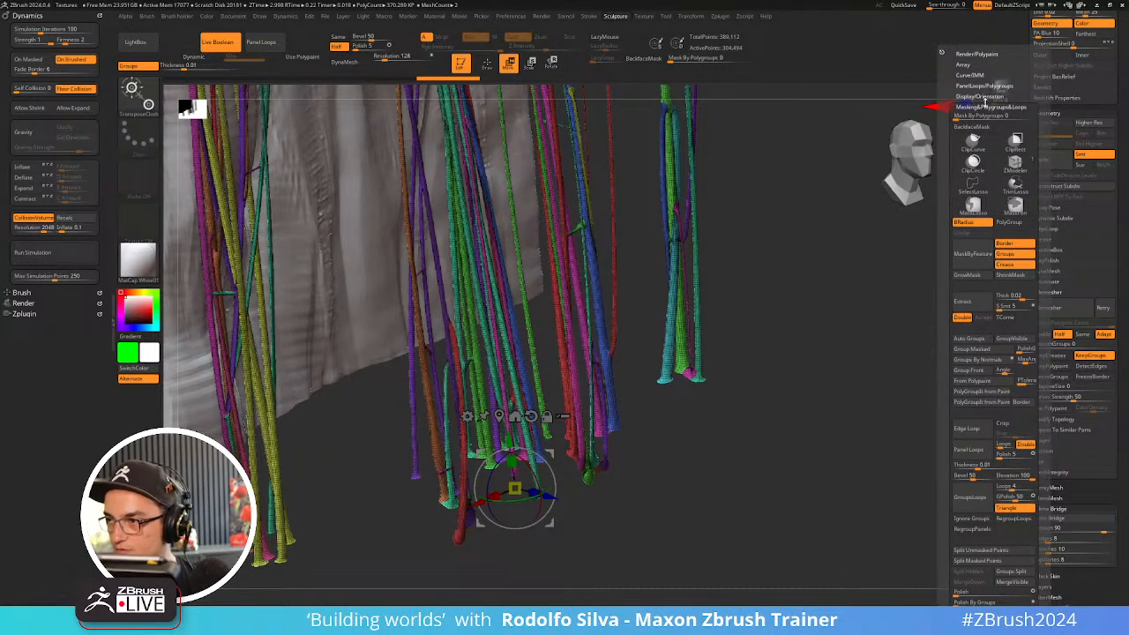
{"action": "left_click", "coordinate": [989, 276]}
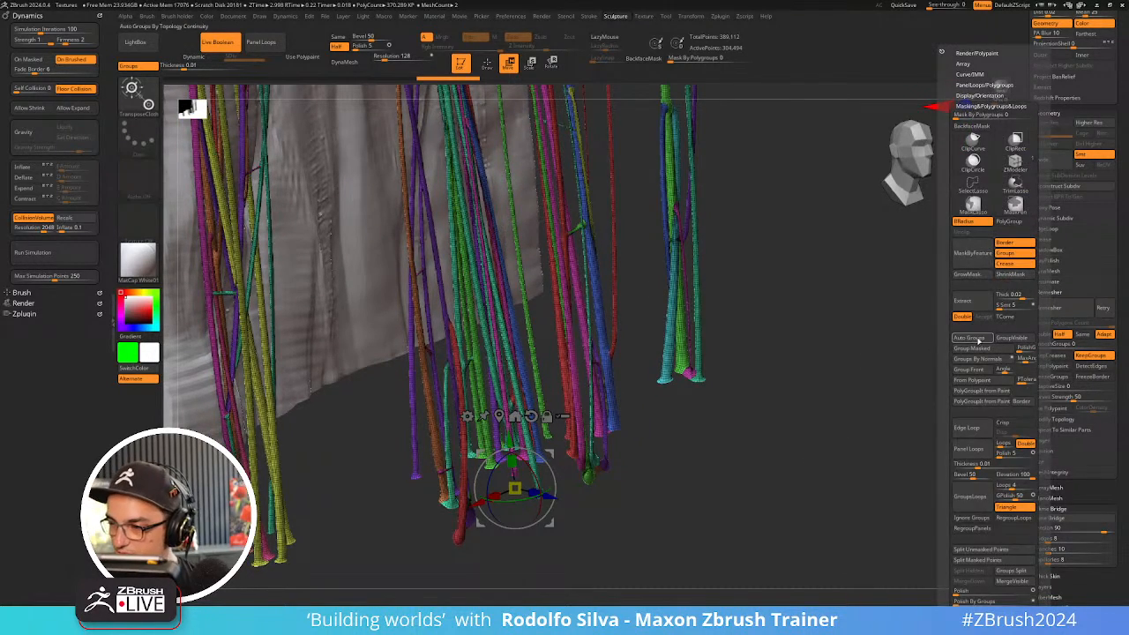
{"action": "mouse_move", "coordinate": [837, 453]}
{"action": "left_mouse_down"}
{"action": "mouse_move", "coordinate": [829, 418]}
{"action": "mouse_move", "coordinate": [852, 469]}
{"action": "left_mouse_up"}
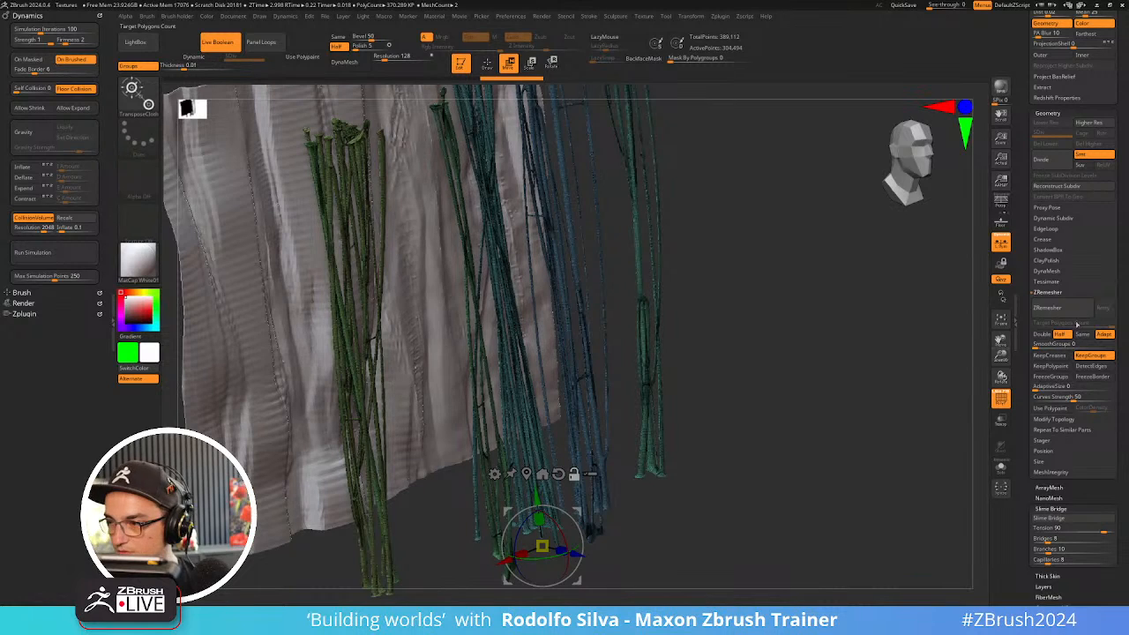
Fix the strands' mesh integrity and remesh them with ZRemesher at Half density with Keep Groups on
{"action": "left_click", "coordinate": [1067, 312]}
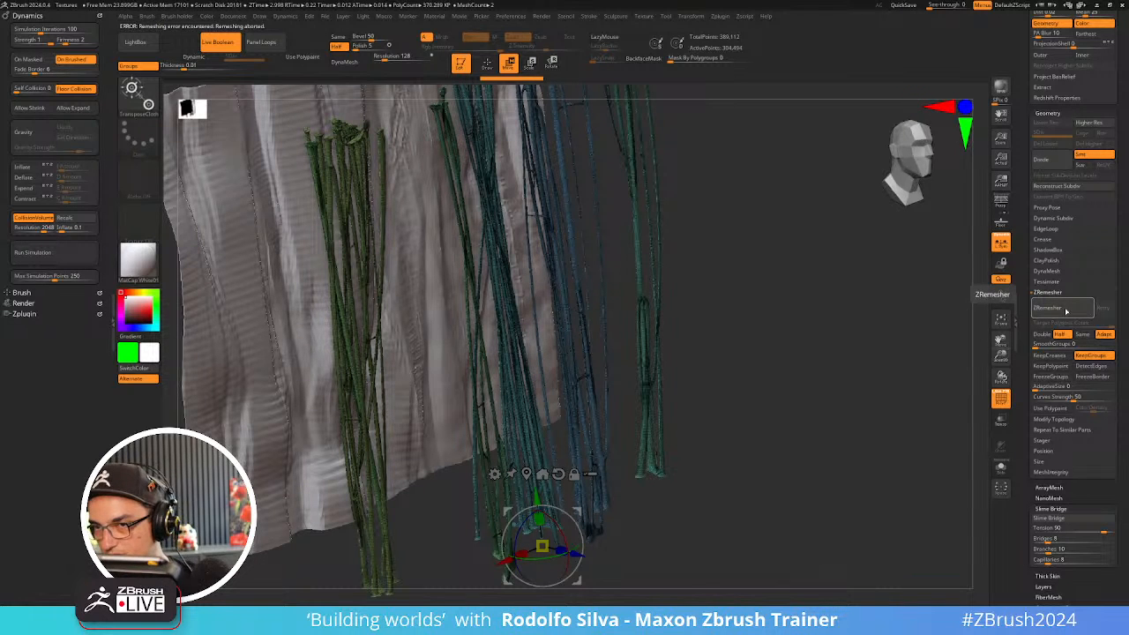
{"action": "left_click_drag", "start_coordinate": [1024, 388], "coordinate": [1028, 353]}
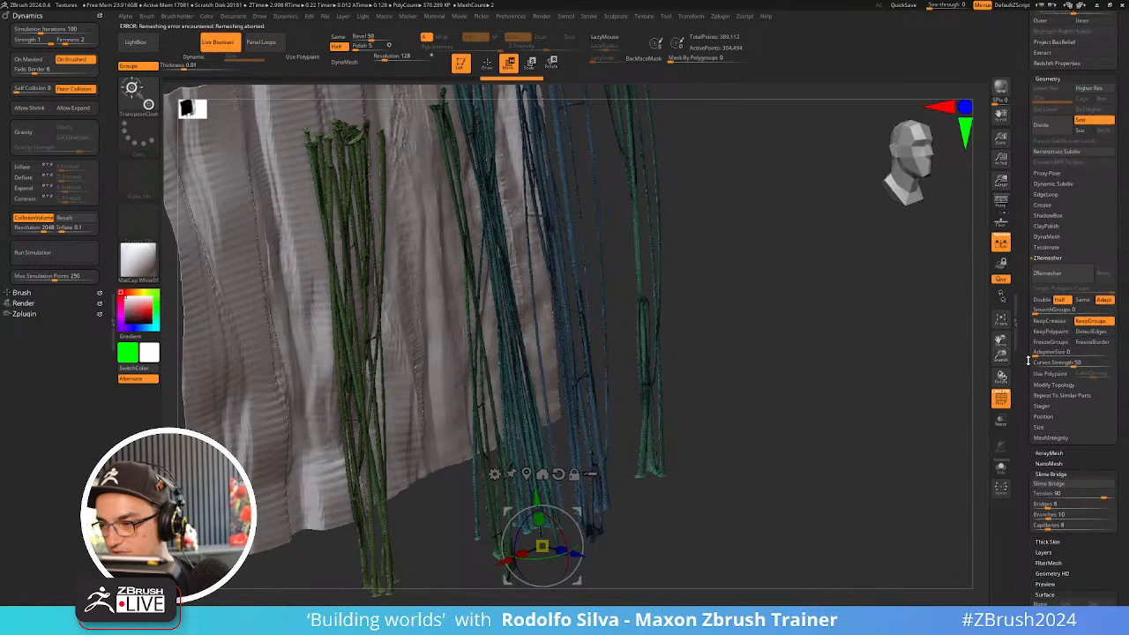
{"action": "left_click", "coordinate": [1064, 439]}
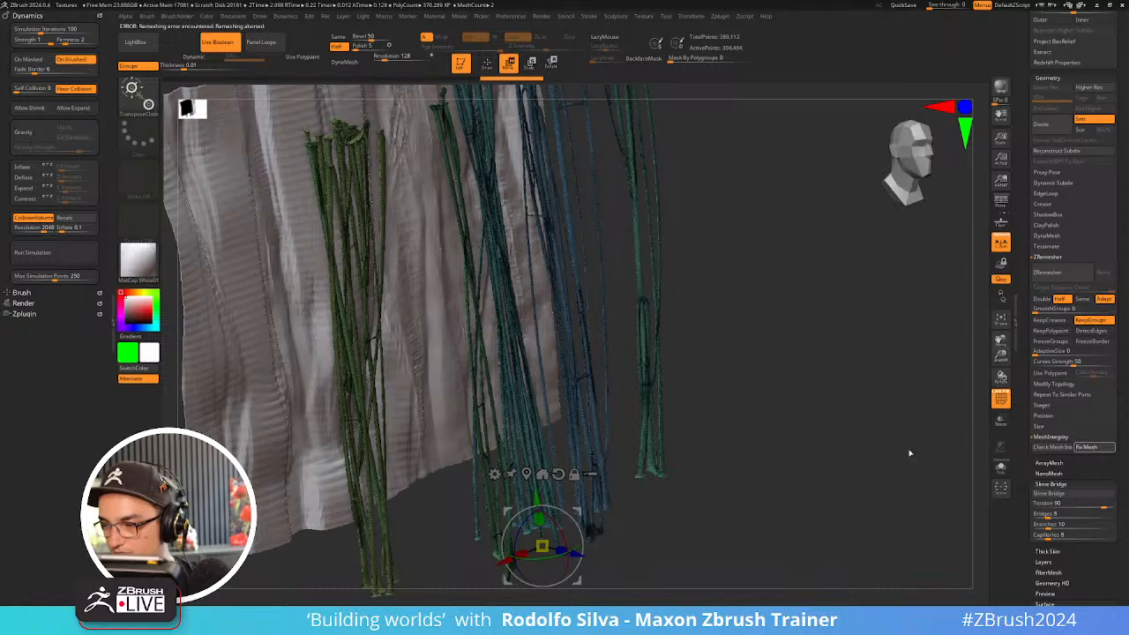
{"action": "left_click", "coordinate": [1055, 447]}
{"action": "left_click", "coordinate": [1052, 276]}
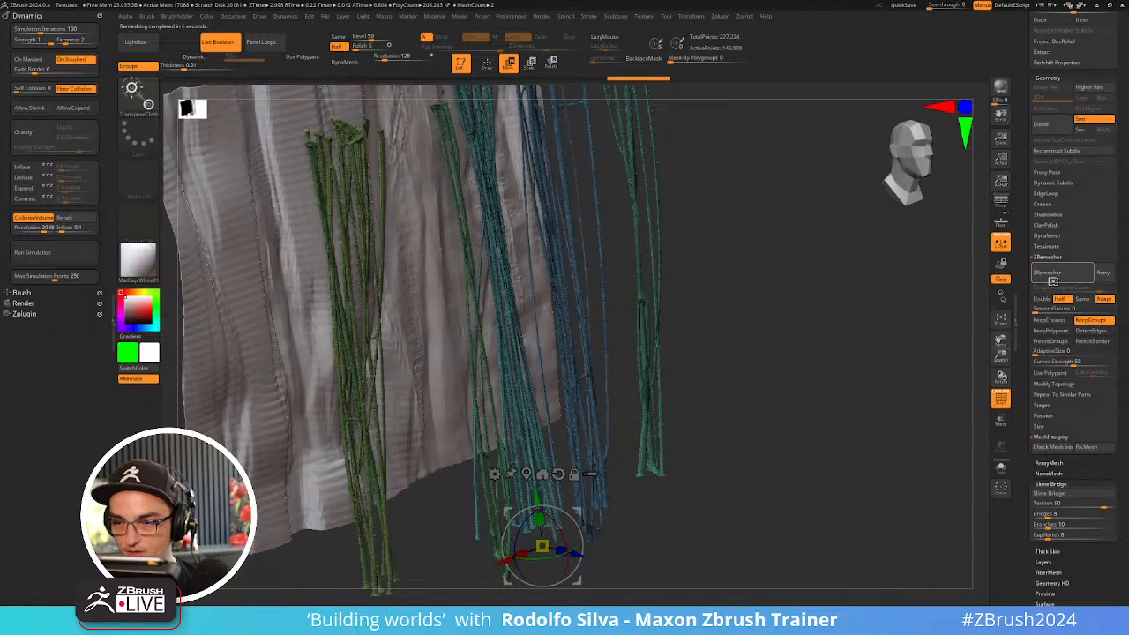
Hide the polyframe and reduce the strands once more with ZRemesher at Half density
{"action": "left_click_drag", "start_coordinate": [838, 334], "coordinate": [773, 346]}
{"action": "key", "text": "shift+f"}
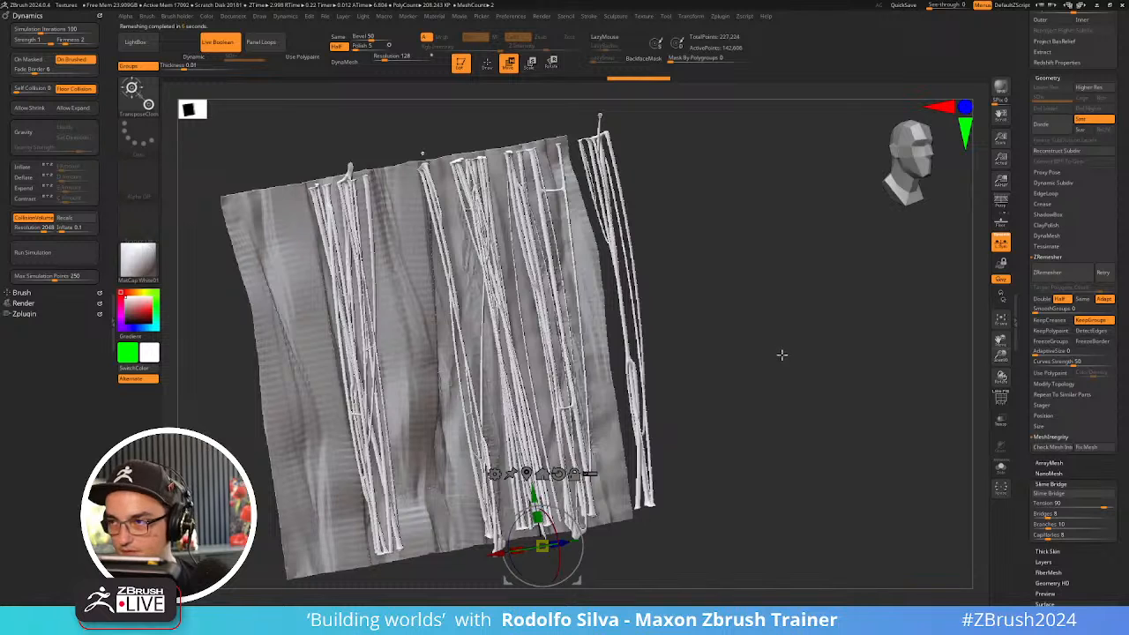
{"action": "left_click", "coordinate": [1059, 276]}
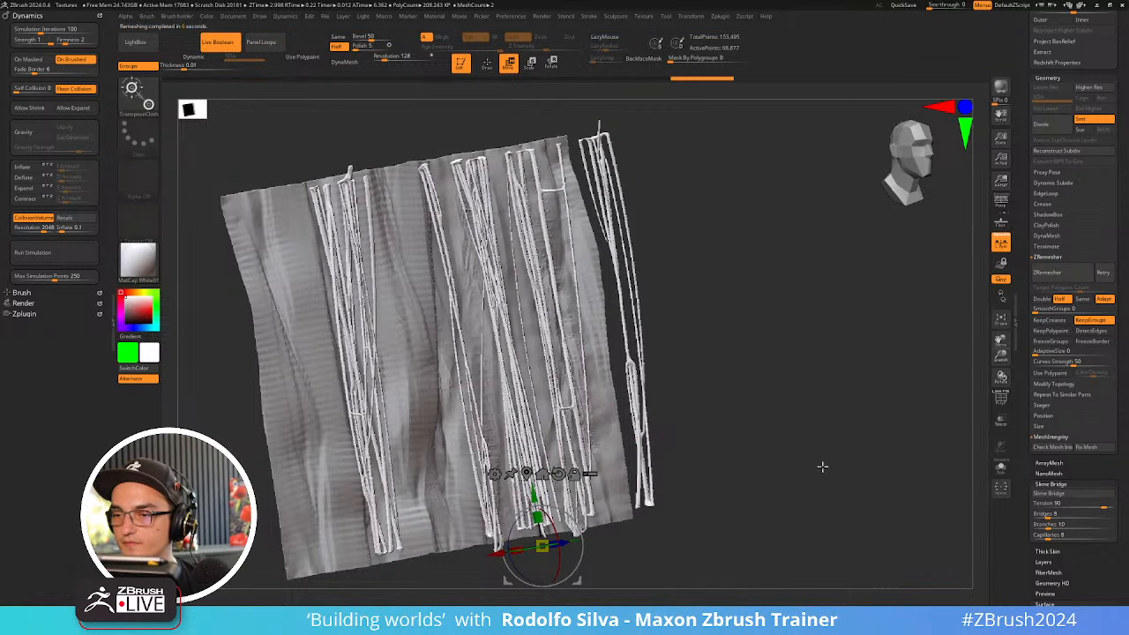
Try moving the reduced strands toward the wall with the TransposeCloth brush and undo the move
{"action": "left_click_drag", "start_coordinate": [823, 466], "coordinate": [813, 461], "text": "shift"}
{"action": "key", "text": "shift+f"}
{"action": "key", "text": "shift+f"}
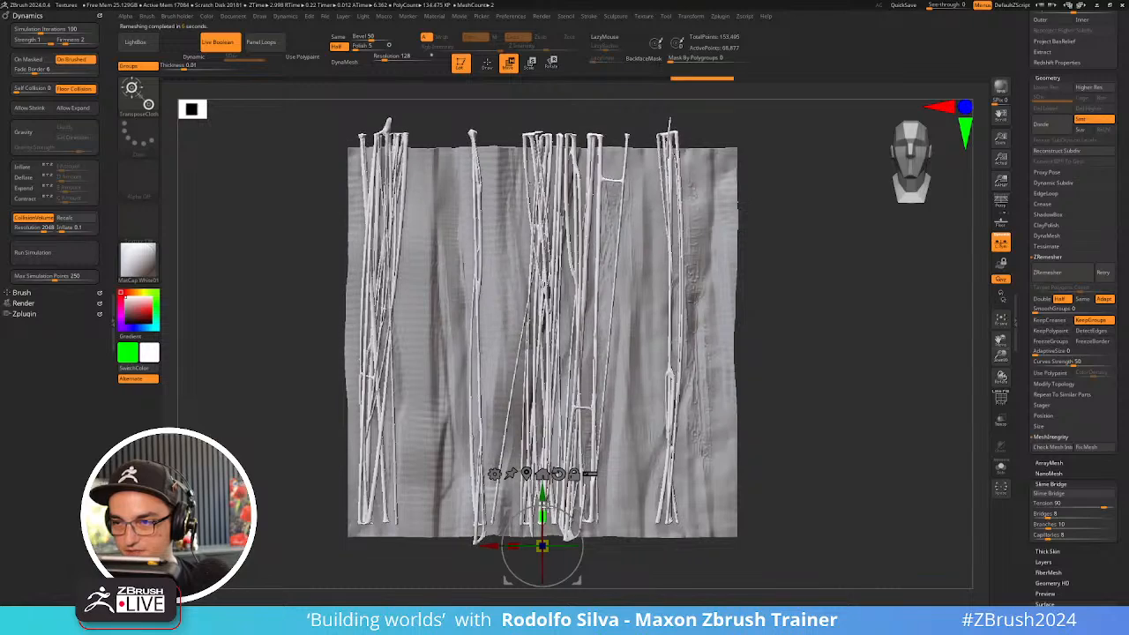
{"action": "left_click_drag", "start_coordinate": [798, 472], "coordinate": [386, 564]}
{"action": "key", "text": "ctrl+z"}
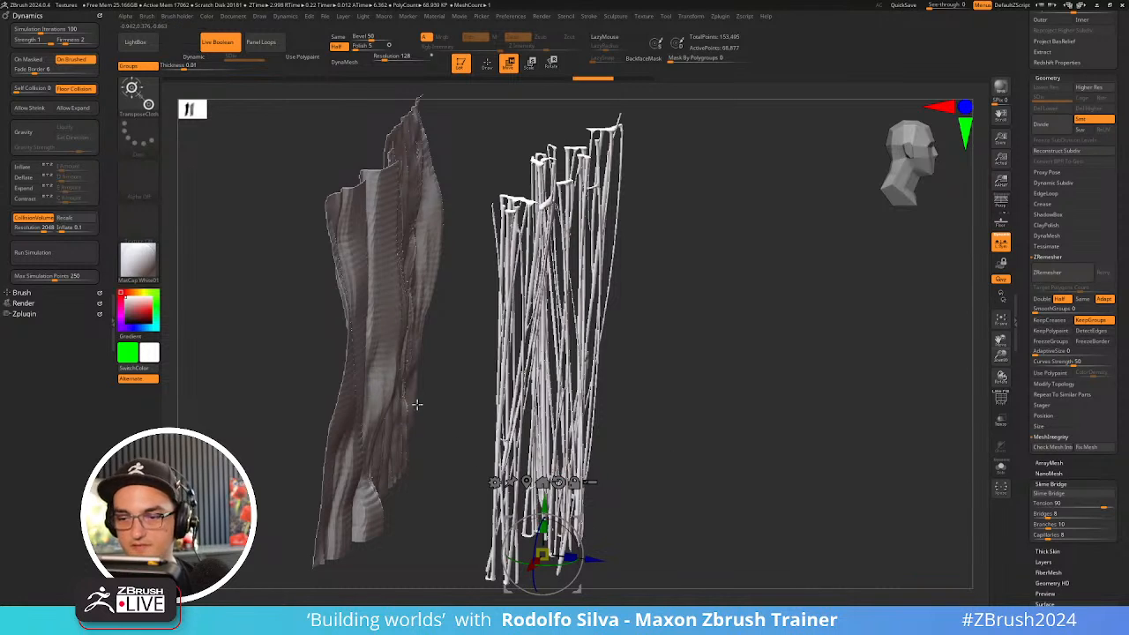
Make the CaveWall_High subtool active and duplicate it
{"action": "left_click", "coordinate": [400, 397]}
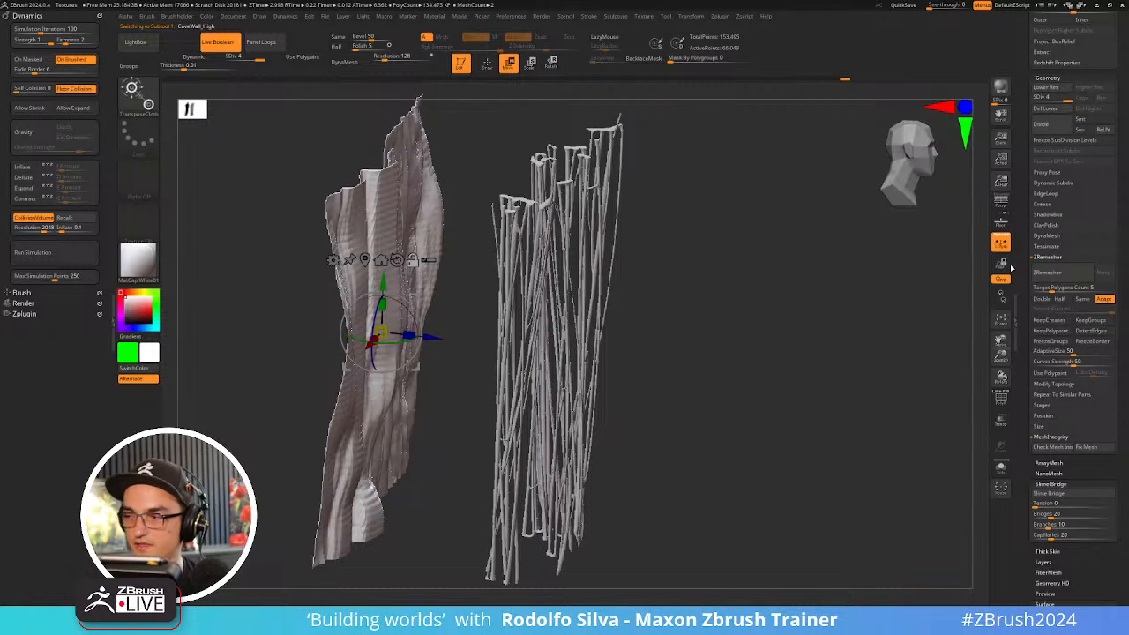
{"action": "scroll", "coordinate": [1032, 335], "scroll_direction": "up", "scroll_amount": 10}
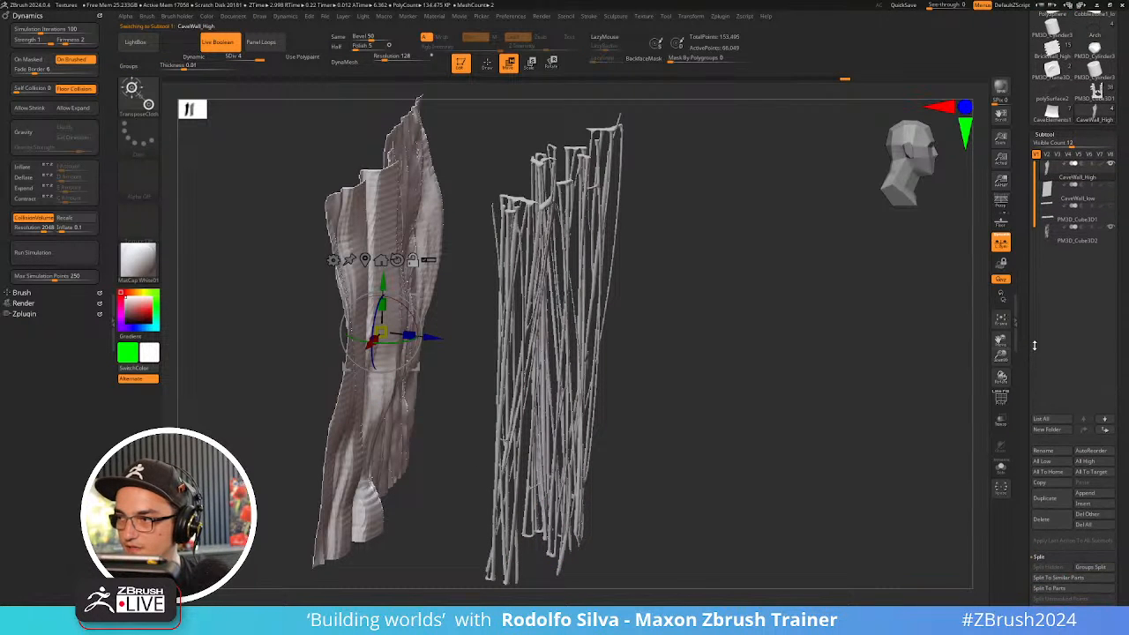
{"action": "left_click", "coordinate": [1044, 498]}
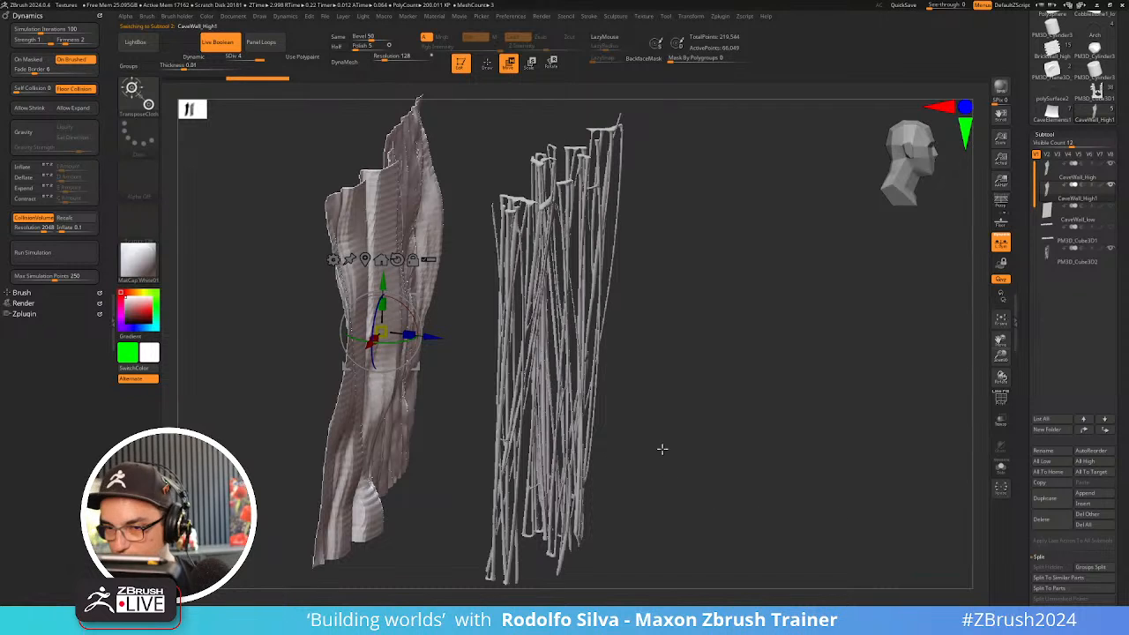
{"action": "key", "text": "ctrl+1"}
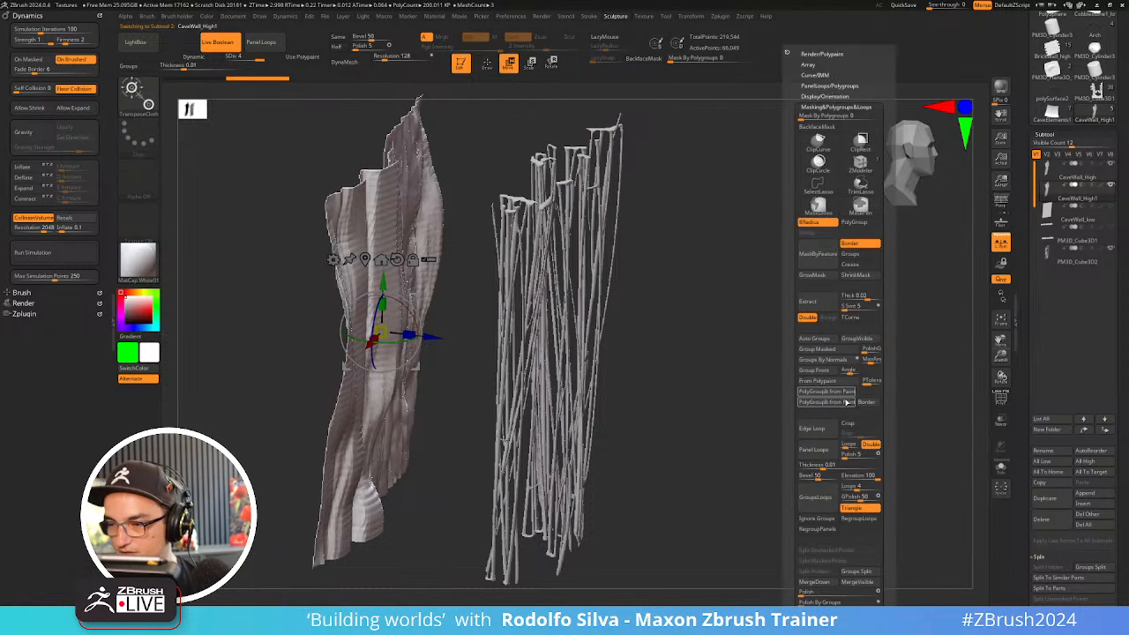
{"action": "left_click", "coordinate": [847, 107]}
{"action": "key", "text": "ctrl+1"}
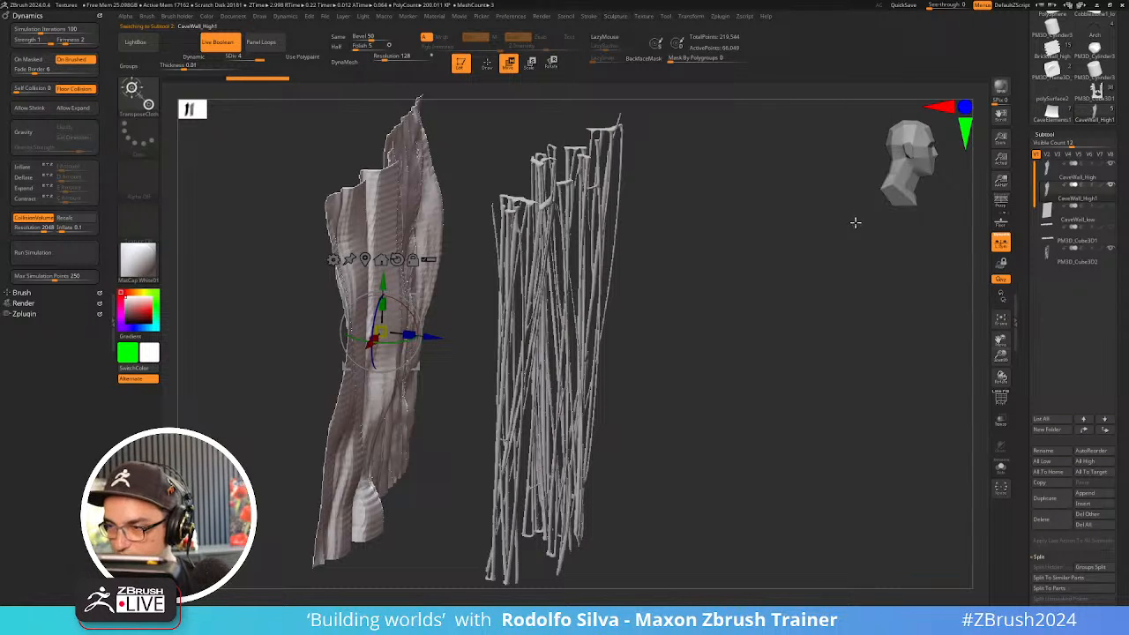
Delete the duplicated wall's lower subdivision levels and mask it by feature using only its border
{"action": "key", "text": "ctrl+1"}
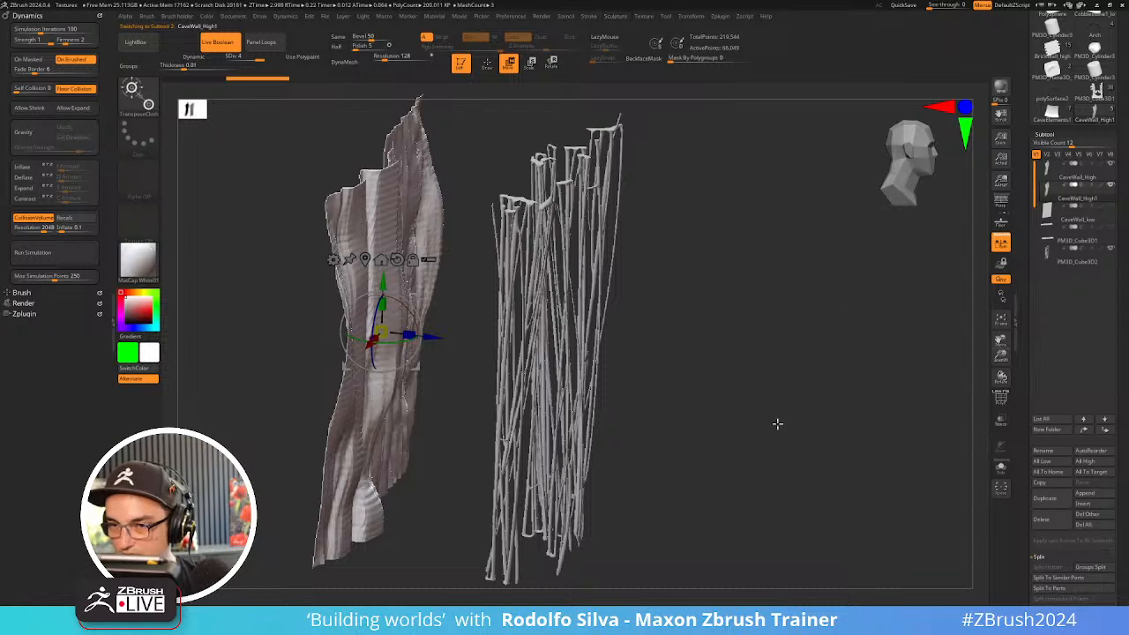
{"action": "left_click_drag", "start_coordinate": [786, 419], "coordinate": [873, 382]}
{"action": "scroll", "coordinate": [1026, 296], "scroll_direction": "down", "scroll_amount": 10}
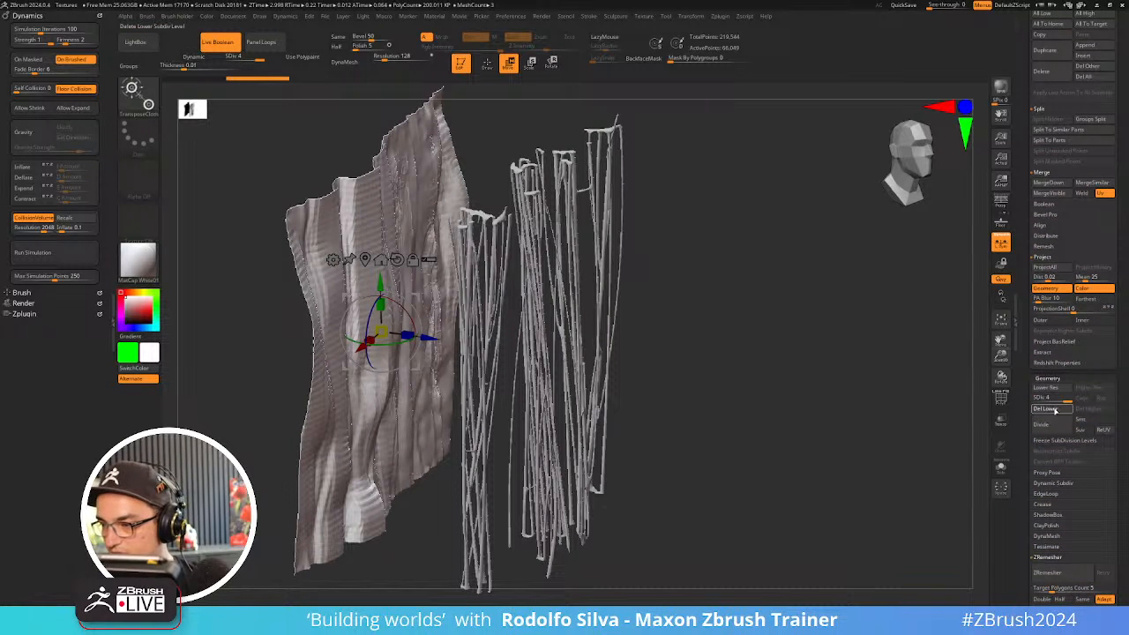
{"action": "scroll", "coordinate": [1041, 274], "scroll_direction": "down", "scroll_amount": 12}
{"action": "scroll", "coordinate": [1040, 267], "scroll_direction": "down", "scroll_amount": 2}
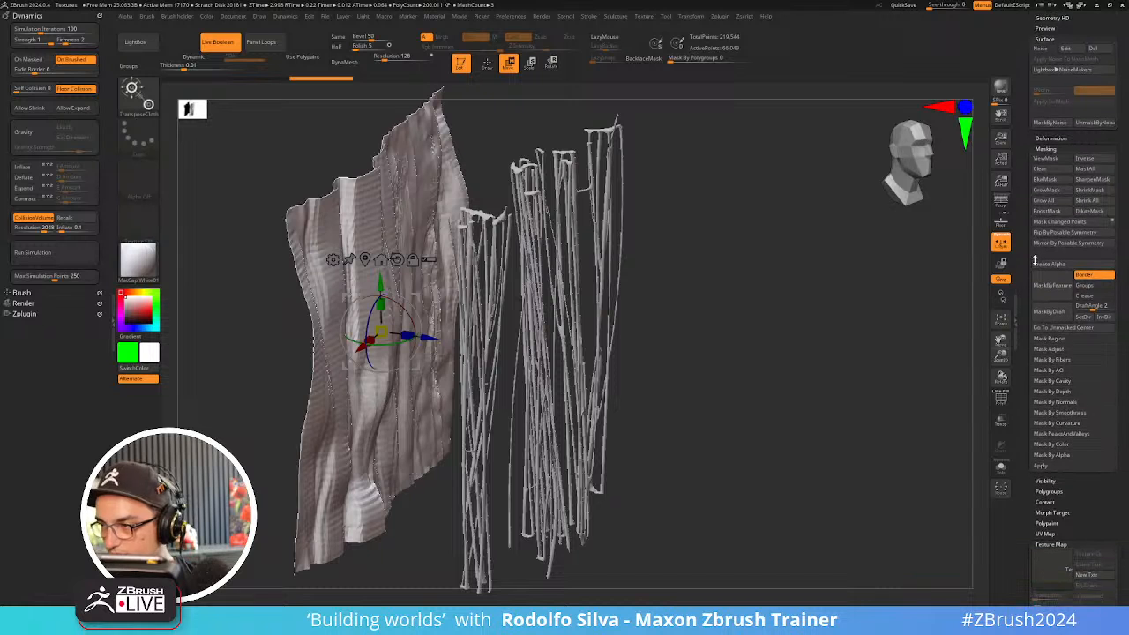
{"action": "left_click", "coordinate": [1059, 271]}
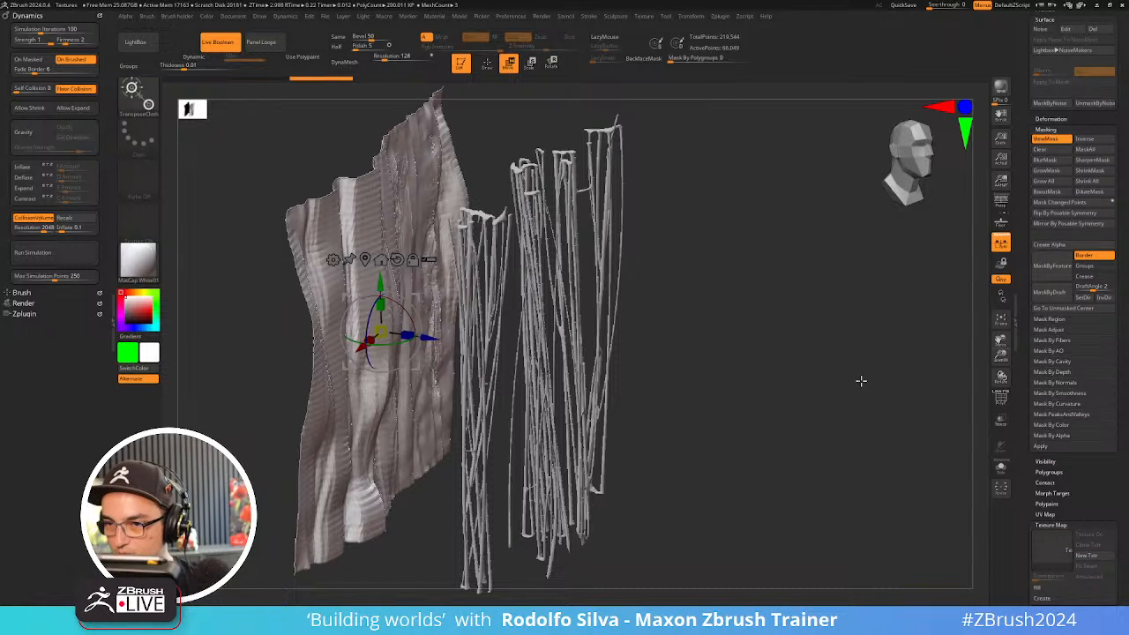
Isolate the duplicated wall and extrude its unmasked border edges backward behind the rock face
{"action": "left_click_drag", "start_coordinate": [429, 340], "coordinate": [358, 330], "text": "ctrl"}
{"action": "left_click_drag", "start_coordinate": [721, 408], "coordinate": [700, 396], "text": "alt"}
{"action": "key", "text": "alt+s"}
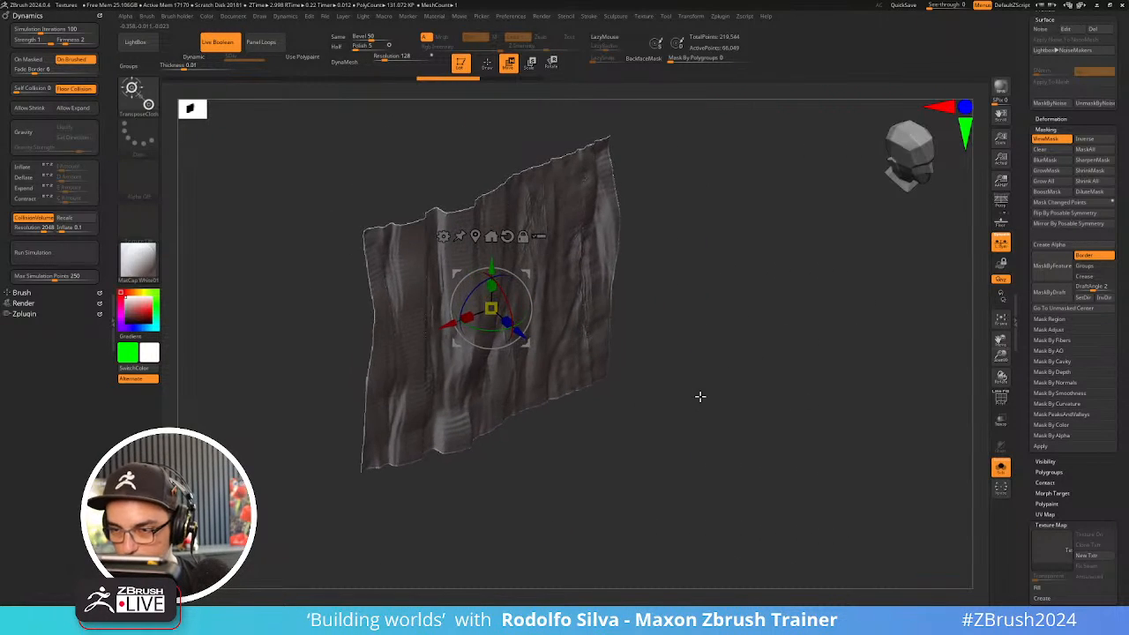
{"action": "left_click", "coordinate": [561, 351], "text": "ctrl"}
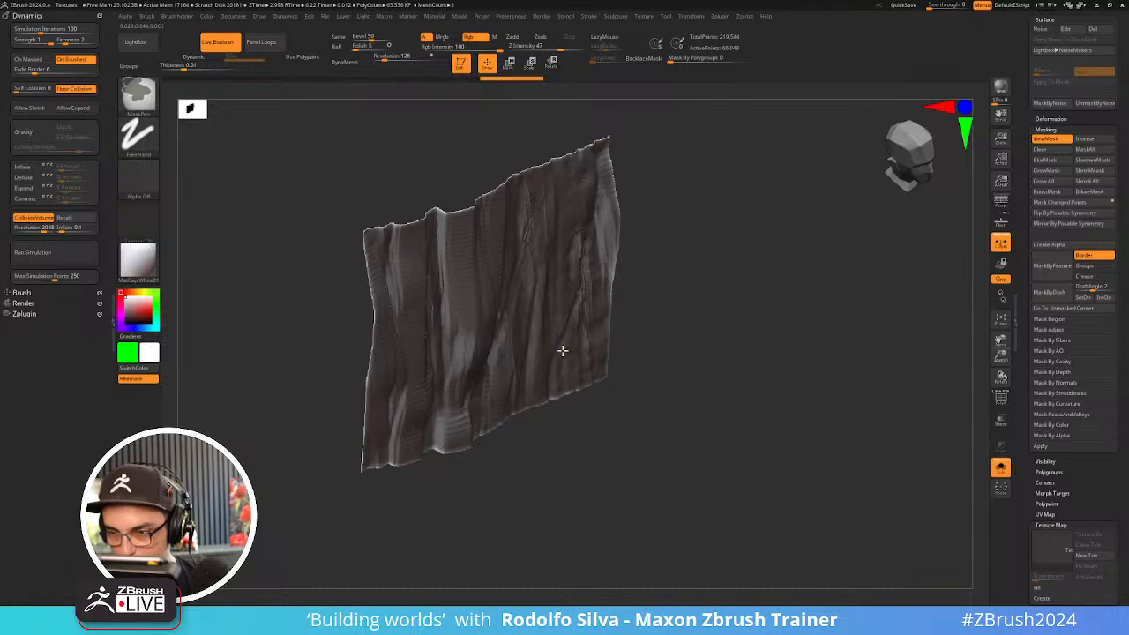
{"action": "left_click", "coordinate": [563, 352], "text": "ctrl"}
{"action": "left_click_drag", "start_coordinate": [668, 369], "coordinate": [623, 354]}
{"action": "left_click_drag", "start_coordinate": [531, 336], "coordinate": [384, 278], "text": "ctrl"}
{"action": "mouse_move", "coordinate": [703, 395]}
{"action": "left_mouse_down"}
{"action": "mouse_move", "coordinate": [688, 377]}
{"action": "mouse_move", "coordinate": [738, 395]}
{"action": "left_mouse_up"}
Close the holes of the extruded wall to make a solid block, and bring the strands back into view
{"action": "key", "text": "space"}
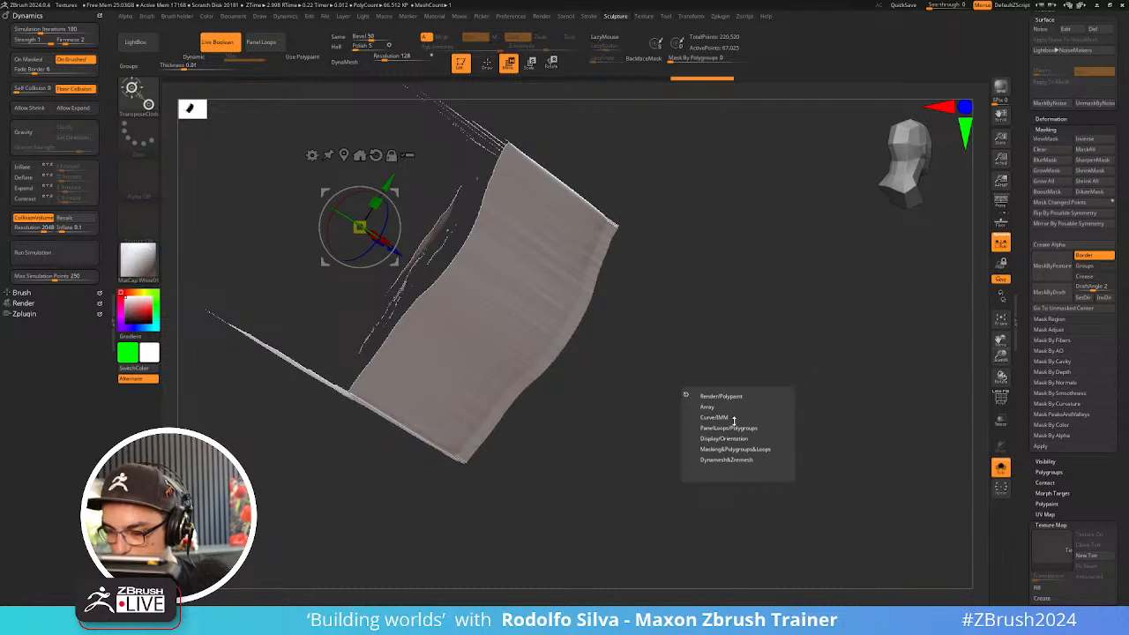
{"action": "left_click_drag", "start_coordinate": [1024, 309], "coordinate": [1042, 443]}
{"action": "left_click", "coordinate": [1071, 333]}
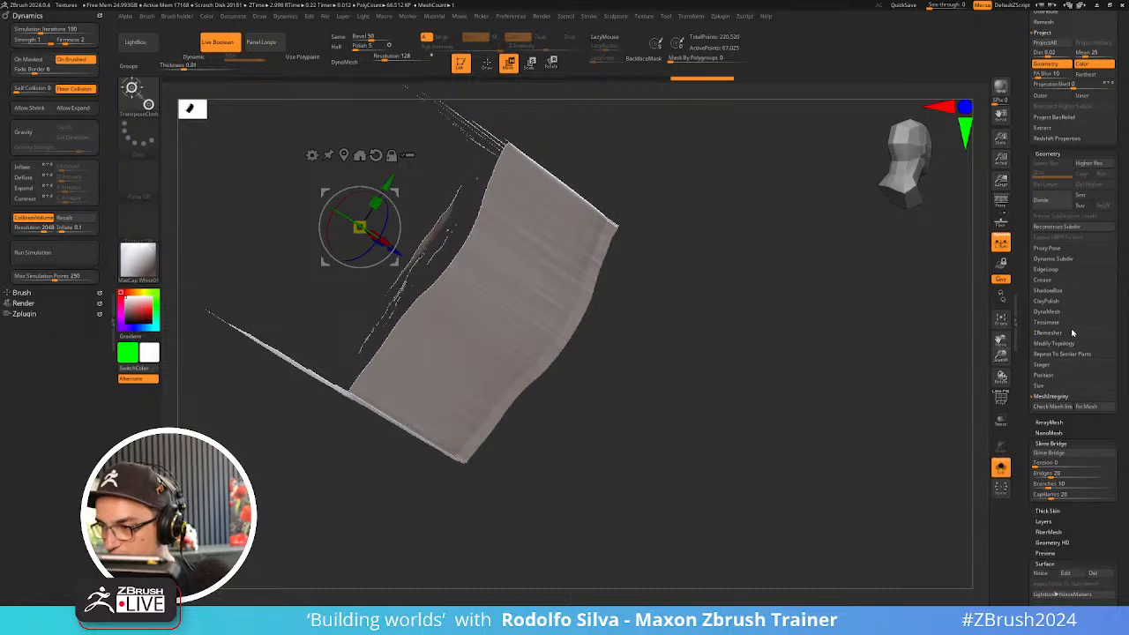
{"action": "left_click", "coordinate": [1070, 345]}
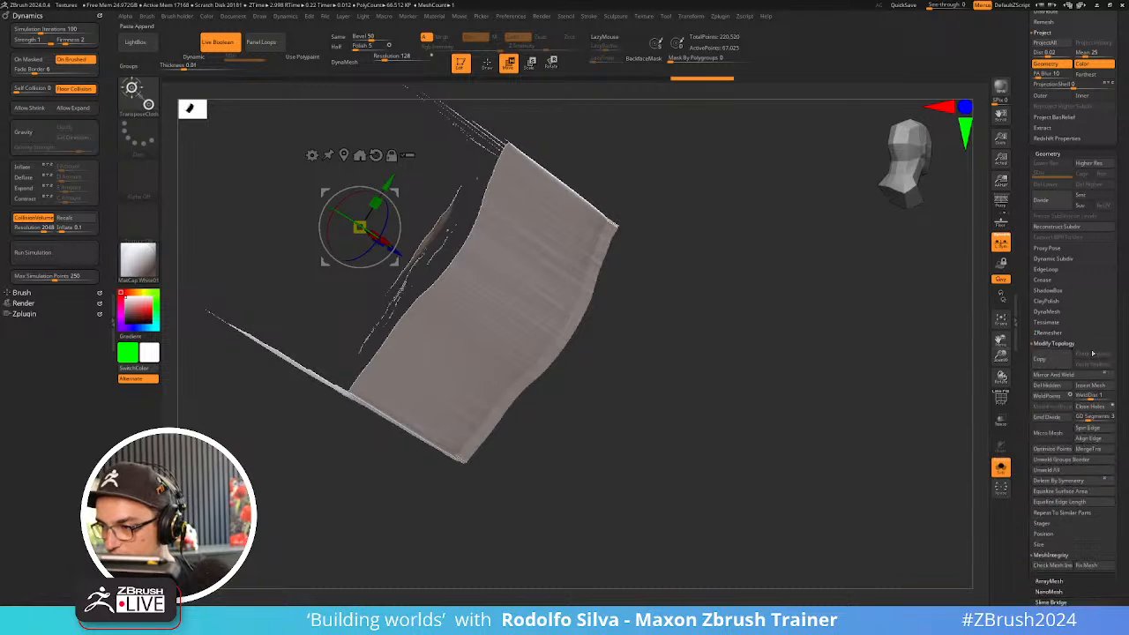
{"action": "left_click", "coordinate": [1094, 408]}
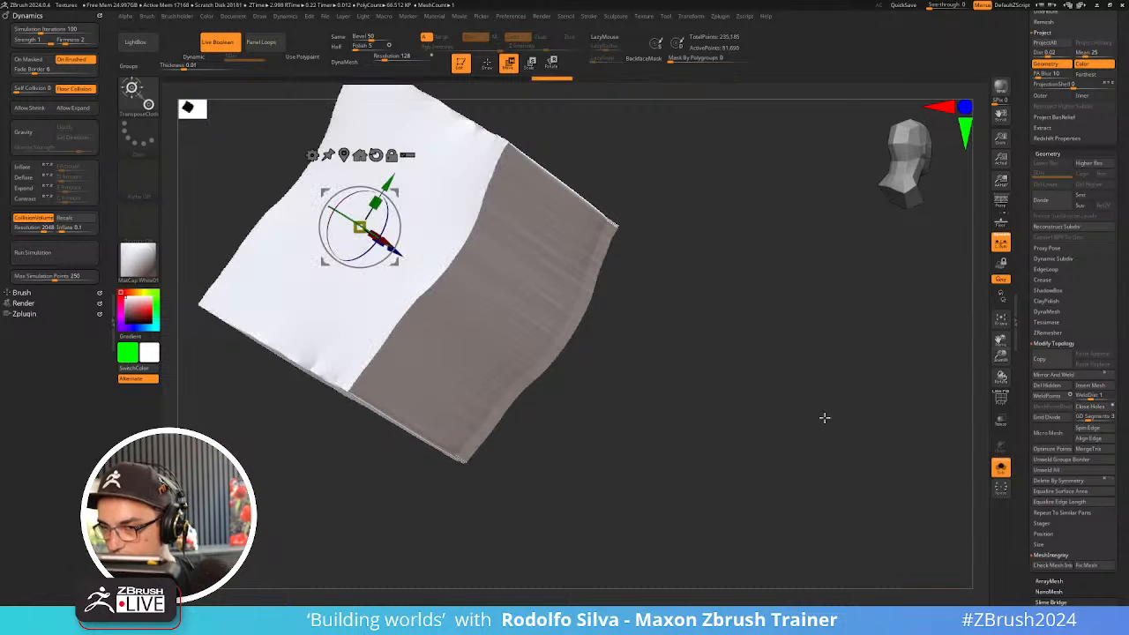
{"action": "left_click_drag", "start_coordinate": [824, 418], "coordinate": [789, 426]}
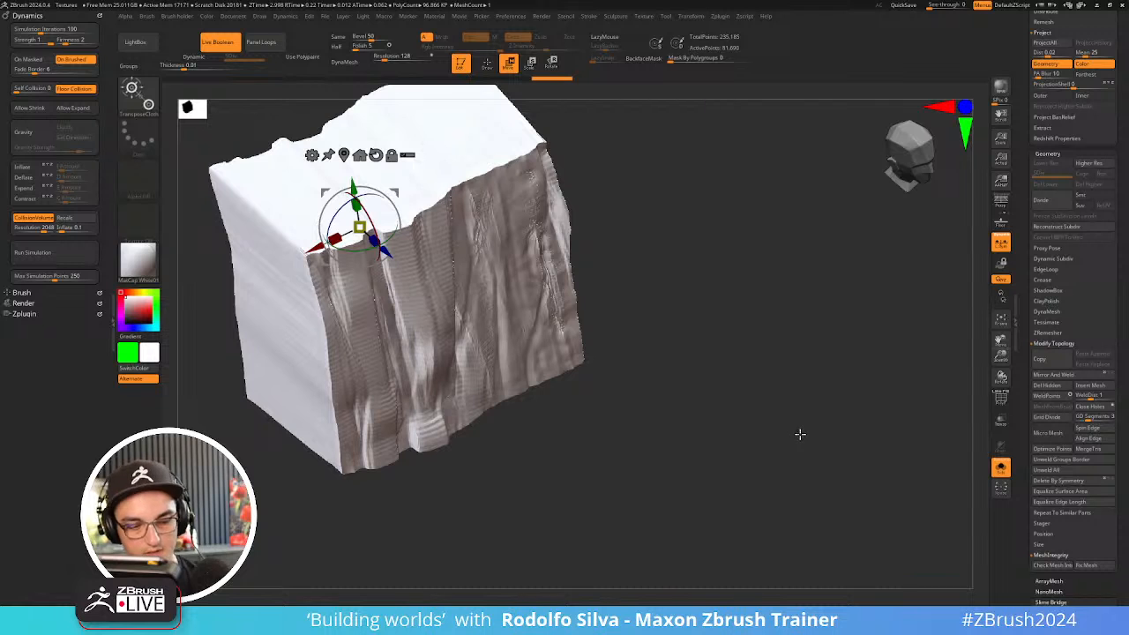
{"action": "key", "text": "alt+s"}
{"action": "left_click_drag", "start_coordinate": [699, 445], "coordinate": [733, 424]}
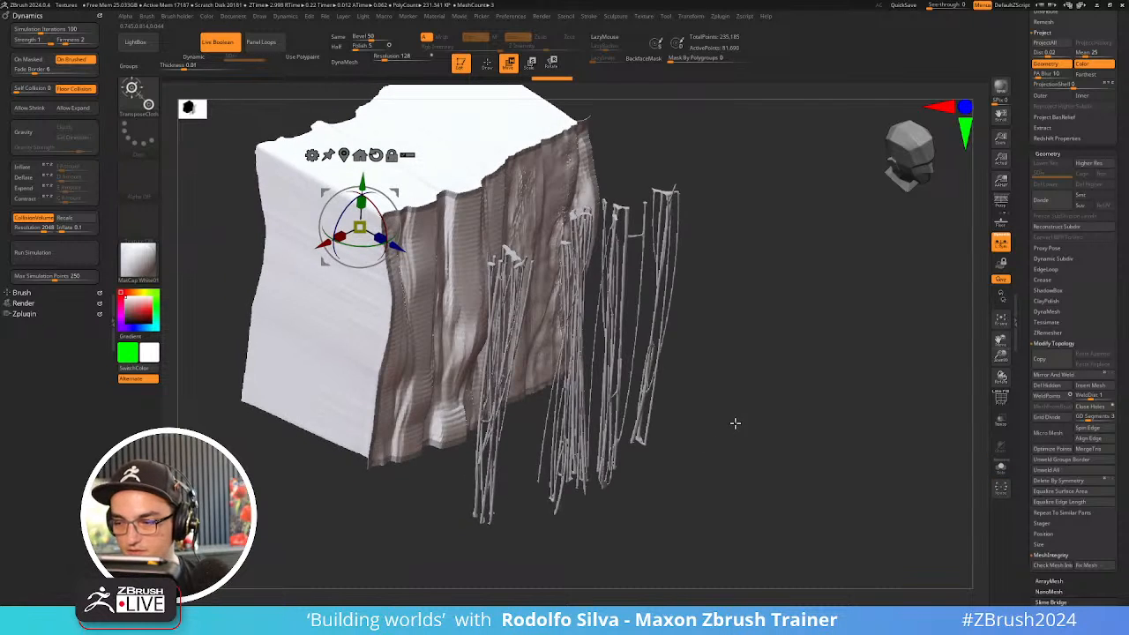
Make the strands active, hide the CaveWall_High subtool, and recalculate the collision volume
{"action": "left_click", "coordinate": [622, 473], "text": "alt"}
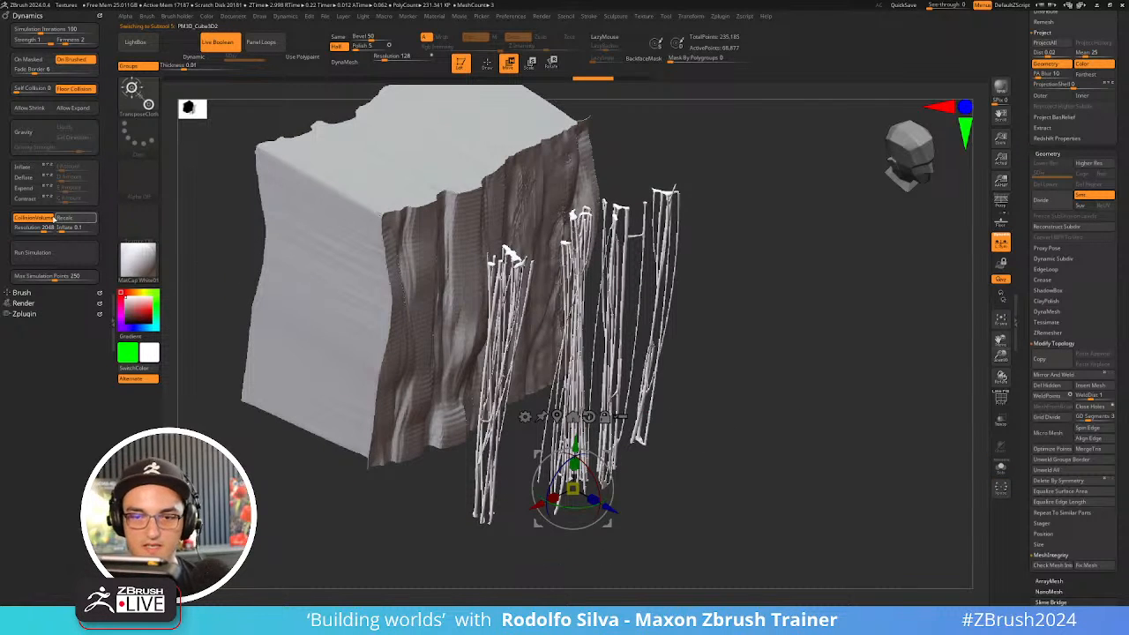
{"action": "left_click", "coordinate": [76, 217]}
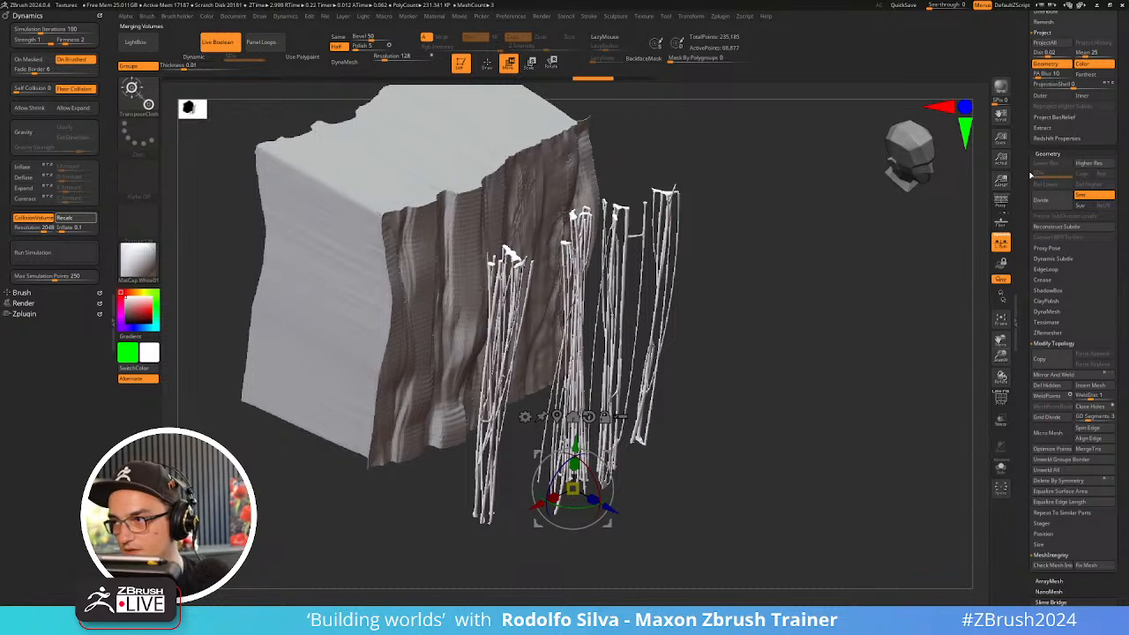
{"action": "left_click_drag", "start_coordinate": [1030, 176], "coordinate": [1028, 289]}
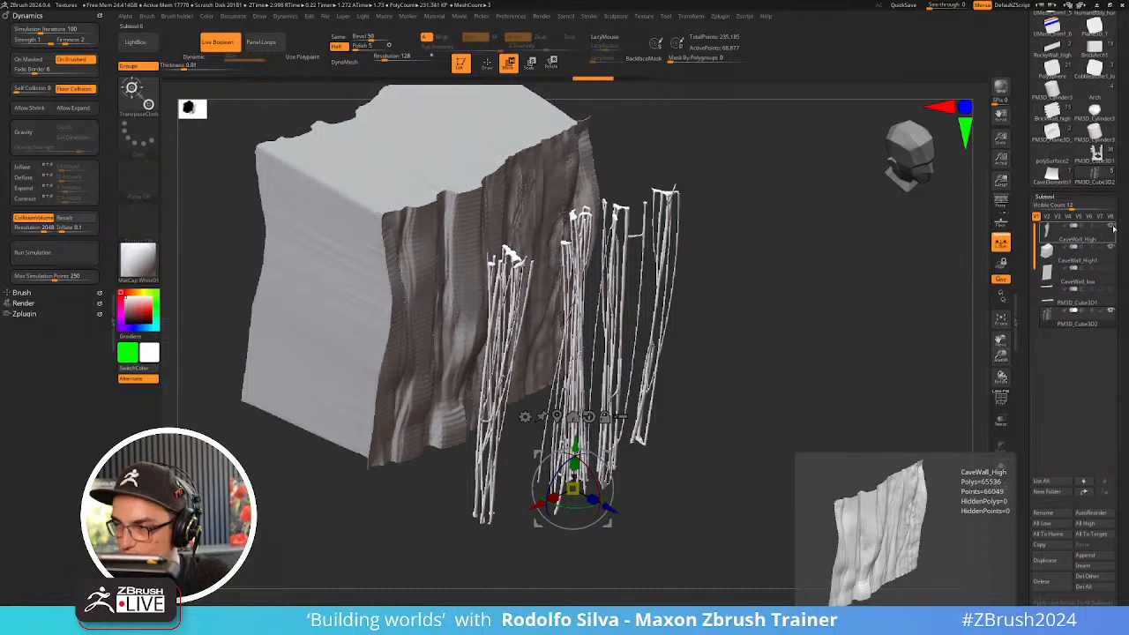
{"action": "left_click", "coordinate": [1114, 228]}
{"action": "left_click", "coordinate": [72, 219]}
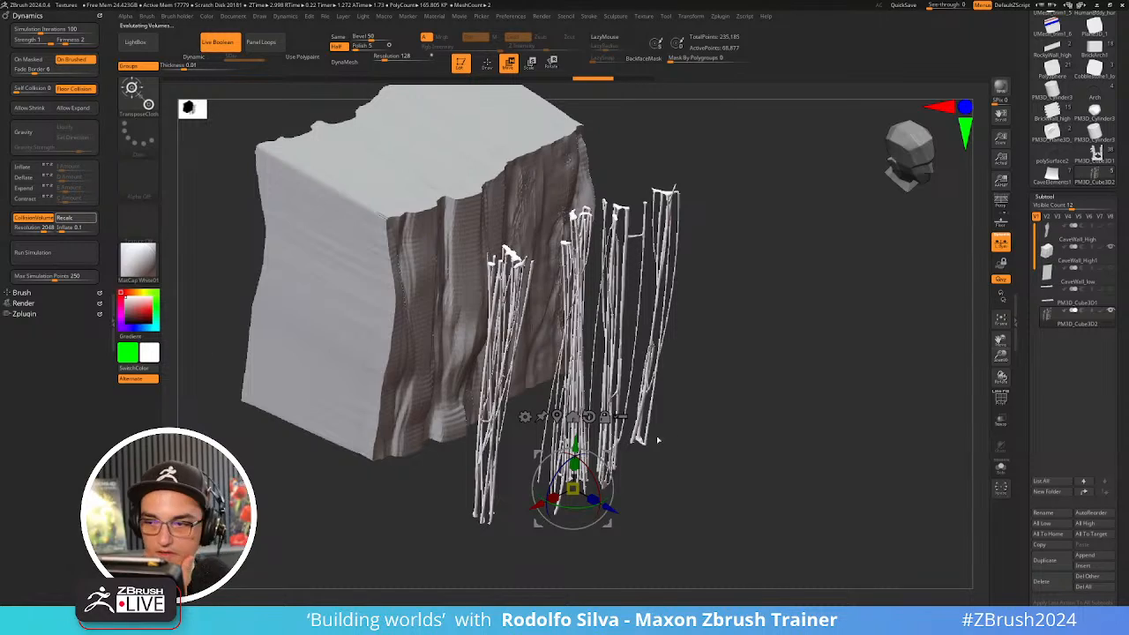
Drape the strands onto the face of the wall block with TransposeCloth and nudge them slightly closer
{"action": "left_click_drag", "start_coordinate": [617, 516], "coordinate": [753, 436]}
{"action": "left_click_drag", "start_coordinate": [834, 399], "coordinate": [796, 424], "text": "alt"}
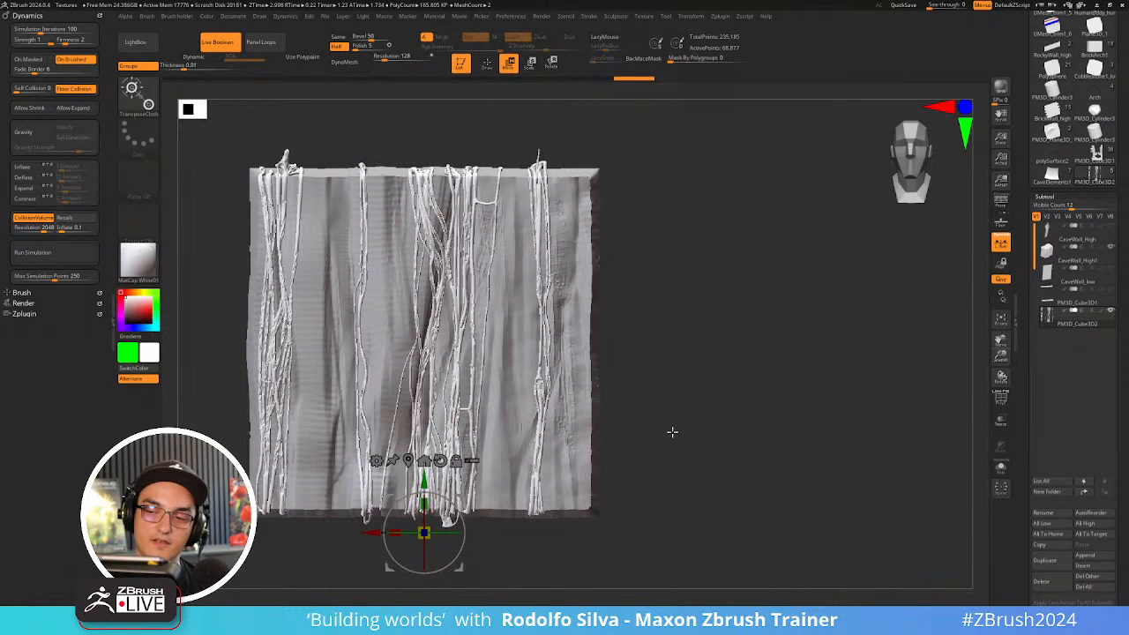
{"action": "key", "text": "q"}
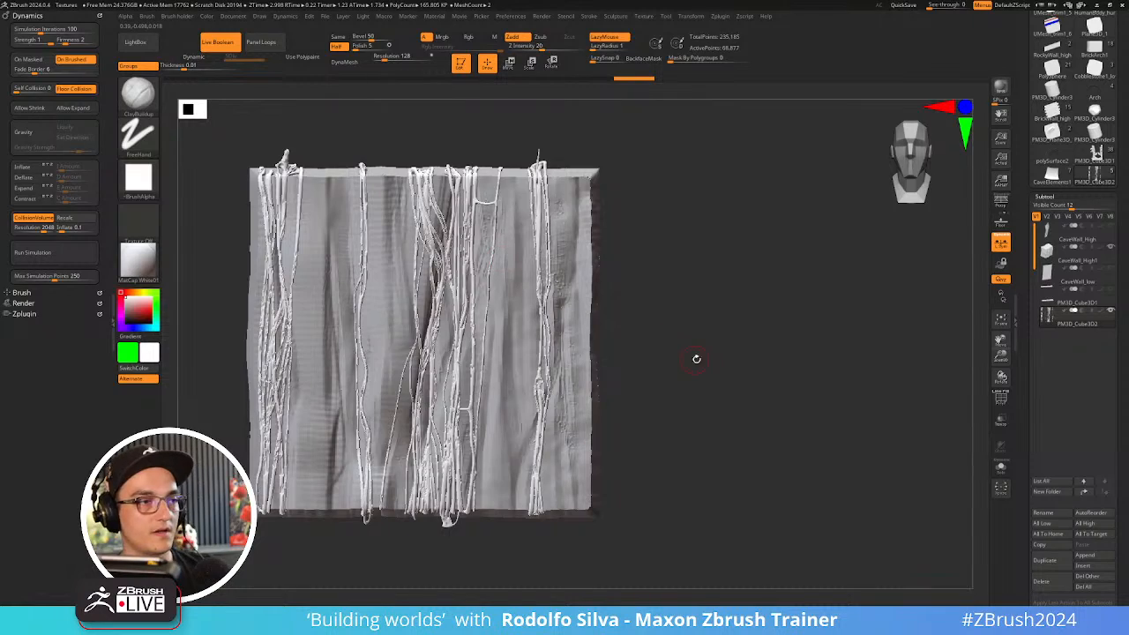
{"action": "left_click_drag", "start_coordinate": [721, 371], "coordinate": [741, 393]}
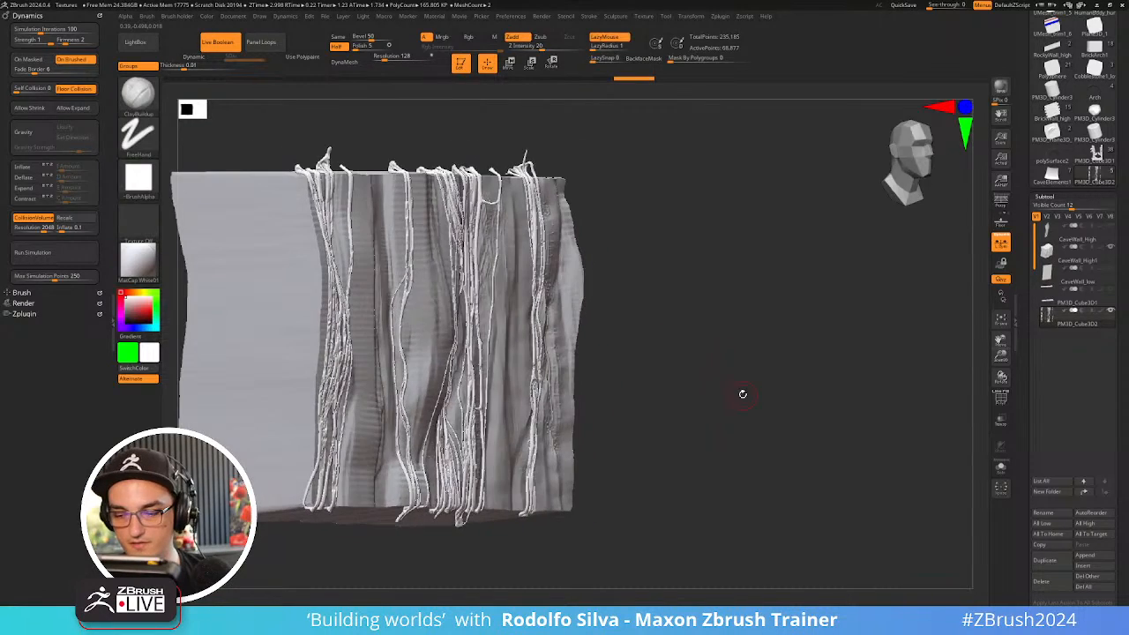
{"action": "key", "text": "w"}
{"action": "left_click_drag", "start_coordinate": [456, 532], "coordinate": [453, 532]}
{"action": "mouse_move", "coordinate": [717, 401]}
{"action": "left_mouse_down"}
{"action": "mouse_move", "coordinate": [732, 415]}
{"action": "mouse_move", "coordinate": [766, 397]}
{"action": "mouse_move", "coordinate": [761, 386]}
{"action": "left_mouse_up"}
{"action": "key", "text": "q"}
{"action": "left_click_drag", "start_coordinate": [627, 305], "coordinate": [766, 296], "text": "alt"}
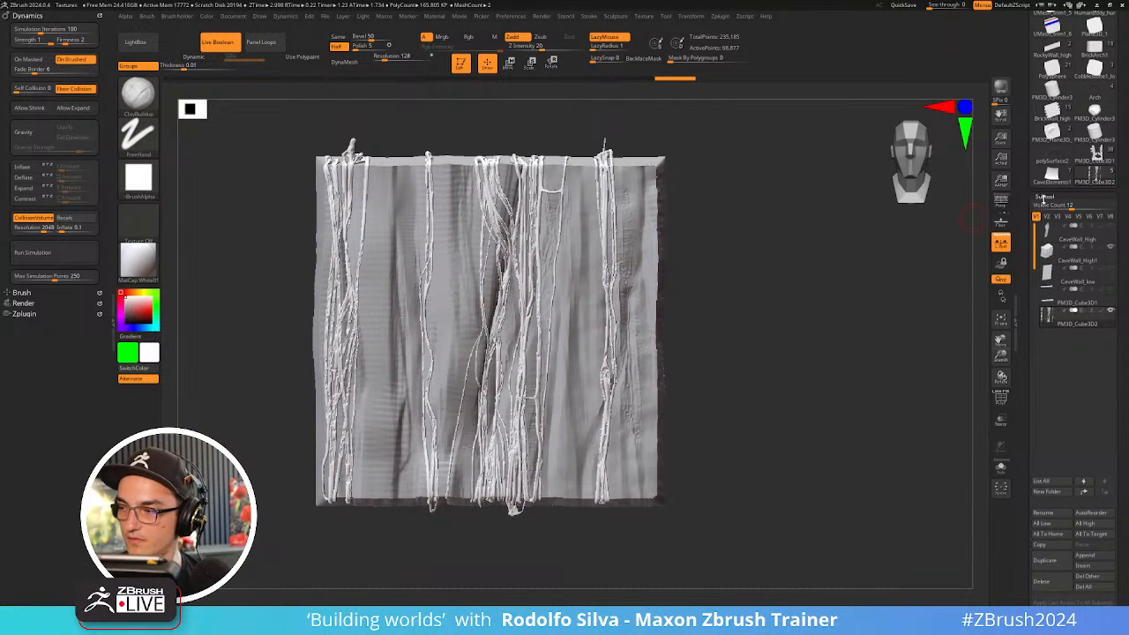
Turn on Dynamic Subdiv for the strands with thickness 0.00447 and offset 100
{"action": "scroll", "coordinate": [1050, 176], "scroll_direction": "down", "scroll_amount": 4}
{"action": "mouse_move", "coordinate": [1044, 146]}
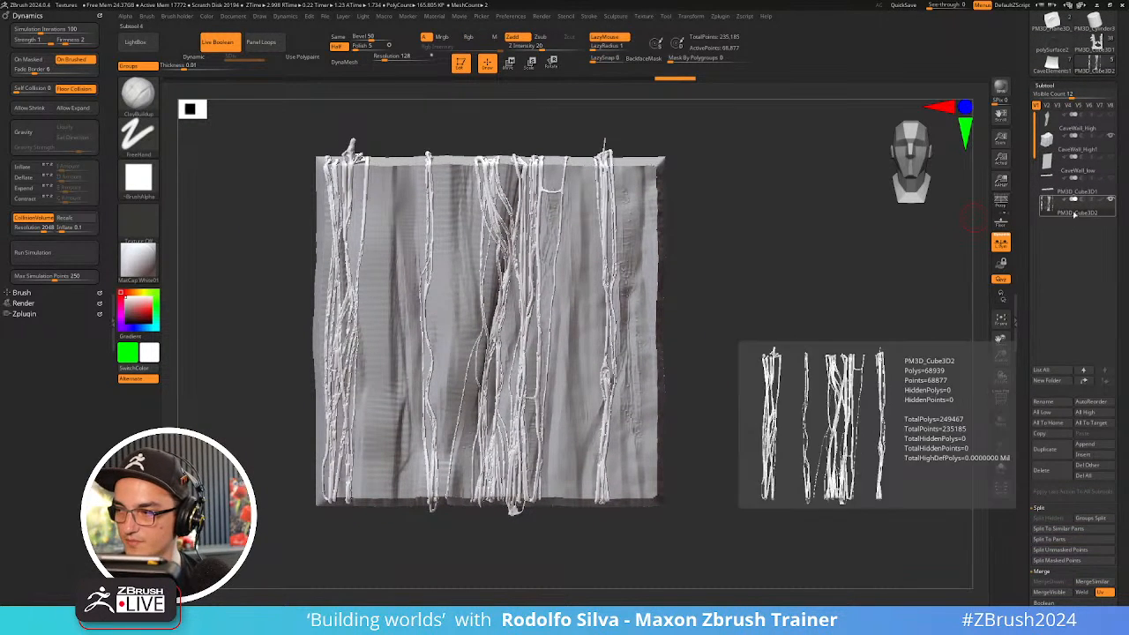
{"action": "scroll", "coordinate": [1039, 159], "scroll_direction": "down", "scroll_amount": 15}
{"action": "left_click_drag", "start_coordinate": [1037, 153], "coordinate": [1049, 121]}
{"action": "left_click", "coordinate": [1074, 199], "text": "shift"}
{"action": "left_click", "coordinate": [1046, 207]}
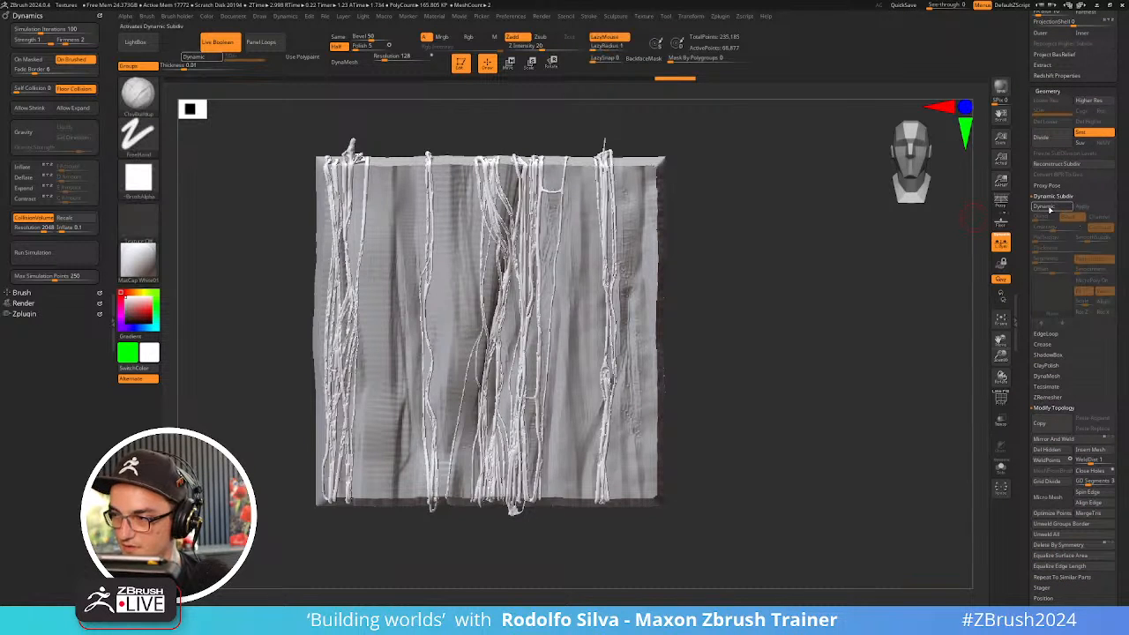
{"action": "left_click", "coordinate": [1053, 250]}
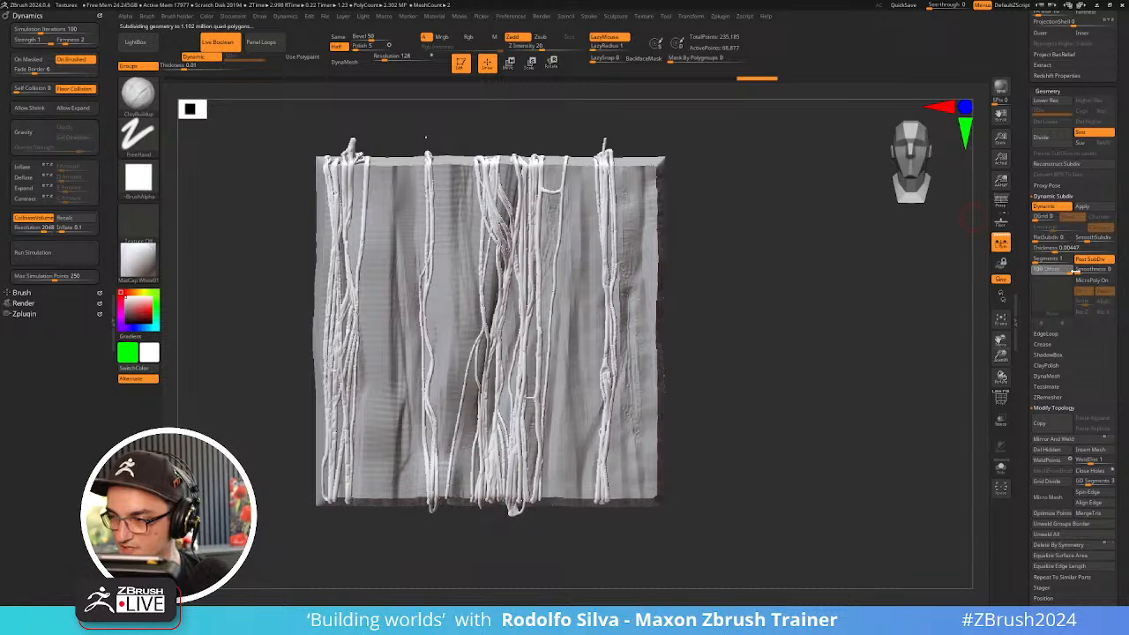
{"action": "left_click_drag", "start_coordinate": [853, 356], "coordinate": [900, 350]}
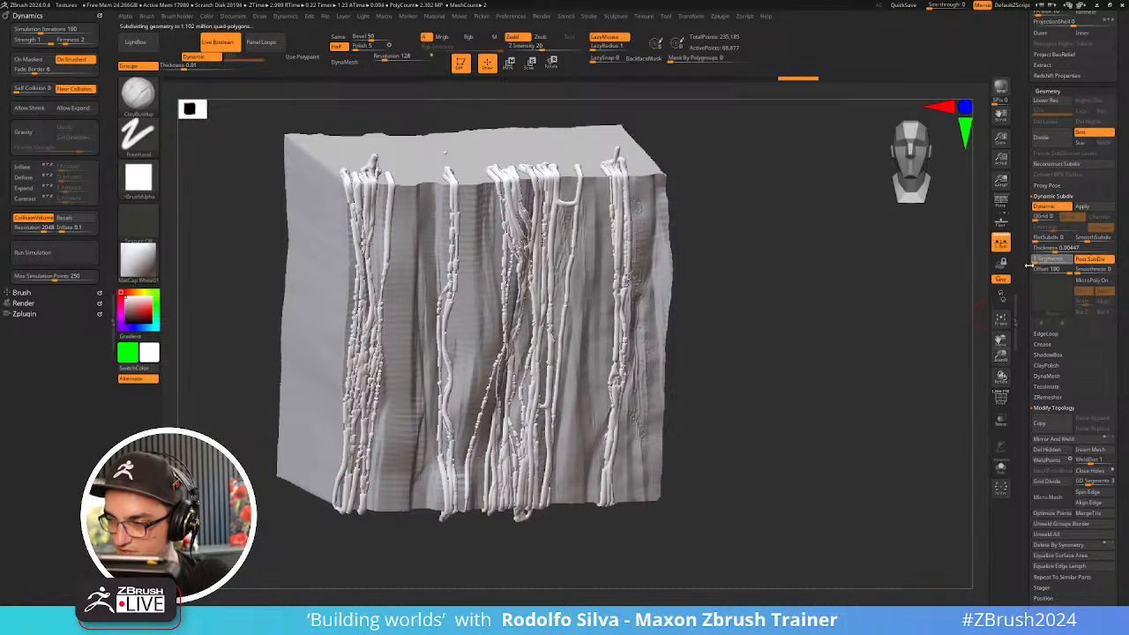
Reduce the strands' Dynamic Subdiv thickness to 0.00227
{"action": "left_click", "coordinate": [1053, 250]}
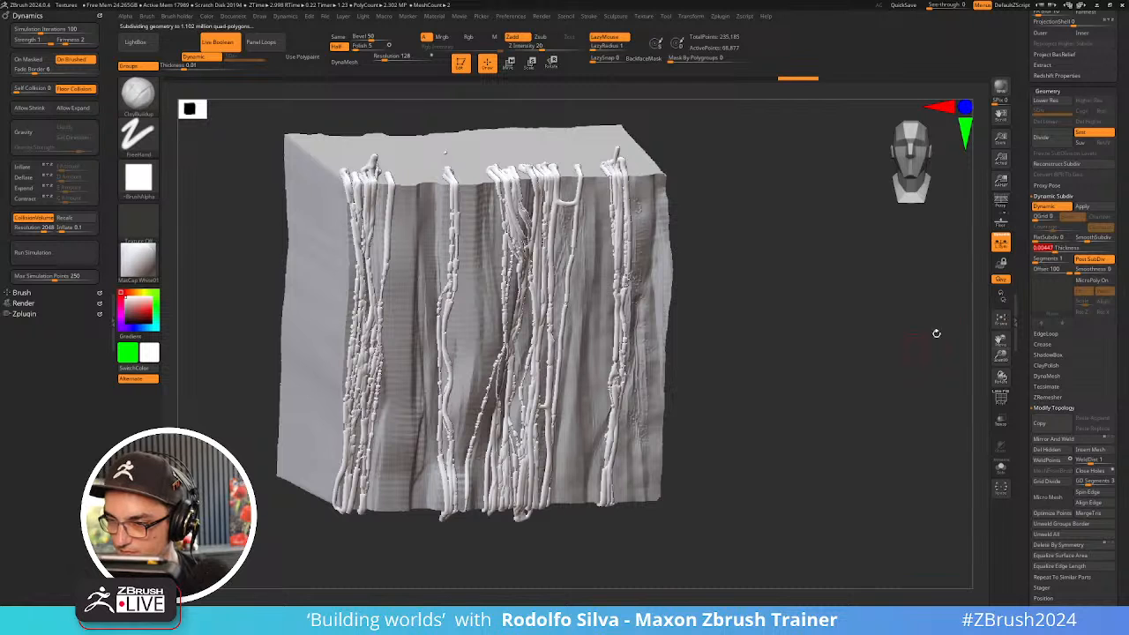
{"action": "left_click", "coordinate": [1054, 251]}
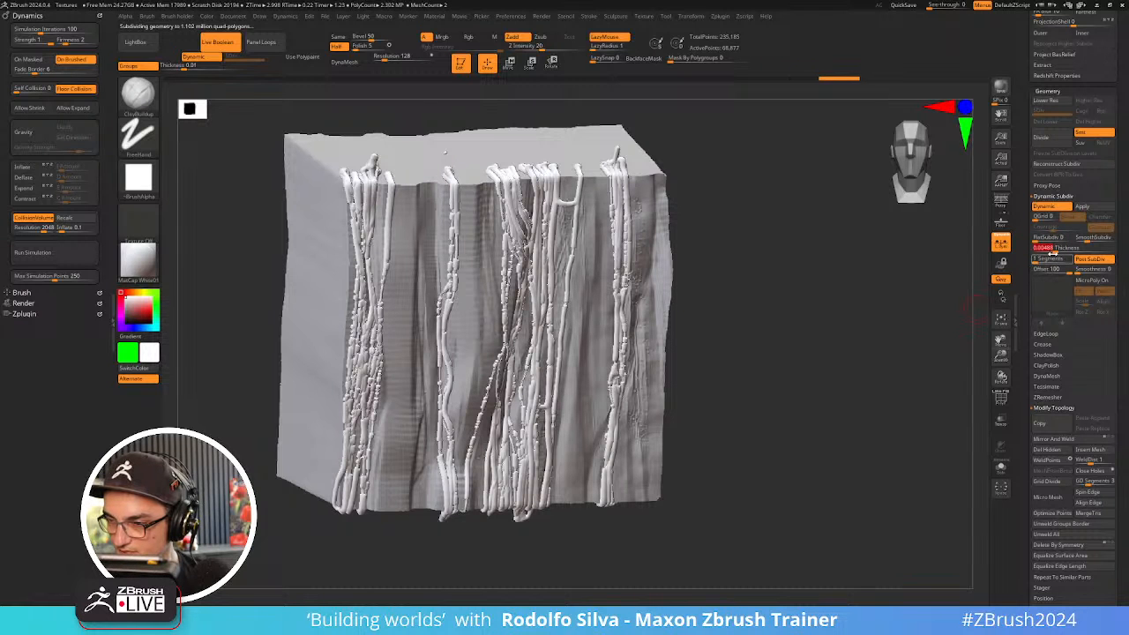
{"action": "left_click_drag", "start_coordinate": [1055, 252], "coordinate": [1051, 251]}
{"action": "left_click_drag", "start_coordinate": [833, 388], "coordinate": [880, 358]}
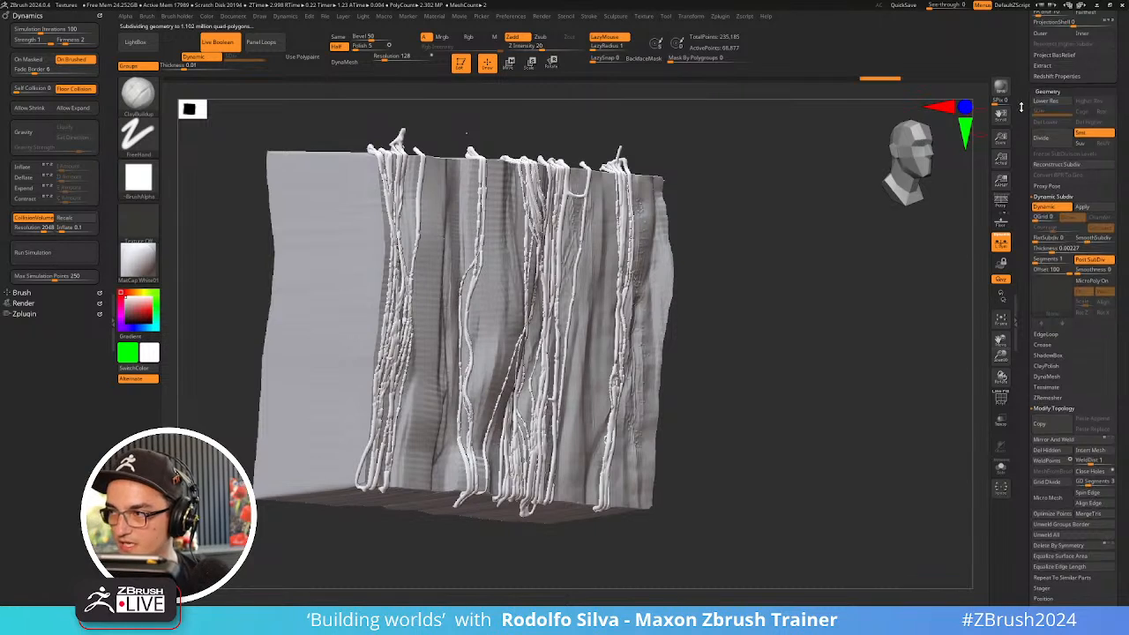
Set the PM3D_Cube3D2 strands to subtract from the wall in the Live Boolean preview
{"action": "scroll", "coordinate": [1077, 264], "scroll_direction": "up", "scroll_amount": 10}
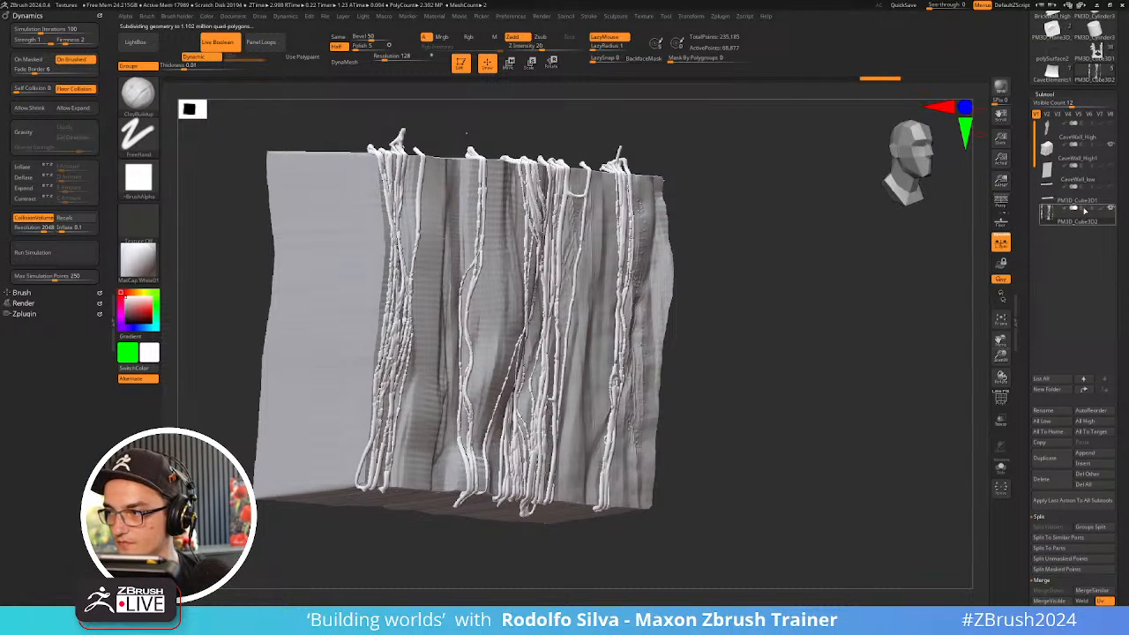
{"action": "left_click", "coordinate": [1086, 210]}
{"action": "mouse_move", "coordinate": [812, 385]}
{"action": "left_mouse_down"}
{"action": "mouse_move", "coordinate": [786, 406]}
{"action": "mouse_move", "coordinate": [826, 383]}
{"action": "left_mouse_up"}
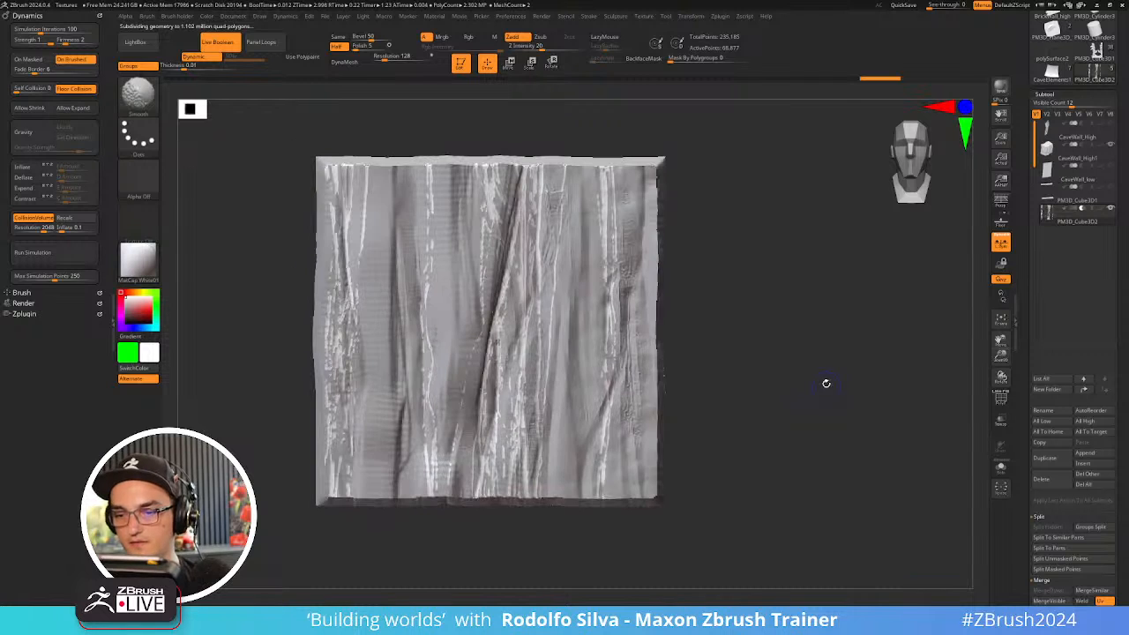
Set the collision volume's inflate to 0, recalculate it, and push the strands slightly deeper into the wall
{"action": "key", "text": "w"}
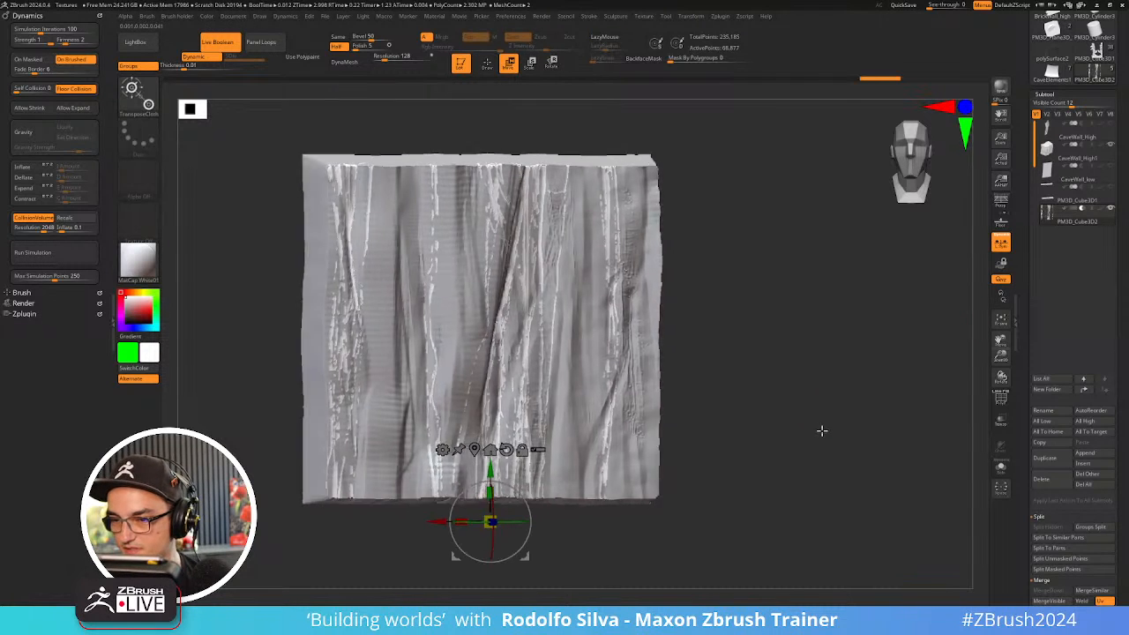
{"action": "left_click_drag", "start_coordinate": [819, 431], "coordinate": [835, 432]}
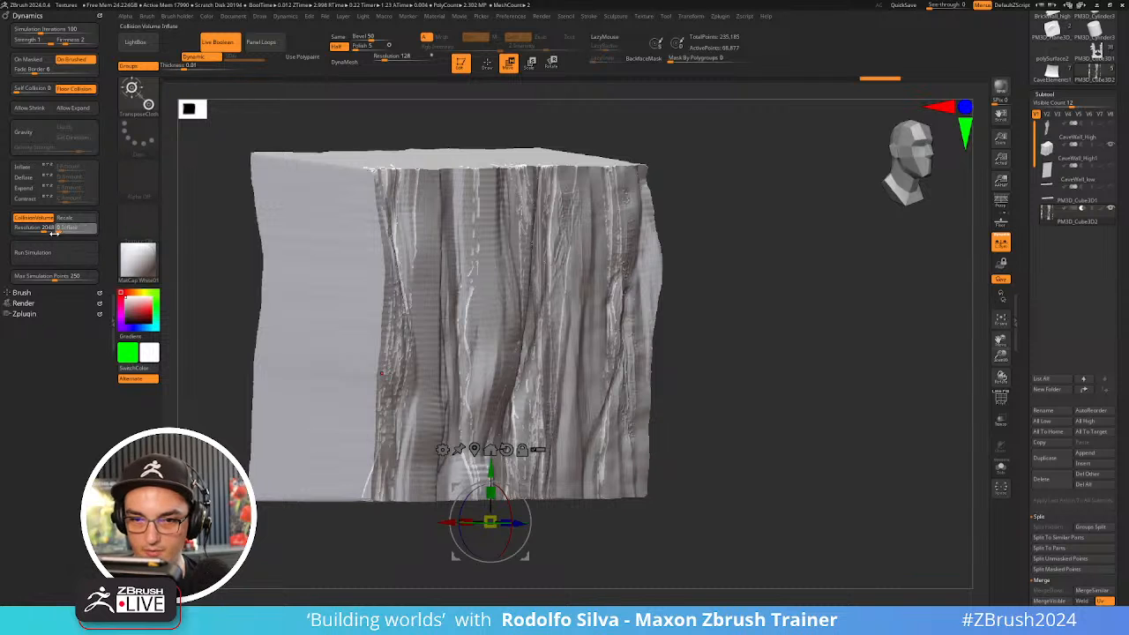
{"action": "left_click", "coordinate": [70, 218]}
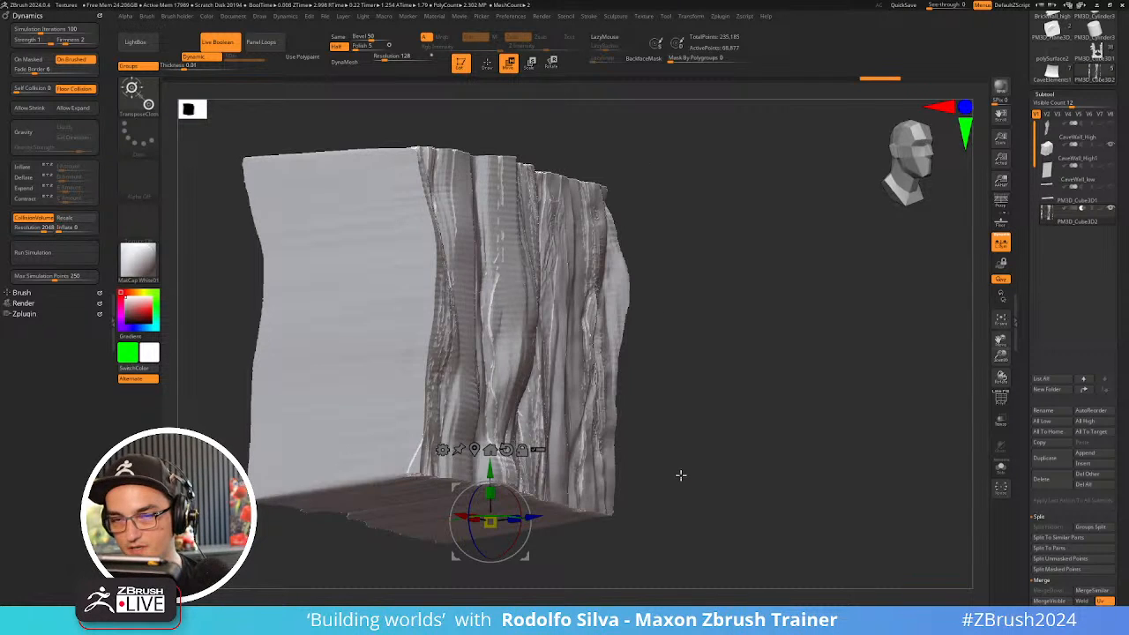
{"action": "left_click_drag", "start_coordinate": [540, 516], "coordinate": [535, 516]}
{"action": "left_click_drag", "start_coordinate": [716, 468], "coordinate": [748, 365]}
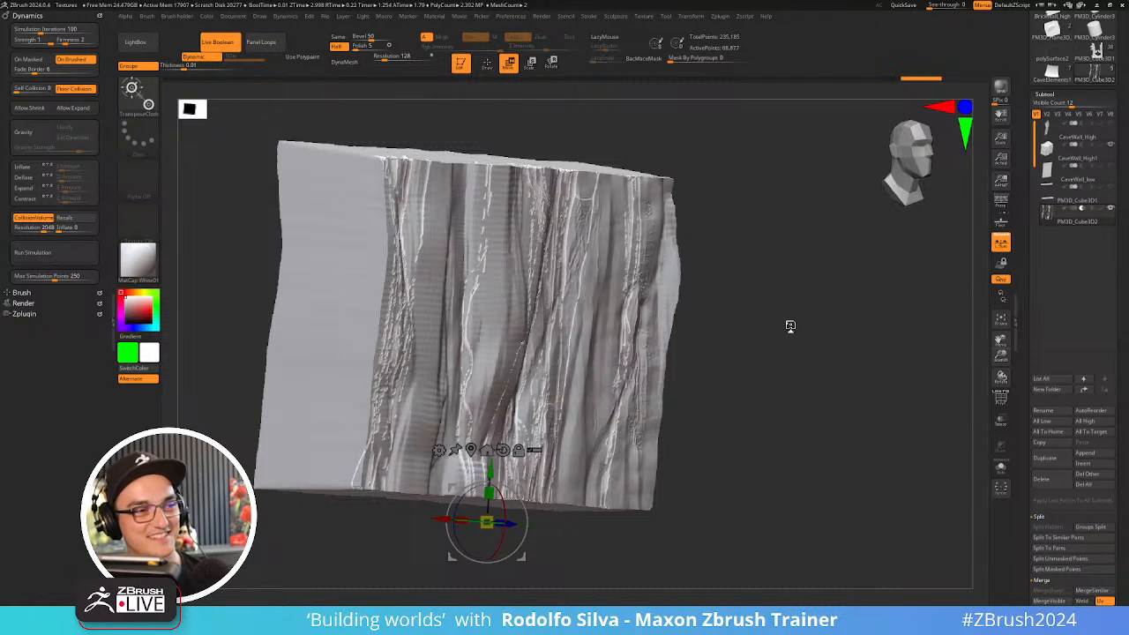
{"action": "left_click_drag", "start_coordinate": [791, 325], "coordinate": [765, 306]}
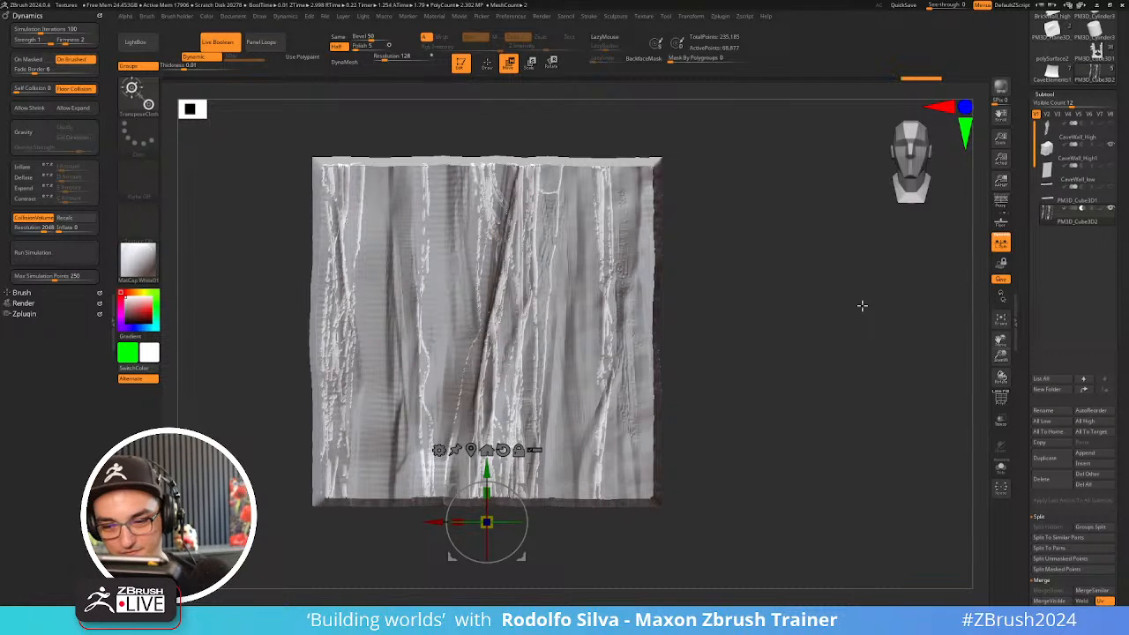
{"action": "left_click_drag", "start_coordinate": [780, 385], "coordinate": [797, 338]}
{"action": "left_click_drag", "start_coordinate": [688, 307], "coordinate": [767, 373]}
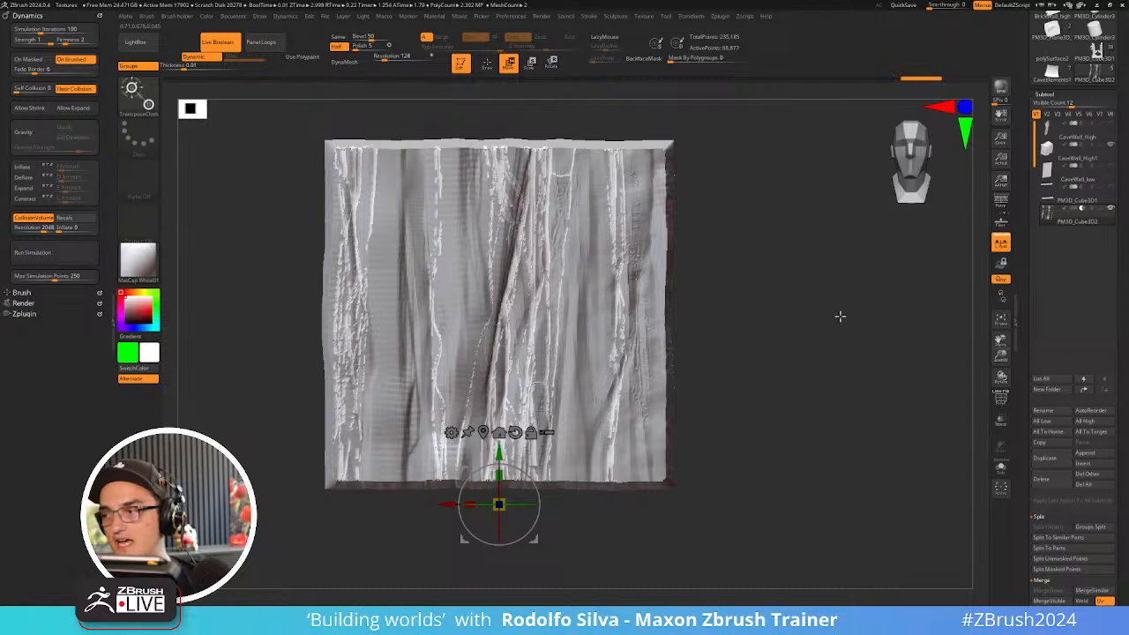
Compare the strand cuts with CaveWall_High shown in place of CaveWall_High1, and switch the visibility back to CaveWall_High1
{"action": "left_click", "coordinate": [1111, 129]}
{"action": "left_click", "coordinate": [1111, 147]}
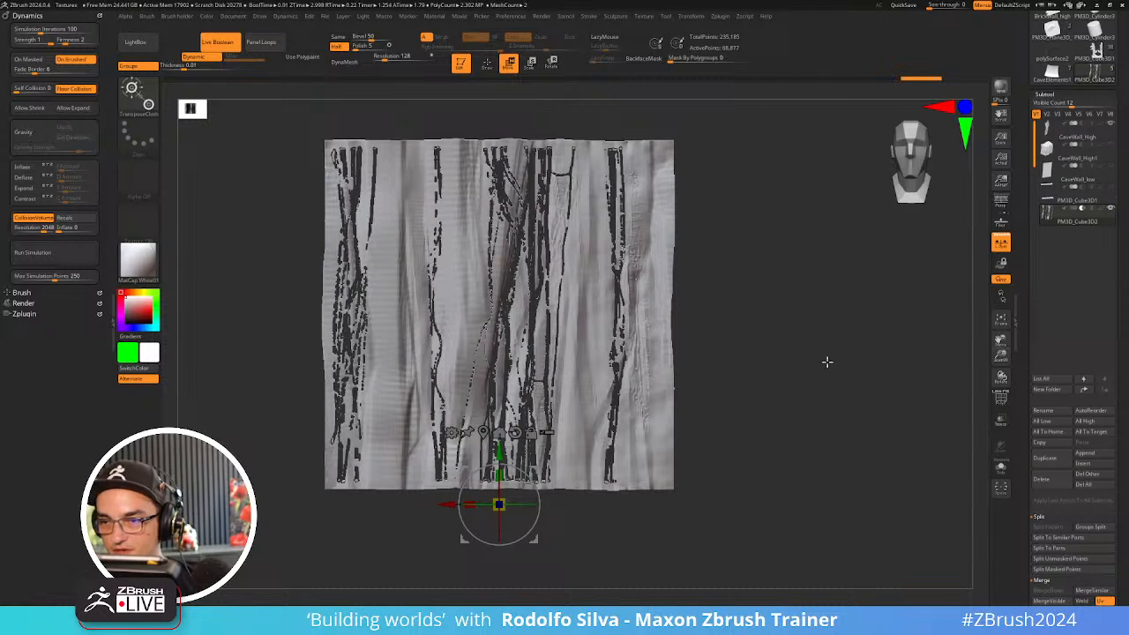
{"action": "left_click_drag", "start_coordinate": [826, 361], "coordinate": [749, 256]}
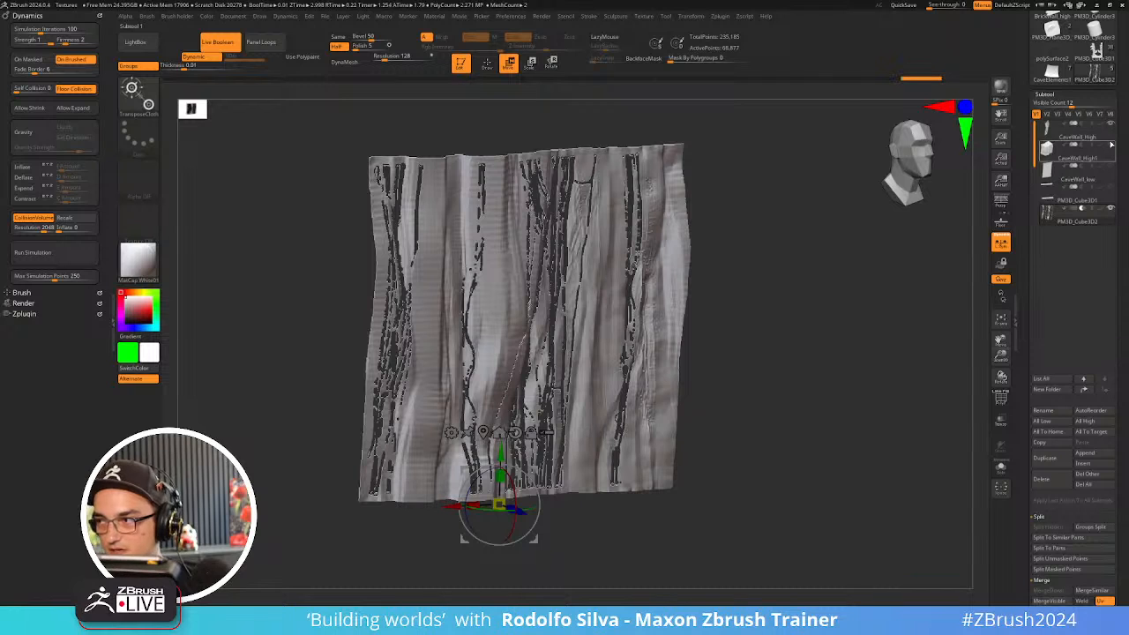
{"action": "left_click", "coordinate": [1110, 125]}
{"action": "left_click", "coordinate": [1111, 145]}
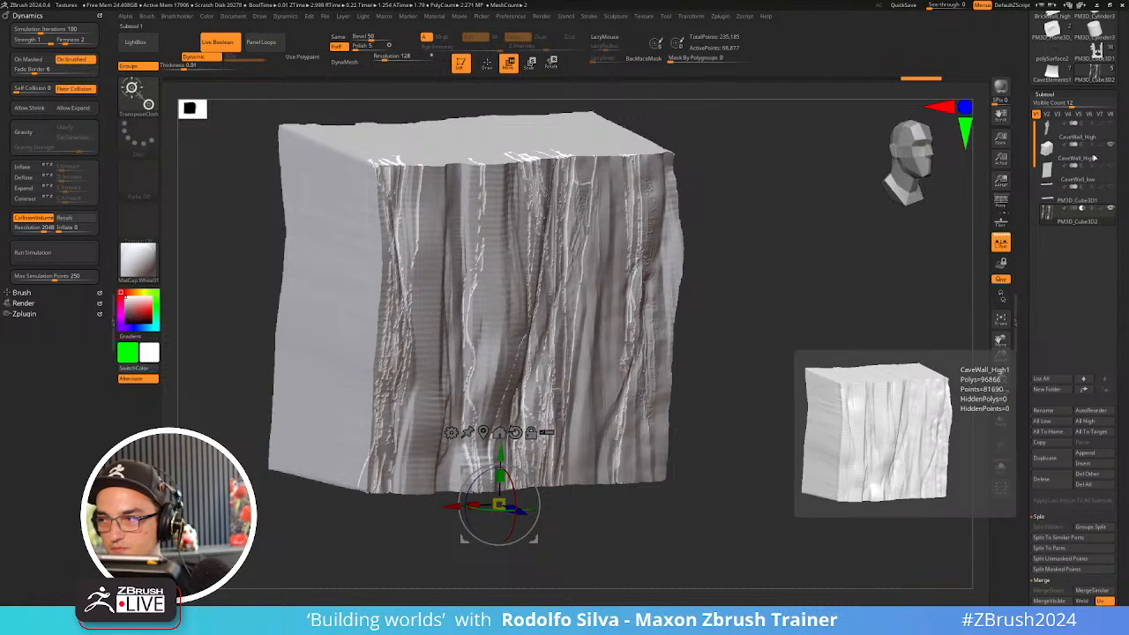
Move CaveWall_High1 directly above the PM3D_Cube3D2 strands and group the two subtools in a new folder named Bool
{"action": "left_click_drag", "start_coordinate": [1096, 159], "coordinate": [1090, 214]}
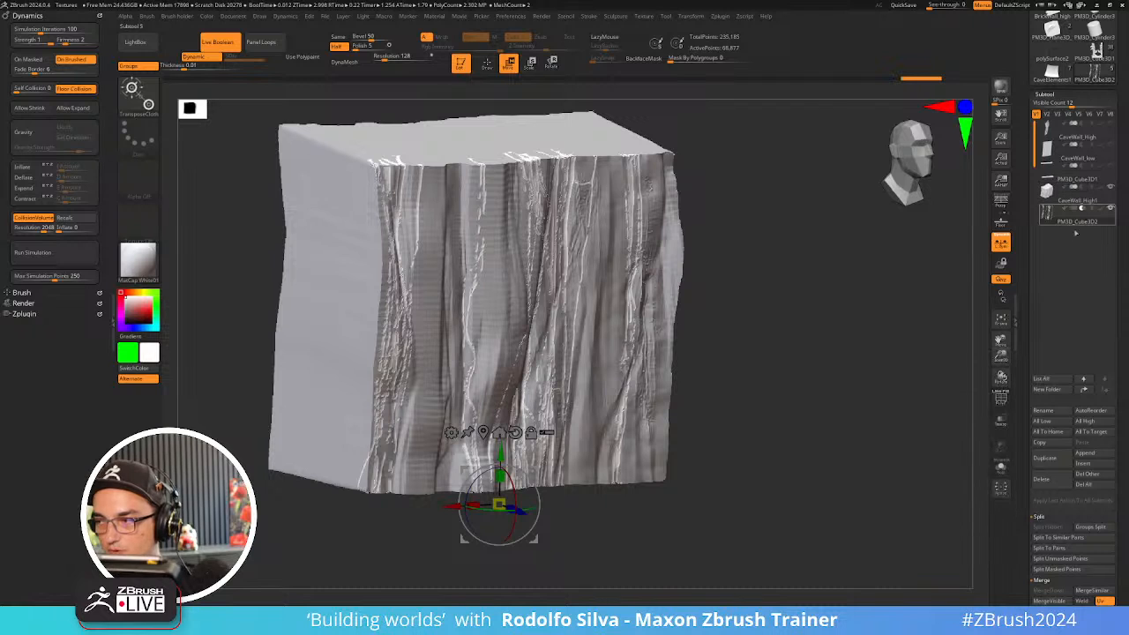
{"action": "left_click", "coordinate": [1068, 195]}
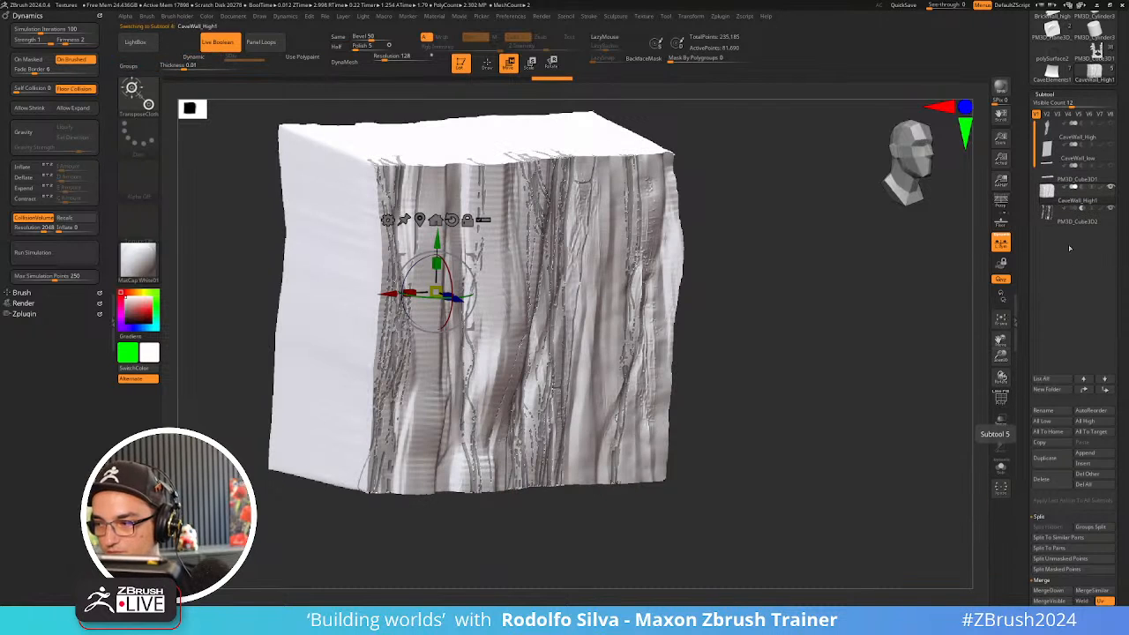
{"action": "left_click", "coordinate": [1058, 388]}
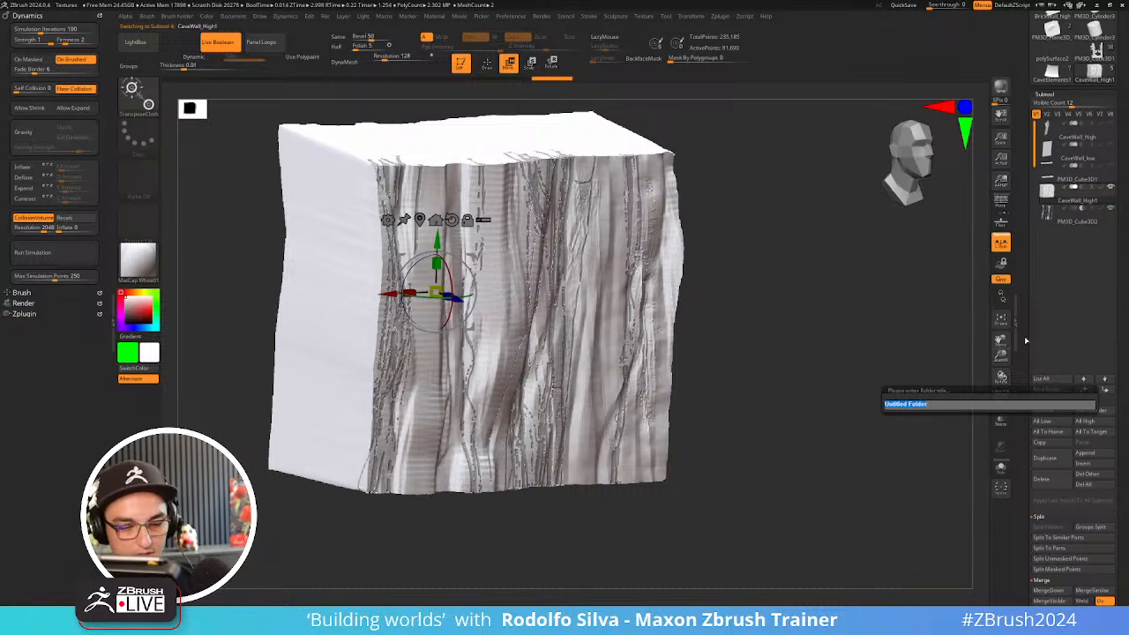
{"action": "type", "text": "Boot"}
{"action": "key", "text": "Return"}
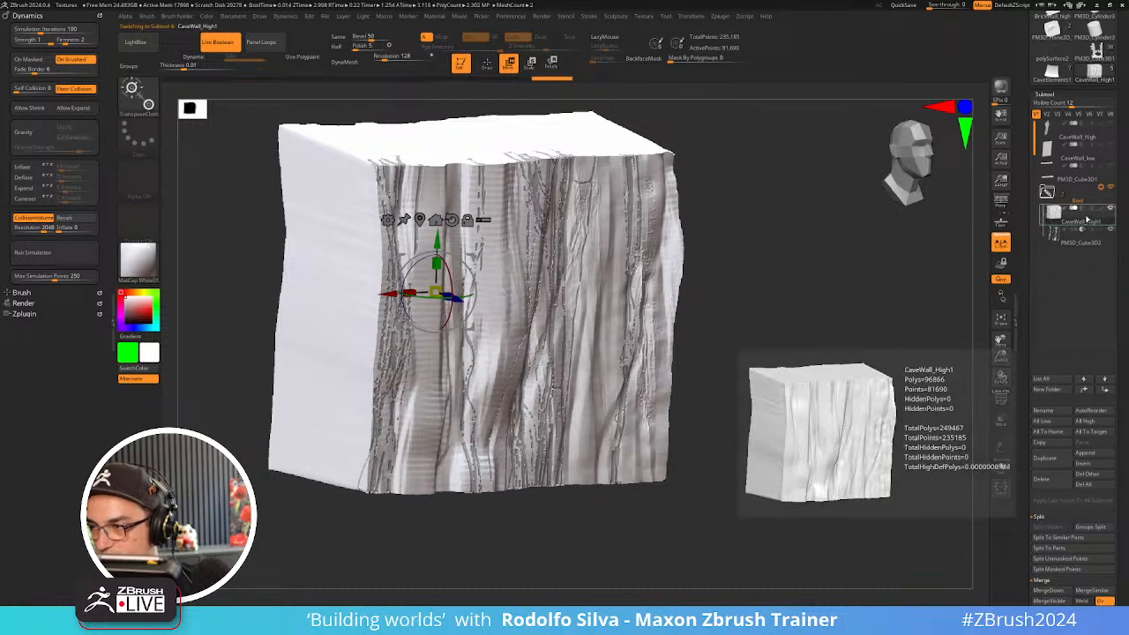
Select the PM3D_Cube3D2 strands and bring up their Dynamic Subdiv settings
{"action": "mouse_move", "coordinate": [898, 341]}
{"action": "left_mouse_down"}
{"action": "mouse_move", "coordinate": [853, 389]}
{"action": "mouse_move", "coordinate": [900, 330]}
{"action": "left_mouse_up"}
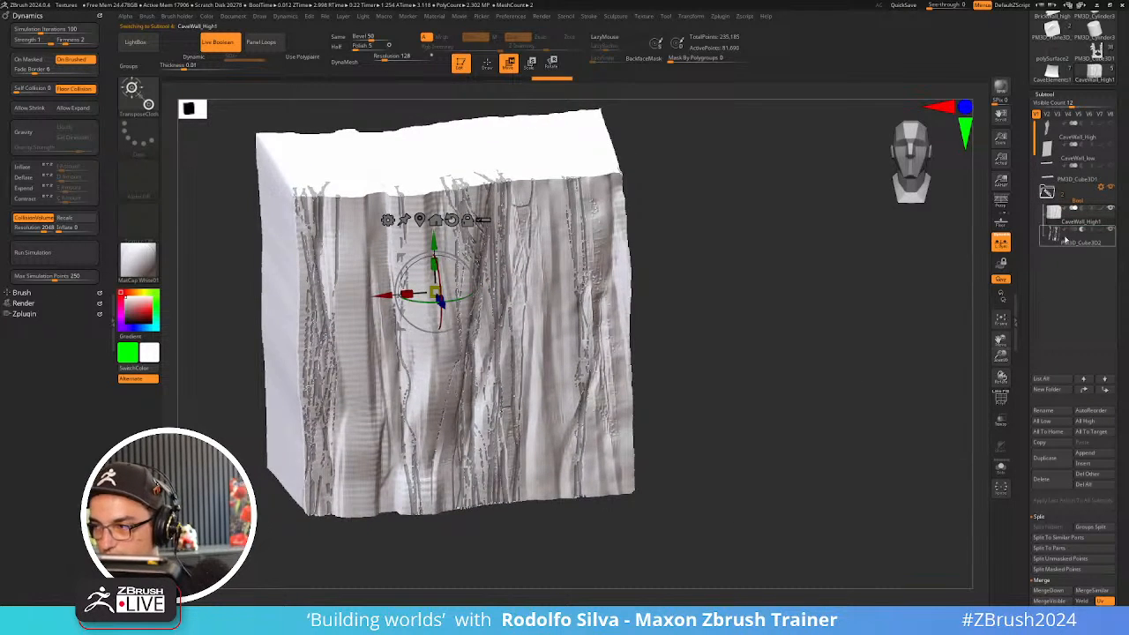
{"action": "key", "text": "ctrl+d"}
{"action": "left_click_drag", "start_coordinate": [813, 327], "coordinate": [816, 314]}
{"action": "scroll", "coordinate": [1034, 253], "scroll_direction": "down", "scroll_amount": 10}
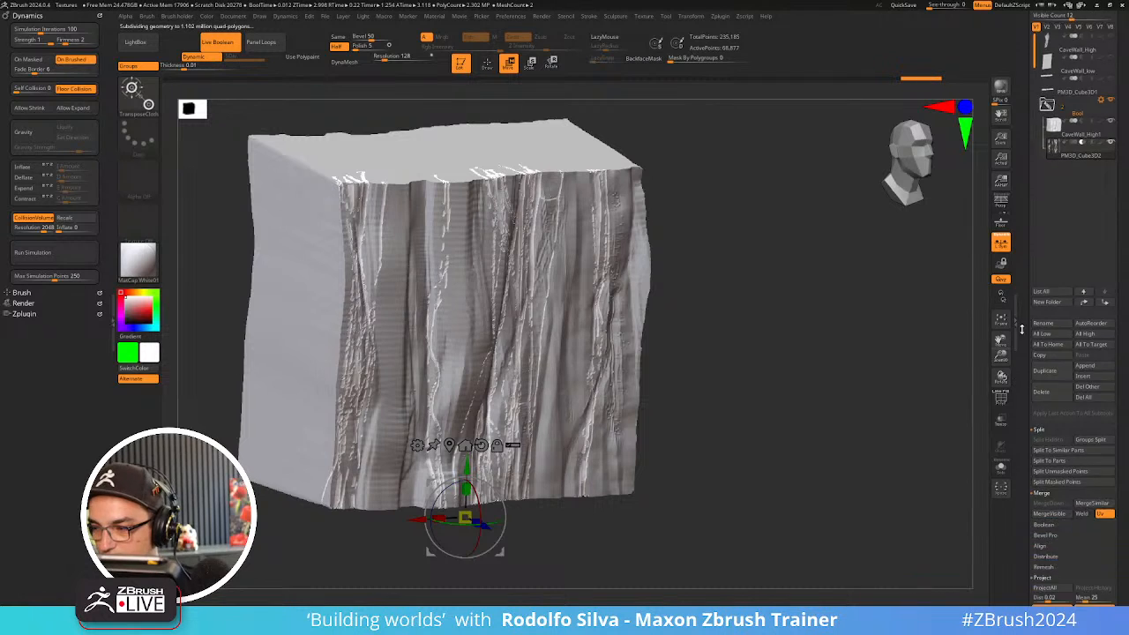
{"action": "left_click_drag", "start_coordinate": [1034, 253], "coordinate": [1034, 171]}
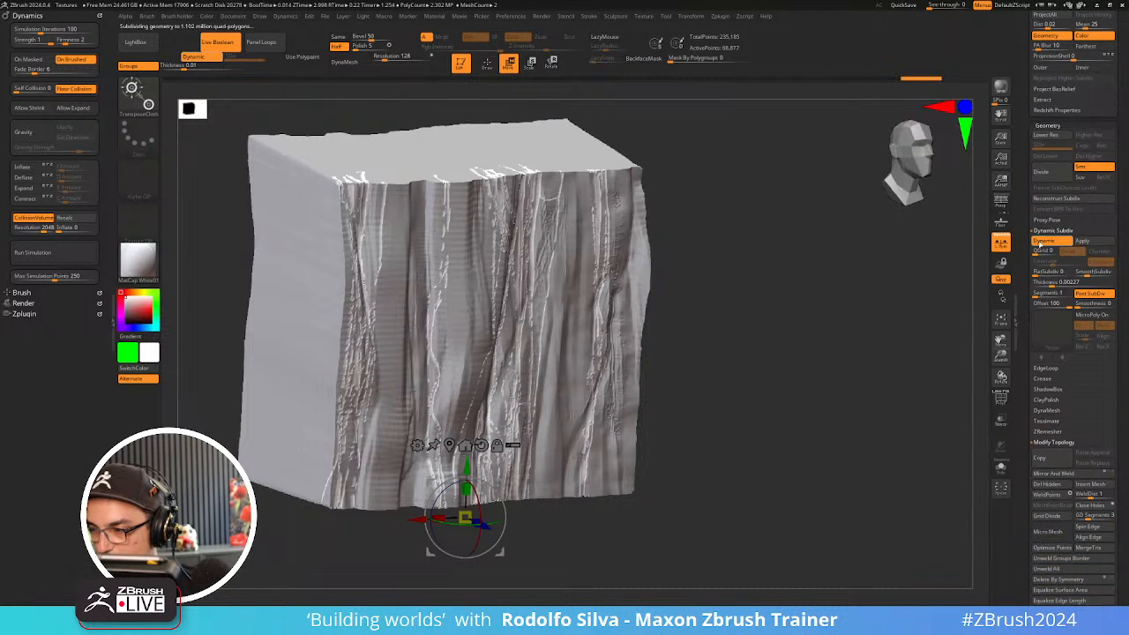
Try raising the strands' Dynamic Subdiv thickness to 0.00628, and undo the change
{"action": "left_click_drag", "start_coordinate": [1053, 284], "coordinate": [1057, 285]}
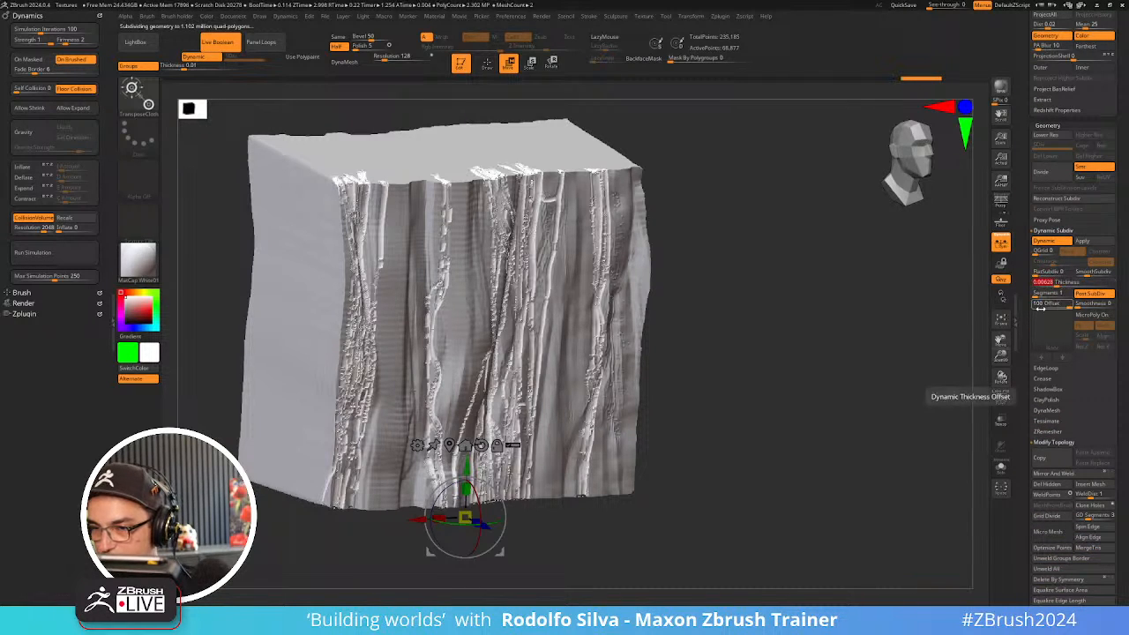
{"action": "left_click_drag", "start_coordinate": [887, 388], "coordinate": [817, 389]}
{"action": "key", "text": "ctrl+z"}
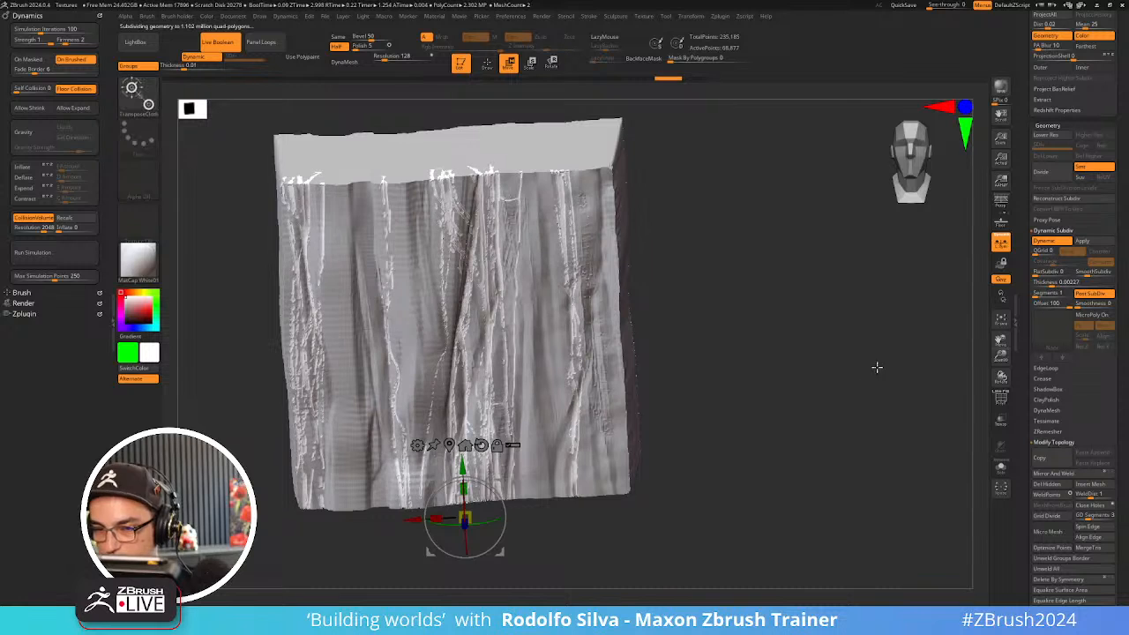
Choose the Inflate brush for the strands and turn off their Dynamic Subdiv
{"action": "mouse_move", "coordinate": [671, 339]}
{"action": "left_mouse_down"}
{"action": "mouse_move", "coordinate": [706, 327]}
{"action": "mouse_move", "coordinate": [693, 318]}
{"action": "mouse_move", "coordinate": [505, 332]}
{"action": "left_mouse_up"}
{"action": "key", "text": "q"}
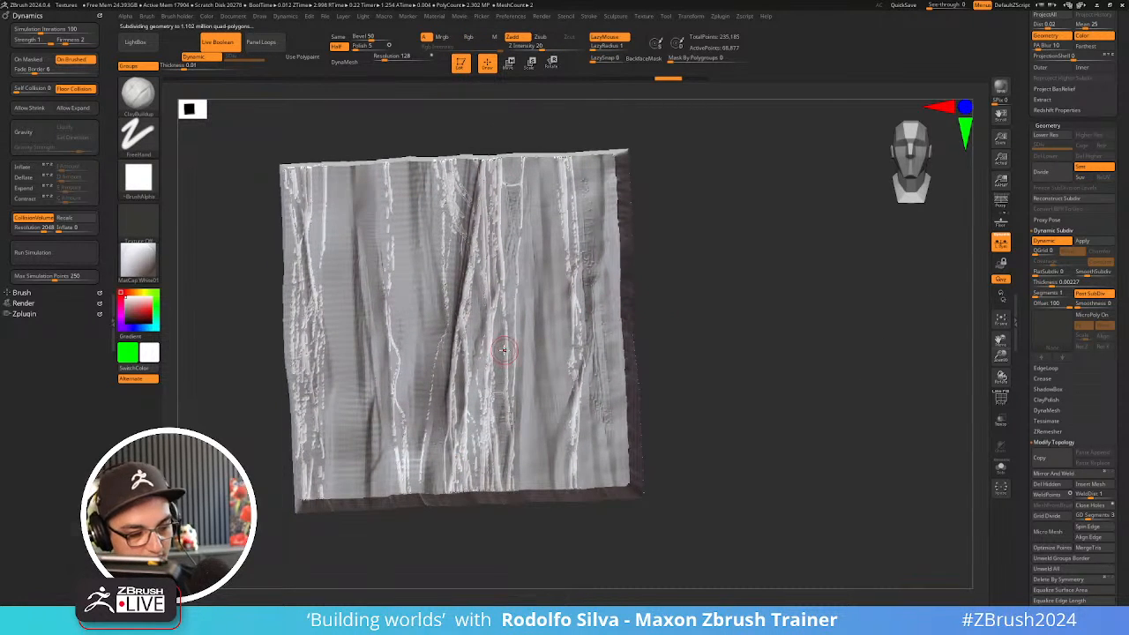
{"action": "key", "text": "b"}
{"action": "key", "text": "n"}
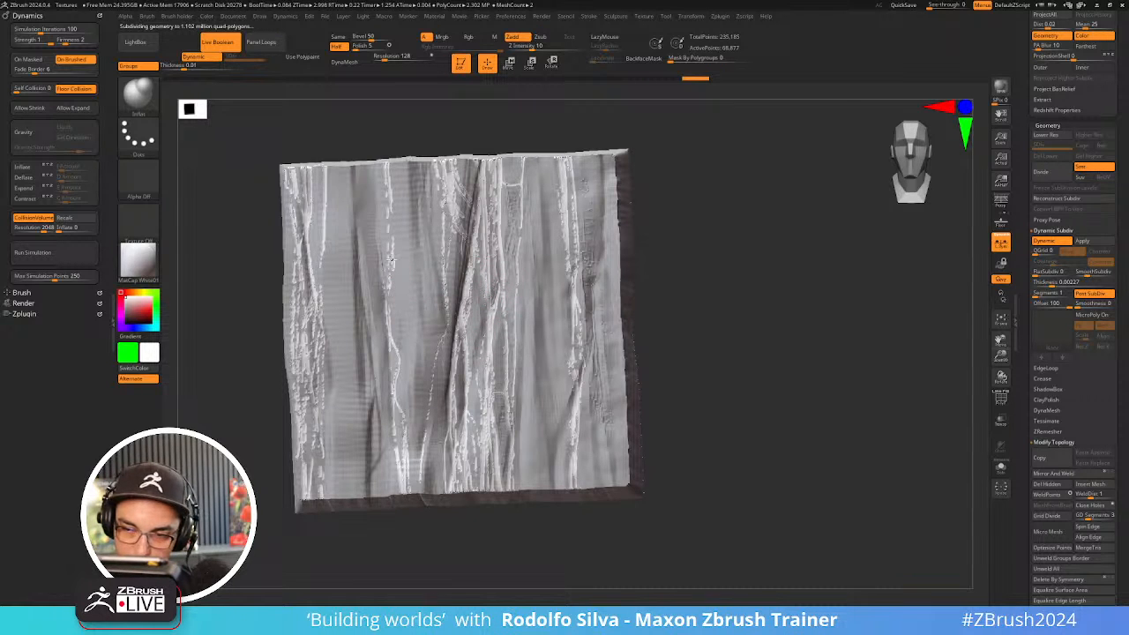
{"action": "scroll", "coordinate": [673, 262], "scroll_direction": "up", "scroll_amount": 5}
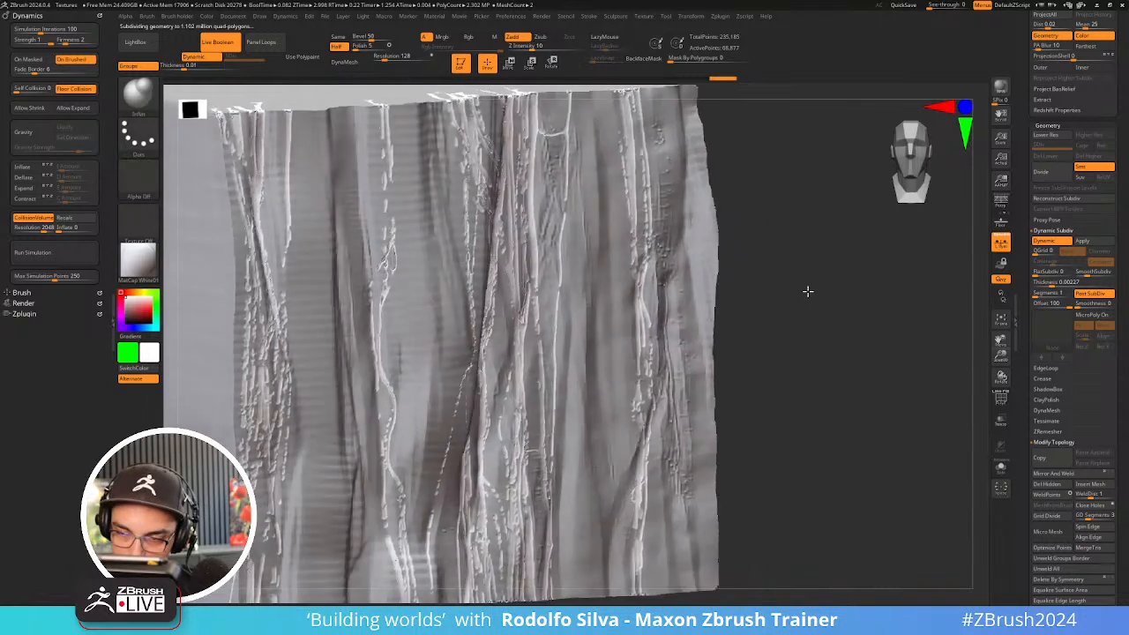
{"action": "left_click_drag", "start_coordinate": [817, 297], "coordinate": [773, 300]}
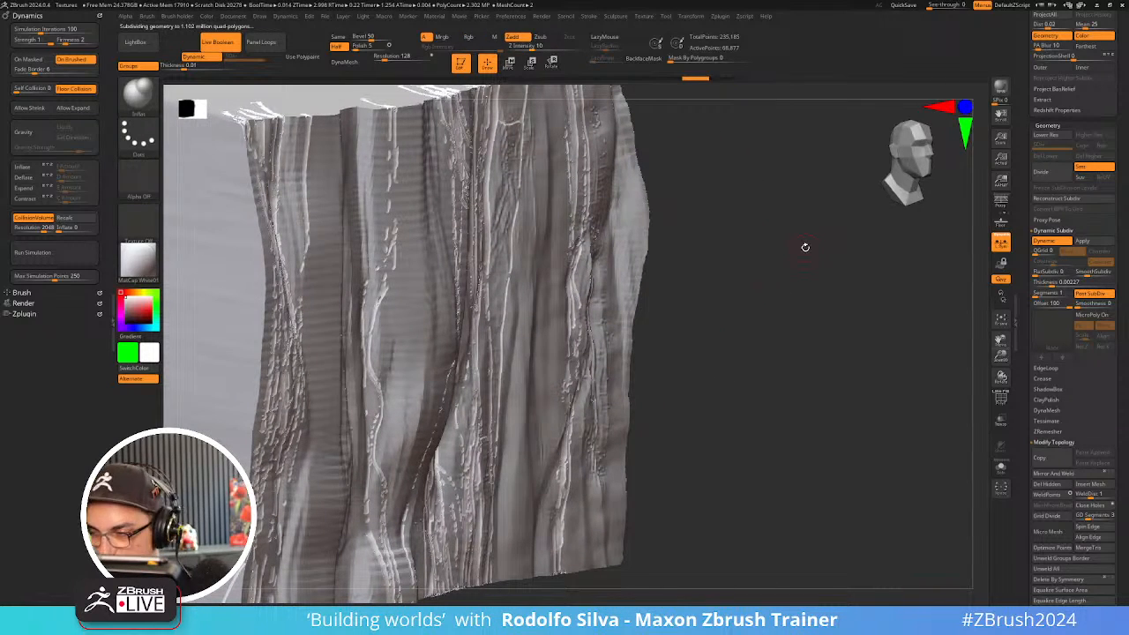
{"action": "left_click", "coordinate": [1045, 240]}
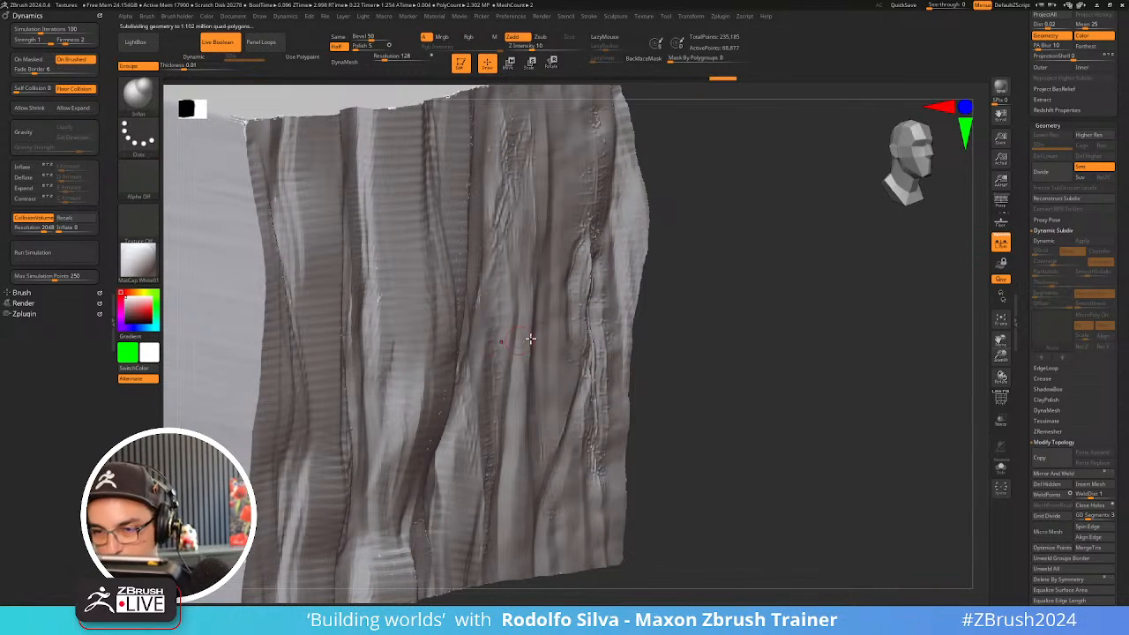
Inflate the strands right of the wall's centre, from mid-height down to the bottom edge
{"action": "mouse_move", "coordinate": [502, 319]}
{"action": "left_mouse_down"}
{"action": "mouse_move", "coordinate": [502, 273]}
{"action": "mouse_move", "coordinate": [493, 369]}
{"action": "left_mouse_up"}
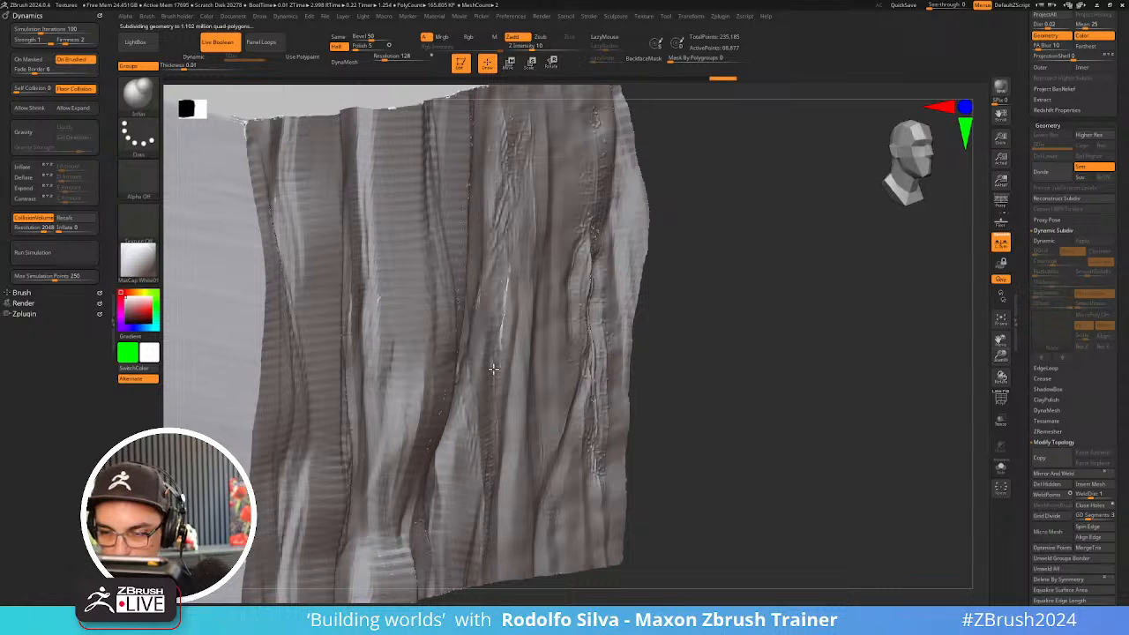
{"action": "mouse_move", "coordinate": [486, 420]}
{"action": "left_mouse_down"}
{"action": "mouse_move", "coordinate": [489, 371]}
{"action": "mouse_move", "coordinate": [469, 561]}
{"action": "left_mouse_up"}
{"action": "left_click_drag", "start_coordinate": [686, 434], "coordinate": [714, 346], "text": "alt"}
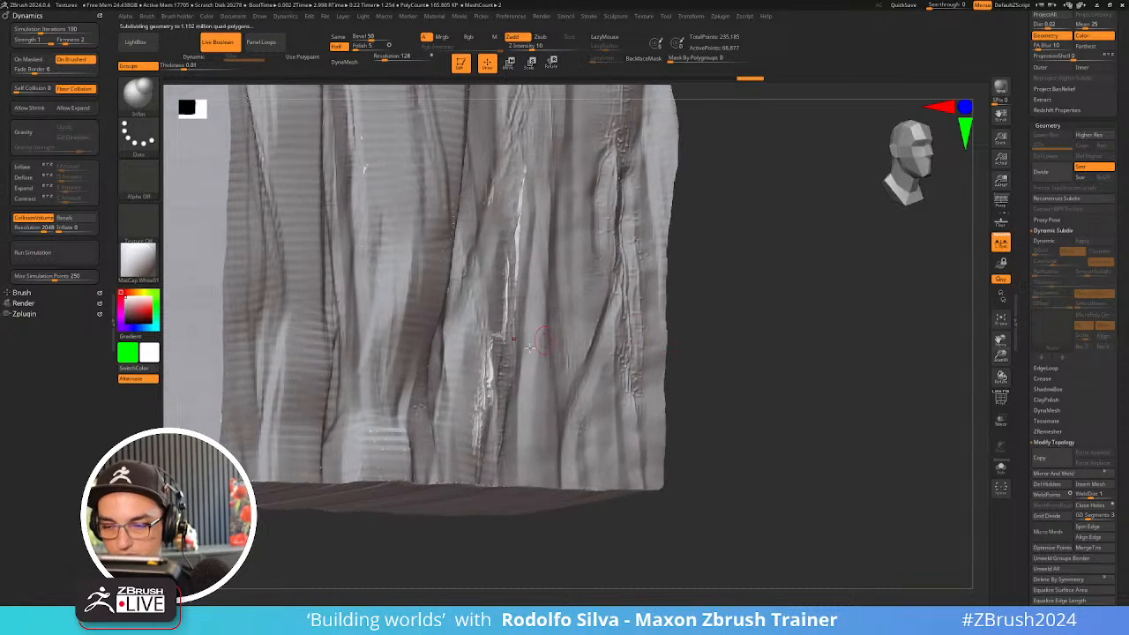
Preview the strands with Dynamic Subdiv at a higher smooth subdivision level, and turn Dynamic Subdiv off again
{"action": "key", "text": "d"}
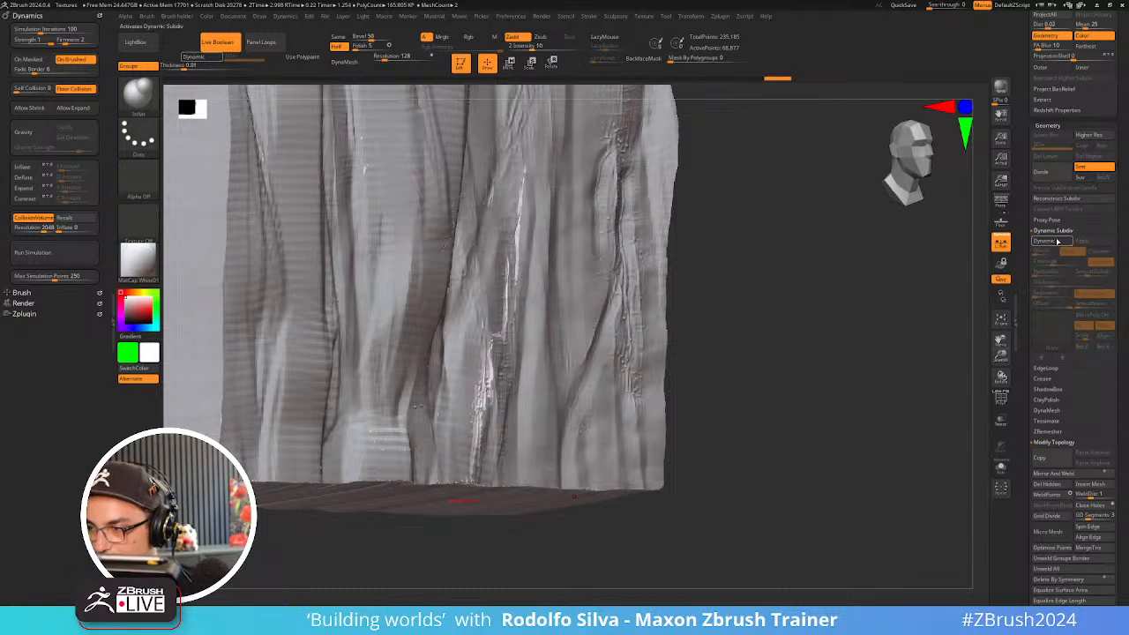
{"action": "left_click", "coordinate": [1002, 378]}
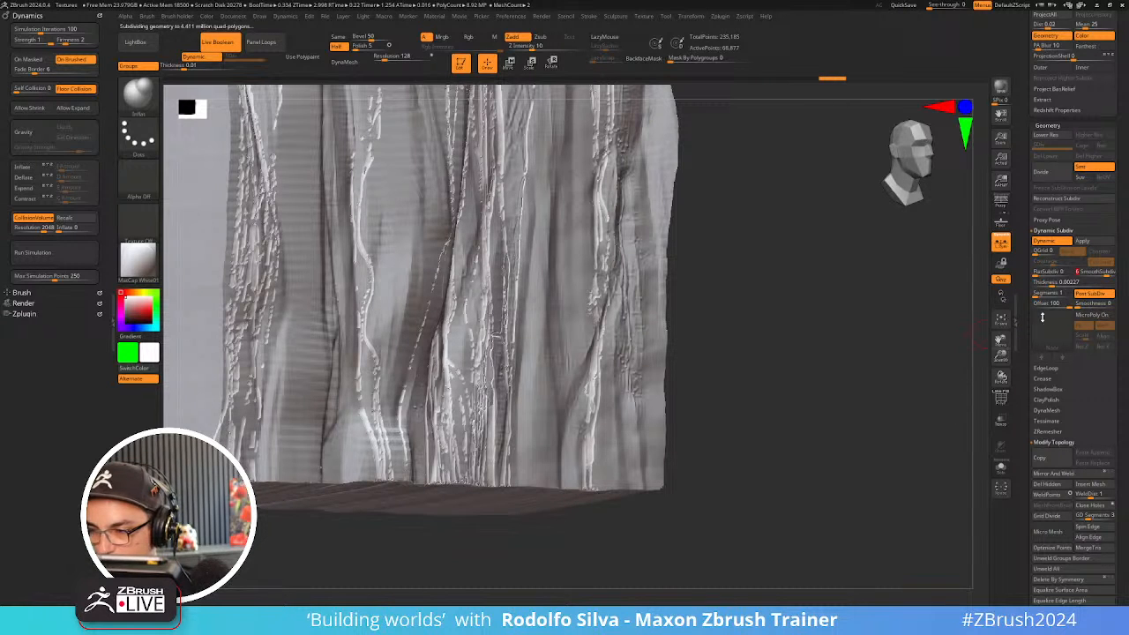
{"action": "key", "text": "shift+d"}
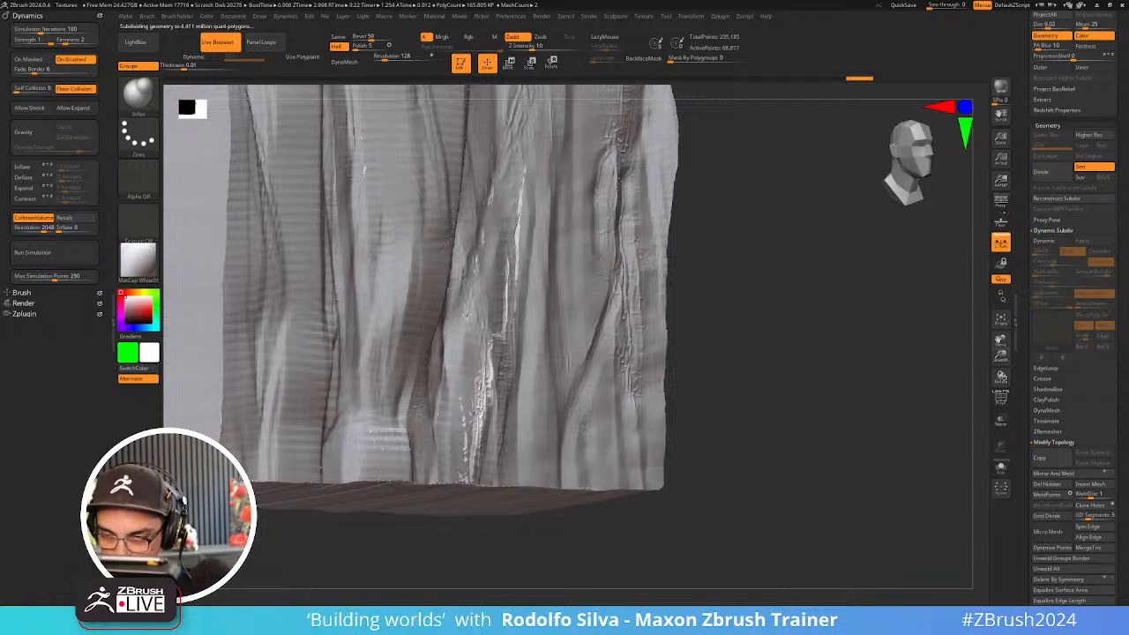
Inflate the central strands upward along the groove to the wall's top edge
{"action": "mouse_move", "coordinate": [468, 314]}
{"action": "left_mouse_down"}
{"action": "mouse_move", "coordinate": [496, 132]}
{"action": "mouse_move", "coordinate": [494, 176]}
{"action": "left_mouse_up"}
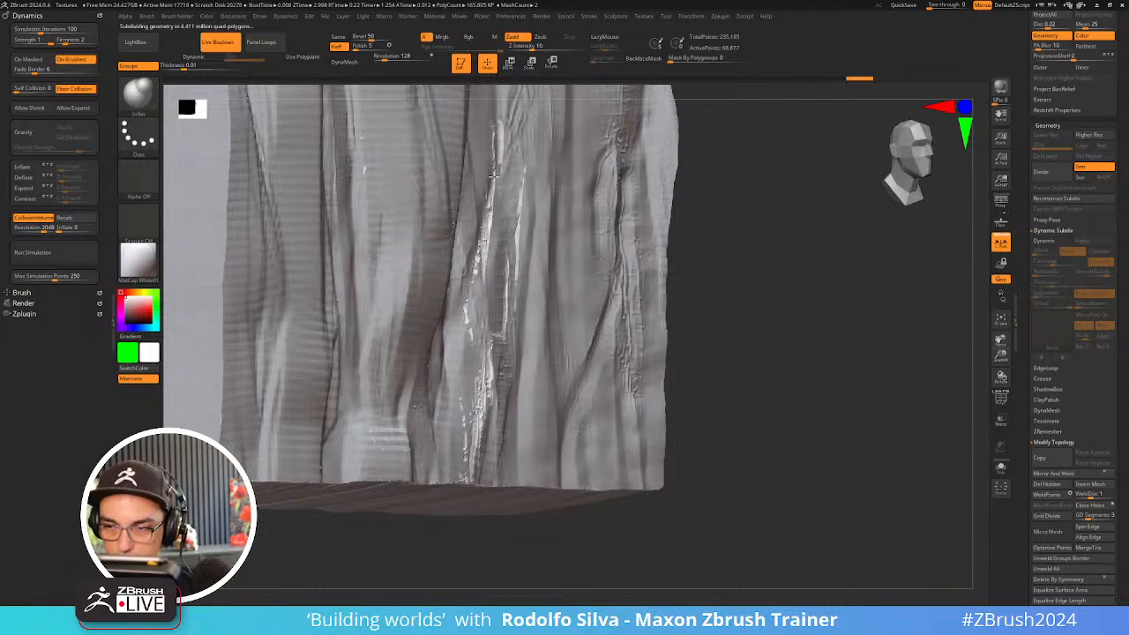
{"action": "left_click_drag", "start_coordinate": [743, 259], "coordinate": [615, 361]}
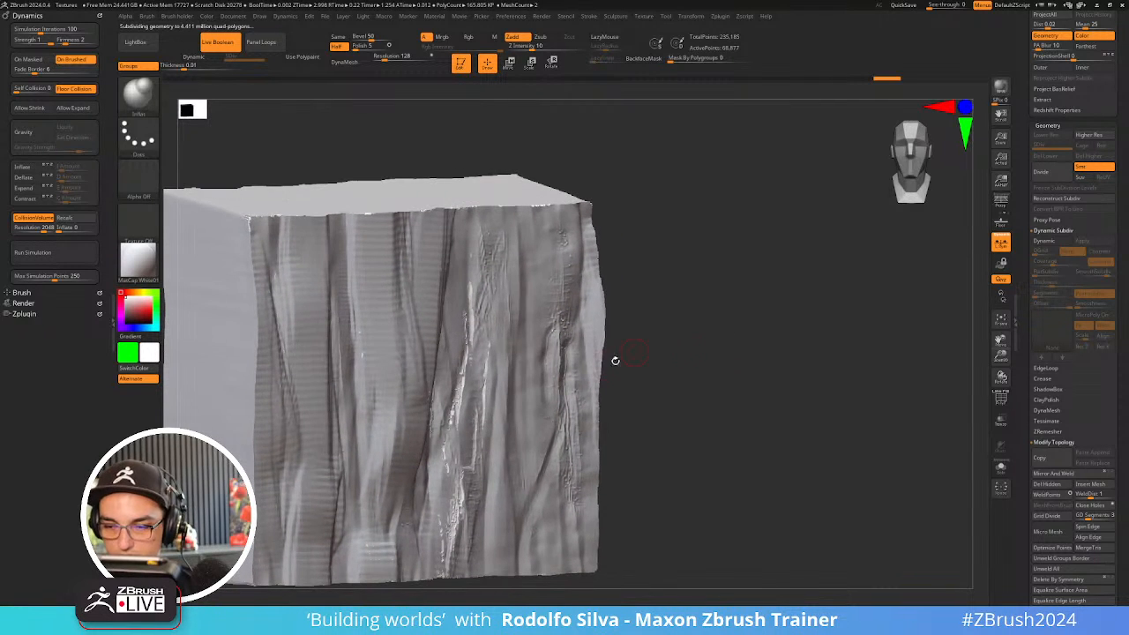
{"action": "left_click_drag", "start_coordinate": [491, 348], "coordinate": [466, 212]}
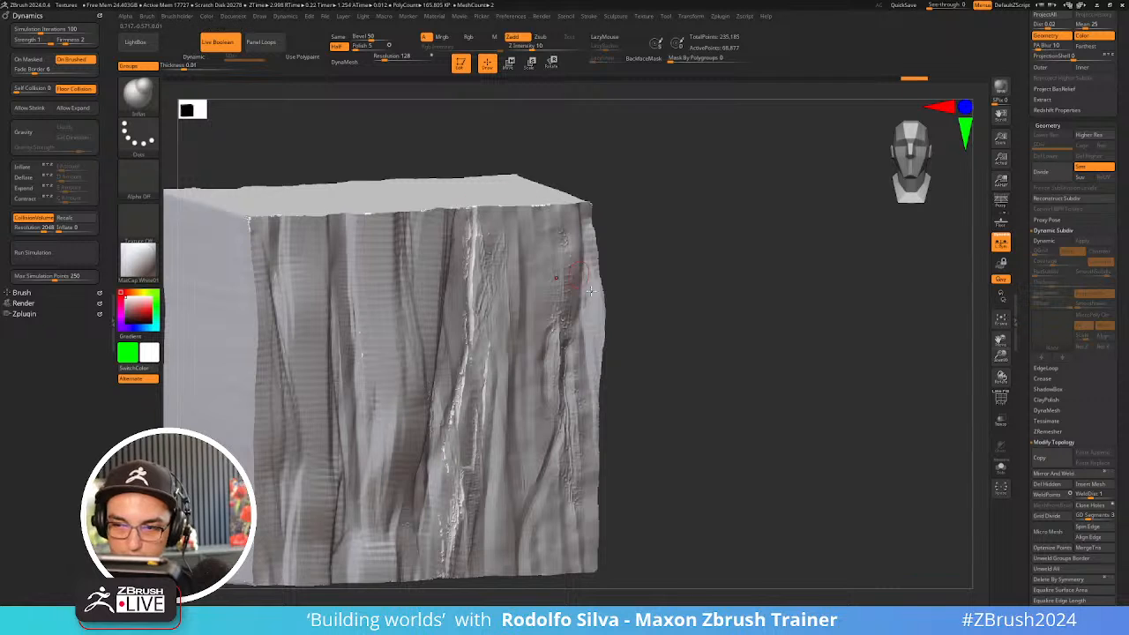
Inflate the diagonal strand left of the central groove and the strands along the wall's left part
{"action": "left_click_drag", "start_coordinate": [728, 344], "coordinate": [769, 253]}
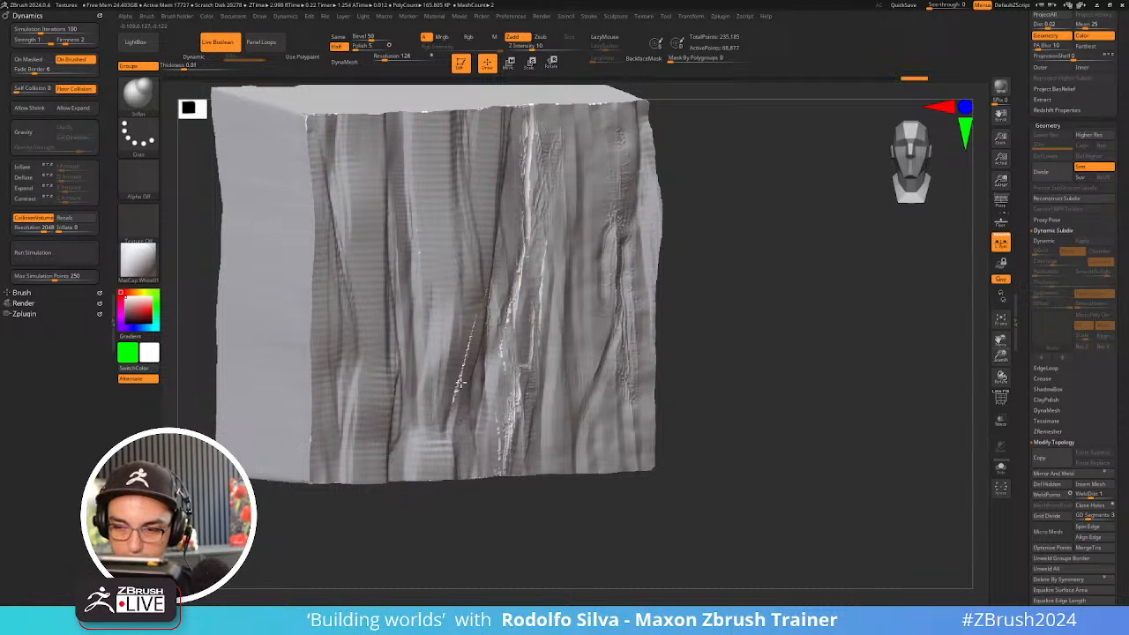
{"action": "left_click_drag", "start_coordinate": [729, 373], "coordinate": [710, 326]}
{"action": "left_click_drag", "start_coordinate": [466, 366], "coordinate": [496, 269]}
{"action": "left_click_drag", "start_coordinate": [792, 269], "coordinate": [797, 343]}
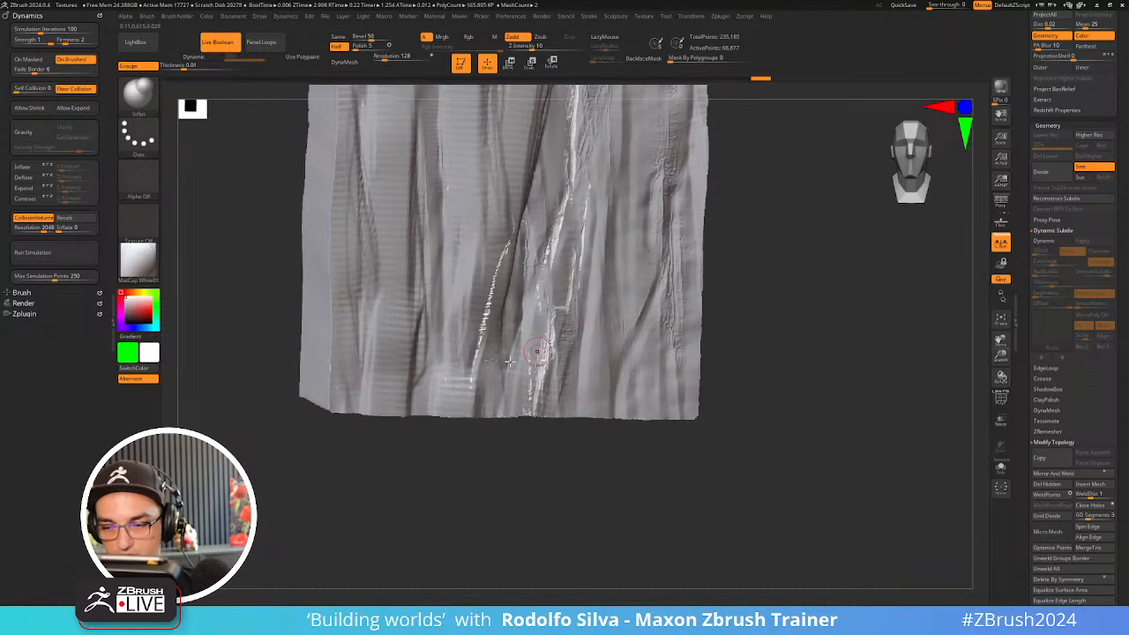
{"action": "left_click_drag", "start_coordinate": [481, 351], "coordinate": [471, 397]}
{"action": "left_click_drag", "start_coordinate": [743, 264], "coordinate": [753, 276]}
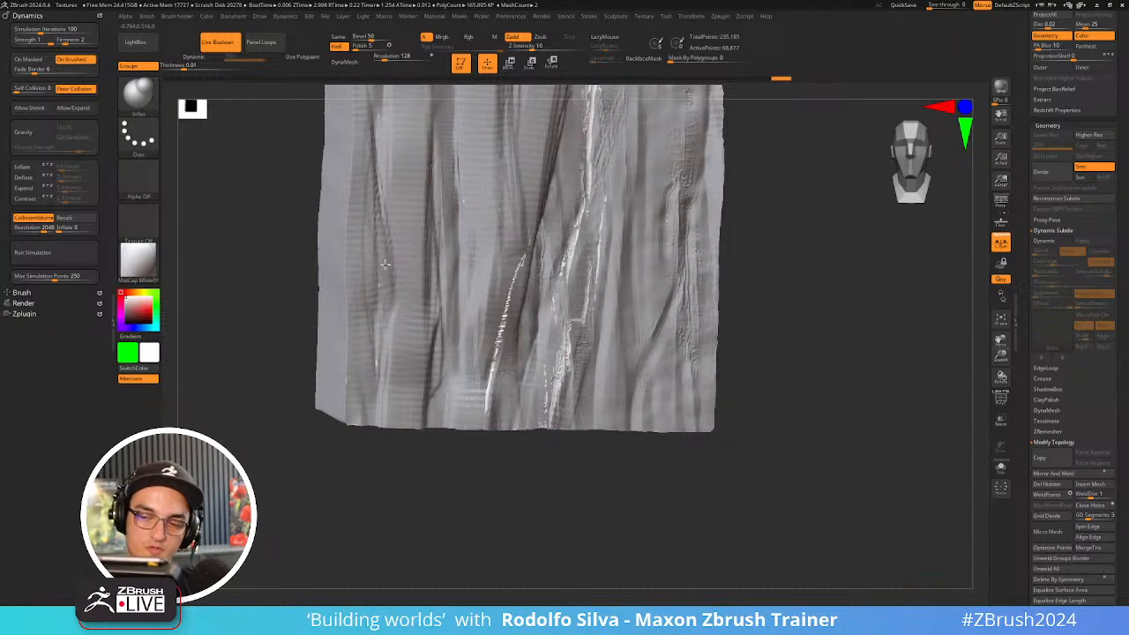
{"action": "mouse_move", "coordinate": [385, 263]}
{"action": "left_mouse_down"}
{"action": "mouse_move", "coordinate": [388, 190]}
{"action": "mouse_move", "coordinate": [360, 405]}
{"action": "mouse_move", "coordinate": [375, 346]}
{"action": "left_mouse_up"}
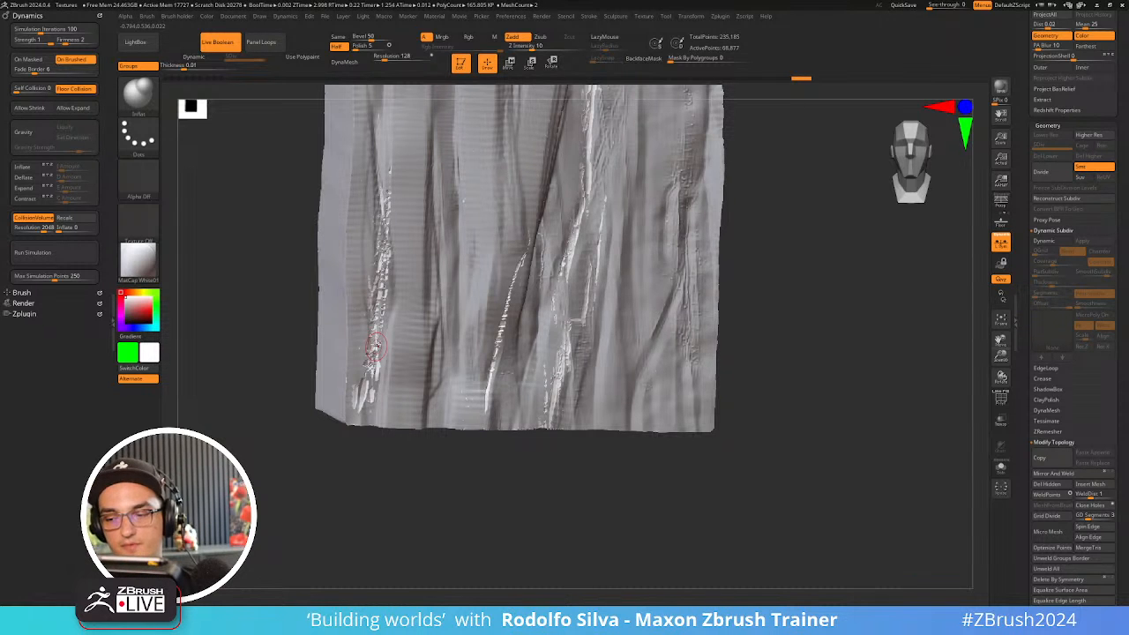
{"action": "mouse_move", "coordinate": [799, 361]}
{"action": "left_mouse_down"}
{"action": "mouse_move", "coordinate": [801, 380]}
{"action": "mouse_move", "coordinate": [751, 361]}
{"action": "left_mouse_up"}
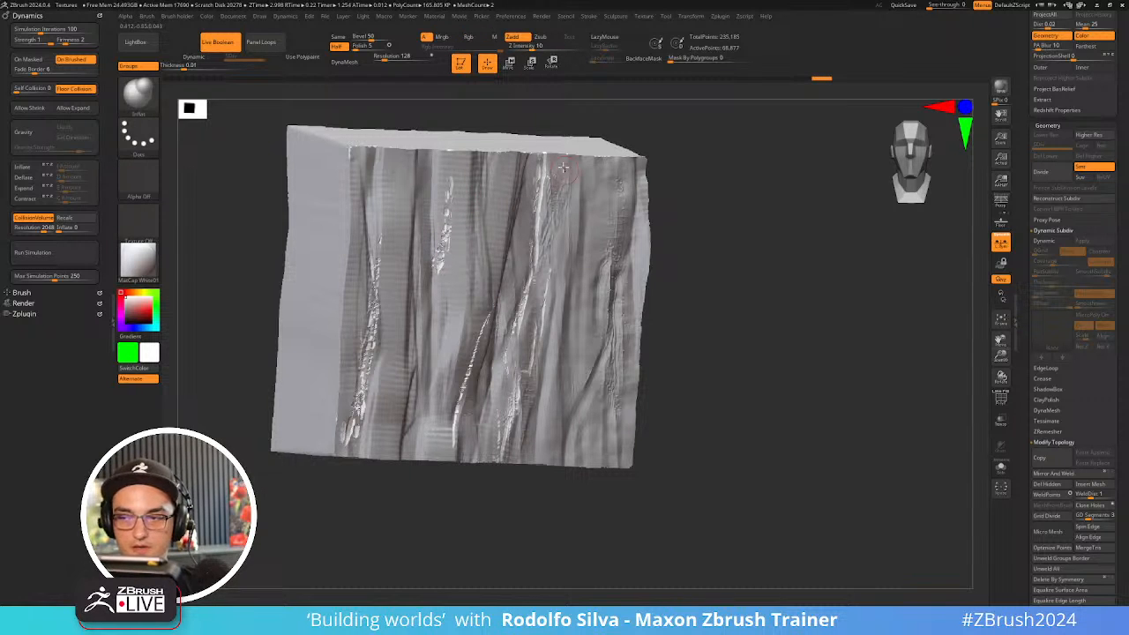
Smooth the inflated strands where they meet the wall's top and bottom edges
{"action": "left_click_drag", "start_coordinate": [540, 165], "coordinate": [542, 155]}
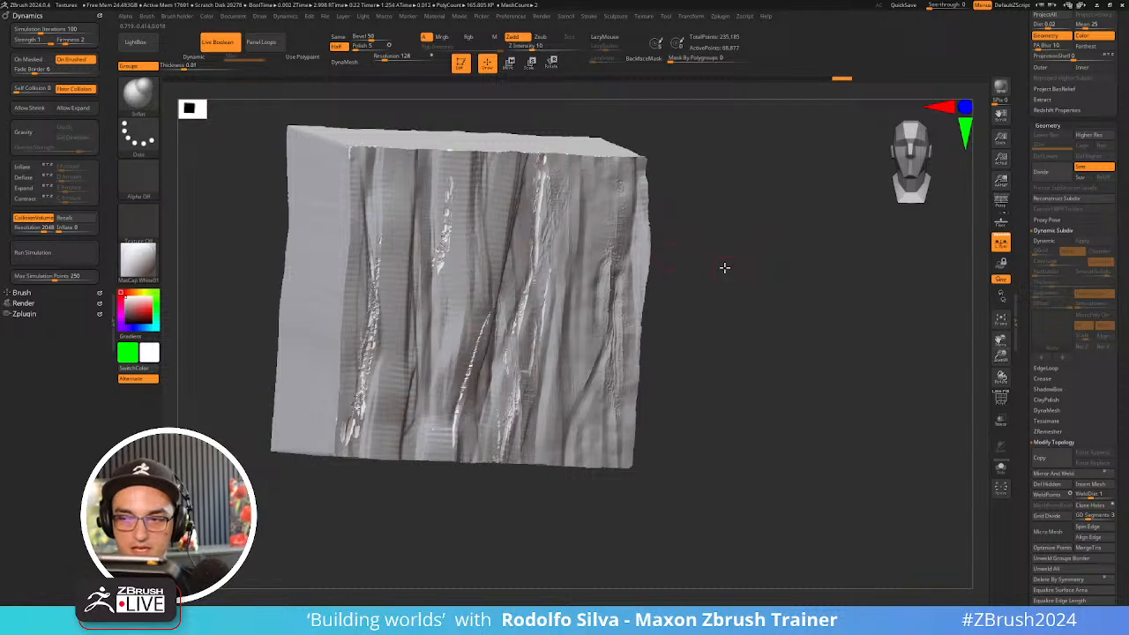
{"action": "left_click_drag", "start_coordinate": [725, 267], "coordinate": [704, 257]}
{"action": "key", "text": "shift"}
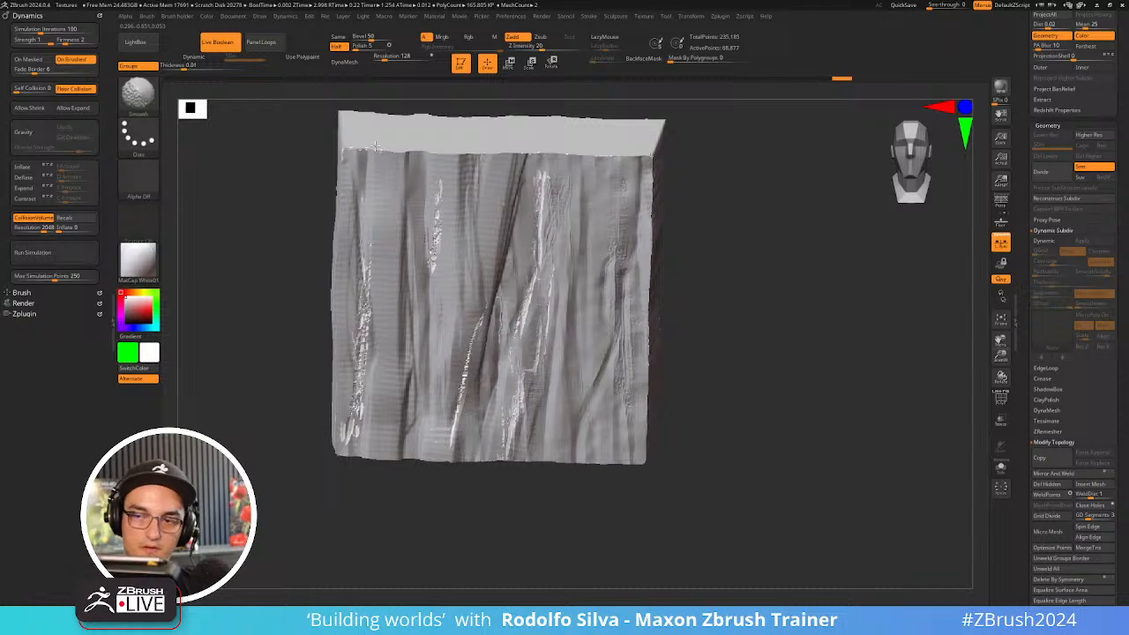
{"action": "left_click_drag", "start_coordinate": [390, 150], "coordinate": [447, 151], "text": "shift"}
{"action": "mouse_move", "coordinate": [363, 448]}
{"action": "left_mouse_down", "text": "shift"}
{"action": "mouse_move", "coordinate": [351, 454]}
{"action": "mouse_move", "coordinate": [360, 448]}
{"action": "left_mouse_up", "text": "shift"}
{"action": "left_click_drag", "start_coordinate": [452, 456], "coordinate": [515, 457], "text": "shift"}
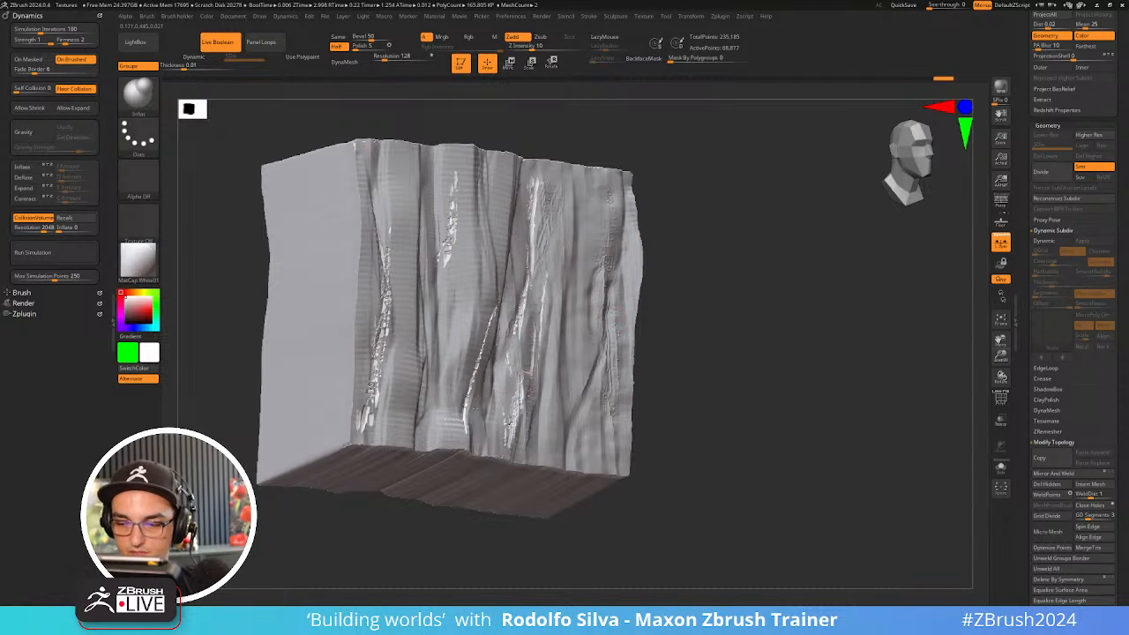
{"action": "key", "text": "shift"}
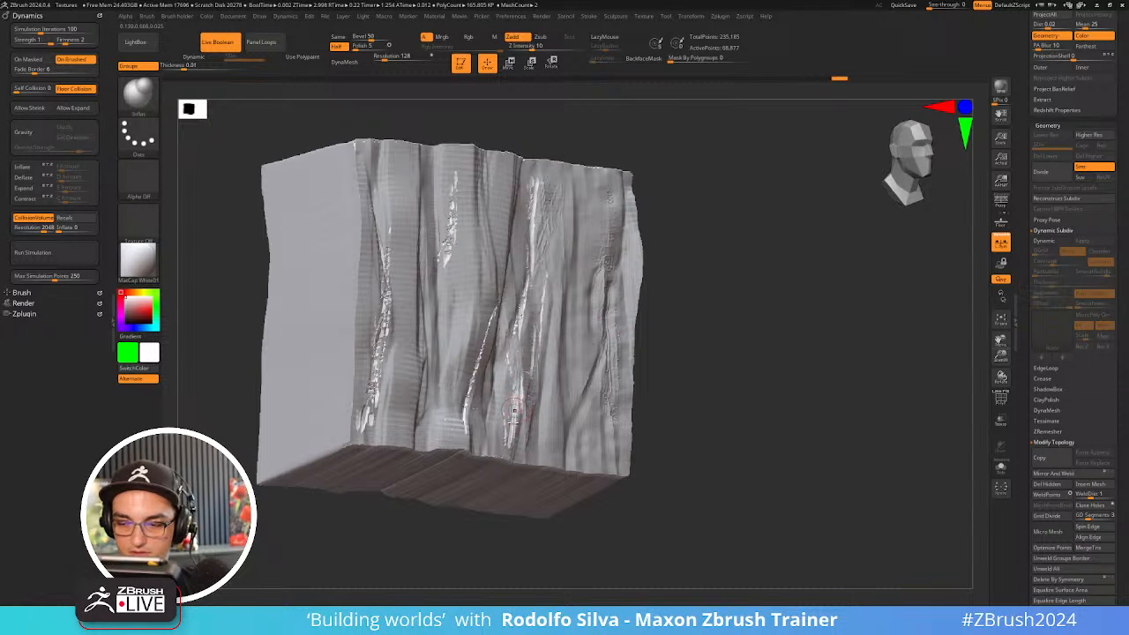
{"action": "key", "text": "shift"}
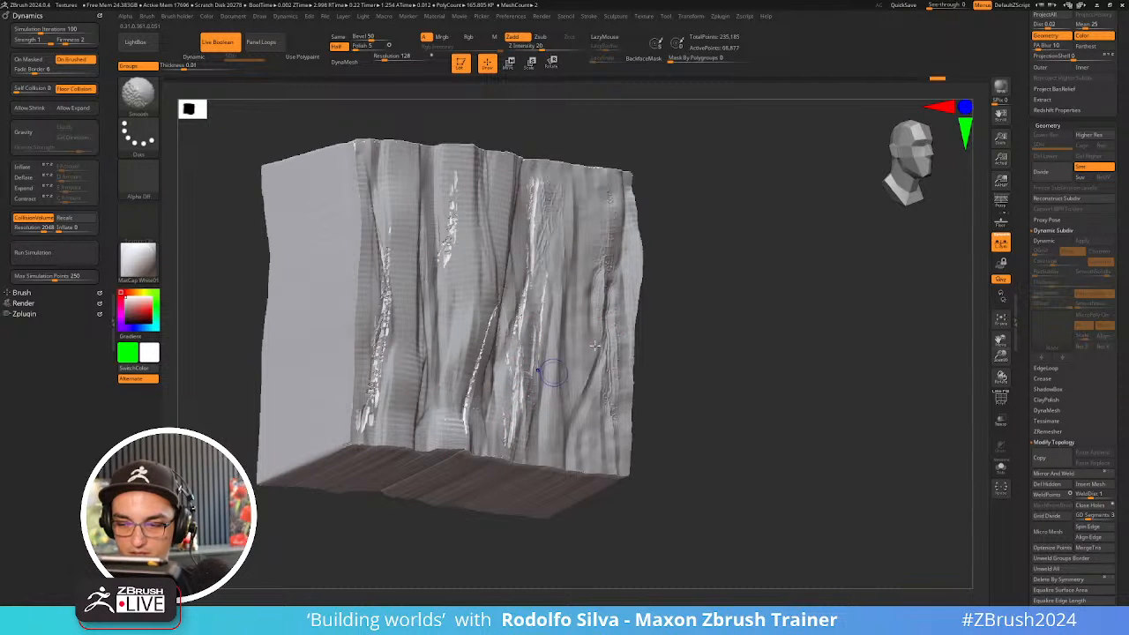
Inflate the upper part of the strands along the wall's right side
{"action": "right_click_drag", "start_coordinate": [548, 374], "coordinate": [563, 369]}
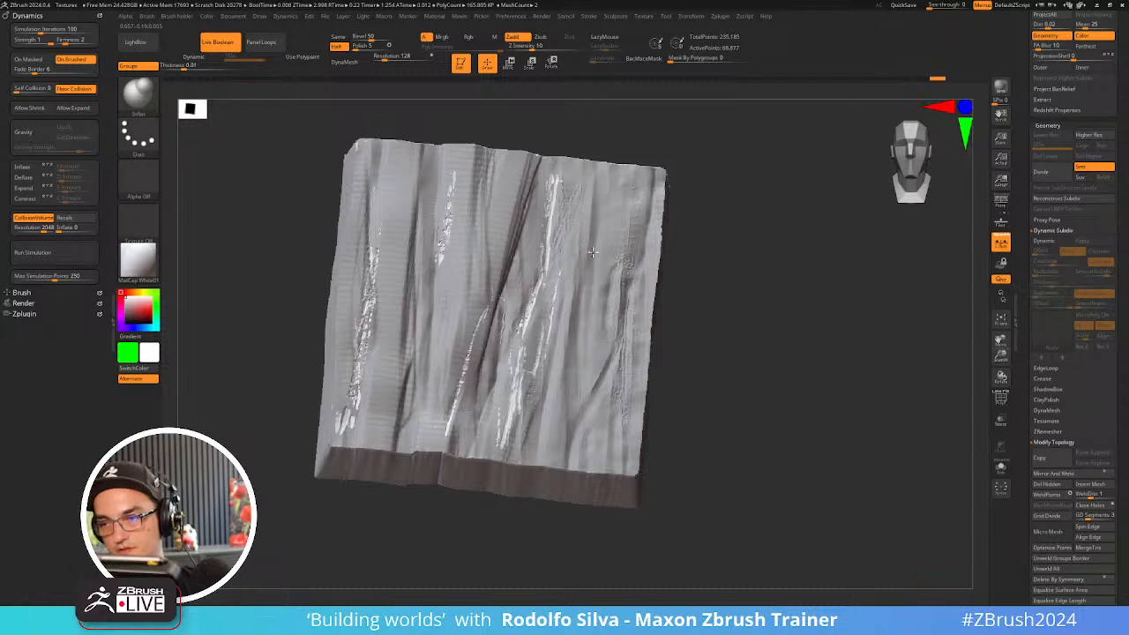
{"action": "mouse_move", "coordinate": [609, 230]}
{"action": "left_mouse_down"}
{"action": "mouse_move", "coordinate": [601, 336]}
{"action": "mouse_move", "coordinate": [621, 231]}
{"action": "left_mouse_up"}
{"action": "right_click_drag", "start_coordinate": [630, 199], "coordinate": [757, 344]}
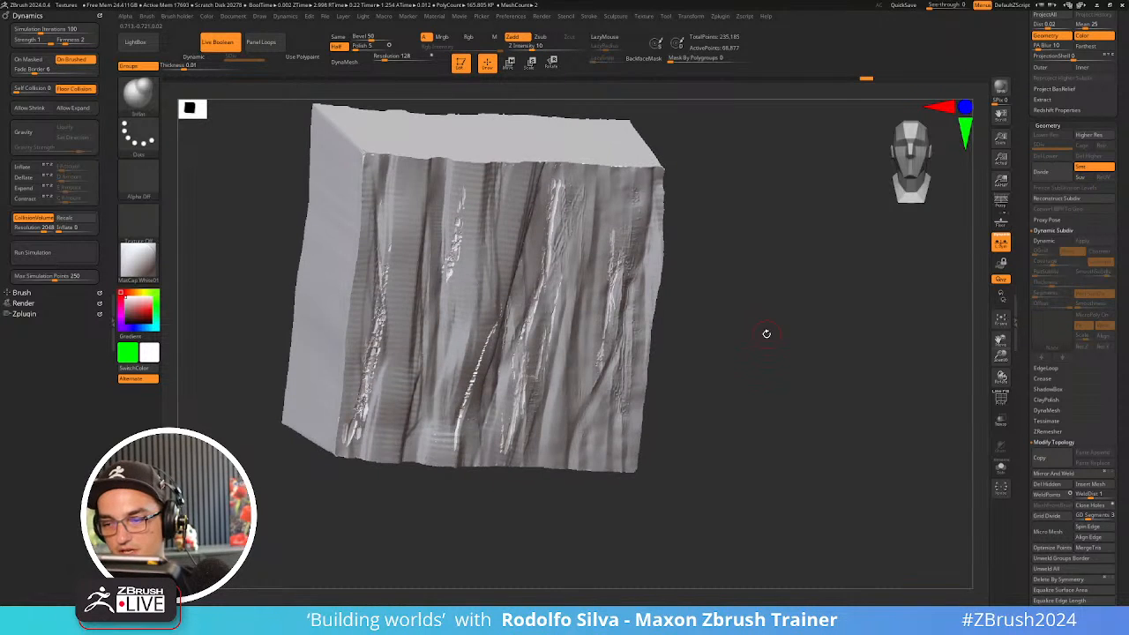
Preview the crack strands once more with Dynamic Subdiv, and turn the preview off again
{"action": "left_click_drag", "start_coordinate": [1018, 155], "coordinate": [1022, 236]}
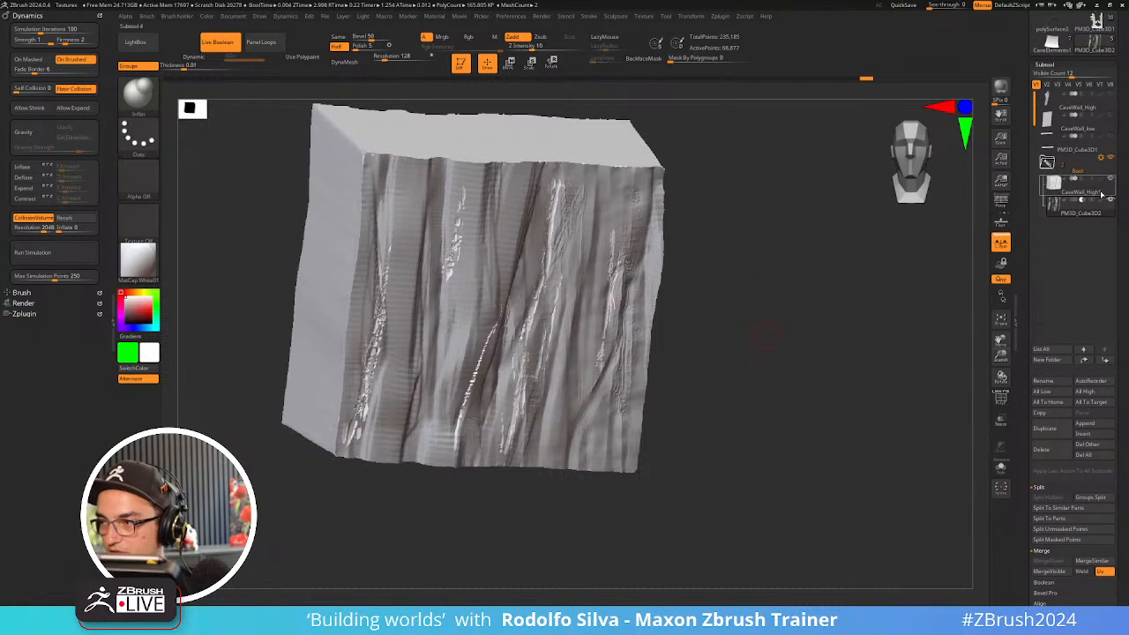
{"action": "left_click", "coordinate": [1102, 157]}
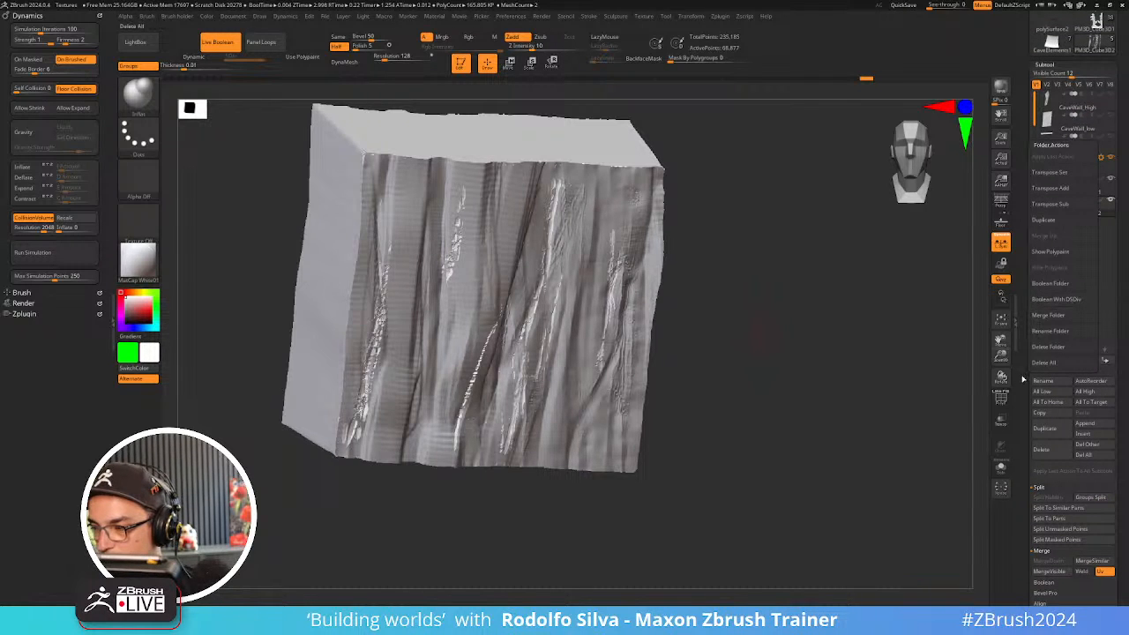
{"action": "scroll", "coordinate": [1034, 279], "scroll_direction": "down", "scroll_amount": 10}
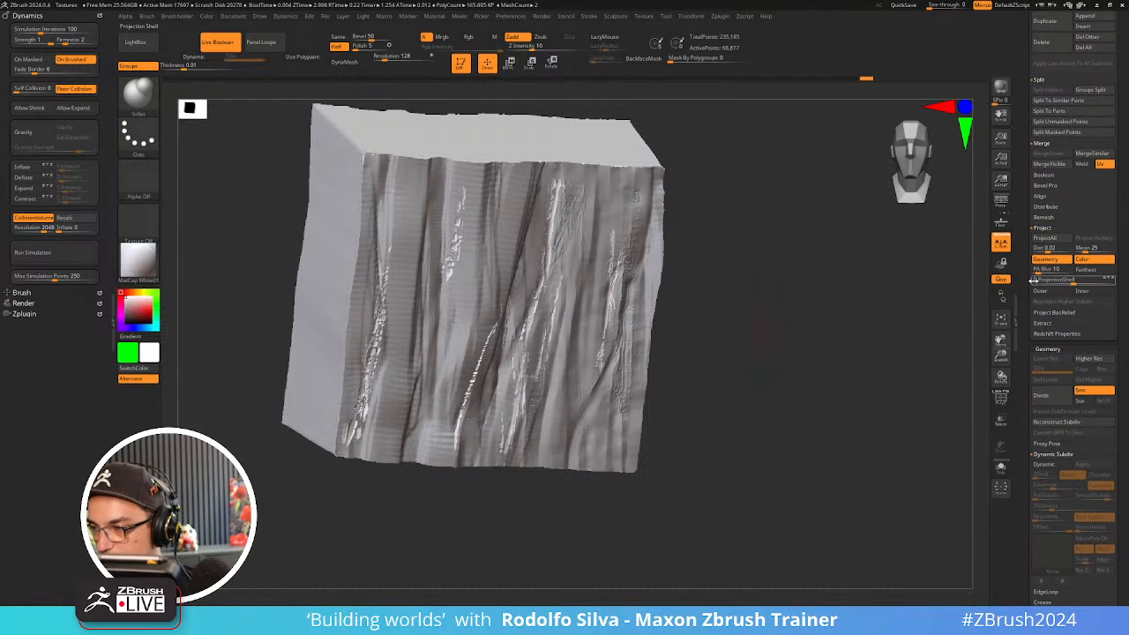
{"action": "left_click", "coordinate": [1050, 466]}
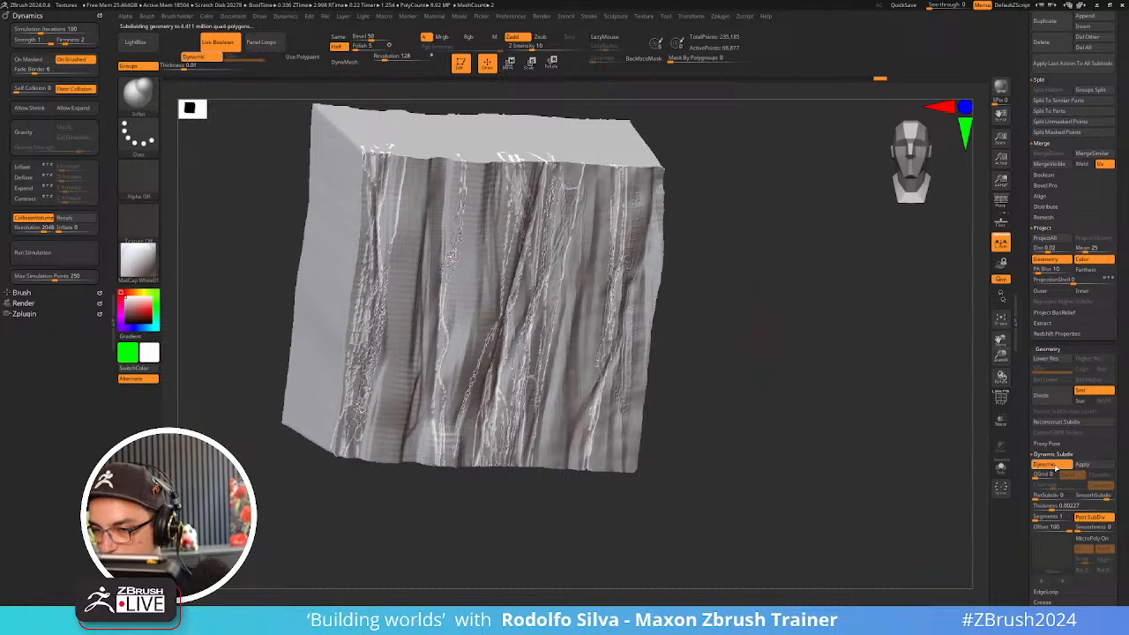
{"action": "left_click", "coordinate": [1045, 464]}
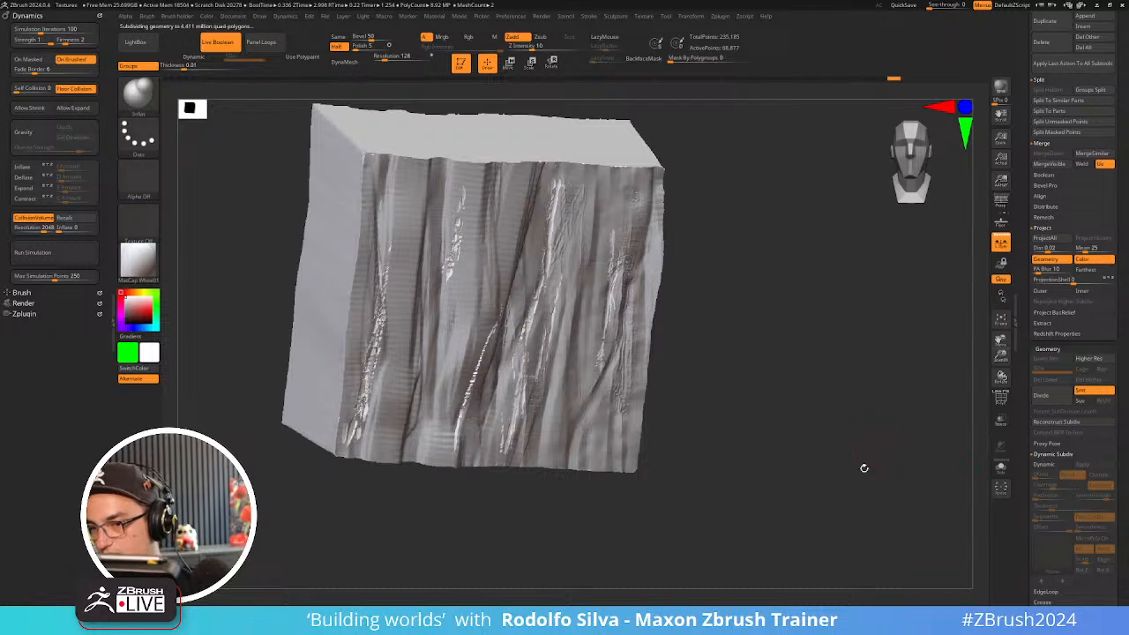
Run Boolean Folder on the wall and strands folder, then select the UMesh_CaveWall_High1 subtool and inspect its polyframe
{"action": "scroll", "coordinate": [1102, 185], "scroll_direction": "up", "scroll_amount": 10}
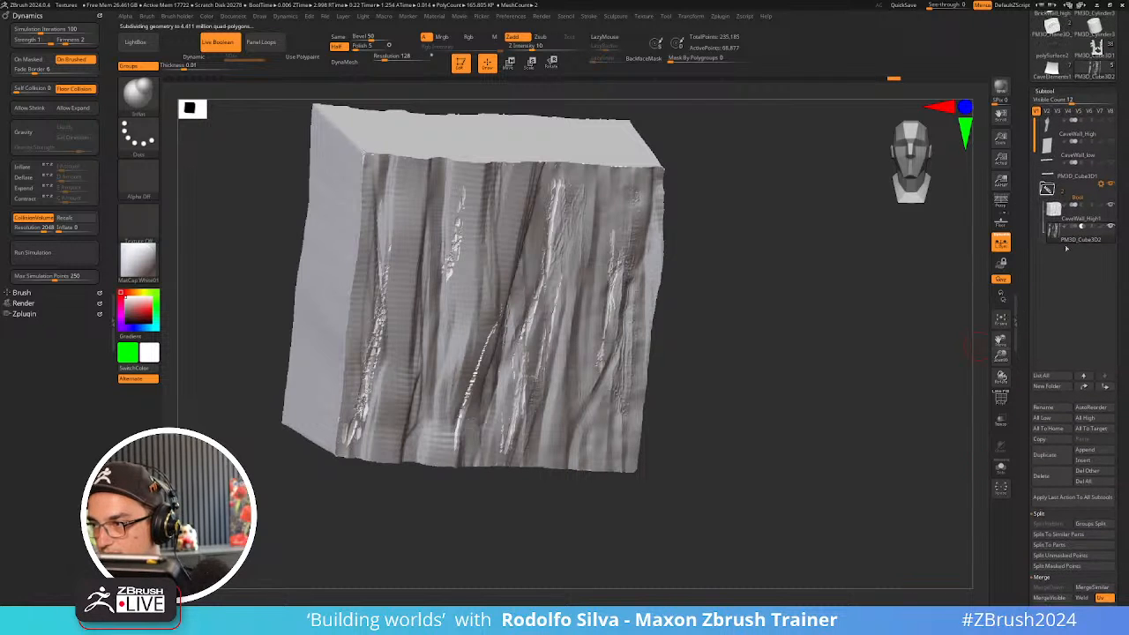
{"action": "left_click", "coordinate": [1054, 309]}
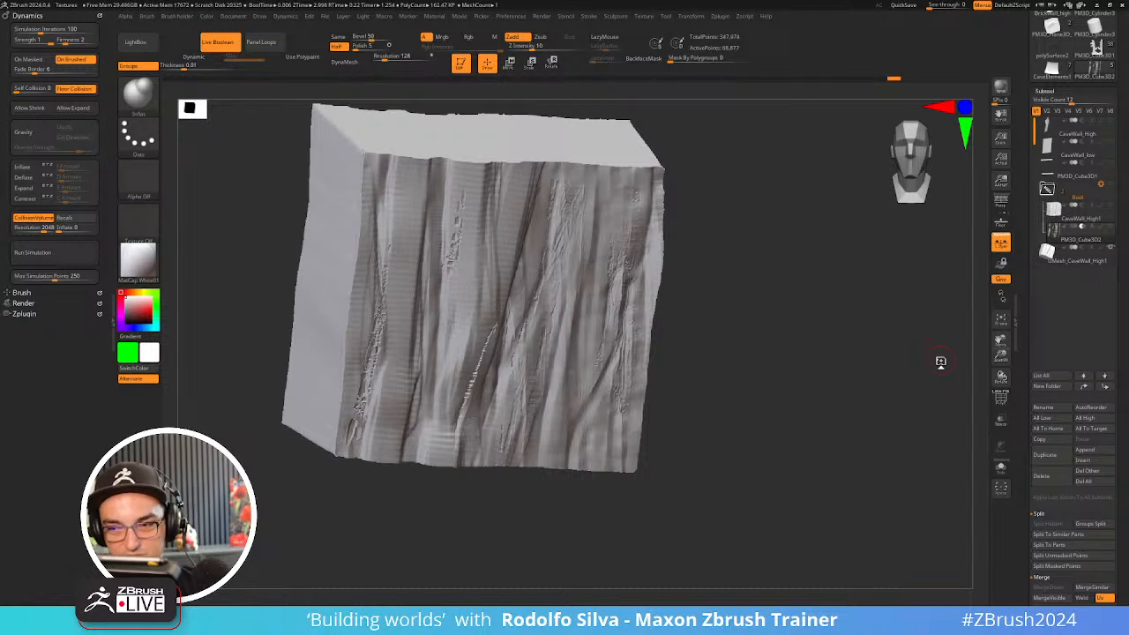
{"action": "left_click", "coordinate": [1064, 259]}
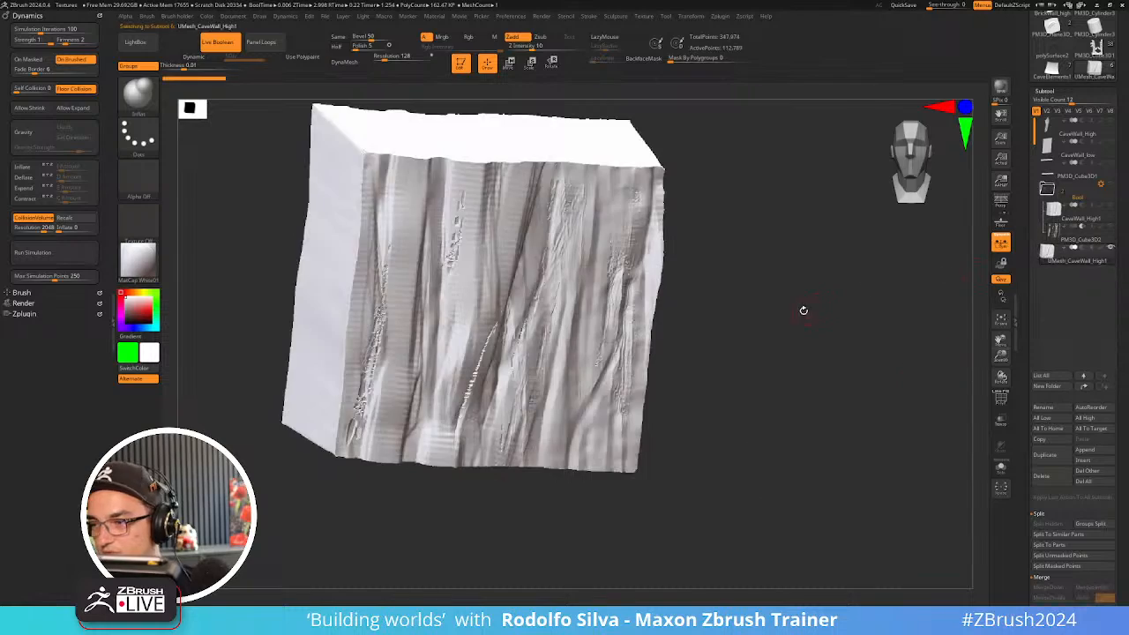
{"action": "mouse_move", "coordinate": [804, 310]}
{"action": "left_mouse_down"}
{"action": "mouse_move", "coordinate": [817, 304]}
{"action": "mouse_move", "coordinate": [791, 311]}
{"action": "mouse_move", "coordinate": [791, 264]}
{"action": "mouse_move", "coordinate": [809, 256]}
{"action": "mouse_move", "coordinate": [813, 305]}
{"action": "left_mouse_up"}
{"action": "key", "text": "shift+f"}
{"action": "key", "text": "shift+f"}
{"action": "key", "text": "shift+f"}
{"action": "key", "text": "shift+f"}
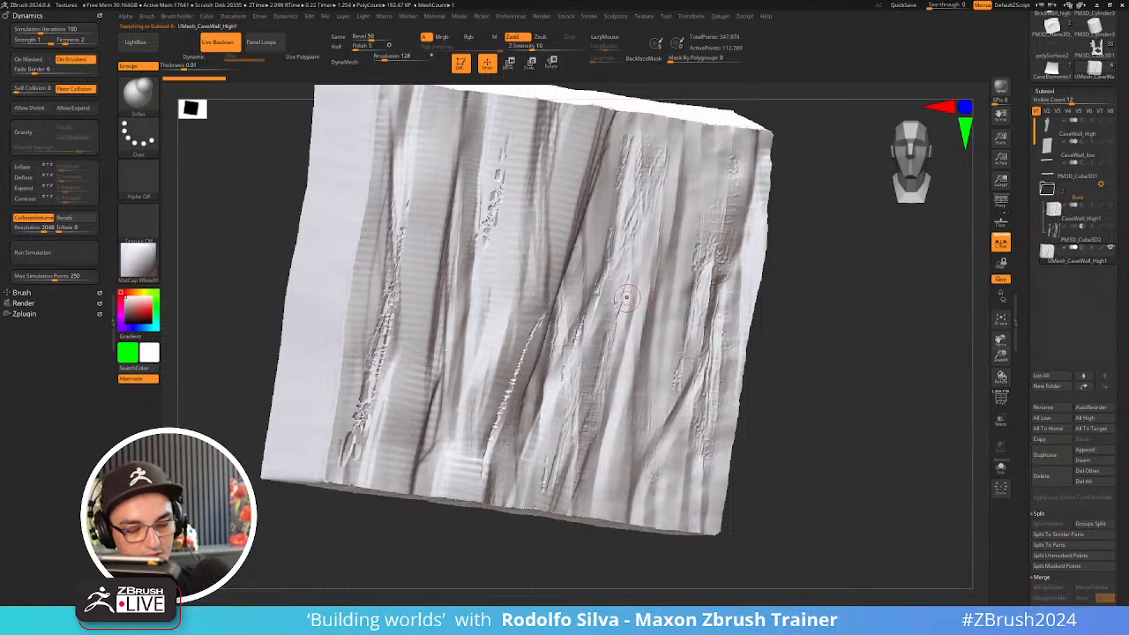
Try a smoothing stroke on the central crack of the boolean mesh, and undo it
{"action": "key", "text": "shift"}
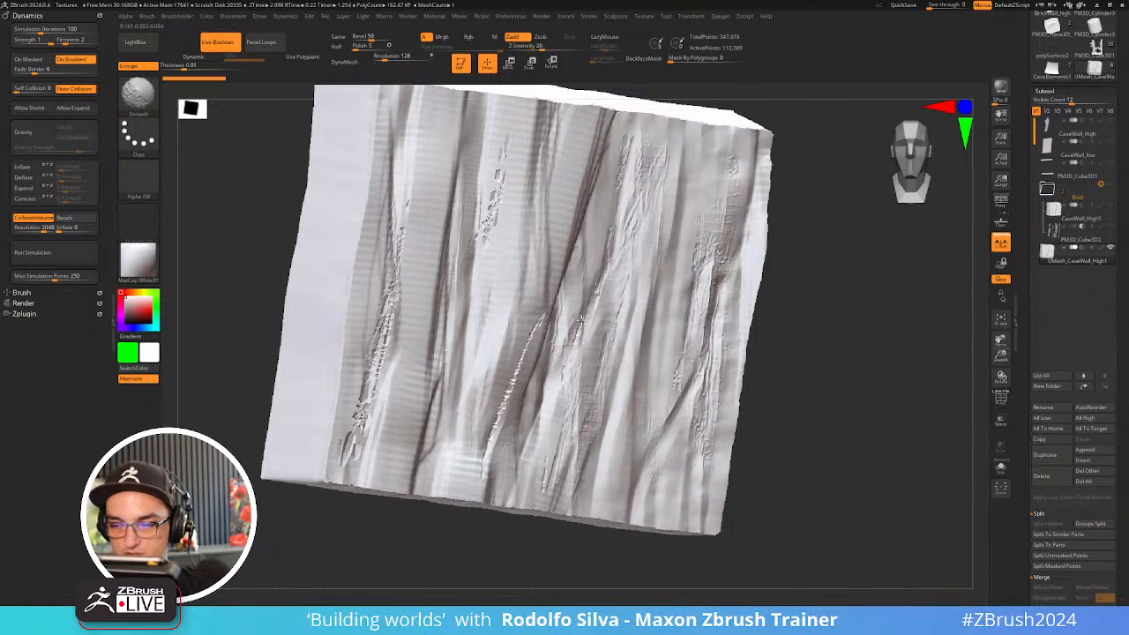
{"action": "left_click_drag", "start_coordinate": [582, 320], "coordinate": [578, 333], "text": "shift"}
{"action": "key", "text": "ctrl+z"}
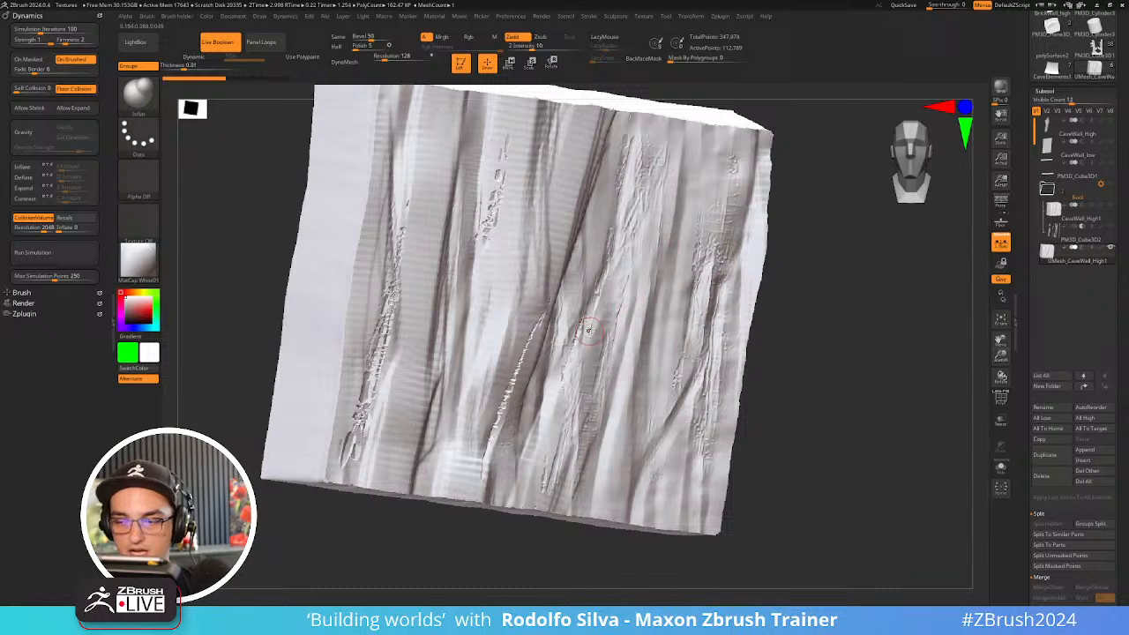
Choose the MalletFast2 brush for working on the boolean mesh's cracks
{"action": "key", "text": "b"}
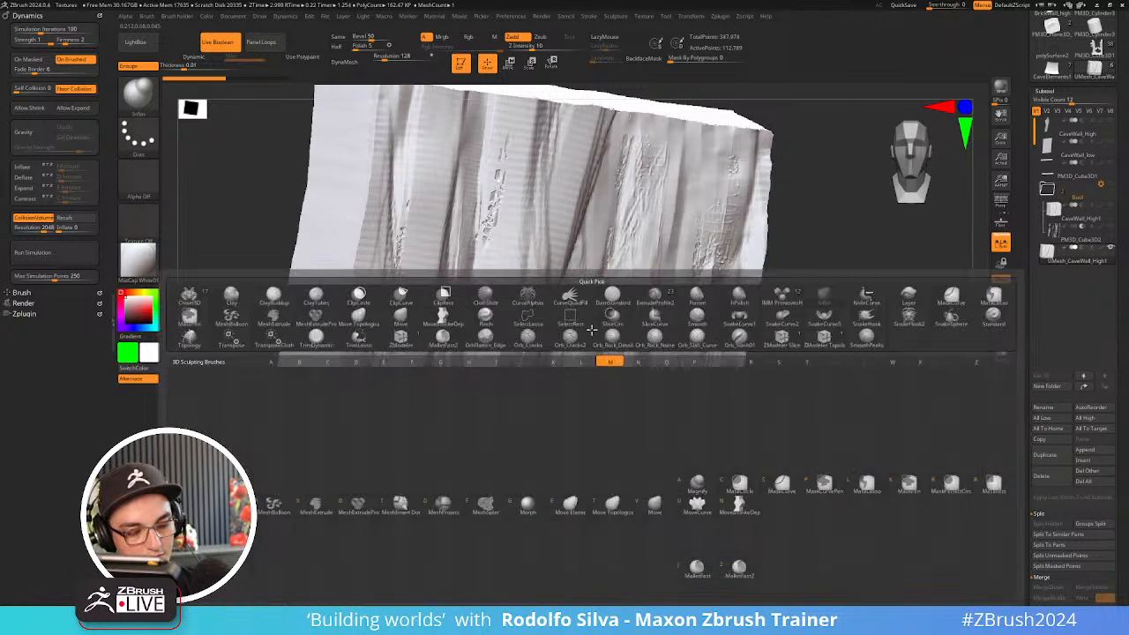
{"action": "left_click", "coordinate": [596, 334]}
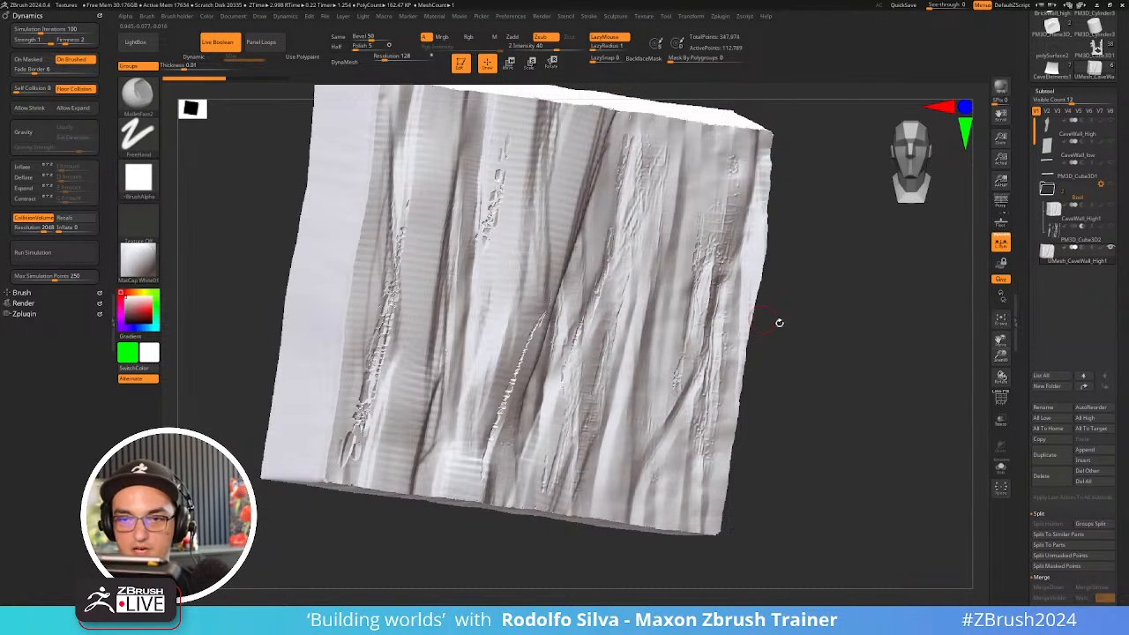
{"action": "mouse_move", "coordinate": [779, 321]}
{"action": "left_mouse_down"}
{"action": "mouse_move", "coordinate": [841, 326]}
{"action": "mouse_move", "coordinate": [764, 309]}
{"action": "left_mouse_up"}
{"action": "key", "text": "shift+f"}
{"action": "key", "text": "shift+f"}
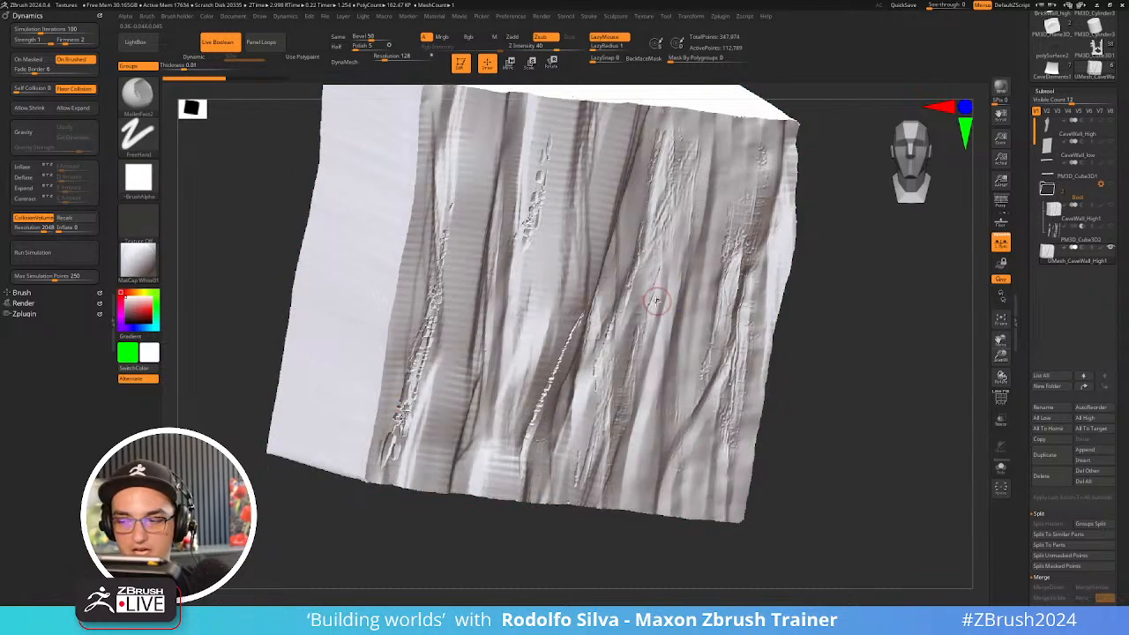
Look up the MalletFast2 brush in the Mallet folder of the LightBox brush library, and close the library
{"action": "key", "text": "b"}
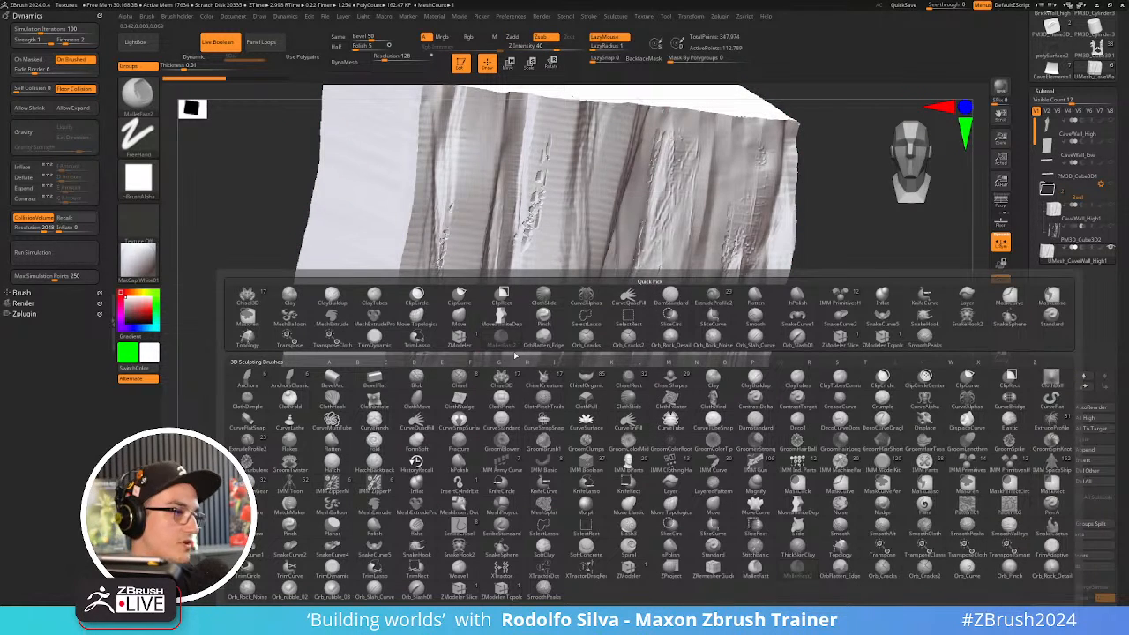
{"action": "left_click", "coordinate": [148, 44]}
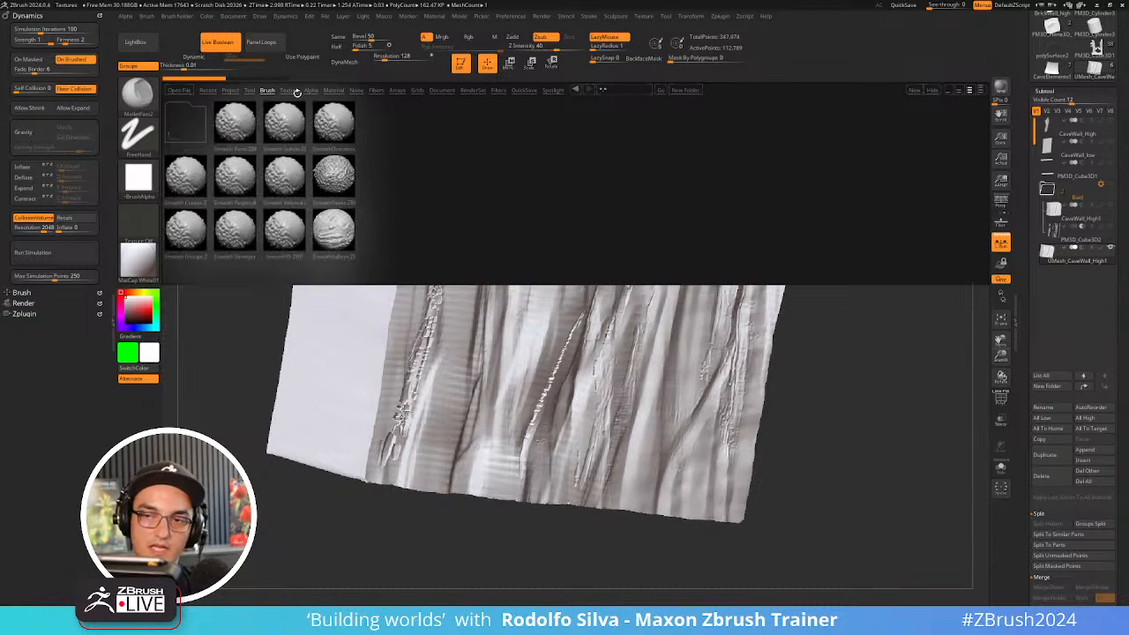
{"action": "left_click", "coordinate": [266, 92]}
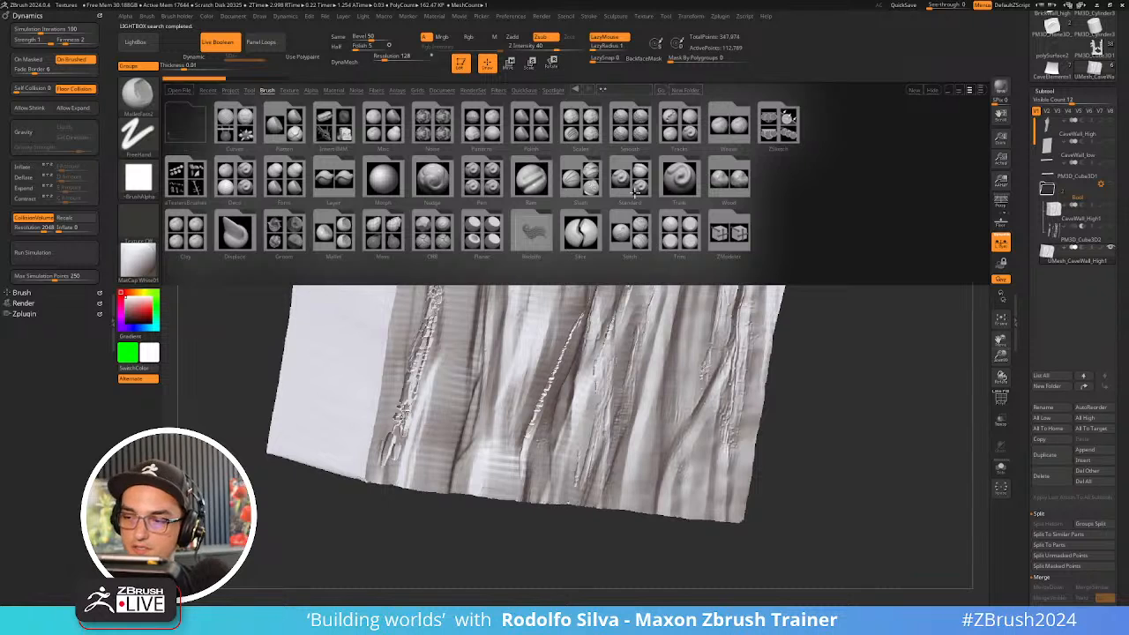
{"action": "left_click", "coordinate": [549, 176]}
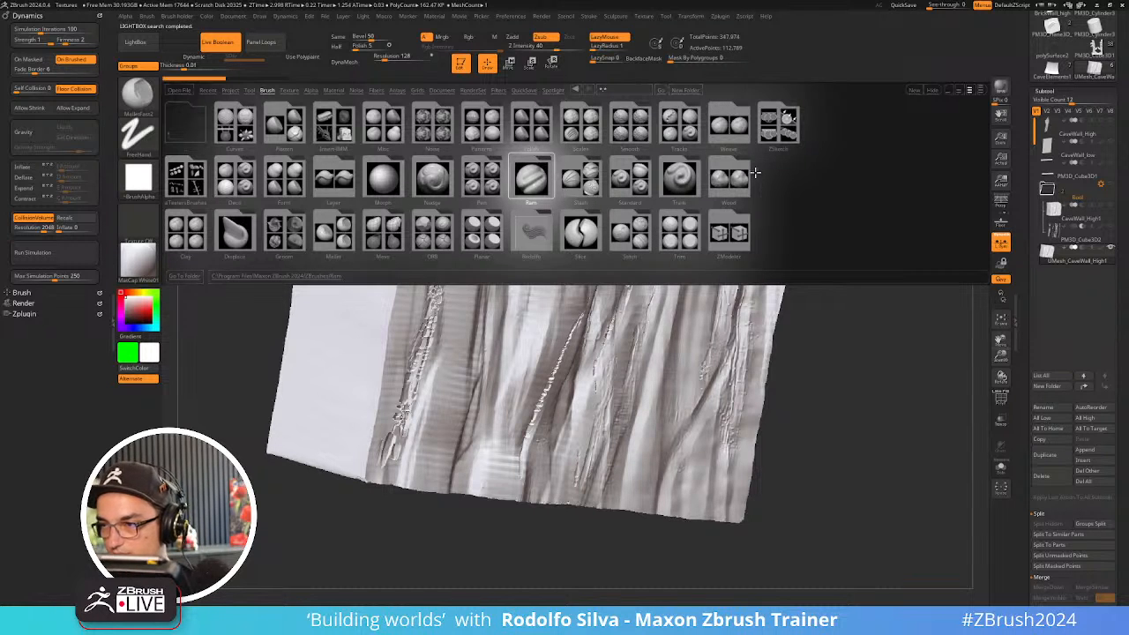
{"action": "double_click", "coordinate": [333, 231]}
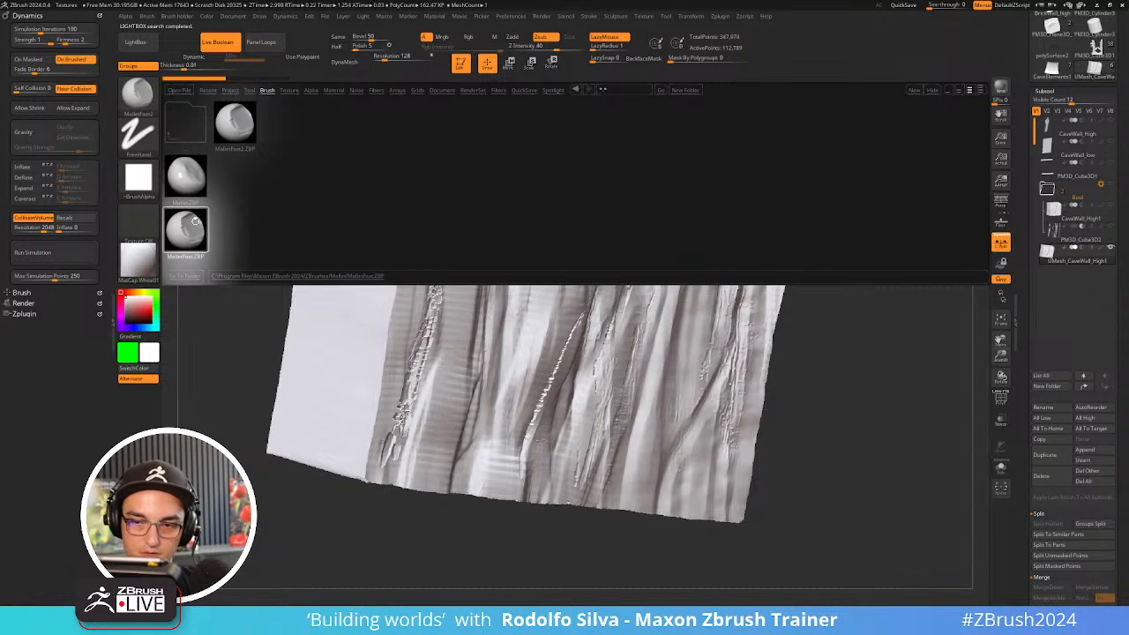
{"action": "left_click", "coordinate": [141, 43]}
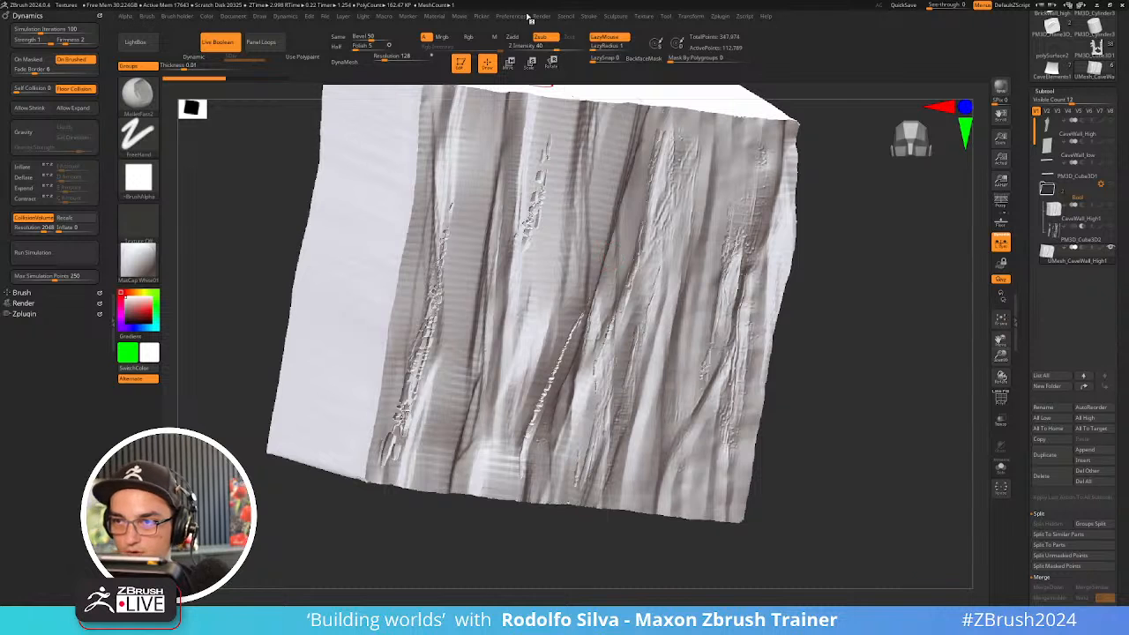
Turn on Sculptris Pro for the MalletFast2 brush and hammer the cracks in the wall's central area
{"action": "left_click", "coordinate": [587, 17]}
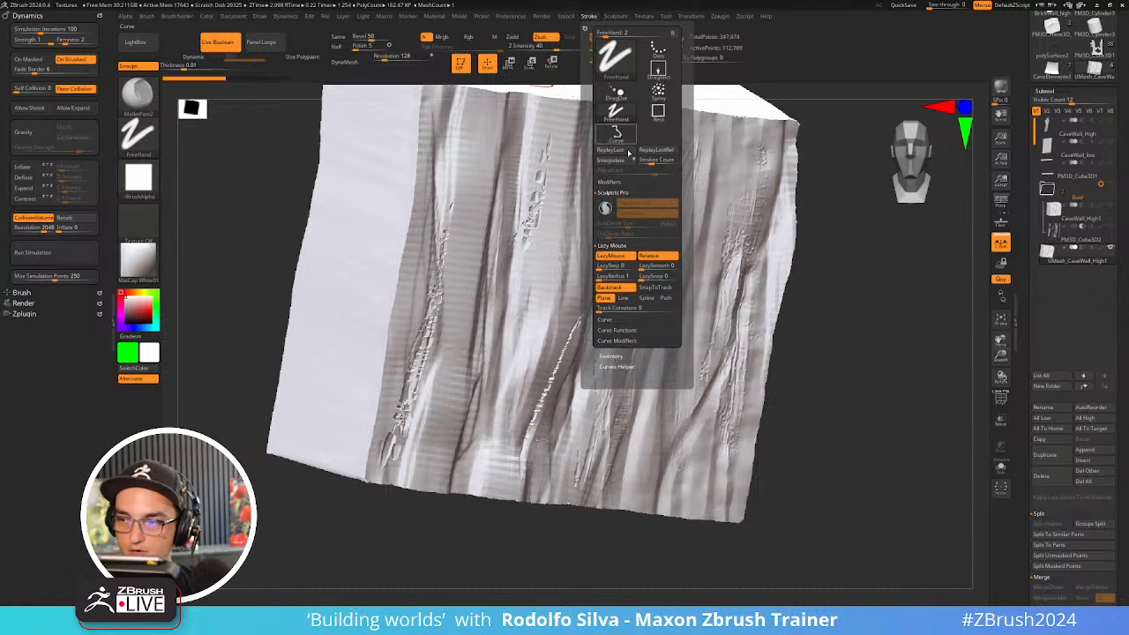
{"action": "left_click", "coordinate": [607, 209]}
{"action": "right_click_drag", "start_coordinate": [815, 345], "coordinate": [738, 345], "text": "ctrl"}
{"action": "left_click_drag", "start_coordinate": [737, 344], "coordinate": [611, 335]}
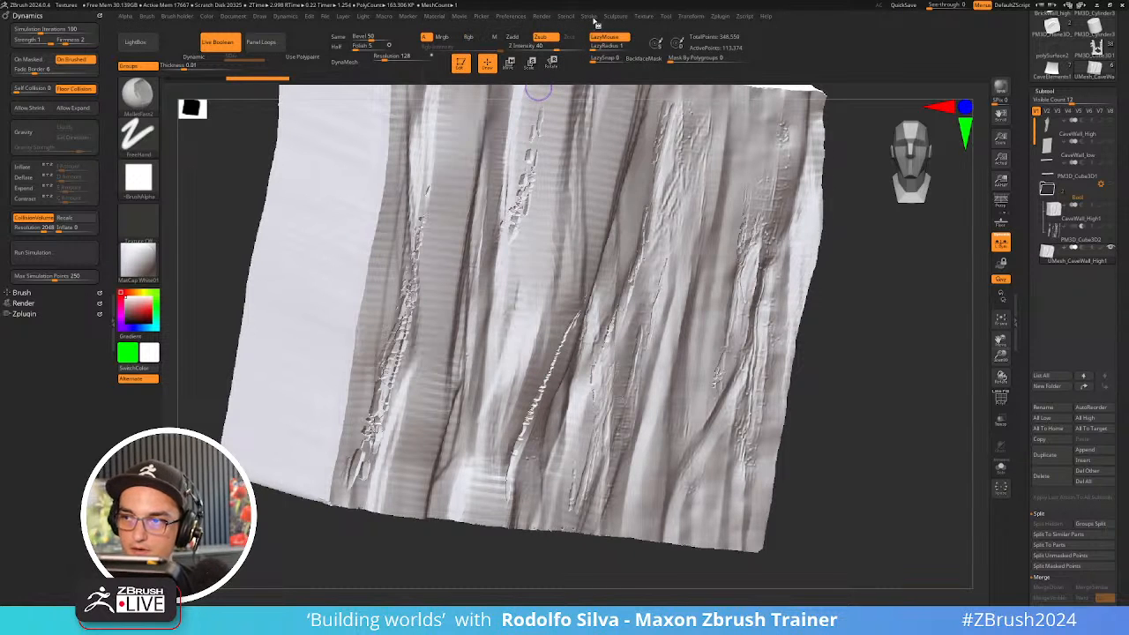
{"action": "left_click", "coordinate": [592, 17]}
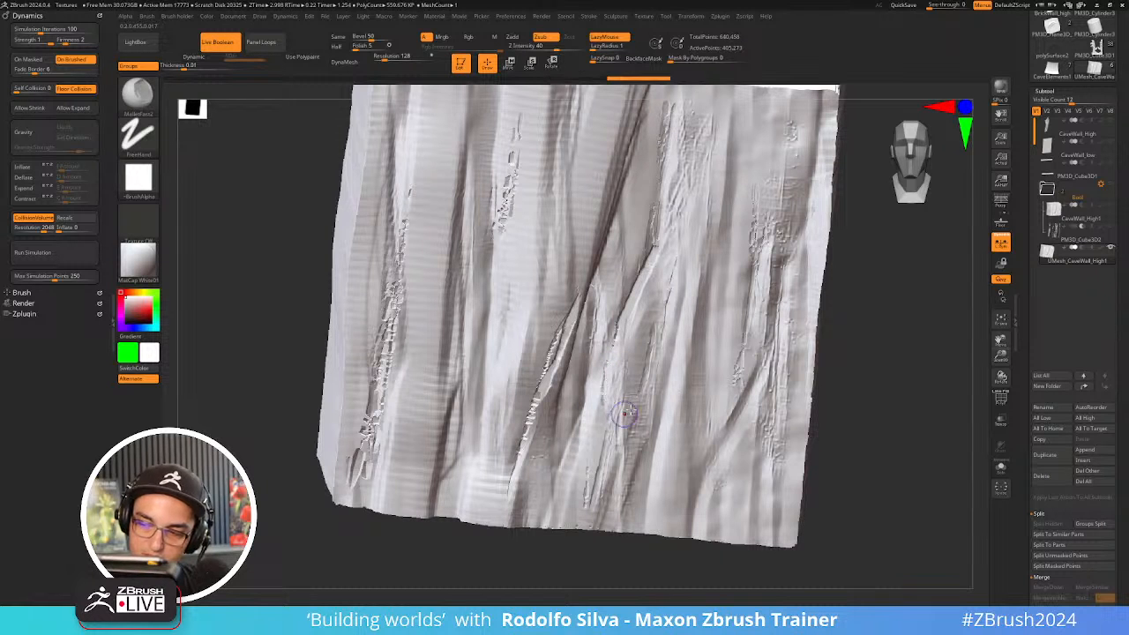
Smooth the rough upper end of the crack right of center, and hammer the crack surfaces with MalletFast2
{"action": "key", "text": "shift"}
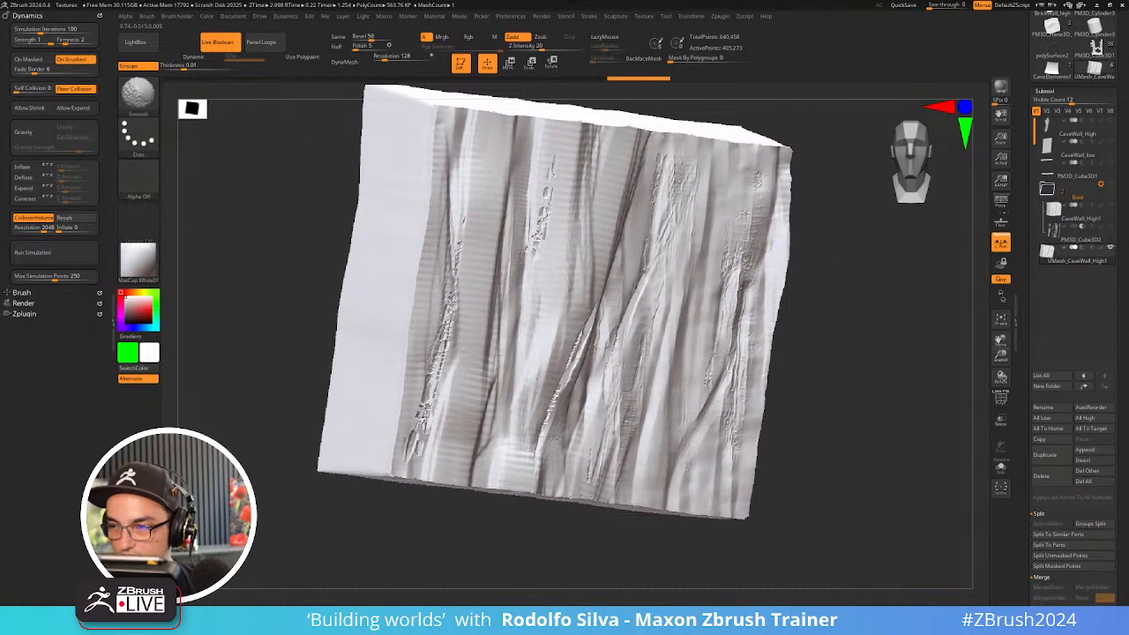
{"action": "mouse_move", "coordinate": [683, 174]}
{"action": "left_mouse_down"}
{"action": "mouse_move", "coordinate": [664, 164]}
{"action": "mouse_move", "coordinate": [657, 201]}
{"action": "left_mouse_up"}
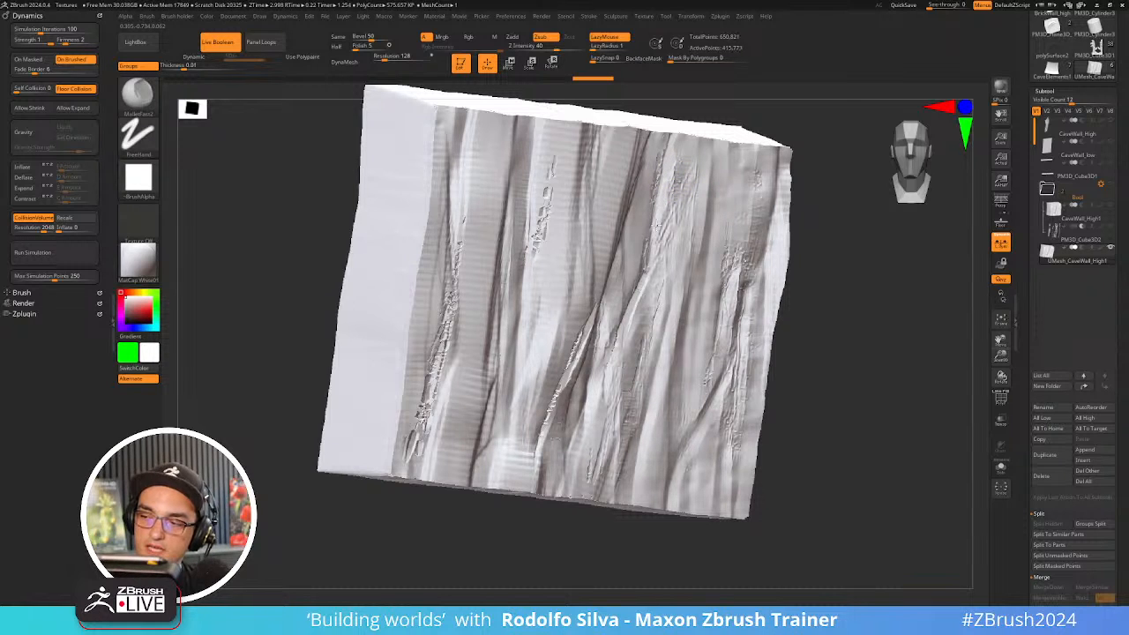
{"action": "left_click_drag", "start_coordinate": [651, 263], "coordinate": [658, 262]}
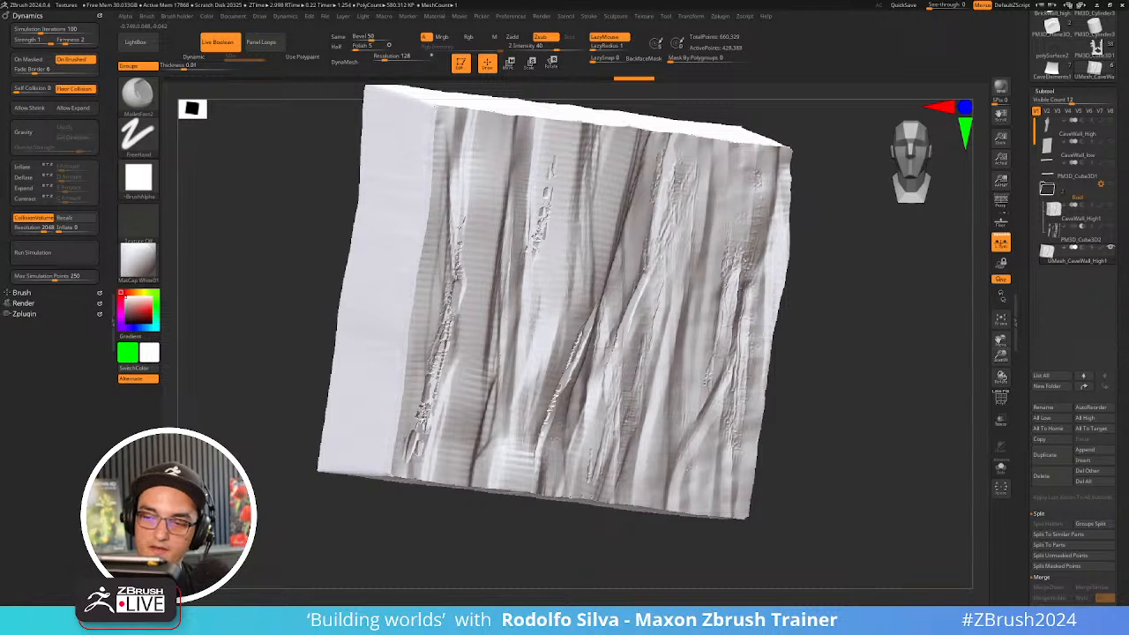
{"action": "mouse_move", "coordinate": [872, 386]}
{"action": "left_mouse_down"}
{"action": "mouse_move", "coordinate": [867, 376]}
{"action": "mouse_move", "coordinate": [857, 388]}
{"action": "mouse_move", "coordinate": [883, 386]}
{"action": "left_mouse_up"}
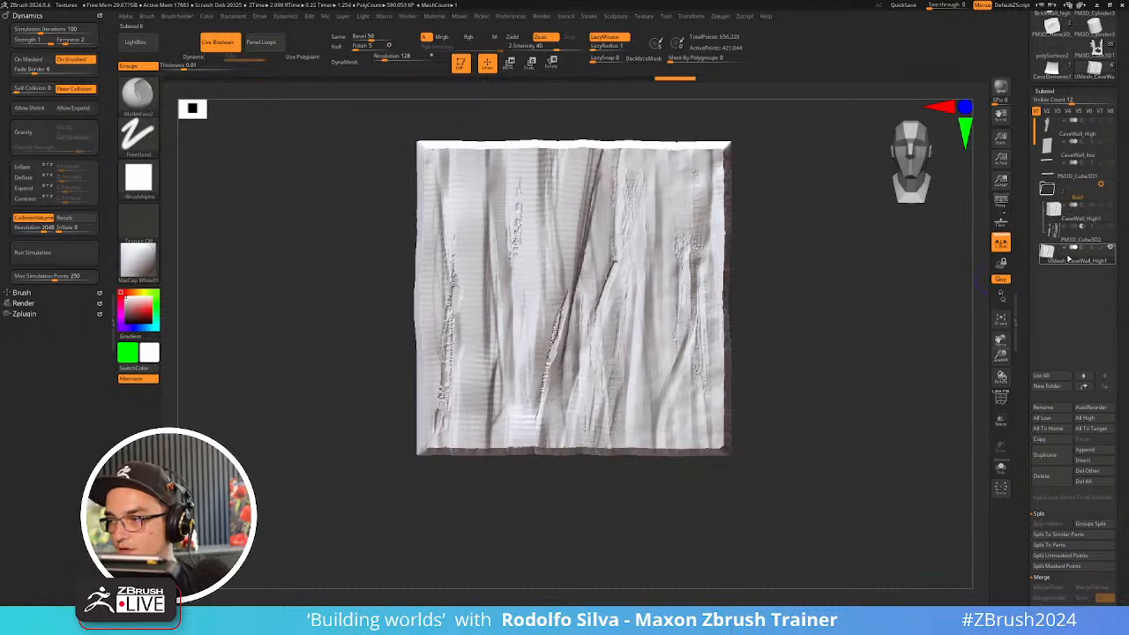
Place UMesh_CaveWall_High1 directly above CaveWall_High in the subtool list, show both meshes and compare them from the front
{"action": "left_click", "coordinate": [1074, 137]}
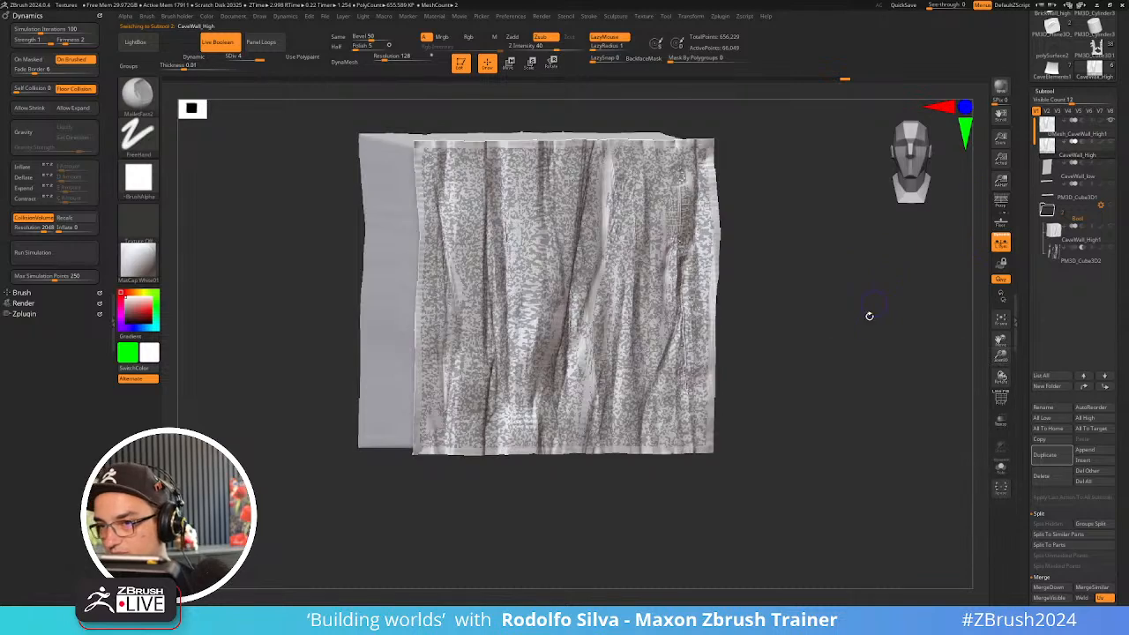
{"action": "mouse_move", "coordinate": [870, 314]}
{"action": "left_mouse_down", "text": "shift"}
{"action": "mouse_move", "coordinate": [870, 393]}
{"action": "mouse_move", "coordinate": [869, 342]}
{"action": "mouse_move", "coordinate": [882, 312]}
{"action": "mouse_move", "coordinate": [943, 279]}
{"action": "left_mouse_up", "text": "shift"}
{"action": "left_click", "coordinate": [1066, 131]}
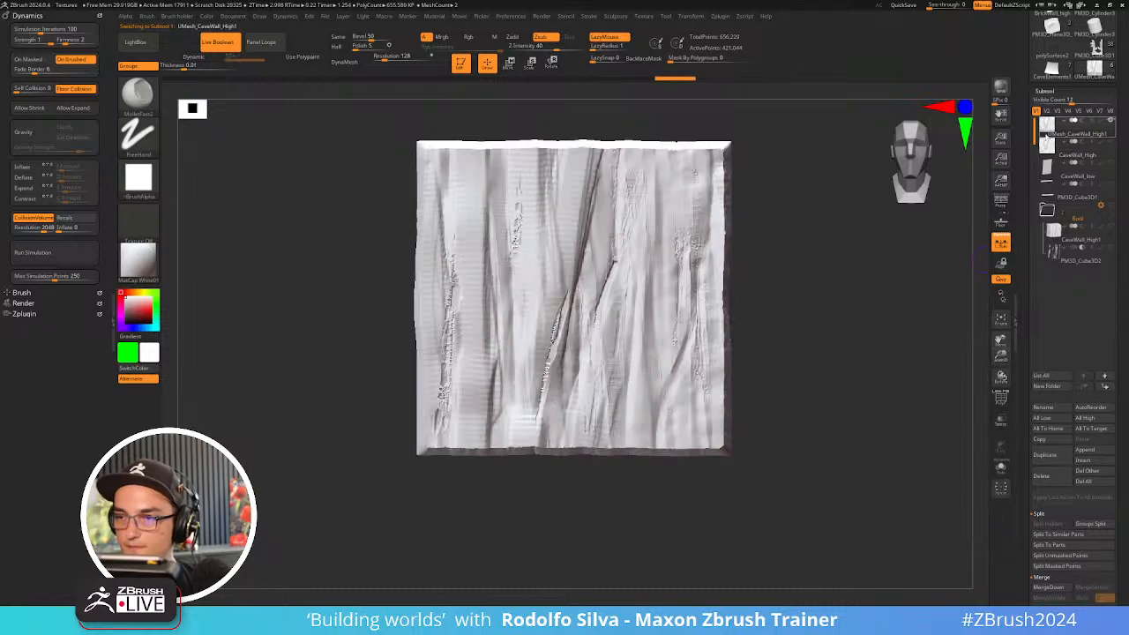
{"action": "key", "text": "shift+f"}
{"action": "left_click_drag", "start_coordinate": [912, 312], "coordinate": [955, 300]}
Make CaveWall_High the active subtool, hide its polyframe and turn off Color in the projection settings
{"action": "left_click", "coordinate": [1072, 152]}
{"action": "left_click_drag", "start_coordinate": [854, 337], "coordinate": [833, 344]}
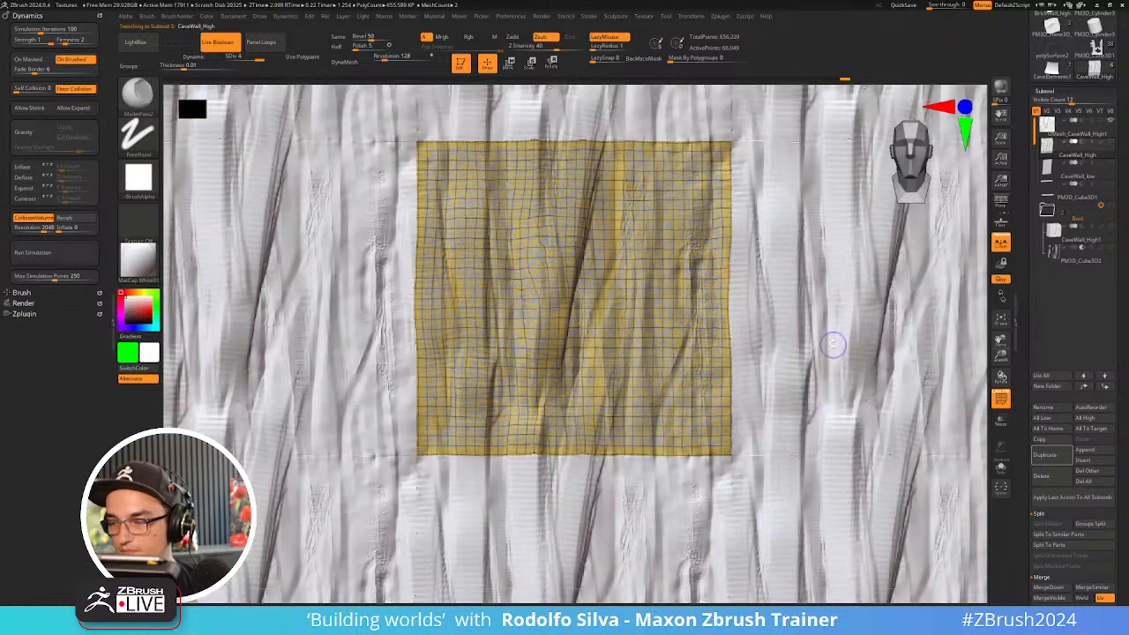
{"action": "key", "text": "shift+f"}
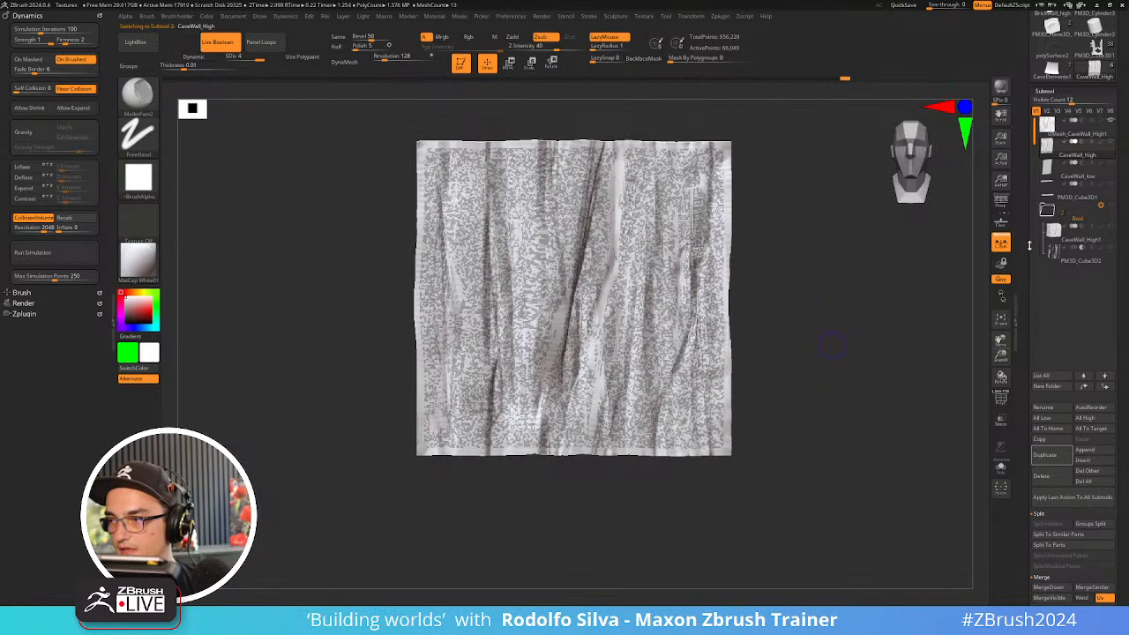
{"action": "mouse_move", "coordinate": [1023, 252]}
{"action": "left_mouse_down"}
{"action": "mouse_move", "coordinate": [1024, 195]}
{"action": "mouse_move", "coordinate": [1011, 192]}
{"action": "left_mouse_up"}
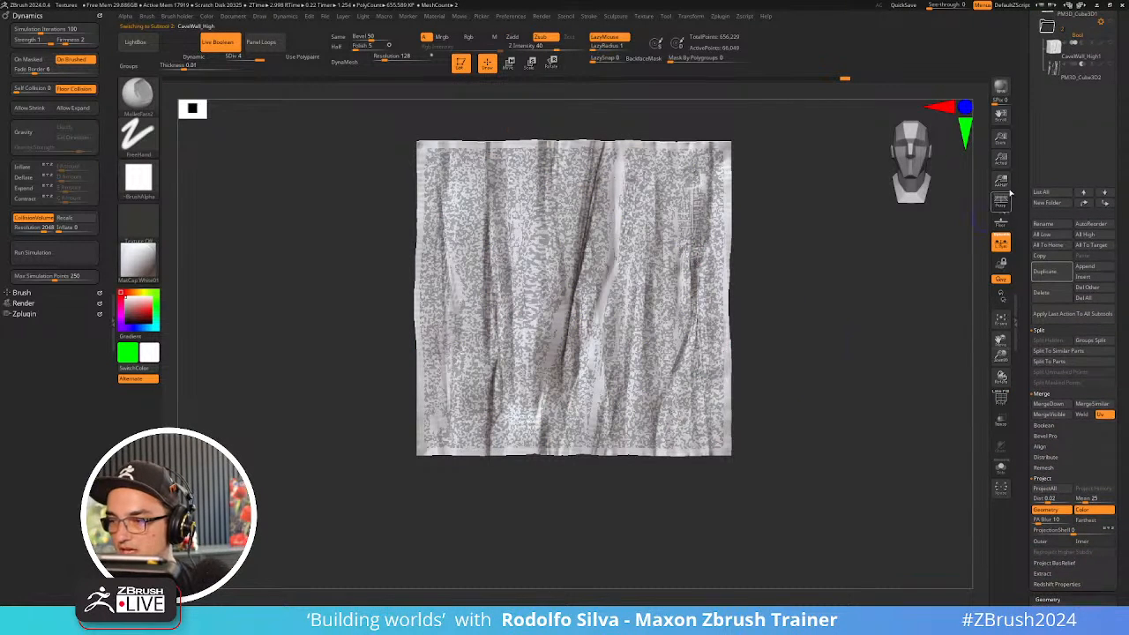
{"action": "left_click_drag", "start_coordinate": [1026, 346], "coordinate": [1031, 237]}
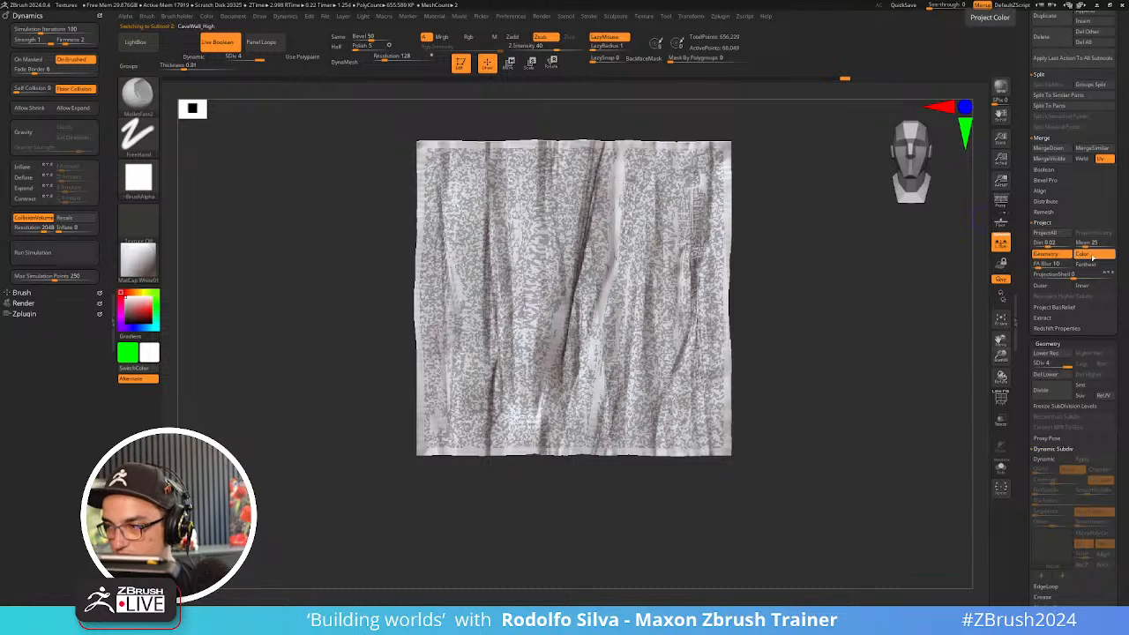
{"action": "left_click", "coordinate": [1087, 255]}
Try to project UMesh_CaveWall_High1 onto CaveWall_High at subdivision level 4, first unmasked and then with a grown border mask
{"action": "left_click", "coordinate": [1055, 234]}
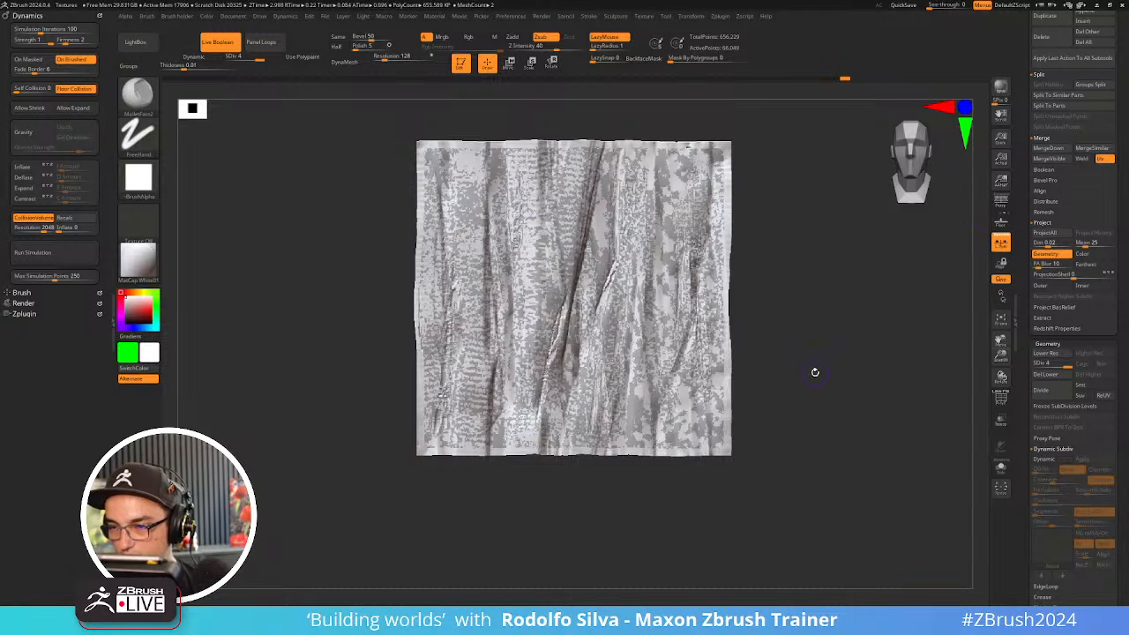
{"action": "key", "text": "ctrl+z"}
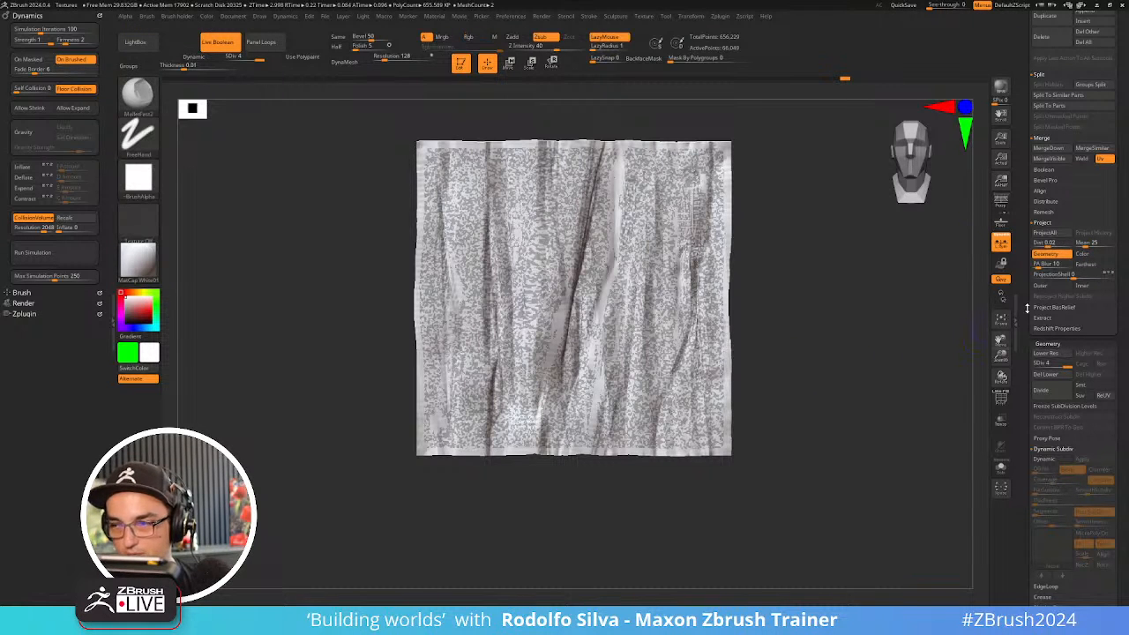
{"action": "left_click_drag", "start_coordinate": [1026, 315], "coordinate": [1018, 174]}
{"action": "scroll", "coordinate": [1019, 174], "scroll_direction": "down", "scroll_amount": 10}
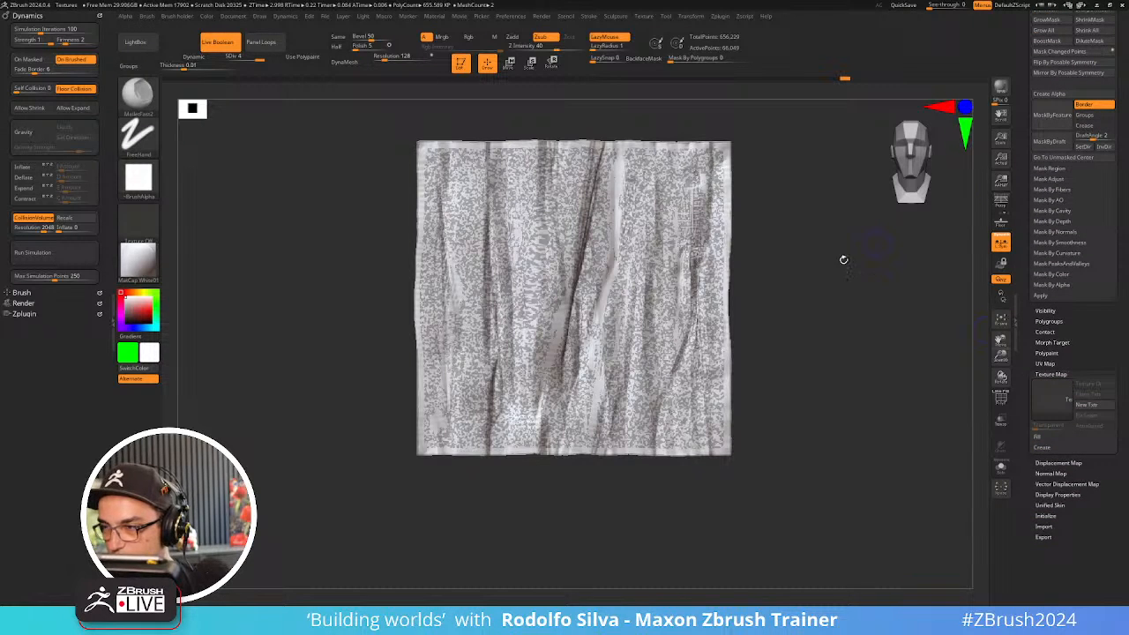
{"action": "left_click", "coordinate": [1060, 20]}
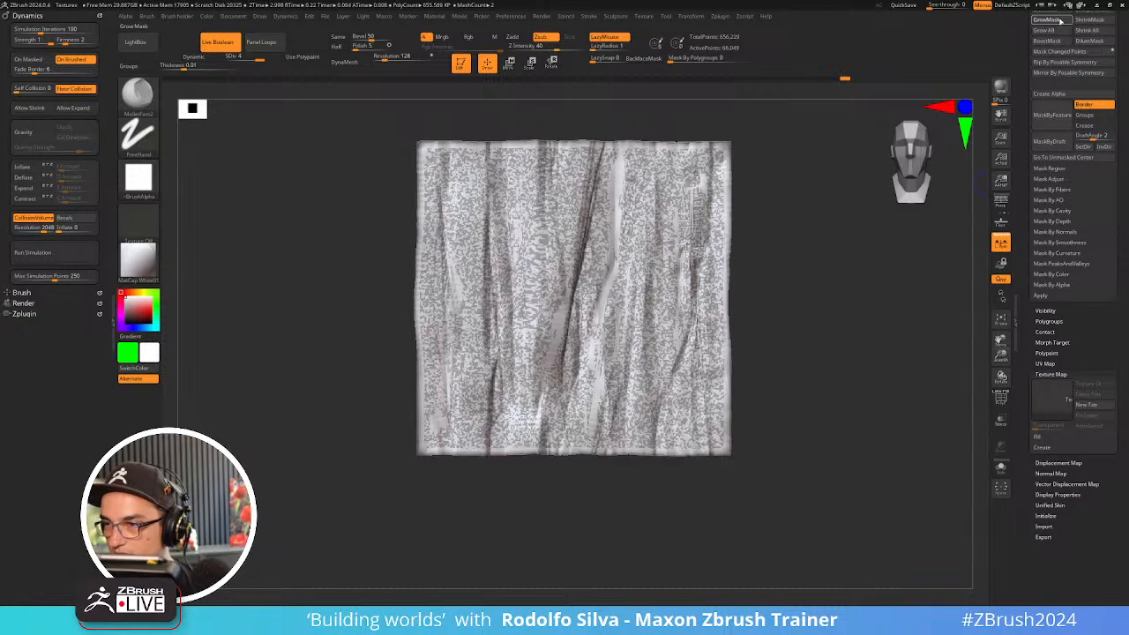
{"action": "left_click", "coordinate": [1061, 21]}
{"action": "left_click_drag", "start_coordinate": [987, 147], "coordinate": [993, 221]}
{"action": "left_click_drag", "start_coordinate": [1020, 163], "coordinate": [1027, 344]}
{"action": "left_click", "coordinate": [1049, 185]}
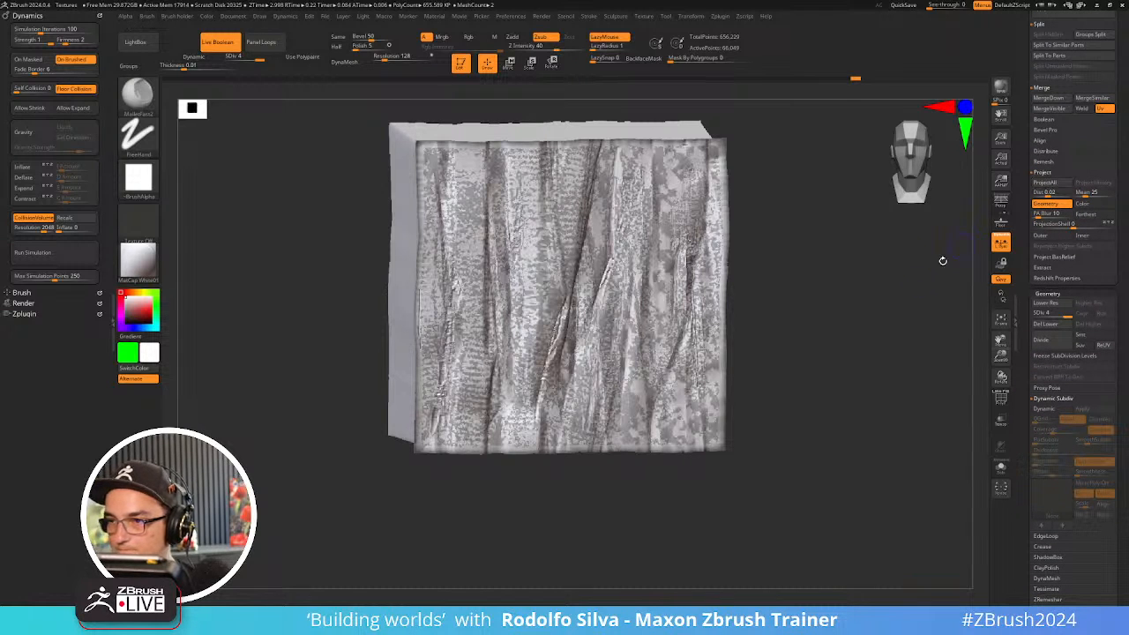
{"action": "key", "text": "alt+s"}
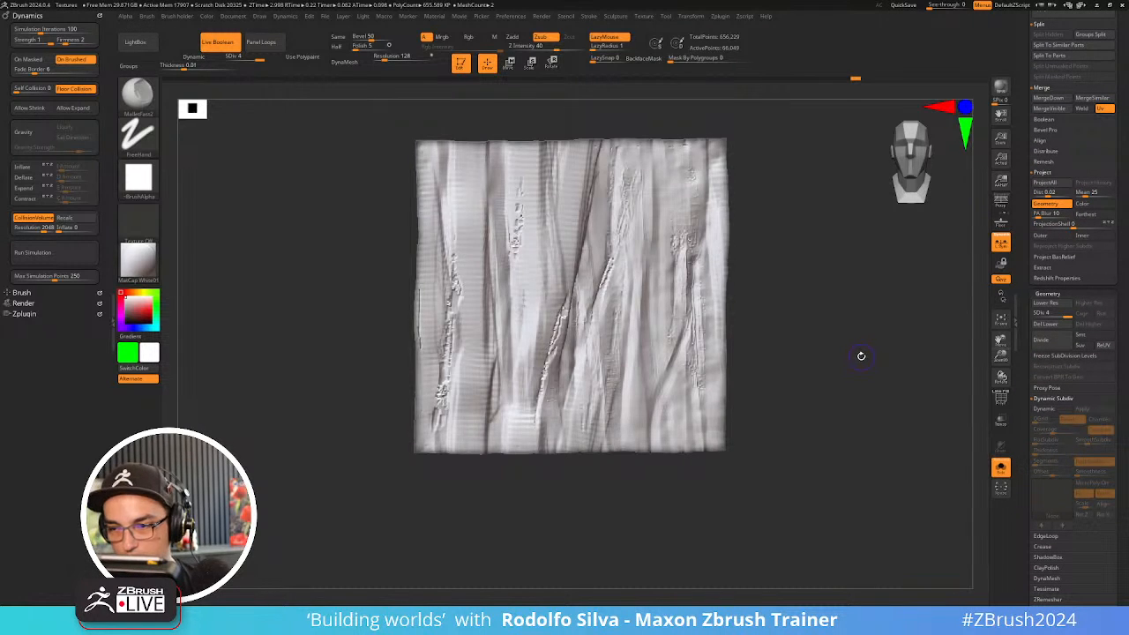
{"action": "mouse_move", "coordinate": [861, 356]}
{"action": "left_mouse_down", "text": "alt"}
{"action": "mouse_move", "coordinate": [852, 374]}
{"action": "mouse_move", "coordinate": [862, 368]}
{"action": "left_mouse_up", "text": "alt"}
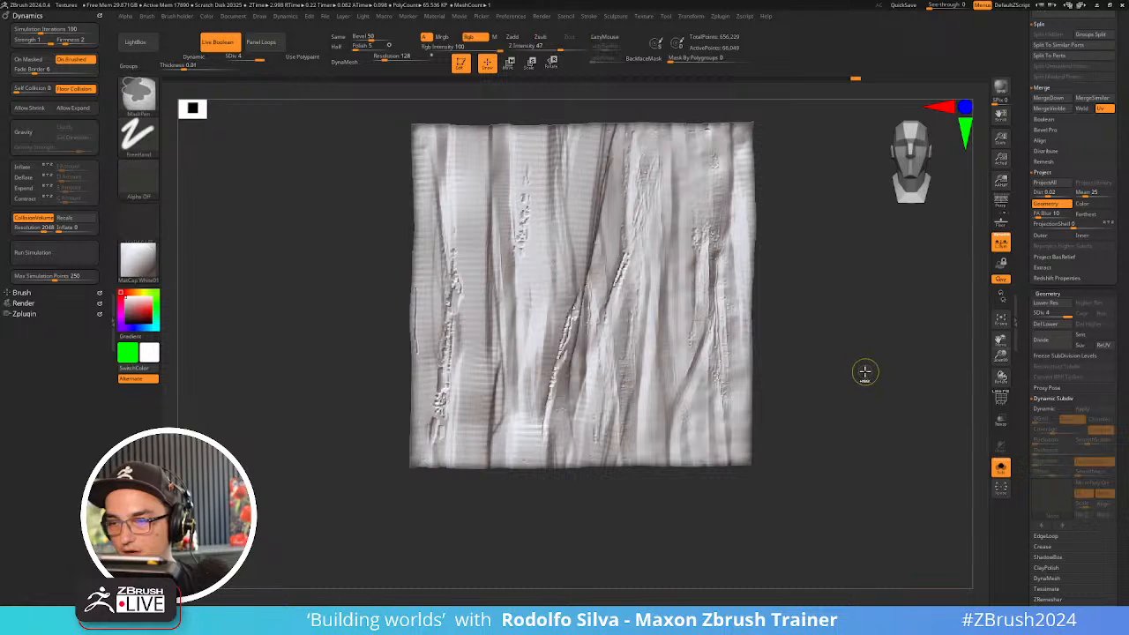
{"action": "key", "text": "ctrl+z"}
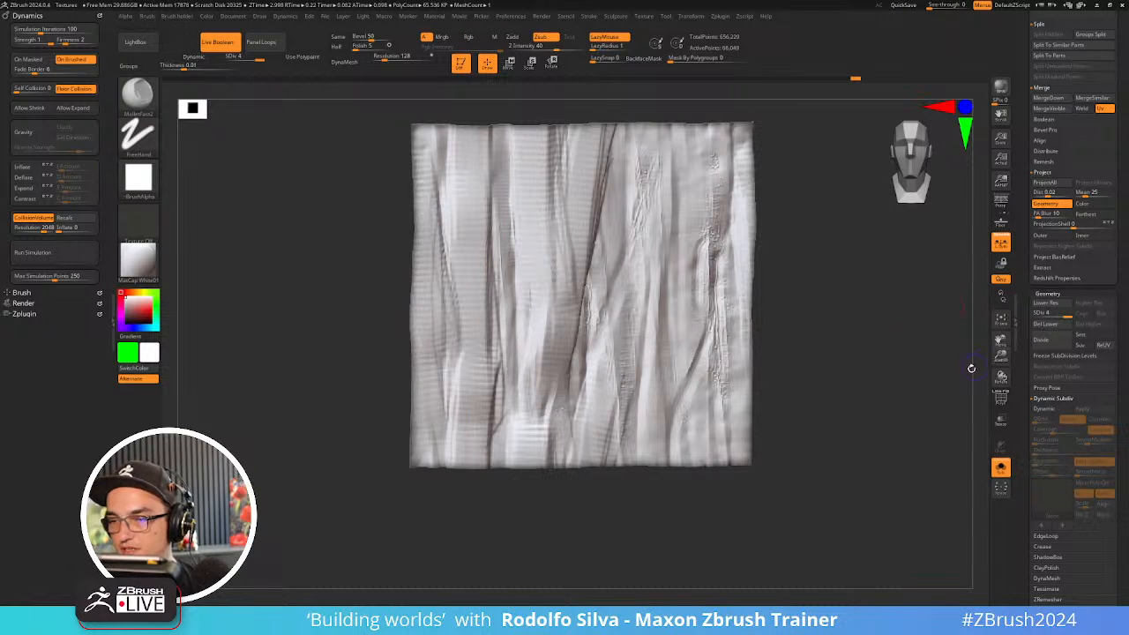
Clear the mask on CaveWall_High and subdivide the mesh twice to SDiv 6
{"action": "left_click_drag", "start_coordinate": [970, 368], "coordinate": [966, 393], "text": "ctrl"}
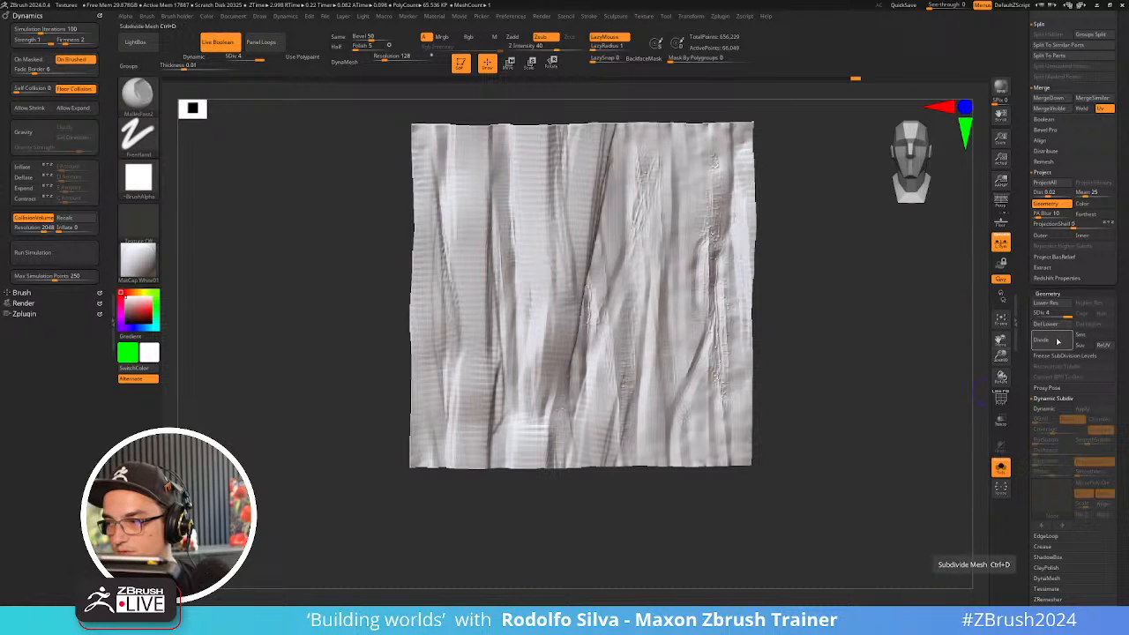
{"action": "left_click", "coordinate": [1059, 341]}
{"action": "left_click", "coordinate": [1062, 343]}
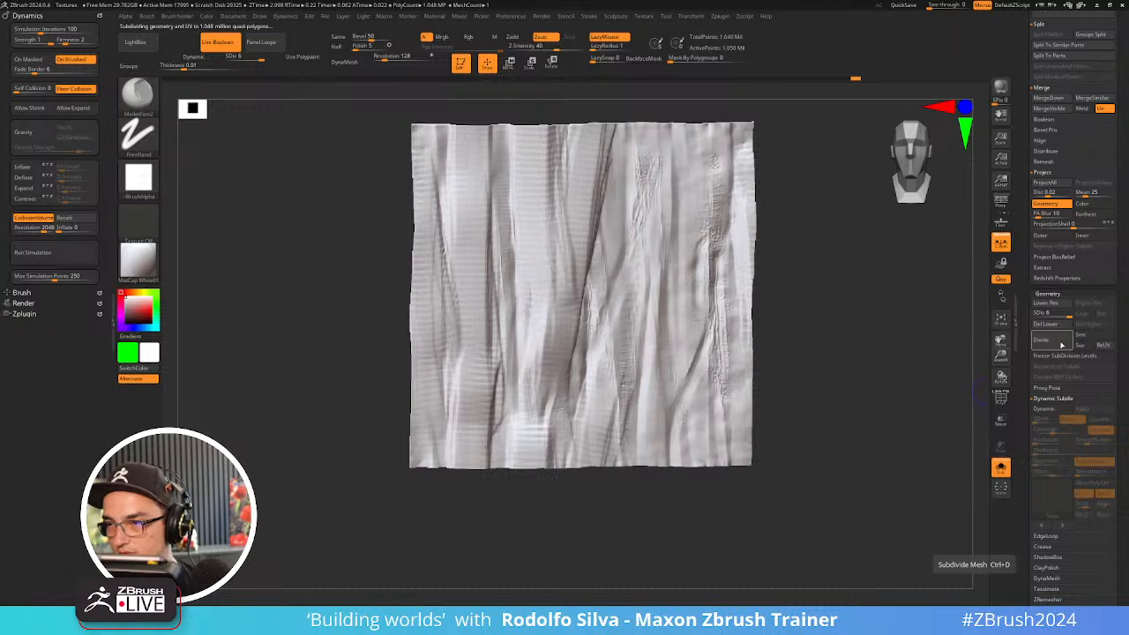
Mask the border edges of CaveWall_High by feature and grow the mask inward, leaving the interior unmasked
{"action": "left_click_drag", "start_coordinate": [1030, 373], "coordinate": [1022, 209]}
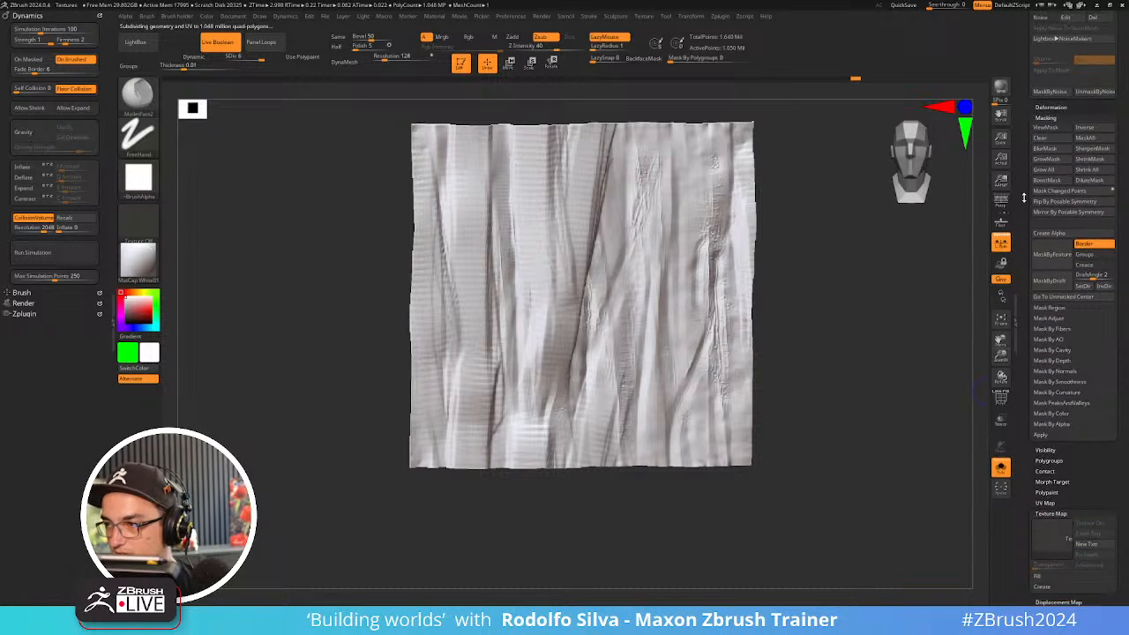
{"action": "left_click", "coordinate": [1046, 256]}
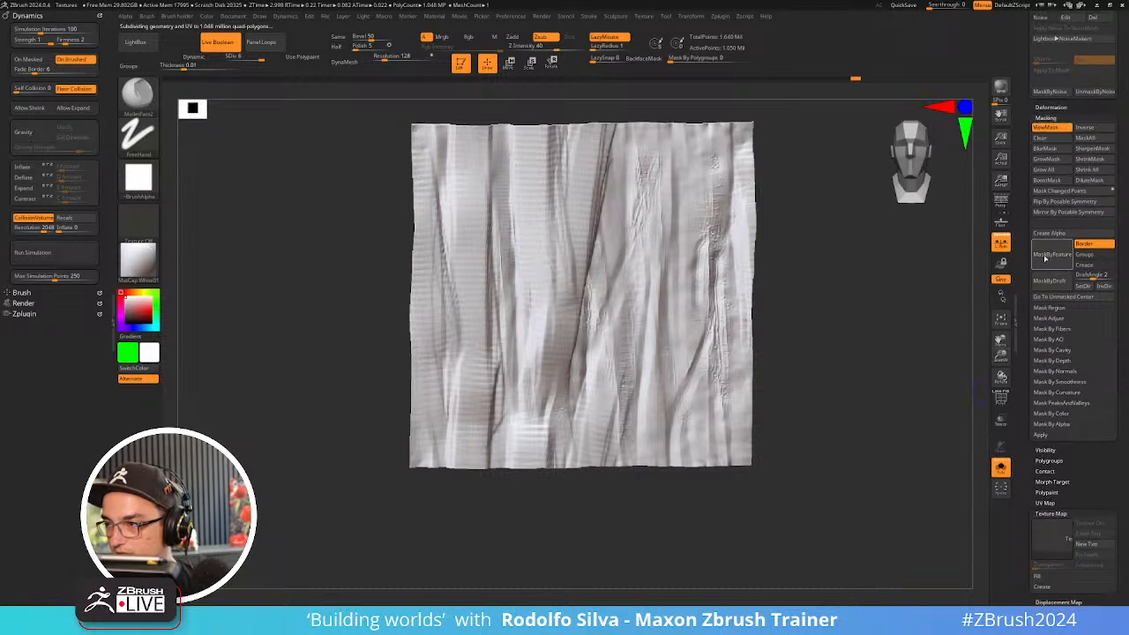
{"action": "left_click", "coordinate": [1049, 160]}
{"action": "left_click", "coordinate": [1050, 161]}
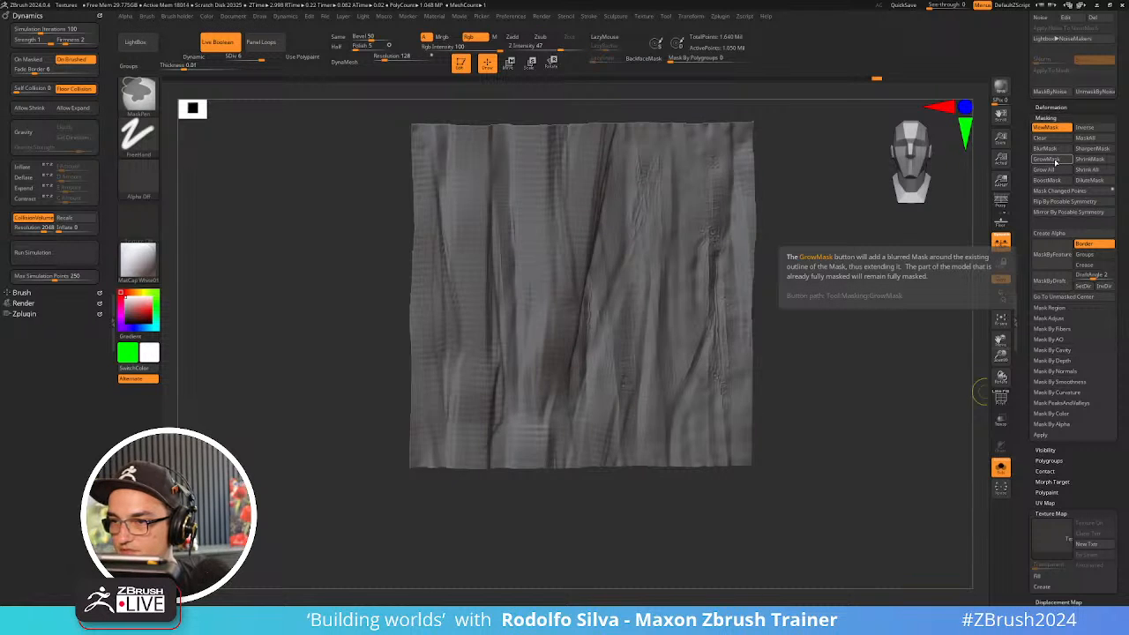
{"action": "key", "text": "ctrl+z"}
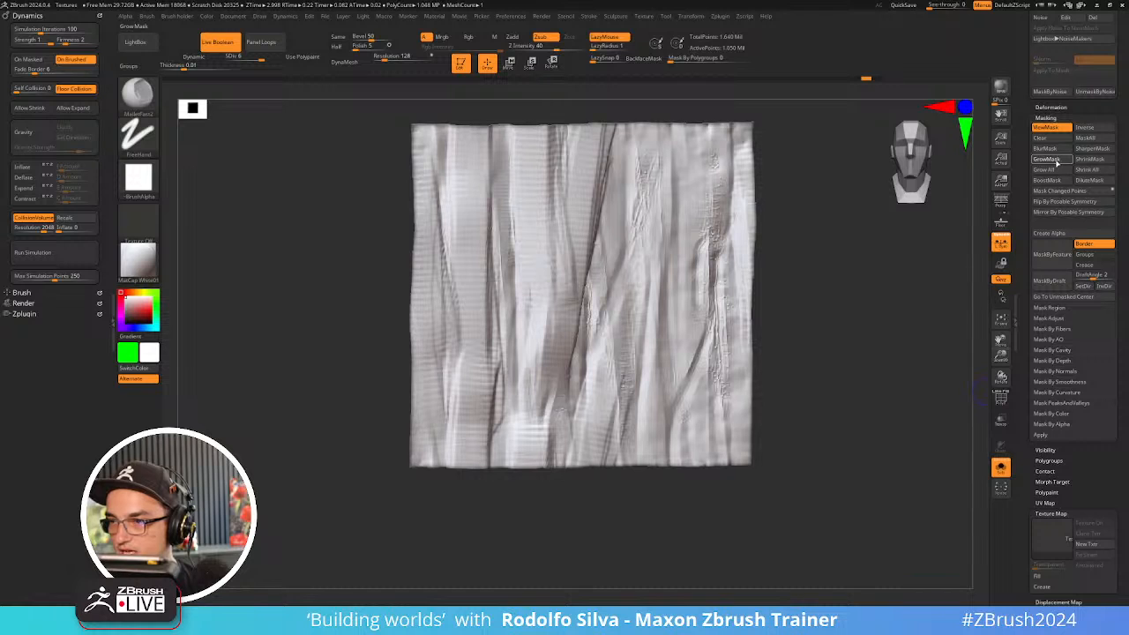
{"action": "left_click", "coordinate": [1044, 170]}
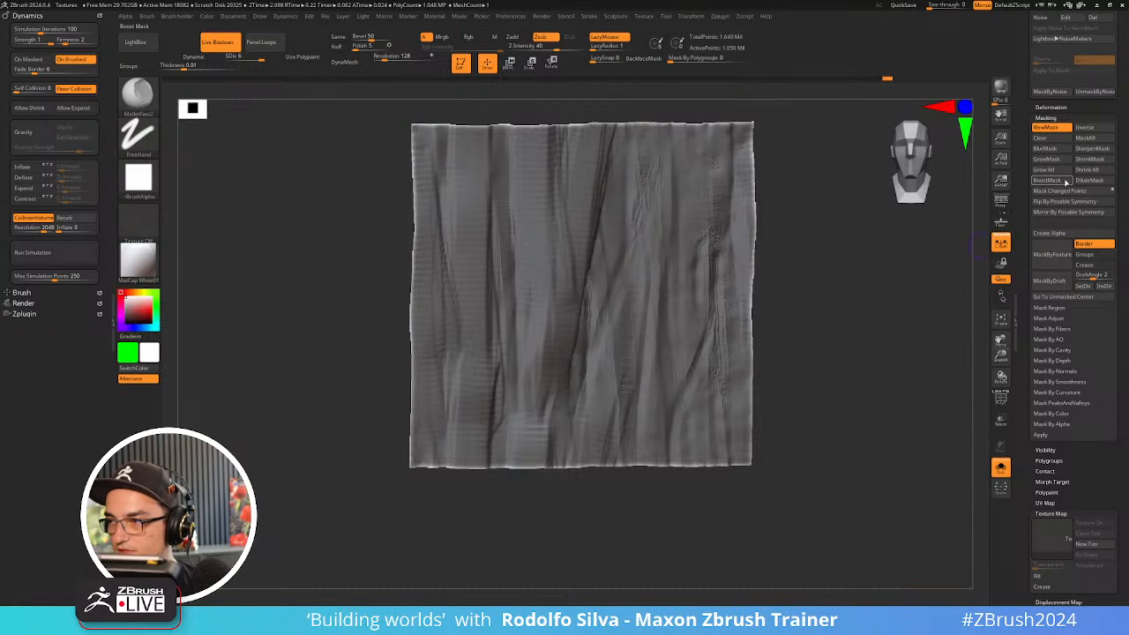
{"action": "left_click", "coordinate": [1091, 163]}
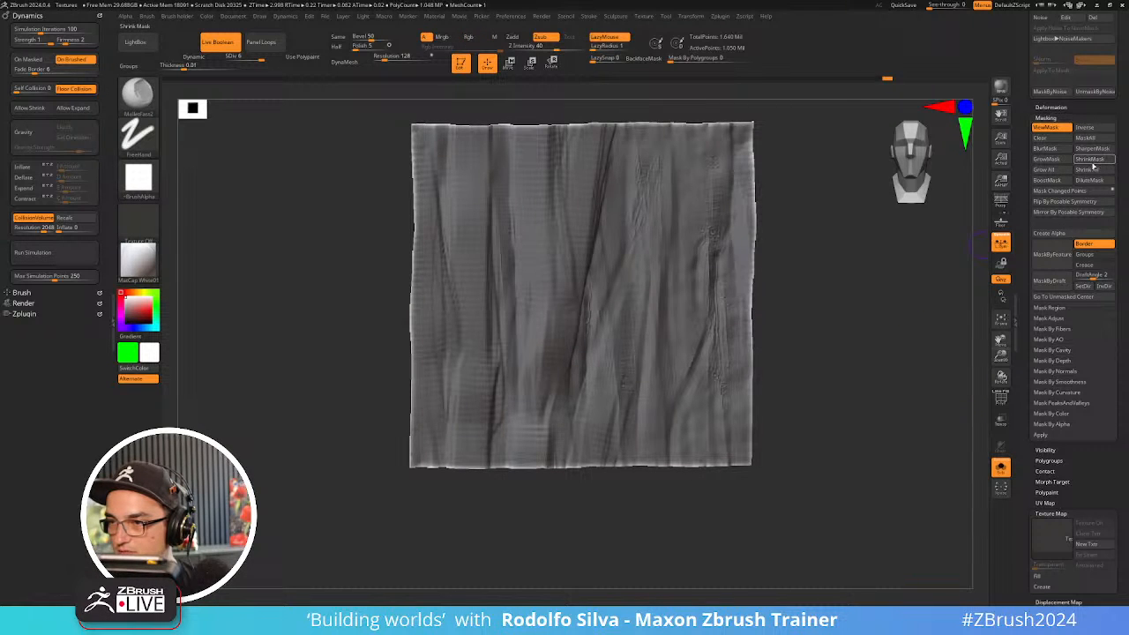
{"action": "left_click", "coordinate": [943, 310], "text": "ctrl"}
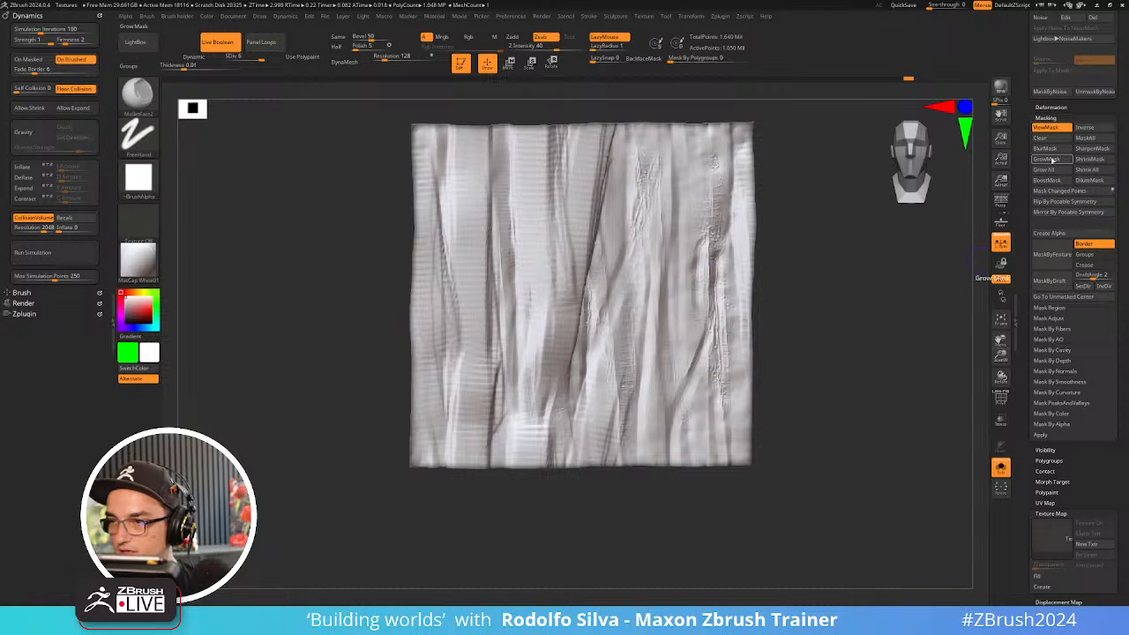
Project the cracks of UMesh_CaveWall_High1 onto CaveWall_High with the border masked and only Geometry projection enabled
{"action": "left_click_drag", "start_coordinate": [960, 256], "coordinate": [952, 311], "text": "alt"}
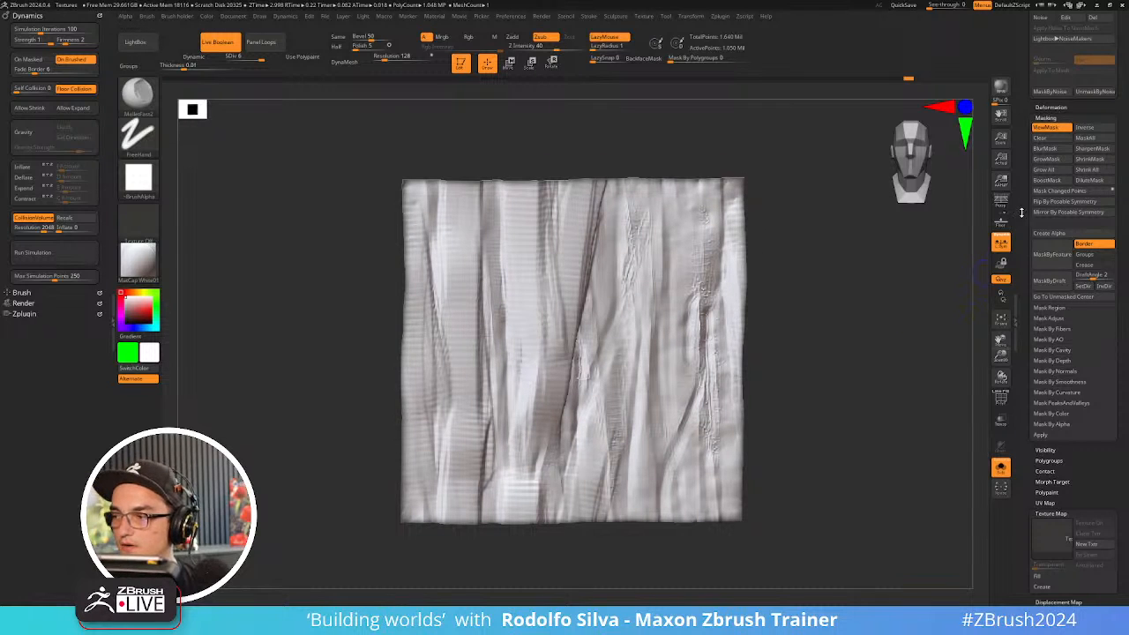
{"action": "scroll", "coordinate": [1021, 211], "scroll_direction": "up", "scroll_amount": 15}
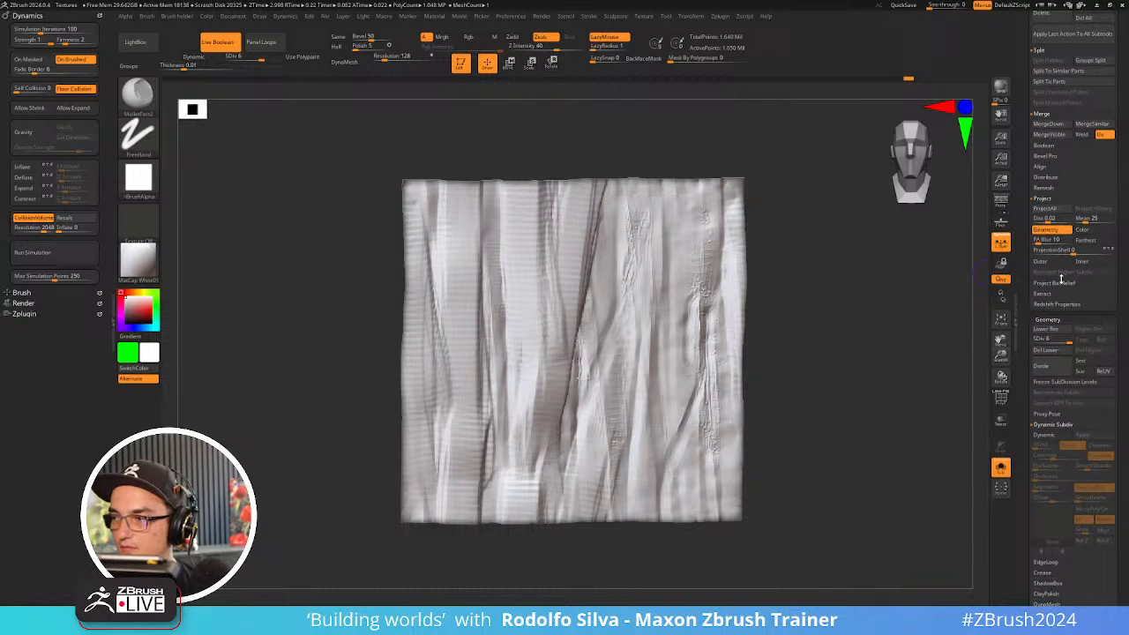
{"action": "left_click", "coordinate": [1060, 211]}
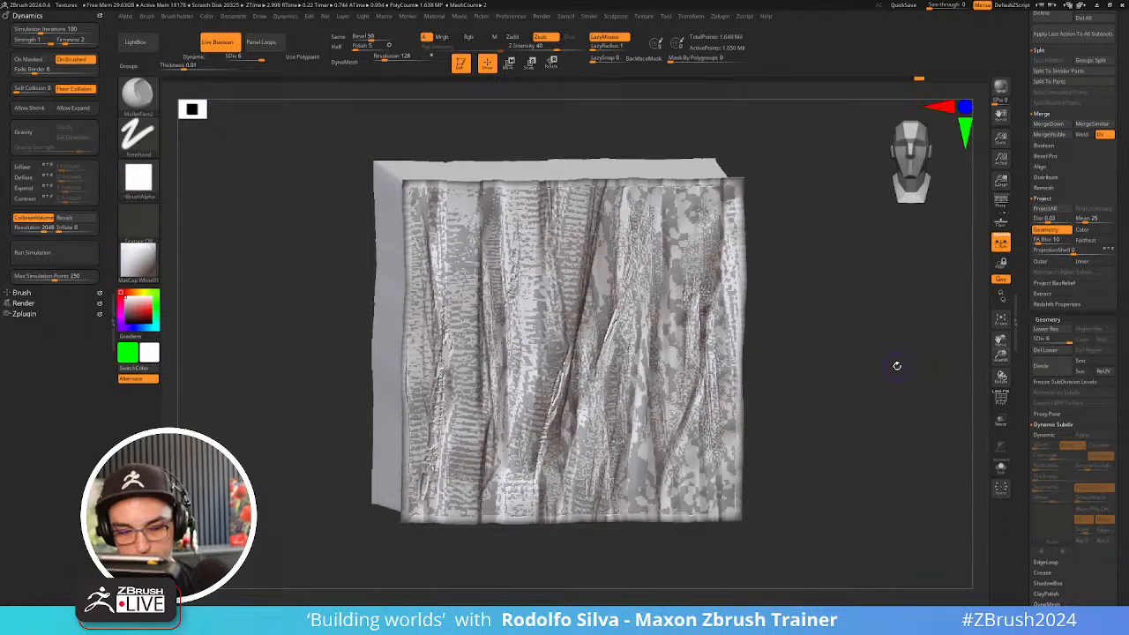
Isolate CaveWall_High, show it as a repeating tile and clear its mask
{"action": "key", "text": "shift+alt+s"}
{"action": "left_click_drag", "start_coordinate": [866, 376], "coordinate": [888, 326], "text": "alt"}
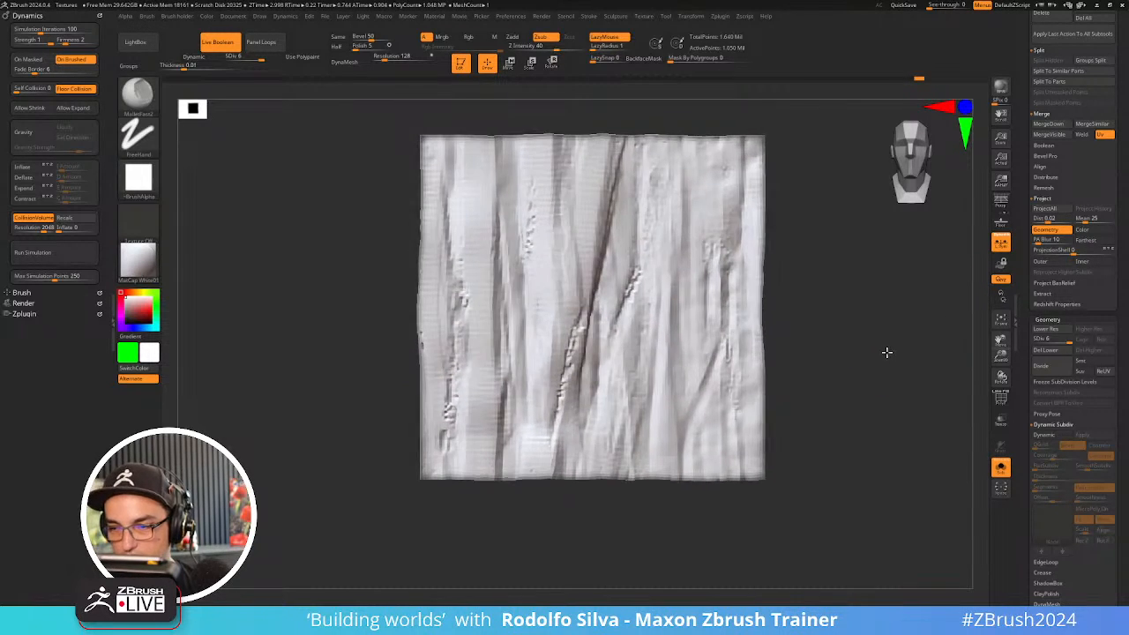
{"action": "key", "text": "alt+a"}
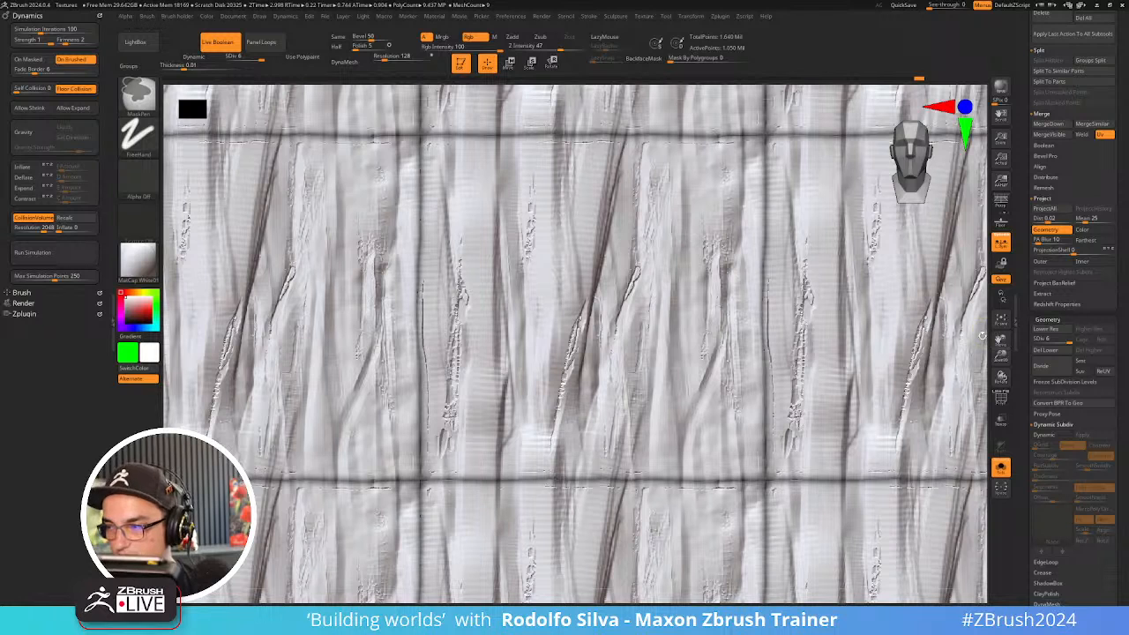
{"action": "left_click_drag", "start_coordinate": [982, 336], "coordinate": [961, 364], "text": "ctrl"}
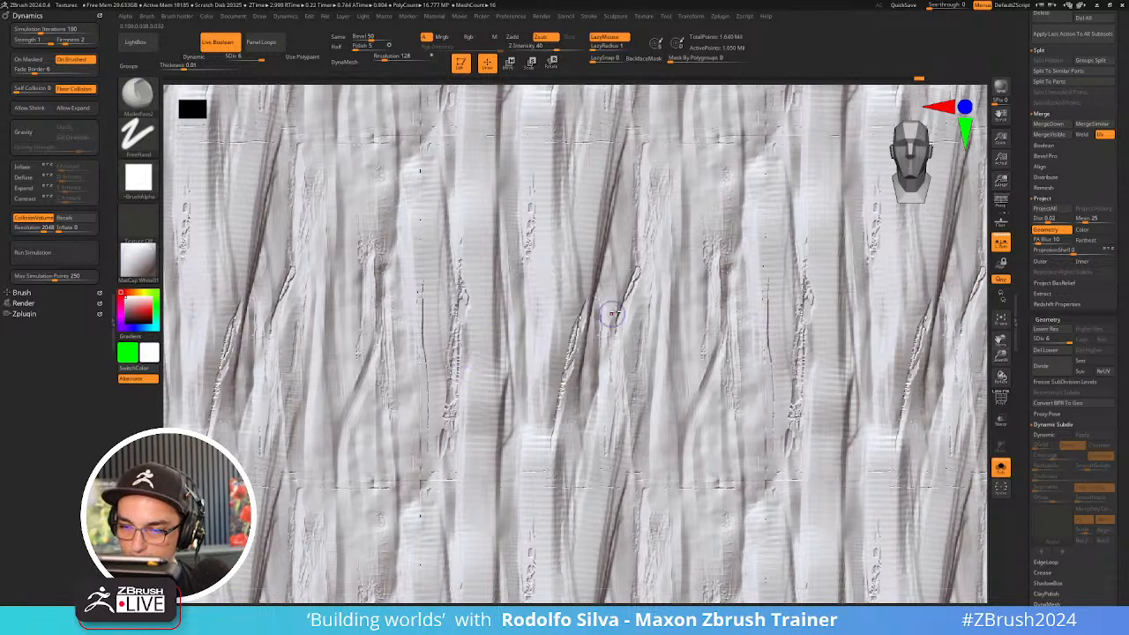
Adjust the Smooth brush's WrapMode so that smoothing strokes wrap across the tile borders of CaveWall_High
{"action": "key", "text": "shift"}
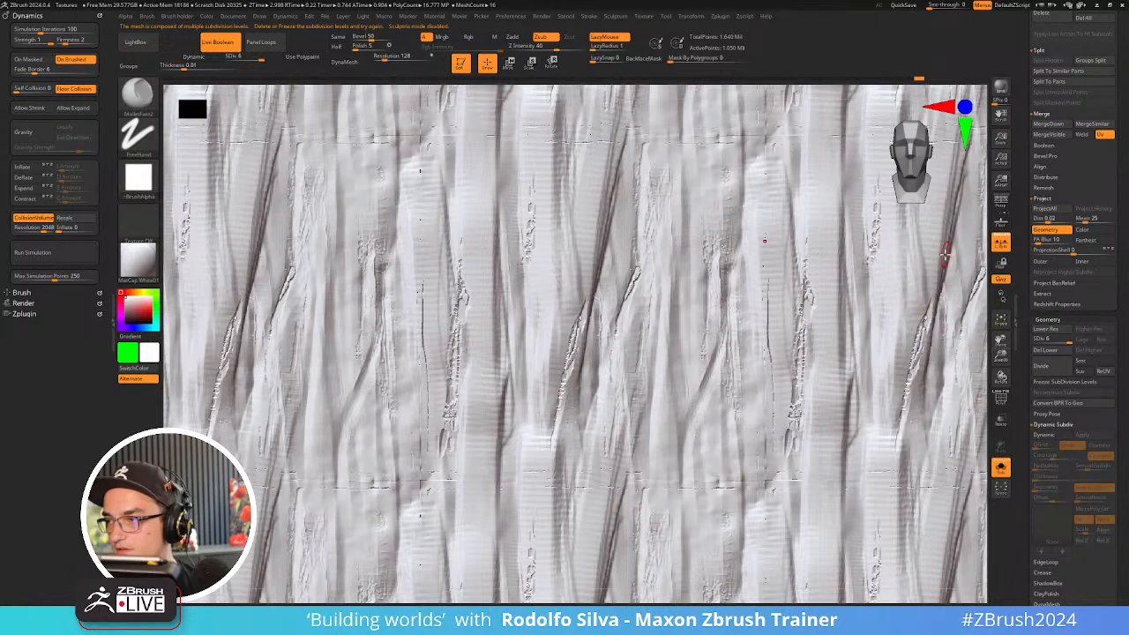
{"action": "key", "text": "shift+s"}
{"action": "mouse_move", "coordinate": [604, 20]}
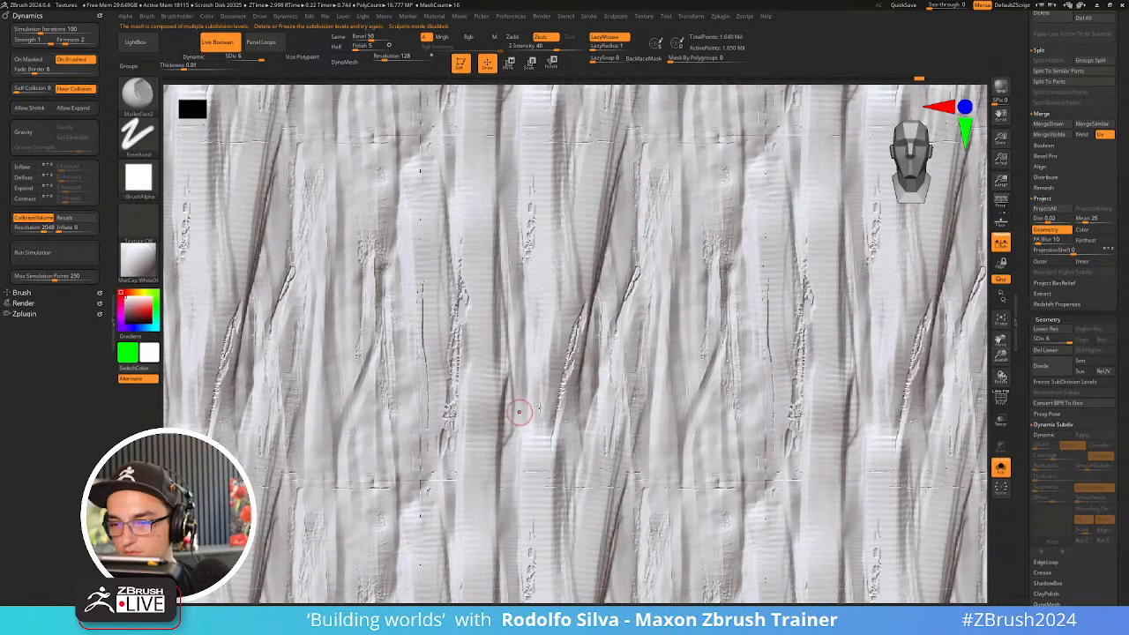
{"action": "key", "text": "shift+s"}
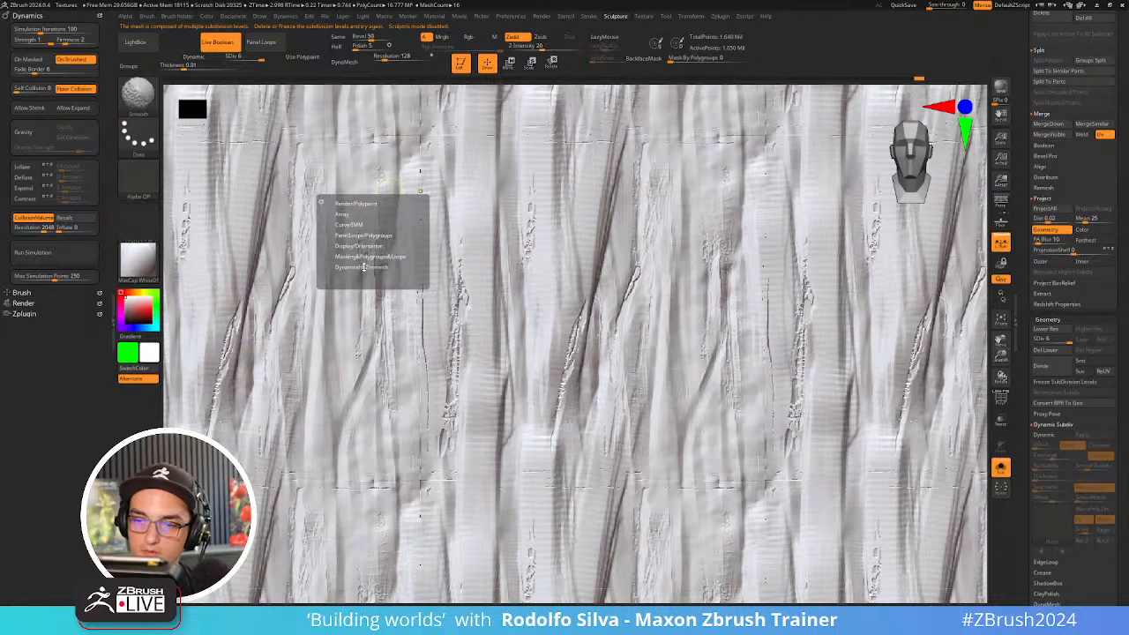
{"action": "mouse_move", "coordinate": [363, 266]}
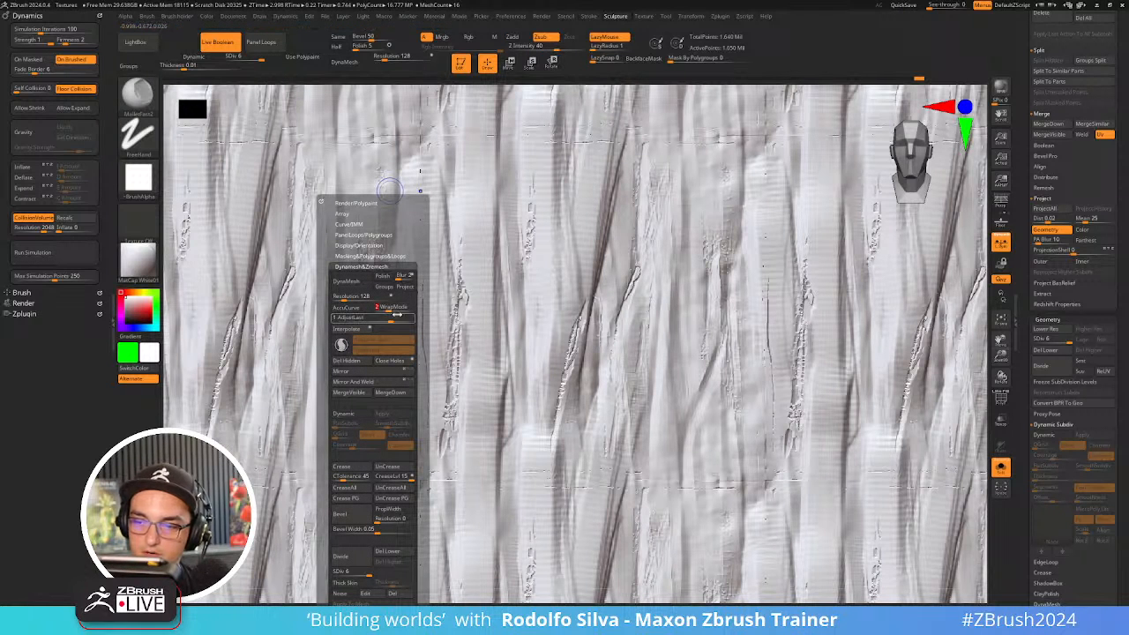
{"action": "left_click_drag", "start_coordinate": [392, 309], "coordinate": [383, 309]}
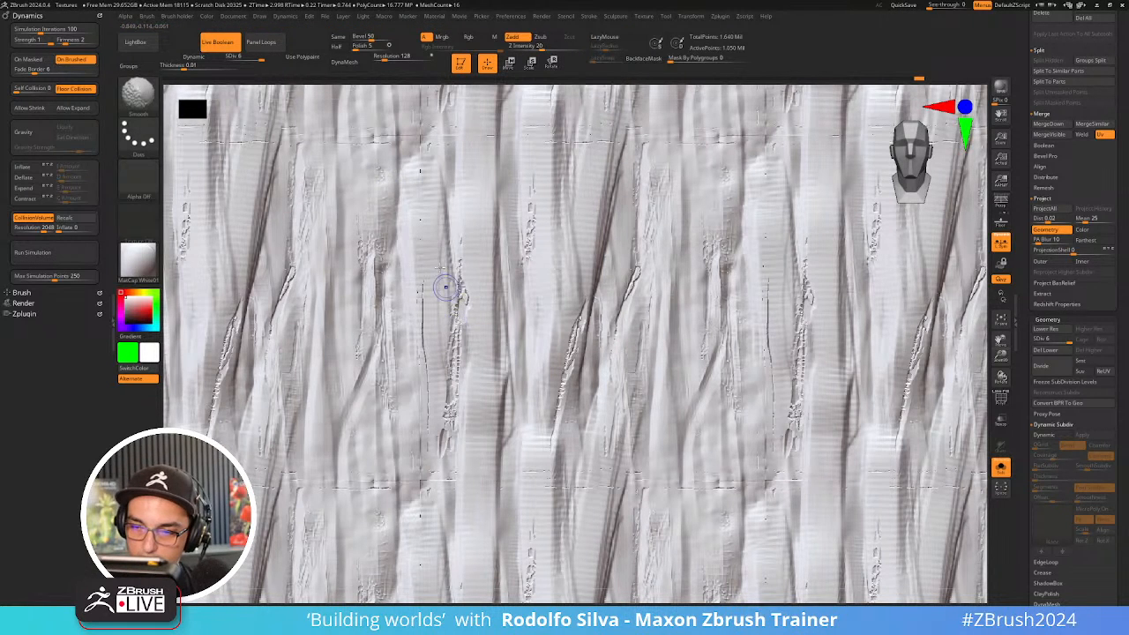
{"action": "key", "text": "shift+s"}
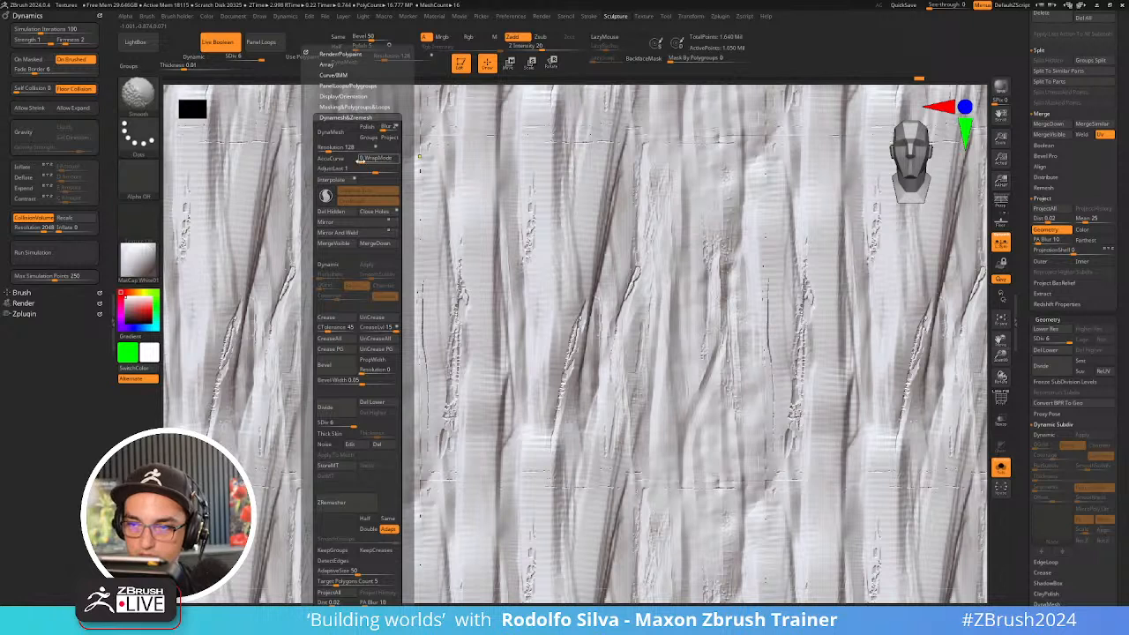
{"action": "left_click_drag", "start_coordinate": [360, 162], "coordinate": [366, 161]}
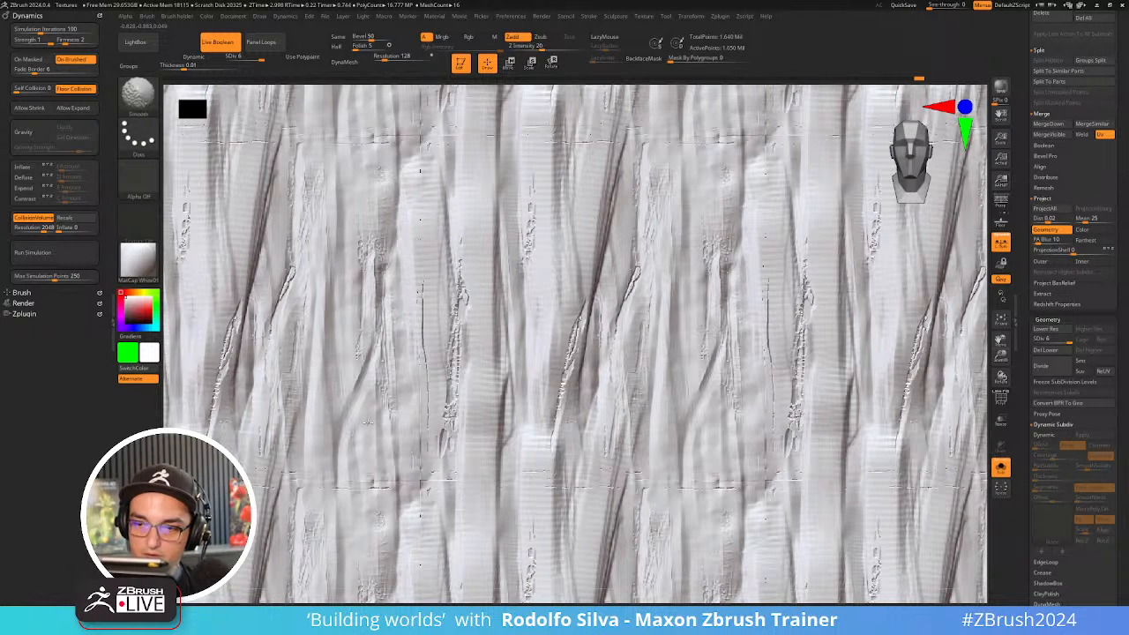
{"action": "key", "text": "s"}
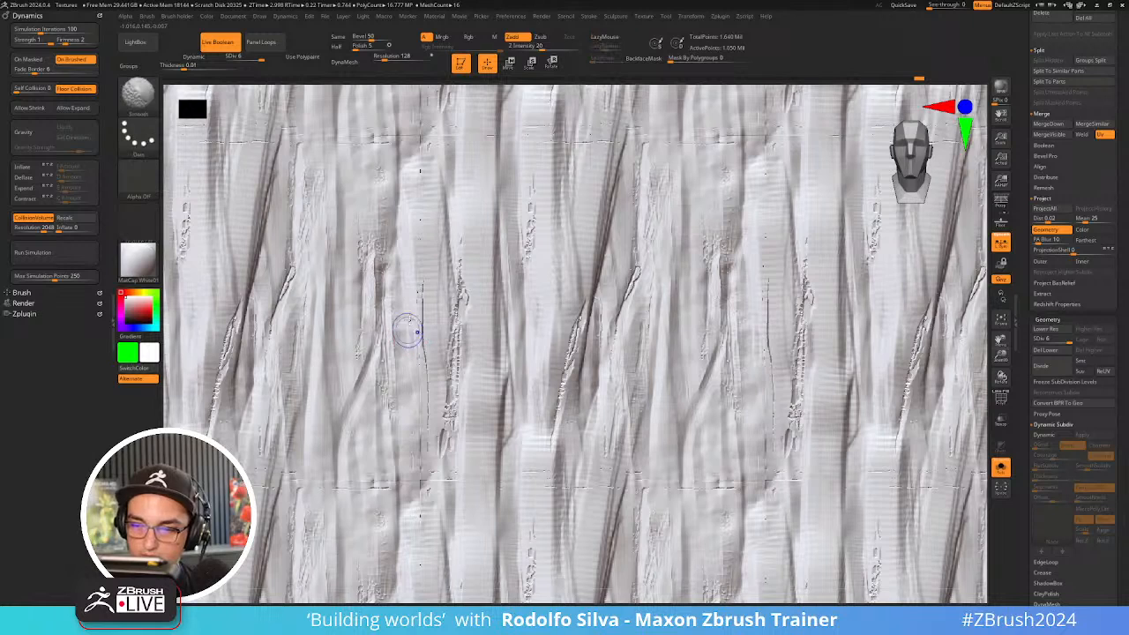
Set the Smooth brush's Z Intensity to 54 and carve diagonal cracks across the tile borders of CaveWall_High with the MalletFast2 brush
{"action": "left_click_drag", "start_coordinate": [545, 46], "coordinate": [575, 46]}
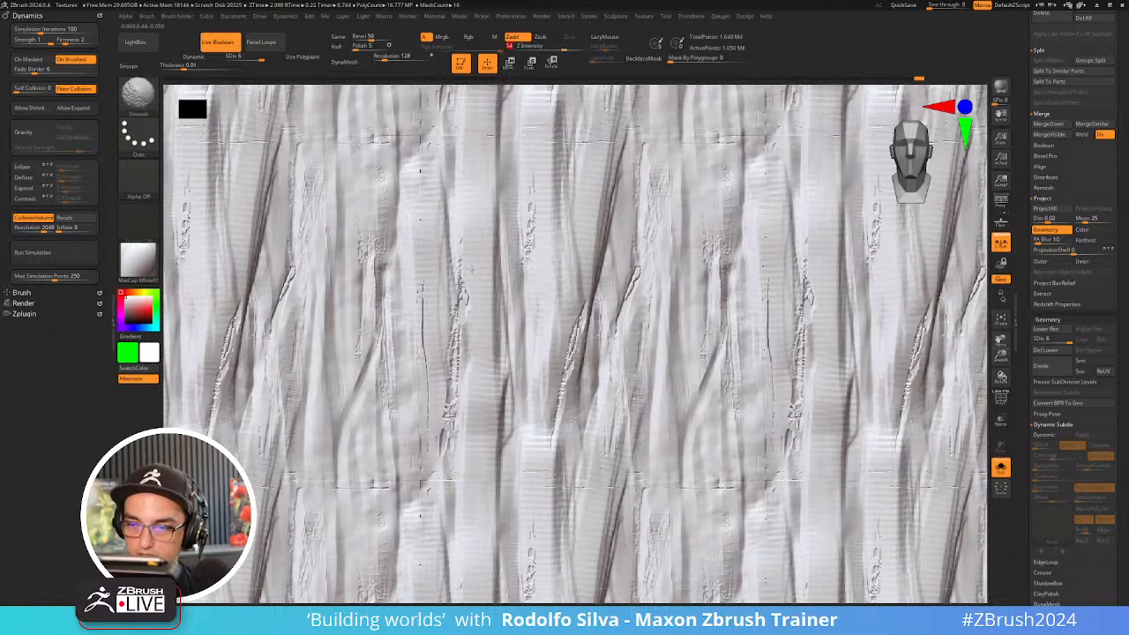
{"action": "mouse_move", "coordinate": [465, 306]}
{"action": "right_mouse_down"}
{"action": "mouse_move", "coordinate": [467, 317]}
{"action": "mouse_move", "coordinate": [469, 298]}
{"action": "right_mouse_up"}
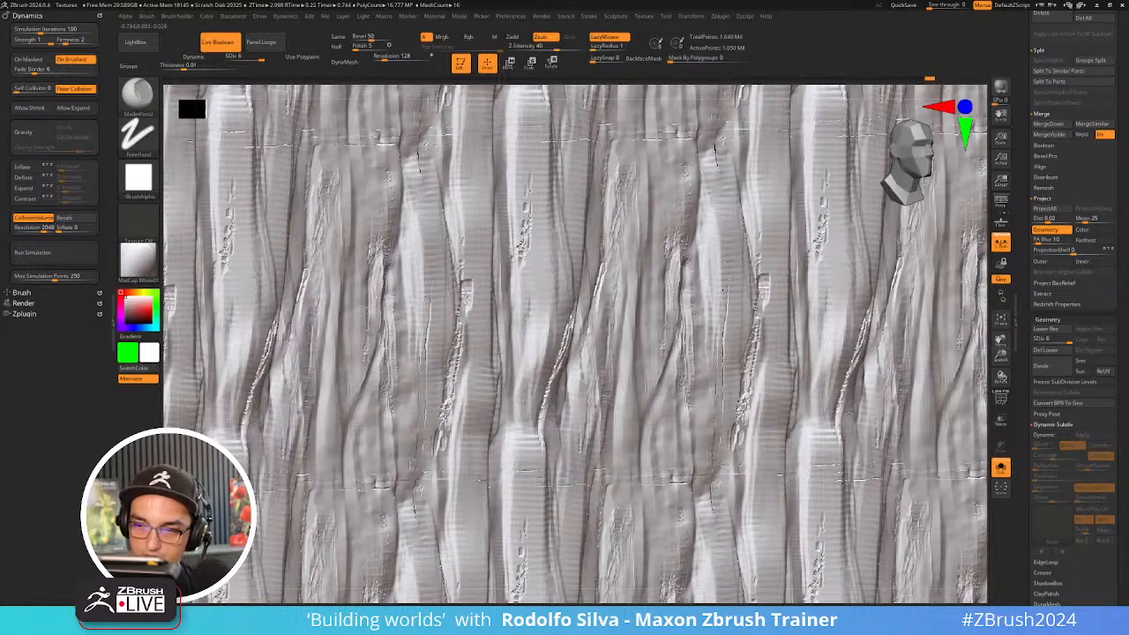
{"action": "key", "text": "f"}
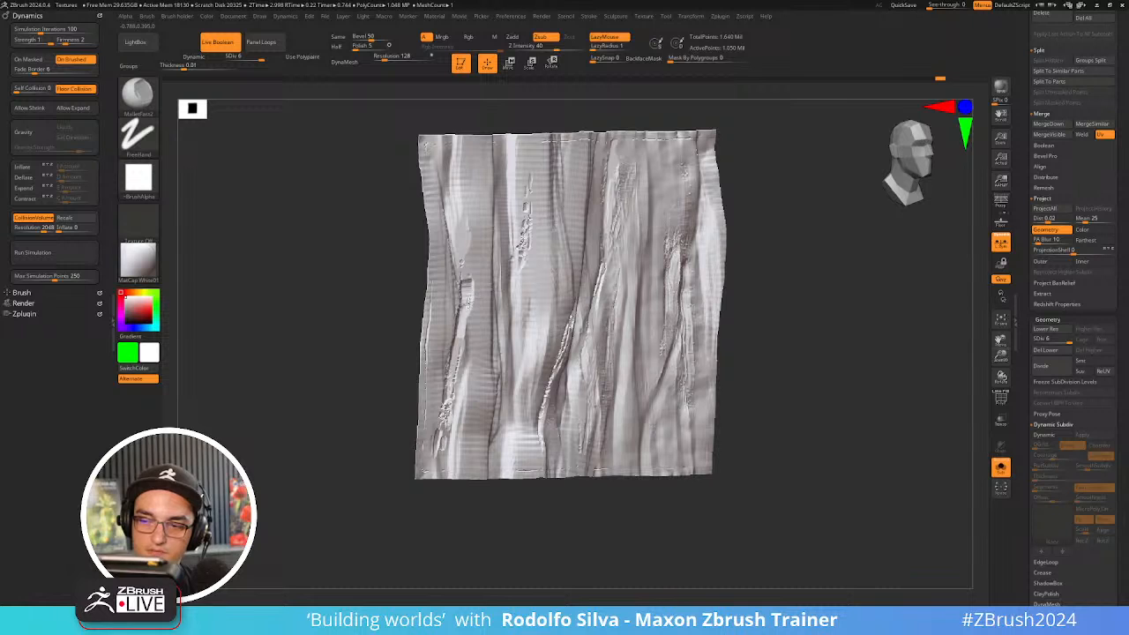
{"action": "left_click_drag", "start_coordinate": [469, 306], "coordinate": [486, 244]}
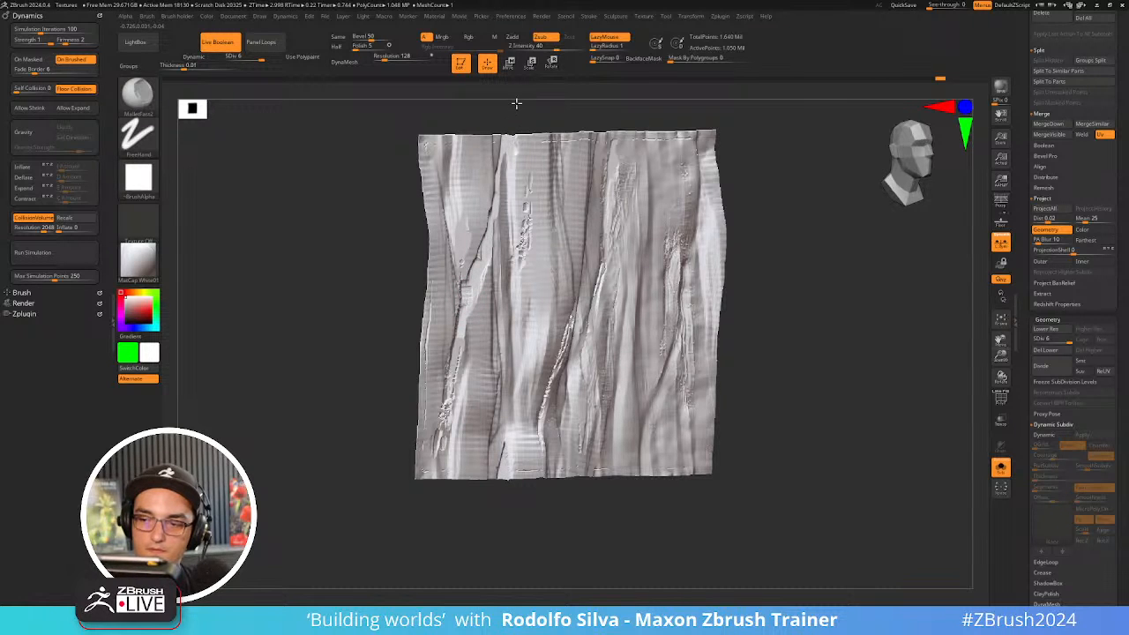
{"action": "mouse_move", "coordinate": [782, 328]}
{"action": "left_mouse_down"}
{"action": "mouse_move", "coordinate": [779, 388]}
{"action": "mouse_move", "coordinate": [809, 388]}
{"action": "mouse_move", "coordinate": [816, 349]}
{"action": "left_mouse_up"}
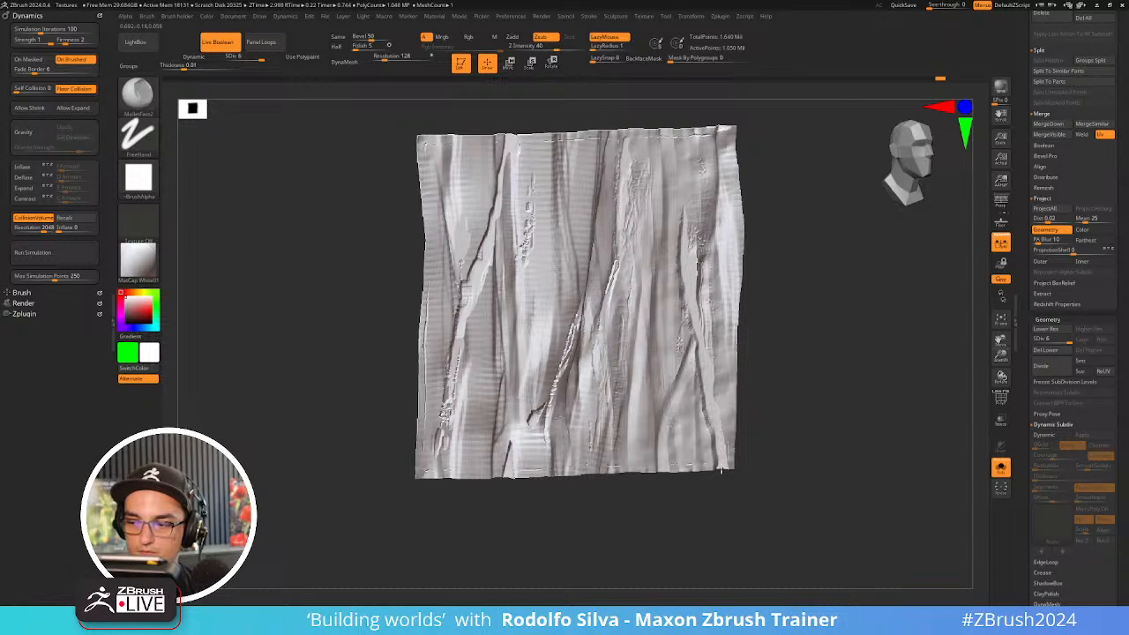
{"action": "left_click_drag", "start_coordinate": [787, 439], "coordinate": [789, 416]}
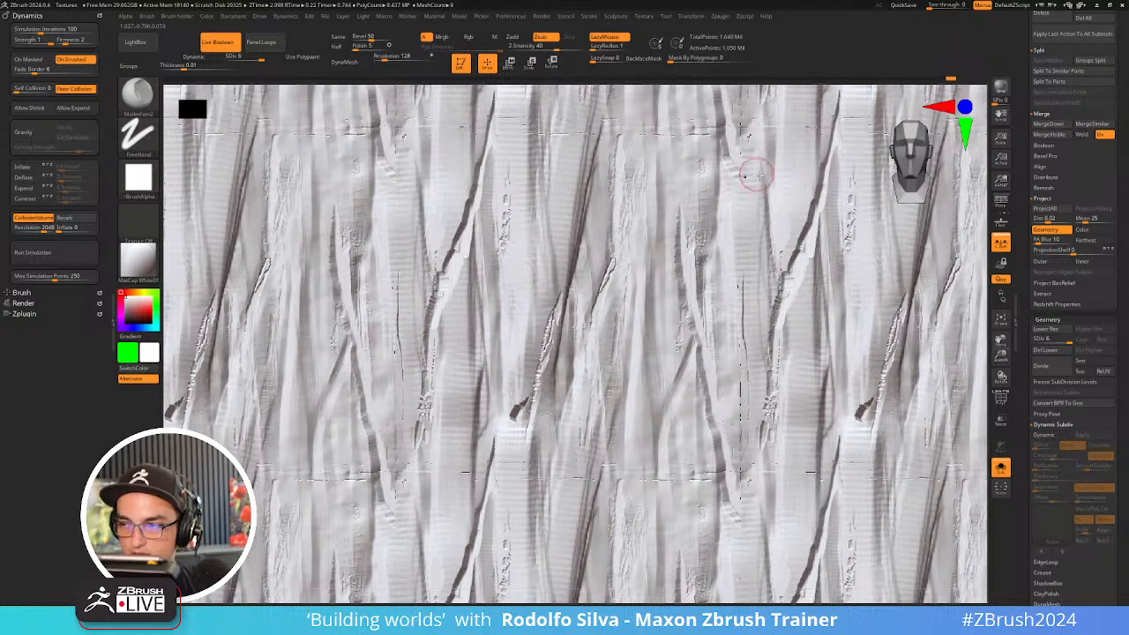
Undo the last crack stroke at CaveWall_High's right border and smooth the detail along its upper seam
{"action": "key", "text": "ctrl"}
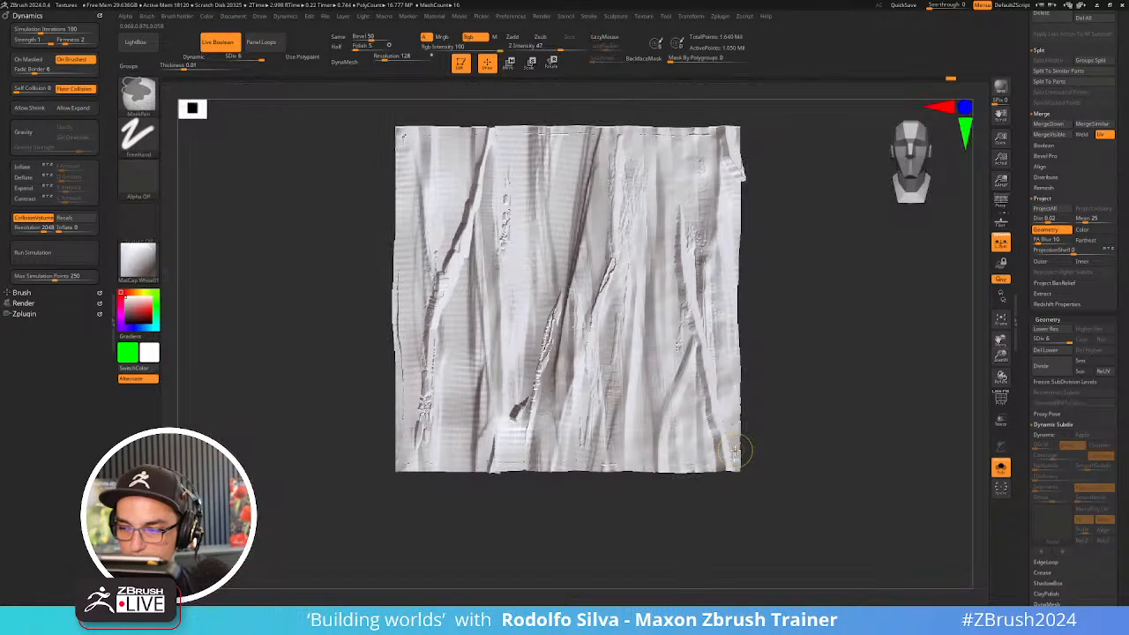
{"action": "key", "text": "ctrl+z"}
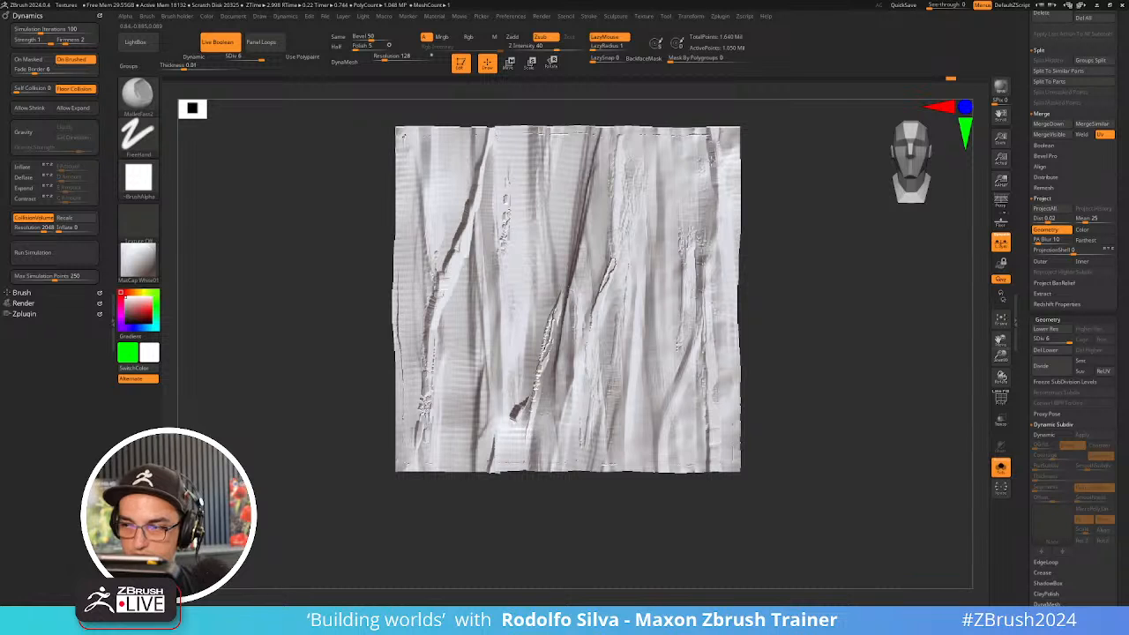
{"action": "left_click_drag", "start_coordinate": [784, 271], "coordinate": [785, 270]}
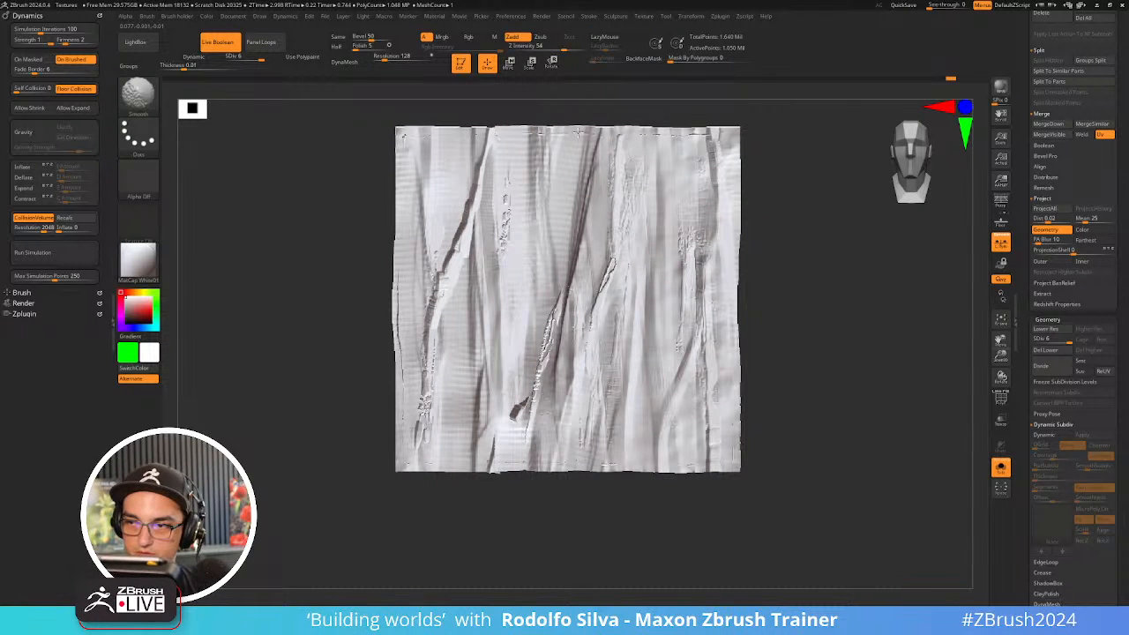
{"action": "left_click_drag", "start_coordinate": [543, 132], "coordinate": [502, 143], "text": "shift"}
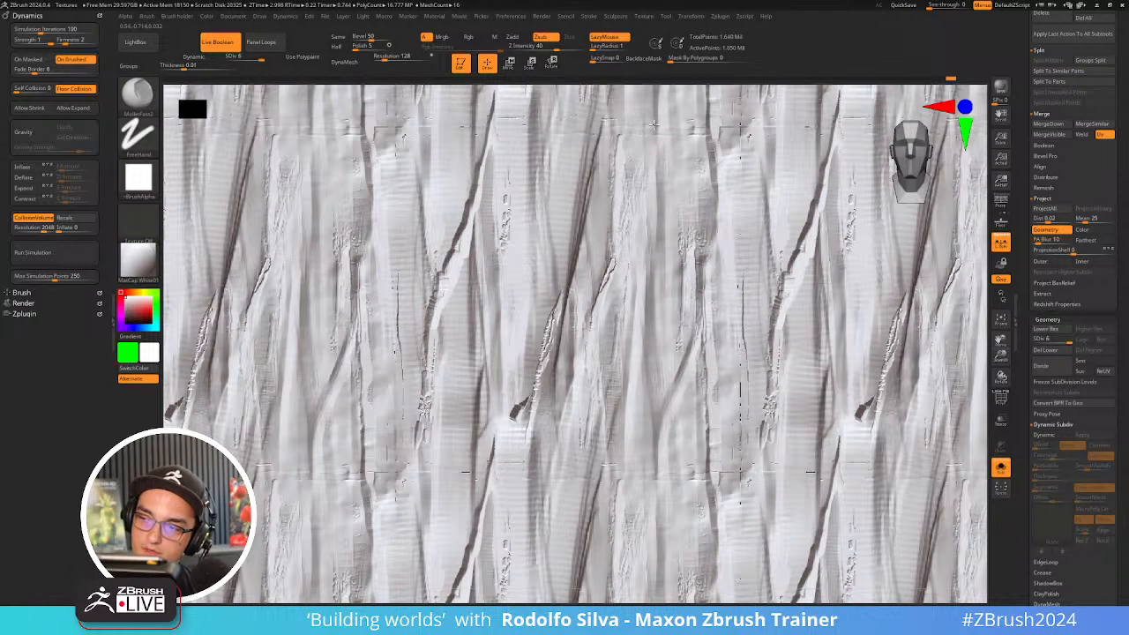
Carve a vertical groove down from the upper seam of CaveWall_High and check the repeating tile from an angle
{"action": "left_click_drag", "start_coordinate": [655, 120], "coordinate": [661, 219]}
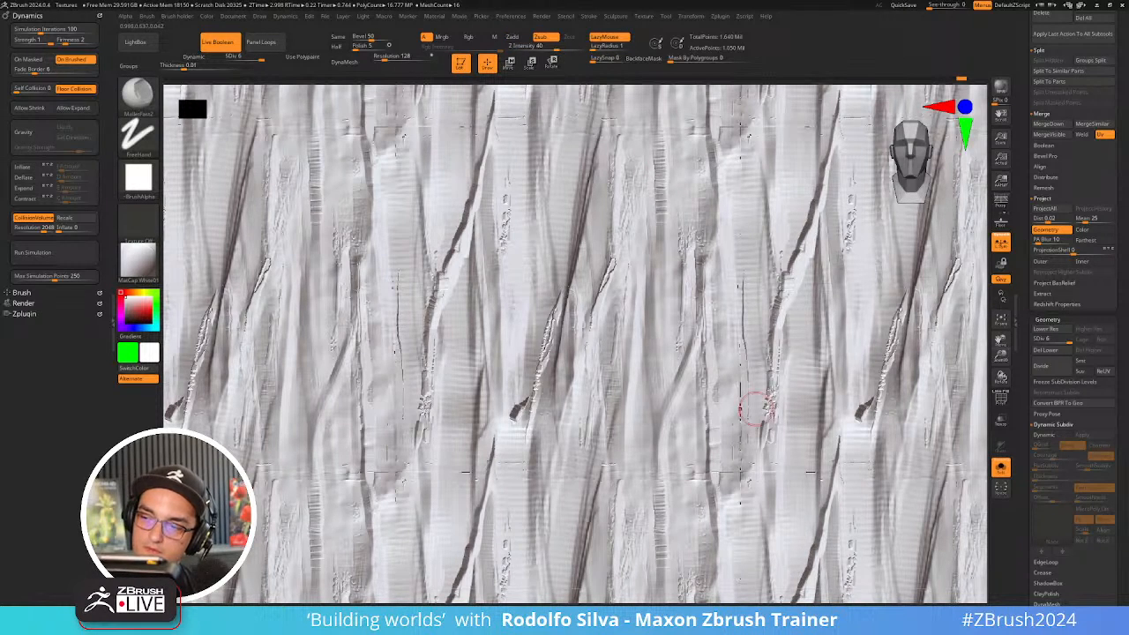
{"action": "right_click_drag", "start_coordinate": [740, 366], "coordinate": [741, 214], "text": "ctrl"}
{"action": "right_click_drag", "start_coordinate": [811, 319], "coordinate": [742, 326], "text": "alt"}
{"action": "right_click_drag", "start_coordinate": [776, 278], "coordinate": [799, 352], "text": "ctrl"}
{"action": "right_click_drag", "start_coordinate": [586, 318], "coordinate": [636, 322]}
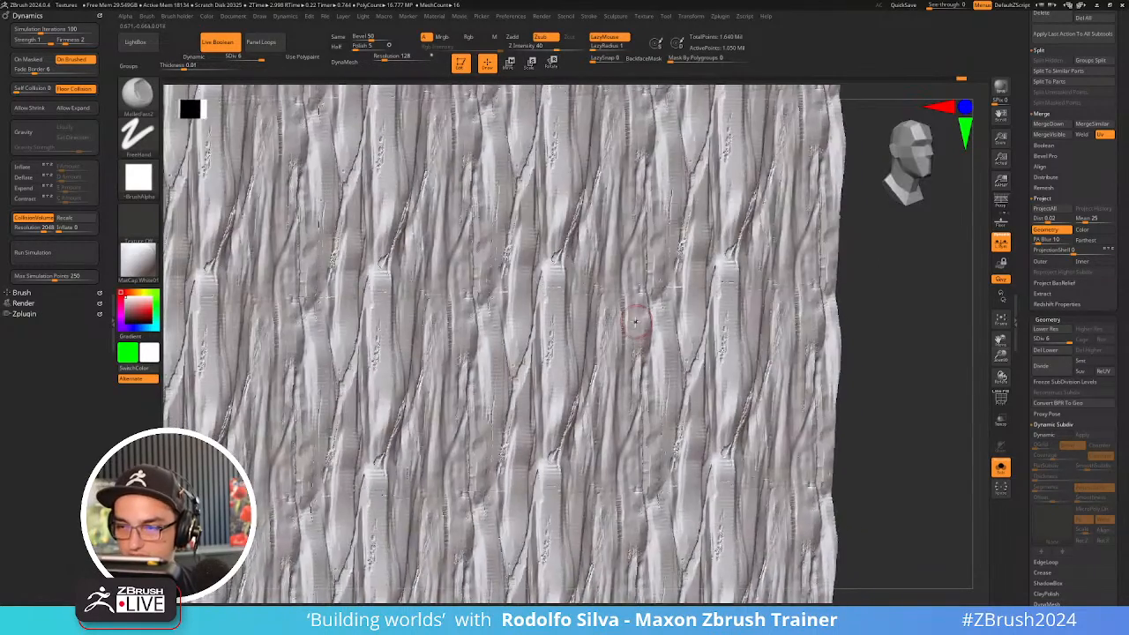
Smooth the rough lower end of CaveWall_High's central diagonal crack and carve a short chip to its left
{"action": "key", "text": "shift+d"}
{"action": "mouse_move", "coordinate": [584, 369]}
{"action": "right_mouse_down"}
{"action": "mouse_move", "coordinate": [577, 470]}
{"action": "mouse_move", "coordinate": [603, 361]}
{"action": "mouse_move", "coordinate": [565, 358]}
{"action": "right_mouse_up"}
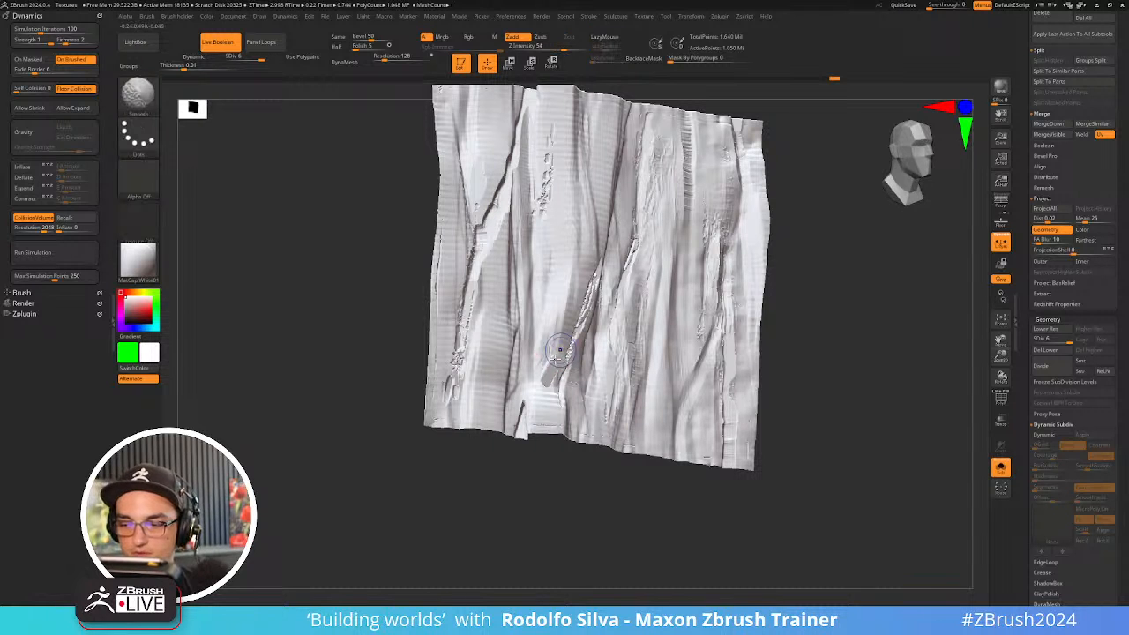
{"action": "mouse_move", "coordinate": [561, 349]}
{"action": "left_mouse_down", "text": "shift"}
{"action": "mouse_move", "coordinate": [558, 368]}
{"action": "mouse_move", "coordinate": [570, 349]}
{"action": "left_mouse_up", "text": "shift"}
{"action": "mouse_move", "coordinate": [530, 400]}
{"action": "left_mouse_down"}
{"action": "mouse_move", "coordinate": [524, 421]}
{"action": "mouse_move", "coordinate": [526, 396]}
{"action": "left_mouse_up"}
{"action": "key", "text": "shift+f"}
{"action": "left_click_drag", "start_coordinate": [779, 343], "coordinate": [800, 379]}
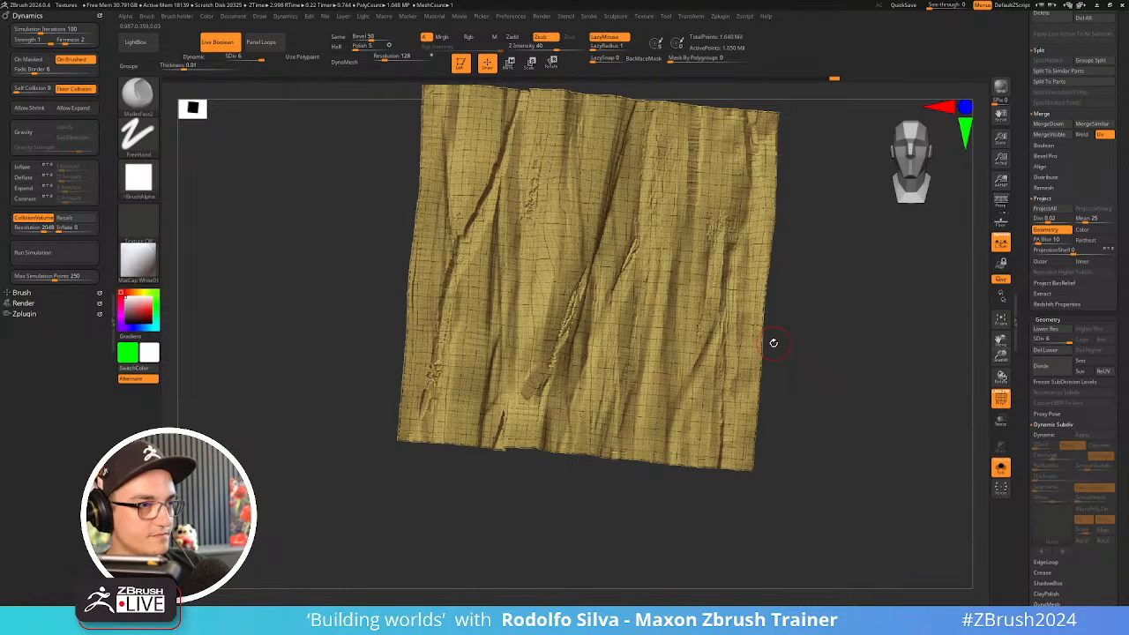
{"action": "right_click_drag", "start_coordinate": [673, 328], "coordinate": [671, 365]}
{"action": "key", "text": "shift+f"}
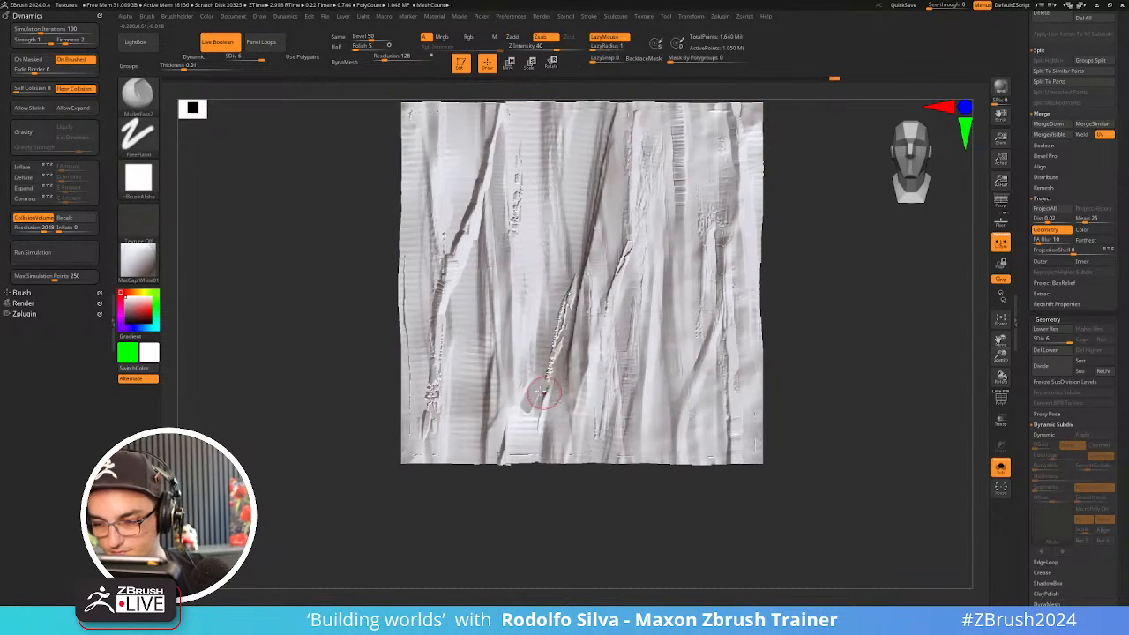
{"action": "left_click_drag", "start_coordinate": [547, 389], "coordinate": [553, 368], "text": "shift"}
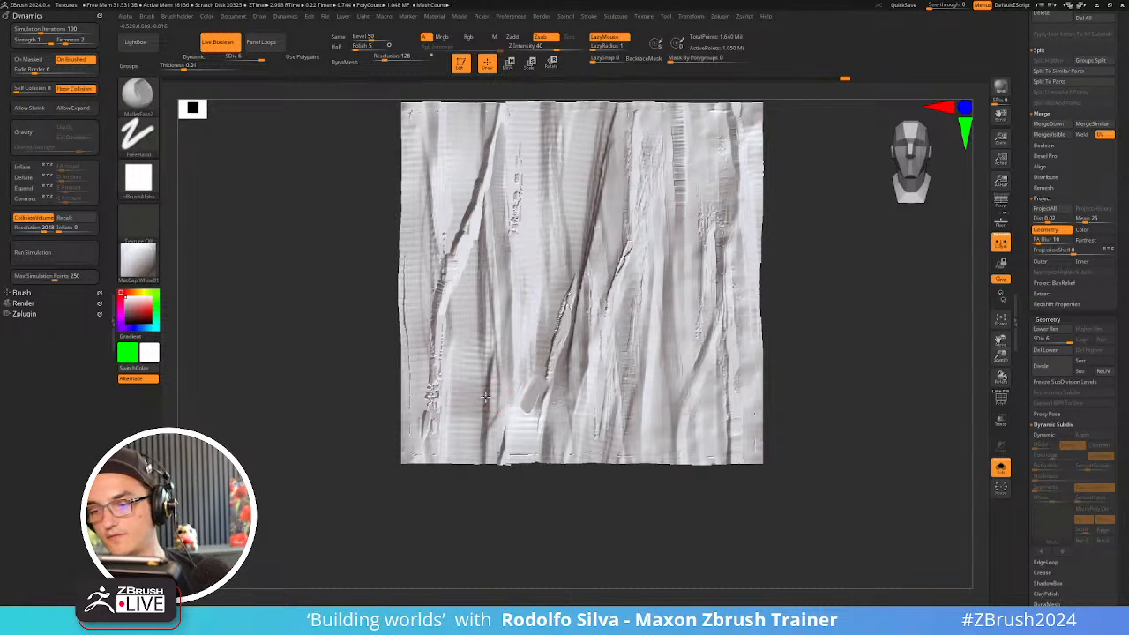
{"action": "left_click_drag", "start_coordinate": [492, 344], "coordinate": [509, 310]}
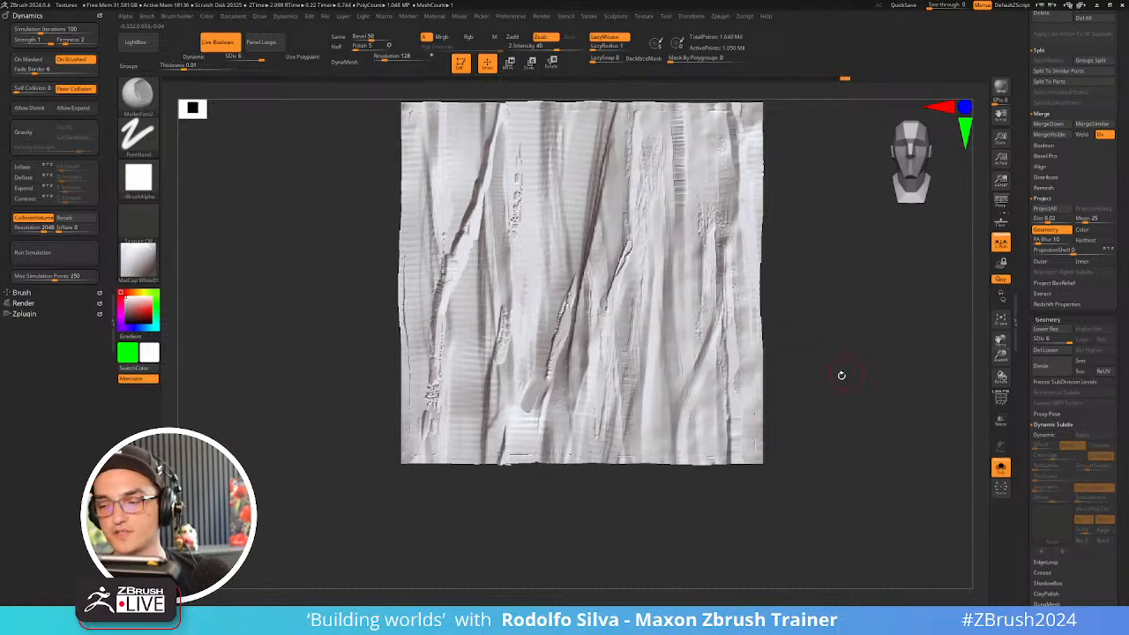
Compare the flat CaveWall_low subtool with the sculpted CaveWall_High by switching between them
{"action": "mouse_move", "coordinate": [842, 376]}
{"action": "right_mouse_down", "text": "ctrl"}
{"action": "mouse_move", "coordinate": [833, 338]}
{"action": "mouse_move", "coordinate": [813, 397]}
{"action": "mouse_move", "coordinate": [822, 421]}
{"action": "mouse_move", "coordinate": [833, 386]}
{"action": "mouse_move", "coordinate": [825, 419]}
{"action": "right_mouse_up", "text": "ctrl"}
{"action": "key", "text": "Down"}
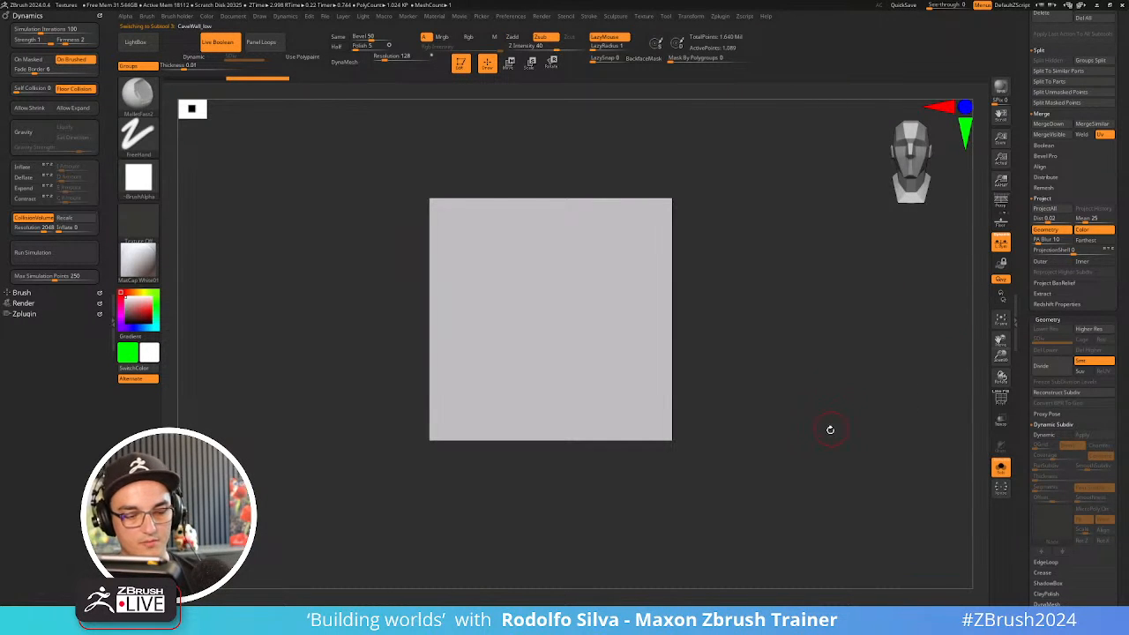
{"action": "key", "text": "Up"}
{"action": "key", "text": "Down"}
{"action": "key", "text": "Up"}
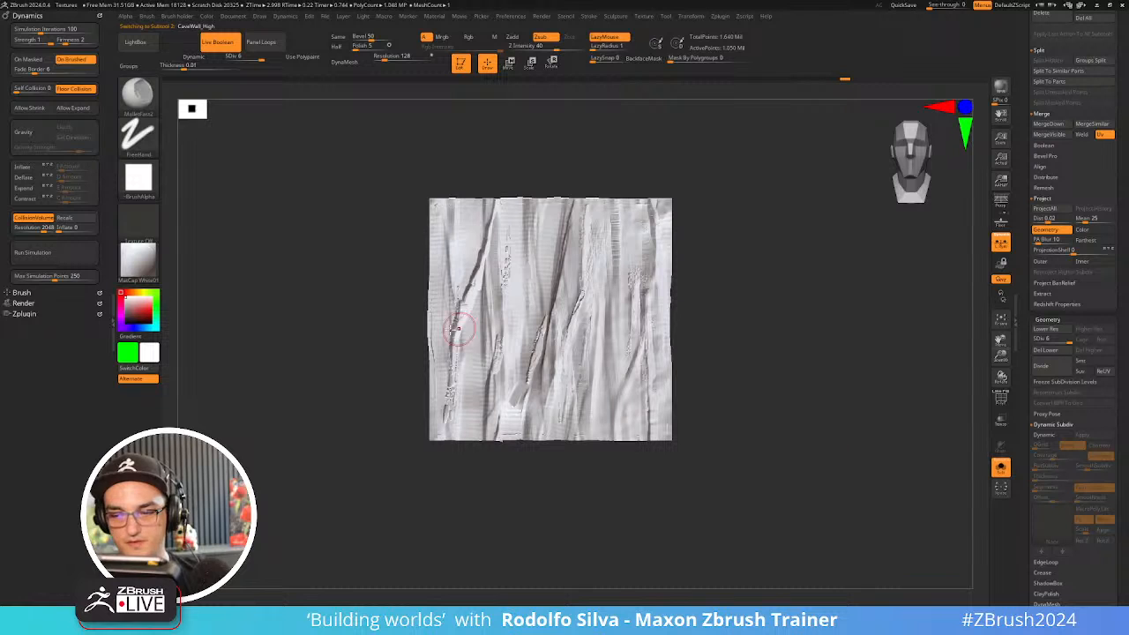
{"action": "key", "text": "Down"}
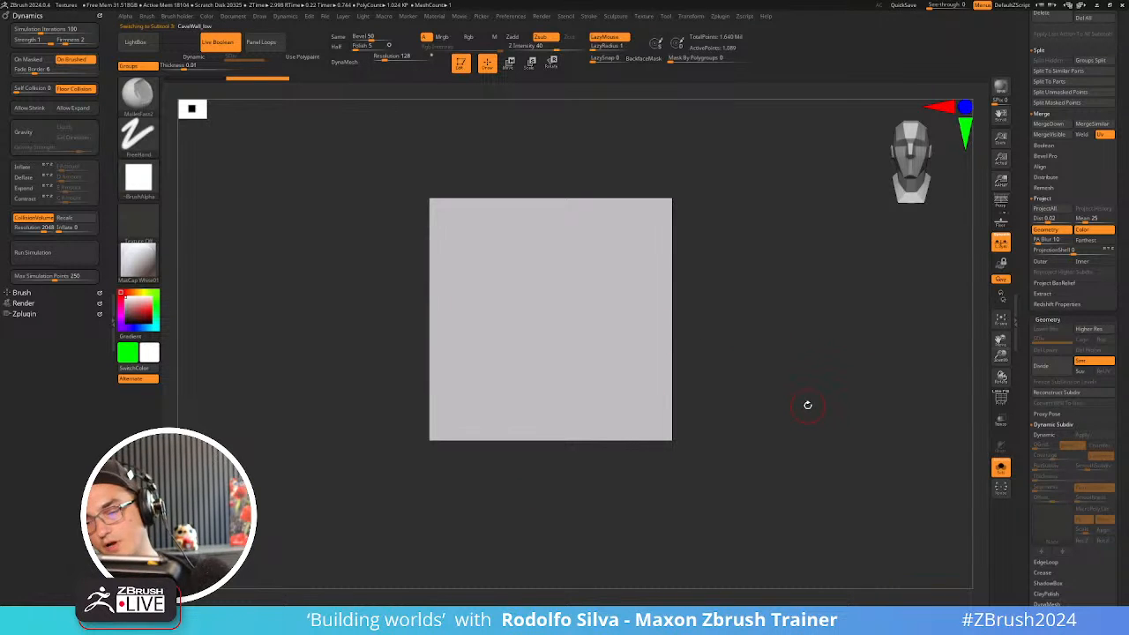
{"action": "key", "text": "Up"}
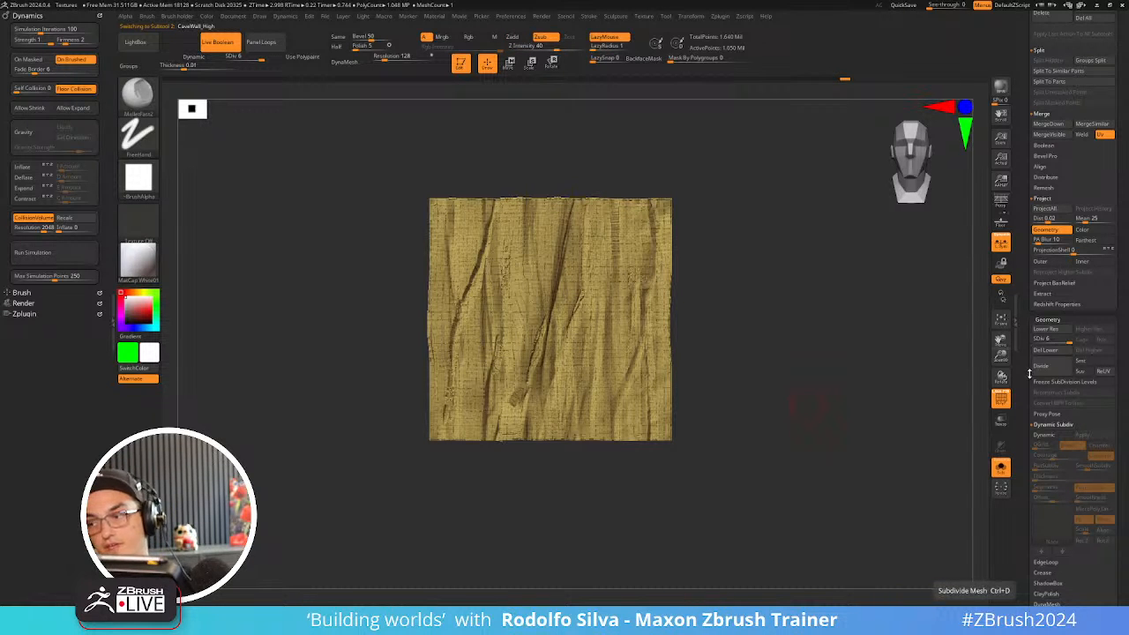
Enable Array Mesh on CaveWall_High and go through transform stages 1 to 4 to examine how each repeats the tile
{"action": "mouse_move", "coordinate": [1030, 375]}
{"action": "left_mouse_down"}
{"action": "mouse_move", "coordinate": [1061, 214]}
{"action": "mouse_move", "coordinate": [1039, 449]}
{"action": "mouse_move", "coordinate": [1046, 393]}
{"action": "left_mouse_up"}
{"action": "left_click", "coordinate": [1061, 338], "text": "shift"}
{"action": "left_click", "coordinate": [1052, 229]}
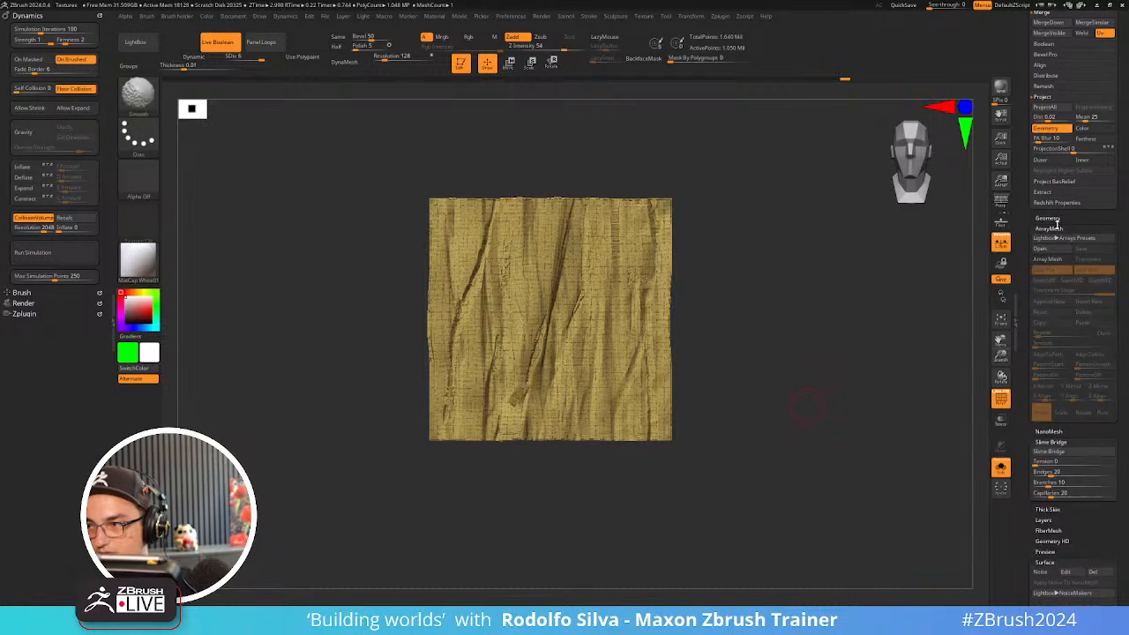
{"action": "left_click", "coordinate": [1048, 259]}
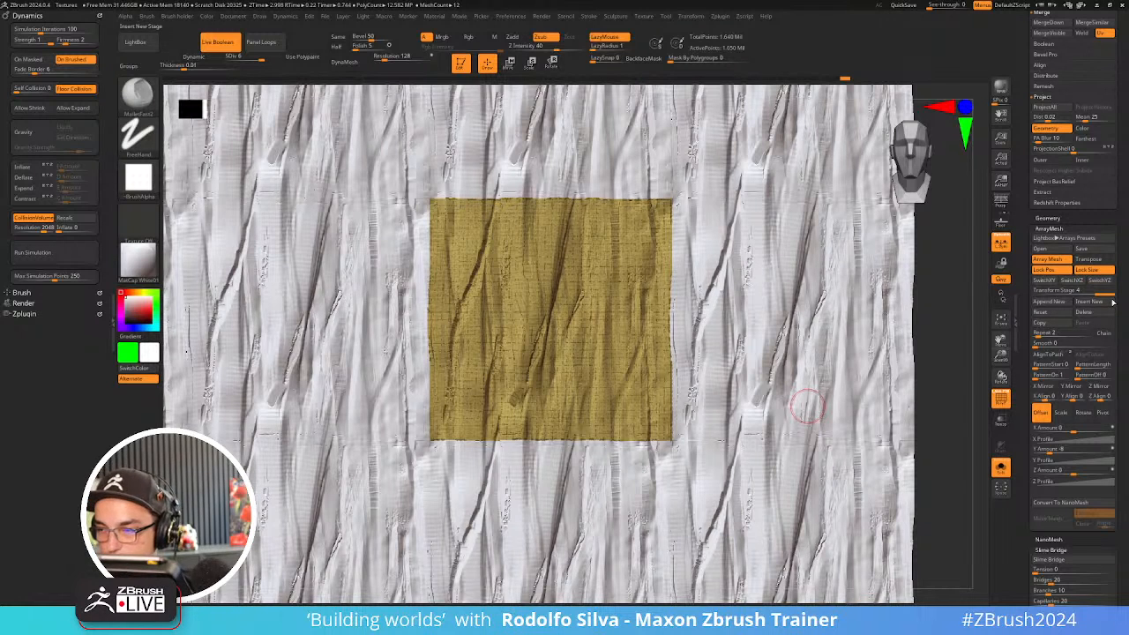
{"action": "left_click", "coordinate": [1114, 301]}
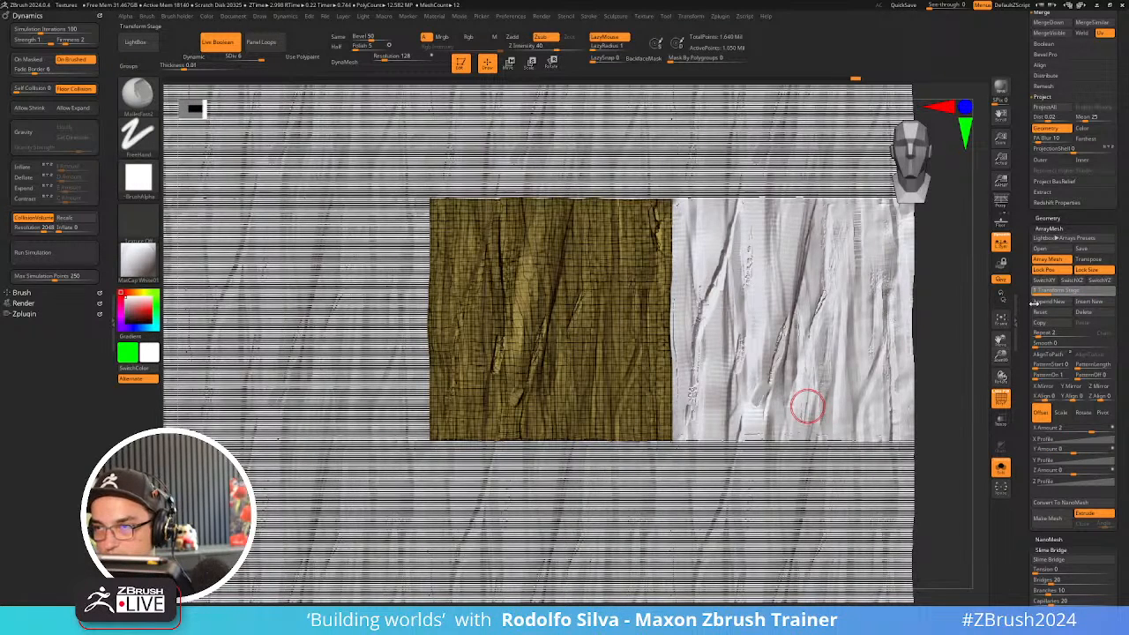
{"action": "left_click_drag", "start_coordinate": [1039, 304], "coordinate": [1057, 302]}
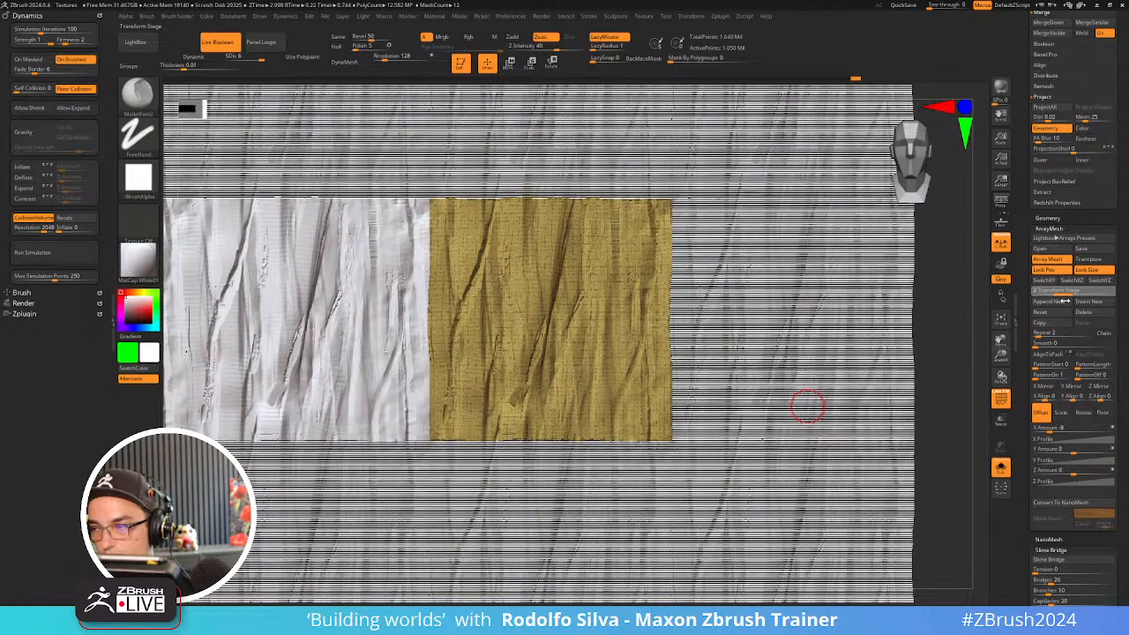
{"action": "left_click_drag", "start_coordinate": [1066, 301], "coordinate": [1077, 299]}
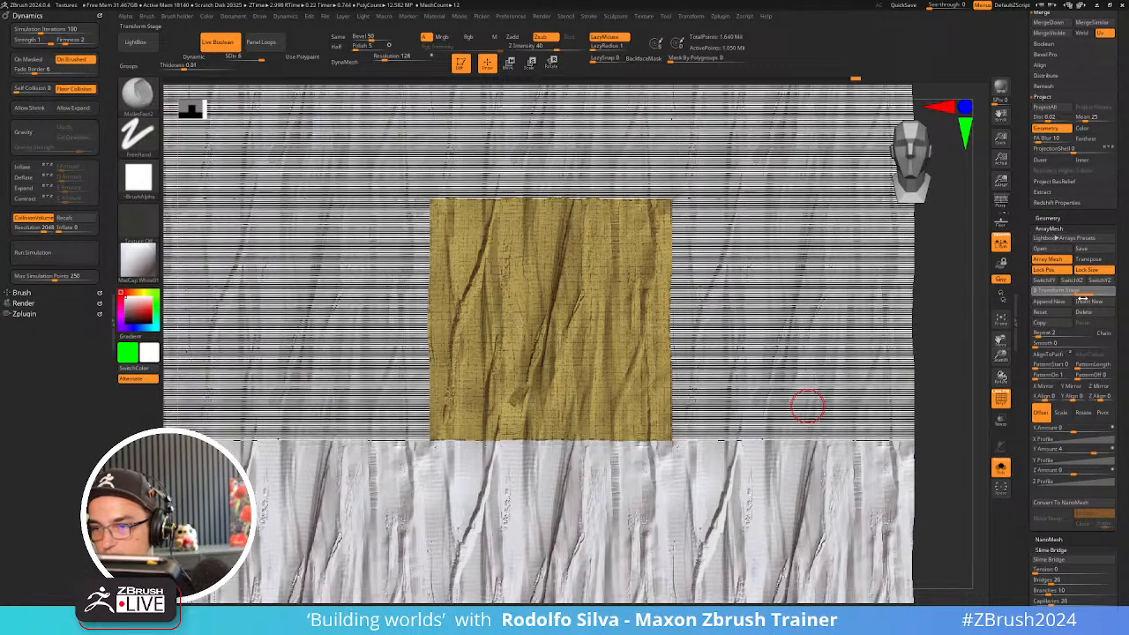
{"action": "left_click_drag", "start_coordinate": [958, 379], "coordinate": [946, 315], "text": "alt"}
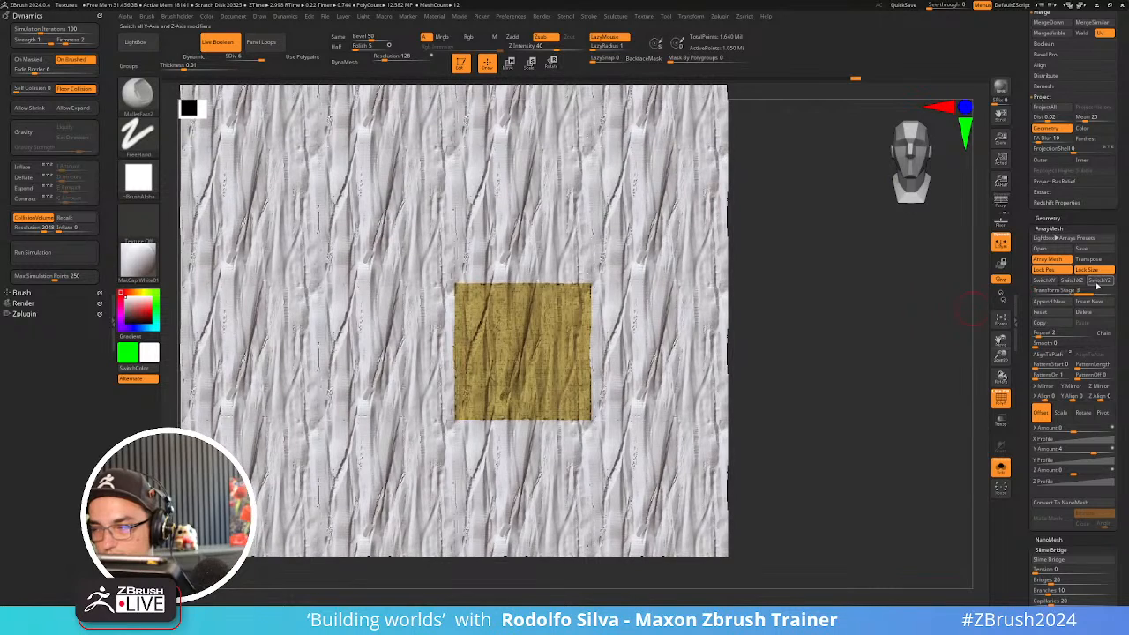
{"action": "left_click", "coordinate": [1100, 295]}
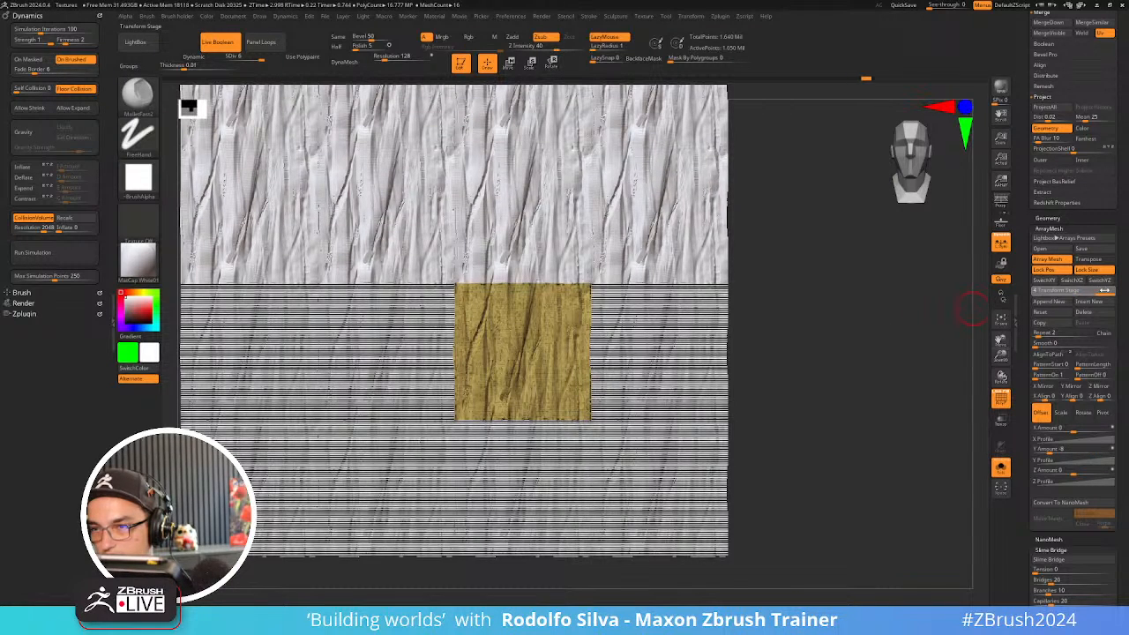
{"action": "left_click_drag", "start_coordinate": [841, 348], "coordinate": [845, 469], "text": "alt"}
Toggle the array of CaveWall_High off and on to compare the single tile with its repetition, leaving it off
{"action": "key", "text": "ctrl+z"}
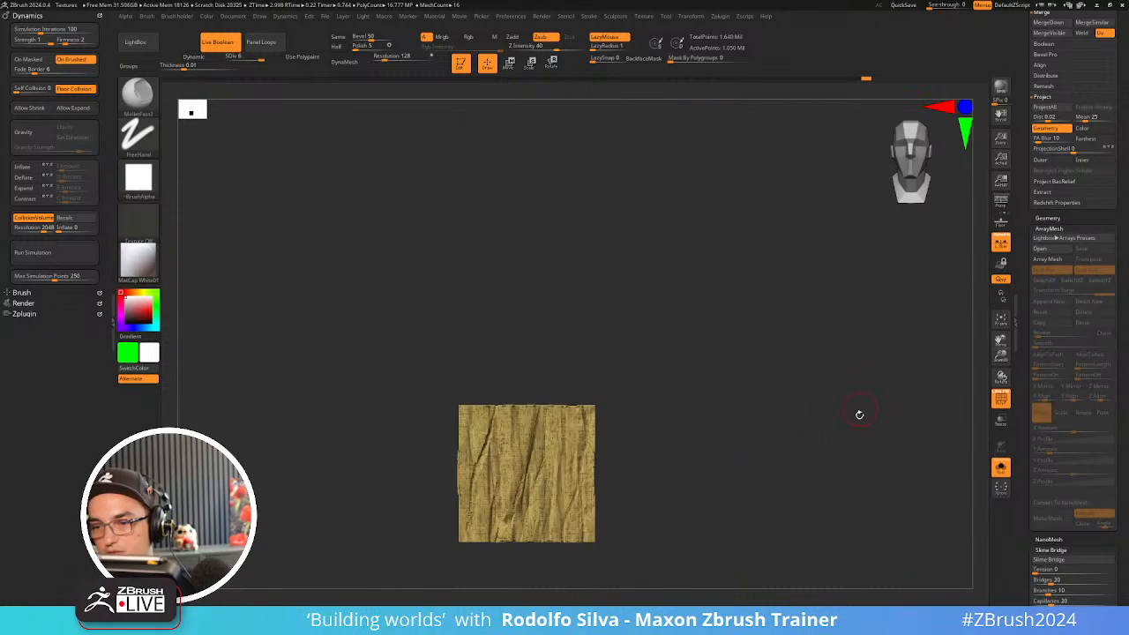
{"action": "left_click_drag", "start_coordinate": [860, 414], "coordinate": [885, 363], "text": "alt"}
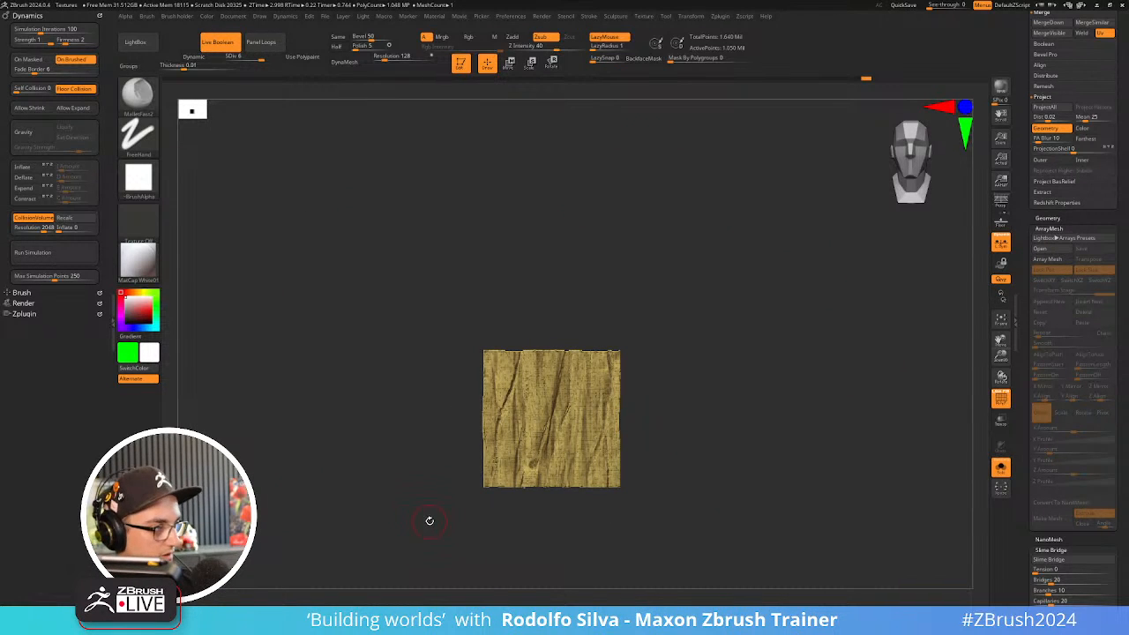
{"action": "key", "text": "ctrl+shift+z"}
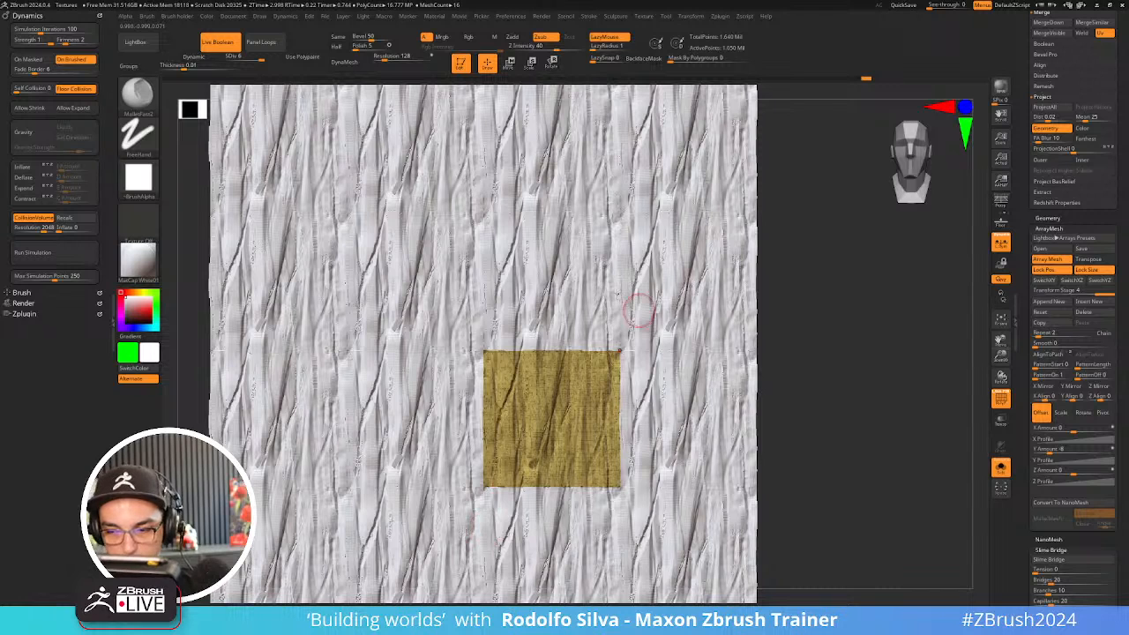
{"action": "key", "text": "ctrl+z"}
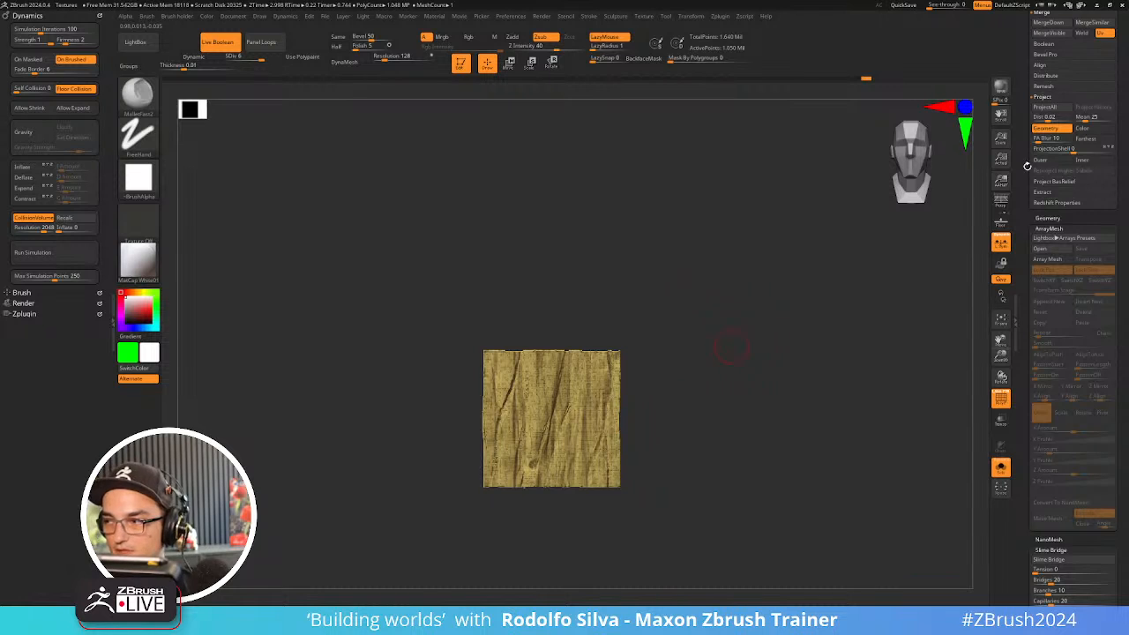
Switch to the CaveElements1 tool and view its curved cave pieces framed from an angle with the polyframe hidden
{"action": "scroll", "coordinate": [1027, 166], "scroll_direction": "up", "scroll_amount": 10}
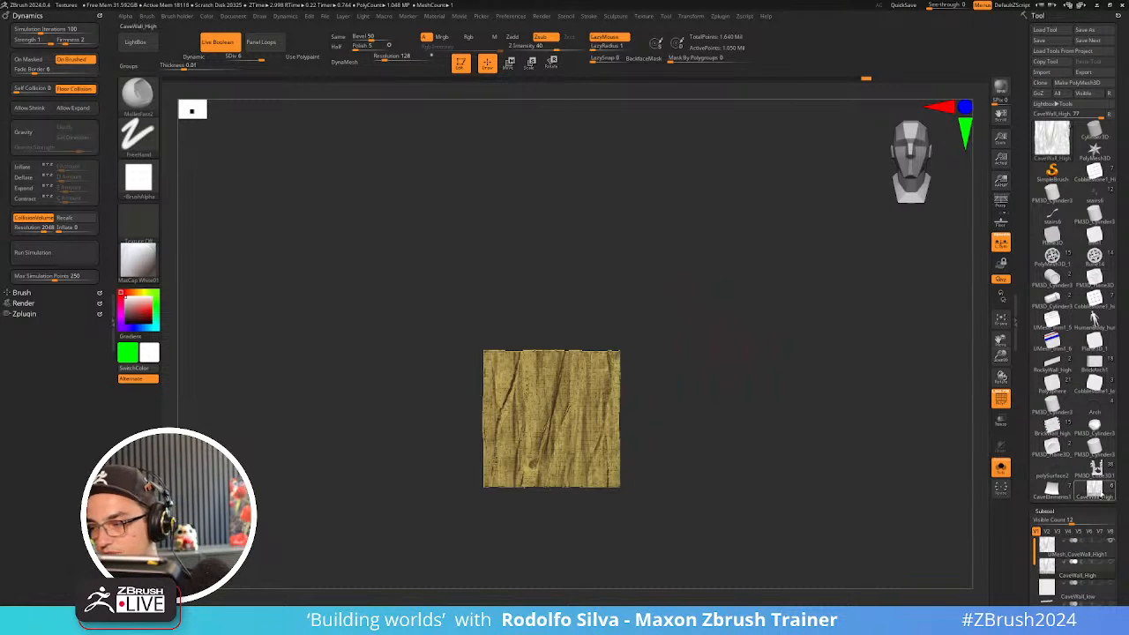
{"action": "left_click", "coordinate": [1052, 488]}
{"action": "key", "text": "f"}
{"action": "left_click_drag", "start_coordinate": [812, 466], "coordinate": [813, 373]}
{"action": "key", "text": "shift+s"}
{"action": "left_click_drag", "start_coordinate": [840, 441], "coordinate": [788, 405], "text": "alt"}
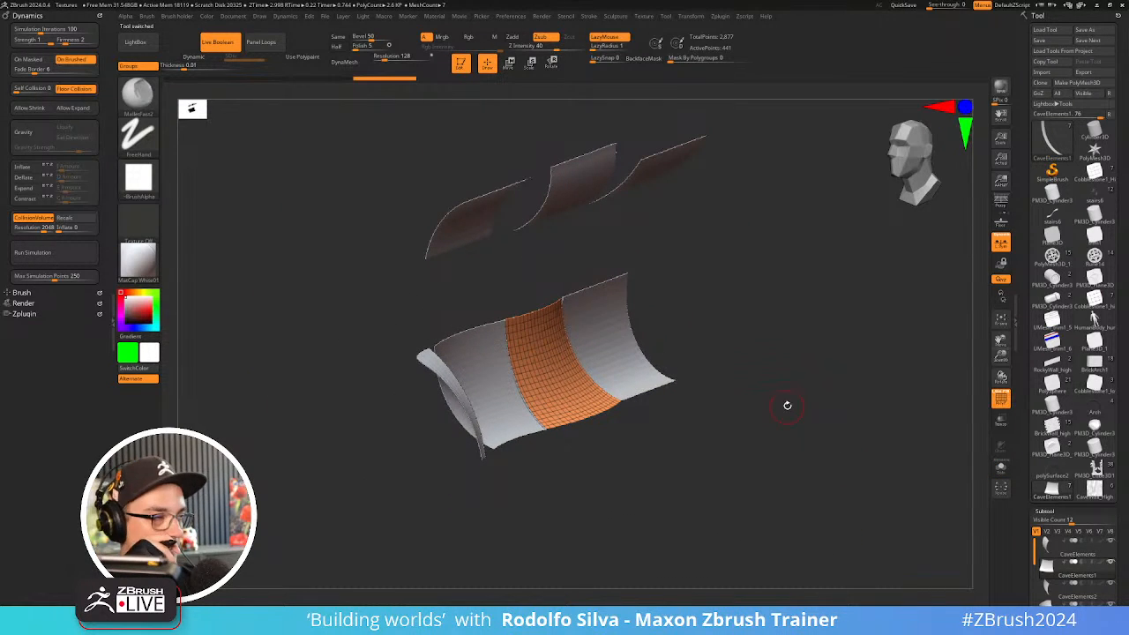
{"action": "mouse_move", "coordinate": [788, 405]}
{"action": "left_mouse_down"}
{"action": "mouse_move", "coordinate": [723, 423]}
{"action": "mouse_move", "coordinate": [680, 379]}
{"action": "left_mouse_up"}
{"action": "key", "text": "shift+f"}
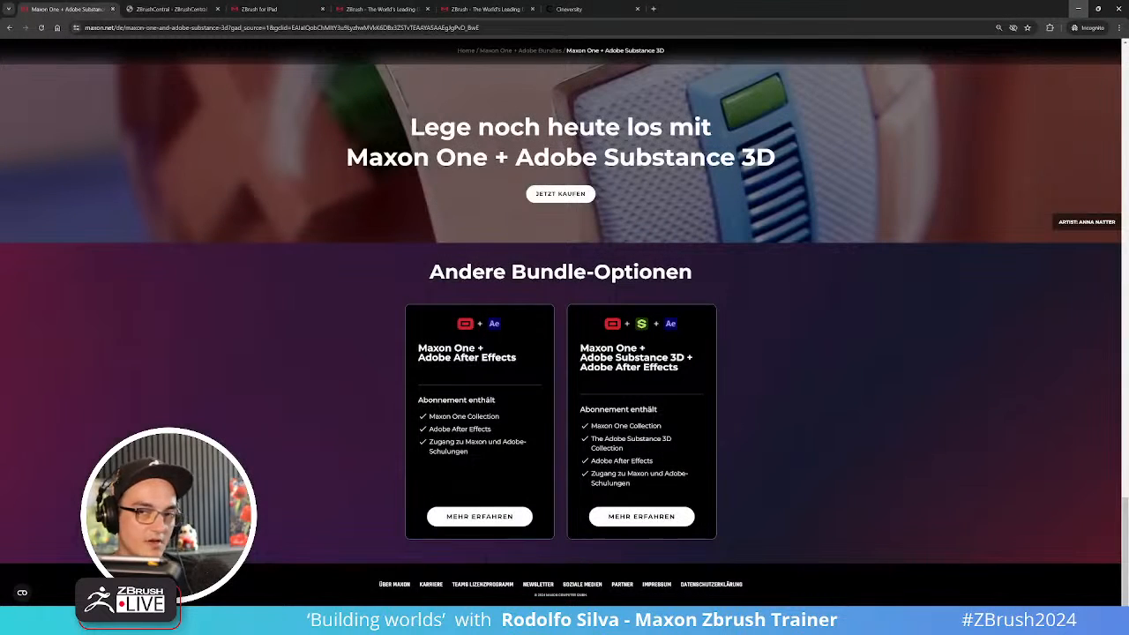
Look through the latest artworks on the ZBrushCentral site in the browser and return to the cave pieces in ZBrush
{"action": "scroll", "coordinate": [300, 330], "scroll_direction": "up", "scroll_amount": 15}
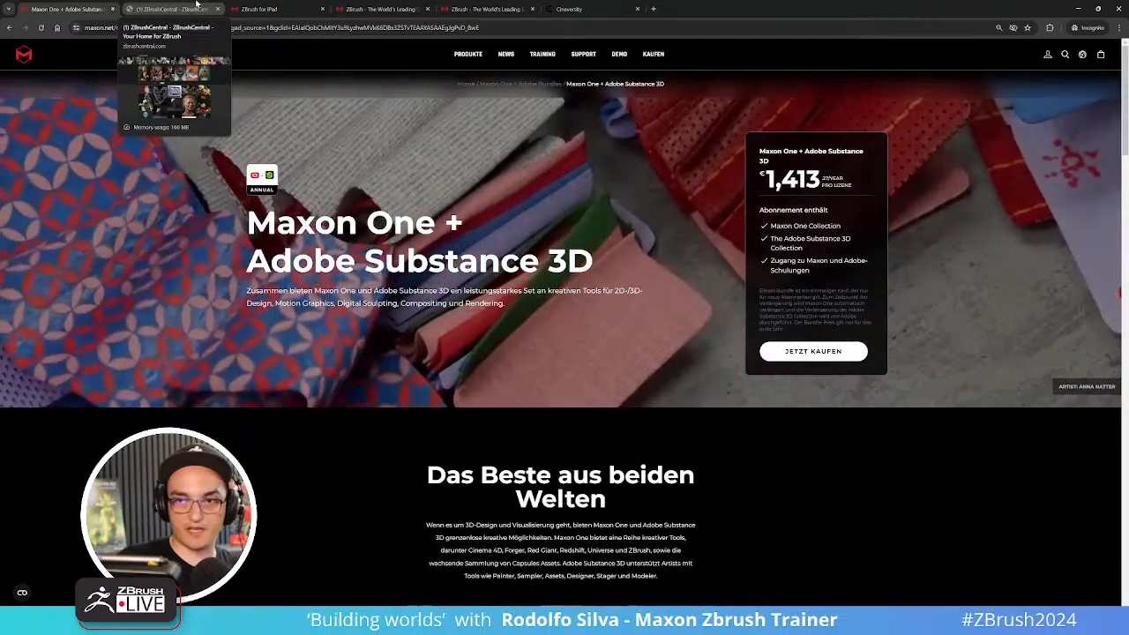
{"action": "left_click", "coordinate": [196, 5]}
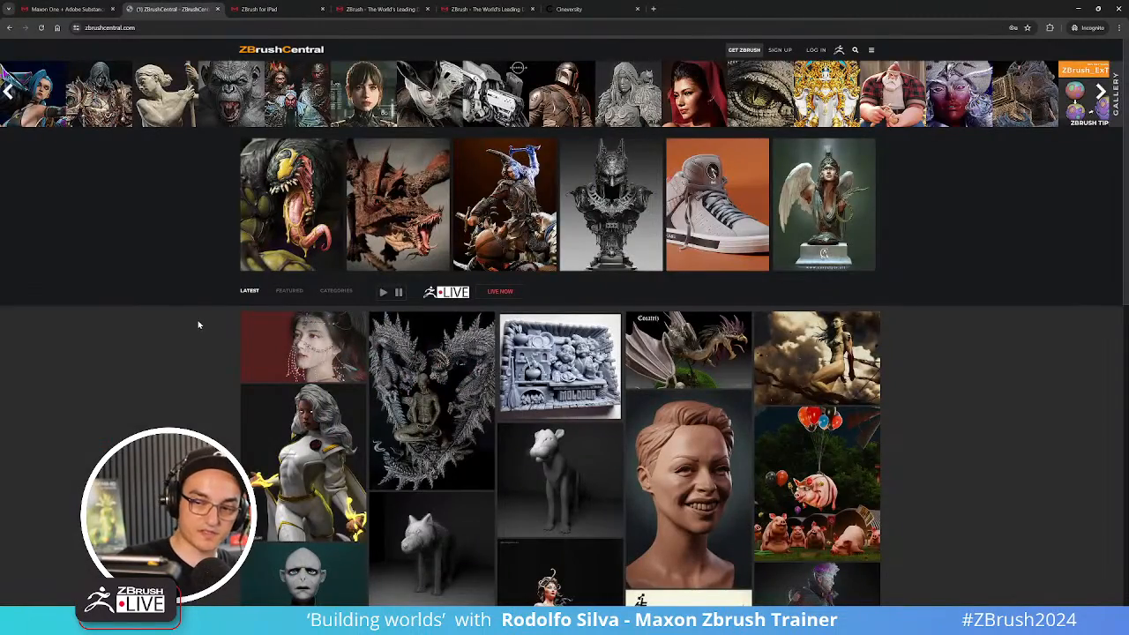
{"action": "scroll", "coordinate": [199, 323], "scroll_direction": "down", "scroll_amount": 3}
{"action": "scroll", "coordinate": [199, 323], "scroll_direction": "down", "scroll_amount": 4}
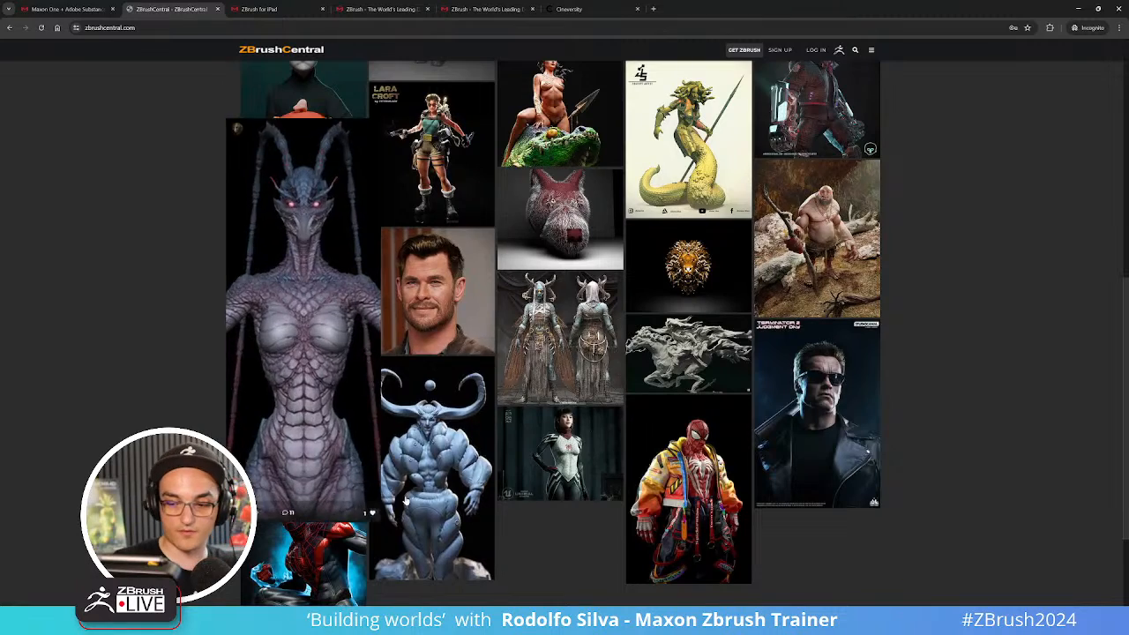
{"action": "scroll", "coordinate": [605, 443], "scroll_direction": "up", "scroll_amount": 3}
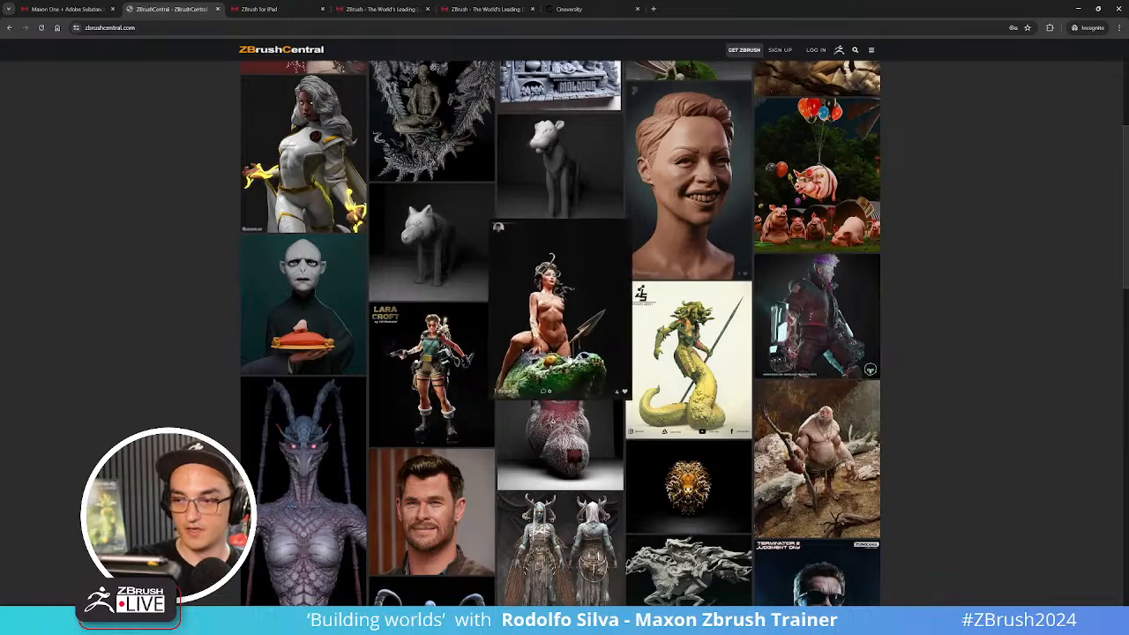
{"action": "scroll", "coordinate": [560, 353], "scroll_direction": "up", "scroll_amount": 5}
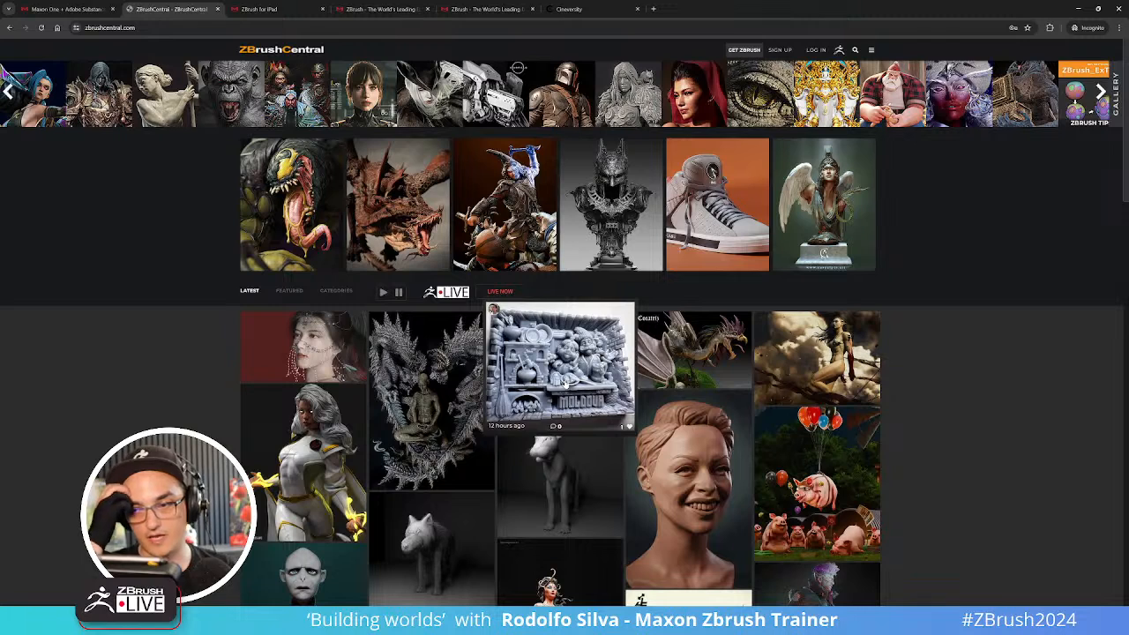
{"action": "left_click", "coordinate": [1077, 7]}
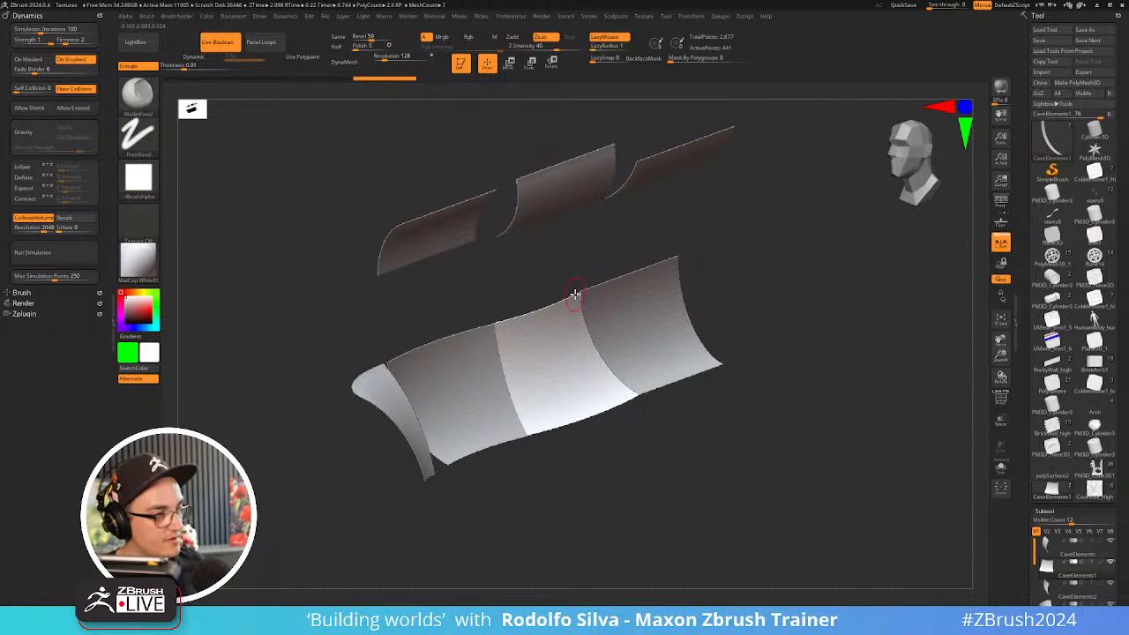